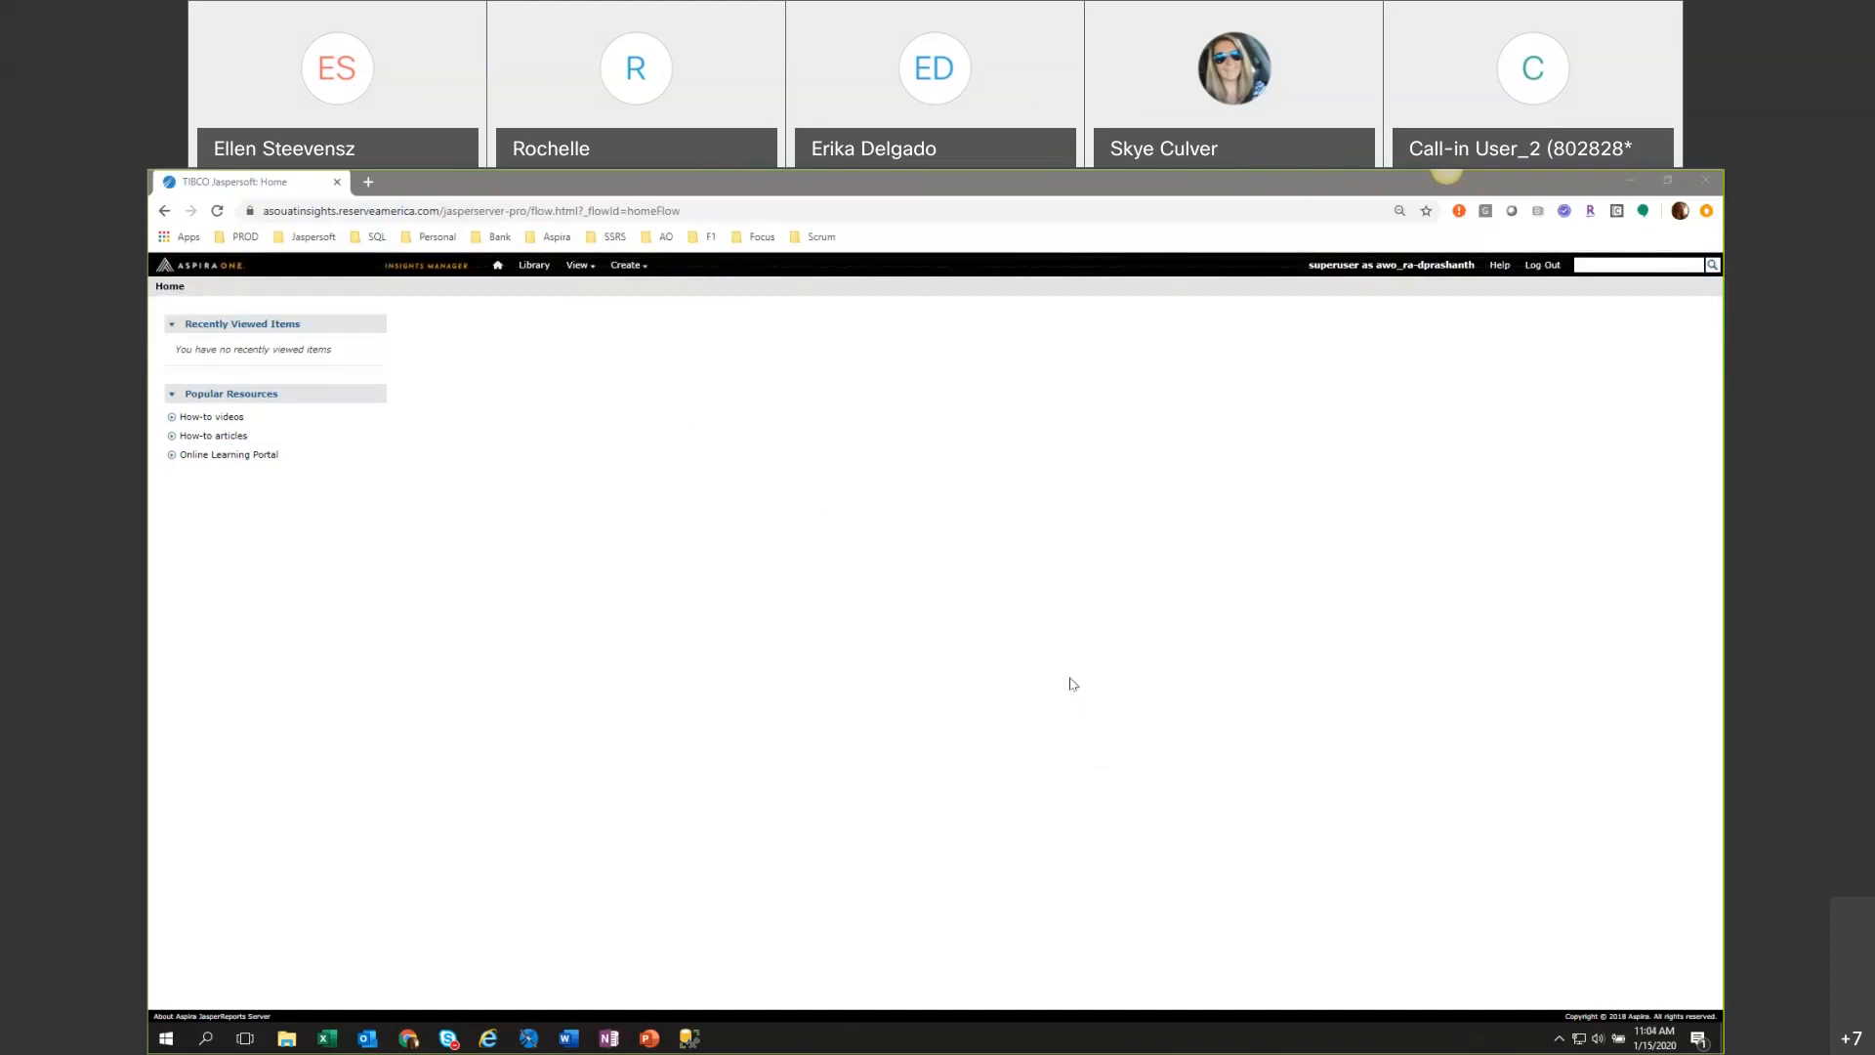
Start creating a new Ad Hoc View.
{"action": "left_click", "coordinate": [626, 265]}
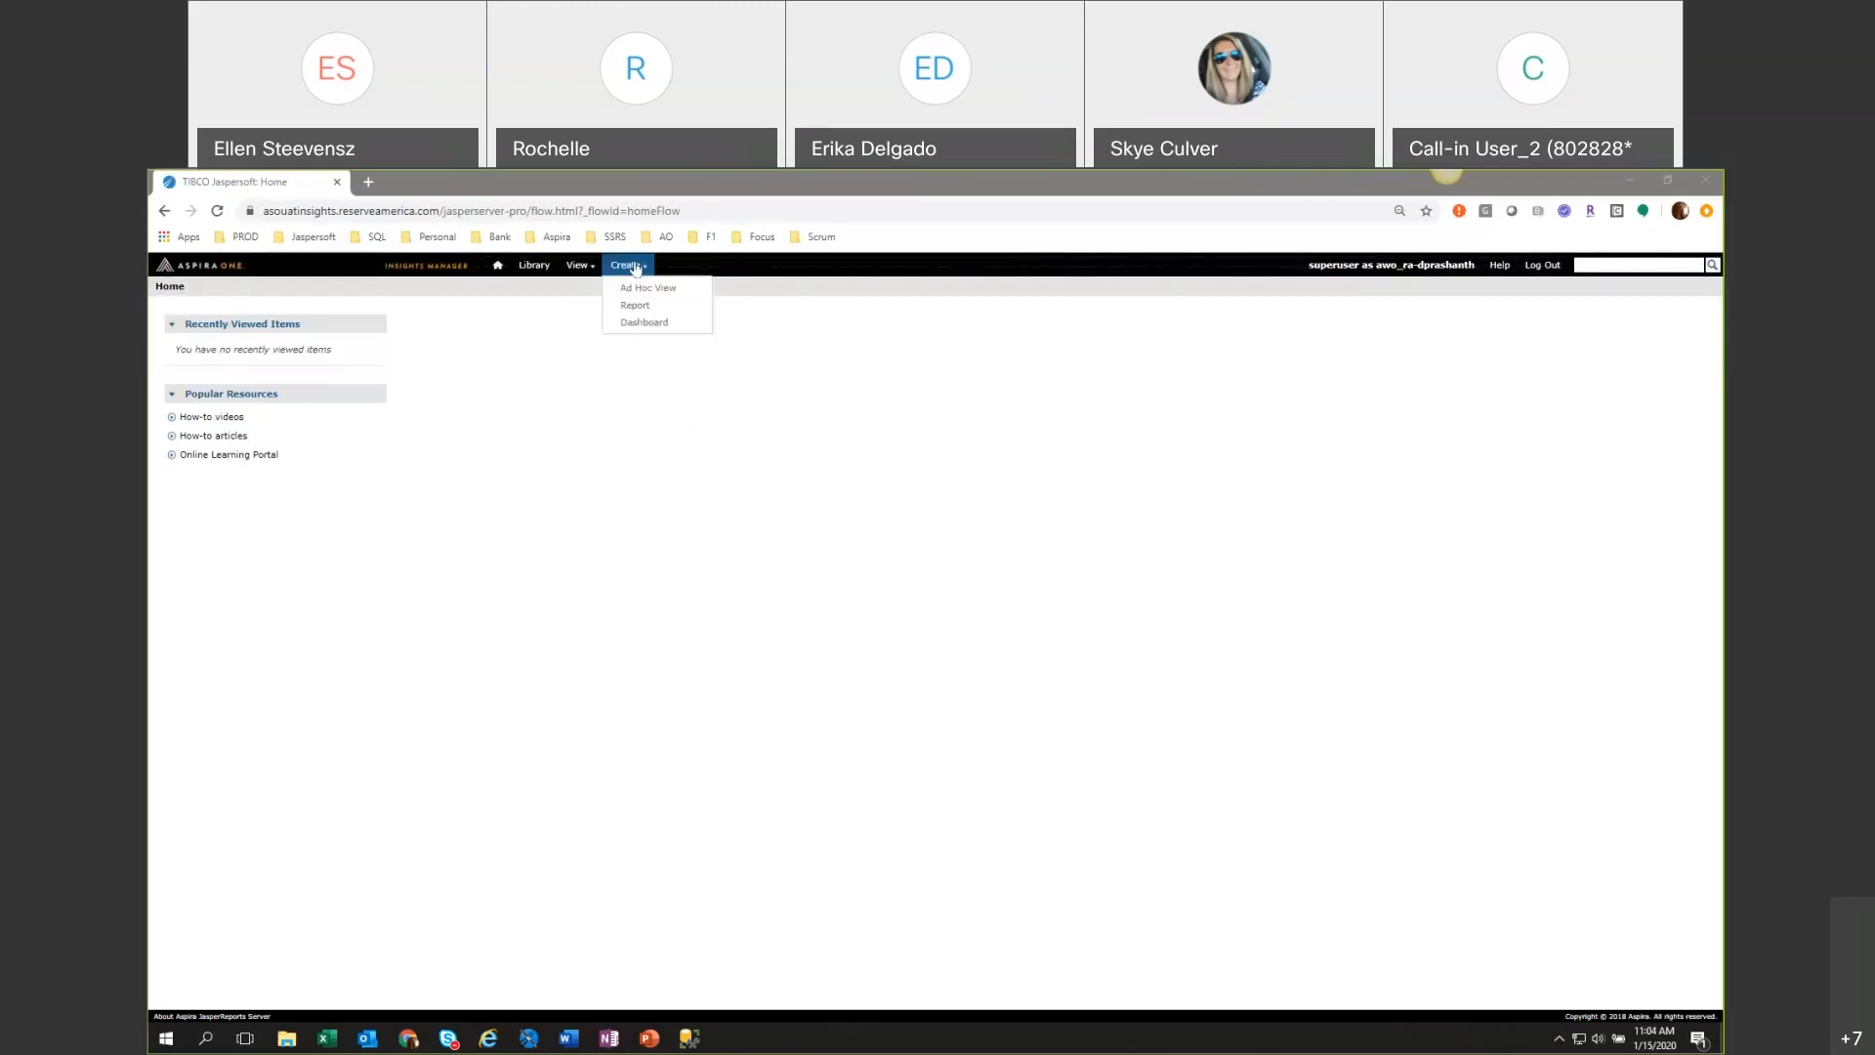
{"action": "left_click", "coordinate": [662, 289]}
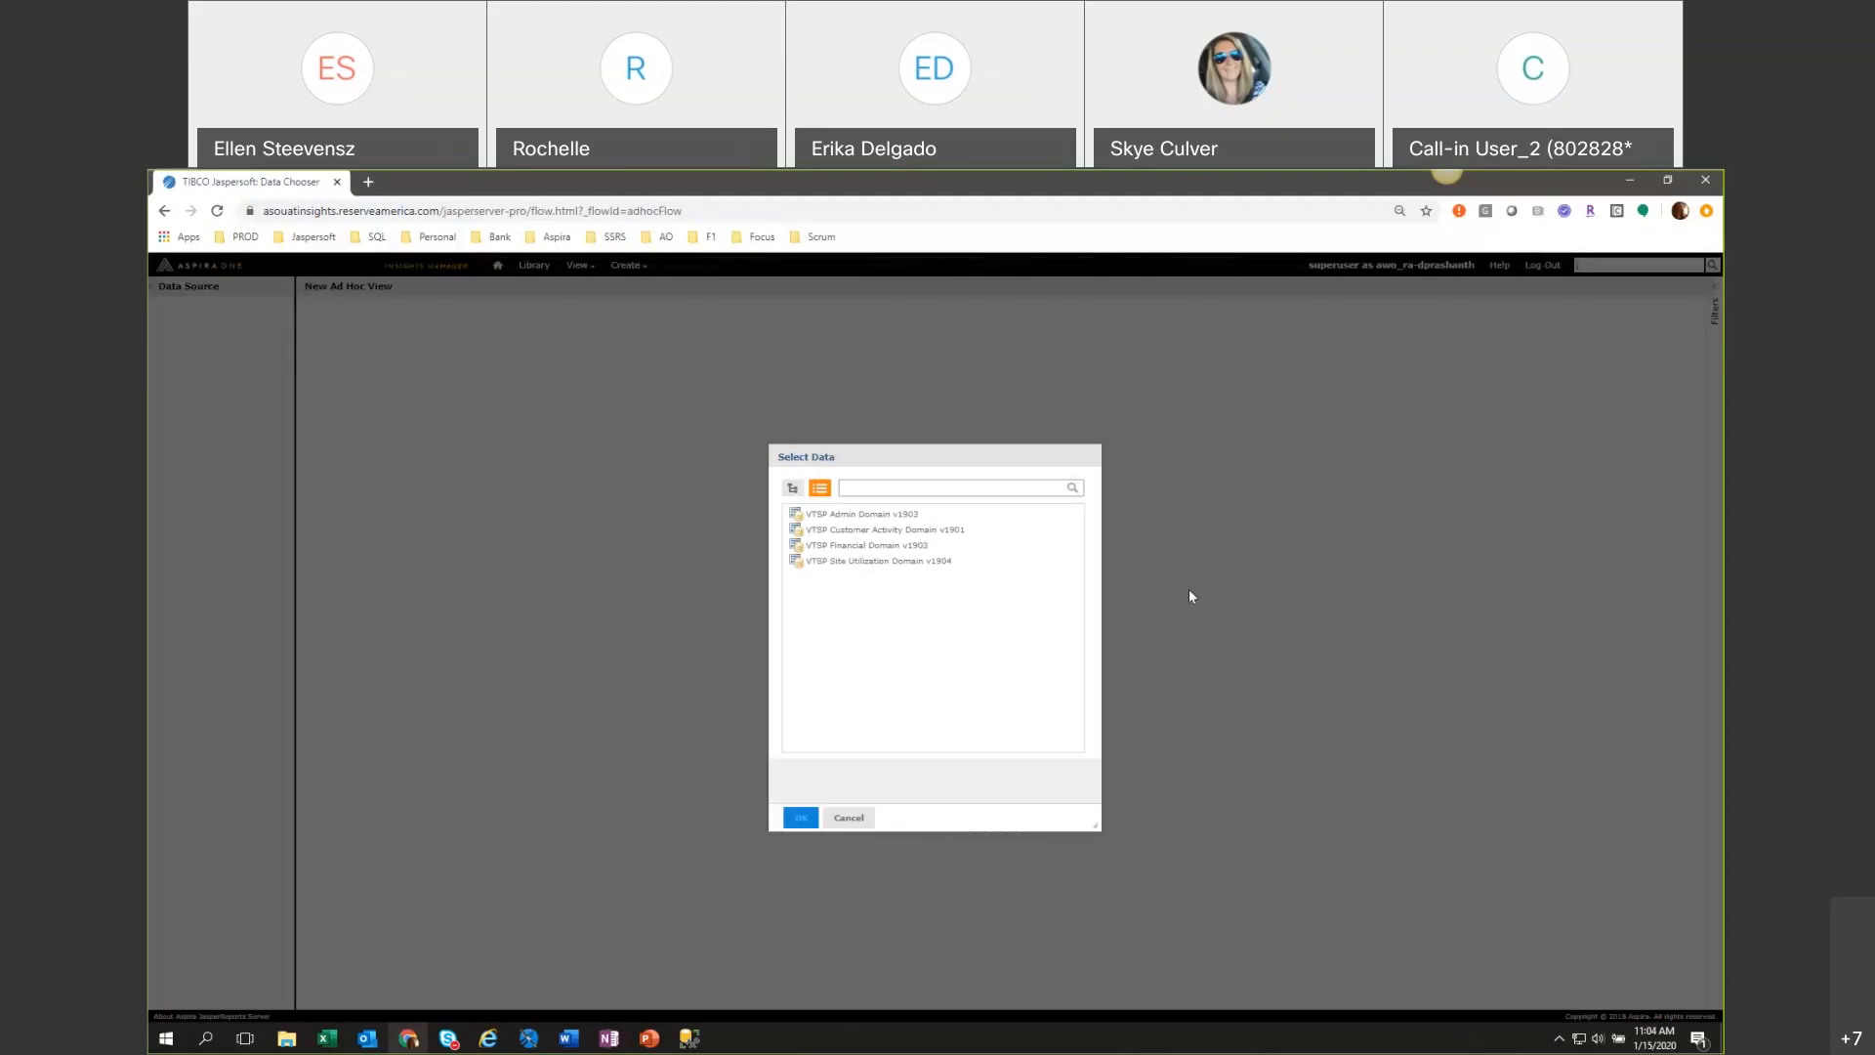
Set the browser zoom to 110% and move the Select Data dialog toward the centre of the page.
{"action": "left_click", "coordinate": [1706, 211]}
{"action": "left_click", "coordinate": [1658, 392]}
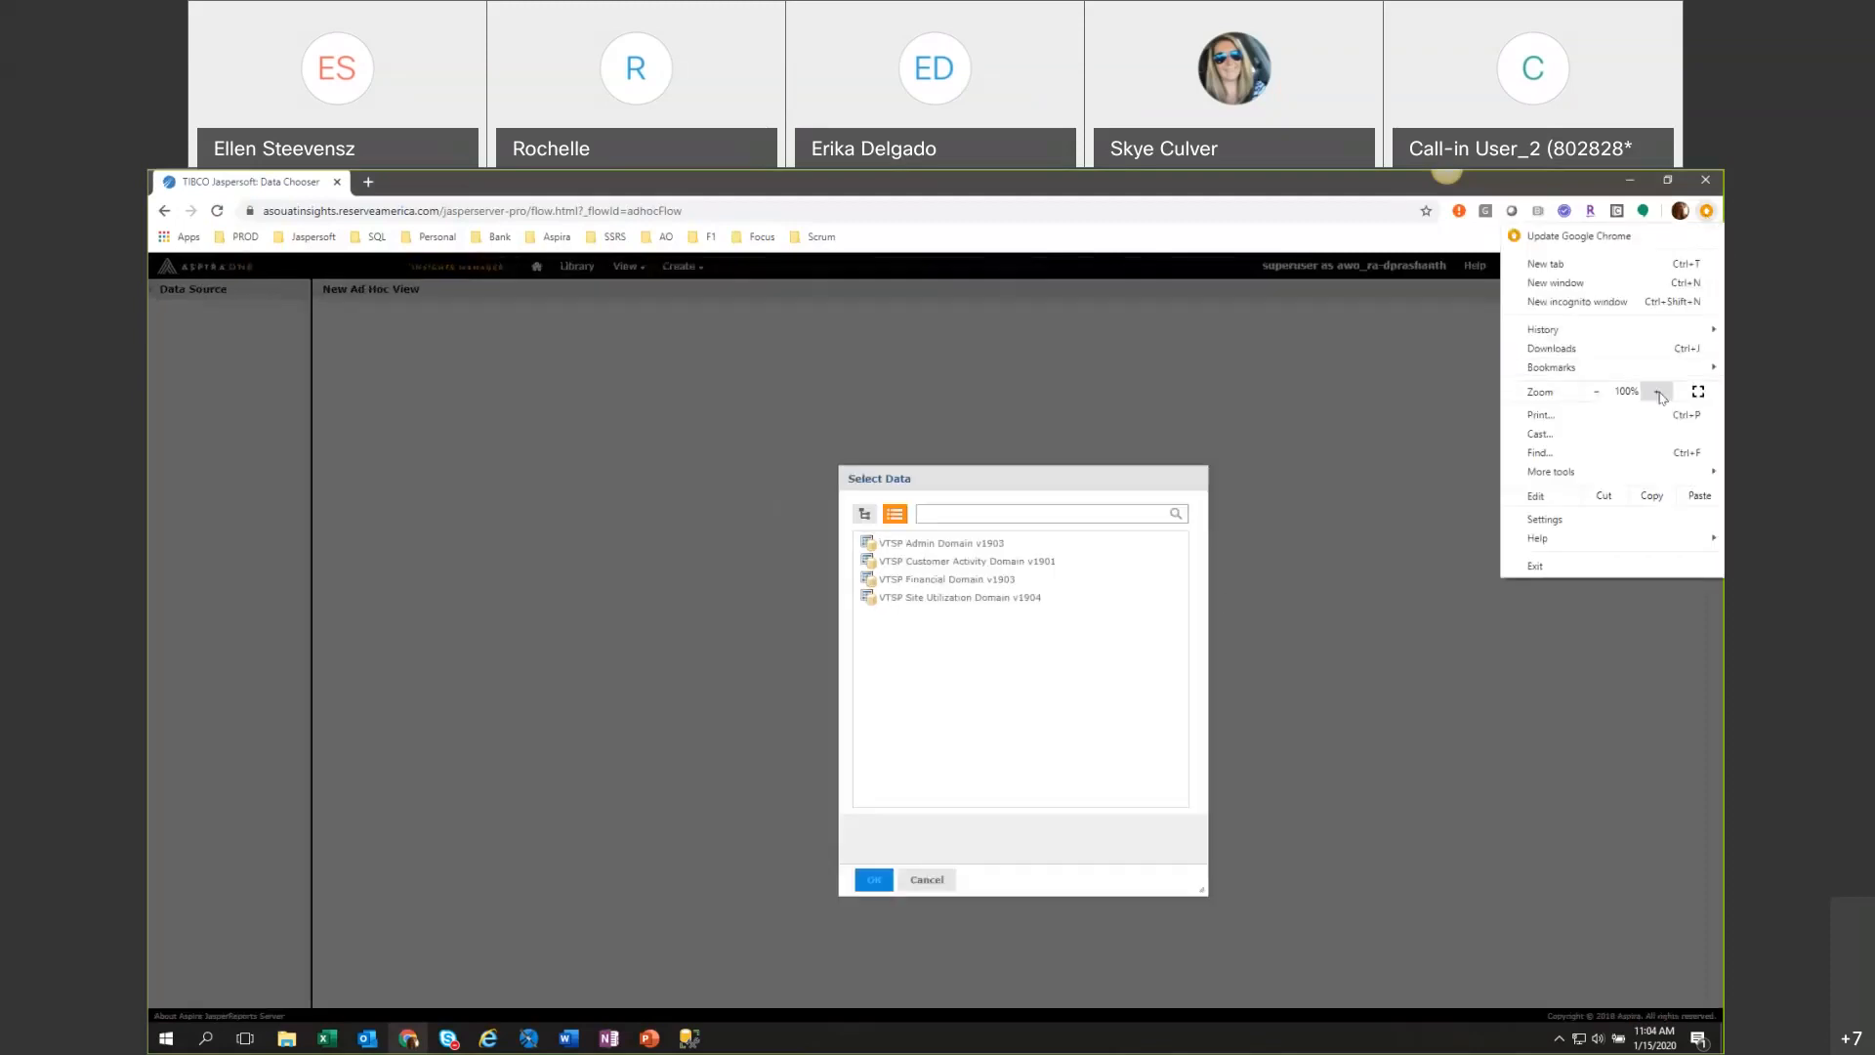
{"action": "left_click", "coordinate": [1658, 391]}
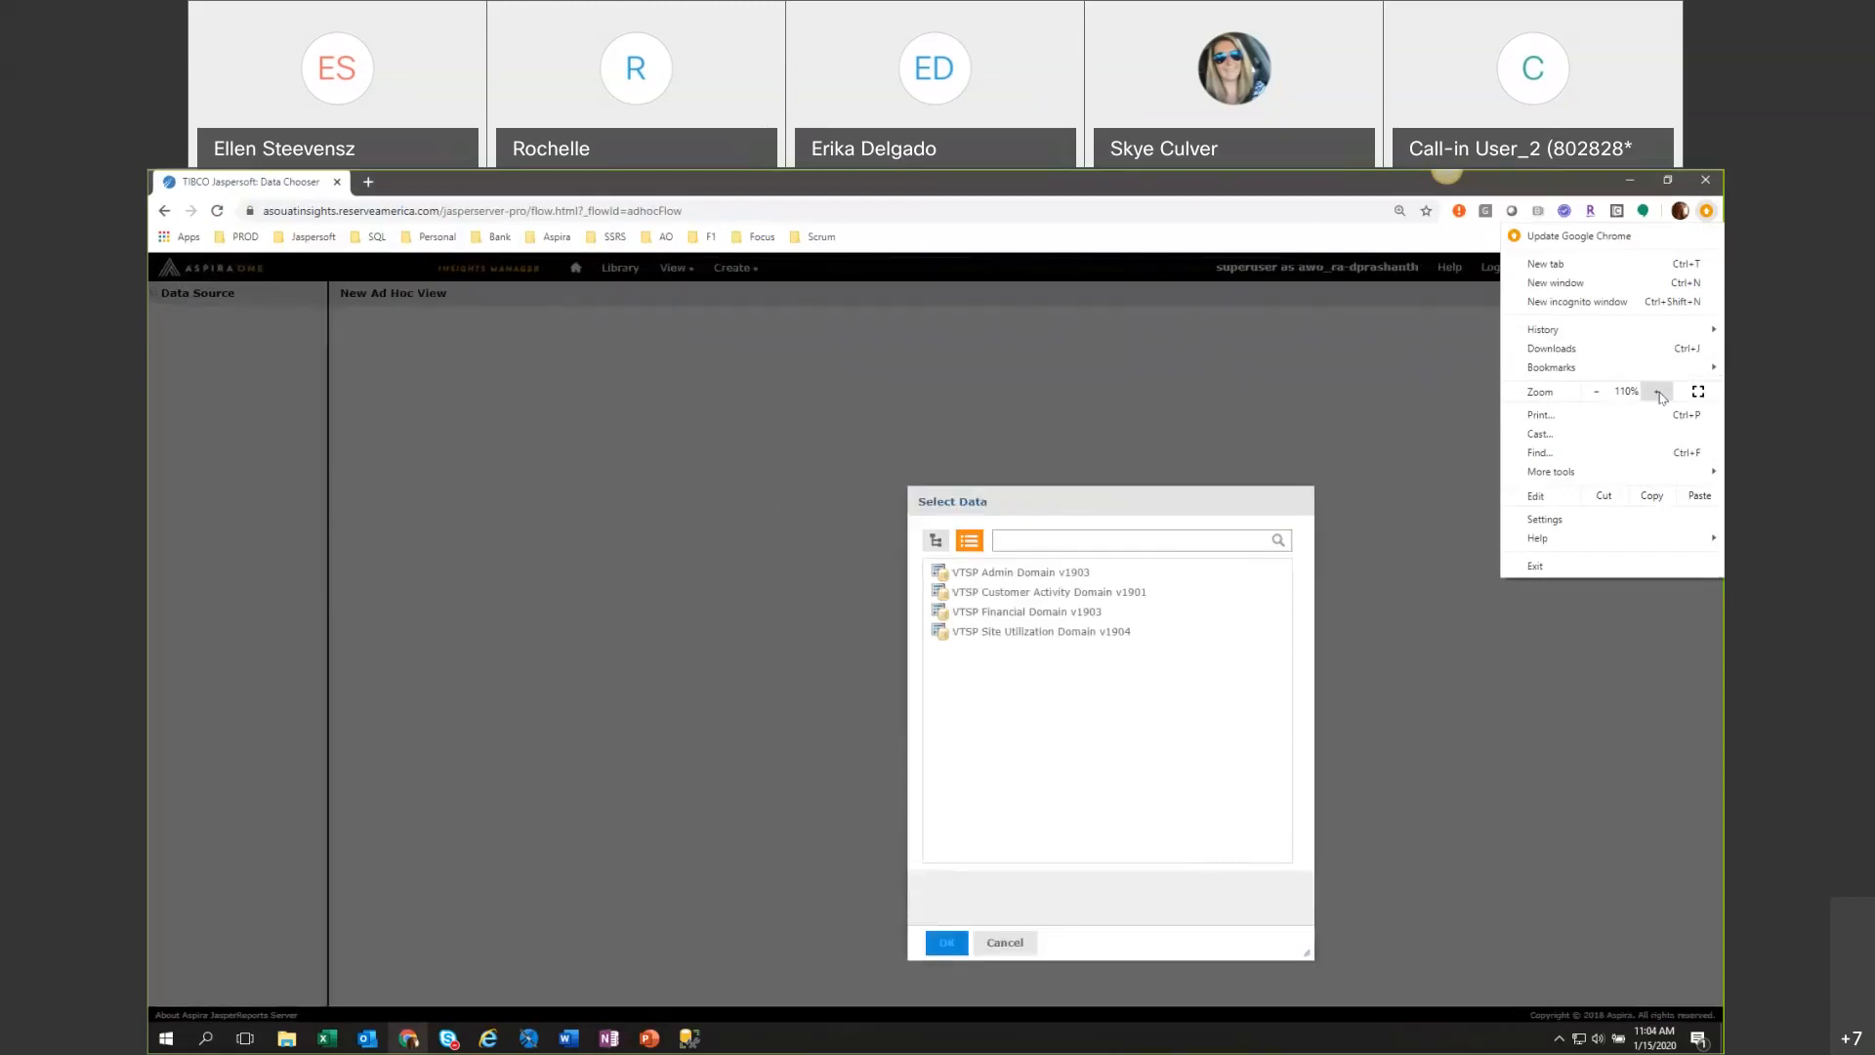
{"action": "left_click", "coordinate": [1658, 391]}
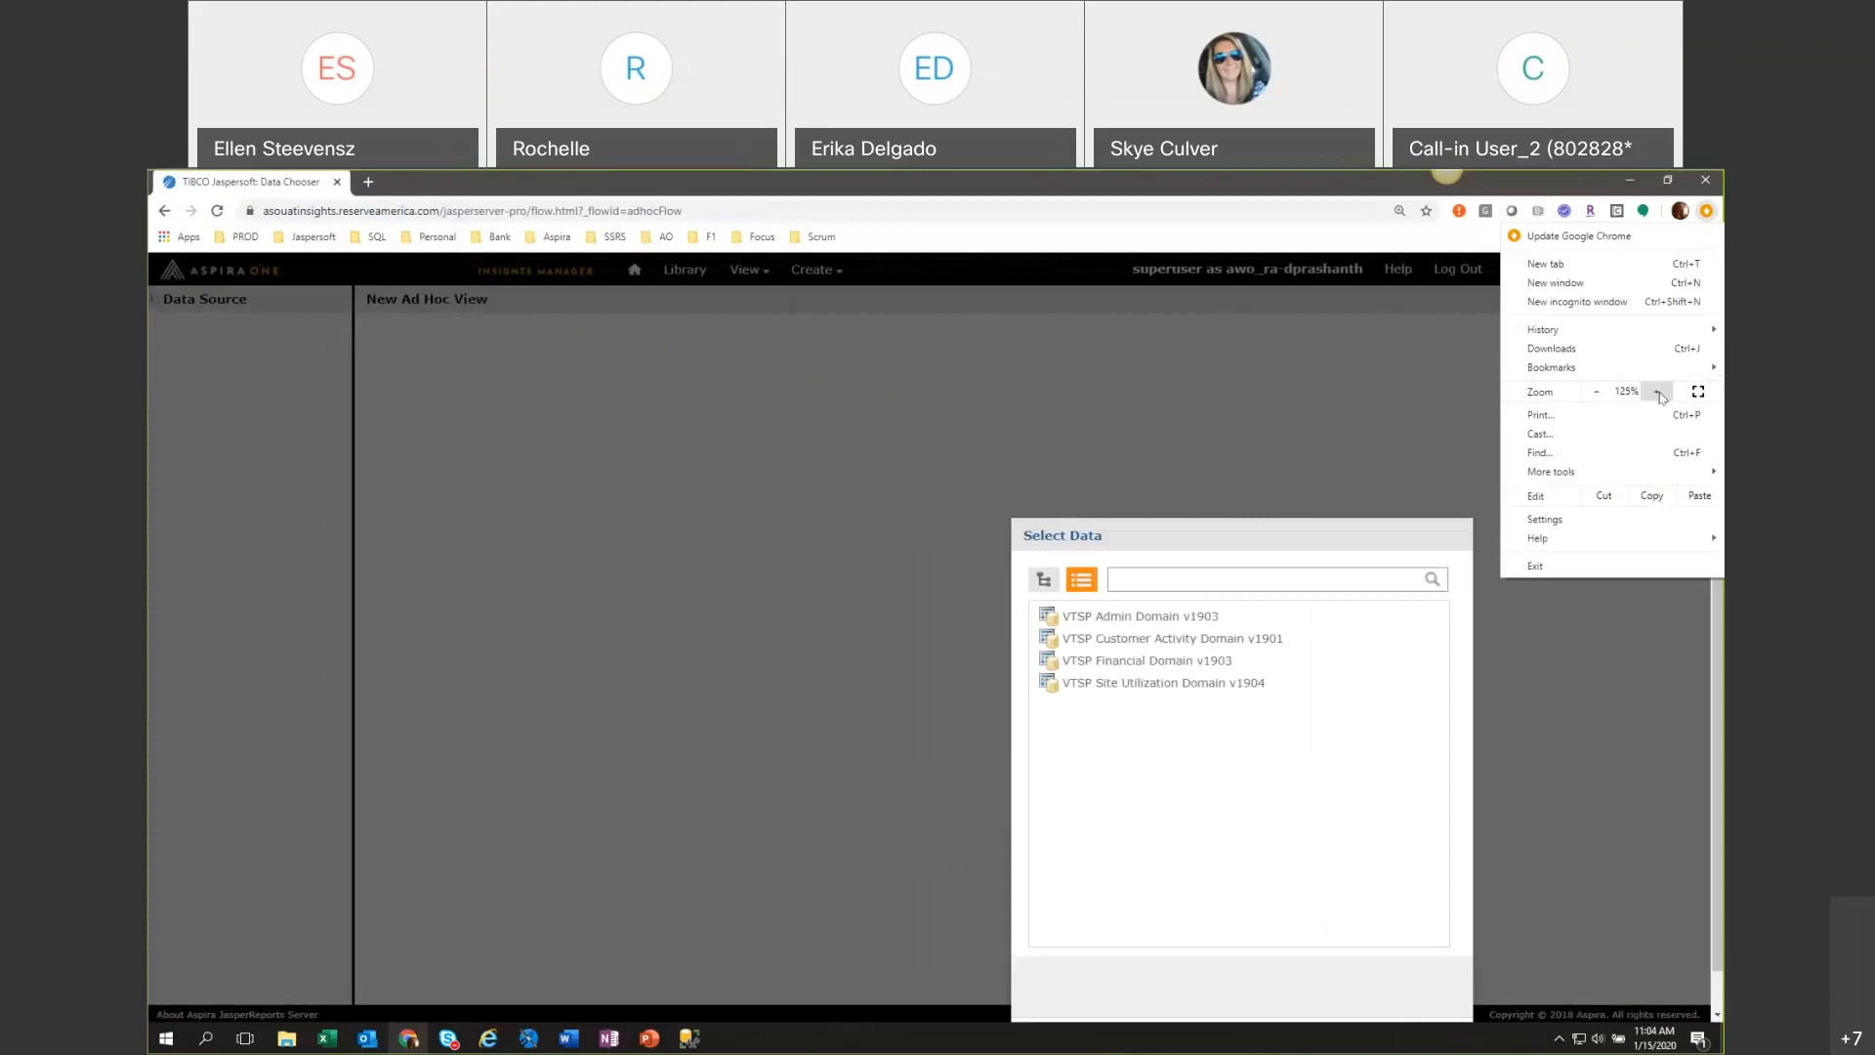
{"action": "left_click", "coordinate": [1598, 392]}
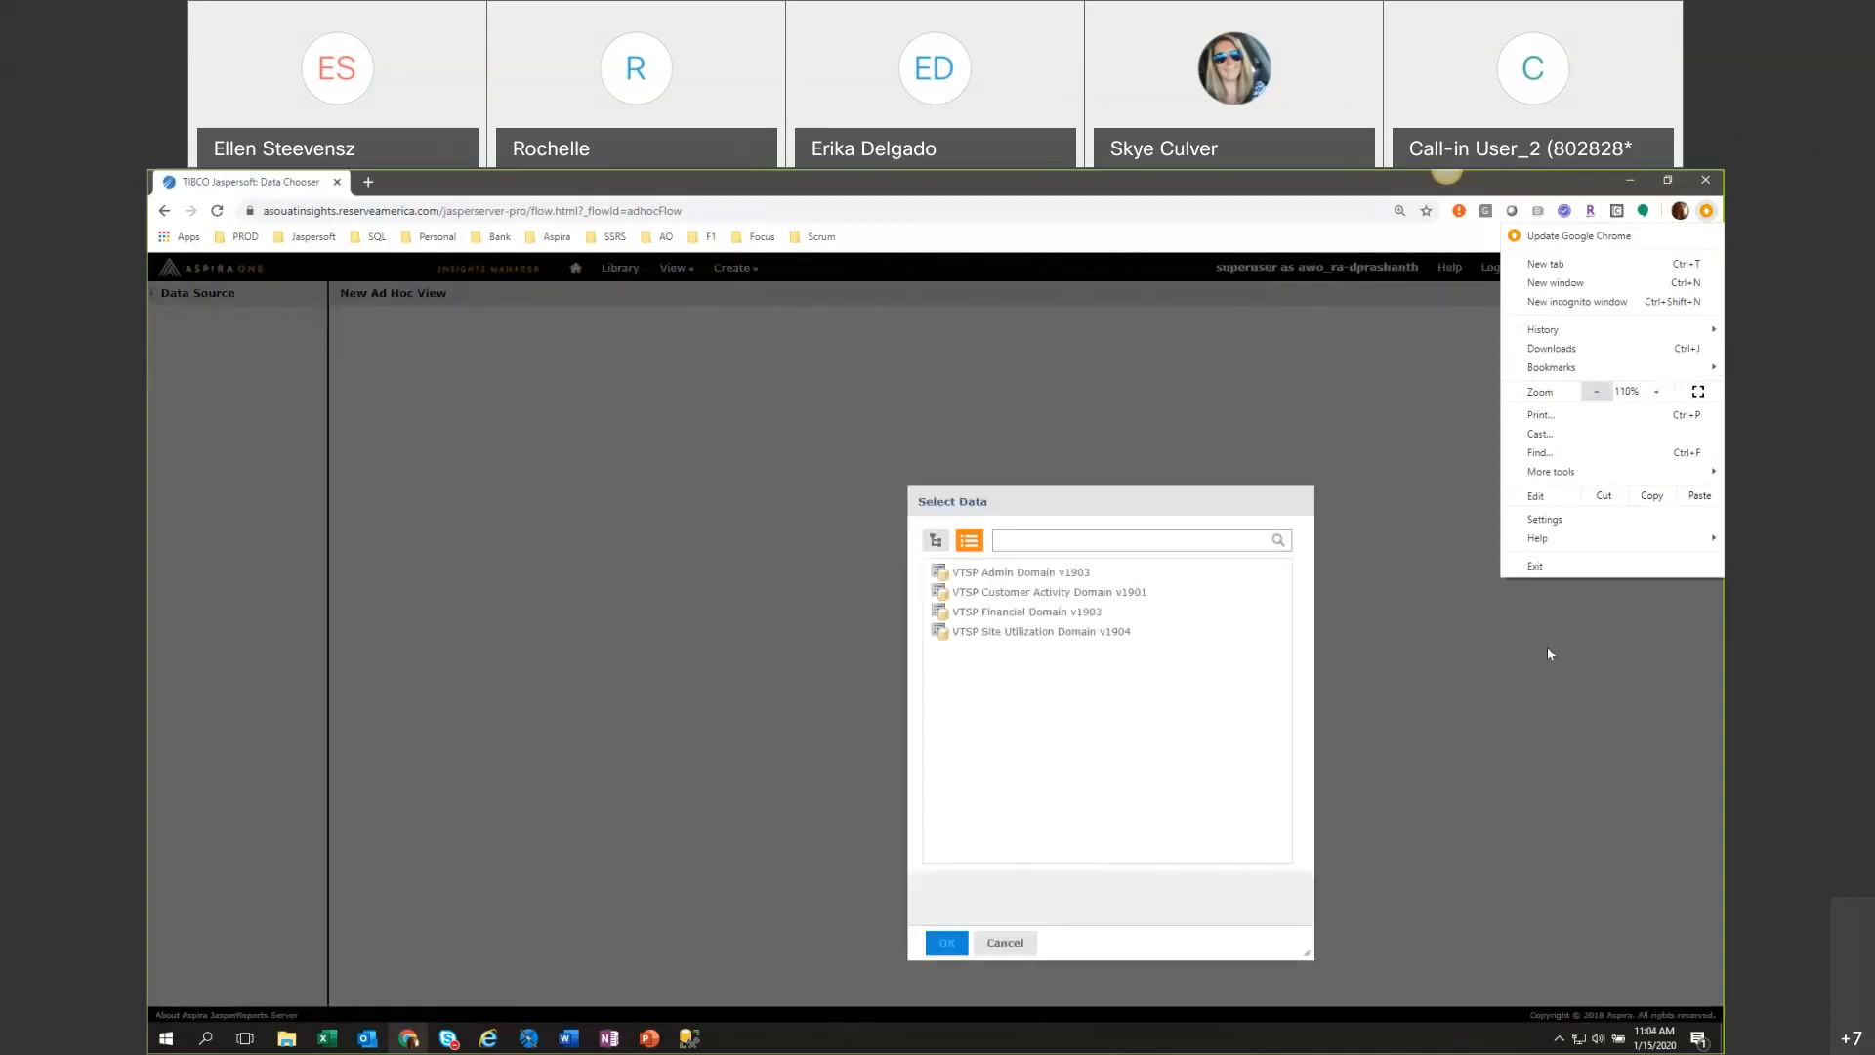
{"action": "left_click", "coordinate": [1523, 786]}
{"action": "left_click_drag", "start_coordinate": [1141, 494], "coordinate": [988, 393]}
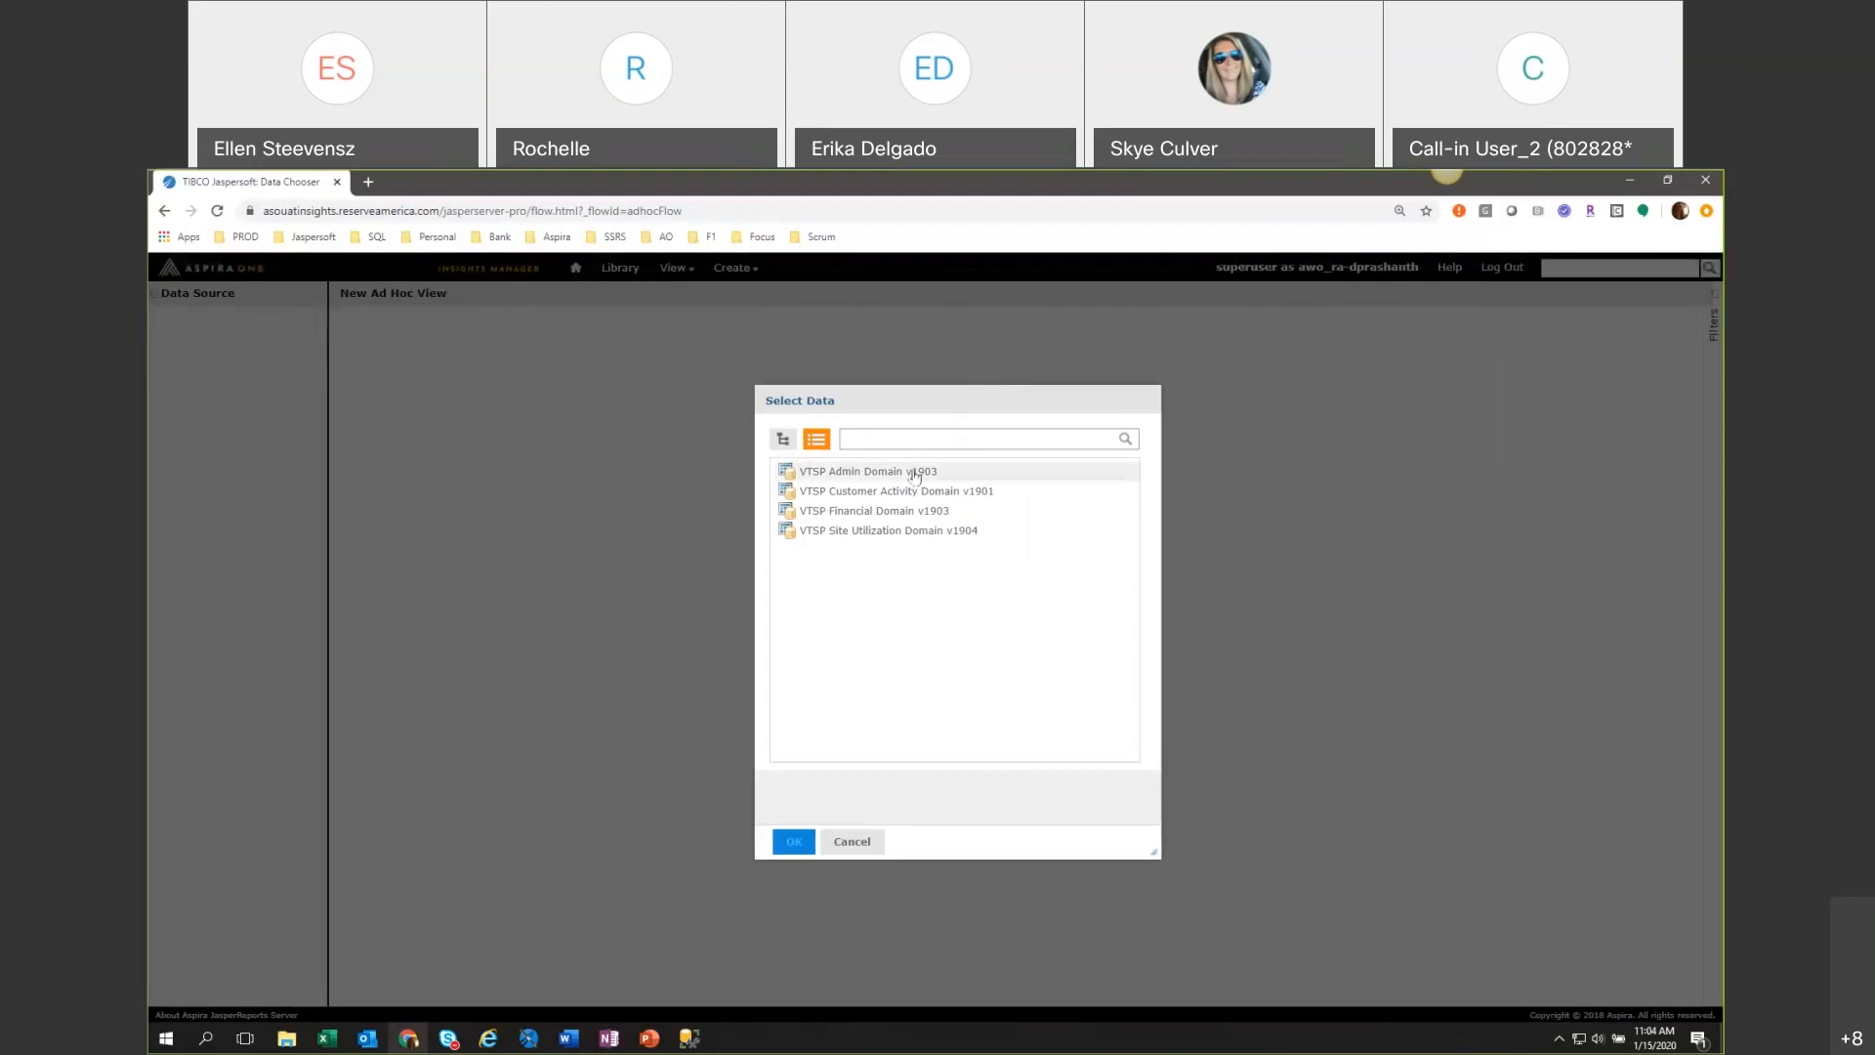
Check the descriptions of the available domains and choose data from VTSP Admin Domain v1903.
{"action": "mouse_move", "coordinate": [918, 484]}
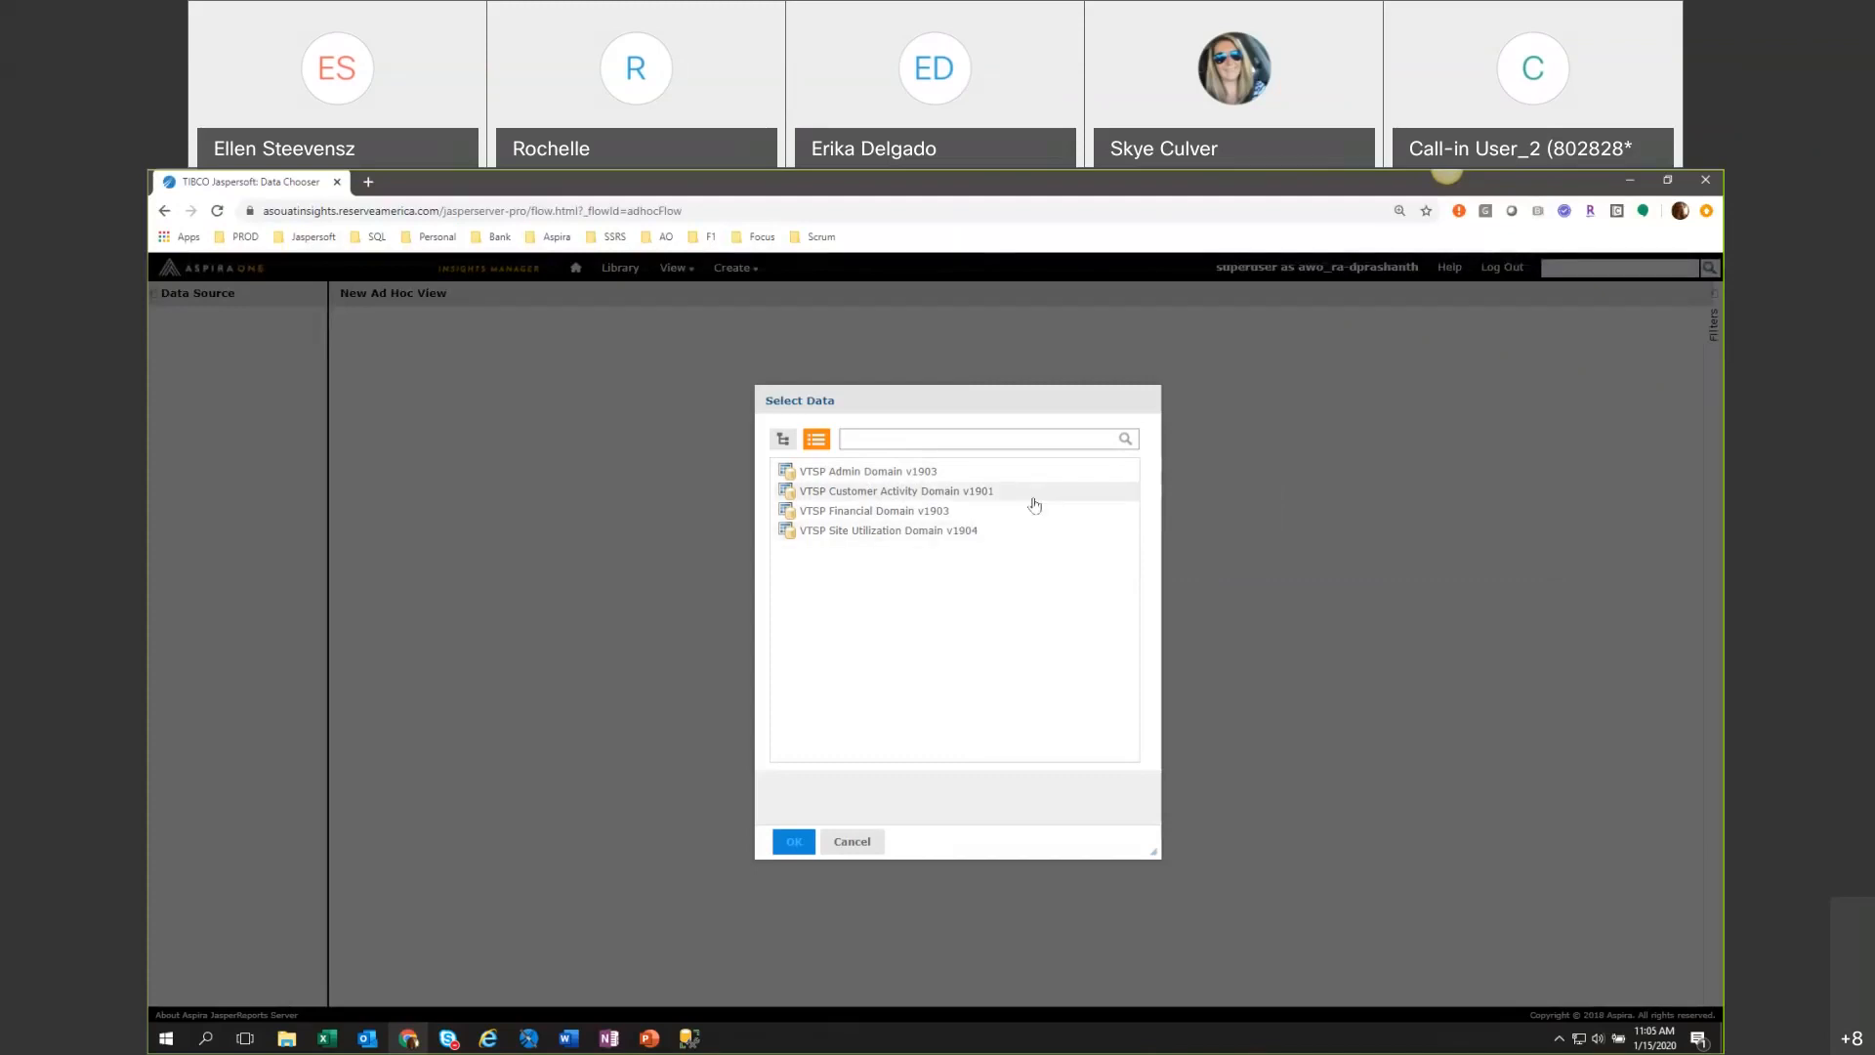
{"action": "mouse_move", "coordinate": [1035, 505]}
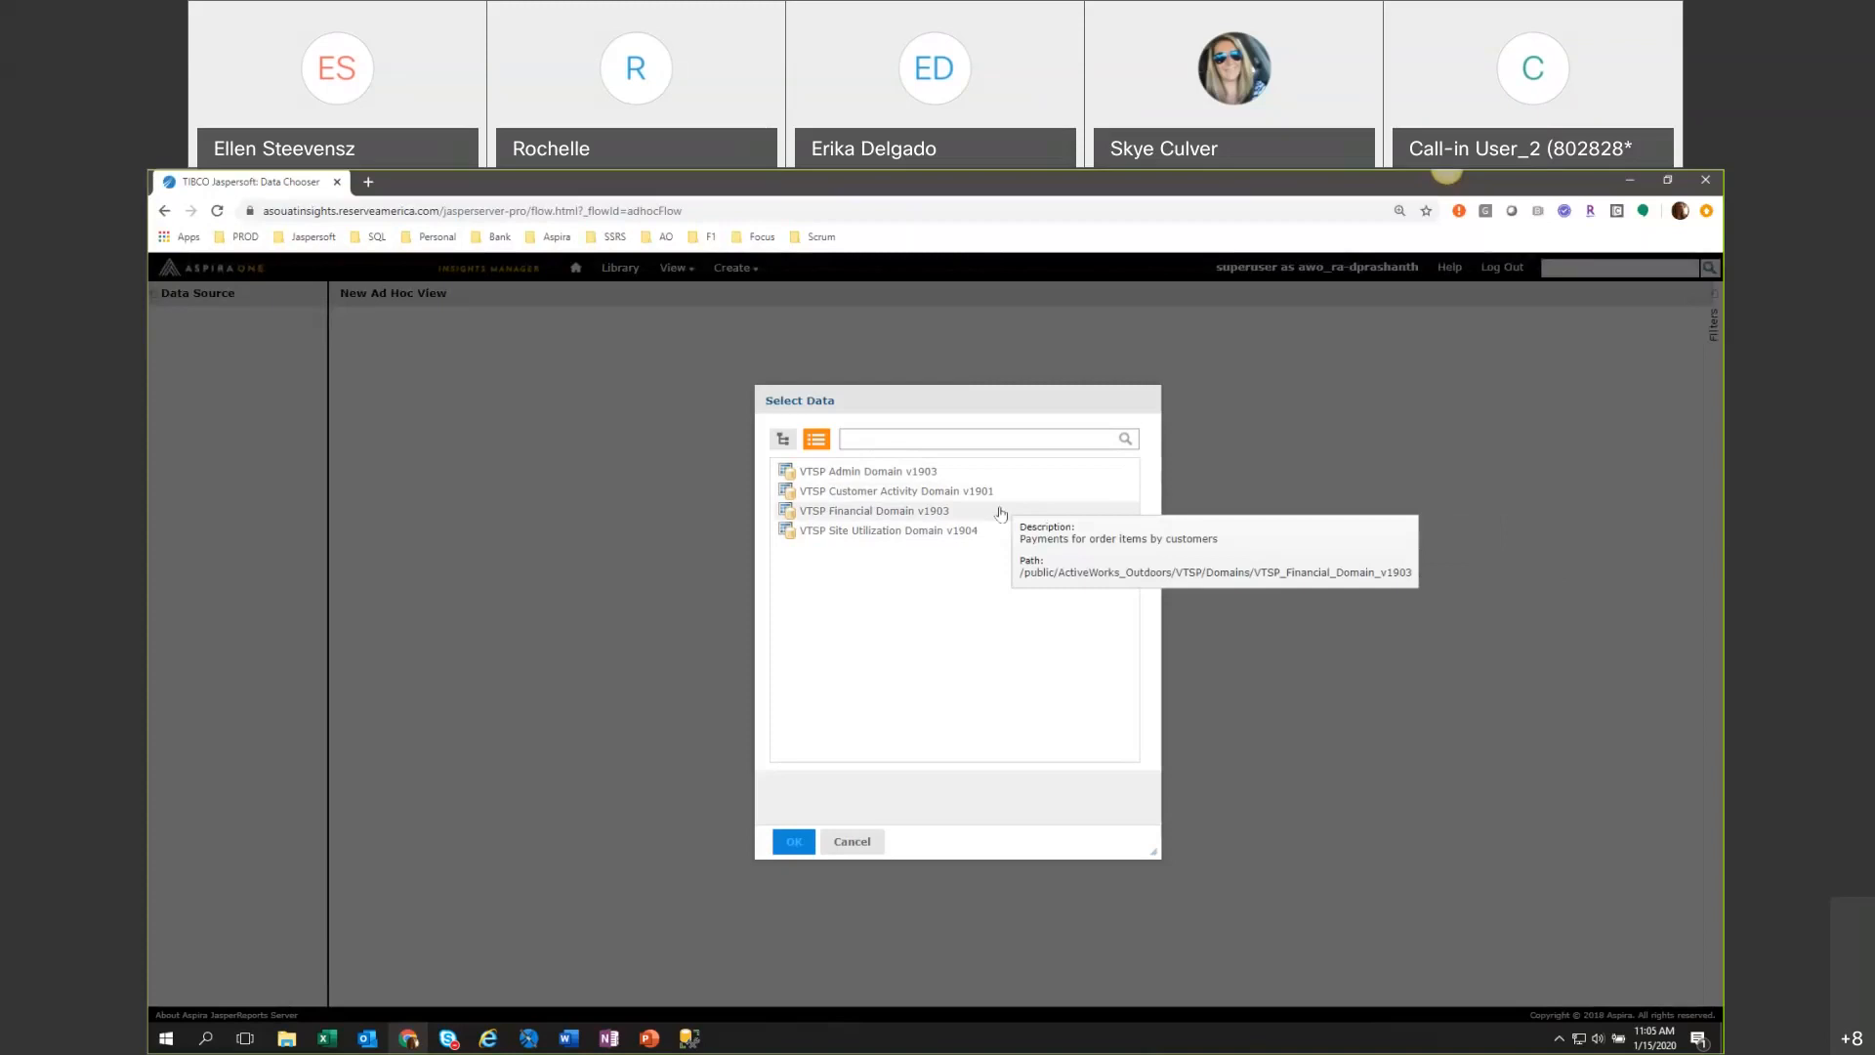
{"action": "mouse_move", "coordinate": [908, 540]}
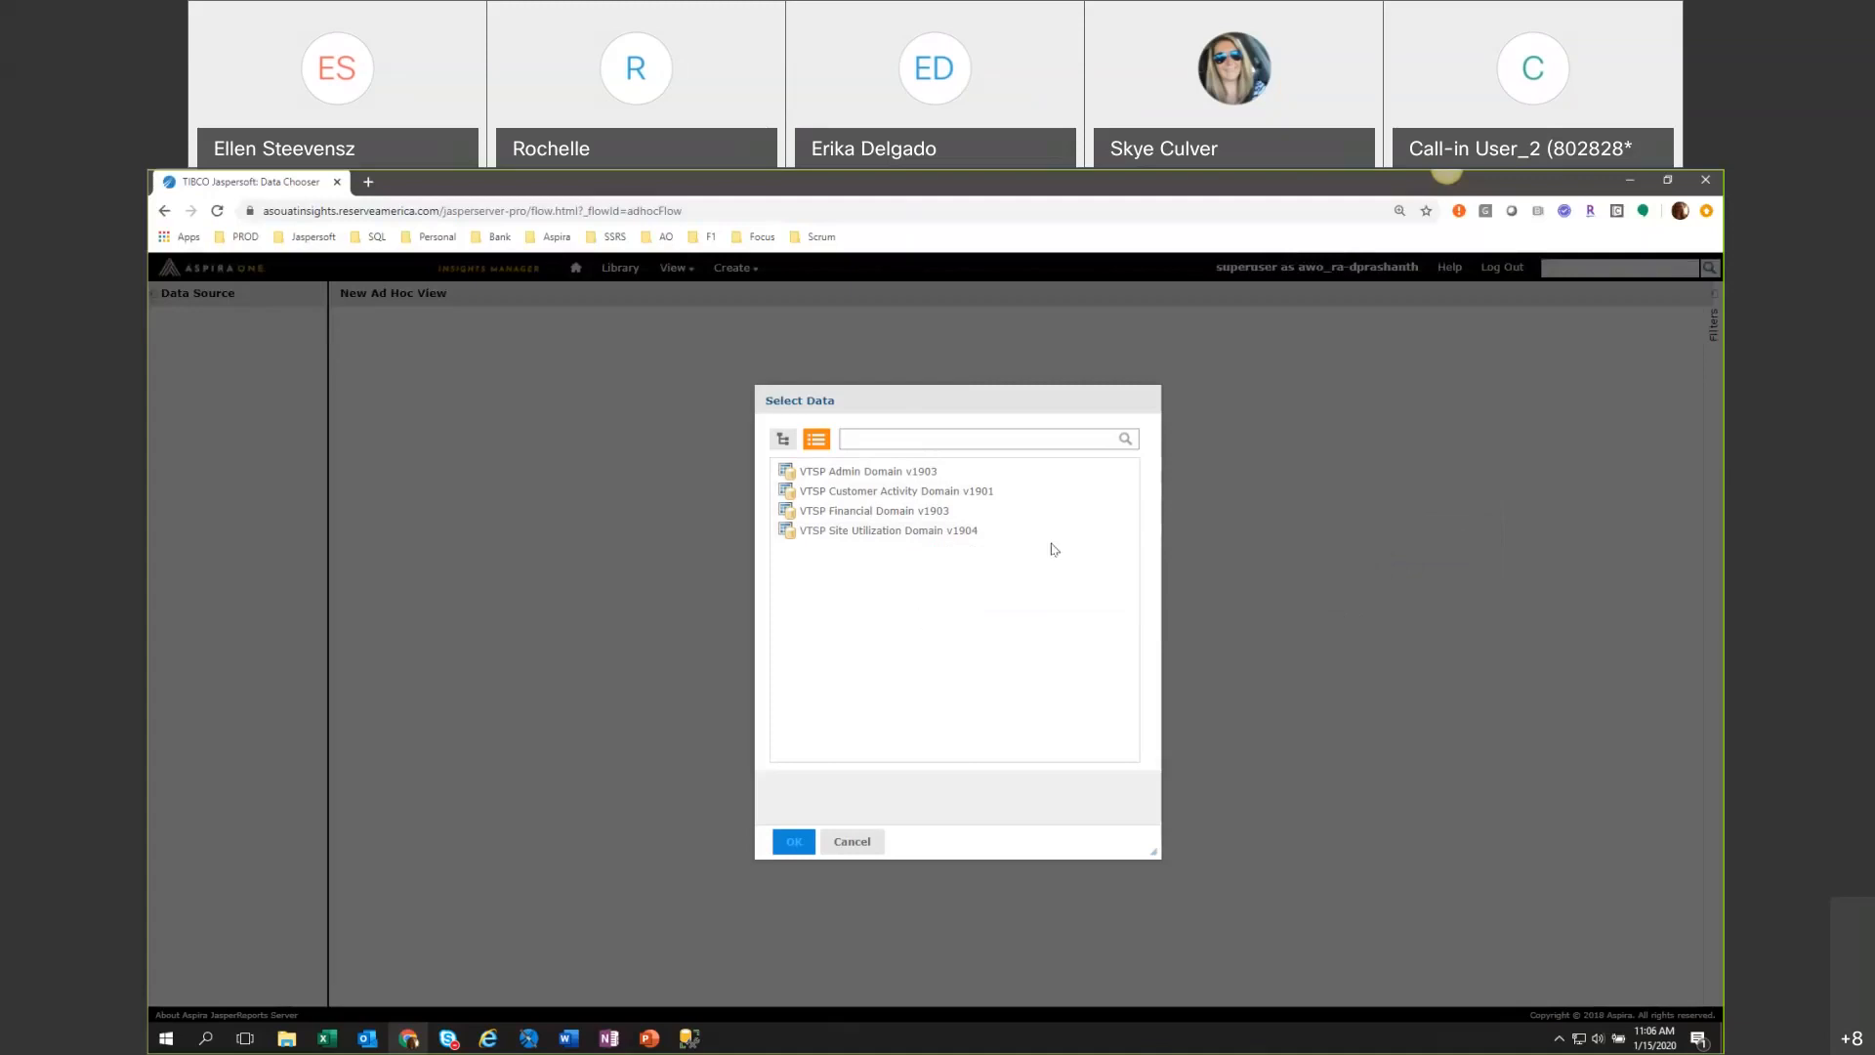
{"action": "left_click", "coordinate": [993, 480]}
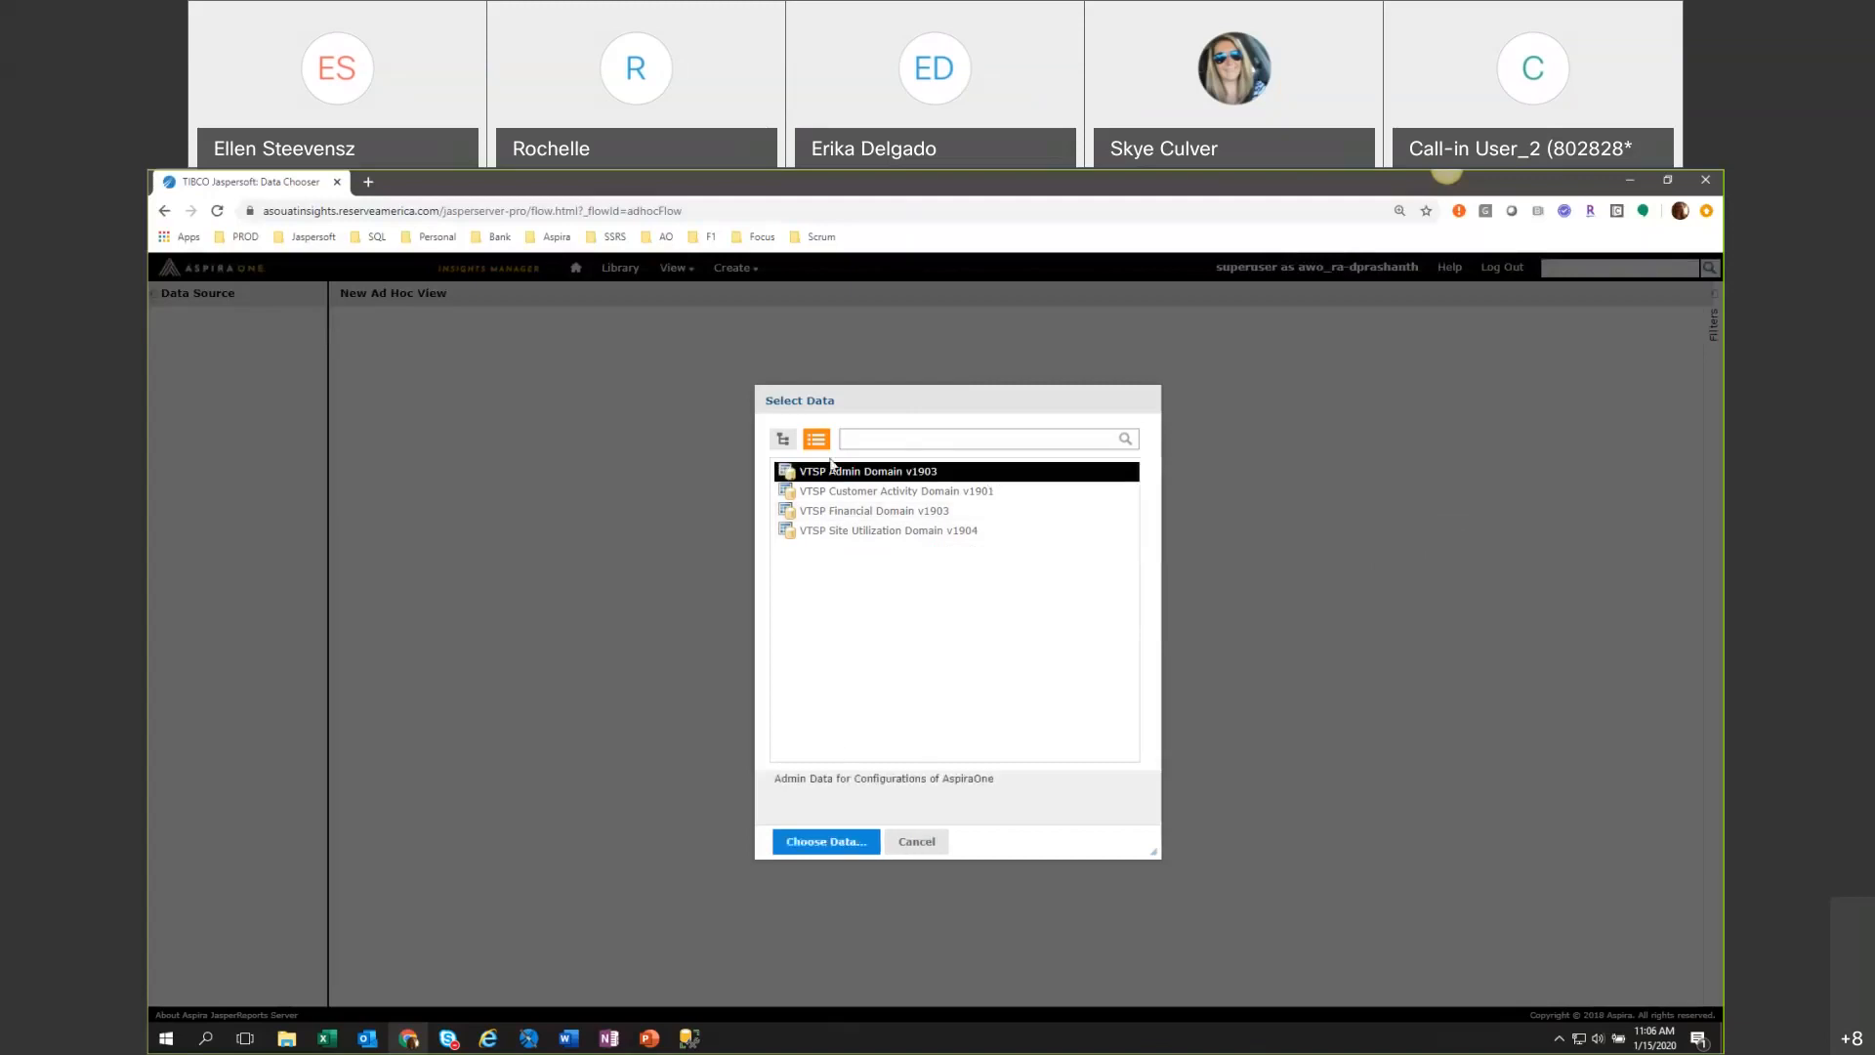
{"action": "left_click", "coordinate": [815, 841]}
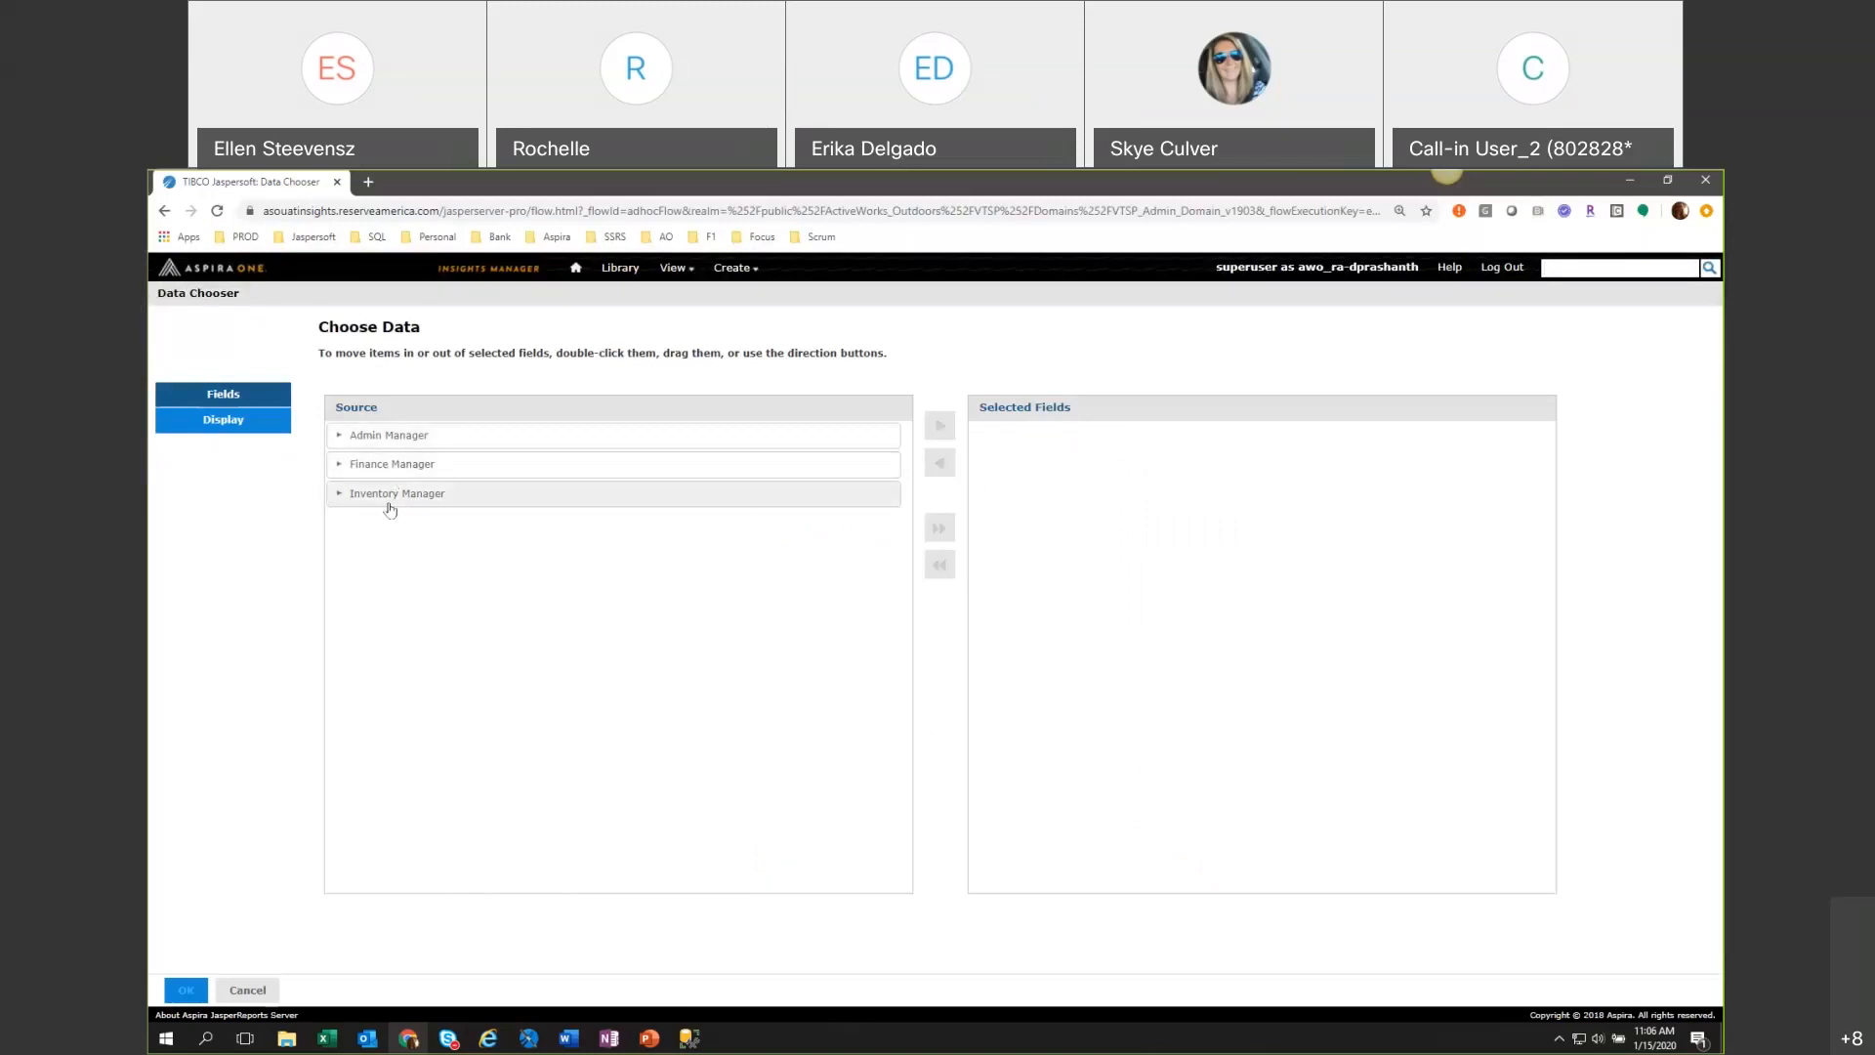
Expand Admin Manager to its subfolders, add the whole set to the selected fields and confirm the data selection.
{"action": "left_click", "coordinate": [338, 435]}
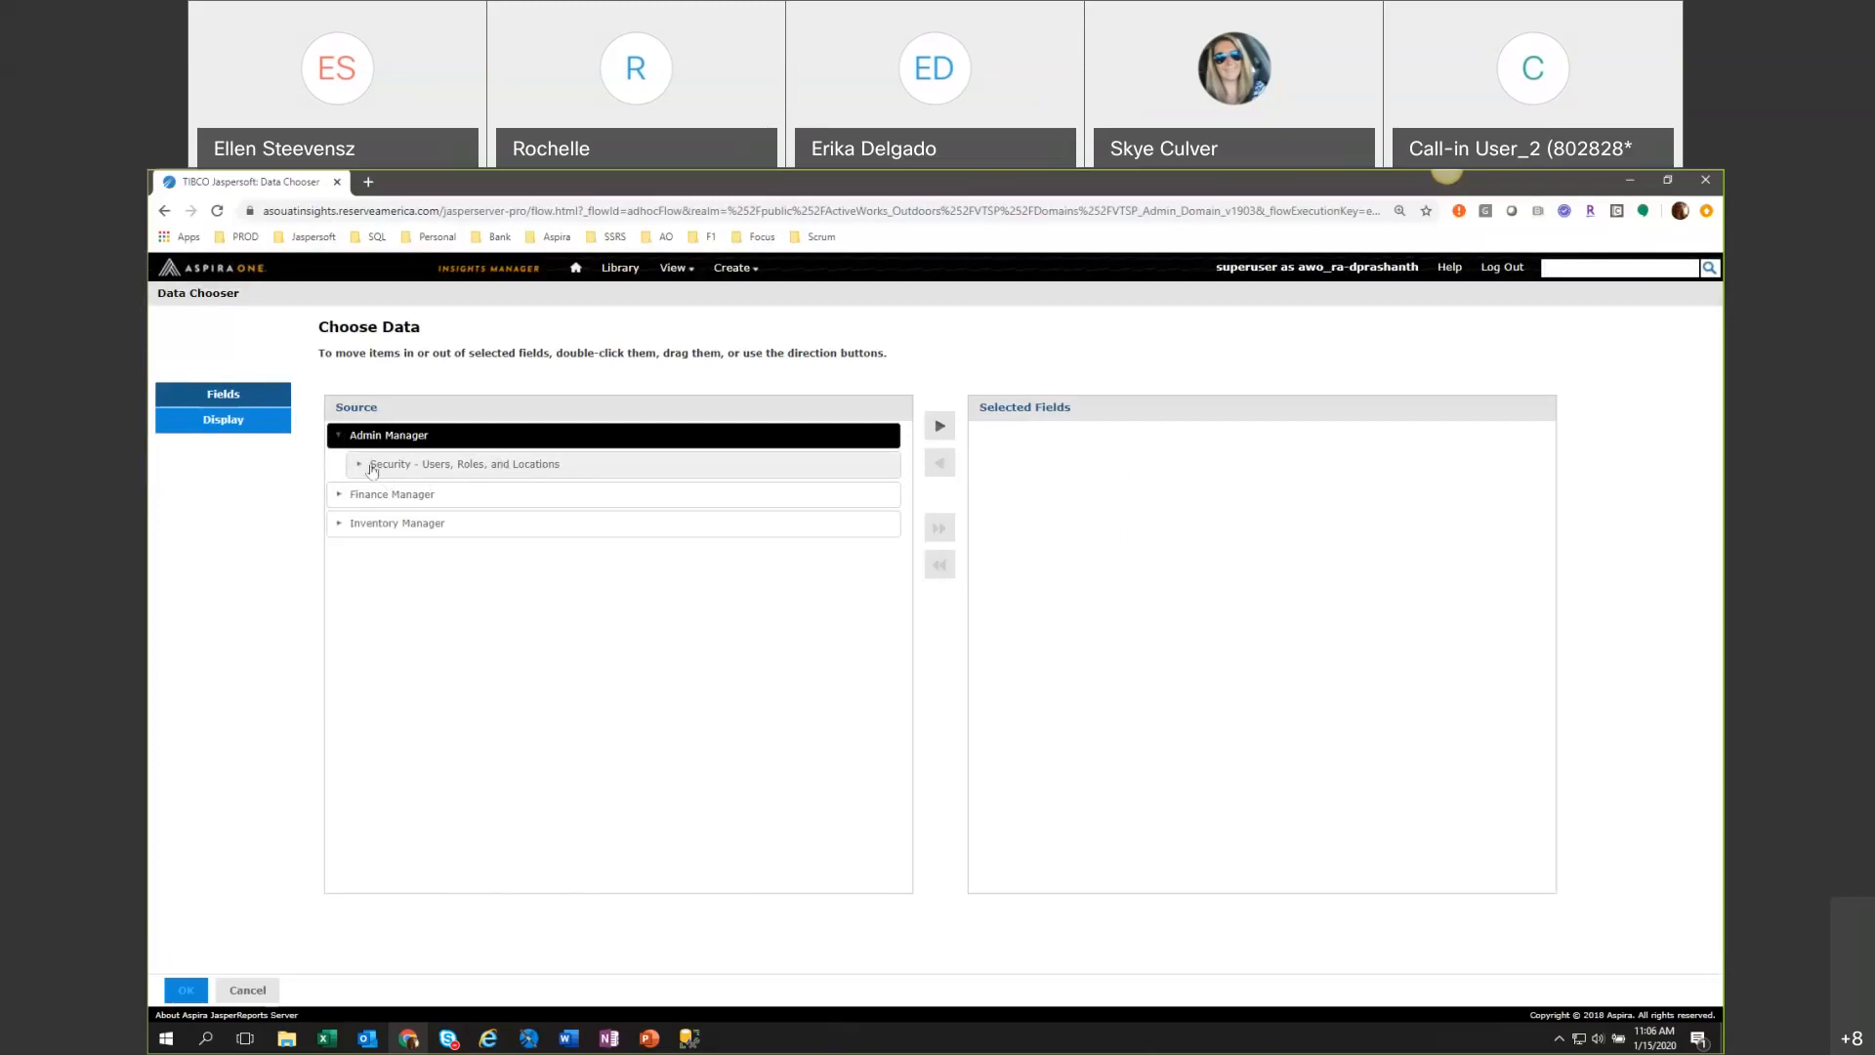
{"action": "double_click", "coordinate": [503, 466]}
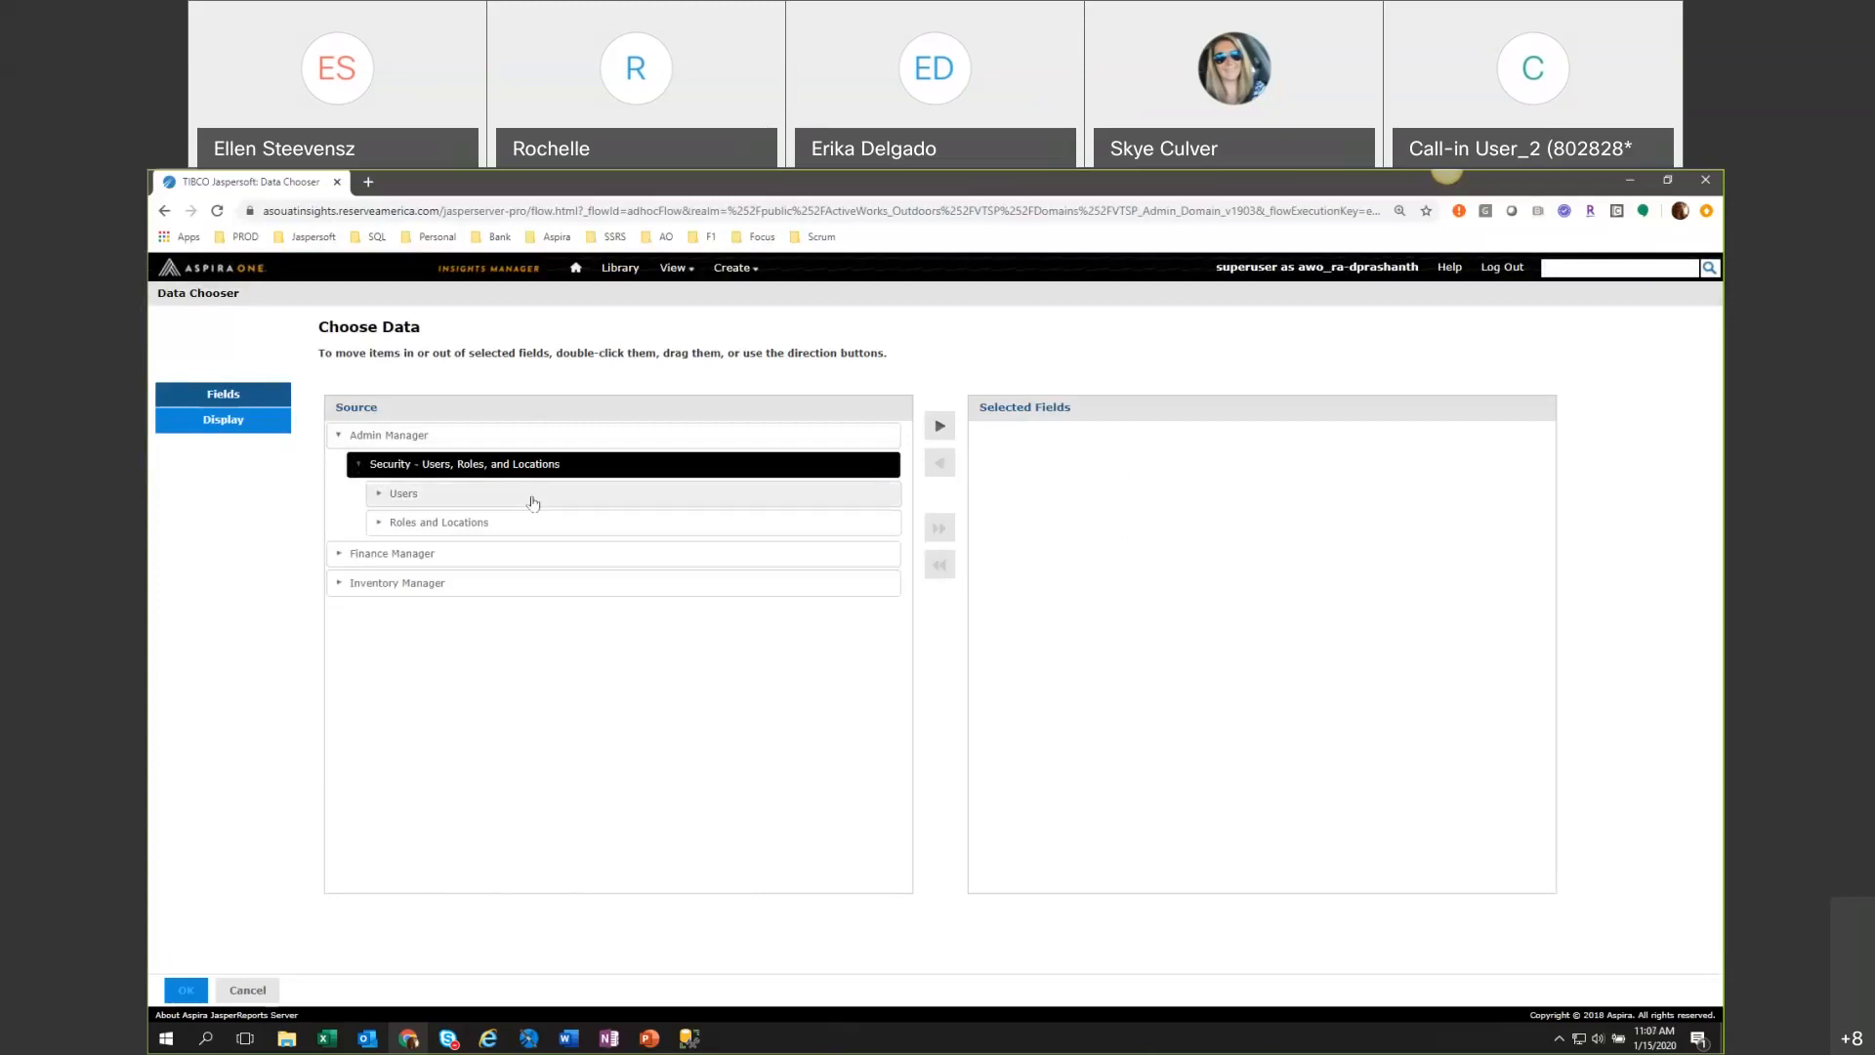
{"action": "left_click", "coordinate": [412, 441]}
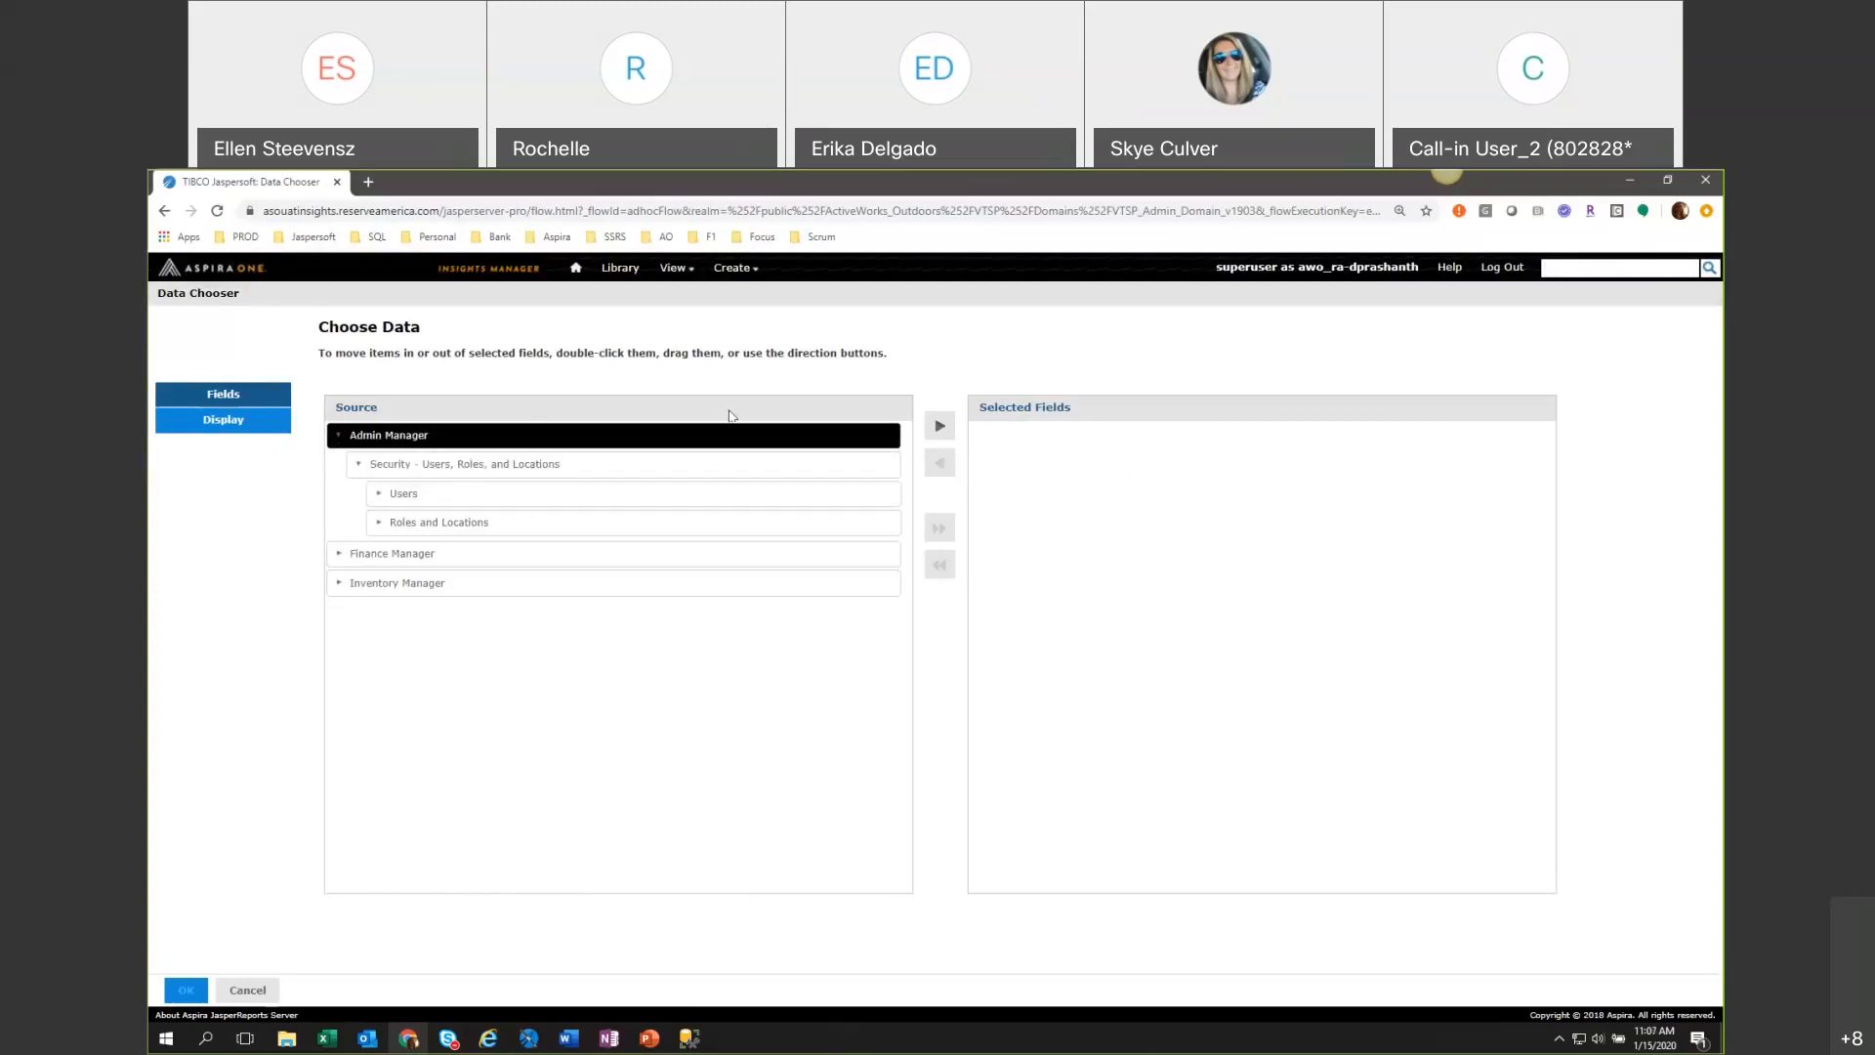
{"action": "left_click", "coordinate": [939, 430]}
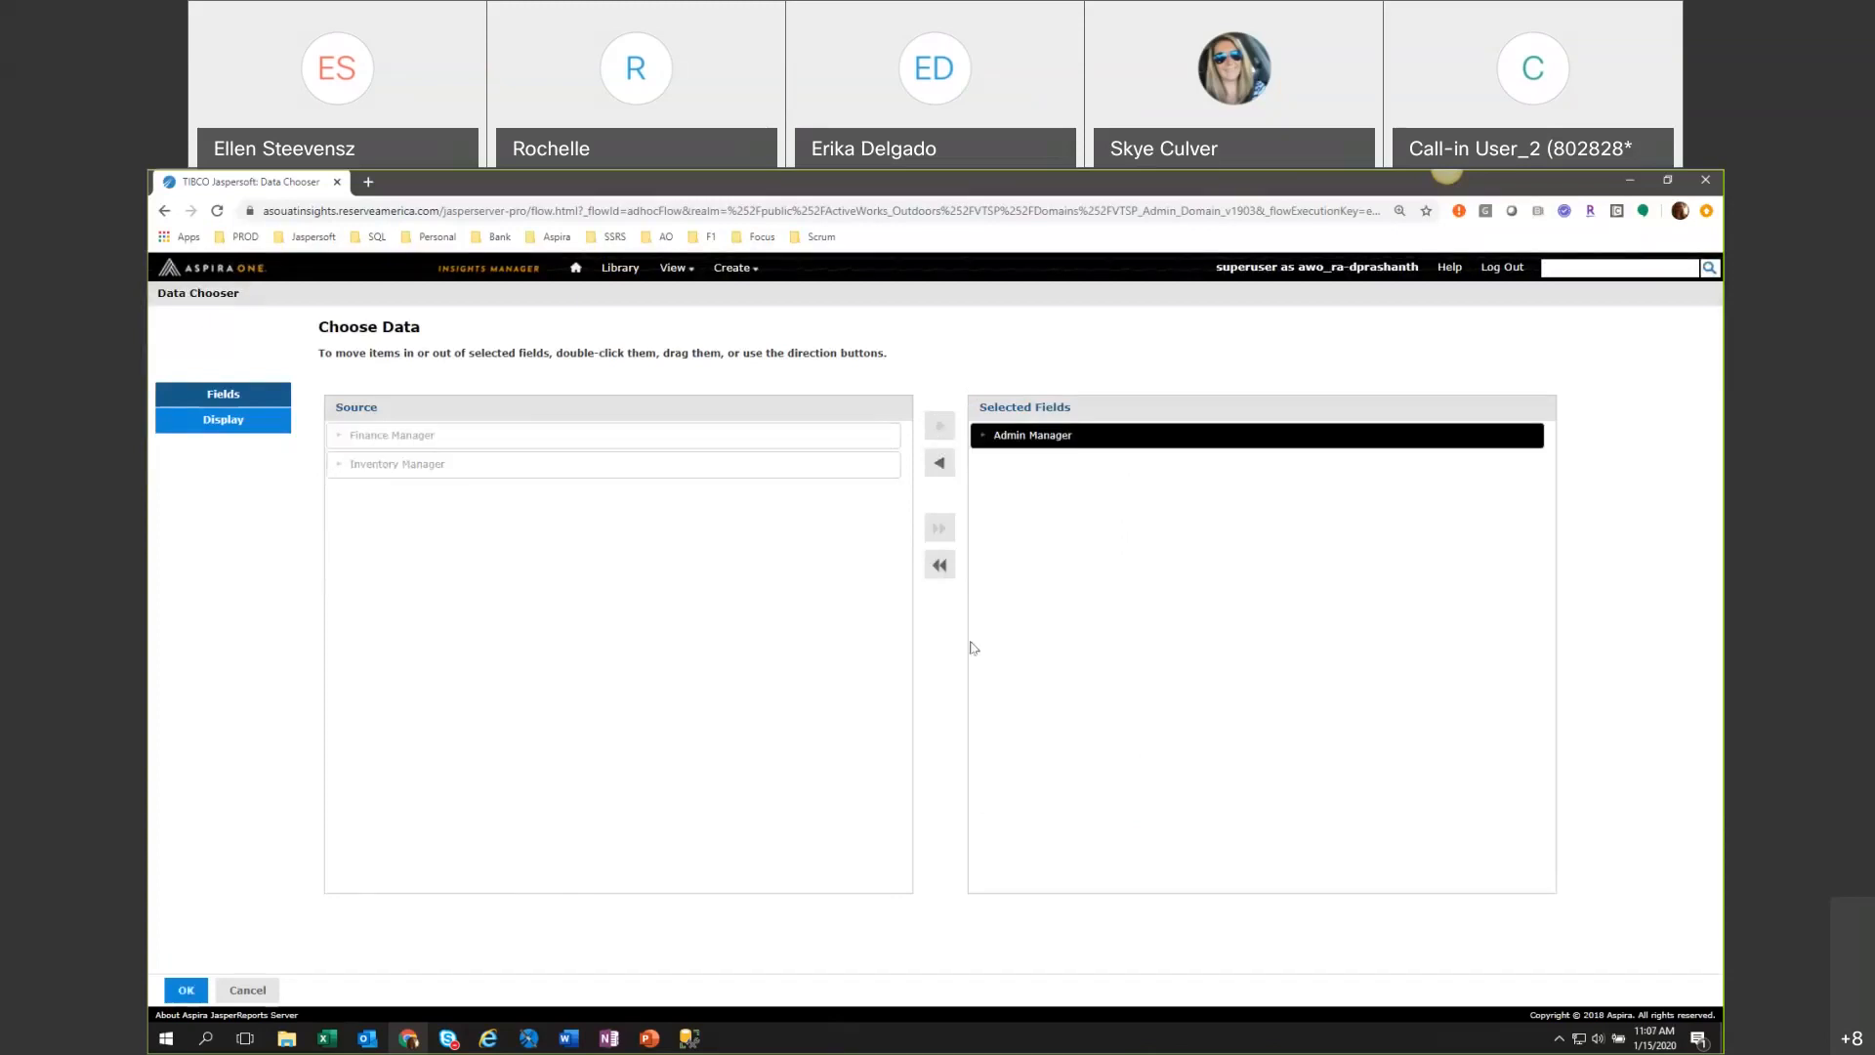
{"action": "left_click", "coordinate": [185, 990]}
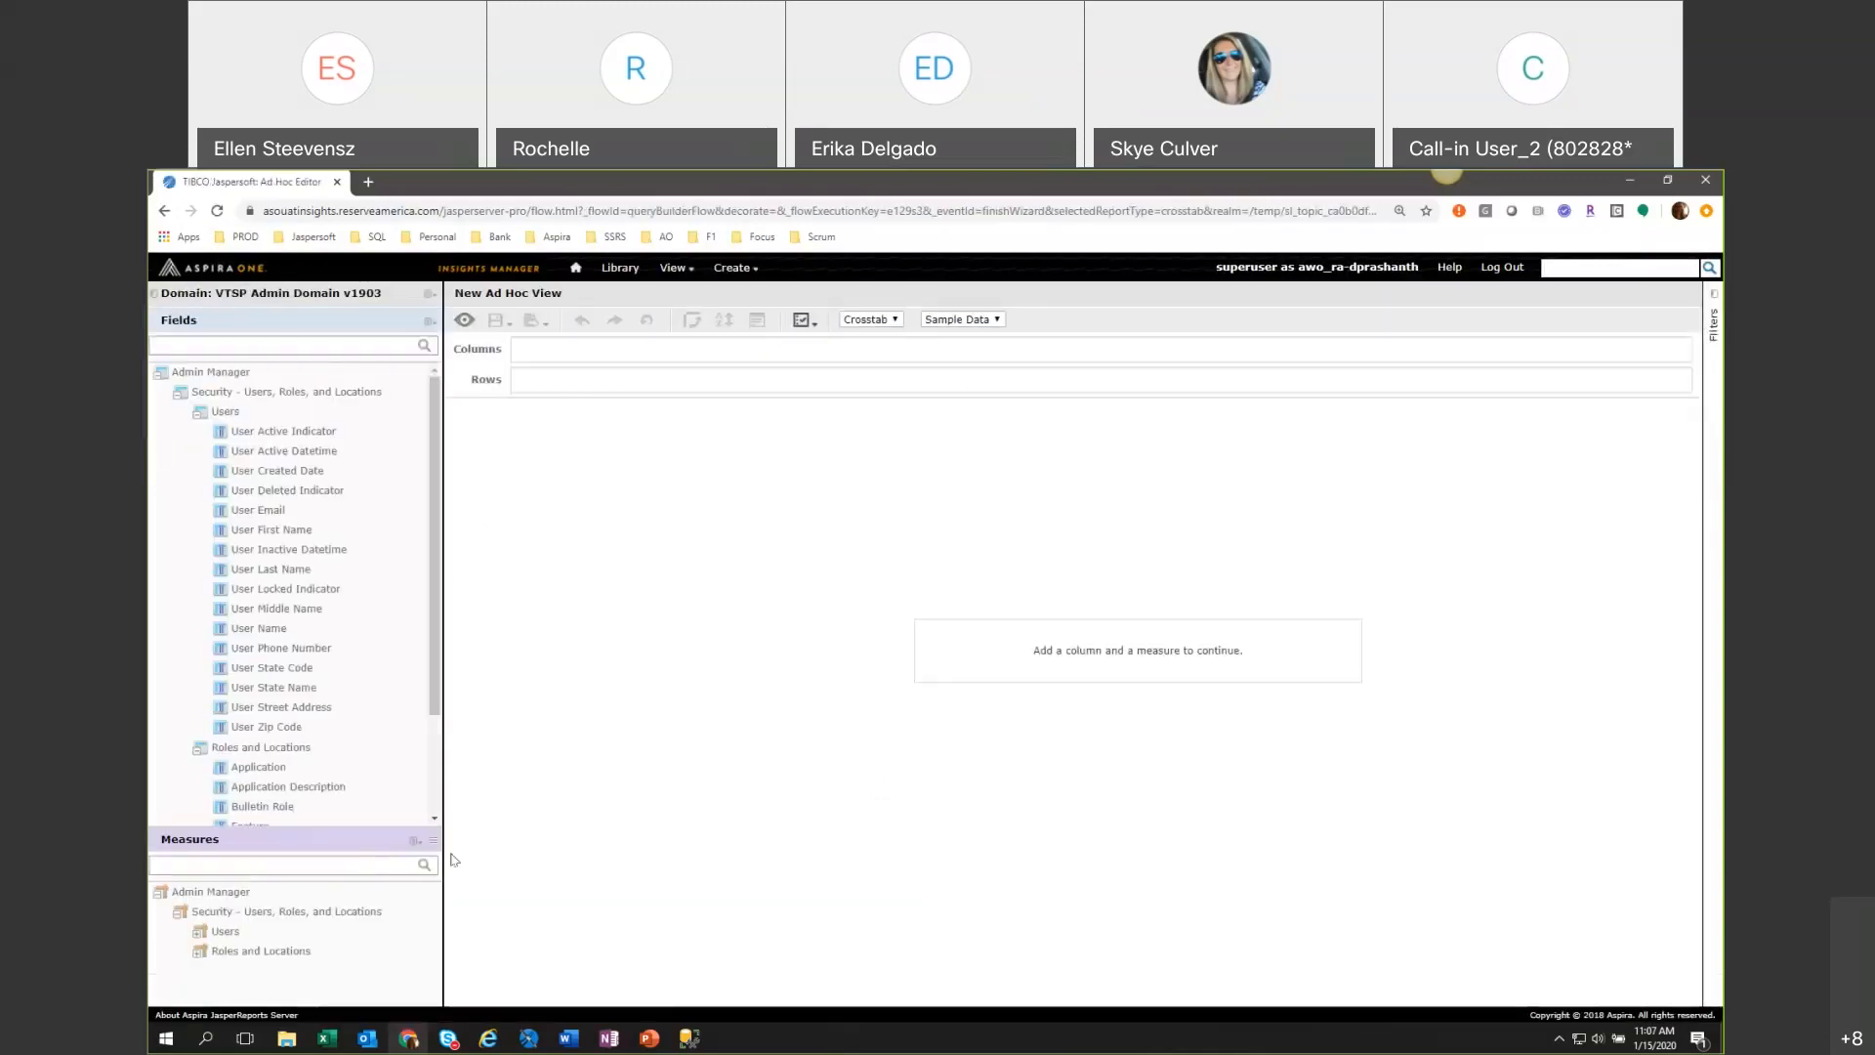
Enlarge the Measures area and examine the folder structure of the Admin Manager fields, including the Users fields.
{"action": "left_click_drag", "start_coordinate": [434, 845], "coordinate": [433, 765]}
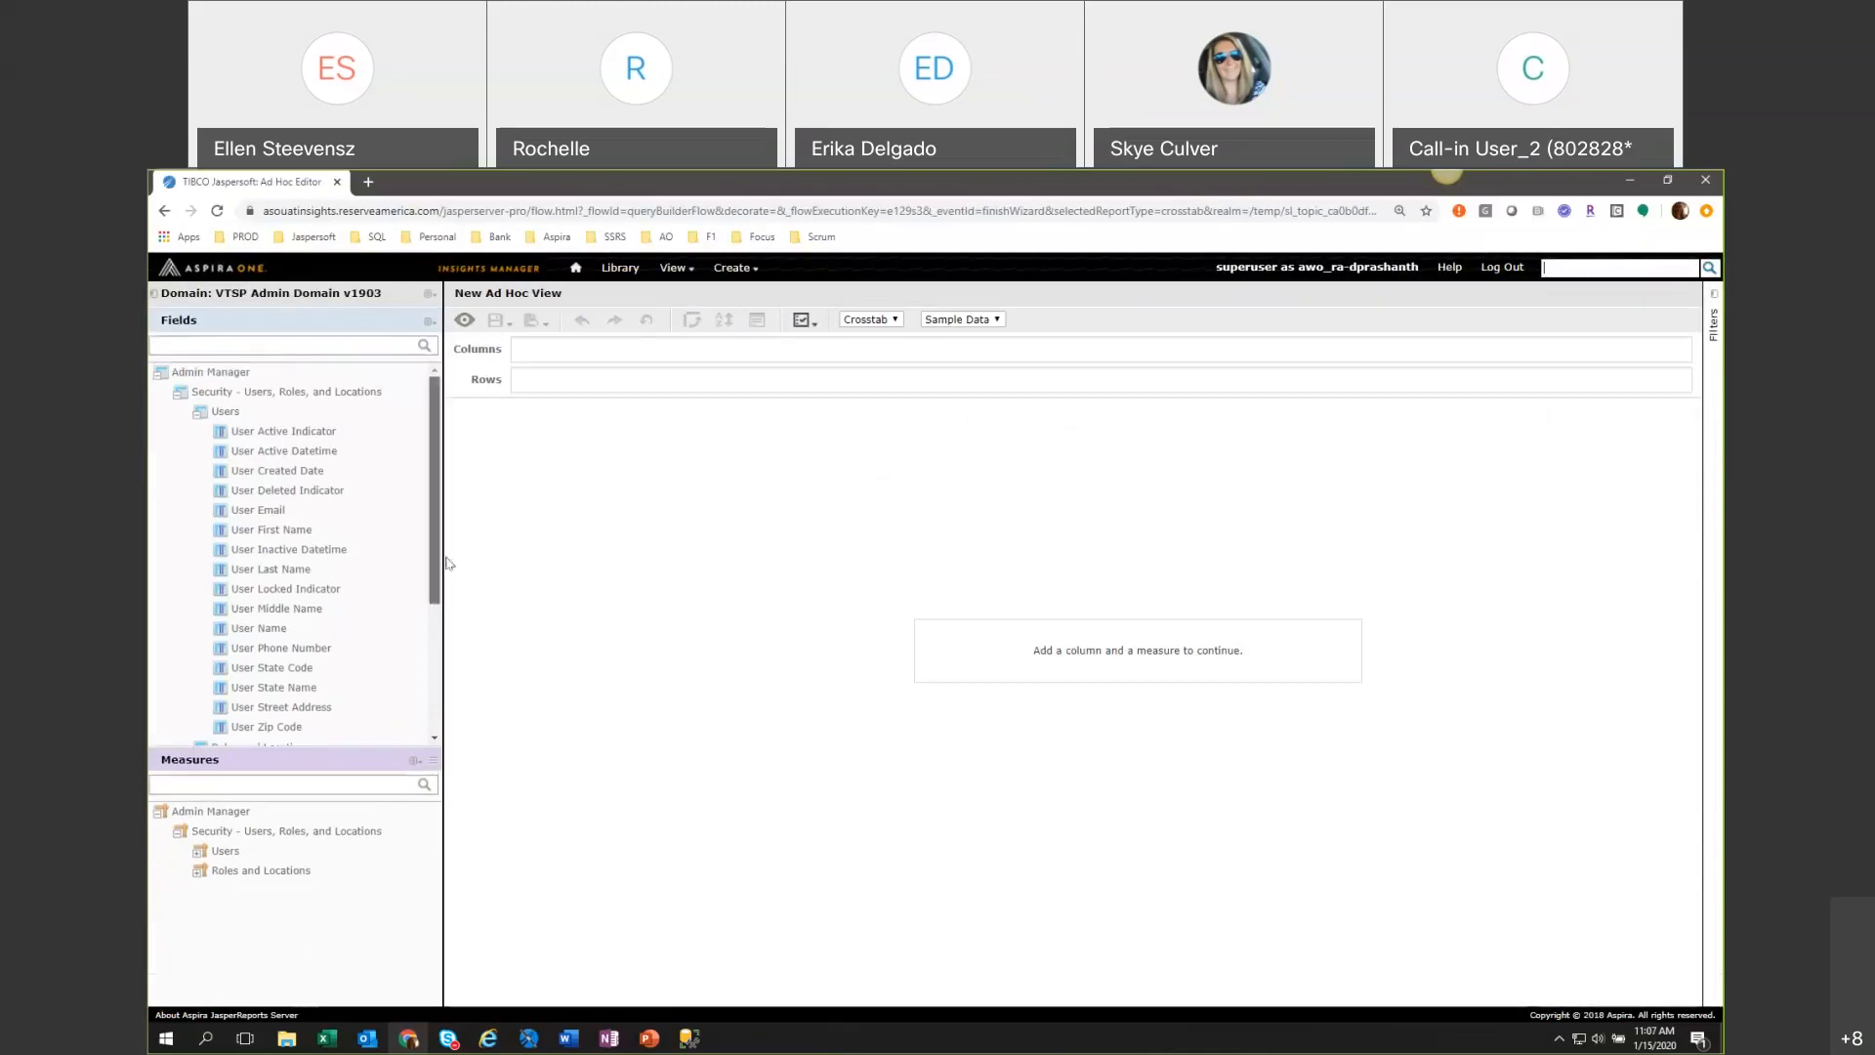
{"action": "left_click", "coordinate": [197, 415]}
{"action": "left_click", "coordinate": [178, 396]}
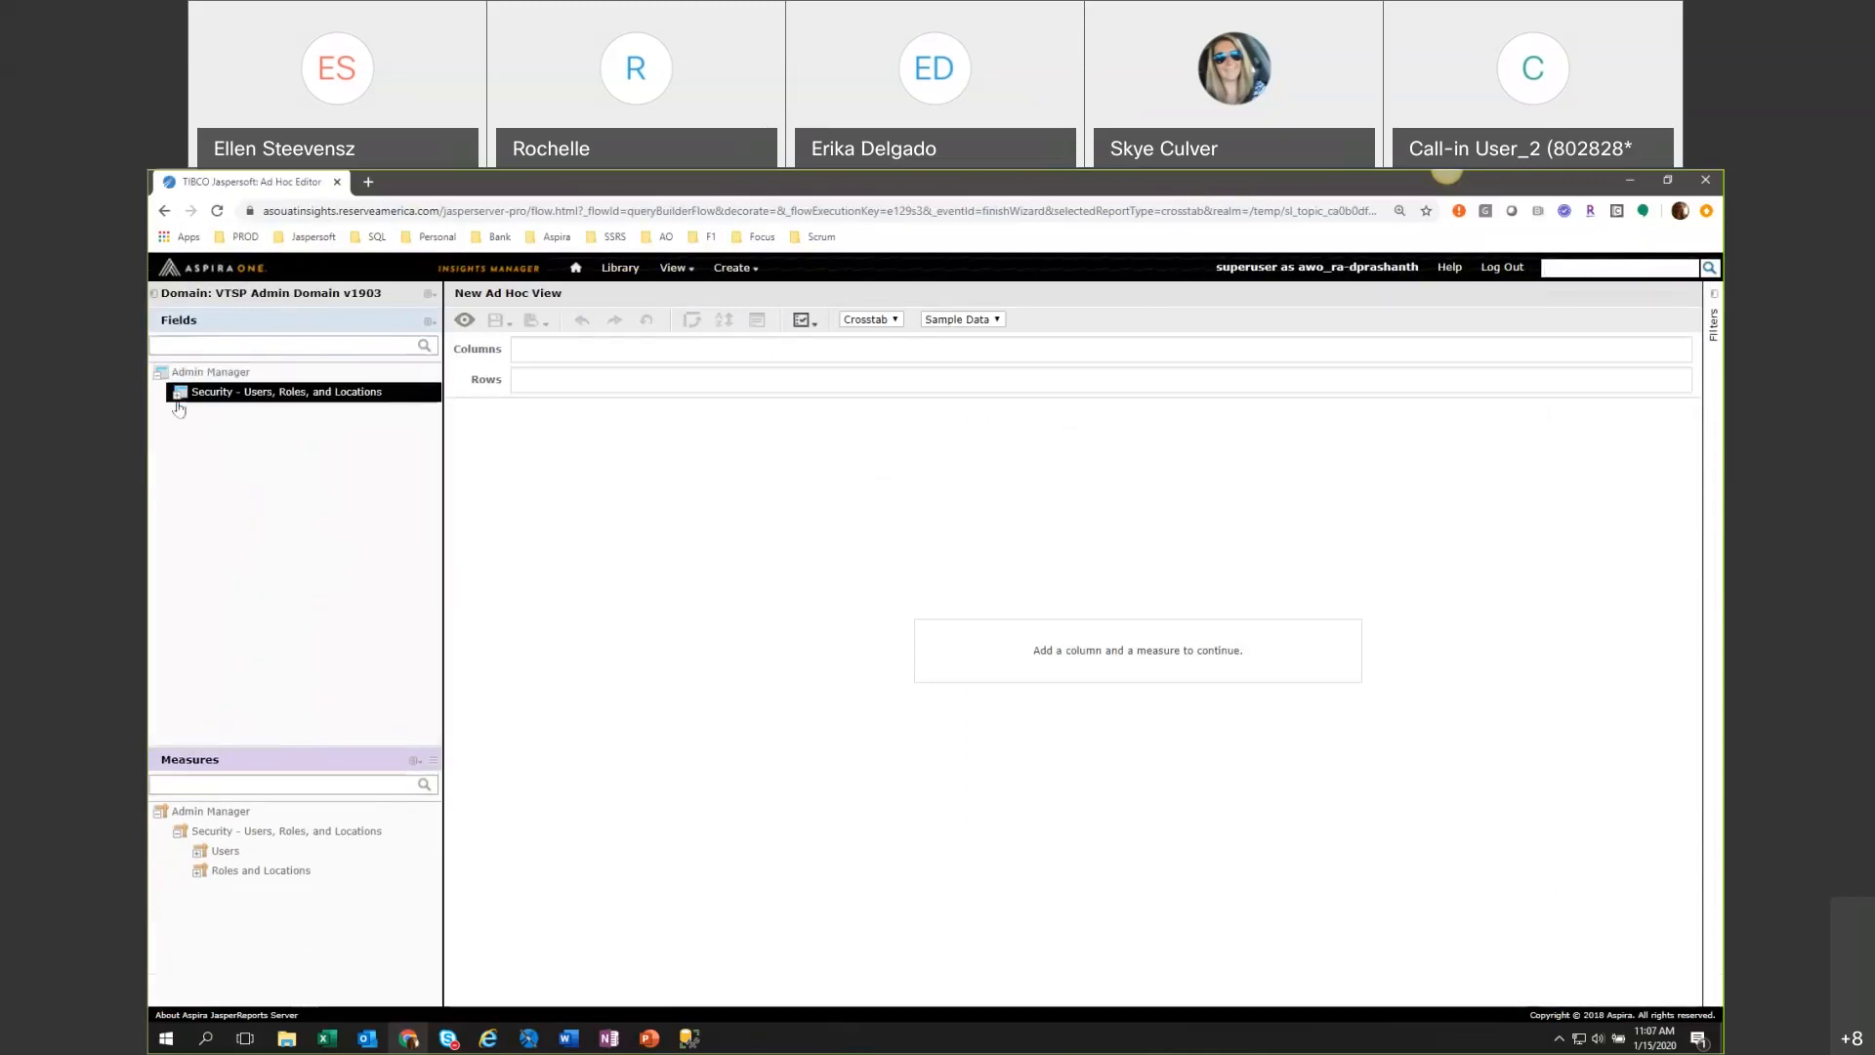
{"action": "left_click", "coordinate": [178, 395]}
{"action": "left_click", "coordinate": [187, 427]}
{"action": "left_click", "coordinate": [188, 428]}
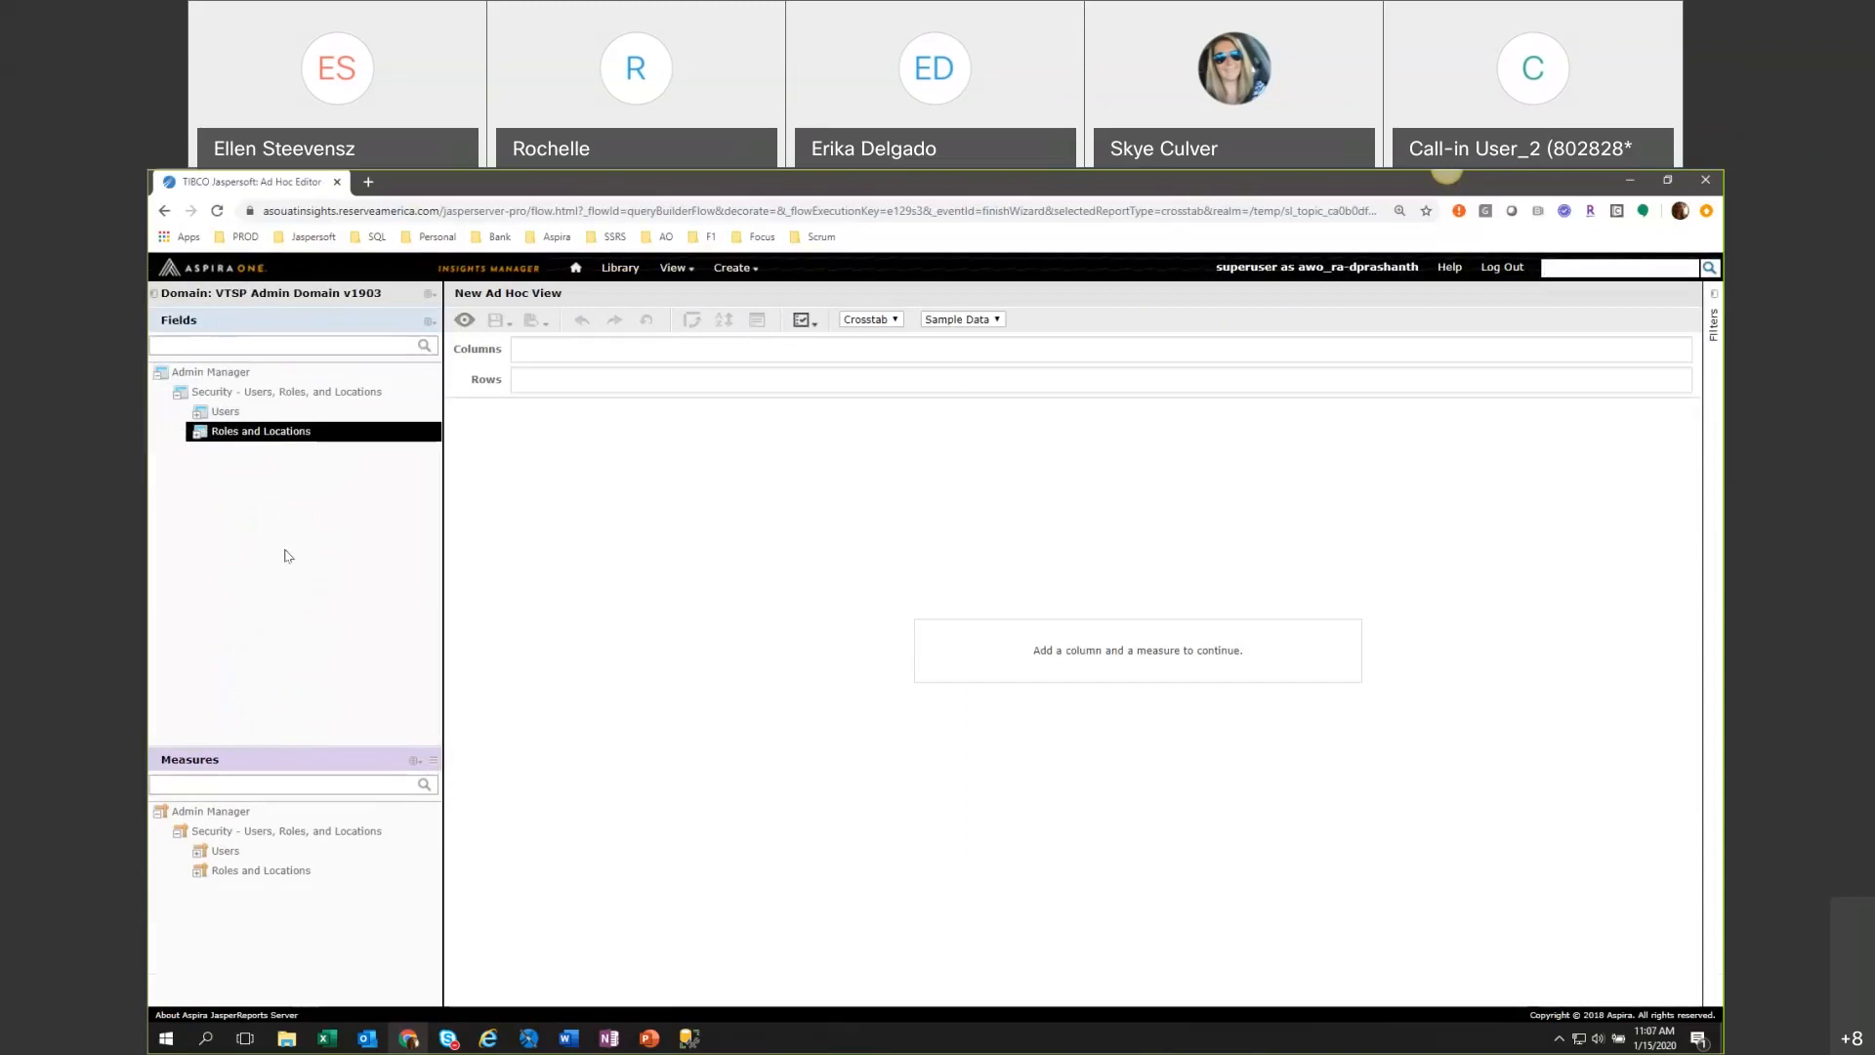
{"action": "left_click", "coordinate": [198, 413]}
{"action": "left_click", "coordinate": [198, 413]}
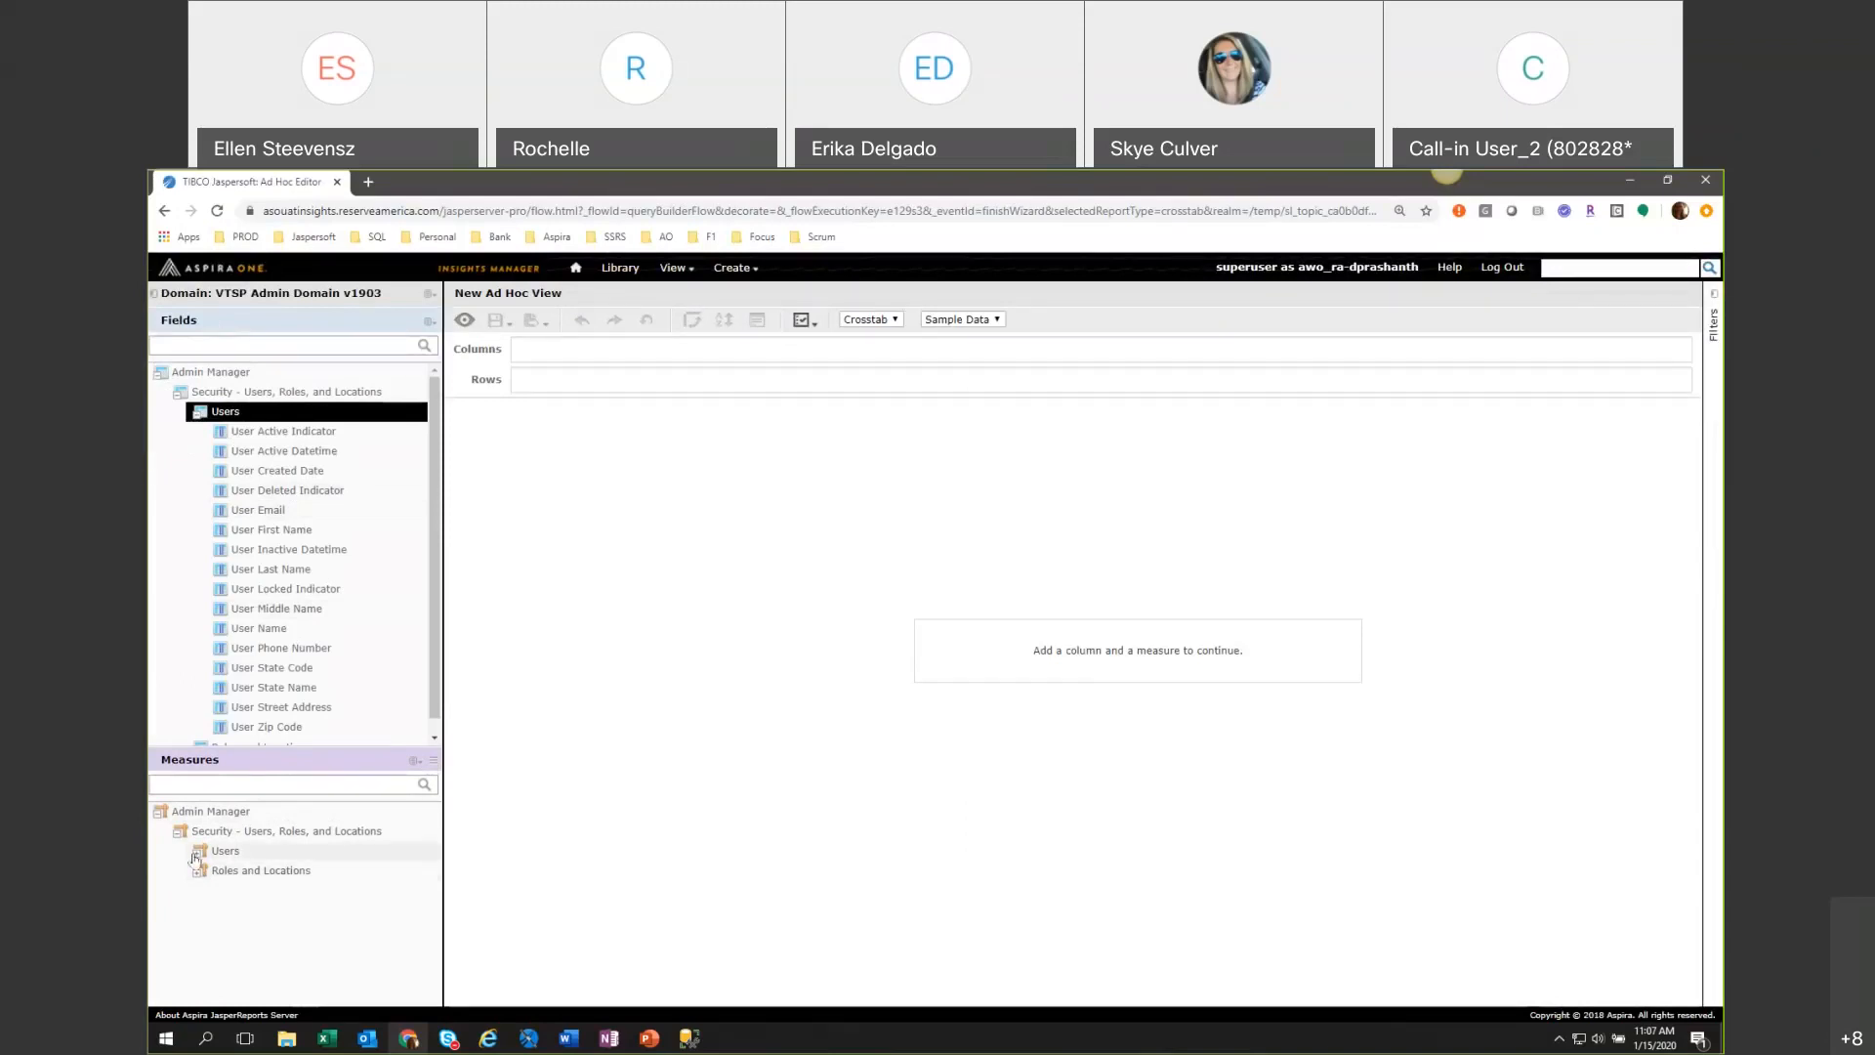
Examine the measures under Users and Roles and Locations, and collapse the measure and field folders.
{"action": "left_click", "coordinate": [225, 850]}
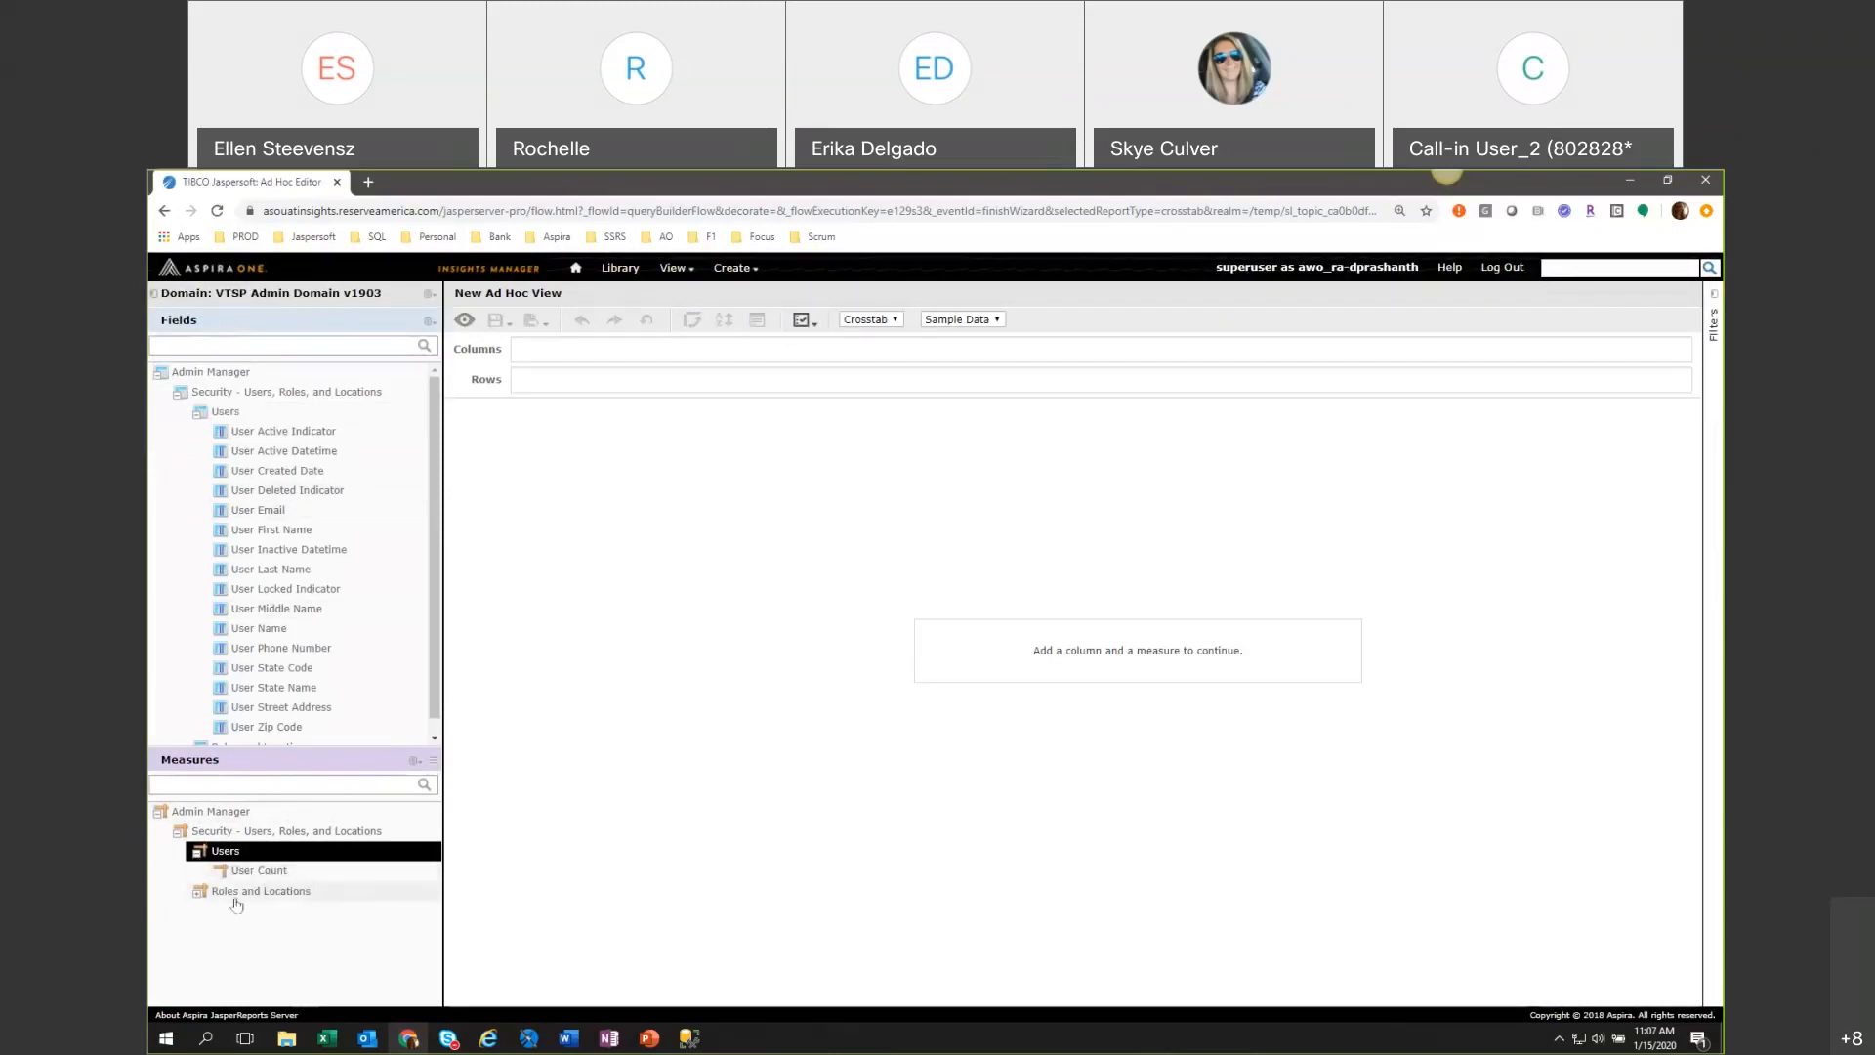
{"action": "left_click", "coordinate": [201, 893]}
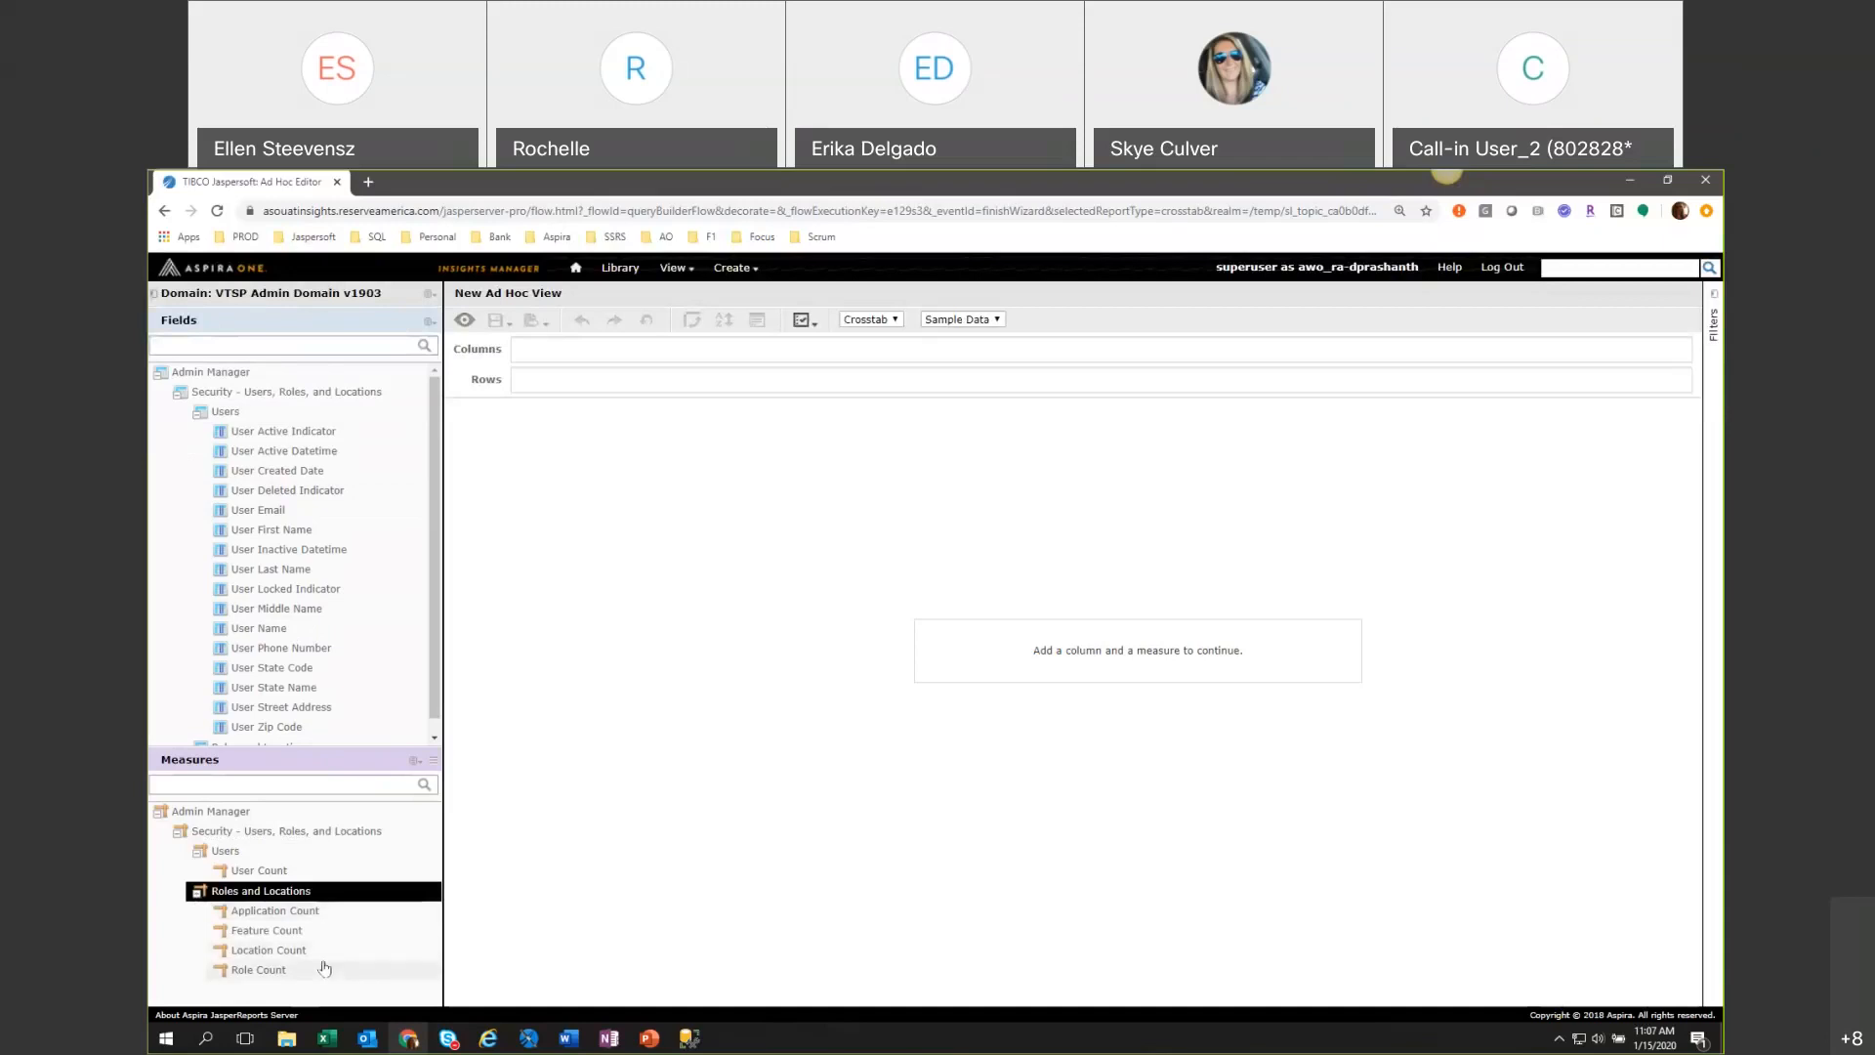
{"action": "left_click", "coordinate": [188, 893]}
{"action": "left_click", "coordinate": [195, 851]}
{"action": "left_click", "coordinate": [176, 831]}
{"action": "left_click", "coordinate": [156, 813]}
{"action": "left_click", "coordinate": [156, 813]}
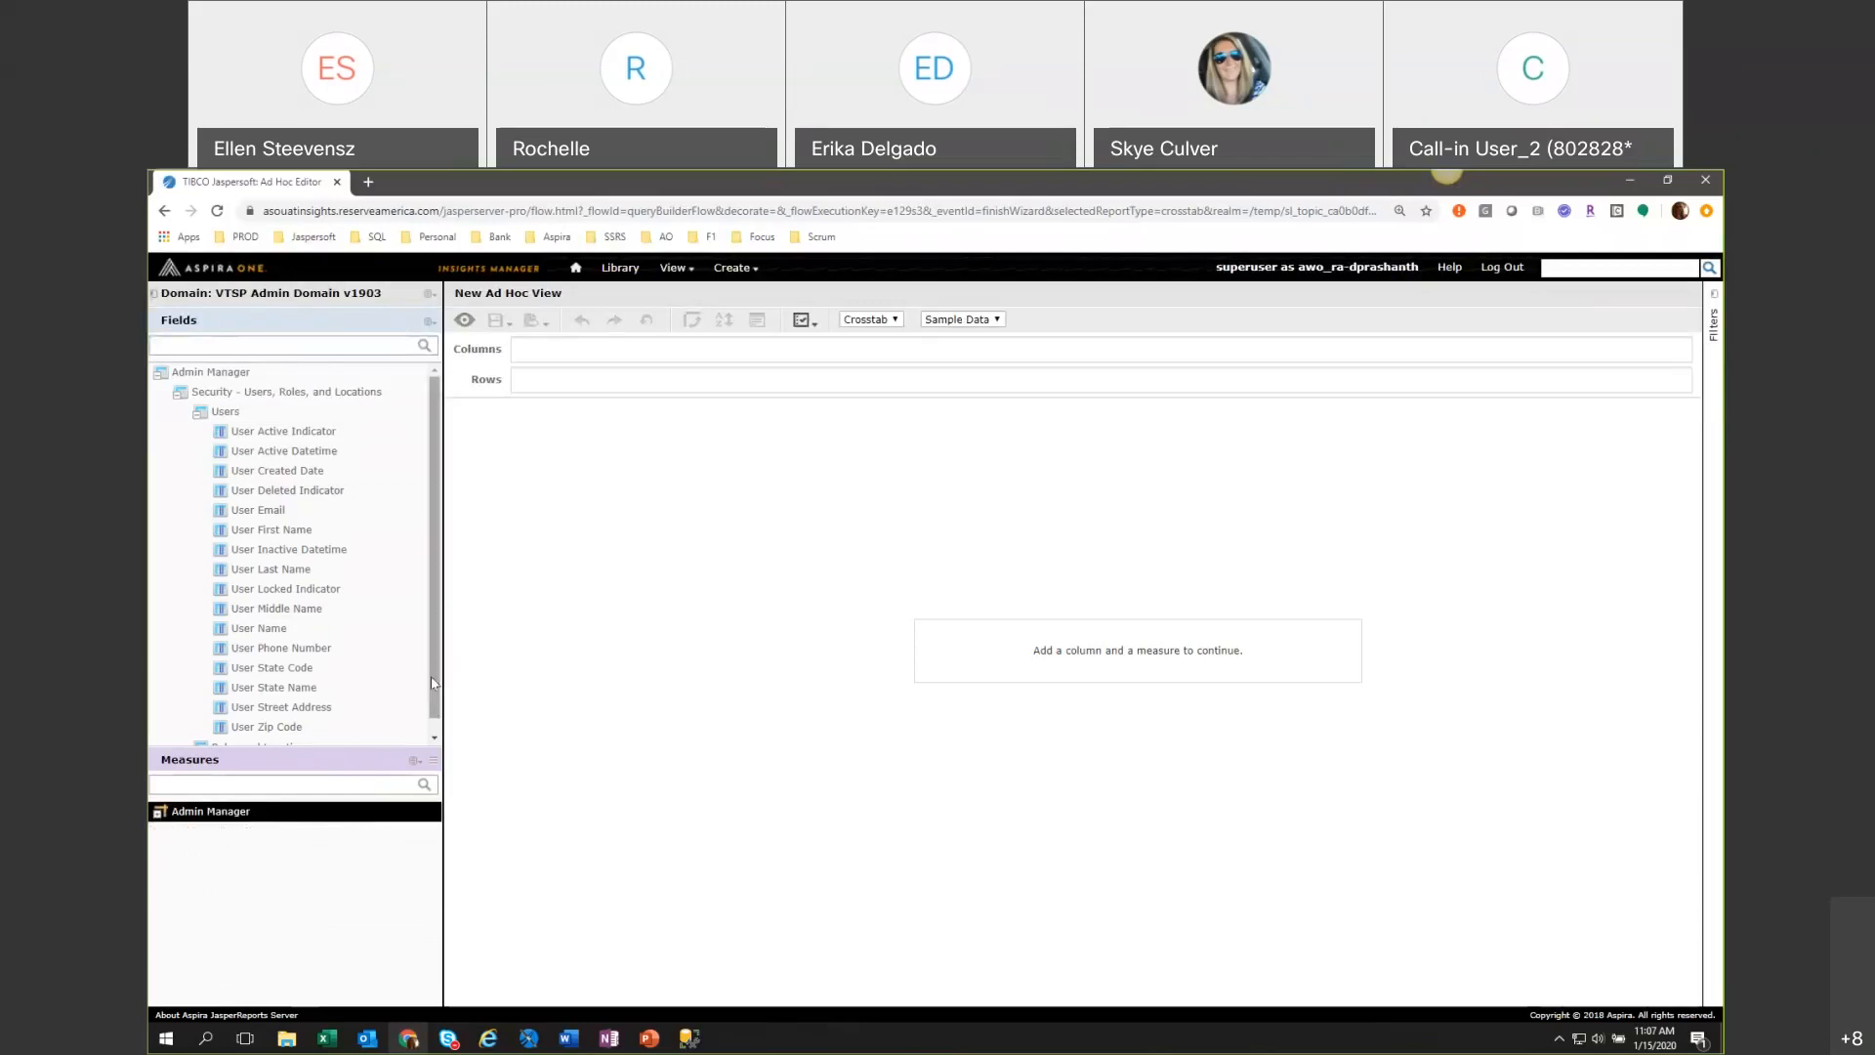
{"action": "left_click", "coordinate": [197, 411]}
{"action": "left_click", "coordinate": [179, 392]}
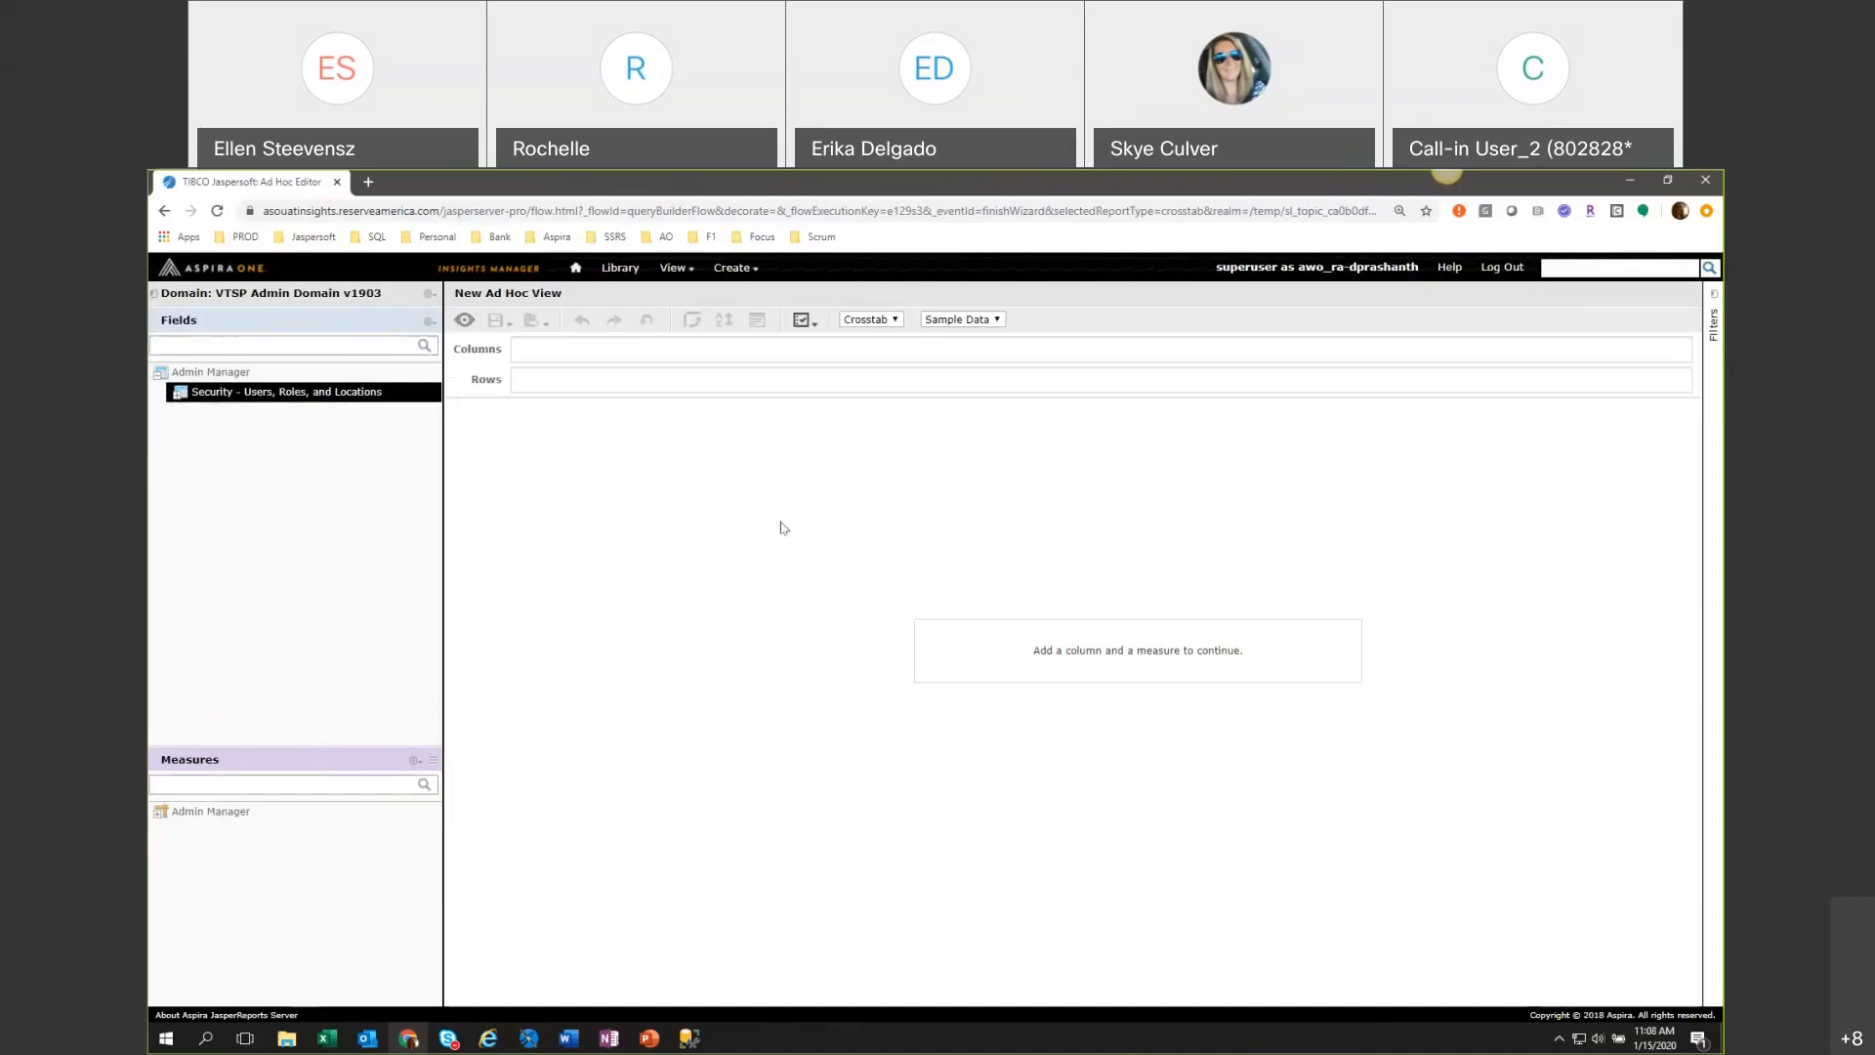
Review the view type and data amount options, and set the view type to Table.
{"action": "left_click", "coordinate": [878, 325]}
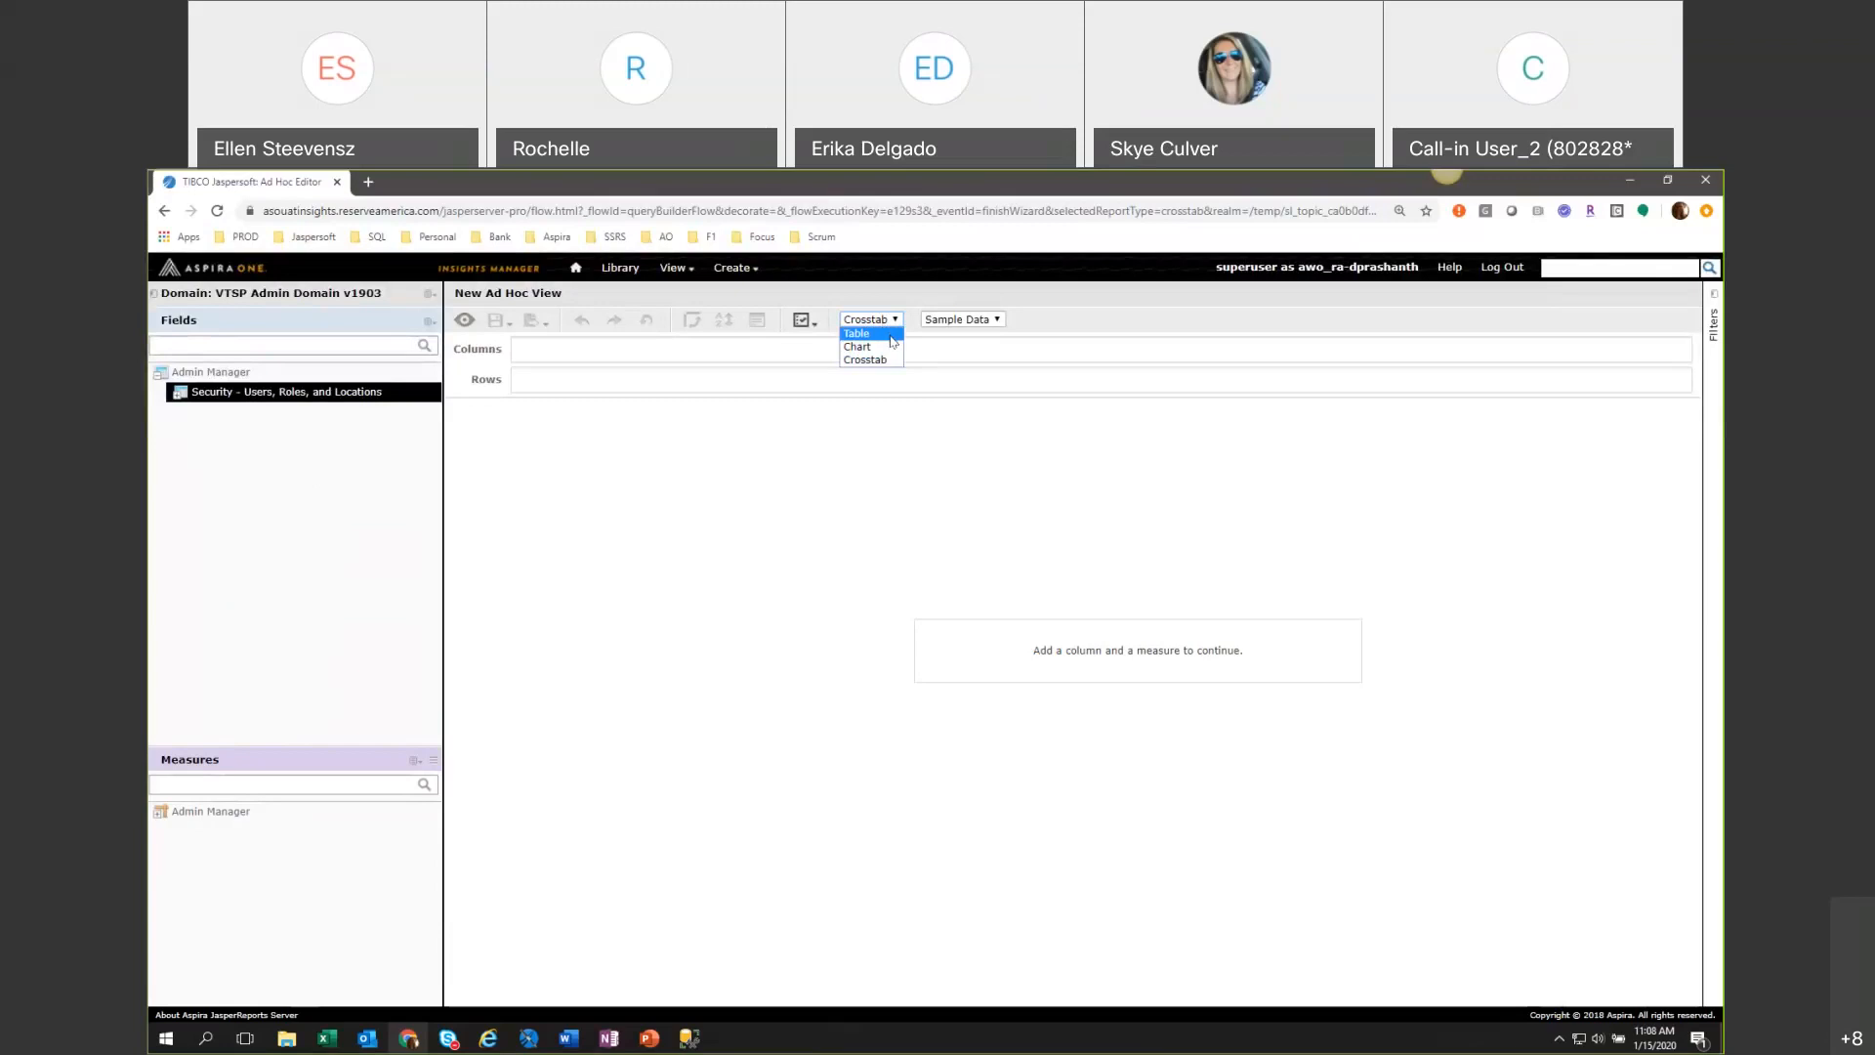
{"action": "left_click", "coordinate": [1112, 333]}
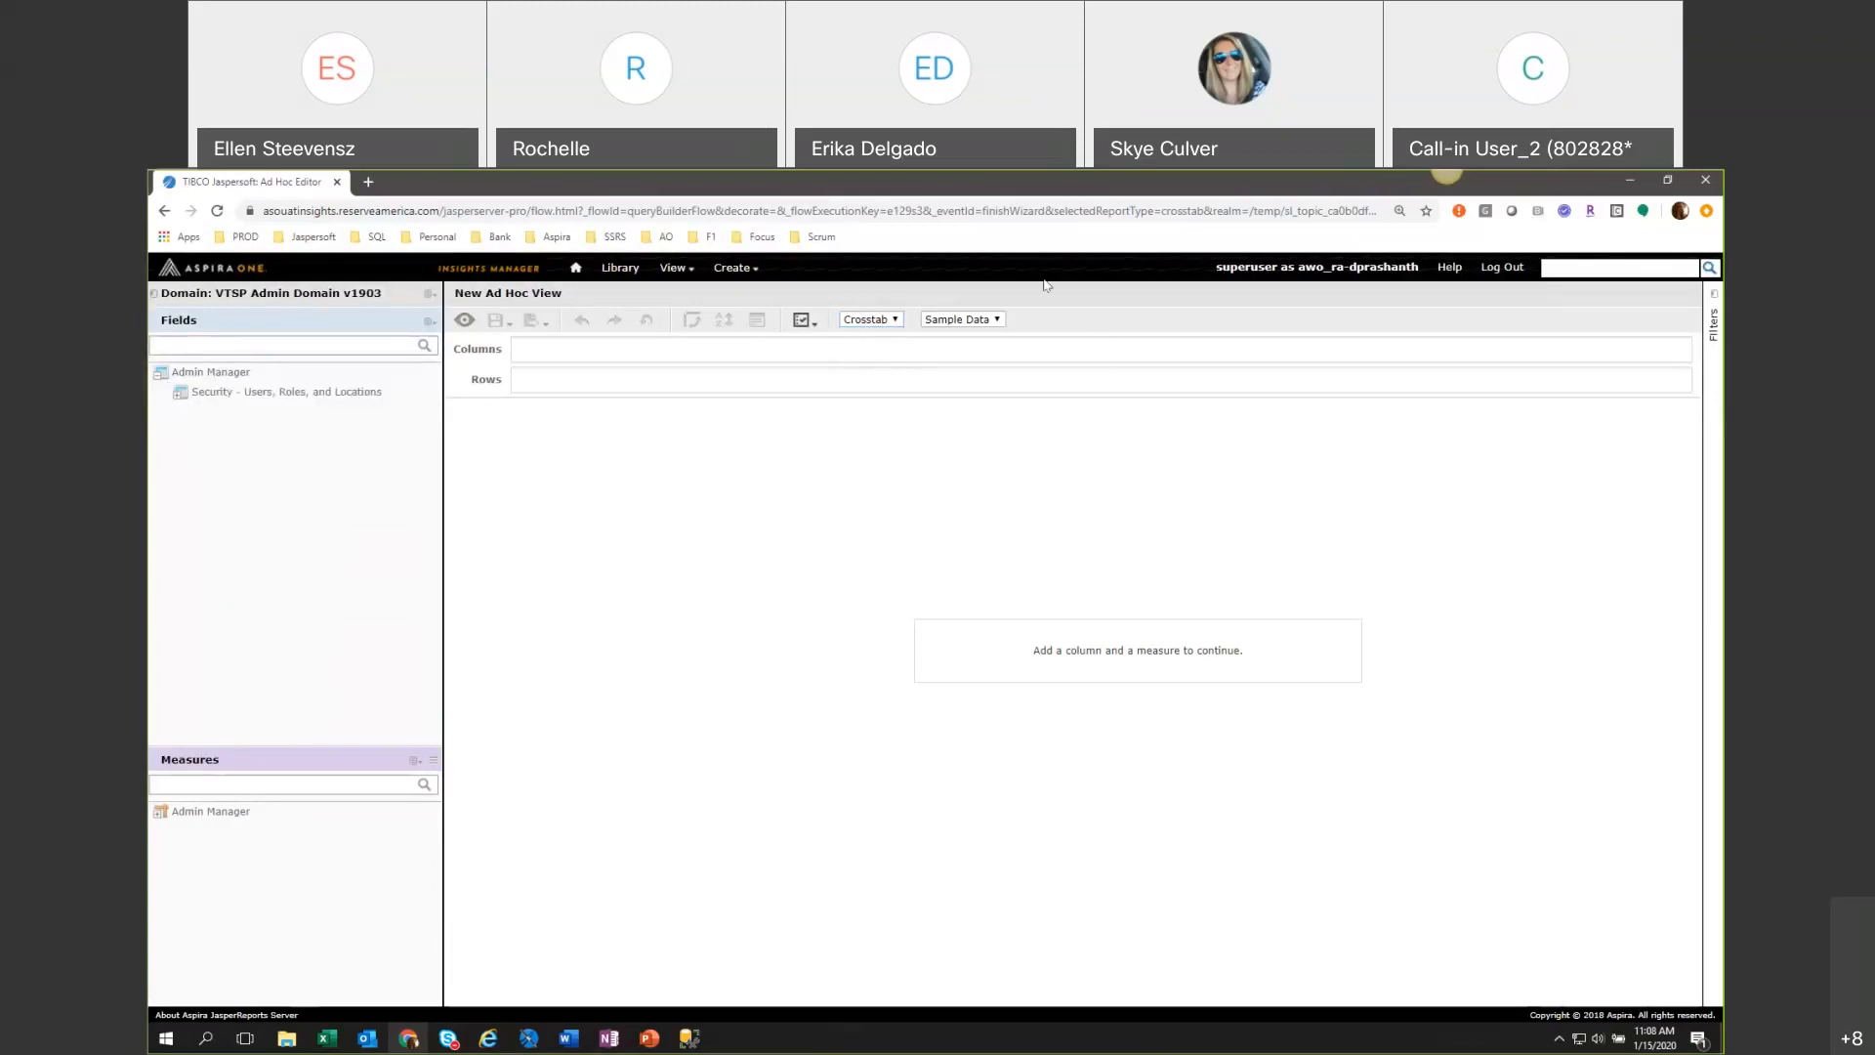
{"action": "left_click", "coordinate": [996, 322]}
{"action": "left_click", "coordinate": [1092, 392]}
{"action": "left_click", "coordinate": [879, 320]}
{"action": "left_click", "coordinate": [872, 322]}
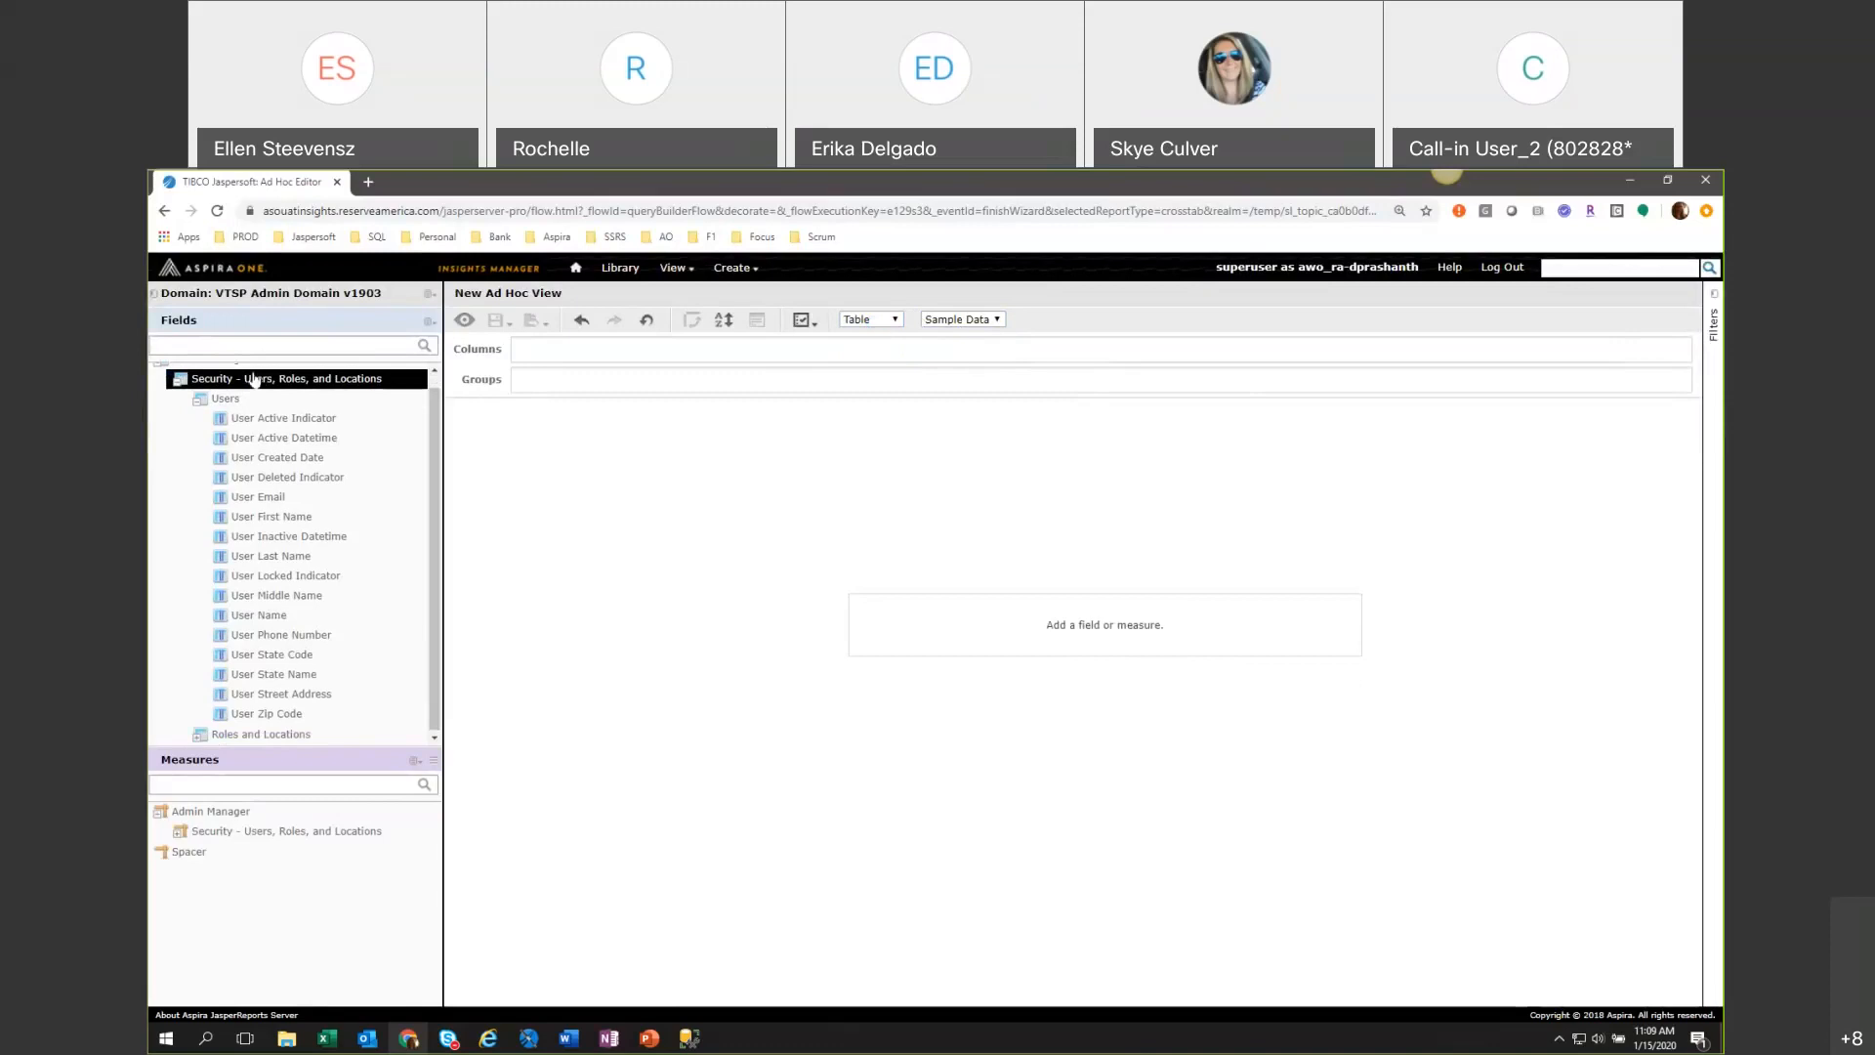
Add all fields of the Users folder as table columns and expand the folder to list them.
{"action": "left_click", "coordinate": [197, 402]}
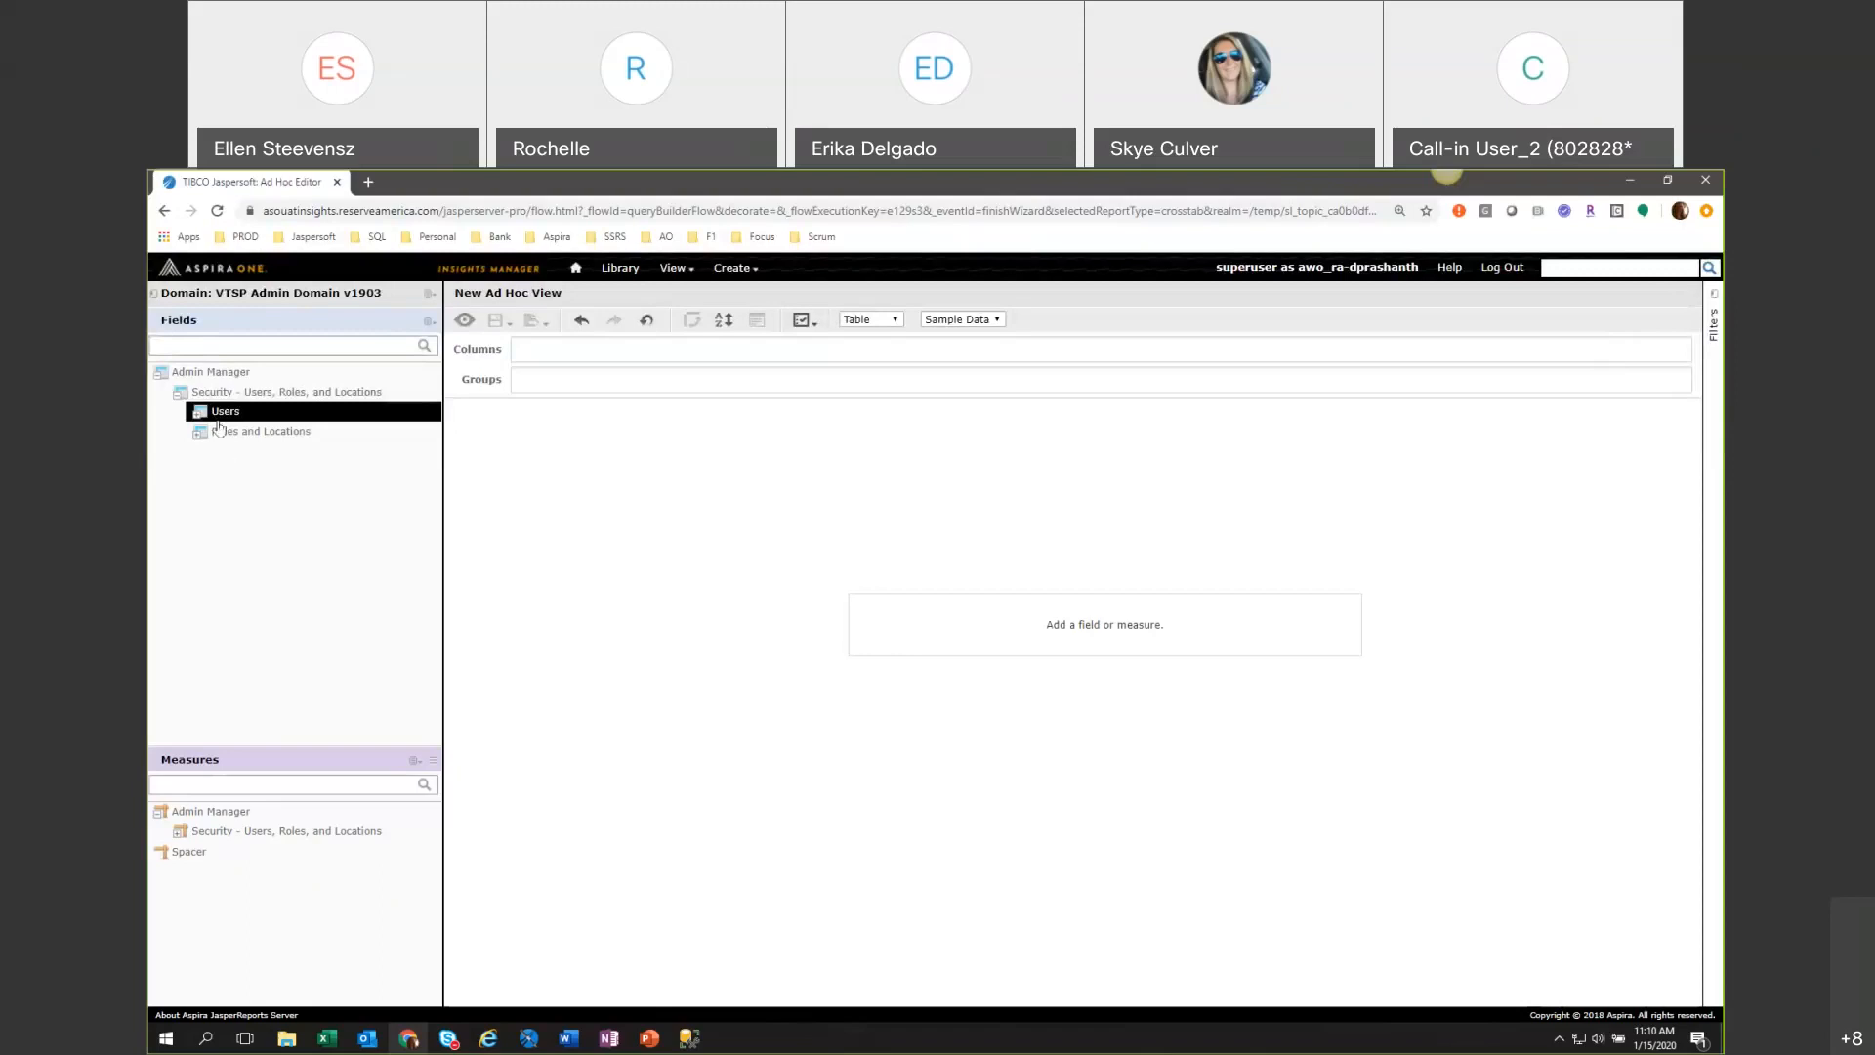
{"action": "left_click_drag", "start_coordinate": [220, 420], "coordinate": [535, 341]}
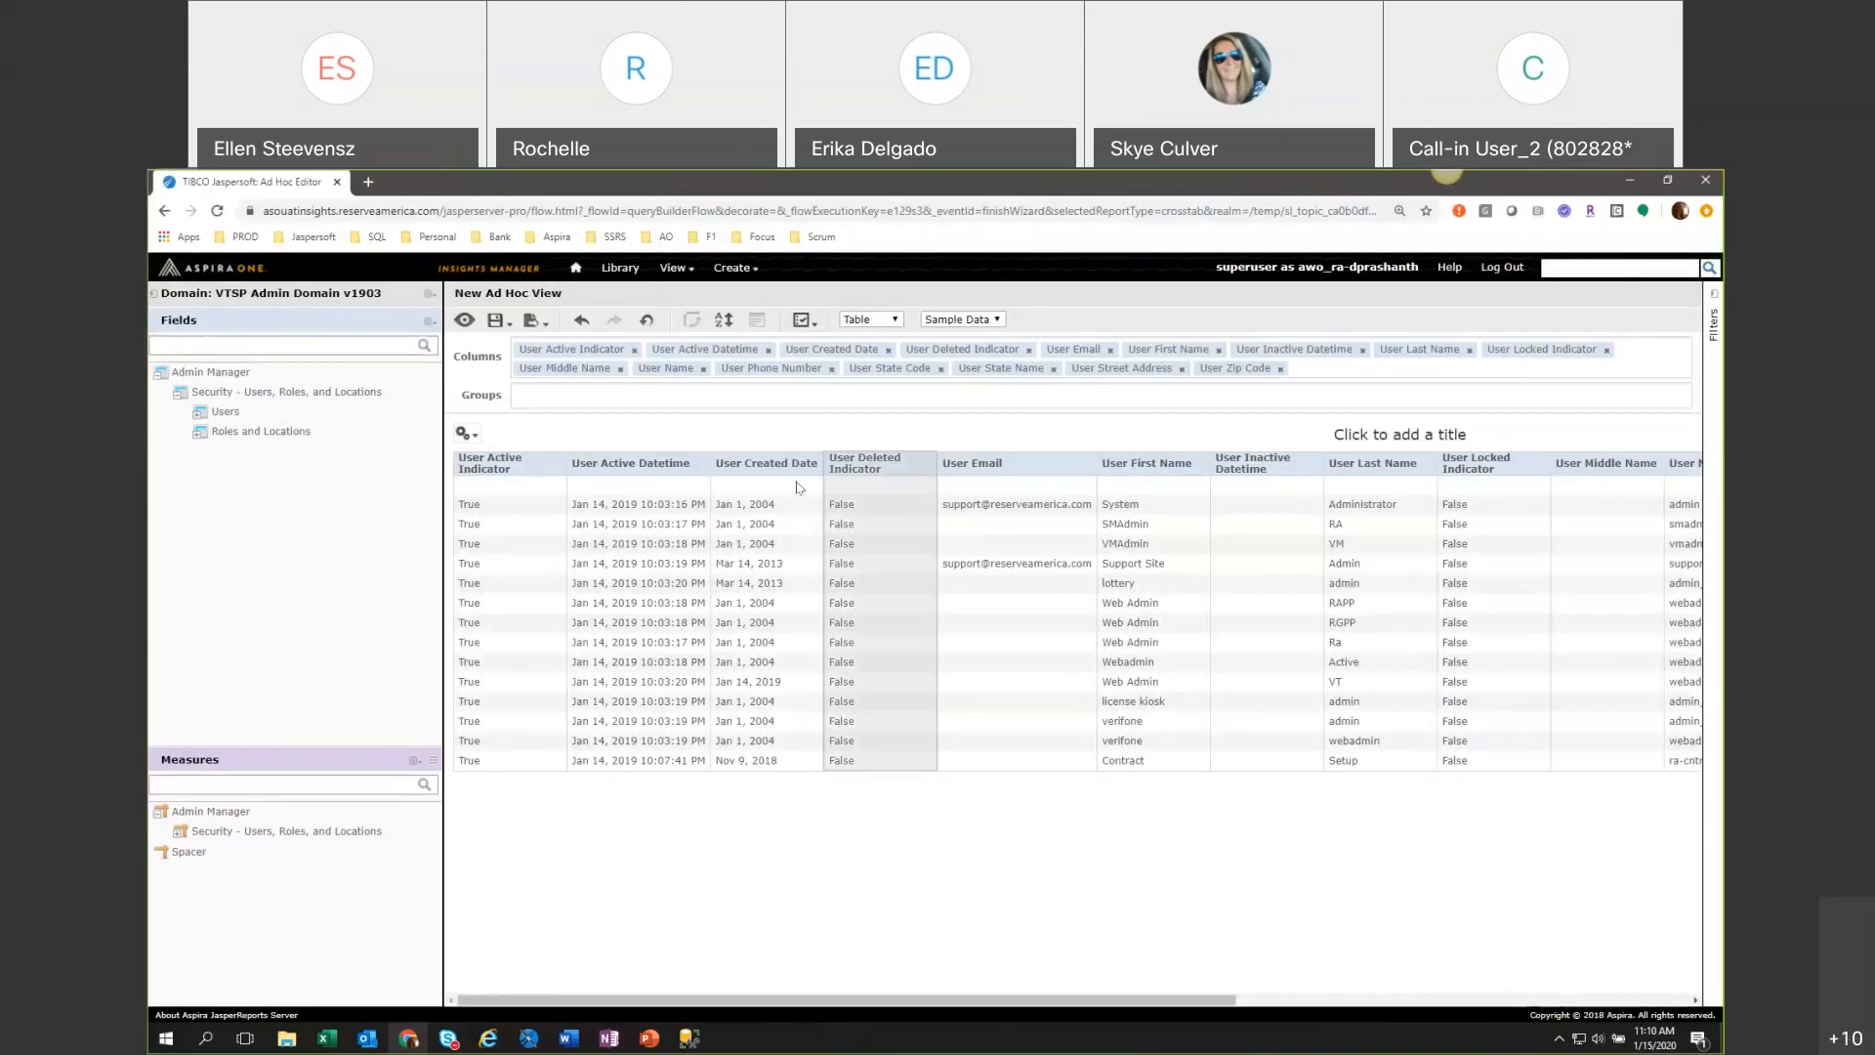
{"action": "left_click", "coordinate": [195, 414]}
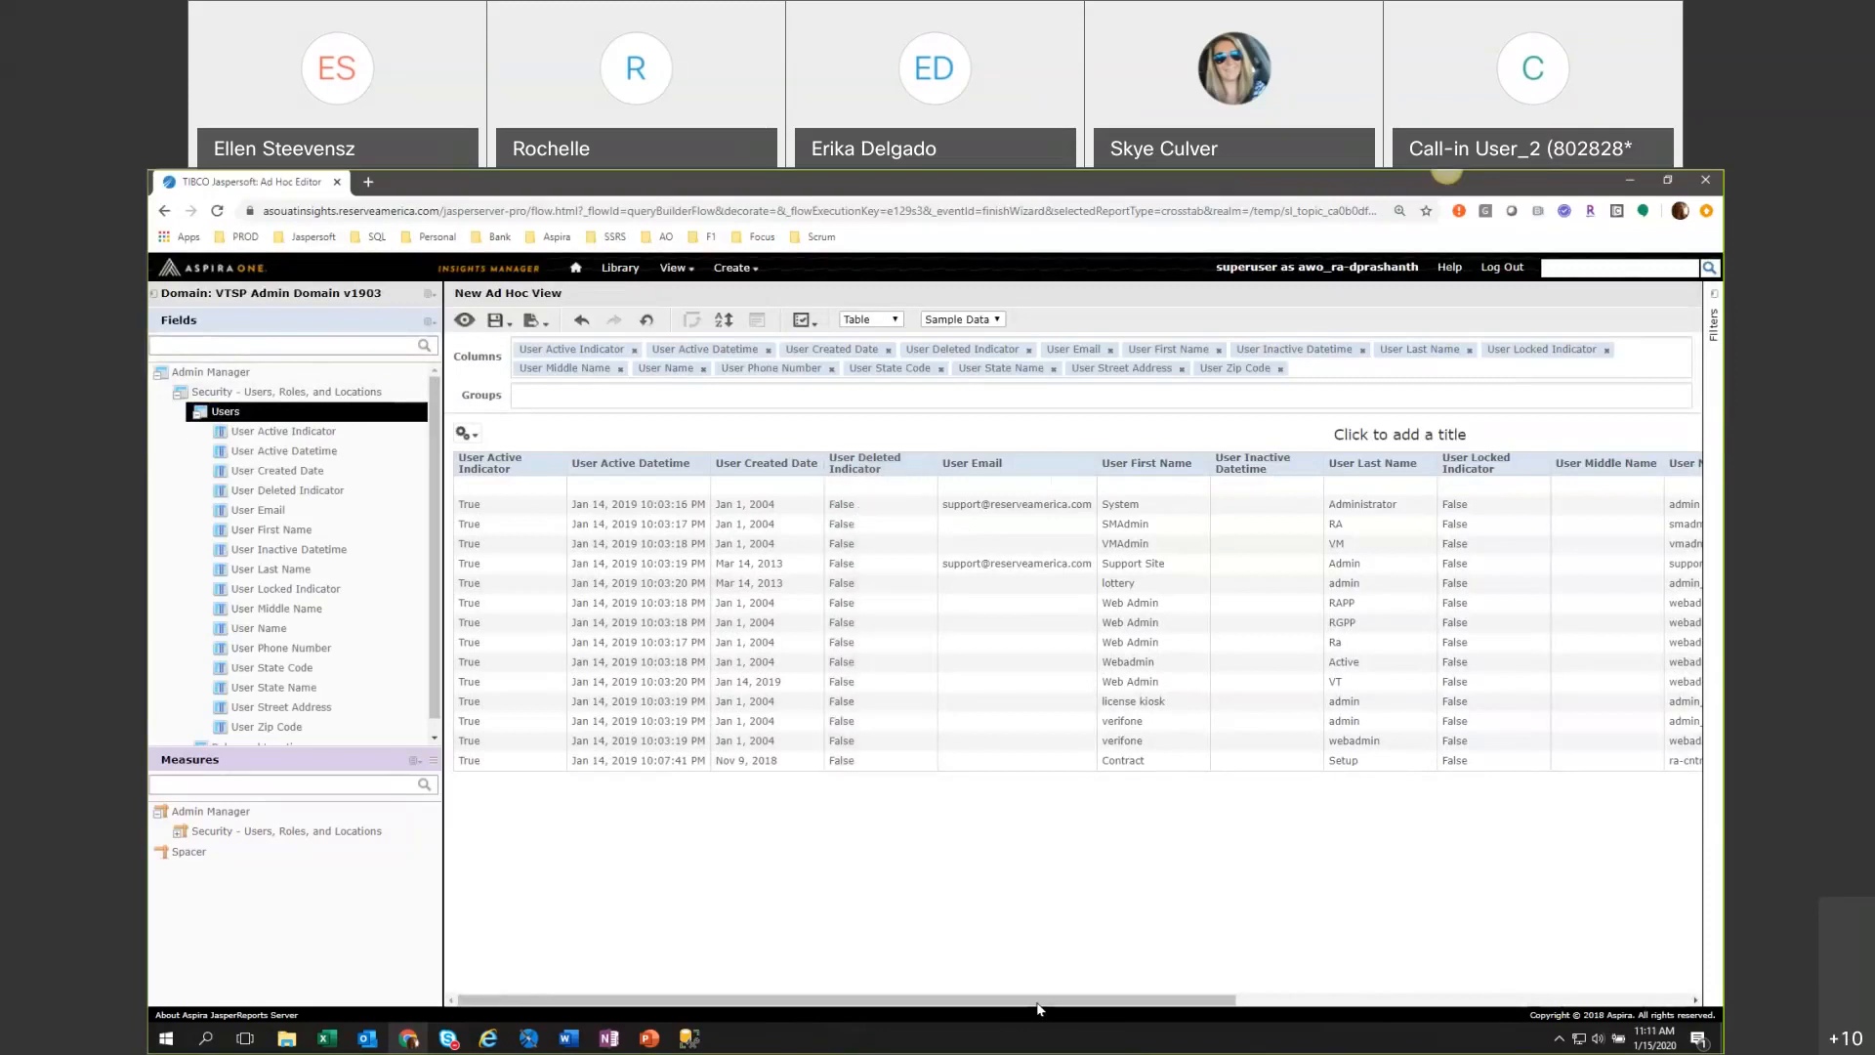
Look through all the user columns in the table and undo the addition of the Users fields.
{"action": "scroll", "coordinate": [1138, 1006], "scroll_direction": "right", "scroll_amount": 5}
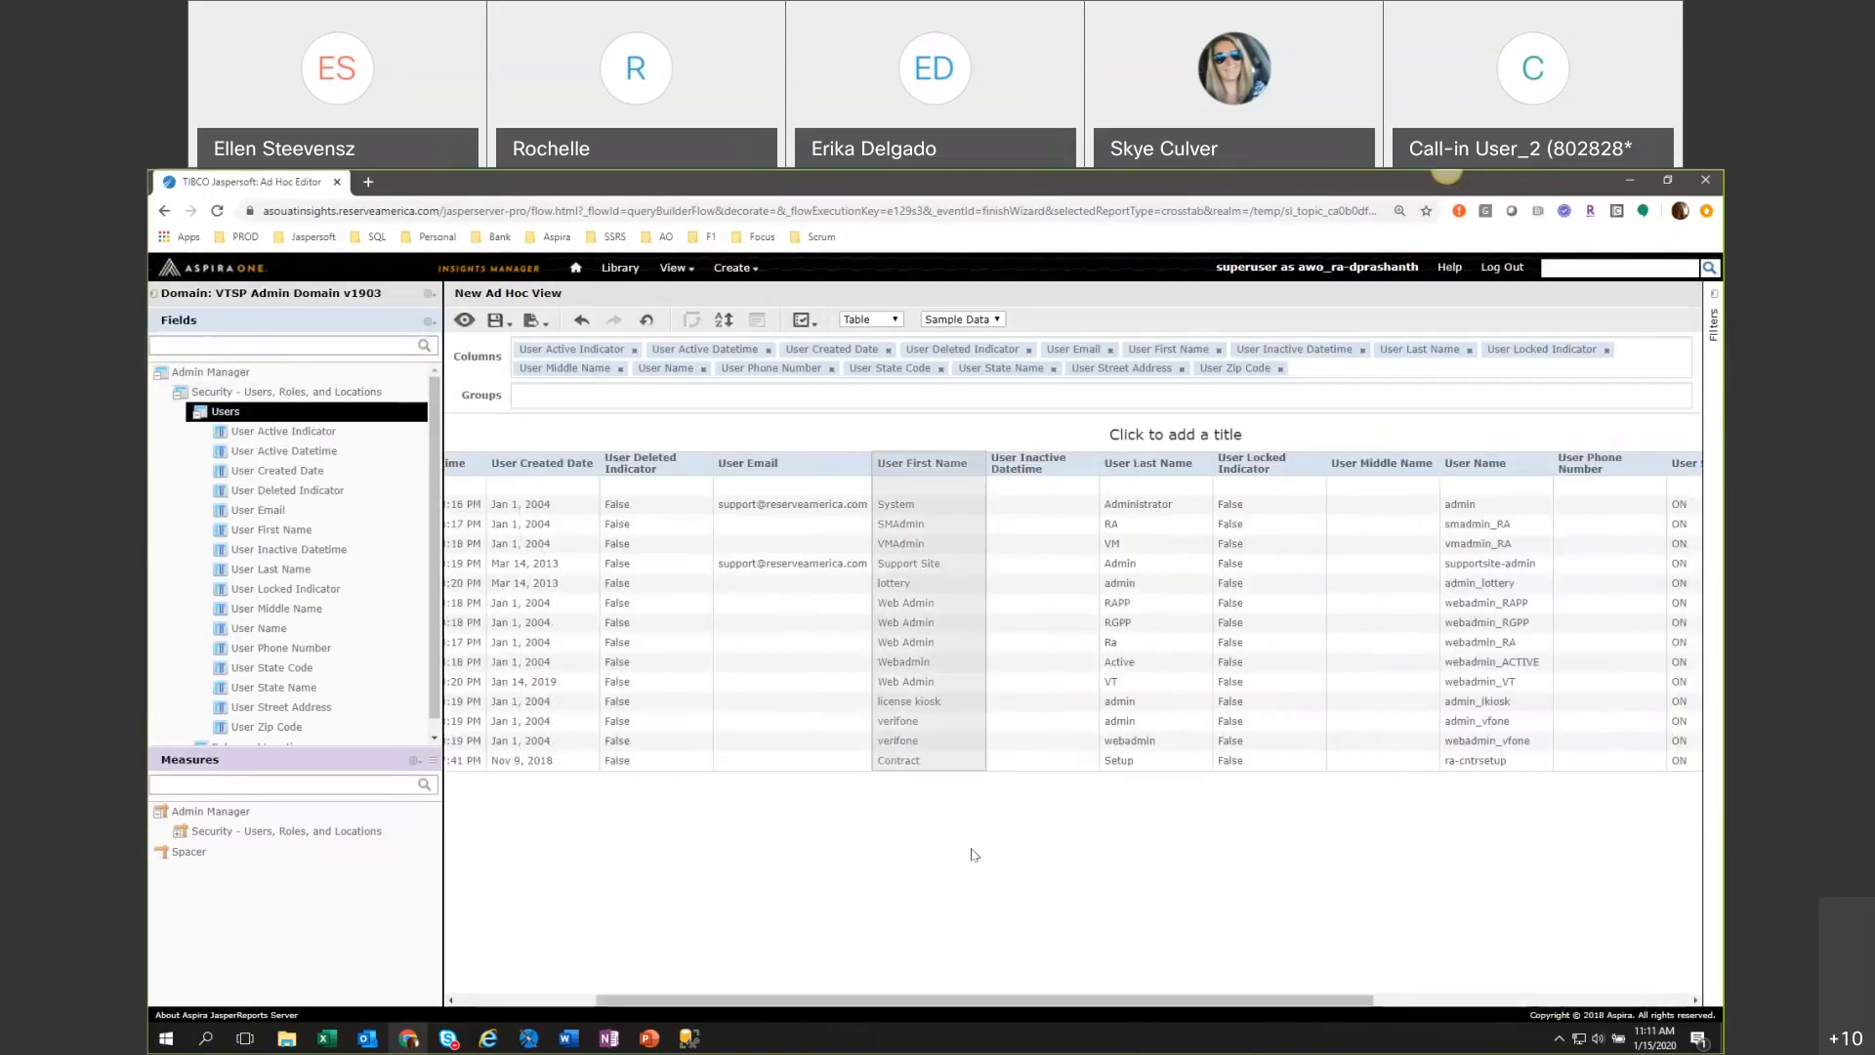
{"action": "left_click_drag", "start_coordinate": [1194, 1000], "coordinate": [1313, 1005]}
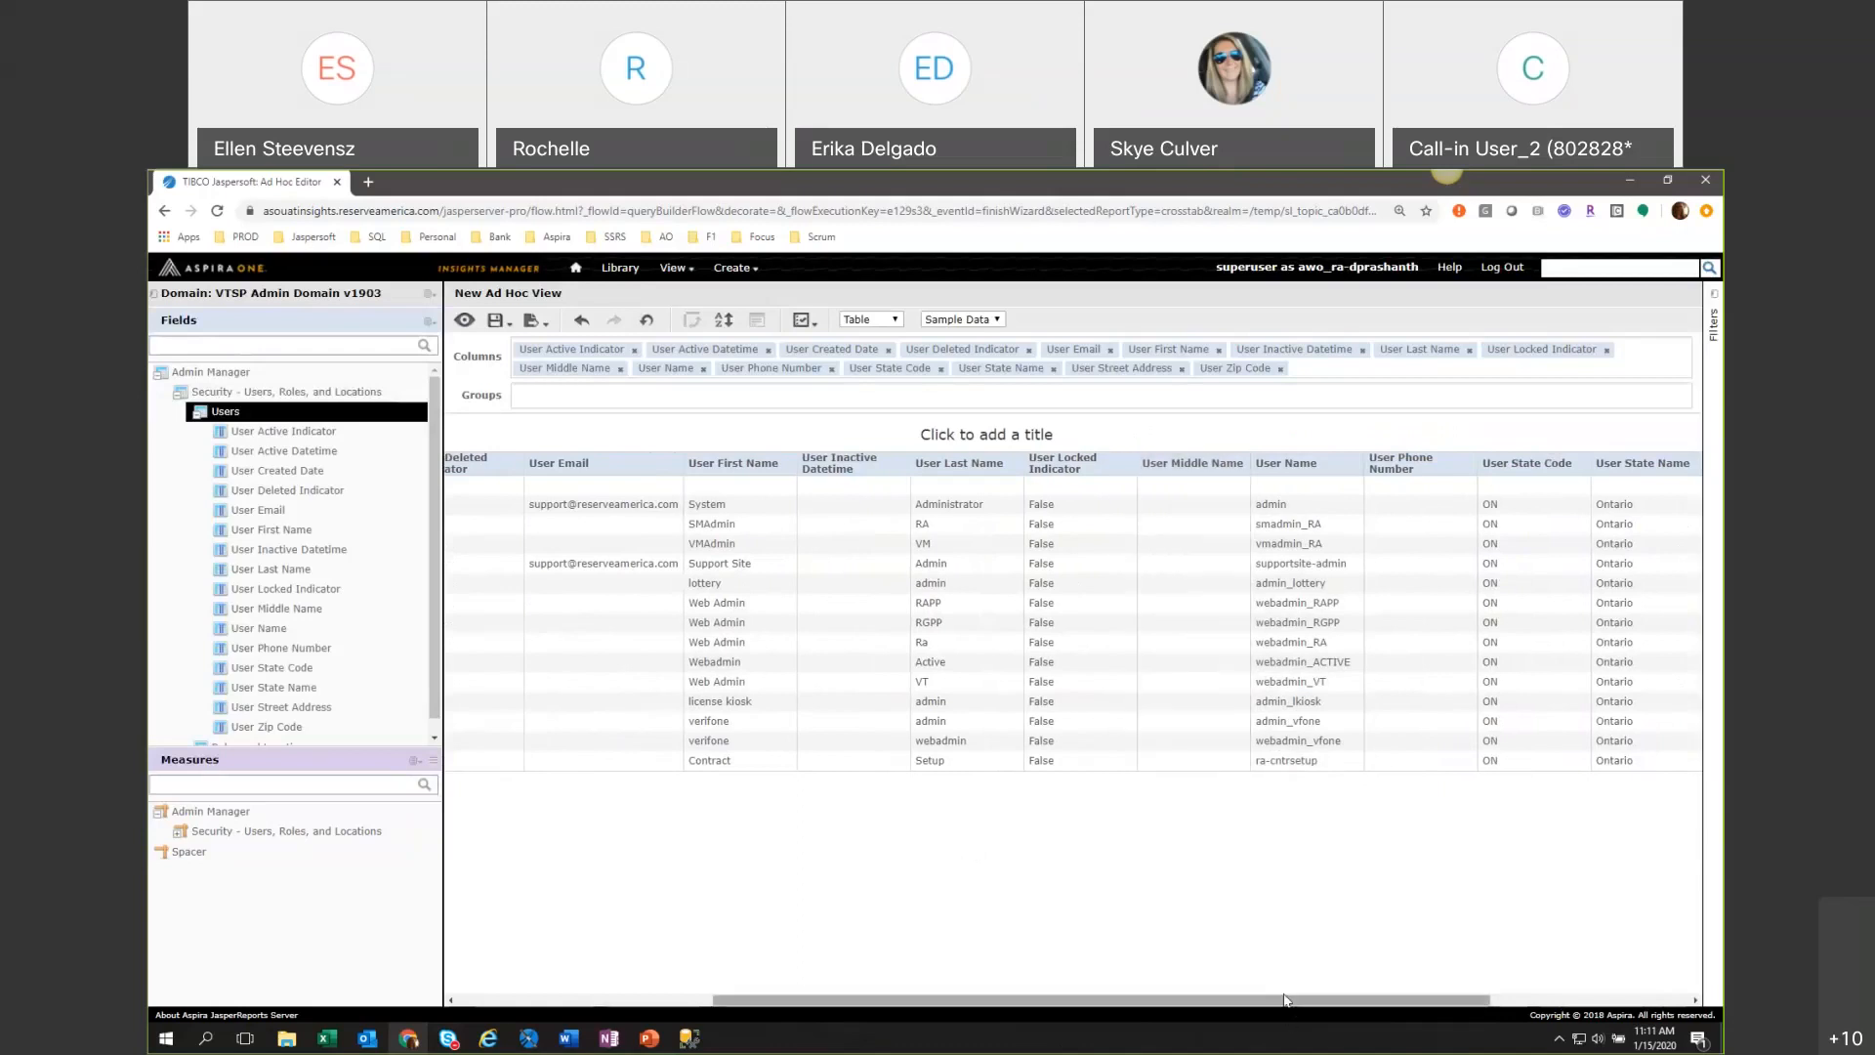
{"action": "left_click_drag", "start_coordinate": [1296, 1006], "coordinate": [1521, 1016]}
{"action": "left_click_drag", "start_coordinate": [1422, 1044], "coordinate": [852, 995]}
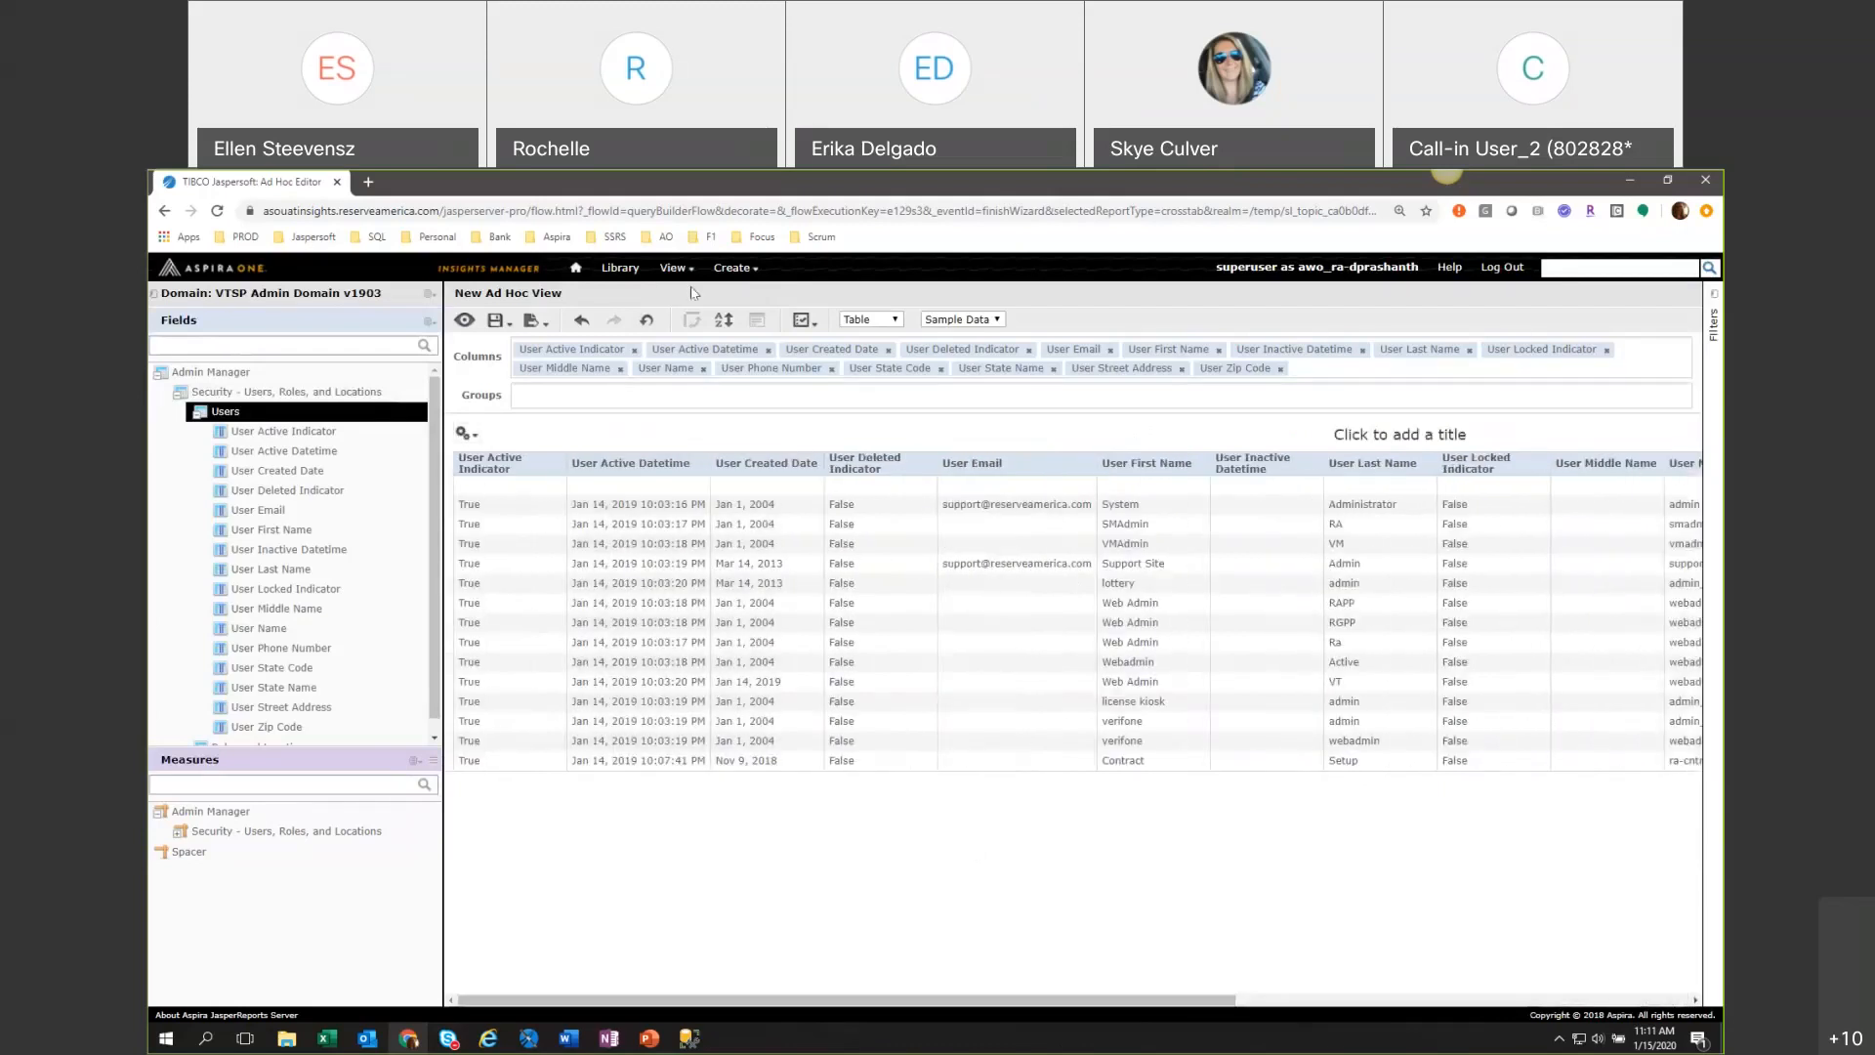
{"action": "left_click", "coordinate": [582, 326]}
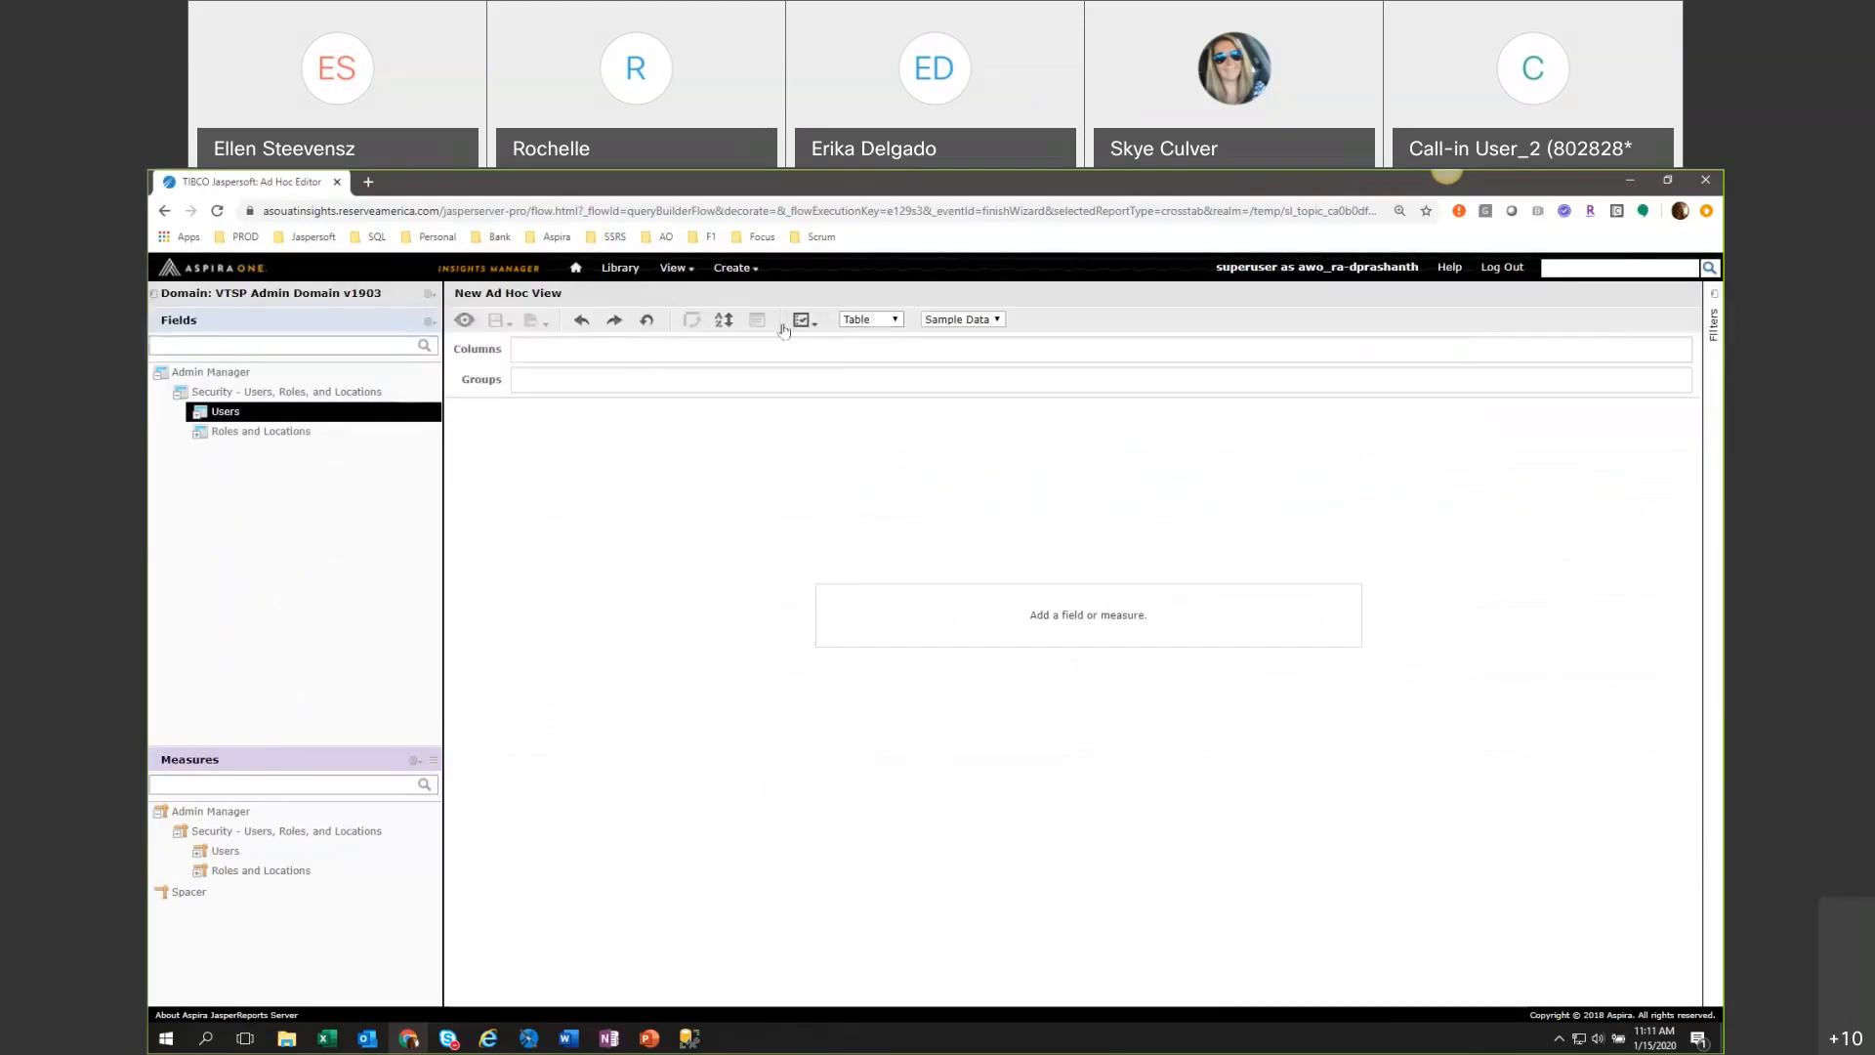
Expand the Users fields folder and add the User Name field as a table column.
{"action": "left_click", "coordinate": [197, 411]}
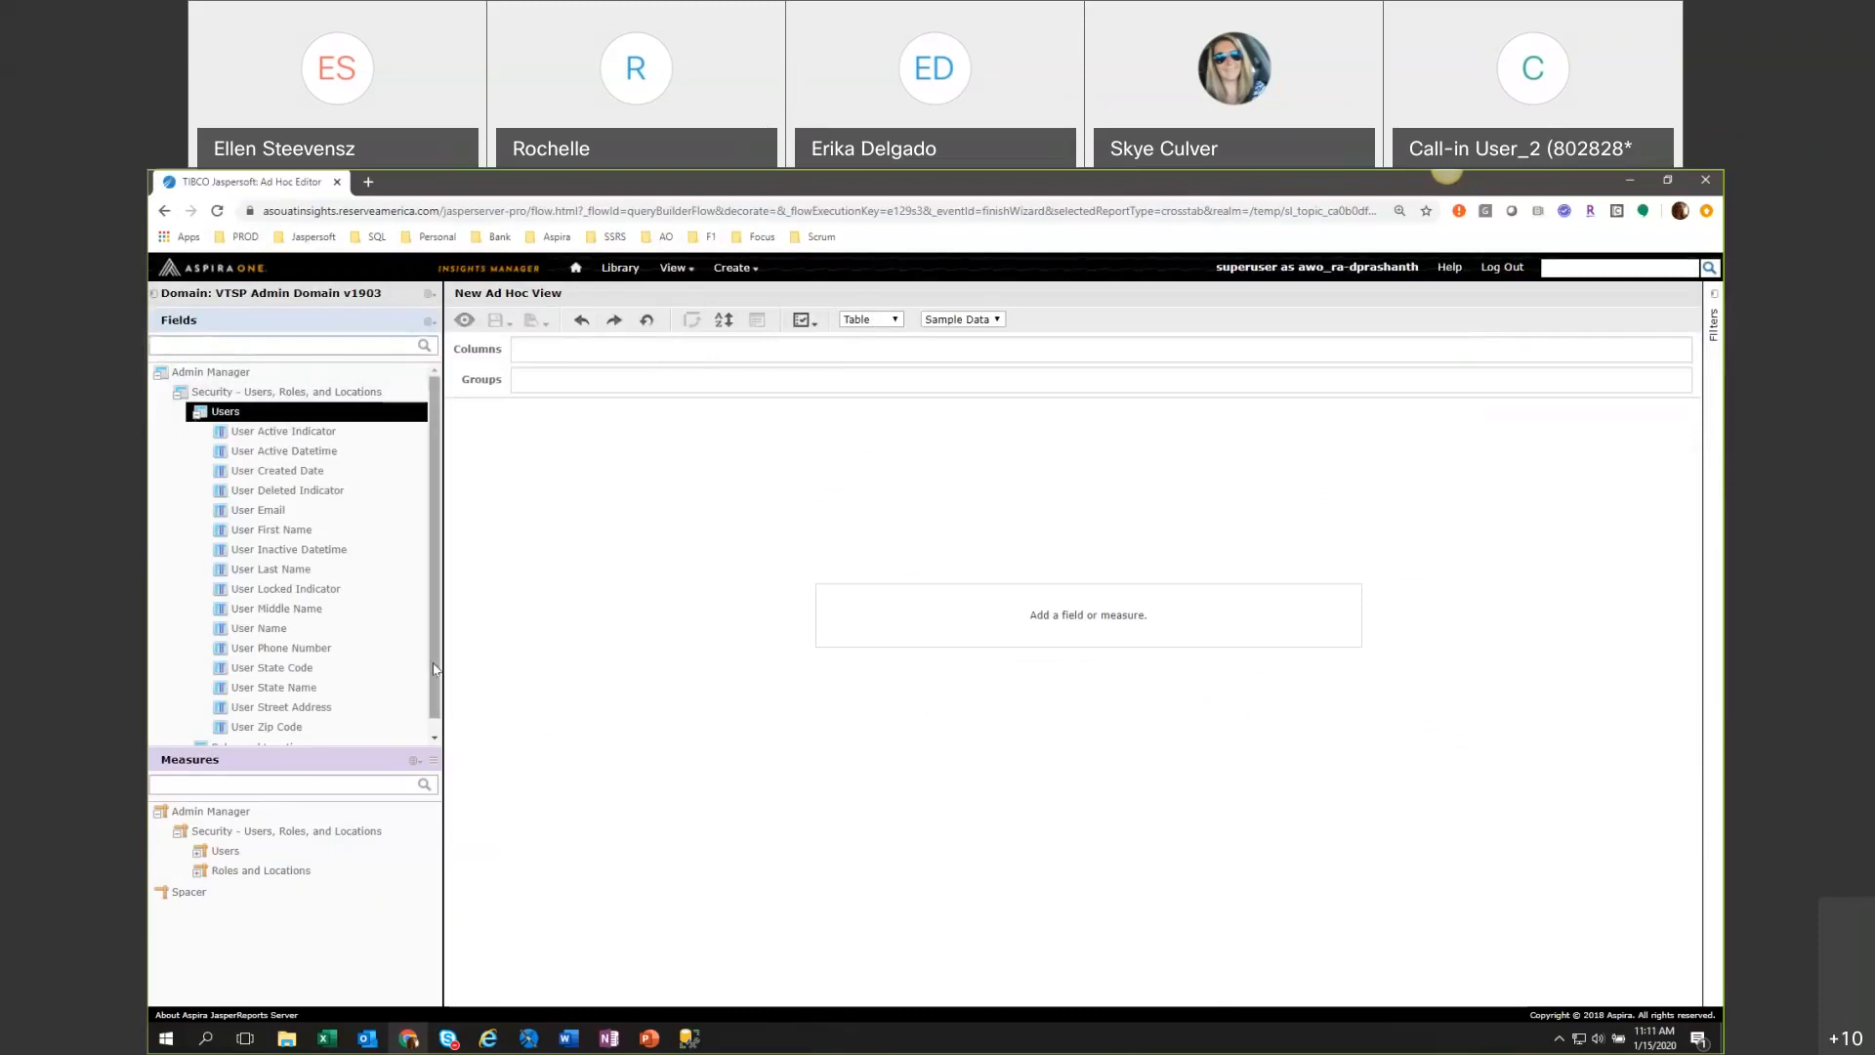
{"action": "scroll", "coordinate": [322, 703], "scroll_direction": "down", "scroll_amount": 1}
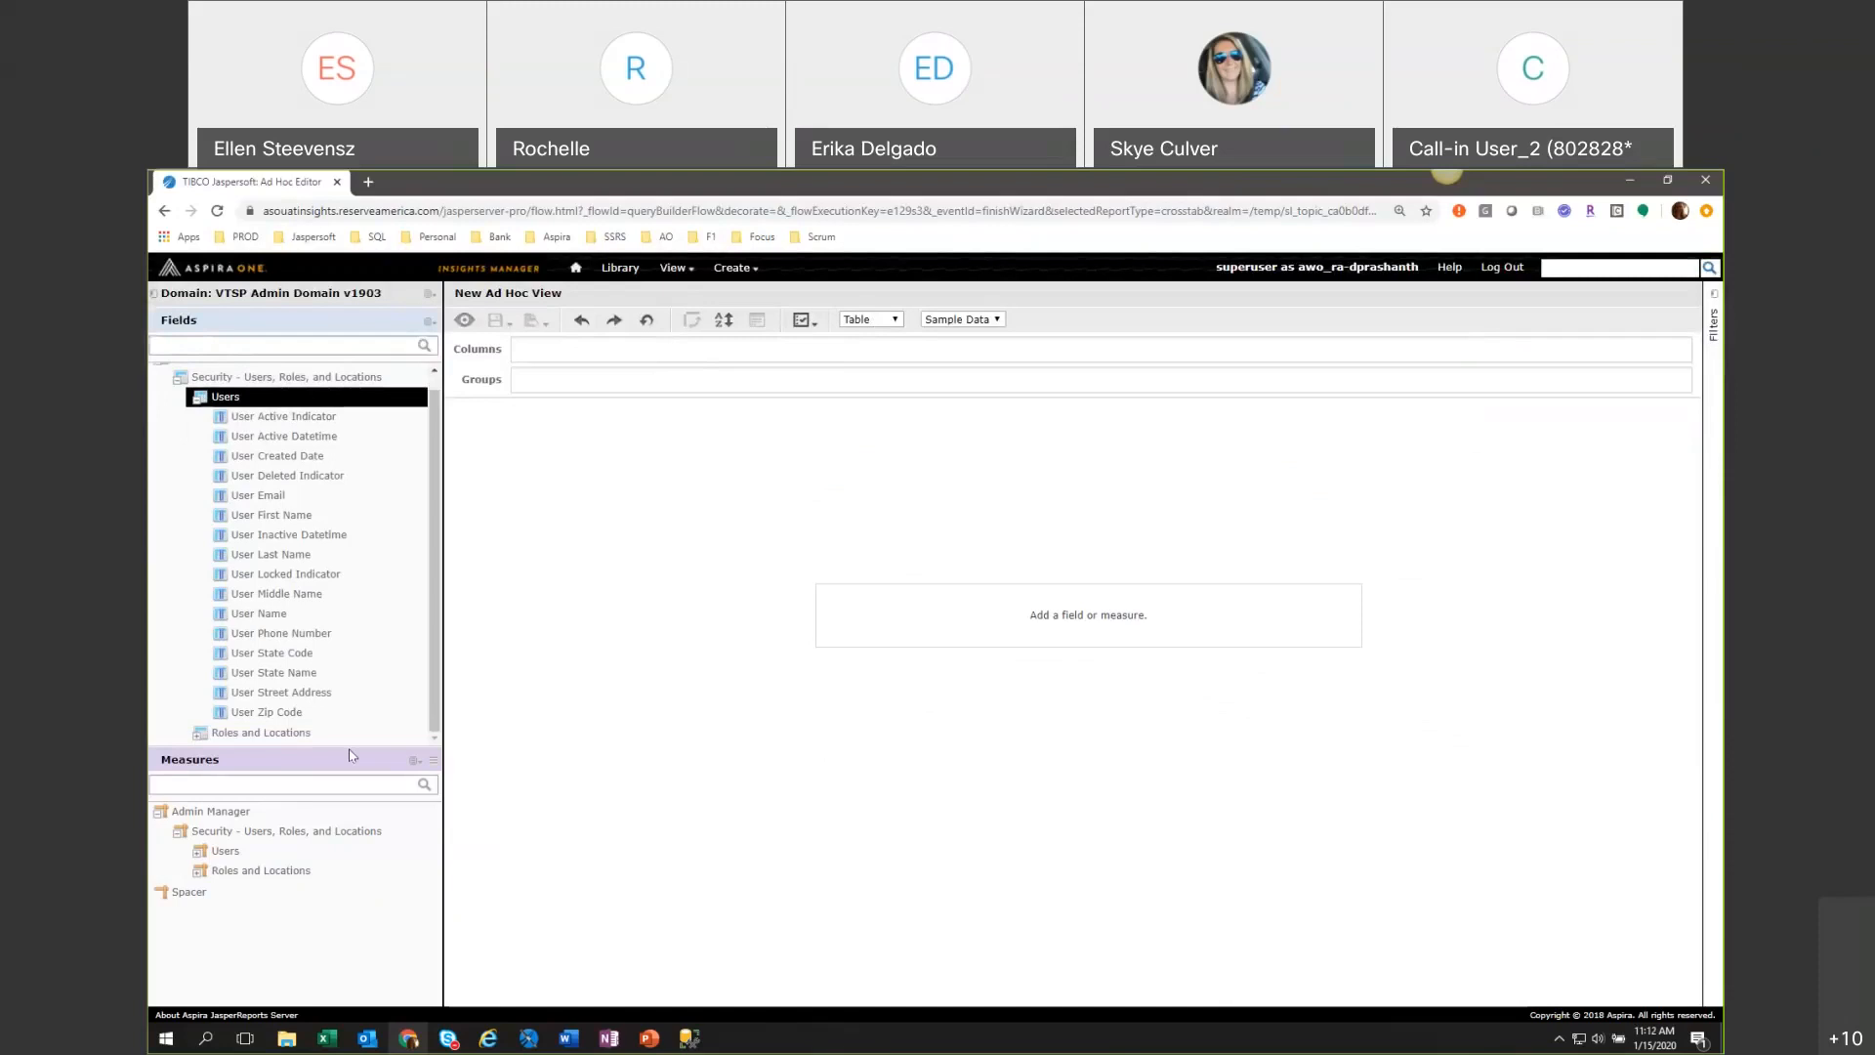
{"action": "left_click", "coordinate": [277, 617]}
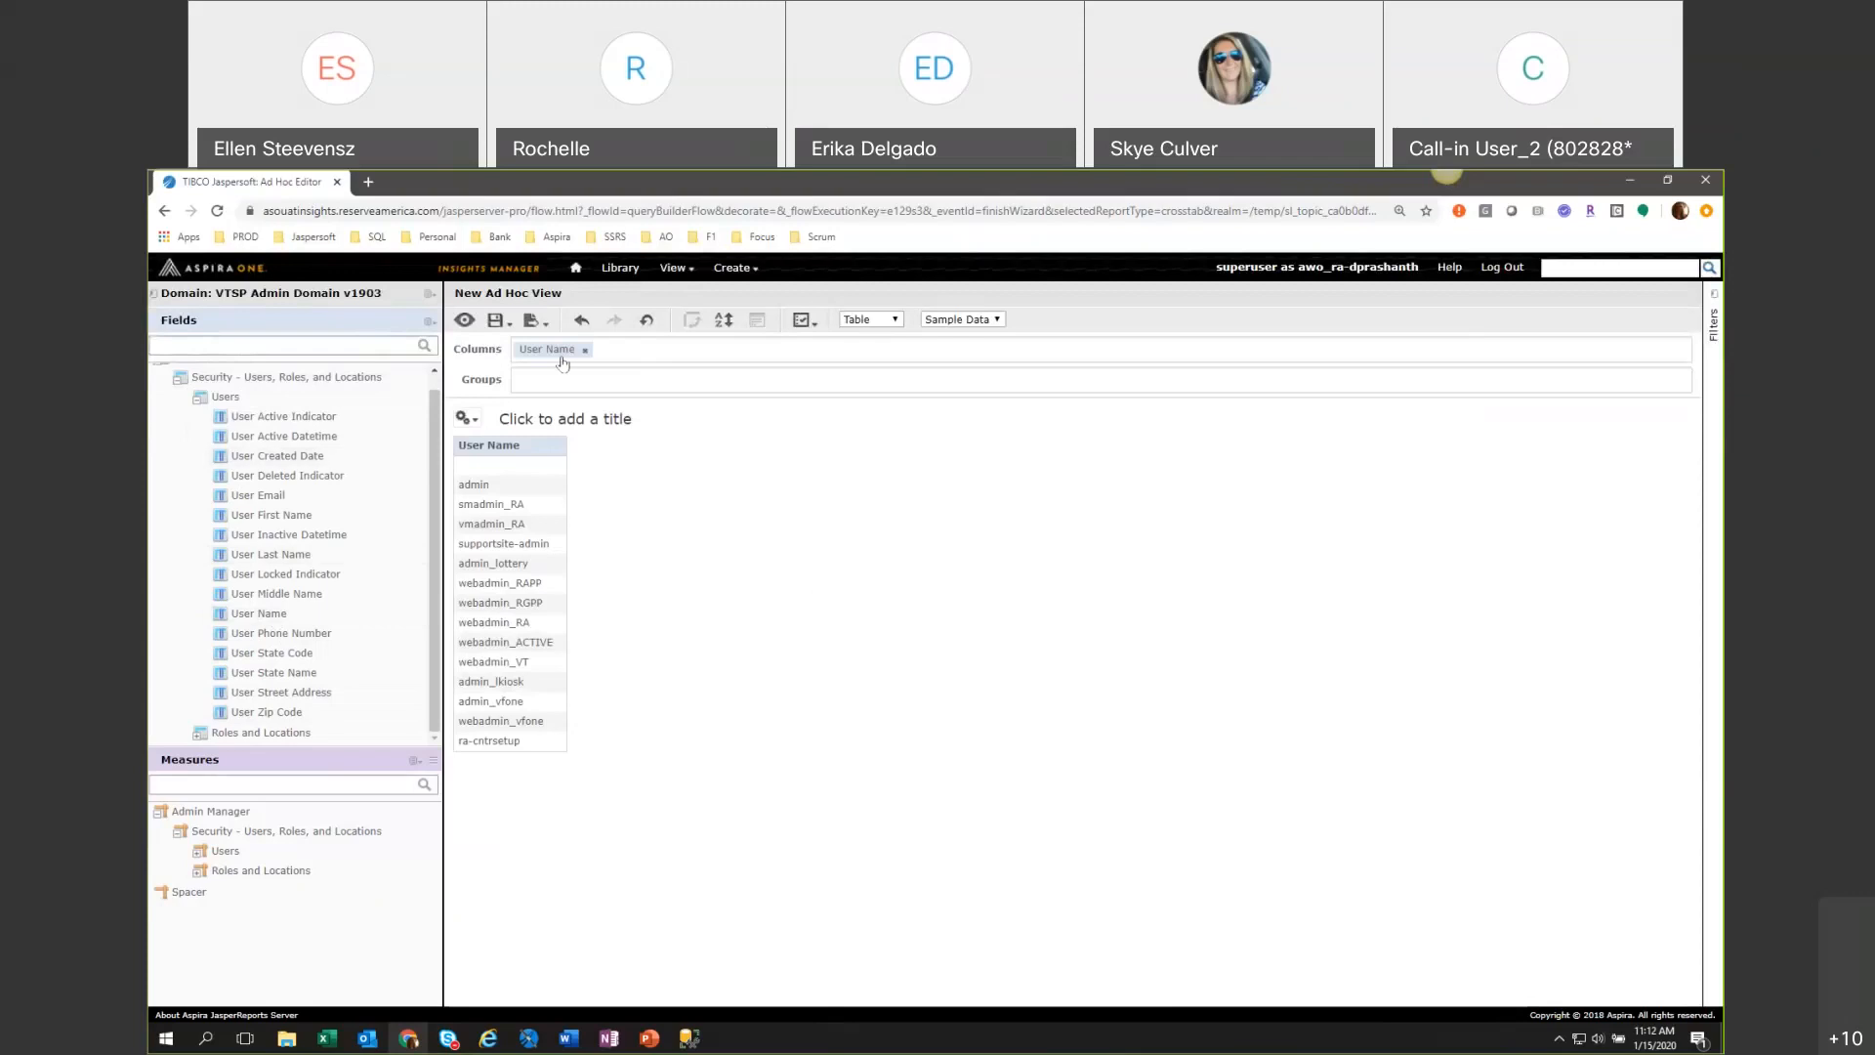
{"action": "left_click", "coordinate": [279, 615]}
{"action": "right_click", "coordinate": [281, 613]}
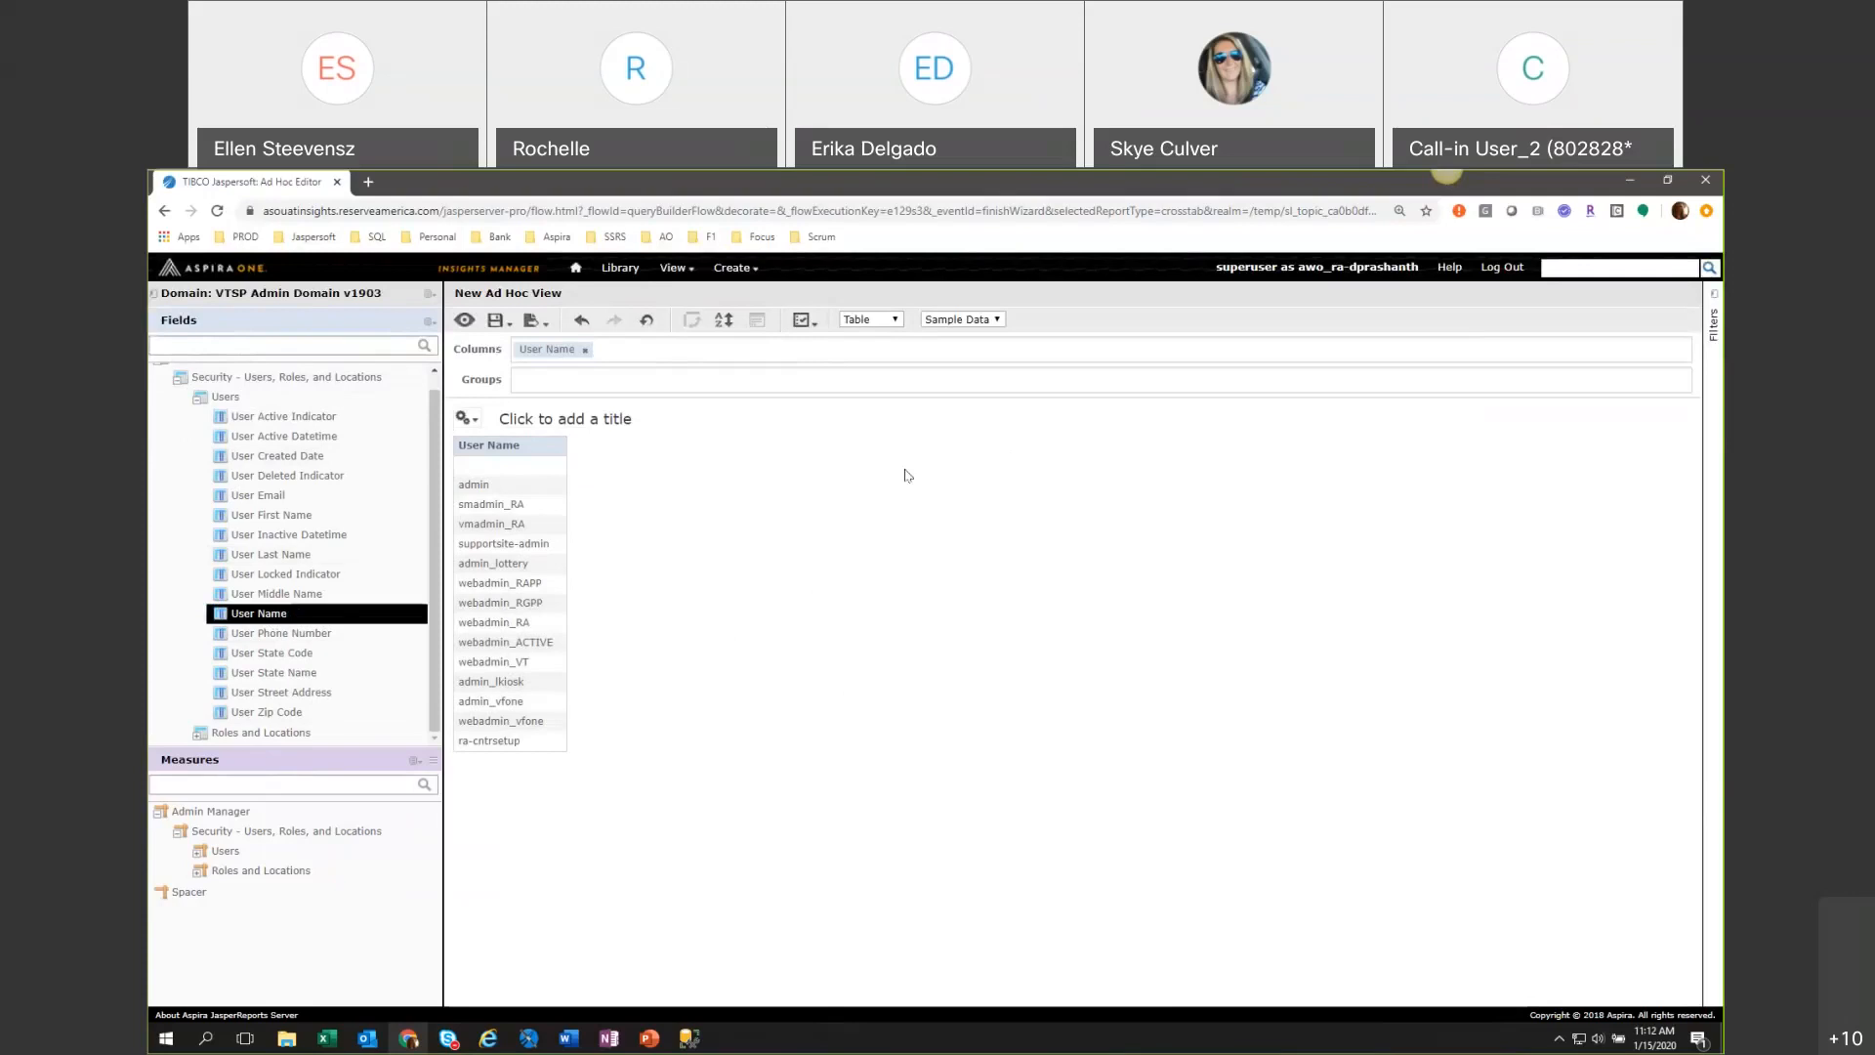
Check the data amount options, keeping Sample Data, and create a filter on the User Name column.
{"action": "left_click", "coordinate": [979, 320]}
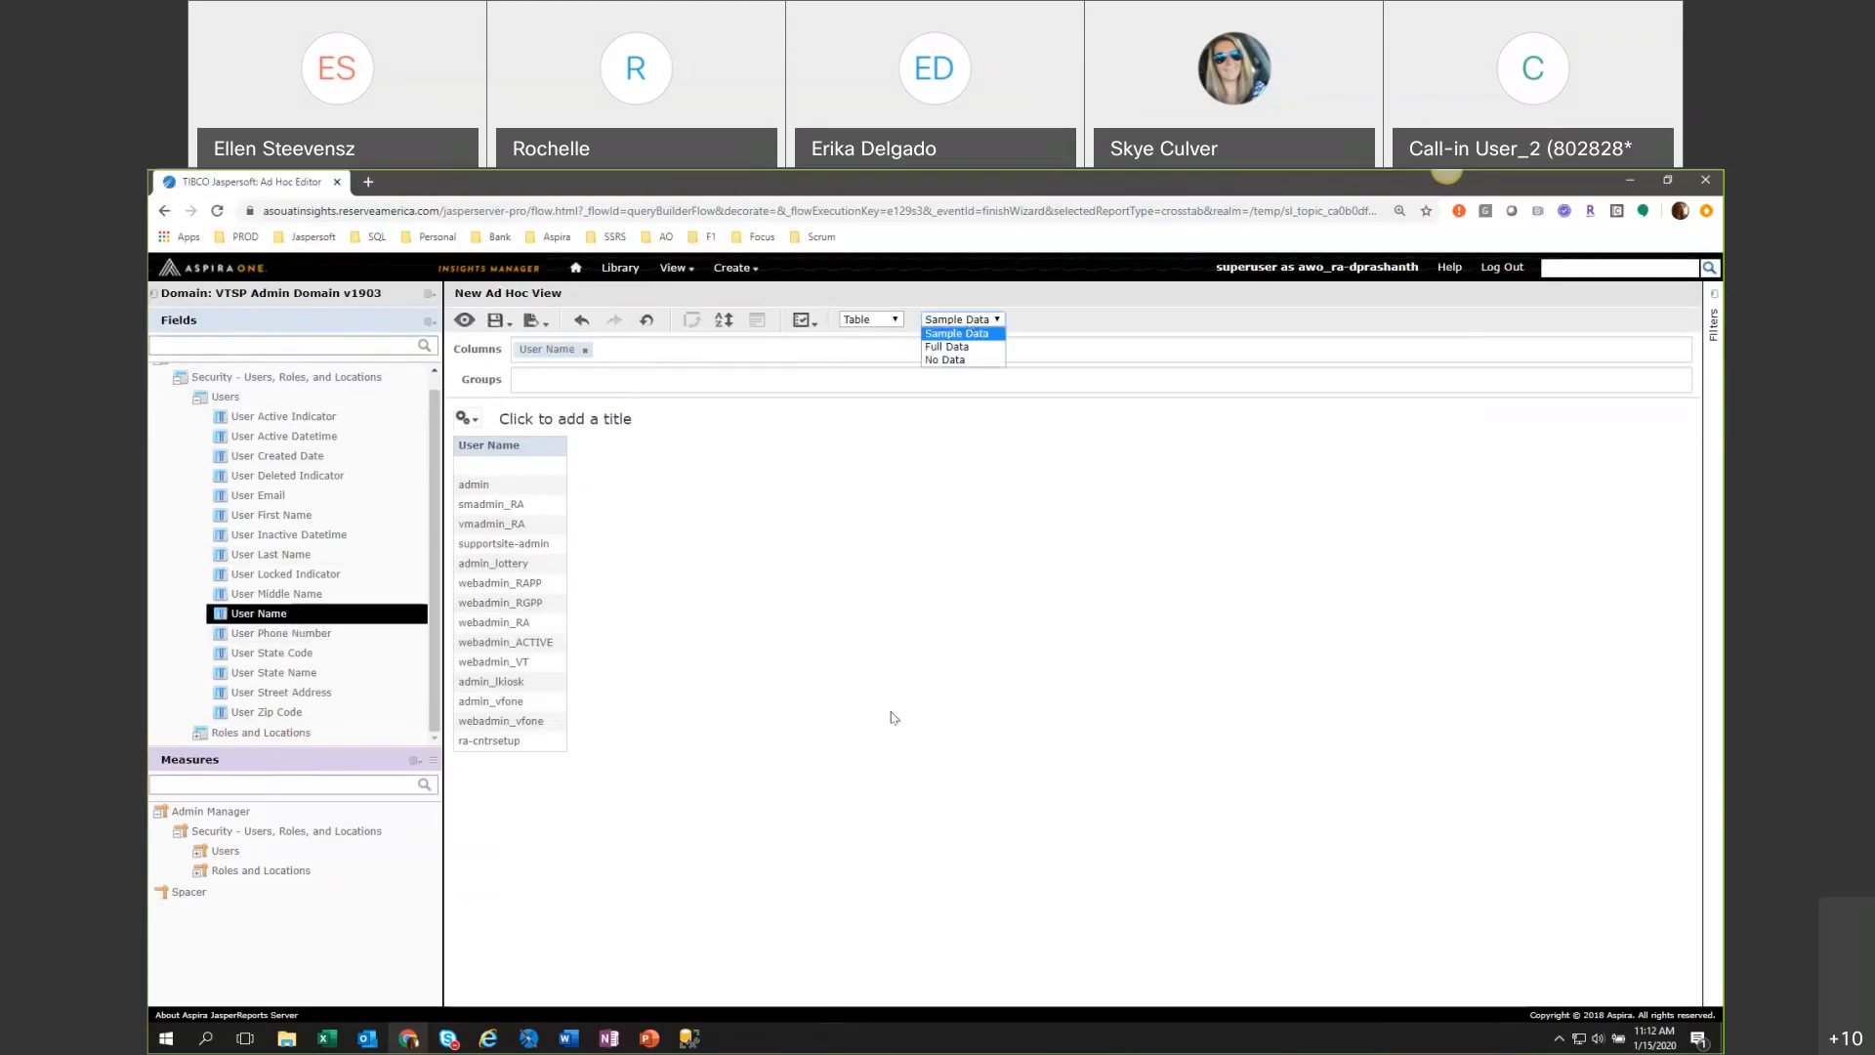
{"action": "left_click", "coordinate": [981, 319]}
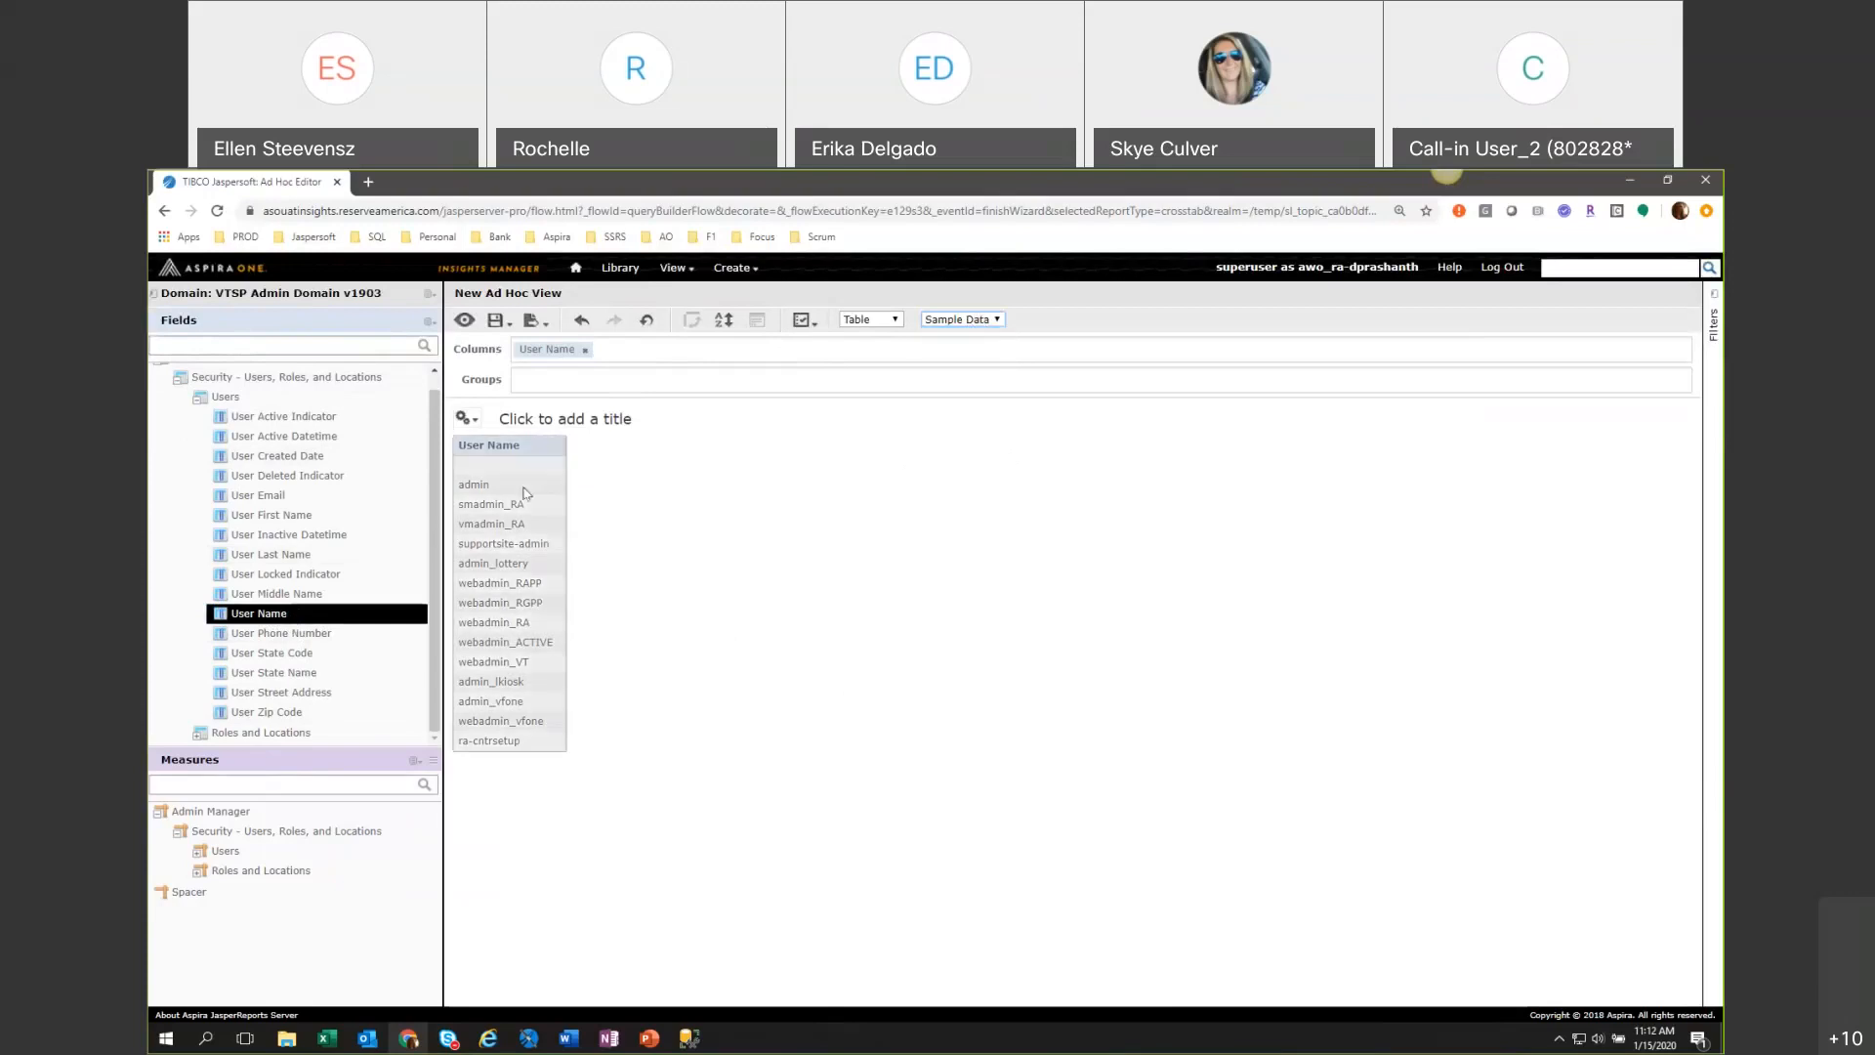
{"action": "right_click", "coordinate": [270, 615]}
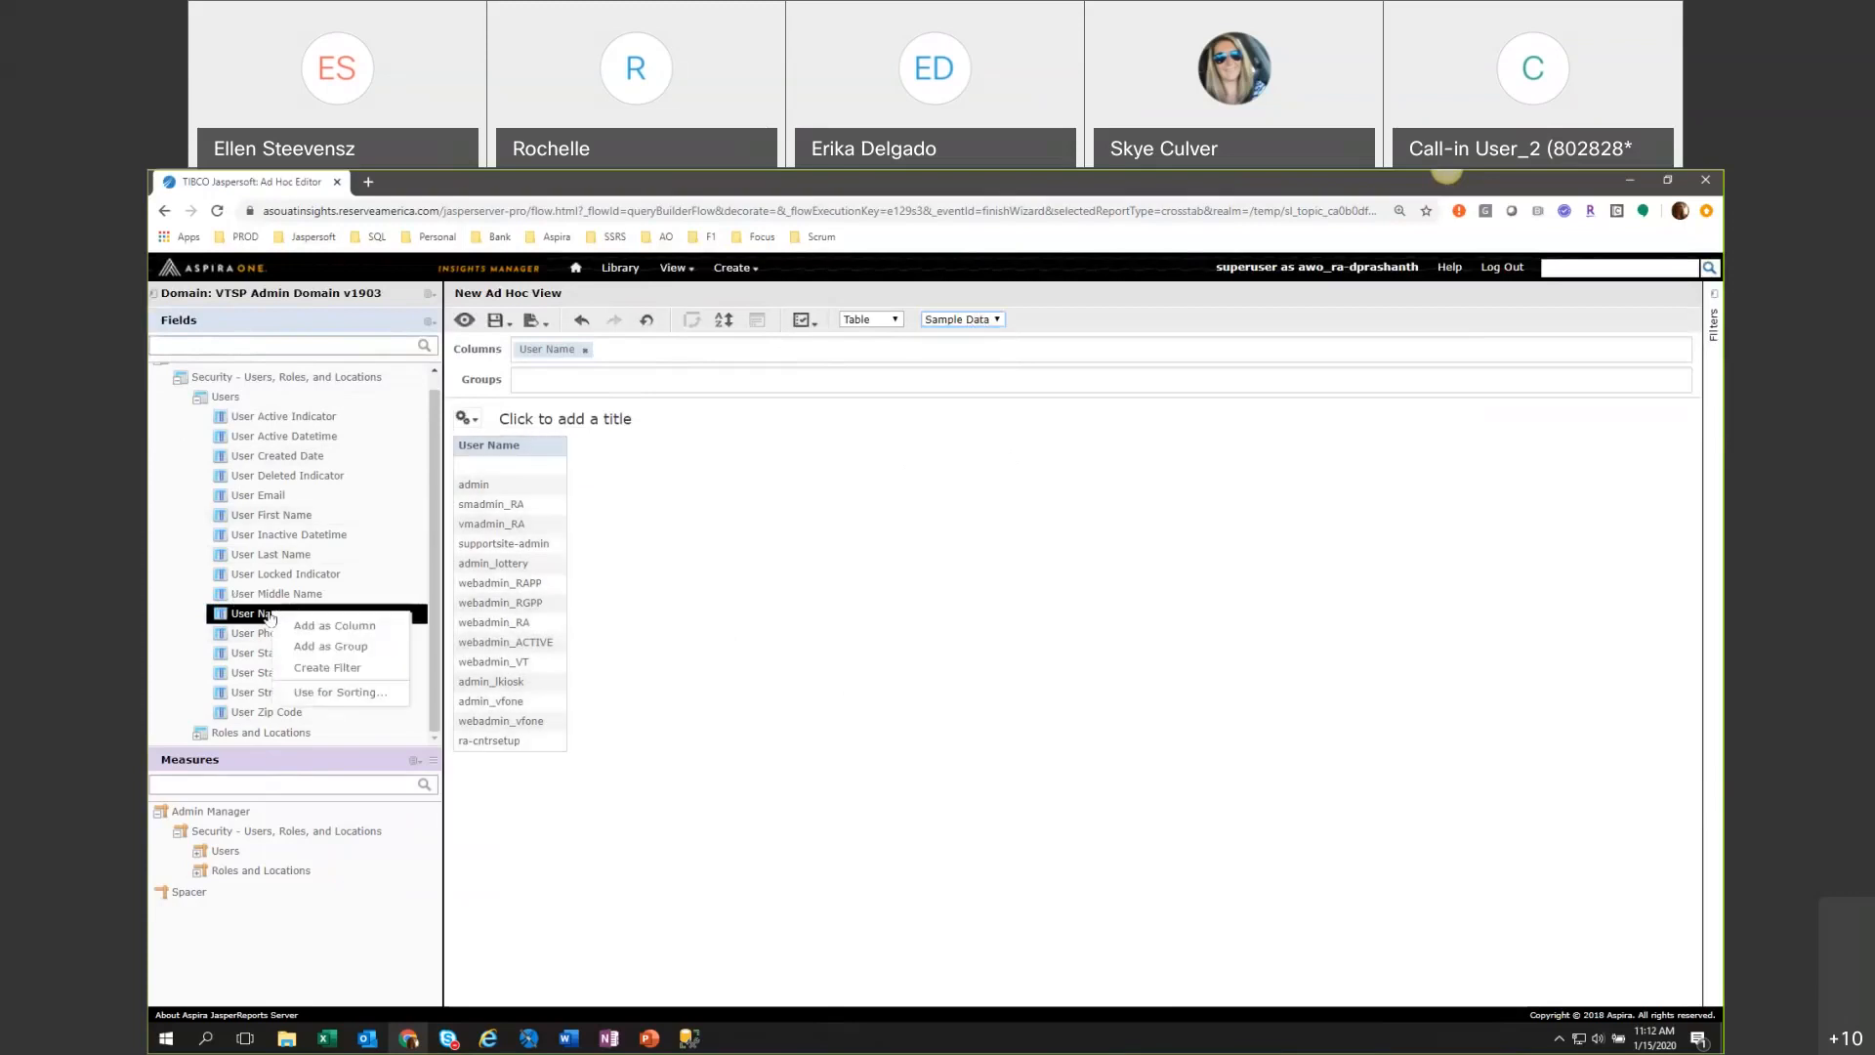
{"action": "left_click", "coordinate": [310, 668]}
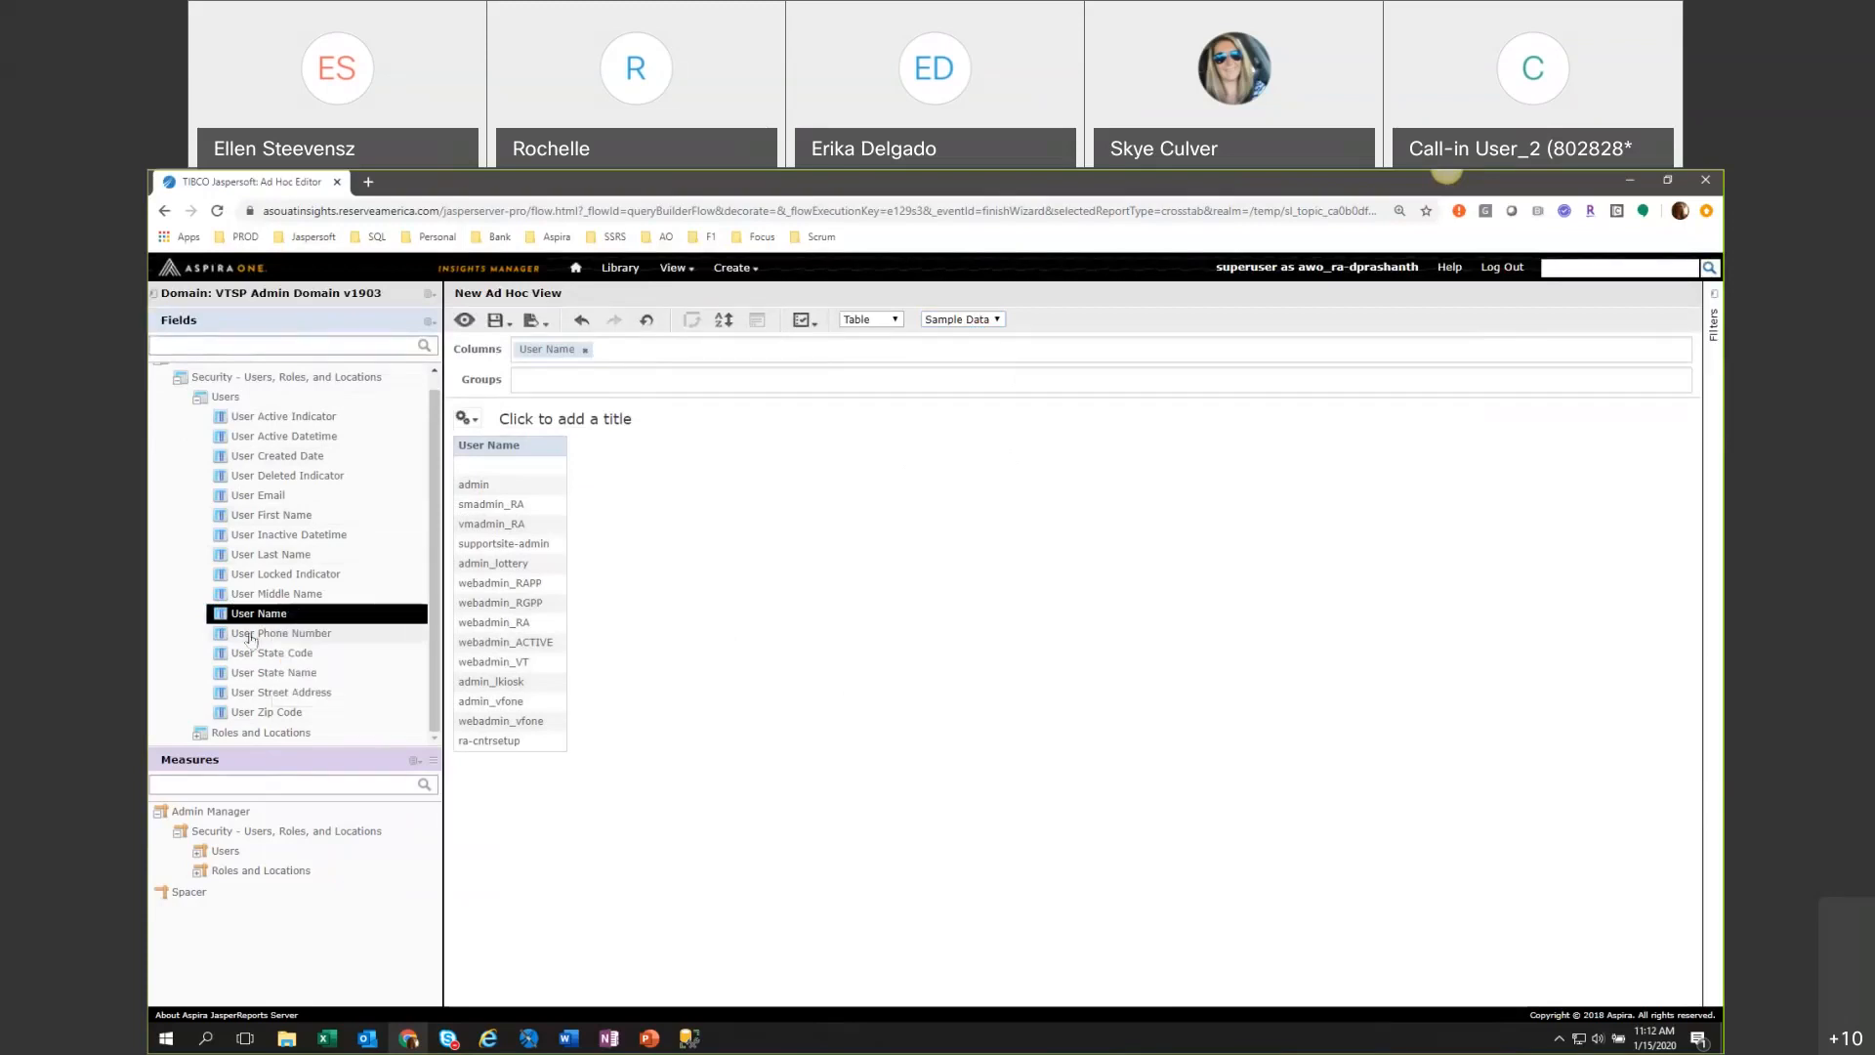
{"action": "right_click", "coordinate": [256, 617]}
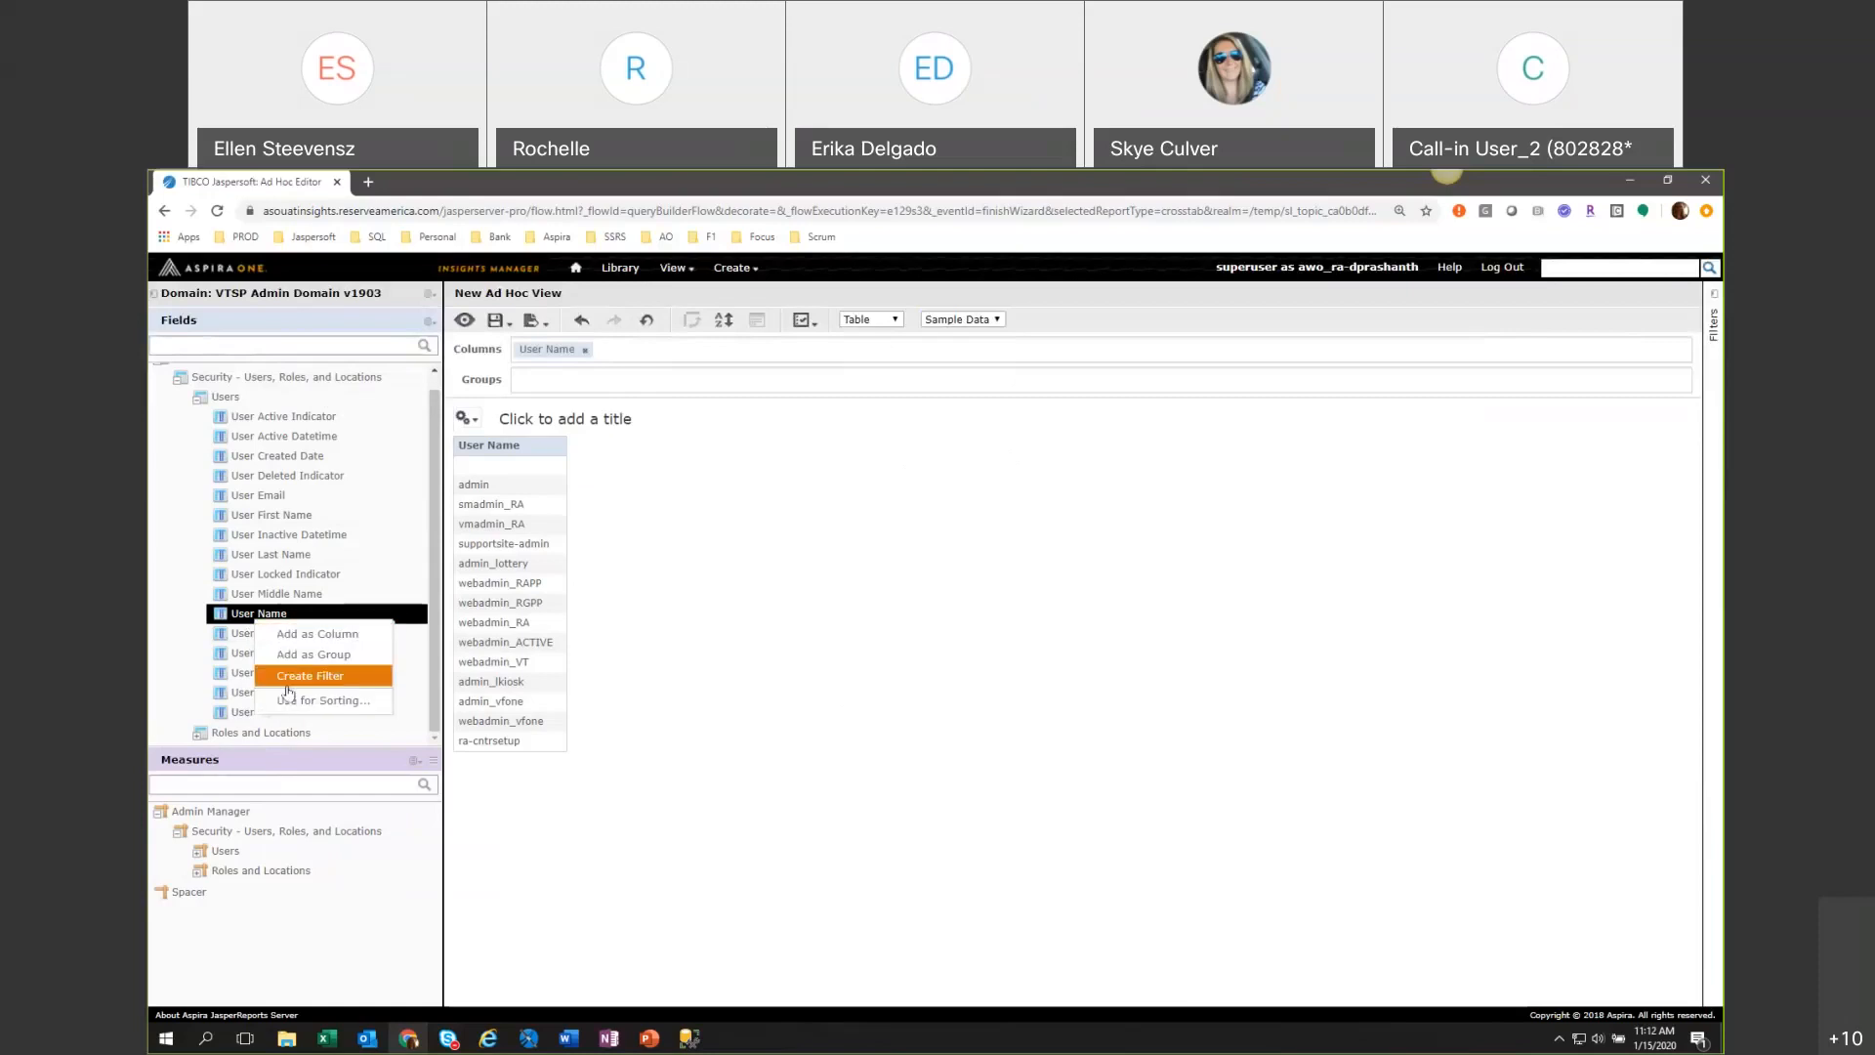
{"action": "left_click", "coordinate": [551, 354]}
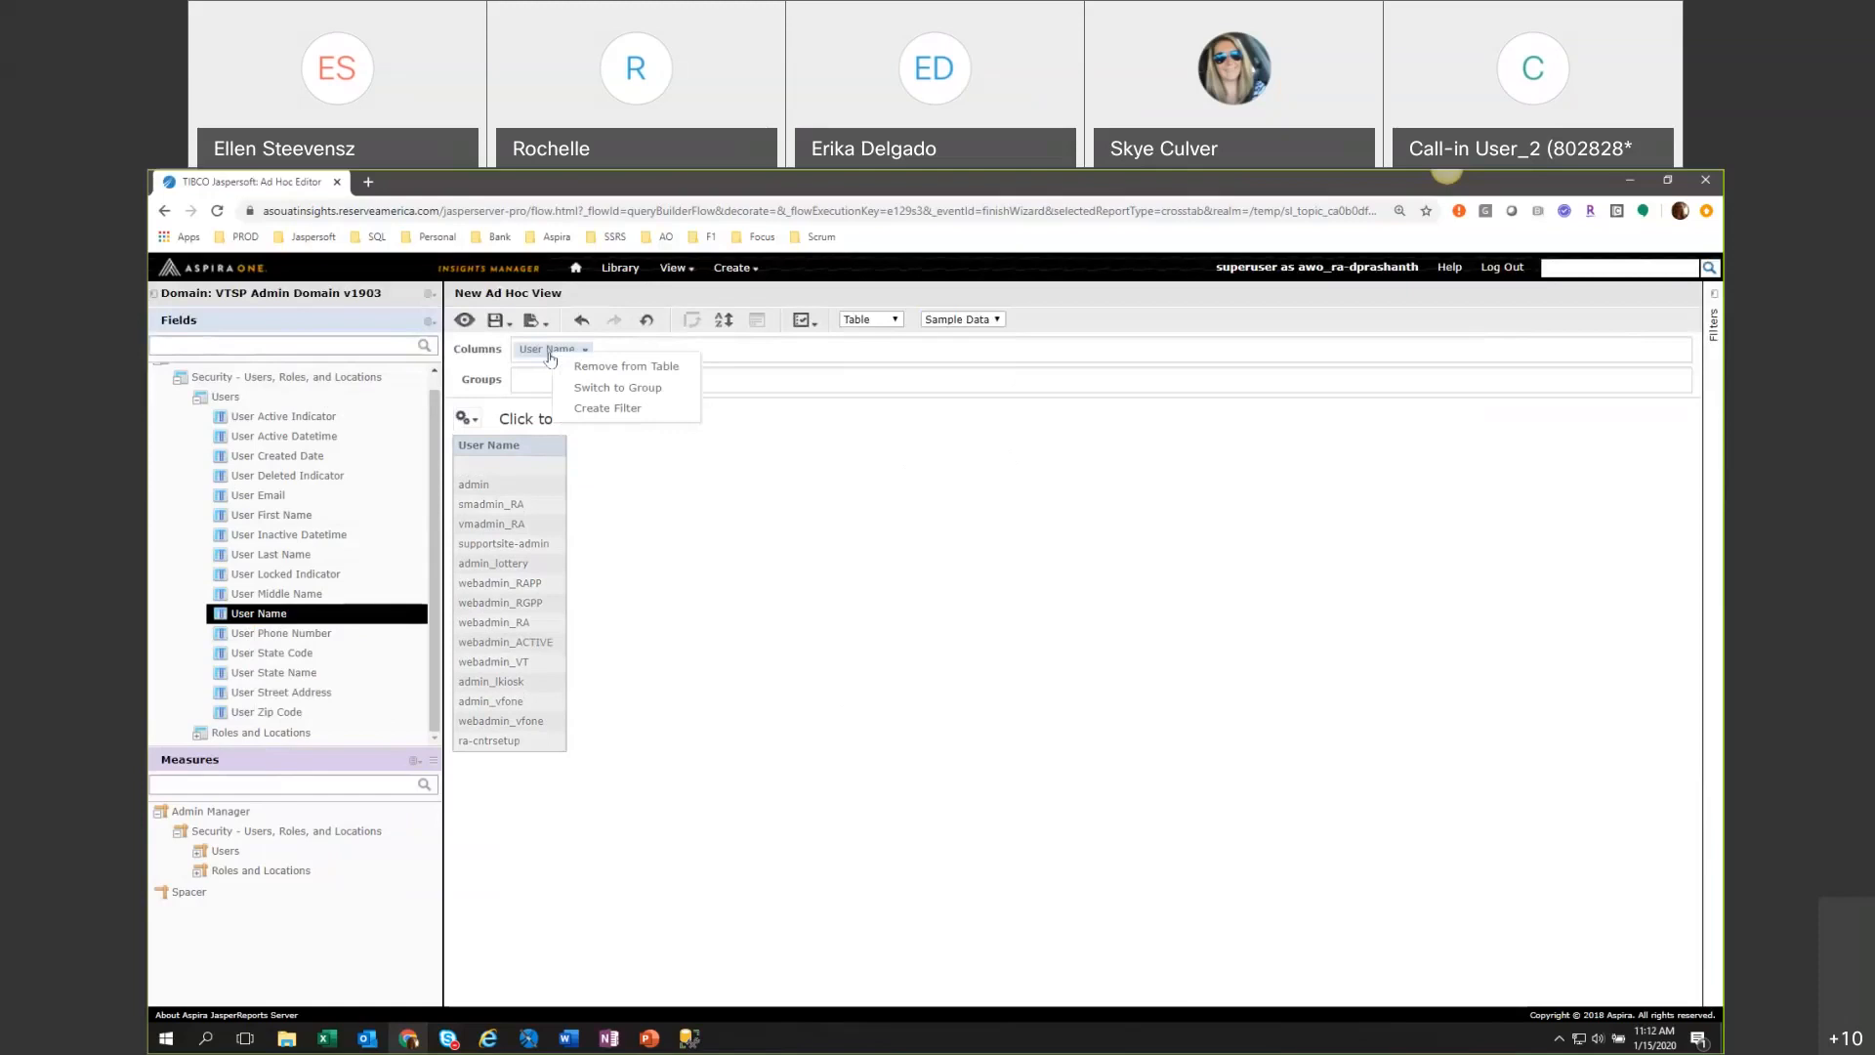
{"action": "right_click", "coordinate": [486, 448]}
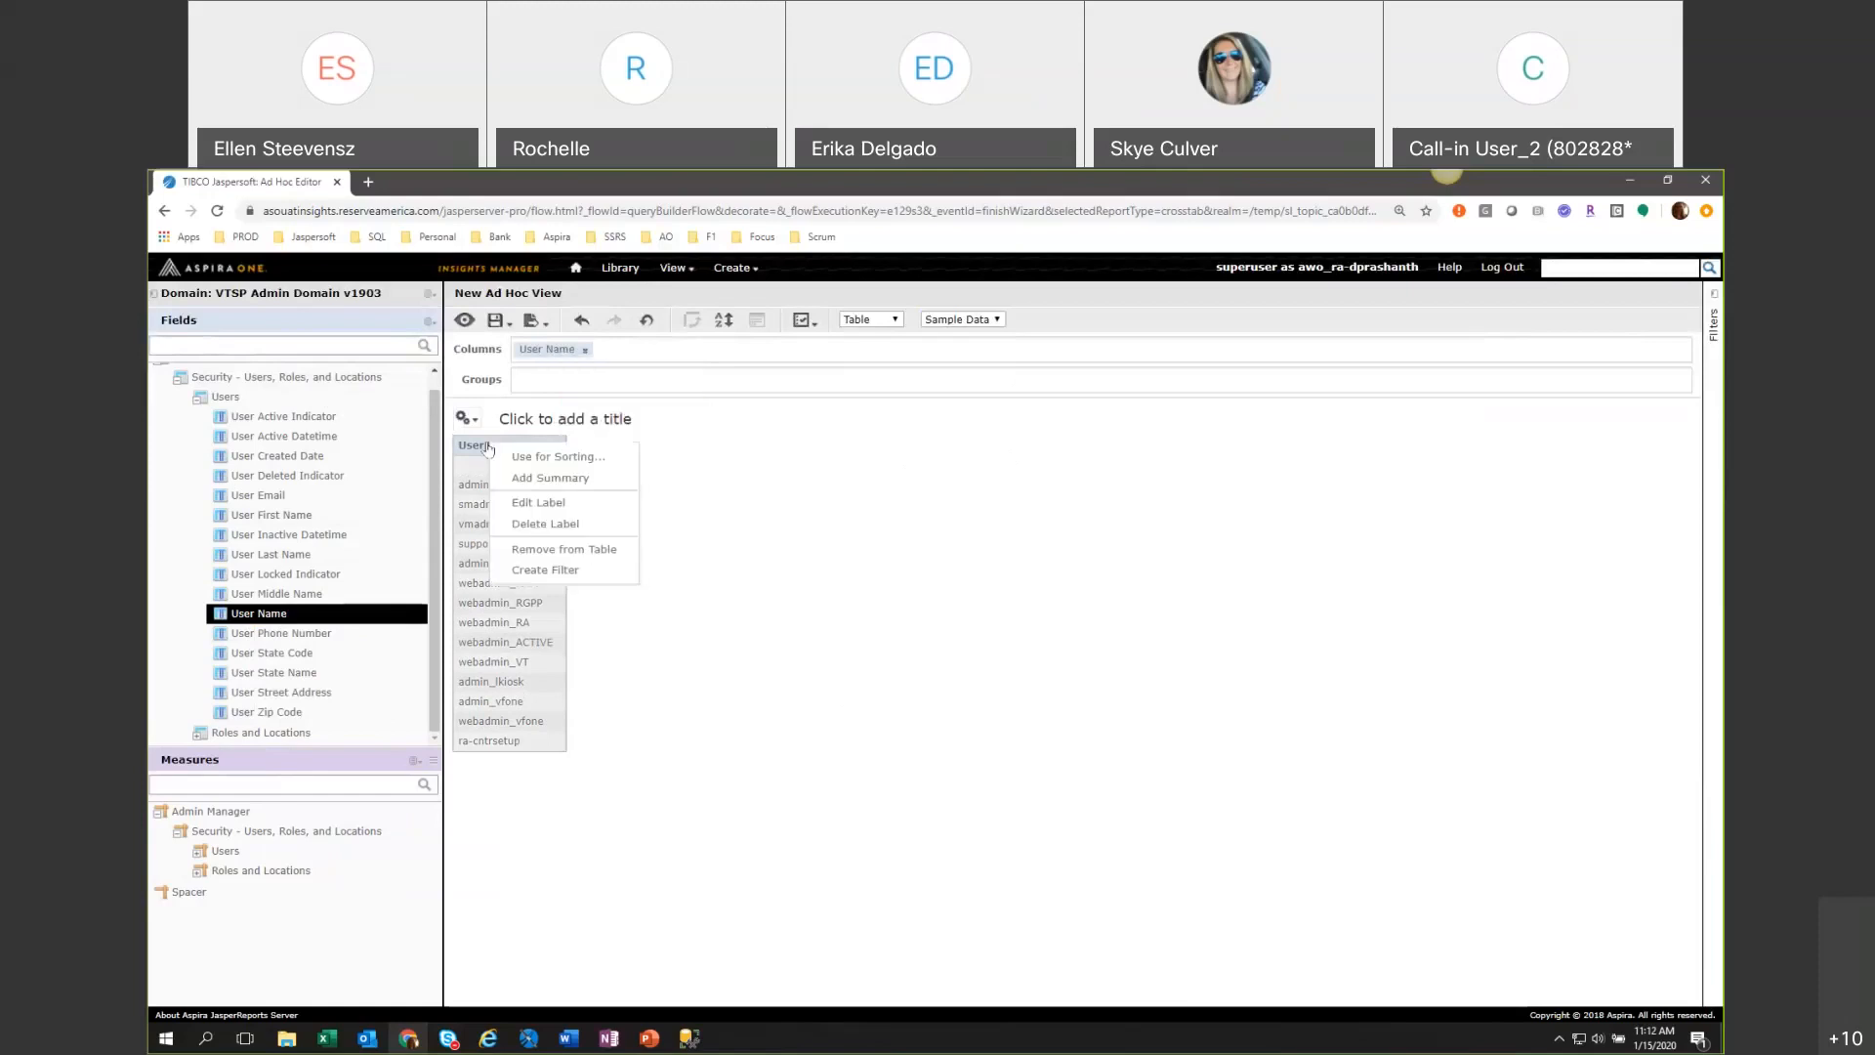
{"action": "left_click", "coordinate": [547, 571]}
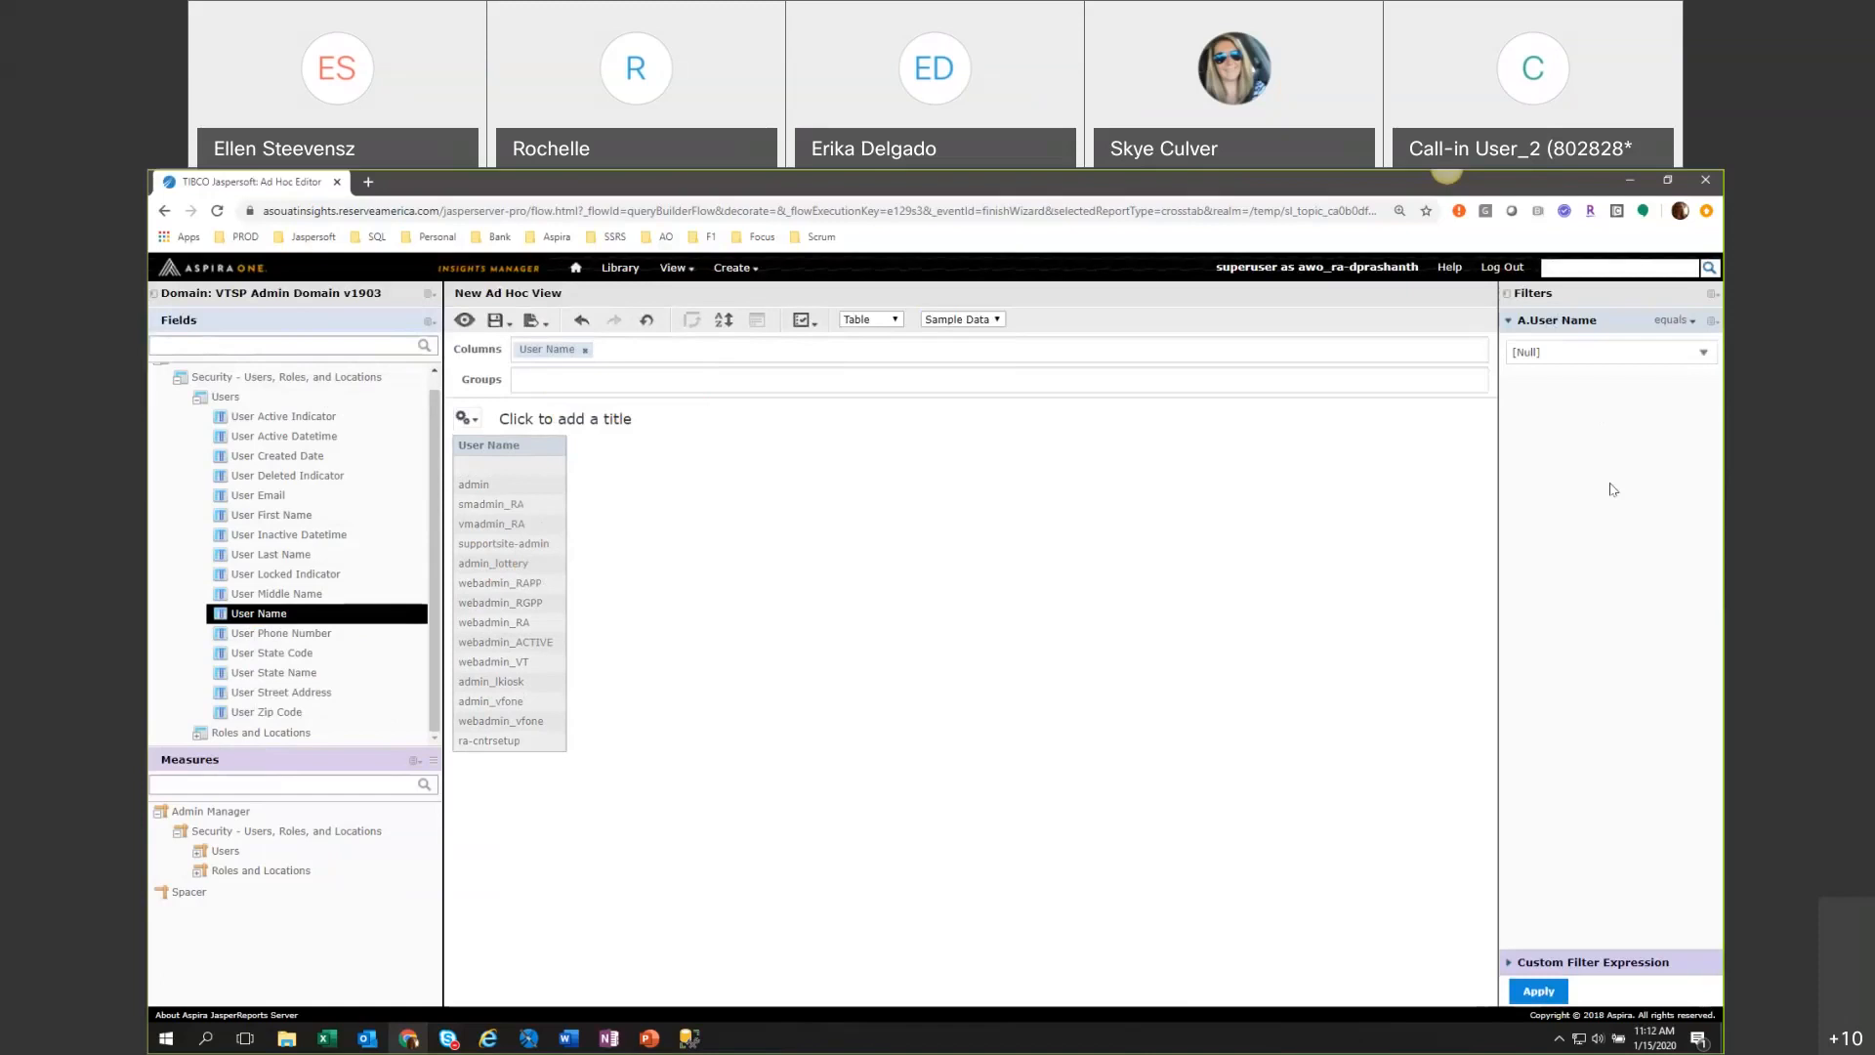
Set the User Name filter's comparison operator to "is one of" and review the other operators.
{"action": "left_click", "coordinate": [1682, 323]}
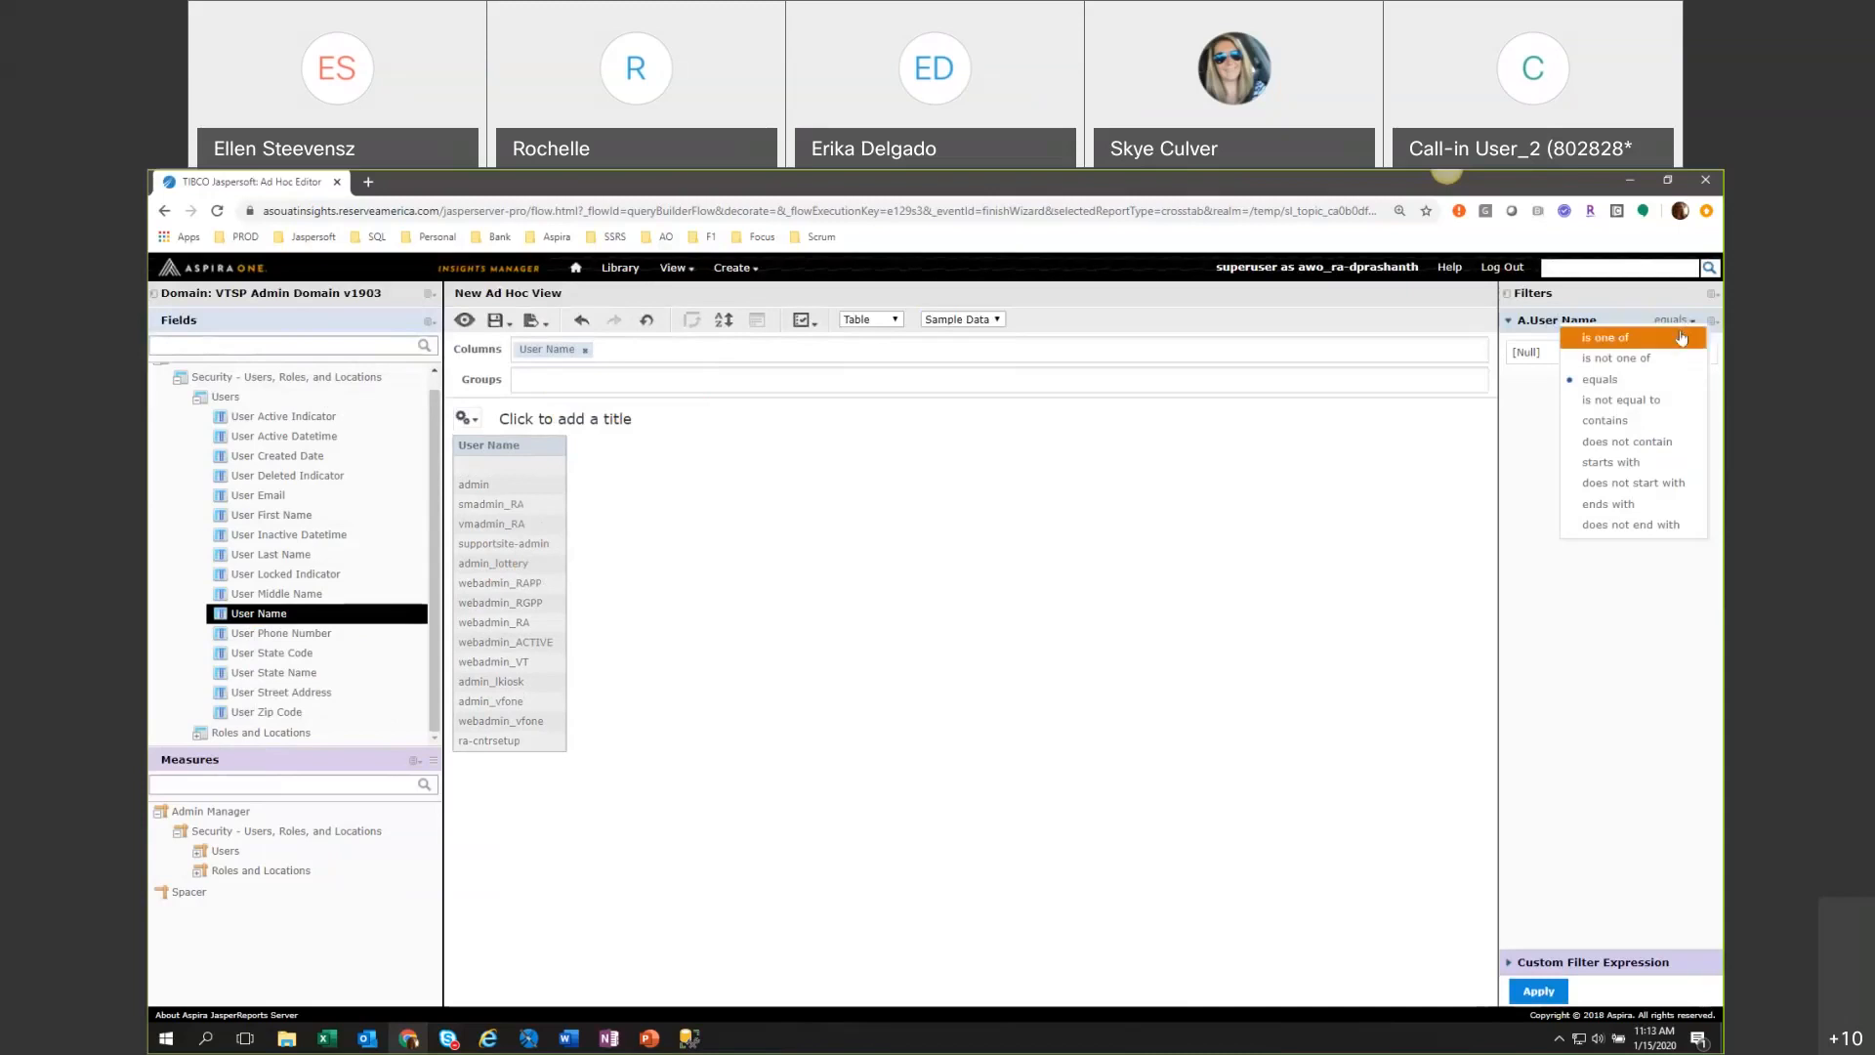
{"action": "left_click", "coordinate": [1680, 337]}
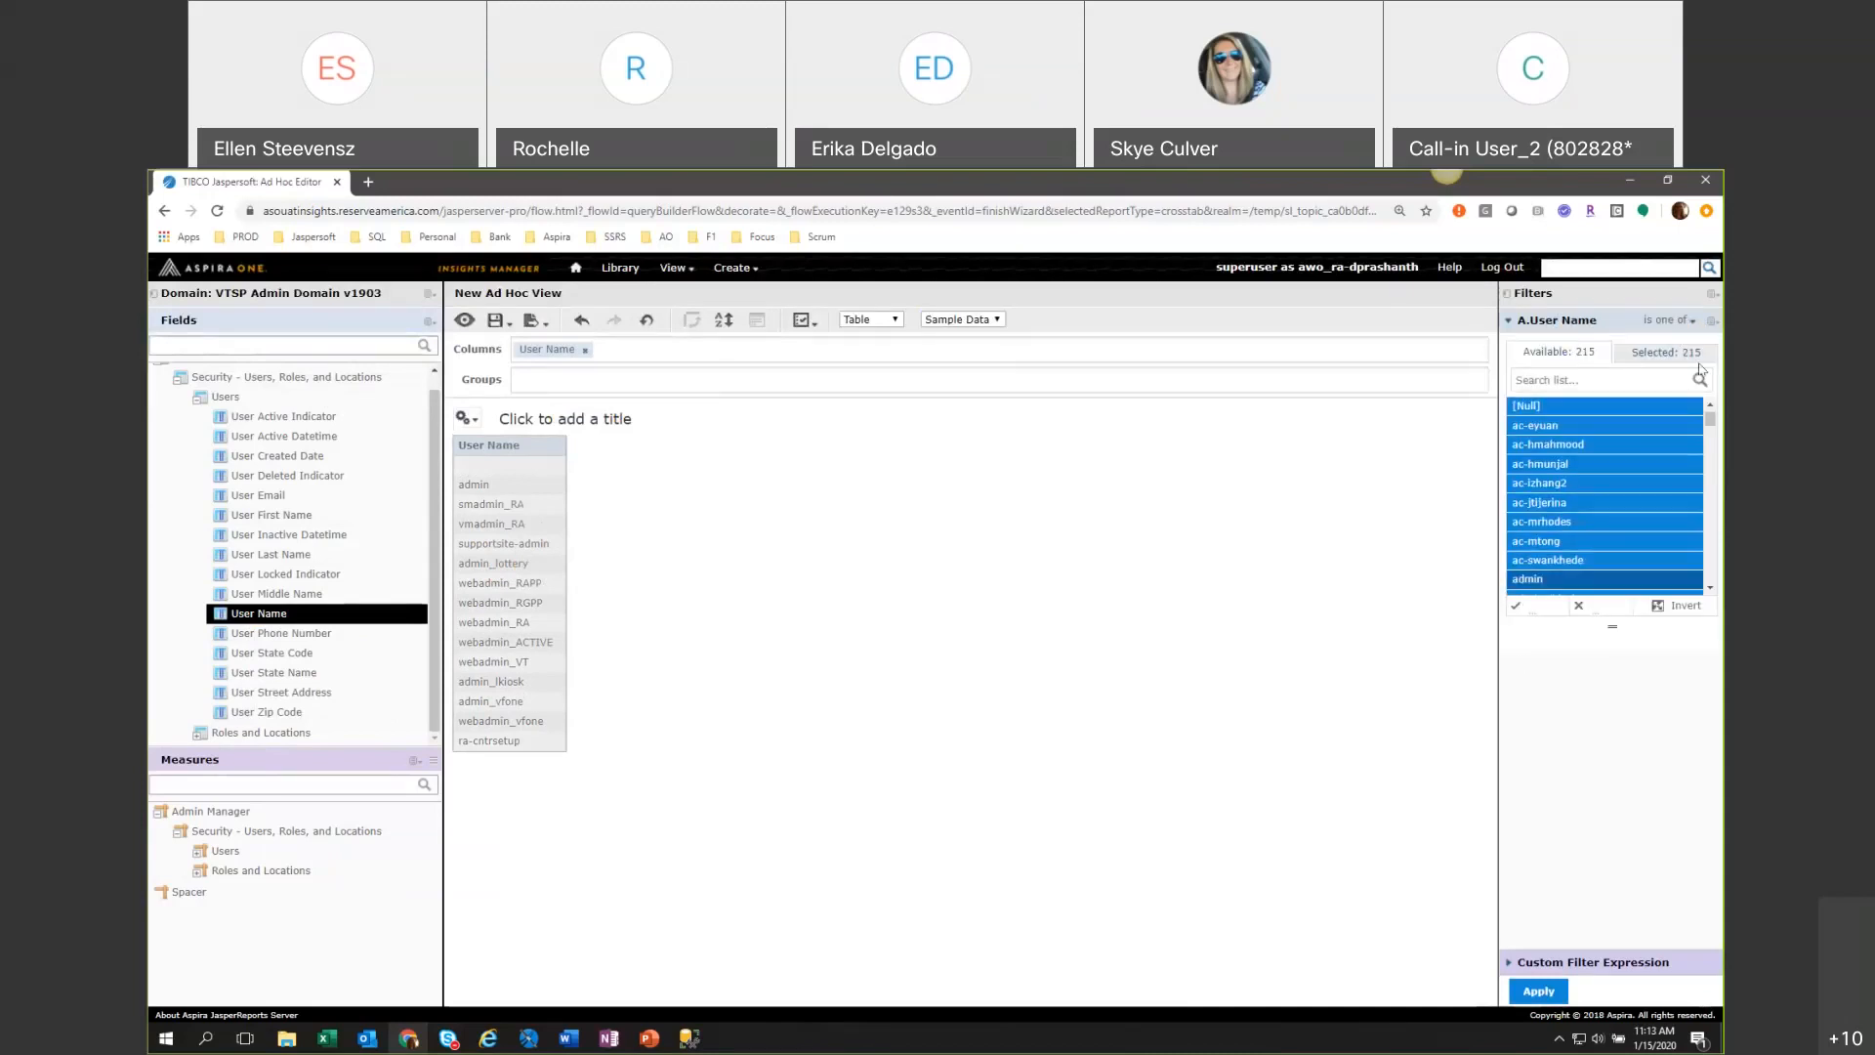
{"action": "left_click", "coordinate": [1680, 322]}
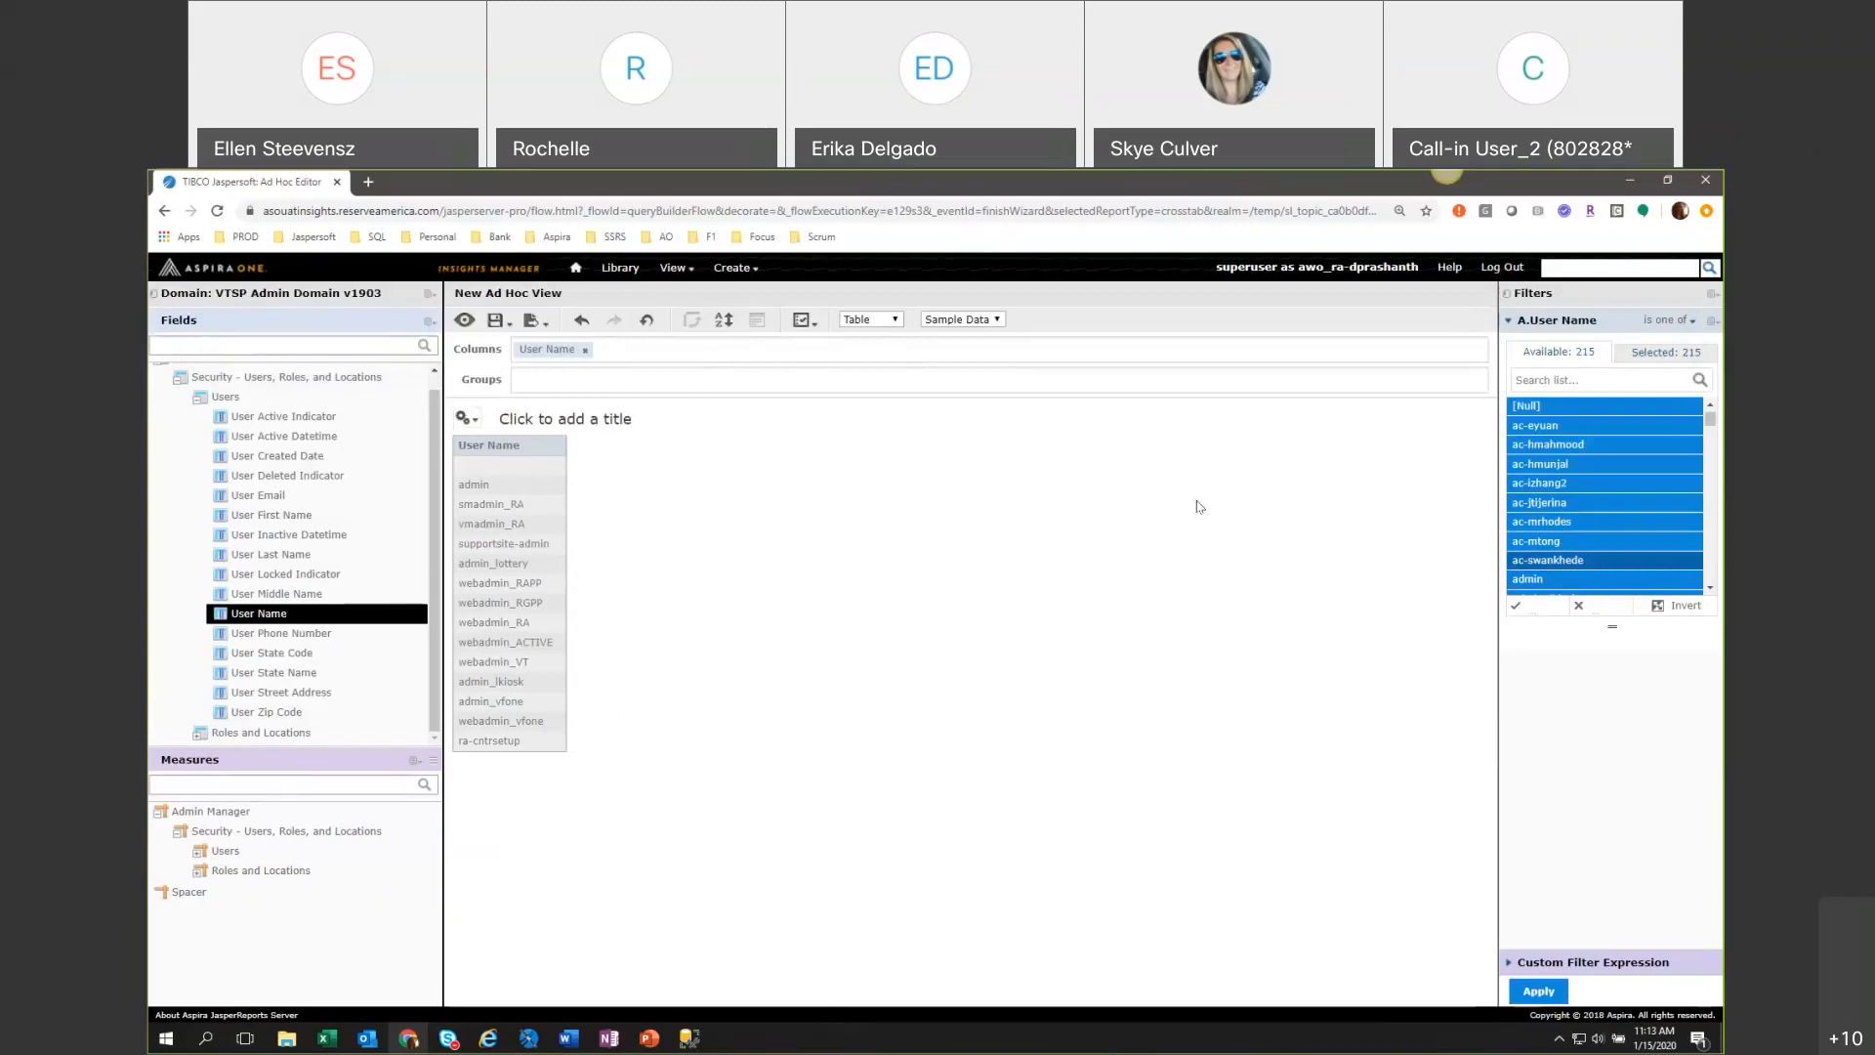
{"action": "left_click", "coordinate": [1682, 322]}
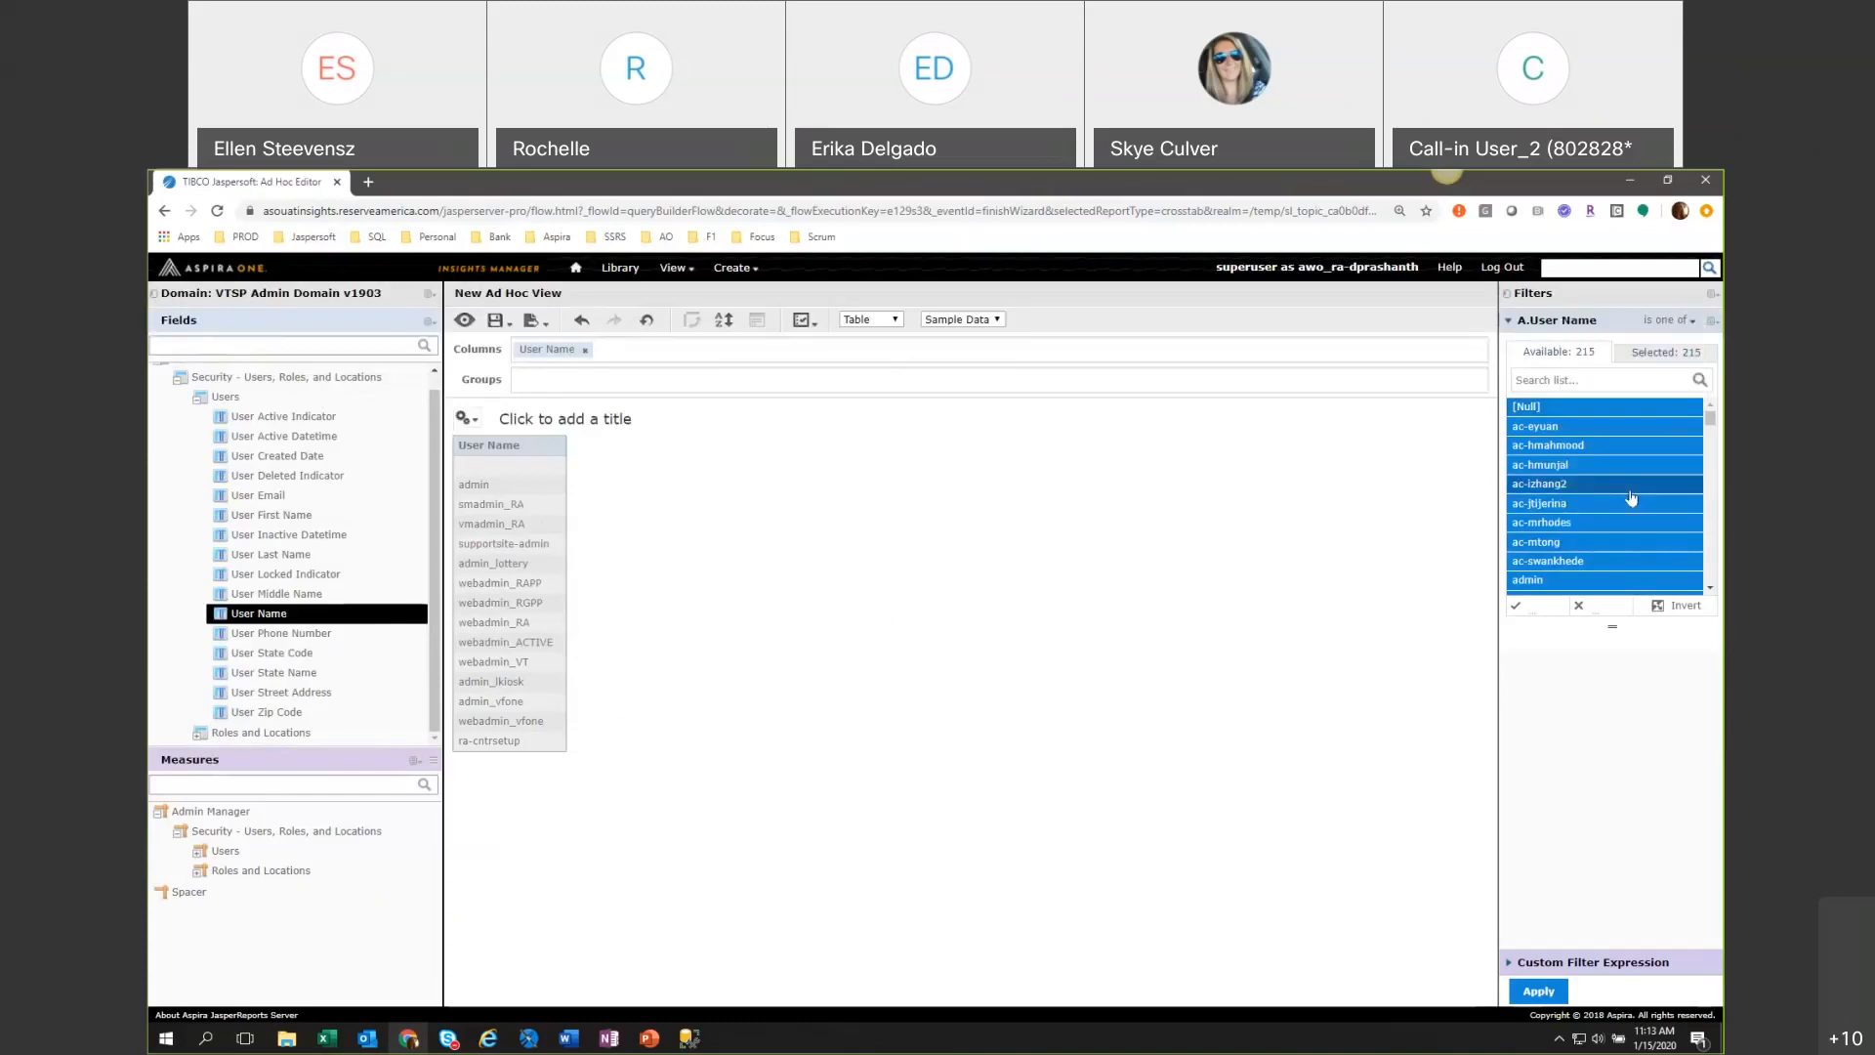
{"action": "mouse_move", "coordinate": [1670, 333]}
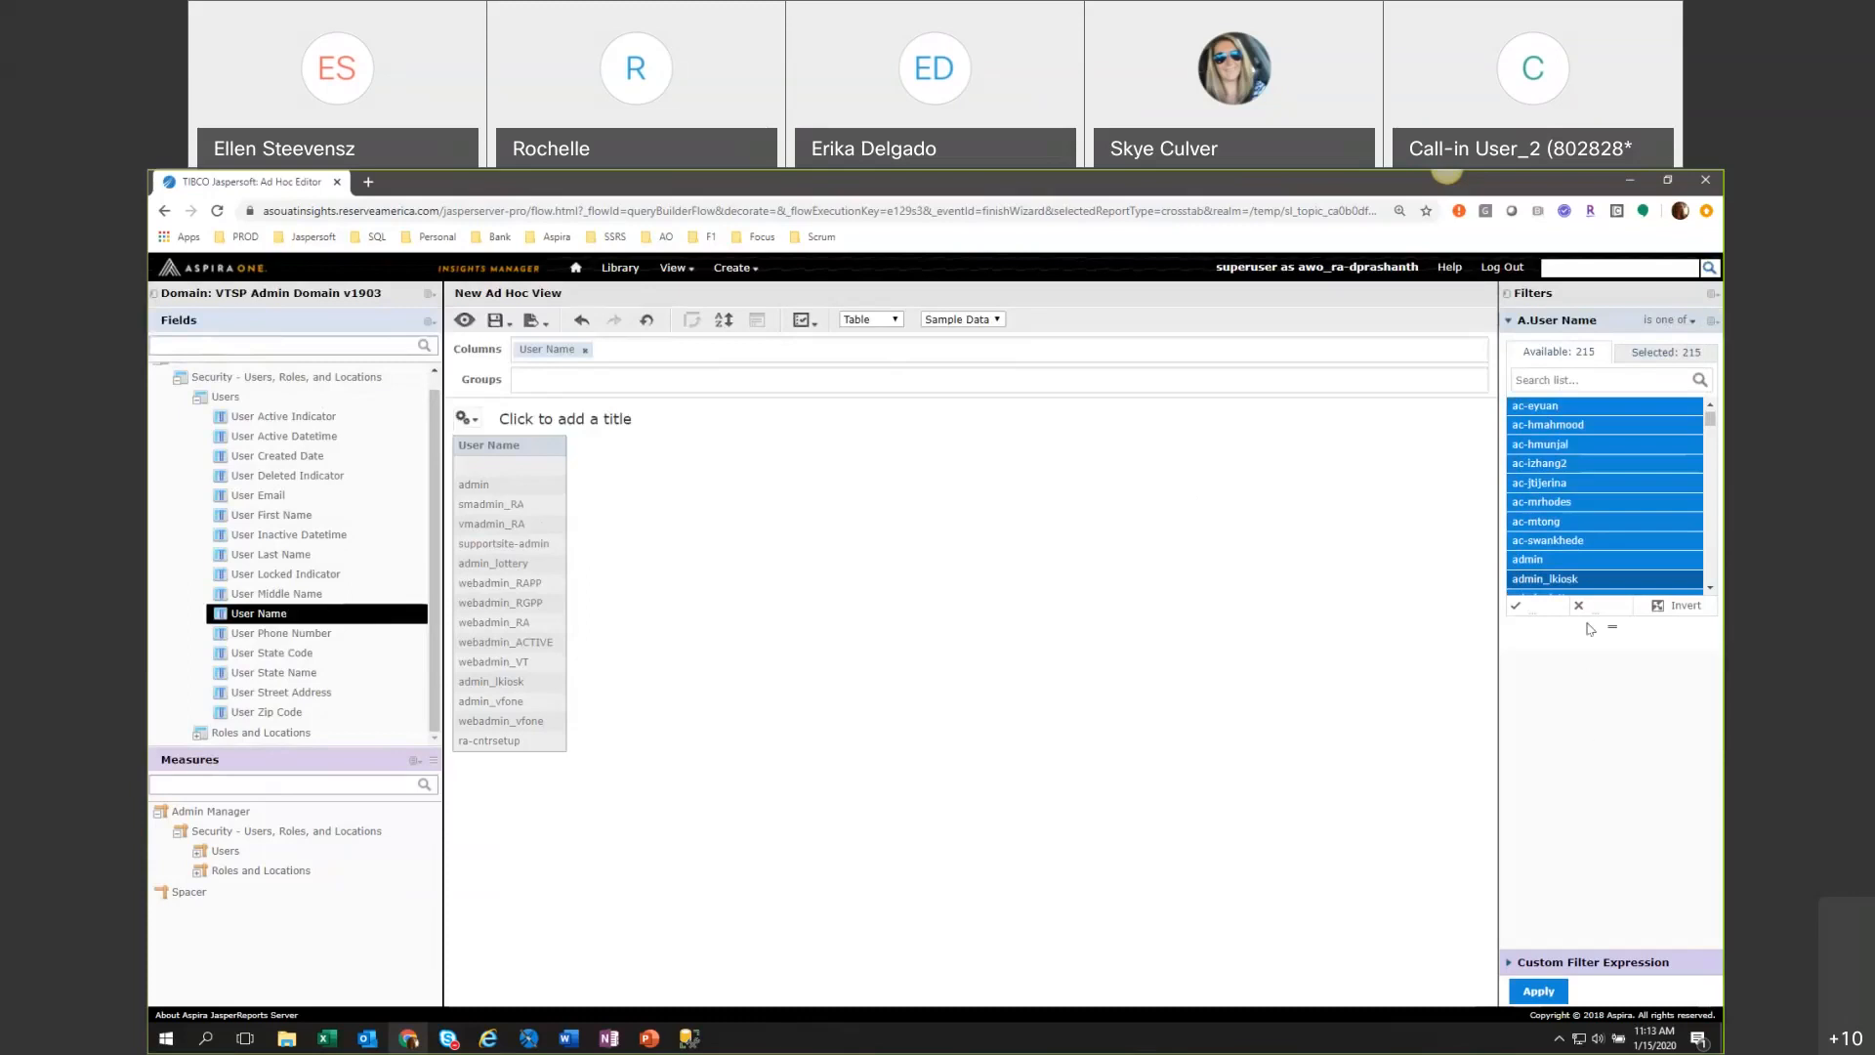
Widen the filter area, deselect all user names, and select only vt-call10 and vt-call11 for the filter.
{"action": "left_click_drag", "start_coordinate": [1496, 641], "coordinate": [1367, 641]}
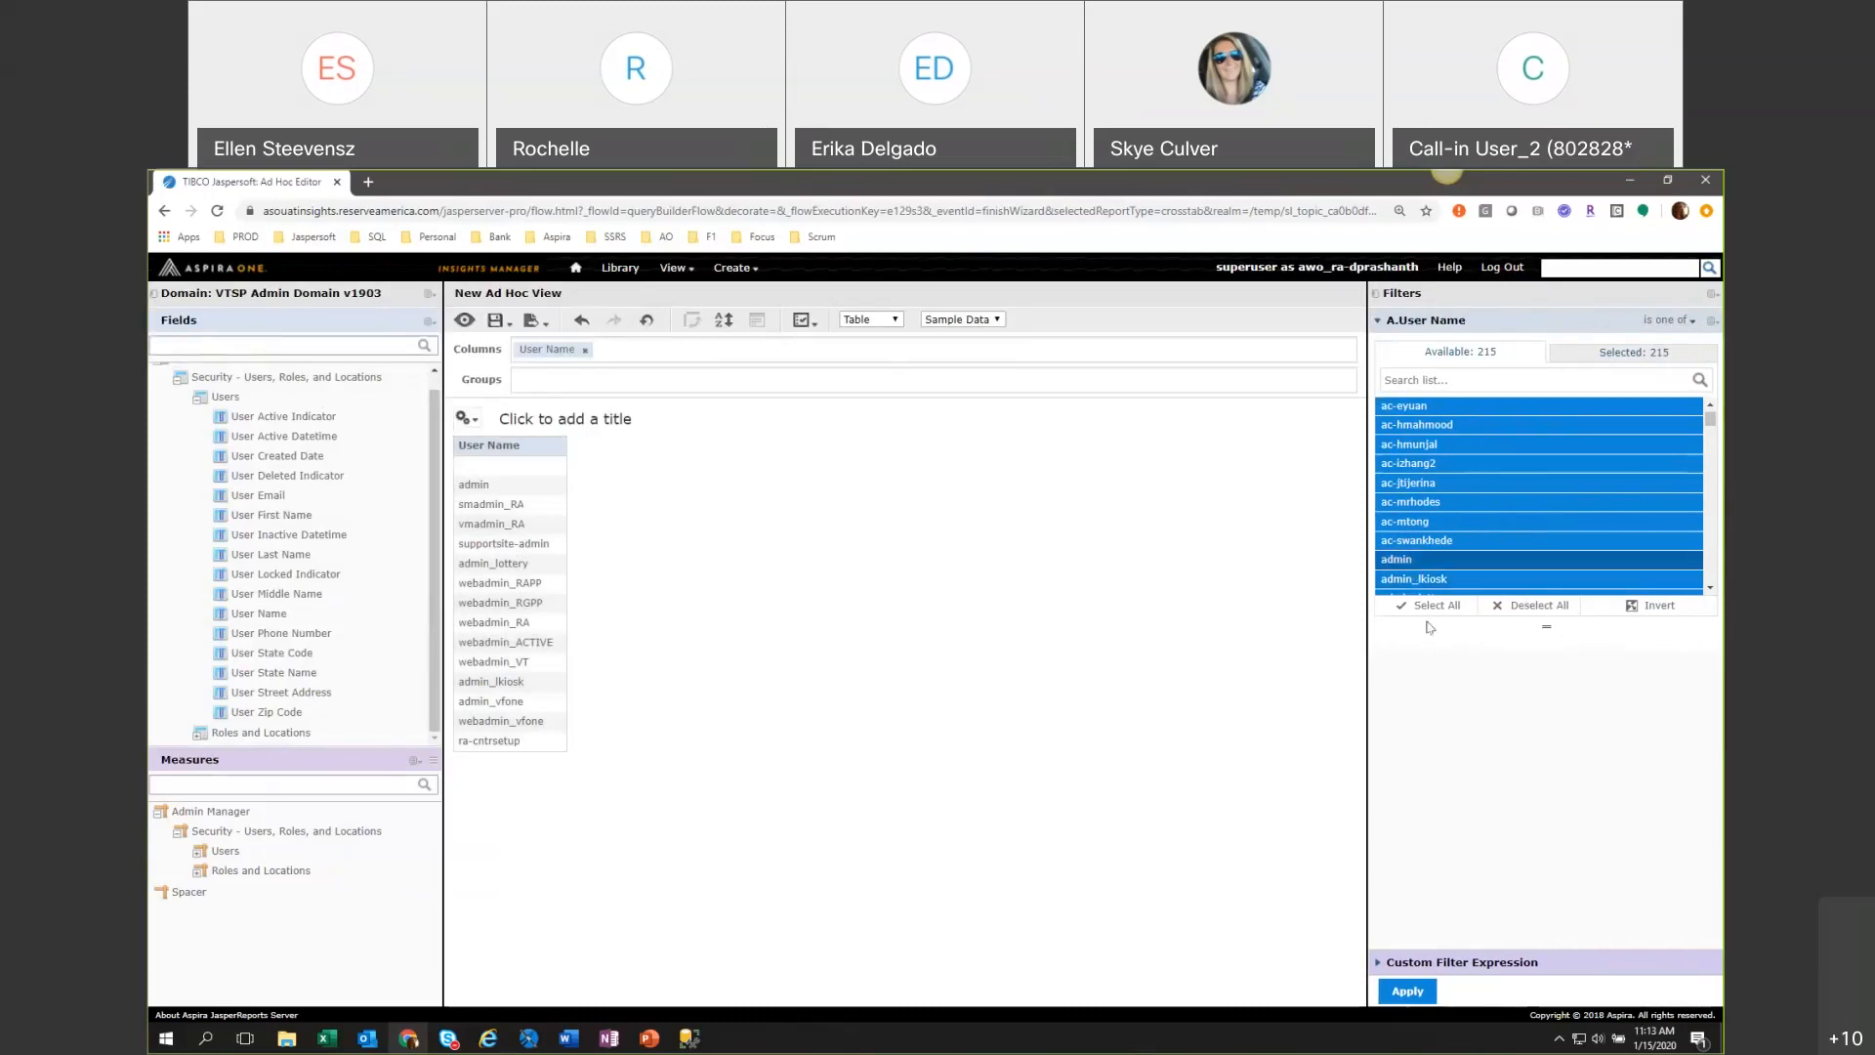
{"action": "left_click", "coordinate": [1526, 608]}
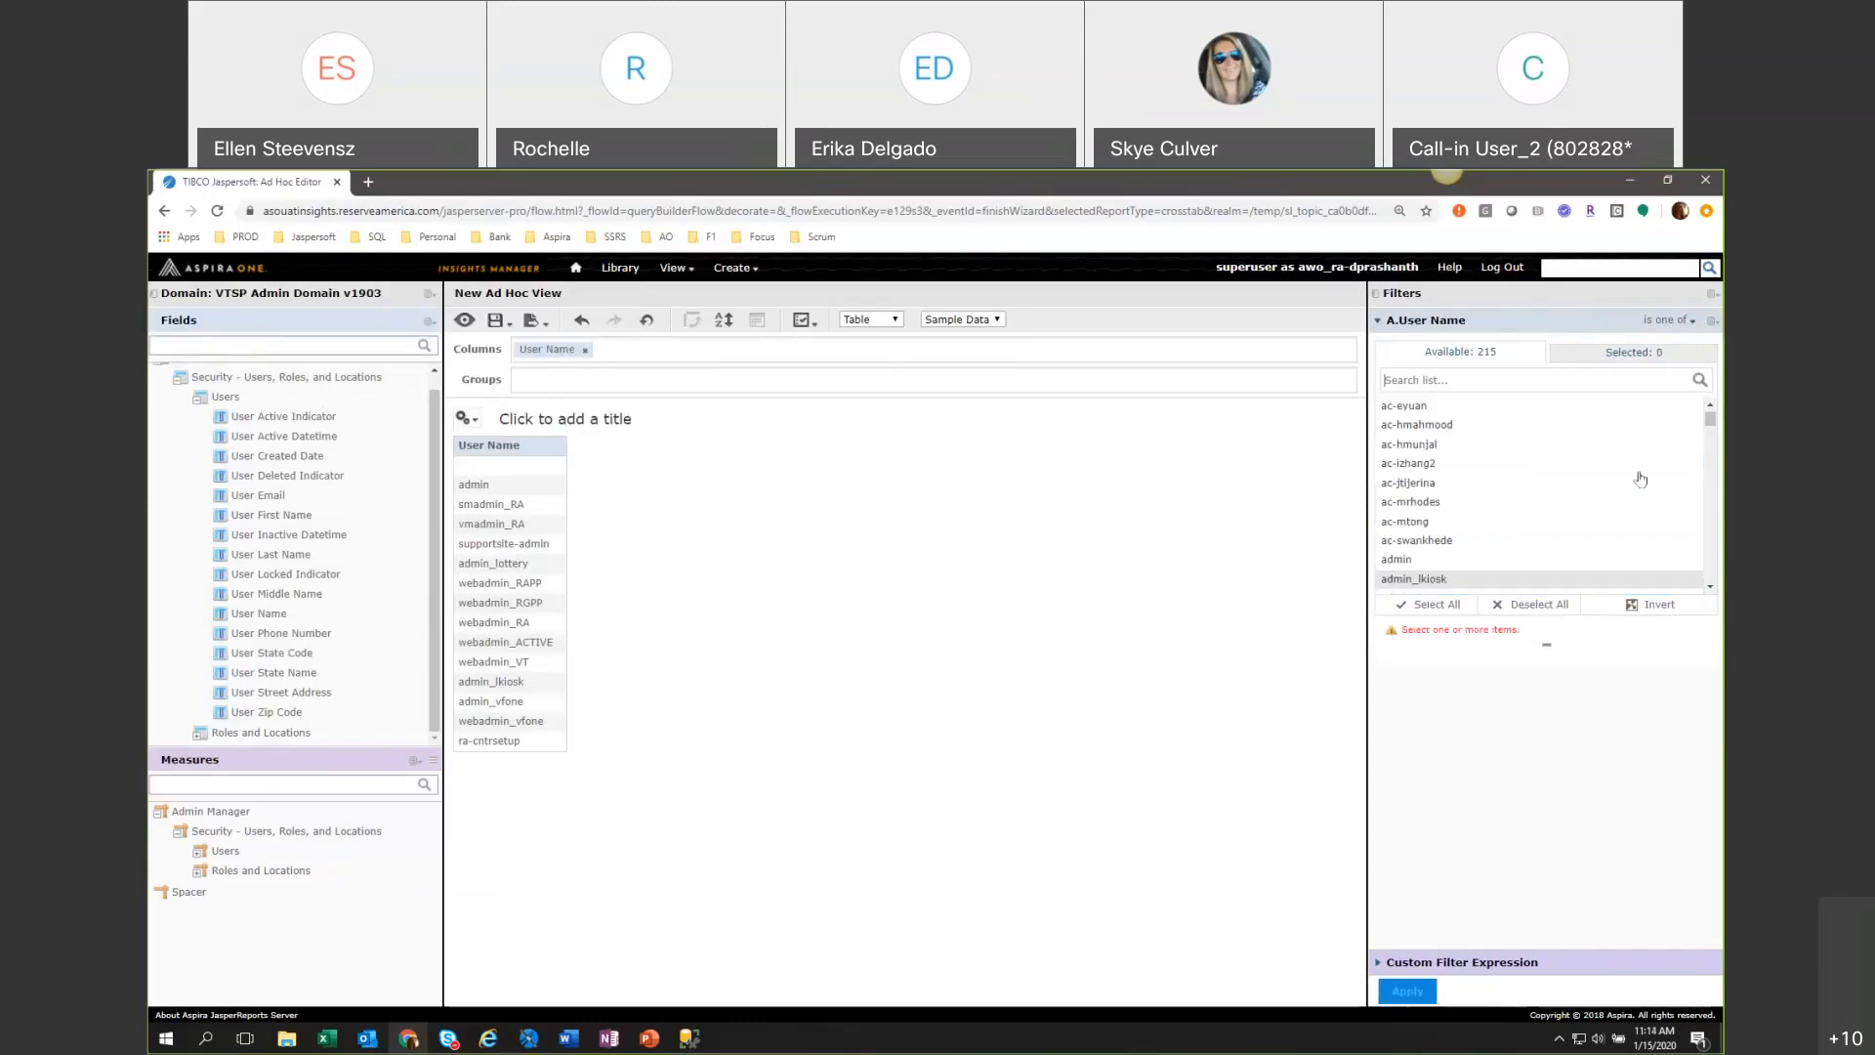
{"action": "scroll", "coordinate": [1611, 528], "scroll_direction": "down", "scroll_amount": 5}
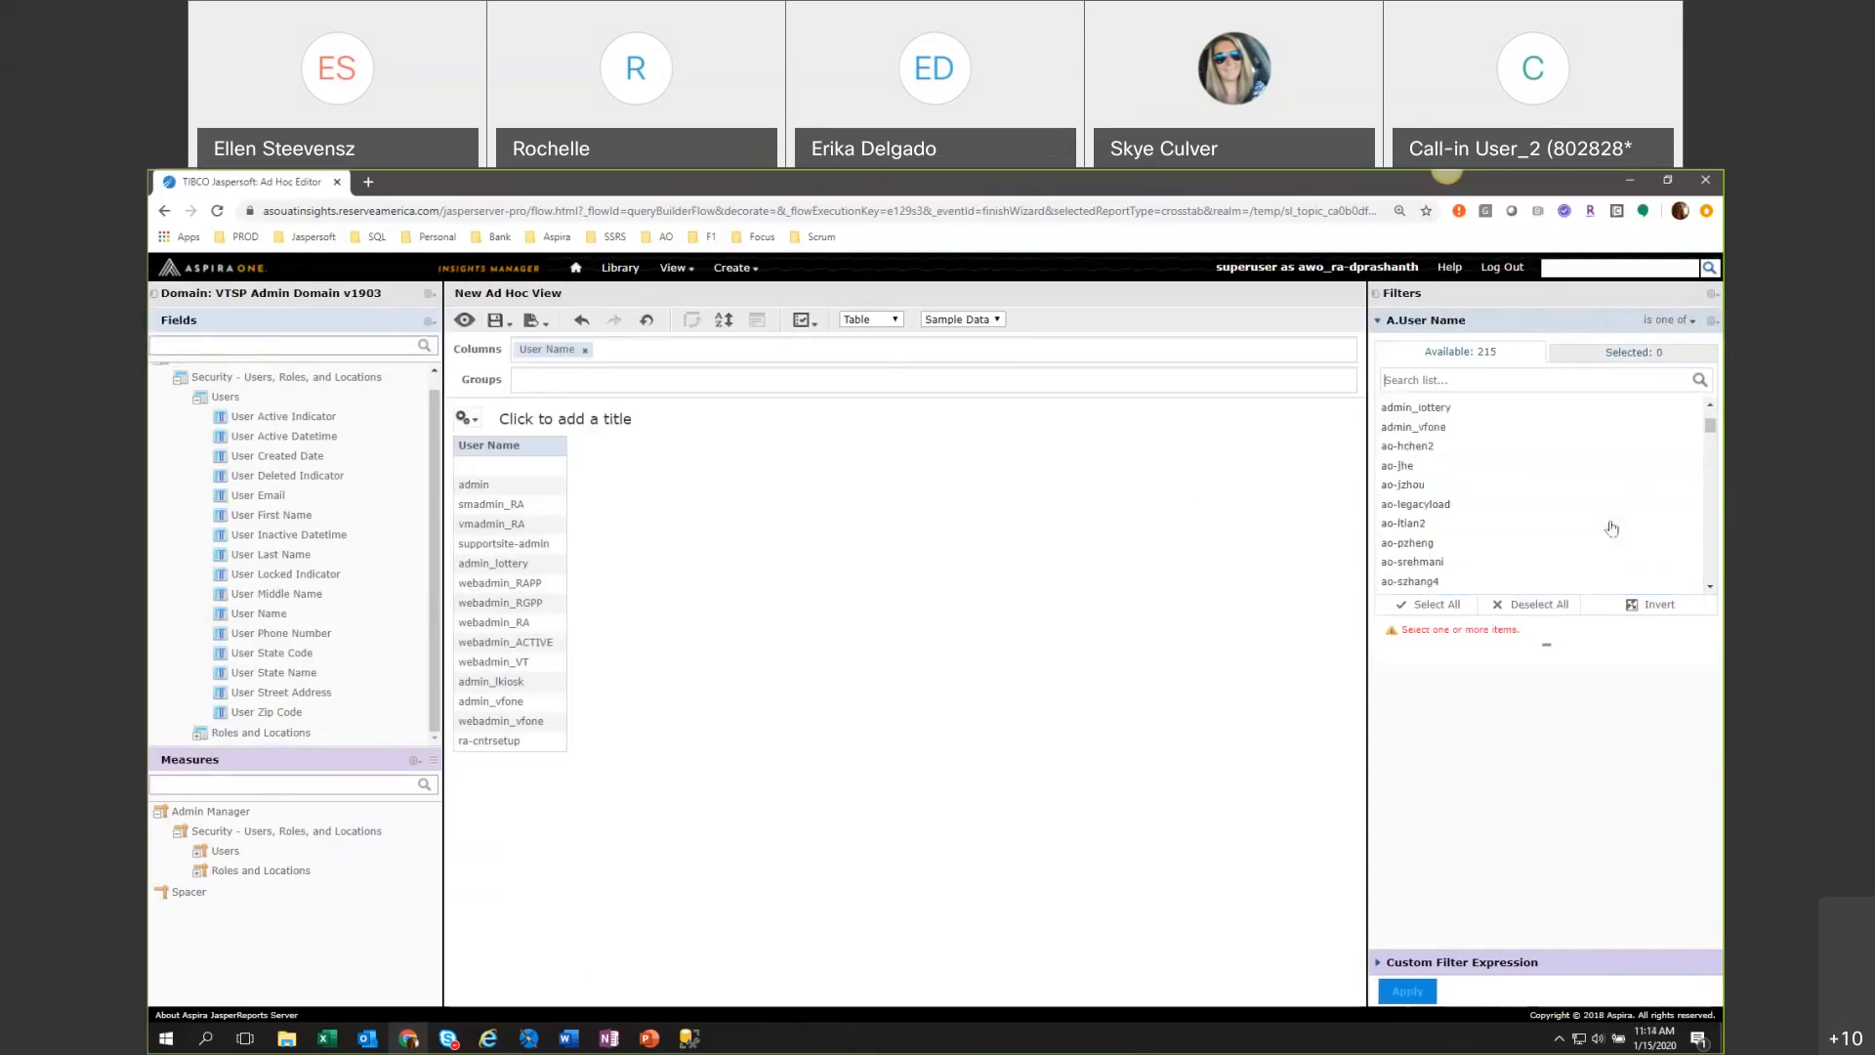
{"action": "scroll", "coordinate": [1611, 529], "scroll_direction": "down", "scroll_amount": 3}
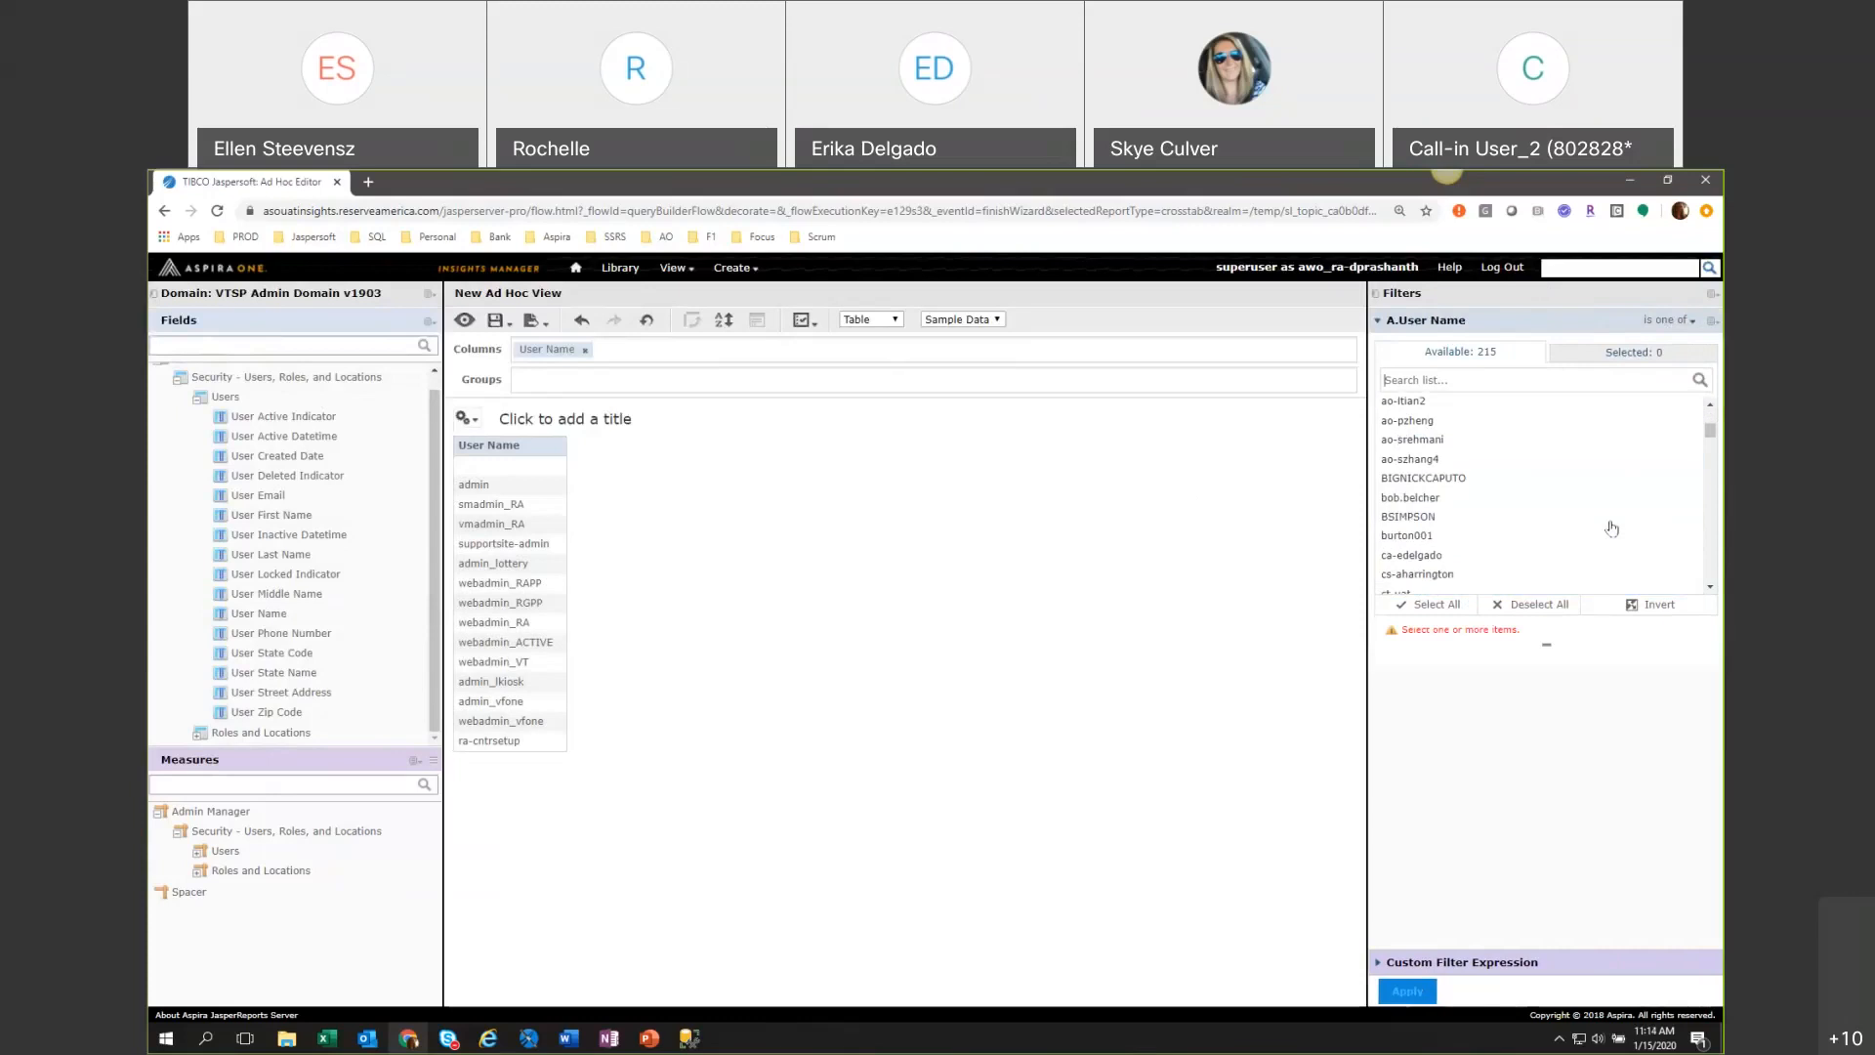
{"action": "scroll", "coordinate": [1611, 529], "scroll_direction": "down", "scroll_amount": 8}
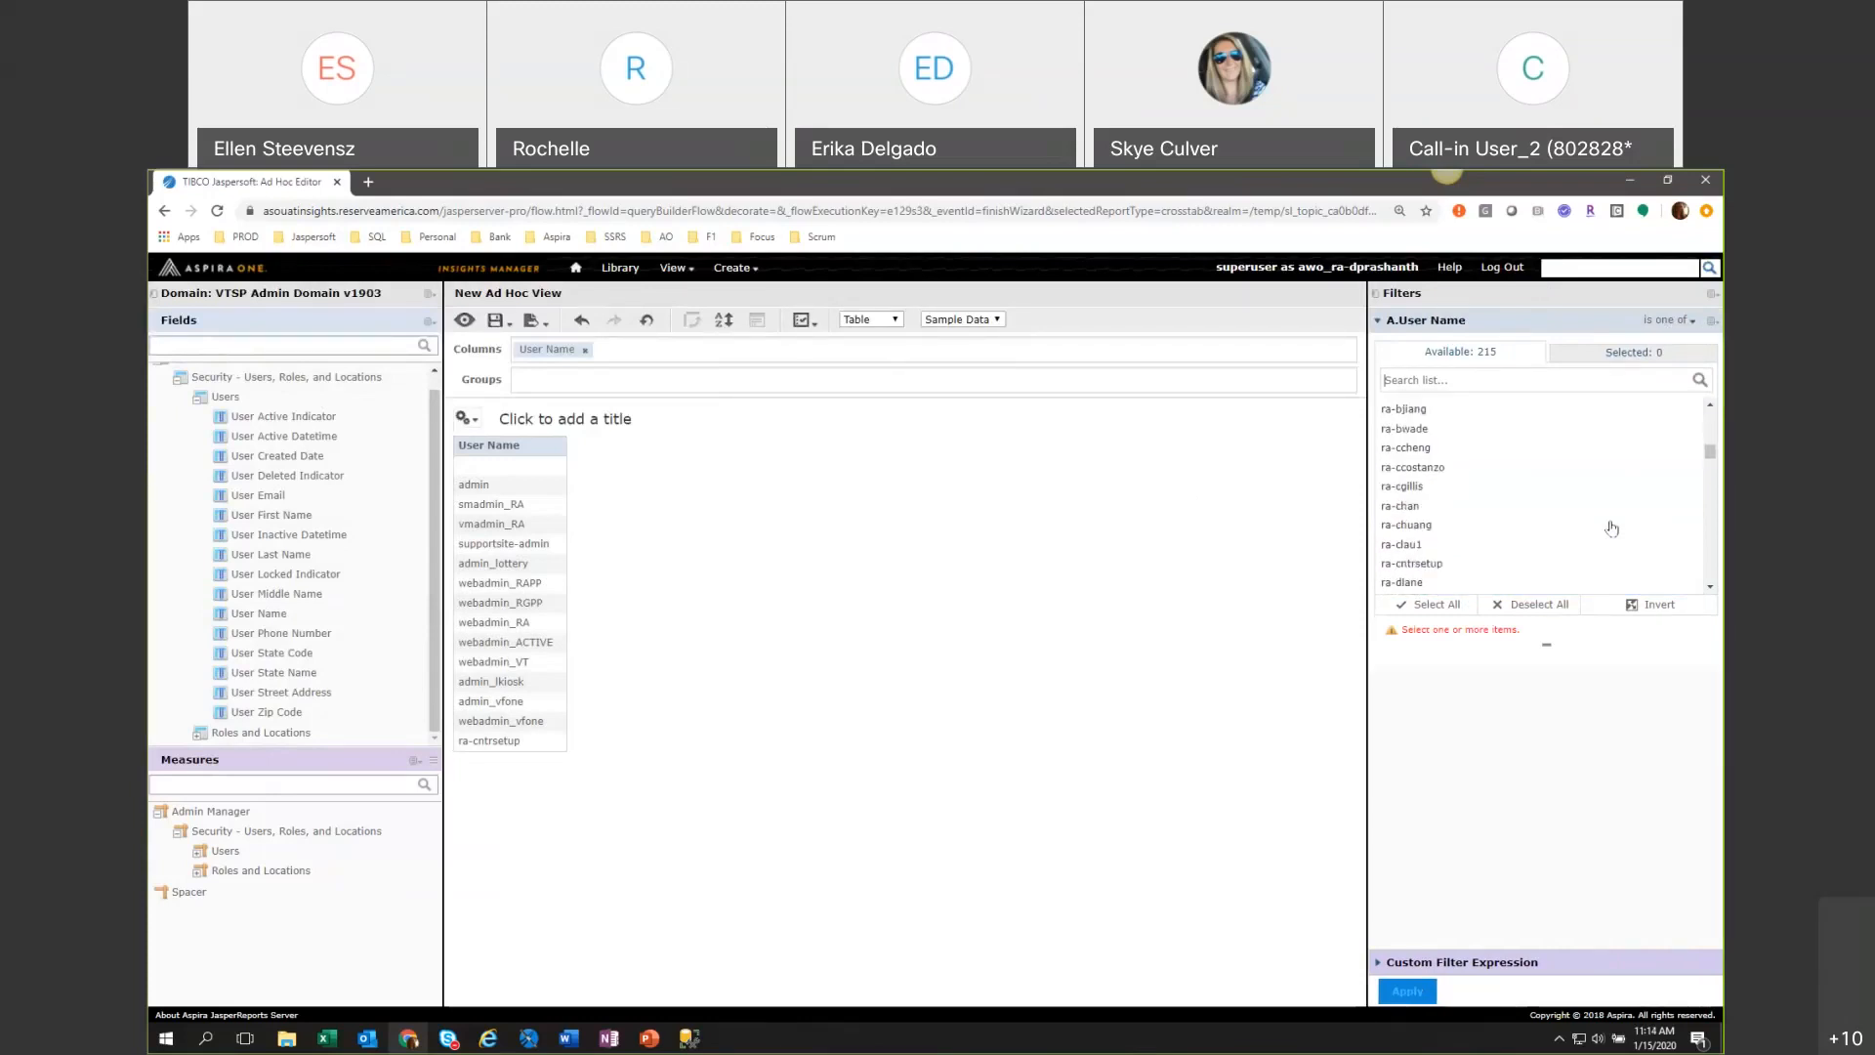
{"action": "scroll", "coordinate": [1611, 528], "scroll_direction": "down", "scroll_amount": 10}
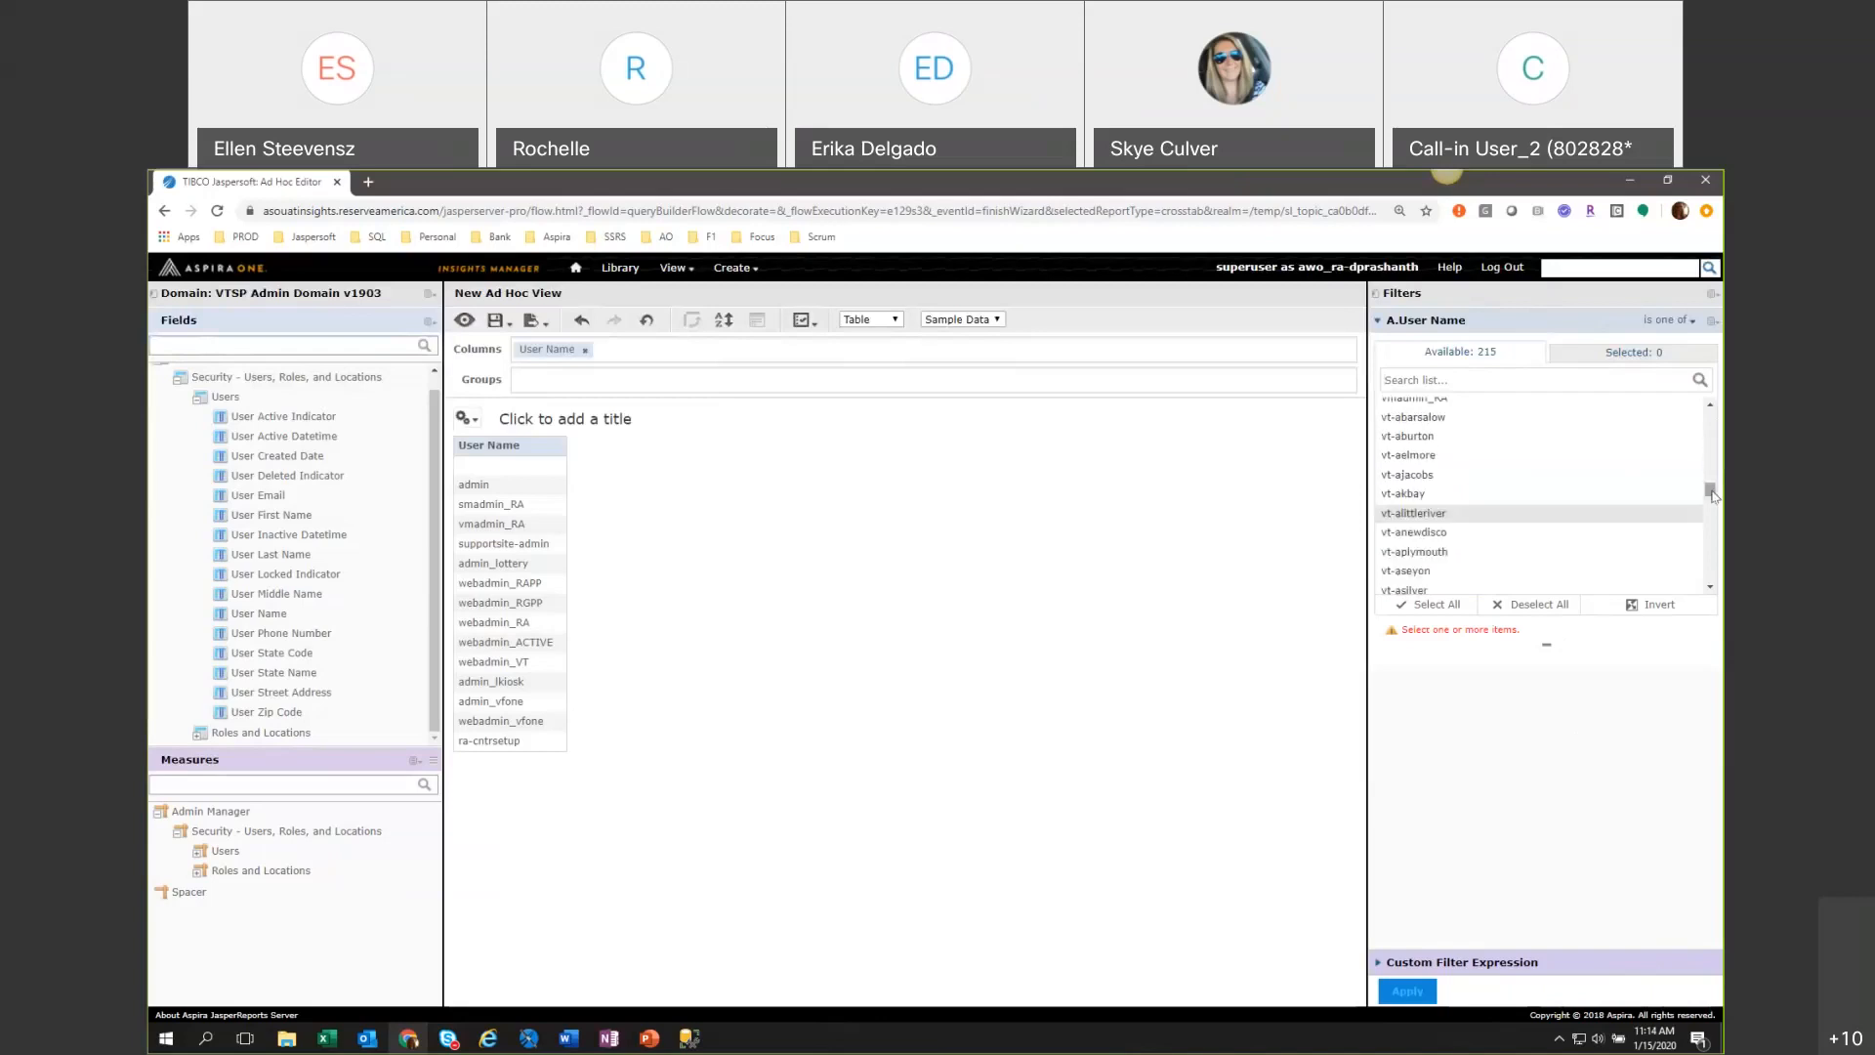
{"action": "scroll", "coordinate": [1556, 531], "scroll_direction": "down", "scroll_amount": 2}
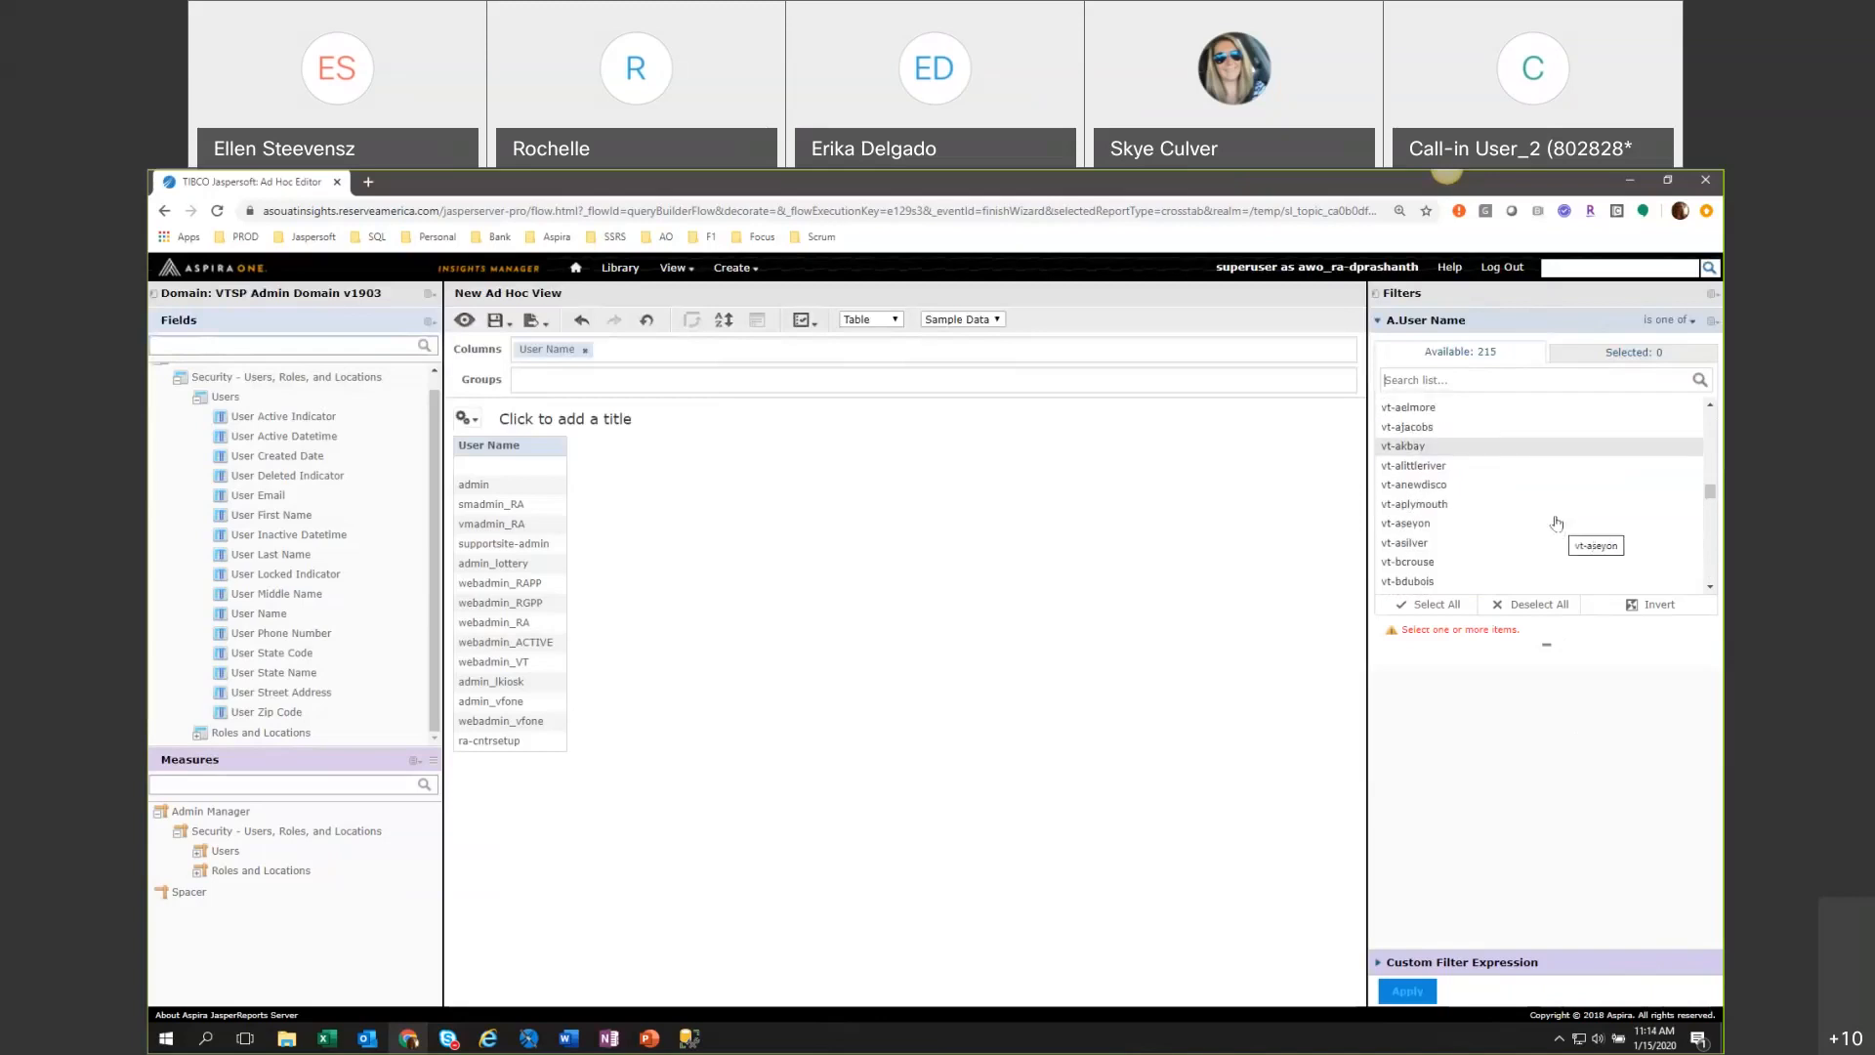
{"action": "scroll", "coordinate": [1527, 526], "scroll_direction": "down", "scroll_amount": 6}
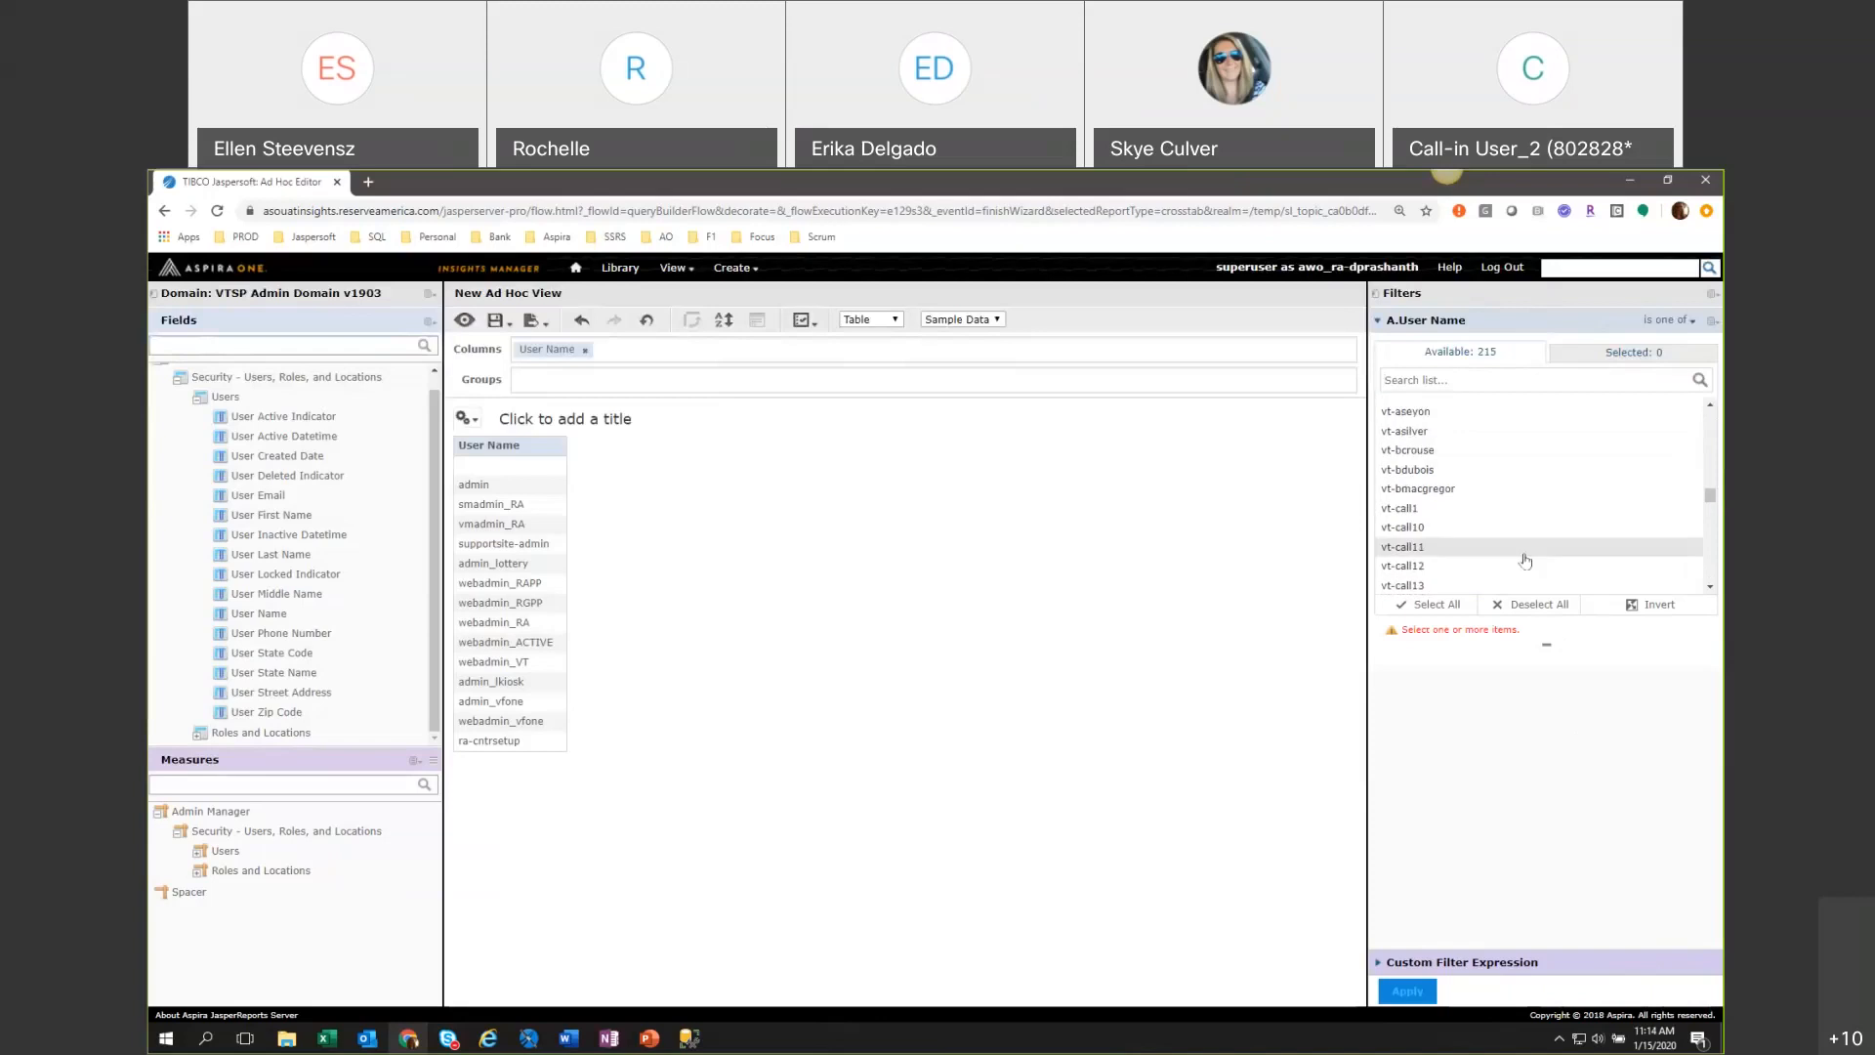
{"action": "scroll", "coordinate": [1518, 537], "scroll_direction": "up", "scroll_amount": 1}
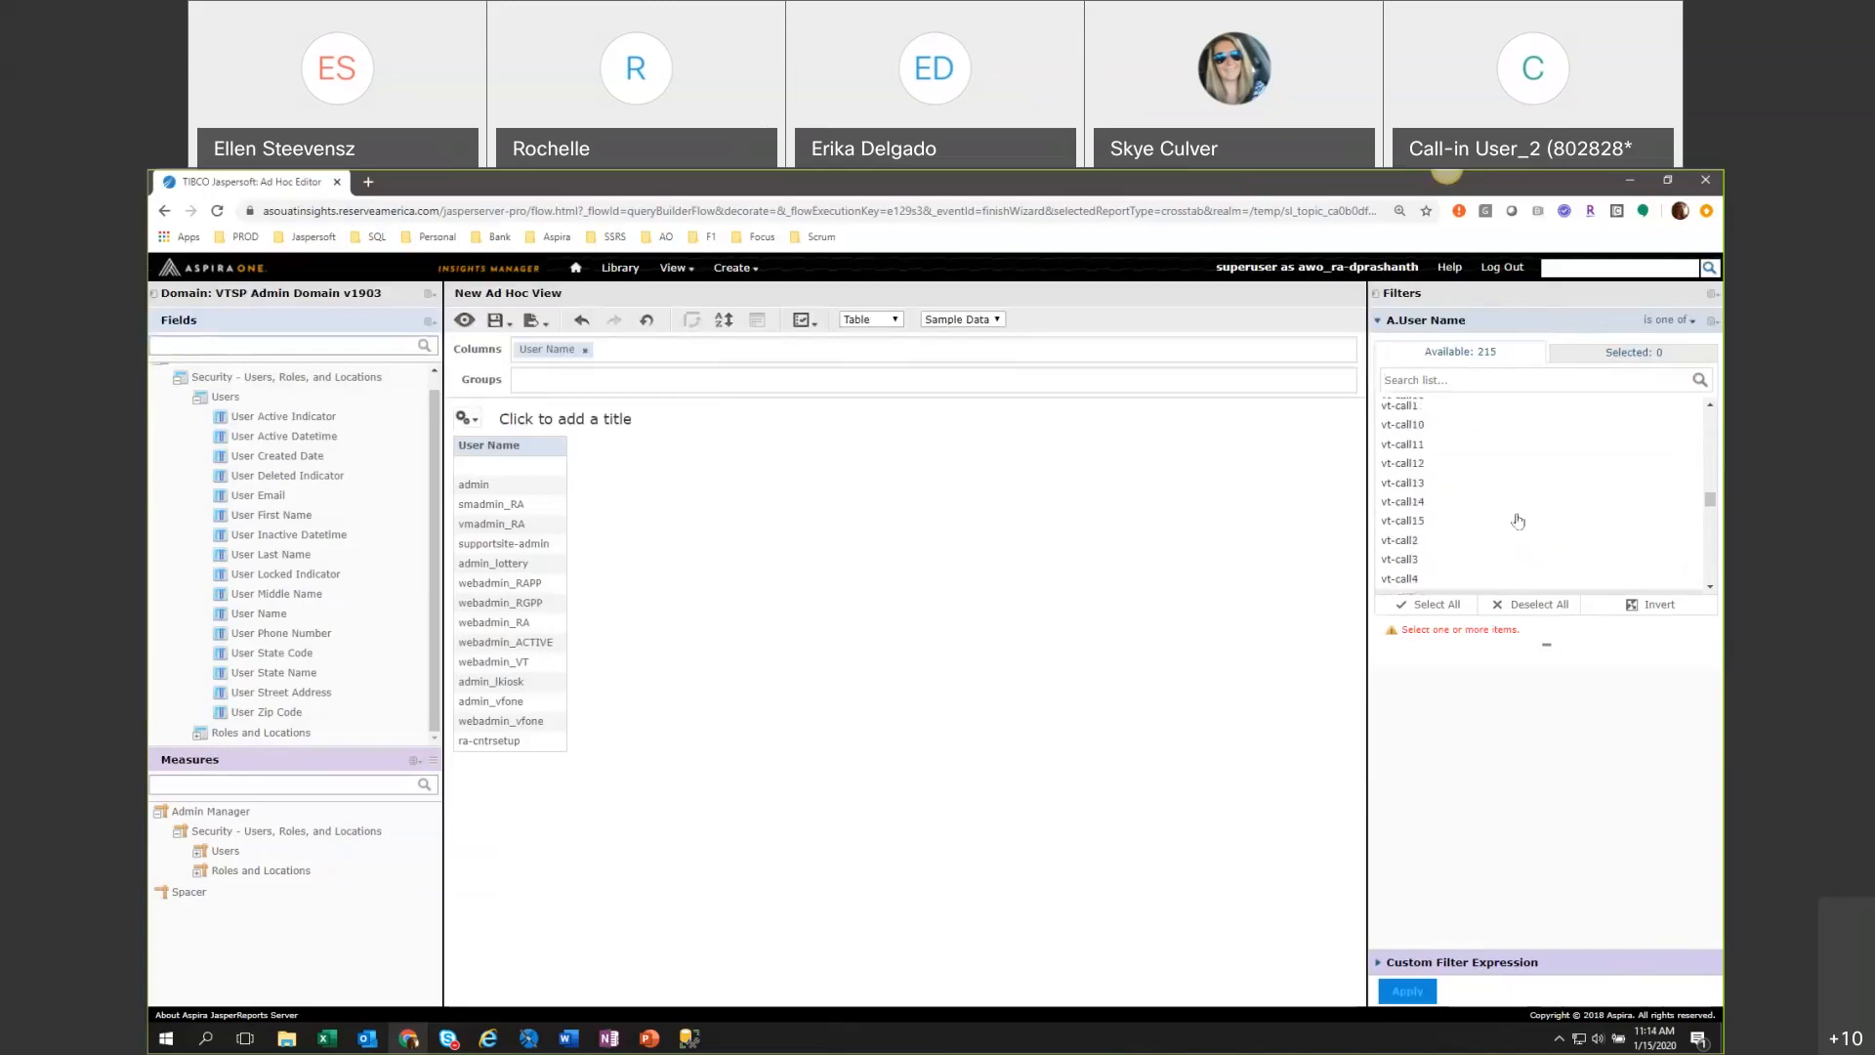
{"action": "left_click", "coordinate": [1486, 425]}
{"action": "left_click", "coordinate": [1483, 444]}
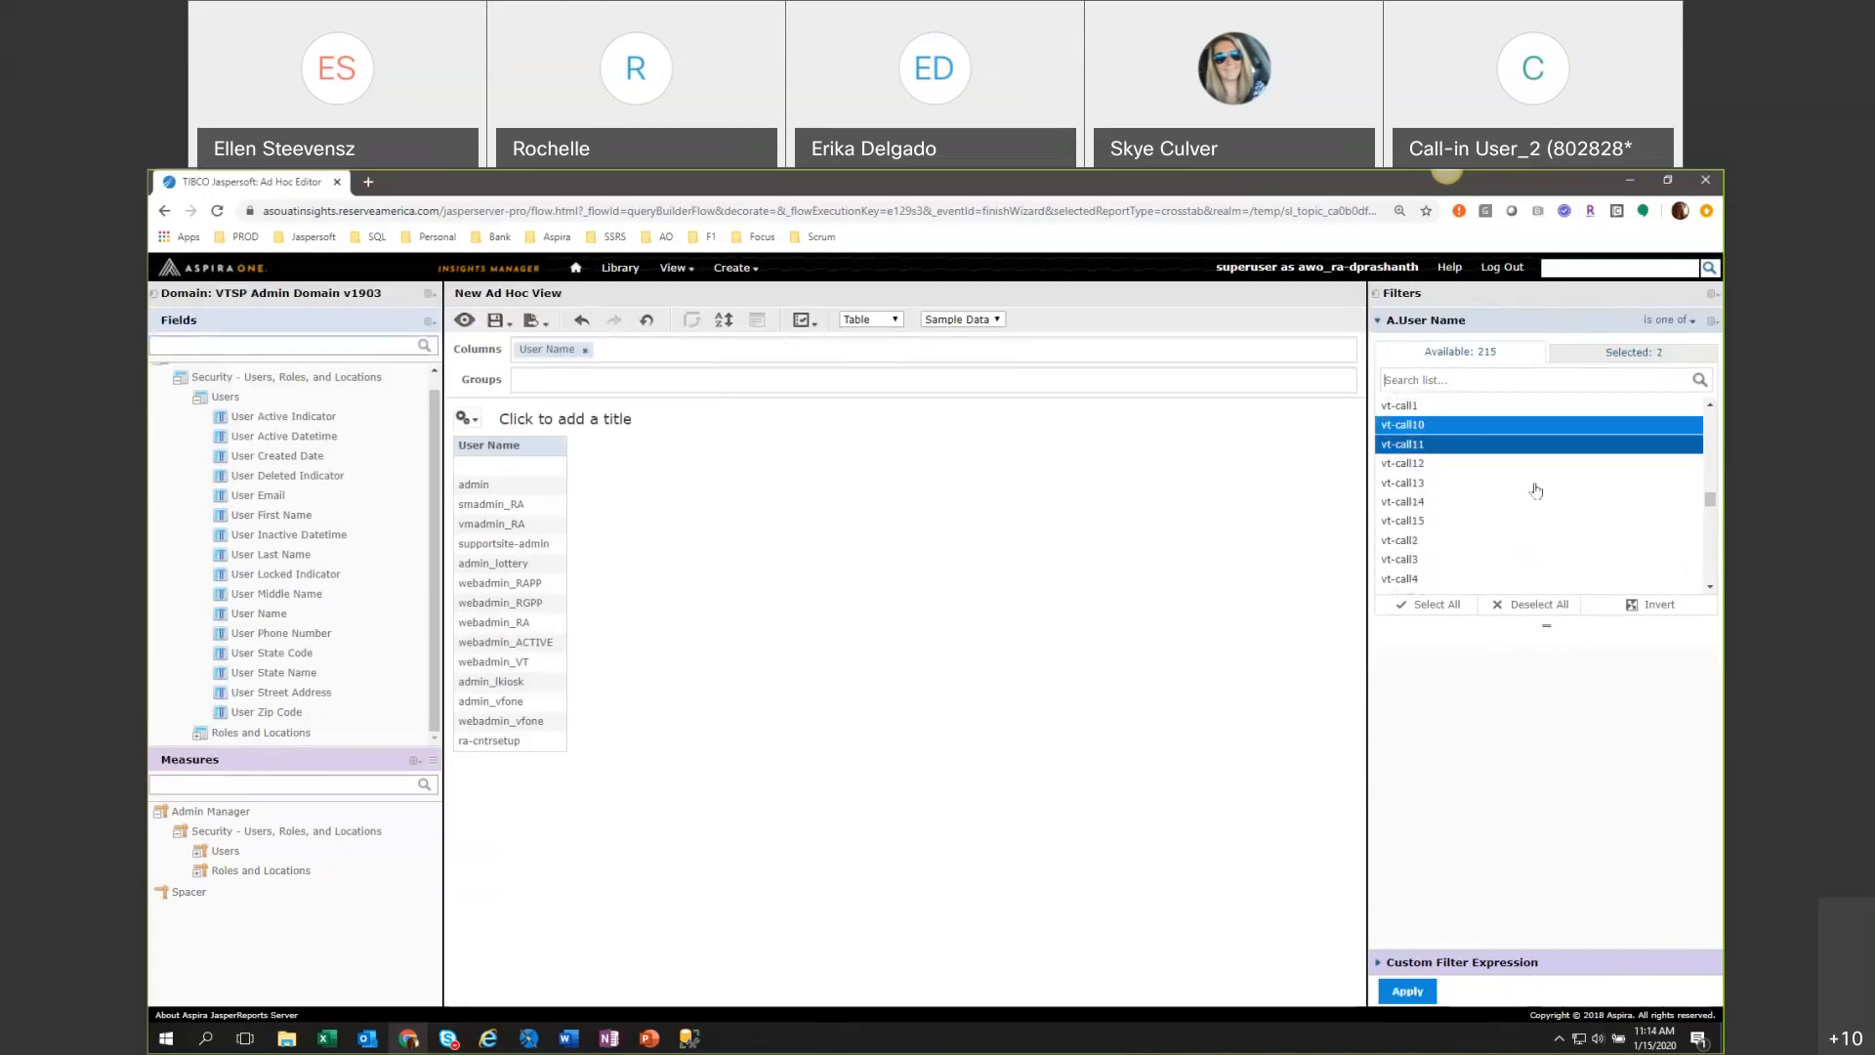
Review the available and selected user names and apply the User Name filter to the table.
{"action": "scroll", "coordinate": [1528, 489], "scroll_direction": "down", "scroll_amount": 5}
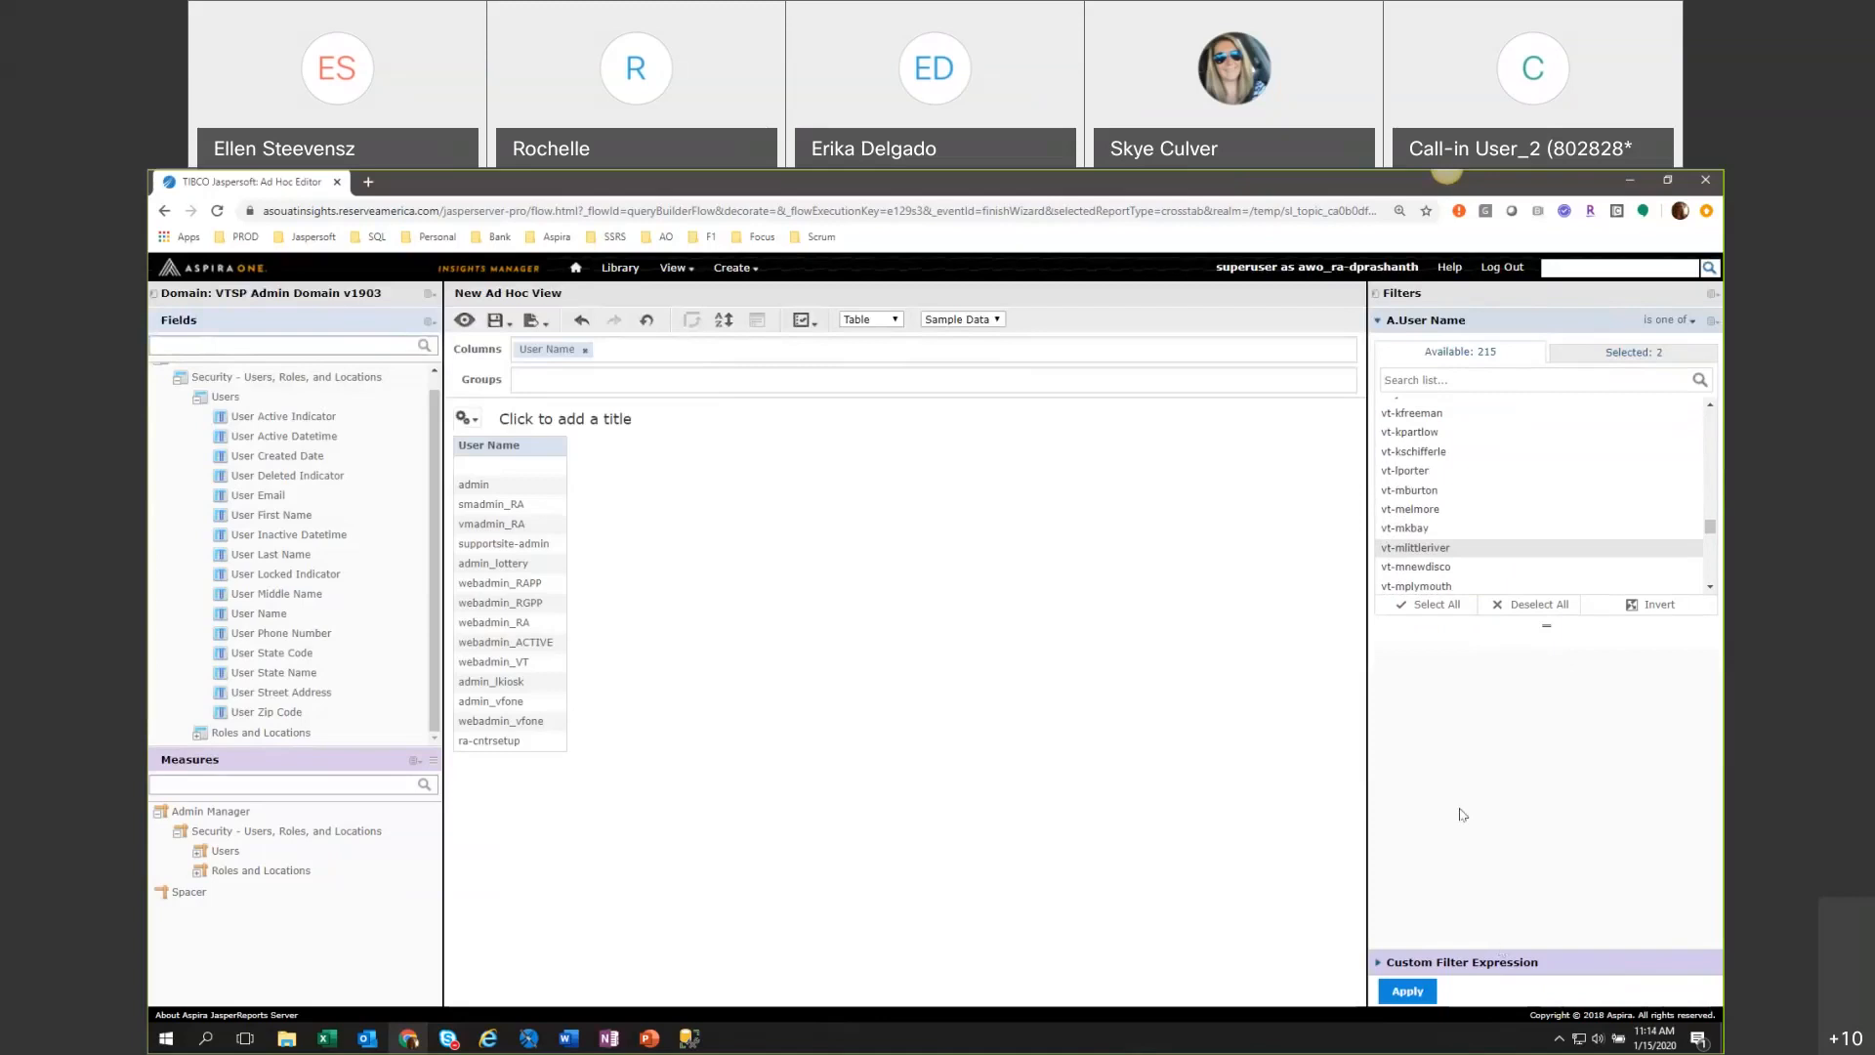
{"action": "scroll", "coordinate": [1474, 449], "scroll_direction": "up", "scroll_amount": 3}
{"action": "scroll", "coordinate": [1538, 500], "scroll_direction": "down", "scroll_amount": 3}
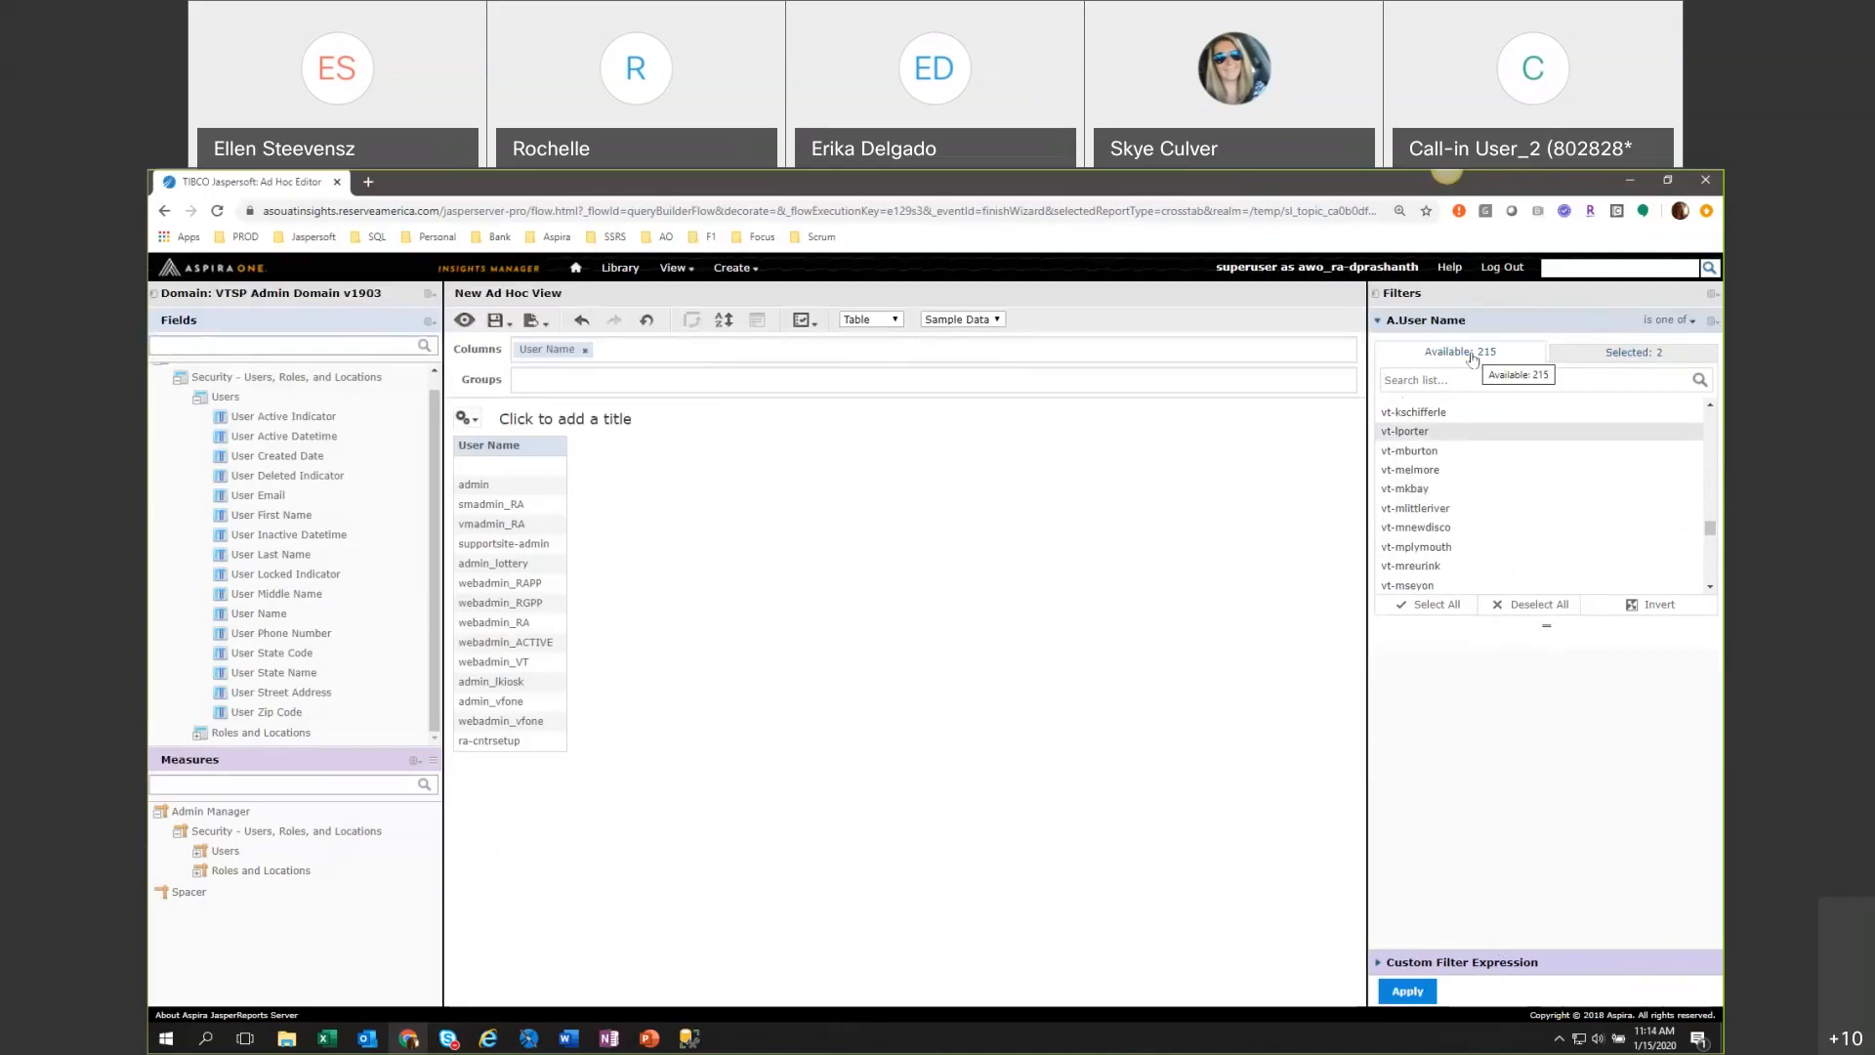
{"action": "scroll", "coordinate": [1415, 559], "scroll_direction": "down", "scroll_amount": 1}
{"action": "scroll", "coordinate": [1477, 549], "scroll_direction": "down", "scroll_amount": 1}
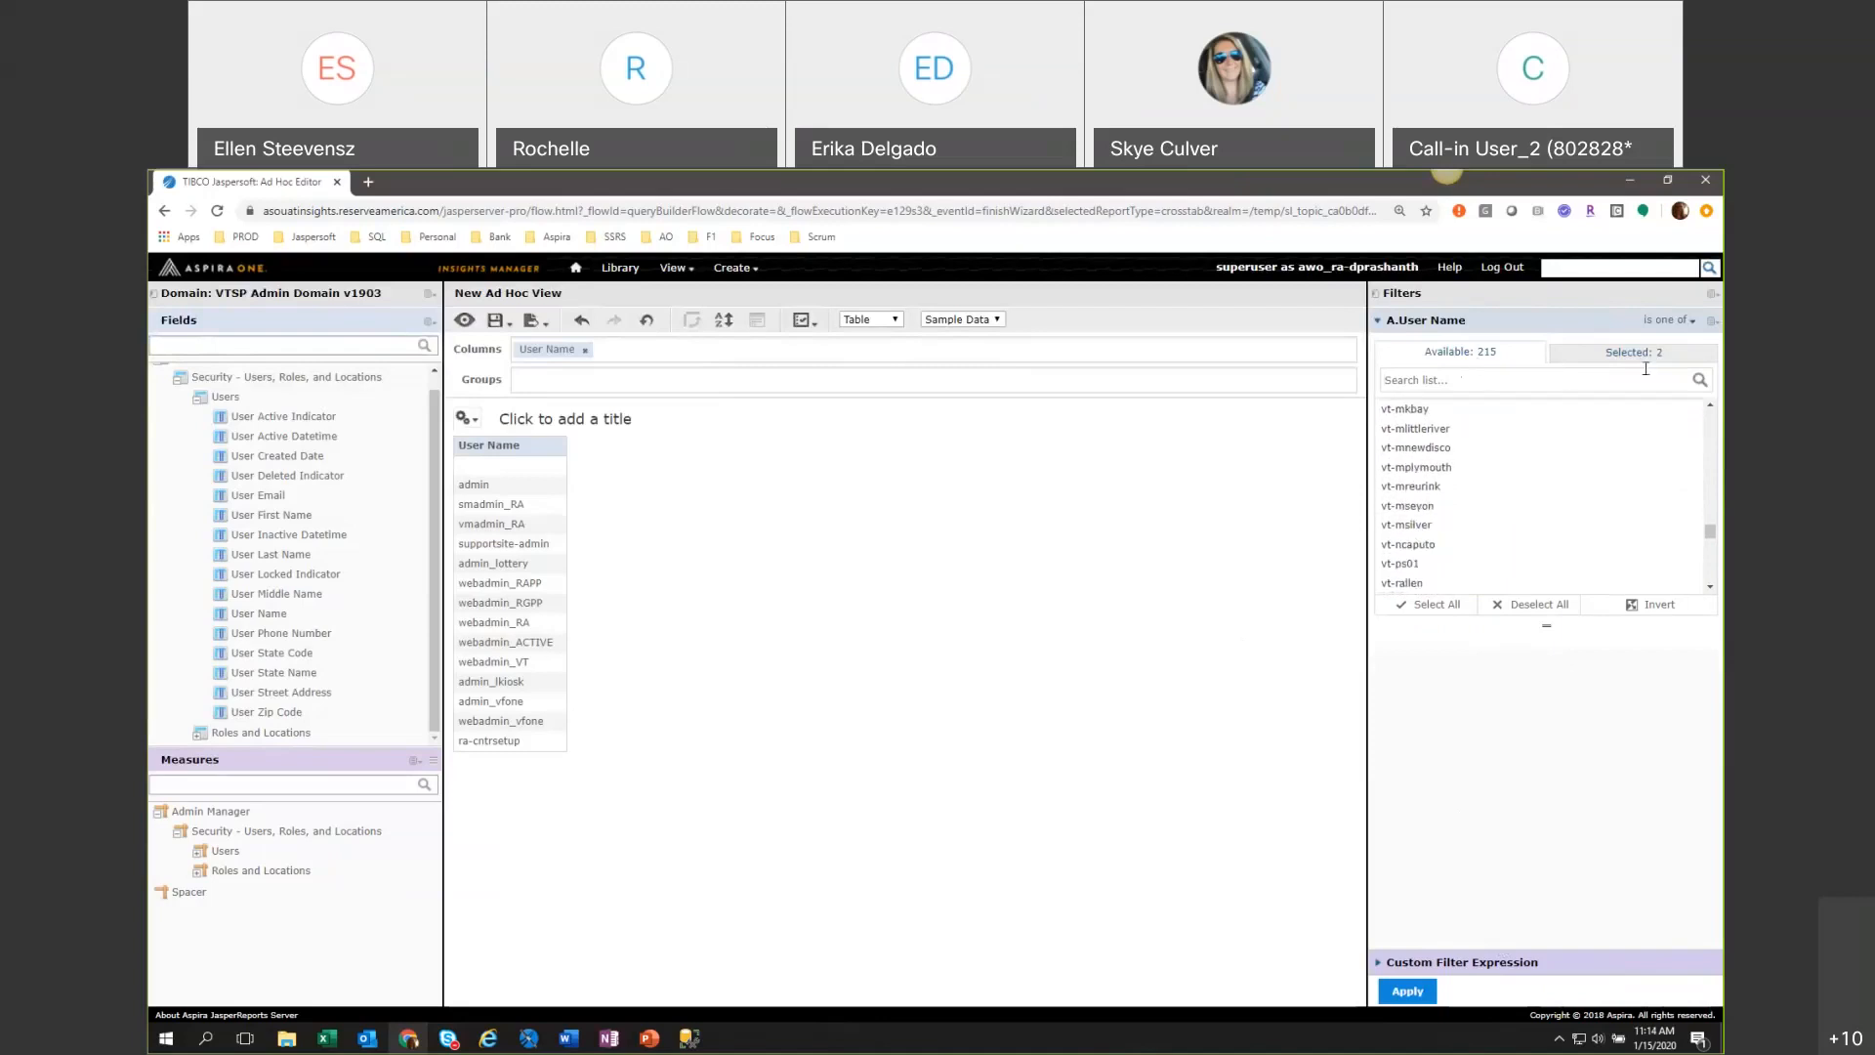
{"action": "left_click", "coordinate": [1632, 357]}
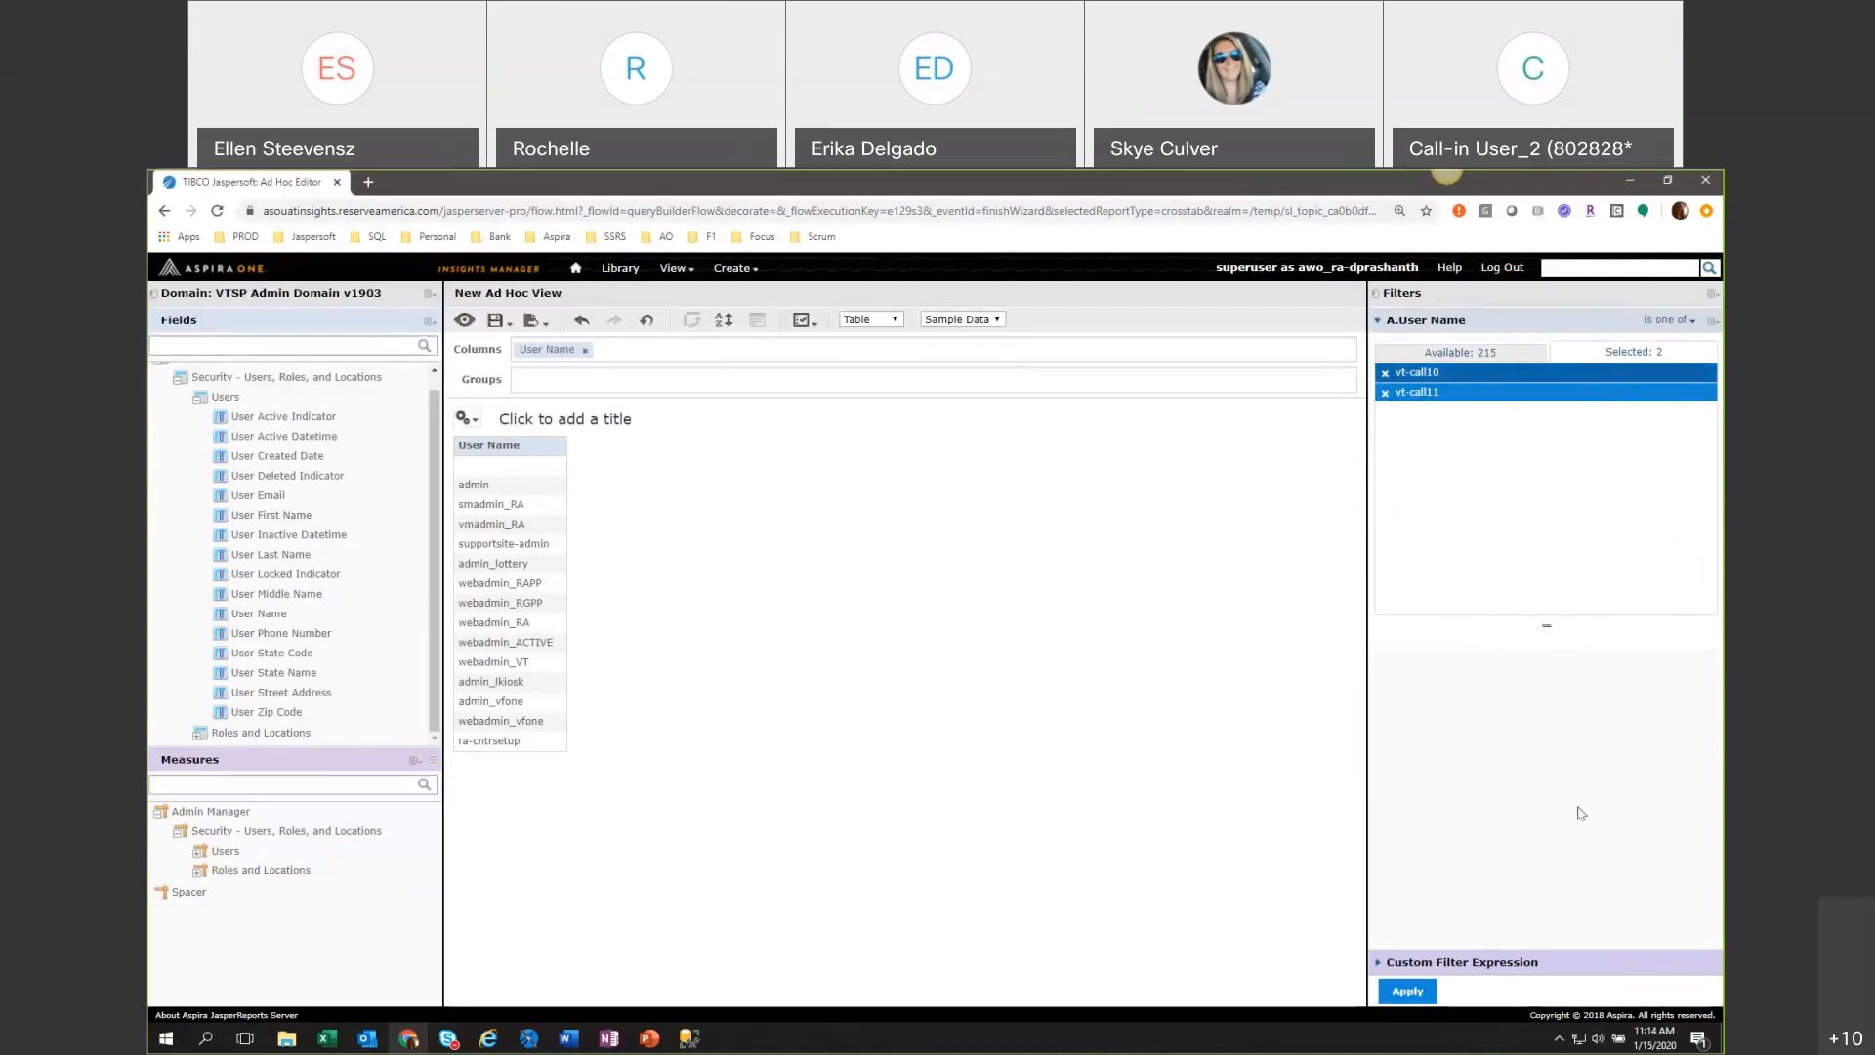
{"action": "left_click", "coordinate": [1407, 994]}
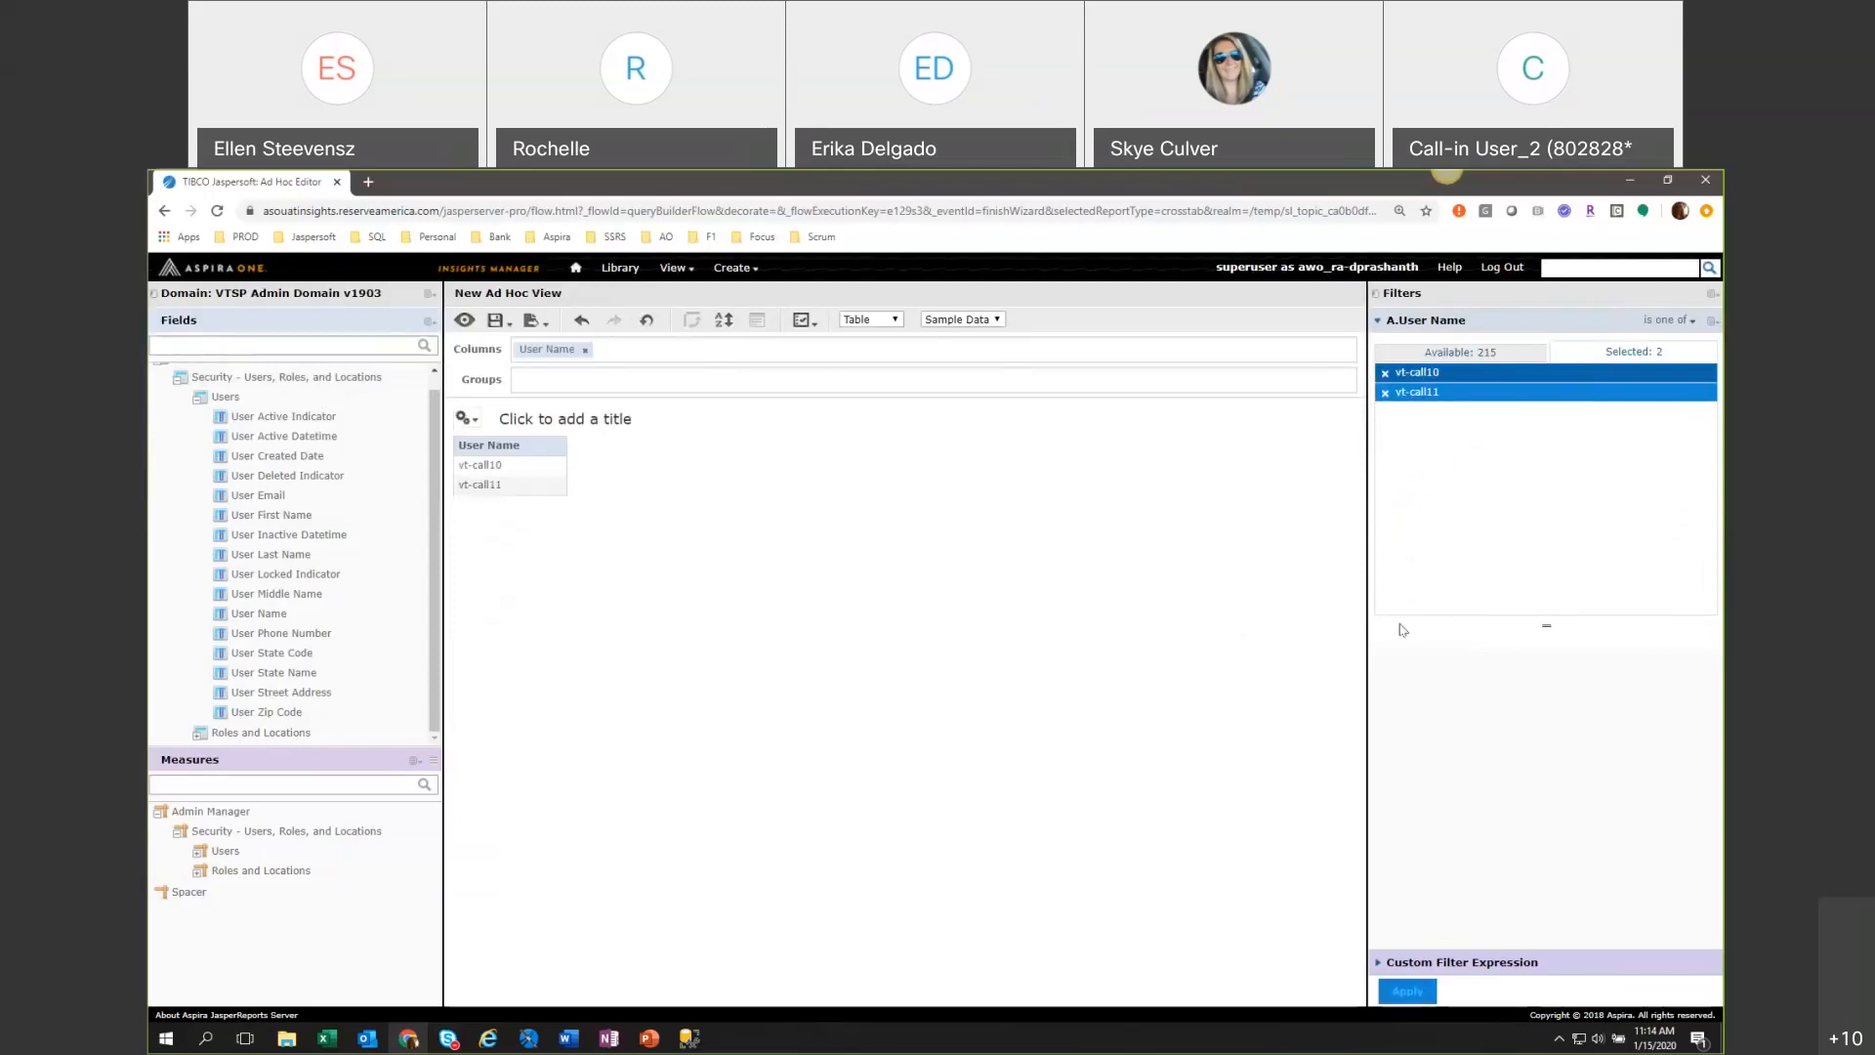
Narrow the filter area, collapse the Users fields folder, and expand the Roles and Locations fields.
{"action": "left_click_drag", "start_coordinate": [1366, 651], "coordinate": [1472, 653]}
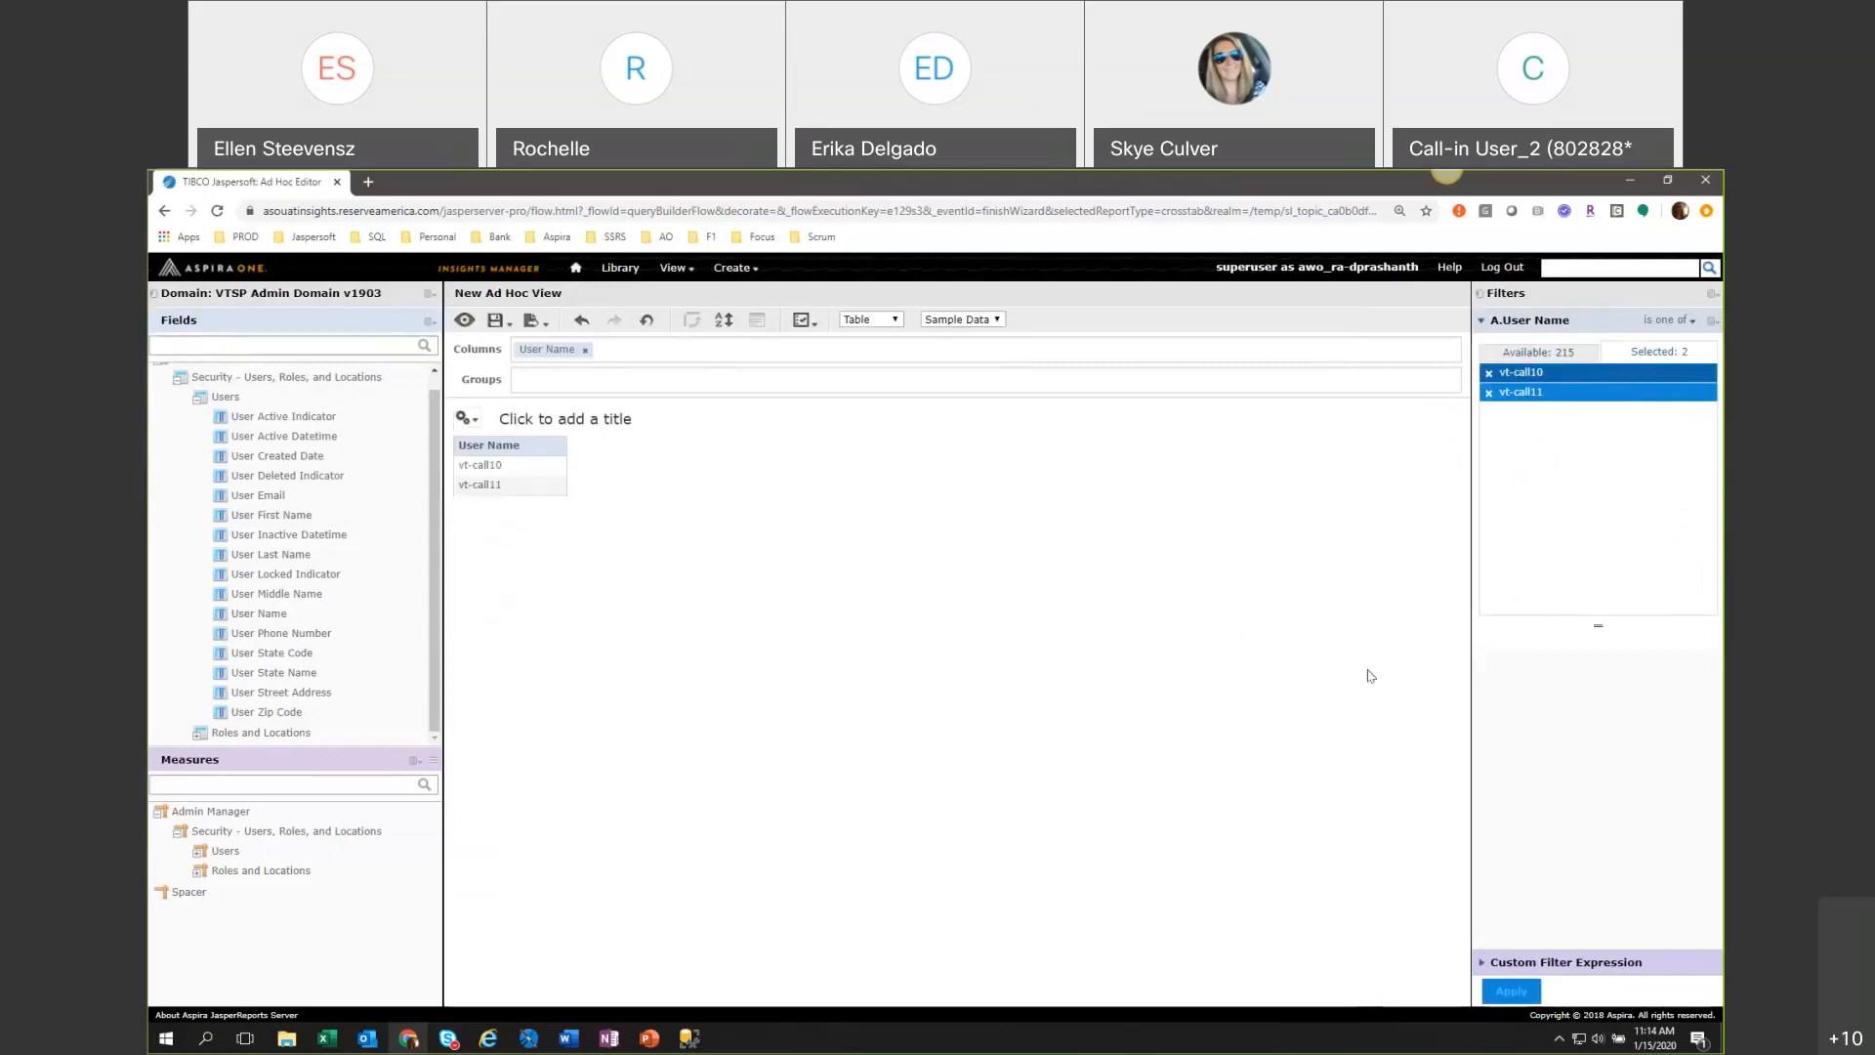
{"action": "left_click", "coordinate": [200, 397]}
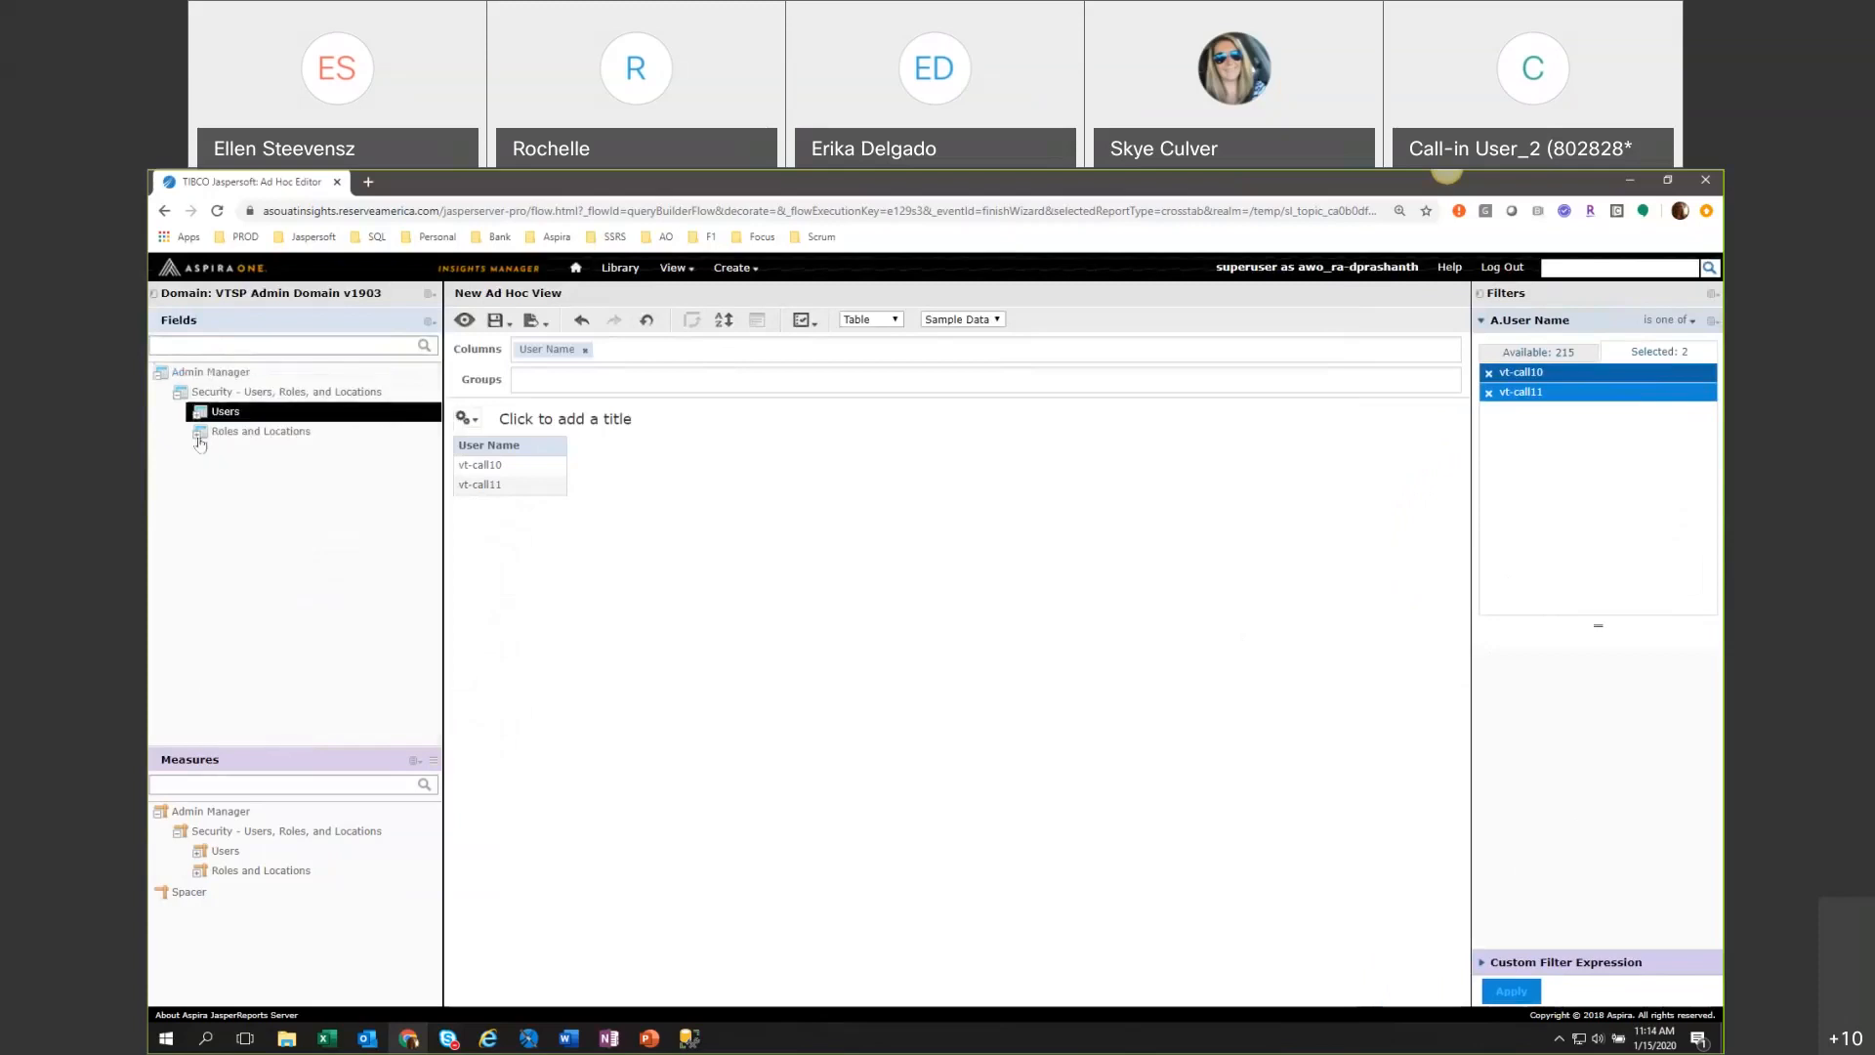
{"action": "left_click", "coordinate": [200, 431]}
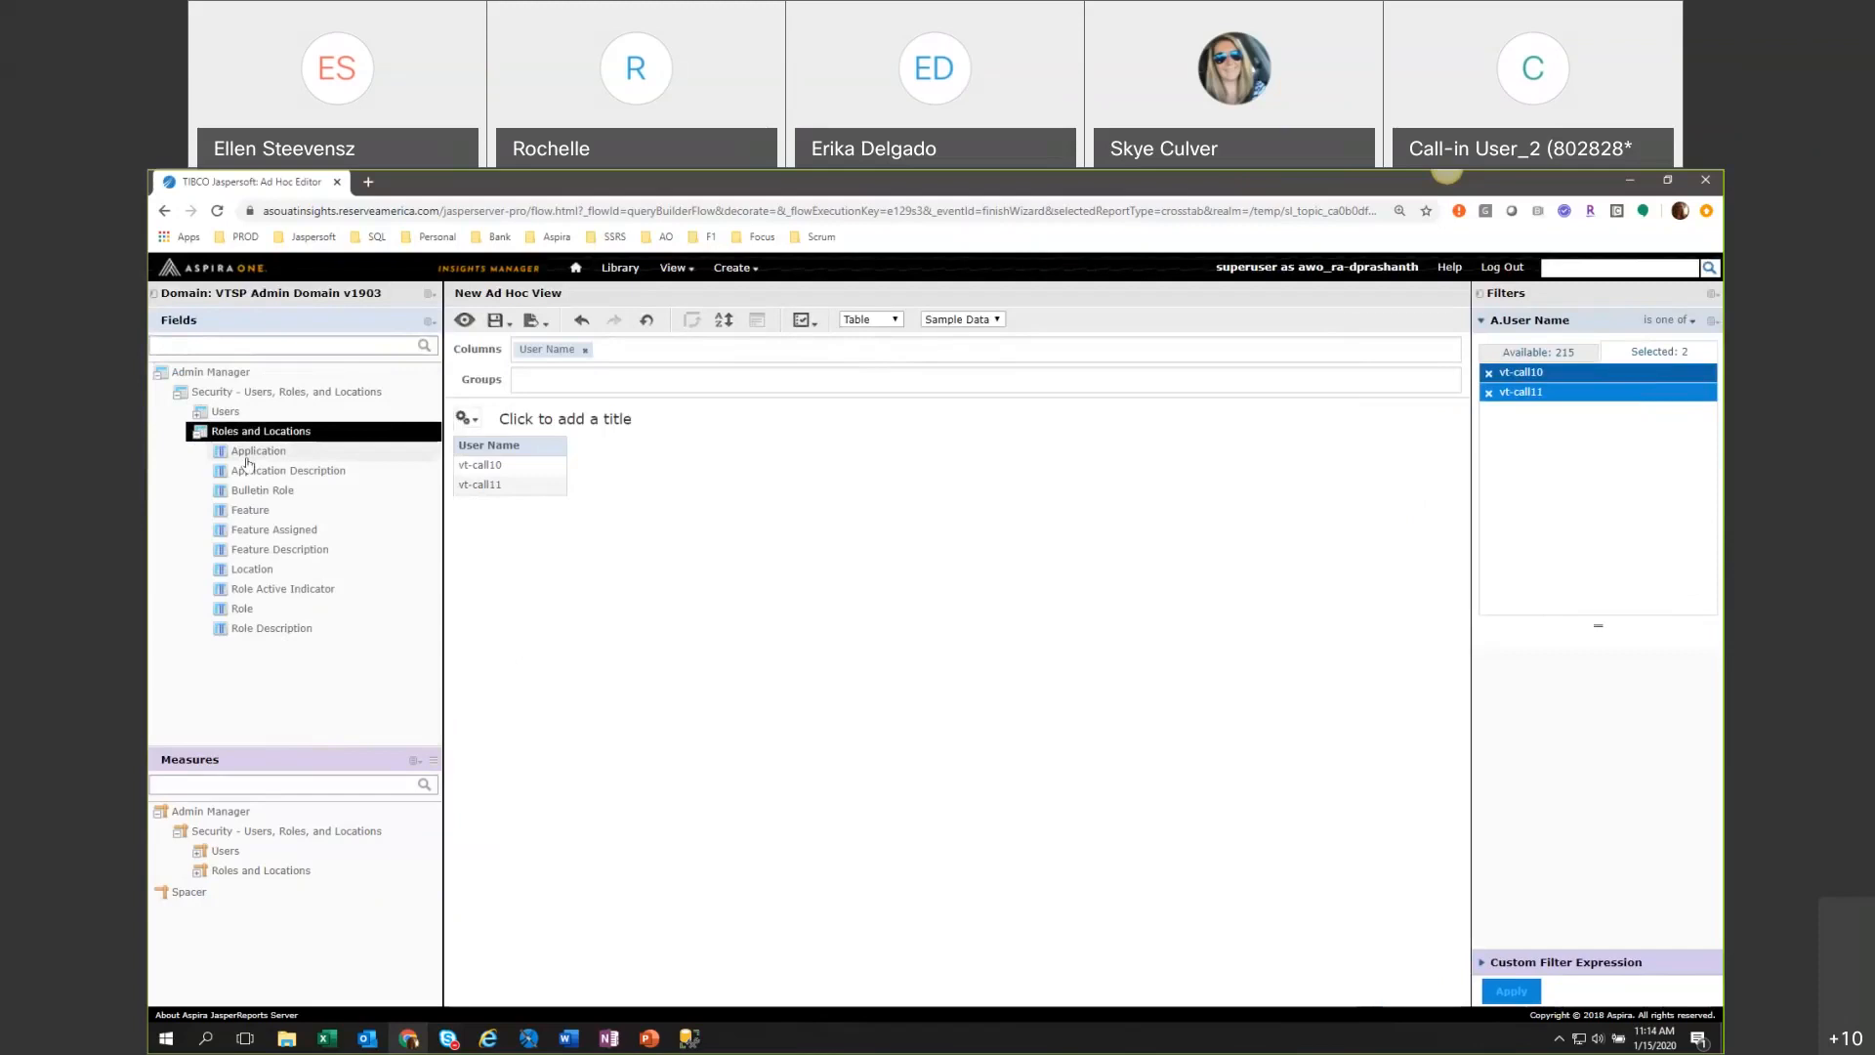
Add Application as a table column and move User Name from the columns to the groups.
{"action": "left_click_drag", "start_coordinate": [247, 452], "coordinate": [619, 351]}
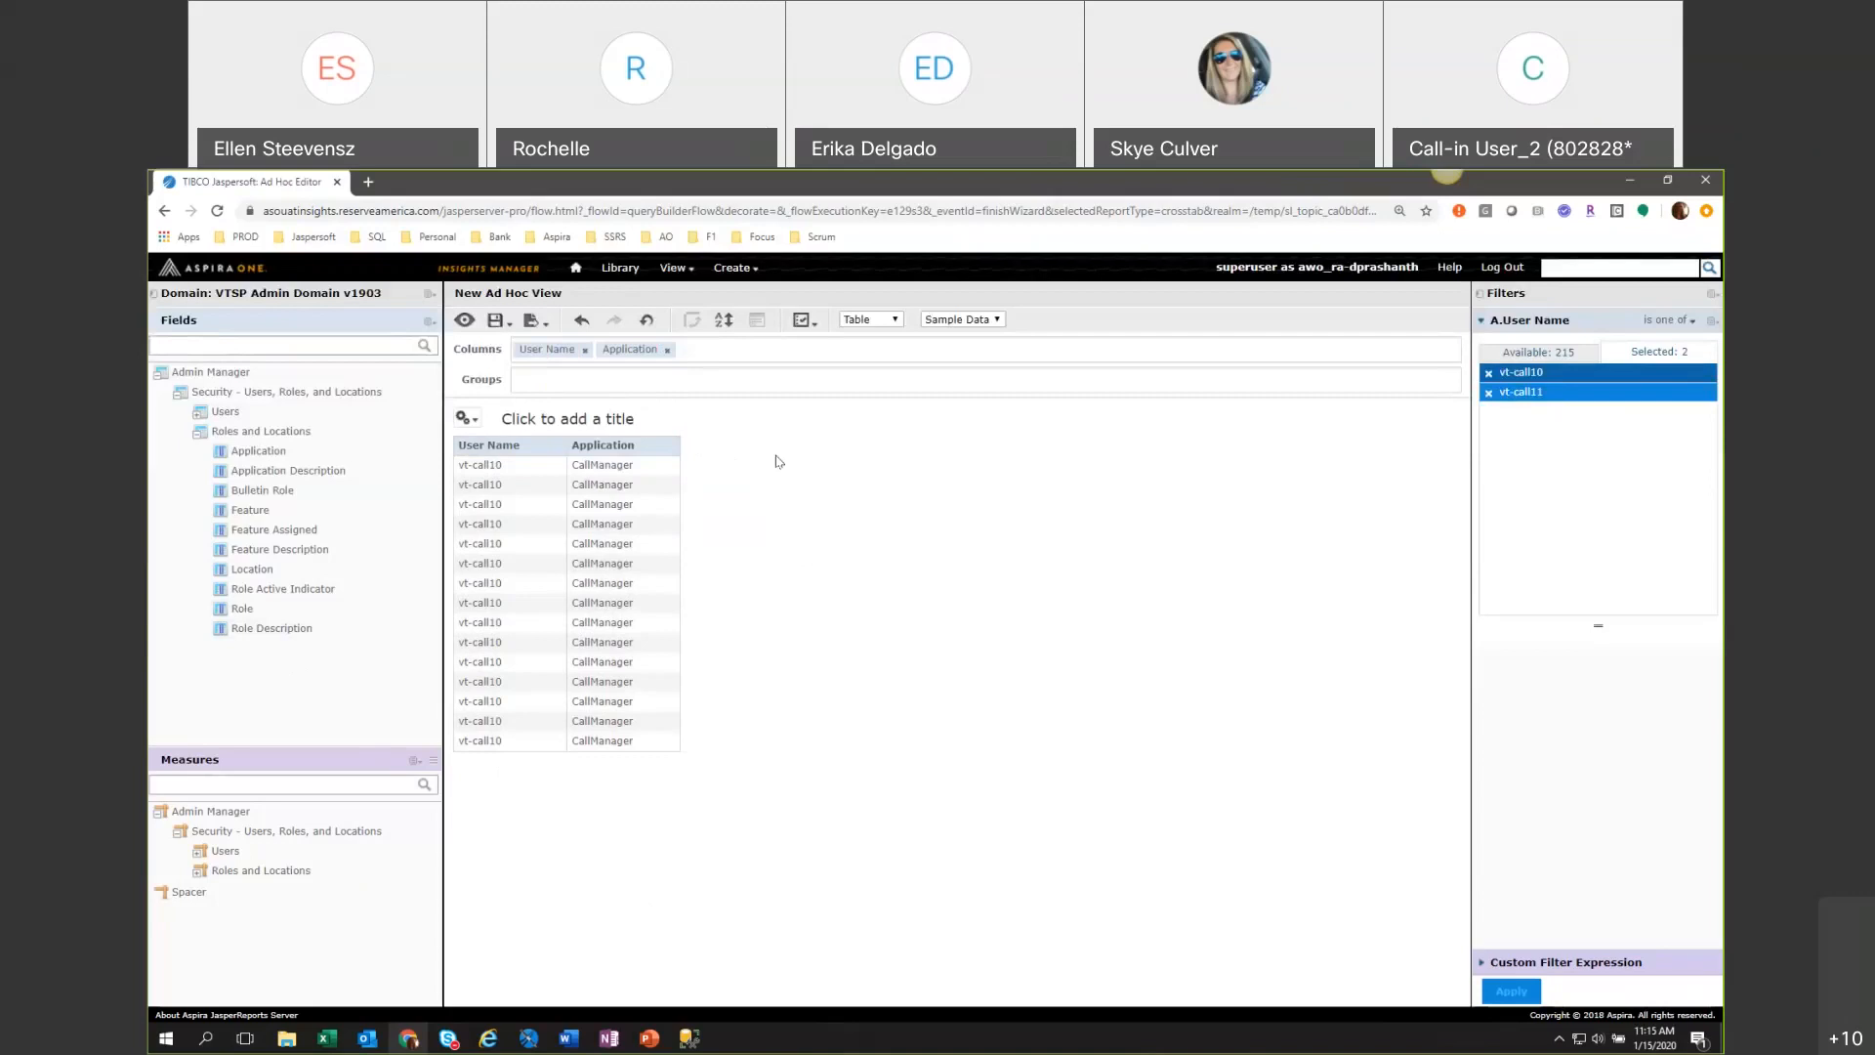
{"action": "left_click_drag", "start_coordinate": [564, 355], "coordinate": [571, 381]}
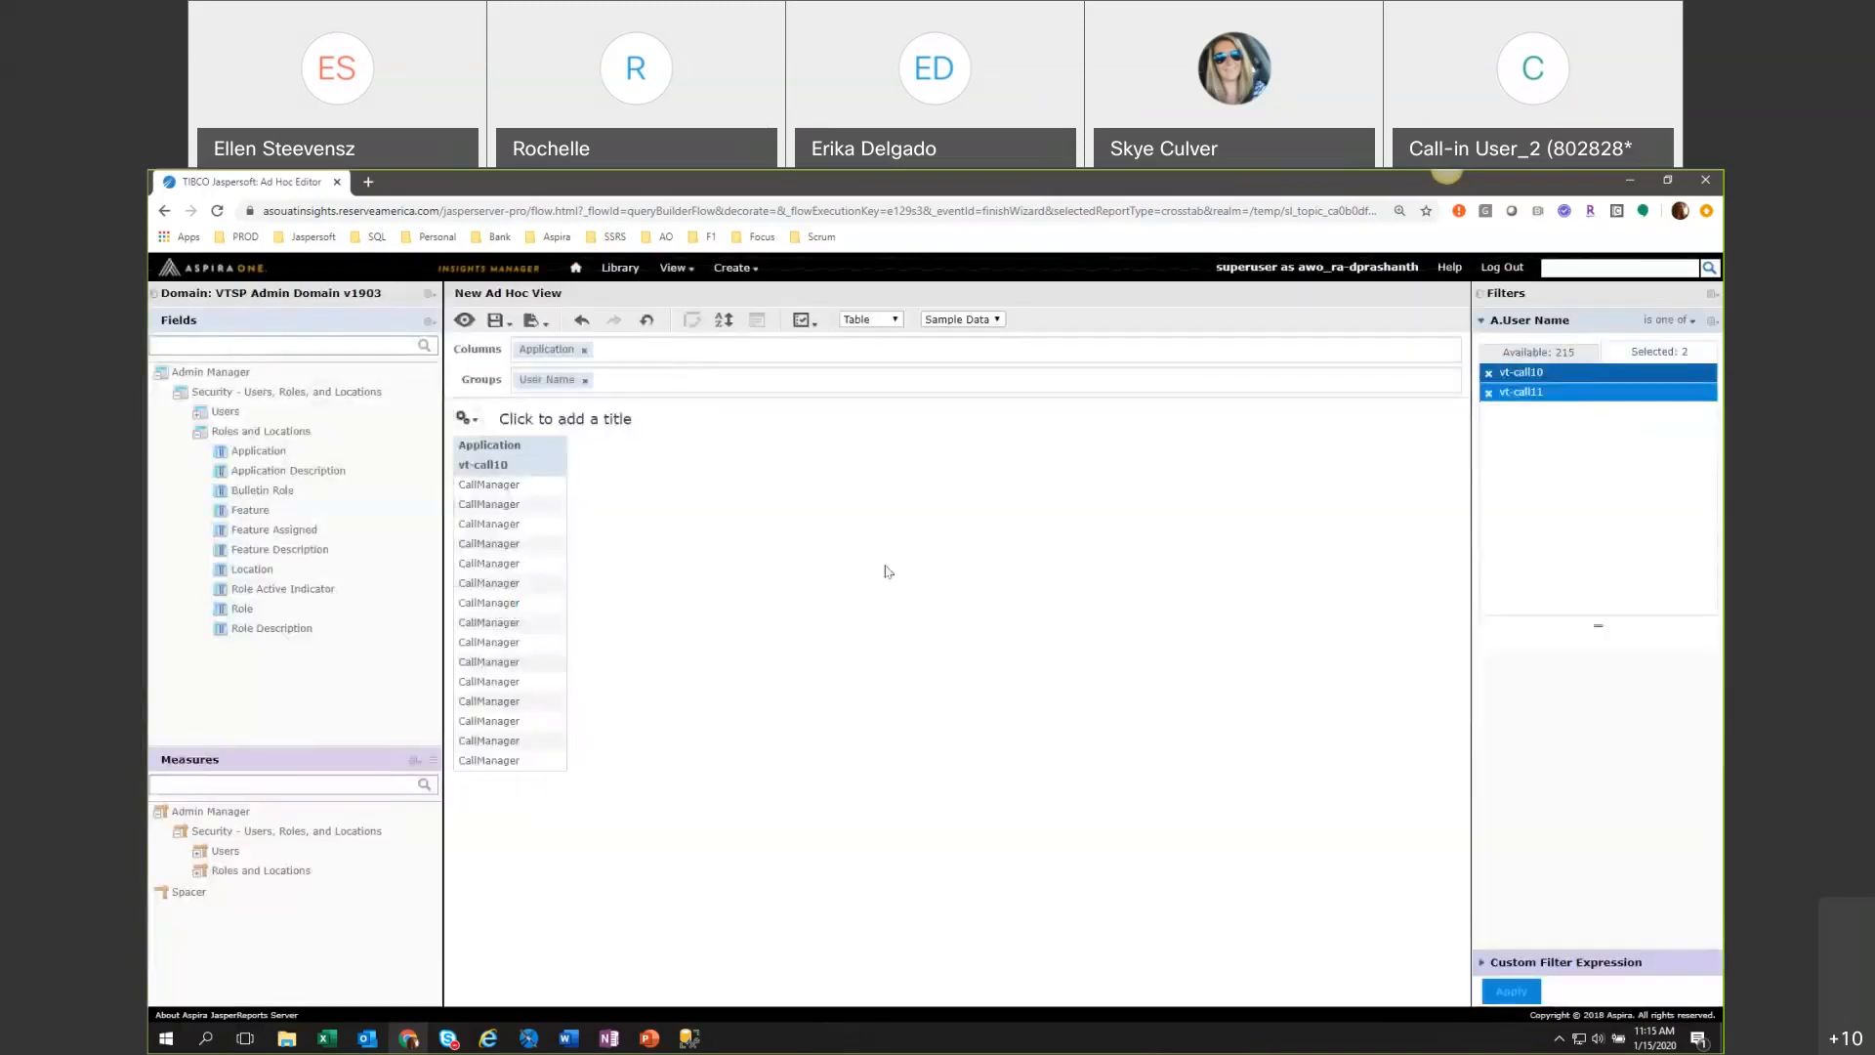
Create a Role Active Indicator filter, set it to equal True, and apply it to the table.
{"action": "right_click", "coordinate": [307, 590]}
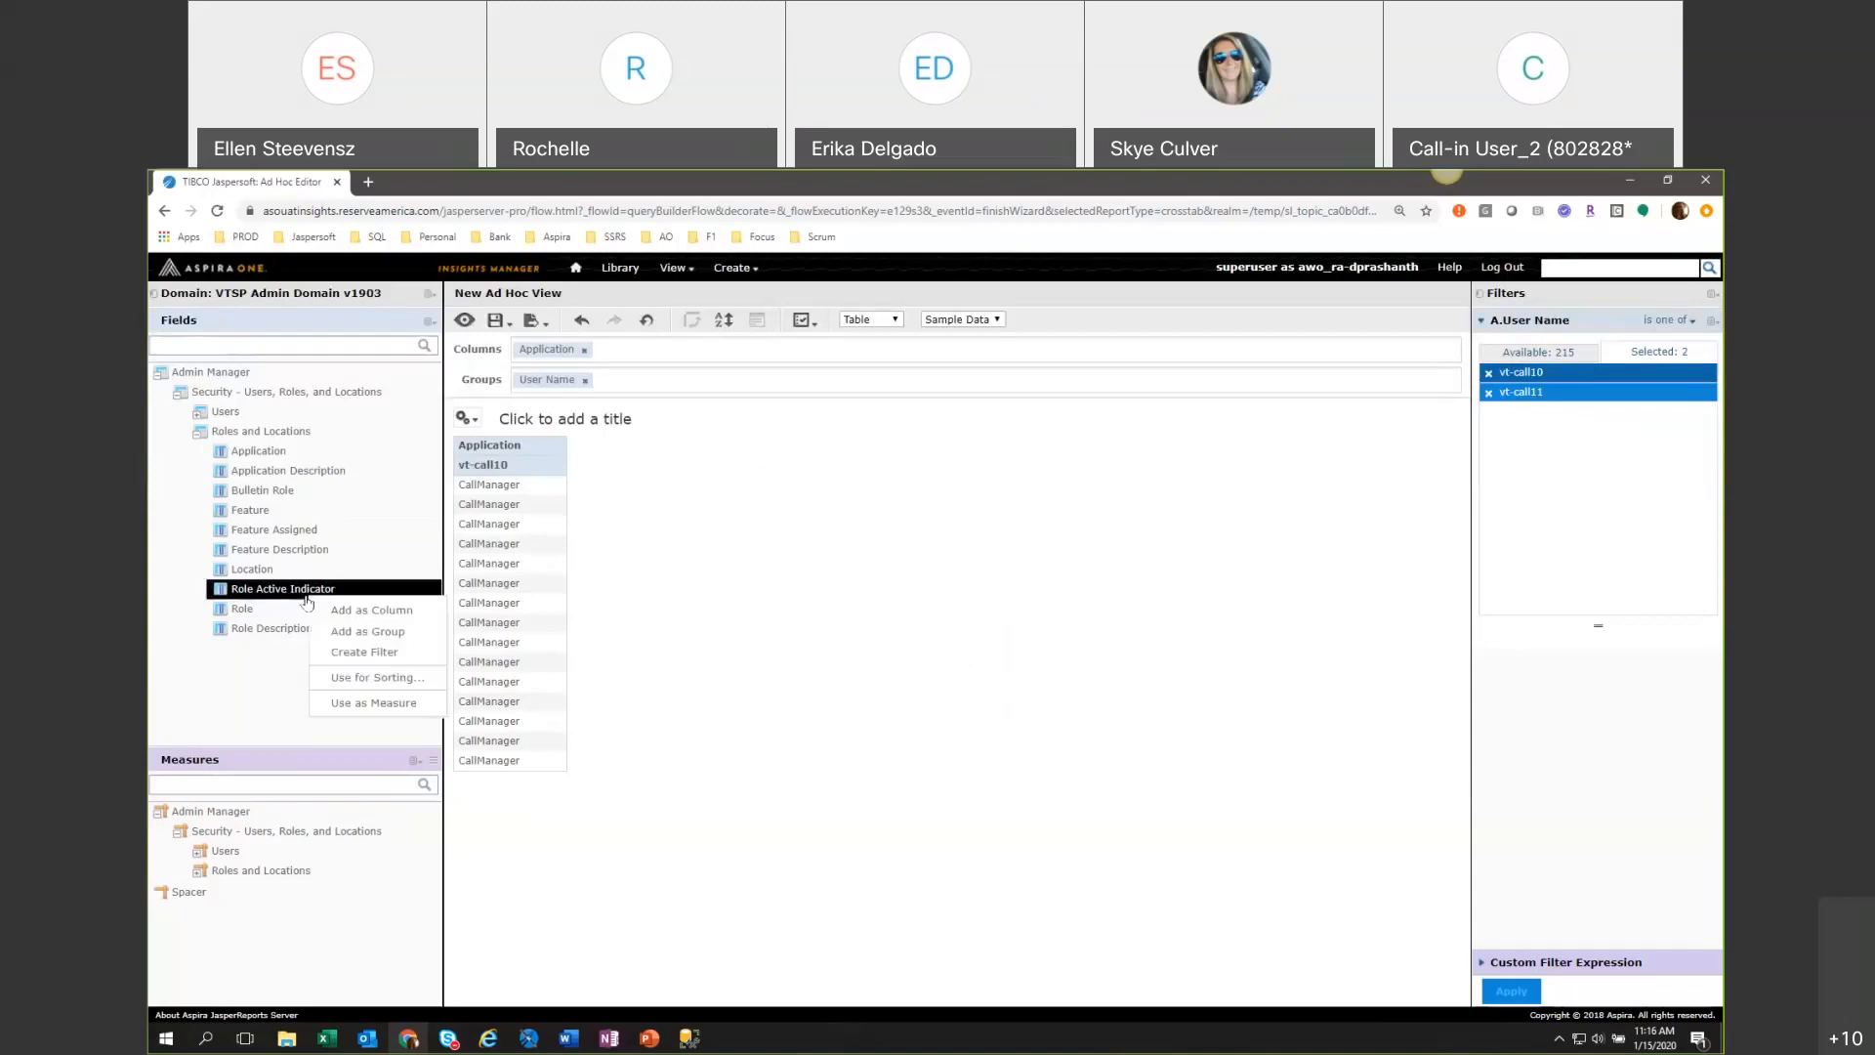
{"action": "left_click", "coordinate": [344, 655]}
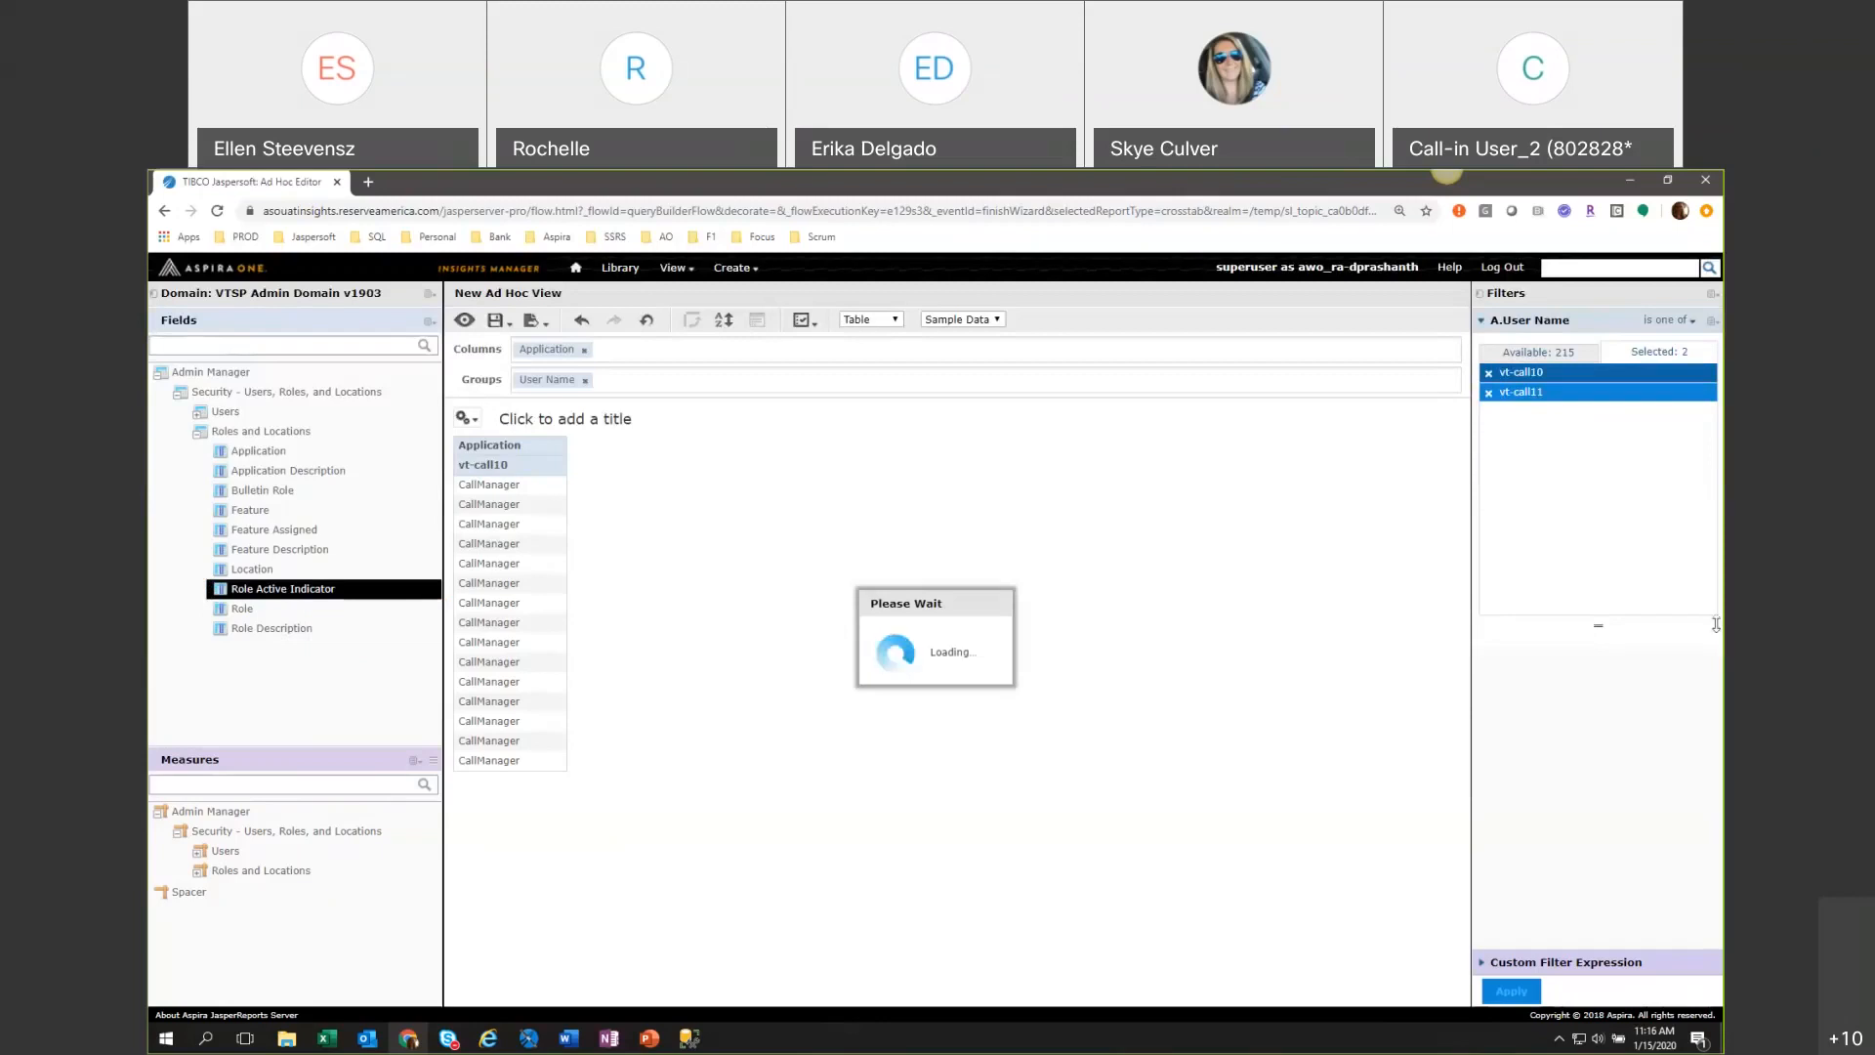
{"action": "left_click_drag", "start_coordinate": [1619, 626], "coordinate": [1596, 484]}
{"action": "left_click", "coordinate": [1545, 353]}
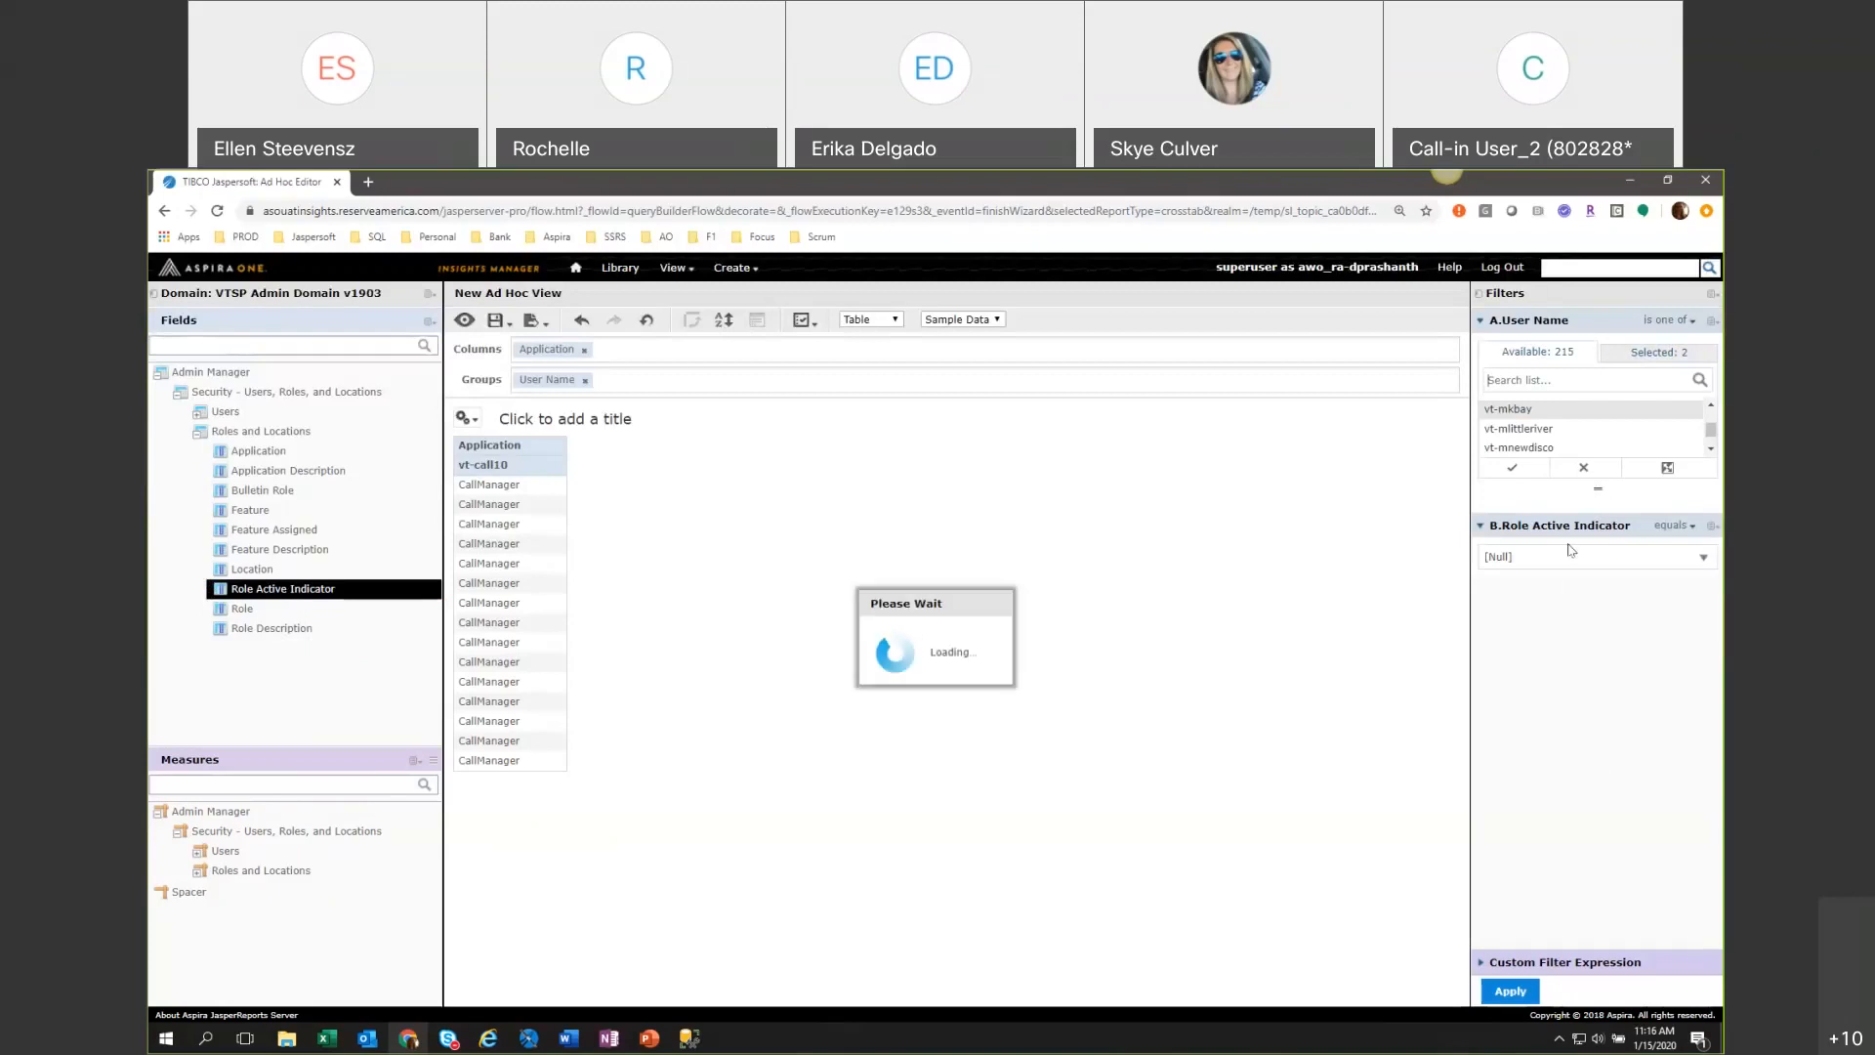
{"action": "left_click", "coordinate": [1611, 574]}
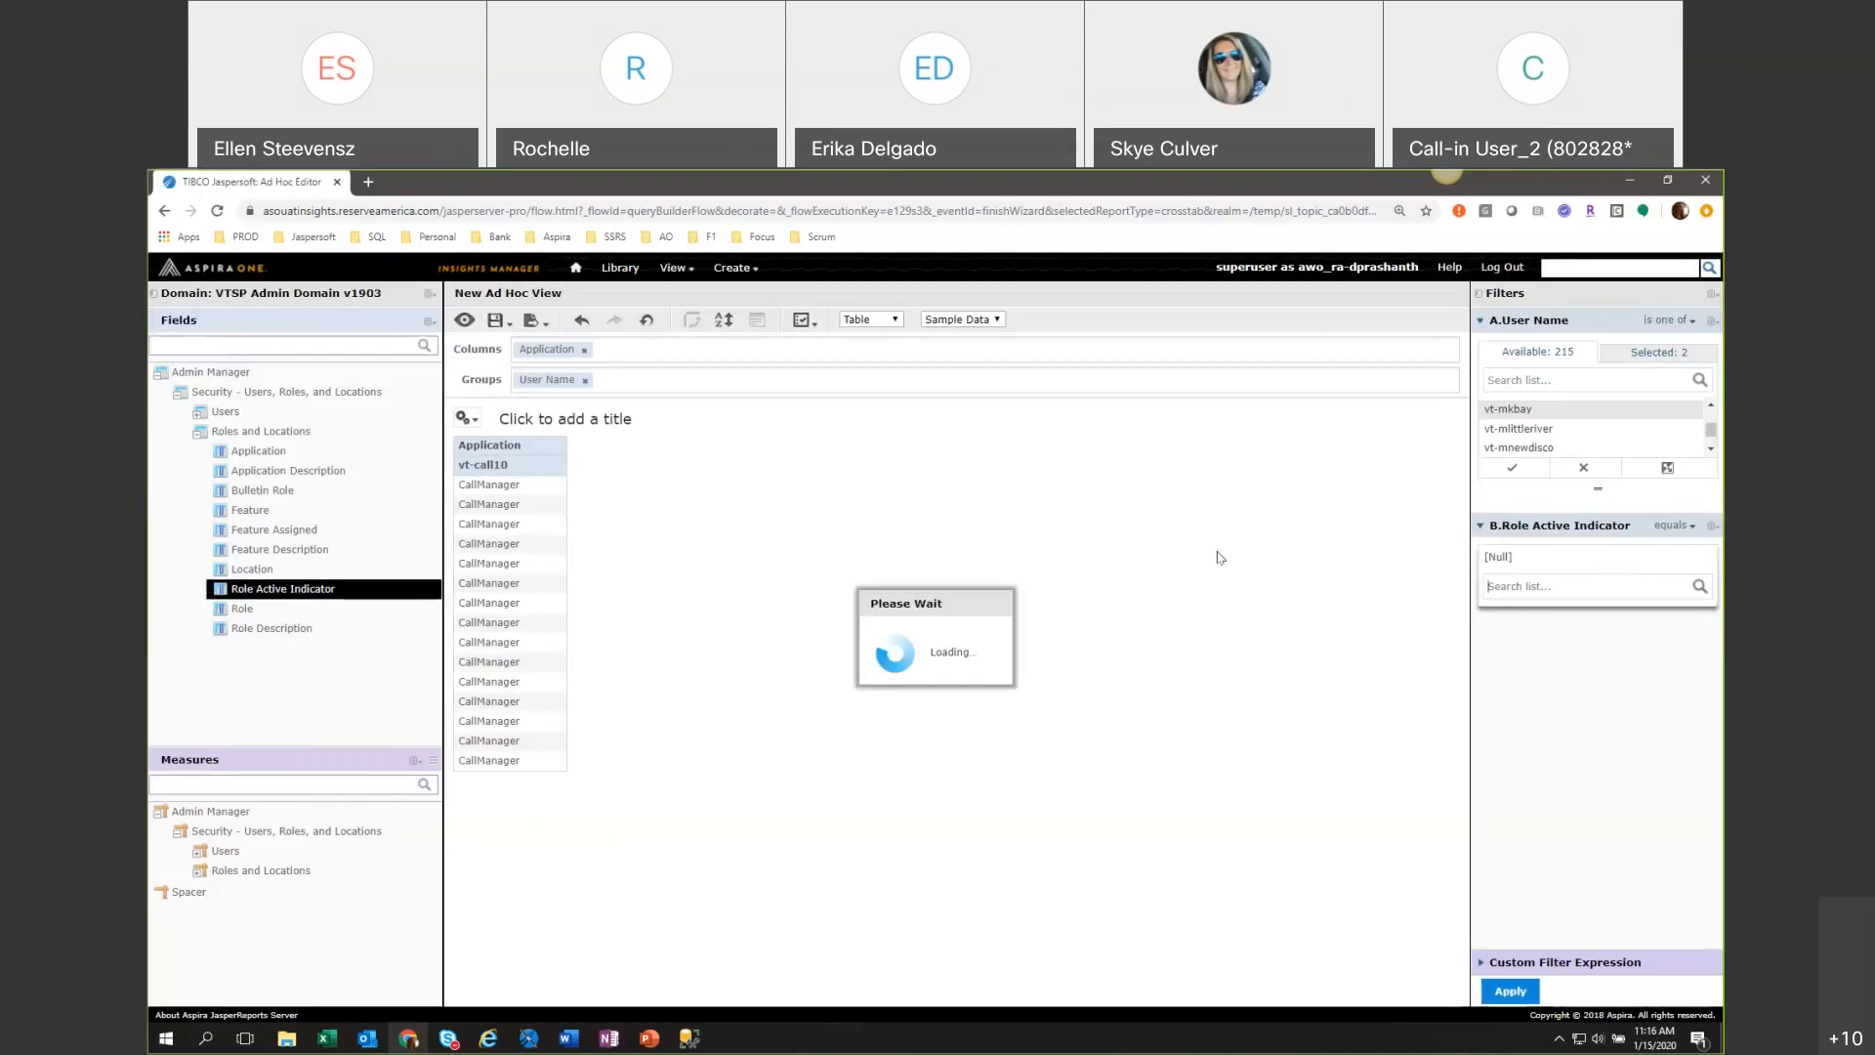
{"action": "scroll", "coordinate": [1503, 419], "scroll_direction": "down", "scroll_amount": 1}
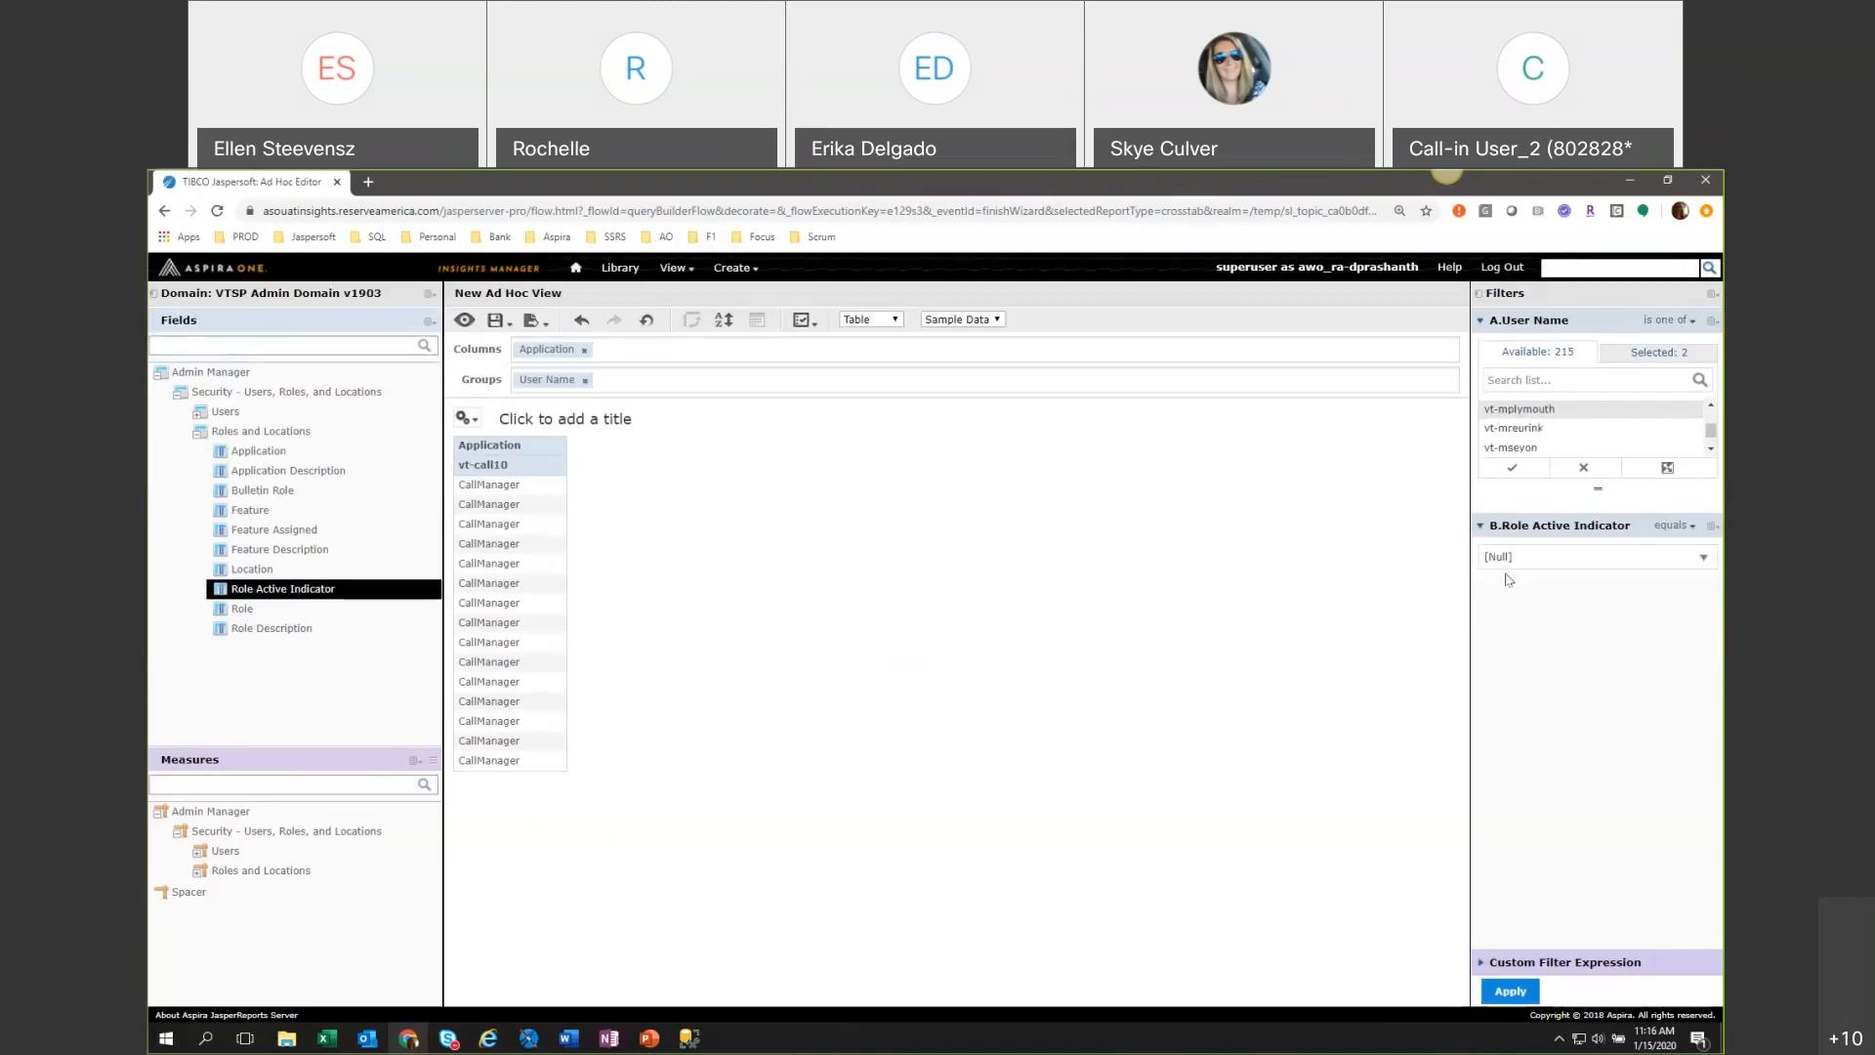
{"action": "left_click", "coordinate": [1561, 559]}
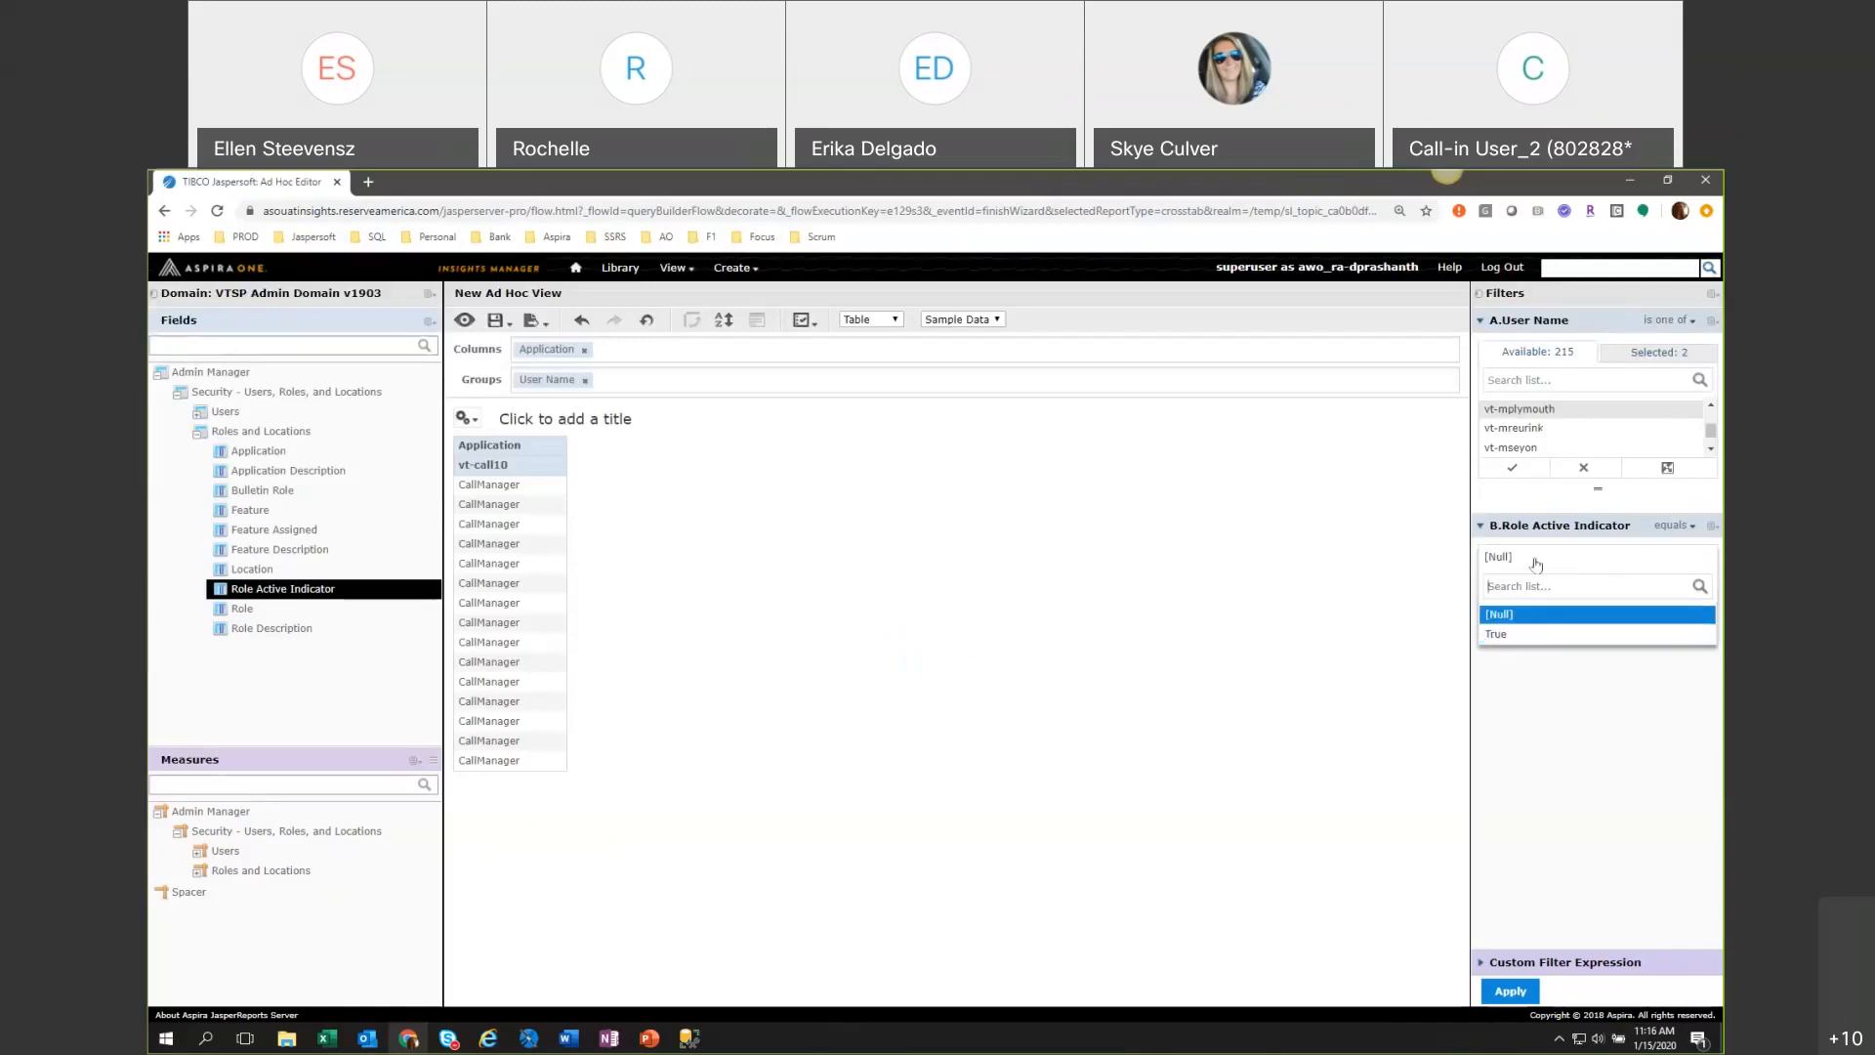
{"action": "left_click", "coordinate": [1519, 637]}
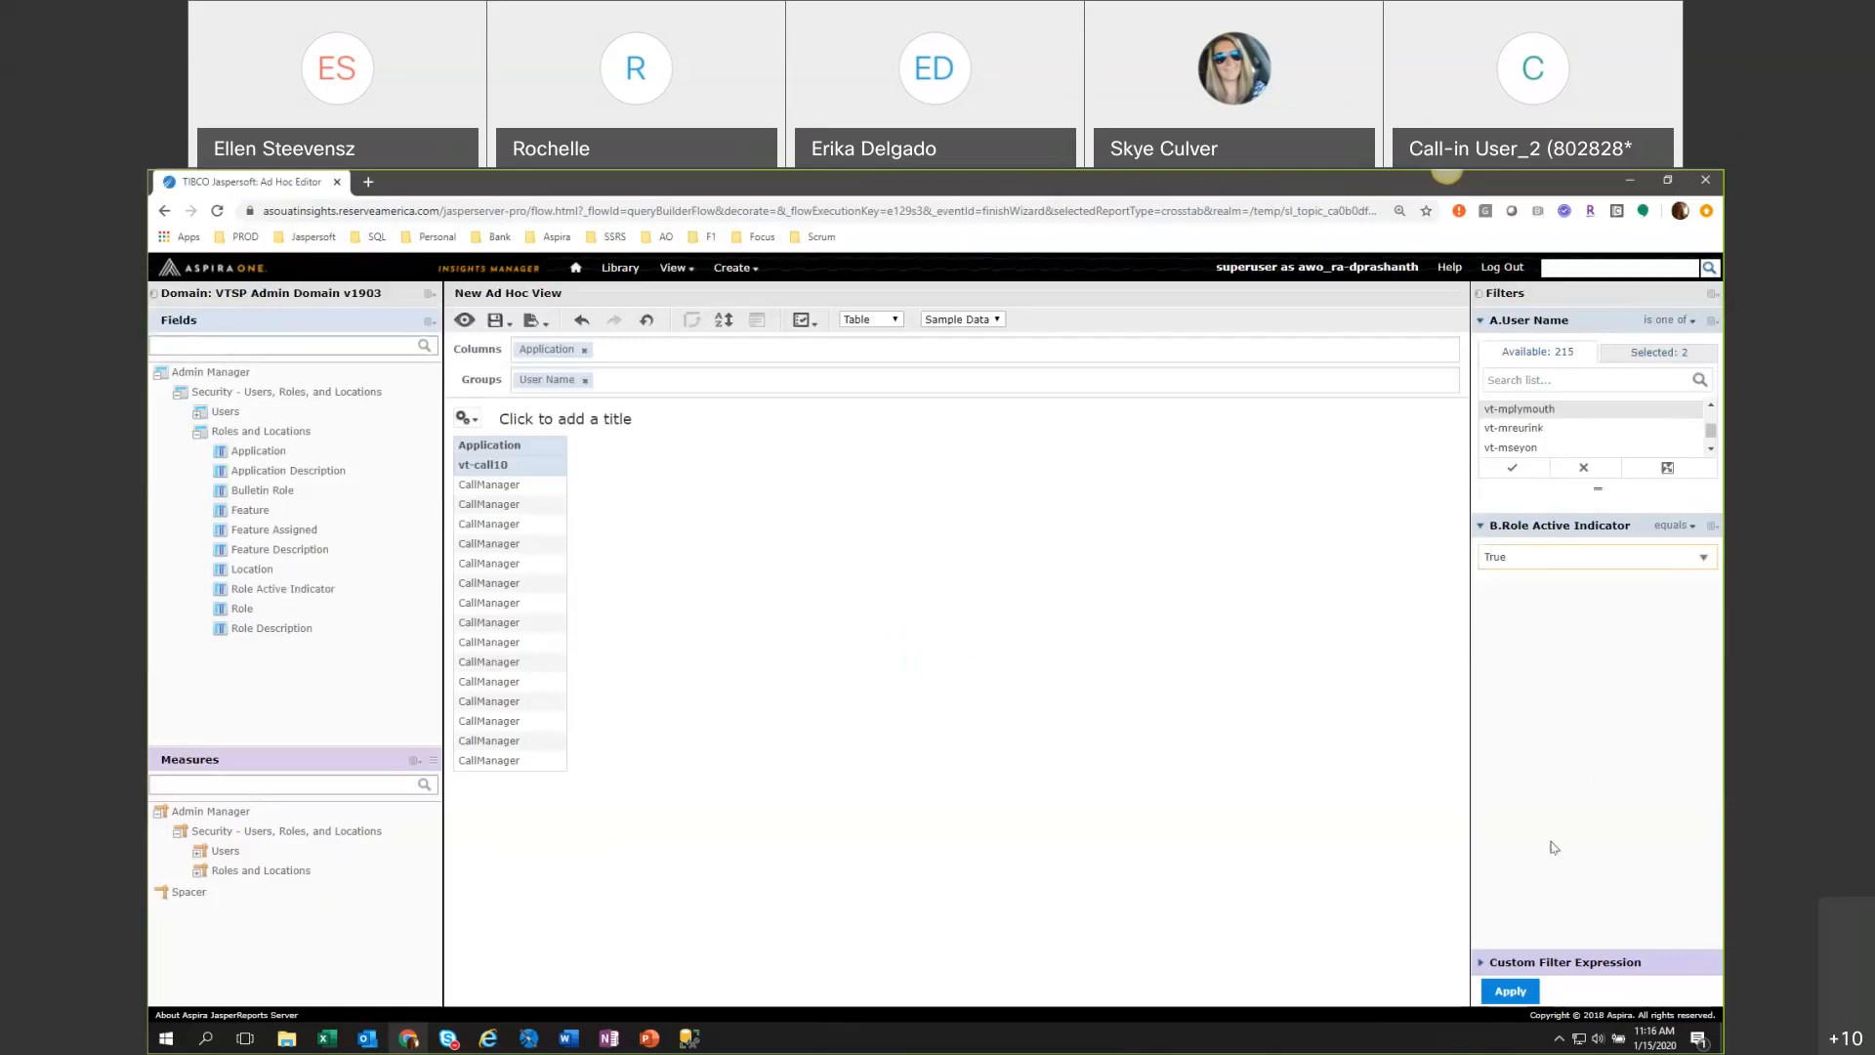
{"action": "left_click", "coordinate": [1510, 994]}
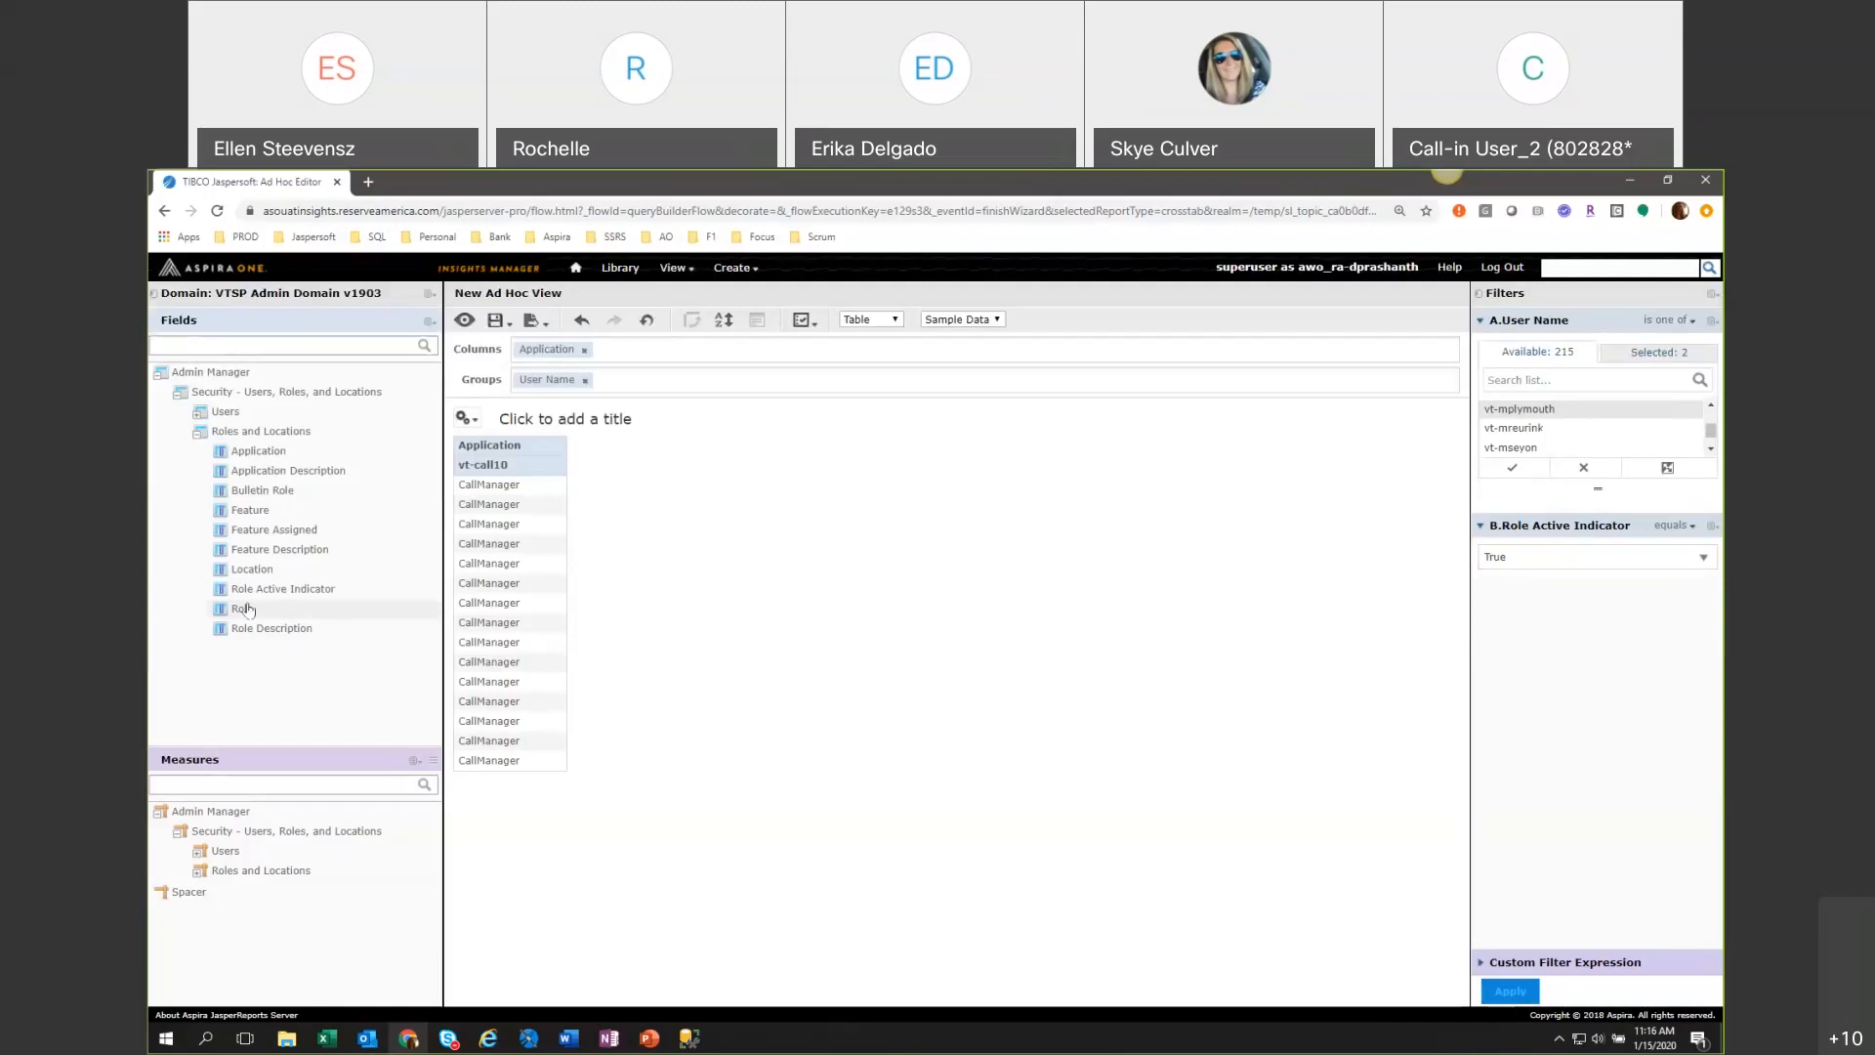
Add Role as a table column after Application.
{"action": "left_click_drag", "start_coordinate": [247, 609], "coordinate": [644, 350]}
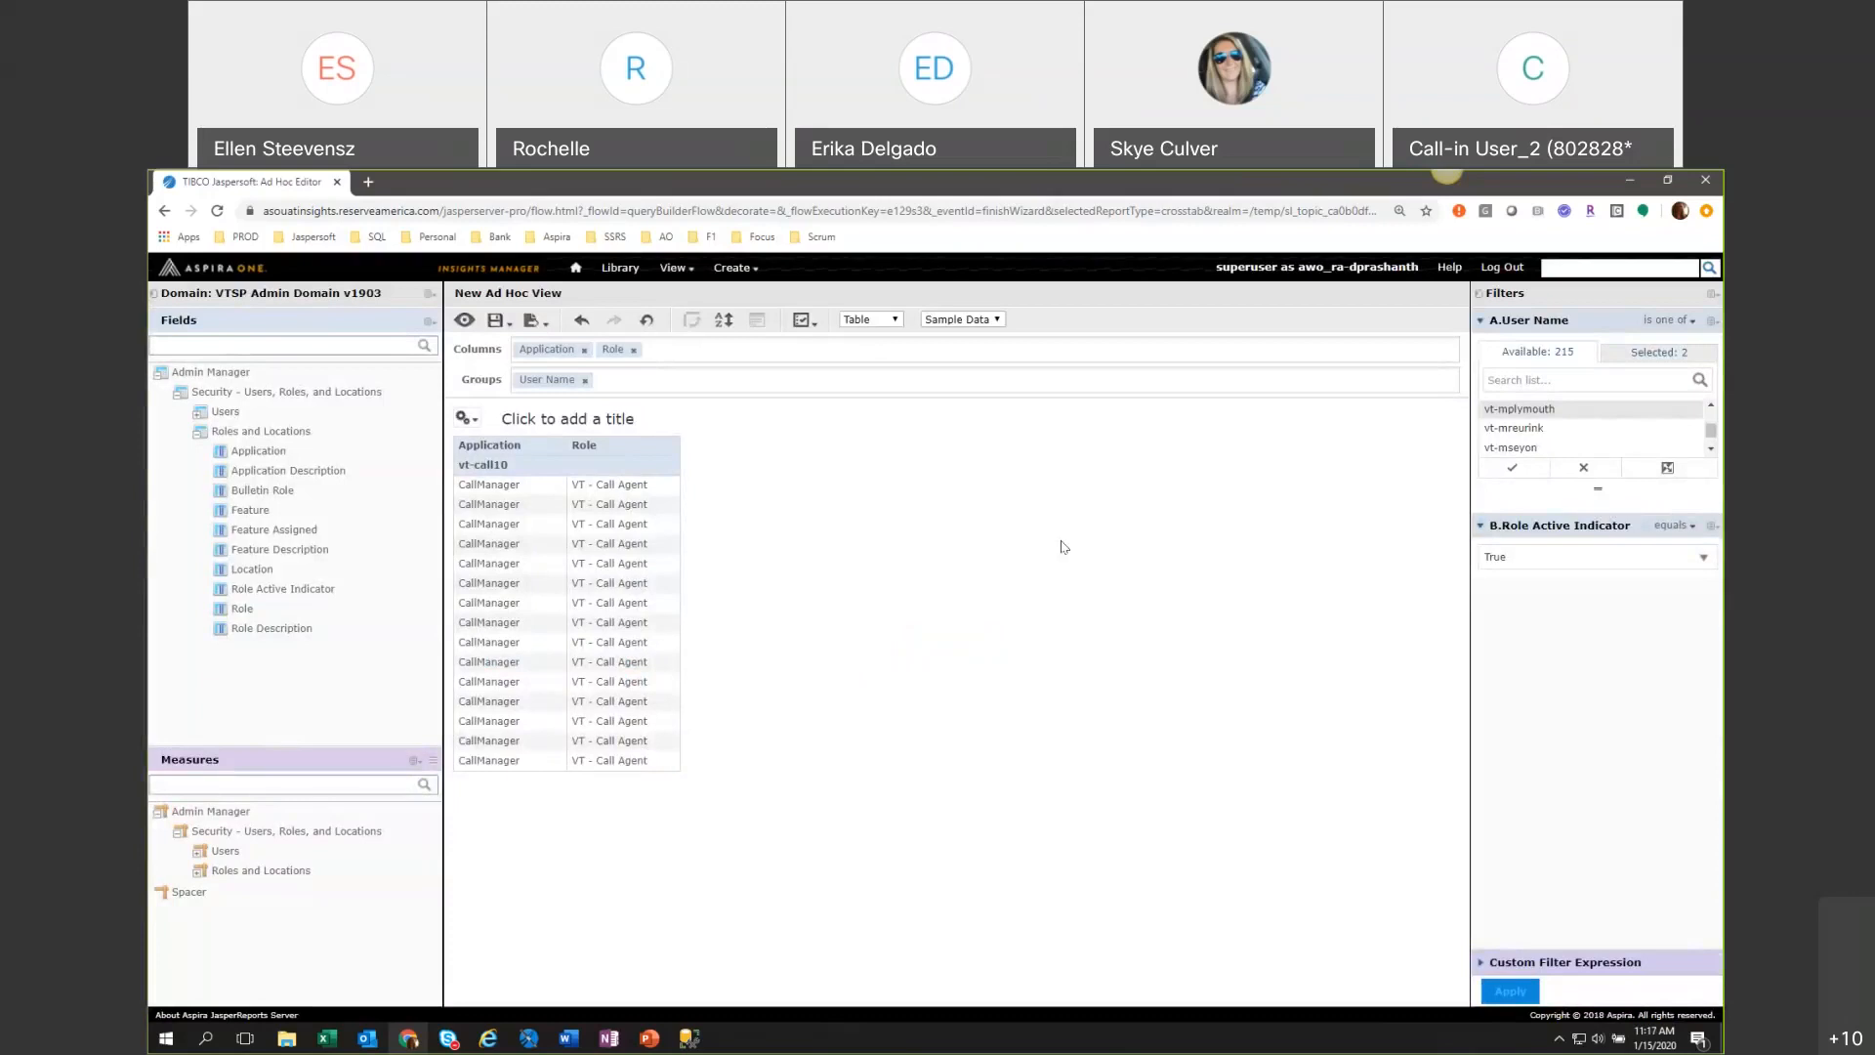
{"action": "left_click", "coordinate": [262, 514]}
{"action": "left_click_drag", "start_coordinate": [262, 516], "coordinate": [655, 375]}
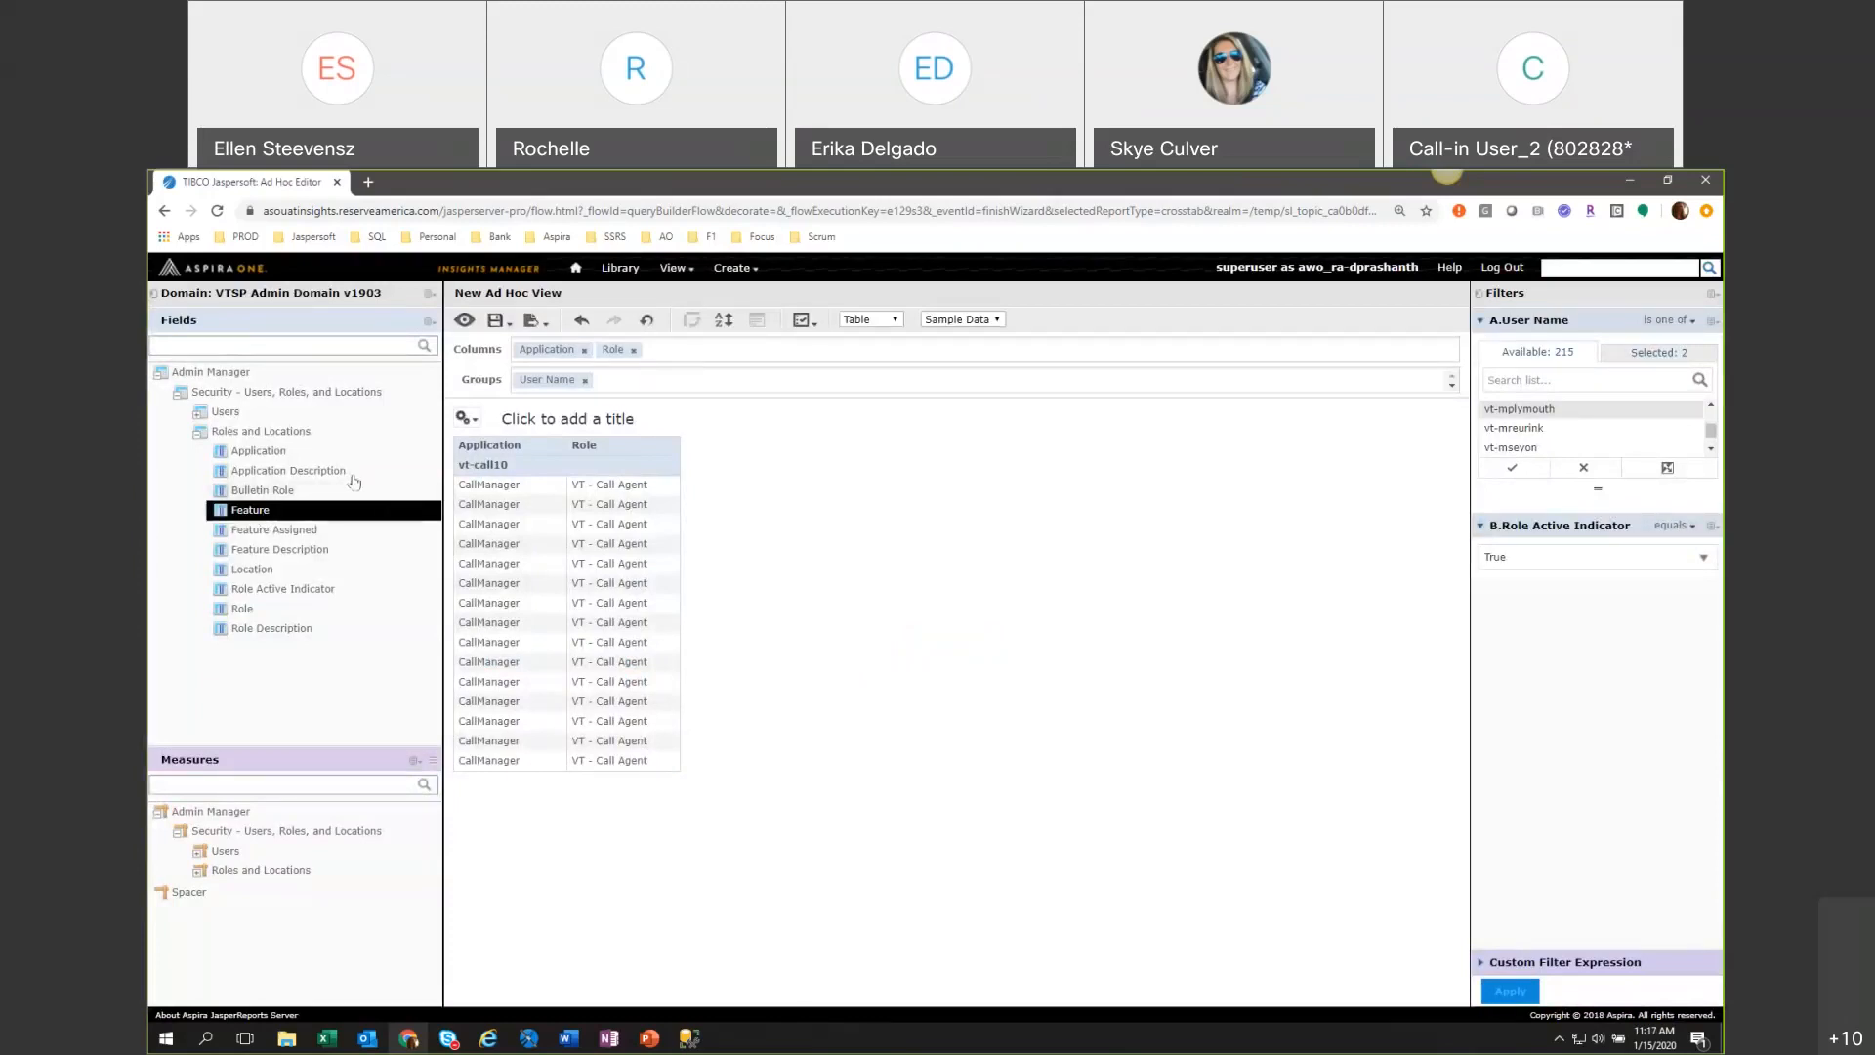
Create a Feature Assigned filter, set it to equal Yes, and apply it to the table.
{"action": "left_click", "coordinate": [278, 533]}
{"action": "right_click", "coordinate": [278, 533]}
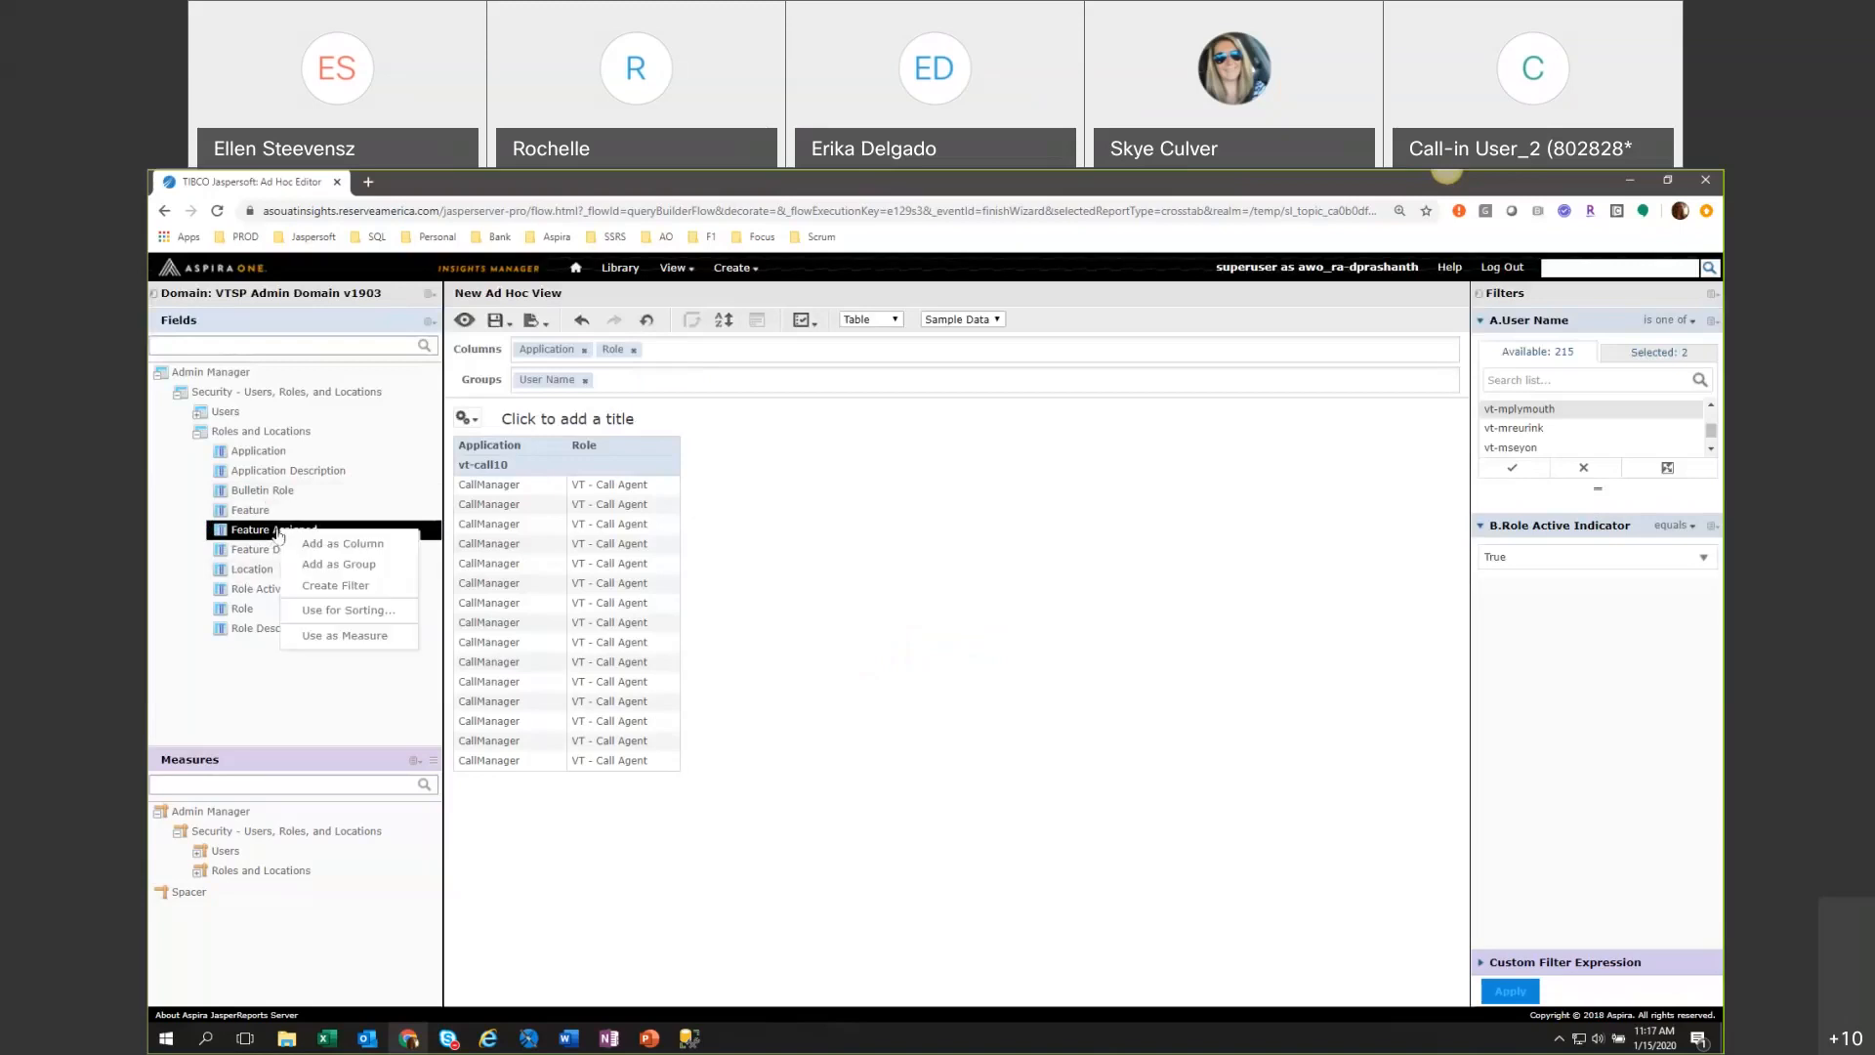
{"action": "left_click", "coordinate": [335, 585]}
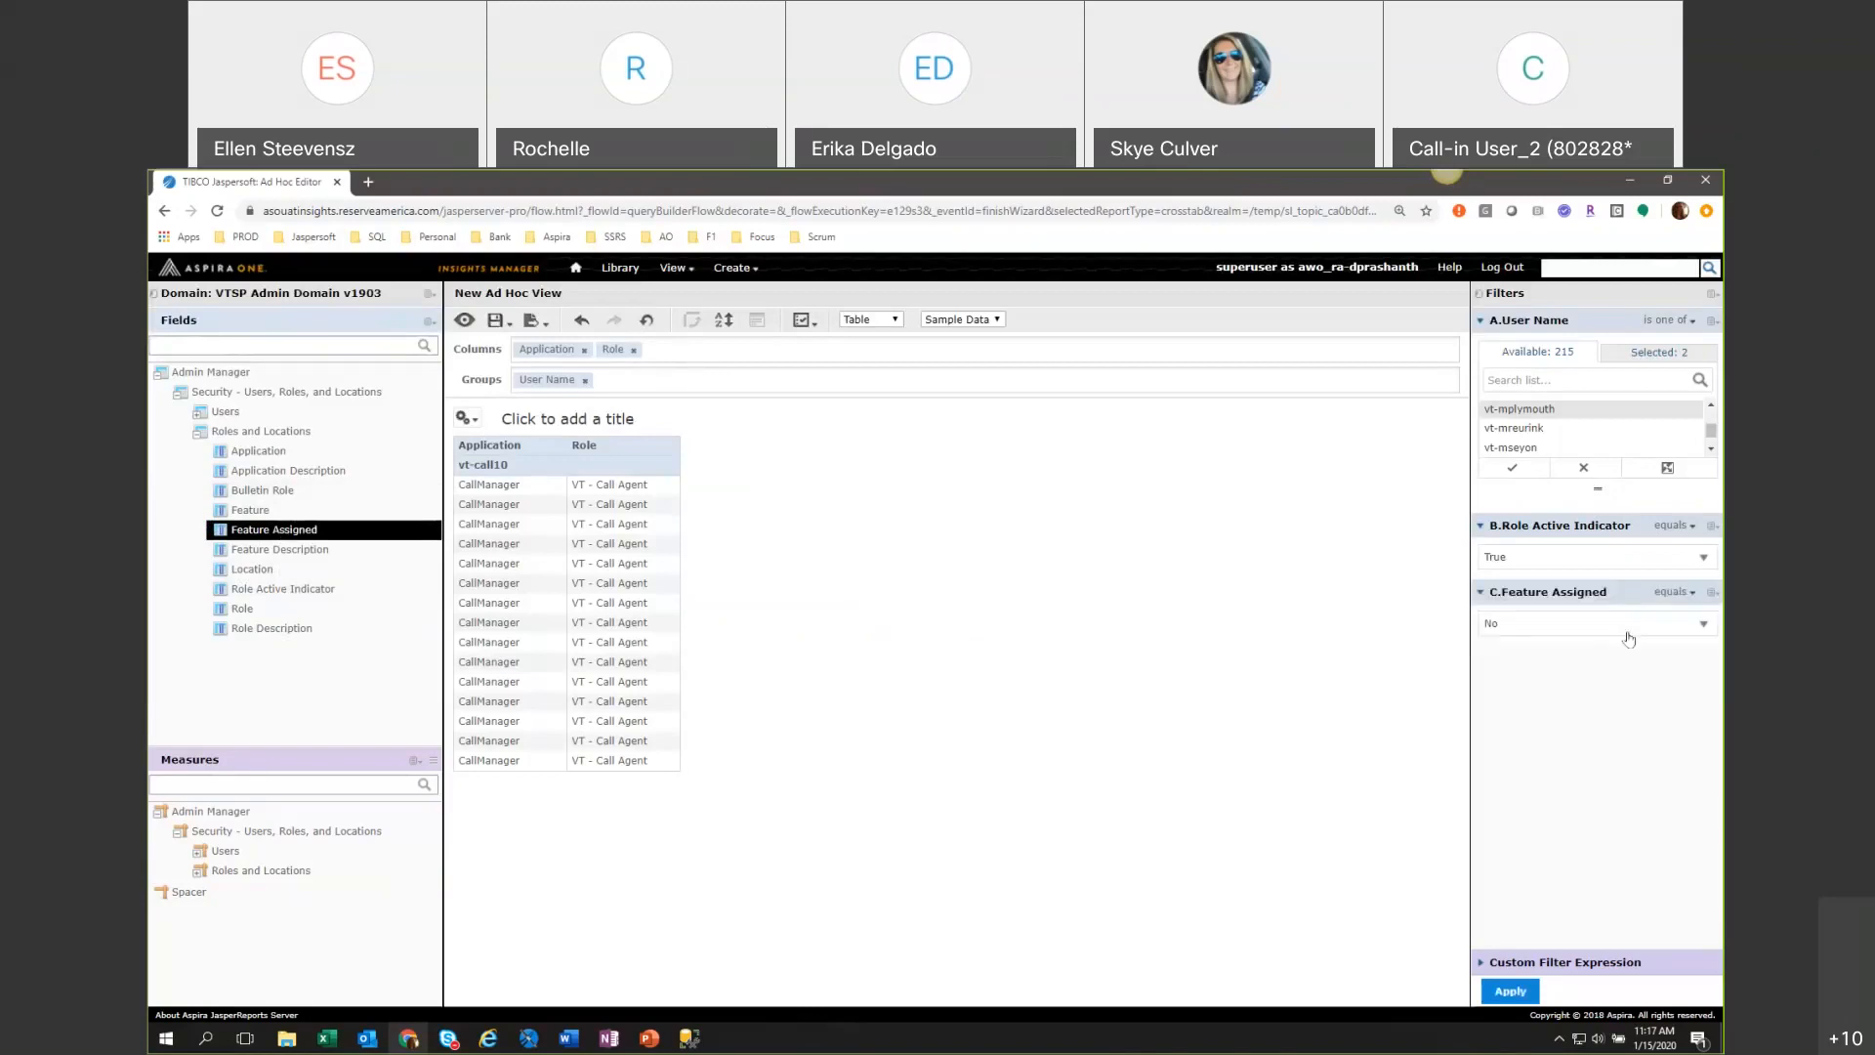
{"action": "left_click", "coordinate": [1619, 631]}
{"action": "left_click", "coordinate": [1619, 627]}
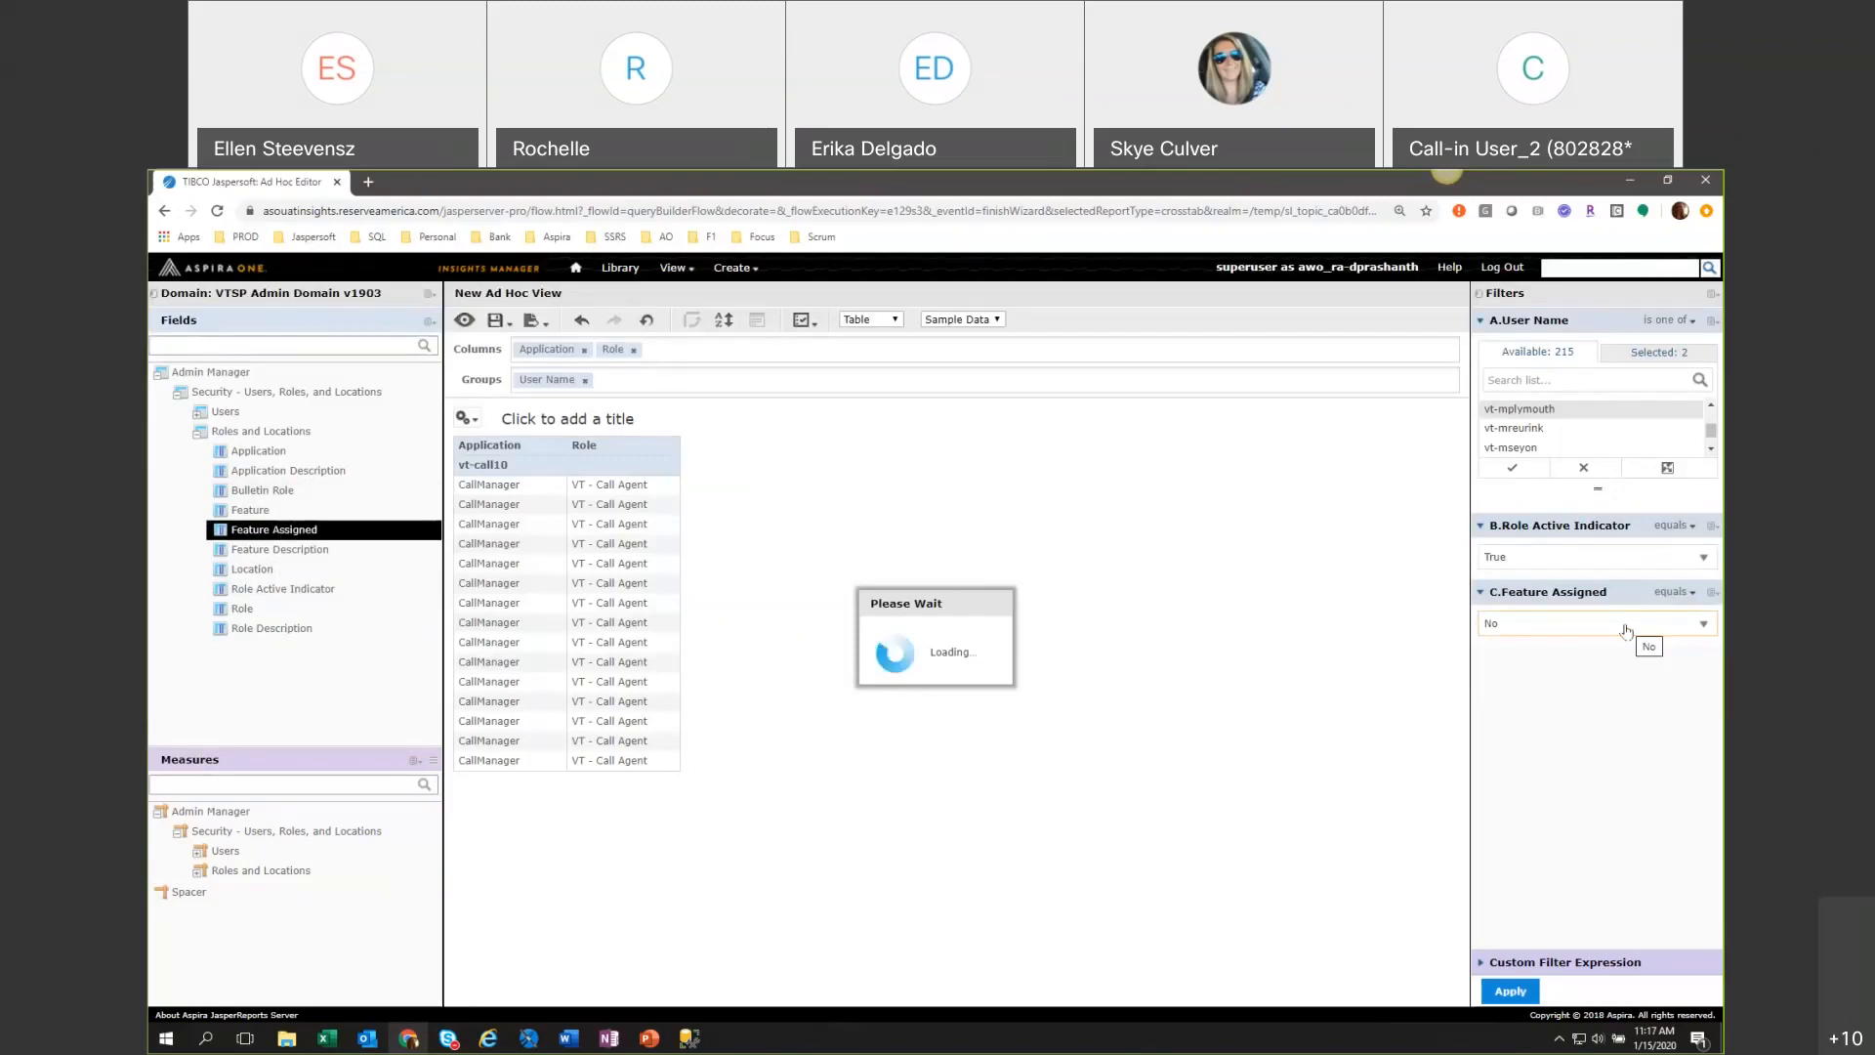
{"action": "left_click", "coordinate": [1626, 627]}
{"action": "left_click", "coordinate": [1540, 701]}
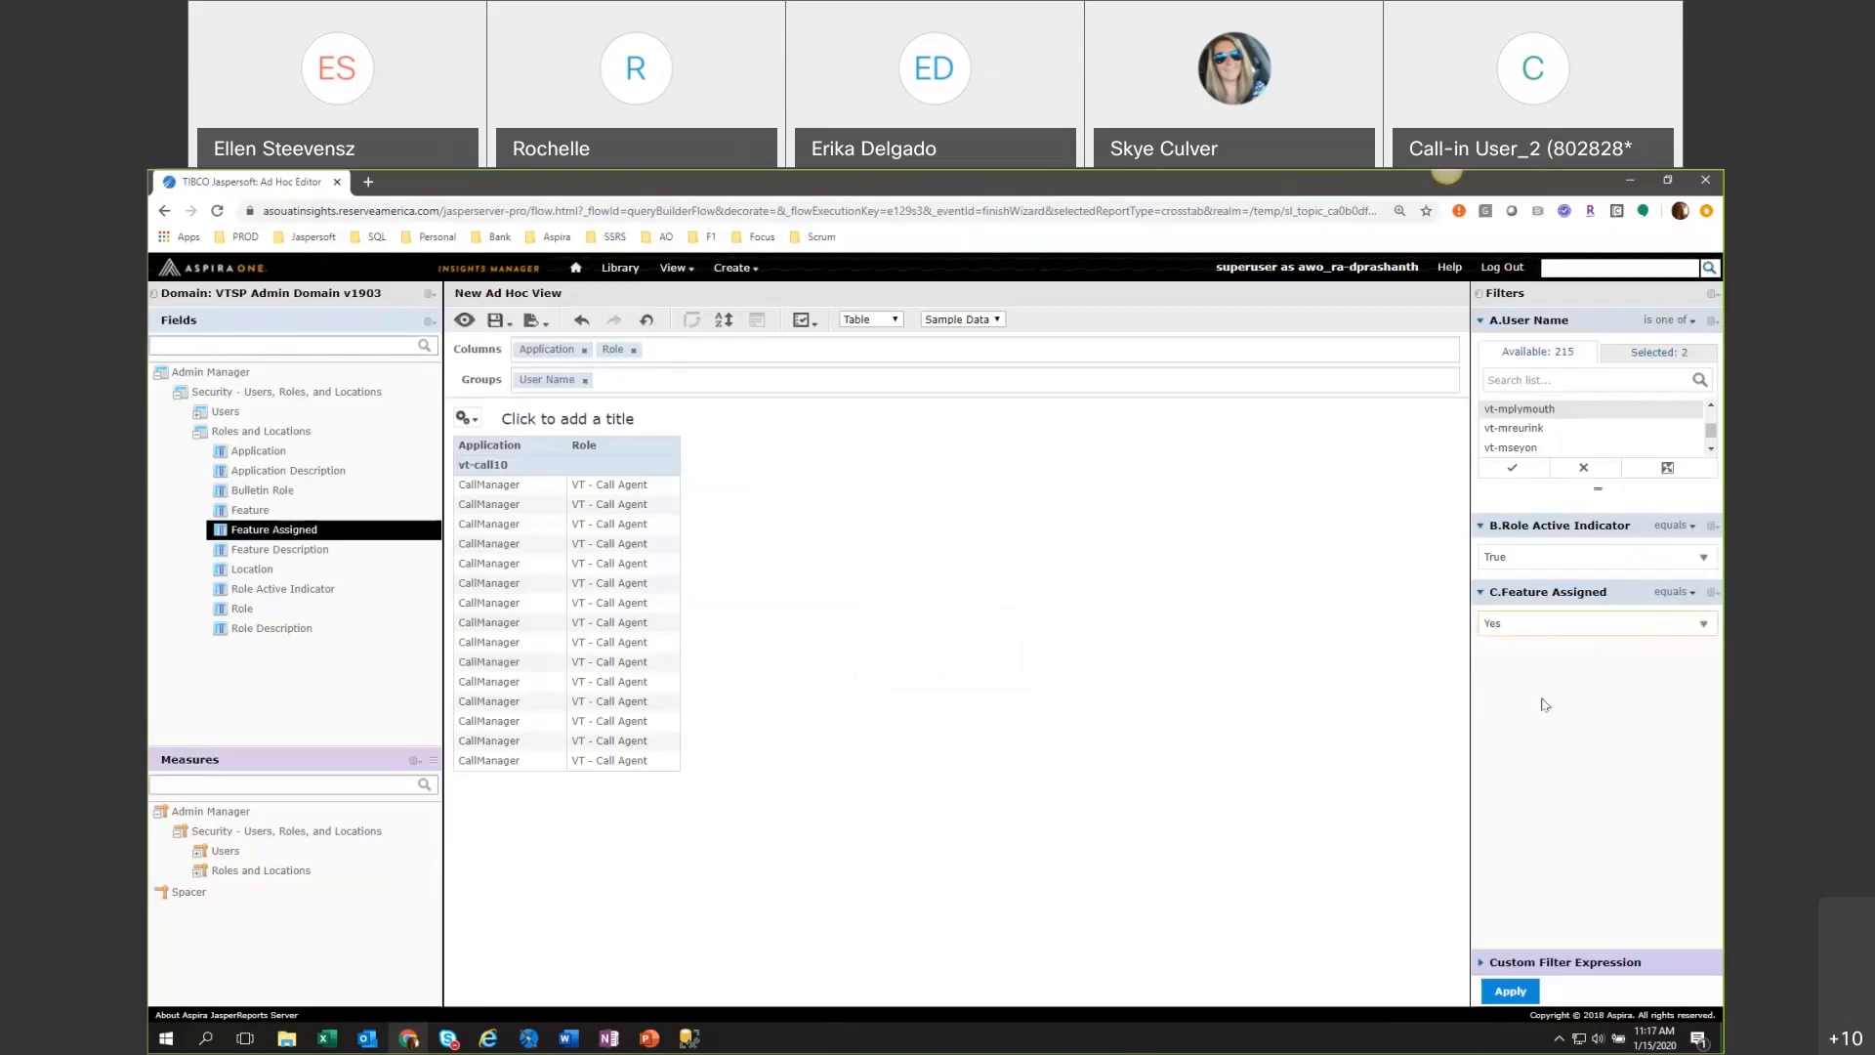
{"action": "left_click", "coordinate": [1491, 992]}
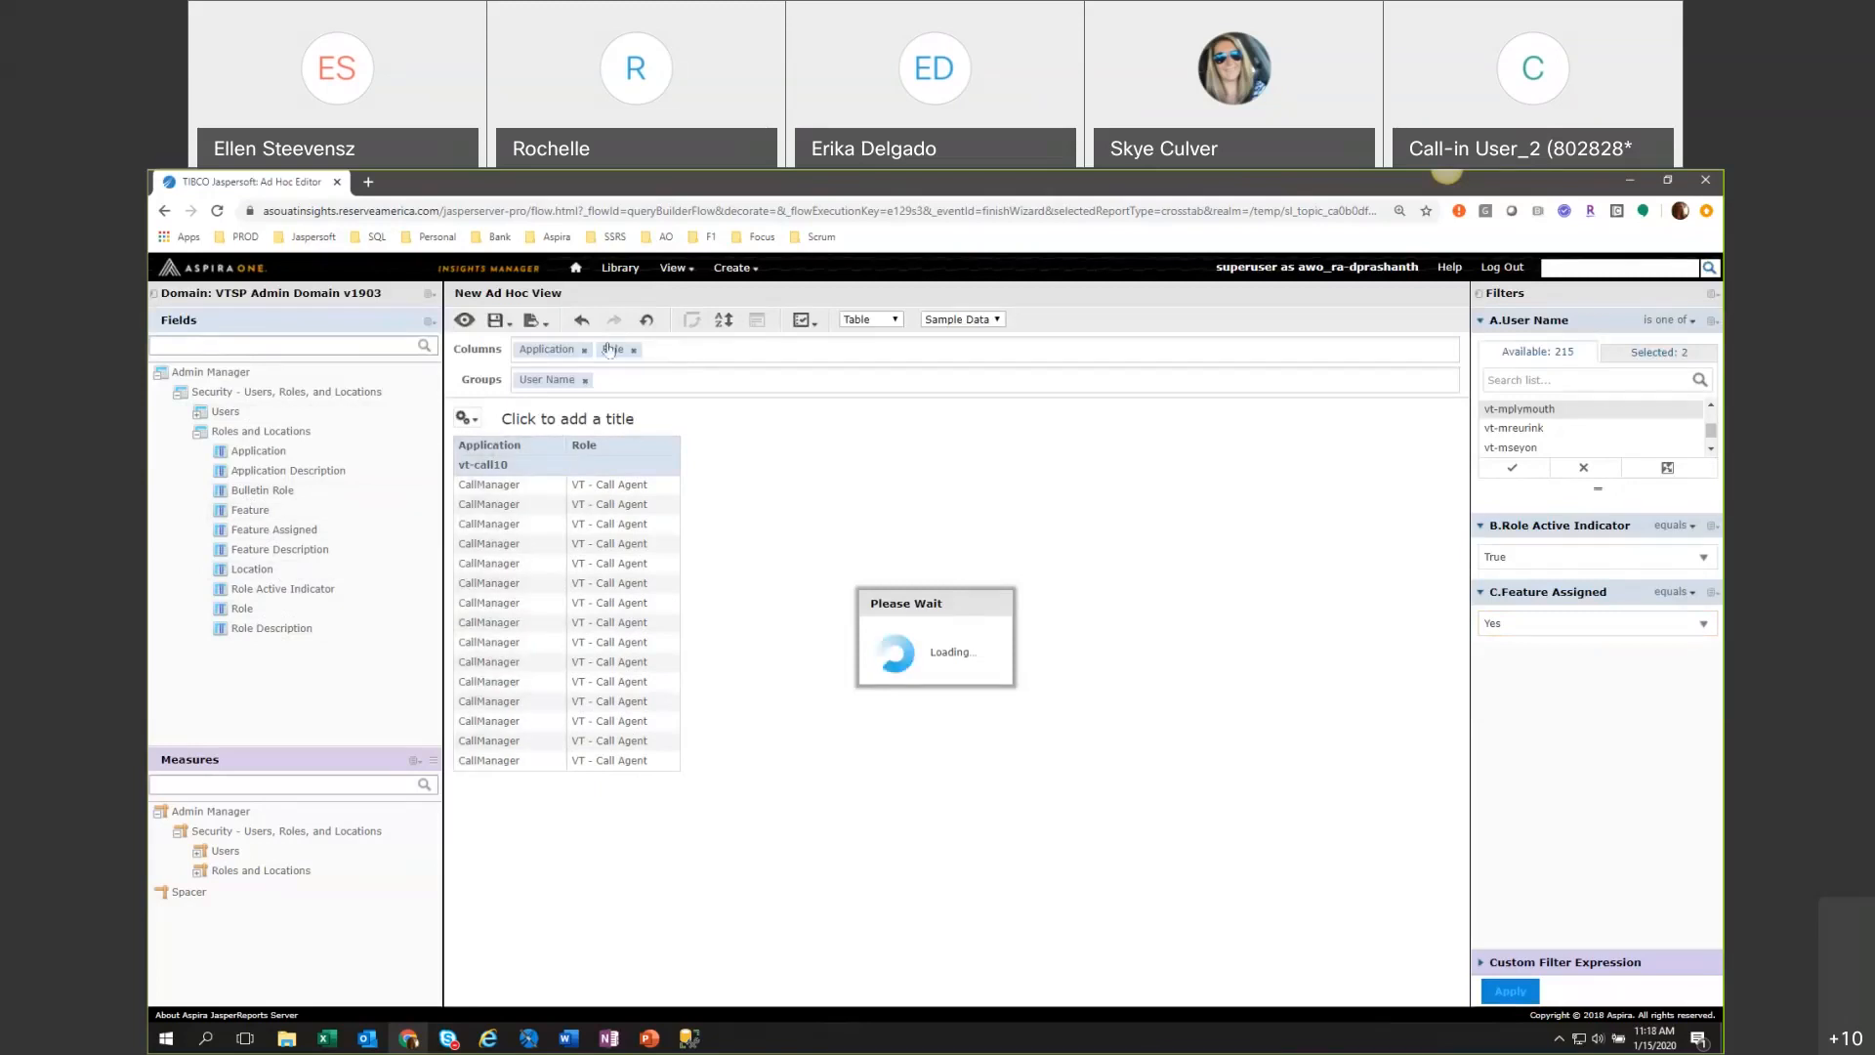
Insert Feature as a table column between Application and Role.
{"action": "left_click", "coordinate": [250, 512]}
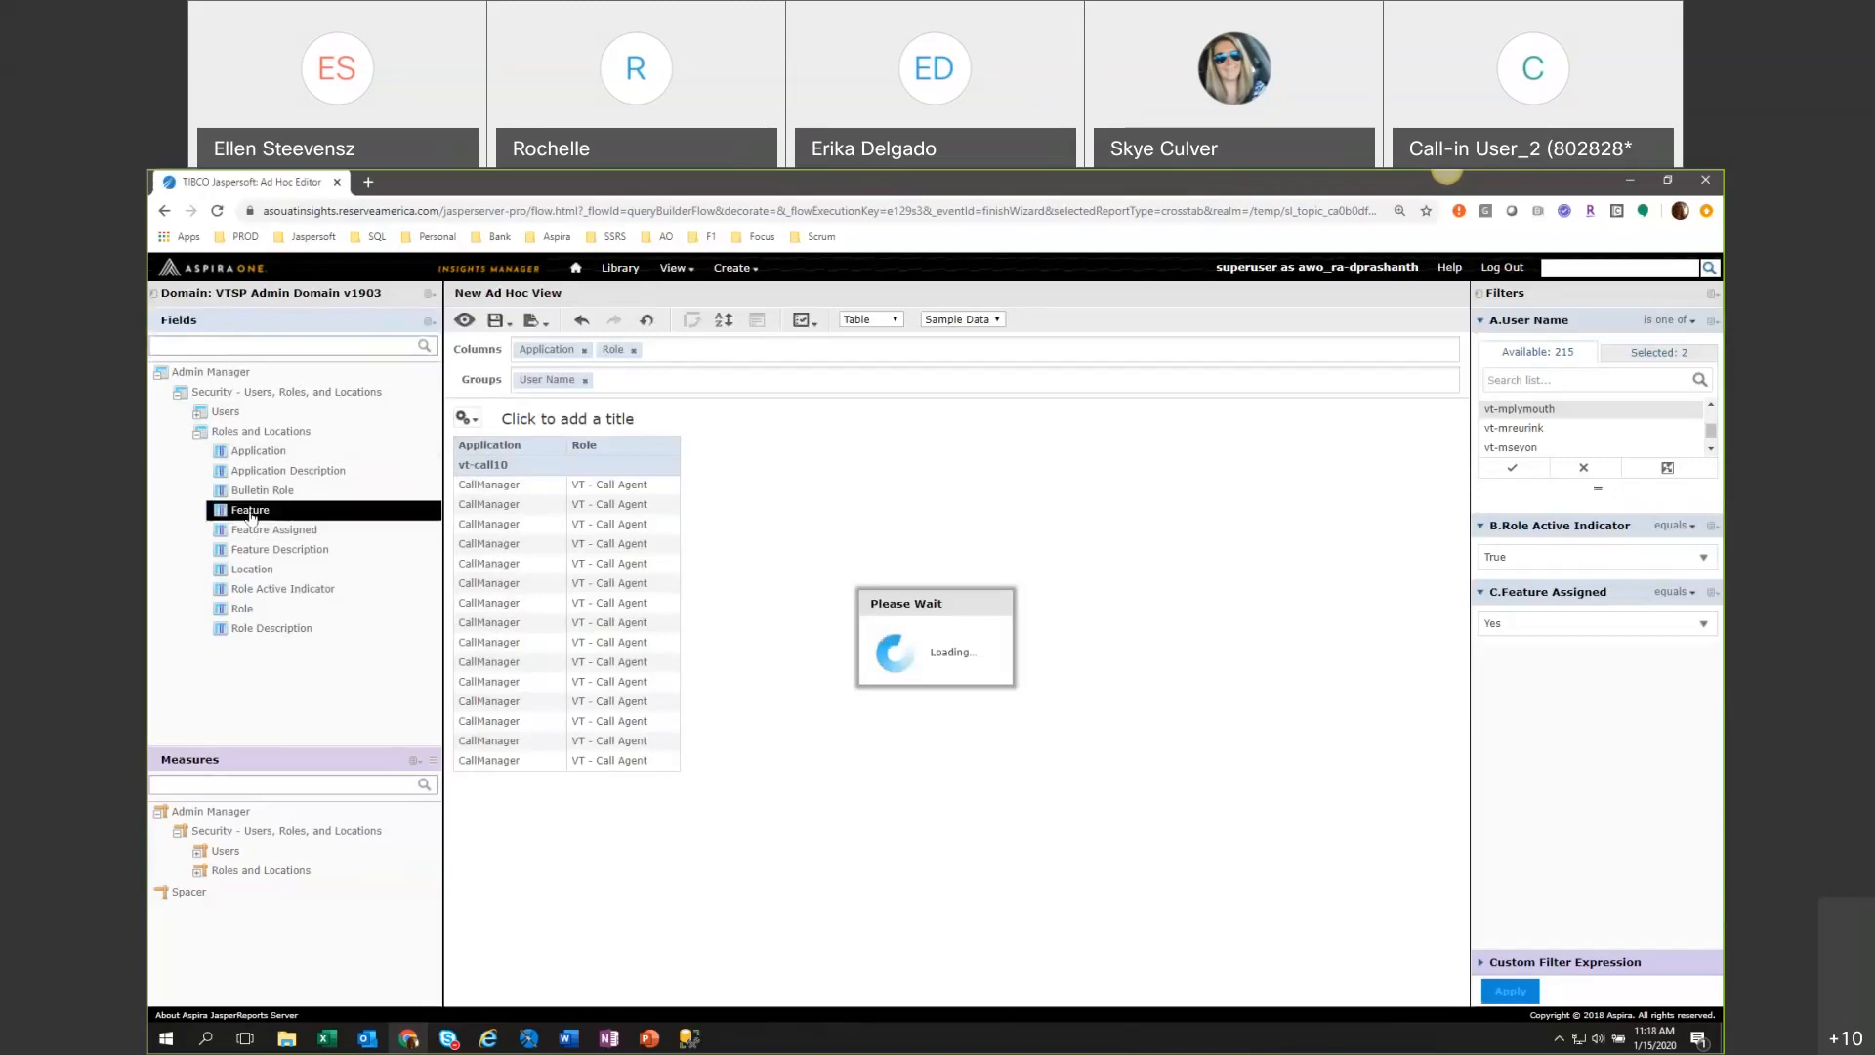
{"action": "left_click_drag", "start_coordinate": [250, 511], "coordinate": [613, 353]}
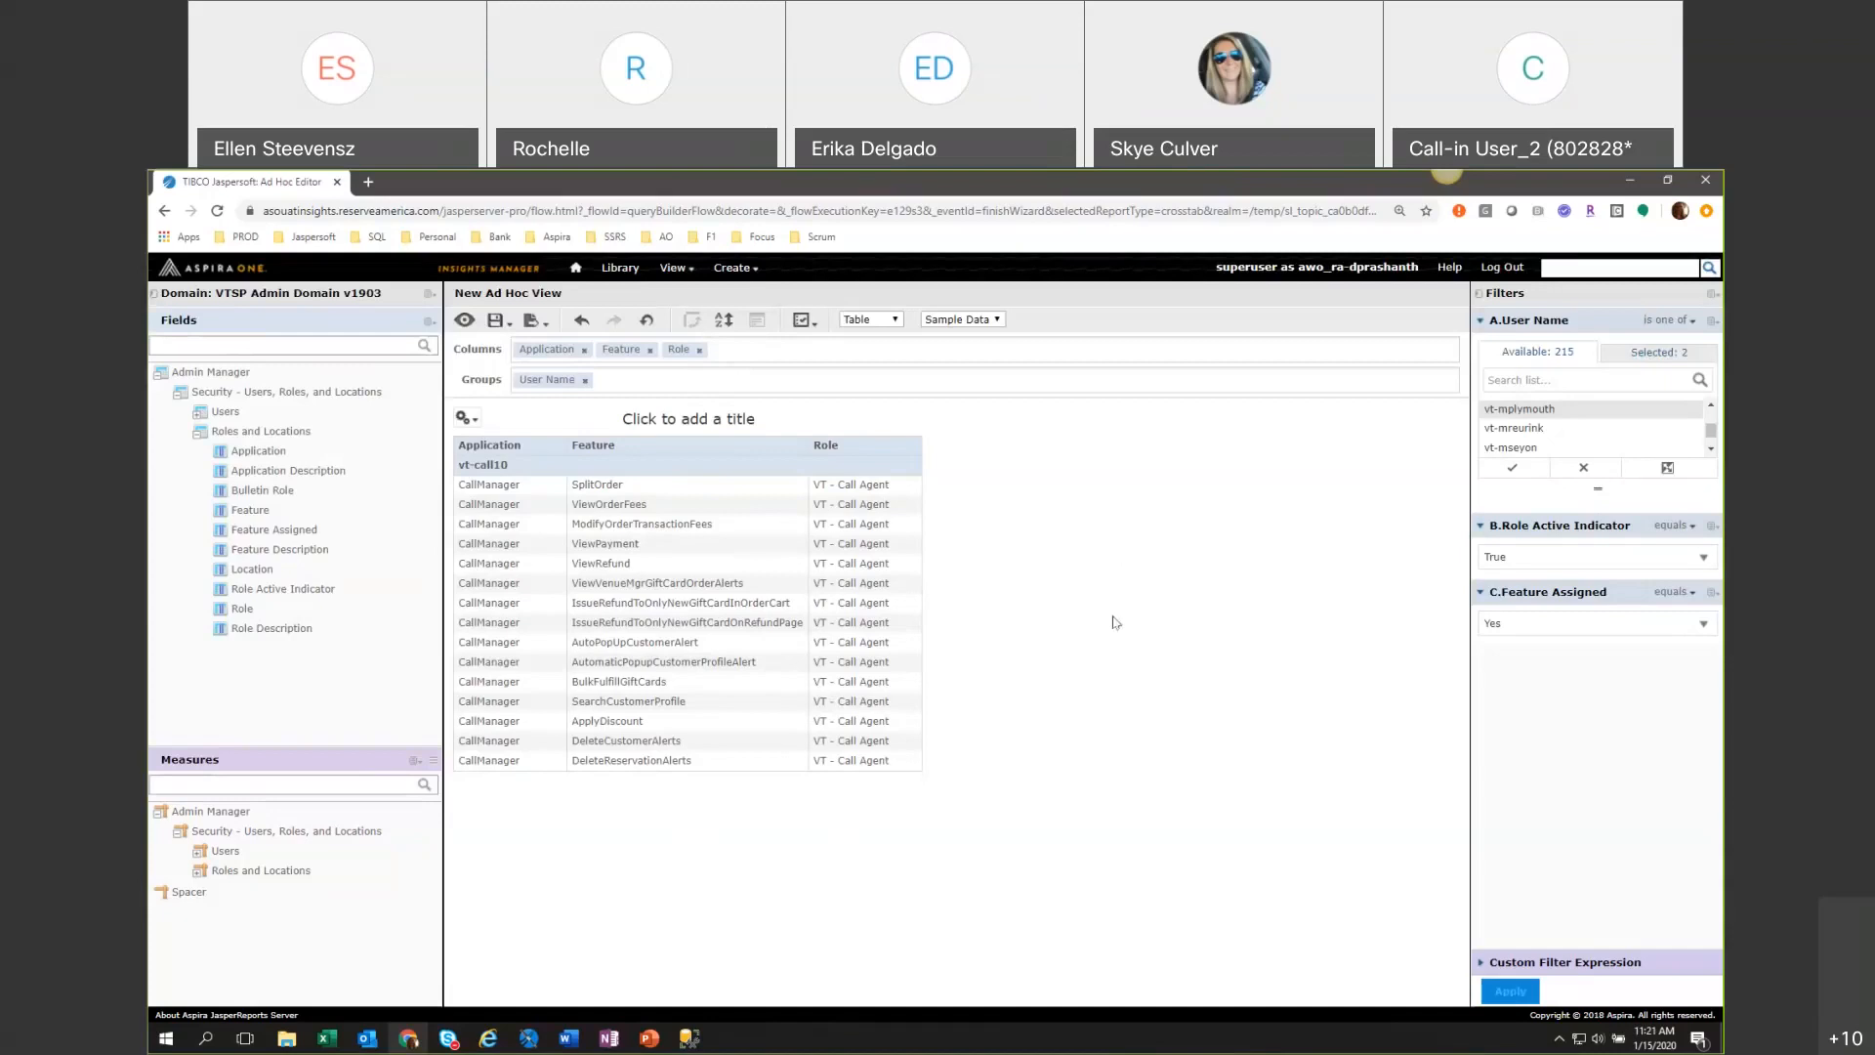
Review the domain's available and selected fields and accept the existing field selection.
{"action": "left_click", "coordinate": [429, 293]}
{"action": "left_click", "coordinate": [427, 295]}
{"action": "left_click", "coordinate": [427, 296]}
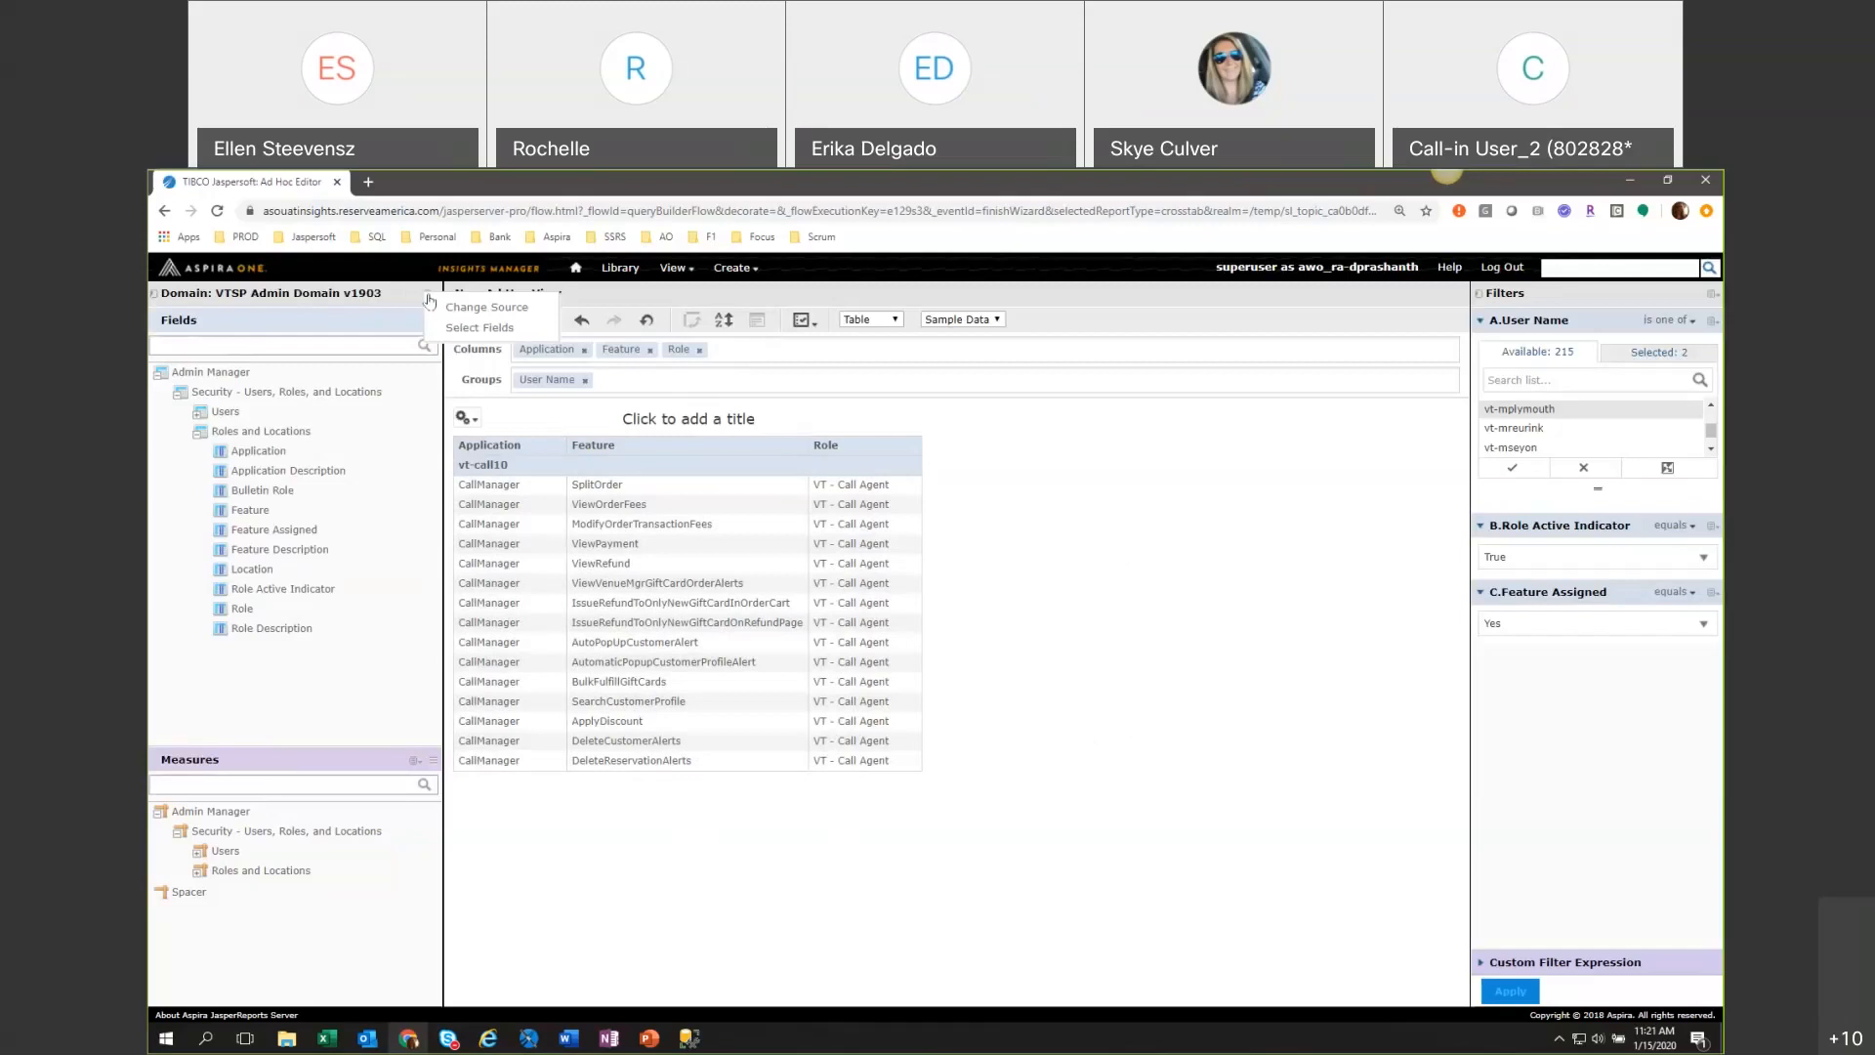
{"action": "left_click", "coordinate": [442, 324]}
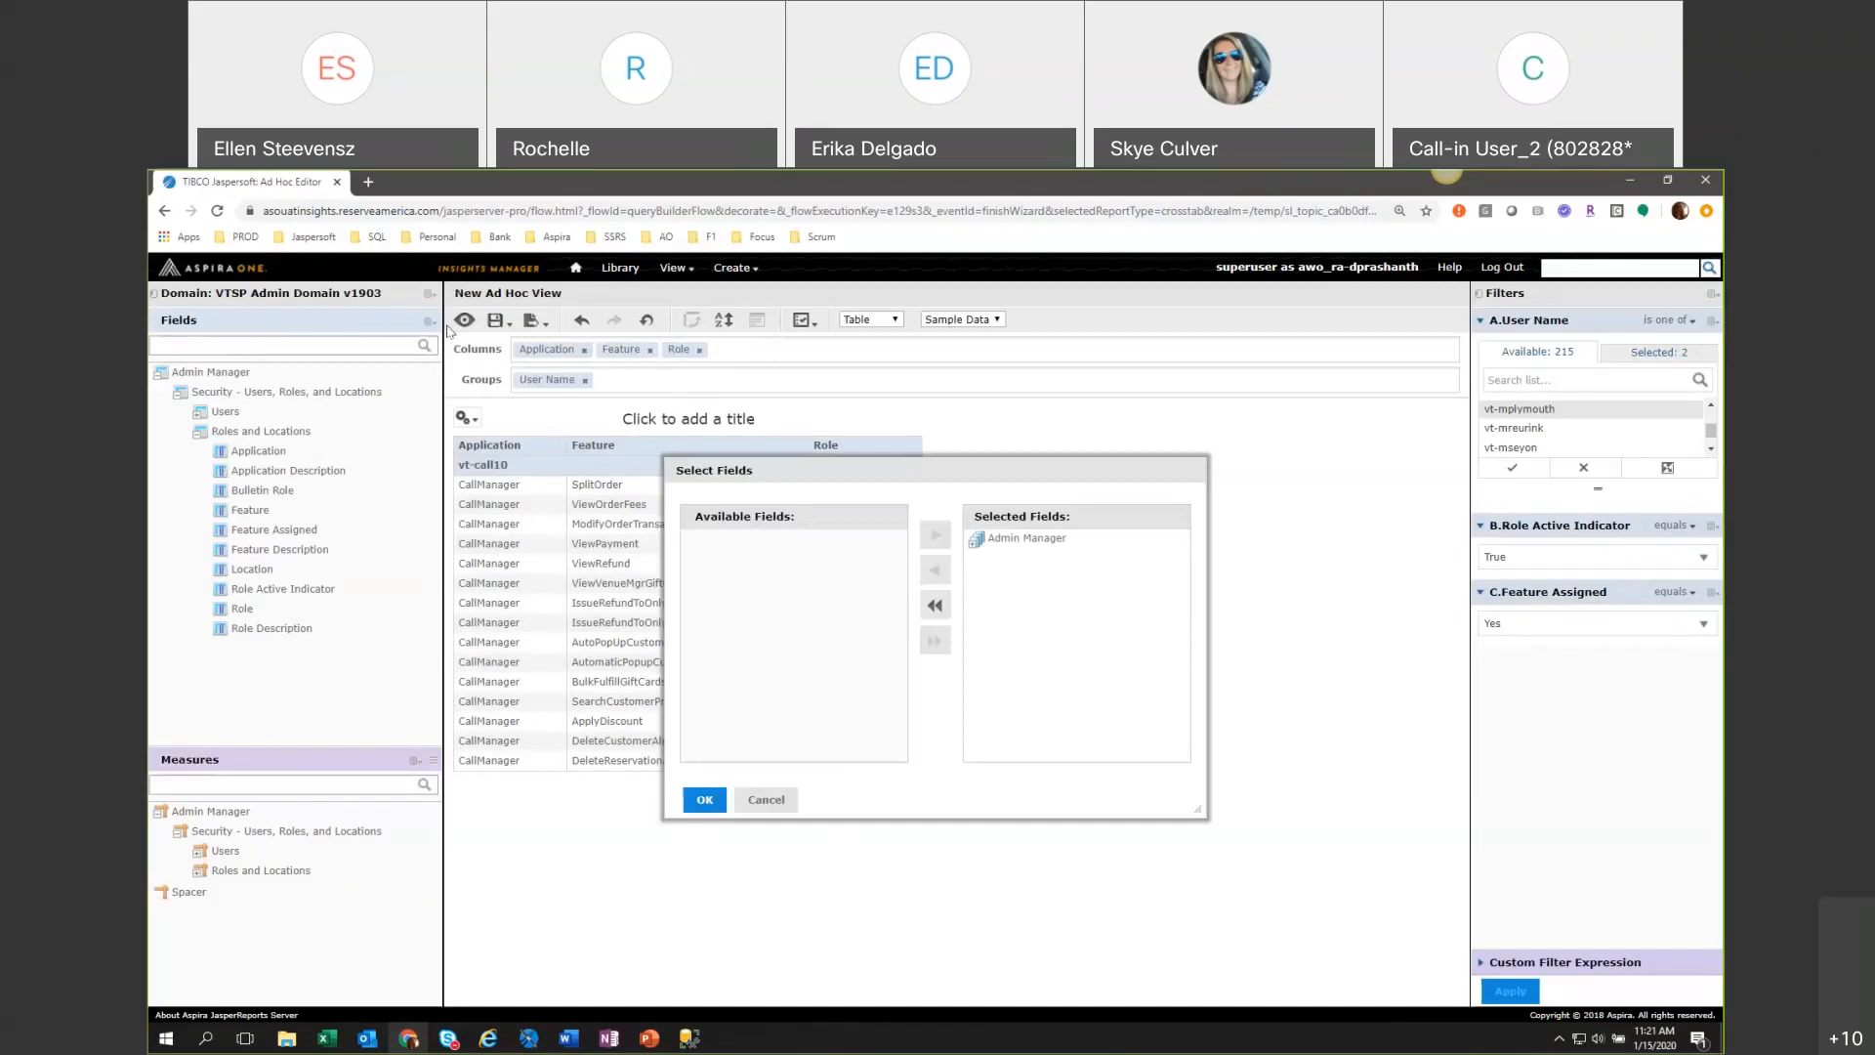
{"action": "left_click", "coordinate": [704, 799]}
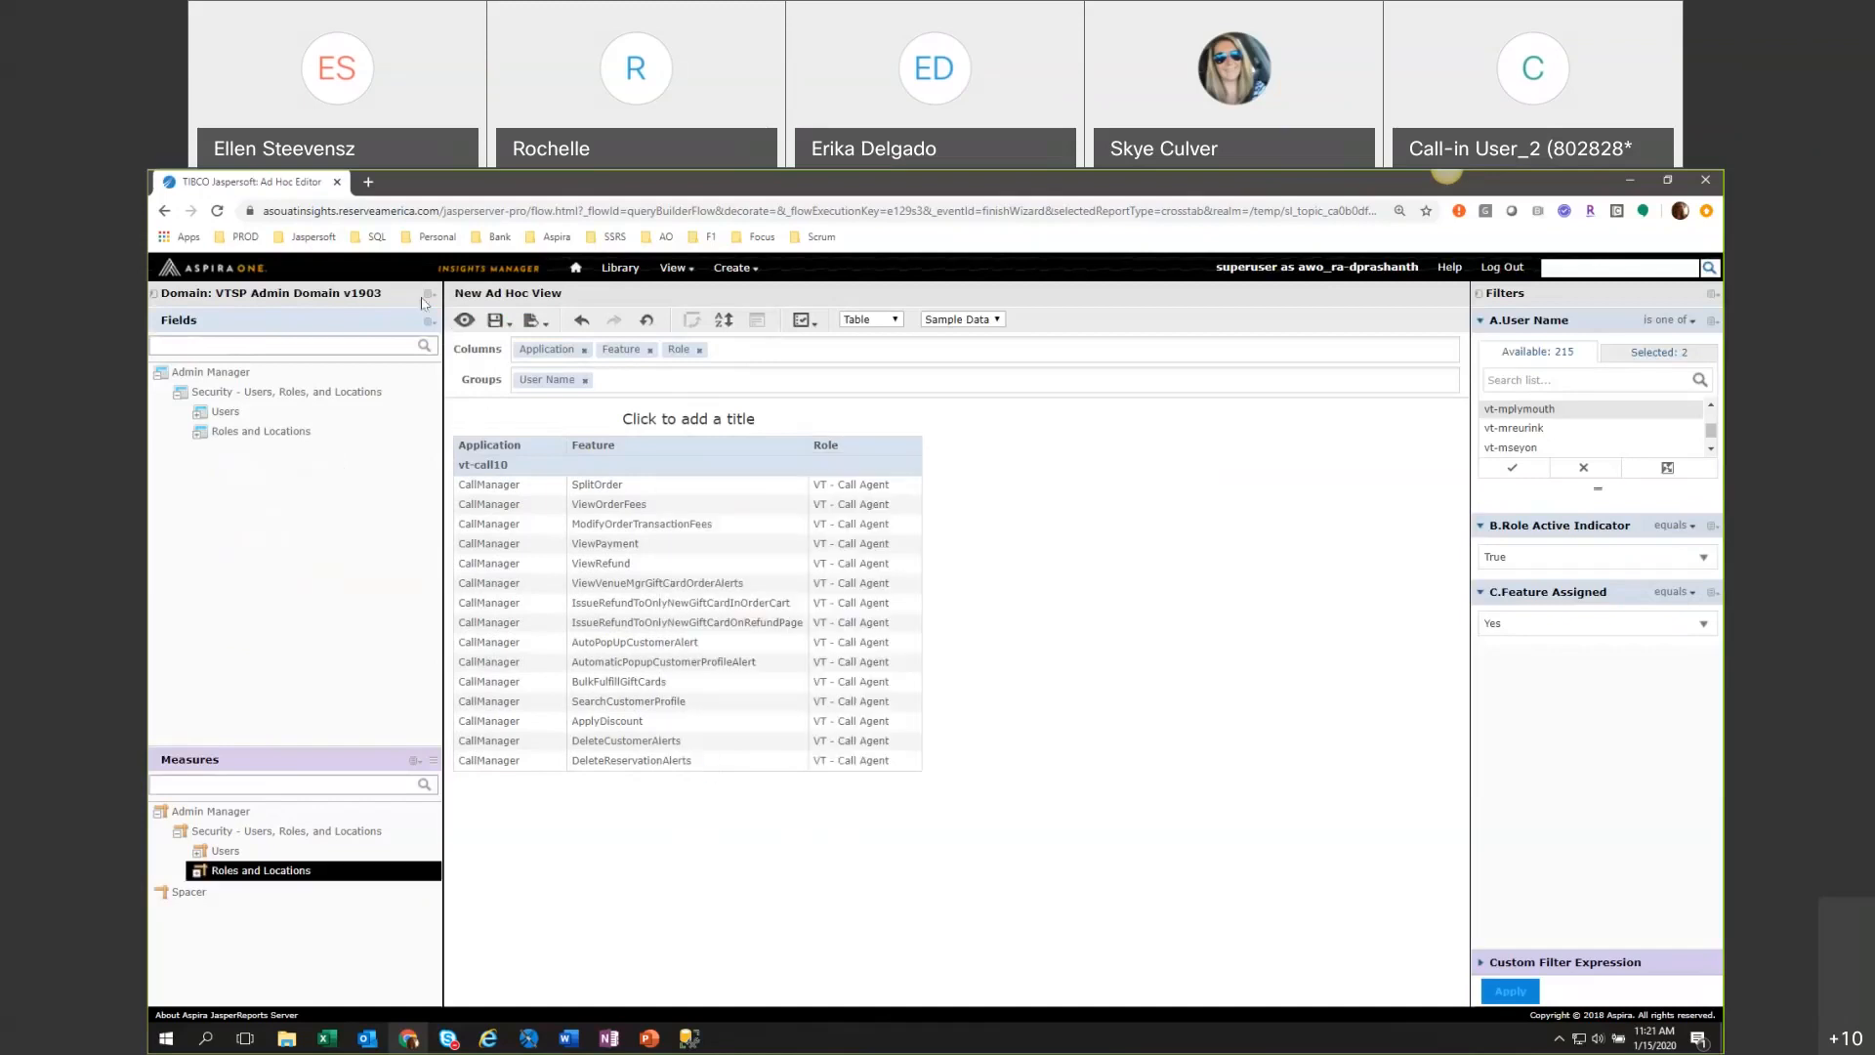
Change the view's data source, choosing VTSP Admin Domain v1903 and opening its data selection.
{"action": "left_click", "coordinate": [428, 294]}
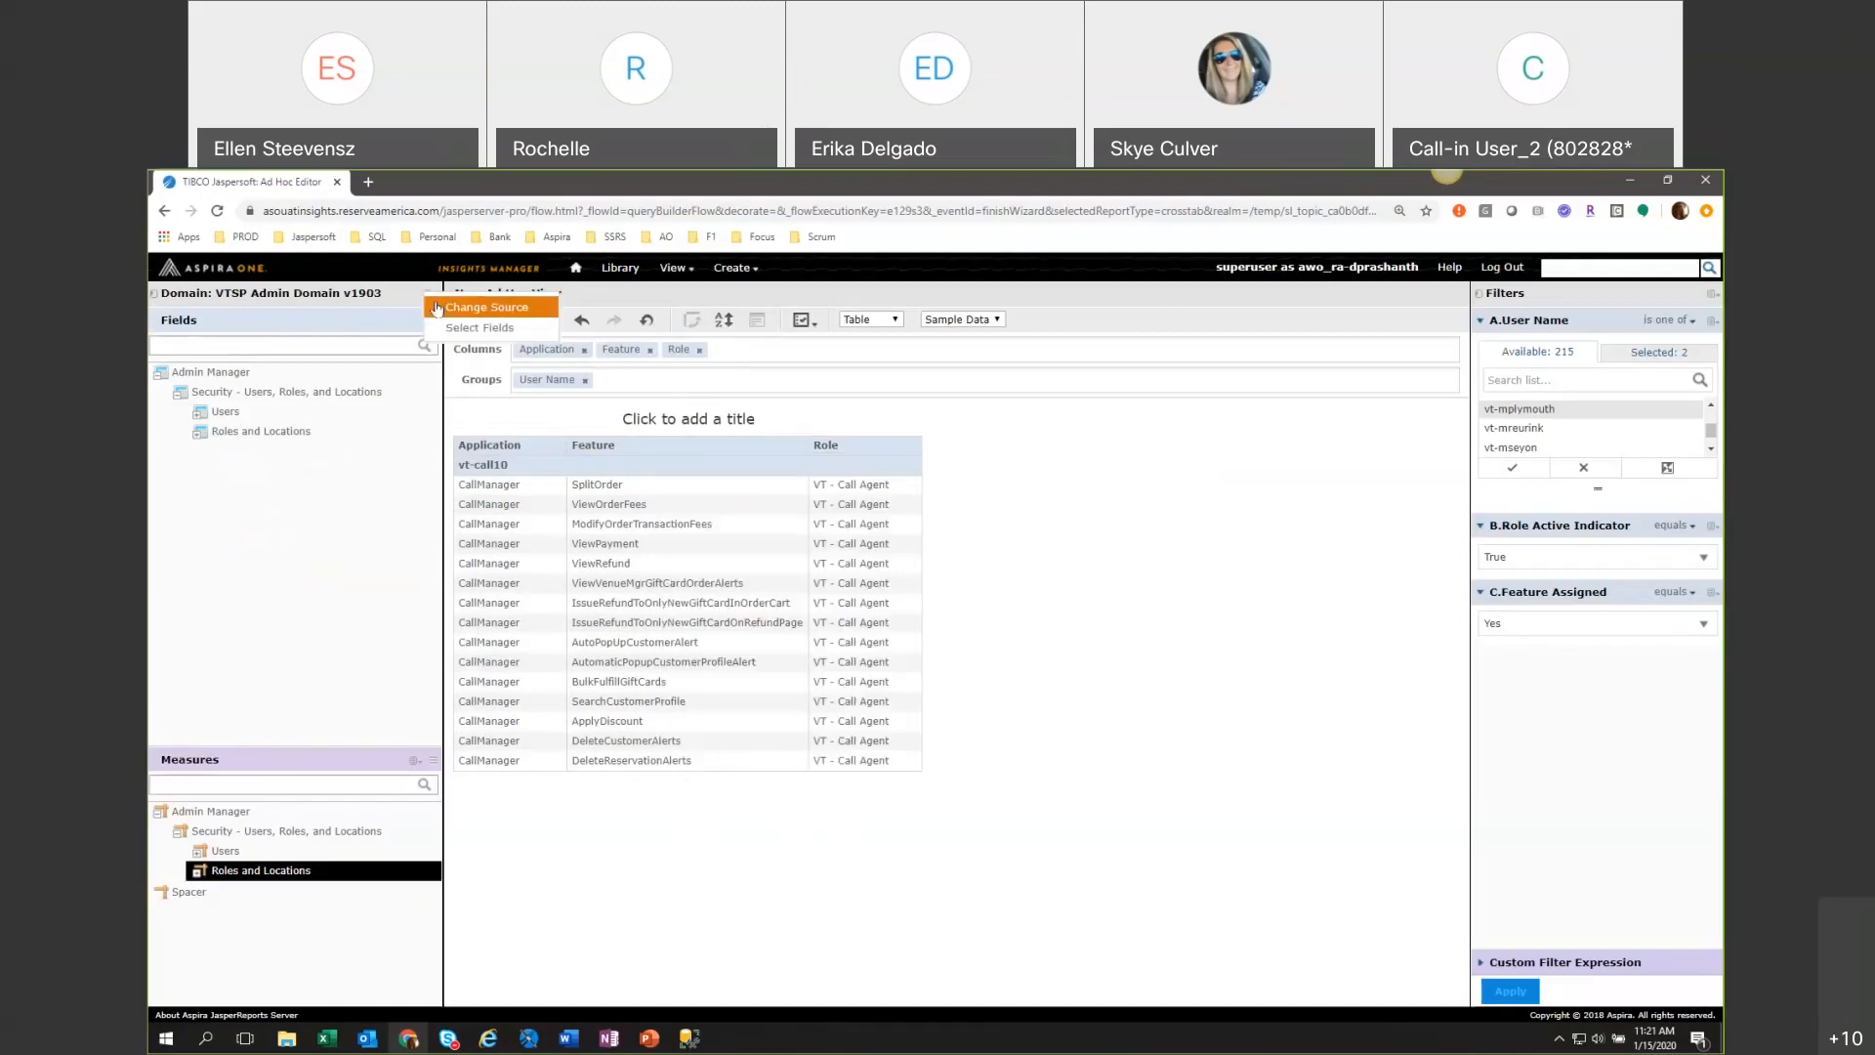
{"action": "left_click", "coordinate": [442, 307]}
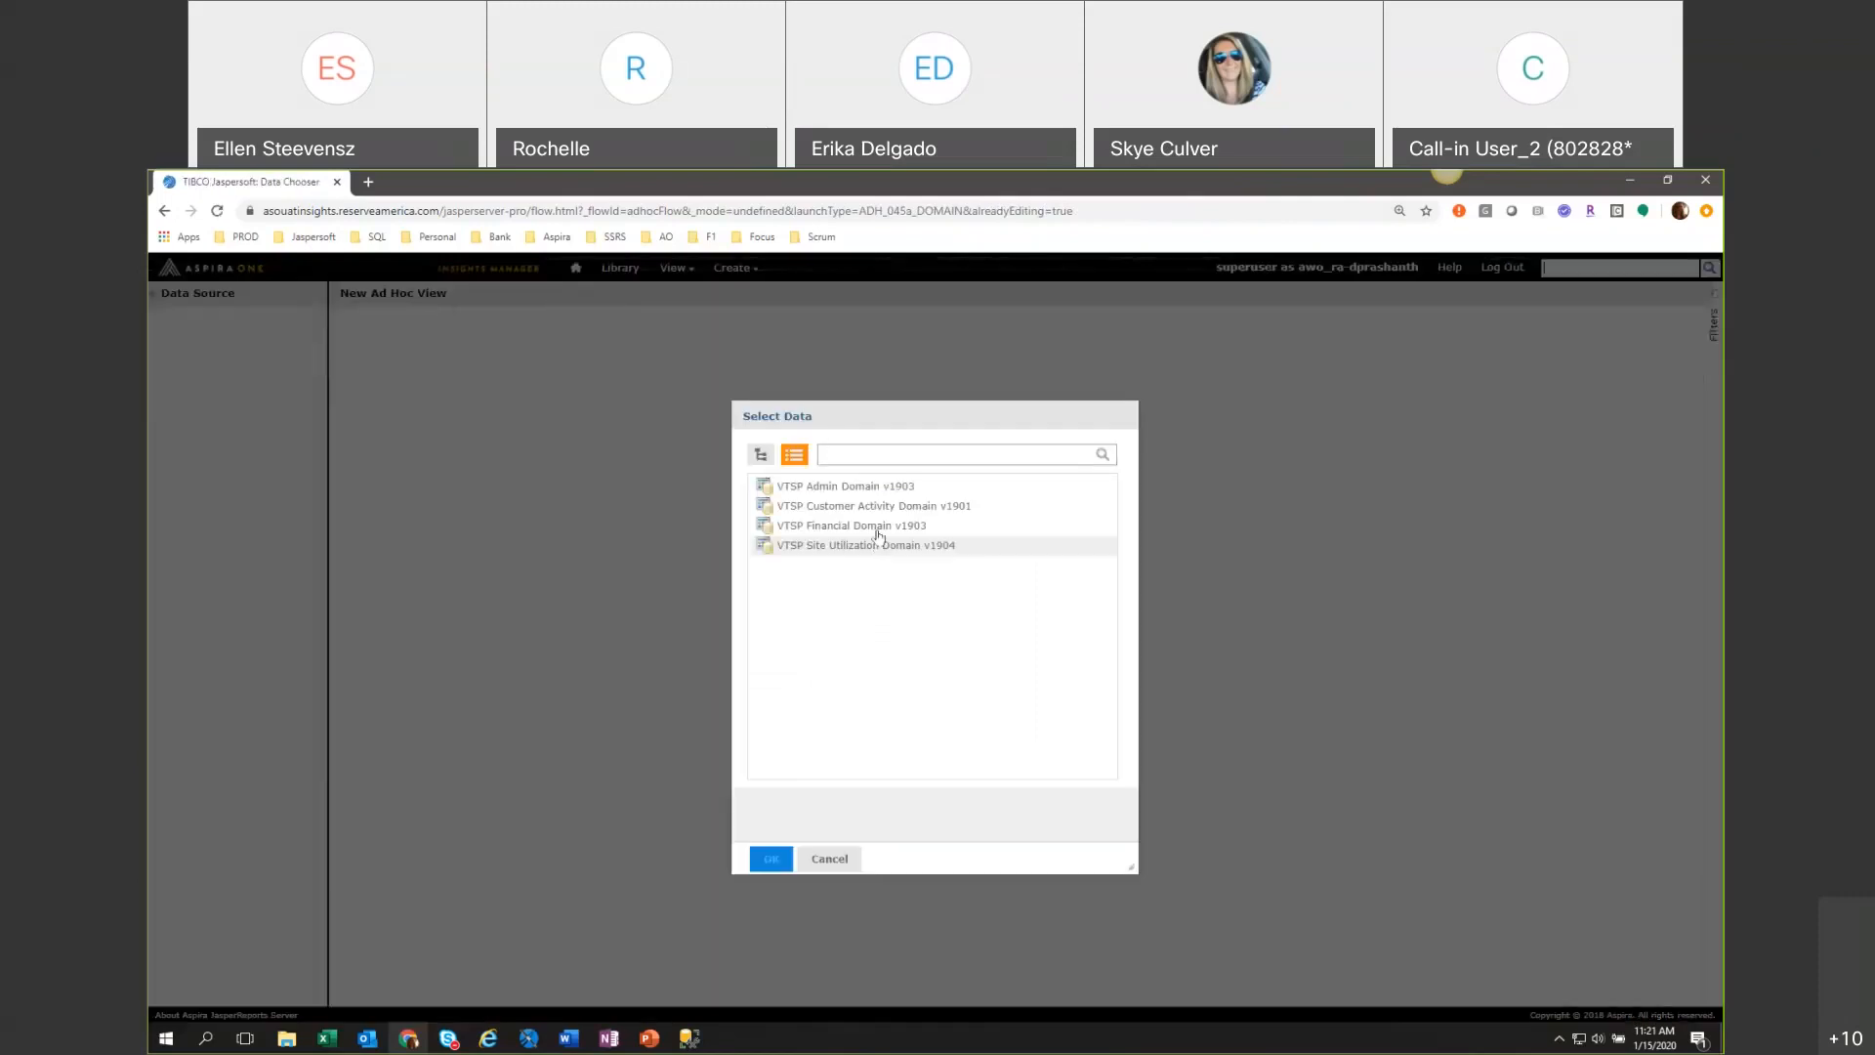
{"action": "left_click", "coordinate": [847, 485]}
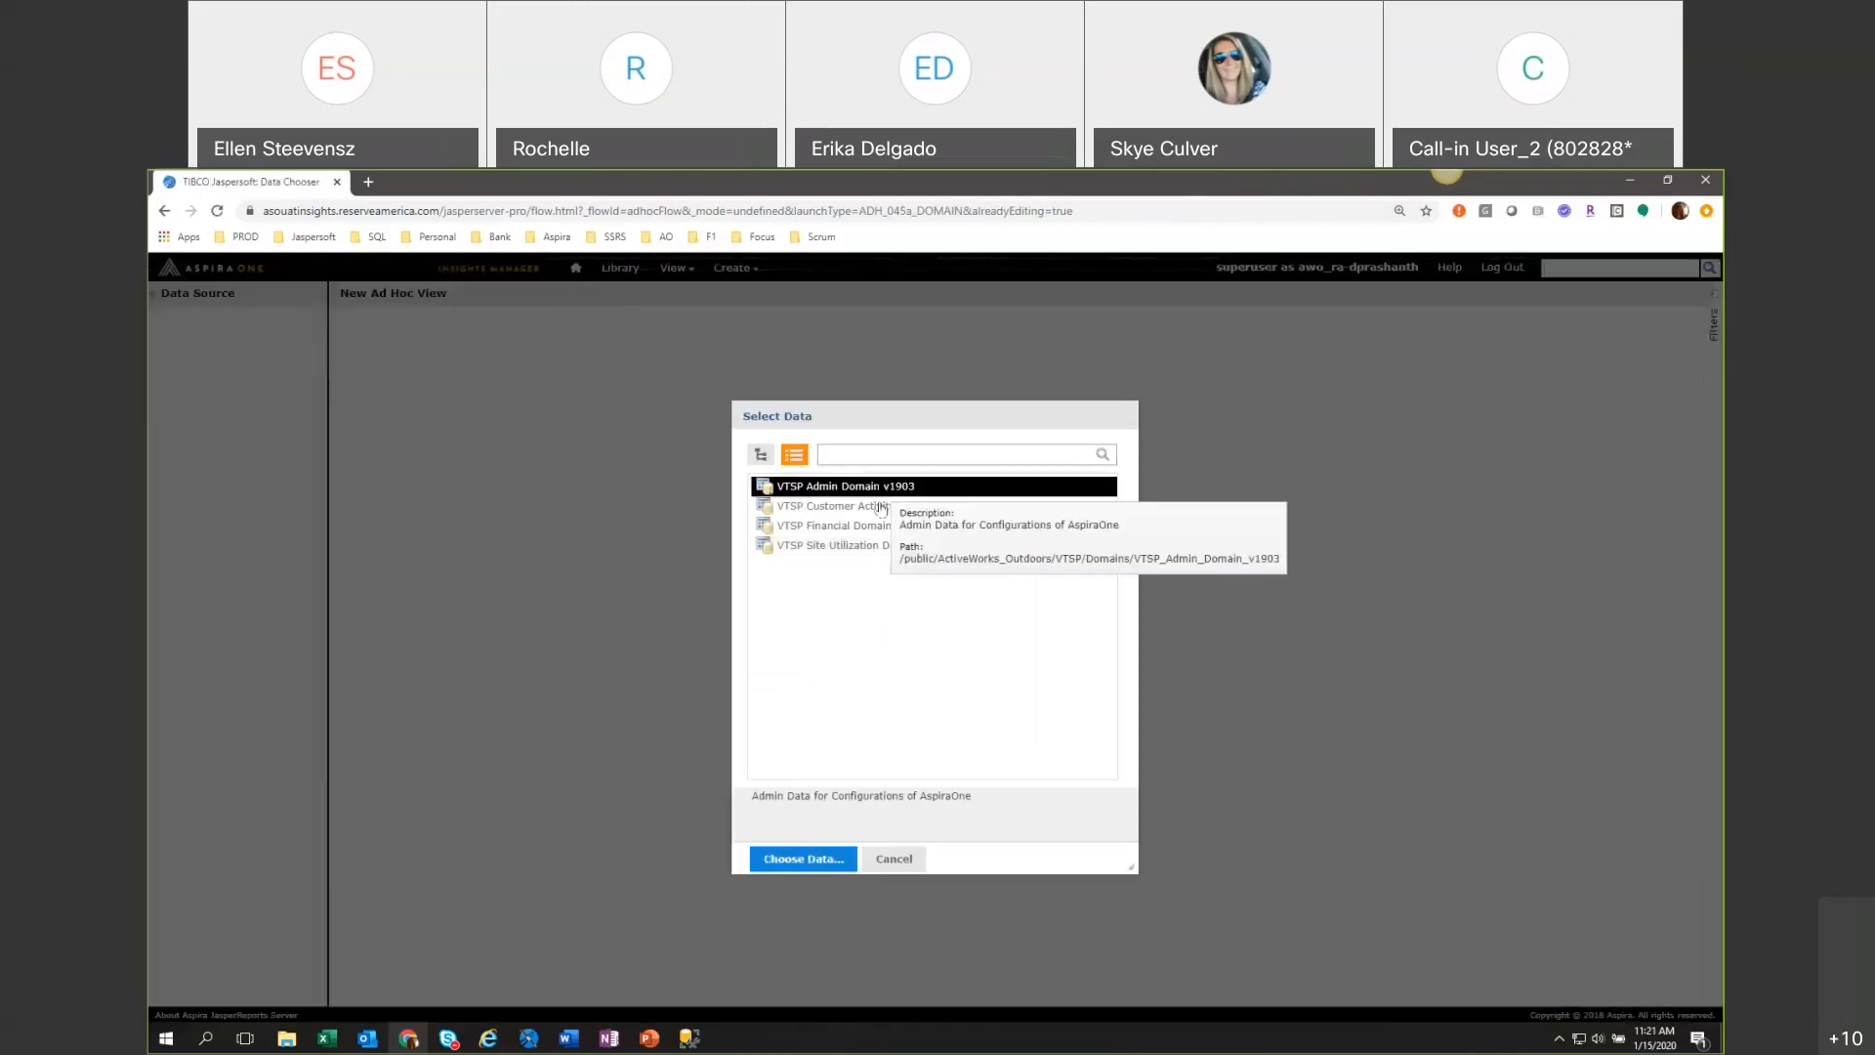
{"action": "left_click", "coordinate": [802, 859]}
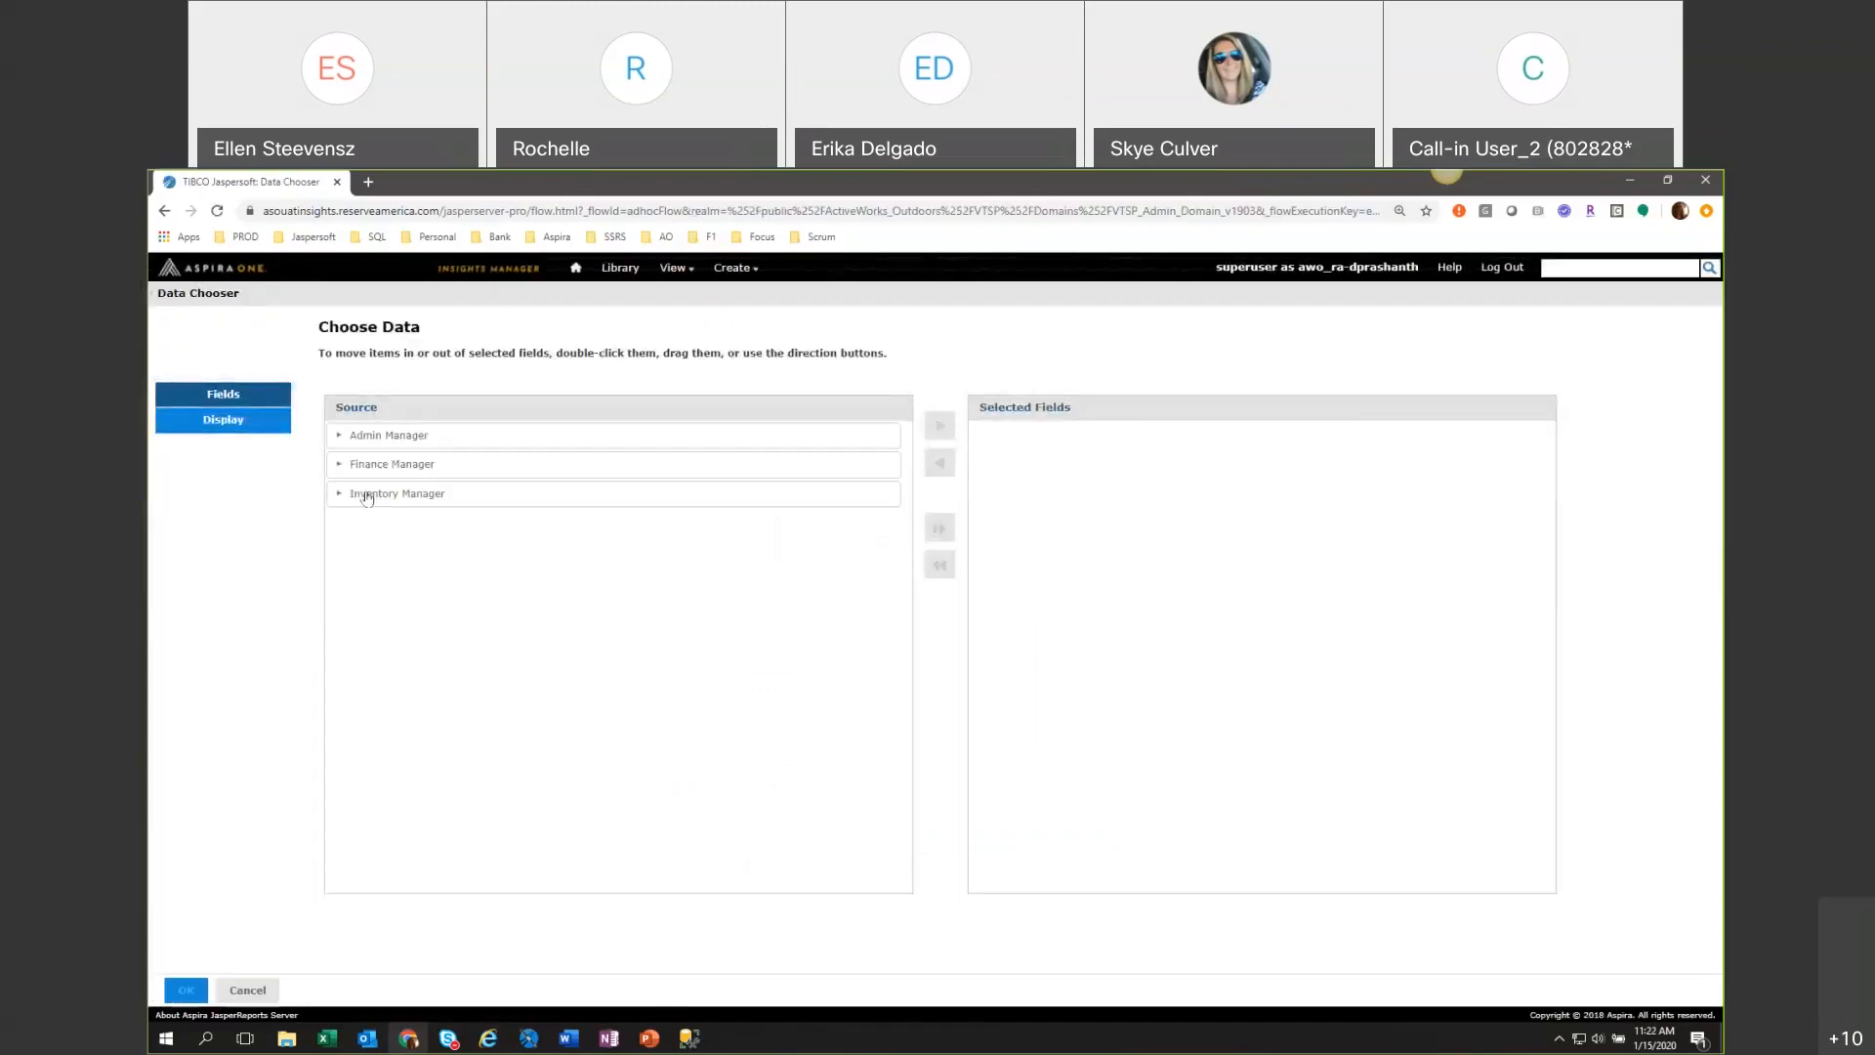
Examine the Accounts Summary fields under Finance Manager and the Facilities folder under Inventory Manager.
{"action": "left_click", "coordinate": [341, 465]}
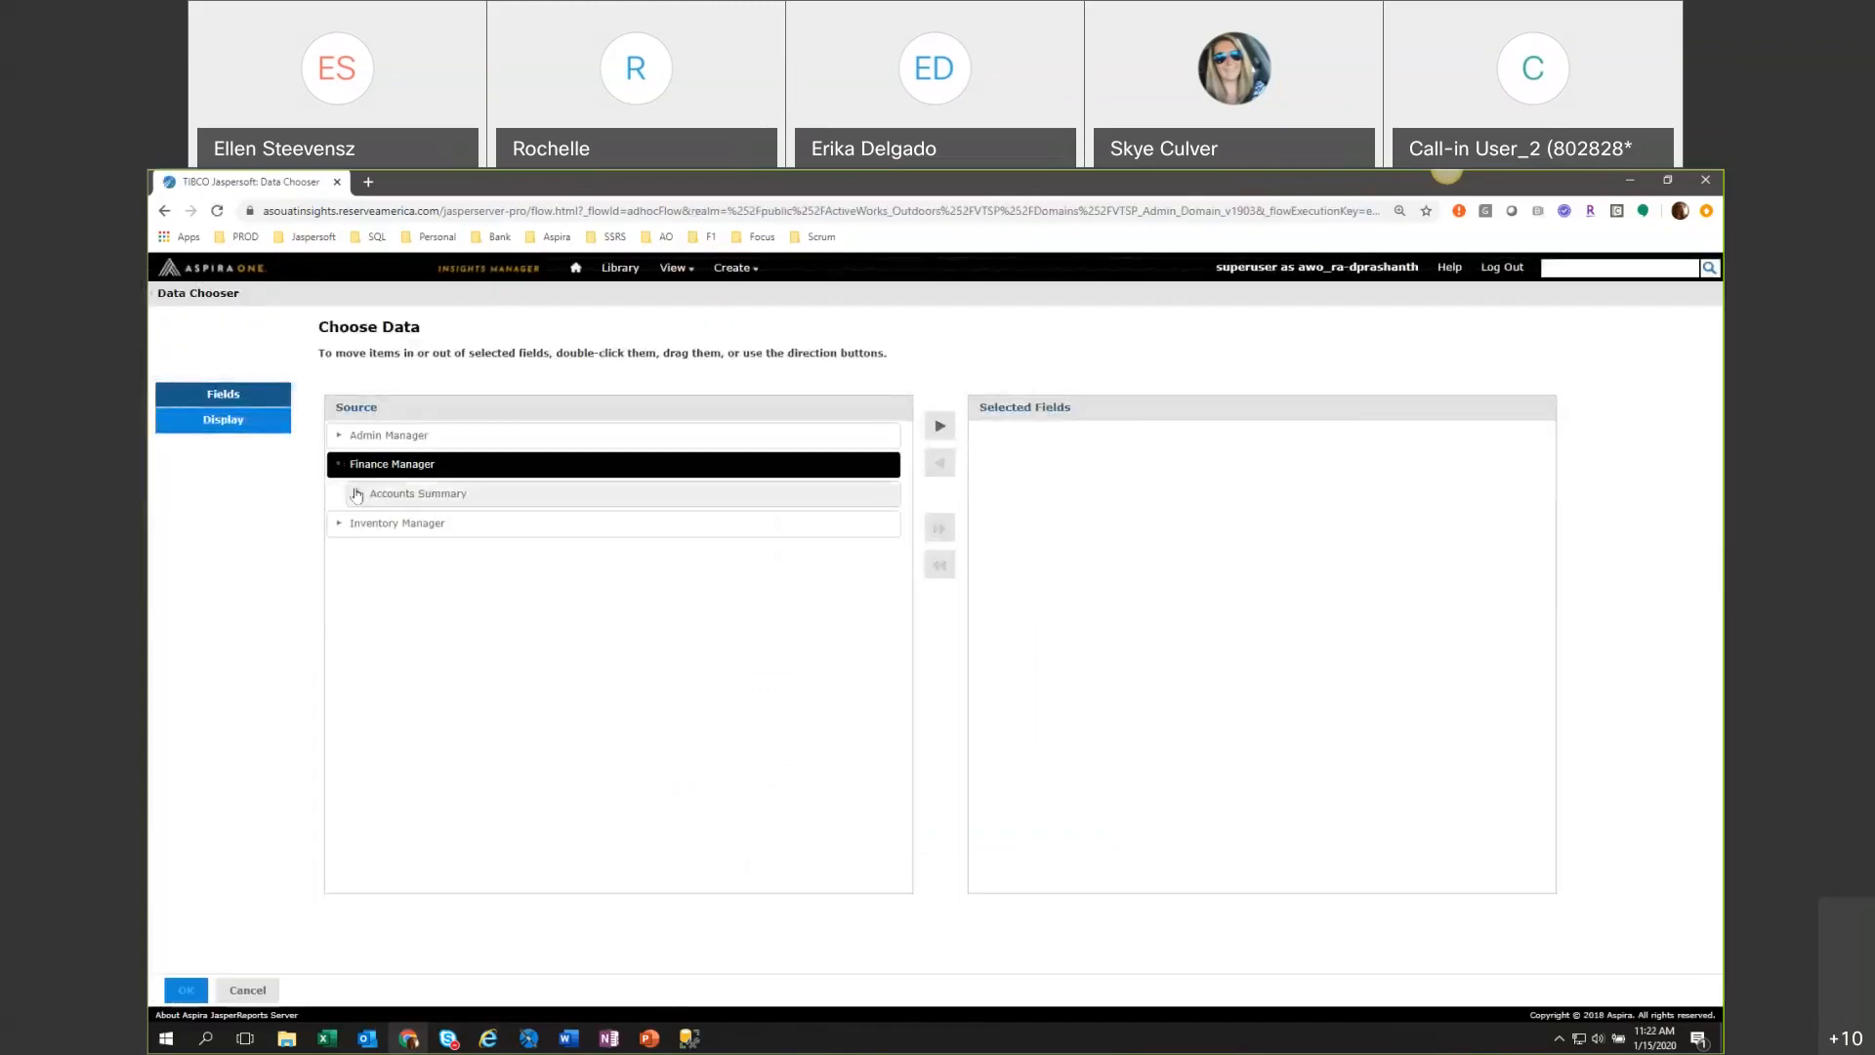
{"action": "left_click", "coordinate": [358, 493]}
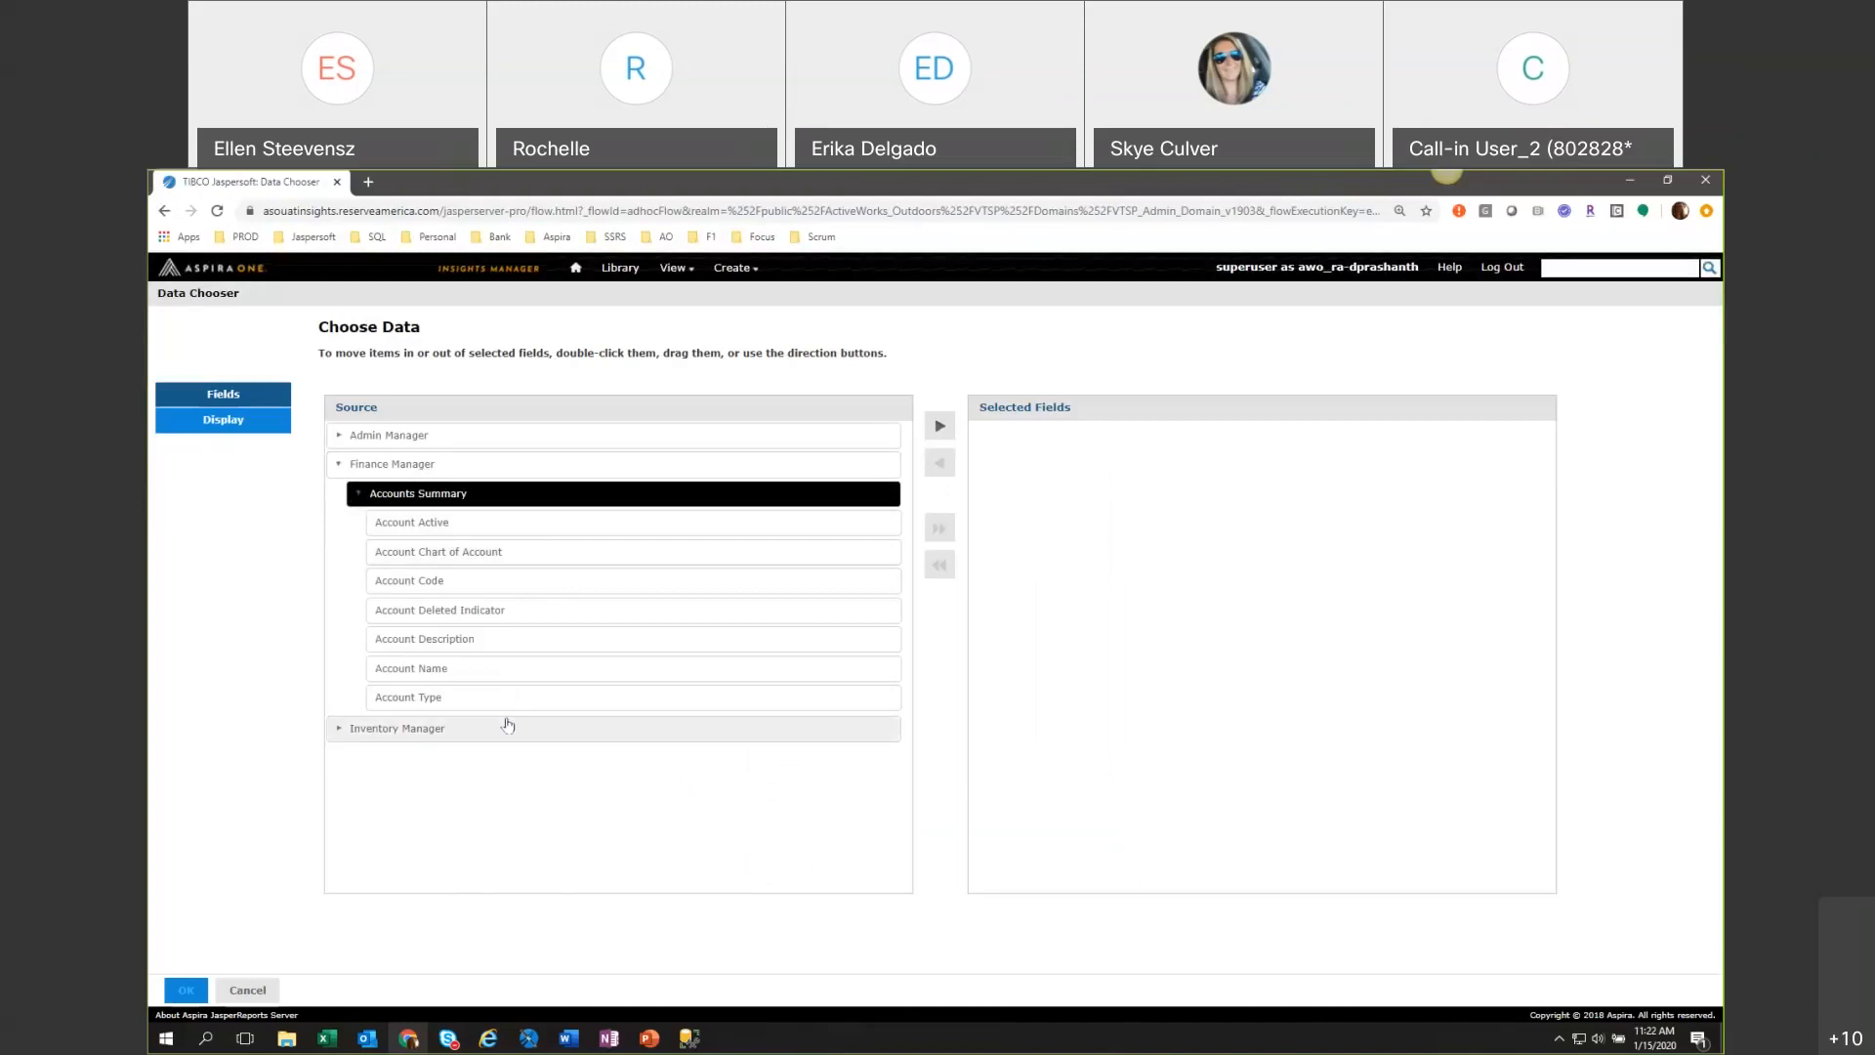
{"action": "left_click", "coordinate": [339, 729]}
{"action": "left_click", "coordinate": [358, 756]}
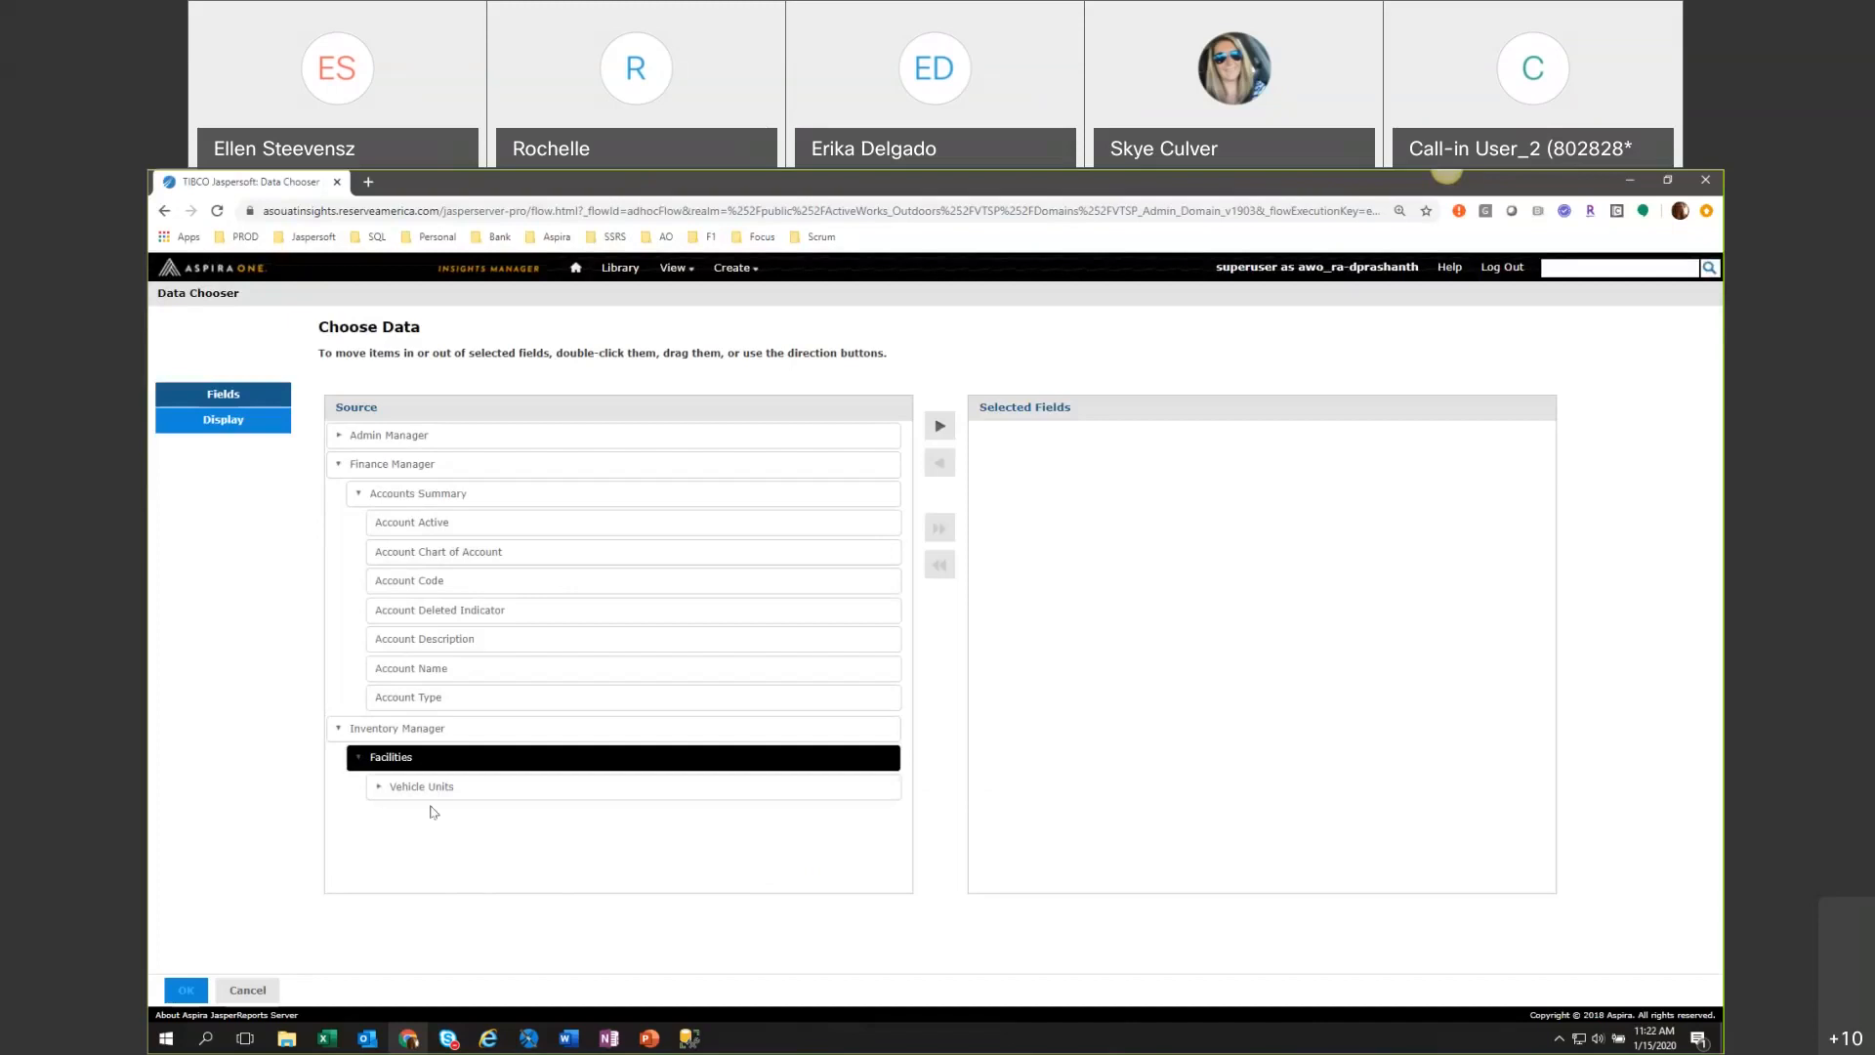
{"action": "left_click", "coordinate": [332, 730]}
{"action": "left_click", "coordinate": [357, 496]}
{"action": "left_click", "coordinate": [358, 495]}
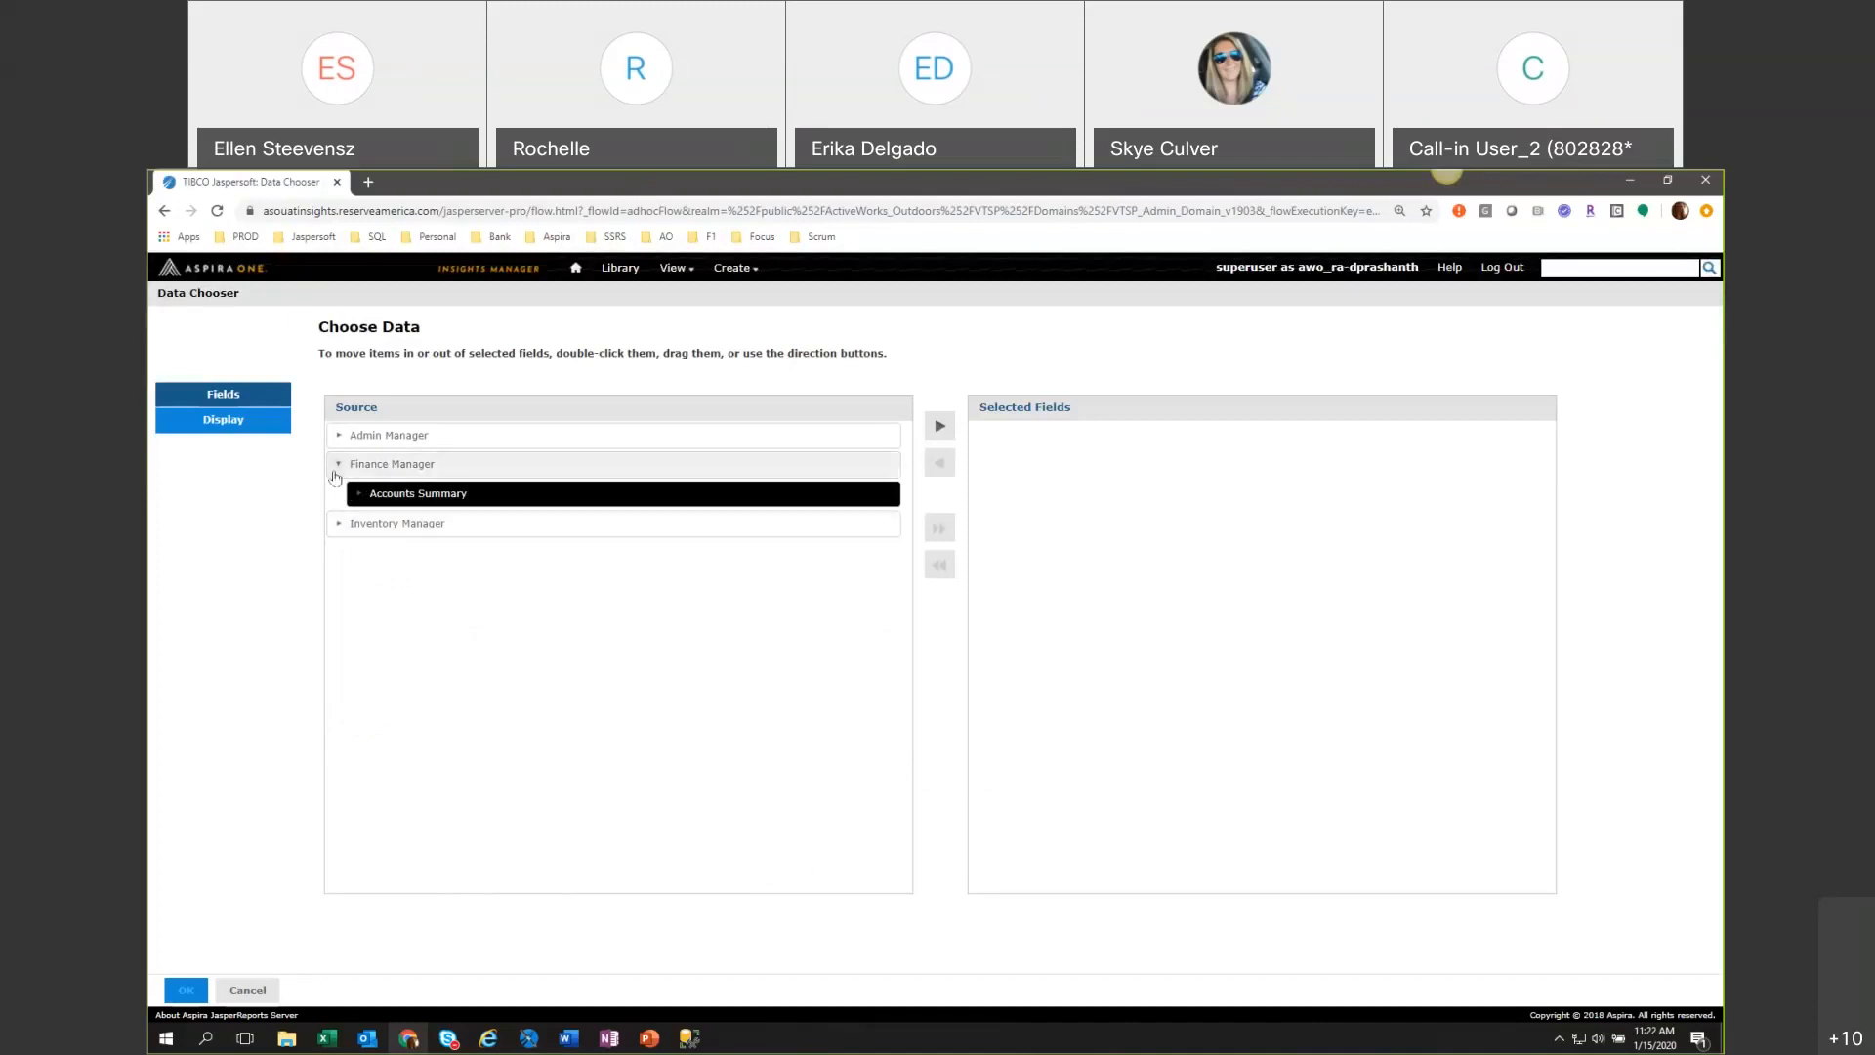
{"action": "left_click", "coordinate": [338, 467]}
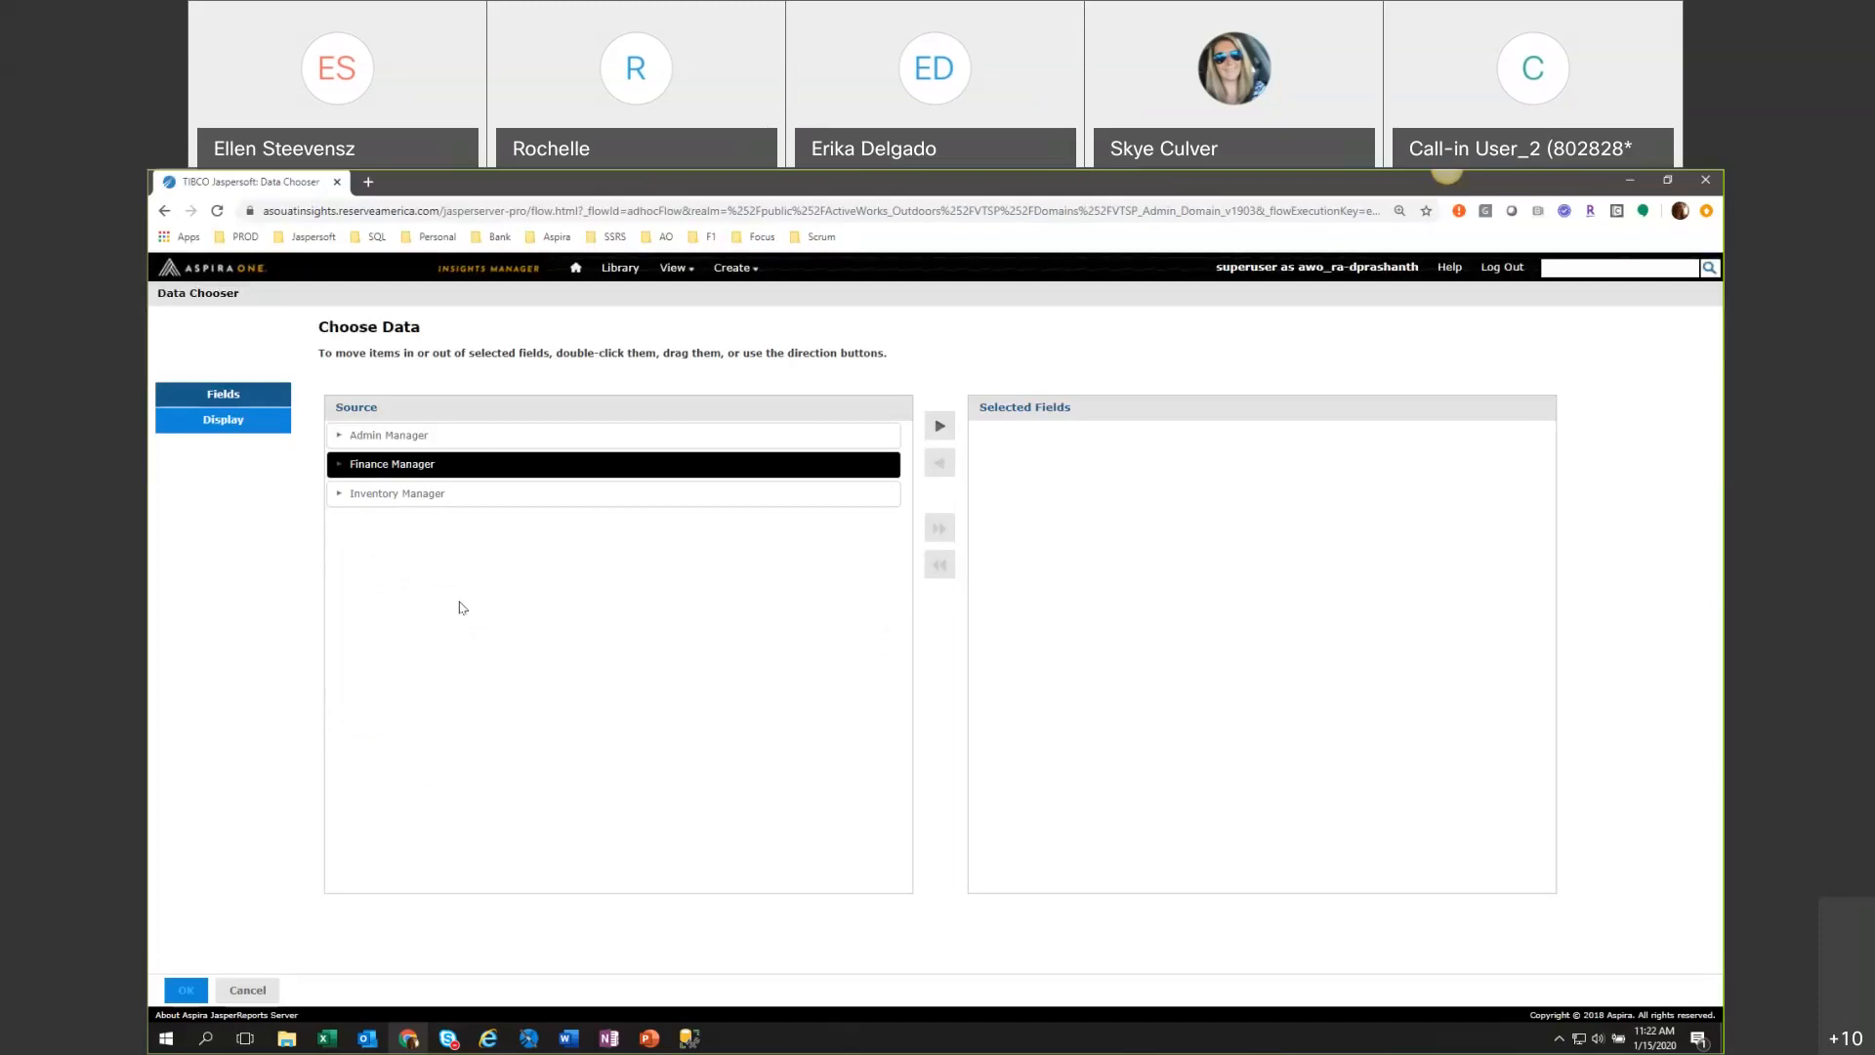
{"action": "left_click", "coordinate": [338, 465]}
{"action": "left_click", "coordinate": [360, 494]}
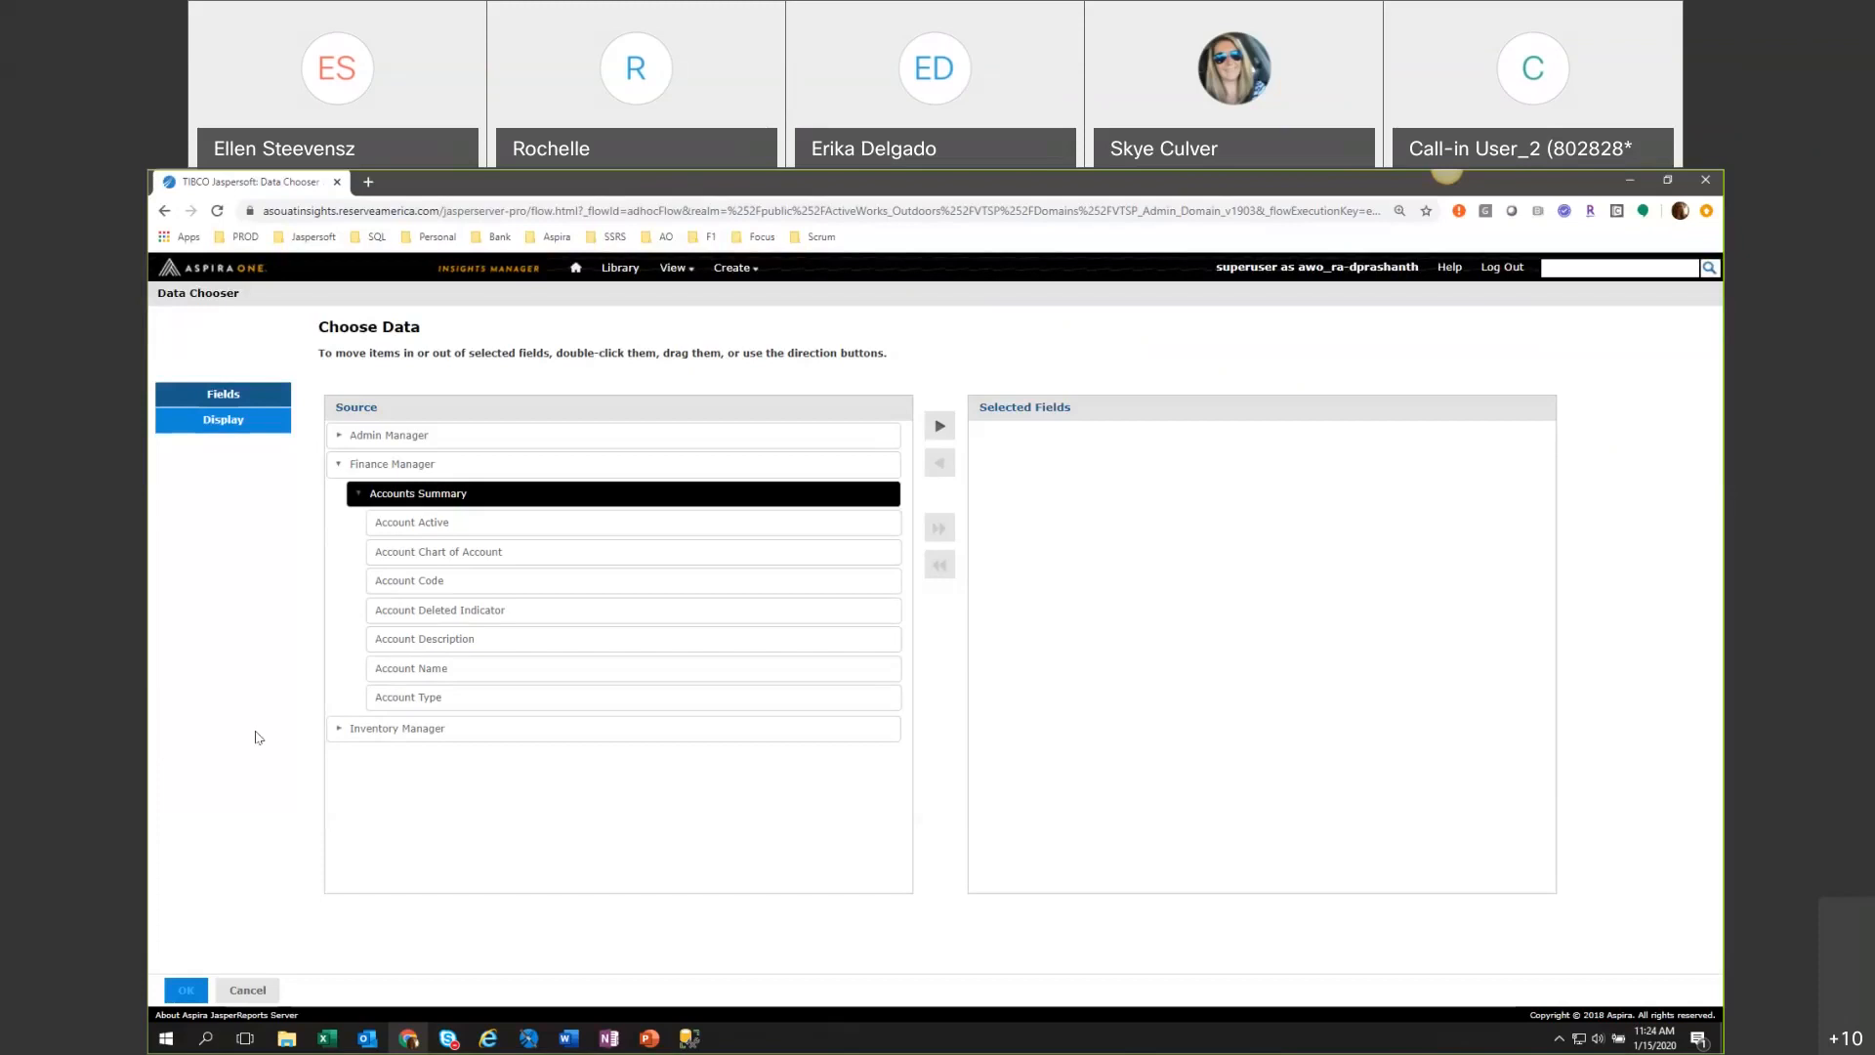
{"action": "left_click", "coordinate": [342, 467]}
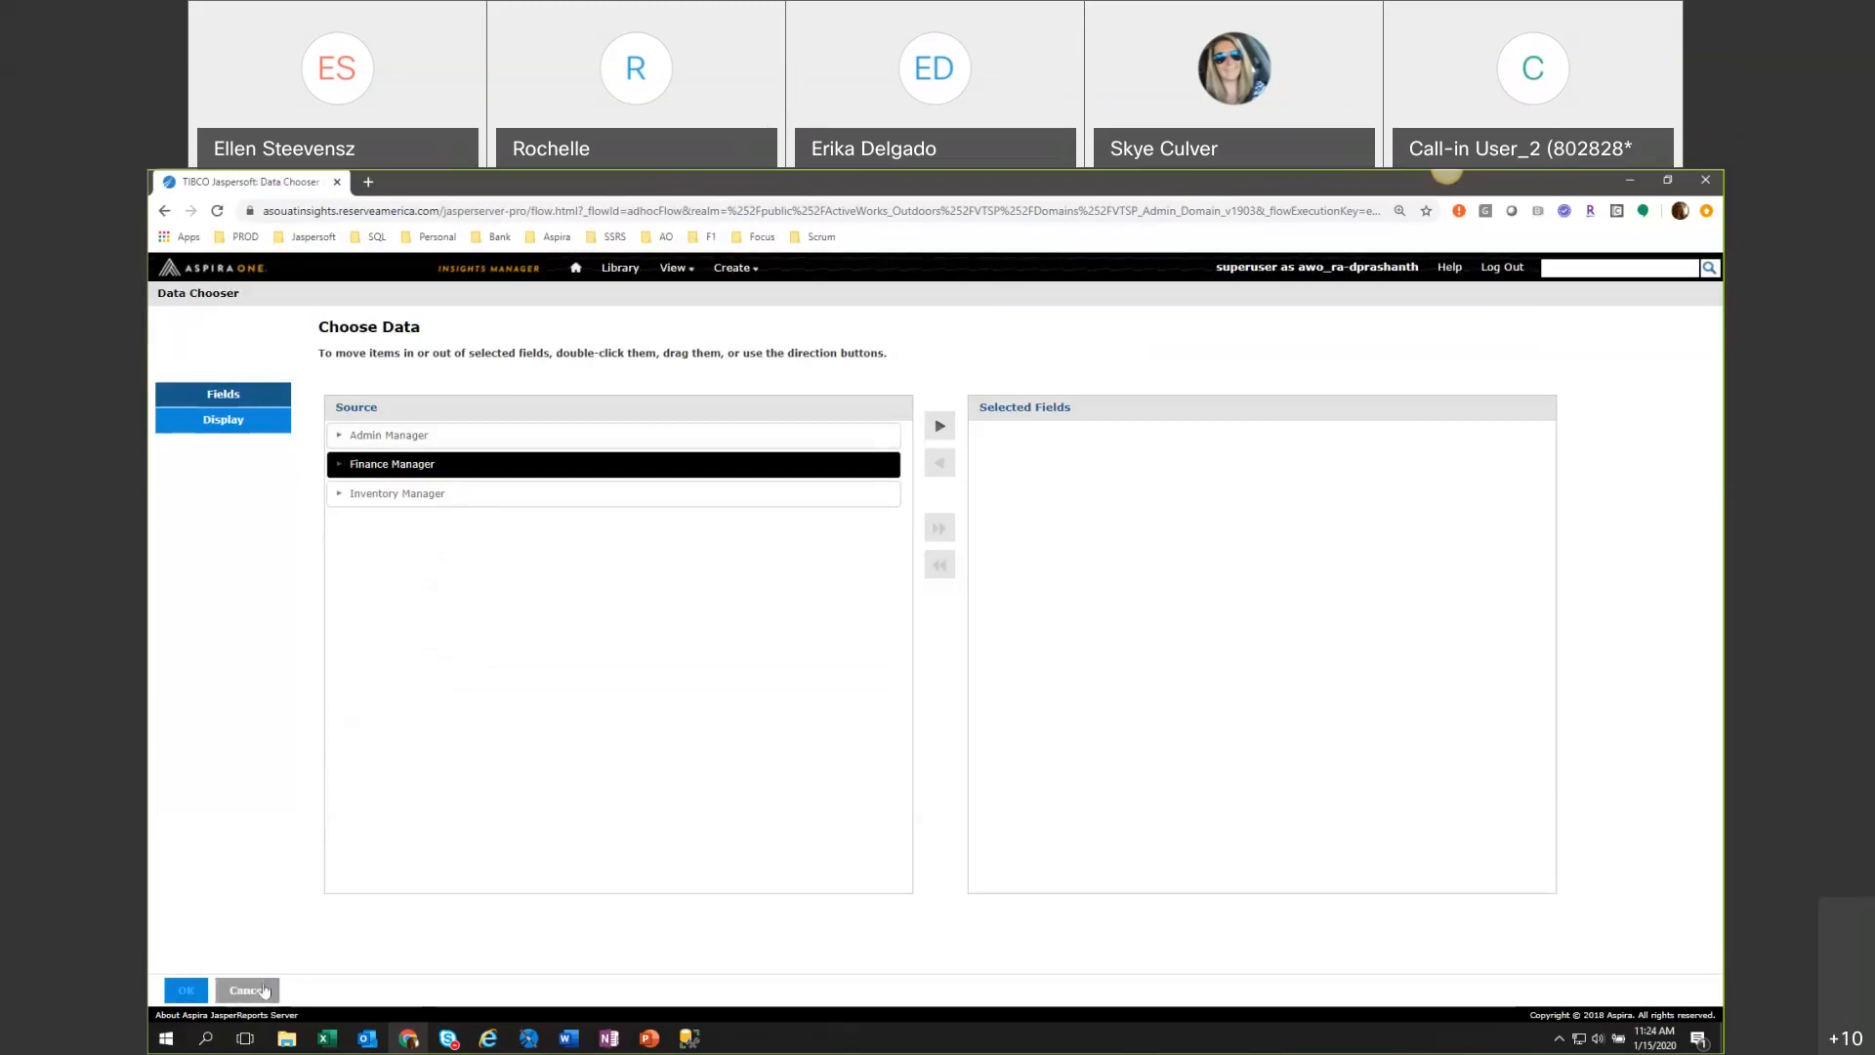
Cancel the current data selection and open the data selection of VTSP Customer Activity Domain v1901 to review its source folders.
{"action": "left_click", "coordinate": [264, 990]}
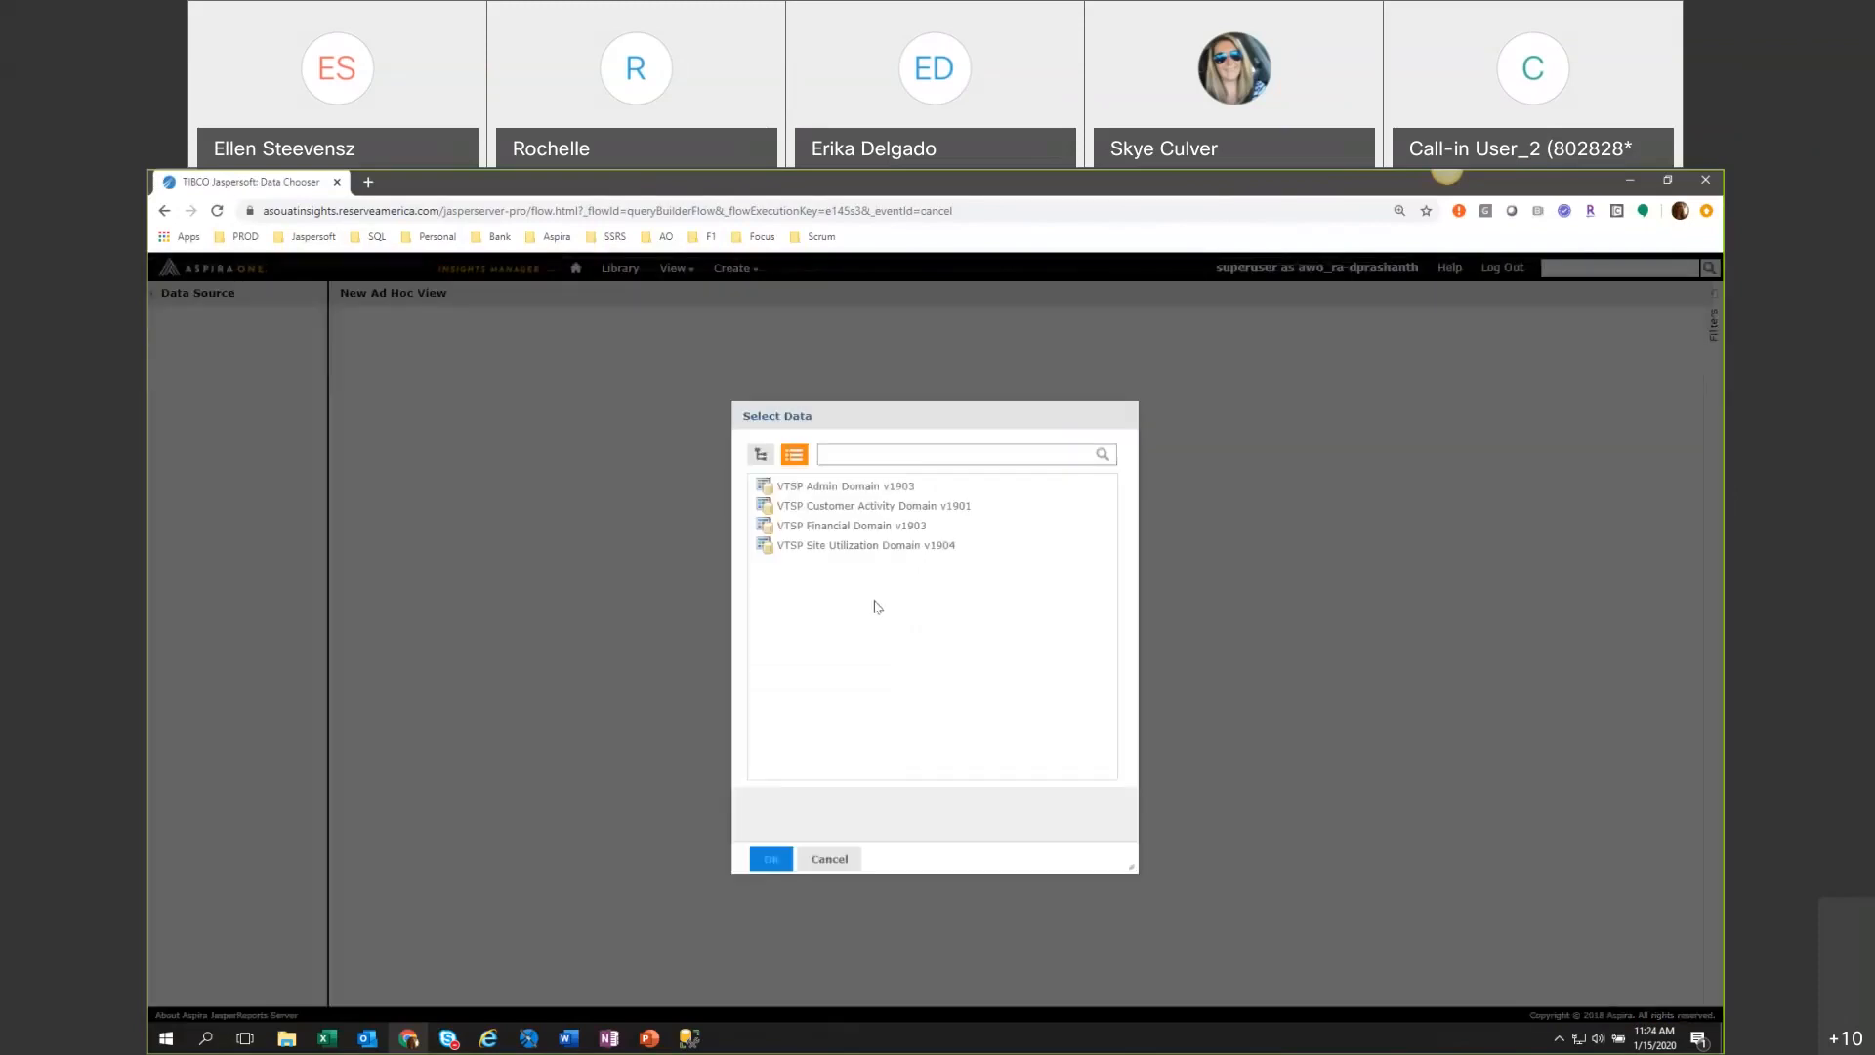
{"action": "left_click", "coordinate": [994, 511]}
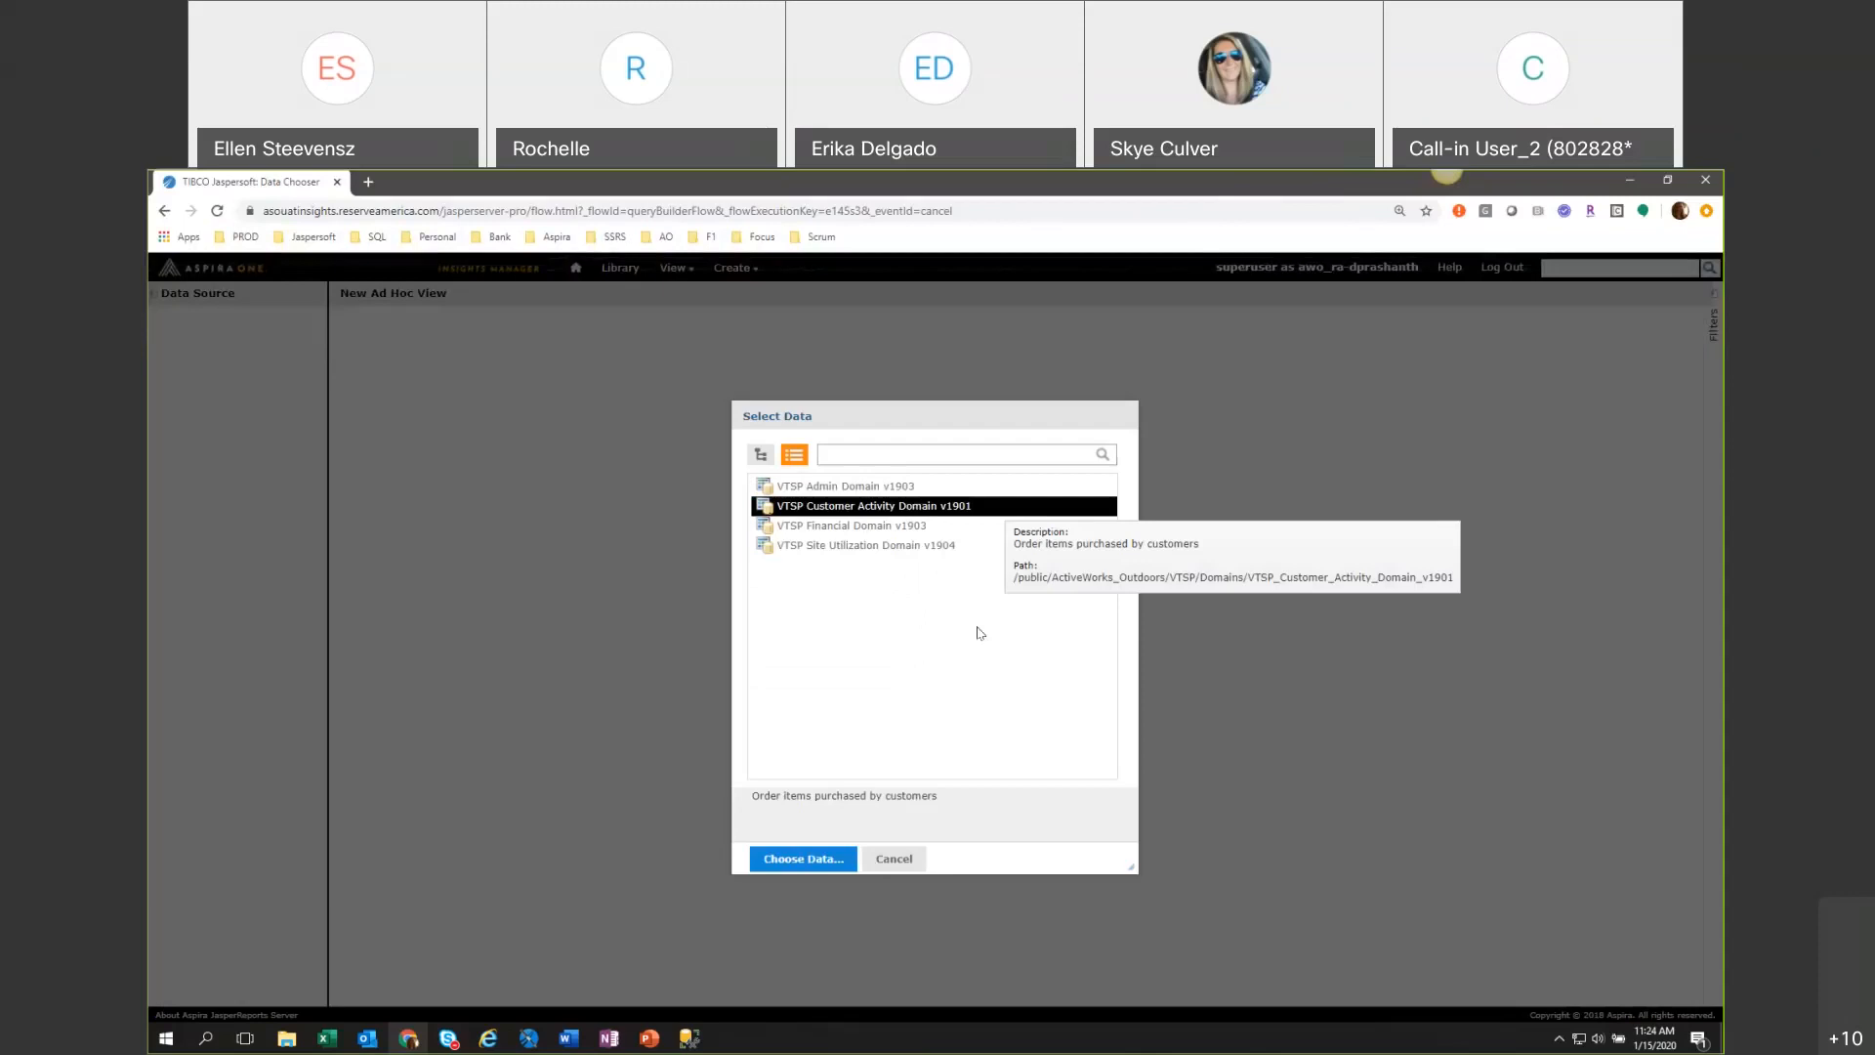
{"action": "left_click", "coordinate": [797, 861]}
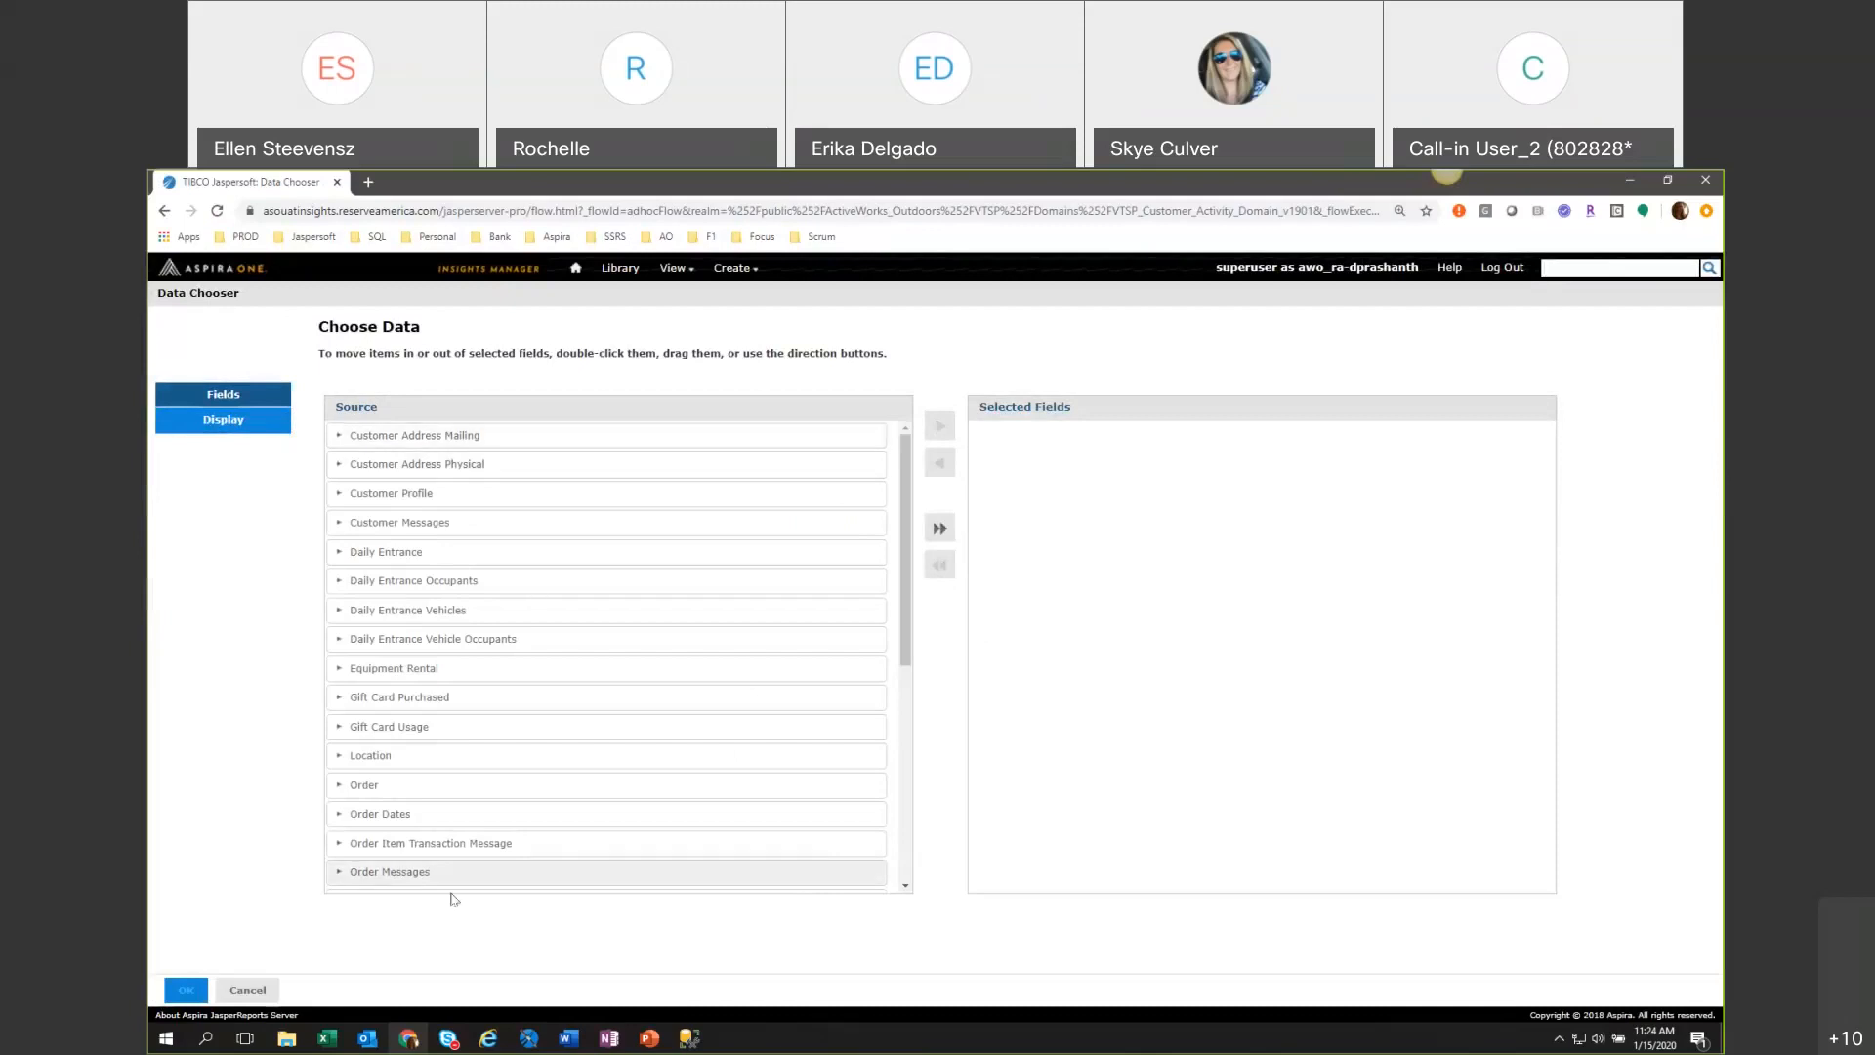
{"action": "scroll", "coordinate": [645, 665], "scroll_direction": "down", "scroll_amount": 4}
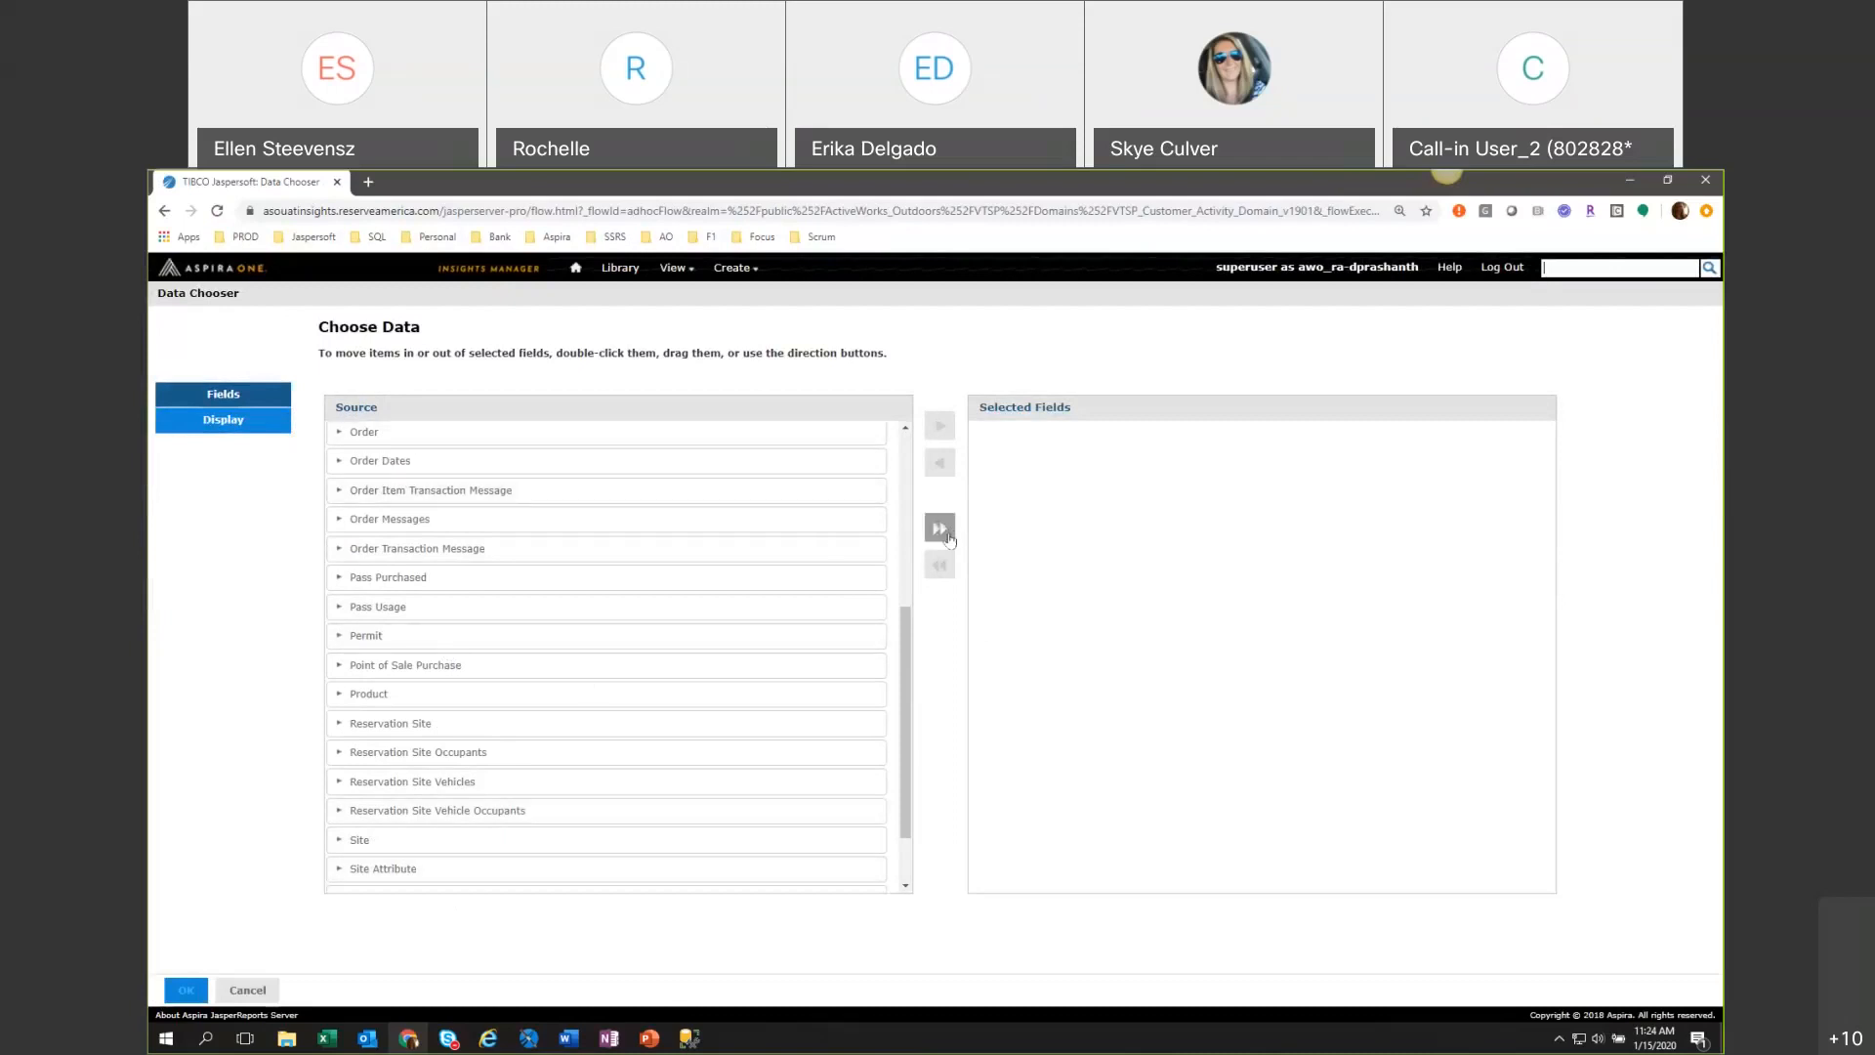
Try moving Pass Usage and Reservation Site Occupants into the selected fields, and return all of them to the source list.
{"action": "left_click", "coordinate": [677, 611]}
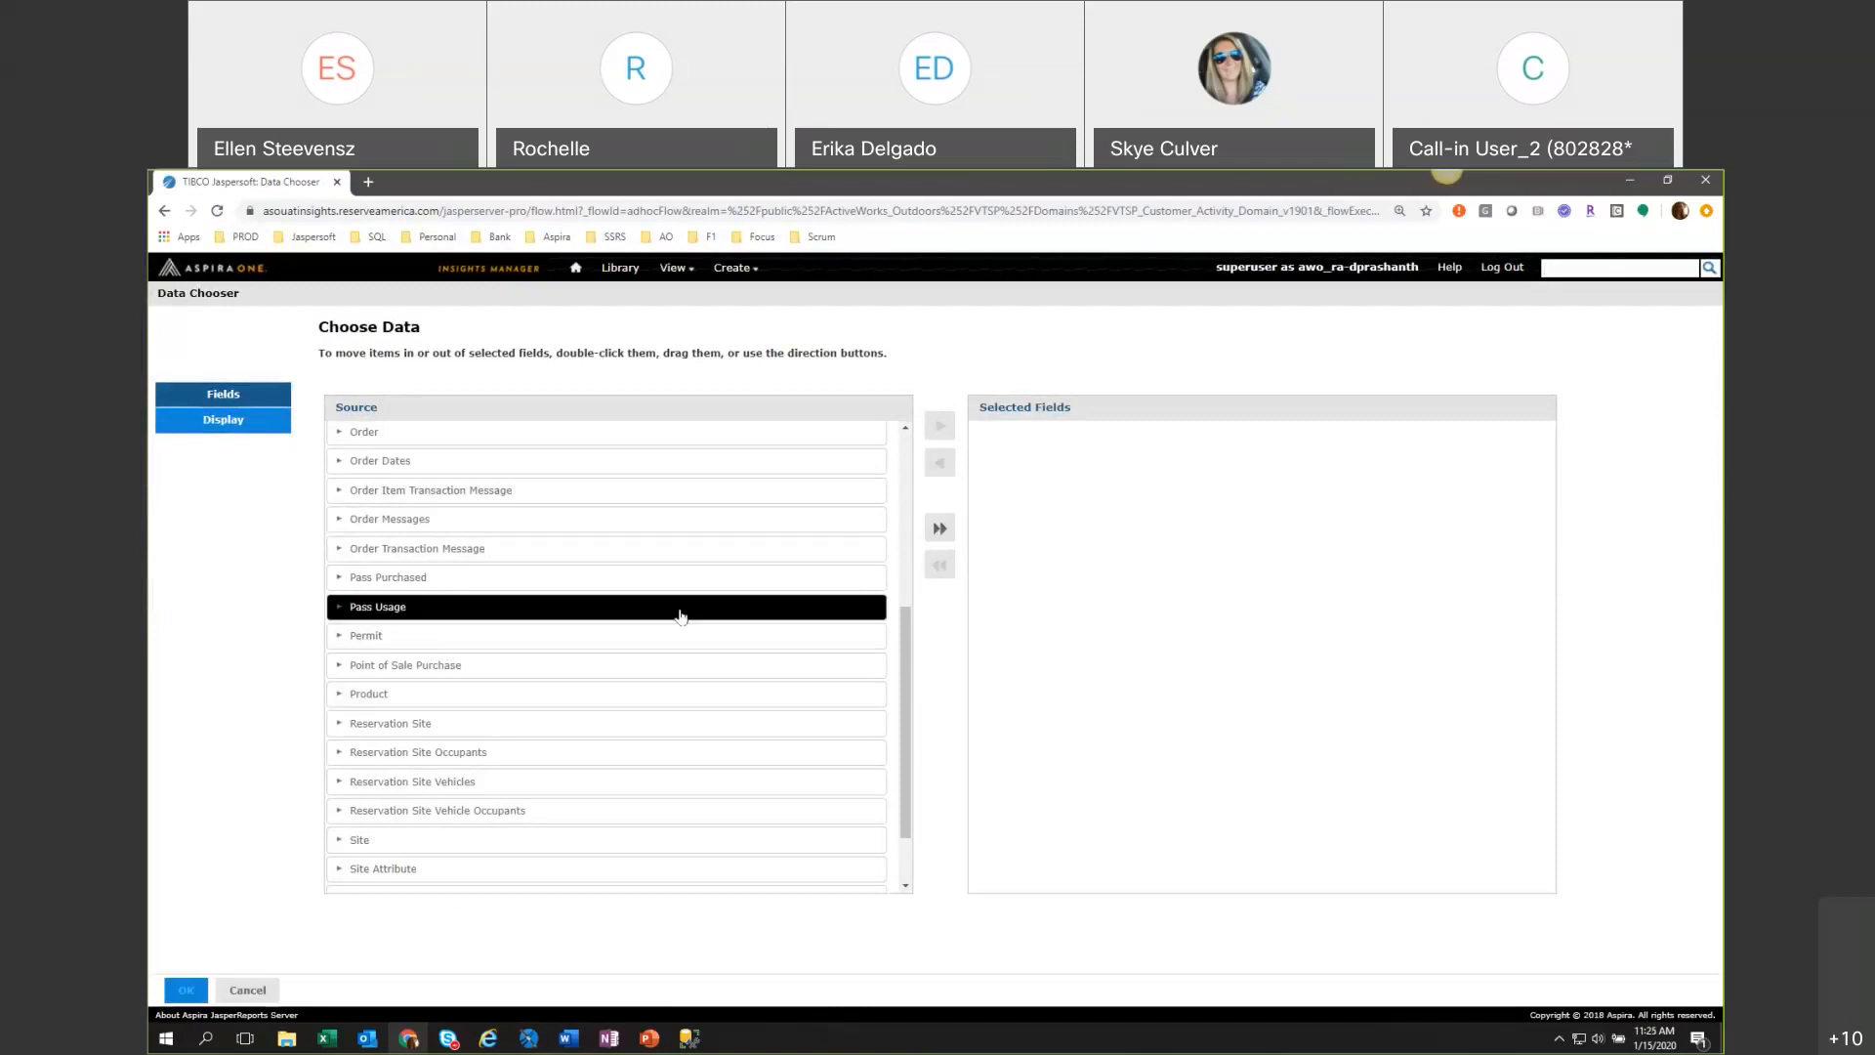
{"action": "left_click", "coordinate": [939, 428]}
{"action": "left_click", "coordinate": [611, 722]}
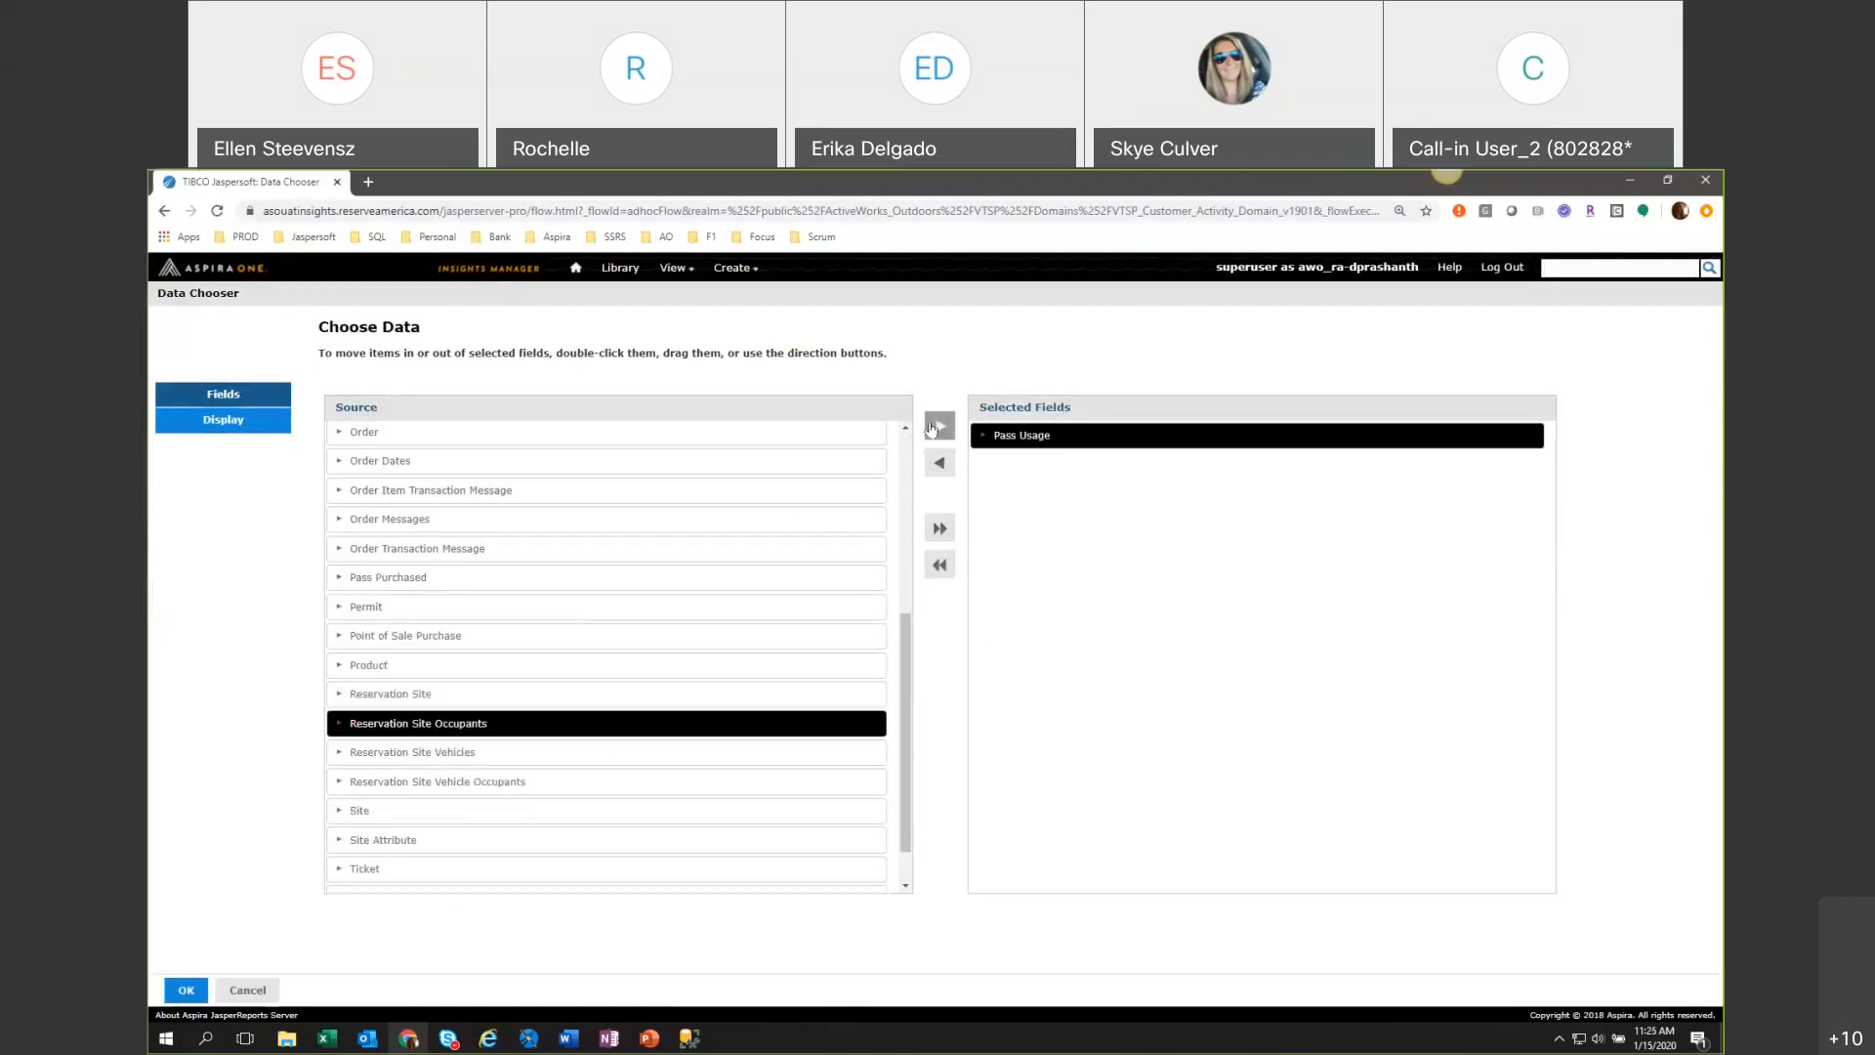
{"action": "left_click", "coordinate": [940, 428]}
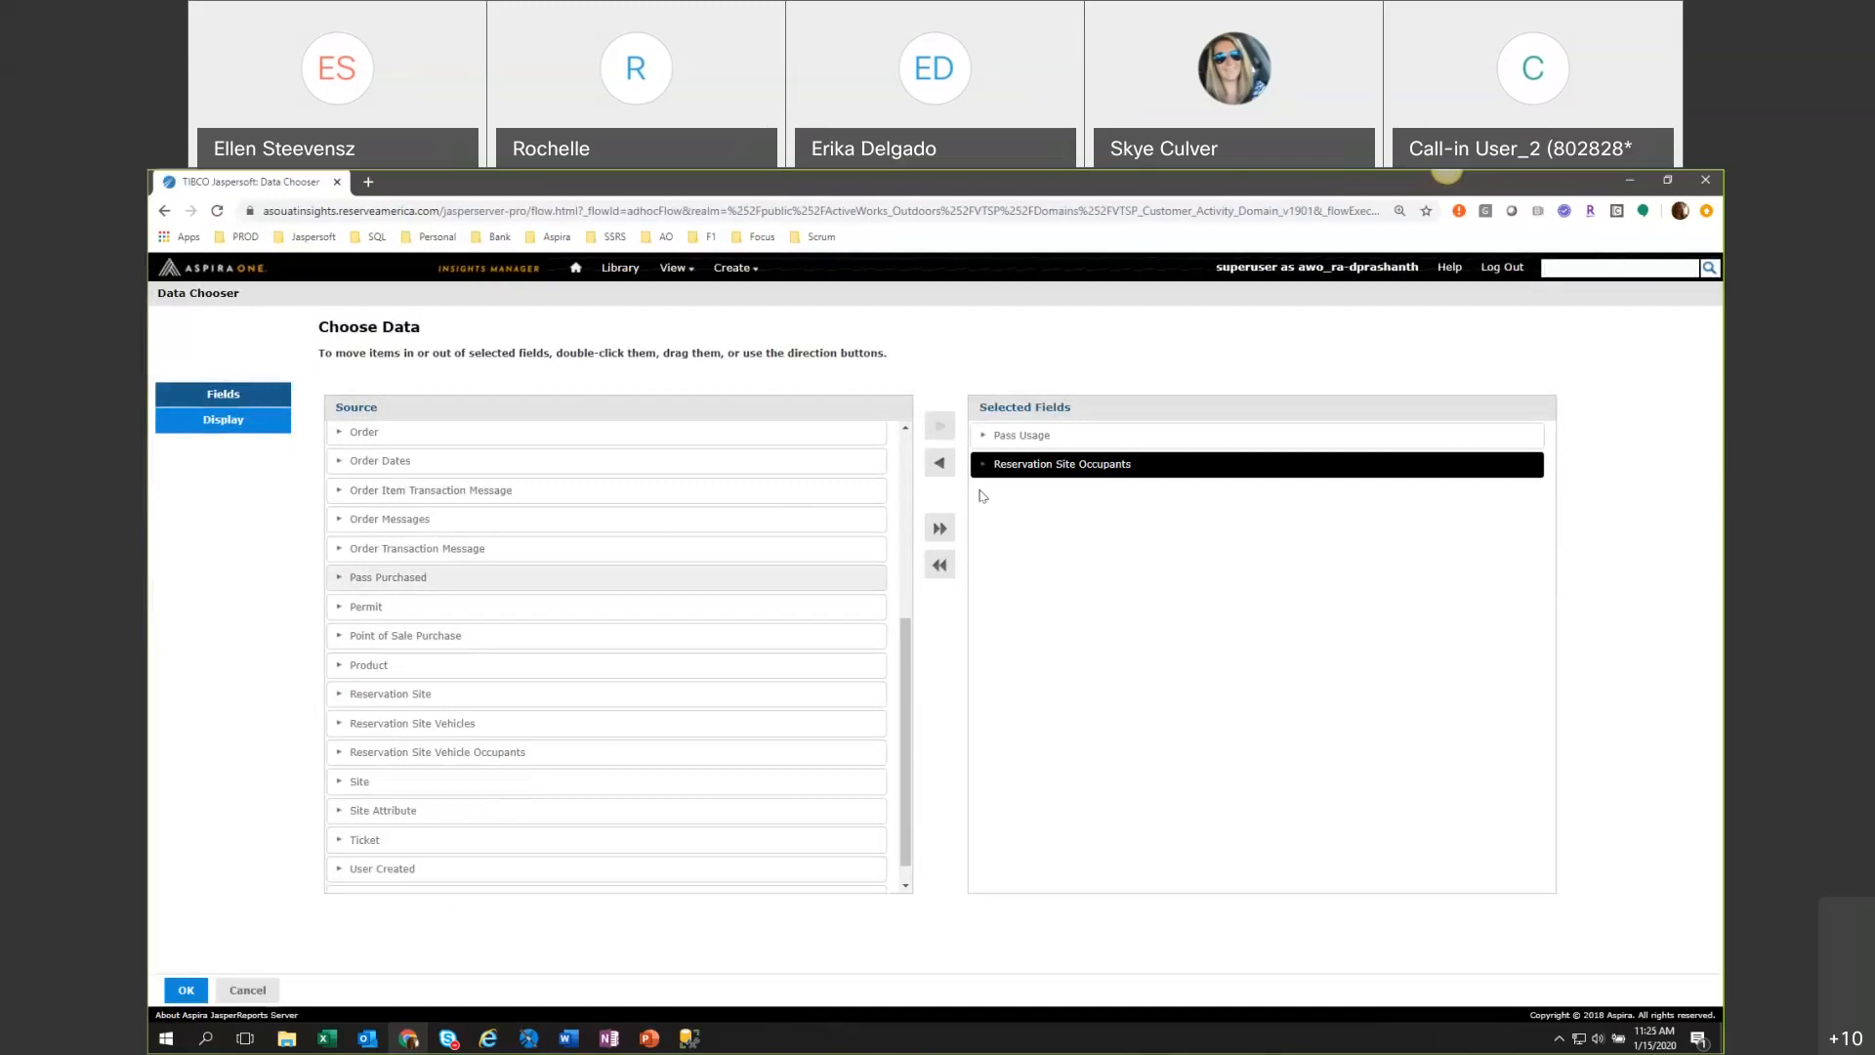
{"action": "left_click", "coordinate": [937, 465]}
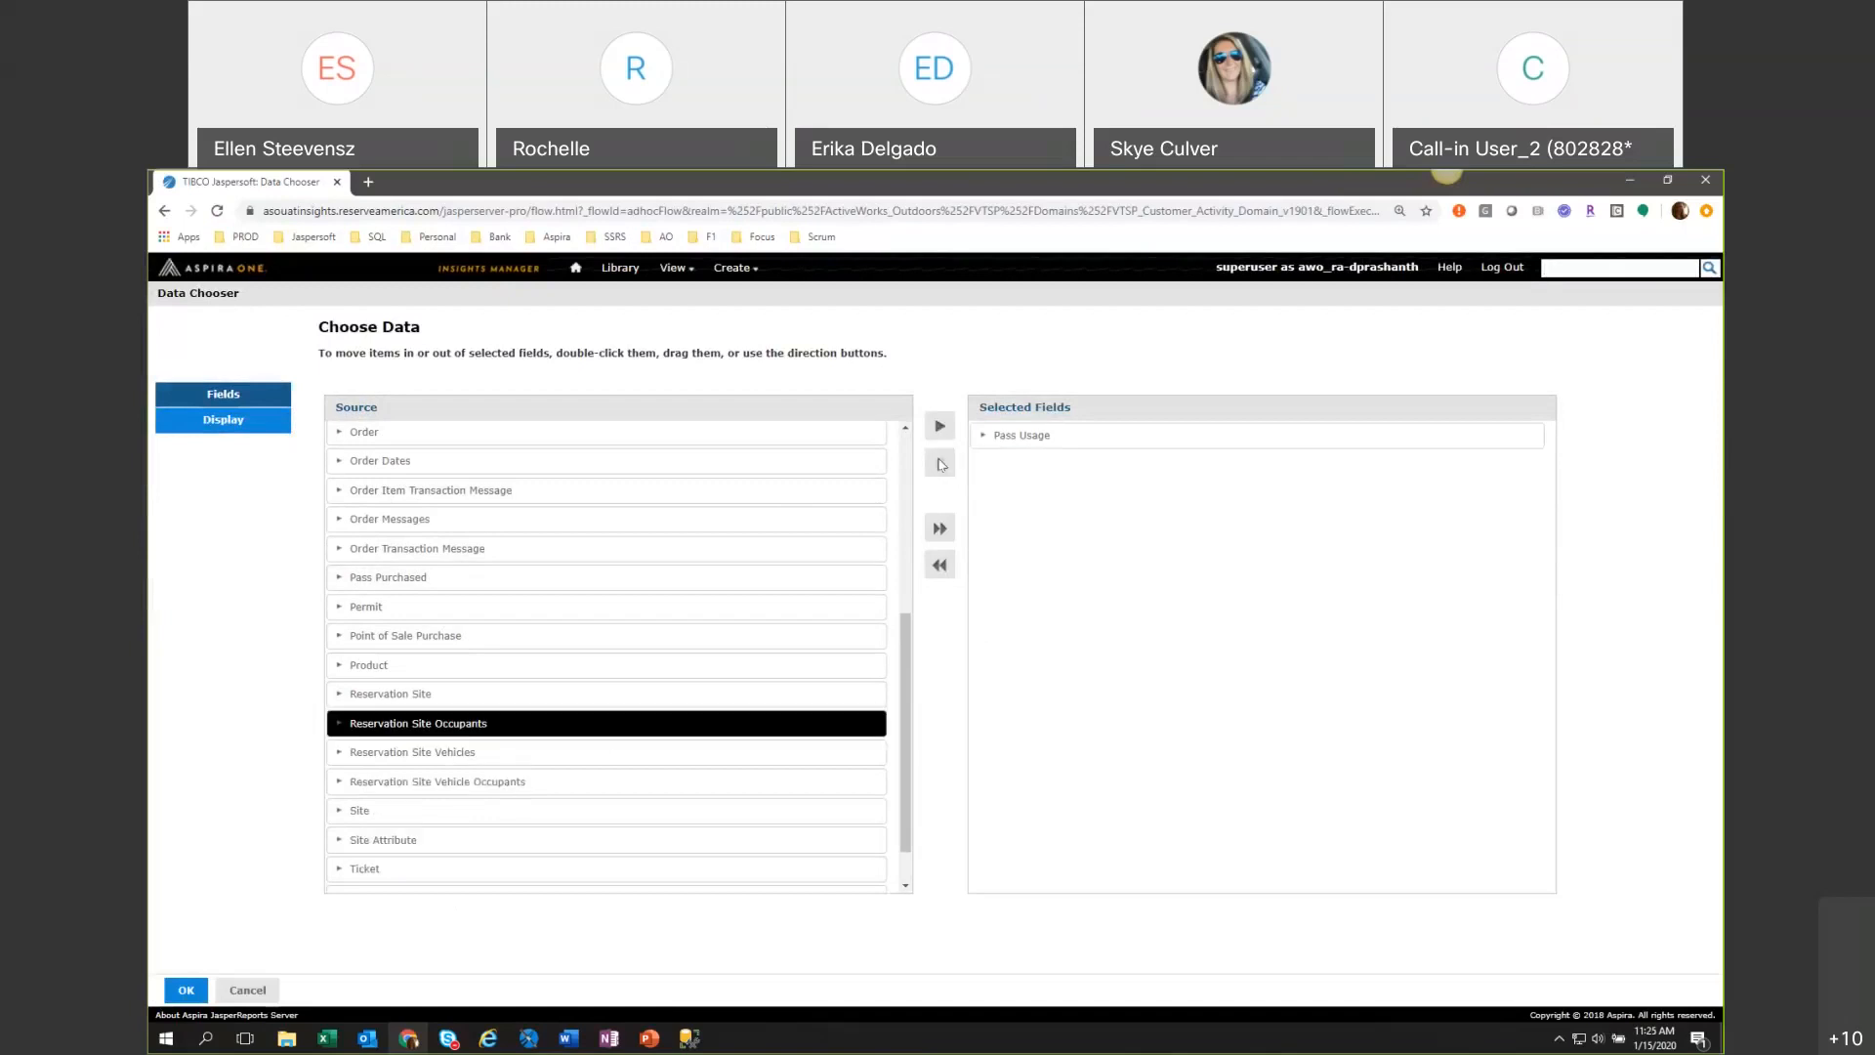
{"action": "left_click", "coordinate": [940, 564]}
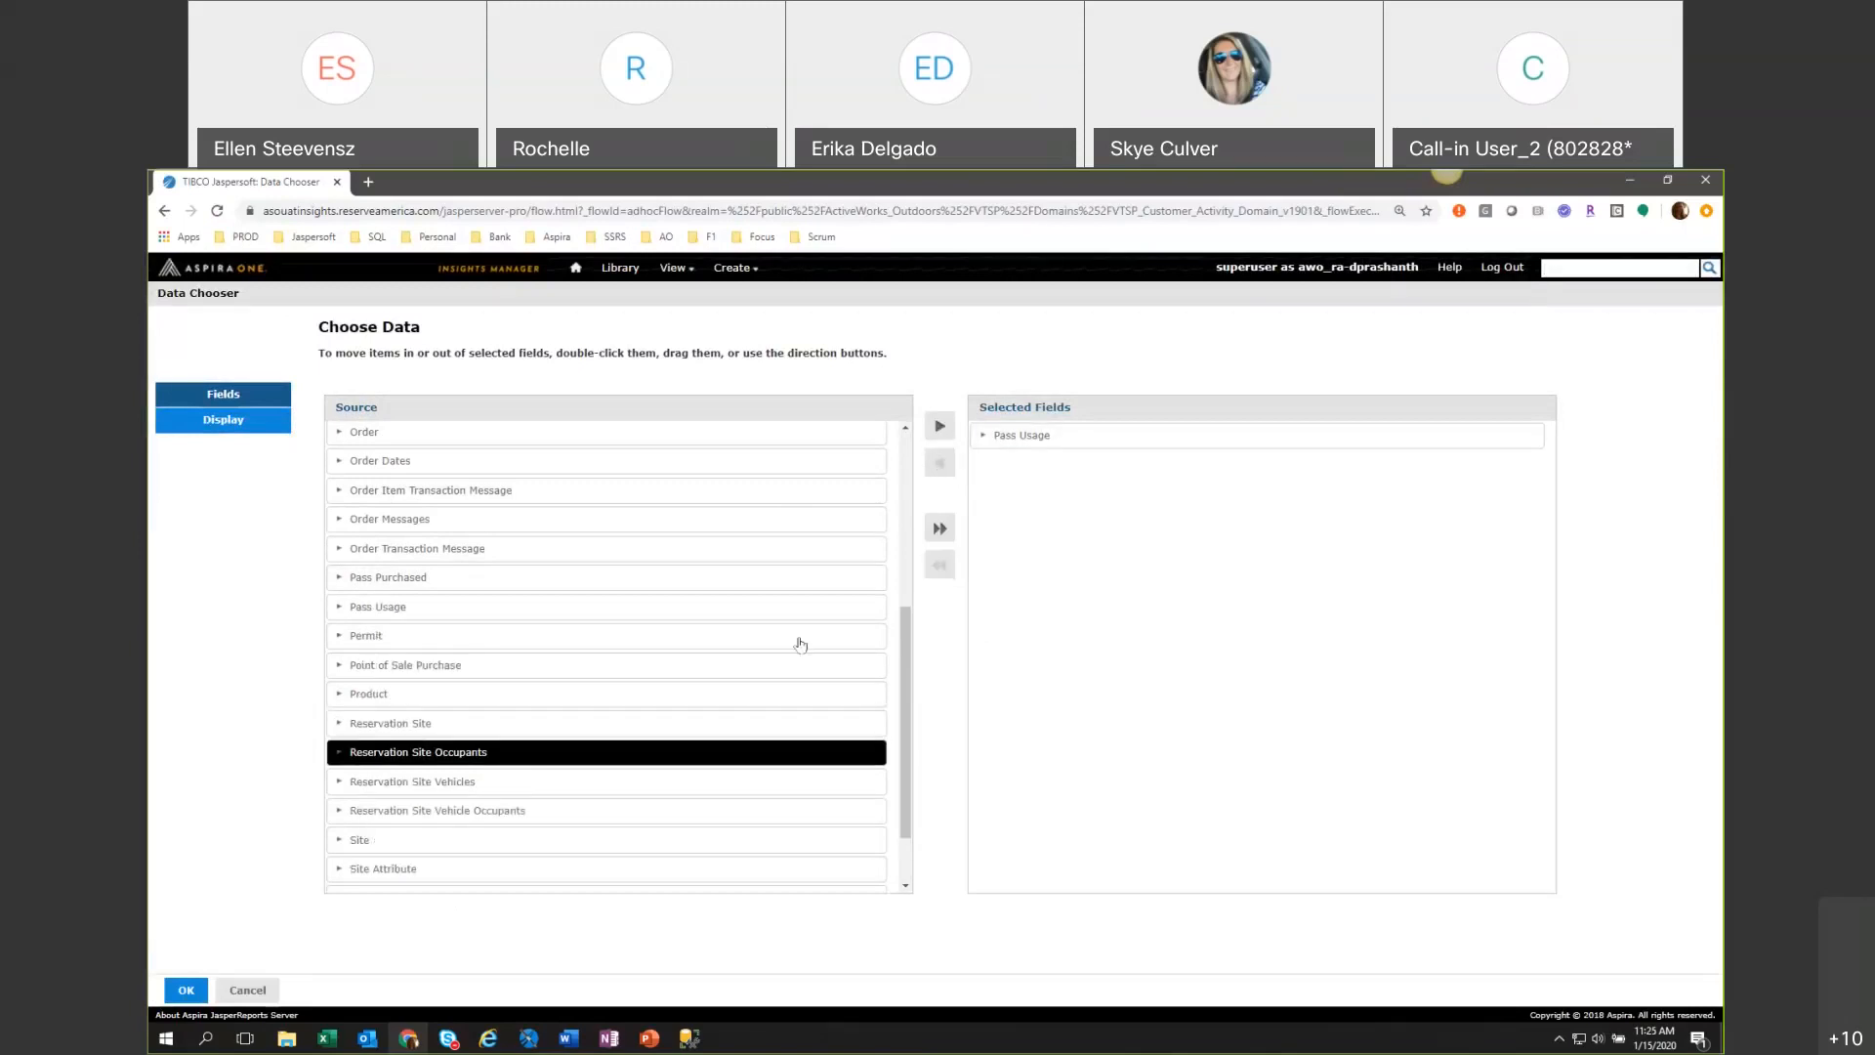
Move every source folder of the domain into the selected fields and accept the selection.
{"action": "left_click", "coordinate": [939, 530]}
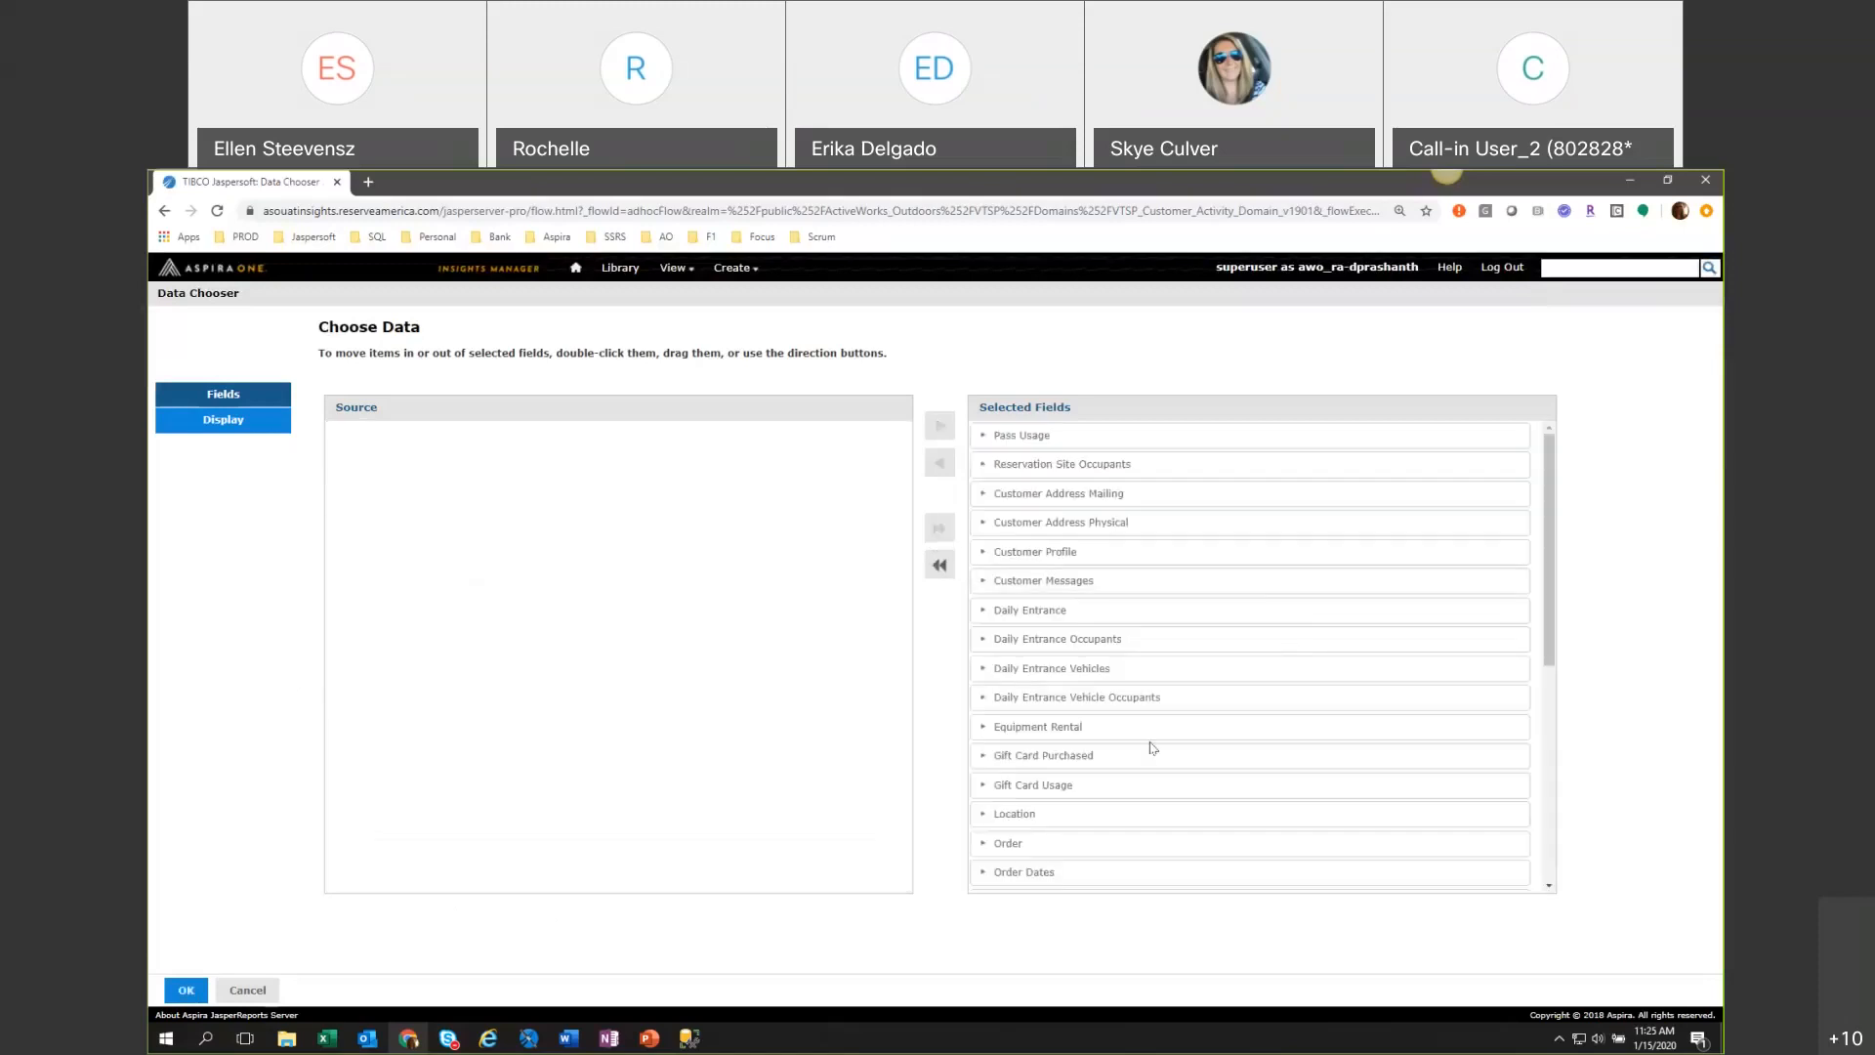
{"action": "left_click", "coordinate": [178, 990]}
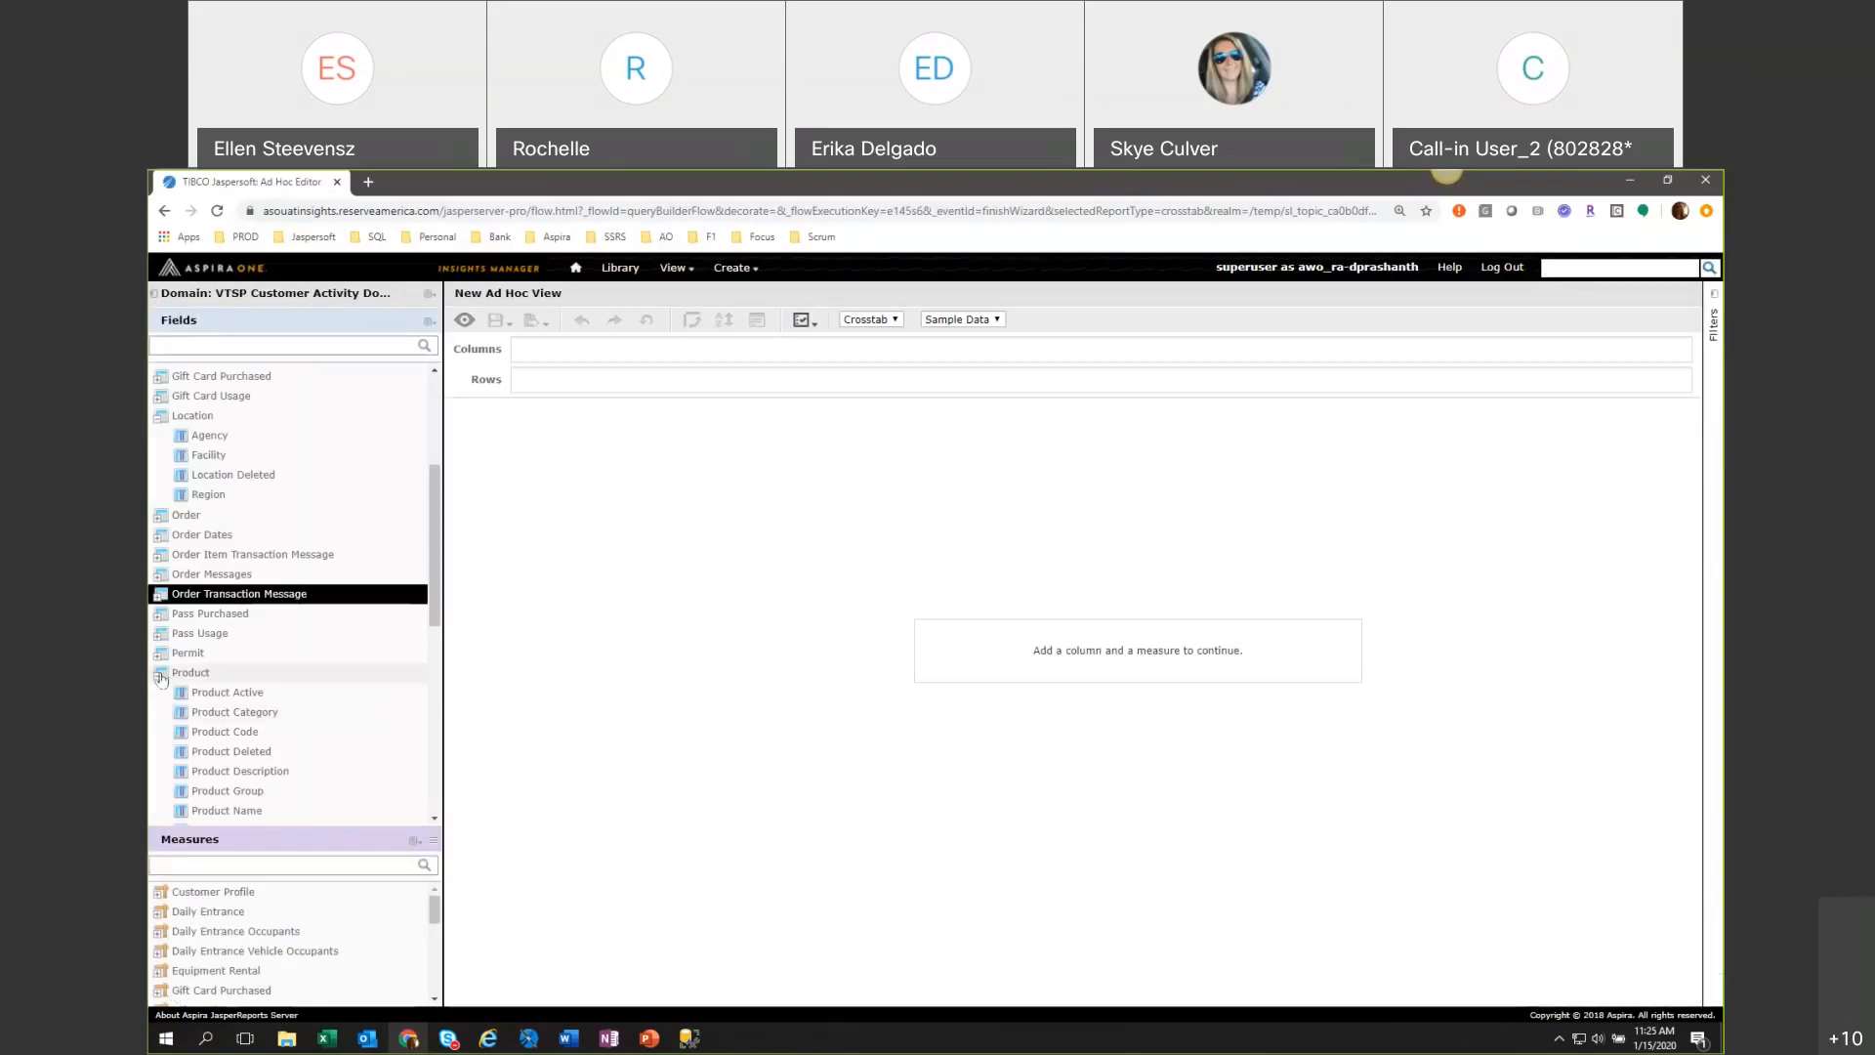
Collapse the expanded field folders, including Product, Reservation Site, Location and Equipment Rental.
{"action": "left_click", "coordinate": [162, 679]}
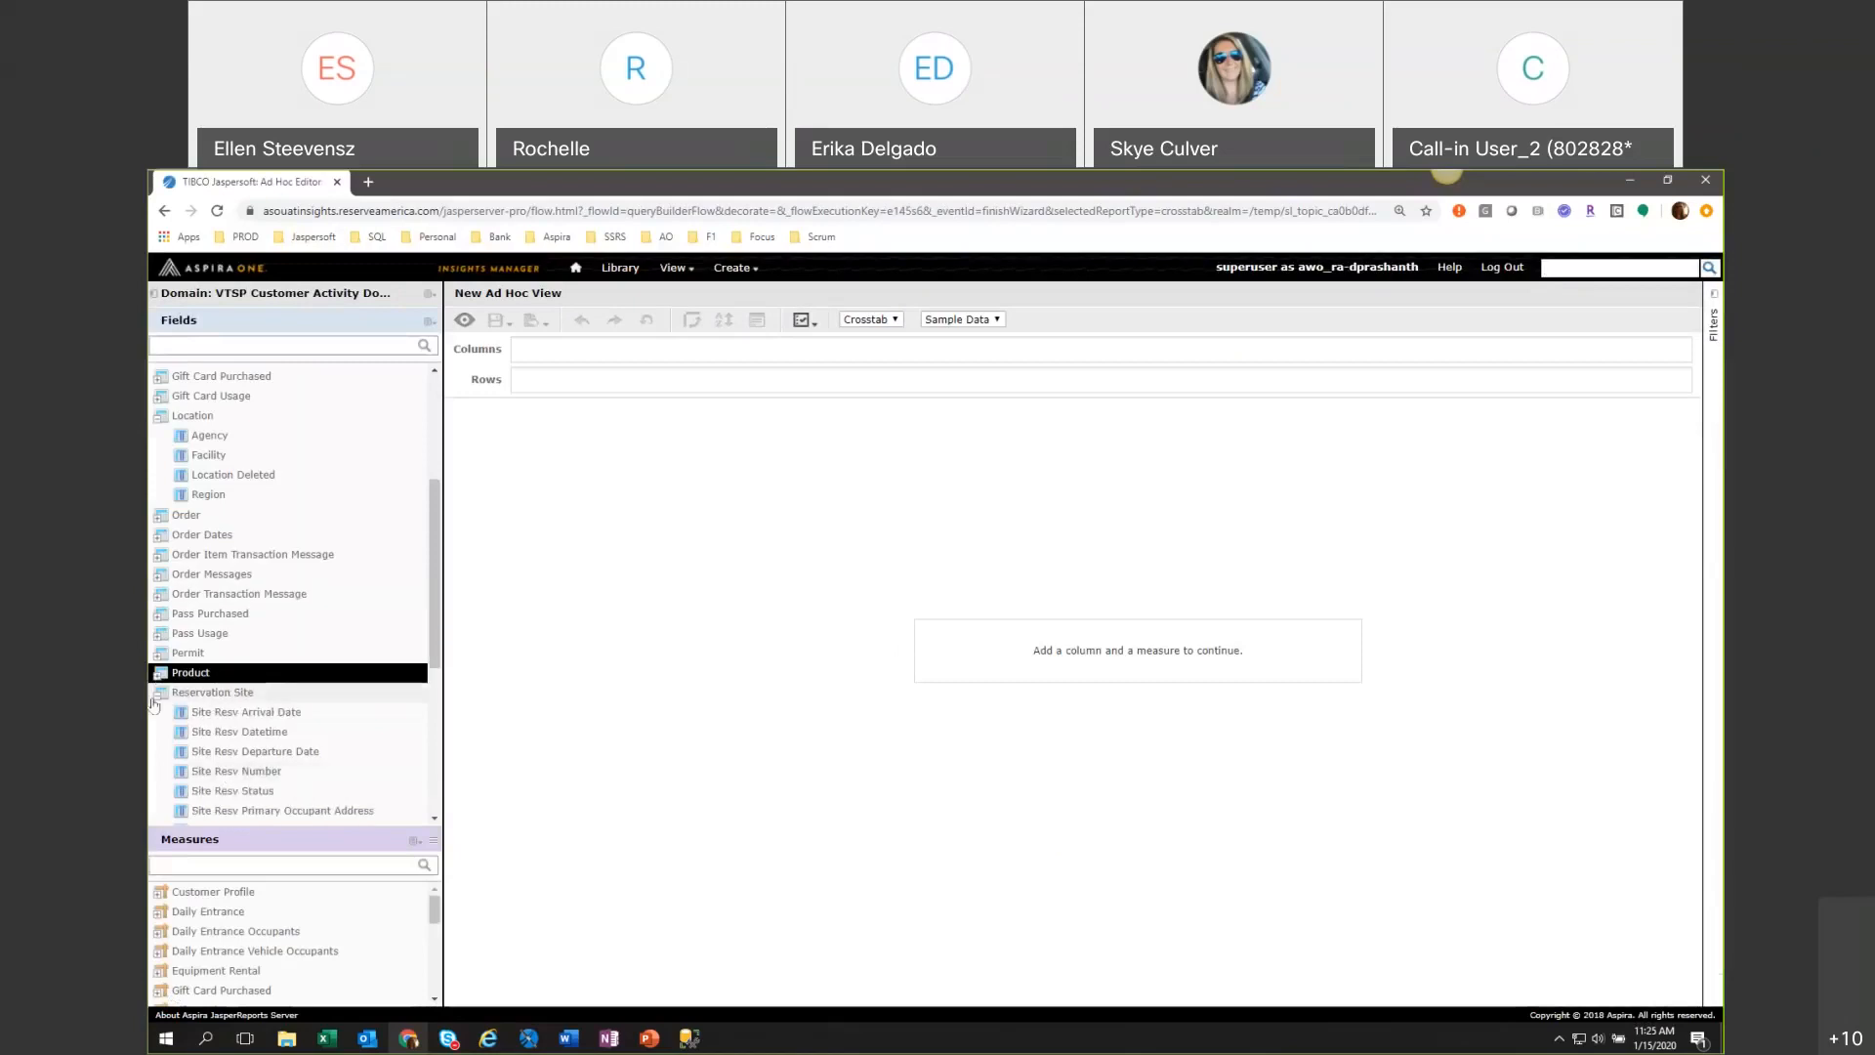
{"action": "left_click", "coordinate": [158, 695]}
{"action": "left_click", "coordinate": [159, 699]}
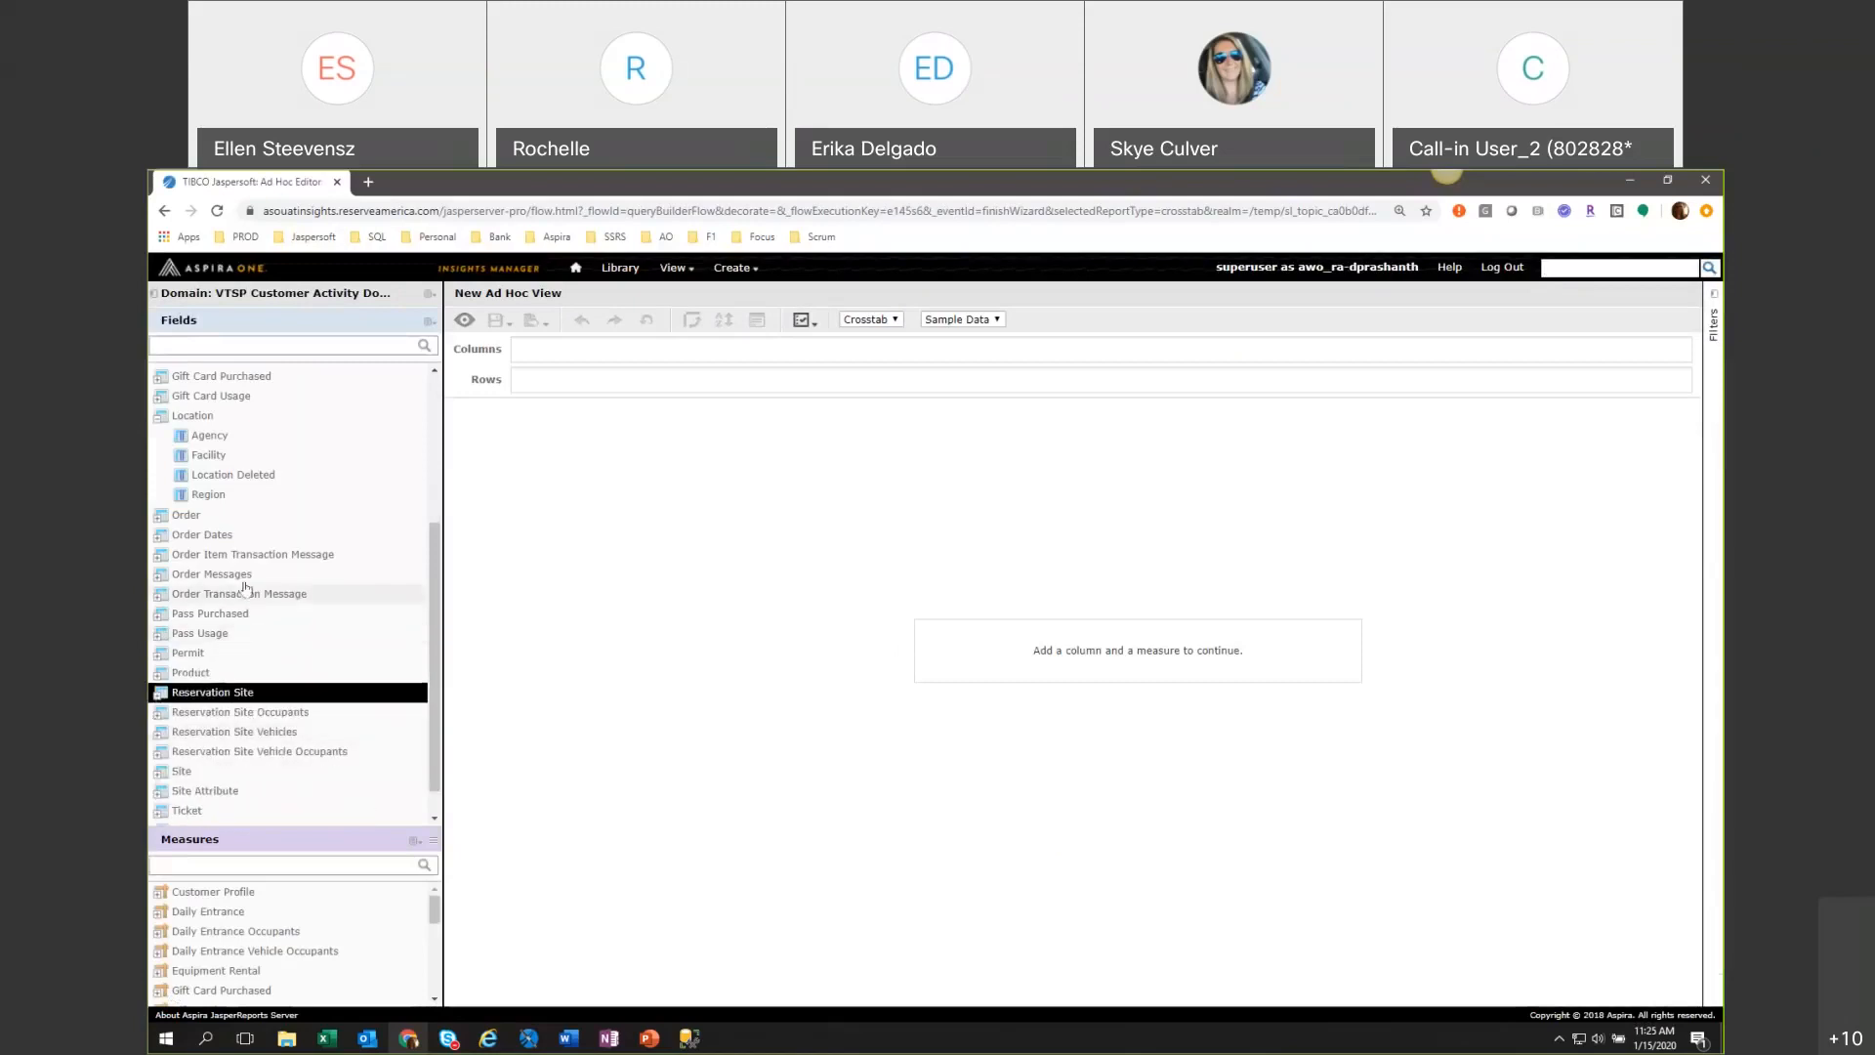
{"action": "left_click", "coordinate": [159, 416]}
{"action": "scroll", "coordinate": [326, 531], "scroll_direction": "up", "scroll_amount": 4}
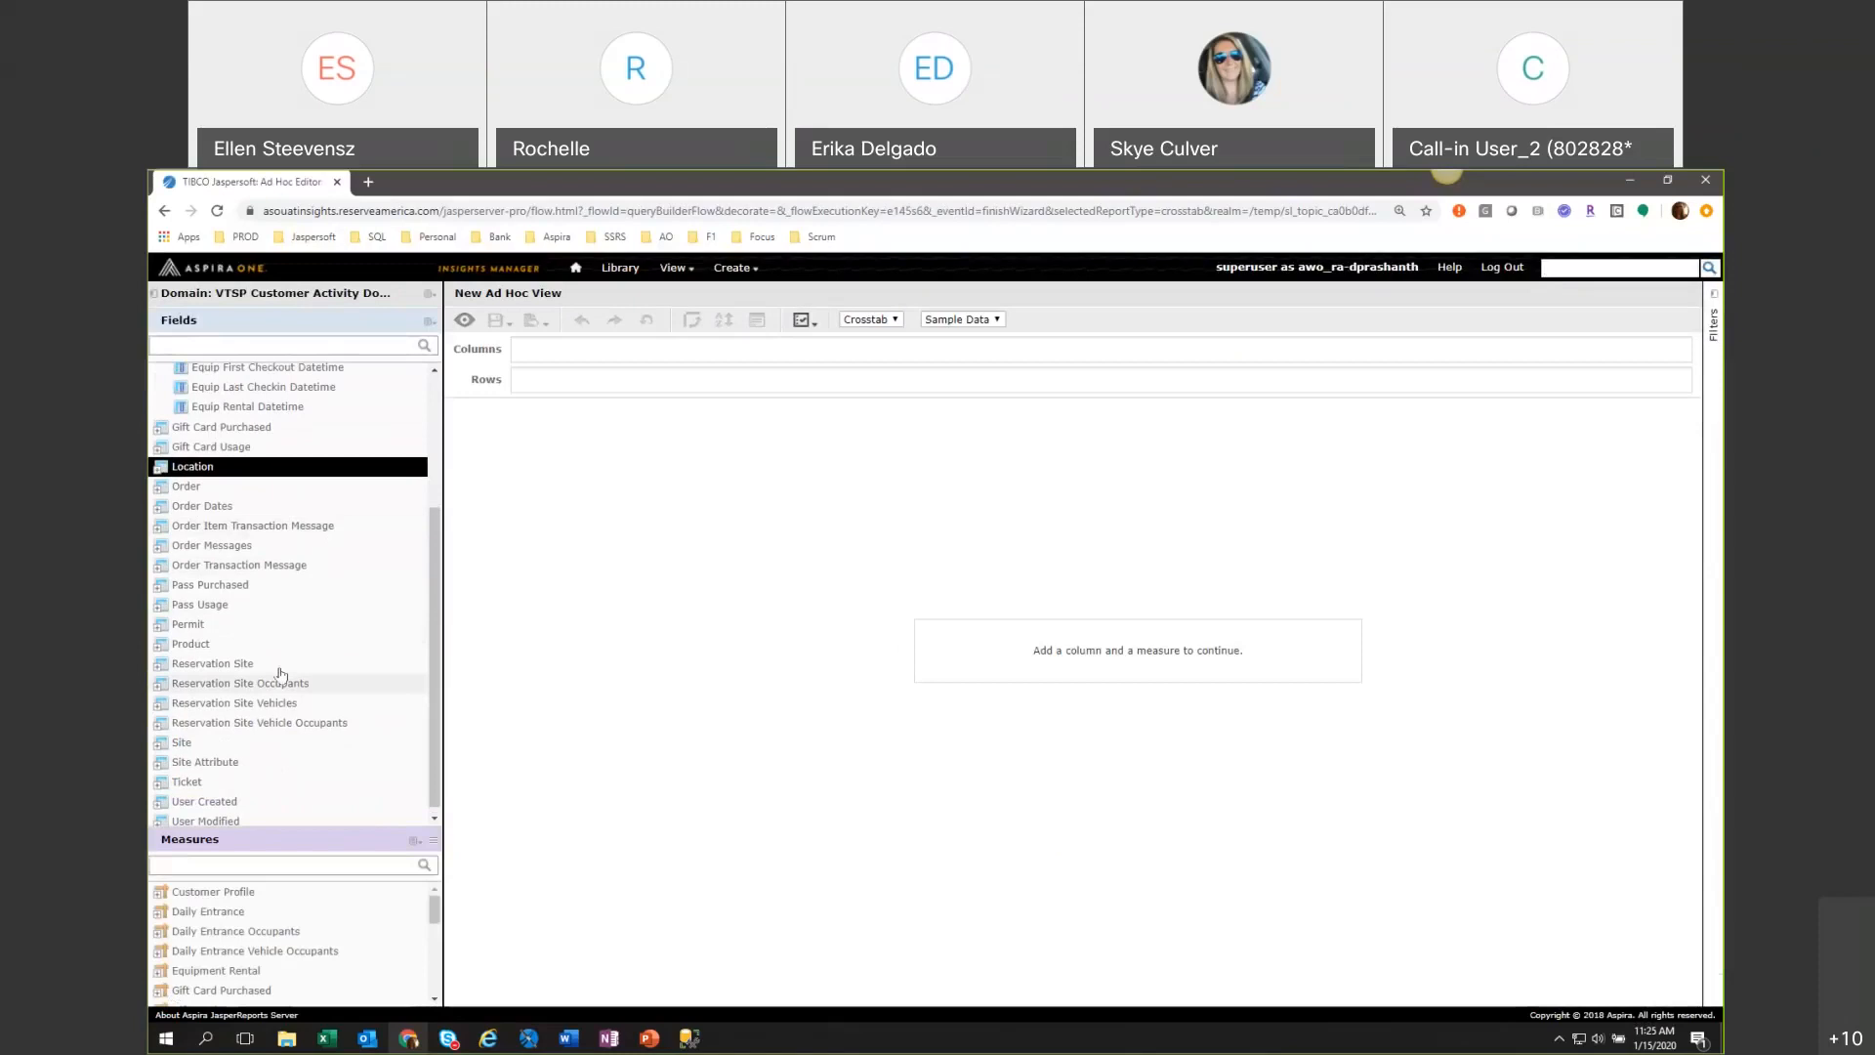
{"action": "left_click", "coordinate": [159, 529]}
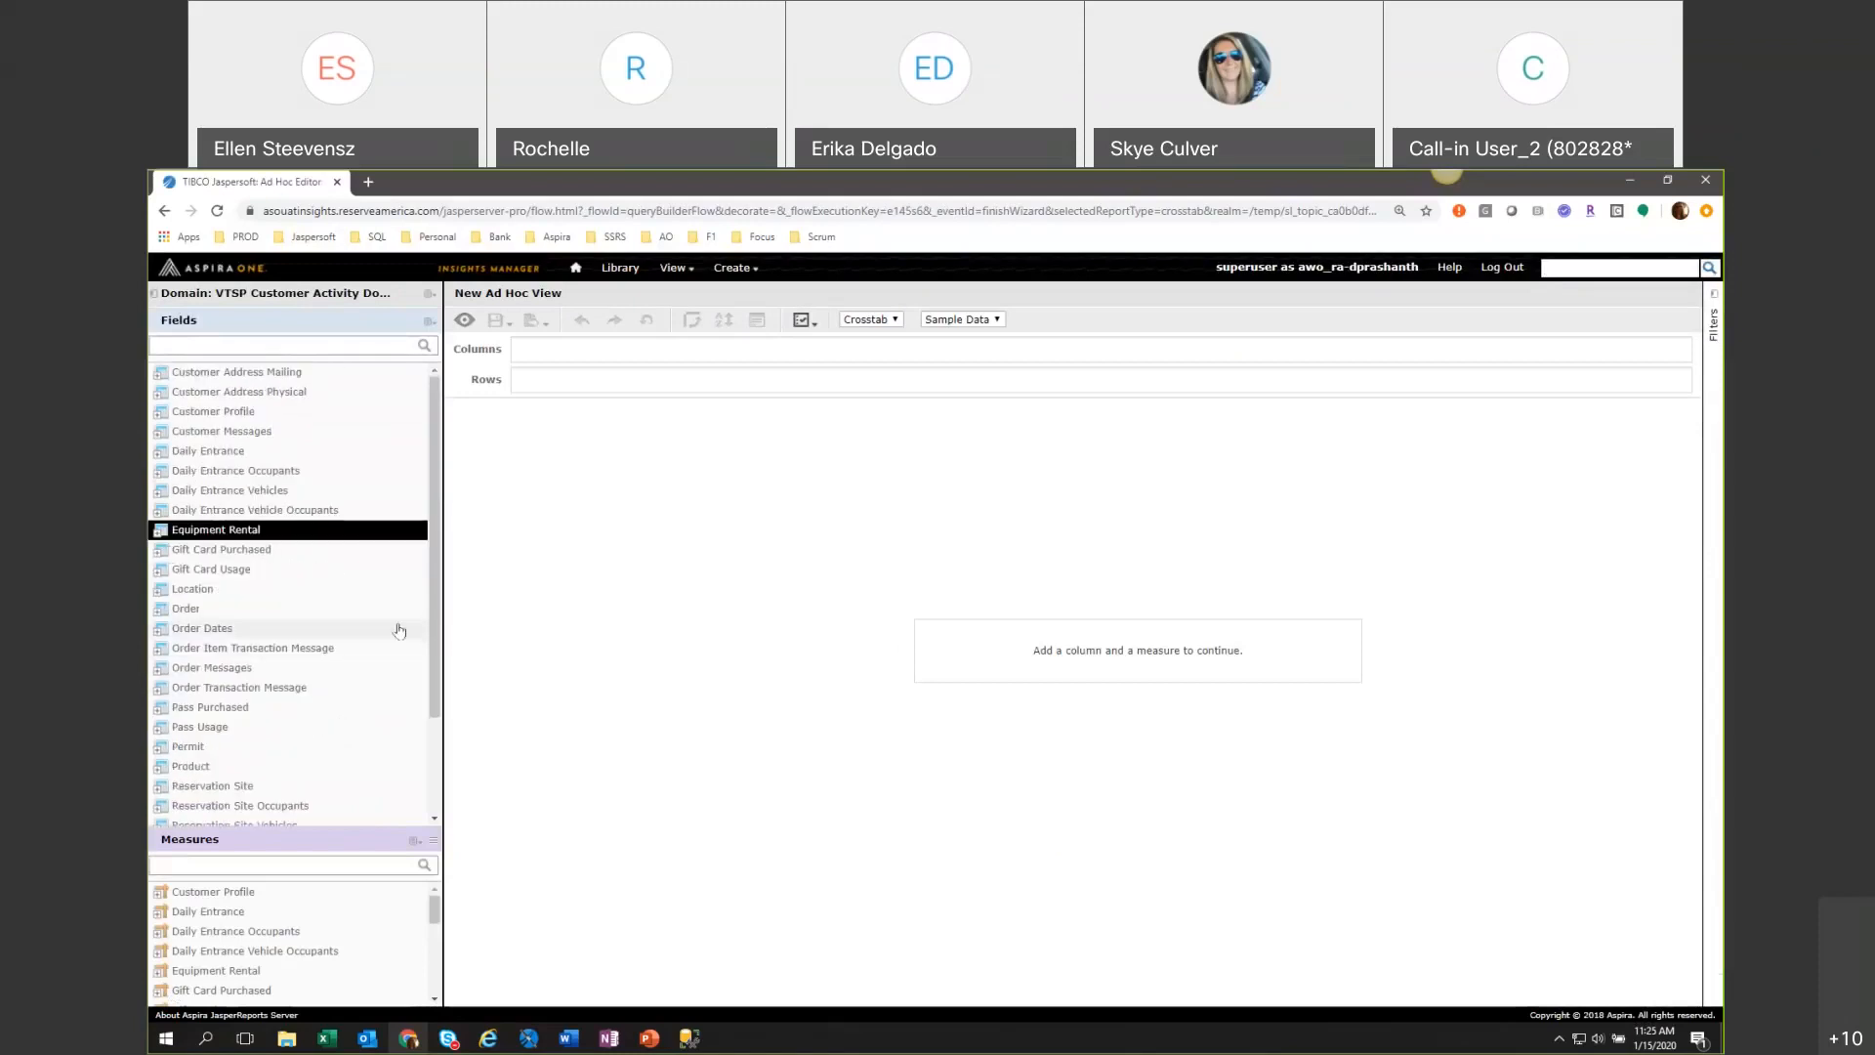
Switch the view type to Table and collapse the expanded field folders, including Location, Reservation Site and Ticket.
{"action": "left_click", "coordinate": [859, 322]}
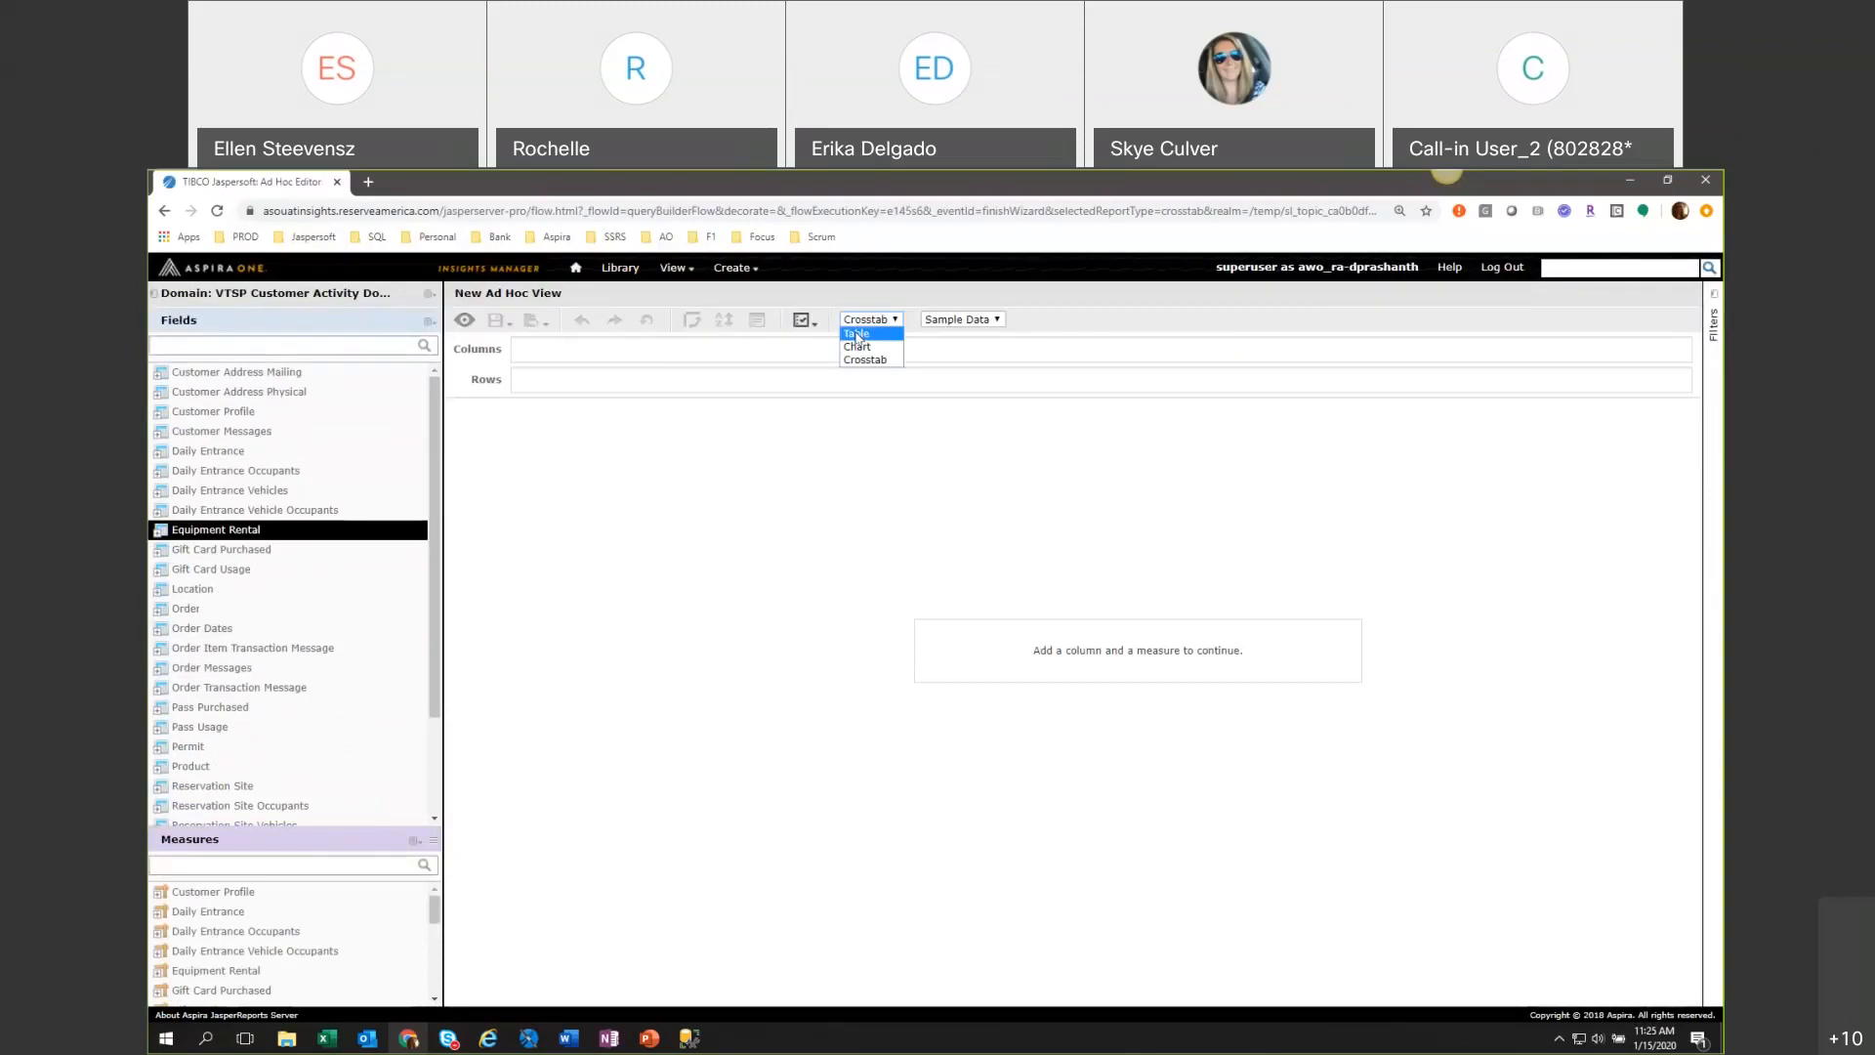
{"action": "left_click", "coordinate": [856, 334]}
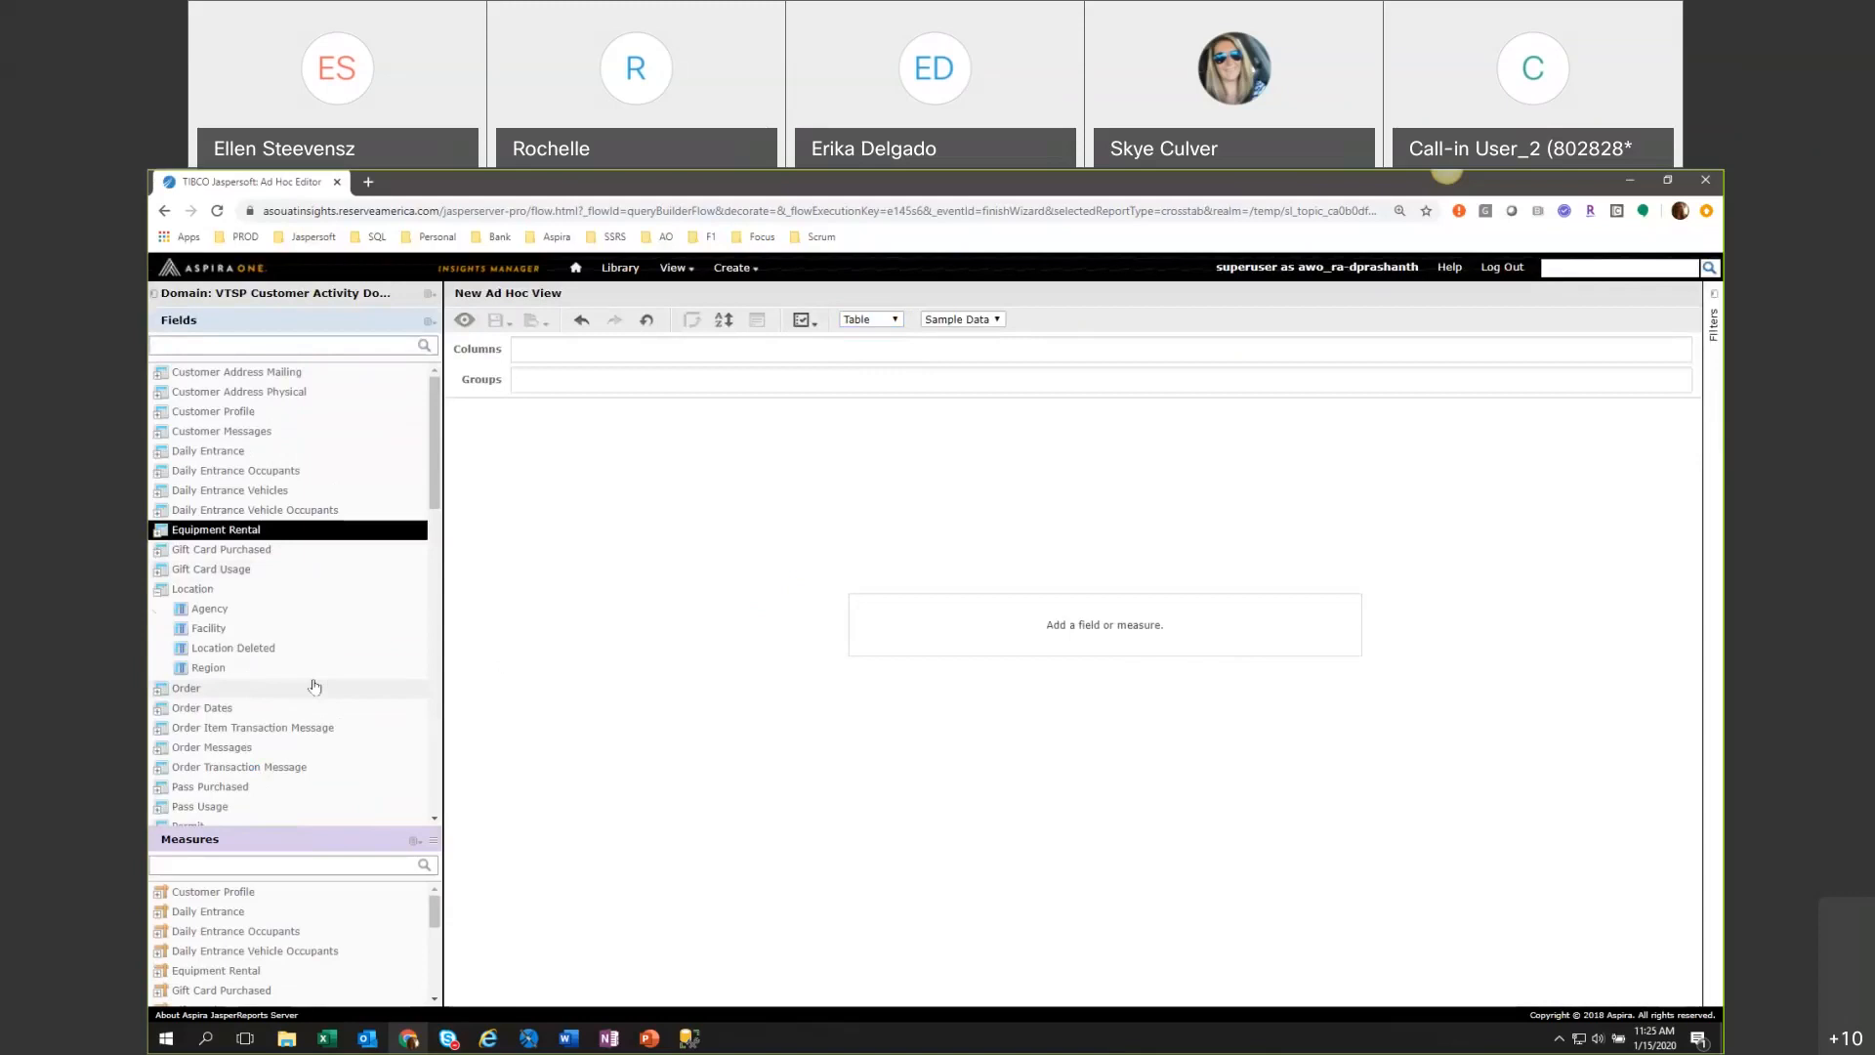
{"action": "left_click", "coordinate": [159, 591]}
{"action": "scroll", "coordinate": [236, 699], "scroll_direction": "down", "scroll_amount": 4}
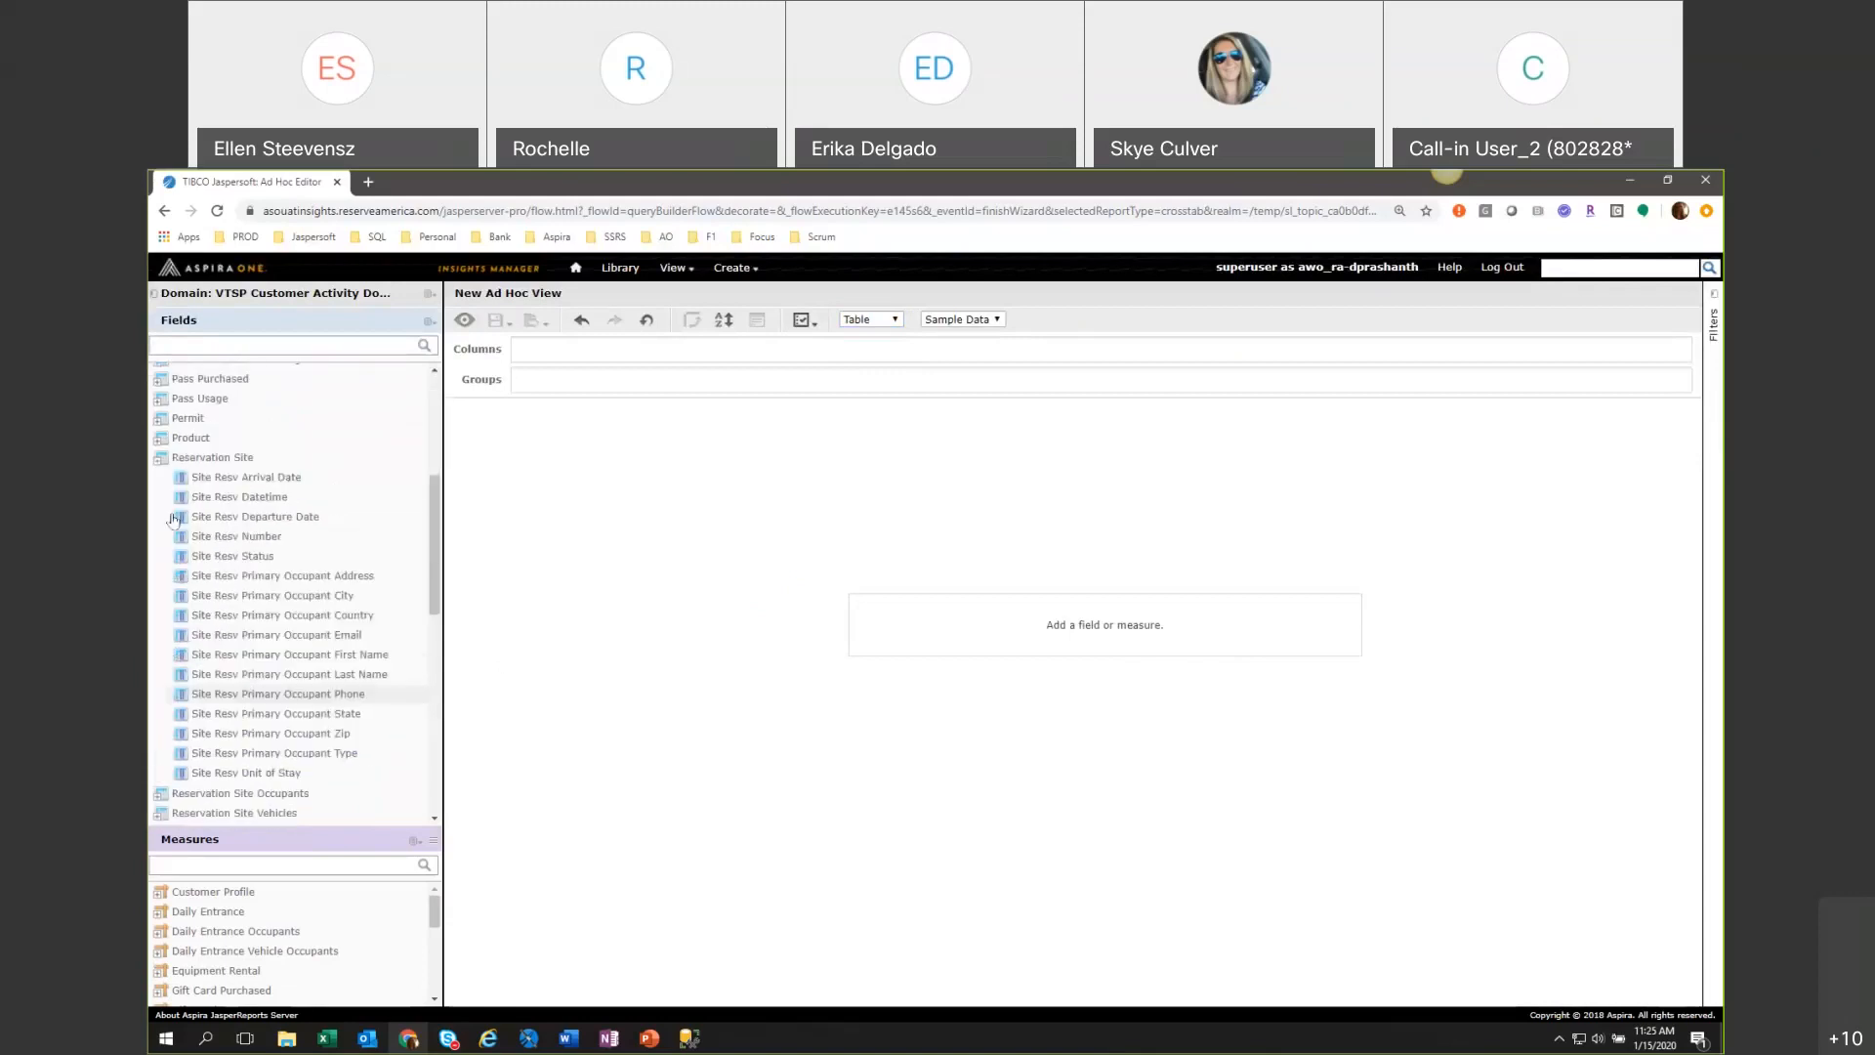
{"action": "left_click", "coordinate": [159, 459]}
{"action": "left_click", "coordinate": [159, 538]}
{"action": "scroll", "coordinate": [332, 649], "scroll_direction": "down", "scroll_amount": 1}
{"action": "left_click", "coordinate": [161, 518]}
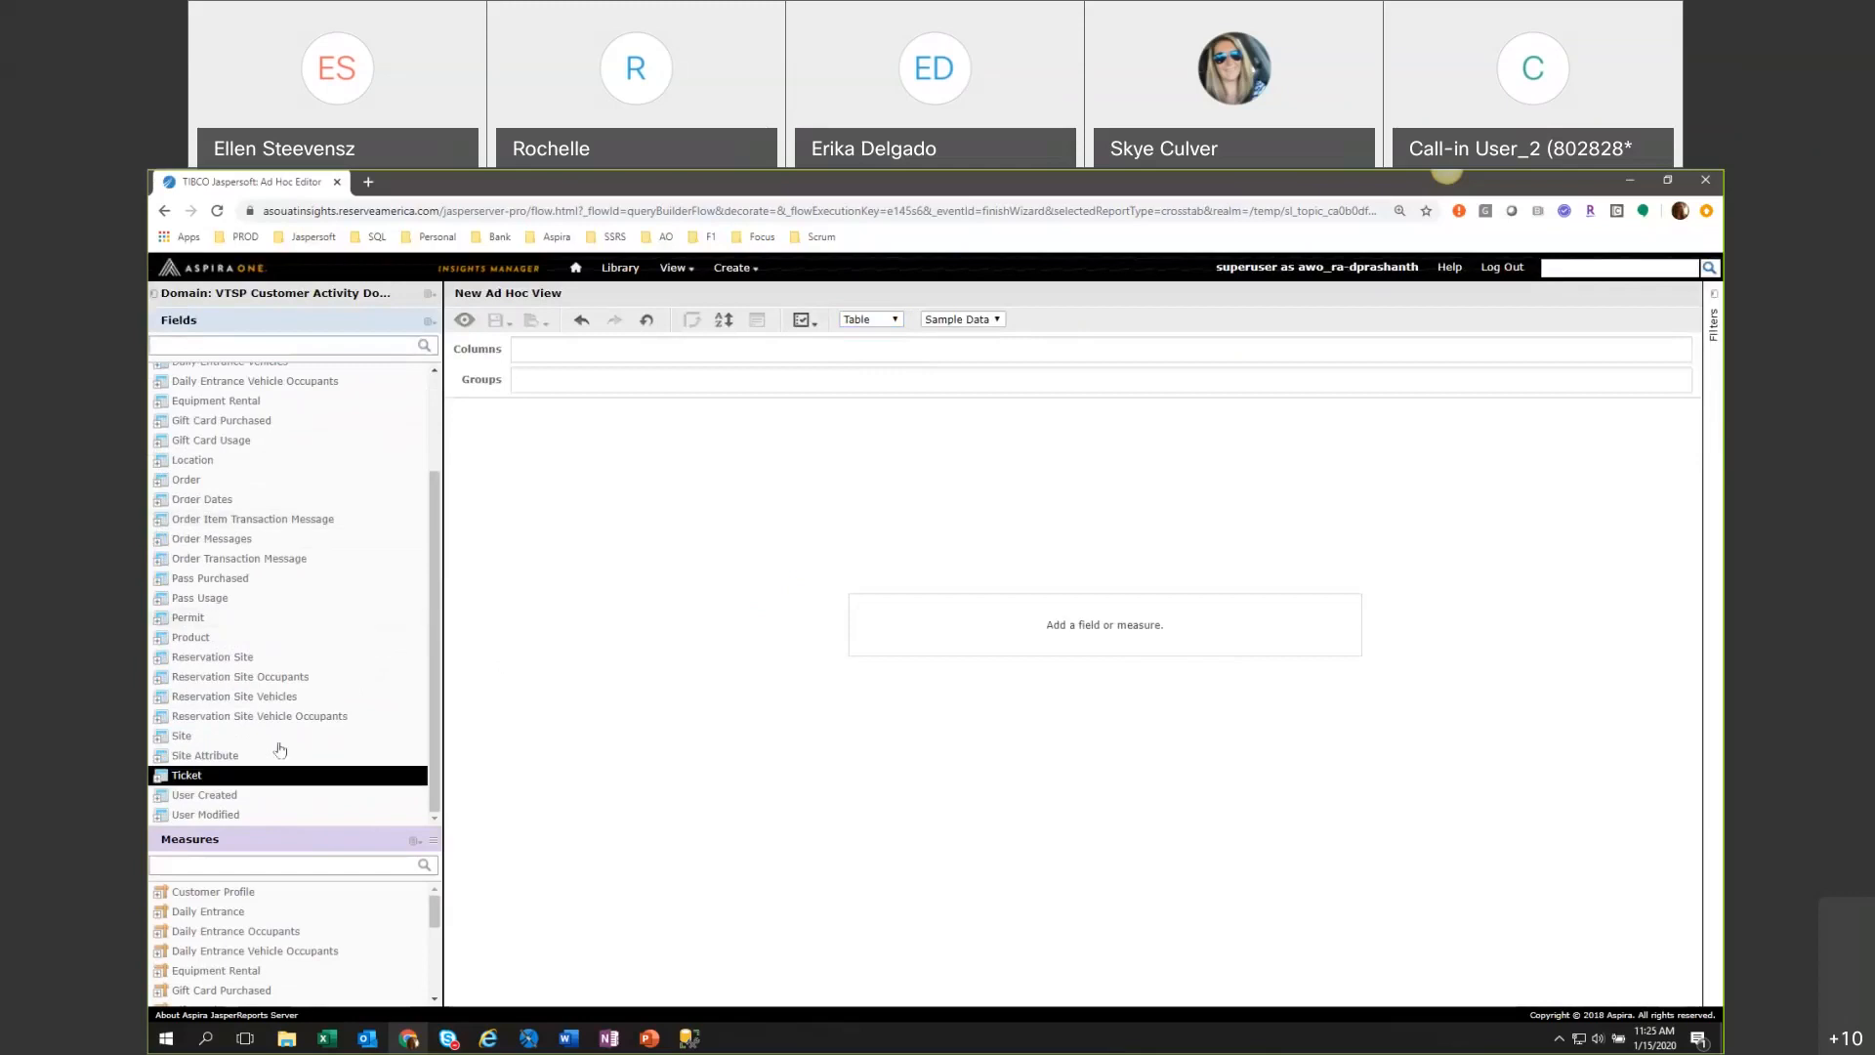
Try adding the whole Reservation Site Vehicles folder as table columns, and undo the addition.
{"action": "left_click_drag", "start_coordinate": [244, 698], "coordinate": [563, 359]}
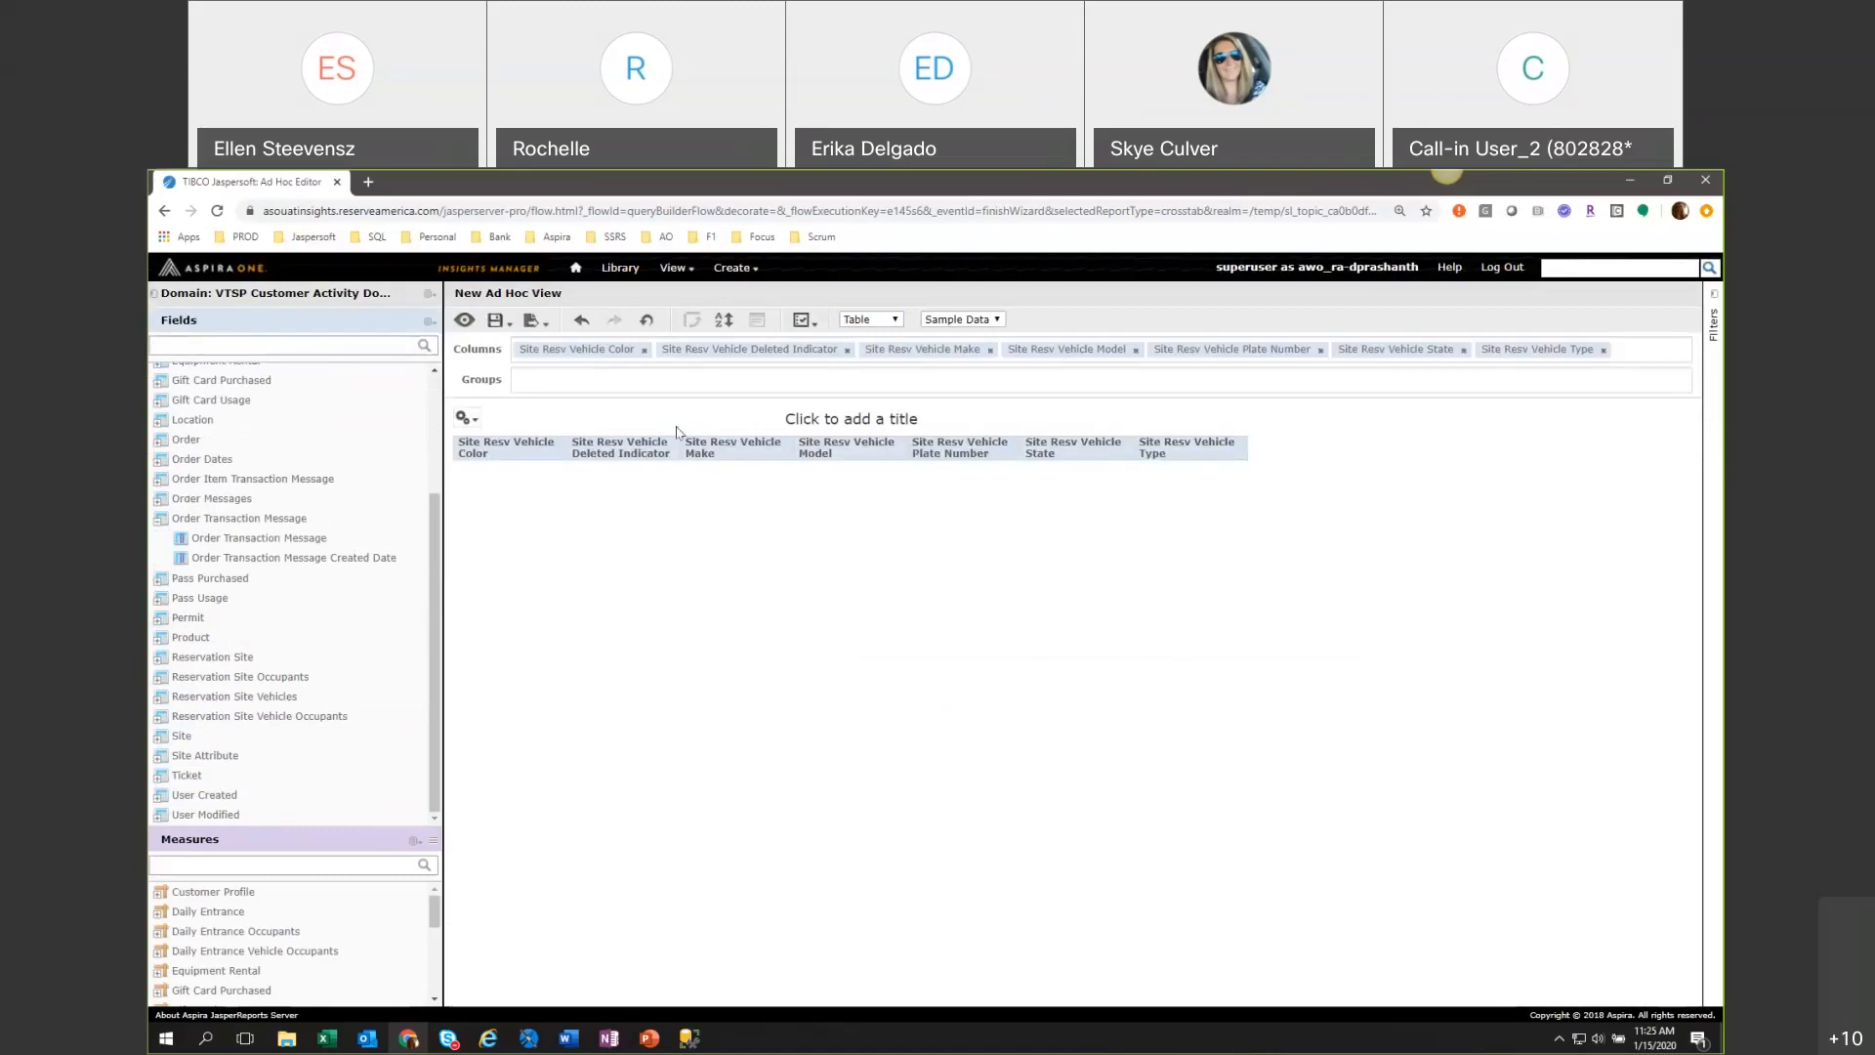
{"action": "key", "text": "ctrl+z"}
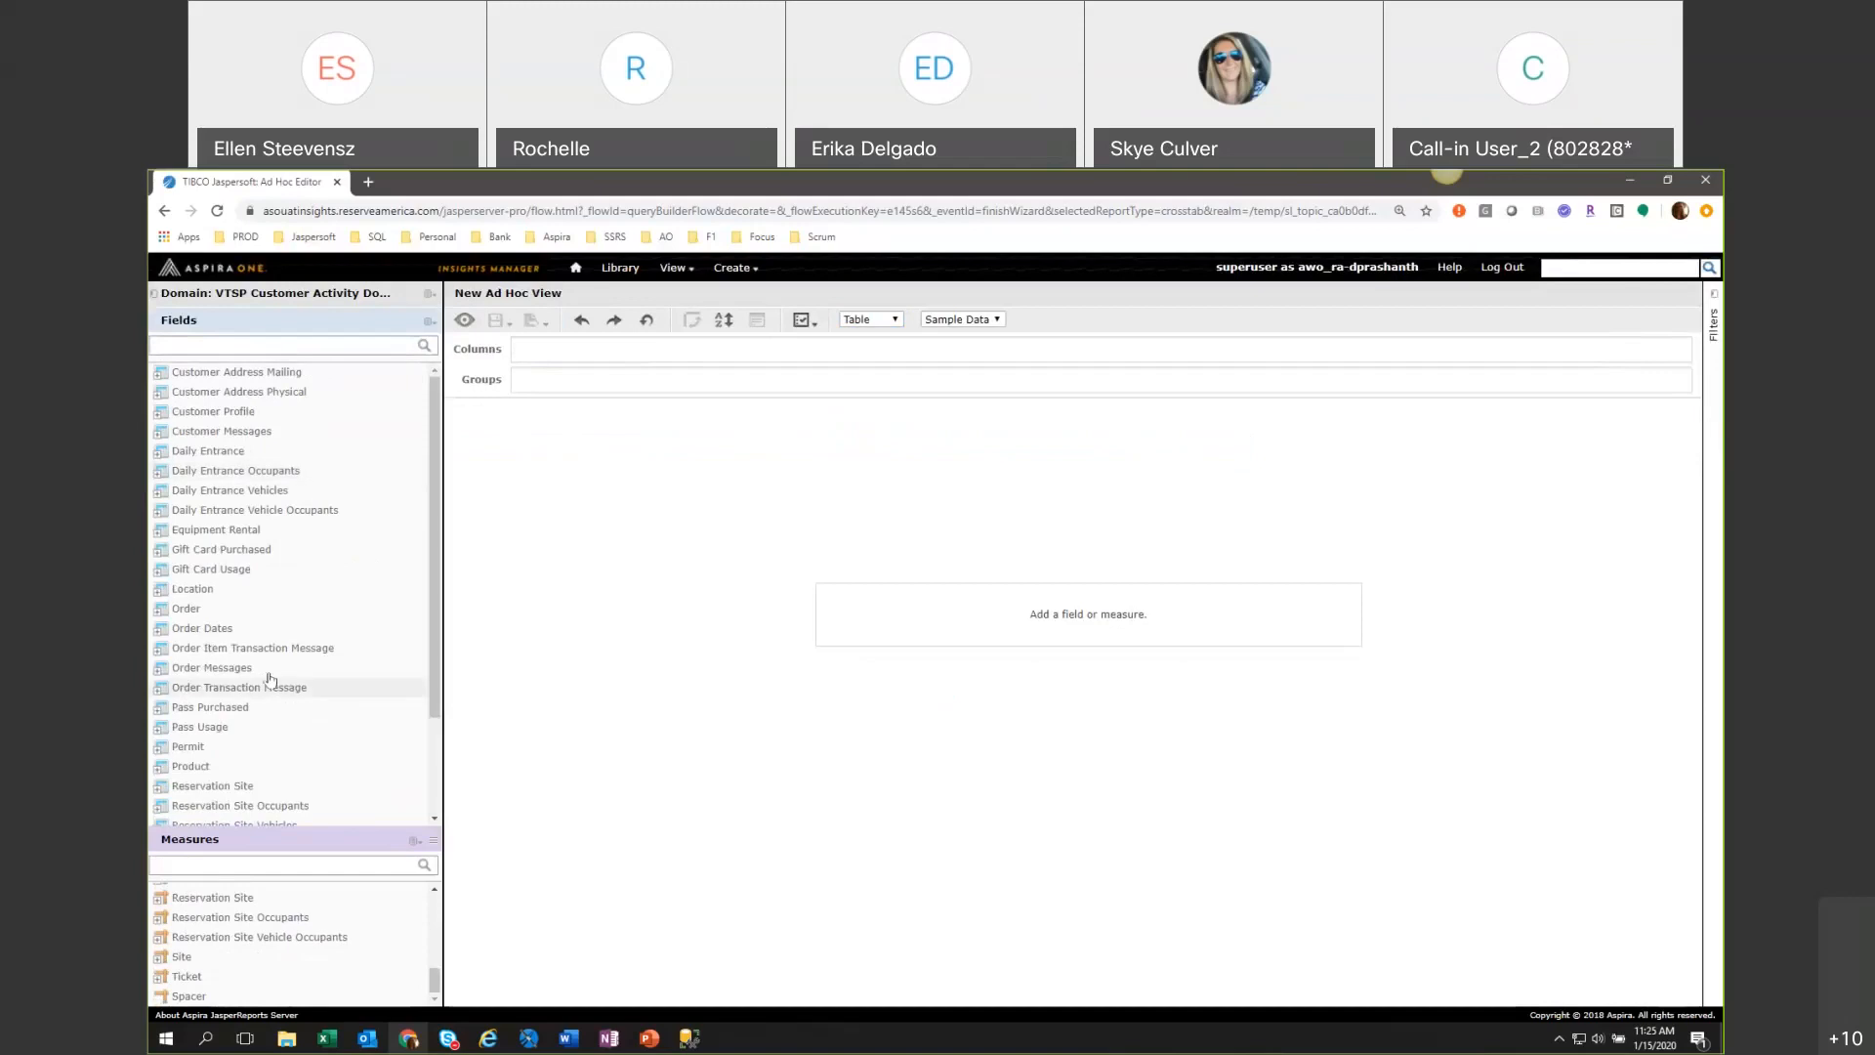
Expand the Reservation Site folder and add Site Resv Number as the first table column.
{"action": "scroll", "coordinate": [433, 796], "scroll_direction": "down", "scroll_amount": 2}
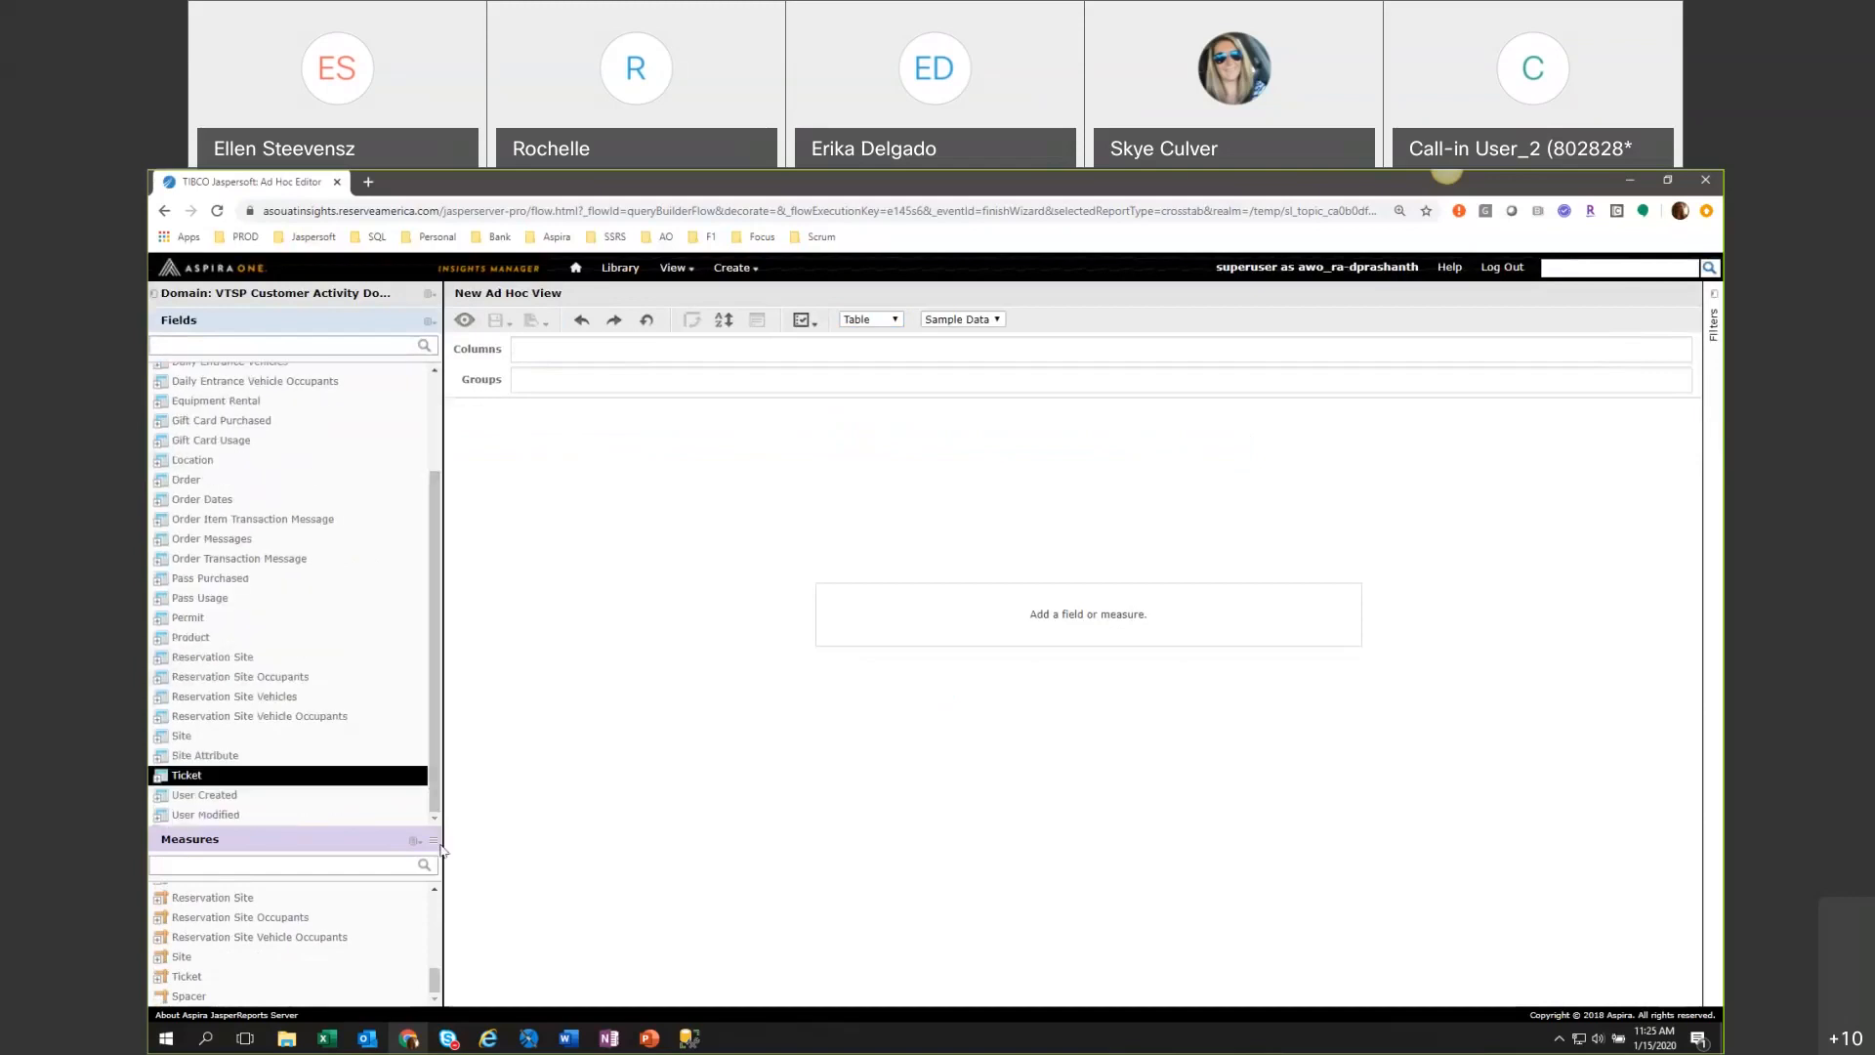
{"action": "left_click", "coordinate": [163, 664]}
{"action": "scroll", "coordinate": [439, 759], "scroll_direction": "down", "scroll_amount": 2}
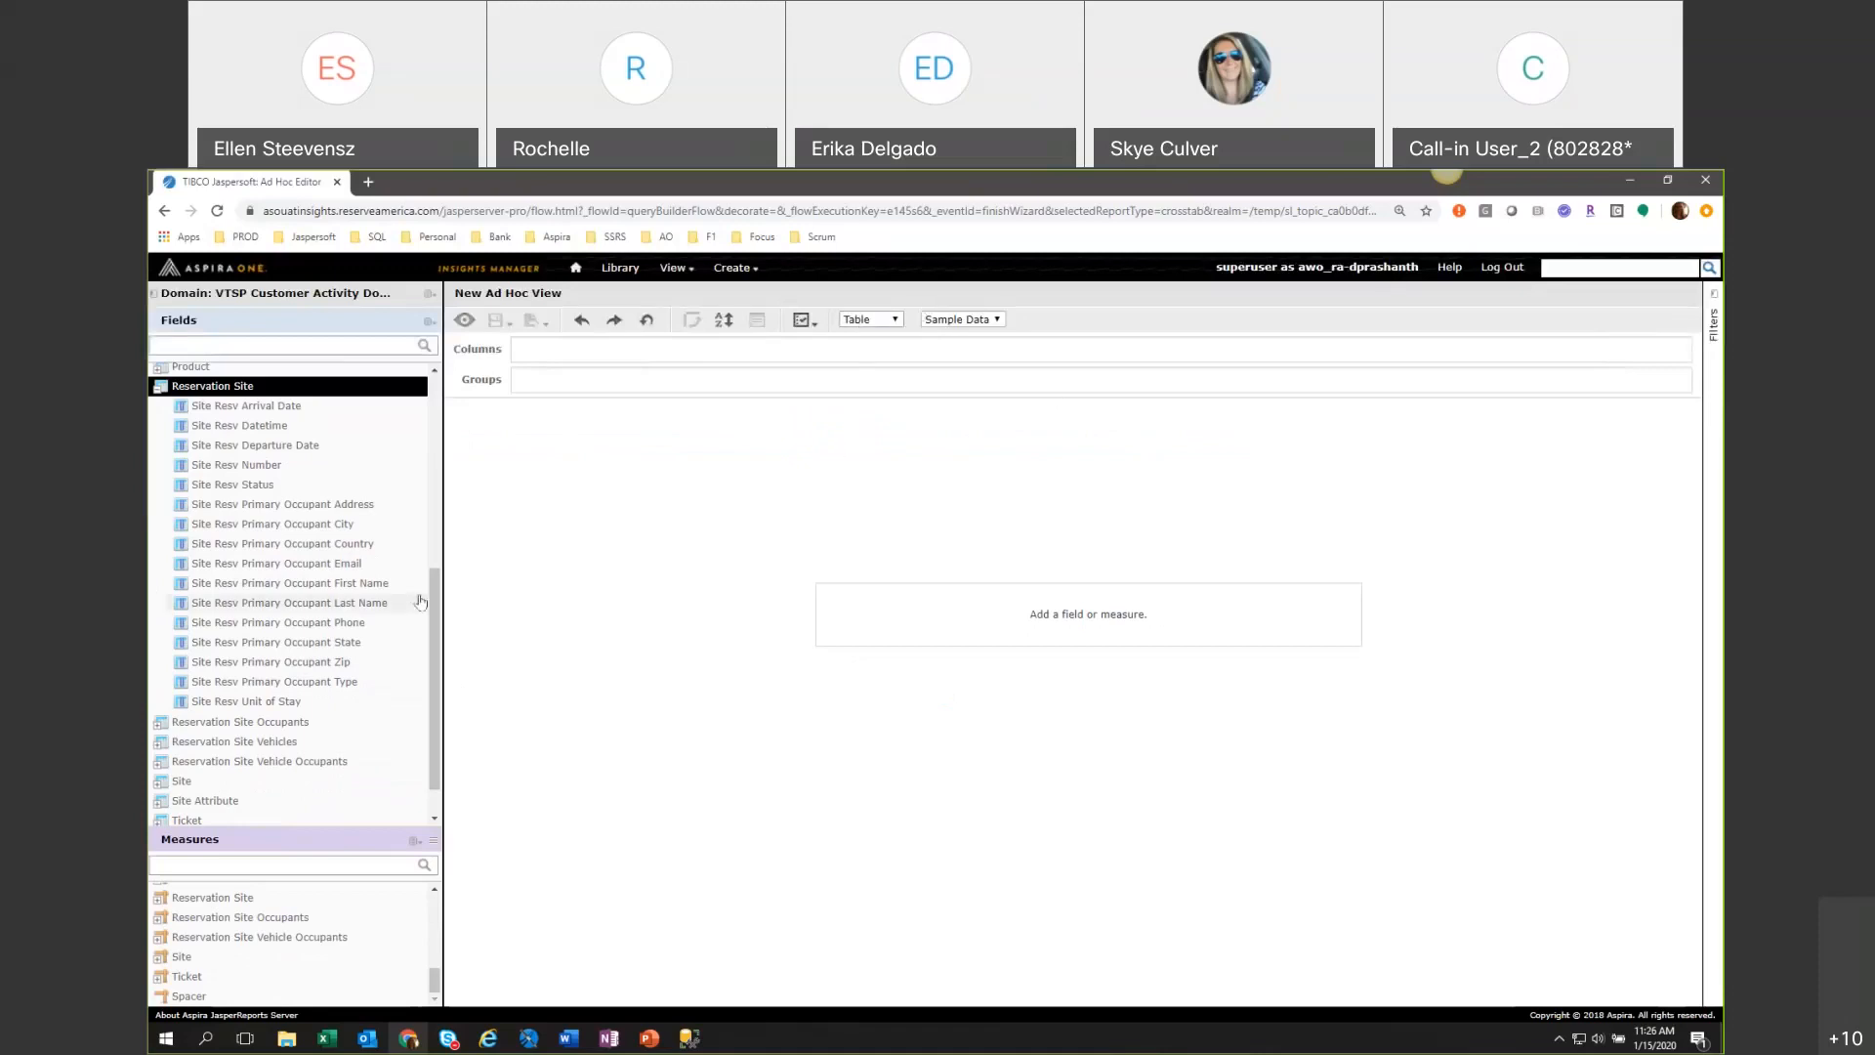
{"action": "double_click", "coordinate": [273, 469]}
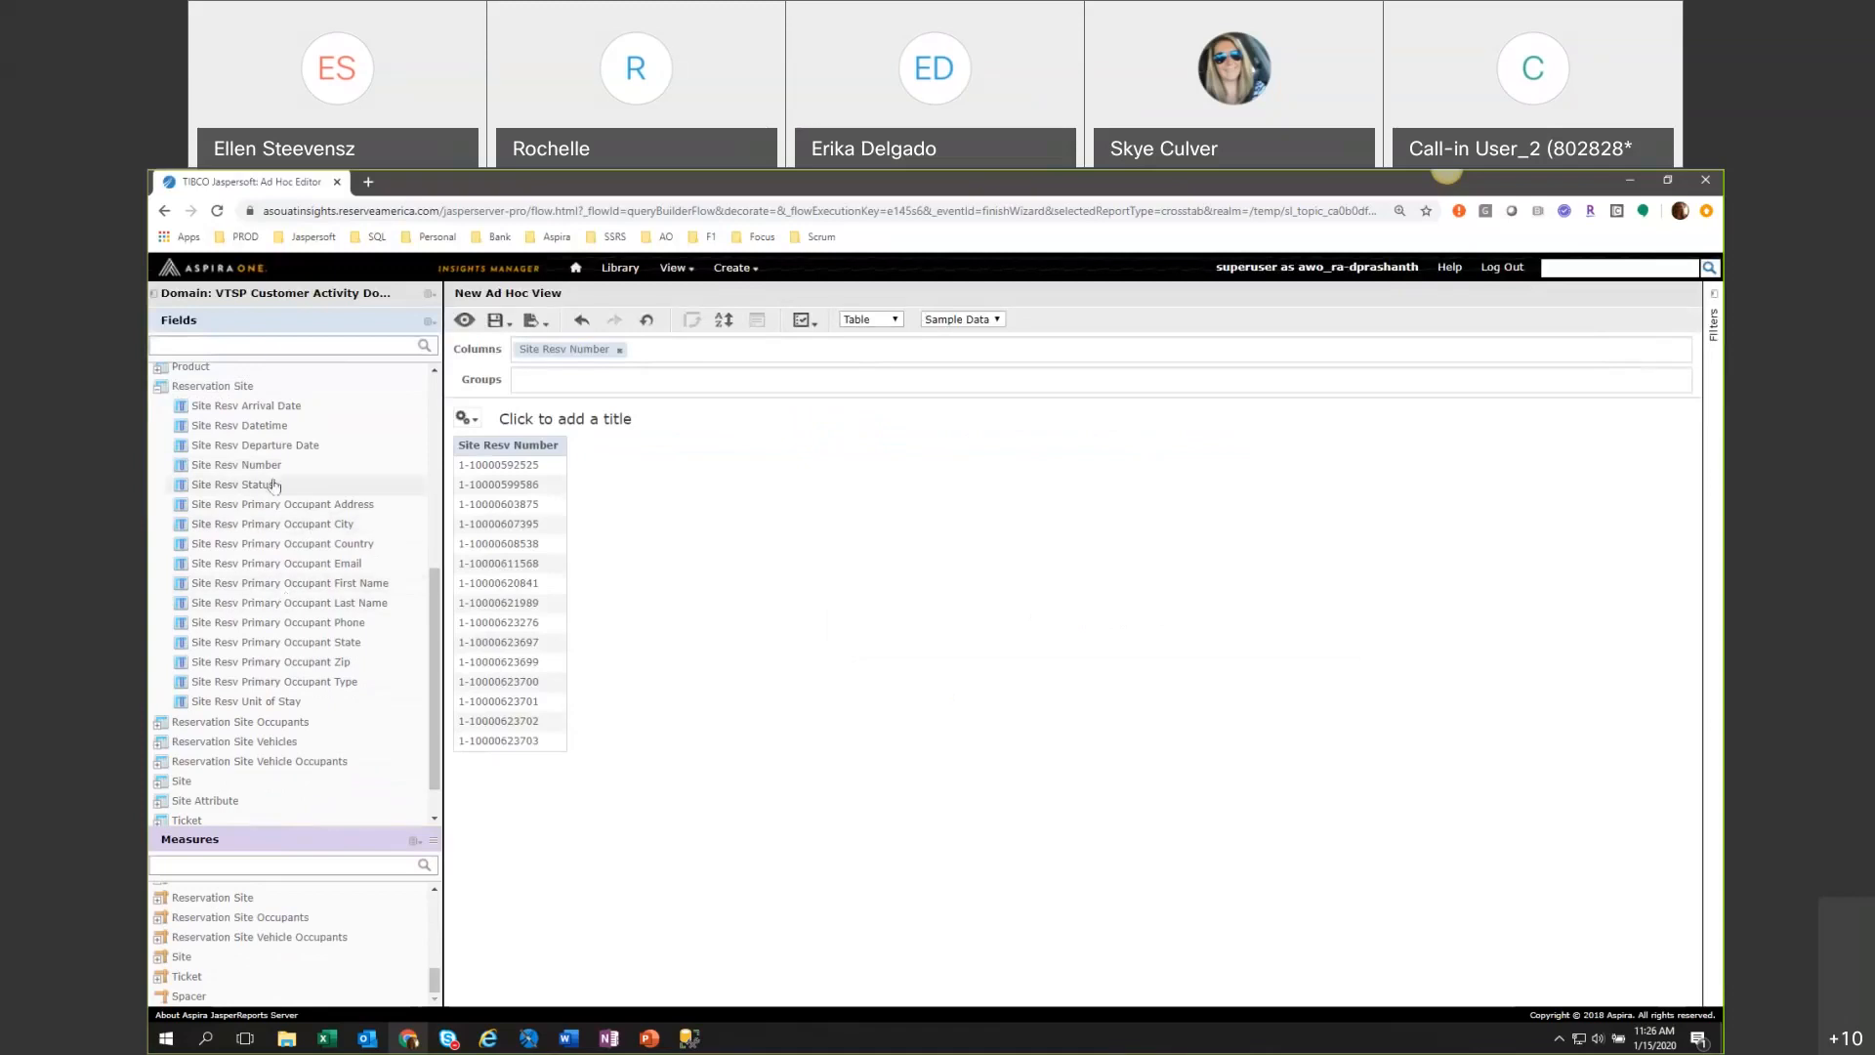
Create a filter on Site Resv Datetime and set its condition to "is between".
{"action": "right_click", "coordinate": [277, 433]}
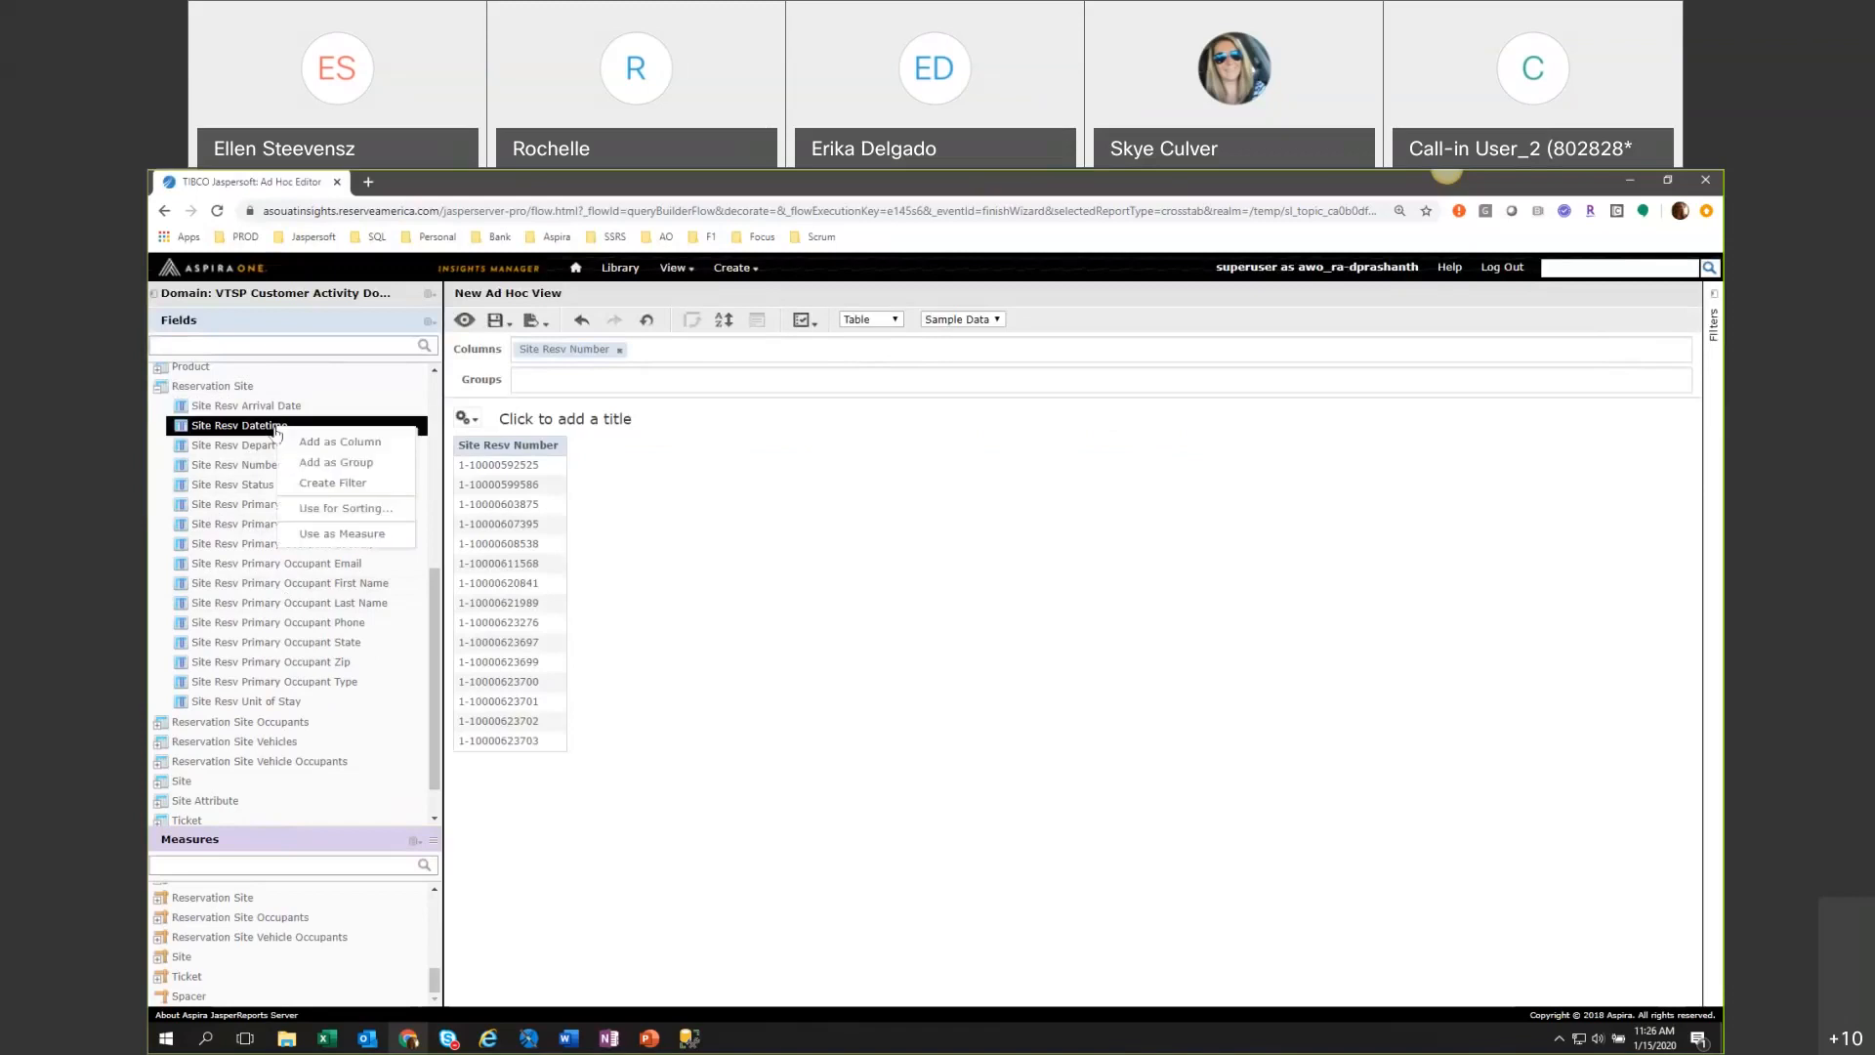
{"action": "left_click", "coordinate": [324, 484]}
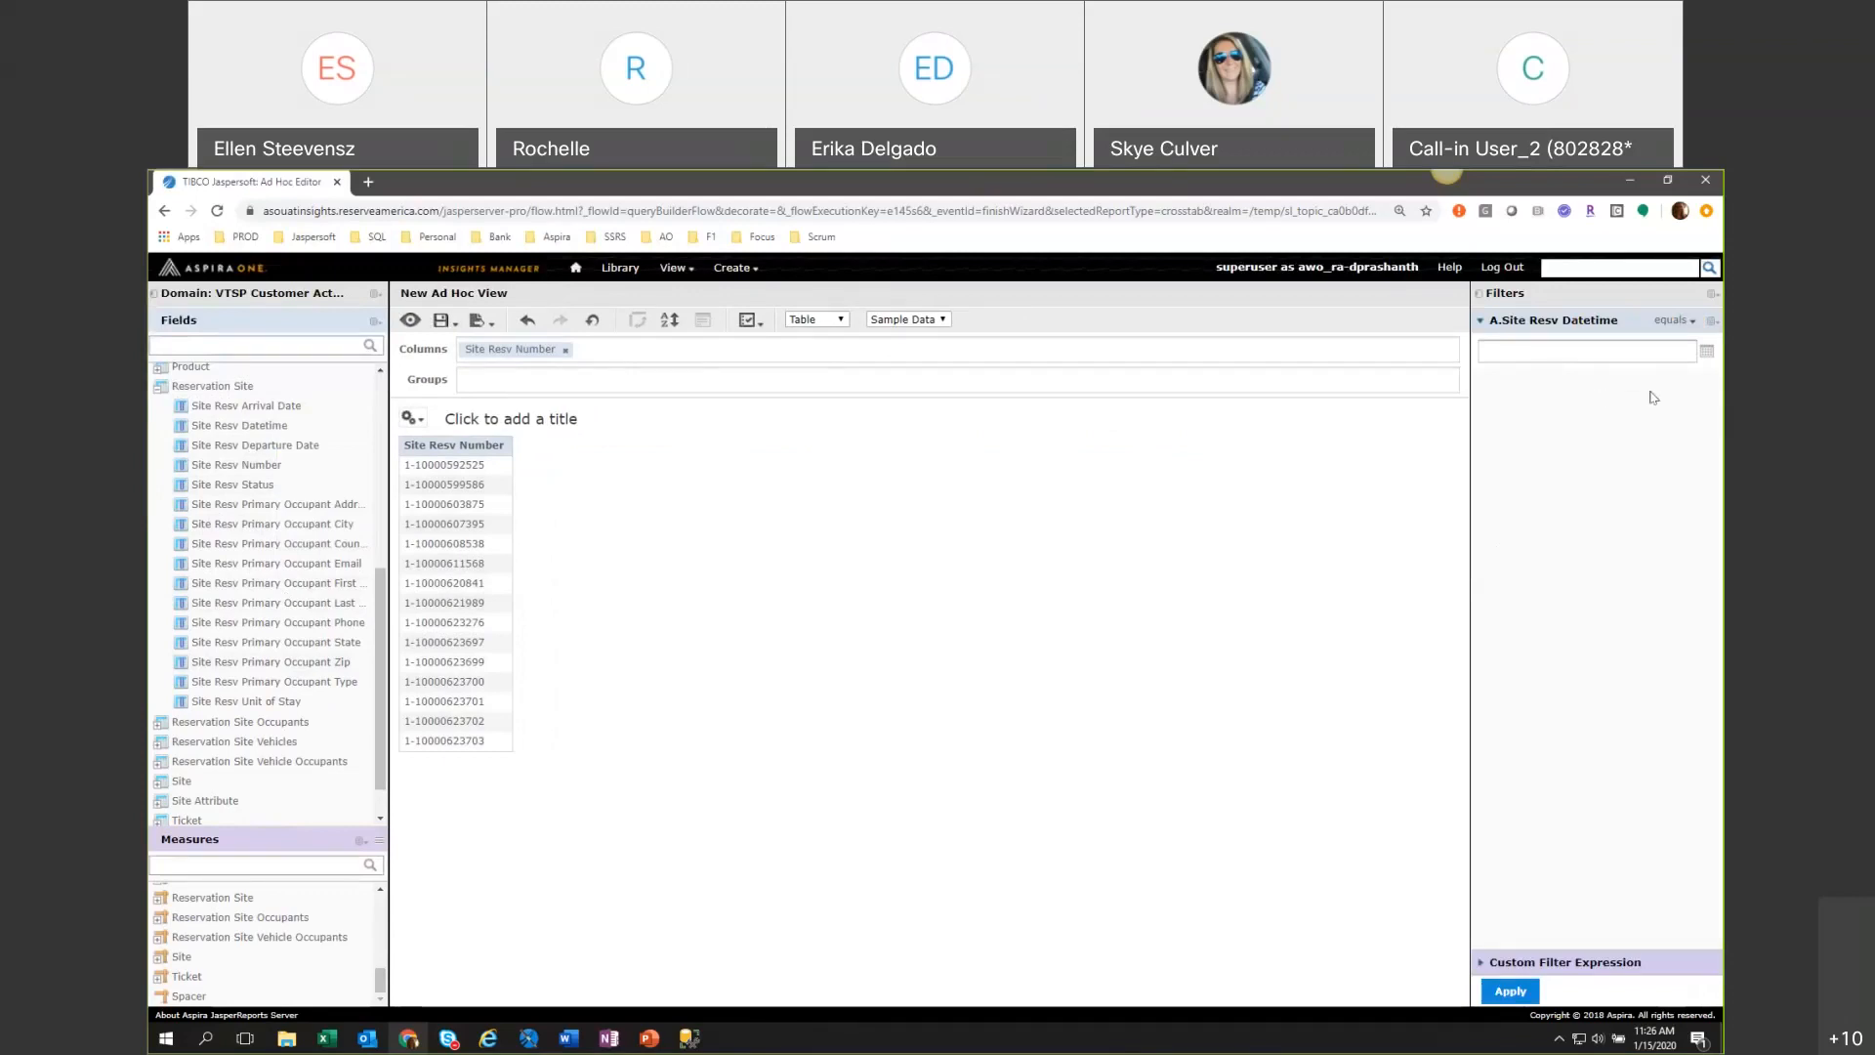
{"action": "left_click", "coordinate": [1685, 323]}
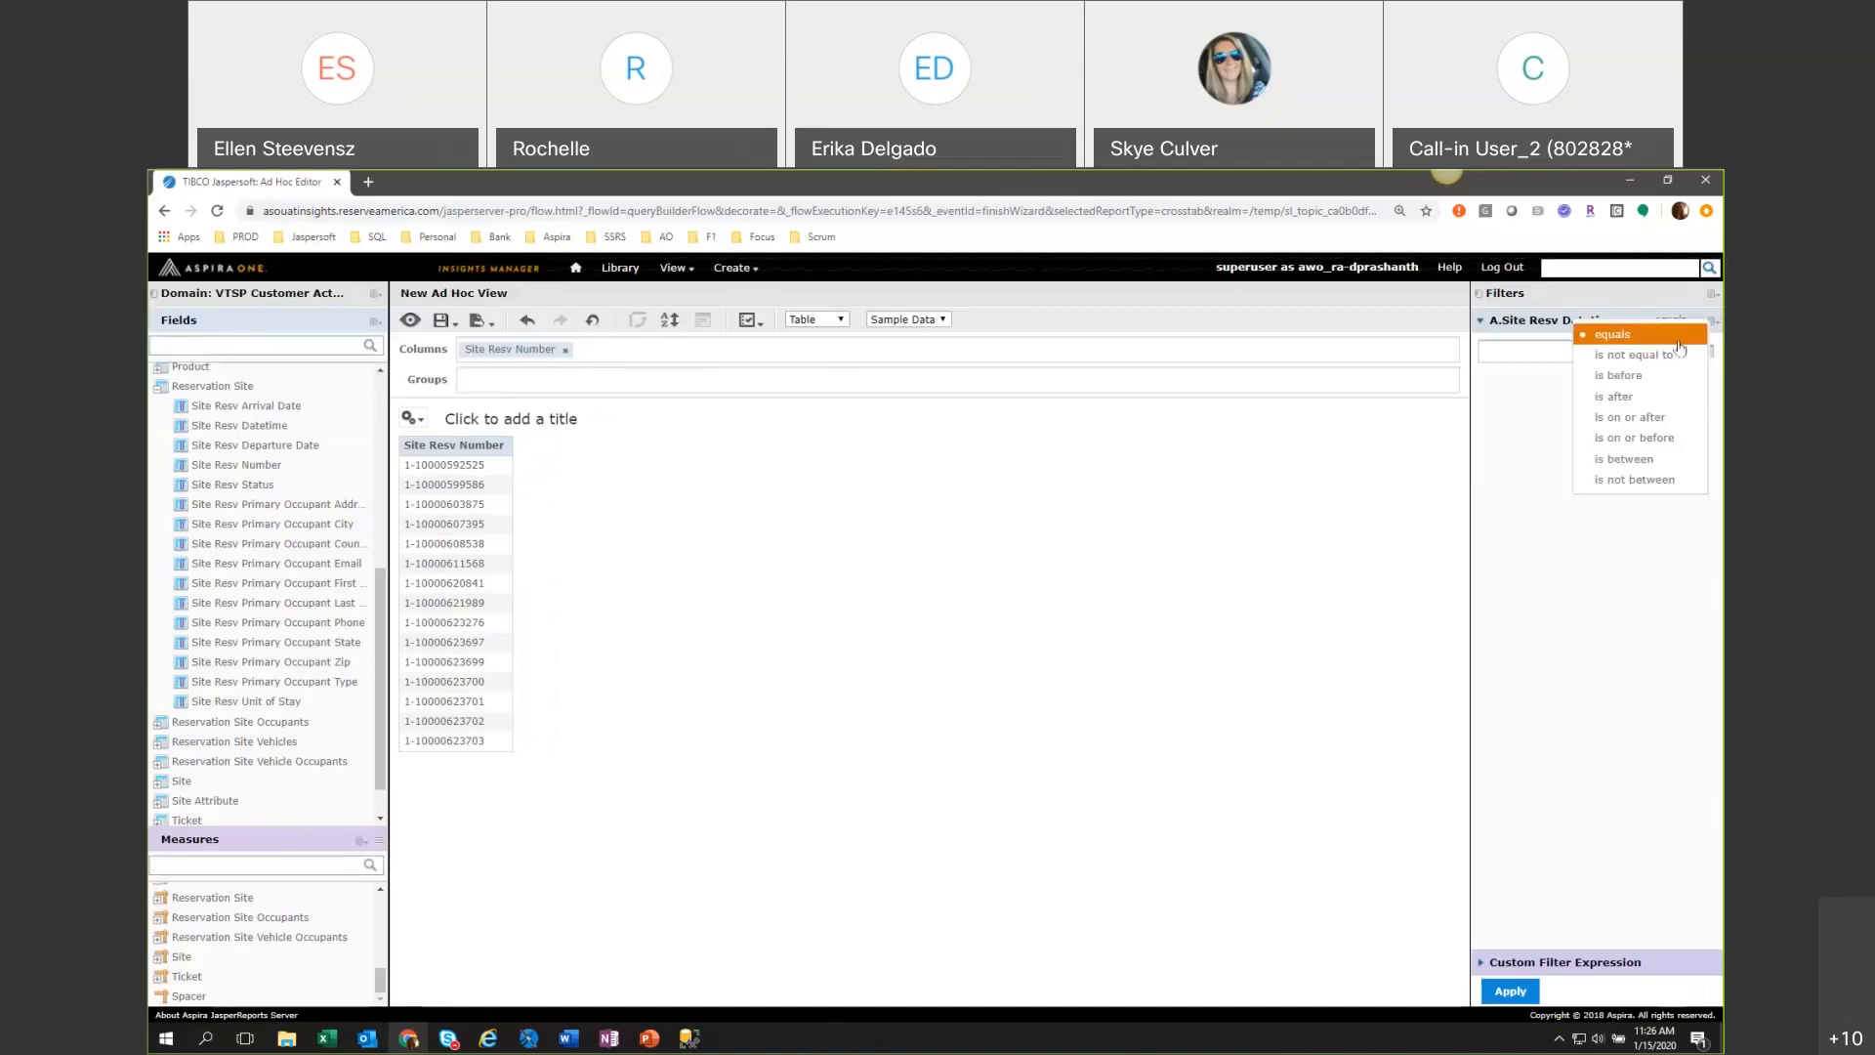
{"action": "left_click", "coordinate": [1652, 460]}
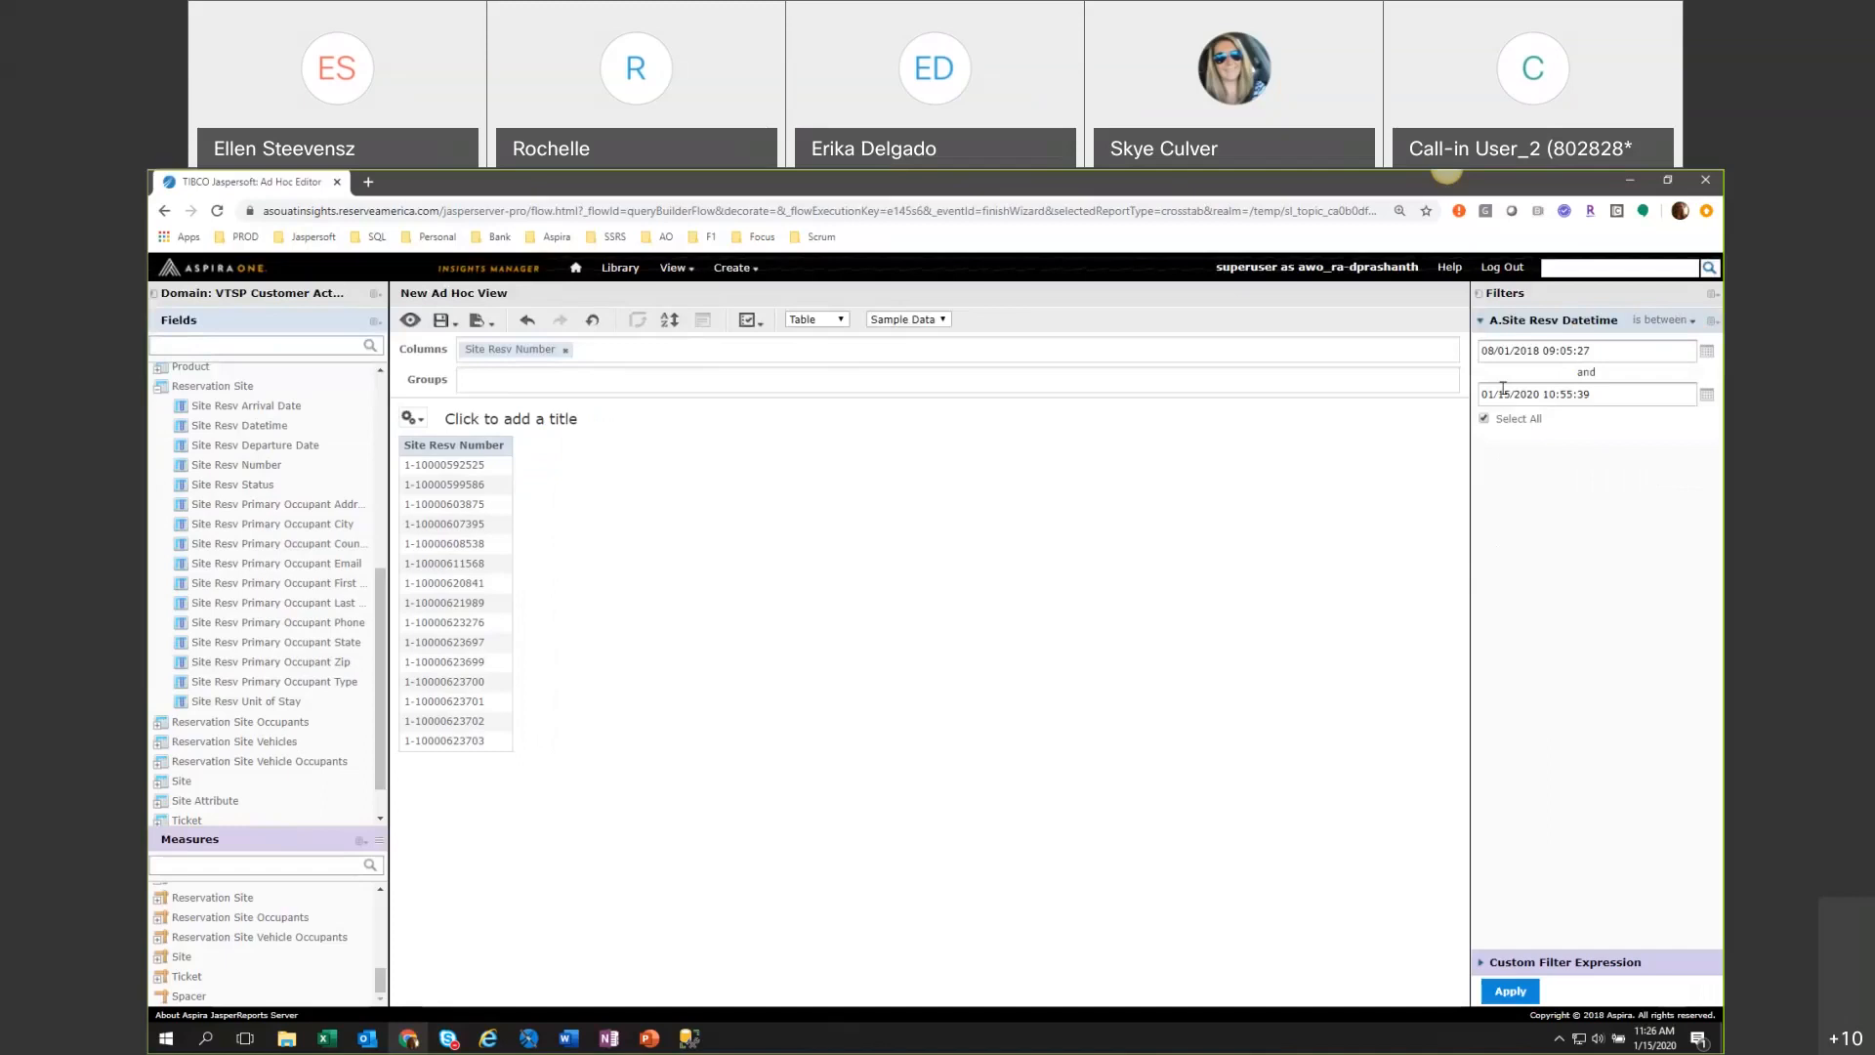
Set the start of the Site Resv Datetime filter range to 12/01/2019 00:00:00.
{"action": "left_click", "coordinate": [1523, 350]}
{"action": "type", "text": "12"}
{"action": "left_click", "coordinate": [1528, 348]}
{"action": "type", "text": "2019"}
{"action": "left_click", "coordinate": [1547, 350]}
{"action": "type", "text": "00"}
{"action": "left_click", "coordinate": [1560, 349]}
{"action": "type", "text": "00"}
{"action": "left_click", "coordinate": [1578, 349]}
{"action": "type", "text": "00"}
Set the end of the Site Resv Datetime filter range to 12/31/2019 23:59:59.
{"action": "left_click", "coordinate": [1701, 398]}
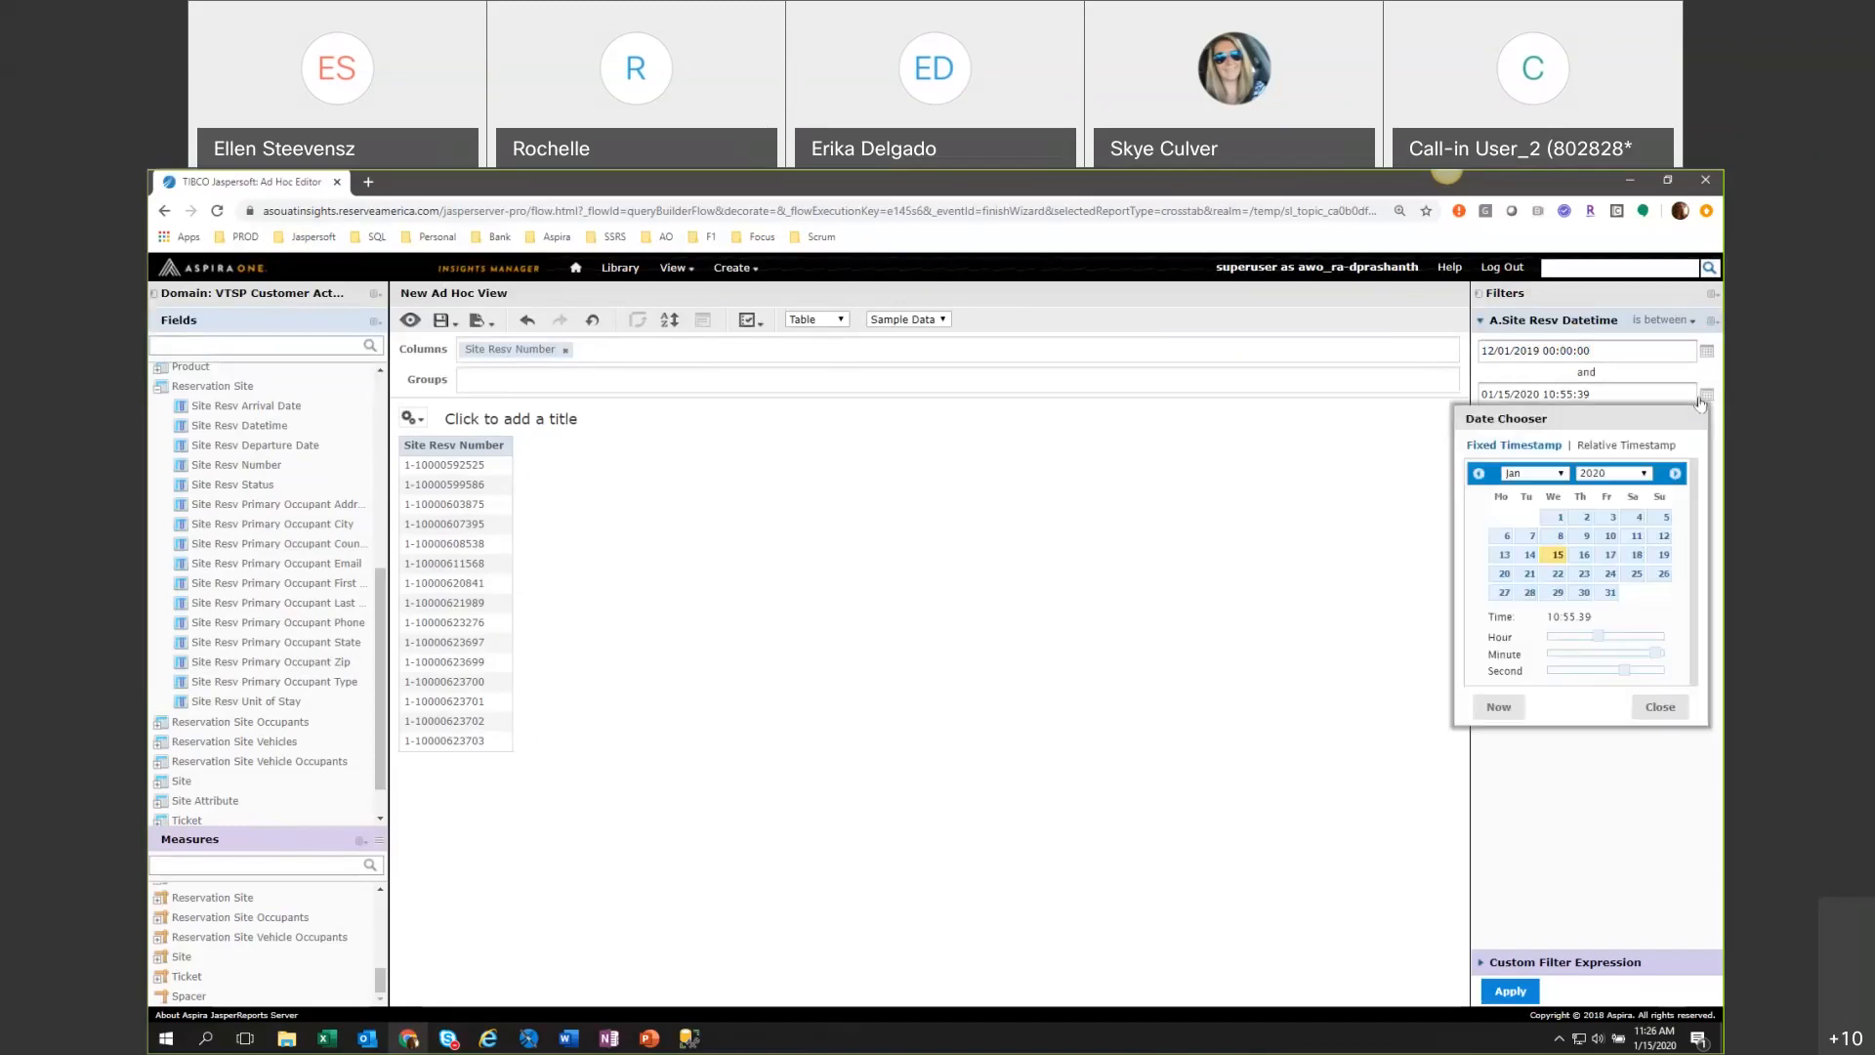
{"action": "left_click", "coordinate": [1476, 474]}
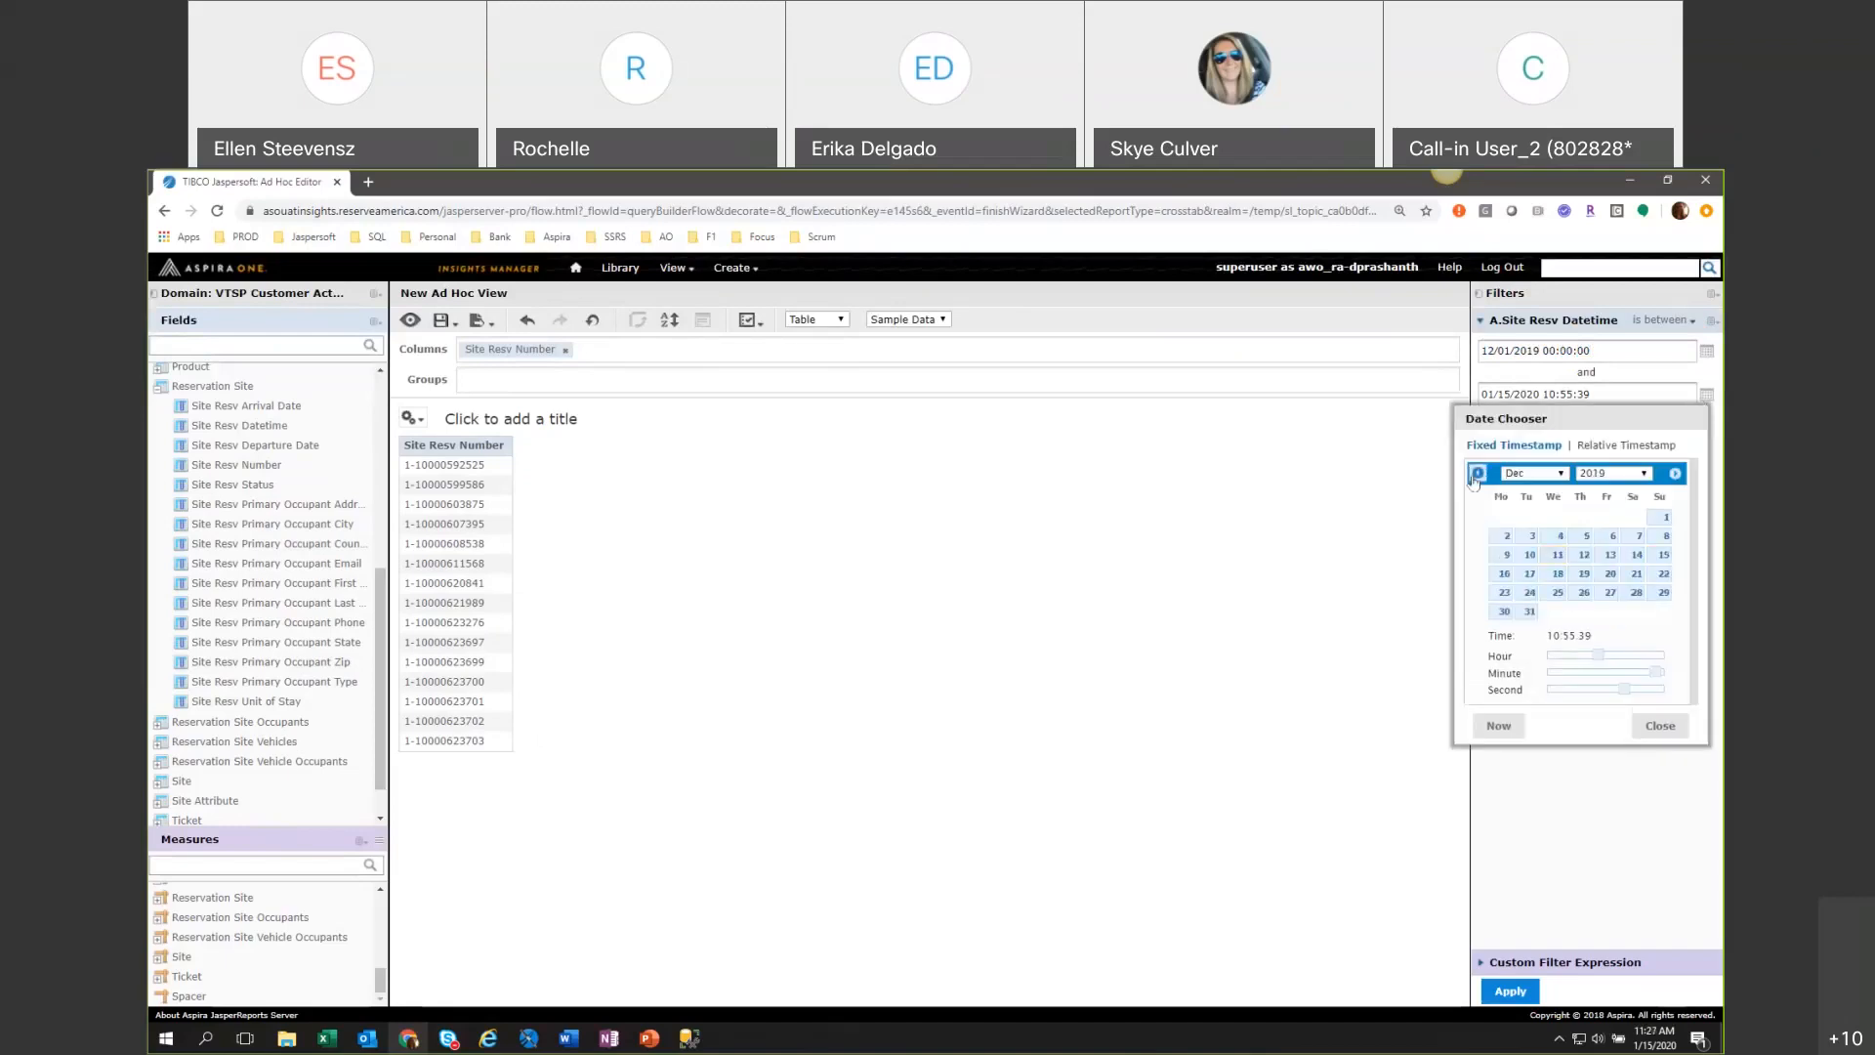
{"action": "left_click", "coordinate": [1530, 613]}
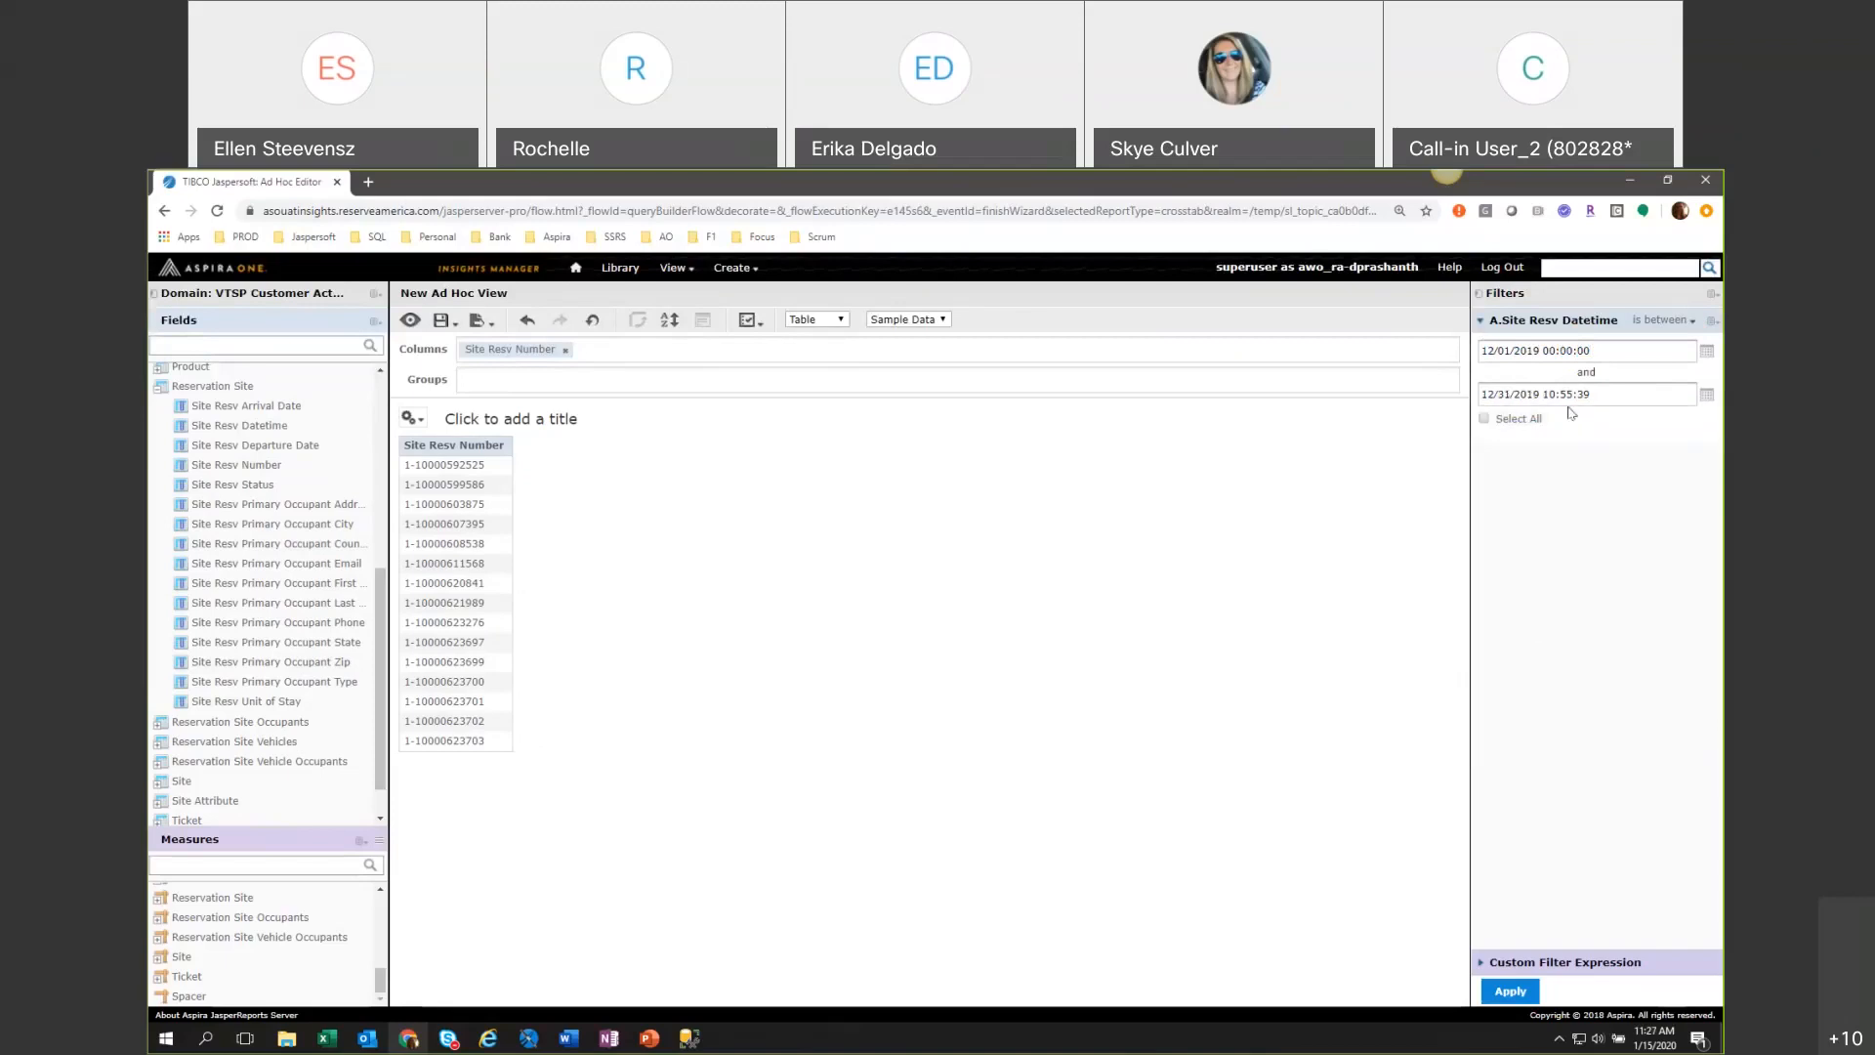
{"action": "left_click", "coordinate": [1705, 397]}
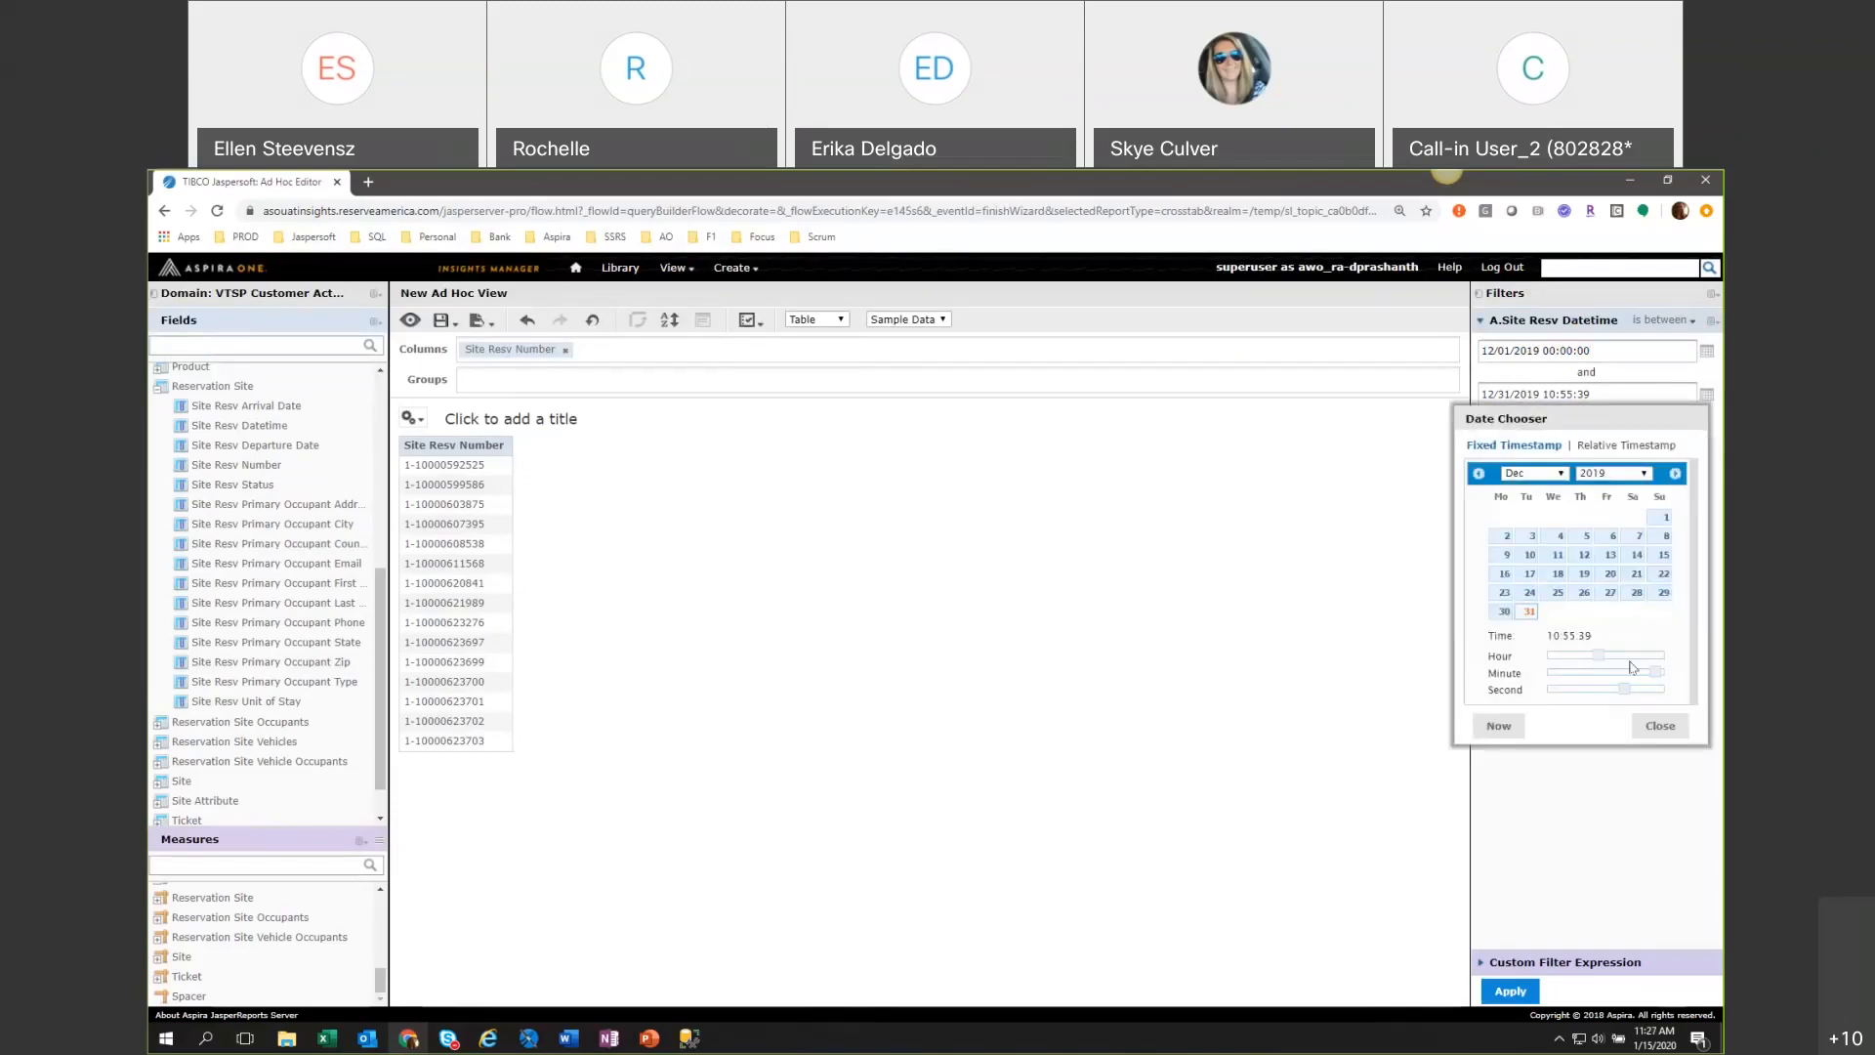
{"action": "left_click_drag", "start_coordinate": [1599, 656], "coordinate": [1665, 664]}
{"action": "left_click", "coordinate": [1706, 395]}
{"action": "left_click_drag", "start_coordinate": [1656, 672], "coordinate": [1663, 672]}
{"action": "left_click", "coordinate": [1660, 725]}
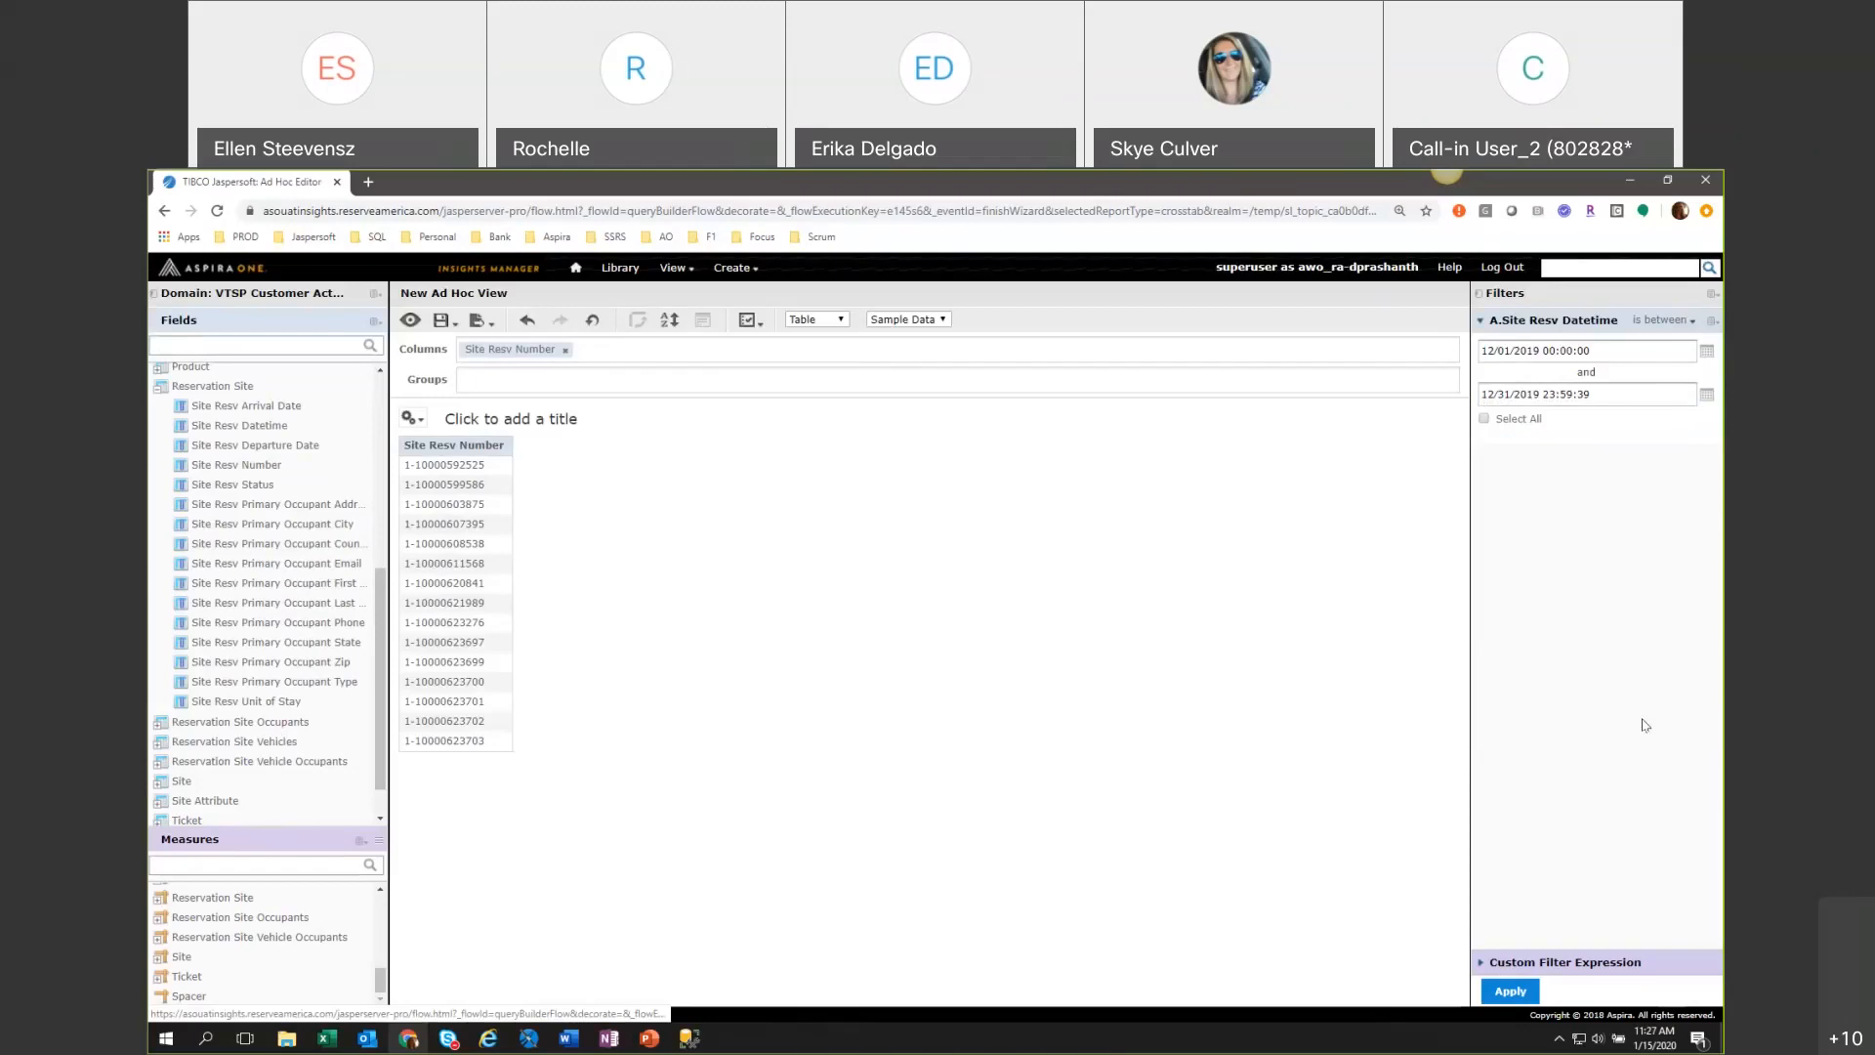
{"action": "left_click", "coordinate": [1706, 396]}
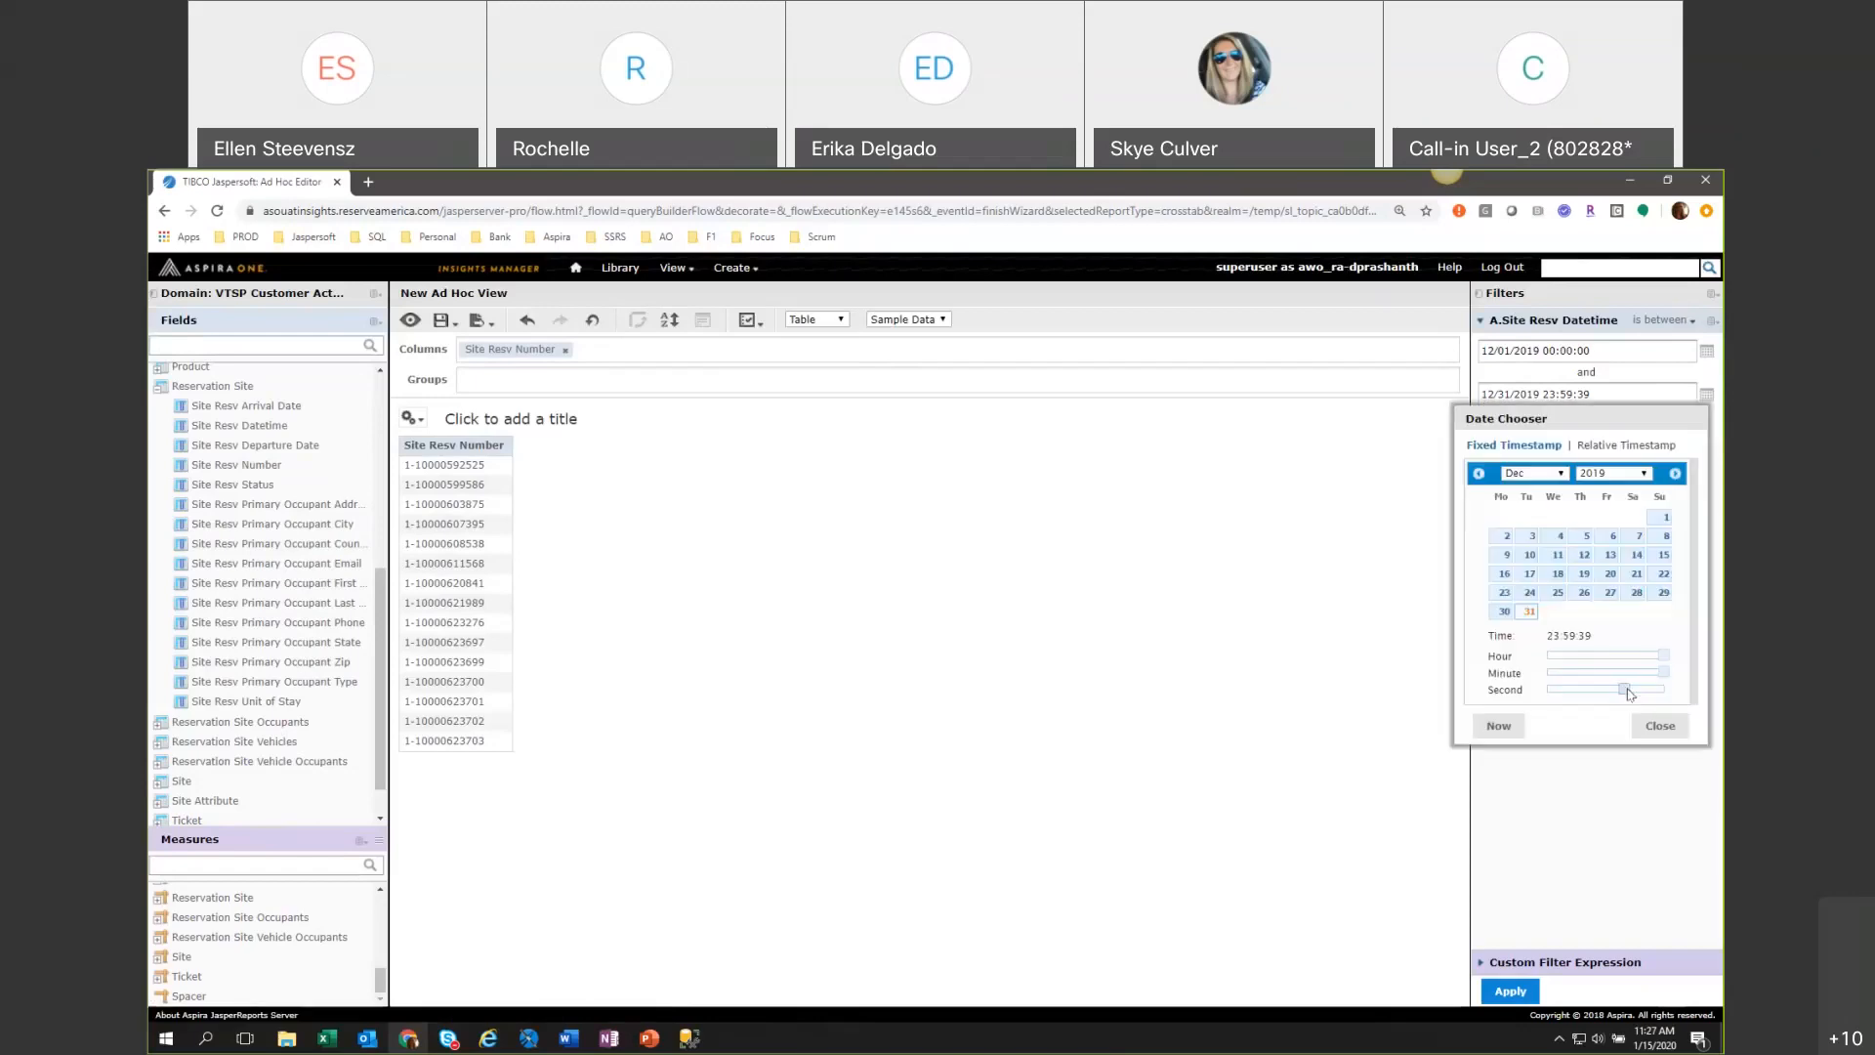
{"action": "left_click_drag", "start_coordinate": [1626, 690], "coordinate": [1699, 699]}
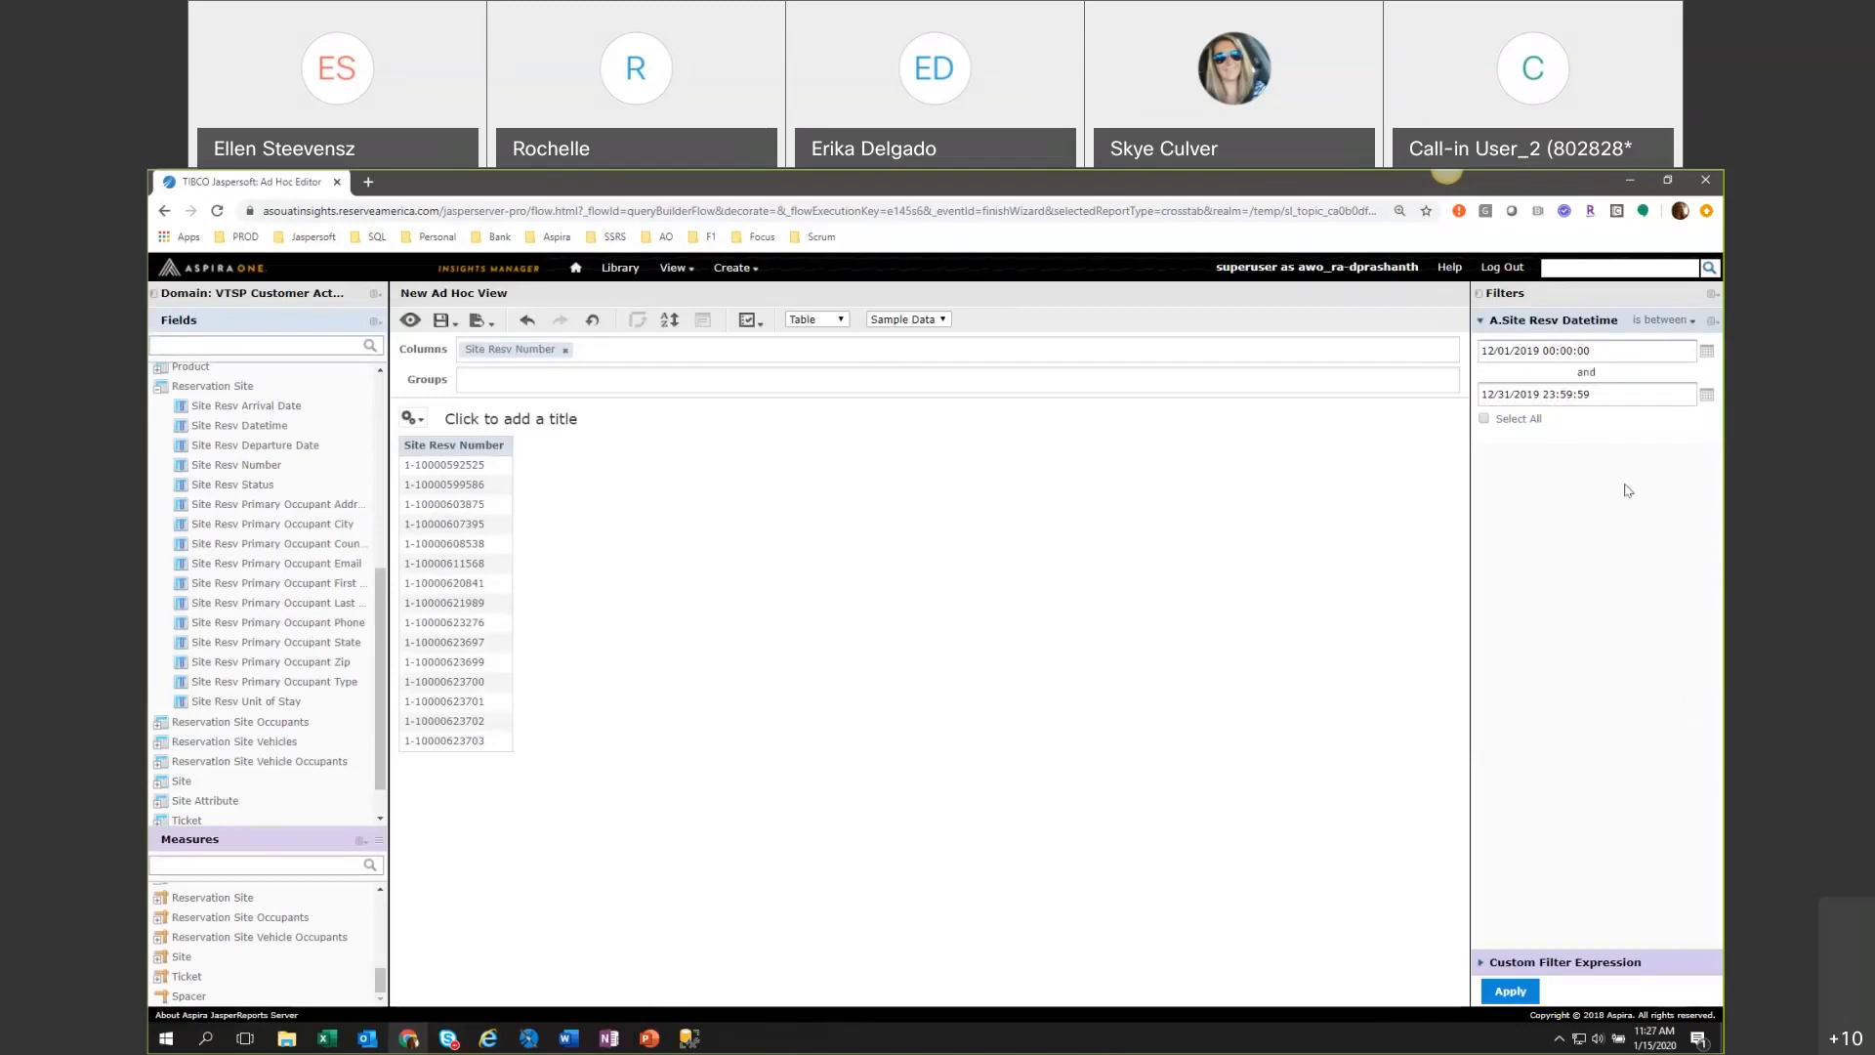
Apply the date range filter and add Site Resv Datetime as the second table column.
{"action": "left_click", "coordinate": [1510, 990]}
{"action": "double_click", "coordinate": [238, 428]}
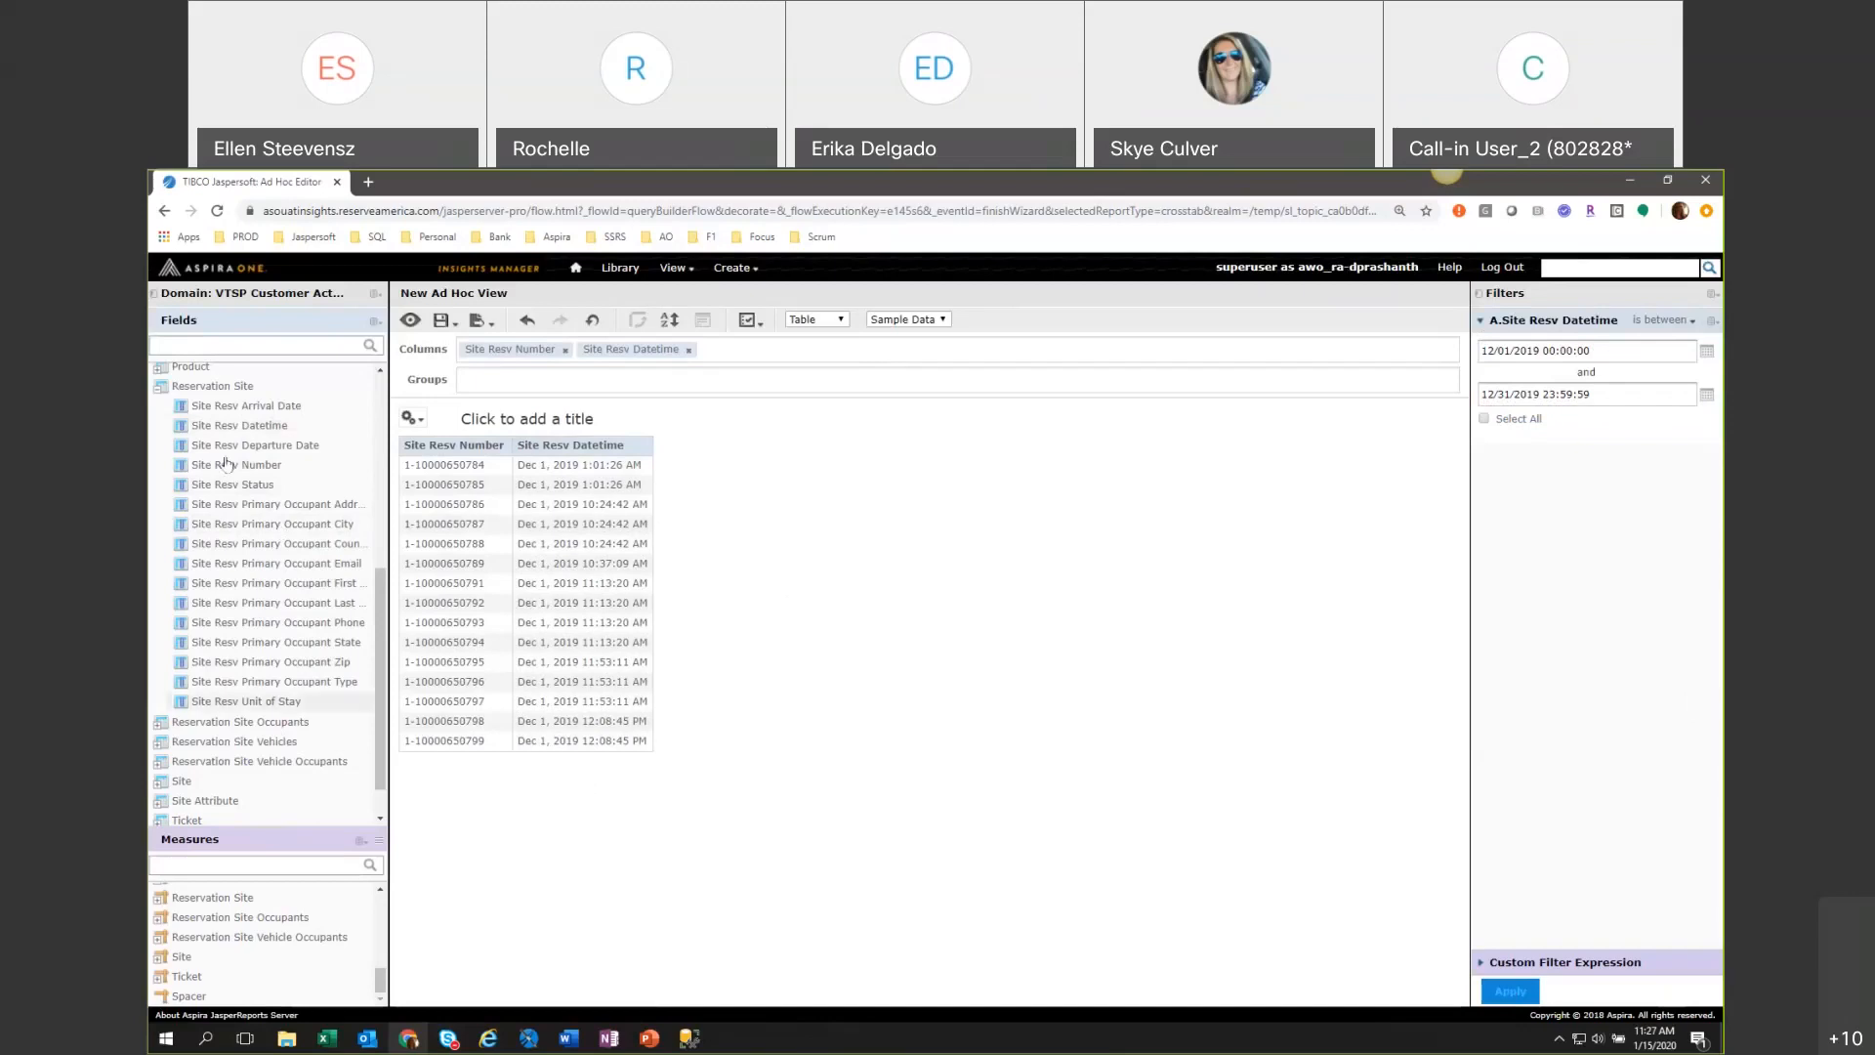
Add Site Resv Arrival Date and Site Resv Departure Date as the next table columns.
{"action": "double_click", "coordinate": [218, 406]}
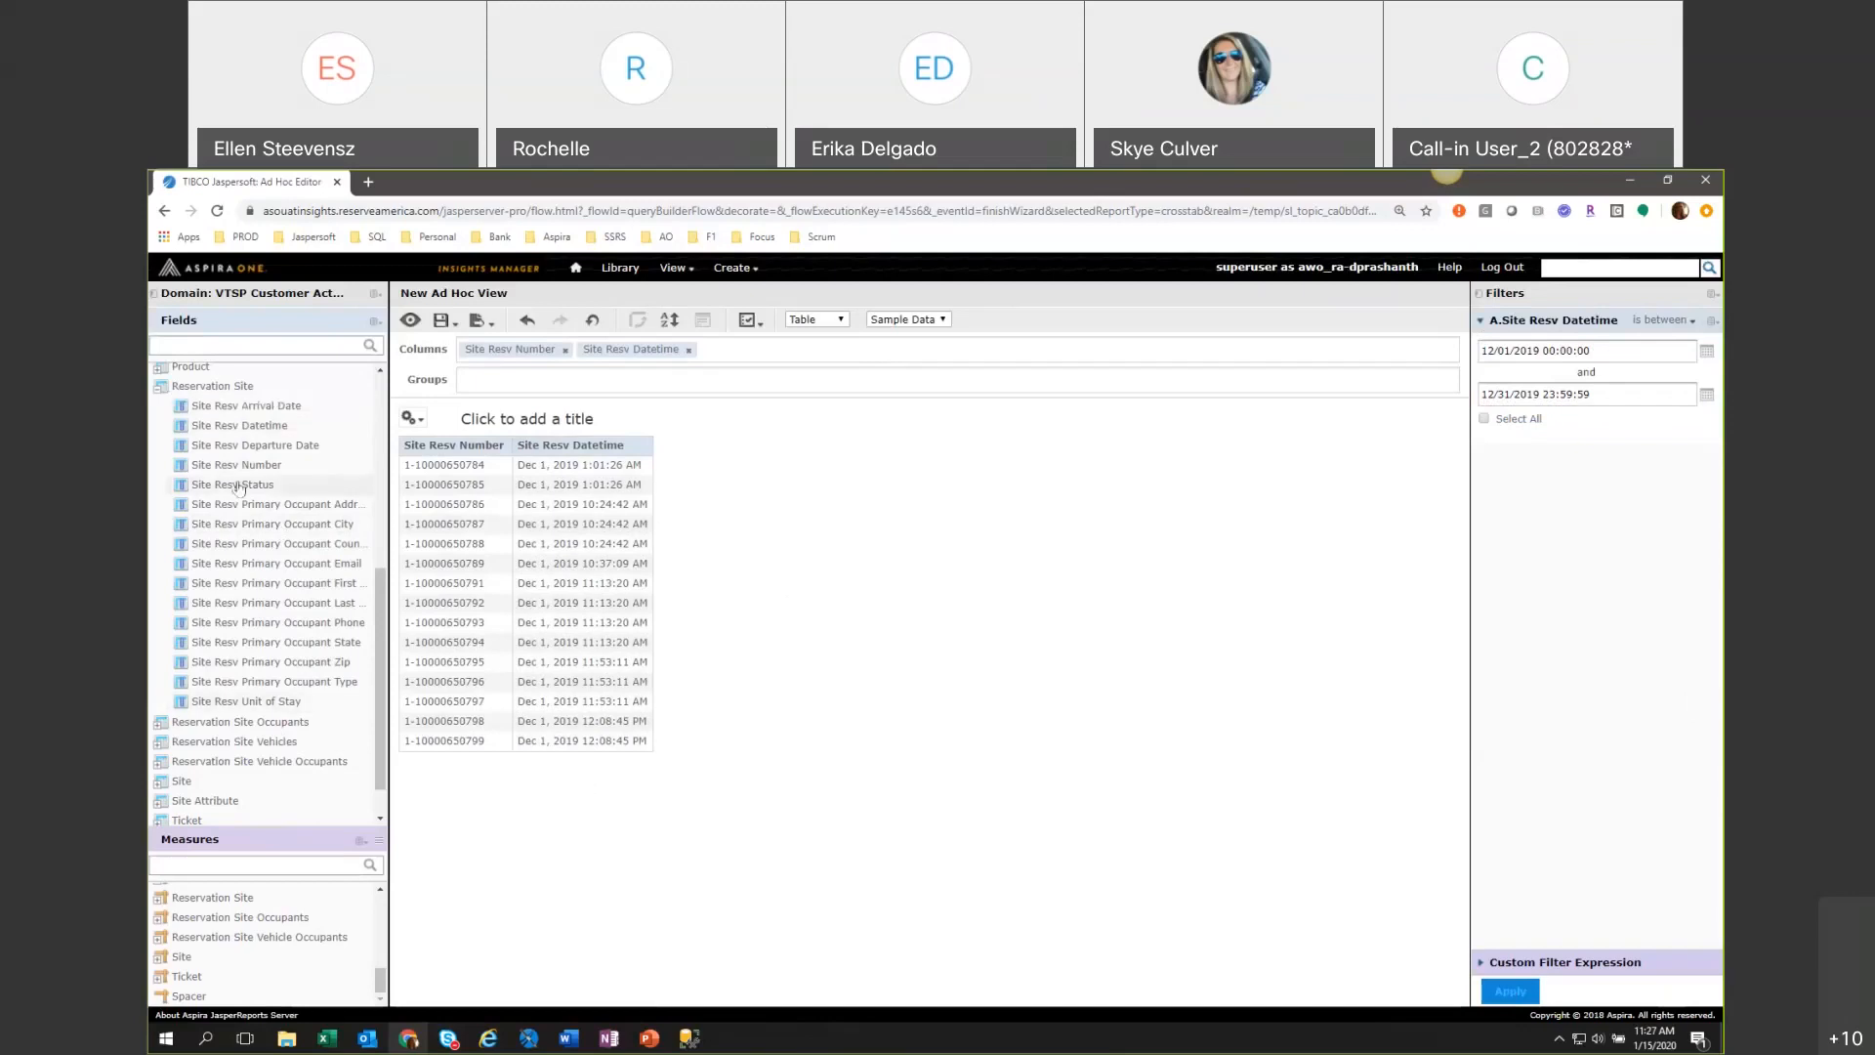
{"action": "double_click", "coordinate": [238, 449]}
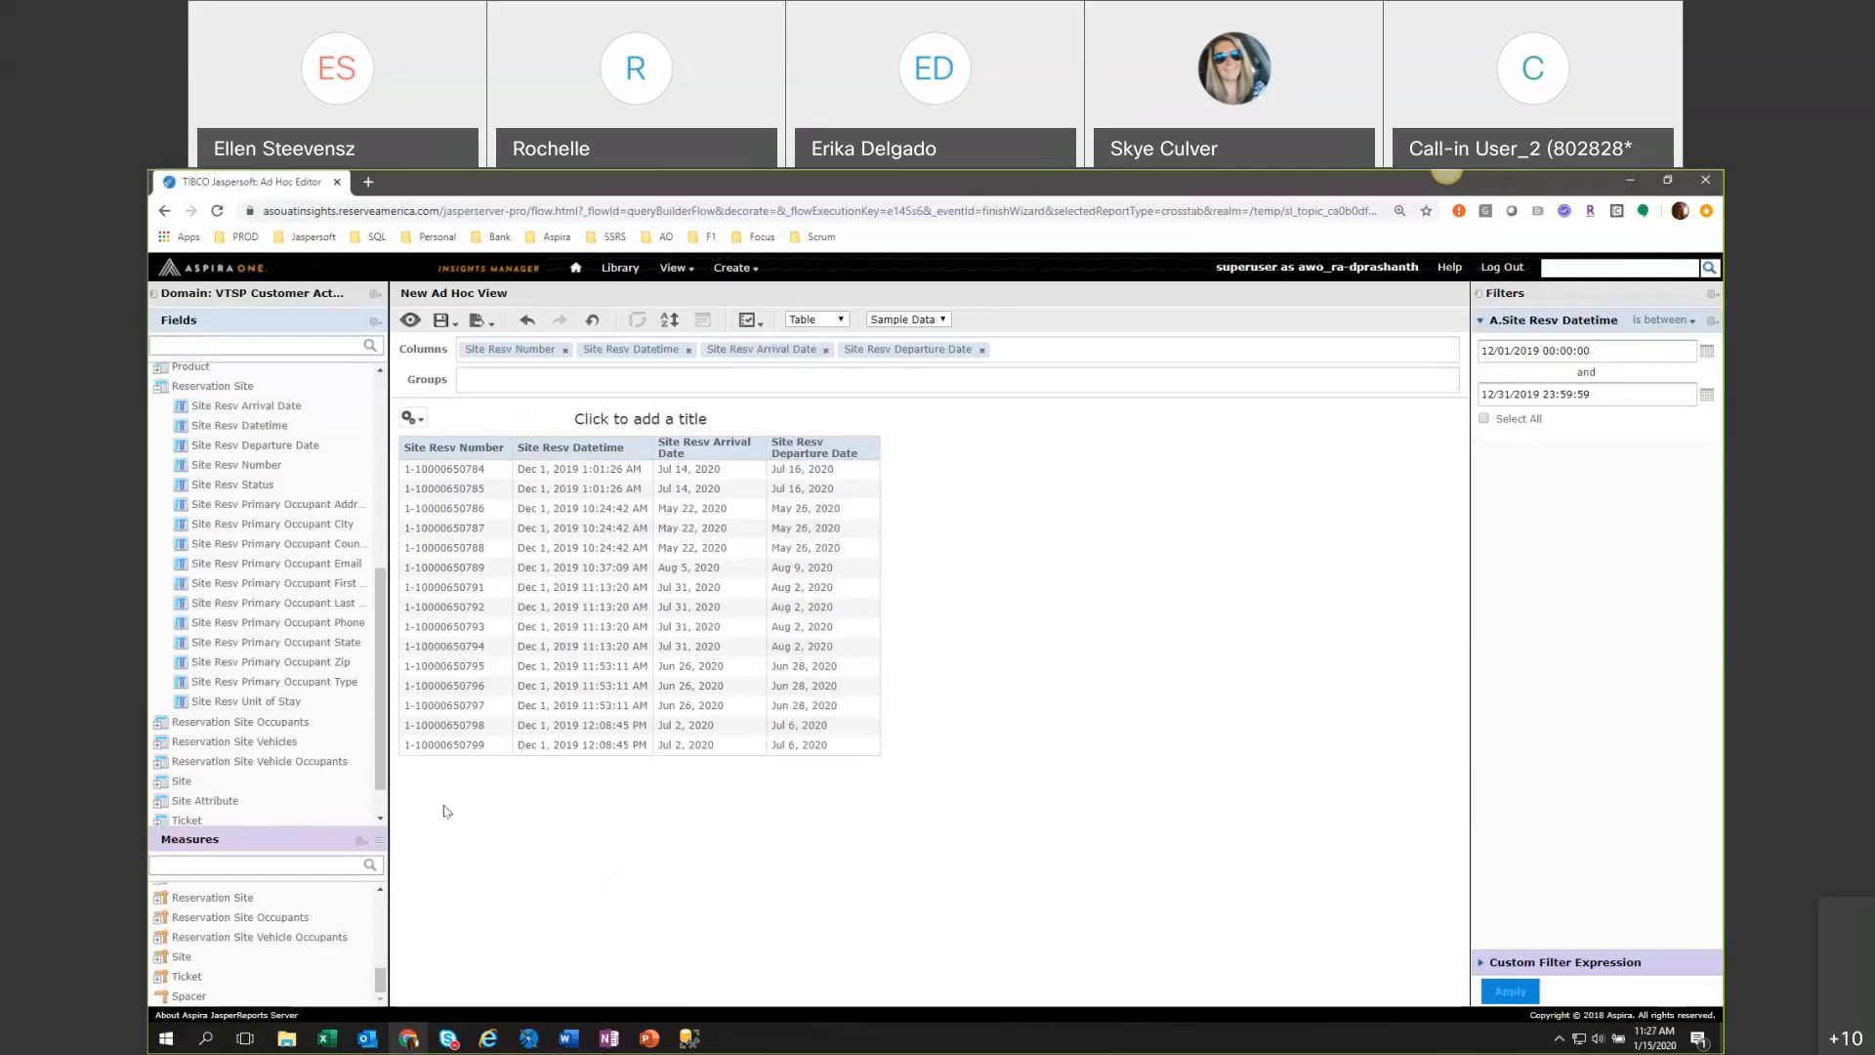
Collapse the Reservation Site field set and group the table by Facility from the Location set.
{"action": "left_click_drag", "start_coordinate": [381, 752], "coordinate": [376, 678]}
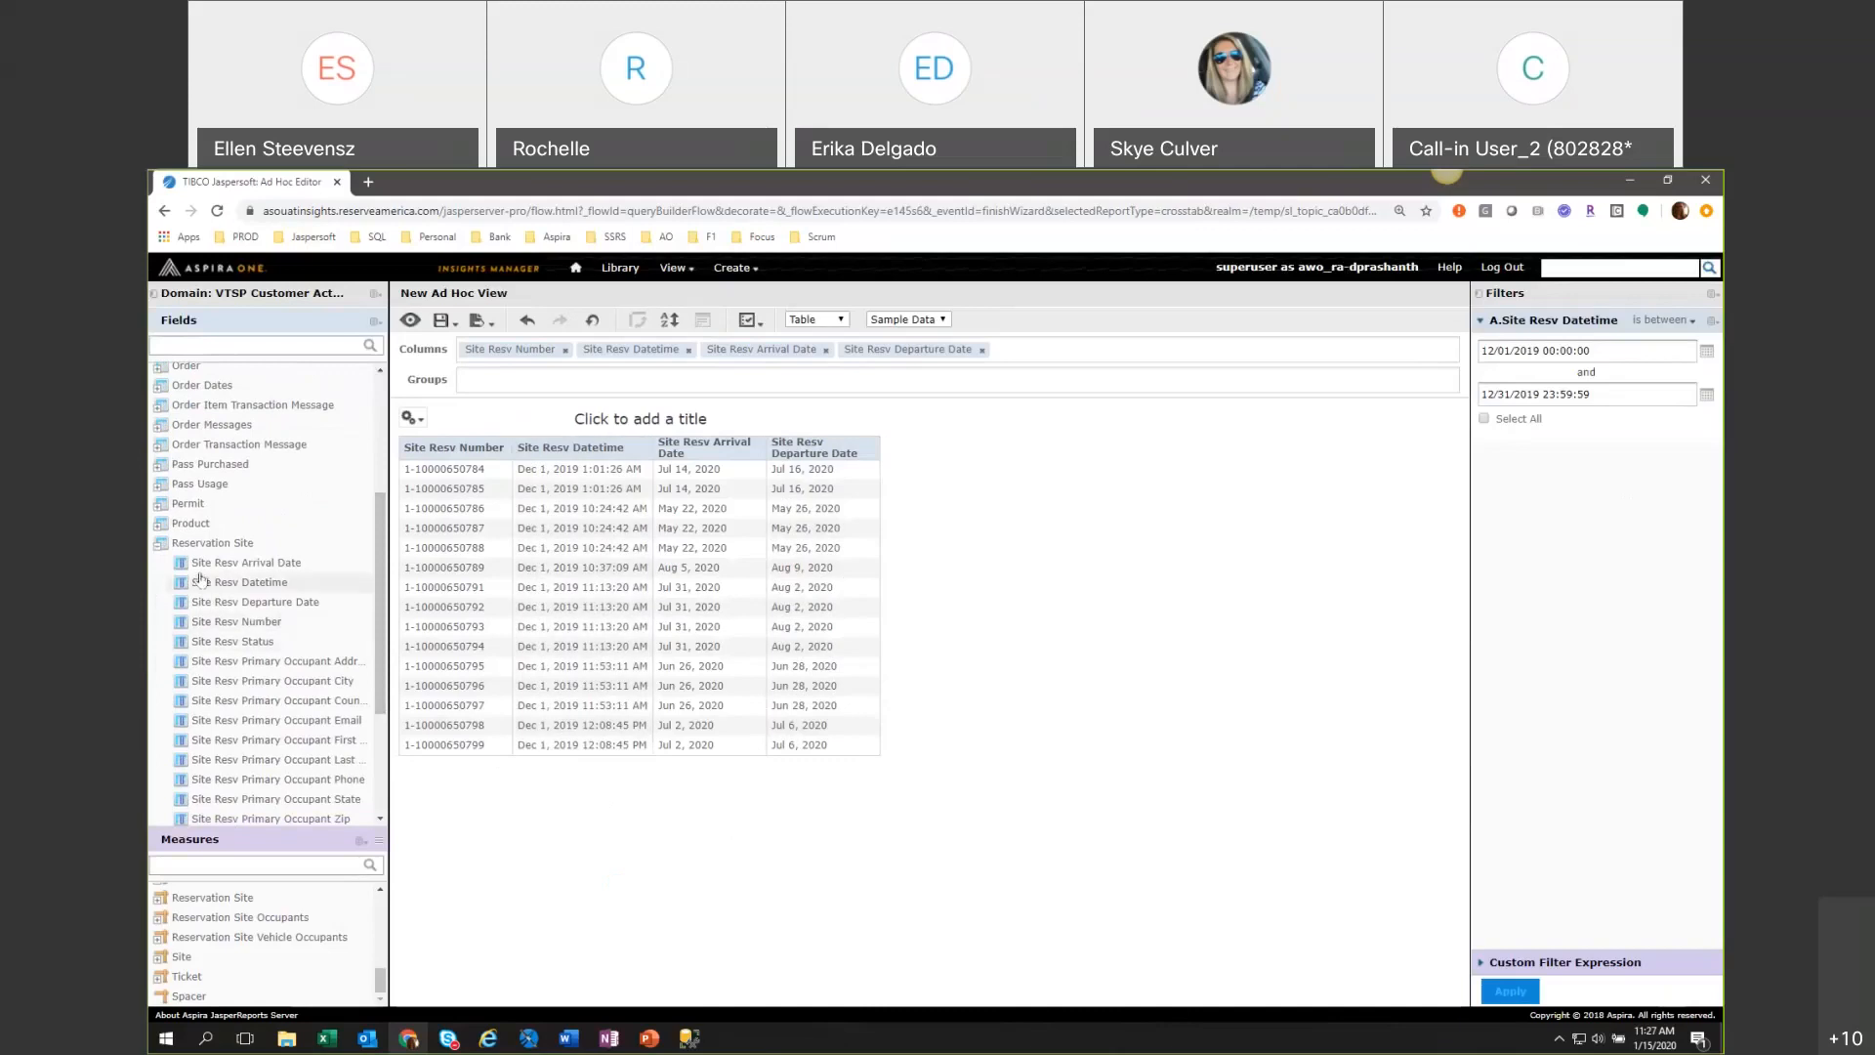
{"action": "scroll", "coordinate": [191, 562], "scroll_direction": "up", "scroll_amount": 2}
{"action": "scroll", "coordinate": [170, 532], "scroll_direction": "up", "scroll_amount": 2}
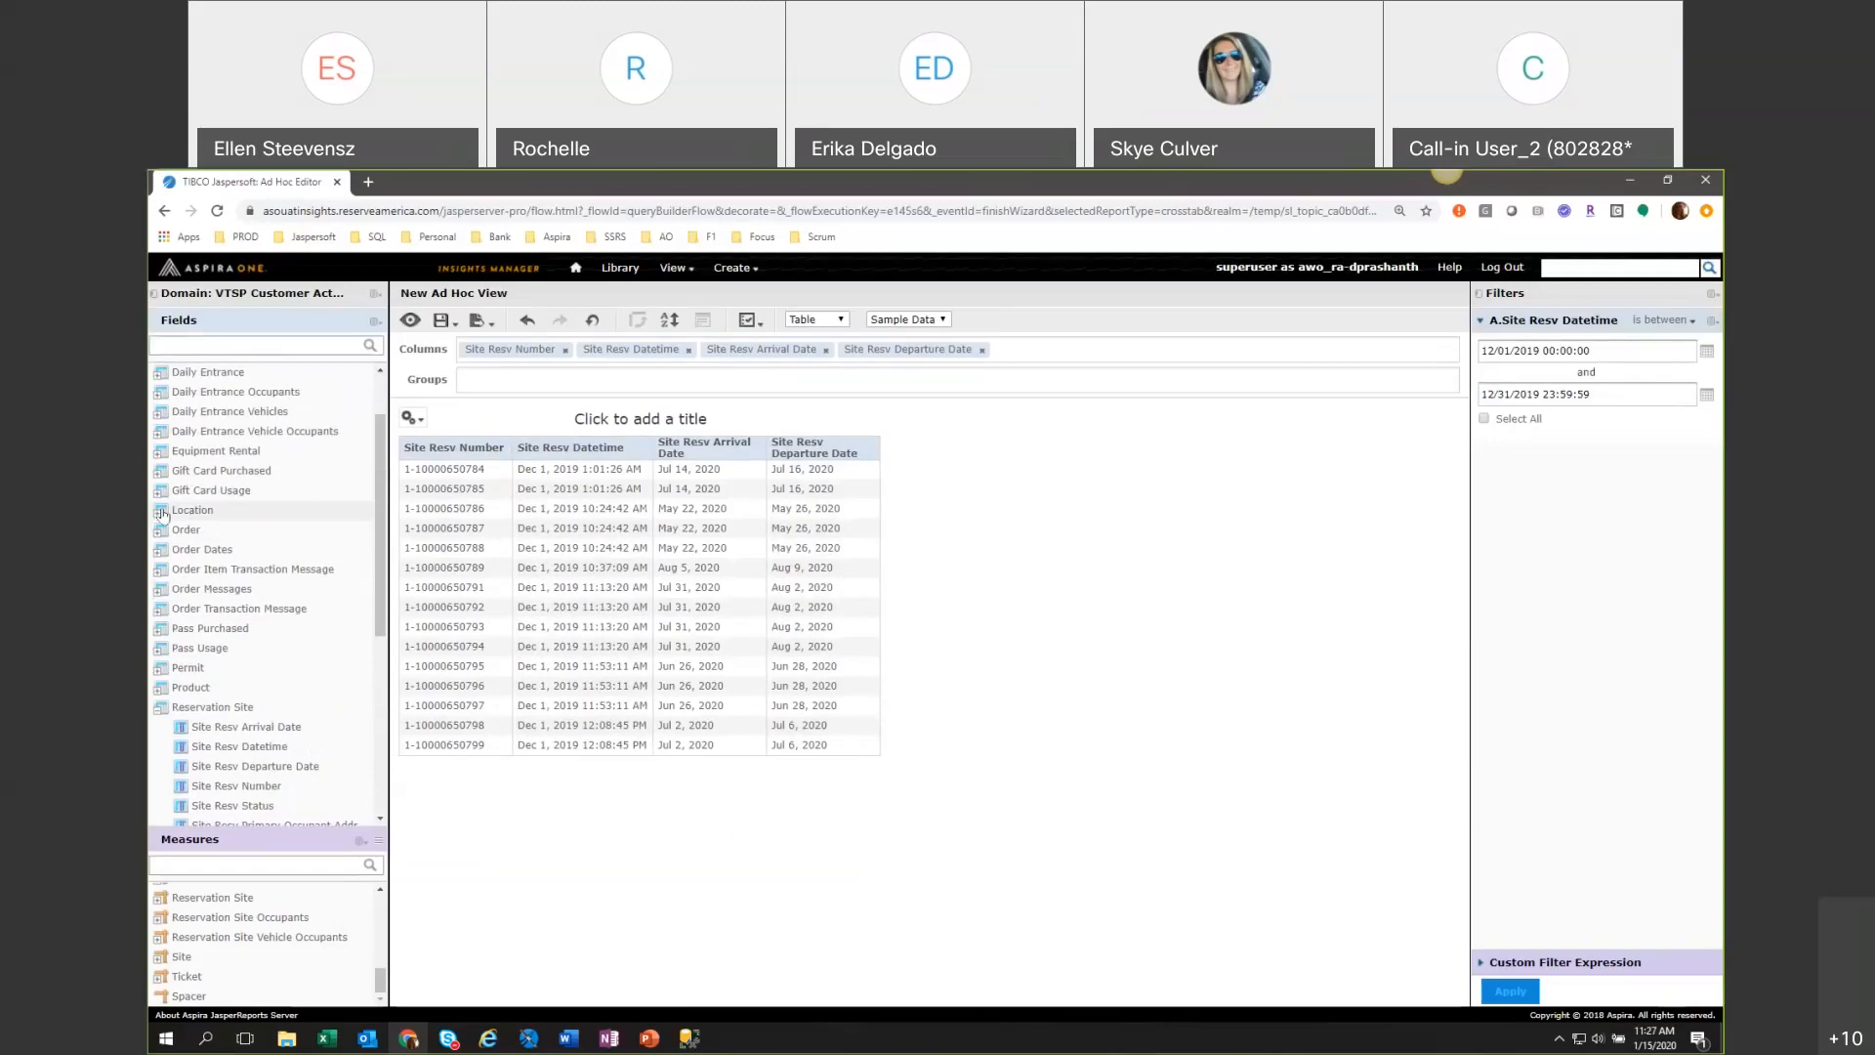
{"action": "scroll", "coordinate": [244, 547], "scroll_direction": "down", "scroll_amount": 3}
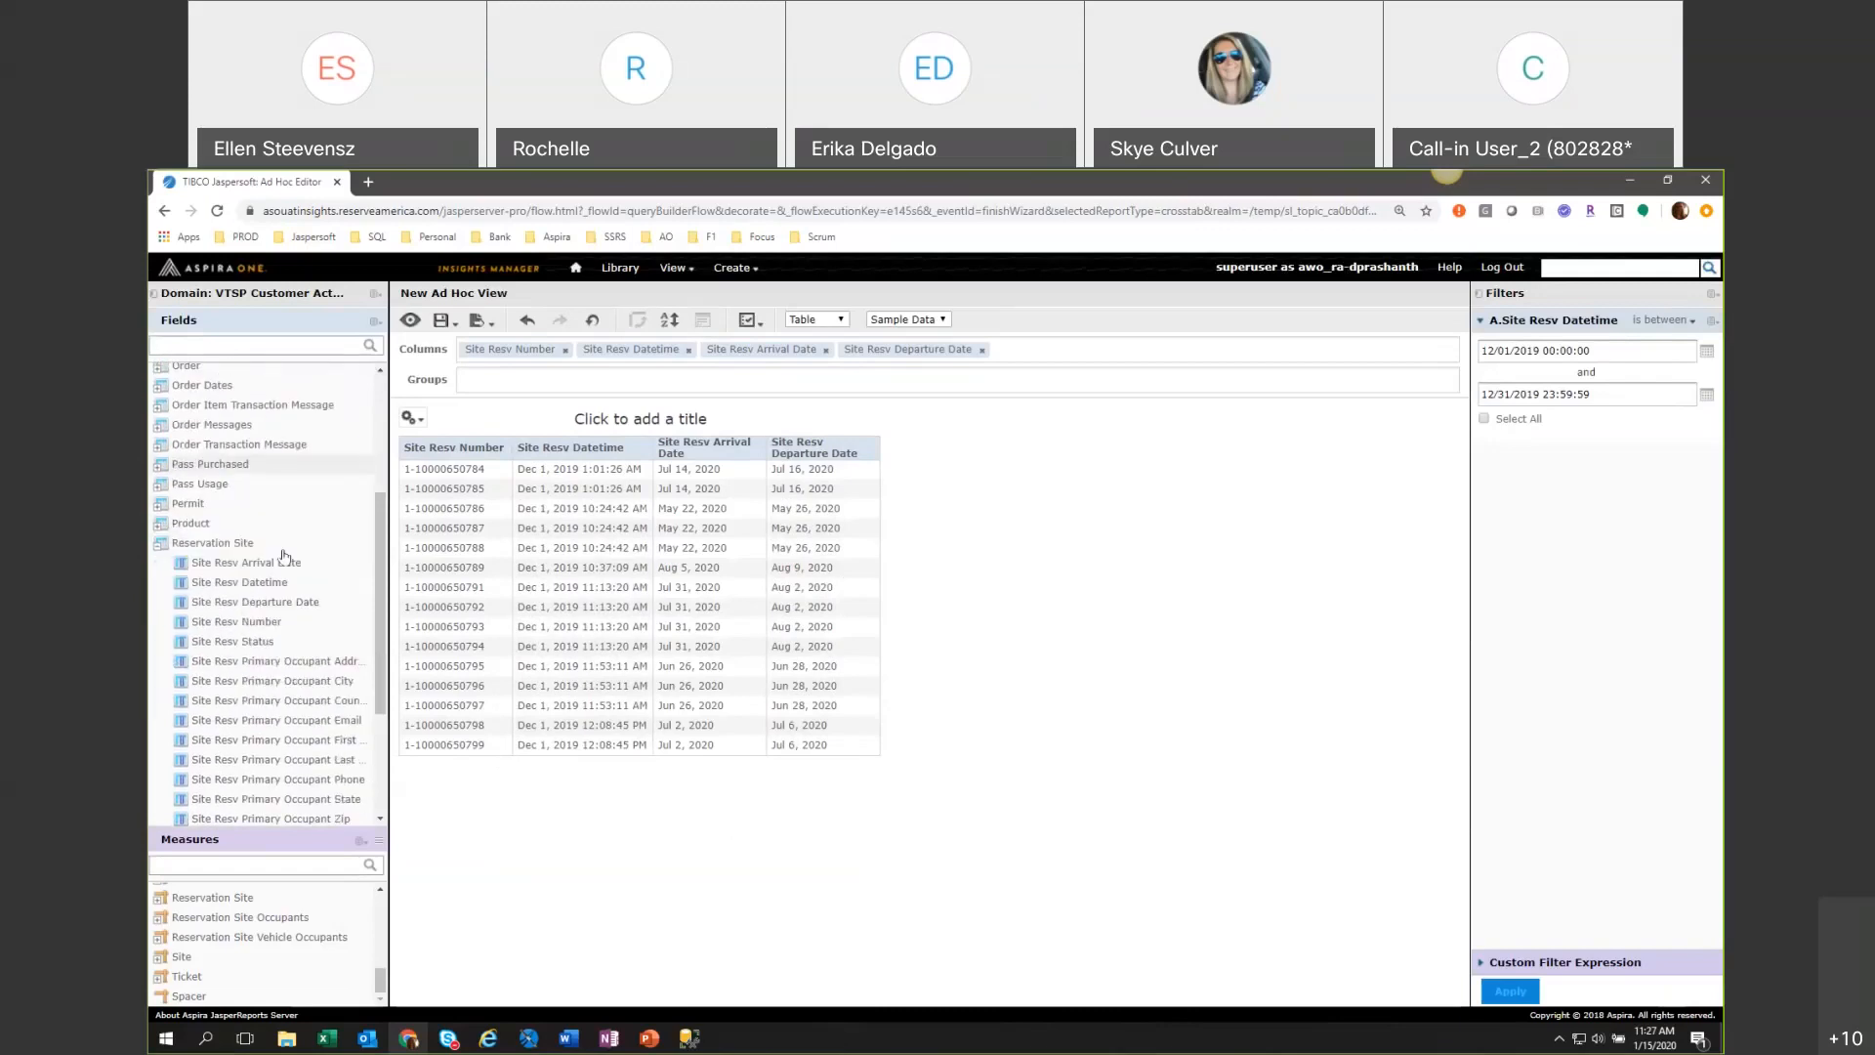
{"action": "scroll", "coordinate": [255, 697], "scroll_direction": "down", "scroll_amount": 2}
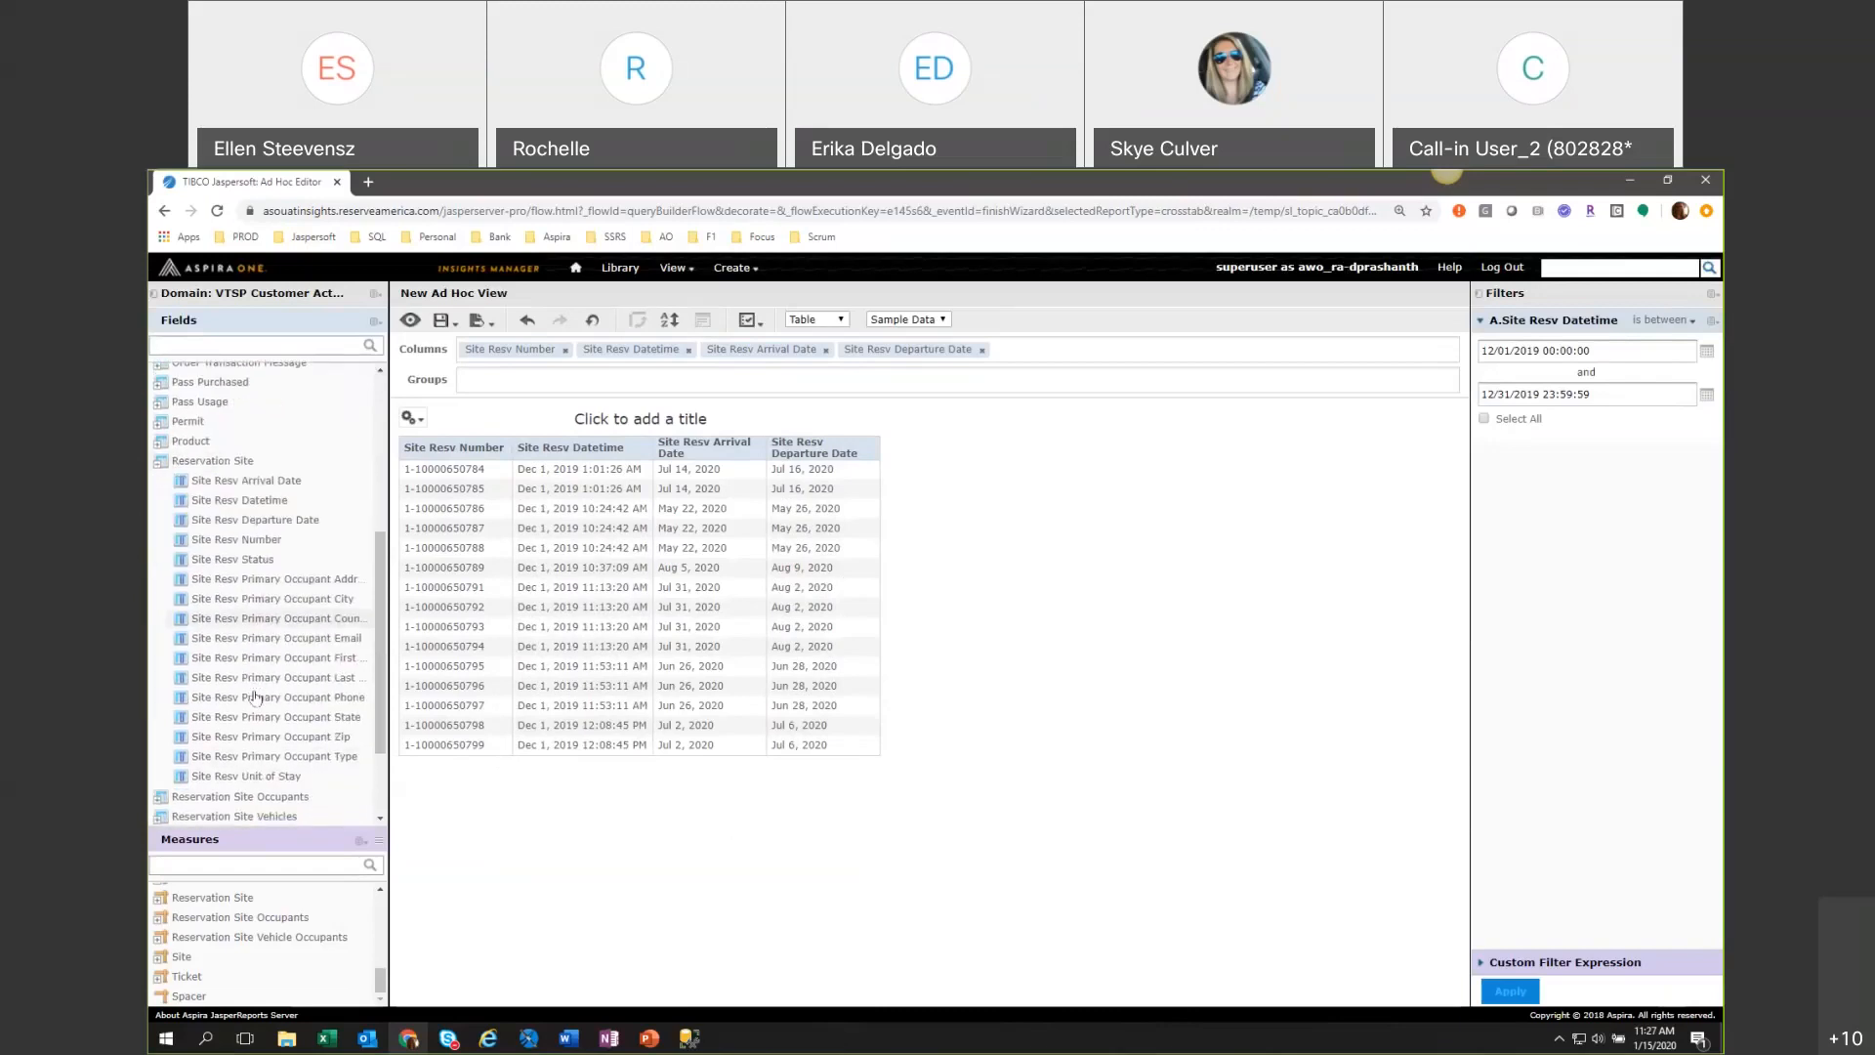
{"action": "left_click", "coordinate": [161, 462]}
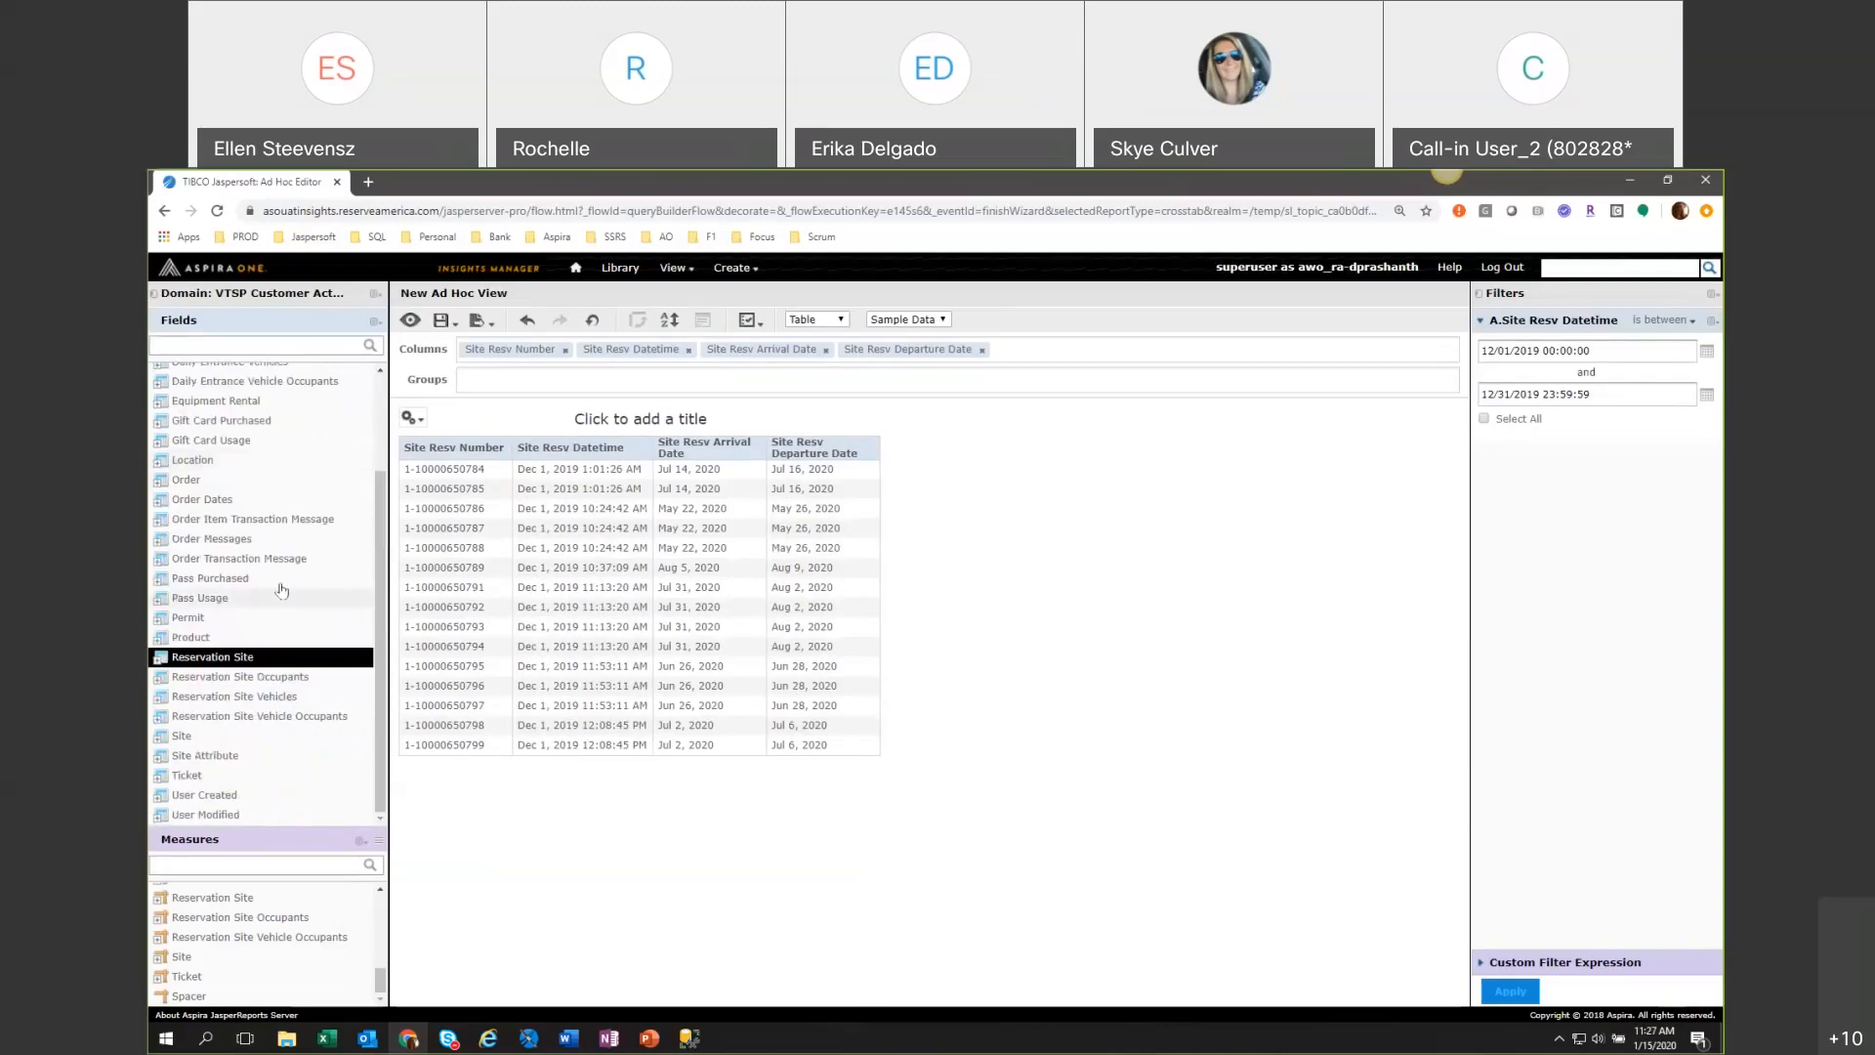
{"action": "scroll", "coordinate": [257, 485], "scroll_direction": "up", "scroll_amount": 2}
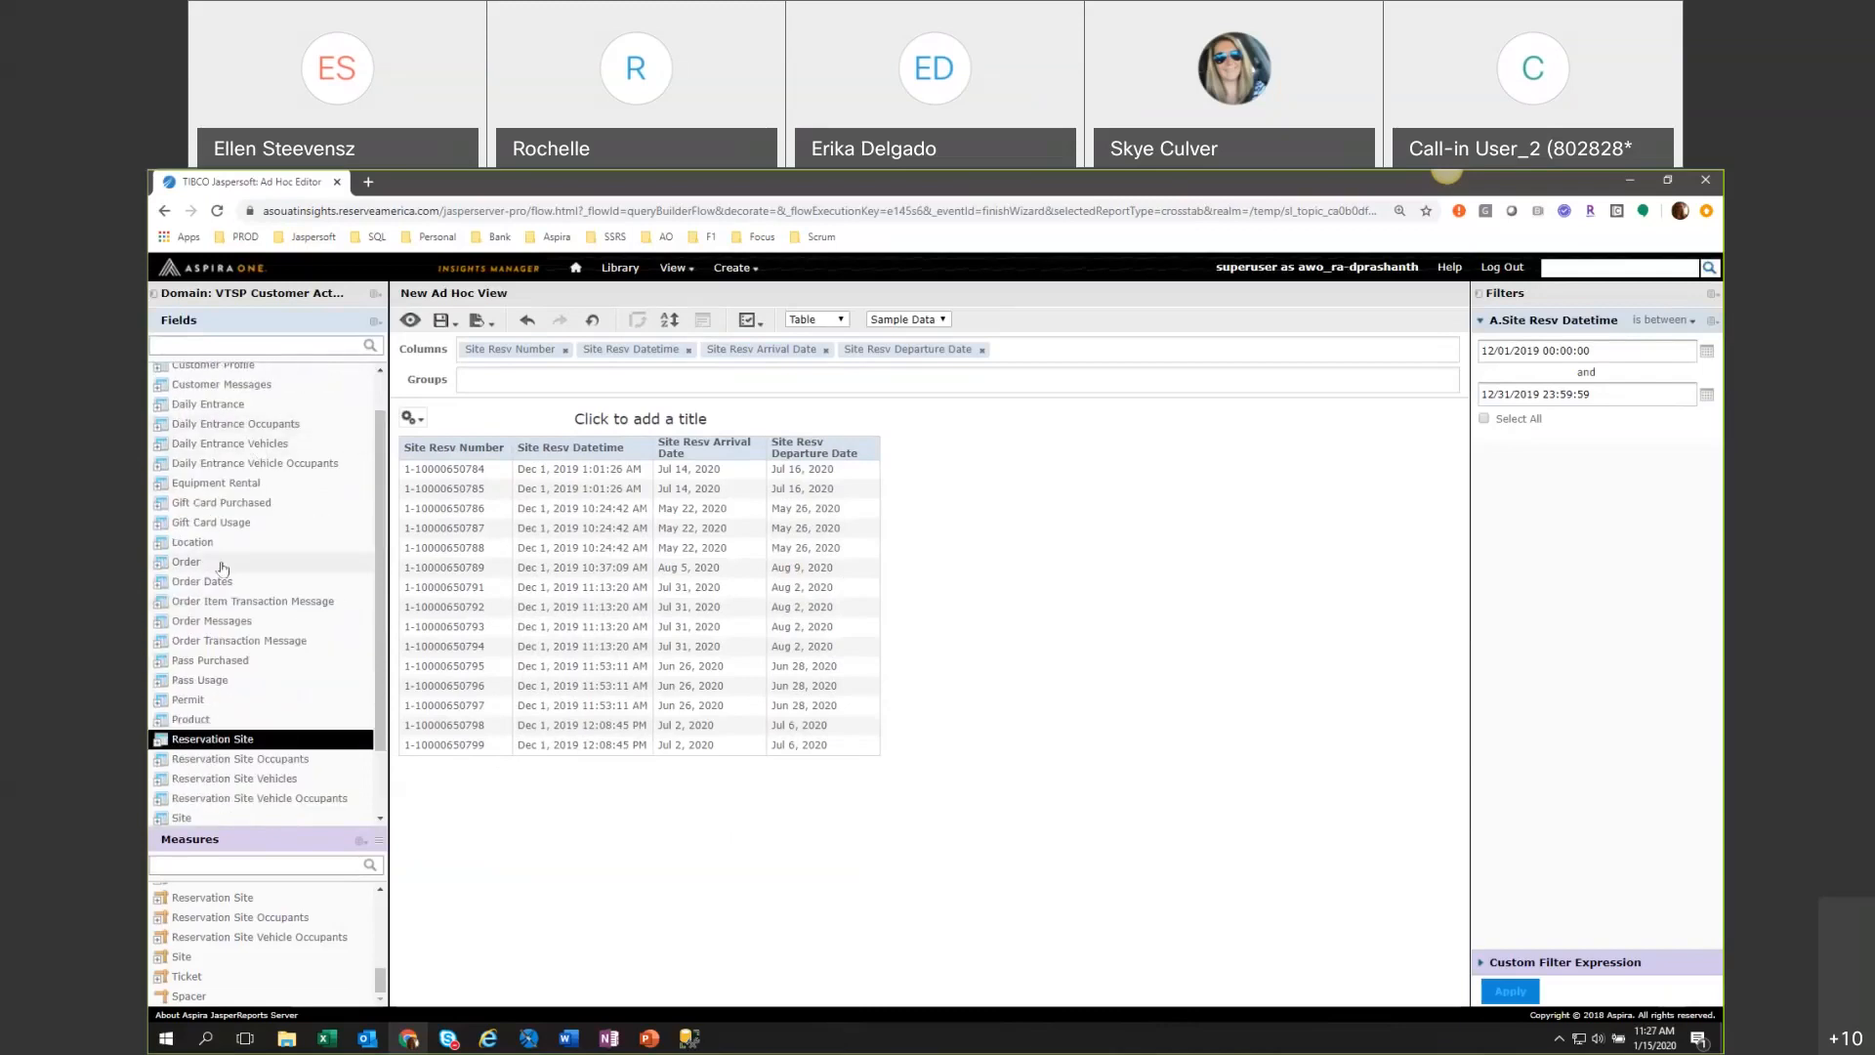
{"action": "left_click", "coordinate": [157, 547]}
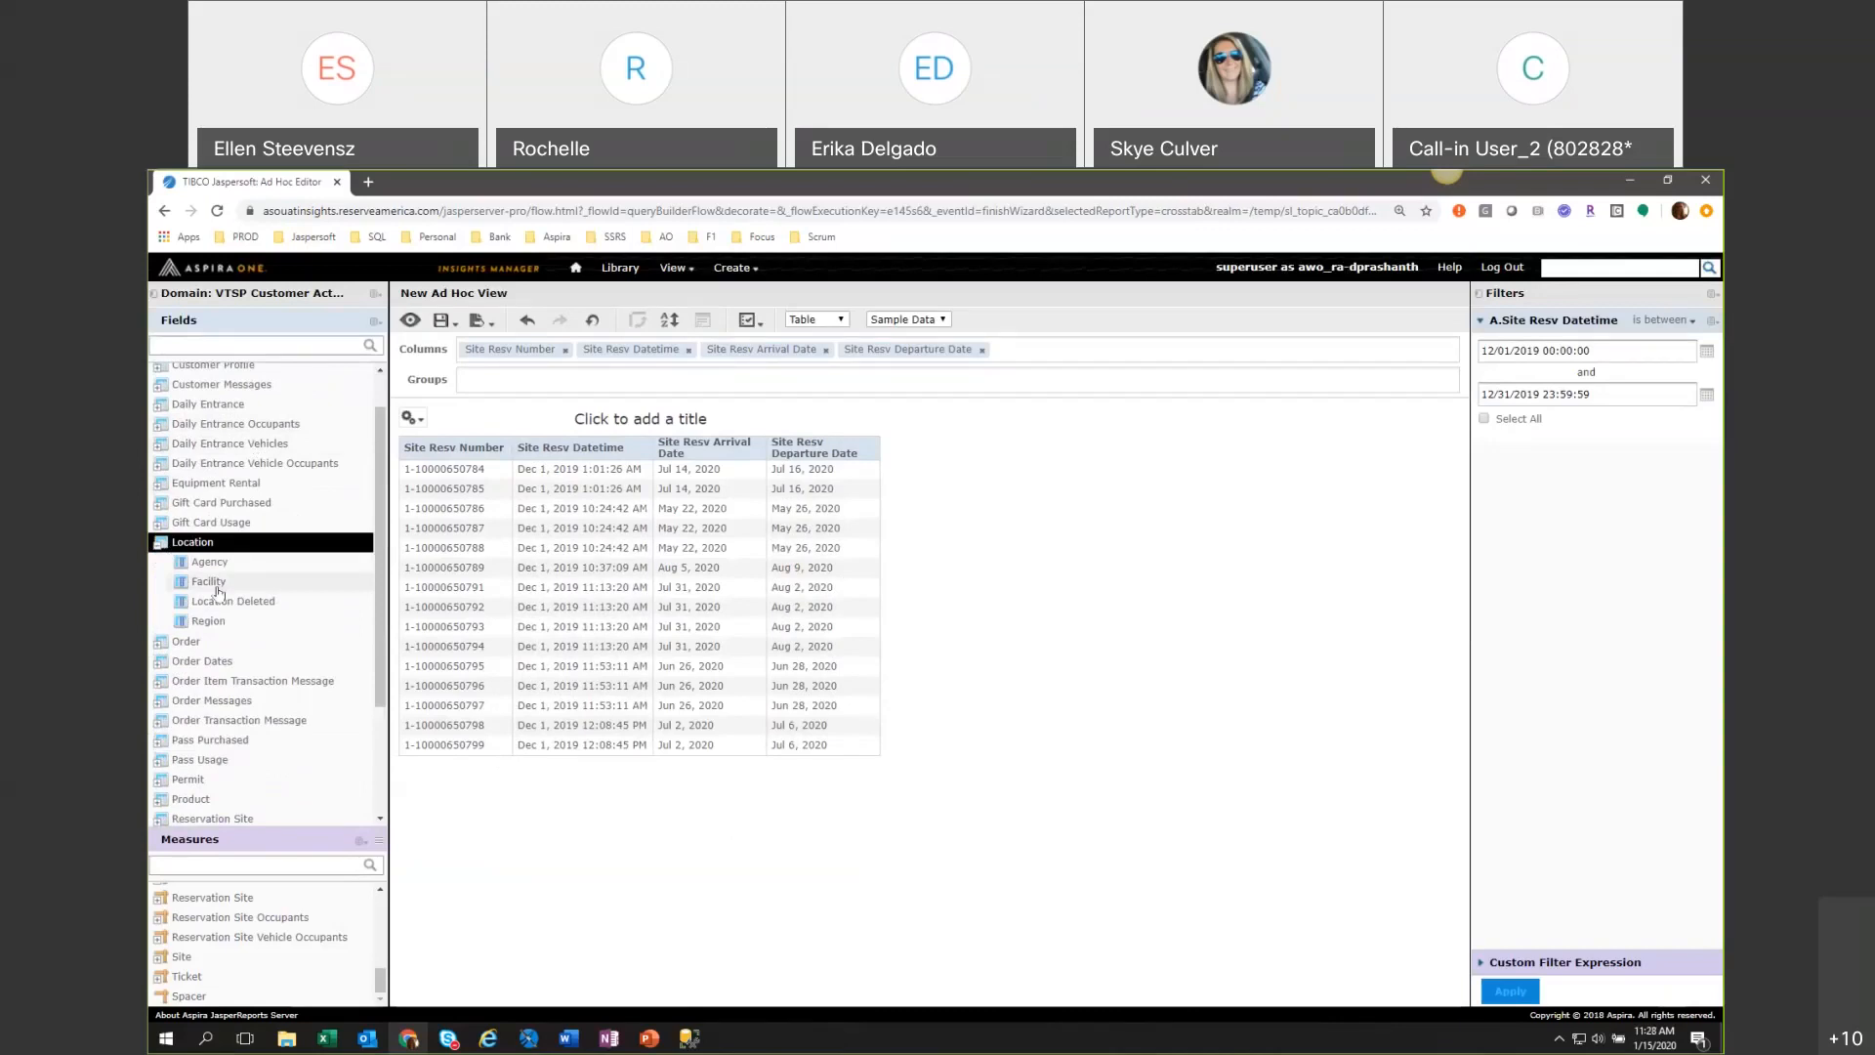
{"action": "left_click_drag", "start_coordinate": [217, 584], "coordinate": [1171, 572]}
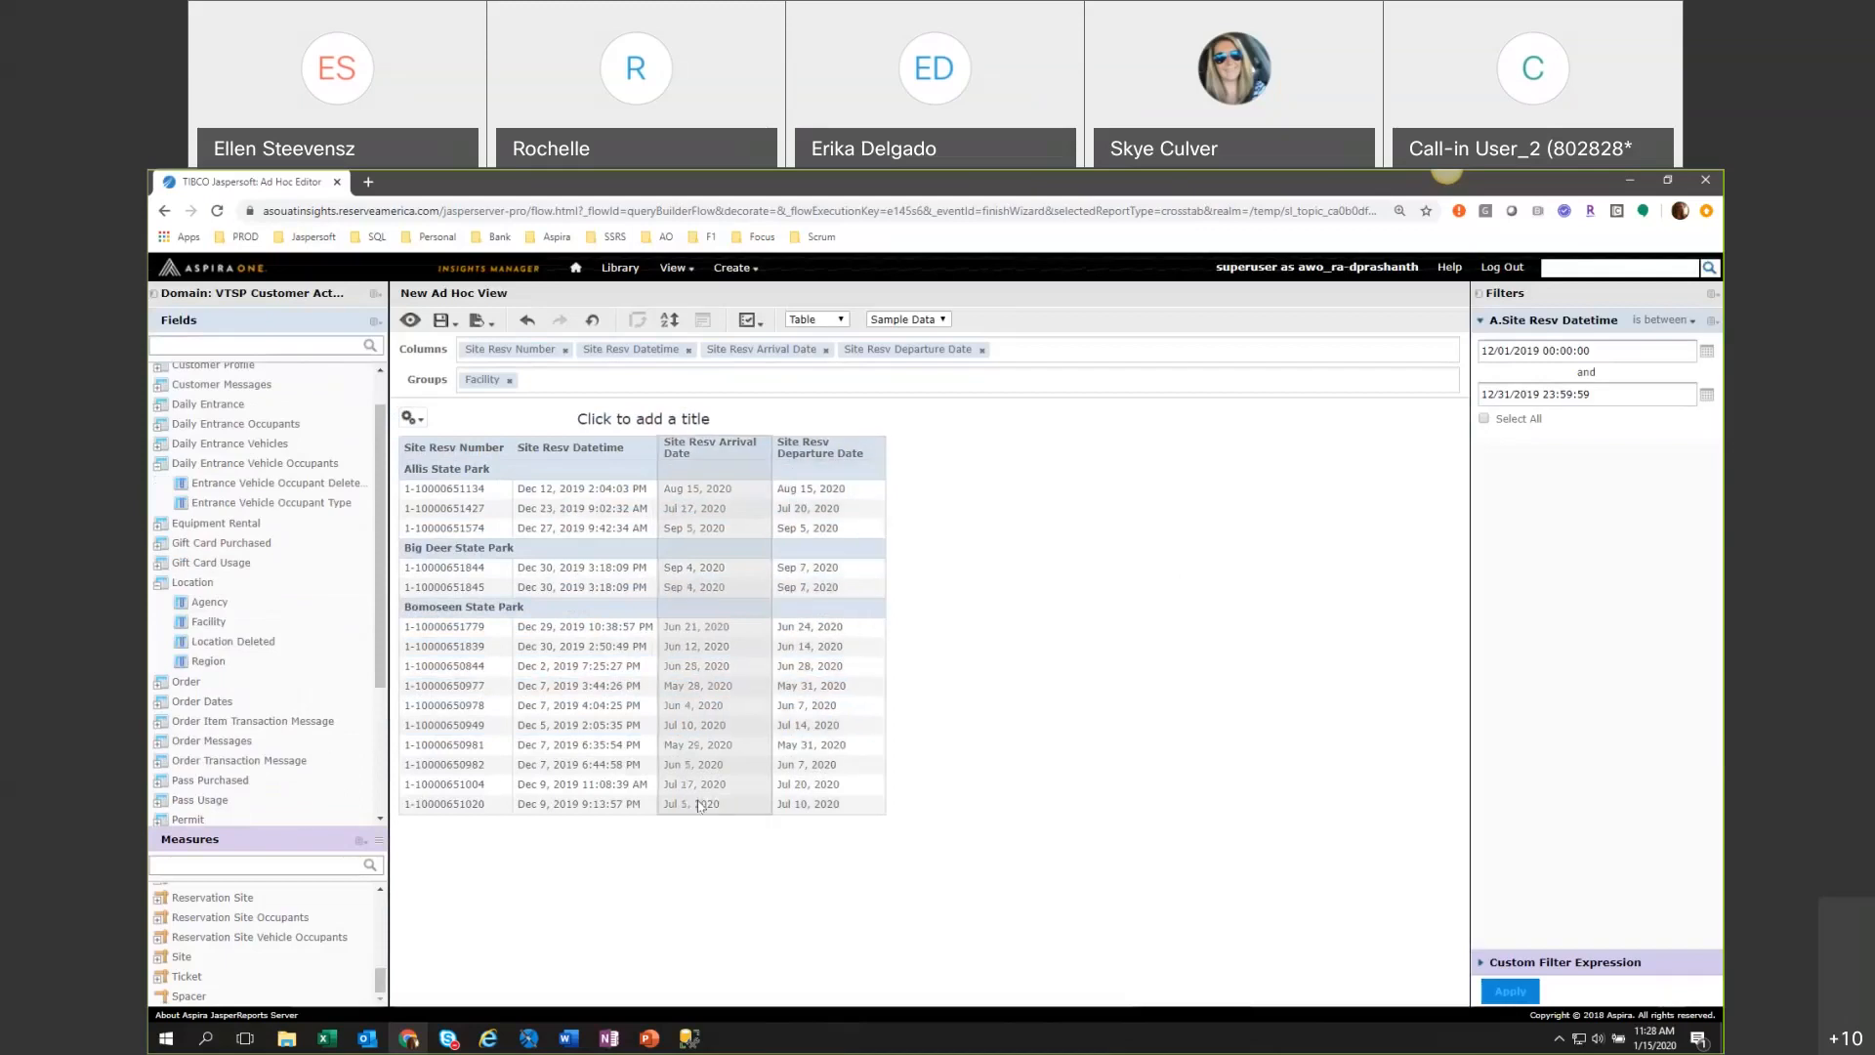
Add Site Type and Site Code from the Site field set as the last table columns.
{"action": "scroll", "coordinate": [203, 775], "scroll_direction": "down", "scroll_amount": 3}
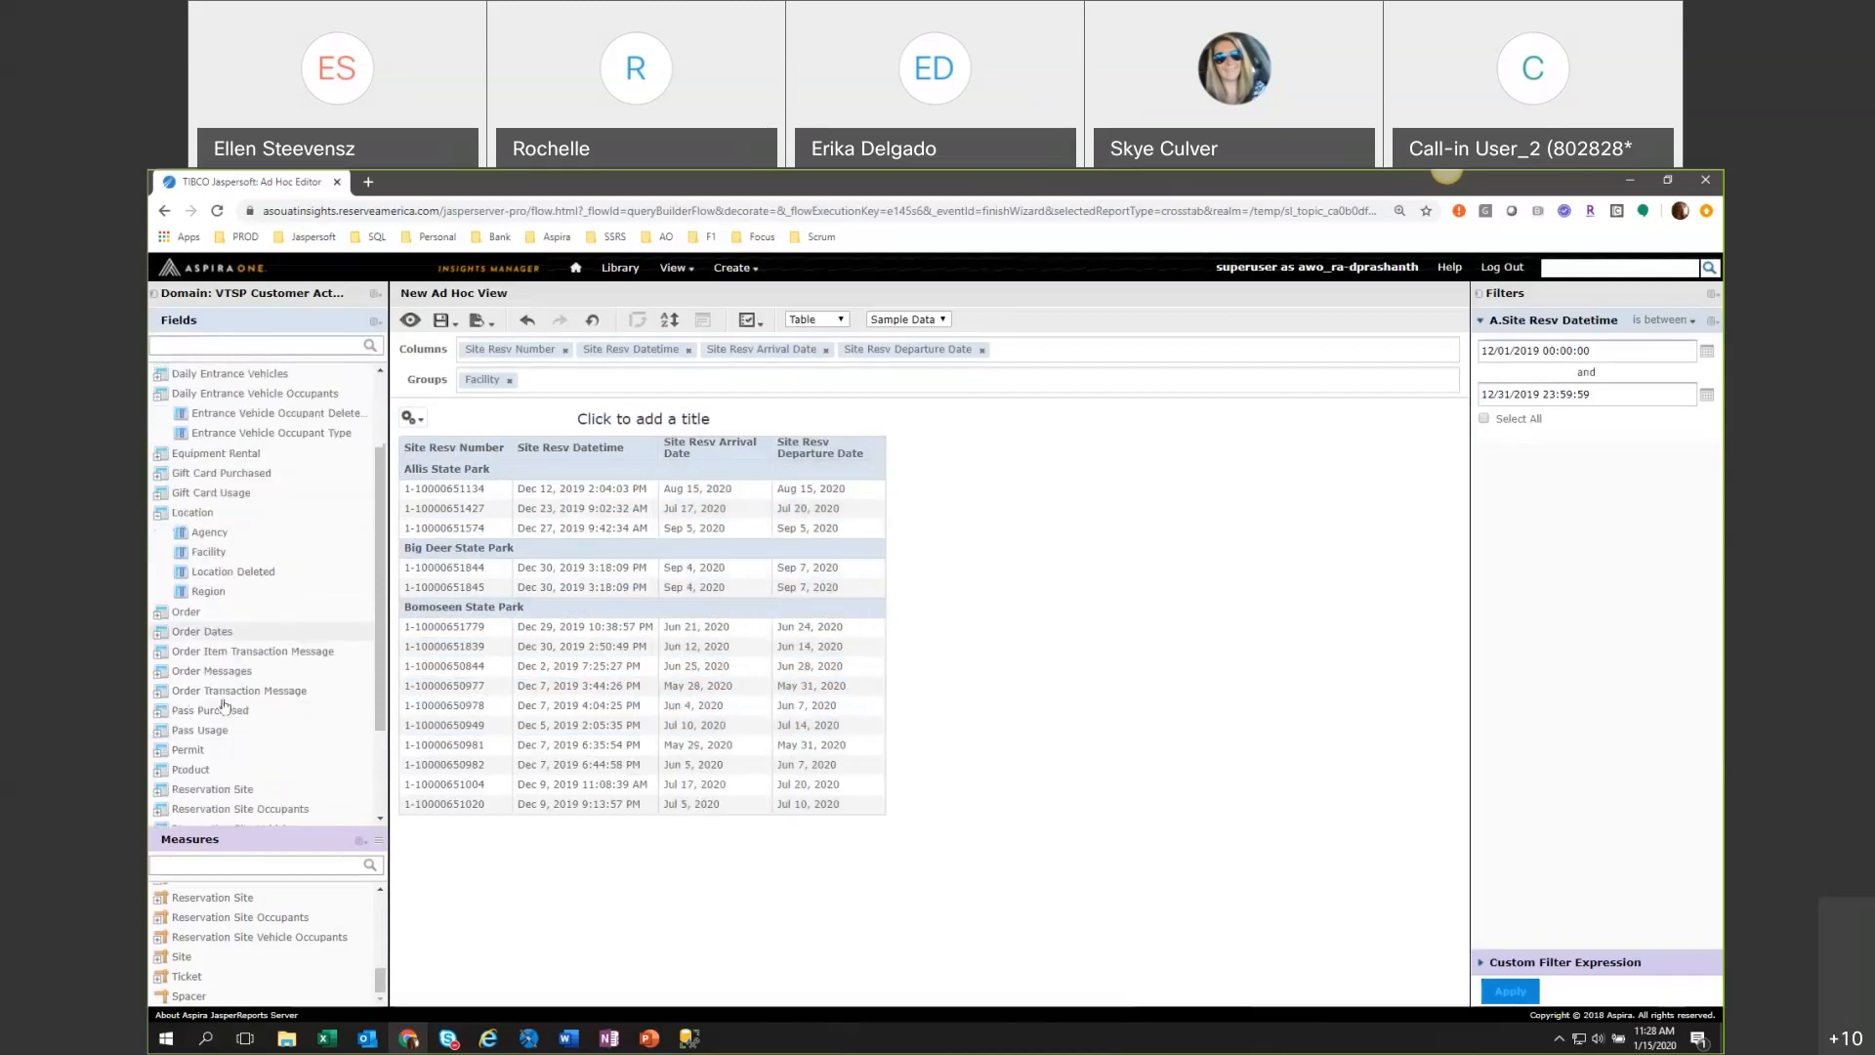
{"action": "left_click", "coordinate": [196, 737]}
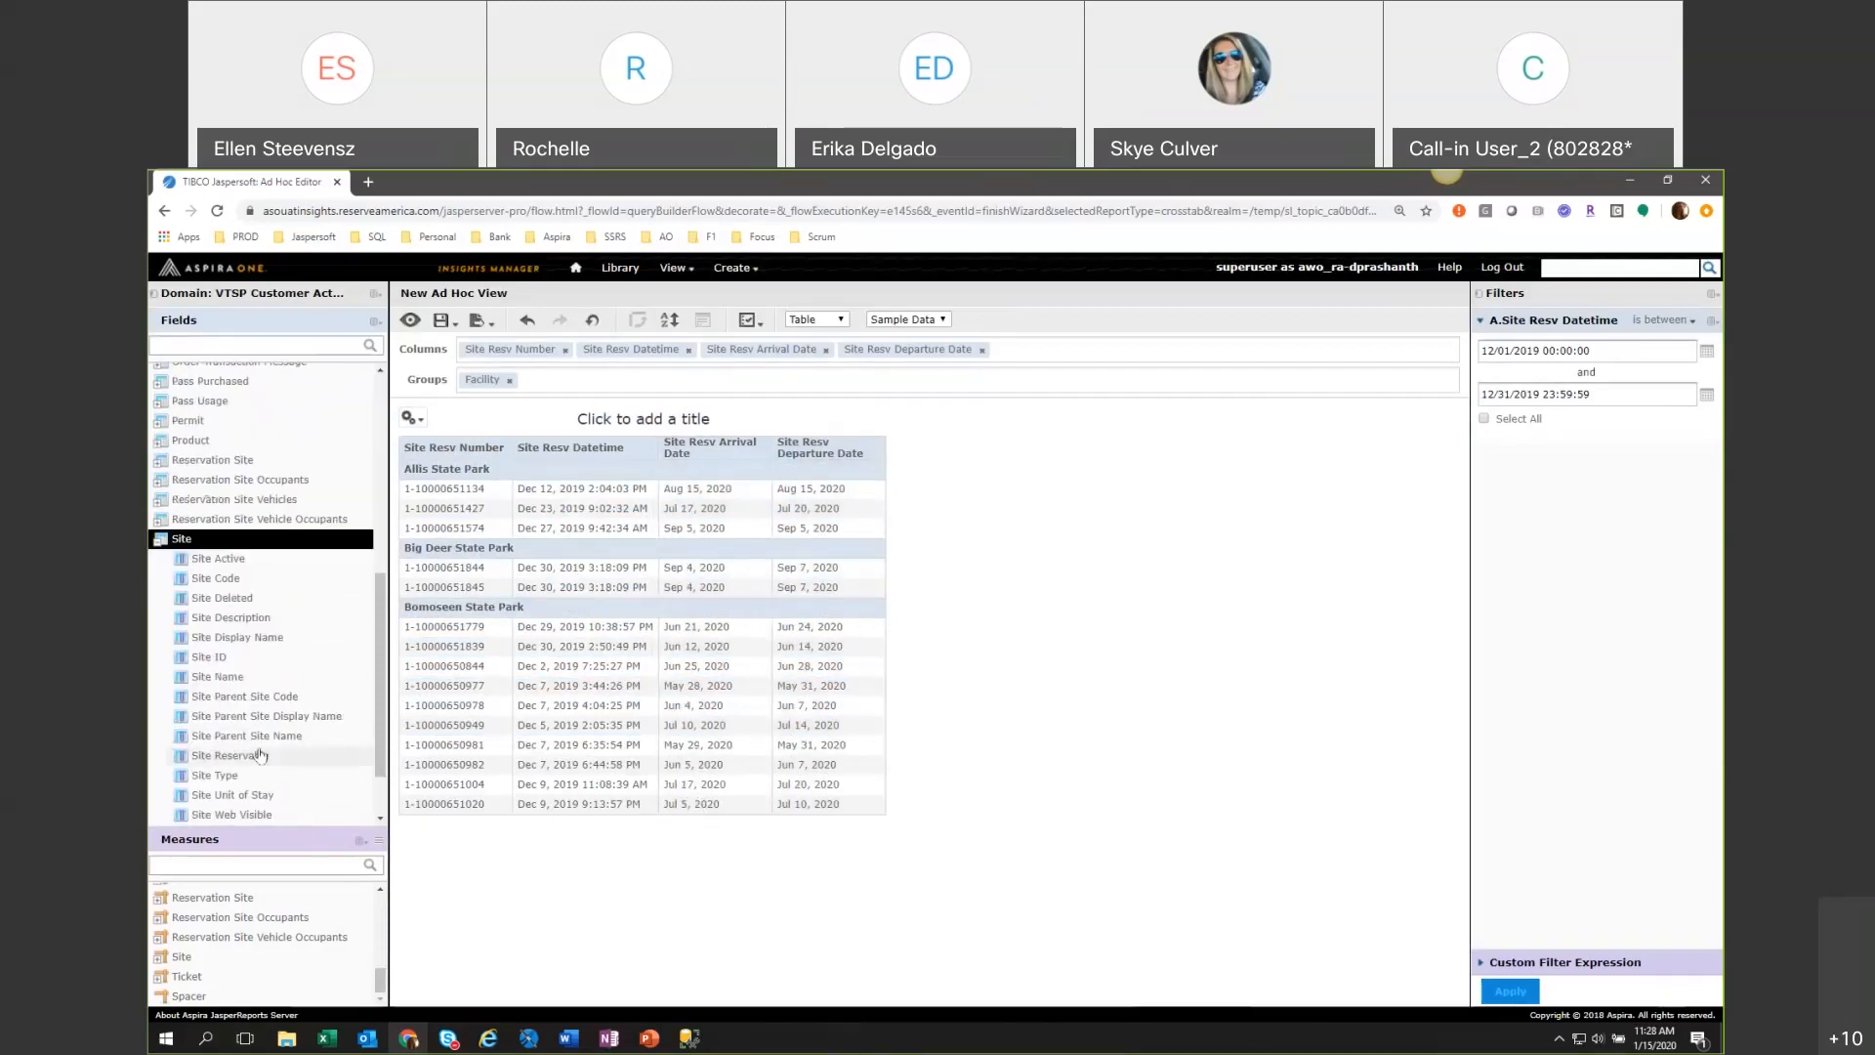
{"action": "scroll", "coordinate": [260, 755], "scroll_direction": "down", "scroll_amount": 1}
{"action": "double_click", "coordinate": [244, 700]}
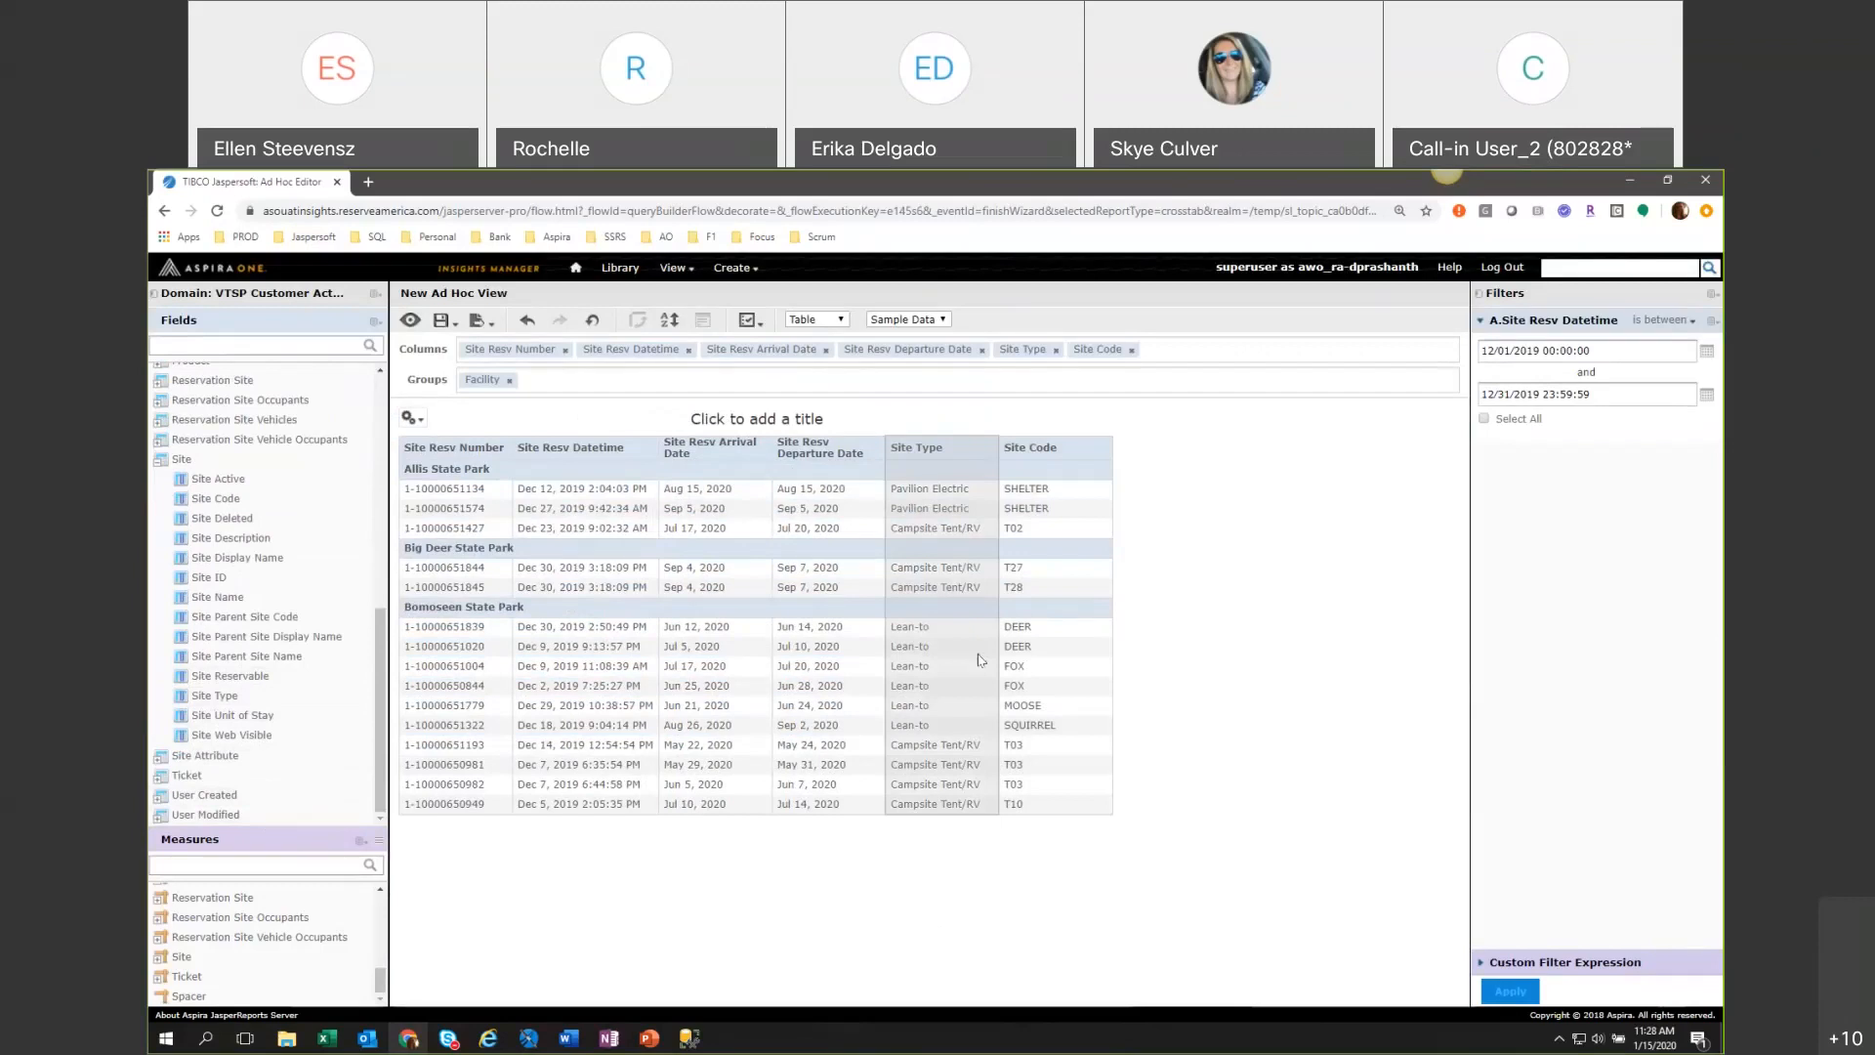
Create a filter on the Site Type column, set it to equal Campsite Tent/RV, and apply it.
{"action": "left_click", "coordinate": [923, 451]}
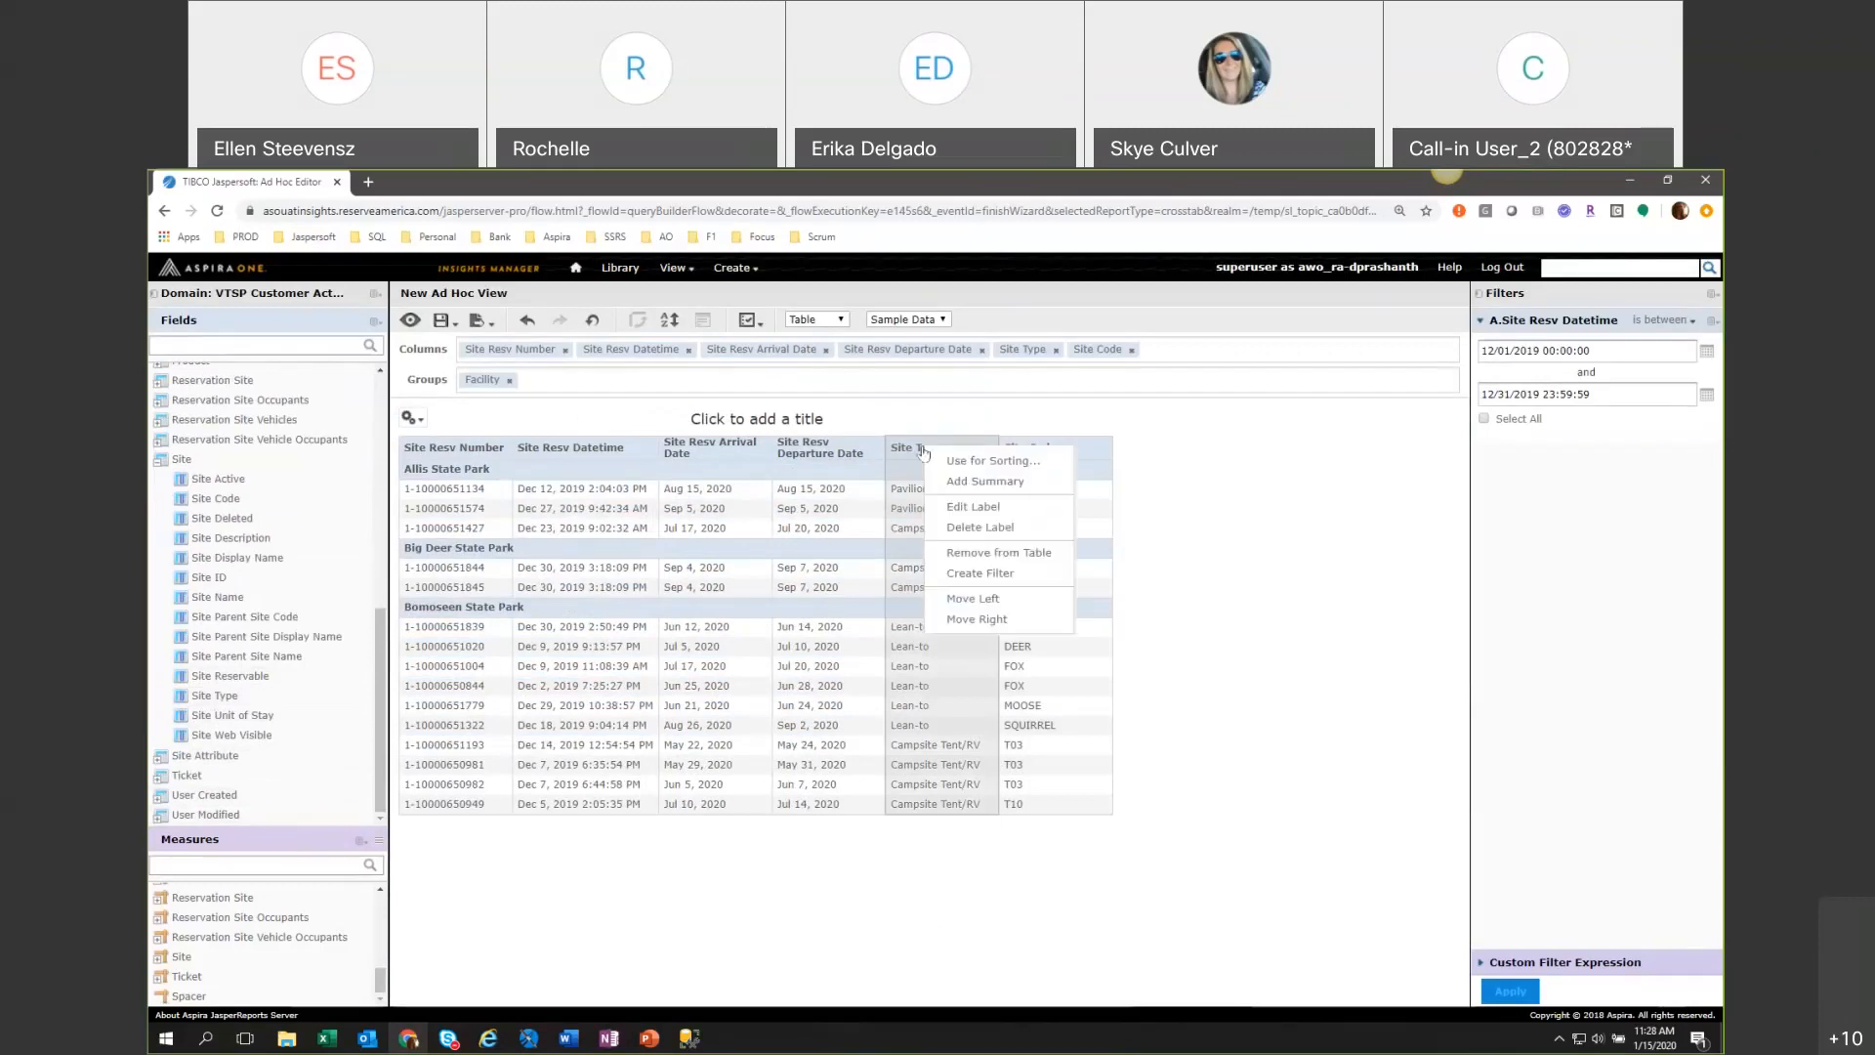
{"action": "left_click", "coordinate": [962, 575]}
{"action": "left_click", "coordinate": [1590, 491]}
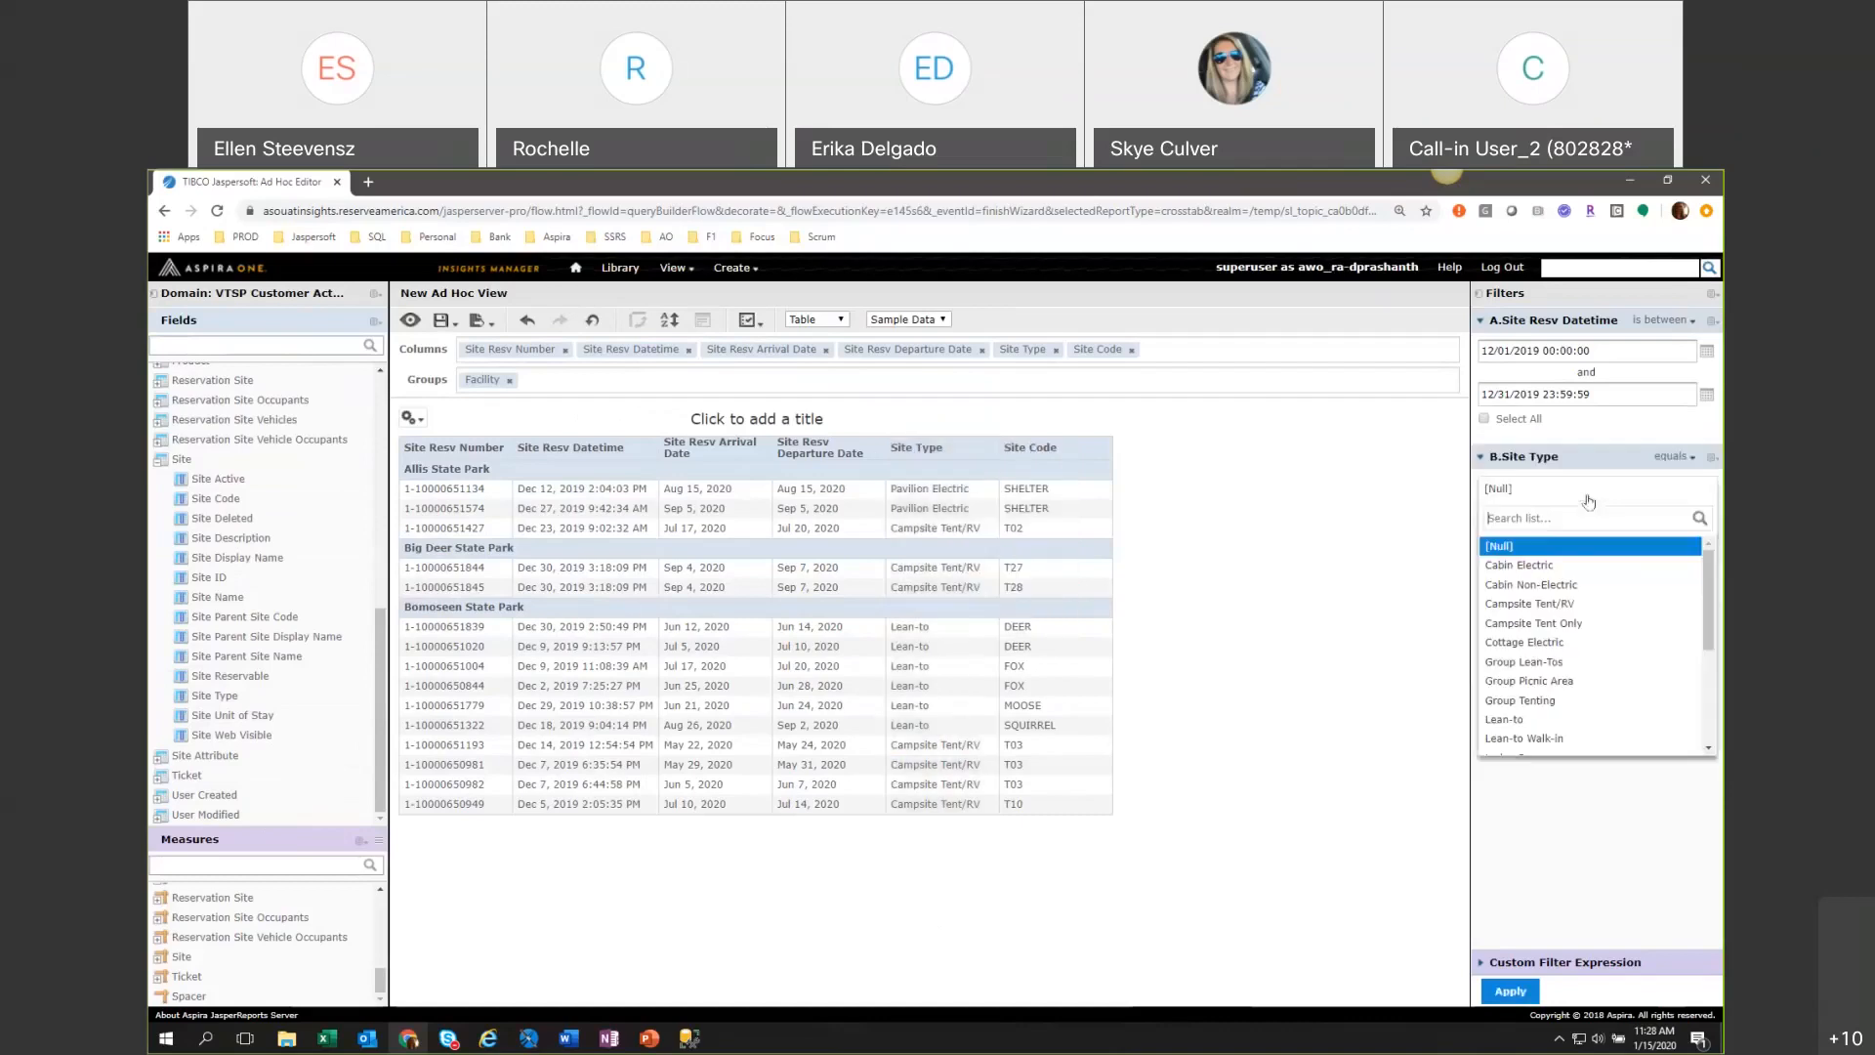
{"action": "scroll", "coordinate": [1660, 605], "scroll_direction": "down", "scroll_amount": 3}
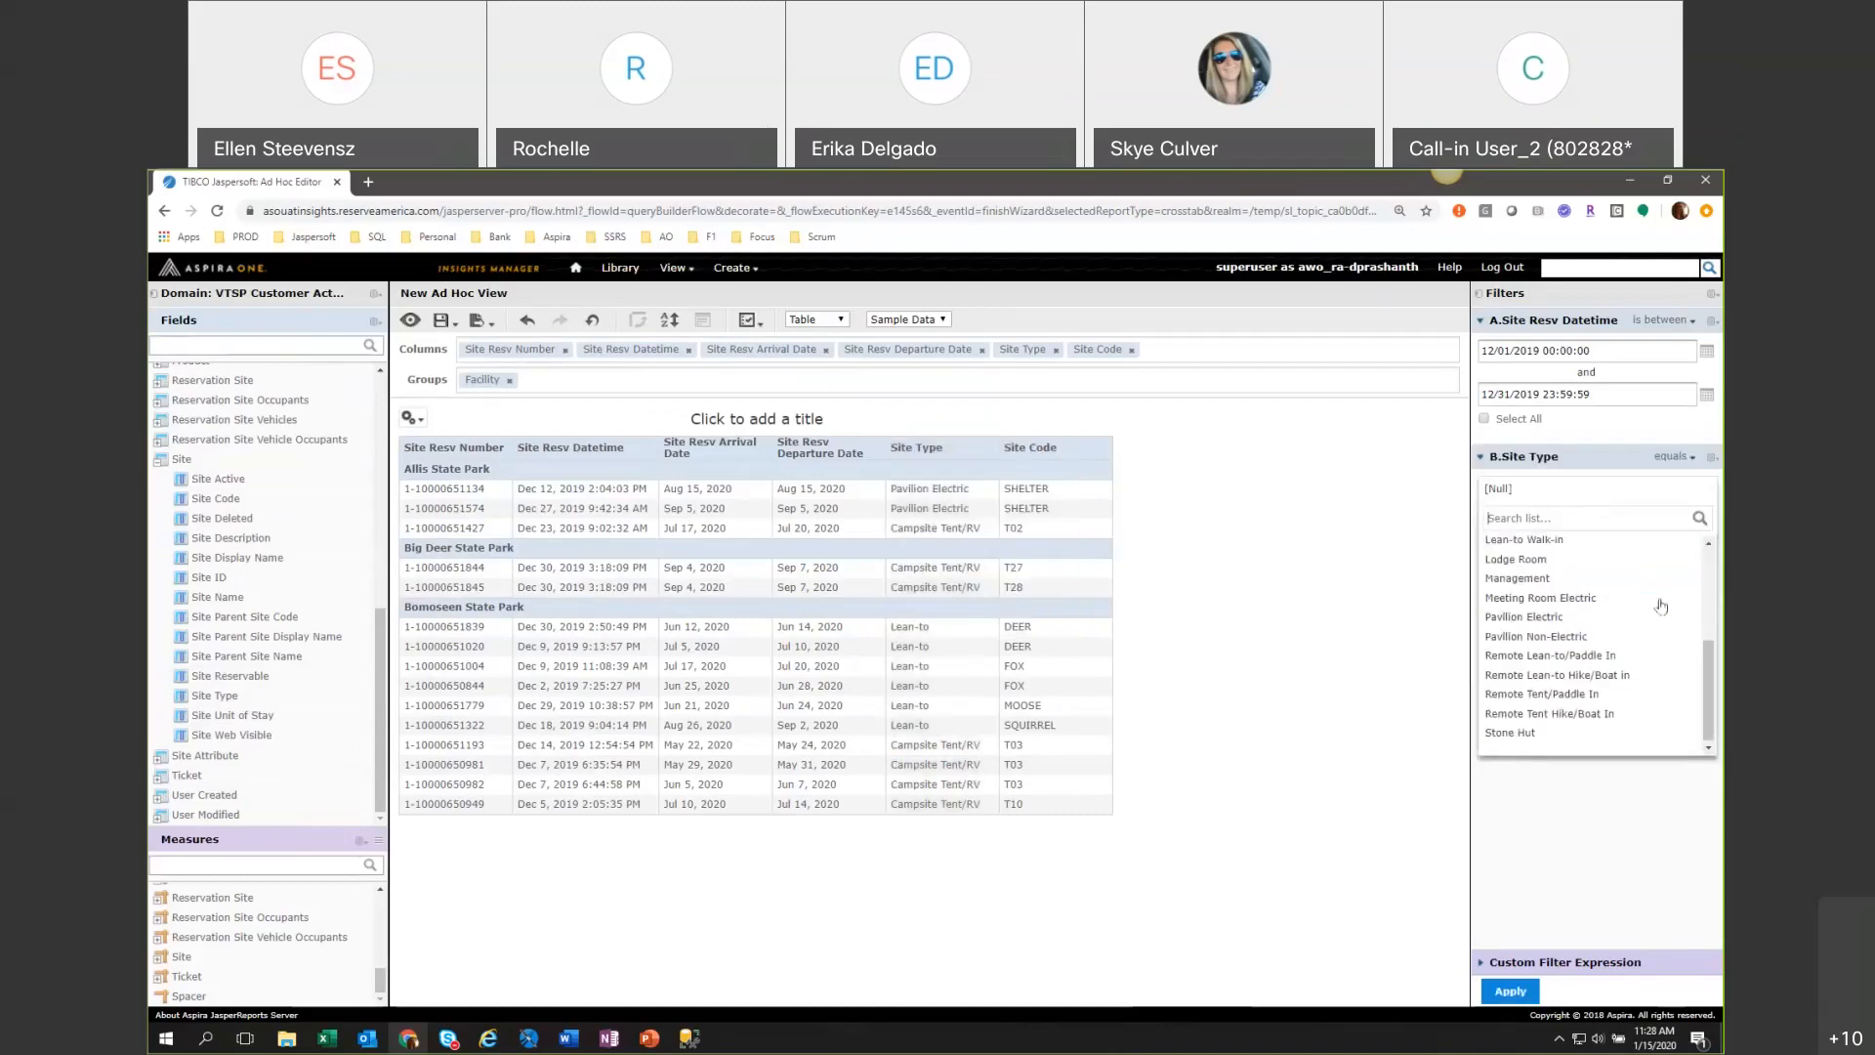
{"action": "left_click_drag", "start_coordinate": [1710, 695], "coordinate": [1709, 598]}
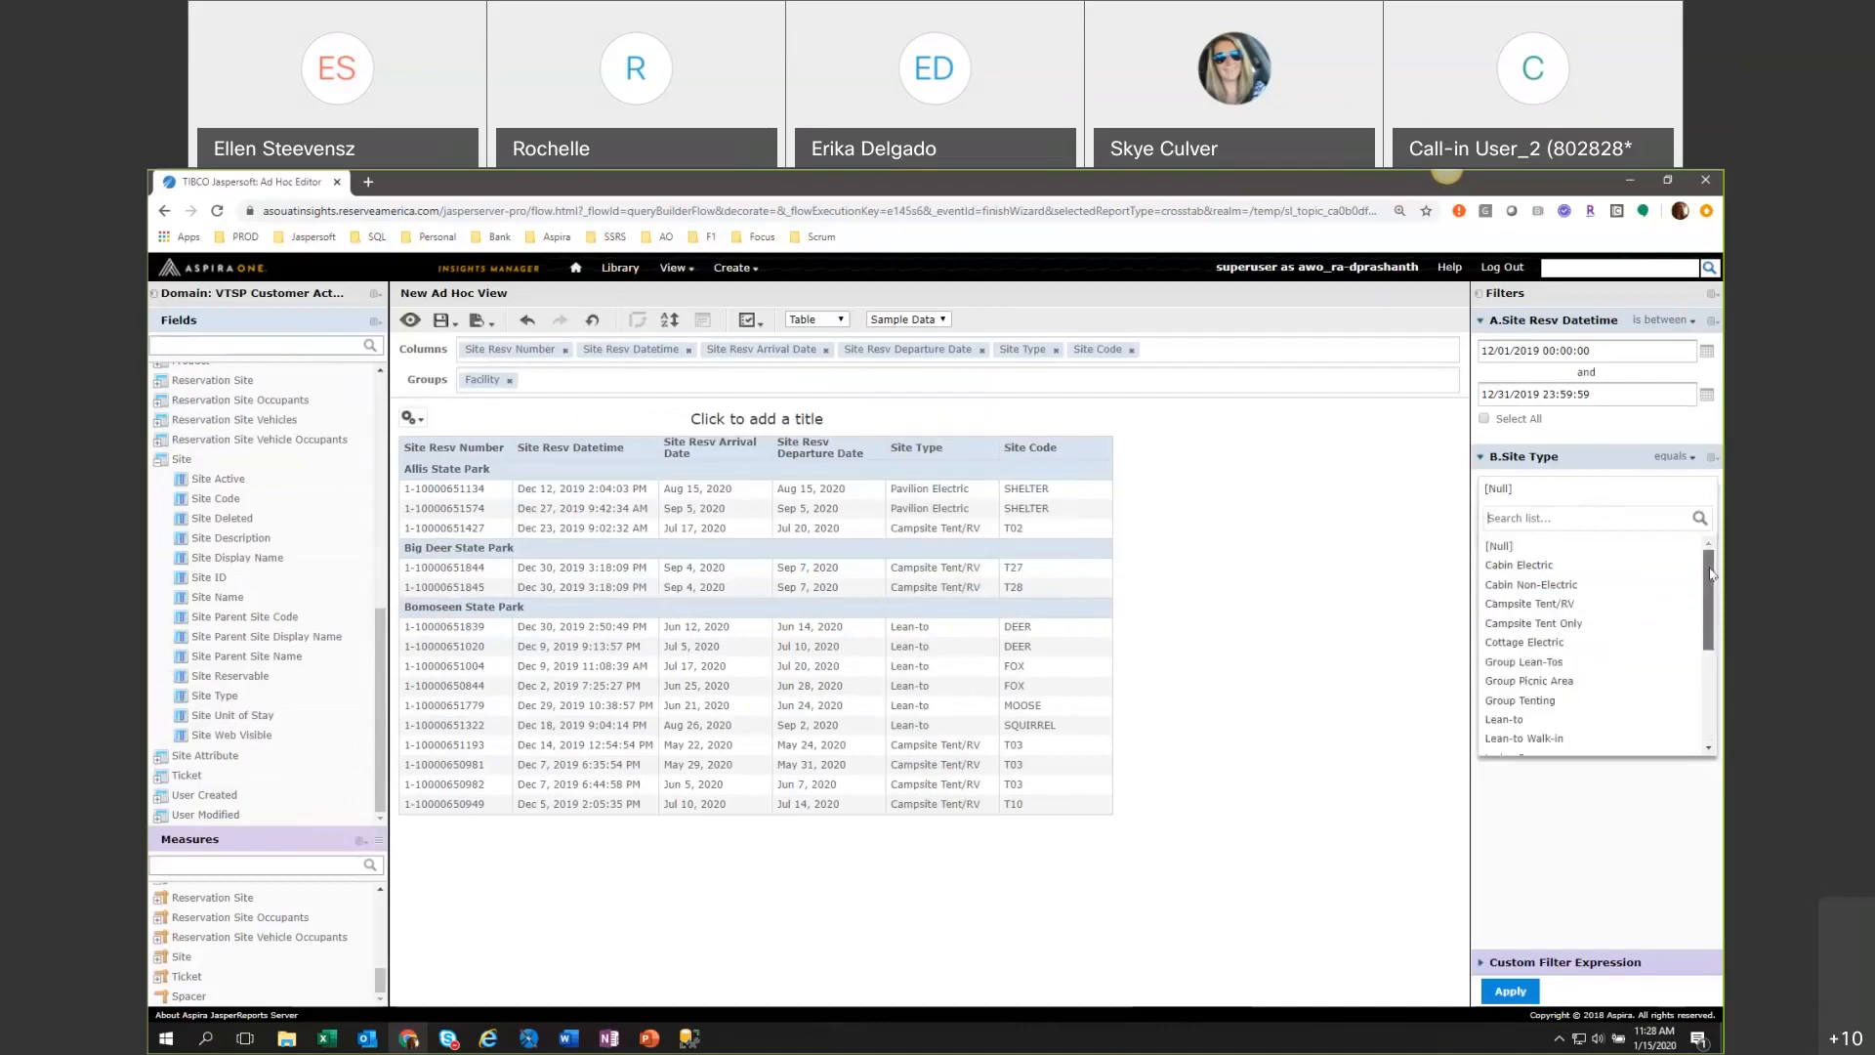
{"action": "left_click", "coordinate": [1516, 516]}
{"action": "type", "text": "ca"}
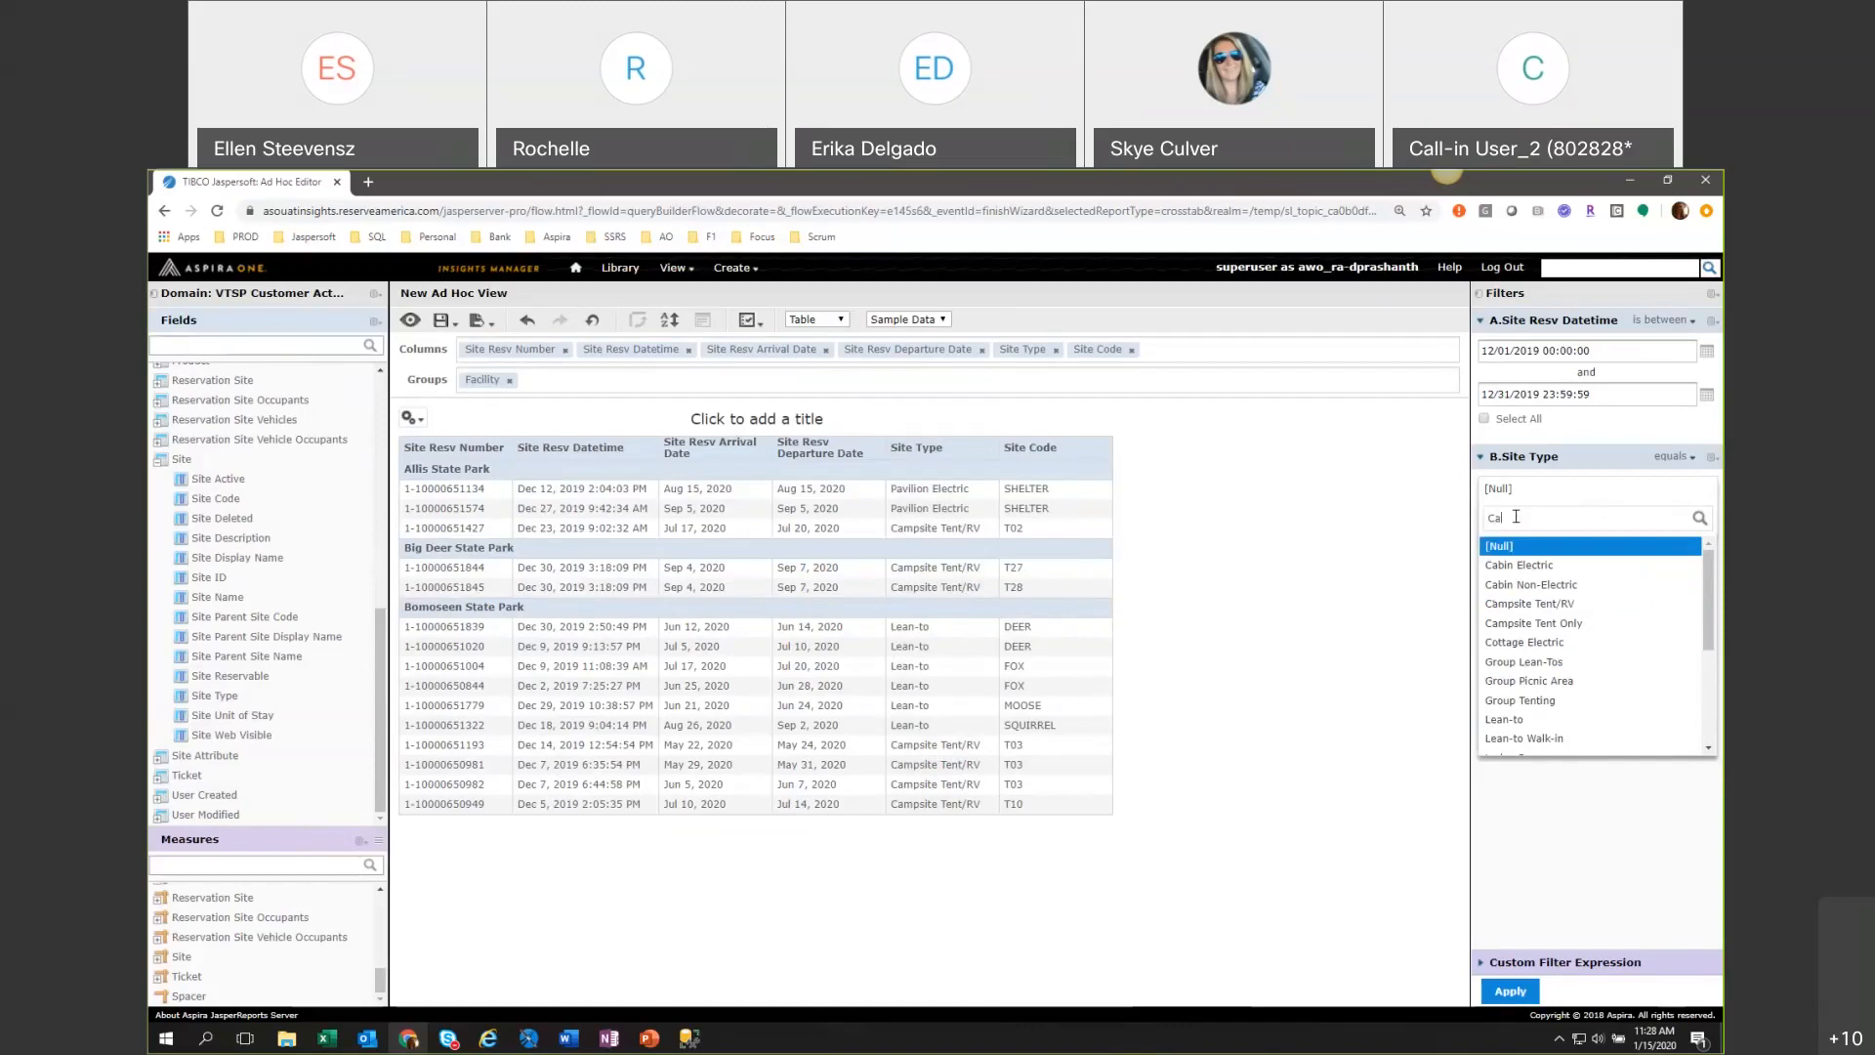
{"action": "type", "text": "m"}
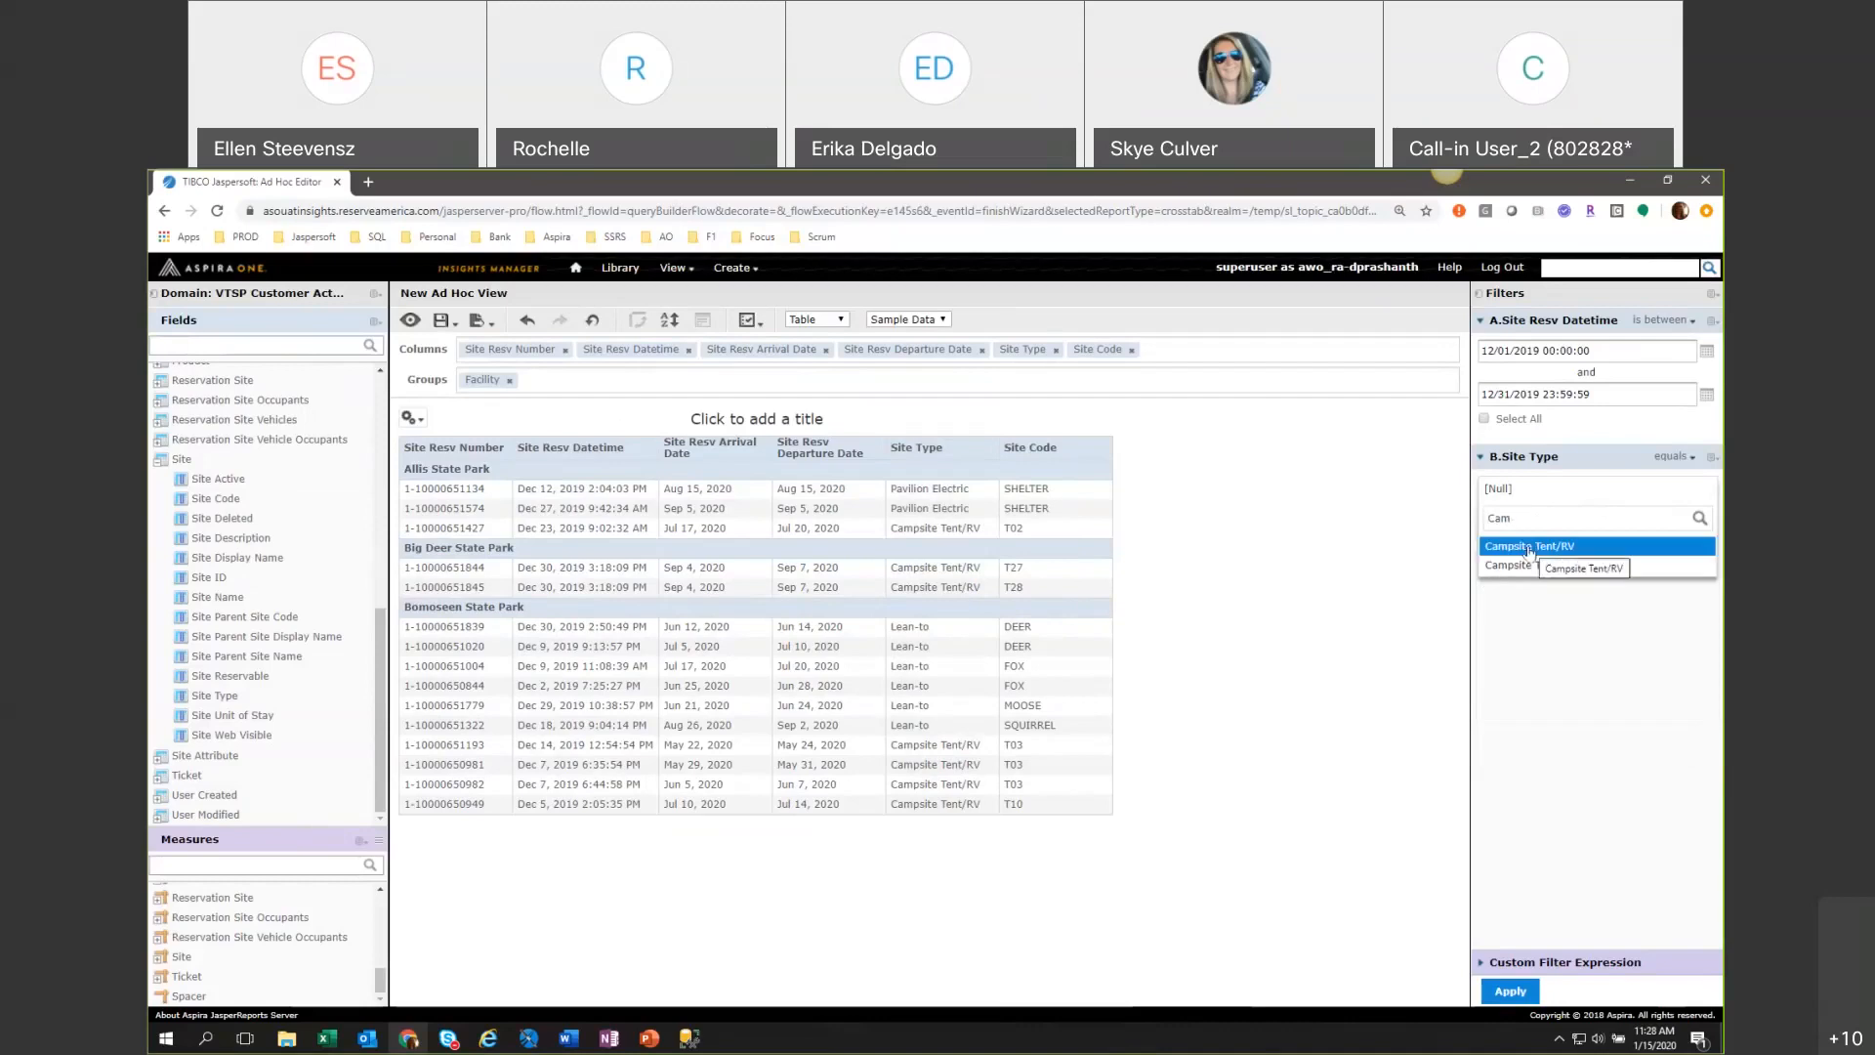
{"action": "left_click", "coordinate": [1529, 546]}
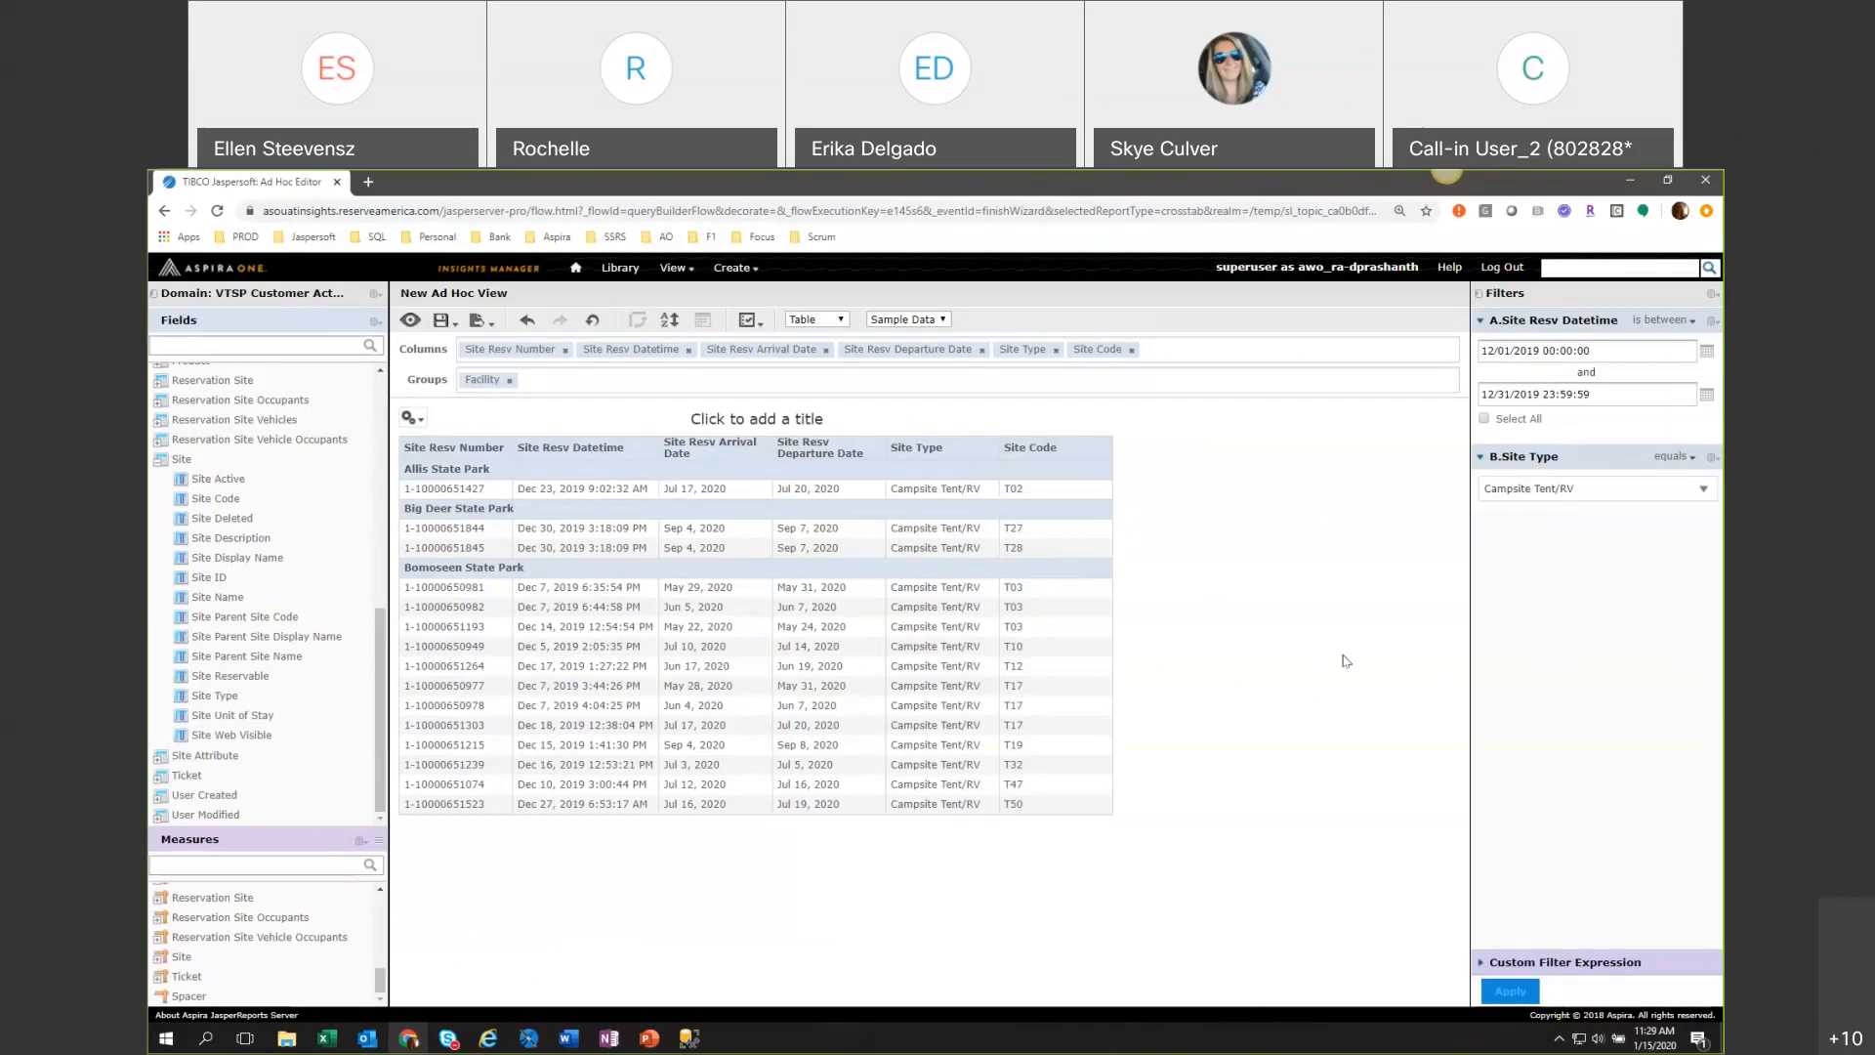
Switch the Ad Hoc View from Sample Data to Full Data.
{"action": "left_click", "coordinate": [918, 321]}
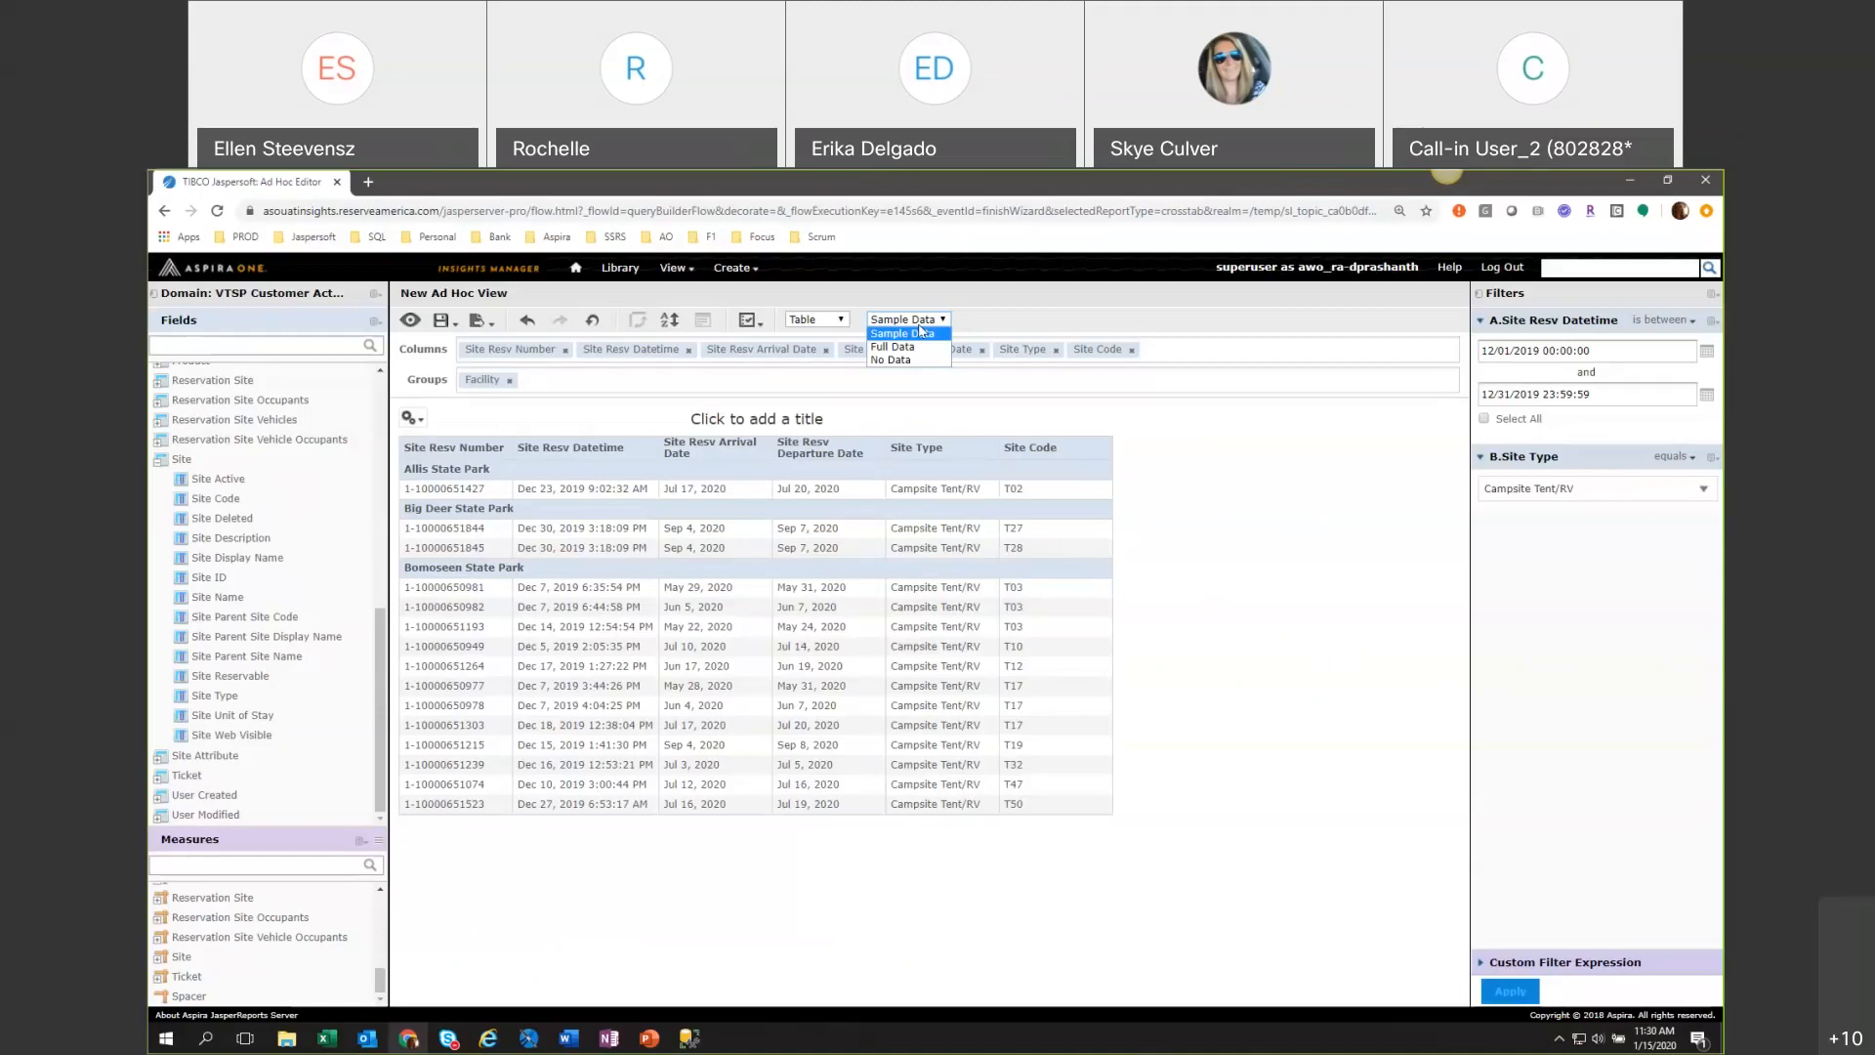
{"action": "left_click", "coordinate": [892, 347]}
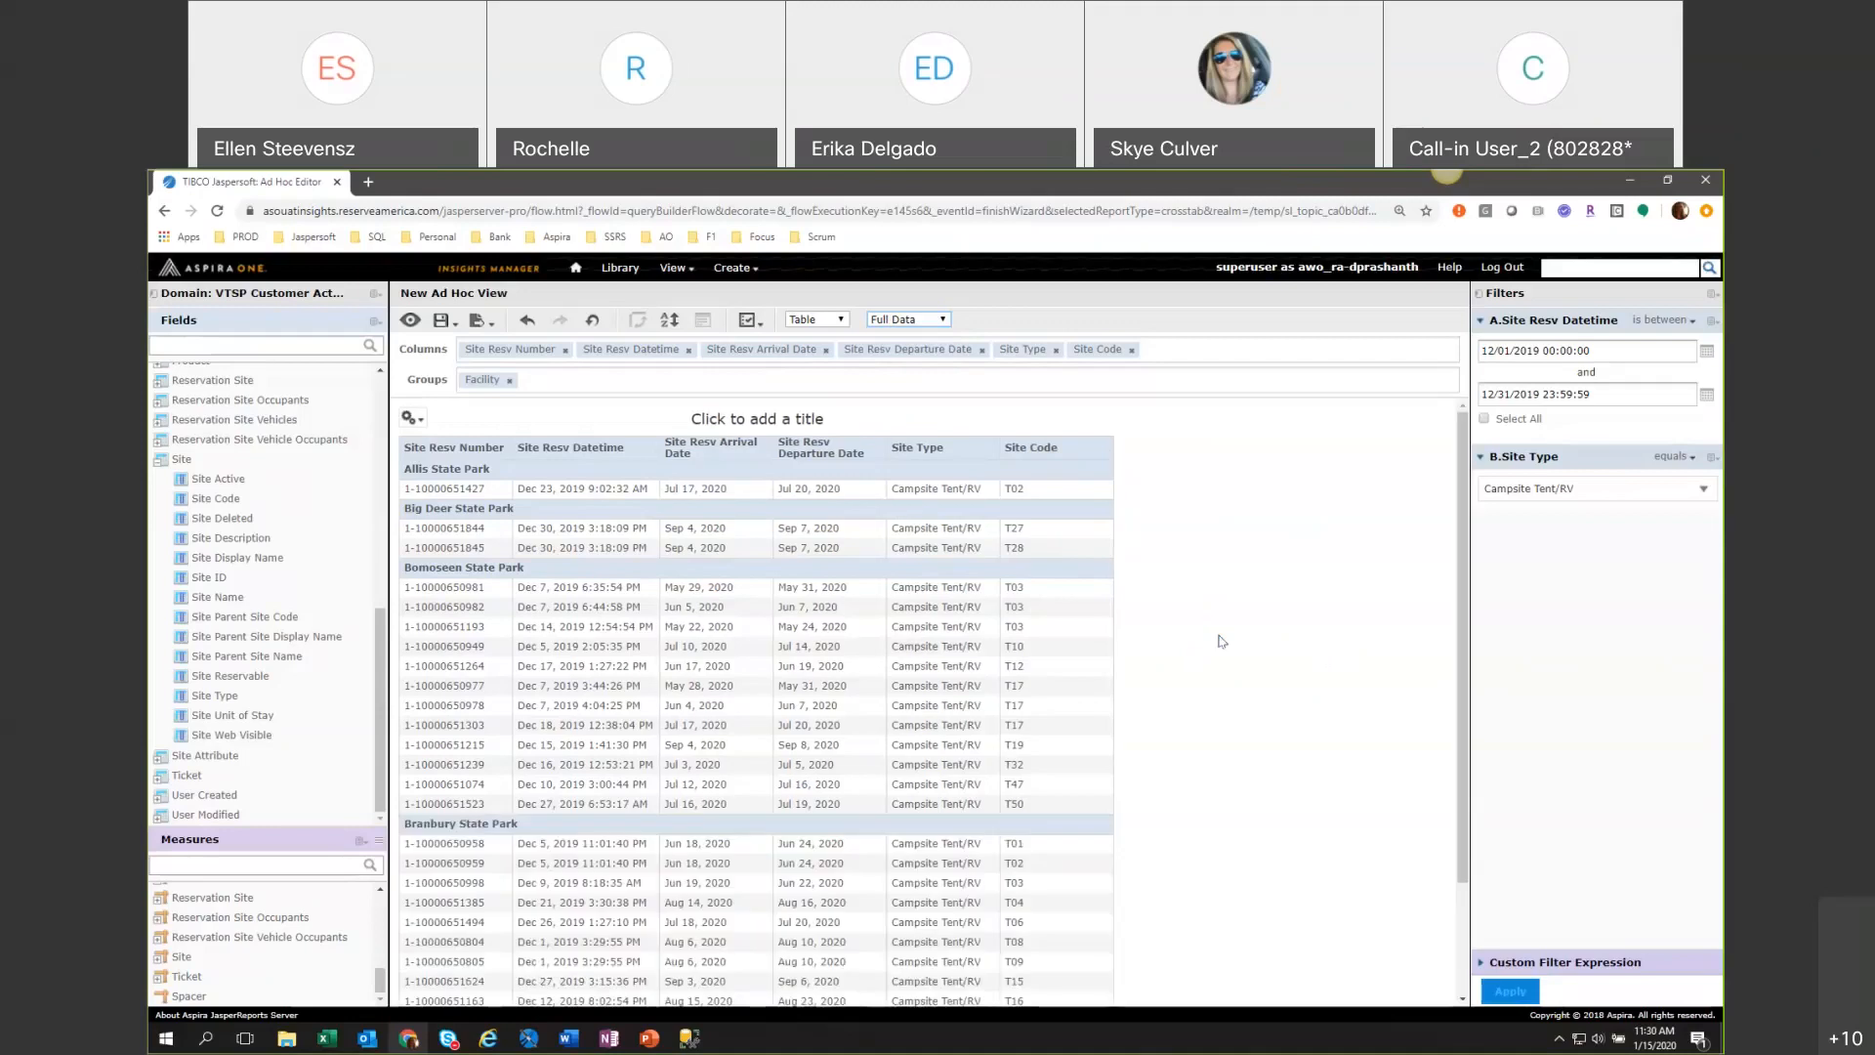
Examine the full list of December 2019 Campsite Tent/RV reservations grouped by facility.
{"action": "scroll", "coordinate": [1278, 720], "scroll_direction": "down", "scroll_amount": 2}
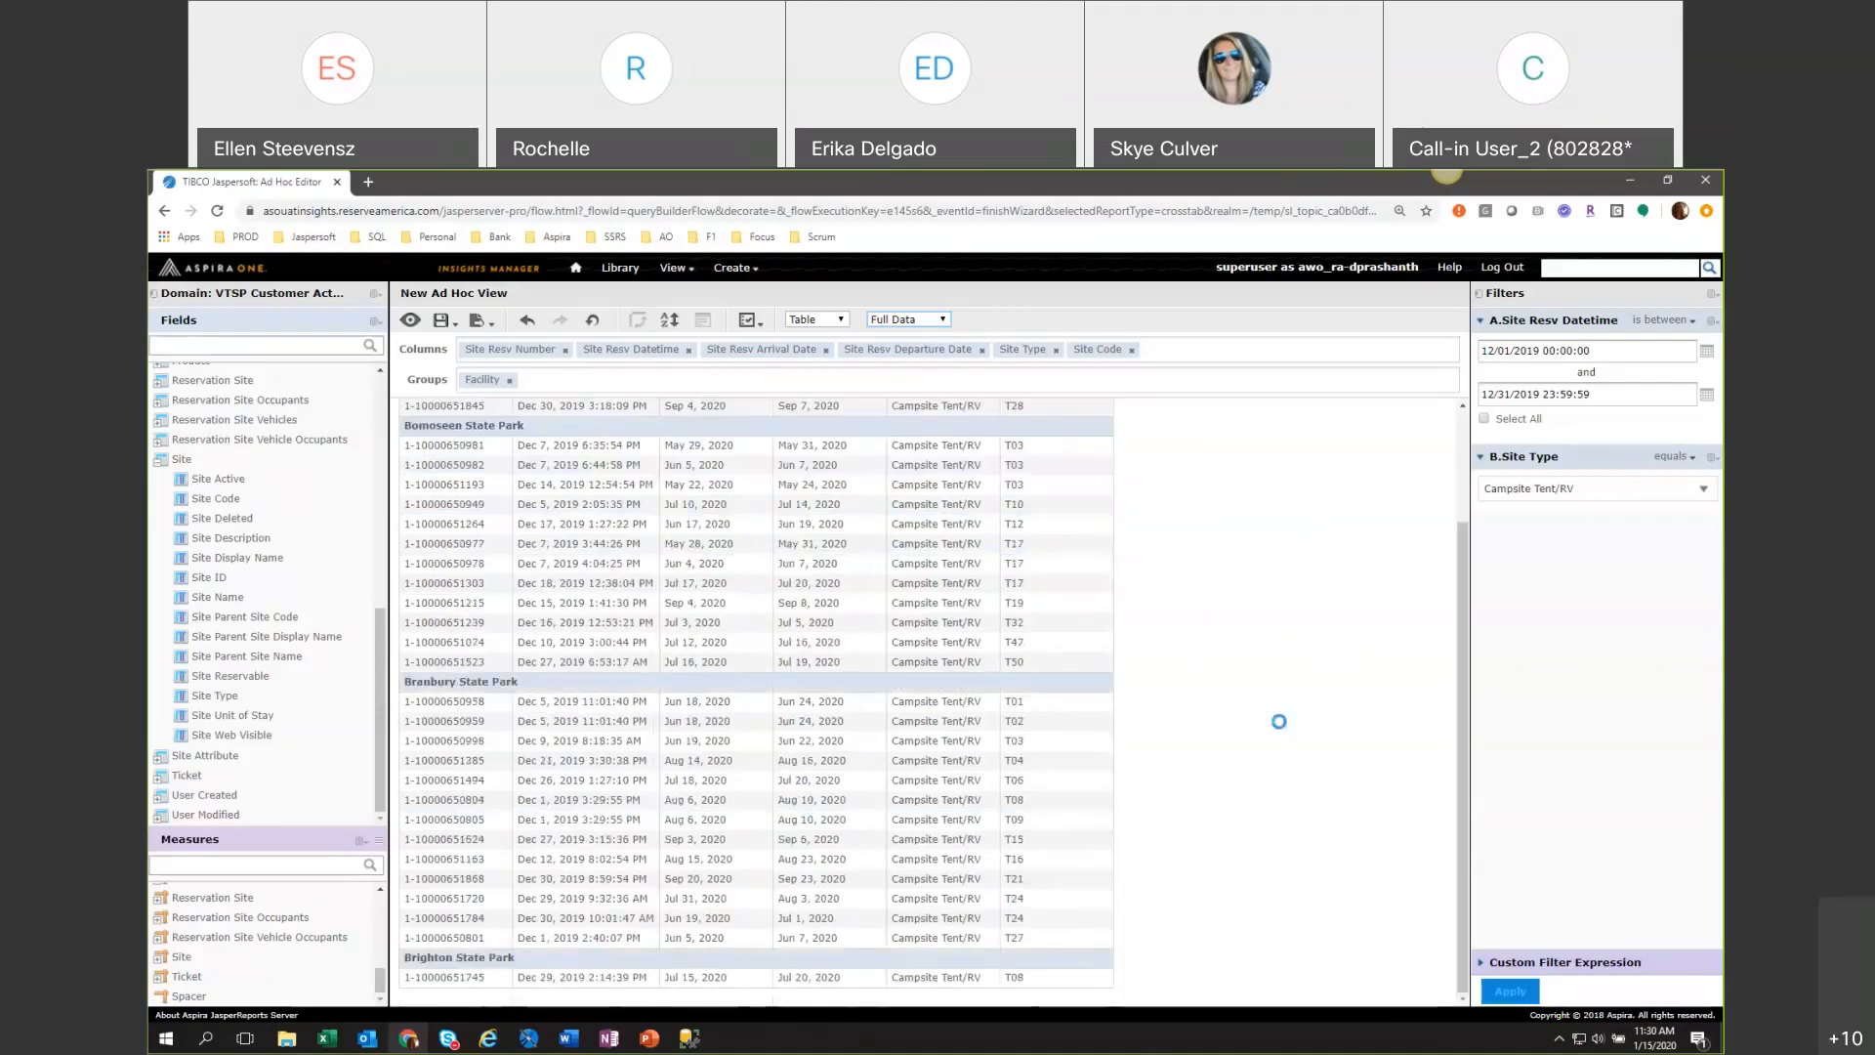
{"action": "scroll", "coordinate": [1287, 735], "scroll_direction": "down", "scroll_amount": 5}
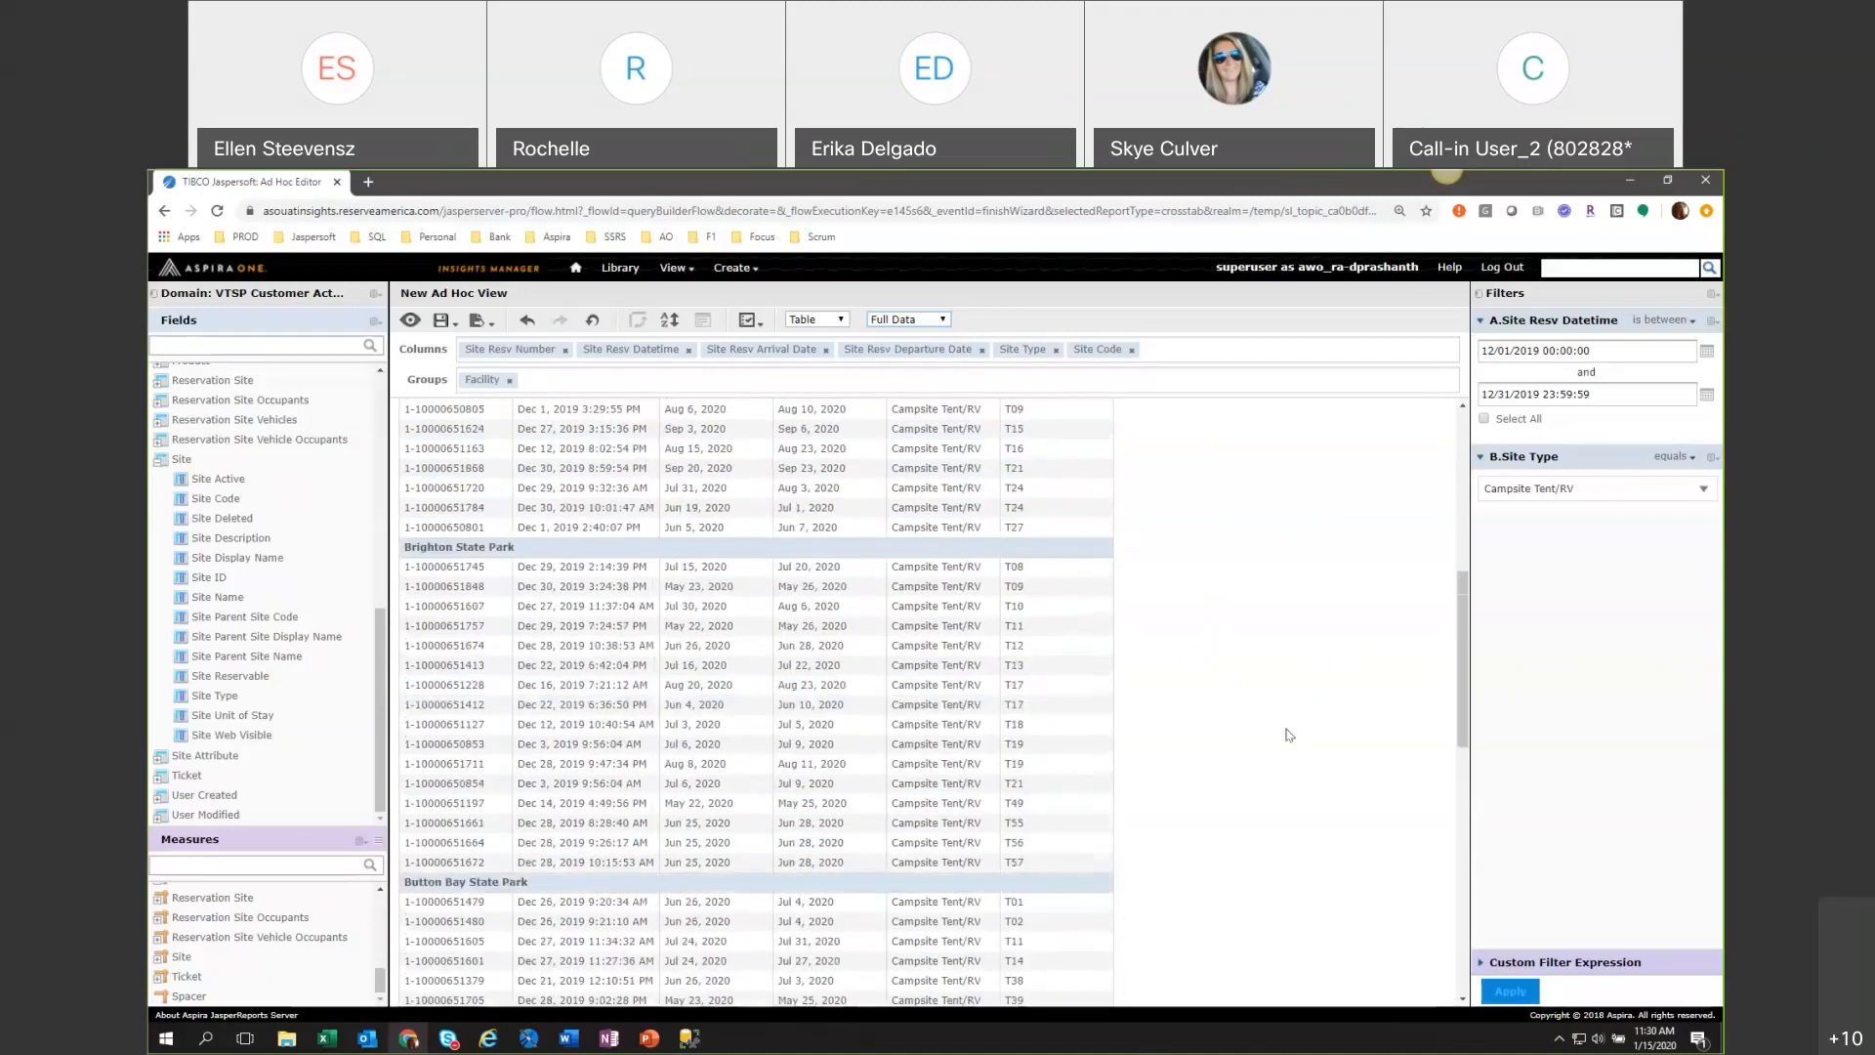
{"action": "scroll", "coordinate": [1287, 735], "scroll_direction": "down", "scroll_amount": 2}
{"action": "scroll", "coordinate": [1287, 734], "scroll_direction": "down", "scroll_amount": 2}
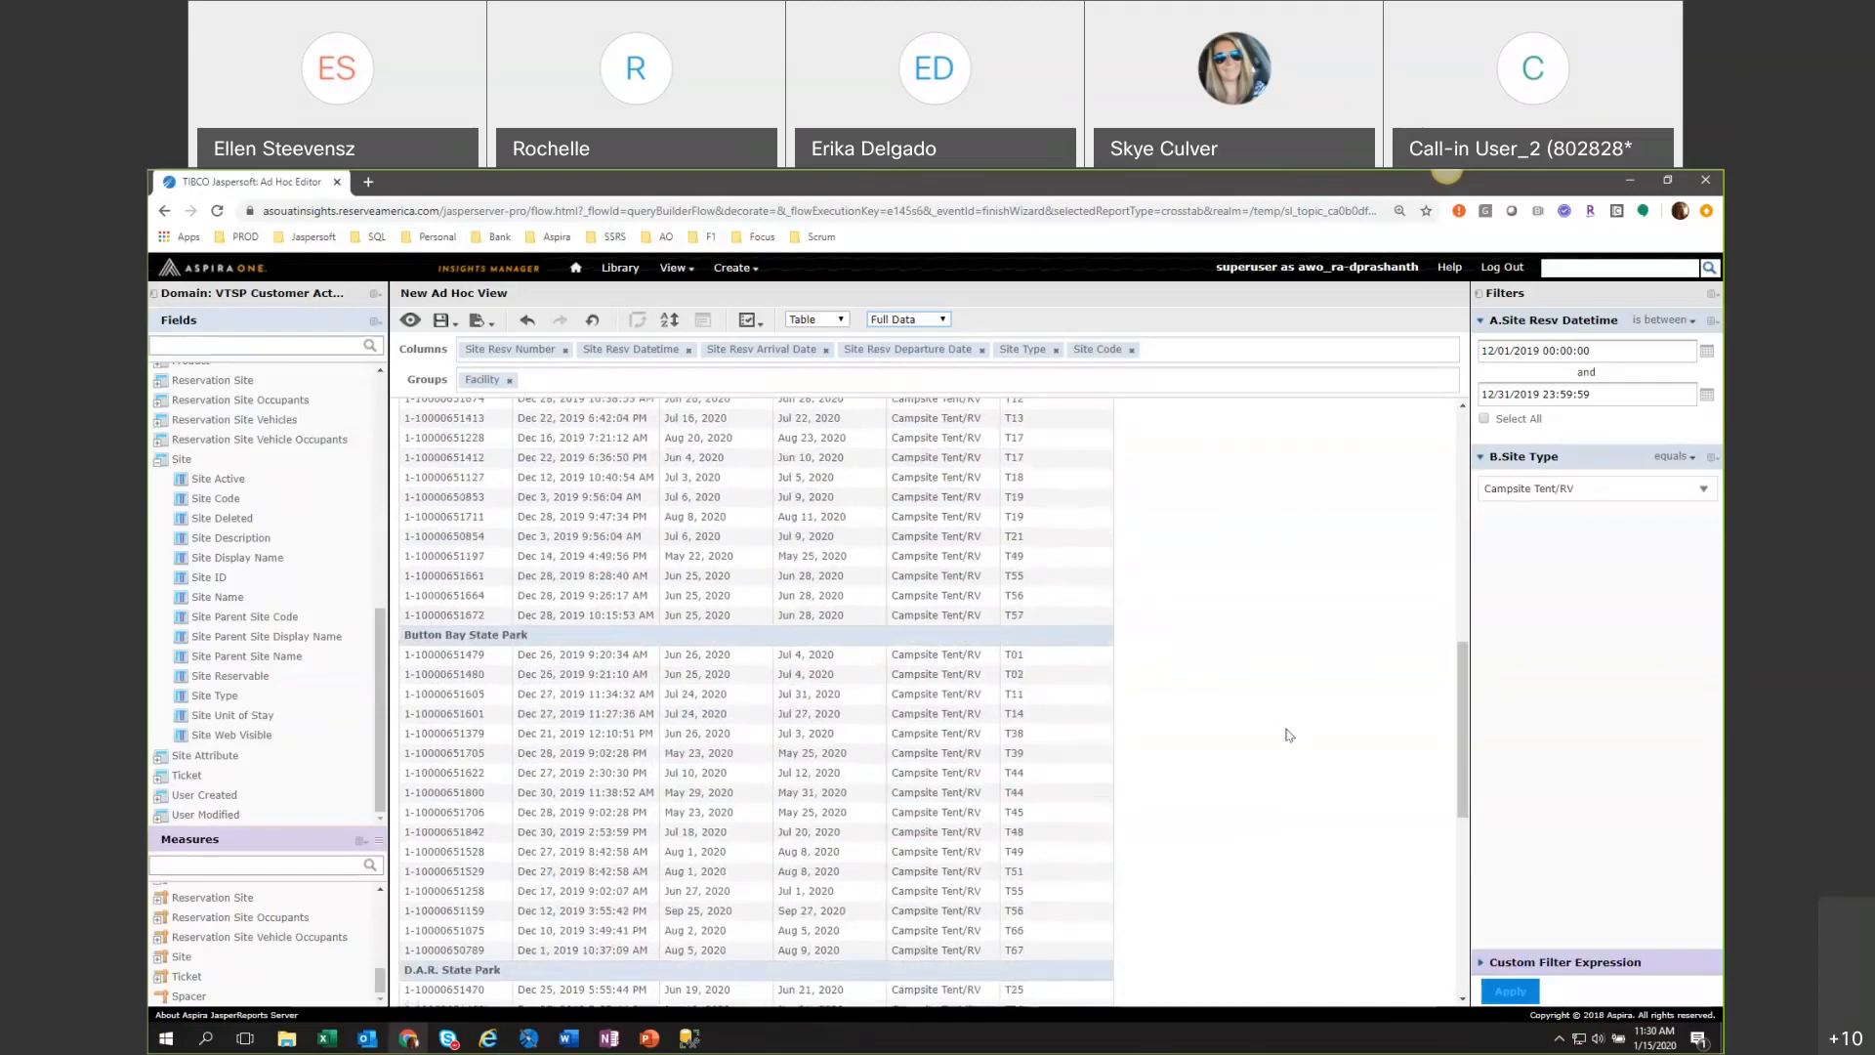
{"action": "scroll", "coordinate": [1287, 734], "scroll_direction": "down", "scroll_amount": 3}
{"action": "scroll", "coordinate": [1287, 734], "scroll_direction": "down", "scroll_amount": 3}
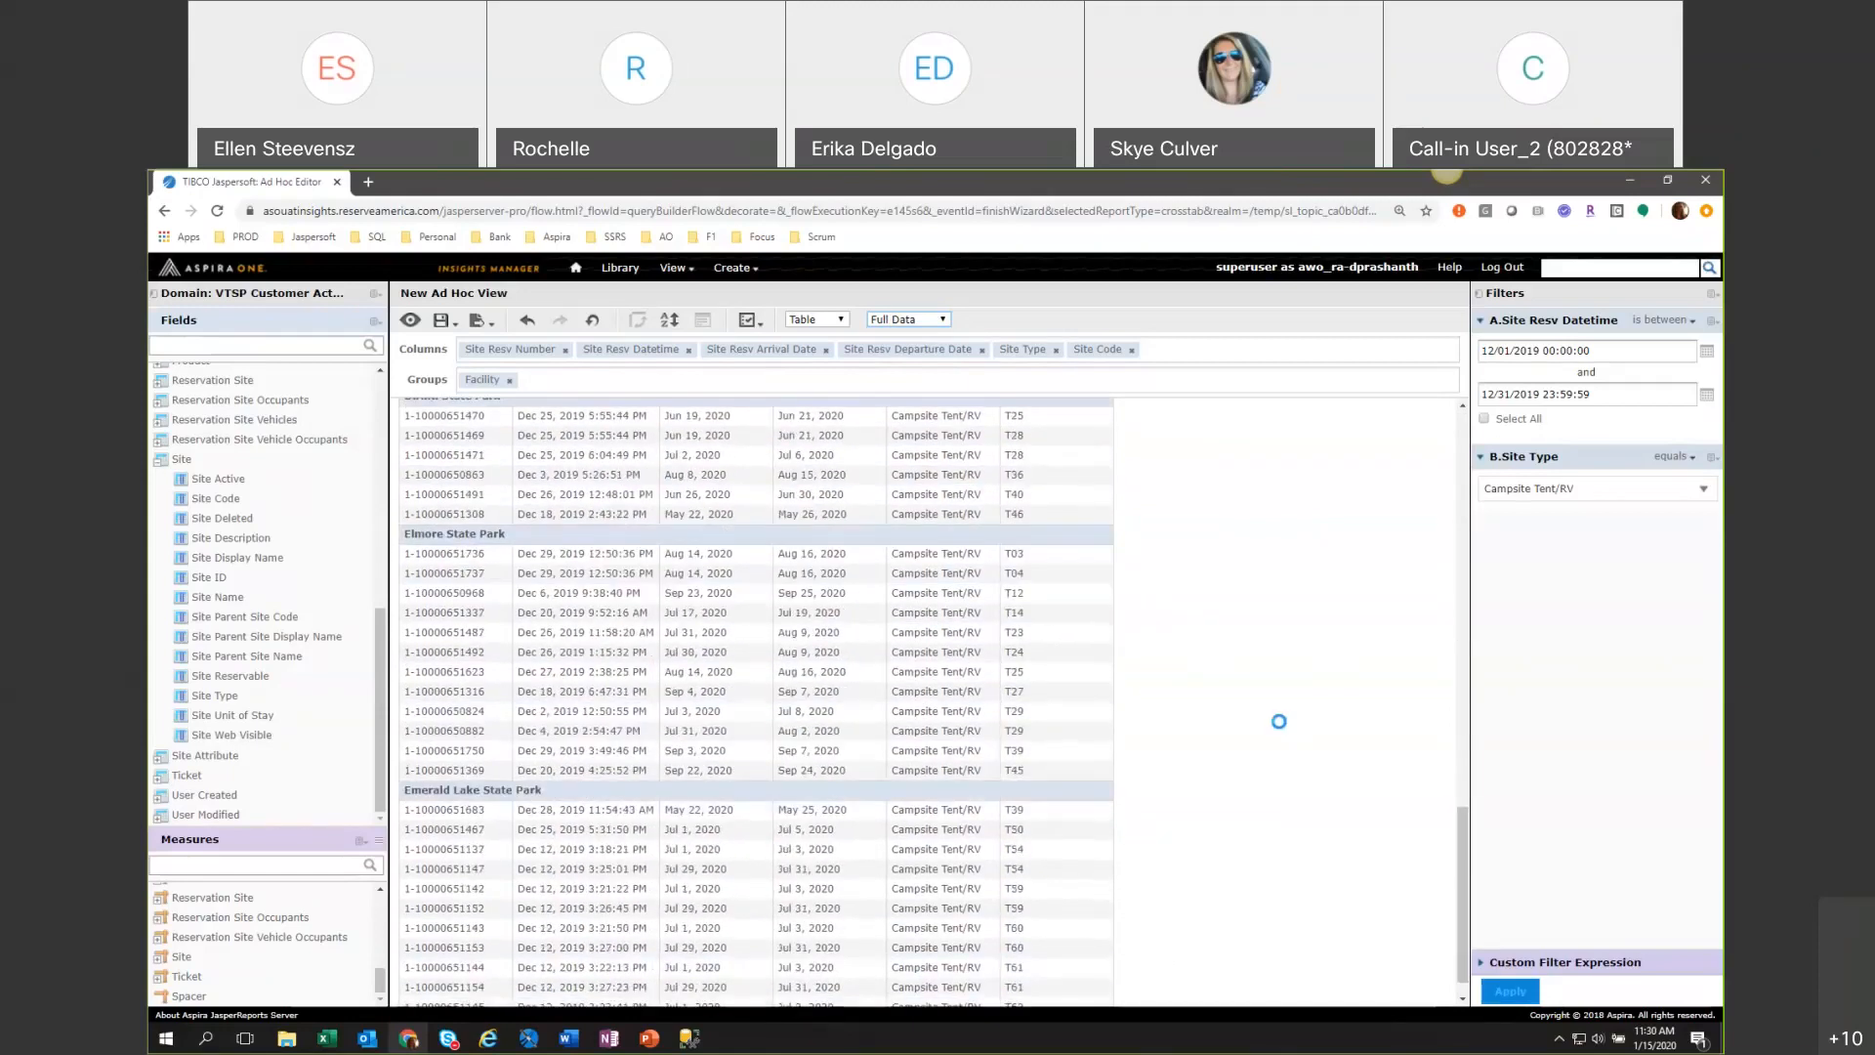
{"action": "scroll", "coordinate": [1287, 735], "scroll_direction": "down", "scroll_amount": 1}
{"action": "scroll", "coordinate": [1287, 734], "scroll_direction": "down", "scroll_amount": 3}
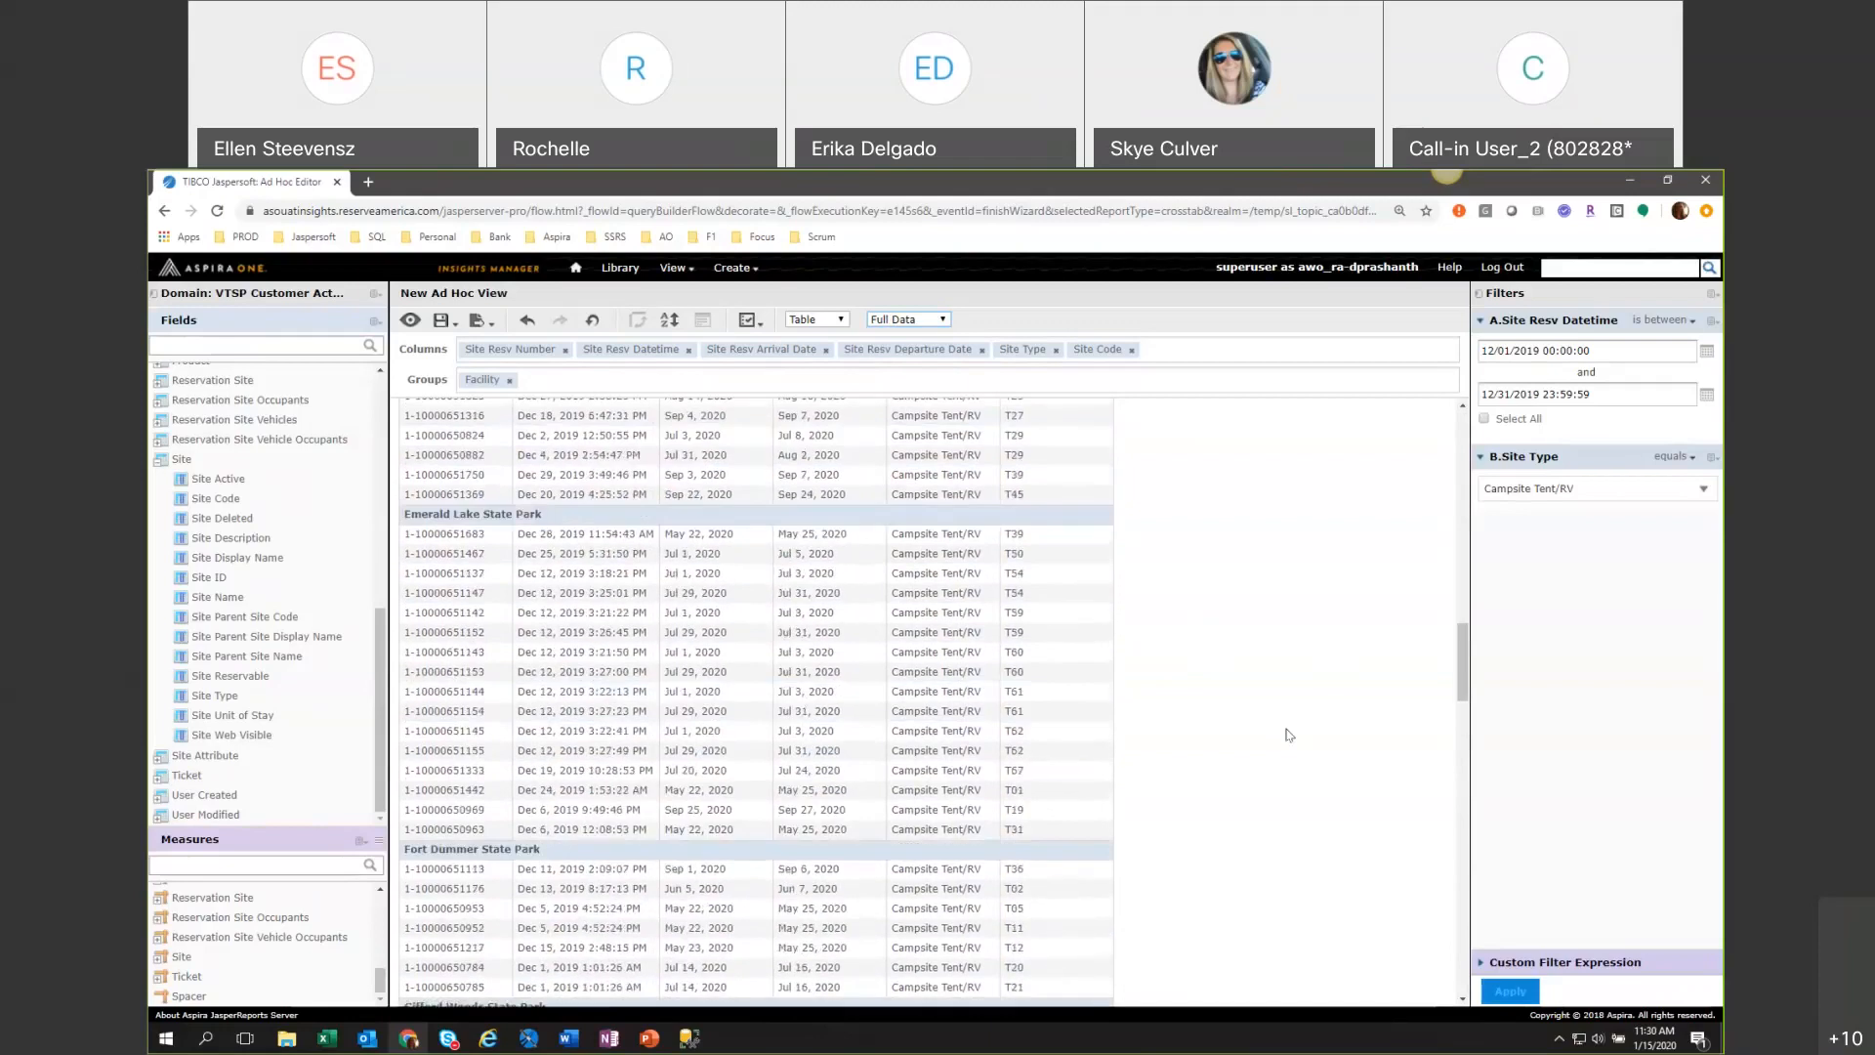
{"action": "scroll", "coordinate": [1287, 734], "scroll_direction": "down", "scroll_amount": 2}
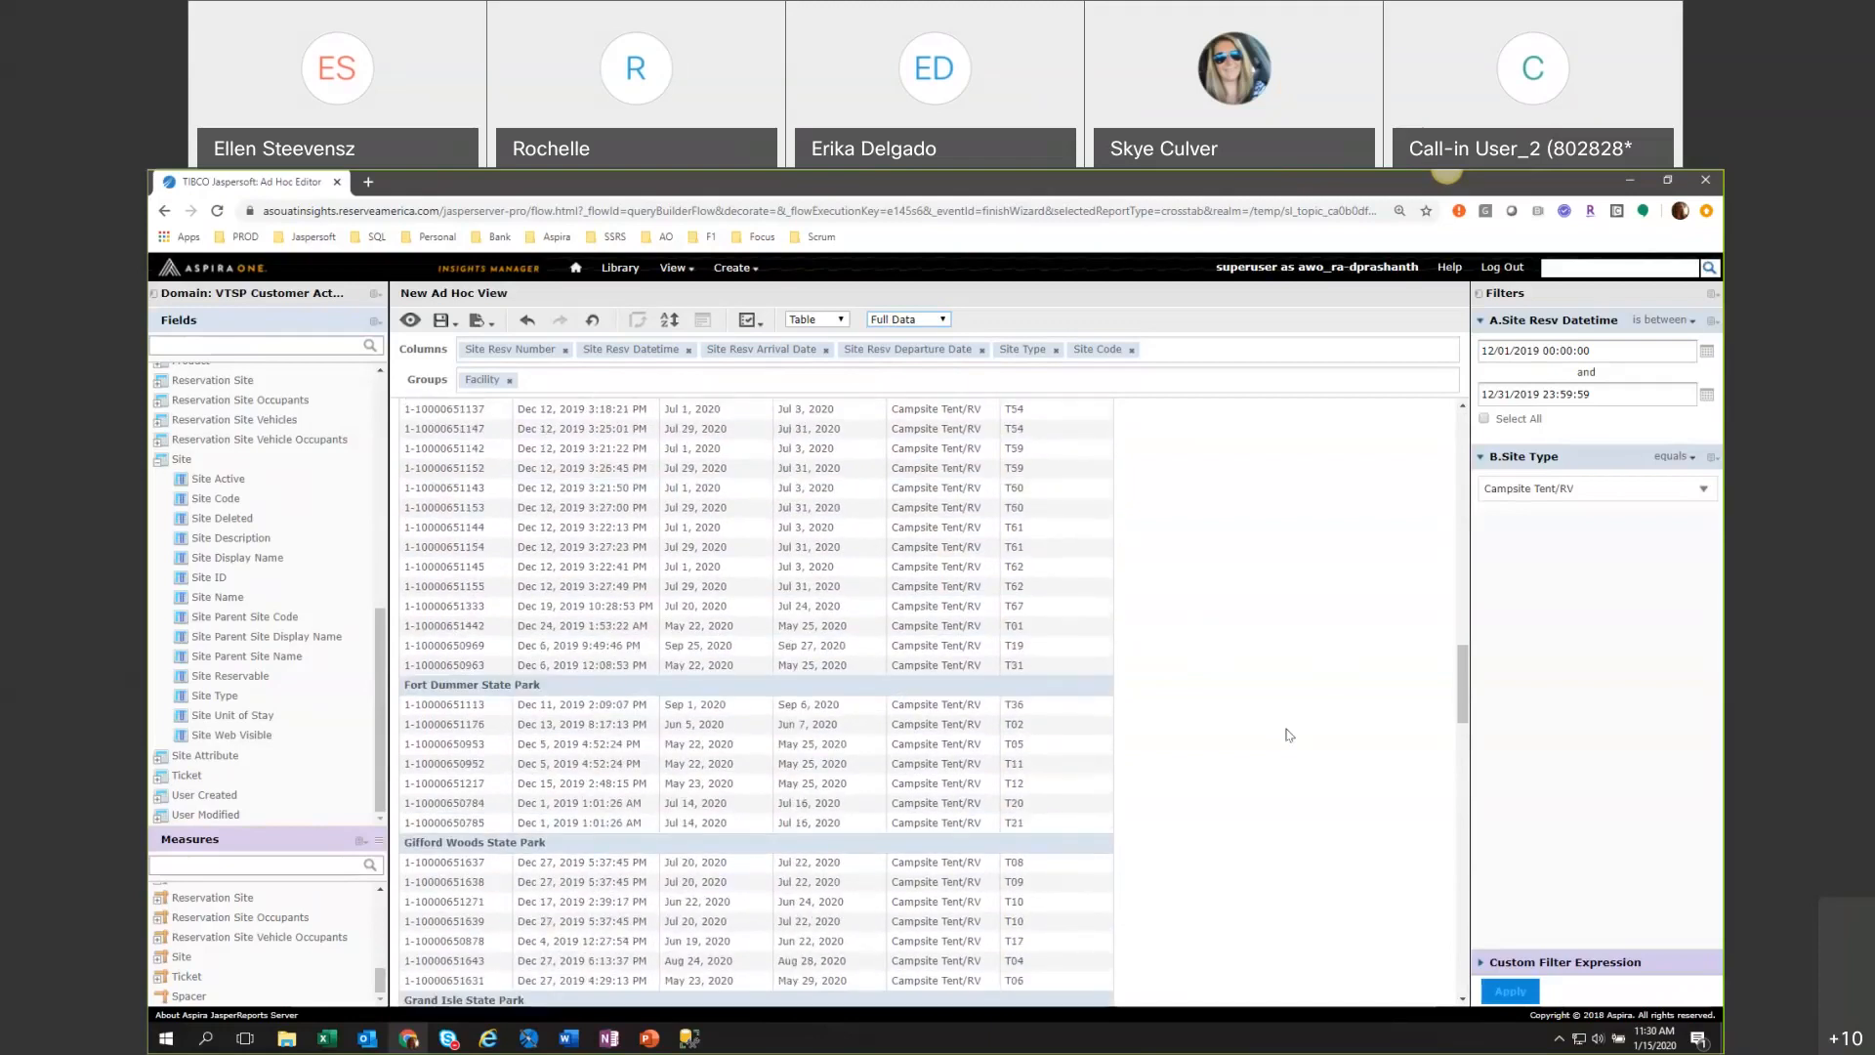
{"action": "scroll", "coordinate": [1287, 735], "scroll_direction": "down", "scroll_amount": 4}
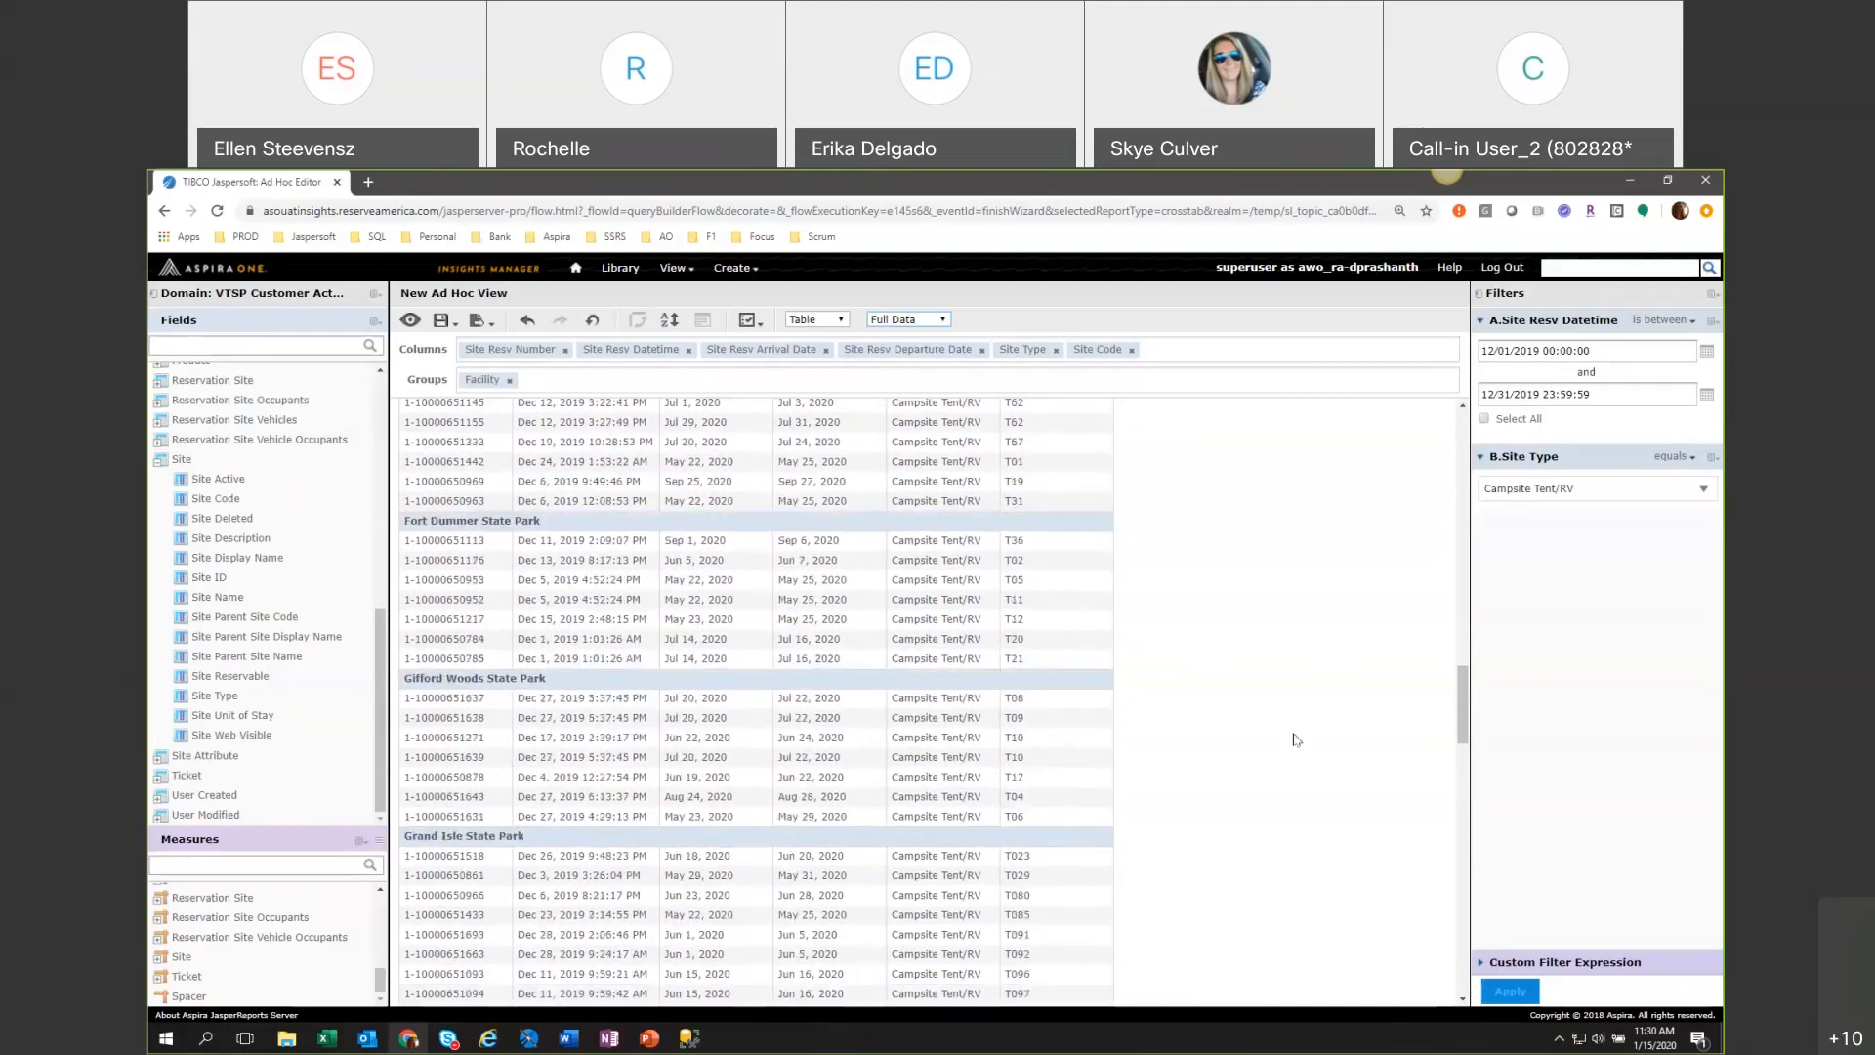
{"action": "left_click_drag", "start_coordinate": [1462, 750], "coordinate": [1462, 754]}
{"action": "scroll", "coordinate": [1462, 754], "scroll_direction": "down", "scroll_amount": 1}
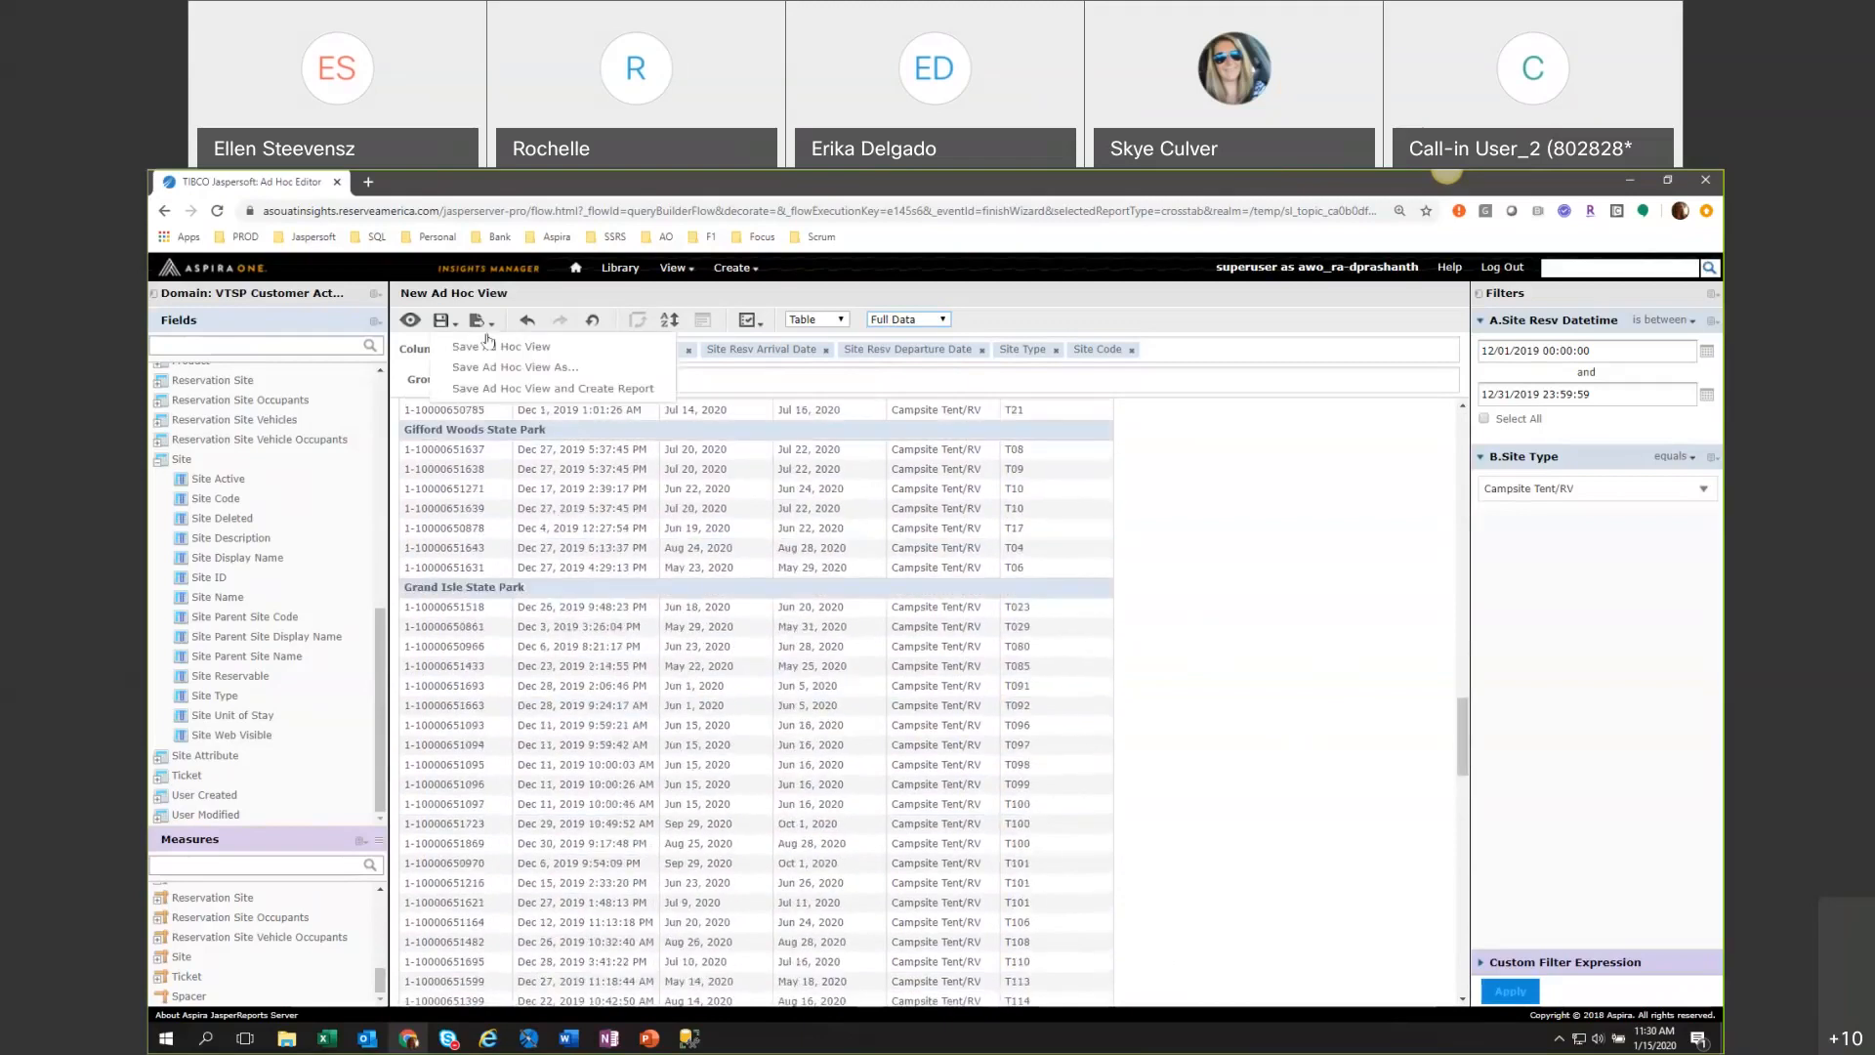
Export the Ad Hoc View as XLSX and return to the Ad Hoc Editor.
{"action": "left_click", "coordinate": [478, 320]}
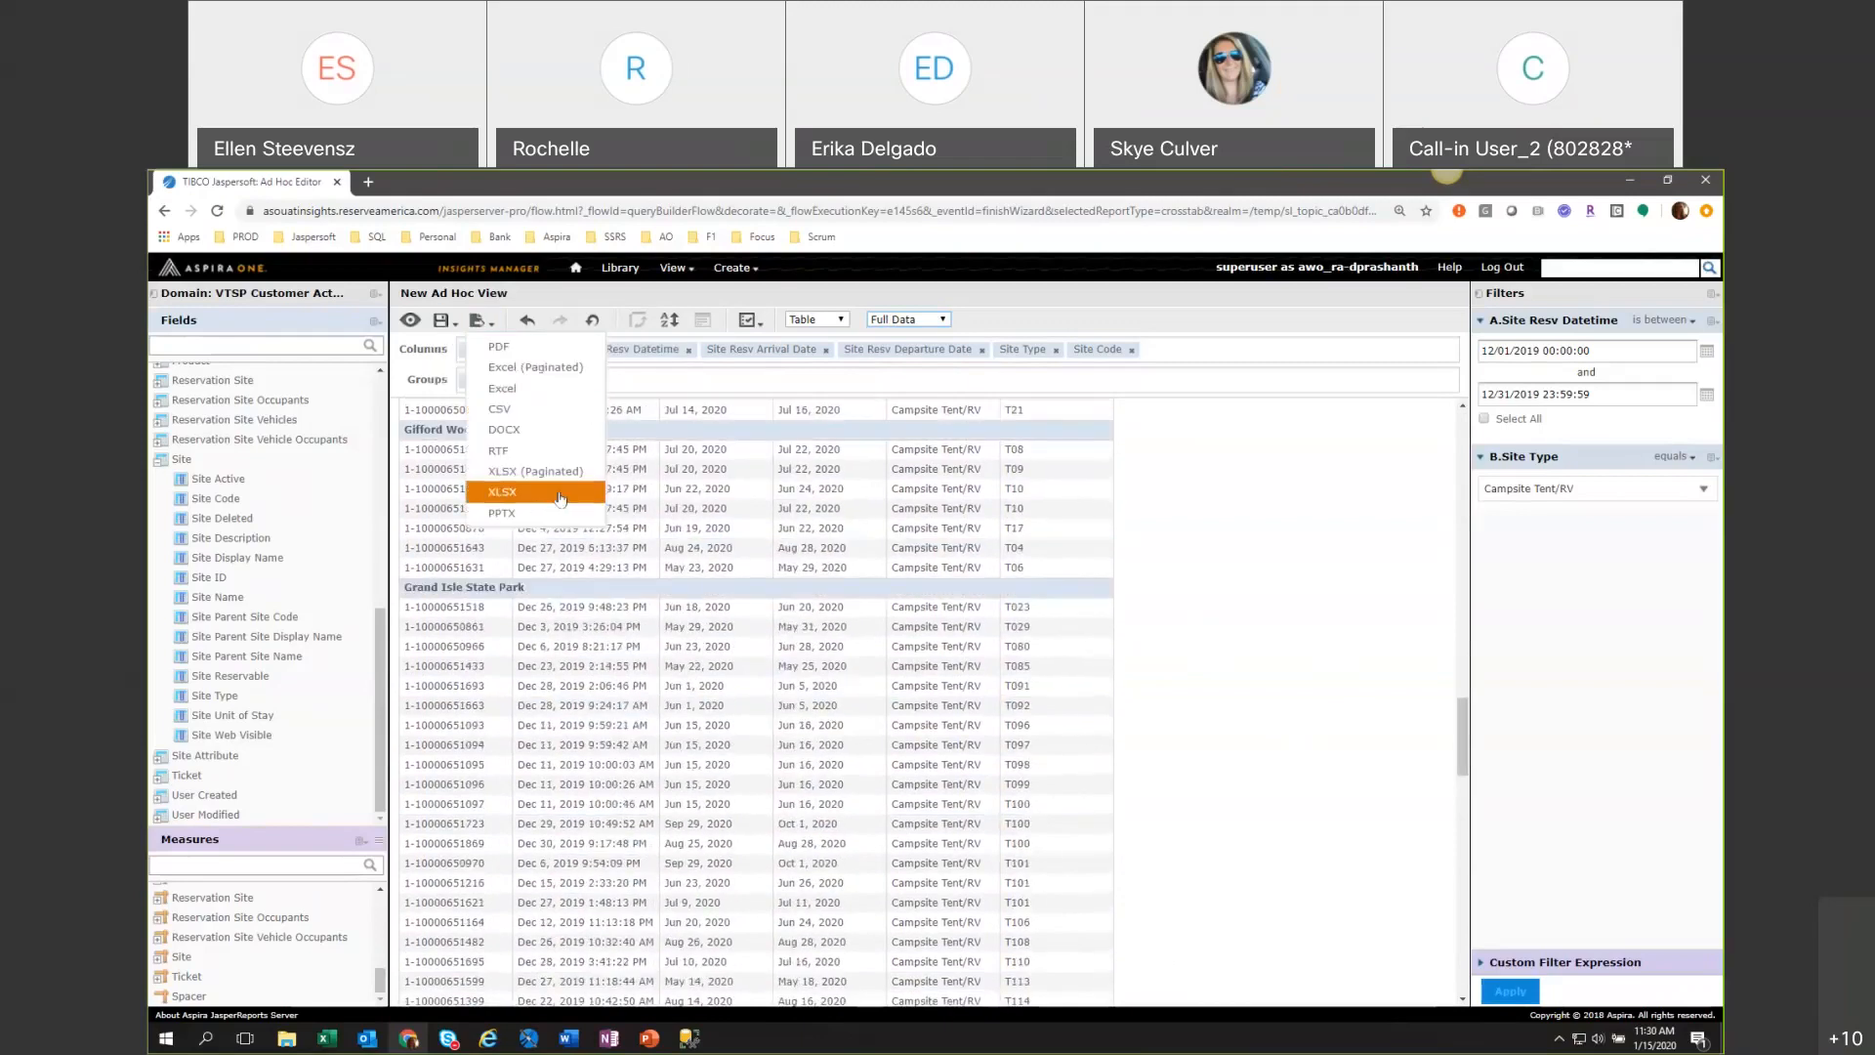
{"action": "left_click", "coordinate": [518, 491]}
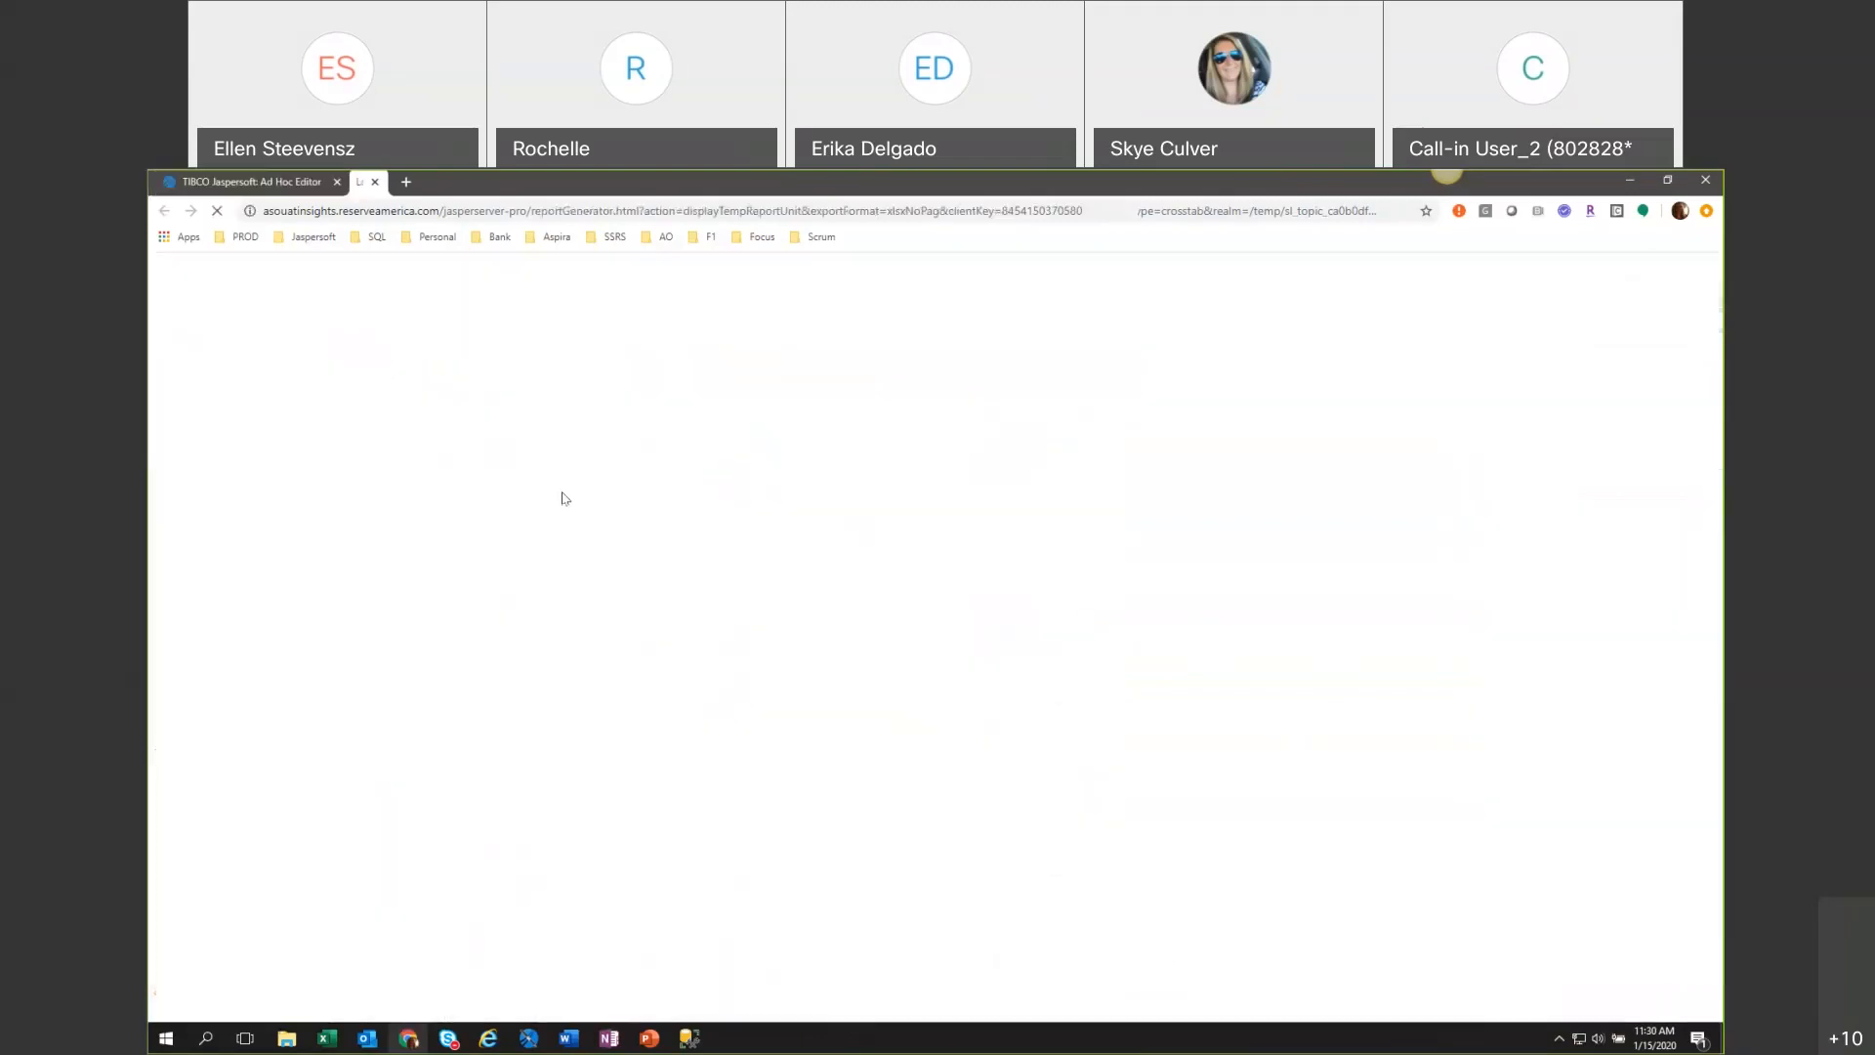
{"action": "left_click", "coordinate": [275, 185]}
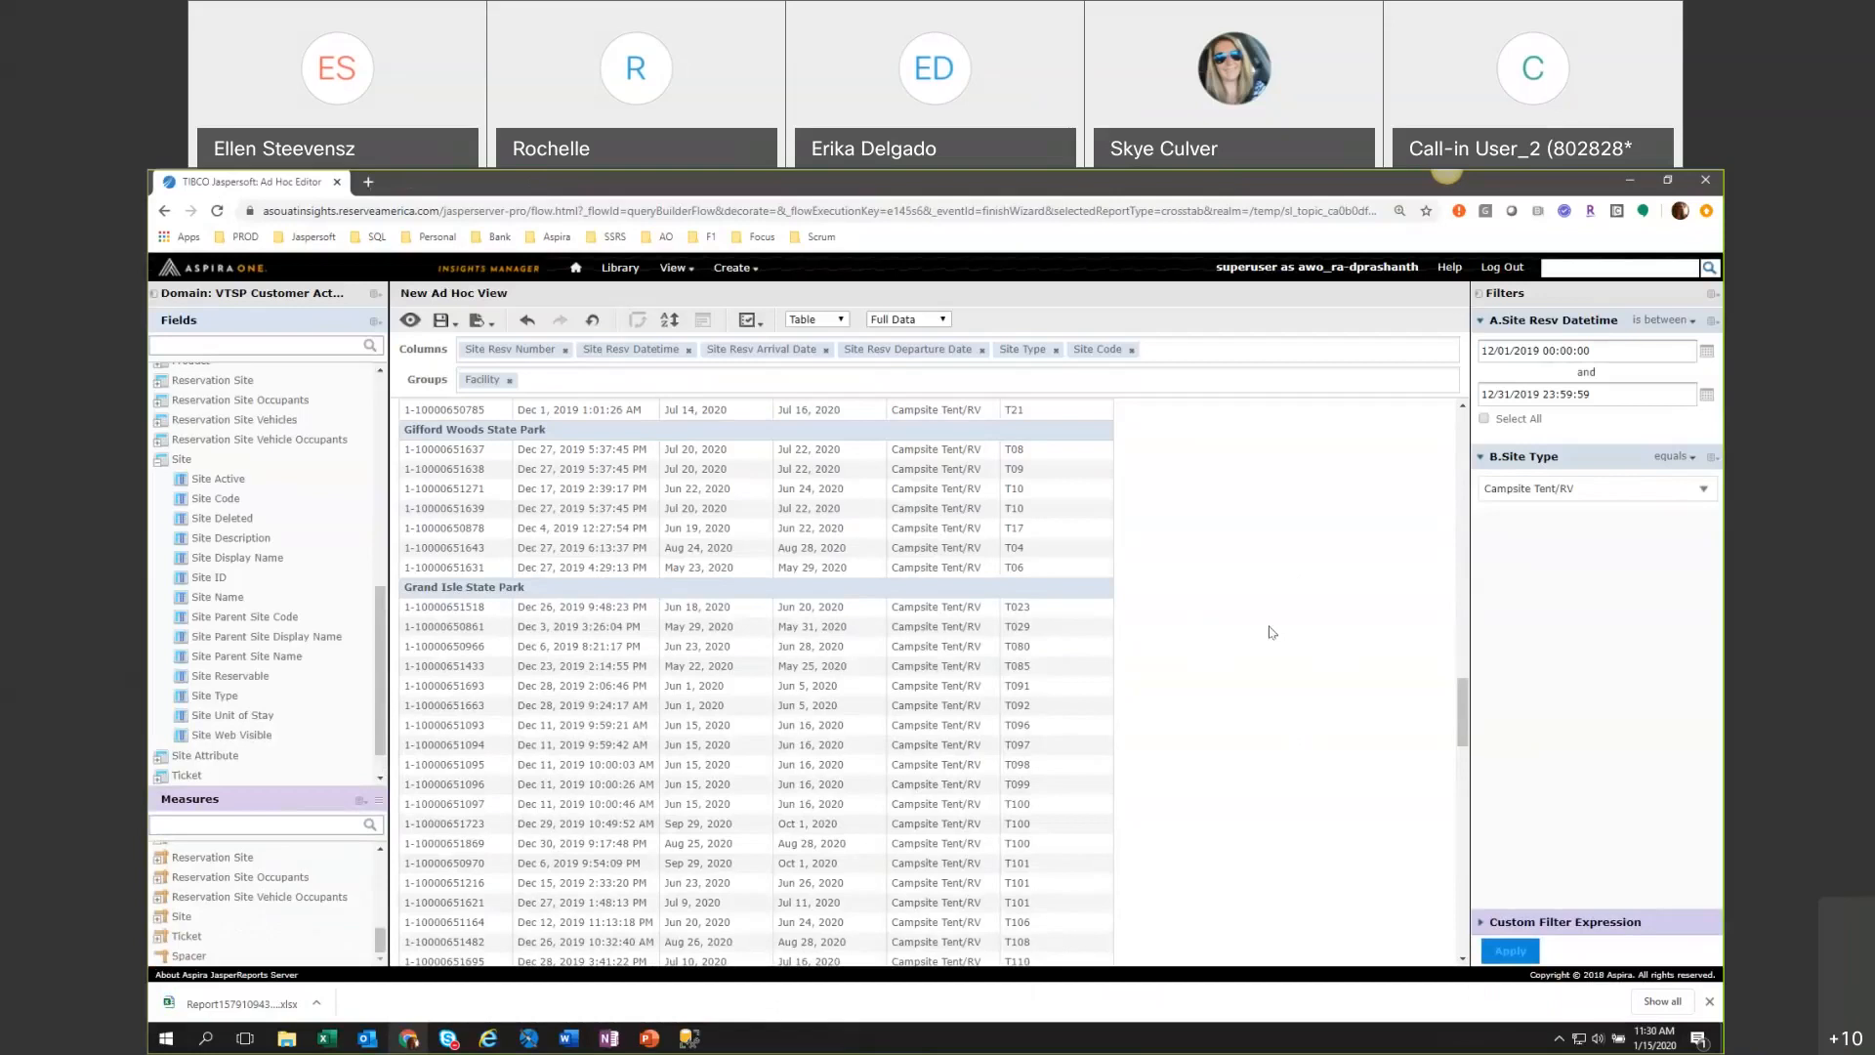
{"action": "scroll", "coordinate": [1270, 633], "scroll_direction": "down", "scroll_amount": 3}
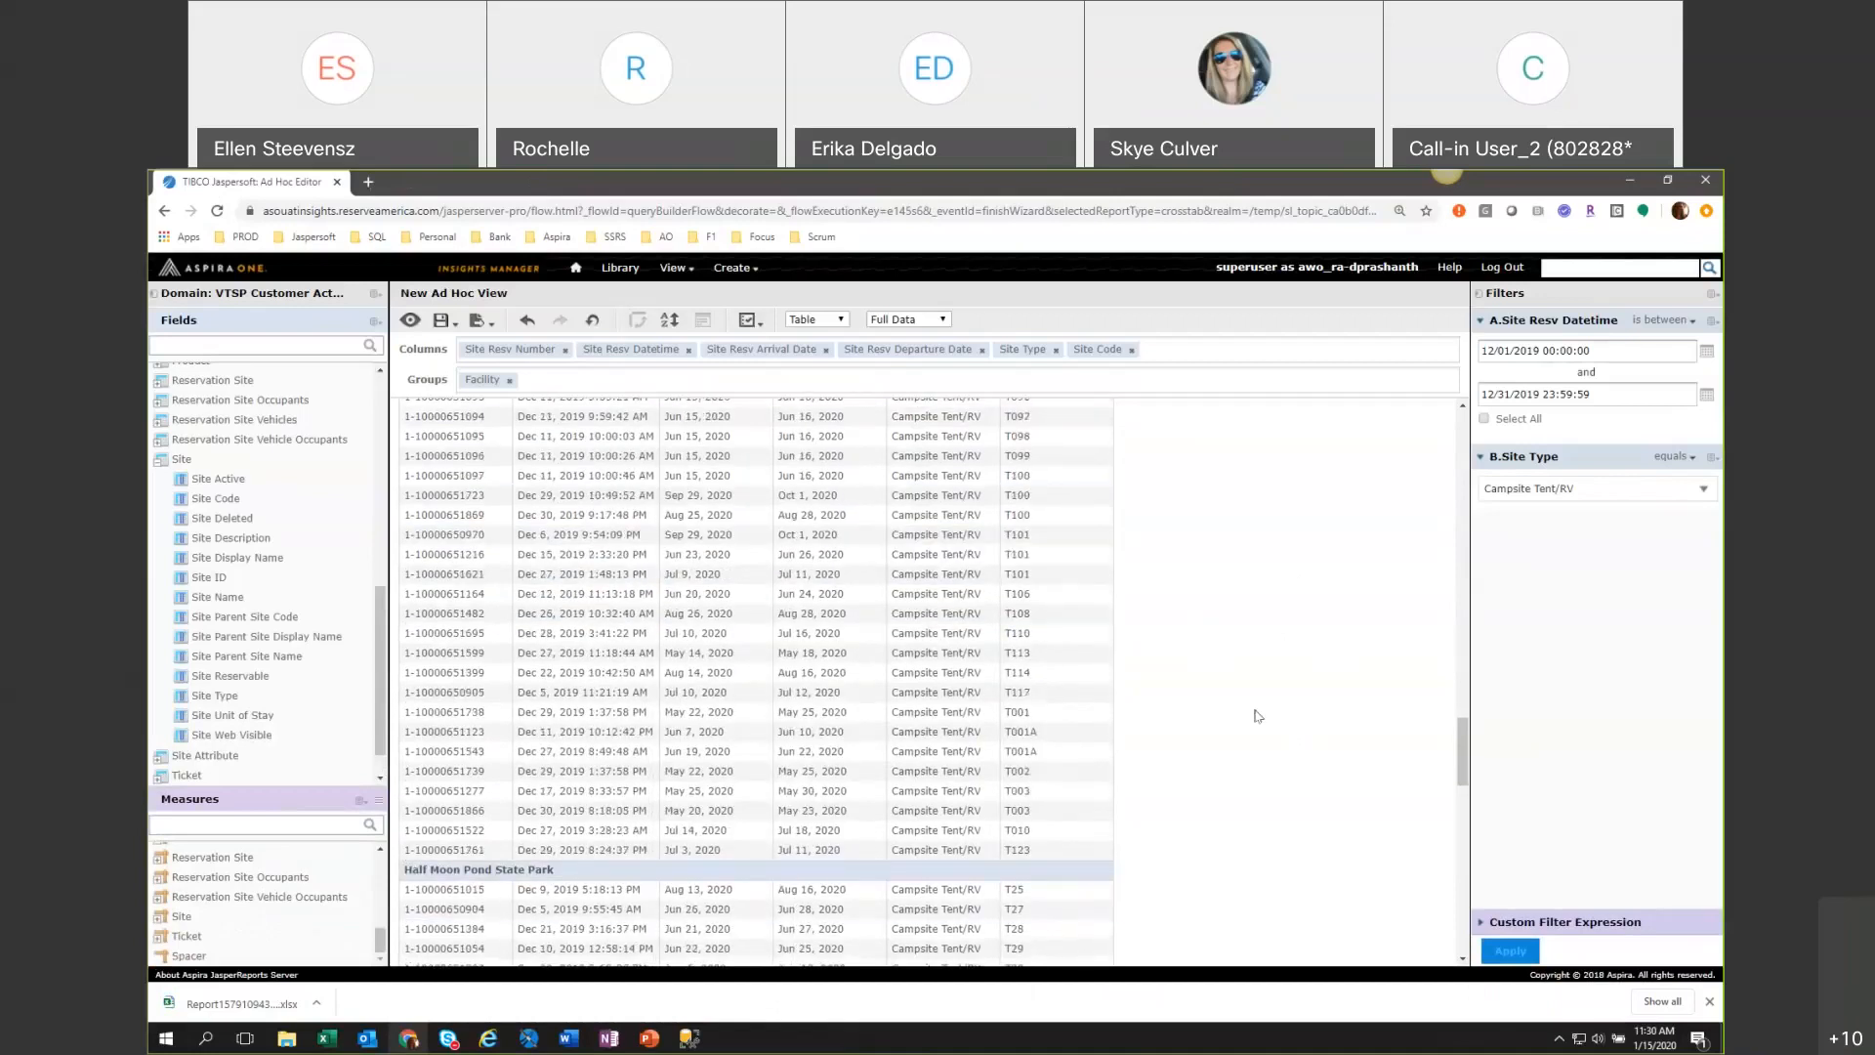
{"action": "scroll", "coordinate": [1258, 715], "scroll_direction": "down", "scroll_amount": 3}
{"action": "left_click_drag", "start_coordinate": [1463, 813], "coordinate": [1423, 489]}
{"action": "scroll", "coordinate": [1459, 926], "scroll_direction": "down", "scroll_amount": 1}
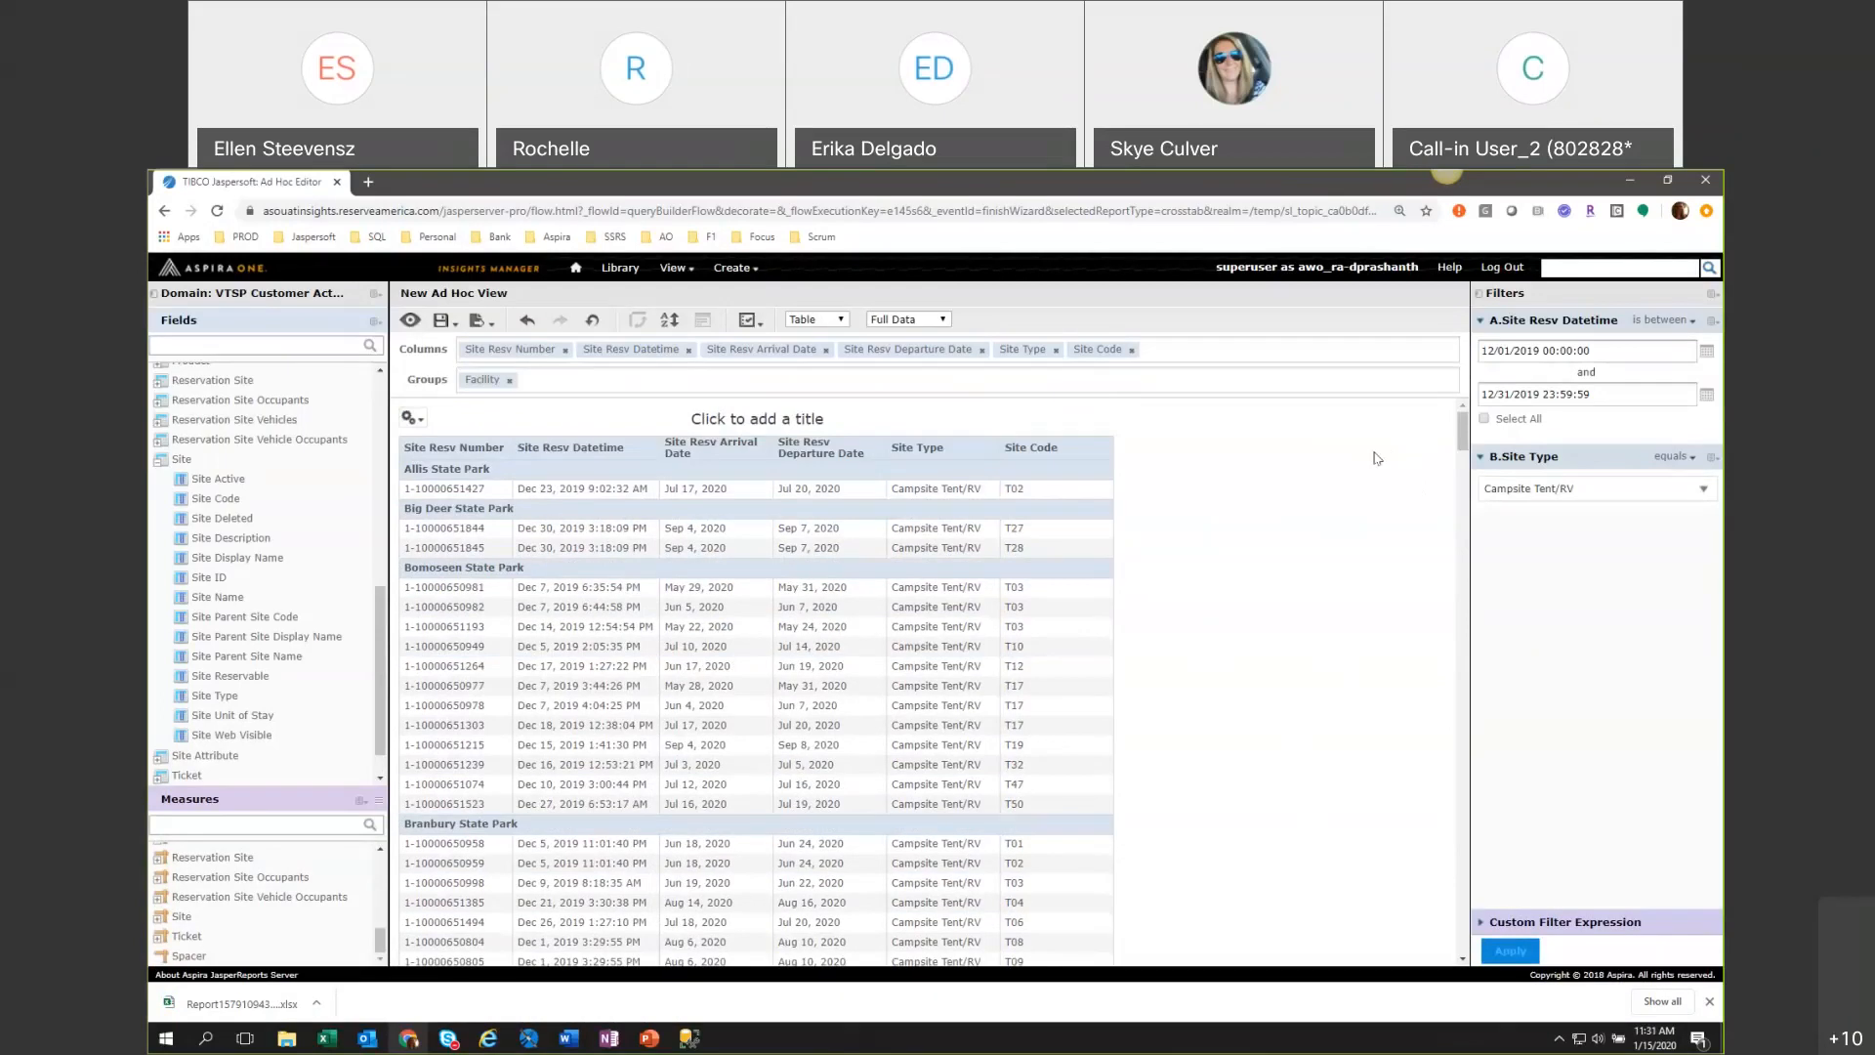
{"action": "left_click_drag", "start_coordinate": [1464, 426], "coordinate": [1449, 373]}
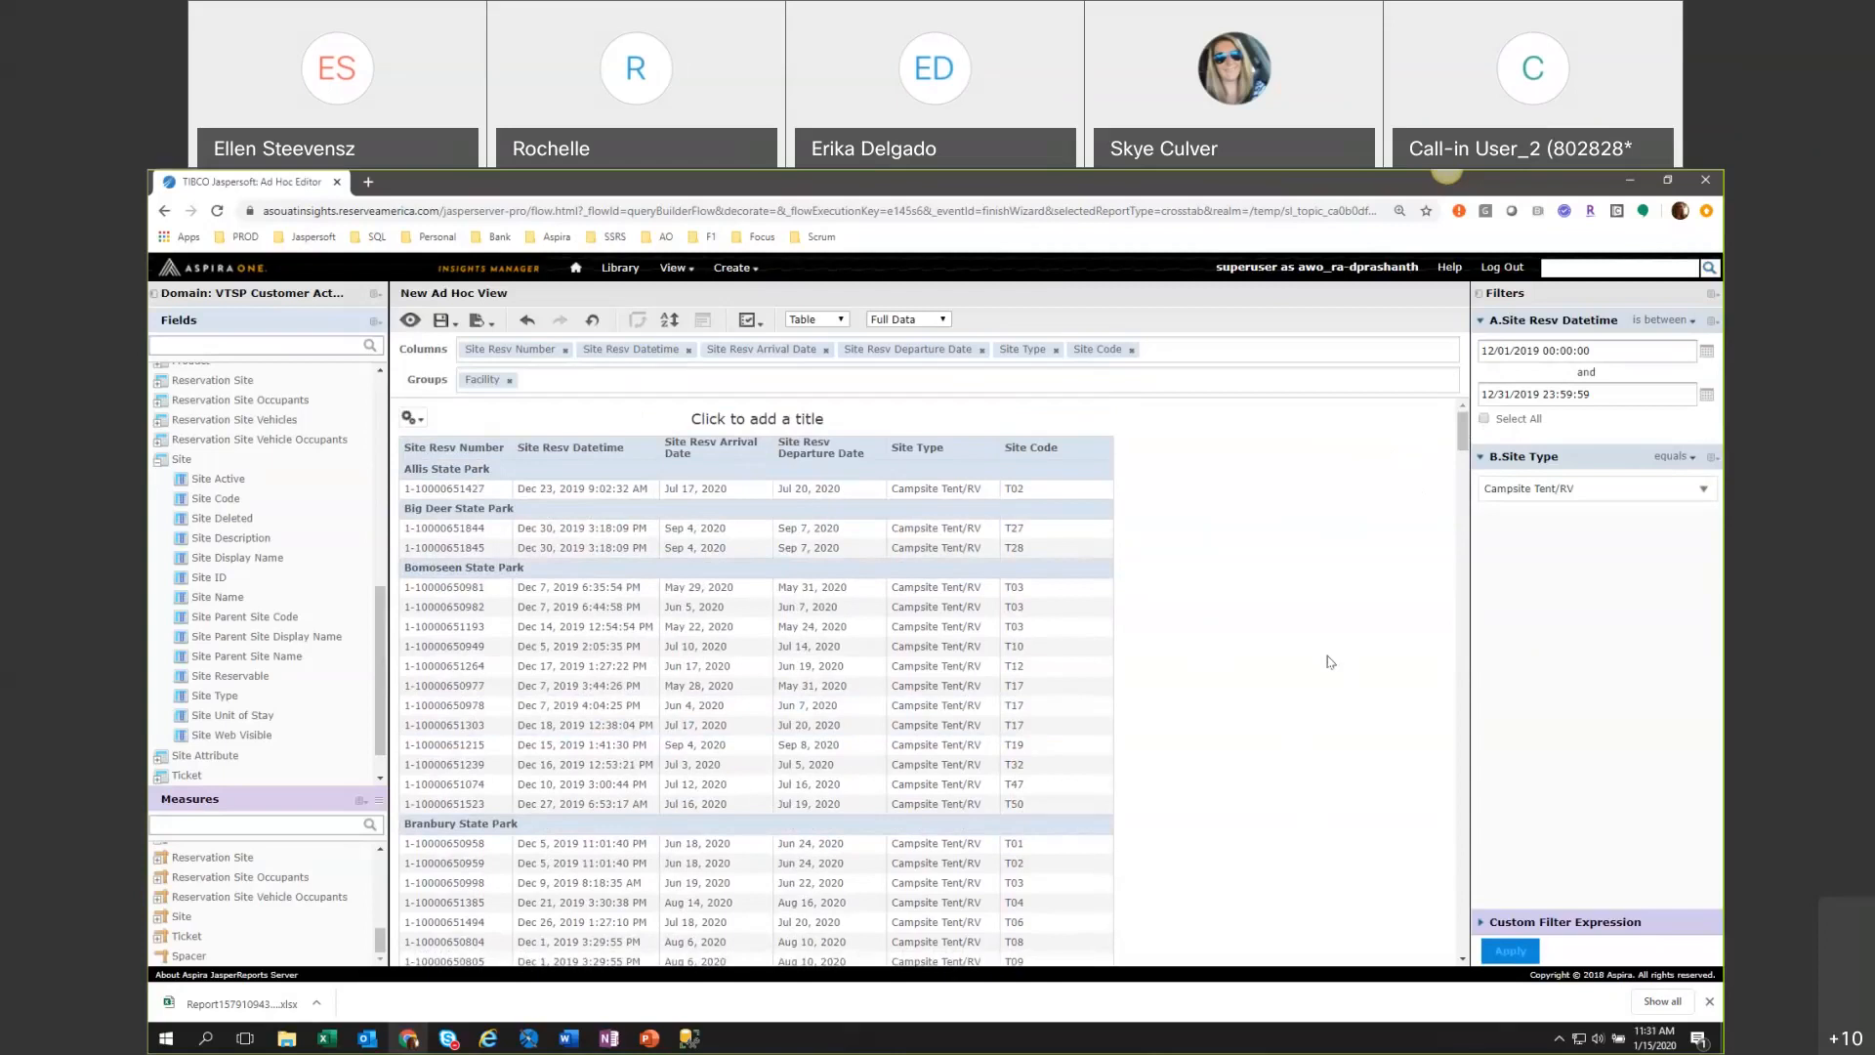
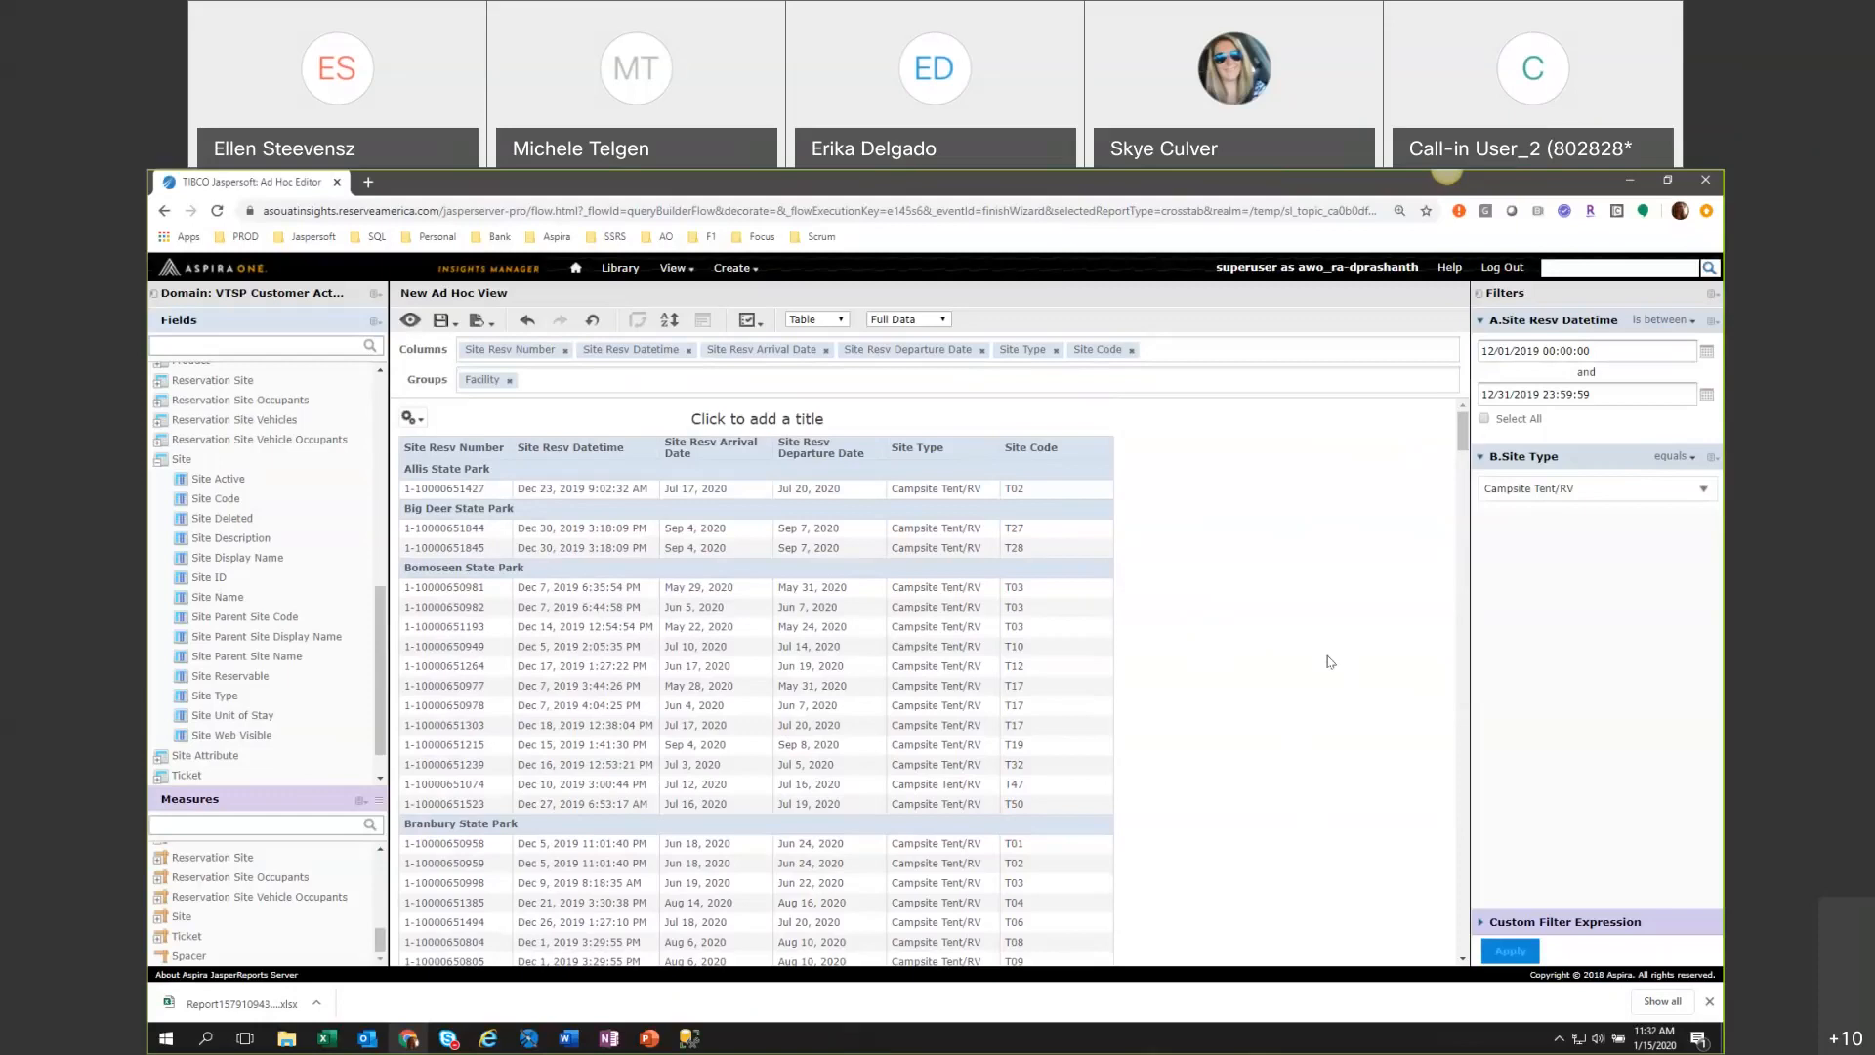
Remove the Site Type filter from the Ad Hoc View and open the previously exported XLSX report in Excel.
{"action": "left_click", "coordinate": [1711, 456]}
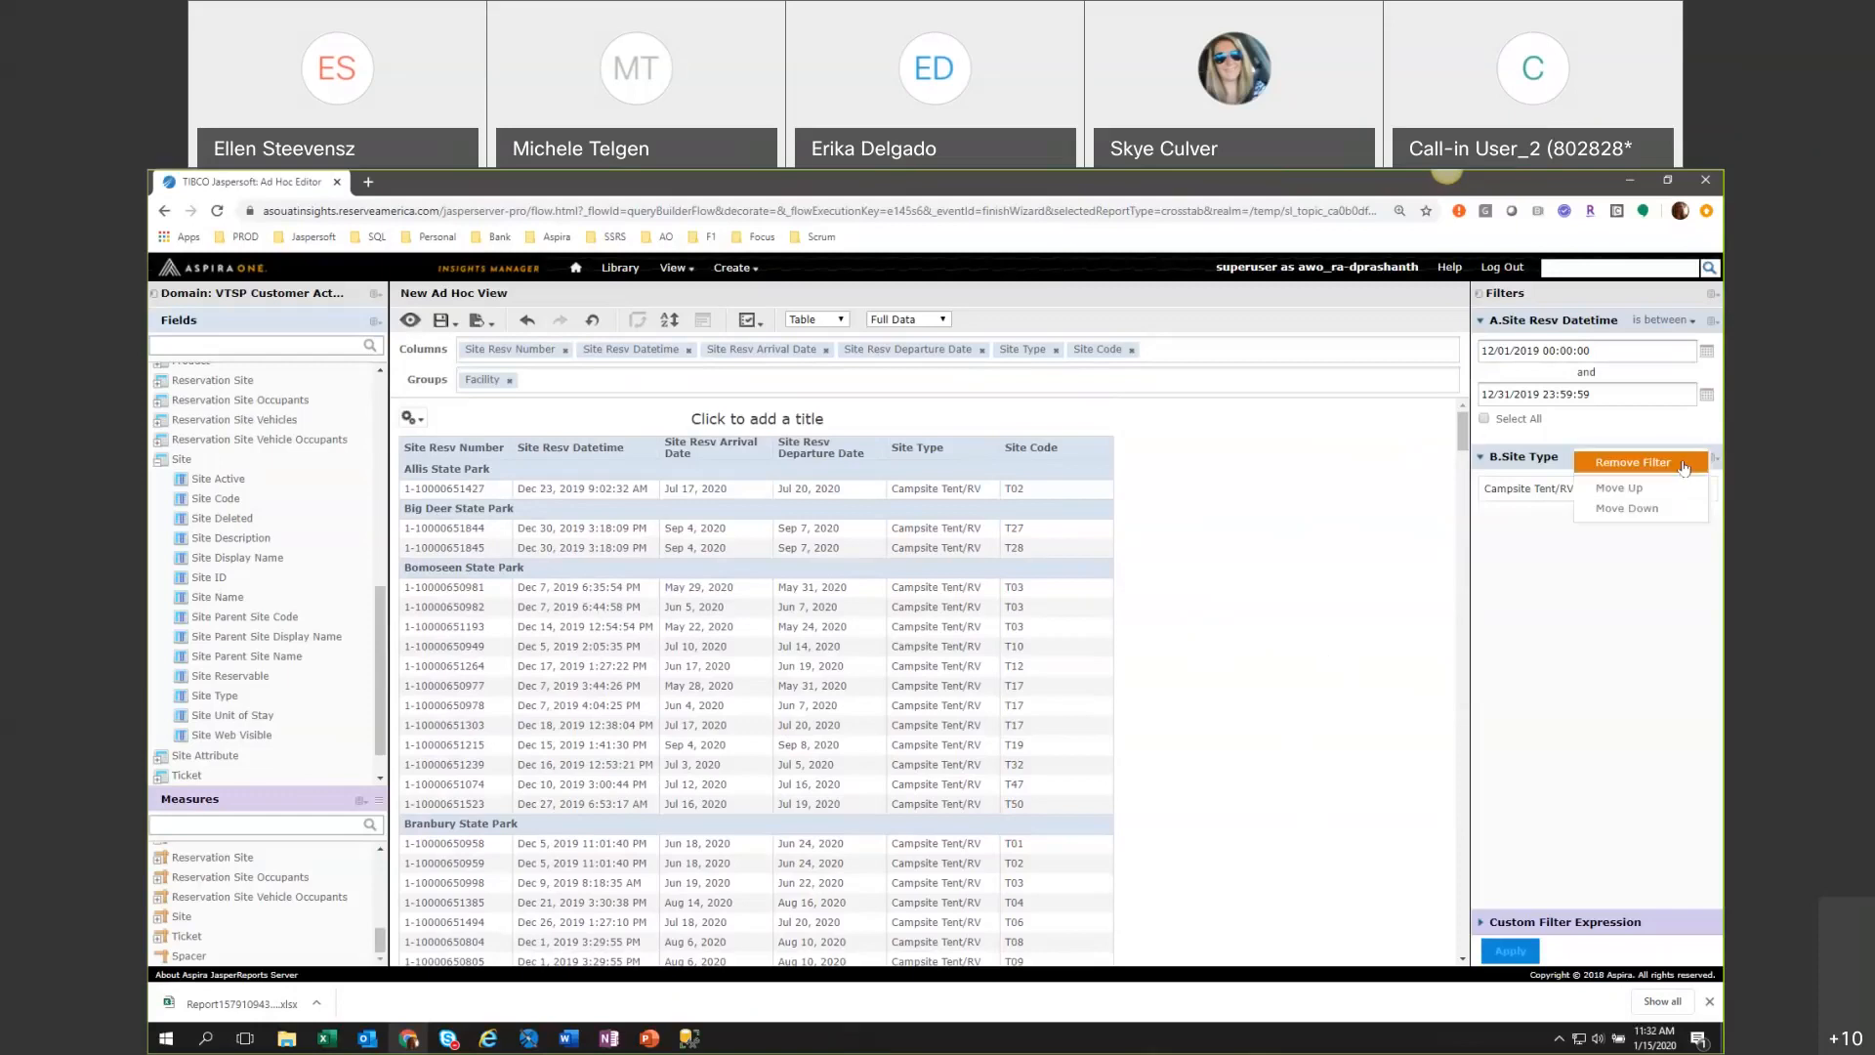
{"action": "left_click", "coordinate": [1683, 468]}
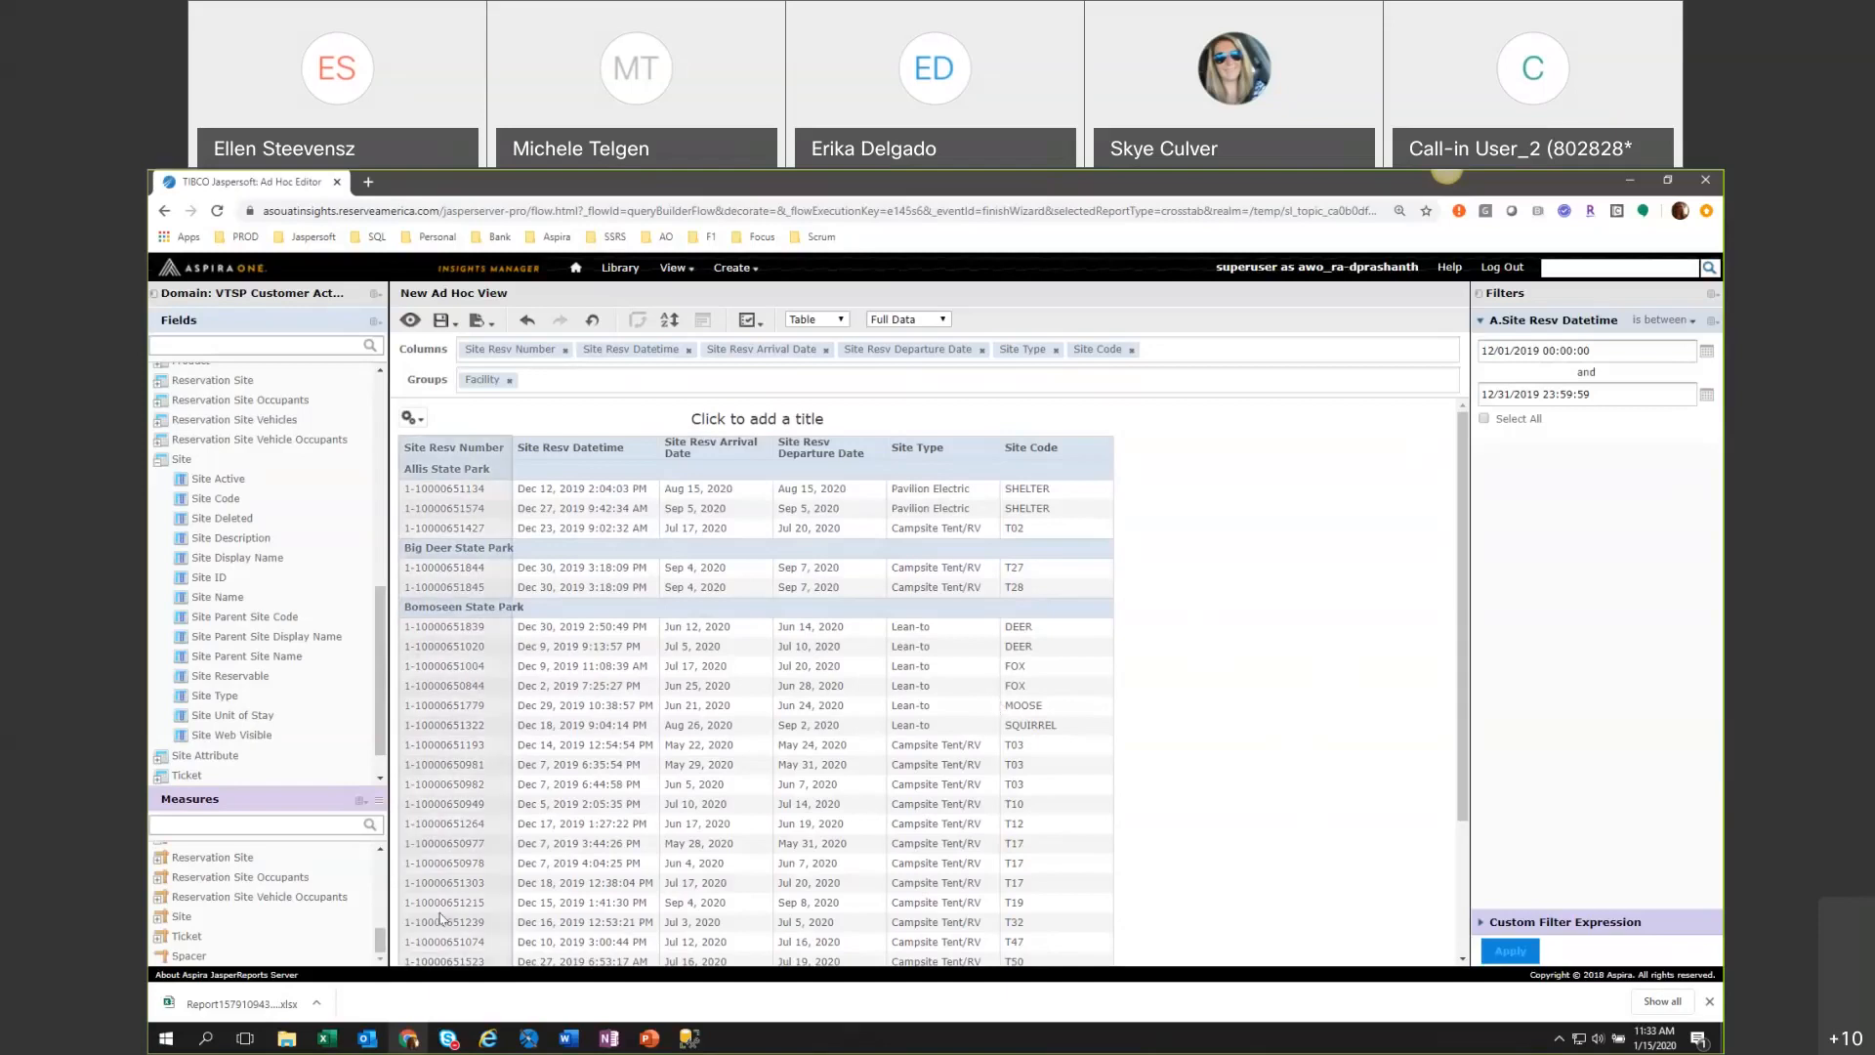
{"action": "left_click", "coordinate": [273, 1000]}
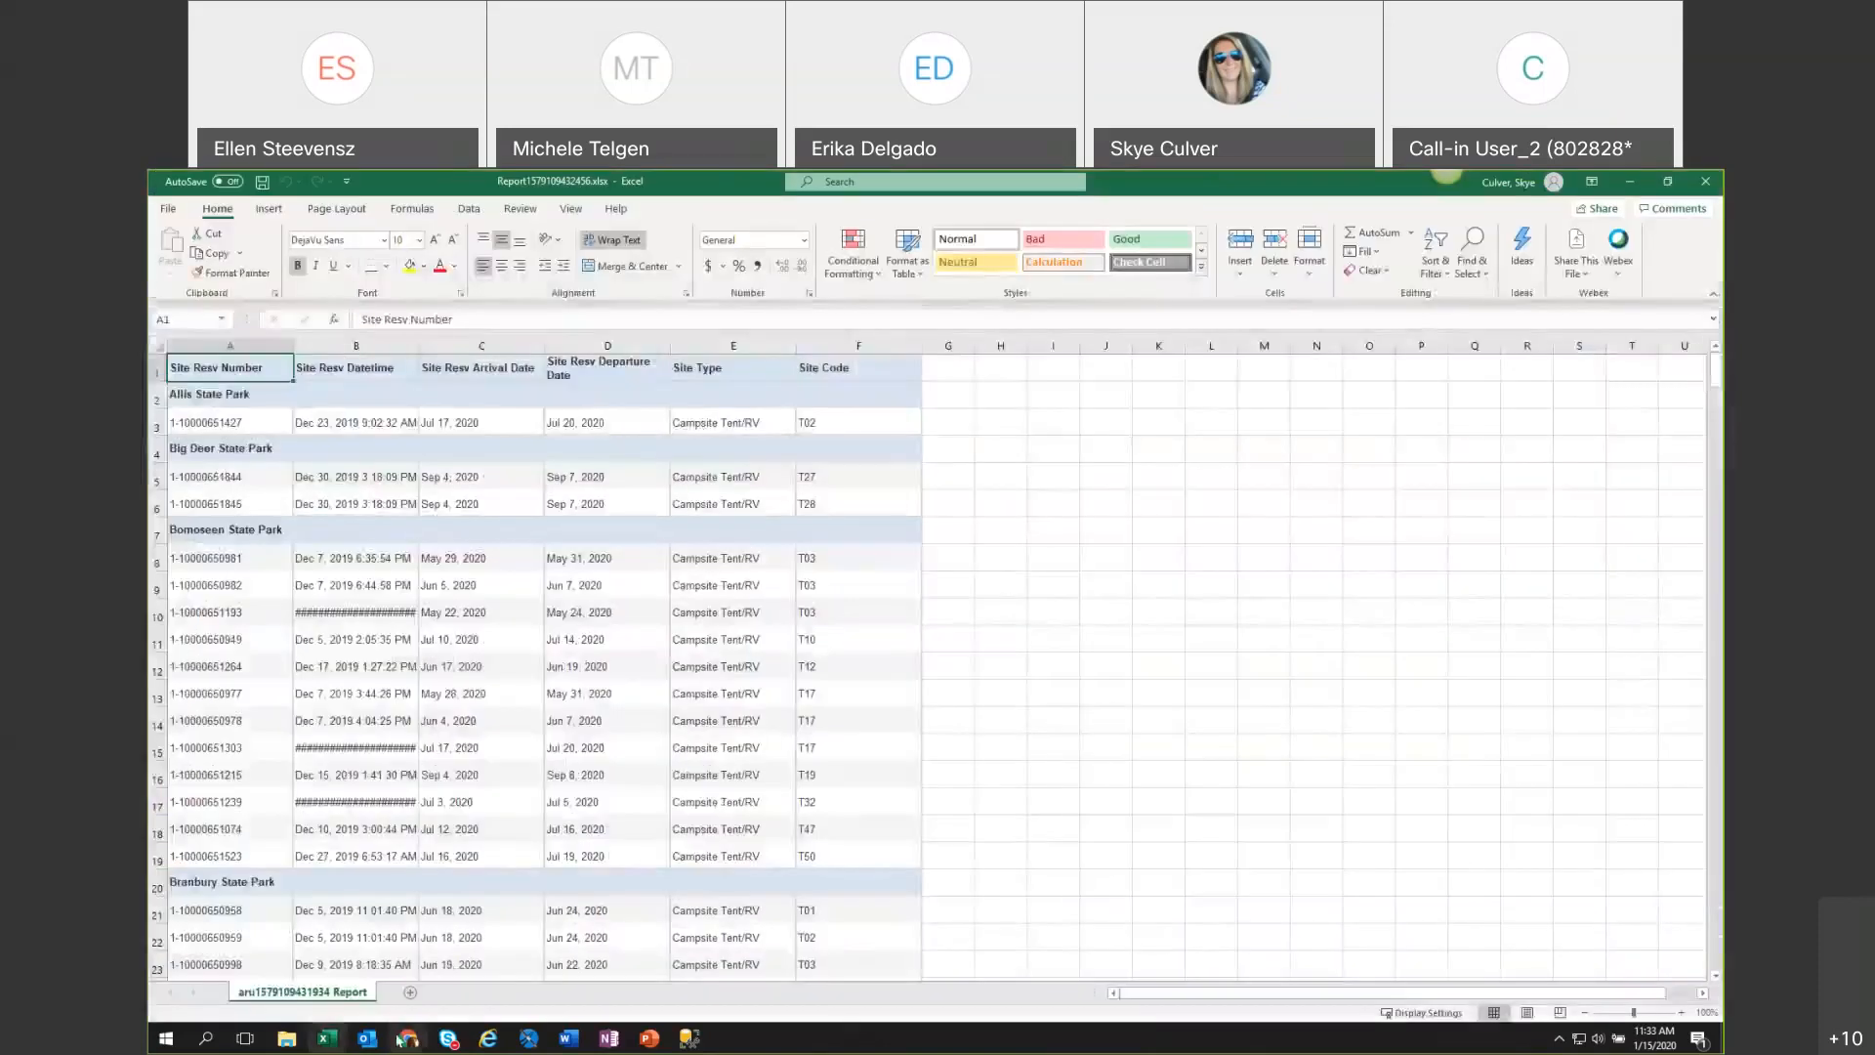
Return to the Ad Hoc Editor, export the view without the Site Type filter as XLSX, and open the downloaded workbook in Excel.
{"action": "left_click", "coordinate": [408, 1038]}
{"action": "mouse_move", "coordinate": [490, 327]}
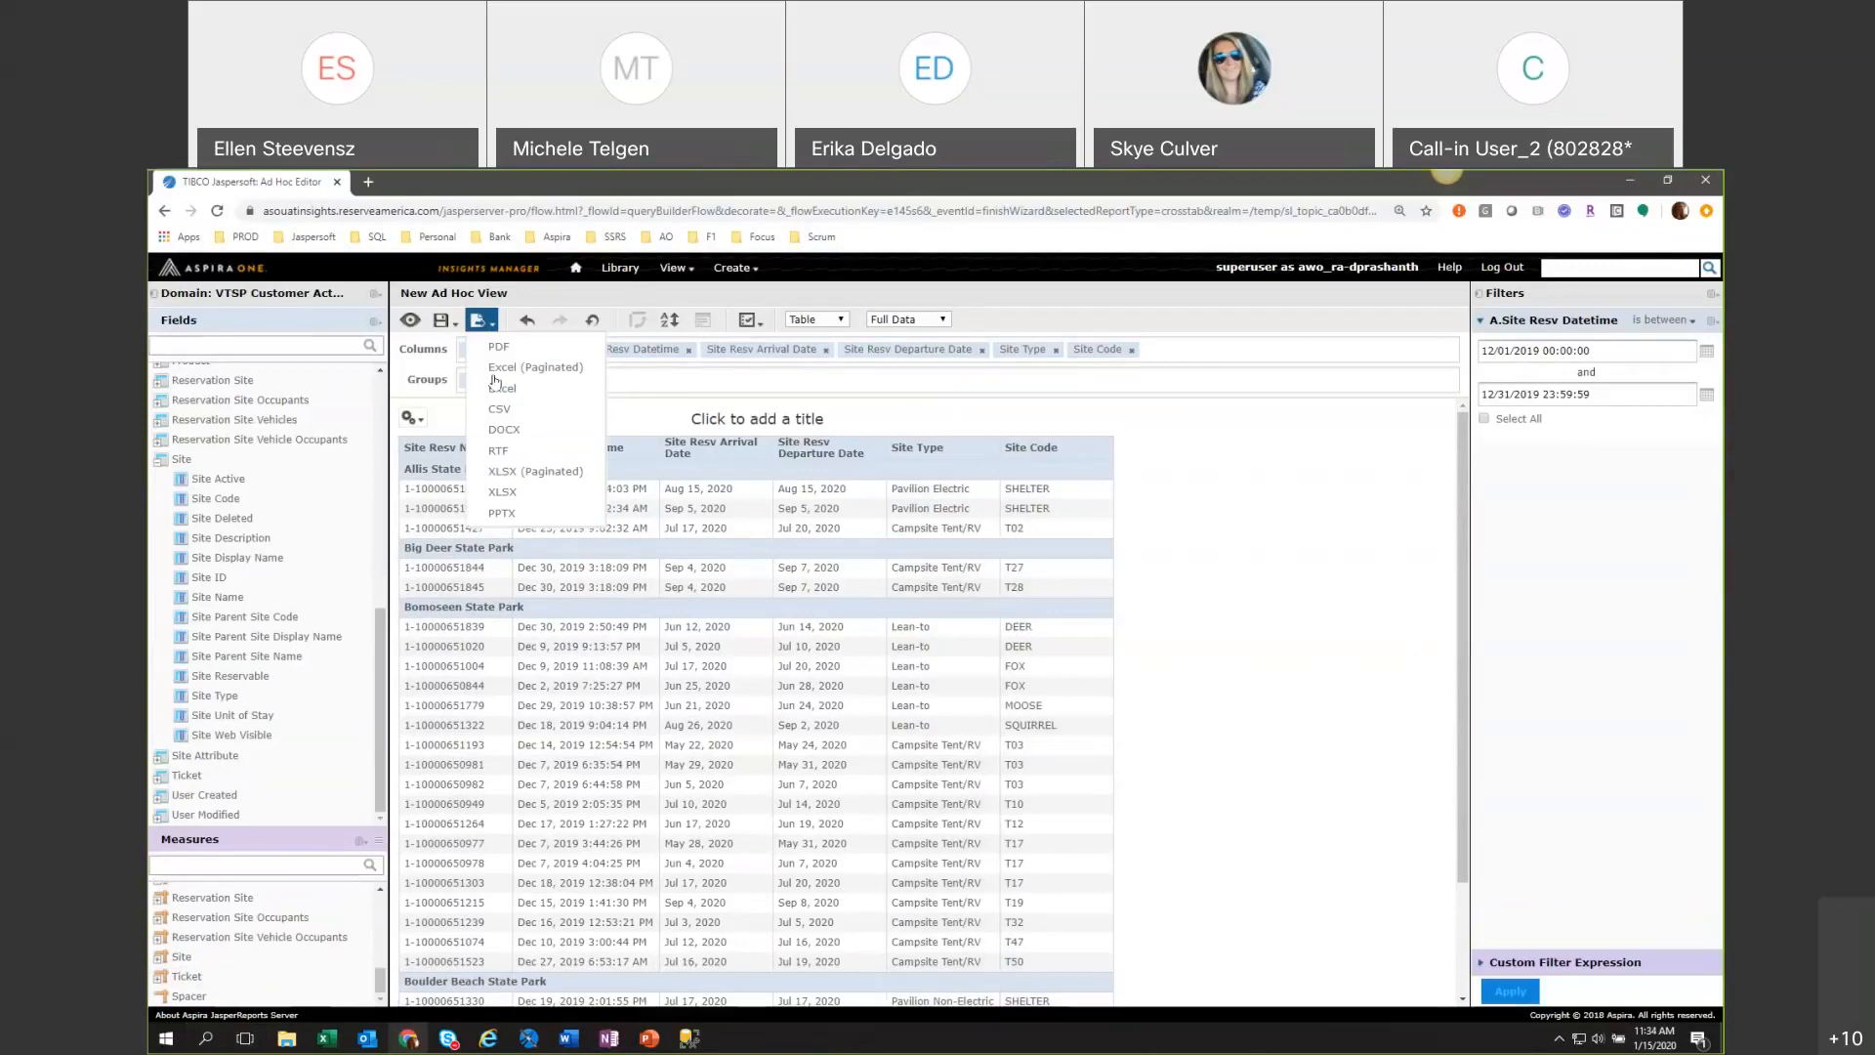
{"action": "left_click", "coordinate": [493, 512]}
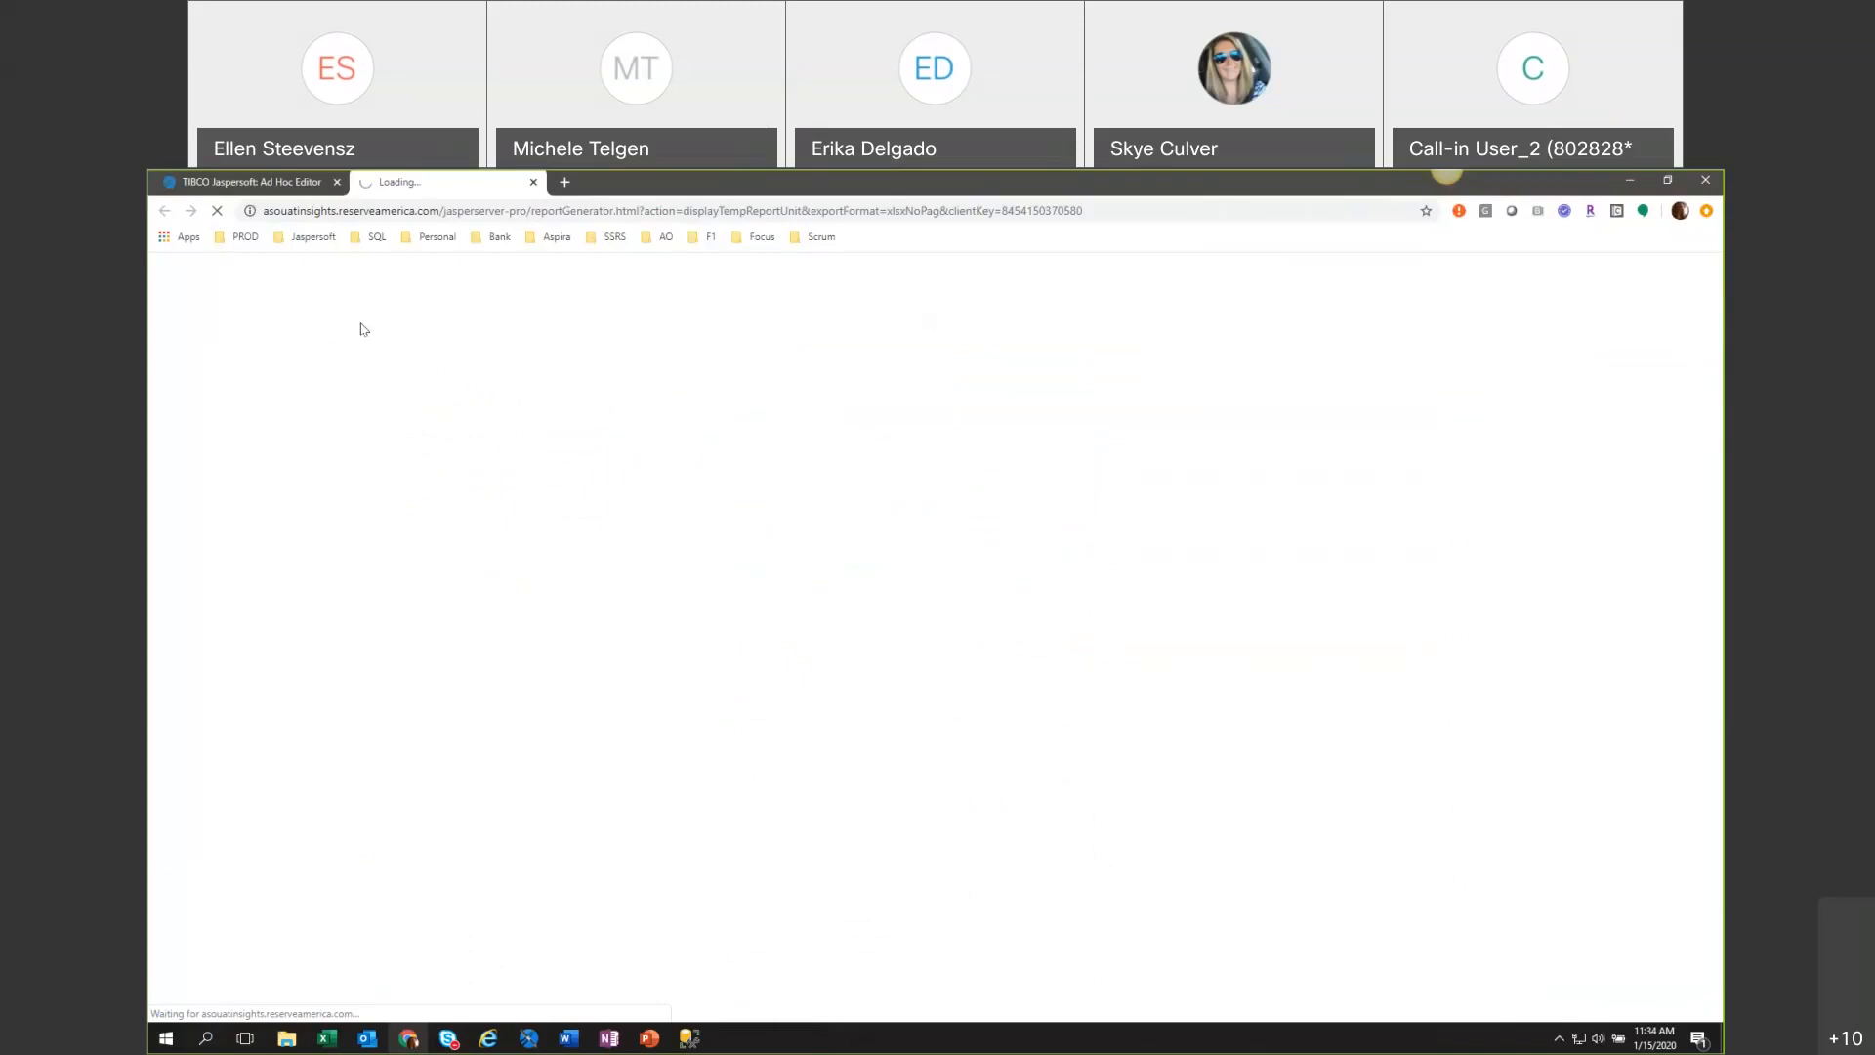
{"action": "left_click", "coordinate": [234, 1009]}
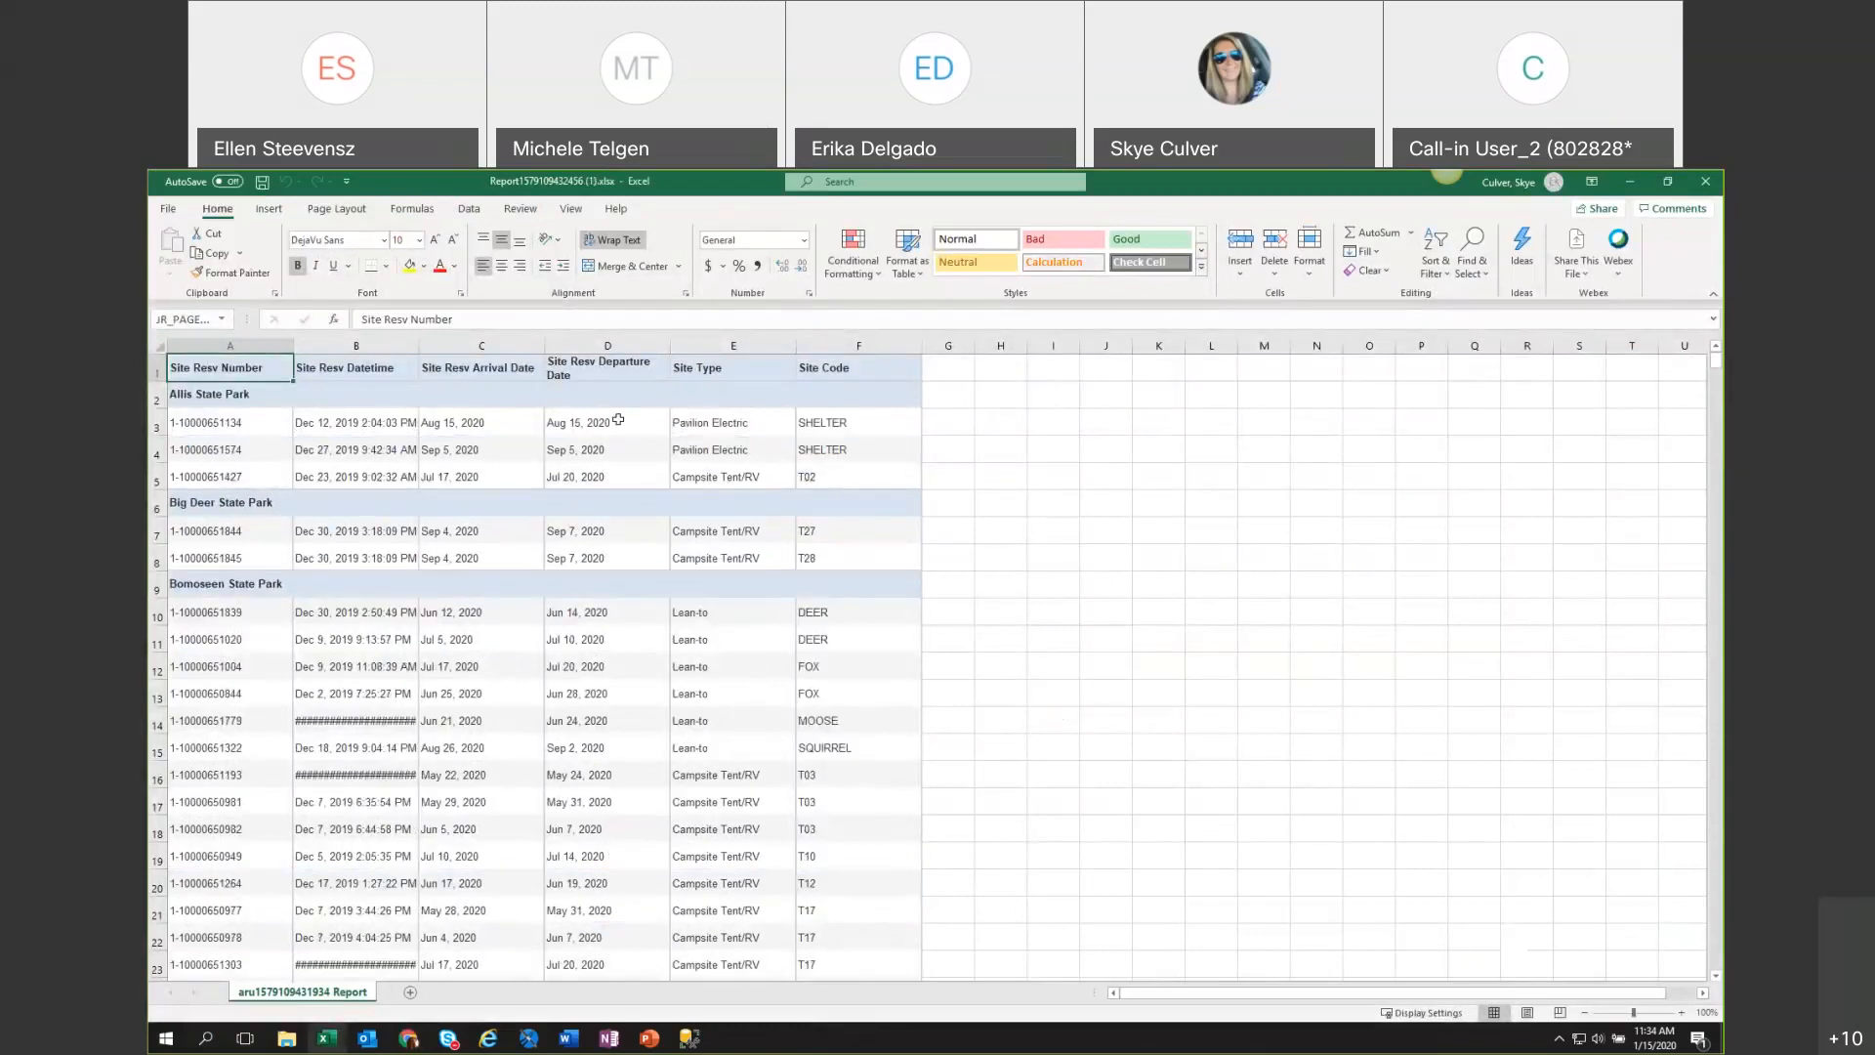
Widen the workbook's Site Resv Datetime column to fit its contents, look over the rows, and return to the Ad Hoc Editor.
{"action": "double_click", "coordinate": [418, 346]}
{"action": "left_click", "coordinate": [1128, 633]}
{"action": "scroll", "coordinate": [1139, 774], "scroll_direction": "down", "scroll_amount": 20}
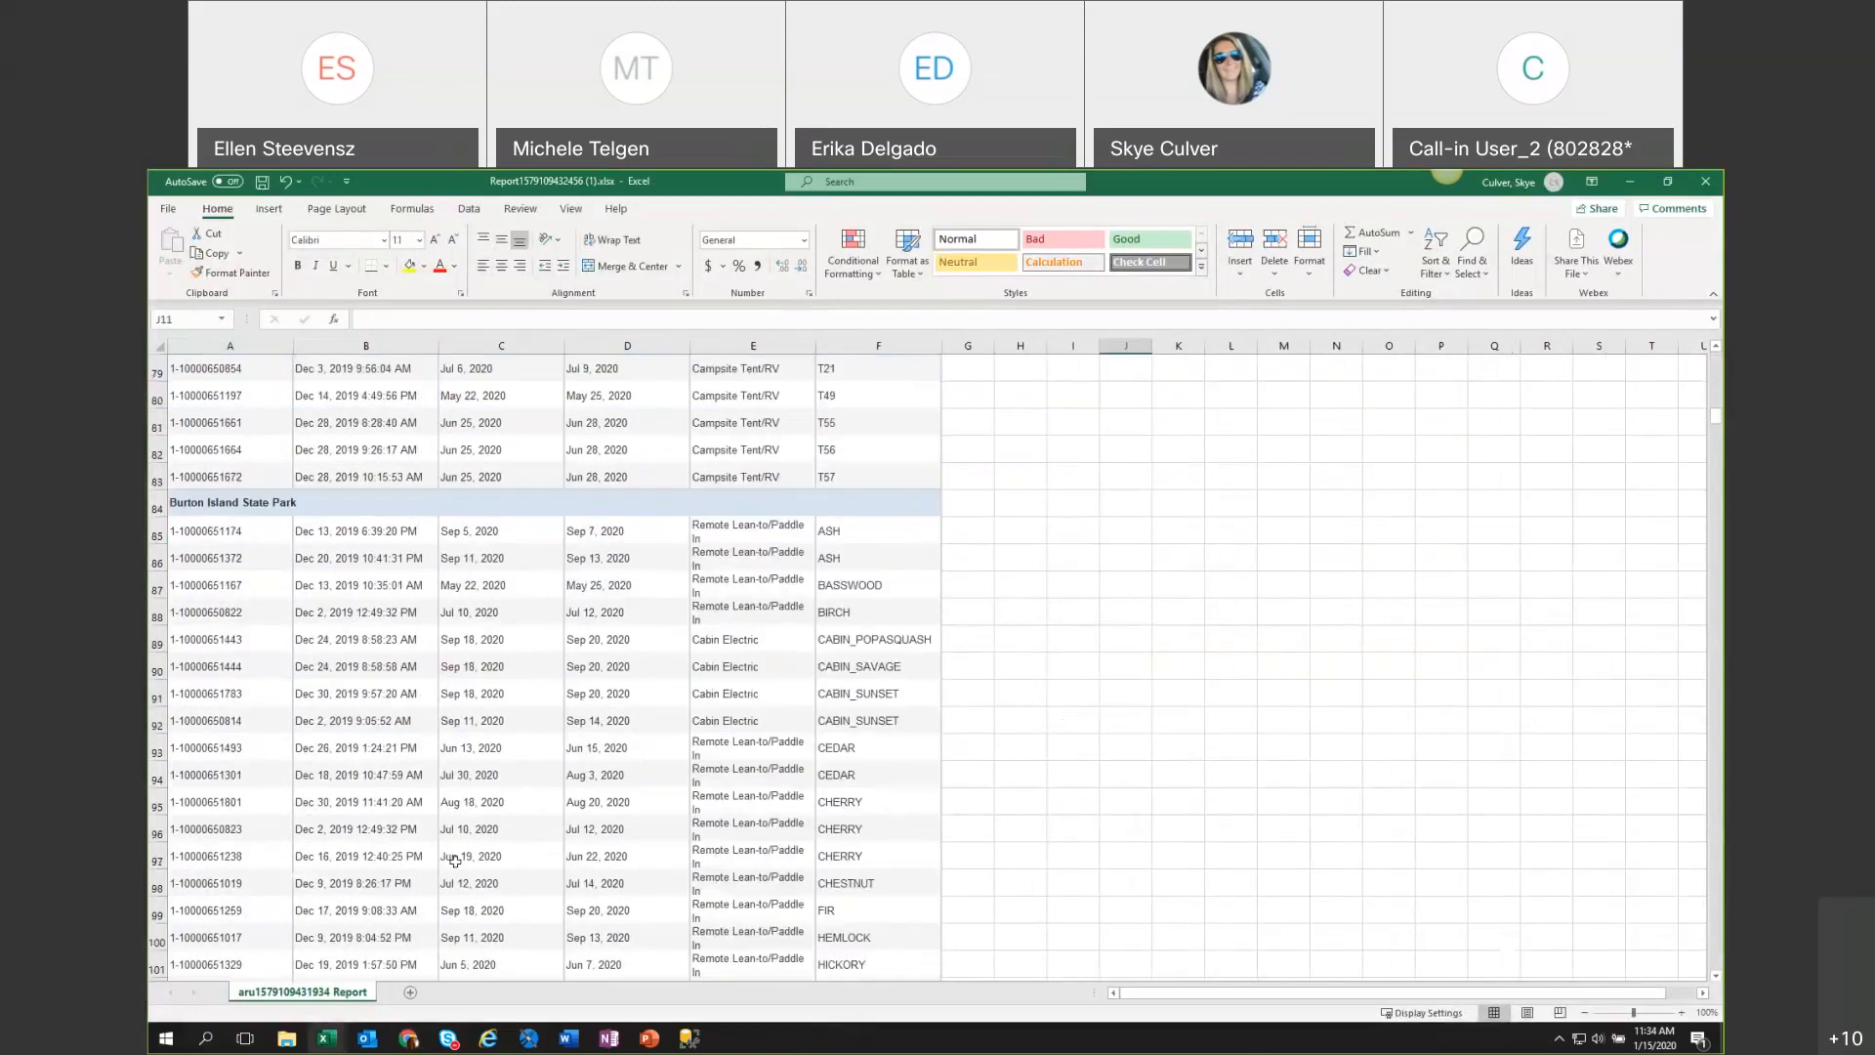
{"action": "mouse_move", "coordinate": [411, 1046]}
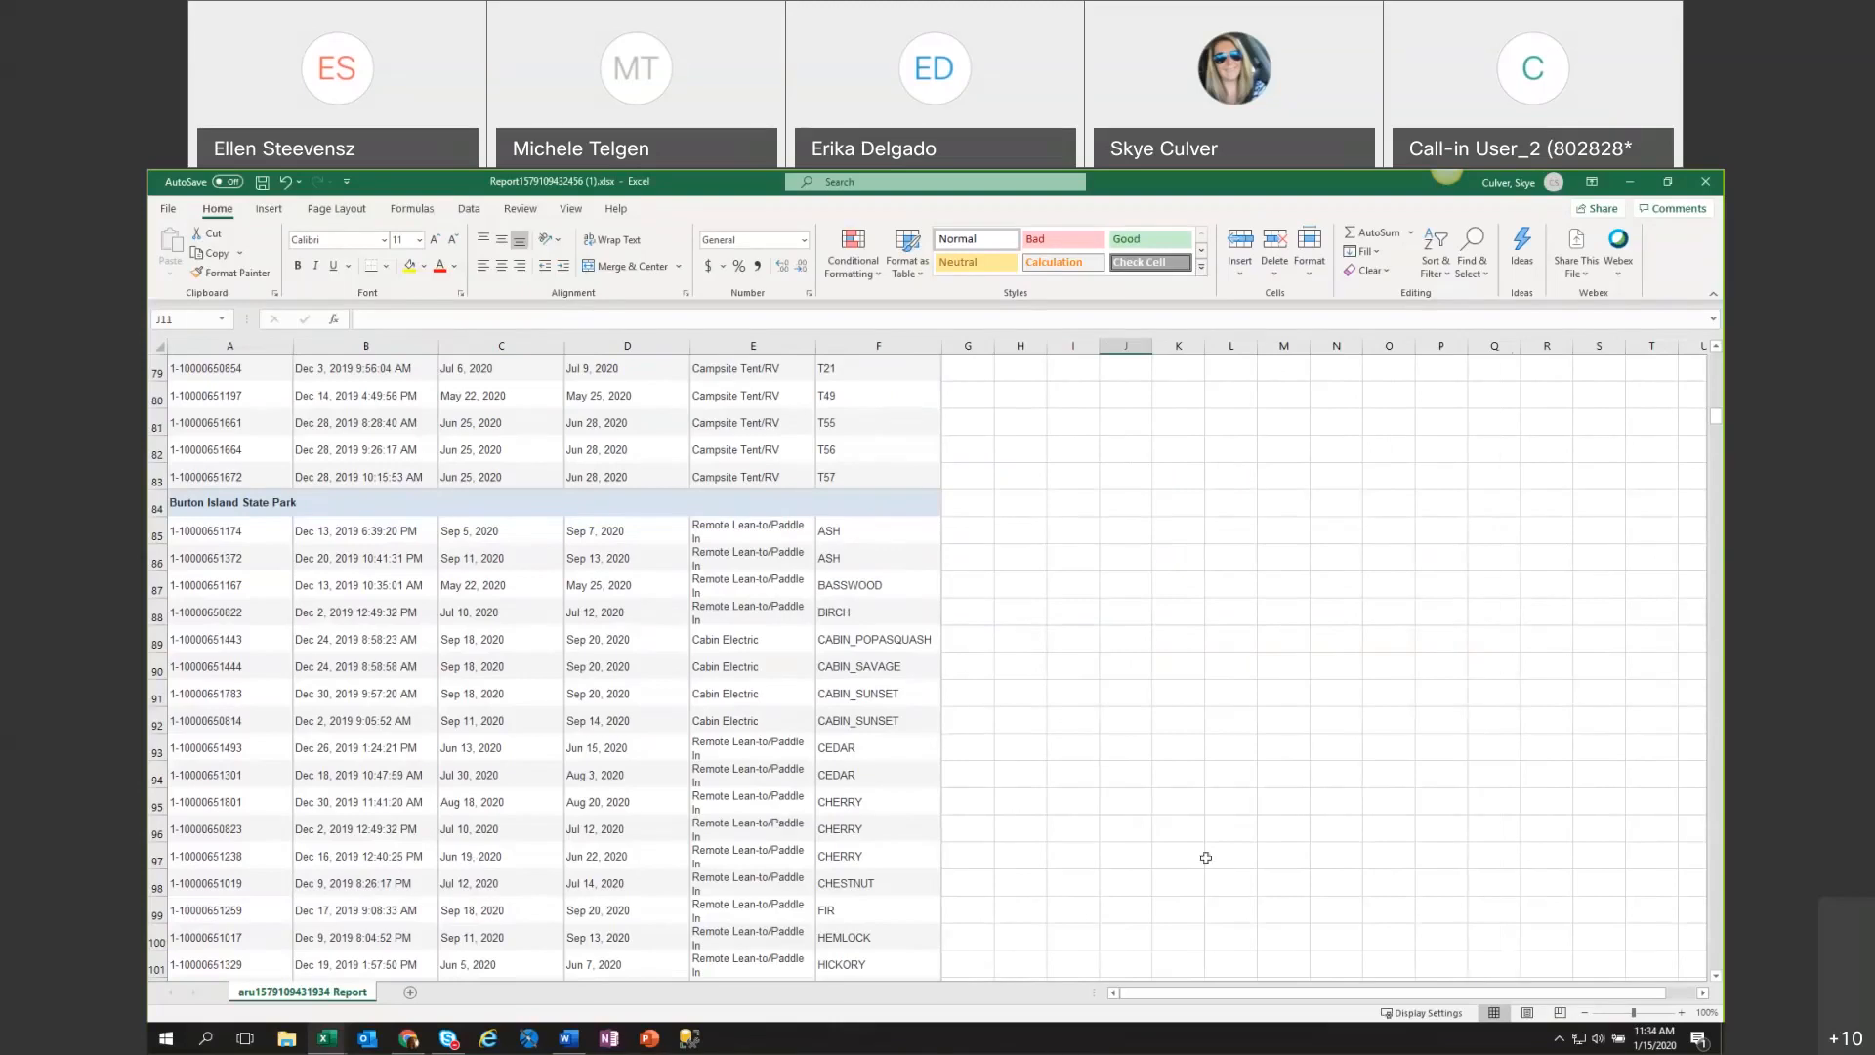
{"action": "left_click", "coordinate": [408, 1038]}
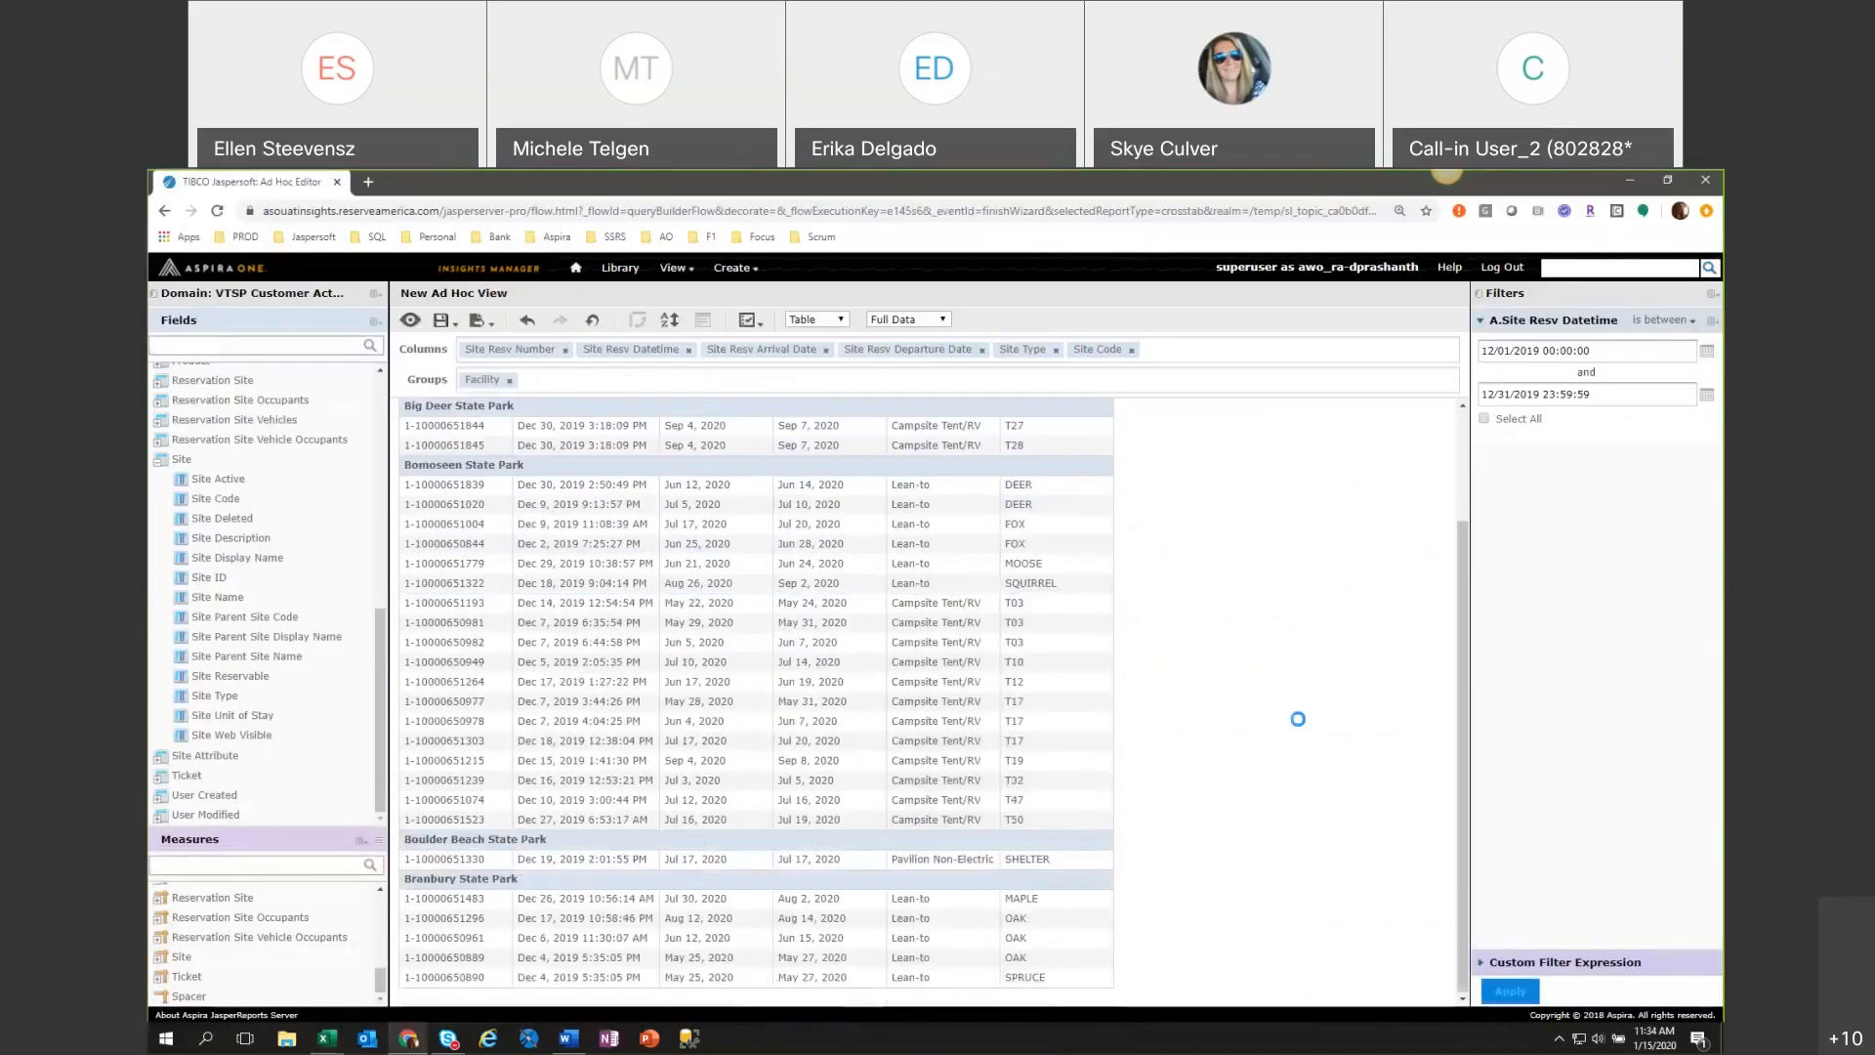
{"action": "scroll", "coordinate": [1298, 719], "scroll_direction": "down", "scroll_amount": 5}
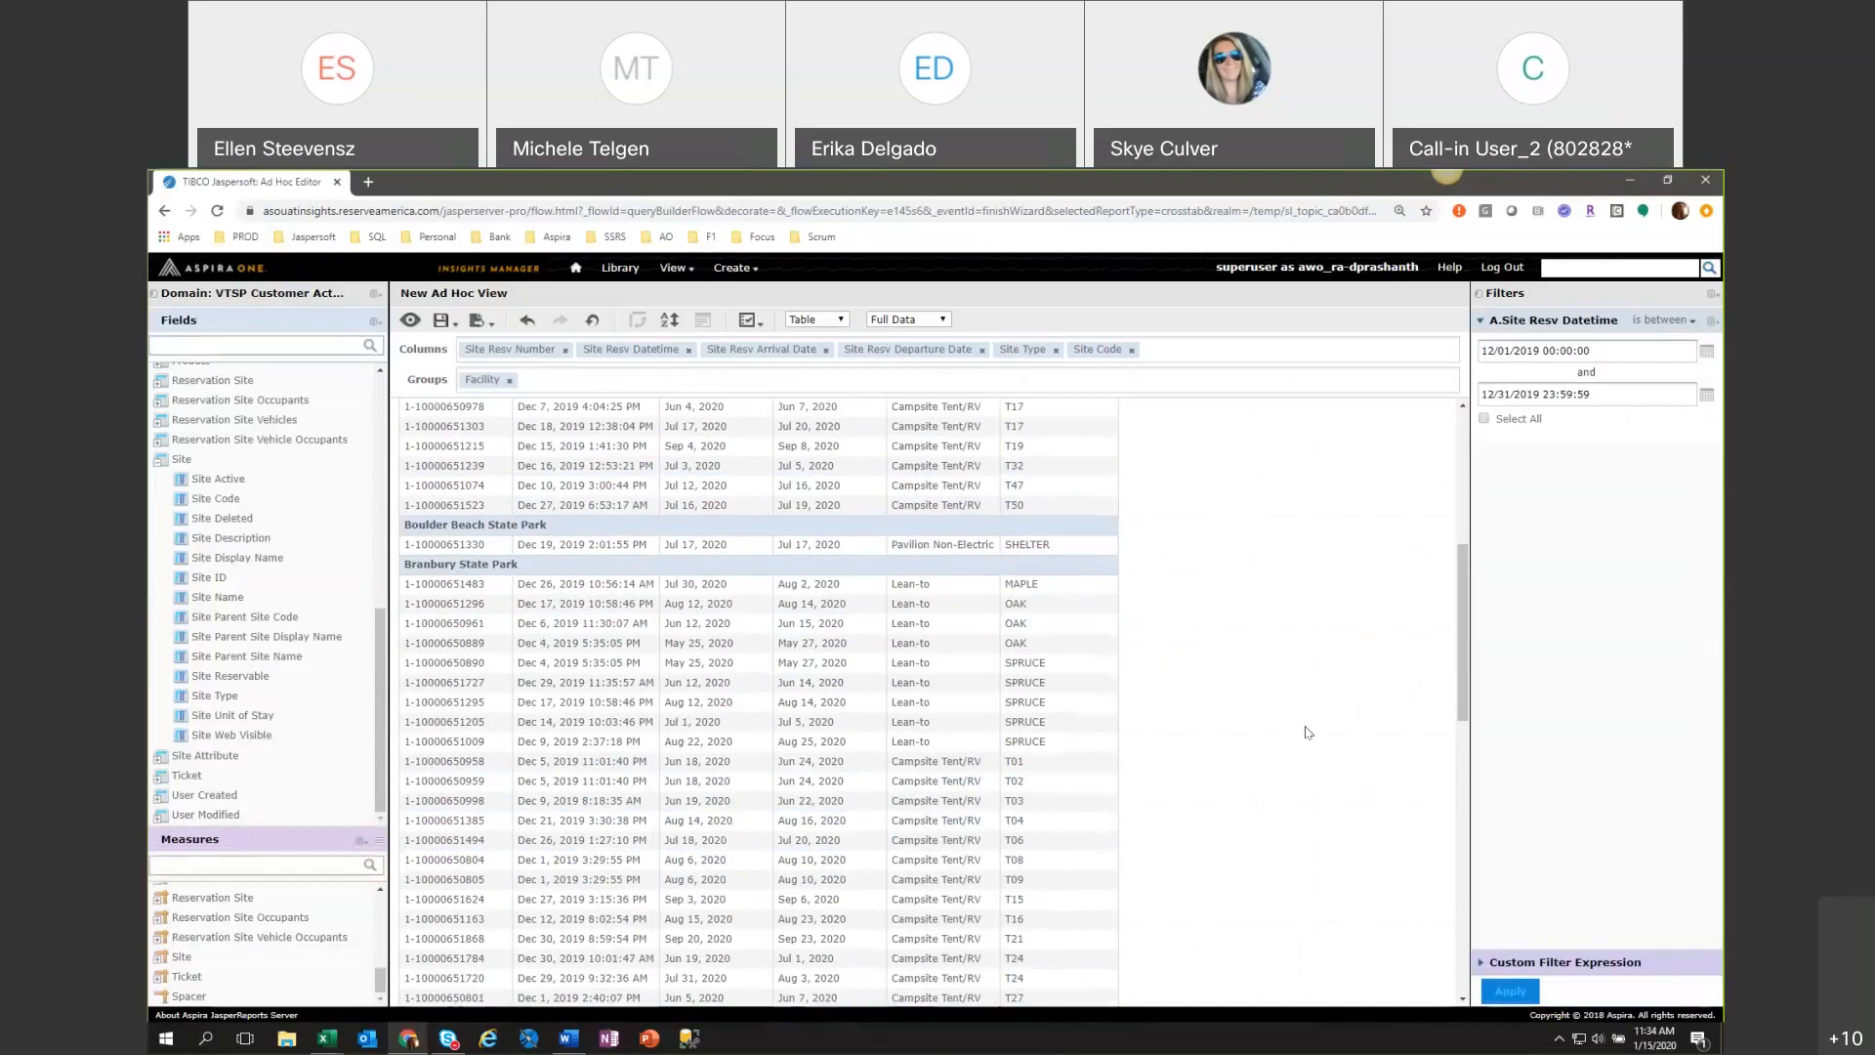
{"action": "scroll", "coordinate": [1307, 733], "scroll_direction": "up", "scroll_amount": 7}
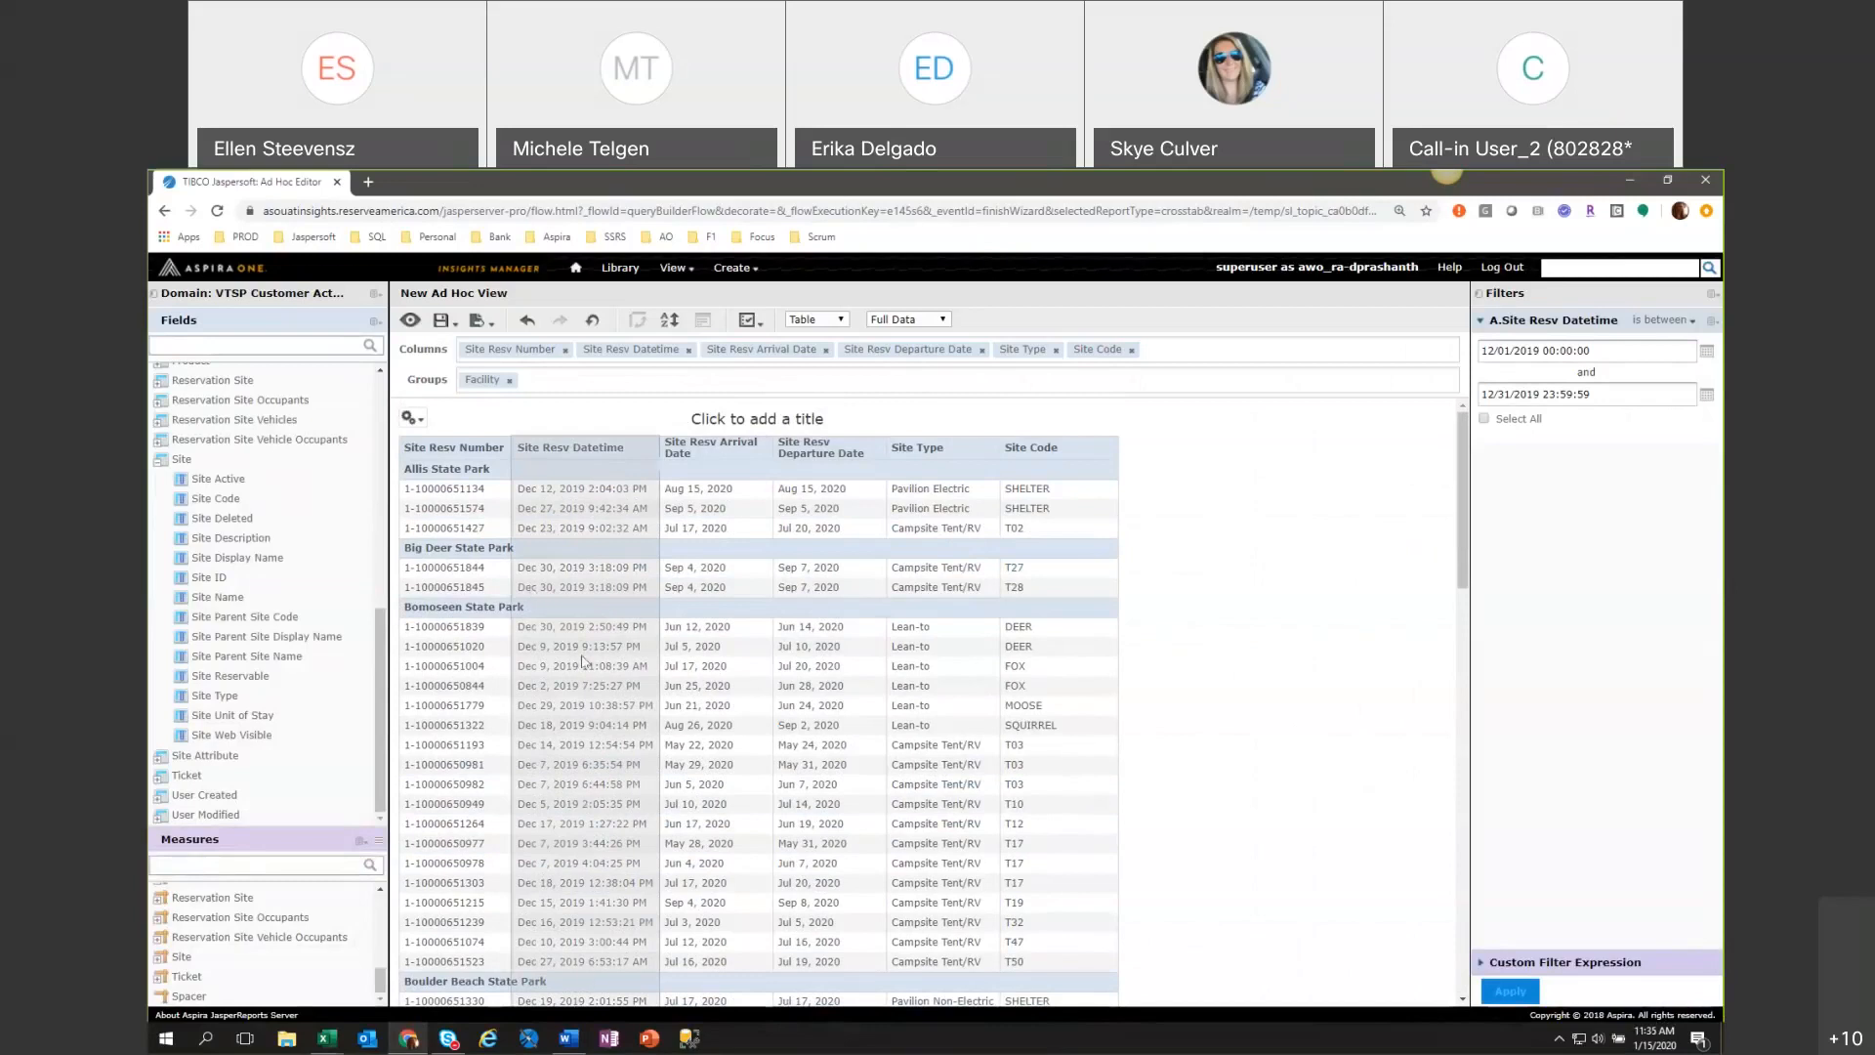
{"action": "left_click", "coordinate": [567, 456]}
{"action": "left_click", "coordinate": [670, 322]}
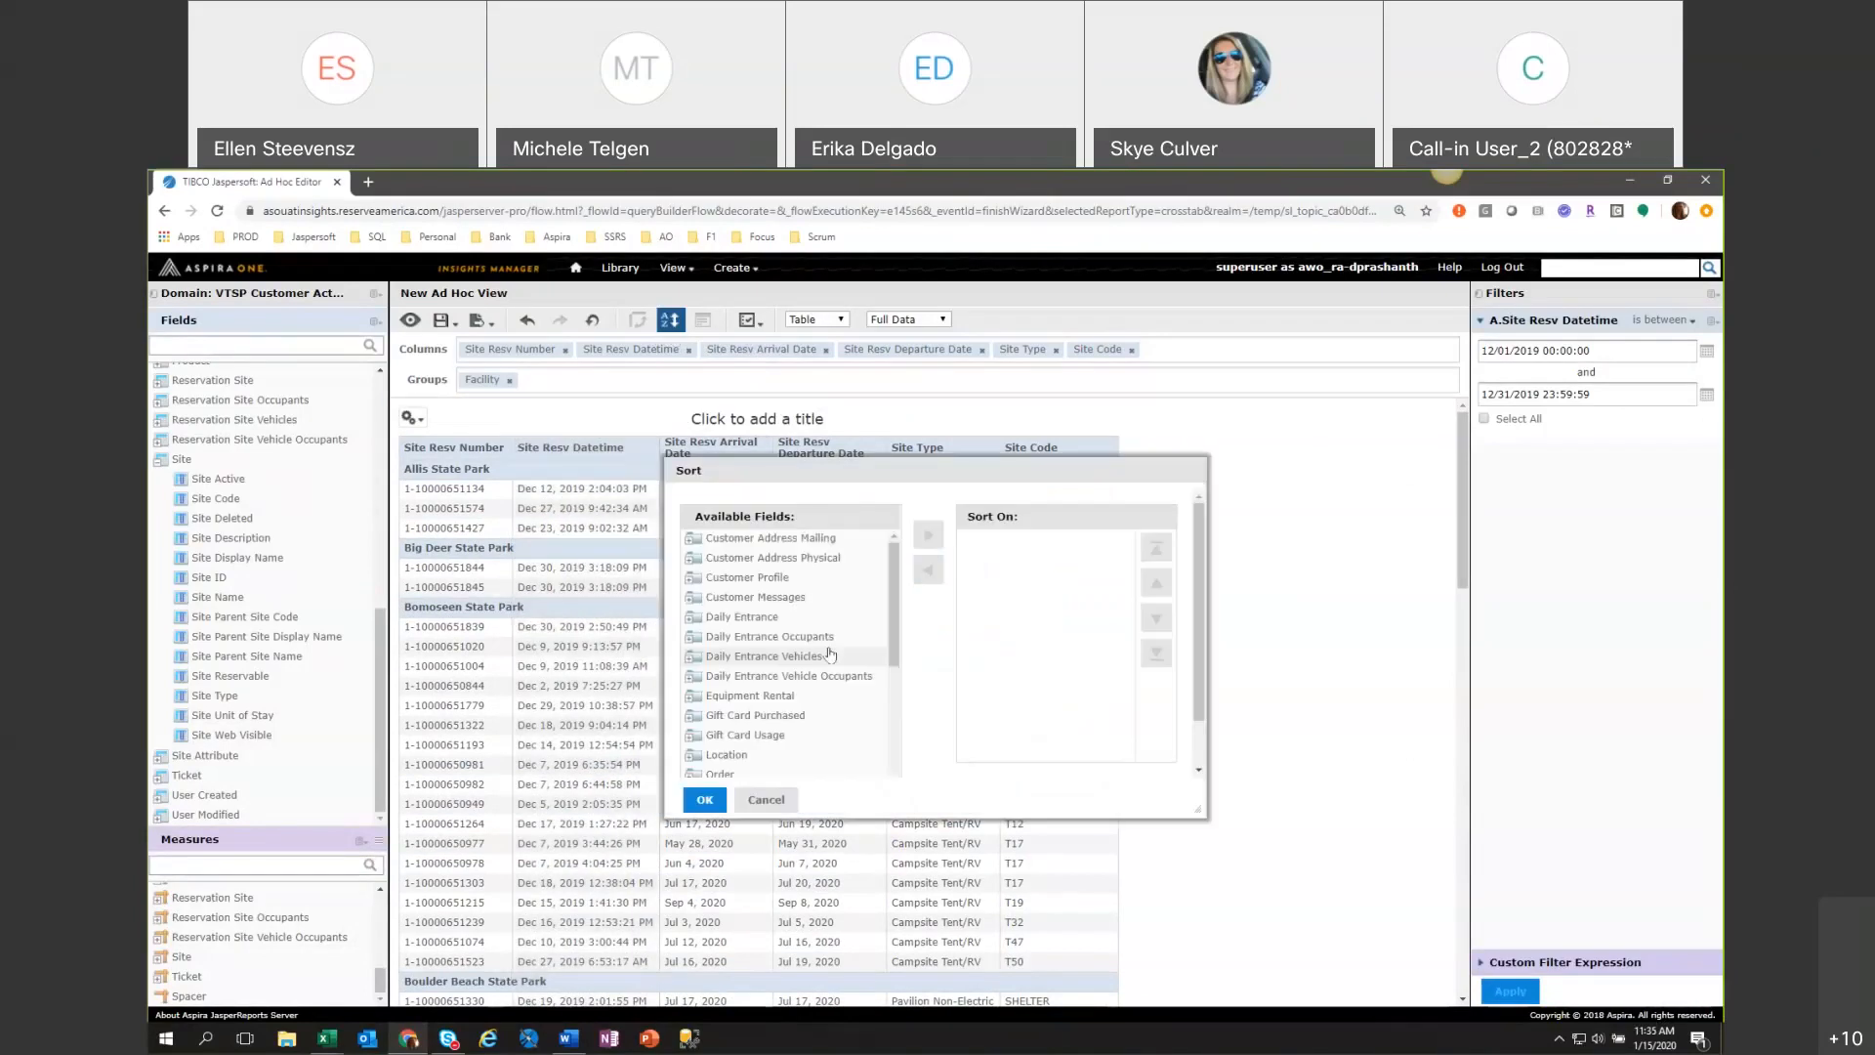
{"action": "scroll", "coordinate": [775, 664], "scroll_direction": "down", "scroll_amount": 2}
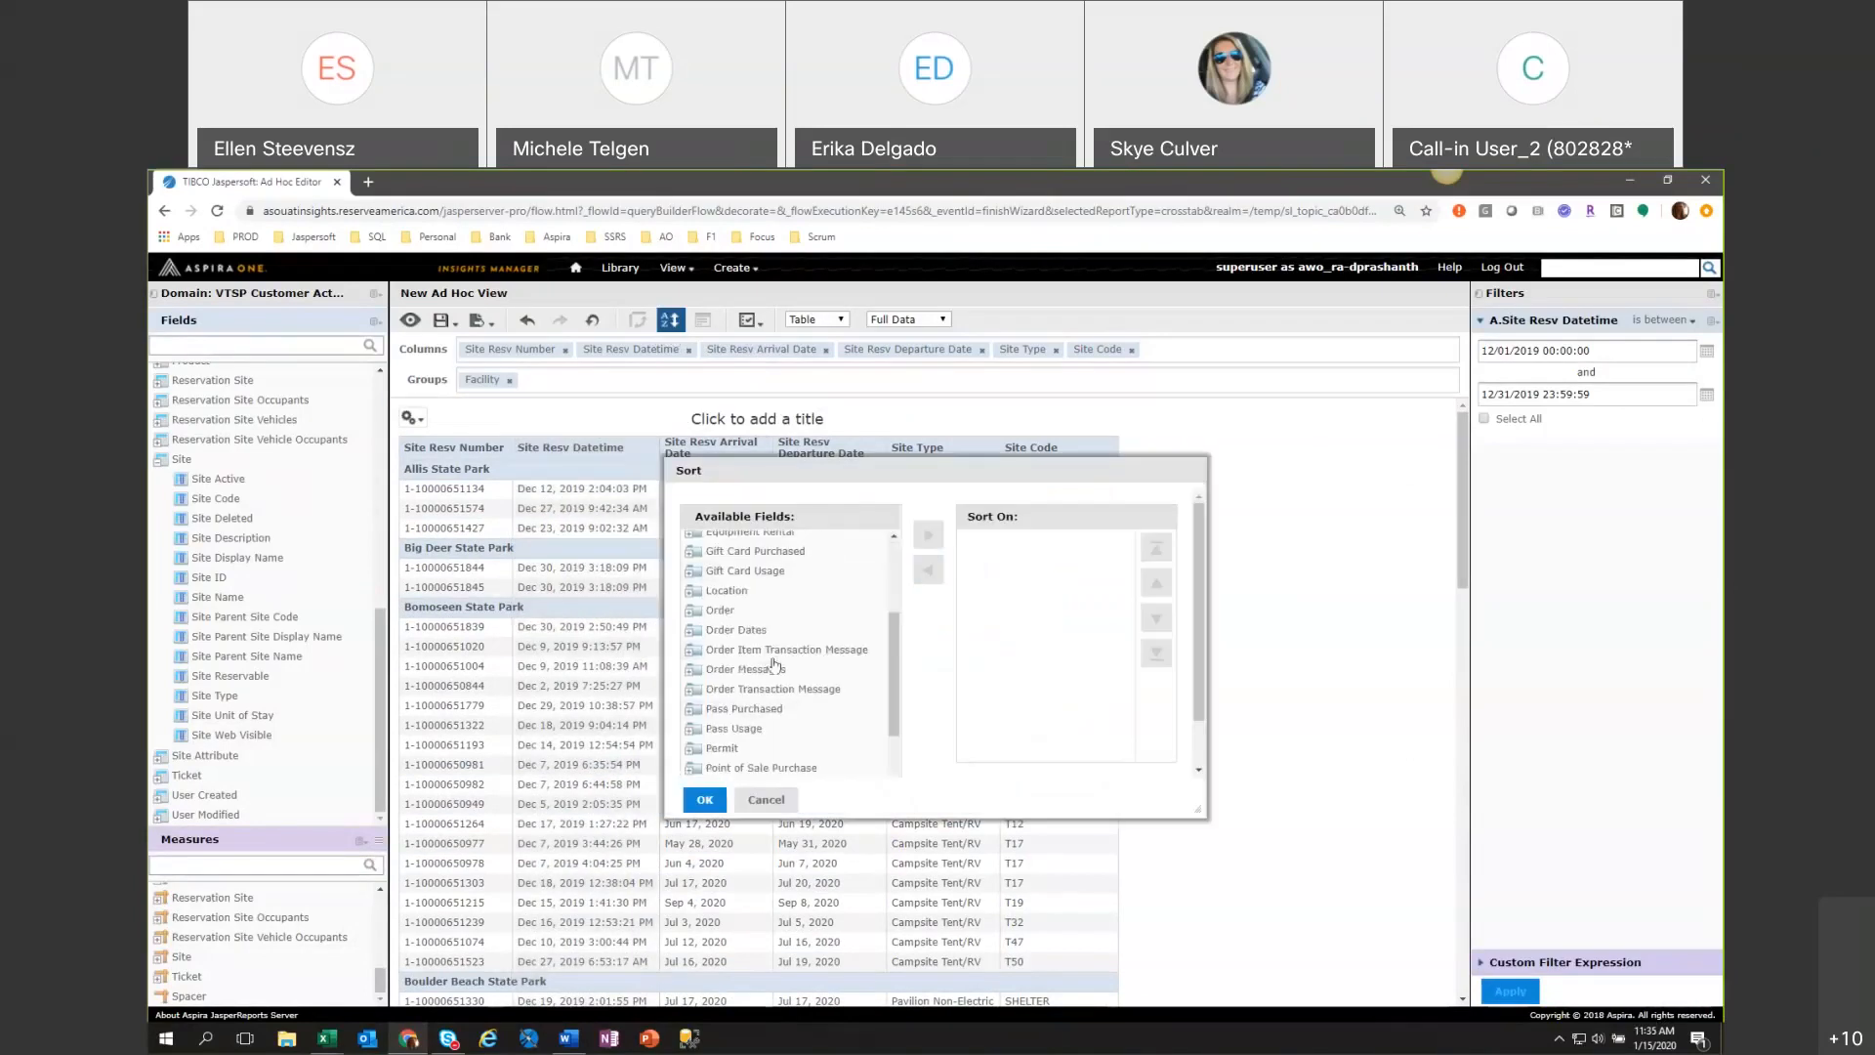
Sort the table on the Site Resv Datetime column and accept the sort settings.
{"action": "right_click", "coordinate": [576, 452]}
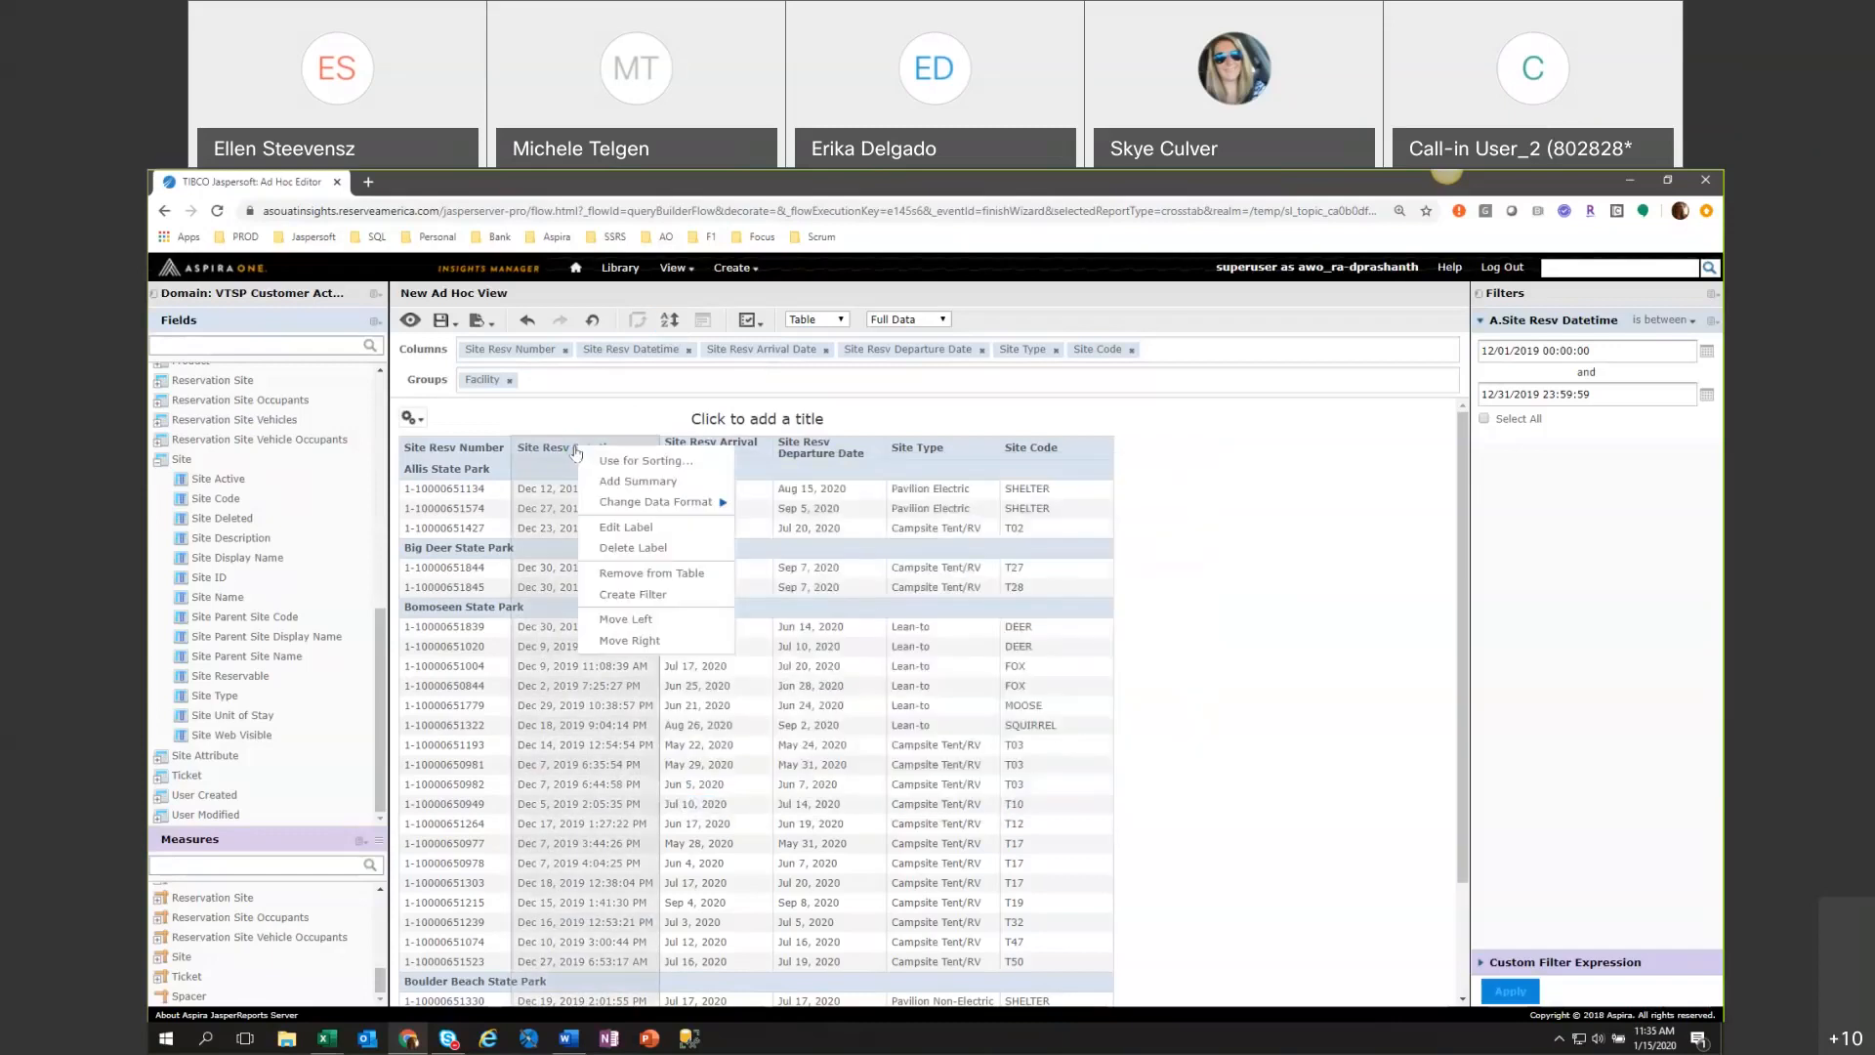
{"action": "left_click", "coordinate": [639, 460]}
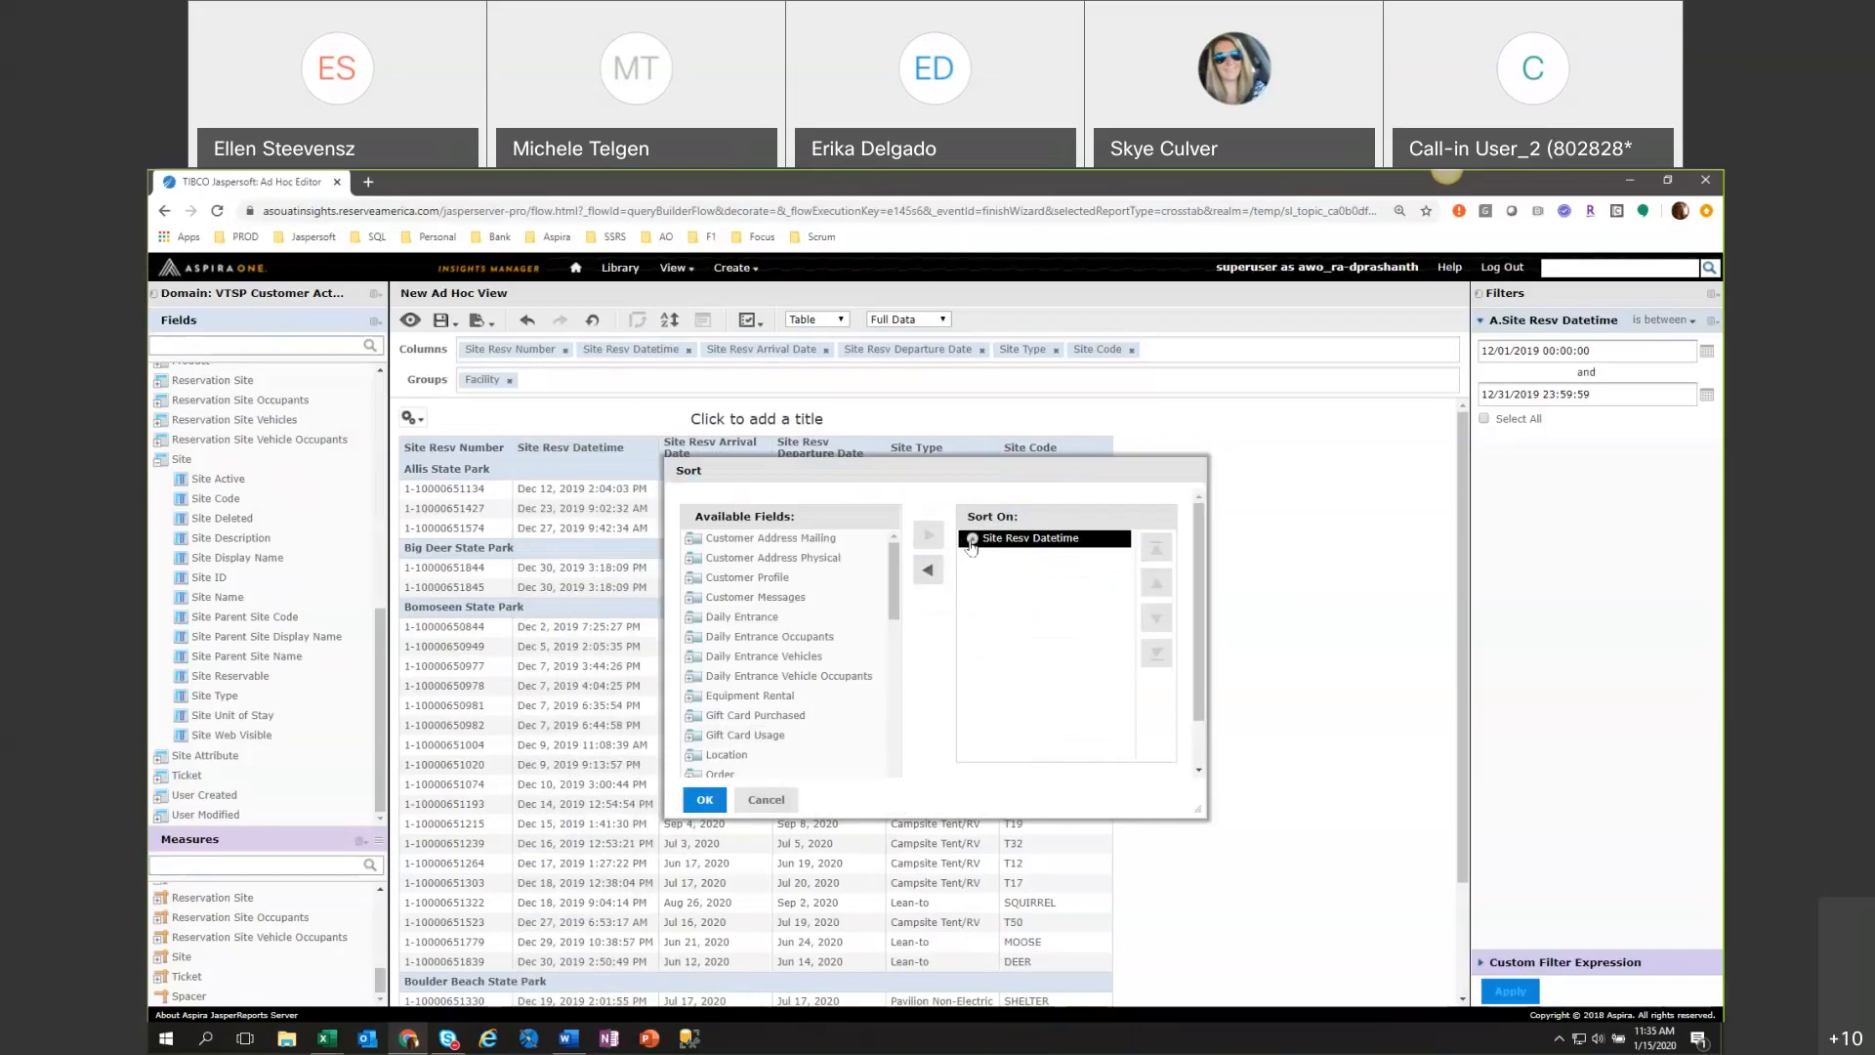
{"action": "left_click", "coordinate": [701, 800]}
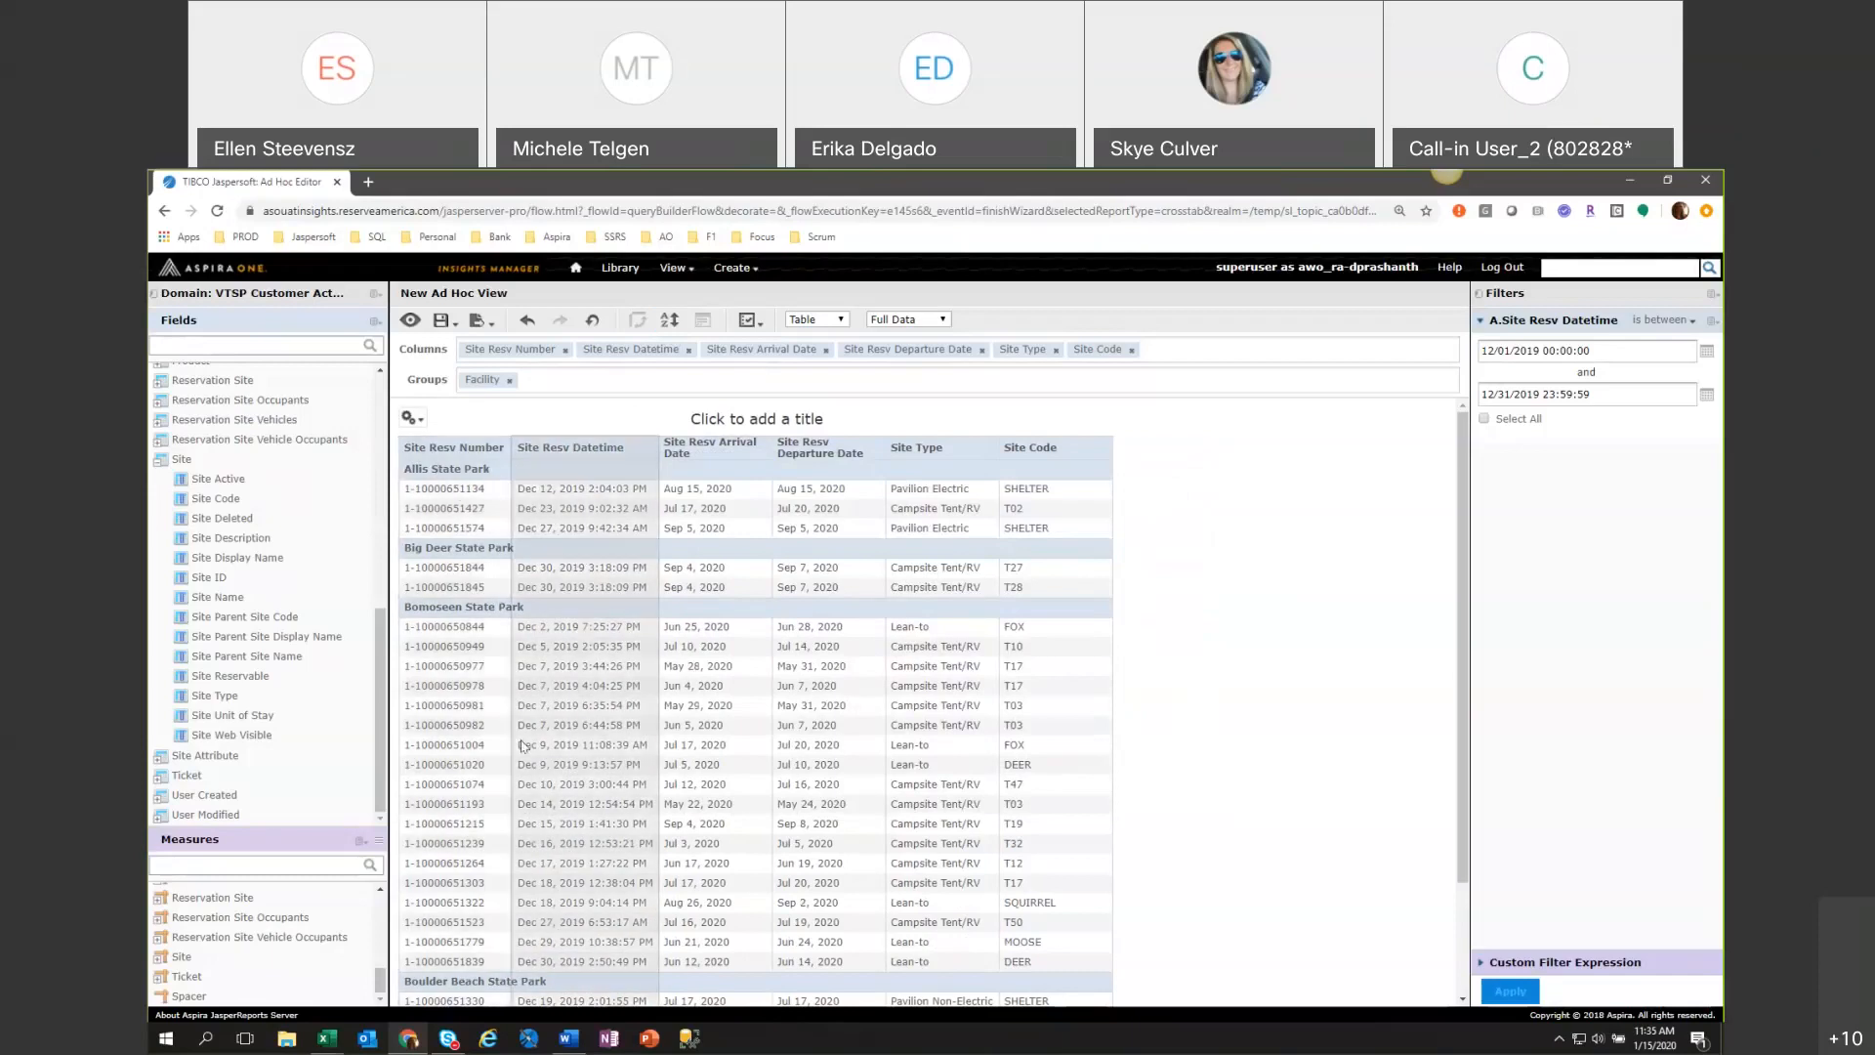
Add a summary to the Site Resv Number column and look through the facility groups for it.
{"action": "right_click", "coordinate": [437, 442]}
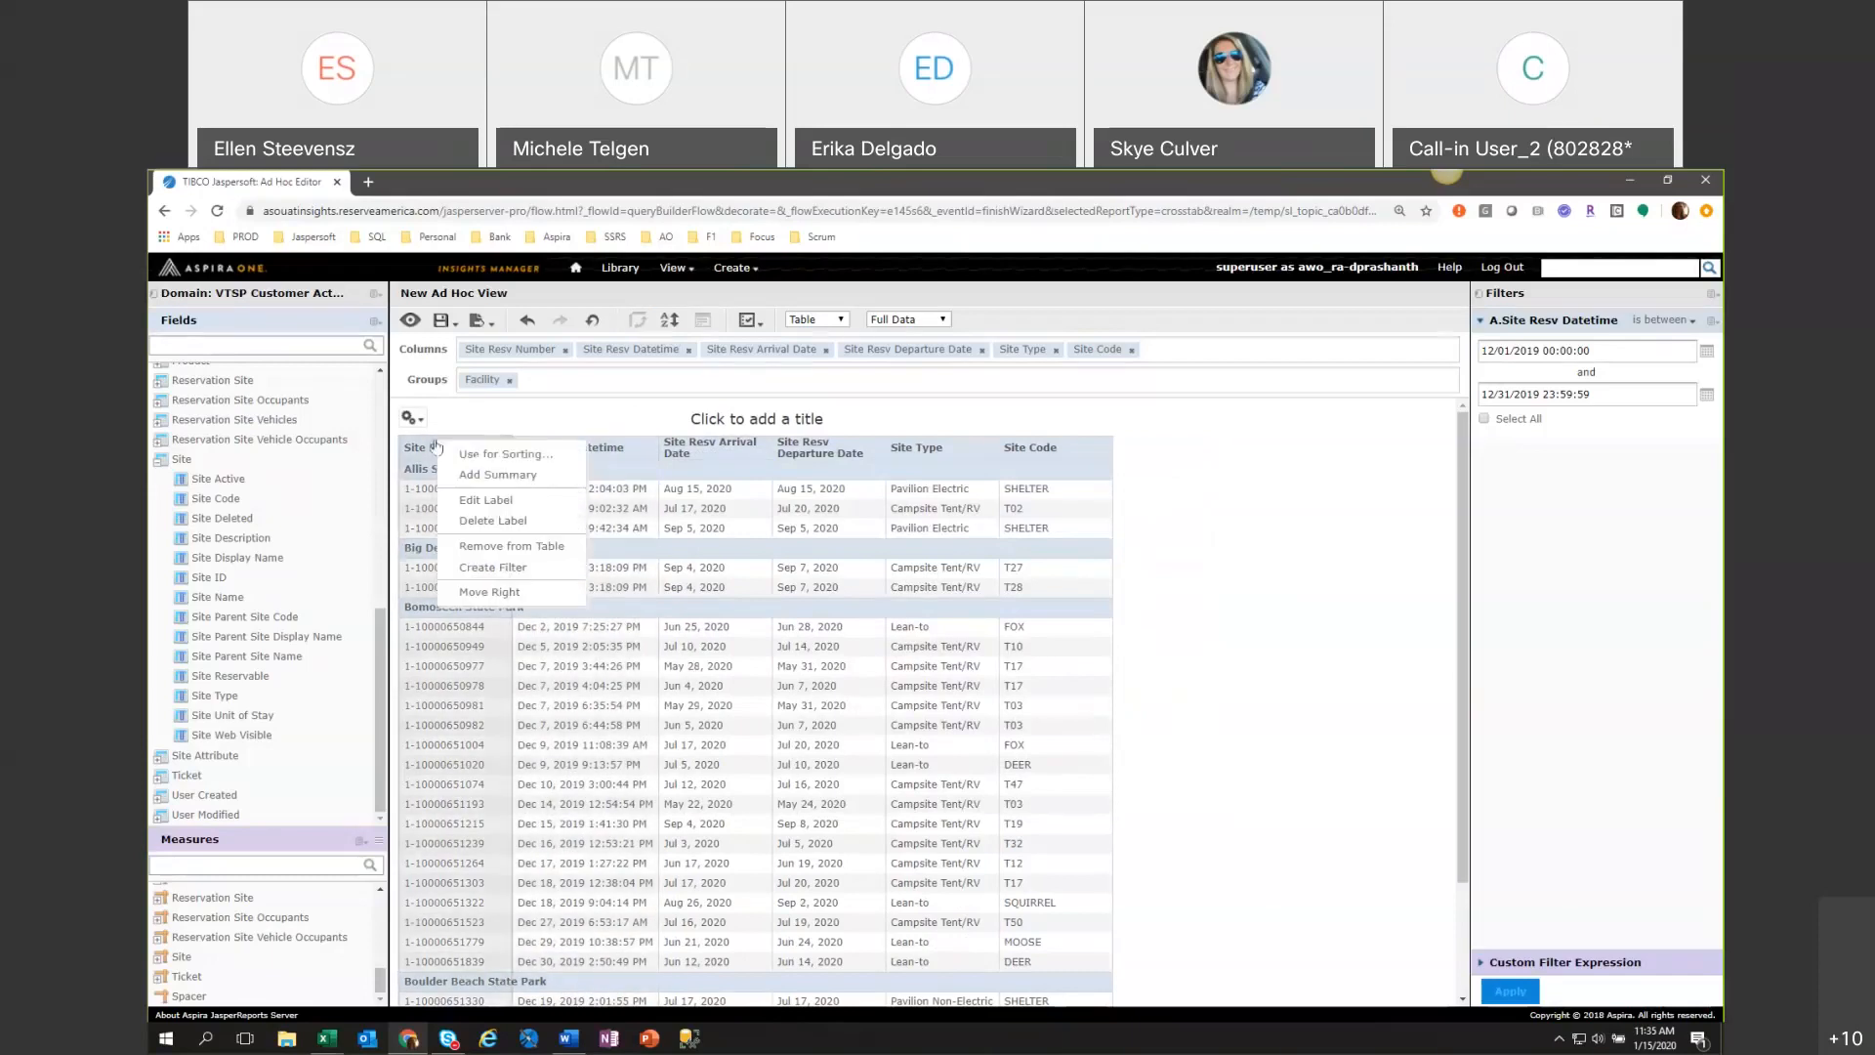
{"action": "left_click", "coordinate": [464, 528]}
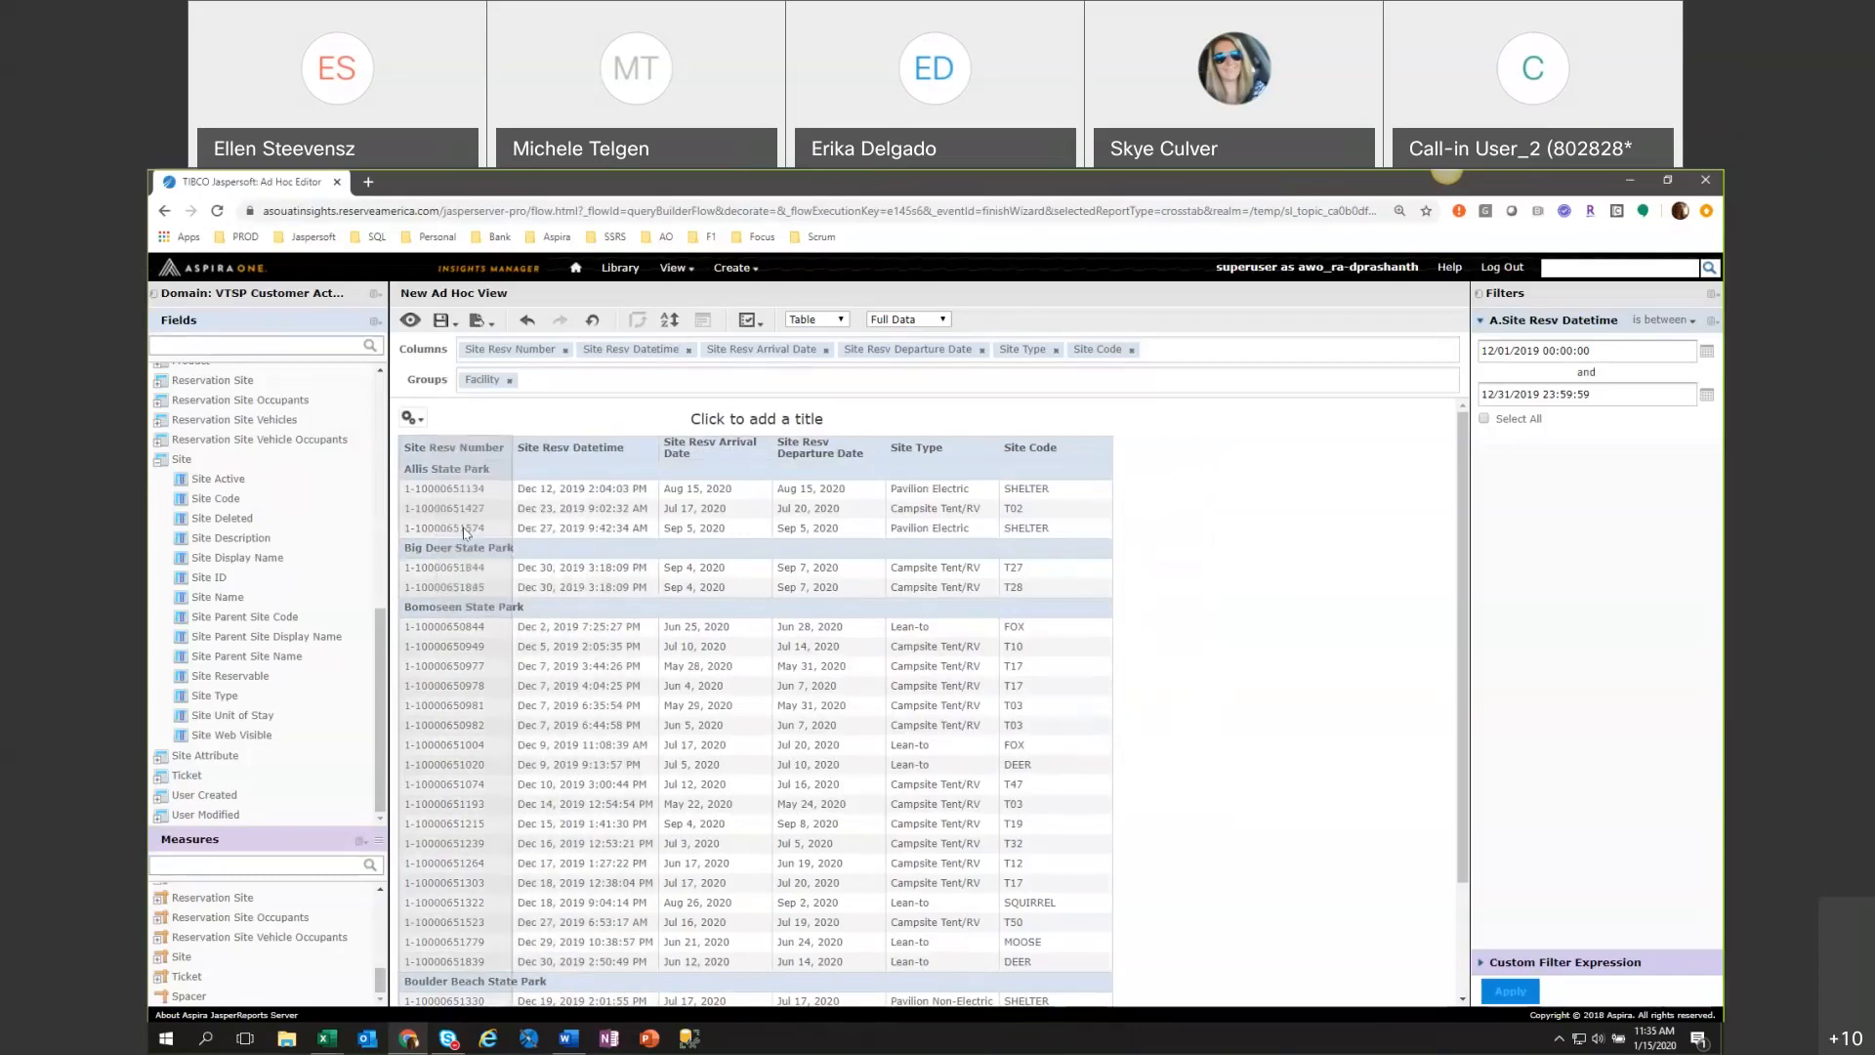
{"action": "right_click", "coordinate": [478, 450]}
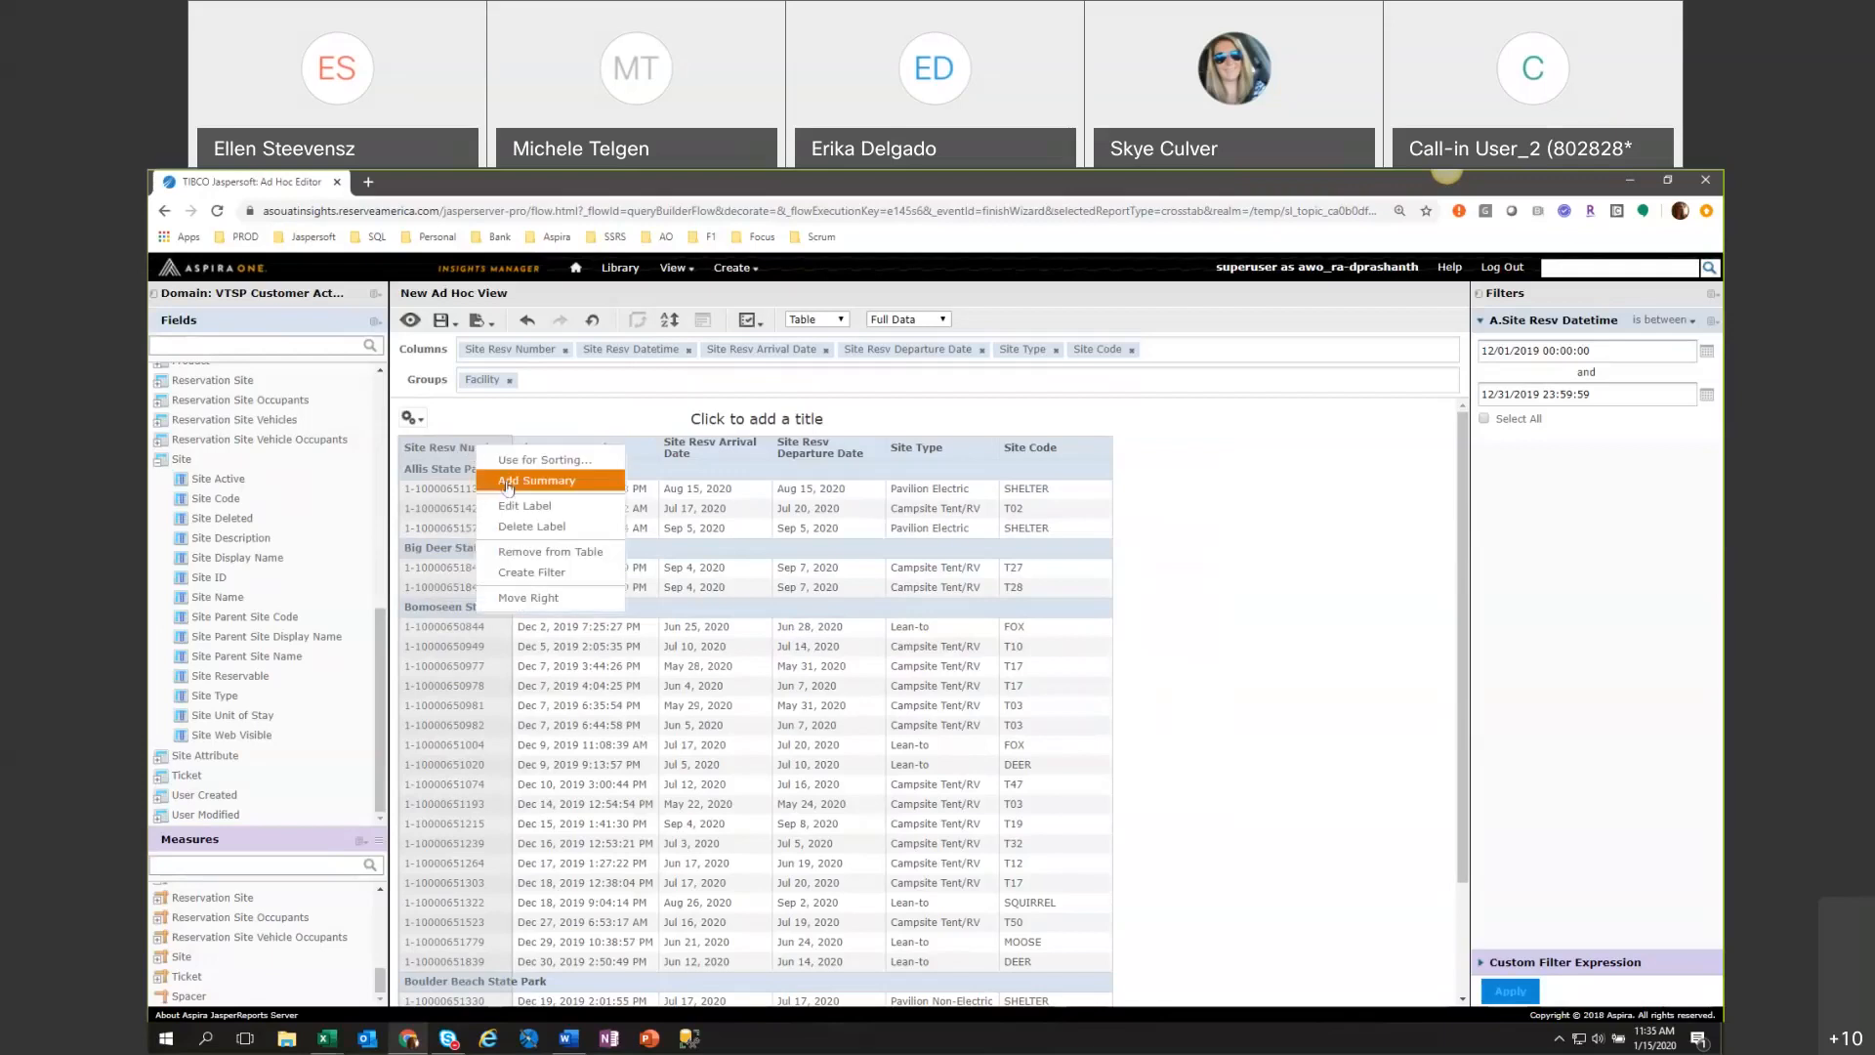
{"action": "left_click", "coordinate": [501, 475]}
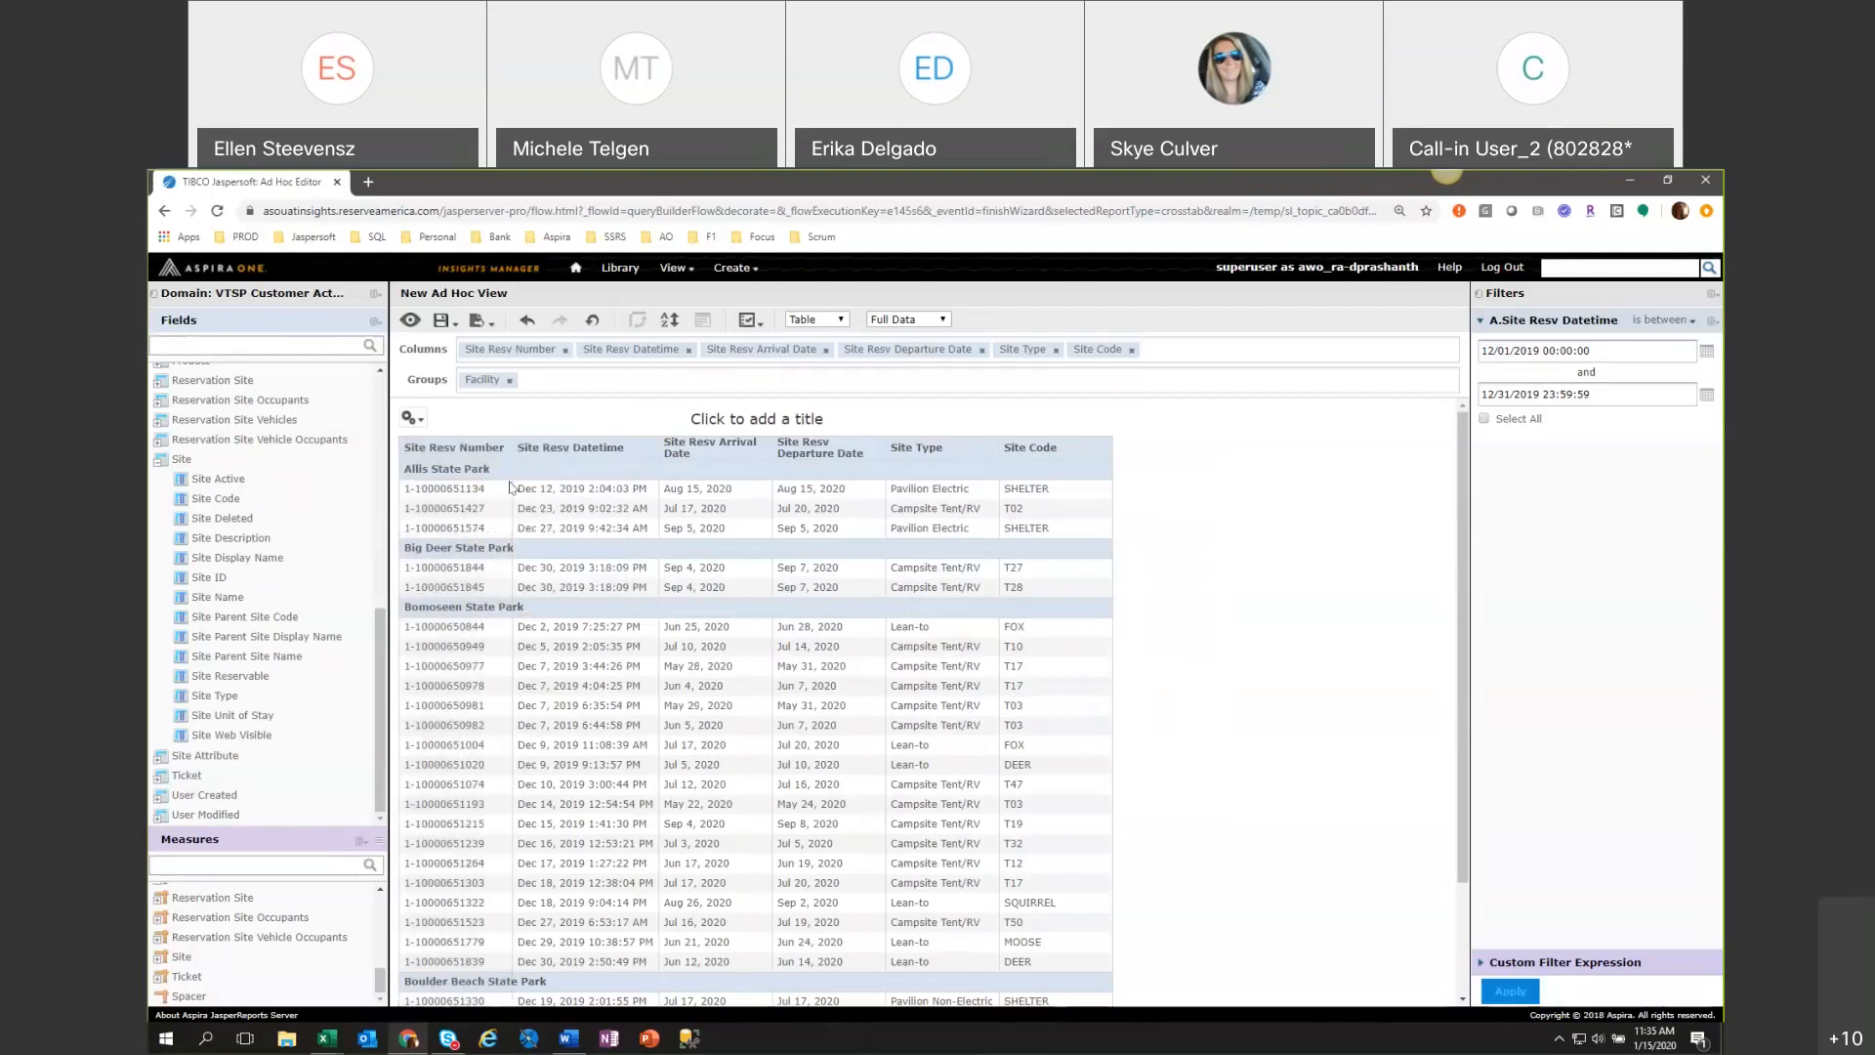
{"action": "scroll", "coordinate": [509, 487], "scroll_direction": "down", "scroll_amount": 3}
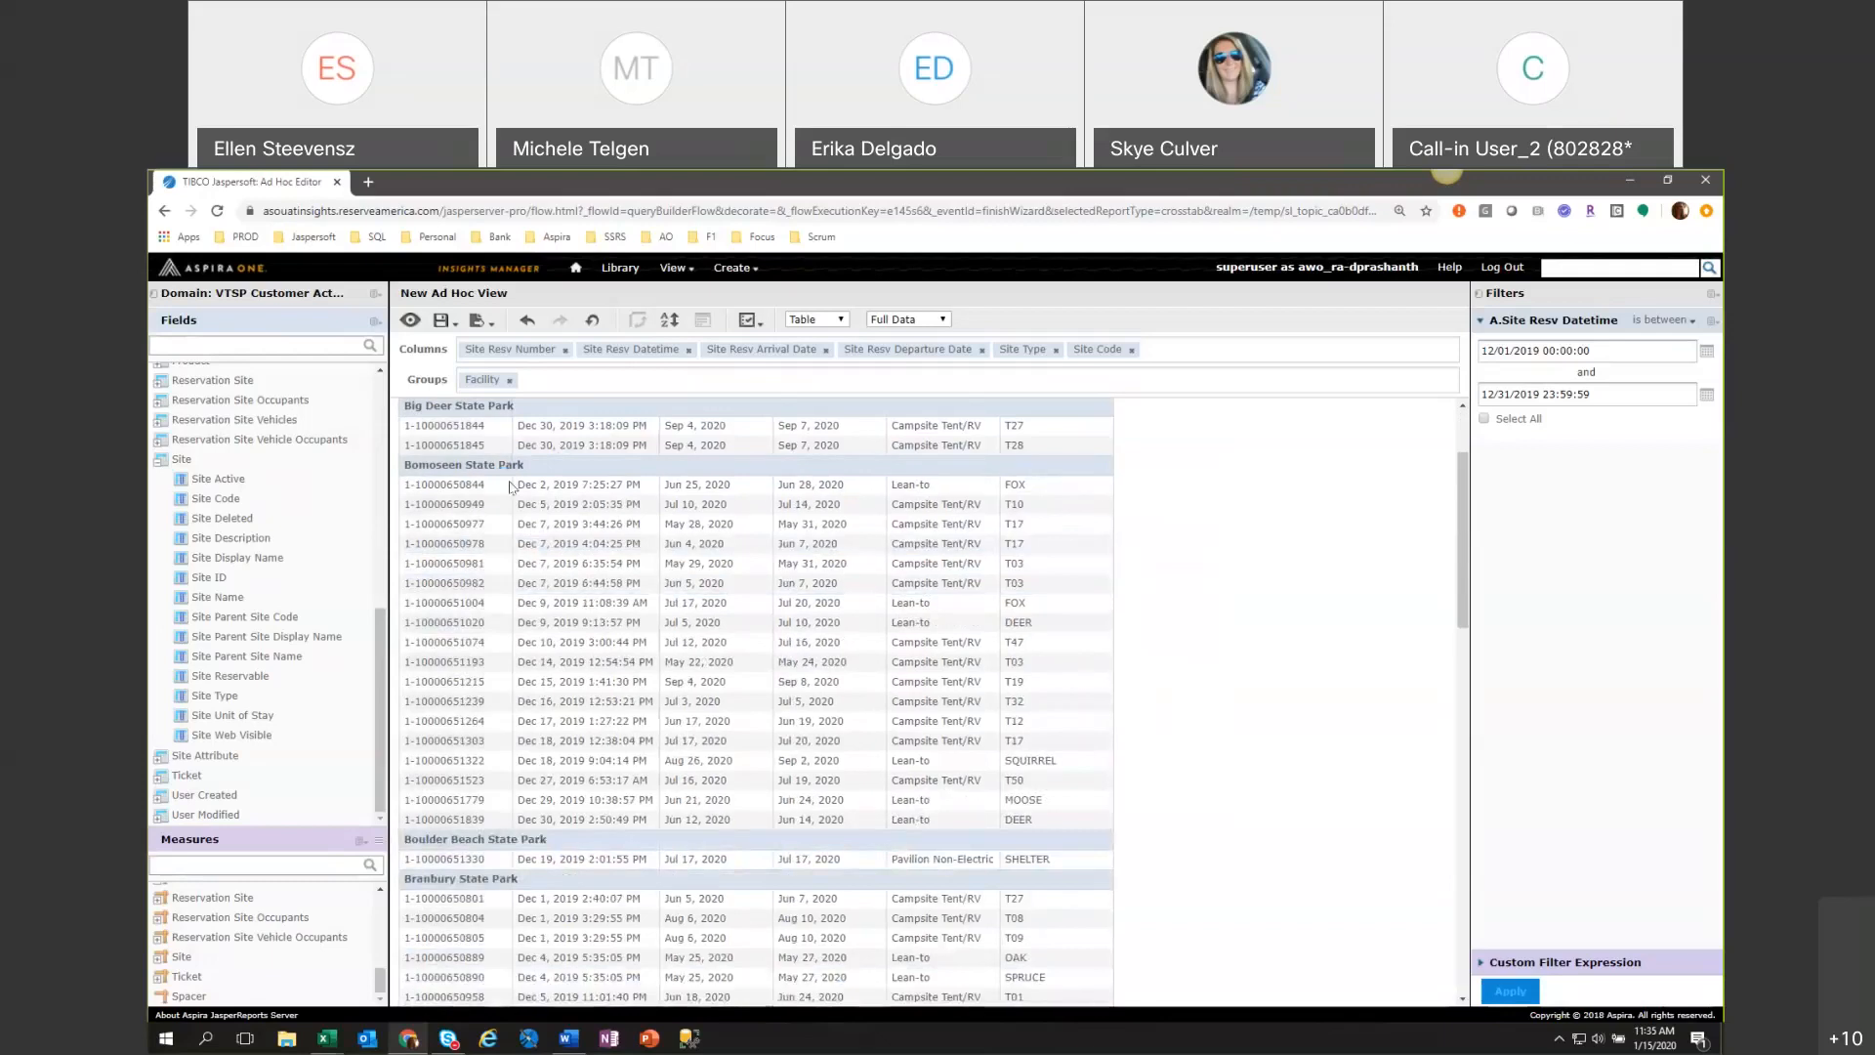
{"action": "scroll", "coordinate": [510, 486], "scroll_direction": "down", "scroll_amount": 10}
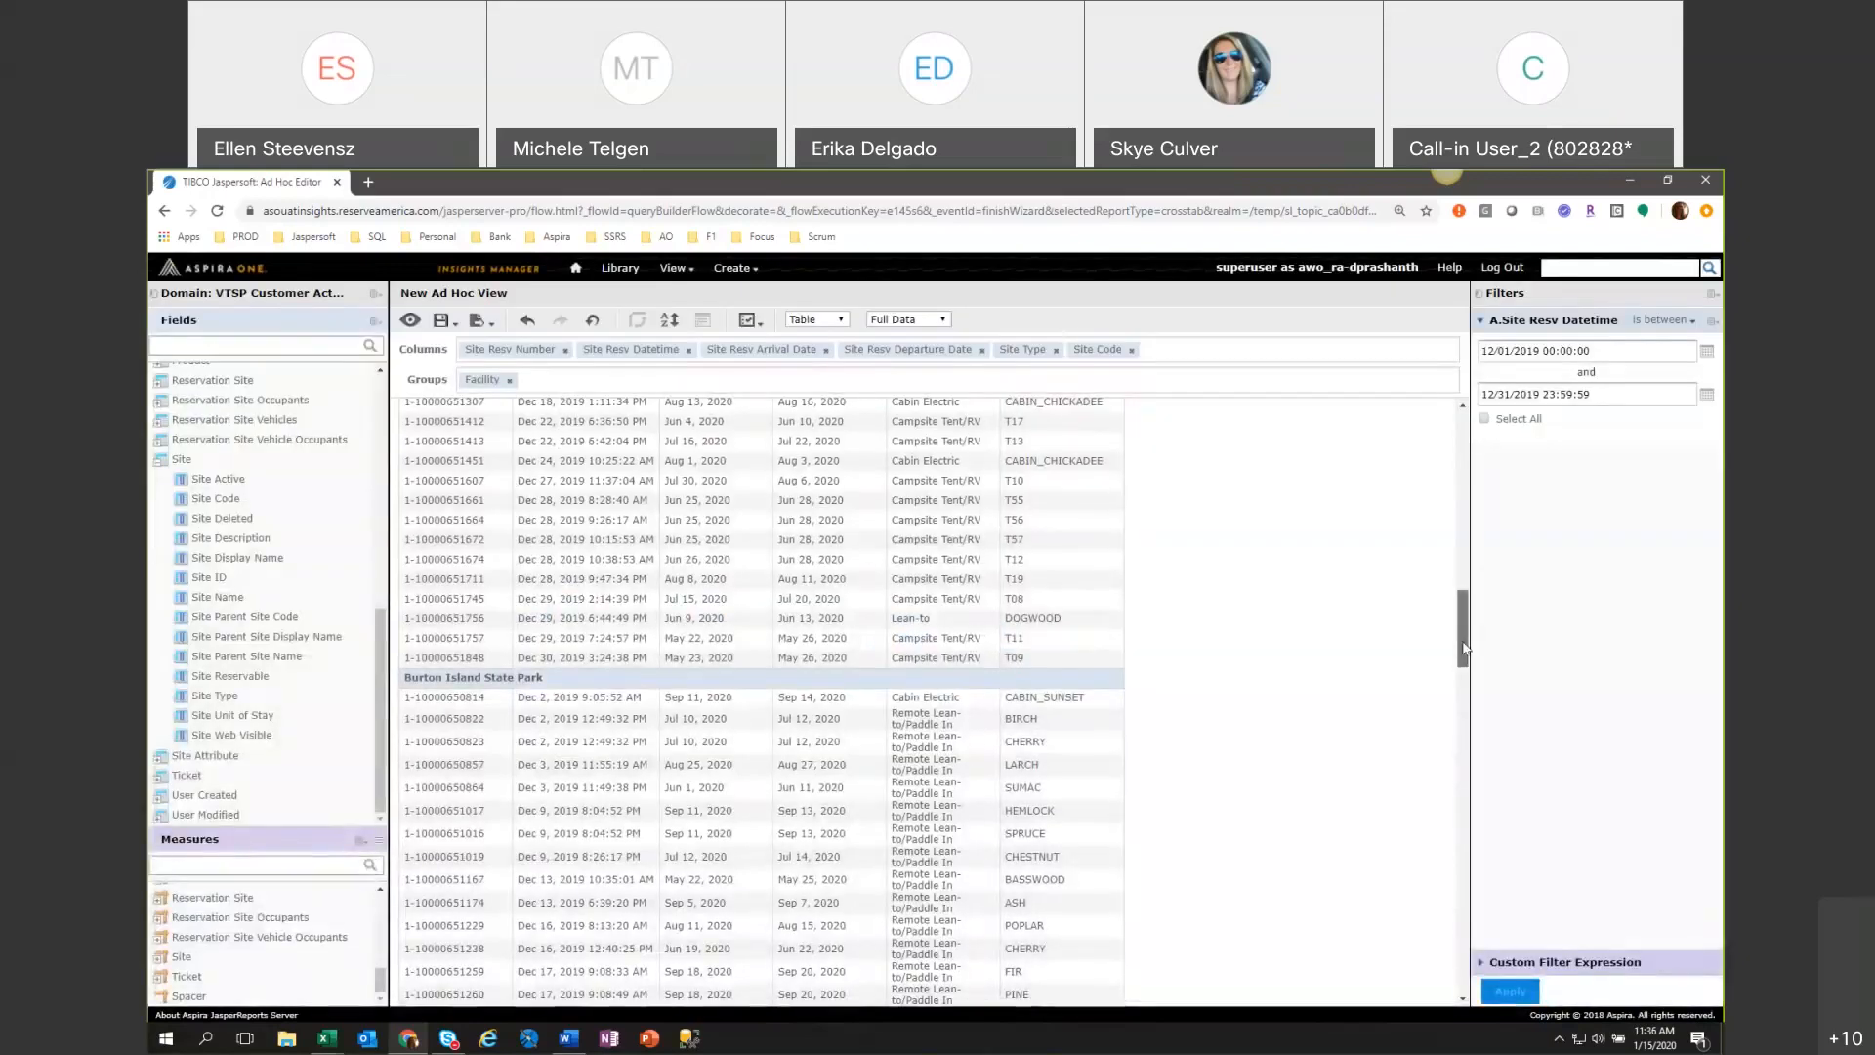
{"action": "left_click_drag", "start_coordinate": [1464, 648], "coordinate": [1442, 976]}
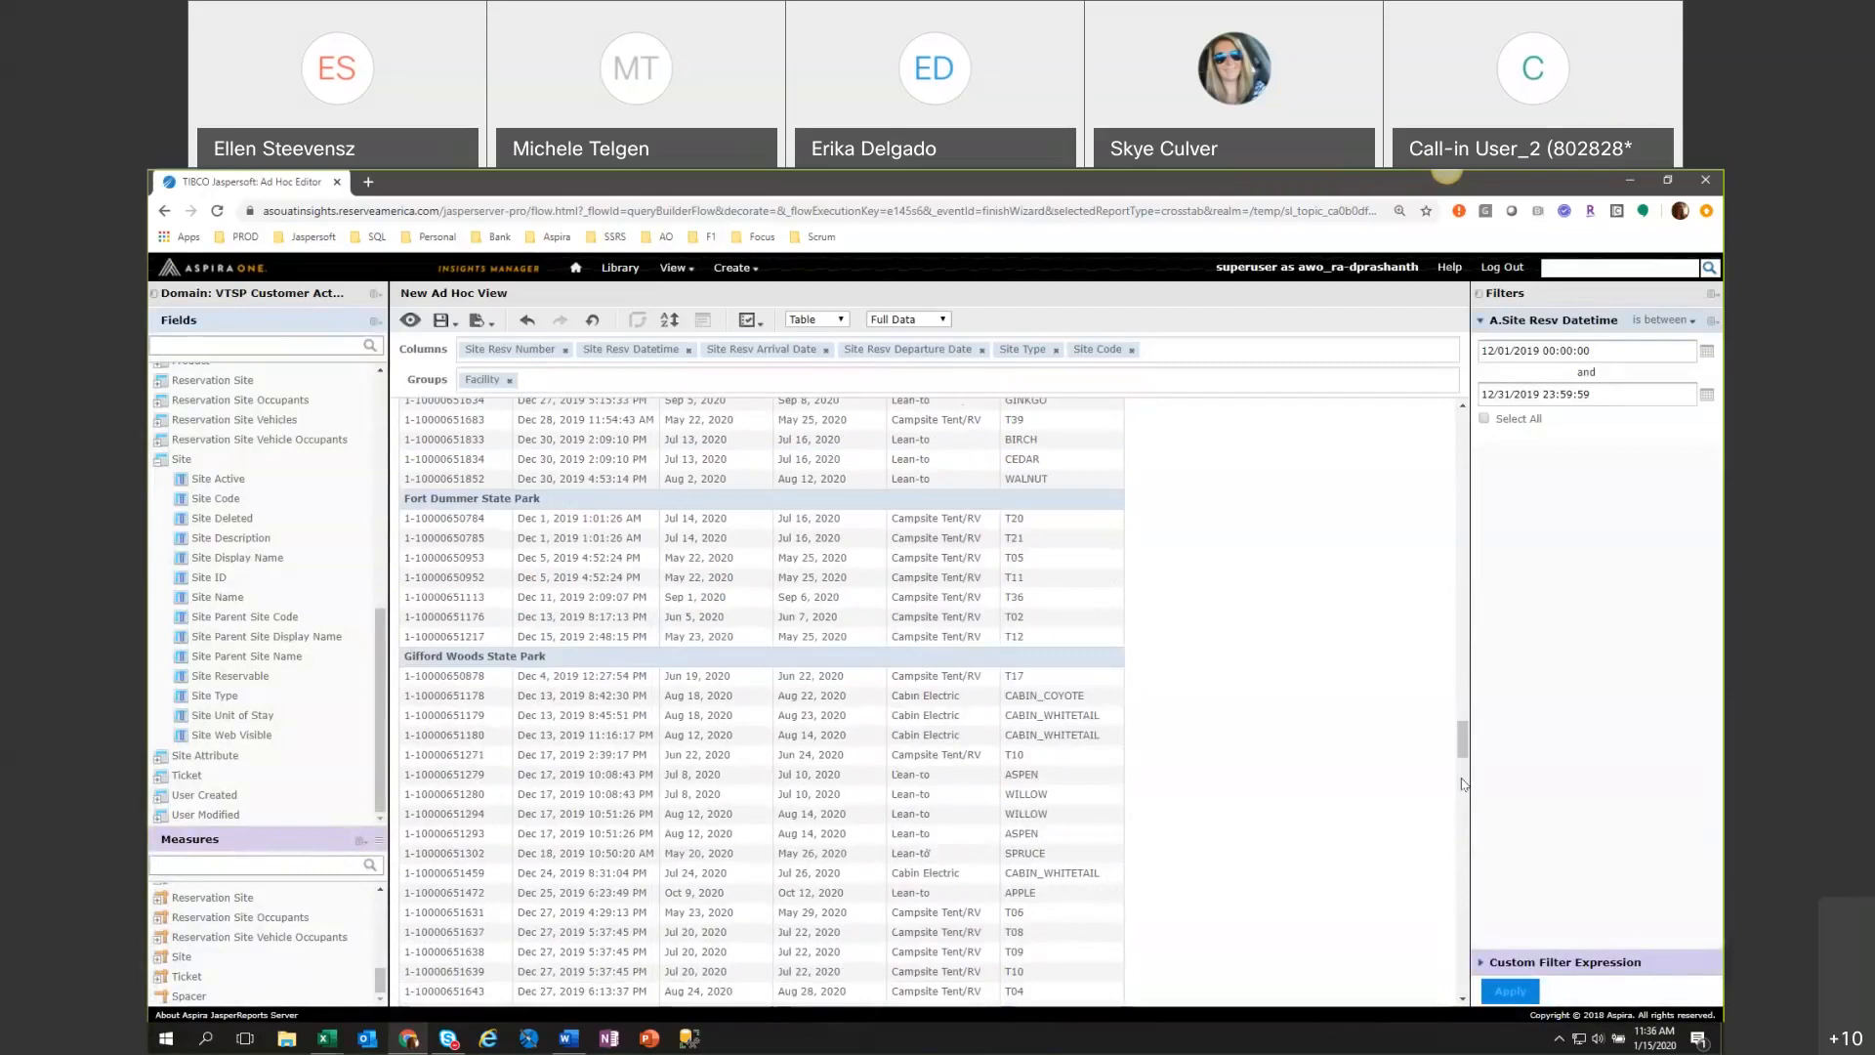
{"action": "left_click_drag", "start_coordinate": [1463, 746], "coordinate": [1448, 420]}
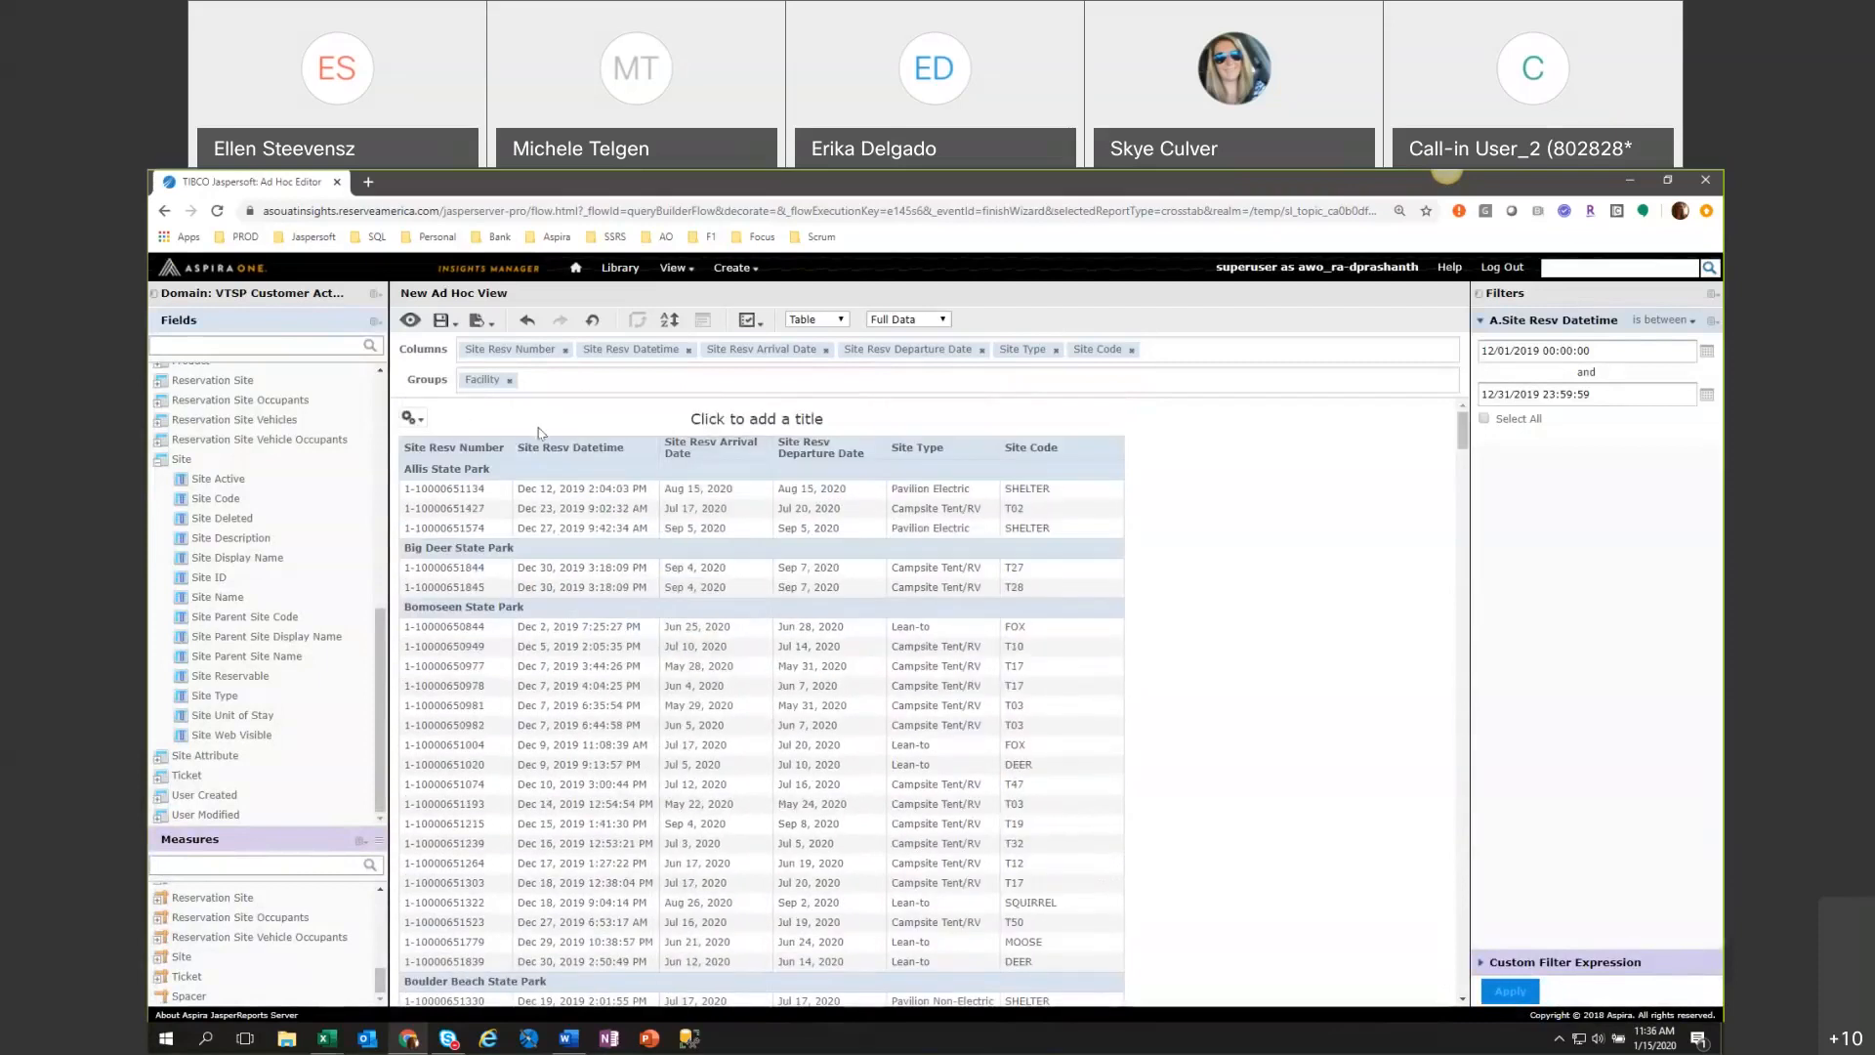
Preview the table as Totals Data, and set it to show Details and Totals for each facility.
{"action": "left_click", "coordinate": [414, 420]}
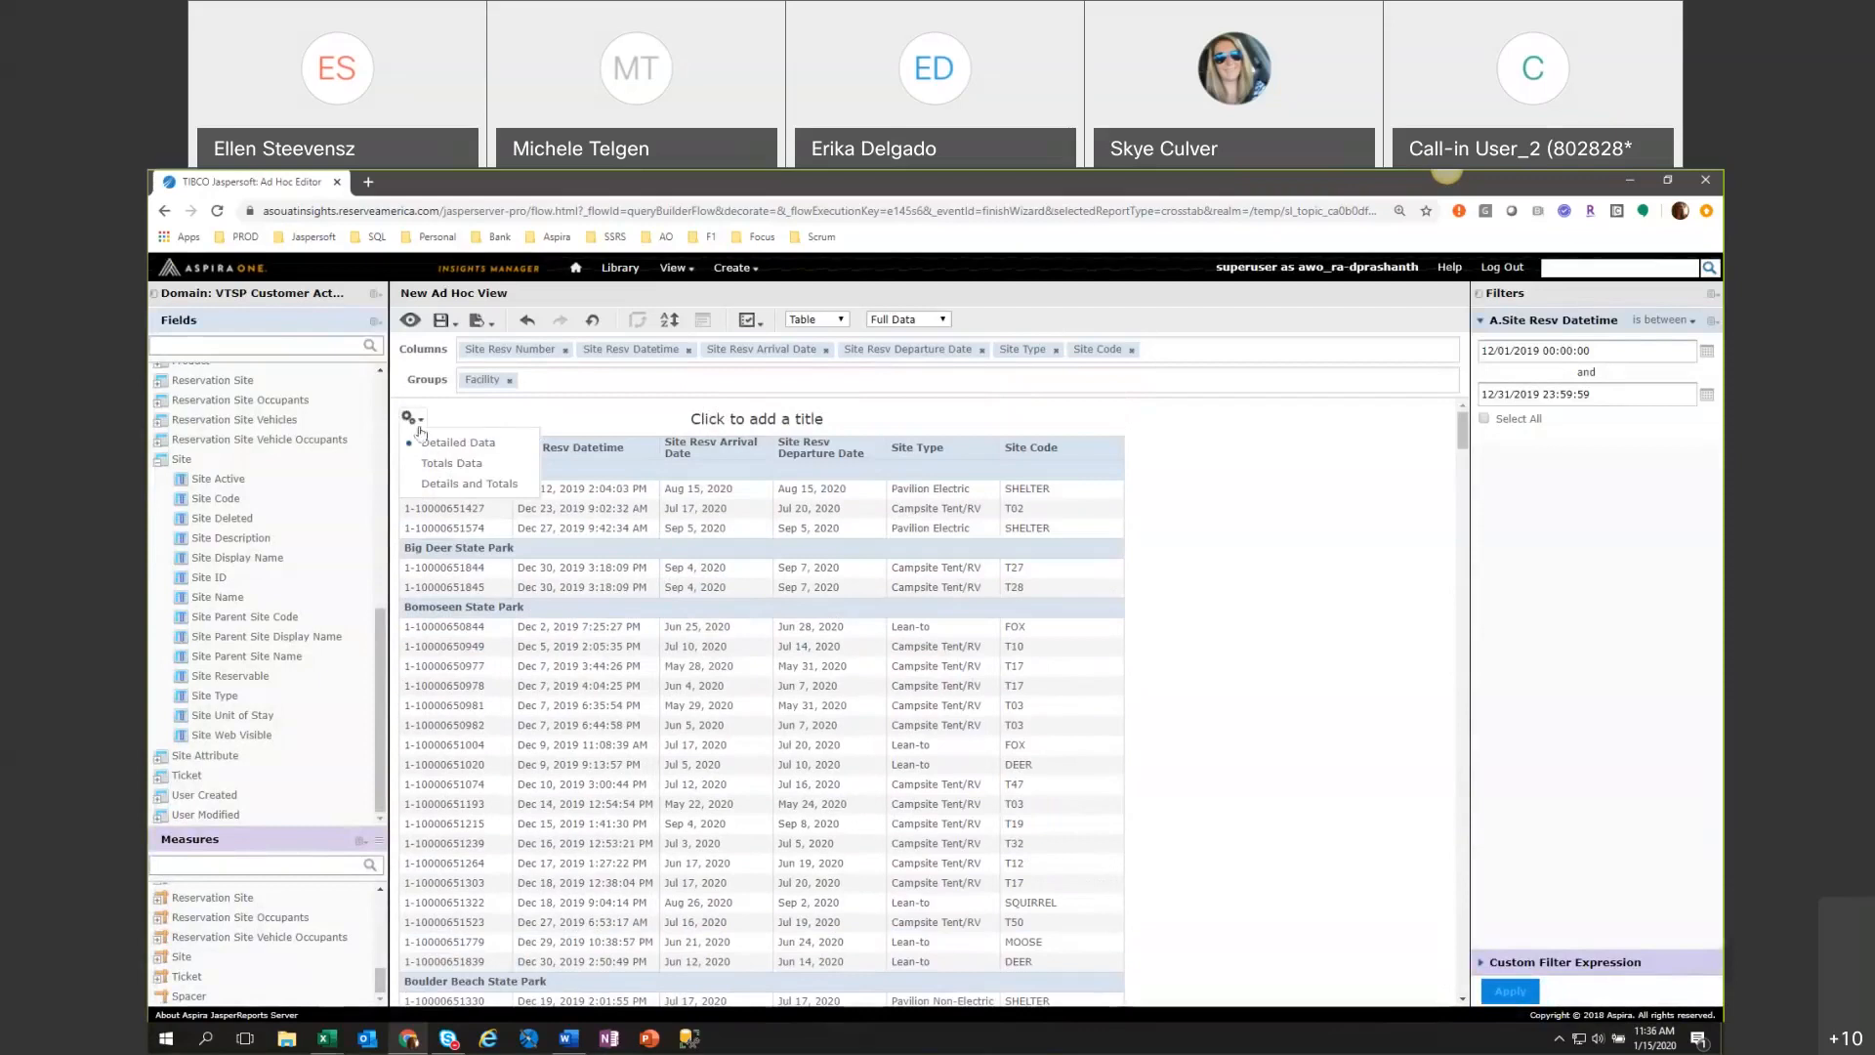
{"action": "left_click", "coordinate": [429, 447]}
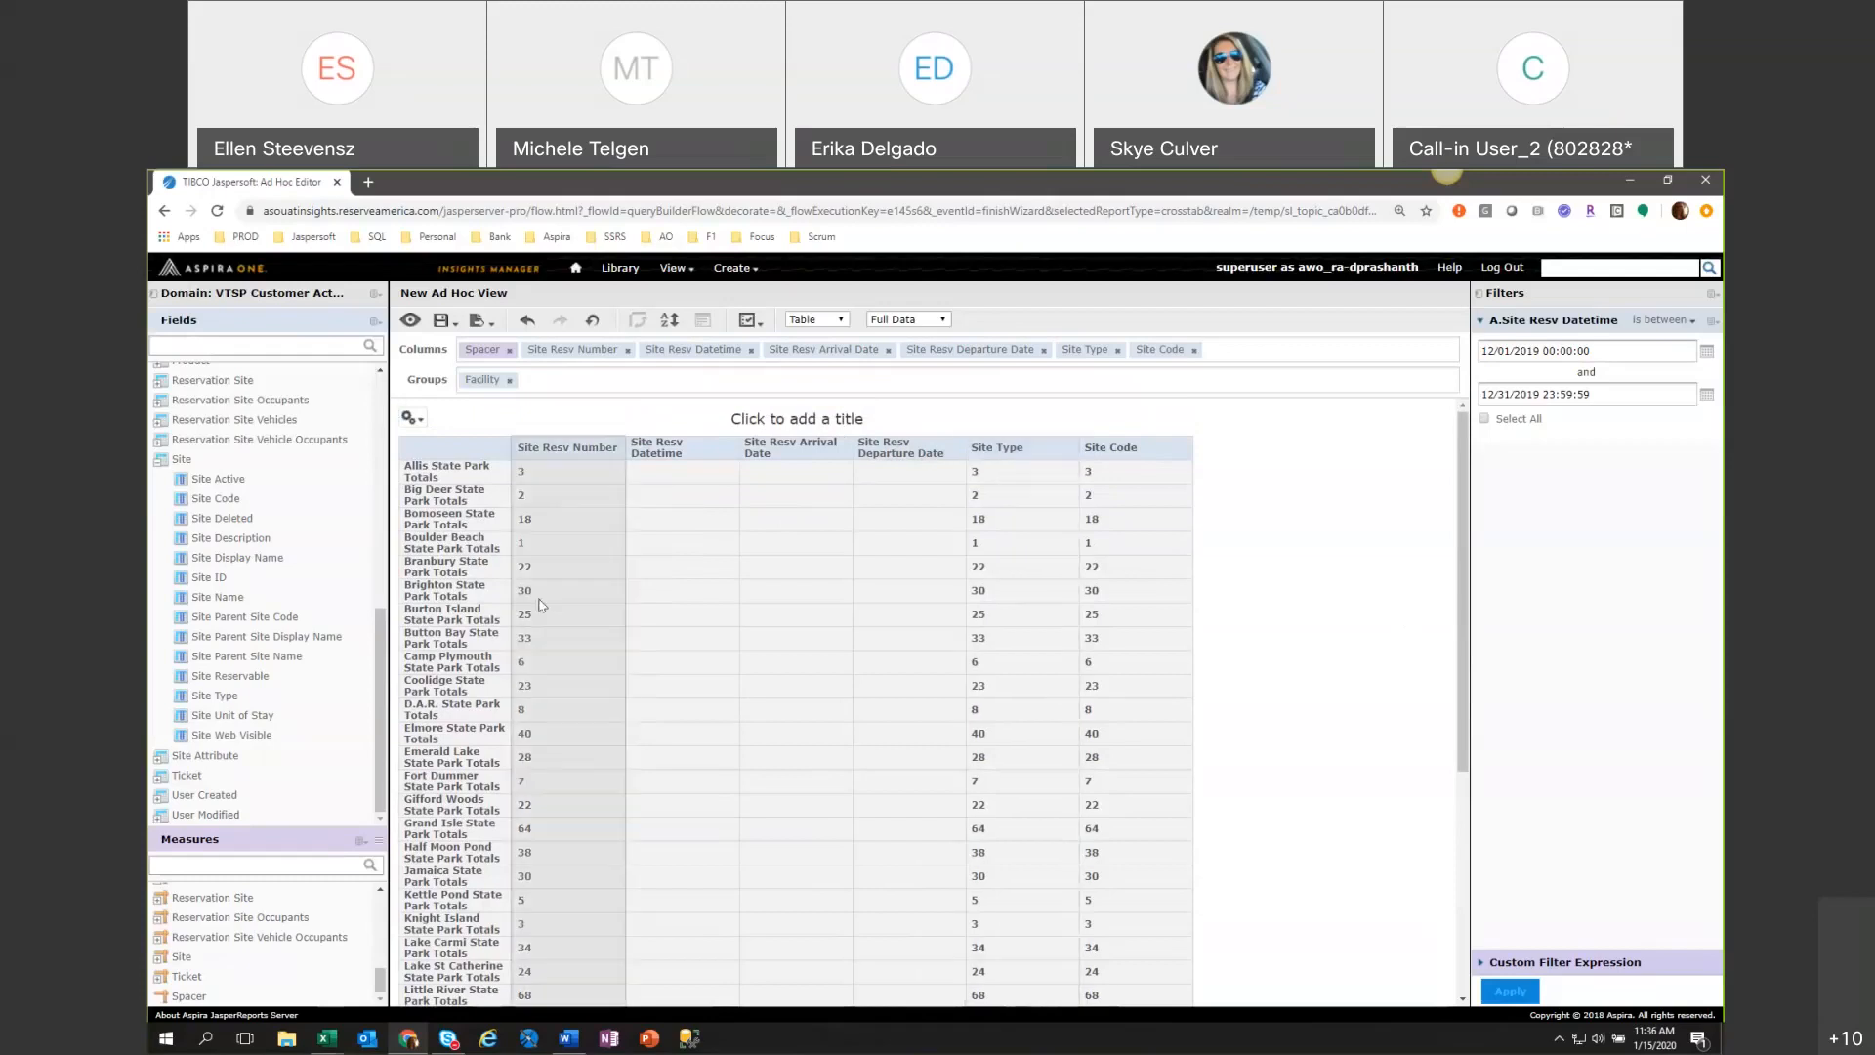
{"action": "mouse_move", "coordinate": [418, 423]}
{"action": "left_click", "coordinate": [421, 471]}
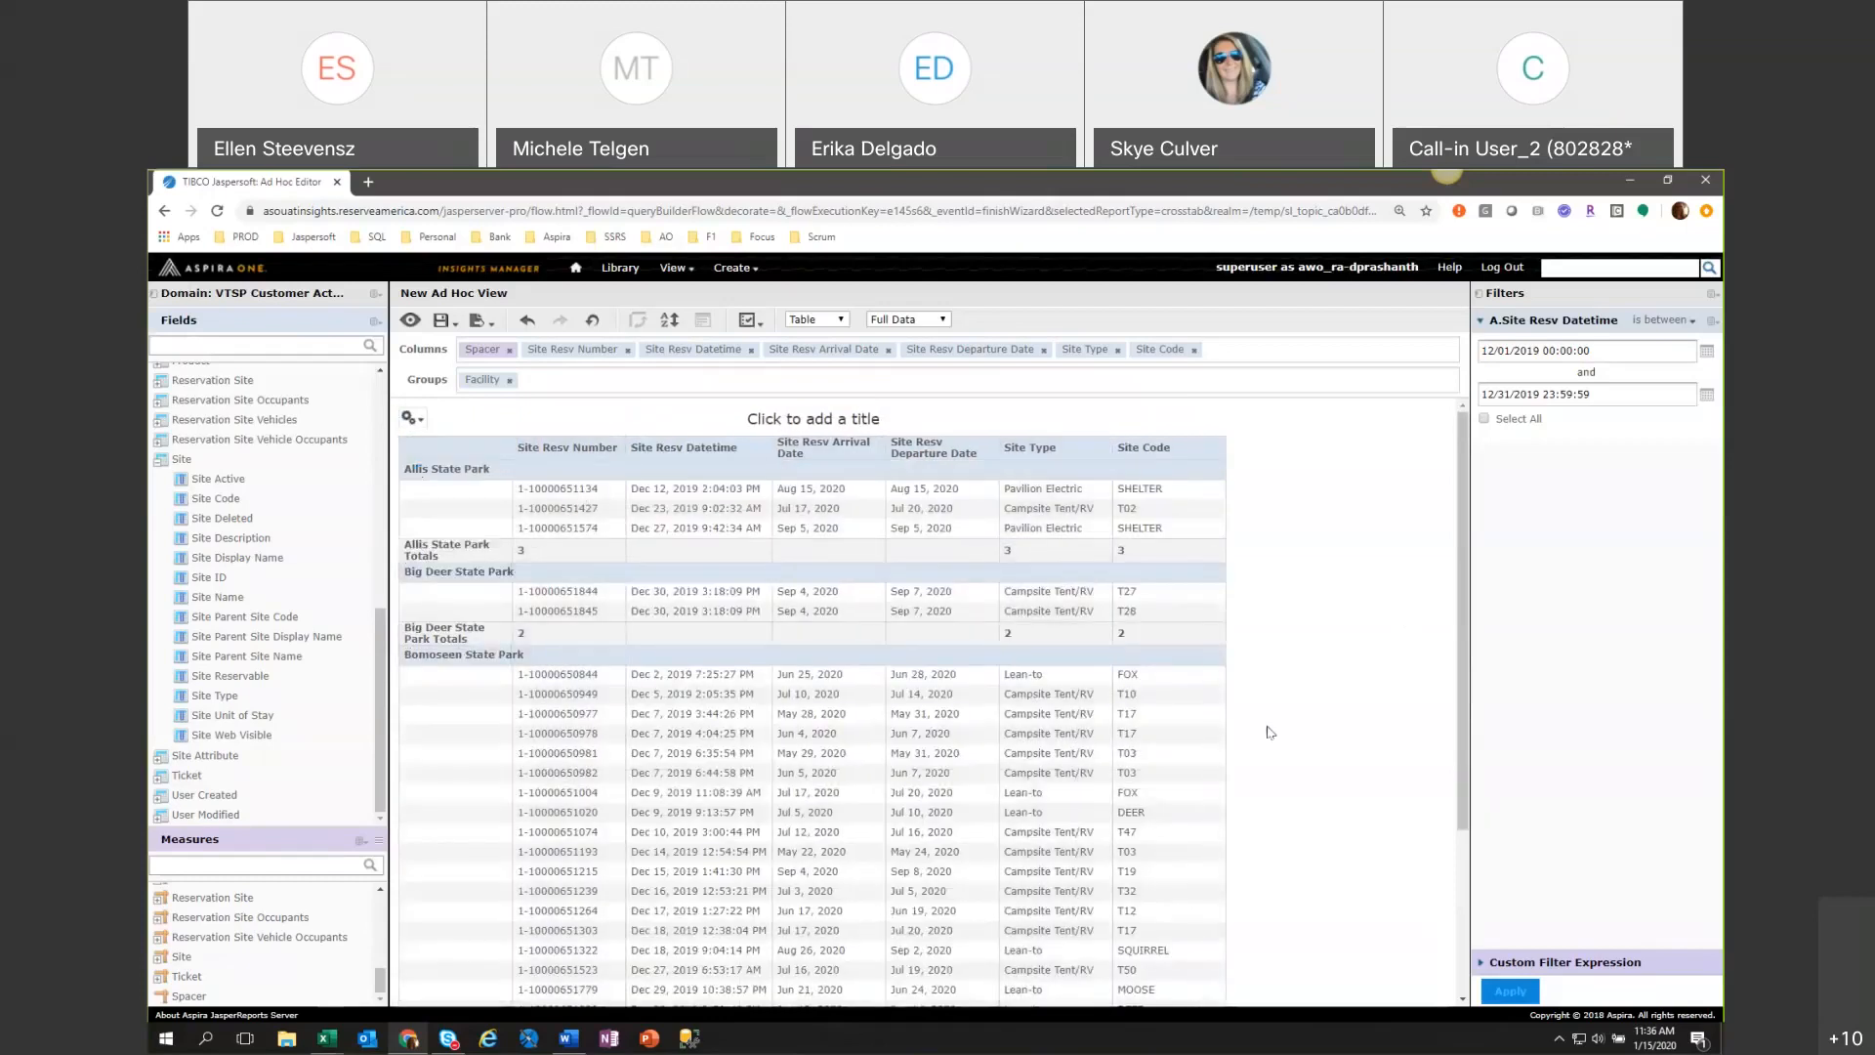
Review the facility totals down the table and widen the Site Type column so its long entries fit on one line.
{"action": "scroll", "coordinate": [1268, 730], "scroll_direction": "down", "scroll_amount": 2}
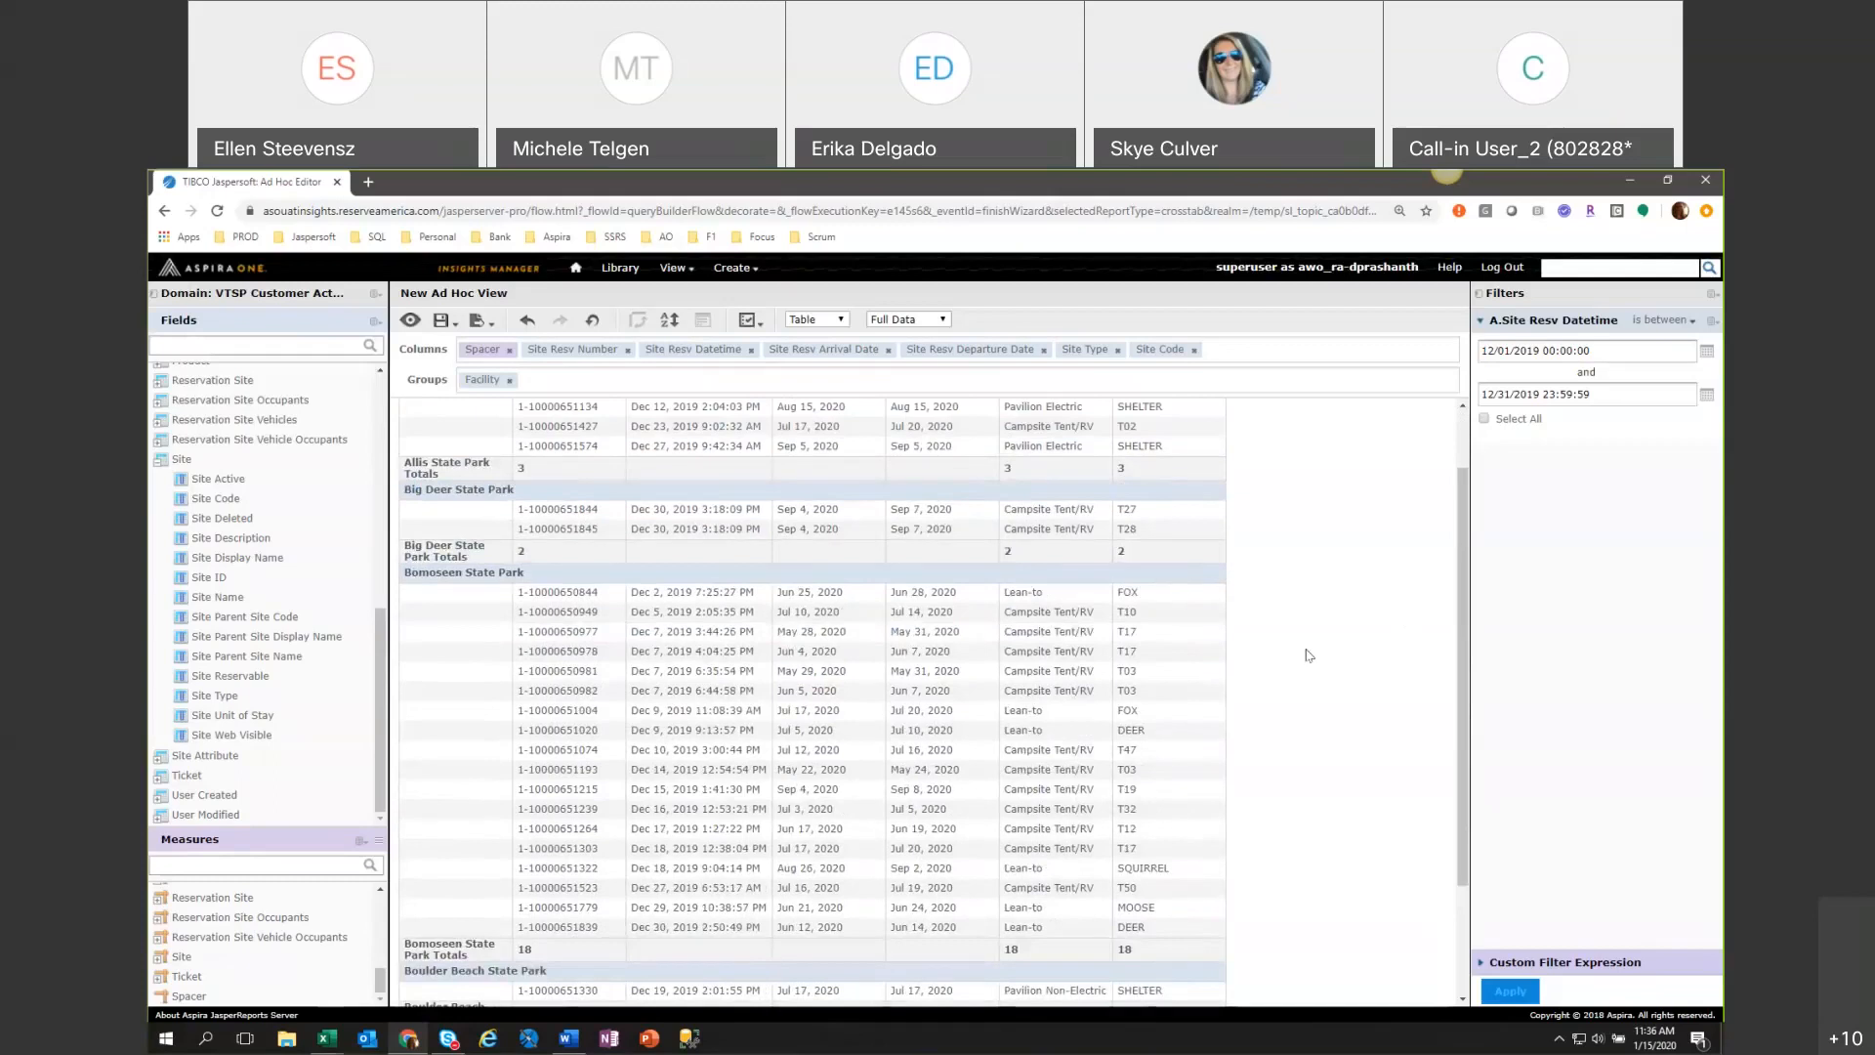
{"action": "scroll", "coordinate": [1310, 648], "scroll_direction": "down", "scroll_amount": 4}
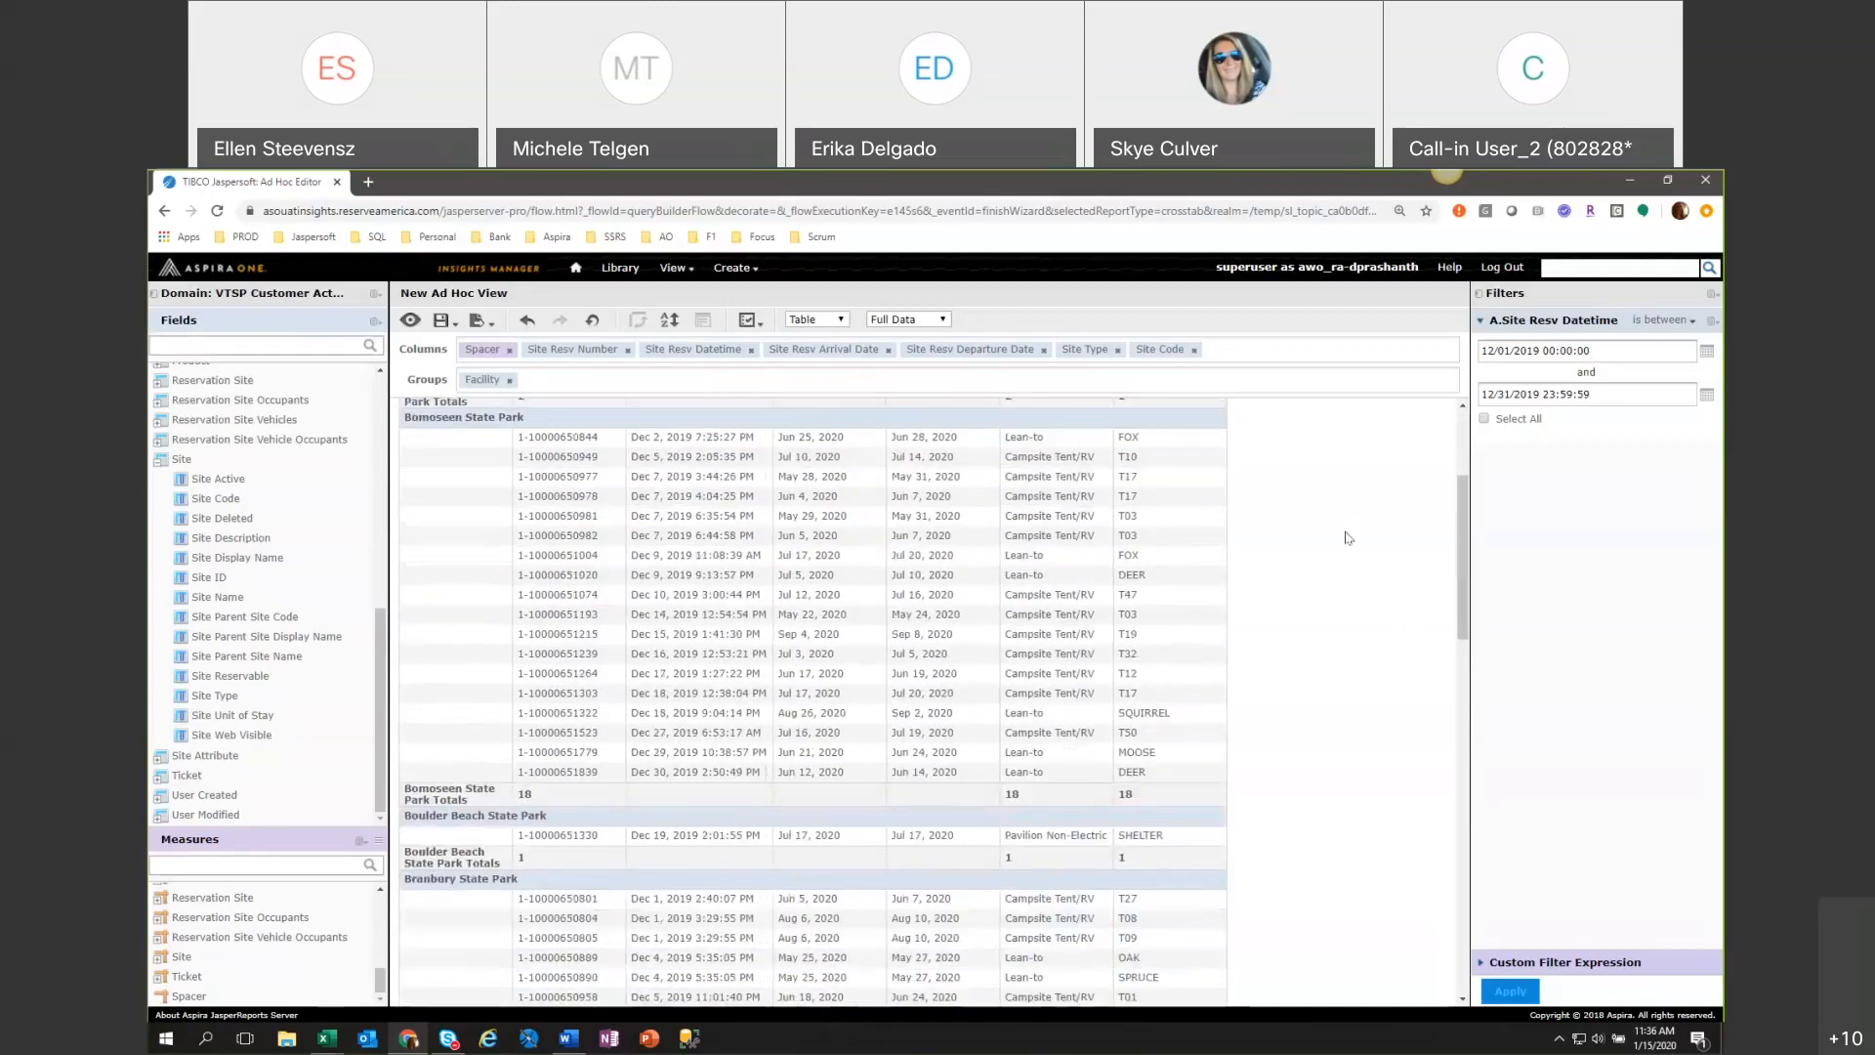
{"action": "scroll", "coordinate": [1347, 537], "scroll_direction": "down", "scroll_amount": 12}
{"action": "scroll", "coordinate": [1348, 537], "scroll_direction": "down", "scroll_amount": 16}
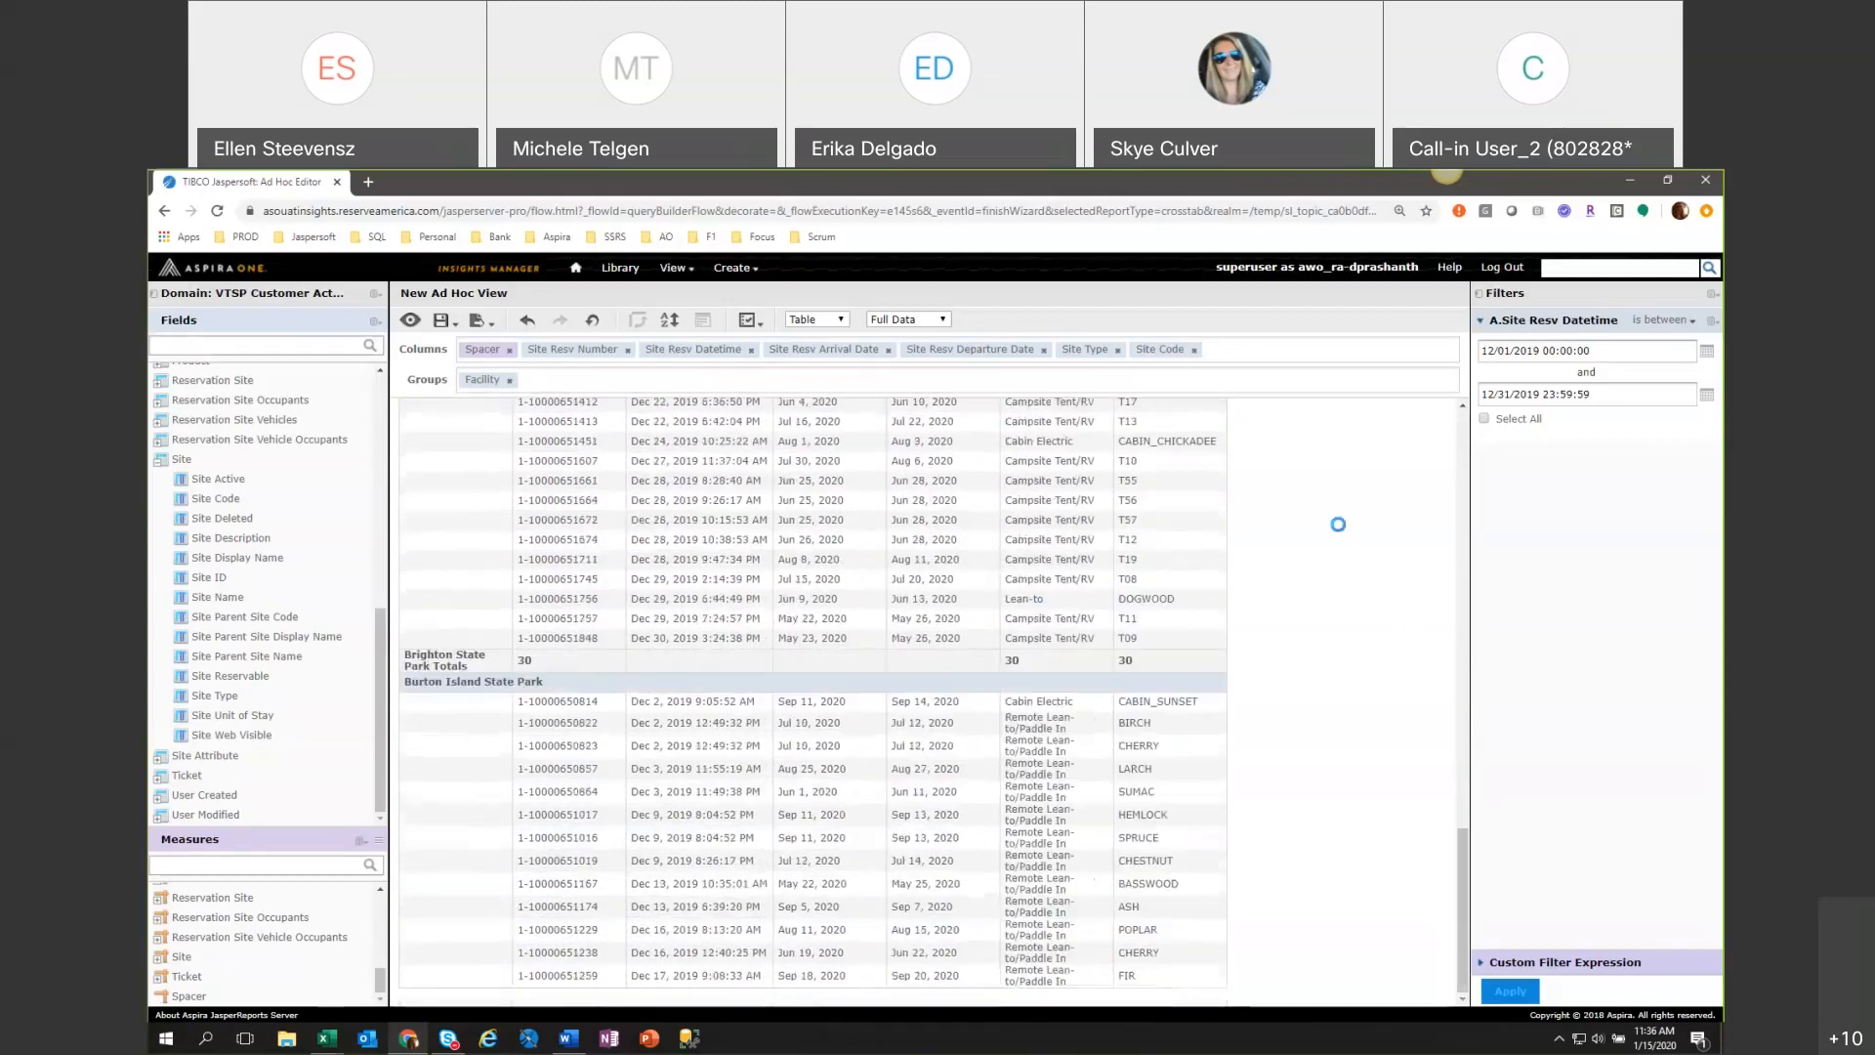
{"action": "left_click", "coordinate": [480, 322]}
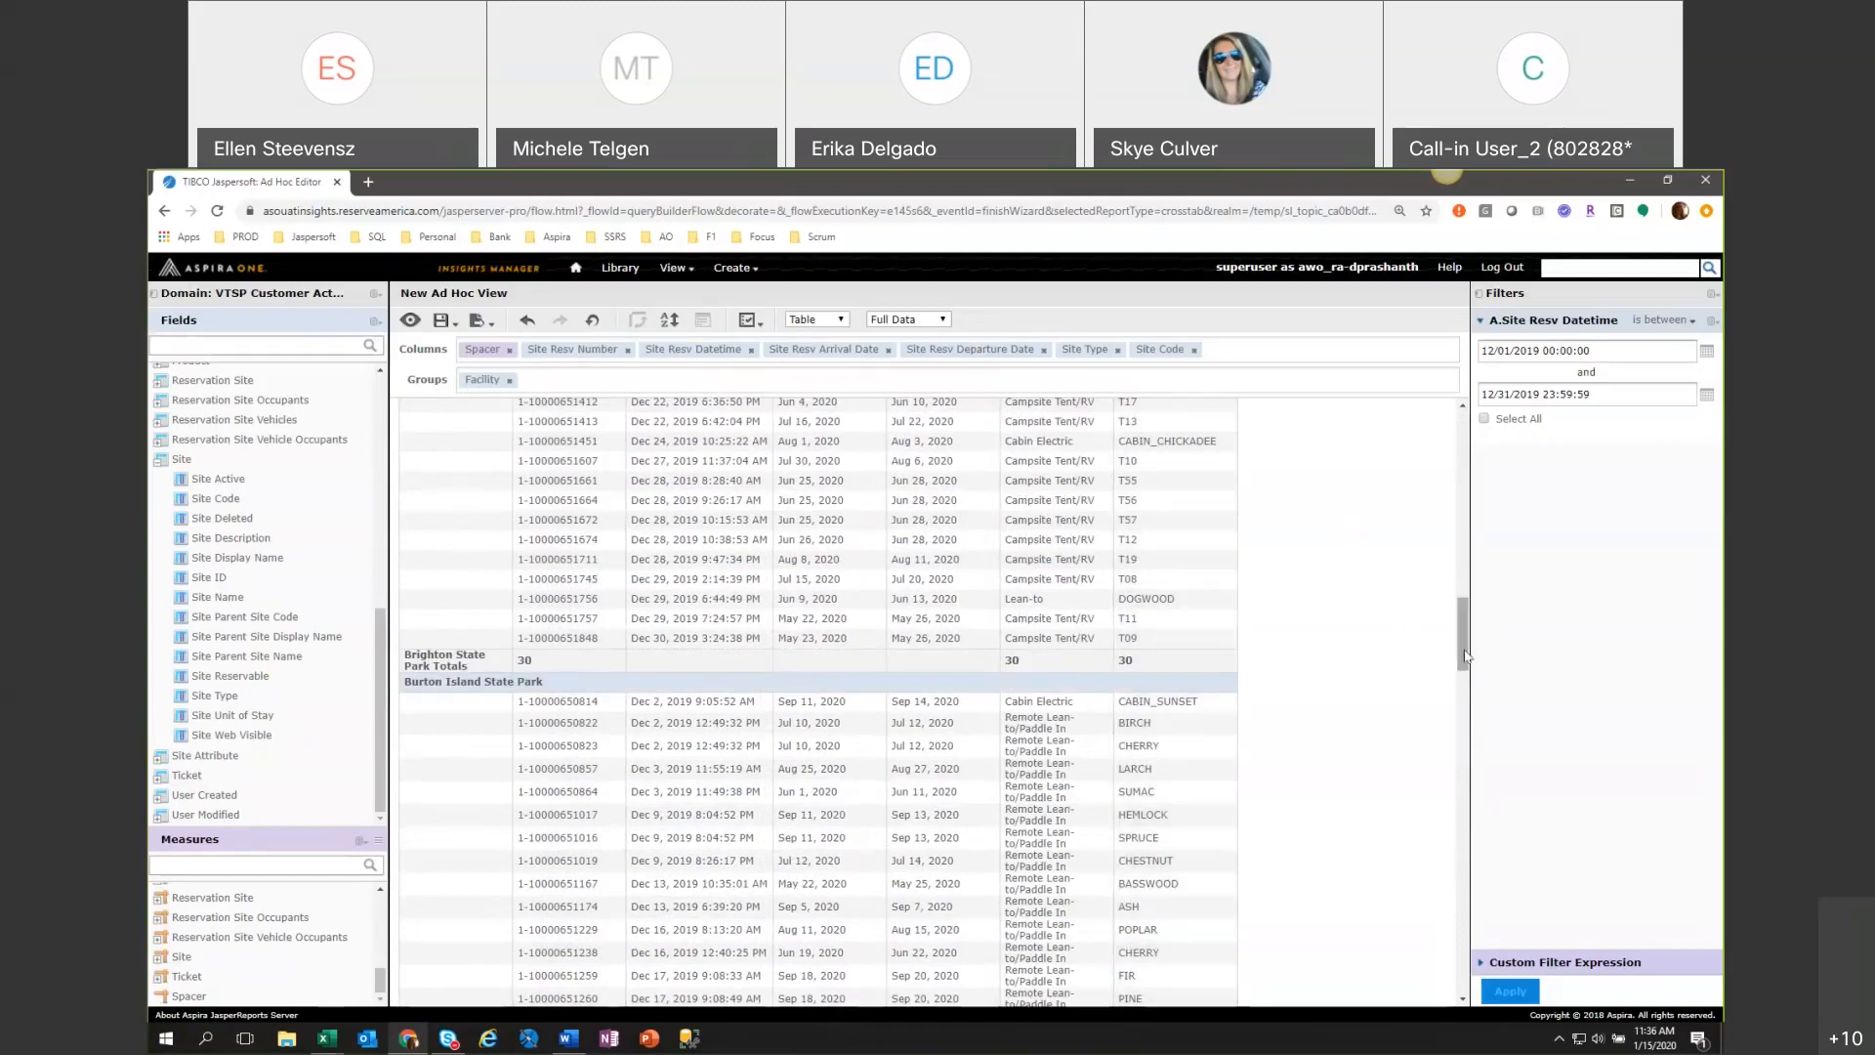
{"action": "scroll", "coordinate": [1465, 656], "scroll_direction": "down", "scroll_amount": 2}
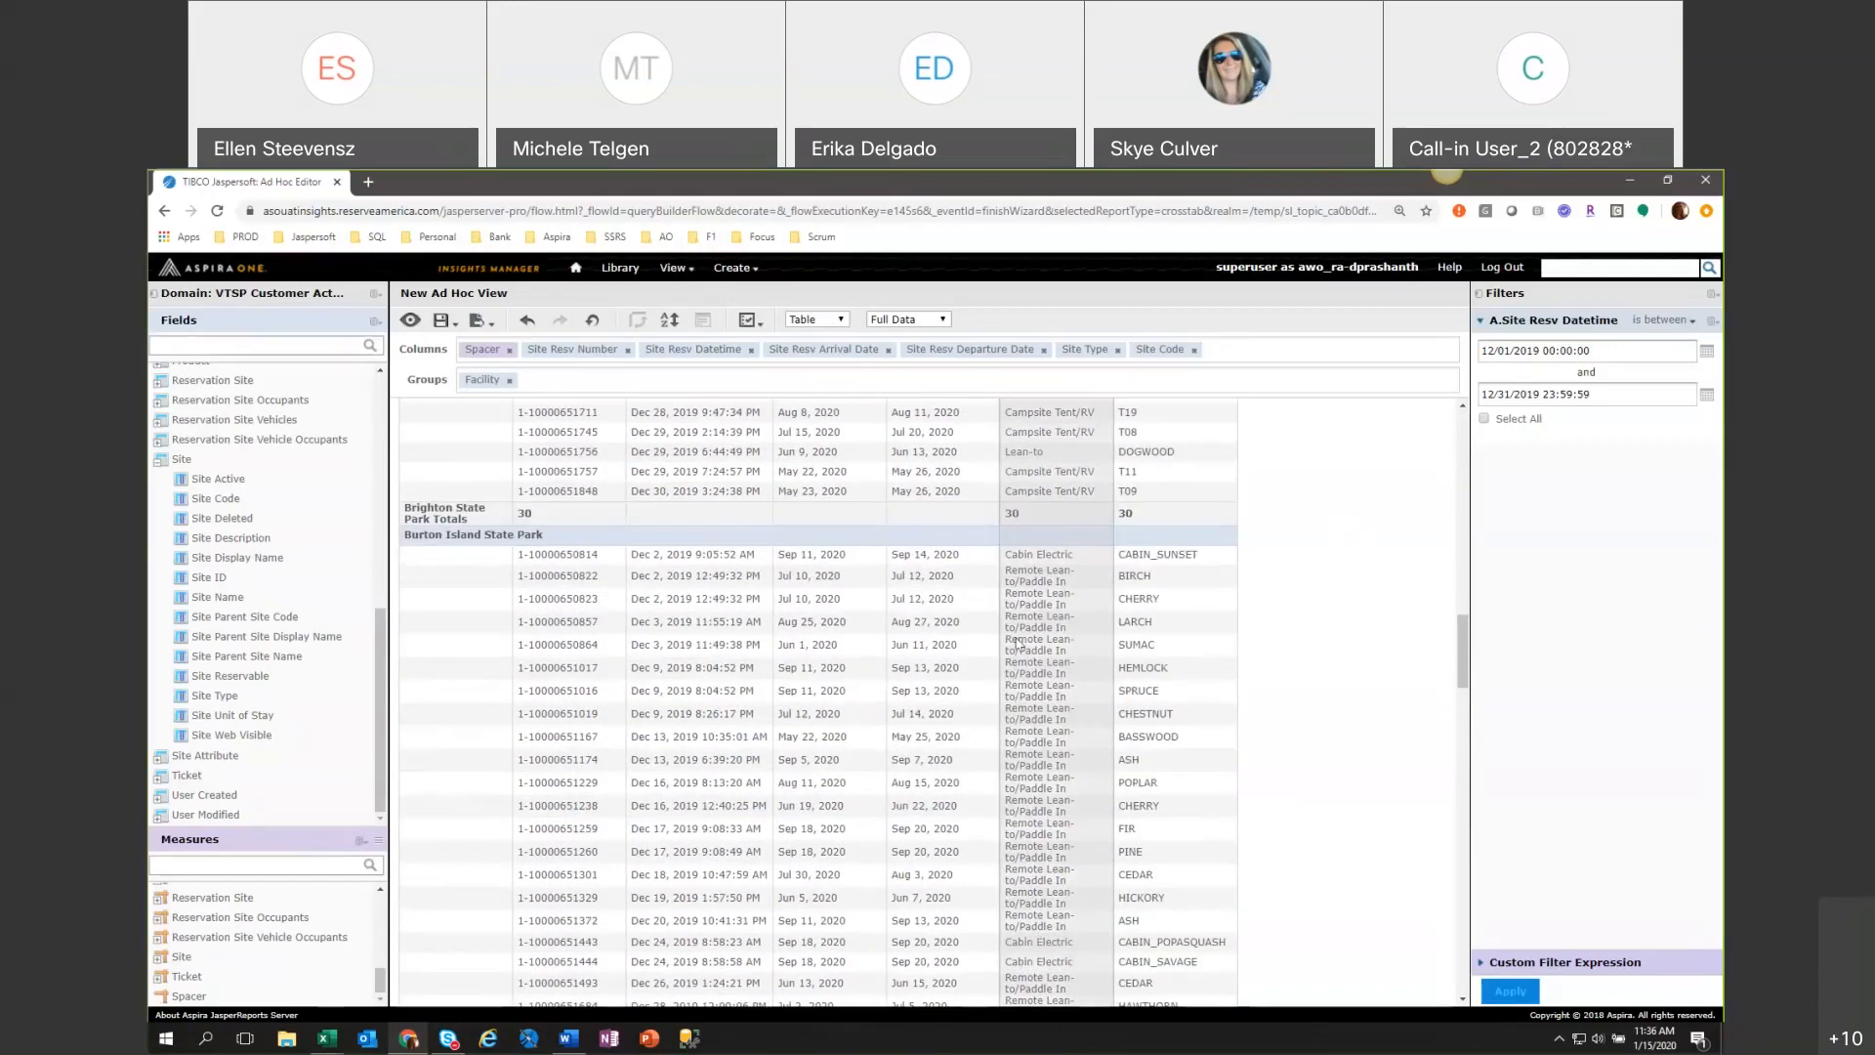
{"action": "left_click_drag", "start_coordinate": [1464, 684], "coordinate": [1461, 440]}
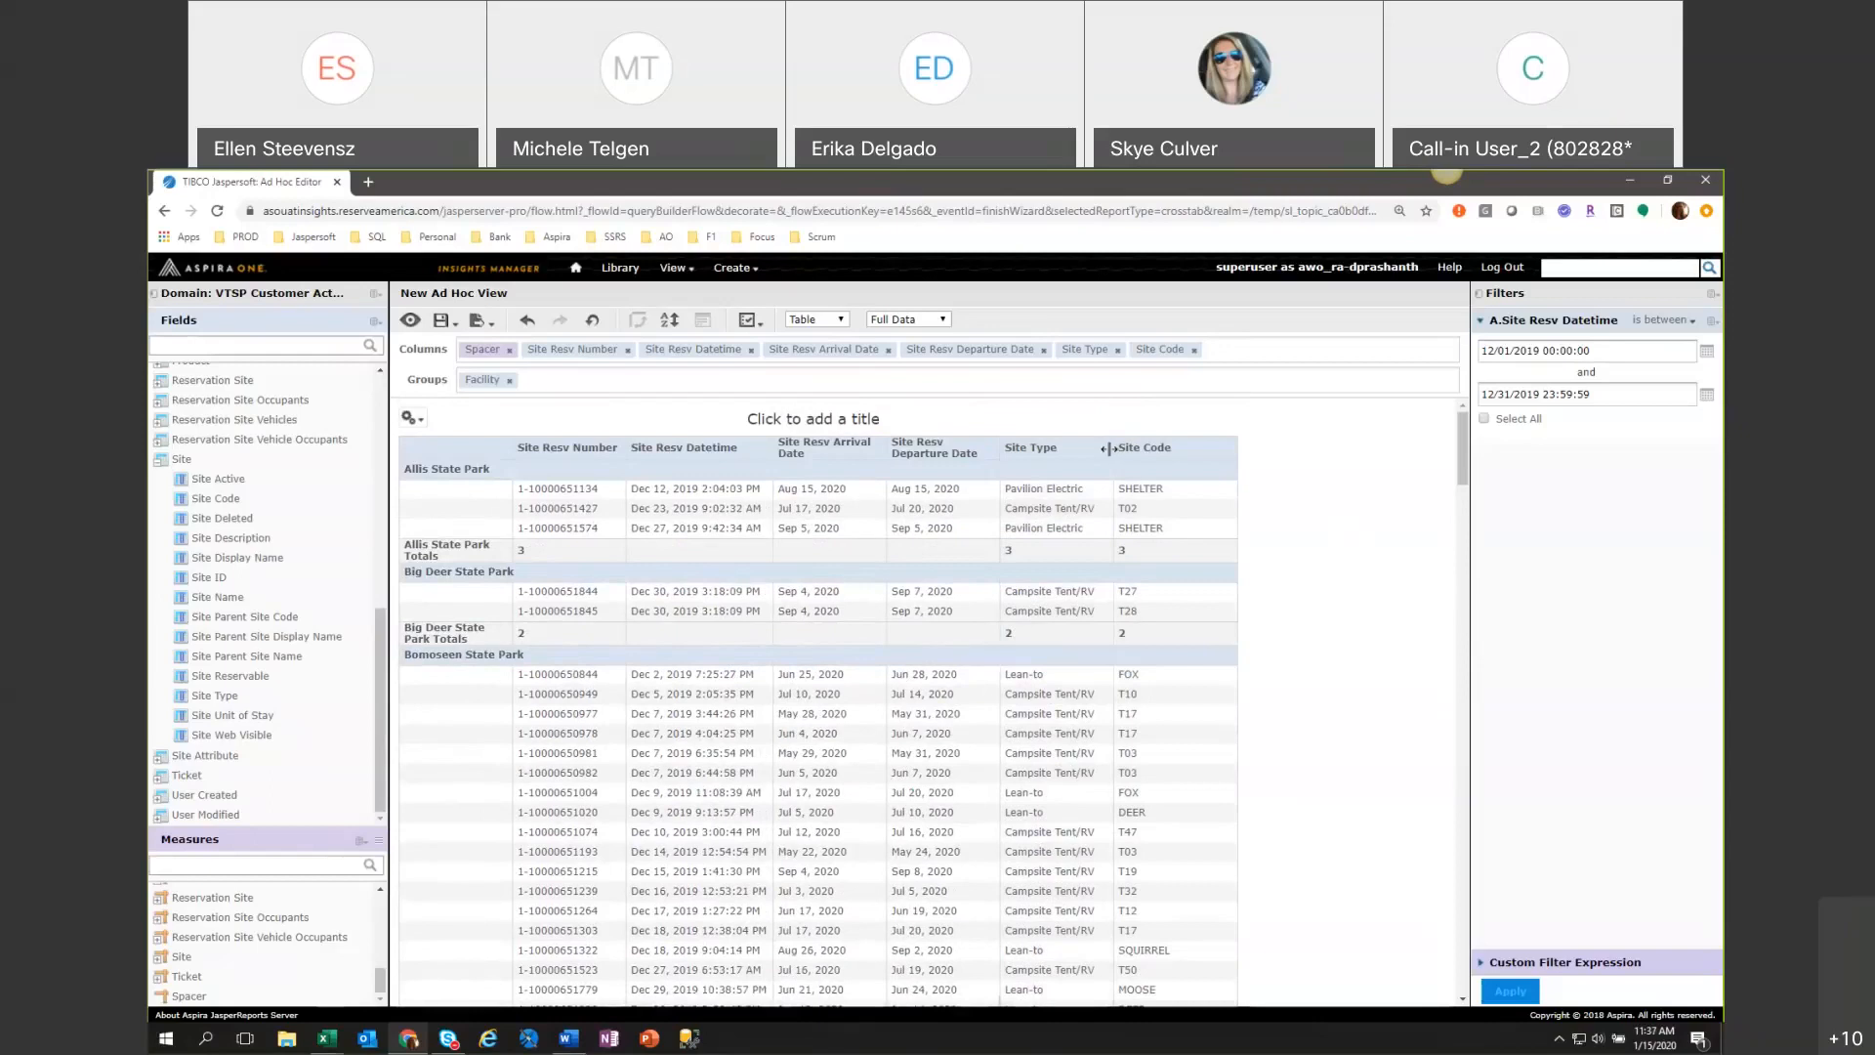
{"action": "left_click_drag", "start_coordinate": [1109, 448], "coordinate": [1168, 448]}
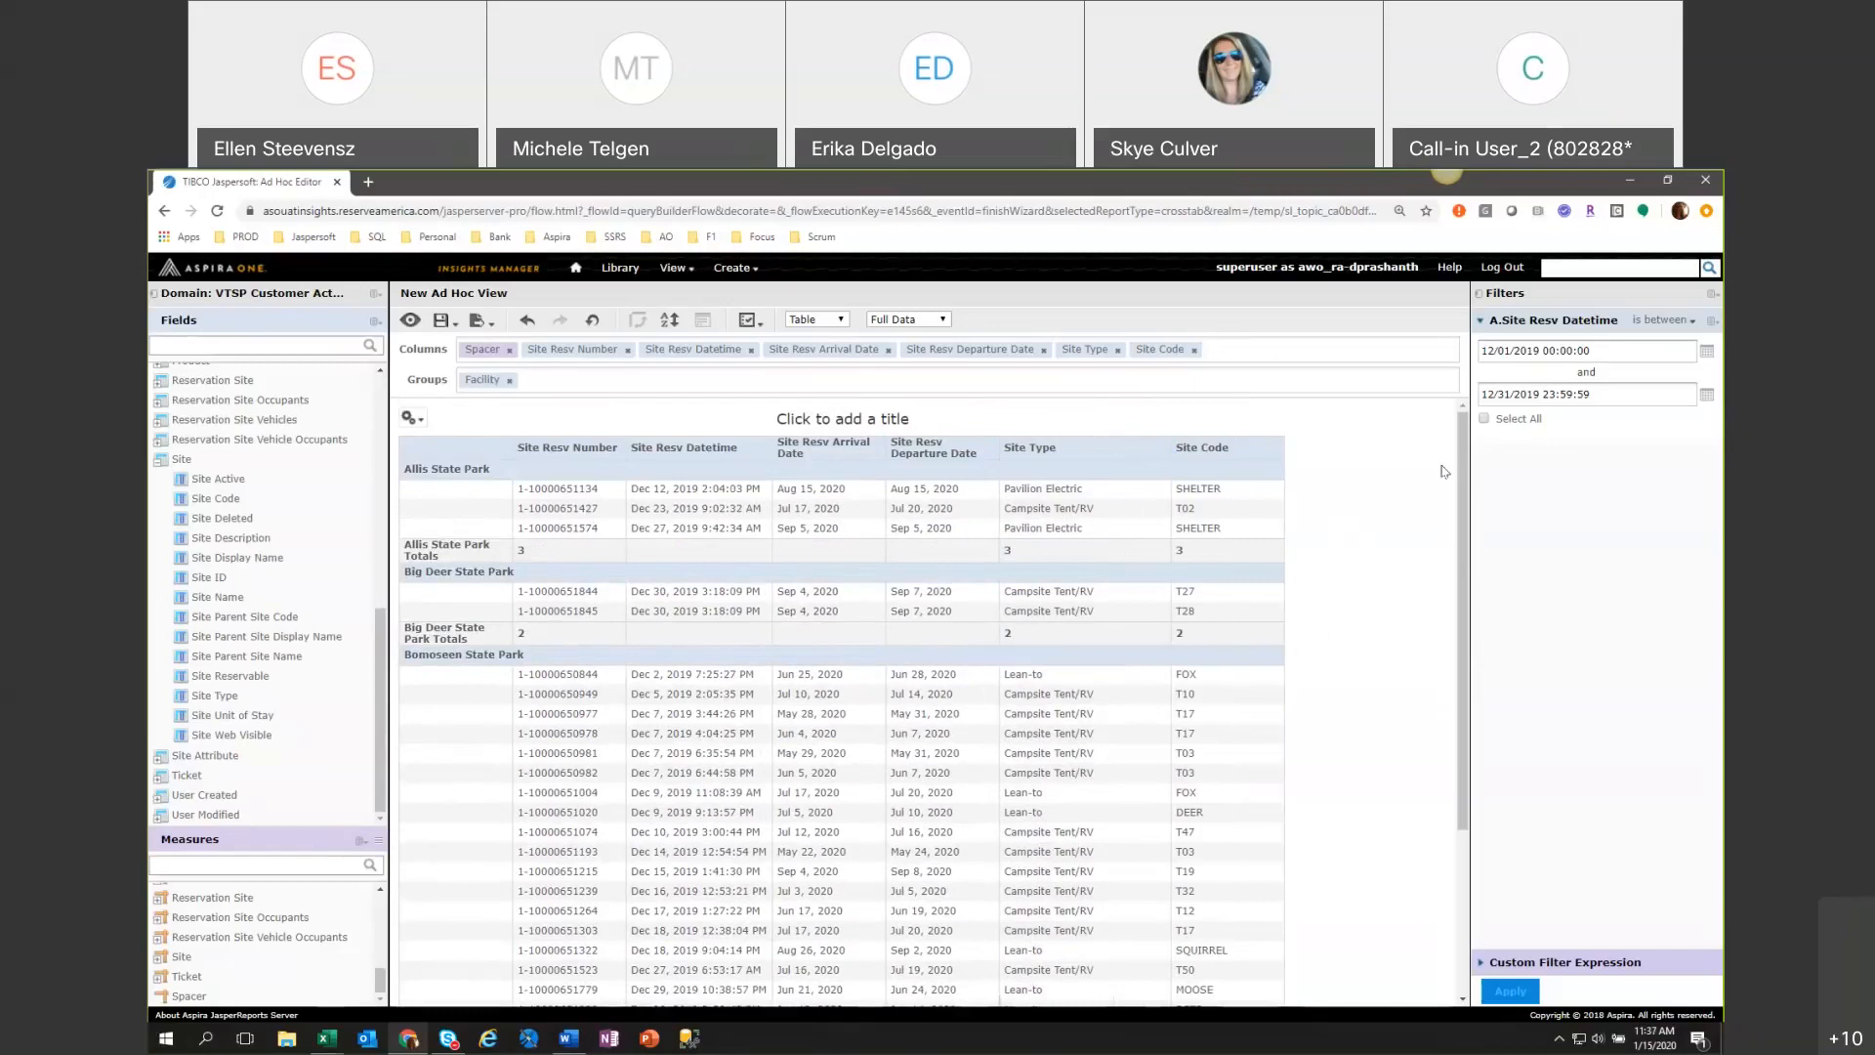
{"action": "scroll", "coordinate": [1445, 472], "scroll_direction": "down", "scroll_amount": 3}
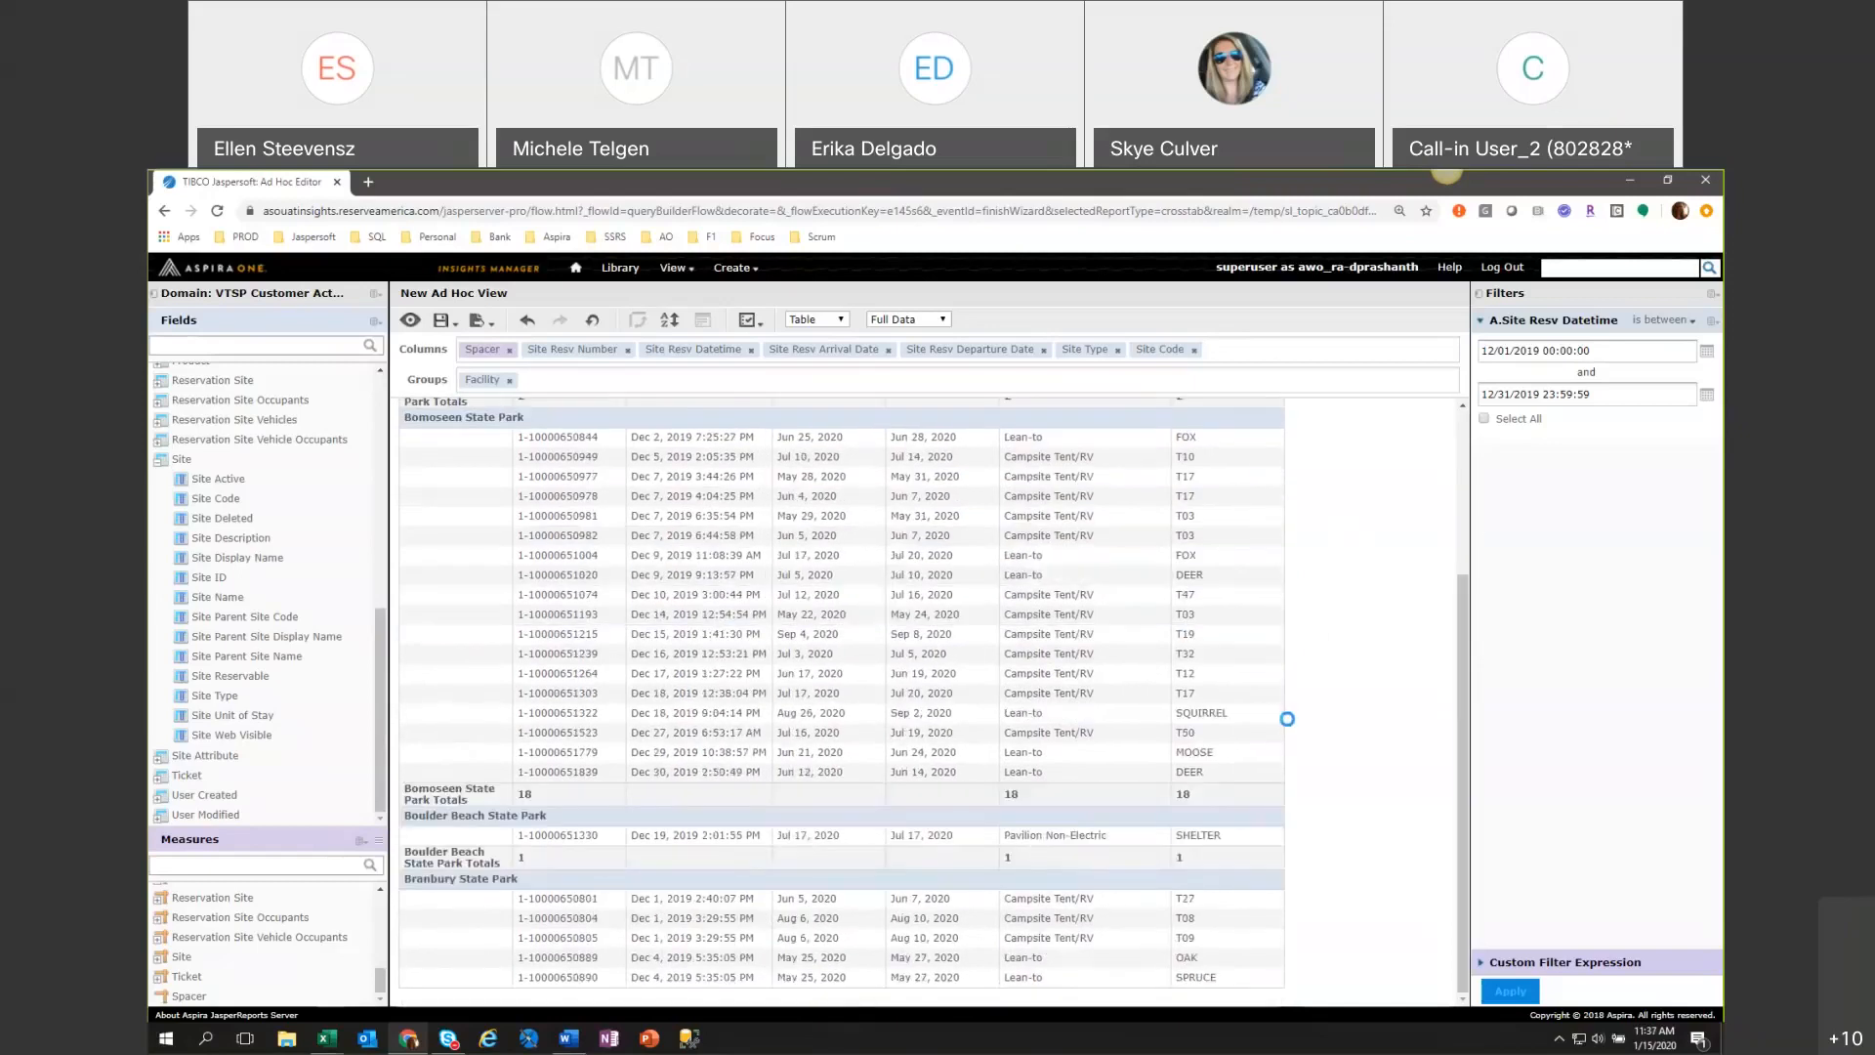
Look through the facility groups and their totals from Bomoseen State Park down to Burton Island State Park.
{"action": "scroll", "coordinate": [1298, 732], "scroll_direction": "down", "scroll_amount": 11}
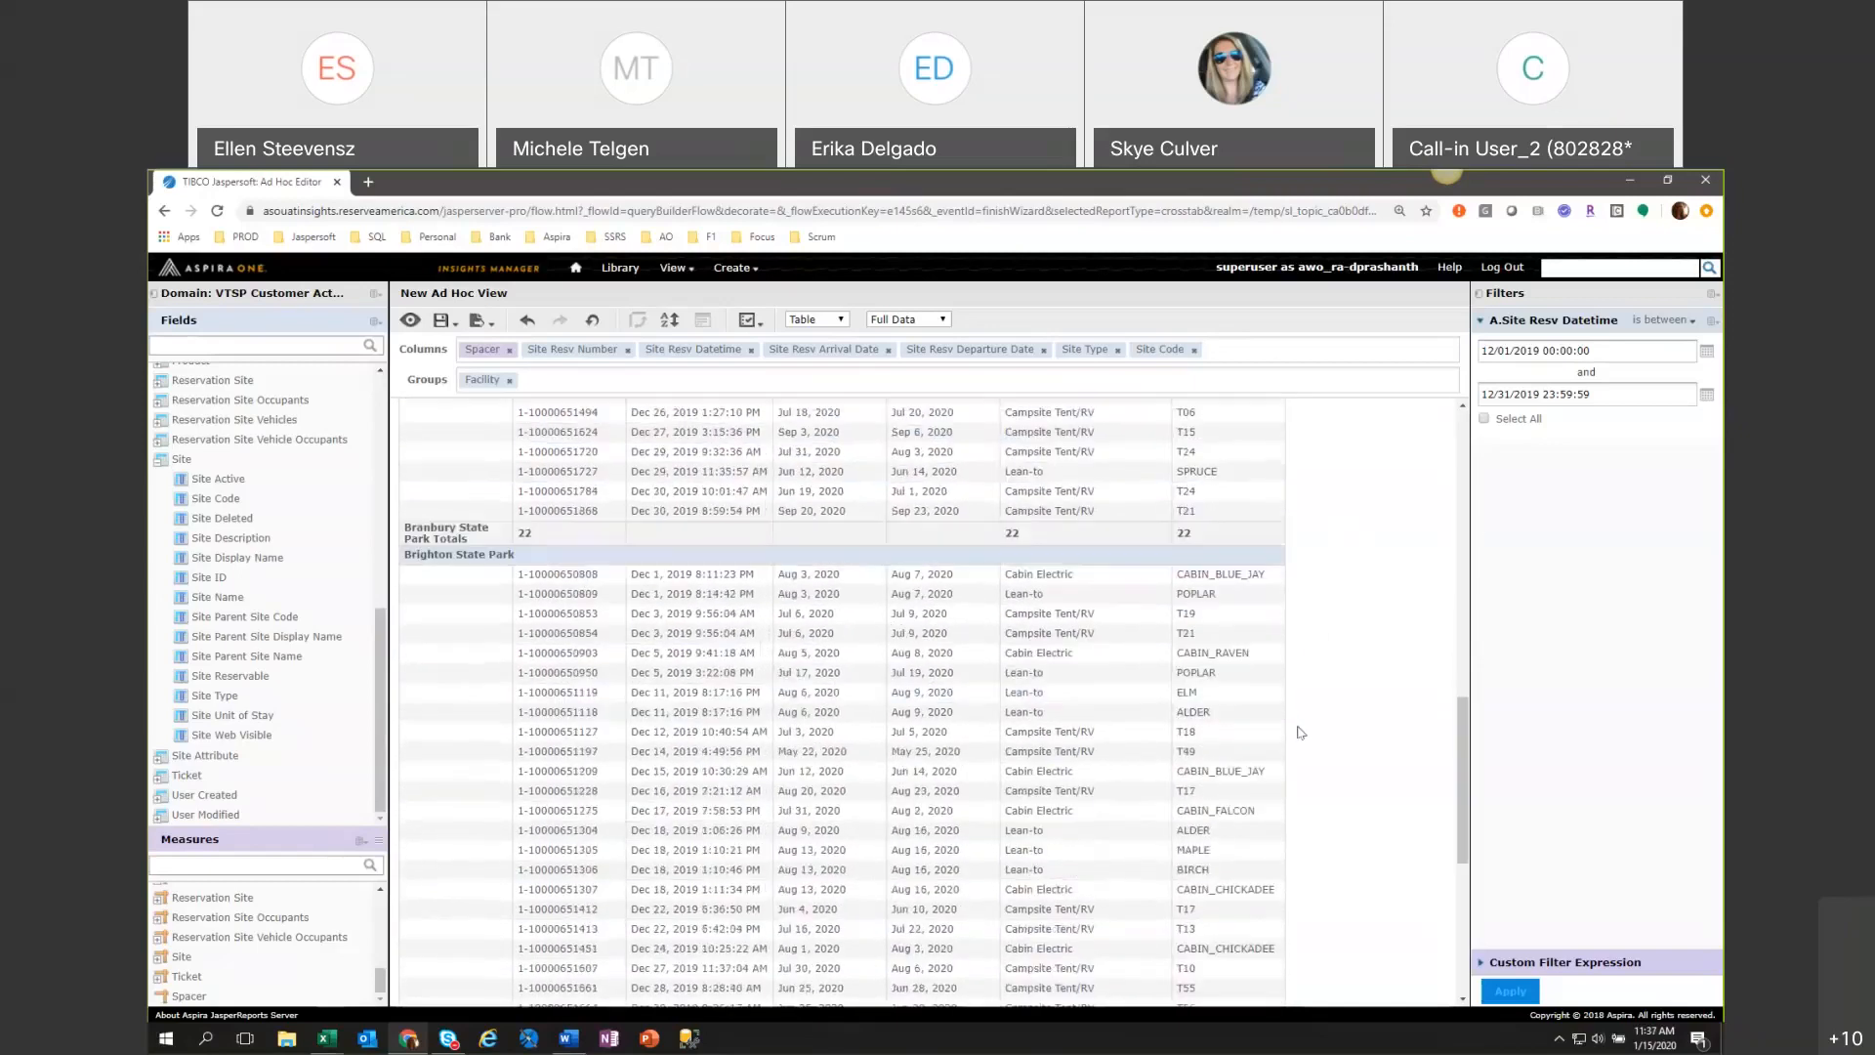
{"action": "scroll", "coordinate": [1299, 732], "scroll_direction": "down", "scroll_amount": 5}
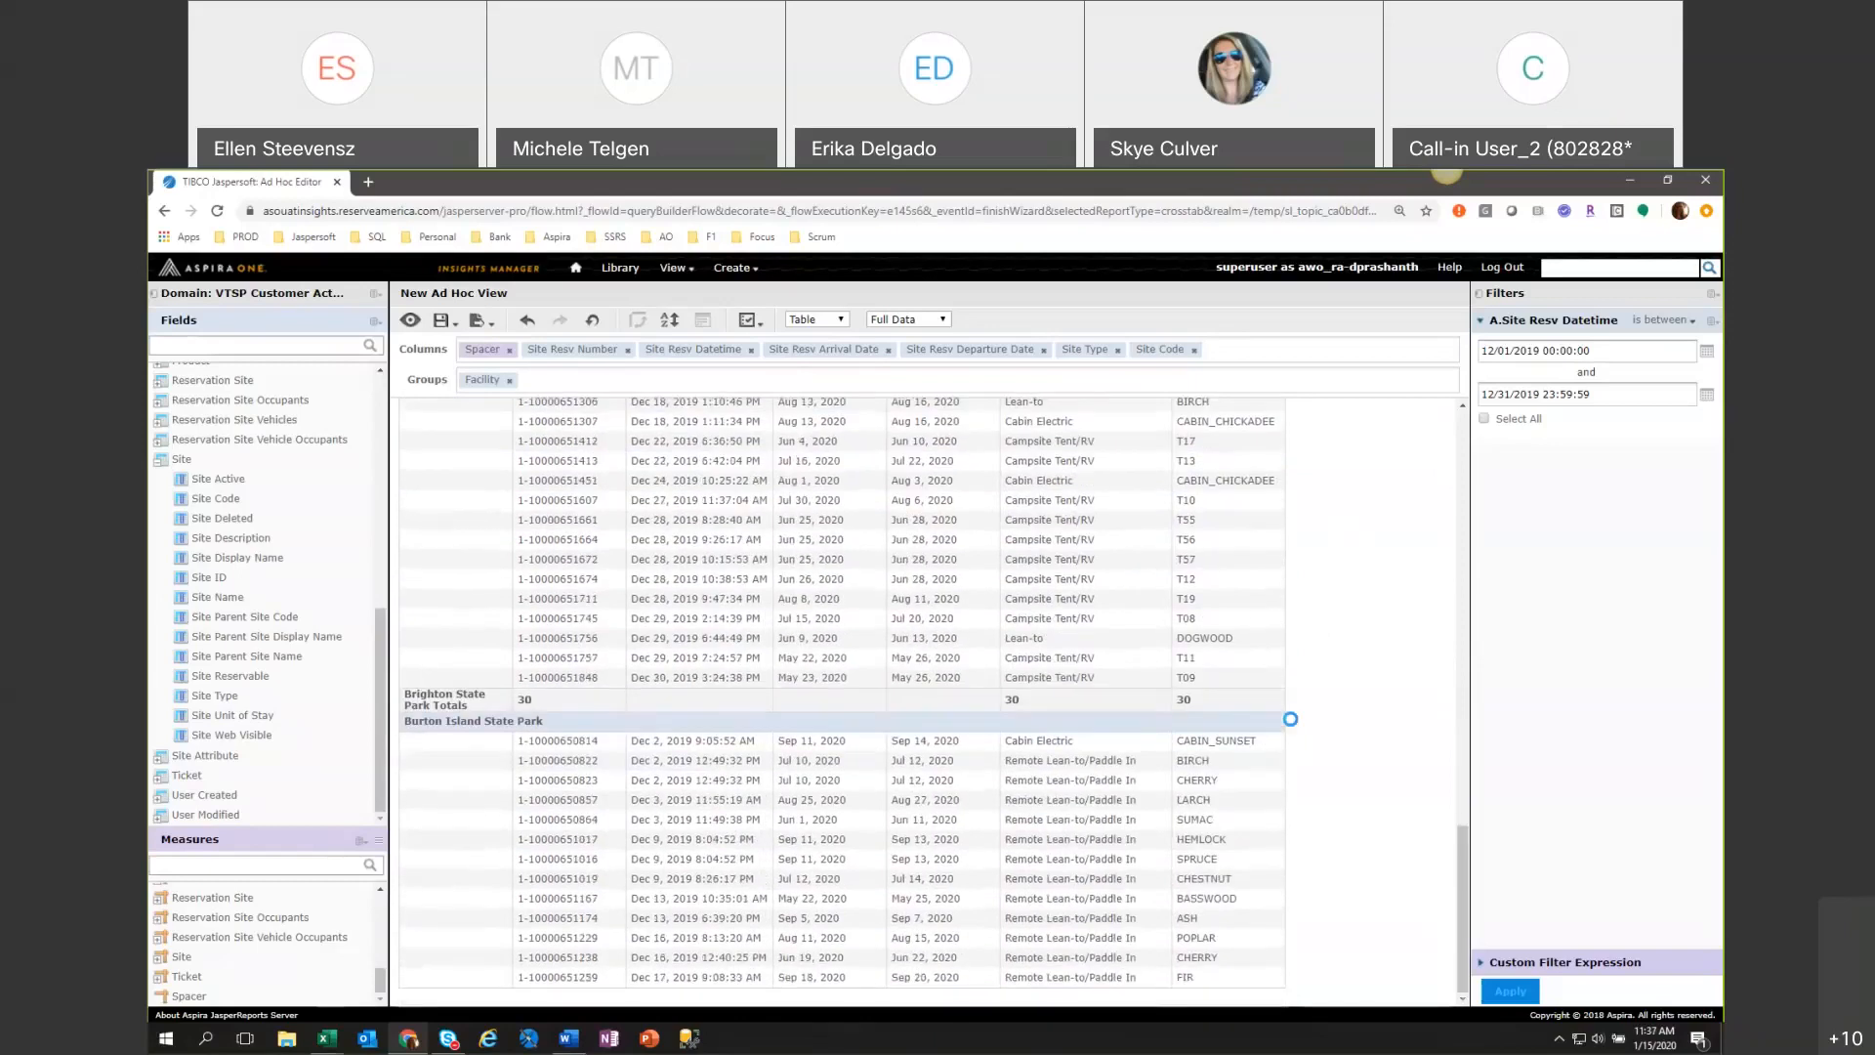
{"action": "scroll", "coordinate": [1299, 732], "scroll_direction": "down", "scroll_amount": 4}
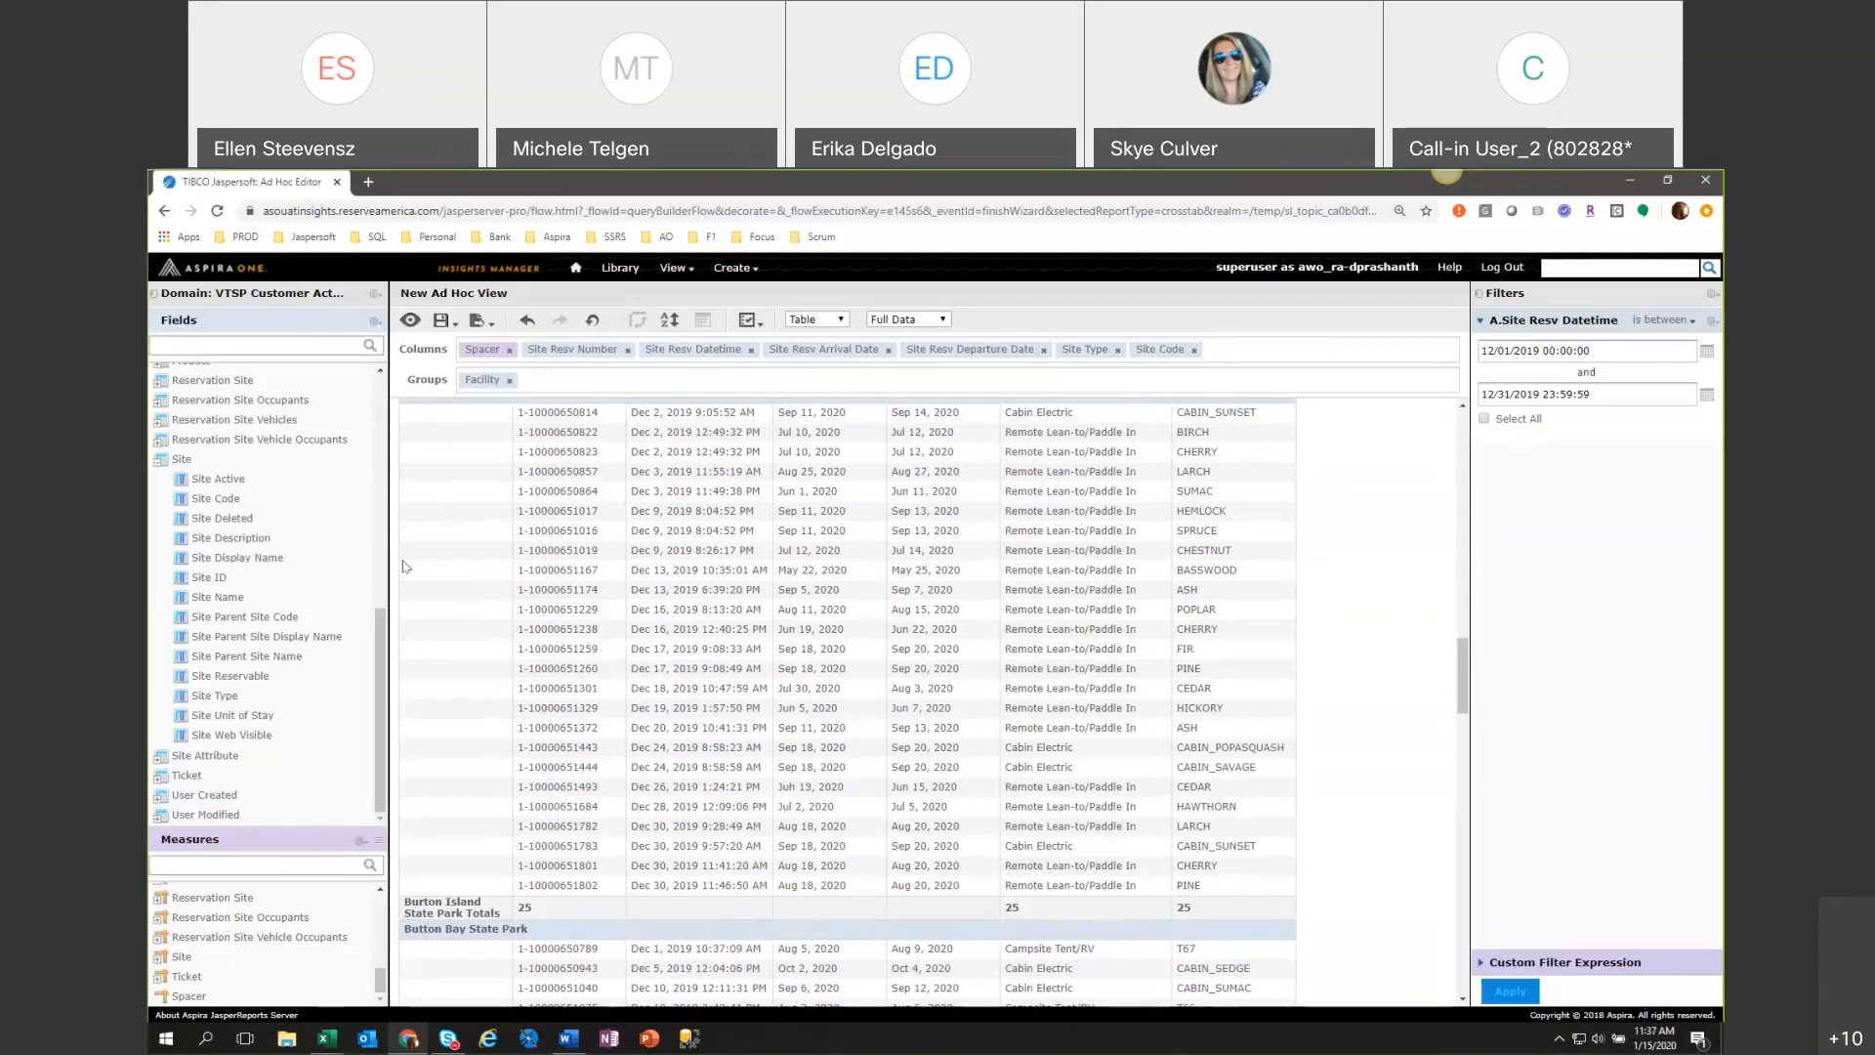
Collapse the expanded Site and Location groups in the Fields list.
{"action": "left_click", "coordinate": [162, 459]}
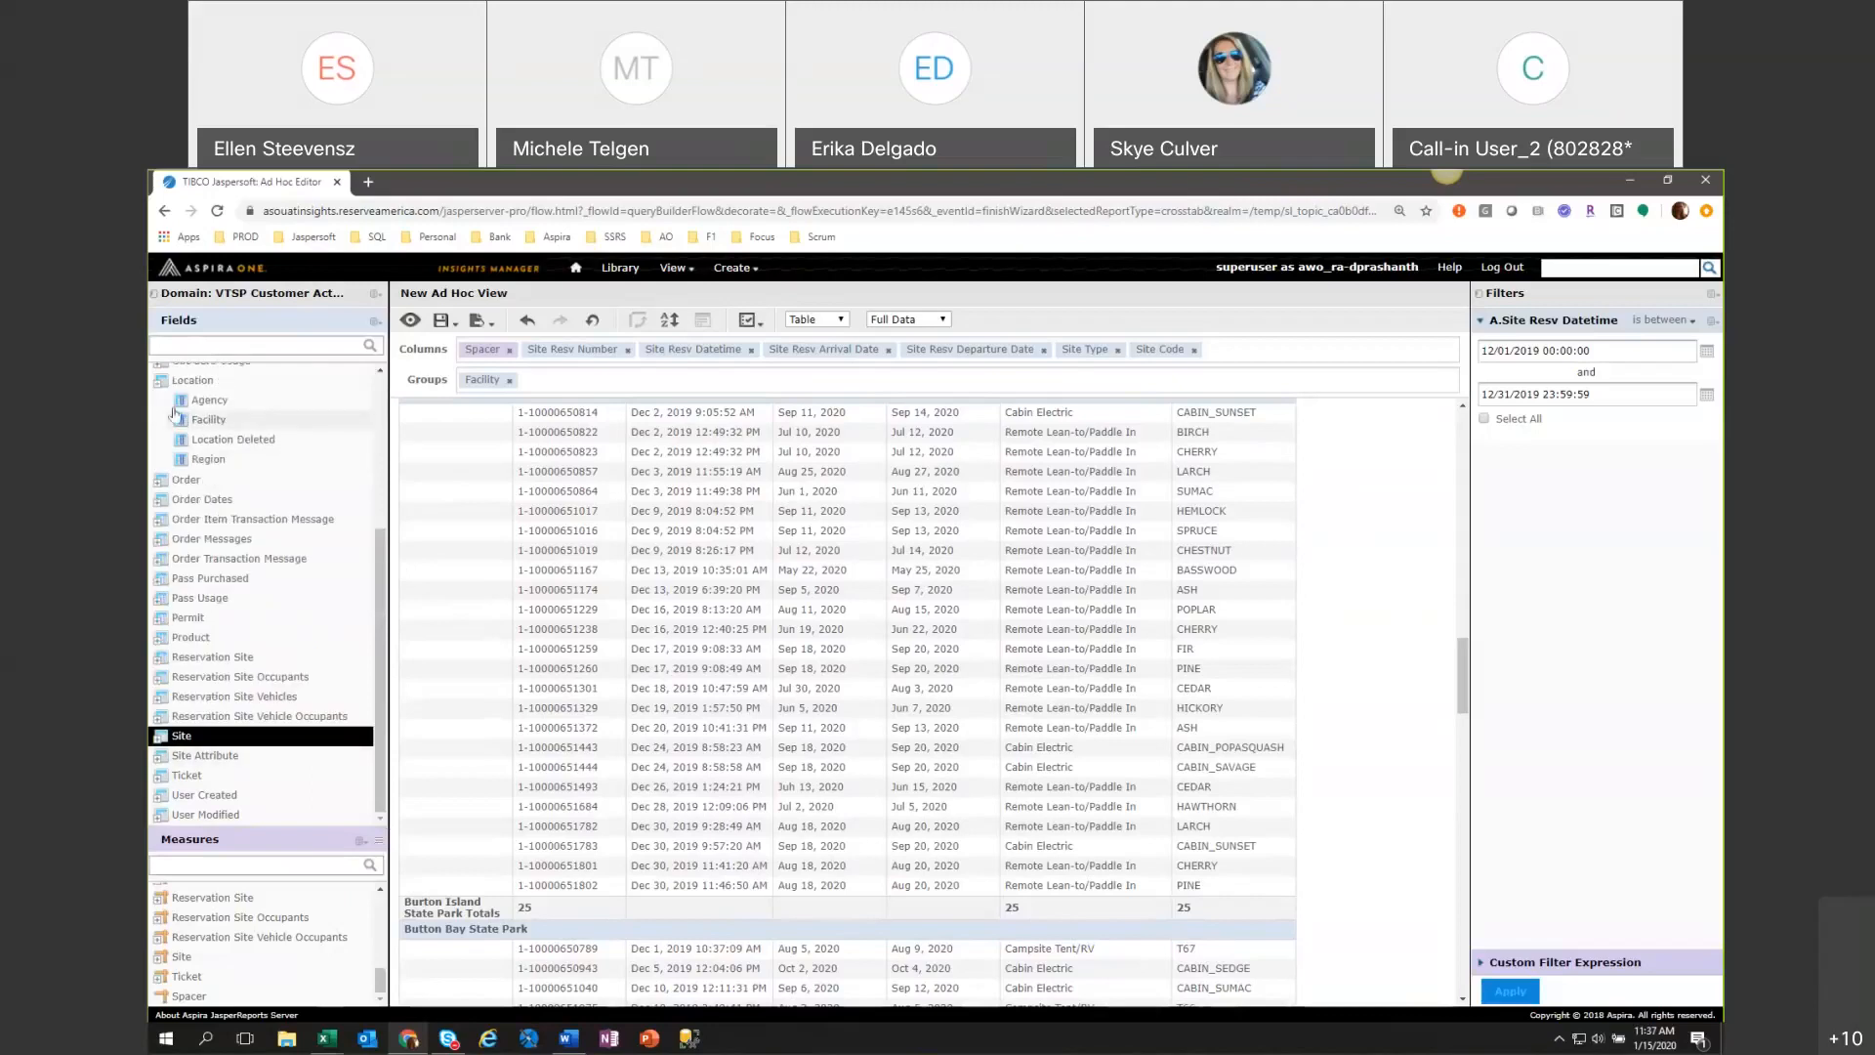
{"action": "left_click", "coordinate": [181, 380]}
{"action": "scroll", "coordinate": [168, 515], "scroll_direction": "up", "scroll_amount": 4}
{"action": "left_click", "coordinate": [166, 515]}
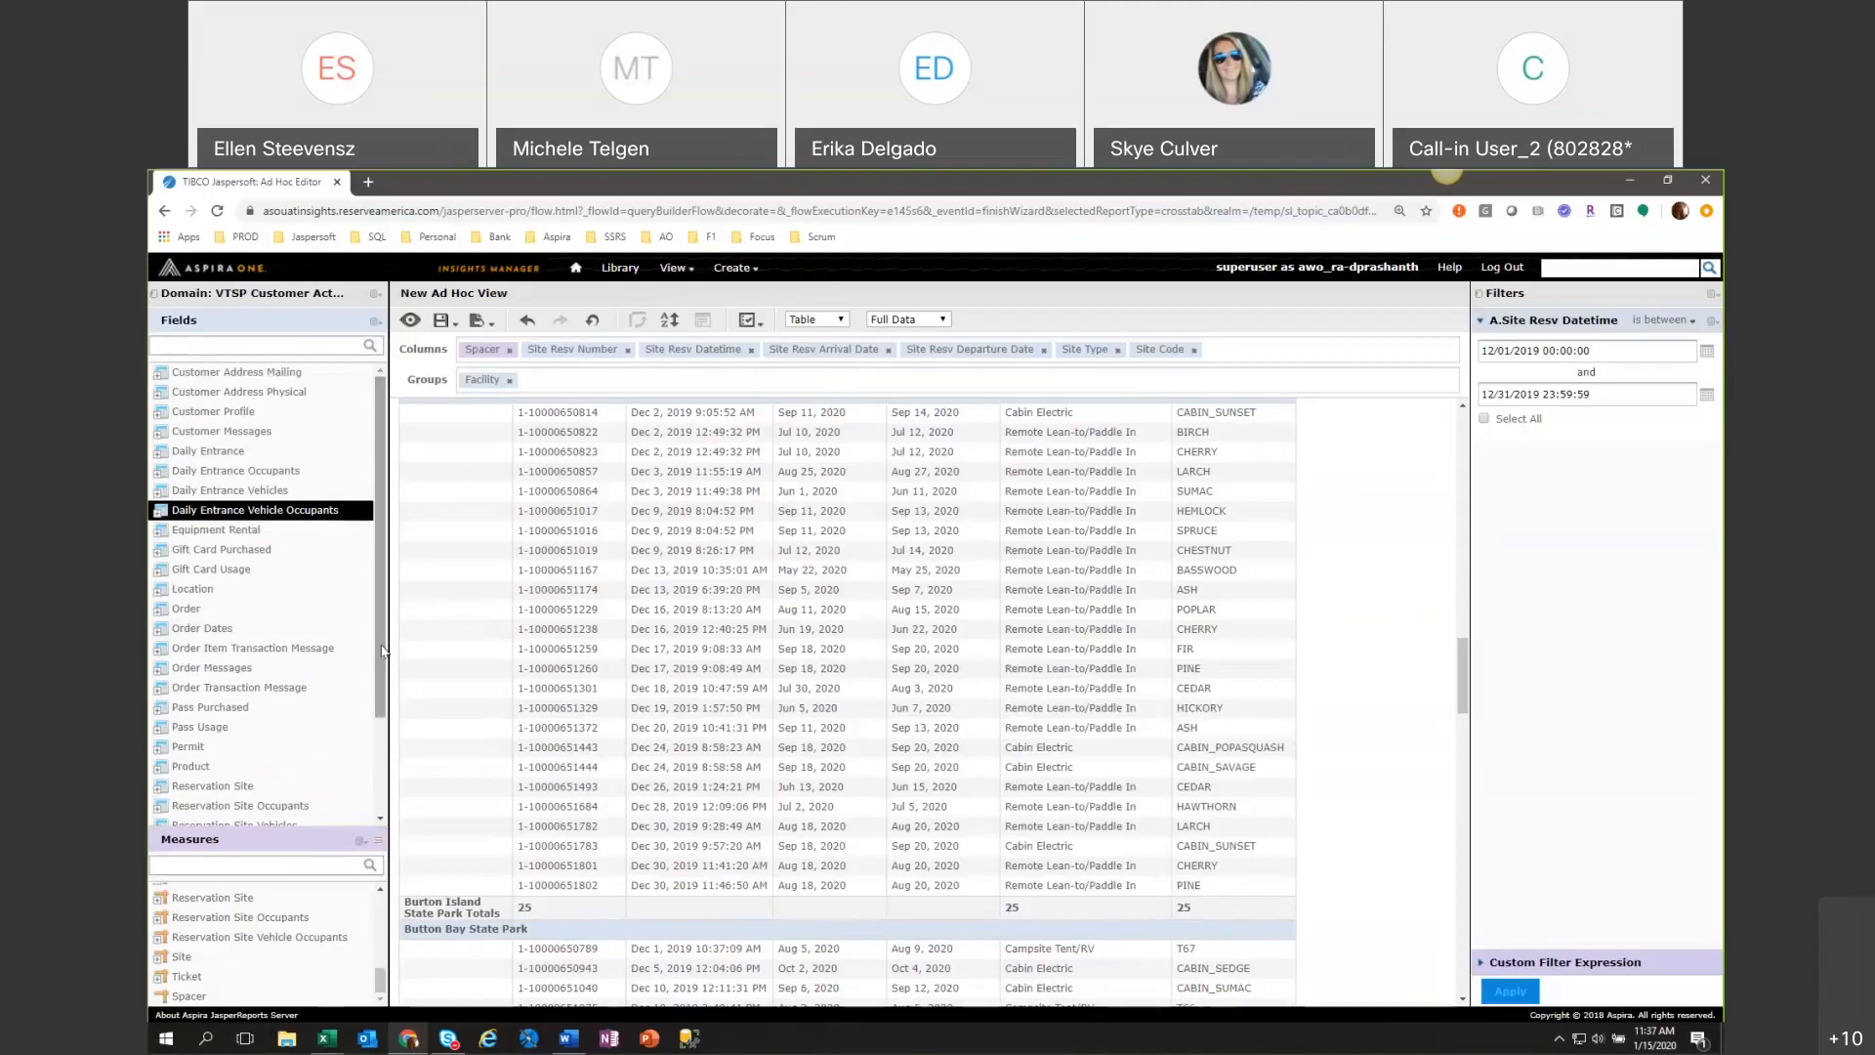
Give the Measures list more room and collapse its Point of Sale Purchase group.
{"action": "left_click_drag", "start_coordinate": [381, 841], "coordinate": [381, 688]}
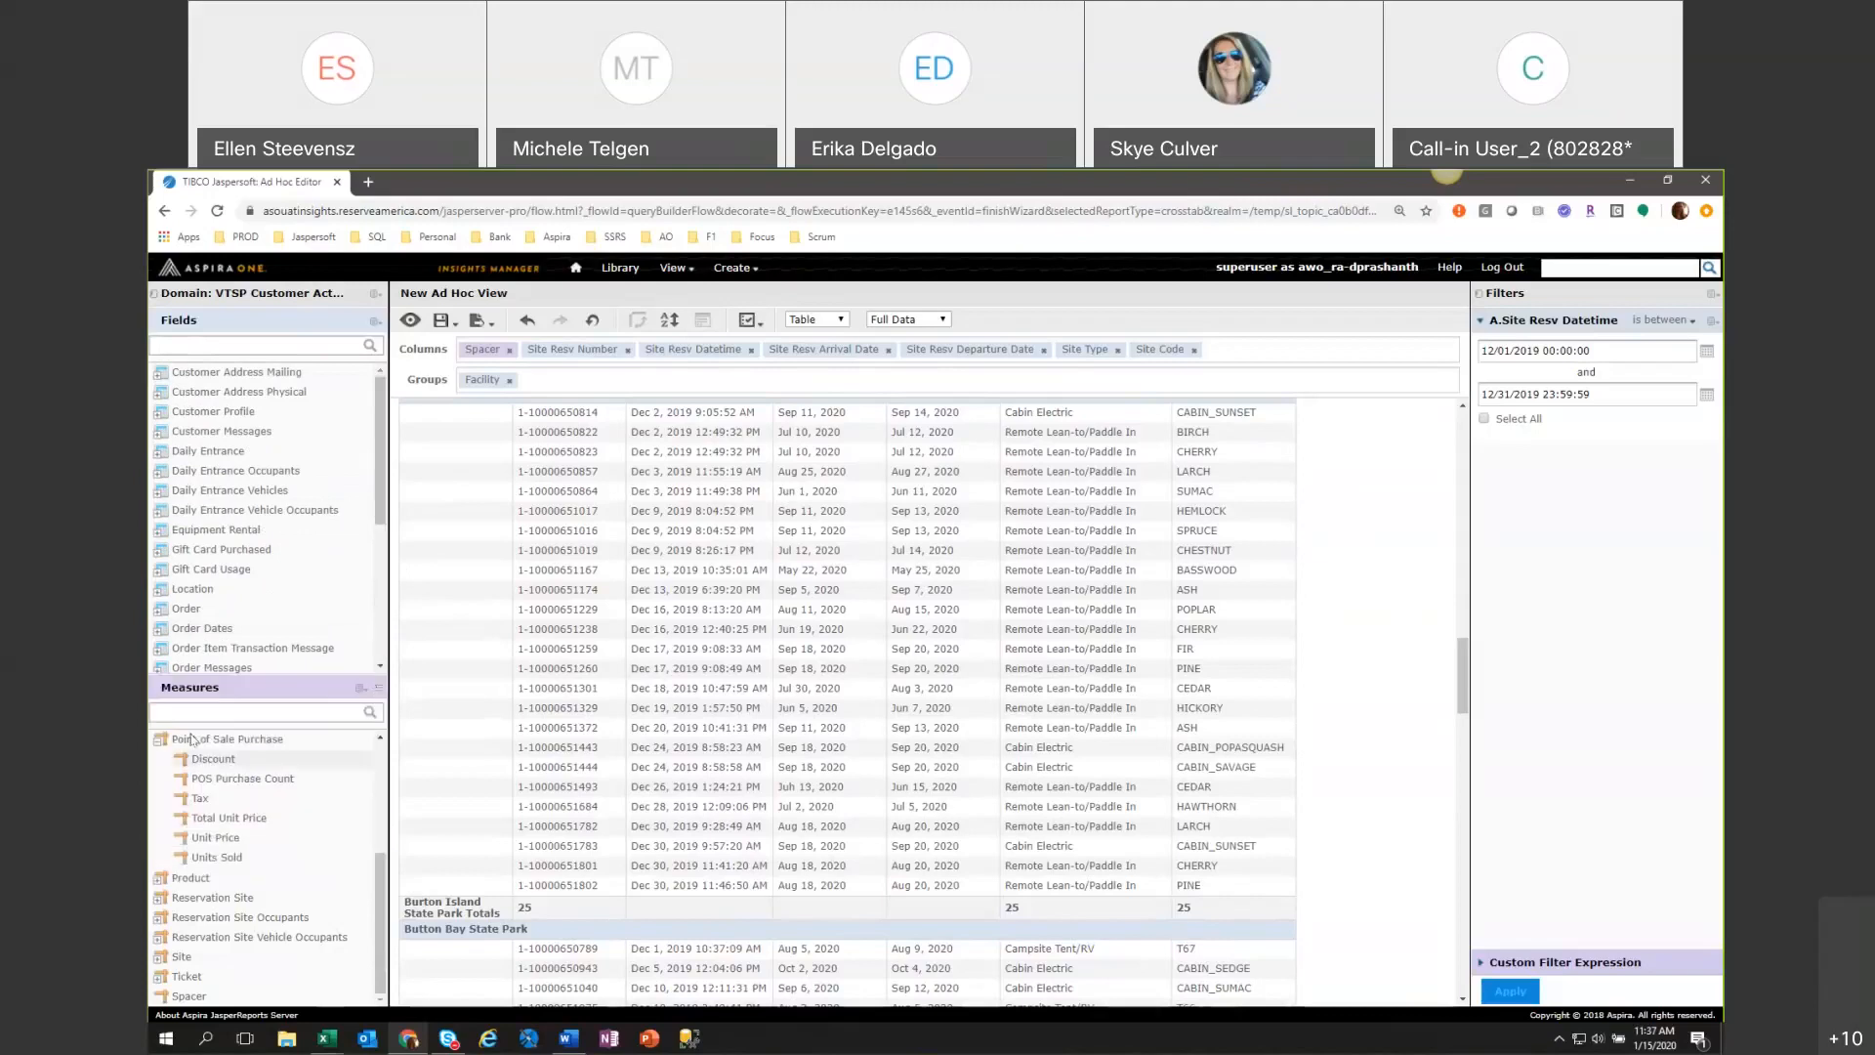
{"action": "left_click", "coordinate": [161, 741]}
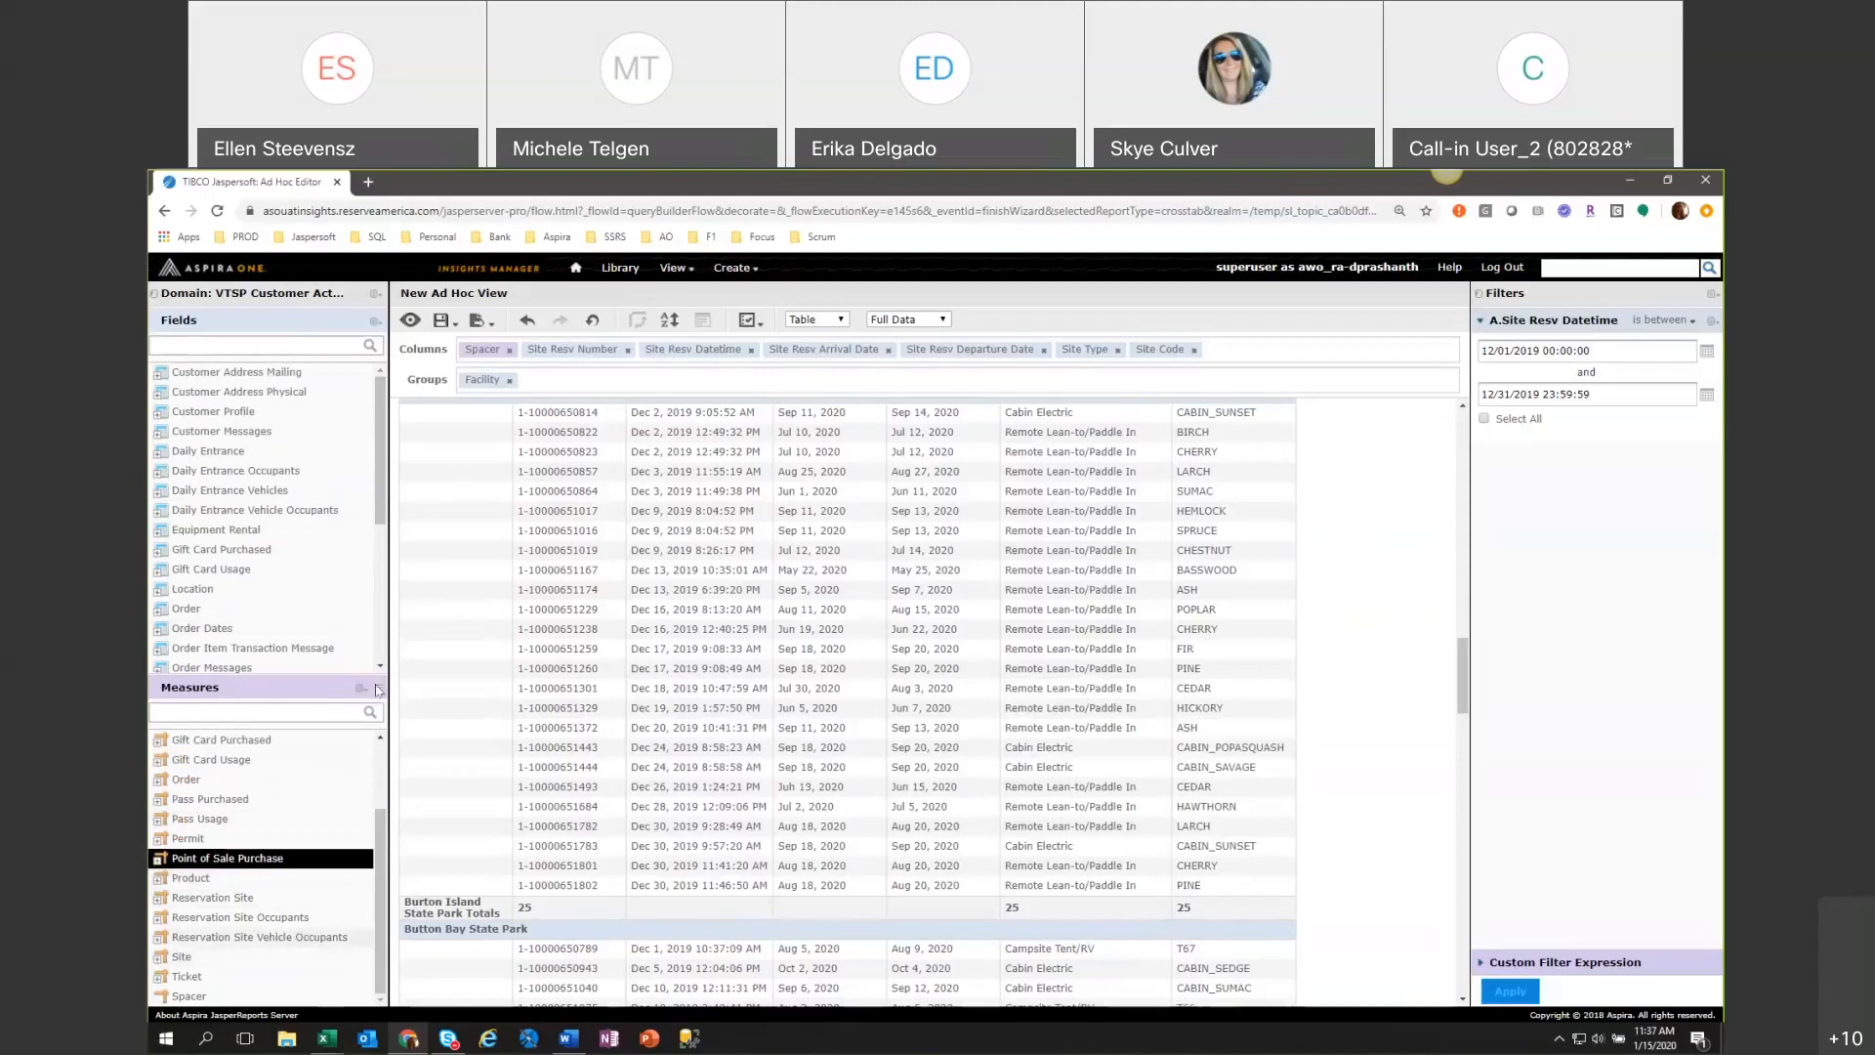
{"action": "left_click_drag", "start_coordinate": [377, 691], "coordinate": [388, 598]}
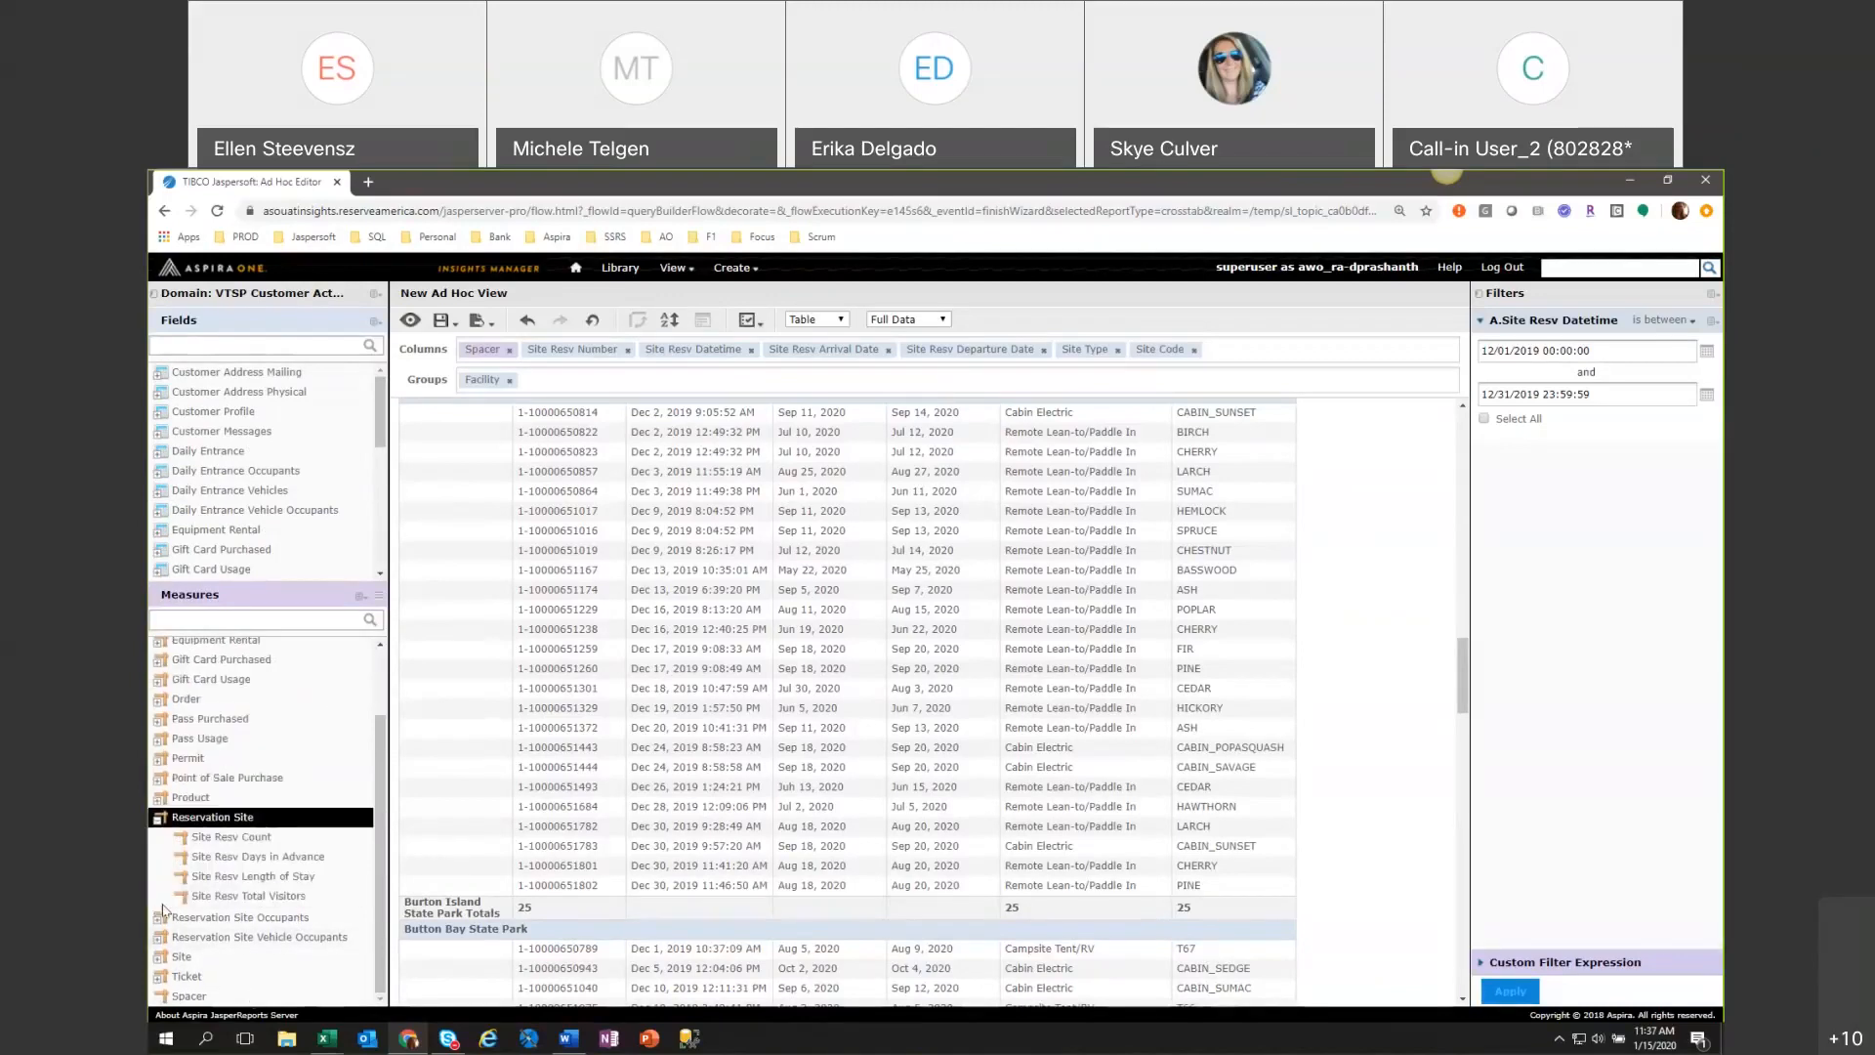
Collapse the Reservation Site measures and add Order Item Fee Amount from the Order measures as a table column.
{"action": "left_click", "coordinate": [159, 819]}
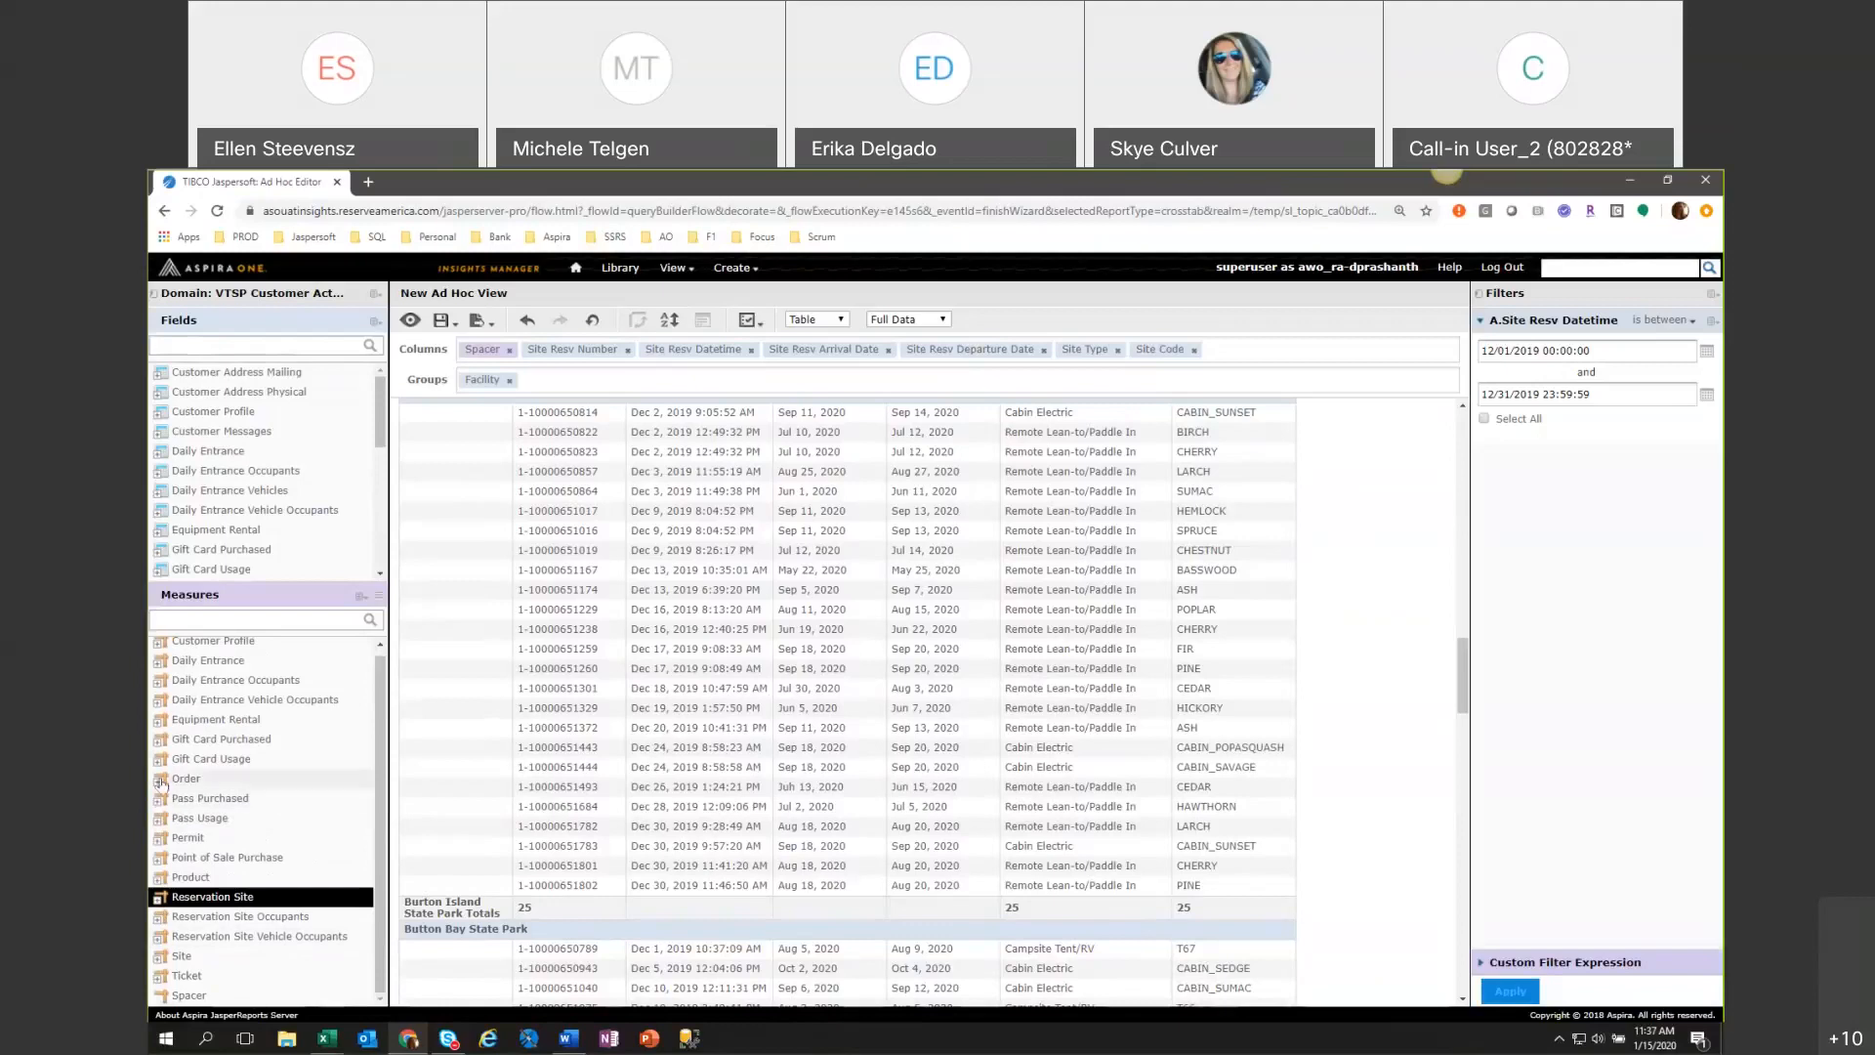
{"action": "left_click", "coordinate": [162, 780]}
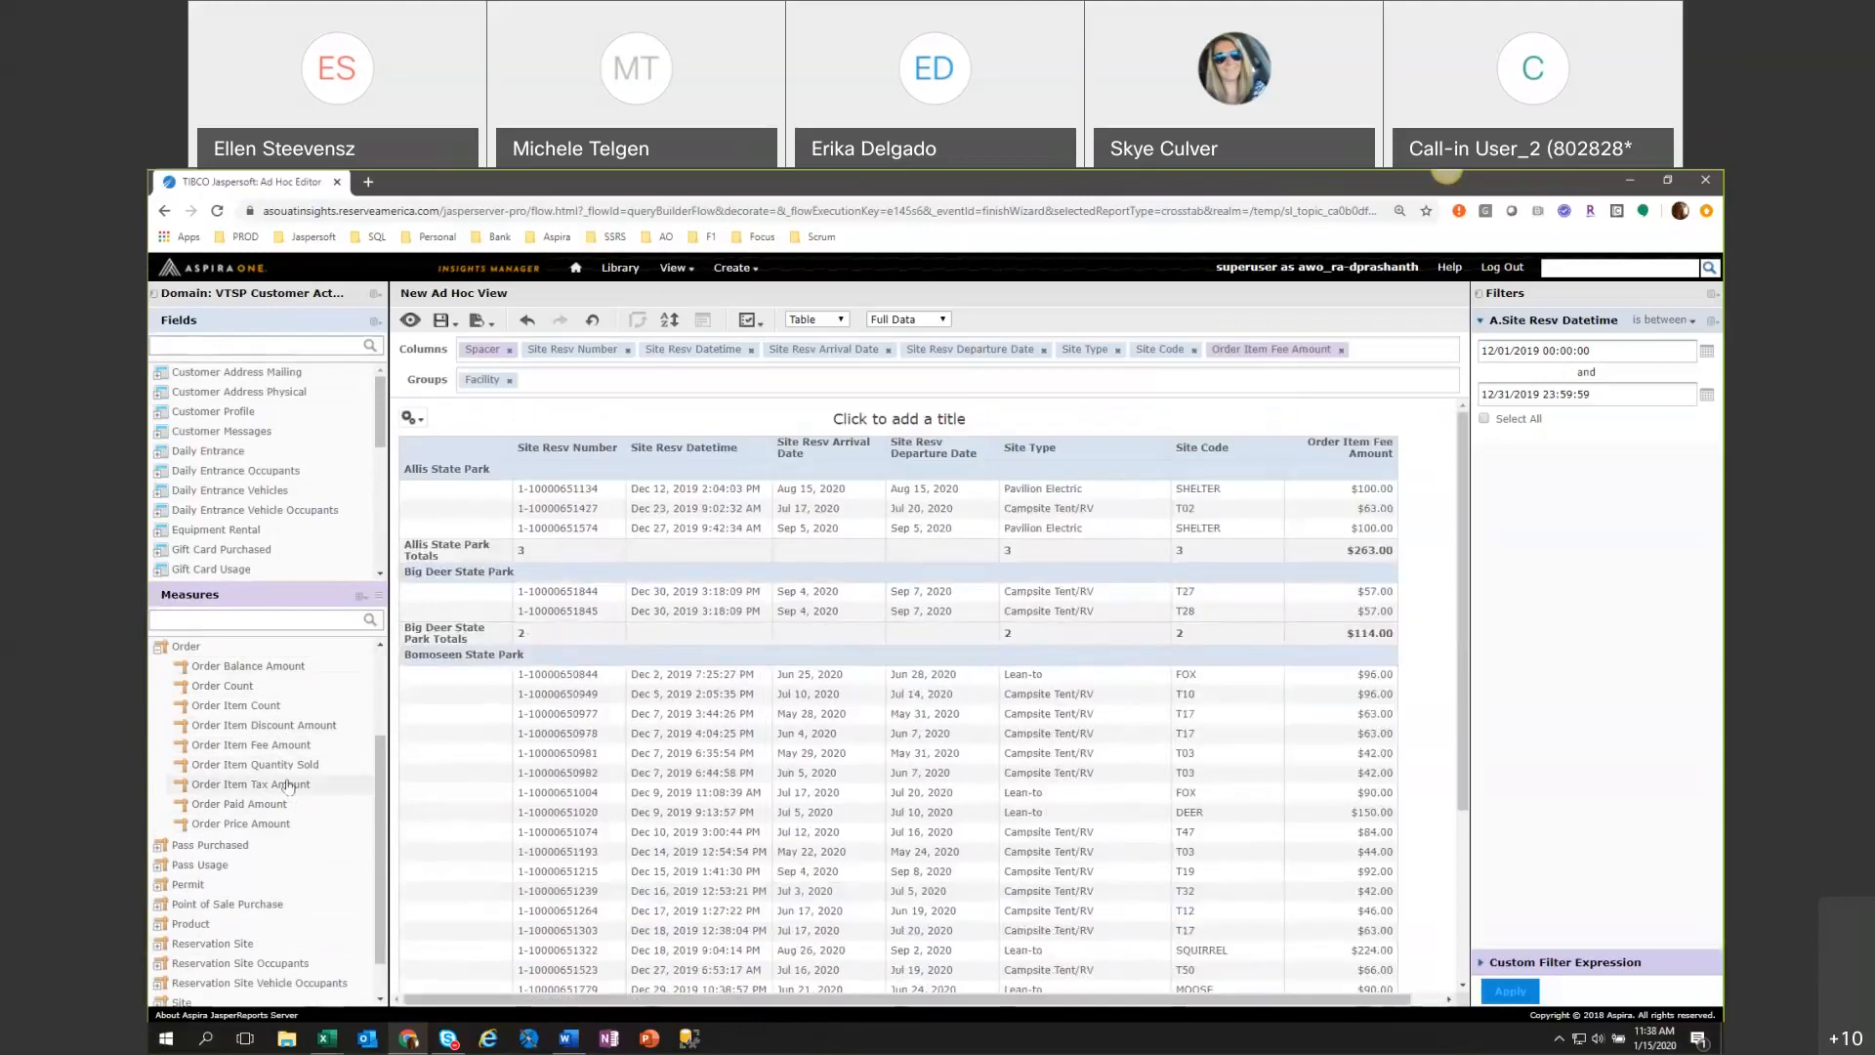
Try out Order Item Tax Amount as a table column, check its amounts across the facilities, and remove it.
{"action": "double_click", "coordinate": [288, 787]}
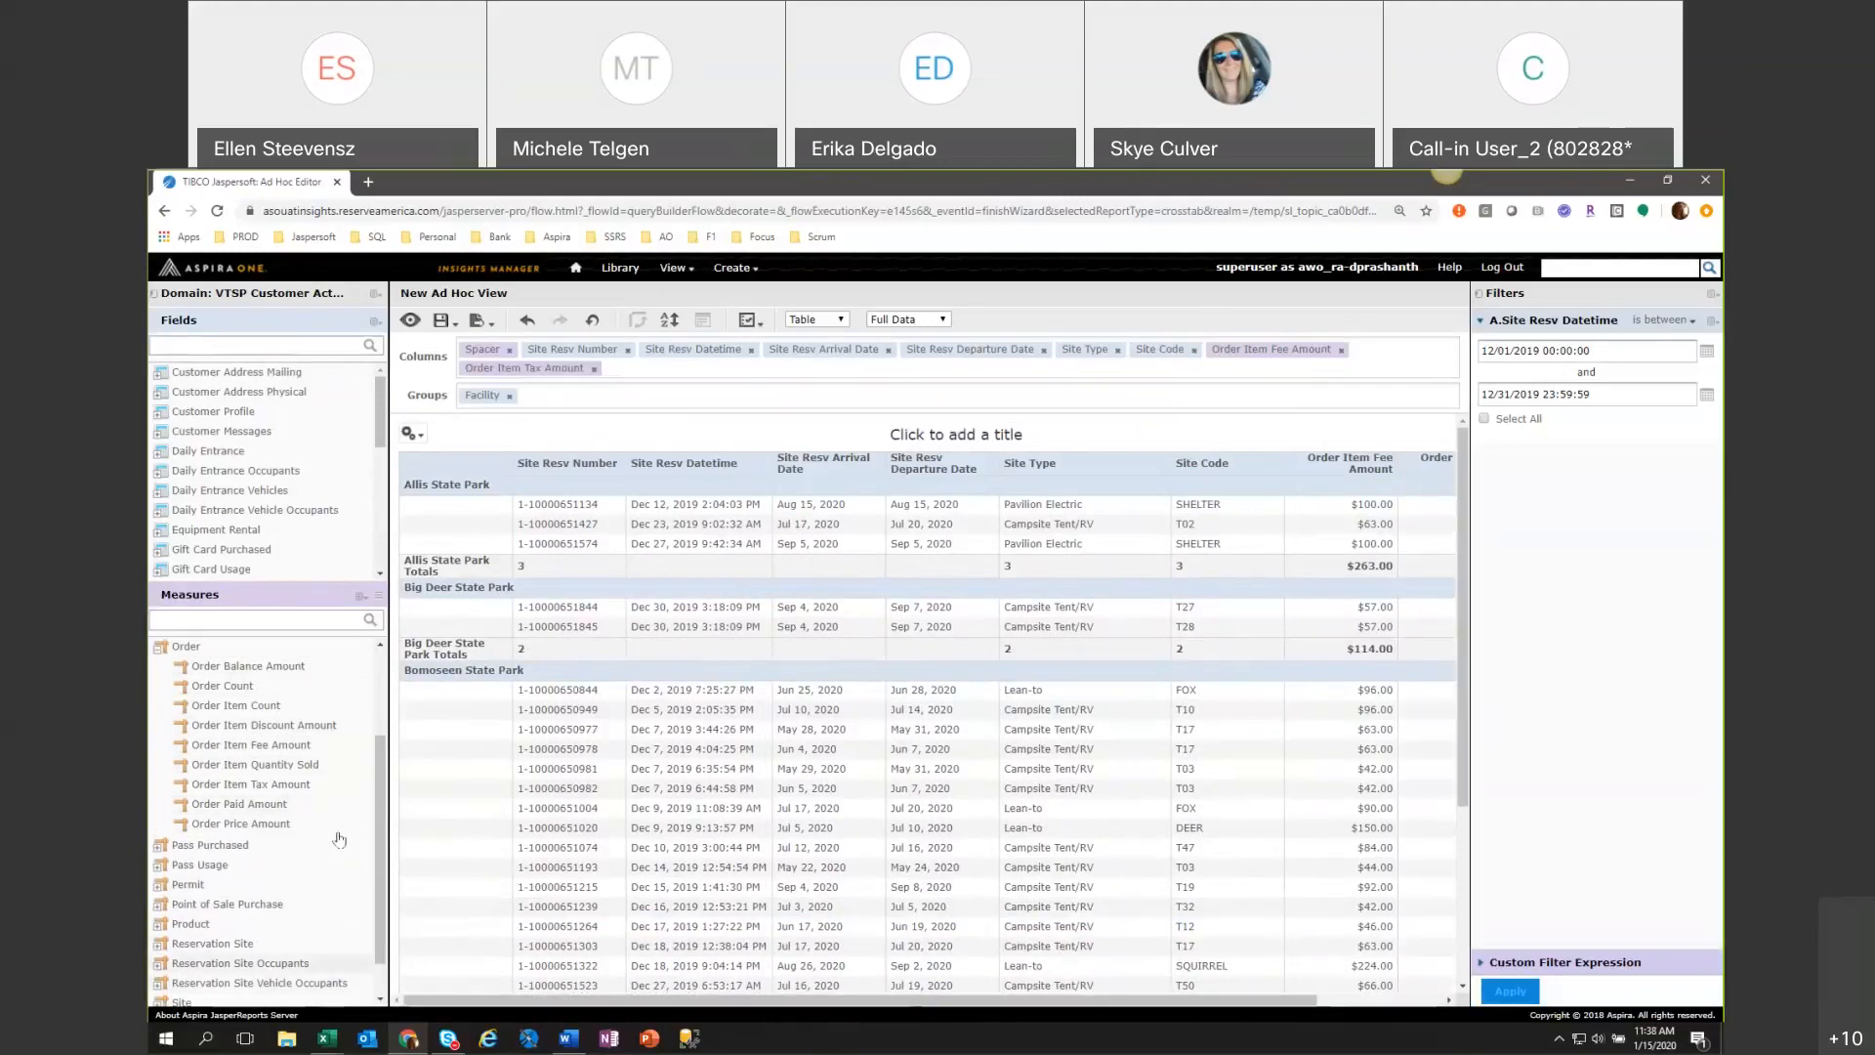
{"action": "left_click_drag", "start_coordinate": [739, 1001], "coordinate": [1049, 1038]}
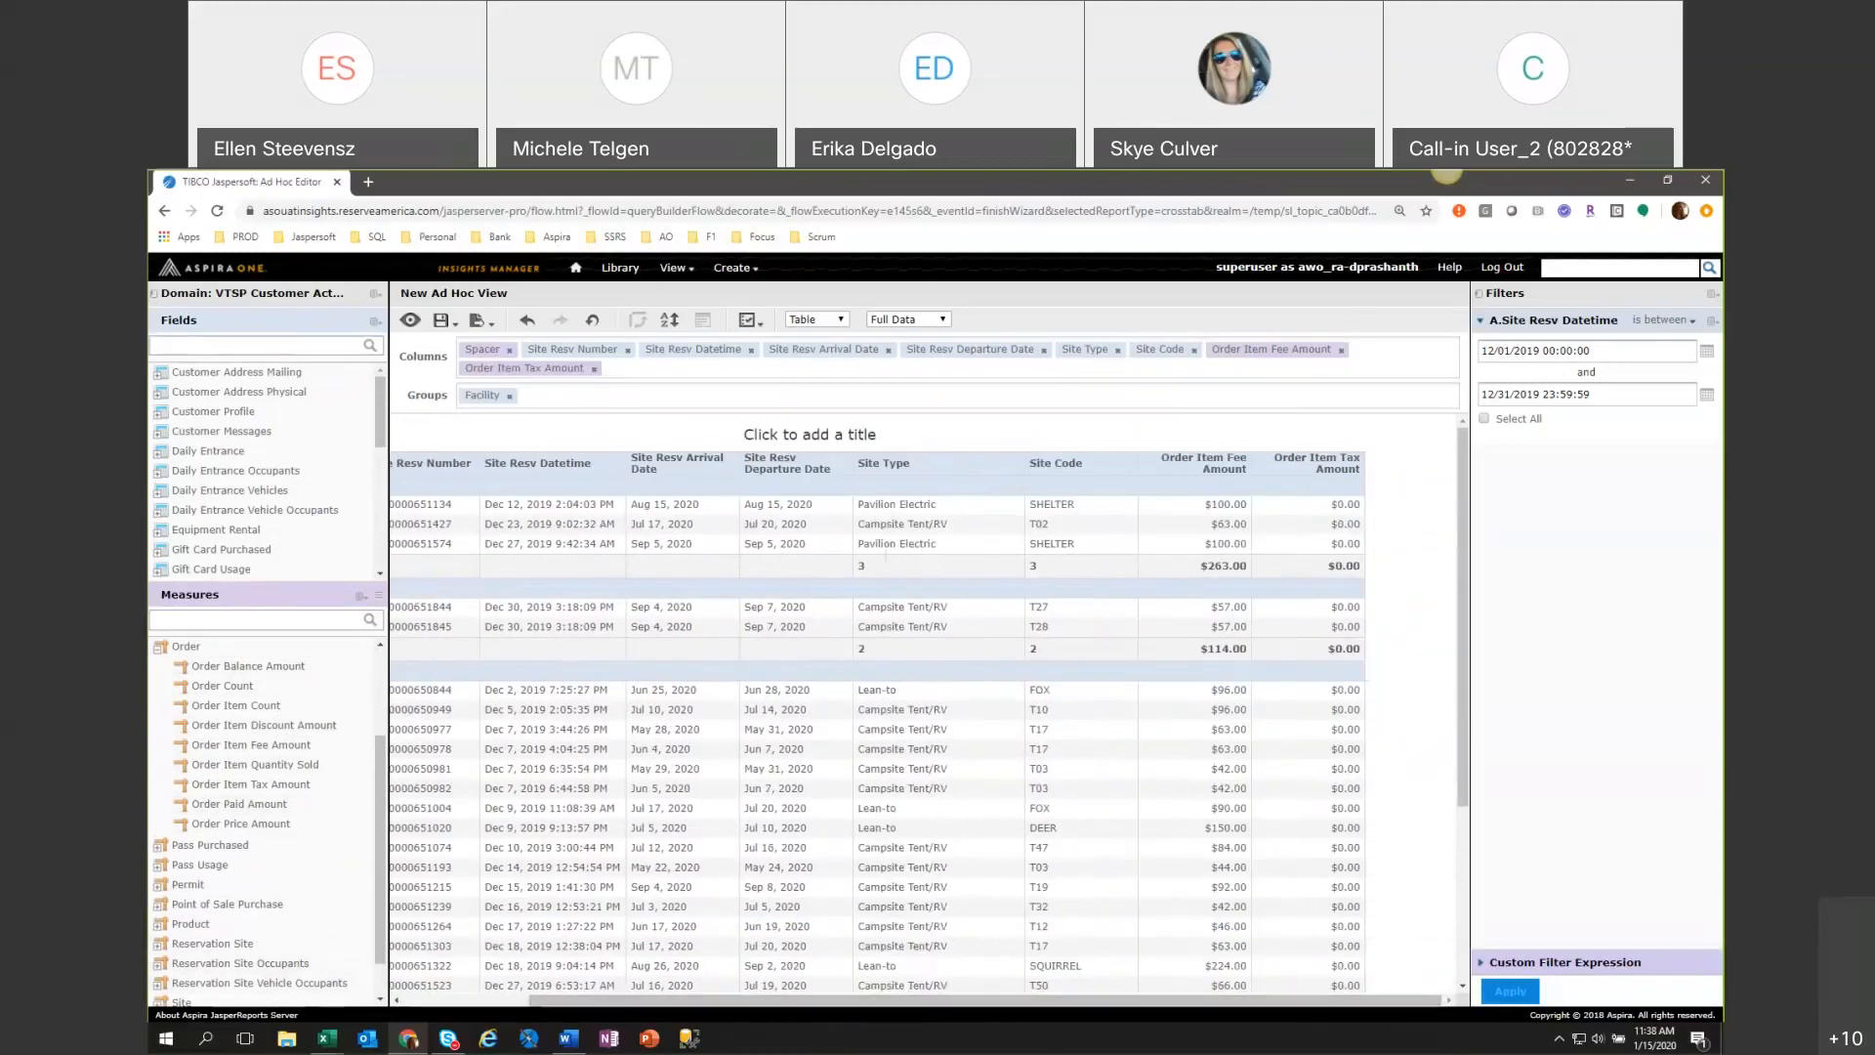
{"action": "scroll", "coordinate": [1416, 729], "scroll_direction": "down", "scroll_amount": 3}
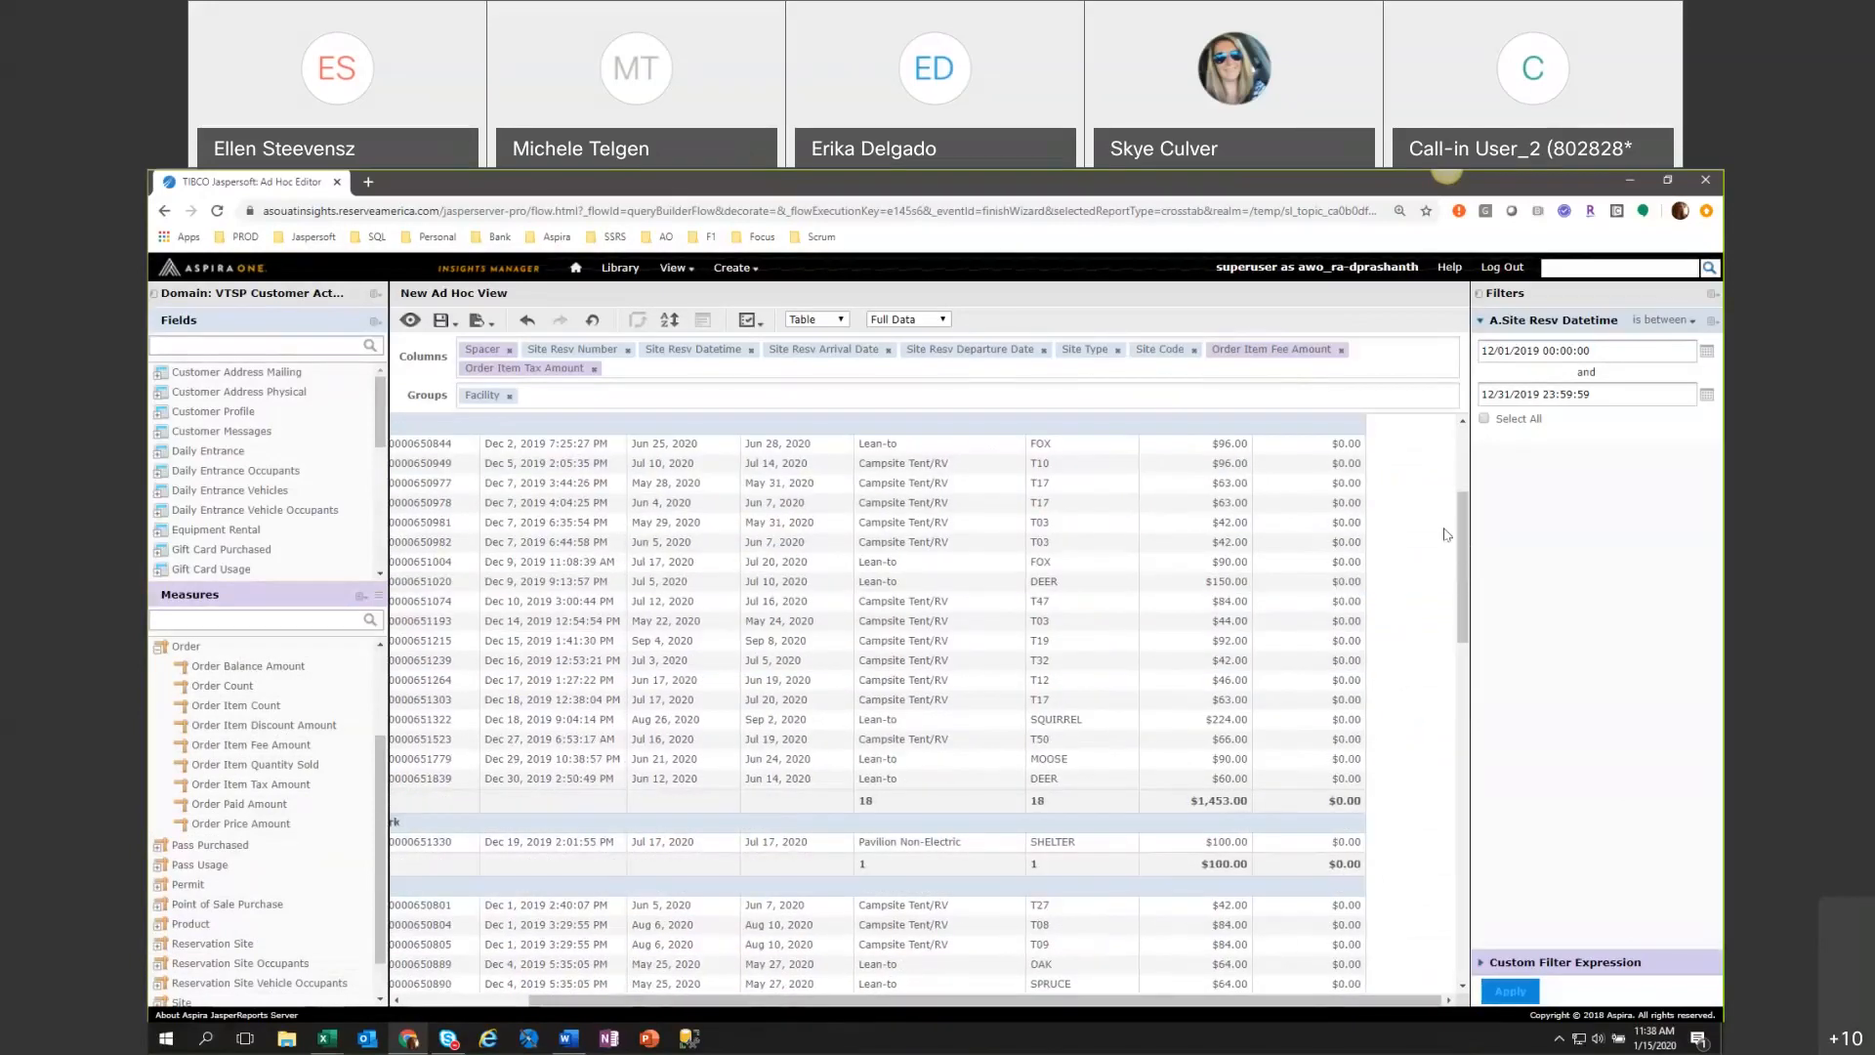
{"action": "scroll", "coordinate": [1461, 550], "scroll_direction": "down", "scroll_amount": 3}
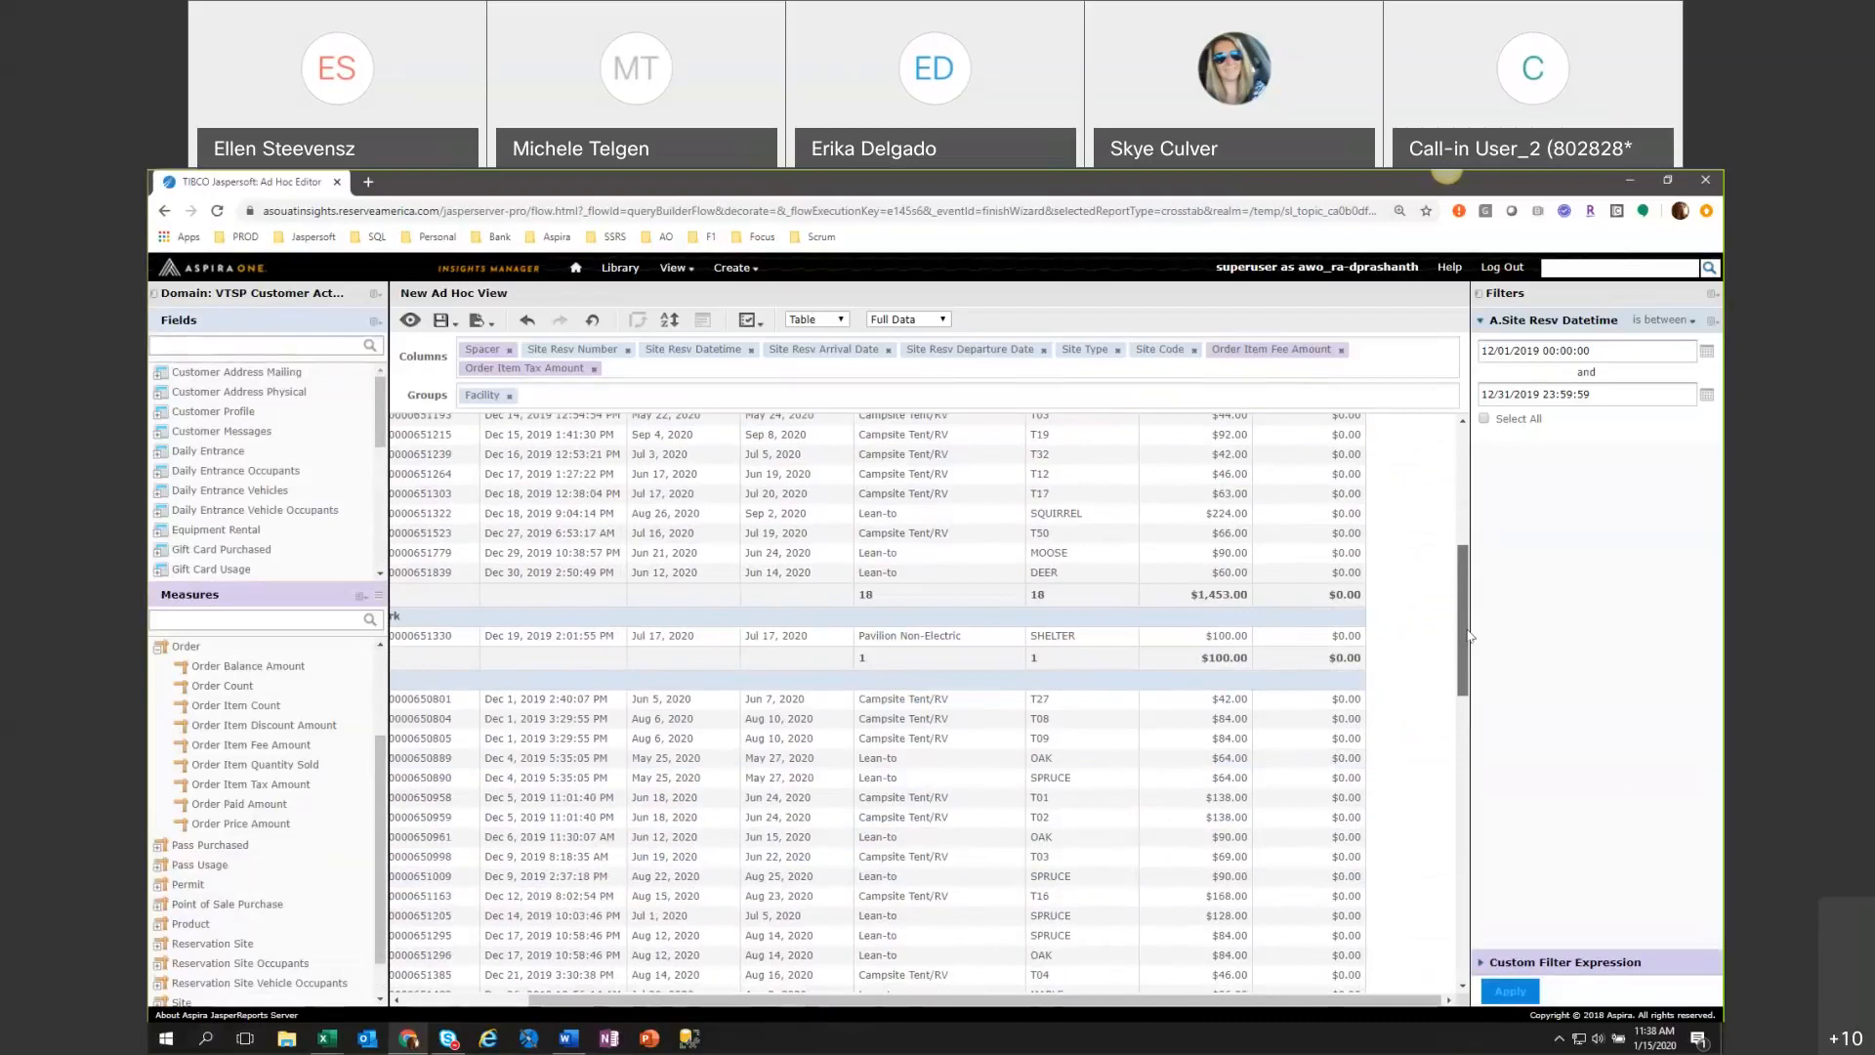
{"action": "left_click_drag", "start_coordinate": [1459, 570], "coordinate": [1462, 522]}
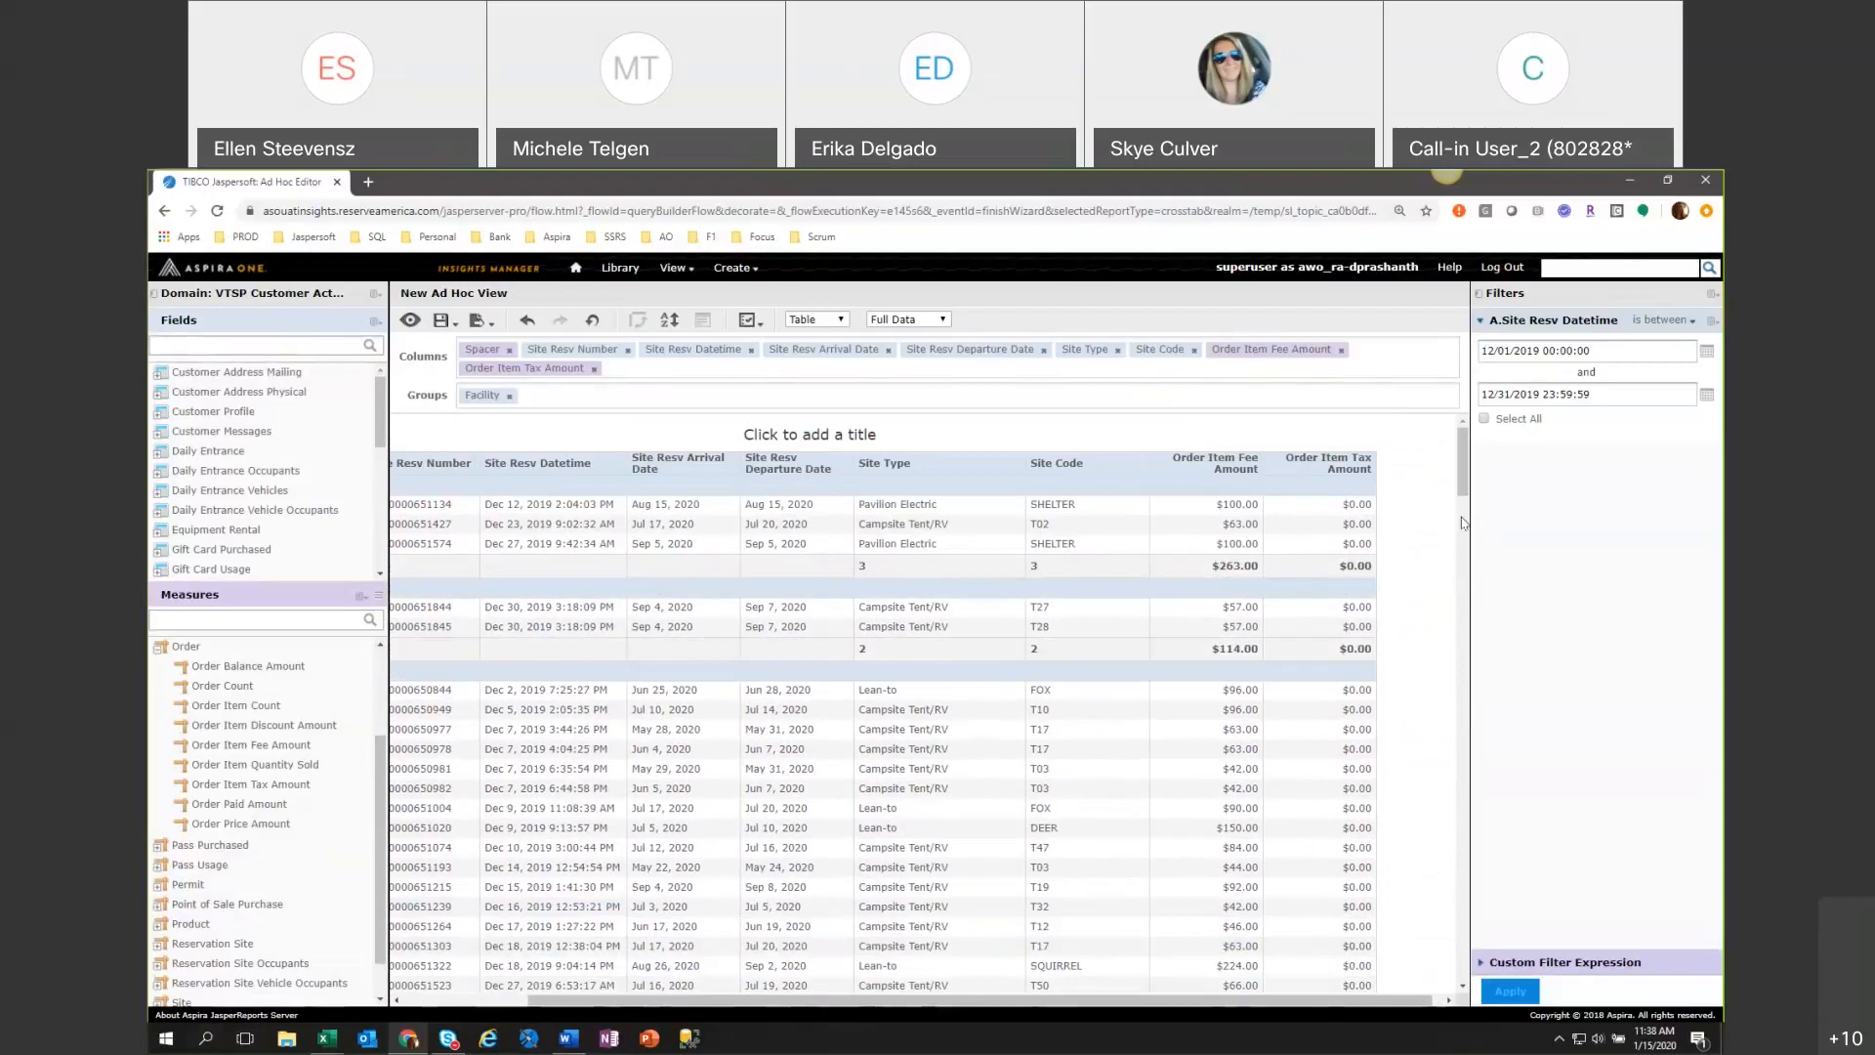
{"action": "scroll", "coordinate": [1371, 863], "scroll_direction": "down", "scroll_amount": 1}
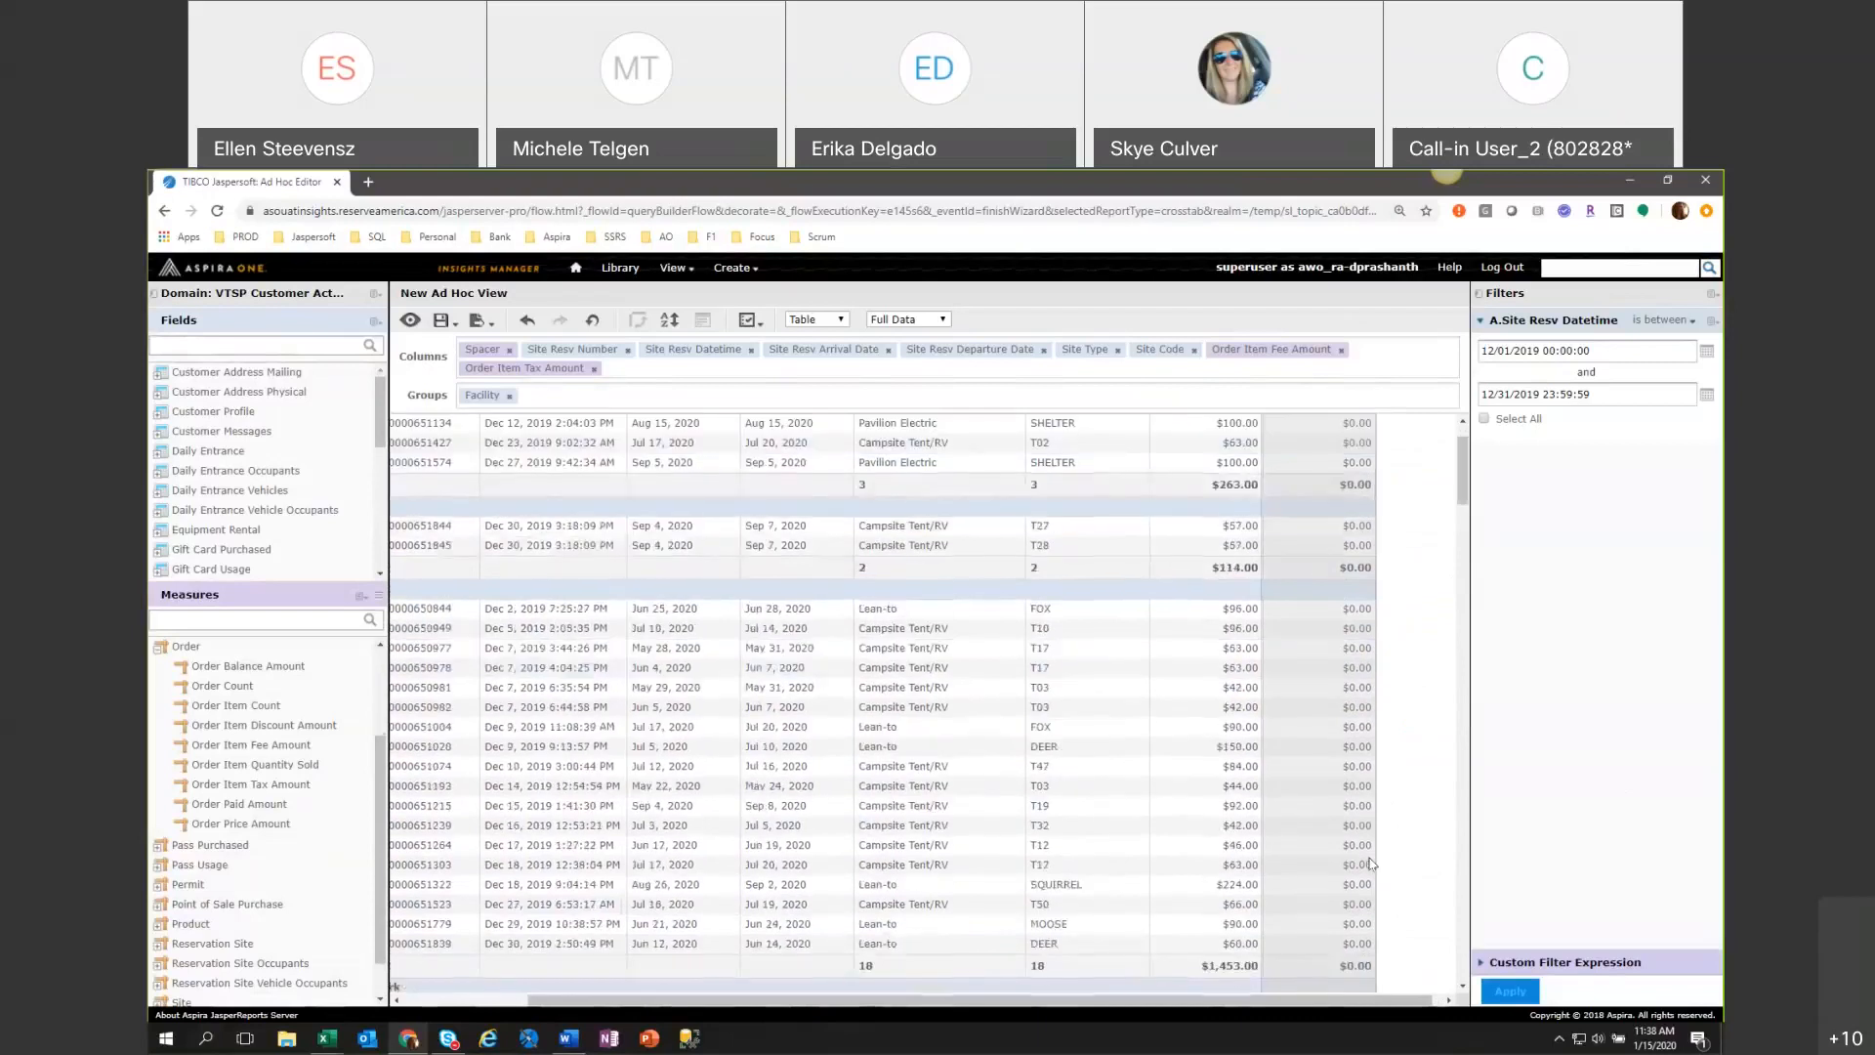
{"action": "scroll", "coordinate": [1370, 864], "scroll_direction": "down", "scroll_amount": 1}
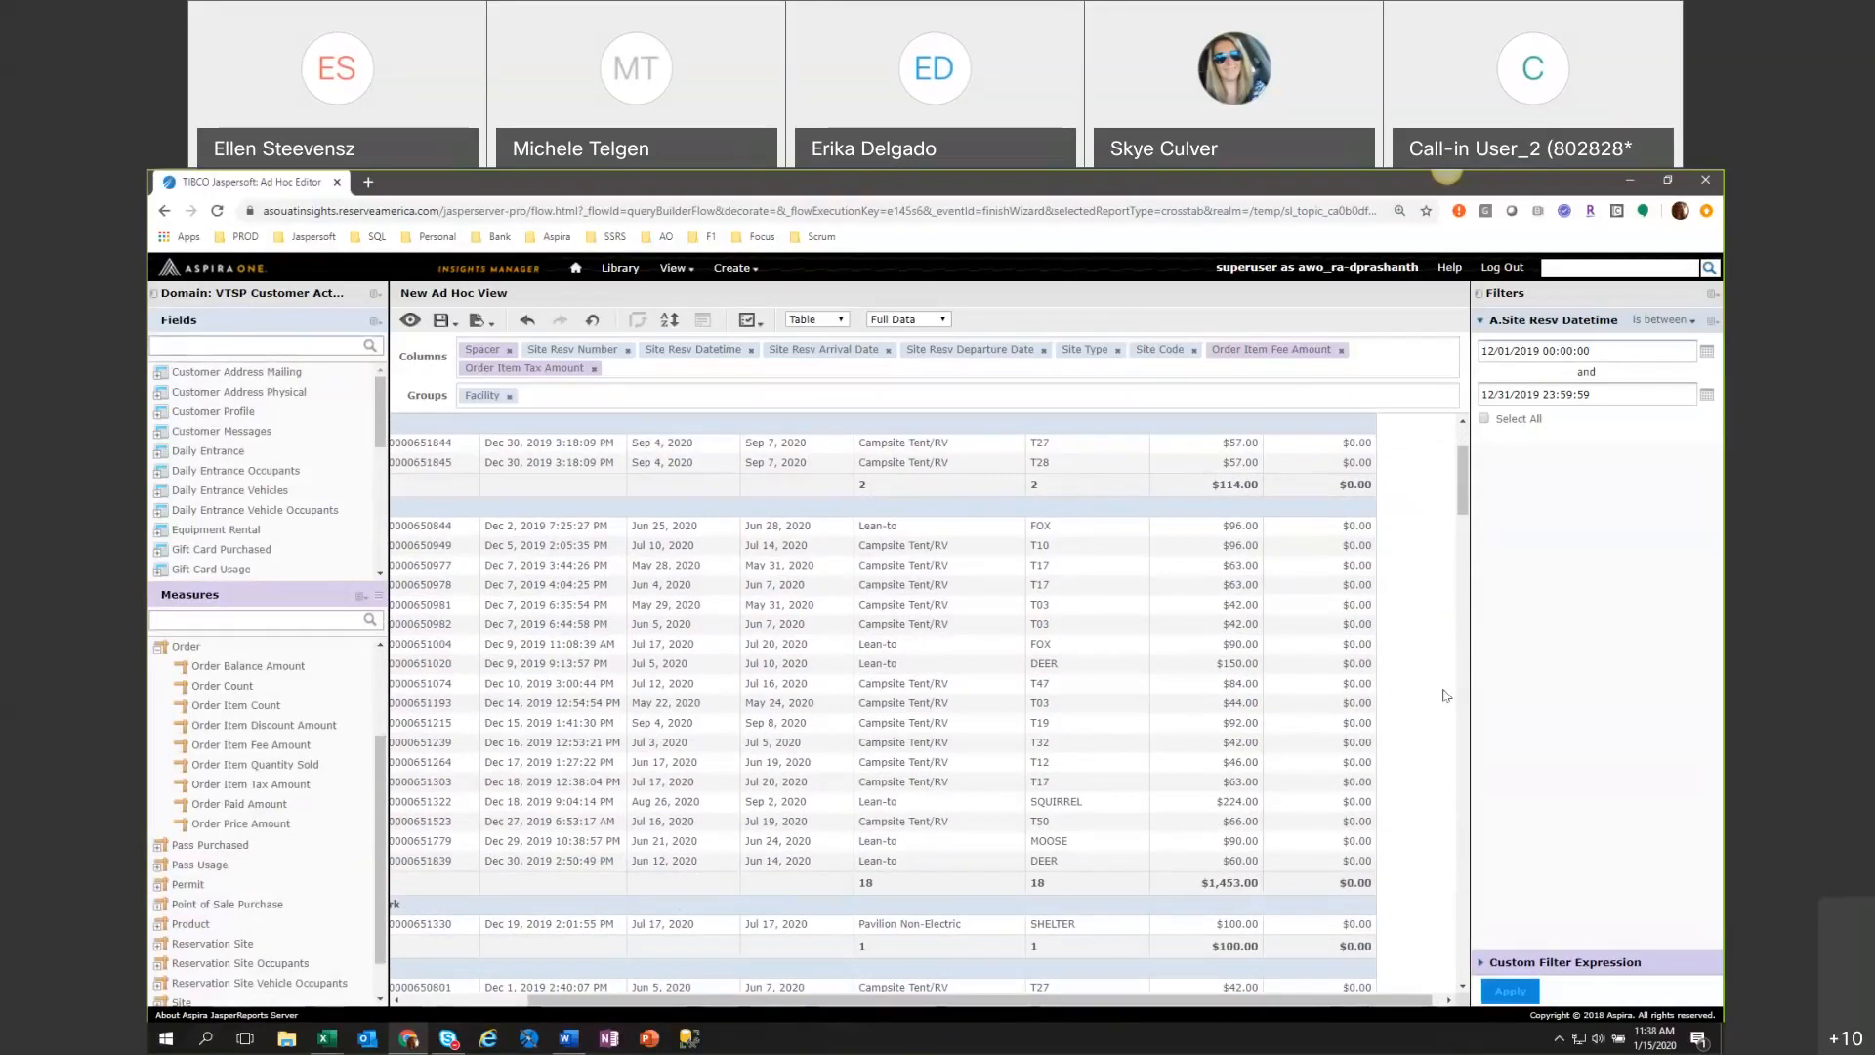
{"action": "left_click", "coordinate": [593, 369]}
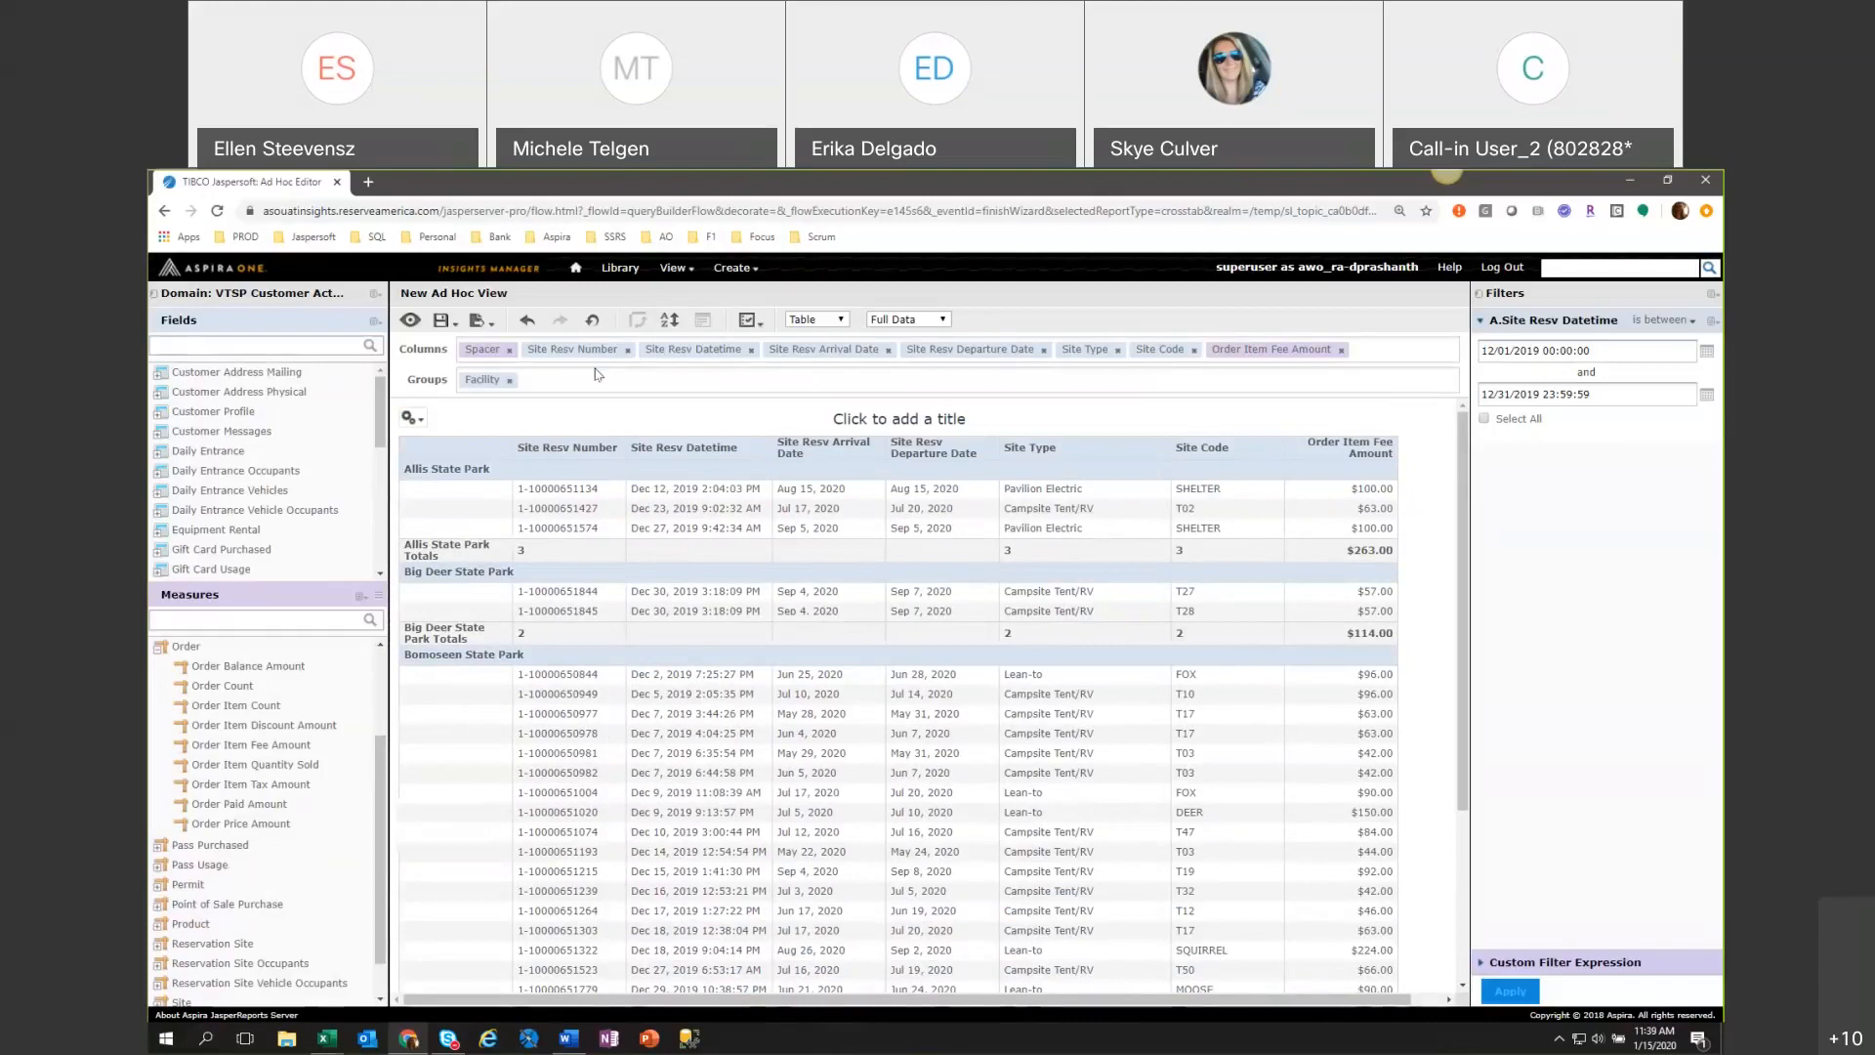
Add Order Paid Amount as a table column and compare it with the Order Item Fee Amount values.
{"action": "double_click", "coordinate": [291, 804]}
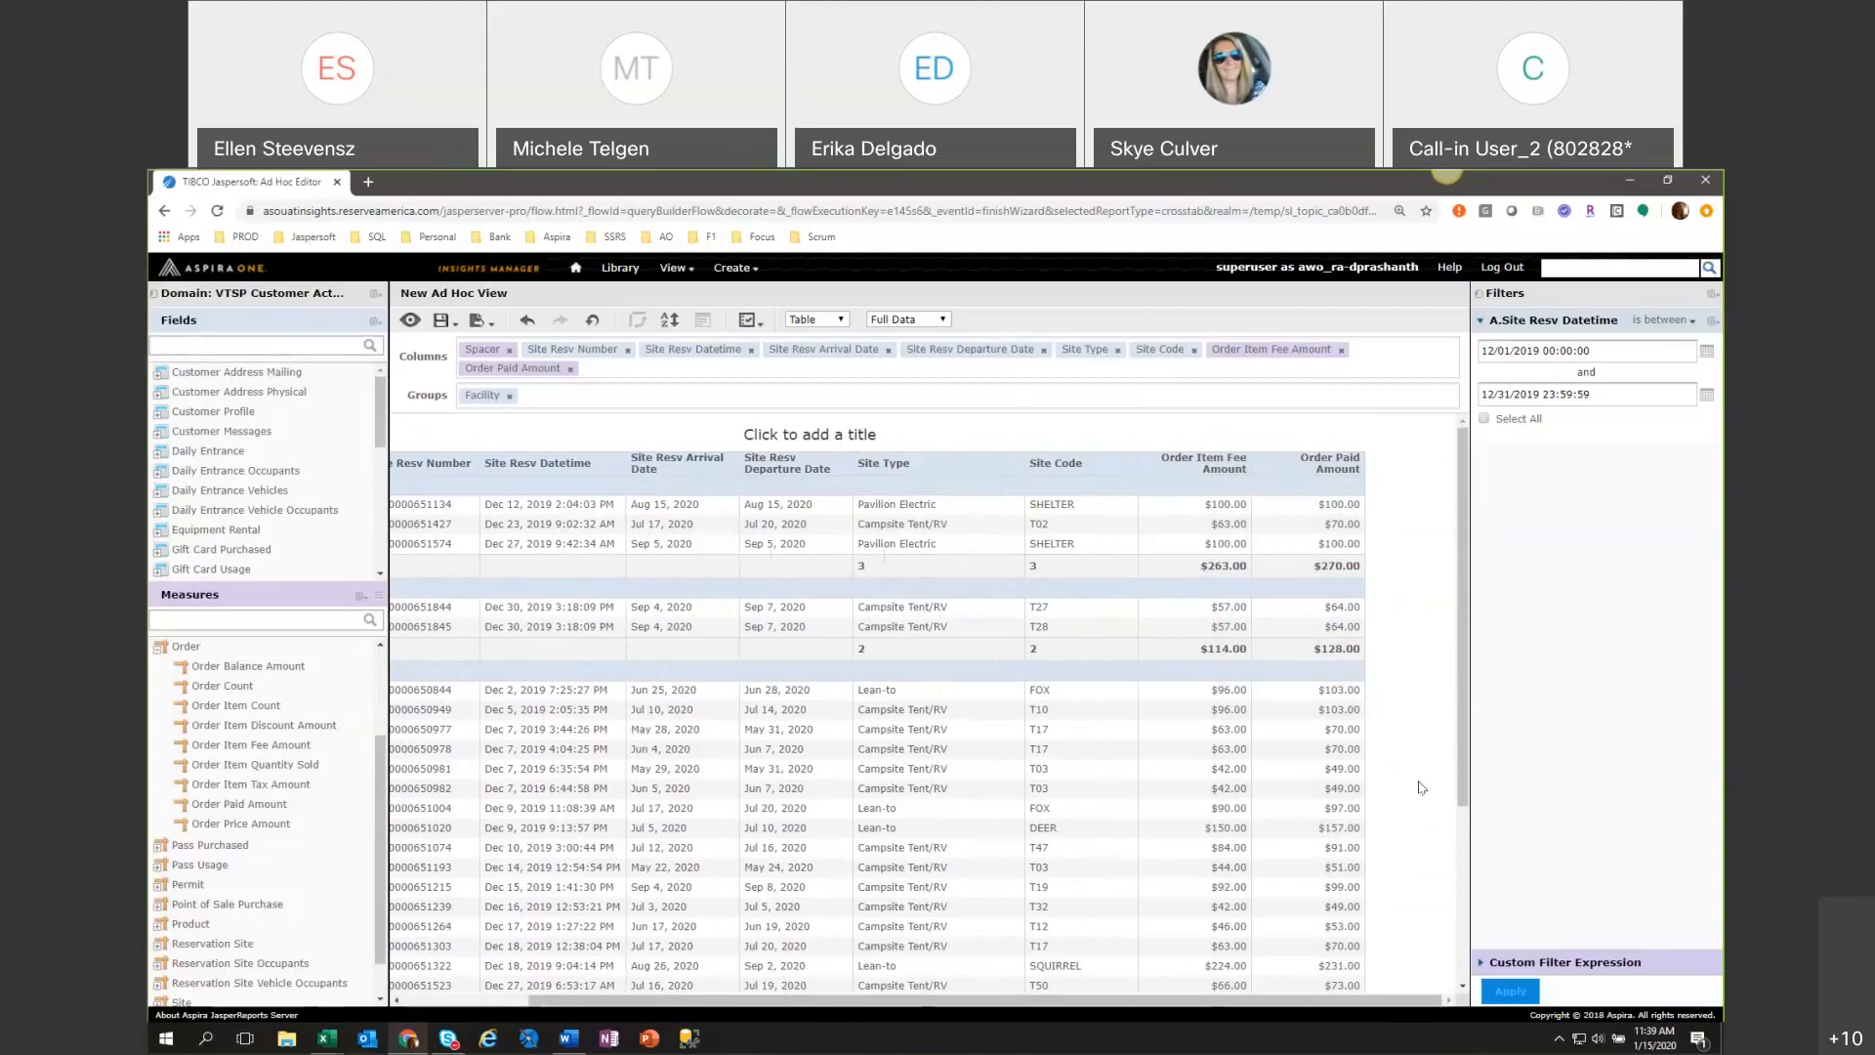
{"action": "scroll", "coordinate": [1416, 781], "scroll_direction": "down", "scroll_amount": 3}
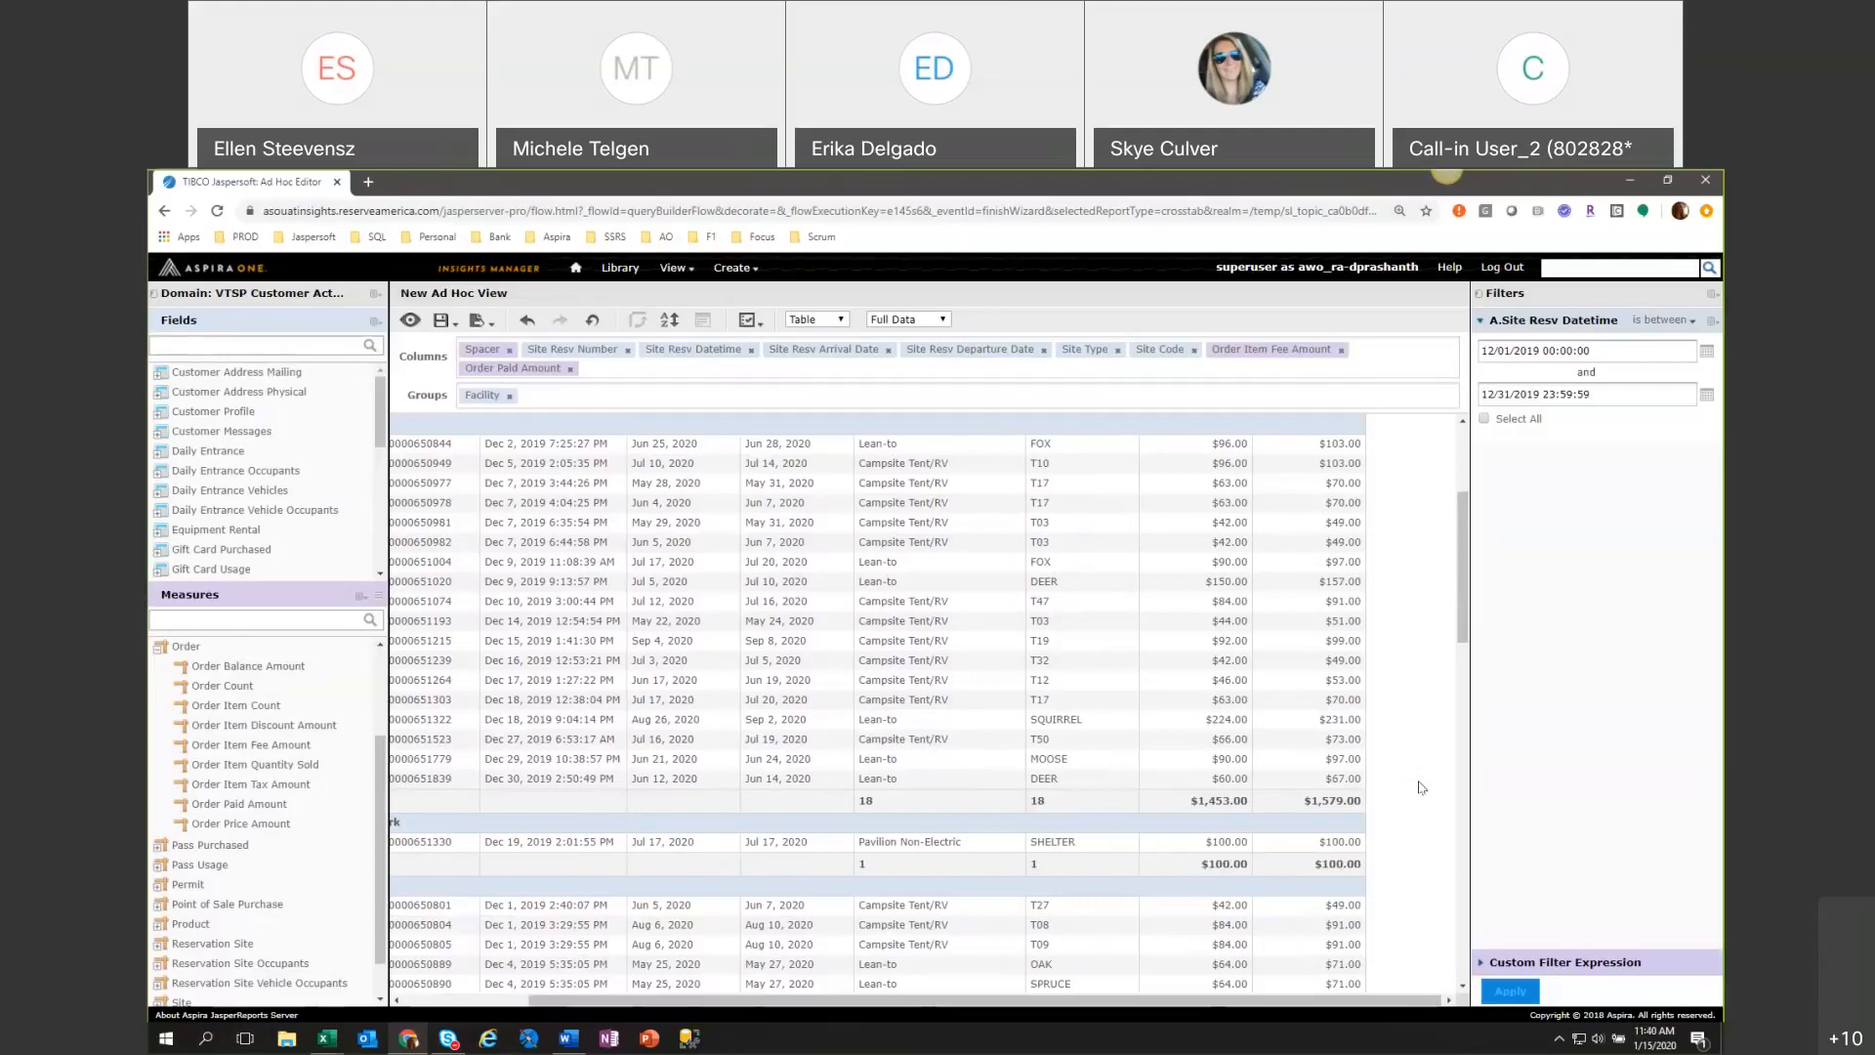
{"action": "left_click_drag", "start_coordinate": [1433, 1000], "coordinate": [1433, 1006]}
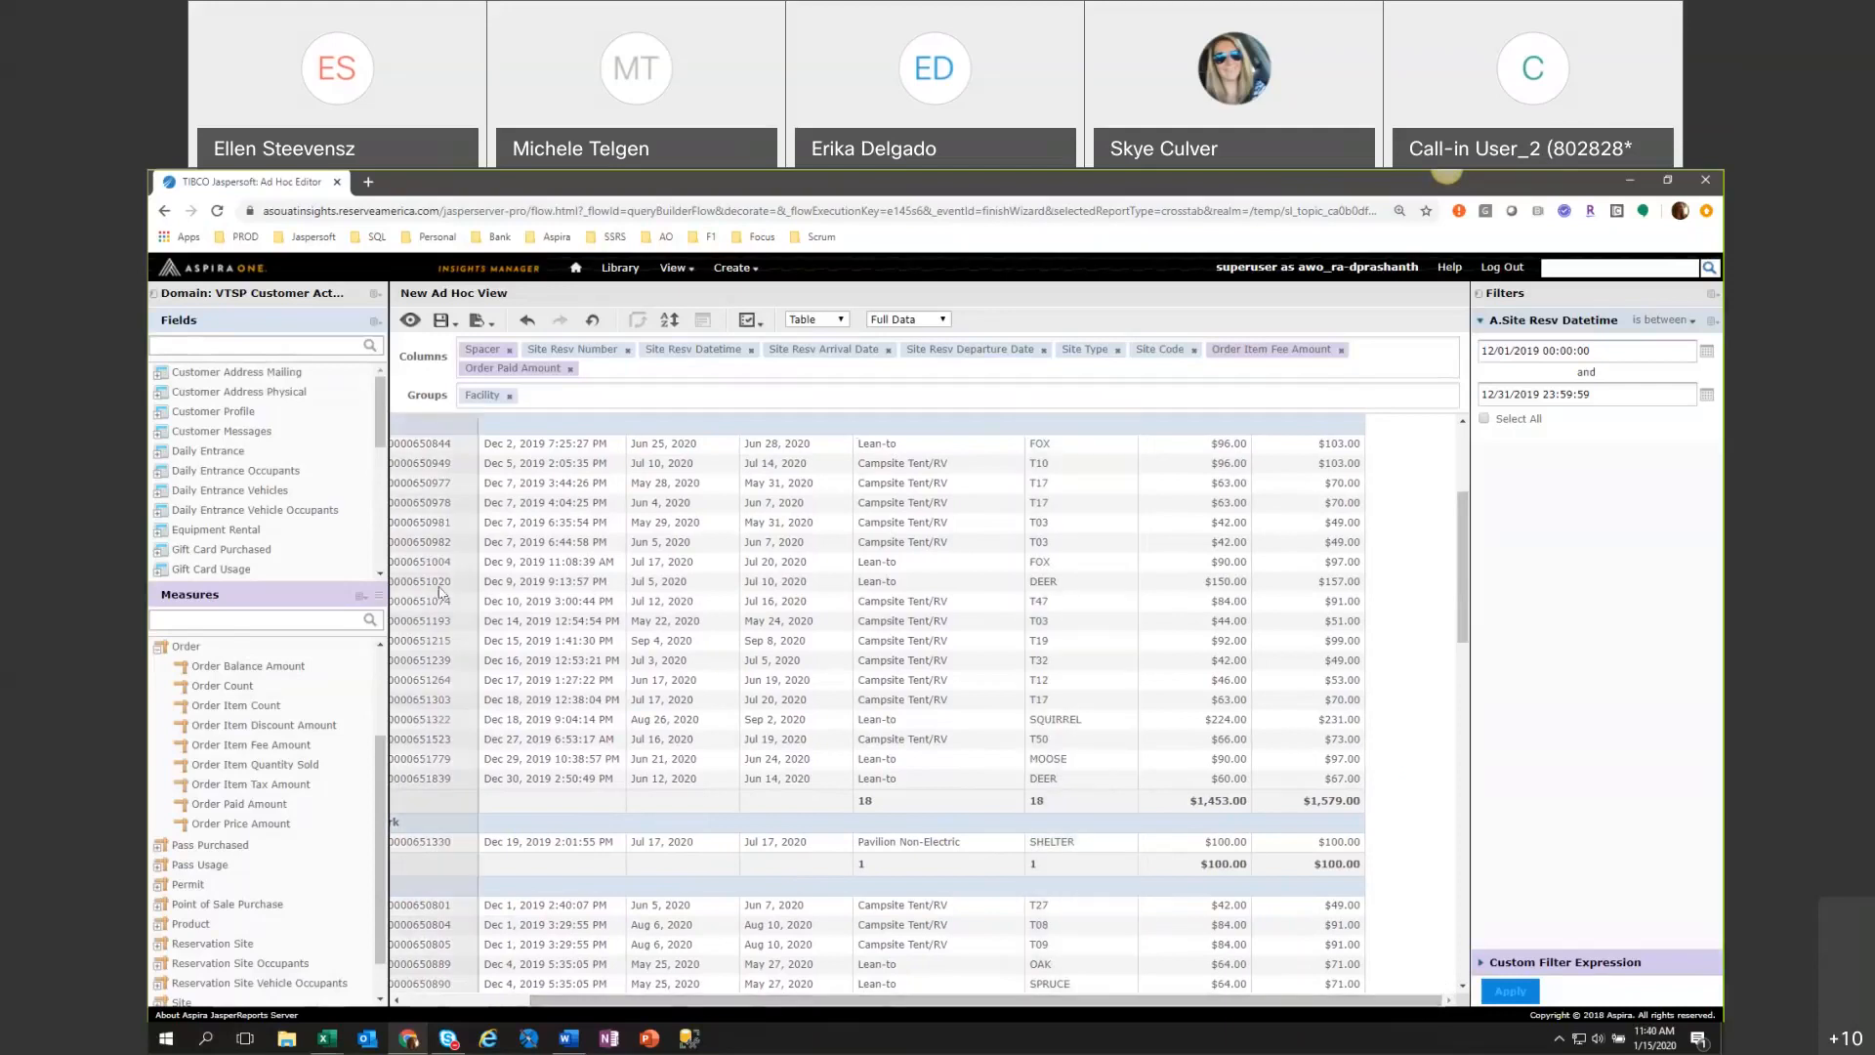
Look at the formula builder for a new calculated measure and close it without creating one.
{"action": "left_click_drag", "start_coordinate": [380, 596], "coordinate": [375, 691]}
{"action": "left_click", "coordinate": [454, 705]}
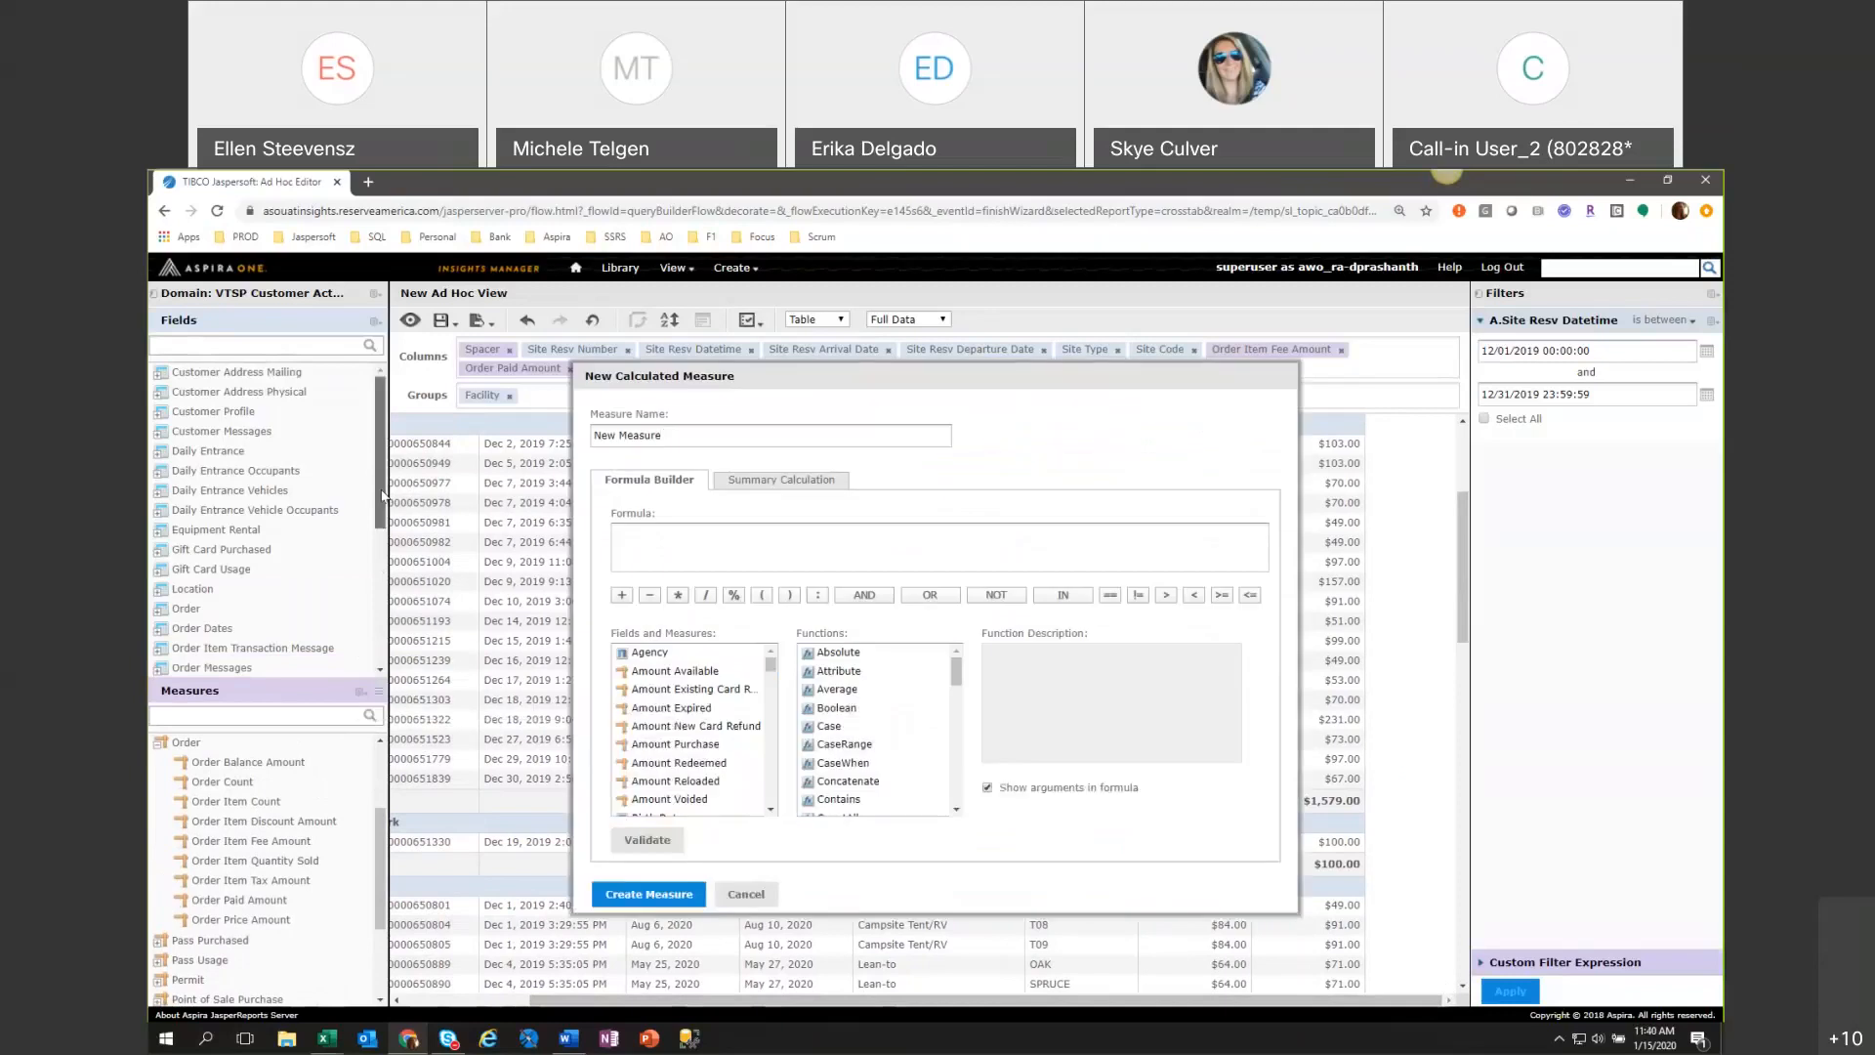
{"action": "left_click", "coordinate": [742, 891]}
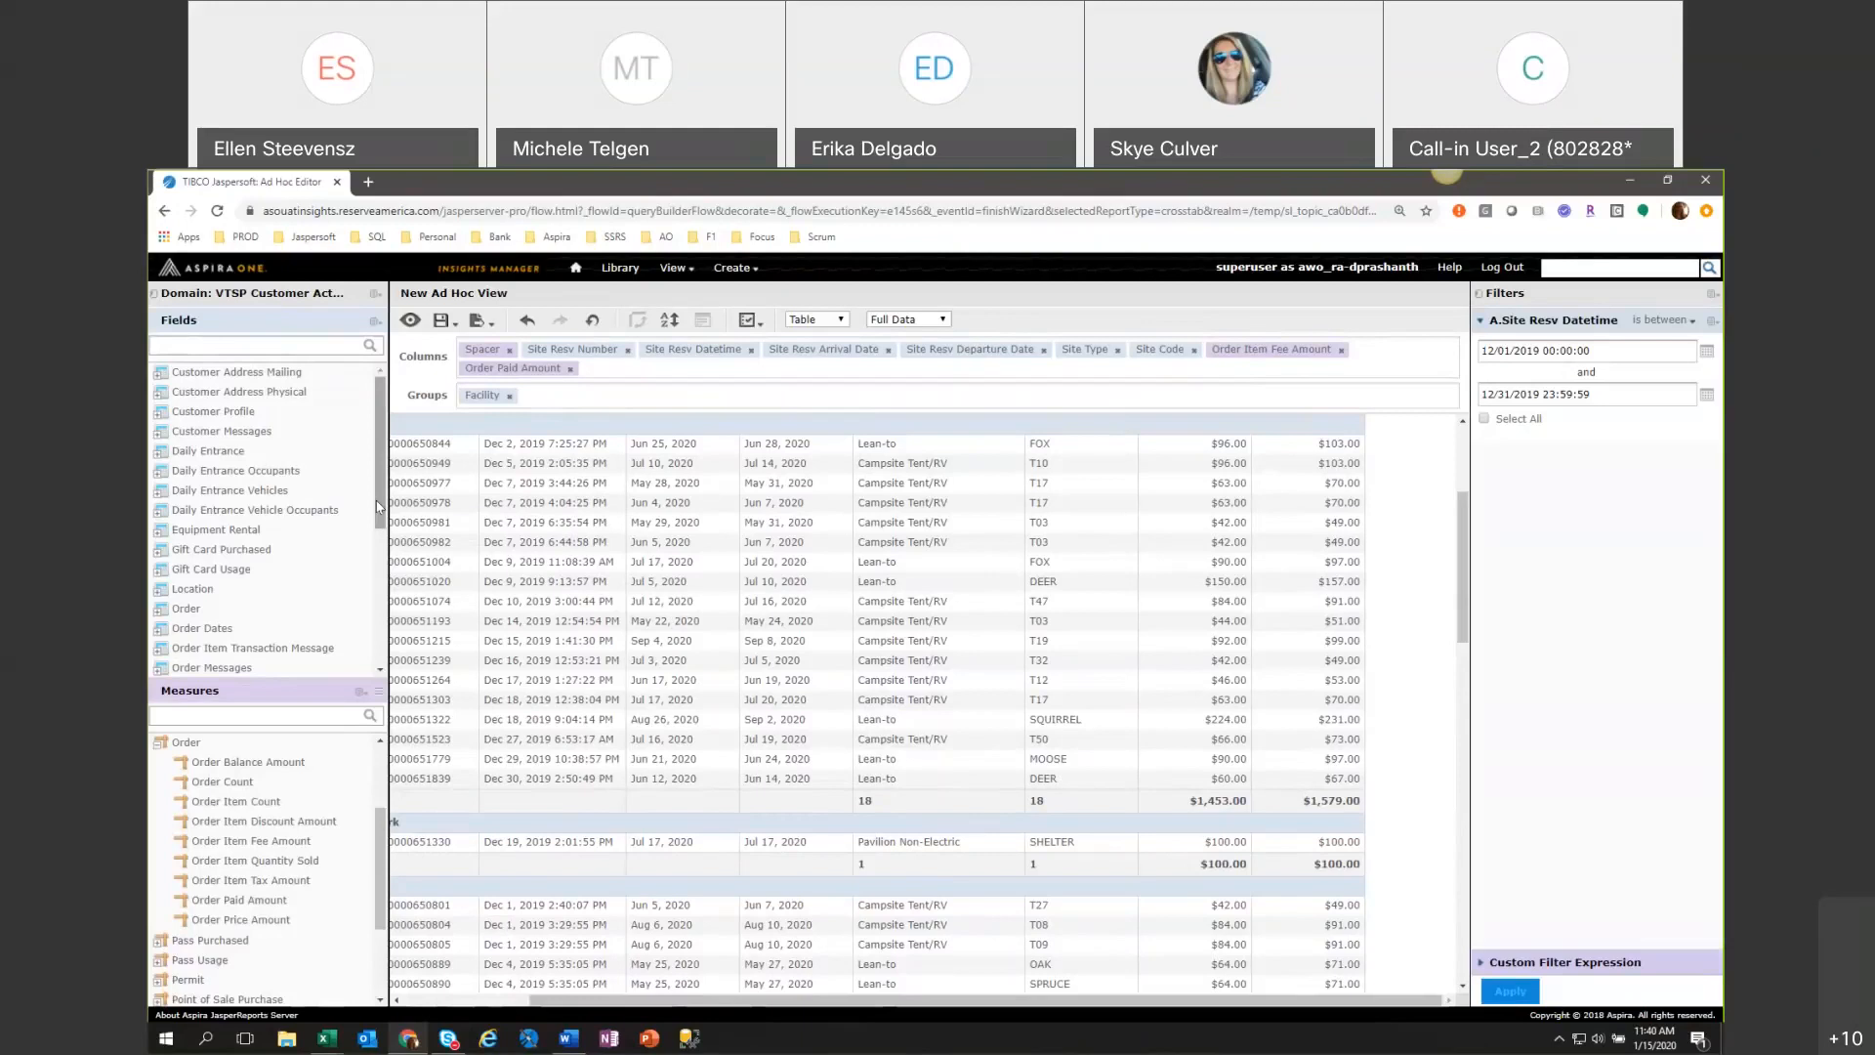
Title the table "Reservation Details" and check its detail and totals display options.
{"action": "left_click_drag", "start_coordinate": [673, 1000], "coordinate": [542, 1000]}
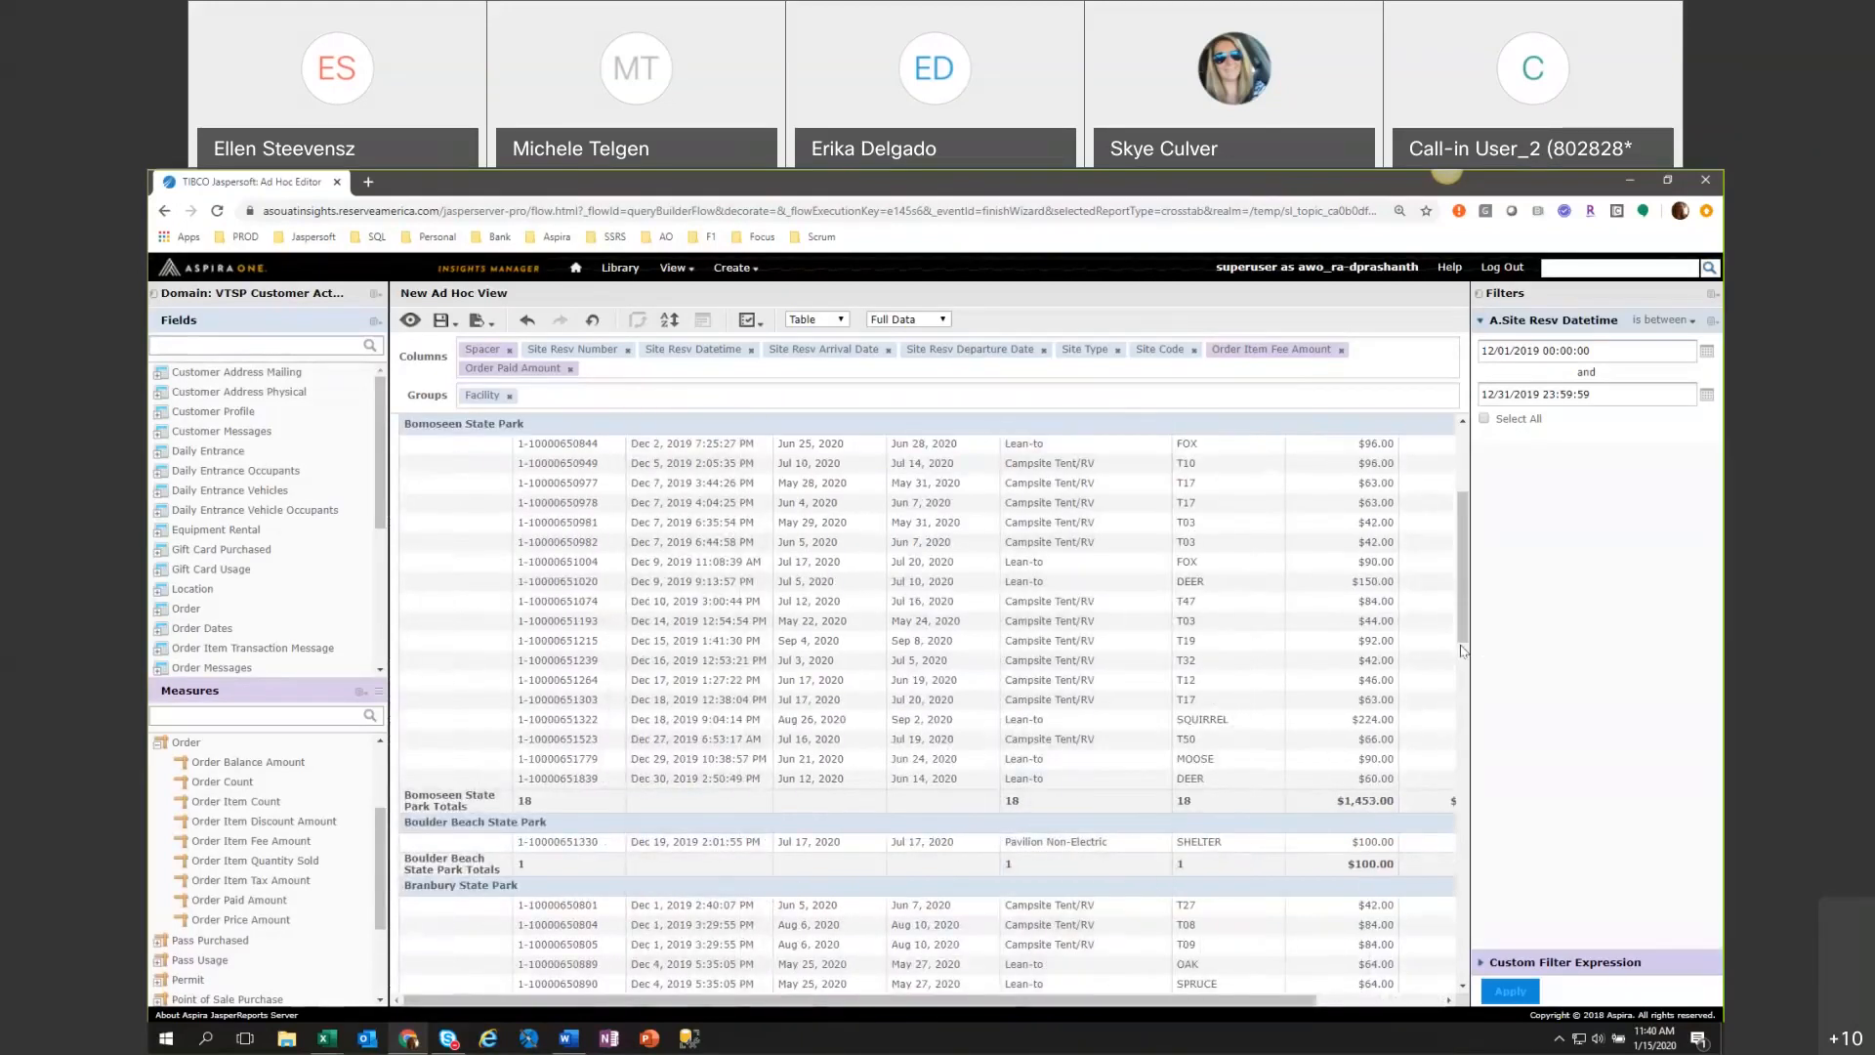
{"action": "left_click_drag", "start_coordinate": [1463, 623], "coordinate": [1482, 617]}
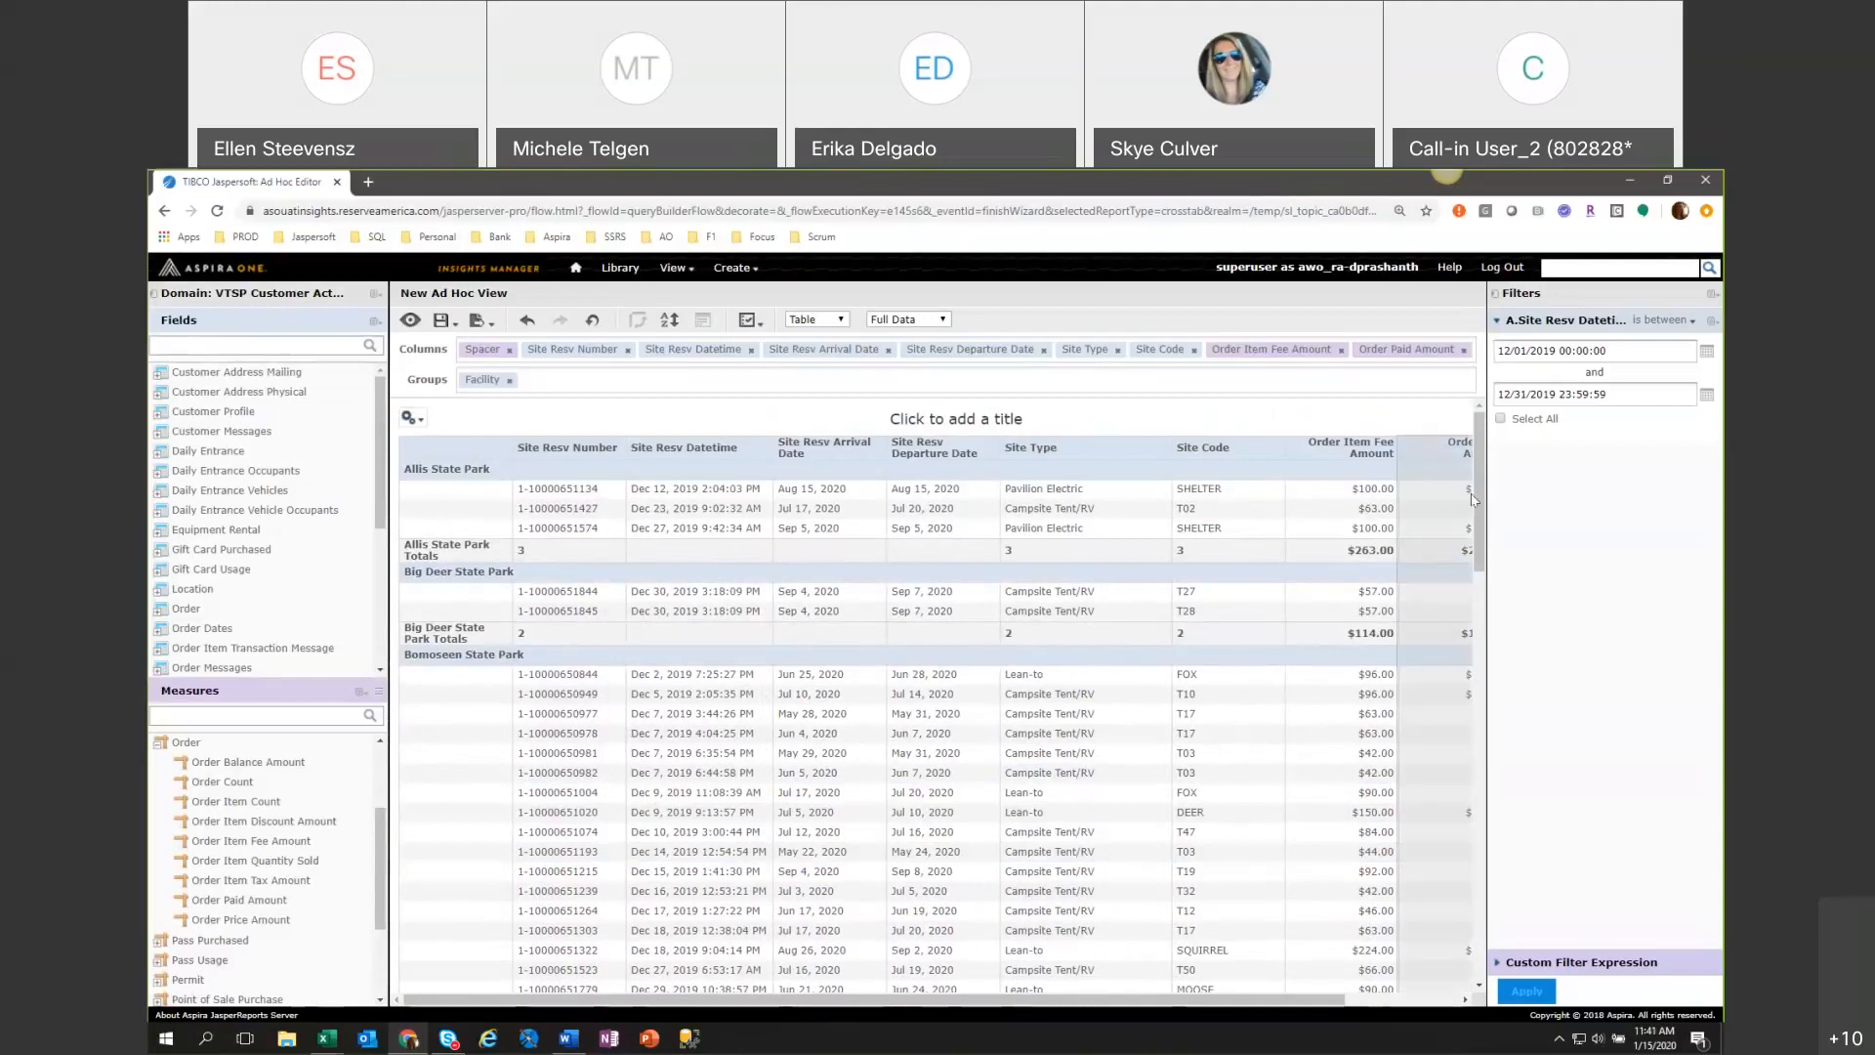
{"action": "left_click", "coordinate": [962, 423]}
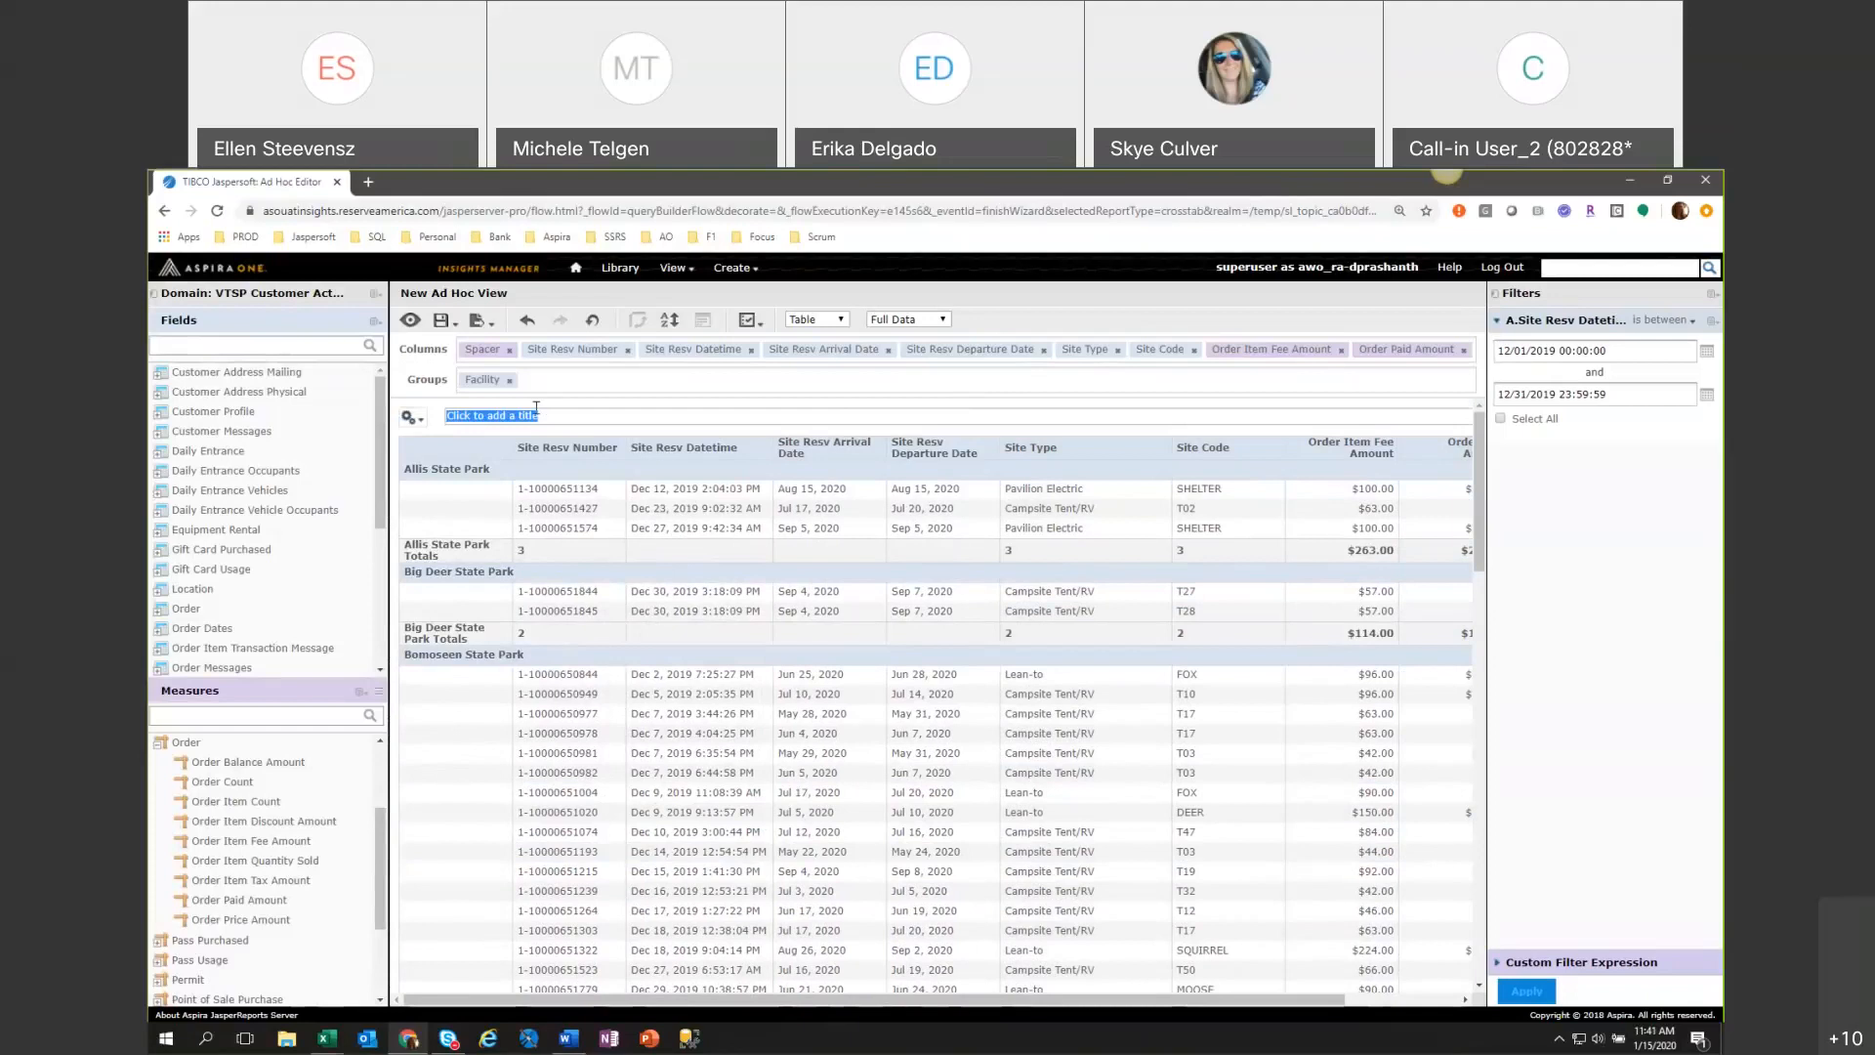
{"action": "type", "text": "Reserva"}
{"action": "type", "text": "etails"}
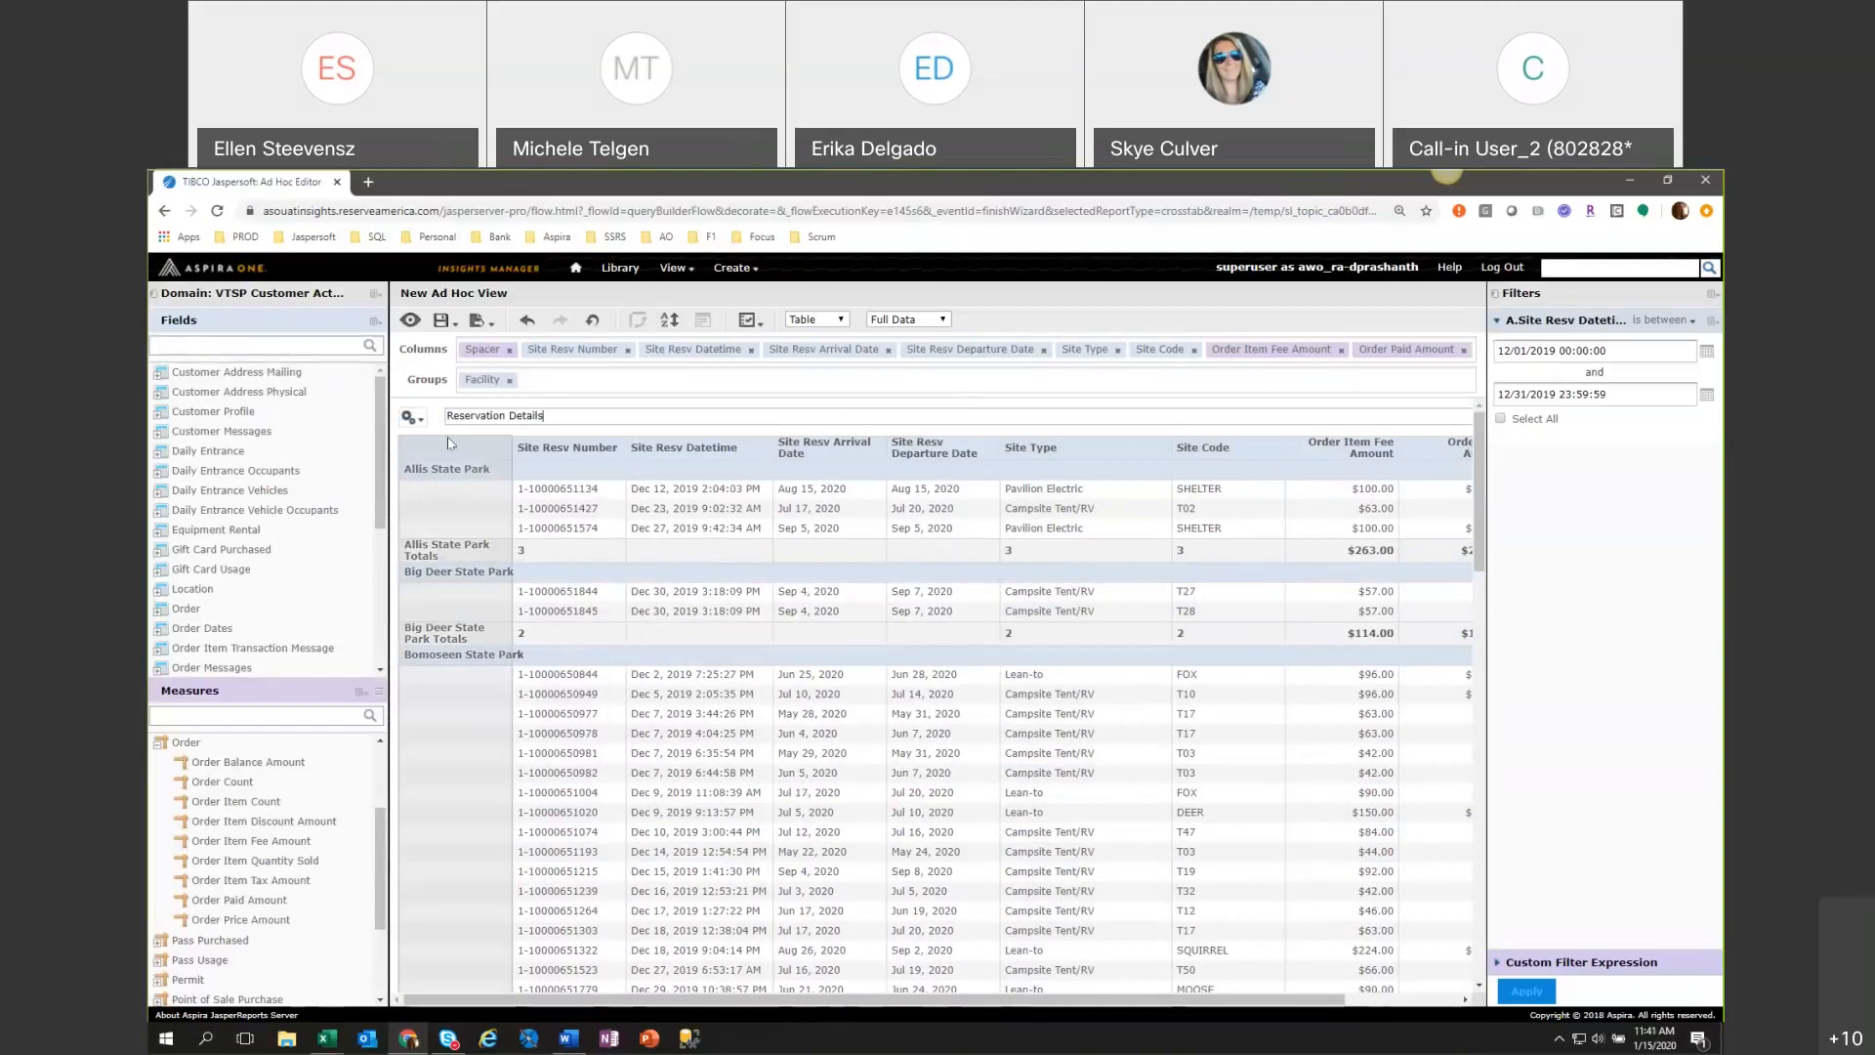
{"action": "left_click_drag", "start_coordinate": [447, 417], "coordinate": [1101, 603]}
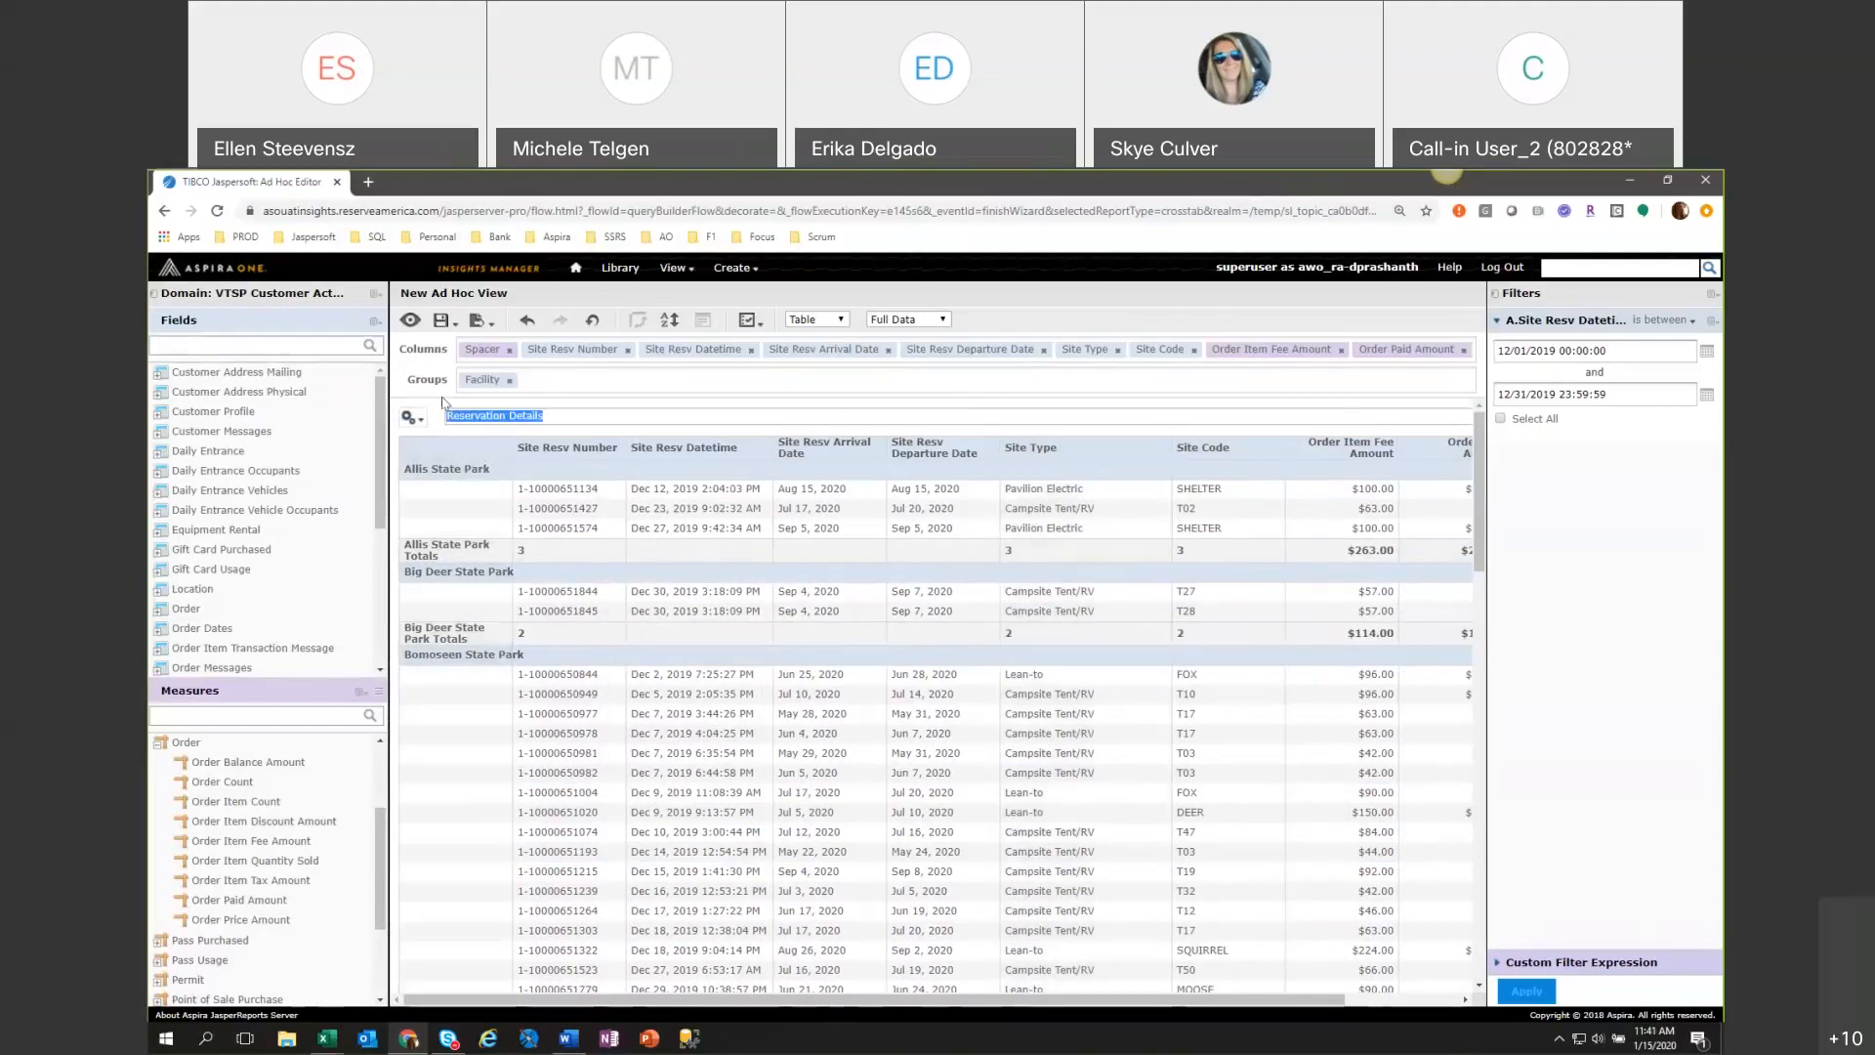
{"action": "left_click", "coordinate": [442, 407]}
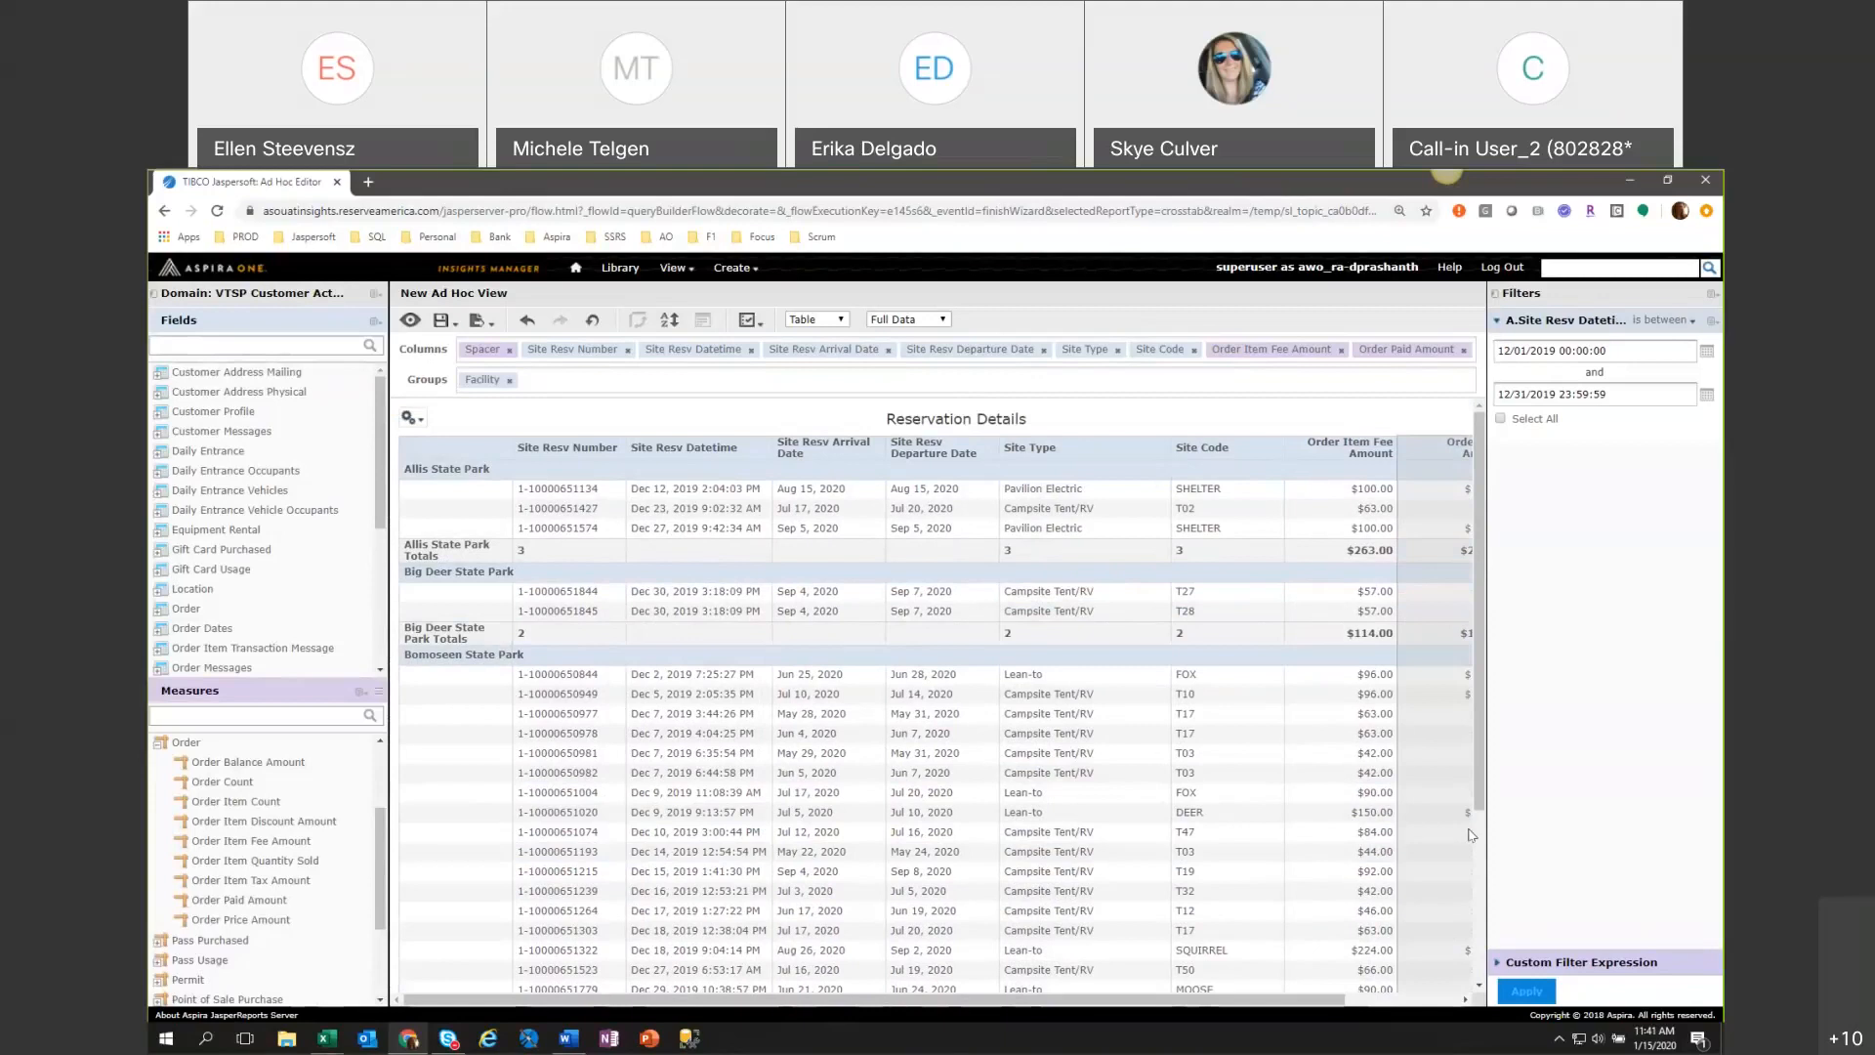
{"action": "left_click", "coordinate": [409, 418]}
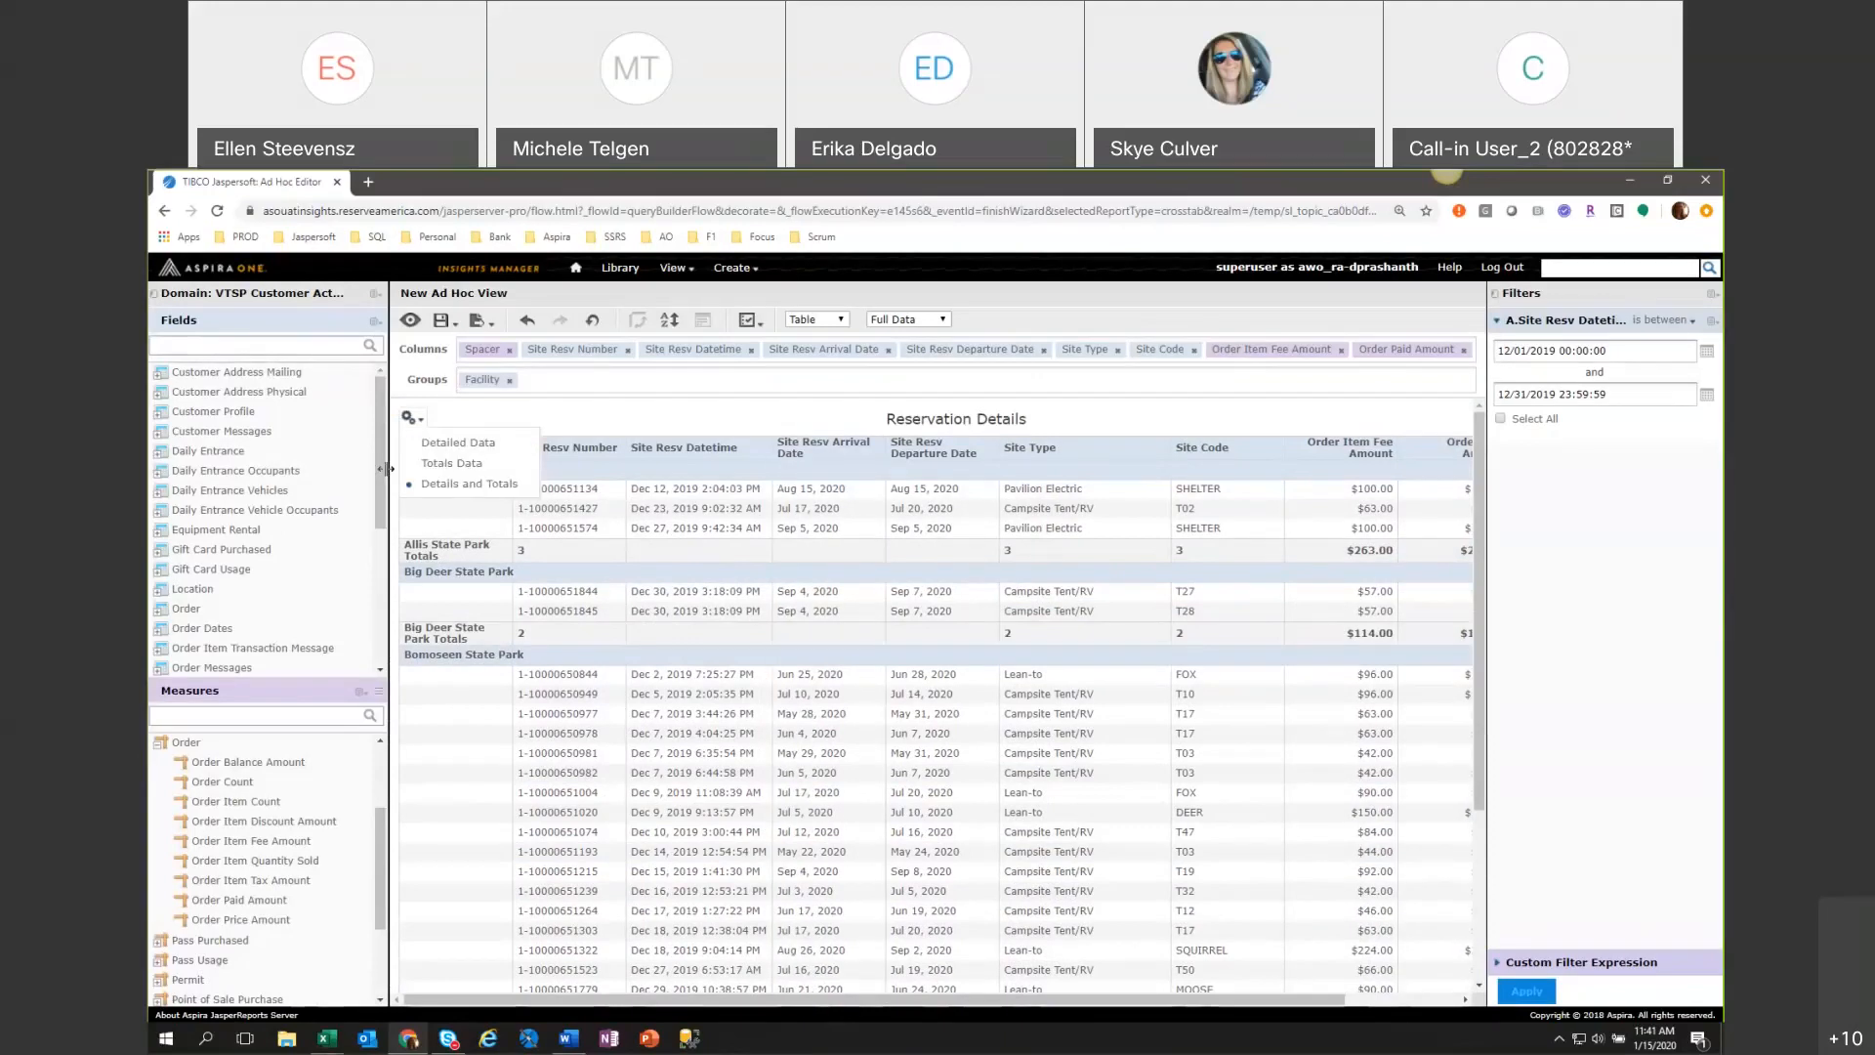
Start saving the Ad Hoc View together with a new report and choose VTSP's Shared Folder as the data view location.
{"action": "left_click", "coordinate": [441, 319]}
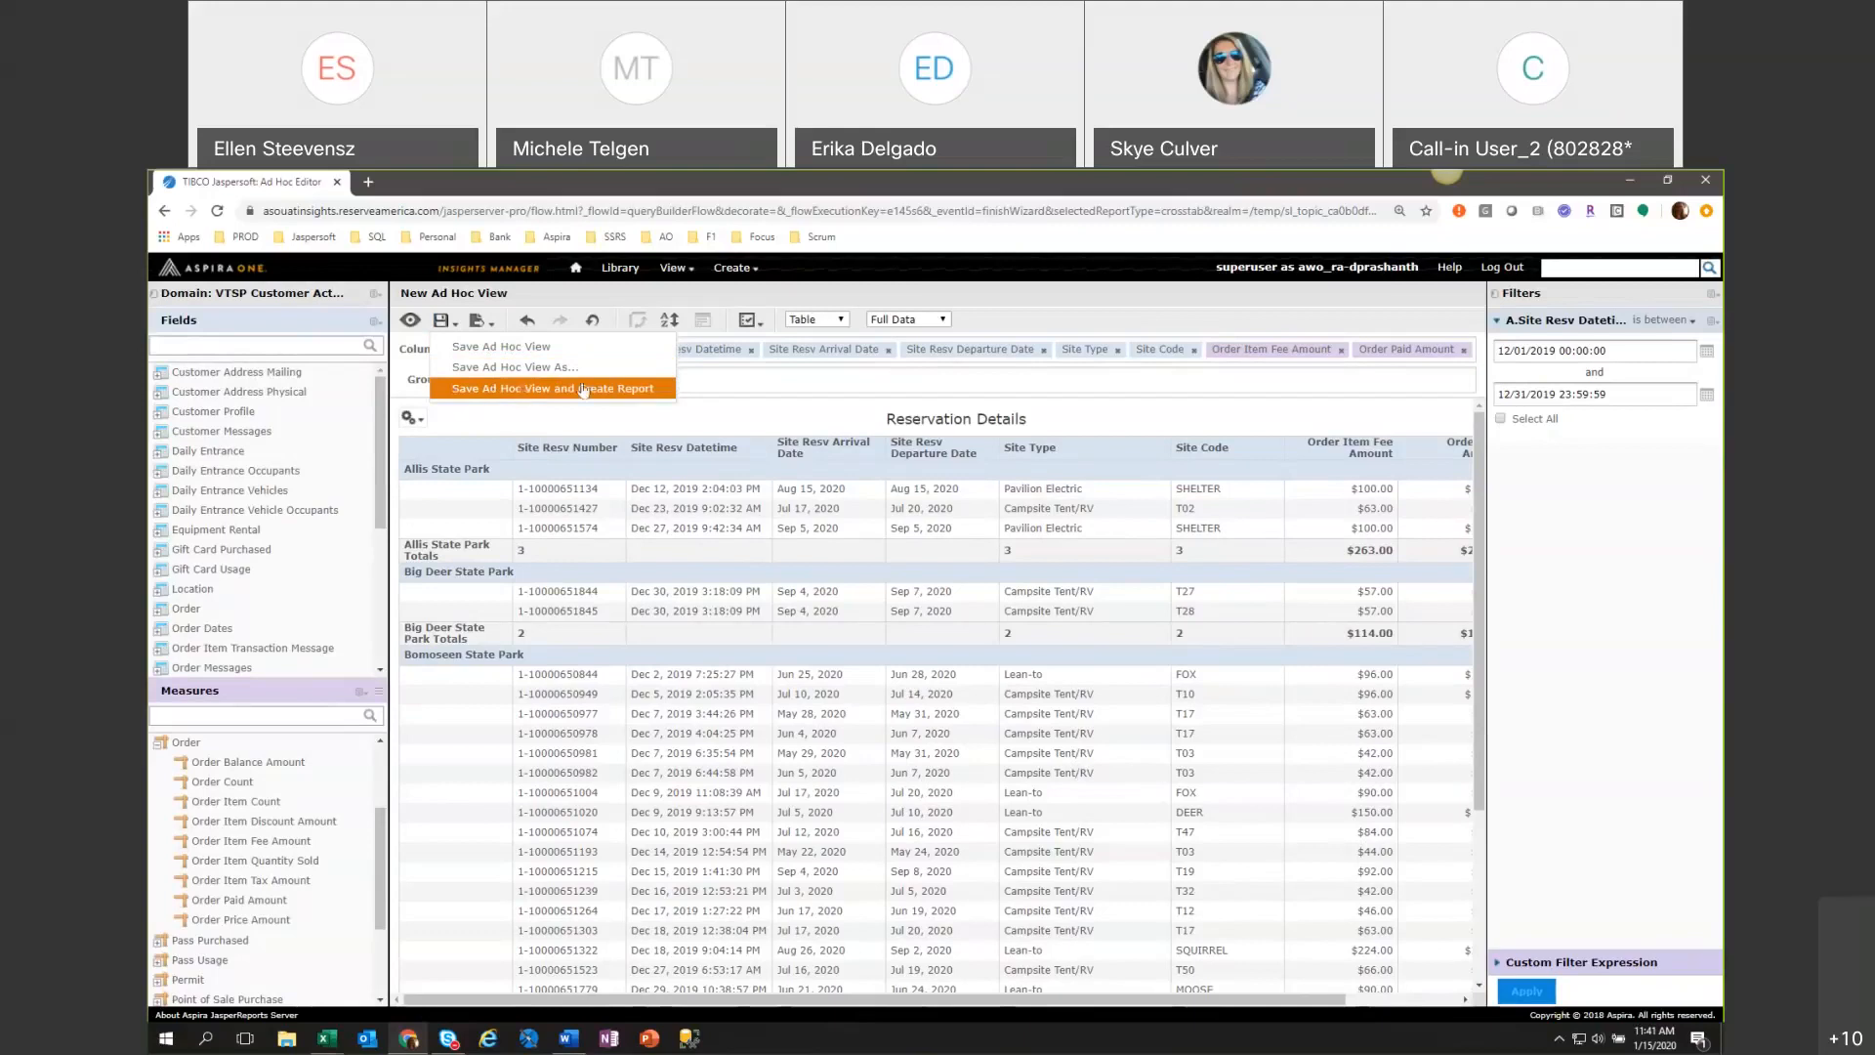
{"action": "left_click", "coordinate": [518, 388]}
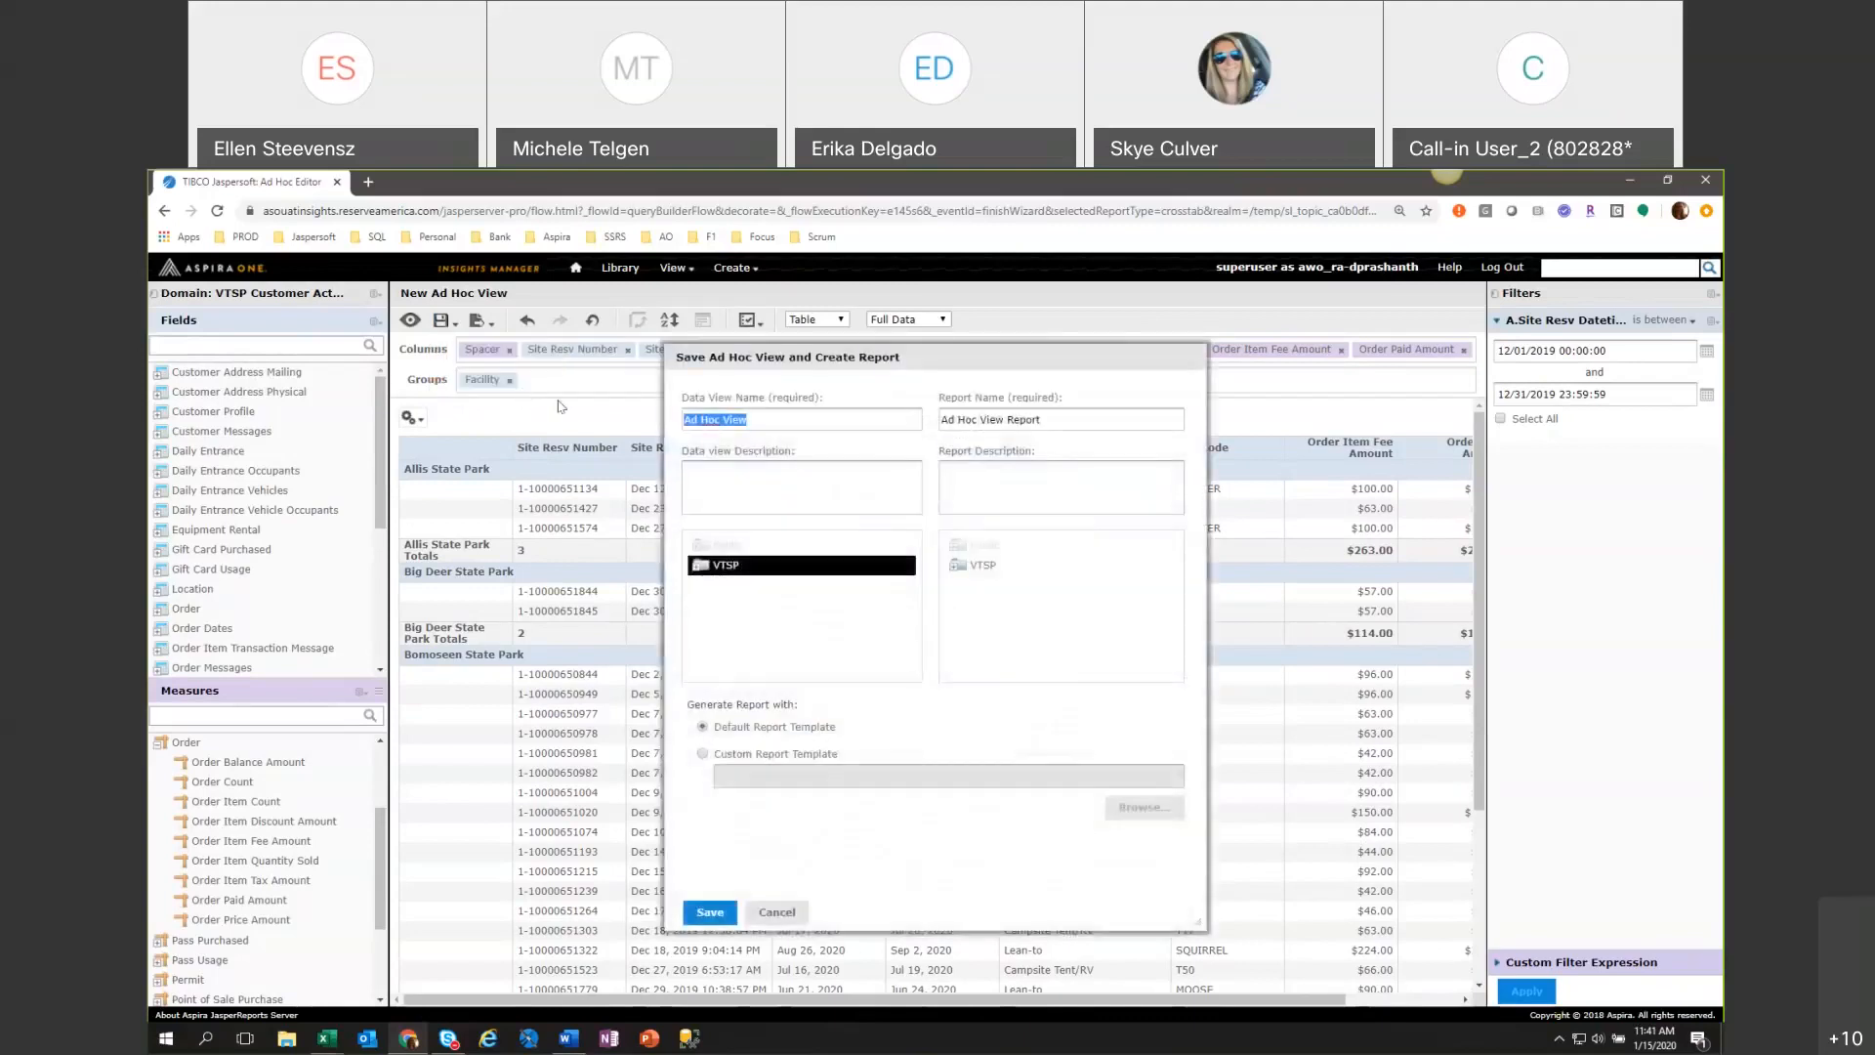
{"action": "left_click", "coordinate": [697, 571]}
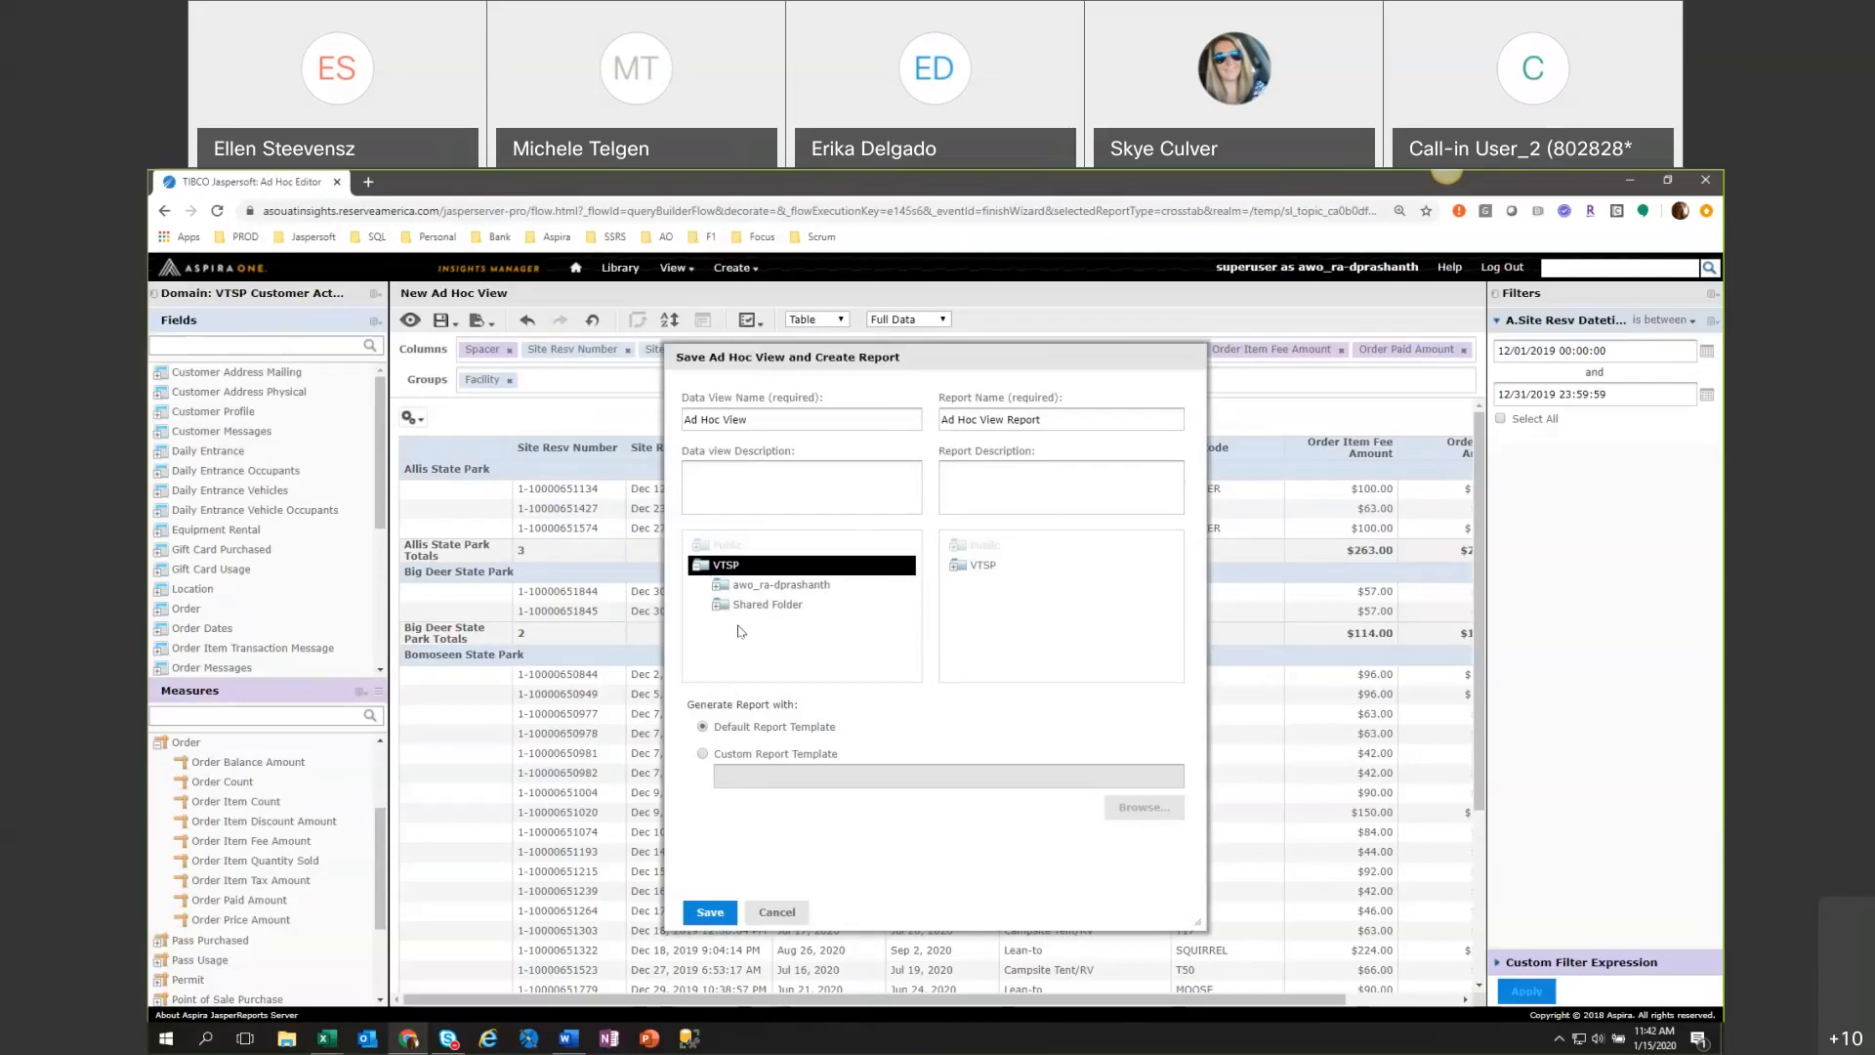
{"action": "left_click", "coordinate": [772, 604]}
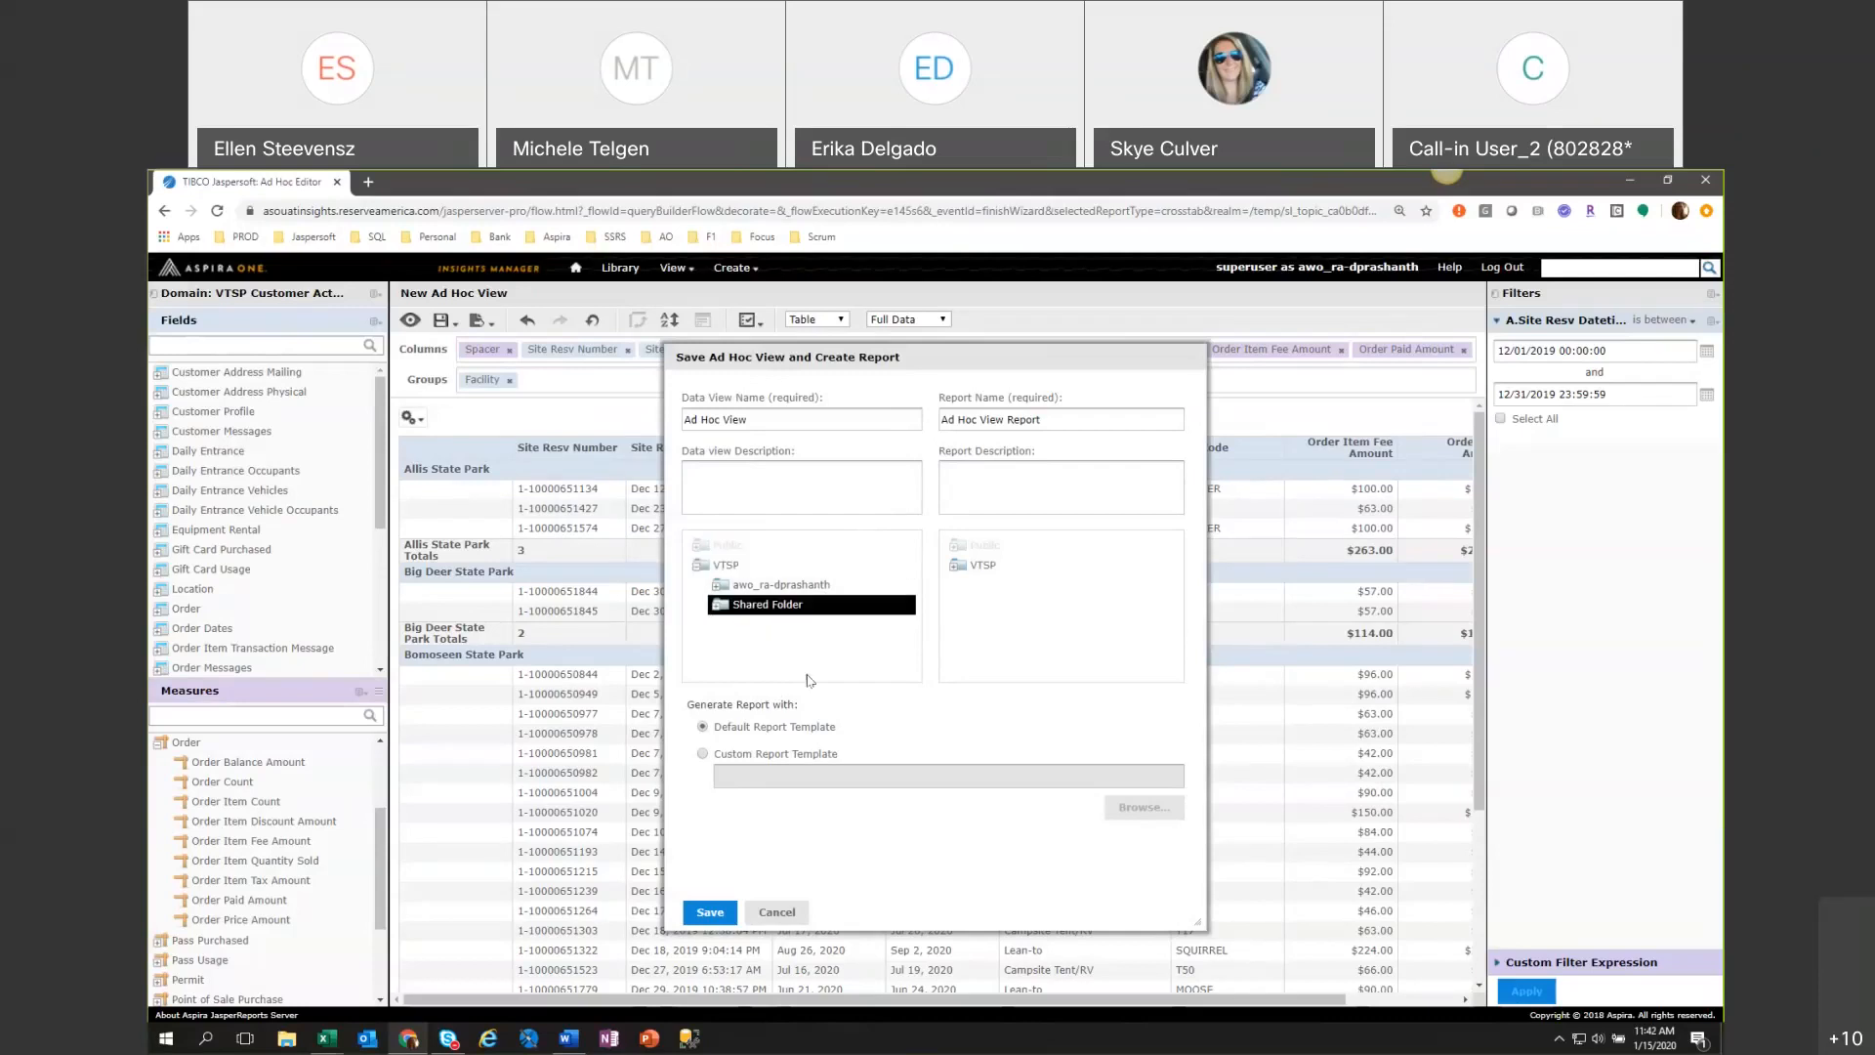
Name the data view "Reservation Details by Month".
{"action": "left_click", "coordinate": [769, 417]}
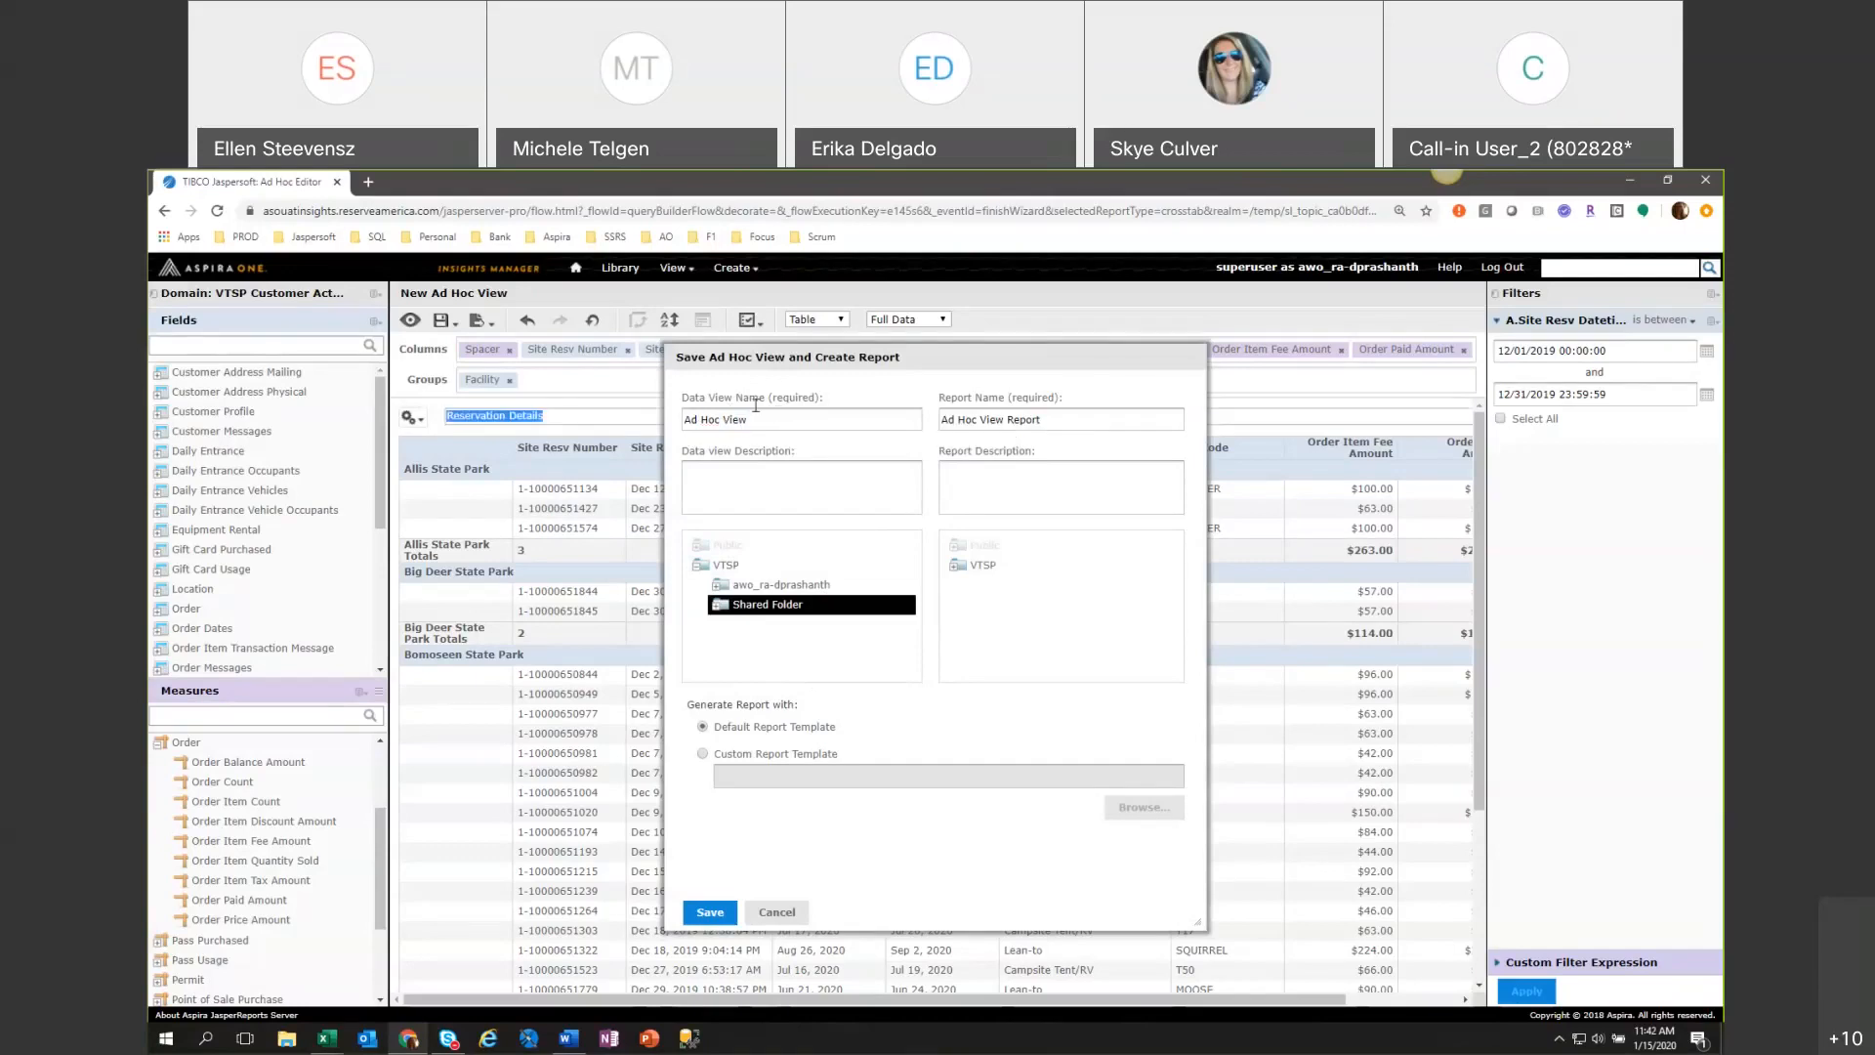
{"action": "left_click_drag", "start_coordinate": [805, 412], "coordinate": [680, 422]}
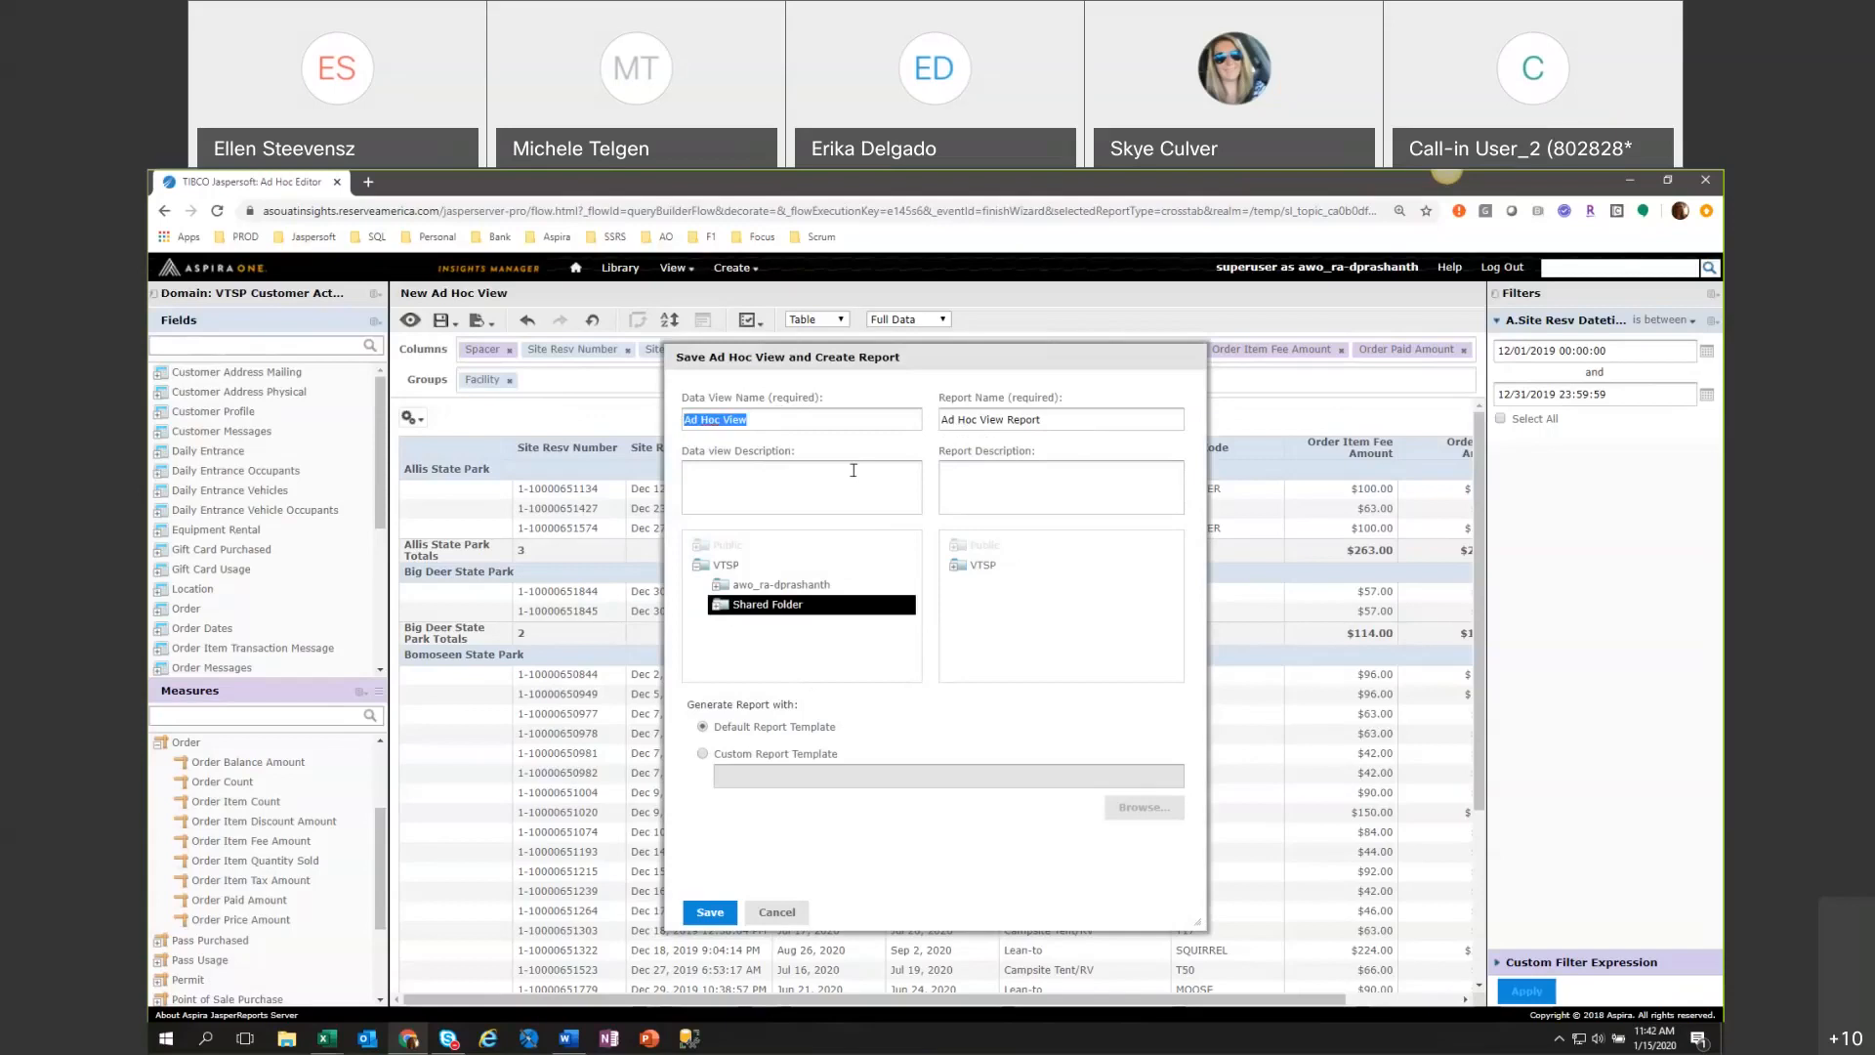
{"action": "type", "text": "De"}
{"action": "key", "text": "BackSpace"}
{"action": "key", "text": "BackSpace"}
{"action": "type", "text": "Reservation Details by MOnt"}
{"action": "key", "text": "BackSpace"}
{"action": "key", "text": "BackSpace"}
{"action": "type", "text": "onth"}
{"action": "key", "text": "ctrl+a"}
{"action": "key", "text": "ctrl+c"}
Name the report "Reservation Details by Month Report", choose VTSP's Shared Folder for it, and save both with the default template.
{"action": "left_click_drag", "start_coordinate": [1004, 419], "coordinate": [926, 415]}
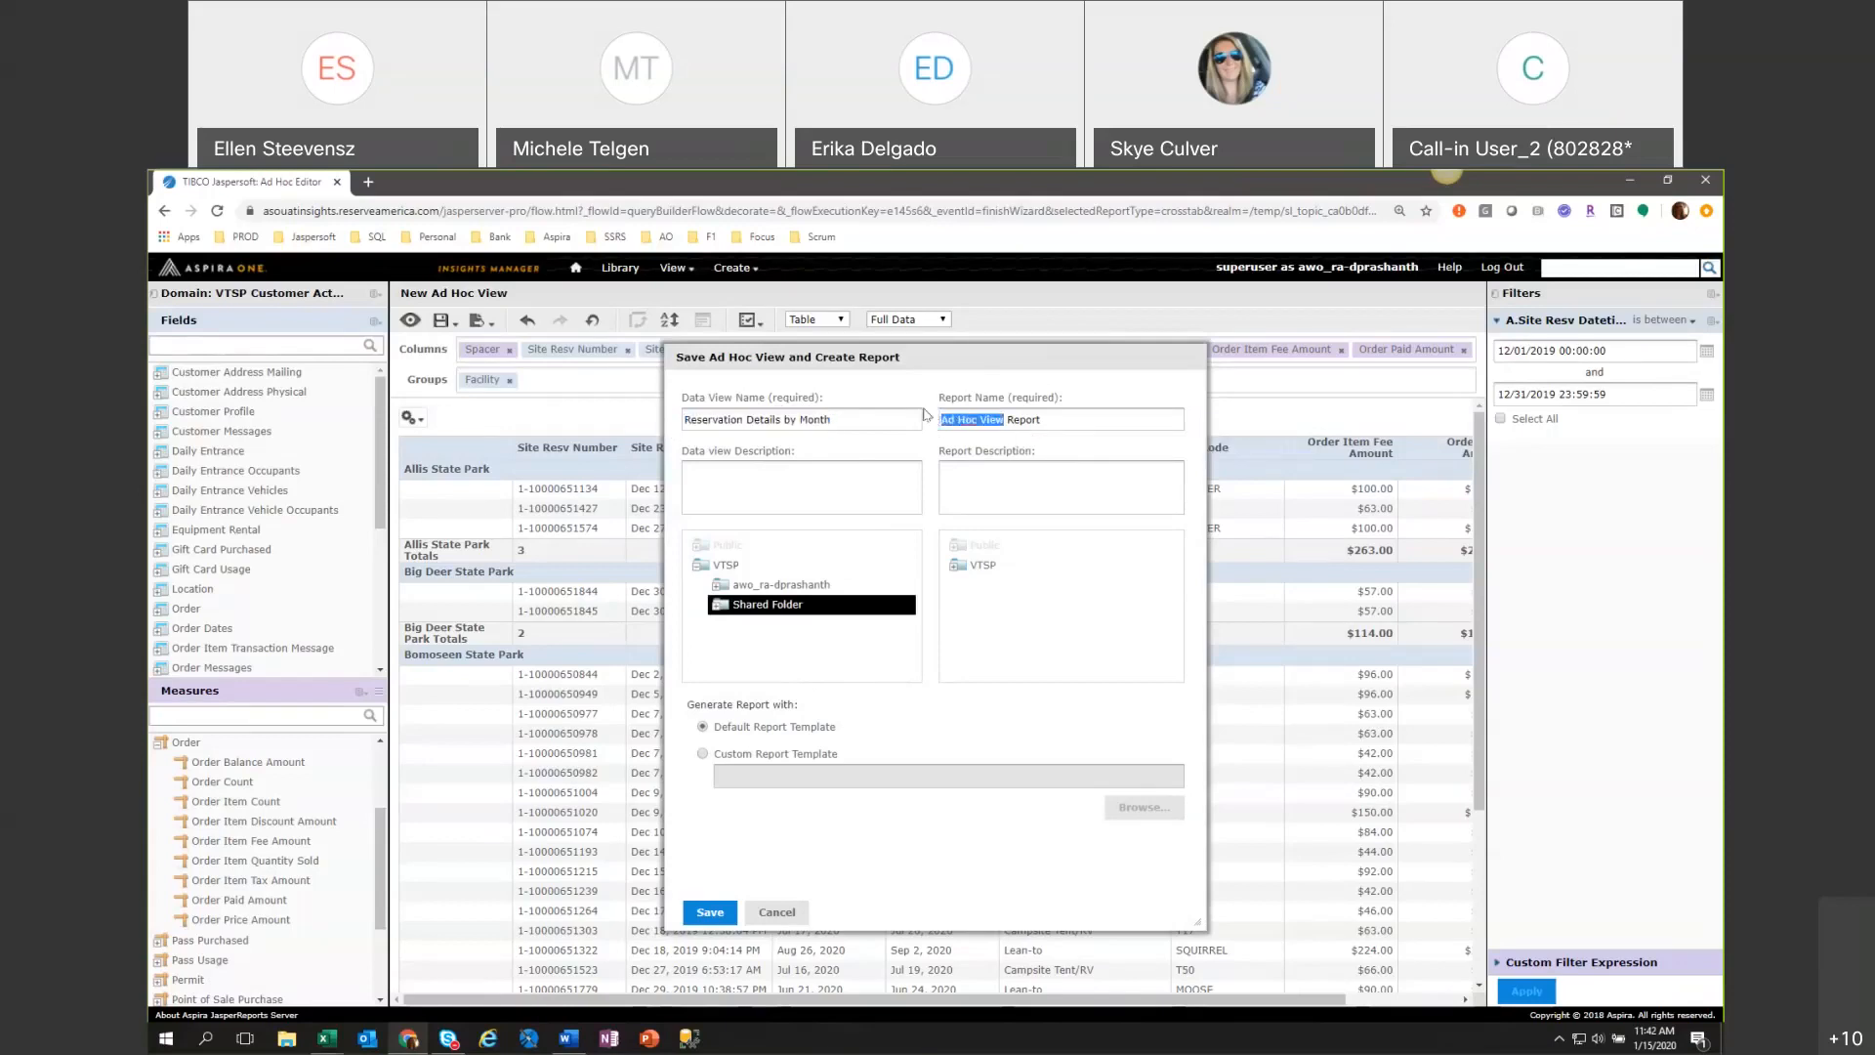
{"action": "key", "text": "ctrl+v"}
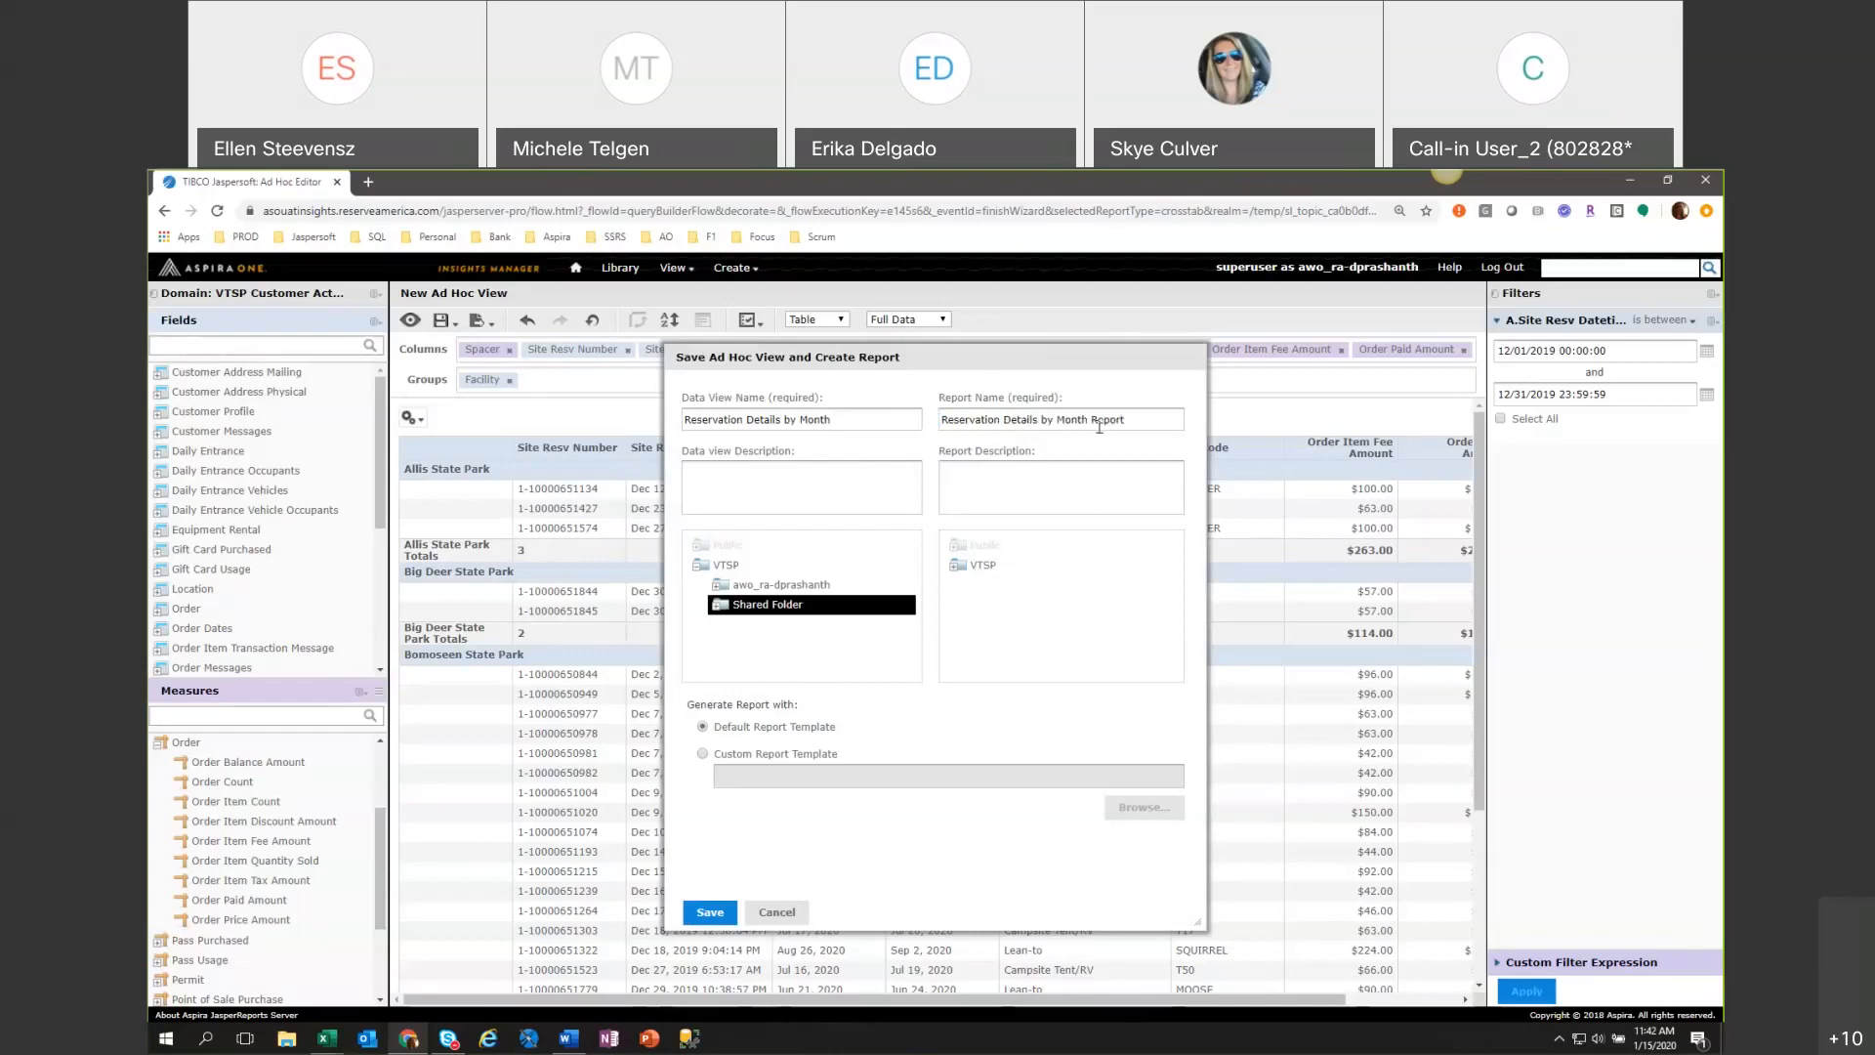
{"action": "left_click", "coordinate": [983, 564]}
{"action": "left_click", "coordinate": [1024, 604]}
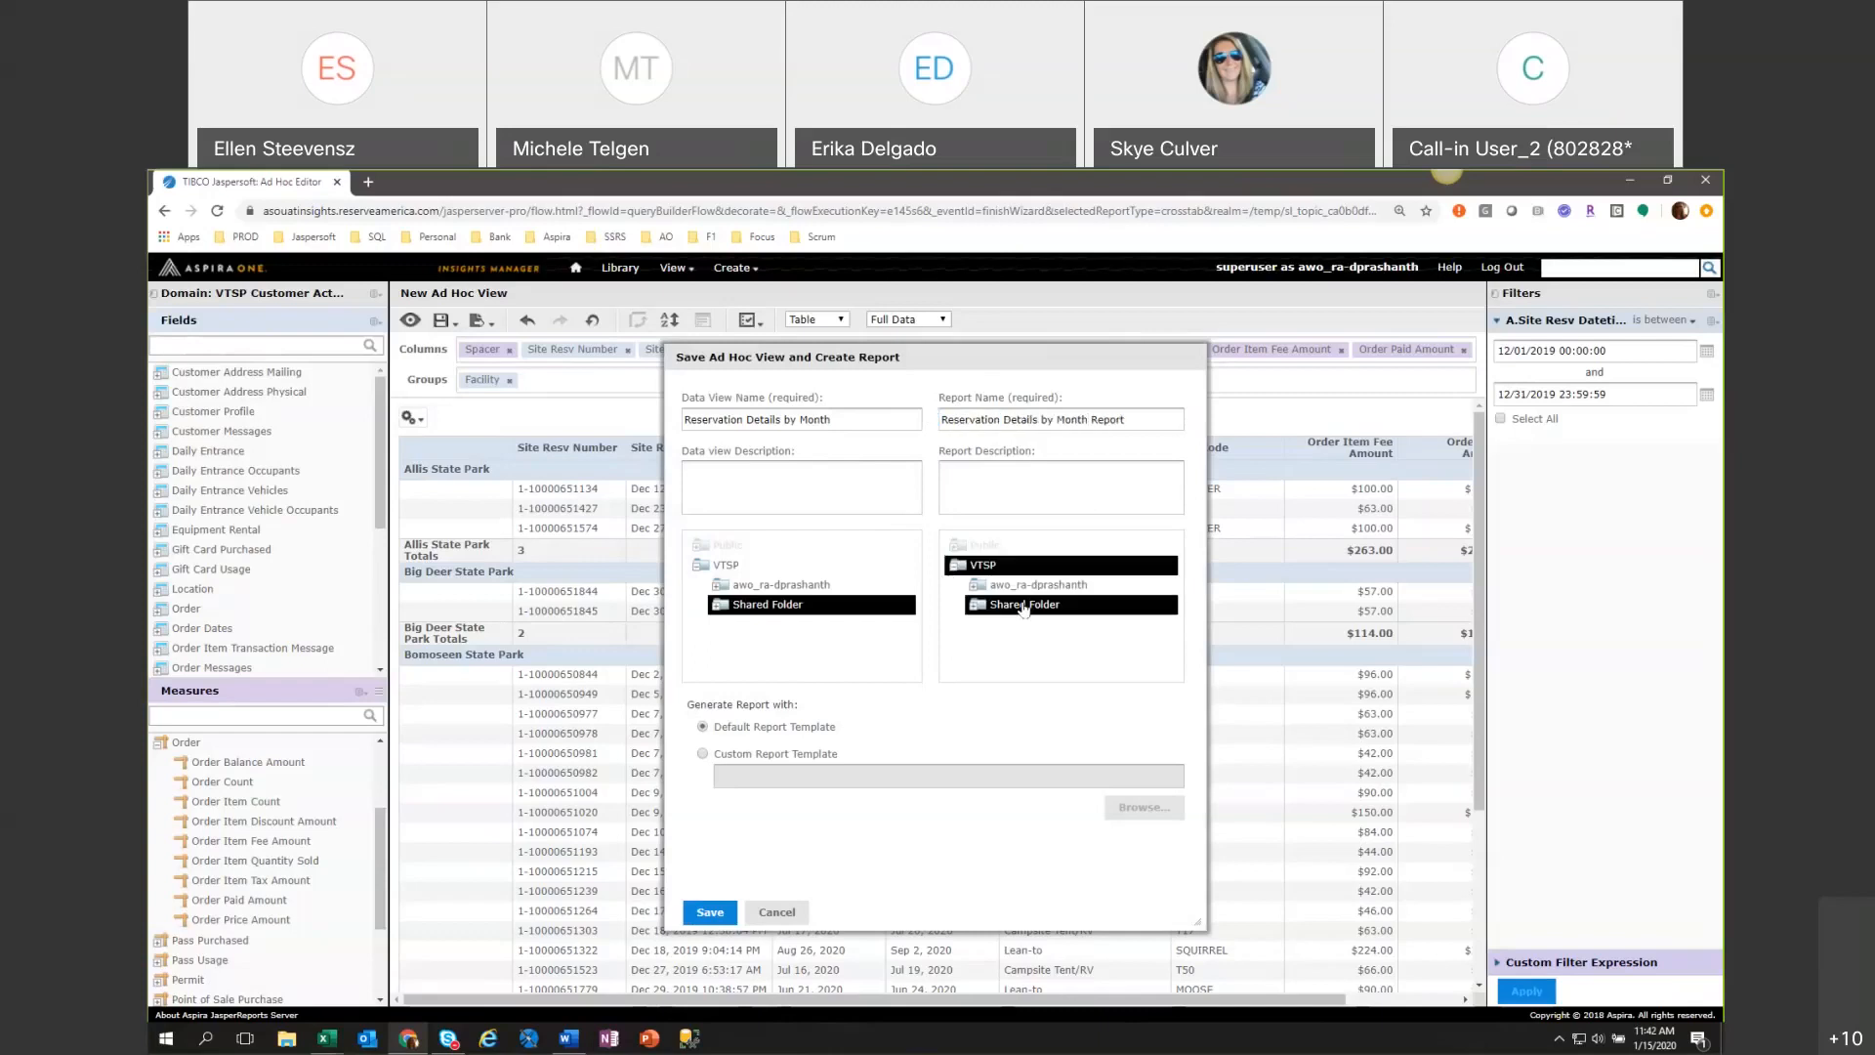
{"action": "left_click", "coordinate": [705, 915]}
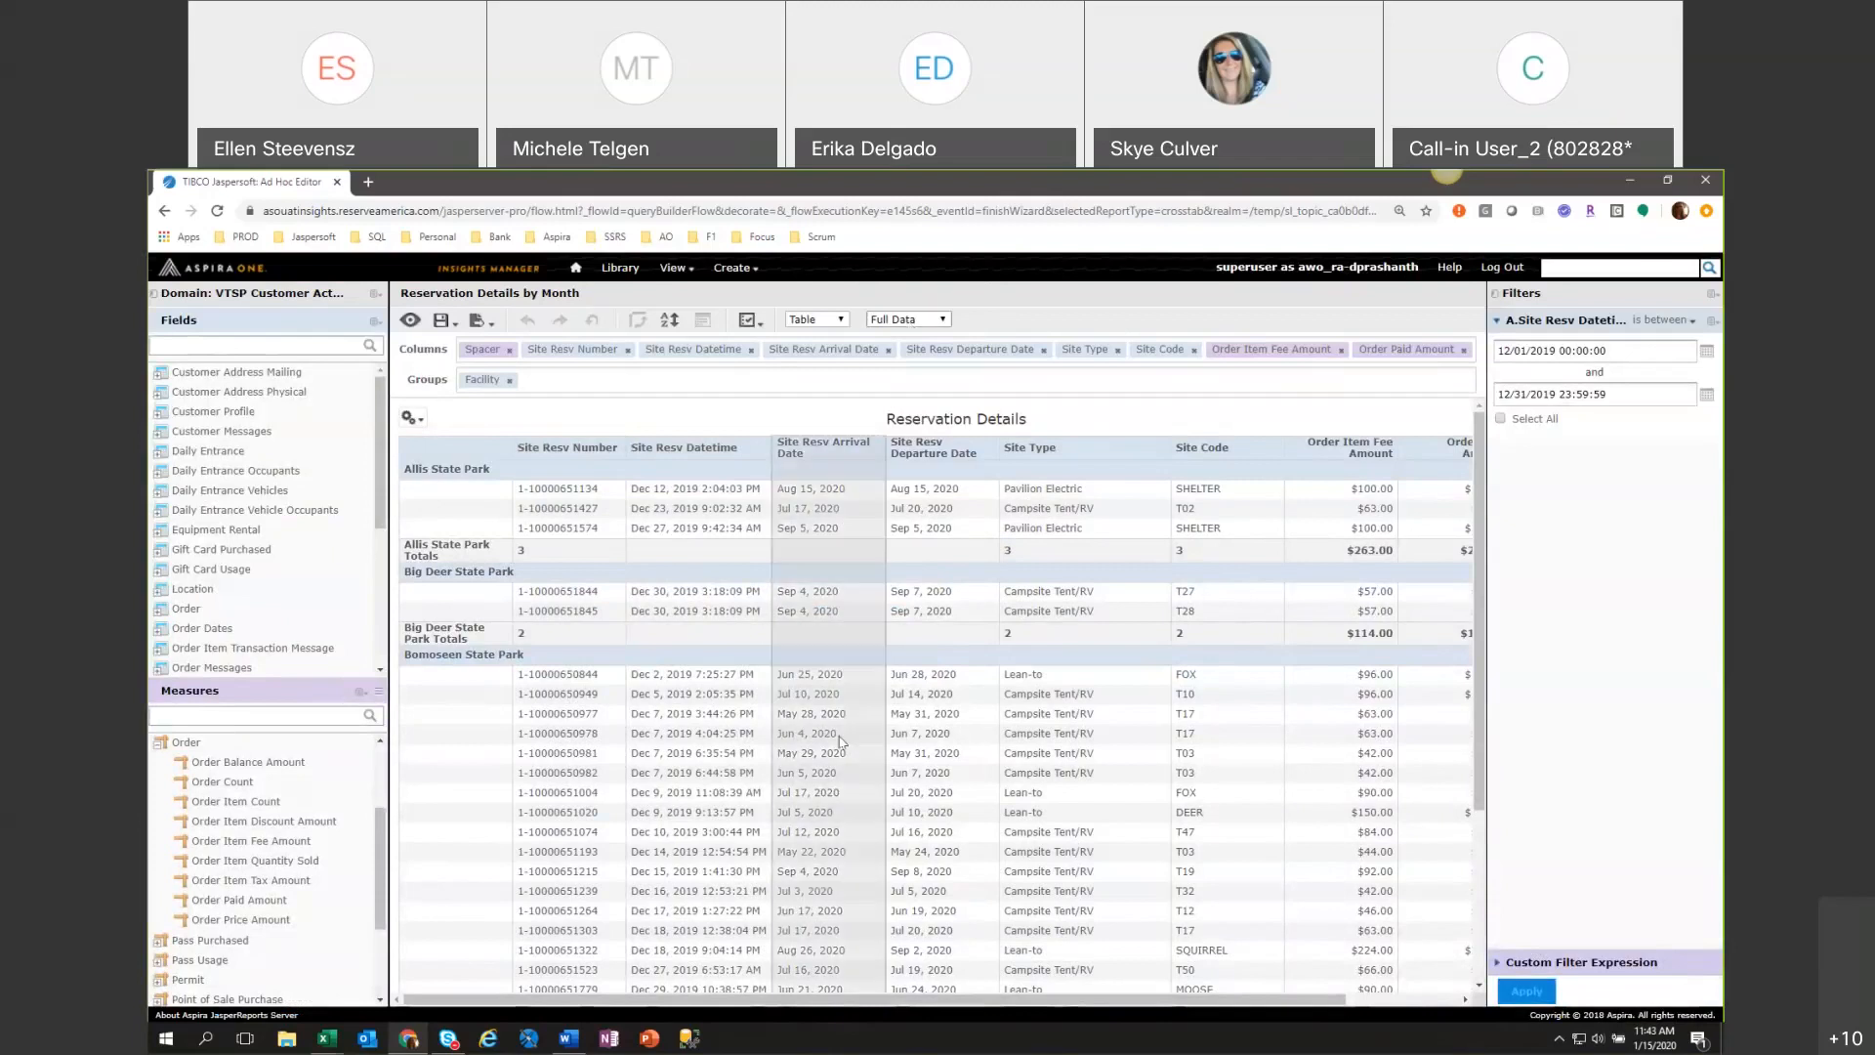
{"action": "left_click", "coordinate": [918, 321]}
{"action": "left_click", "coordinate": [655, 366]}
Browse the repository's Public folder through Aspira Campgrounds and VTSP to its Domains, and collapse the folders again.
{"action": "mouse_move", "coordinate": [685, 280]}
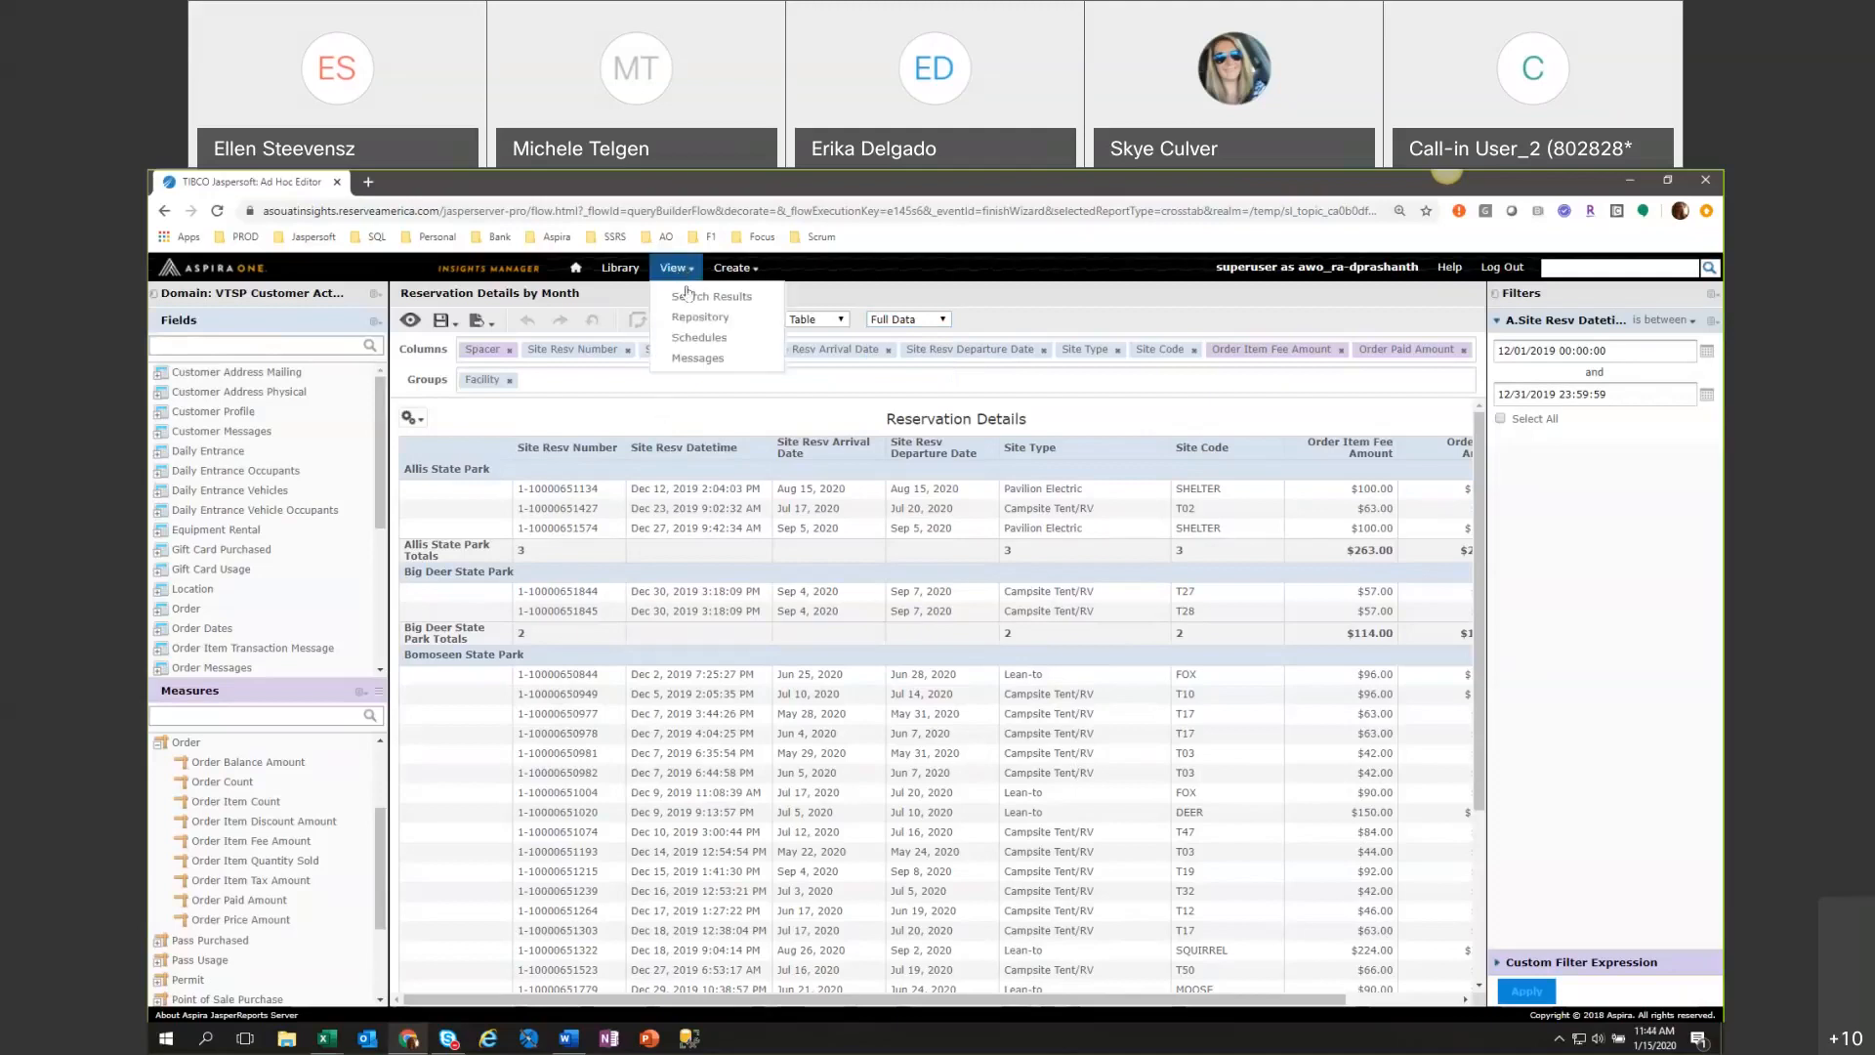
{"action": "left_click", "coordinate": [700, 317]}
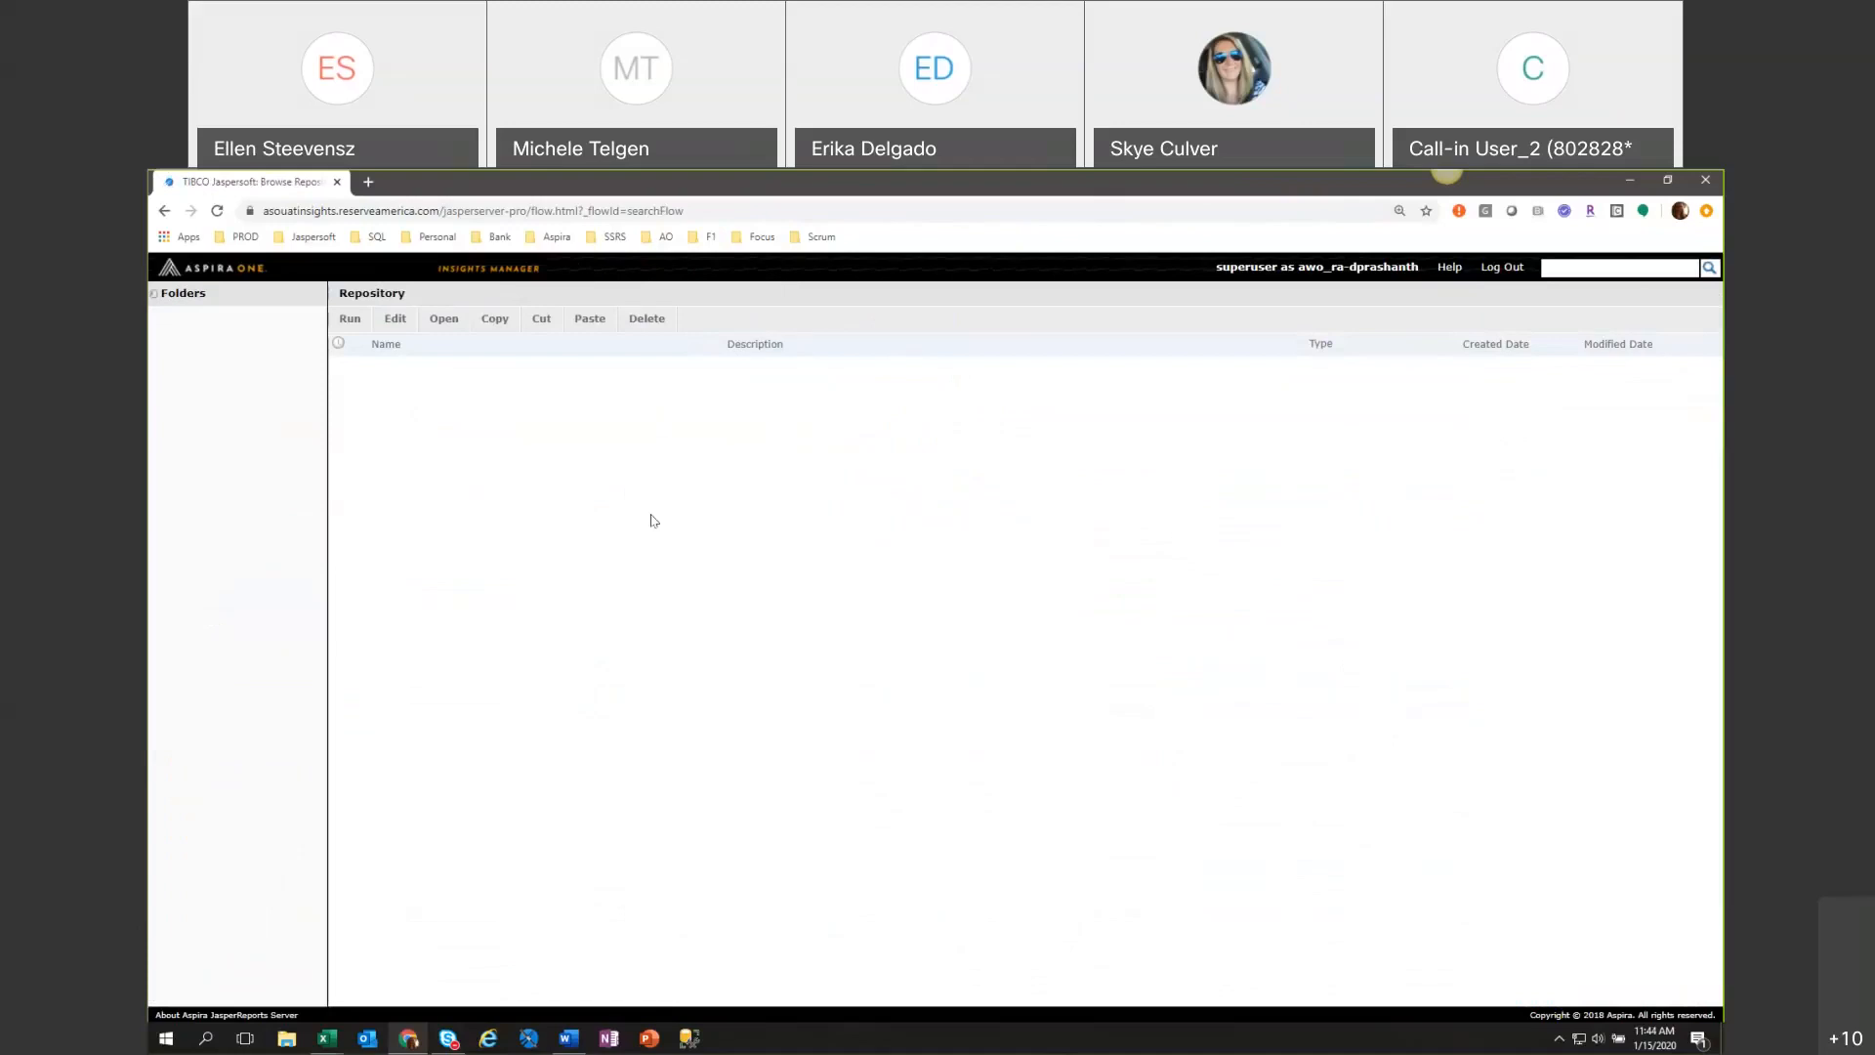
{"action": "double_click", "coordinate": [185, 336]}
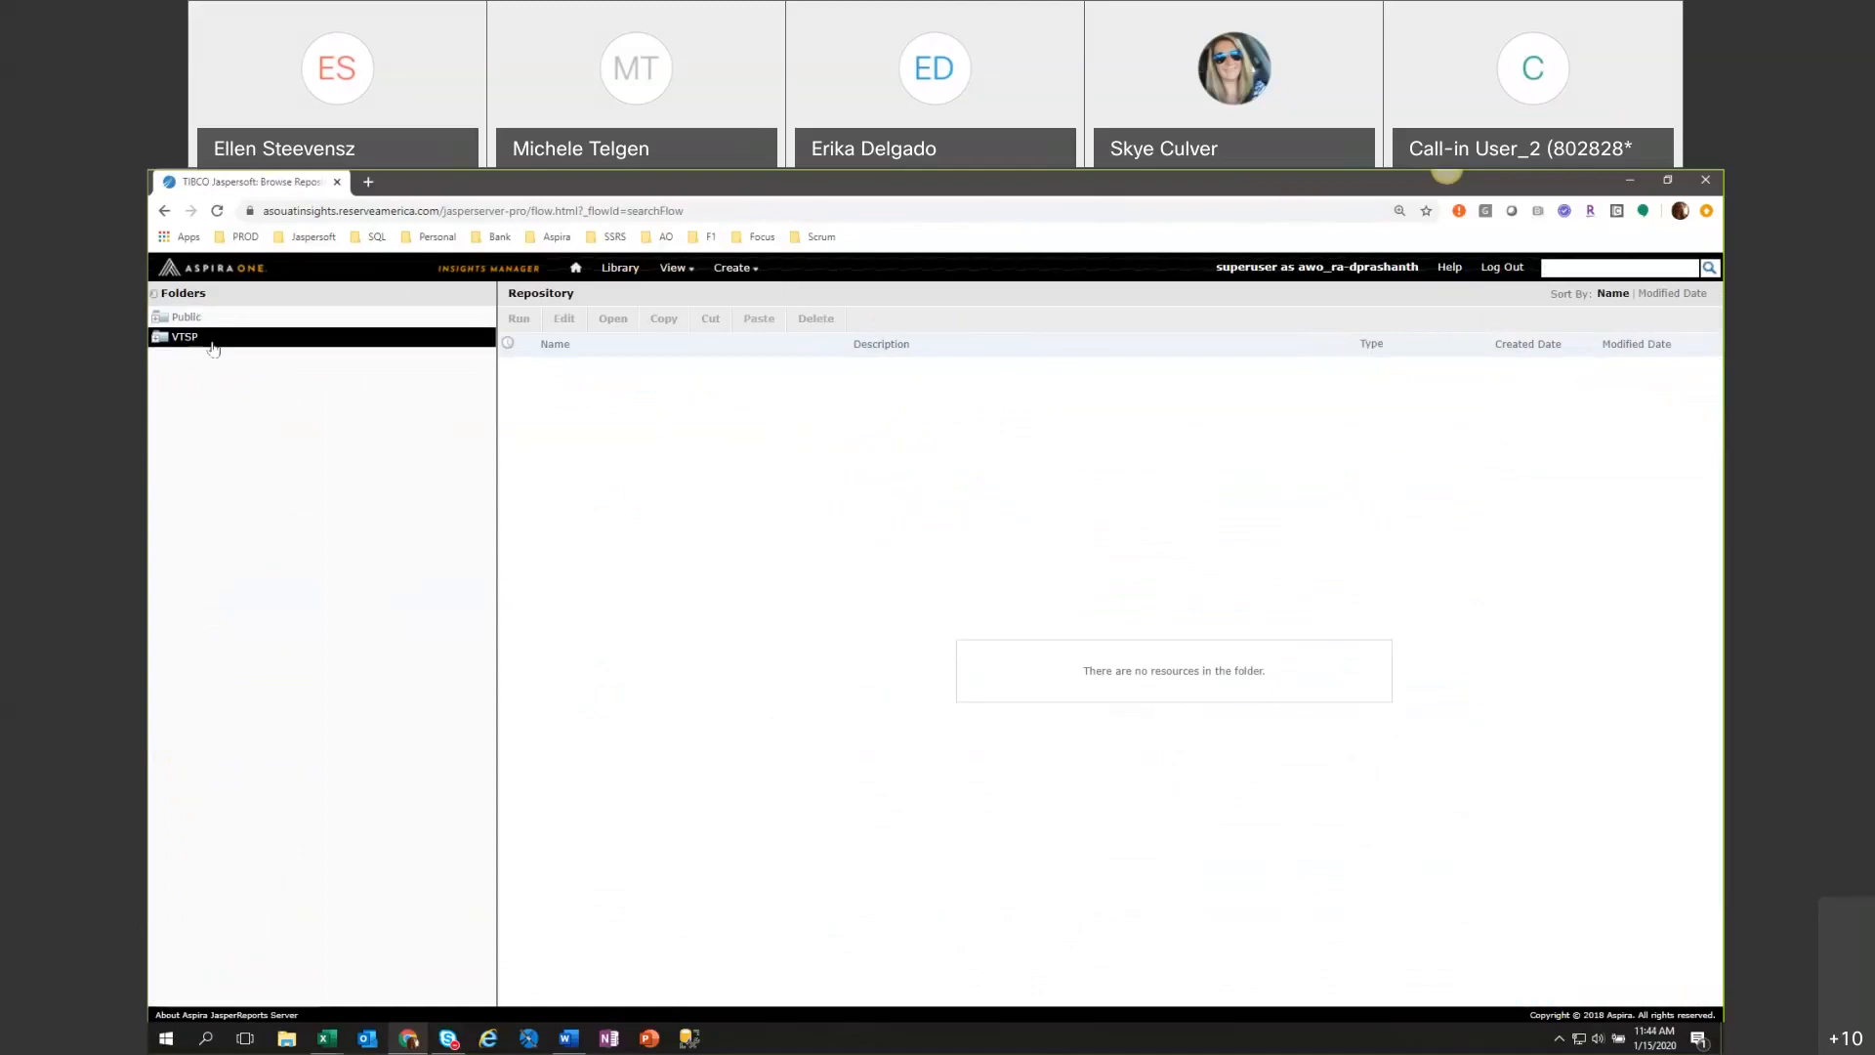
{"action": "left_click", "coordinate": [157, 318]}
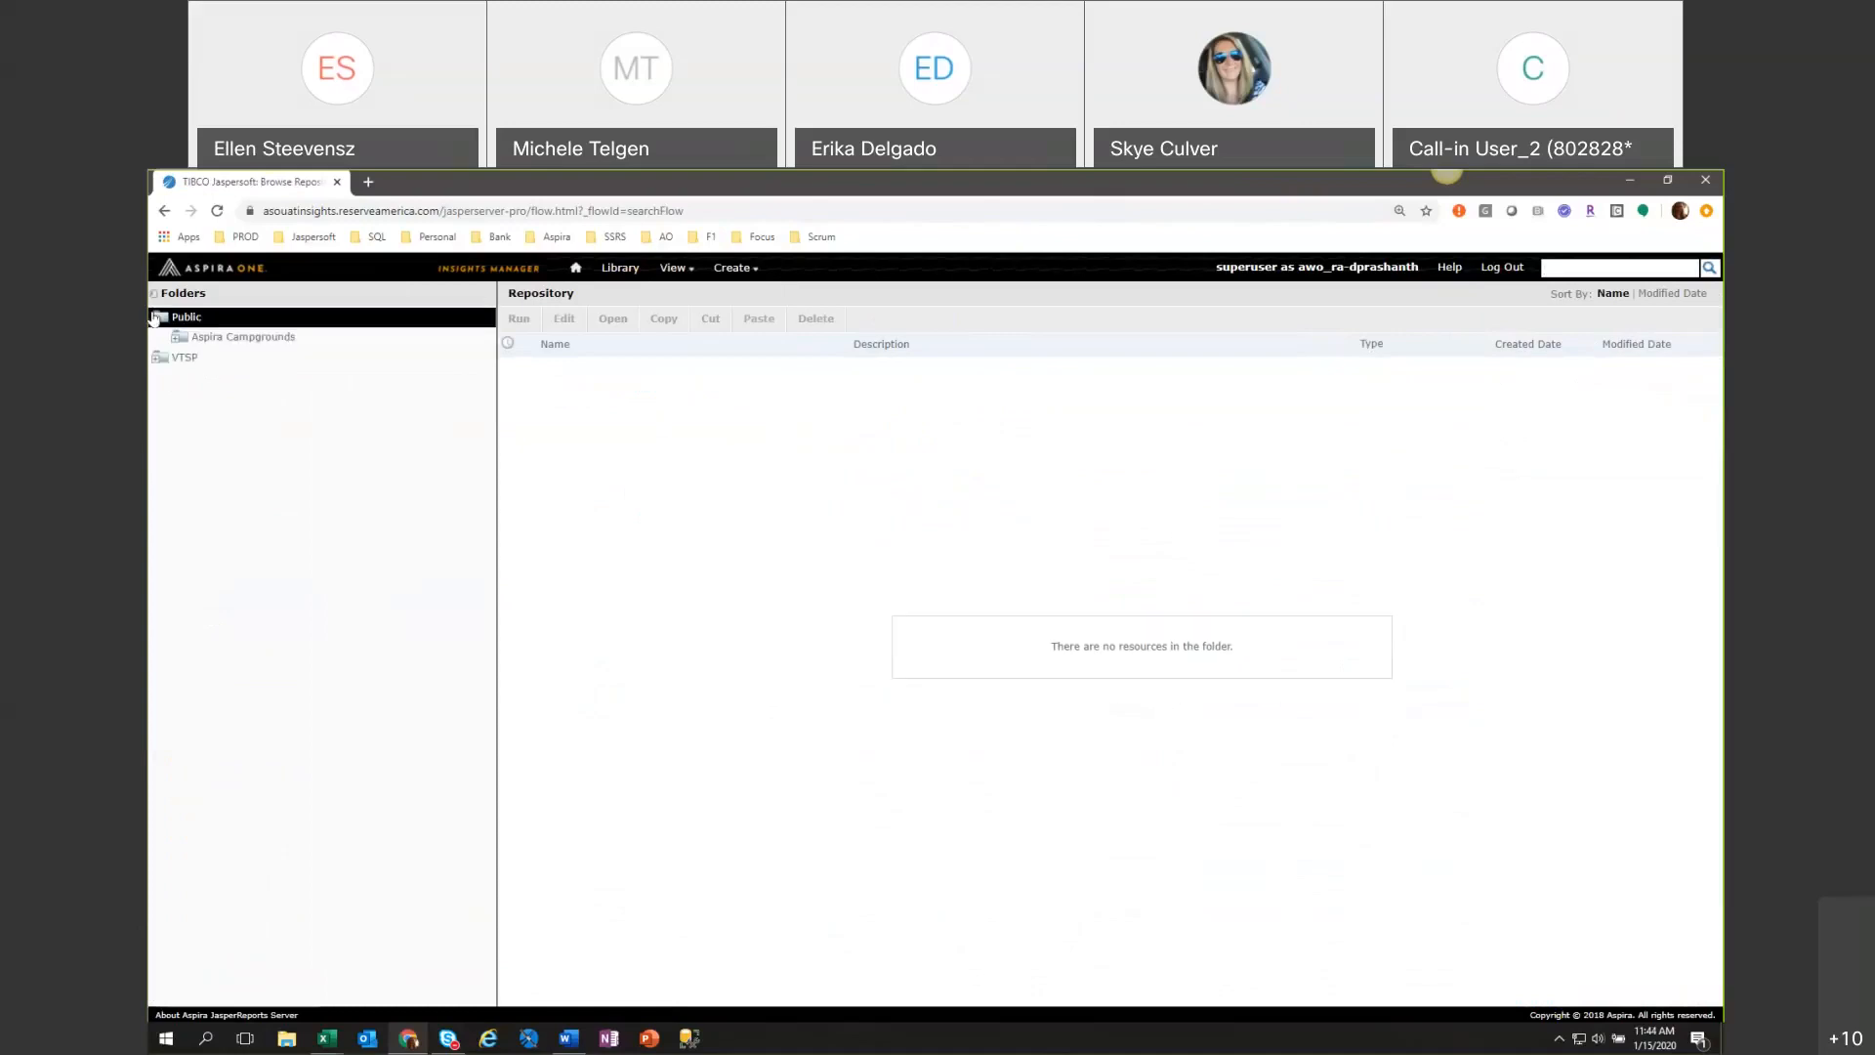
{"action": "left_click", "coordinate": [180, 337]}
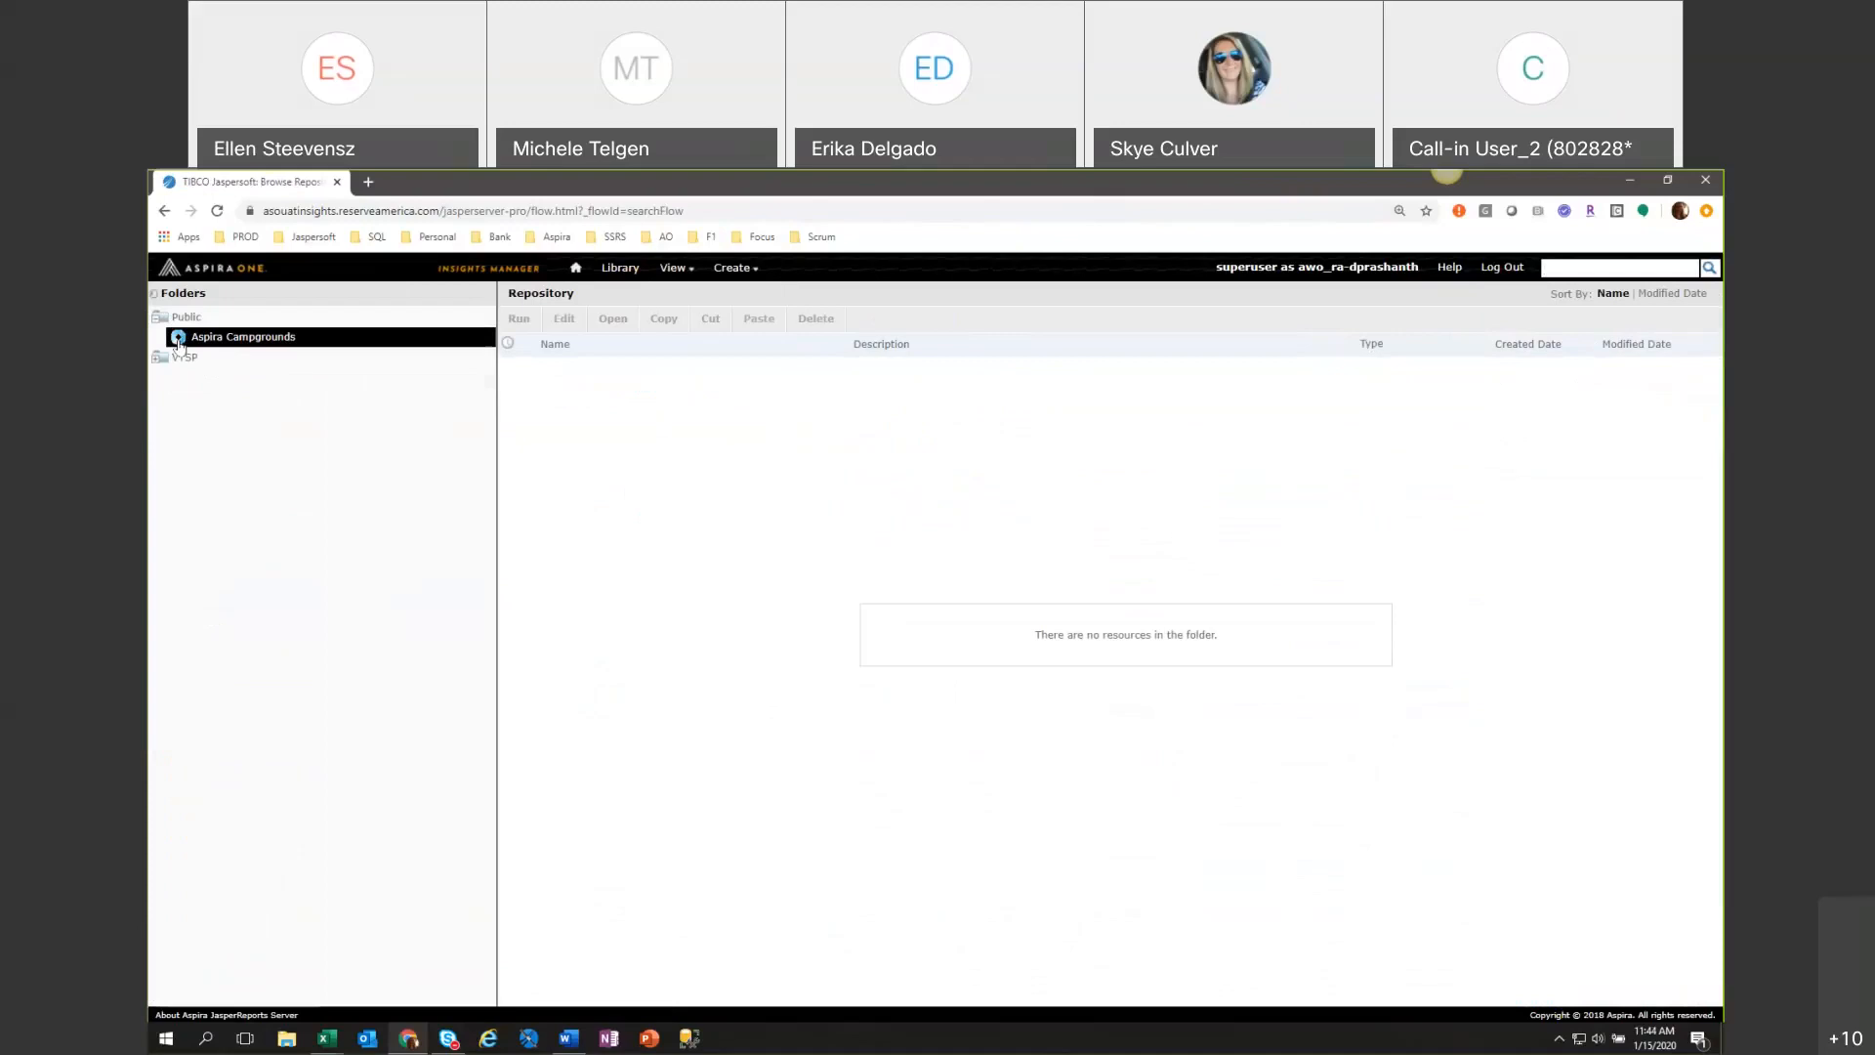
{"action": "left_click", "coordinate": [224, 357]}
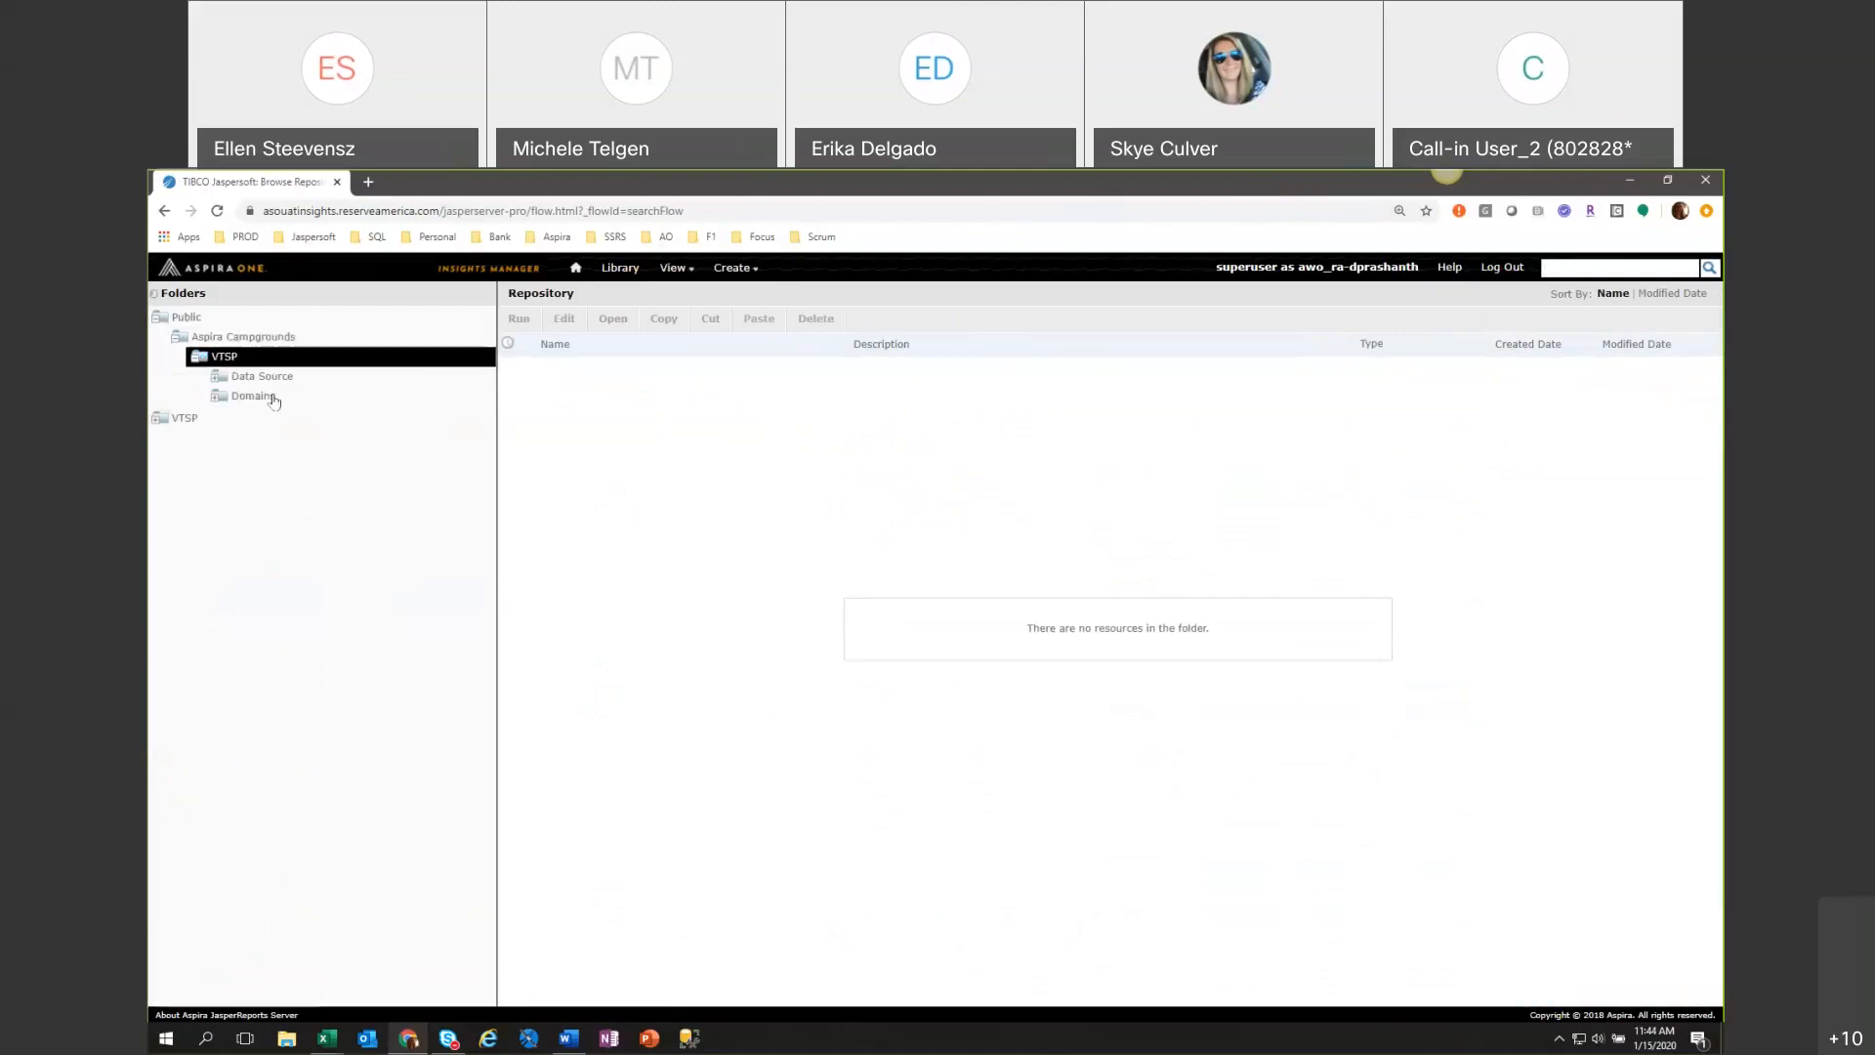
{"action": "left_click", "coordinate": [272, 397]}
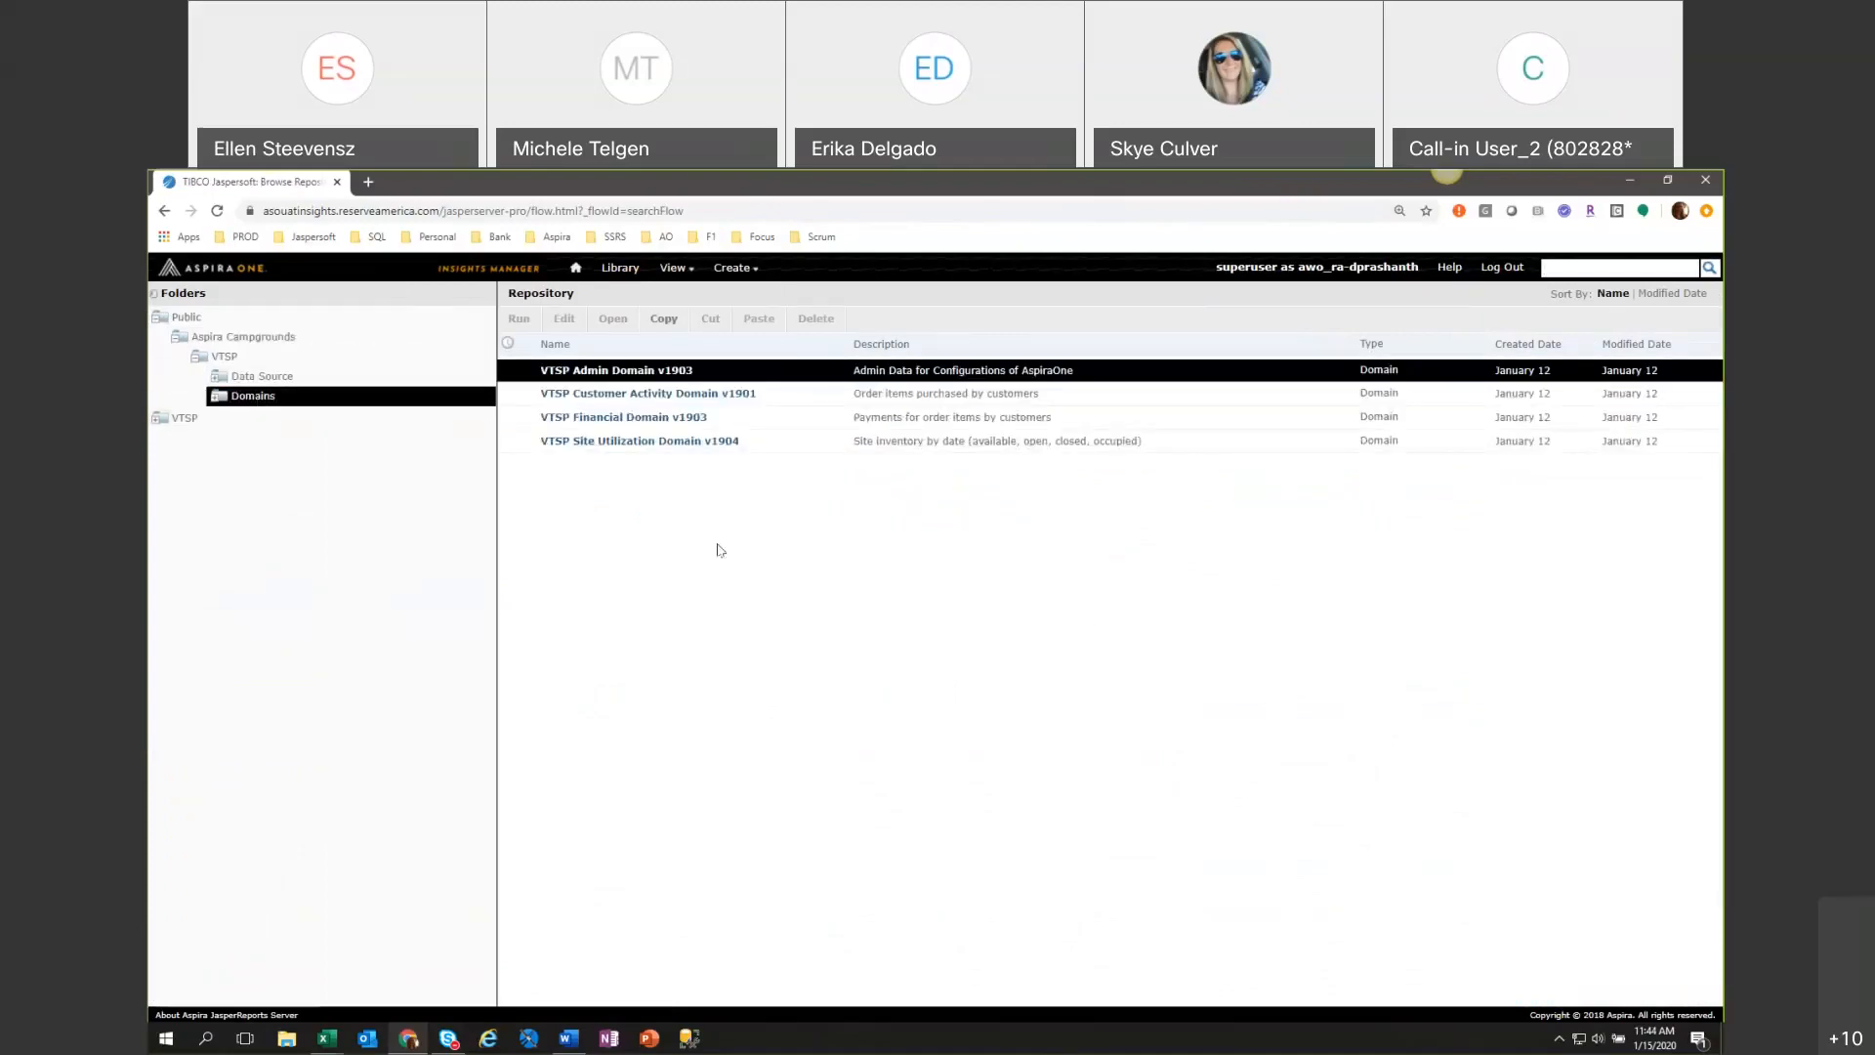
{"action": "left_click", "coordinate": [196, 357]}
{"action": "left_click", "coordinate": [177, 336]}
{"action": "left_click", "coordinate": [156, 317]}
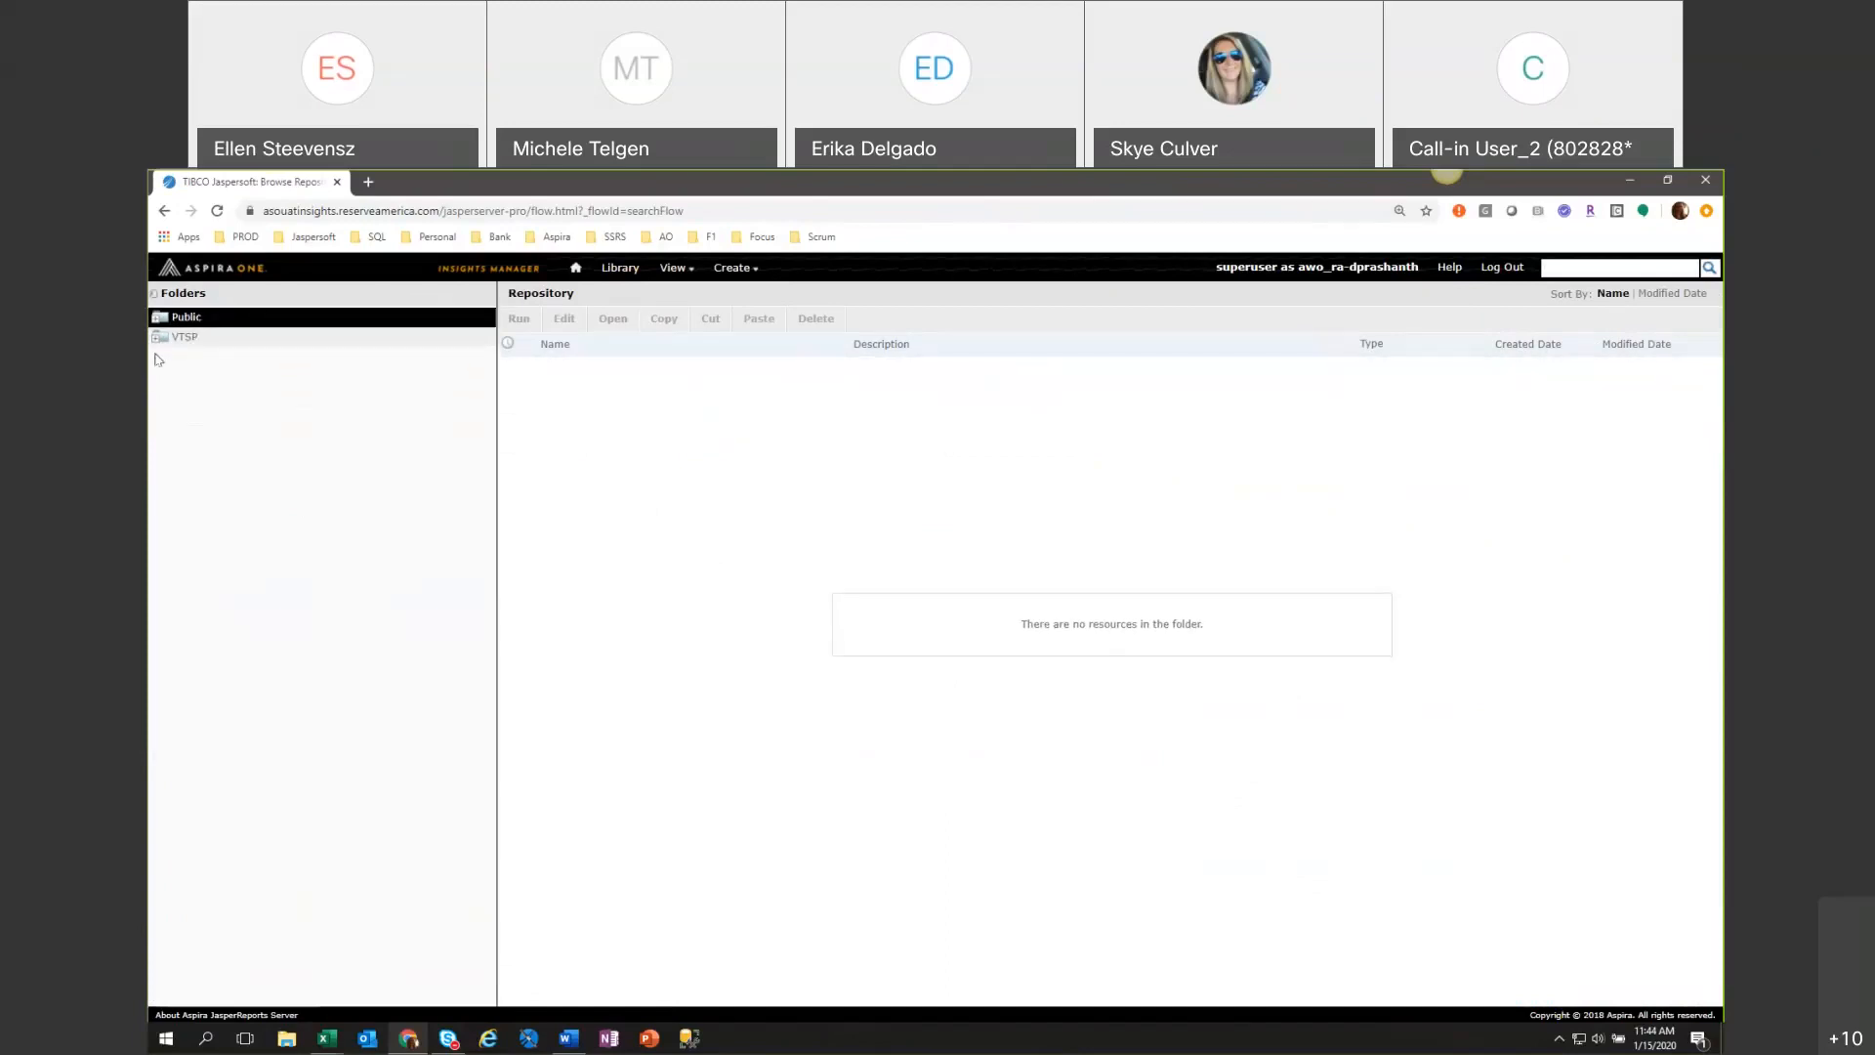
Find the saved items in VTSP's Shared Folder and run Reservation Details by Month Report.
{"action": "left_click", "coordinate": [157, 337]}
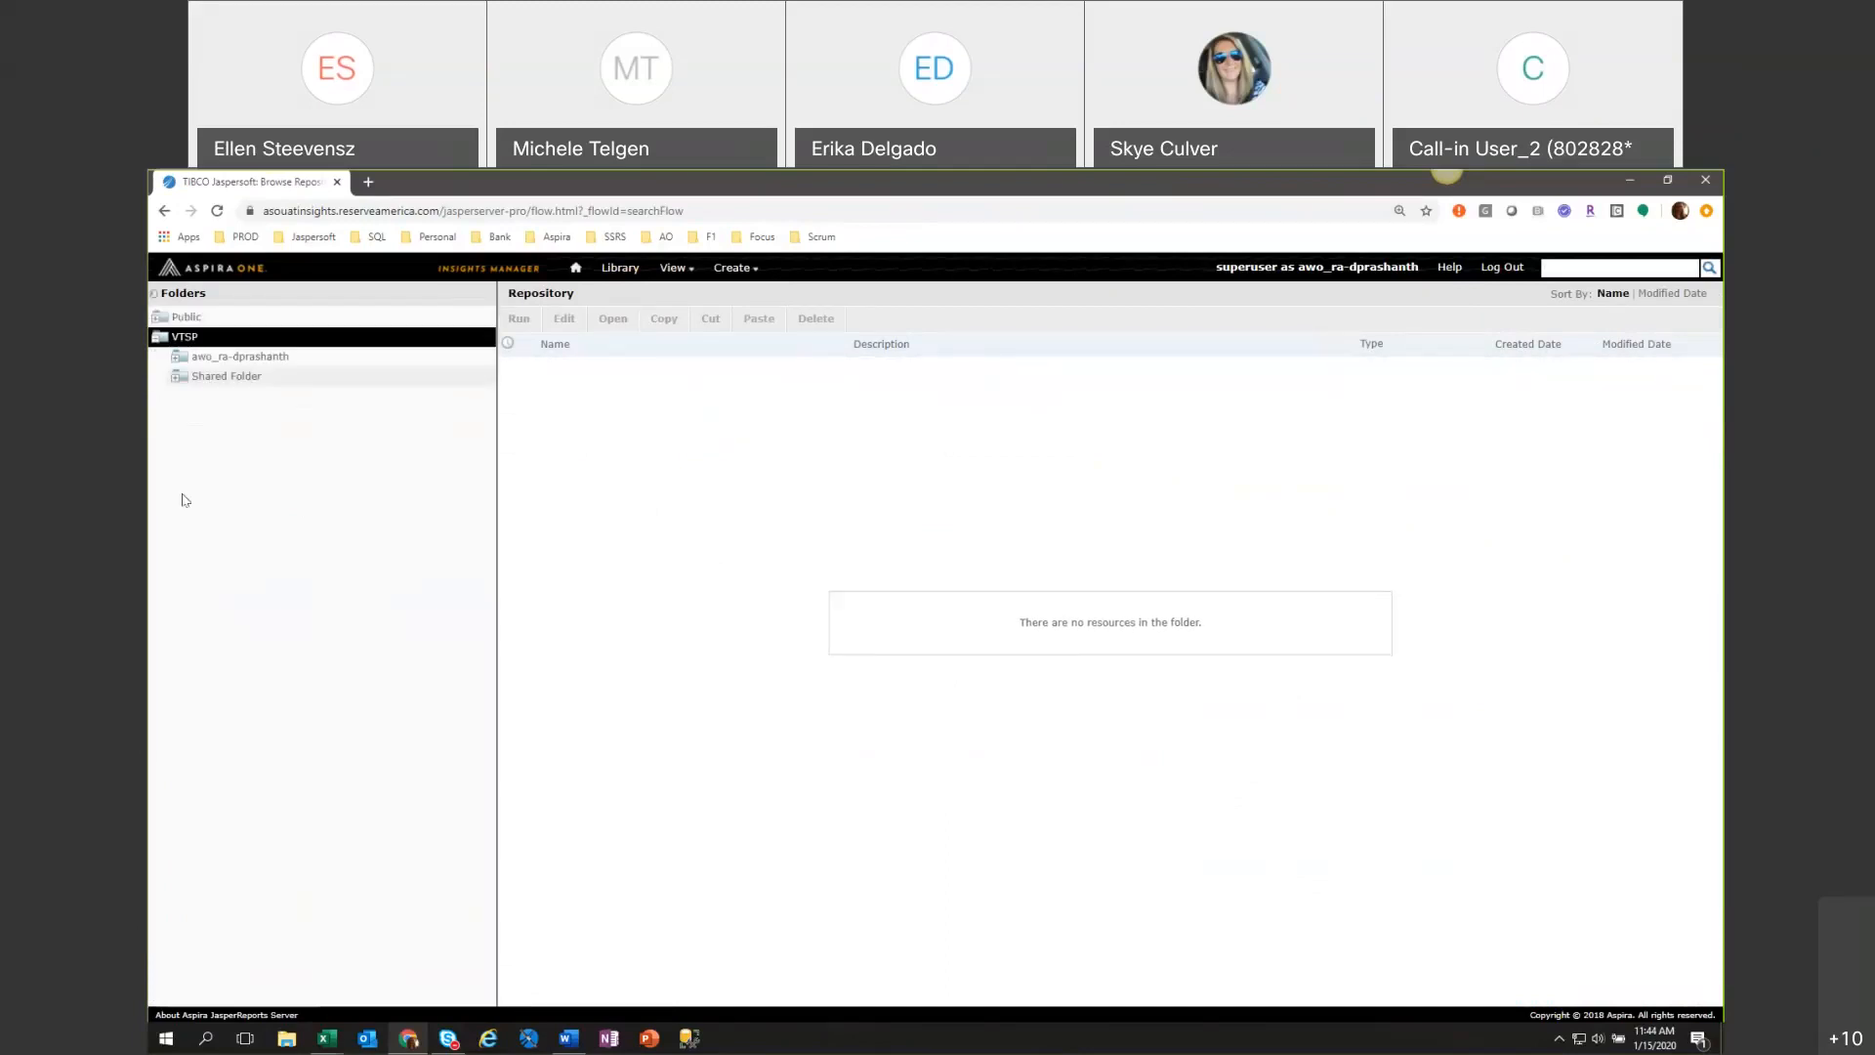
{"action": "left_click", "coordinate": [210, 379]}
{"action": "left_click", "coordinate": [753, 372]}
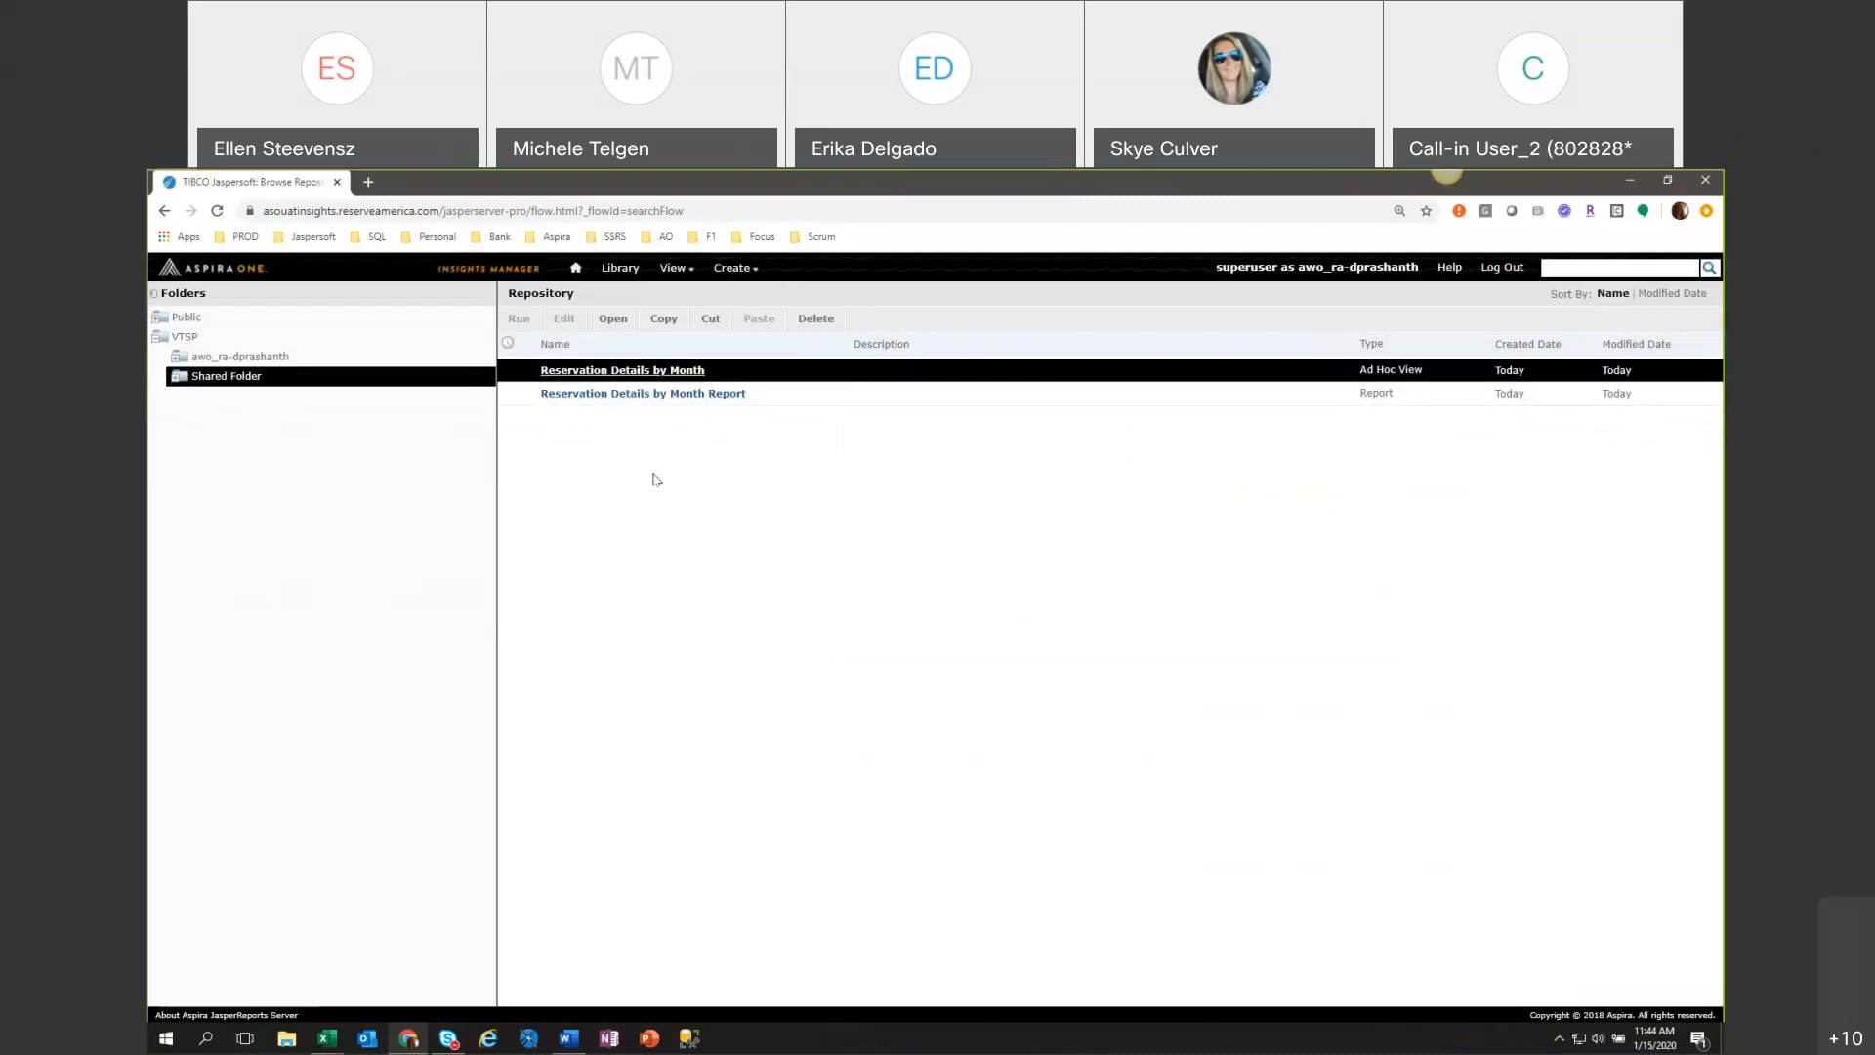
{"action": "left_click", "coordinate": [631, 396]}
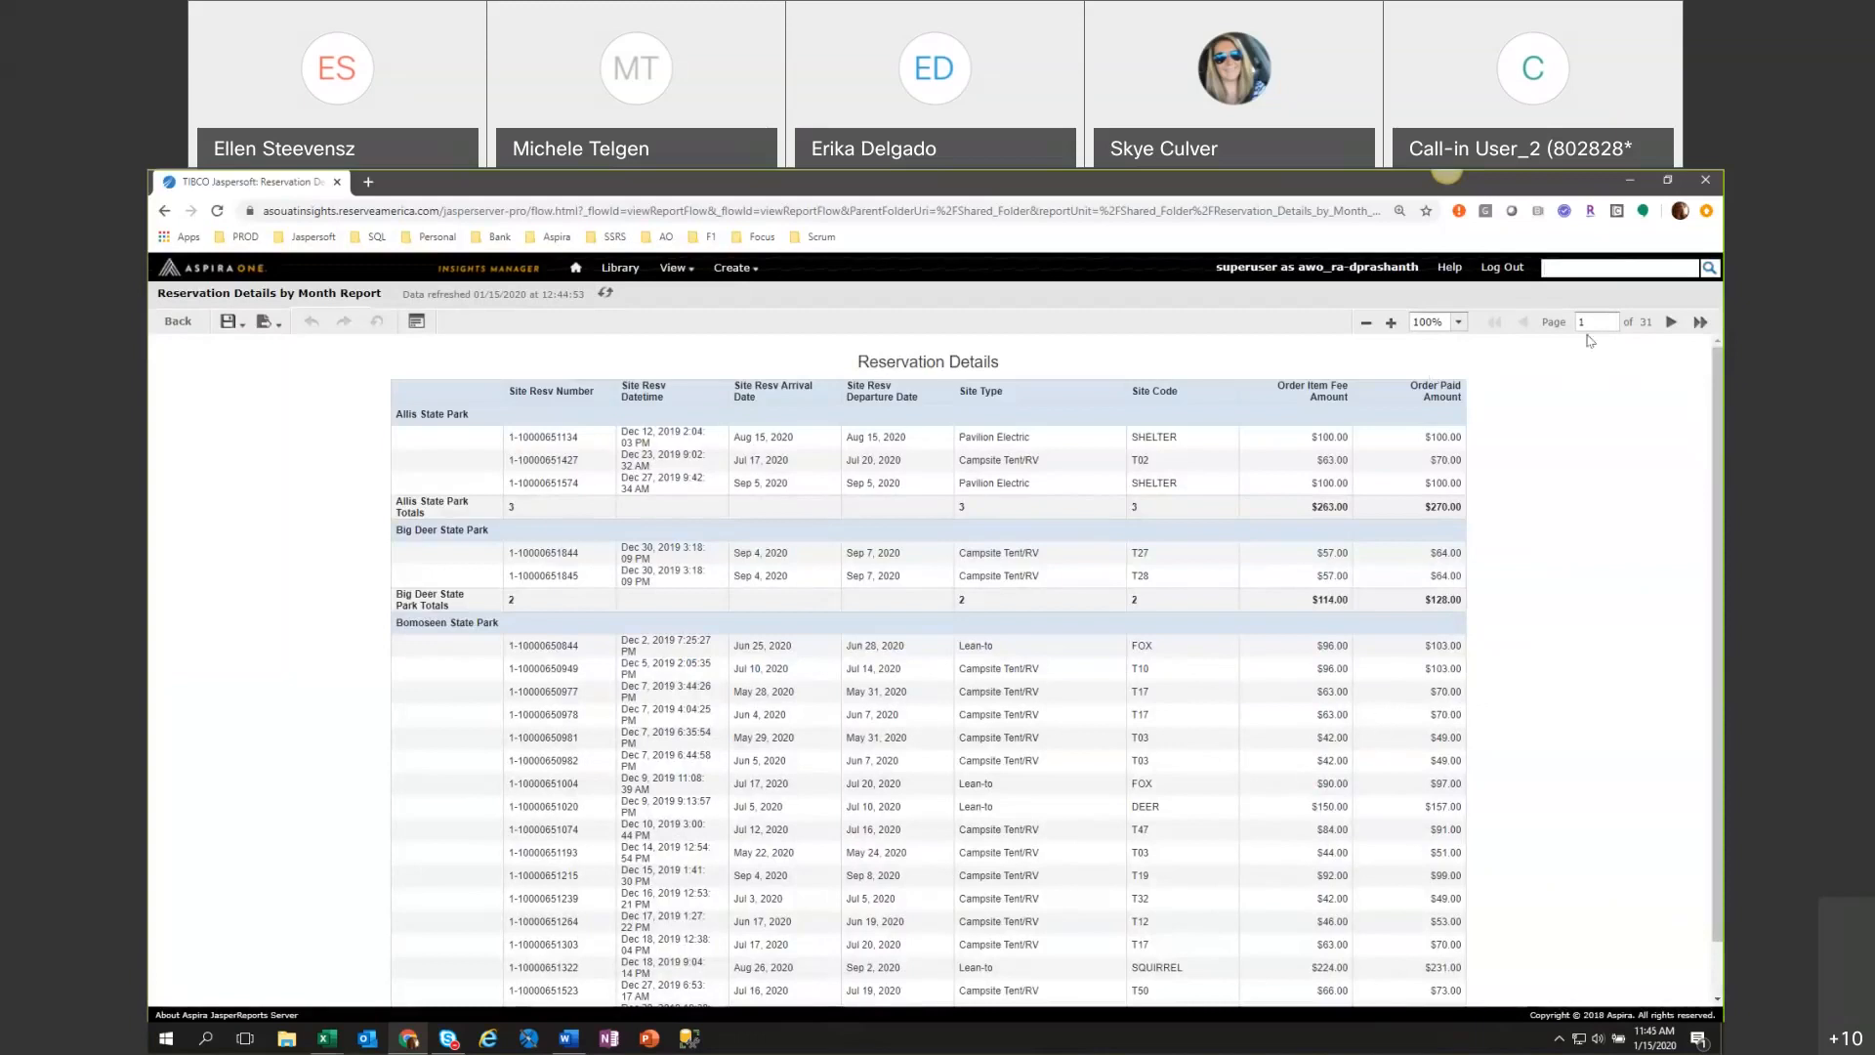
Go to the last page of the report and look over its reservation rows and facility totals.
{"action": "left_click", "coordinate": [1699, 323]}
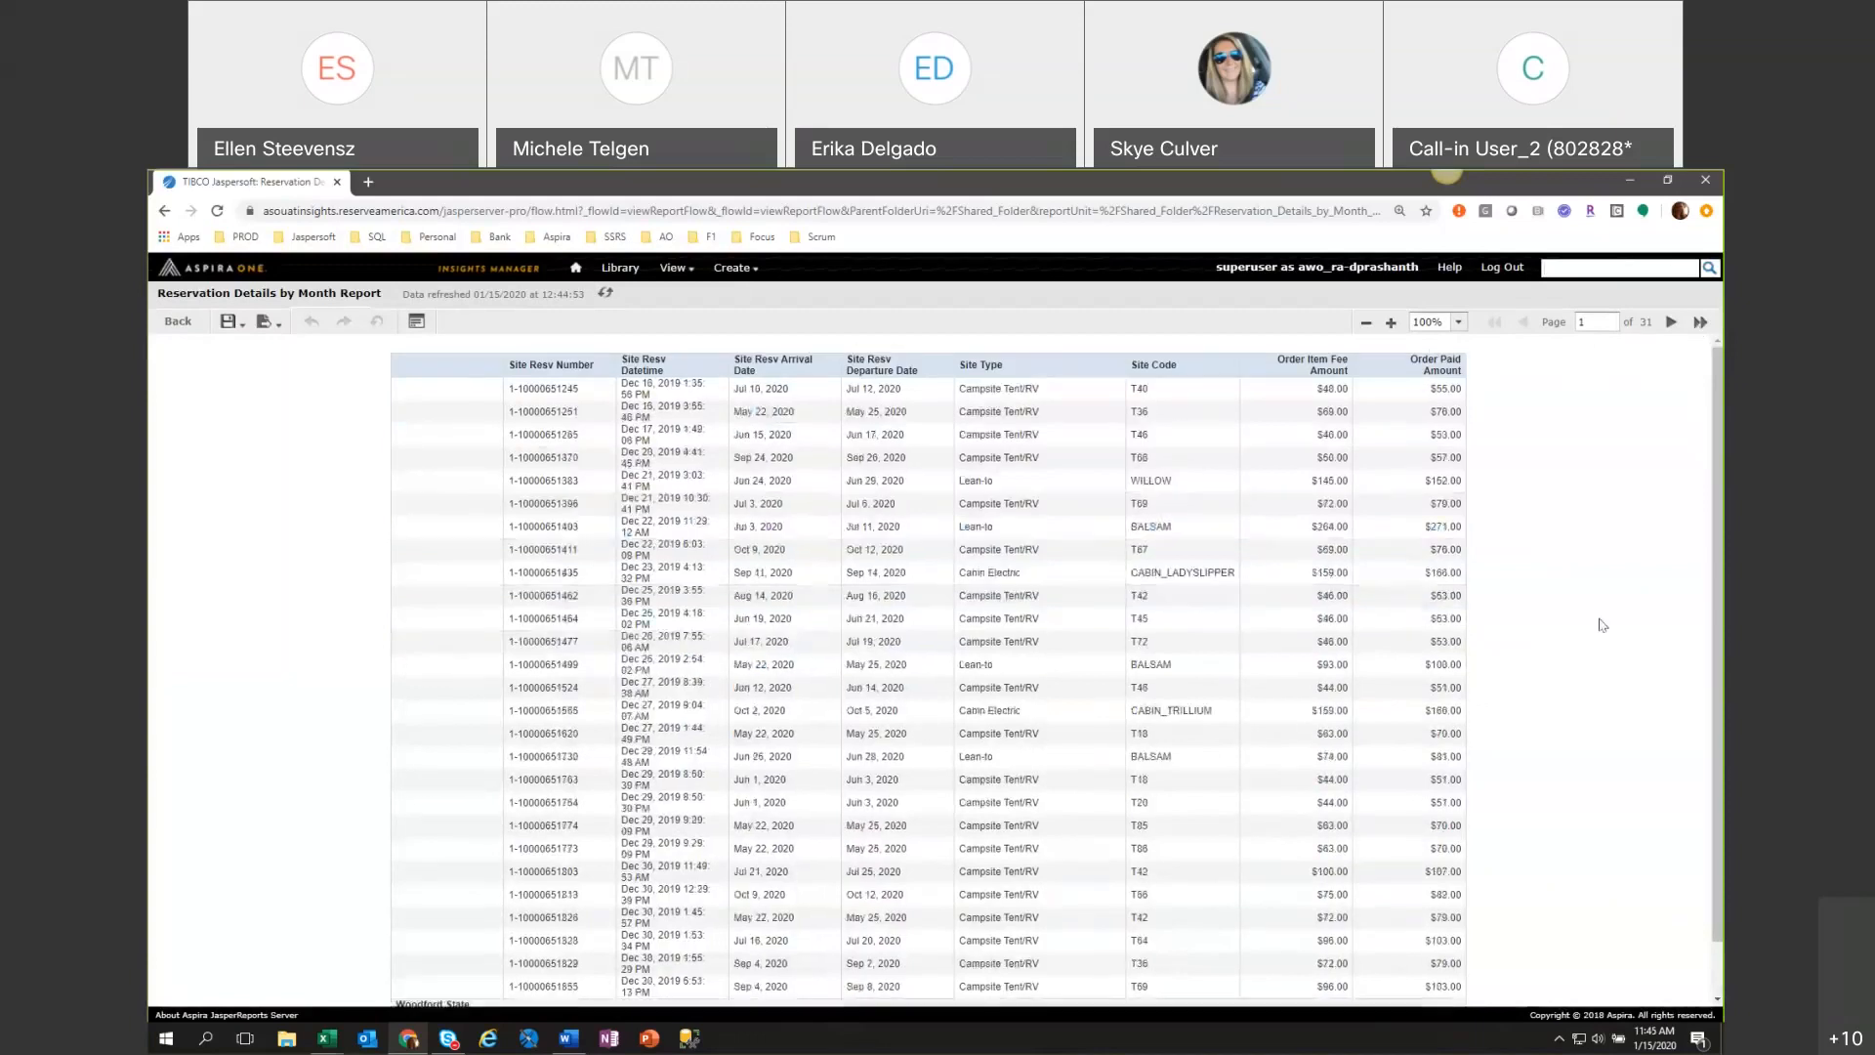
{"action": "scroll", "coordinate": [1598, 619], "scroll_direction": "down", "scroll_amount": 5}
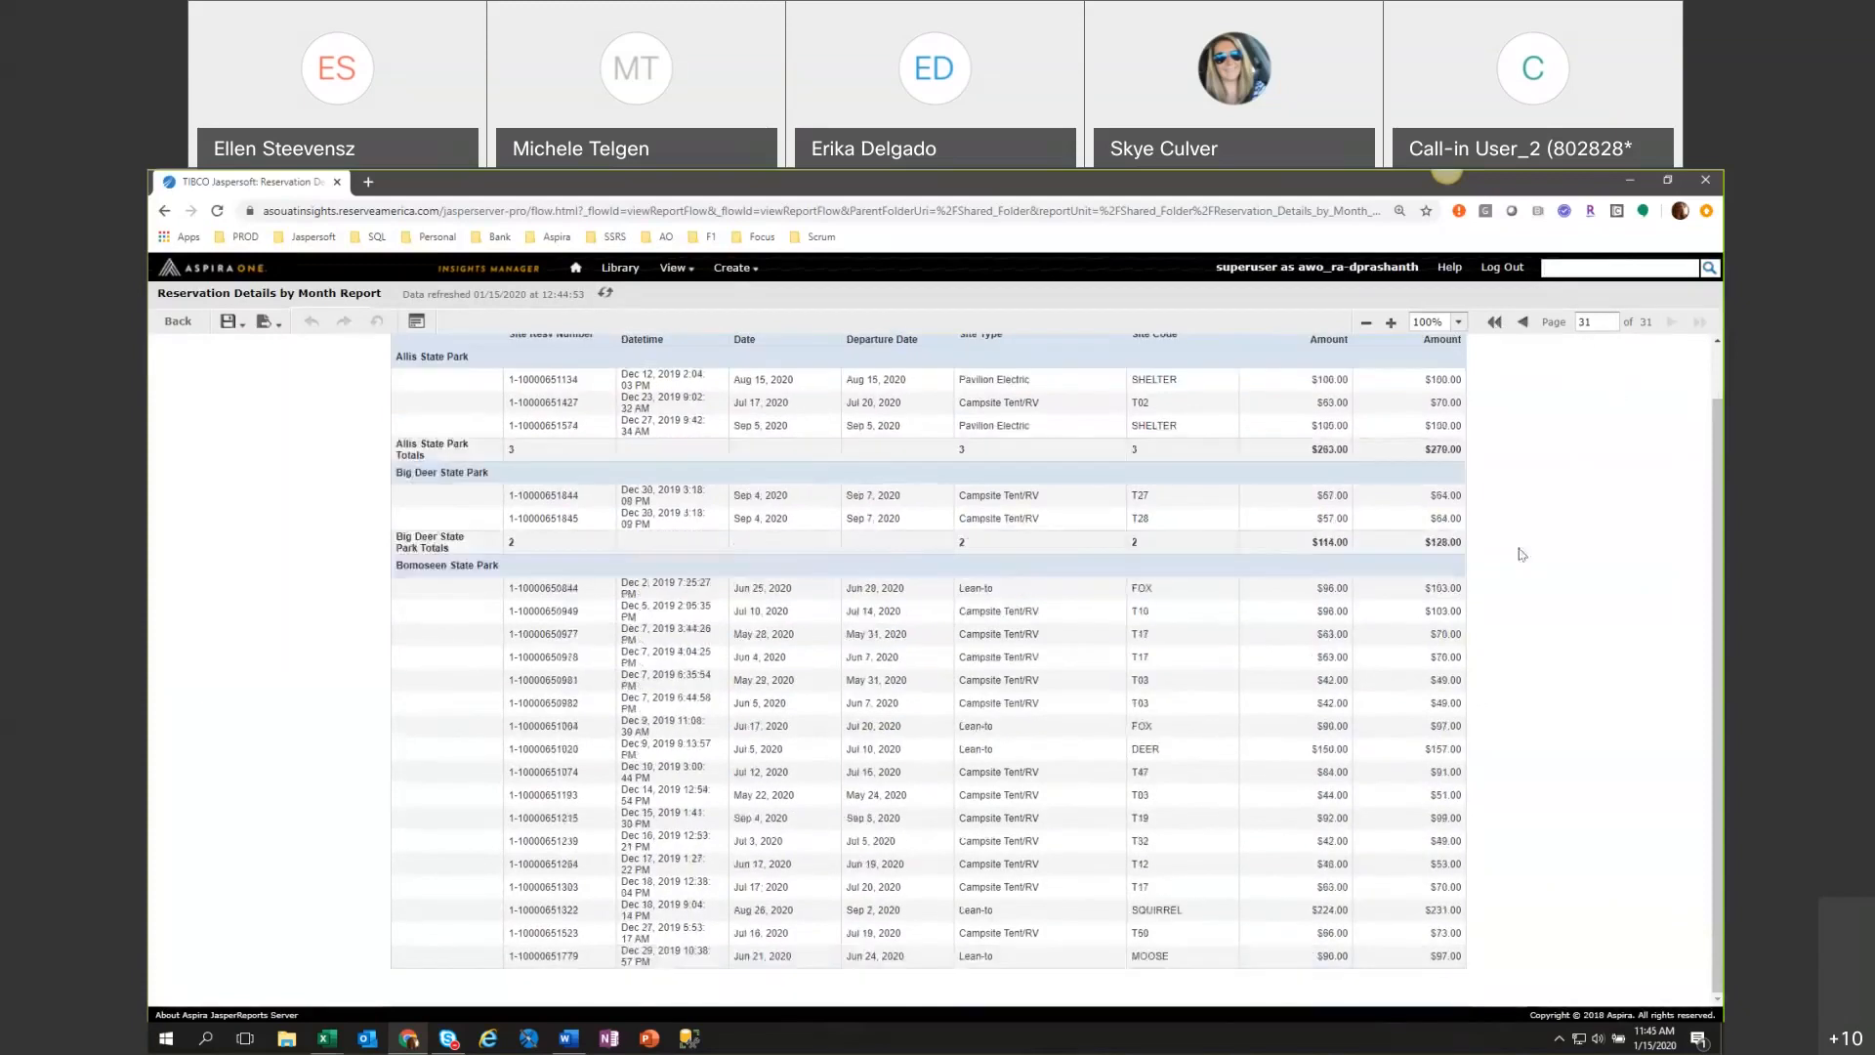
{"action": "scroll", "coordinate": [1519, 551], "scroll_direction": "up", "scroll_amount": 2}
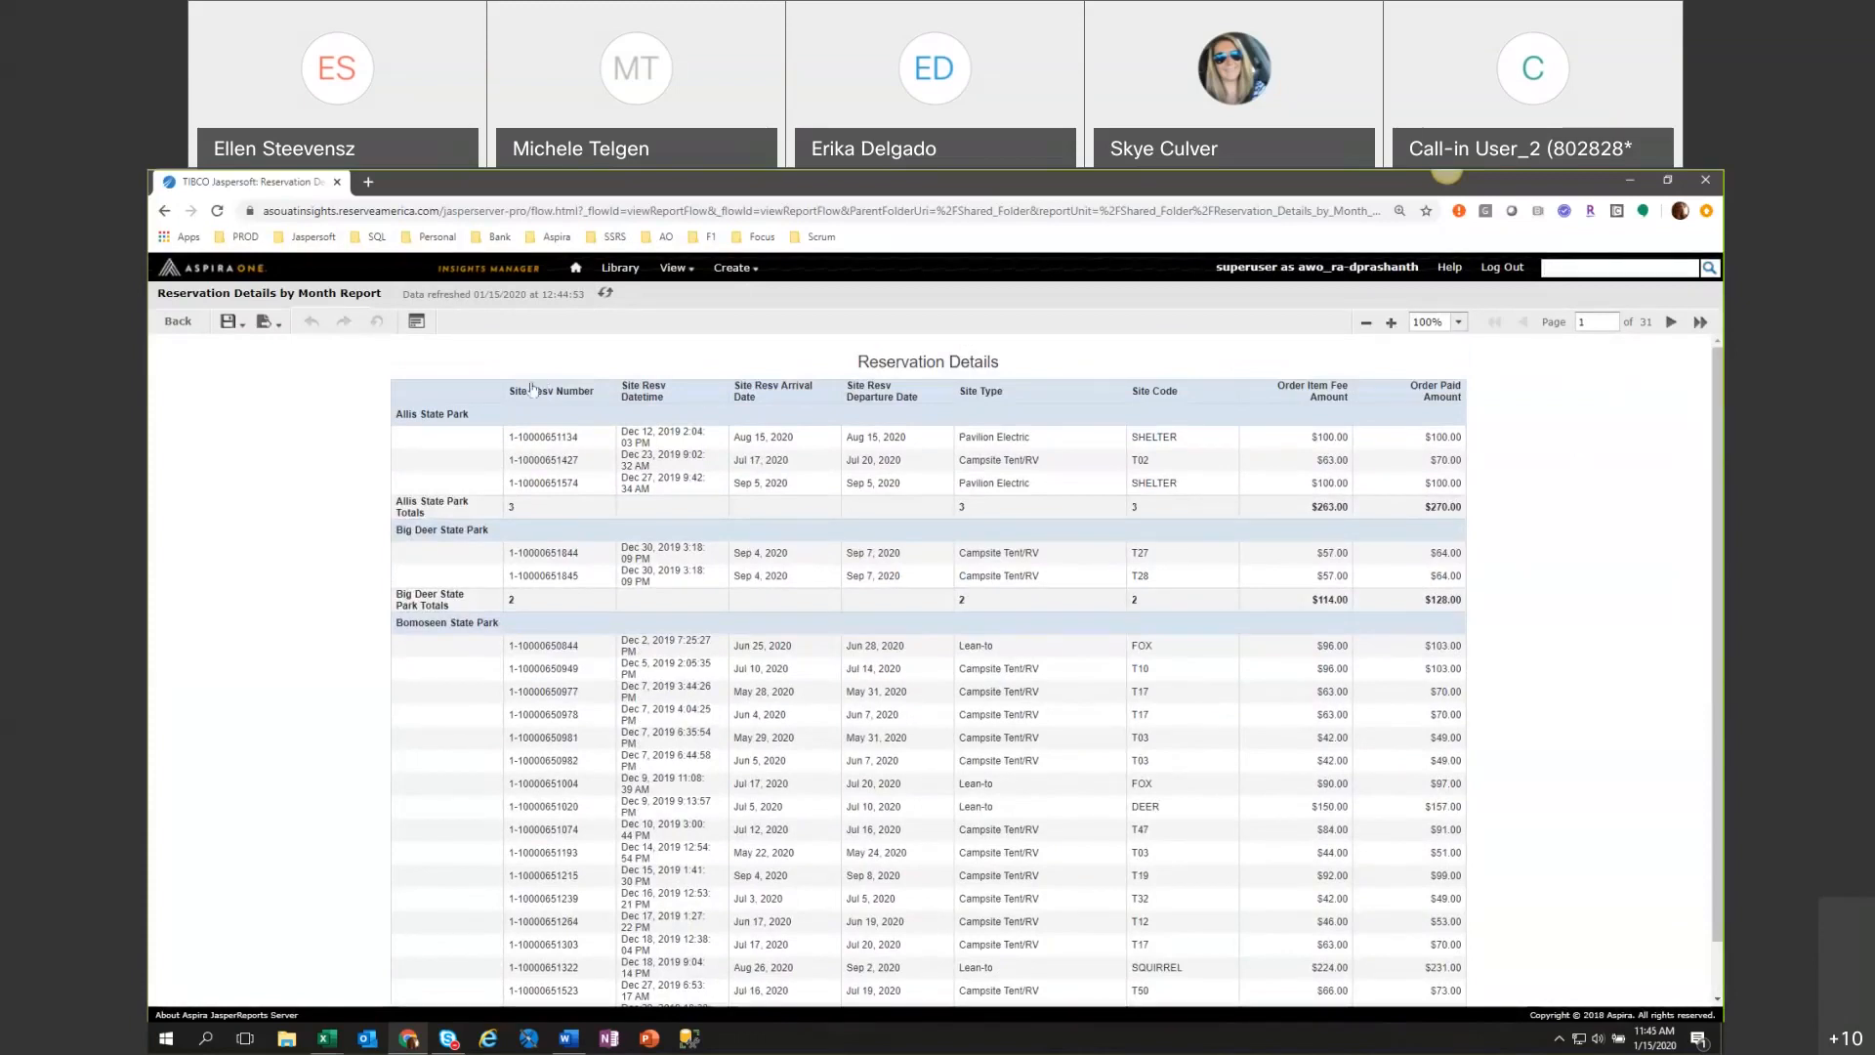
Check the report's Site Resv Datetime input controls, cancel without changes, and return to the repository folder.
{"action": "left_click", "coordinate": [417, 324]}
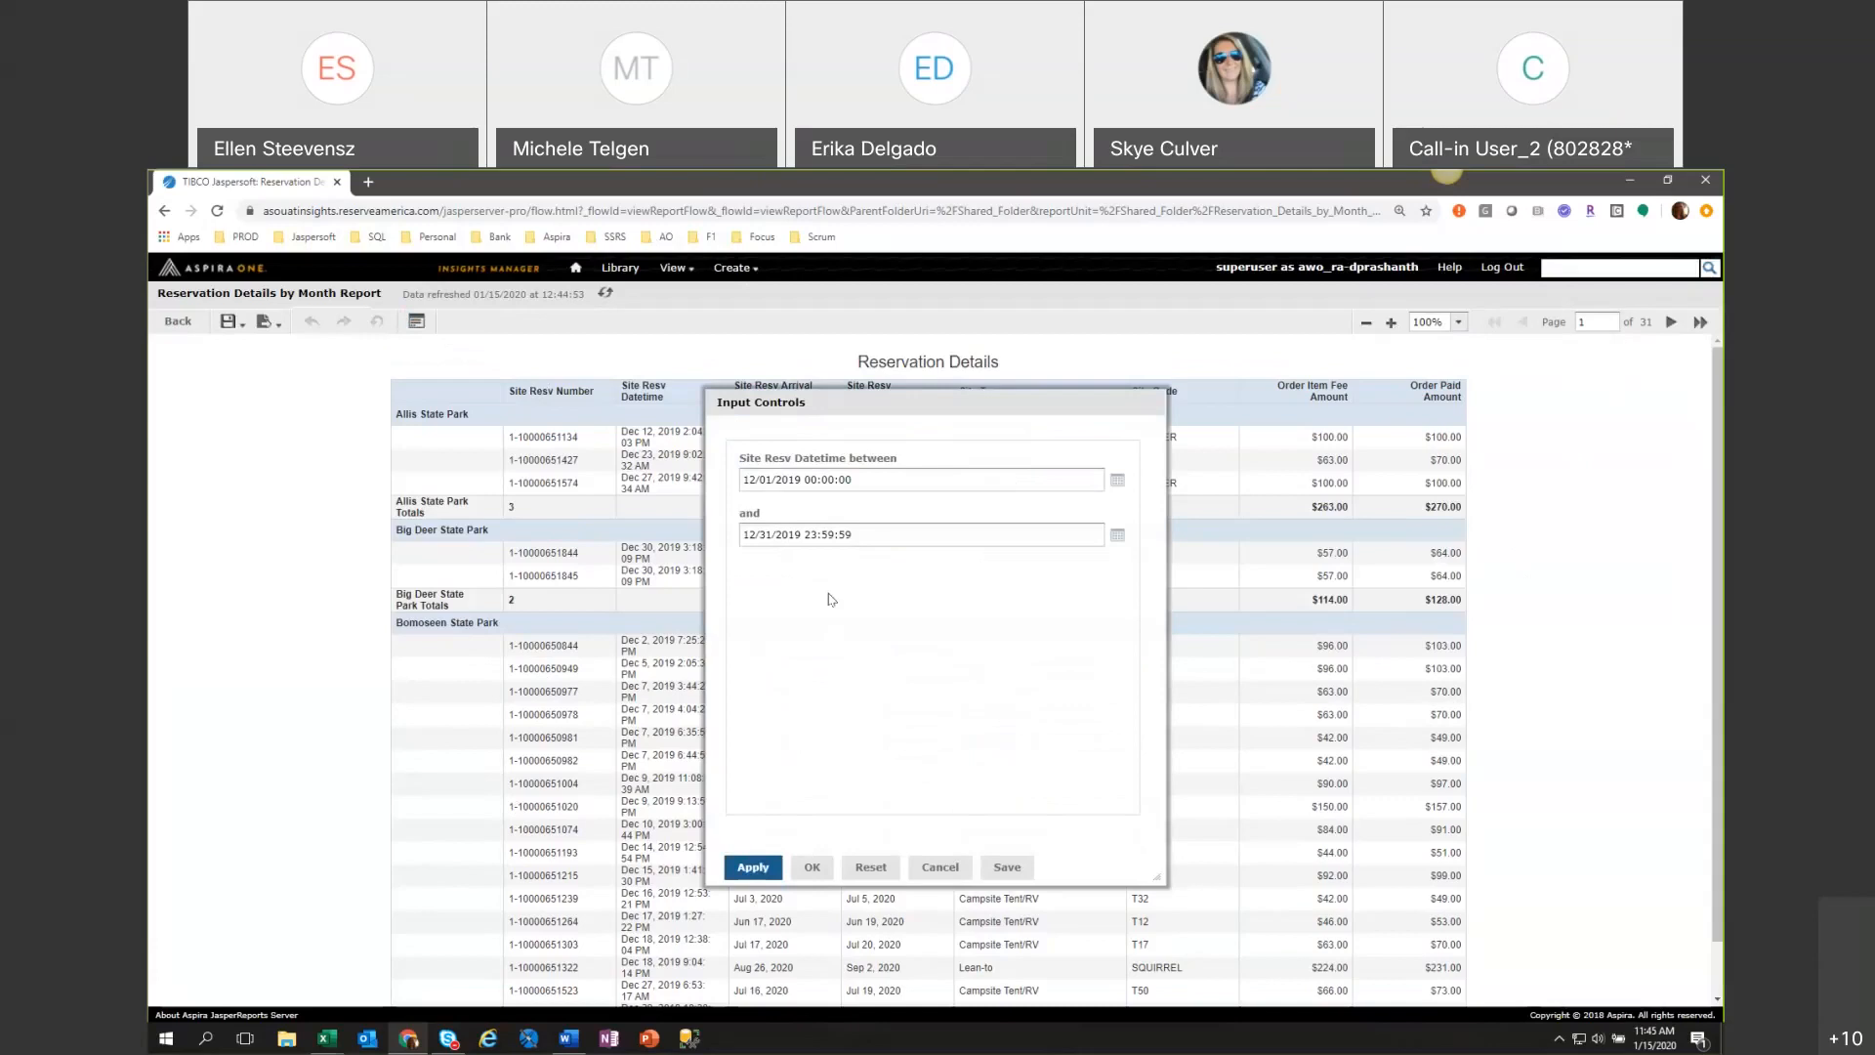
{"action": "left_click", "coordinate": [937, 867]}
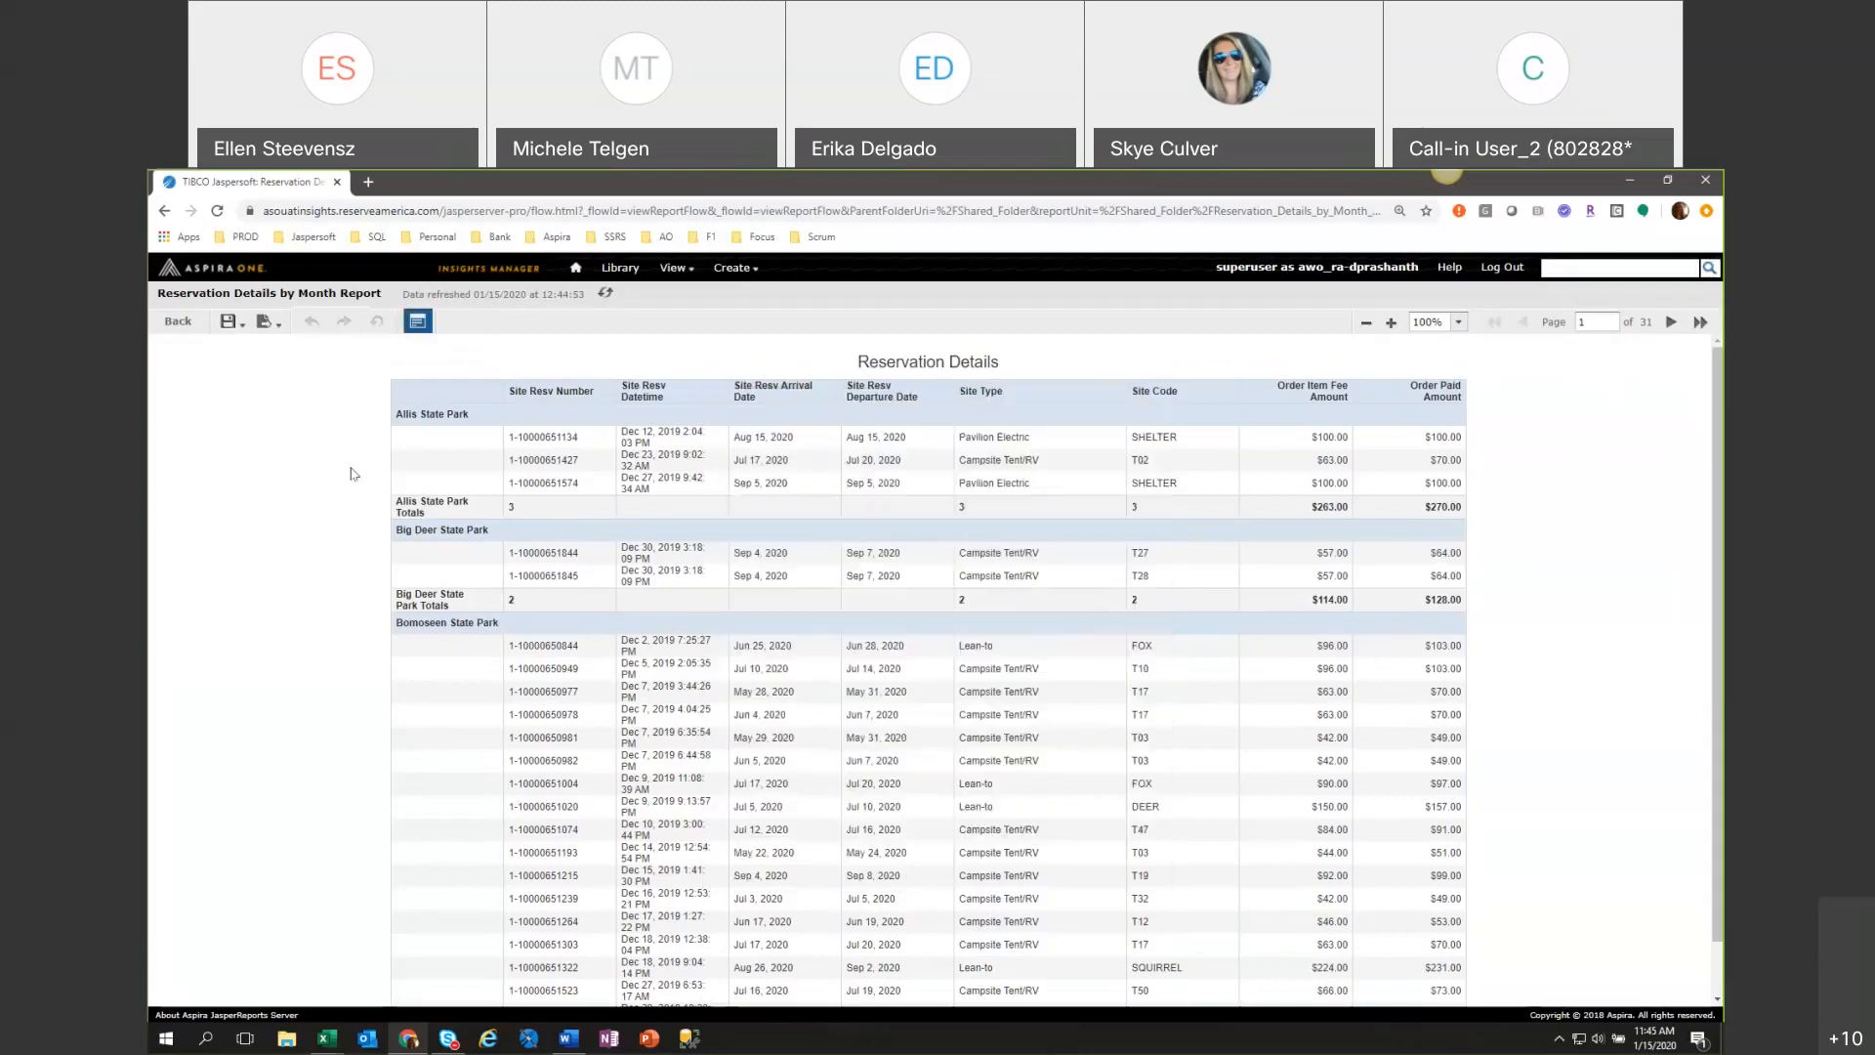
{"action": "left_click", "coordinate": [269, 320]}
{"action": "left_click", "coordinate": [181, 324]}
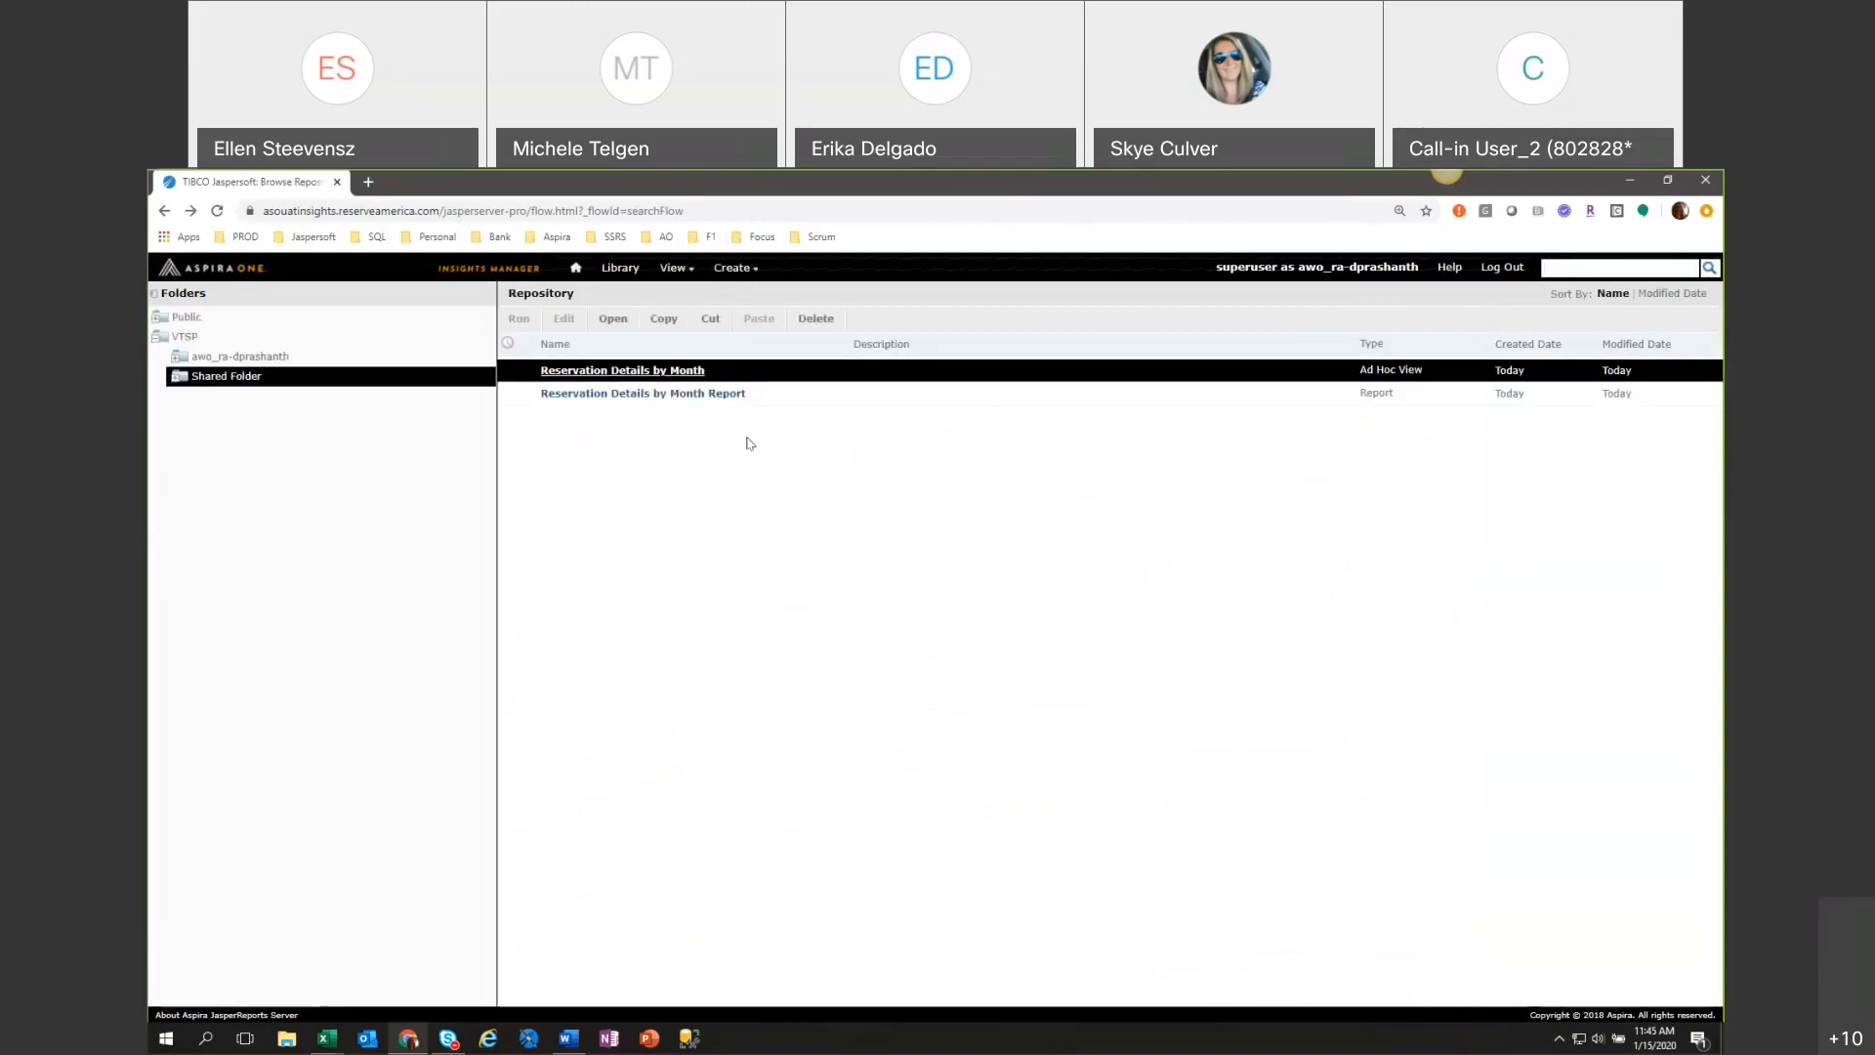
Open the scheduled jobs of Reservation Details by Month Report and begin a new schedule for it.
{"action": "right_click", "coordinate": [747, 372]}
{"action": "left_click", "coordinate": [825, 395]}
{"action": "right_click", "coordinate": [825, 395]}
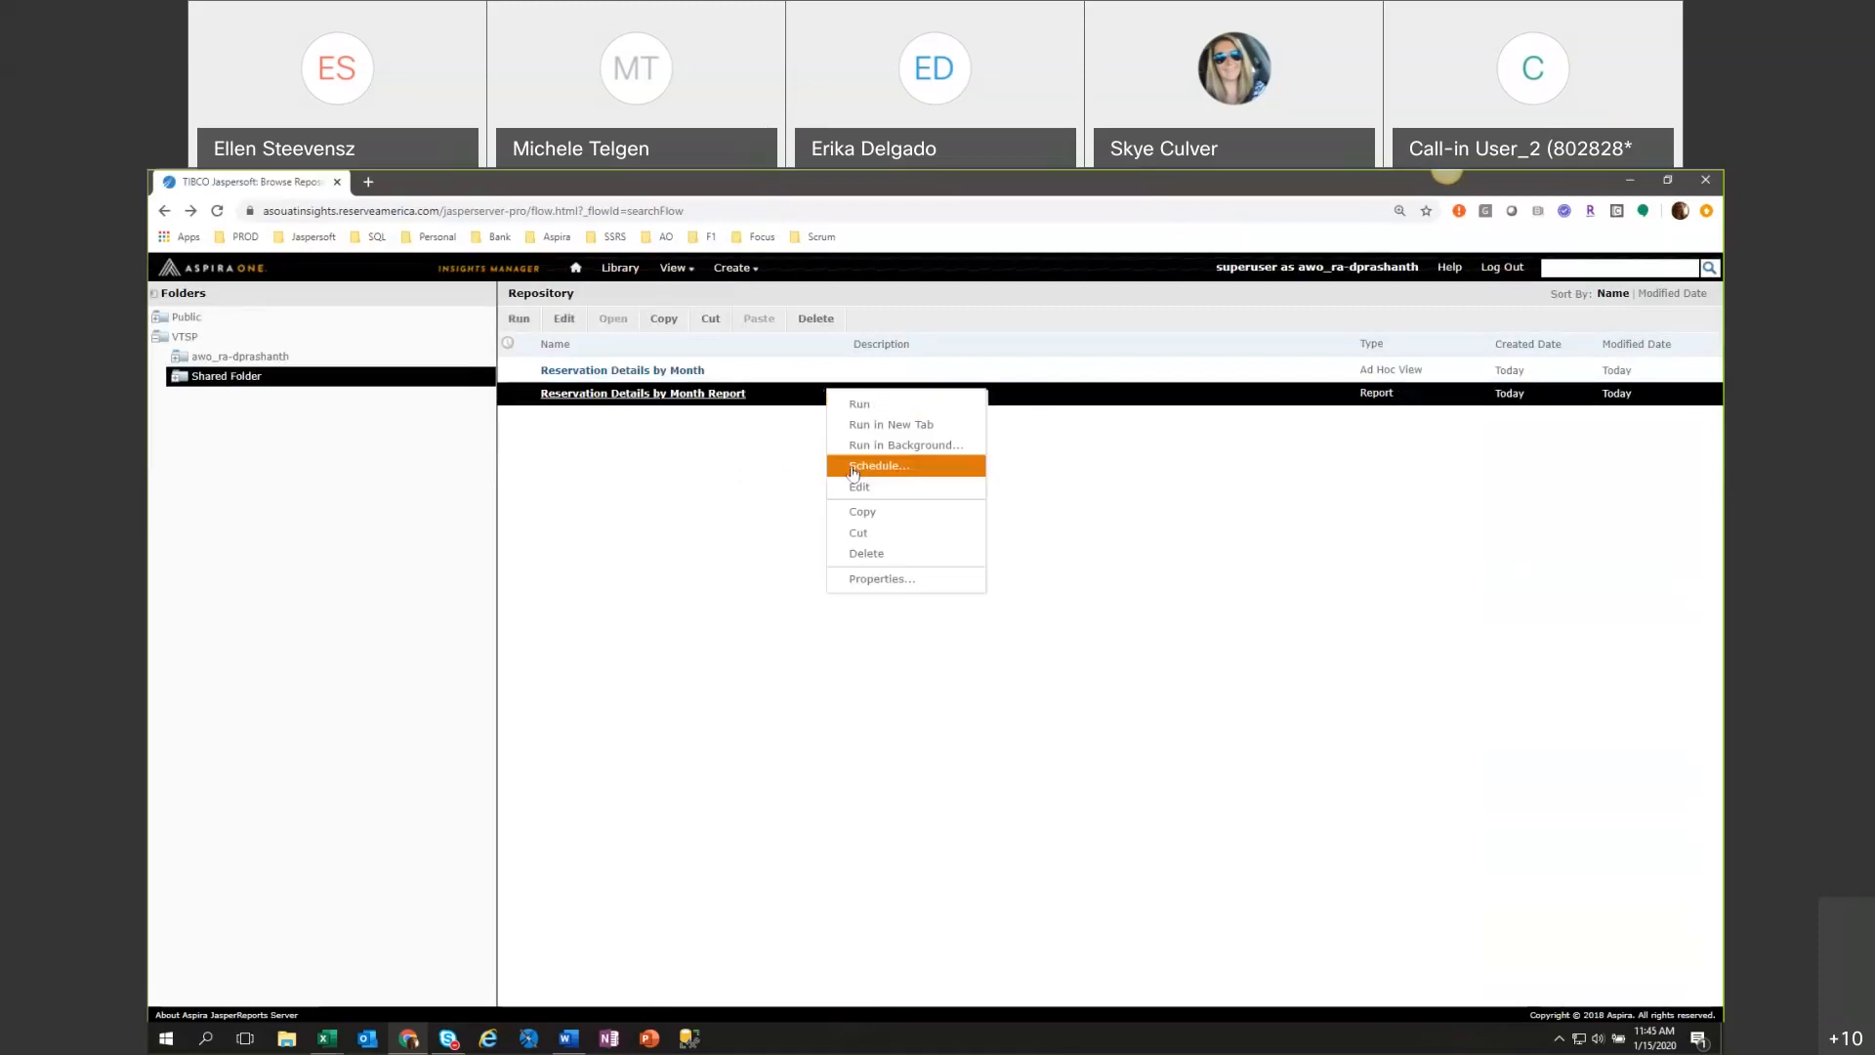
{"action": "left_click", "coordinate": [852, 470]}
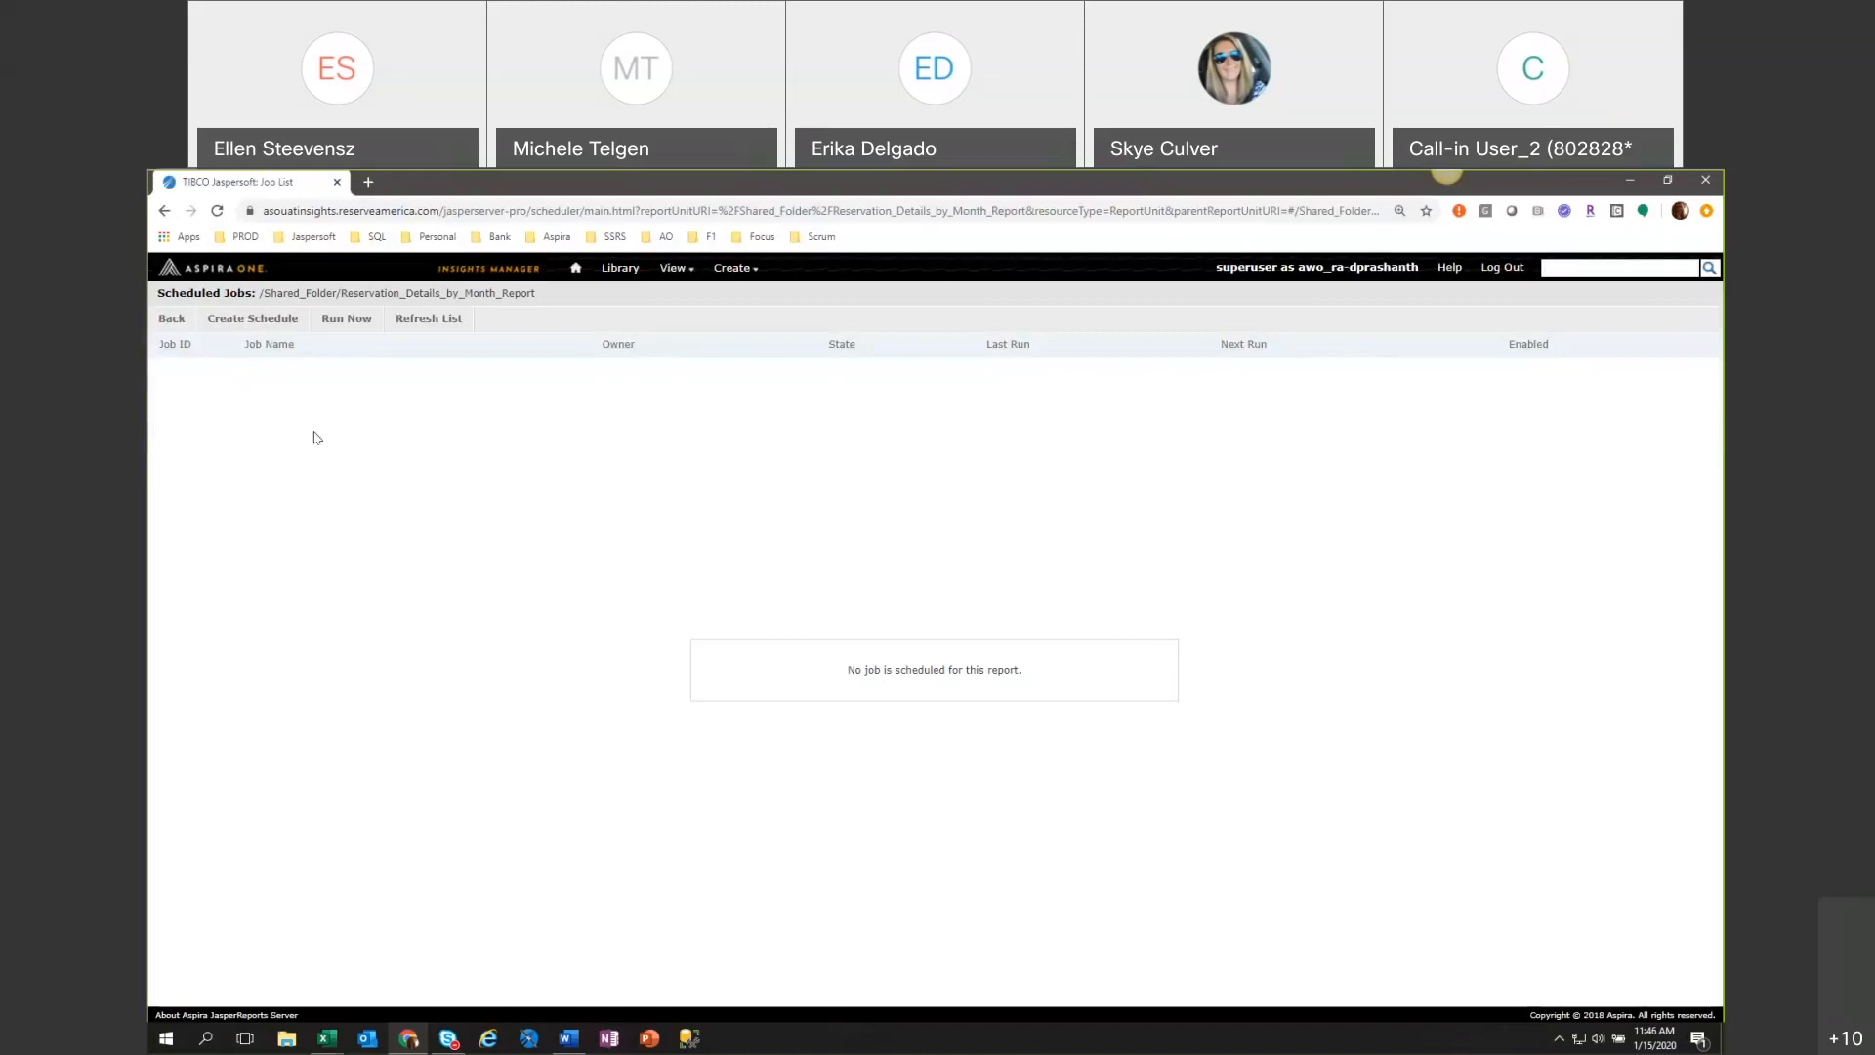
{"action": "left_click", "coordinate": [259, 326]}
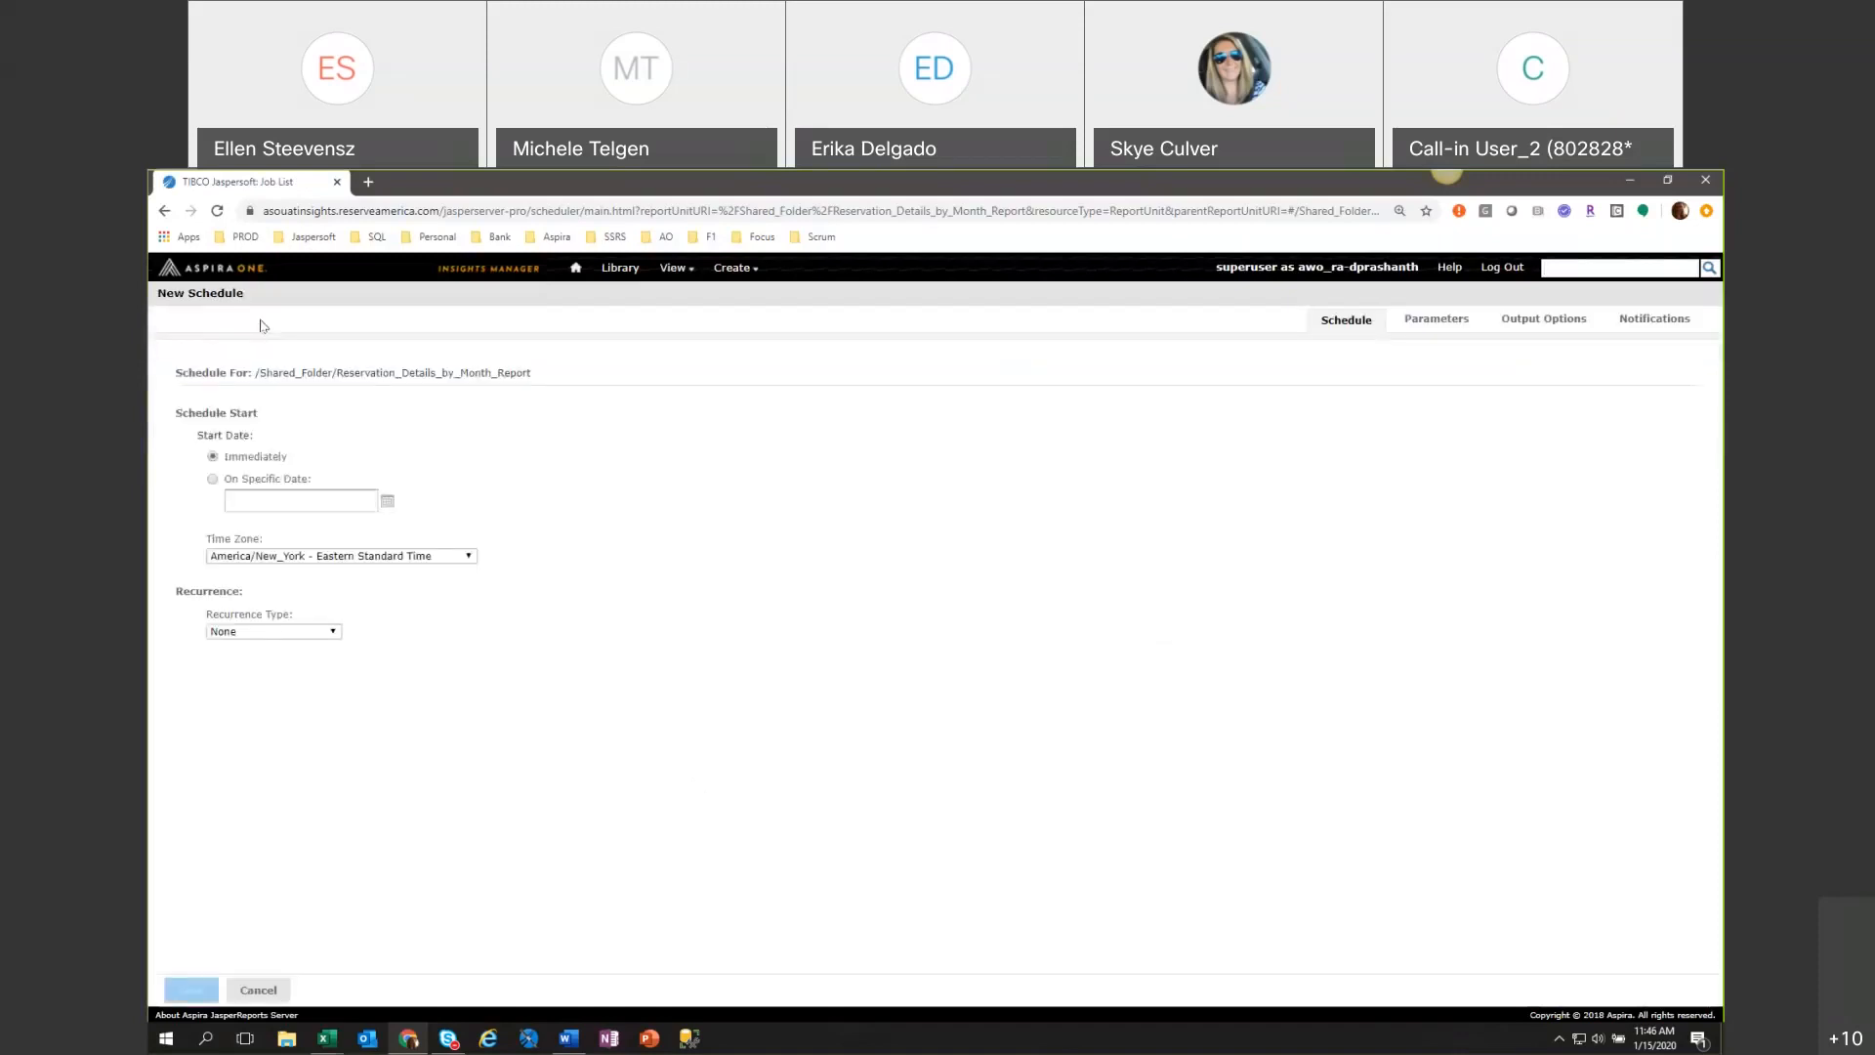
Set the schedule to start on the specific date 01/01/2020 00:00 and give it the Simple recurrence type.
{"action": "left_click", "coordinate": [236, 480]}
{"action": "left_click", "coordinate": [387, 501]}
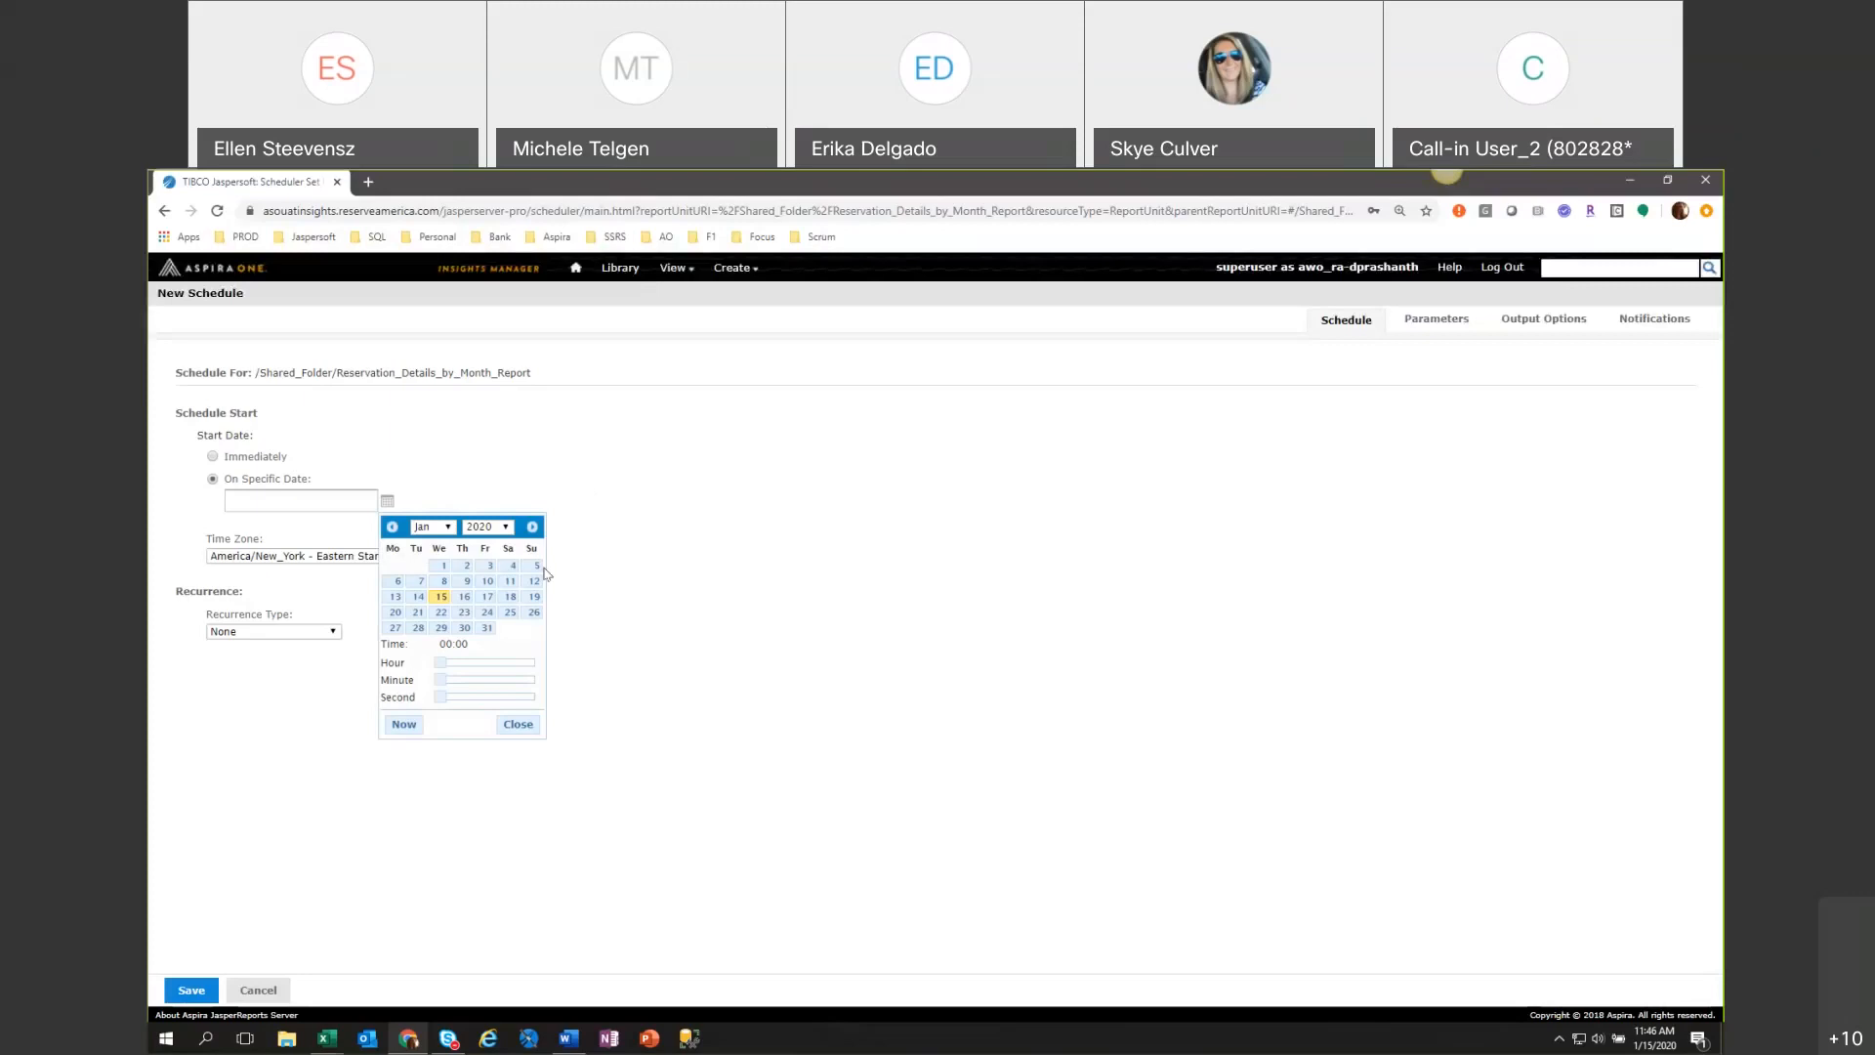
{"action": "left_click", "coordinate": [444, 565]}
{"action": "left_click", "coordinate": [525, 725]}
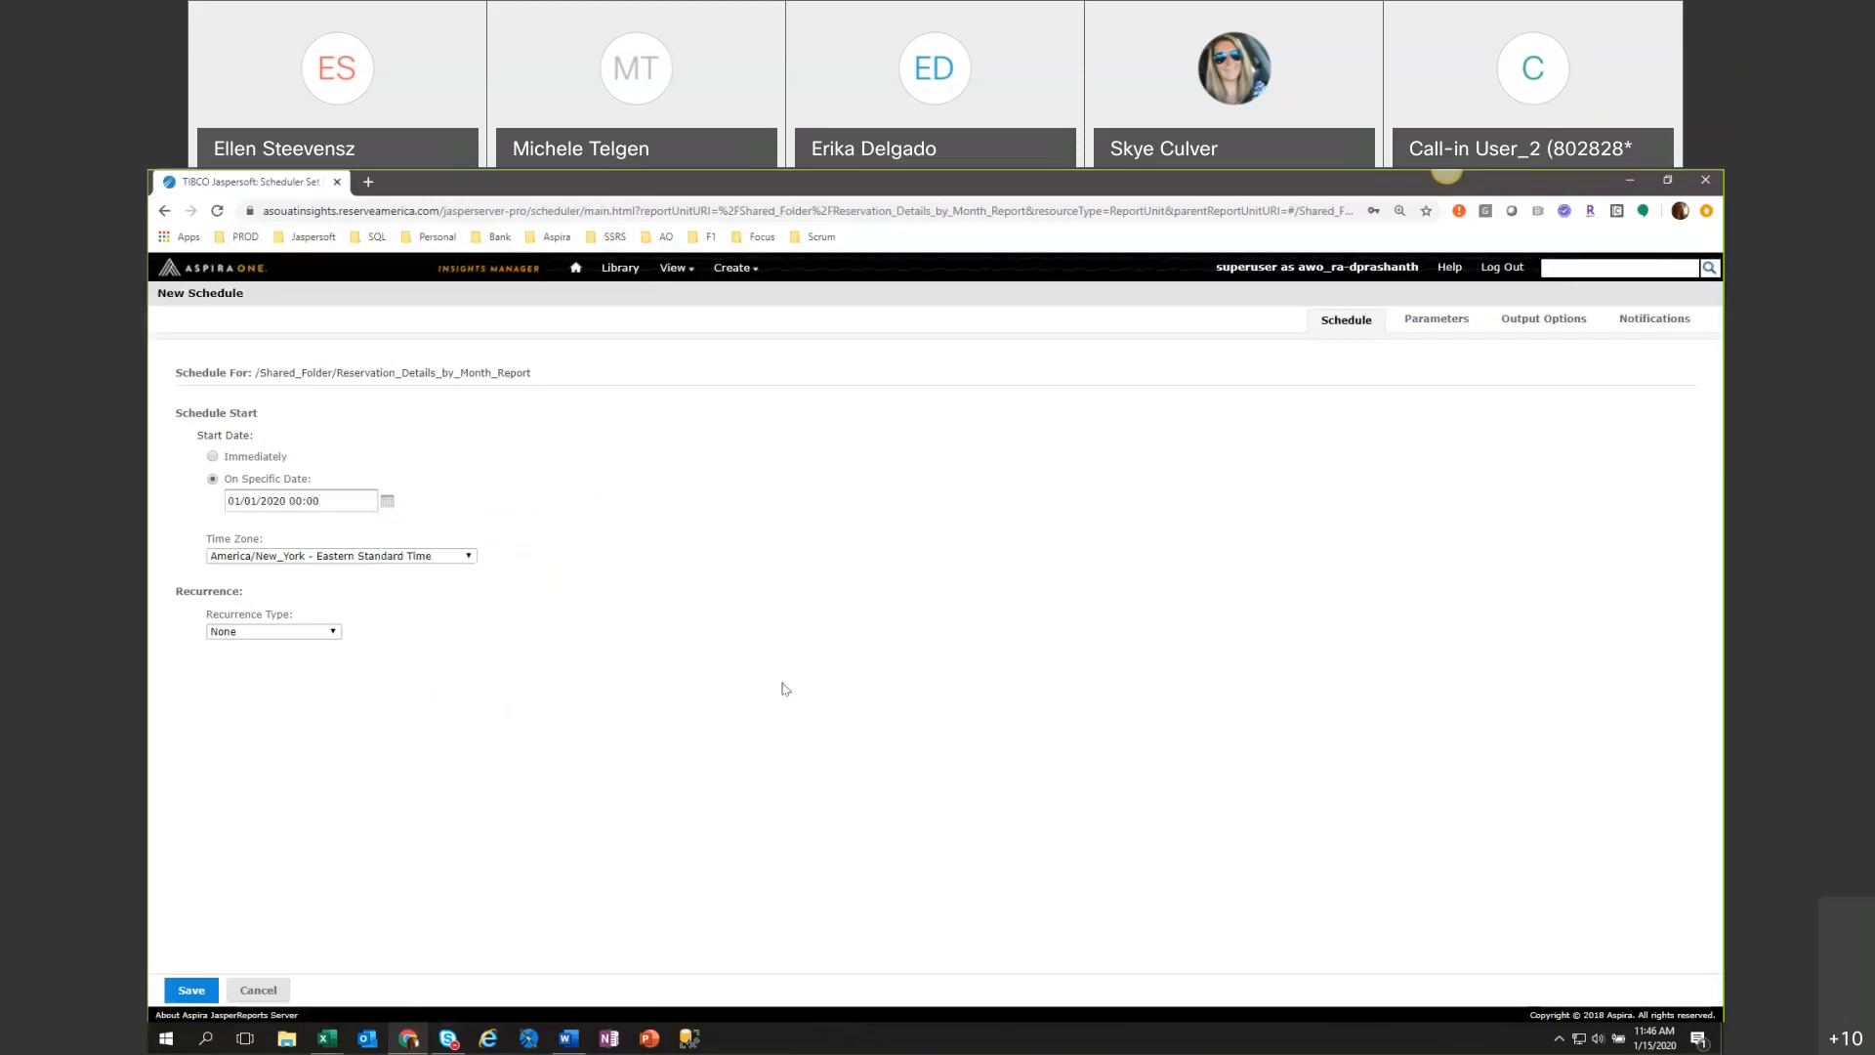
{"action": "left_click", "coordinate": [266, 632]}
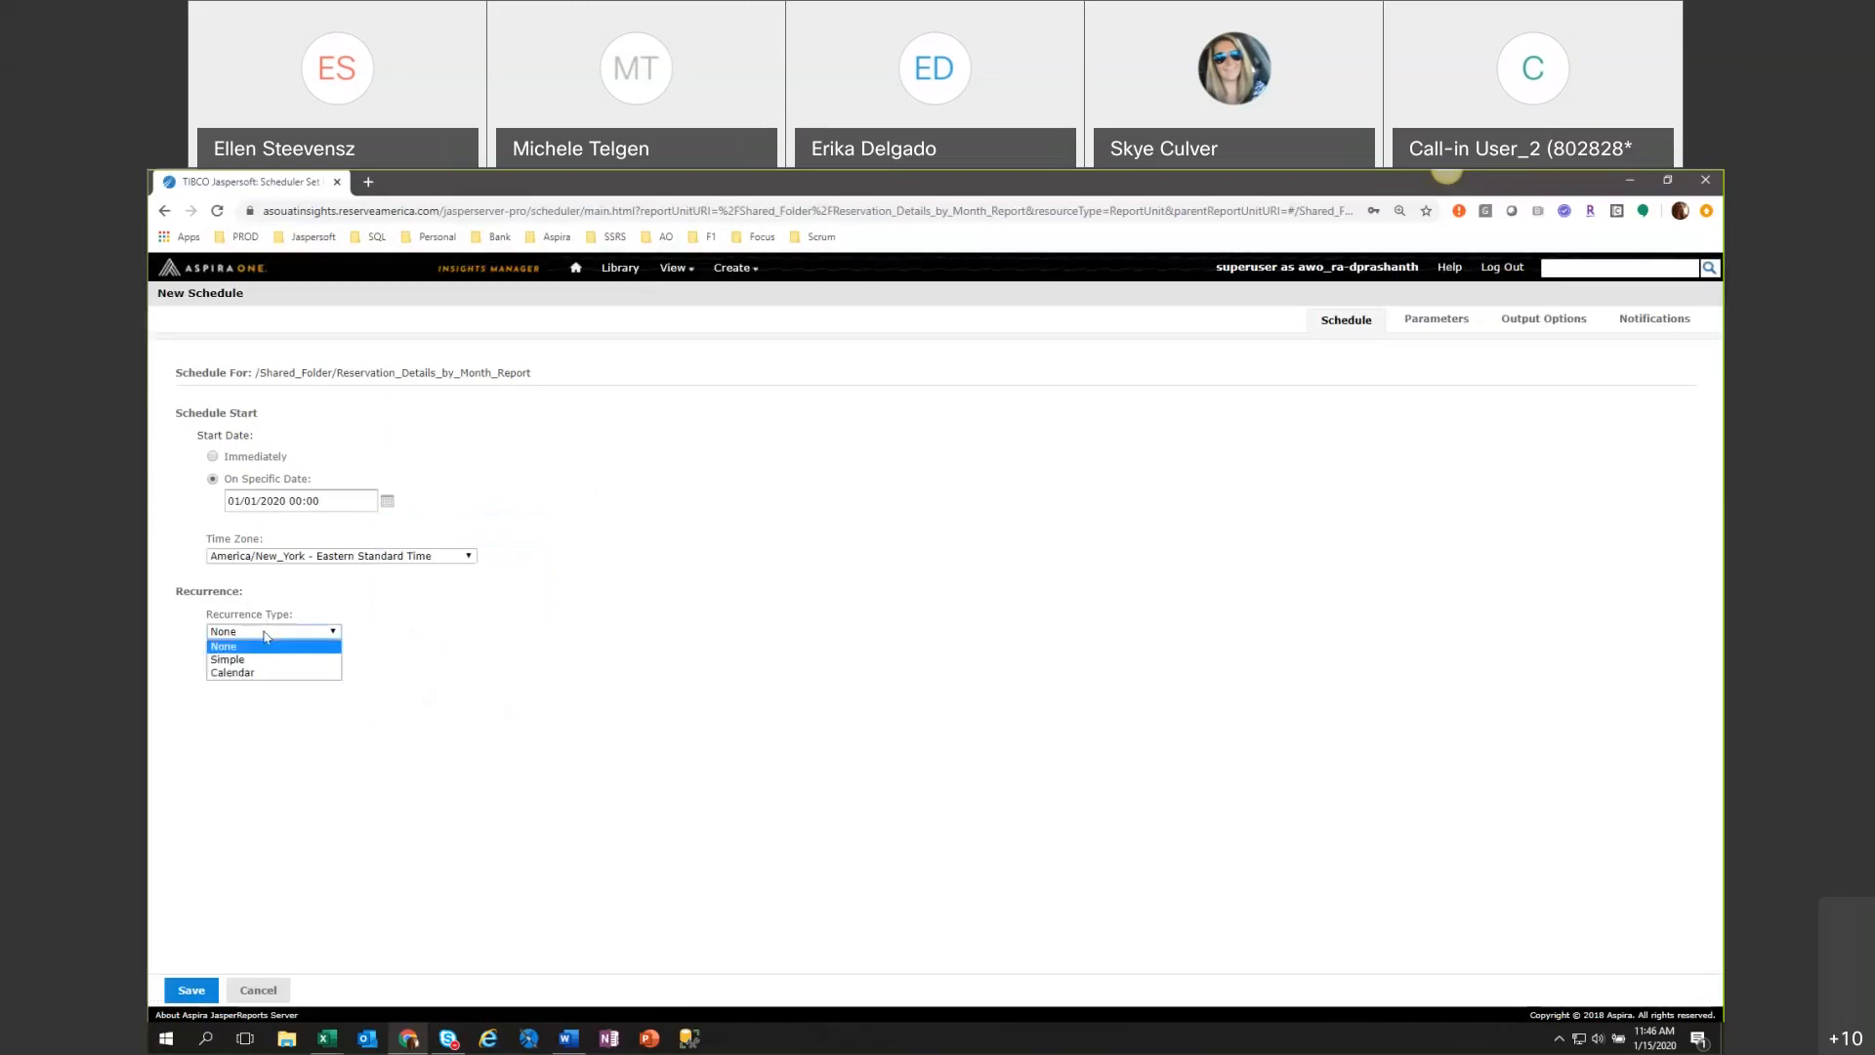
{"action": "left_click", "coordinate": [269, 660]}
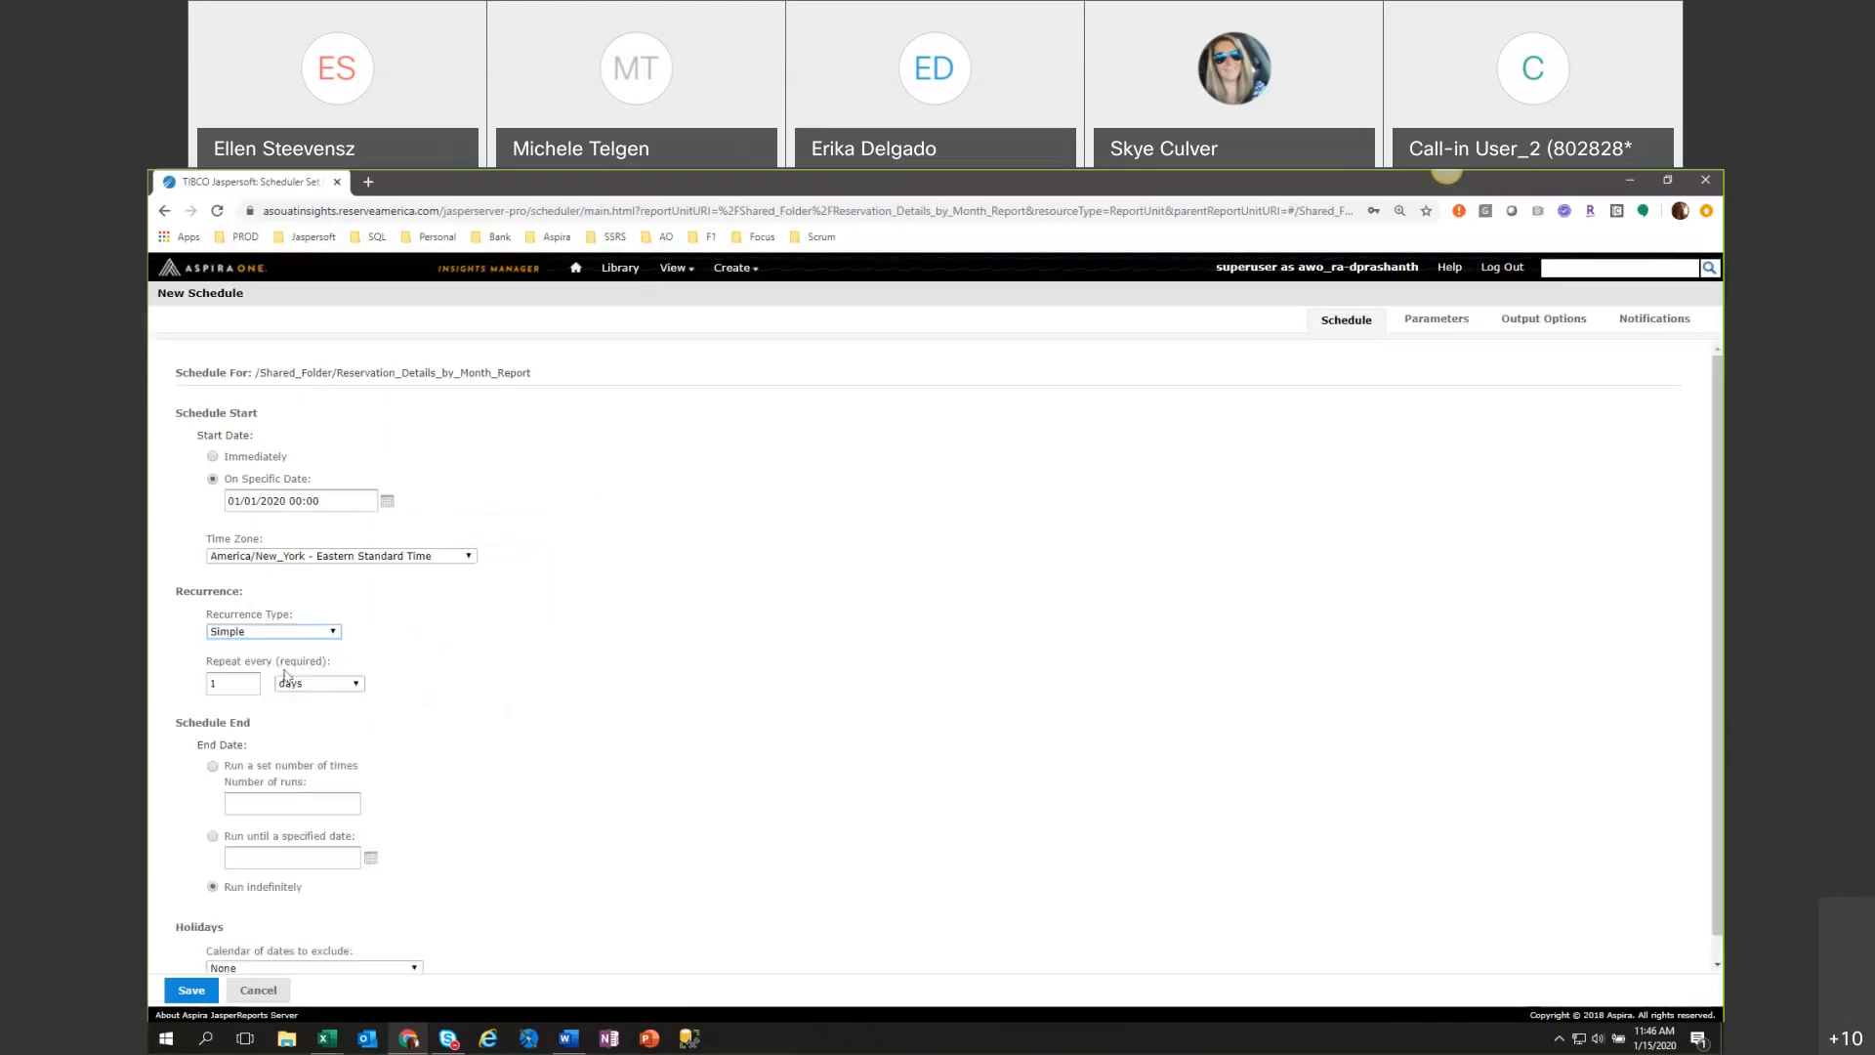
Set the schedule to repeat every 4 weeks and check which holiday calendars can be excluded, leaving None selected.
{"action": "left_click", "coordinate": [309, 687]}
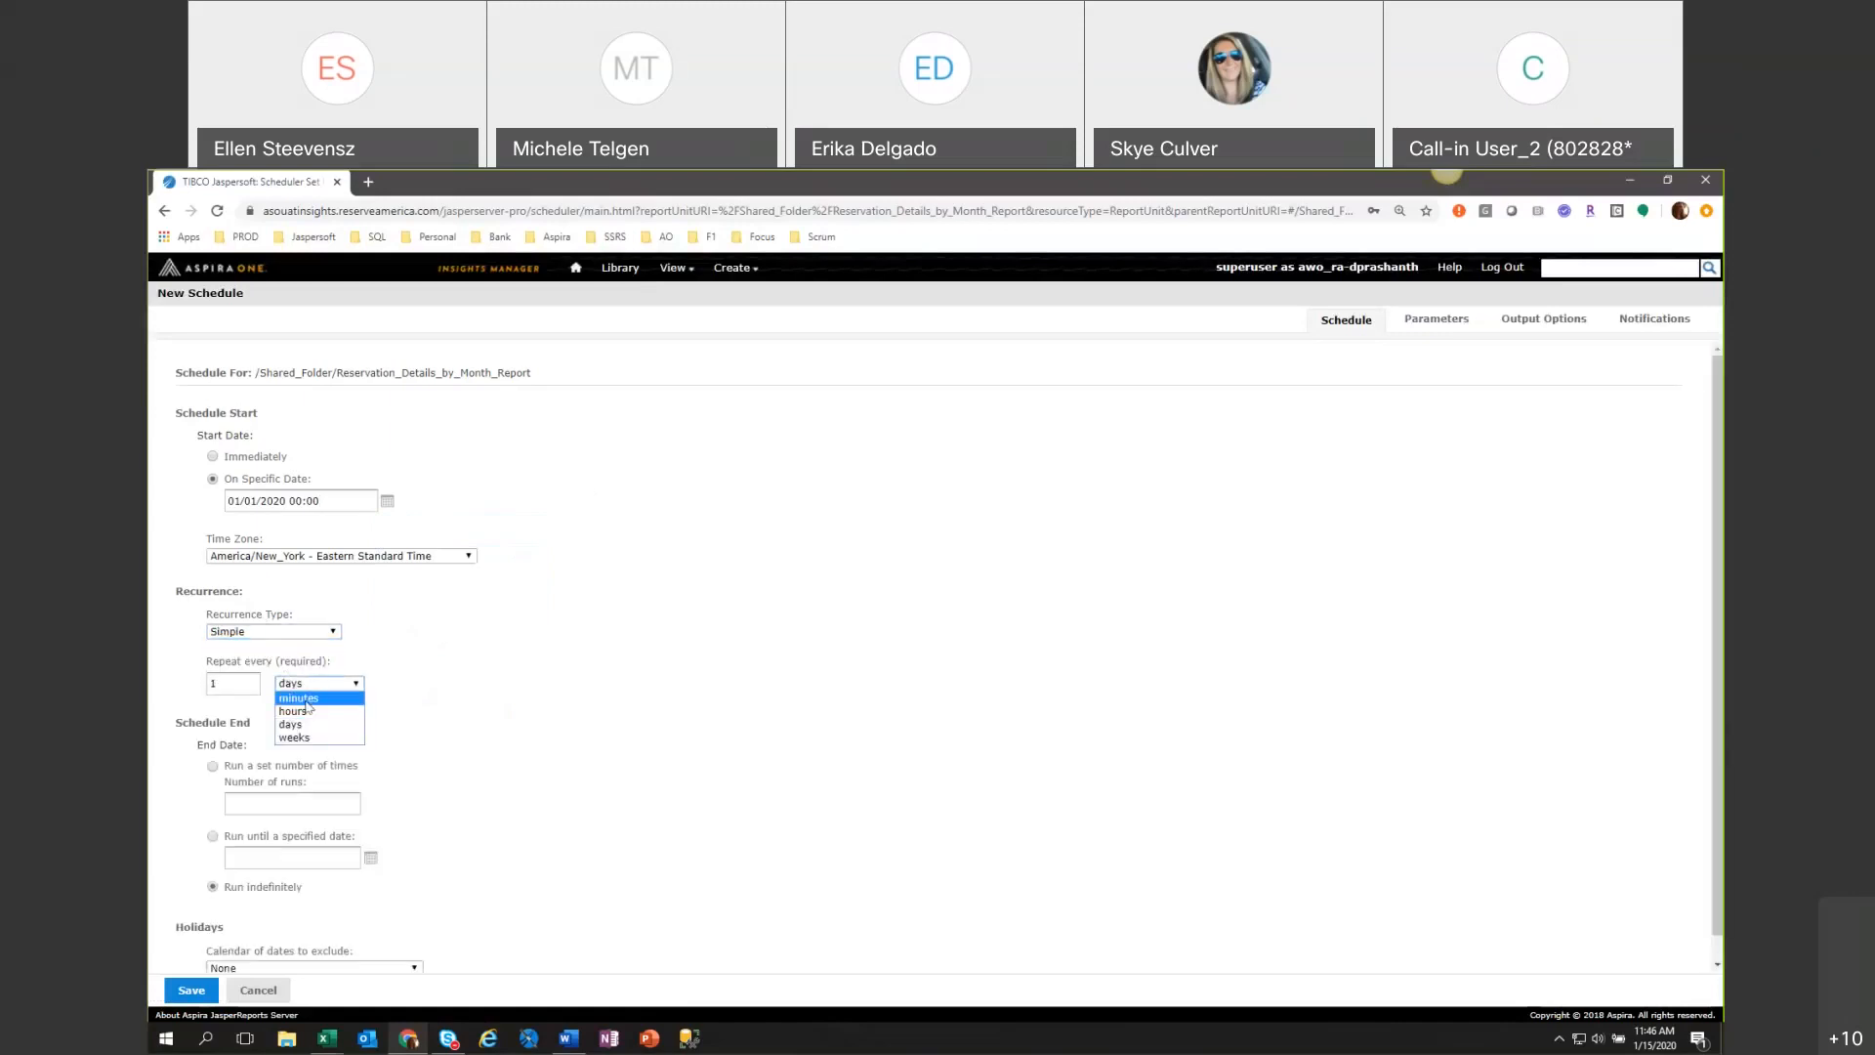
{"action": "double_click", "coordinate": [223, 680]}
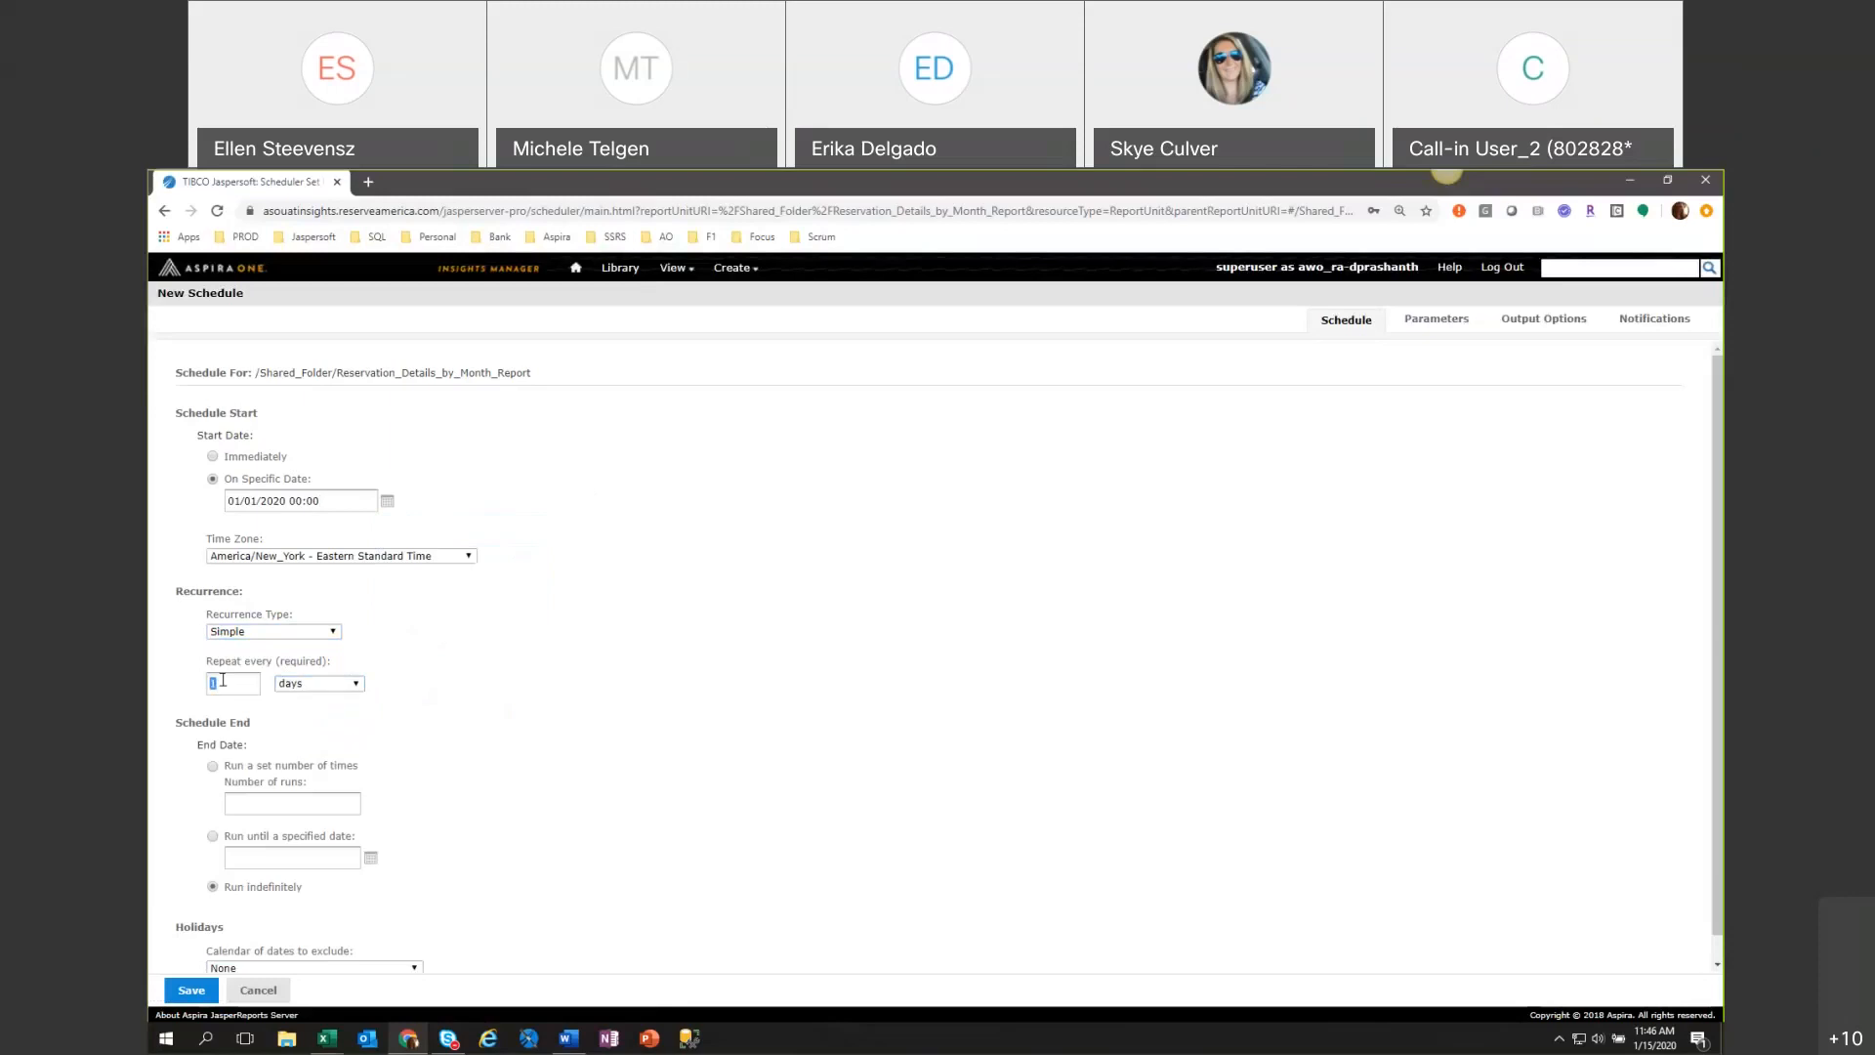
{"action": "type", "text": "4"}
{"action": "left_click", "coordinate": [284, 684]}
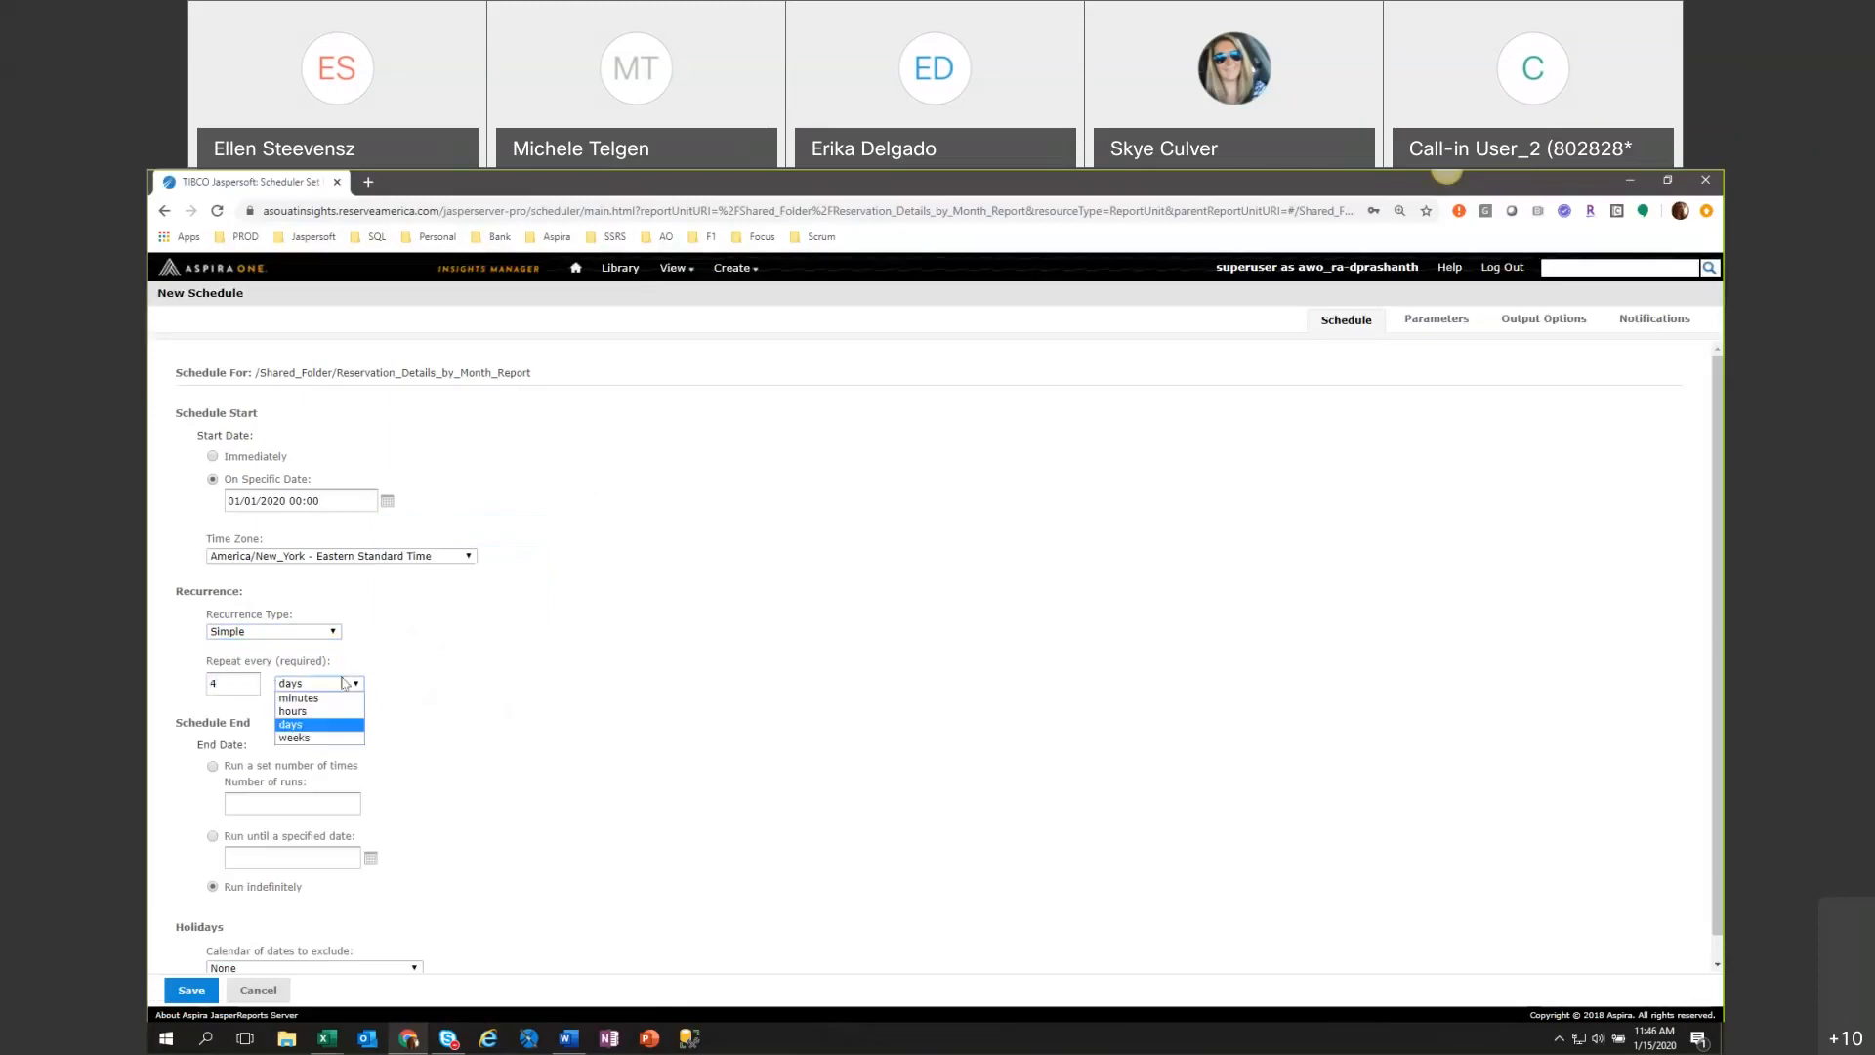
{"action": "left_click", "coordinate": [322, 737]}
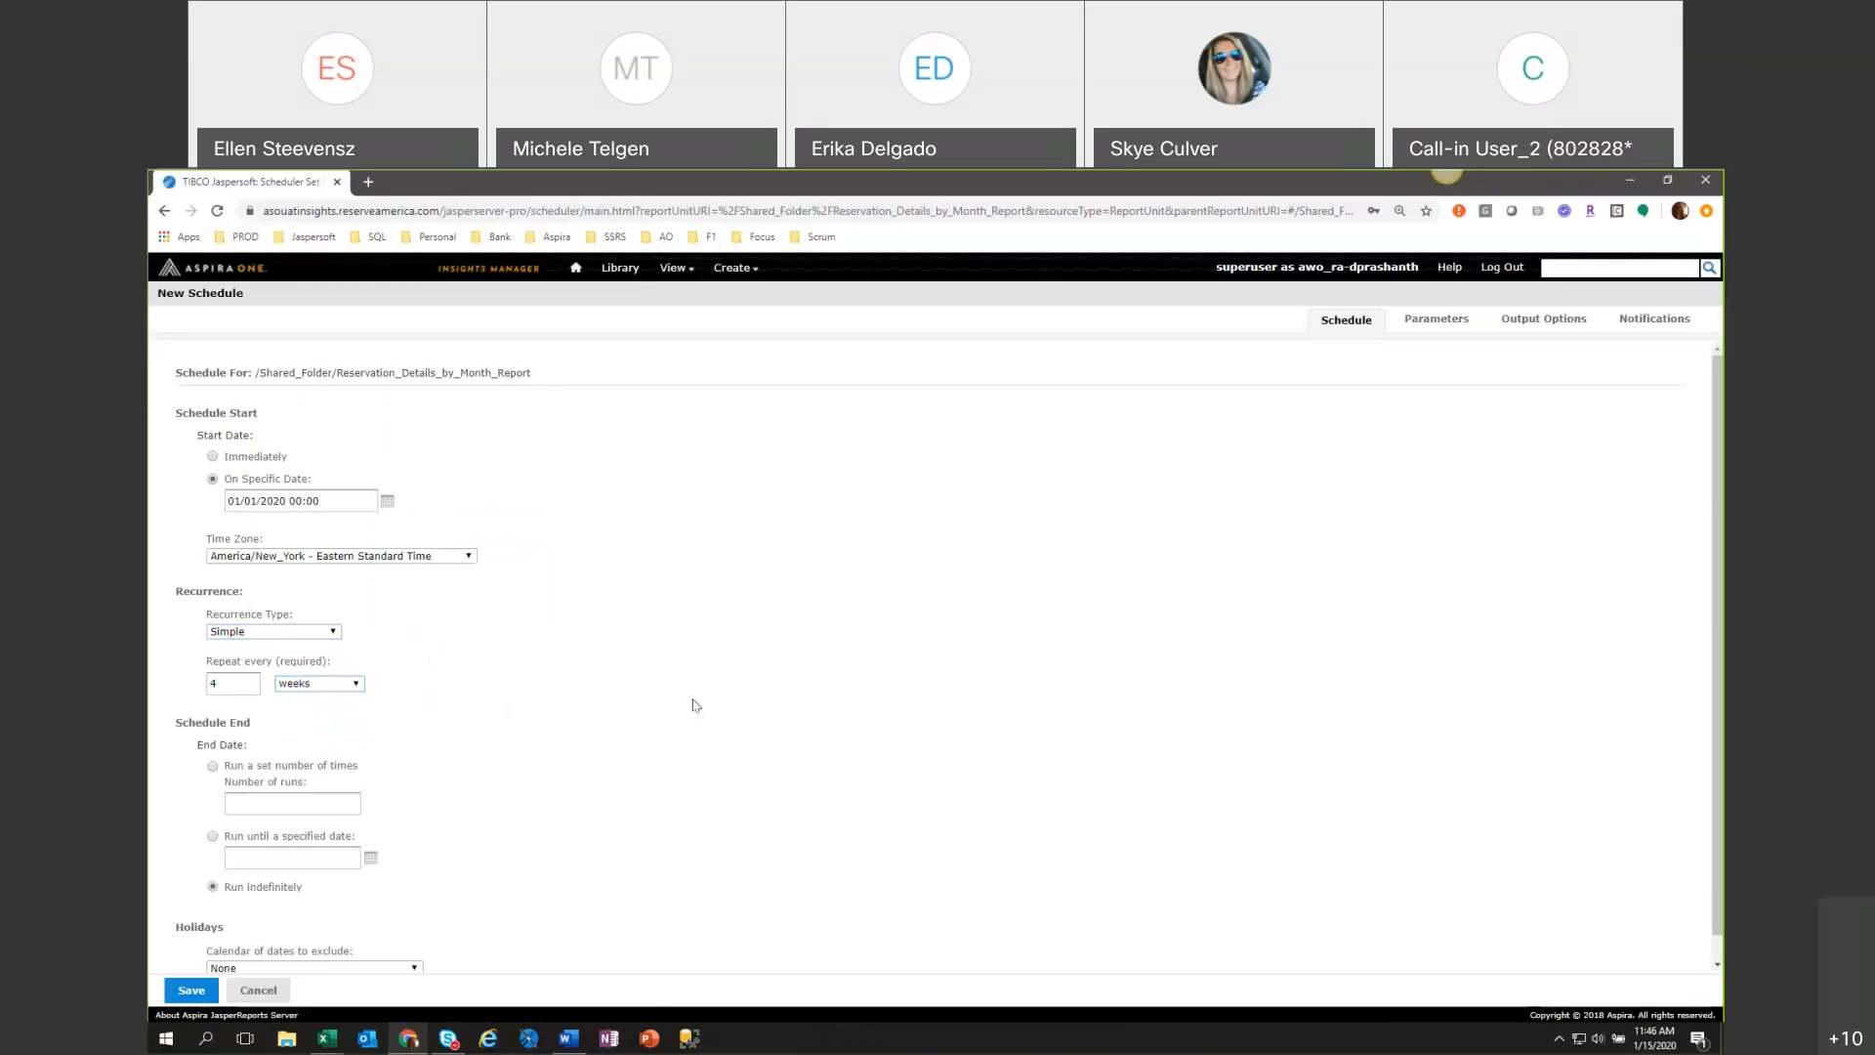
{"action": "scroll", "coordinate": [689, 718], "scroll_direction": "down", "scroll_amount": 1}
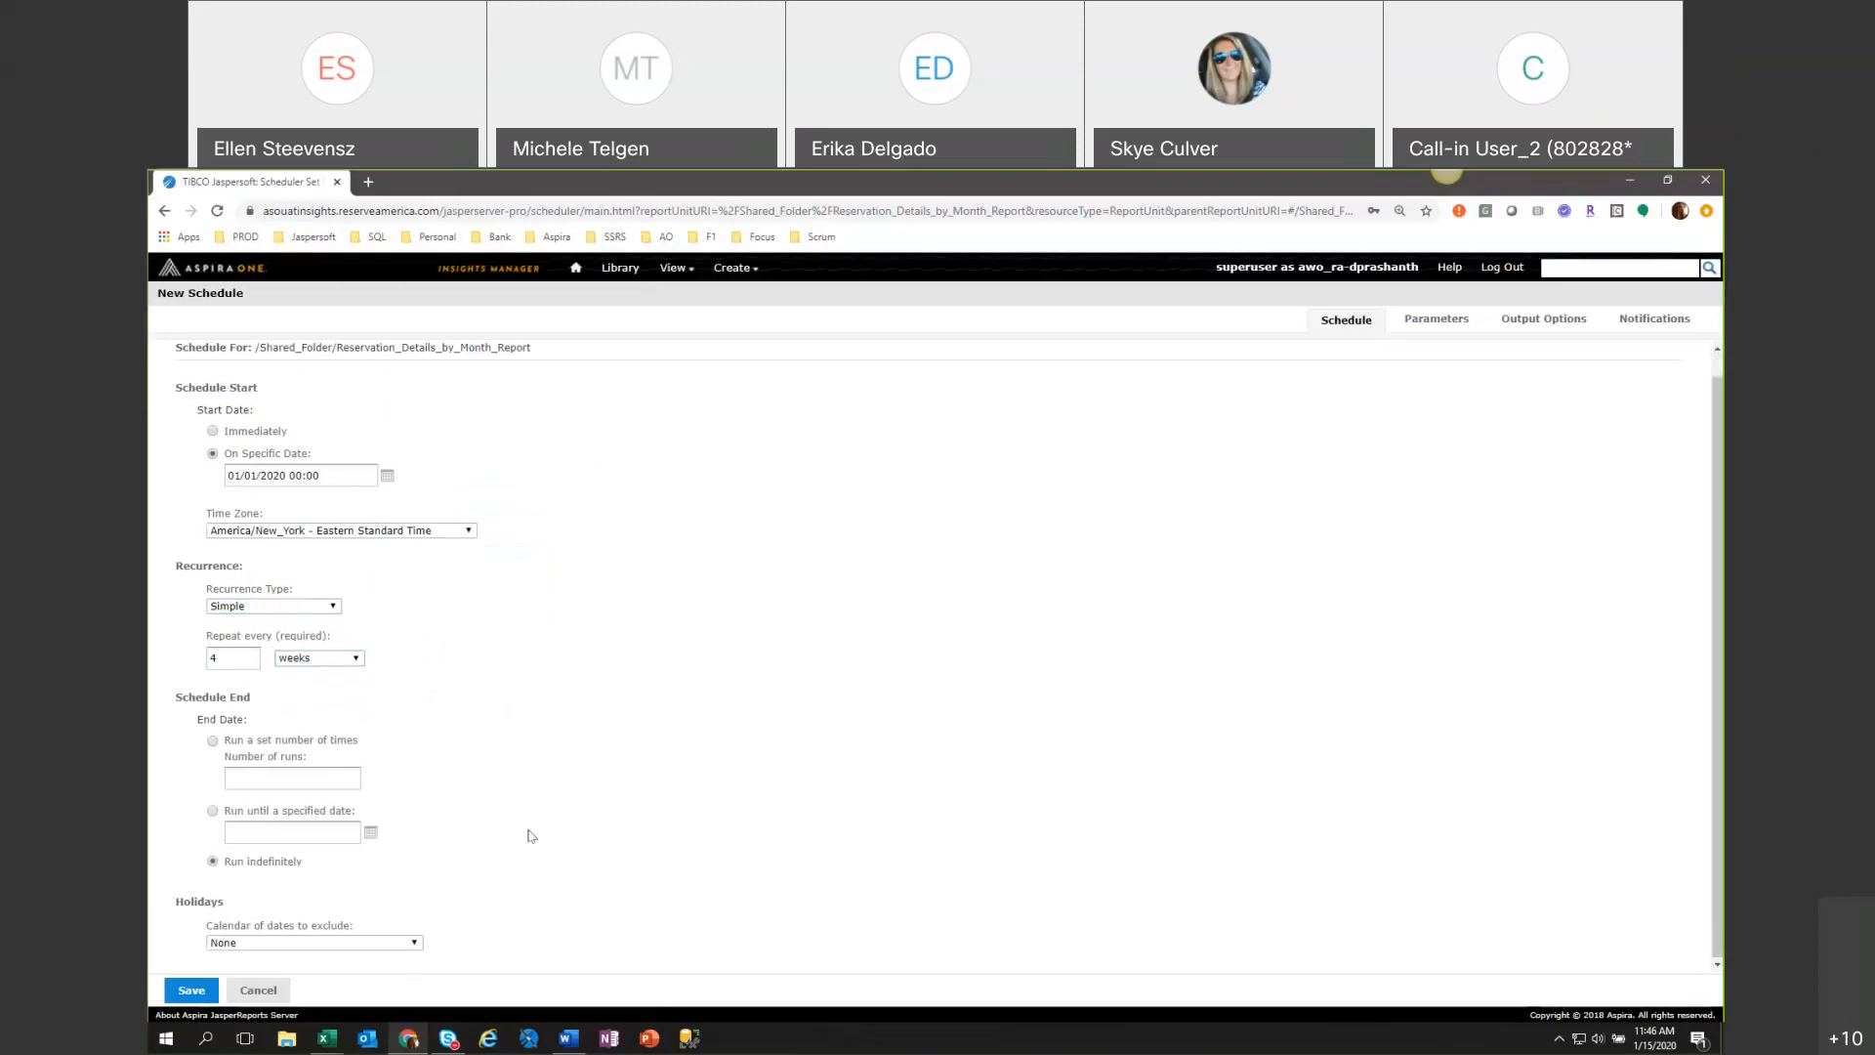
{"action": "left_click", "coordinate": [275, 944]}
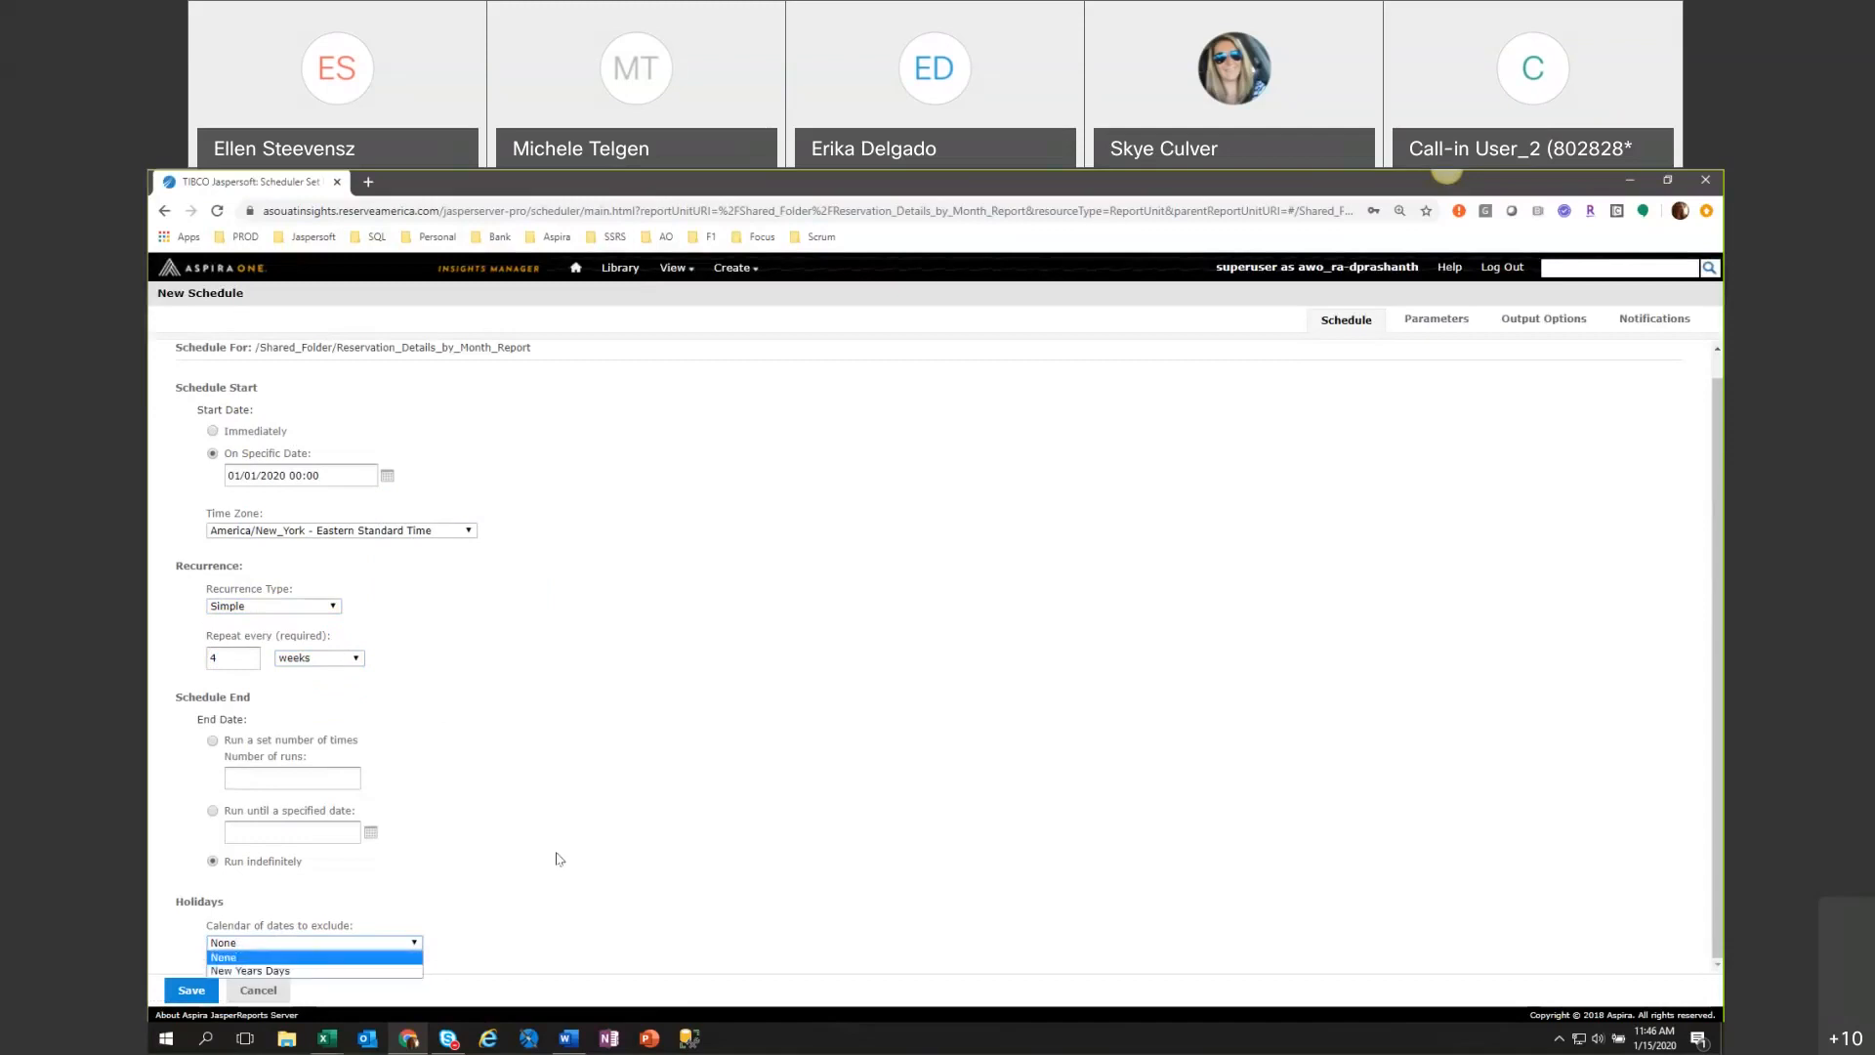
{"action": "left_click", "coordinate": [639, 853]}
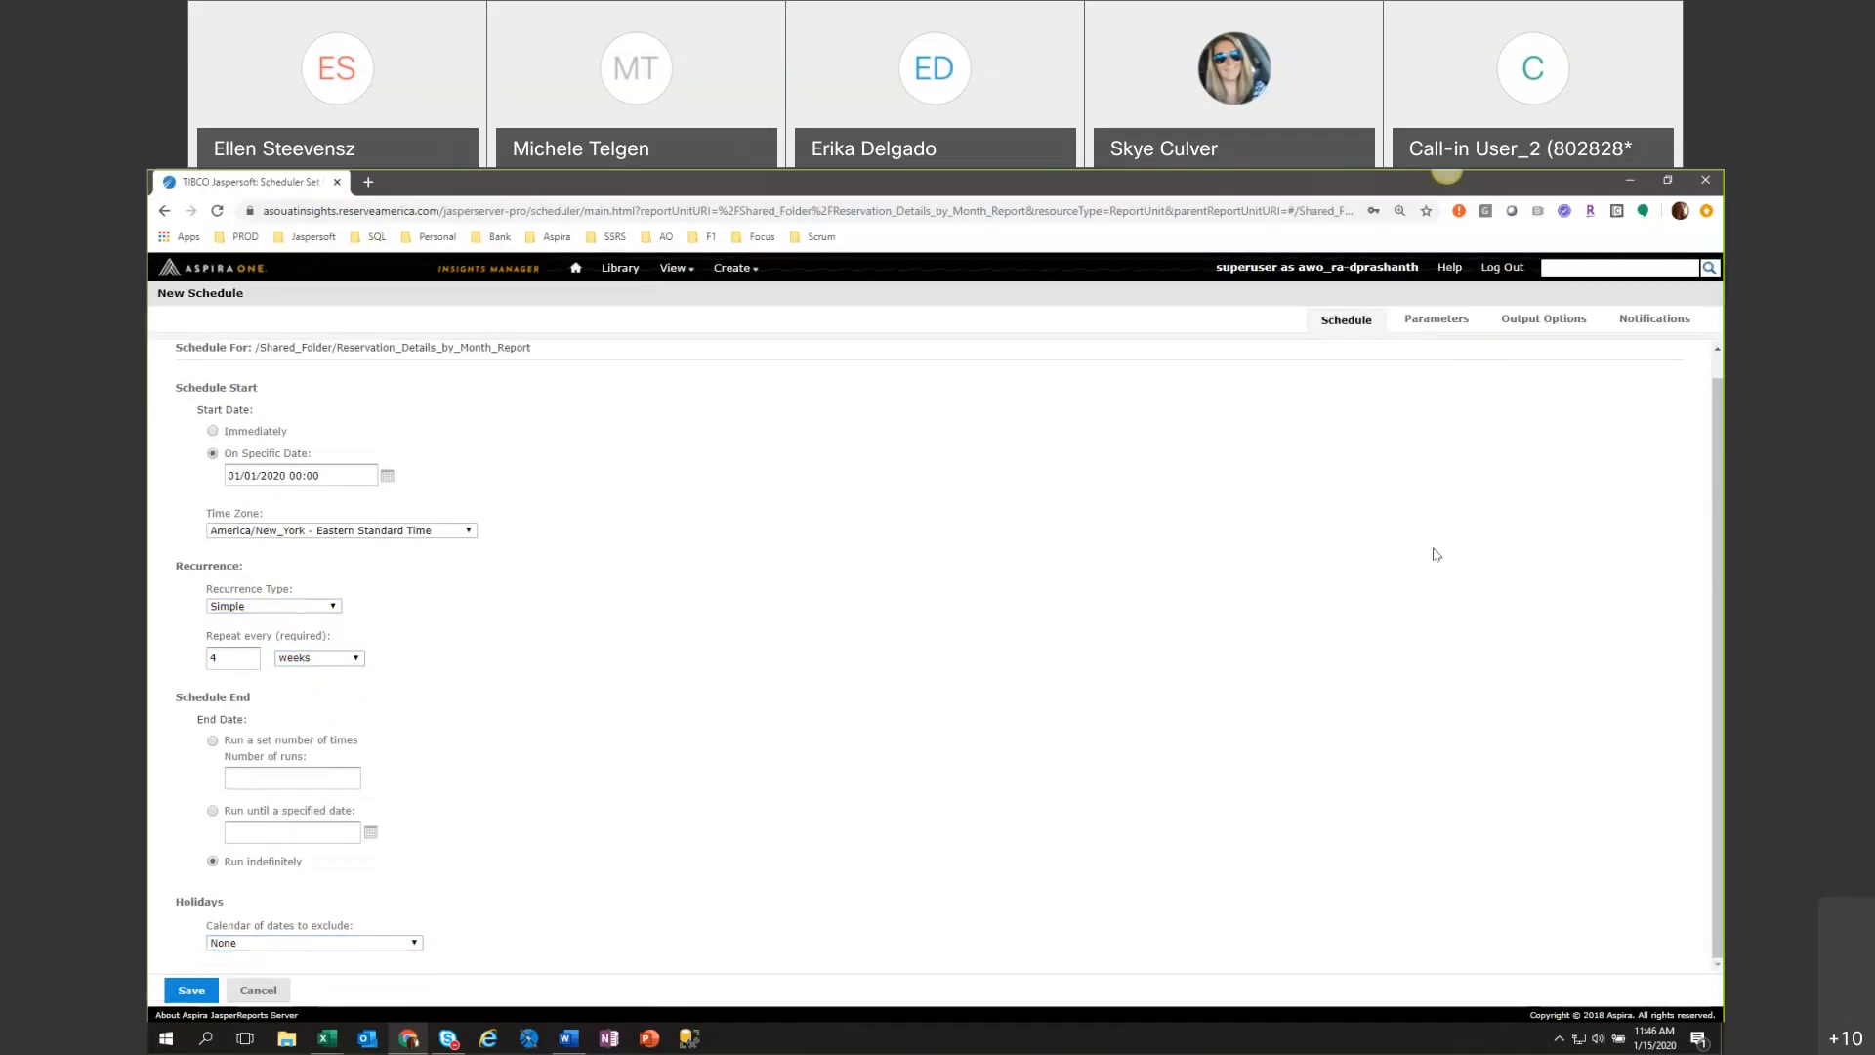
Move the schedule's start date into the future and go on to the report parameters.
{"action": "left_click", "coordinate": [1432, 321]}
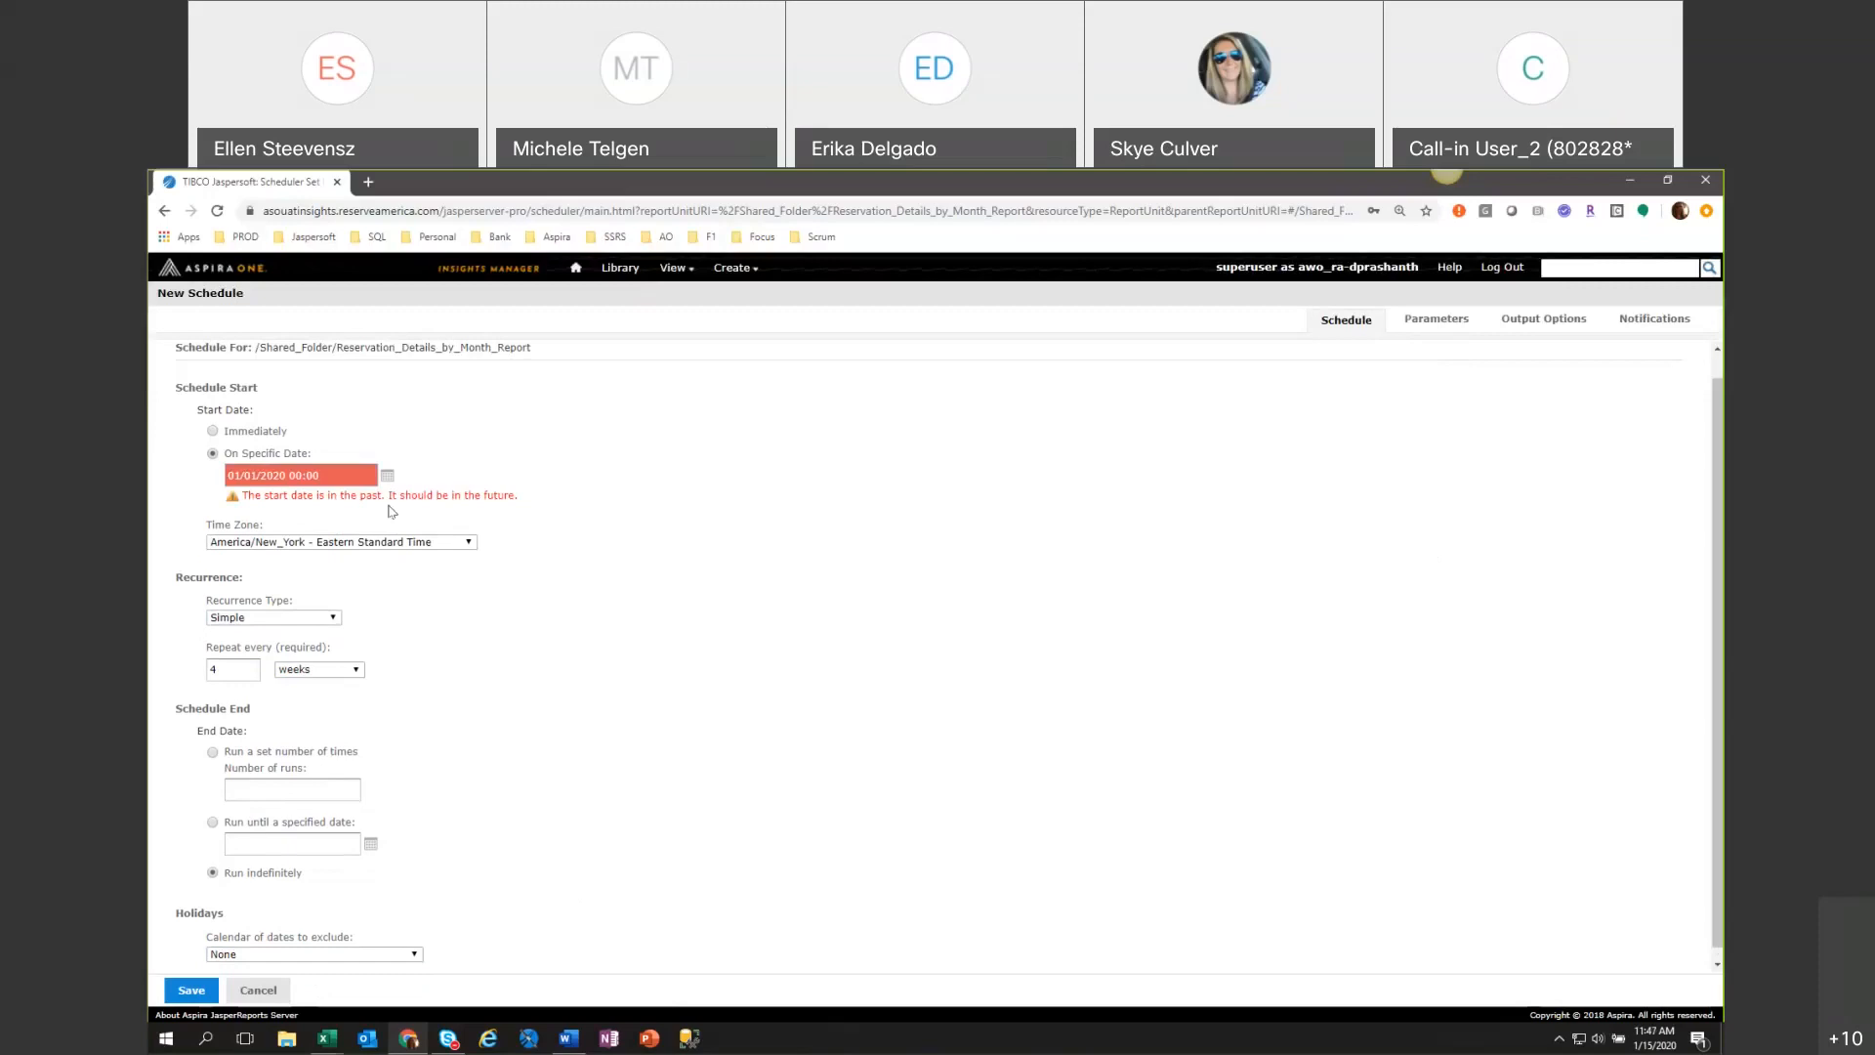
{"action": "key", "text": "BackSpace"}
{"action": "type", "text": "2"}
{"action": "left_click", "coordinate": [1431, 323]}
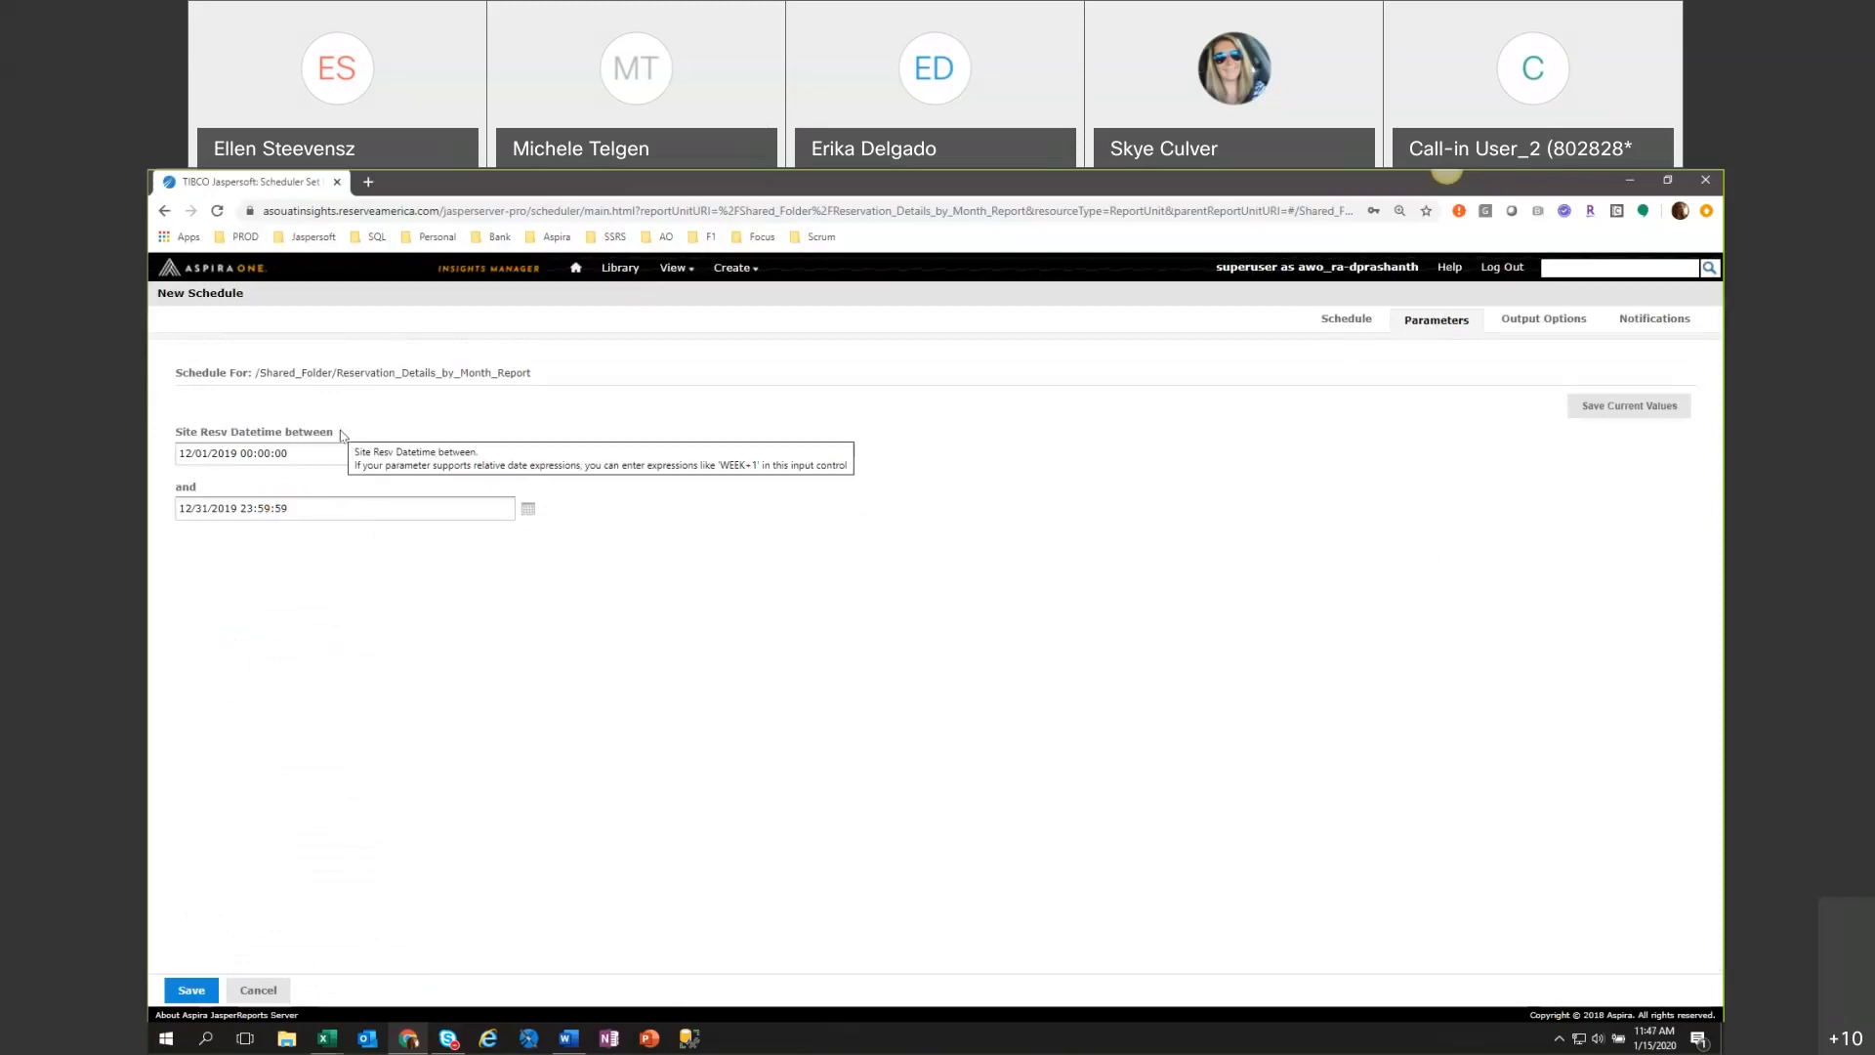
Set the schedule's Site Resv Datetime range to the relative dates between MONTH-1 and DAY-1.
{"action": "left_click", "coordinate": [362, 451]}
{"action": "left_click_drag", "start_coordinate": [362, 451], "coordinate": [174, 459]}
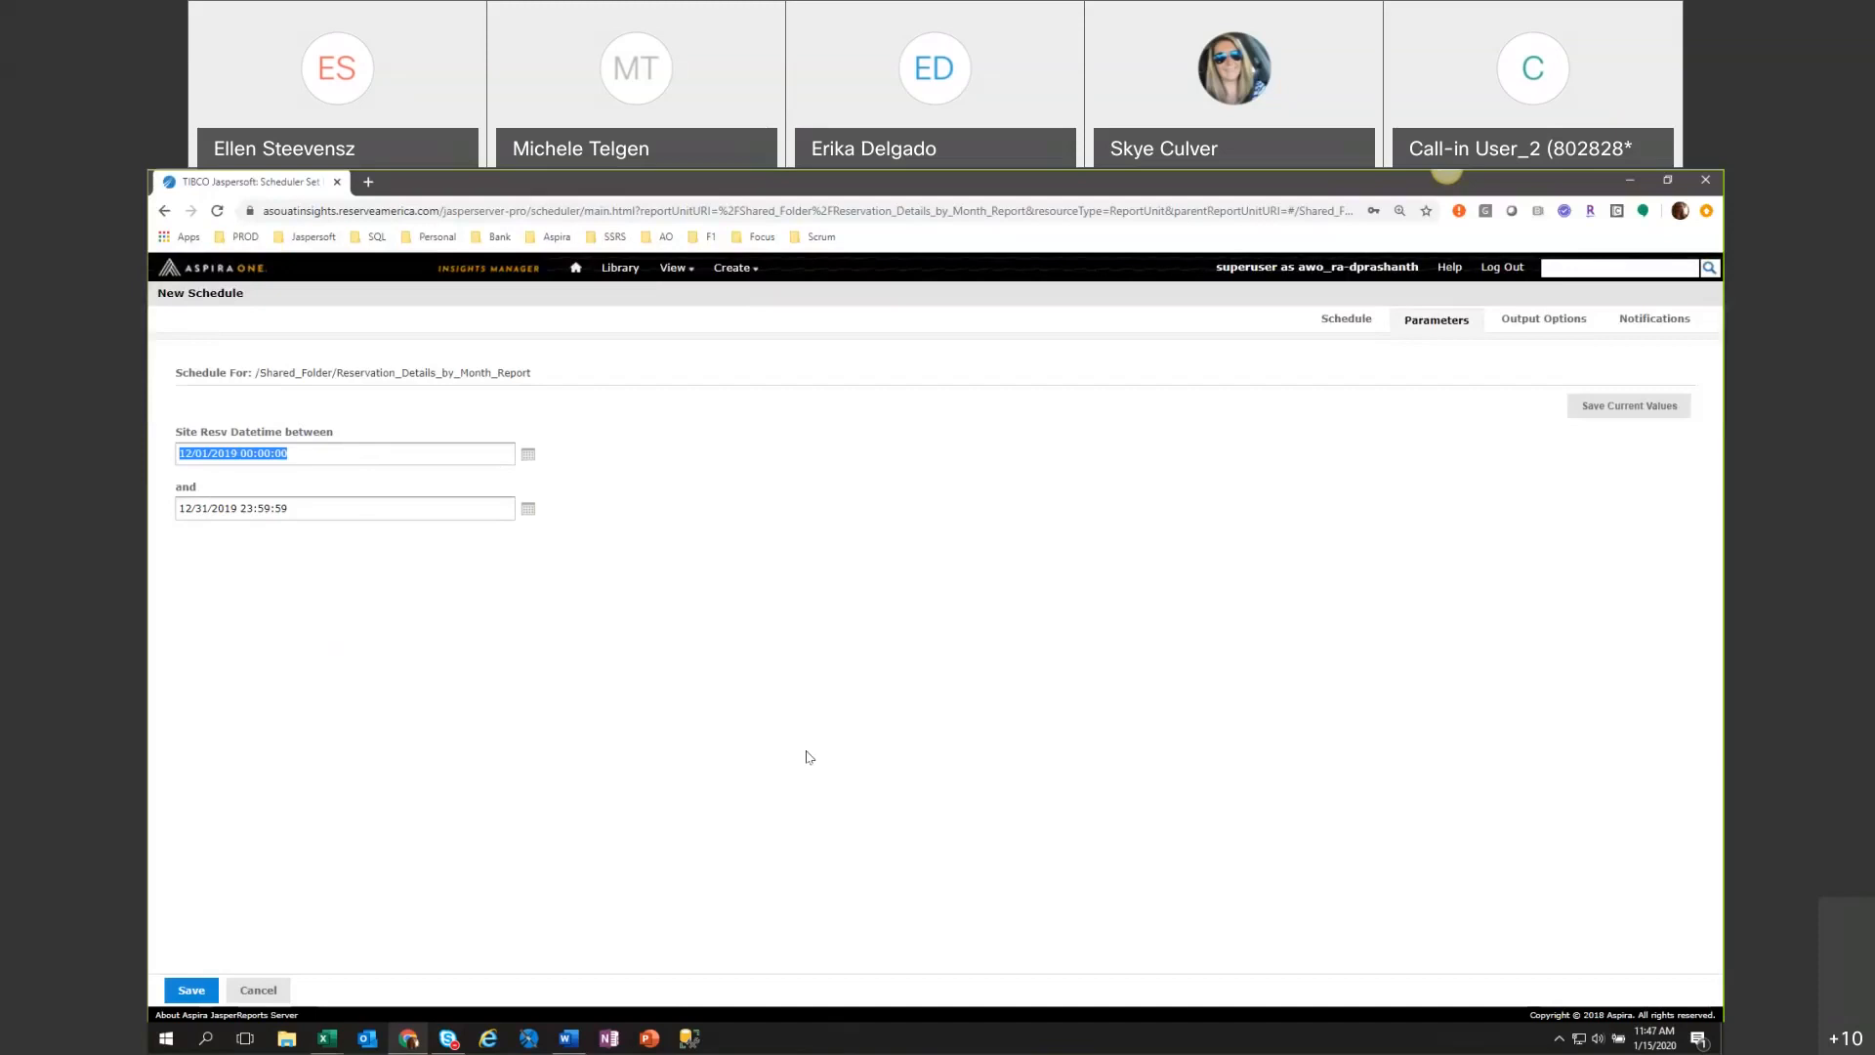
{"action": "type", "text": "MONTH-1"}
{"action": "triple_click", "coordinate": [308, 507]}
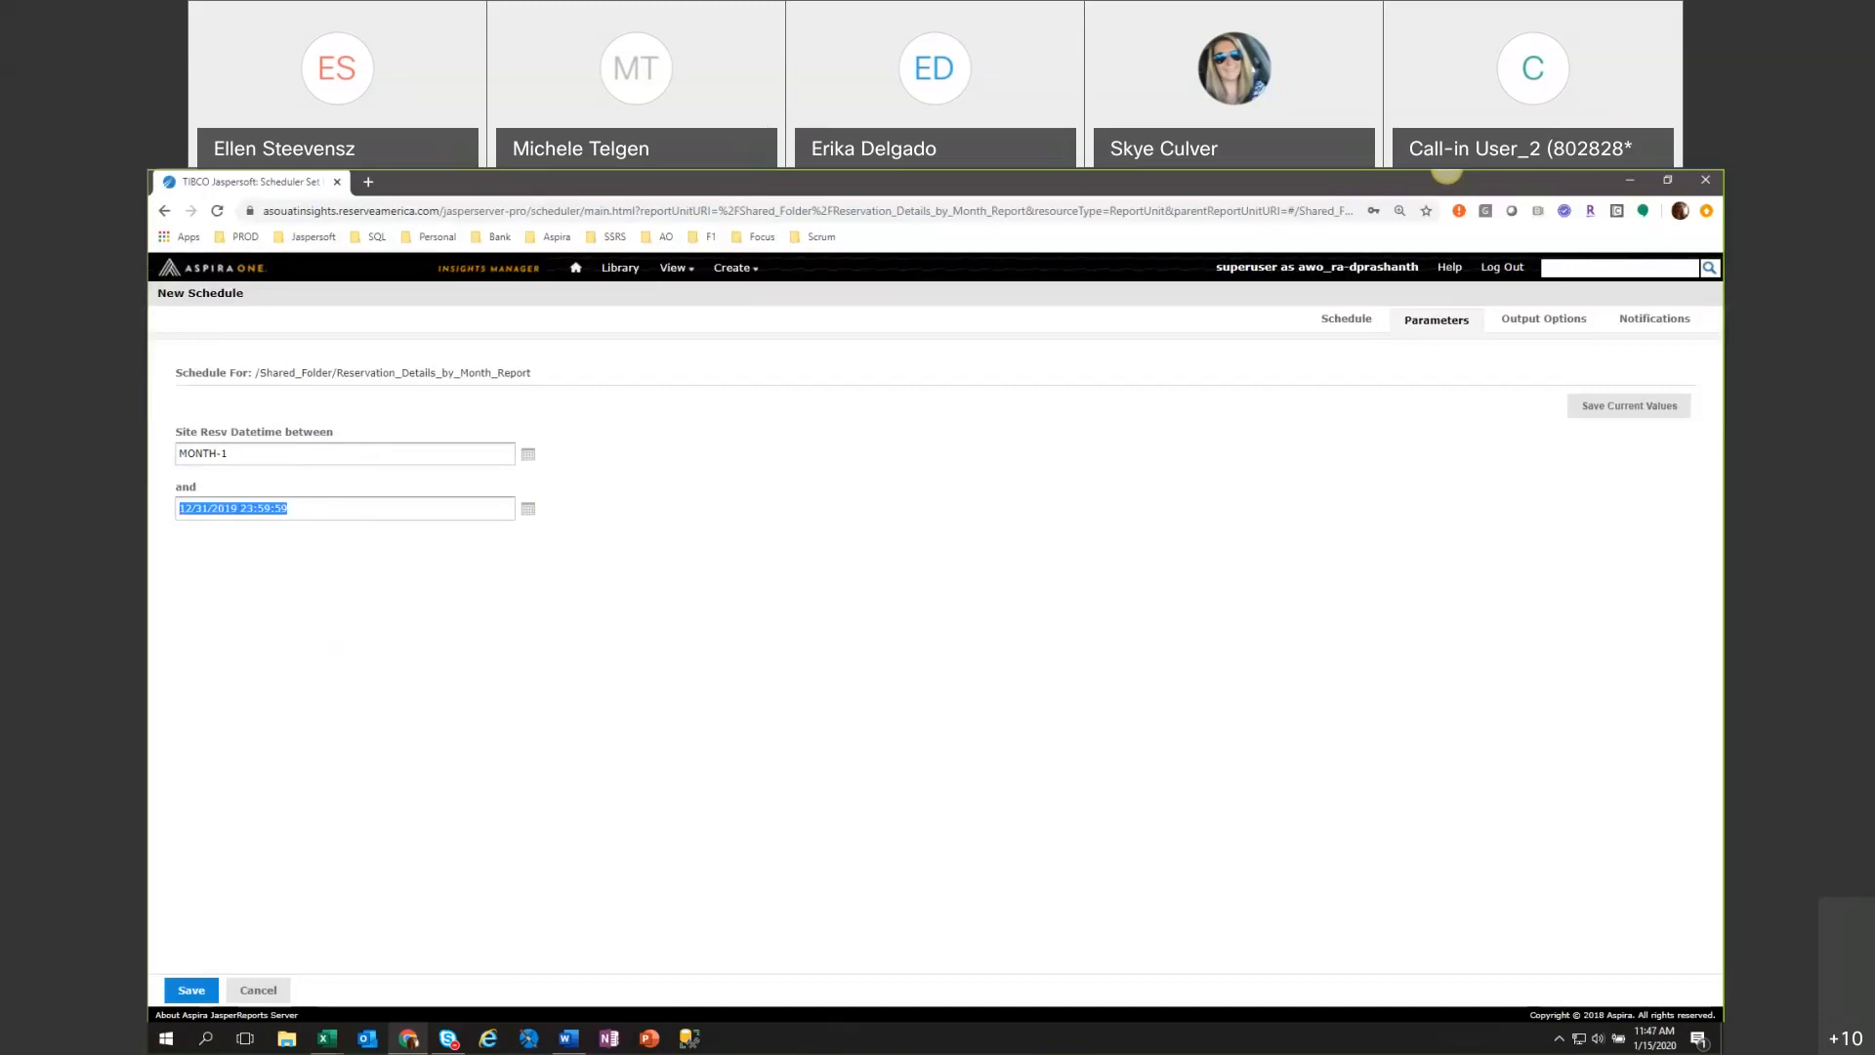
{"action": "type", "text": "DAY-1"}
Change the scheduled output format from PDF to XLSX and look over the remaining output options.
{"action": "left_click", "coordinate": [1536, 322]}
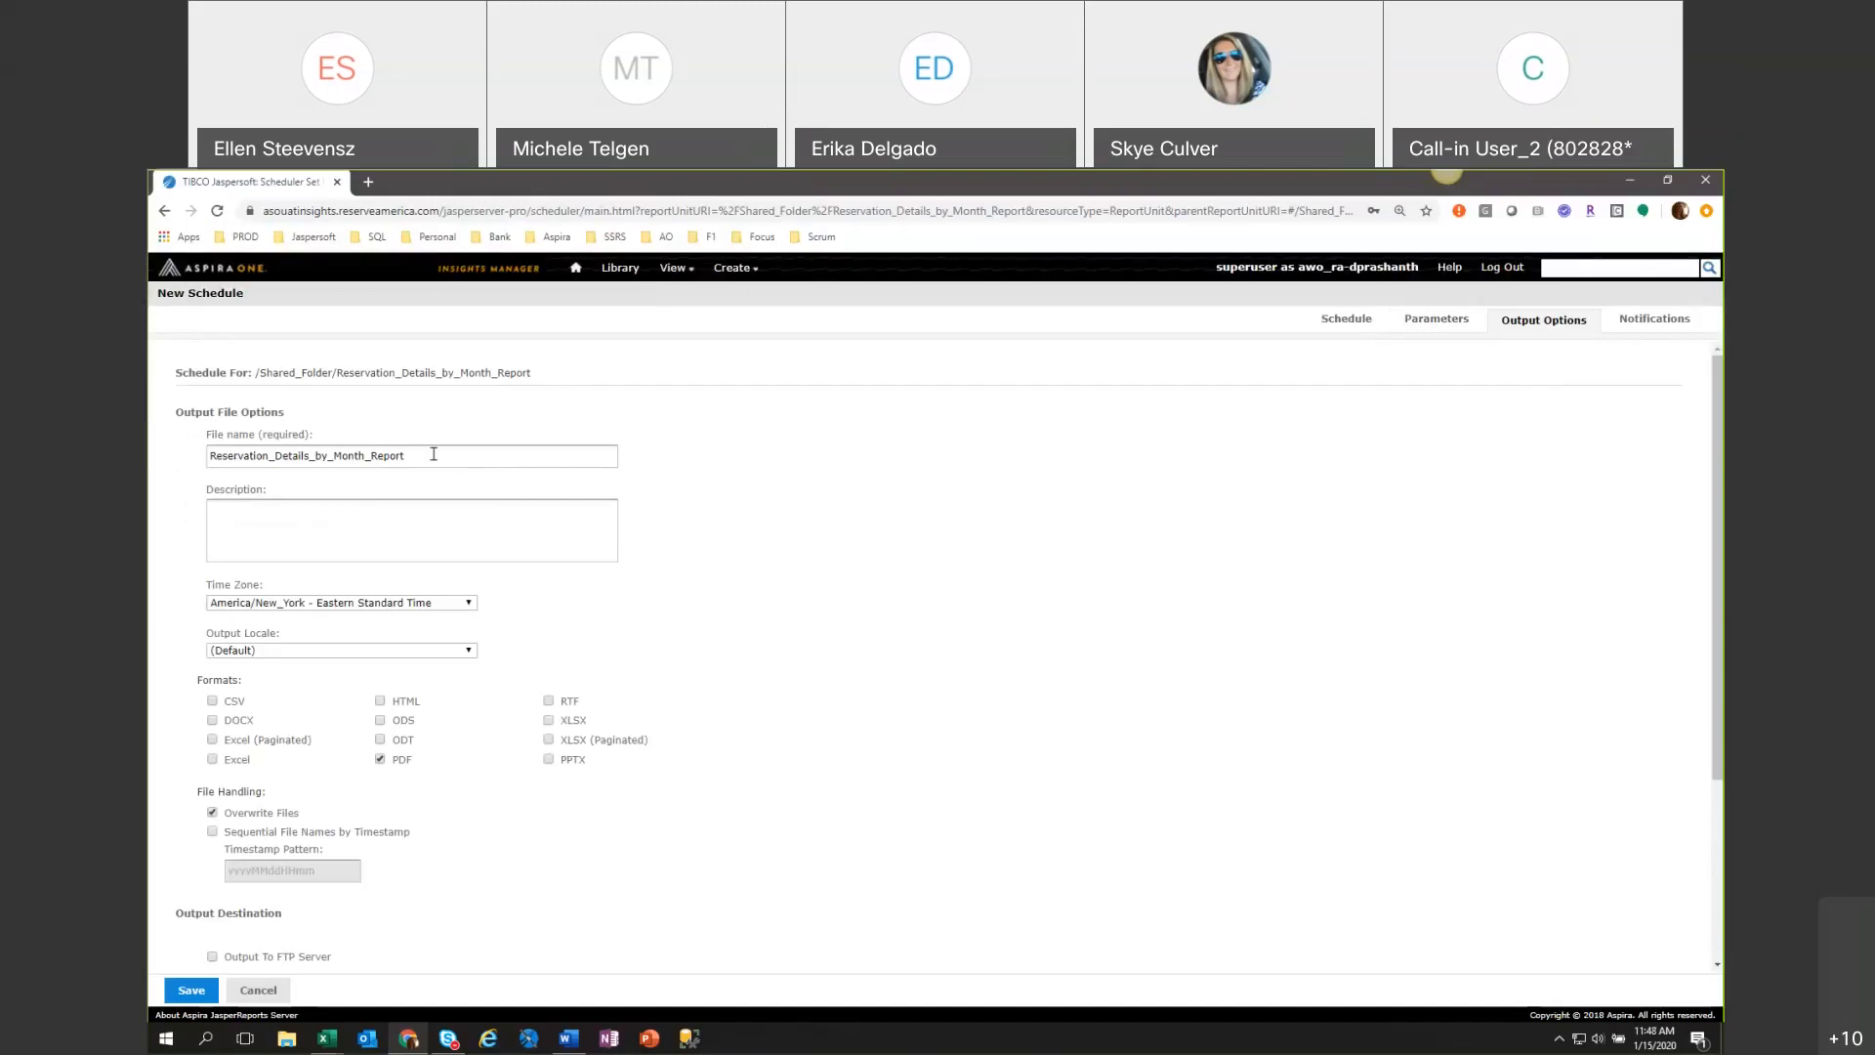
{"action": "left_click", "coordinate": [407, 762]}
{"action": "left_click", "coordinate": [549, 722]}
{"action": "scroll", "coordinate": [849, 778], "scroll_direction": "down", "scroll_amount": 3}
{"action": "scroll", "coordinate": [1017, 829], "scroll_direction": "up", "scroll_amount": 3}
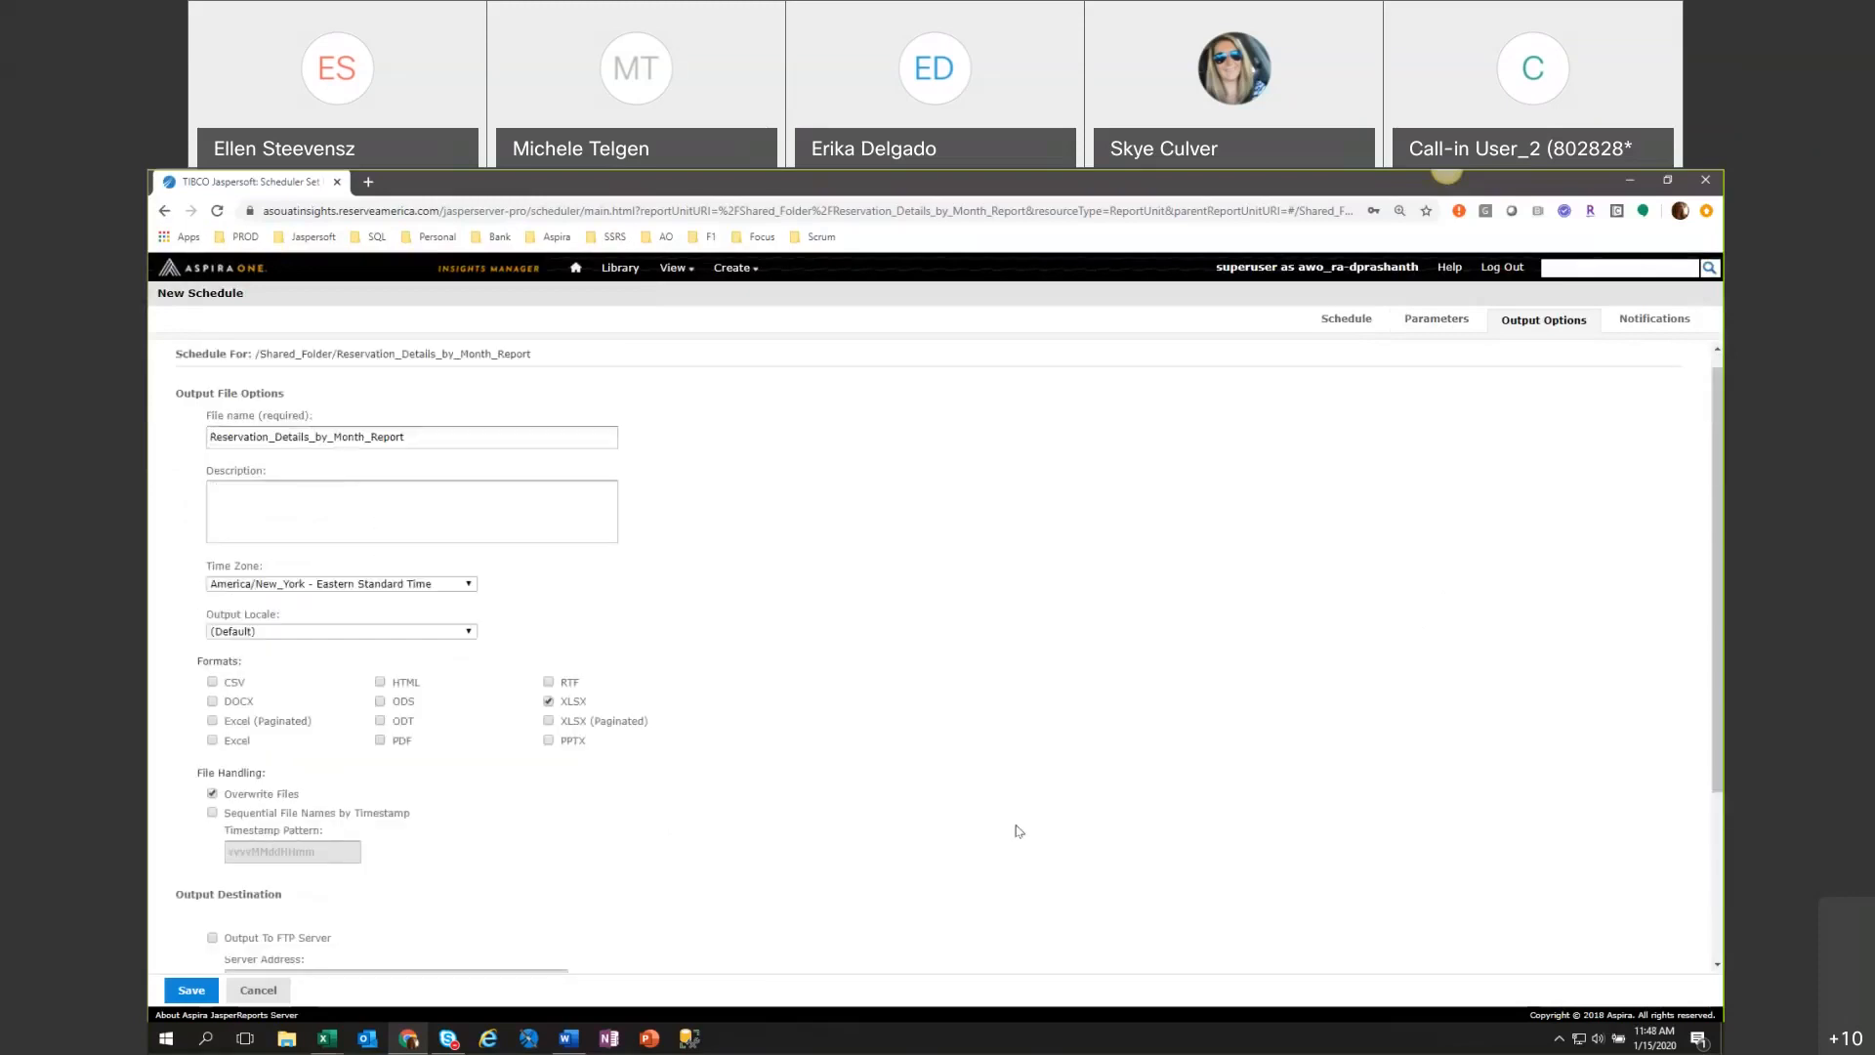
{"action": "scroll", "coordinate": [619, 635], "scroll_direction": "up", "scroll_amount": 1}
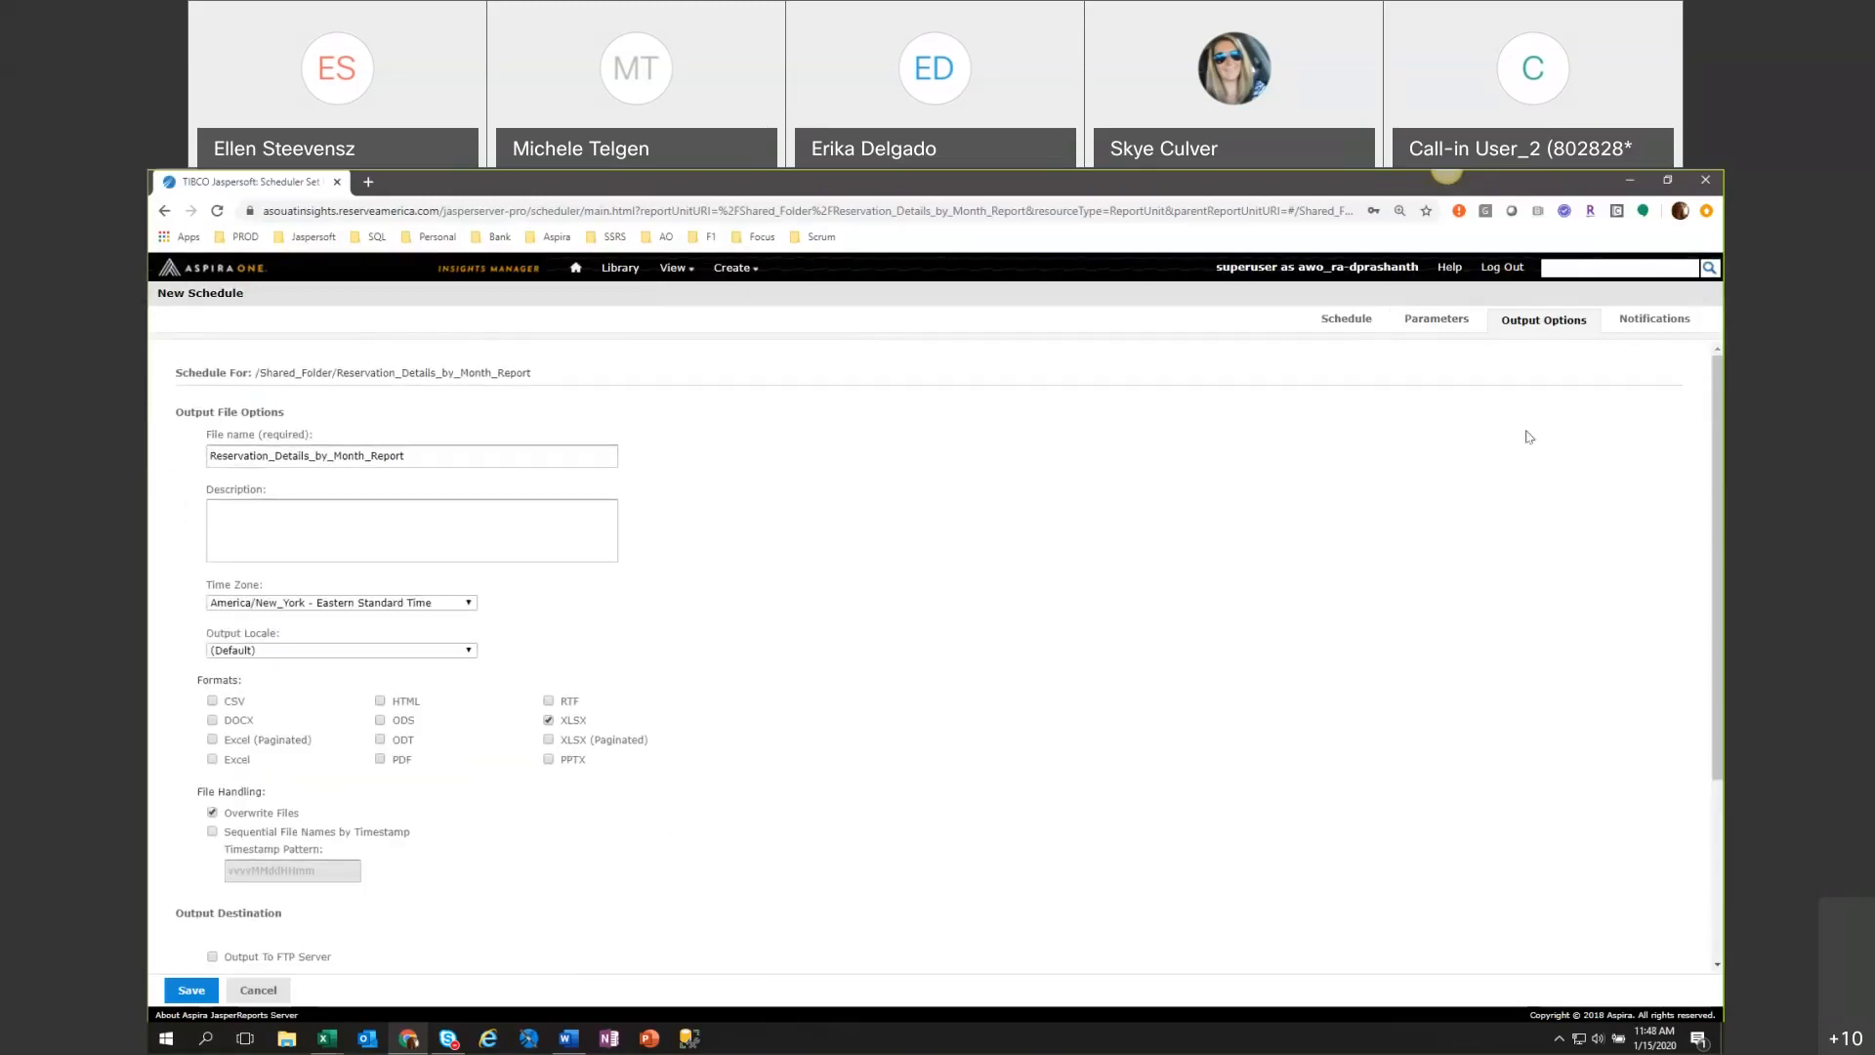
Look over the schedule's email notification options and cancel the new schedule without saving.
{"action": "left_click", "coordinate": [1654, 320]}
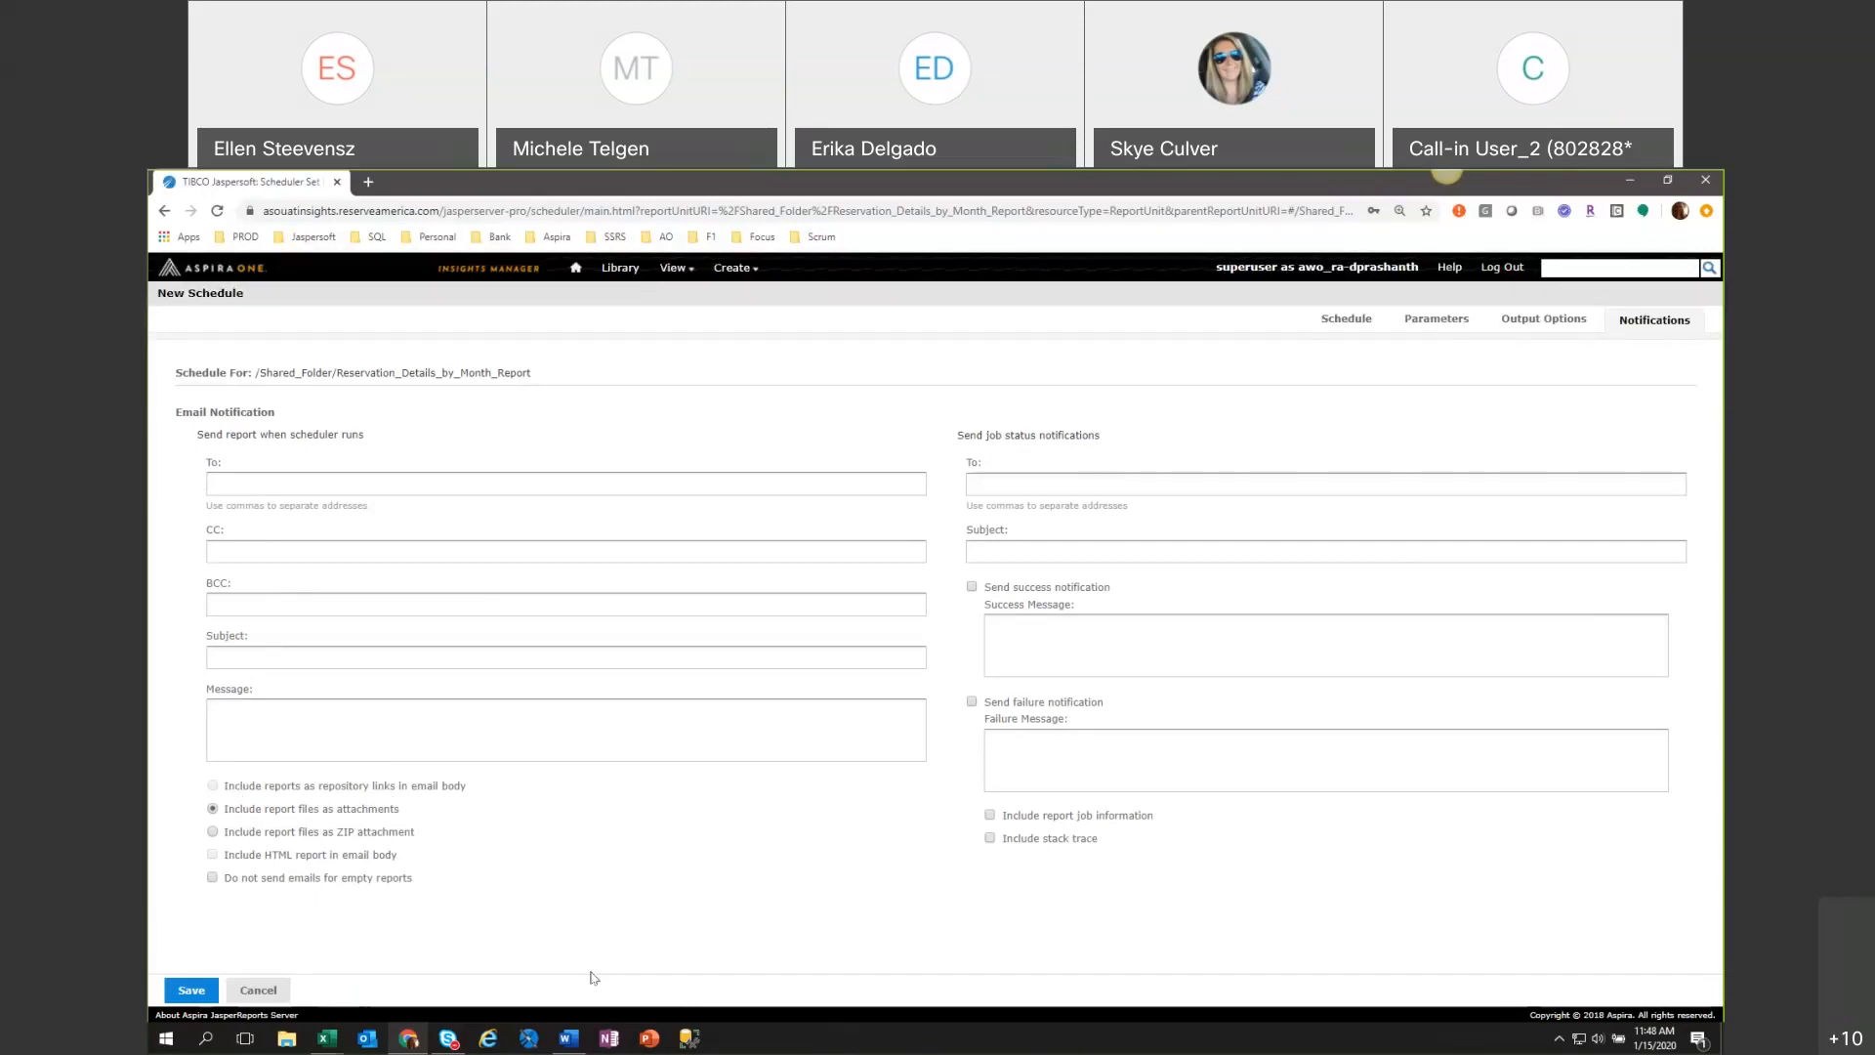
{"action": "left_click", "coordinate": [247, 996]}
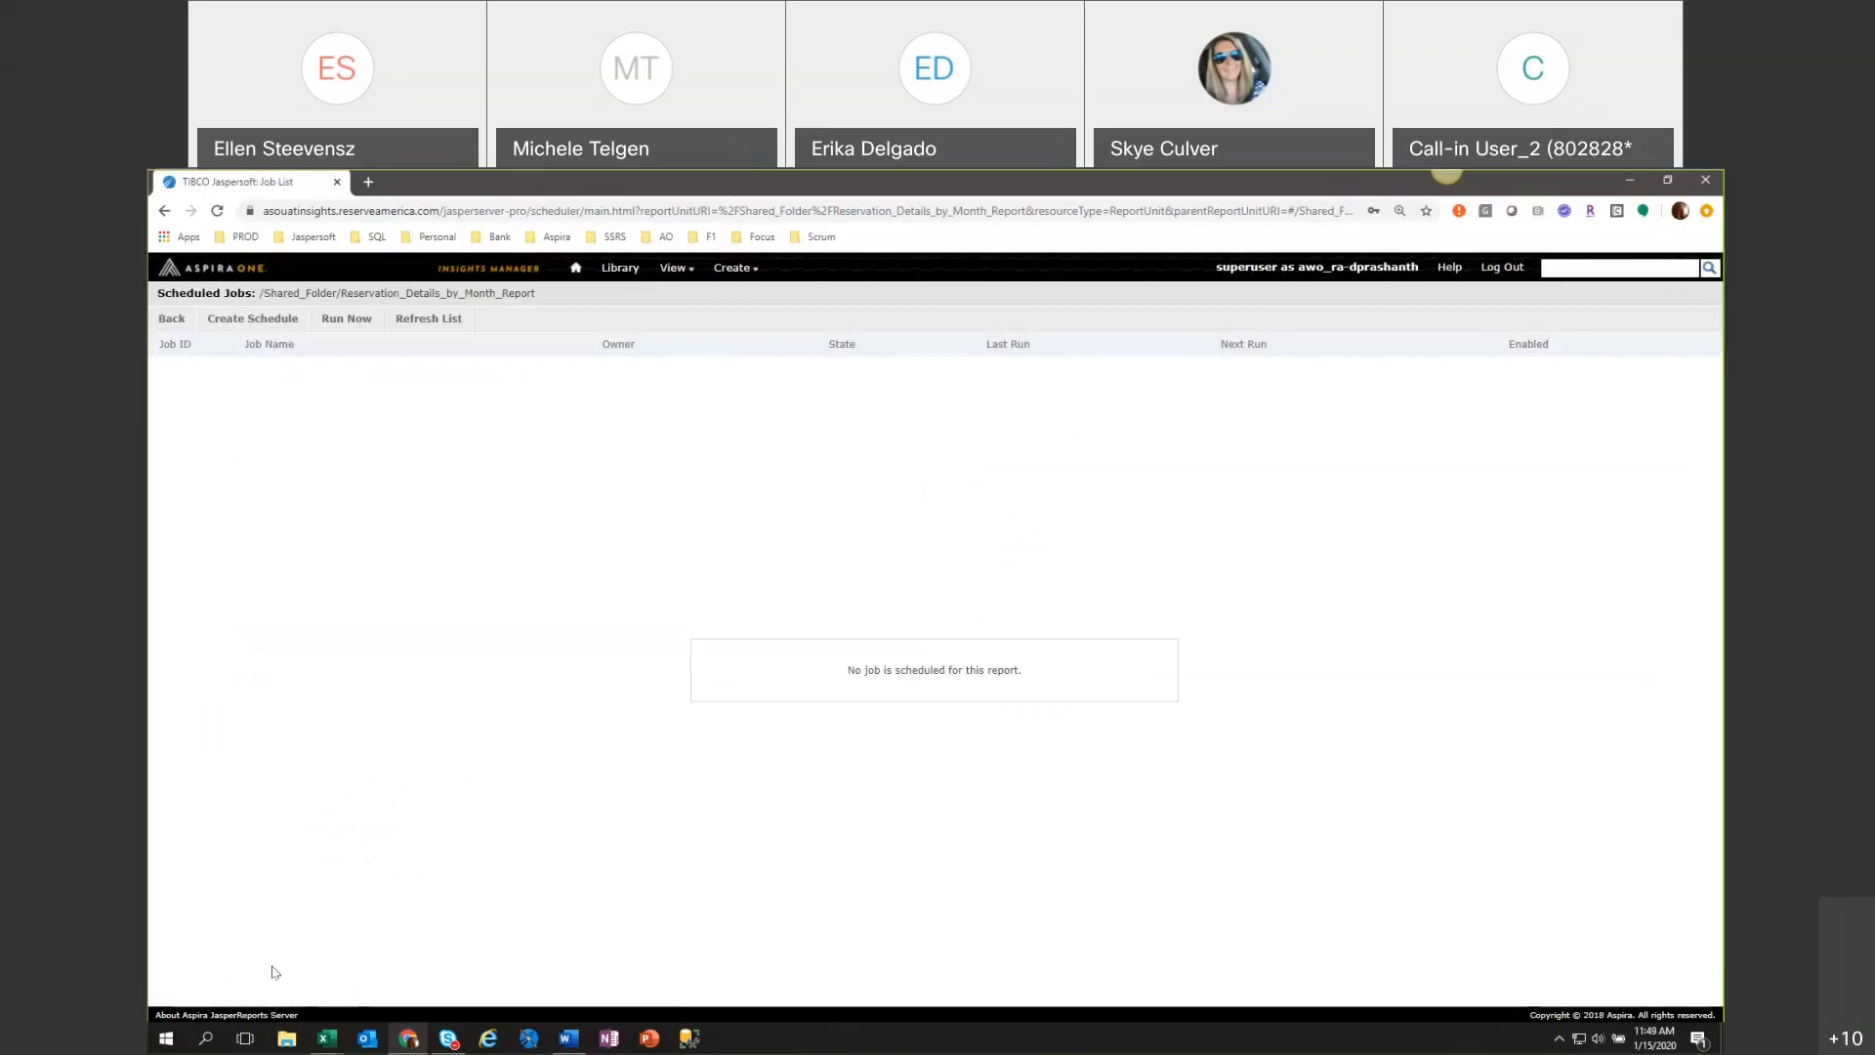
Switch to the Relative Date Ranges Word document, review its date range keywords and definitions, and return to the browser.
{"action": "left_click", "coordinate": [565, 1047]}
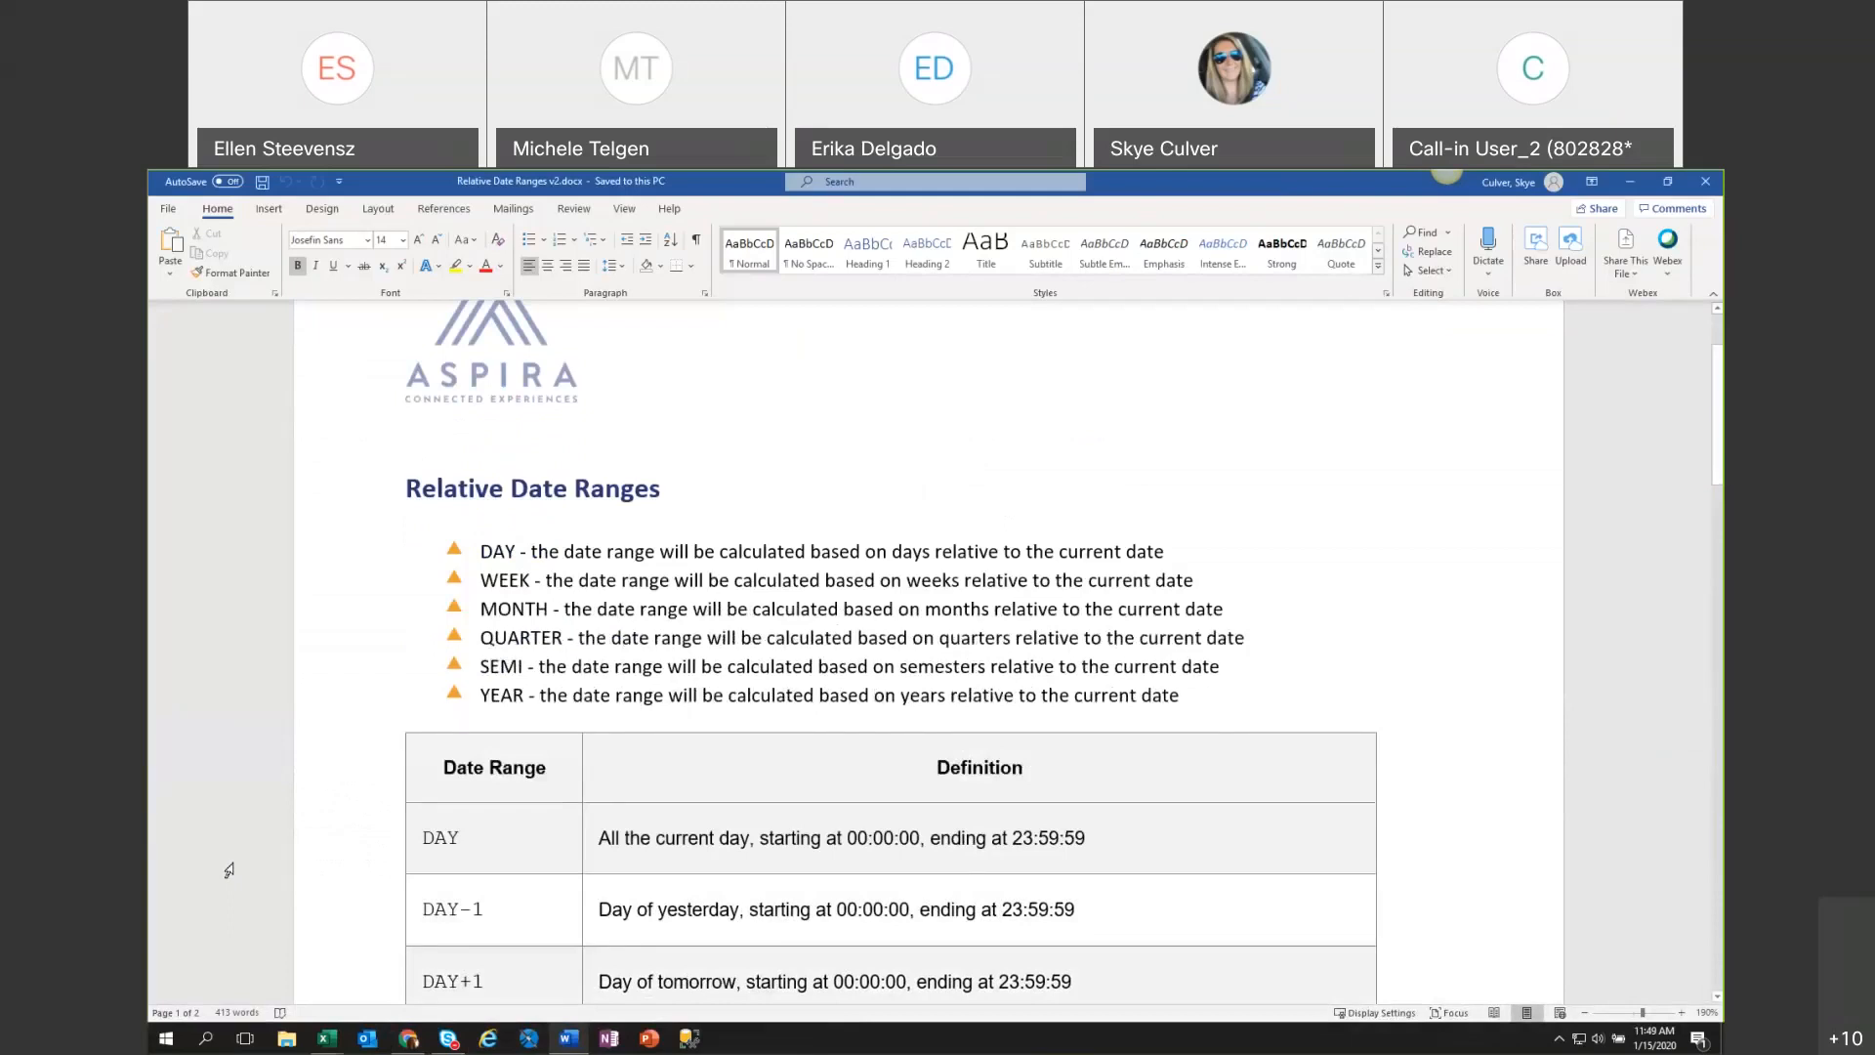
{"action": "scroll", "coordinate": [229, 870], "scroll_direction": "down", "scroll_amount": 1}
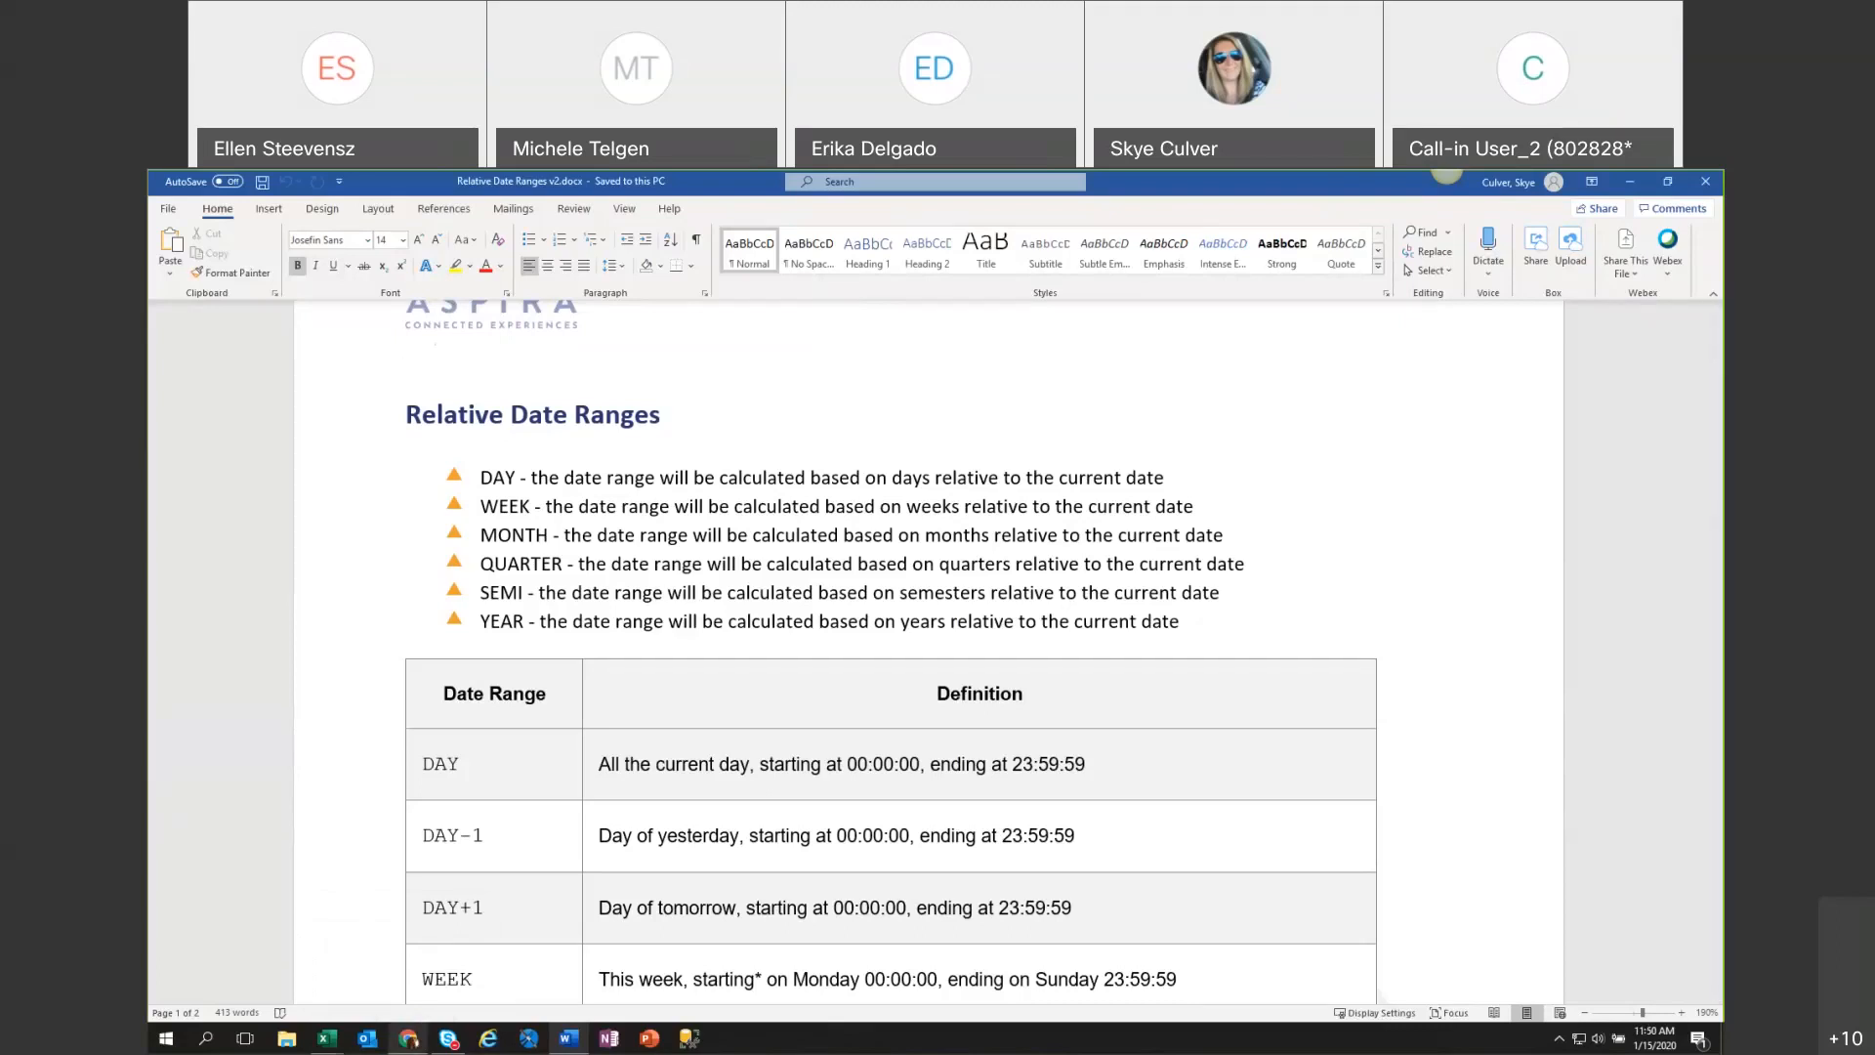
{"action": "mouse_move", "coordinate": [409, 1037]}
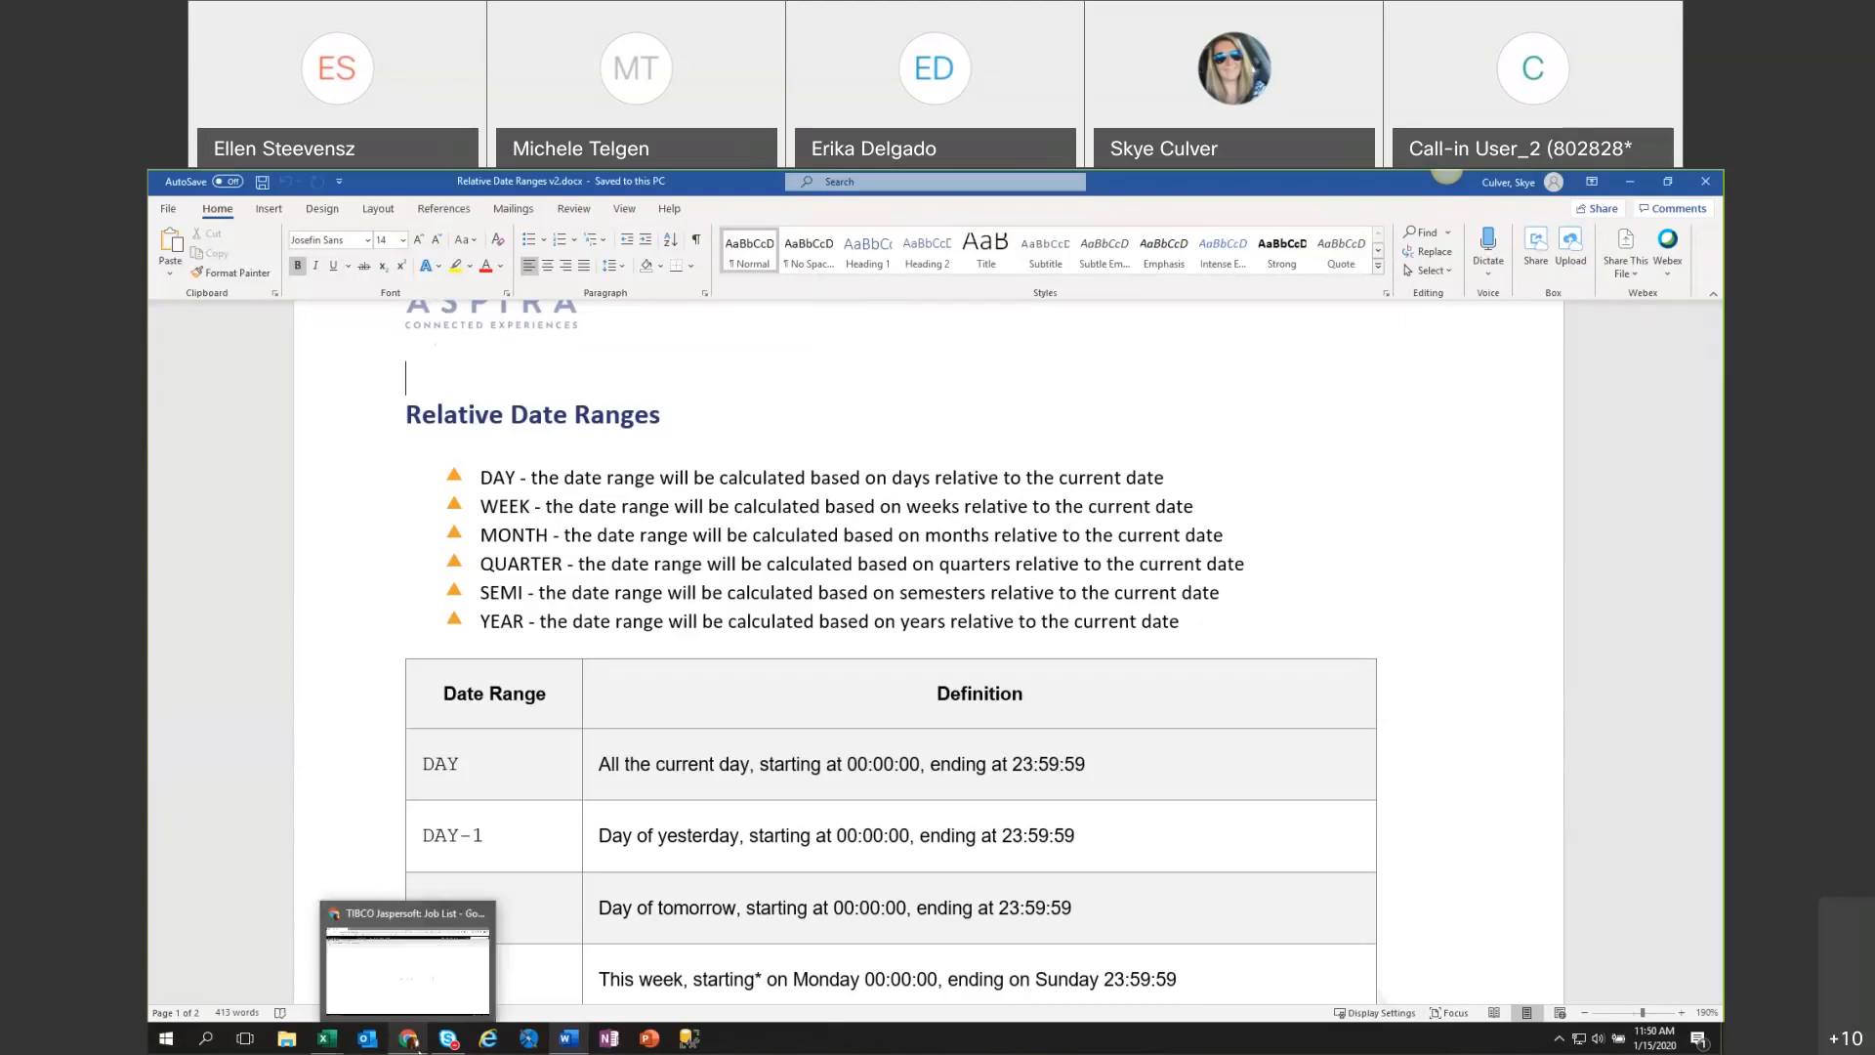
{"action": "left_click", "coordinate": [415, 1045]}
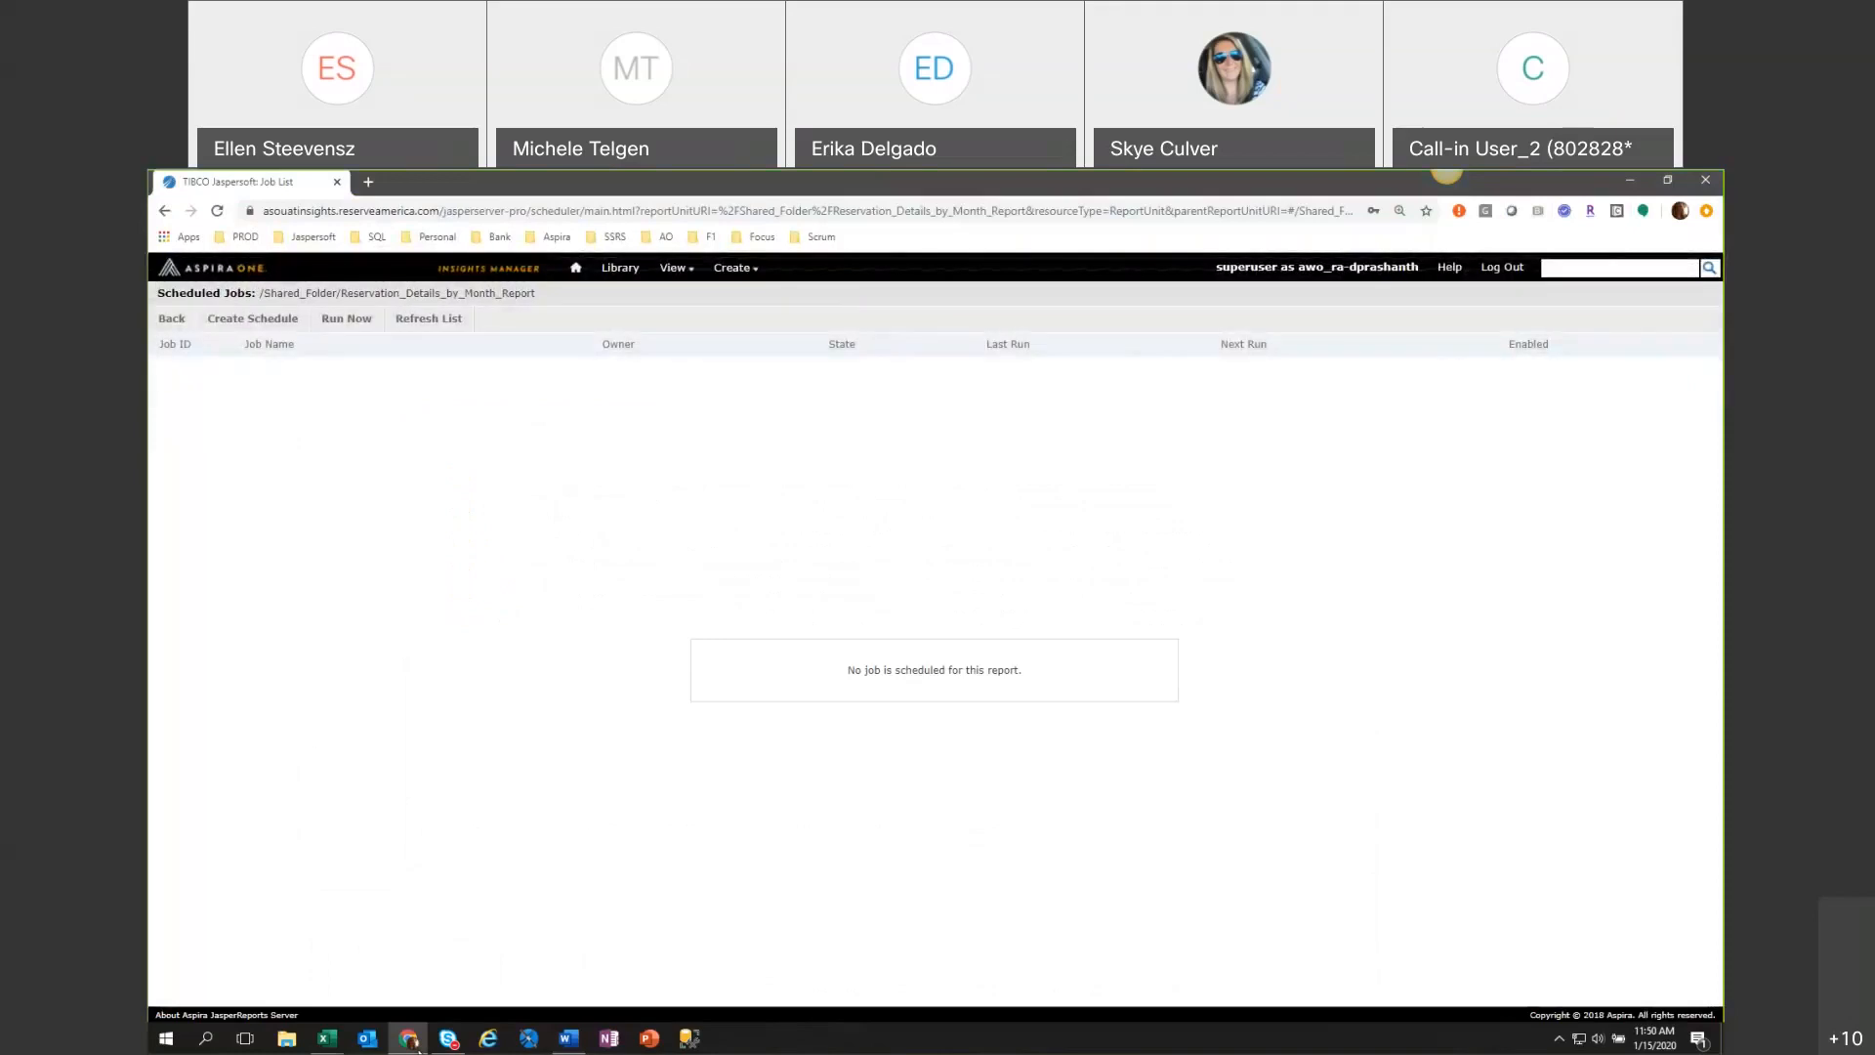
Return to the repository and open the Reservation Details by Month Ad Hoc View for editing.
{"action": "mouse_move", "coordinate": [674, 267]}
{"action": "left_click", "coordinate": [718, 315]}
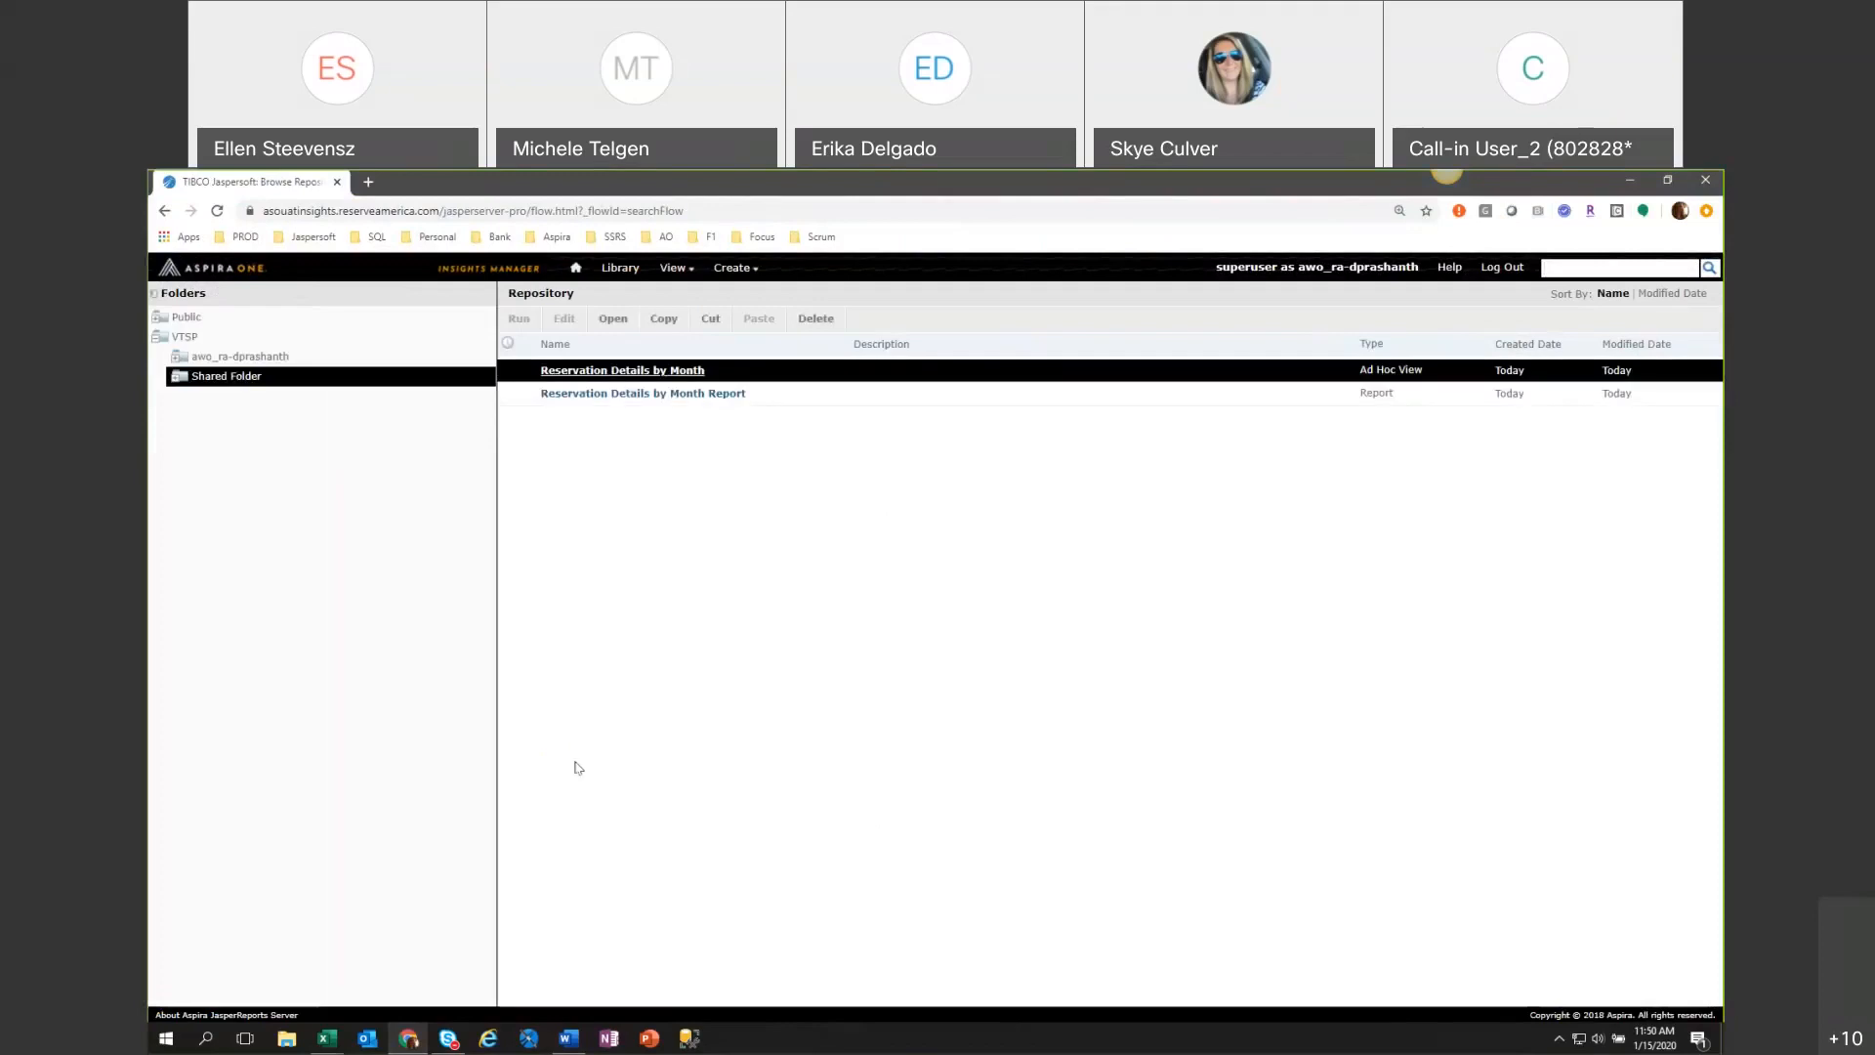
{"action": "left_click", "coordinate": [621, 371]}
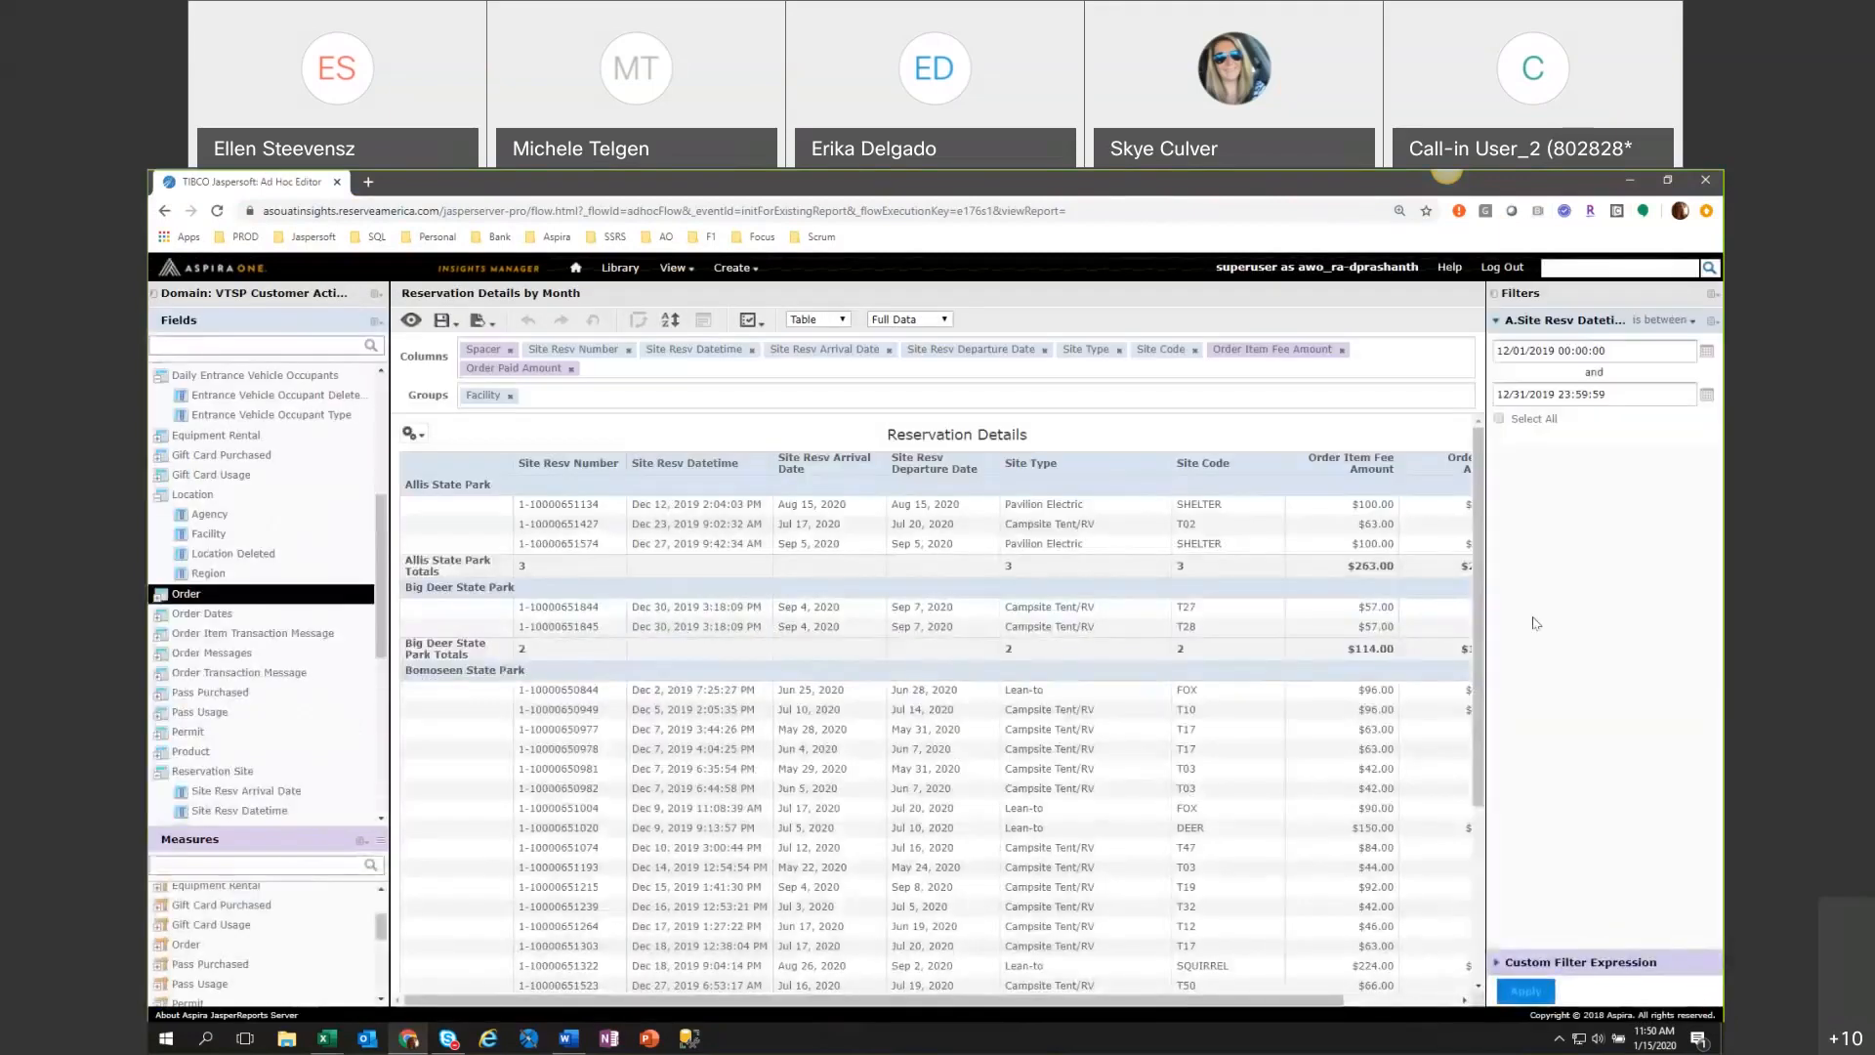
{"action": "left_click", "coordinate": [660, 504]}
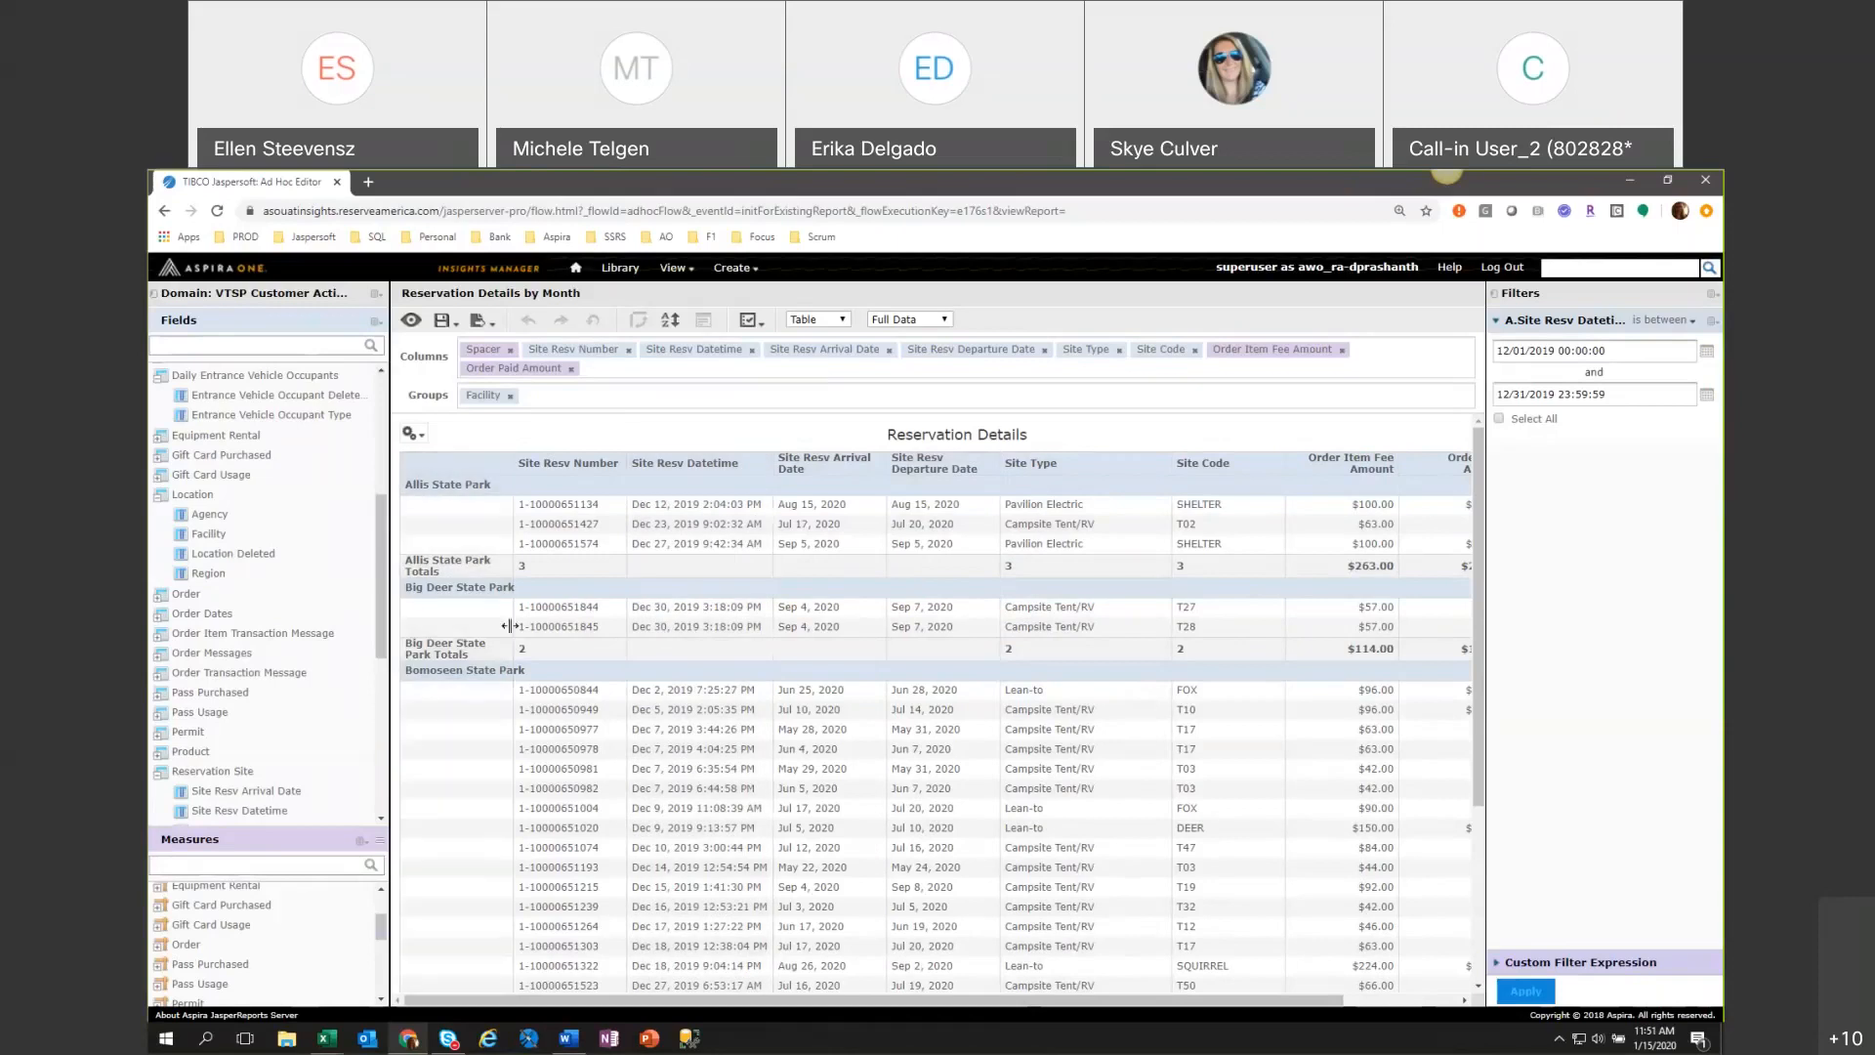
Collapse the expanded field folders, including Reservation Site and Daily Entrance Vehicle Occupants, and widen the Fields list.
{"action": "scroll", "coordinate": [314, 667], "scroll_direction": "down", "scroll_amount": 5}
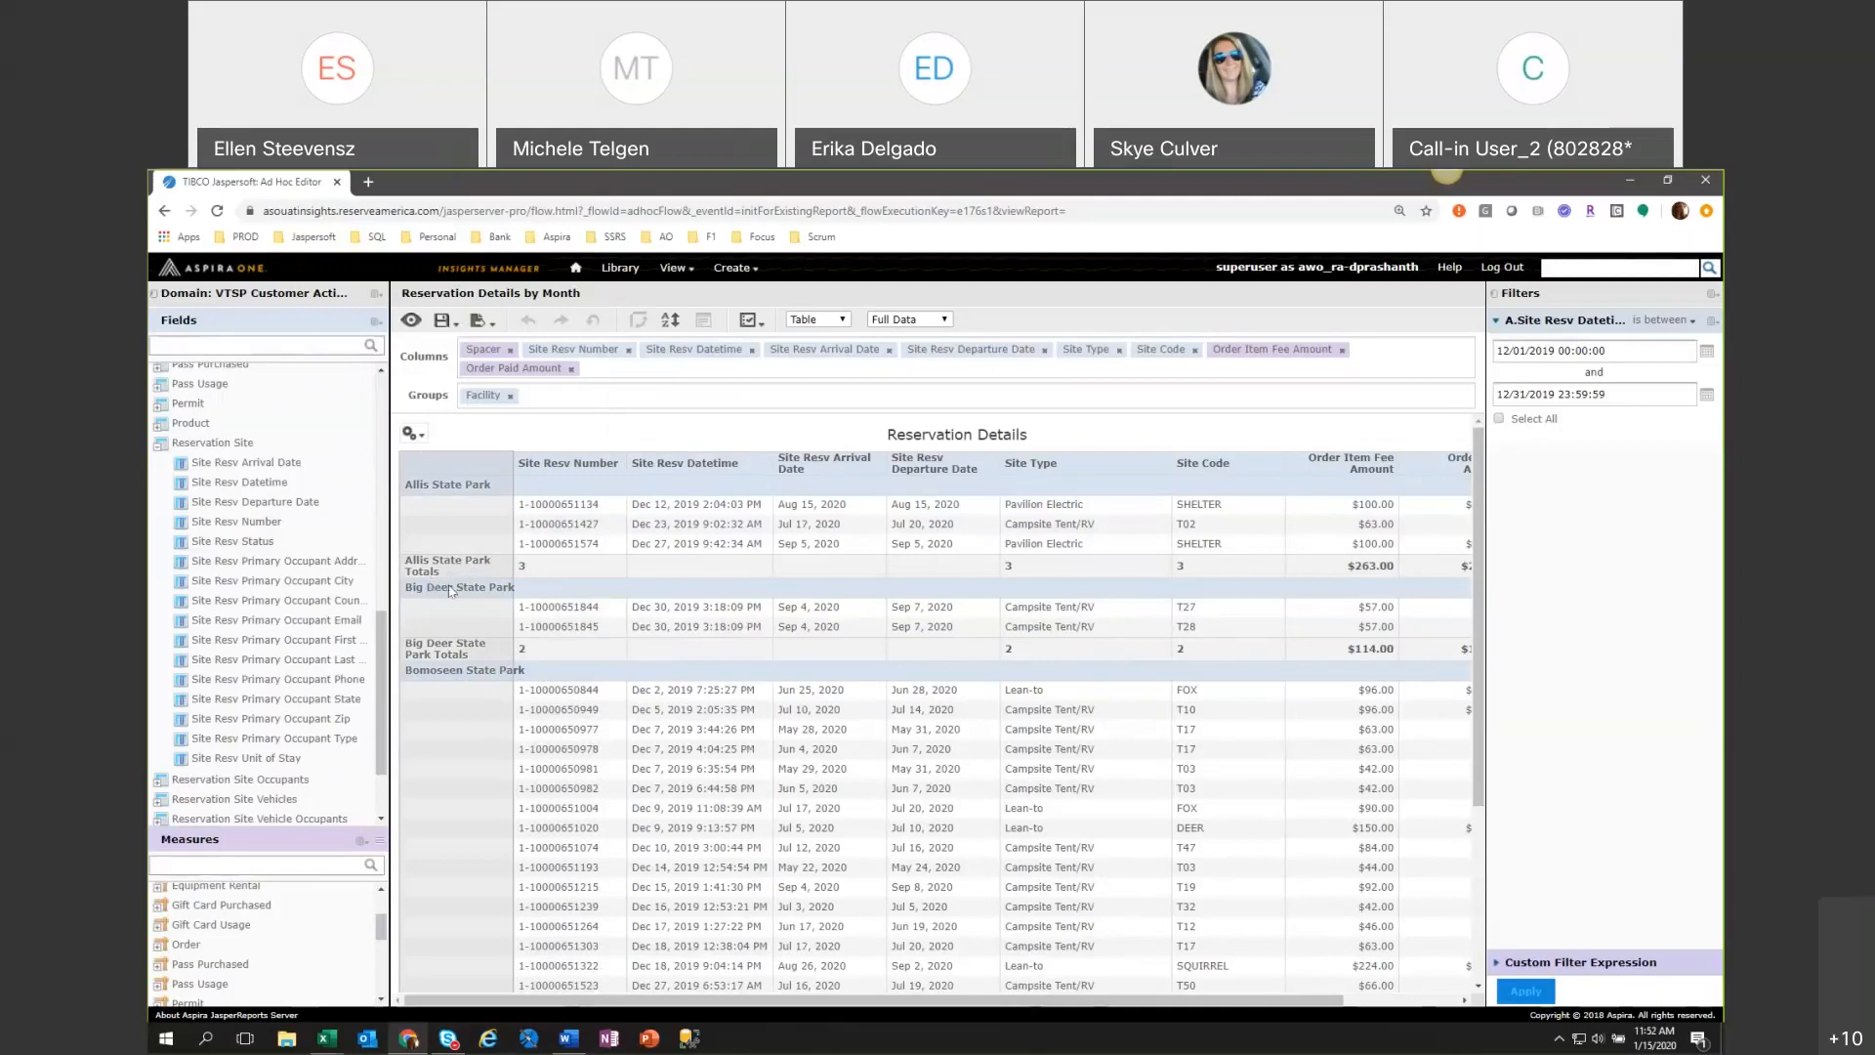
{"action": "left_click", "coordinate": [160, 444]}
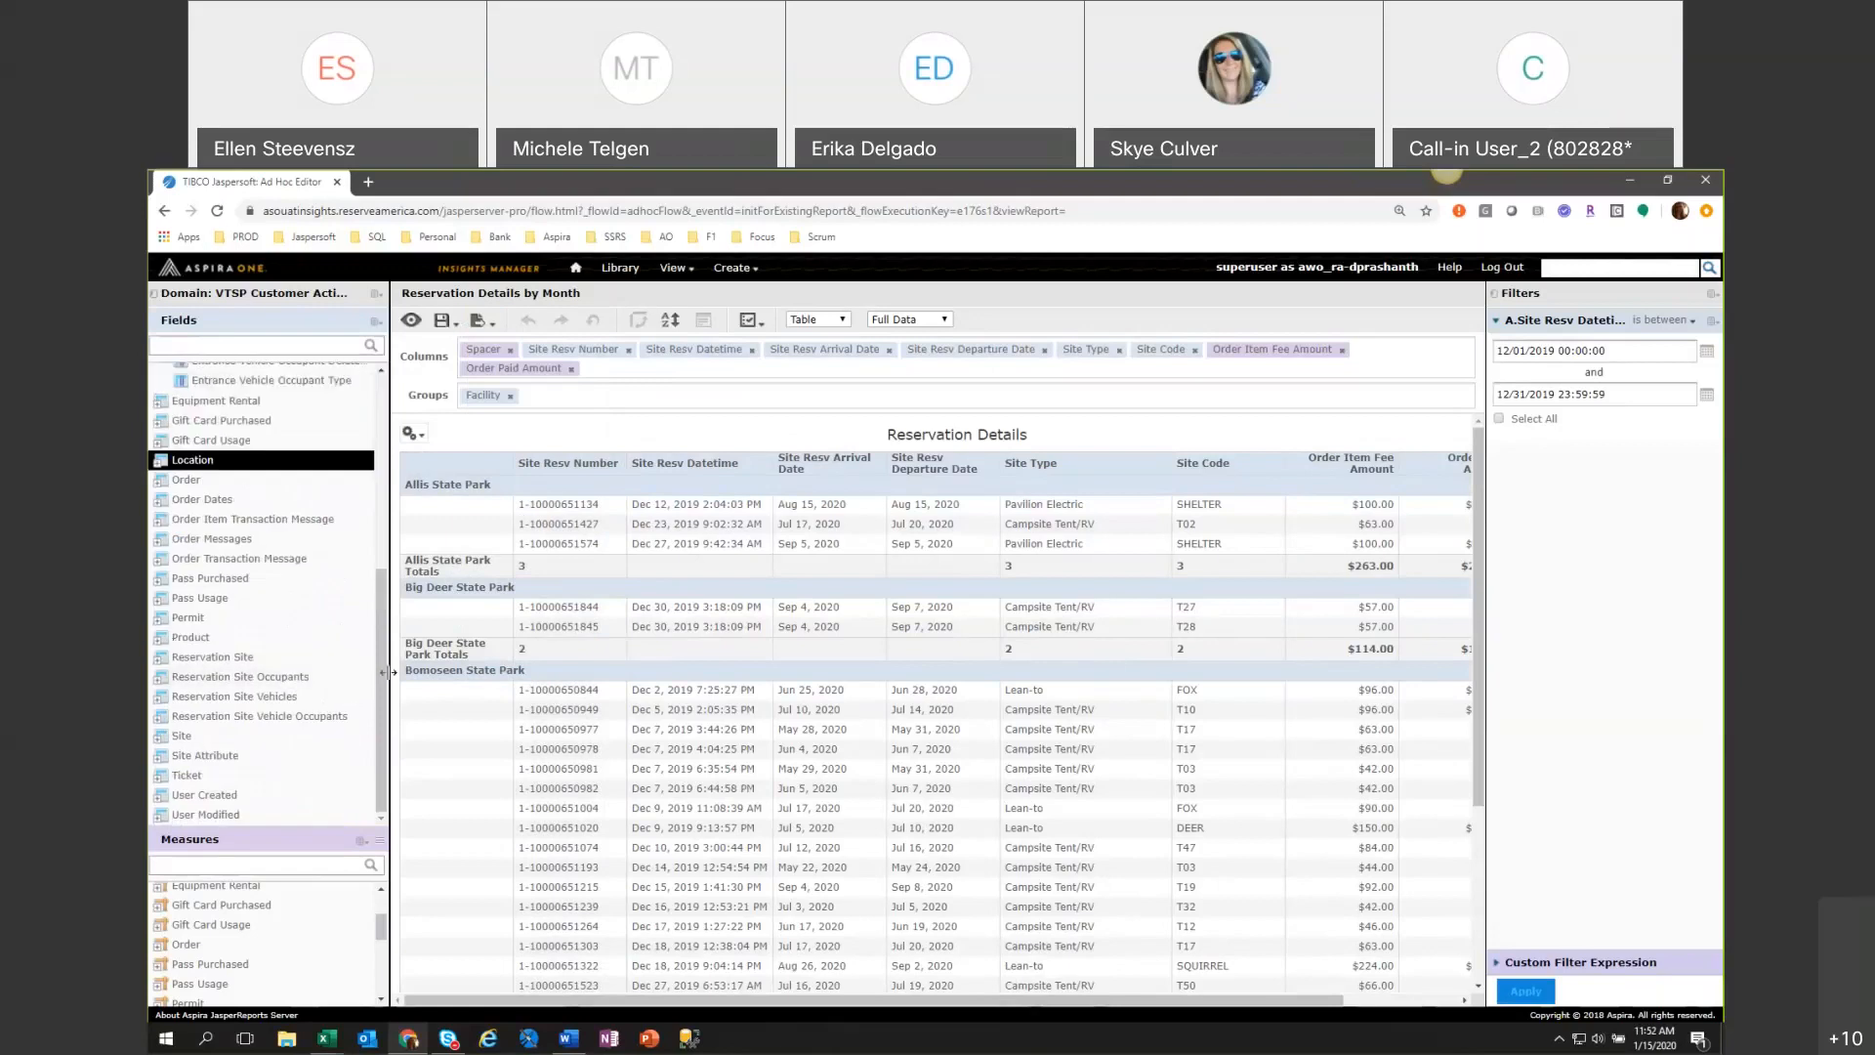
{"action": "left_click_drag", "start_coordinate": [384, 672], "coordinate": [453, 674]}
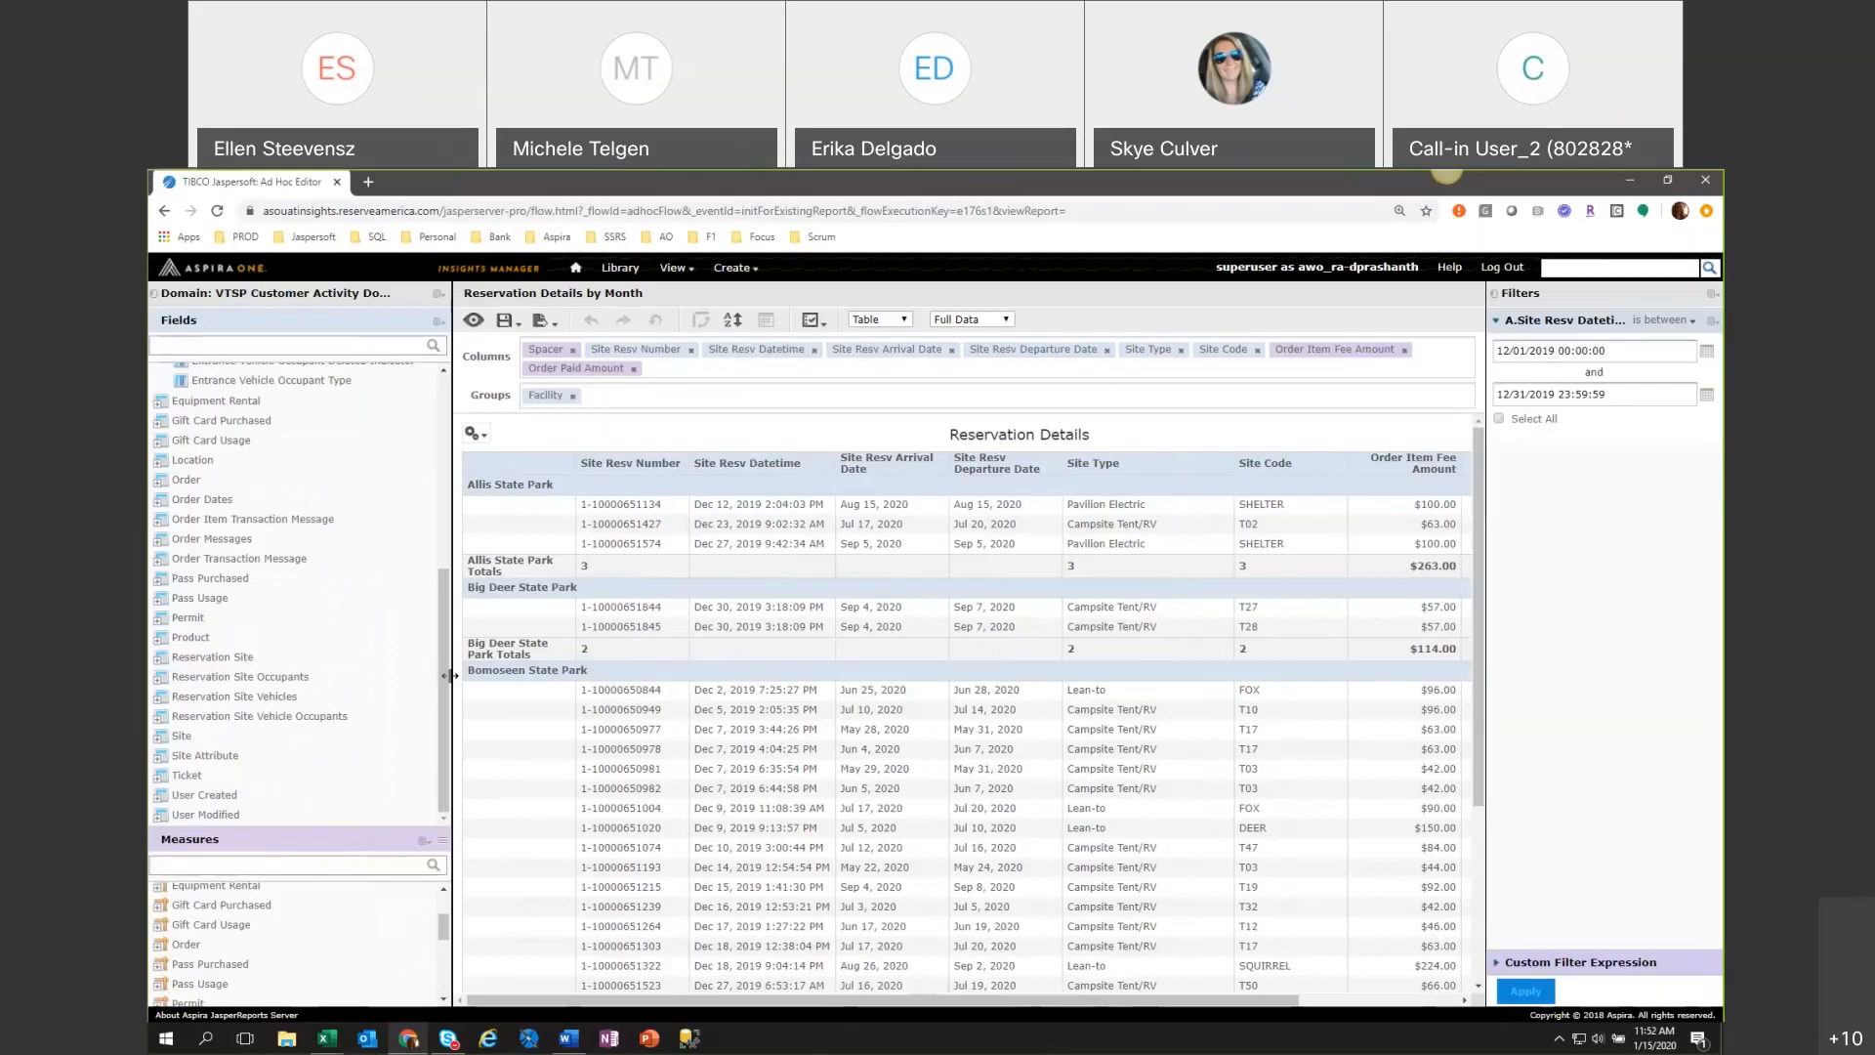
{"action": "scroll", "coordinate": [166, 430], "scroll_direction": "up", "scroll_amount": 1}
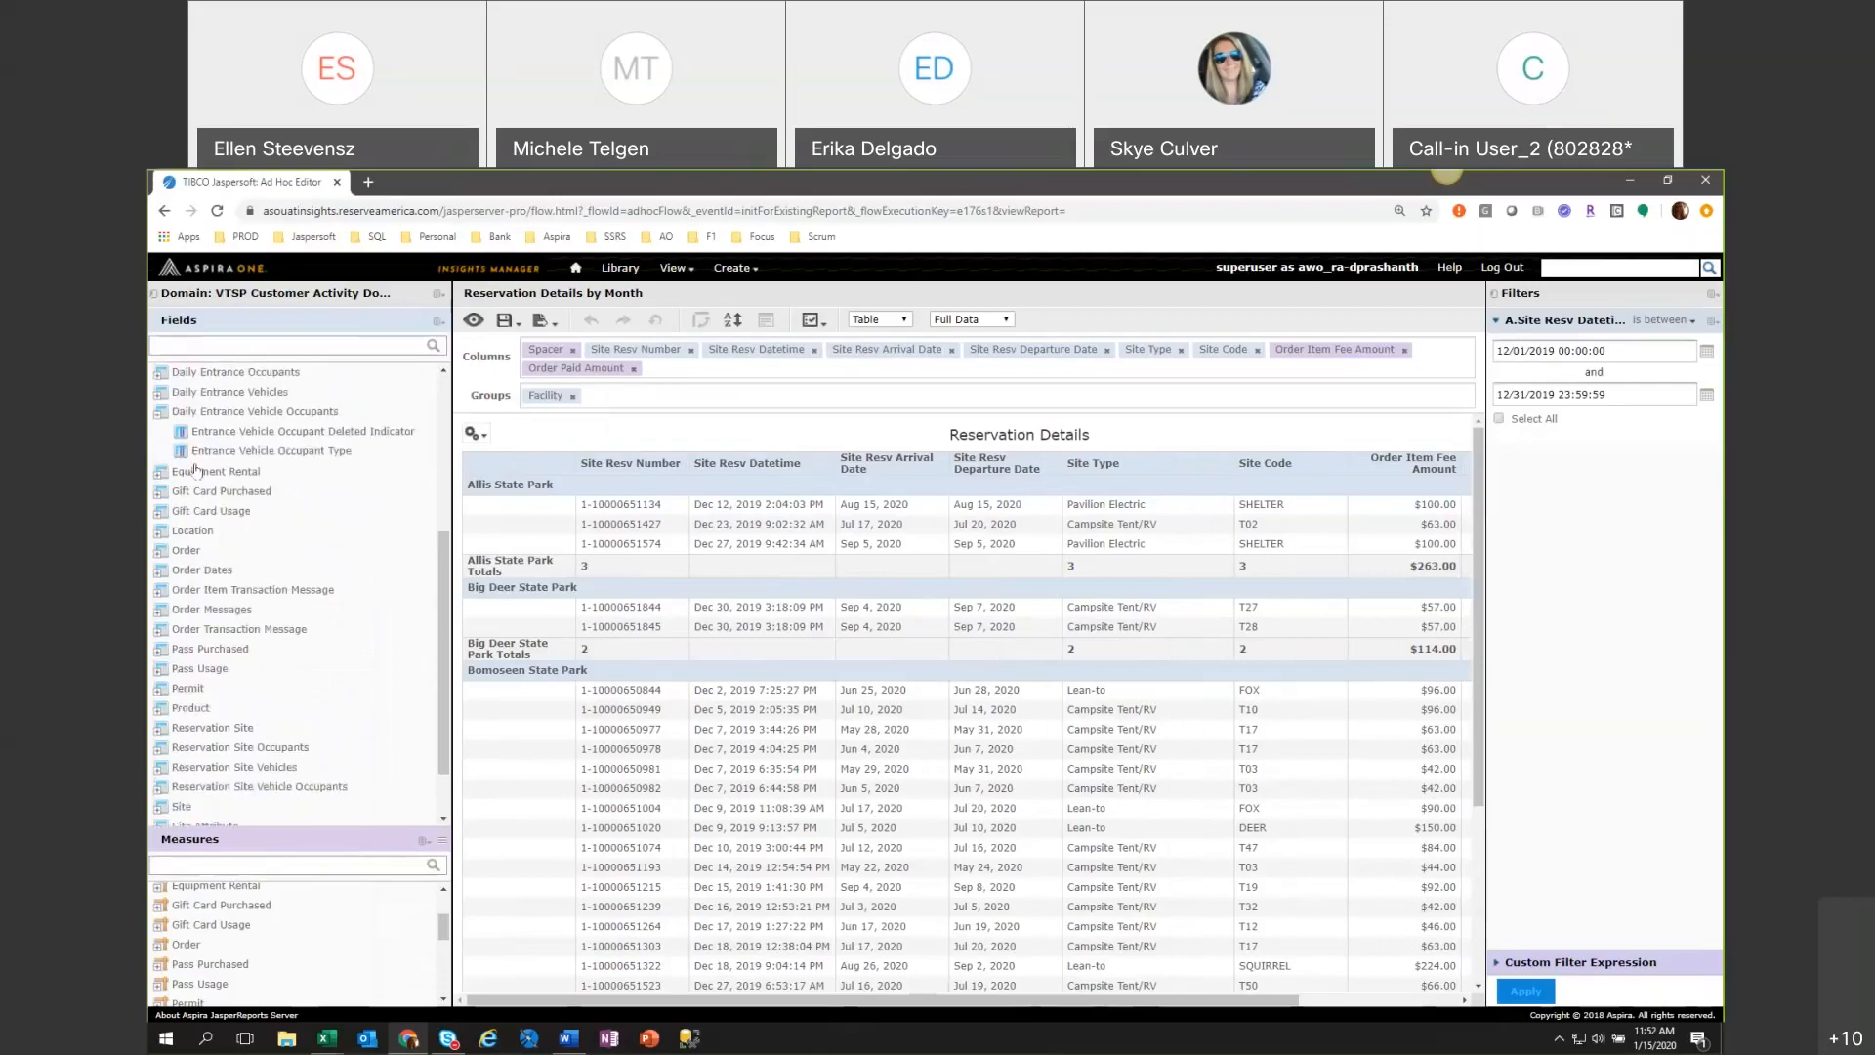
{"action": "left_click", "coordinate": [162, 411]}
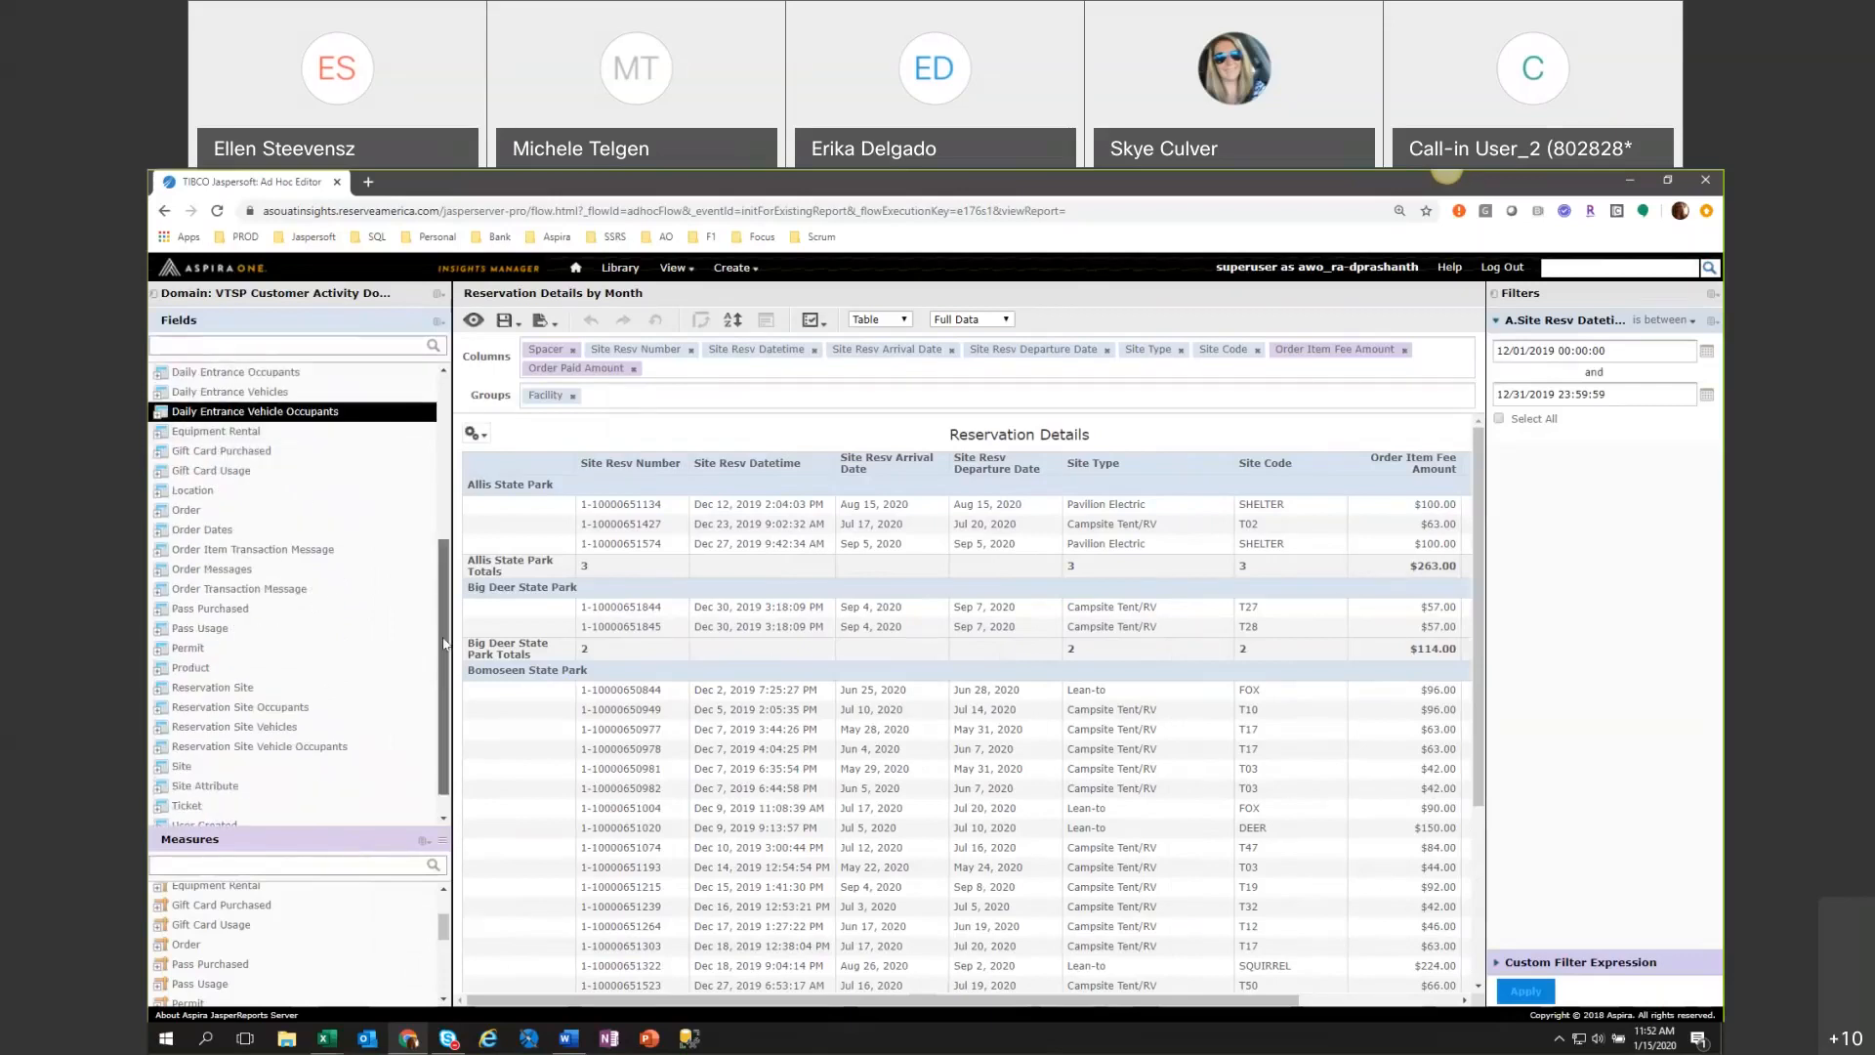
{"action": "scroll", "coordinate": [450, 599], "scroll_direction": "up", "scroll_amount": 1}
{"action": "left_click_drag", "start_coordinate": [450, 600], "coordinate": [441, 652]}
{"action": "left_click", "coordinate": [159, 394]}
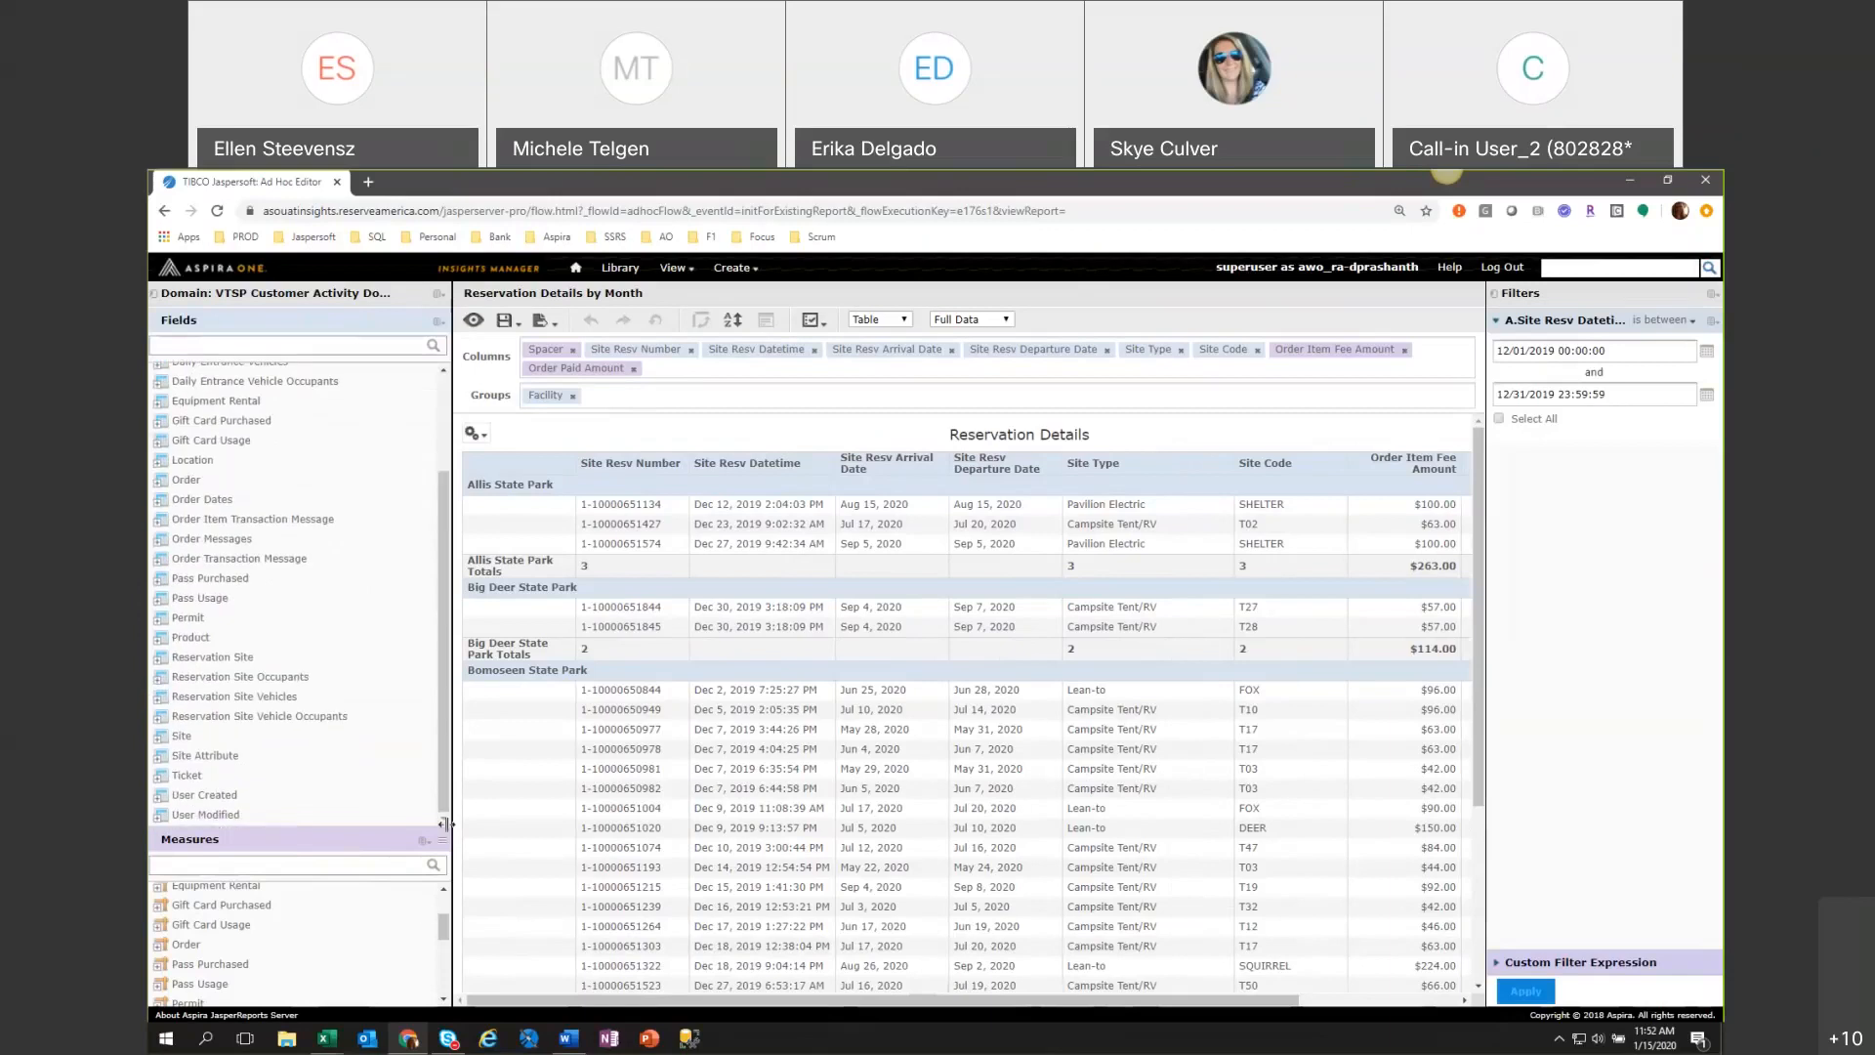
Give the Fields list more height by shrinking the Measures list, creating no calculated measure.
{"action": "left_click_drag", "start_coordinate": [444, 846], "coordinate": [444, 949]}
{"action": "left_click", "coordinate": [425, 944]}
{"action": "left_click", "coordinate": [488, 956]}
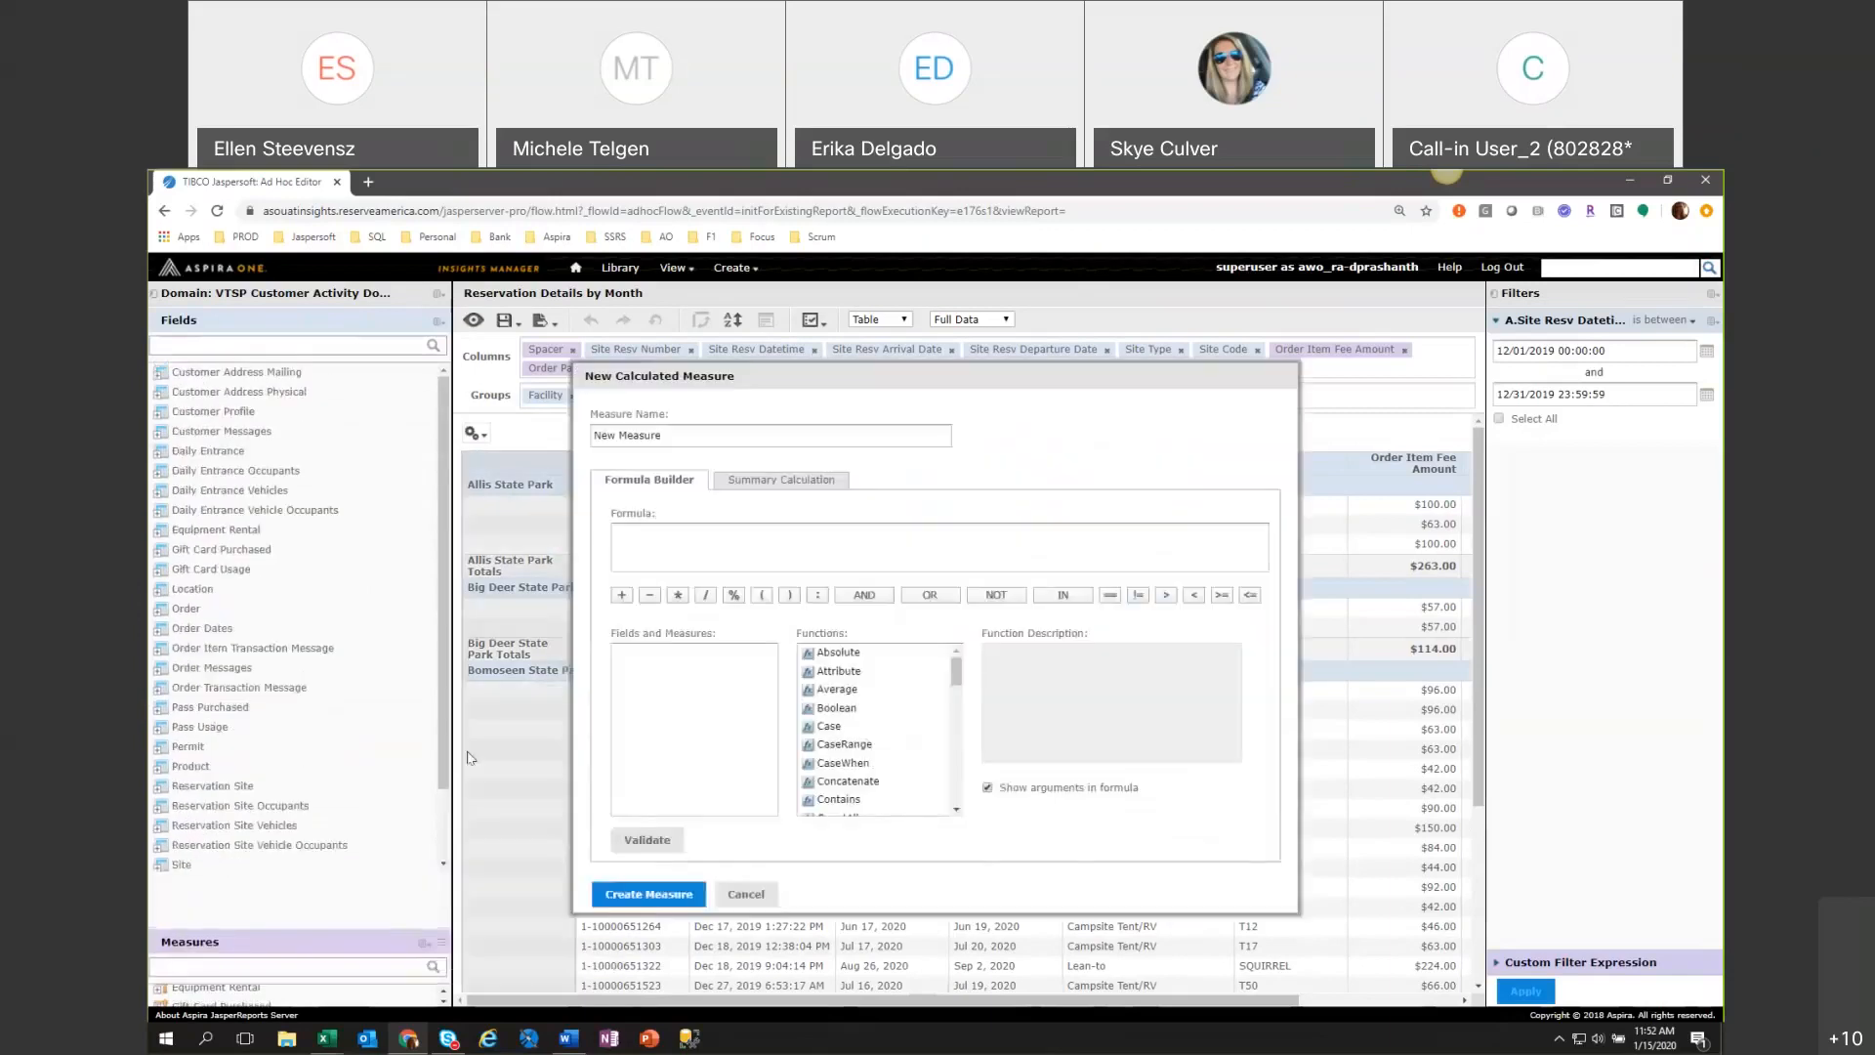
{"action": "left_click", "coordinate": [745, 894]}
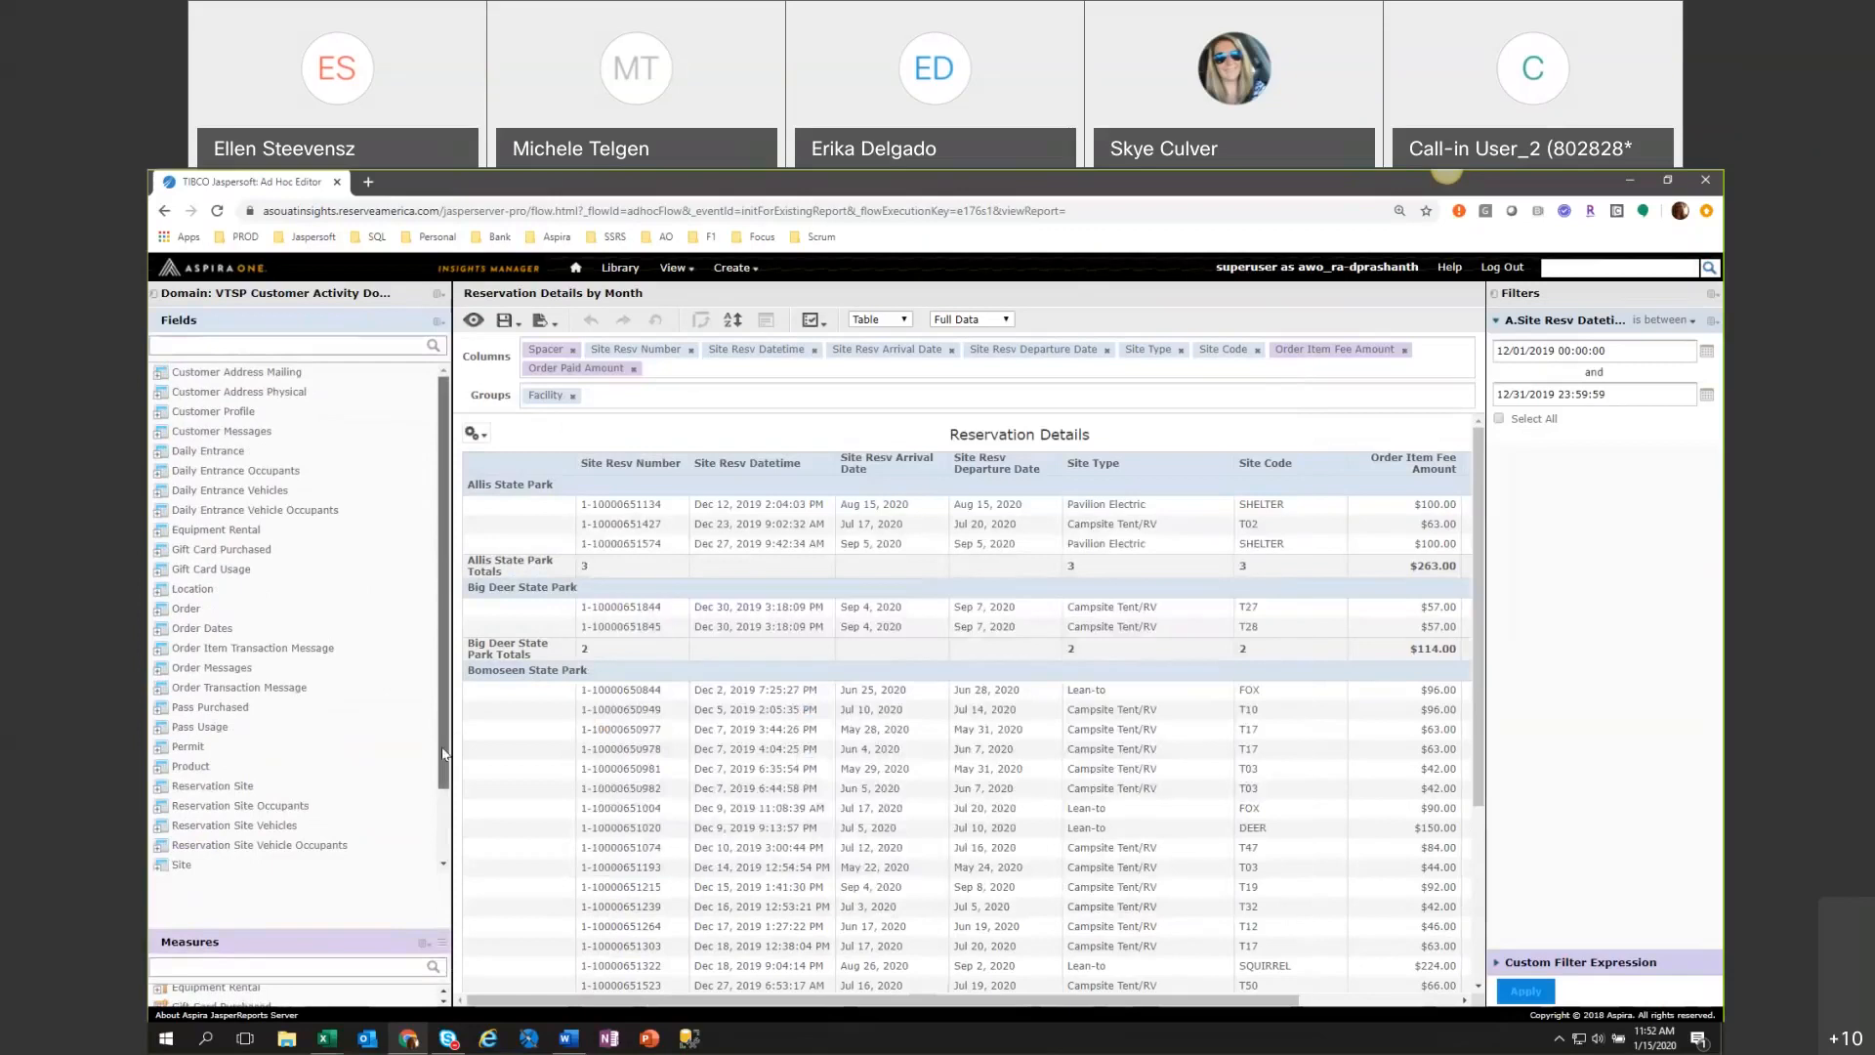
{"action": "left_click_drag", "start_coordinate": [445, 730], "coordinate": [439, 859]}
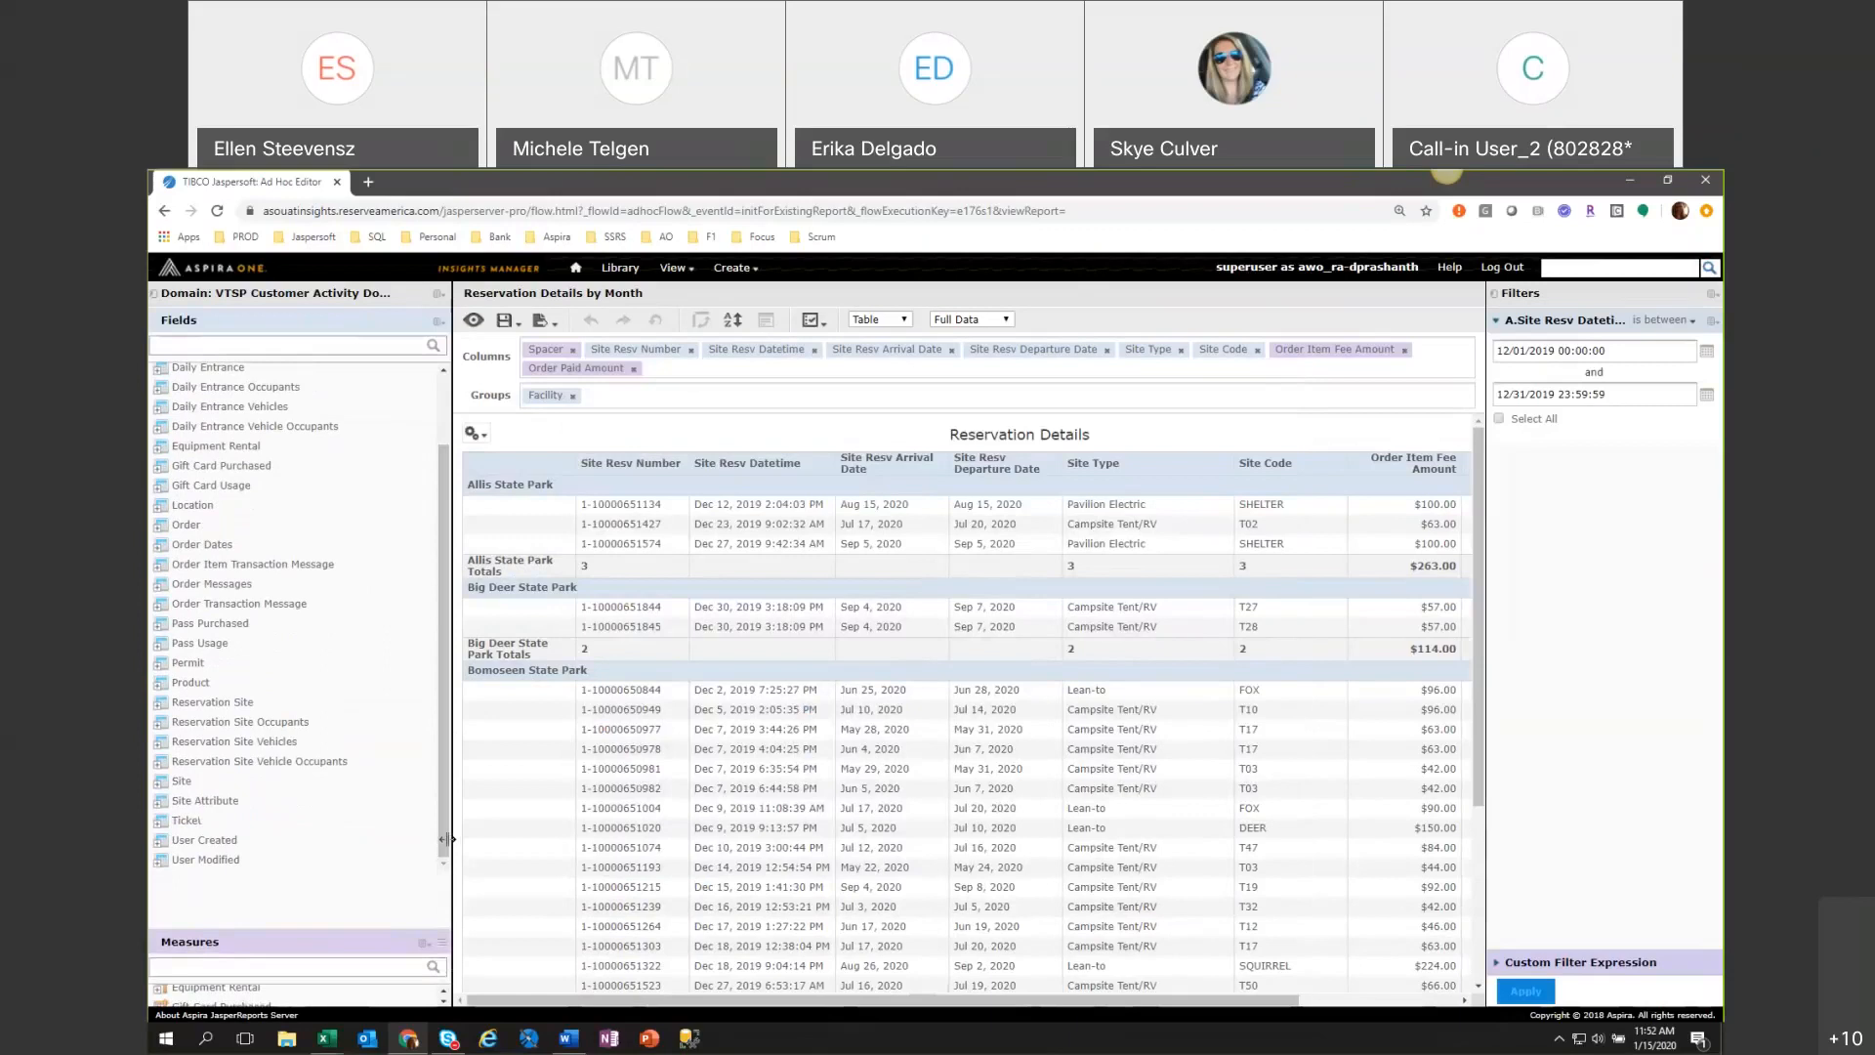
Add the Order Sales Channel field from the Order folder as the last column of the table.
{"action": "left_click", "coordinate": [157, 527]}
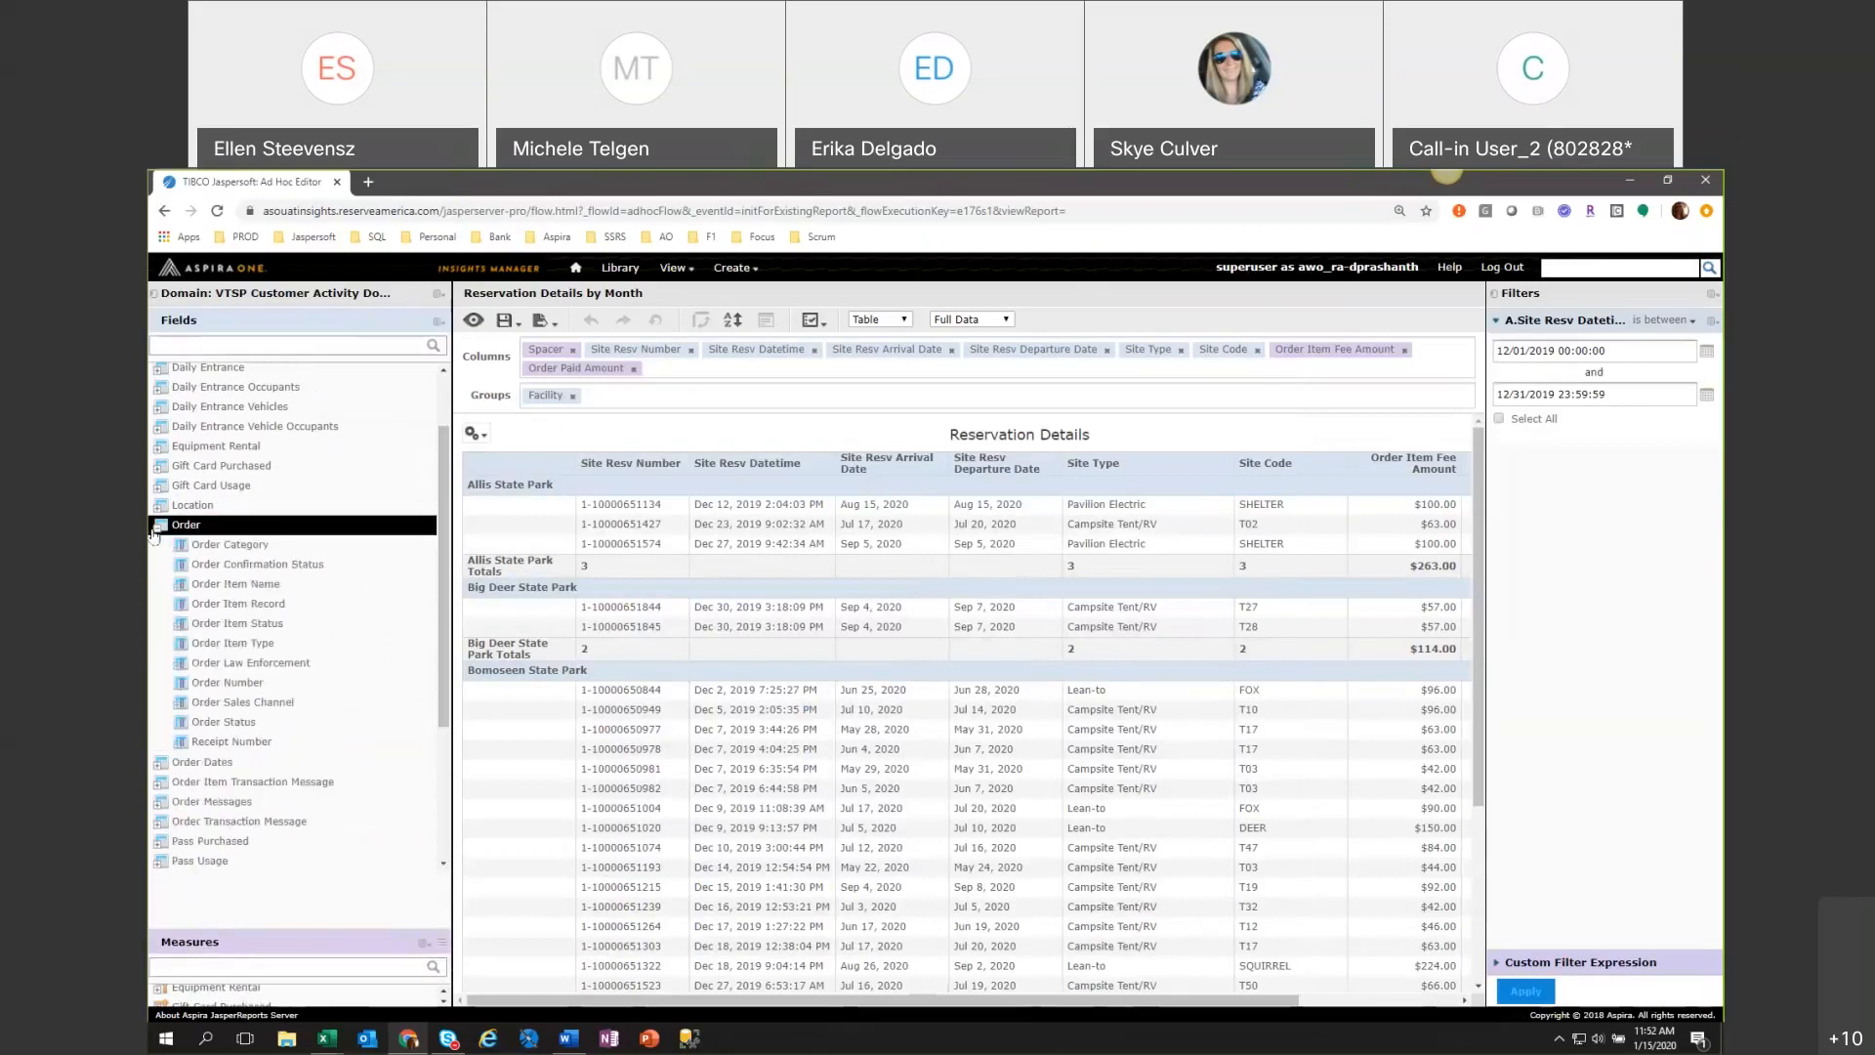
{"action": "left_click", "coordinate": [257, 707]}
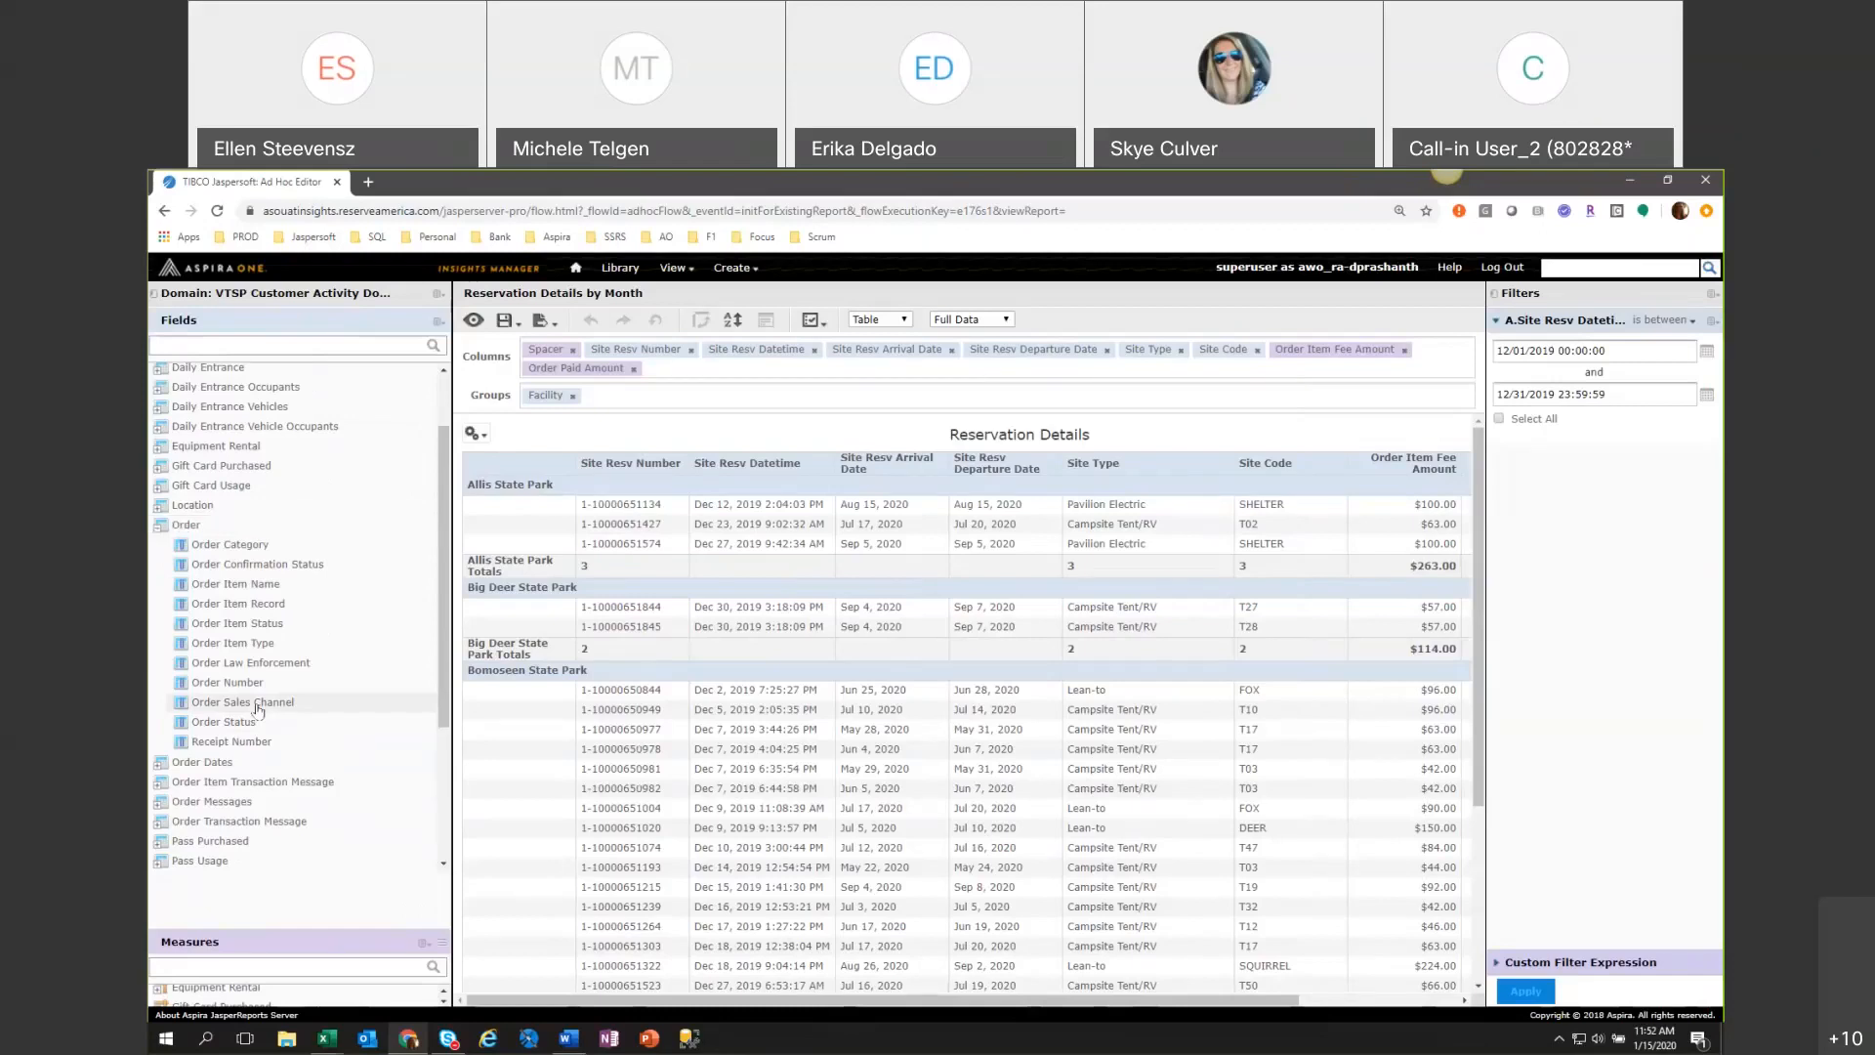
{"action": "double_click", "coordinate": [258, 705]}
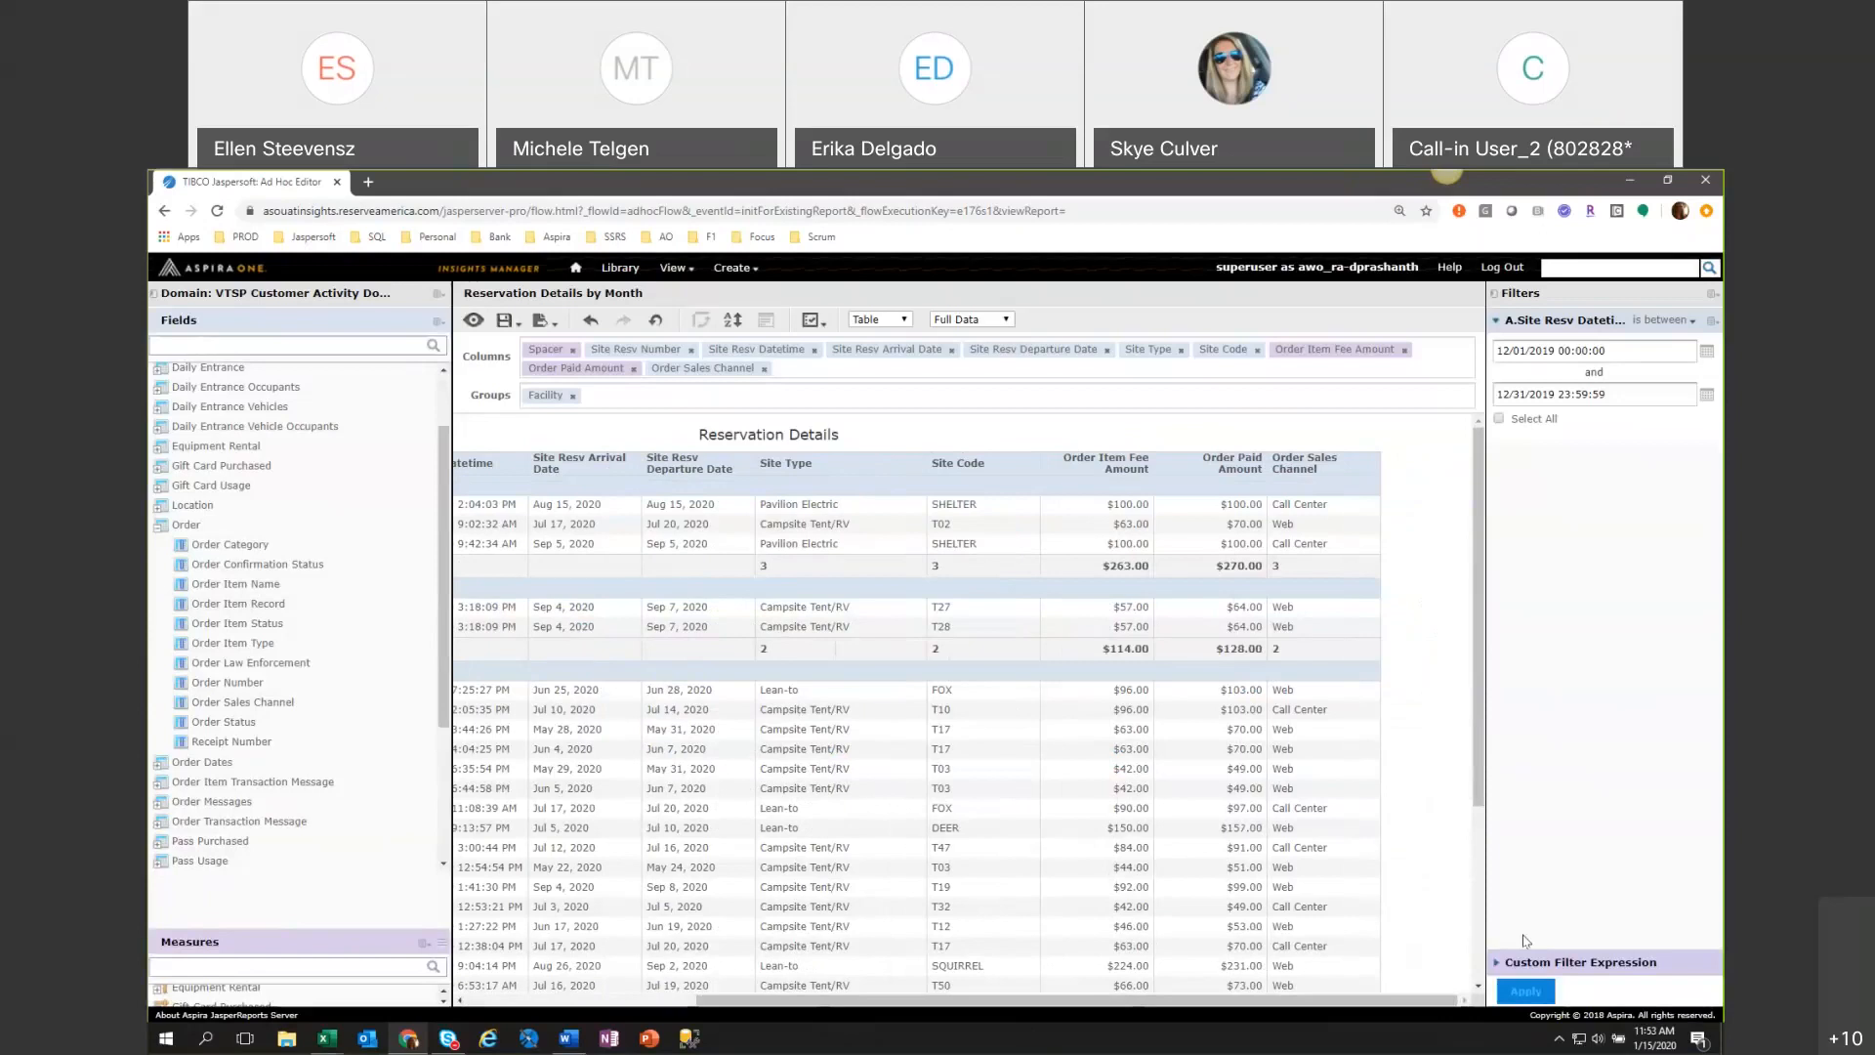
Review the Order Sales Channel values and move that column between Site Resv Departure Date and Site Type.
{"action": "scroll", "coordinate": [1477, 952], "scroll_direction": "down", "scroll_amount": 3}
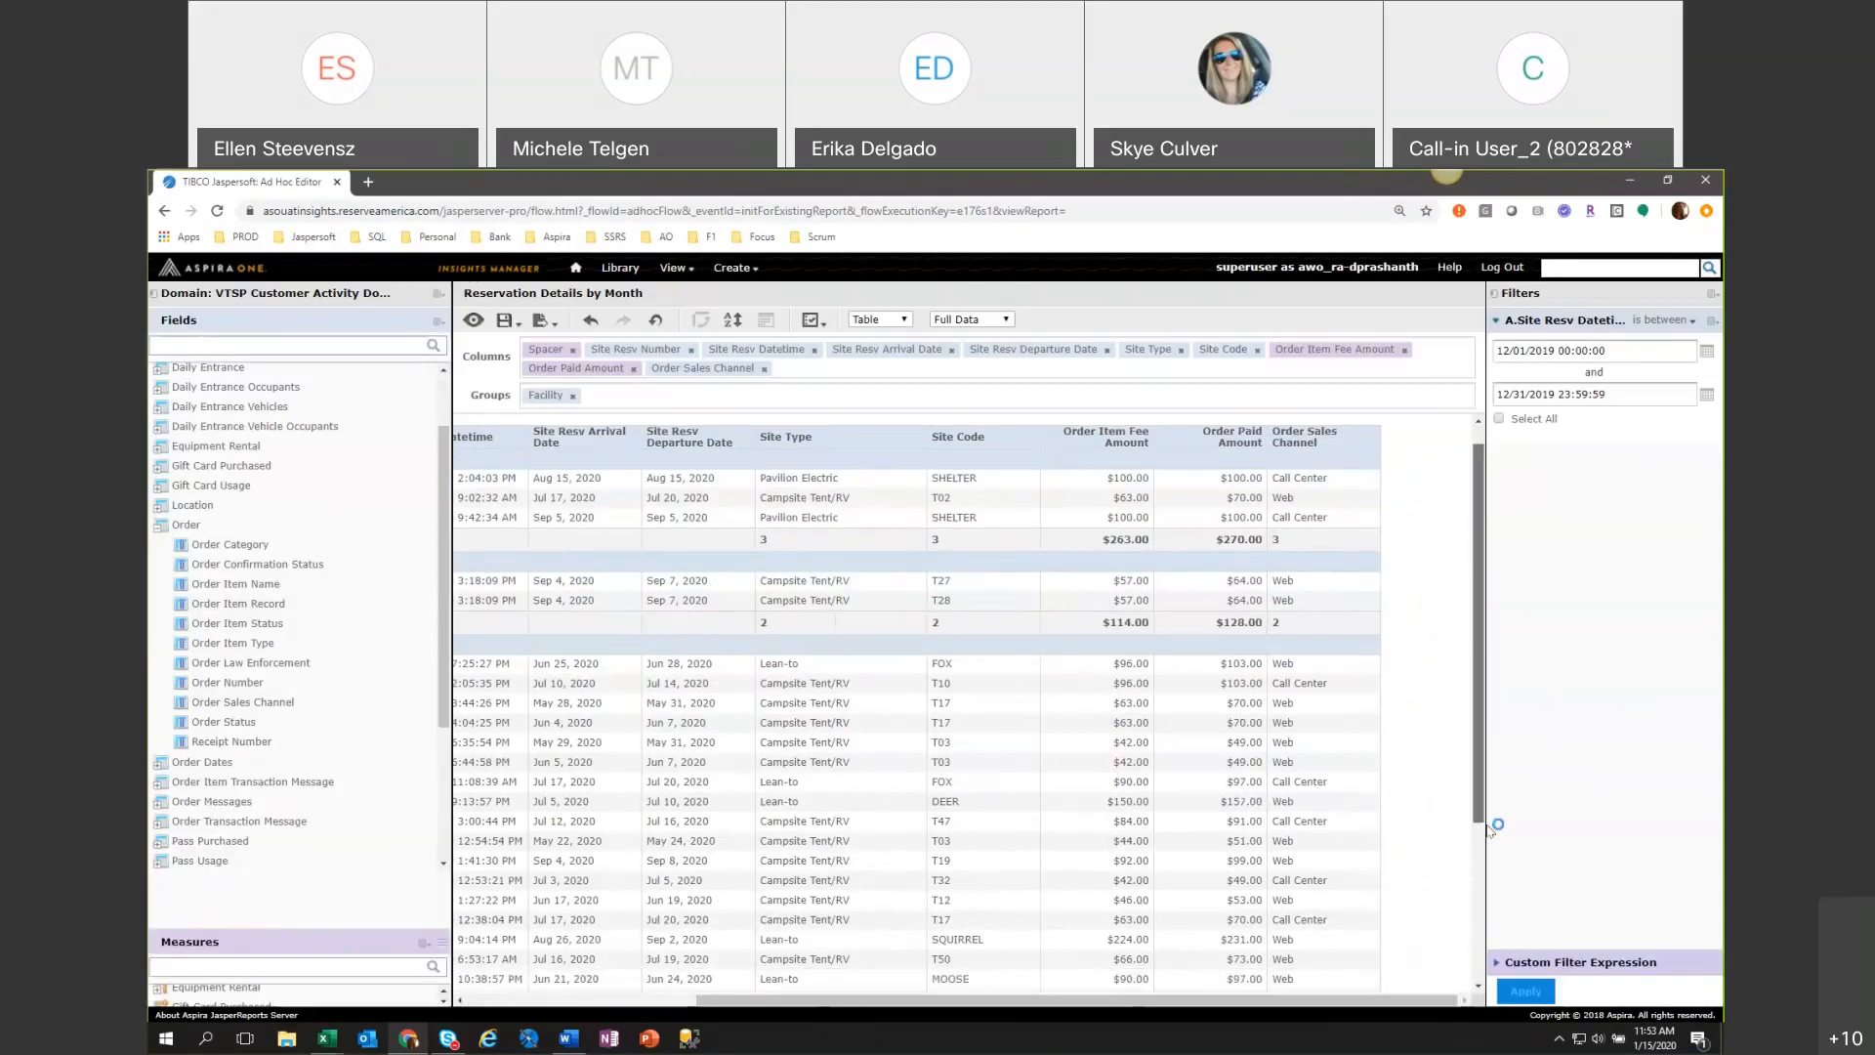
{"action": "left_click_drag", "start_coordinate": [1492, 951], "coordinate": [1486, 982]}
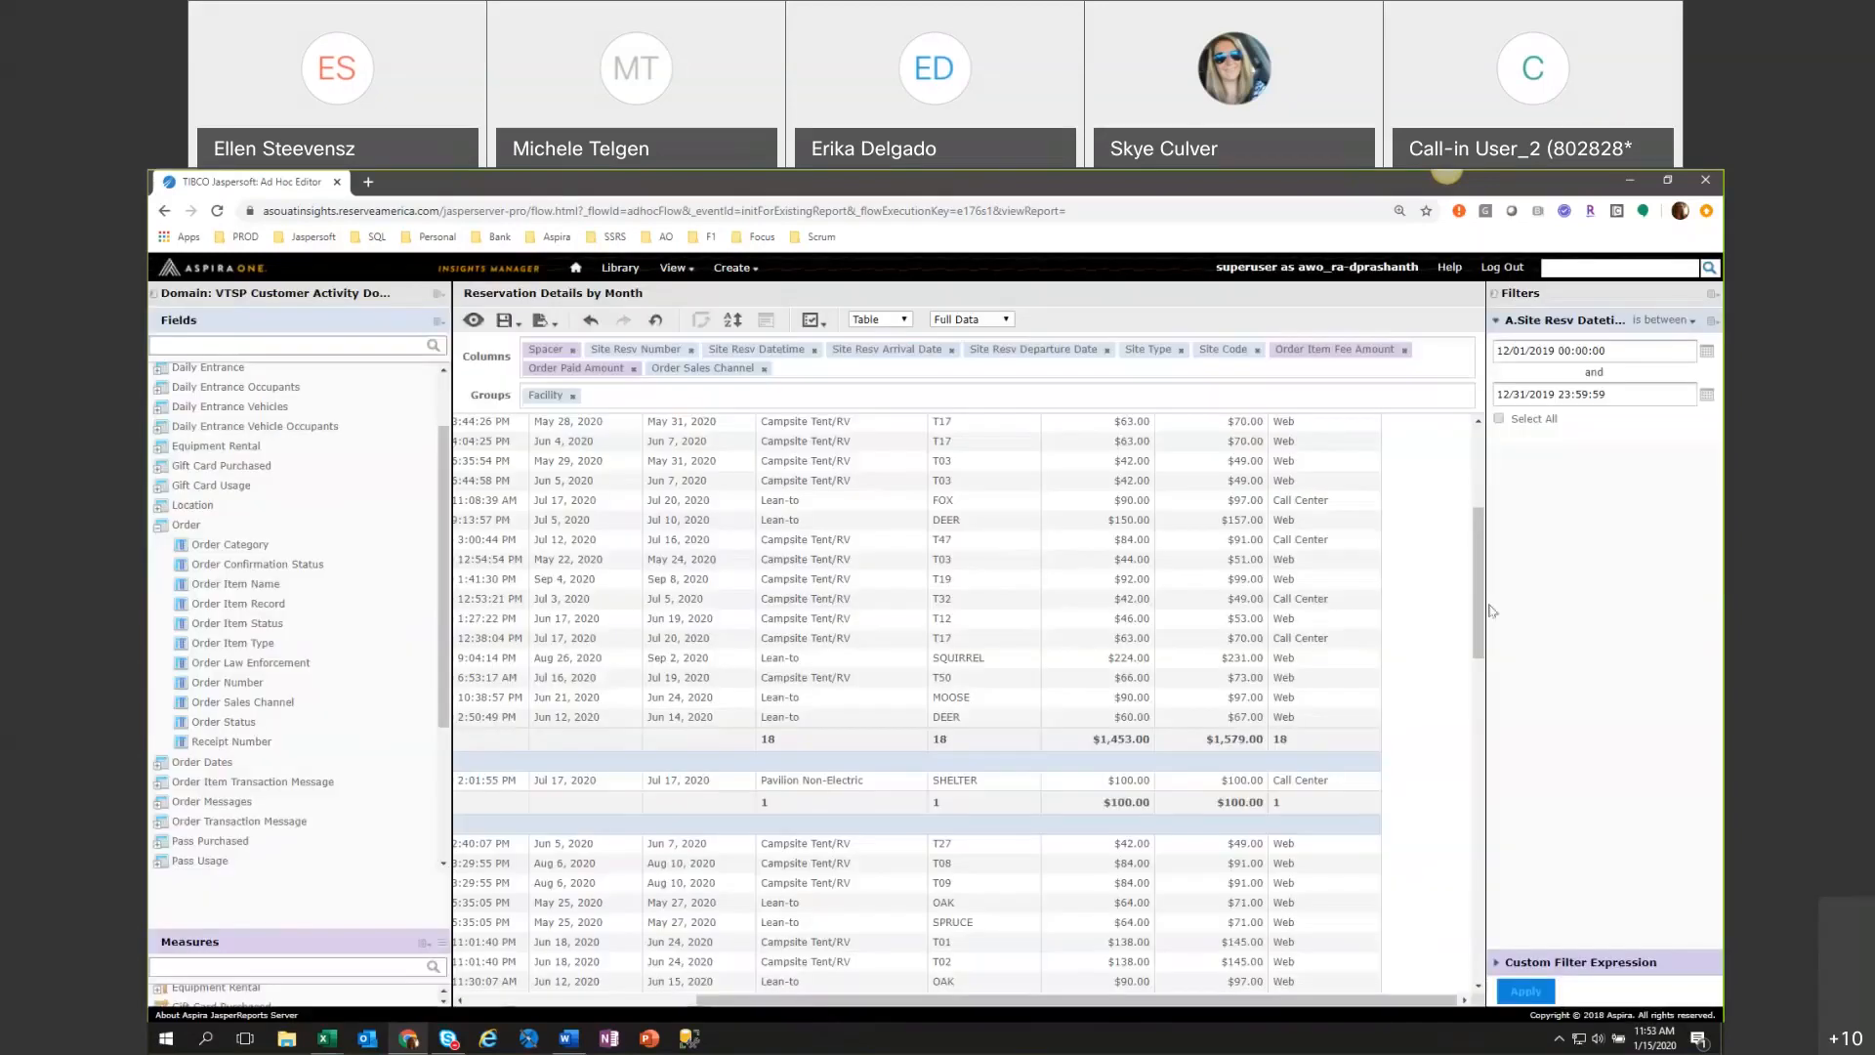
{"action": "left_click_drag", "start_coordinate": [1485, 712], "coordinate": [1499, 925]}
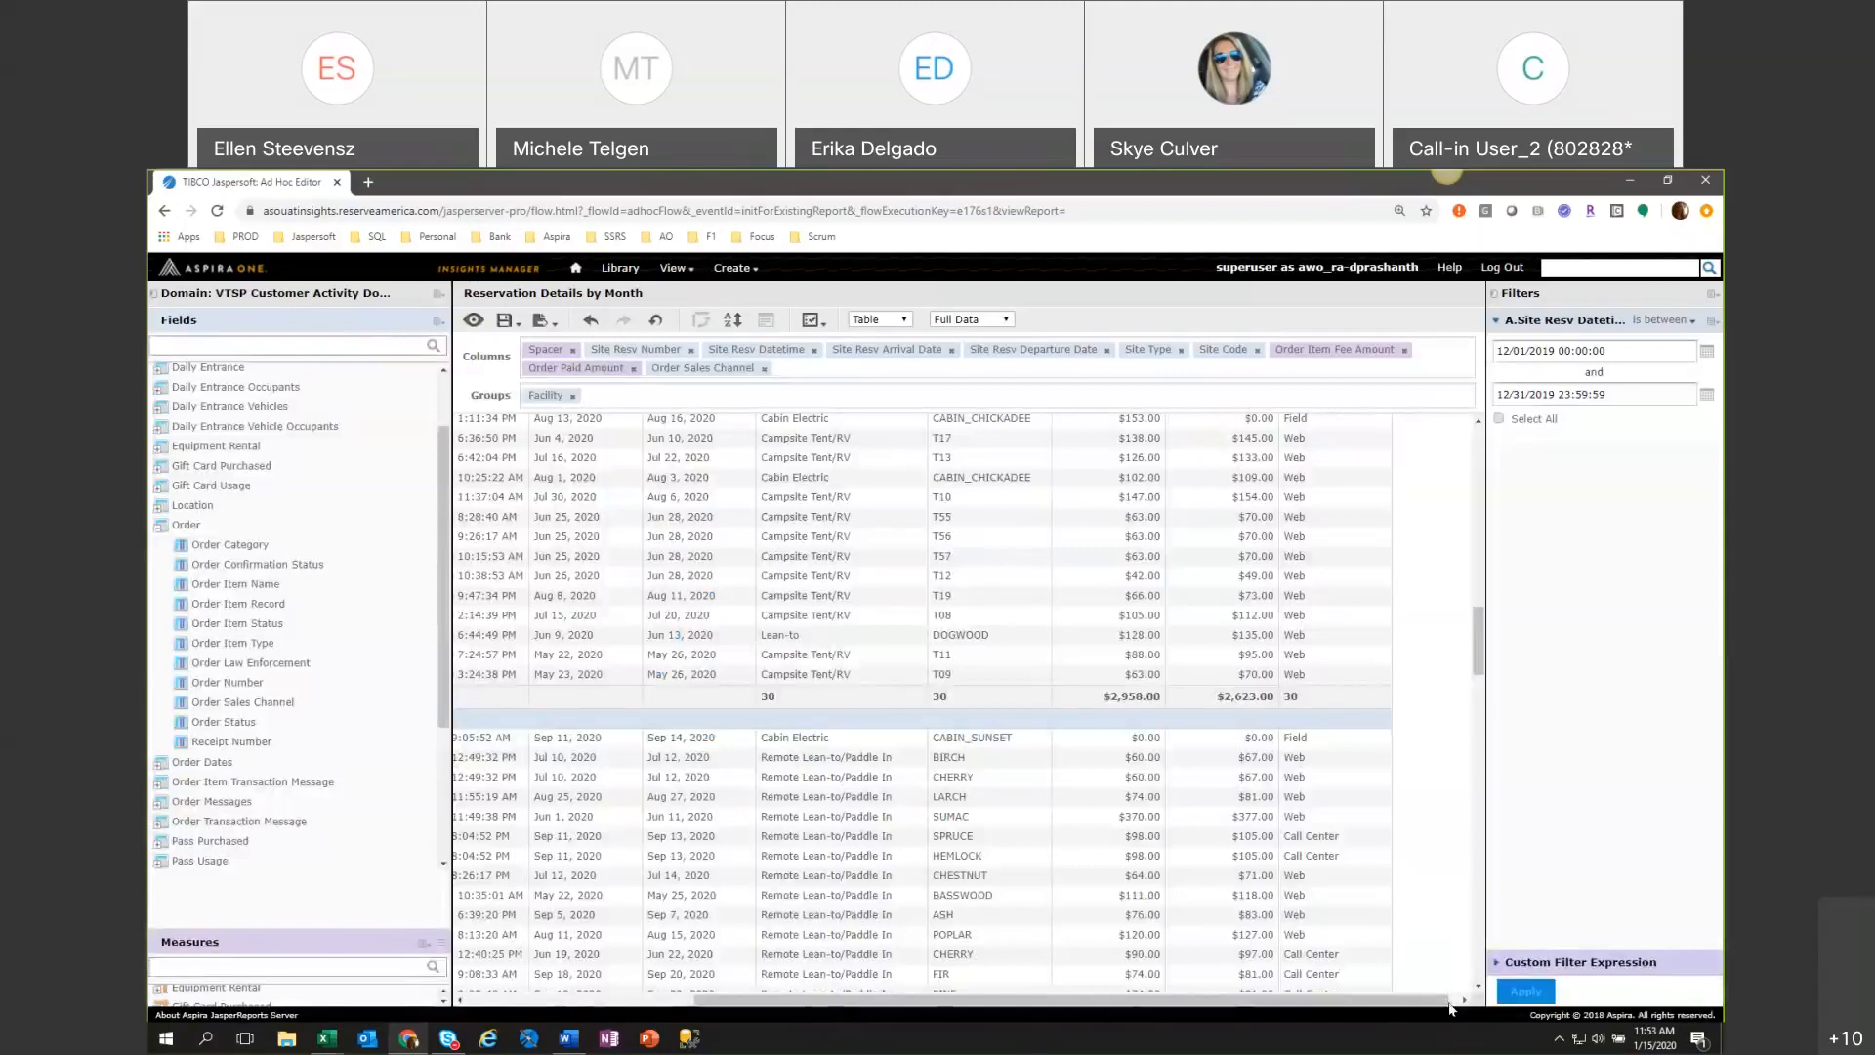
{"action": "left_click", "coordinate": [1383, 966]}
{"action": "left_click_drag", "start_coordinate": [701, 375], "coordinate": [1157, 351]}
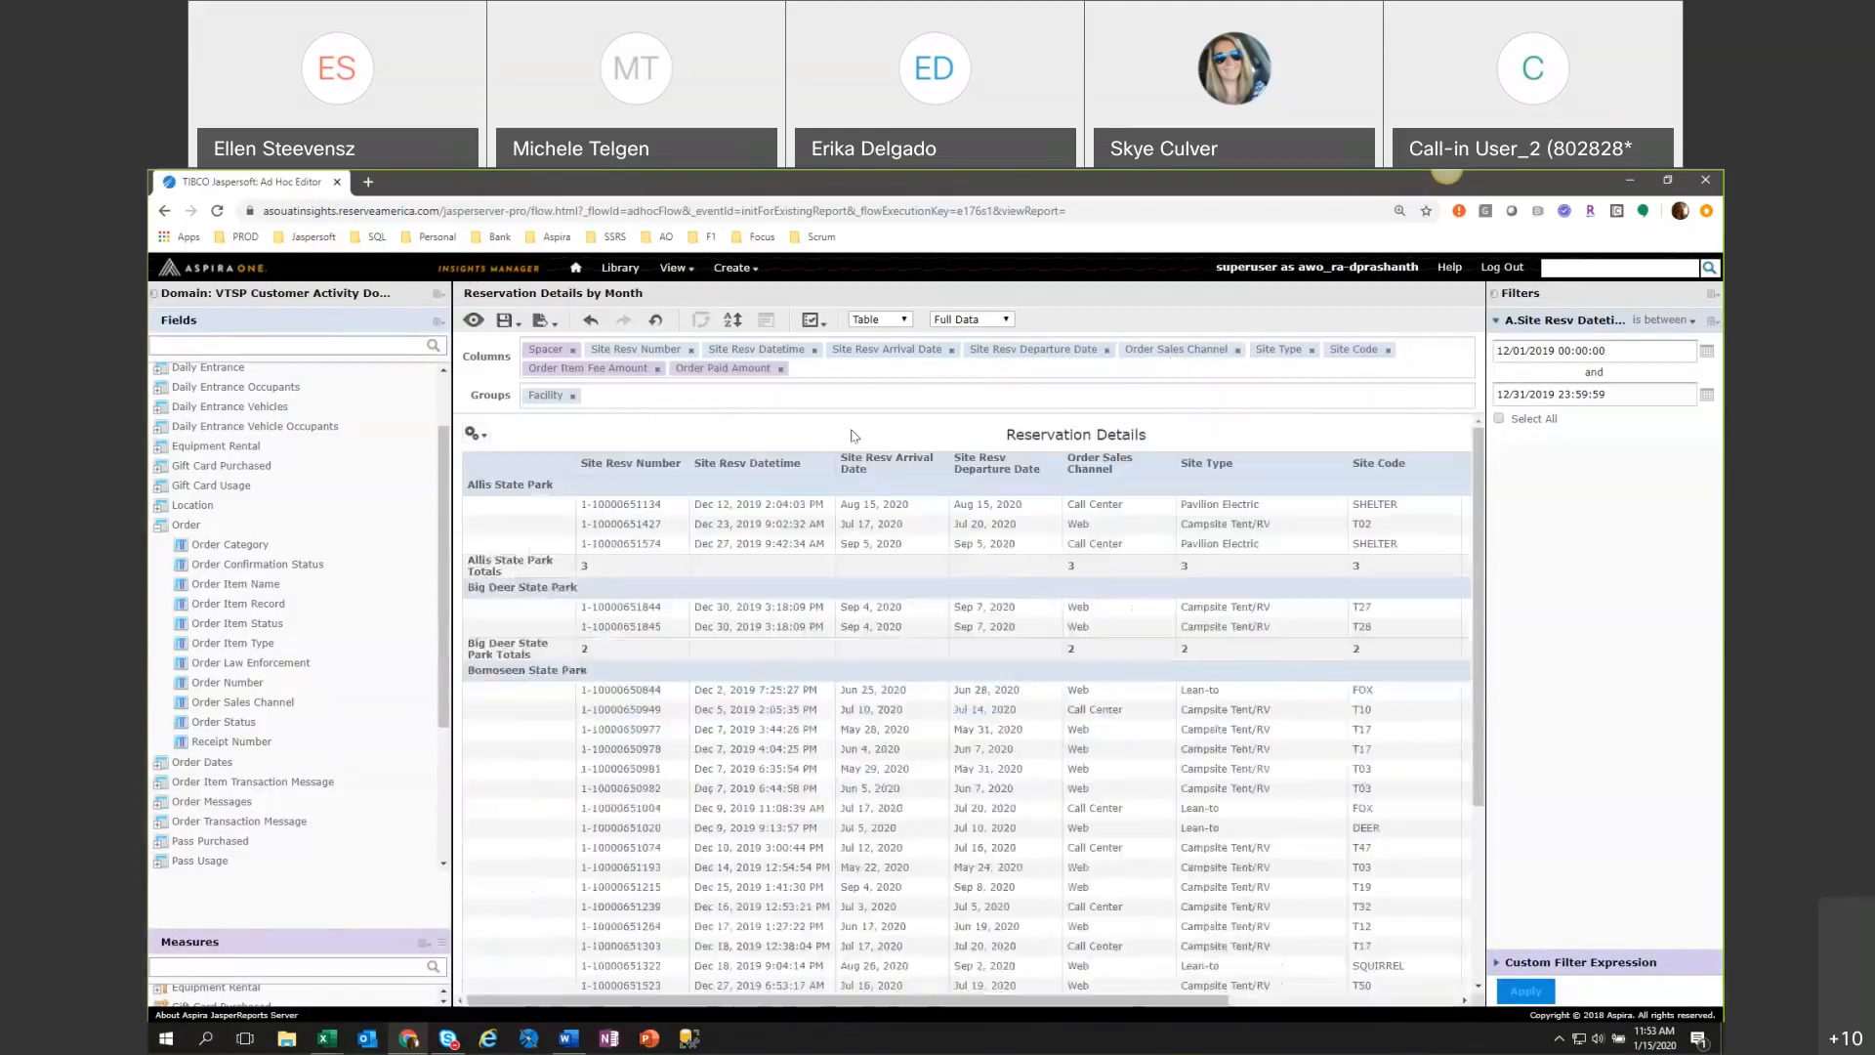
Save the Ad Hoc View over the existing version despite its dependent report.
{"action": "left_click", "coordinate": [508, 321]}
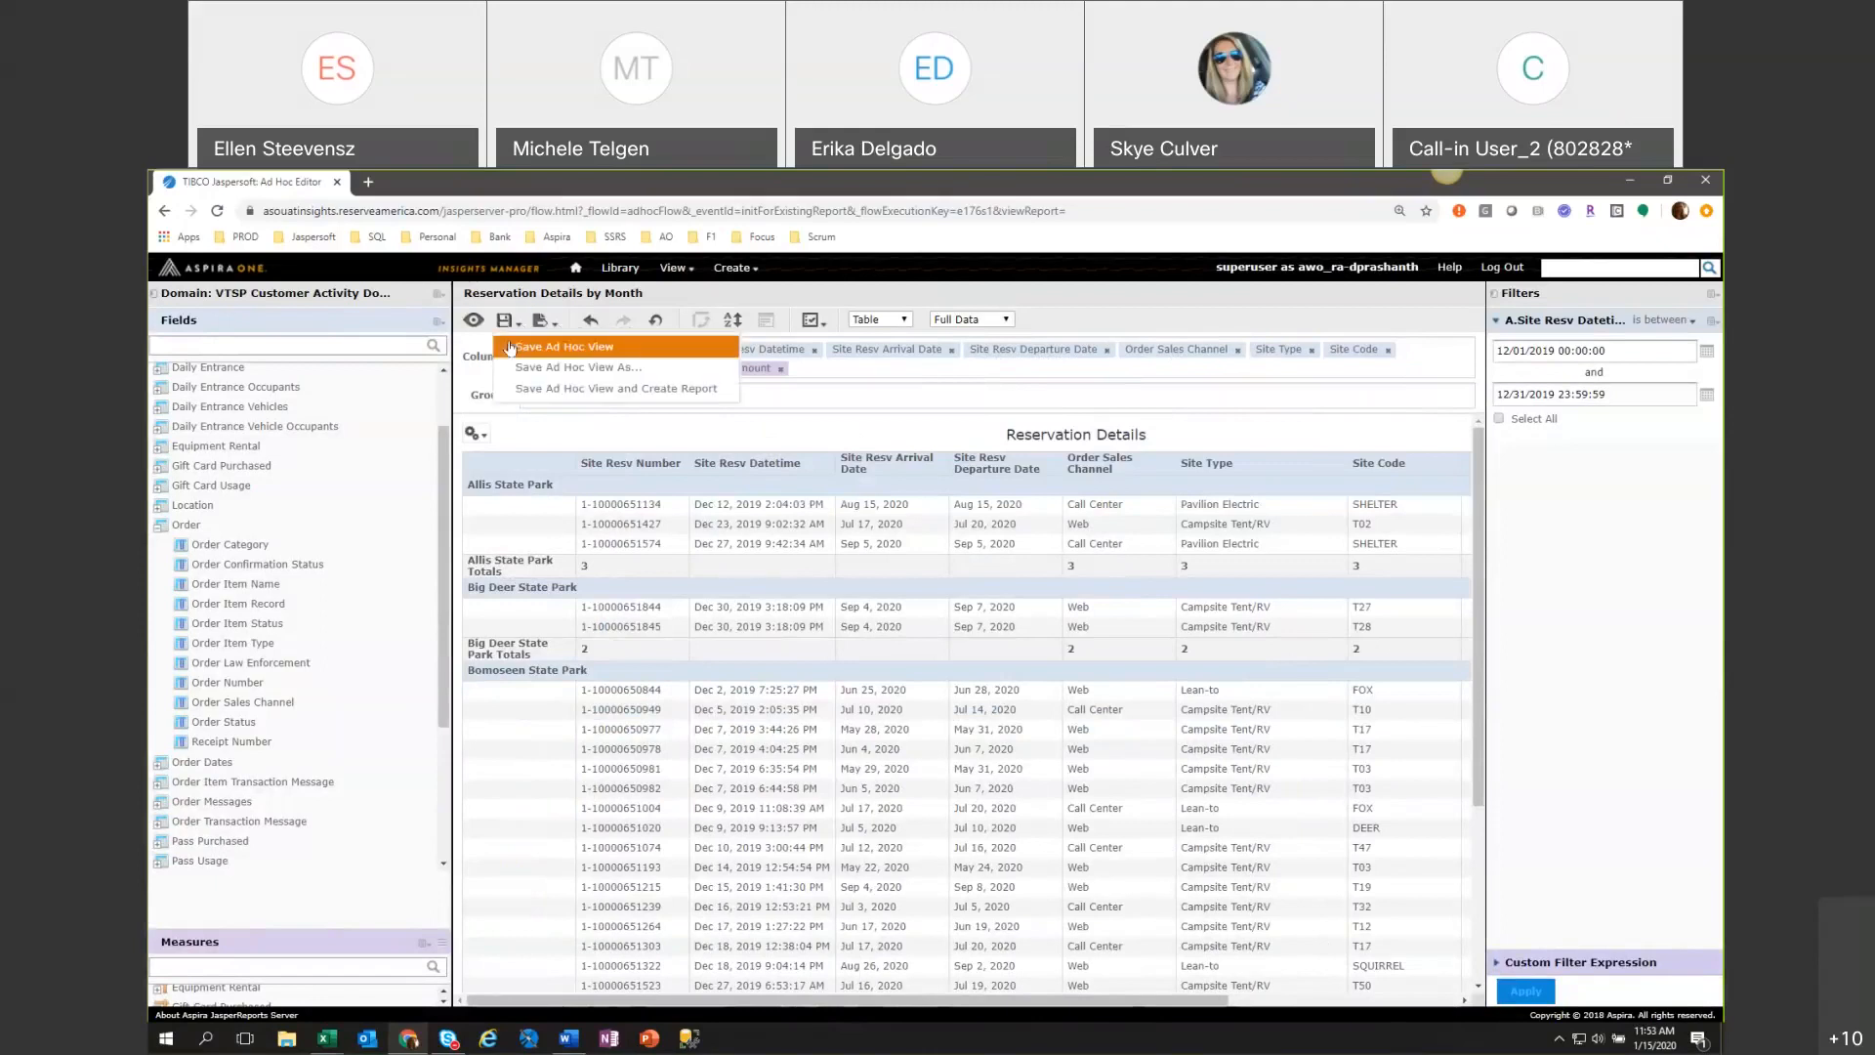
{"action": "left_click", "coordinate": [509, 347]}
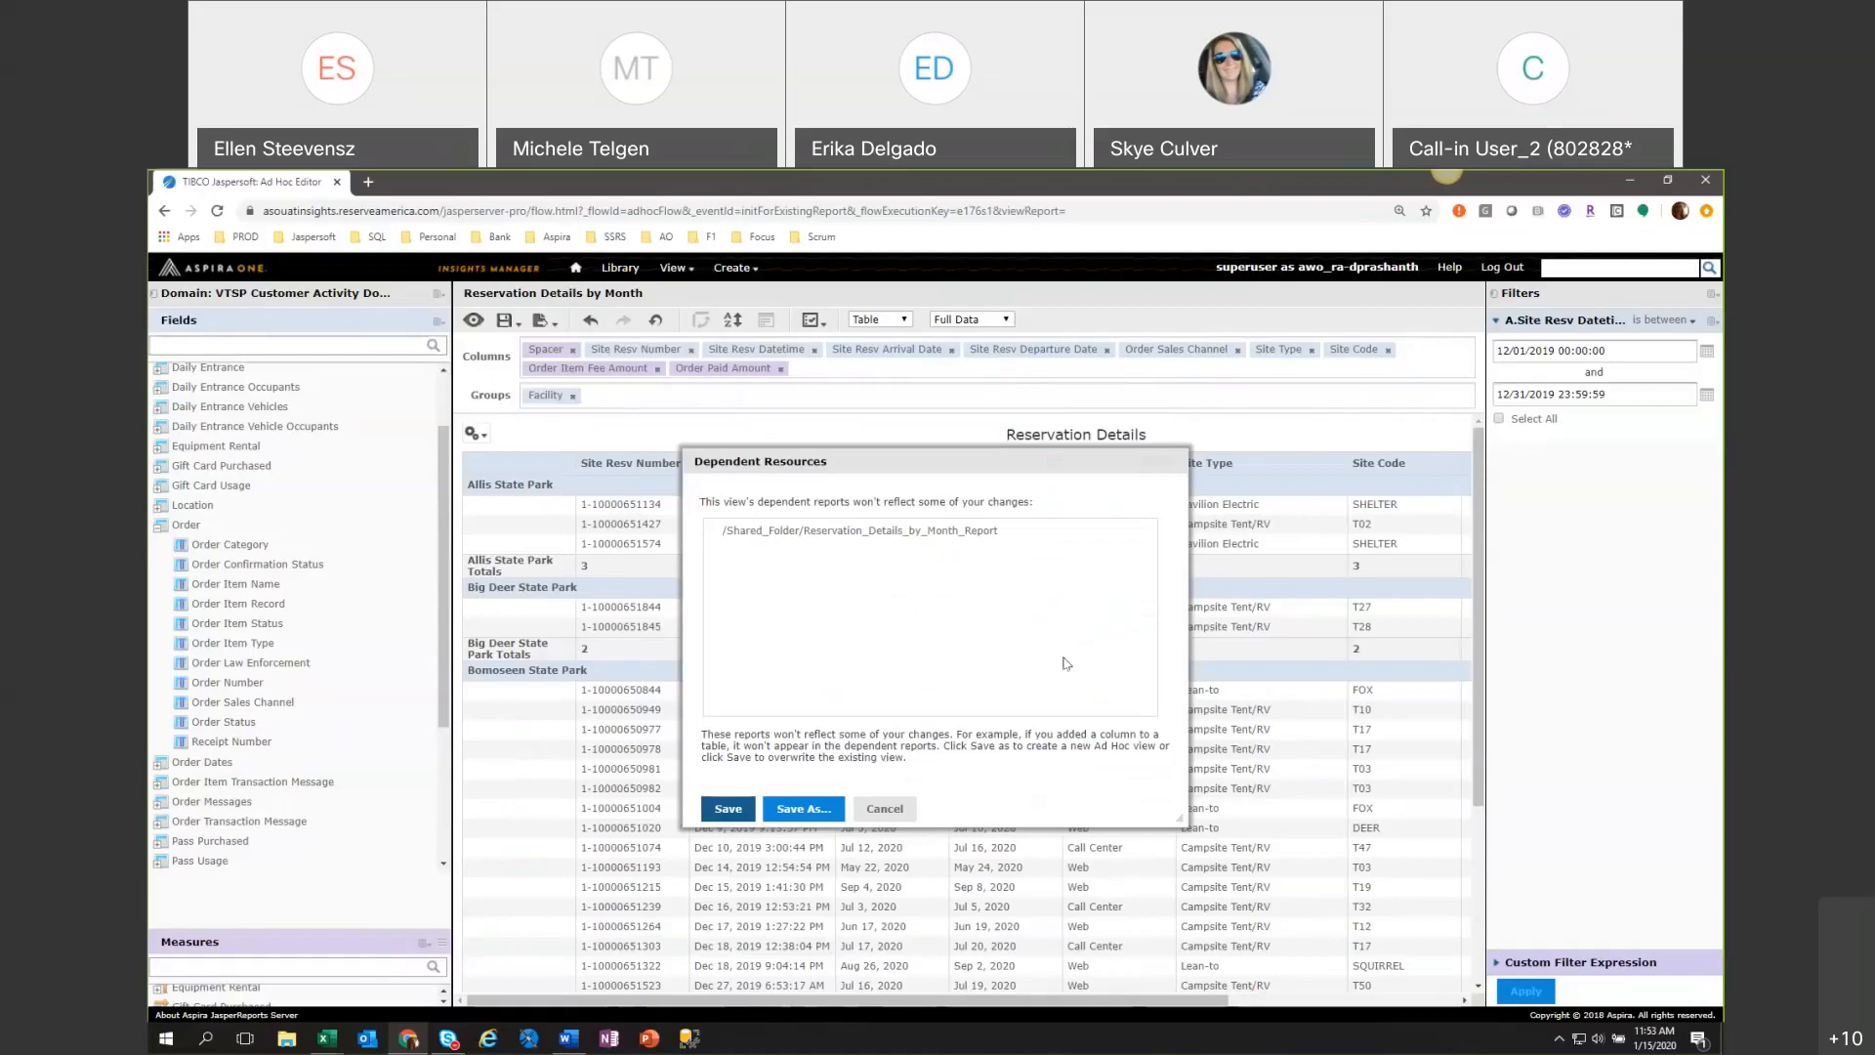
{"action": "left_click", "coordinate": [735, 811]}
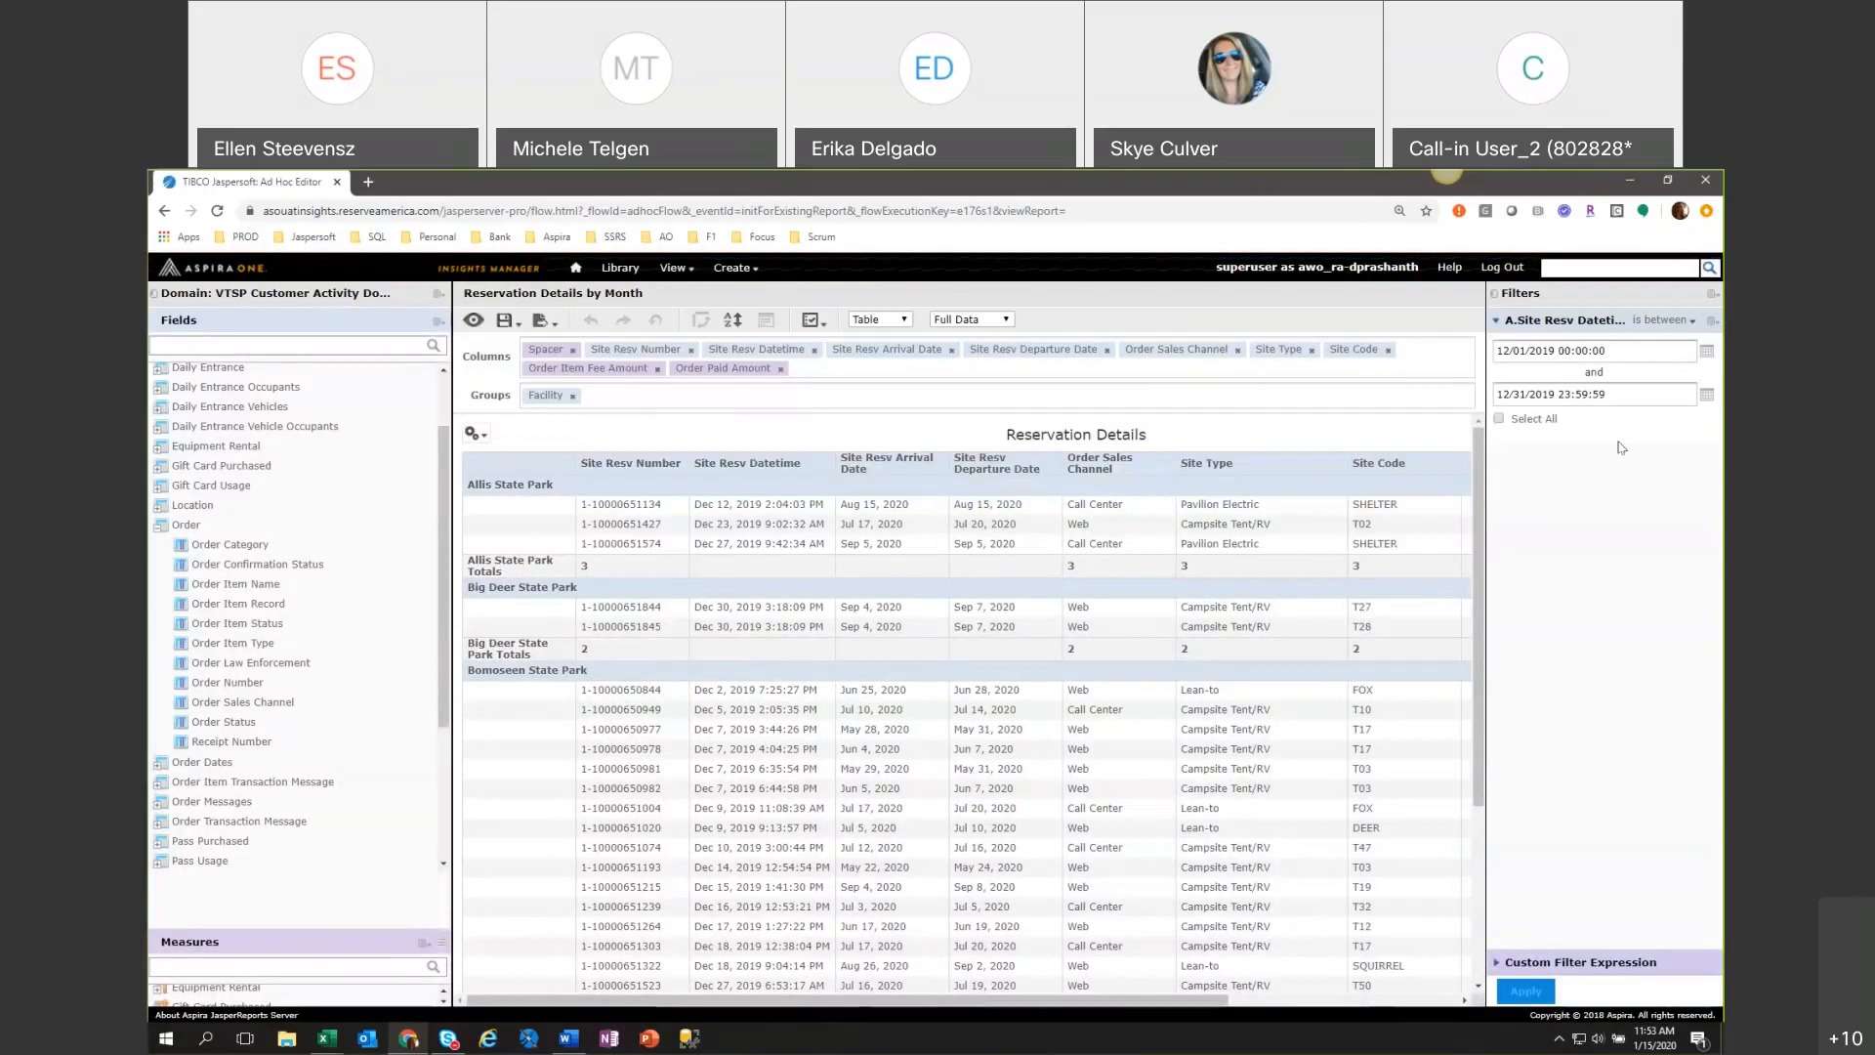
Try a relative timestamp as the start of the Site Resv Datetime filter, using Quarter(s) with a minus adjustment.
{"action": "left_click", "coordinate": [1707, 354]}
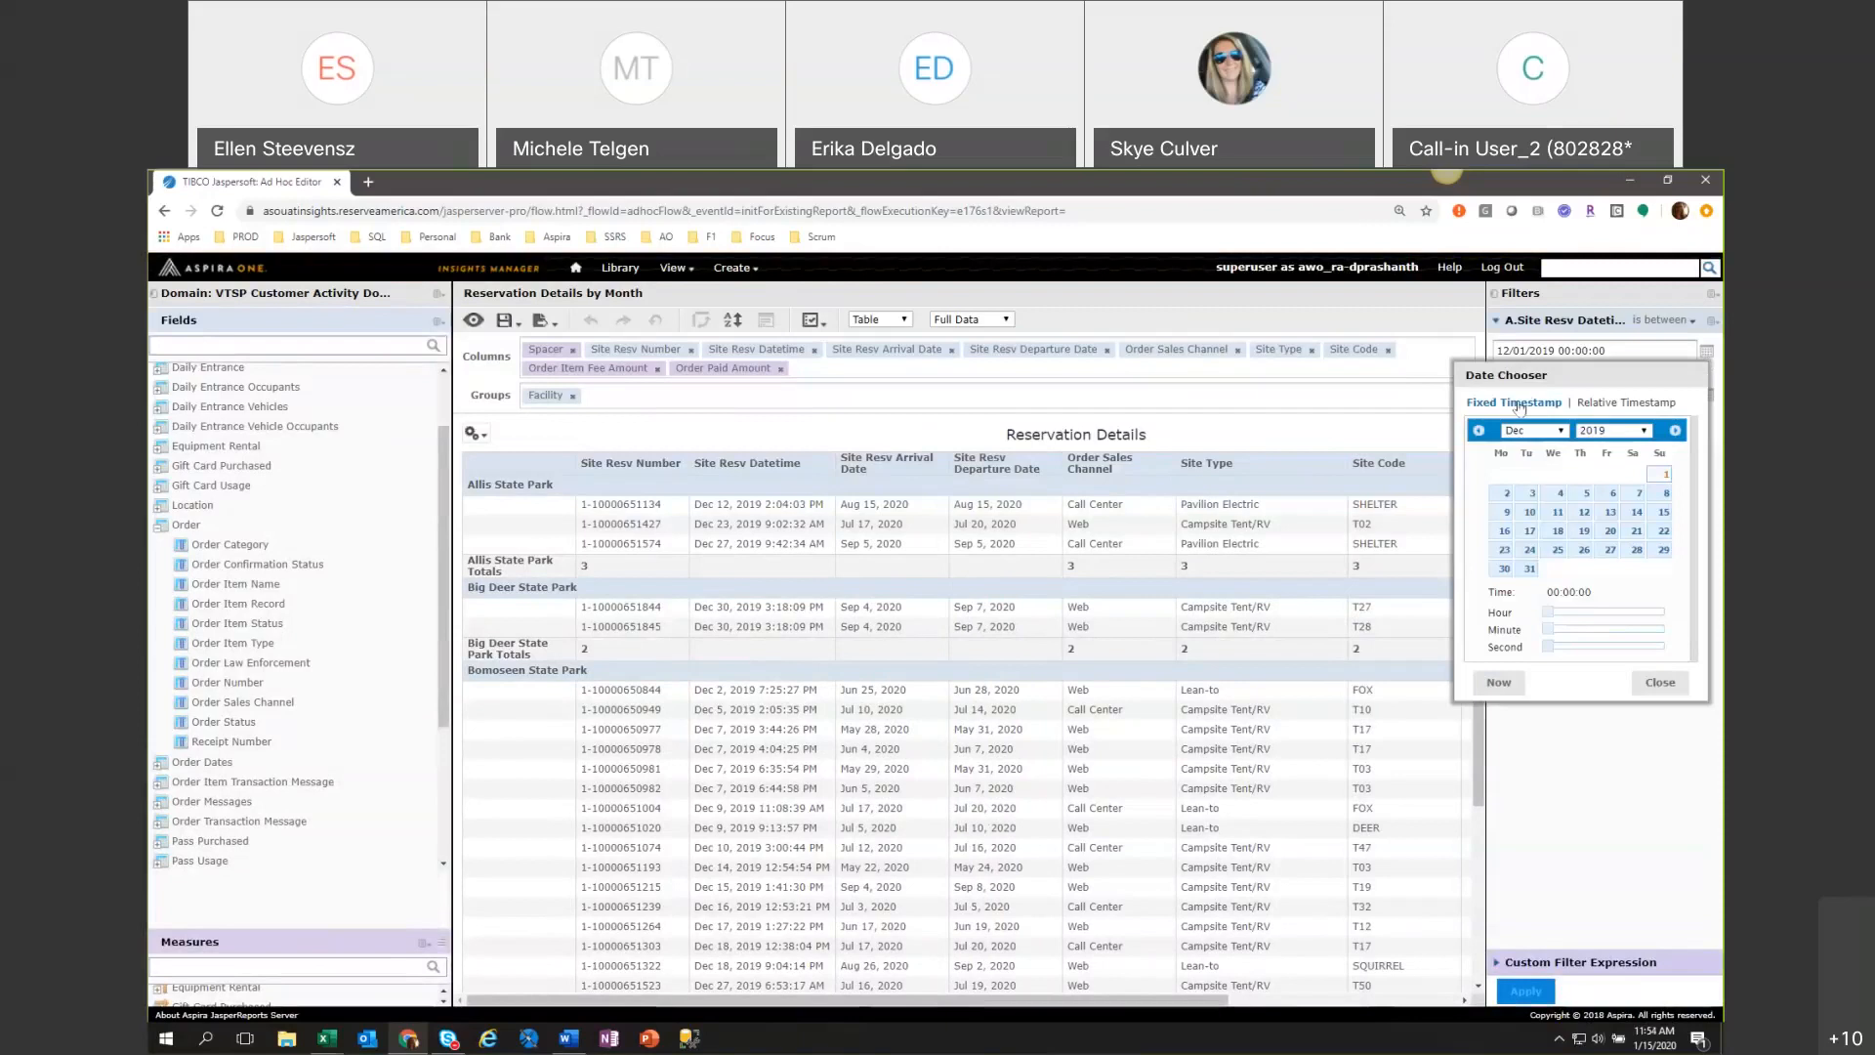
{"action": "left_click", "coordinate": [1613, 403]}
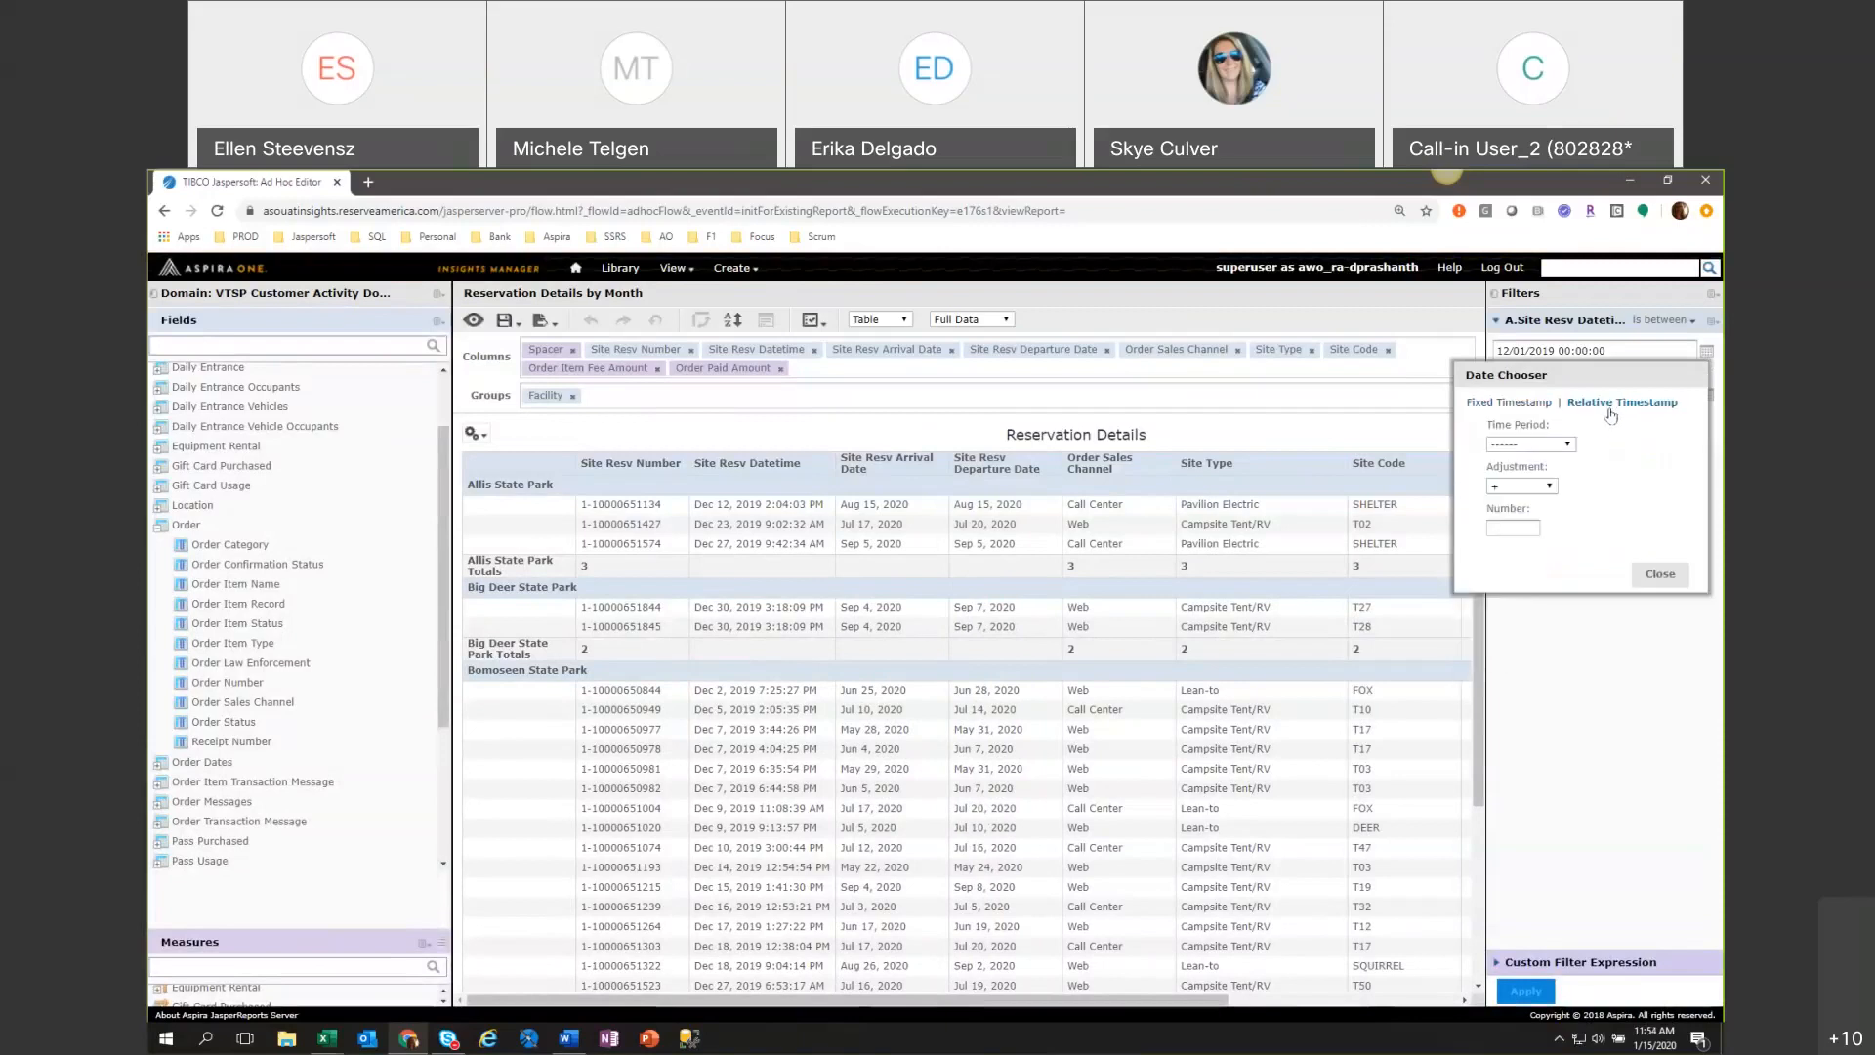
{"action": "left_click", "coordinate": [1569, 444]}
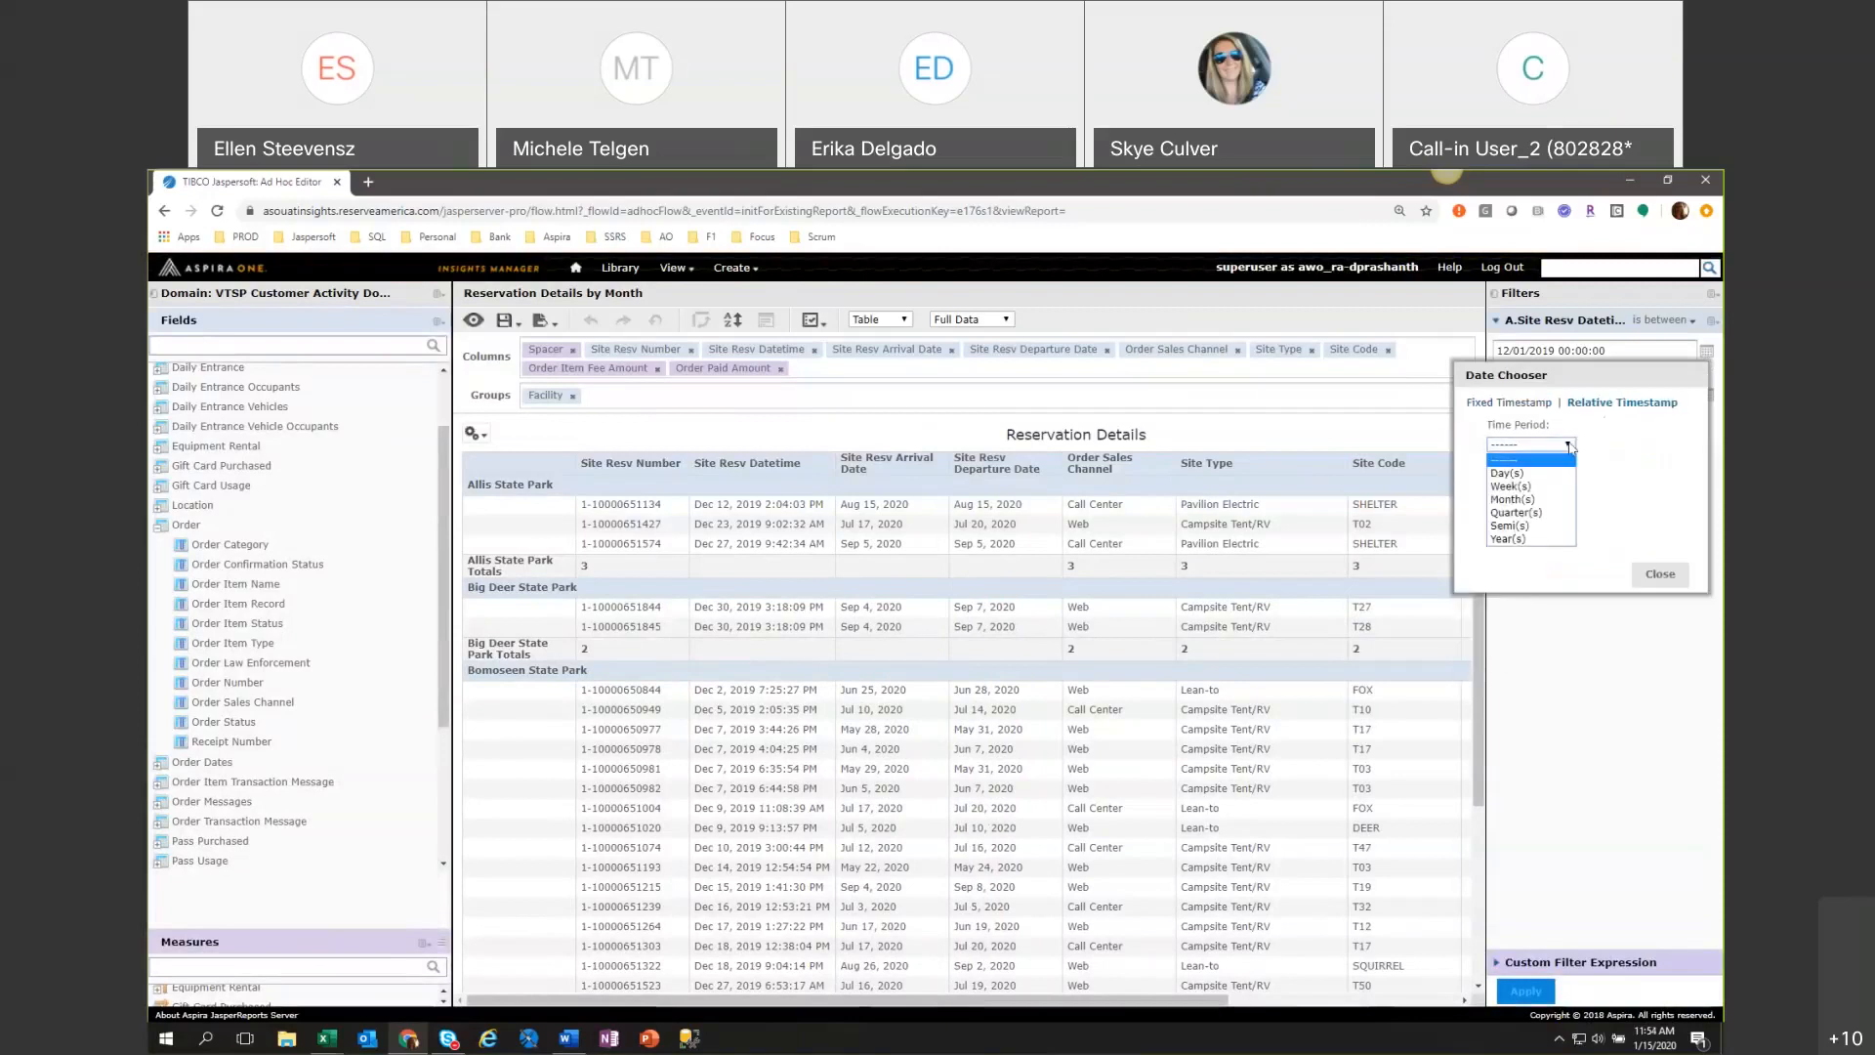
{"action": "left_click", "coordinate": [1550, 513]}
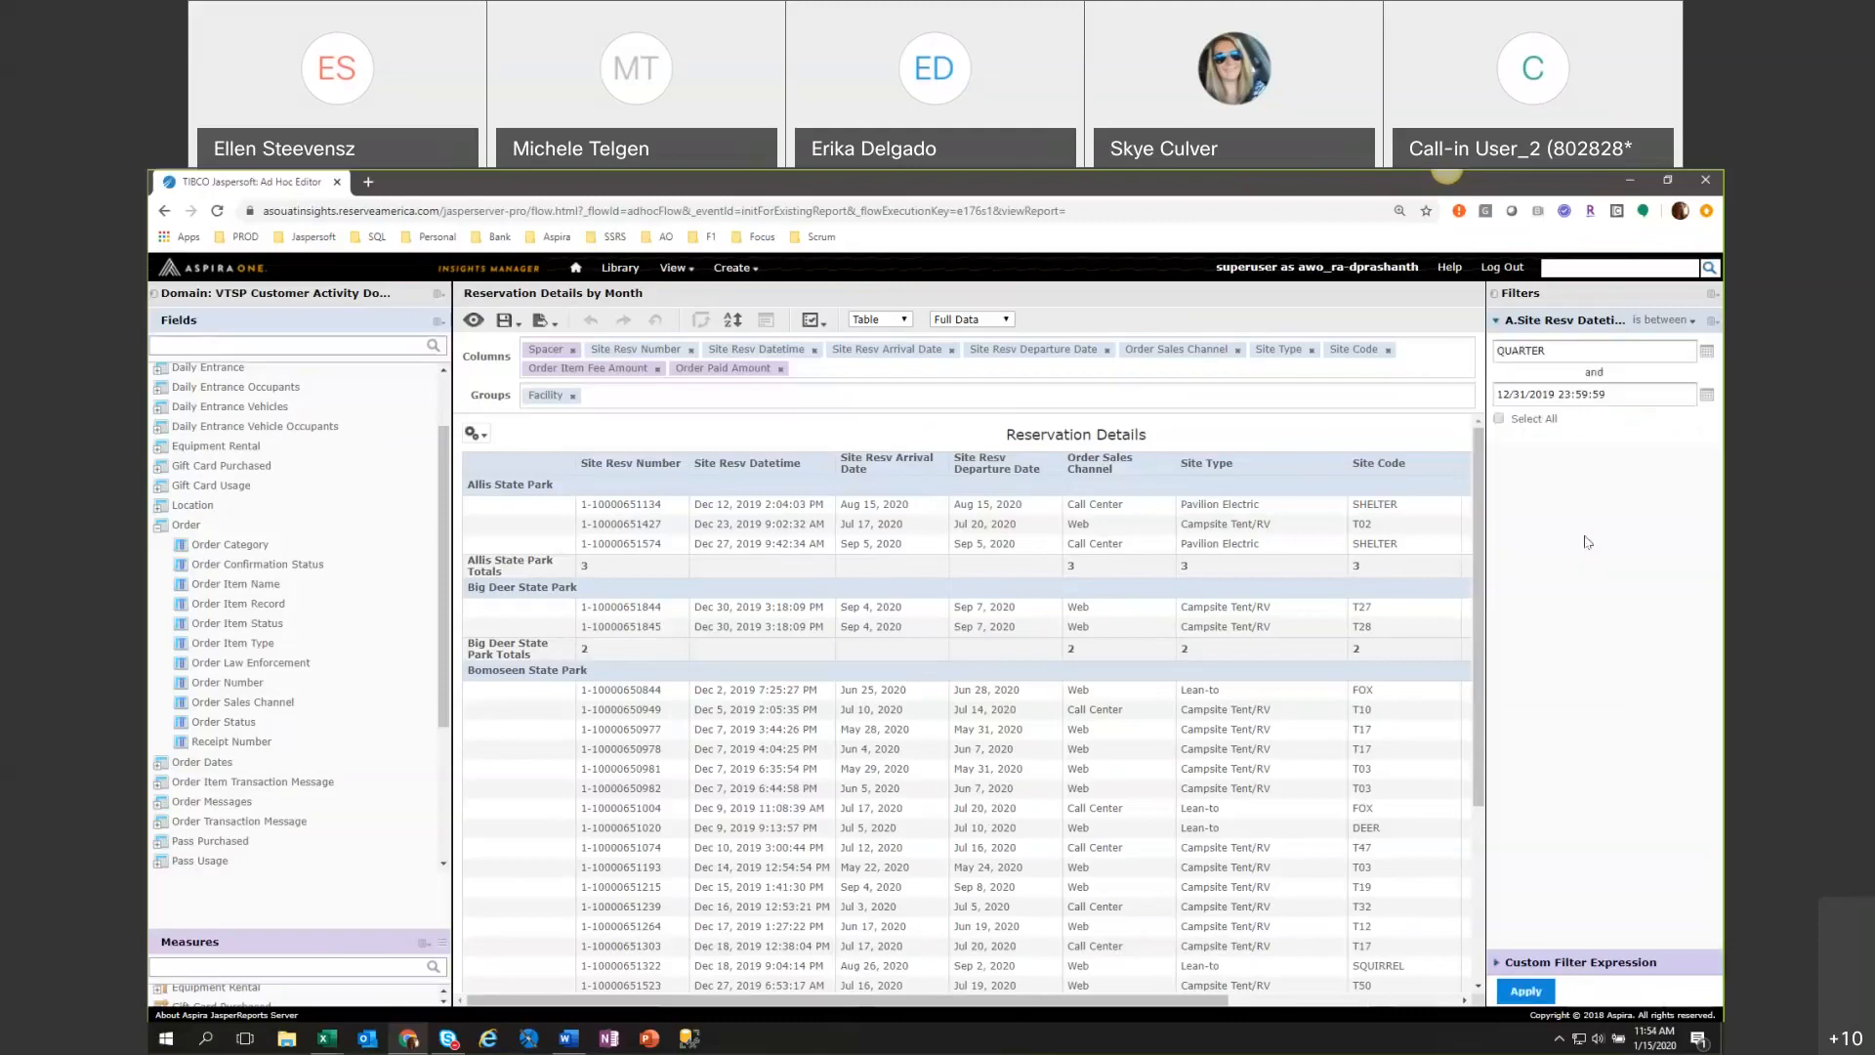
{"action": "left_click", "coordinate": [1699, 360]}
{"action": "left_click", "coordinate": [1533, 485]}
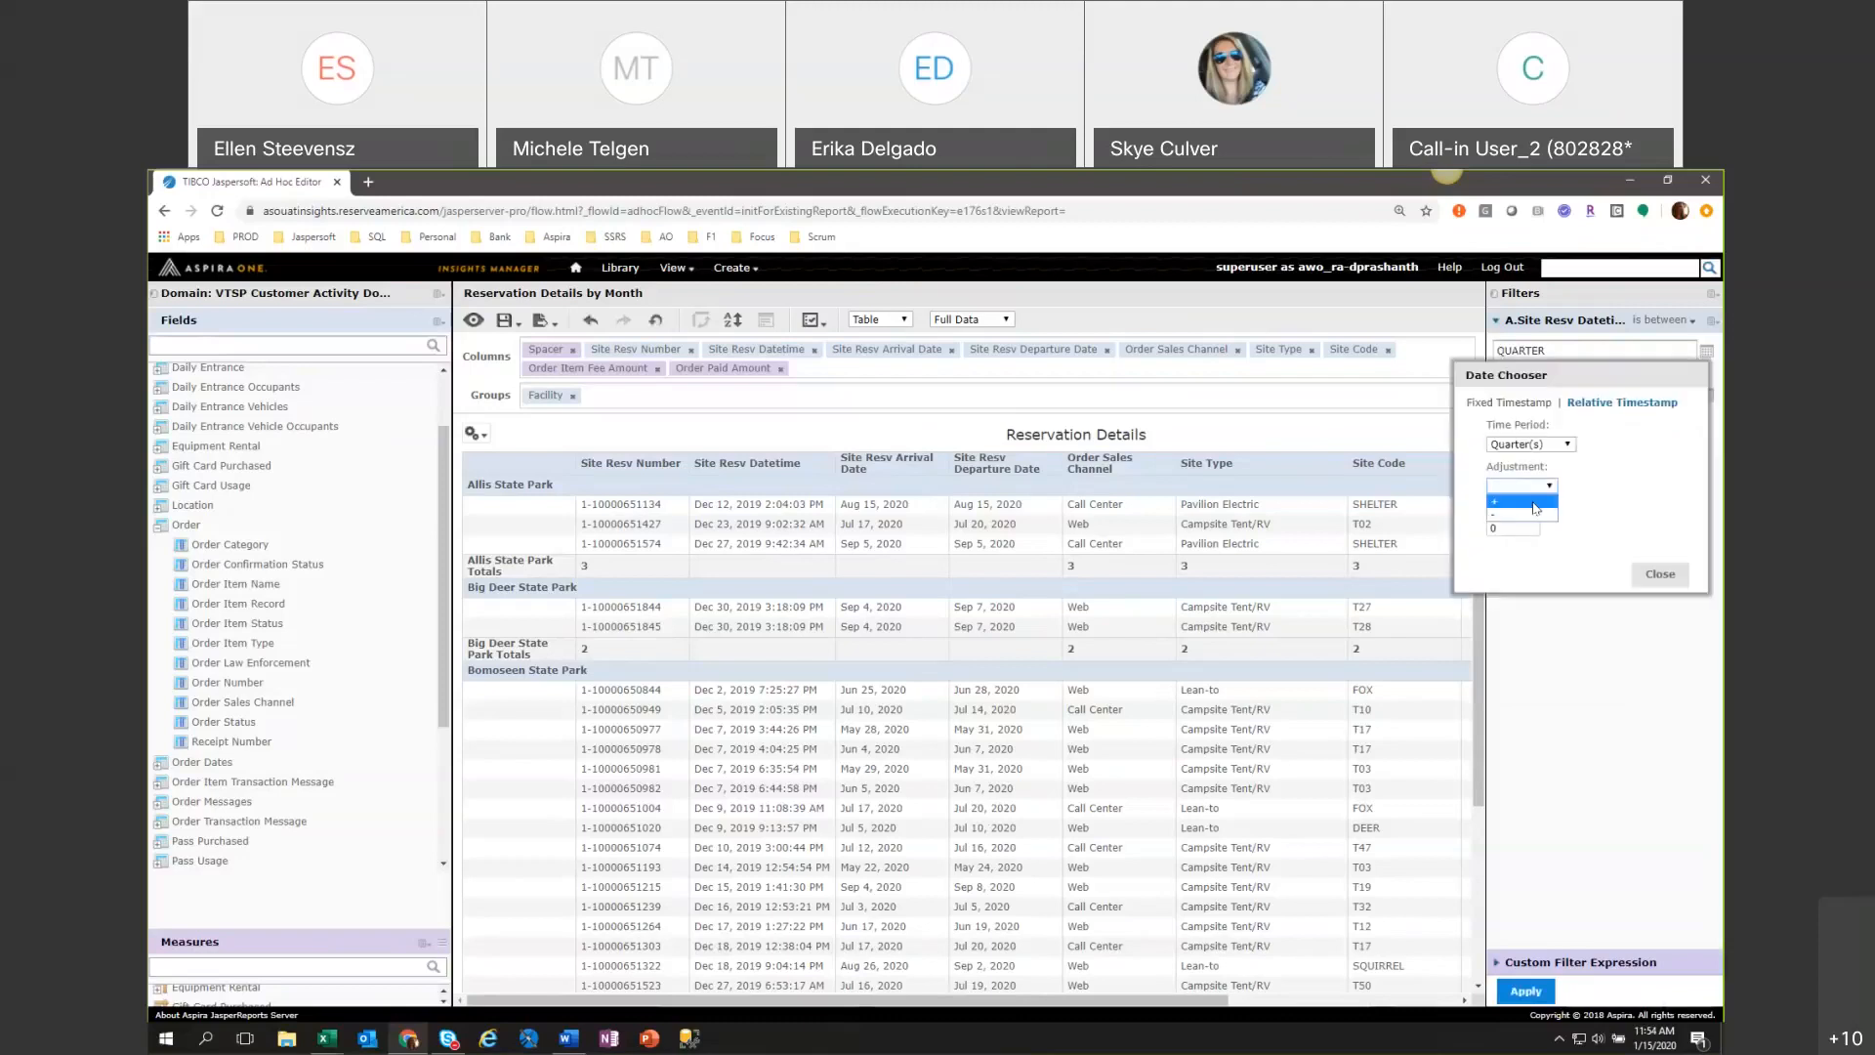
{"action": "left_click", "coordinate": [1534, 502]}
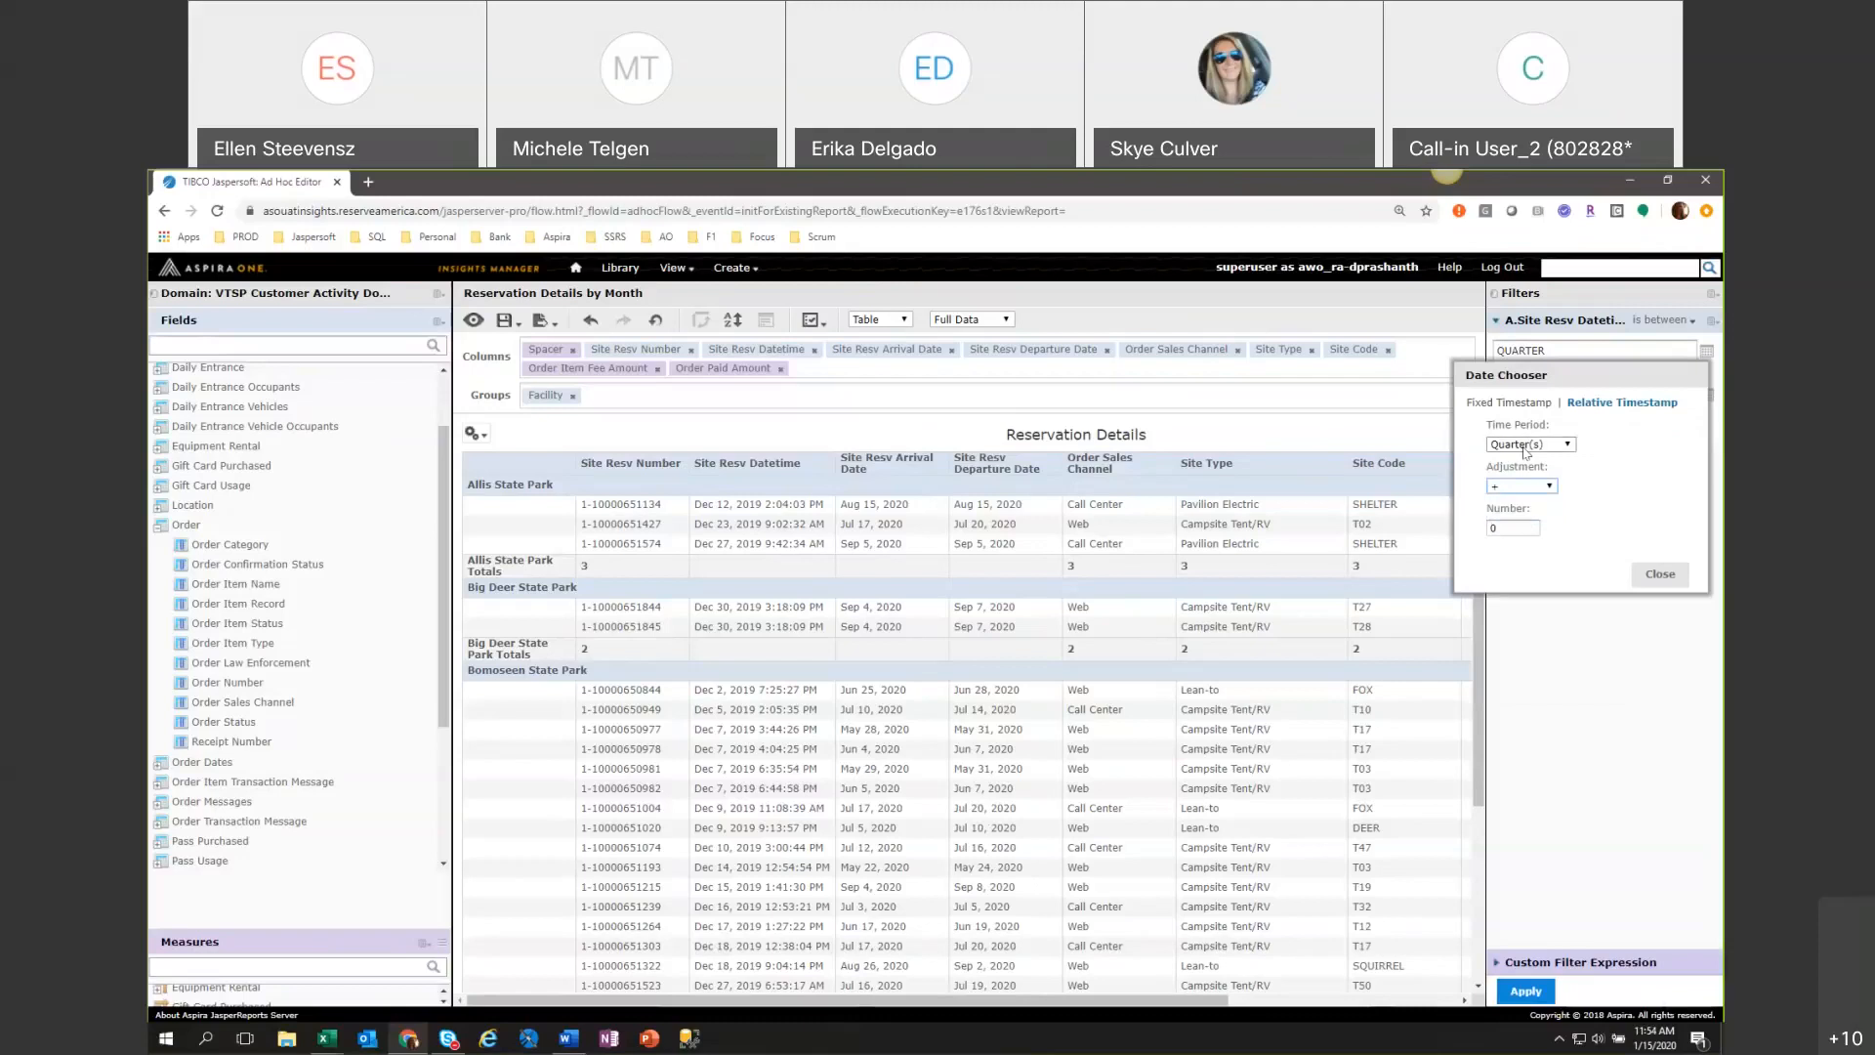
{"action": "left_click", "coordinate": [1531, 487]}
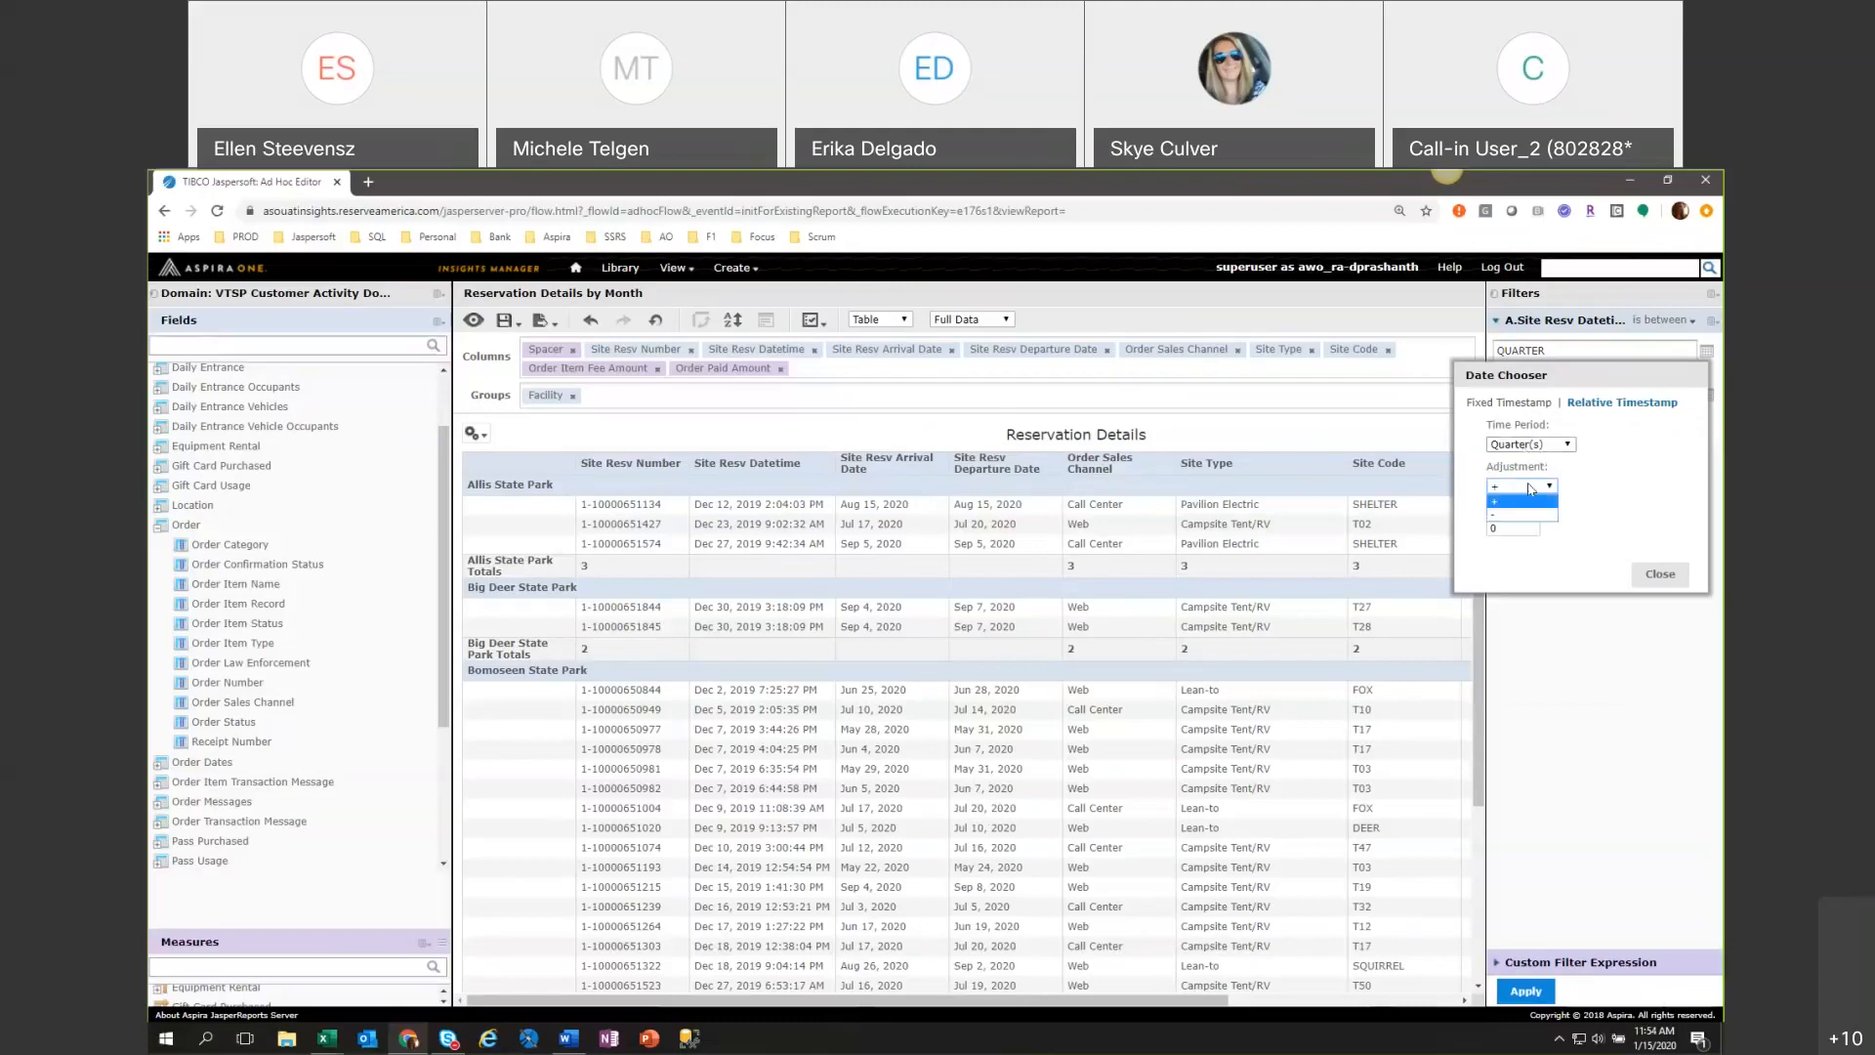
{"action": "left_click", "coordinate": [1521, 515]}
{"action": "left_click", "coordinate": [1660, 578]}
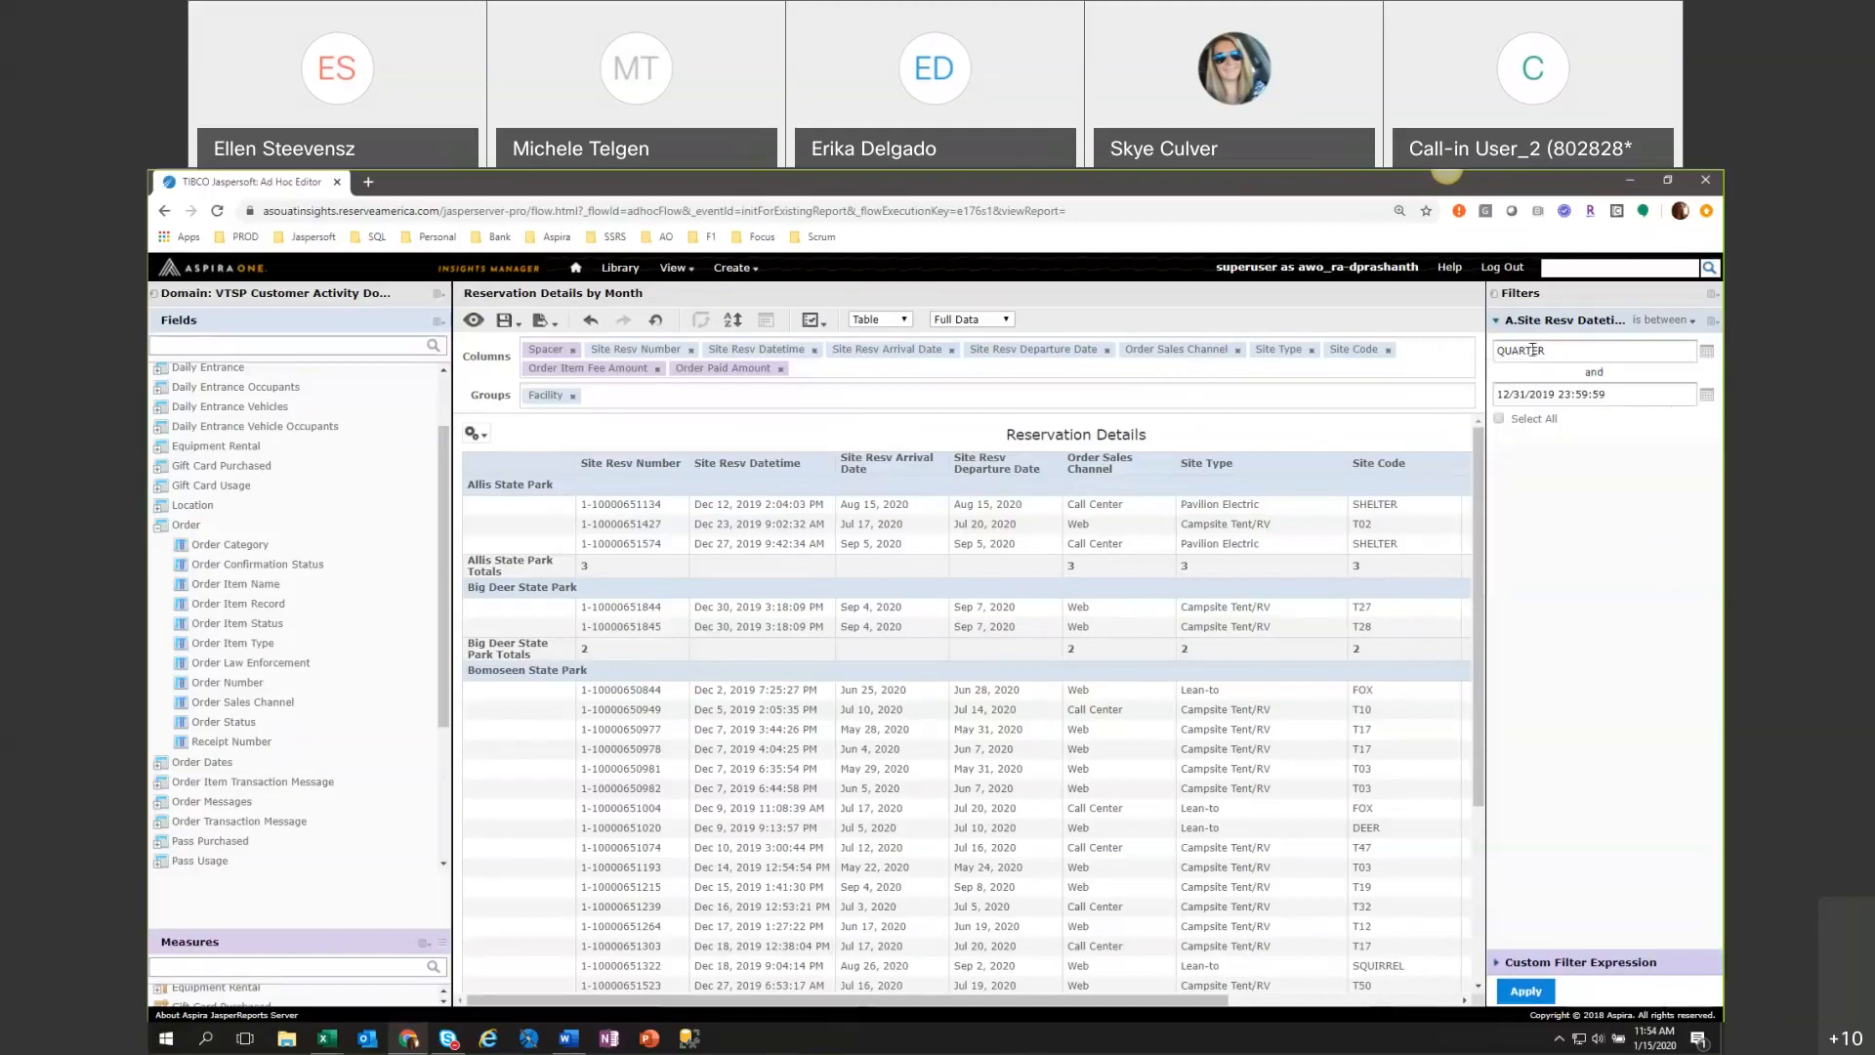
Return the start of the Site Resv Datetime filter to the fixed timestamp 12/01/2019 00:00:00.
{"action": "left_click", "coordinate": [1706, 351]}
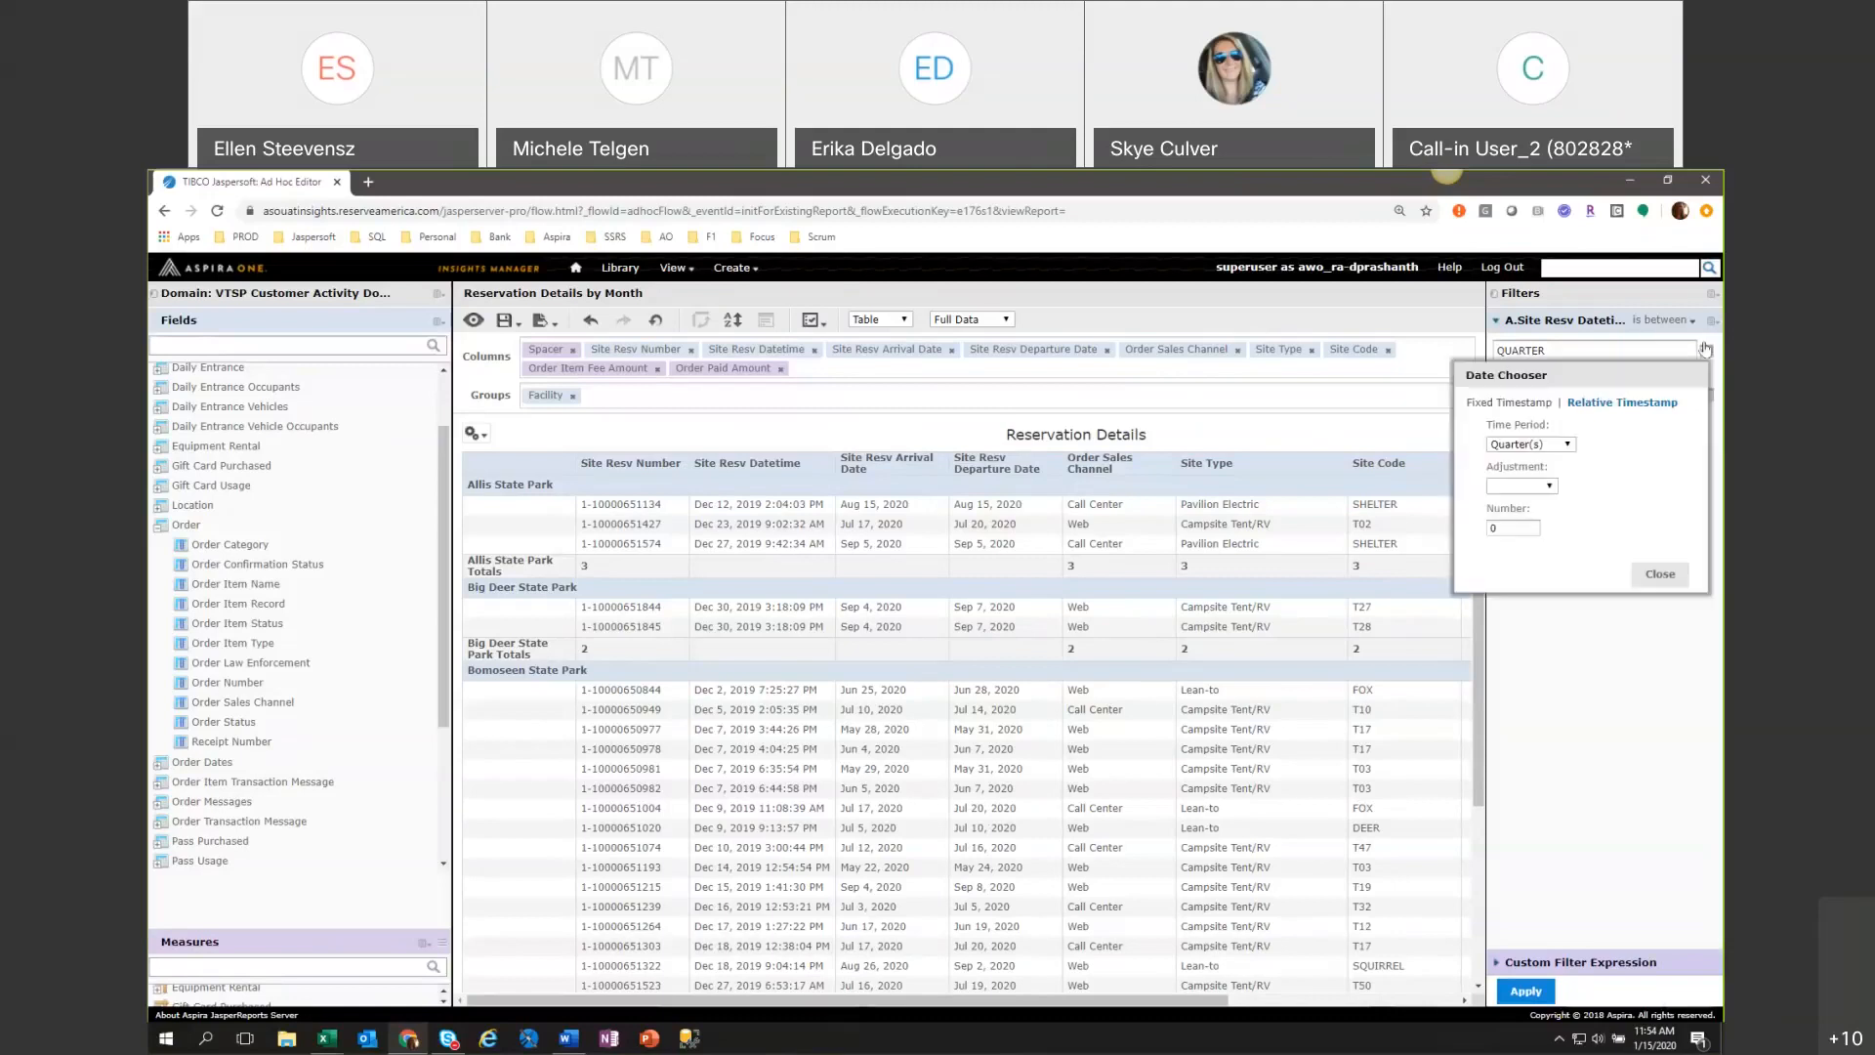
{"action": "left_click", "coordinate": [1524, 403]}
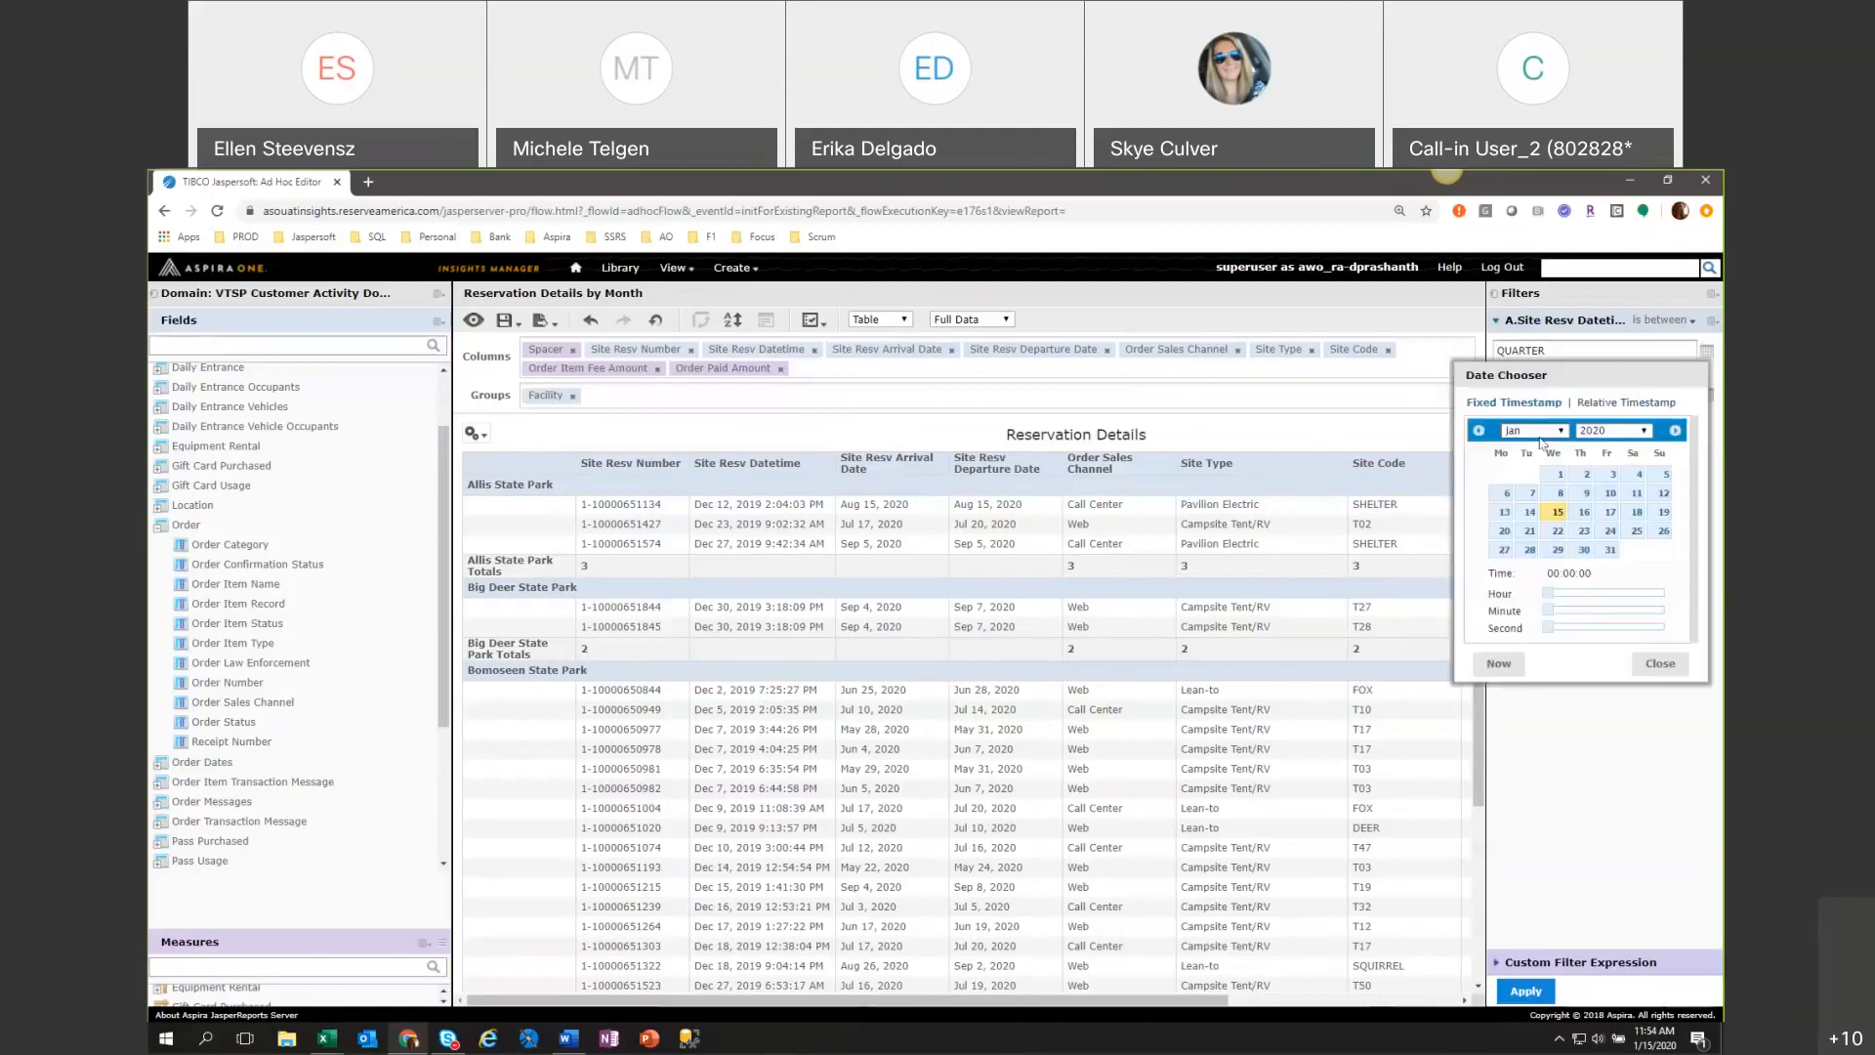
{"action": "left_click", "coordinate": [1478, 430]}
{"action": "left_click", "coordinate": [1655, 476]}
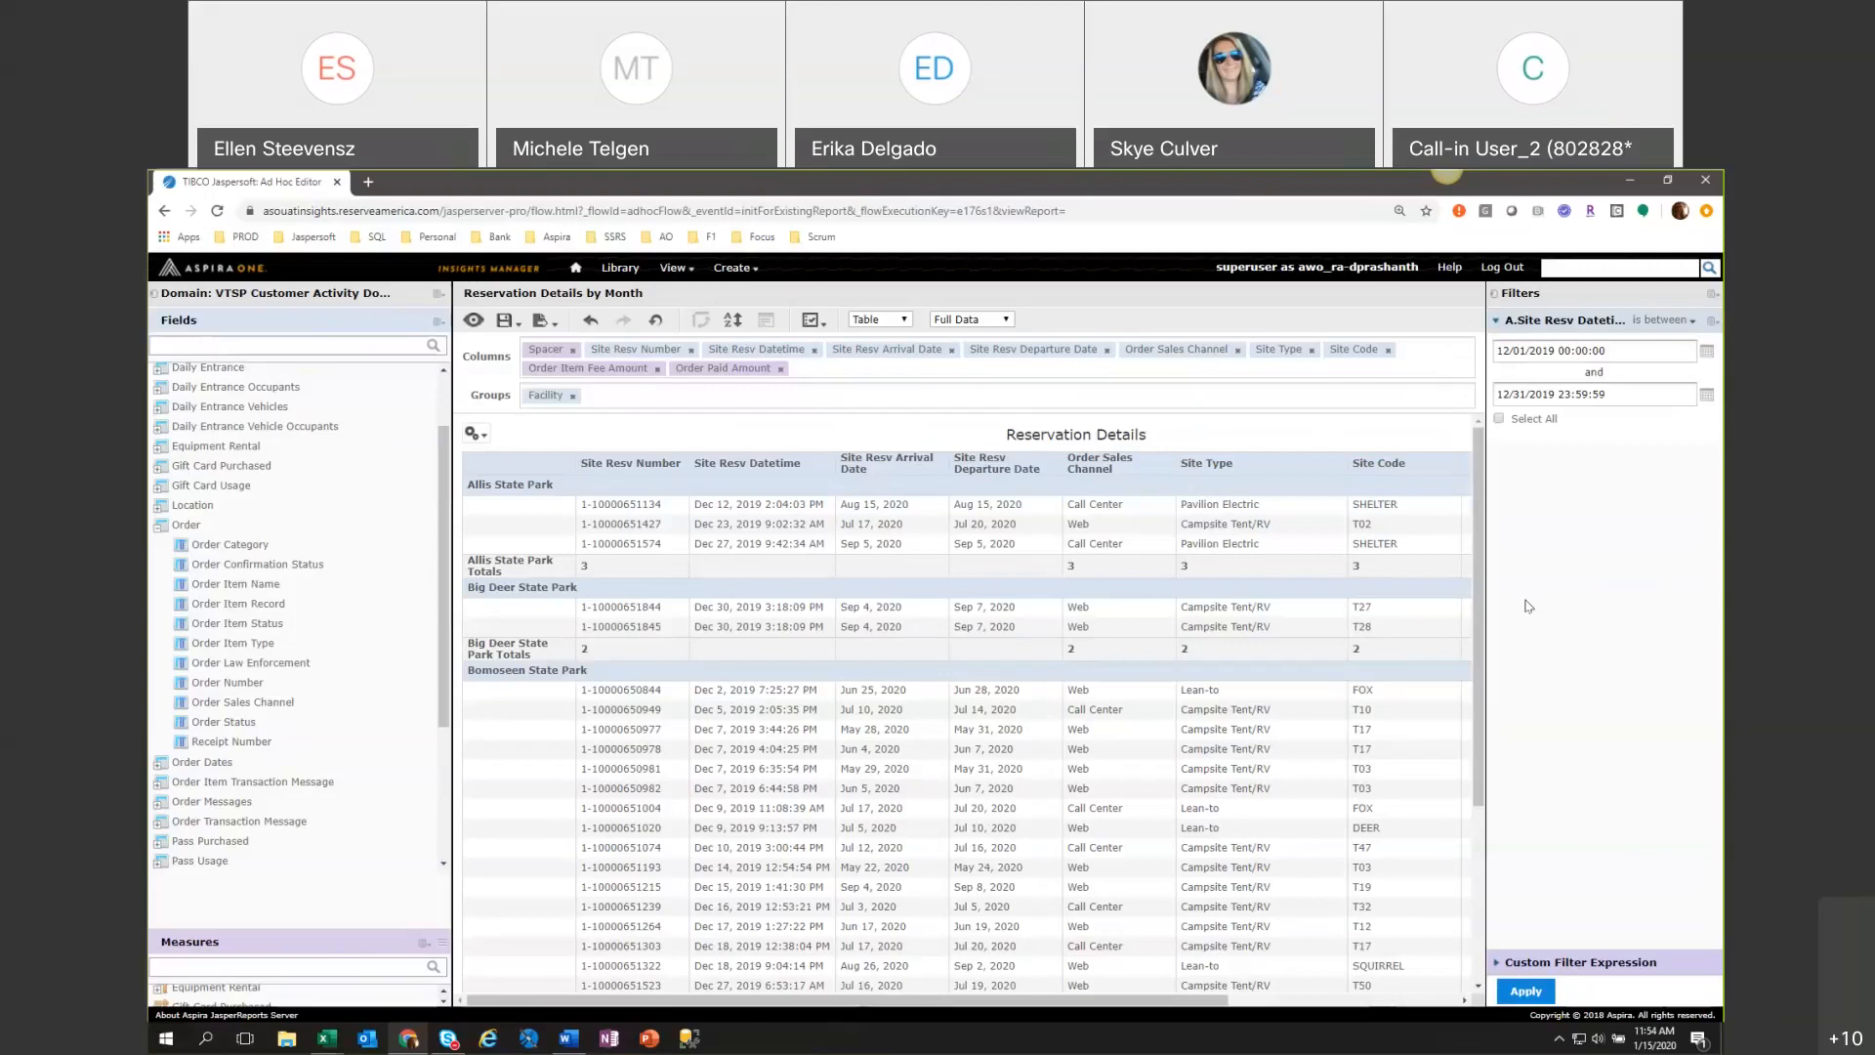
Examine the relative timestamp options for the start of the Site Resv Datetime filter, leaving its value unchanged.
{"action": "left_click", "coordinate": [1700, 356]}
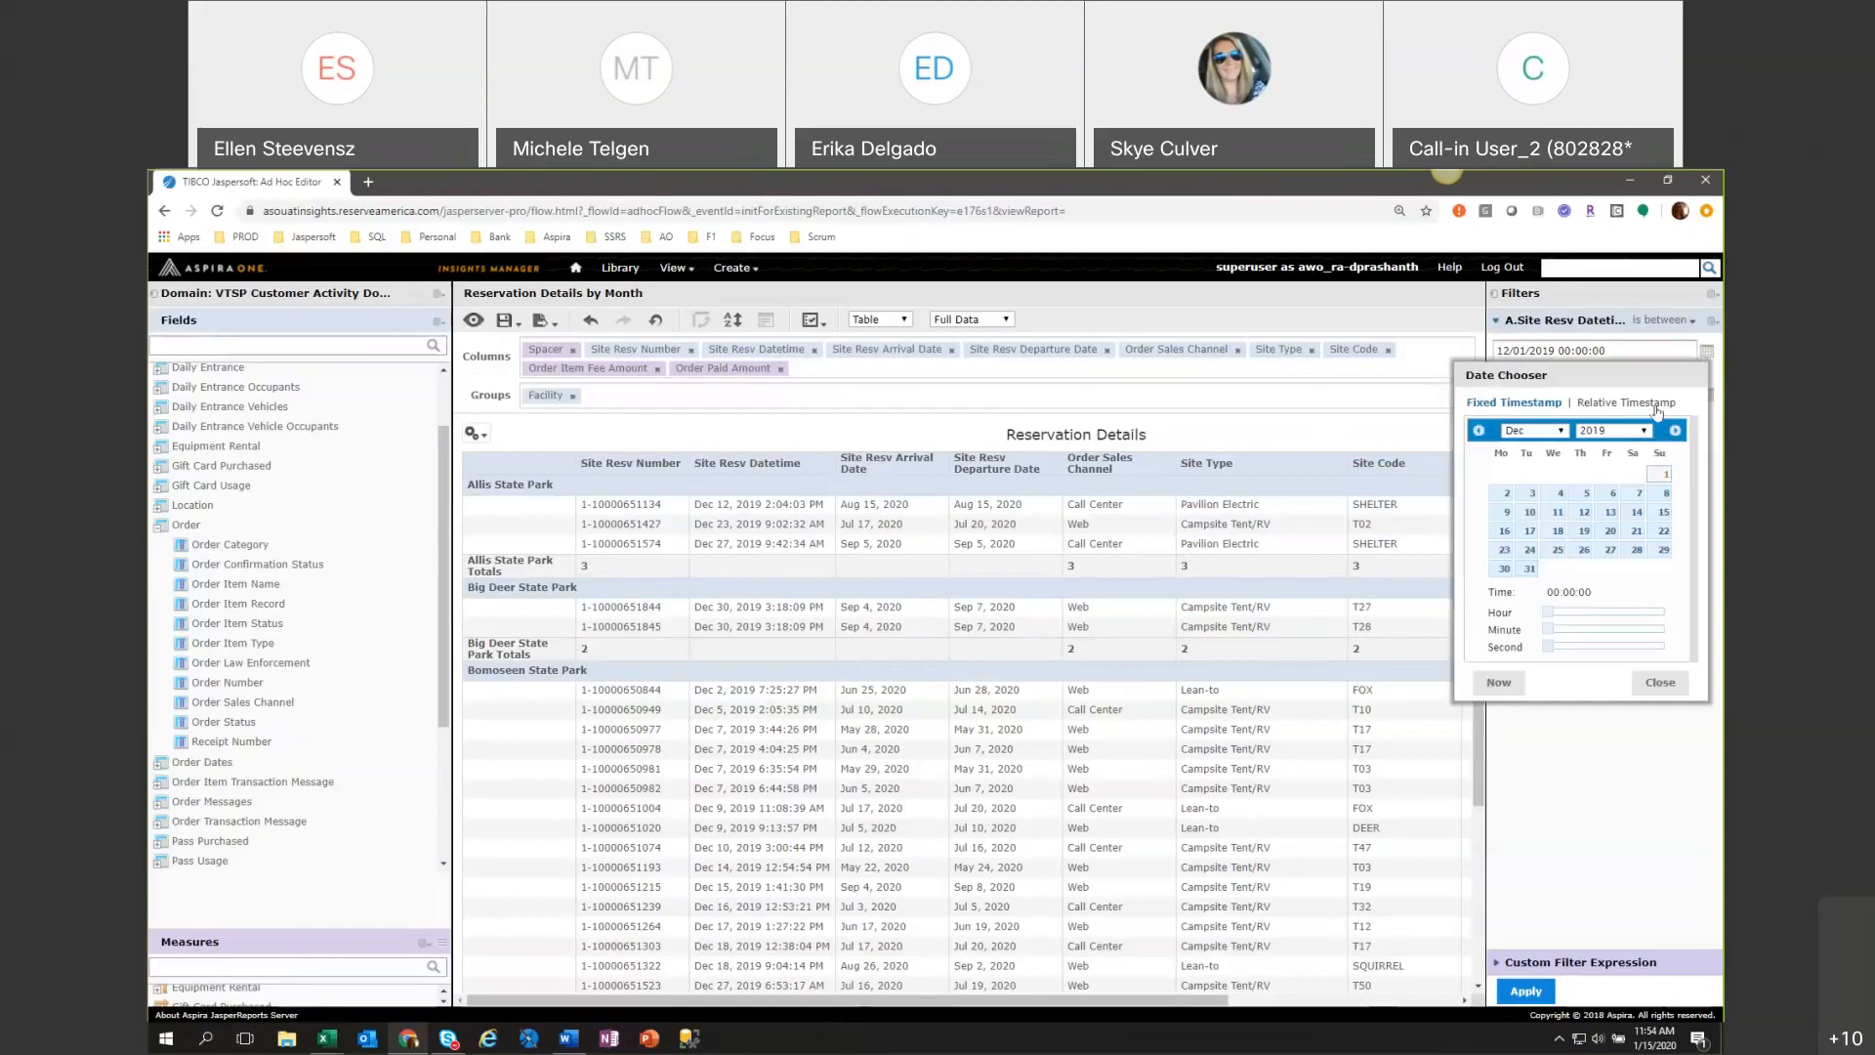
{"action": "left_click", "coordinate": [1657, 410]}
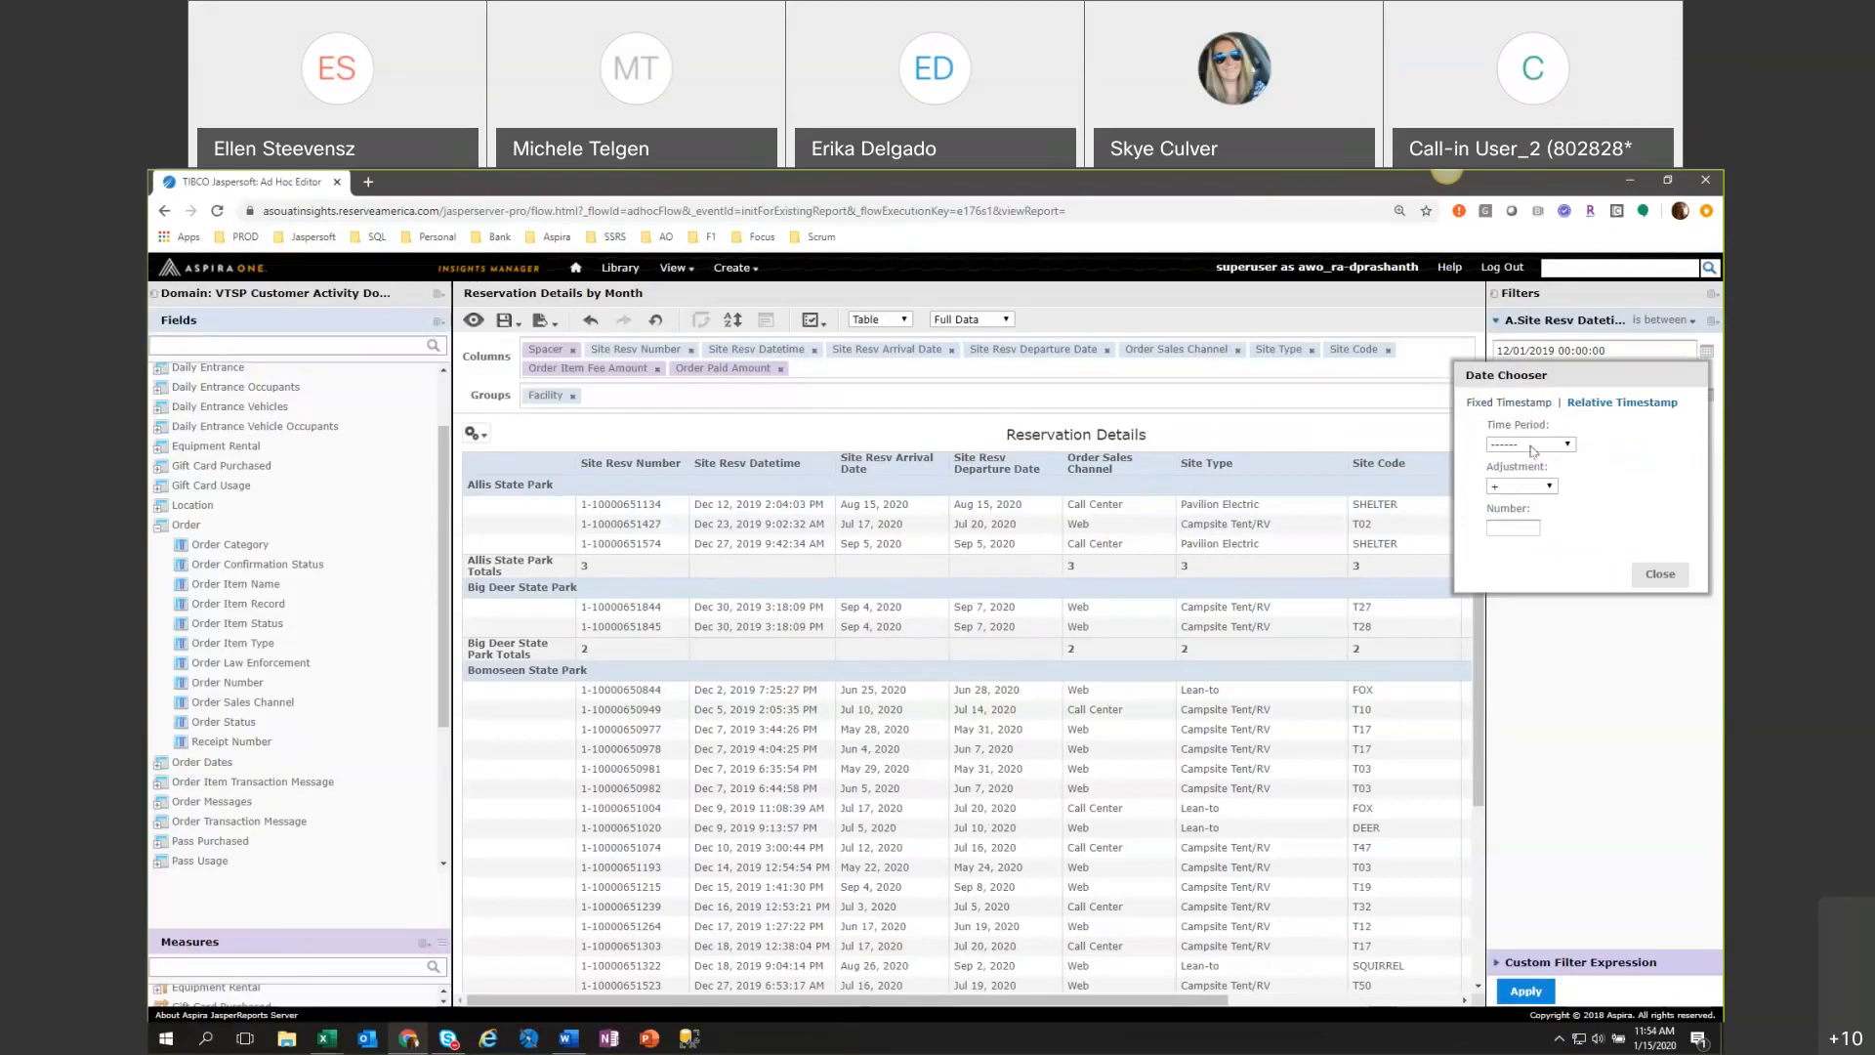
{"action": "left_click", "coordinate": [1660, 574]}
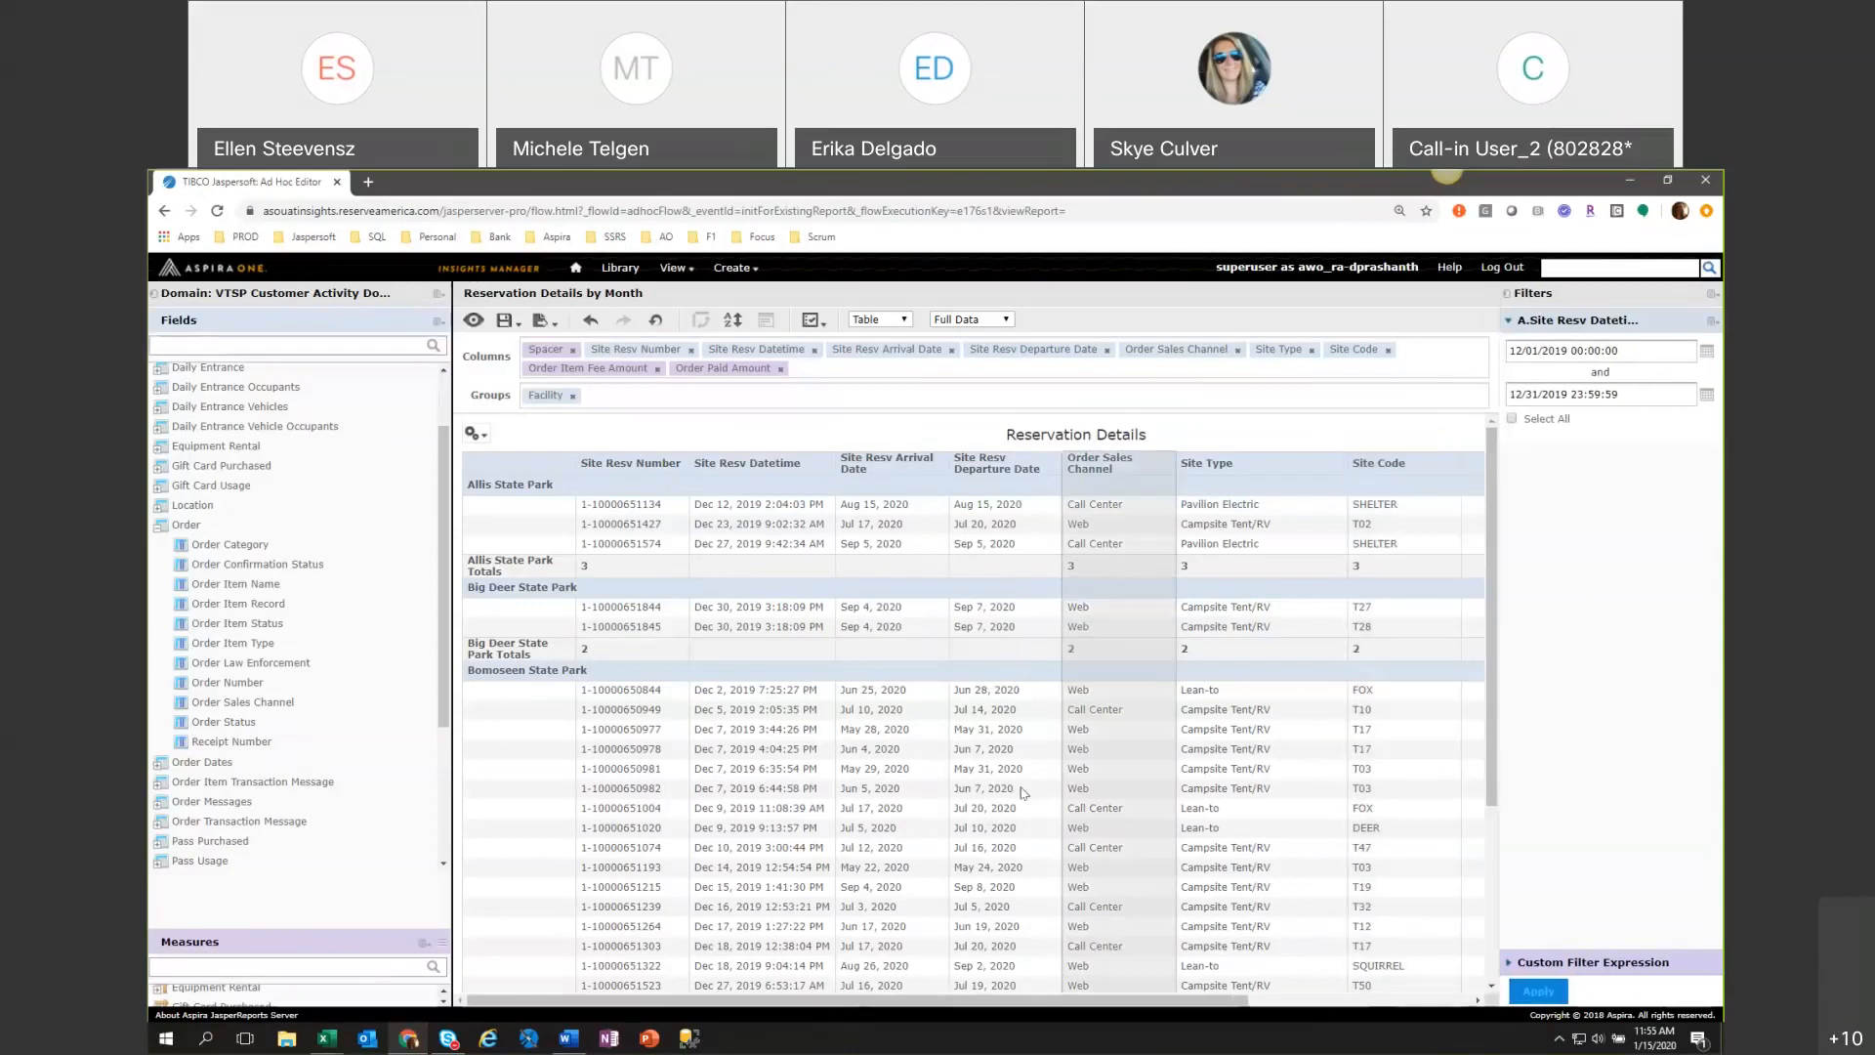
Collapse the Order field folder and change the data source, choosing VTSP Customer Activity Domain v1901.
{"action": "left_click", "coordinate": [158, 526]}
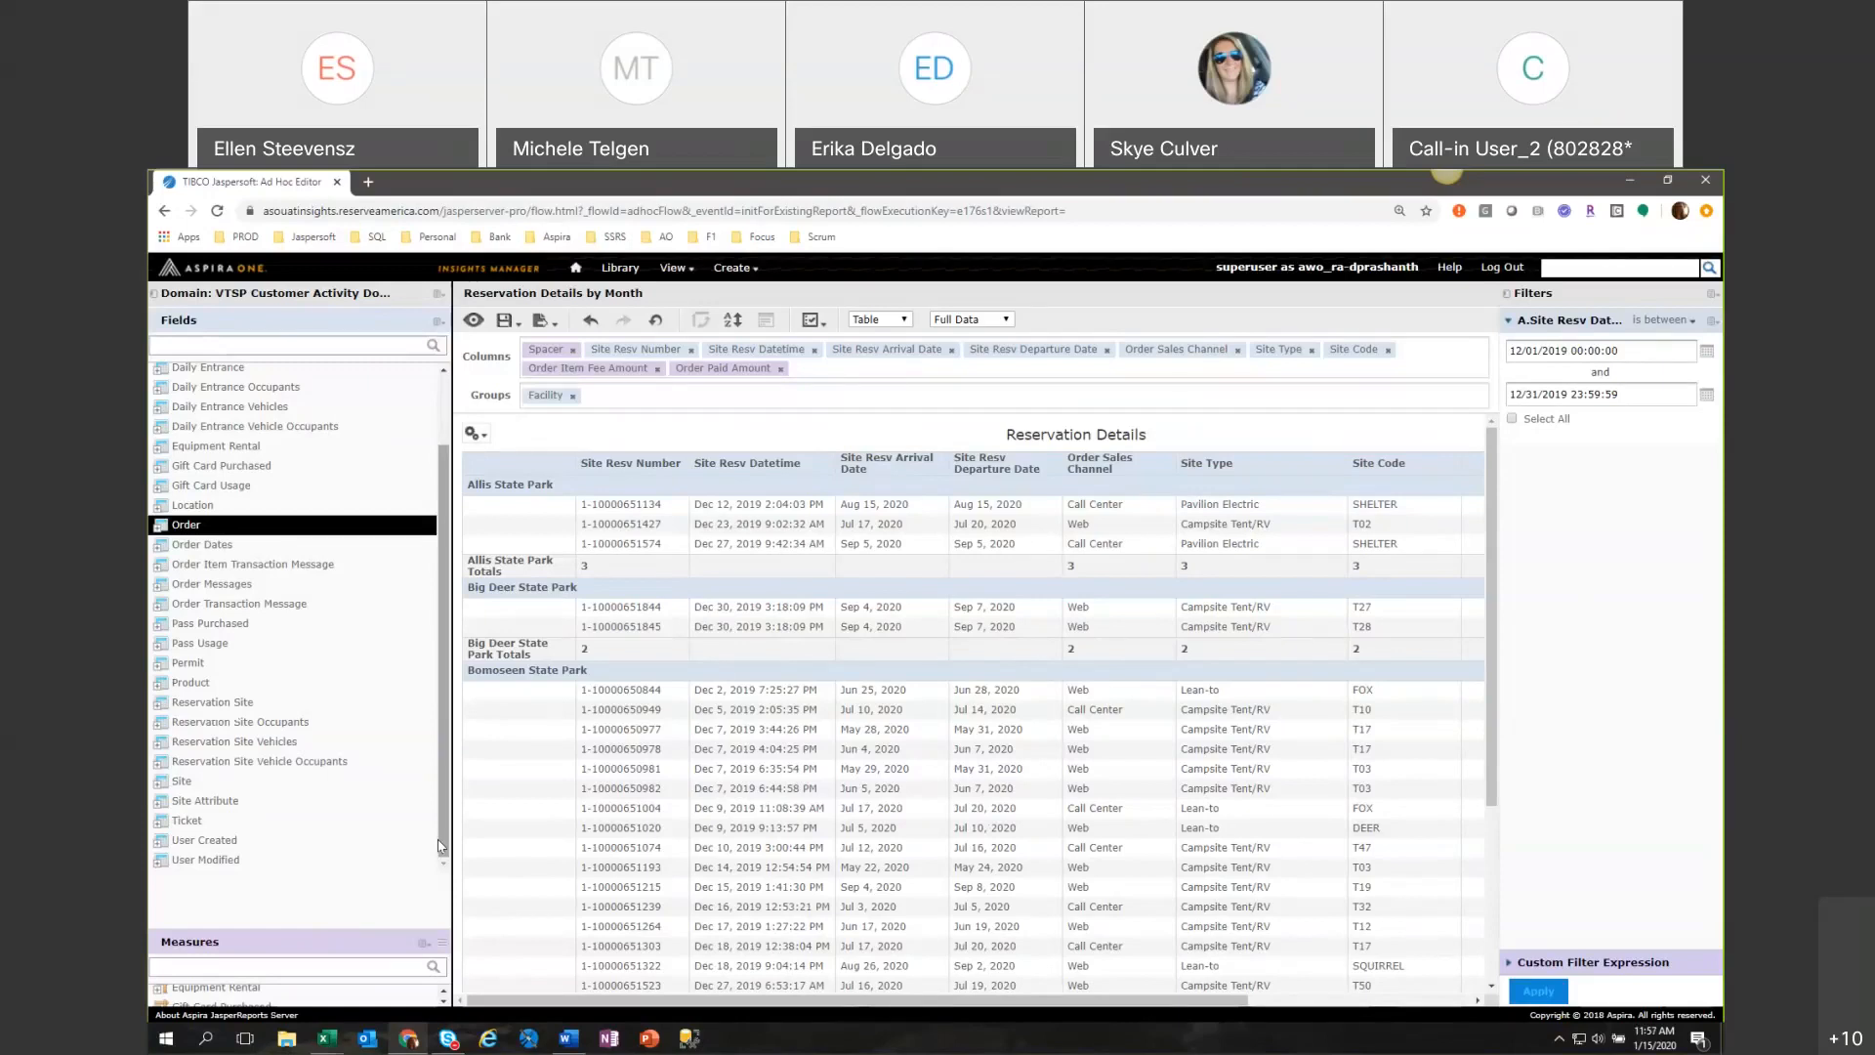
{"action": "scroll", "coordinate": [429, 772], "scroll_direction": "up", "scroll_amount": 2}
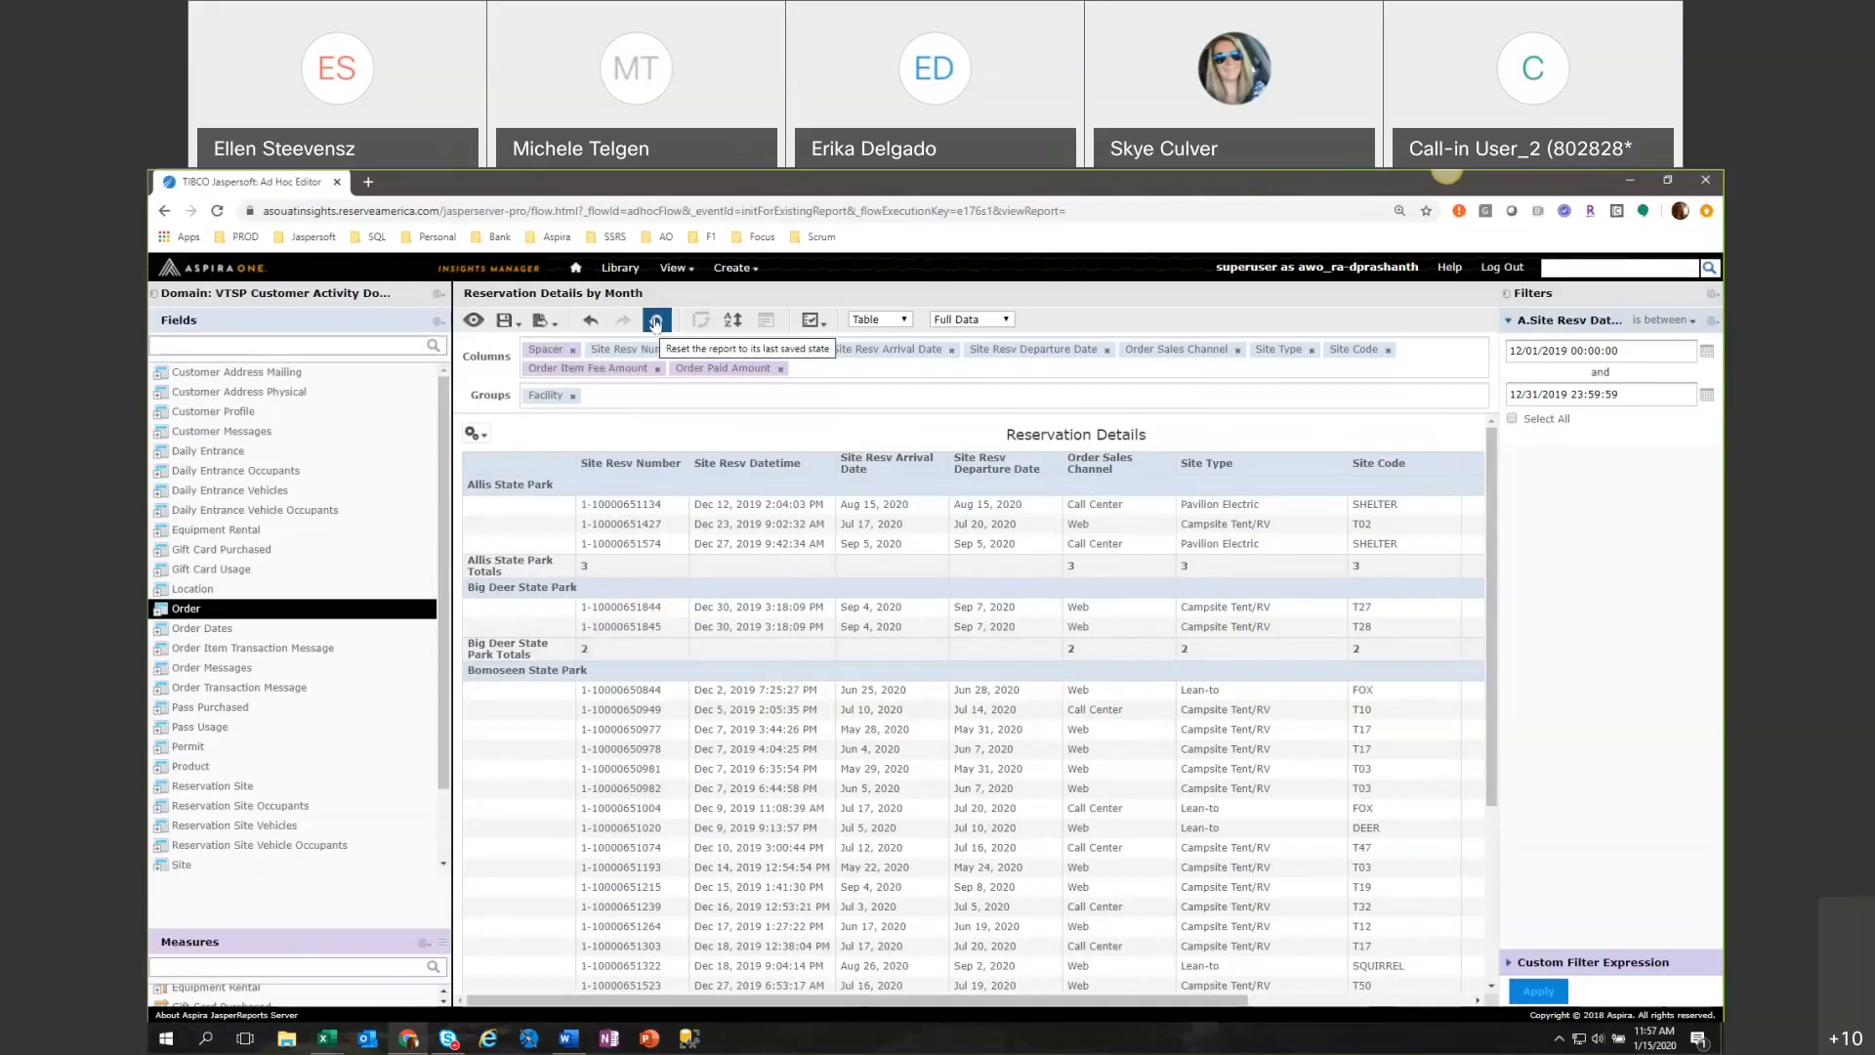
{"action": "mouse_move", "coordinate": [438, 296]}
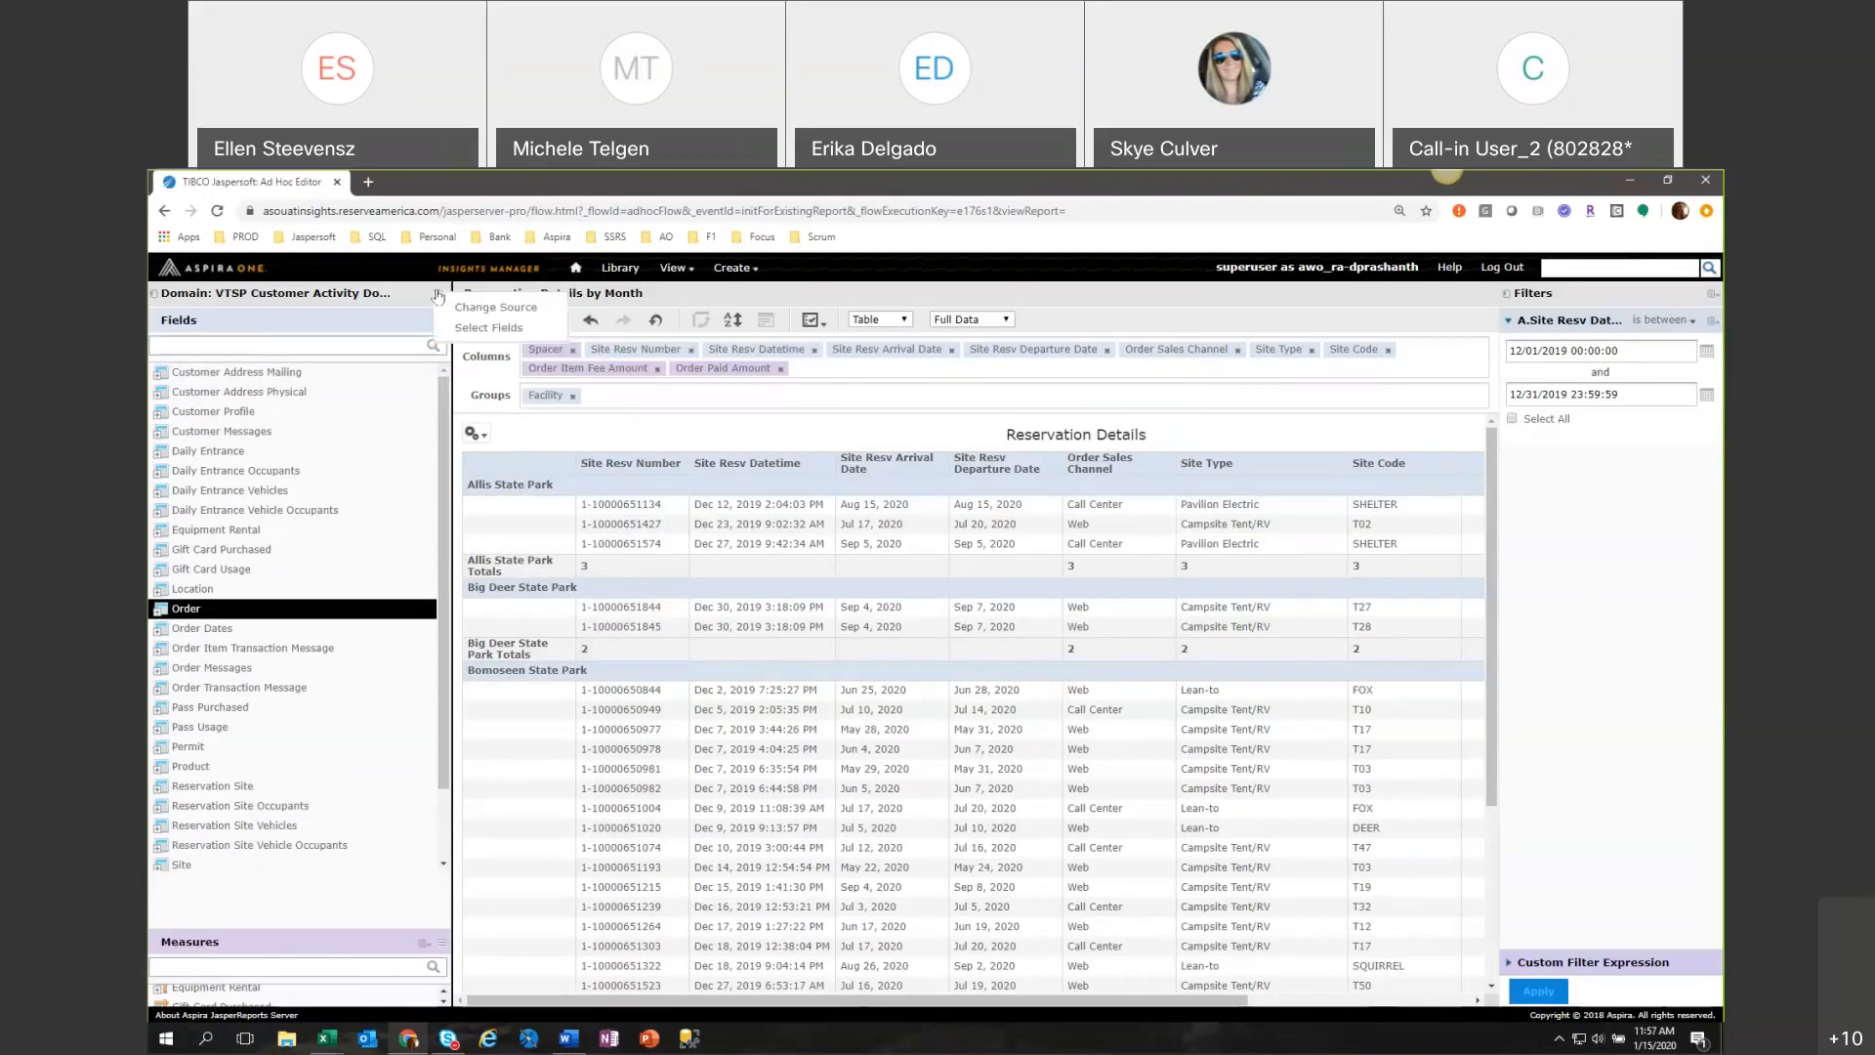
{"action": "left_click", "coordinate": [470, 309]}
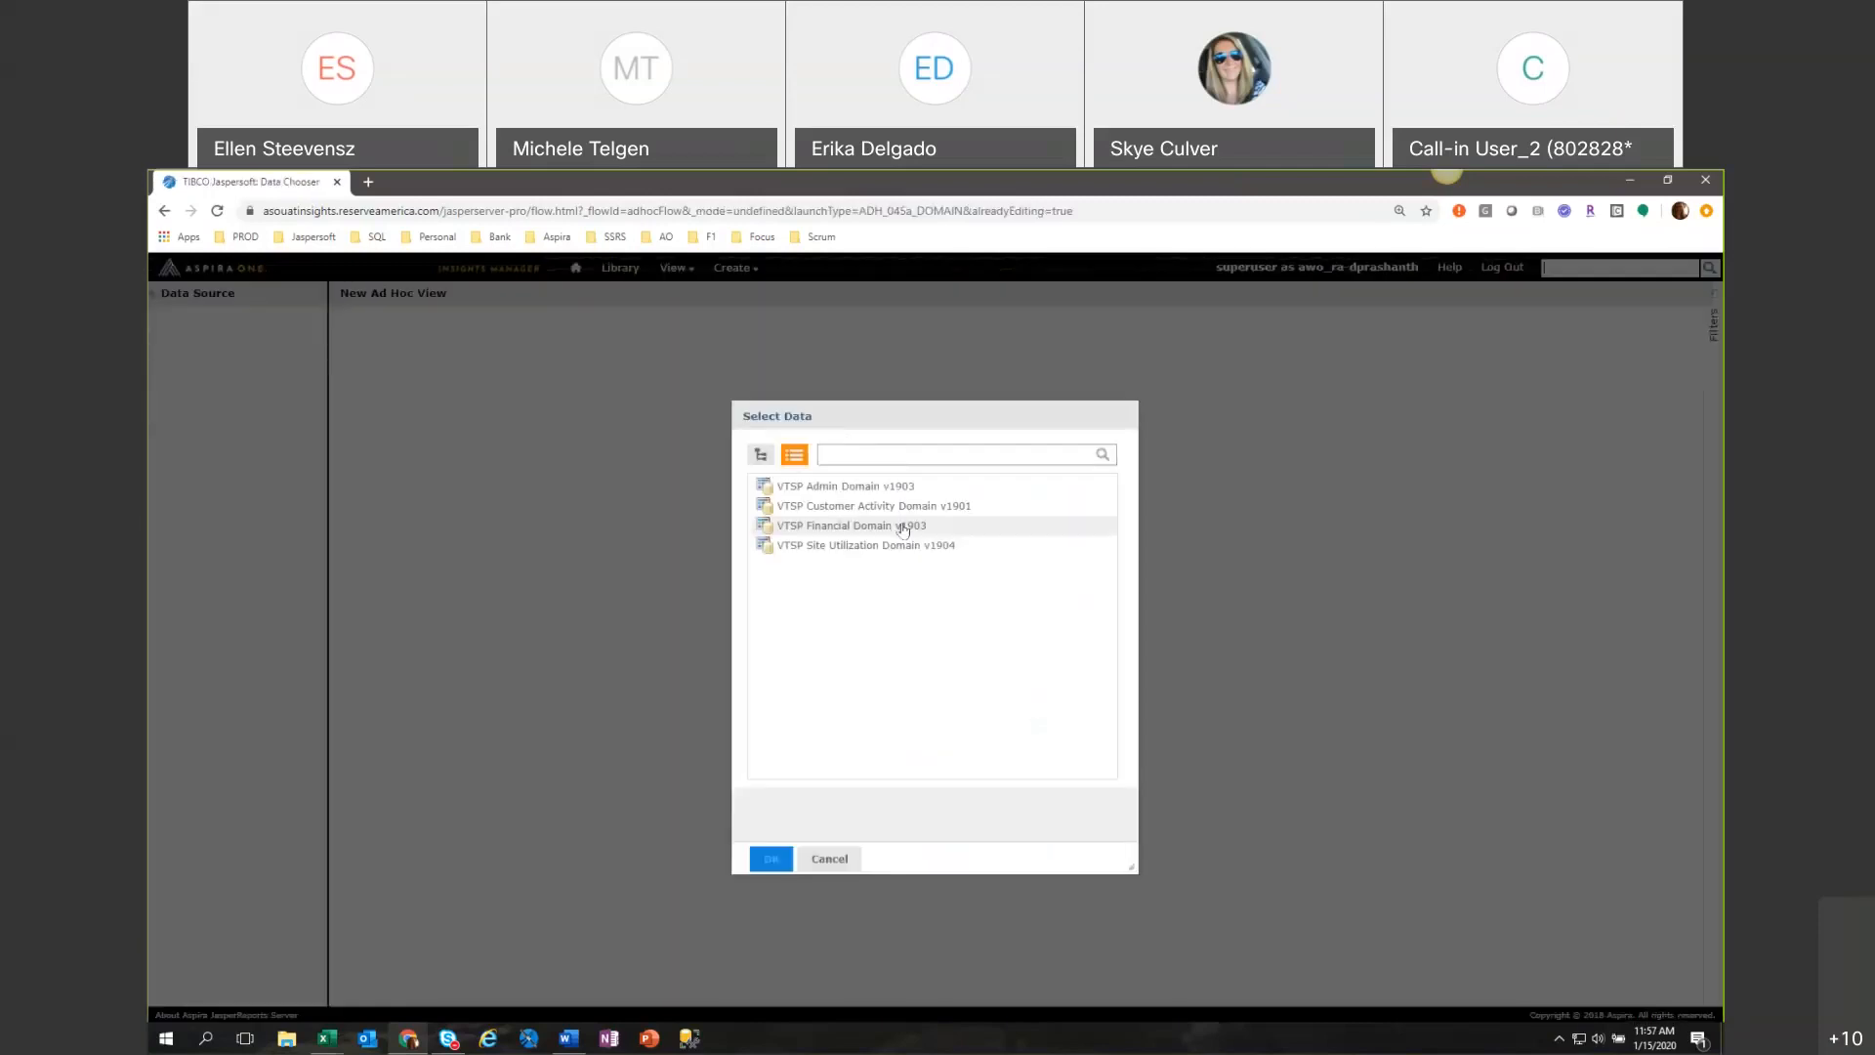
{"action": "left_click", "coordinate": [909, 525]}
{"action": "left_click", "coordinate": [908, 505]}
{"action": "left_click", "coordinate": [806, 859]}
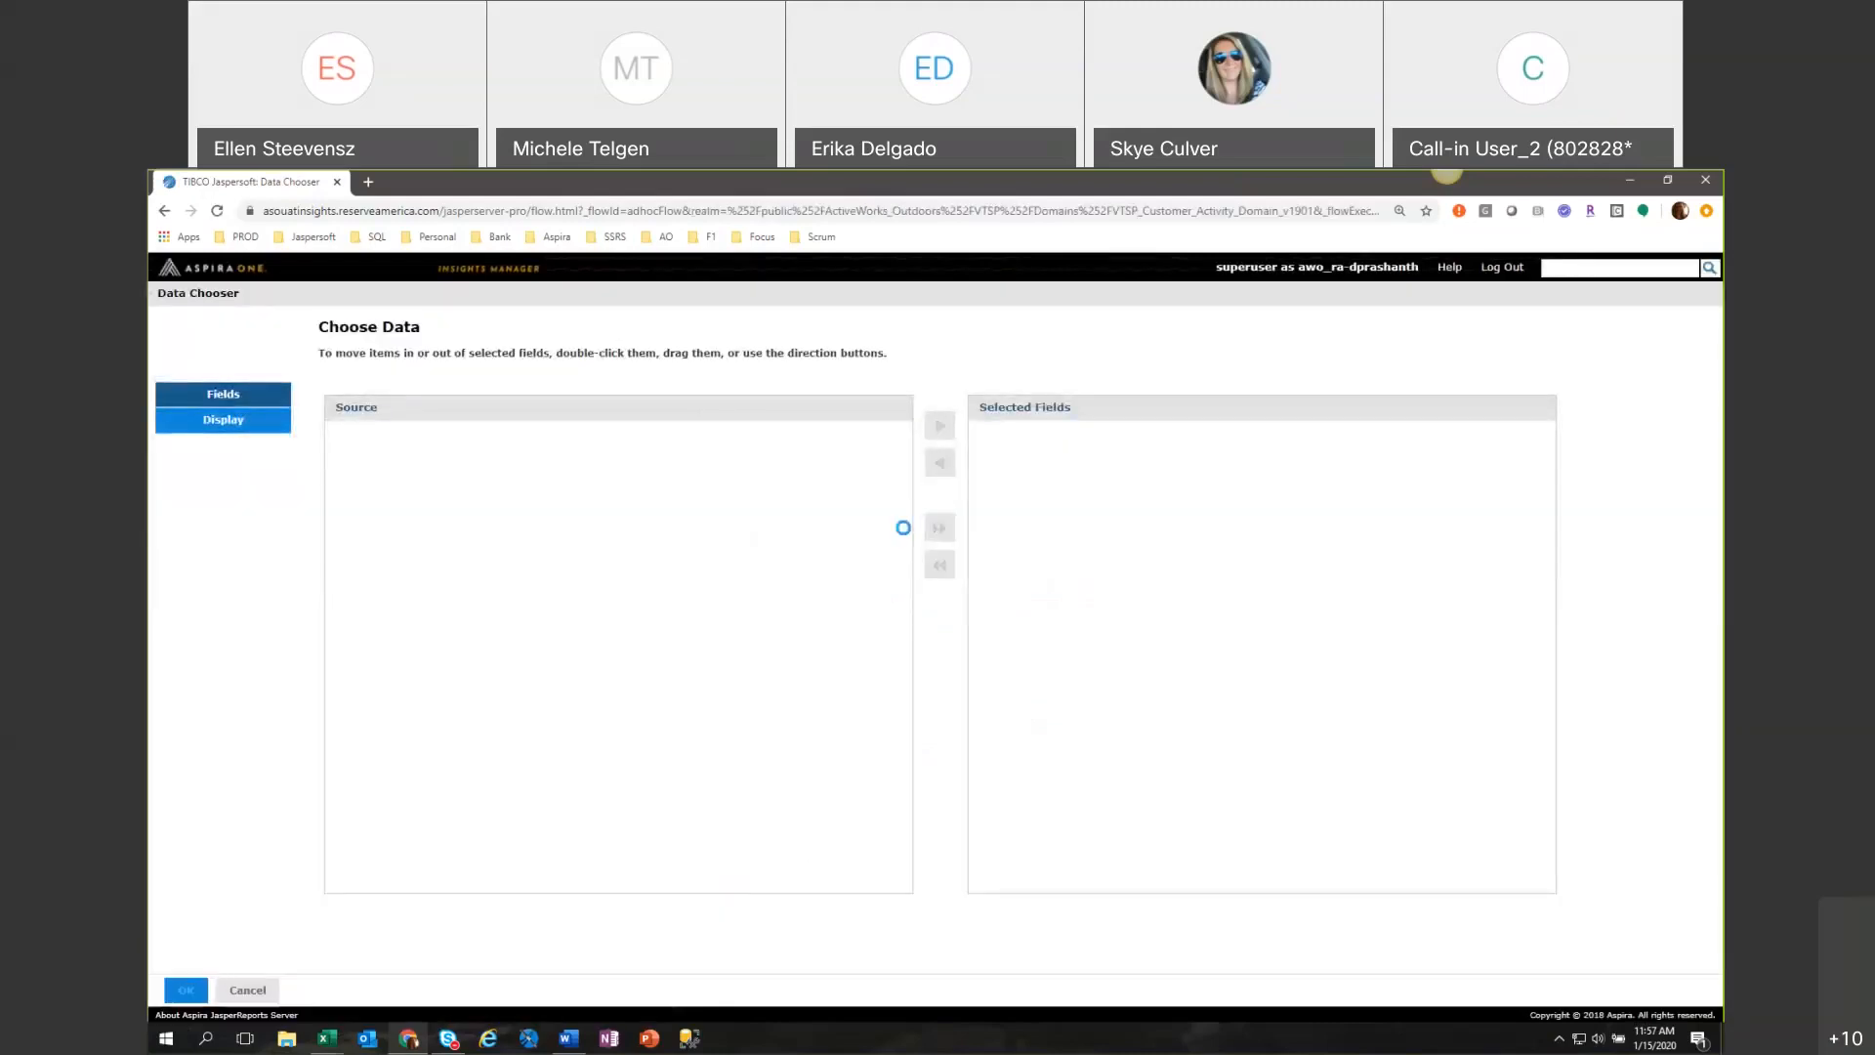
Include all source fields in the new Ad Hoc View and set its type to Table.
{"action": "left_click", "coordinate": [939, 527]}
{"action": "left_click", "coordinate": [178, 992]}
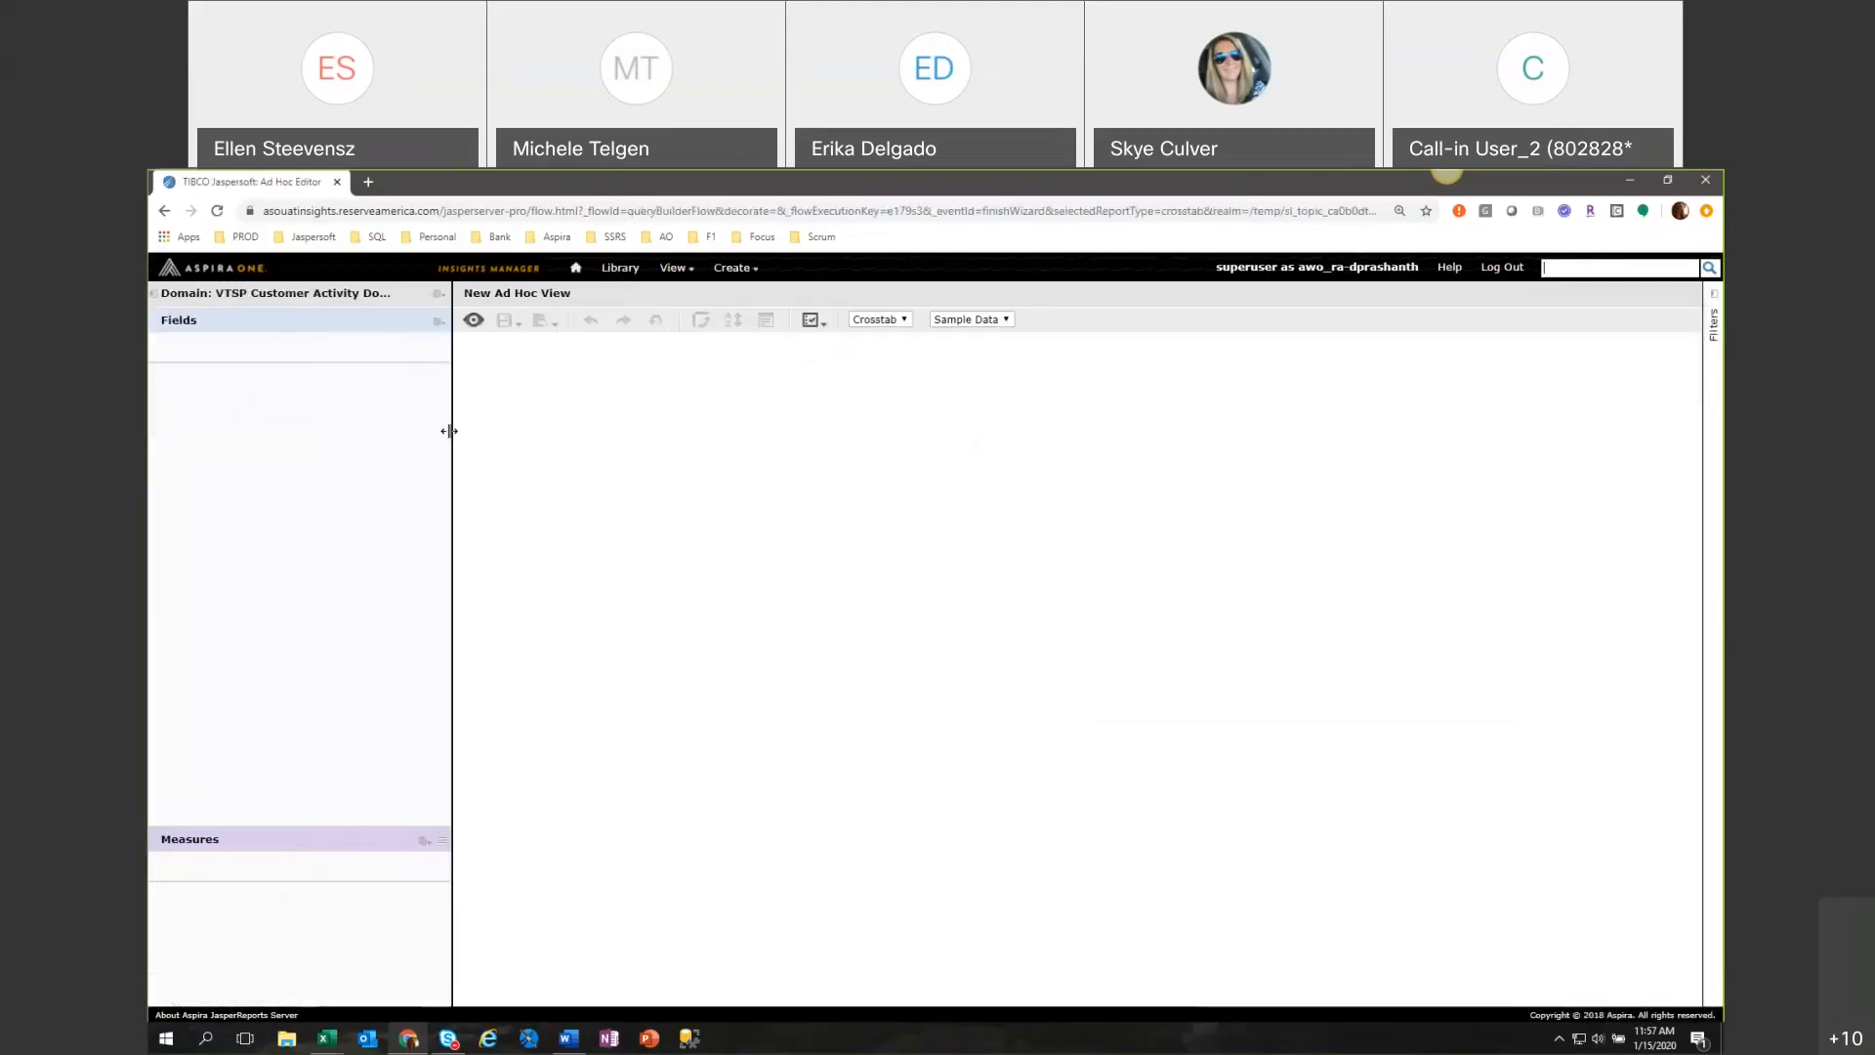
{"action": "left_click", "coordinate": [889, 319]}
{"action": "left_click", "coordinate": [864, 335]}
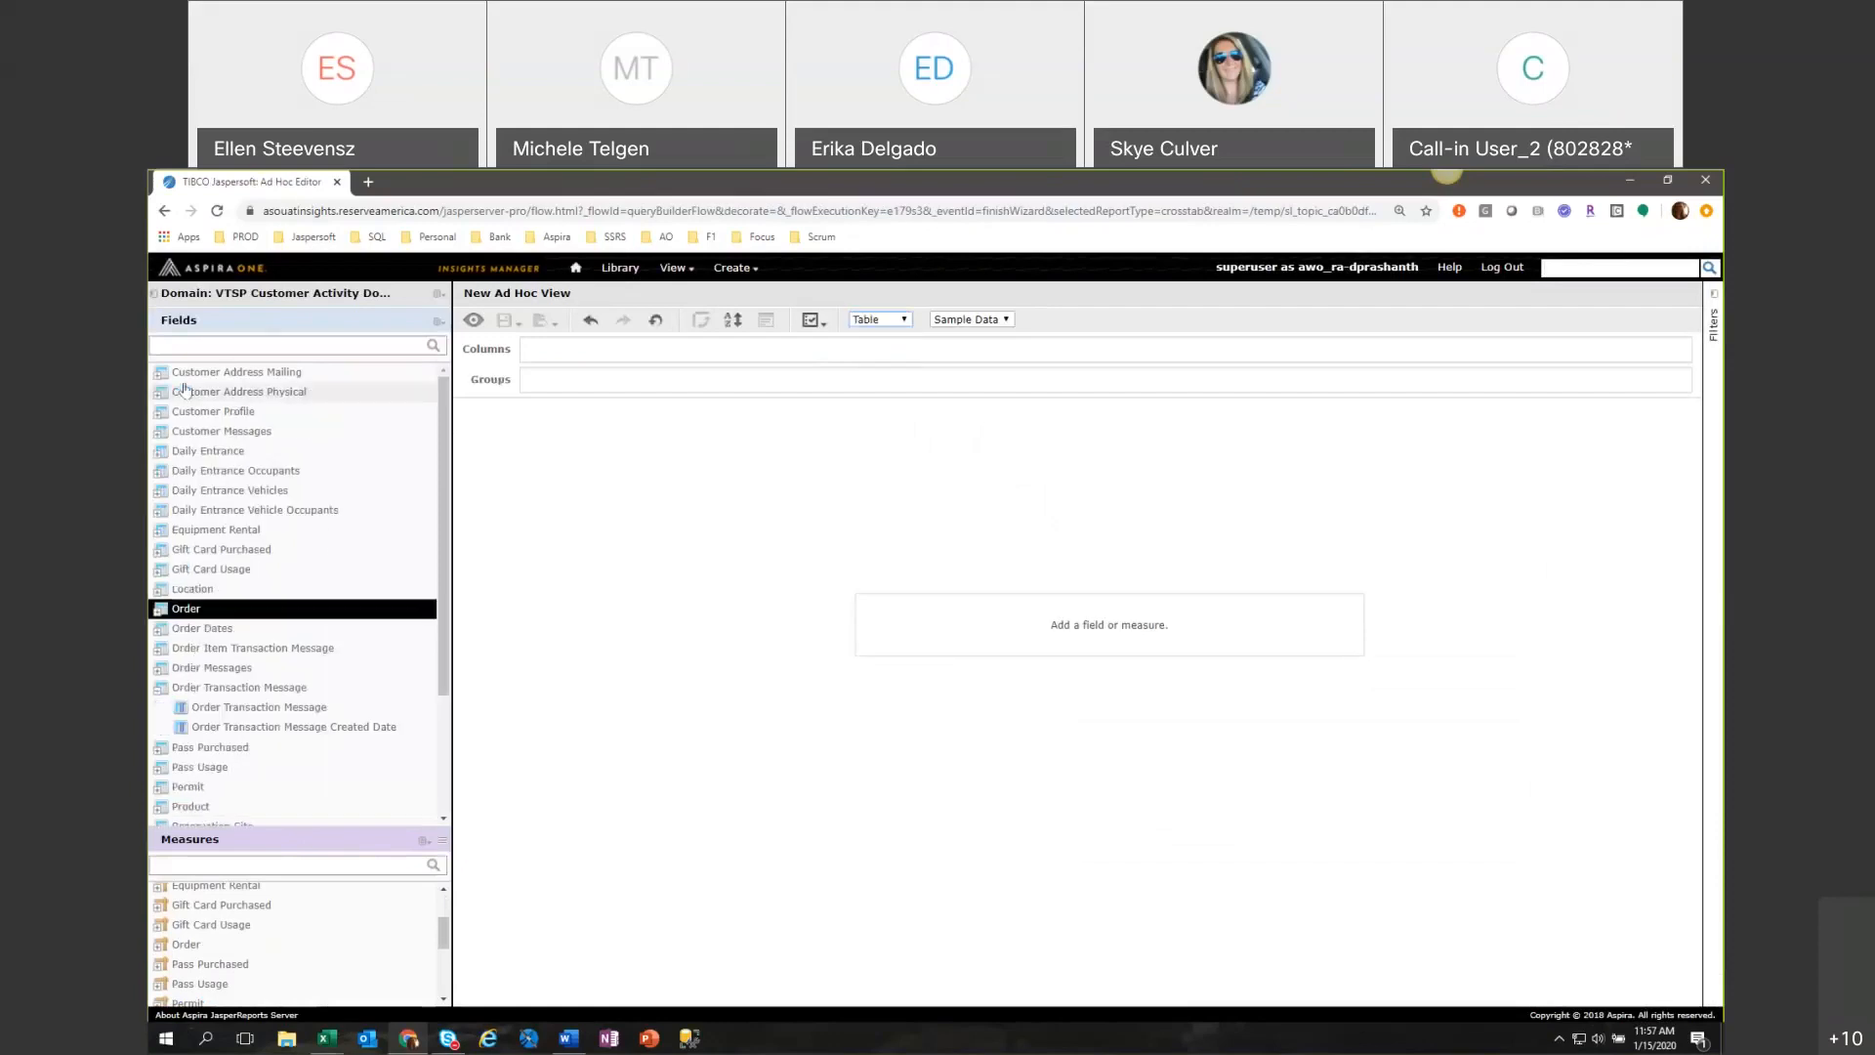
Create a filter on Site Resv Datetime from the Reservation Site folder, keeping its operator as equals.
{"action": "left_click", "coordinate": [160, 688]}
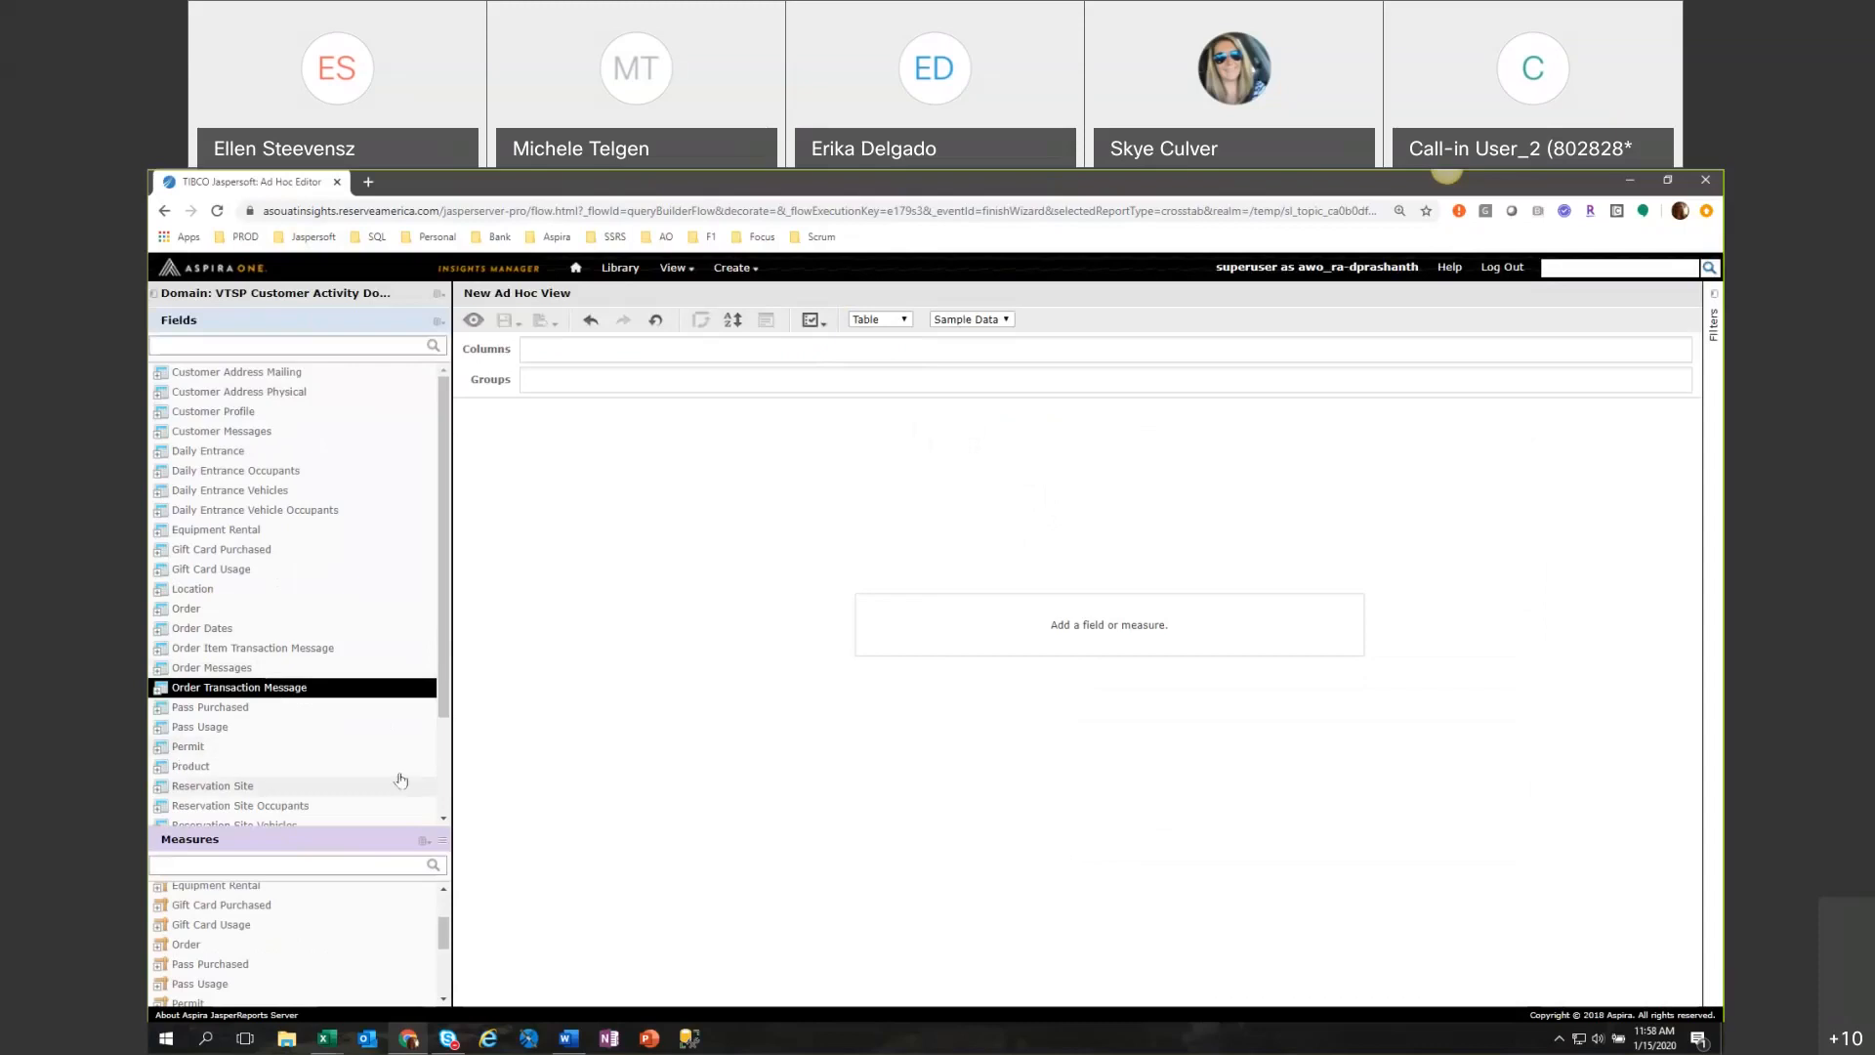
{"action": "scroll", "coordinate": [400, 780], "scroll_direction": "down", "scroll_amount": 1}
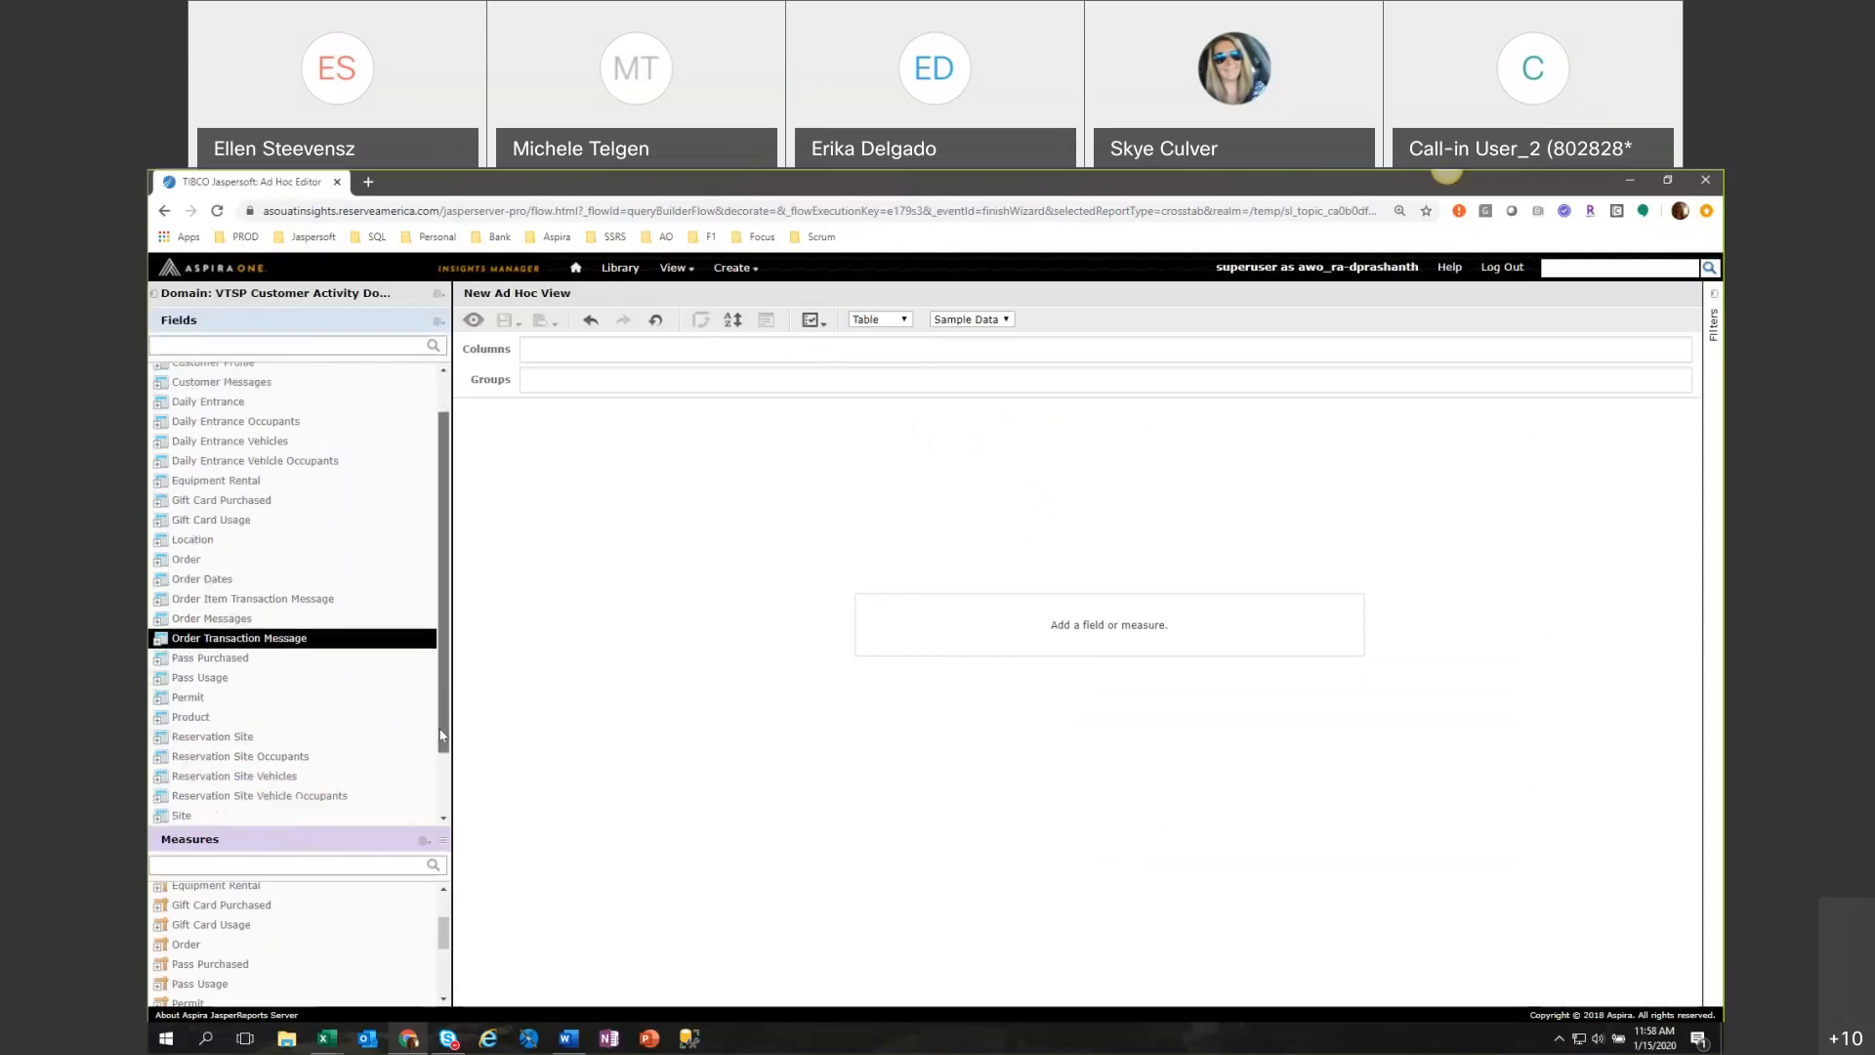
{"action": "left_click", "coordinate": [155, 742]}
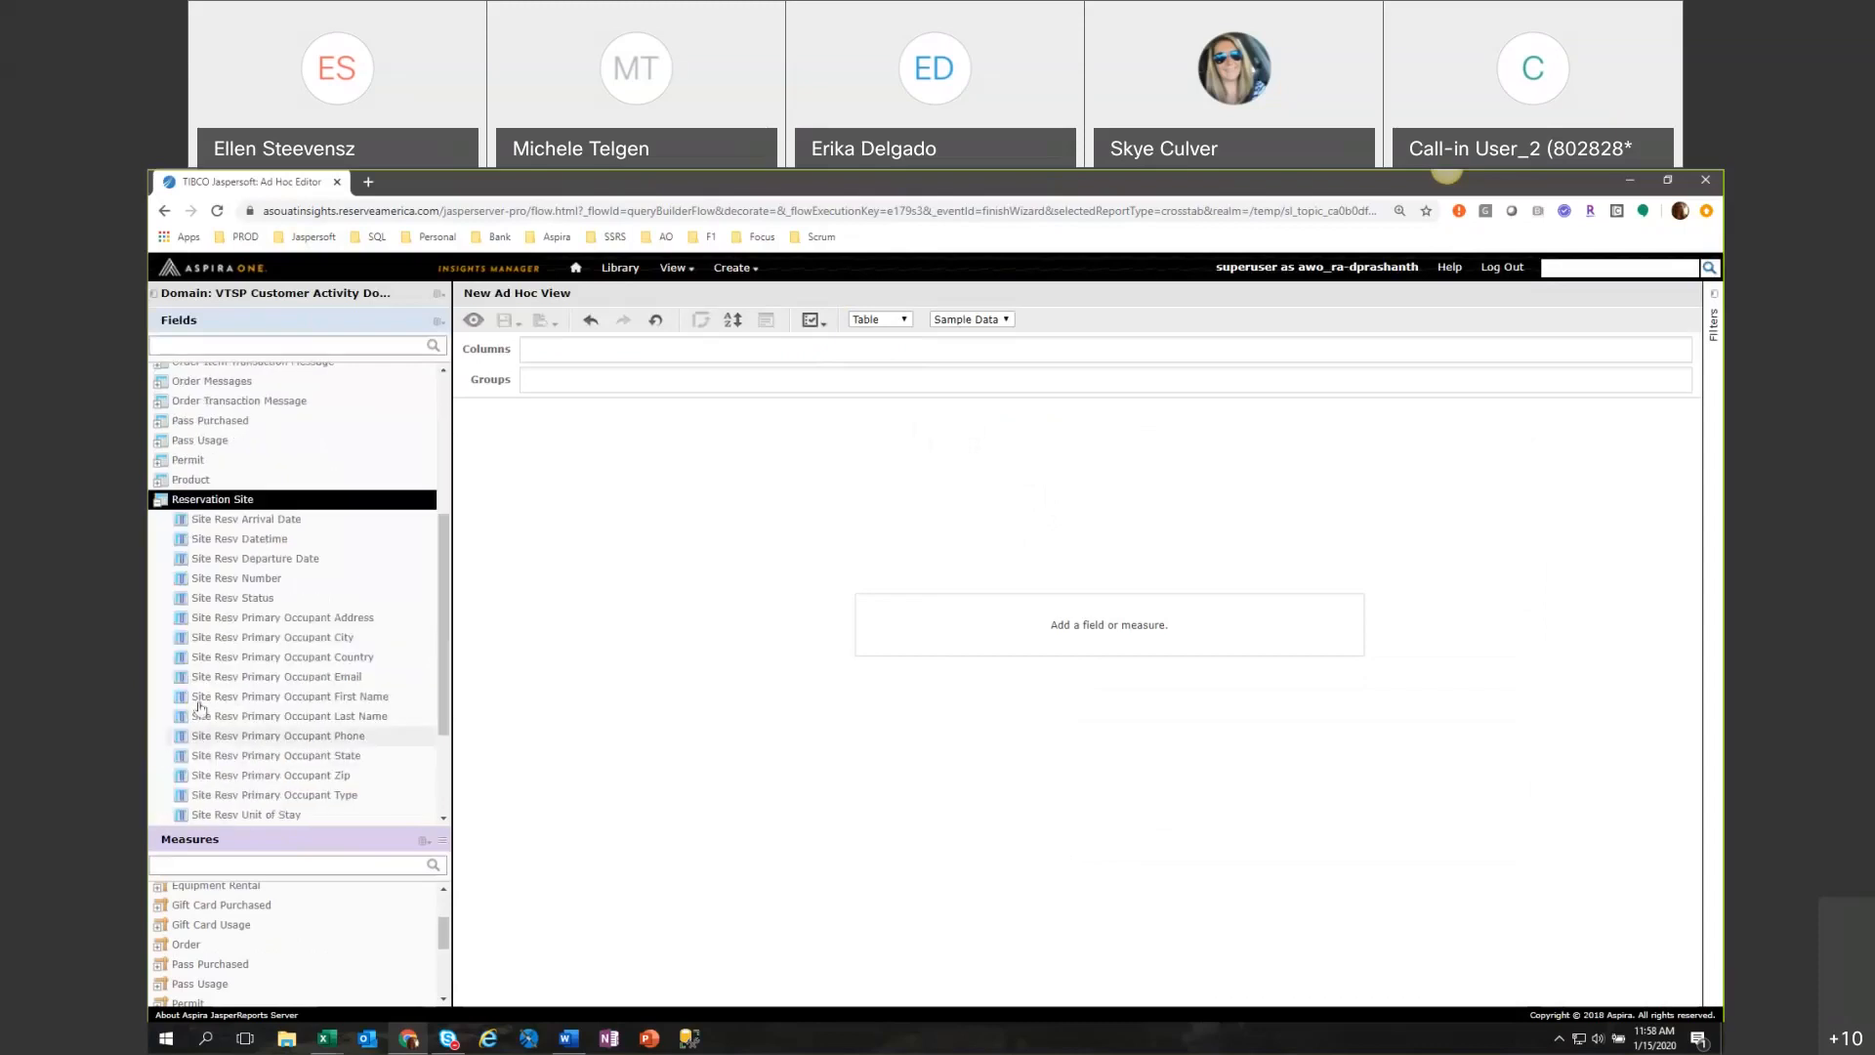
{"action": "right_click", "coordinate": [249, 547]}
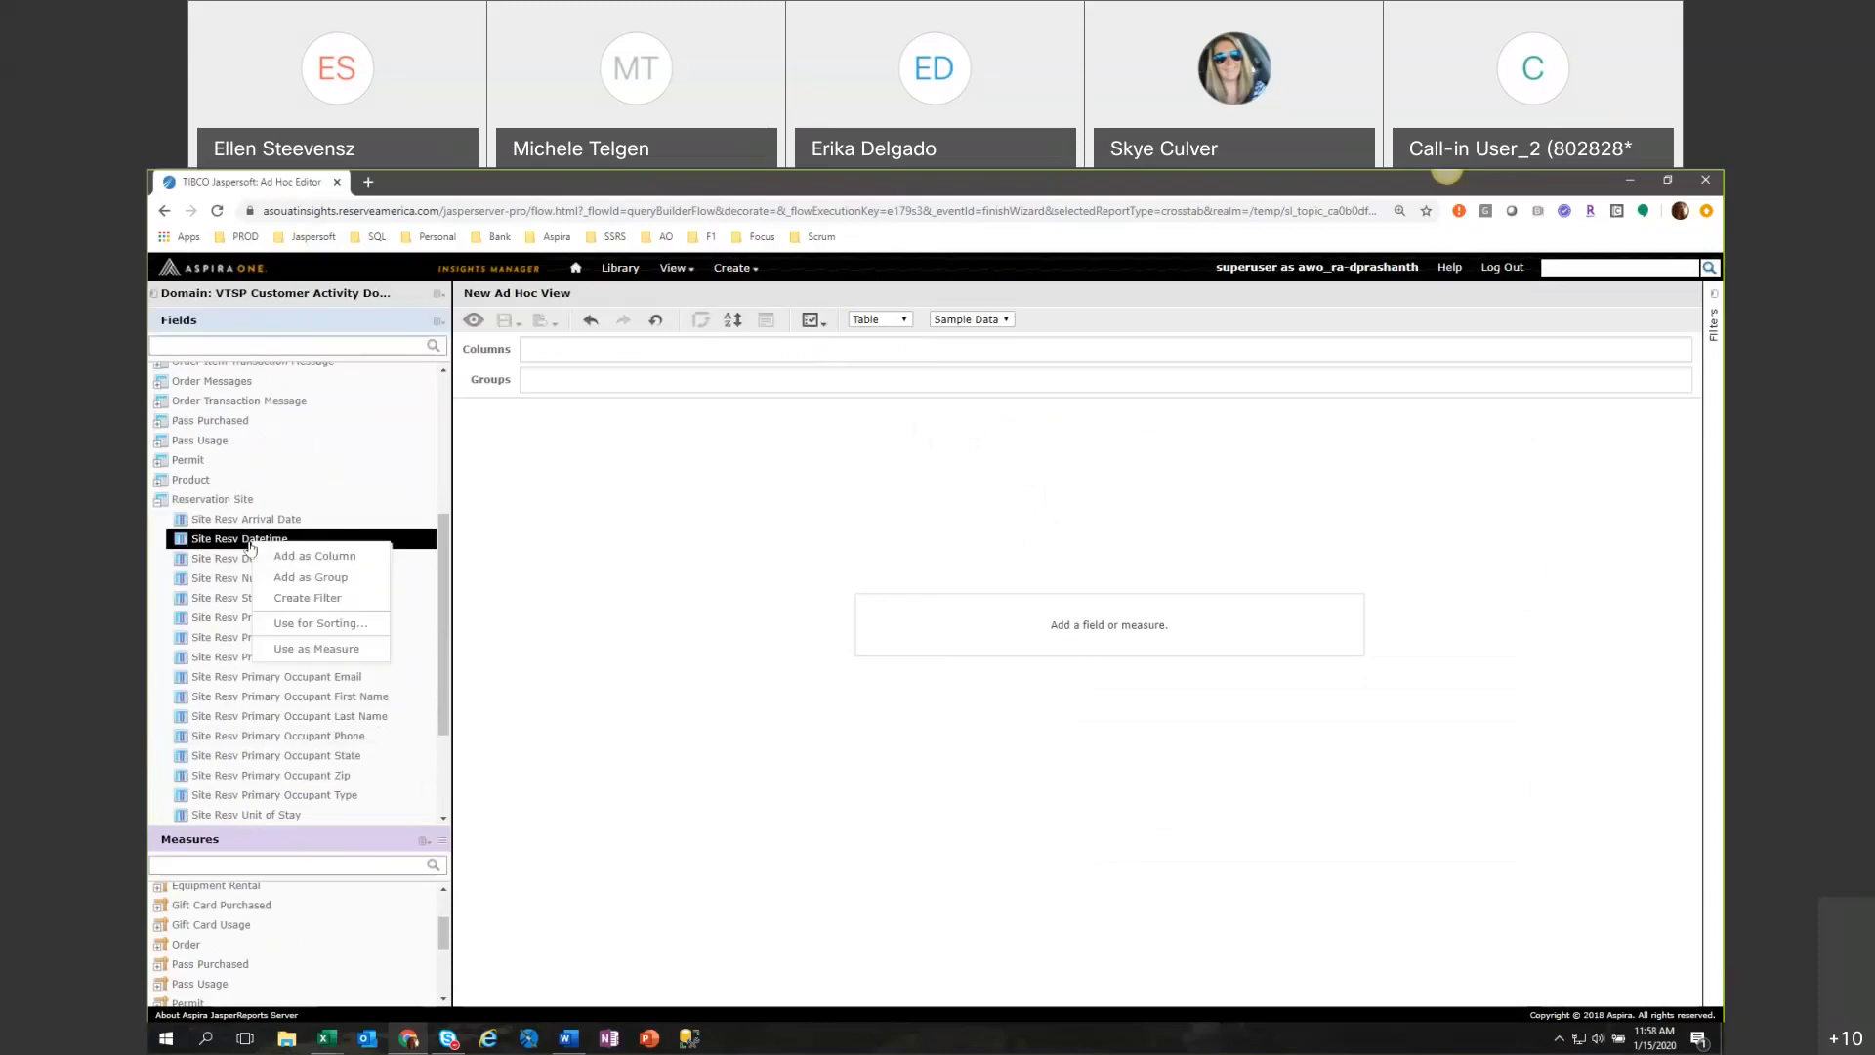
{"action": "left_click", "coordinate": [293, 596]}
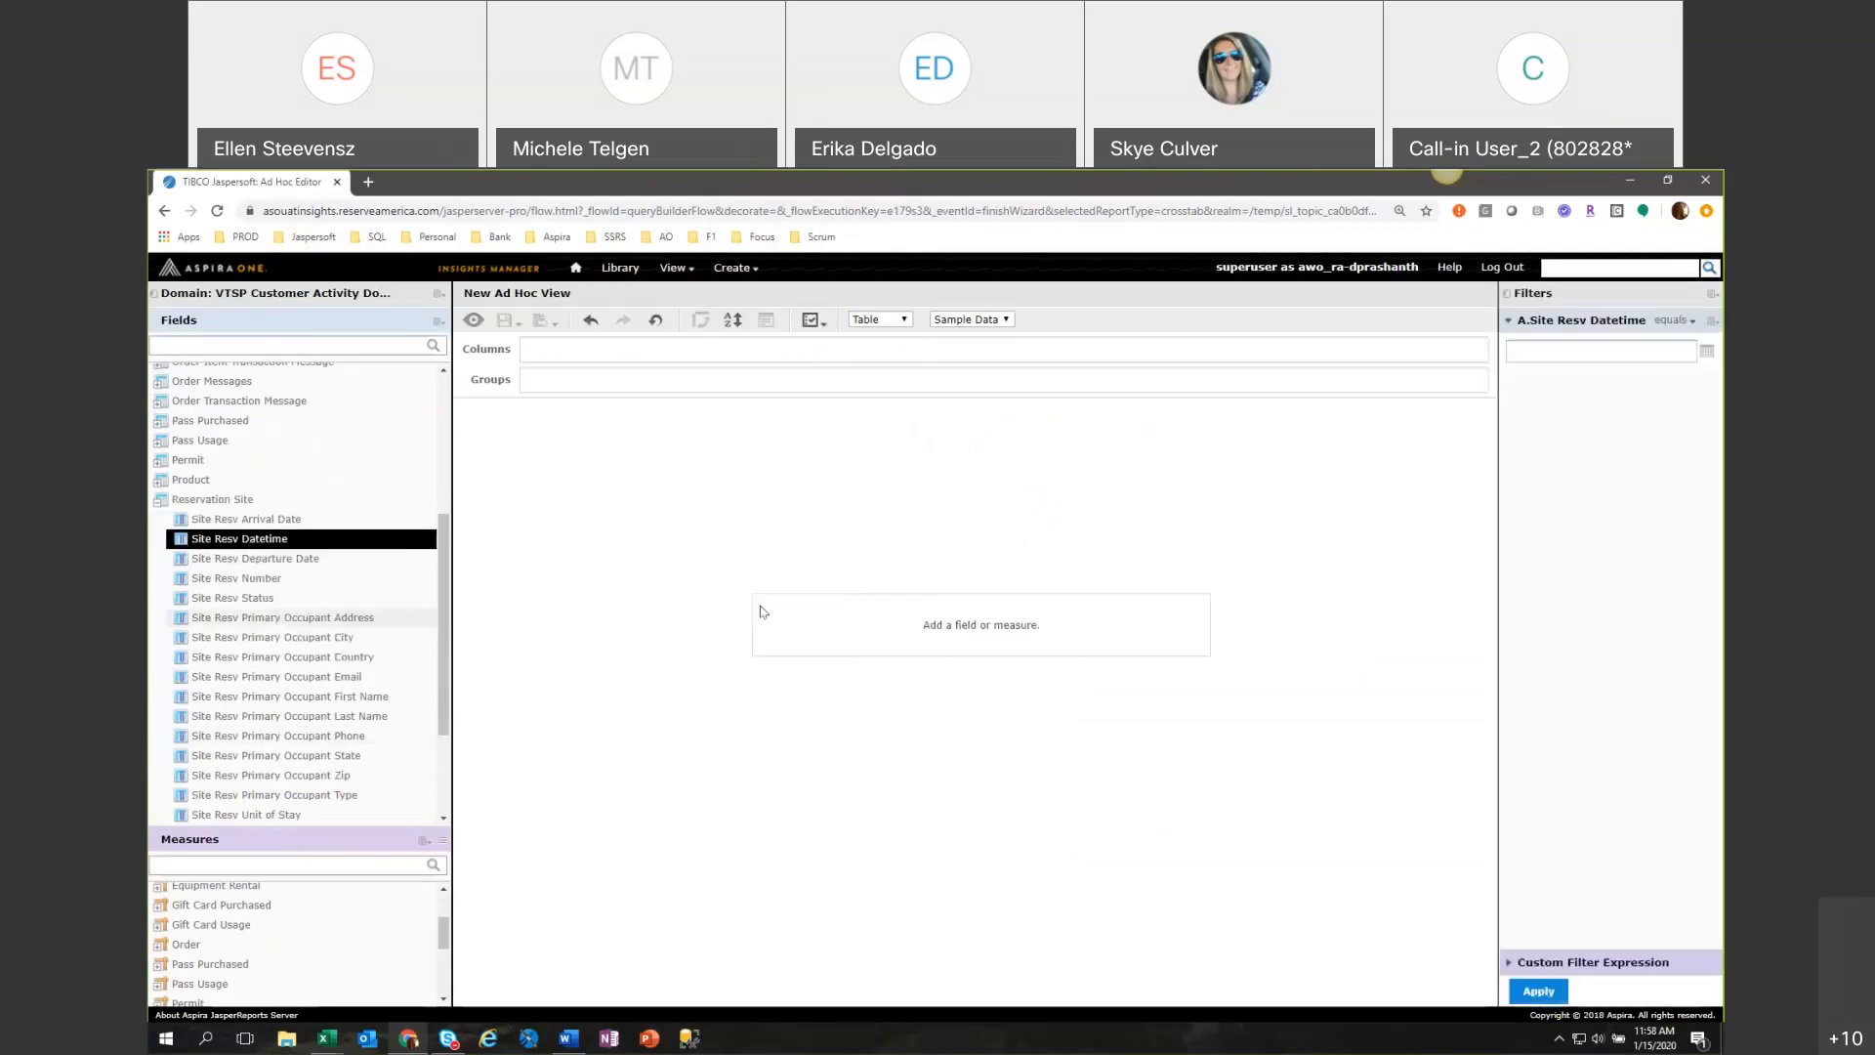
{"action": "left_click", "coordinate": [1691, 323]}
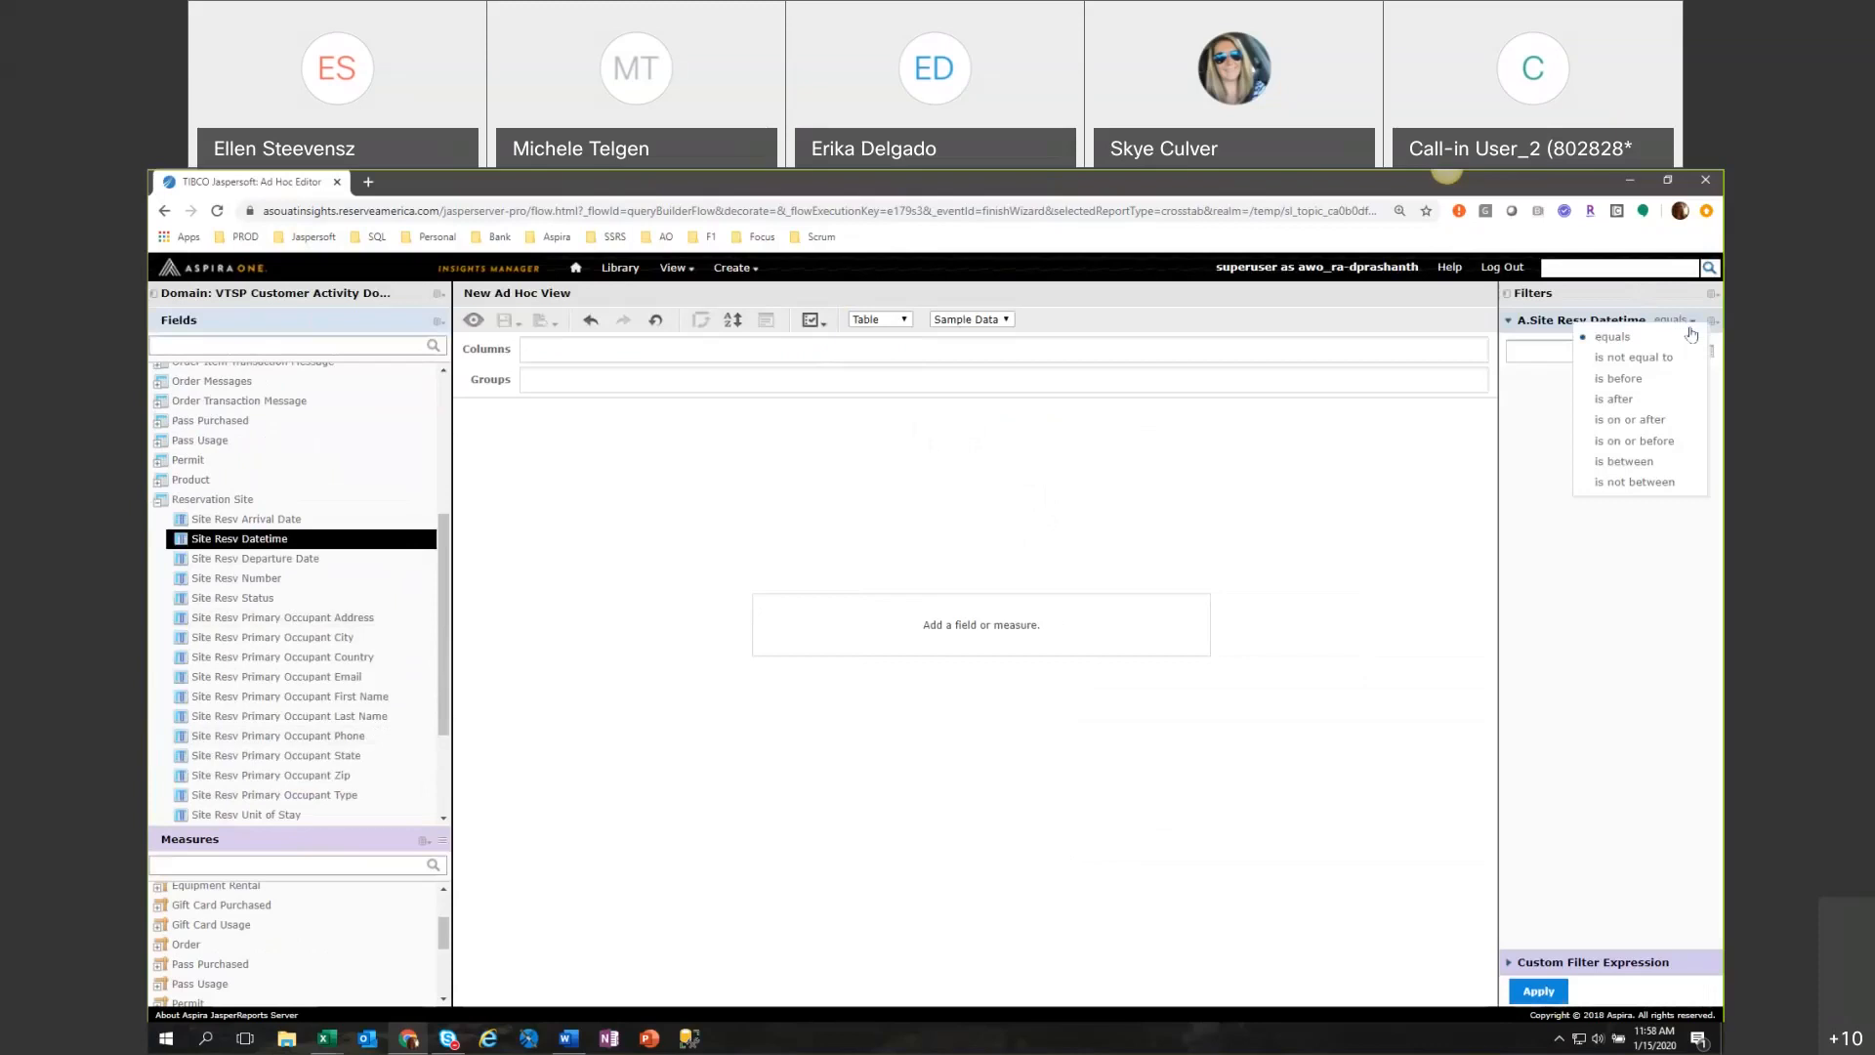
{"action": "left_click", "coordinate": [1667, 653]}
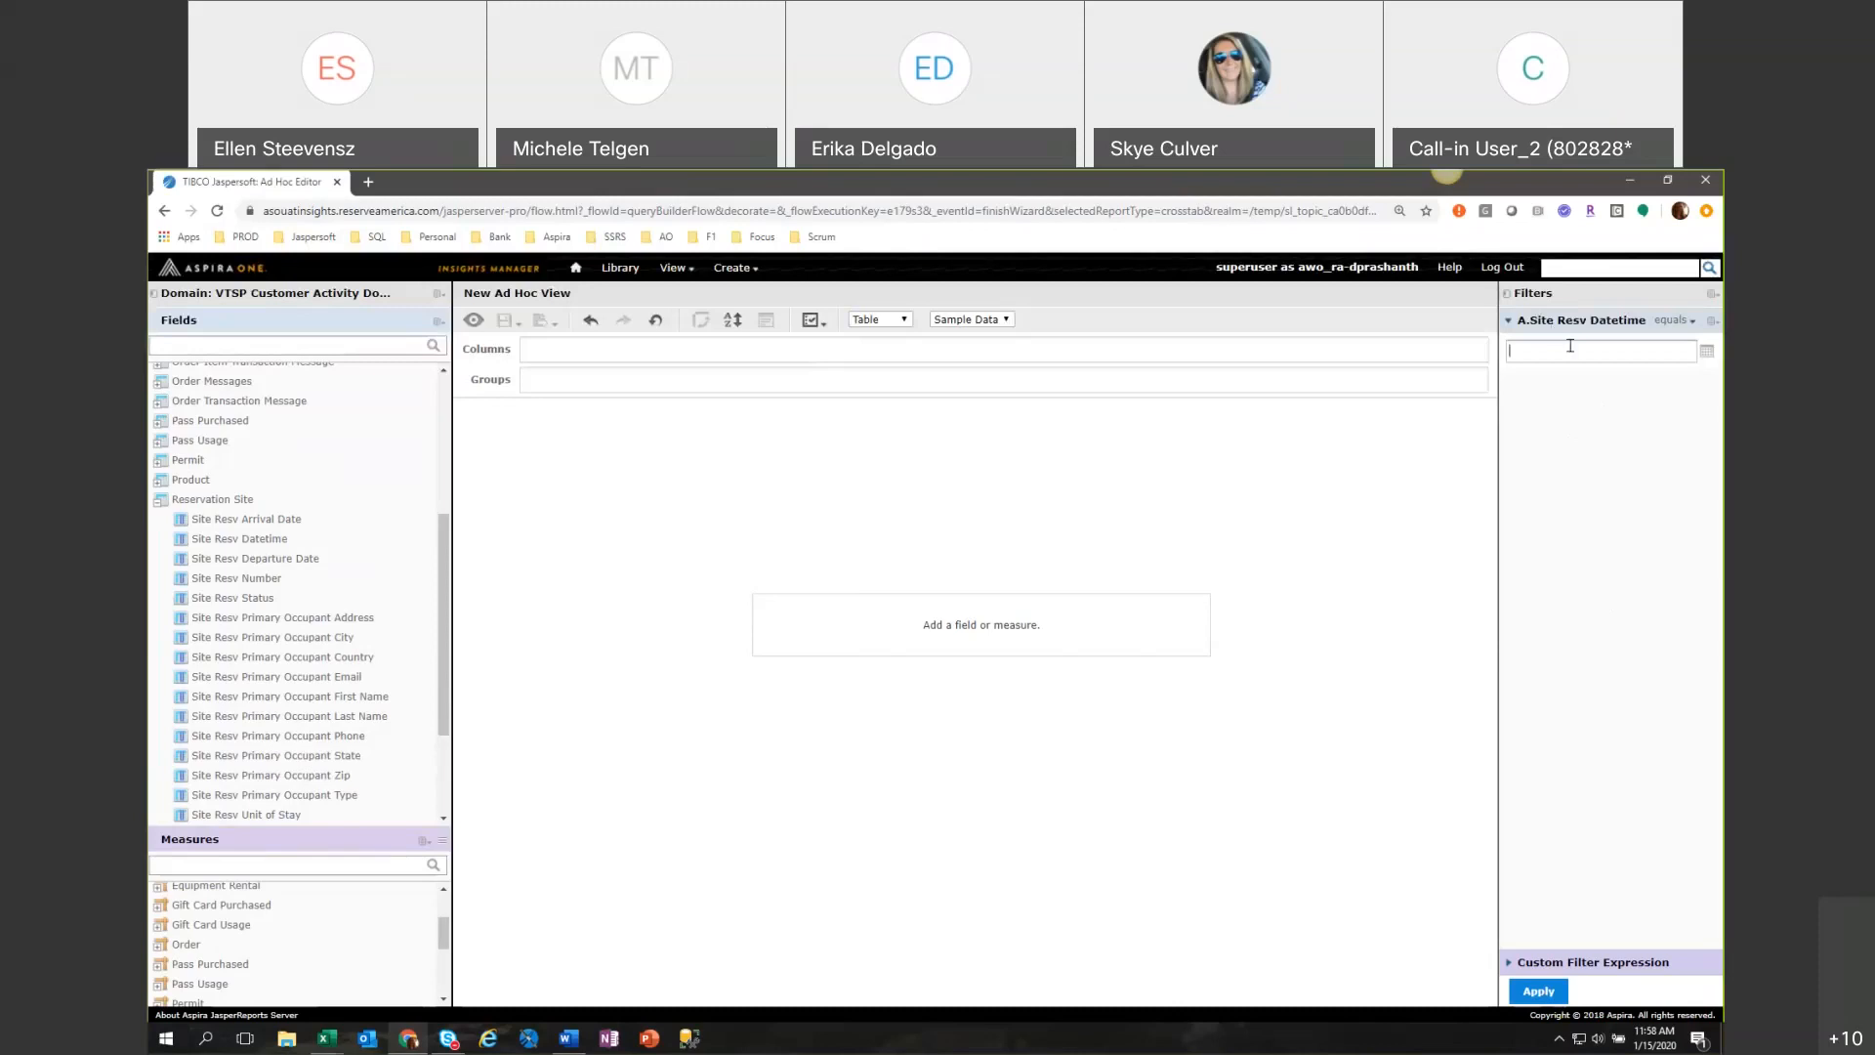
Set the Site Resv Datetime filter to MONTH-1, apply it, and collapse the Reservation Site field folder.
{"action": "type", "text": "MONTH-1"}
{"action": "left_click", "coordinate": [1540, 991]}
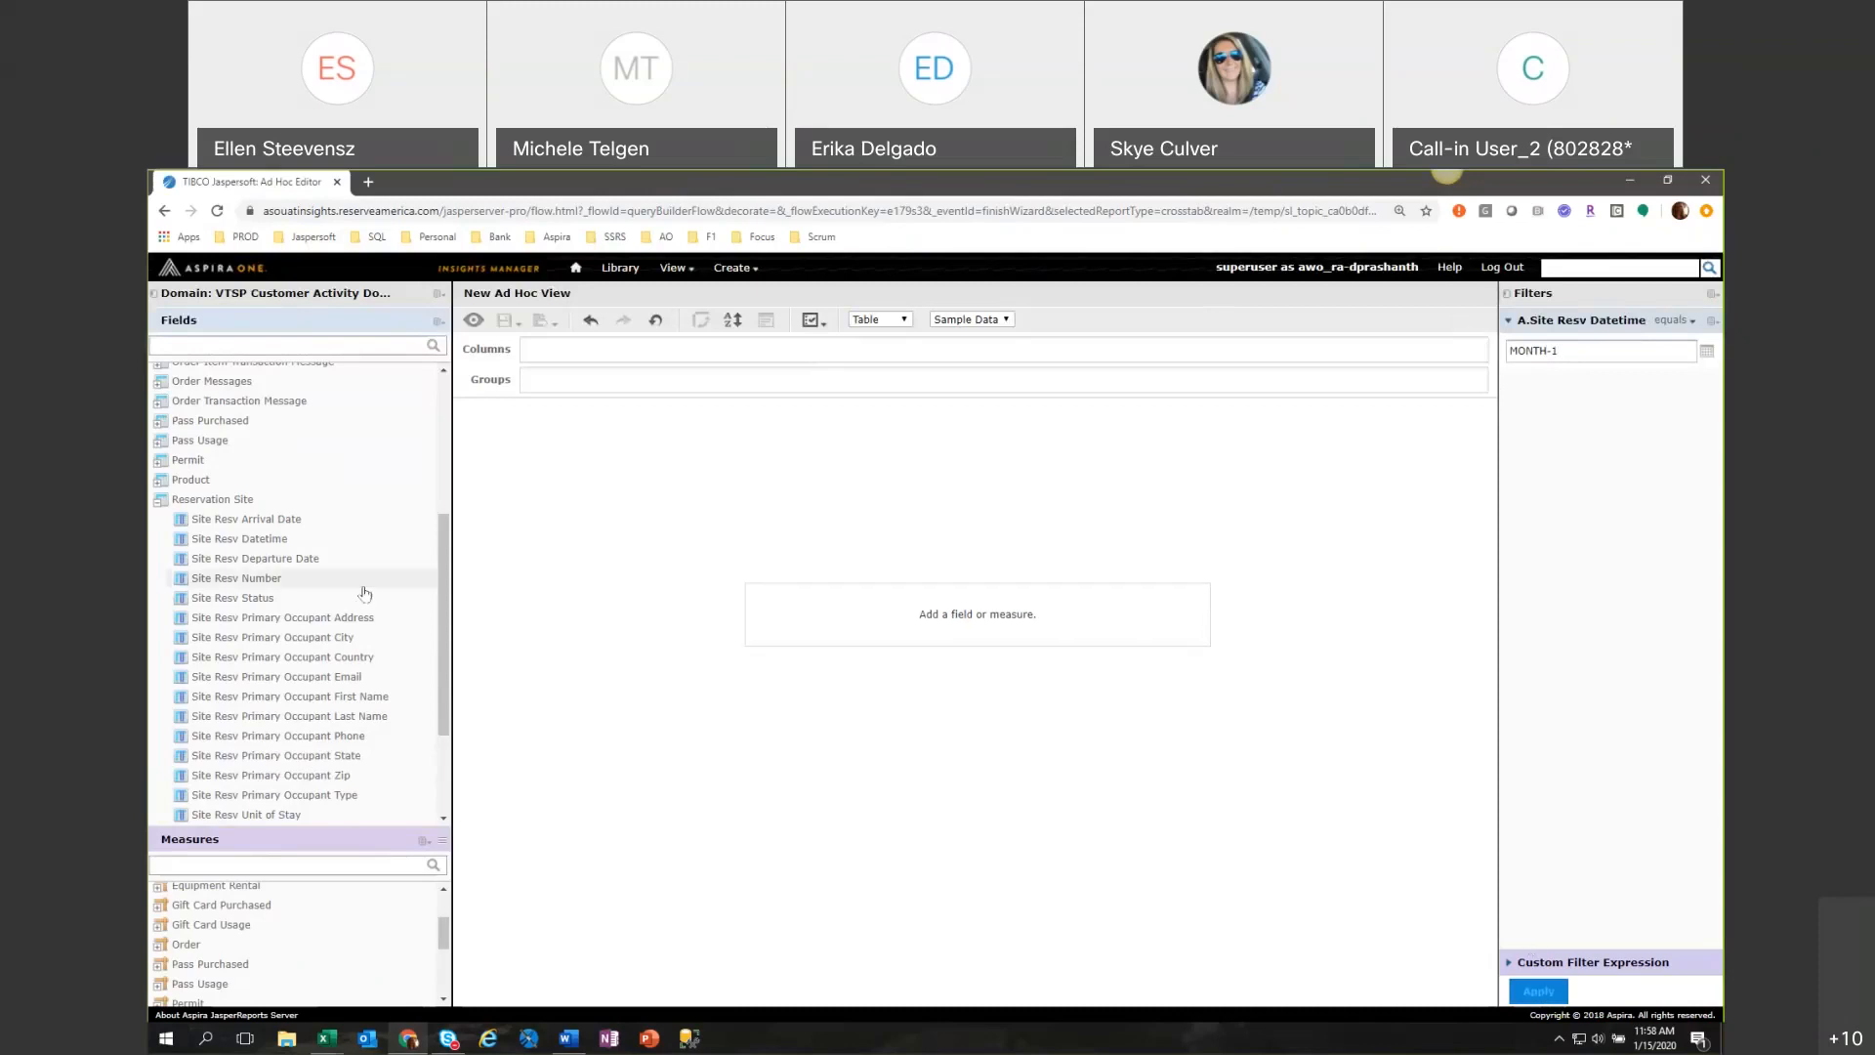
{"action": "left_click", "coordinate": [157, 501]}
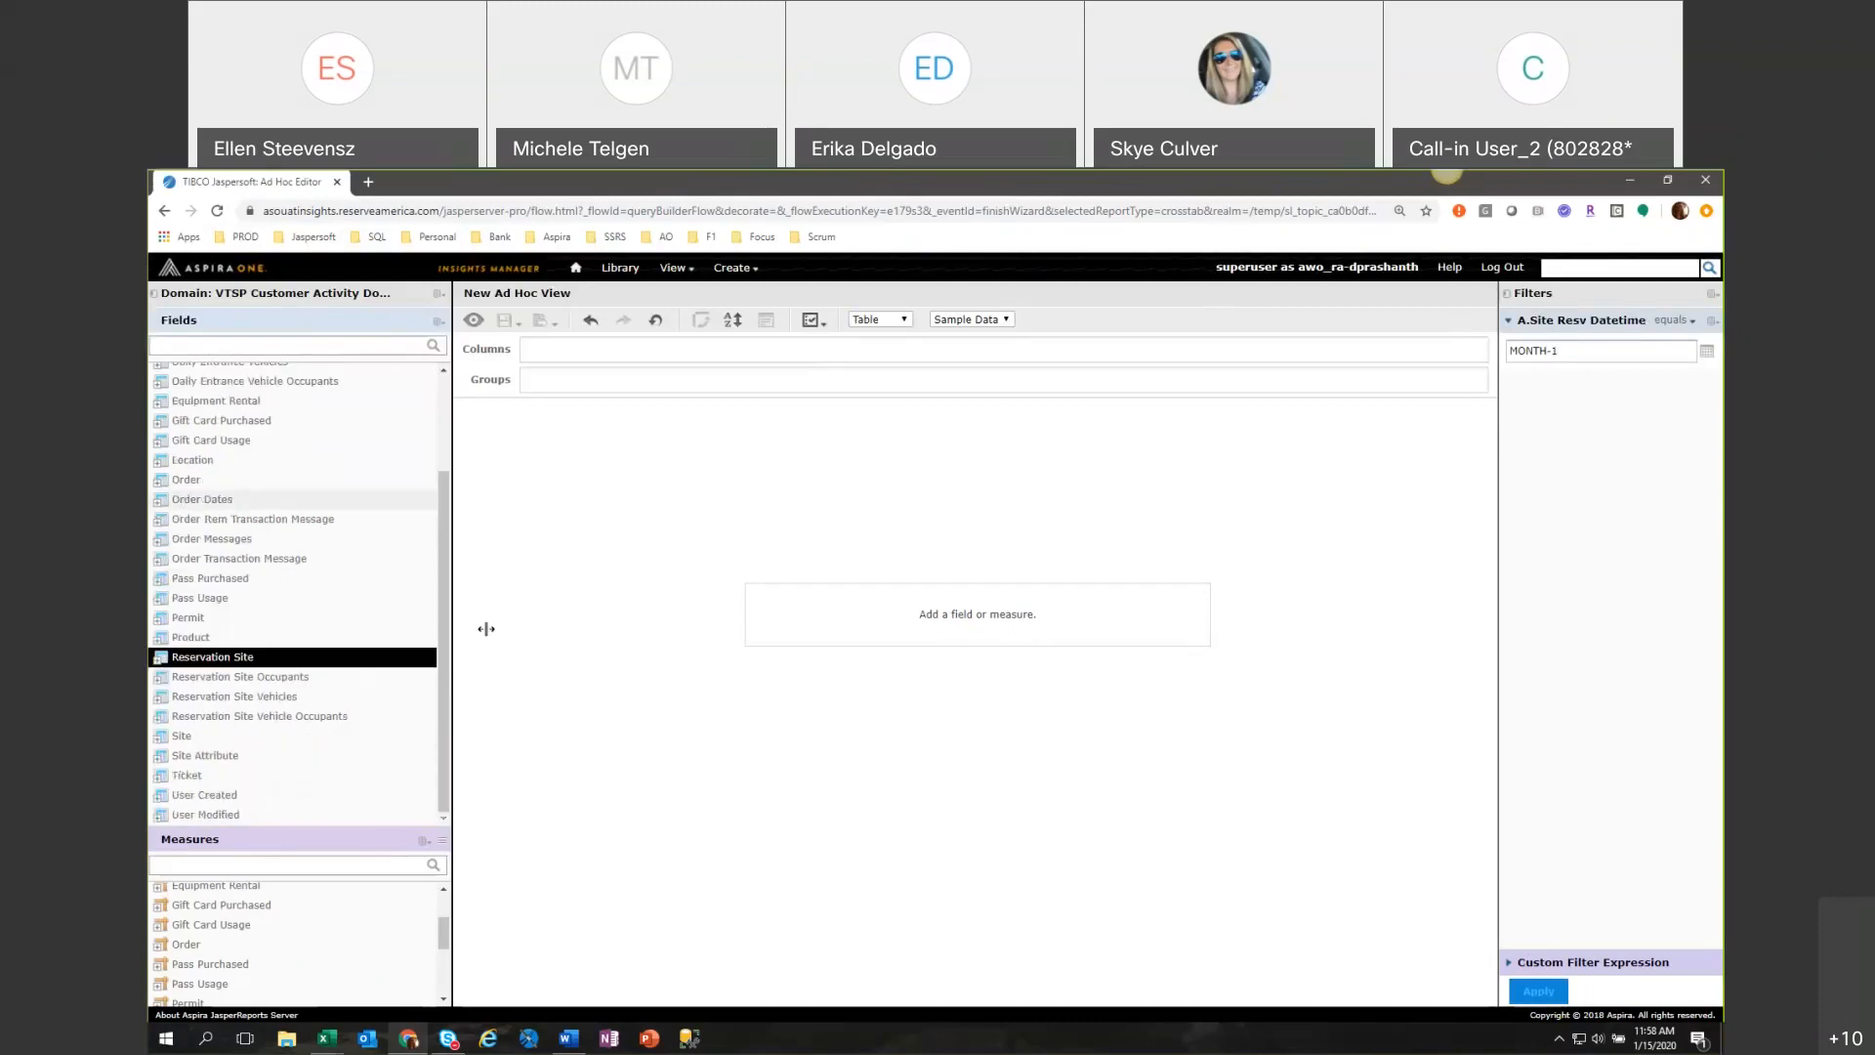
{"action": "scroll", "coordinate": [434, 554], "scroll_direction": "up", "scroll_amount": 3}
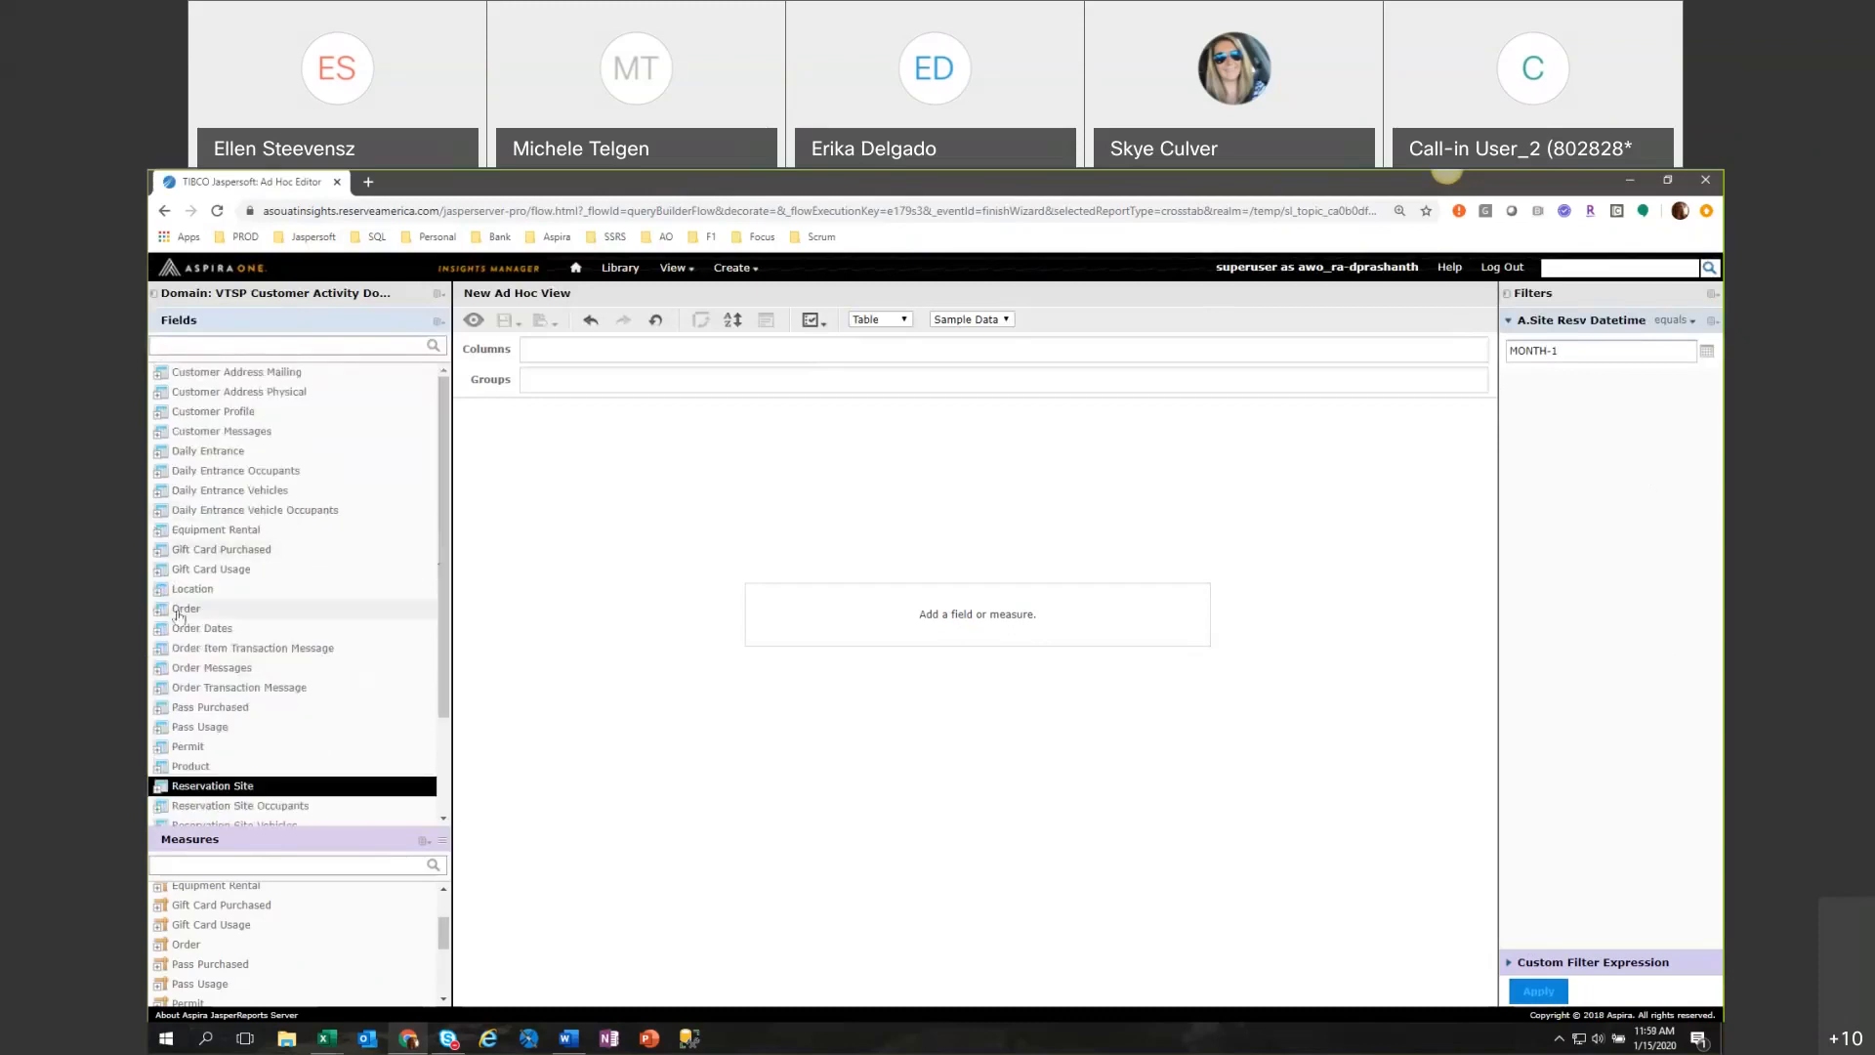
Change the view type to Crosstab and add Customer State Code from the Customer Address Physical folder as a row.
{"action": "left_click", "coordinate": [878, 320]}
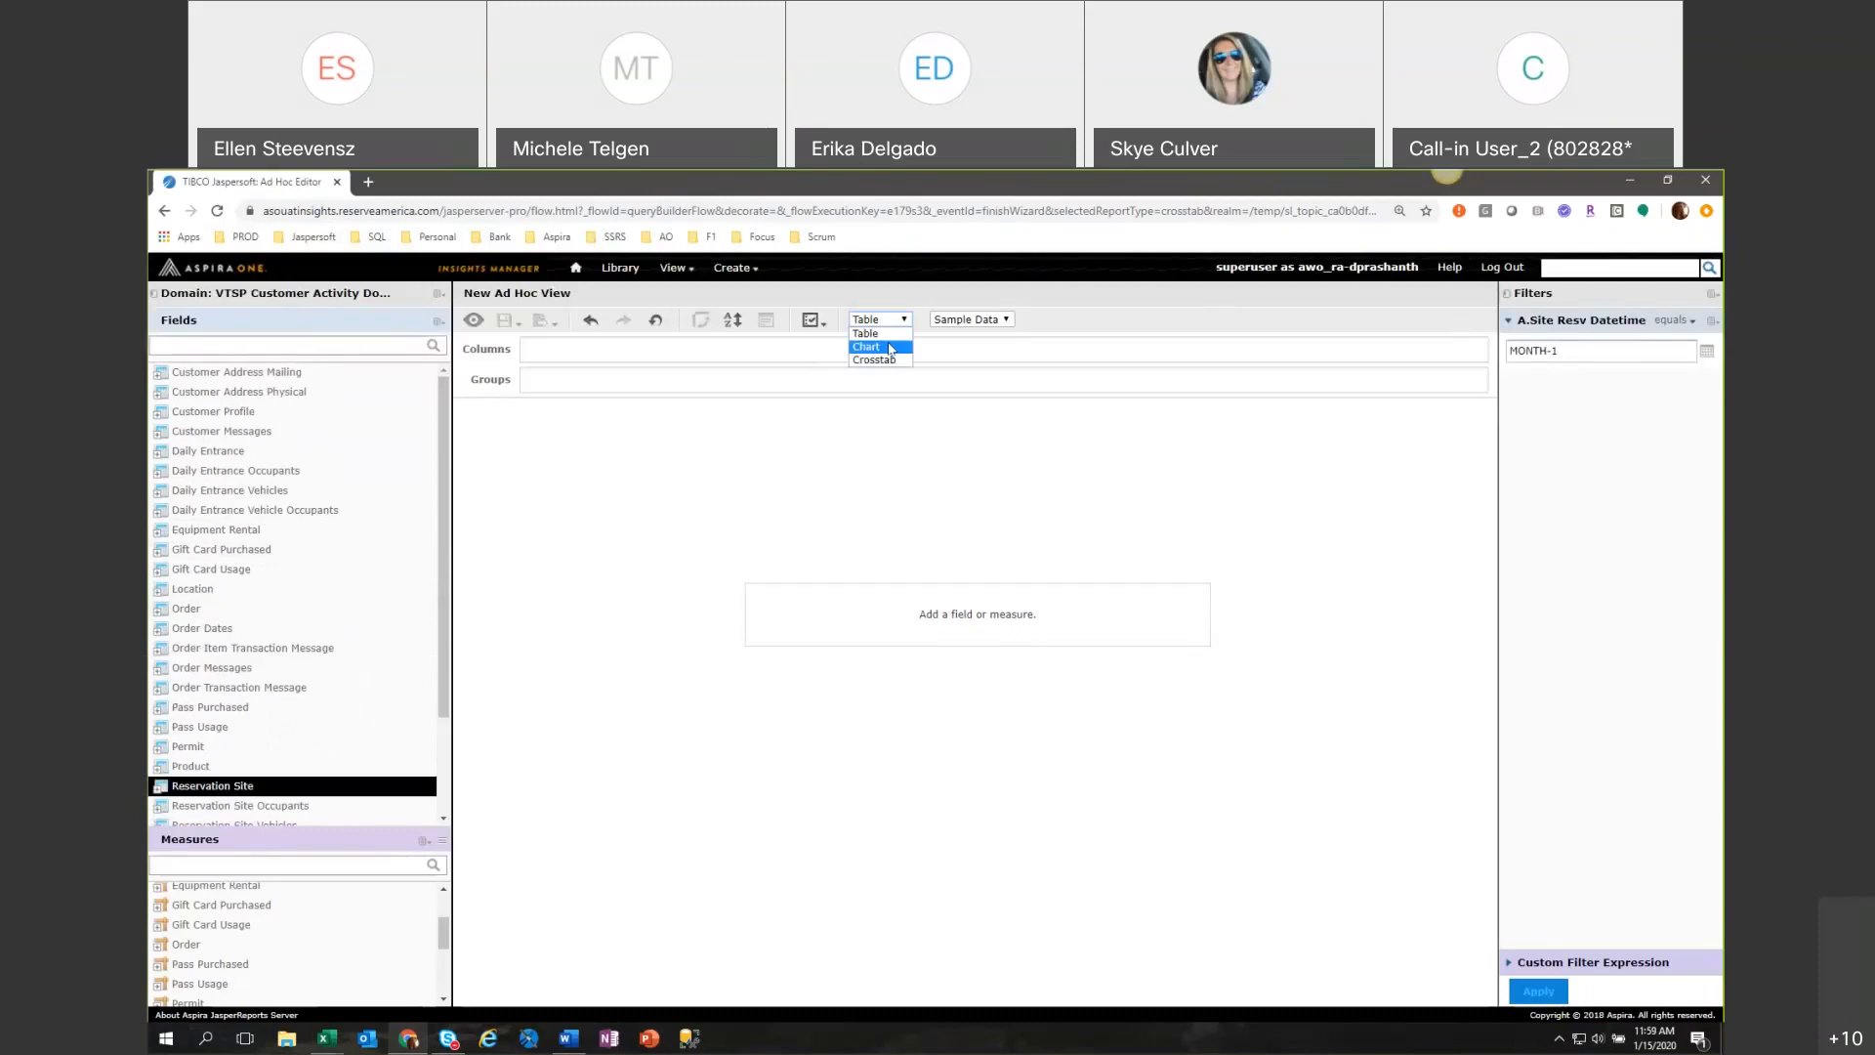
{"action": "left_click", "coordinate": [895, 362]}
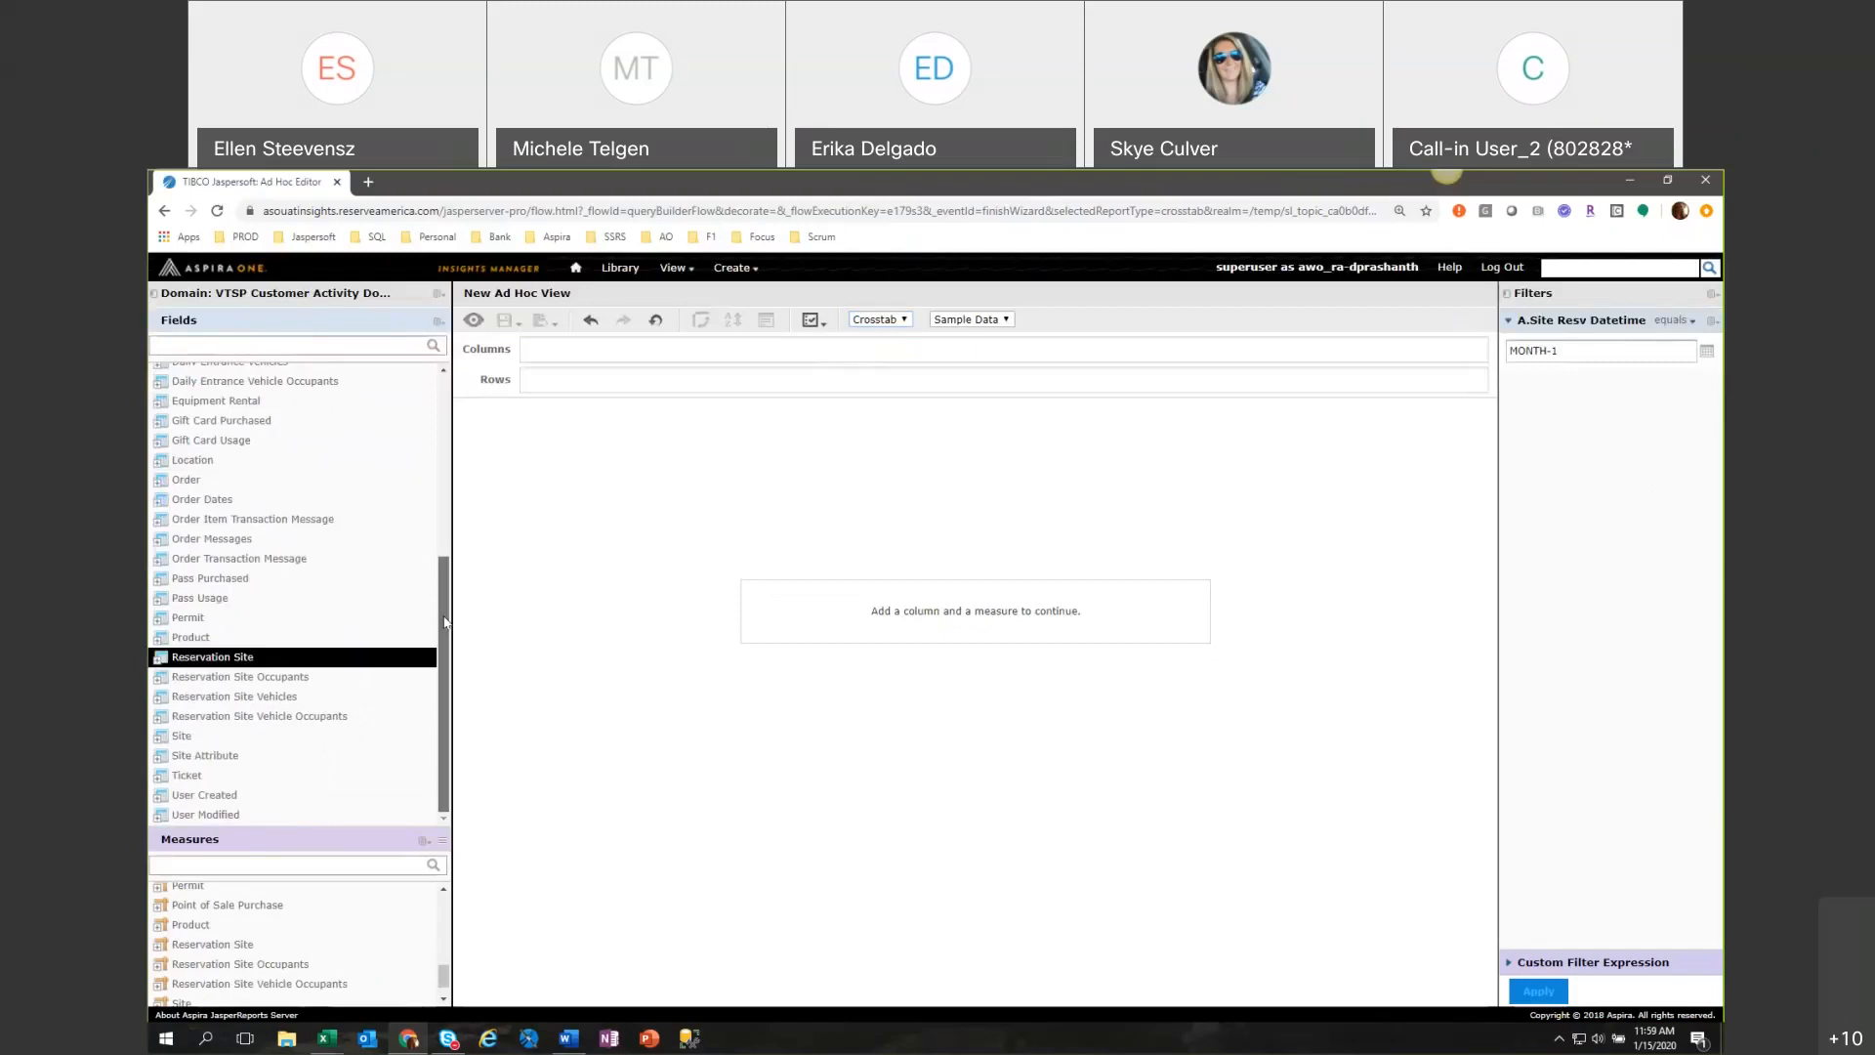
{"action": "left_click_drag", "start_coordinate": [445, 622], "coordinate": [422, 425]}
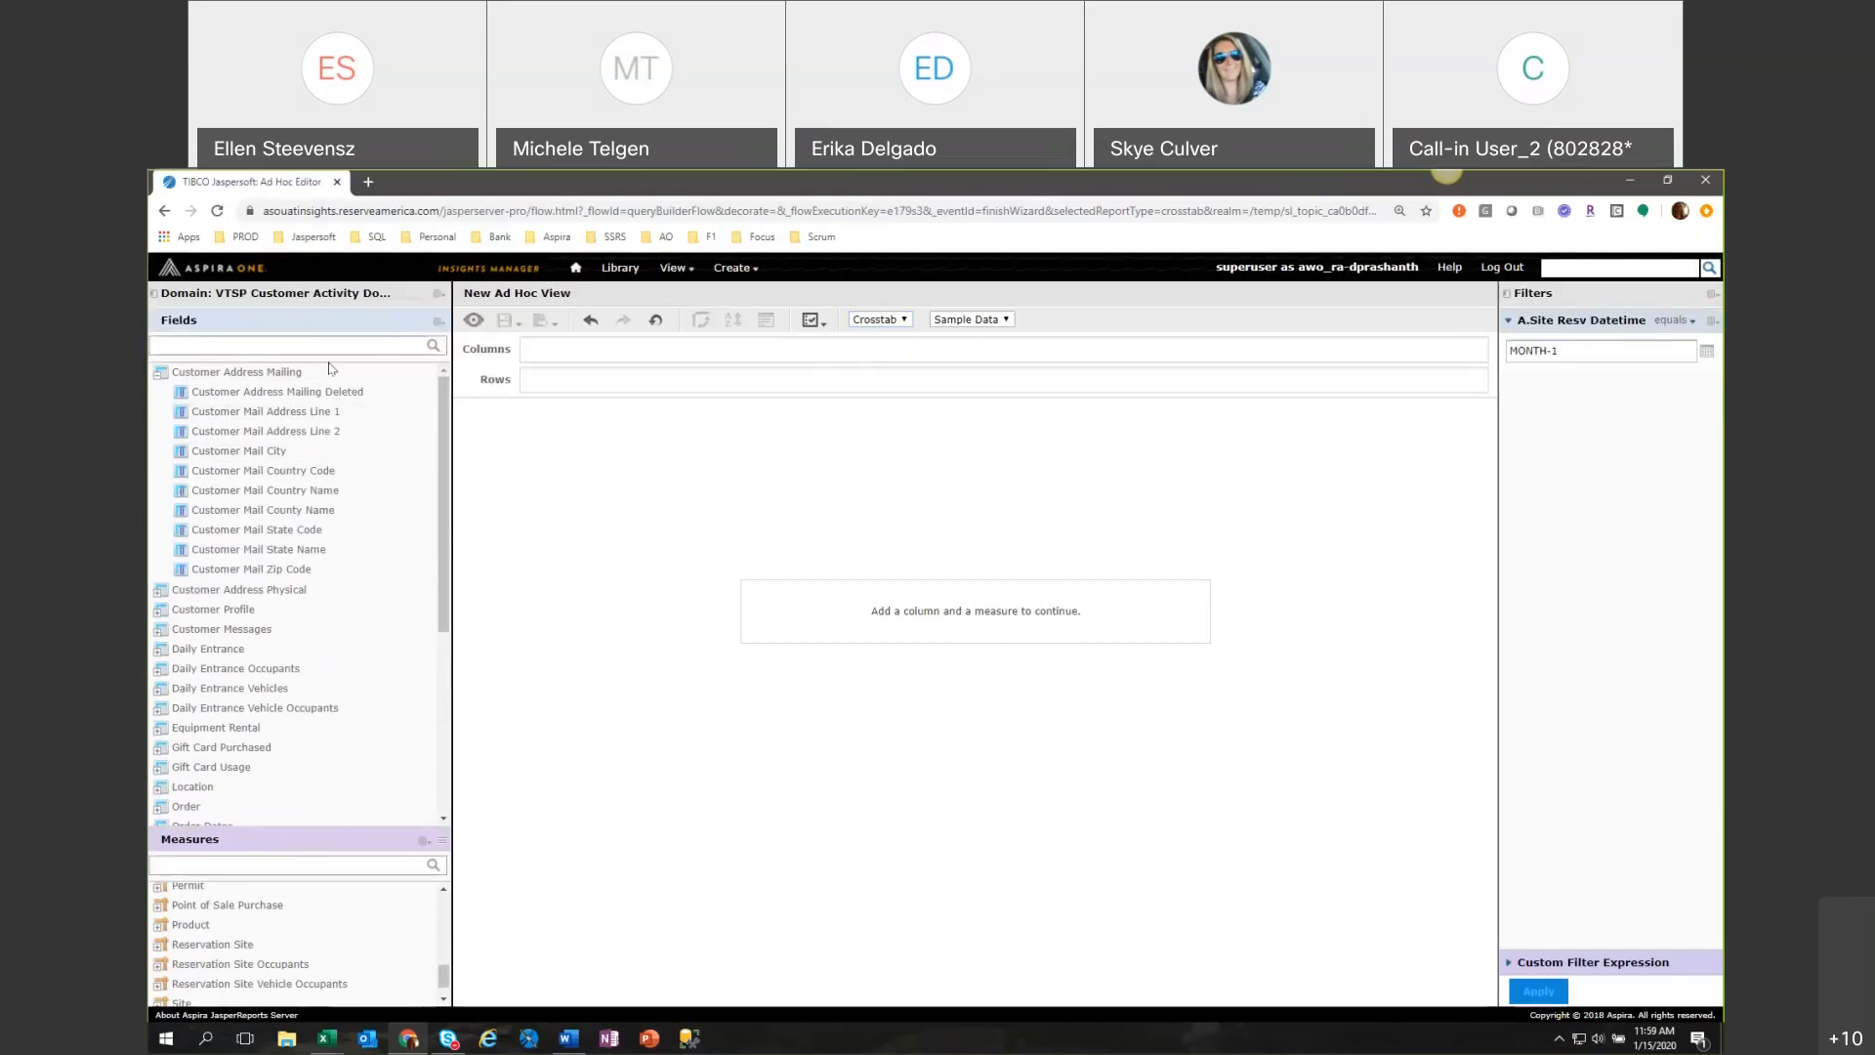
{"action": "double_click", "coordinate": [195, 591]}
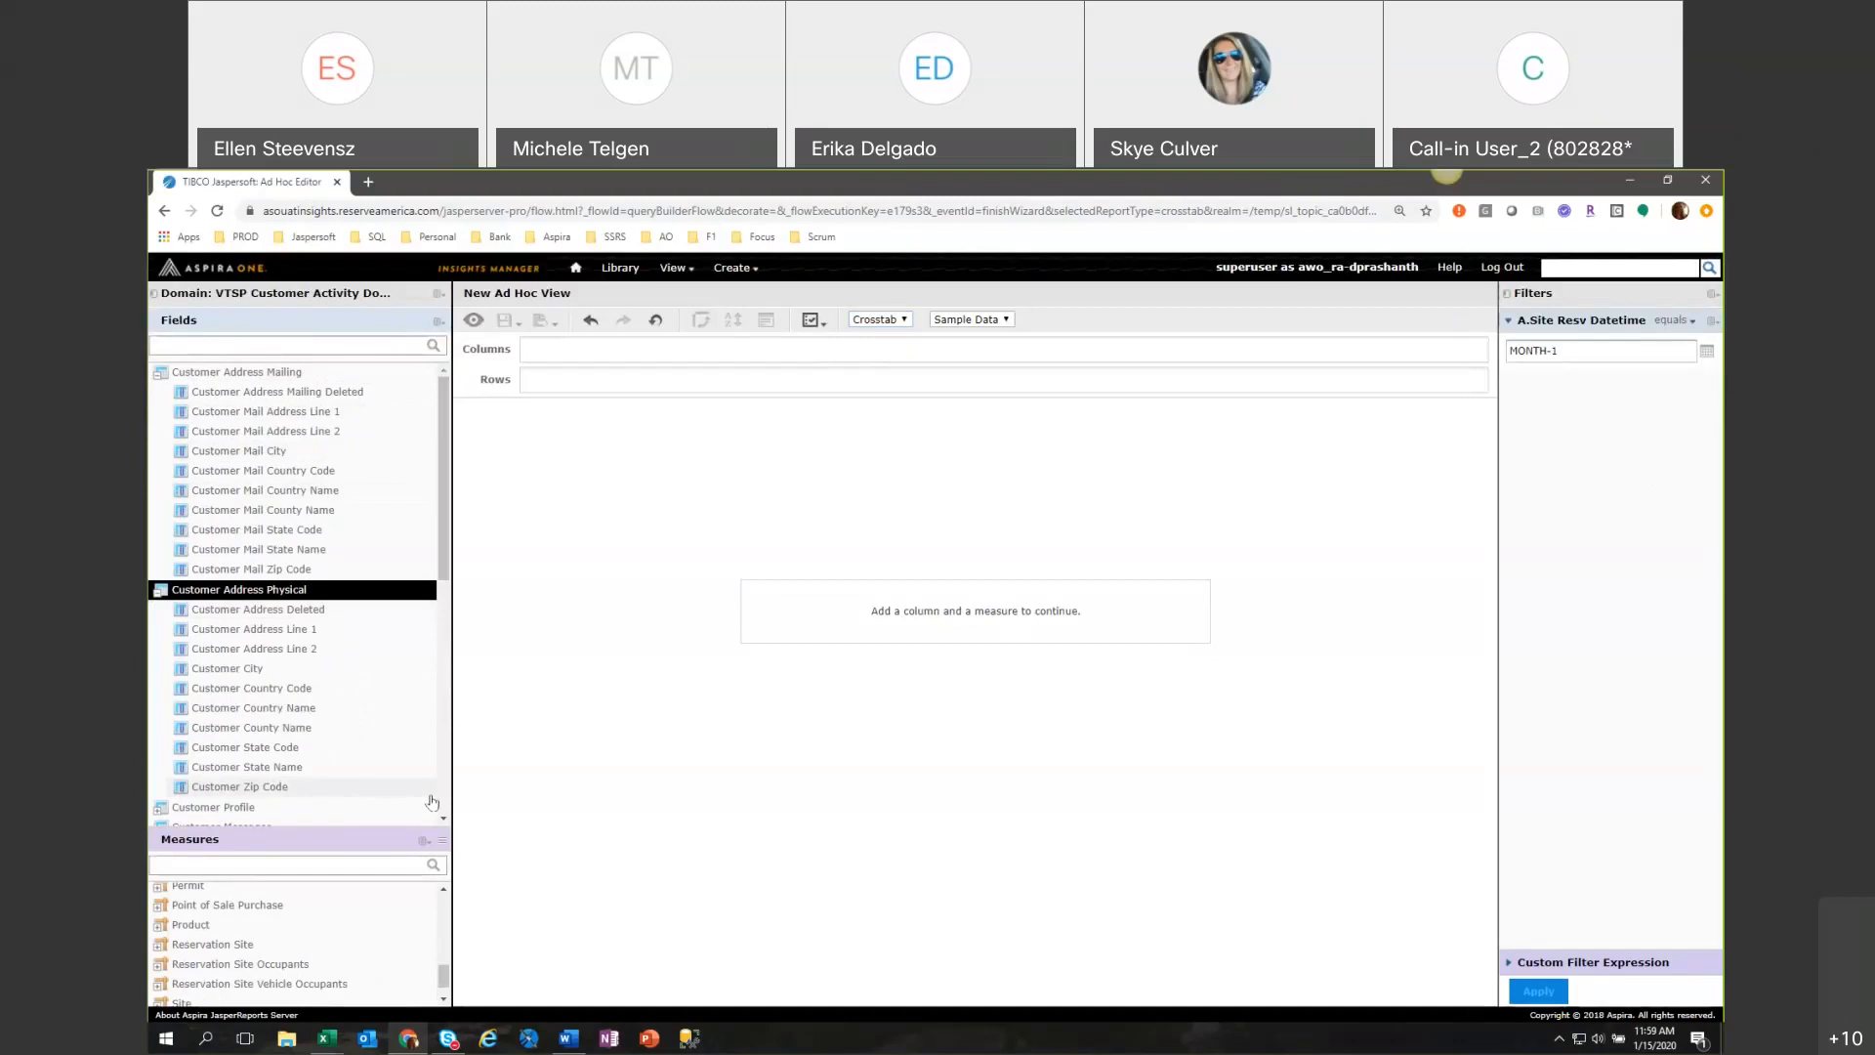
{"action": "left_click", "coordinate": [249, 752]}
{"action": "double_click", "coordinate": [251, 752]}
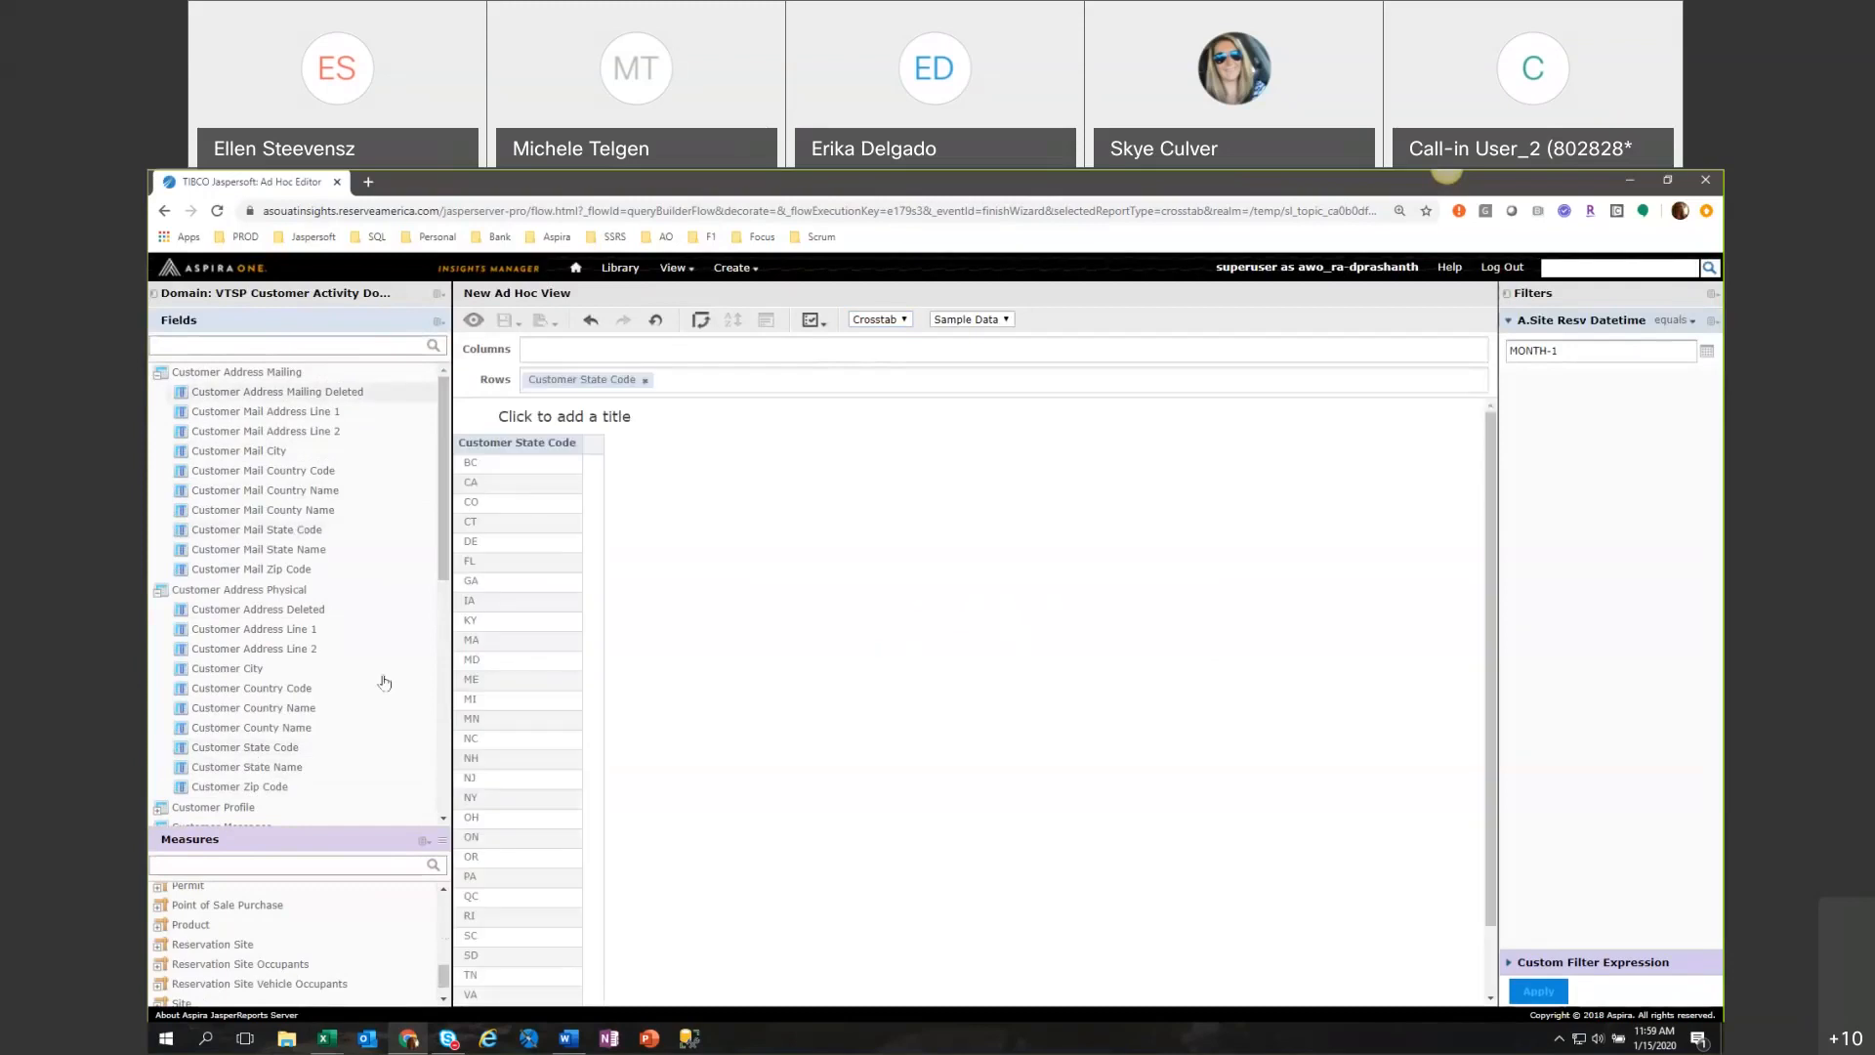
Enlarge the measures area and add Site Resv Count from the Reservation Site measures to the crosstab columns.
{"action": "left_click", "coordinate": [161, 949]}
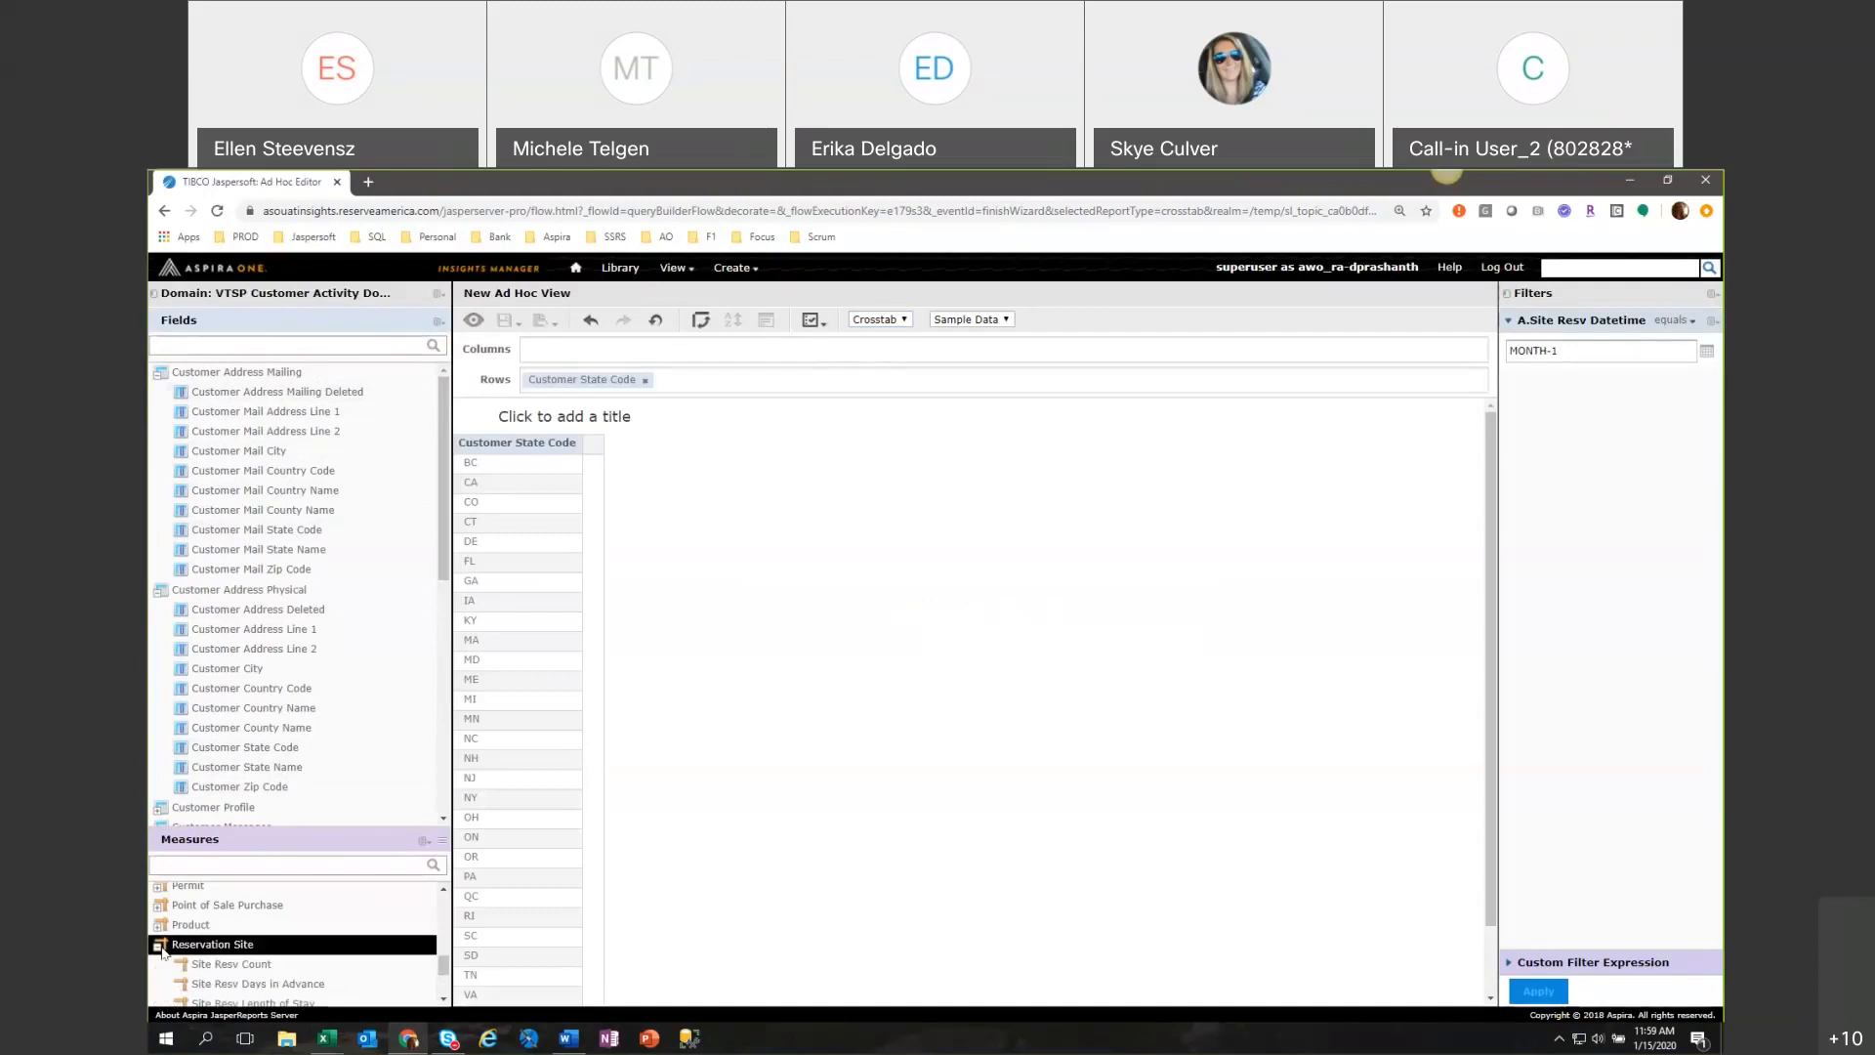
{"action": "scroll", "coordinate": [275, 948], "scroll_direction": "down", "scroll_amount": 1}
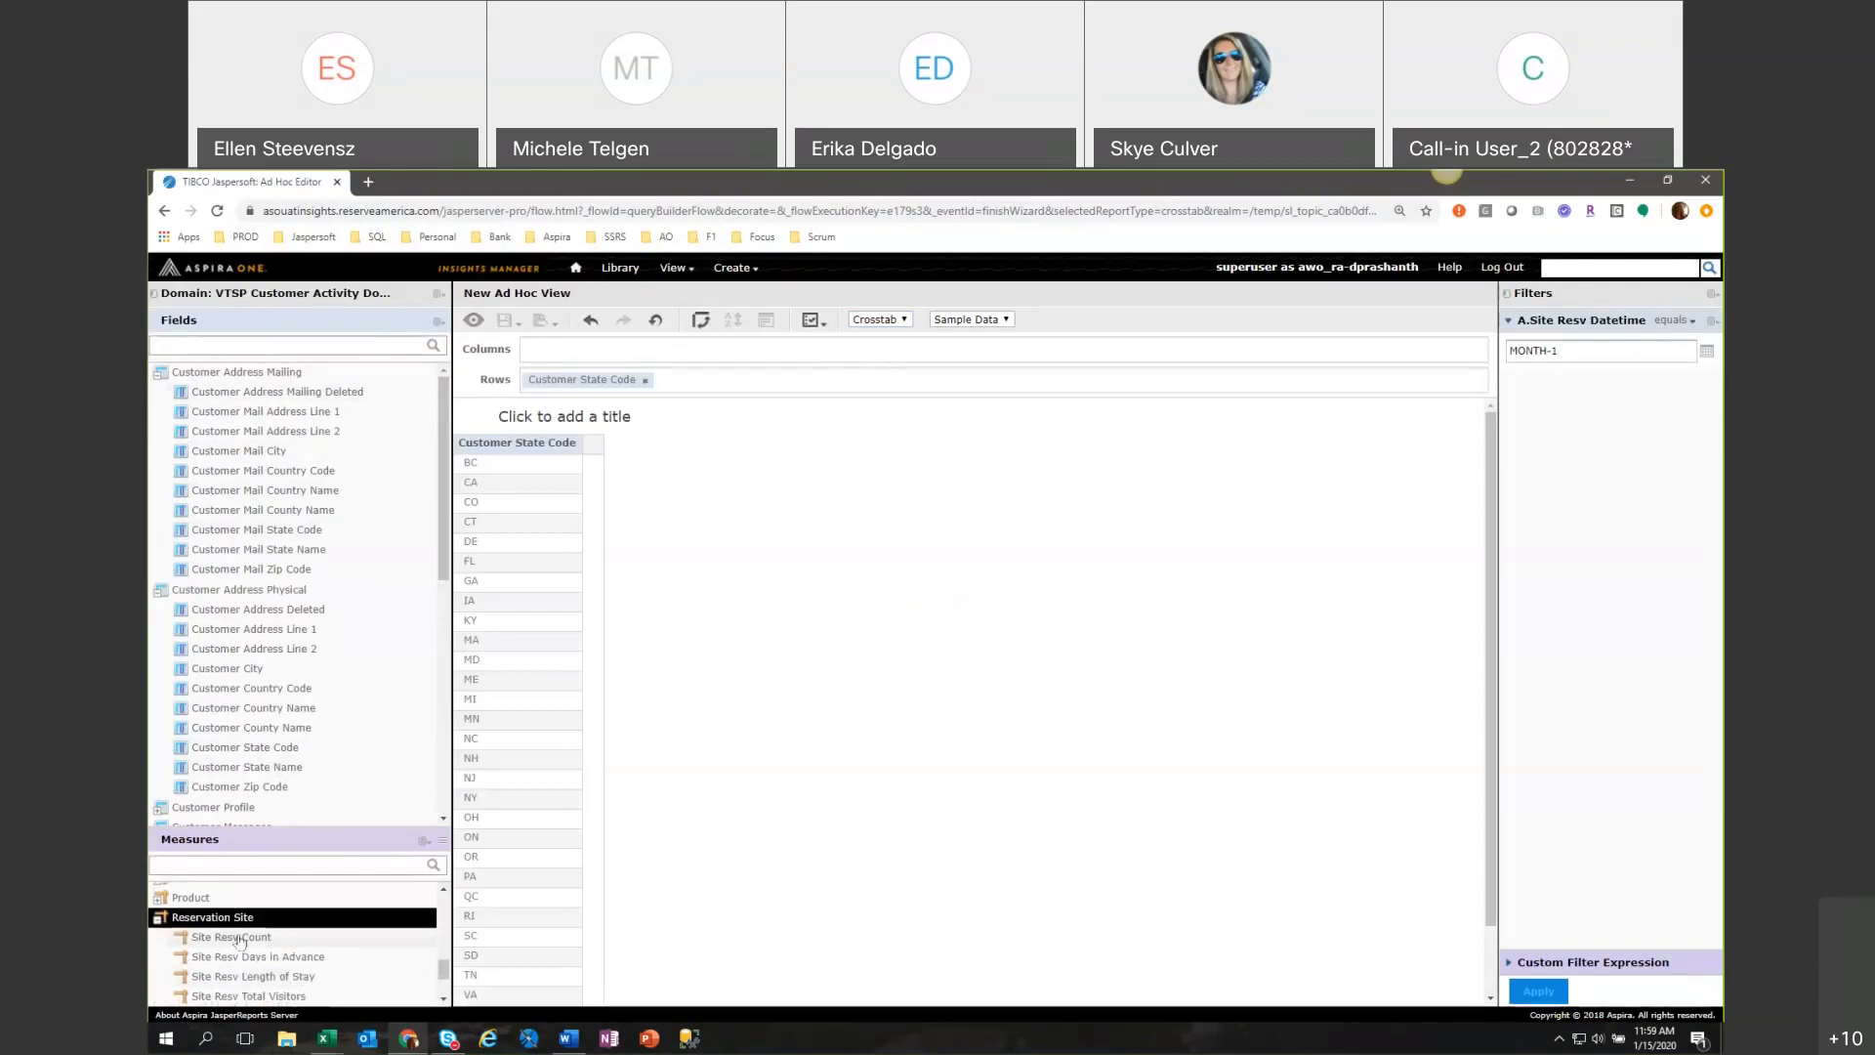
{"action": "left_click", "coordinate": [438, 844]}
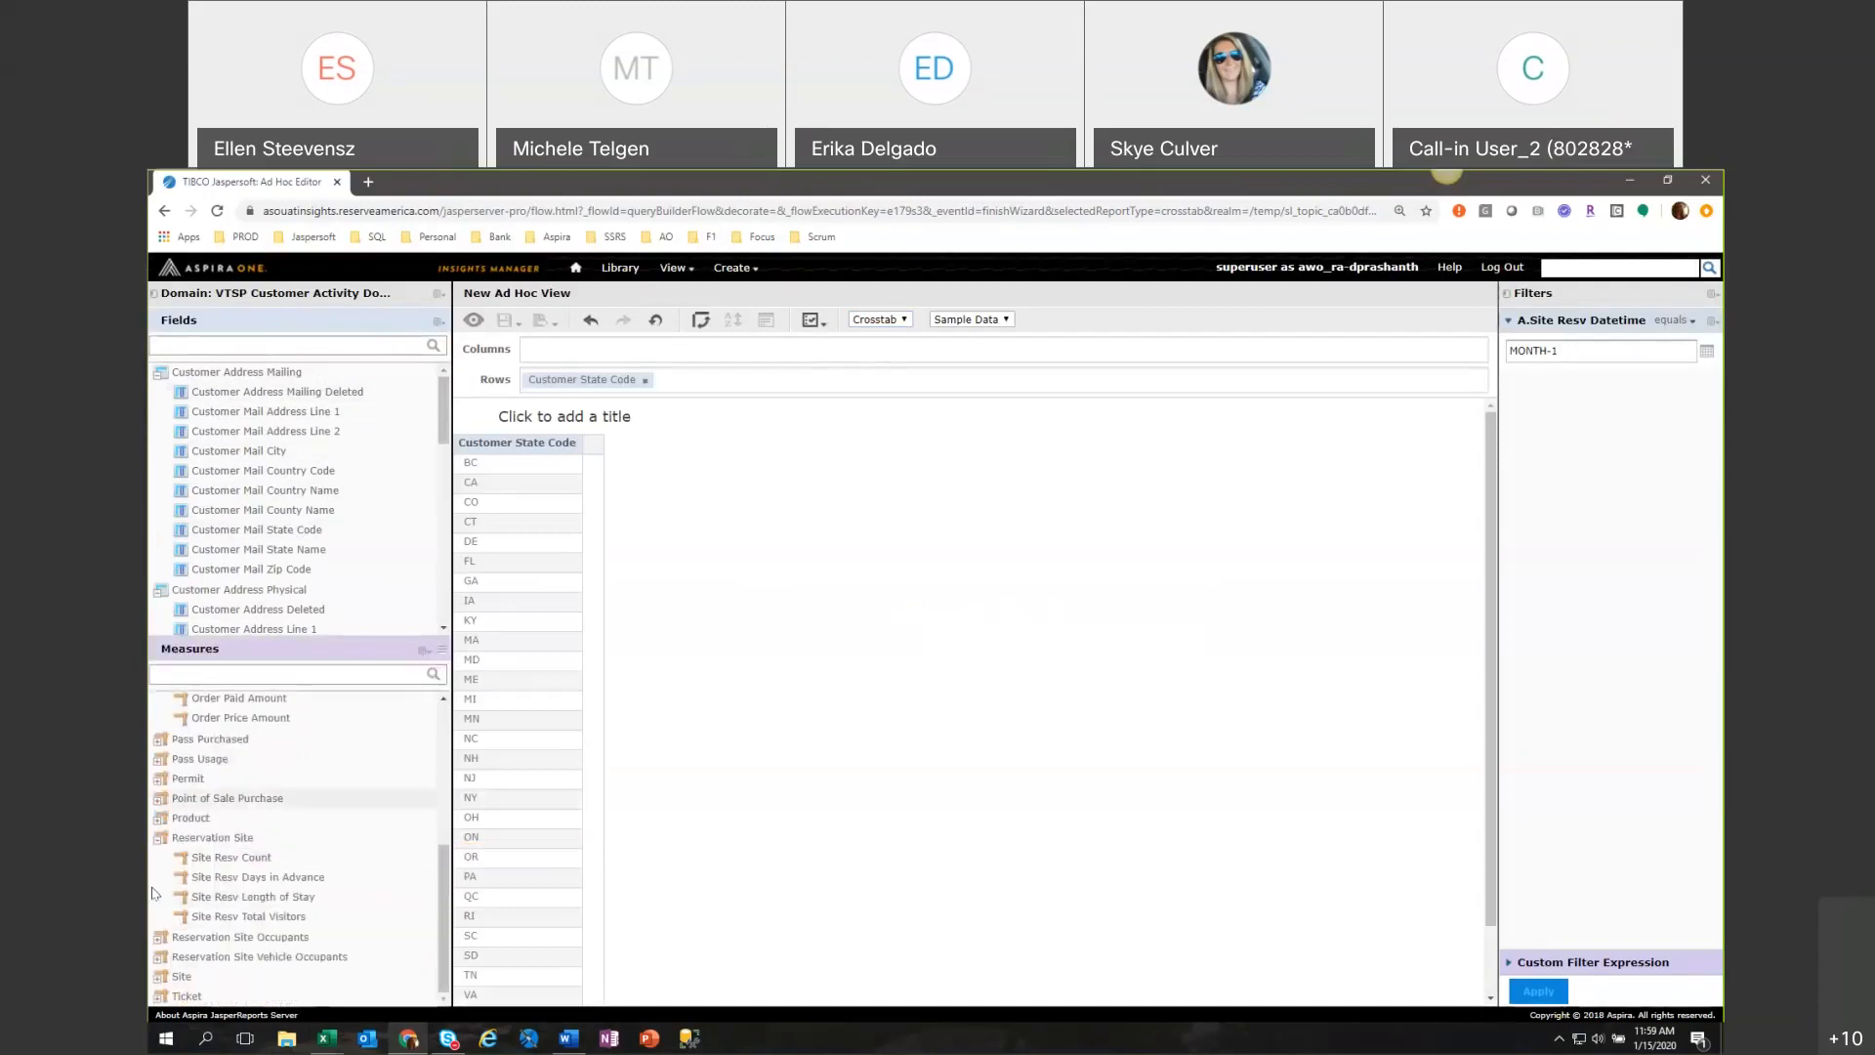
{"action": "double_click", "coordinate": [247, 859]}
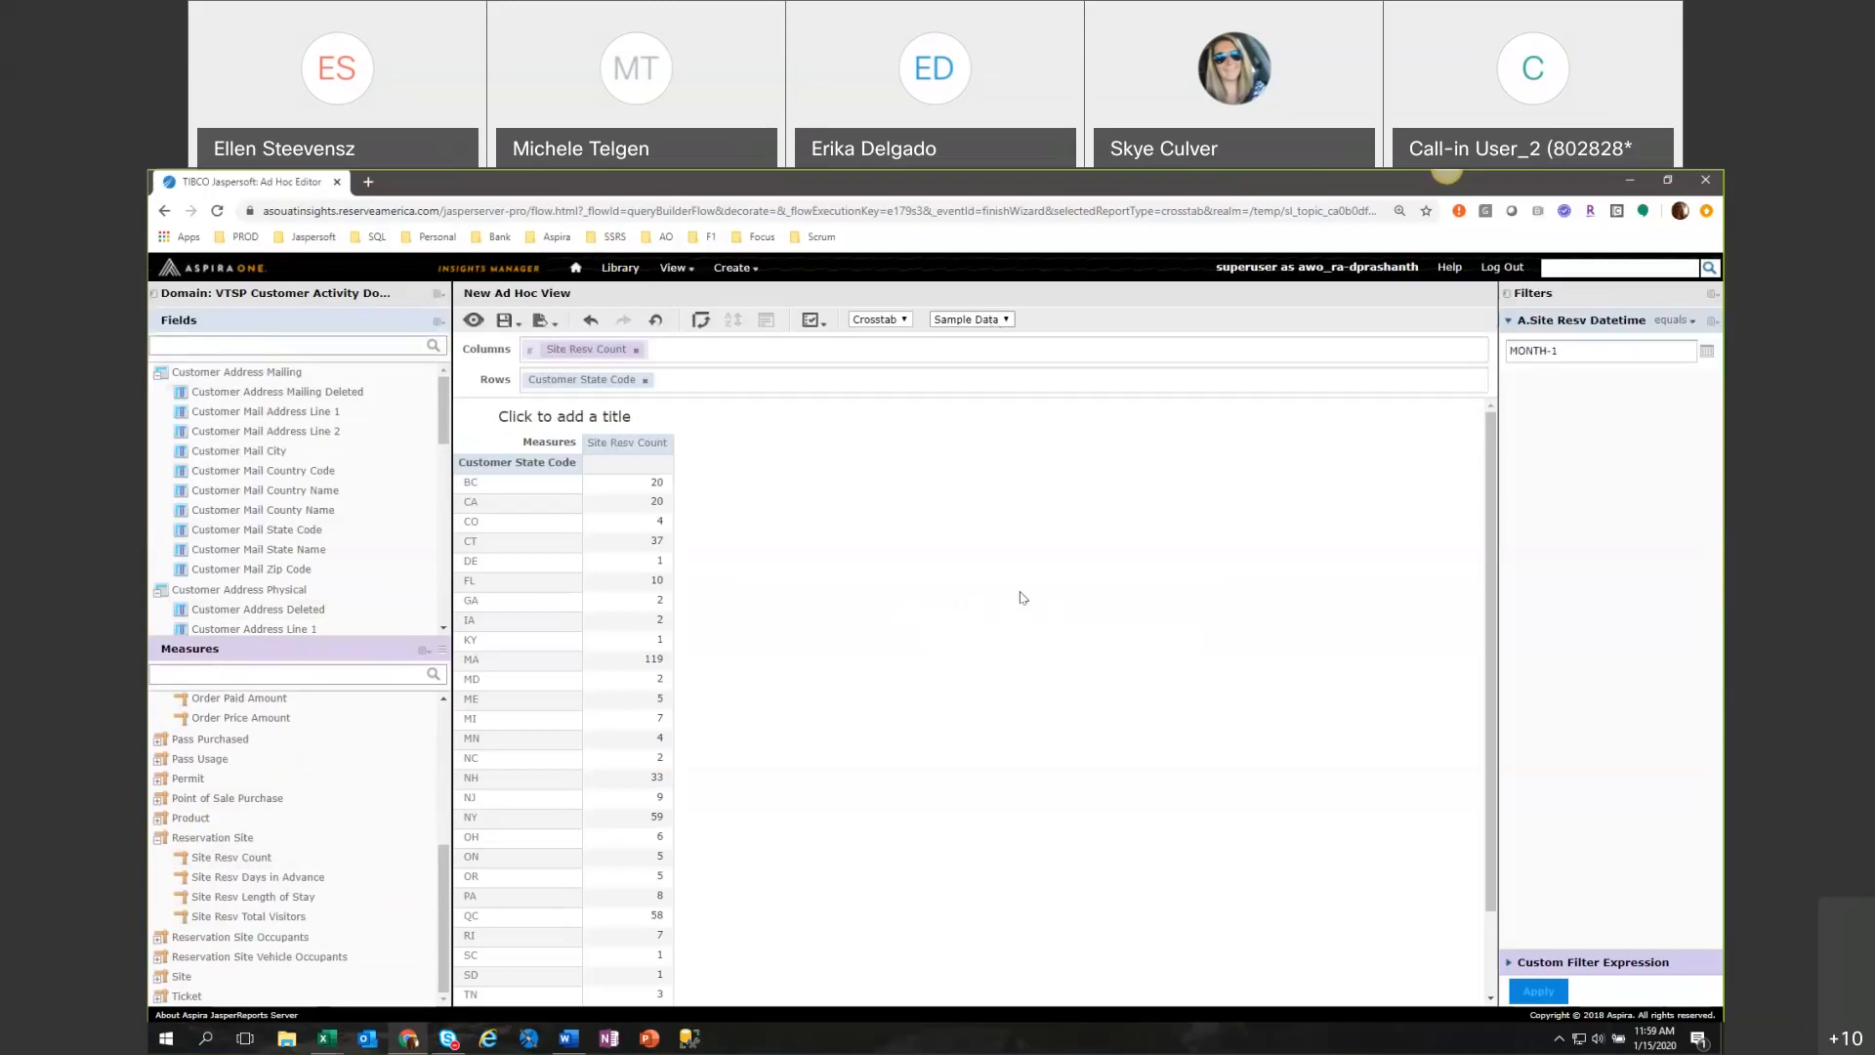
Review the crosstab down to its totals and switch the view from Sample Data to Full Data.
{"action": "scroll", "coordinate": [1022, 598], "scroll_direction": "down", "scroll_amount": 1}
{"action": "scroll", "coordinate": [1023, 597], "scroll_direction": "down", "scroll_amount": 1}
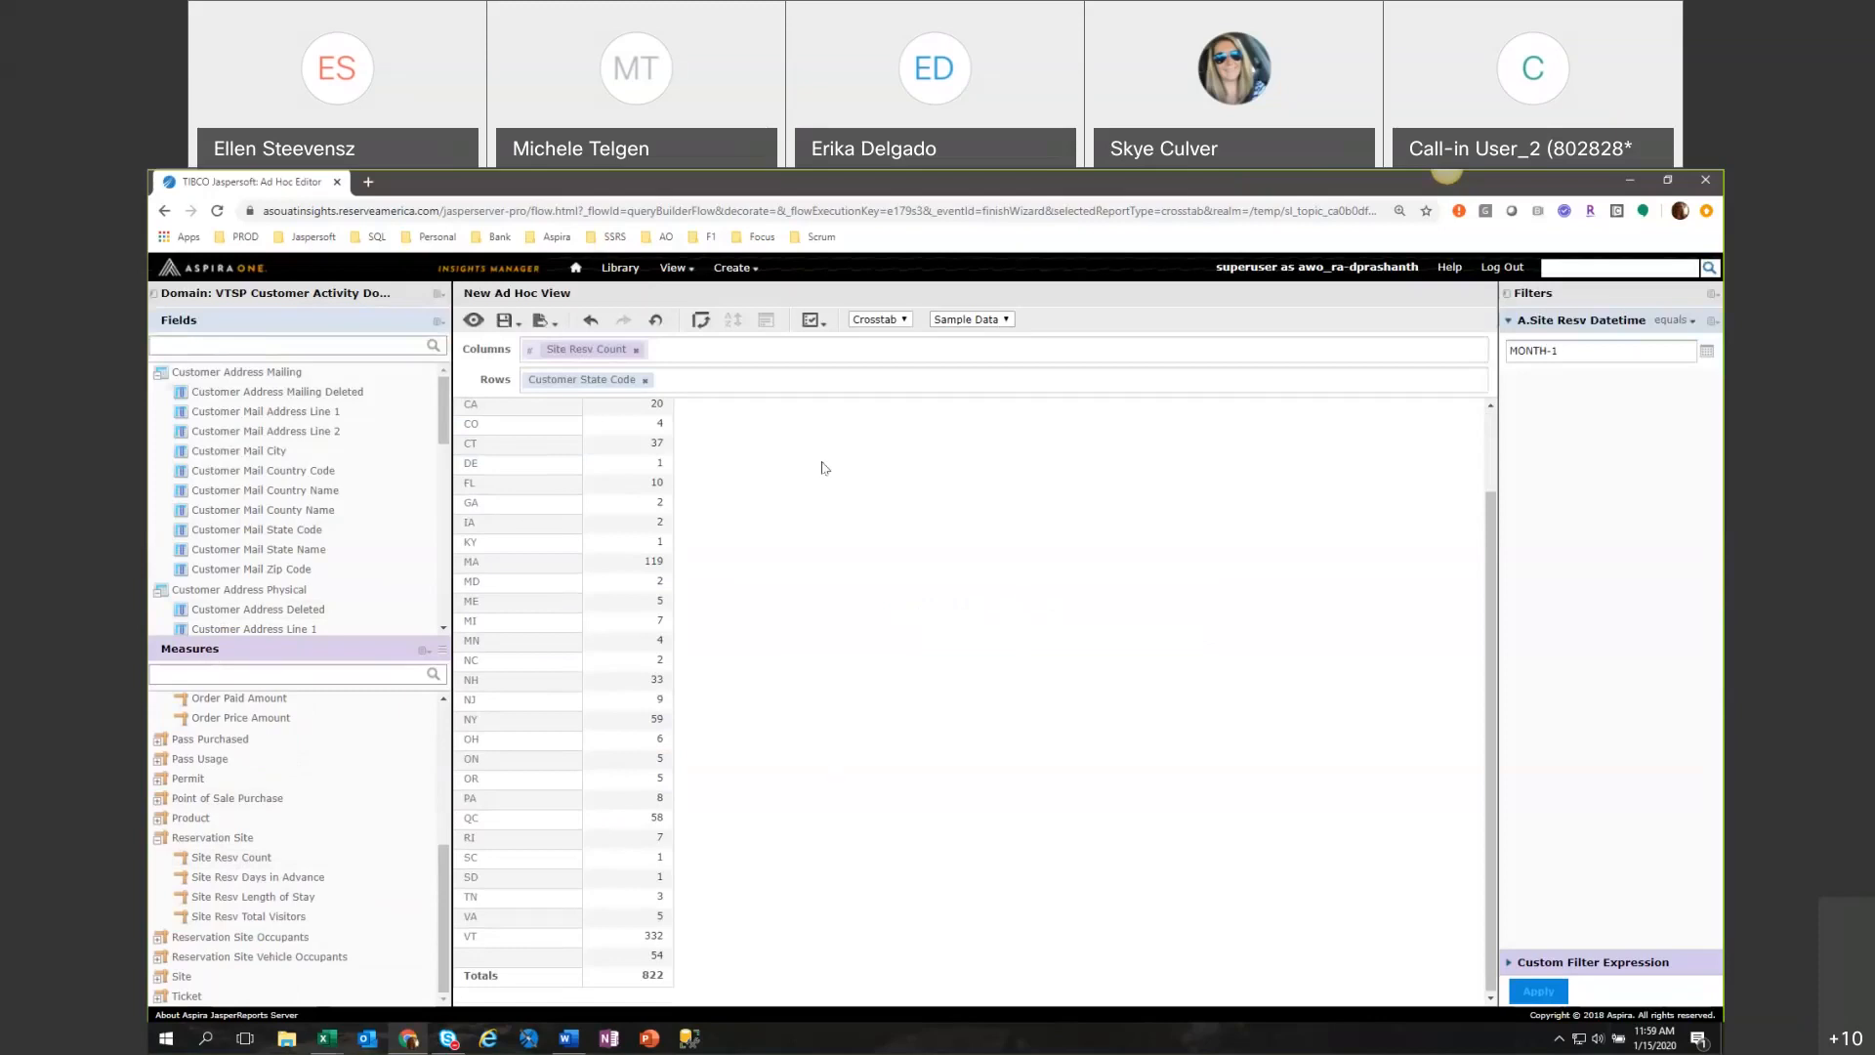
{"action": "left_click", "coordinate": [967, 322]}
{"action": "left_click", "coordinate": [961, 347]}
{"action": "scroll", "coordinate": [988, 575], "scroll_direction": "up", "scroll_amount": 1}
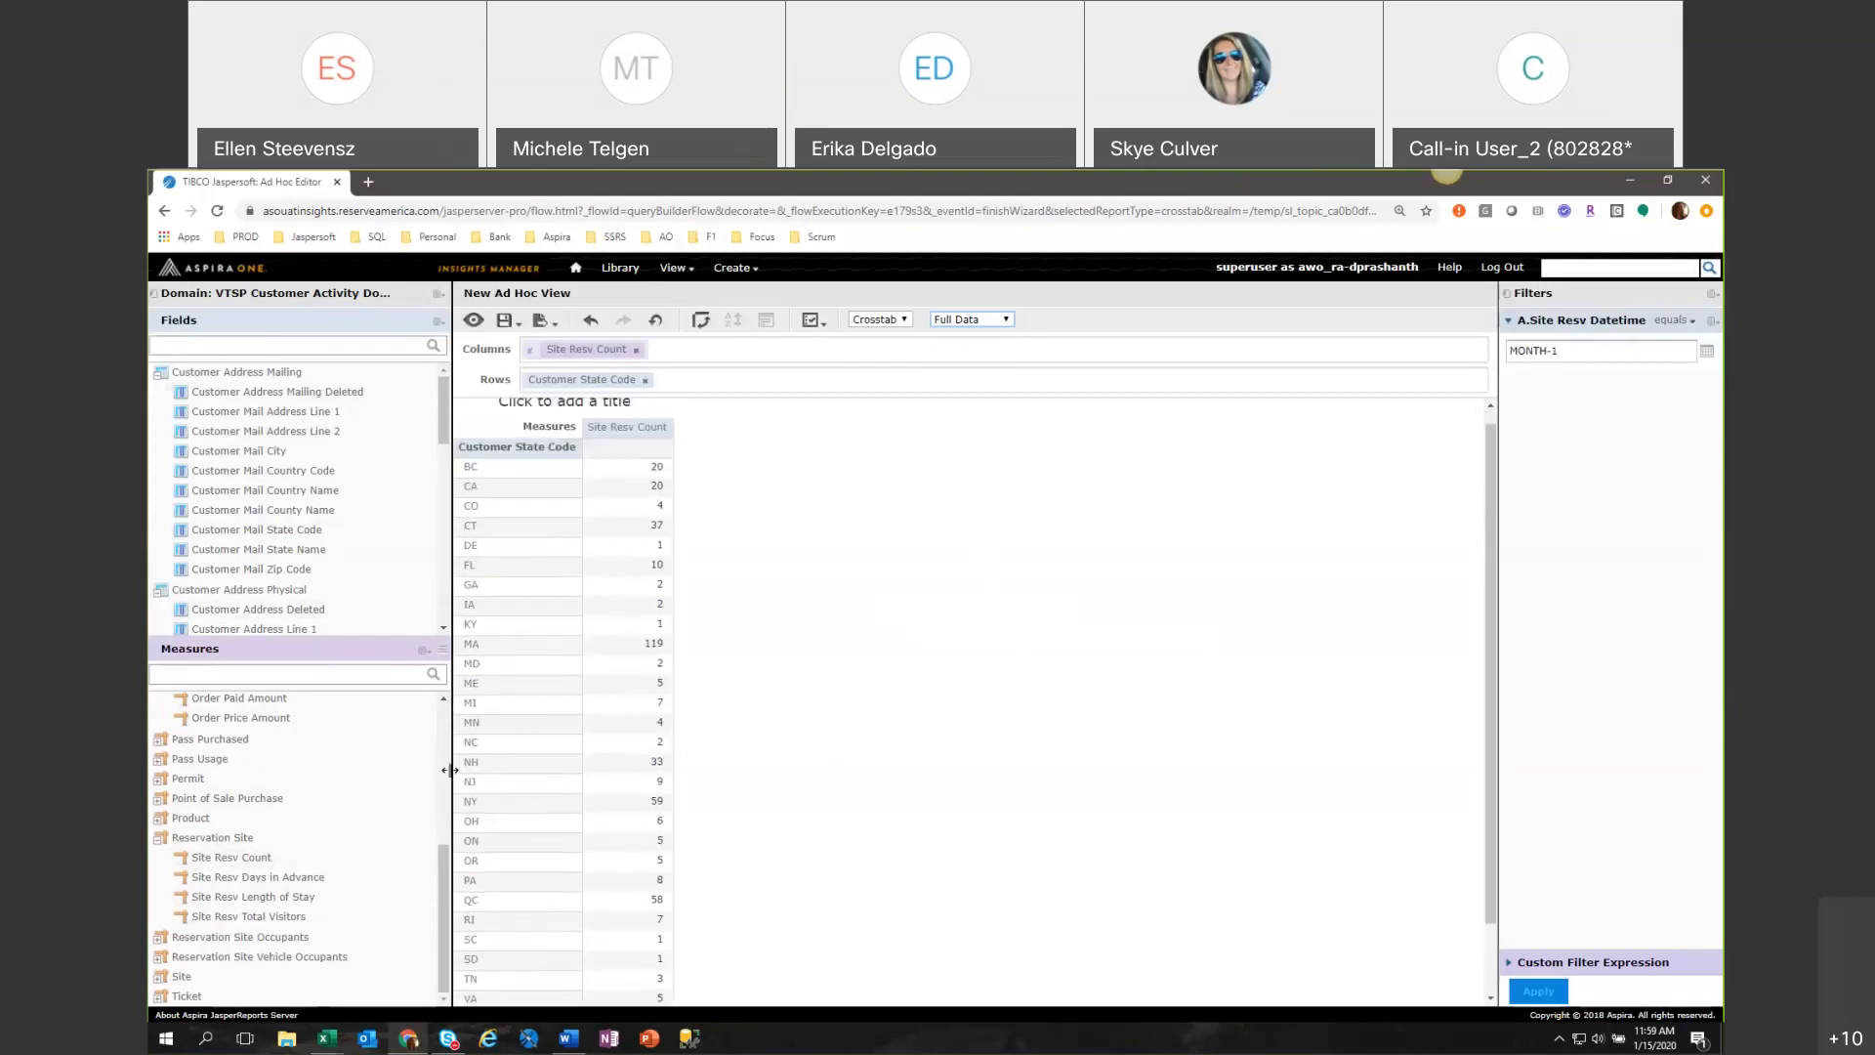
Narrow the field list slightly and collapse the Customer Address Mailing and Customer Address Physical folders.
{"action": "left_click_drag", "start_coordinate": [450, 769], "coordinate": [430, 770]}
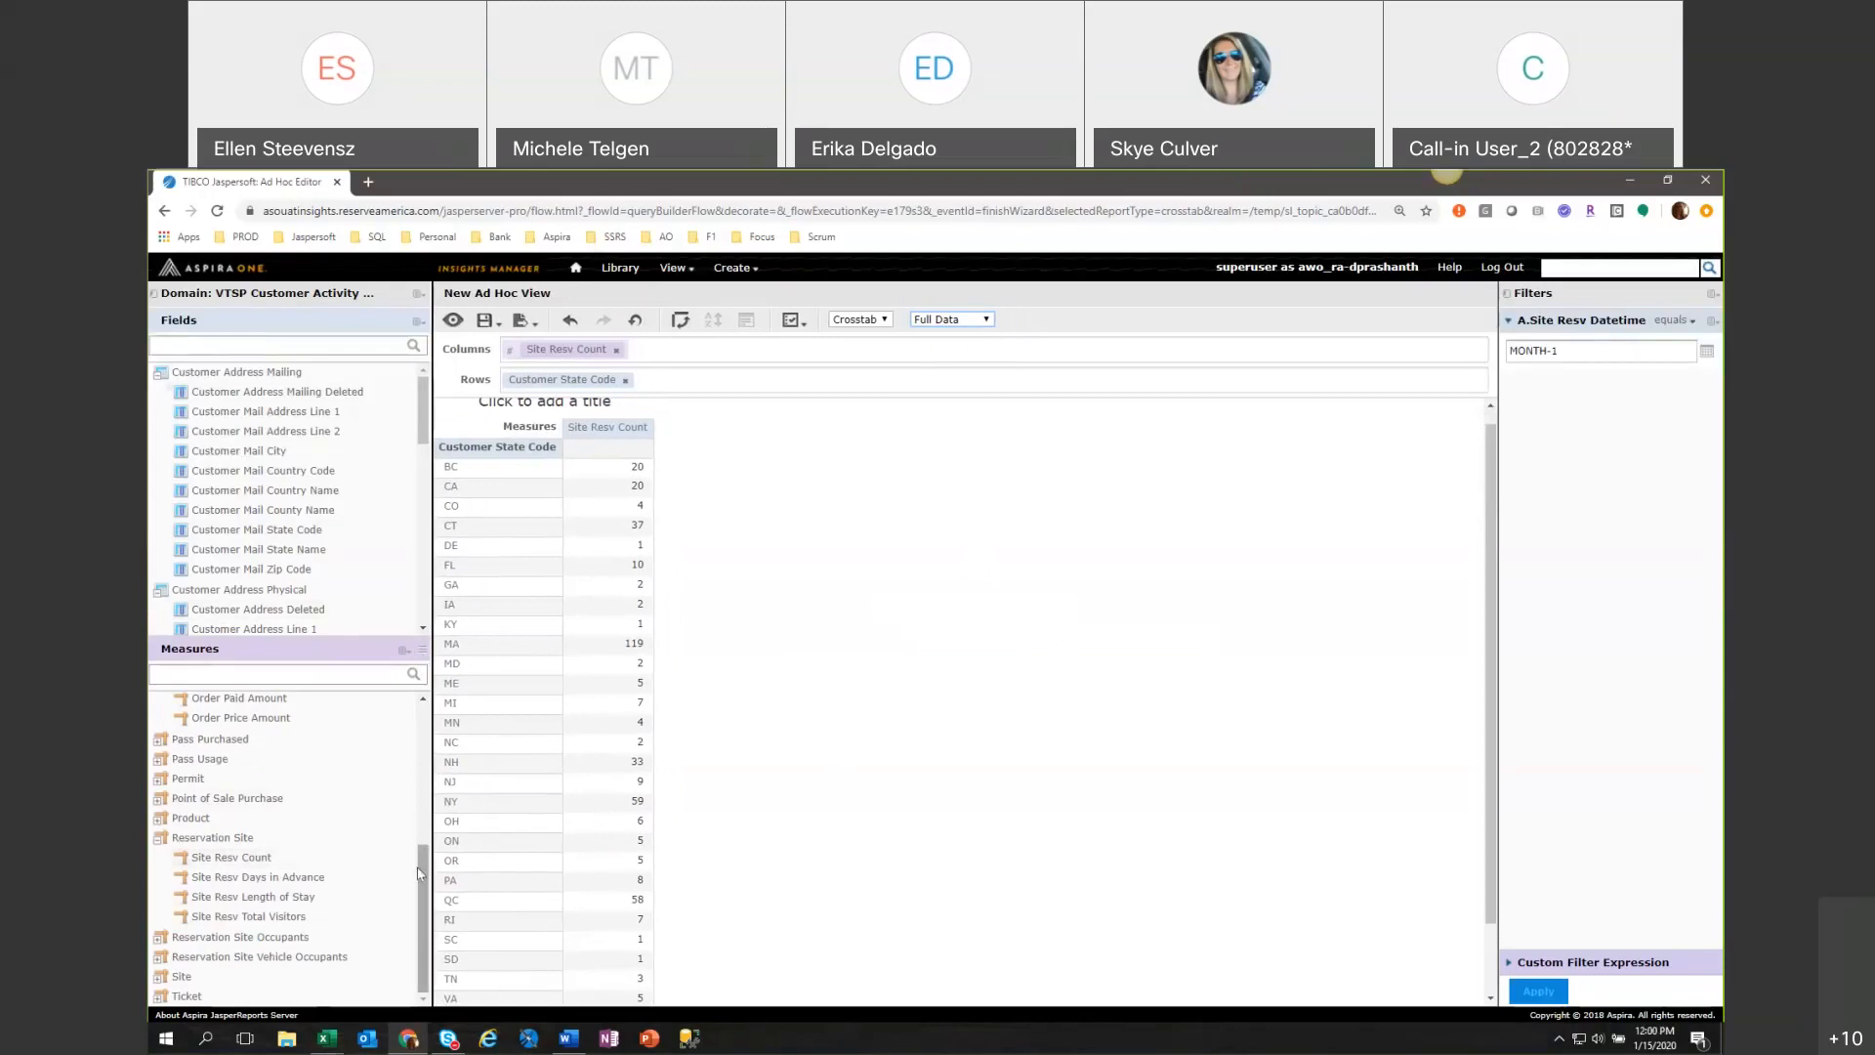
{"action": "left_click", "coordinate": [159, 373]}
{"action": "left_click", "coordinate": [159, 392]}
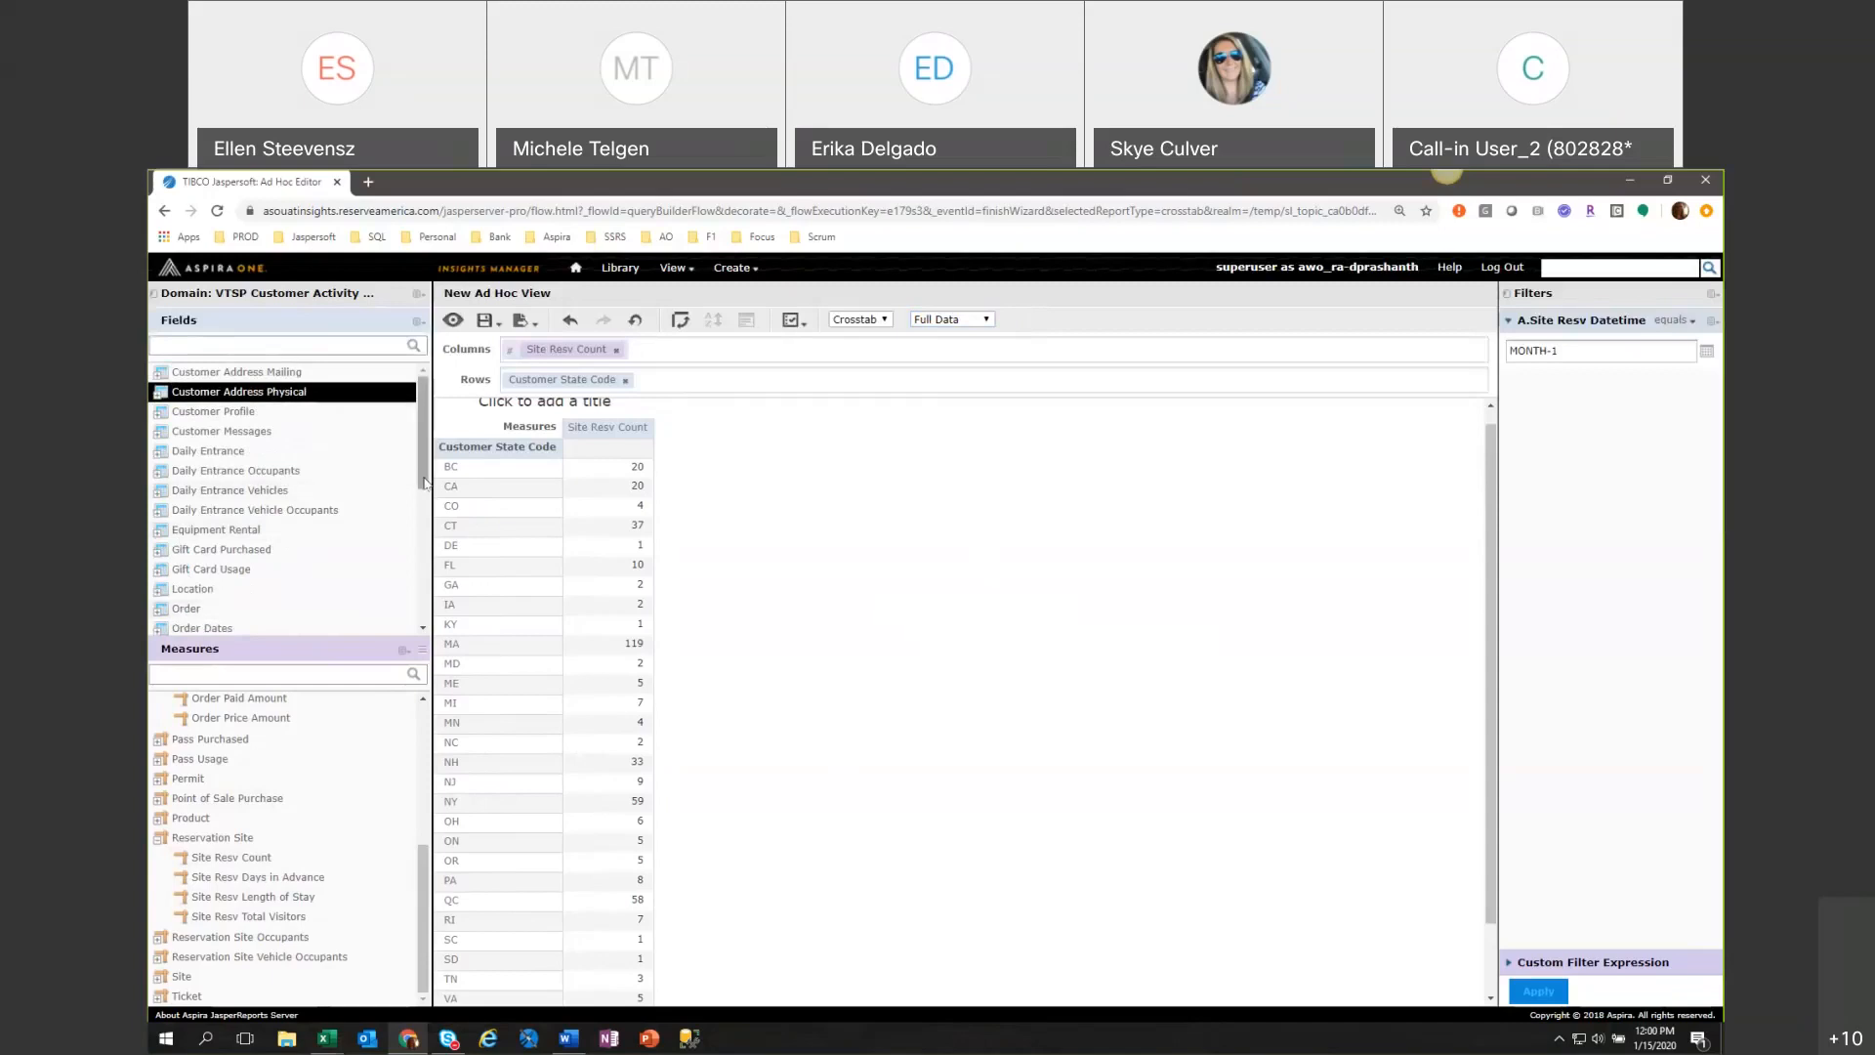
Examine the fields available in the Gift Card Usage and Daily Entrance folders, then collapse both folders.
{"action": "left_click_drag", "start_coordinate": [421, 484], "coordinate": [421, 503]}
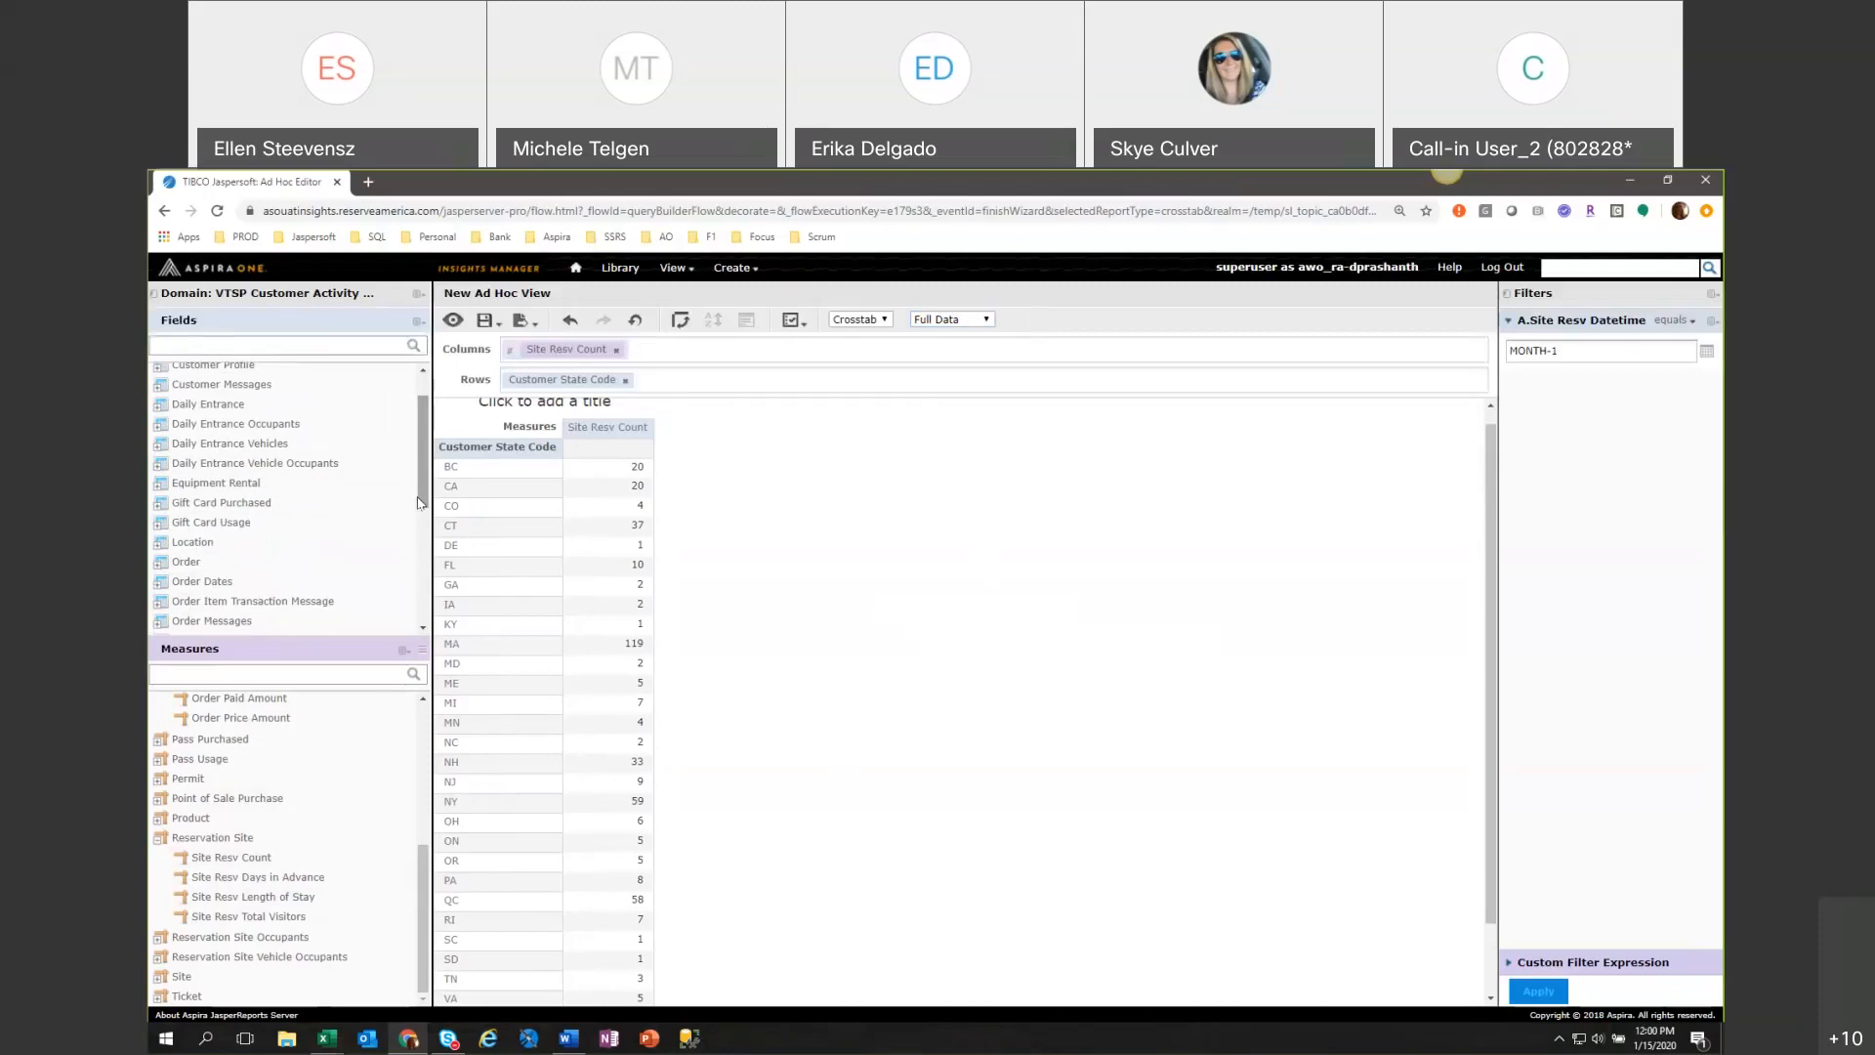
{"action": "left_click", "coordinate": [159, 523]}
{"action": "scroll", "coordinate": [369, 581], "scroll_direction": "down", "scroll_amount": 1}
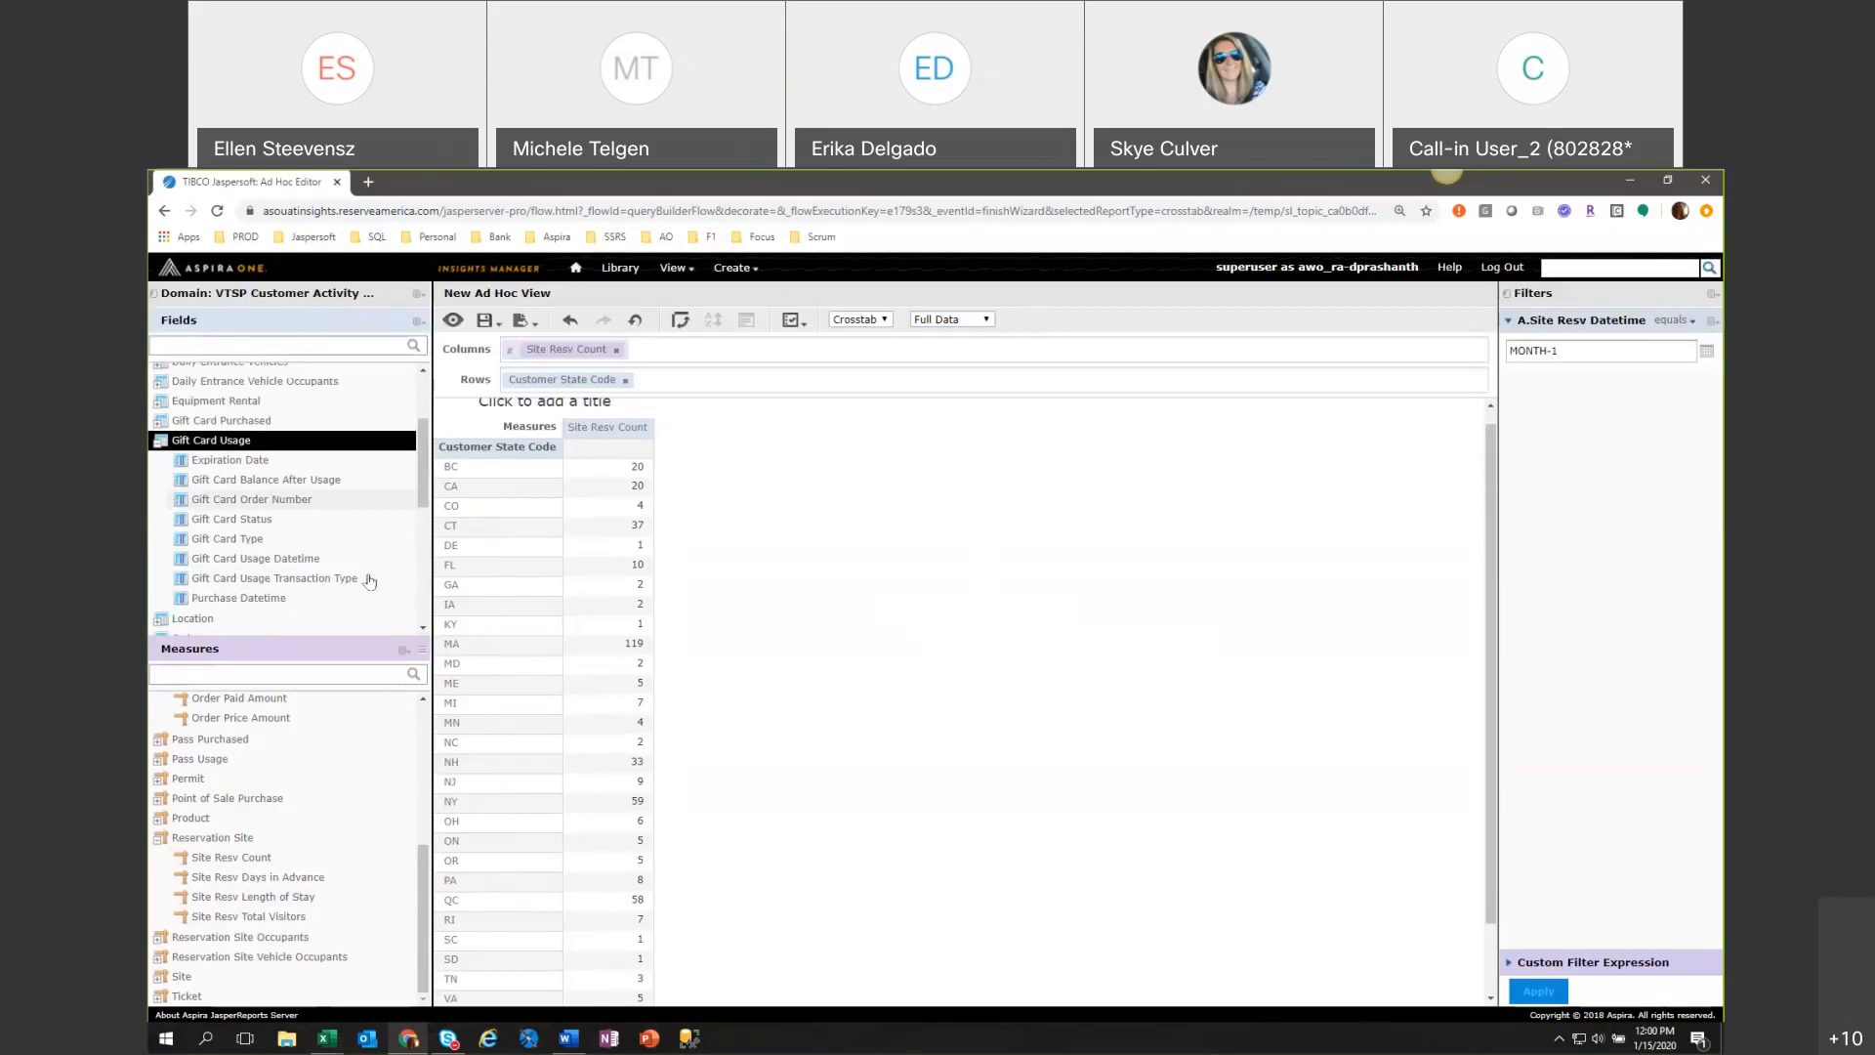
{"action": "scroll", "coordinate": [369, 581], "scroll_direction": "down", "scroll_amount": 2}
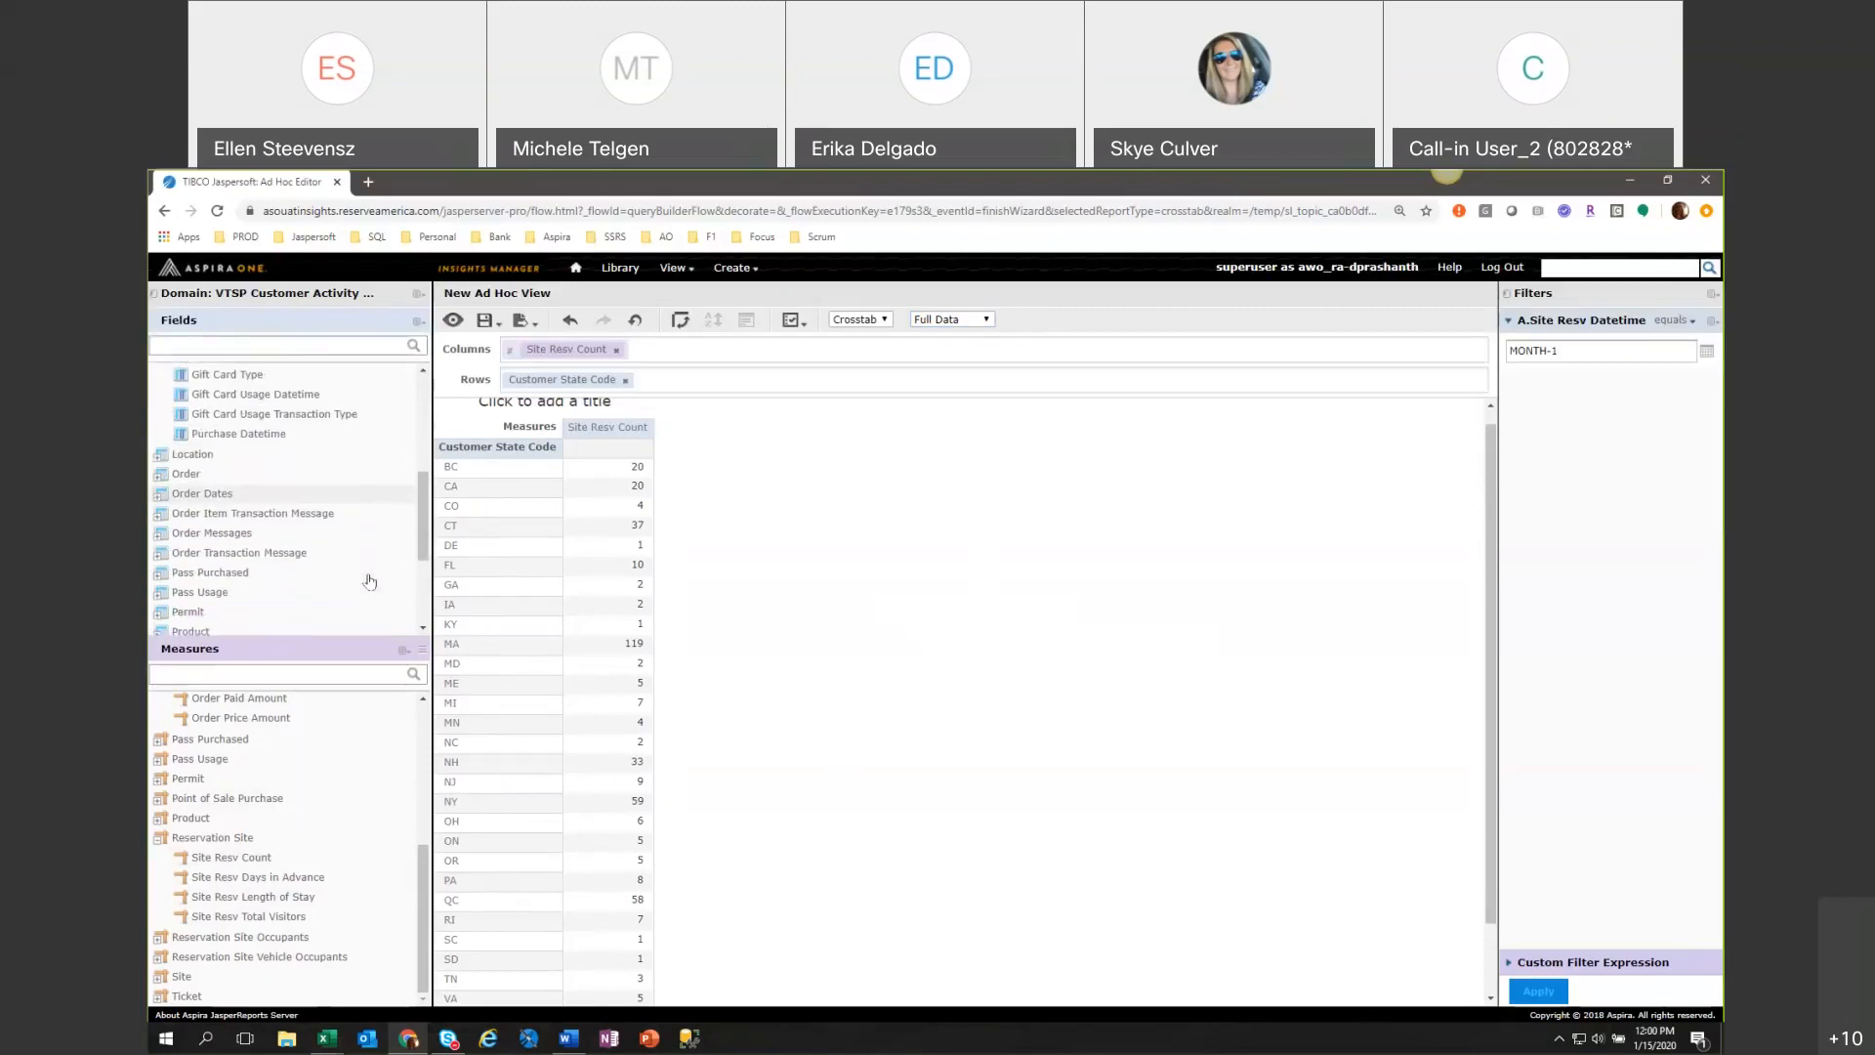
{"action": "scroll", "coordinate": [369, 581], "scroll_direction": "down", "scroll_amount": 1}
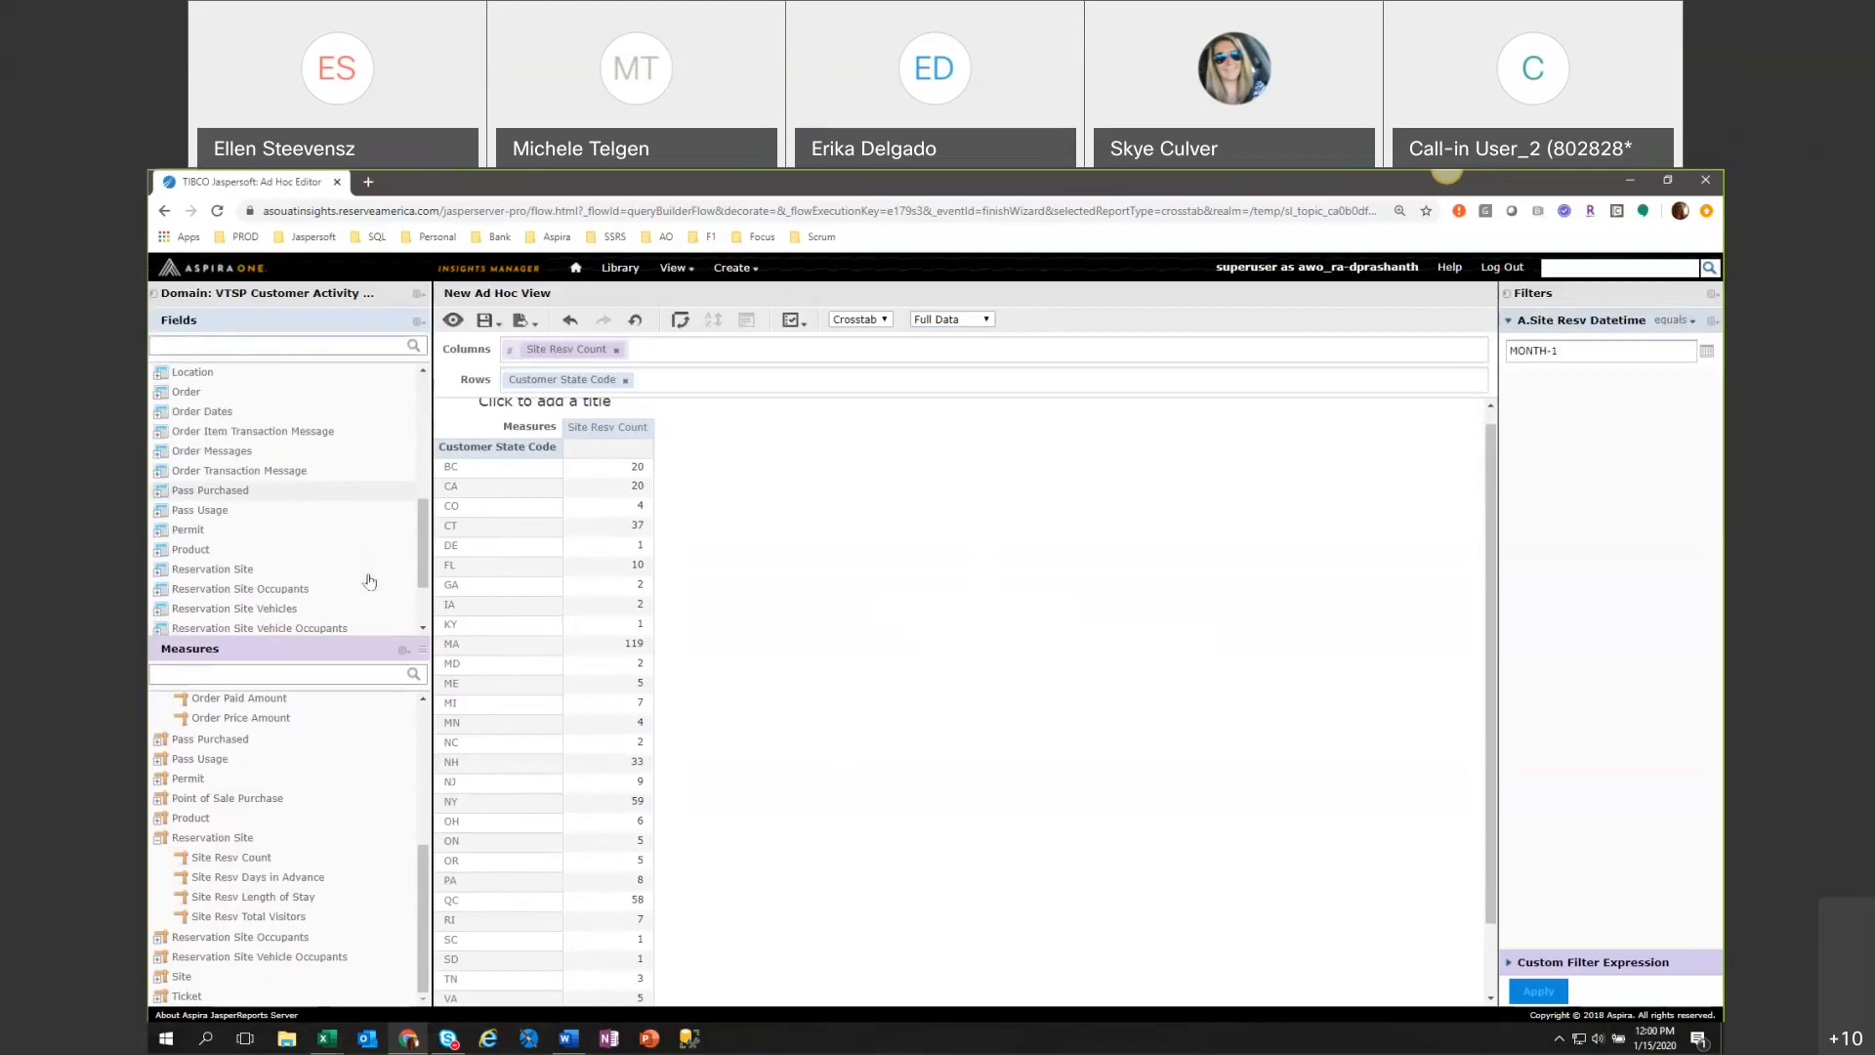
{"action": "scroll", "coordinate": [369, 581], "scroll_direction": "up", "scroll_amount": 3}
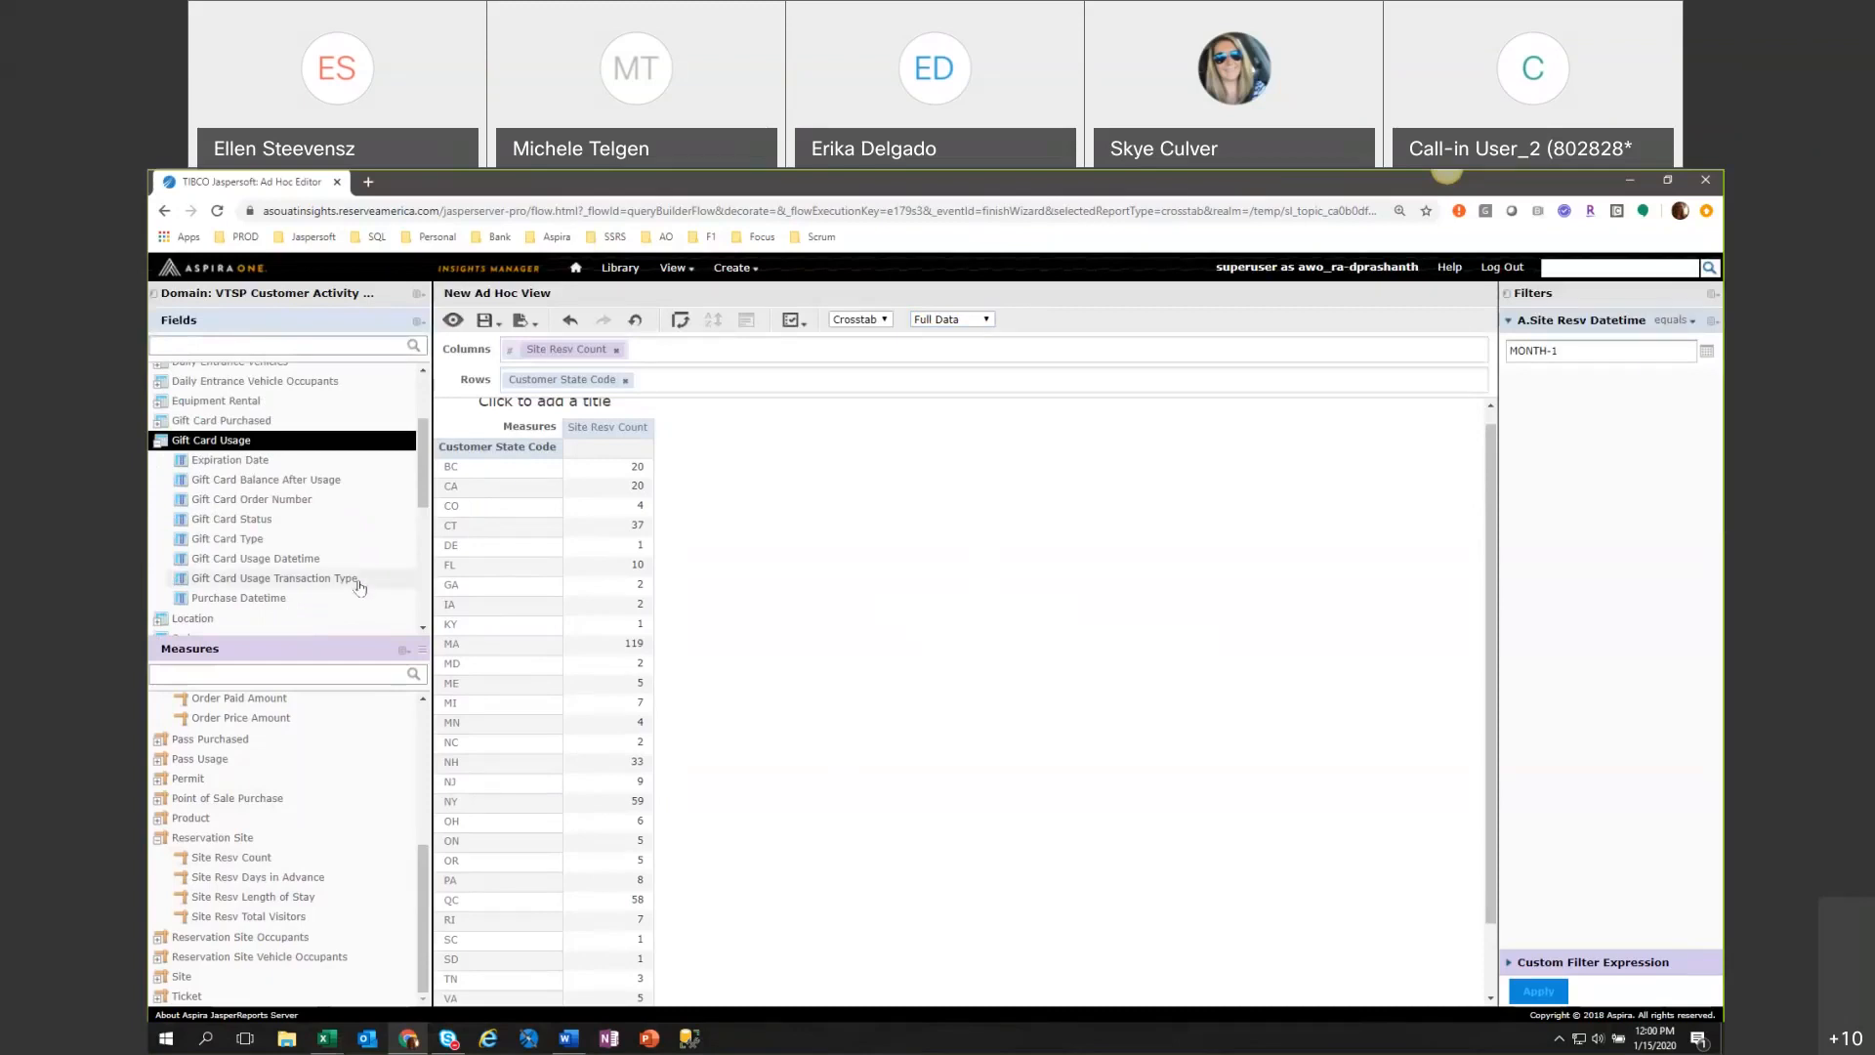
{"action": "scroll", "coordinate": [359, 587], "scroll_direction": "down", "scroll_amount": 1}
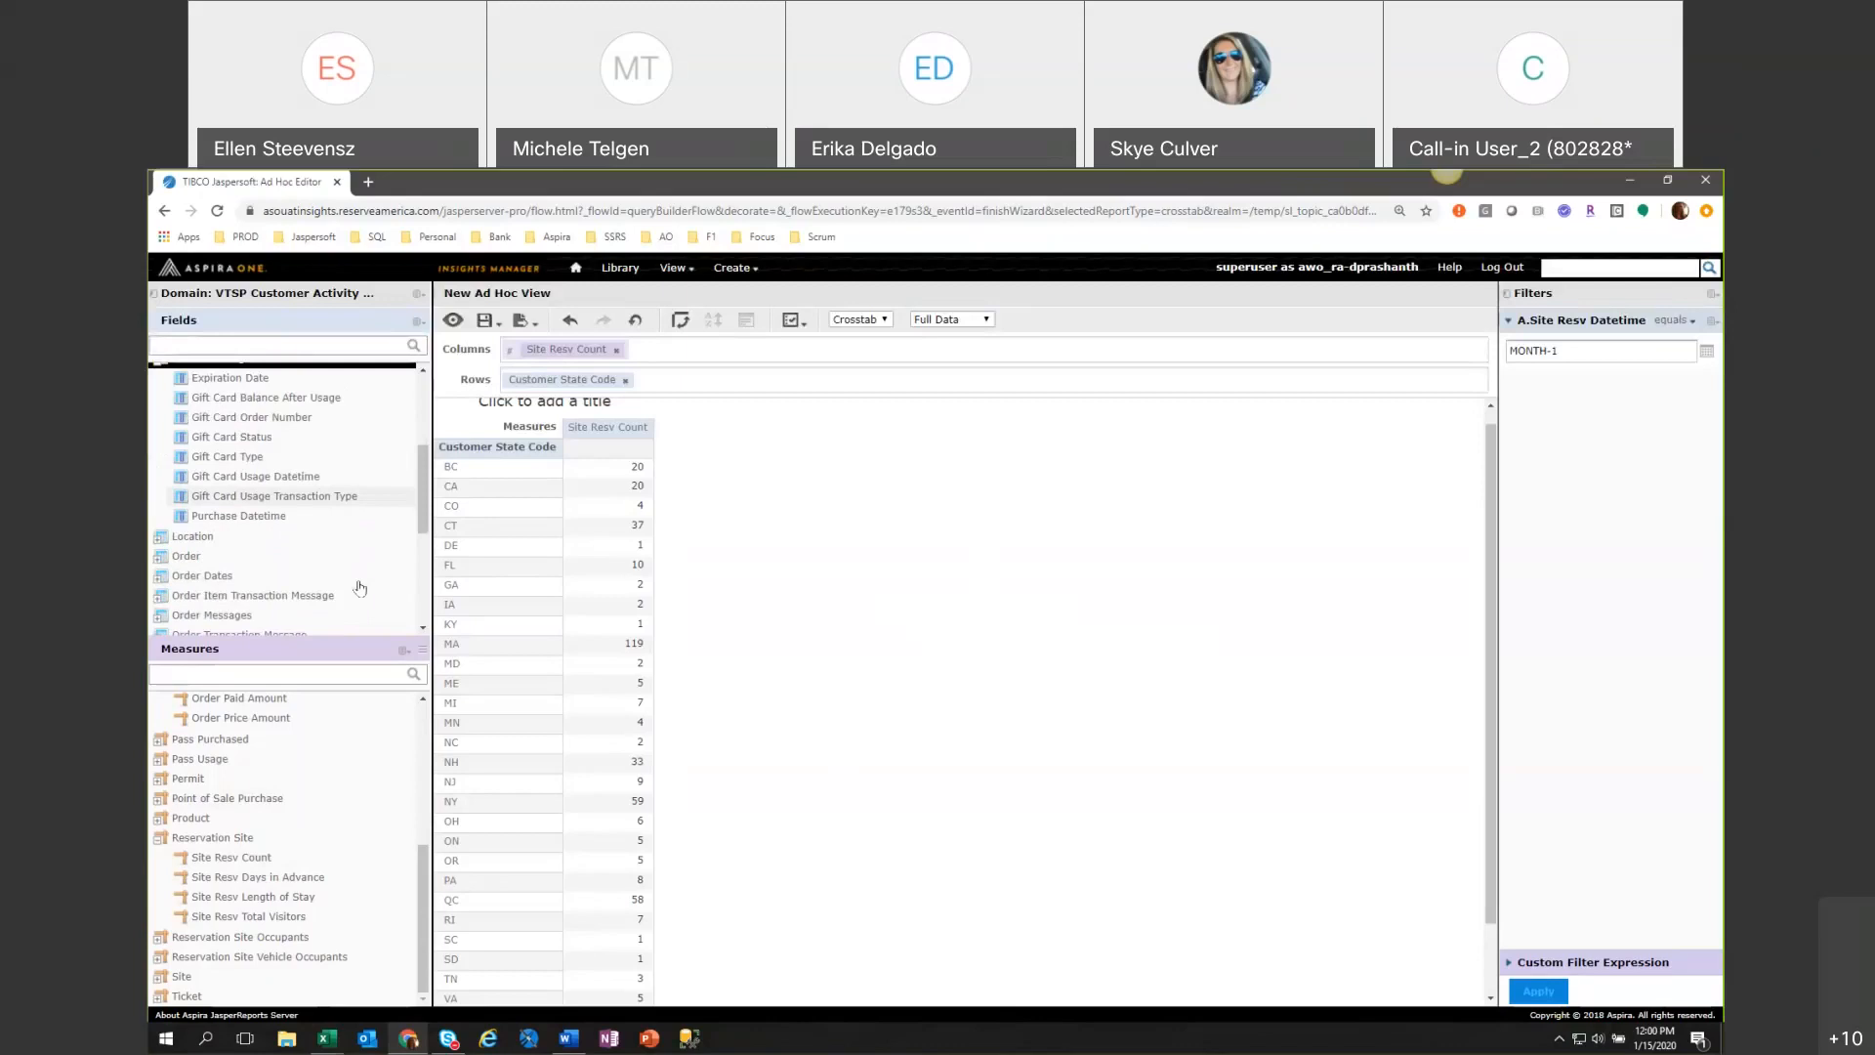
{"action": "scroll", "coordinate": [360, 587], "scroll_direction": "down", "scroll_amount": 1}
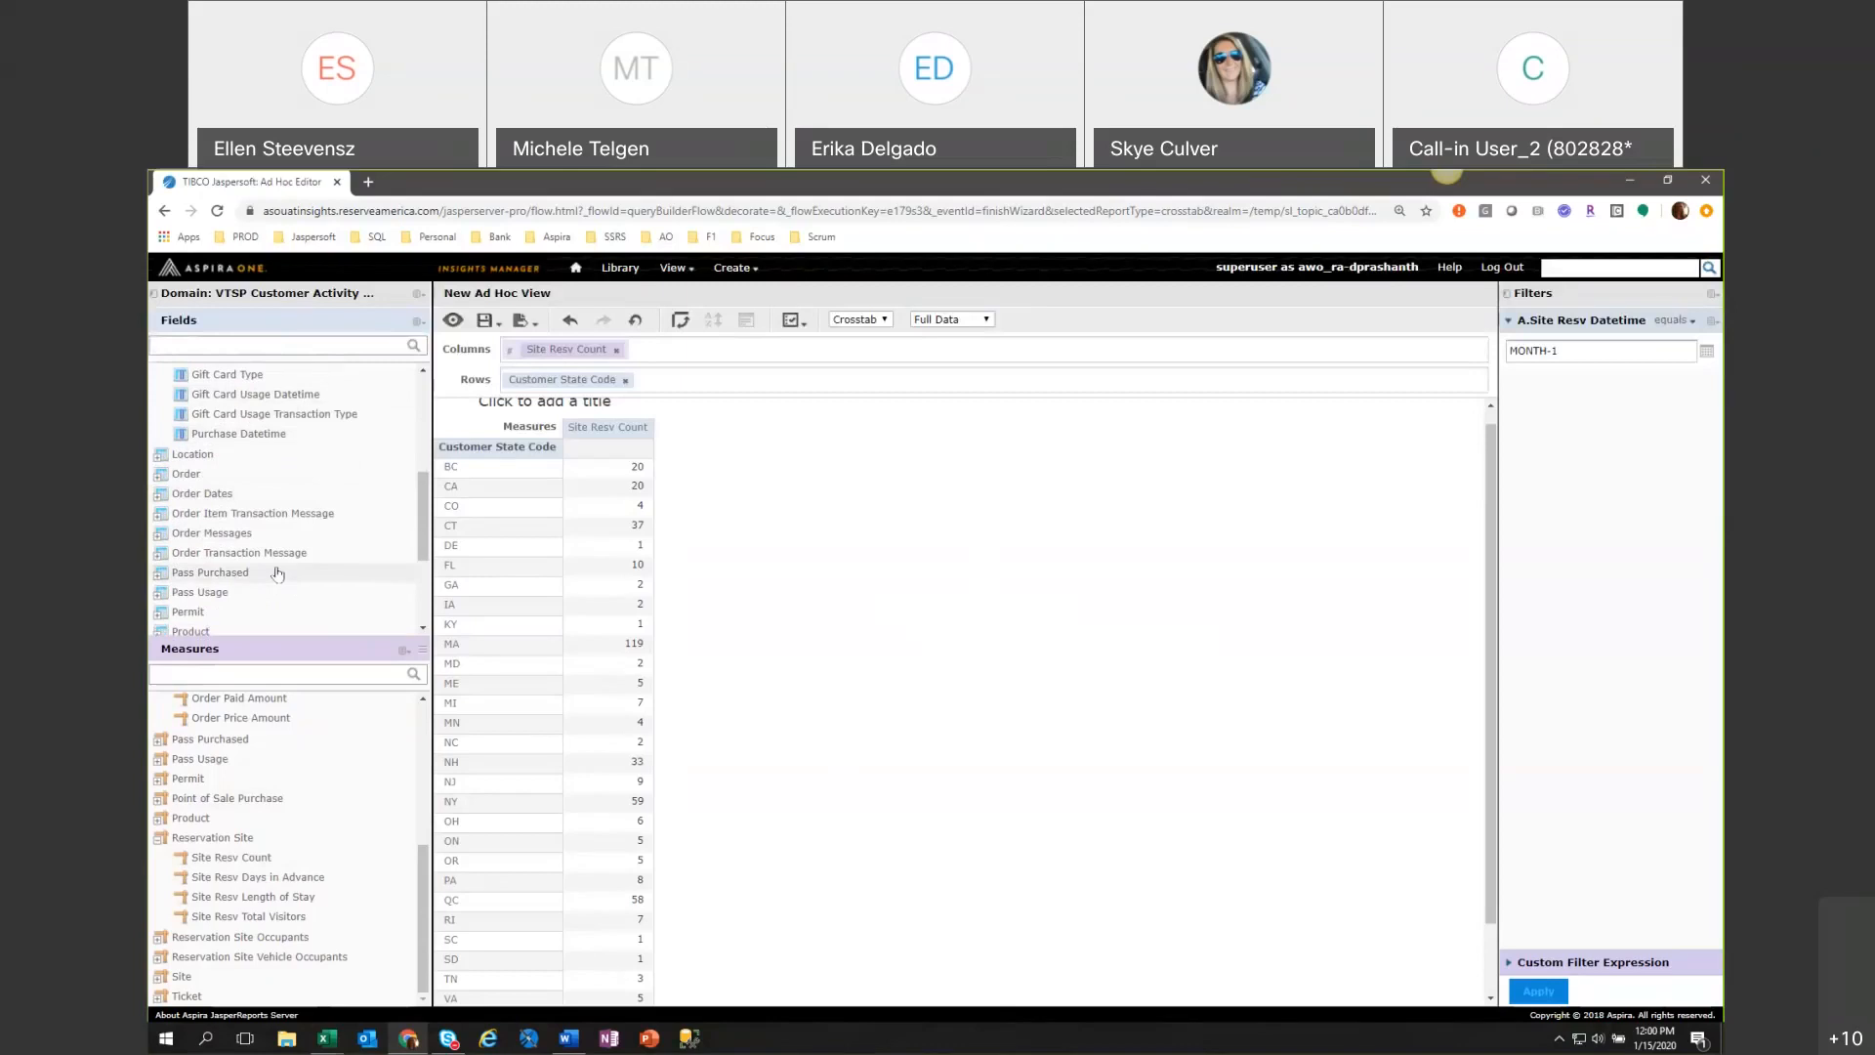
{"action": "scroll", "coordinate": [277, 574], "scroll_direction": "up", "scroll_amount": 3}
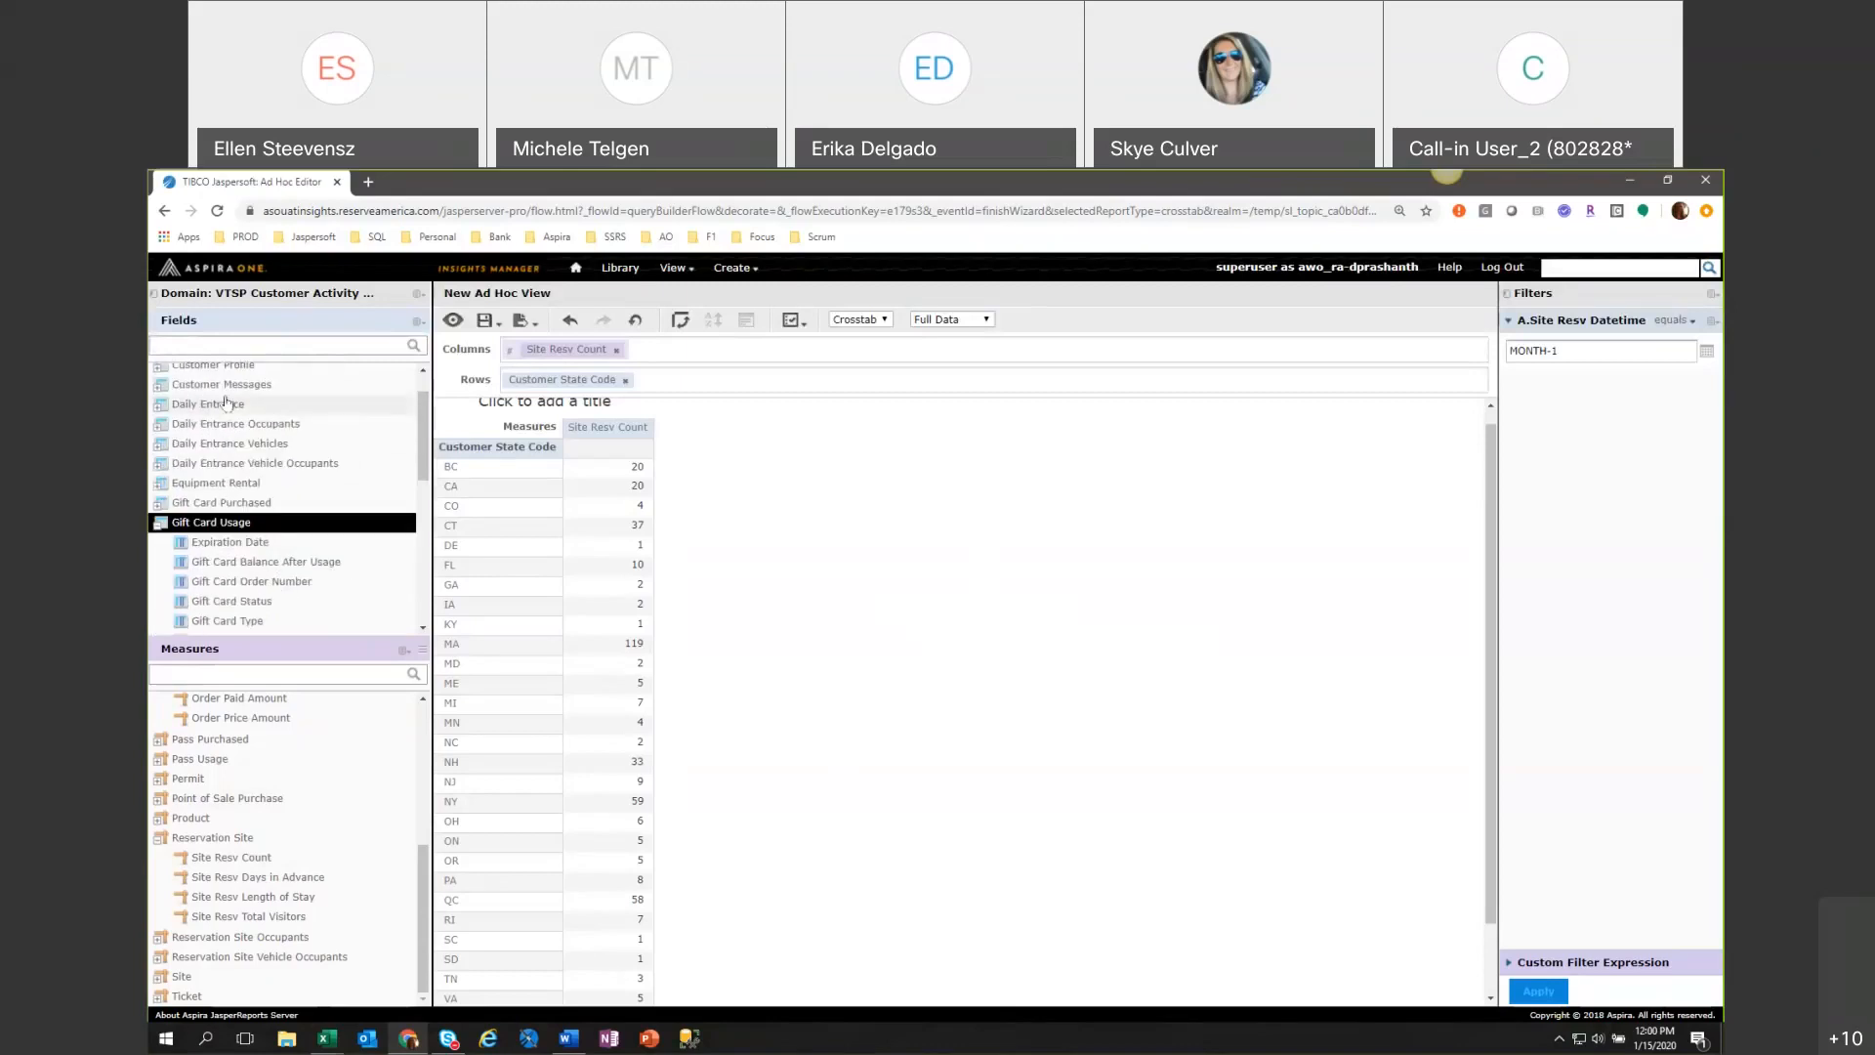
{"action": "left_click", "coordinate": [158, 405]}
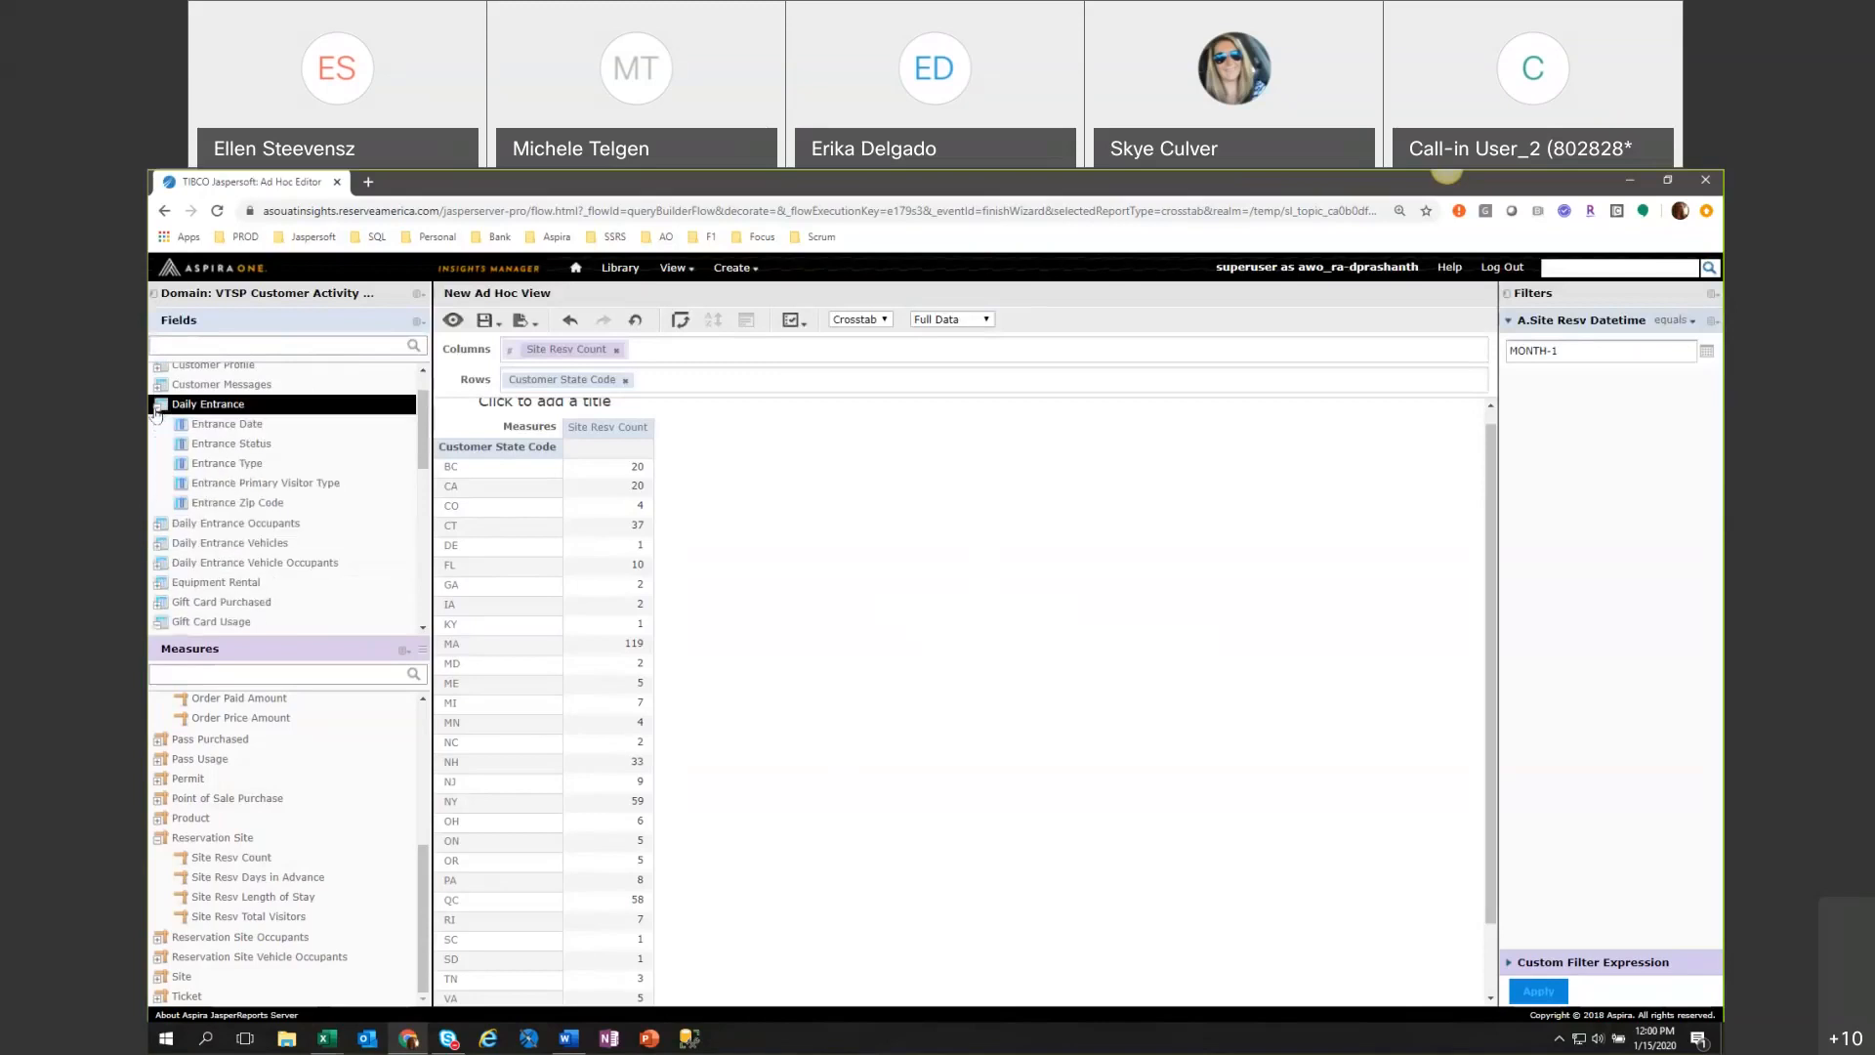
{"action": "left_click", "coordinate": [158, 405]}
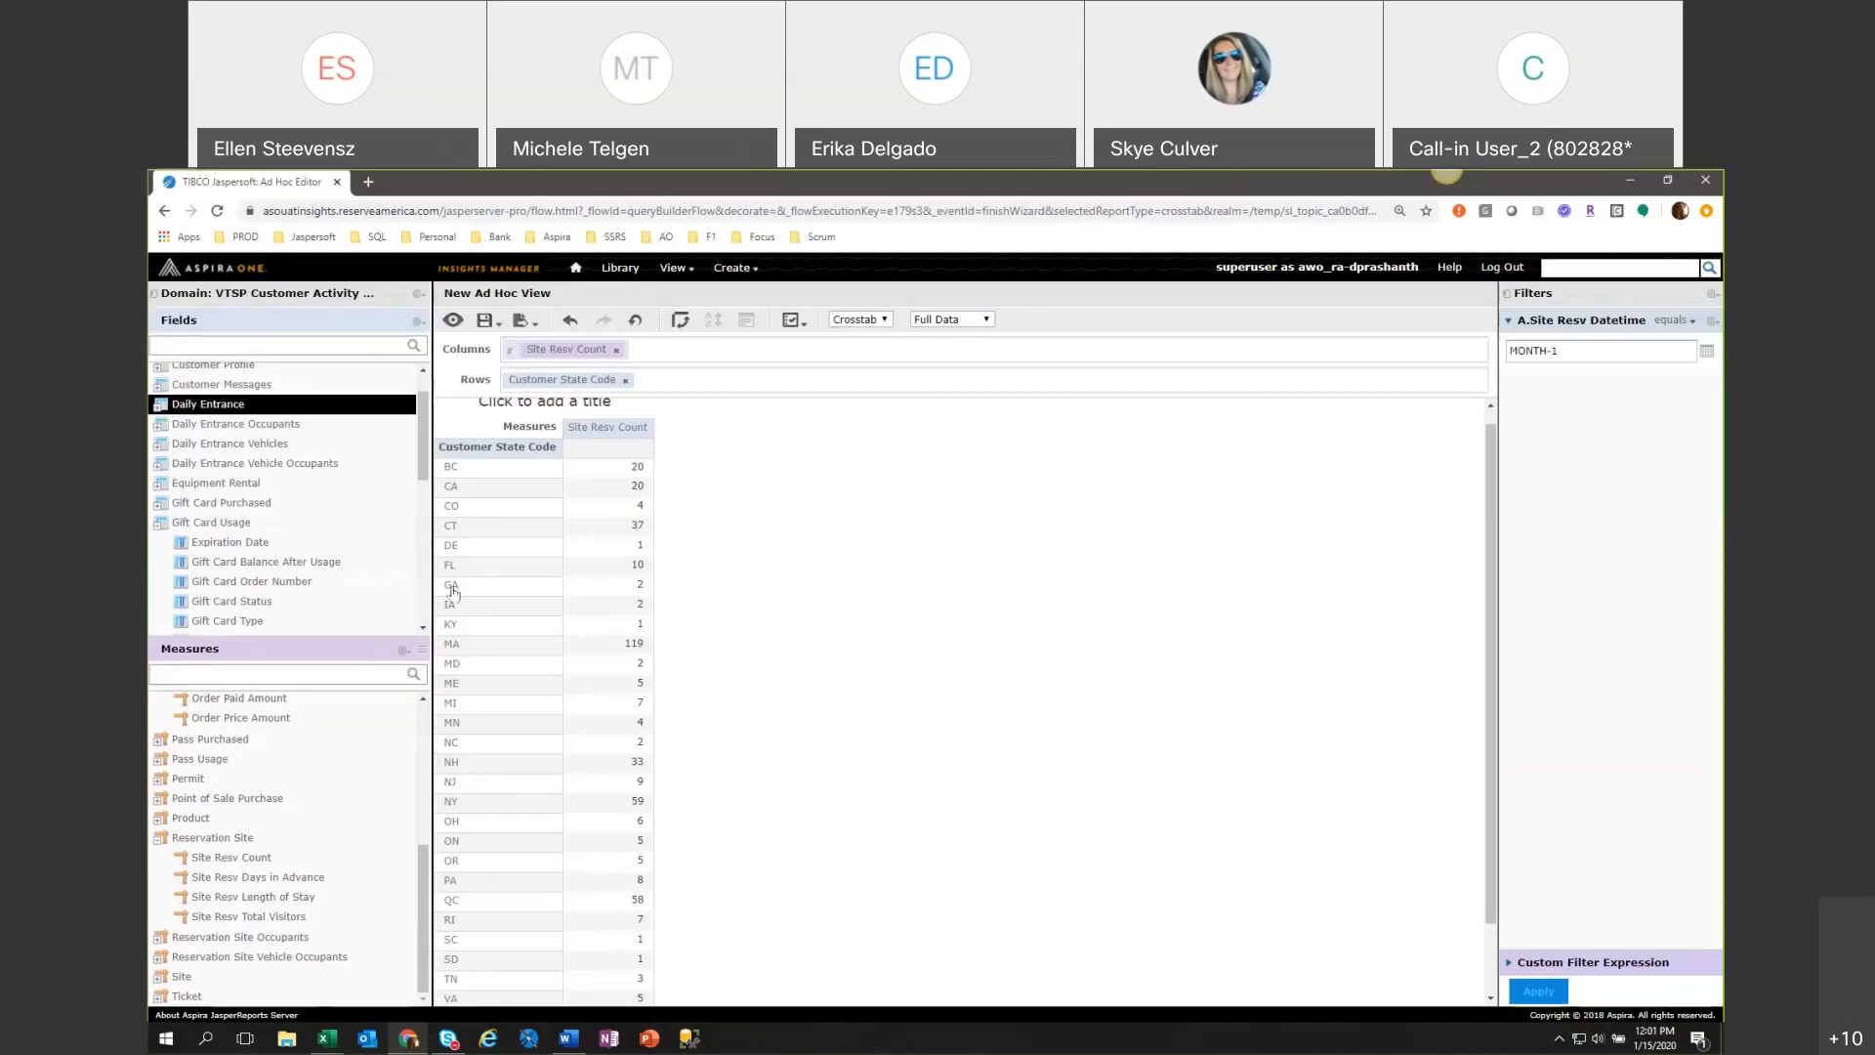
{"action": "left_click", "coordinate": [160, 524]}
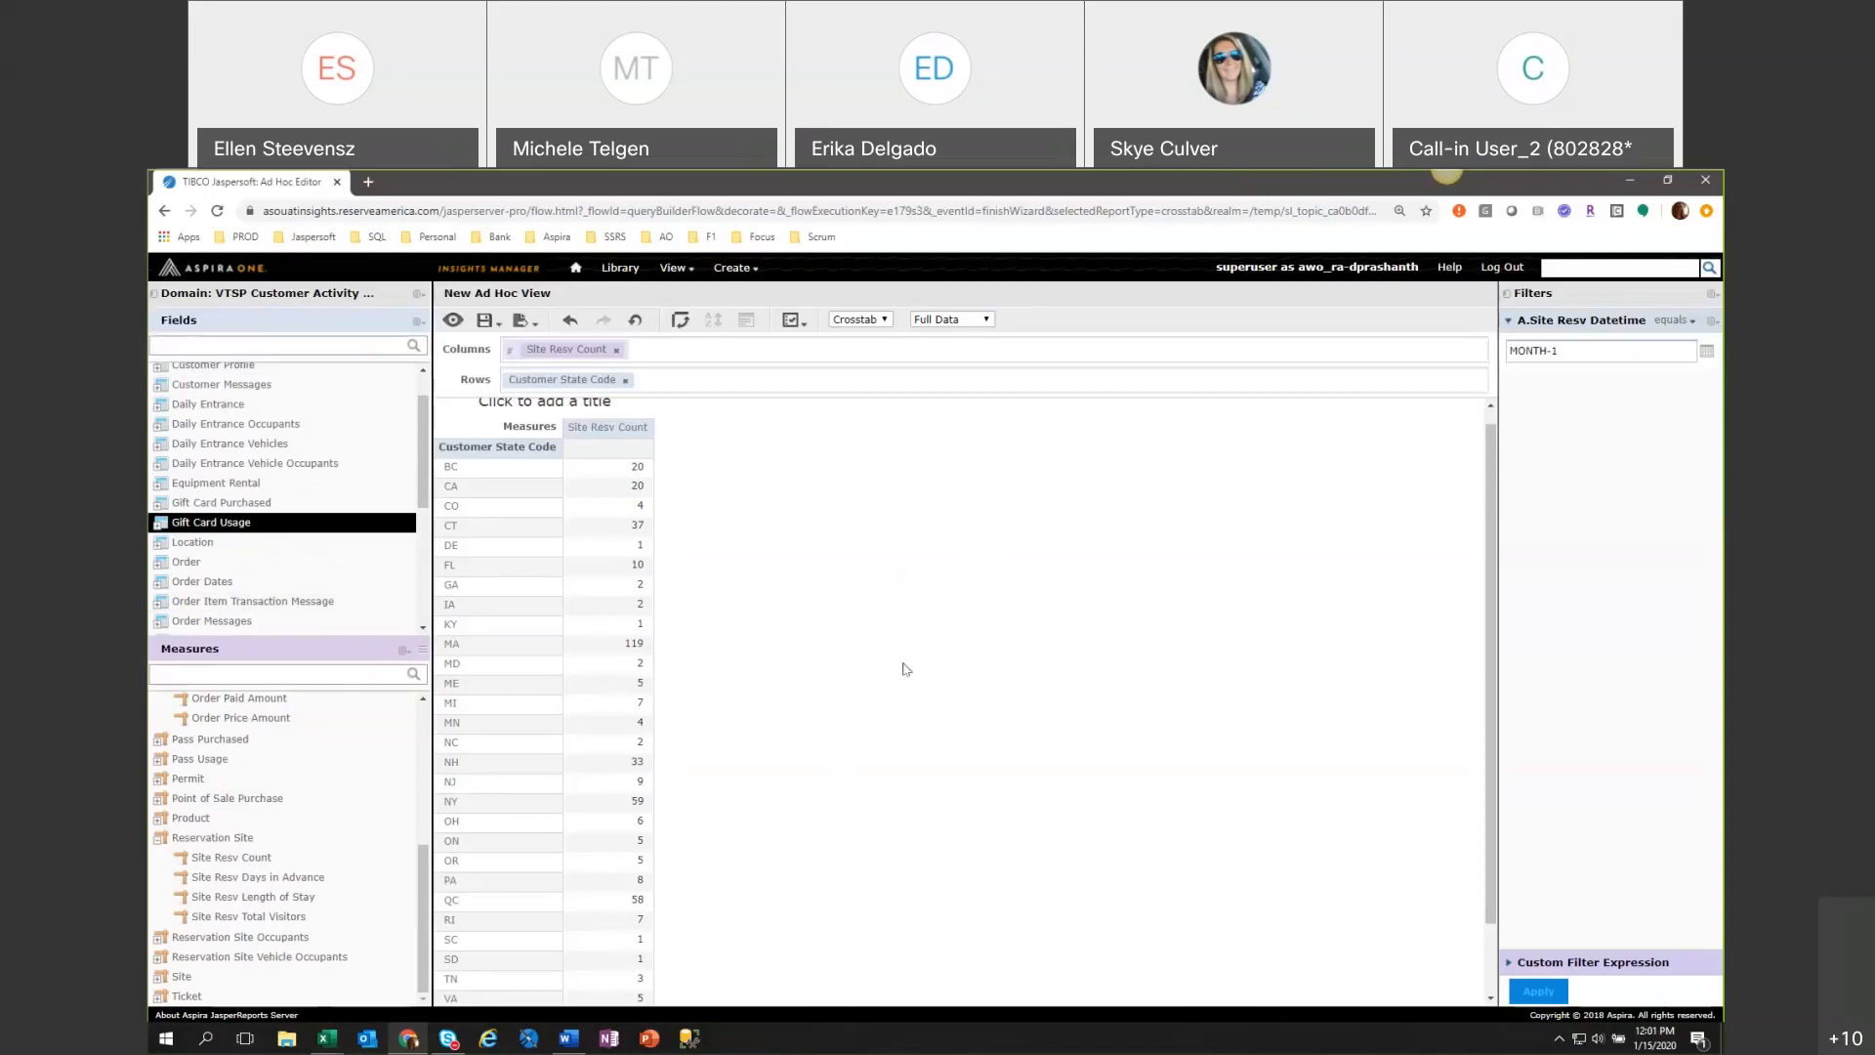
Title the crosstab "Monthly Reservations Counts by State".
{"action": "scroll", "coordinate": [895, 652], "scroll_direction": "up", "scroll_amount": 1}
{"action": "scroll", "coordinate": [898, 657], "scroll_direction": "up", "scroll_amount": 1}
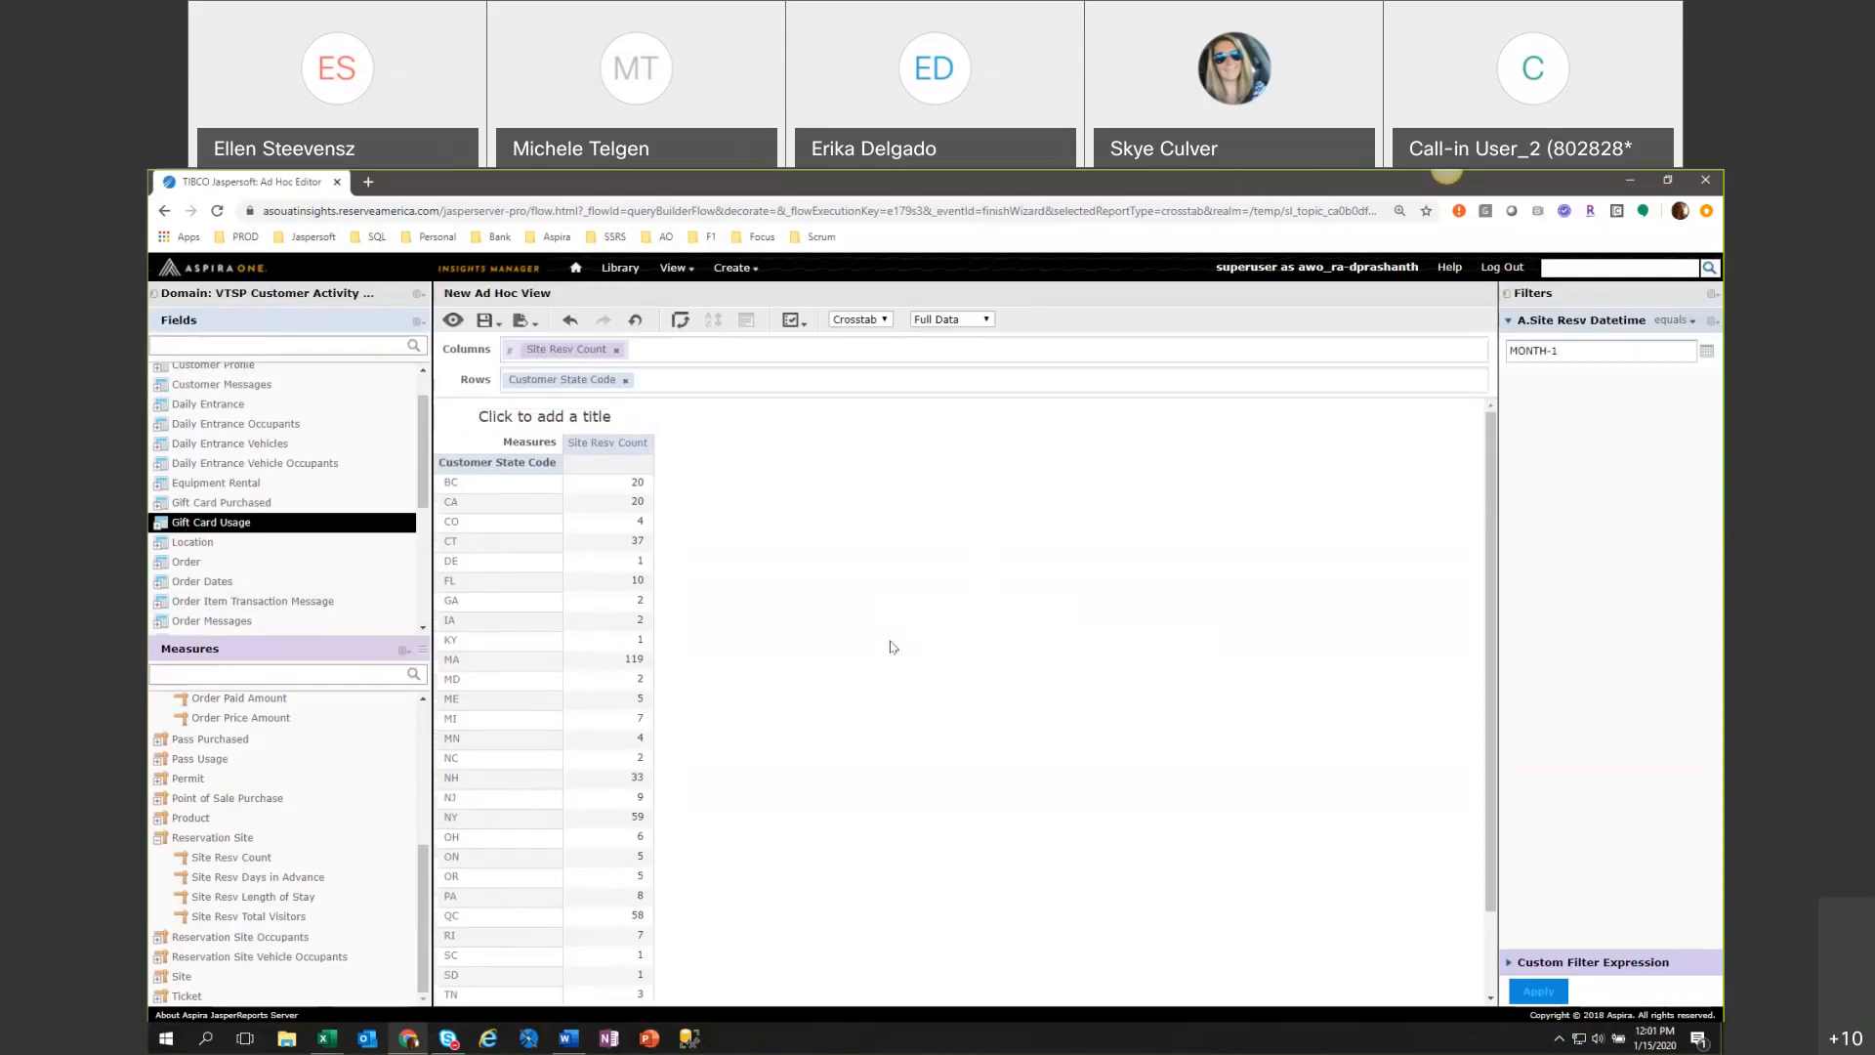
{"action": "left_click", "coordinate": [548, 416]}
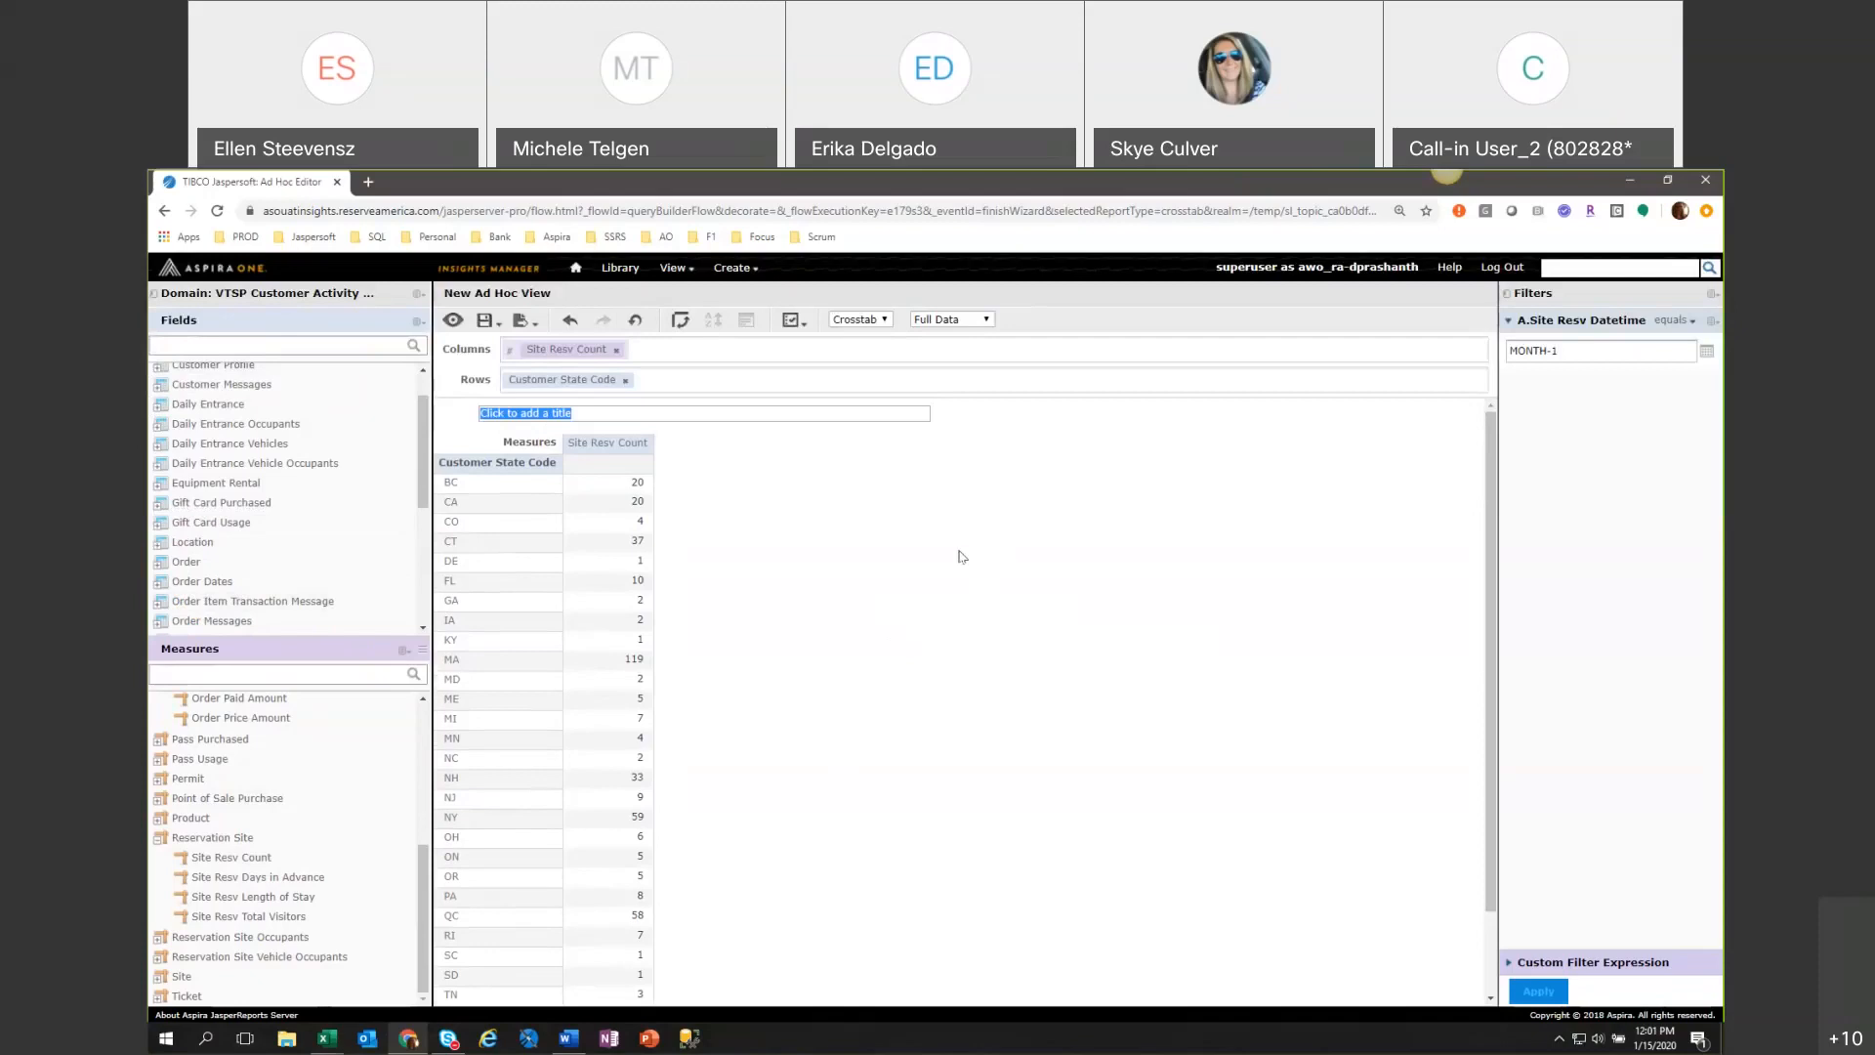
{"action": "type", "text": "Reservation"}
{"action": "type", "text": " Cu"}
{"action": "type", "text": "ounts by"}
{"action": "type", "text": " St"}
{"action": "left_click", "coordinate": [479, 414]}
{"action": "type", "text": "MOn\\"}
{"action": "key", "text": "BackSpace"}
{"action": "key", "text": "BackSpace"}
{"action": "key", "text": "BackSpace"}
{"action": "type", "text": "onth"}
{"action": "key", "text": "BackSpace"}
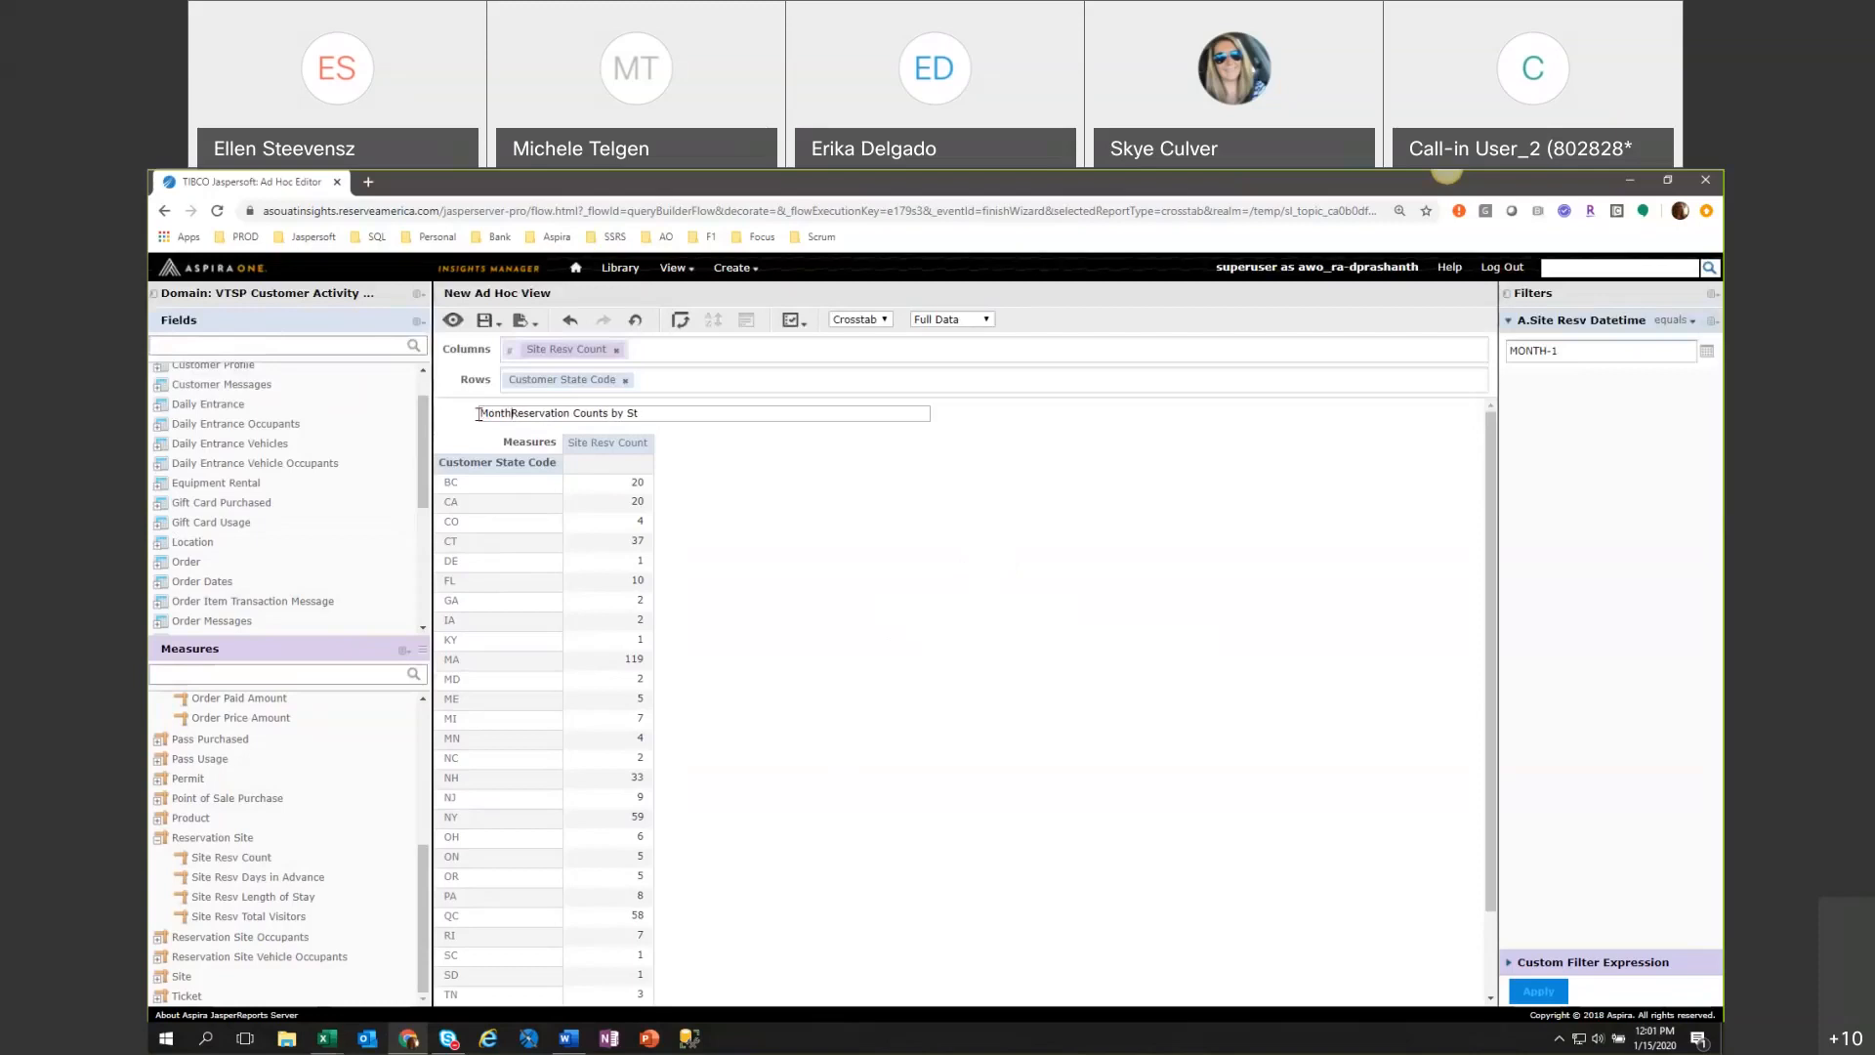
{"action": "type", "text": "ly"}
{"action": "left_click", "coordinate": [580, 414]}
{"action": "type", "text": "s"}
{"action": "type", "text": "ate"}
{"action": "key", "text": "Return"}
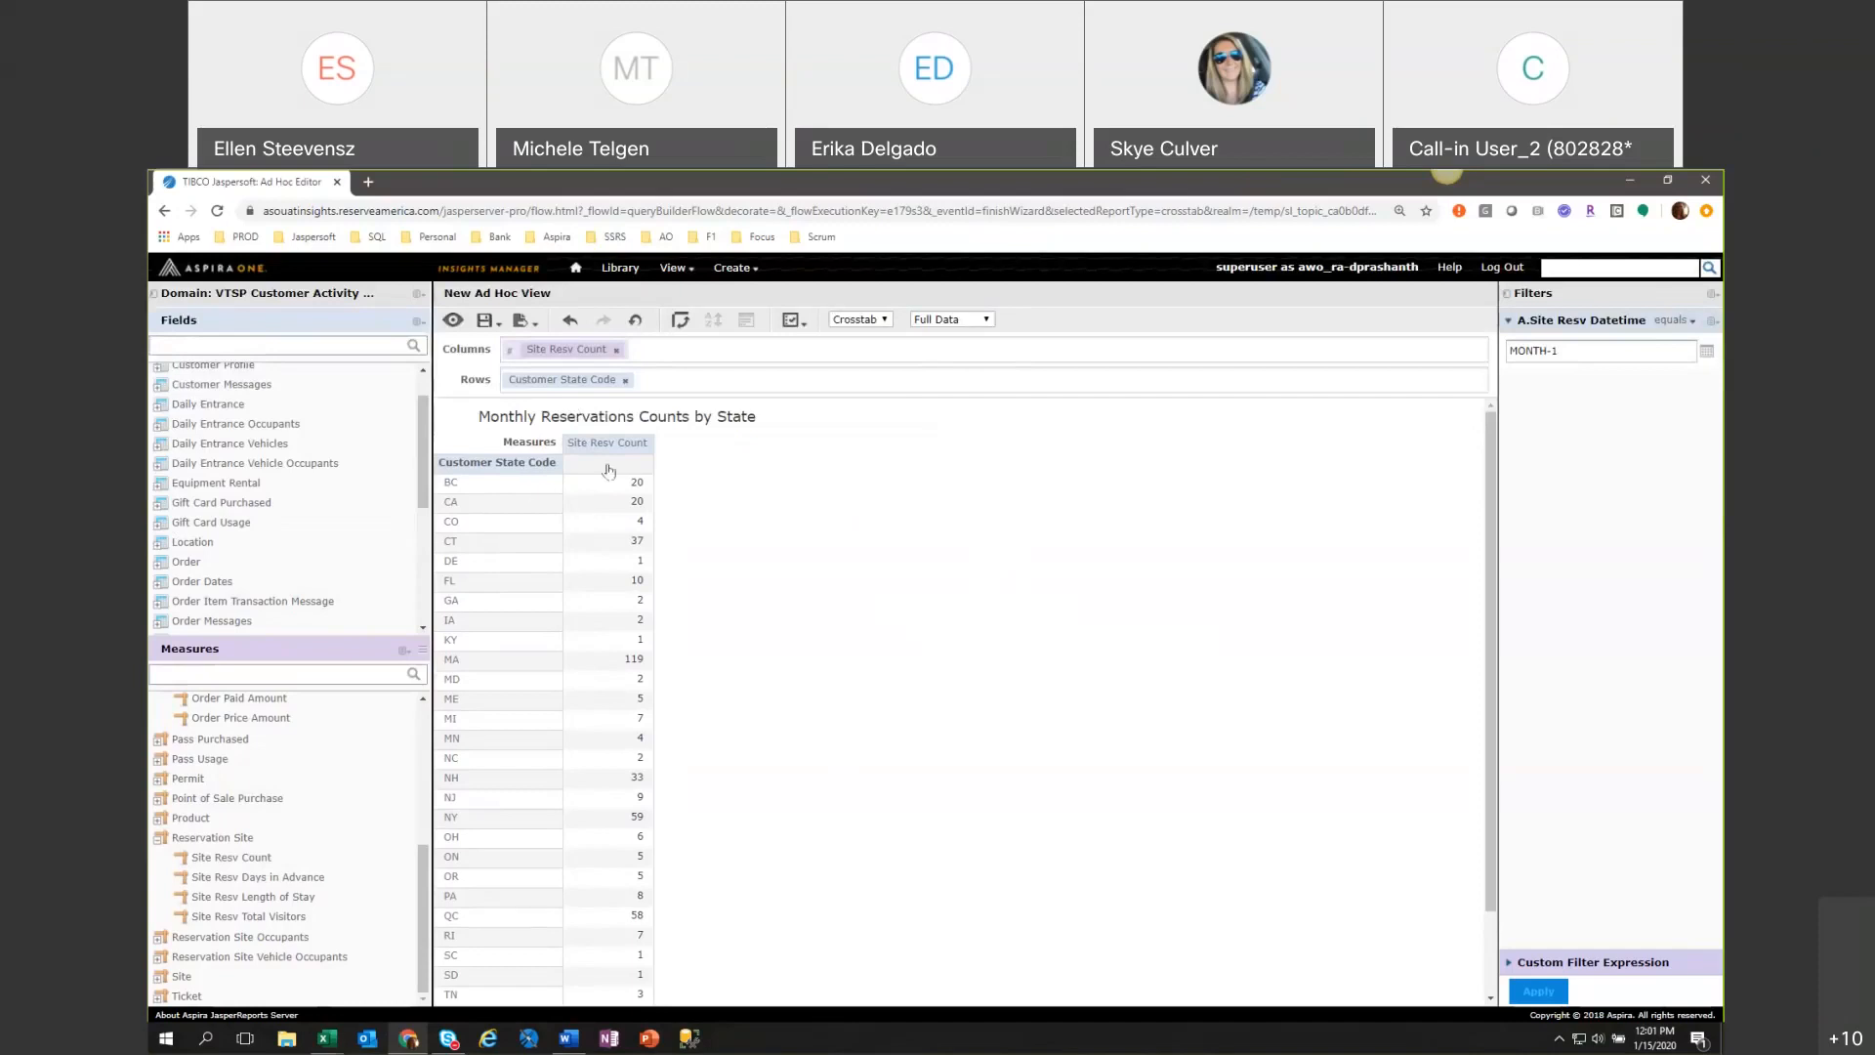
Start saving the crosstab as a new Ad Hoc View and choose the VTSP Shared Folder as its location.
{"action": "left_click", "coordinate": [487, 321]}
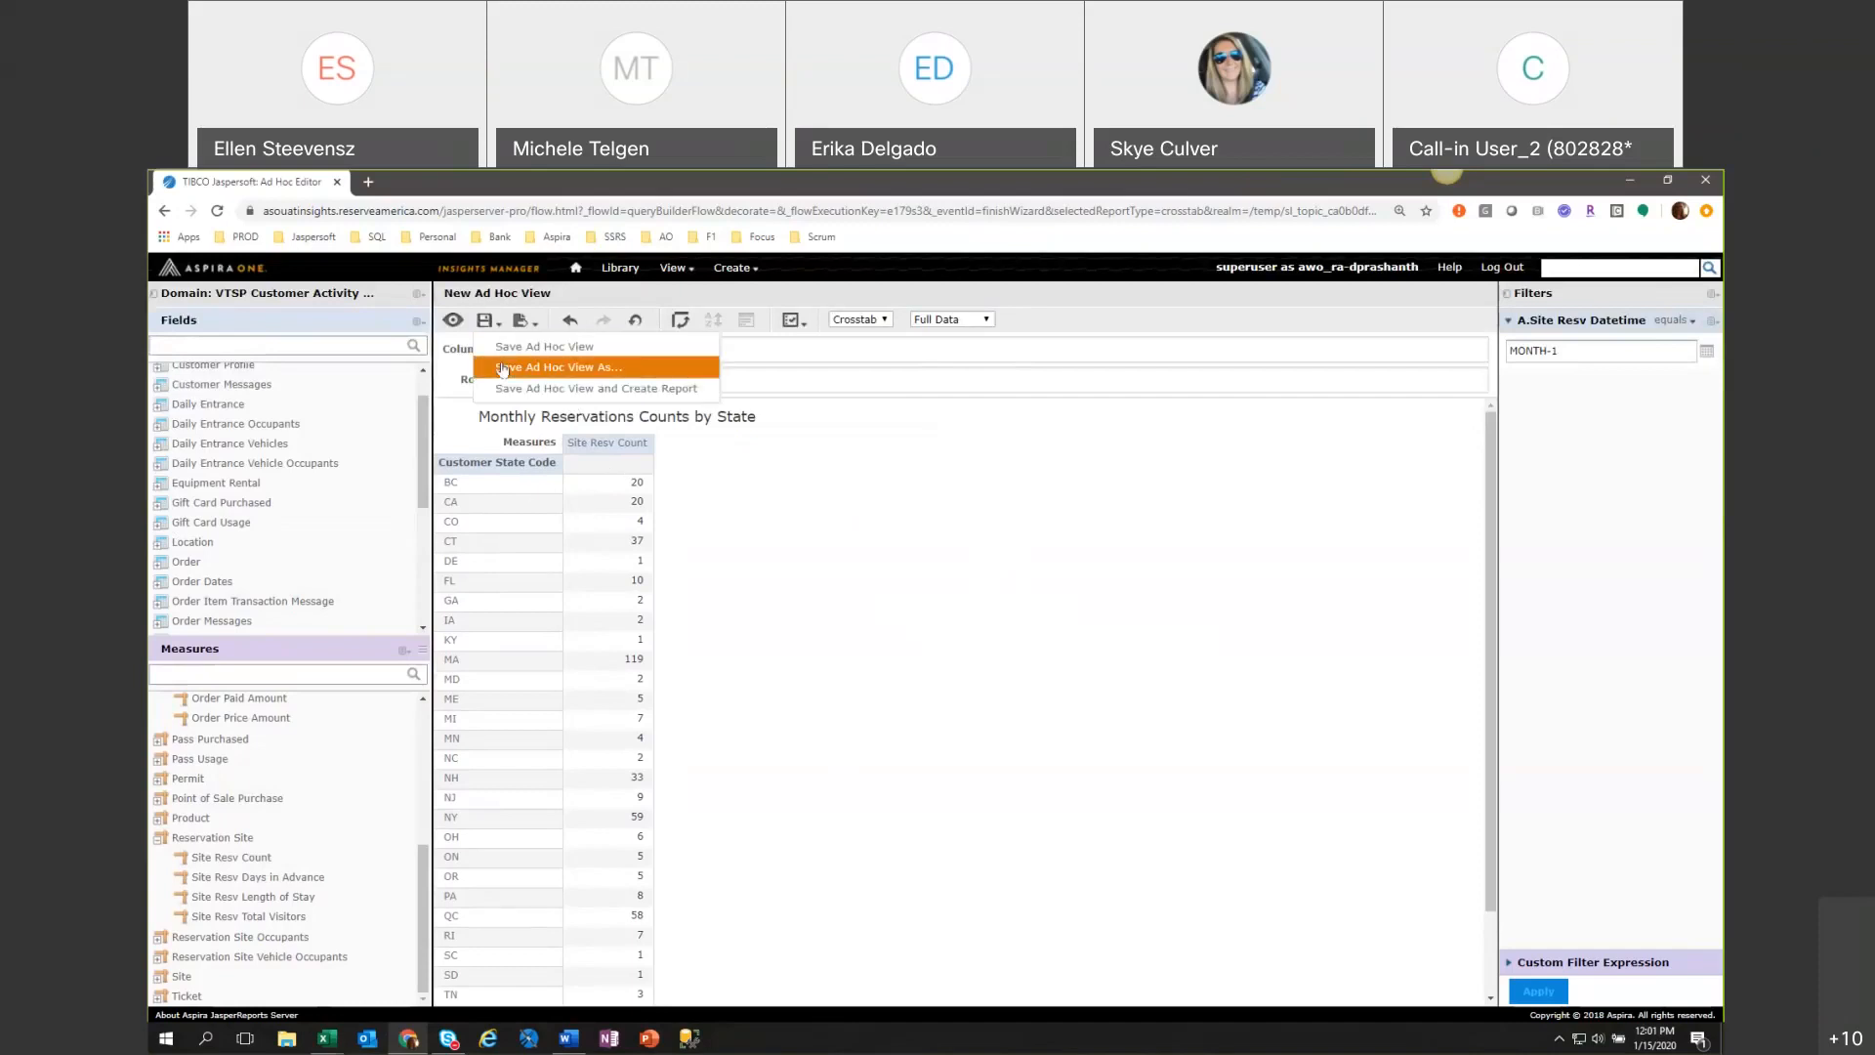
{"action": "left_click", "coordinate": [502, 369]}
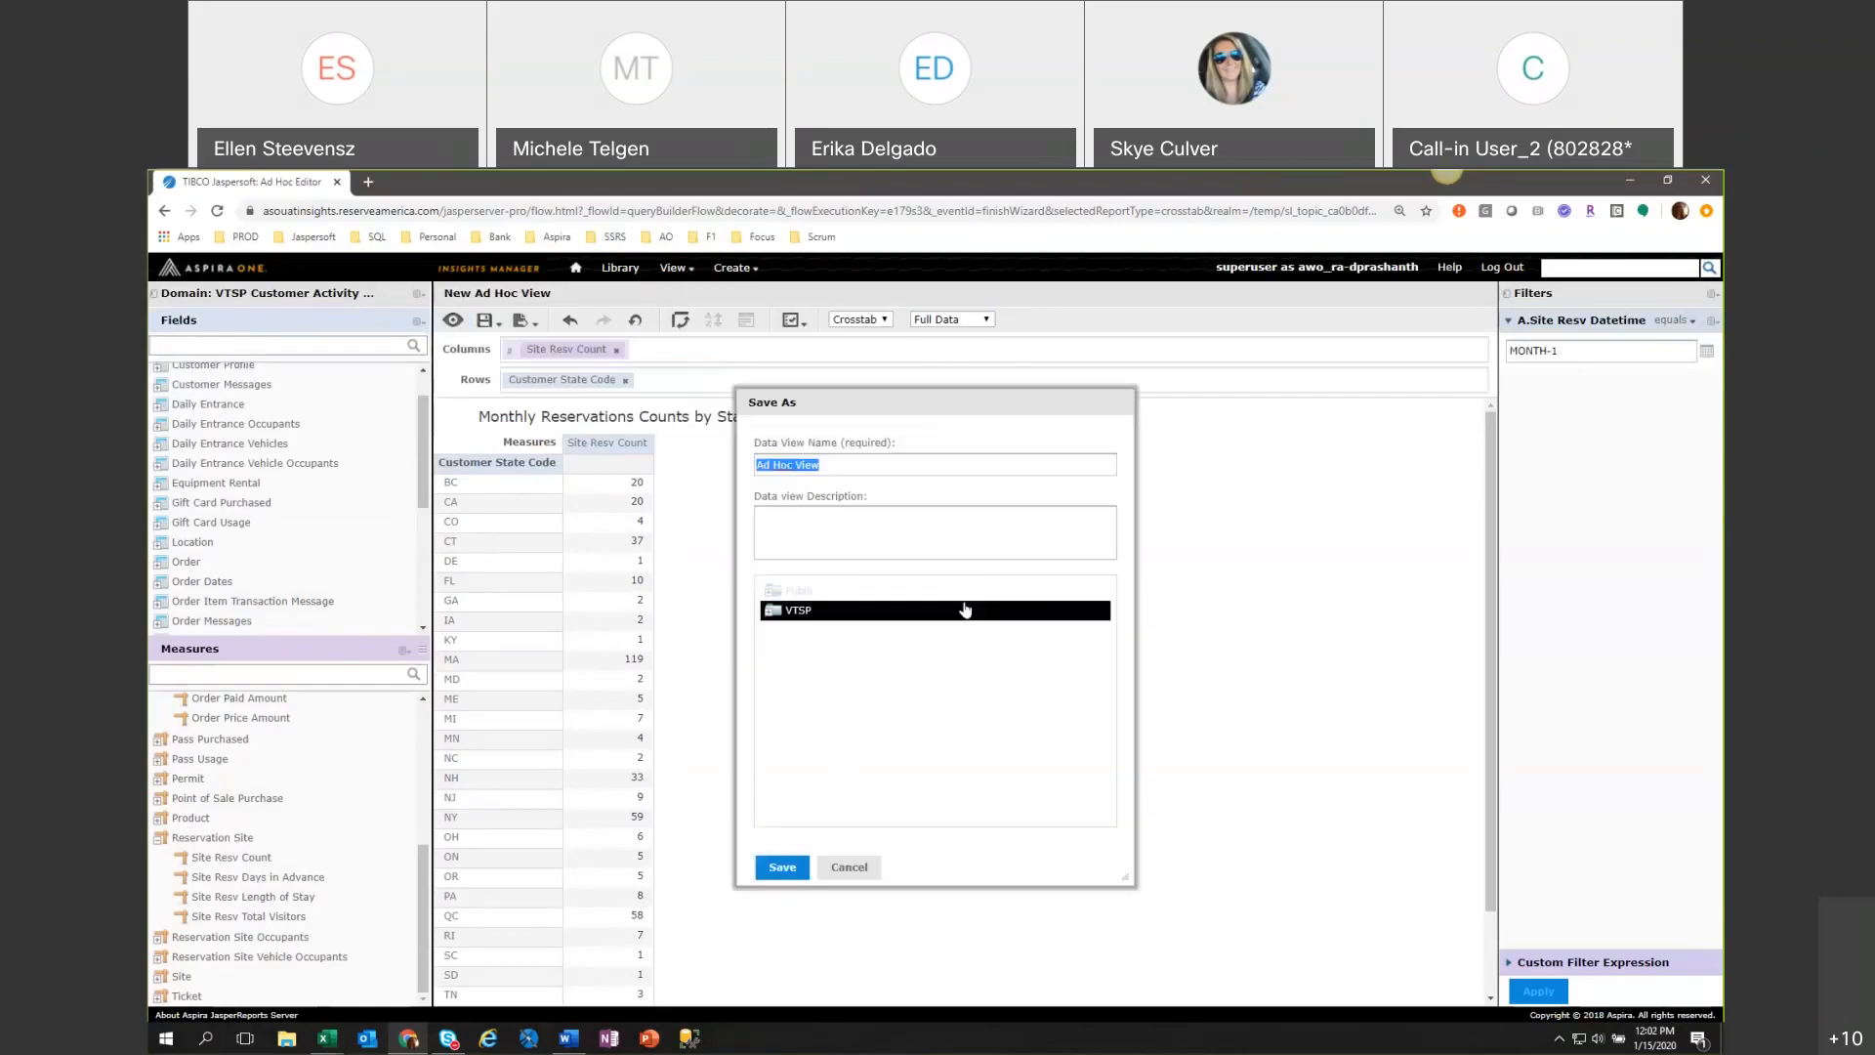
{"action": "left_click", "coordinate": [774, 611]}
{"action": "left_click", "coordinate": [838, 649]}
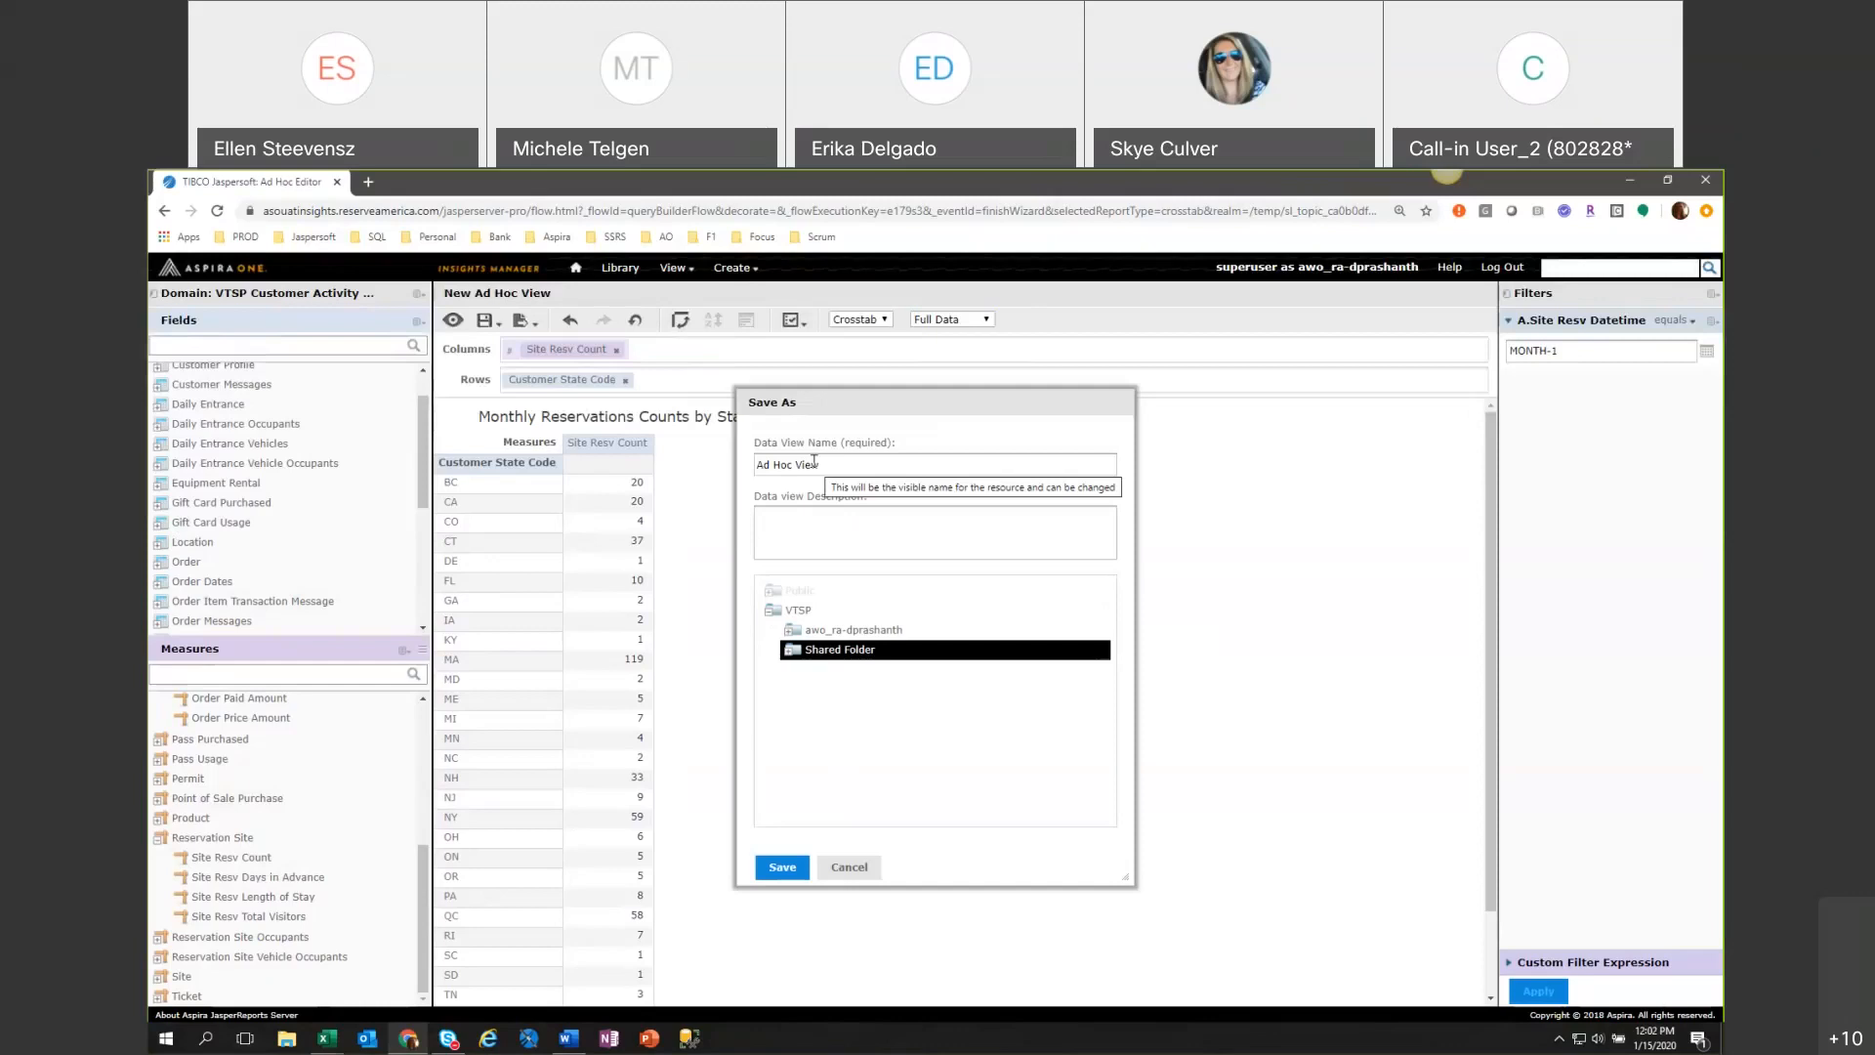
Name the data view "Monthly Reservation Counts by State" and save it.
{"action": "left_click_drag", "start_coordinate": [836, 464], "coordinate": [754, 465]}
{"action": "type", "text": "Mnthly"}
{"action": "key", "text": "BackSpace"}
{"action": "key", "text": "BackSpace"}
{"action": "key", "text": "BackSpace"}
{"action": "key", "text": "BackSpace"}
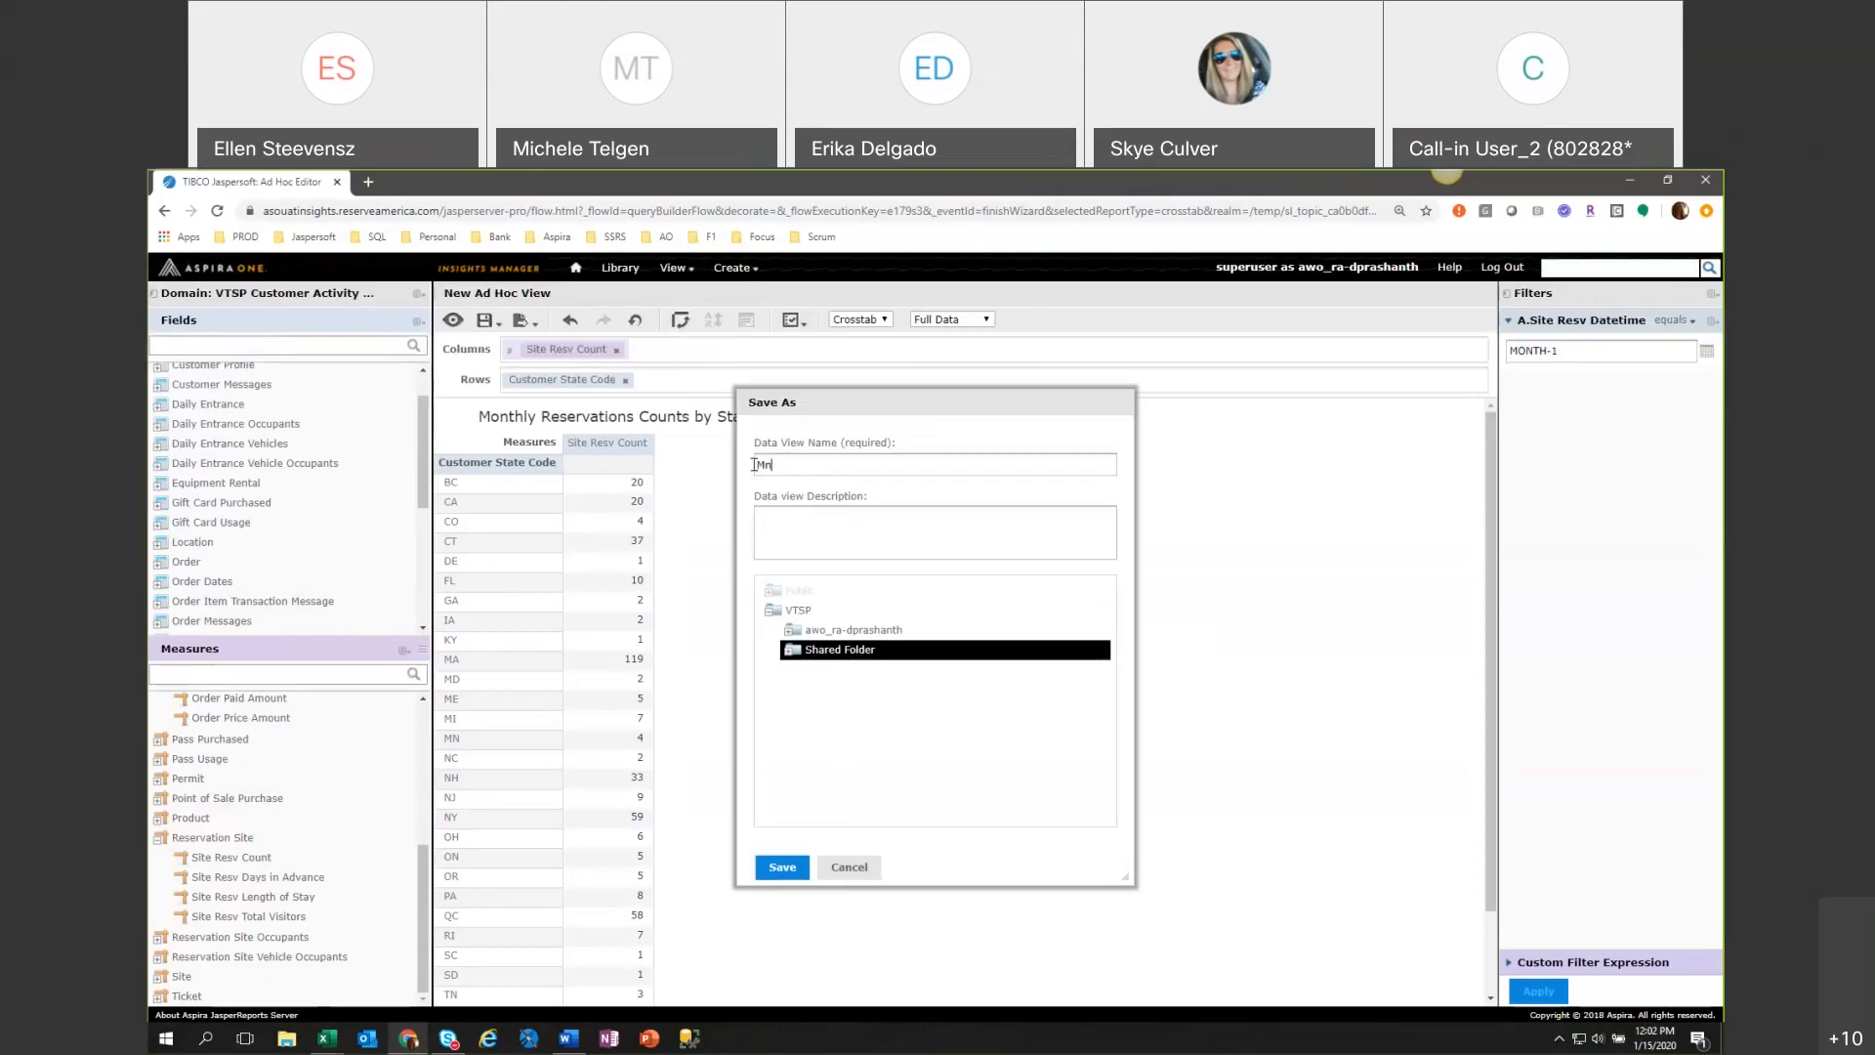
{"action": "type", "text": "nlthly Reservatins"}
{"action": "key", "text": "BackSpace"}
{"action": "key", "text": "BackSpace"}
{"action": "type", "text": "\\\\"}
{"action": "key", "text": "BackSpace"}
{"action": "key", "text": "BackSpace"}
{"action": "key", "text": "BackSpace"}
{"action": "type", "text": "ion Counts by State"}
{"action": "left_click", "coordinate": [772, 875]}
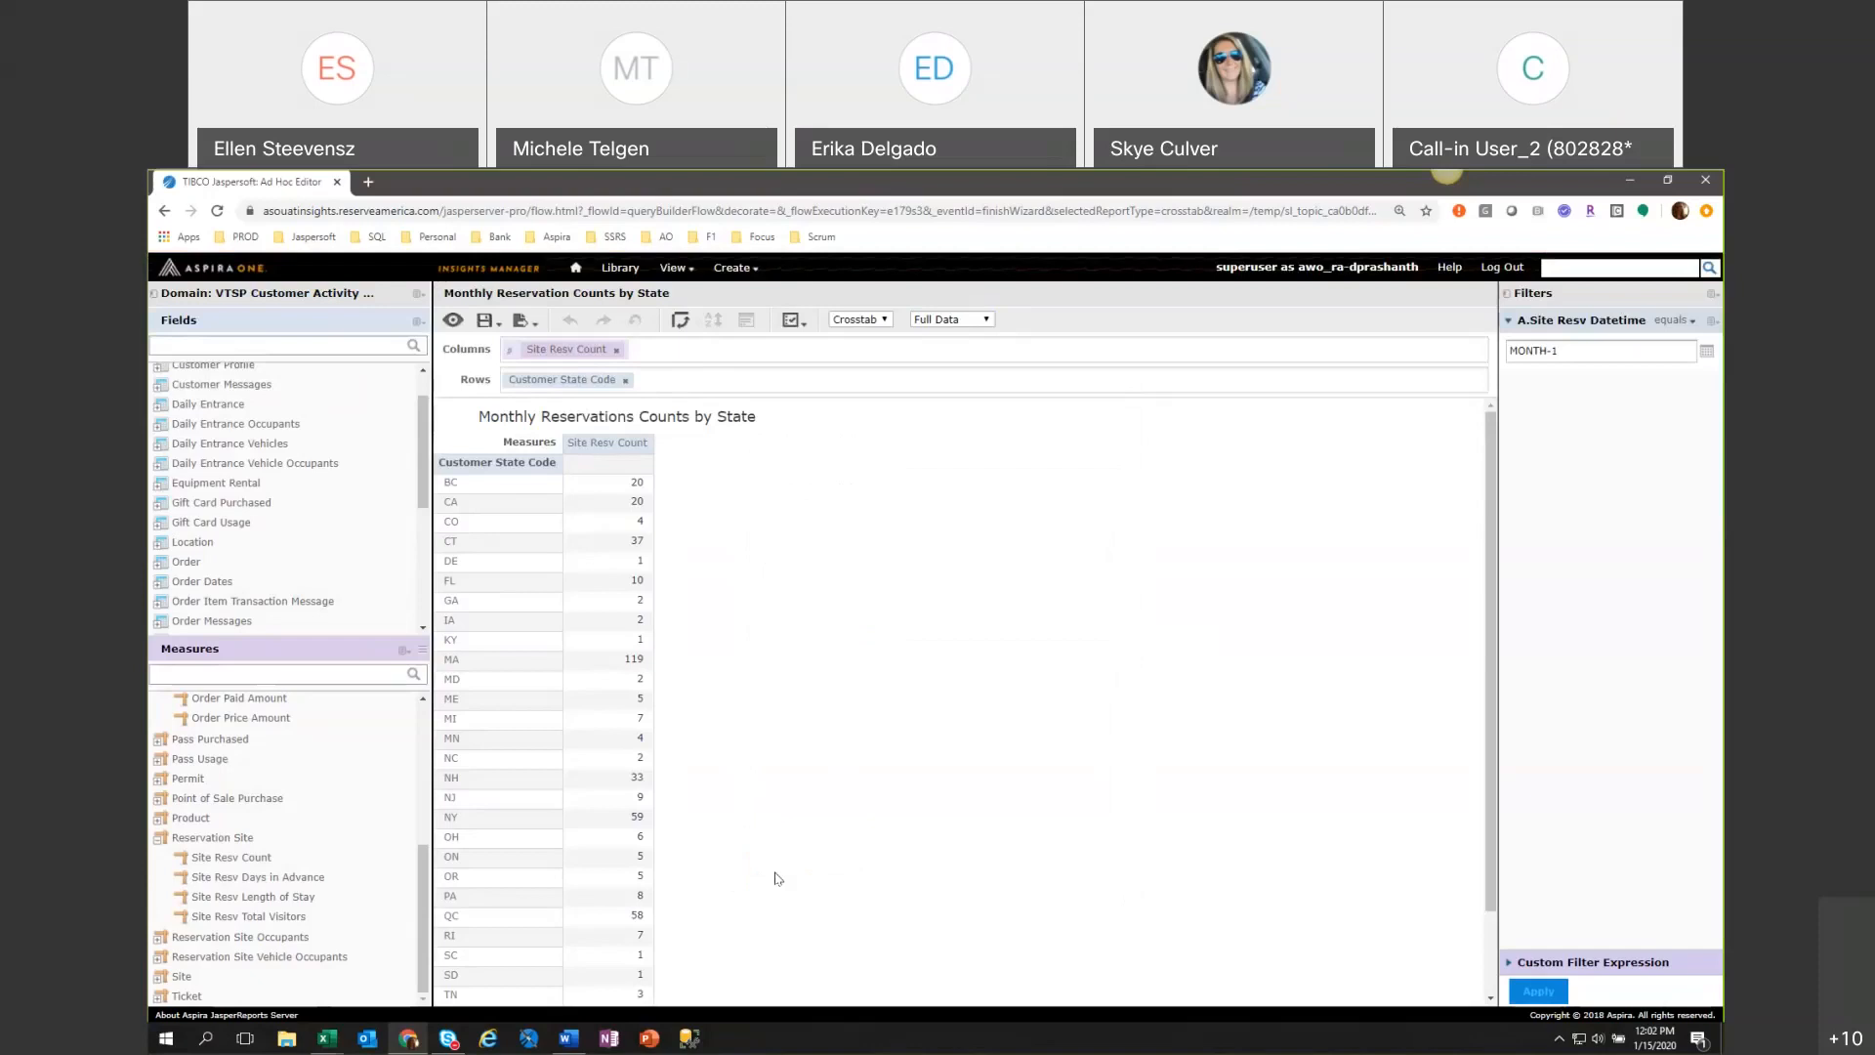
Collapse the Reservation Site measures, look further down the field folders, and expand the Point of Sale Purchase measures.
{"action": "left_click", "coordinate": [160, 837]}
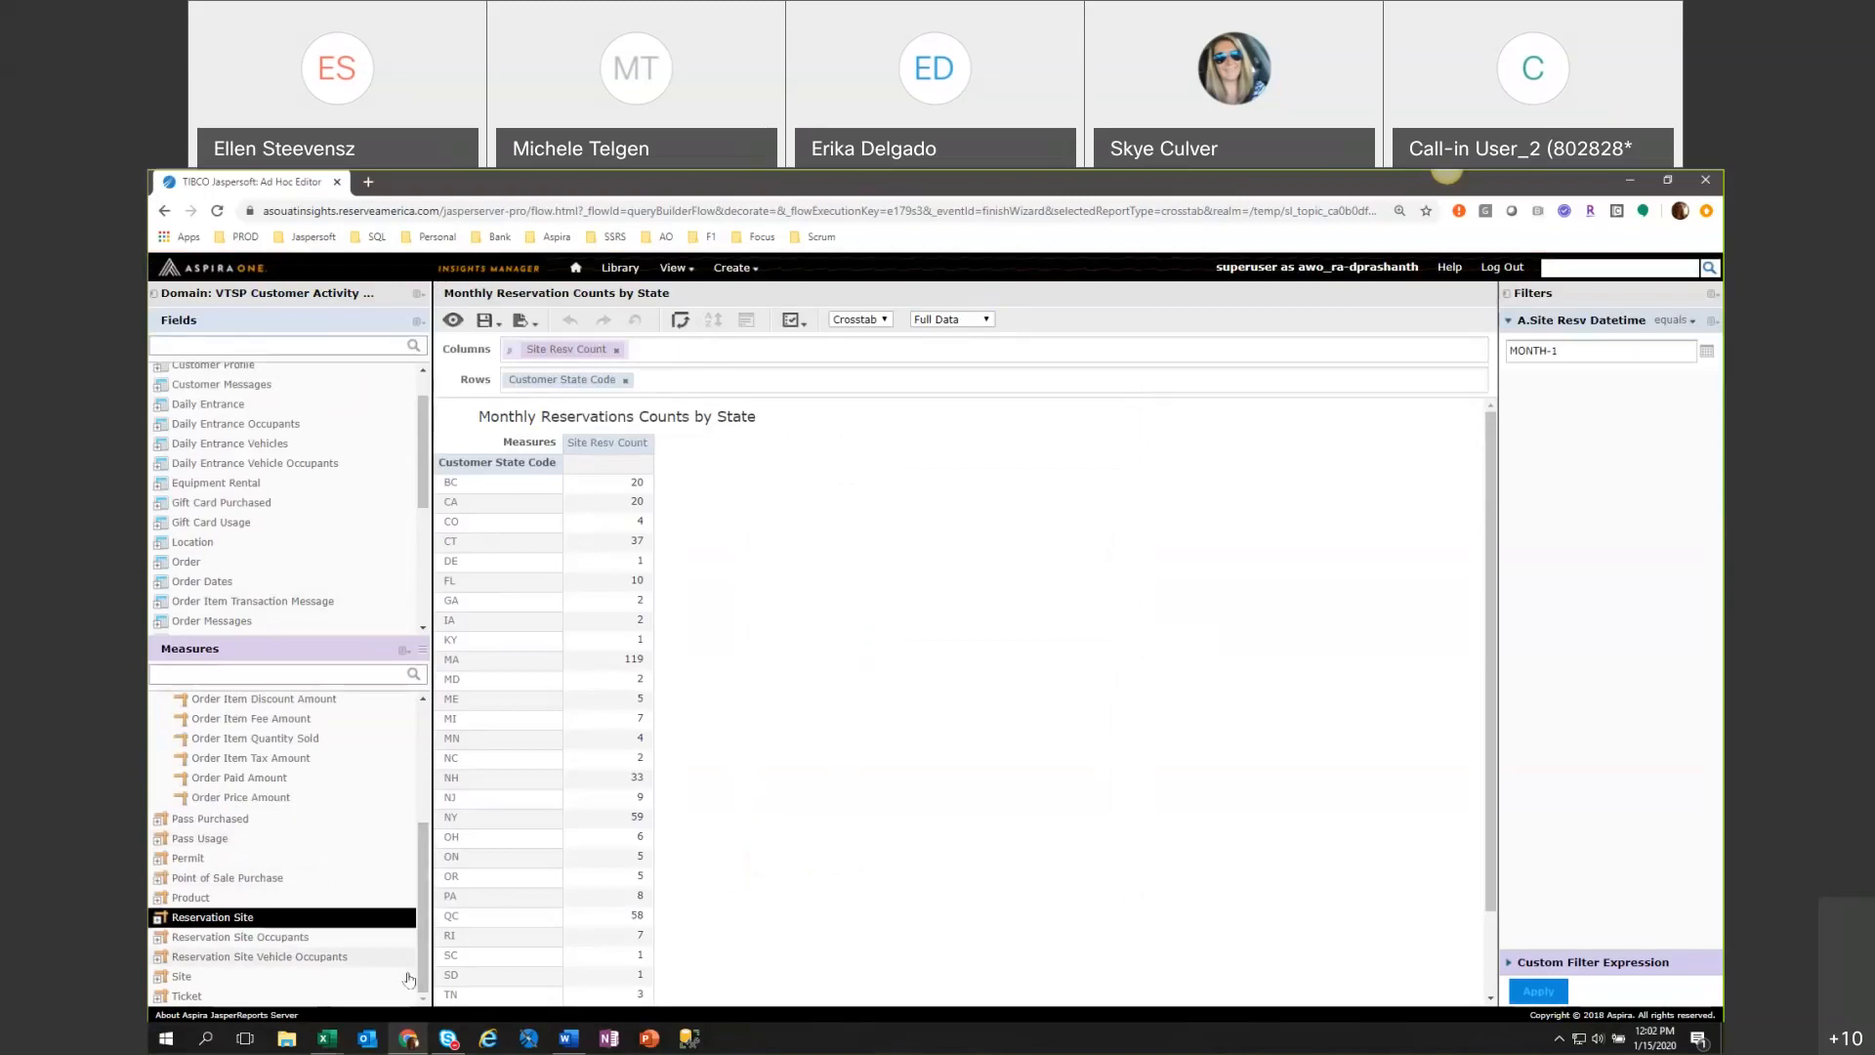
{"action": "left_click", "coordinate": [171, 879]}
{"action": "left_click_drag", "start_coordinate": [418, 506], "coordinate": [397, 599]}
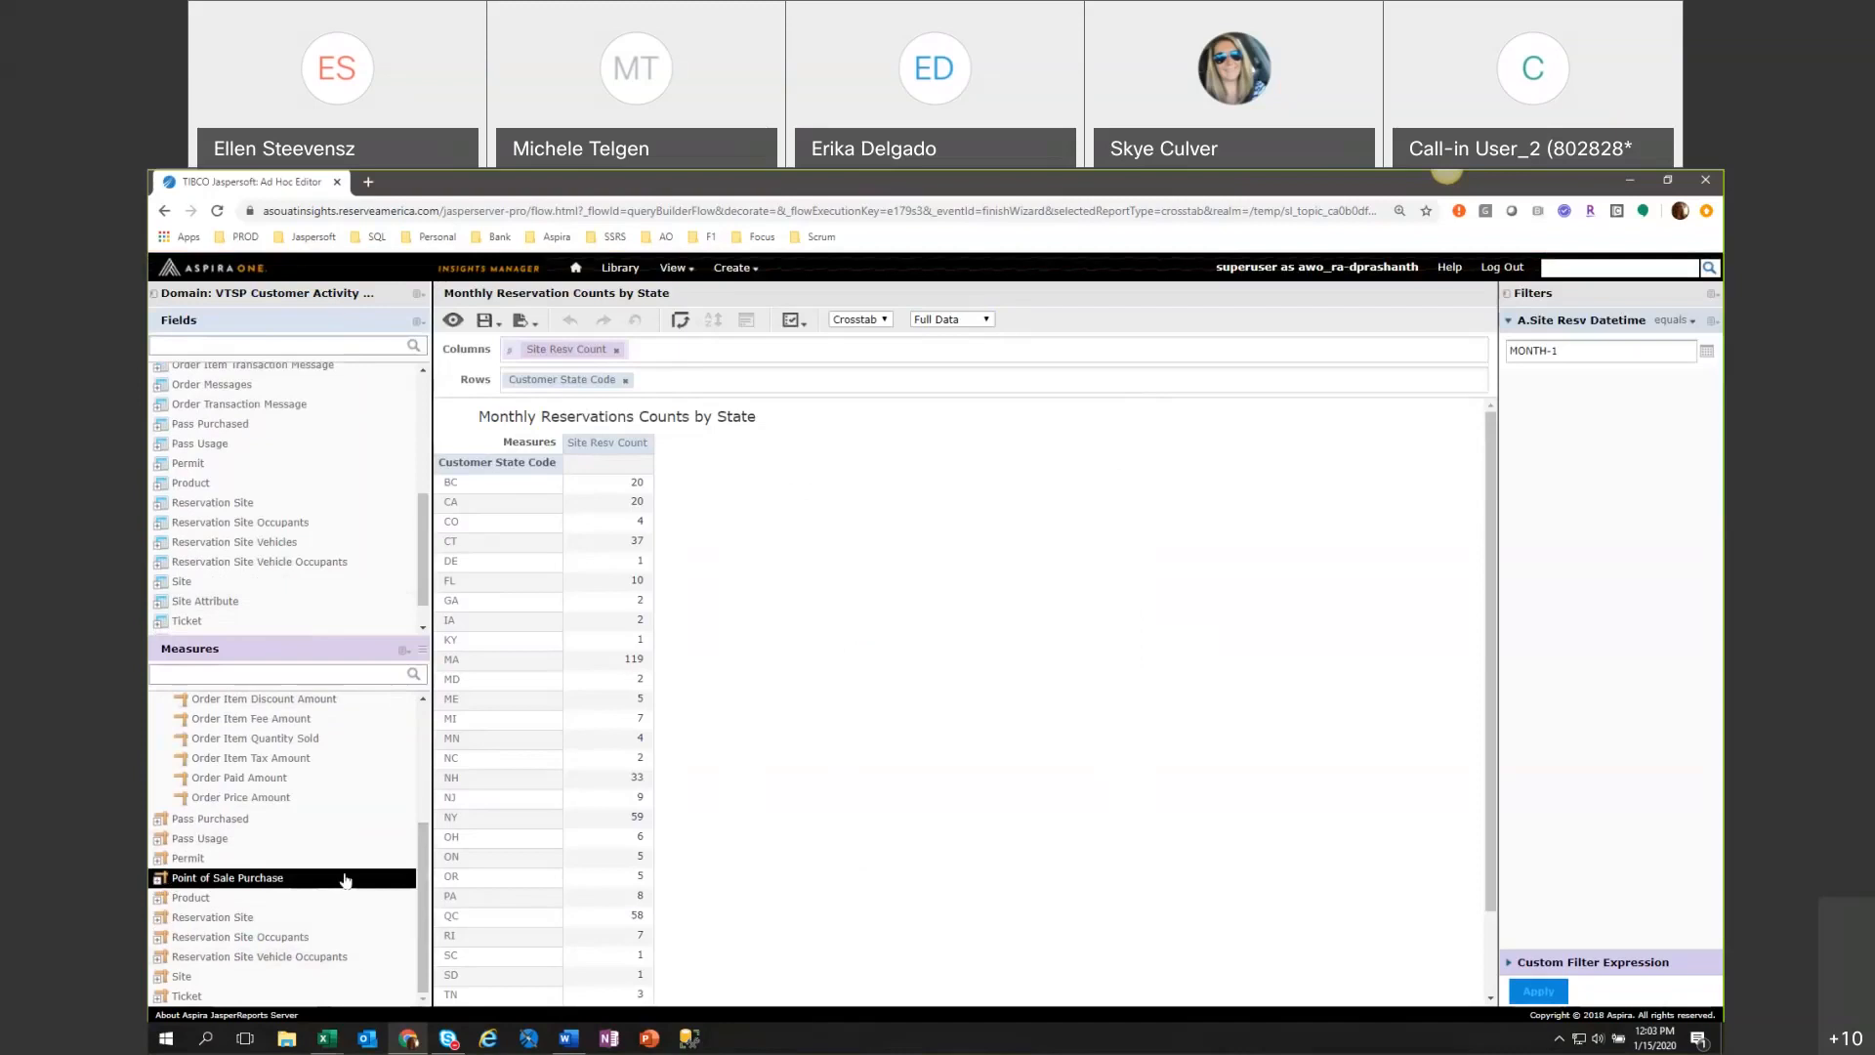
{"action": "left_click", "coordinate": [168, 879]}
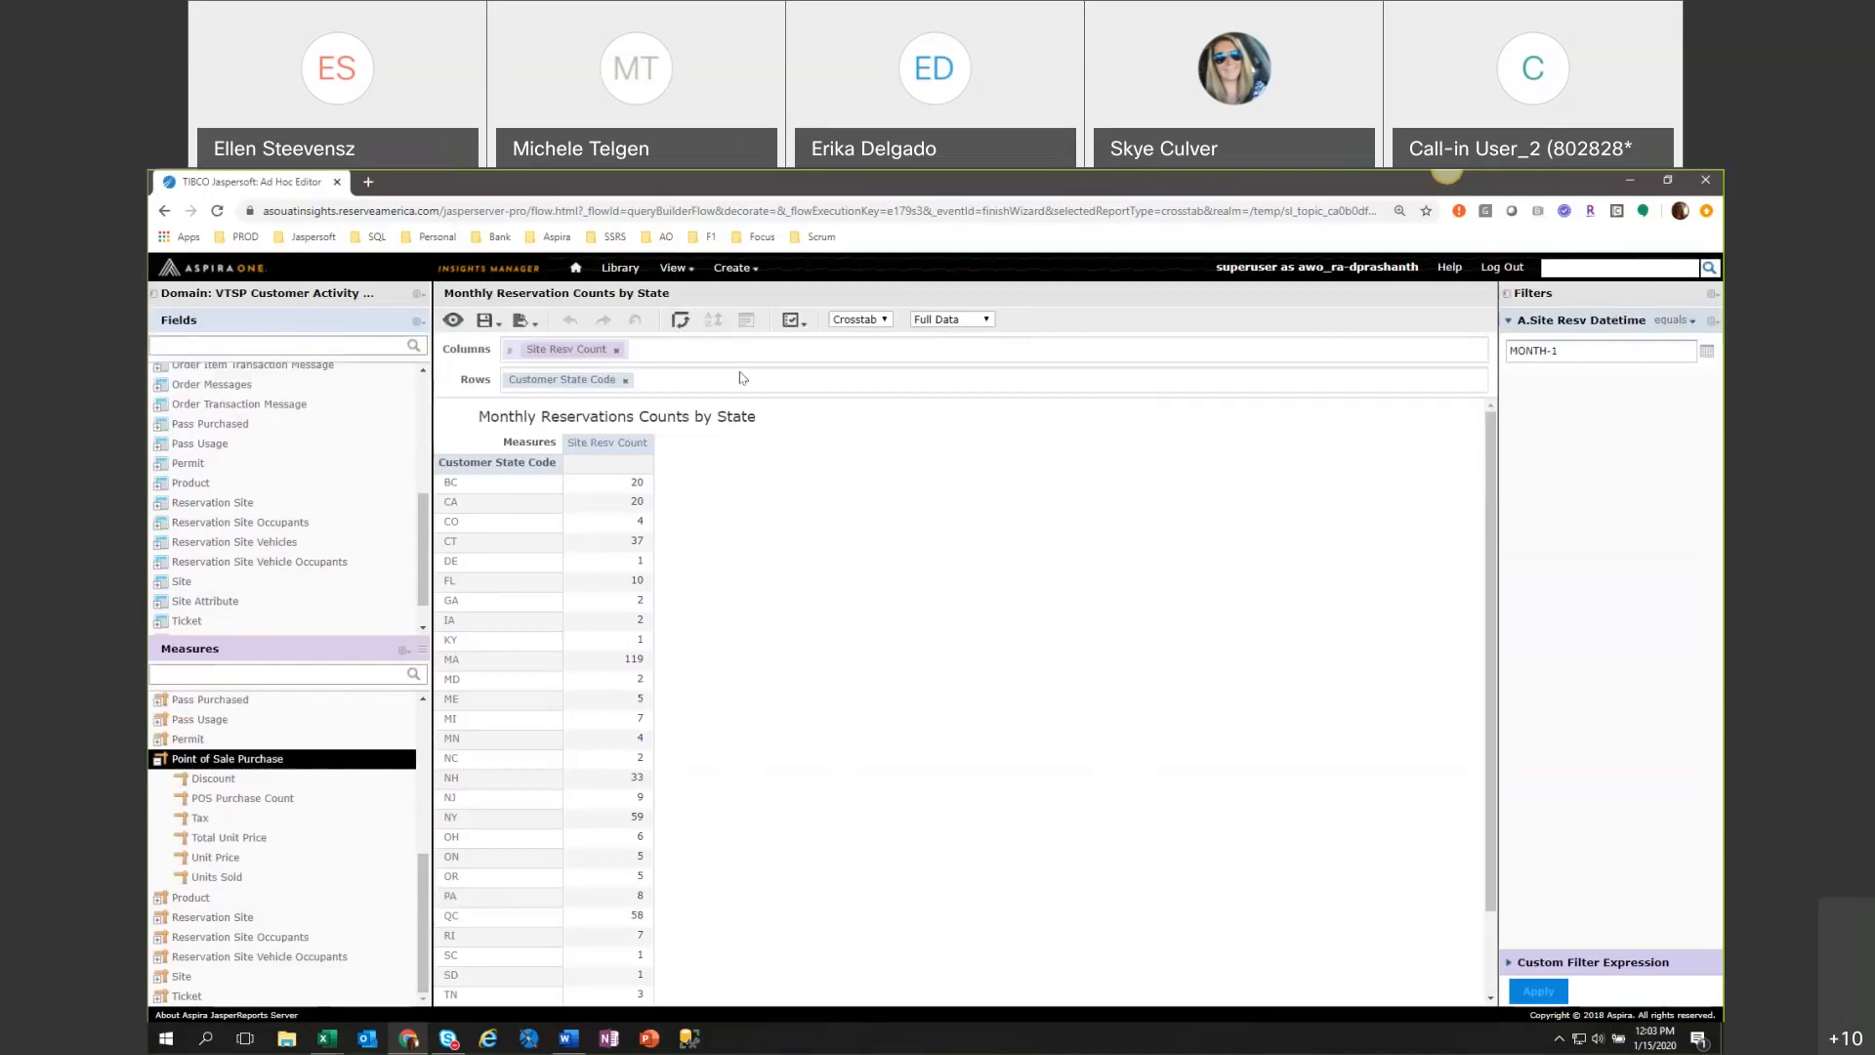
Clear Site Resv Count from the crosstab, try Total Unit Price as its measure, and remove that measure again.
{"action": "mouse_move", "coordinate": [487, 322]}
{"action": "left_click", "coordinate": [616, 349]}
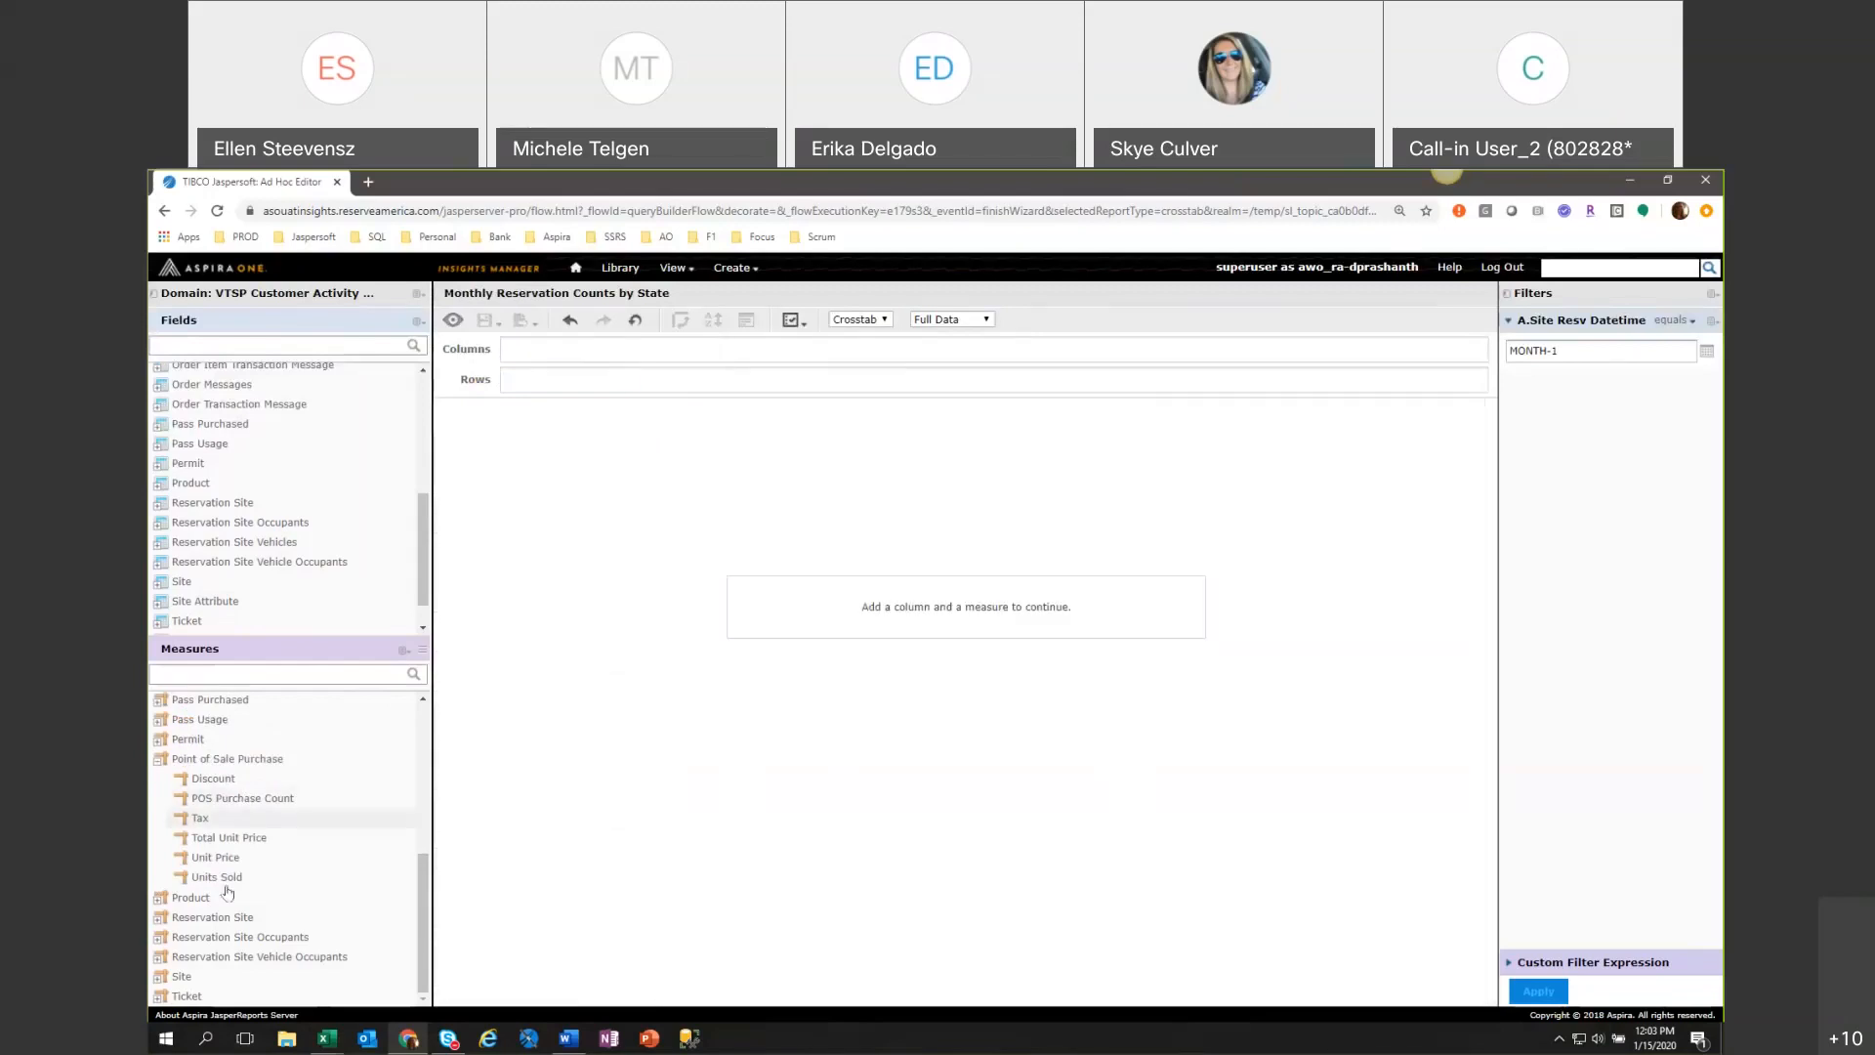
{"action": "double_click", "coordinate": [222, 840]}
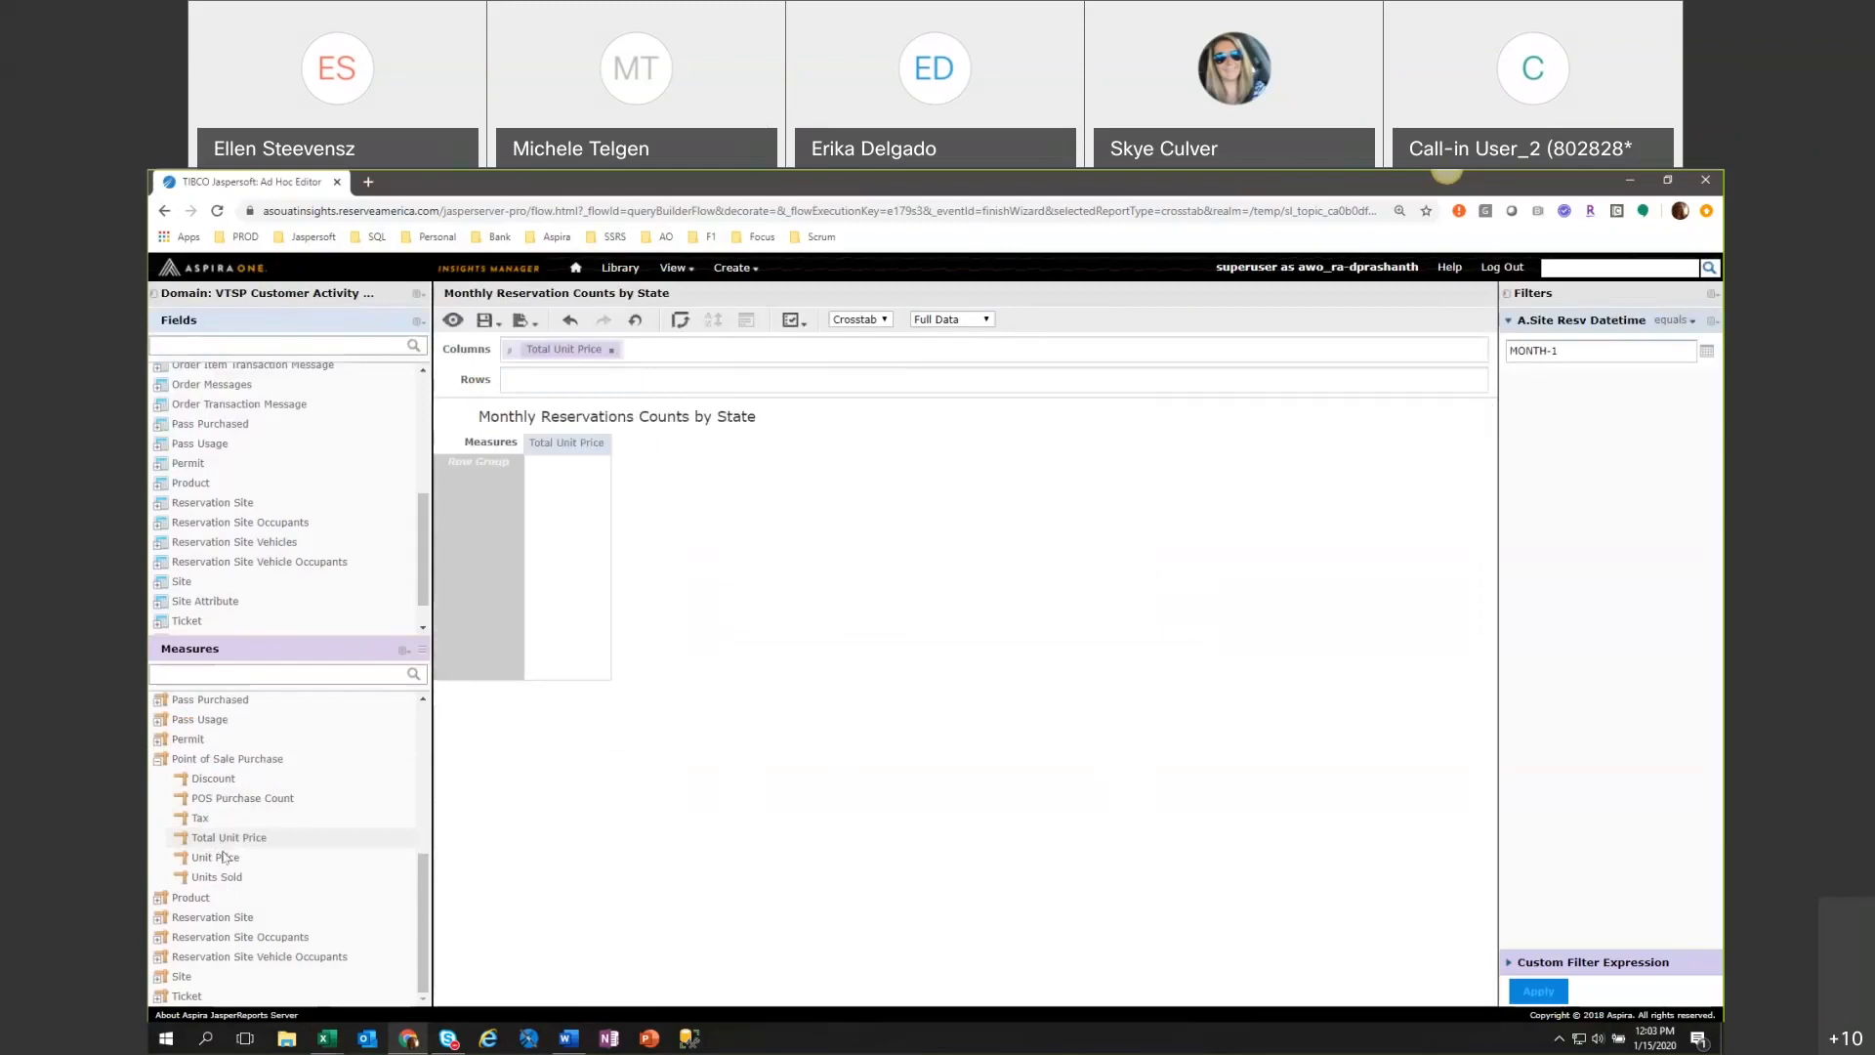
{"action": "left_click", "coordinate": [611, 352]}
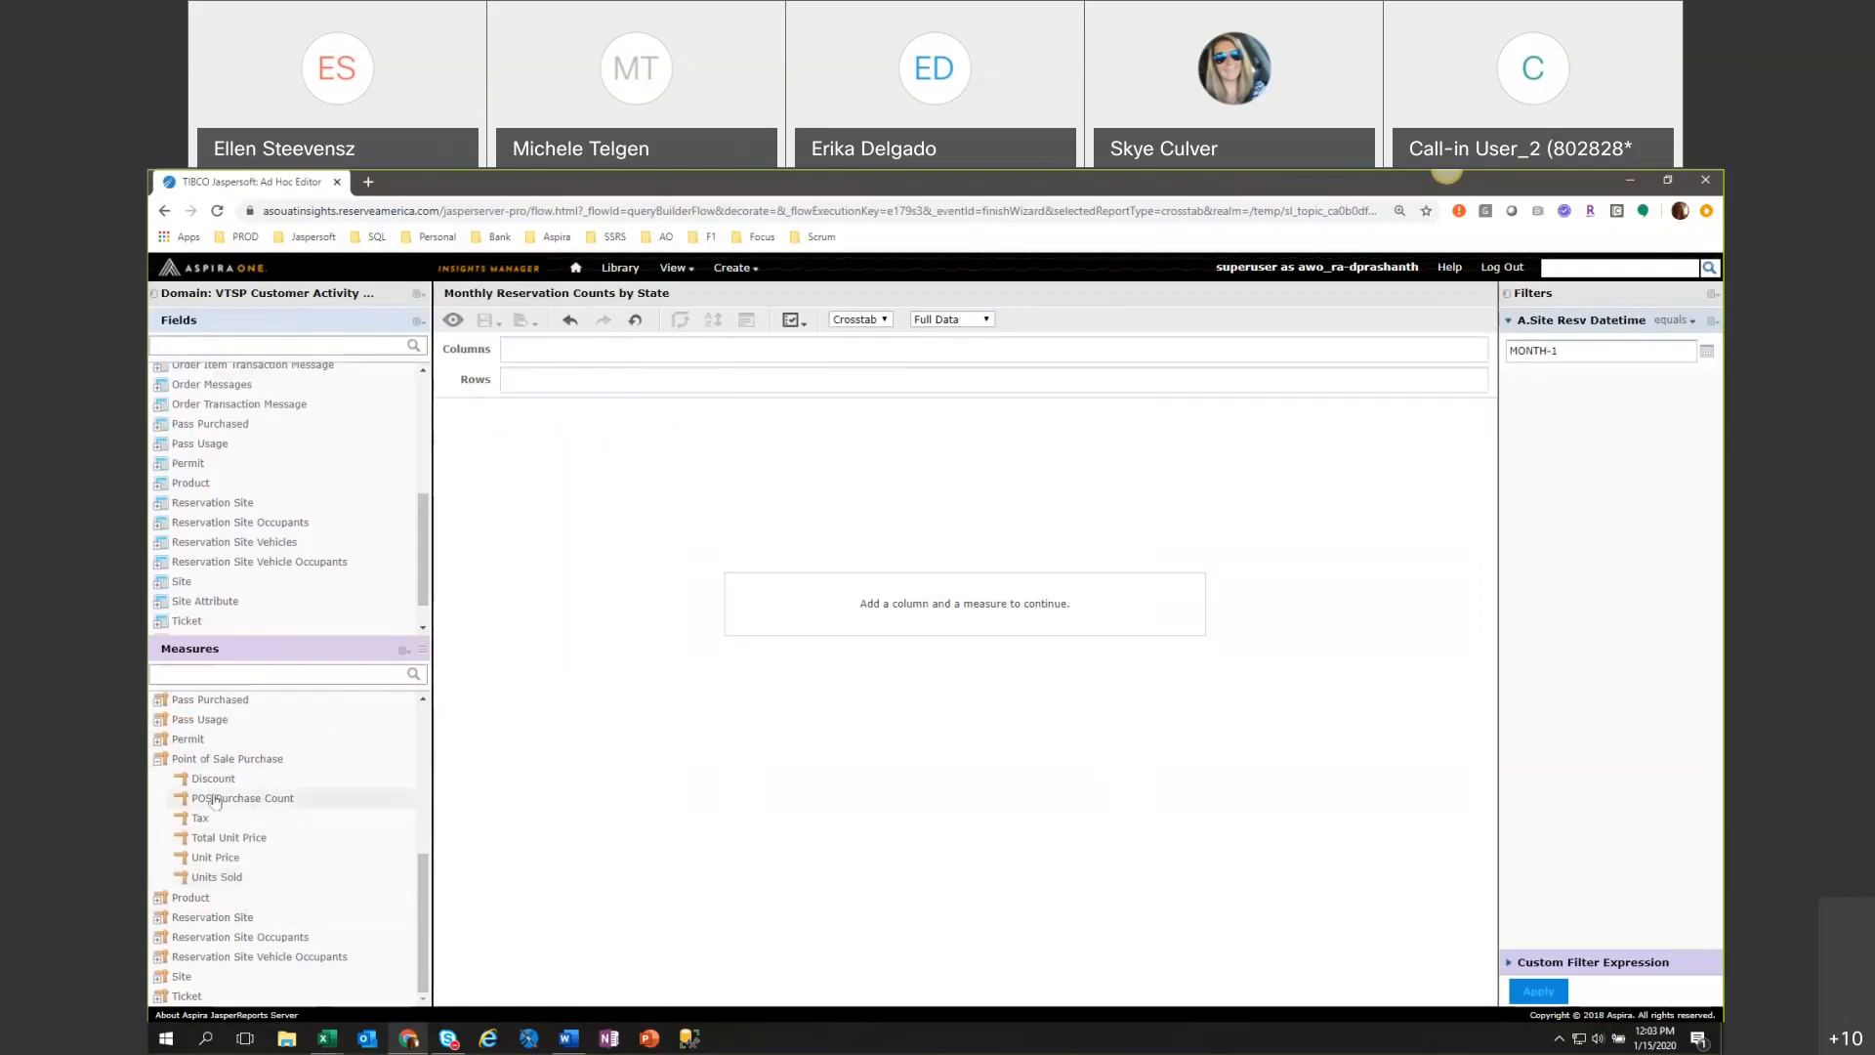
Collapse the Point of Sale Purchase and Order measure folders and give the Fields list slightly more room.
{"action": "left_click", "coordinate": [157, 761]}
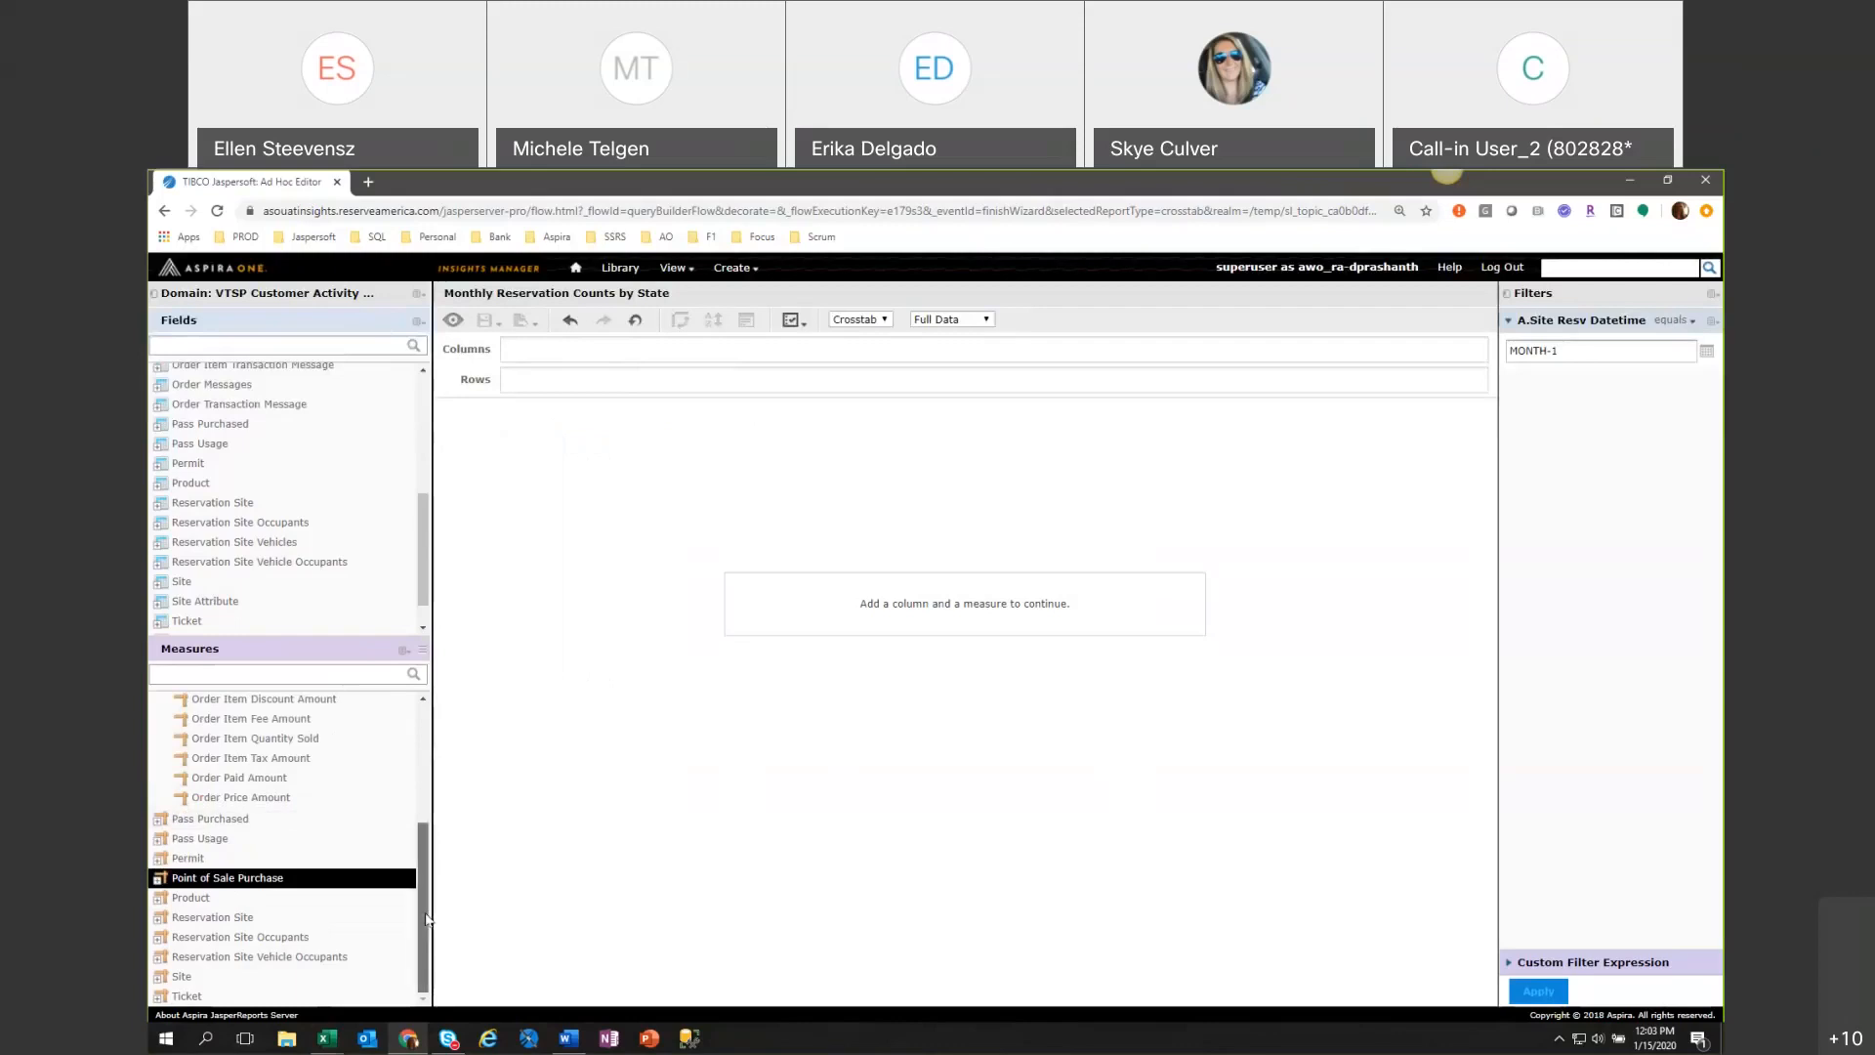
{"action": "left_click_drag", "start_coordinate": [427, 918], "coordinate": [436, 856]}
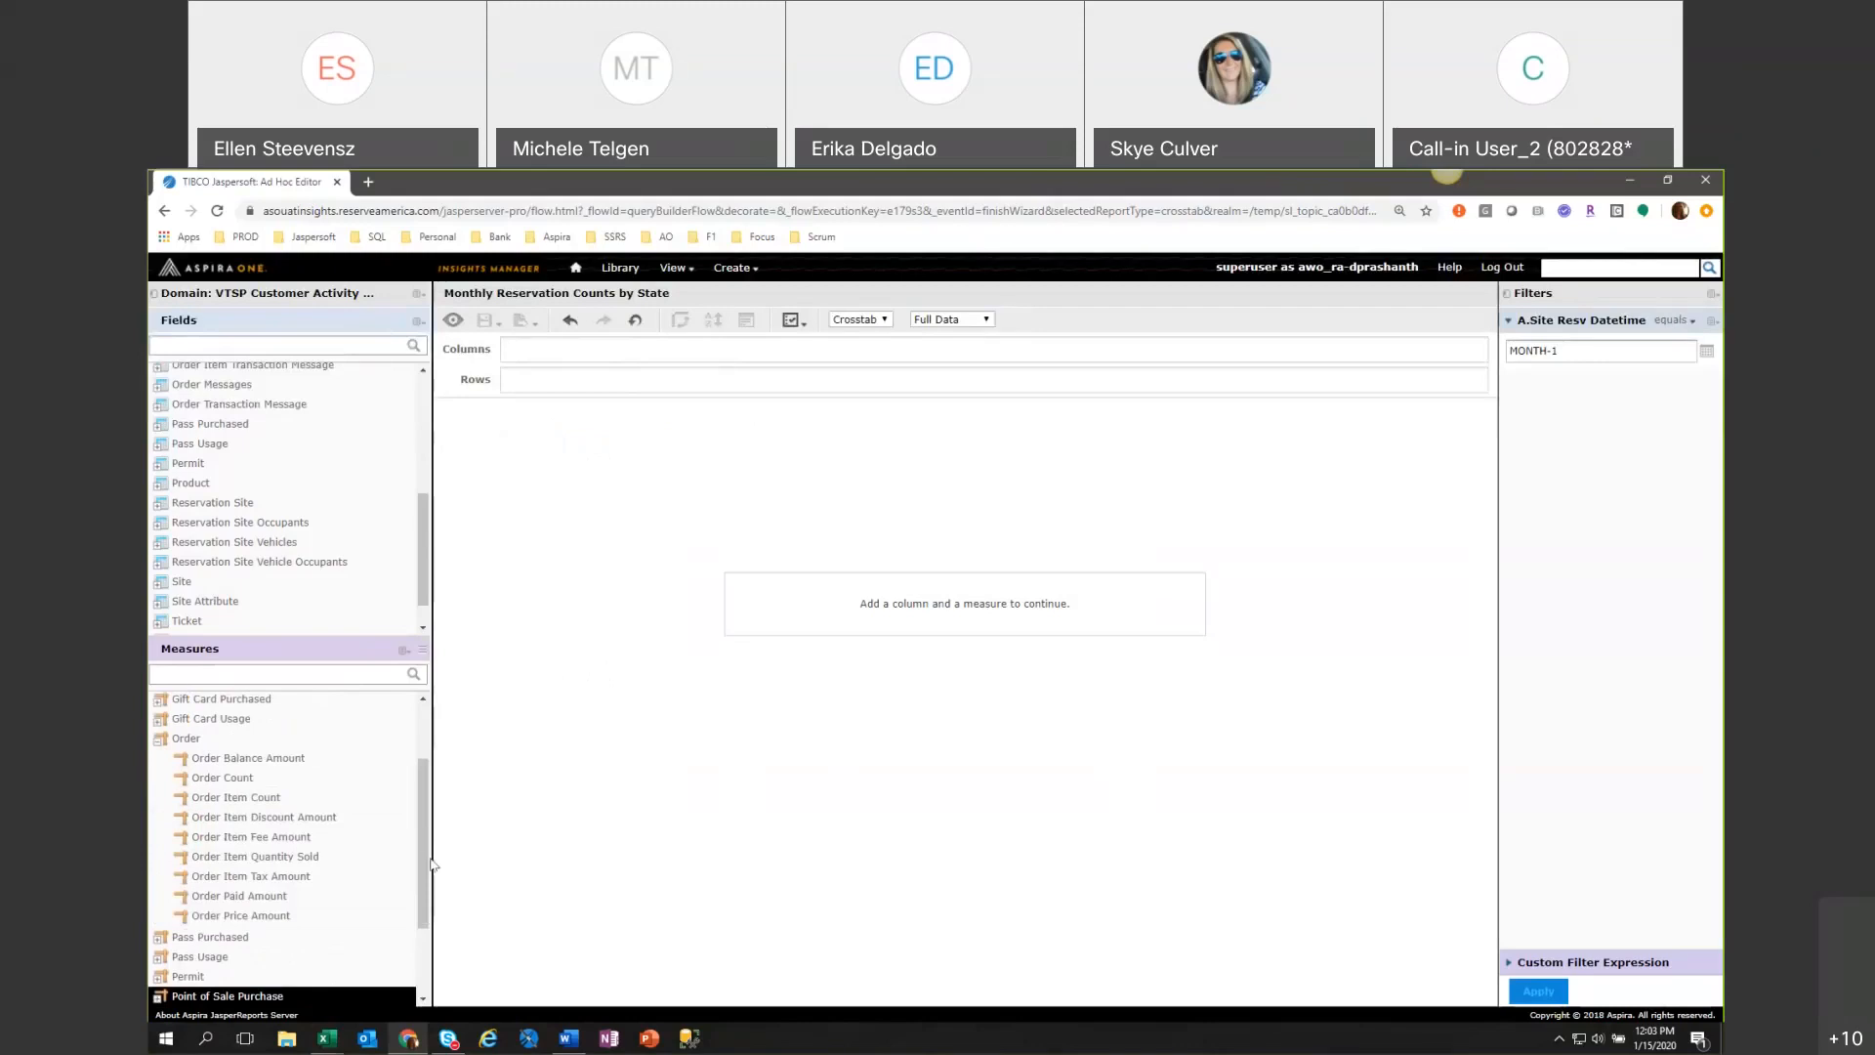
{"action": "left_click", "coordinate": [156, 742]}
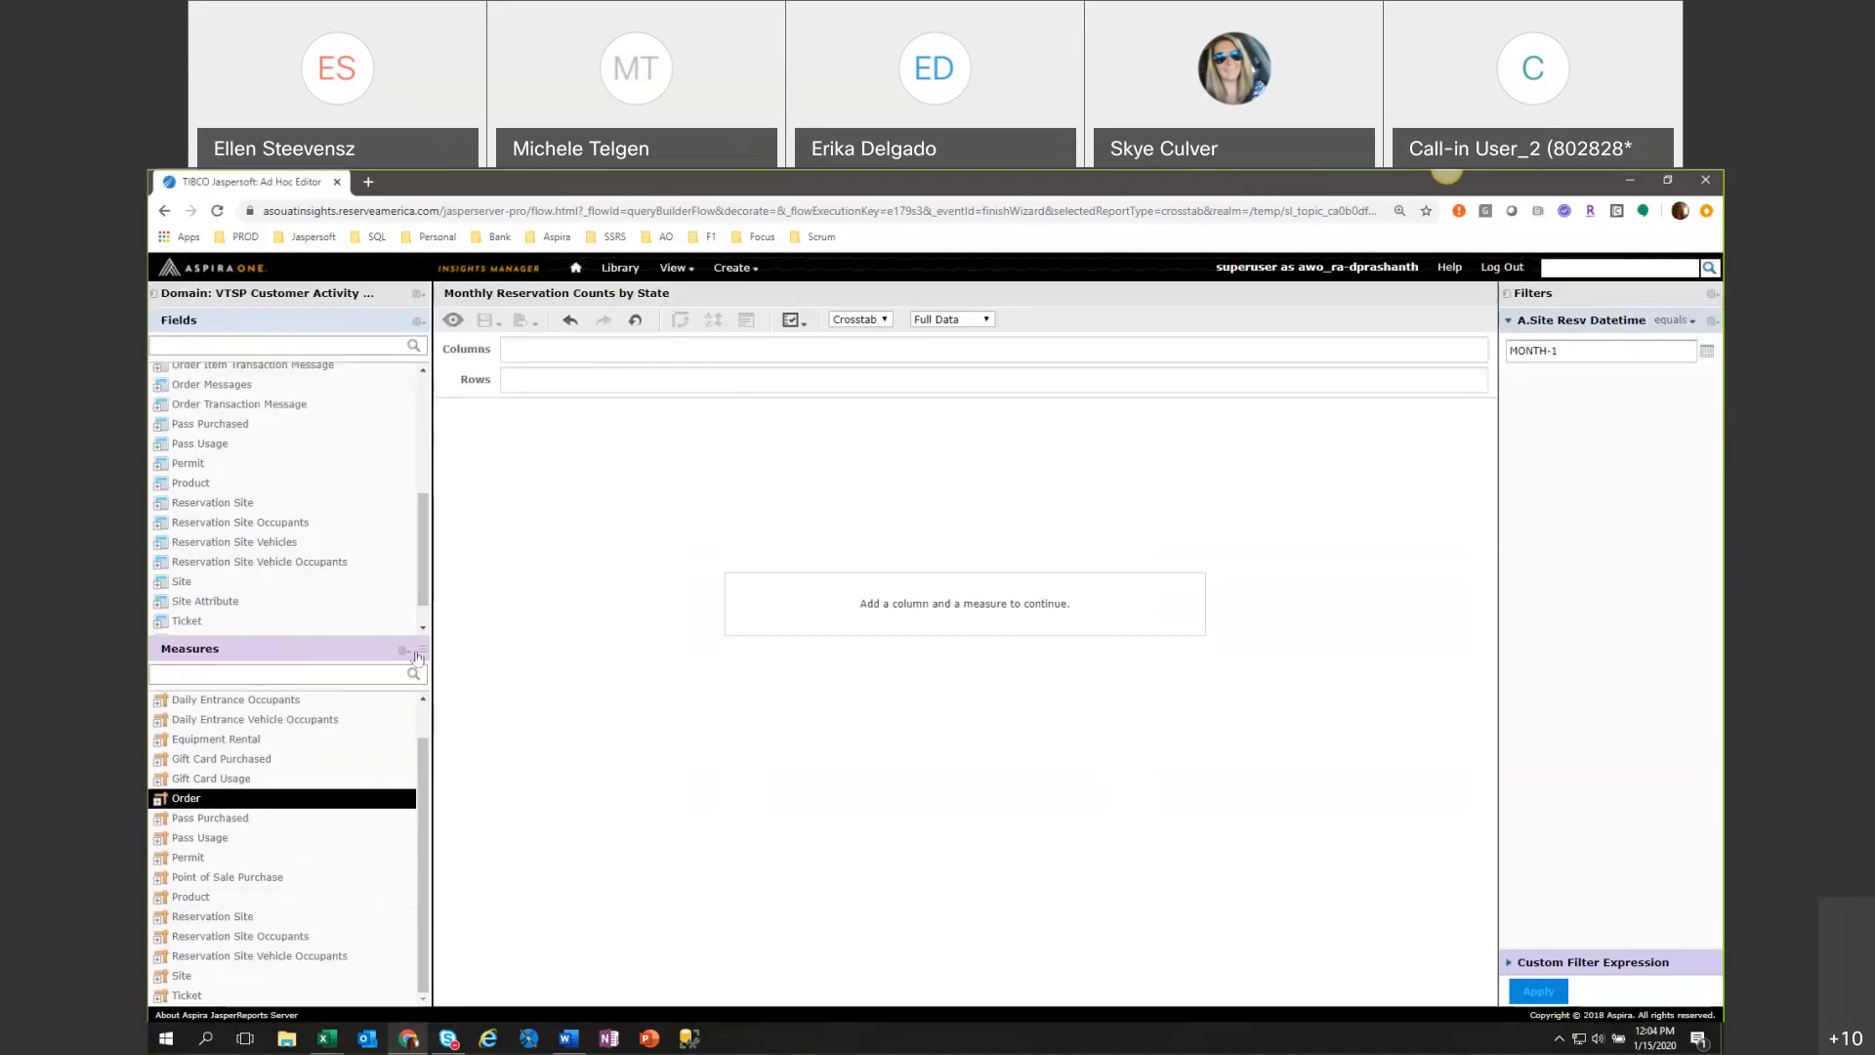
{"action": "left_click_drag", "start_coordinate": [417, 656], "coordinate": [423, 671]}
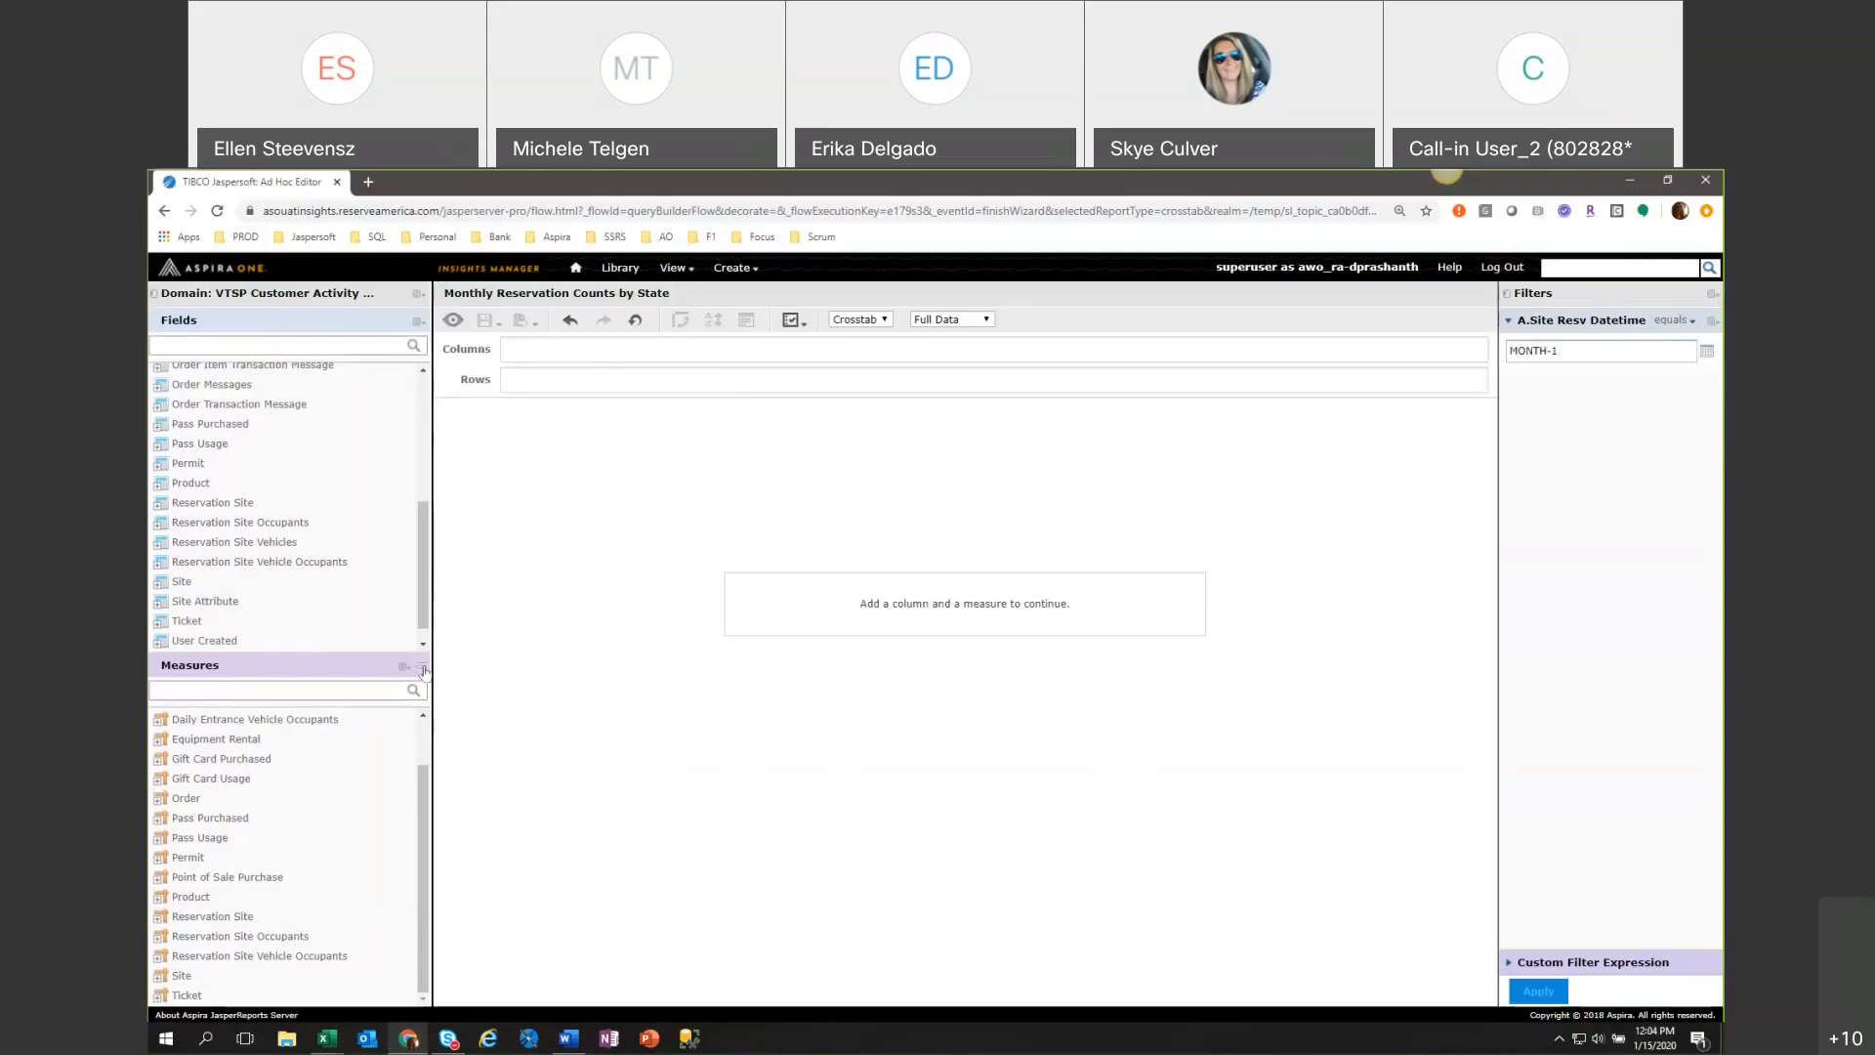
Change the data source to VTSP Financial Domain v1903 and select its Payments set for a new Ad Hoc View.
{"action": "left_click", "coordinate": [417, 293]}
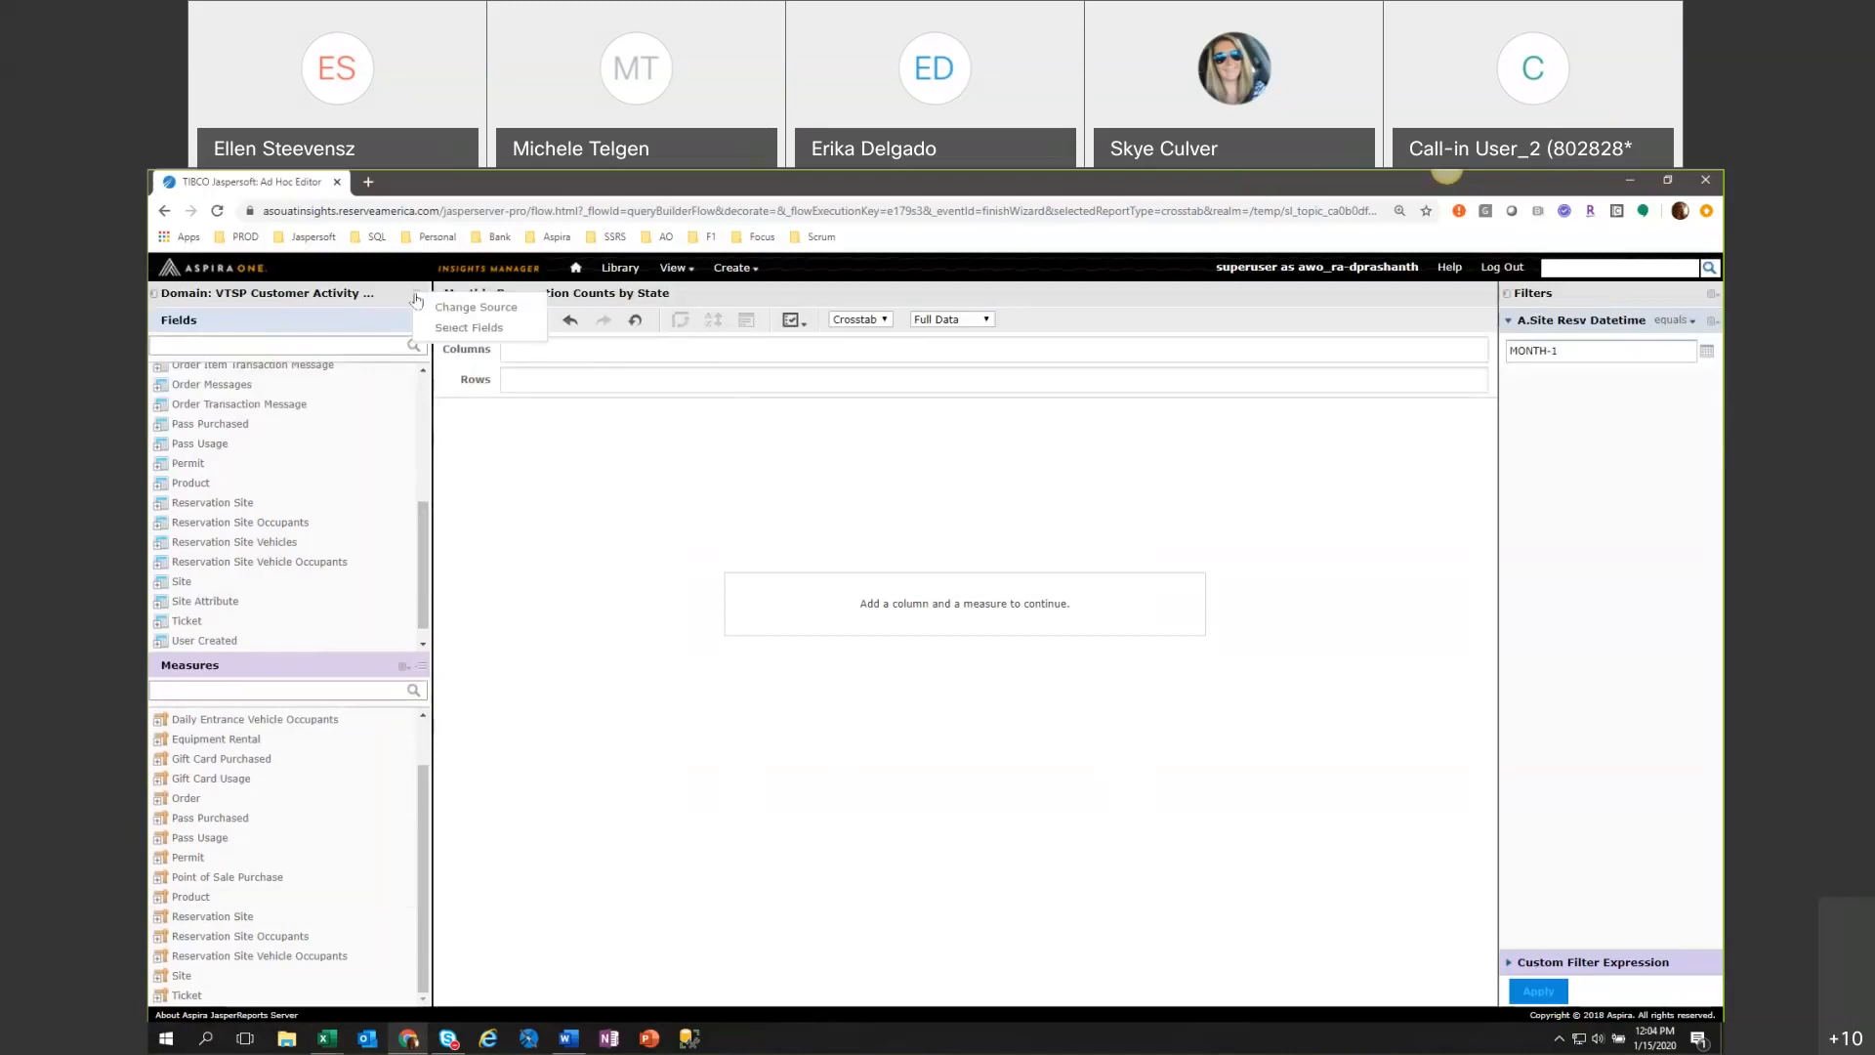
{"action": "left_click", "coordinate": [438, 308]}
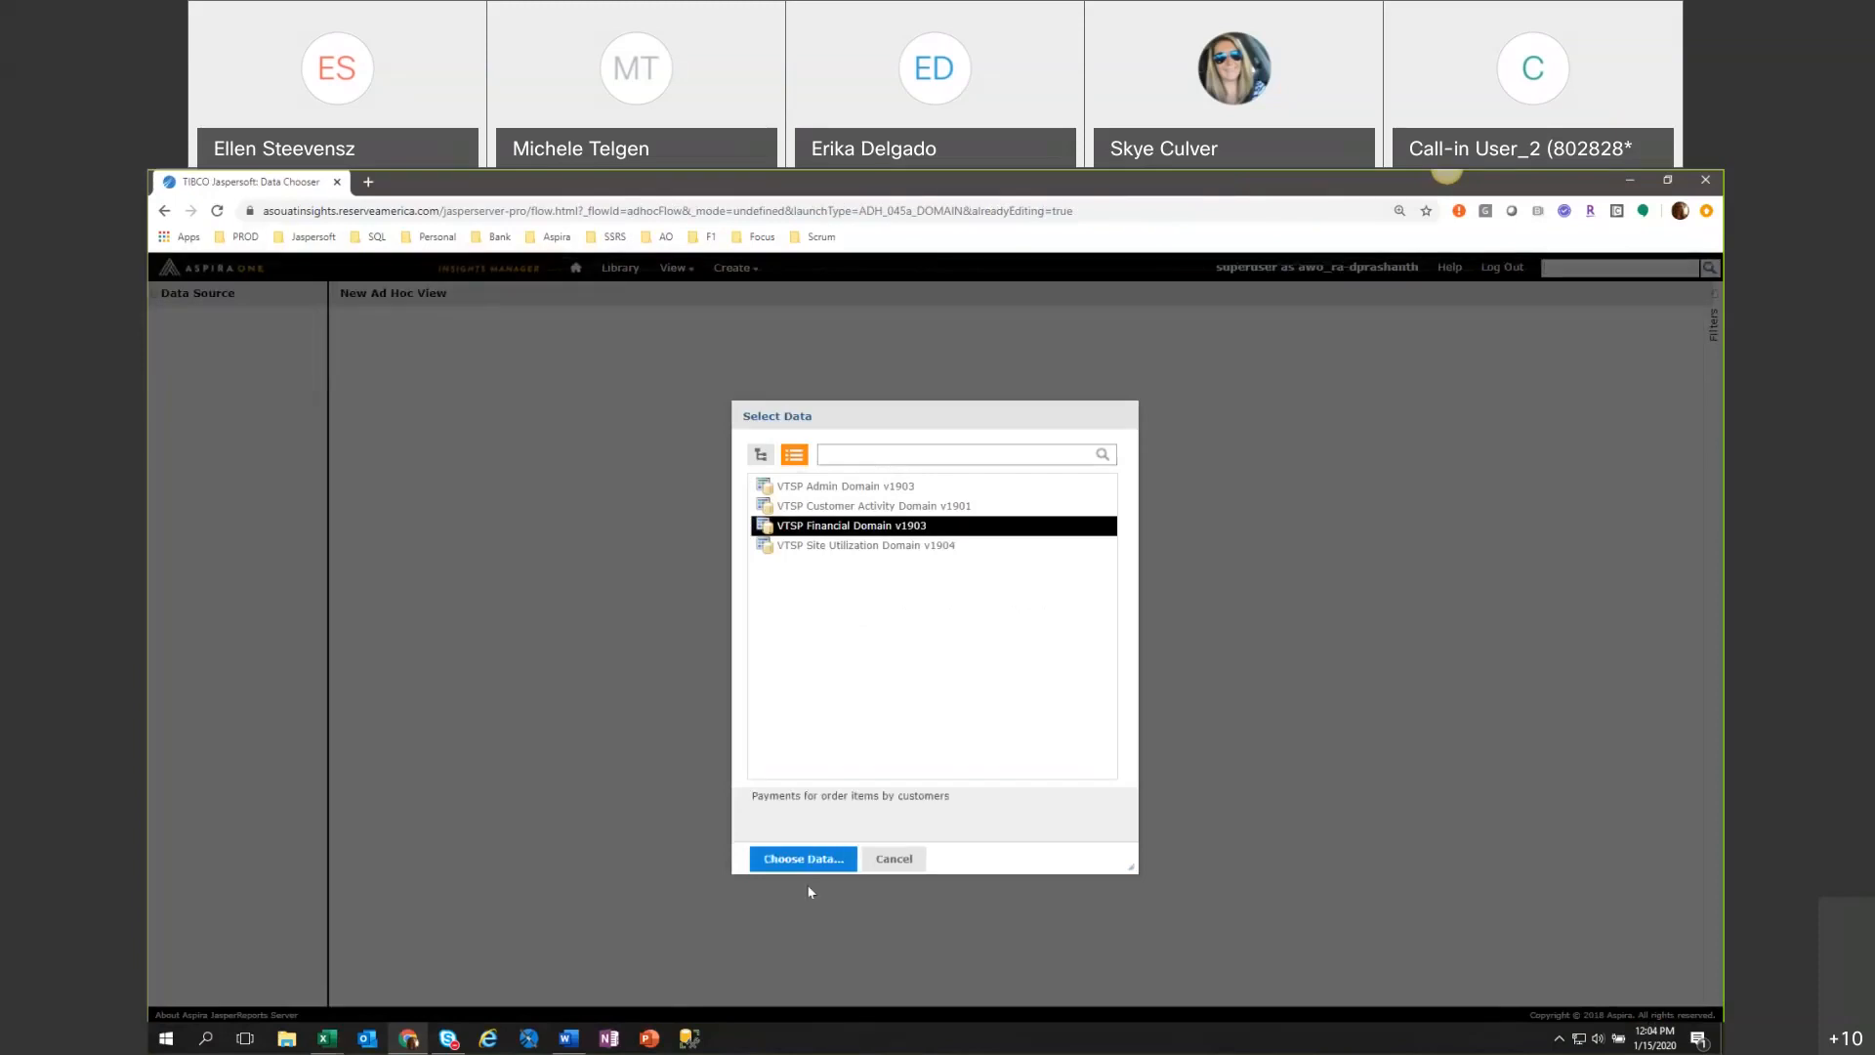
{"action": "left_click", "coordinate": [799, 861]}
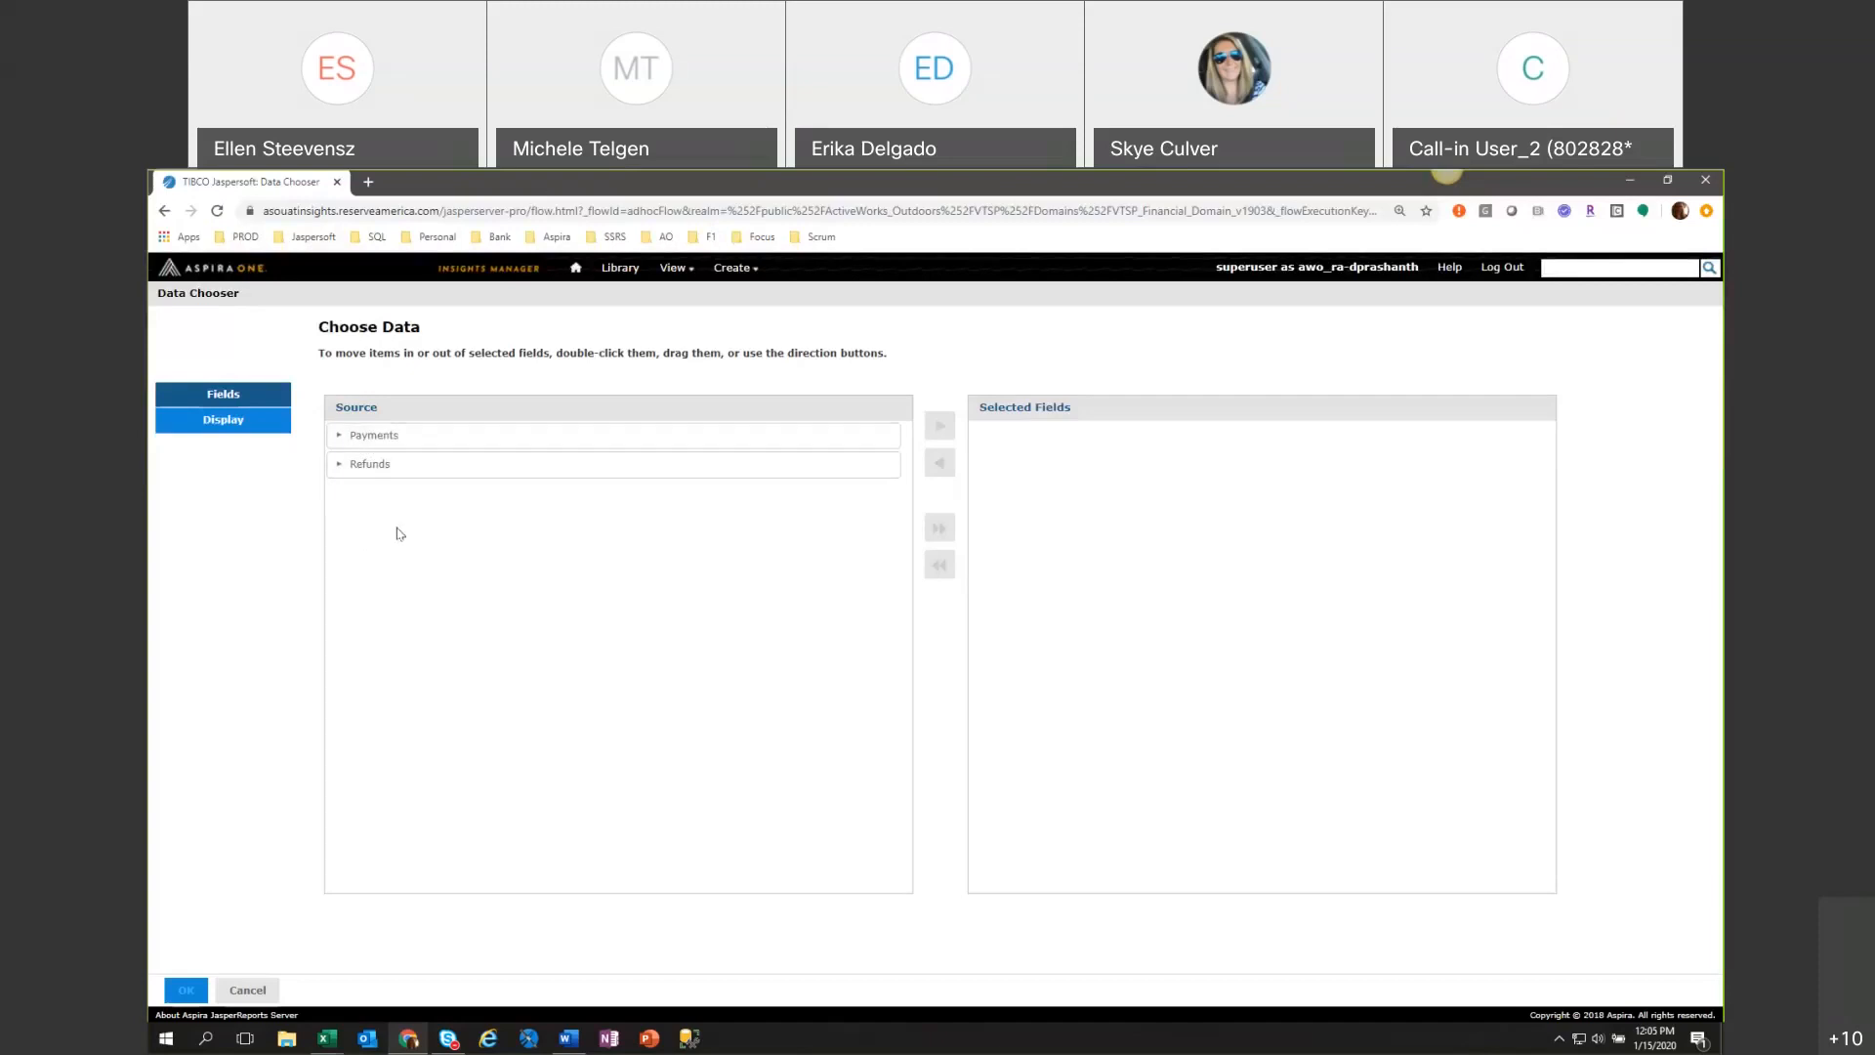
{"action": "left_click", "coordinate": [441, 443]}
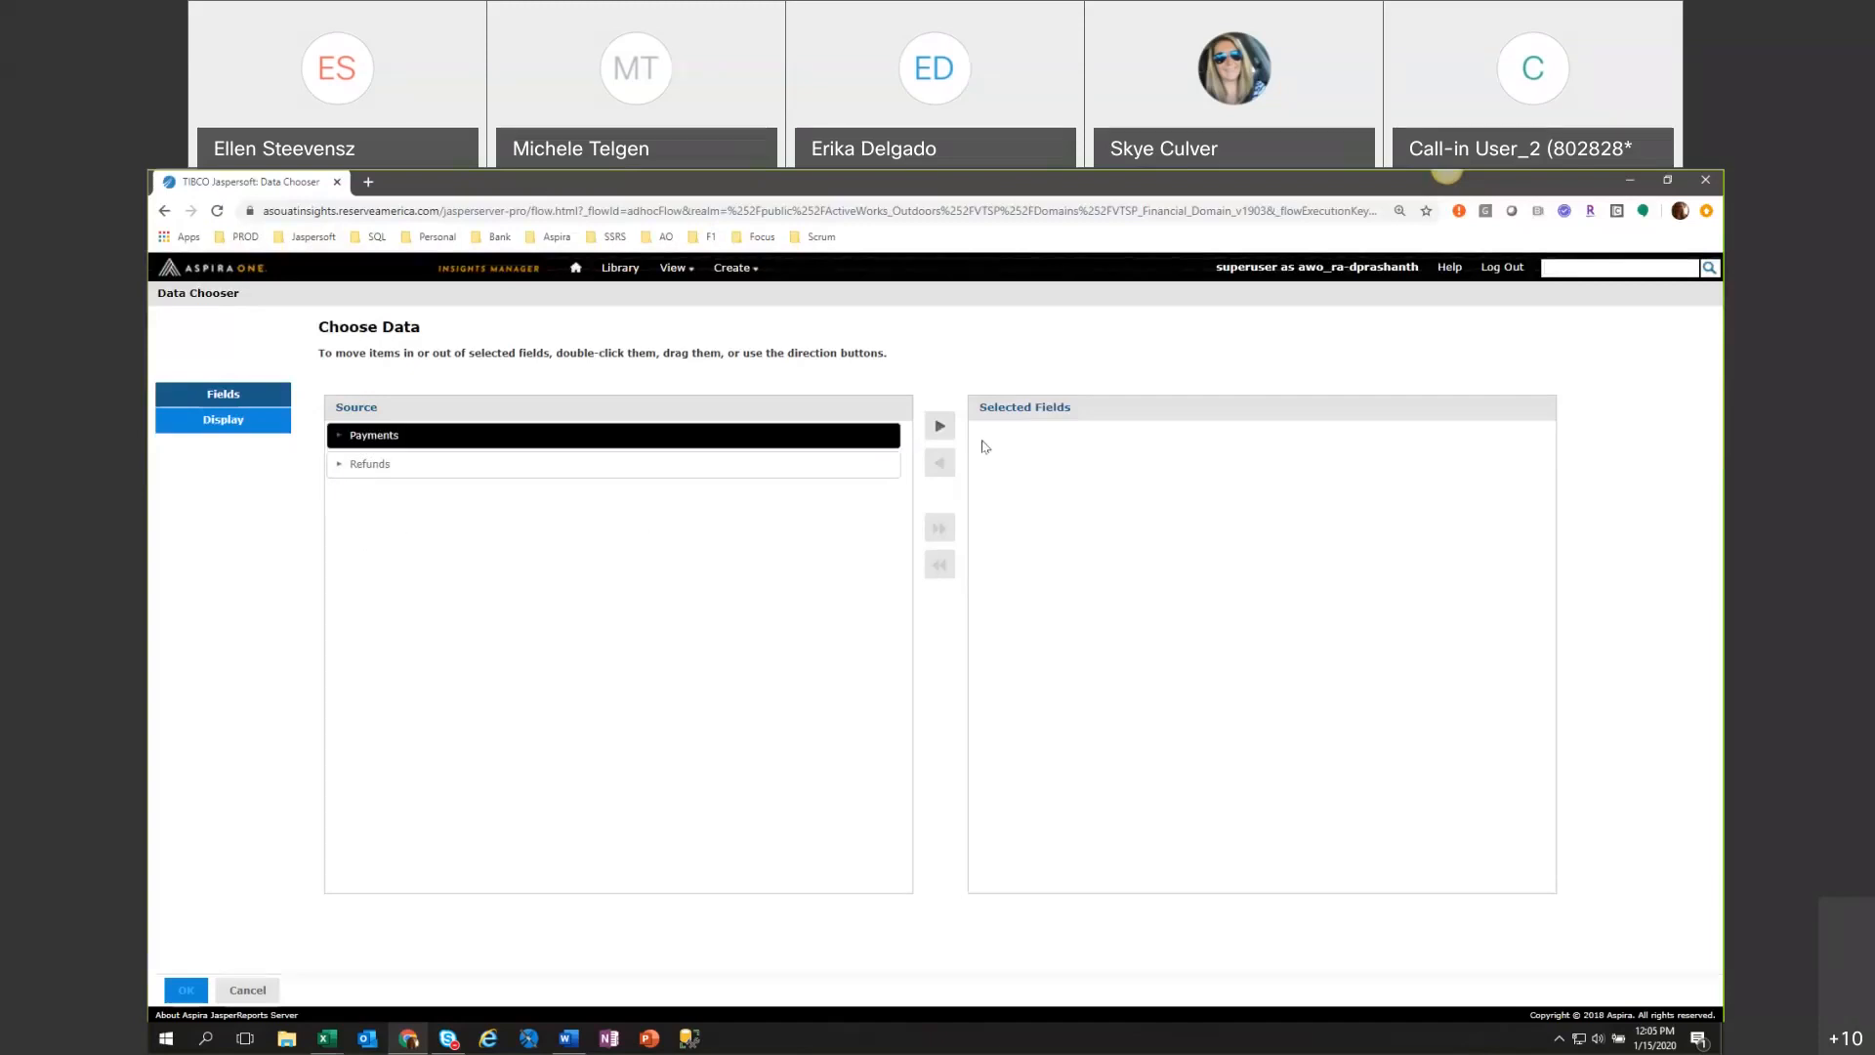
{"action": "left_click", "coordinate": [941, 426]}
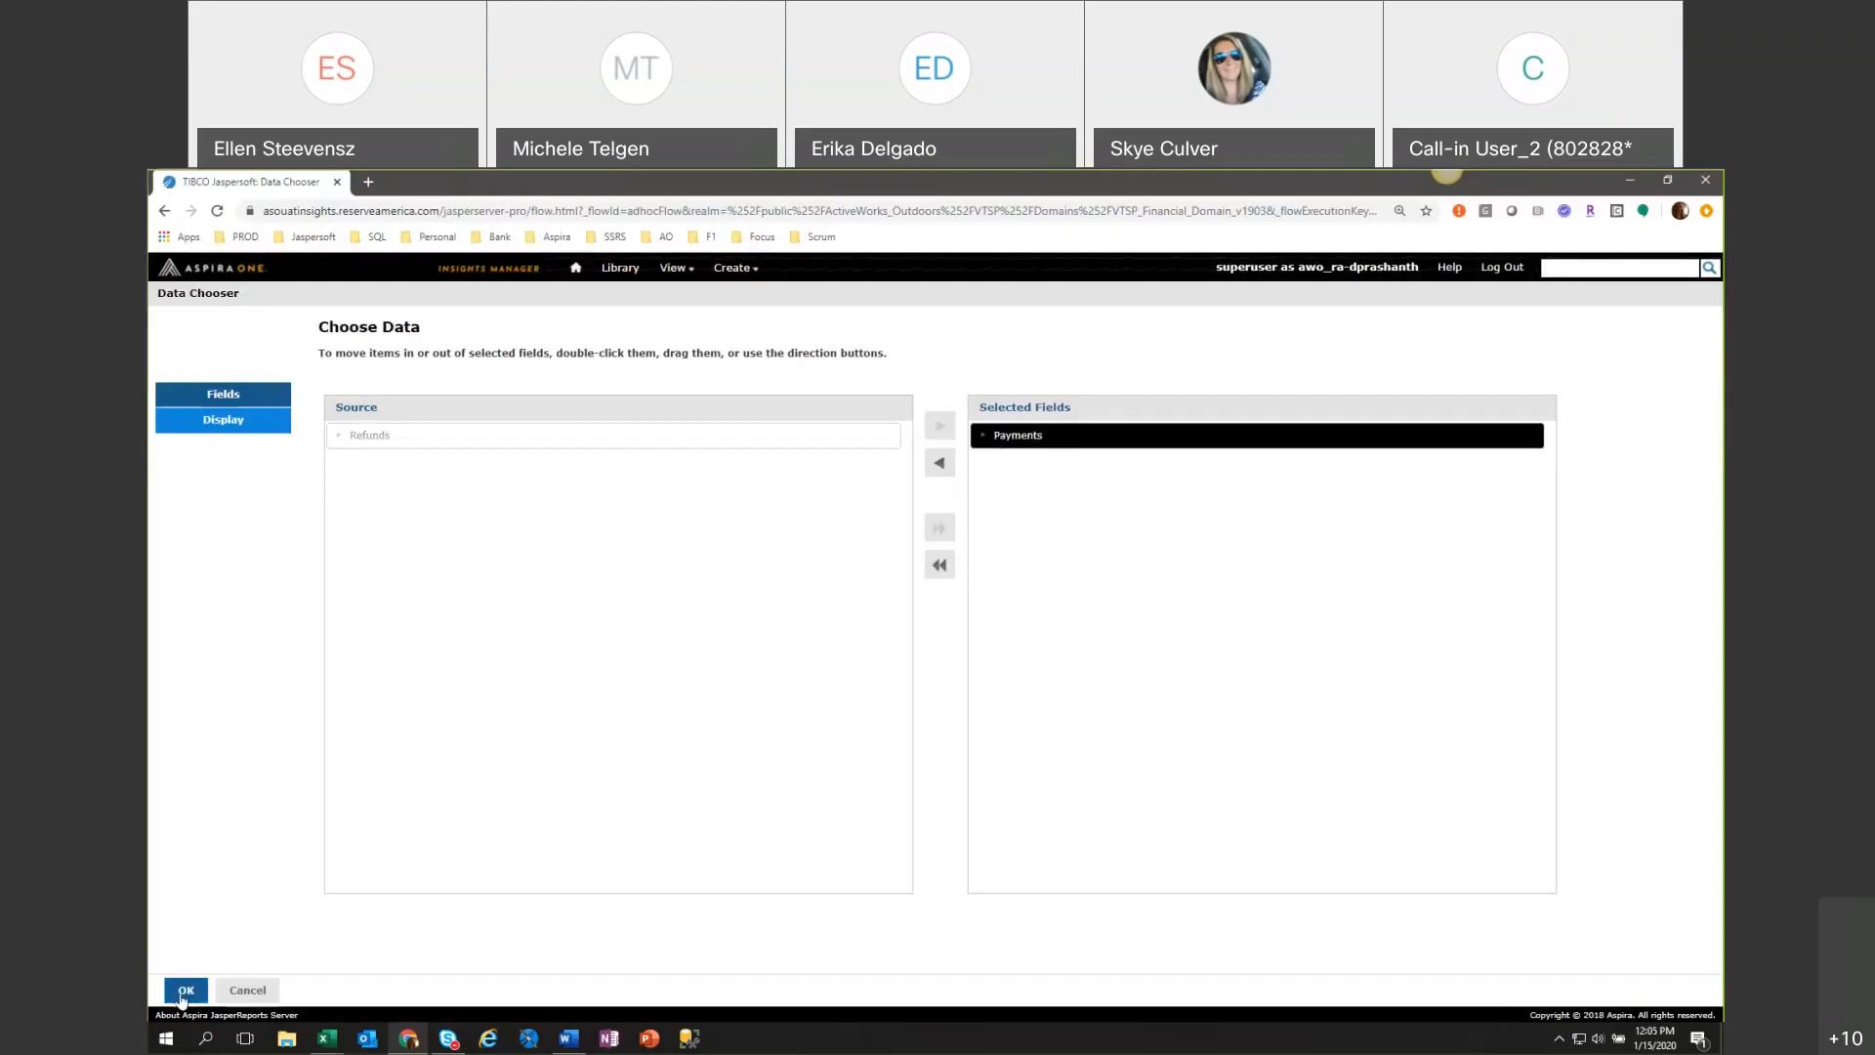
{"action": "left_click", "coordinate": [184, 991]}
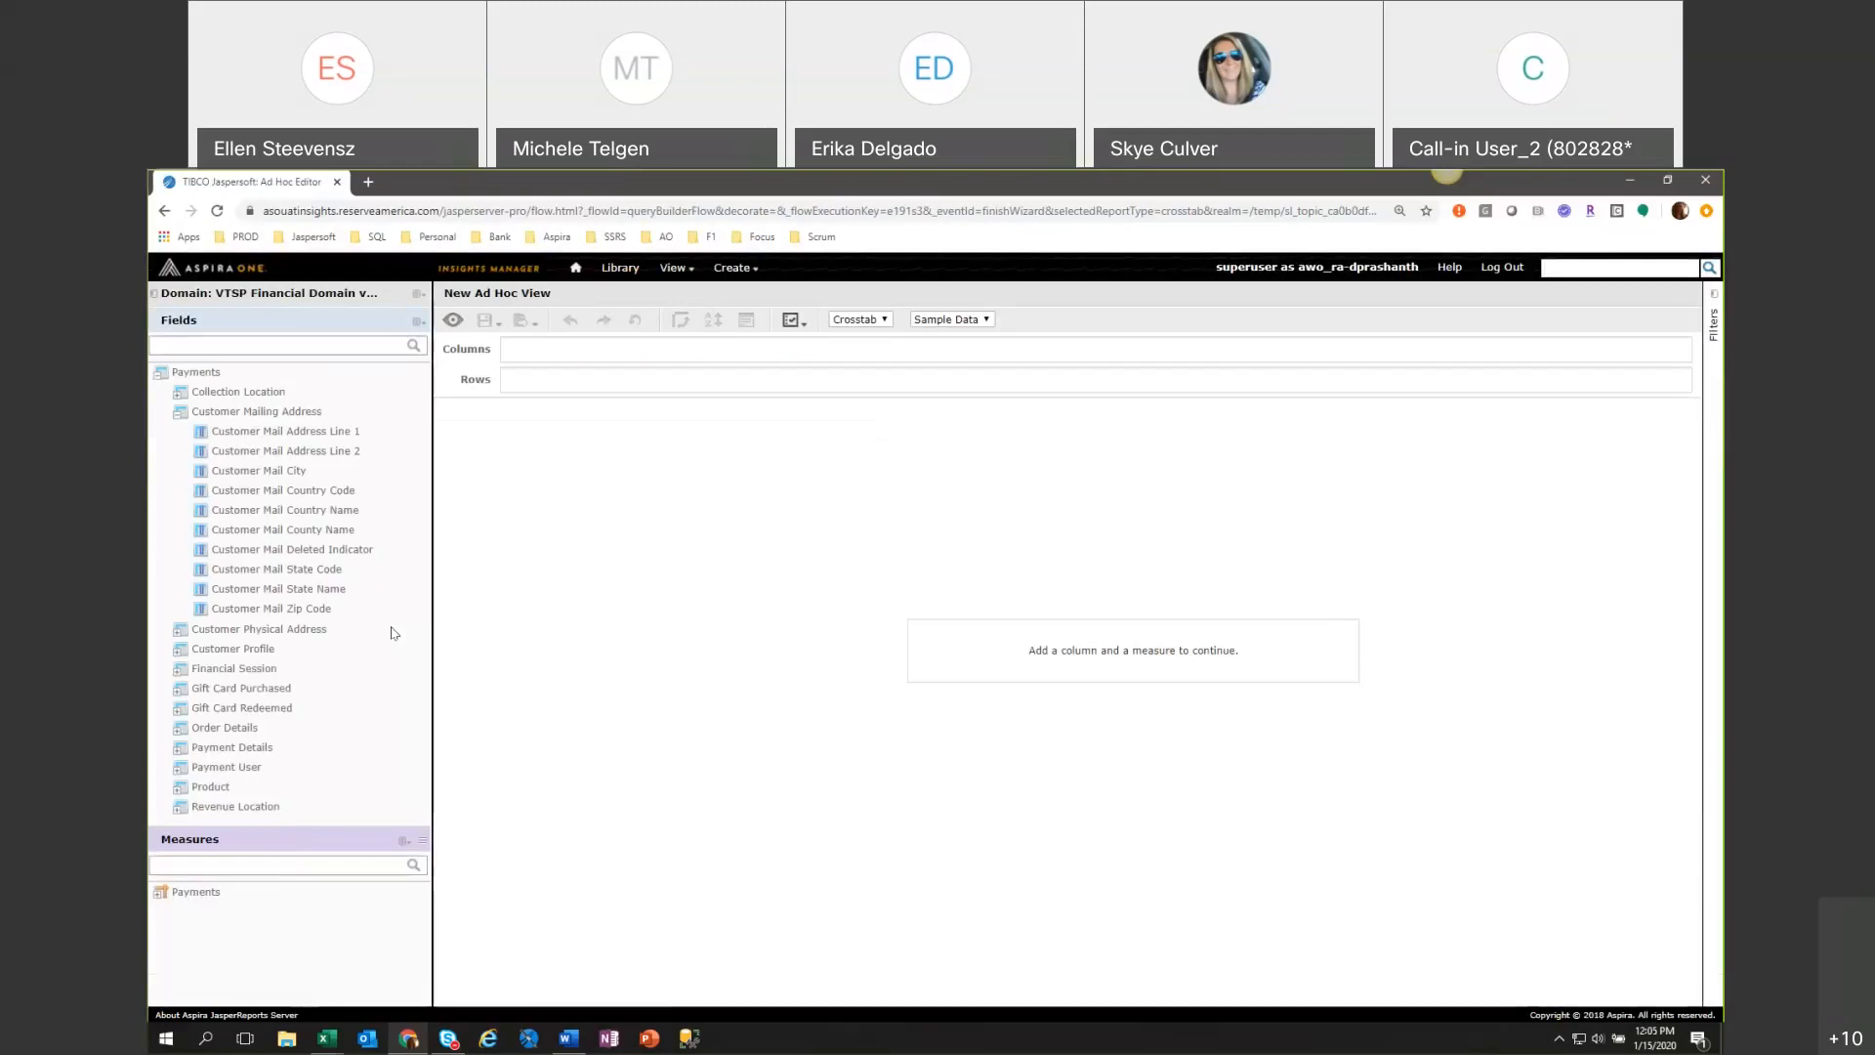
Collapse the Customer Mailing Address folder and enlarge the Measures list.
{"action": "left_click", "coordinate": [175, 418]}
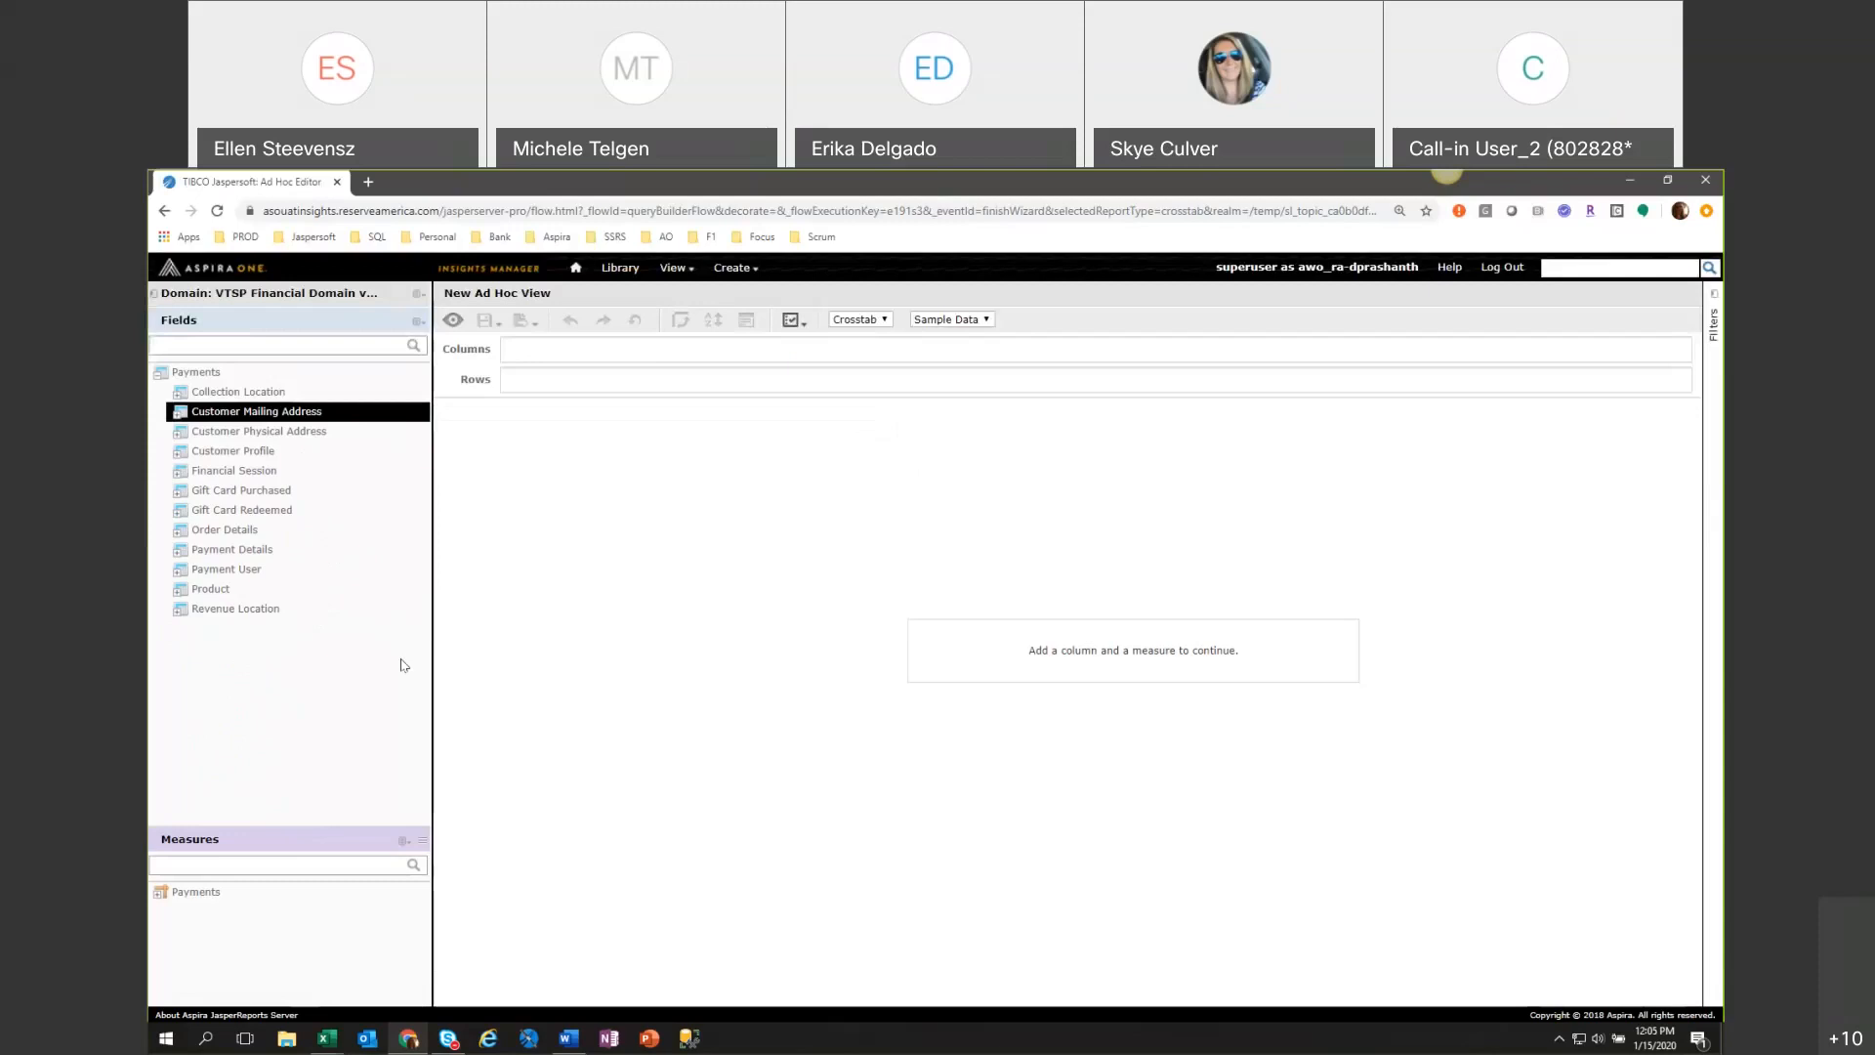
{"action": "left_click", "coordinate": [404, 841]}
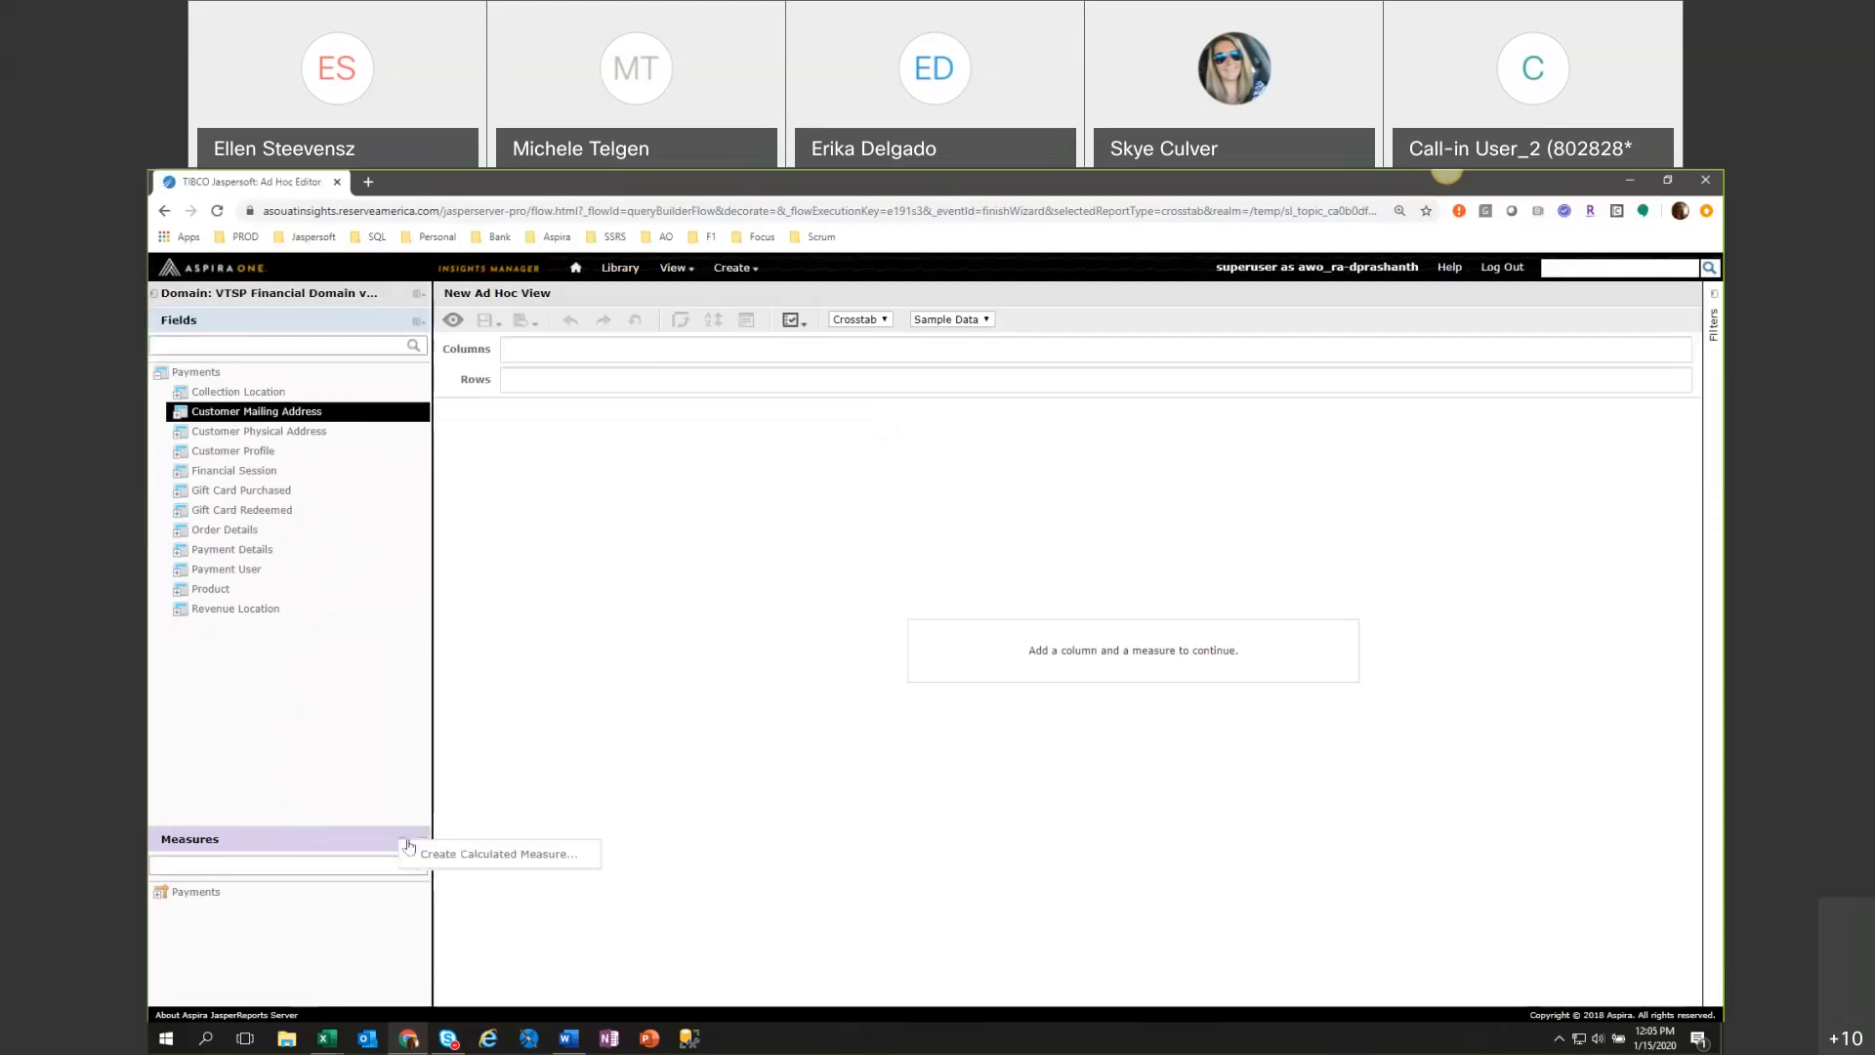
{"action": "left_click_drag", "start_coordinate": [422, 846], "coordinate": [422, 760]}
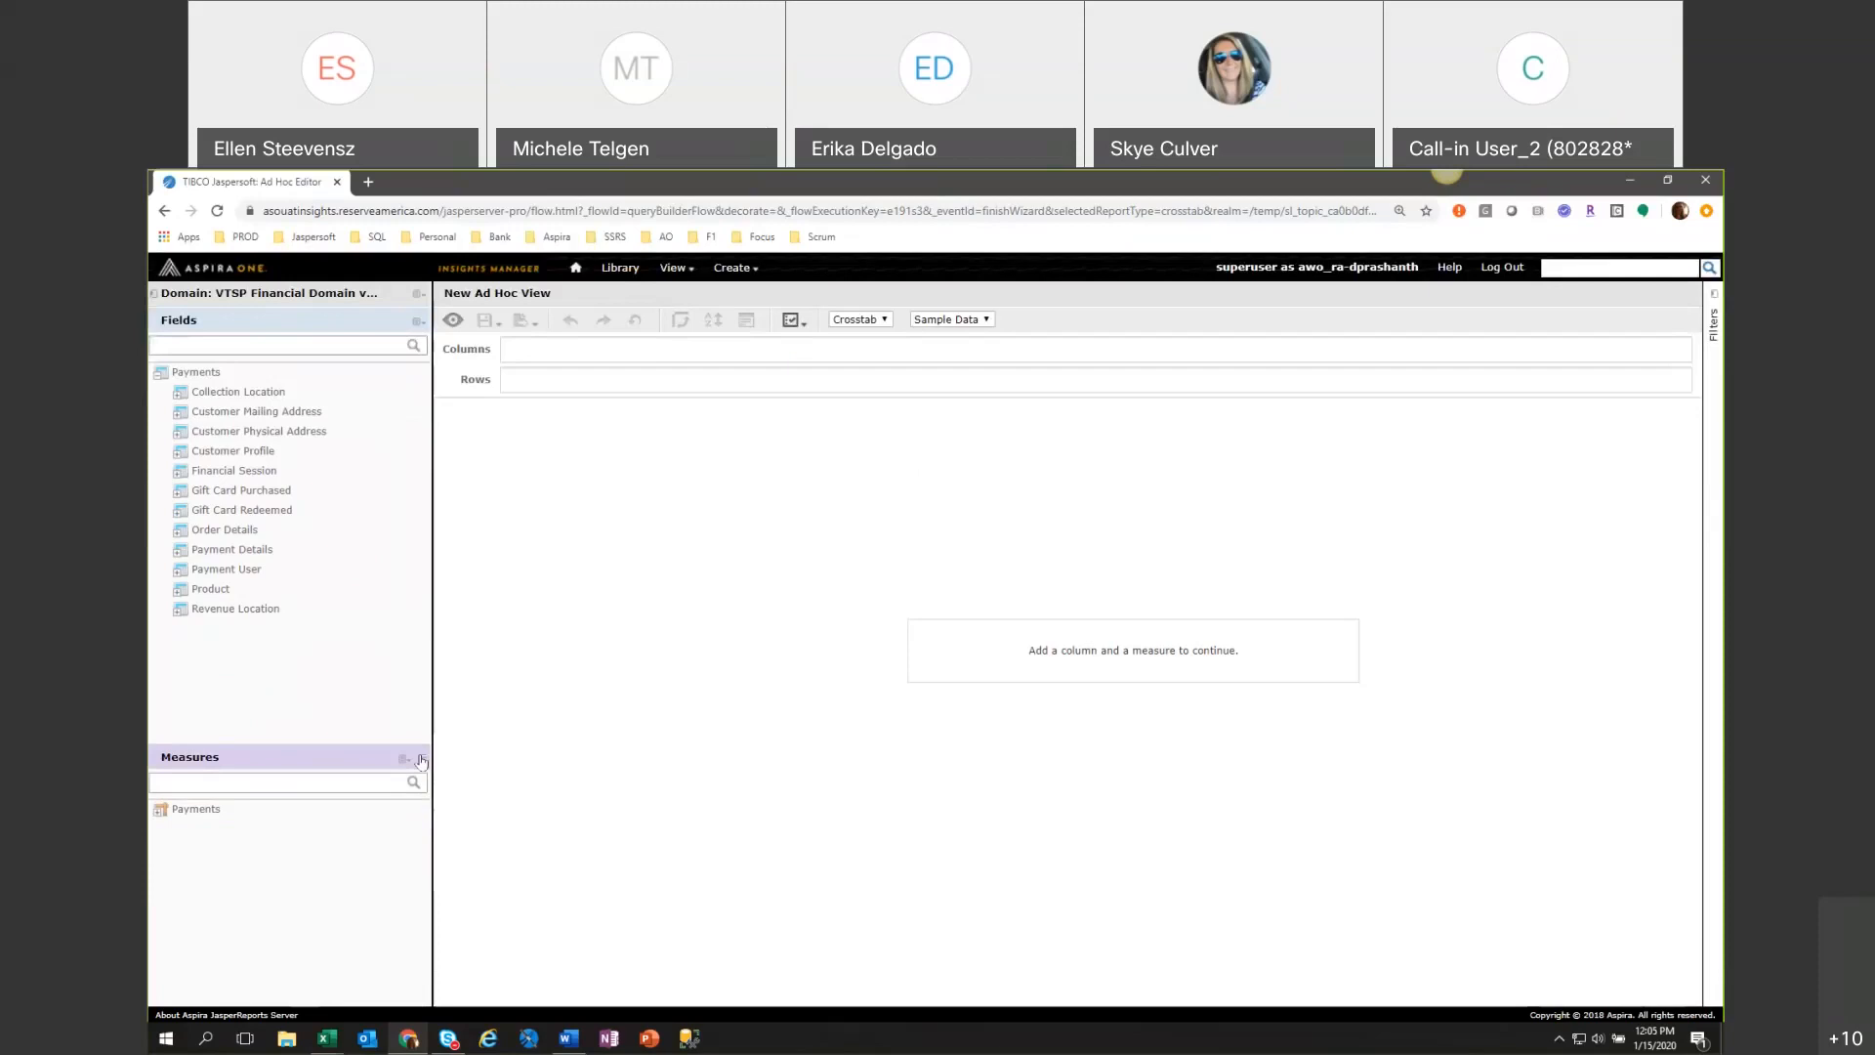
Switch the new Ad Hoc View from Crosstab to Table.
{"action": "left_click", "coordinate": [859, 319]}
{"action": "left_click", "coordinate": [847, 332]}
{"action": "left_click", "coordinate": [178, 414]}
{"action": "left_click", "coordinate": [178, 414]}
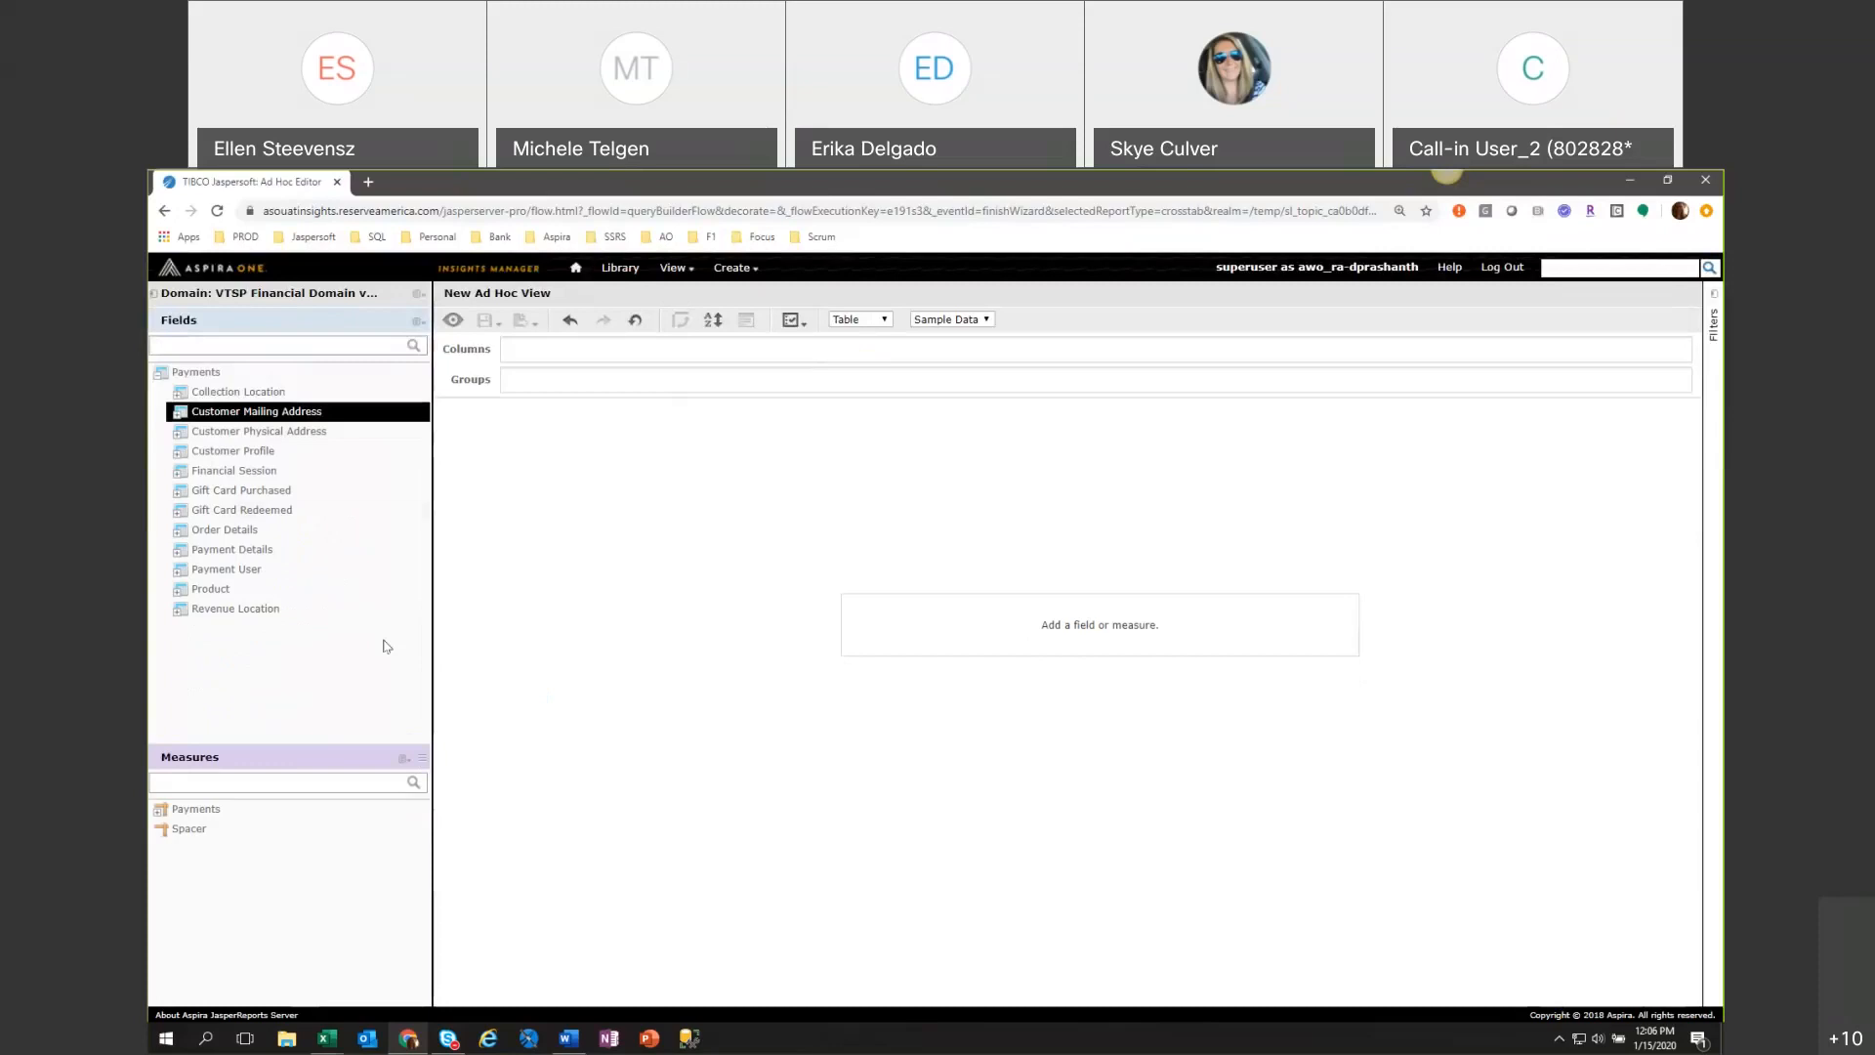
Expand the Payment Details fields and create a filter on Payment Fee Type.
{"action": "left_click", "coordinate": [179, 549]}
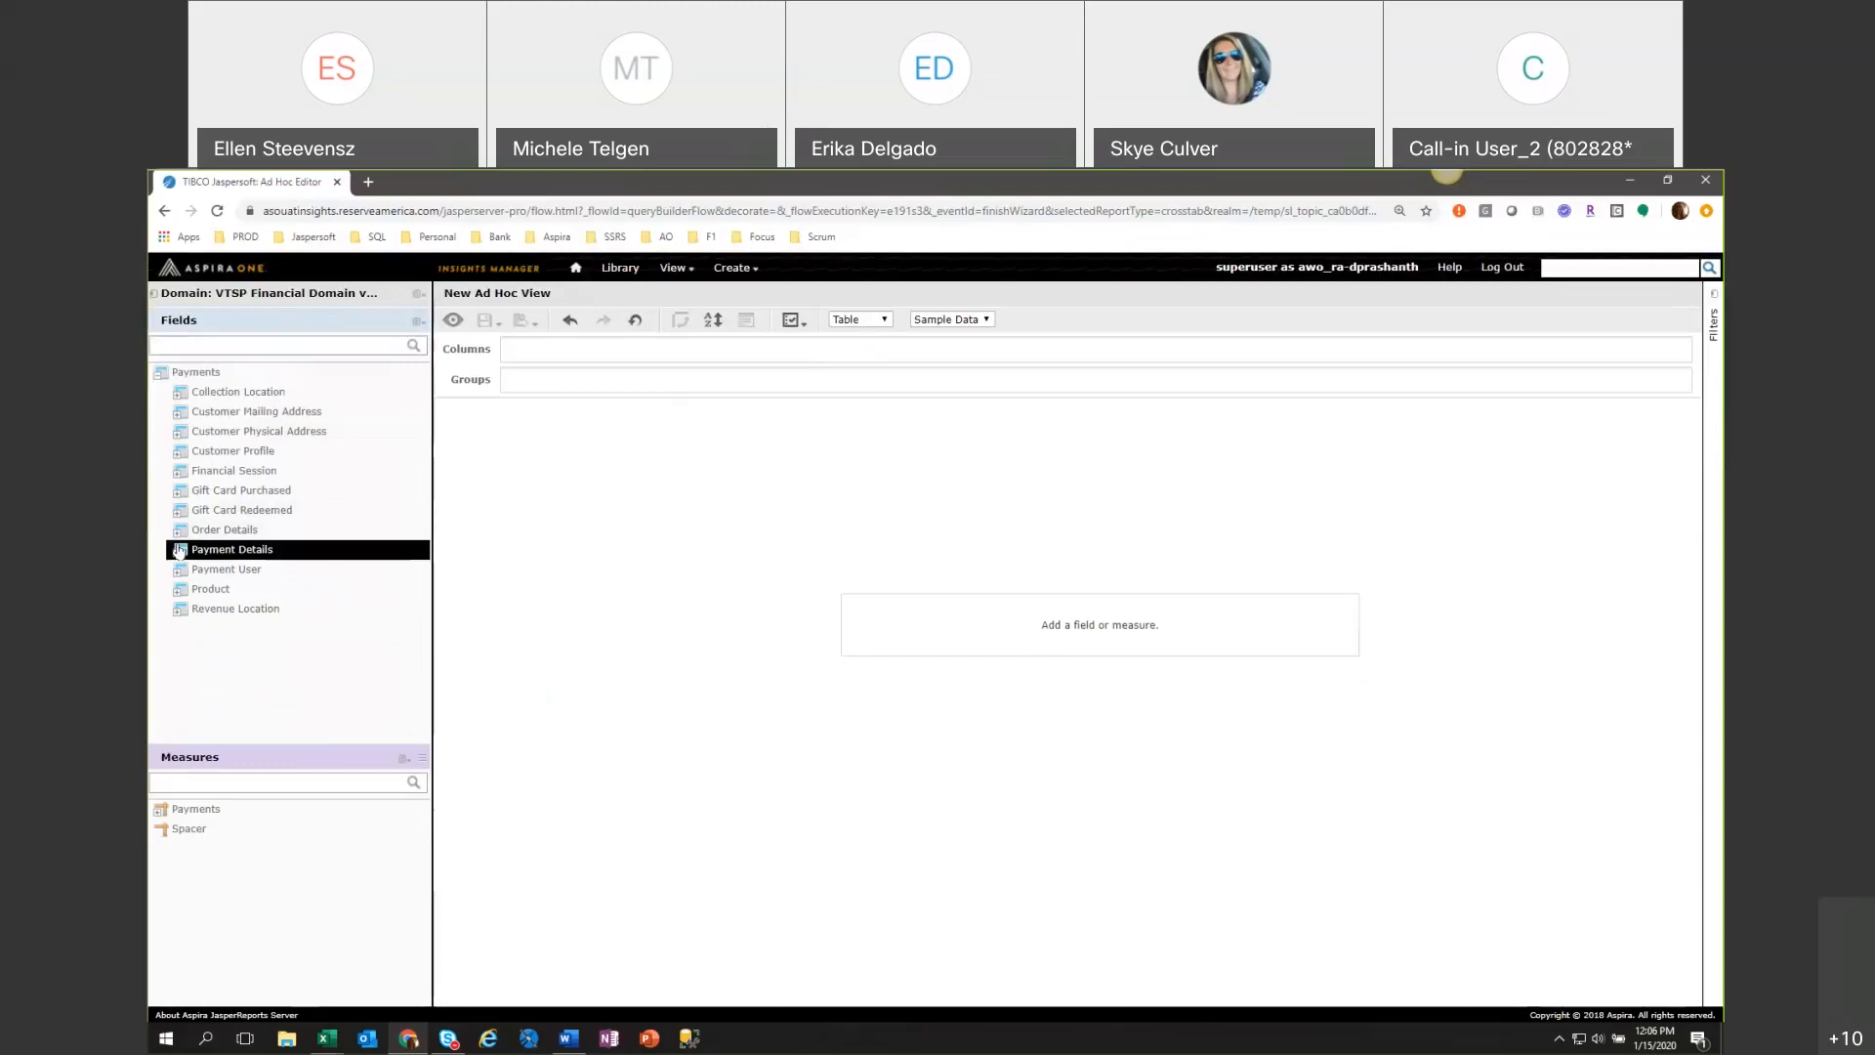
{"action": "left_click", "coordinate": [179, 550]}
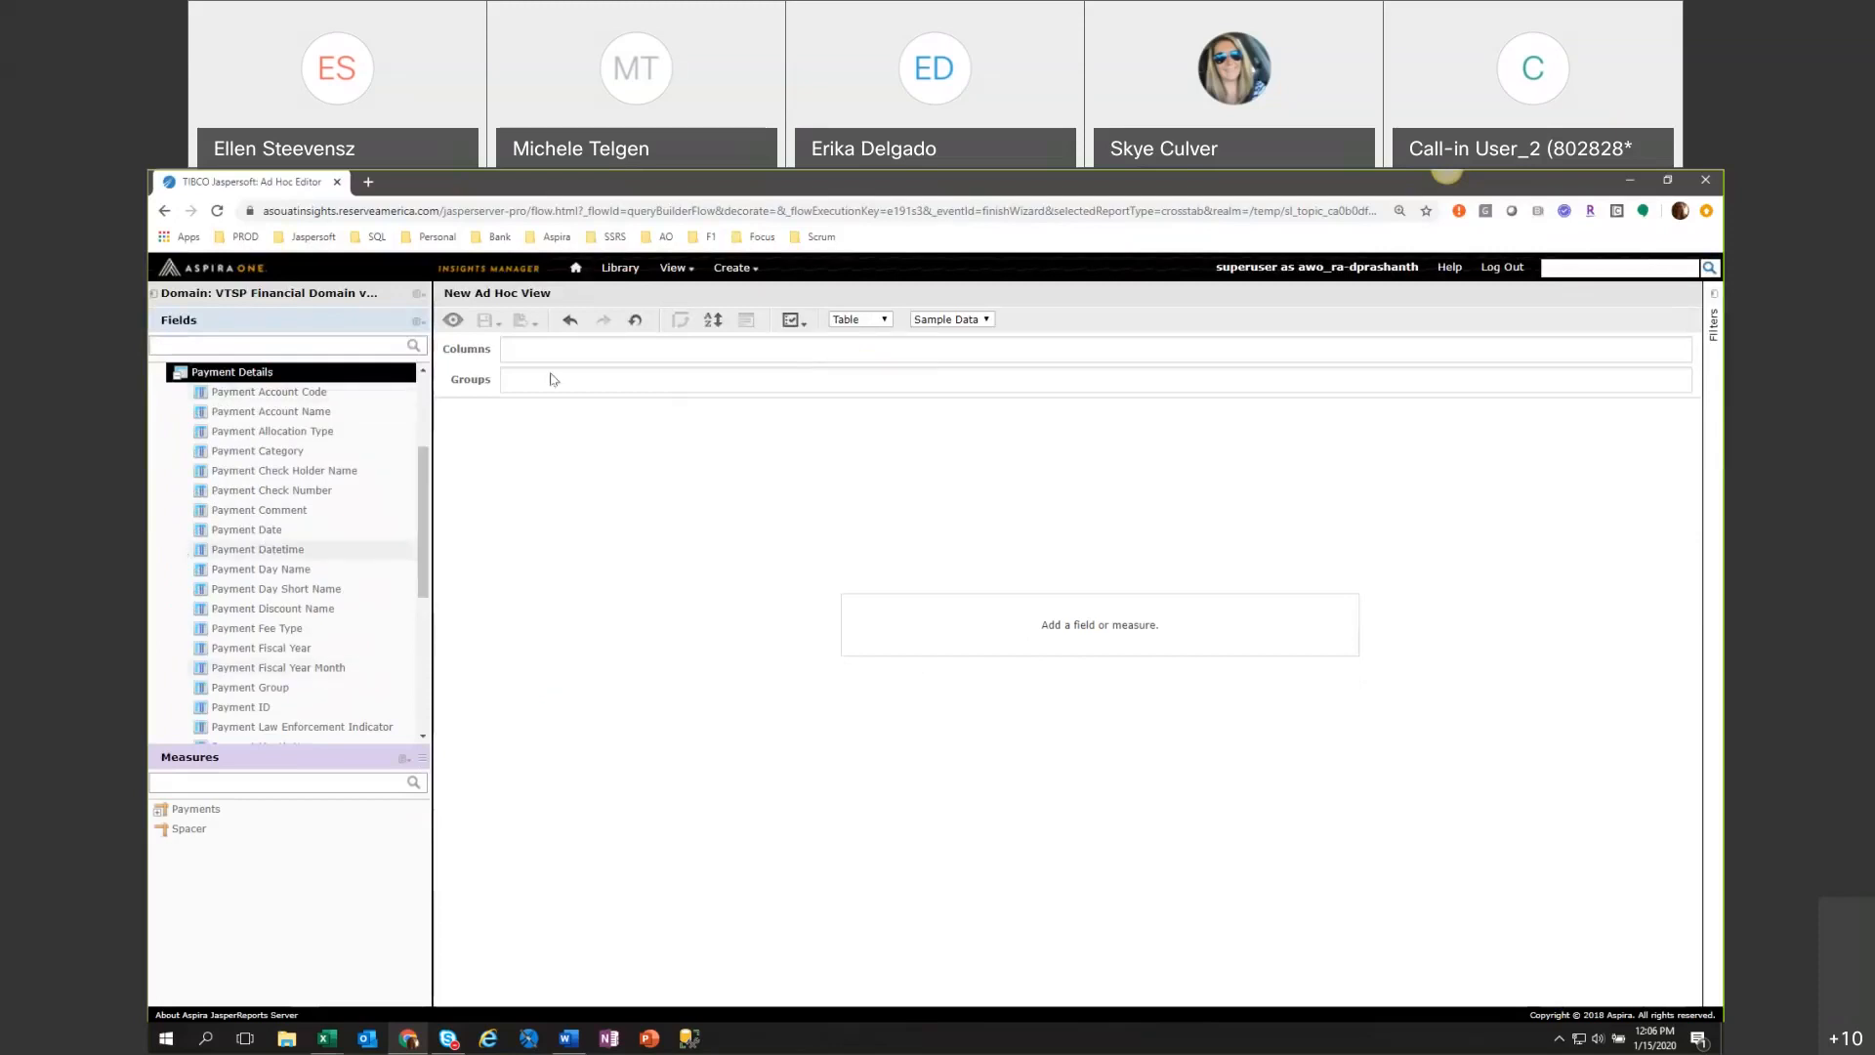
{"action": "right_click", "coordinate": [299, 633]}
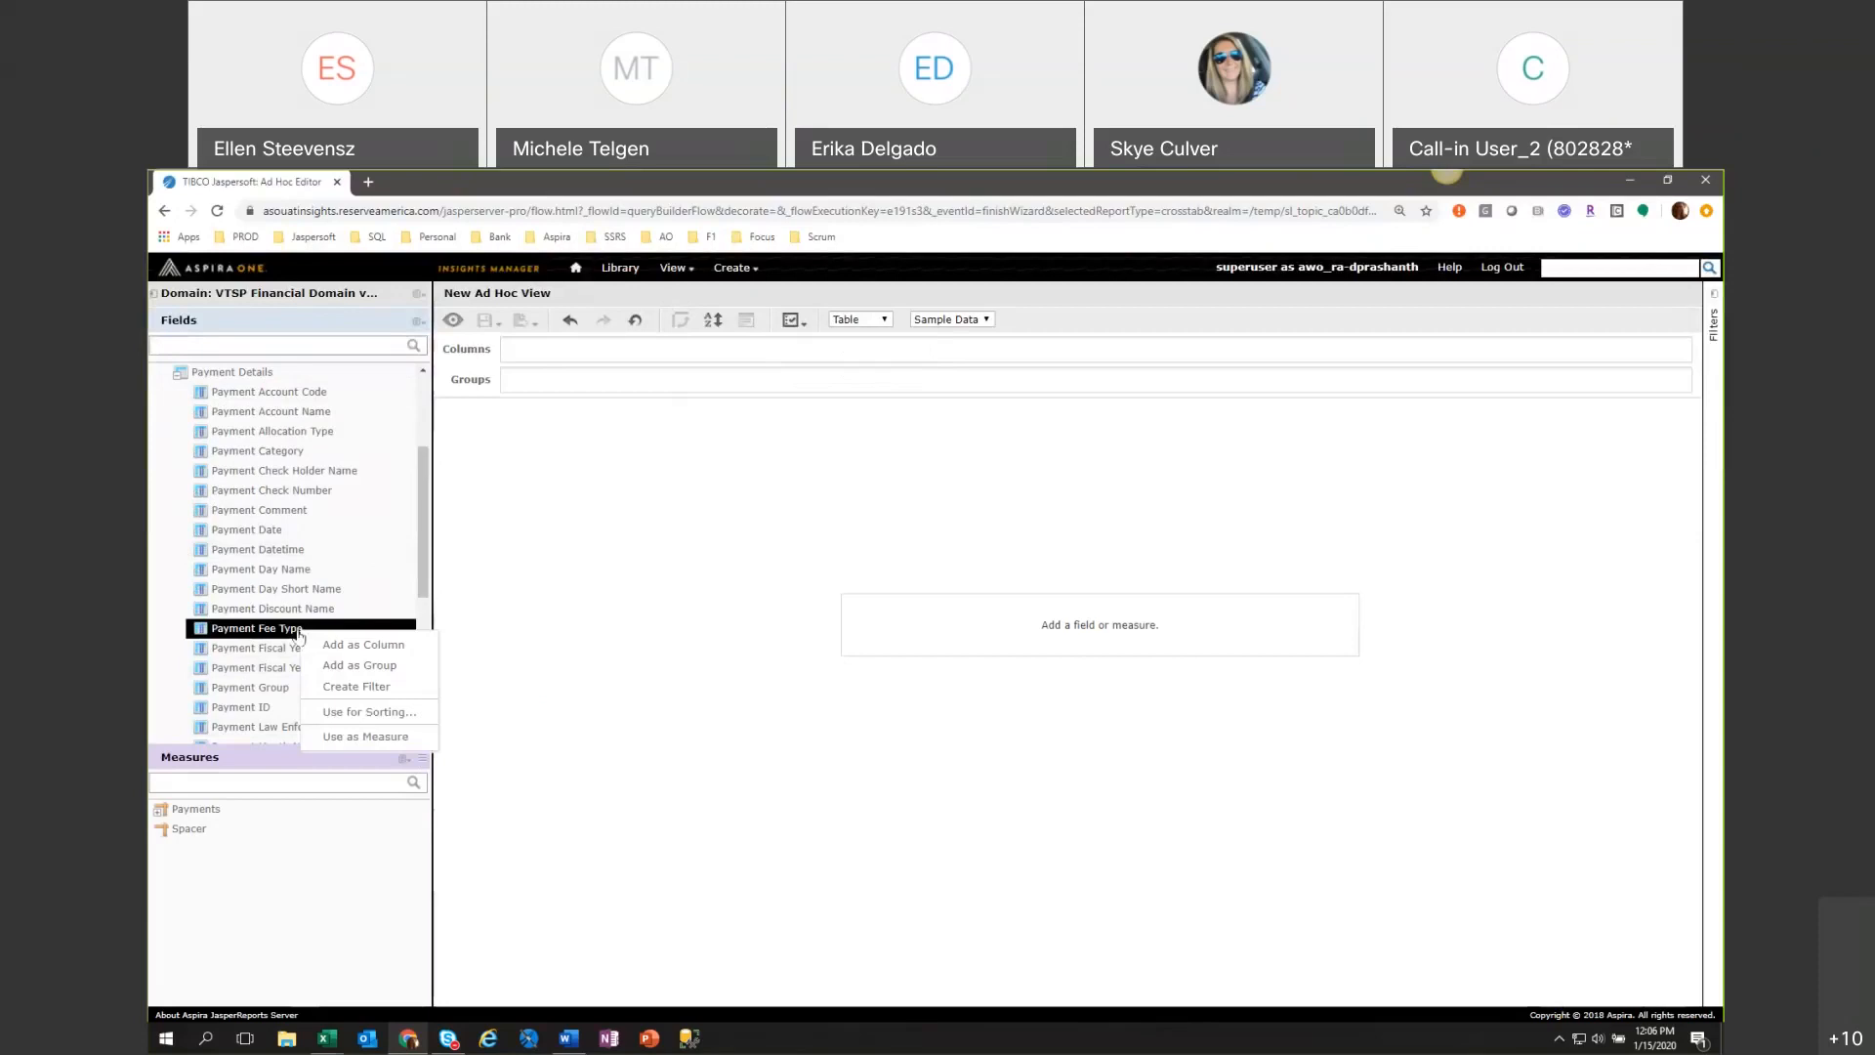
{"action": "left_click", "coordinate": [359, 688]}
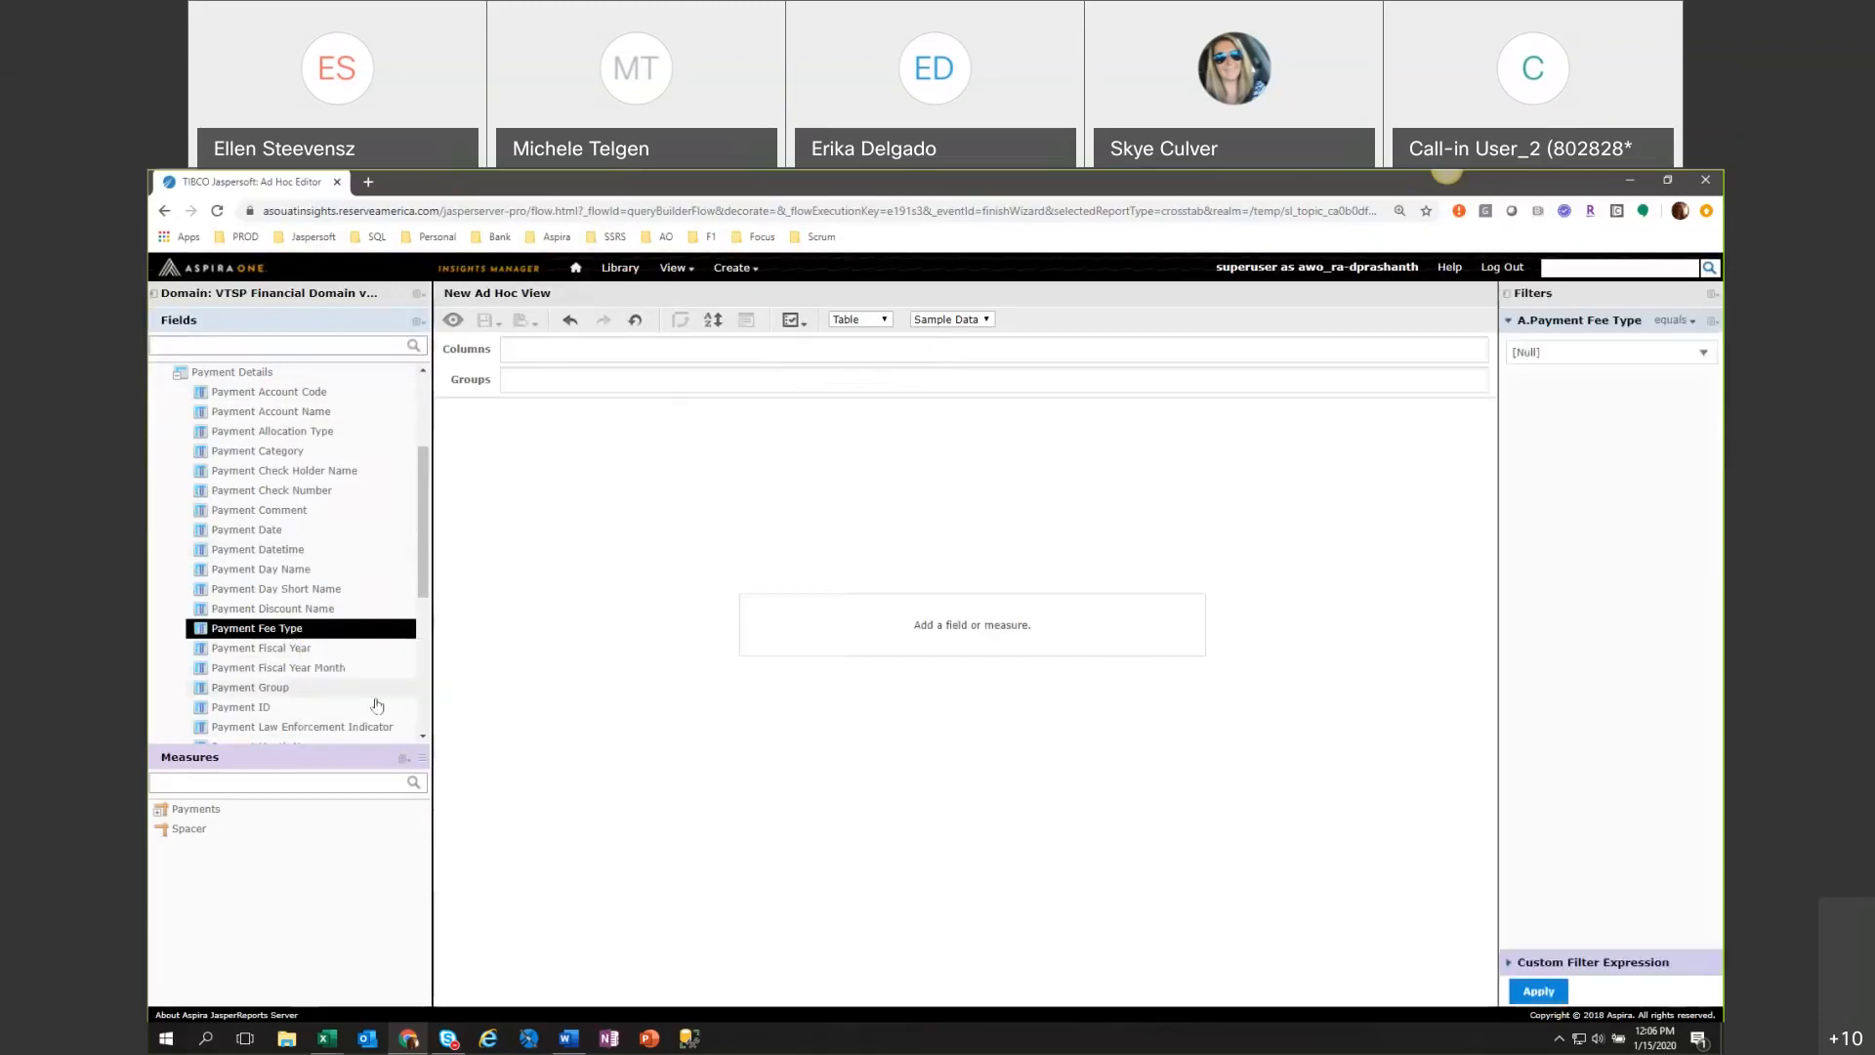
Pick Tax as the value of the Payment Fee Type filter.
{"action": "left_click", "coordinate": [1572, 354]}
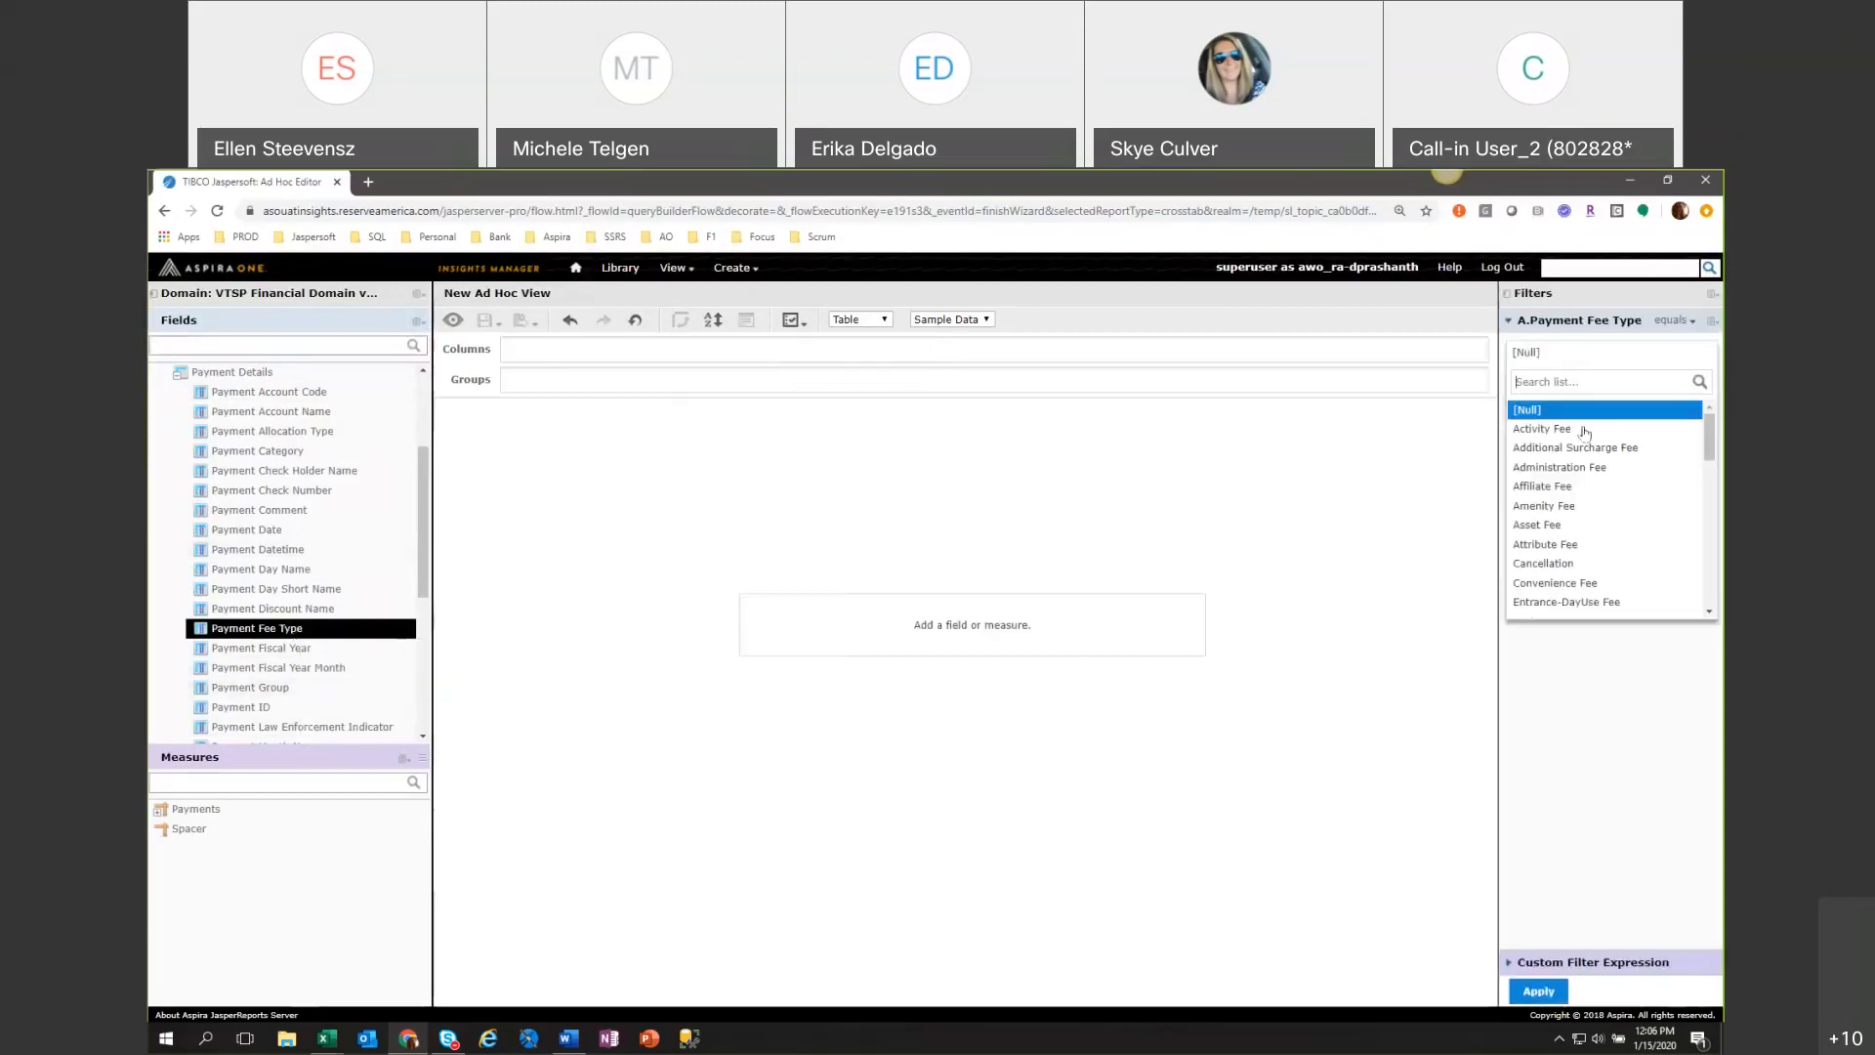
{"action": "scroll", "coordinate": [1602, 469], "scroll_direction": "down", "scroll_amount": 3}
{"action": "scroll", "coordinate": [1597, 468], "scroll_direction": "down", "scroll_amount": 6}
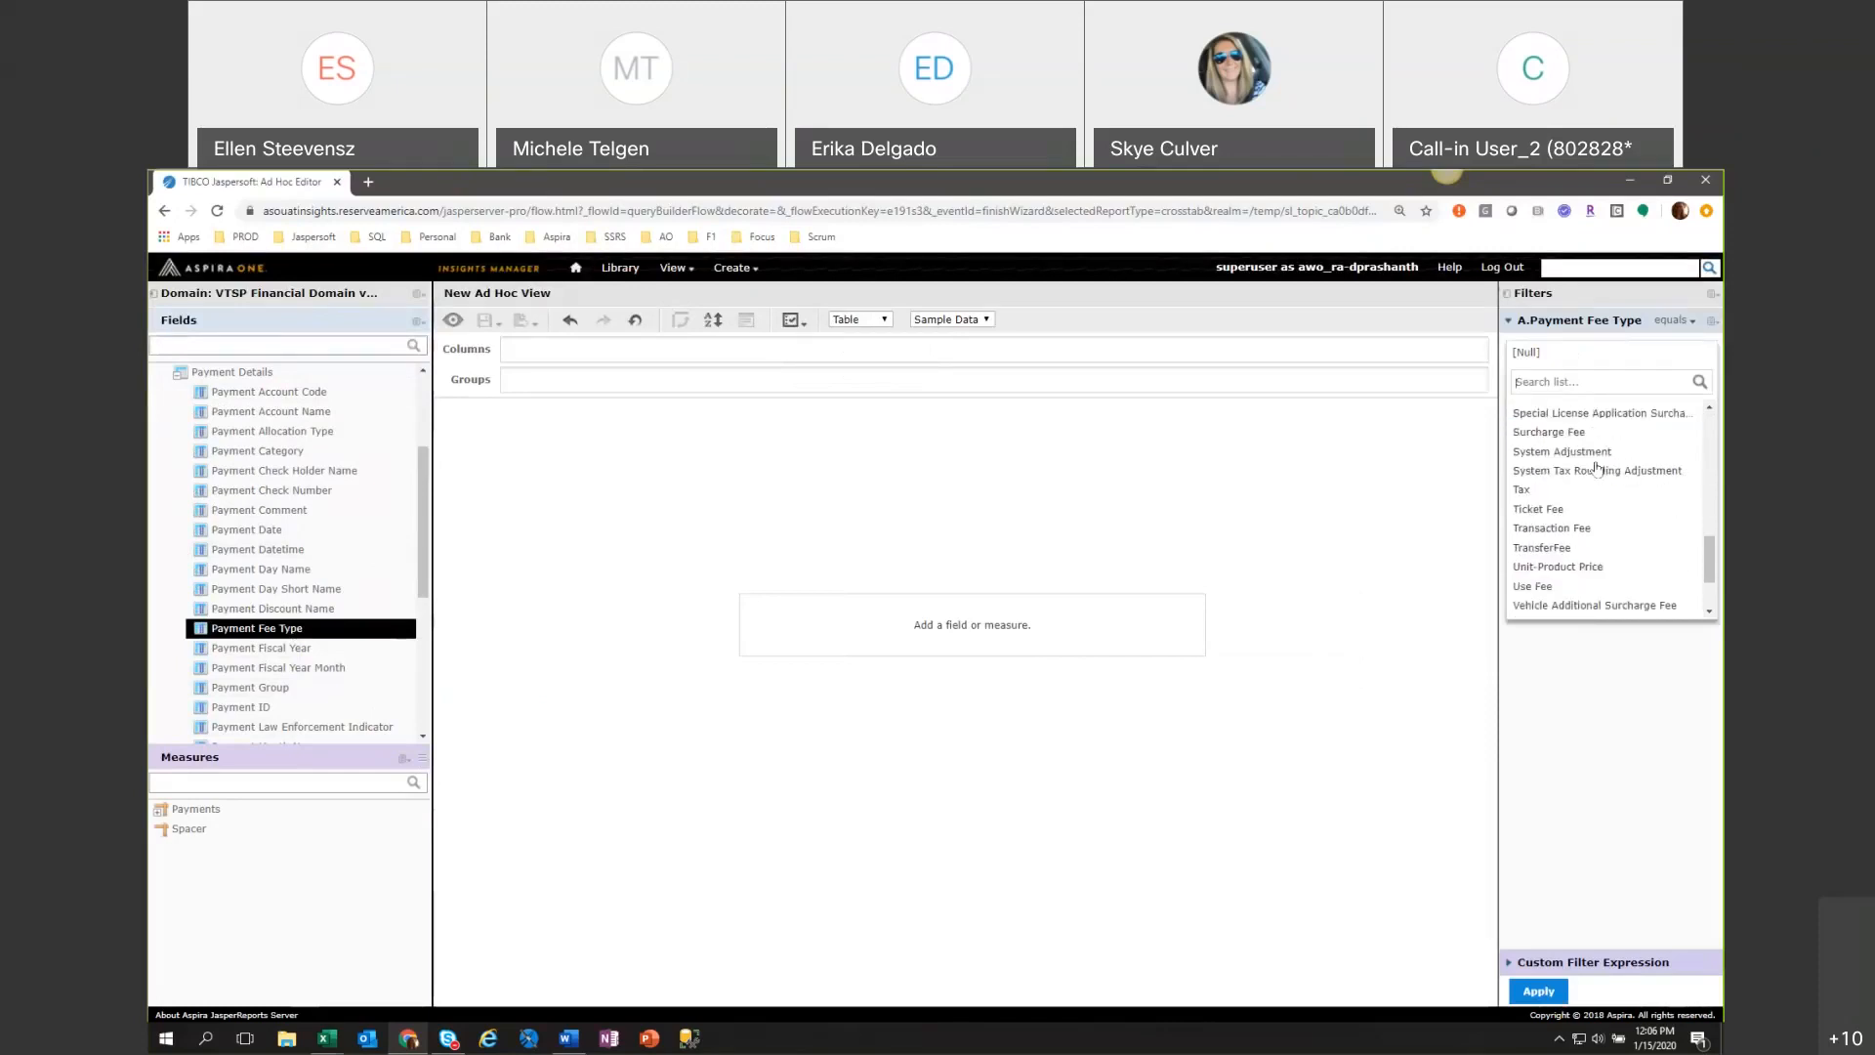
{"action": "left_click", "coordinate": [1589, 490]}
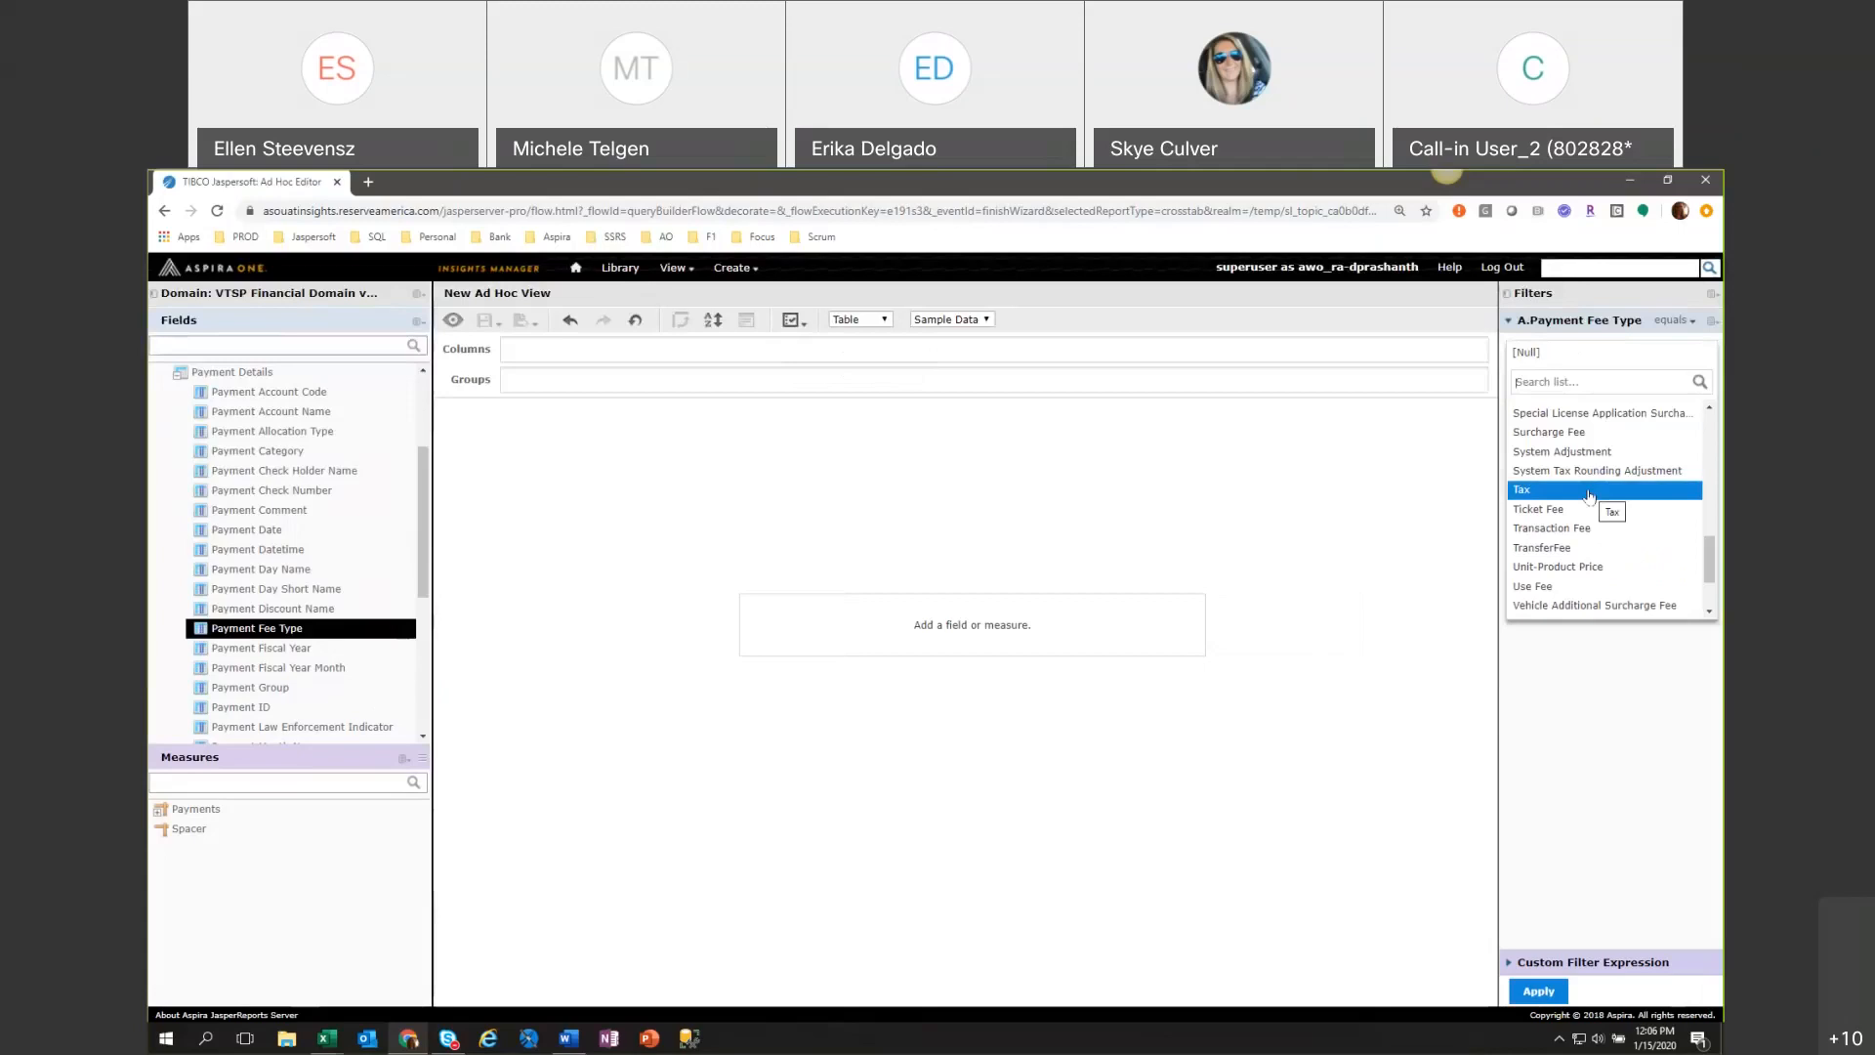
Change the Payment Fee Type filter to "is one of" with System Tax Rounding Adjustment and Tax, and apply it.
{"action": "left_click", "coordinate": [1671, 320]}
{"action": "left_click", "coordinate": [1662, 333]}
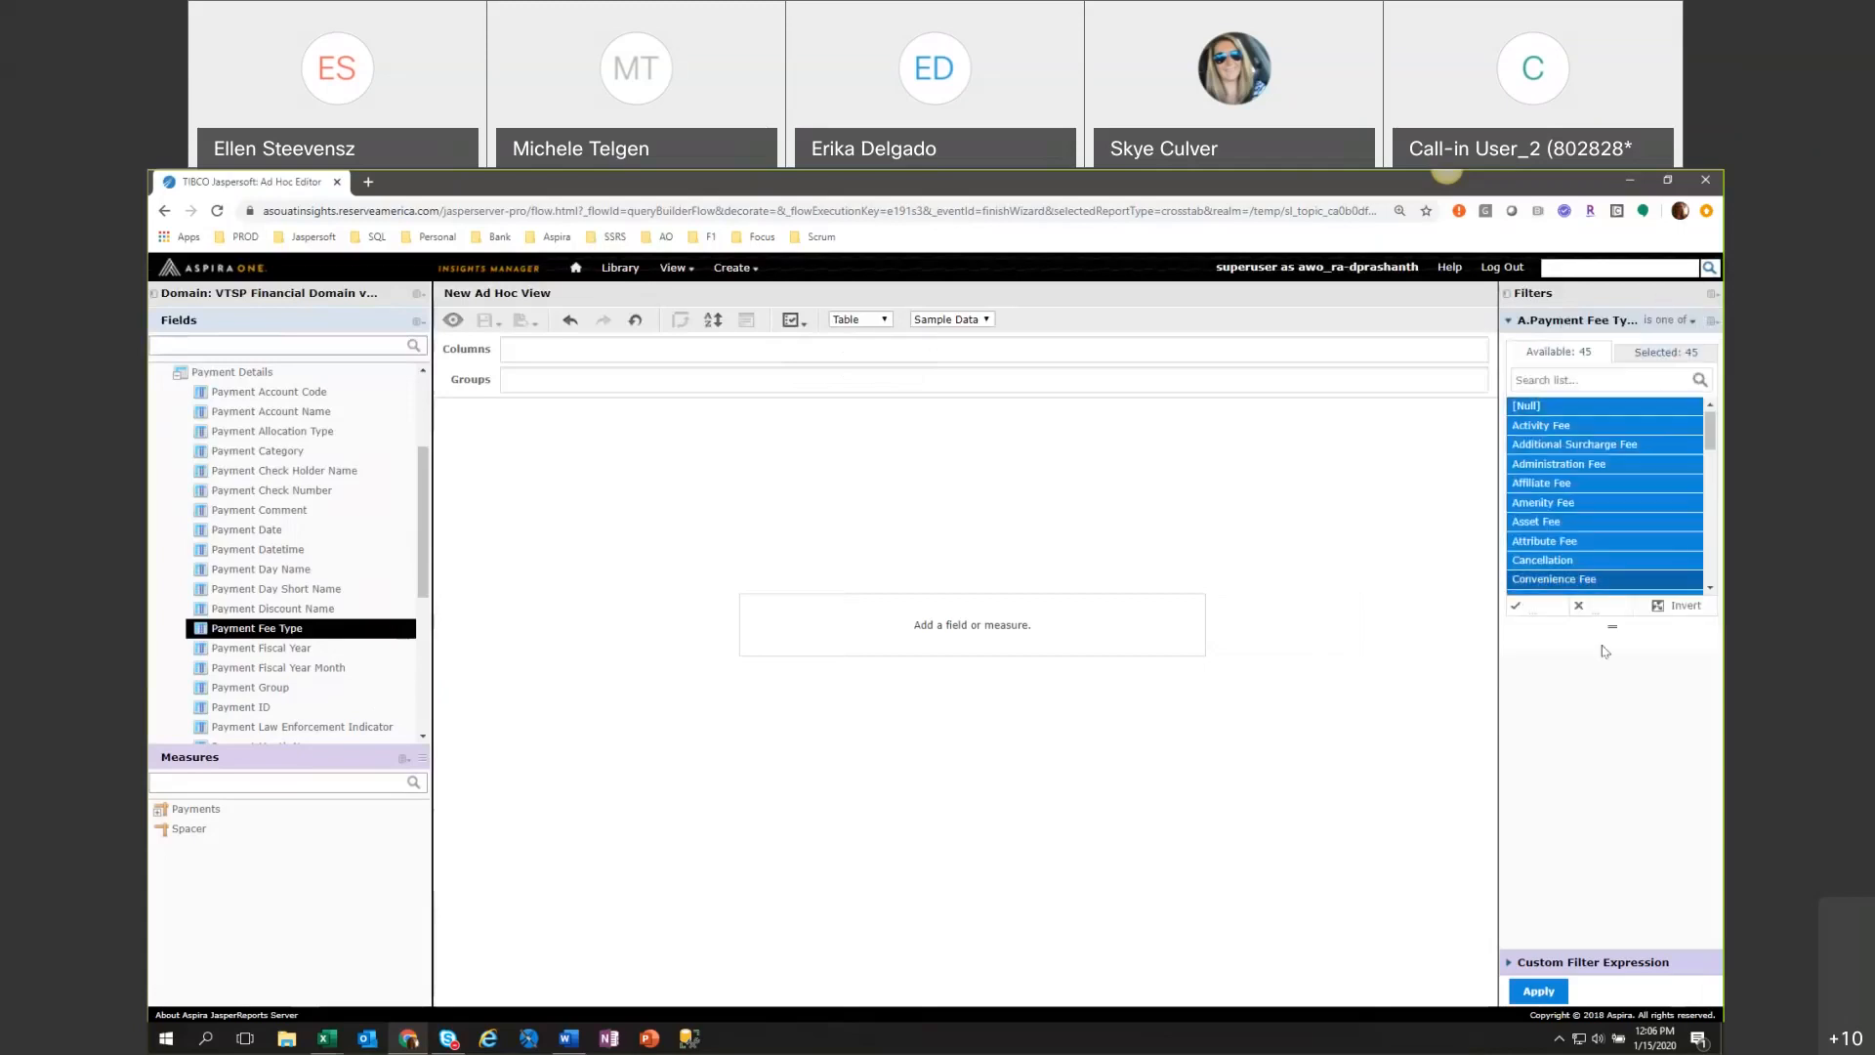
{"action": "type", "text": "Ta"}
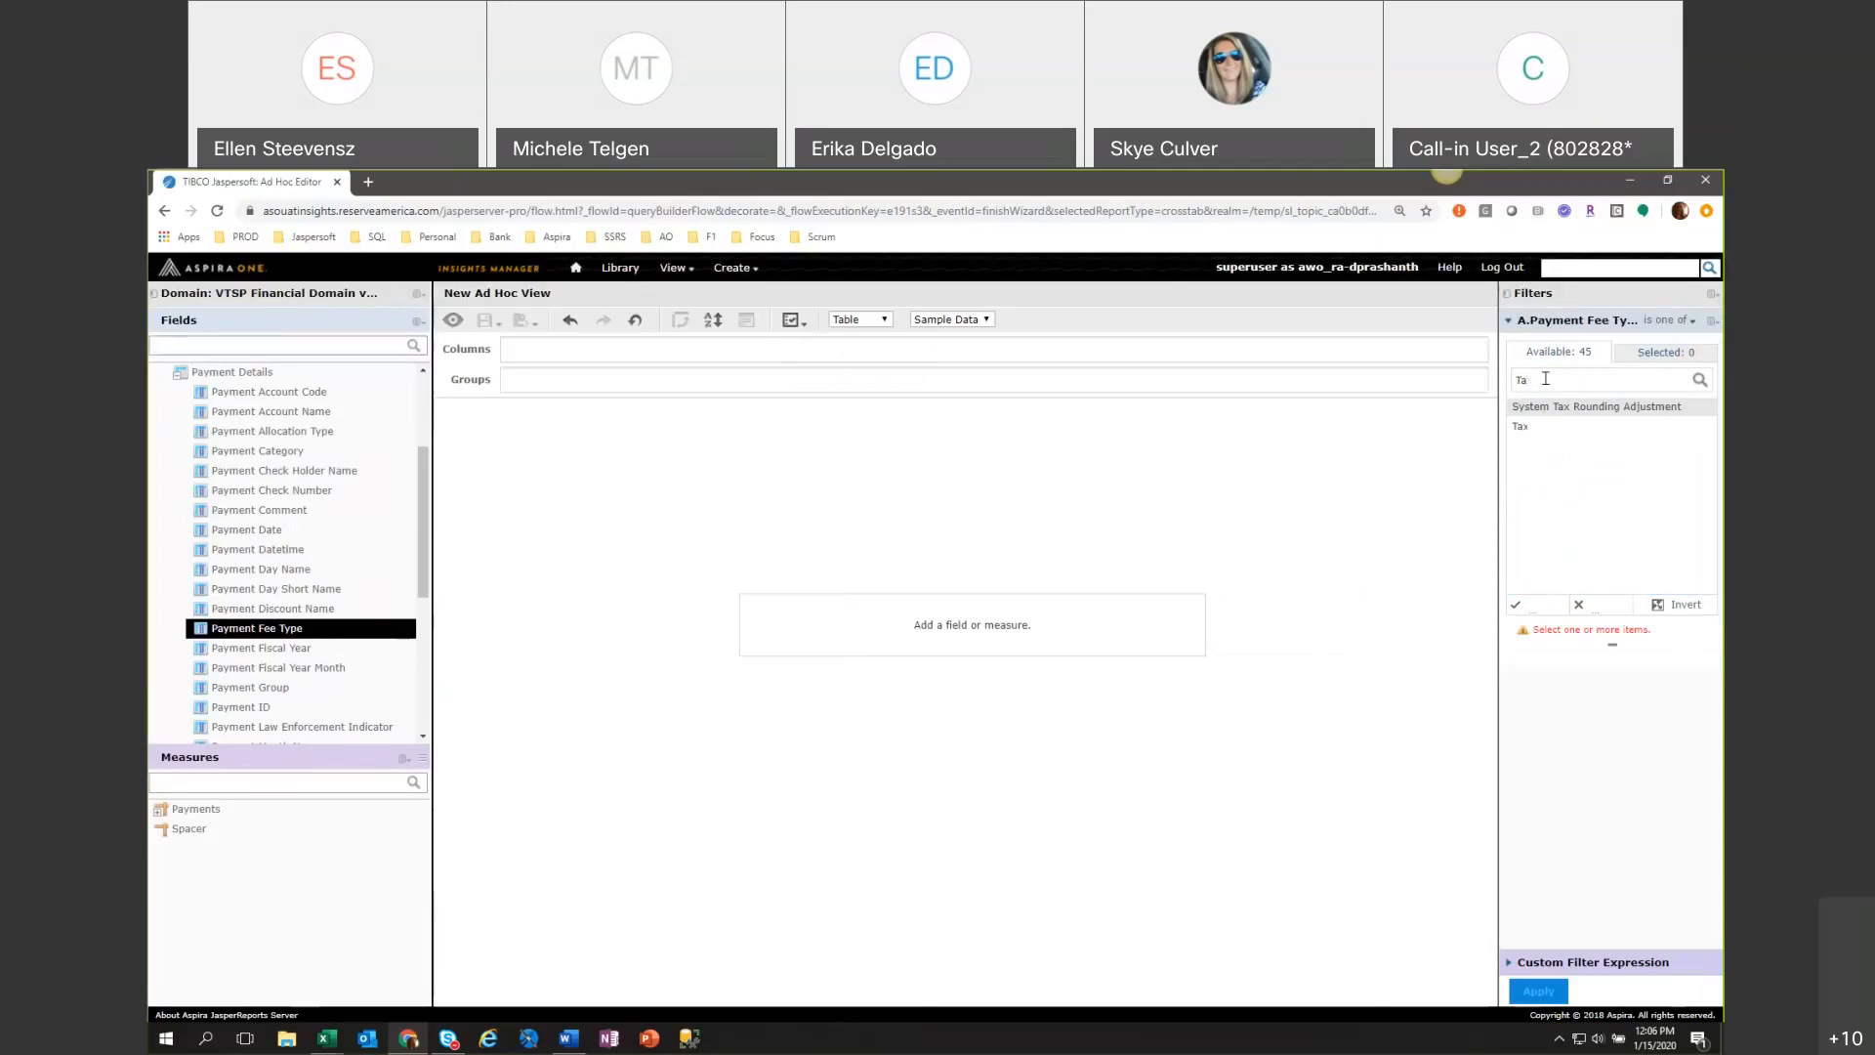
{"action": "left_click_drag", "start_coordinate": [1535, 427], "coordinate": [1543, 410]}
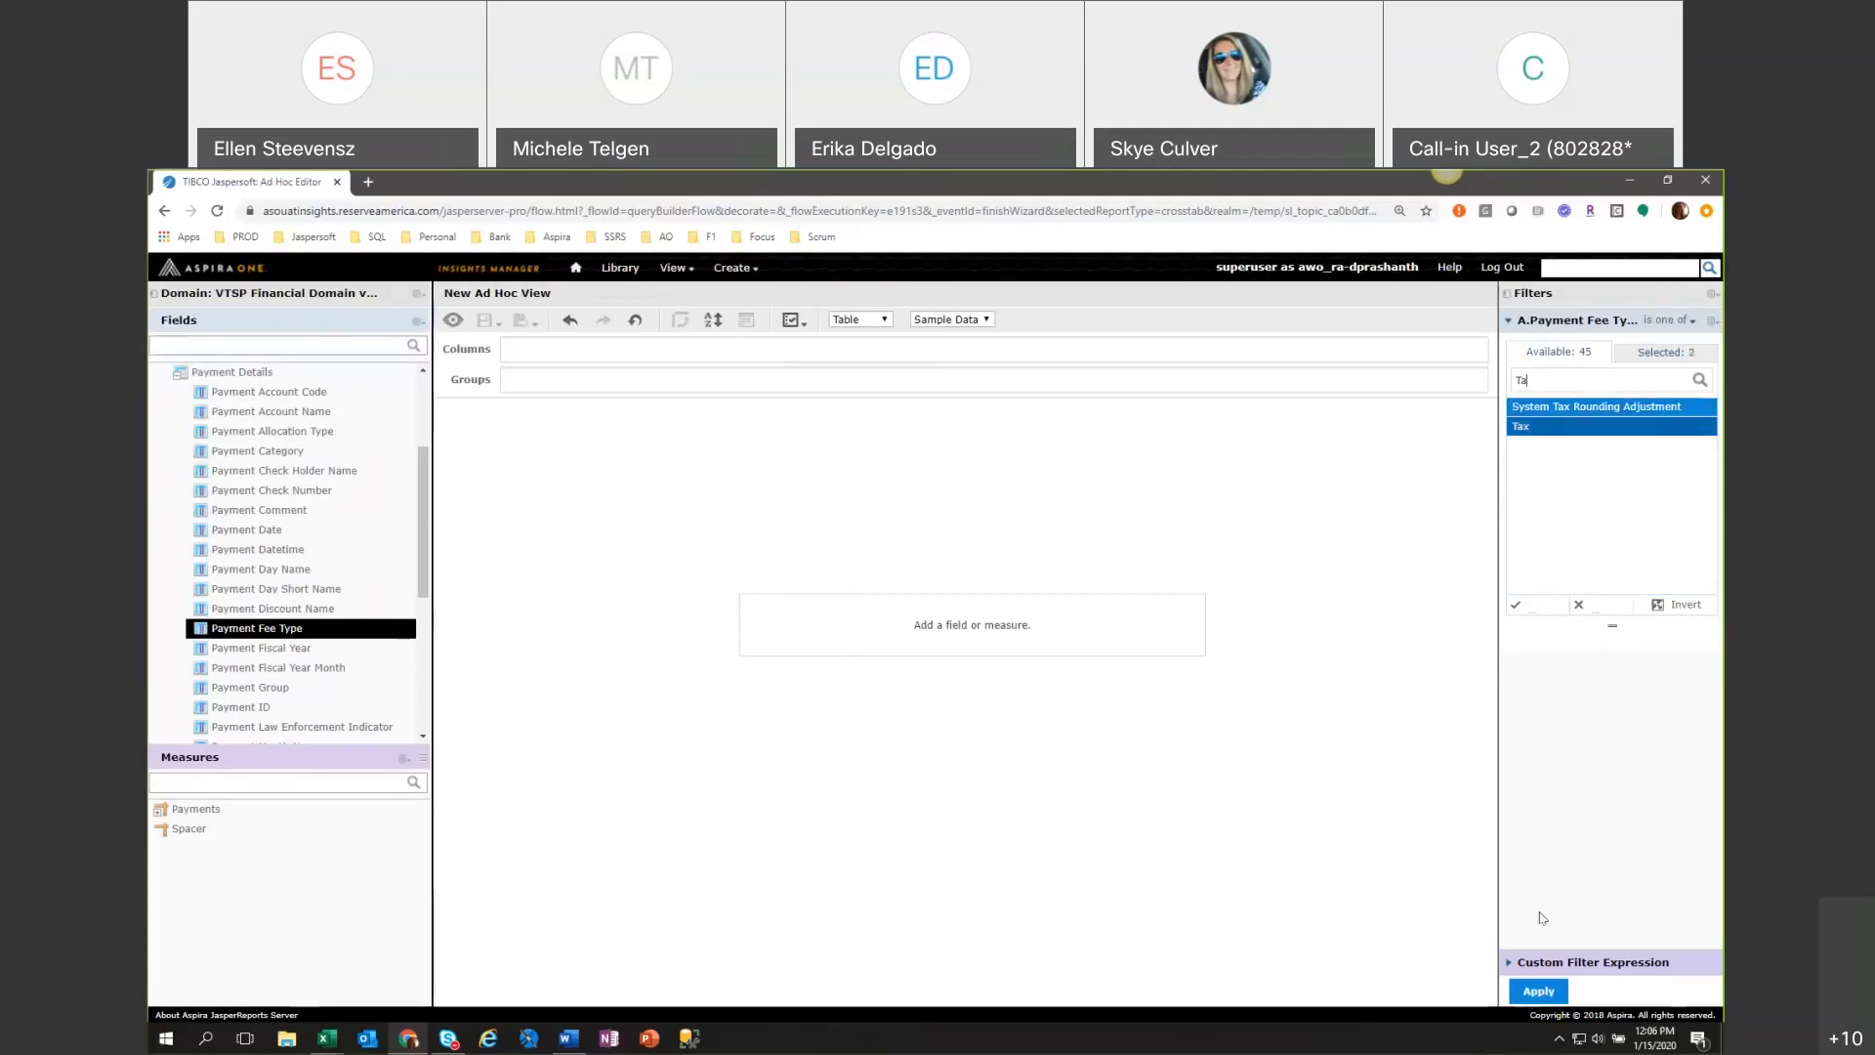
{"action": "left_click", "coordinate": [1539, 992]}
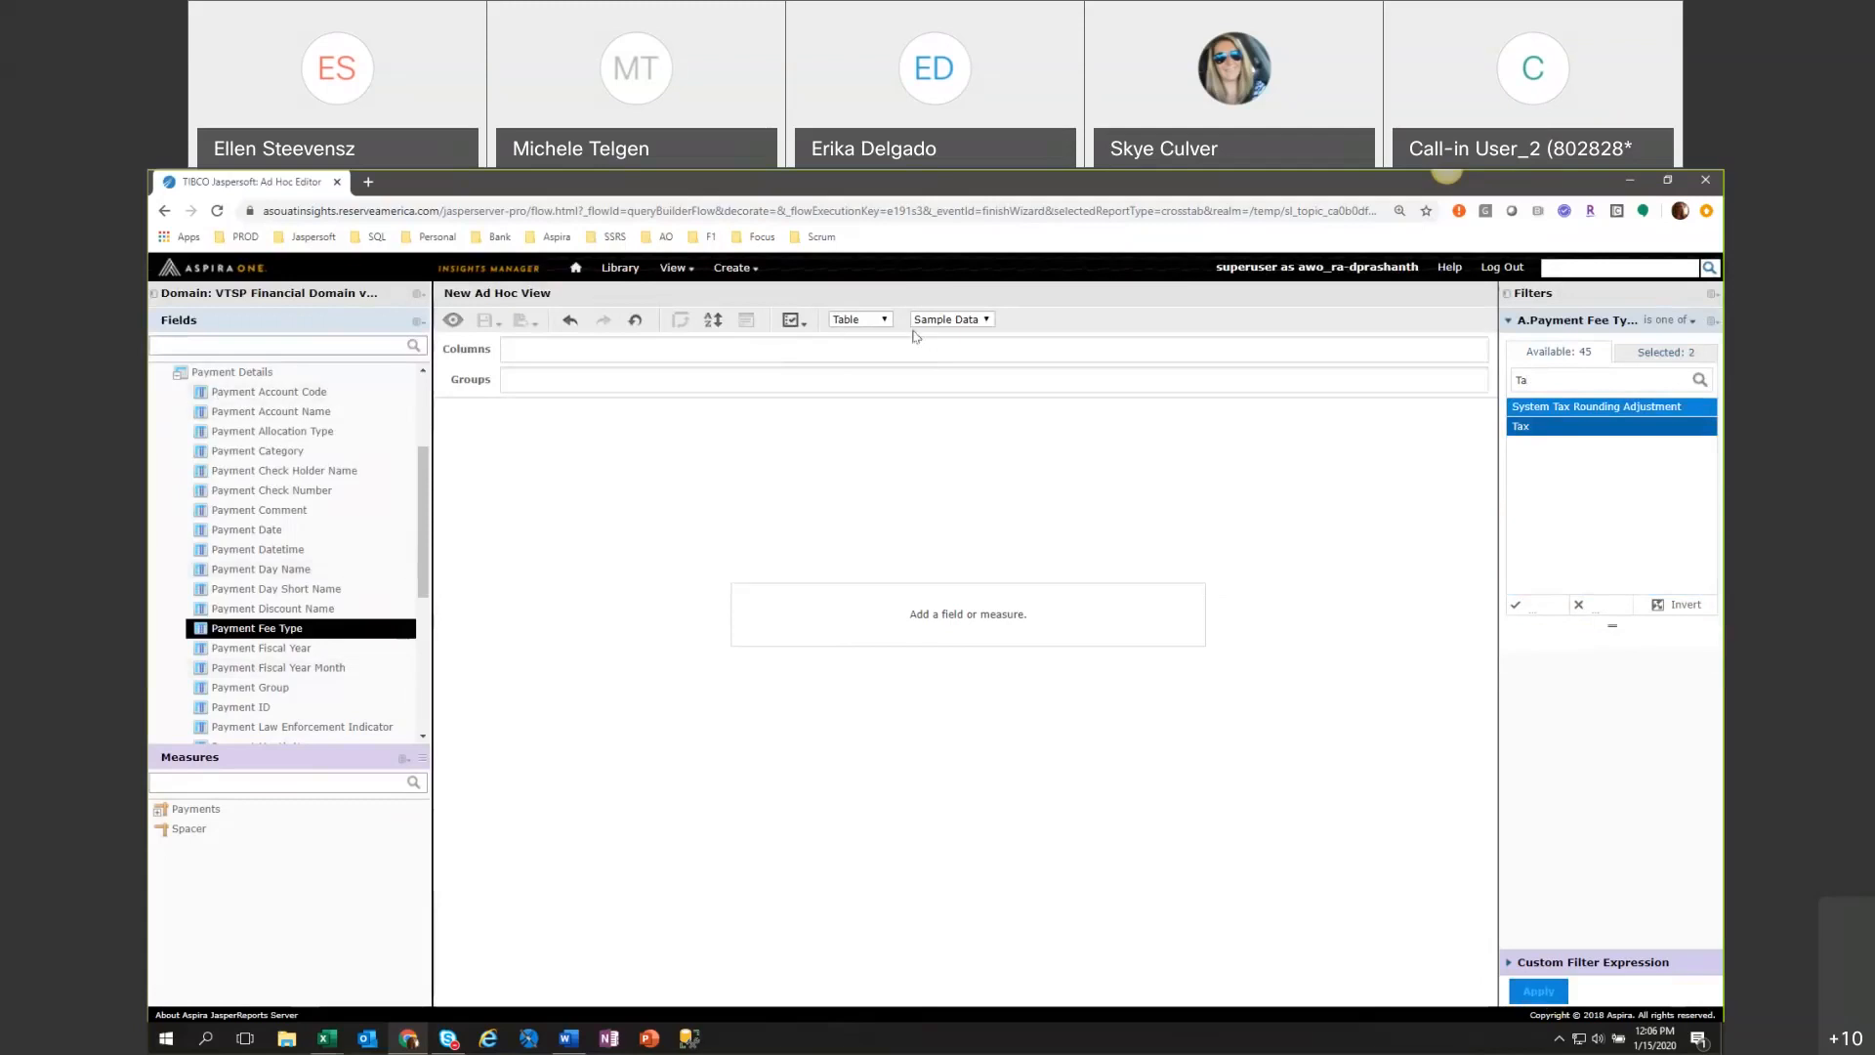
Add the whole Payment Details field set as table columns and revert the Ad Hoc View to its original state.
{"action": "left_click_drag", "start_coordinate": [244, 372], "coordinate": [508, 350]}
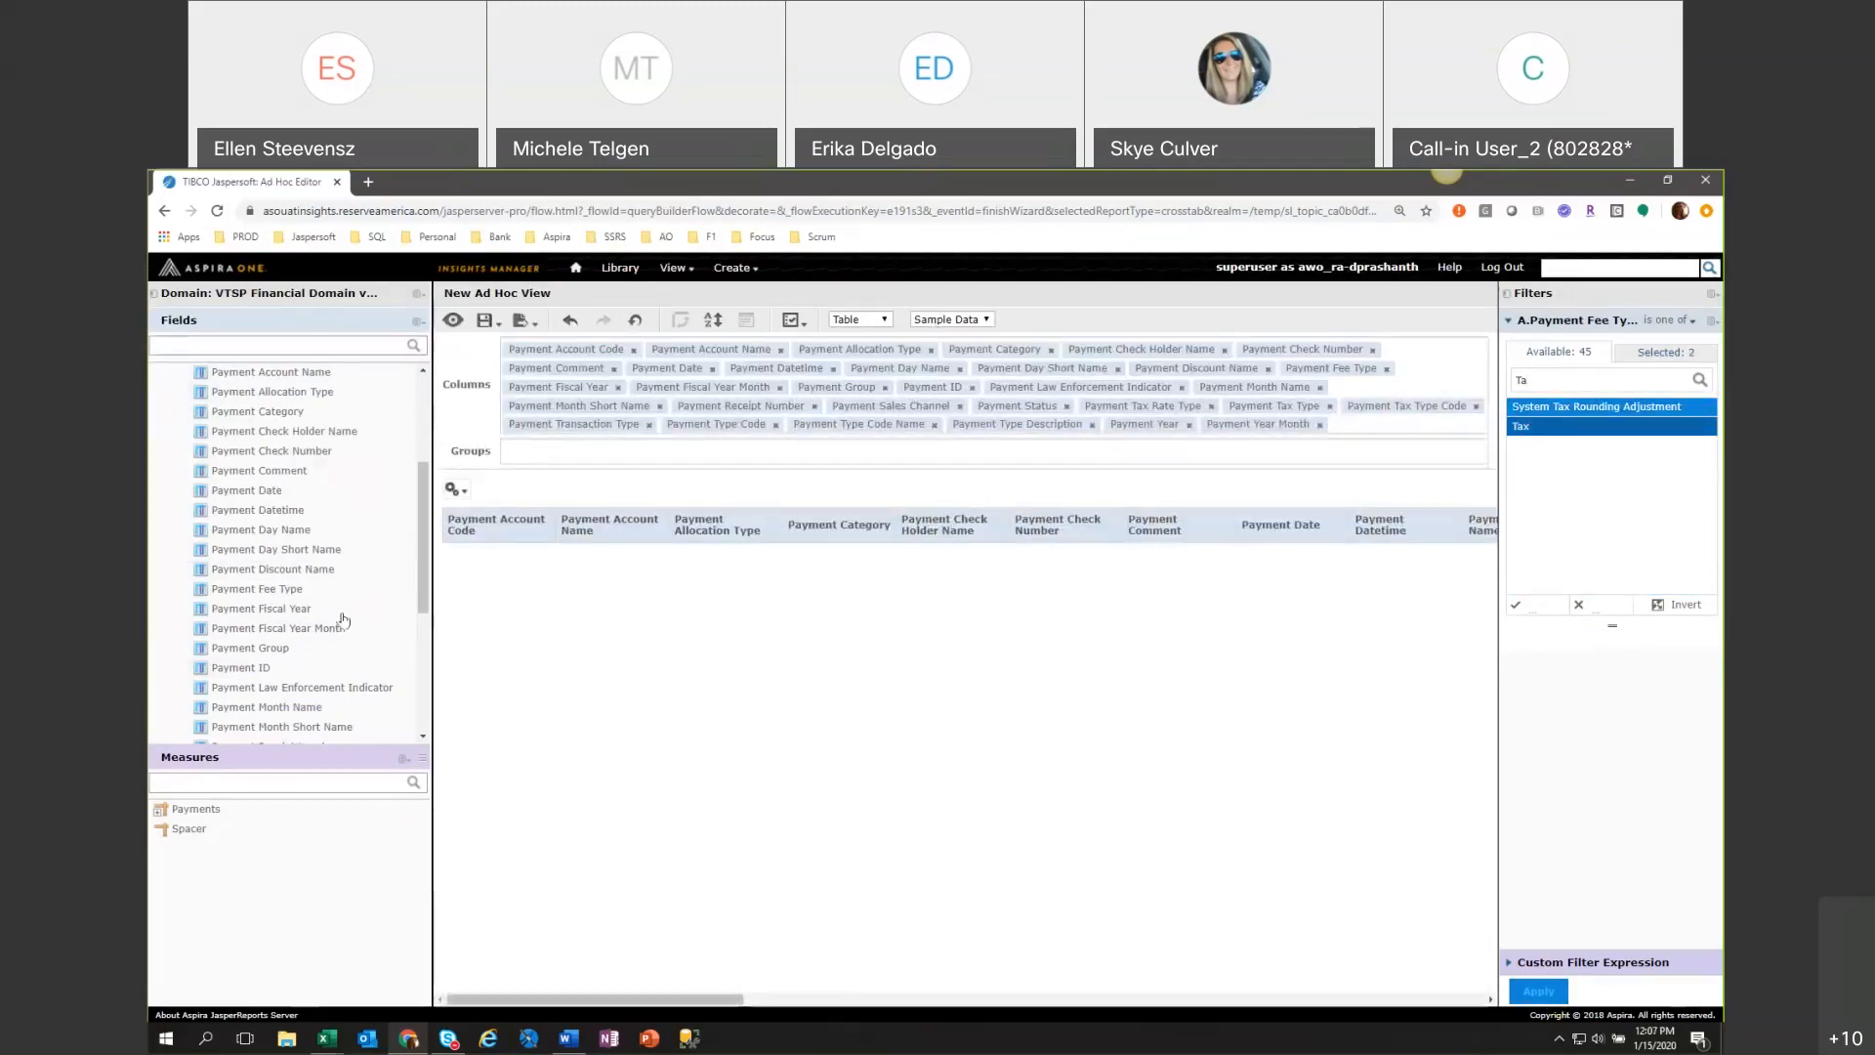
{"action": "left_click_drag", "start_coordinate": [424, 601], "coordinate": [424, 718]}
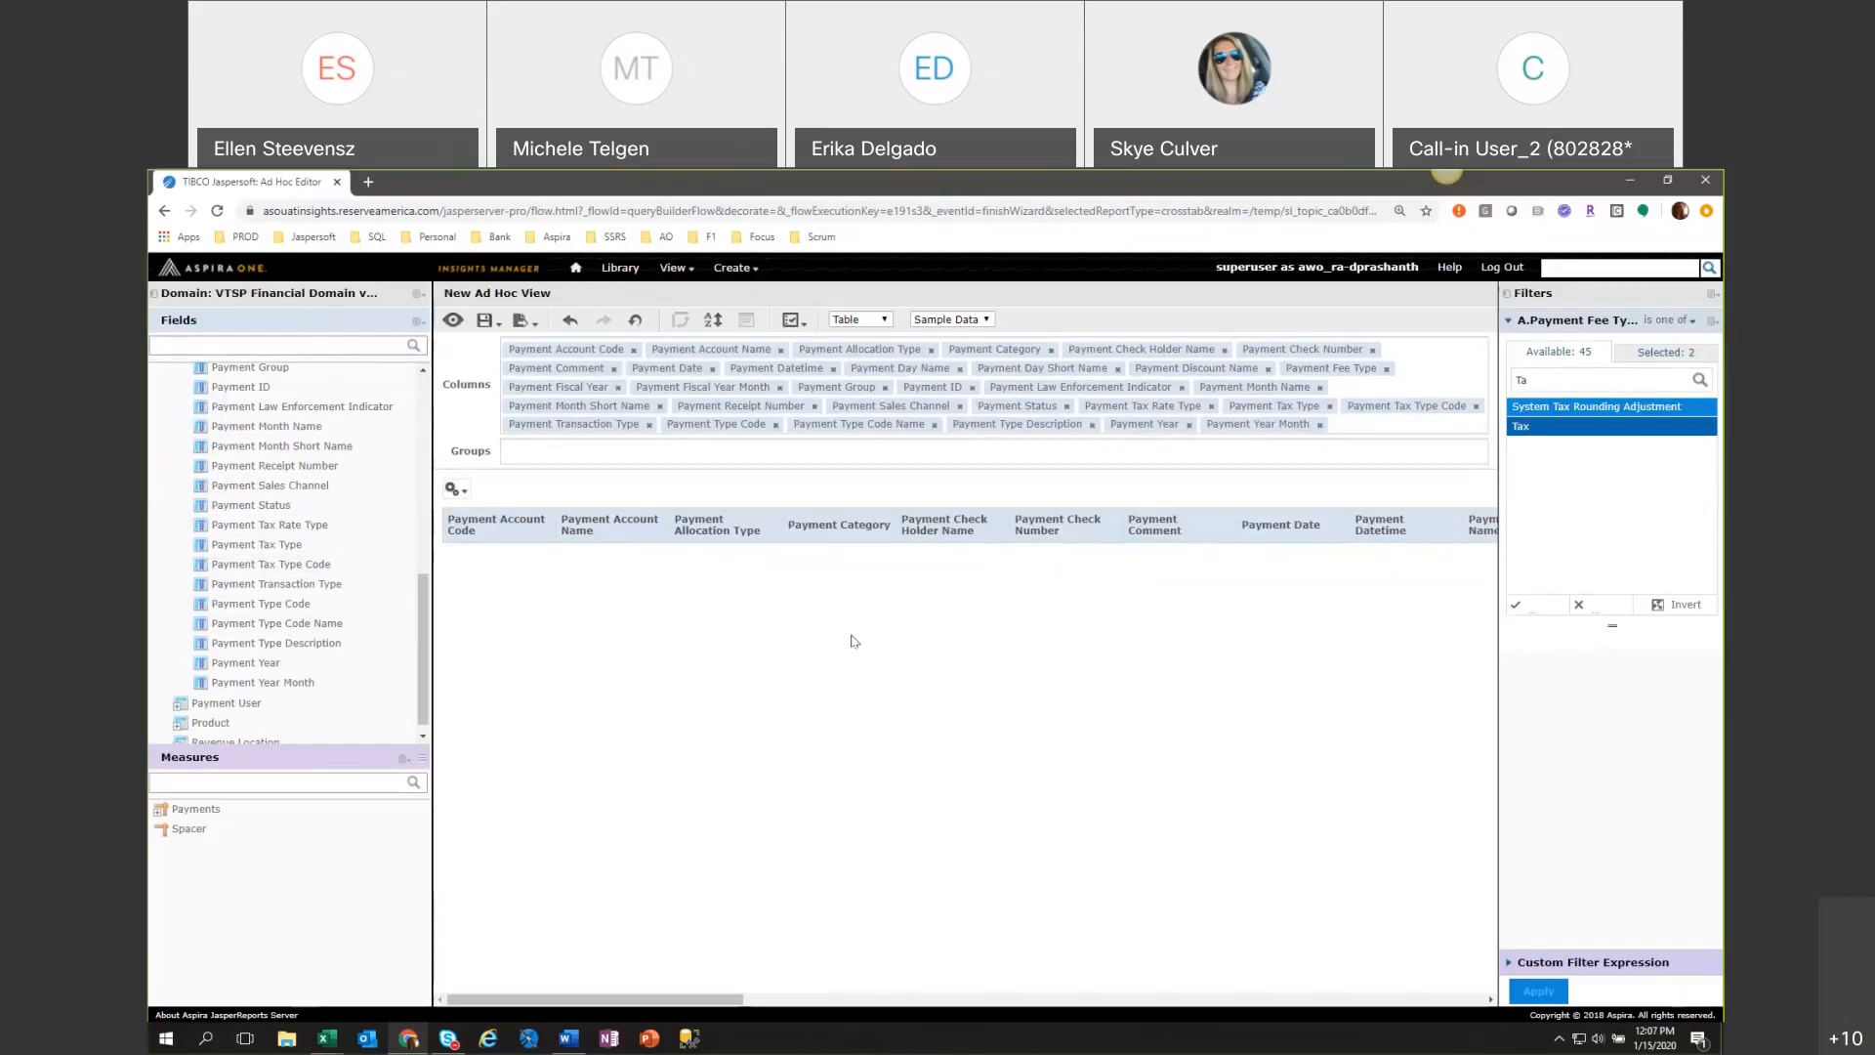
{"action": "left_click", "coordinate": [634, 319]}
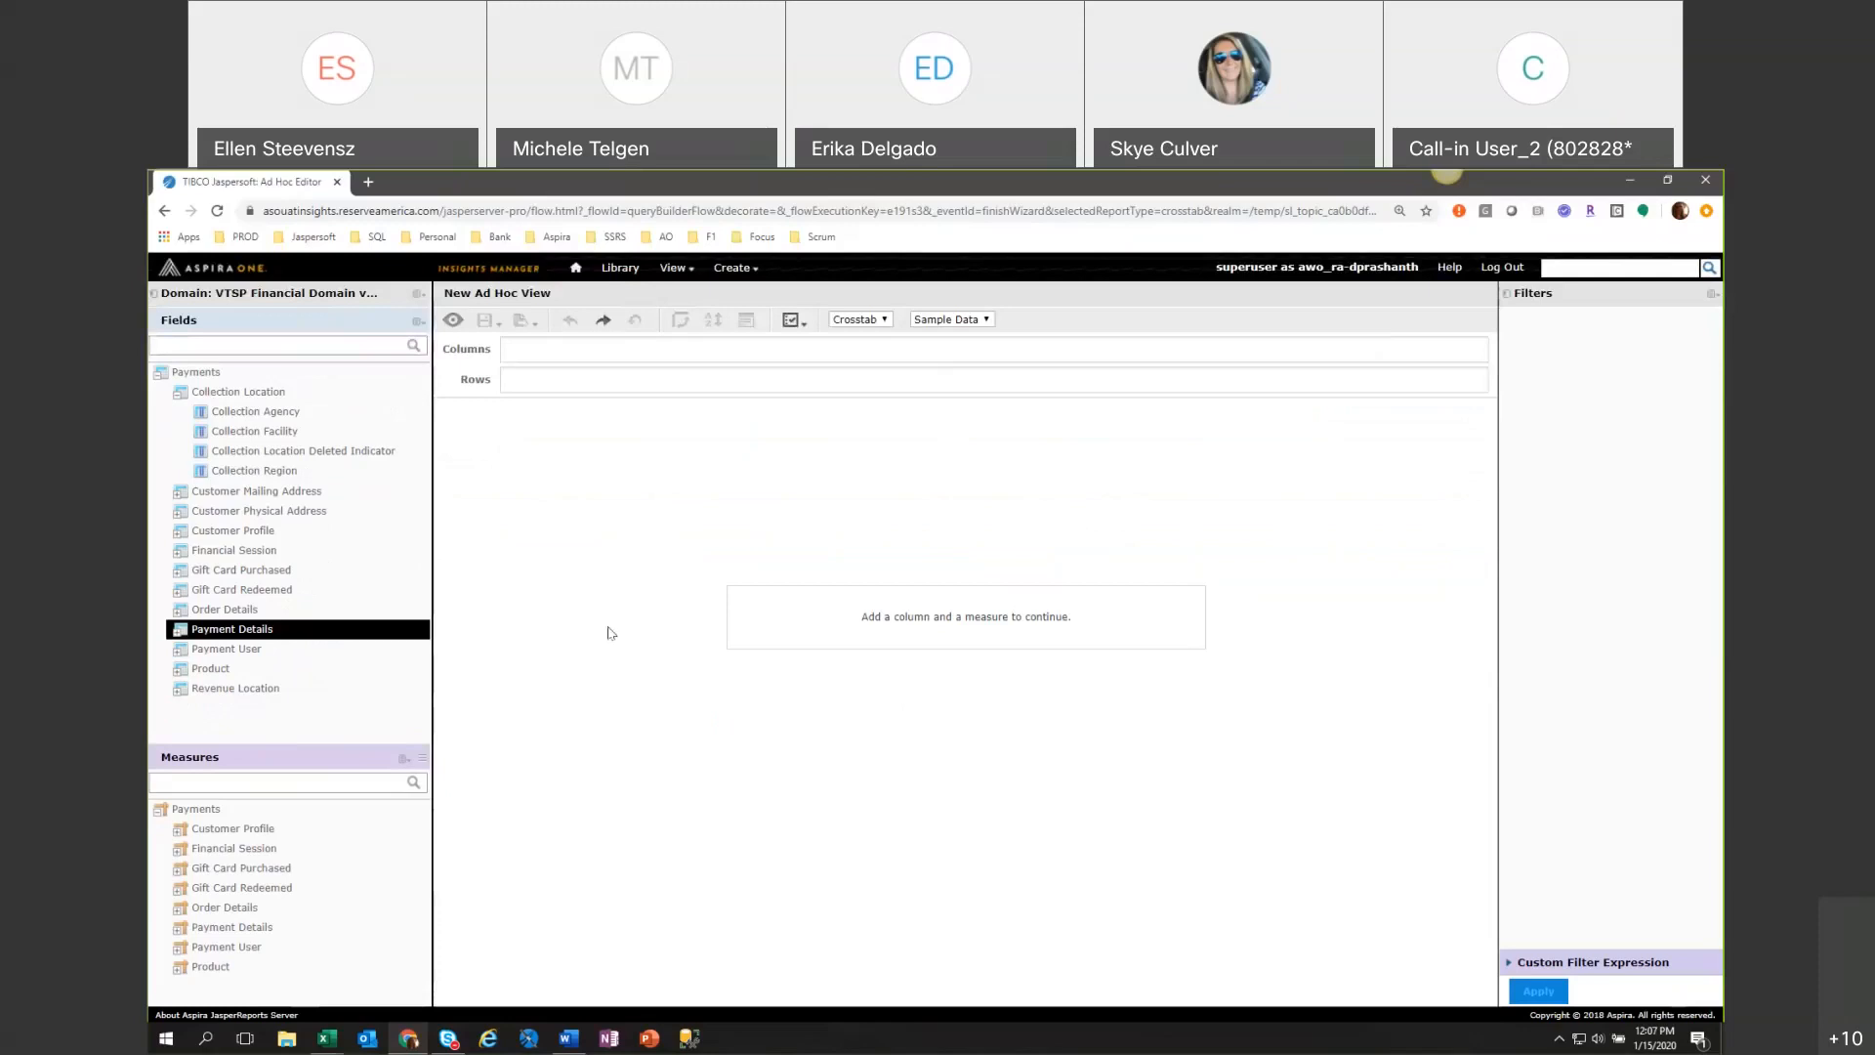
Expand the Payment Details fields and create a filter on Payment Fiscal Year.
{"action": "left_click", "coordinate": [179, 628]}
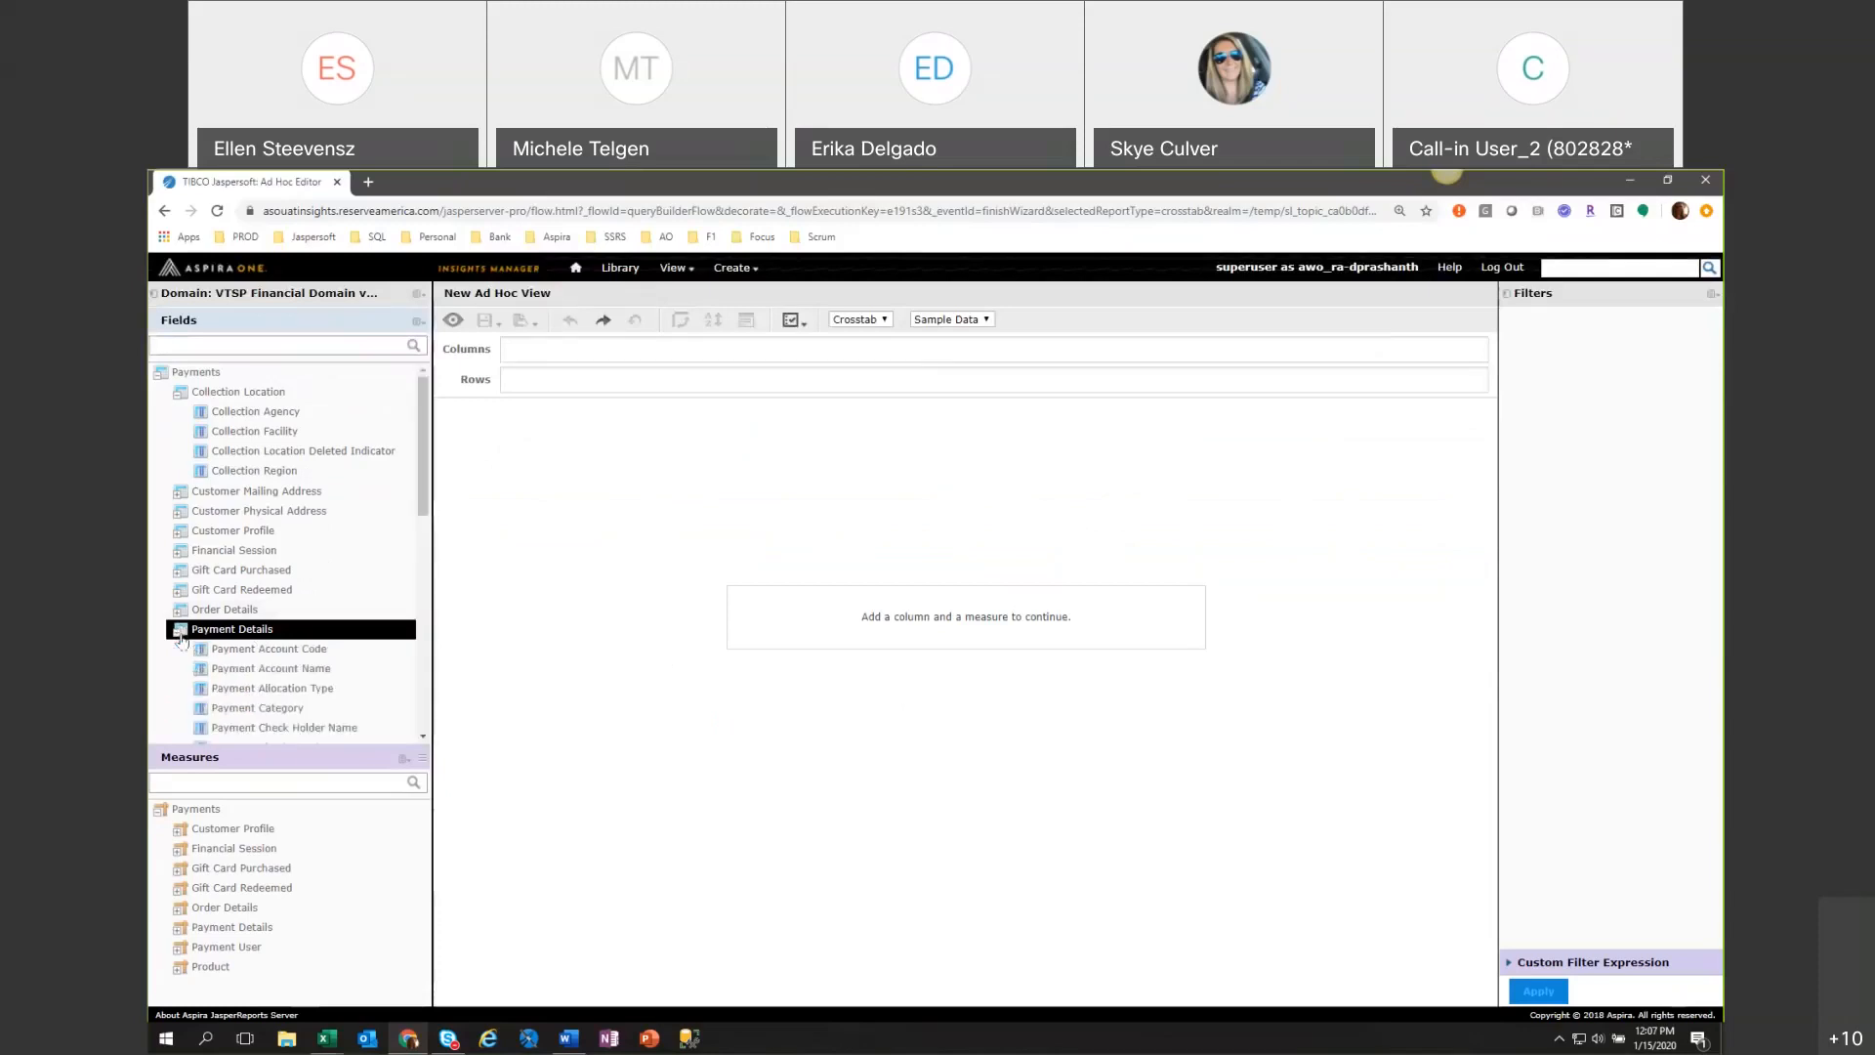
{"action": "scroll", "coordinate": [332, 652], "scroll_direction": "down", "scroll_amount": 6}
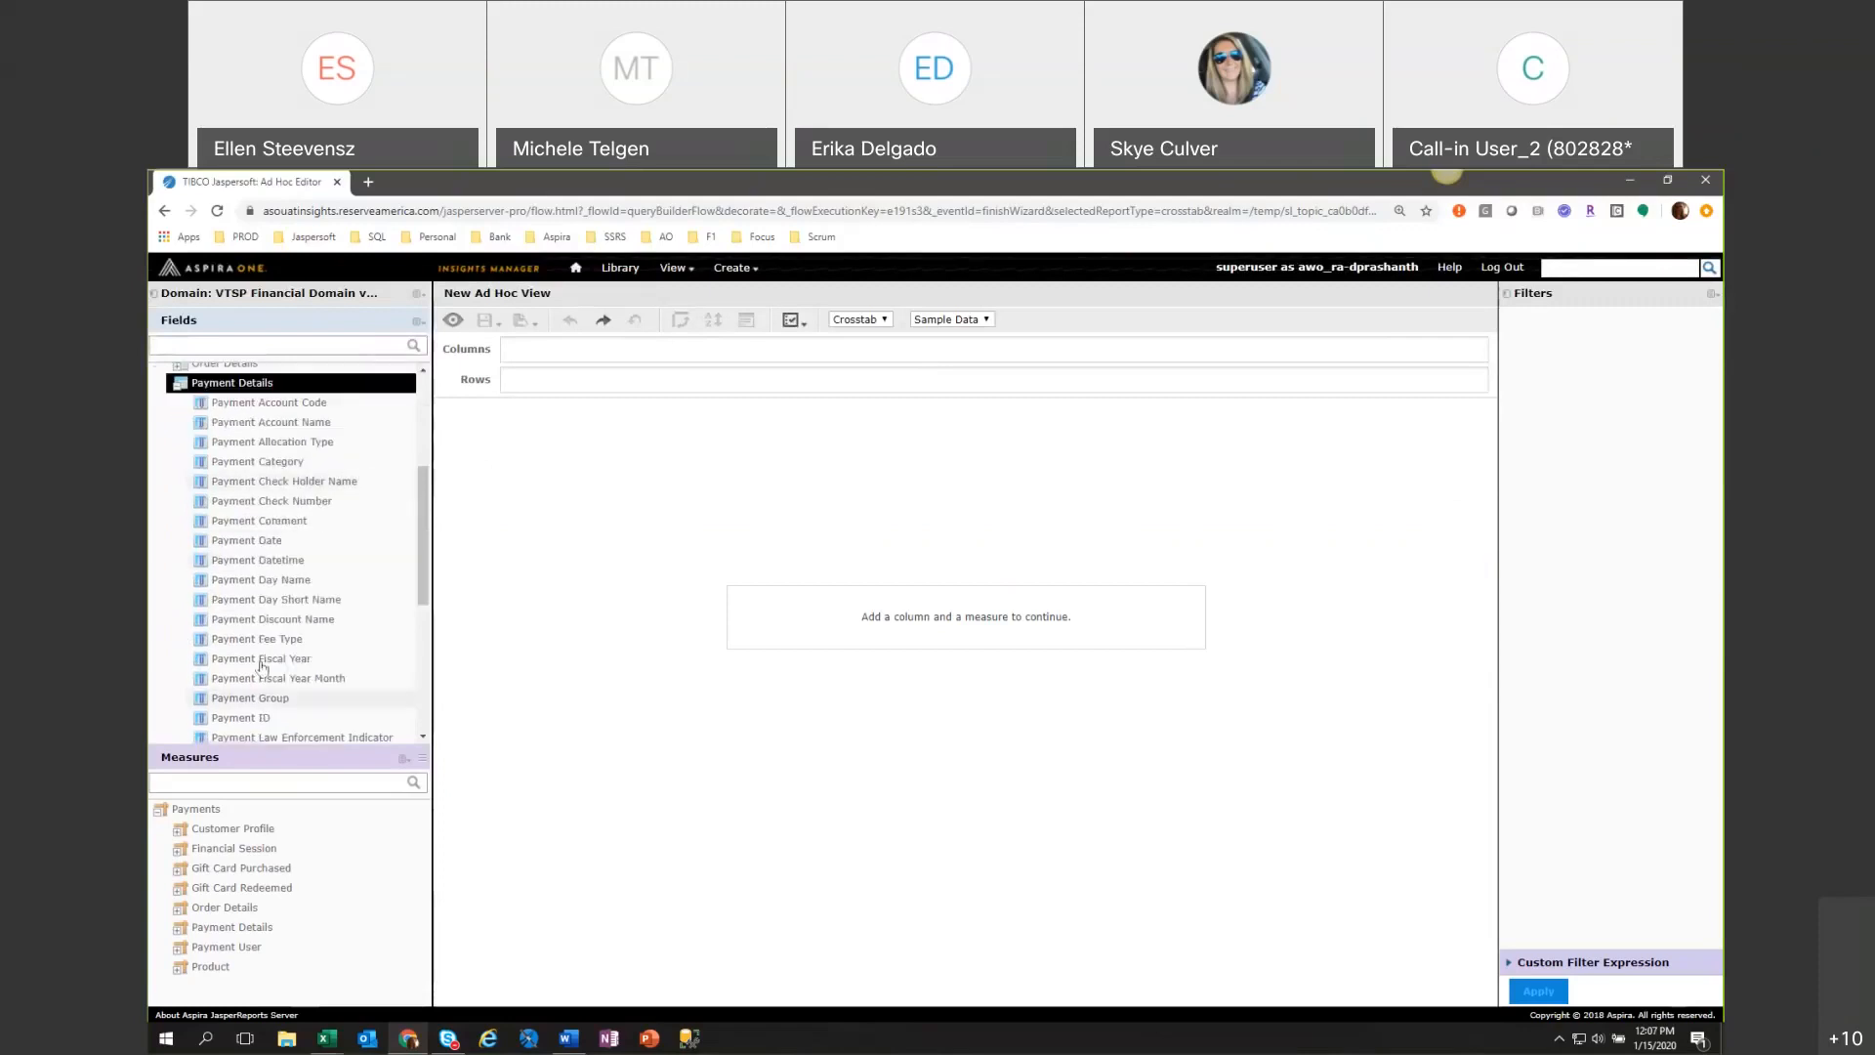
{"action": "right_click", "coordinate": [265, 662]}
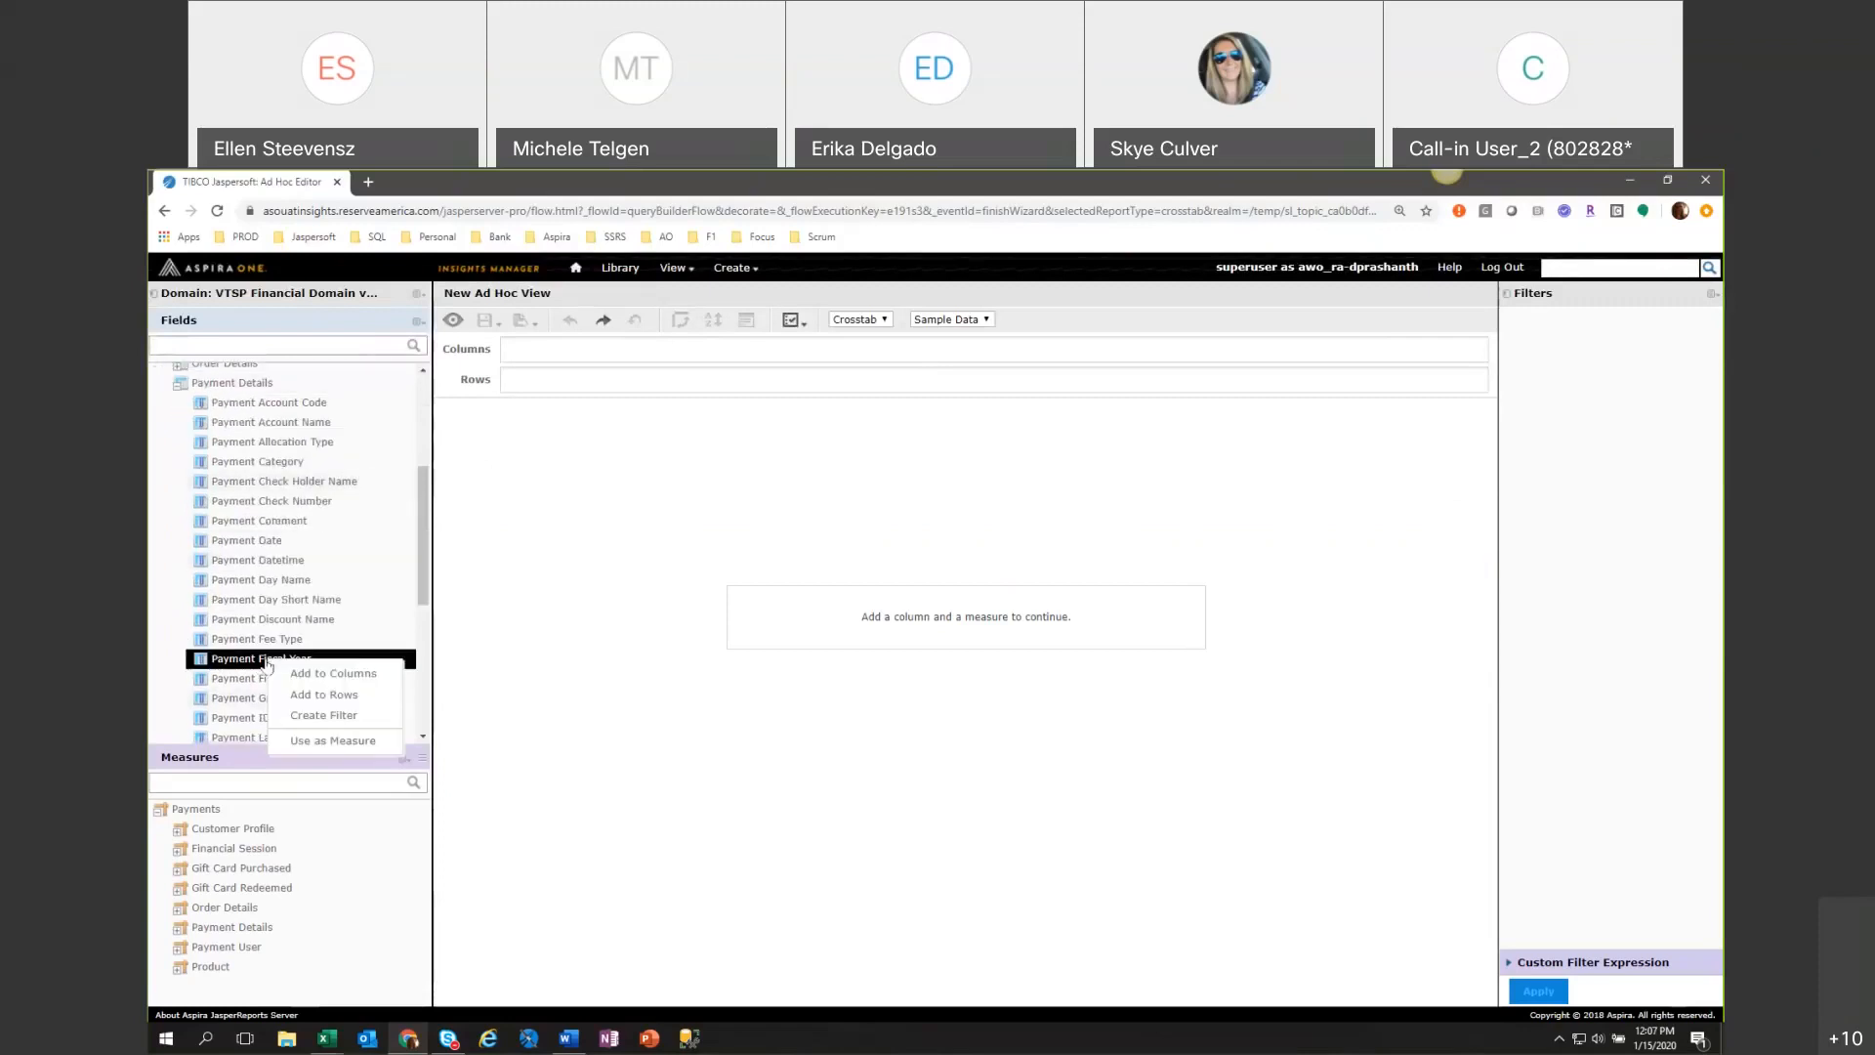
{"action": "left_click", "coordinate": [304, 729]}
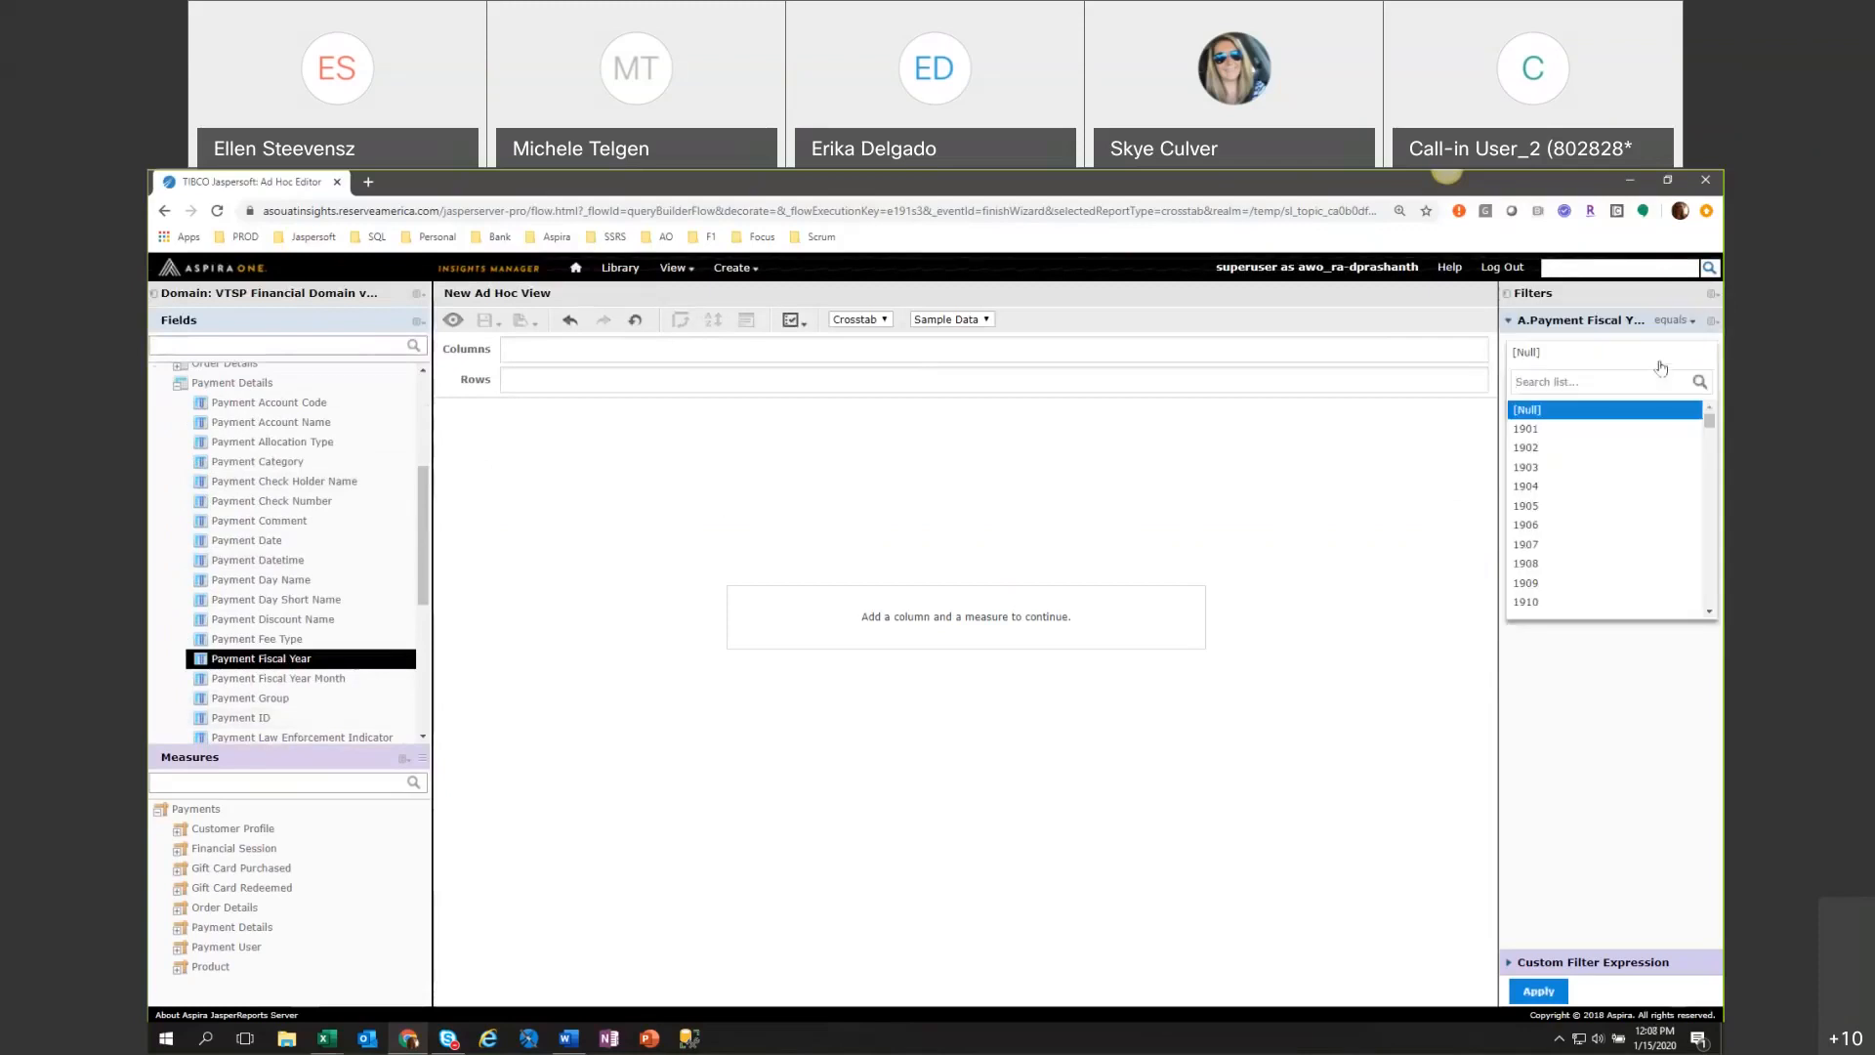
{"action": "left_click_drag", "start_coordinate": [1711, 419], "coordinate": [1702, 582]}
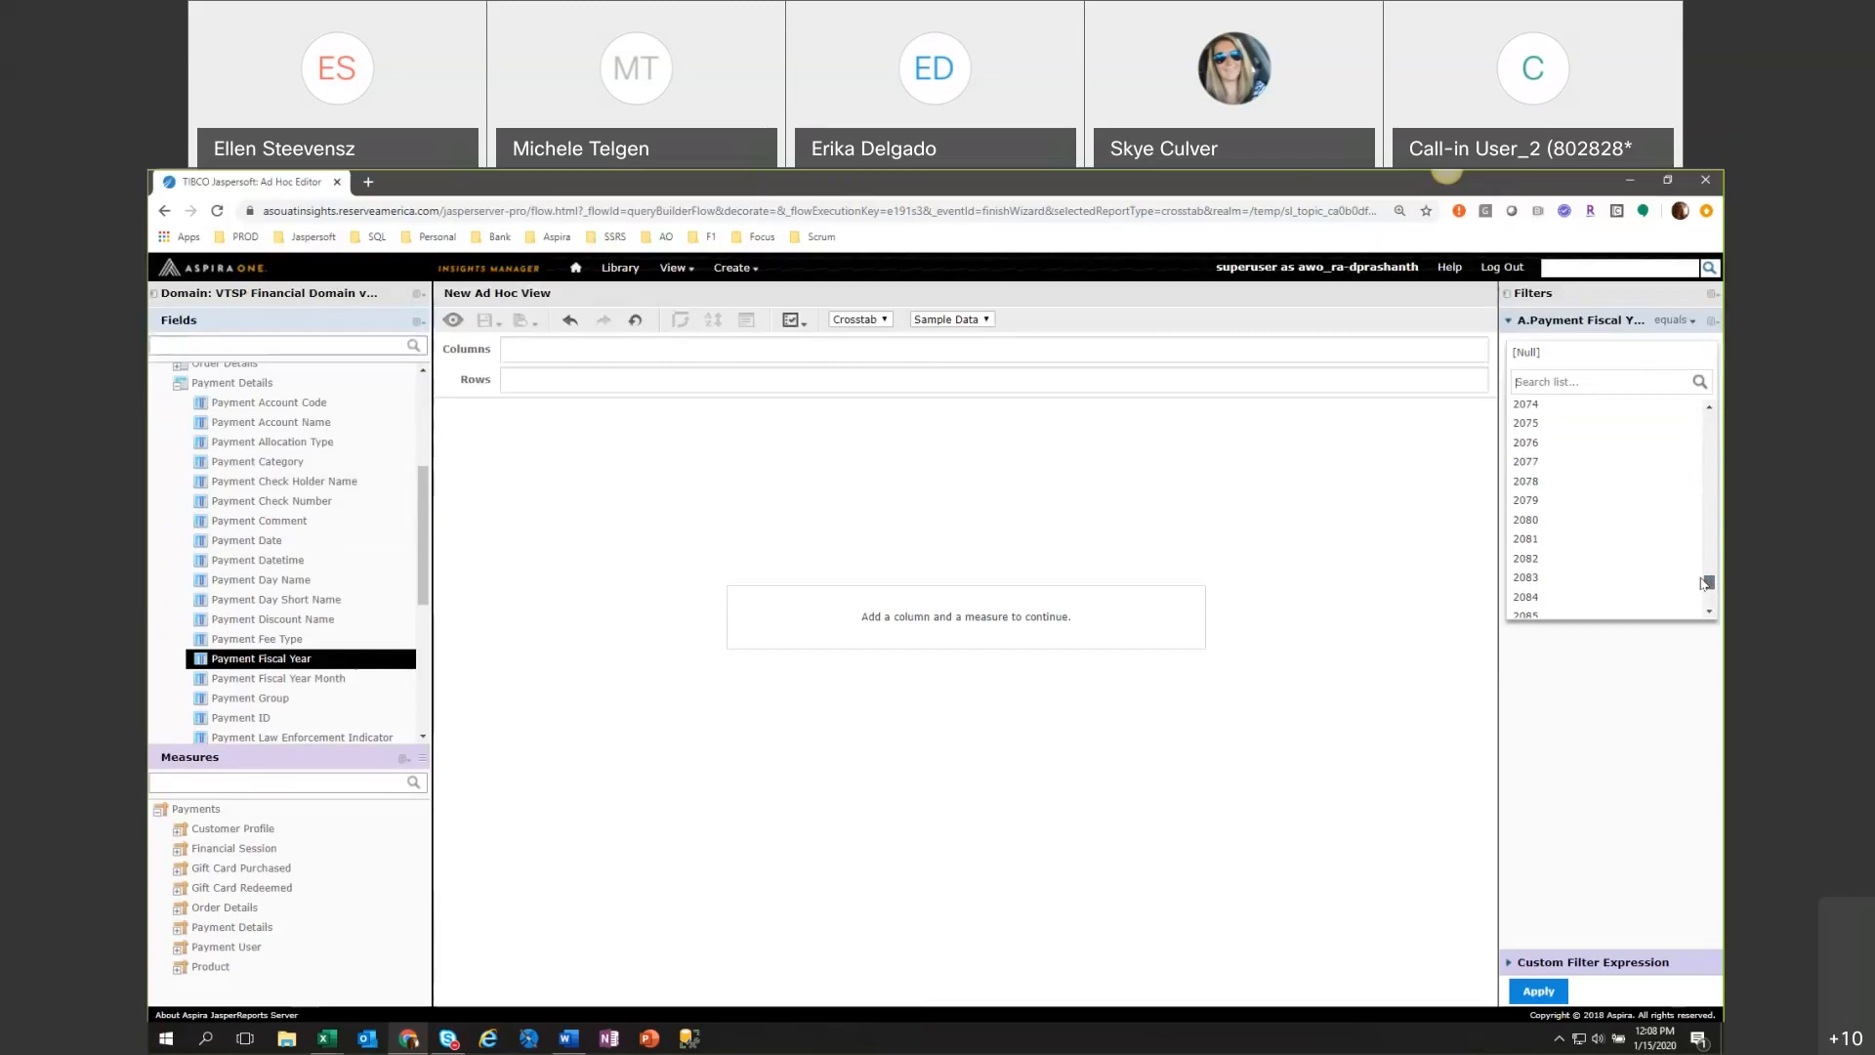
{"action": "left_click_drag", "start_coordinate": [1702, 583], "coordinate": [1685, 515]}
{"action": "scroll", "coordinate": [1685, 515], "scroll_direction": "down", "scroll_amount": 4}
{"action": "left_click", "coordinate": [1675, 510]}
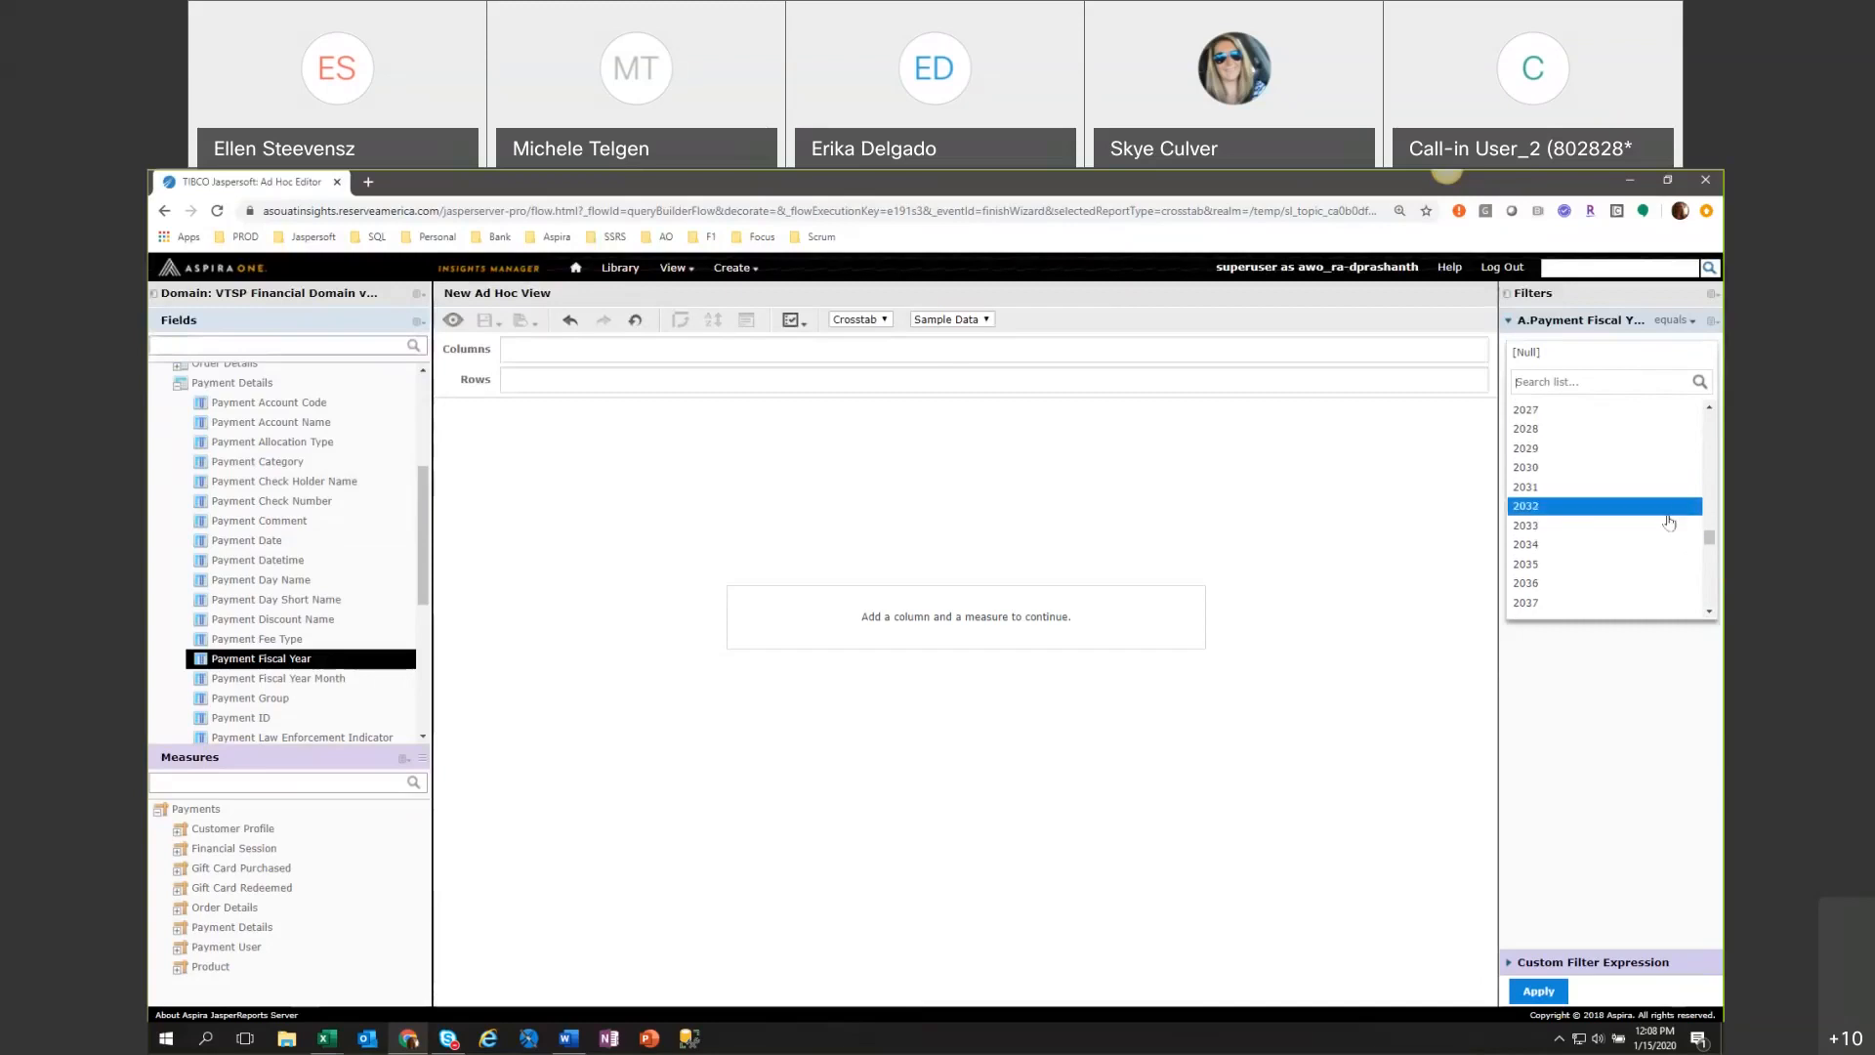
{"action": "left_click", "coordinate": [1663, 526]}
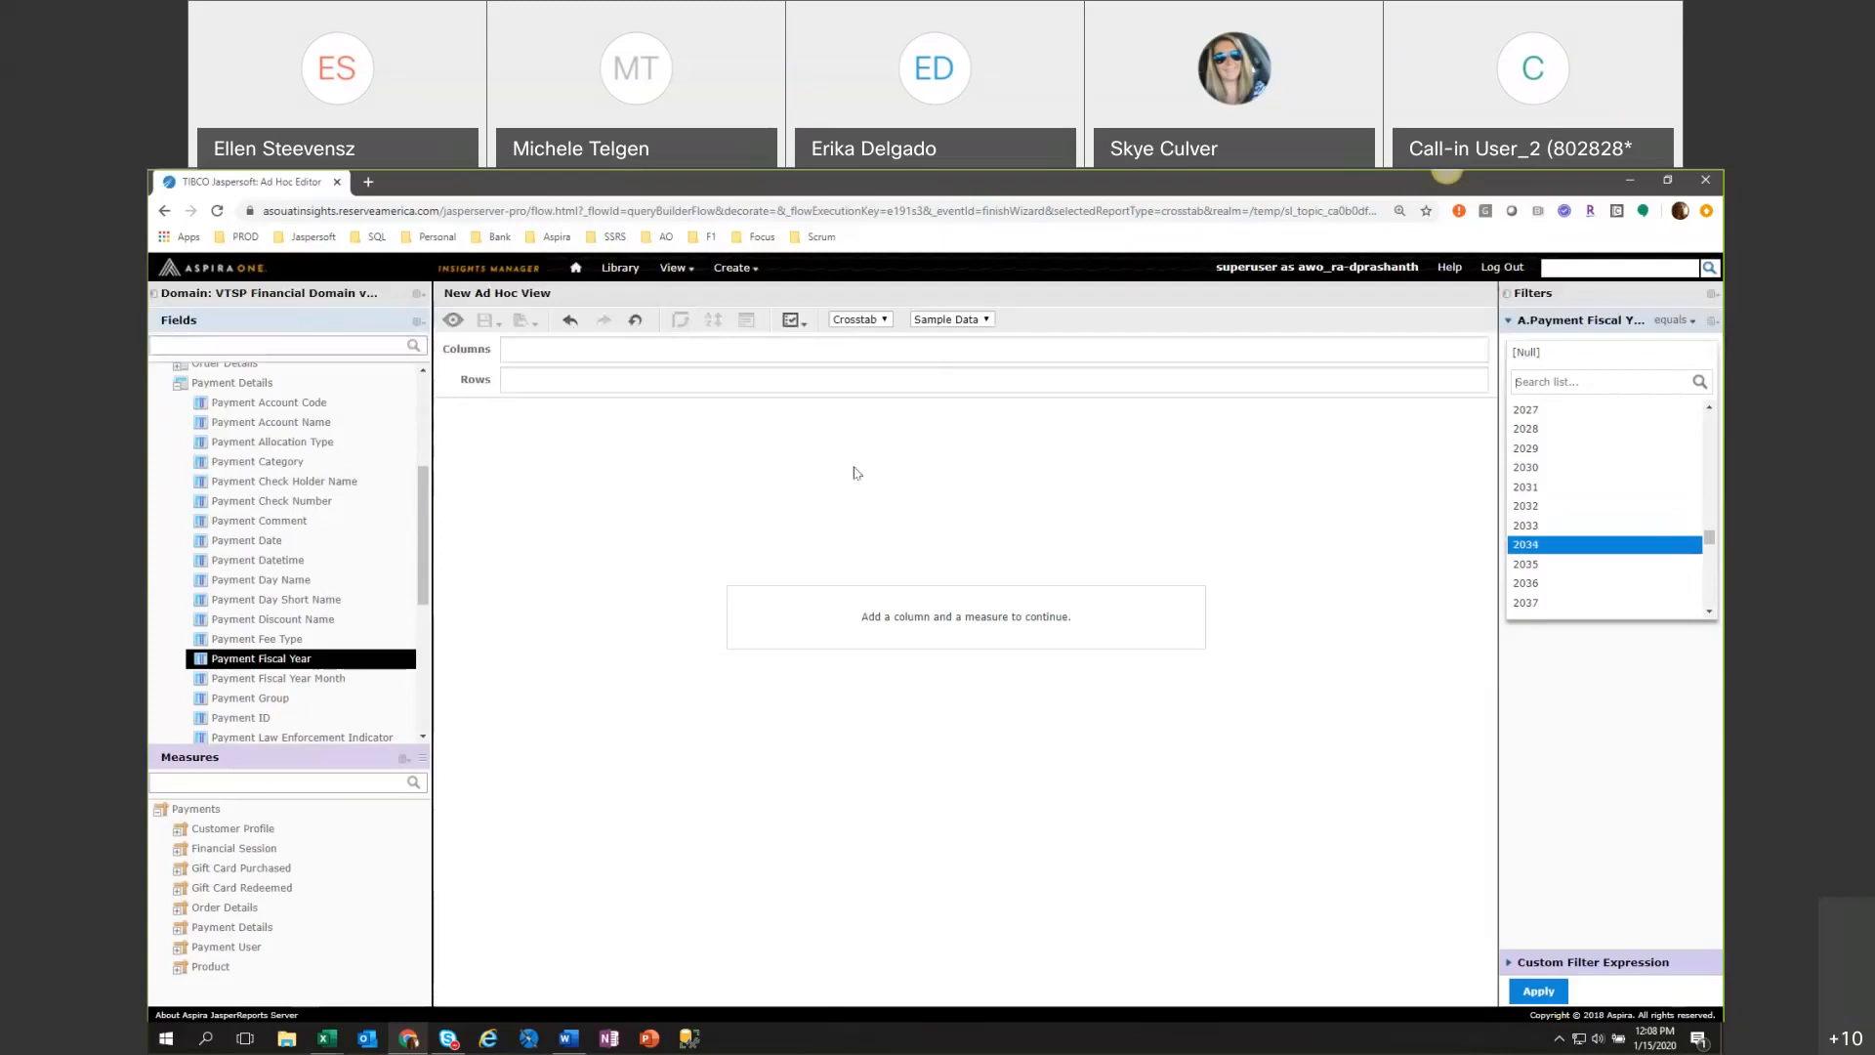
Switch the Ad Hoc View from Crosstab to Table.
{"action": "left_click", "coordinate": [882, 322]}
{"action": "left_click", "coordinate": [858, 332]}
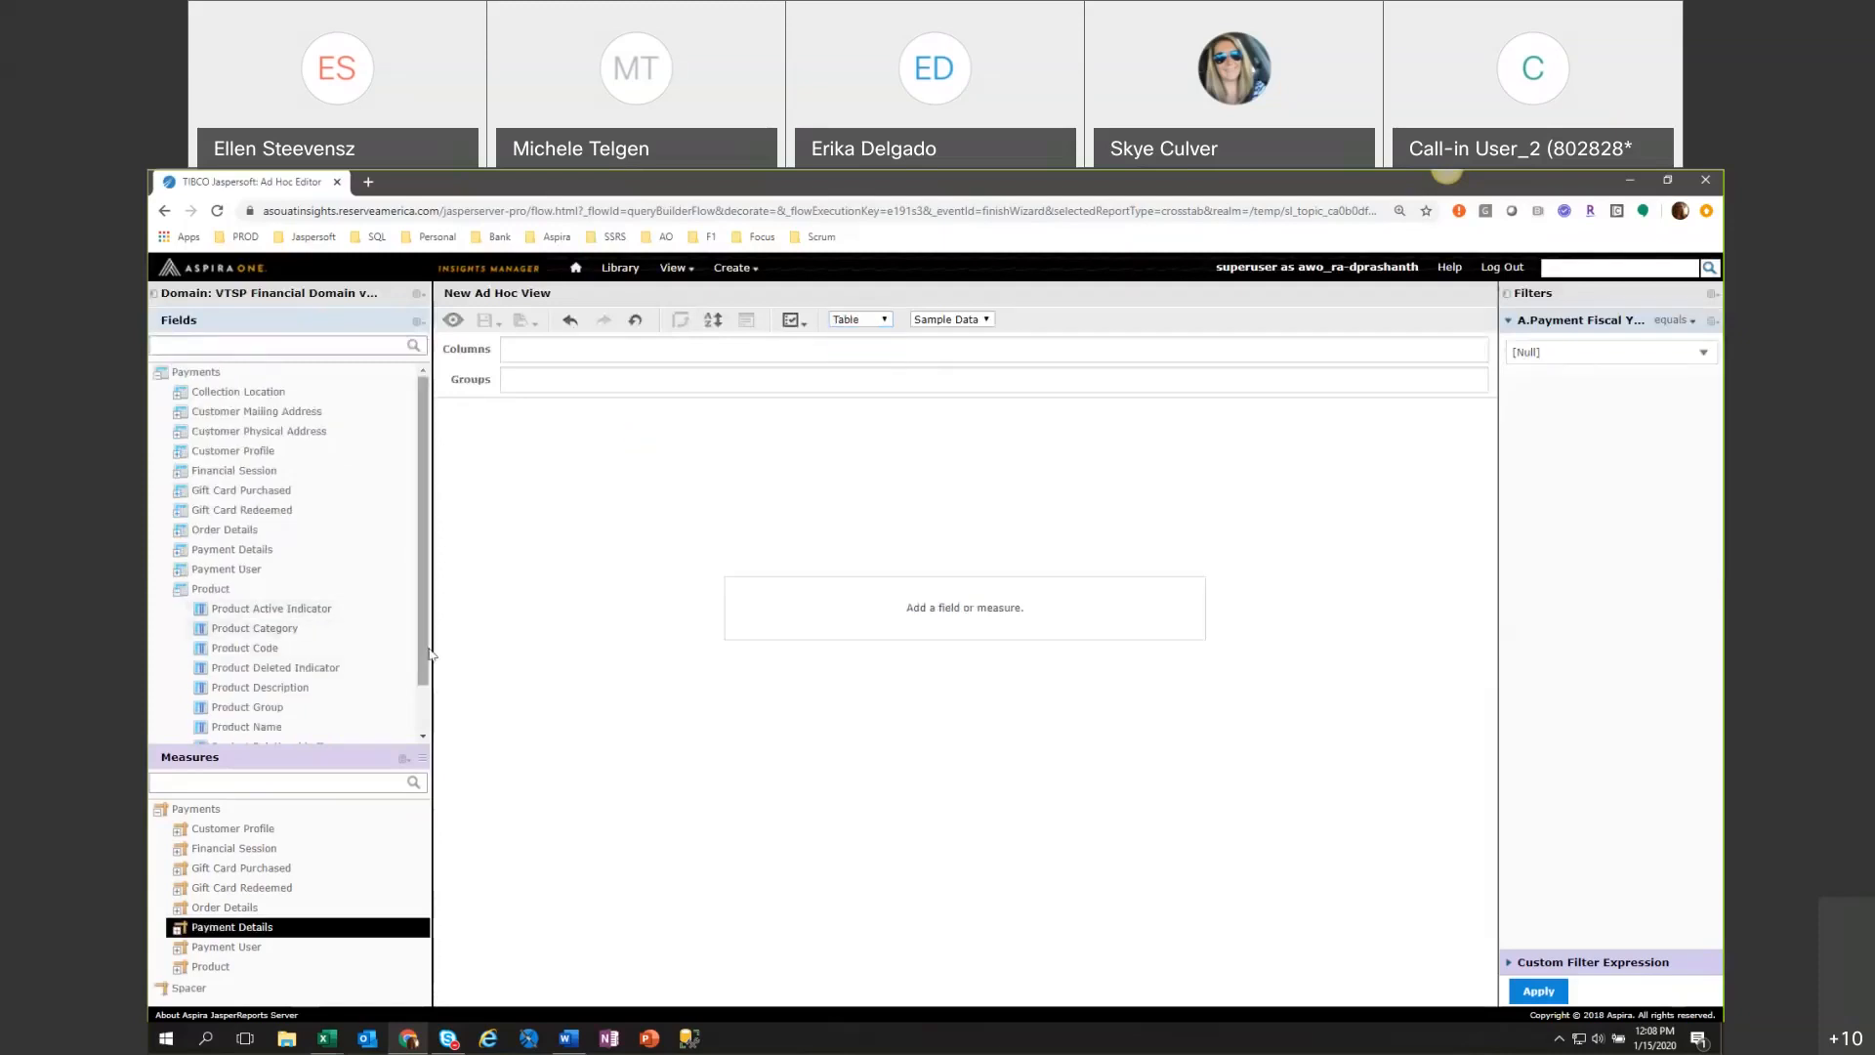
{"action": "left_click", "coordinate": [417, 732]}
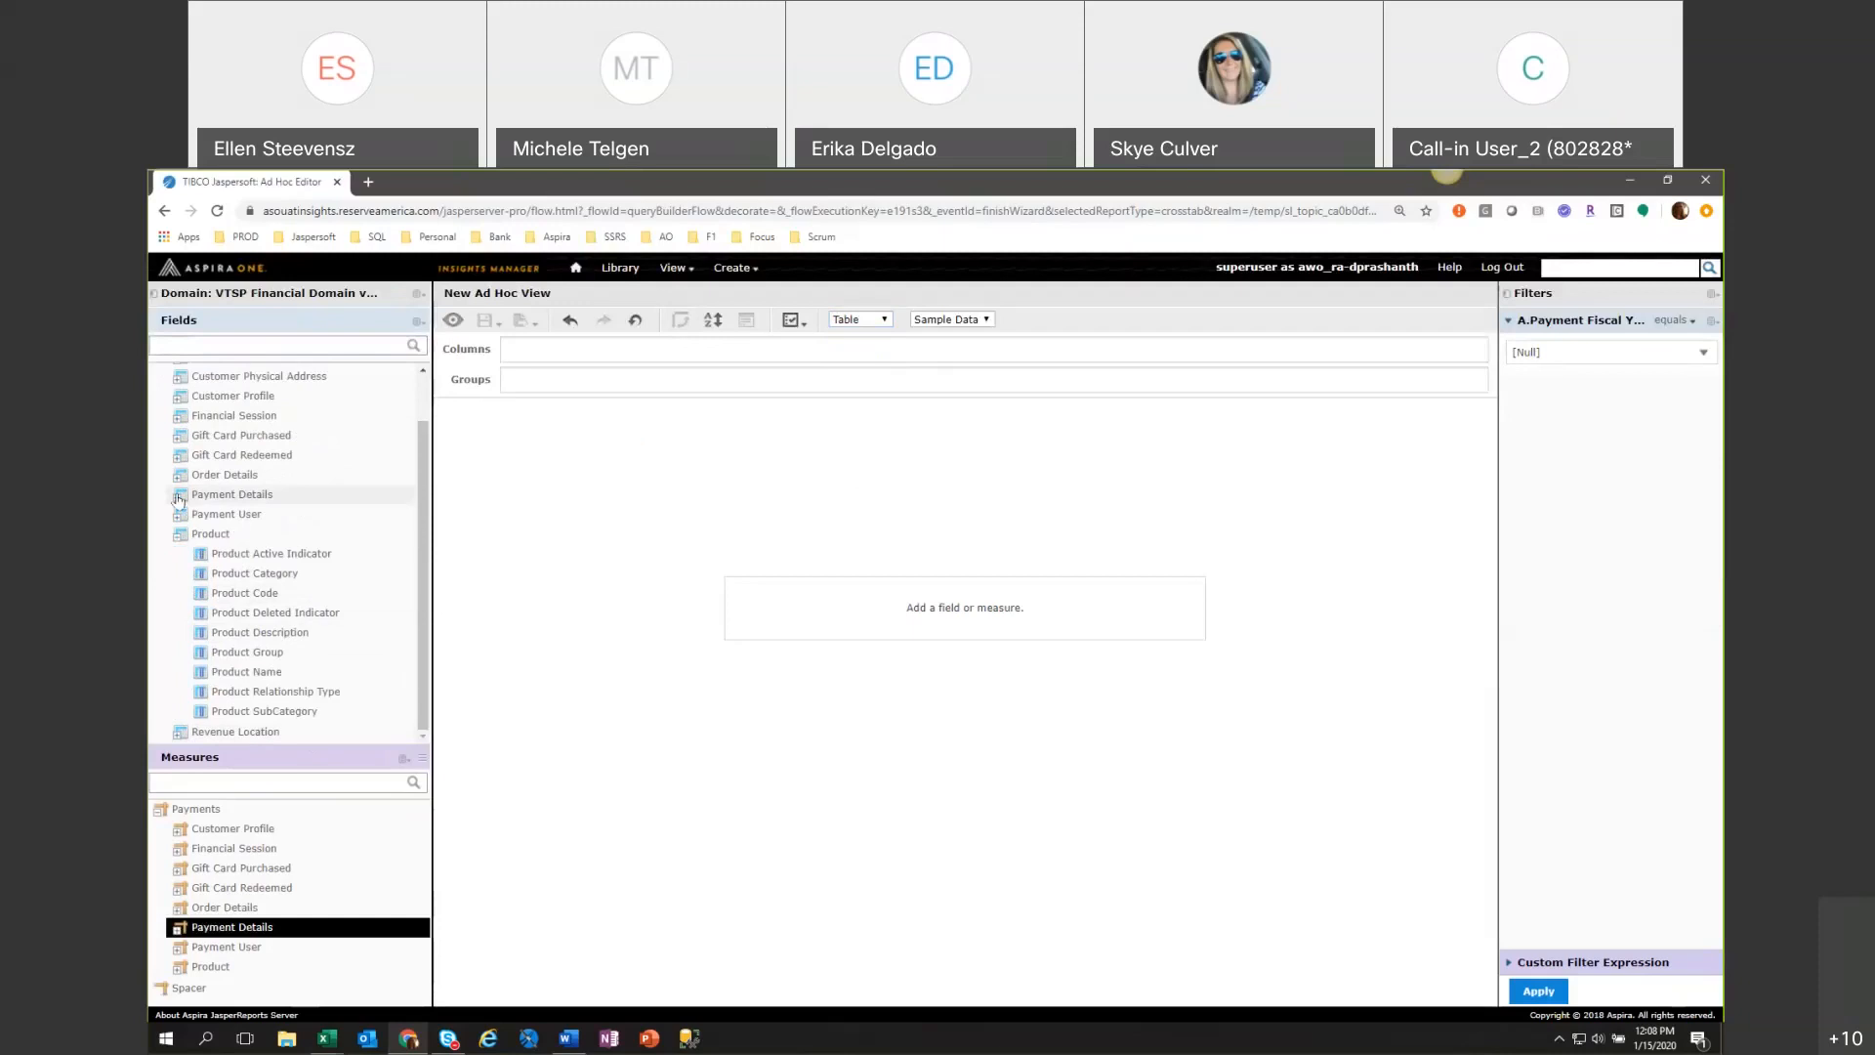
Set the Payment Fiscal Year filter to 2020 and apply it.
{"action": "left_click", "coordinate": [1584, 357]}
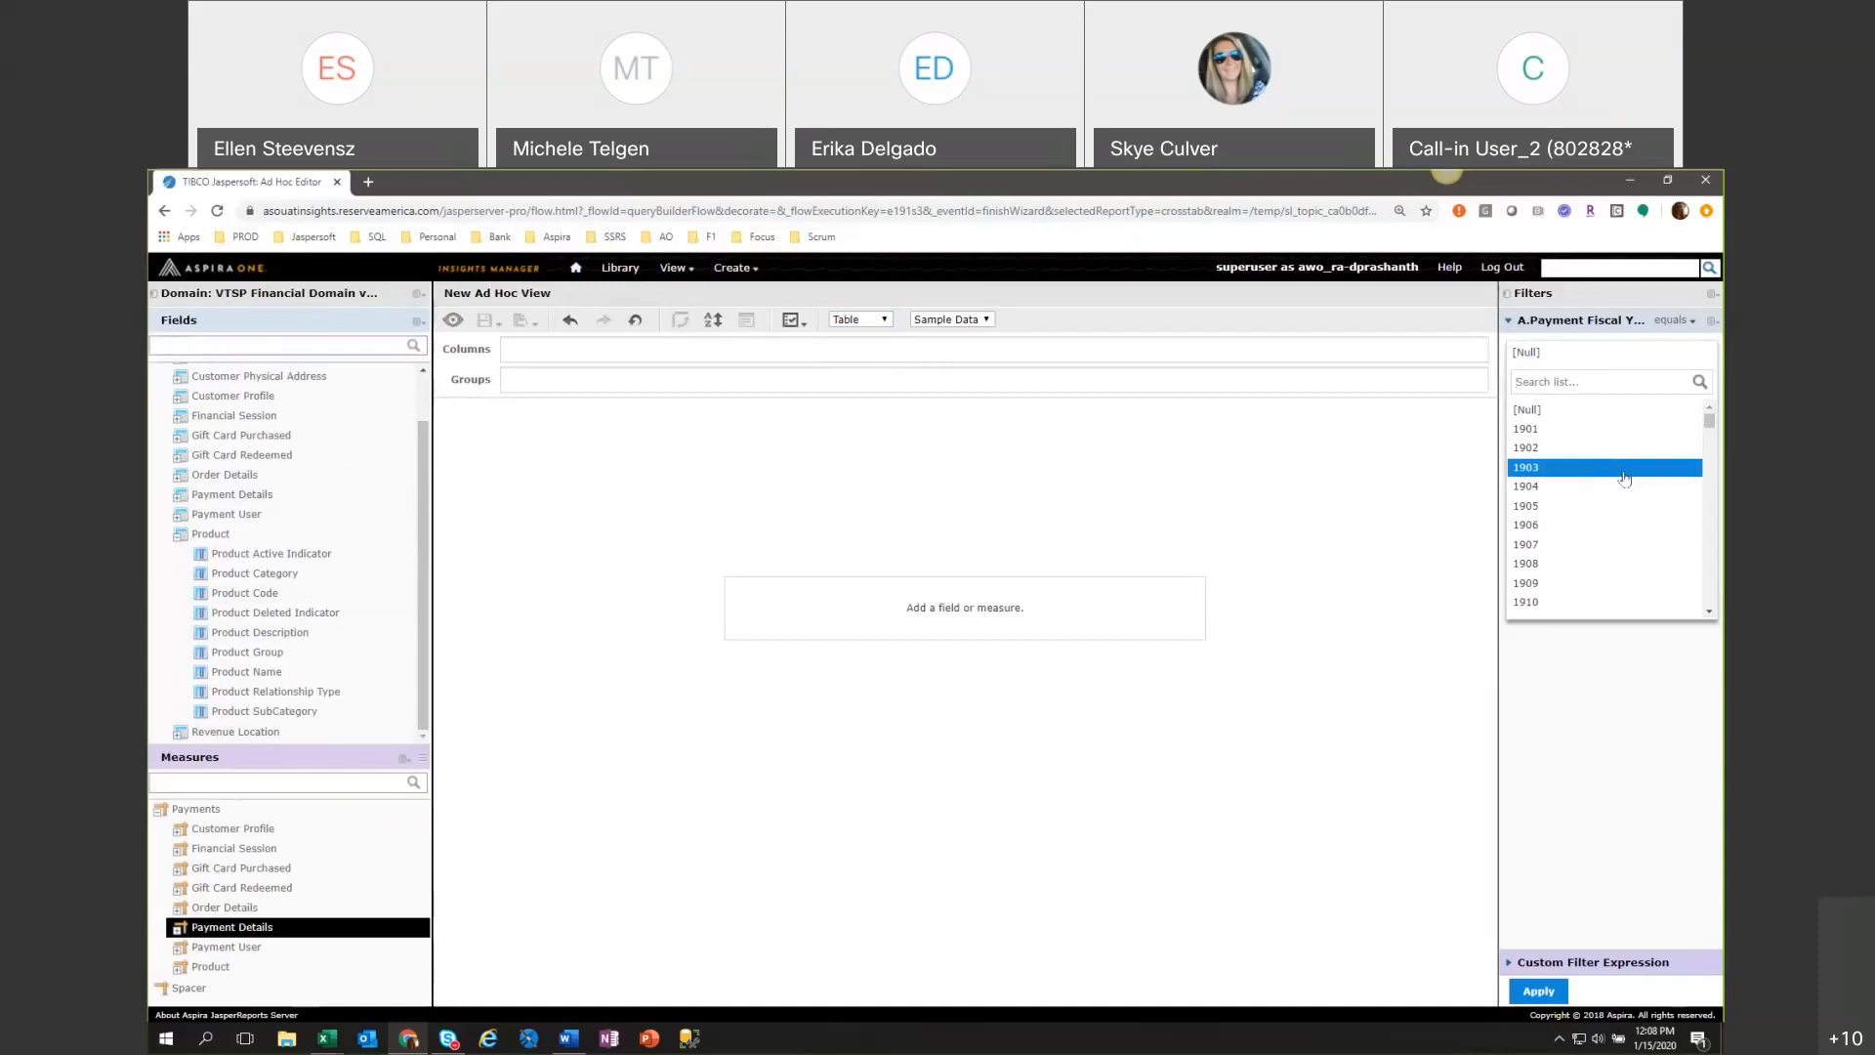
{"action": "left_click", "coordinate": [1607, 381]}
{"action": "type", "text": "2020"}
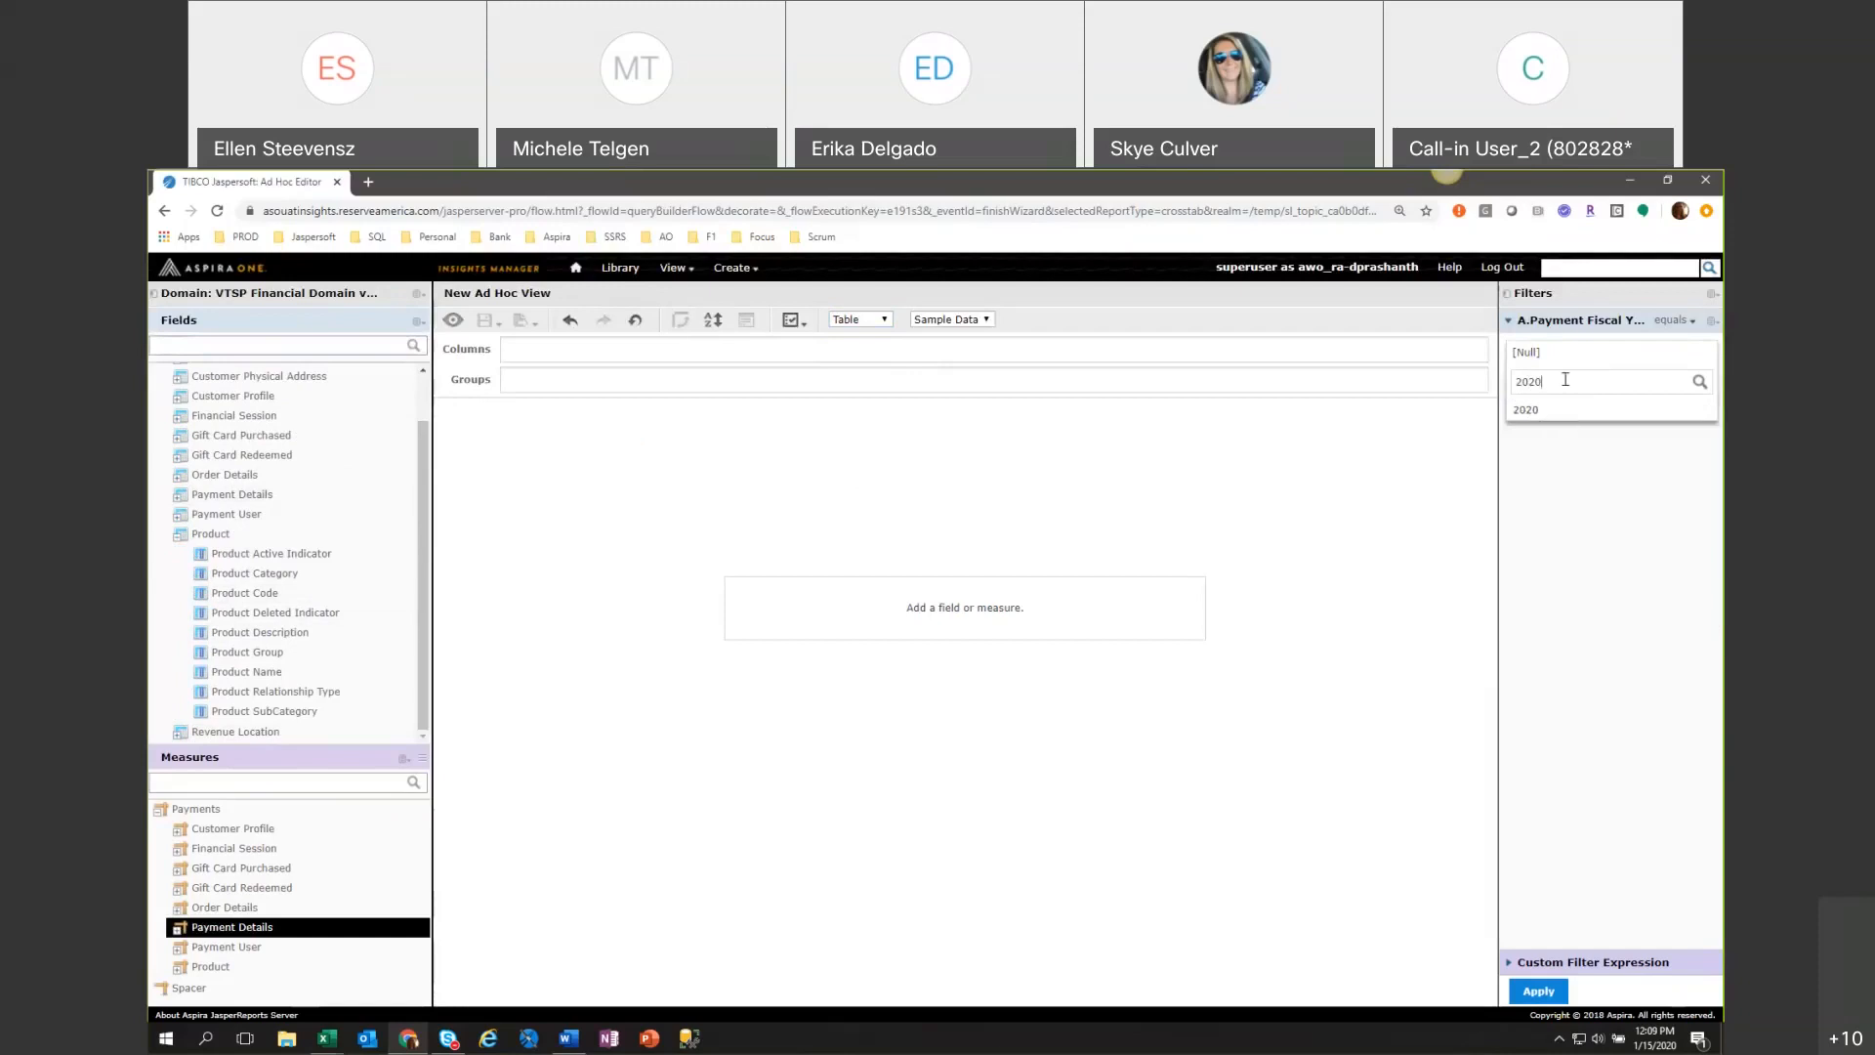
{"action": "key", "text": "BackSpace"}
{"action": "key", "text": "BackSpace"}
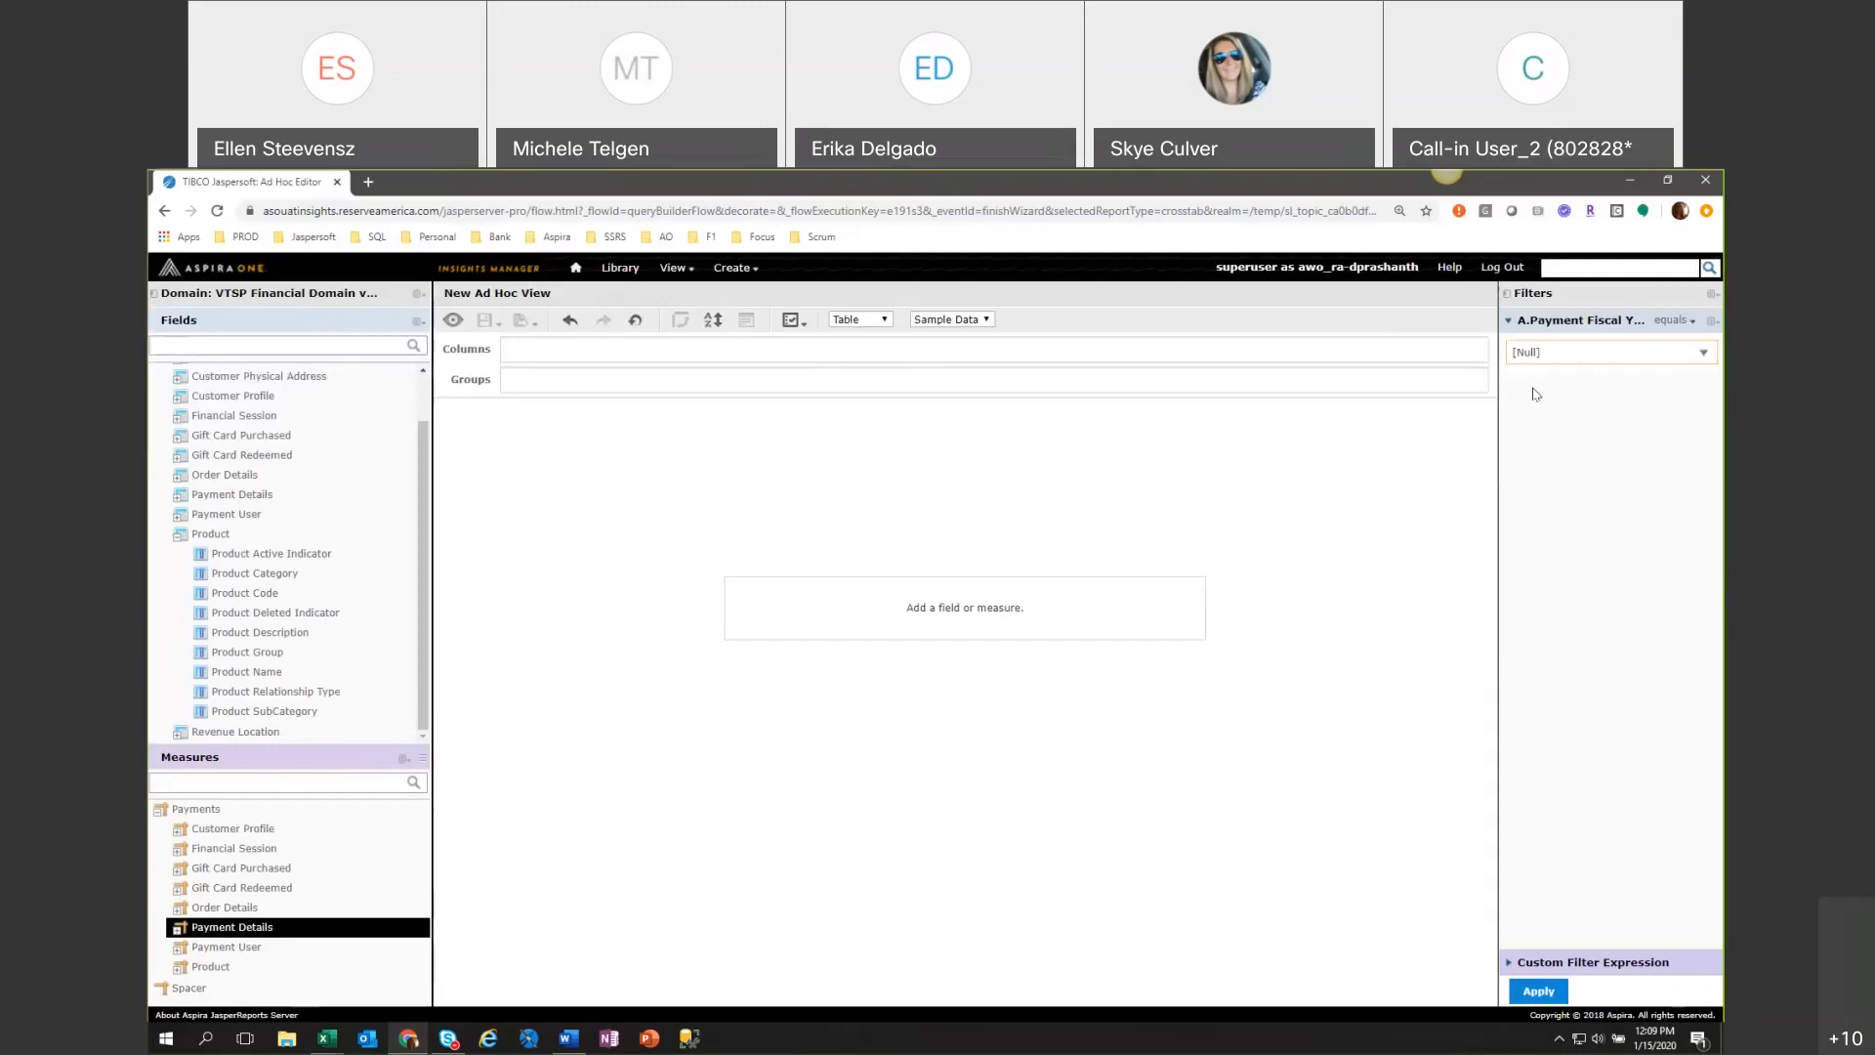
{"action": "type", "text": "0"}
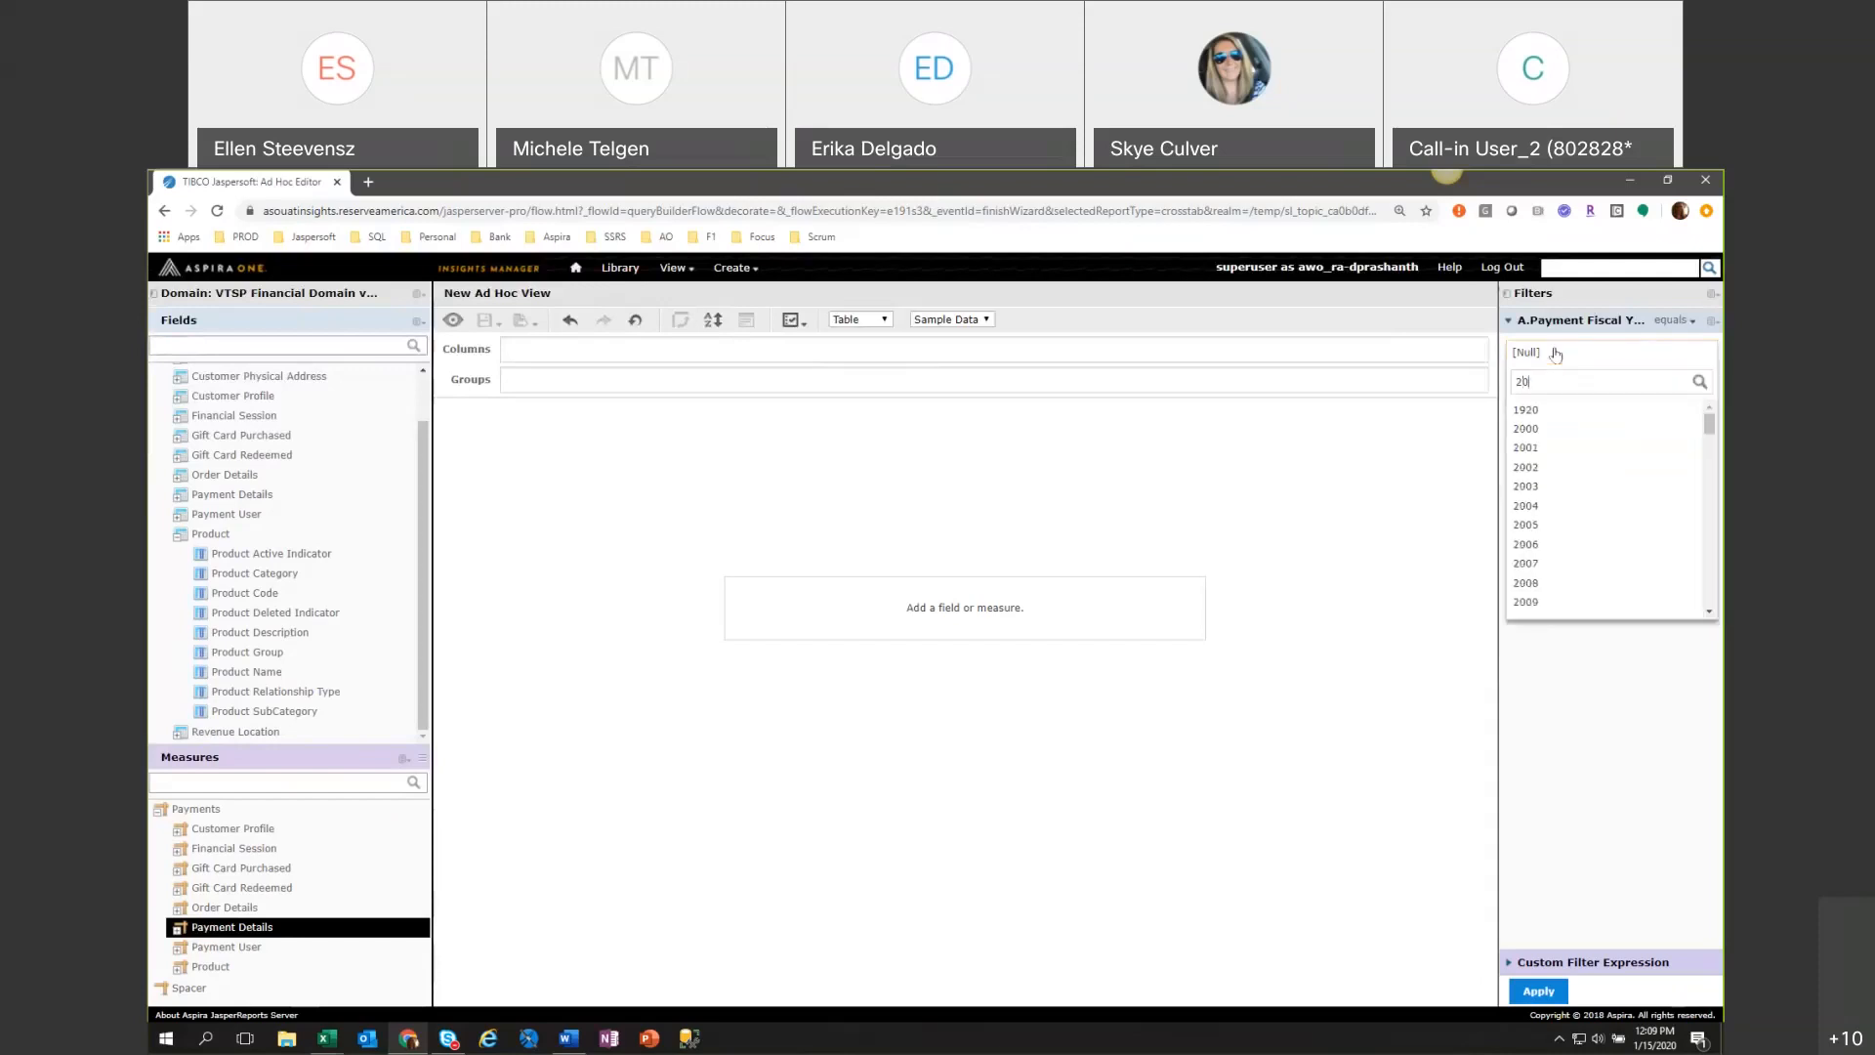
{"action": "type", "text": "2"}
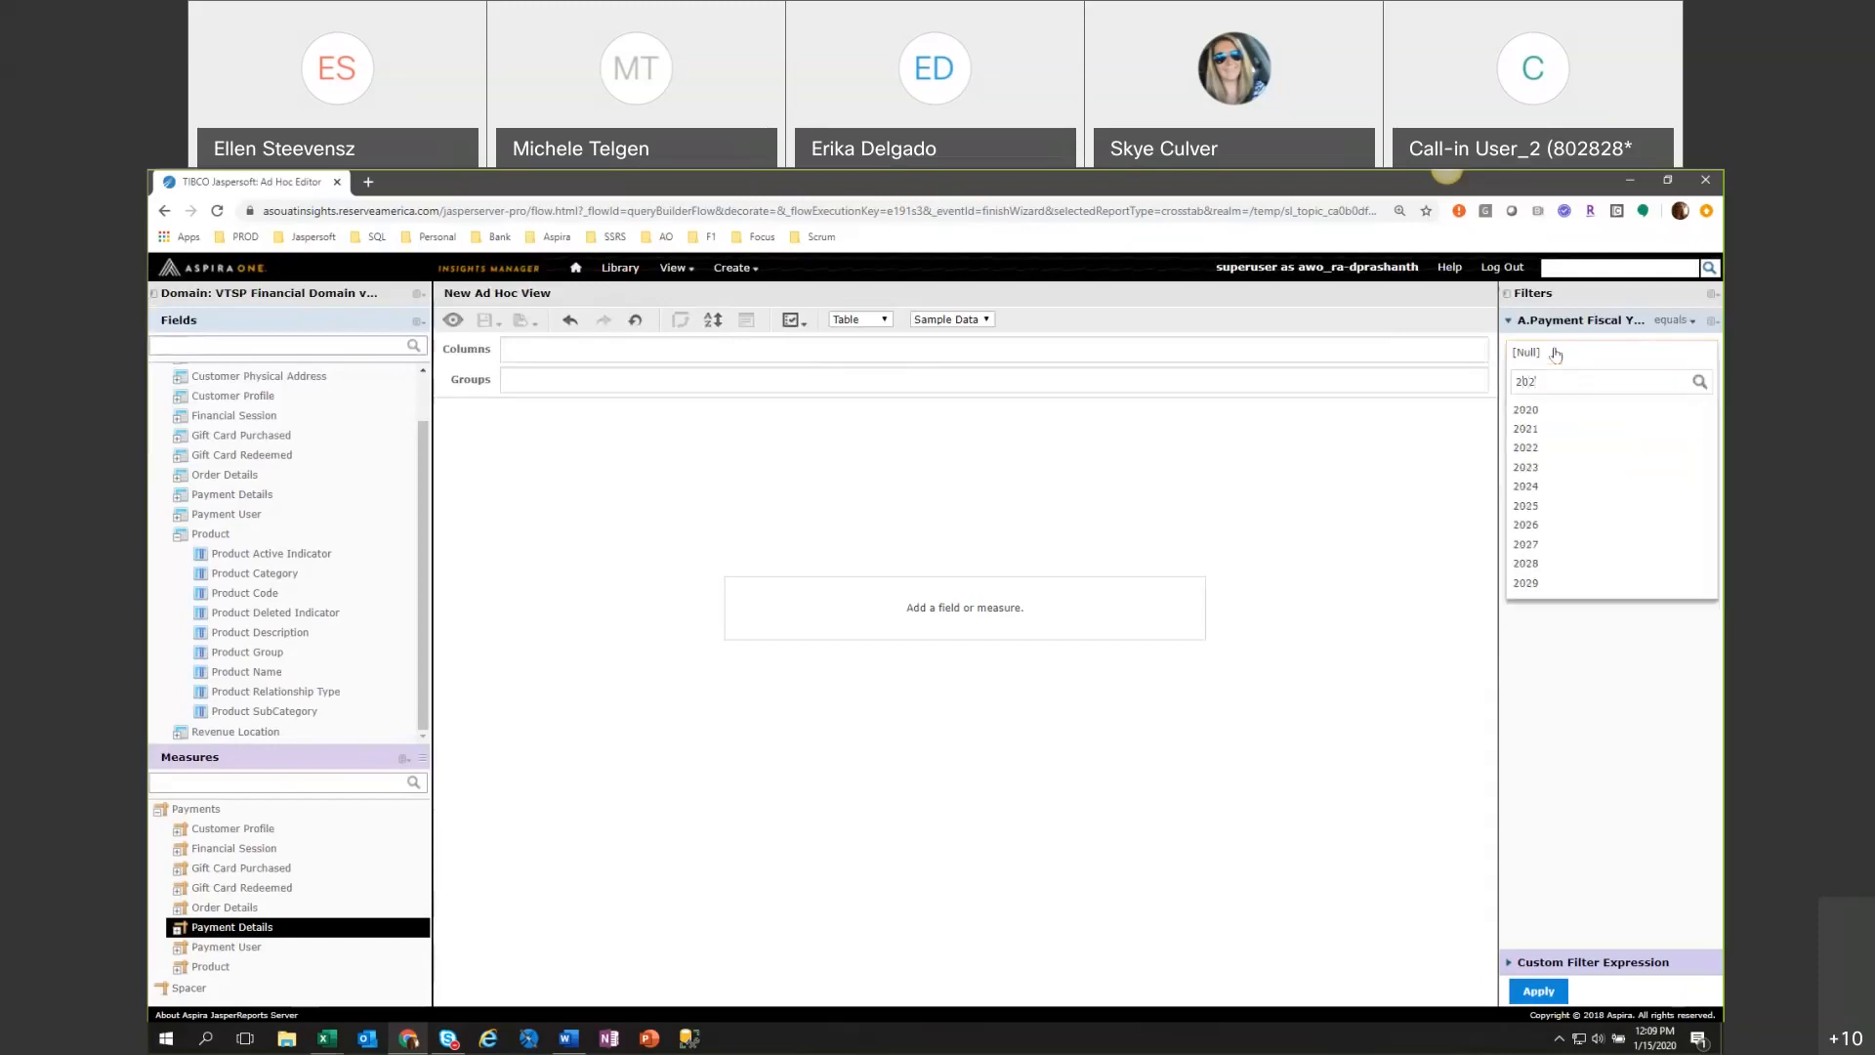
{"action": "left_click", "coordinate": [1523, 414]}
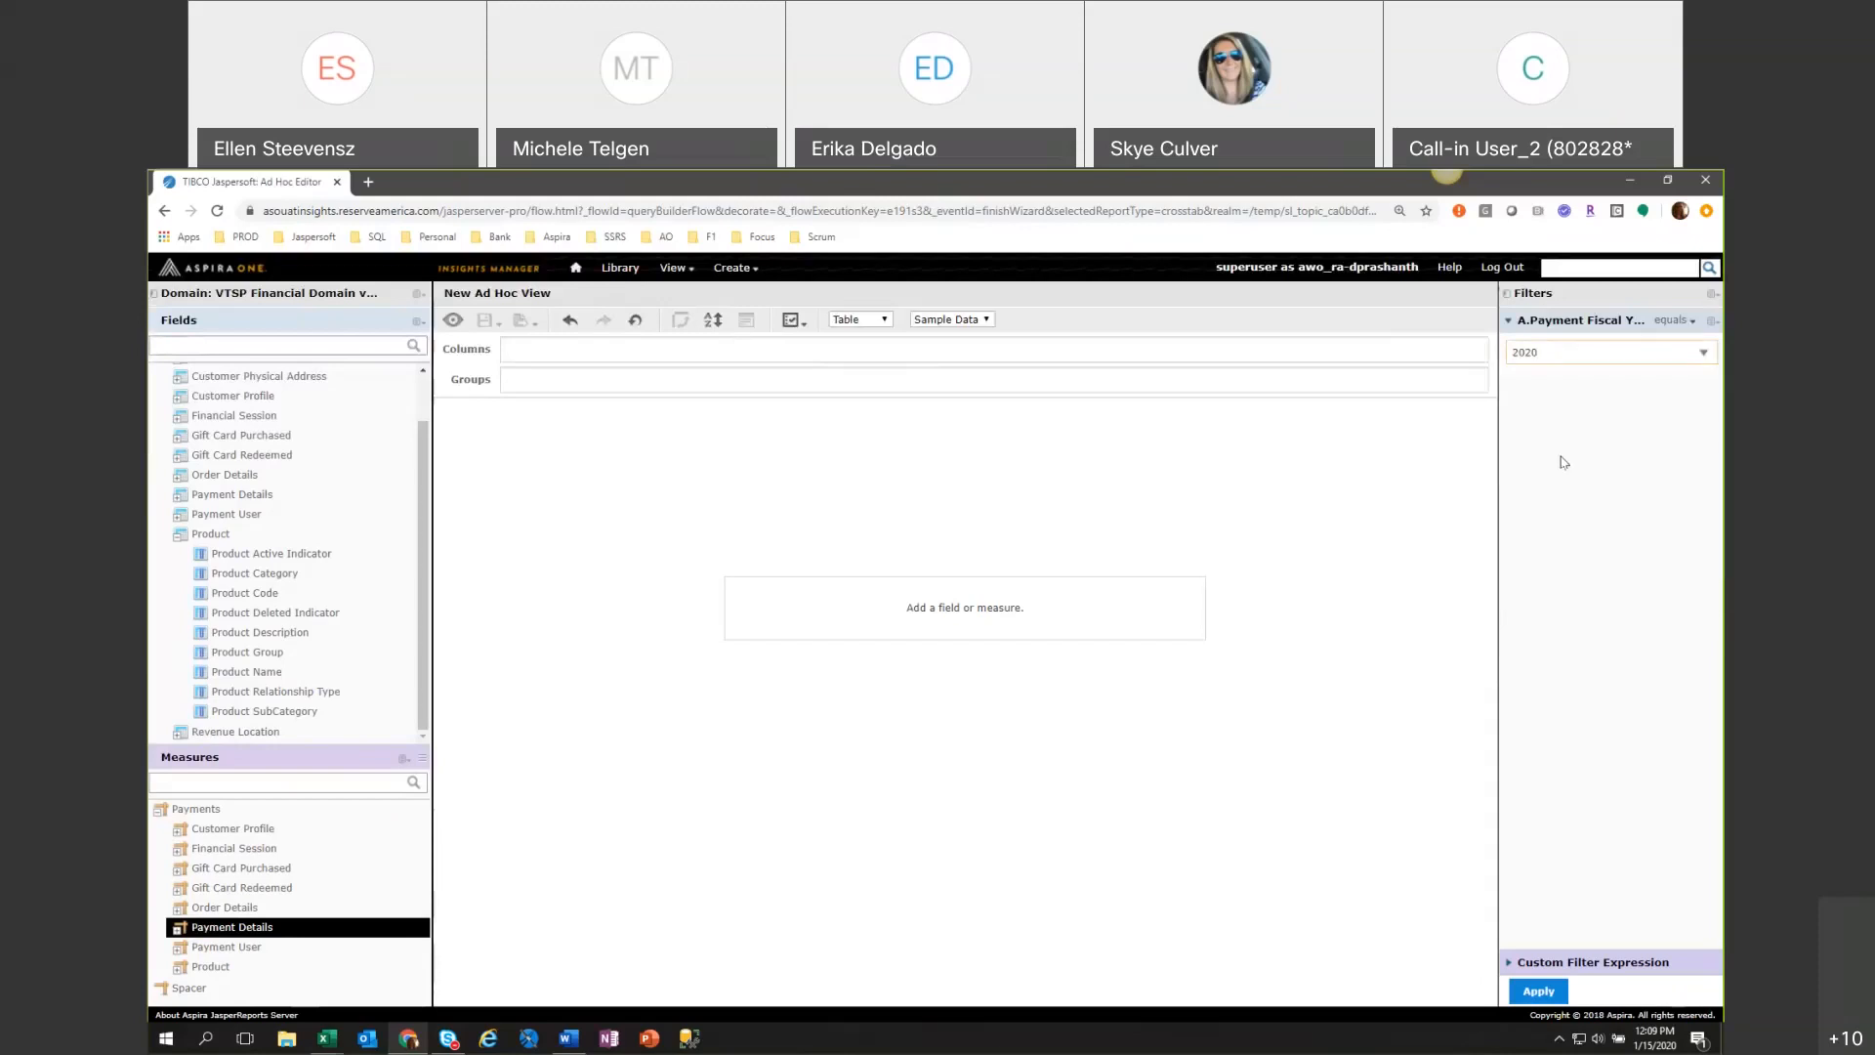
{"action": "left_click", "coordinate": [1558, 992]}
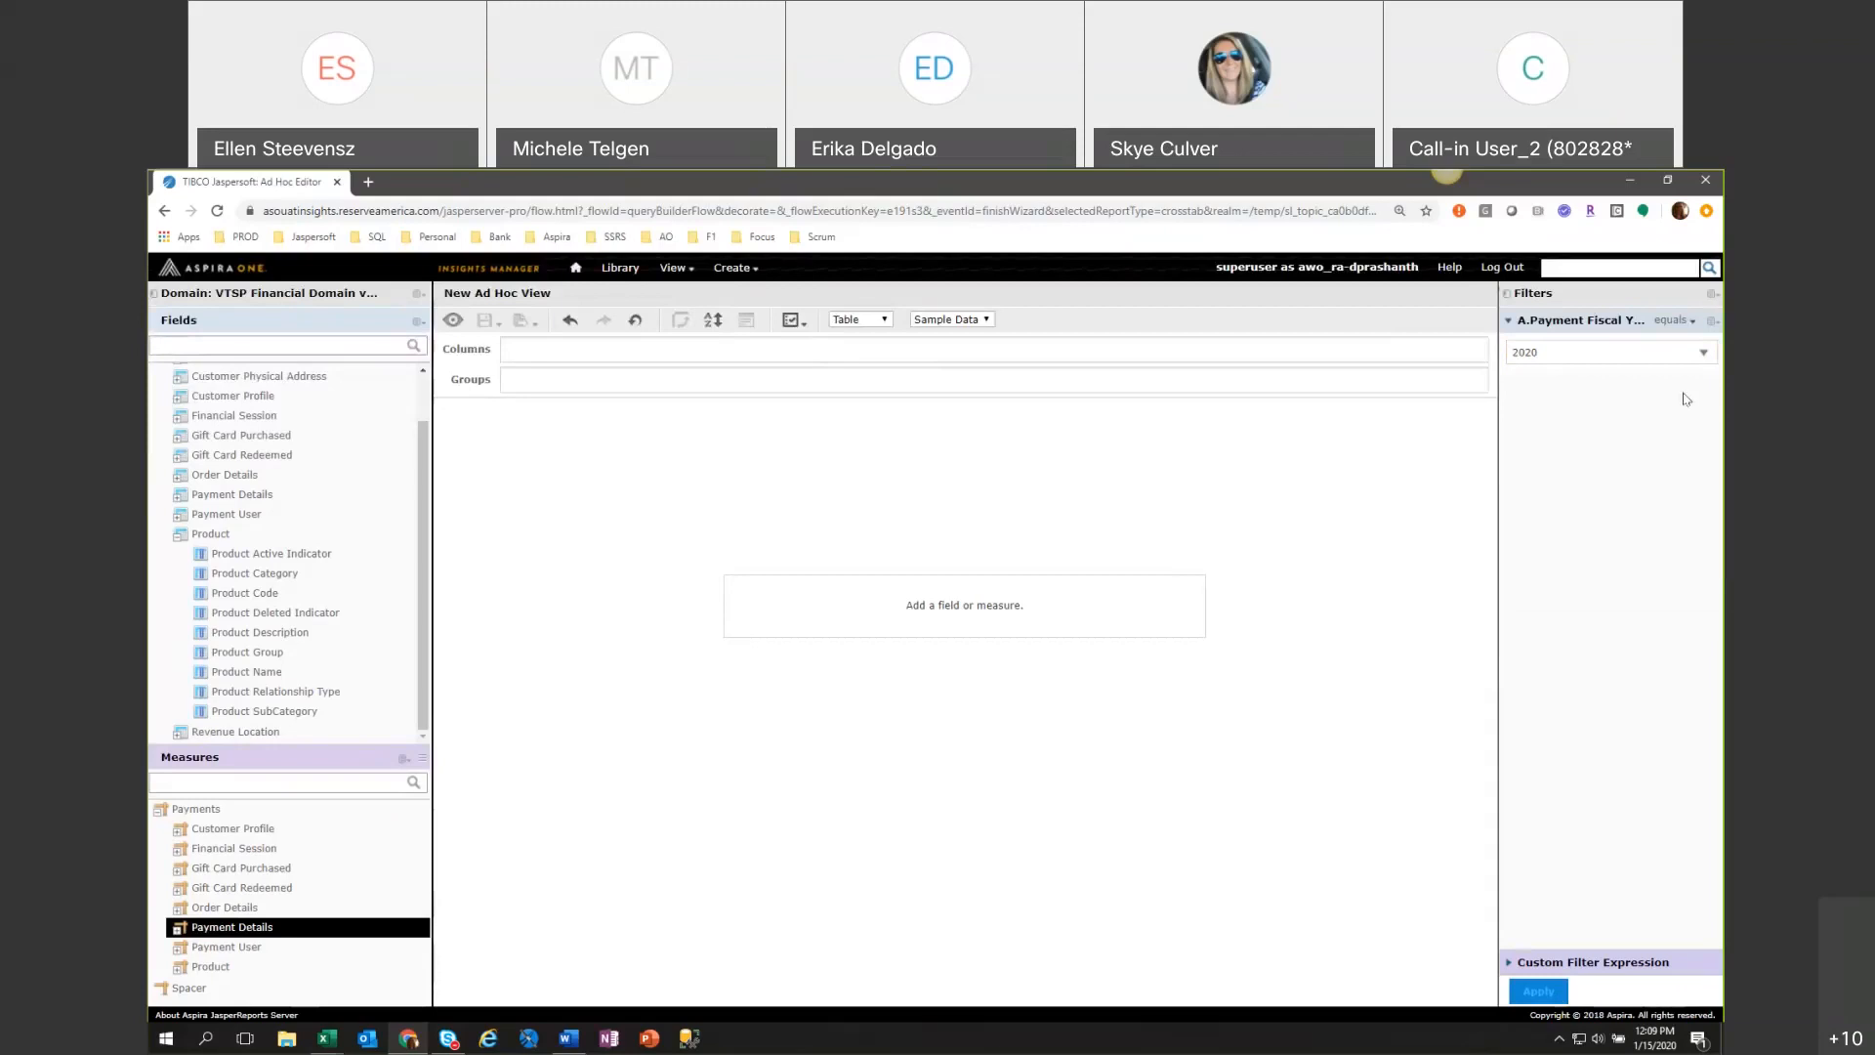
Add Payment Date from Payment Details as a table column and remove it again.
{"action": "left_click", "coordinate": [182, 495]}
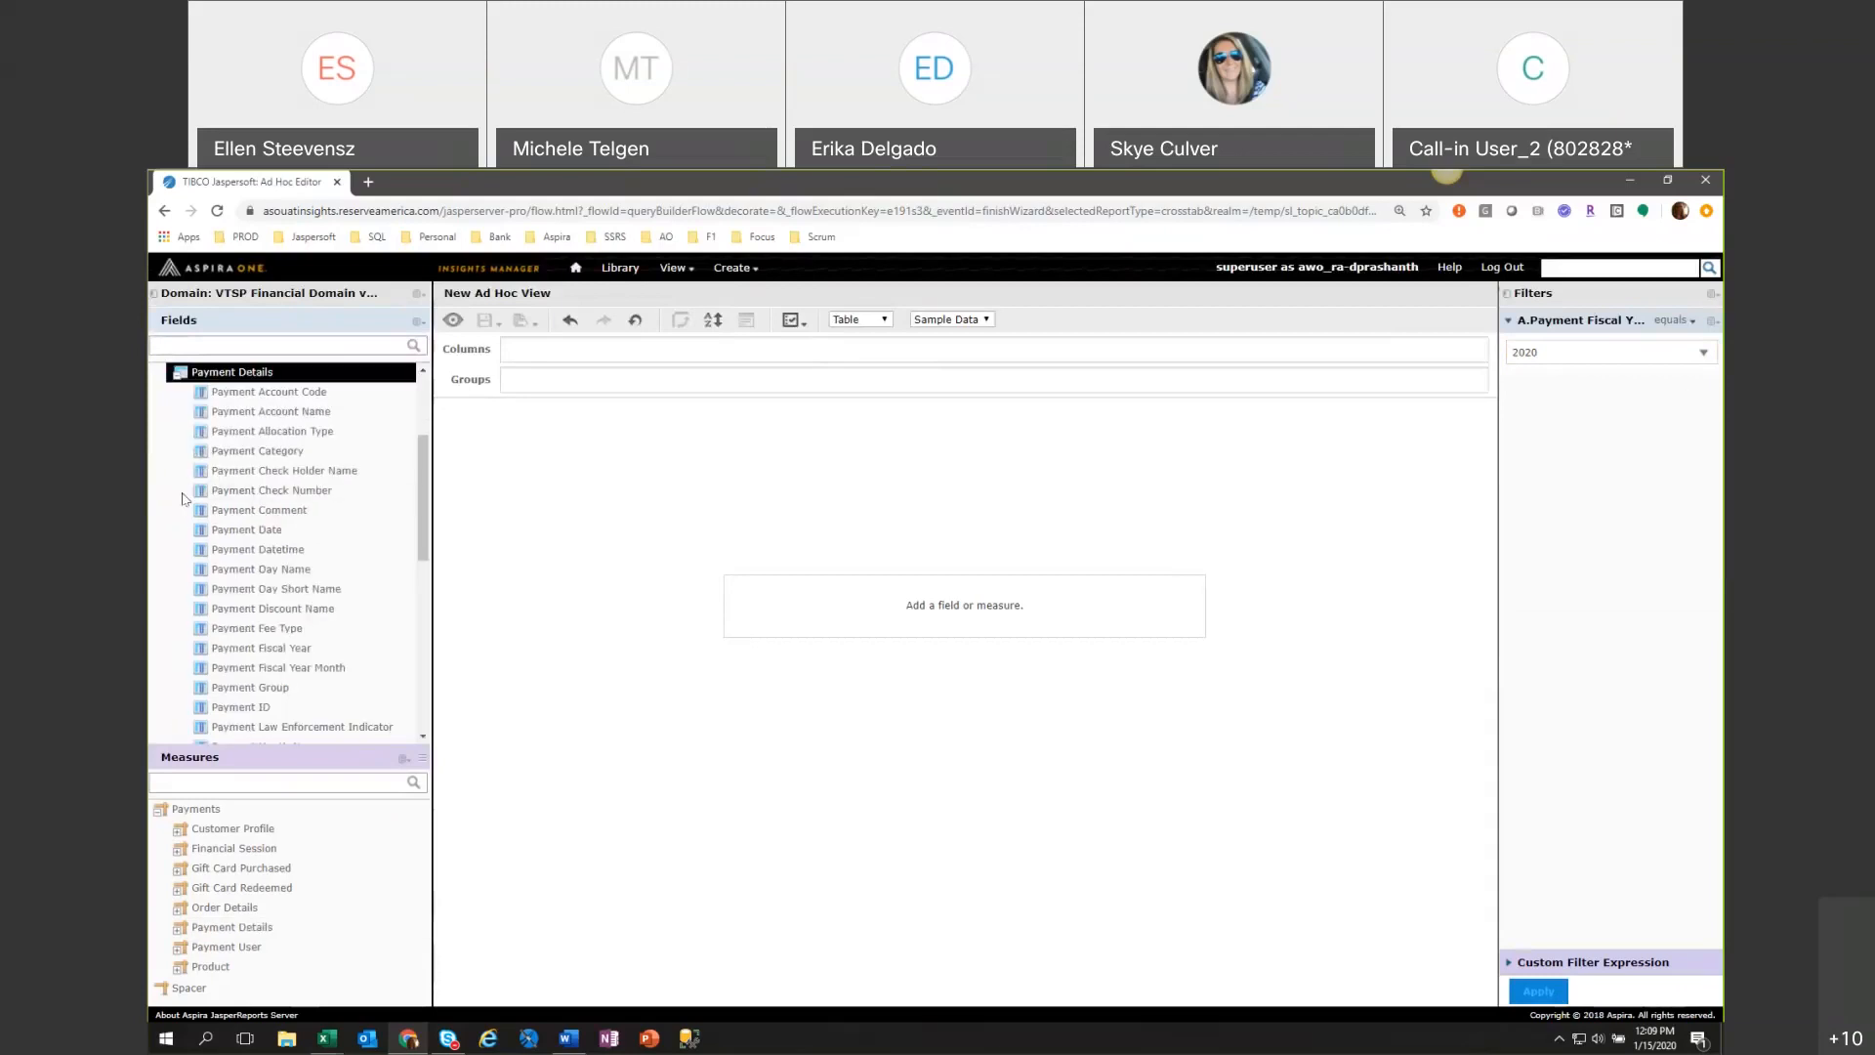
{"action": "left_click", "coordinate": [251, 536]}
{"action": "double_click", "coordinate": [251, 532]}
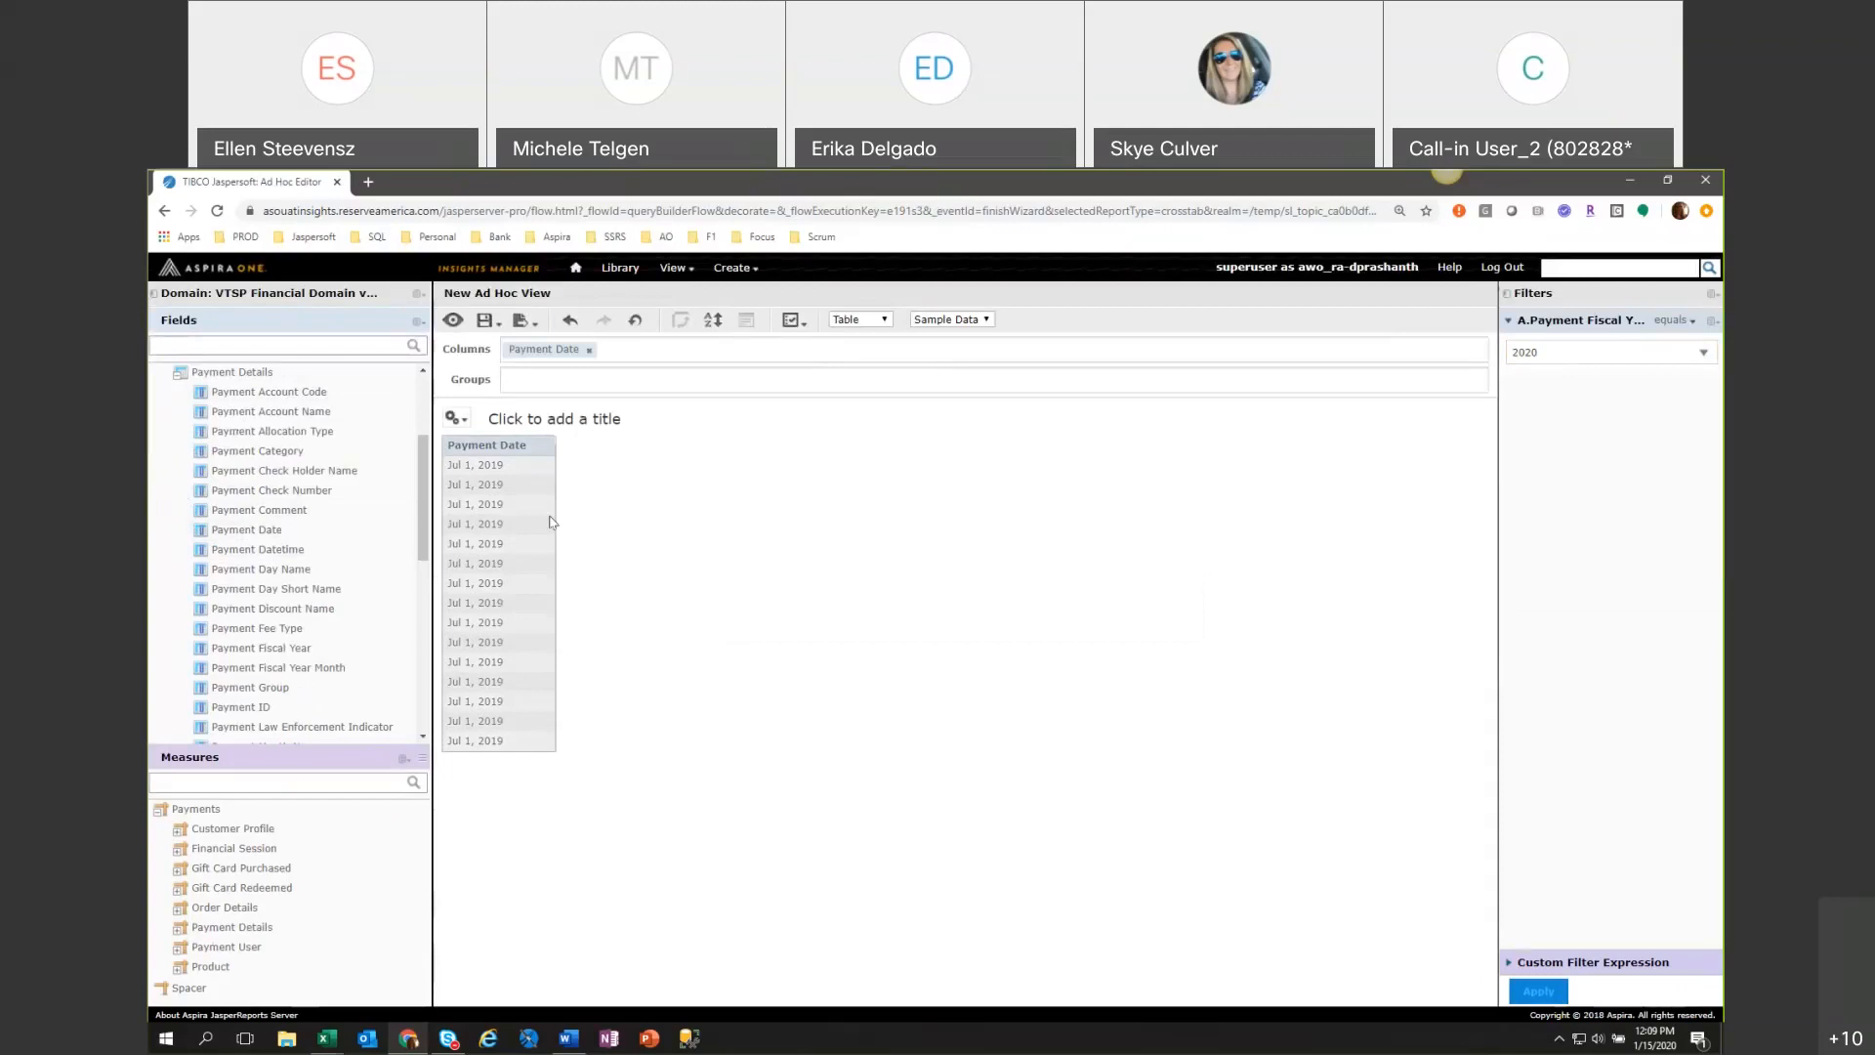
{"action": "left_click", "coordinate": [589, 351]}
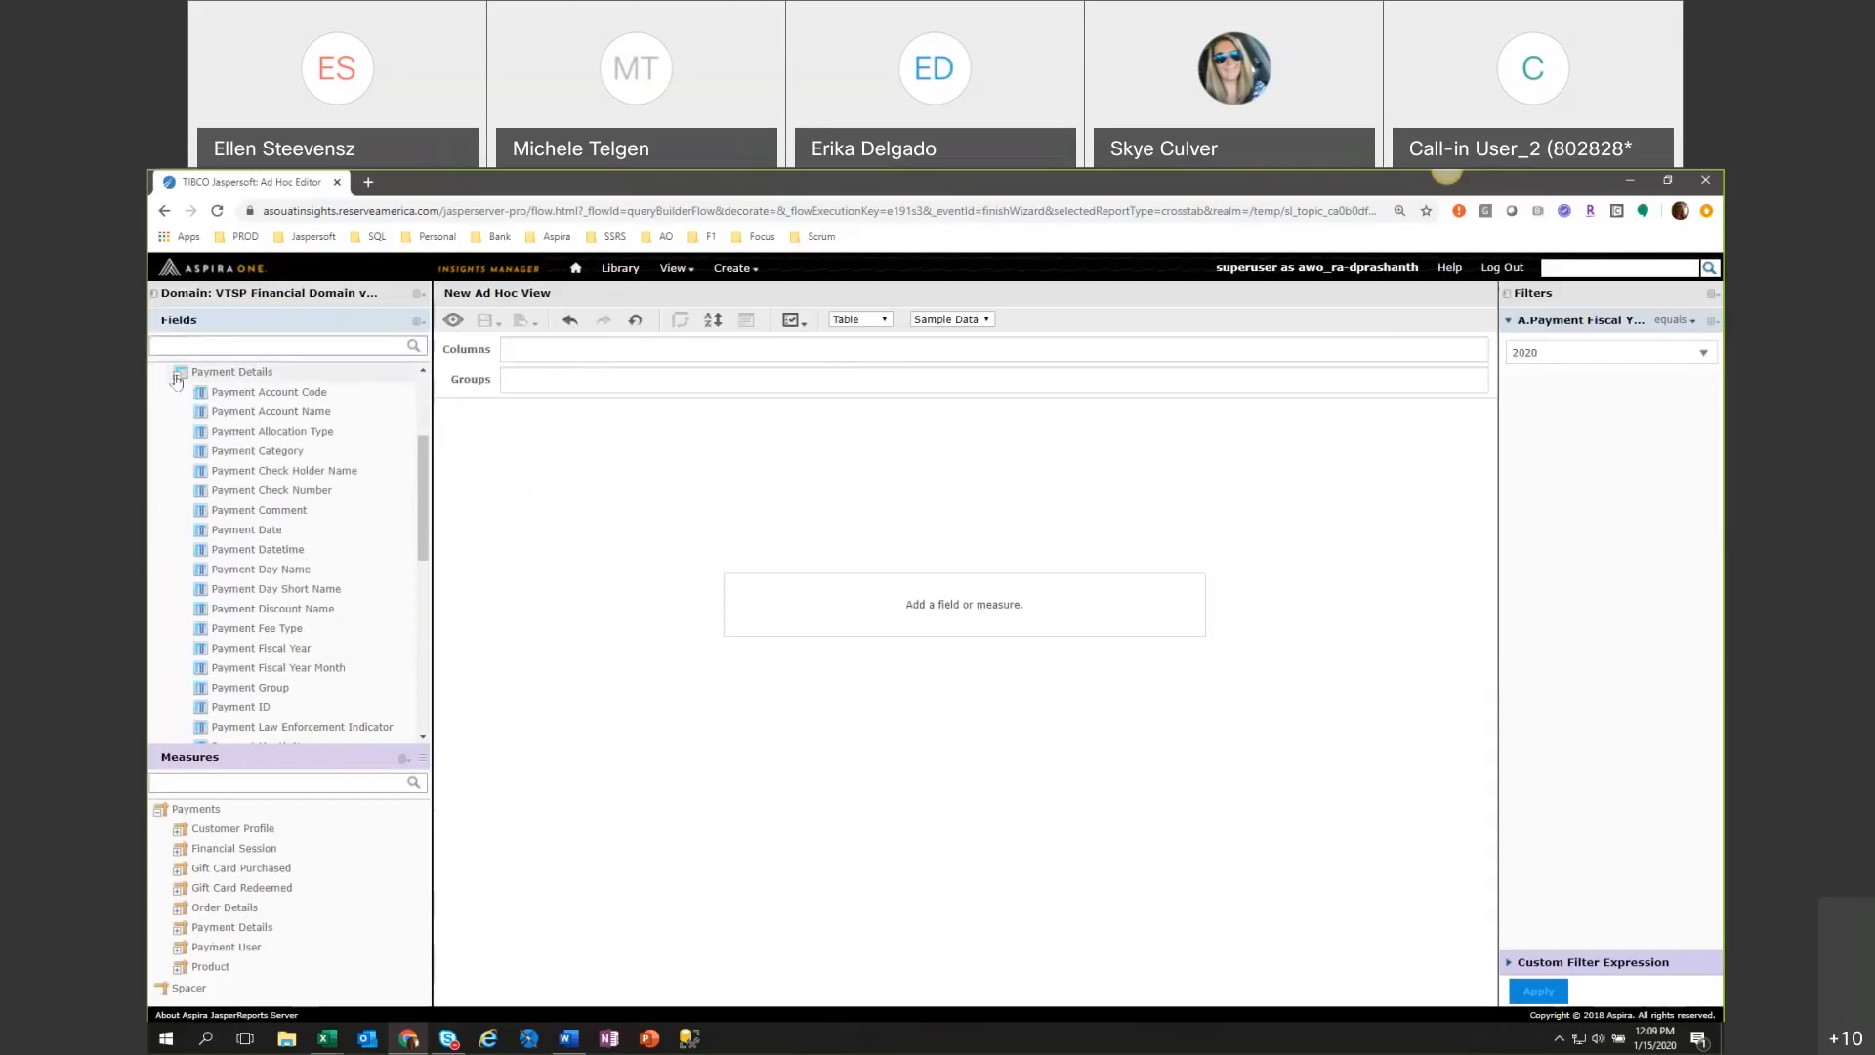
Collapse the Payment Details and Product fields and add Revenue Facility from Revenue Location as a table column.
{"action": "left_click", "coordinate": [231, 372]}
{"action": "left_click", "coordinate": [179, 534]}
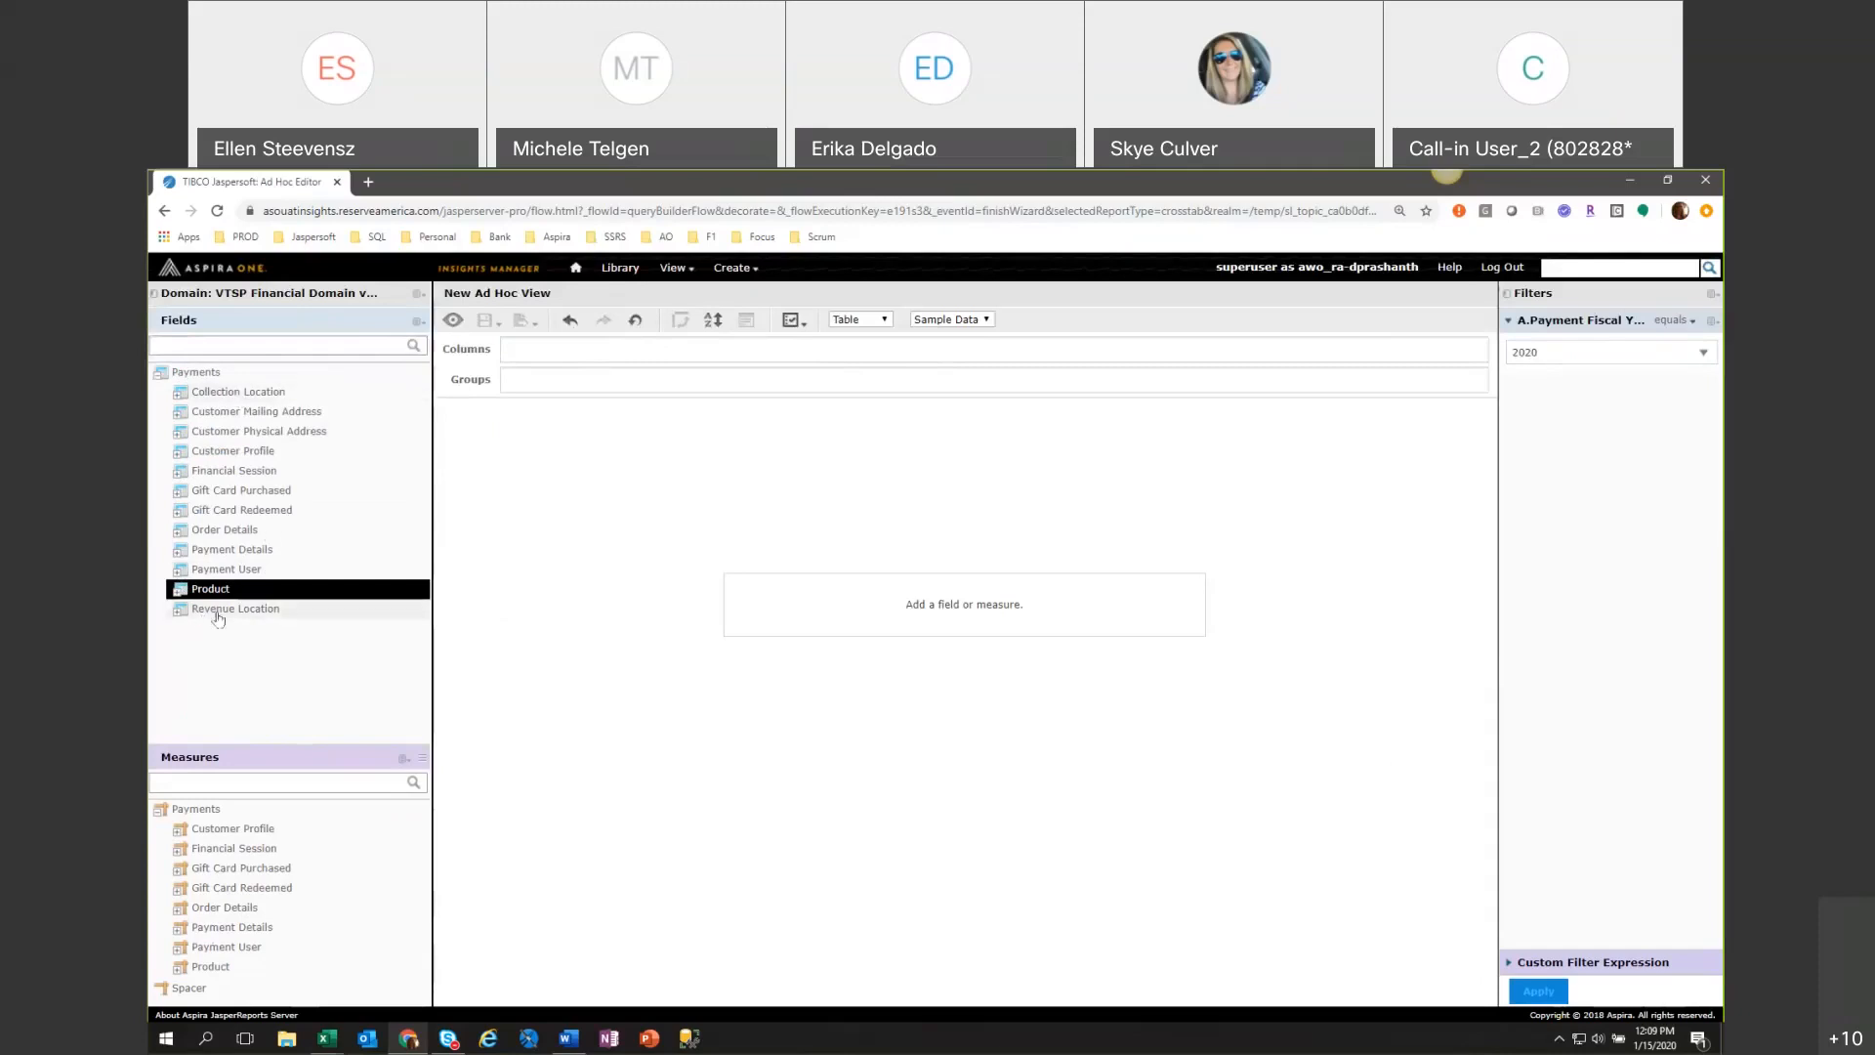
{"action": "left_click", "coordinate": [178, 611]}
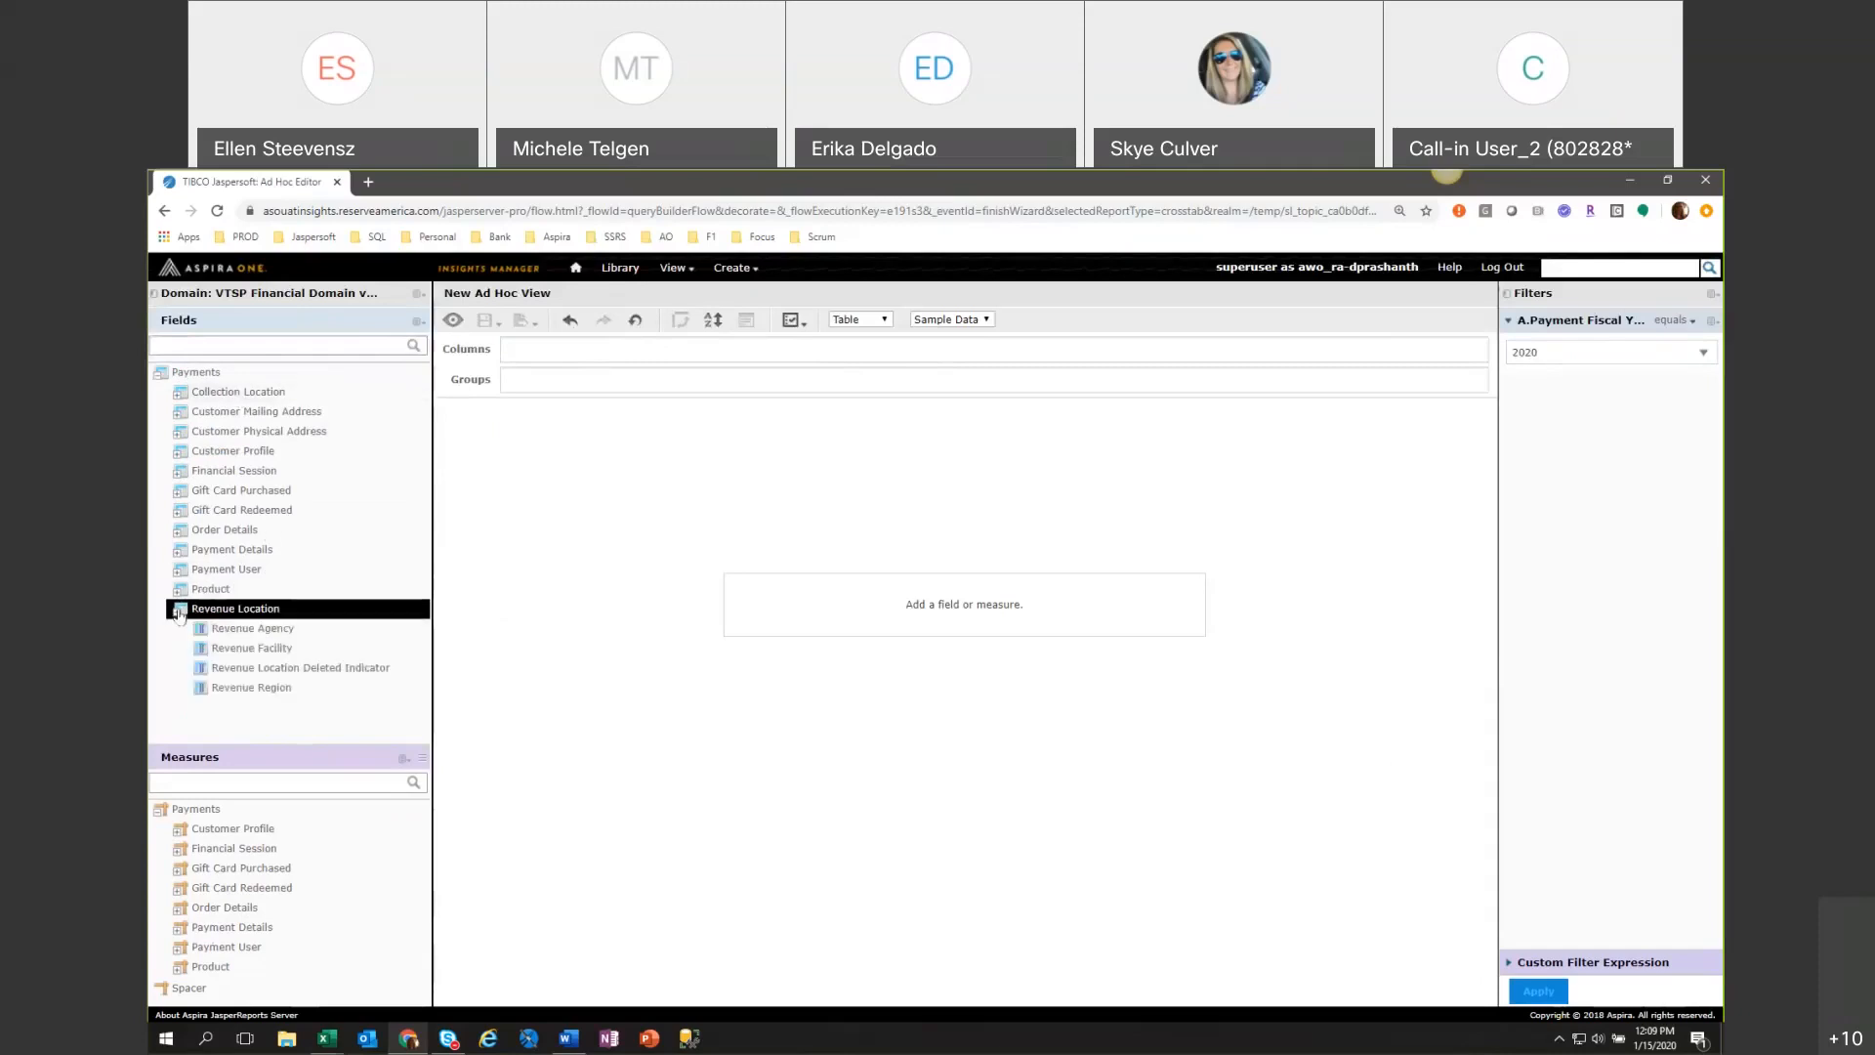
{"action": "double_click", "coordinate": [259, 652]}
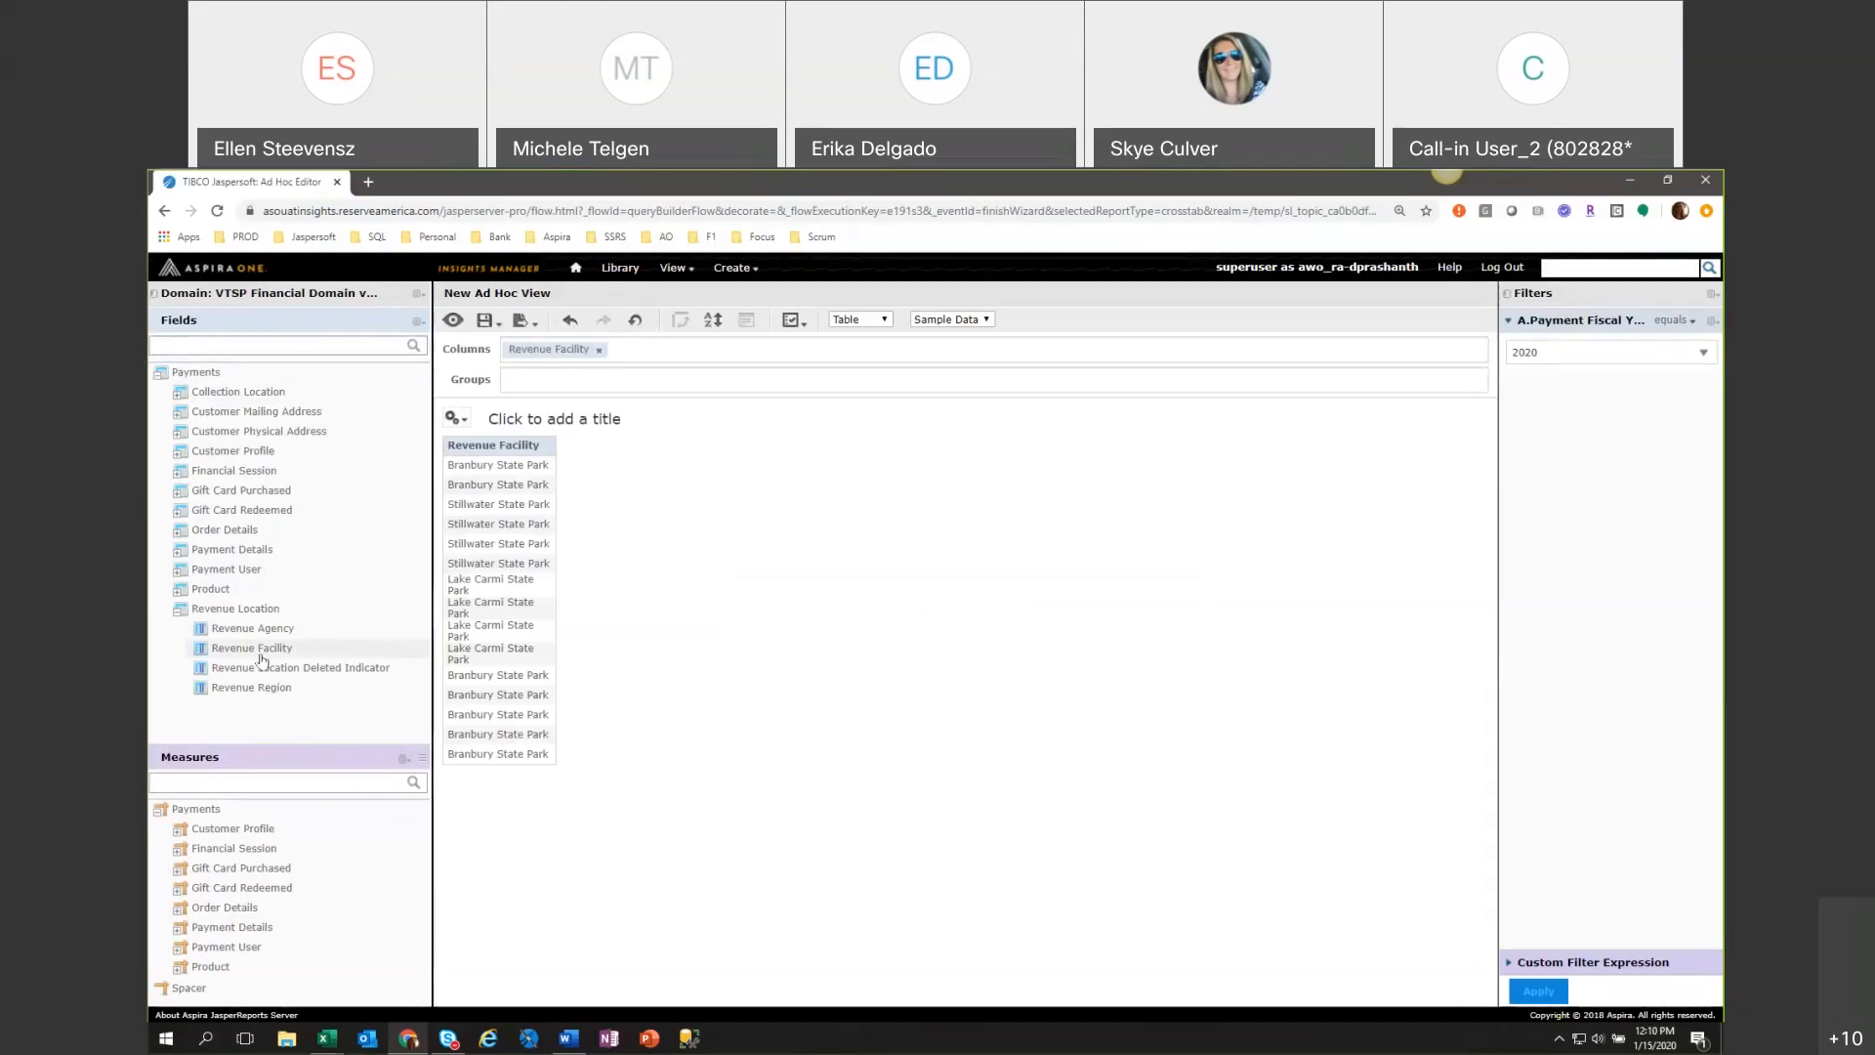
Collapse the Revenue Location fields and expand the Product fields to review them.
{"action": "left_click", "coordinate": [176, 612]}
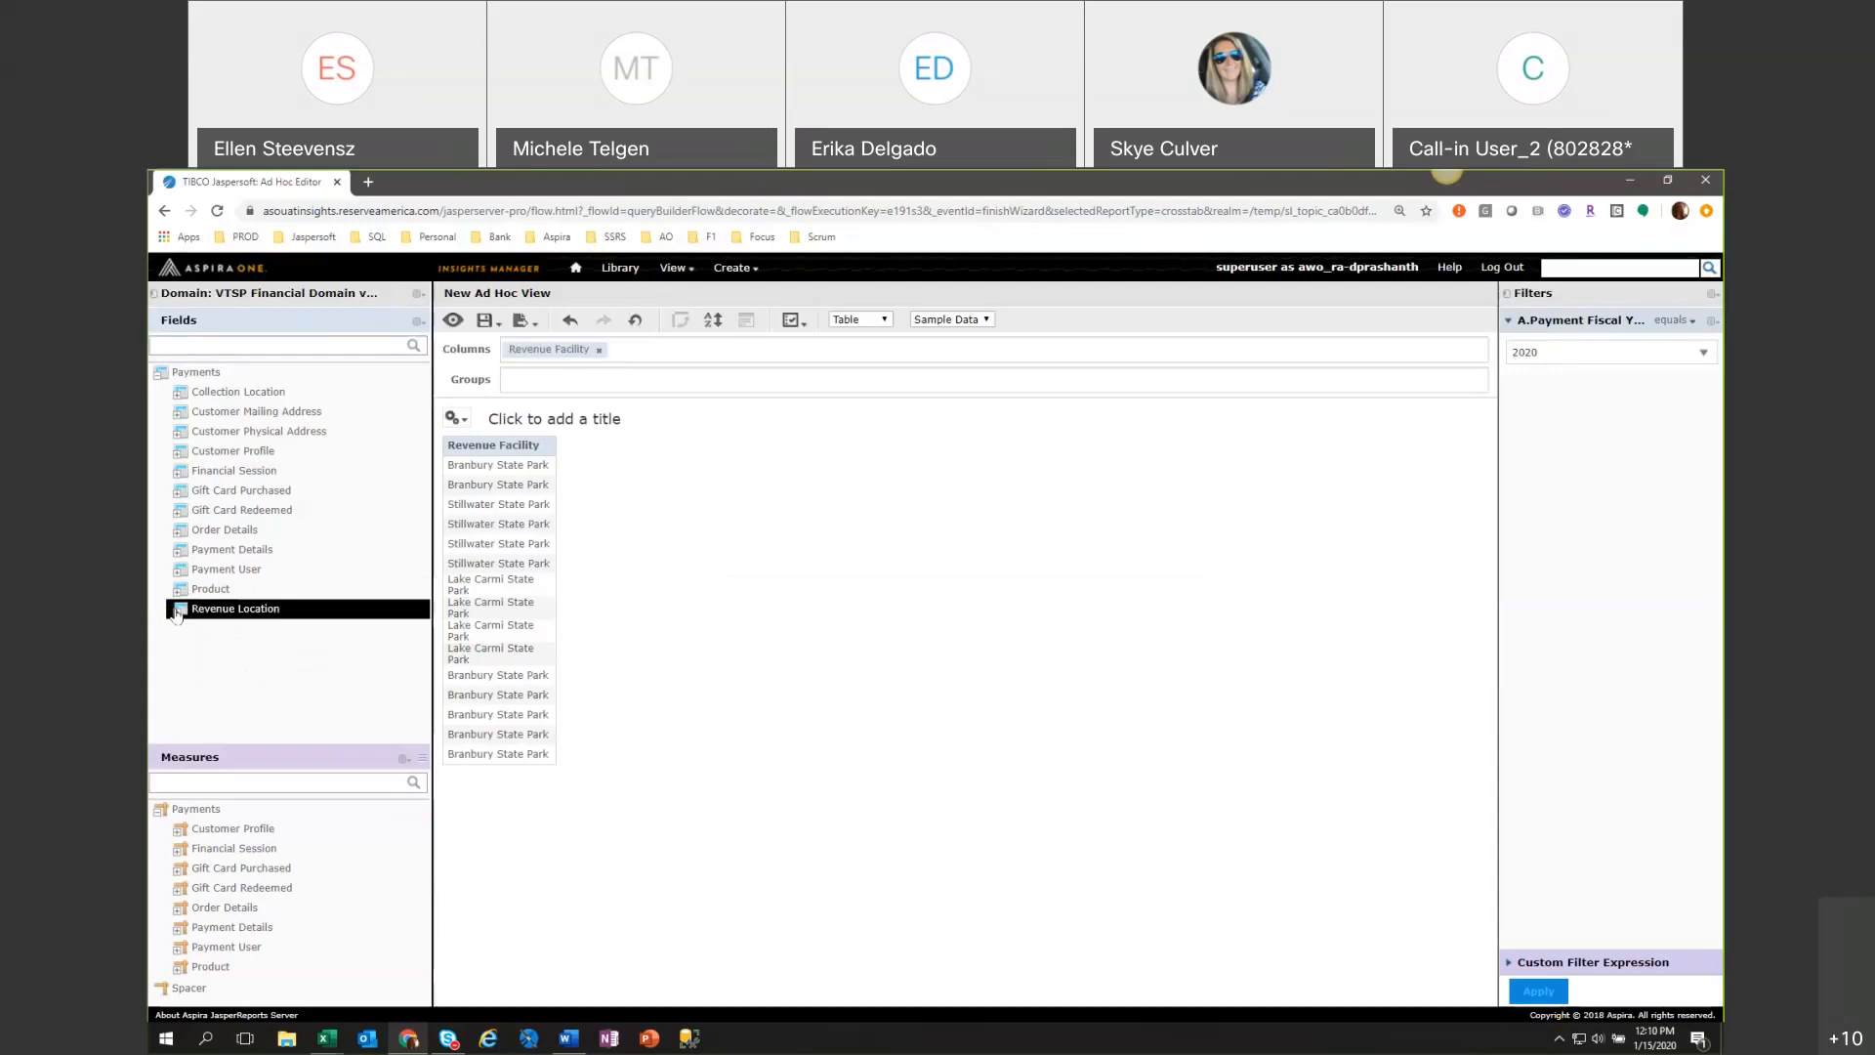
{"action": "left_click", "coordinate": [178, 591]}
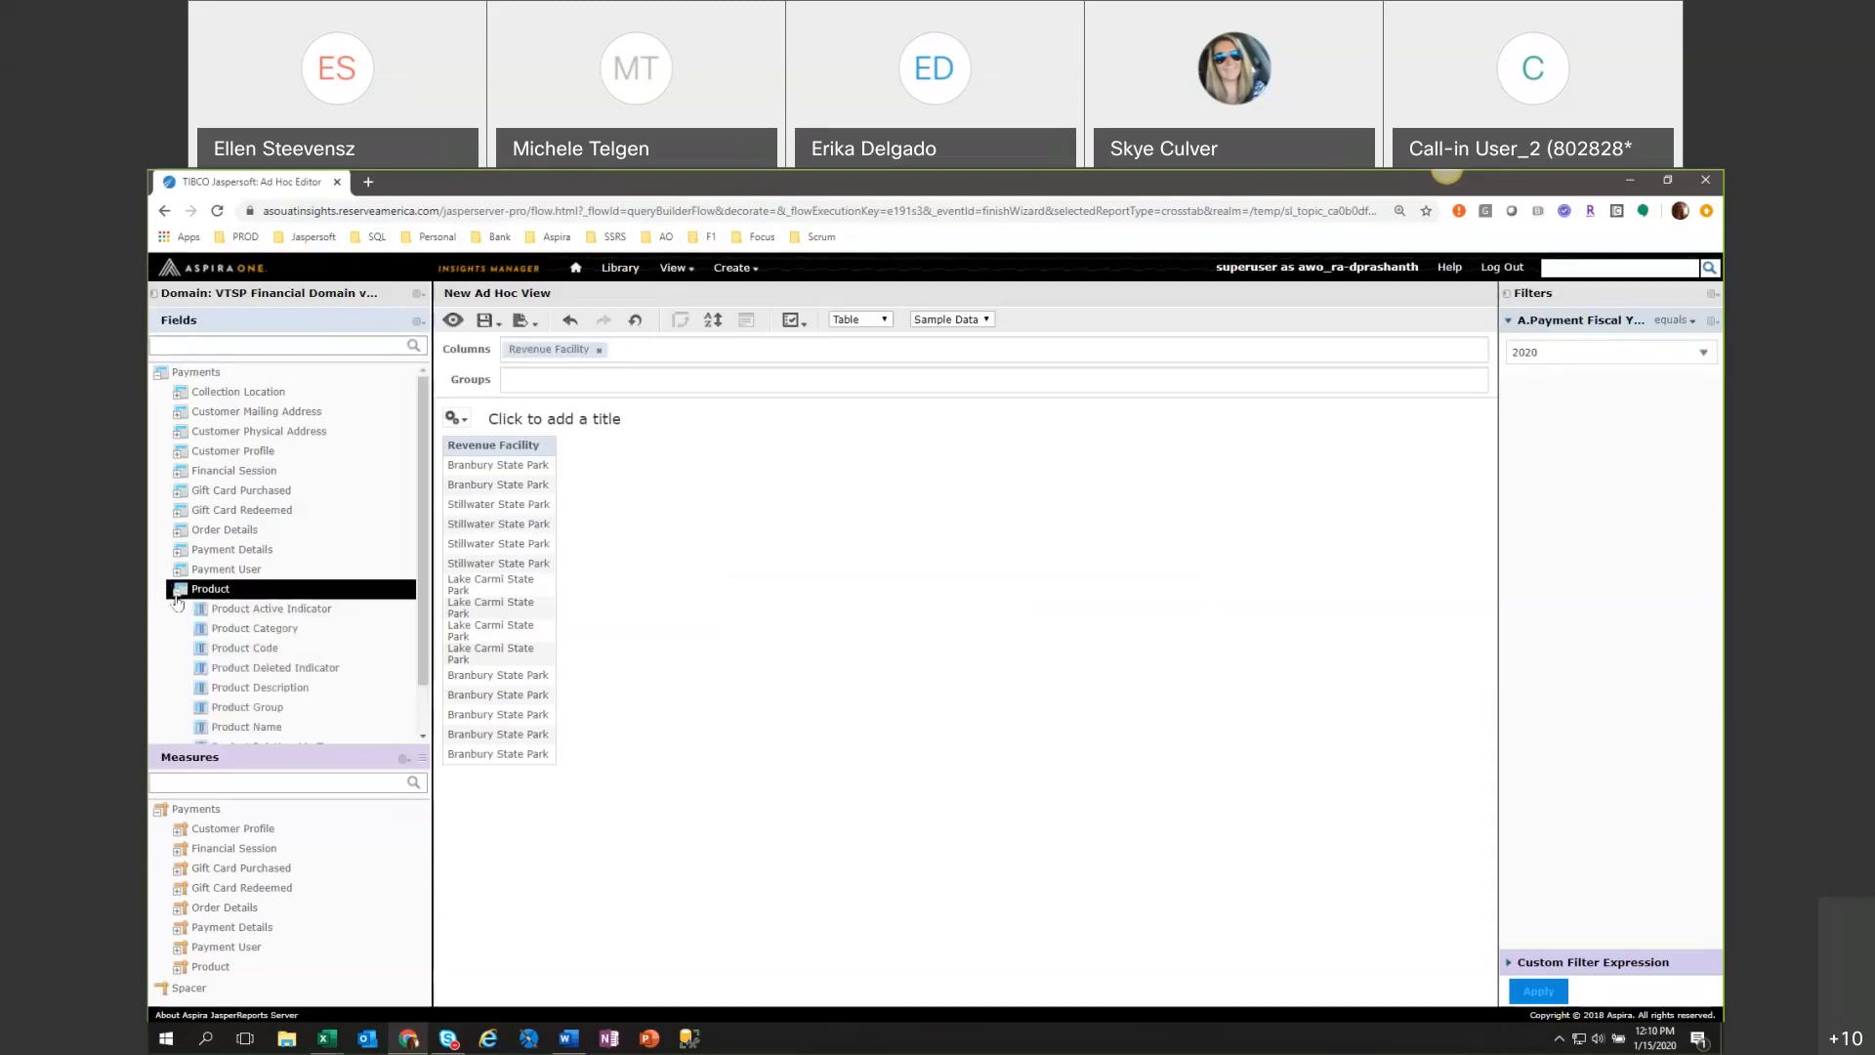
{"action": "scroll", "coordinate": [387, 665], "scroll_direction": "down", "scroll_amount": 1}
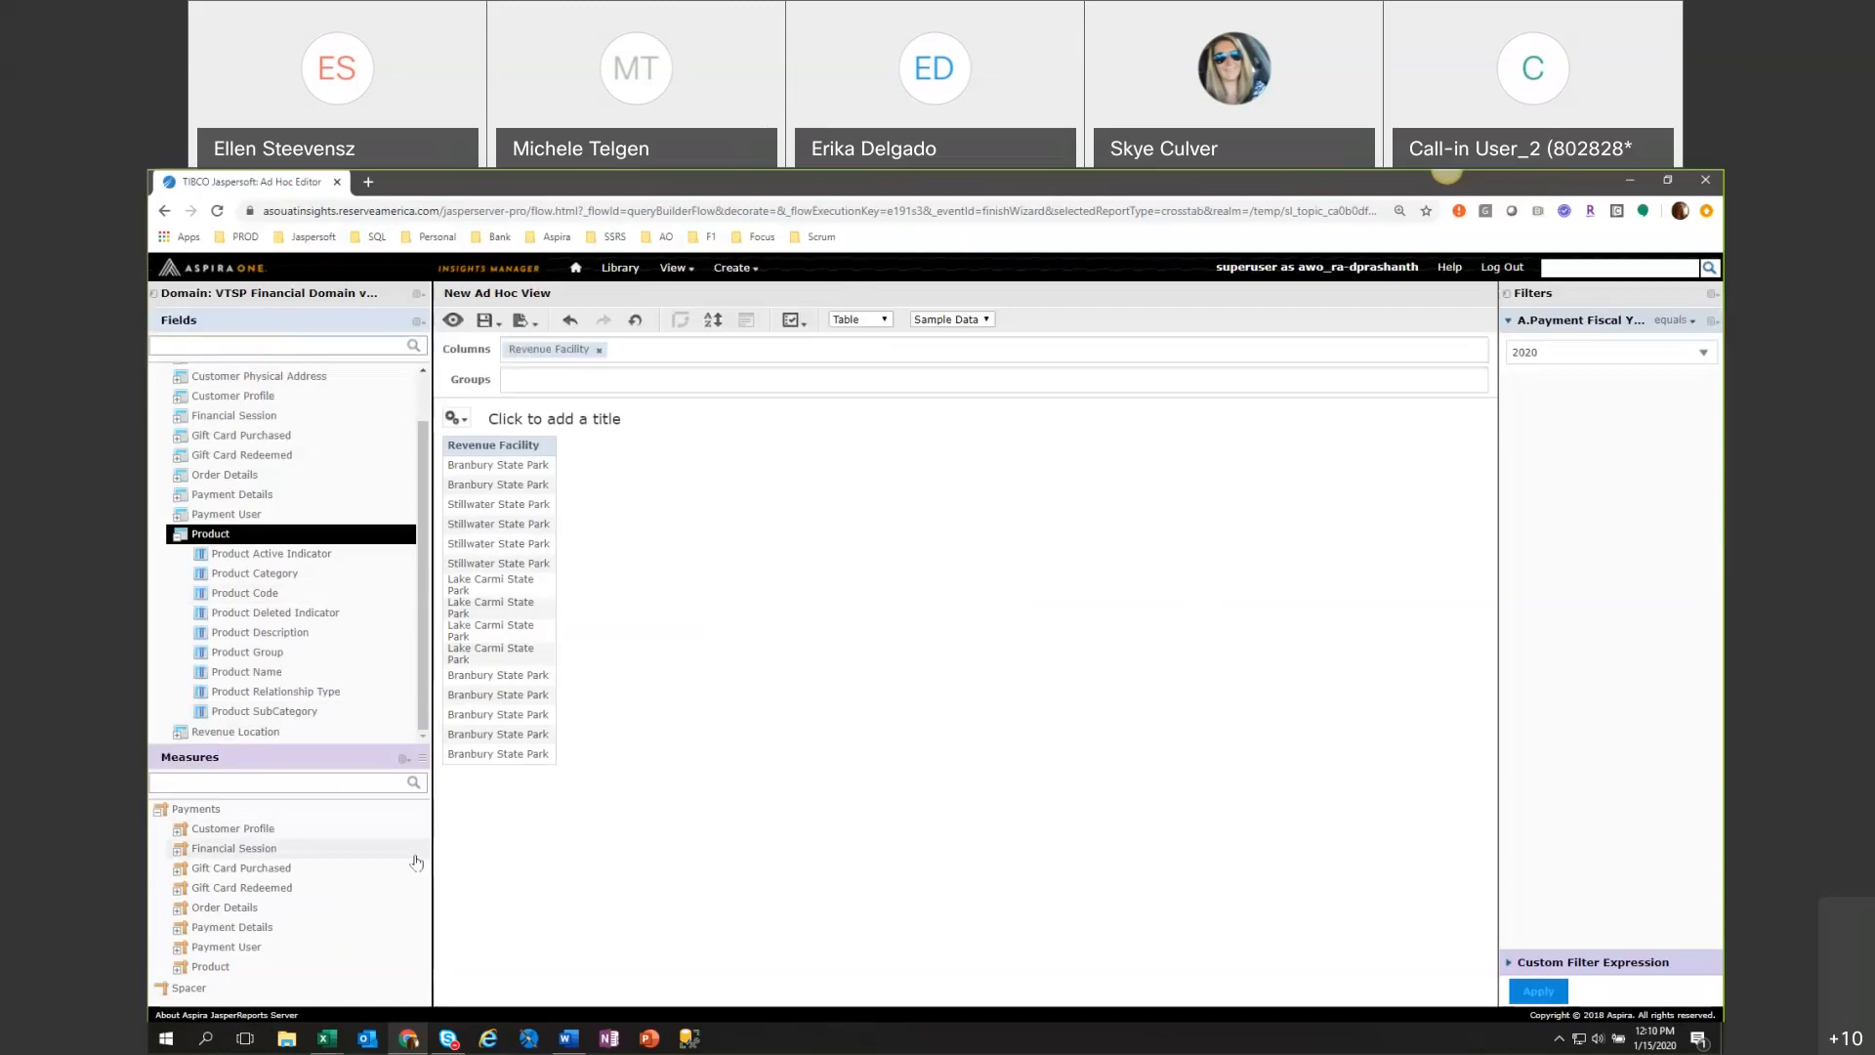
Switch the view to Crosstab and add Revenue Facility from Revenue Location as a row field in place of the measure.
{"action": "left_click", "coordinate": [849, 318]}
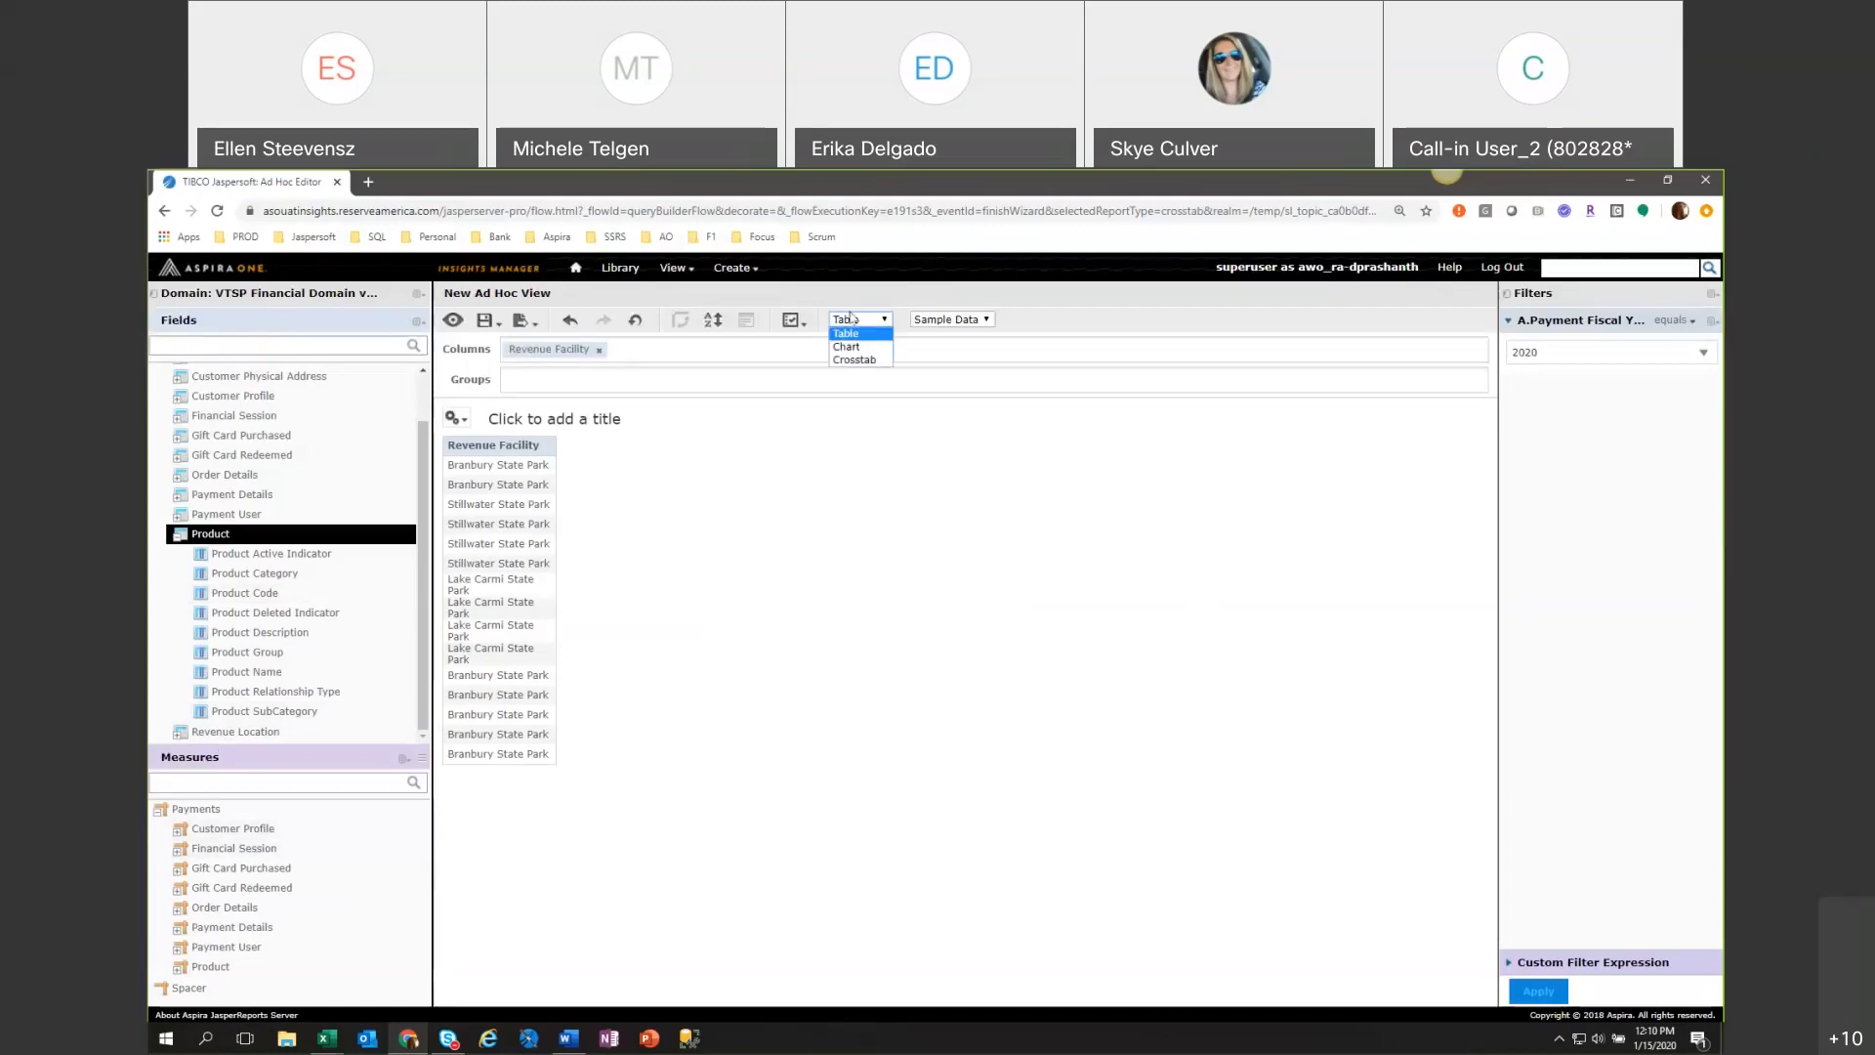
{"action": "left_click", "coordinate": [855, 359]}
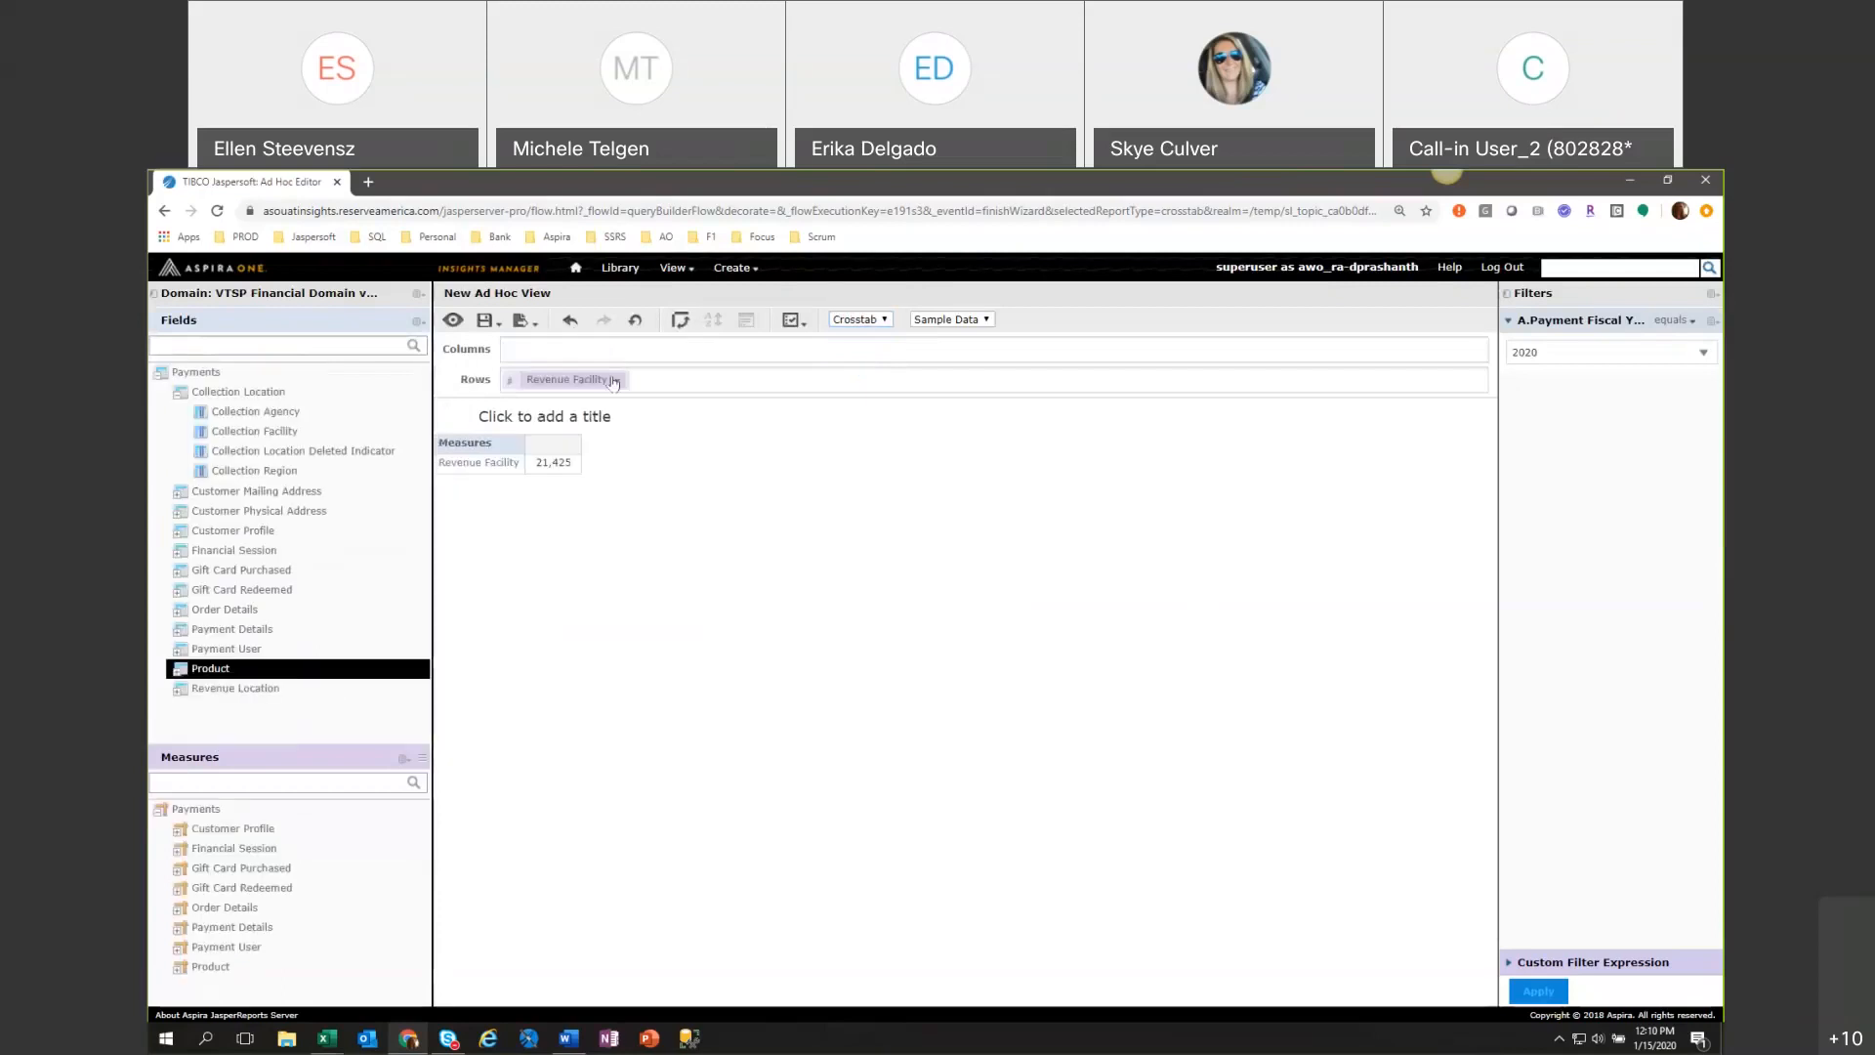
{"action": "left_click", "coordinate": [181, 690]}
{"action": "double_click", "coordinate": [261, 694]}
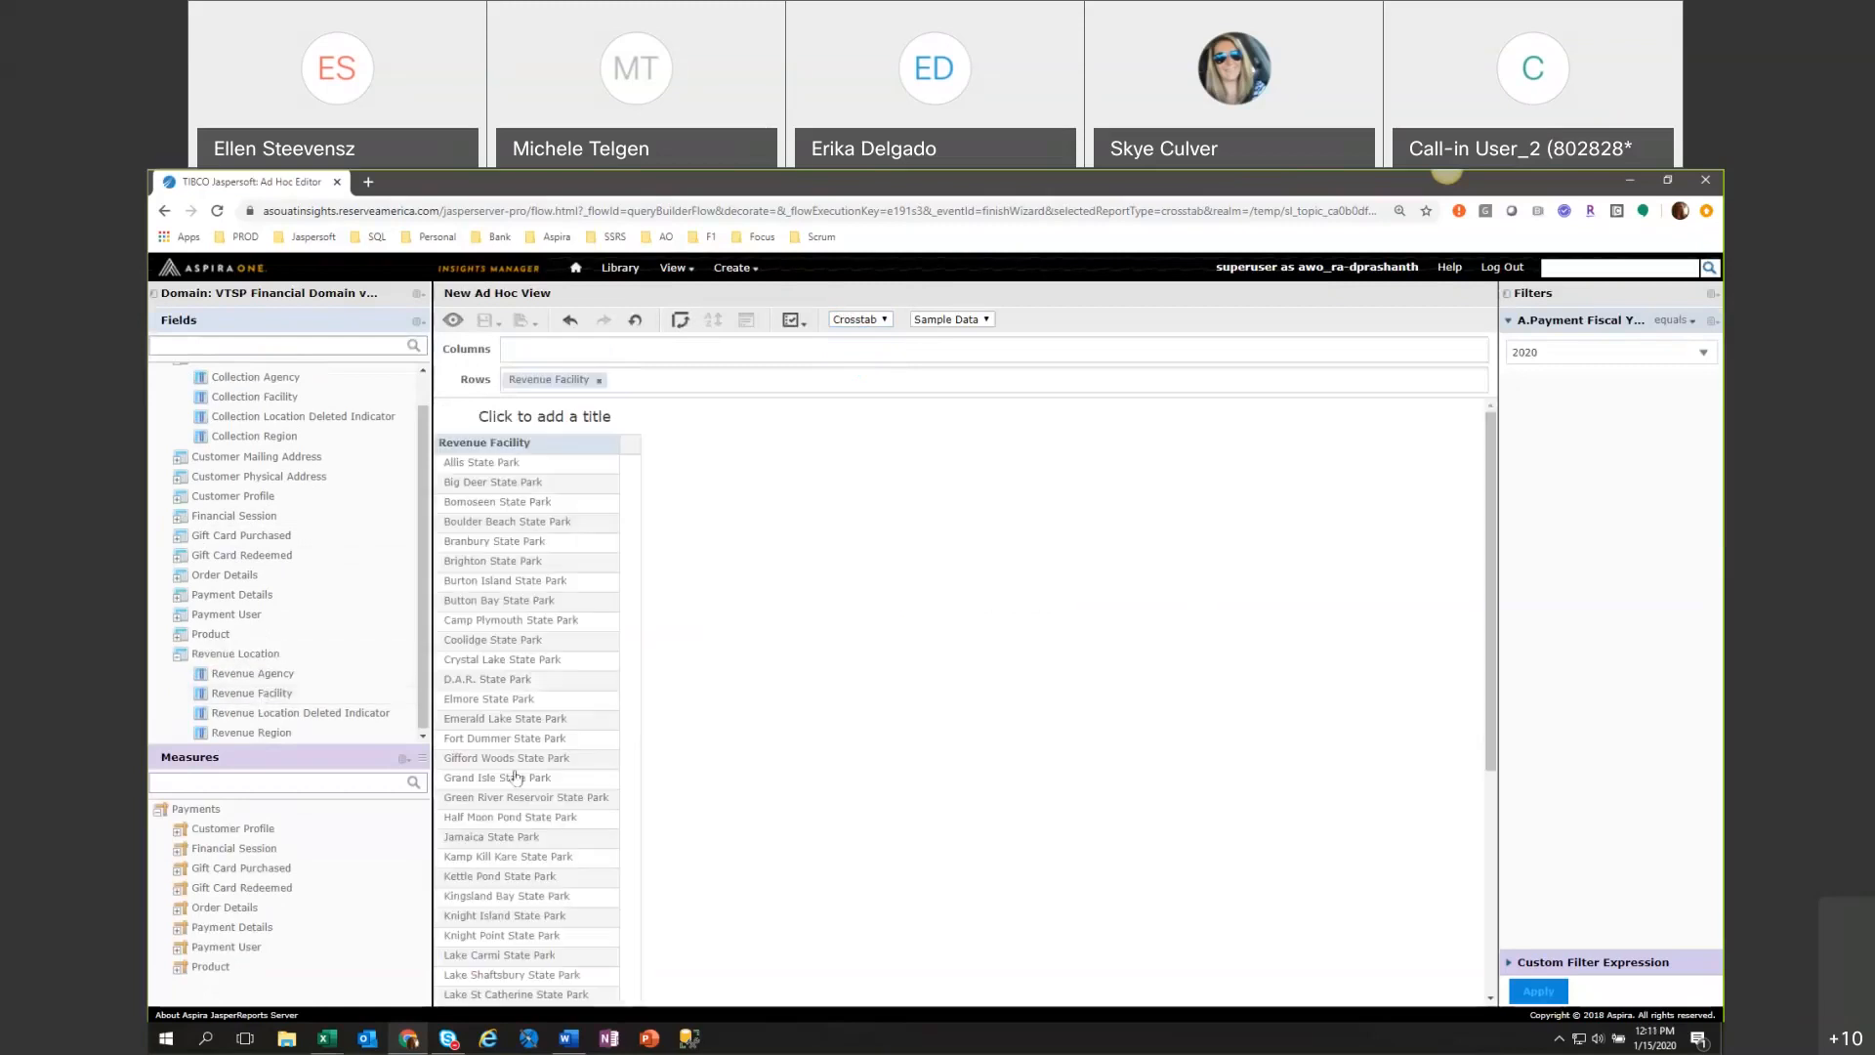
Collapse the Revenue Location and Collection Location fields and expand the Product fields.
{"action": "left_click", "coordinate": [418, 739]}
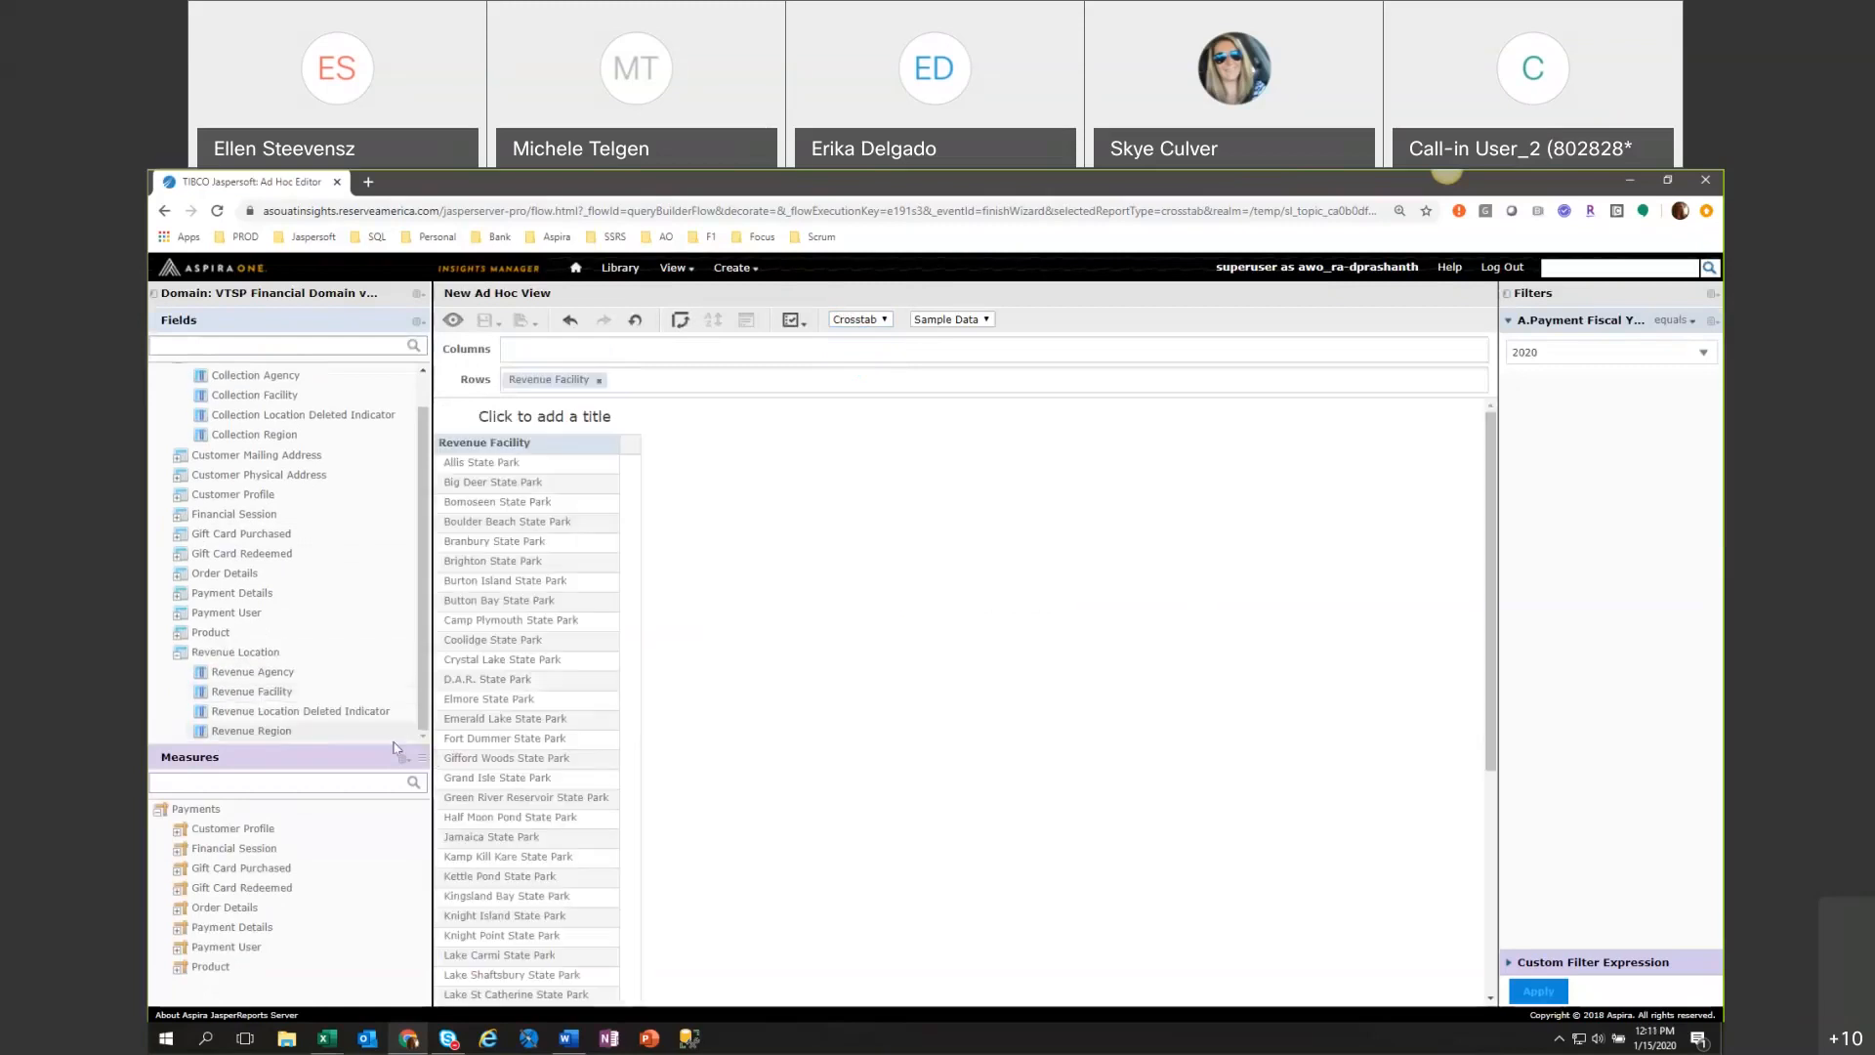
{"action": "left_click", "coordinate": [172, 664]}
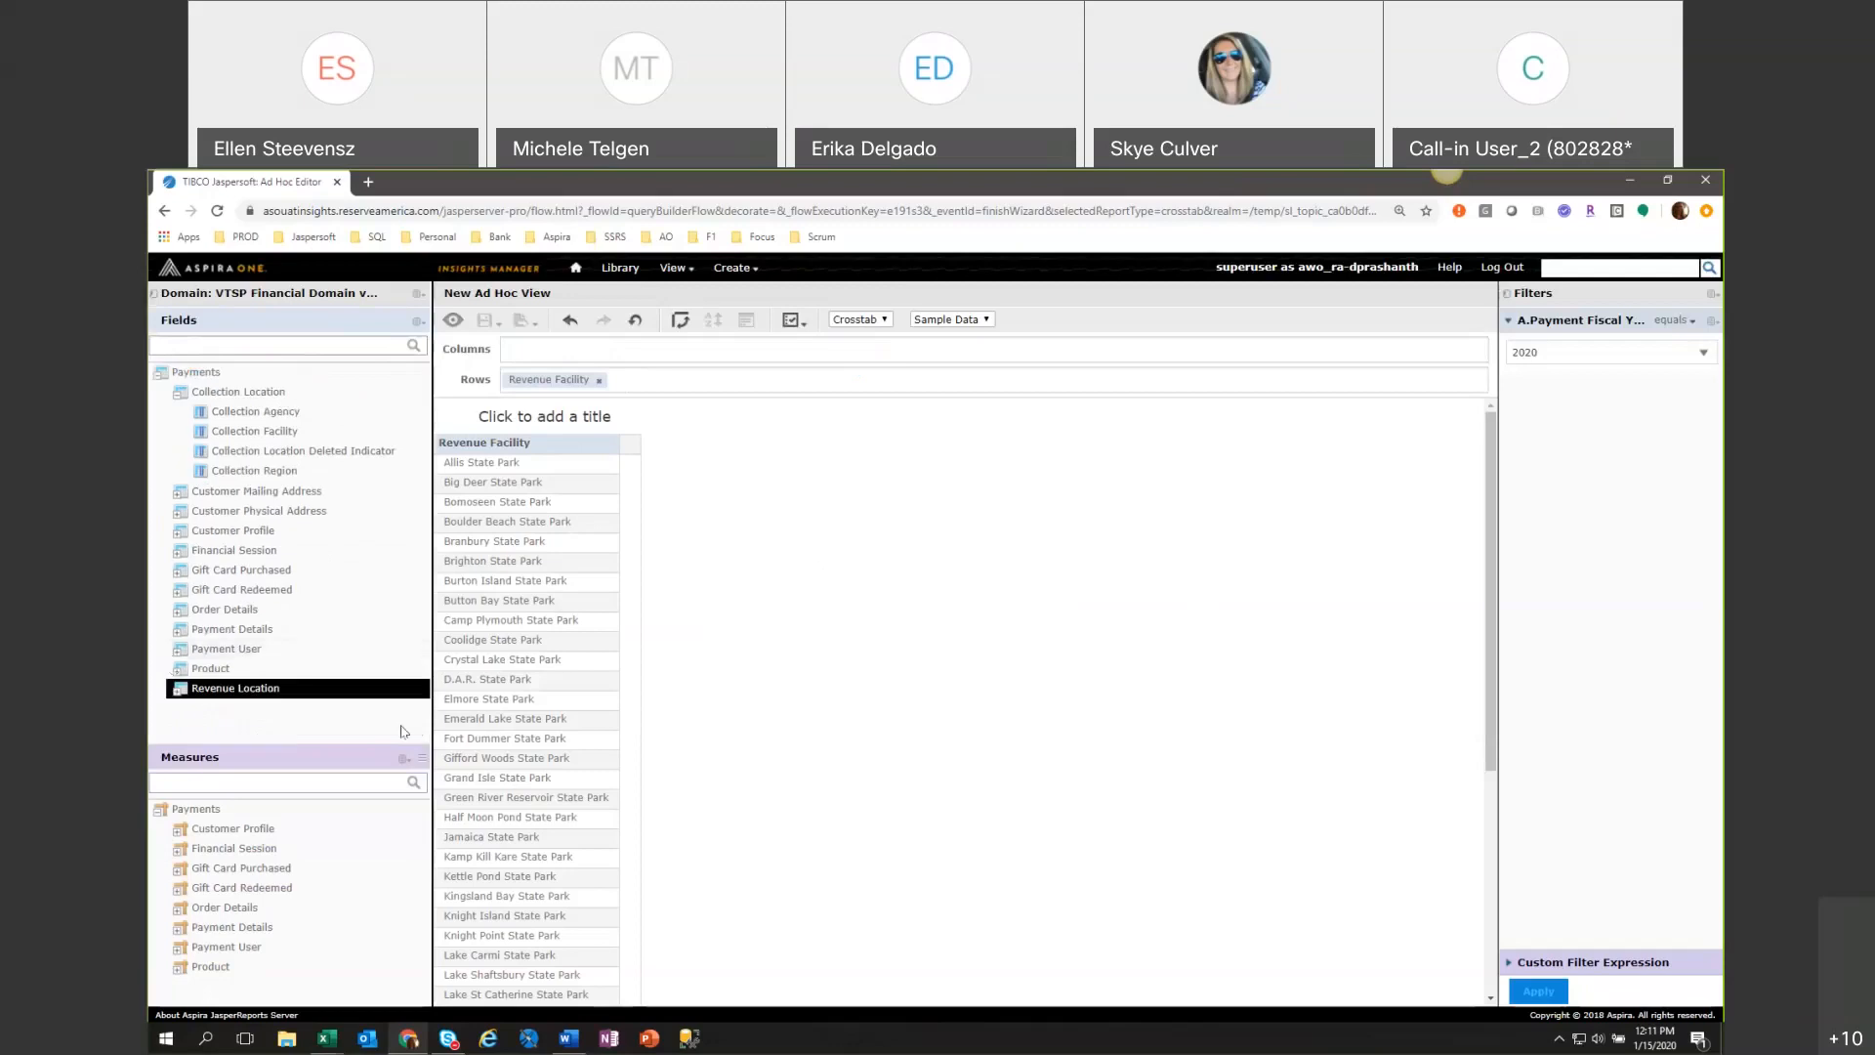
{"action": "left_click", "coordinate": [179, 394]}
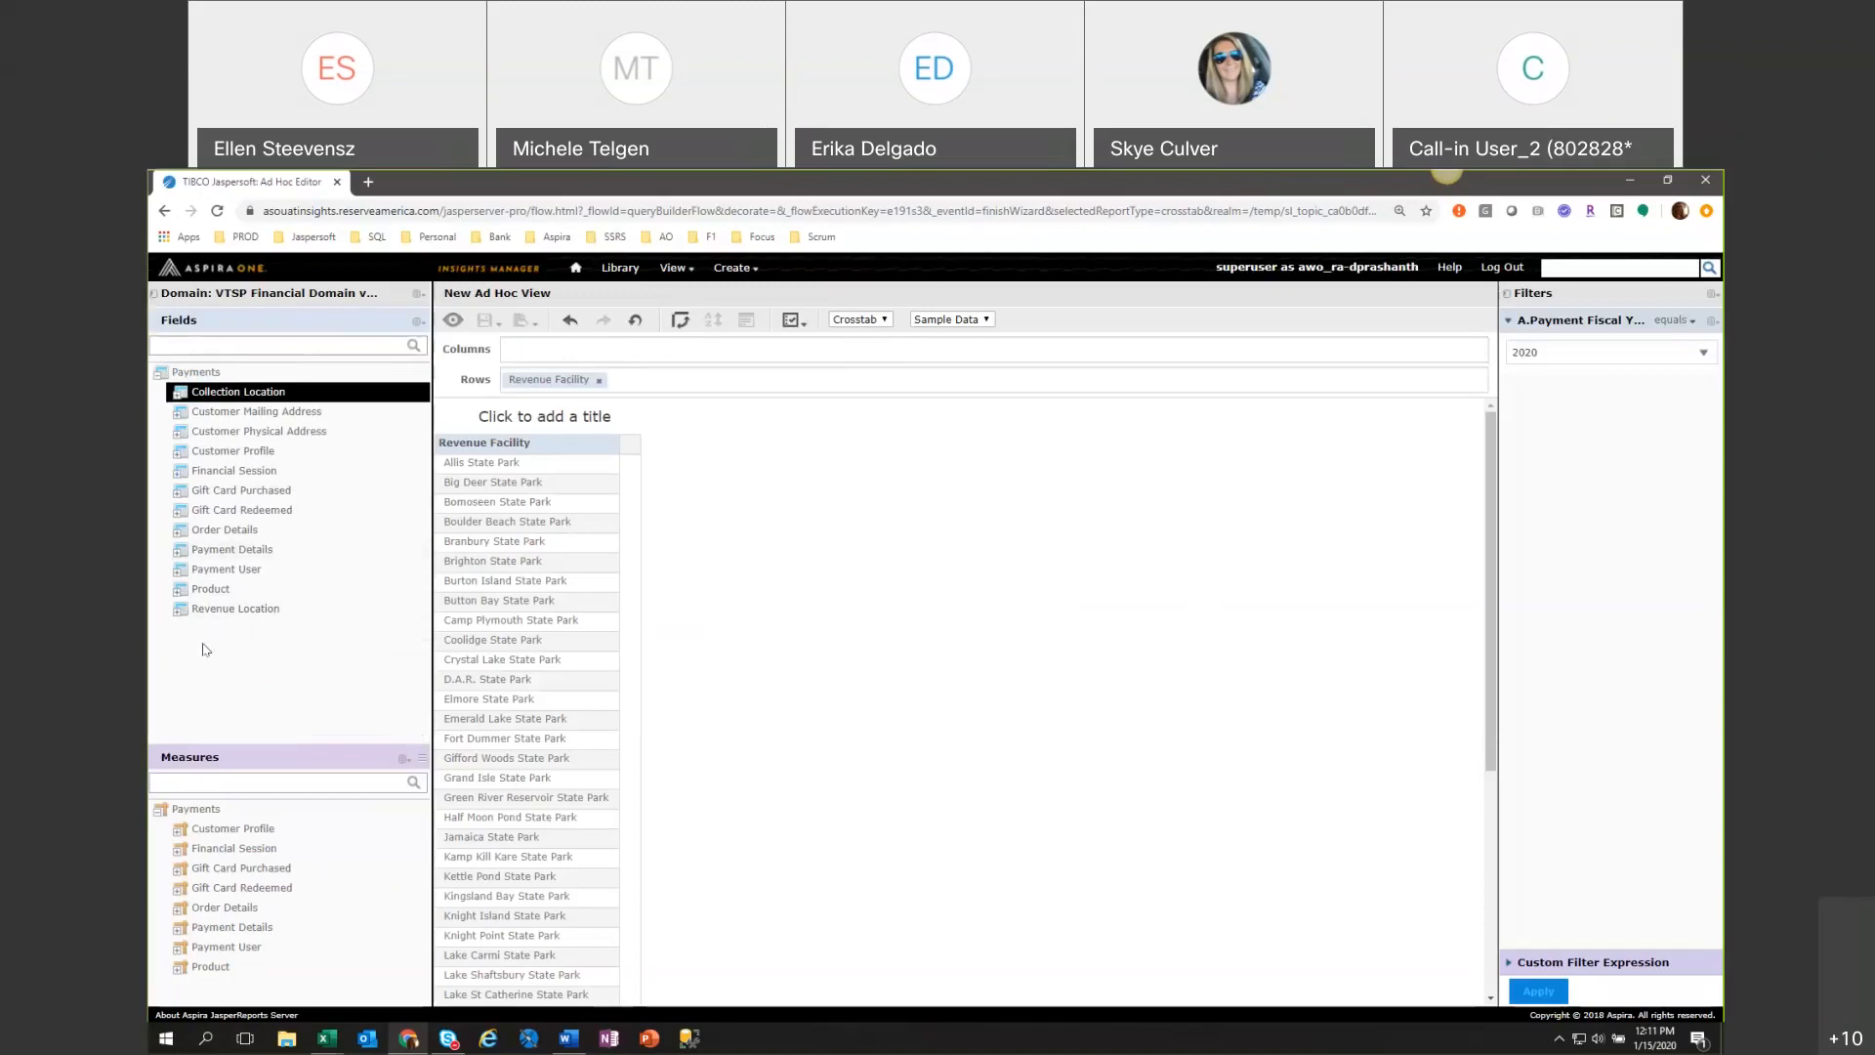
{"action": "left_click", "coordinate": [181, 592]}
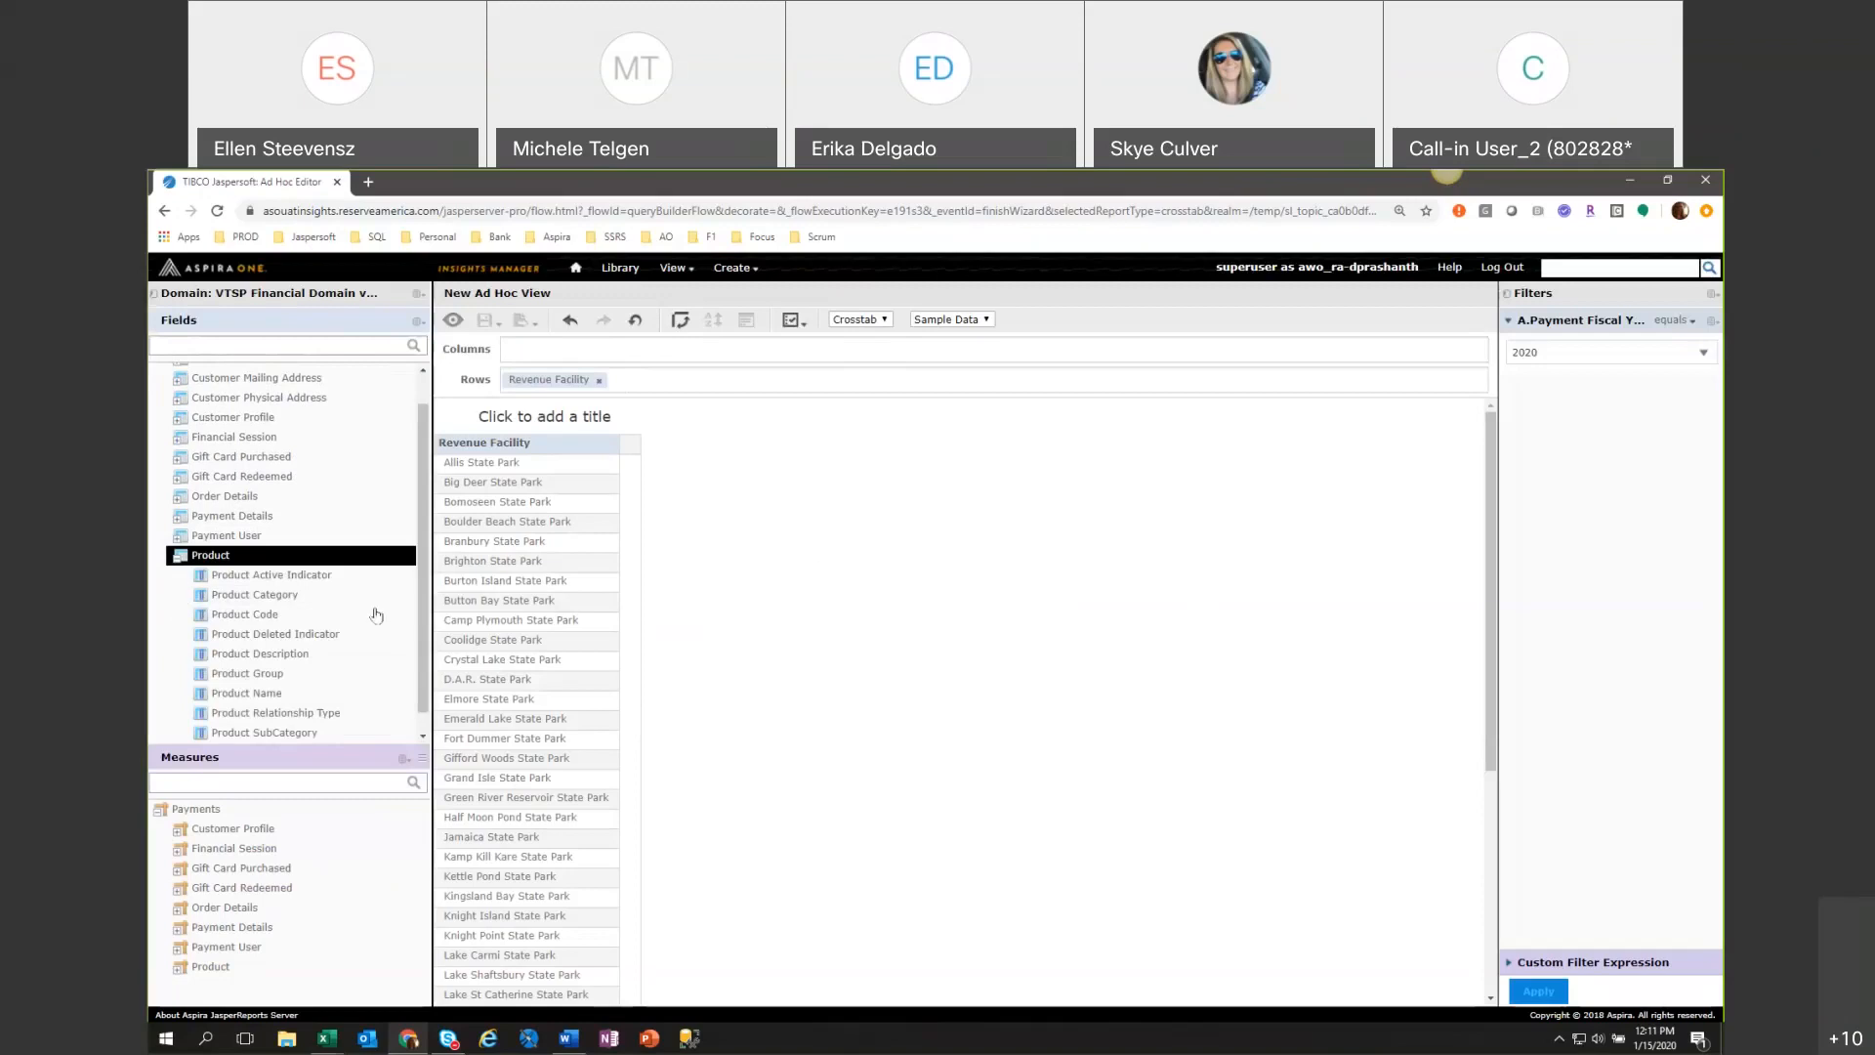
{"action": "scroll", "coordinate": [379, 613], "scroll_direction": "down", "scroll_amount": 1}
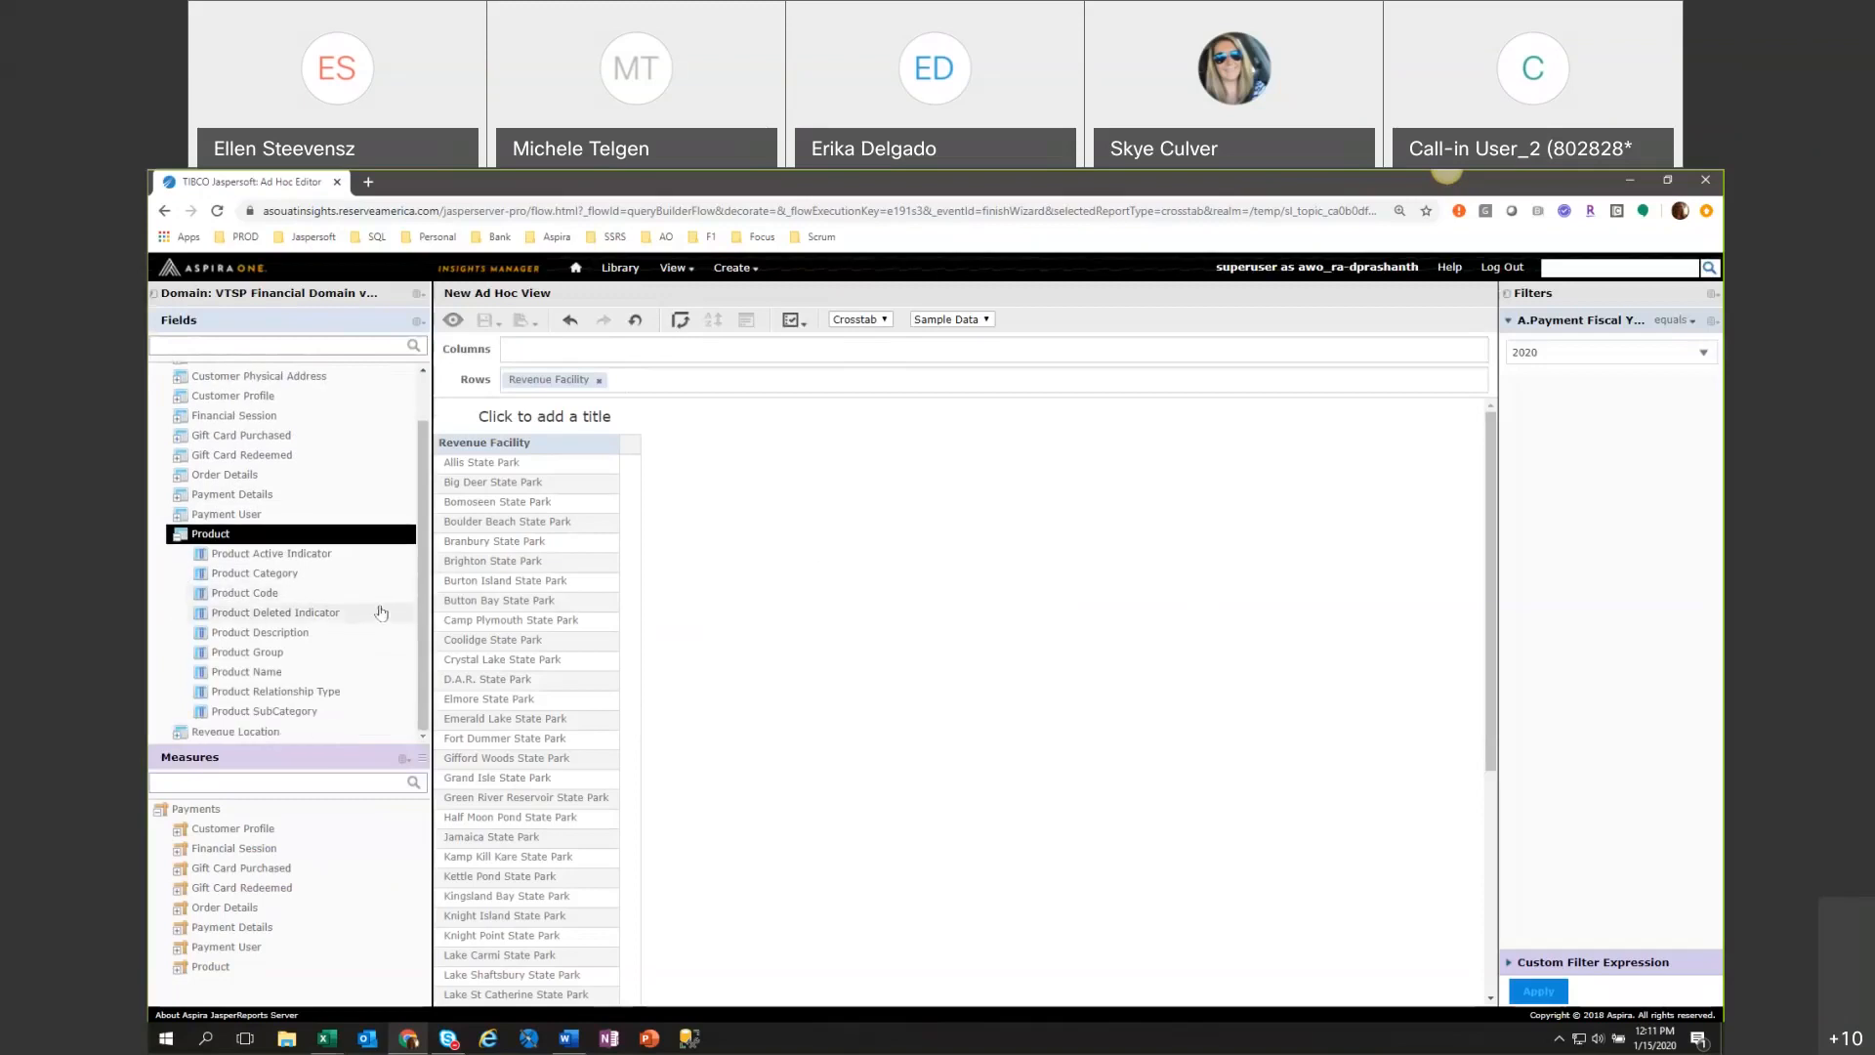
Create a filter on Product Category, set it to equal Site, and apply it to the crosstab.
{"action": "left_click", "coordinate": [295, 578]}
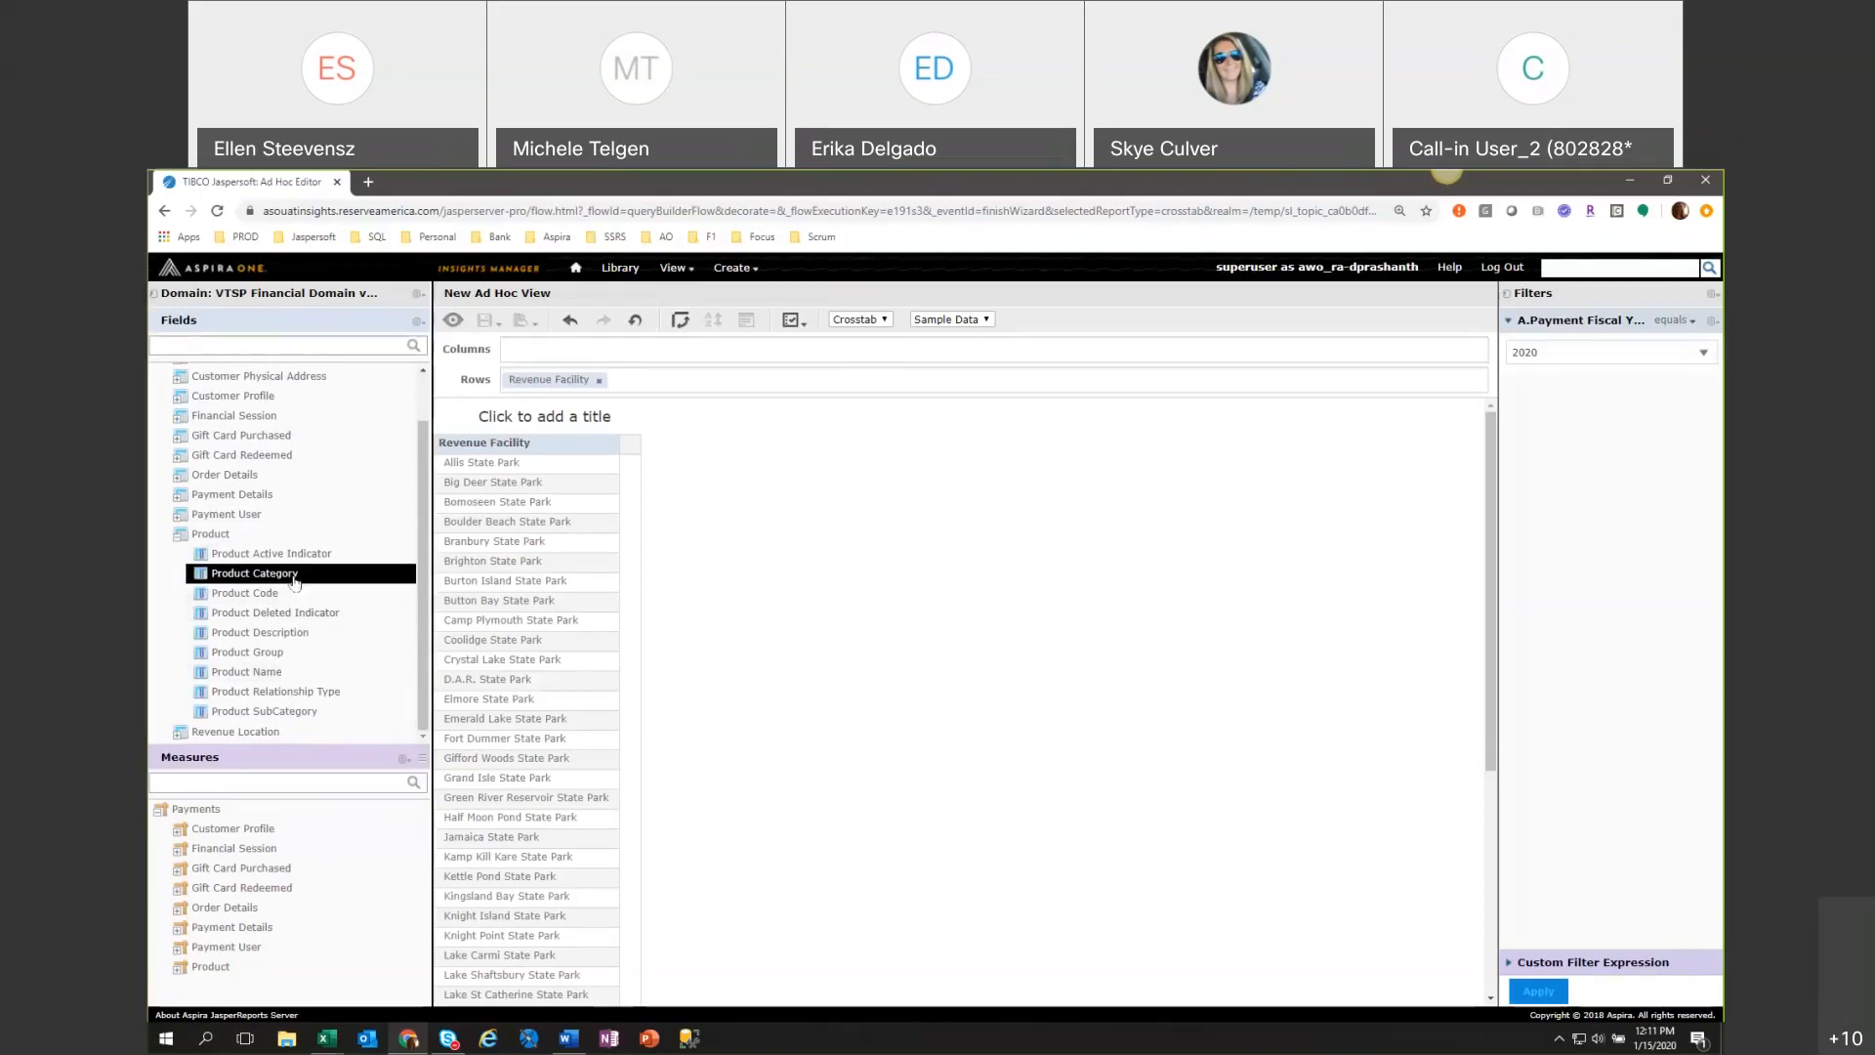
{"action": "right_click", "coordinate": [295, 579]}
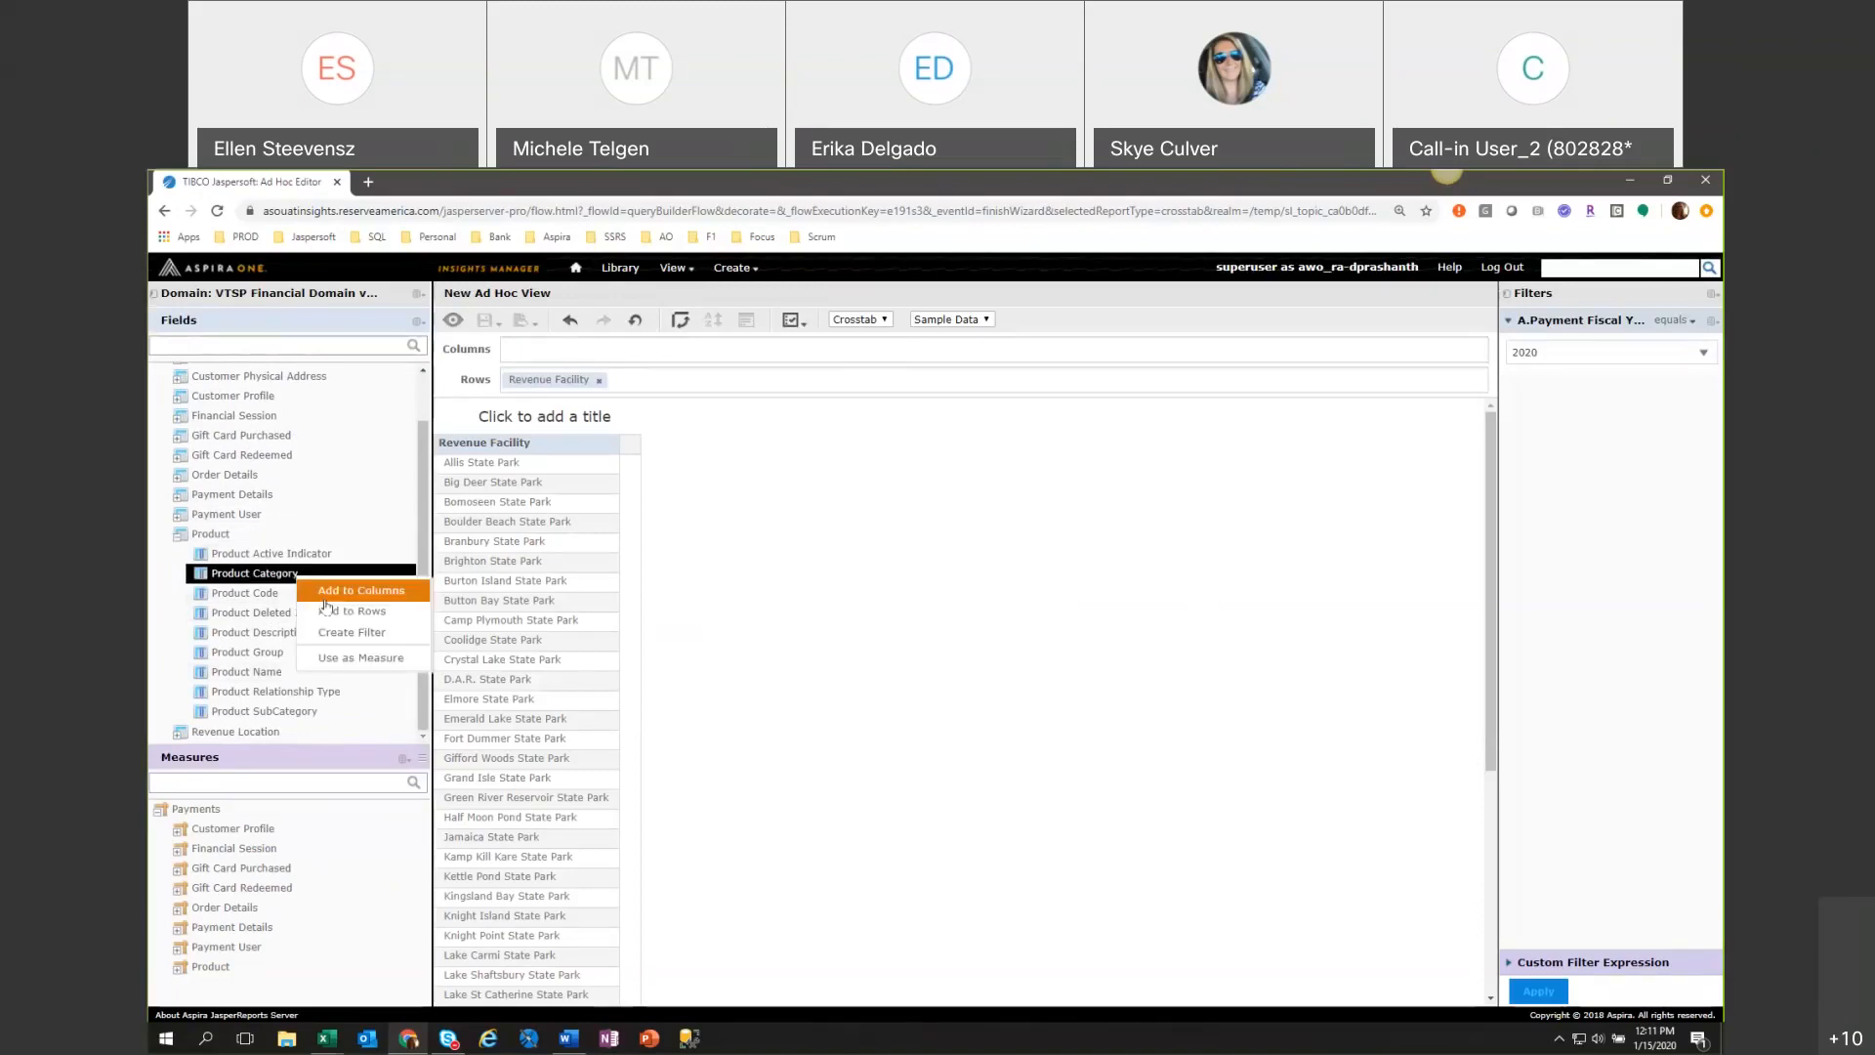
{"action": "left_click", "coordinate": [343, 639]}
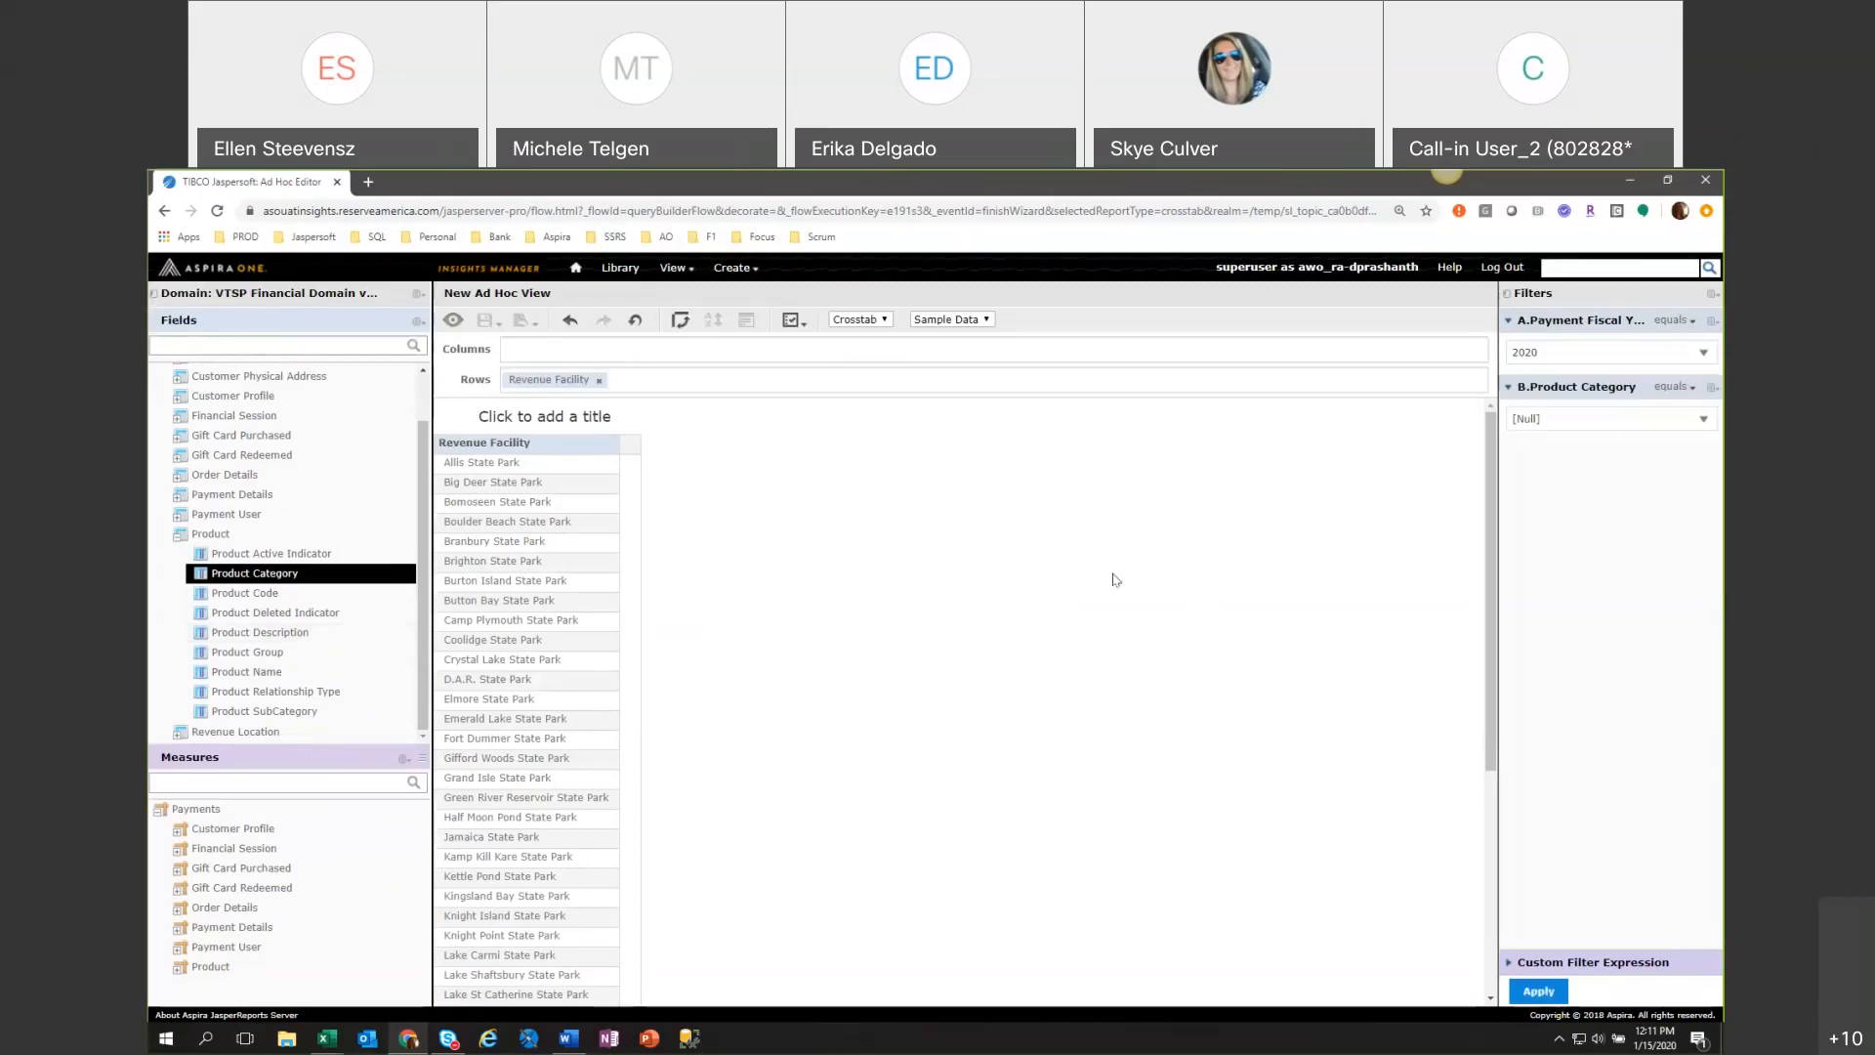
{"action": "left_click", "coordinate": [1598, 420]}
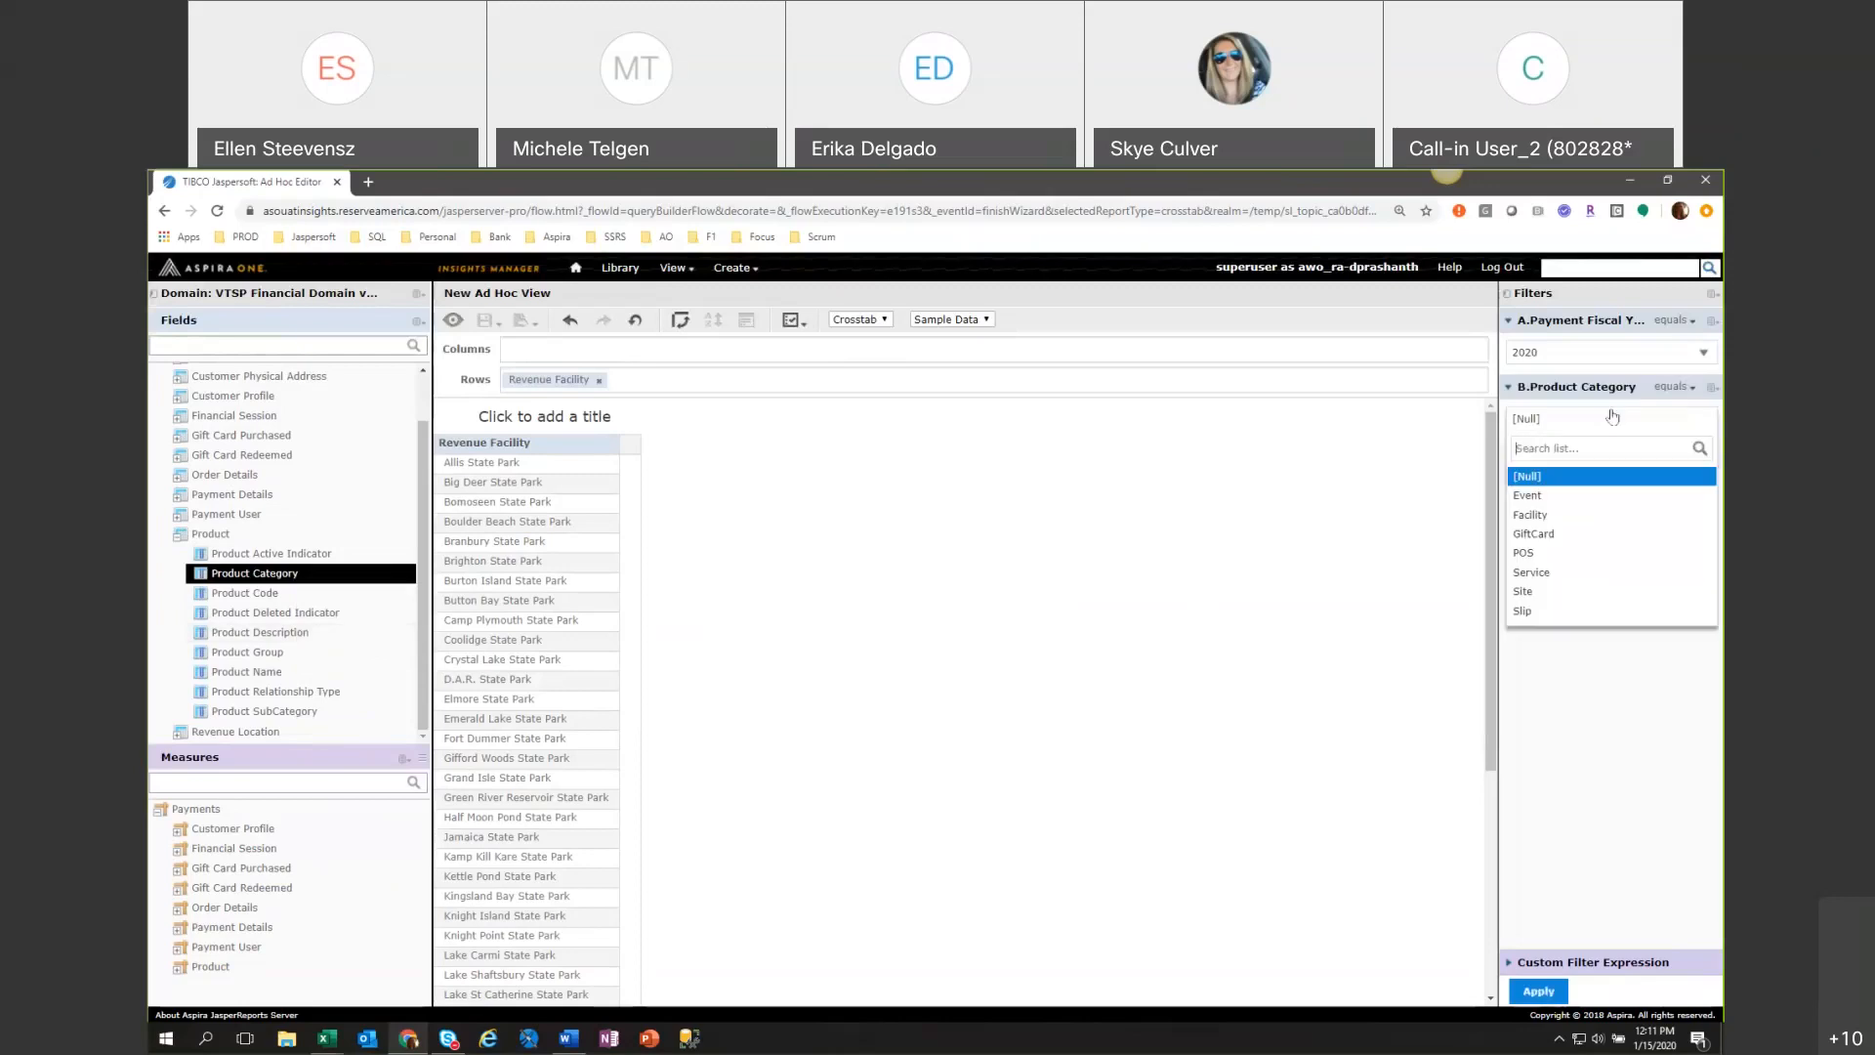
{"action": "left_click", "coordinate": [1581, 592]}
{"action": "left_click", "coordinate": [1536, 991]}
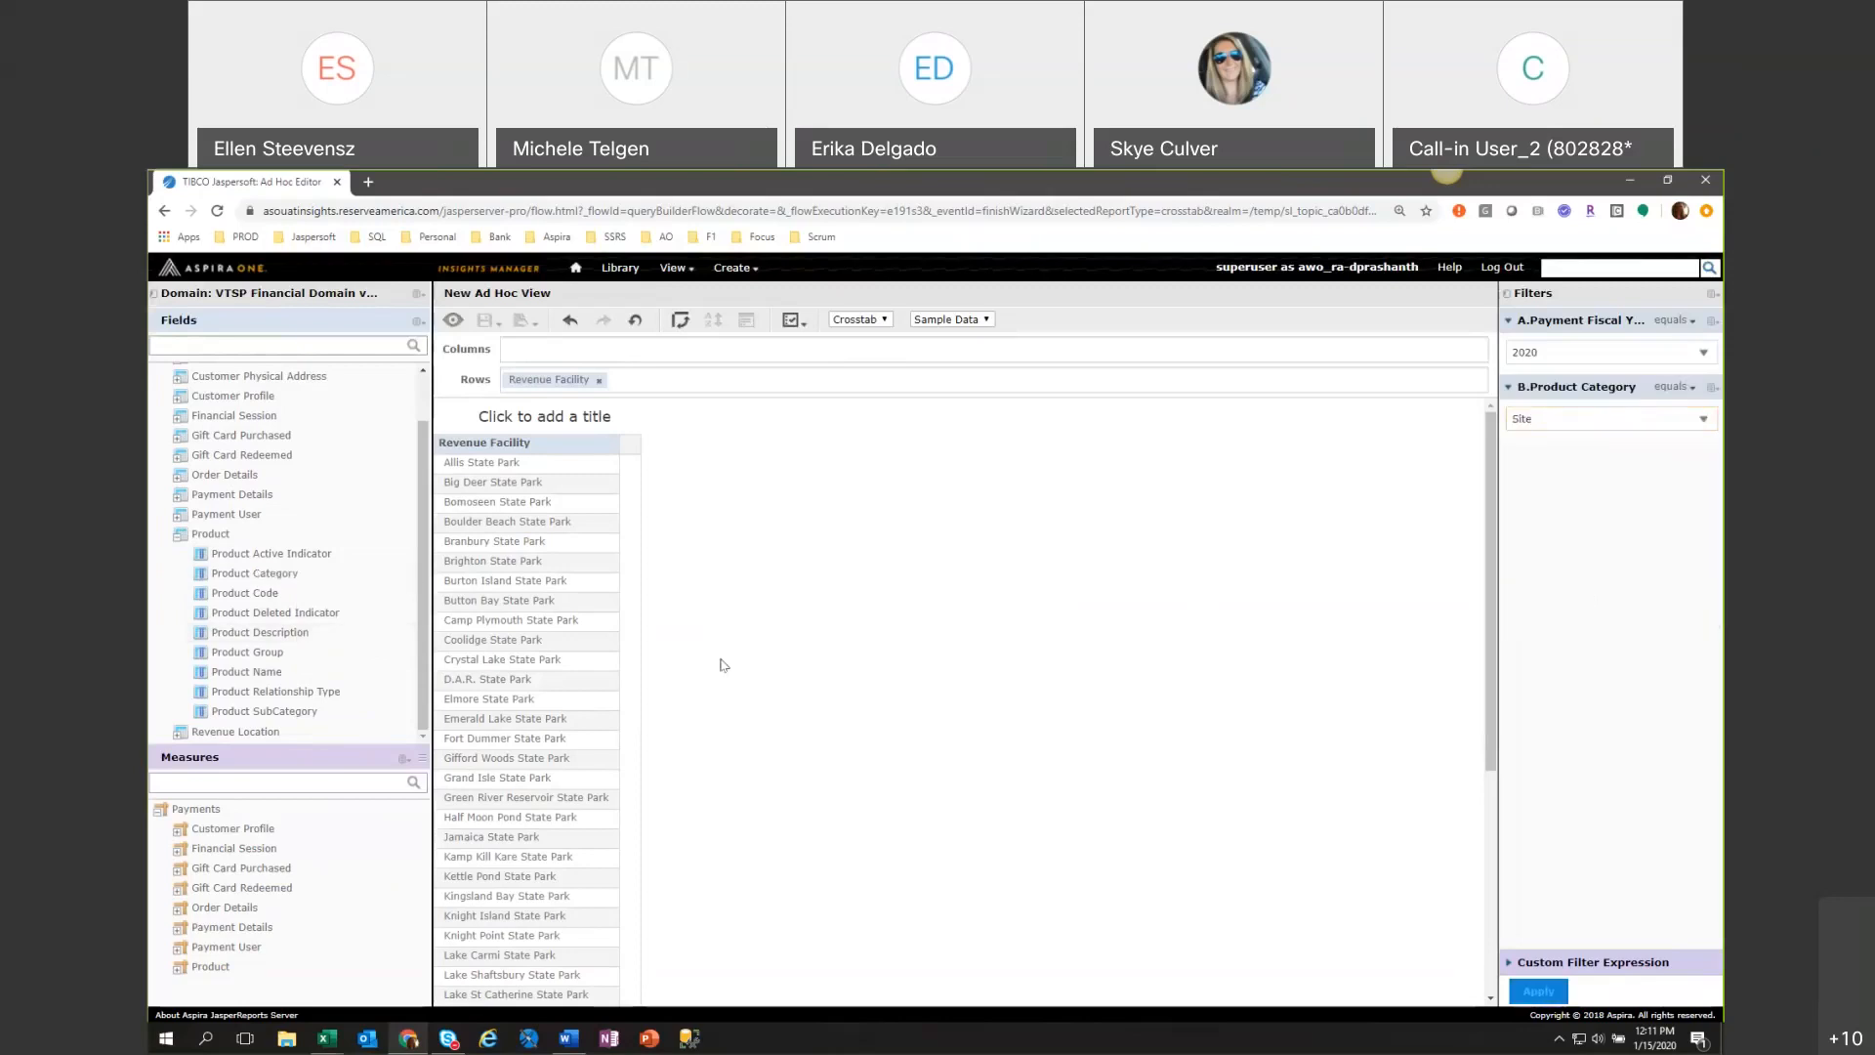
Create a Product Group filter, try the "is one of" condition, and remove the filter again.
{"action": "right_click", "coordinate": [300, 654]}
{"action": "left_click", "coordinate": [351, 710]}
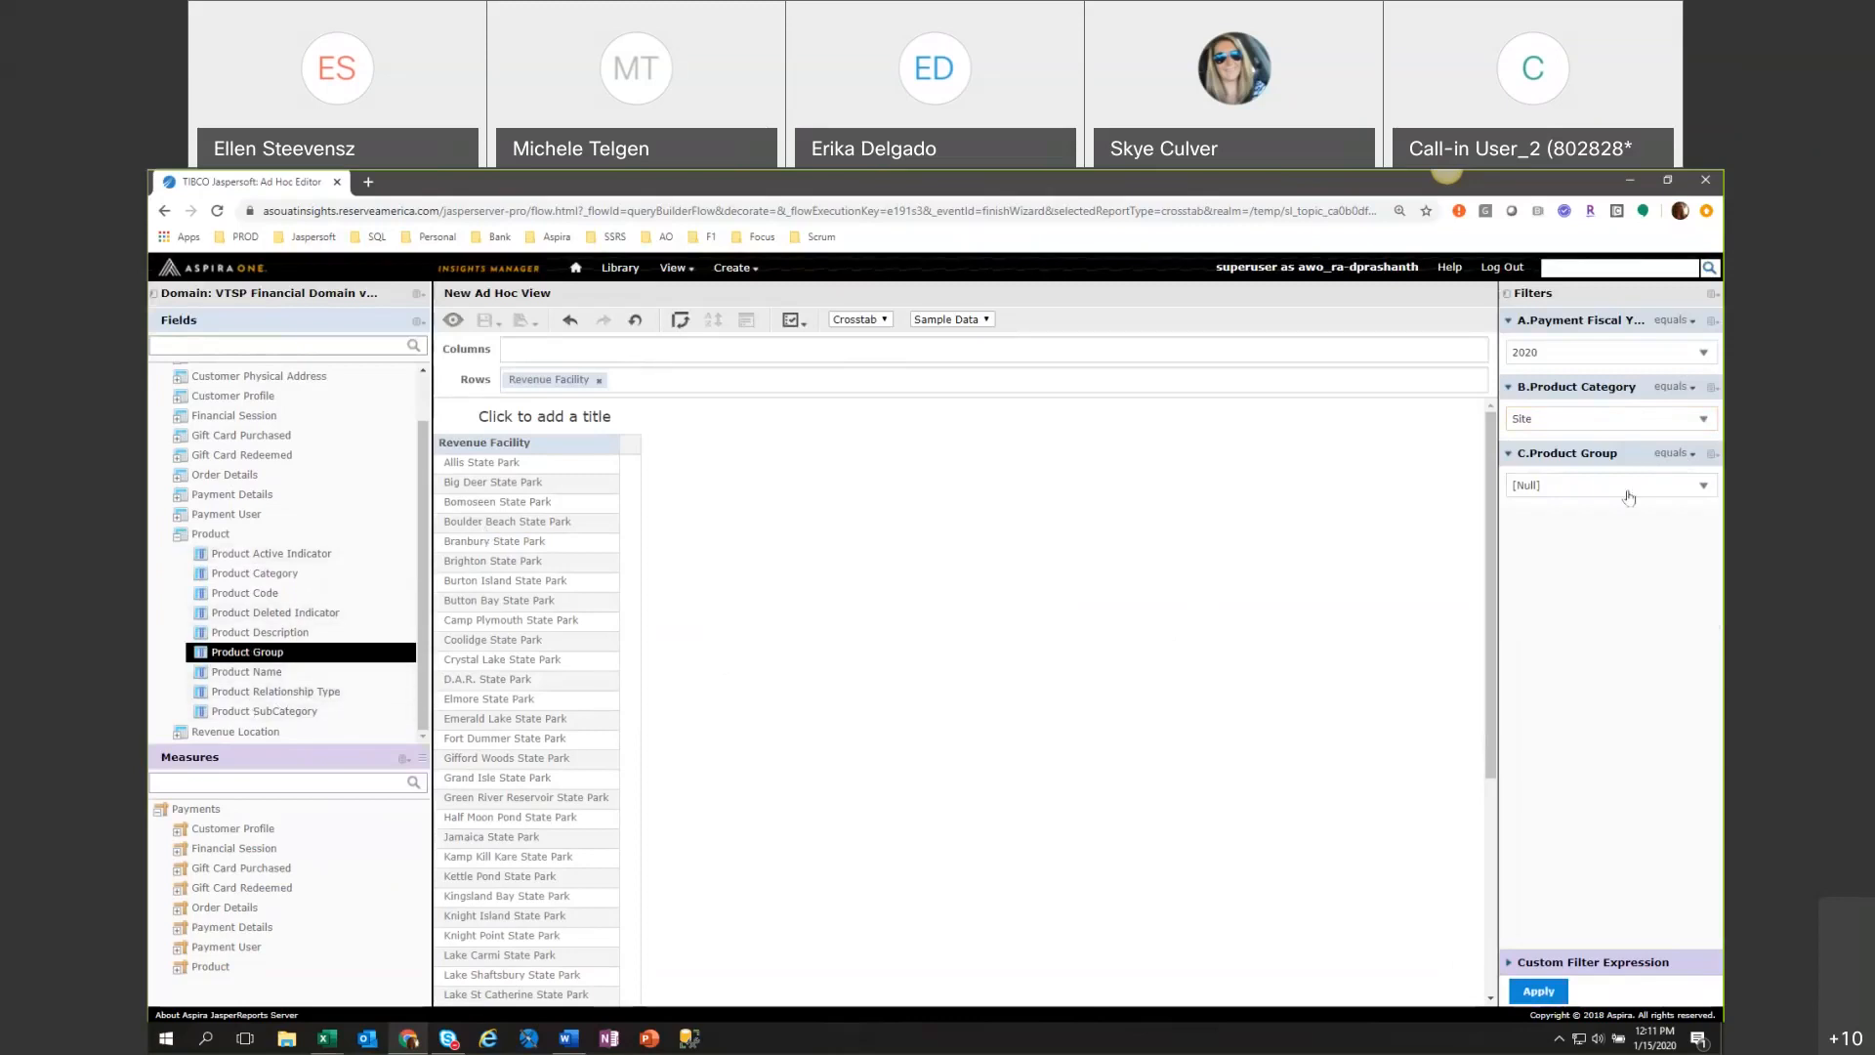
{"action": "left_click", "coordinate": [1672, 453]}
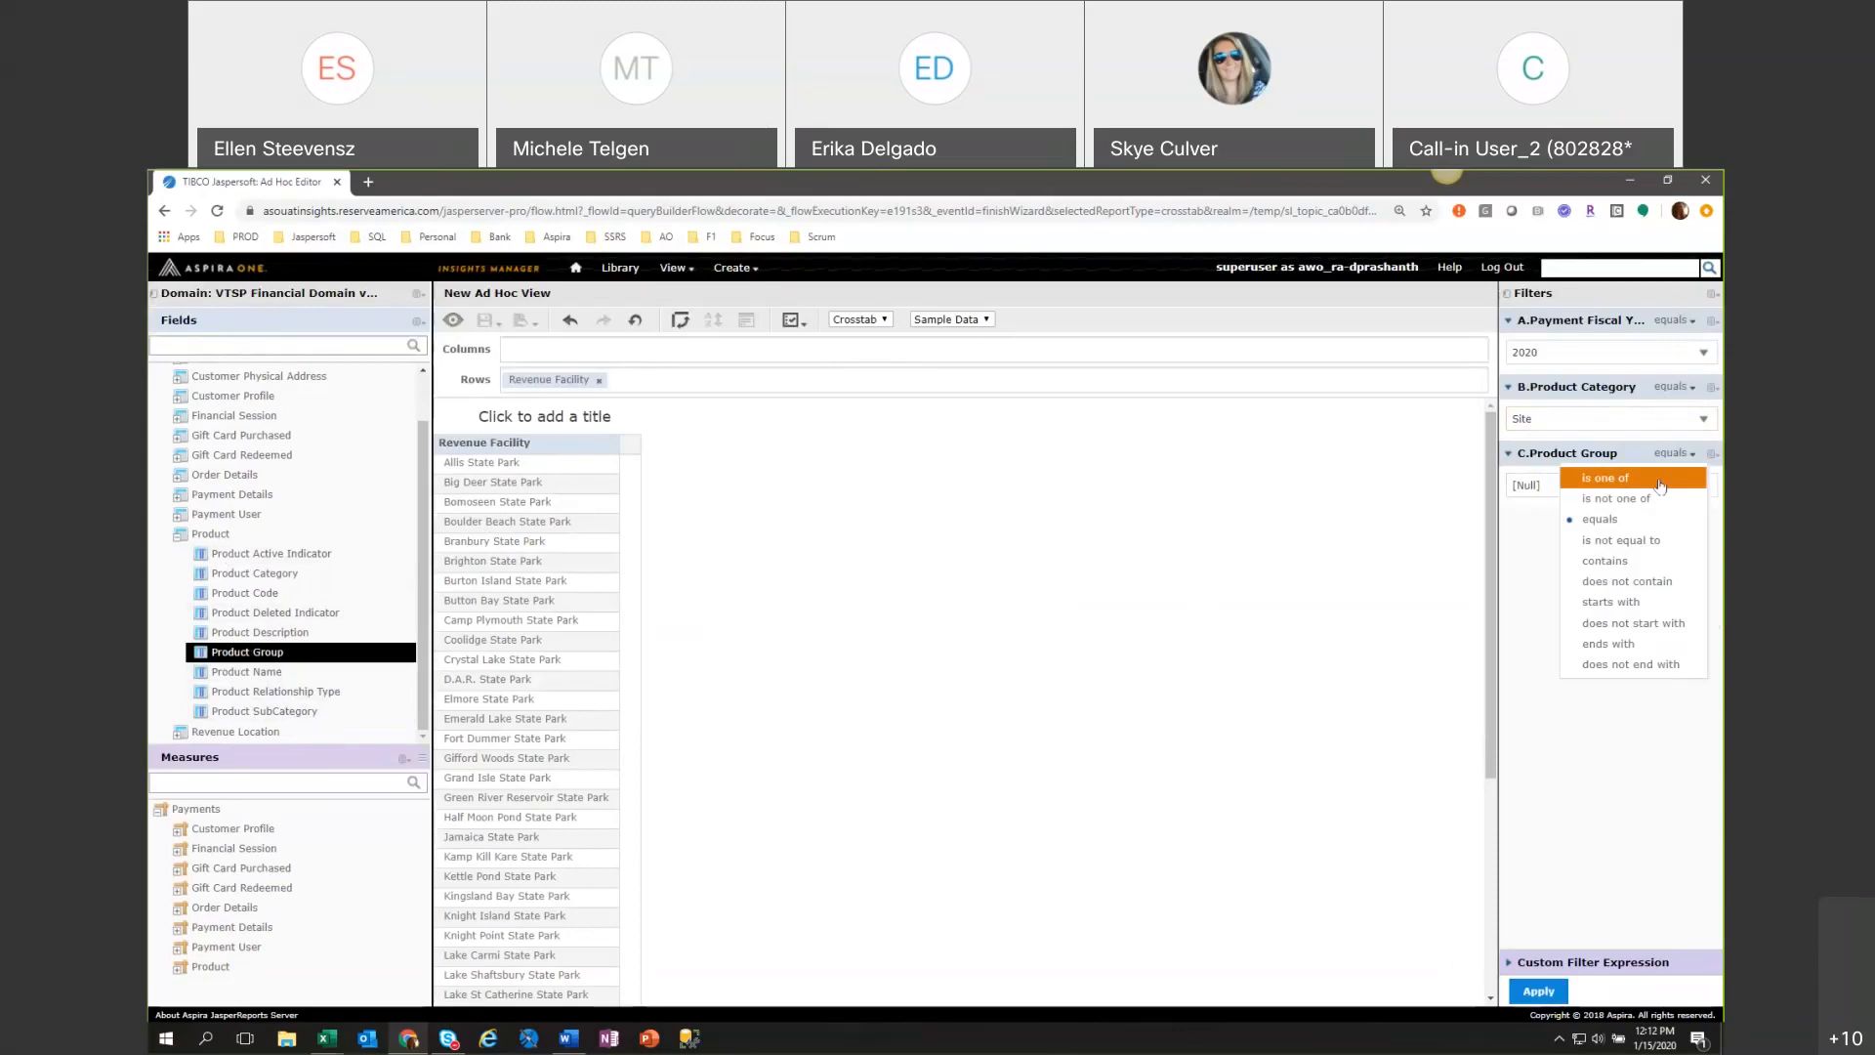
{"action": "left_click", "coordinate": [1660, 480]}
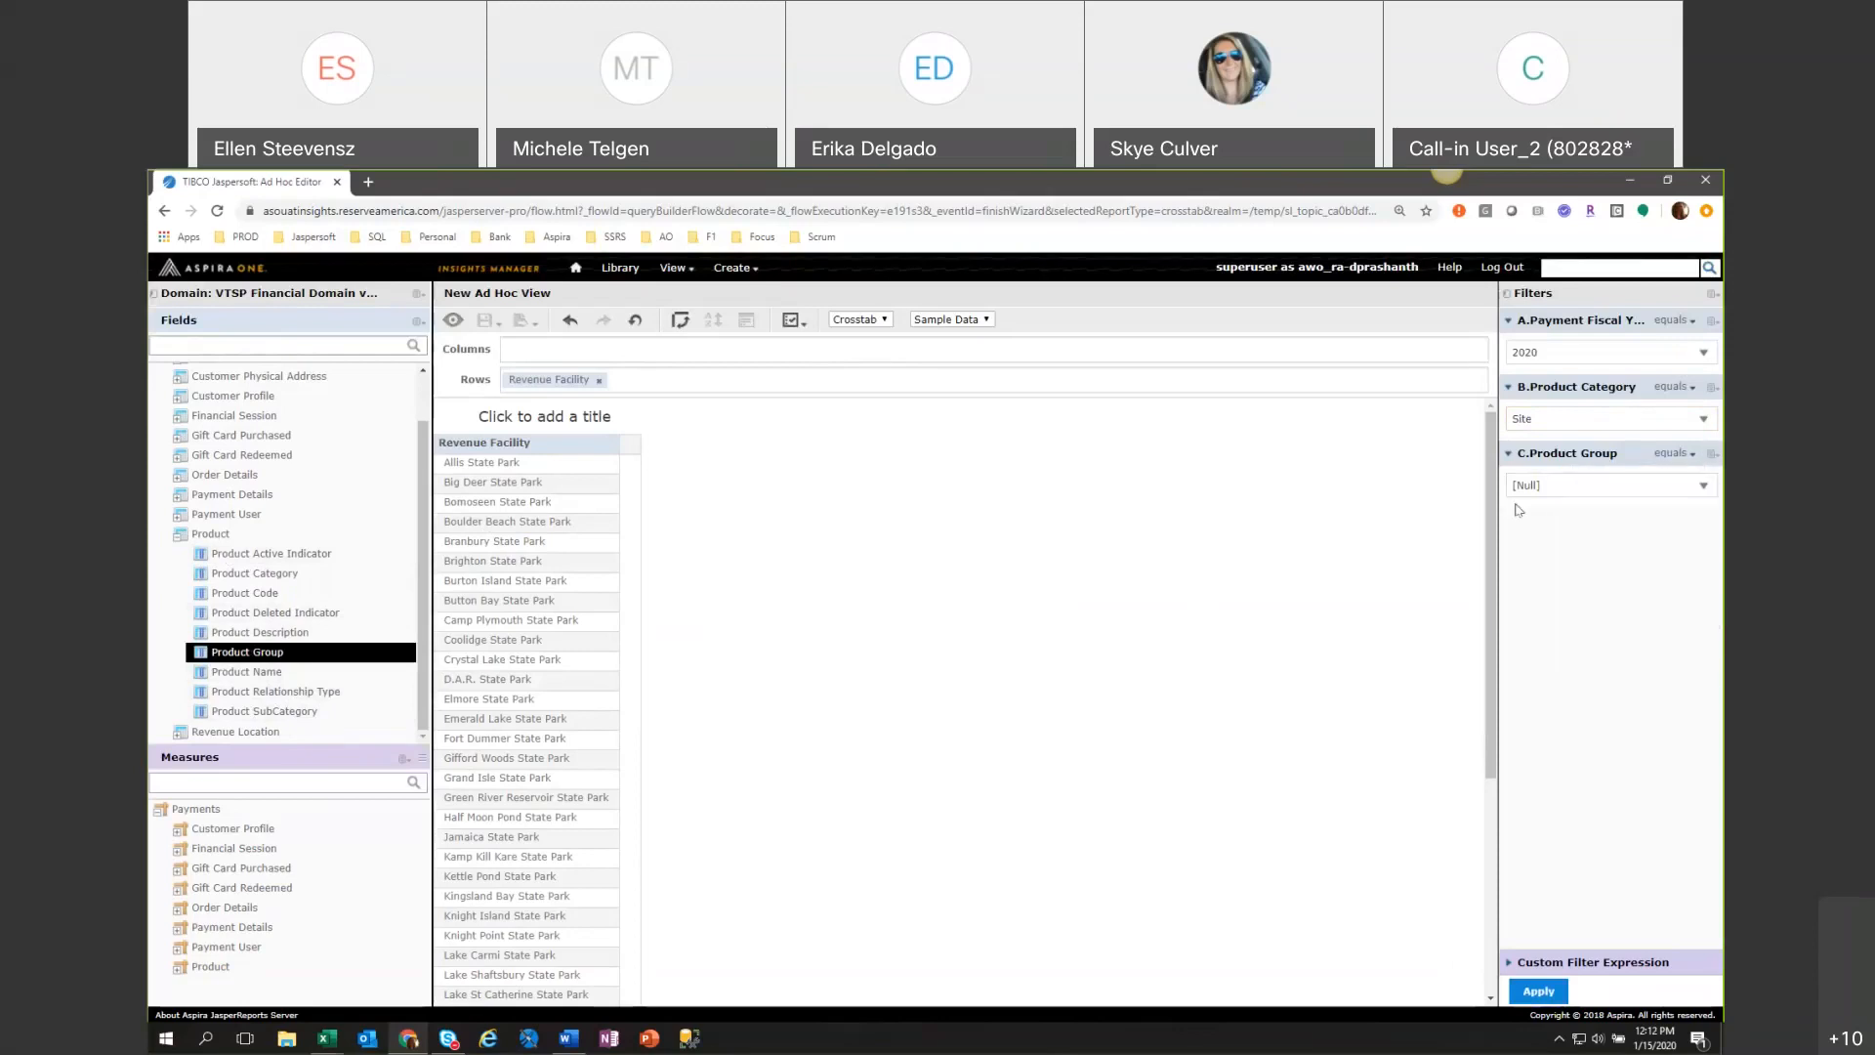
{"action": "left_click", "coordinate": [1708, 459]}
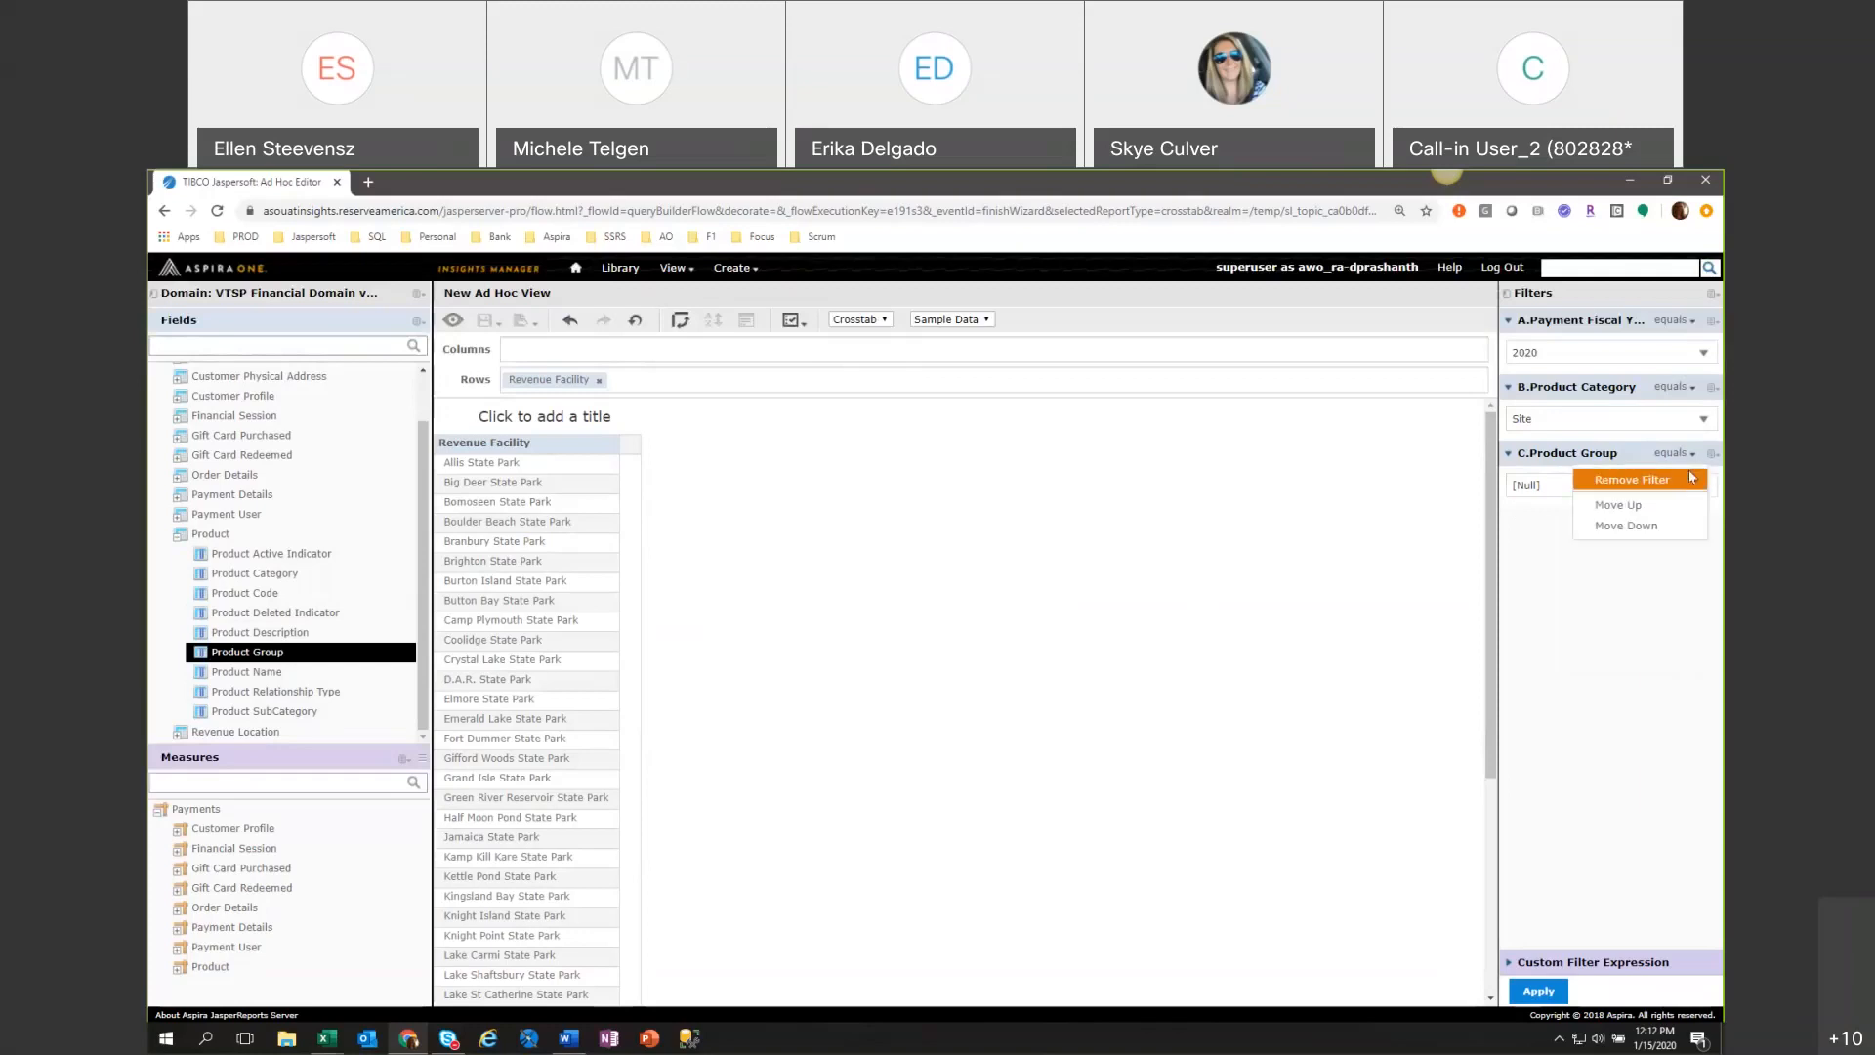
{"action": "left_click", "coordinate": [1690, 478]}
{"action": "left_click", "coordinate": [1539, 996]}
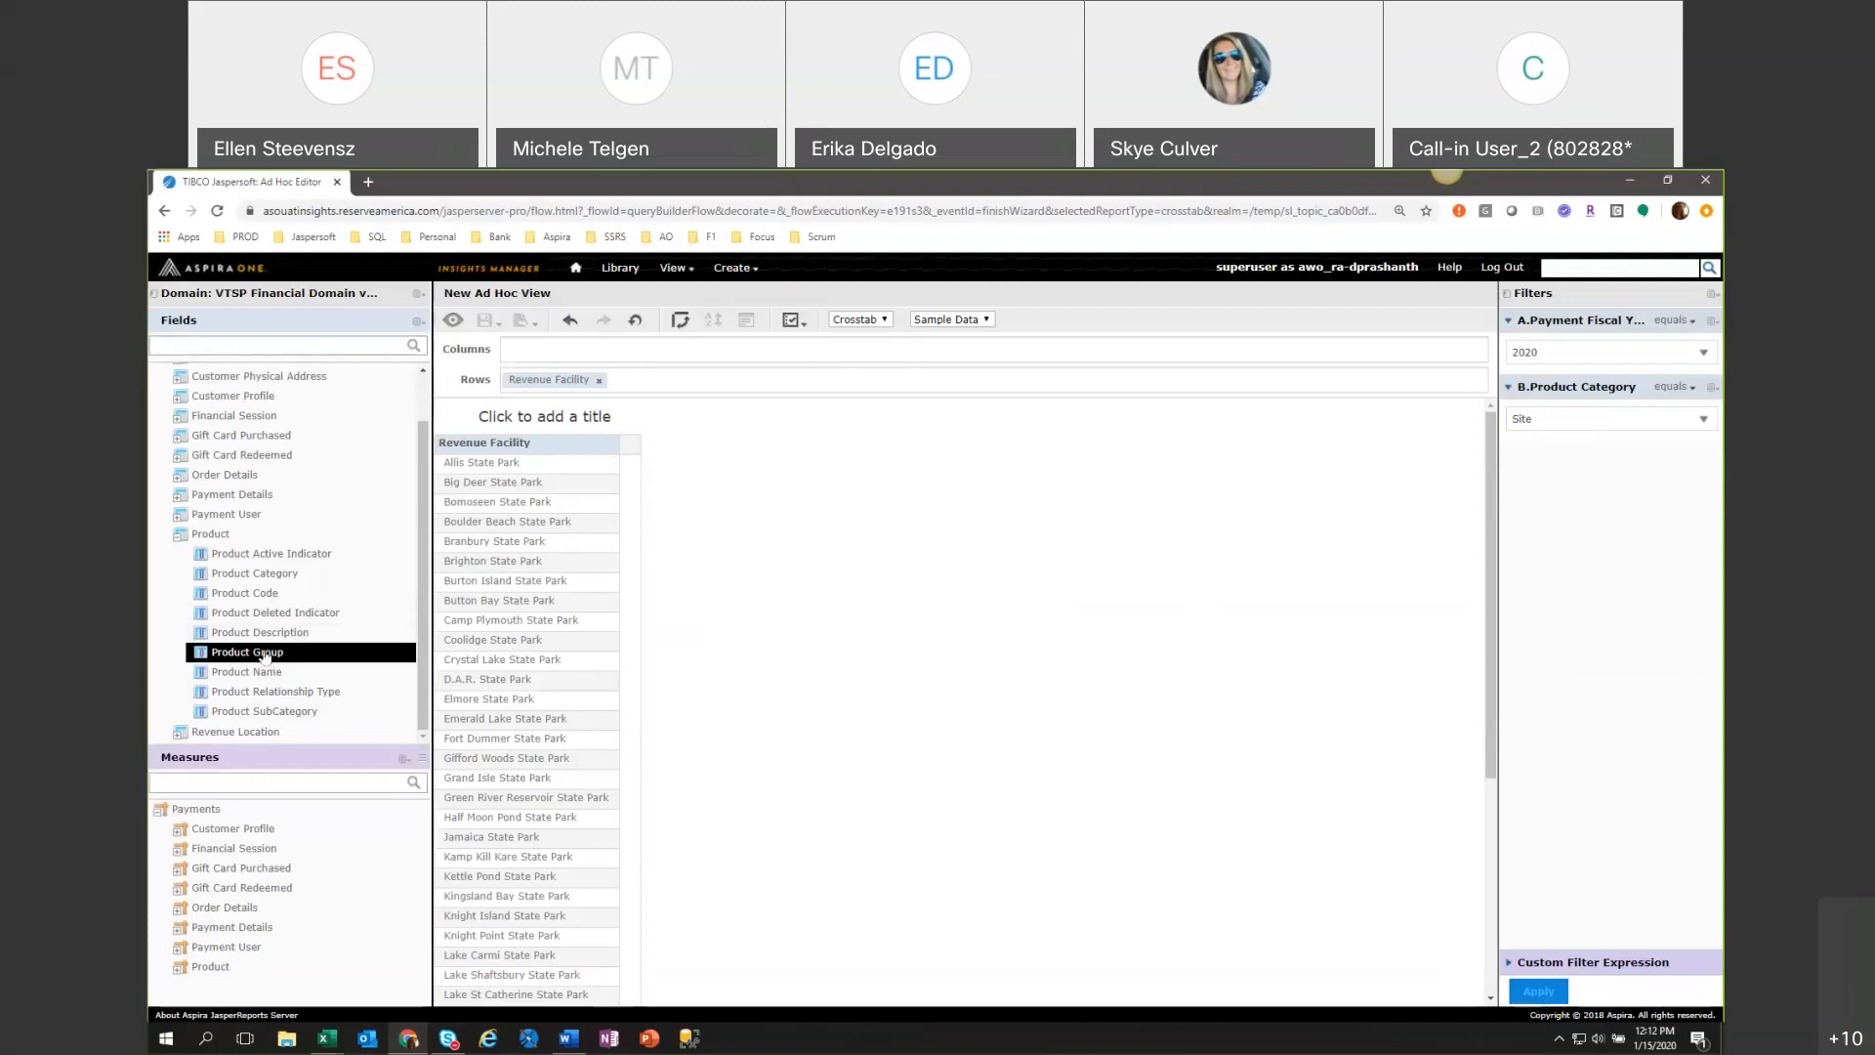
Add Product Group as a row field after Revenue Facility, with all facilities expanded and the Product Group row summary deleted.
{"action": "left_click", "coordinate": [1020, 787]}
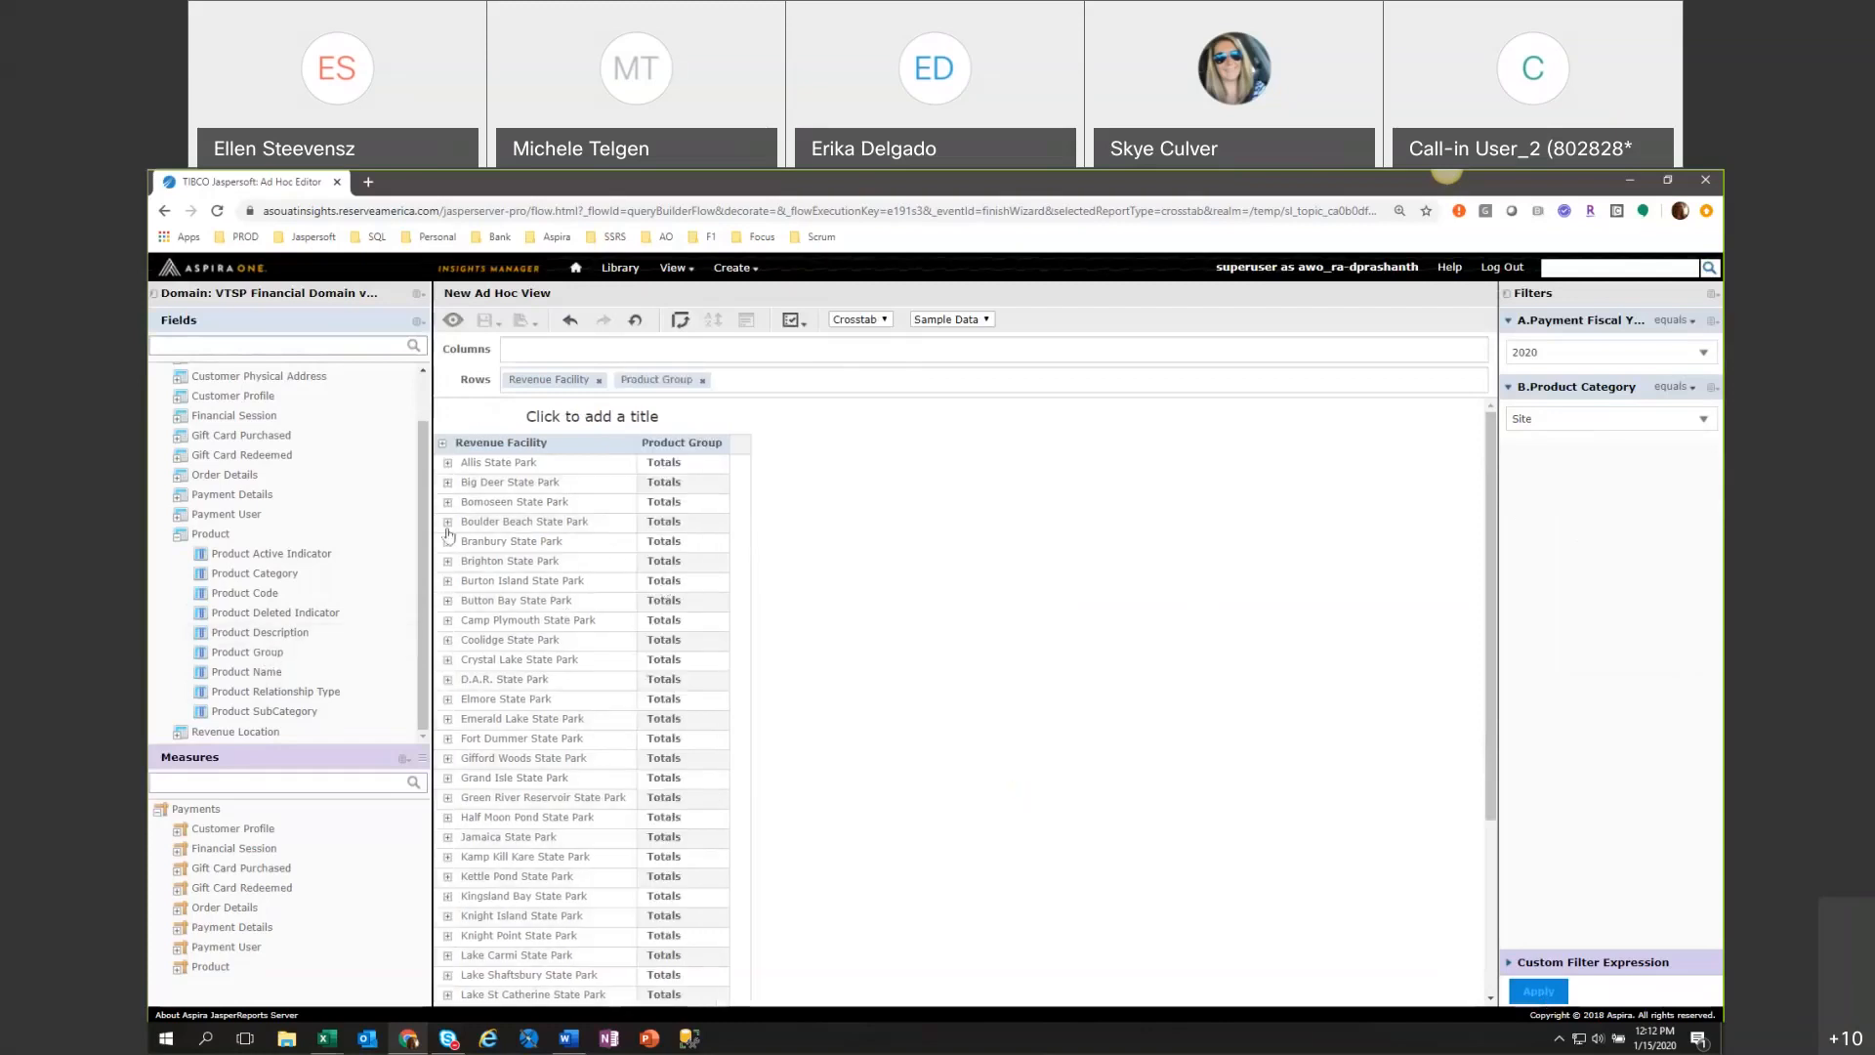
{"action": "left_click", "coordinate": [441, 447]}
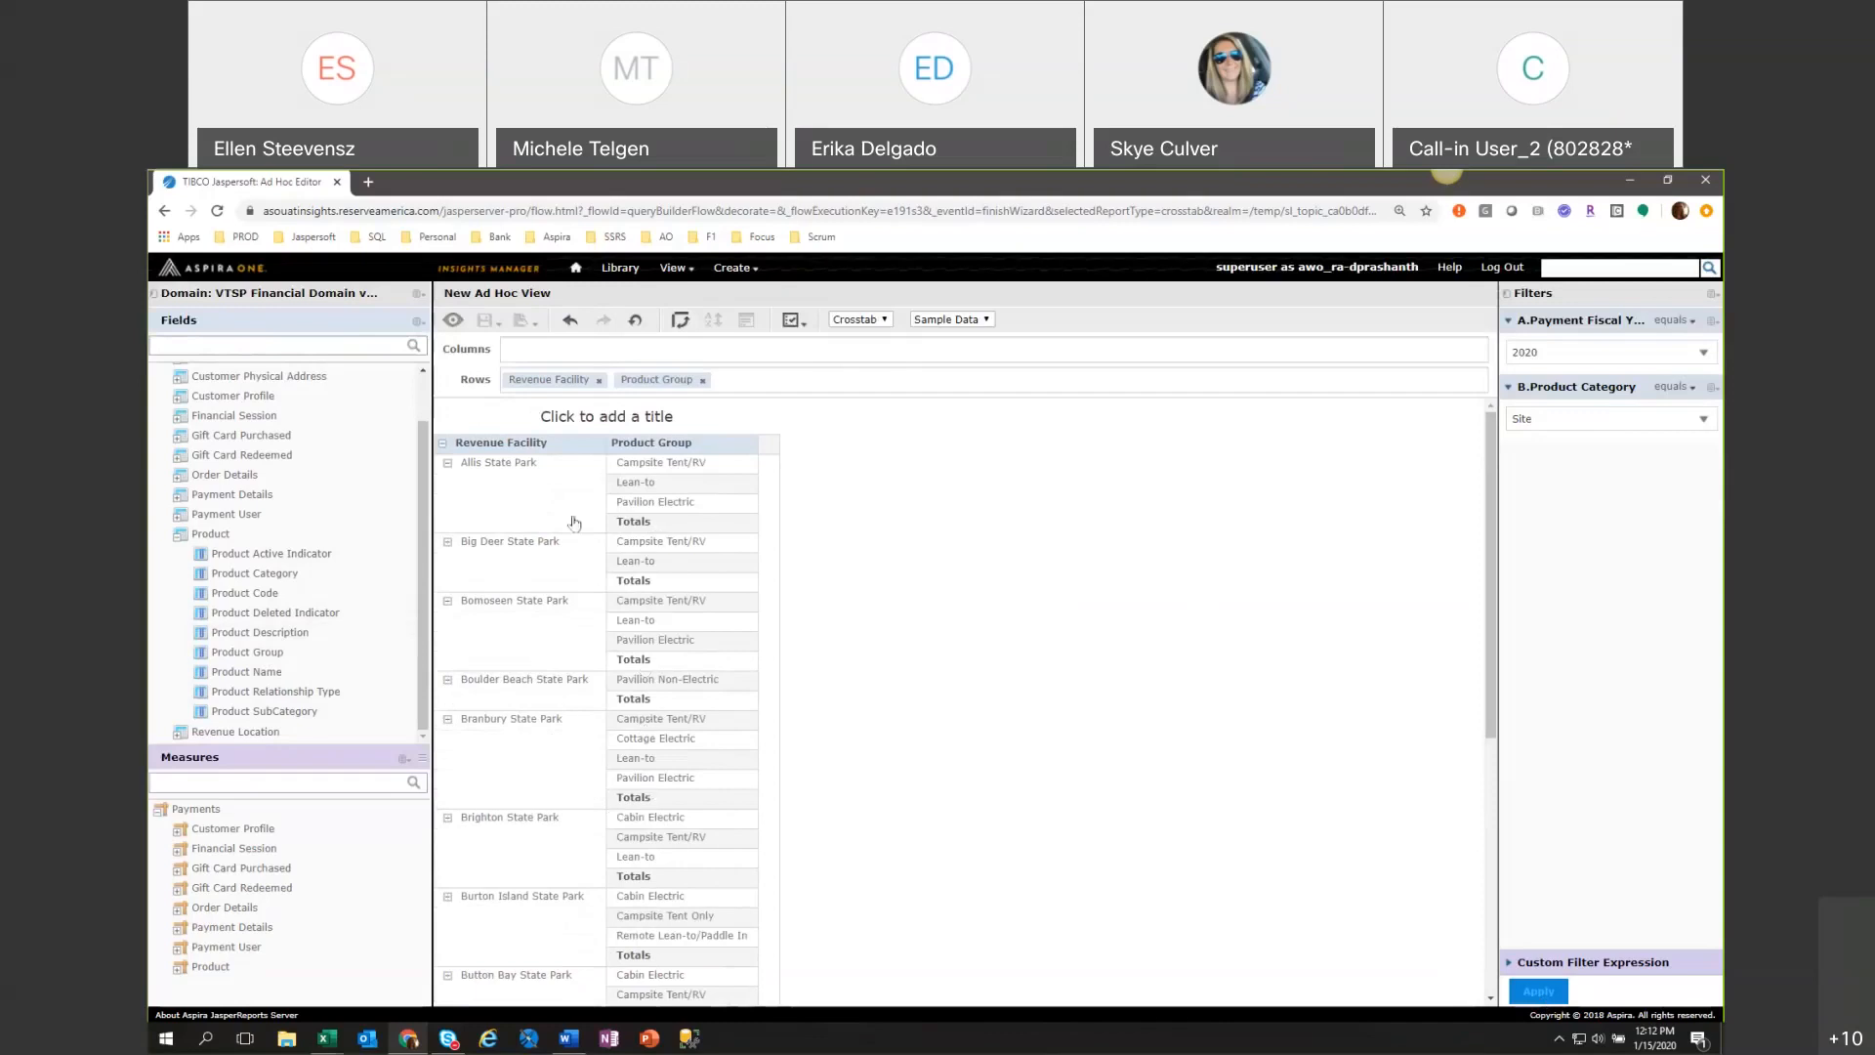
{"action": "right_click", "coordinate": [639, 447]}
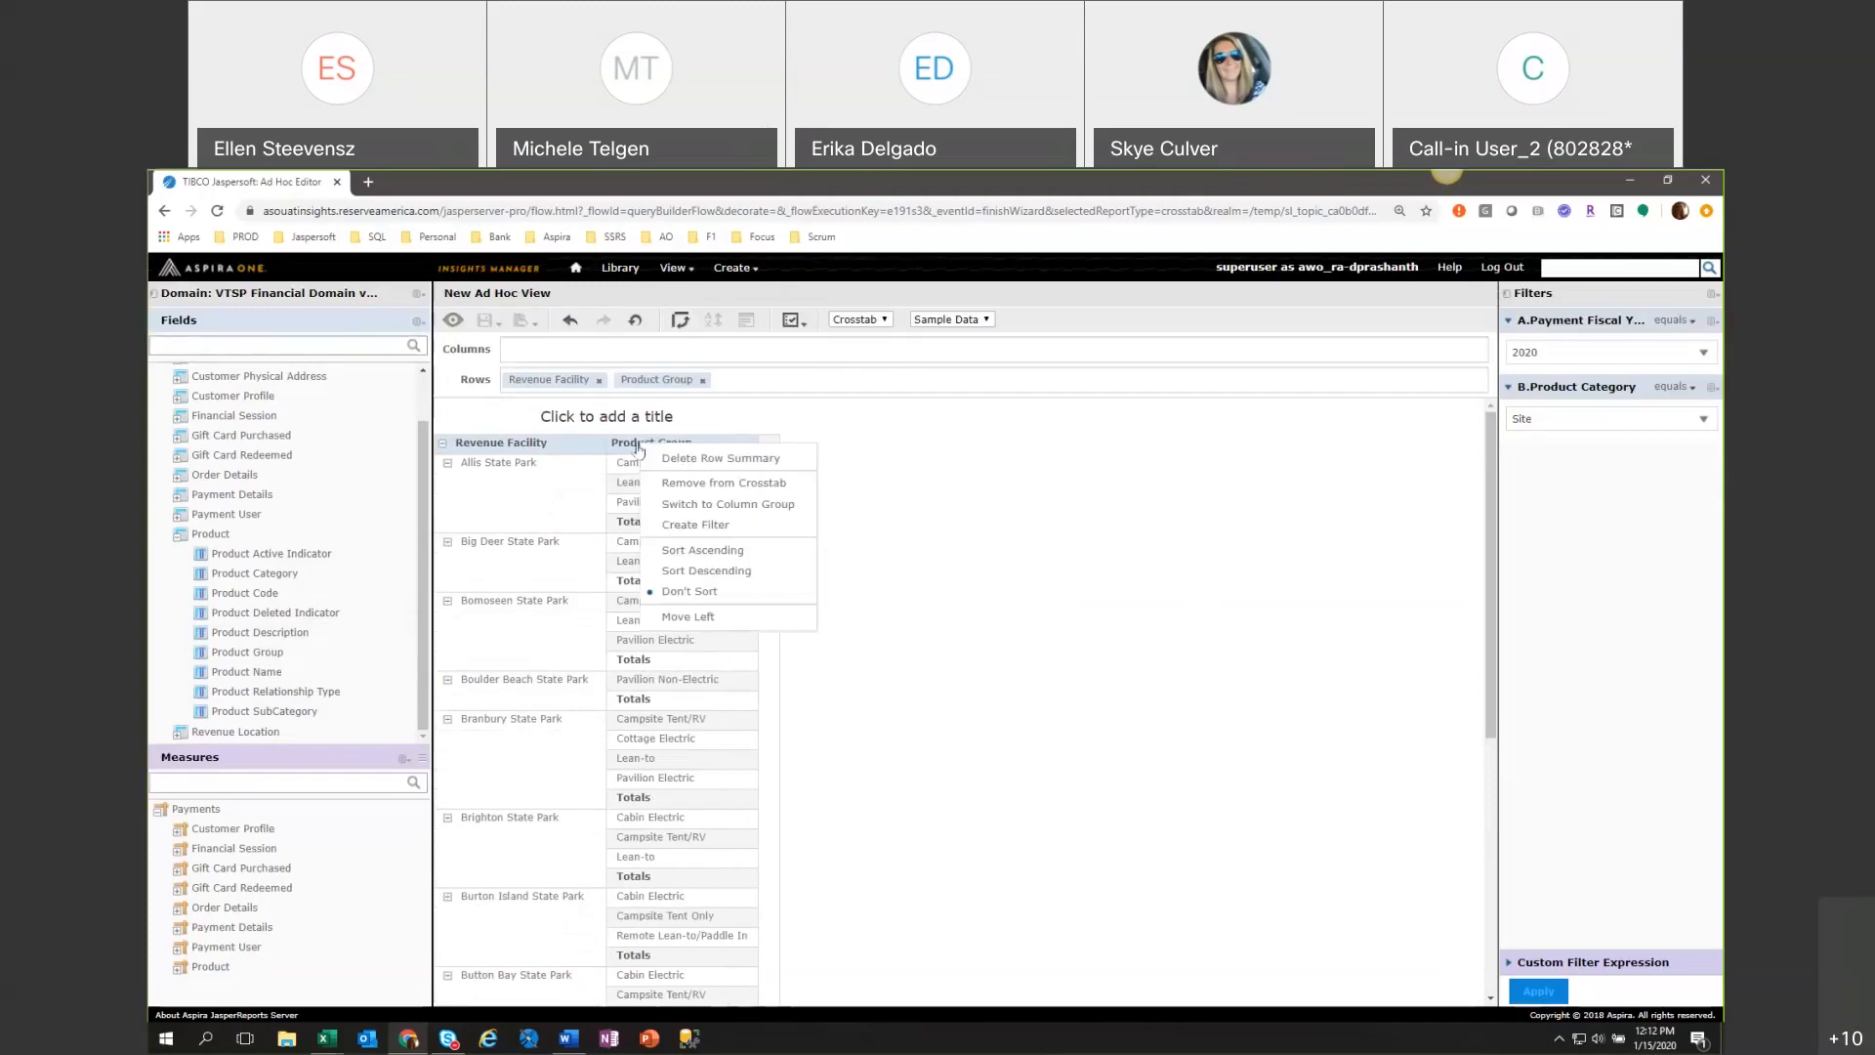
{"action": "left_click", "coordinate": [660, 461]}
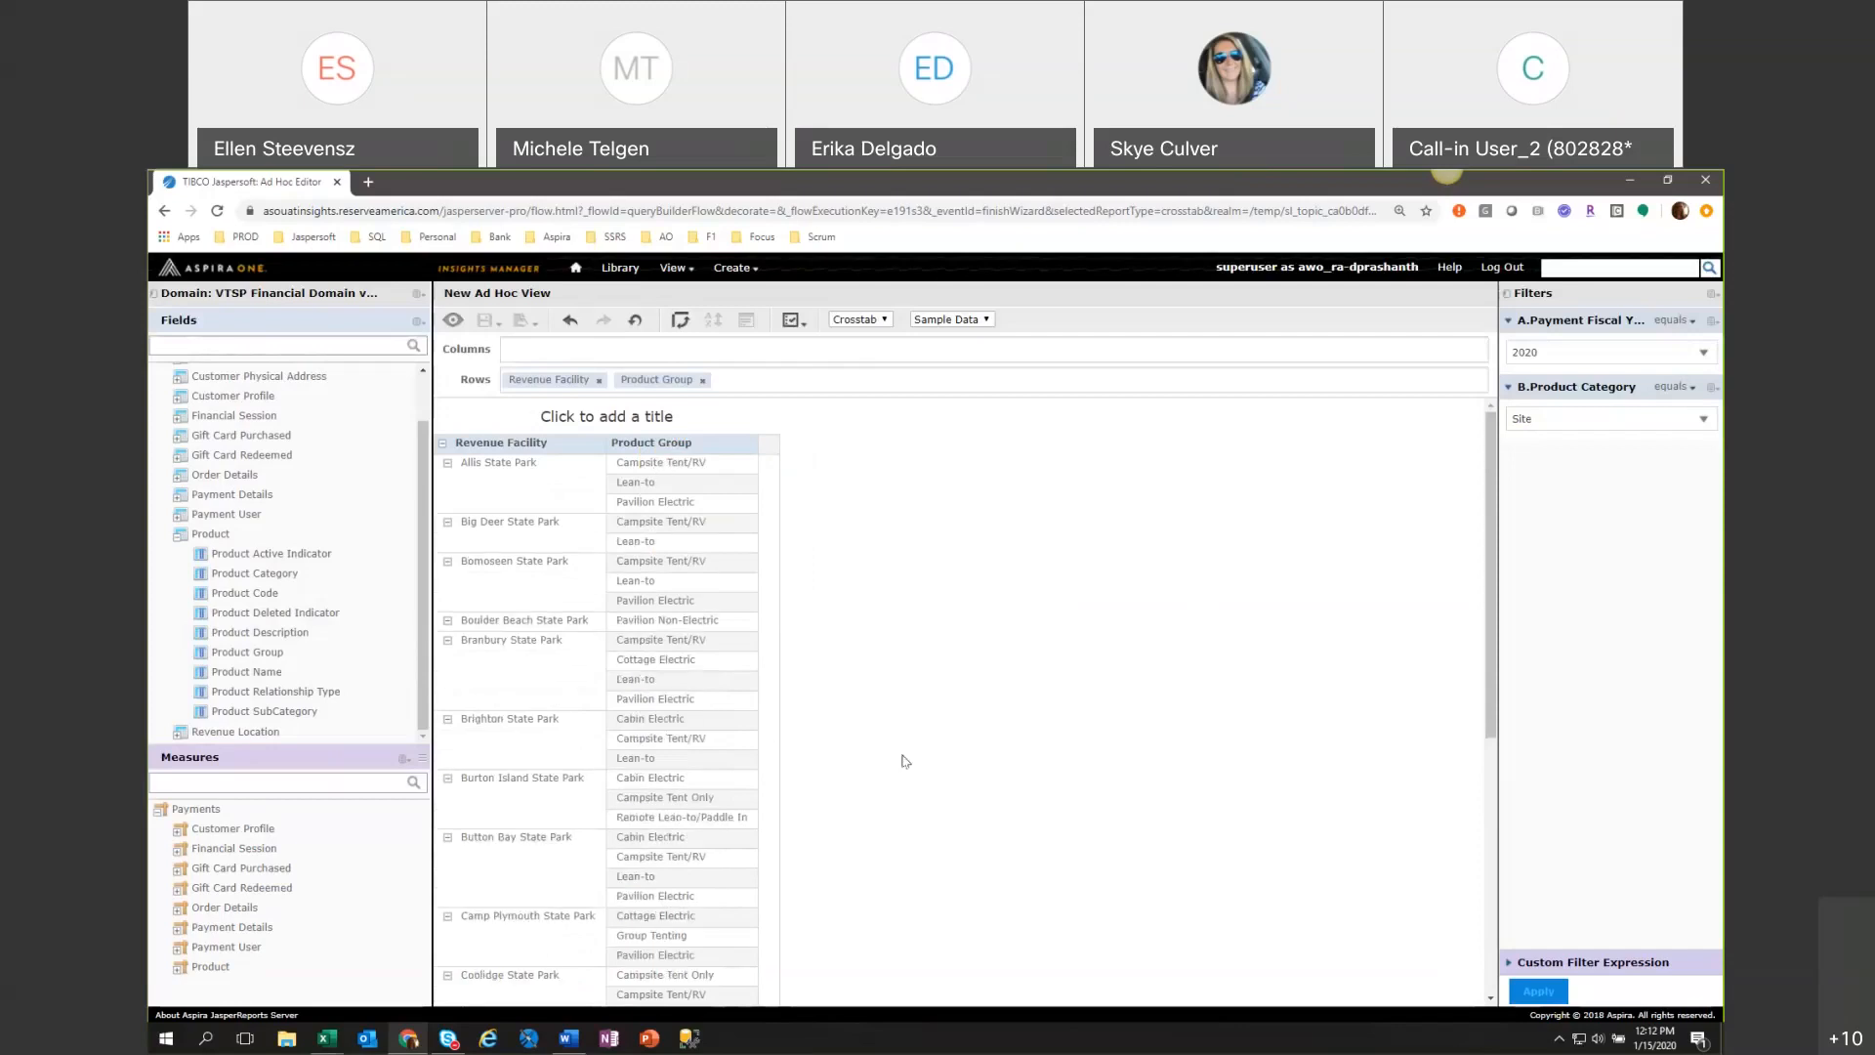
{"action": "left_click", "coordinate": [651, 444]}
{"action": "left_click", "coordinate": [671, 456]}
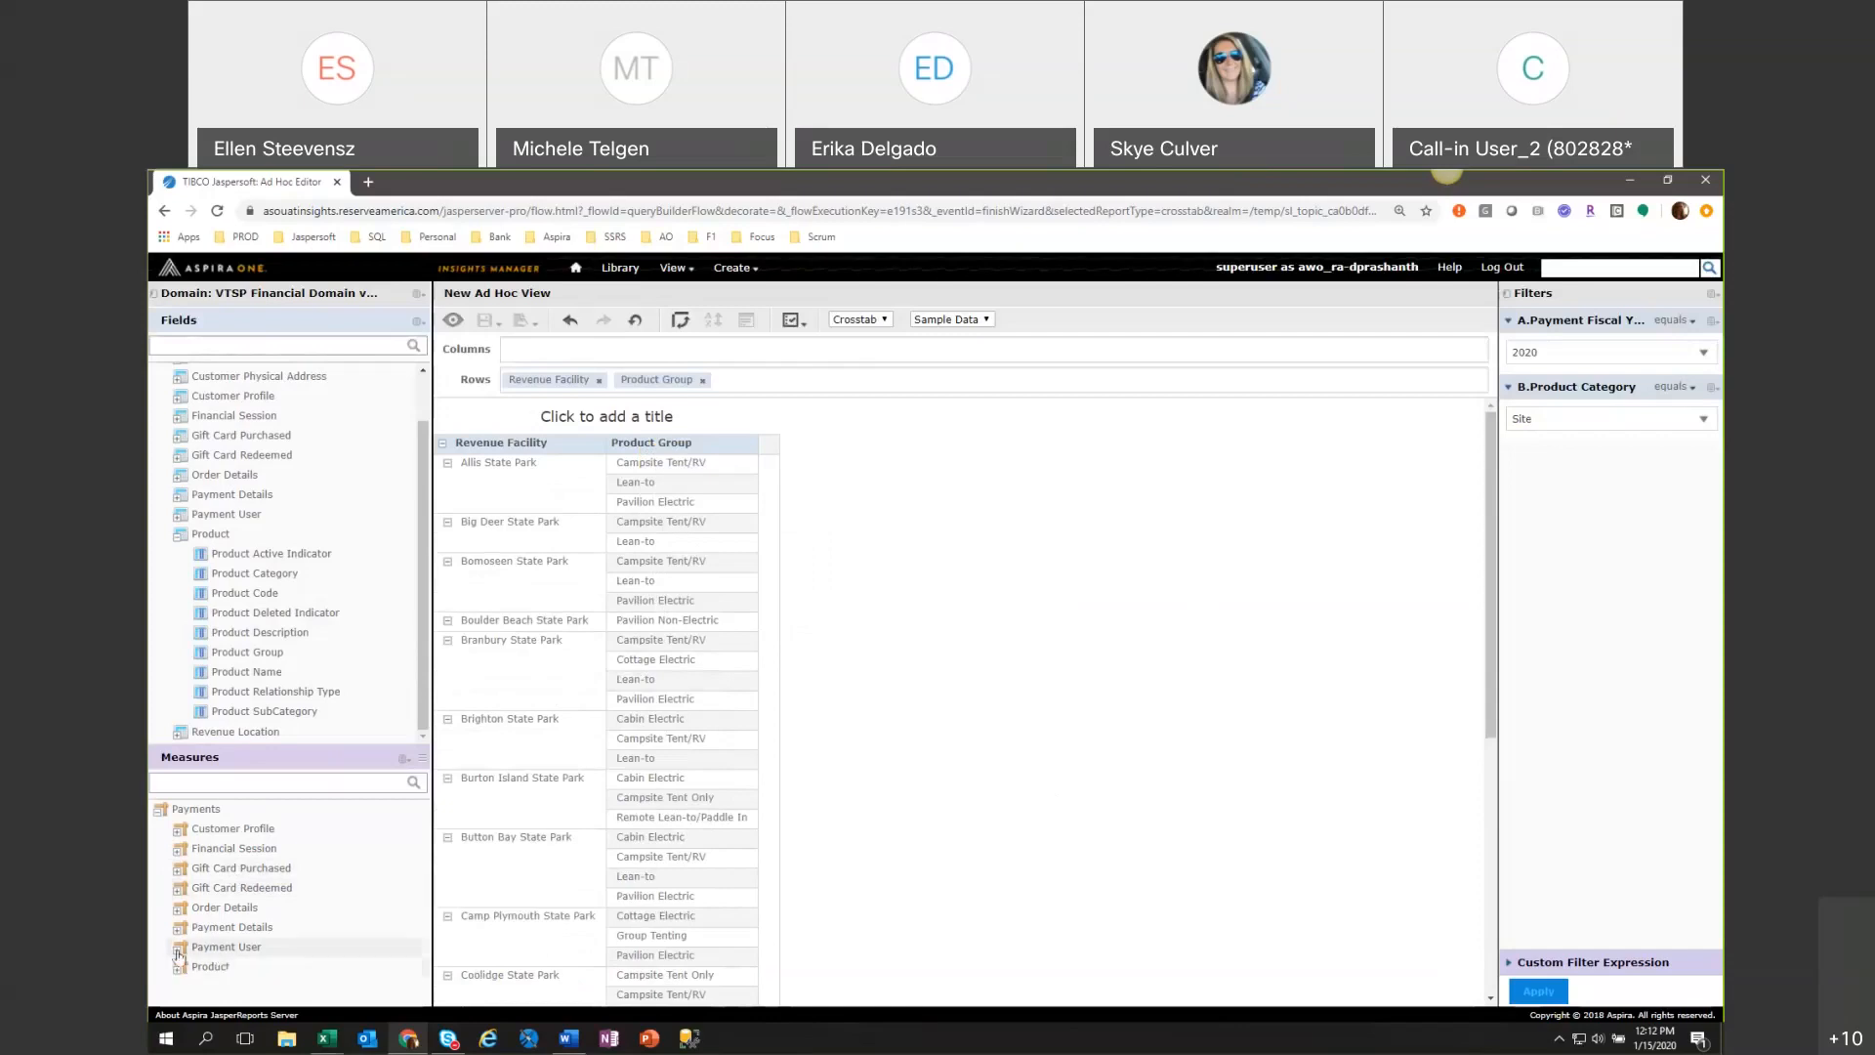
Add the Payment Amount and Payment Count measures from Payment Details as crosstab columns.
{"action": "double_click", "coordinate": [233, 926]}
{"action": "scroll", "coordinate": [281, 910], "scroll_direction": "down", "scroll_amount": 1}
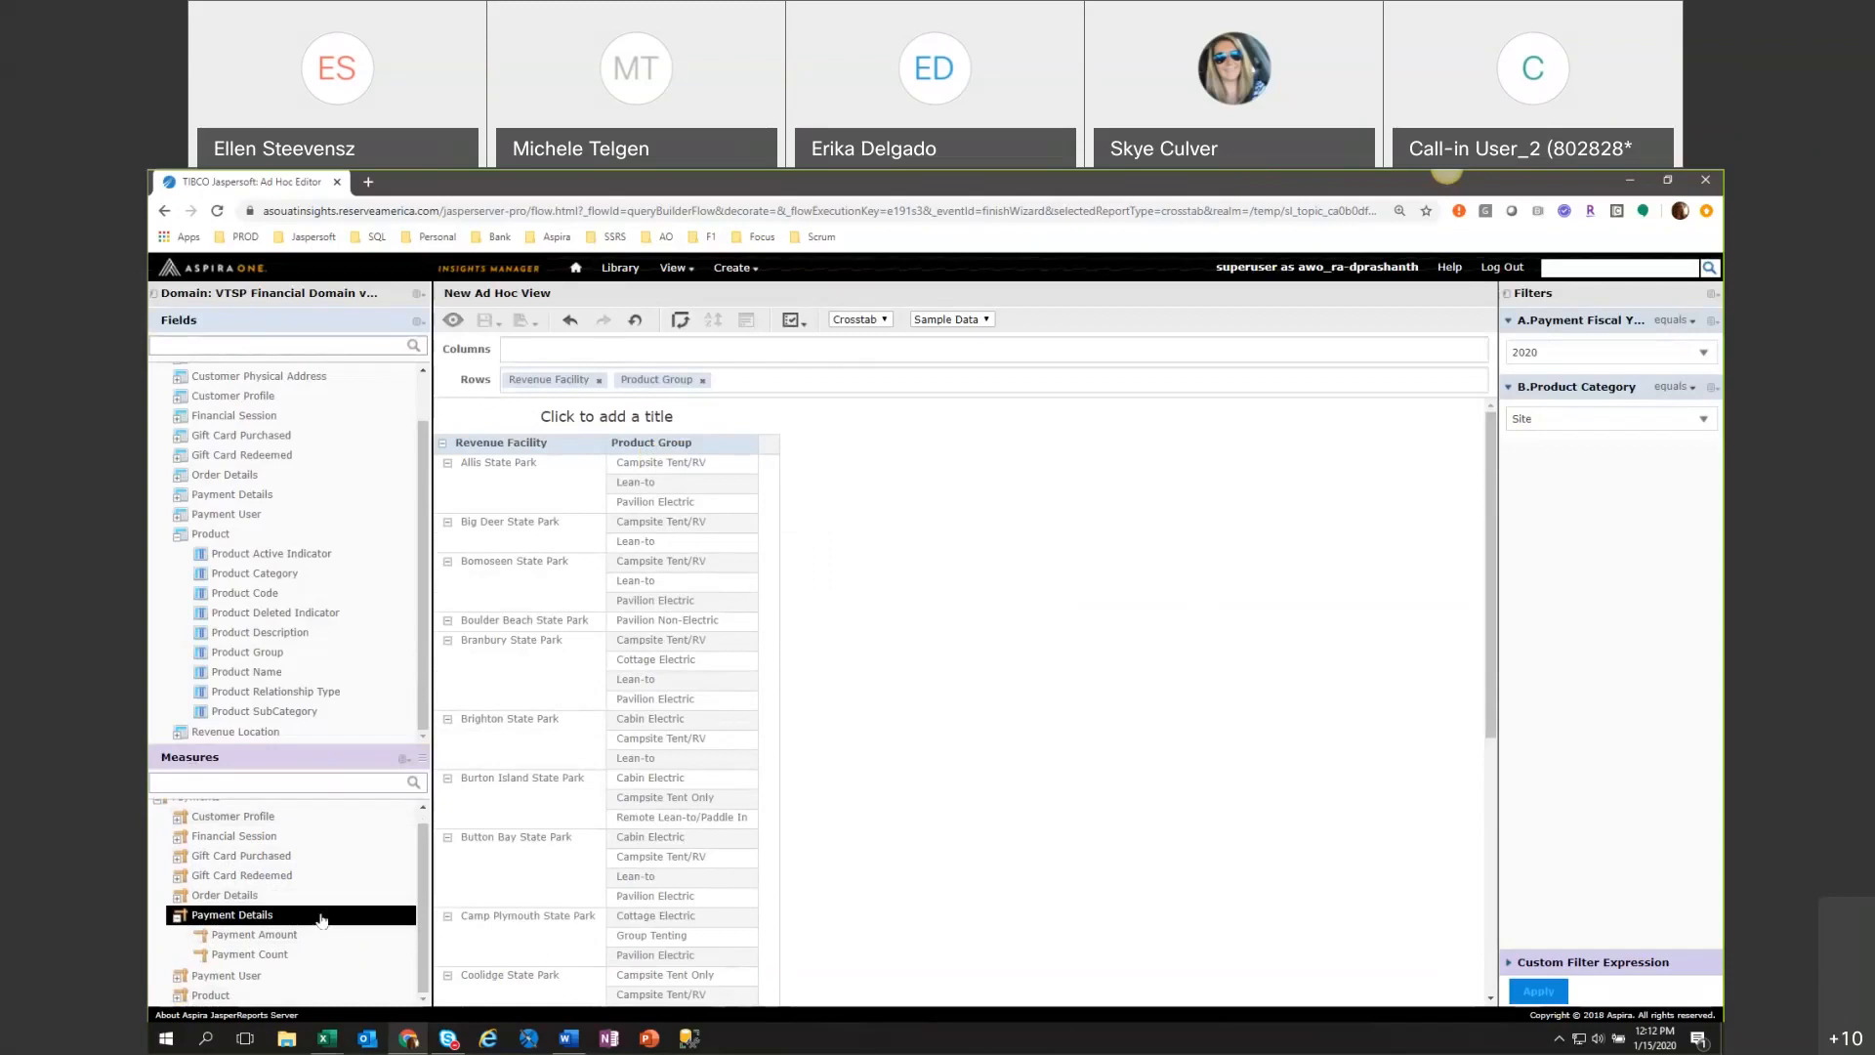
{"action": "double_click", "coordinate": [235, 939]}
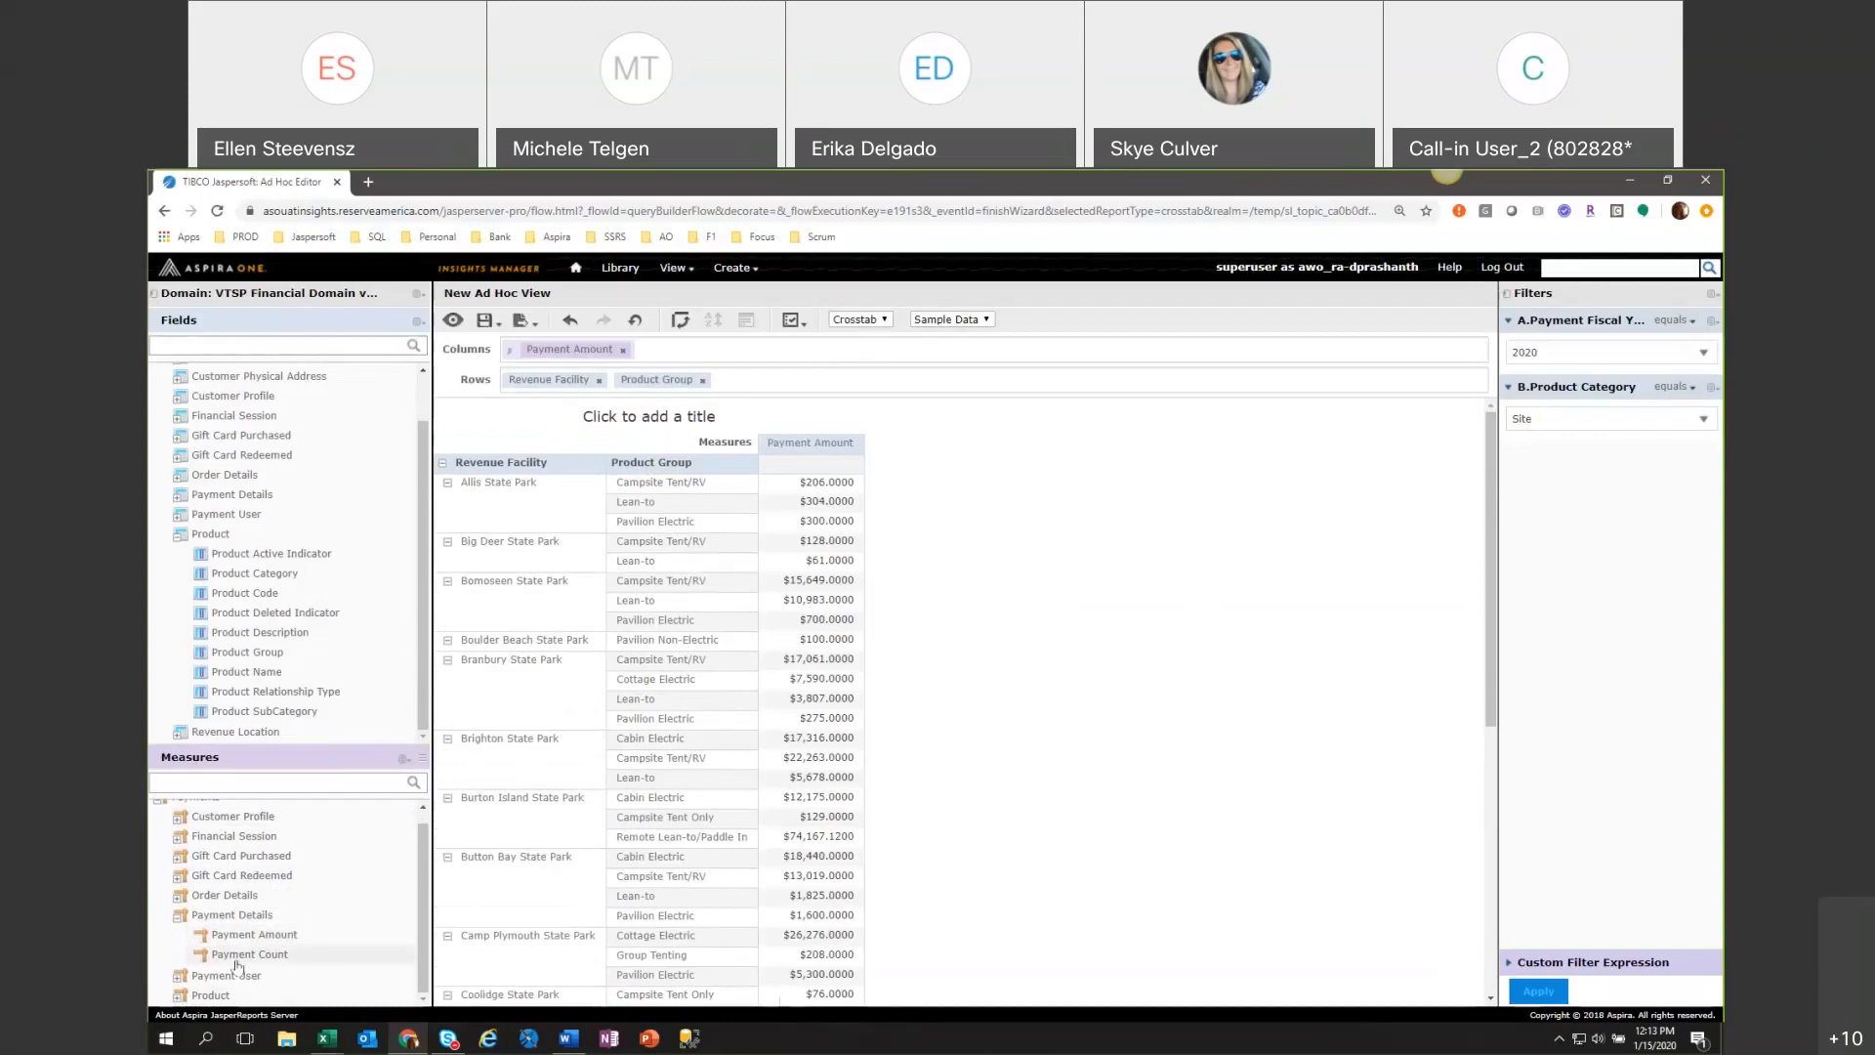
{"action": "double_click", "coordinate": [236, 962]}
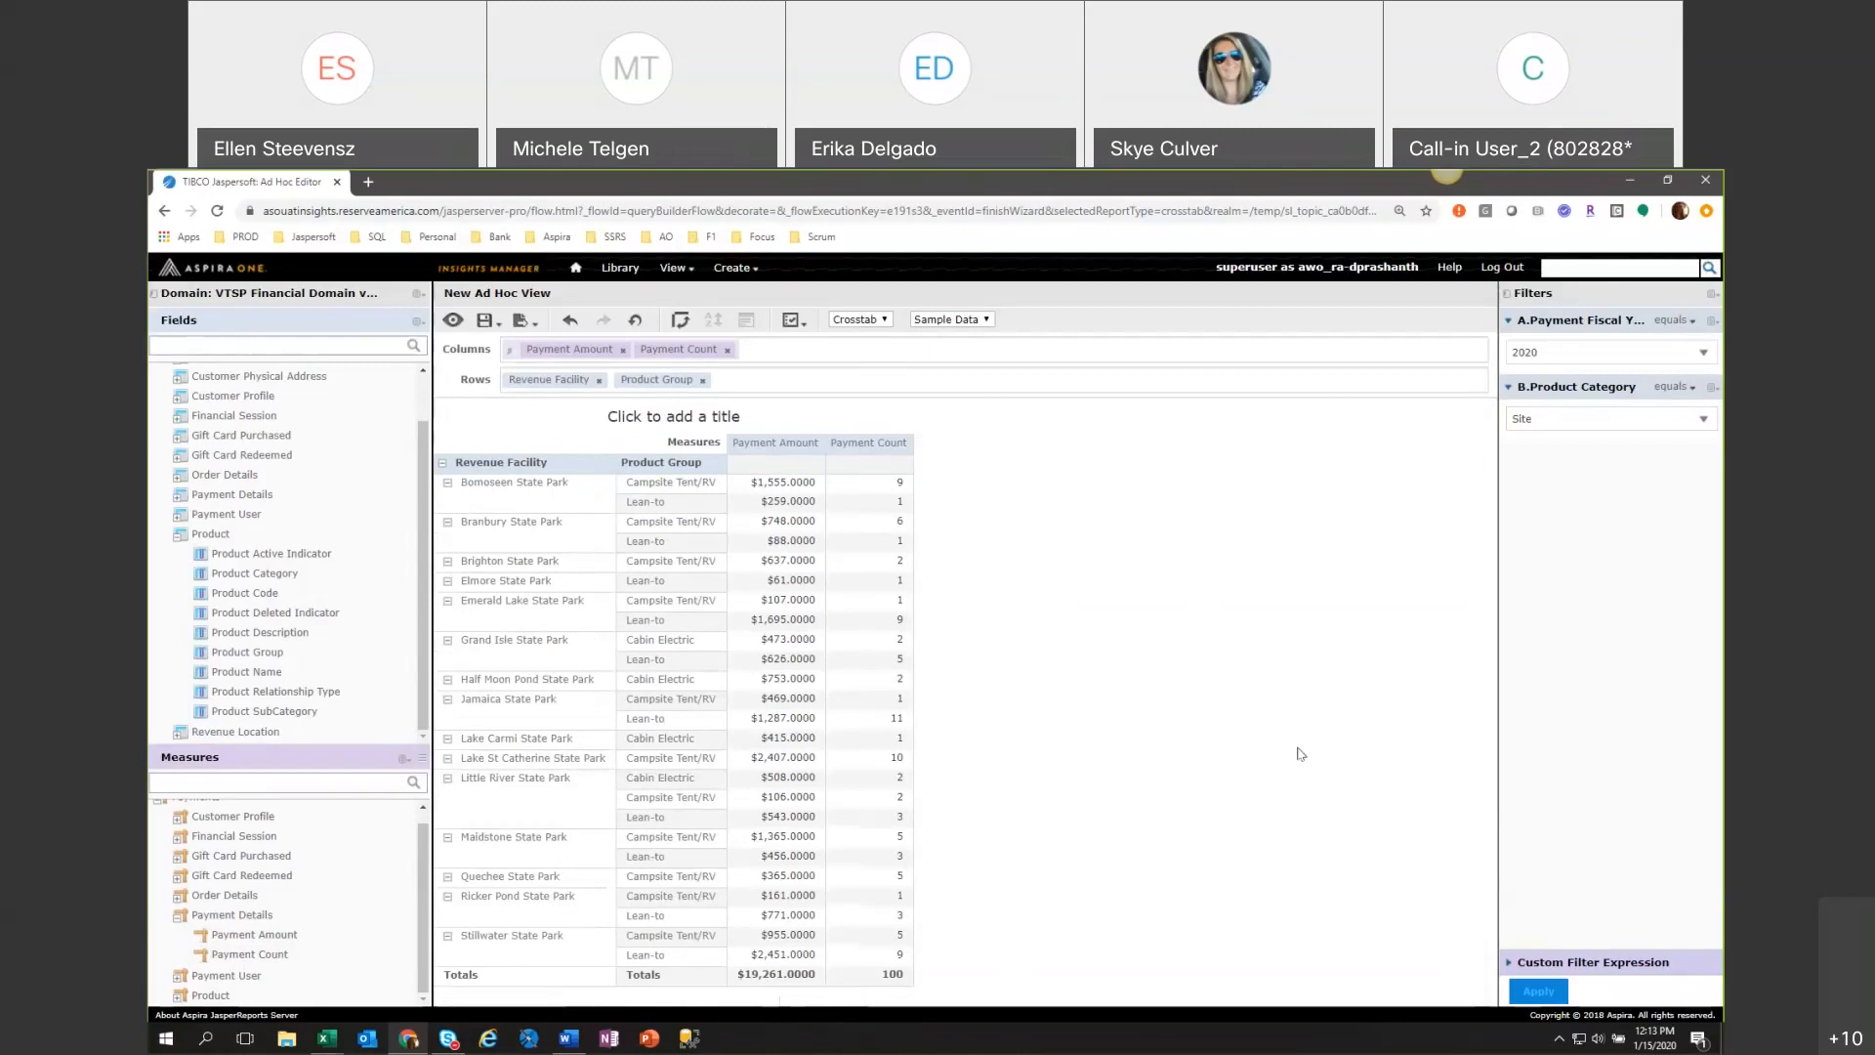
Review the Financial Session Details measures and fields, widening the field list to read the full names.
{"action": "double_click", "coordinate": [194, 846]}
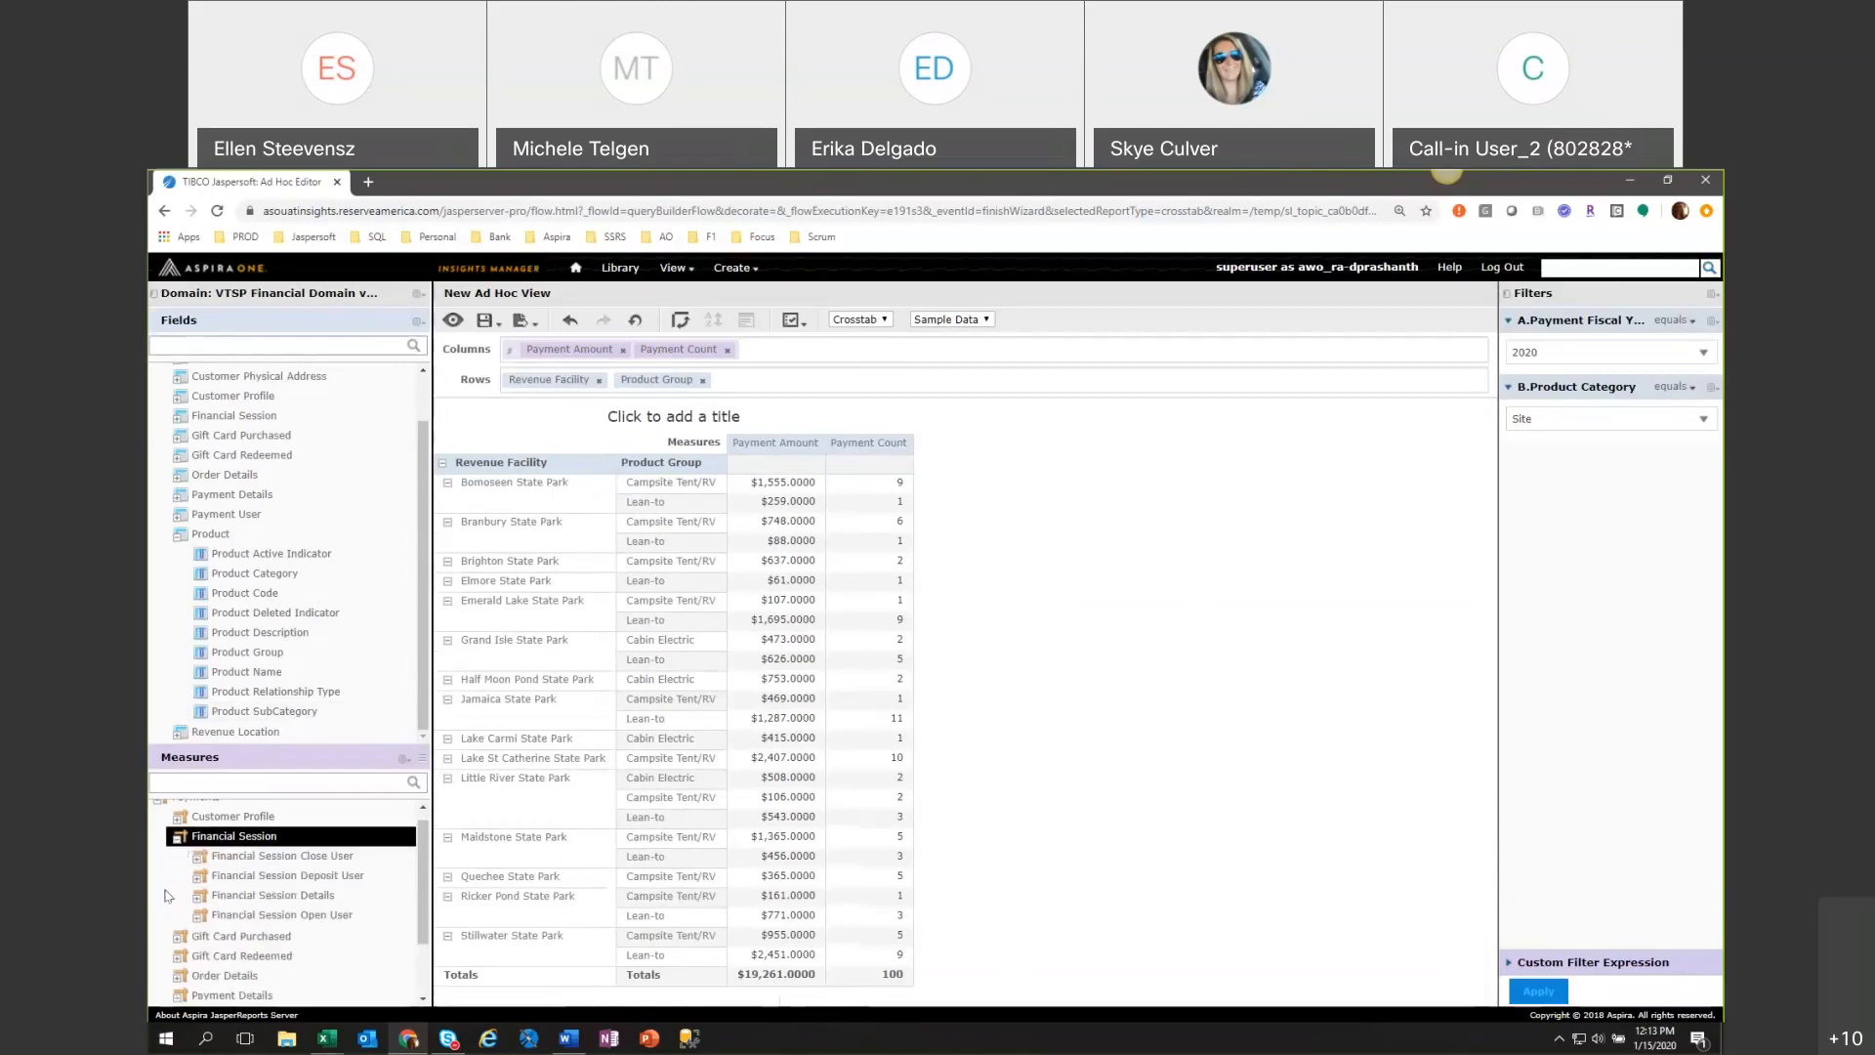
{"action": "double_click", "coordinate": [200, 899]}
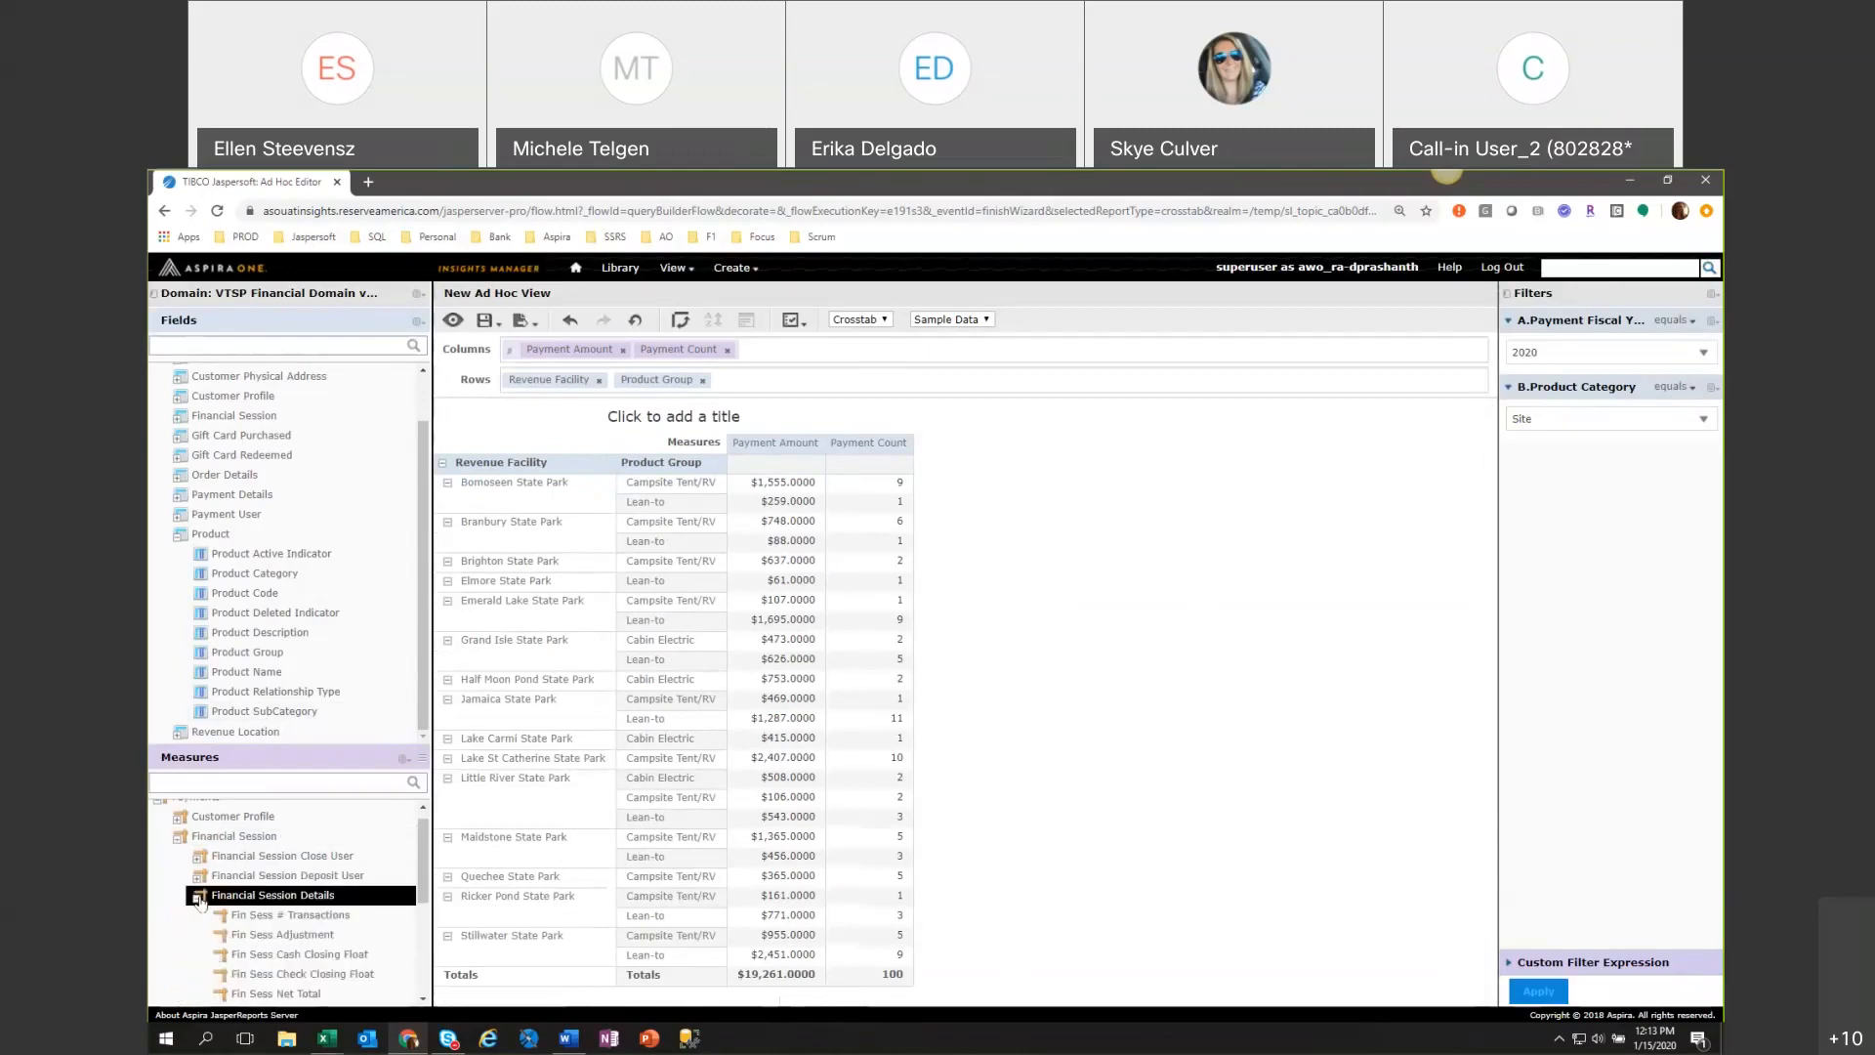
{"action": "scroll", "coordinate": [200, 901], "scroll_direction": "down", "scroll_amount": 1}
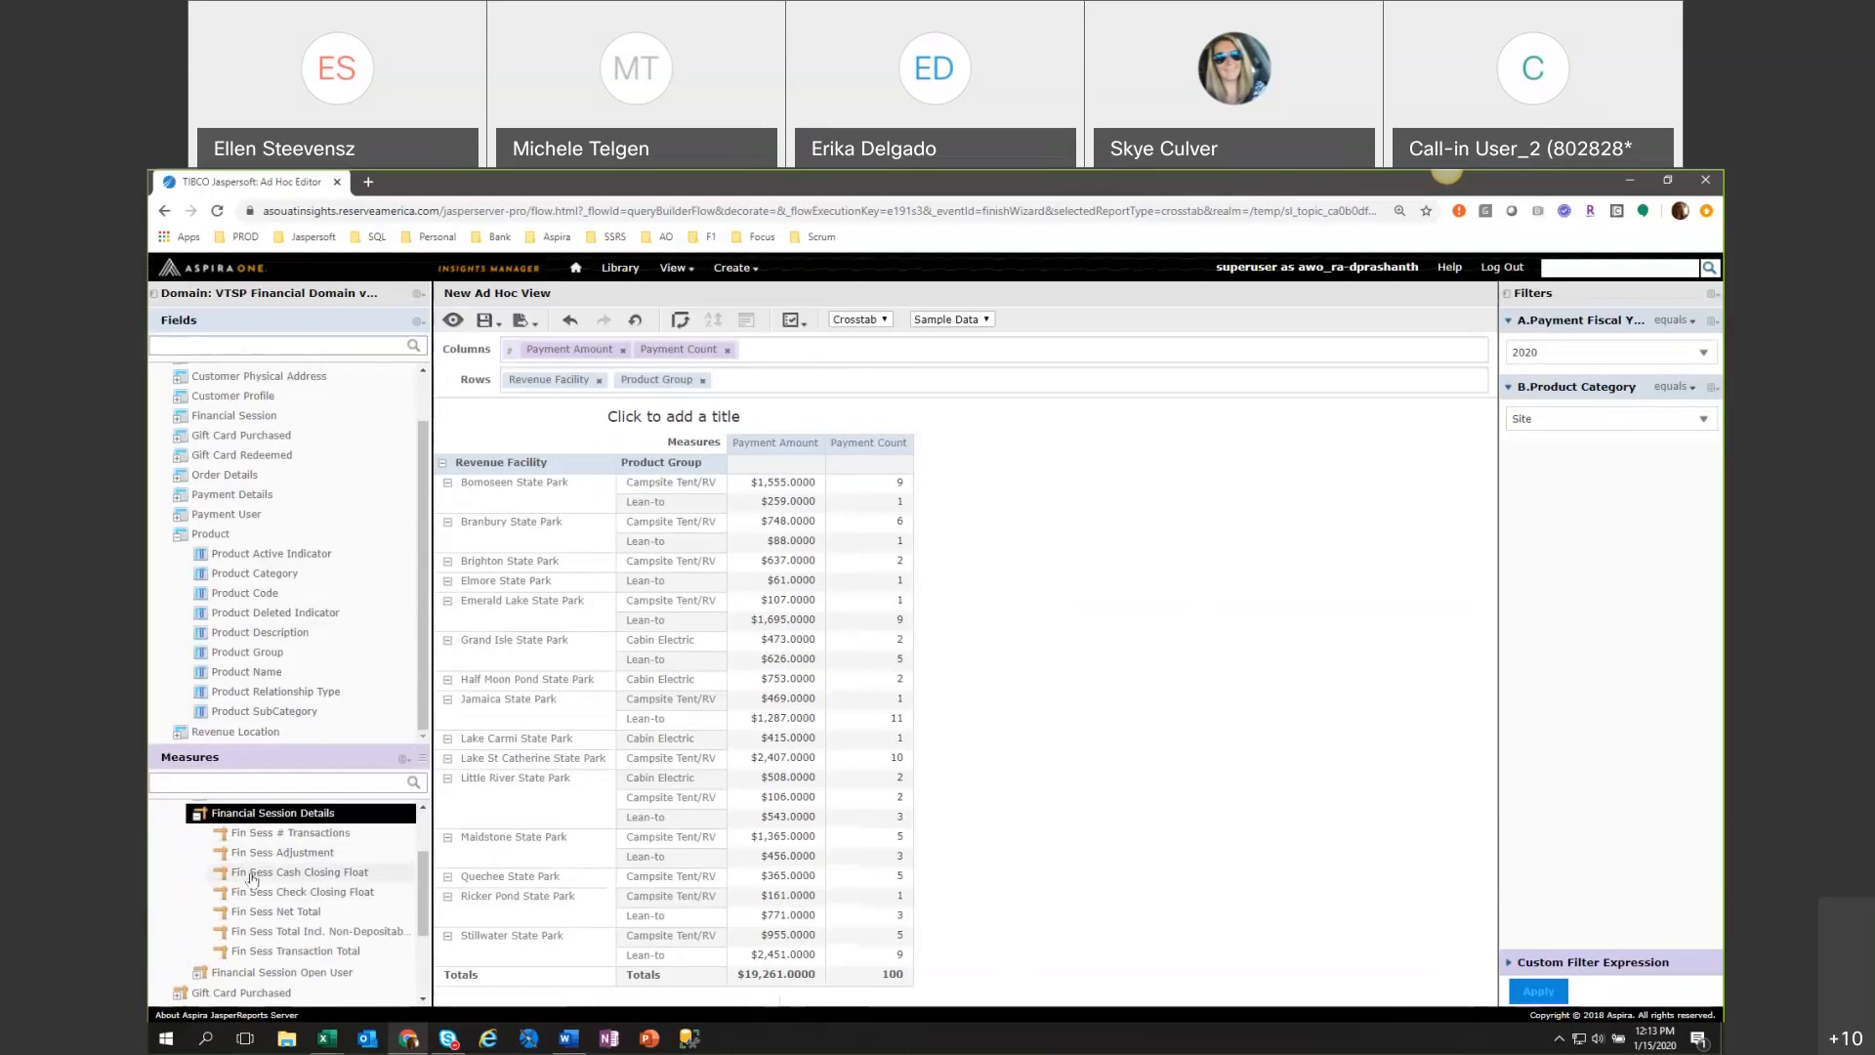
{"action": "left_click", "coordinate": [181, 417]}
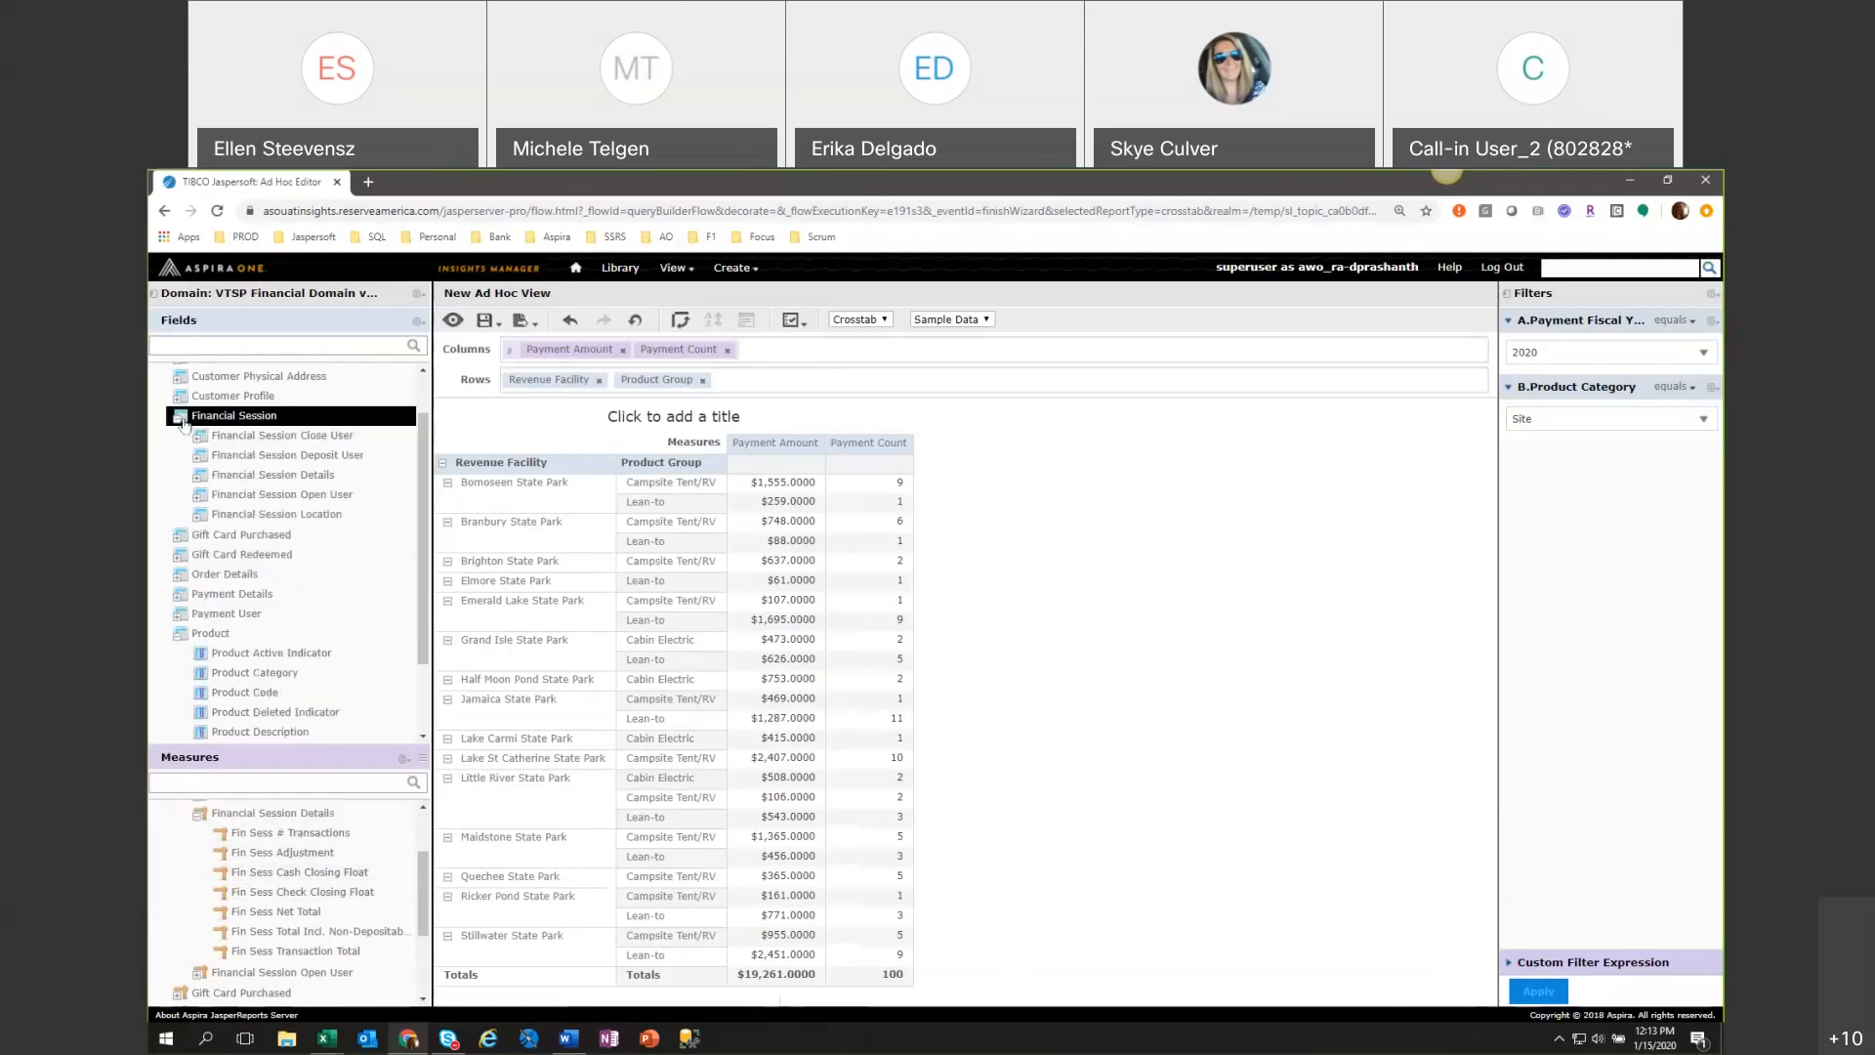
{"action": "left_click", "coordinate": [200, 477]}
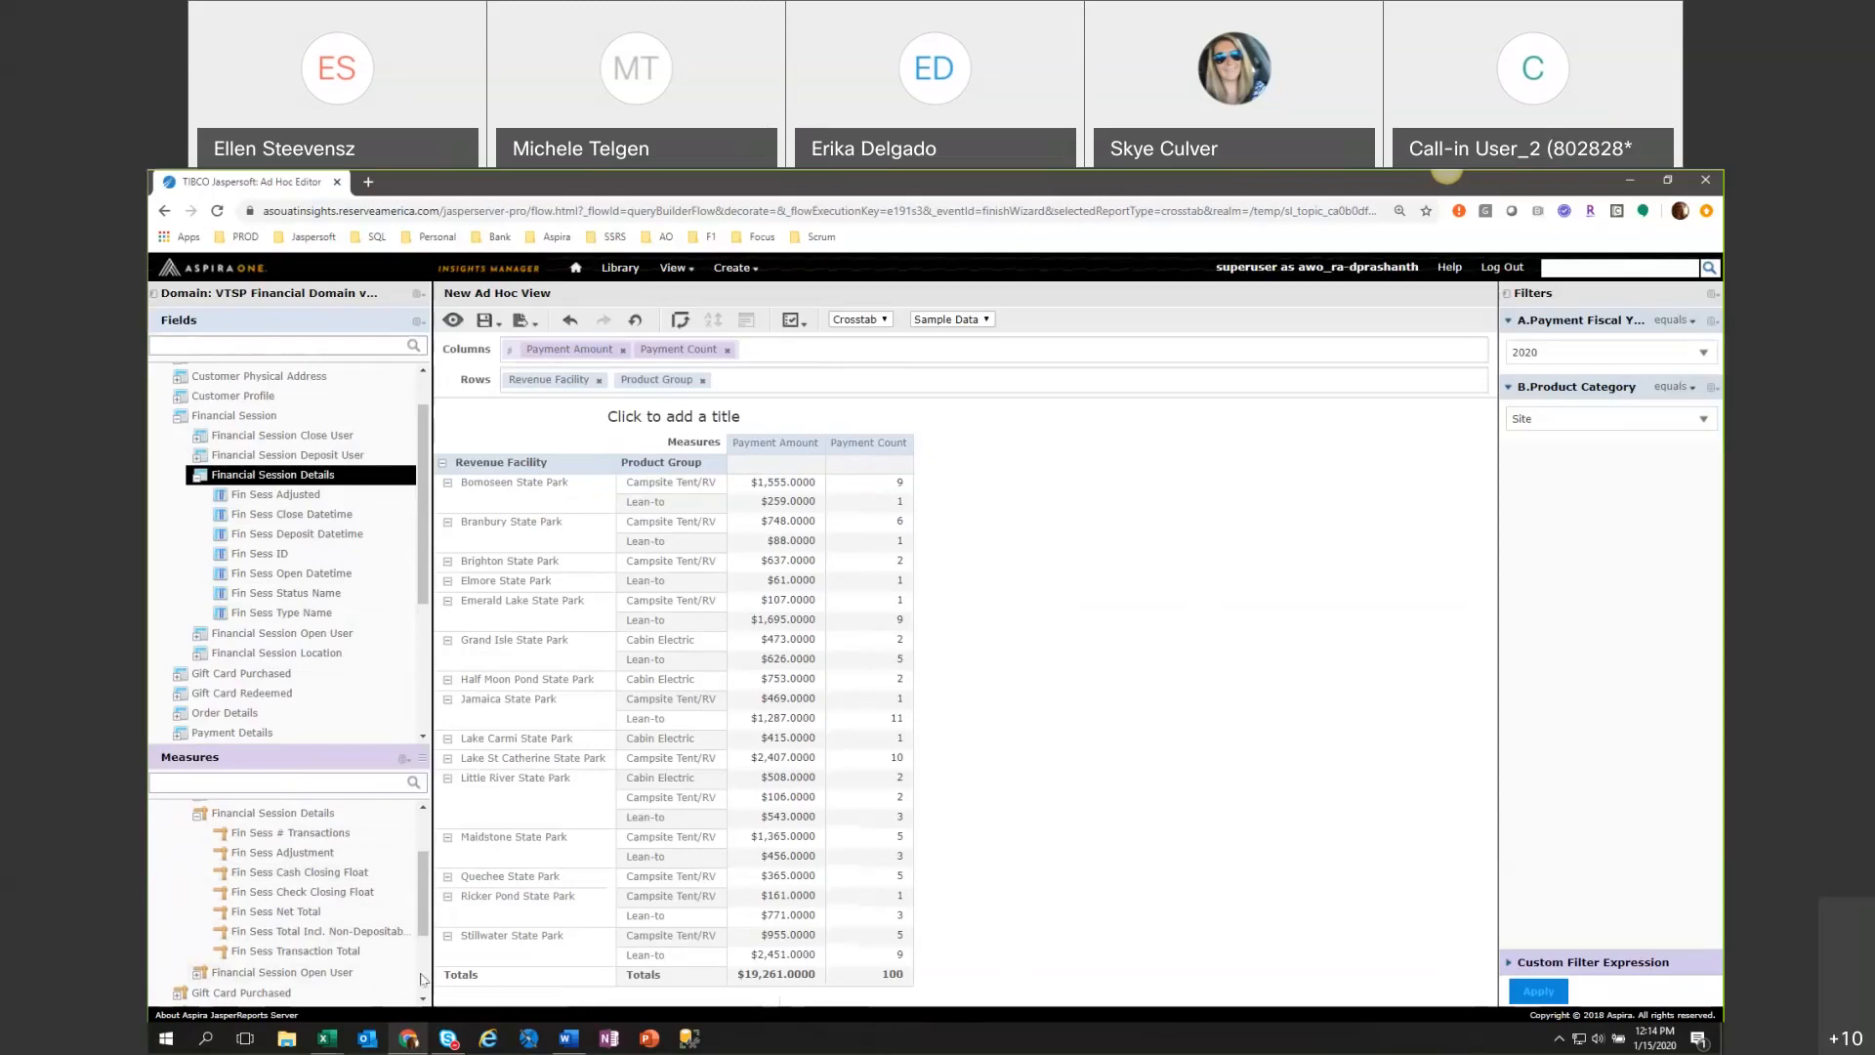
{"action": "left_click_drag", "start_coordinate": [427, 986], "coordinate": [461, 989]}
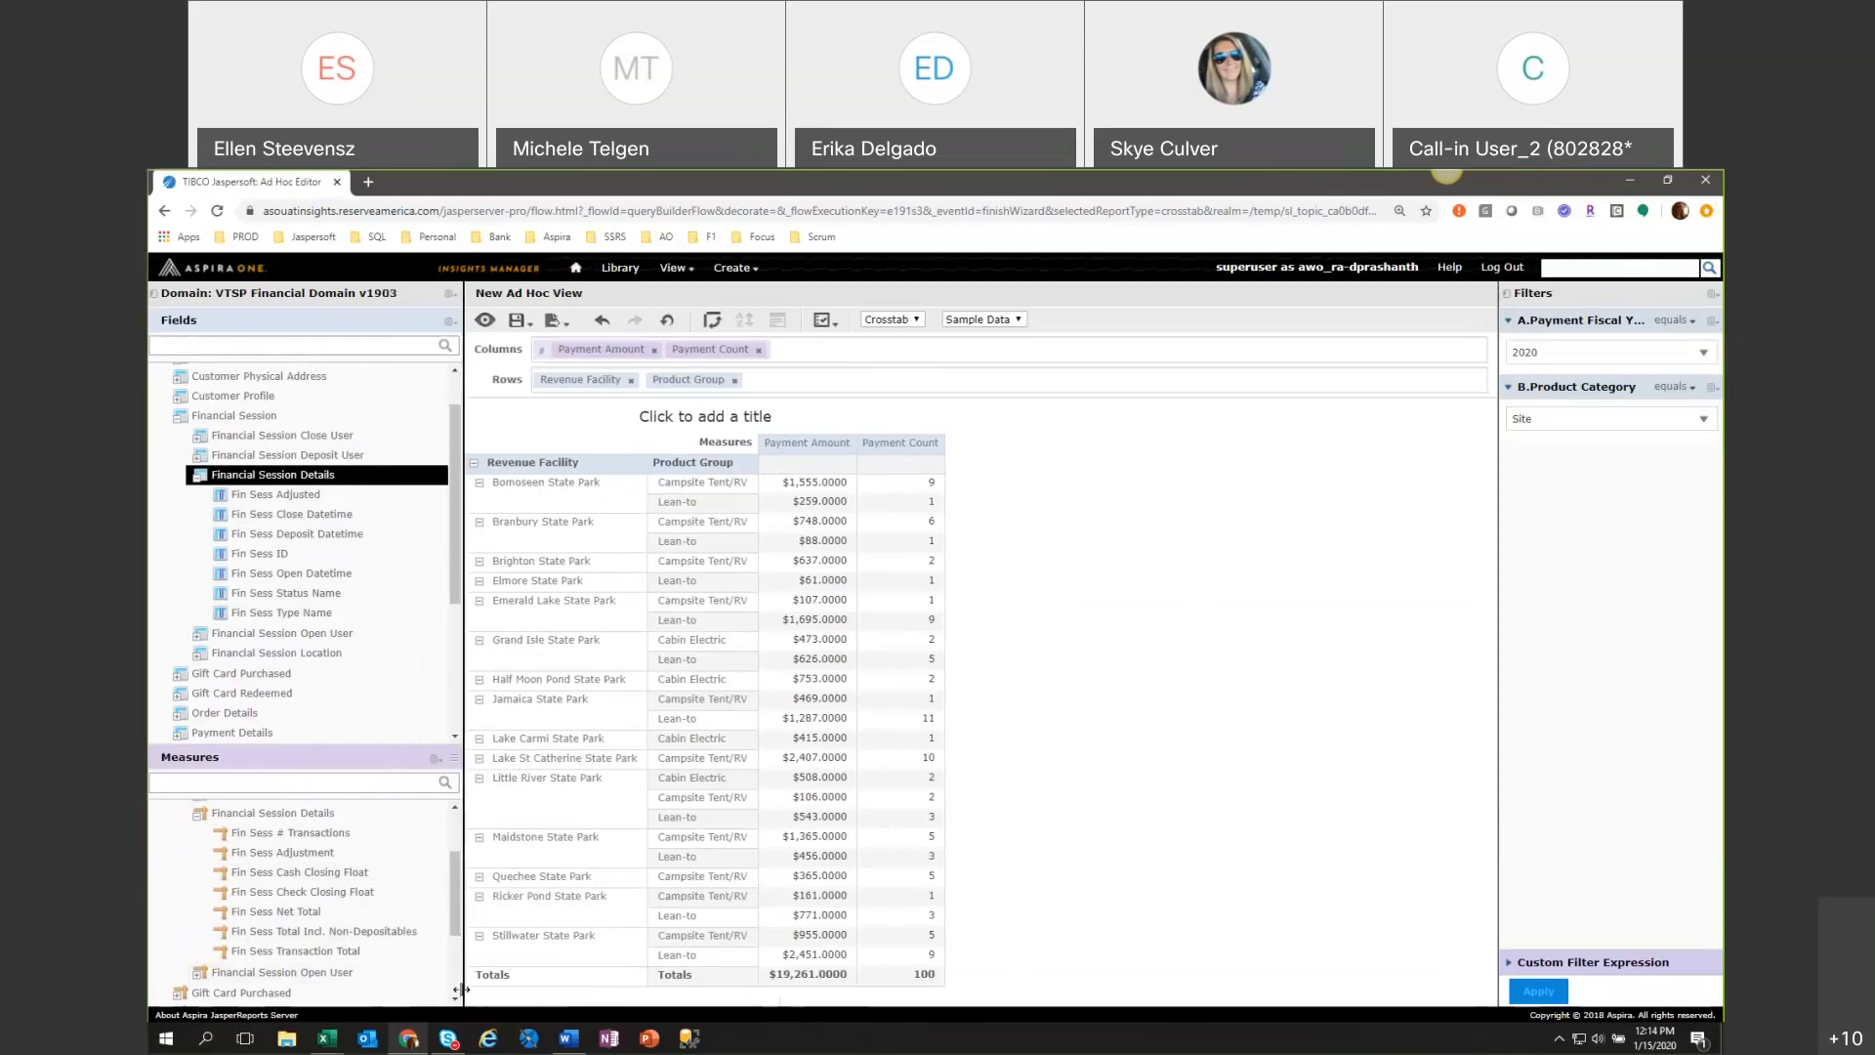
{"action": "mouse_move", "coordinate": [327, 1038]}
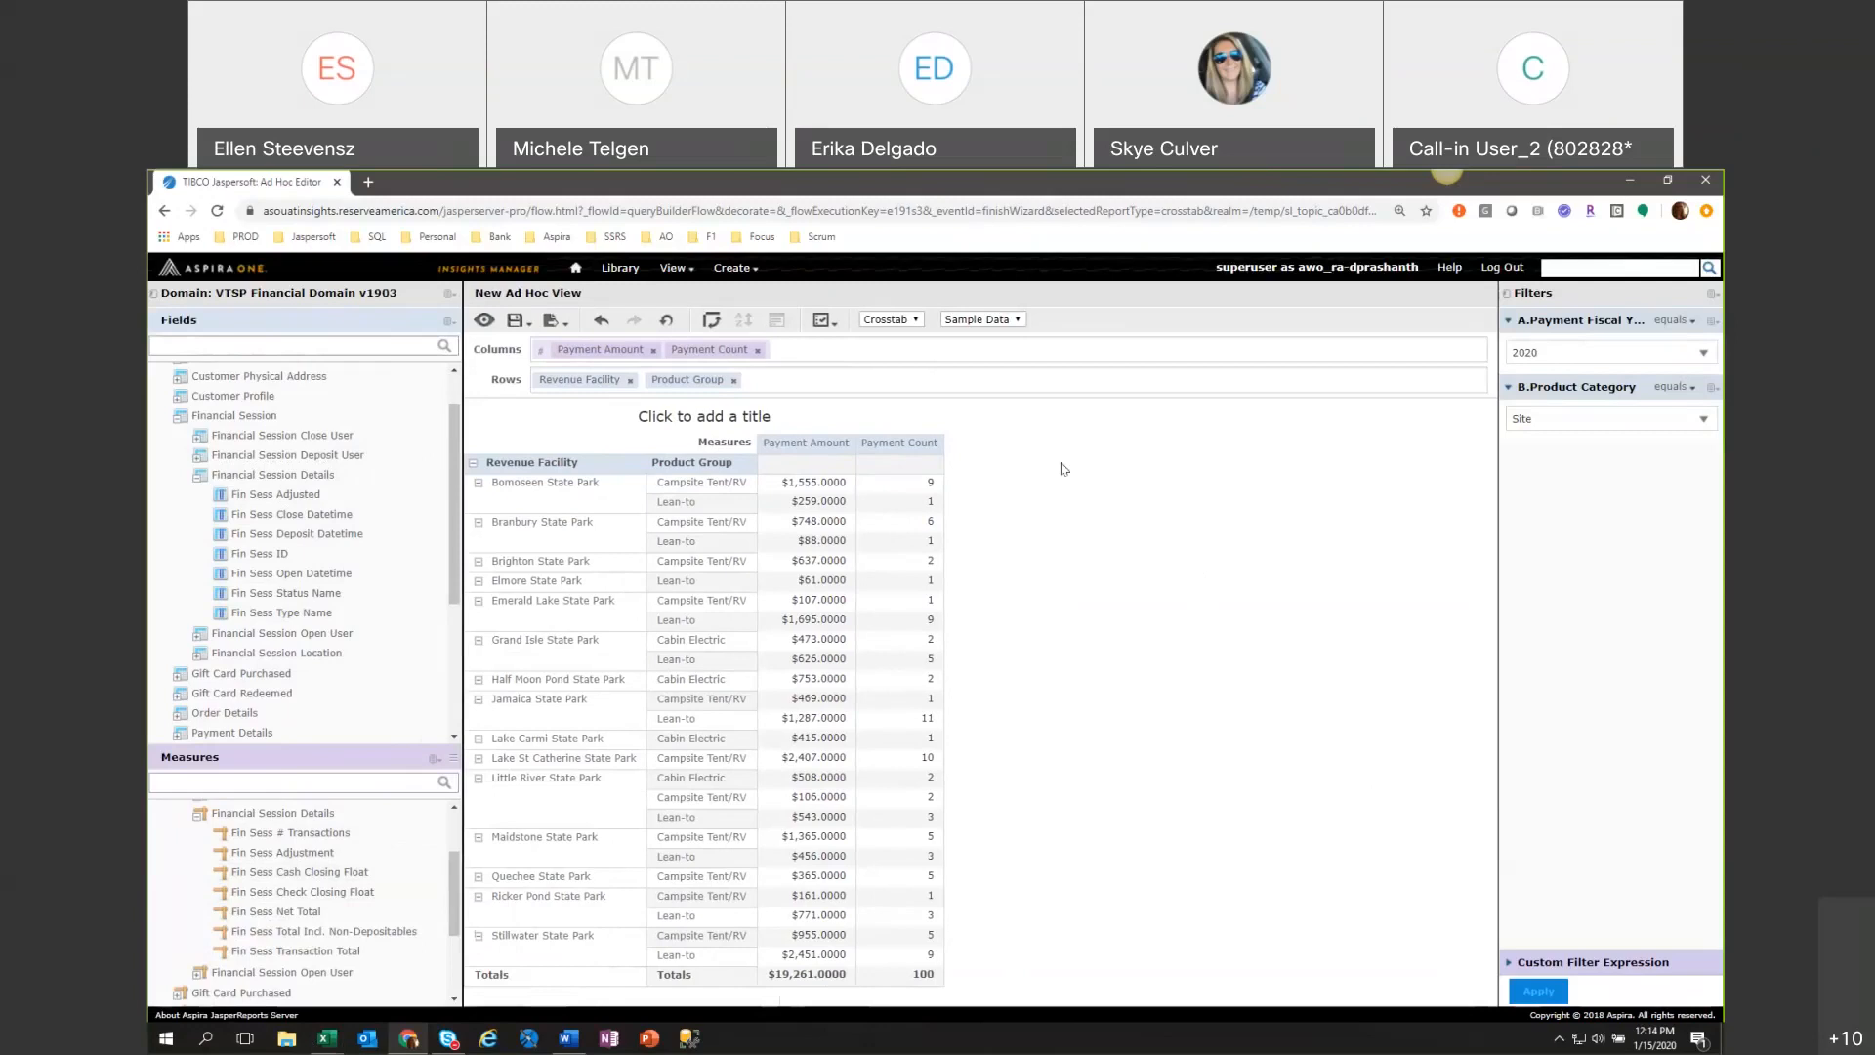
Save the view as "FY Revenue by Site Type and Park" in the VTSP Shared Folder.
{"action": "left_click", "coordinate": [517, 321]}
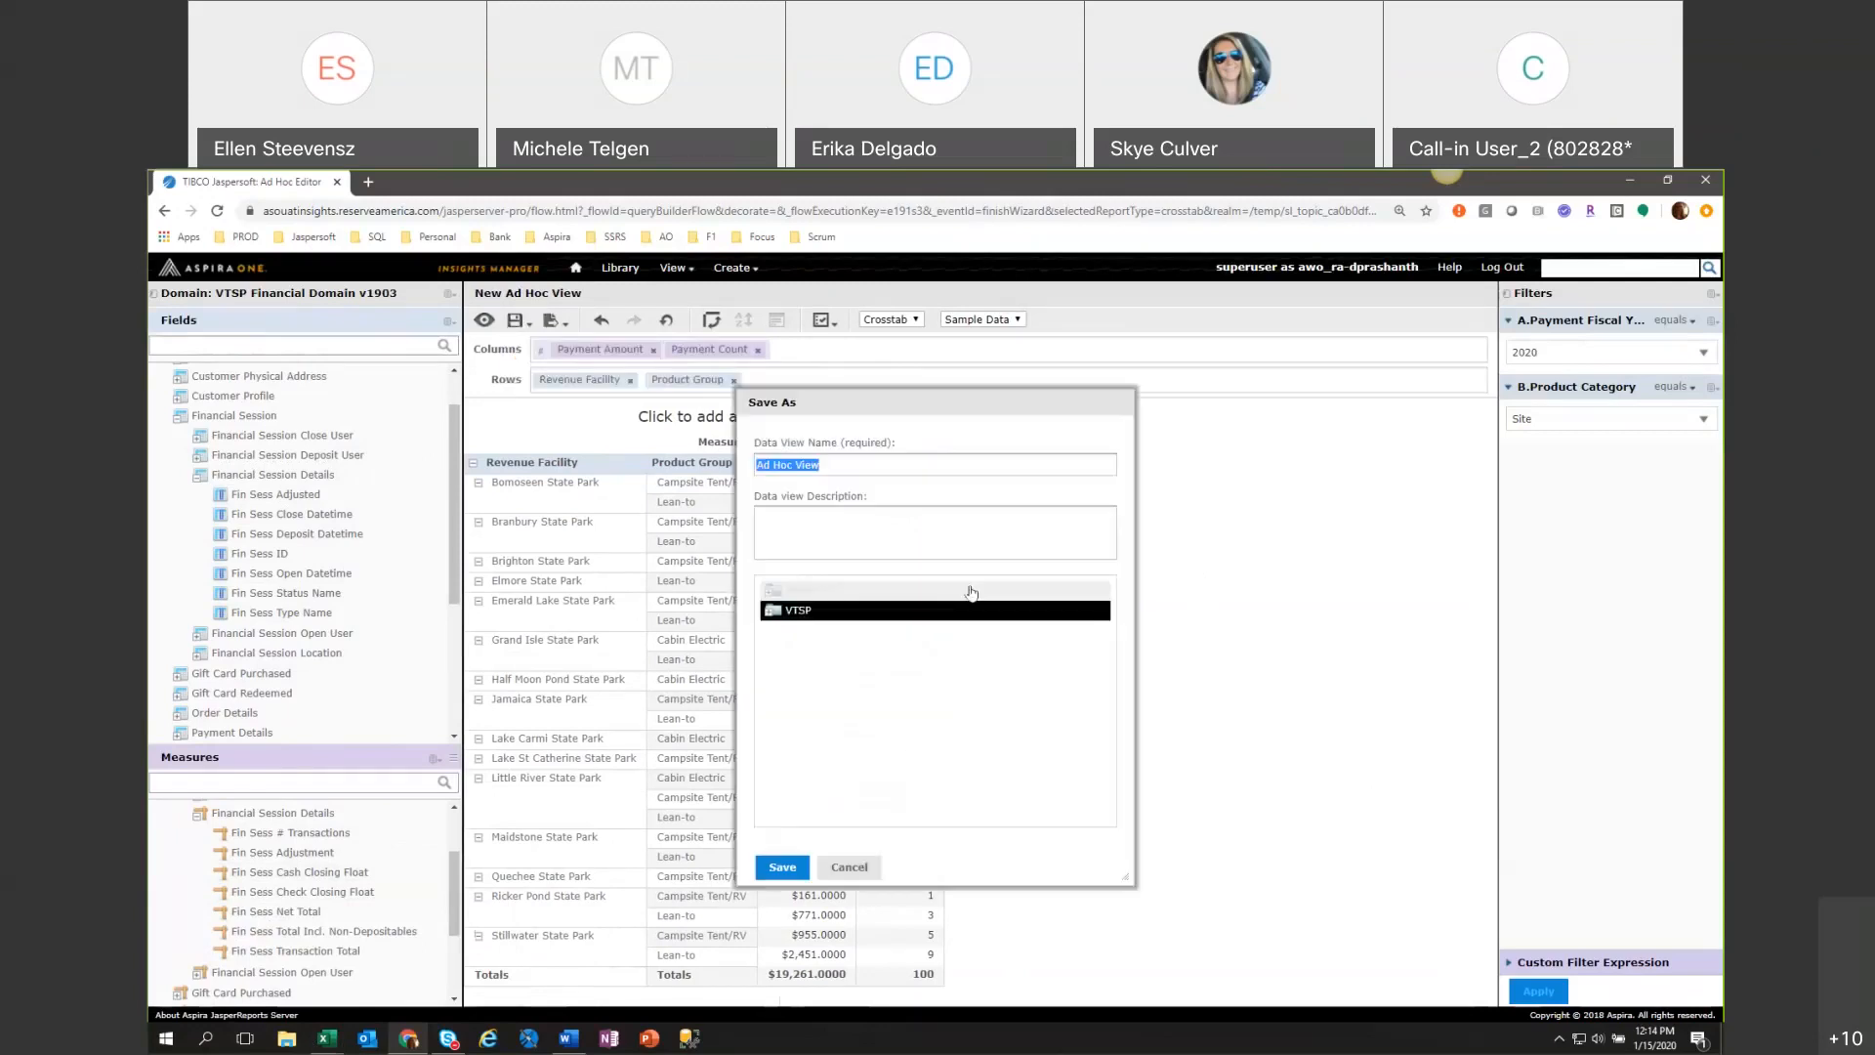
{"action": "left_click", "coordinate": [772, 617]}
{"action": "left_click", "coordinate": [821, 651]}
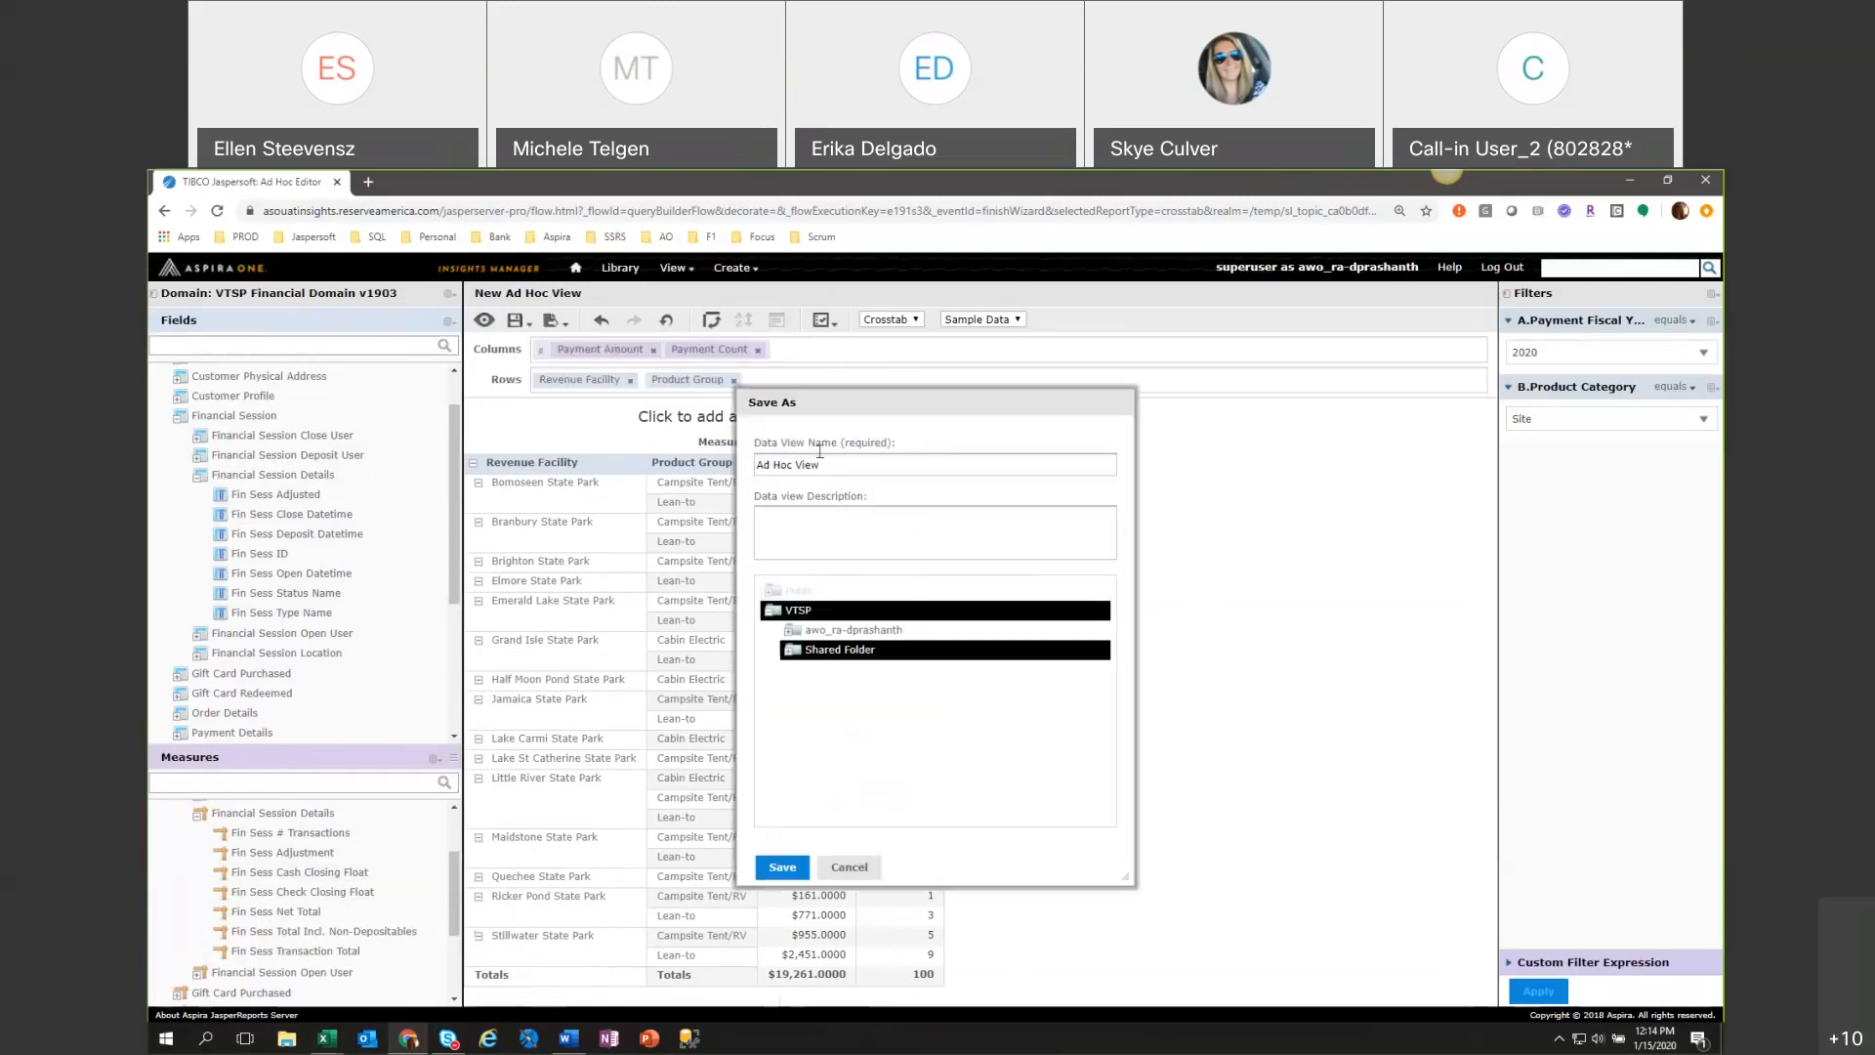
{"action": "triple_click", "coordinate": [837, 464]}
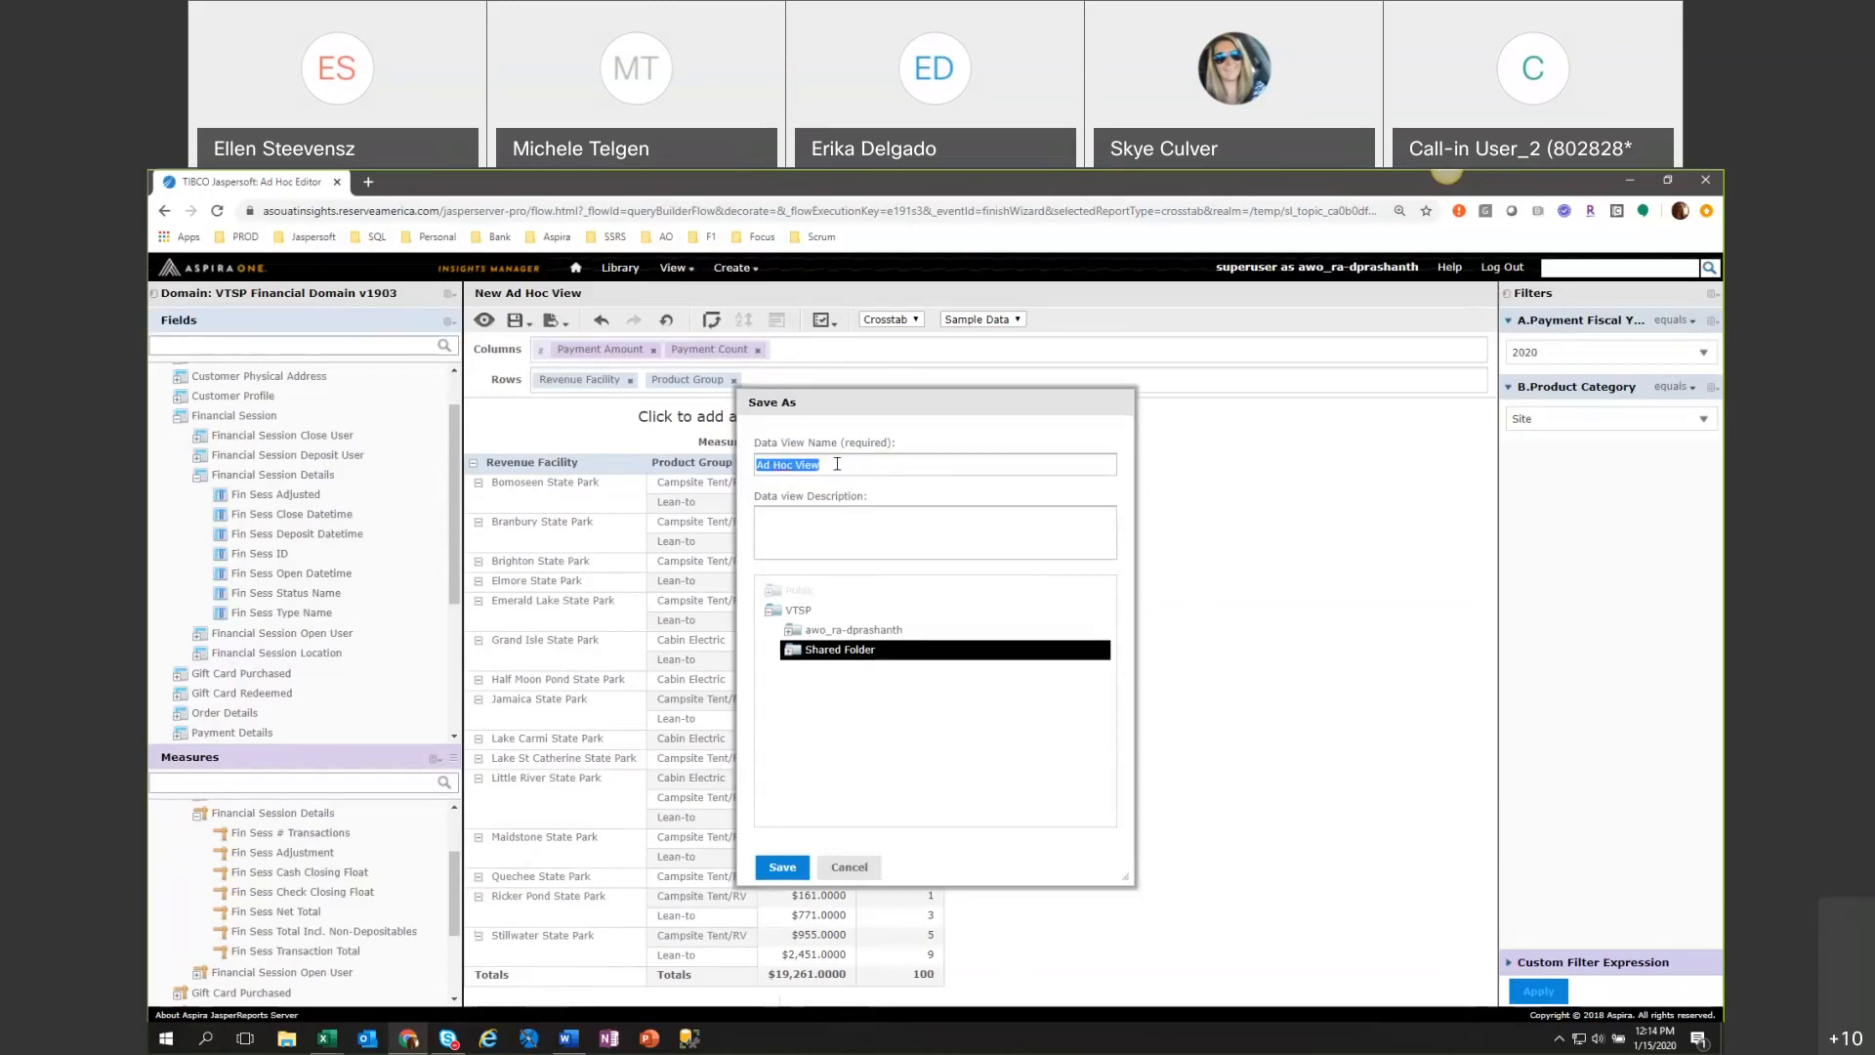
{"action": "type", "text": "Revenue b"}
{"action": "key", "text": "BackSpace"}
{"action": "key", "text": "BackSpace"}
{"action": "key", "text": "BackSpace"}
{"action": "key", "text": "BackSpace"}
{"action": "key", "text": "BackSpace"}
{"action": "key", "text": "BackSpace"}
{"action": "key", "text": "BackSpace"}
{"action": "key", "text": "BackSpace"}
{"action": "key", "text": "BackSpace"}
{"action": "key", "text": "BackSpace"}
{"action": "type", "text": "FY Revenue by Site Type and Par"}
{"action": "left_click", "coordinate": [776, 869]}
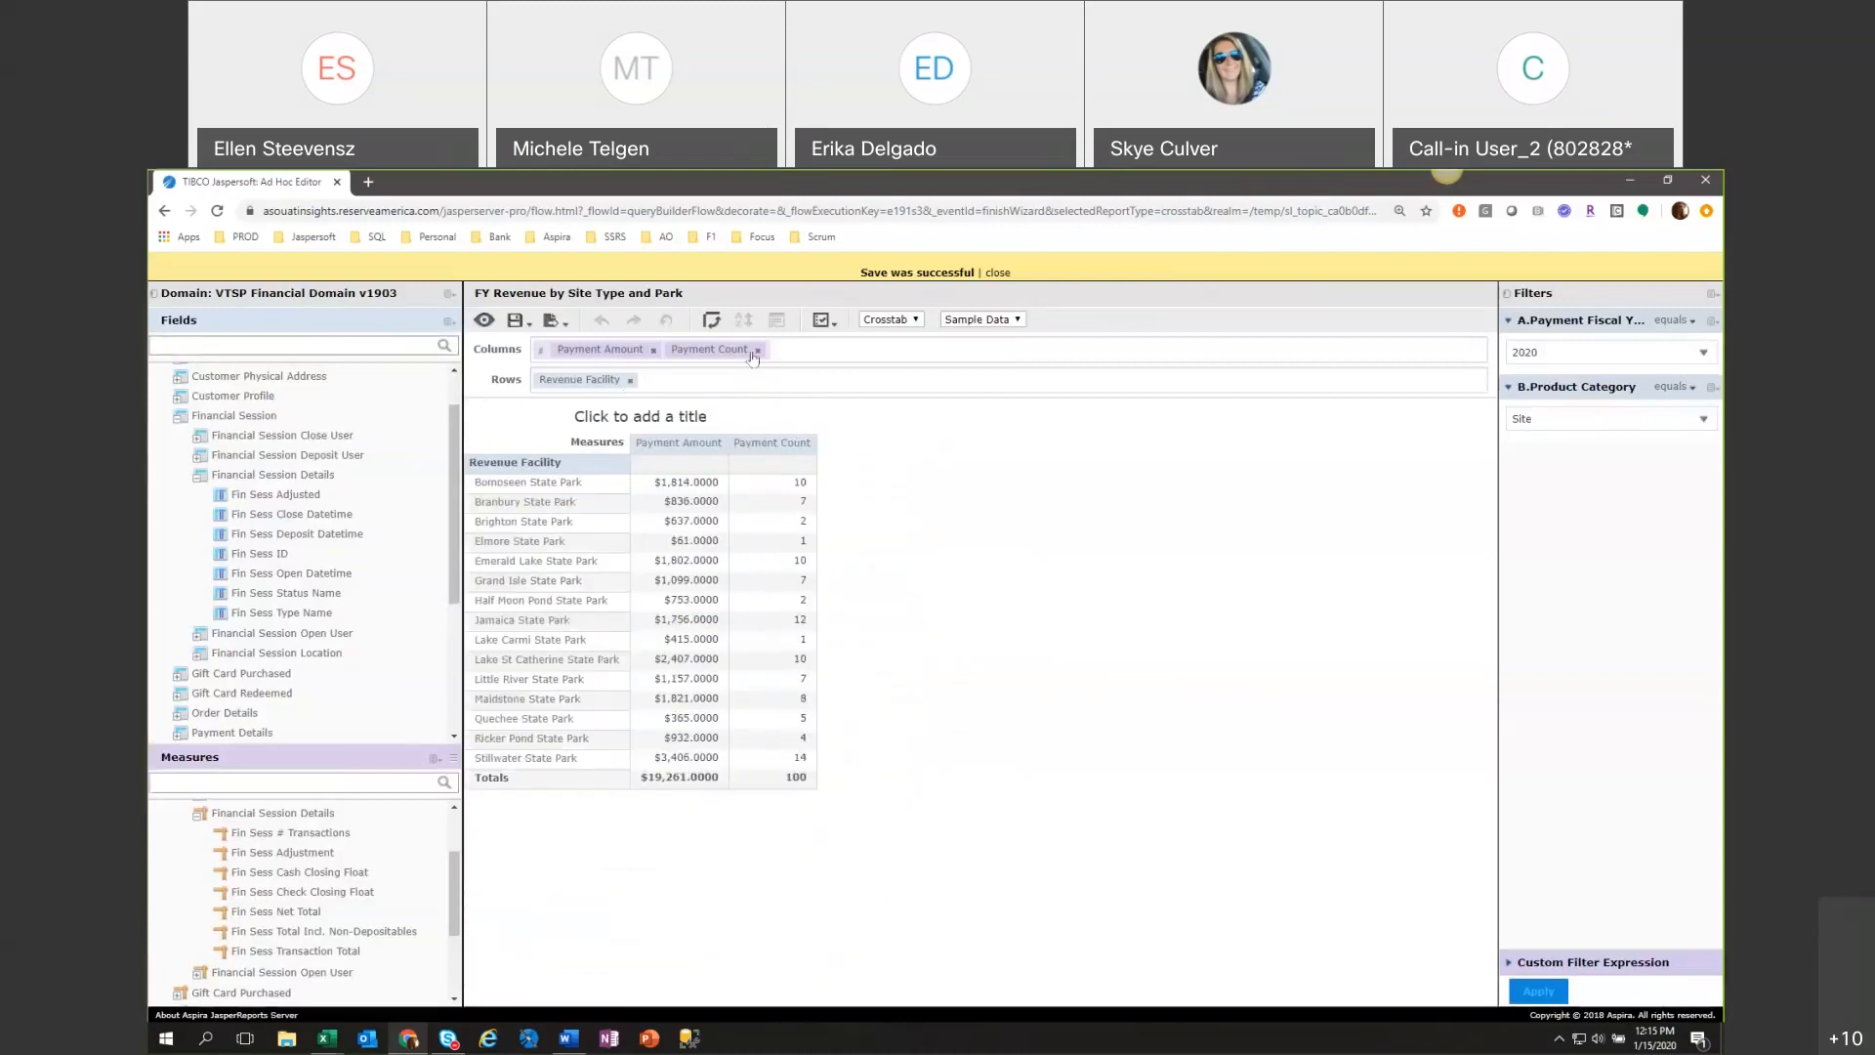
Clear the Payment Count and Payment Amount columns from the crosstab and remove the Payment Fiscal Year and Product Category filters.
{"action": "left_click", "coordinate": [756, 351]}
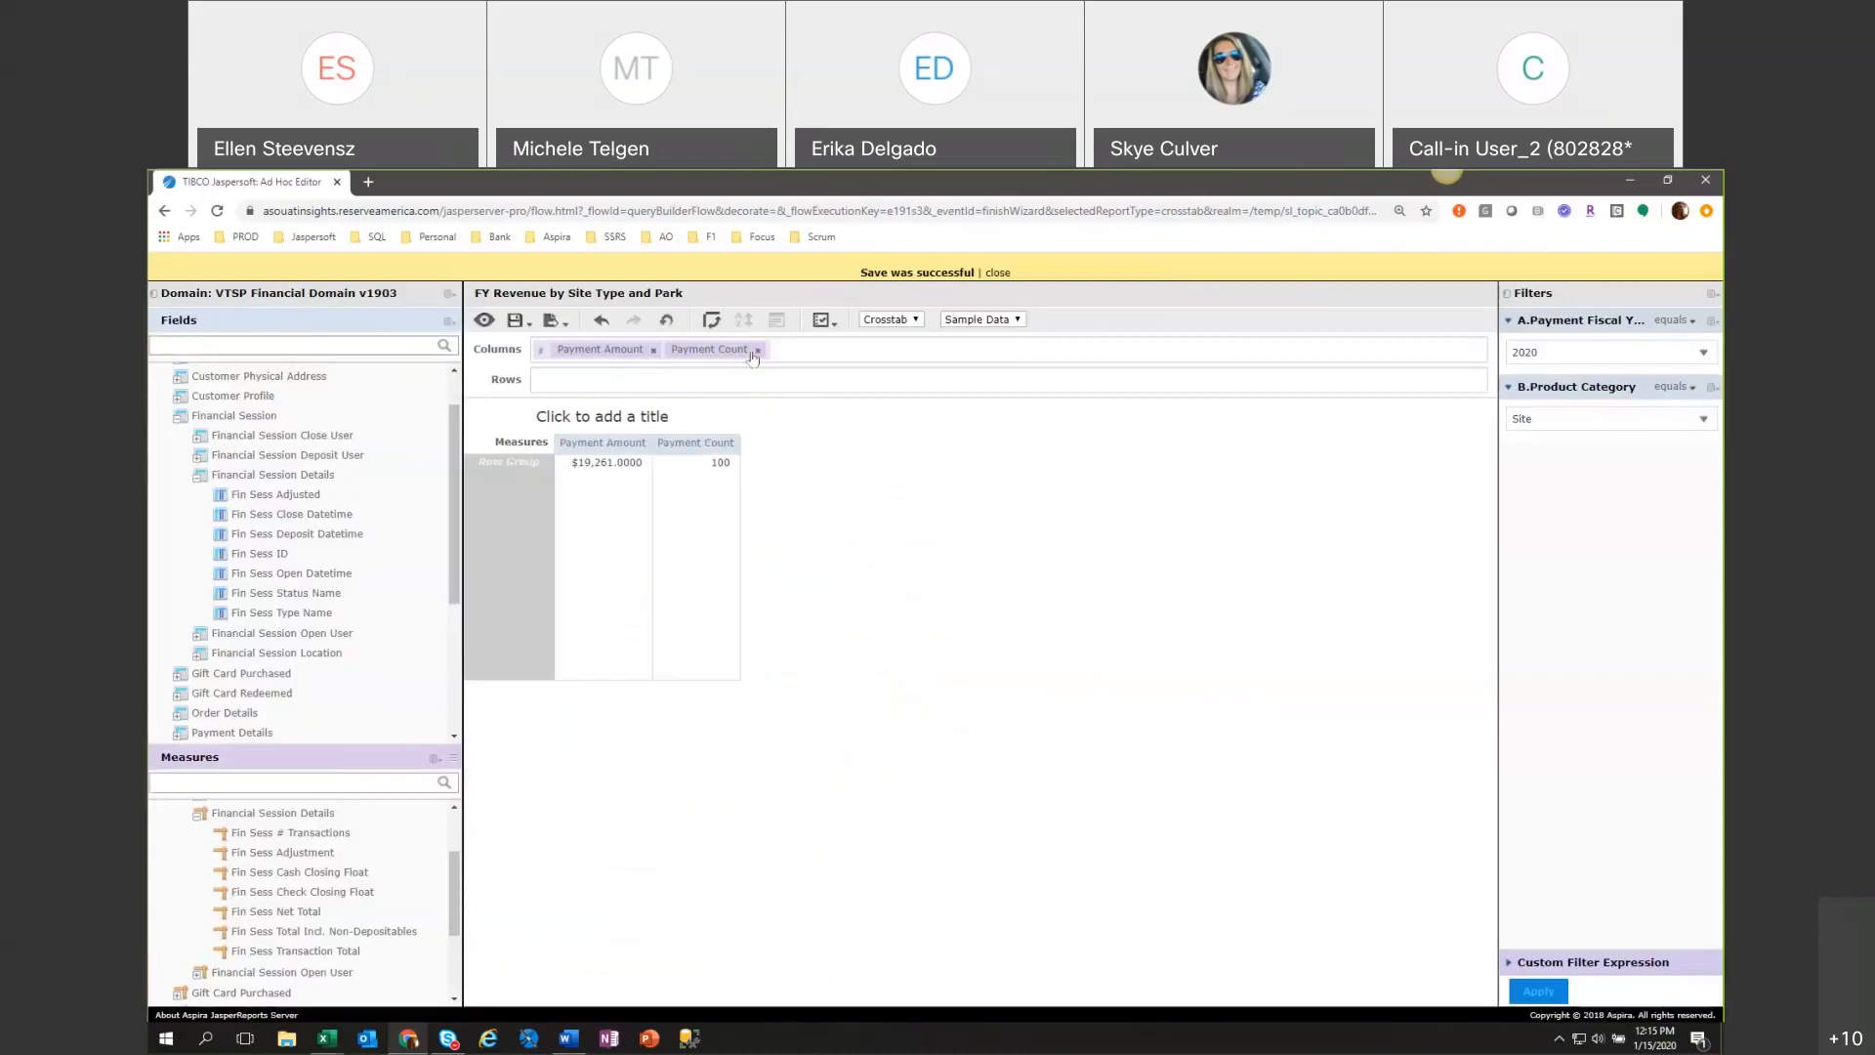
{"action": "left_click", "coordinate": [653, 350]}
{"action": "left_click", "coordinate": [1713, 387]}
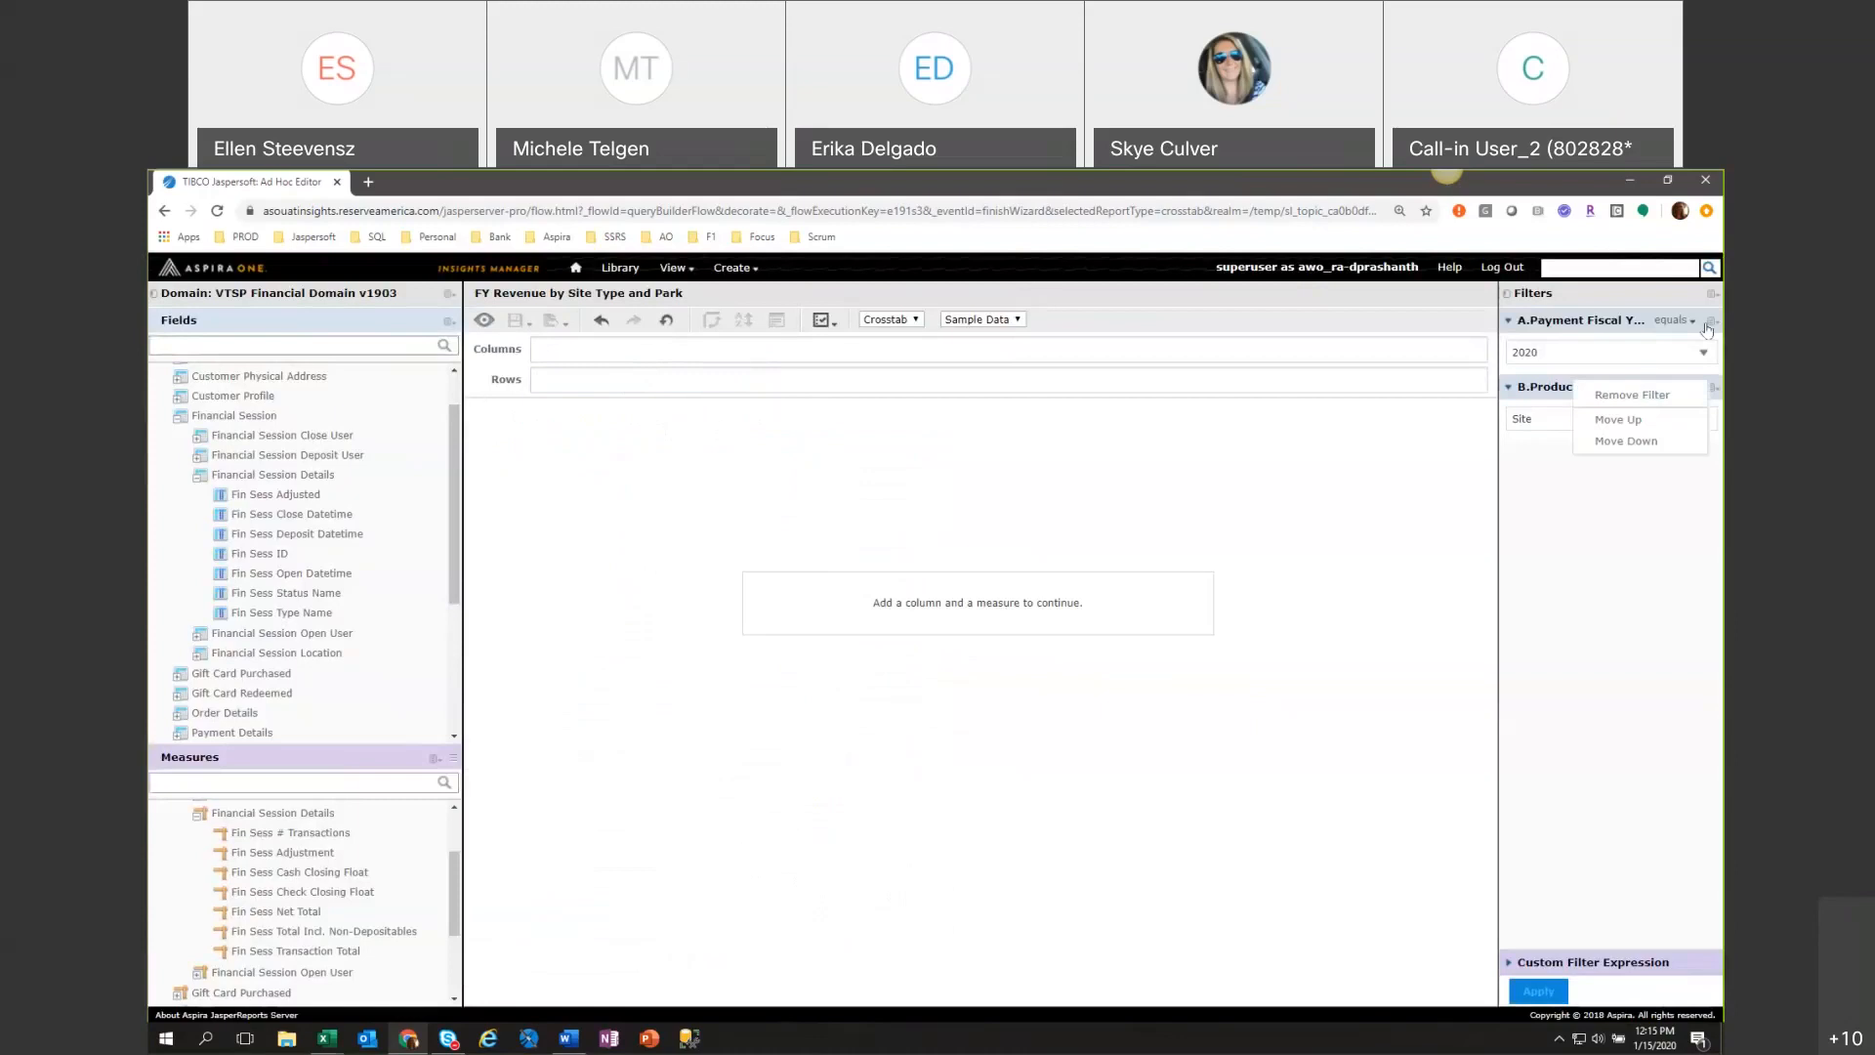
{"action": "left_click", "coordinate": [1709, 324]}
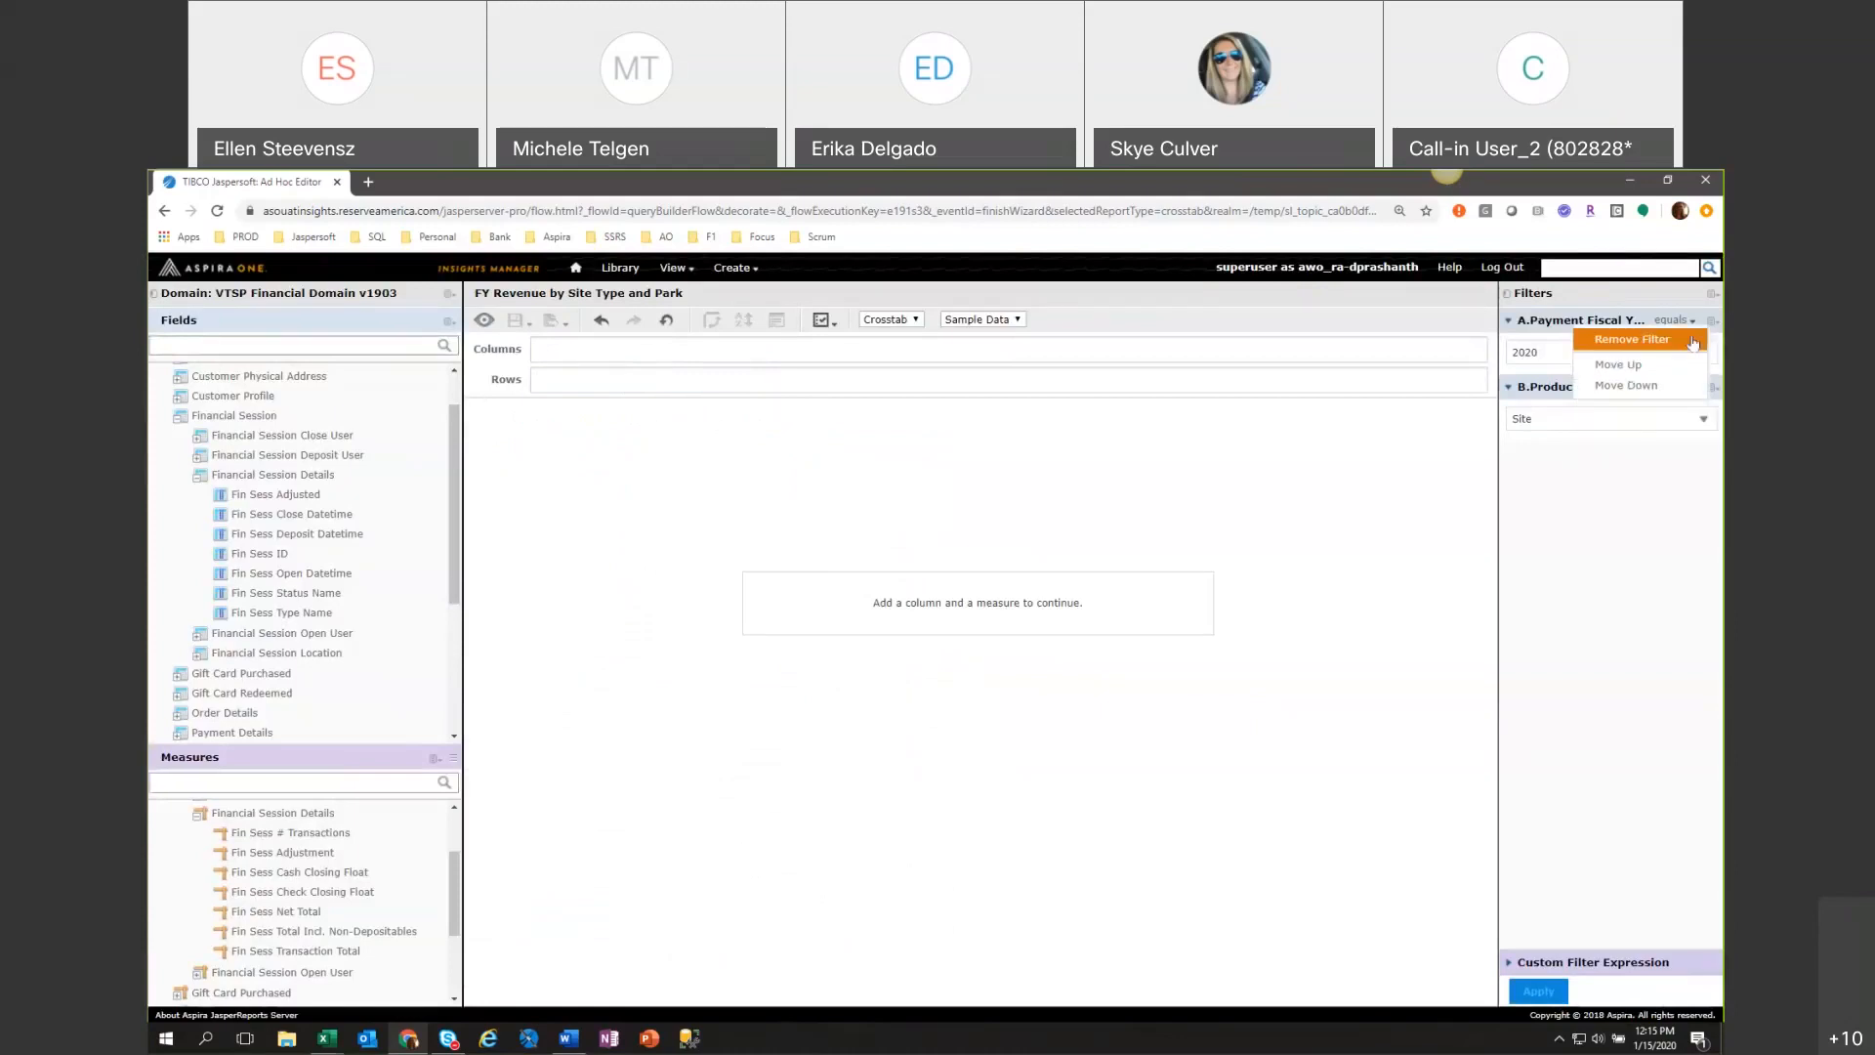
{"action": "left_click", "coordinate": [1692, 342]}
{"action": "left_click", "coordinate": [1693, 320]}
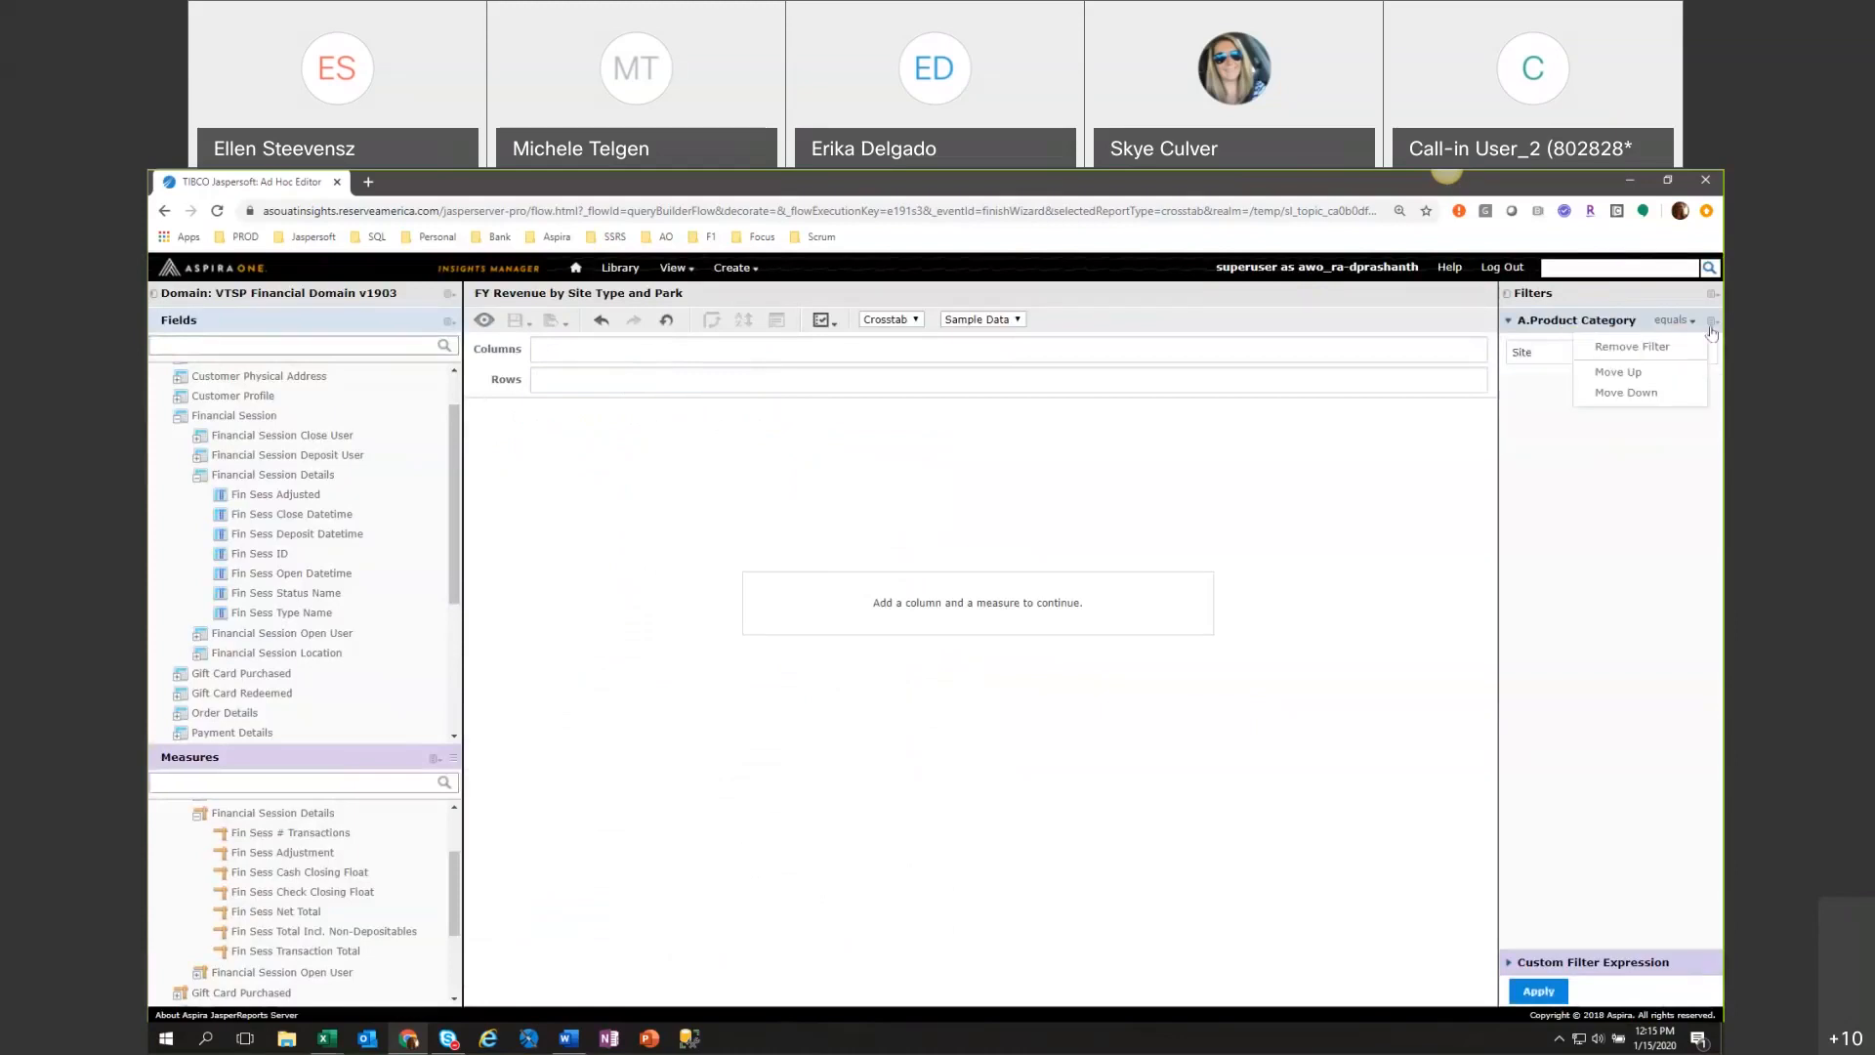
{"action": "left_click", "coordinate": [1661, 340]}
{"action": "left_click", "coordinate": [1713, 296]}
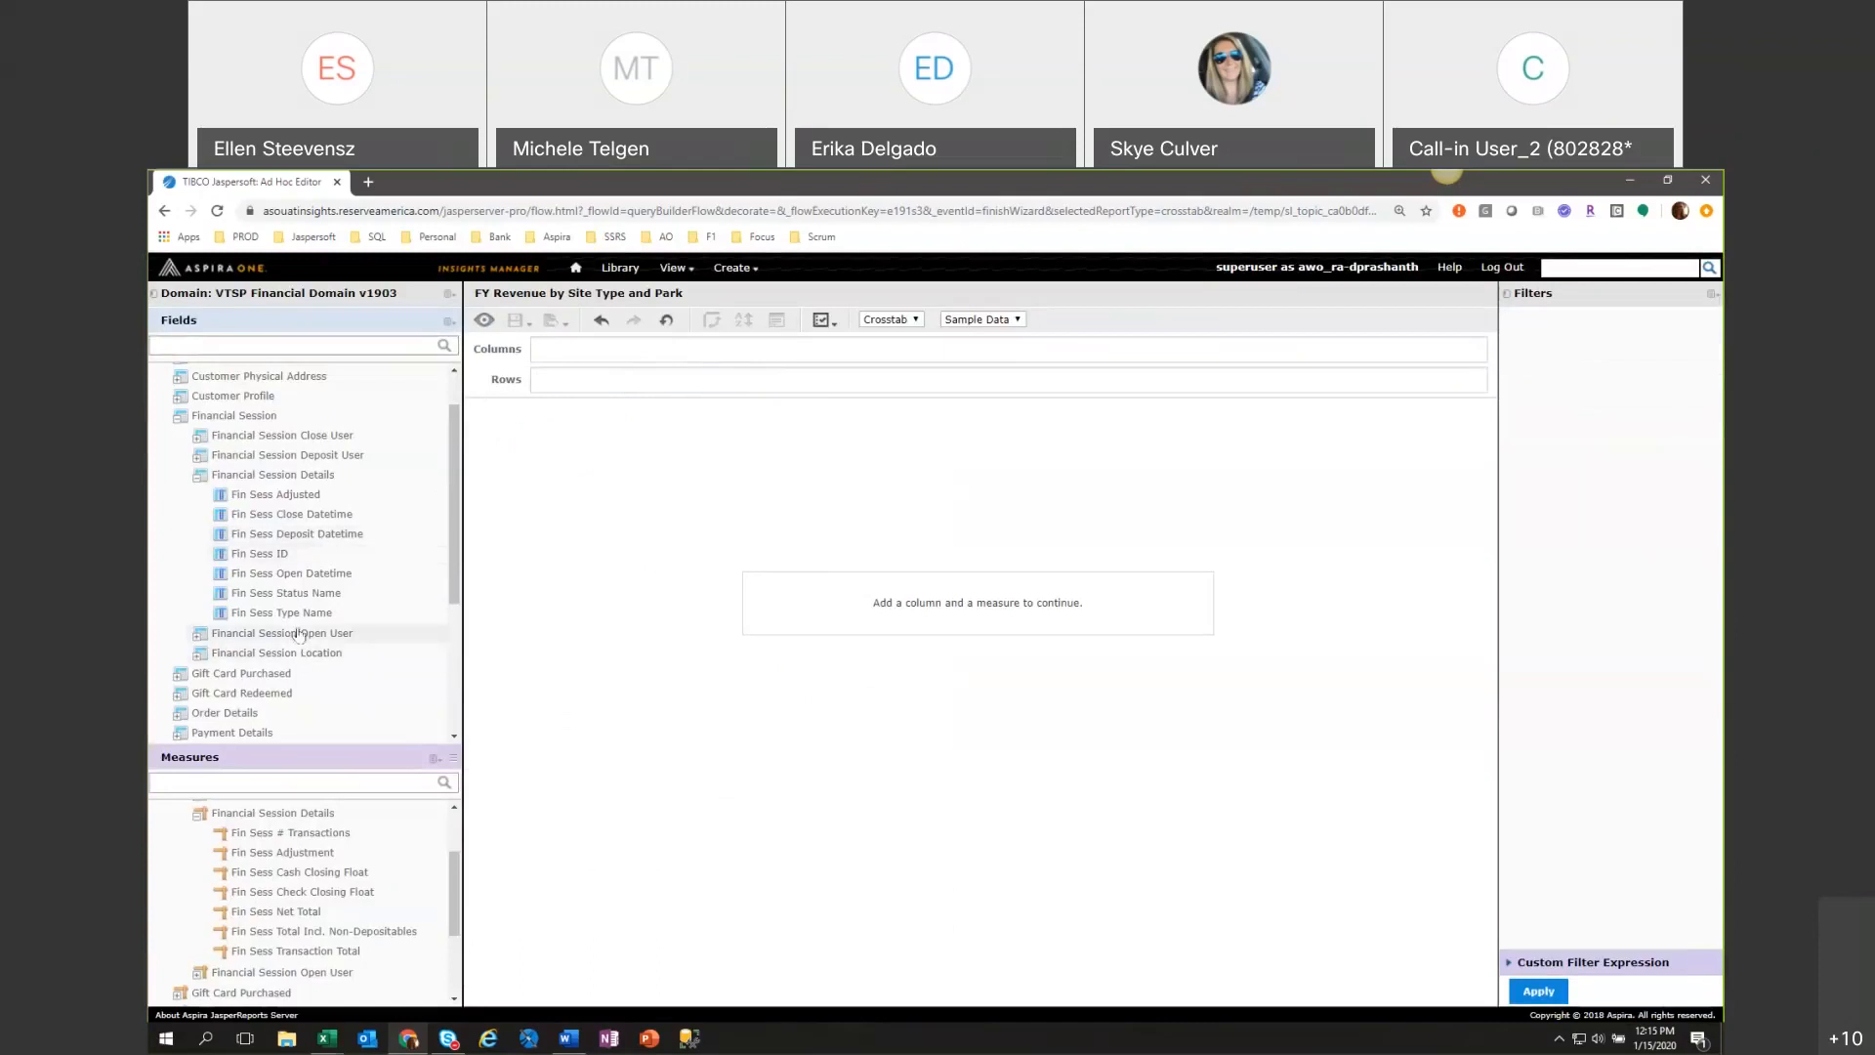
{"action": "right_click", "coordinate": [282, 519]}
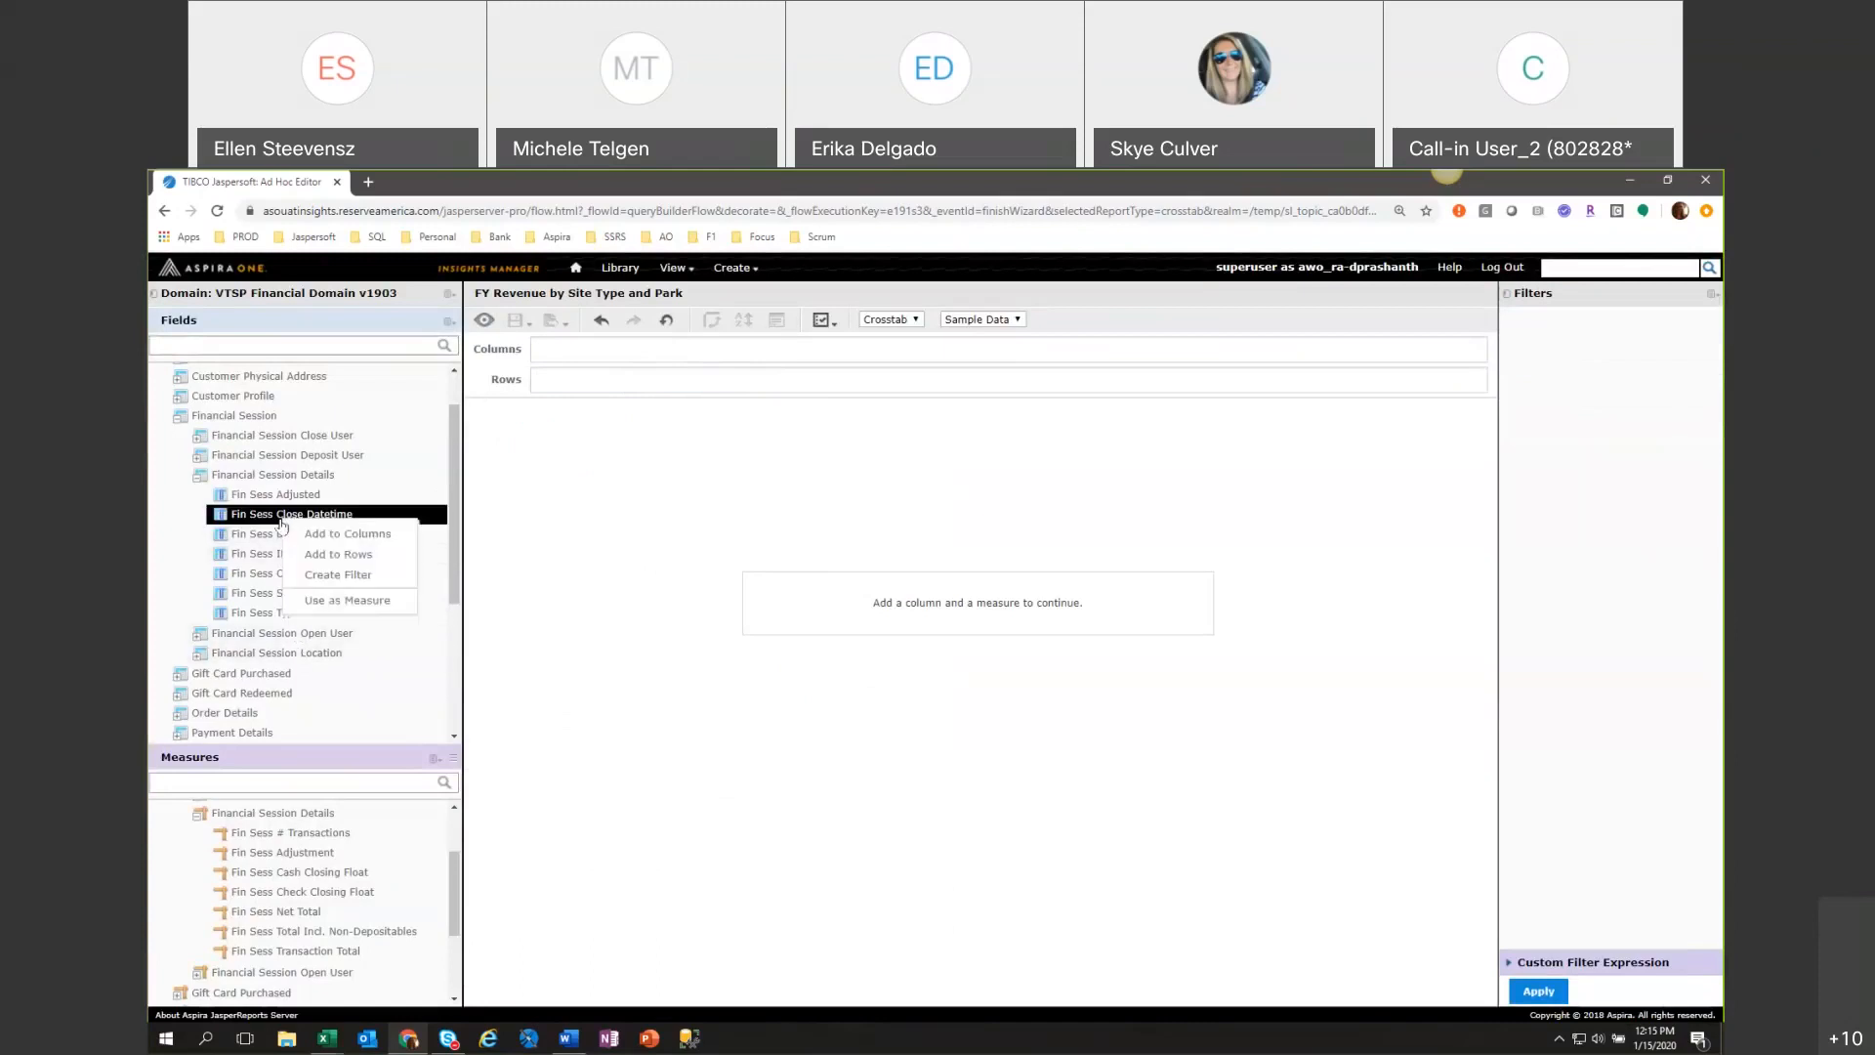
{"action": "left_click", "coordinate": [283, 519]}
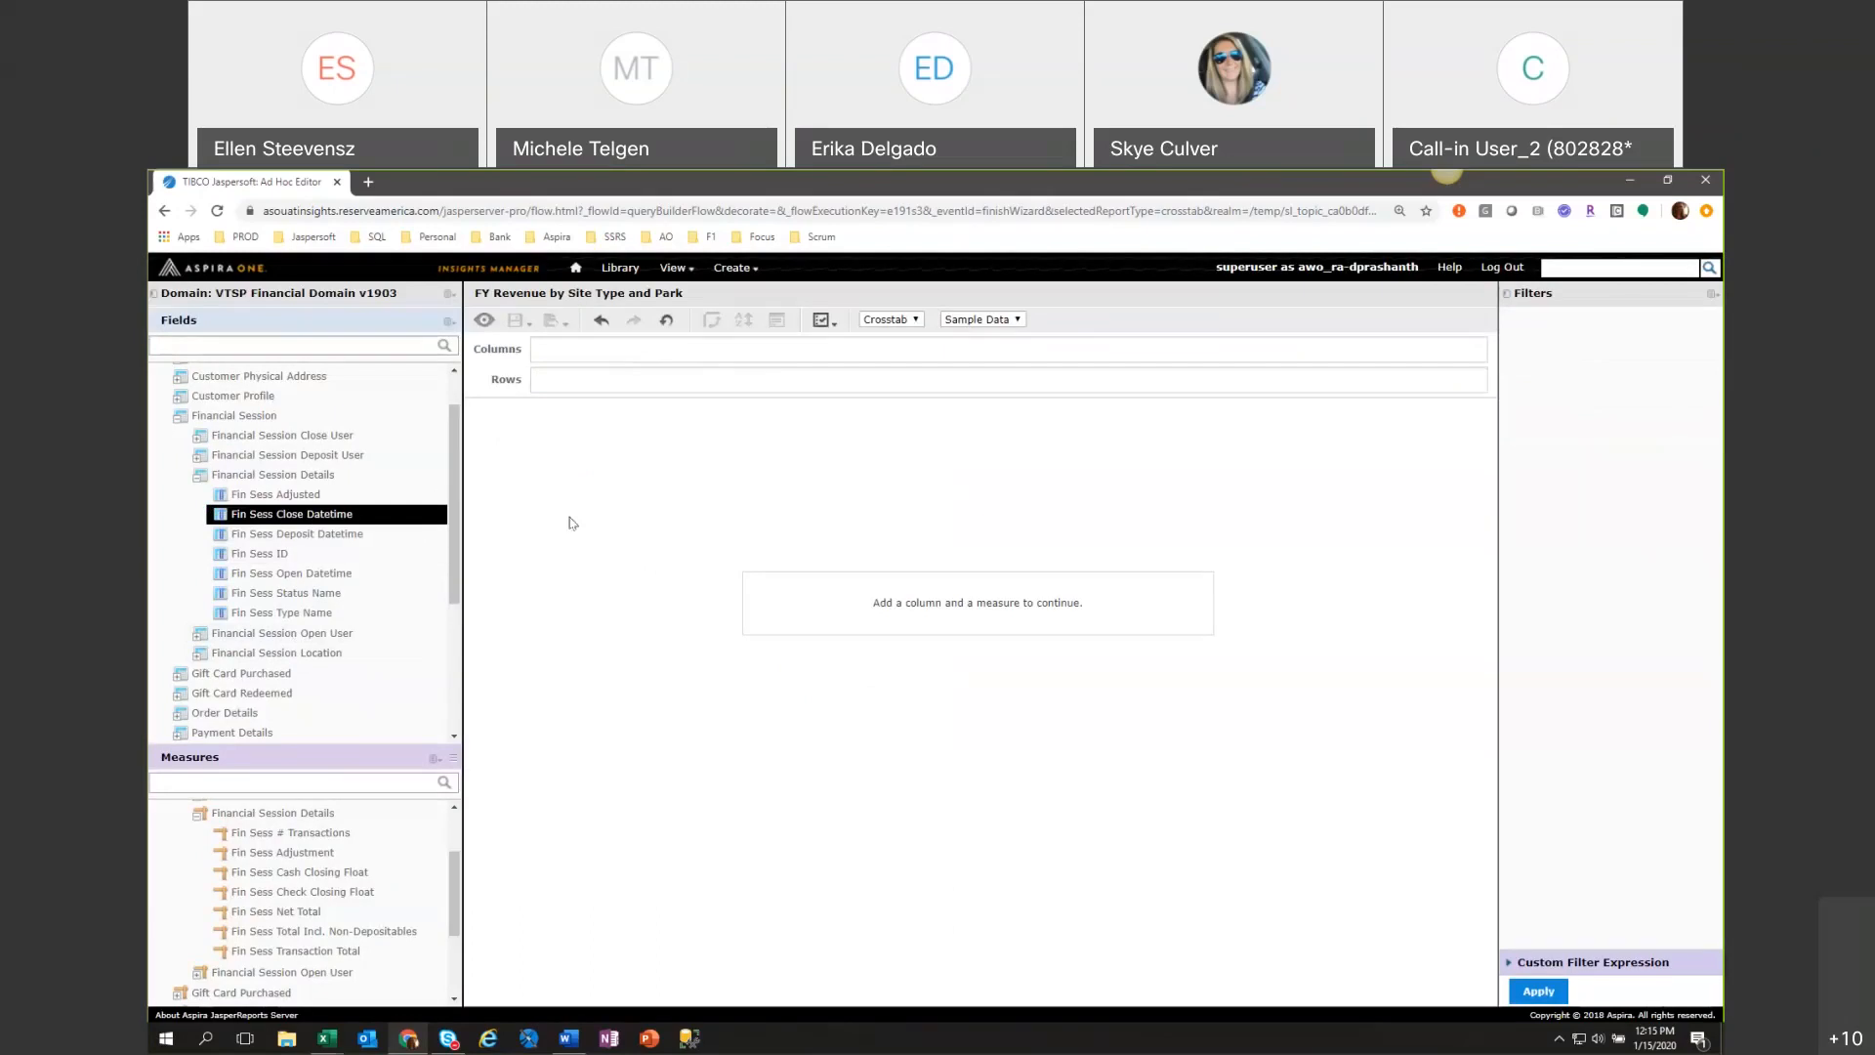
{"action": "right_click", "coordinate": [358, 518]}
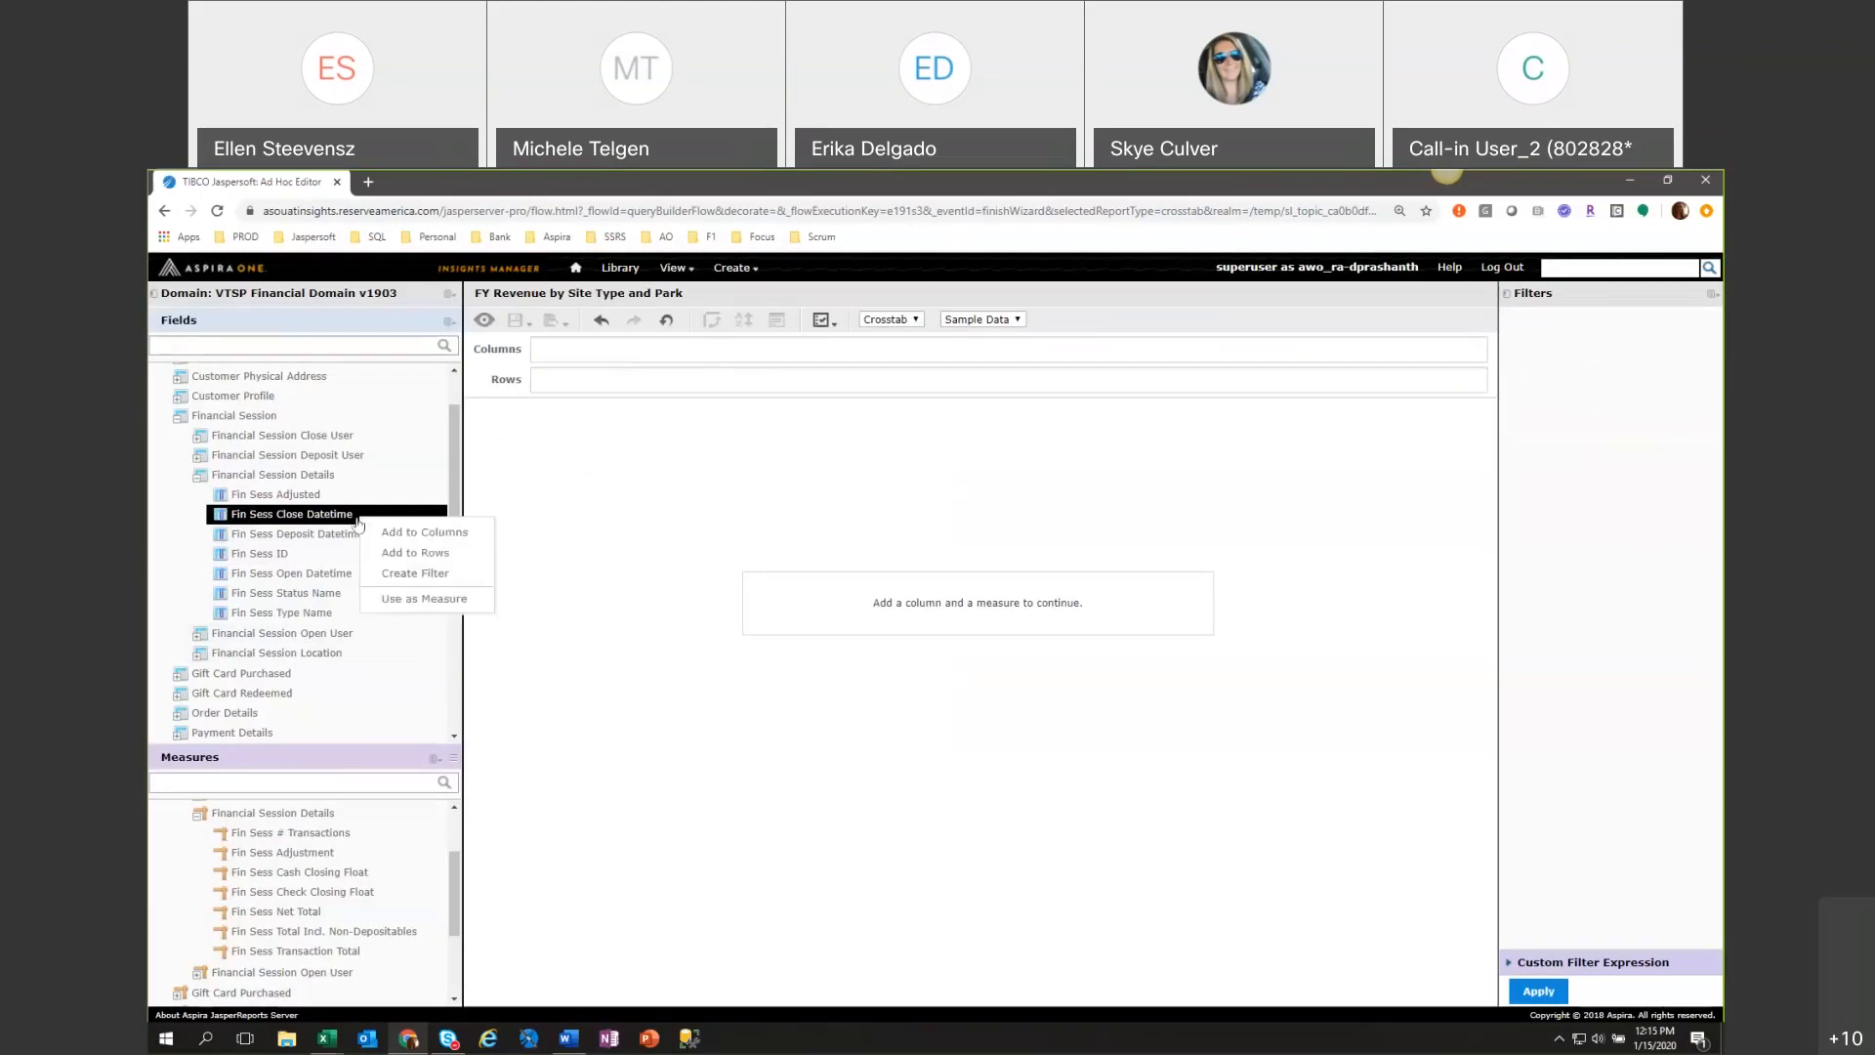
{"action": "left_click", "coordinate": [415, 573]}
{"action": "left_click", "coordinate": [1625, 358]}
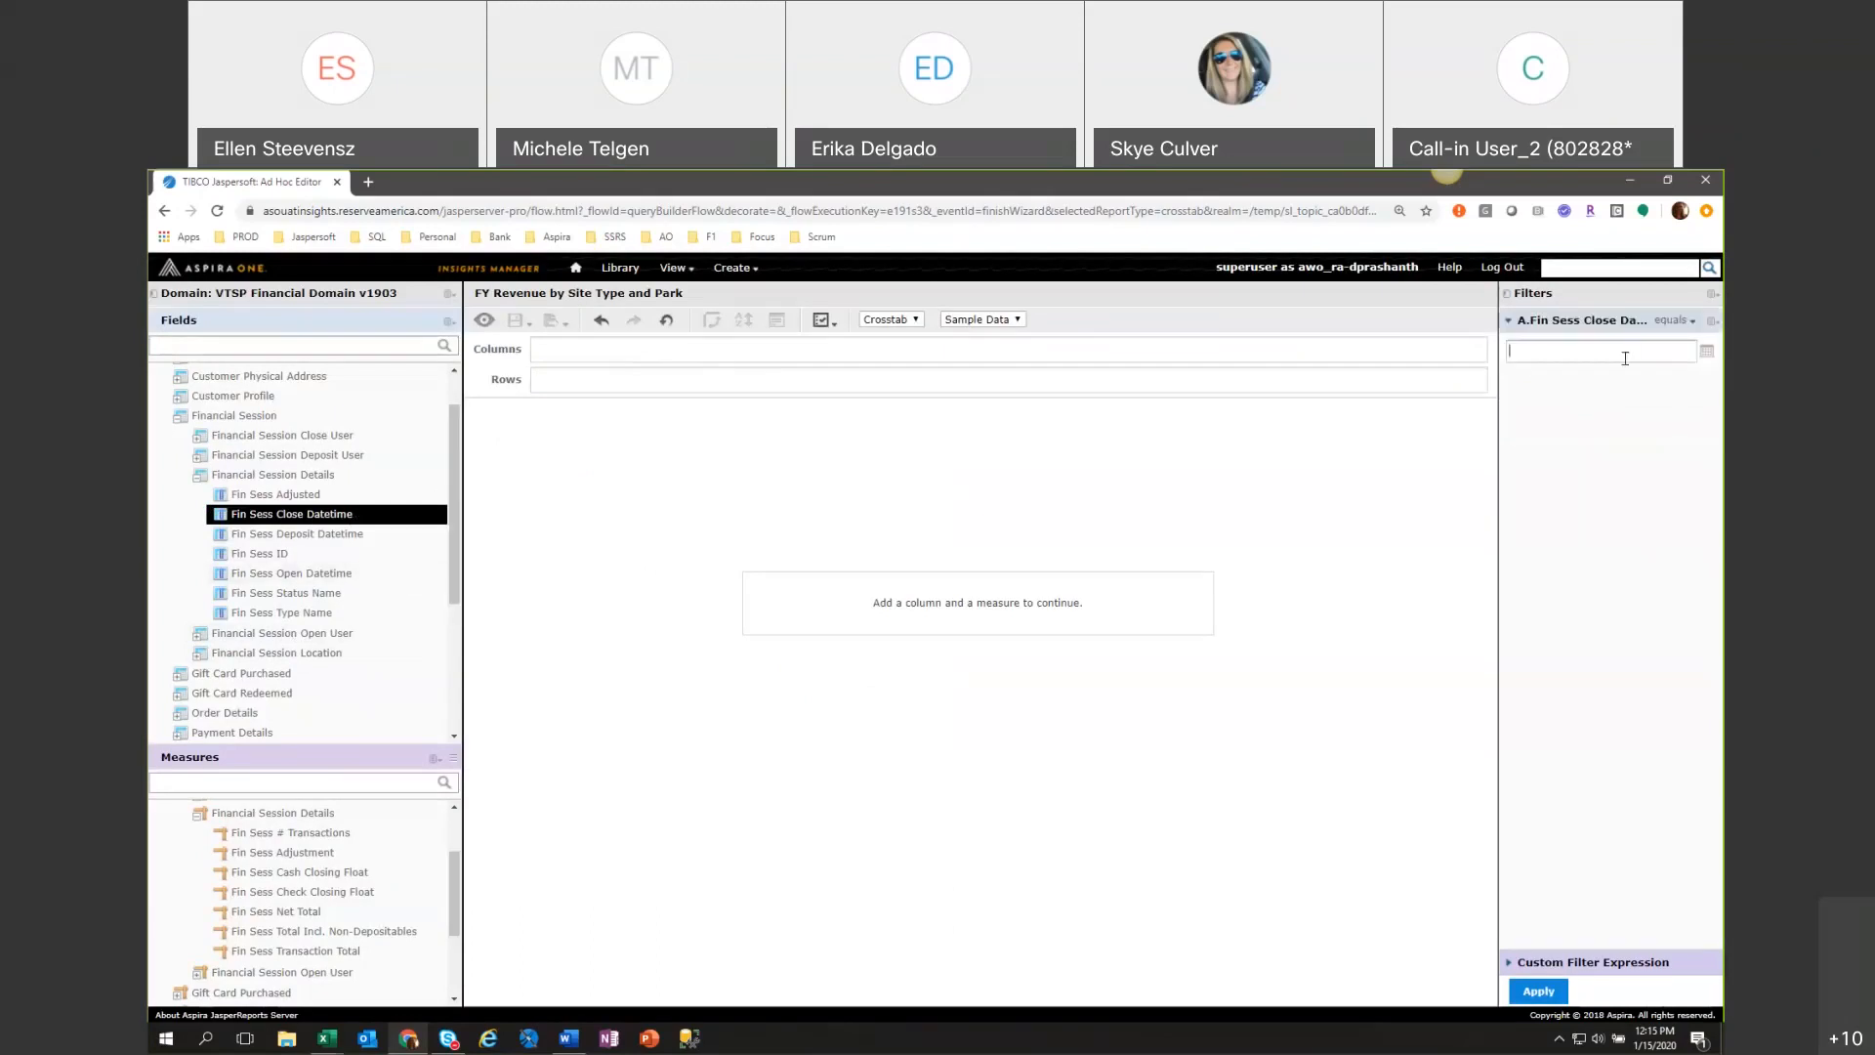
{"action": "type", "text": "DAY"}
{"action": "left_click", "coordinate": [1710, 320]}
{"action": "left_click", "coordinate": [1693, 344]}
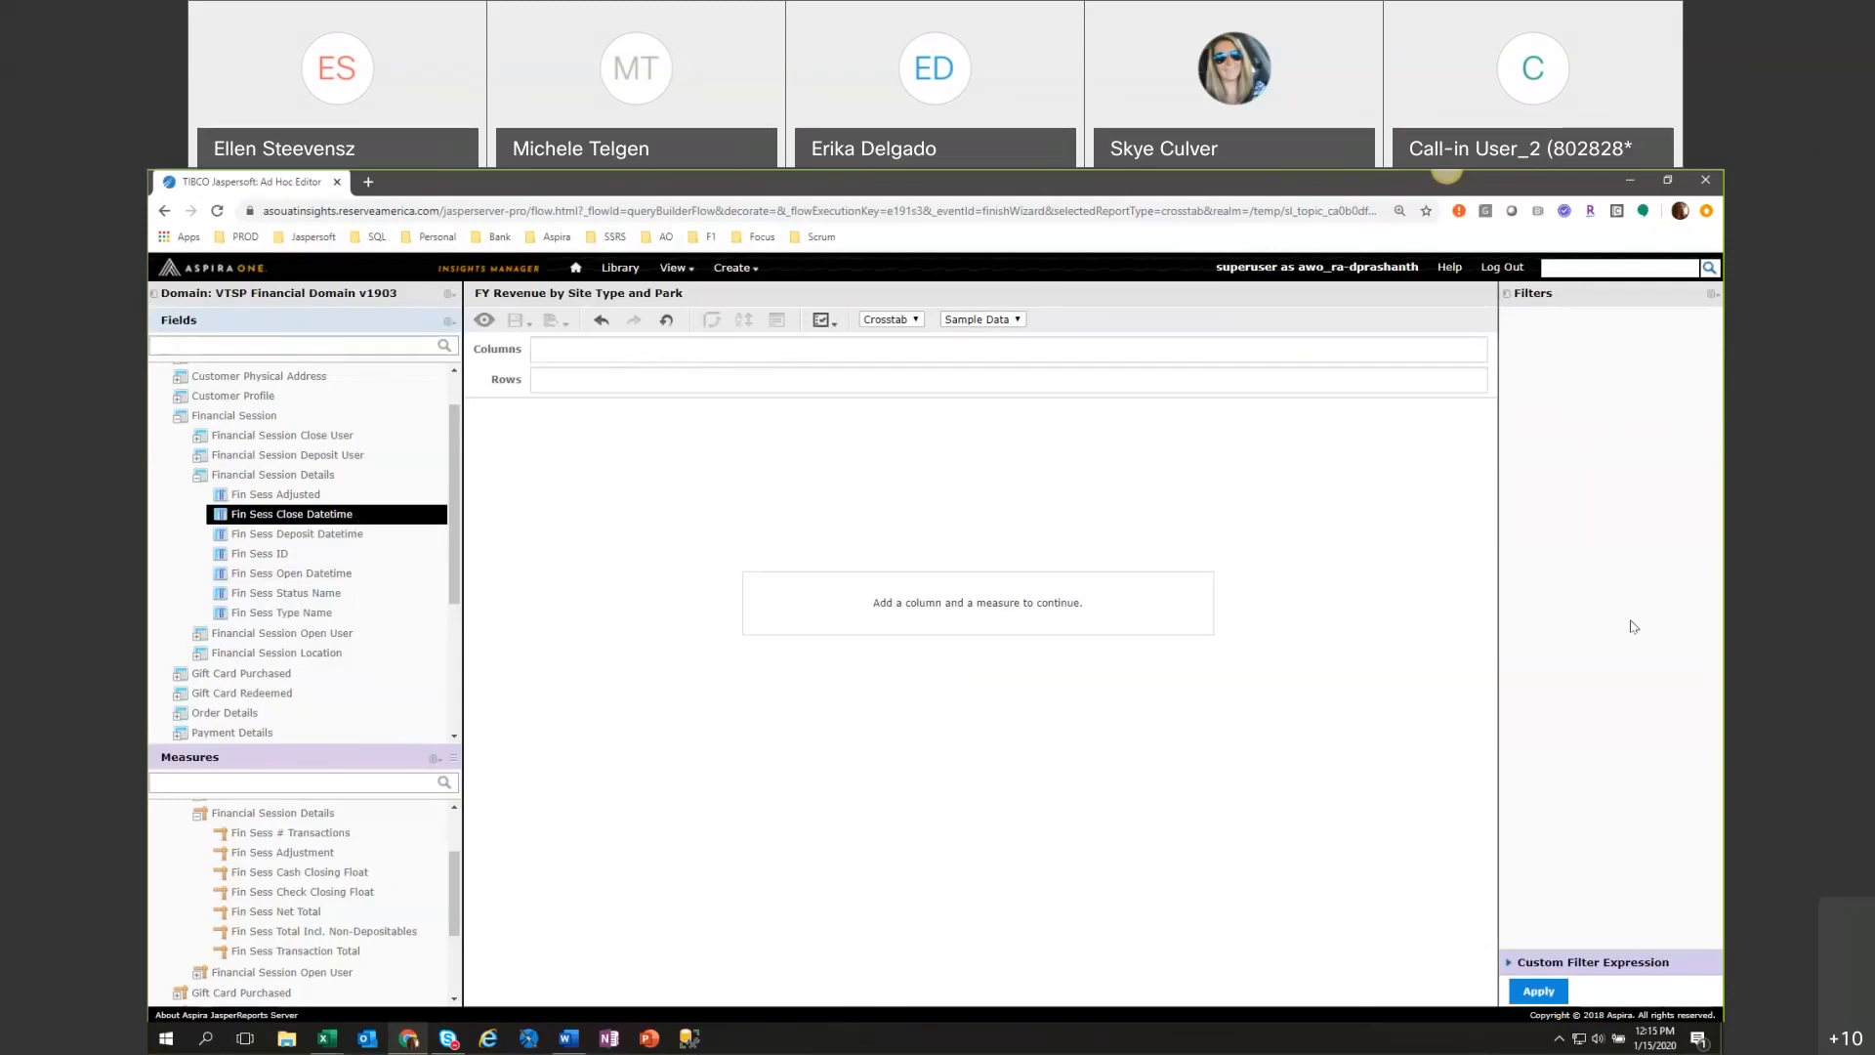
Create a filter on Fin Sess Adjusted equal to True and apply it.
{"action": "left_click", "coordinate": [293, 495]}
{"action": "right_click", "coordinate": [321, 498]}
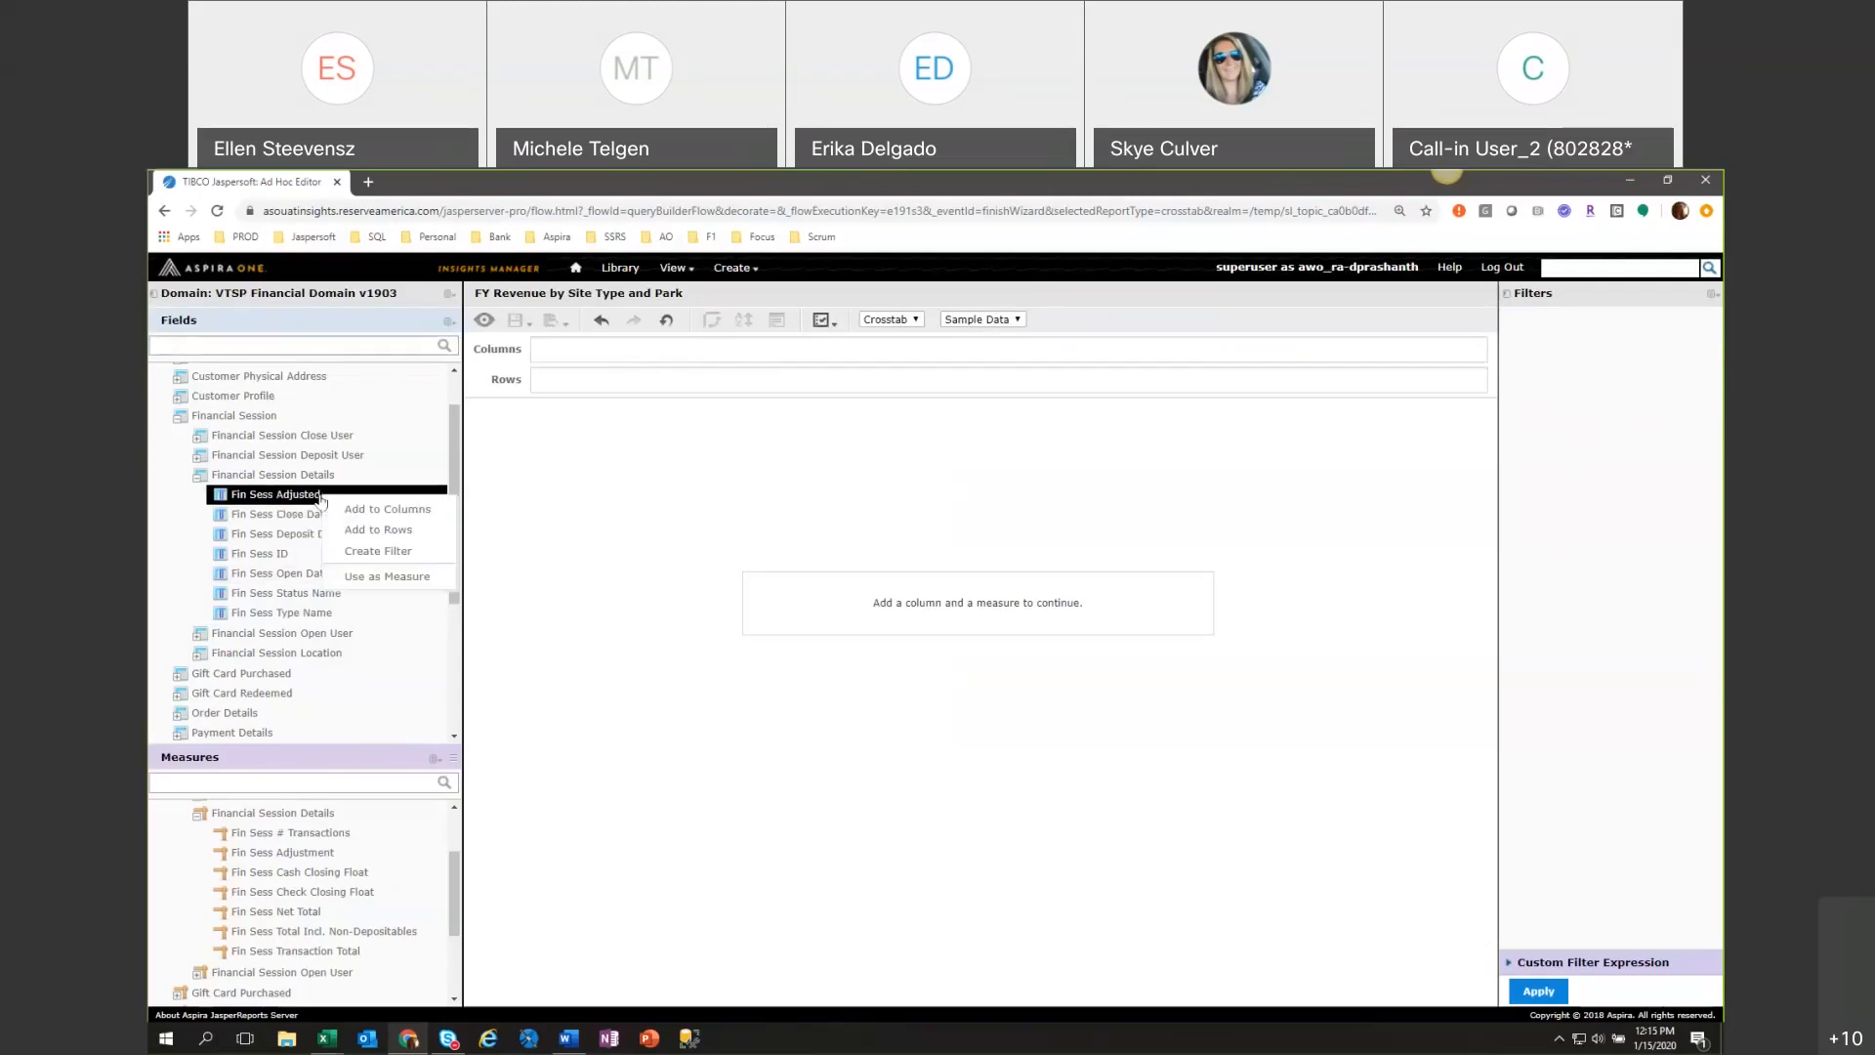
{"action": "left_click", "coordinate": [378, 550]}
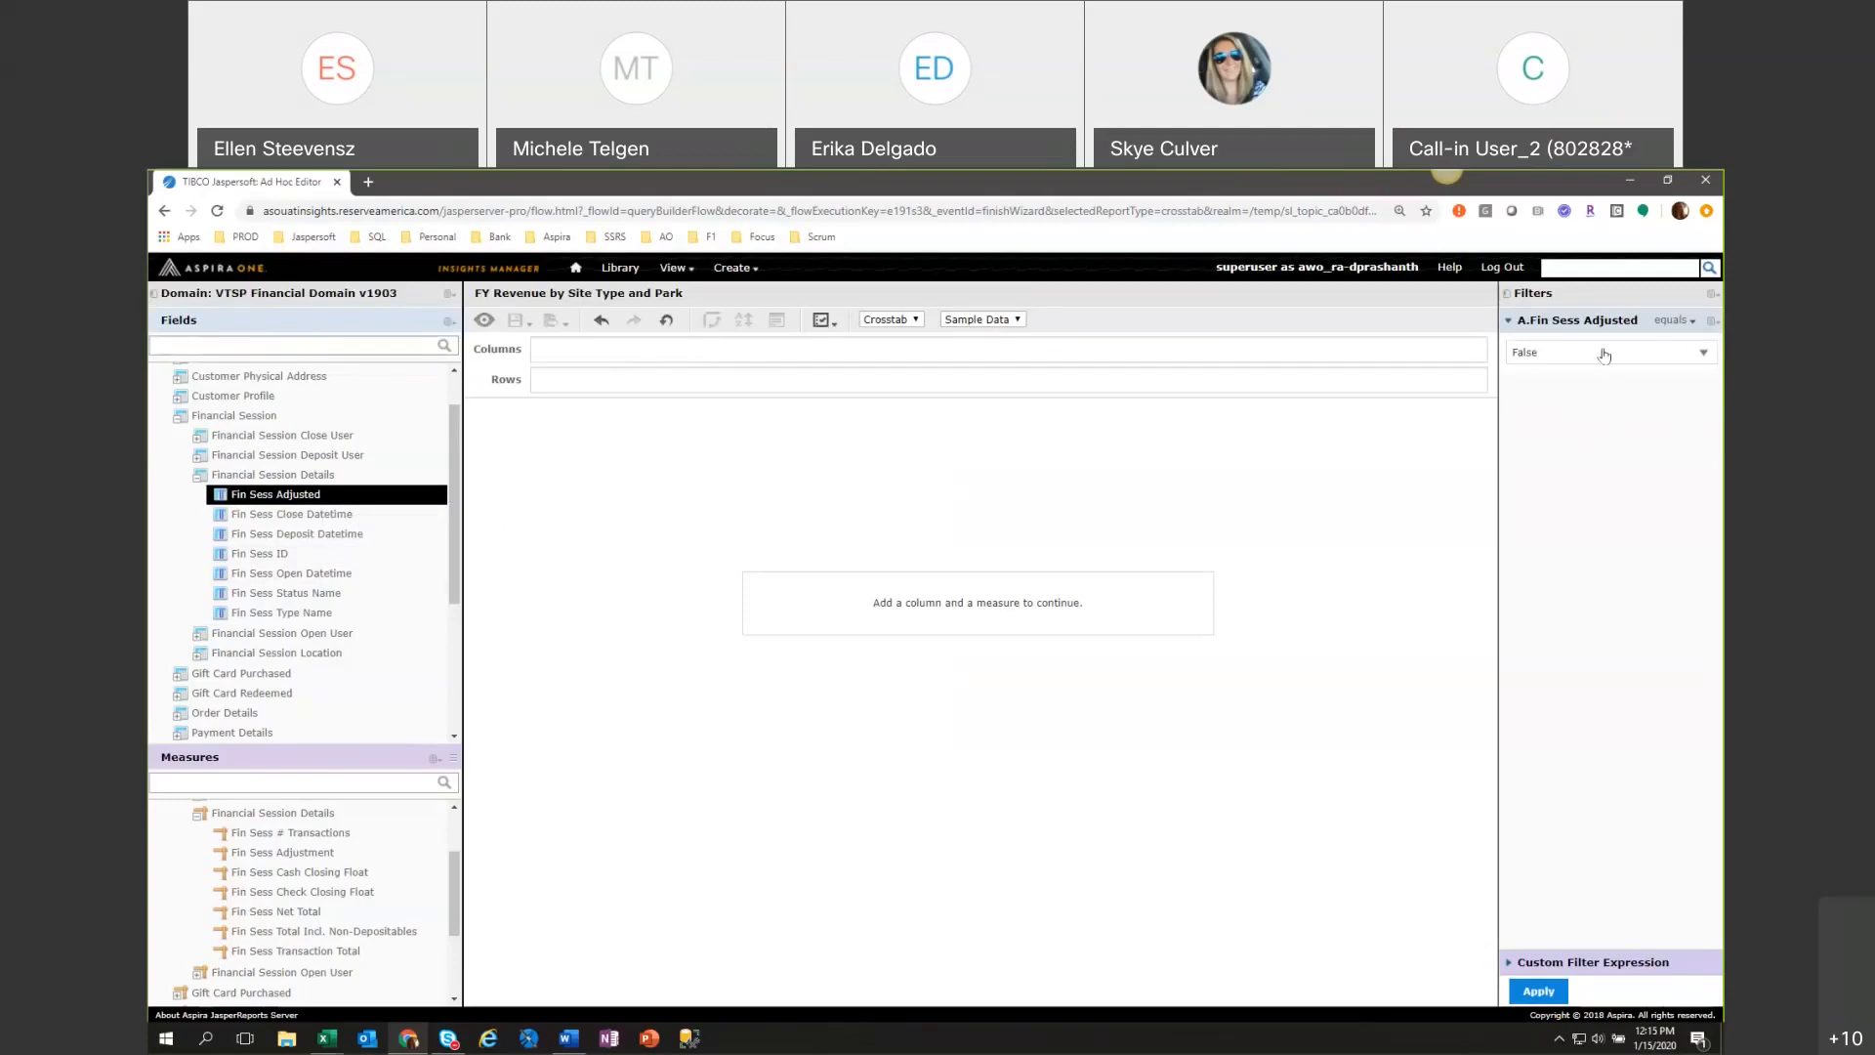
{"action": "left_click", "coordinate": [1603, 354]}
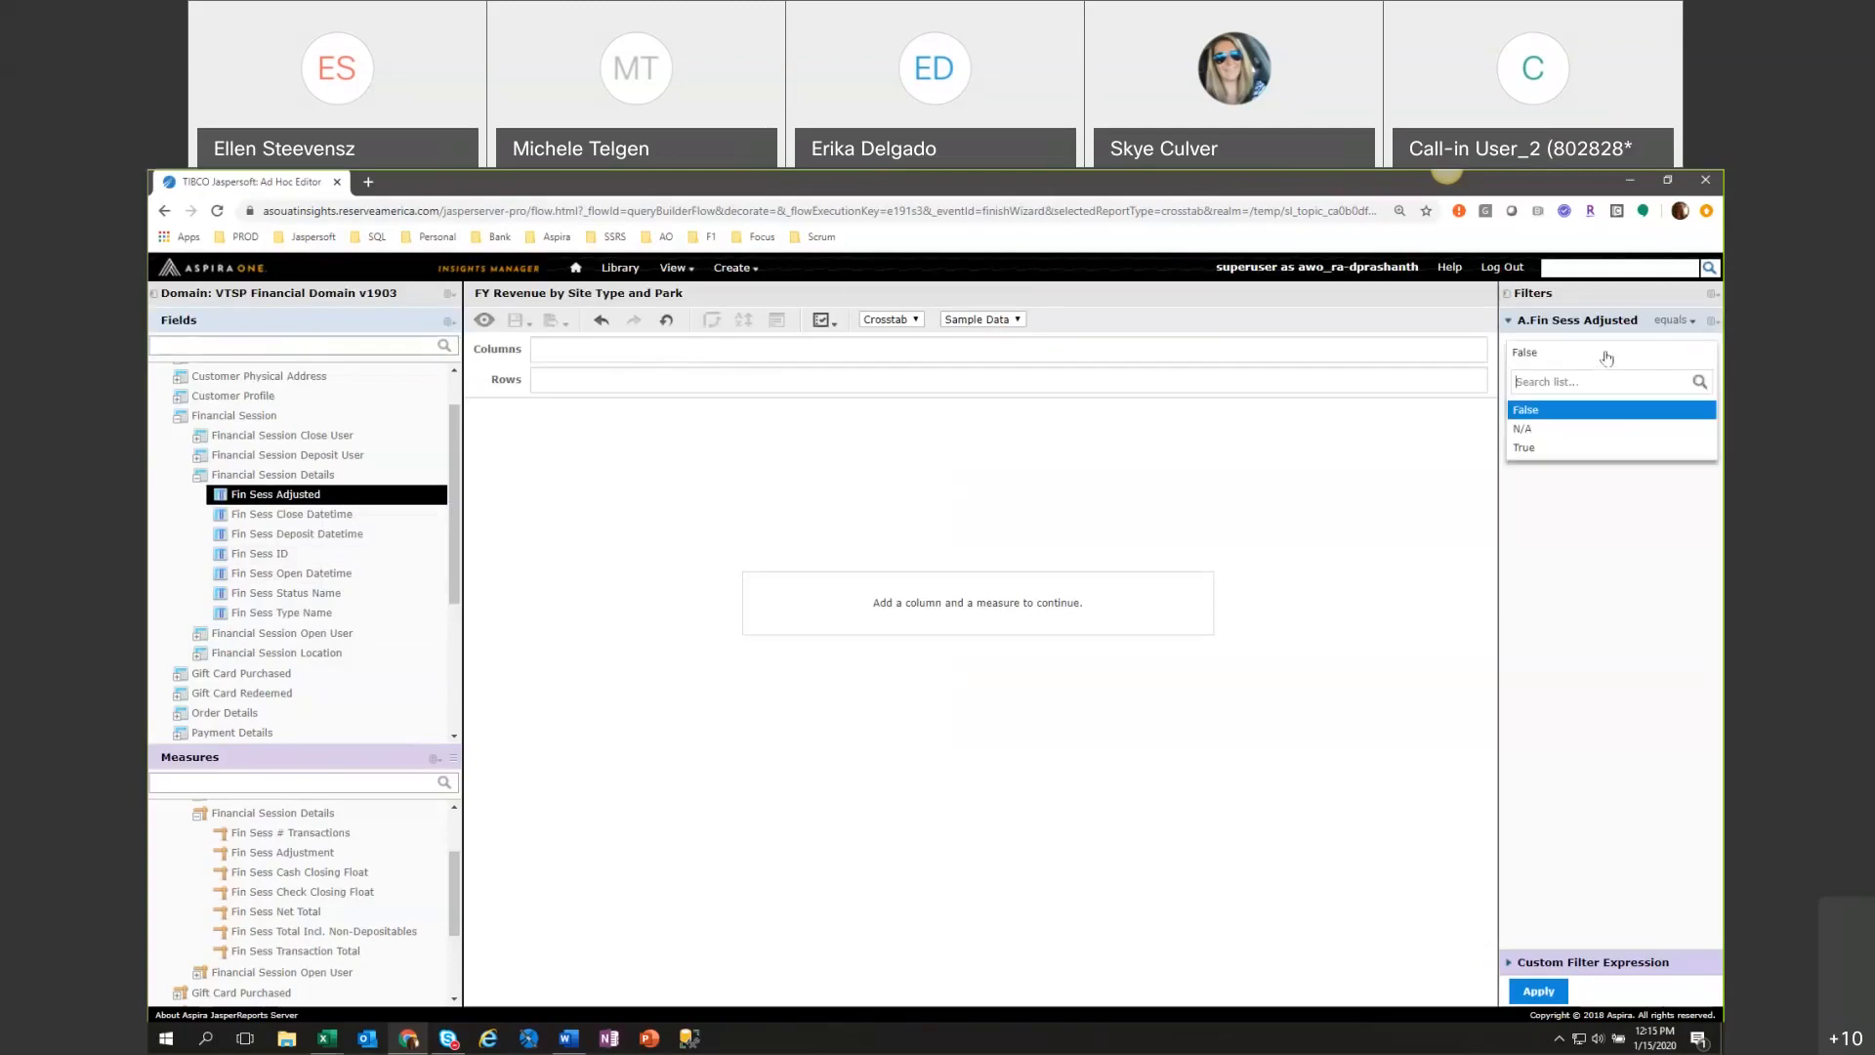
{"action": "left_click", "coordinate": [268, 499]}
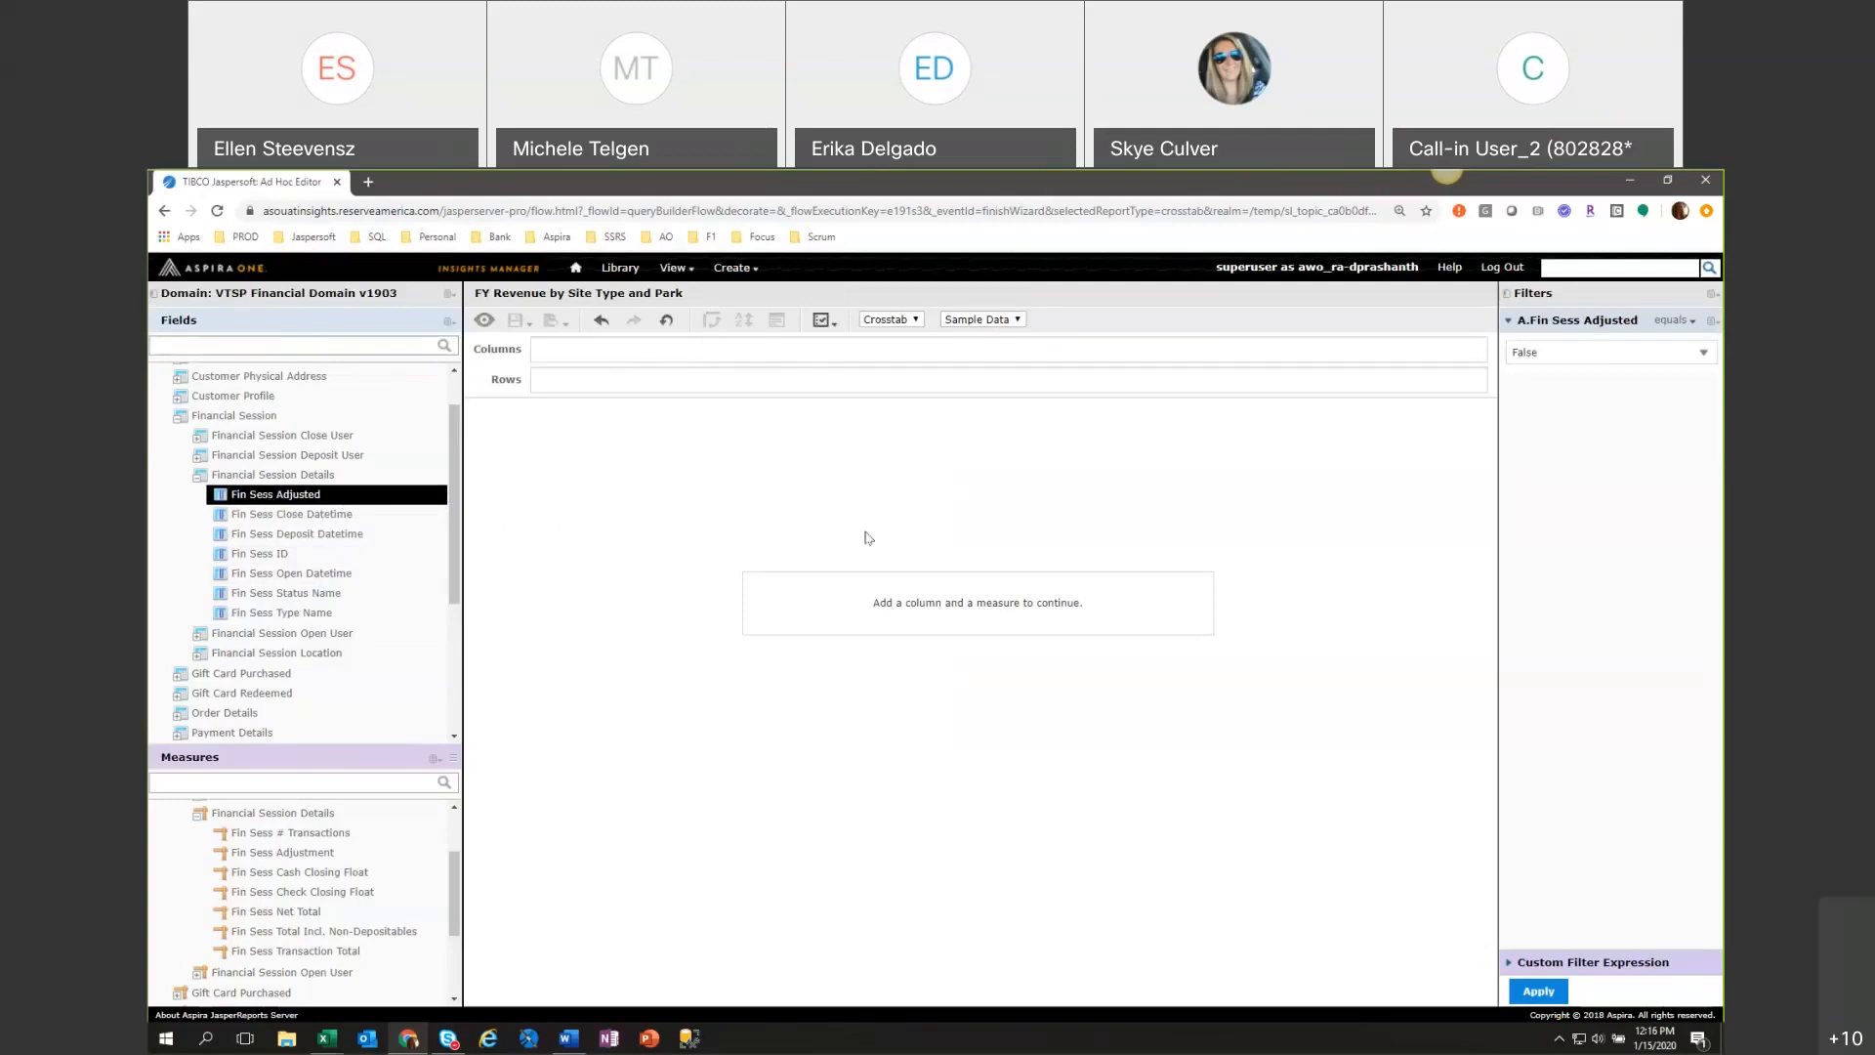
{"action": "left_click", "coordinate": [1577, 354]}
{"action": "left_click", "coordinate": [1570, 447]}
{"action": "left_click", "coordinate": [1551, 992]}
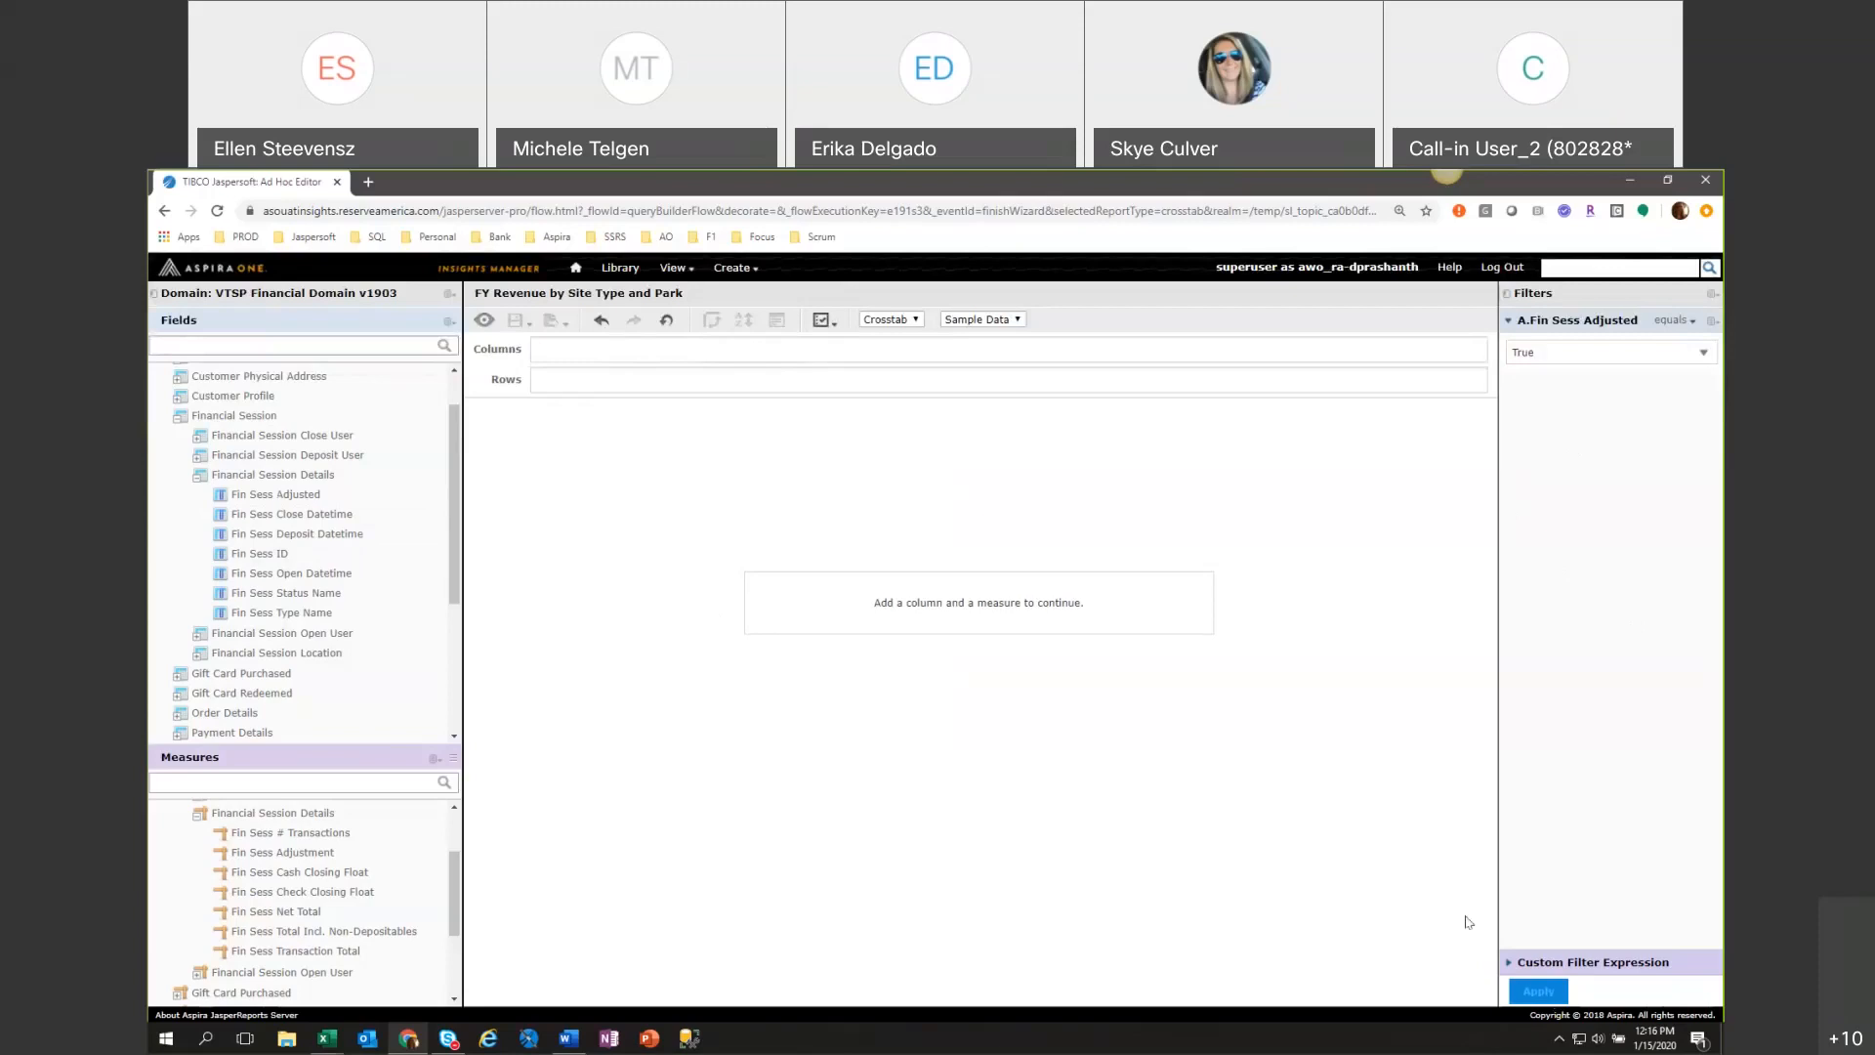
Switch the view to a table and add Fin Sess ID, Fin Sess Open Datetime and Fin Sess Close Datetime as columns.
{"action": "left_click", "coordinate": [908, 321]}
{"action": "left_click", "coordinate": [876, 333]}
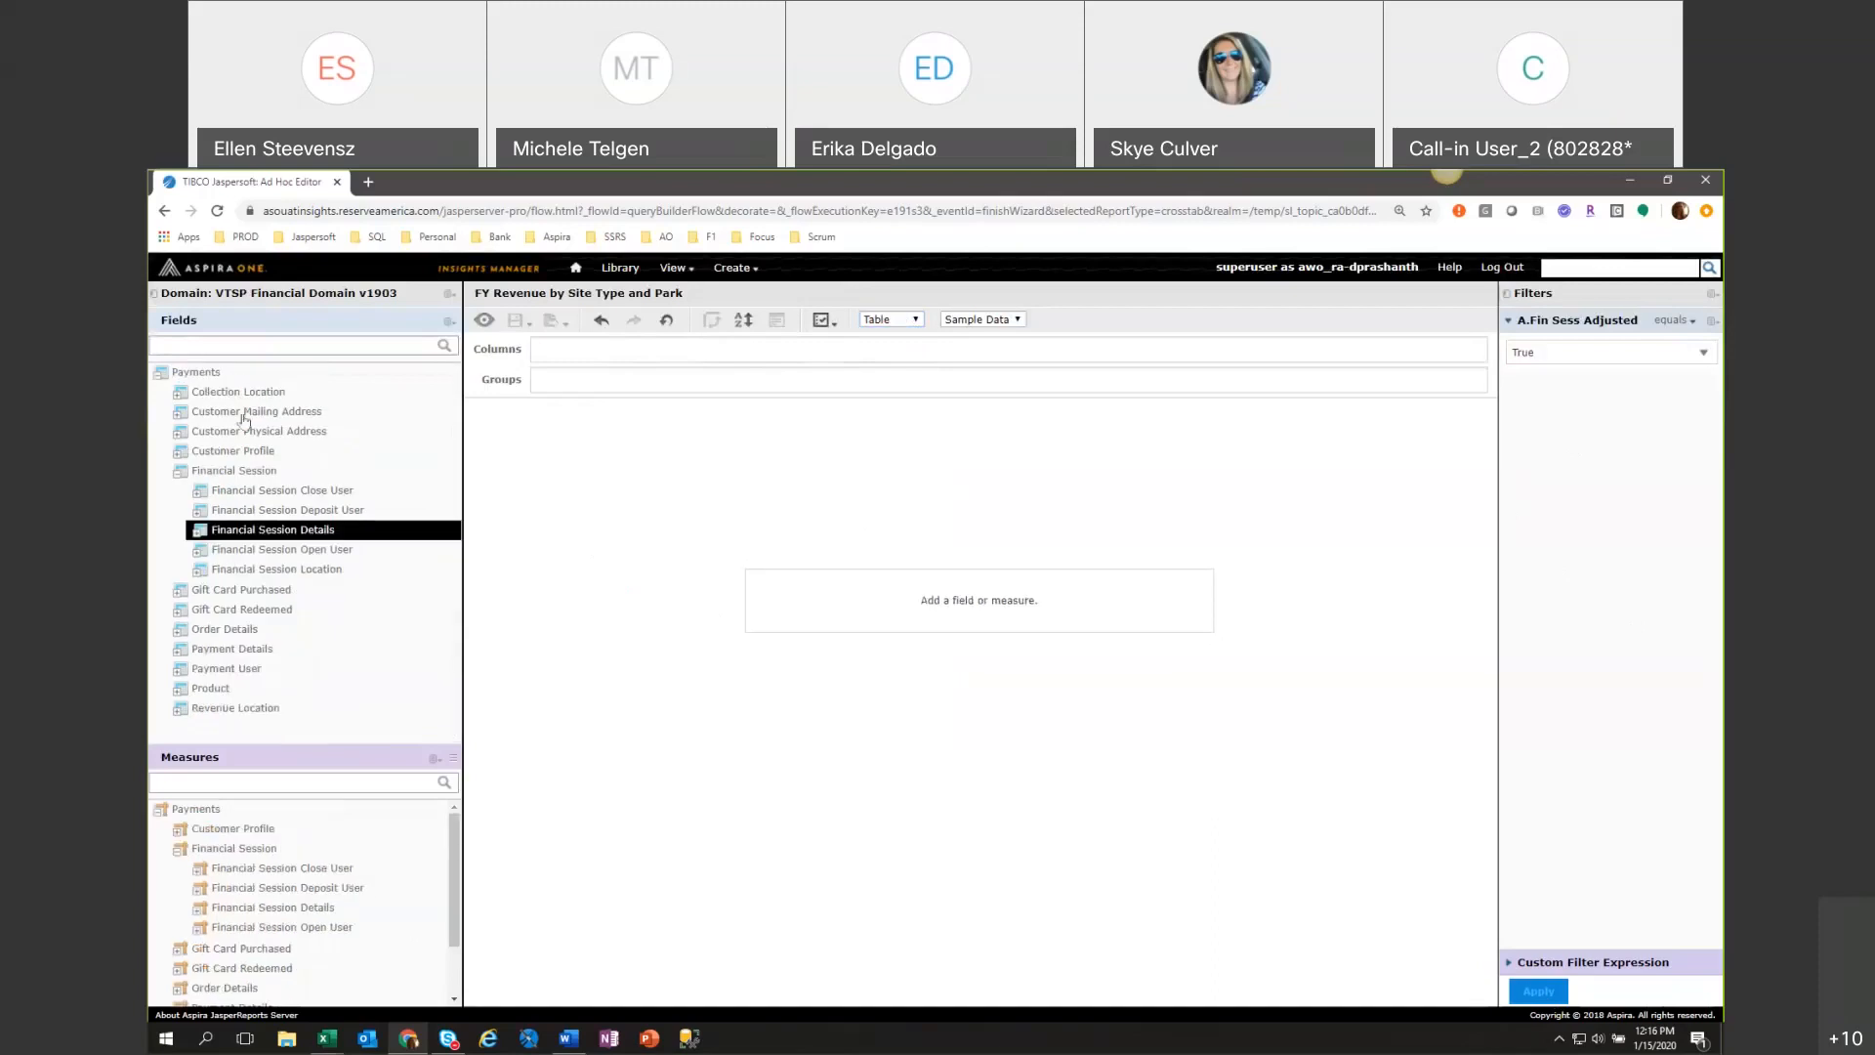
{"action": "left_click", "coordinate": [196, 536]}
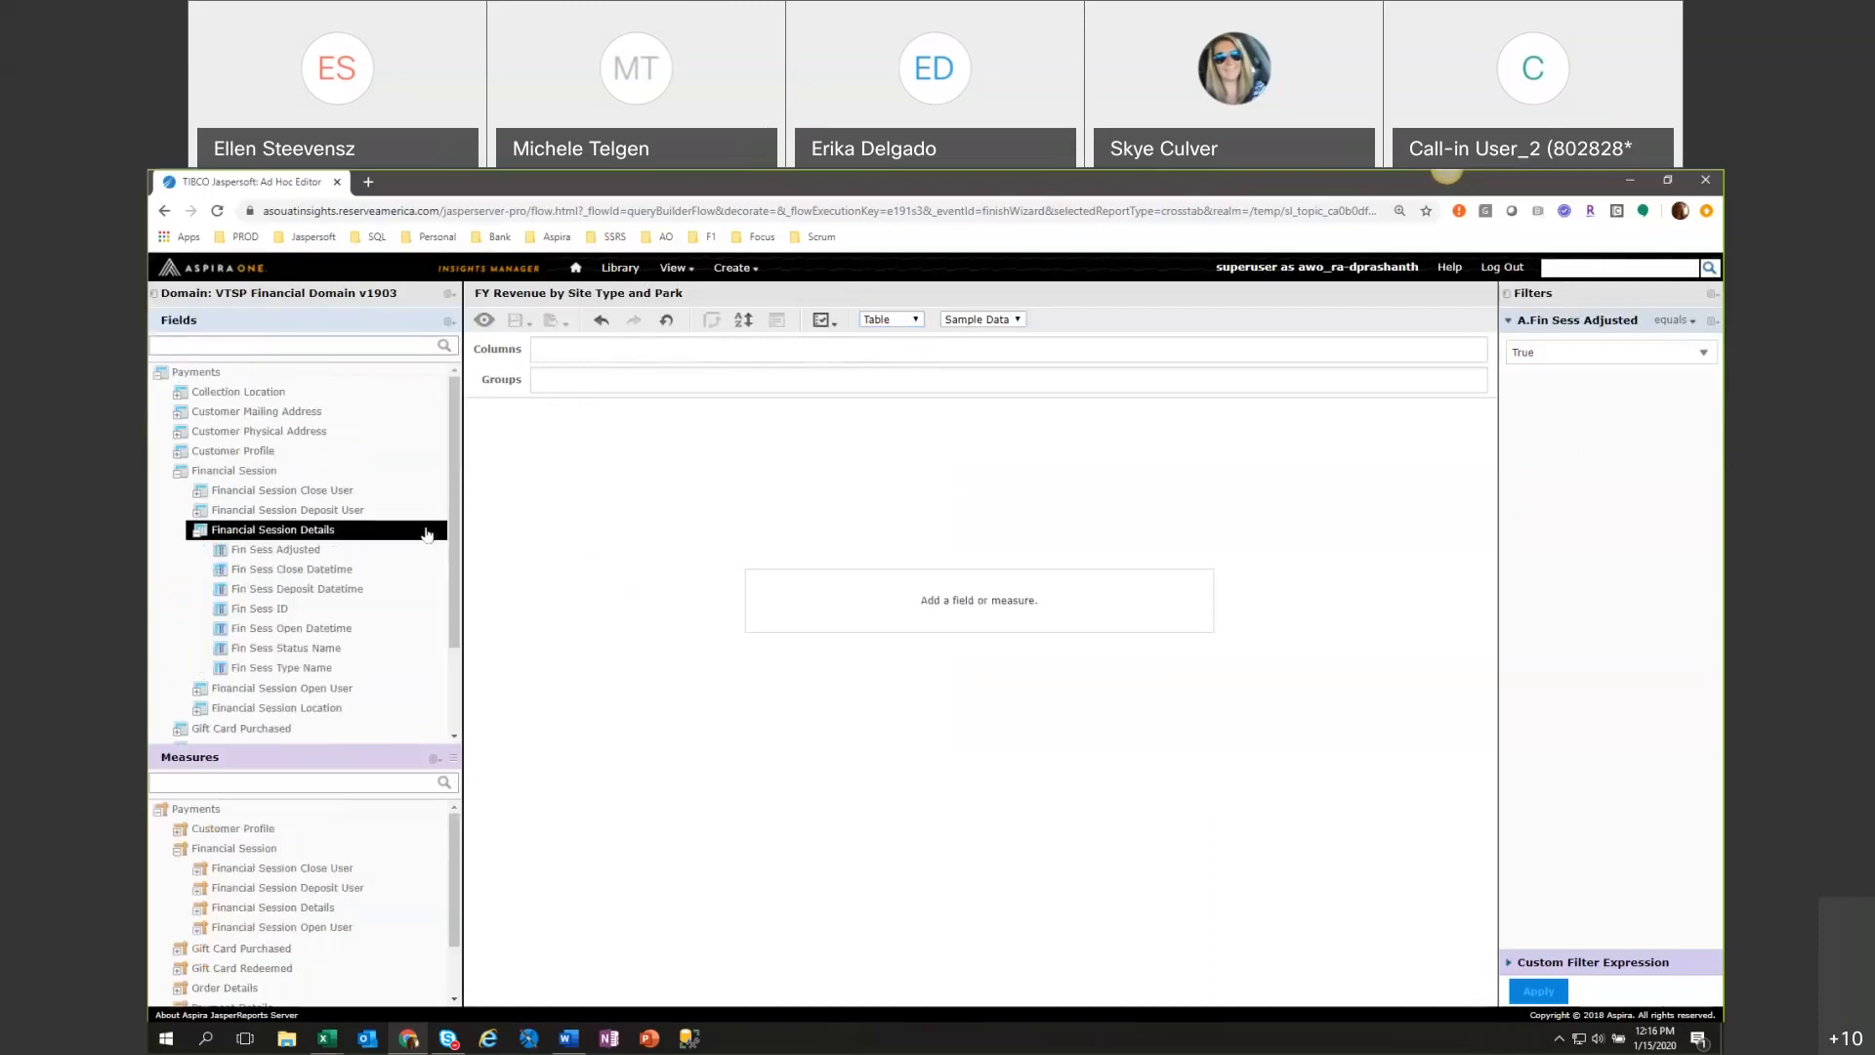
{"action": "double_click", "coordinate": [326, 613]}
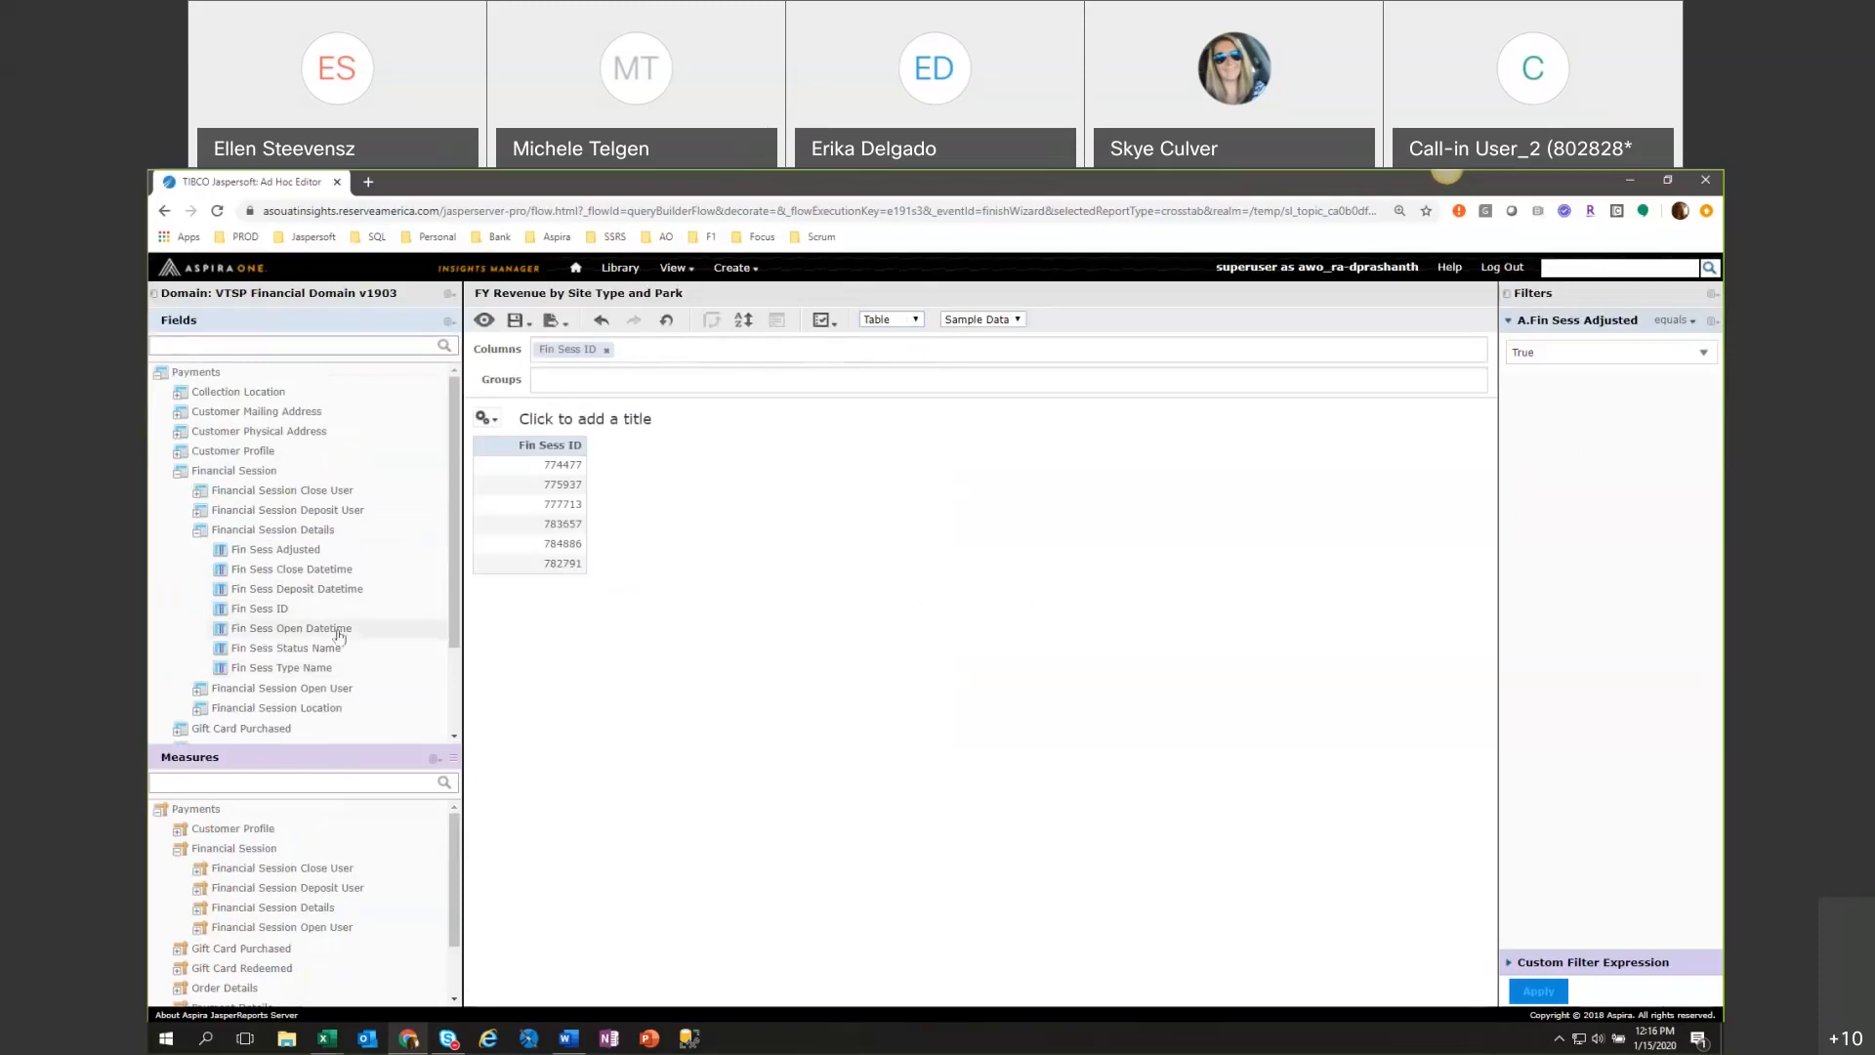
{"action": "double_click", "coordinate": [339, 628]}
{"action": "double_click", "coordinate": [332, 568]}
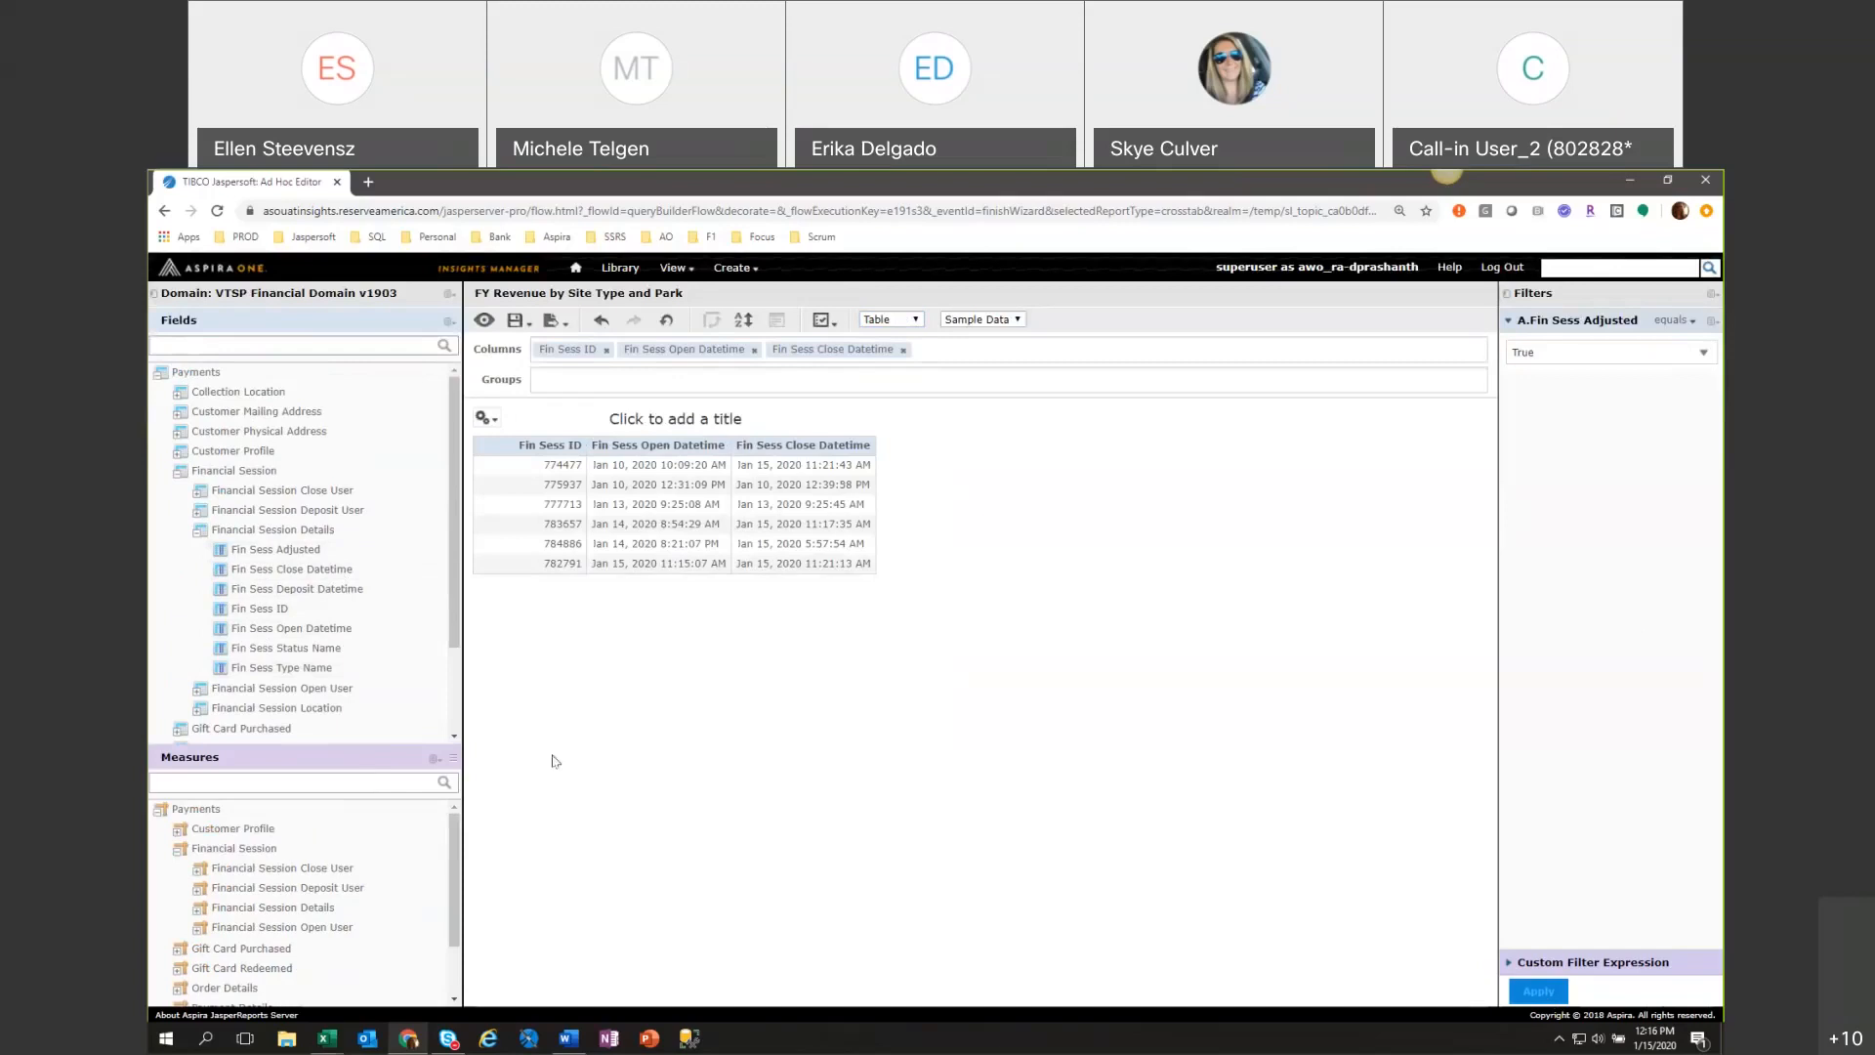
{"action": "left_click", "coordinate": [846, 563]}
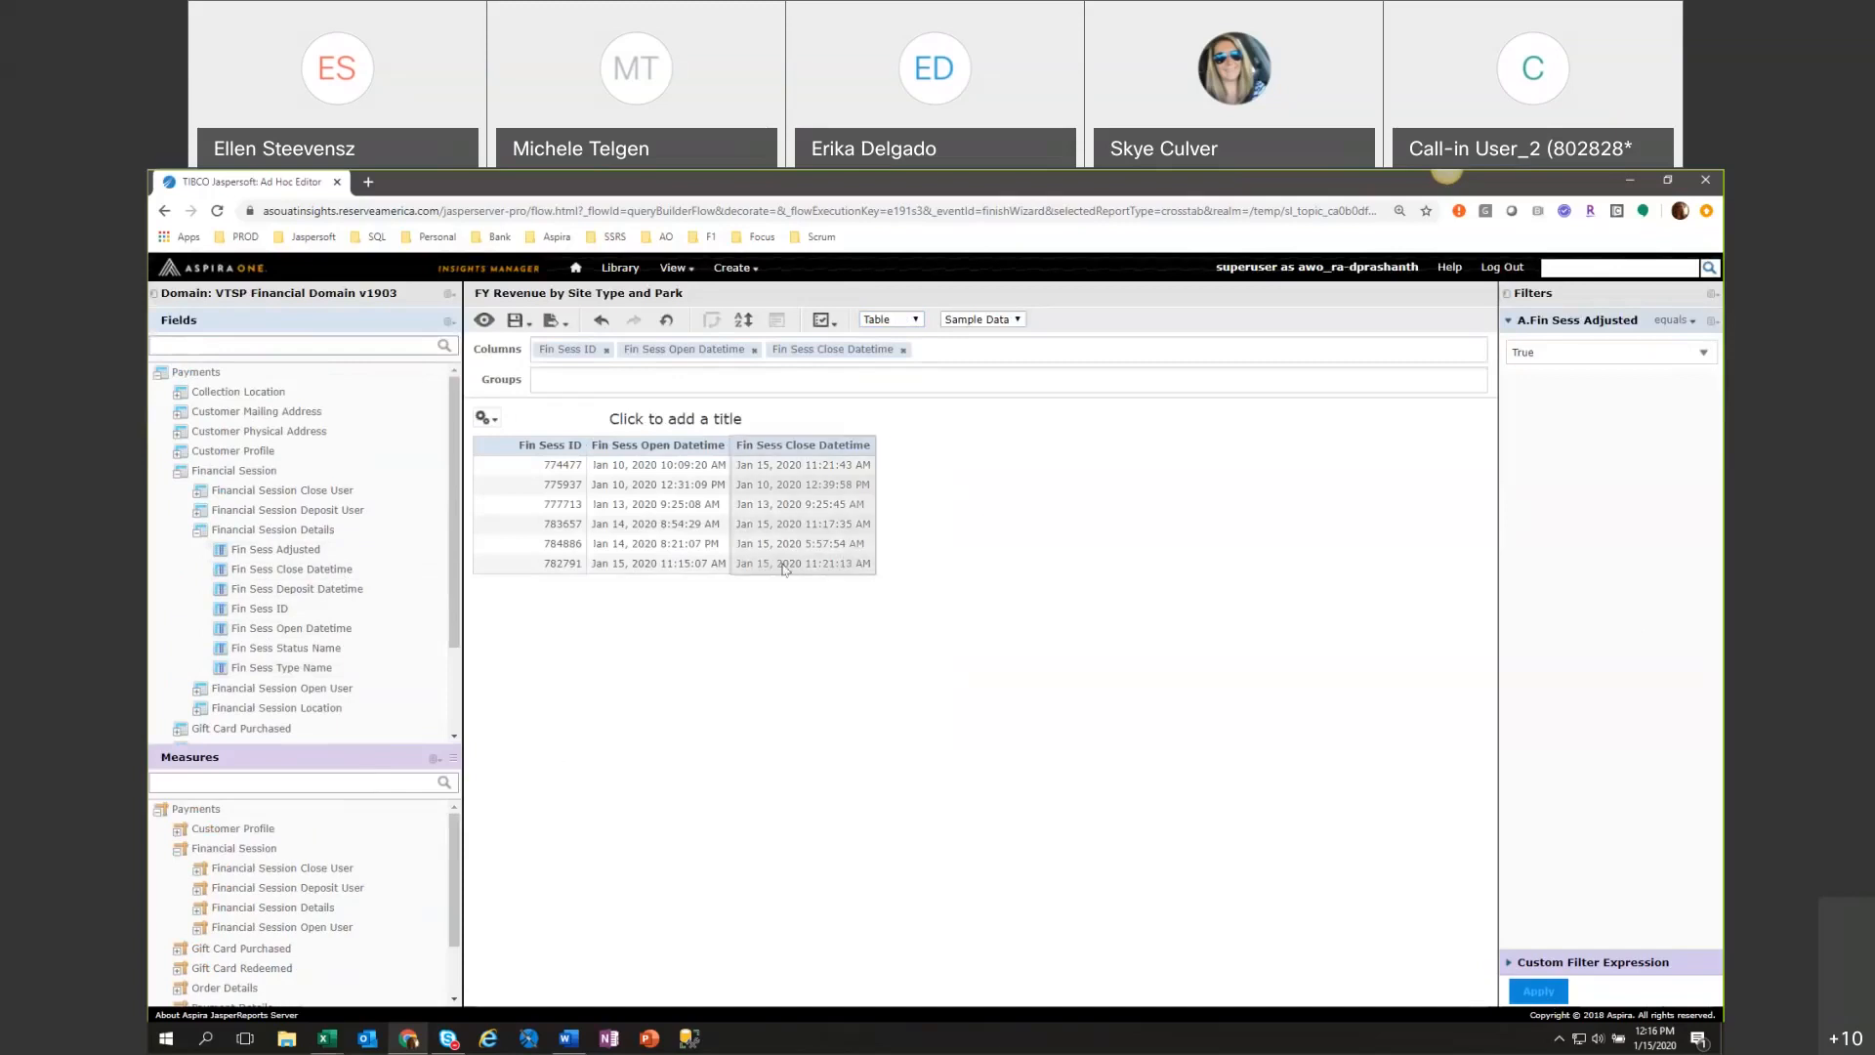
{"action": "left_click", "coordinate": [811, 609]}
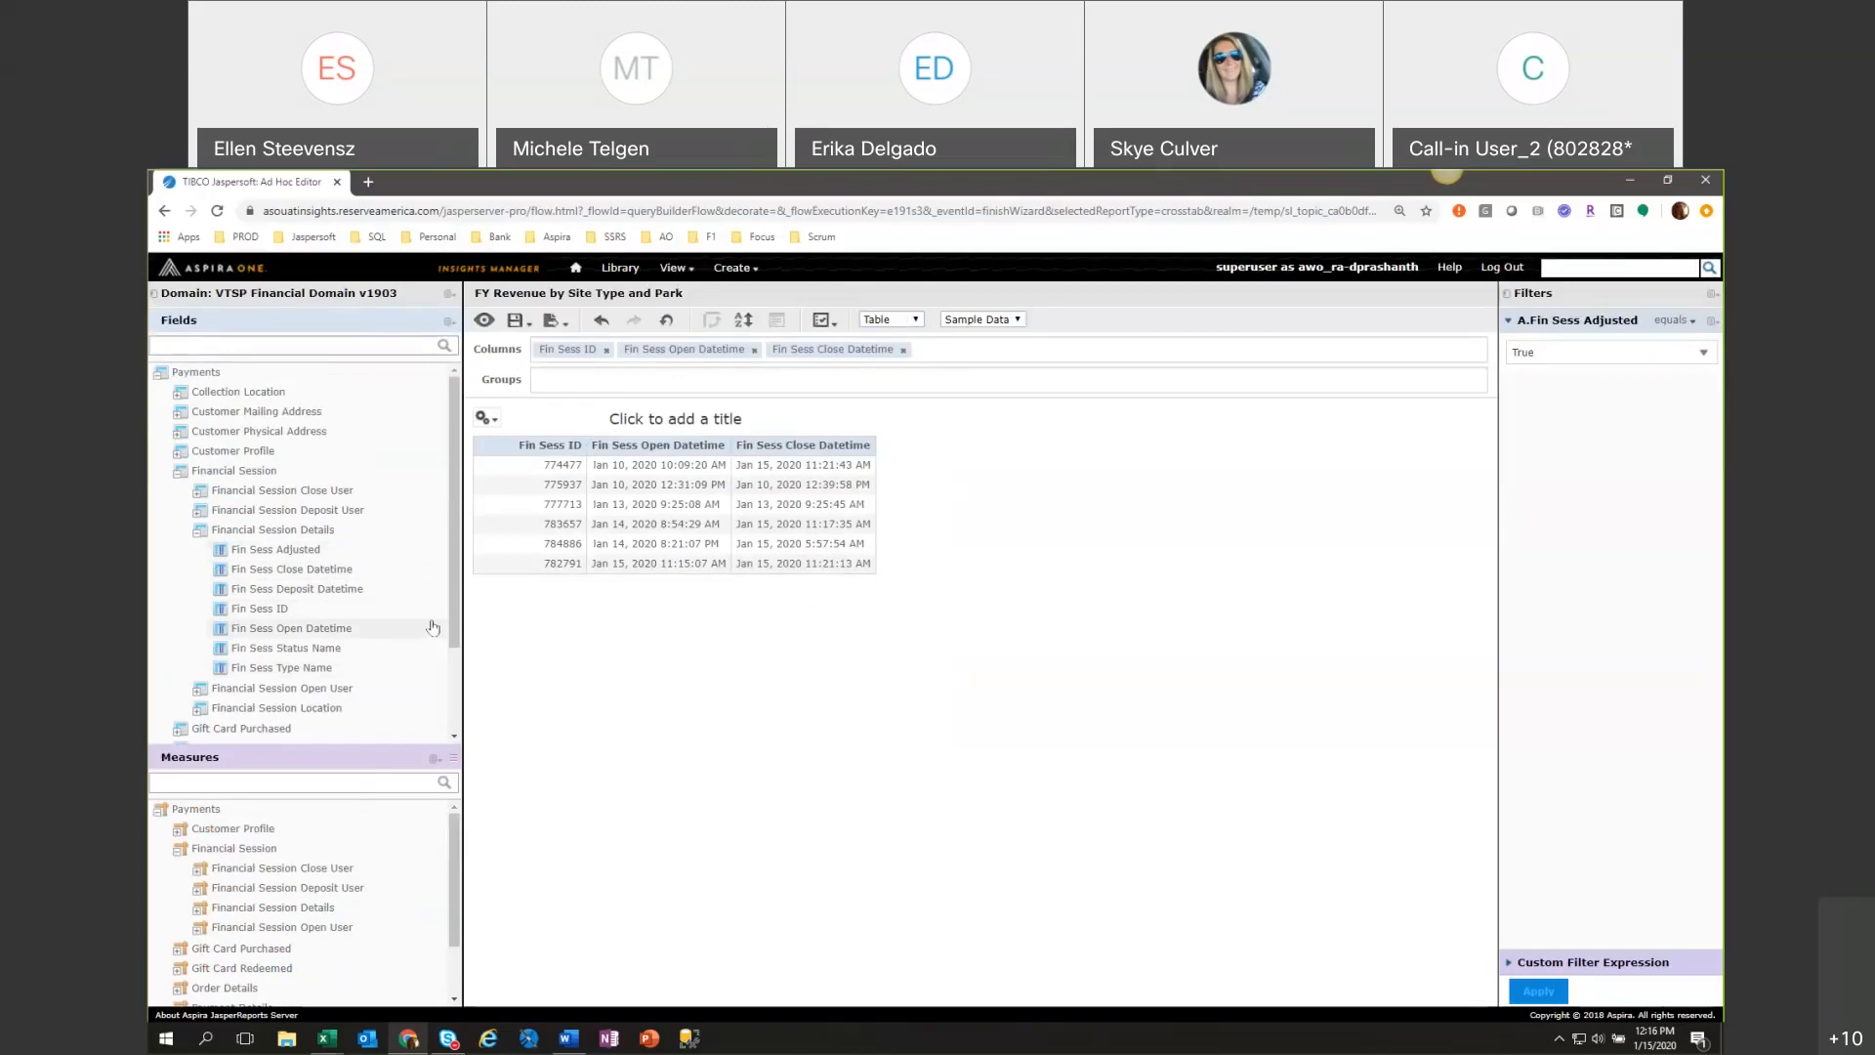
Add the Fin Sess Close User First Name and Last Name fields from Financial Session Close User as columns.
{"action": "left_click", "coordinate": [201, 532]}
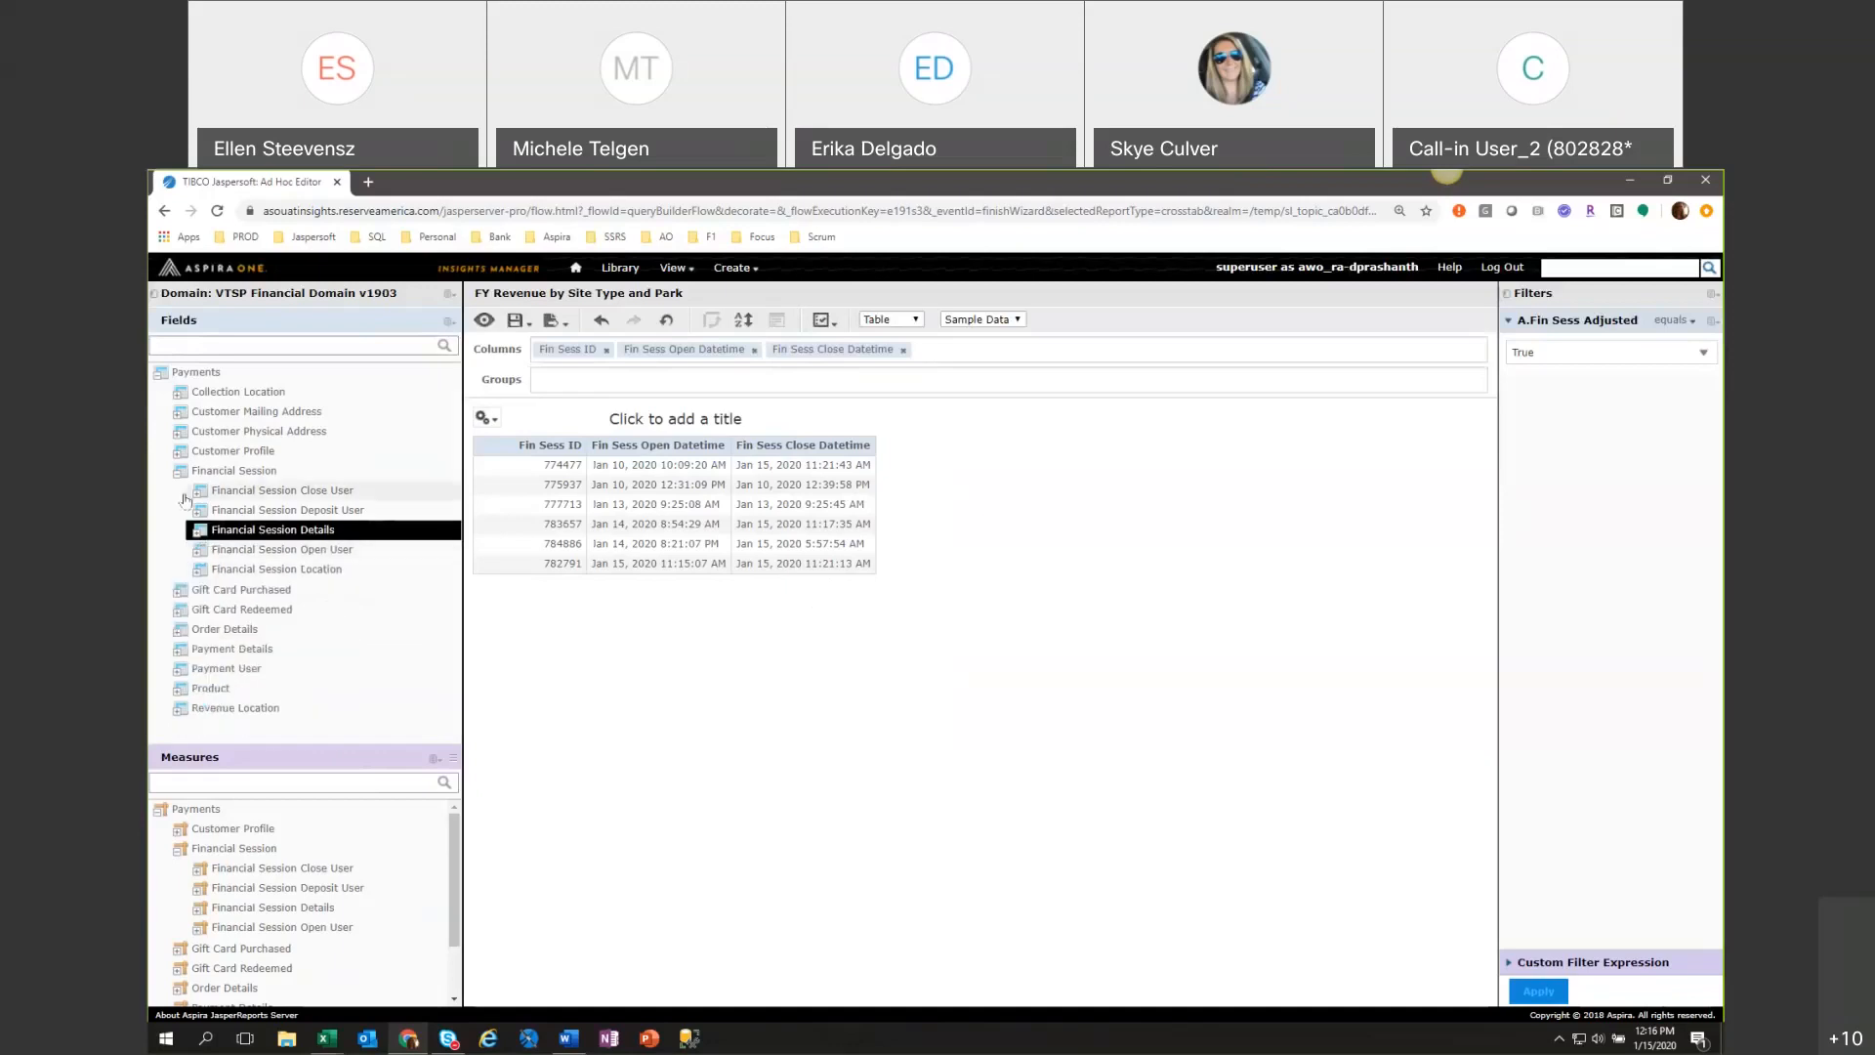
{"action": "left_click", "coordinate": [208, 492]}
{"action": "left_click", "coordinate": [202, 491]}
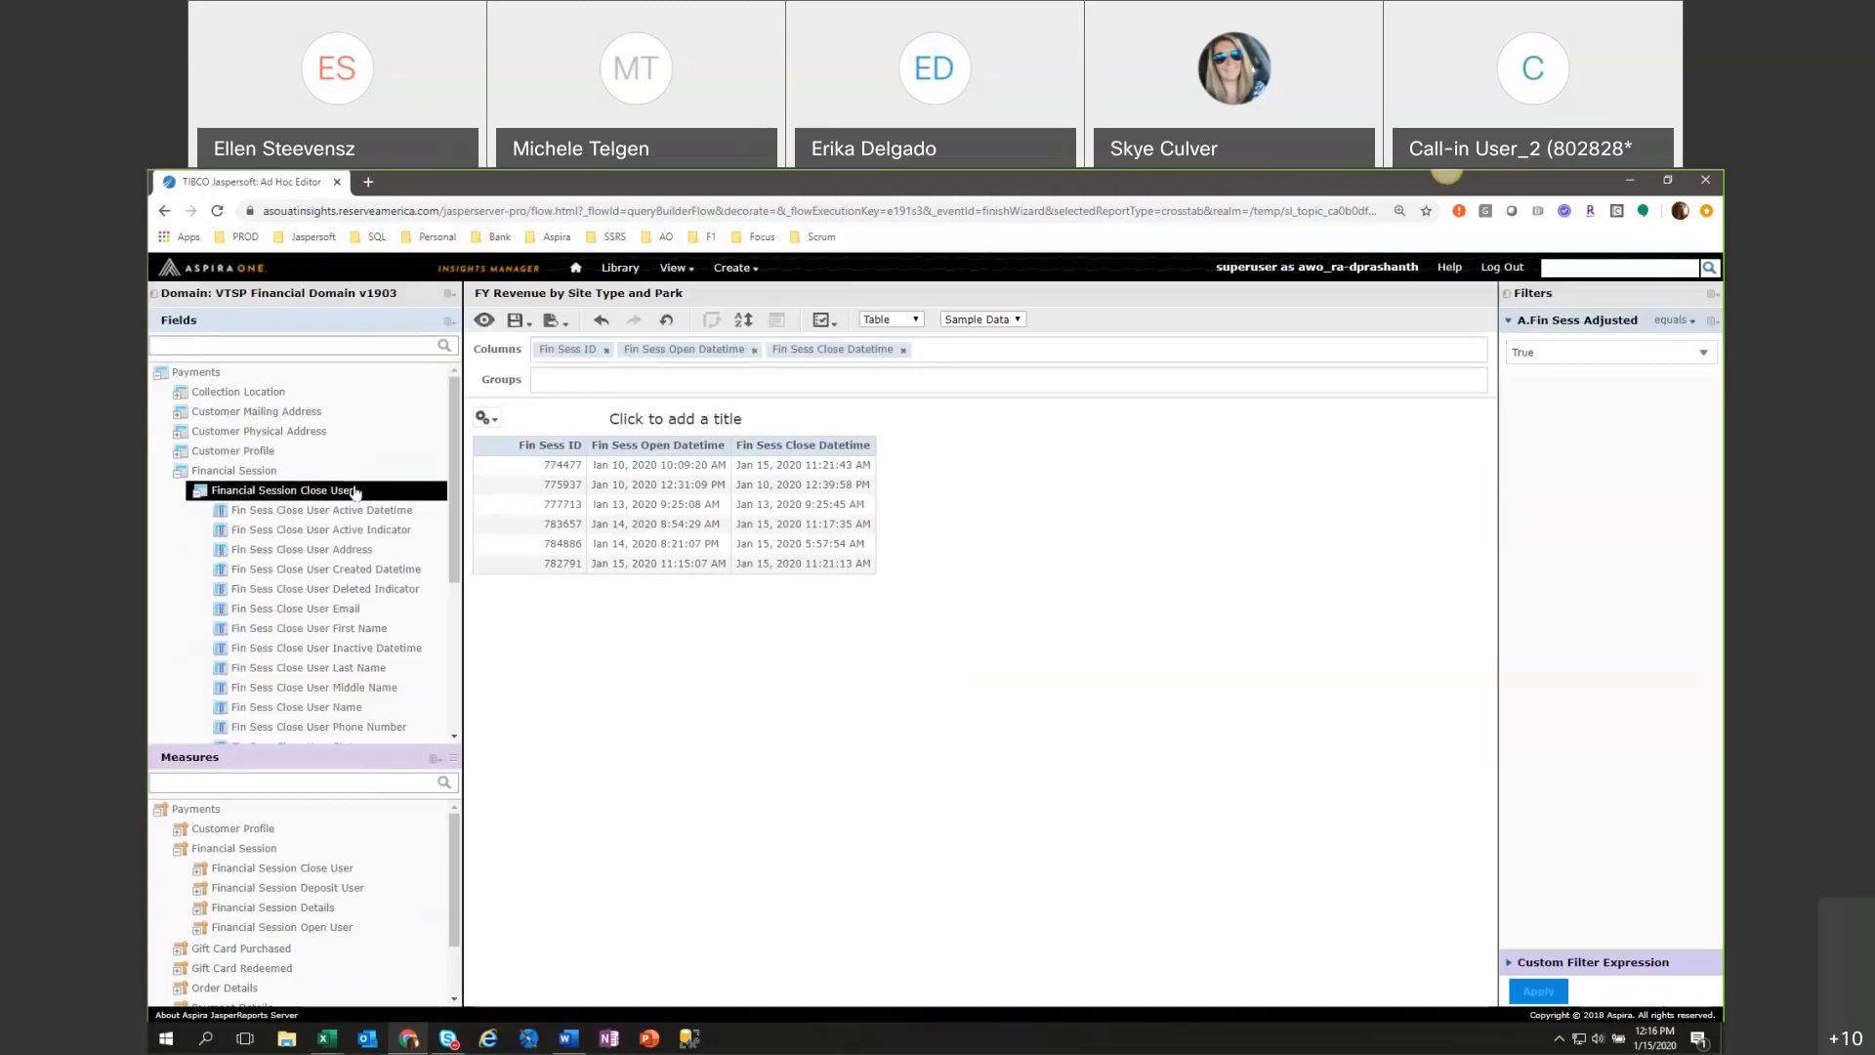
{"action": "double_click", "coordinate": [383, 630]}
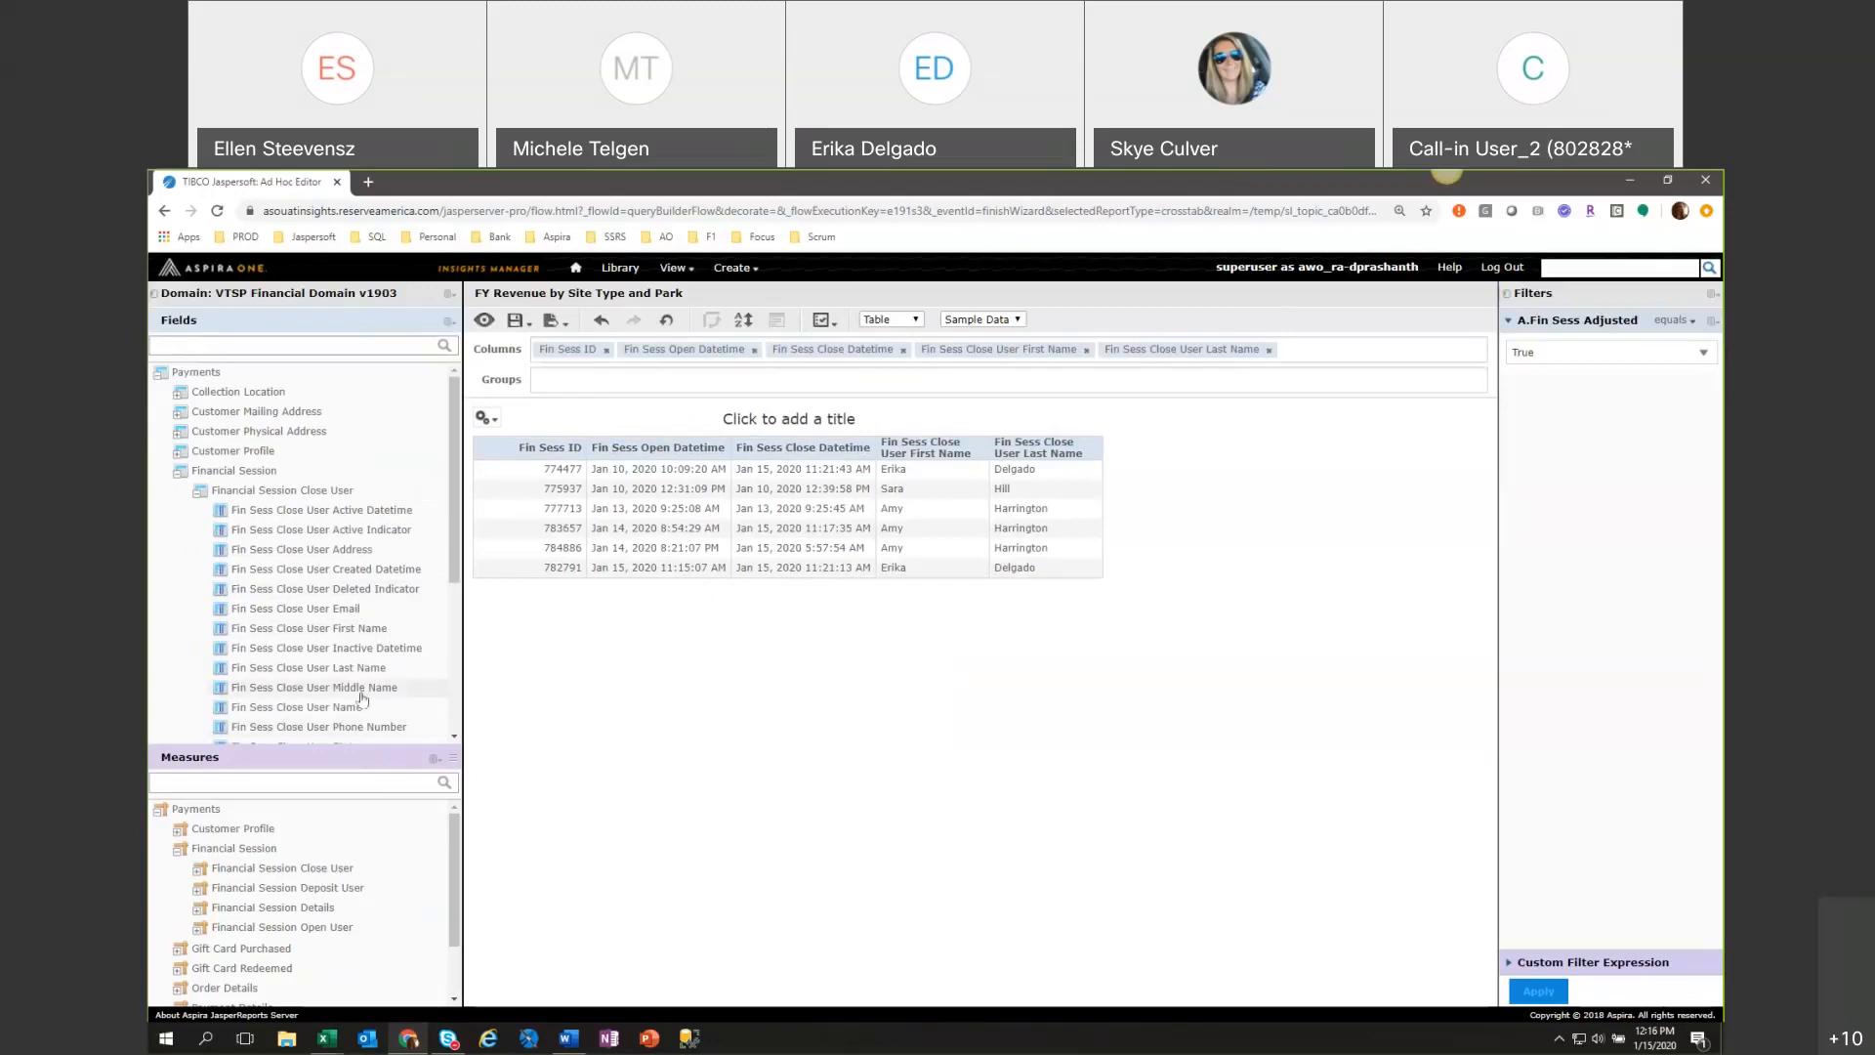
Add Fin Sess Deposit Datetime and the Fin Sess Dep User First Name and Last Name fields as columns.
{"action": "scroll", "coordinate": [361, 699], "scroll_direction": "down", "scroll_amount": 3}
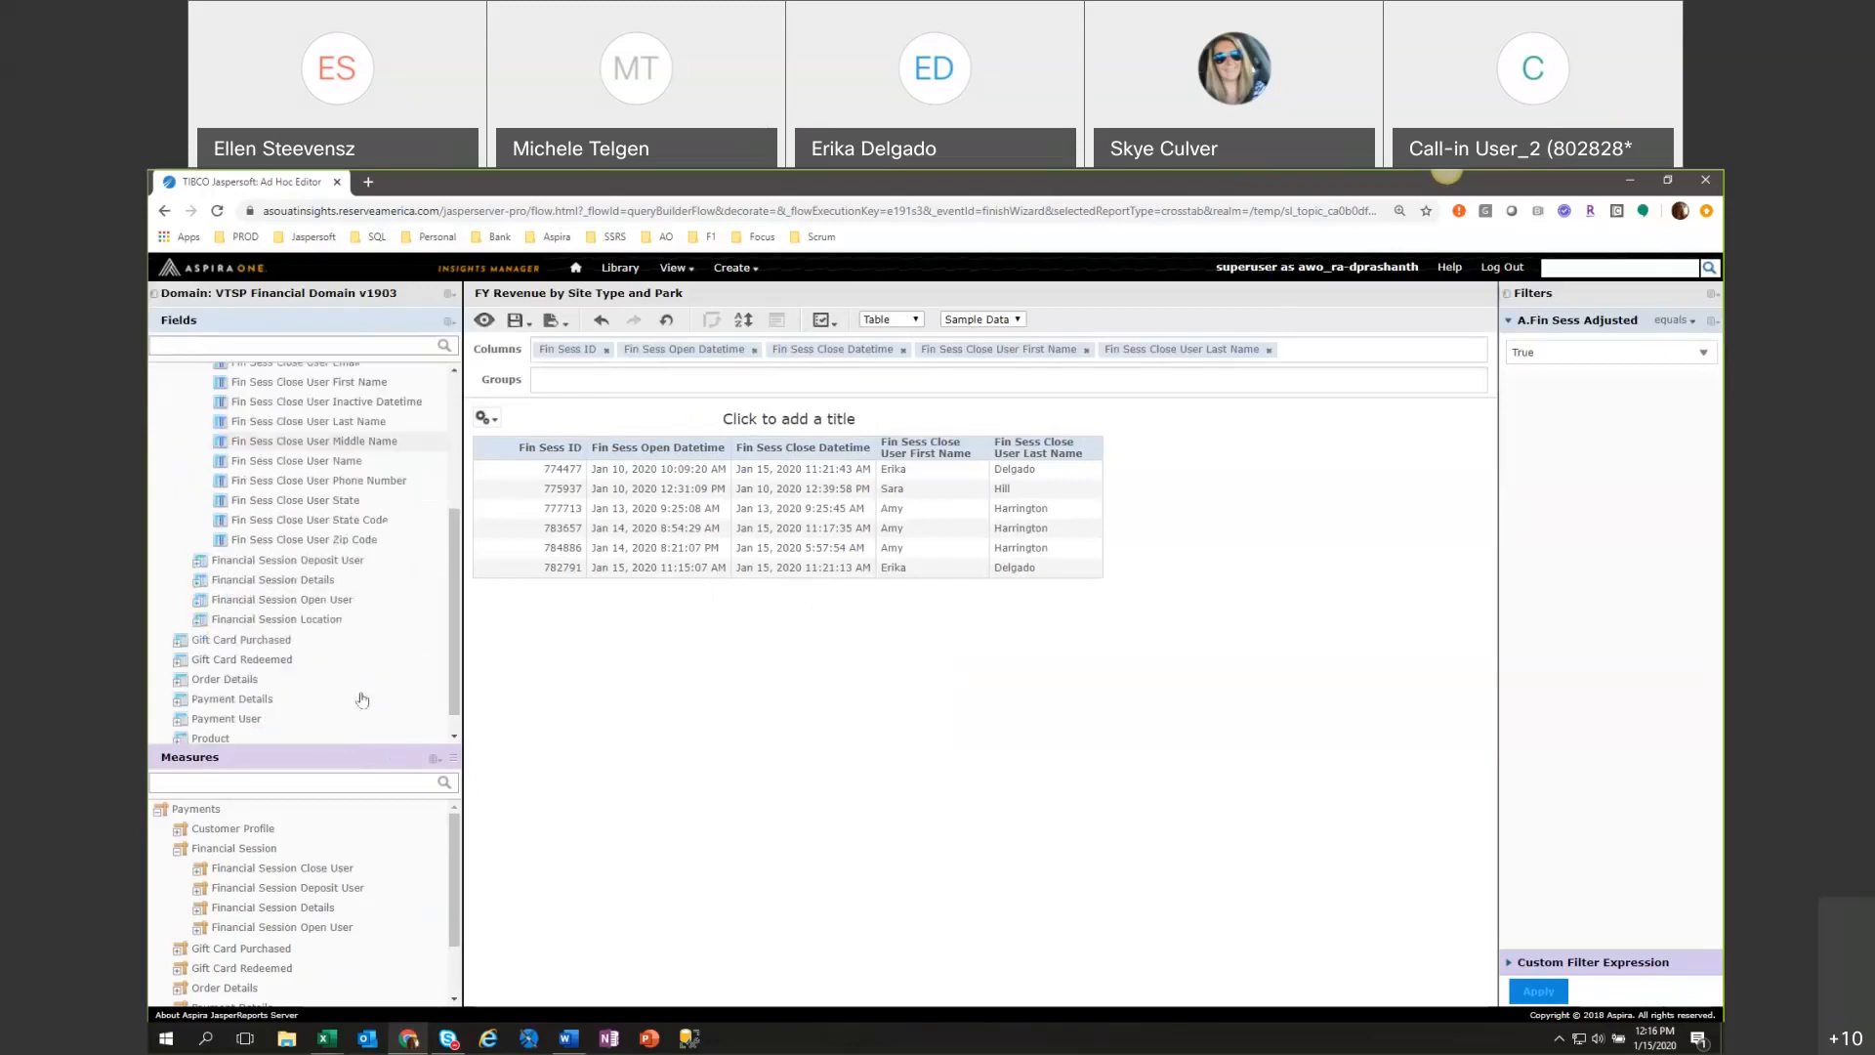
{"action": "left_click", "coordinate": [199, 583]}
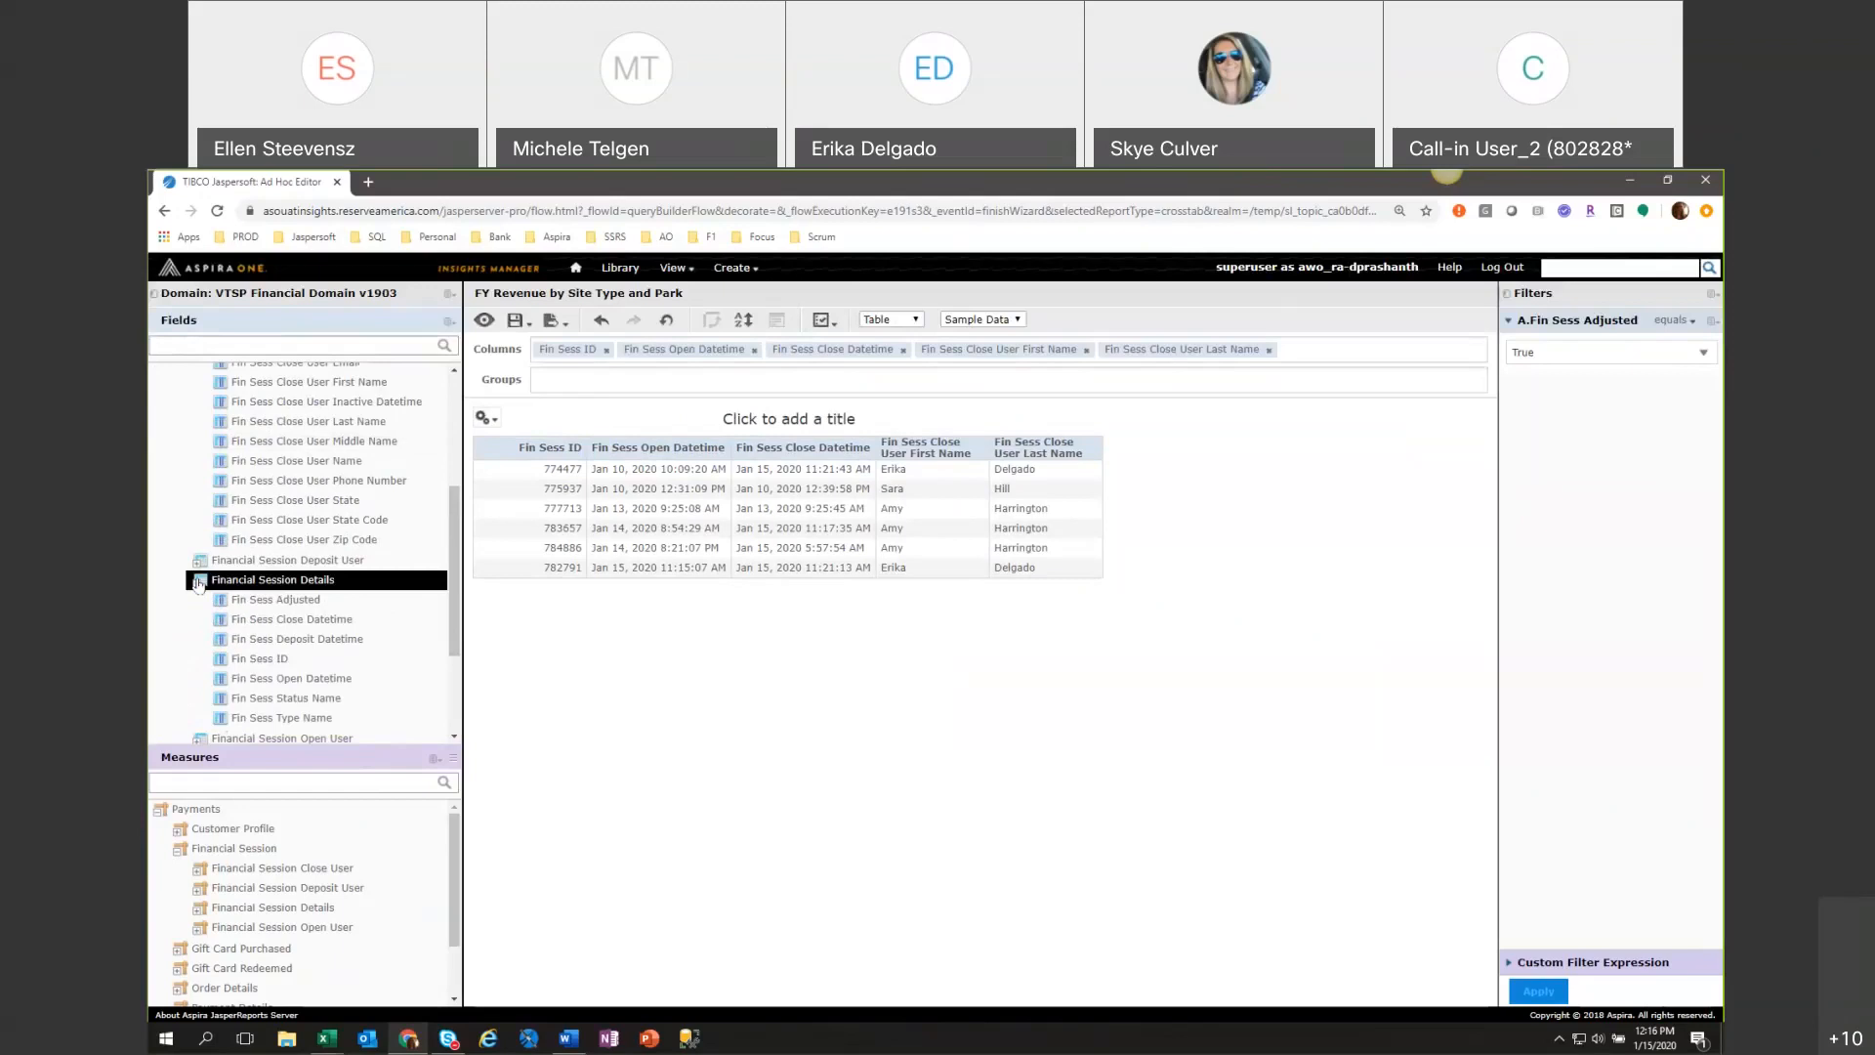
{"action": "double_click", "coordinate": [322, 641]}
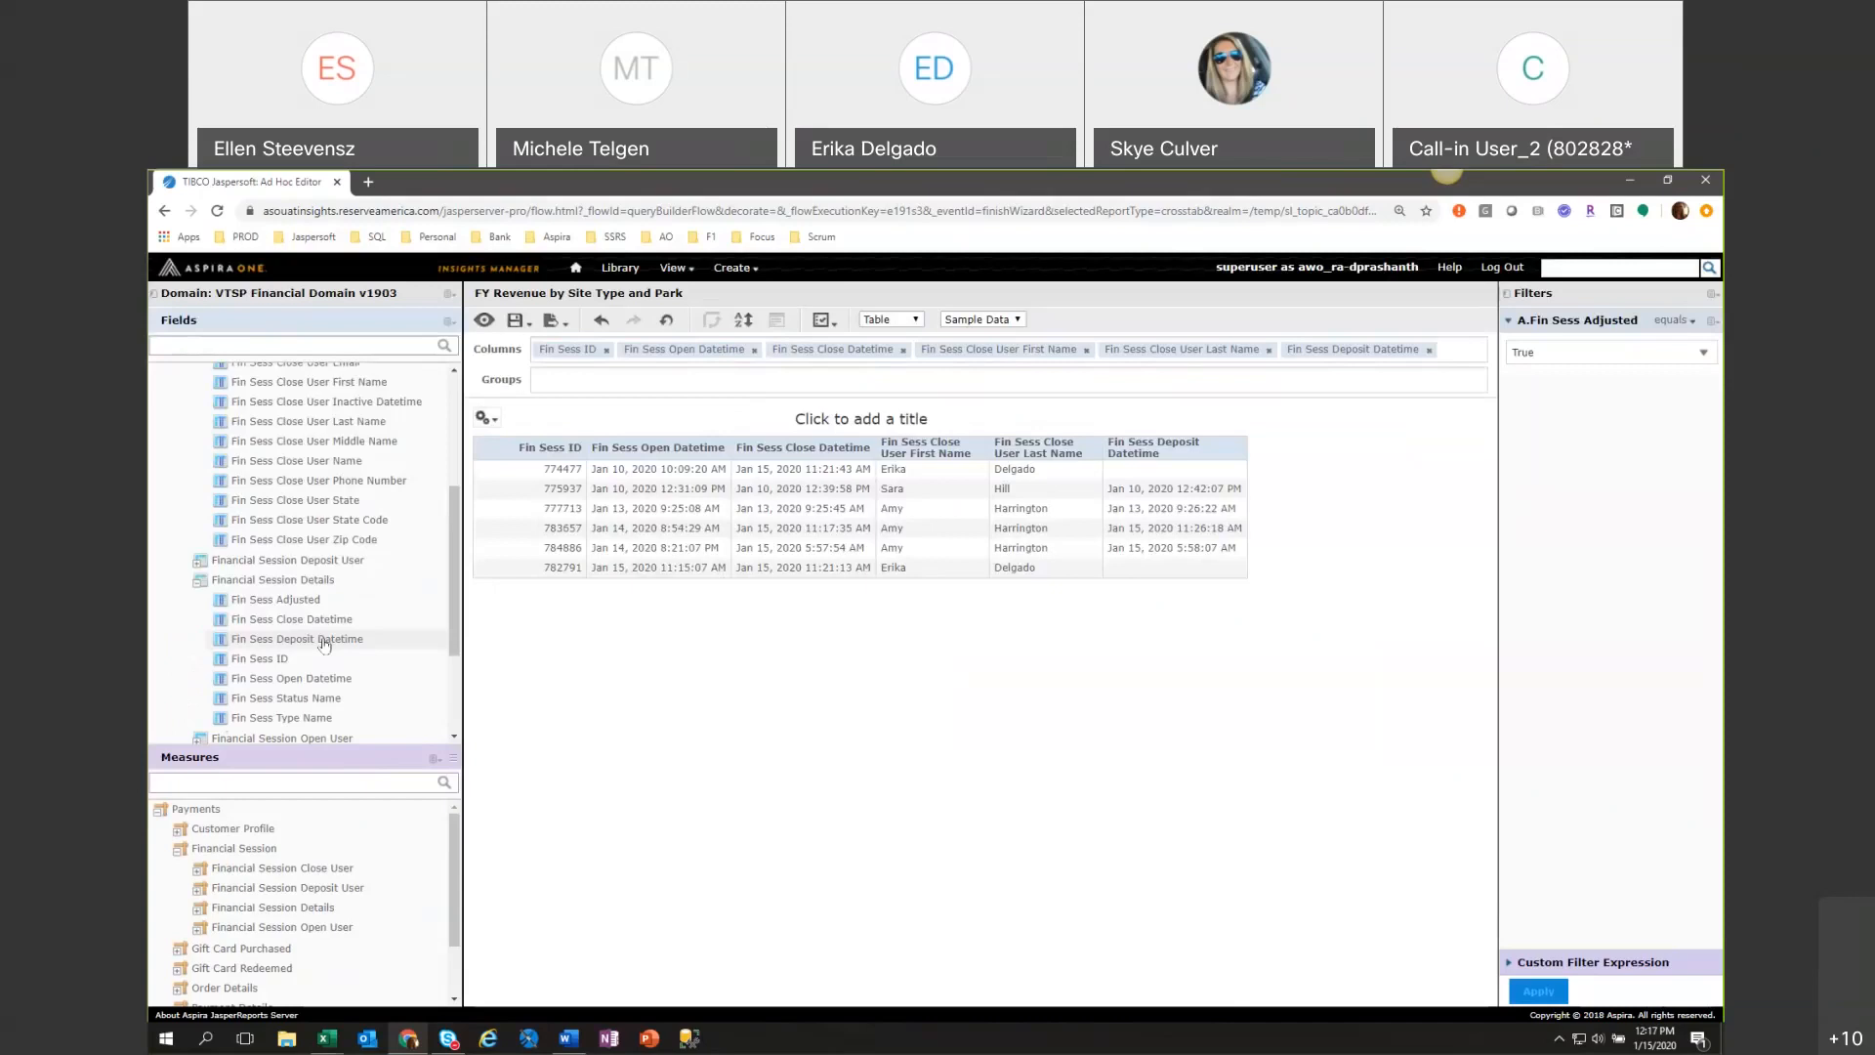
{"action": "left_click", "coordinate": [199, 578]}
{"action": "left_click", "coordinate": [197, 563]}
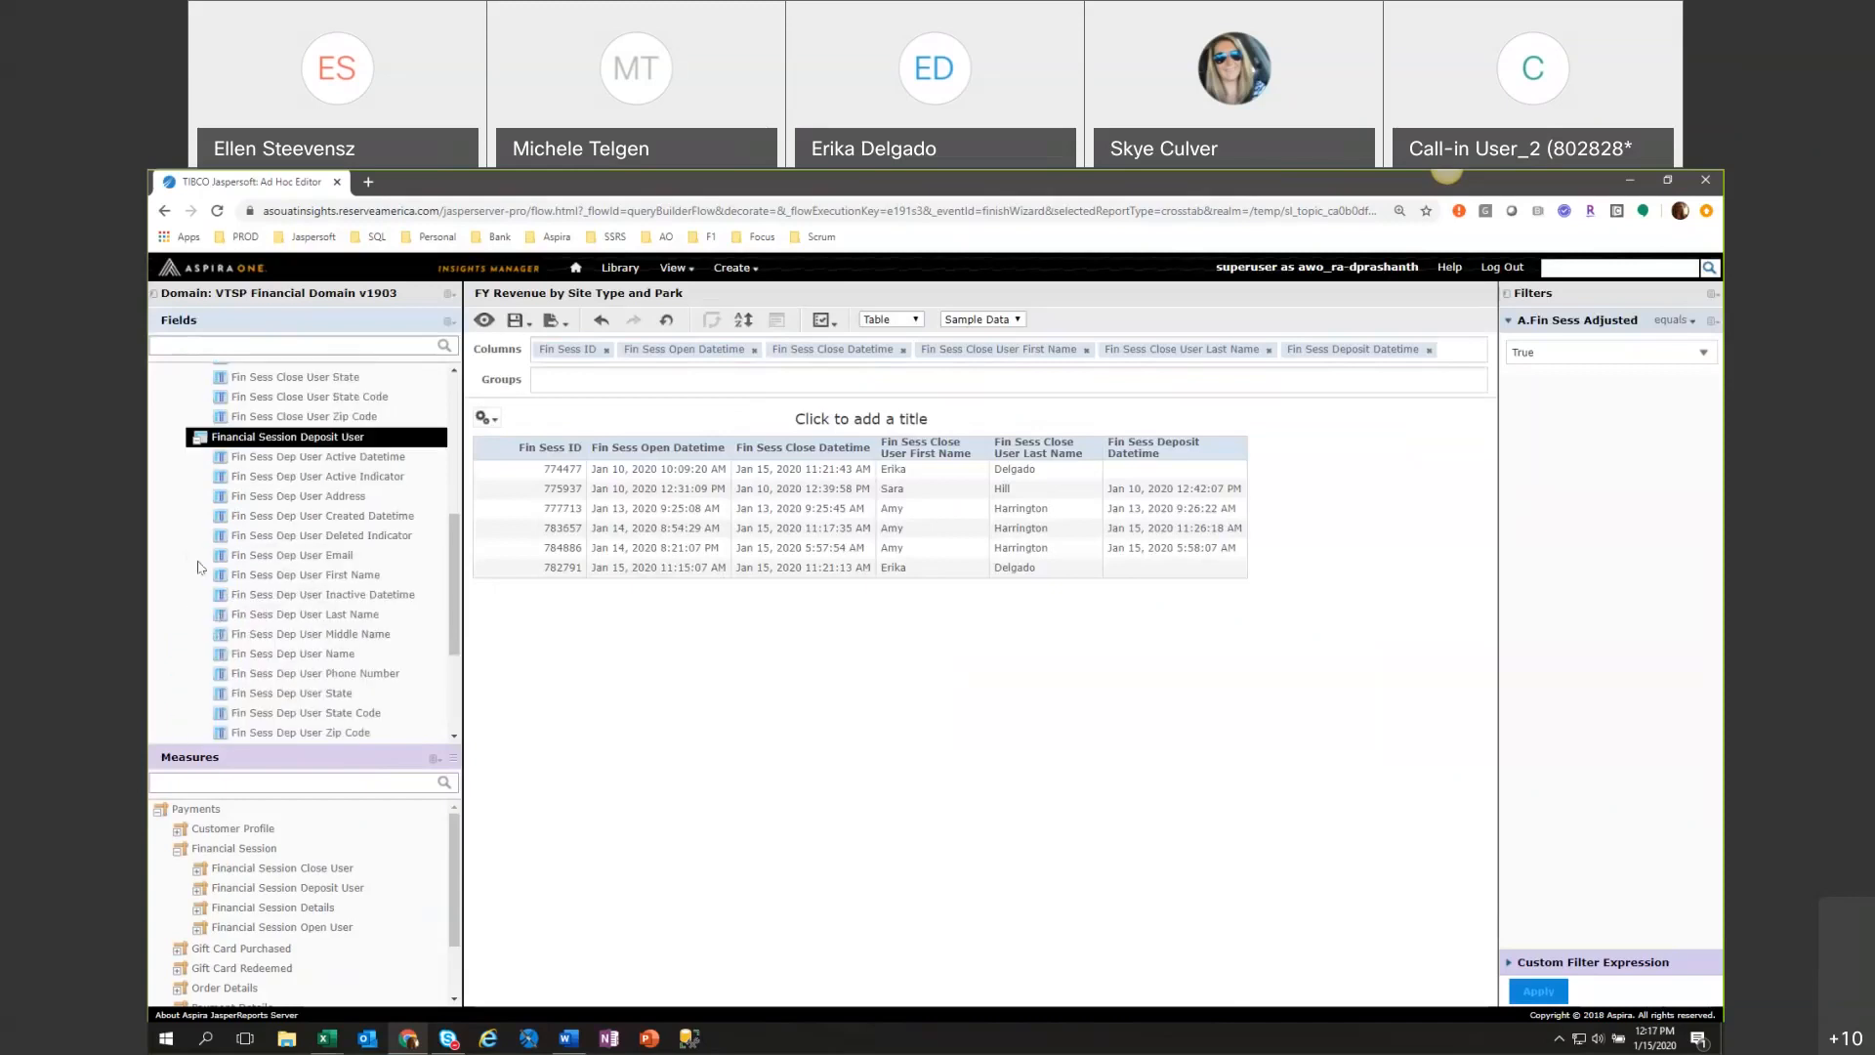
{"action": "double_click", "coordinate": [313, 577]}
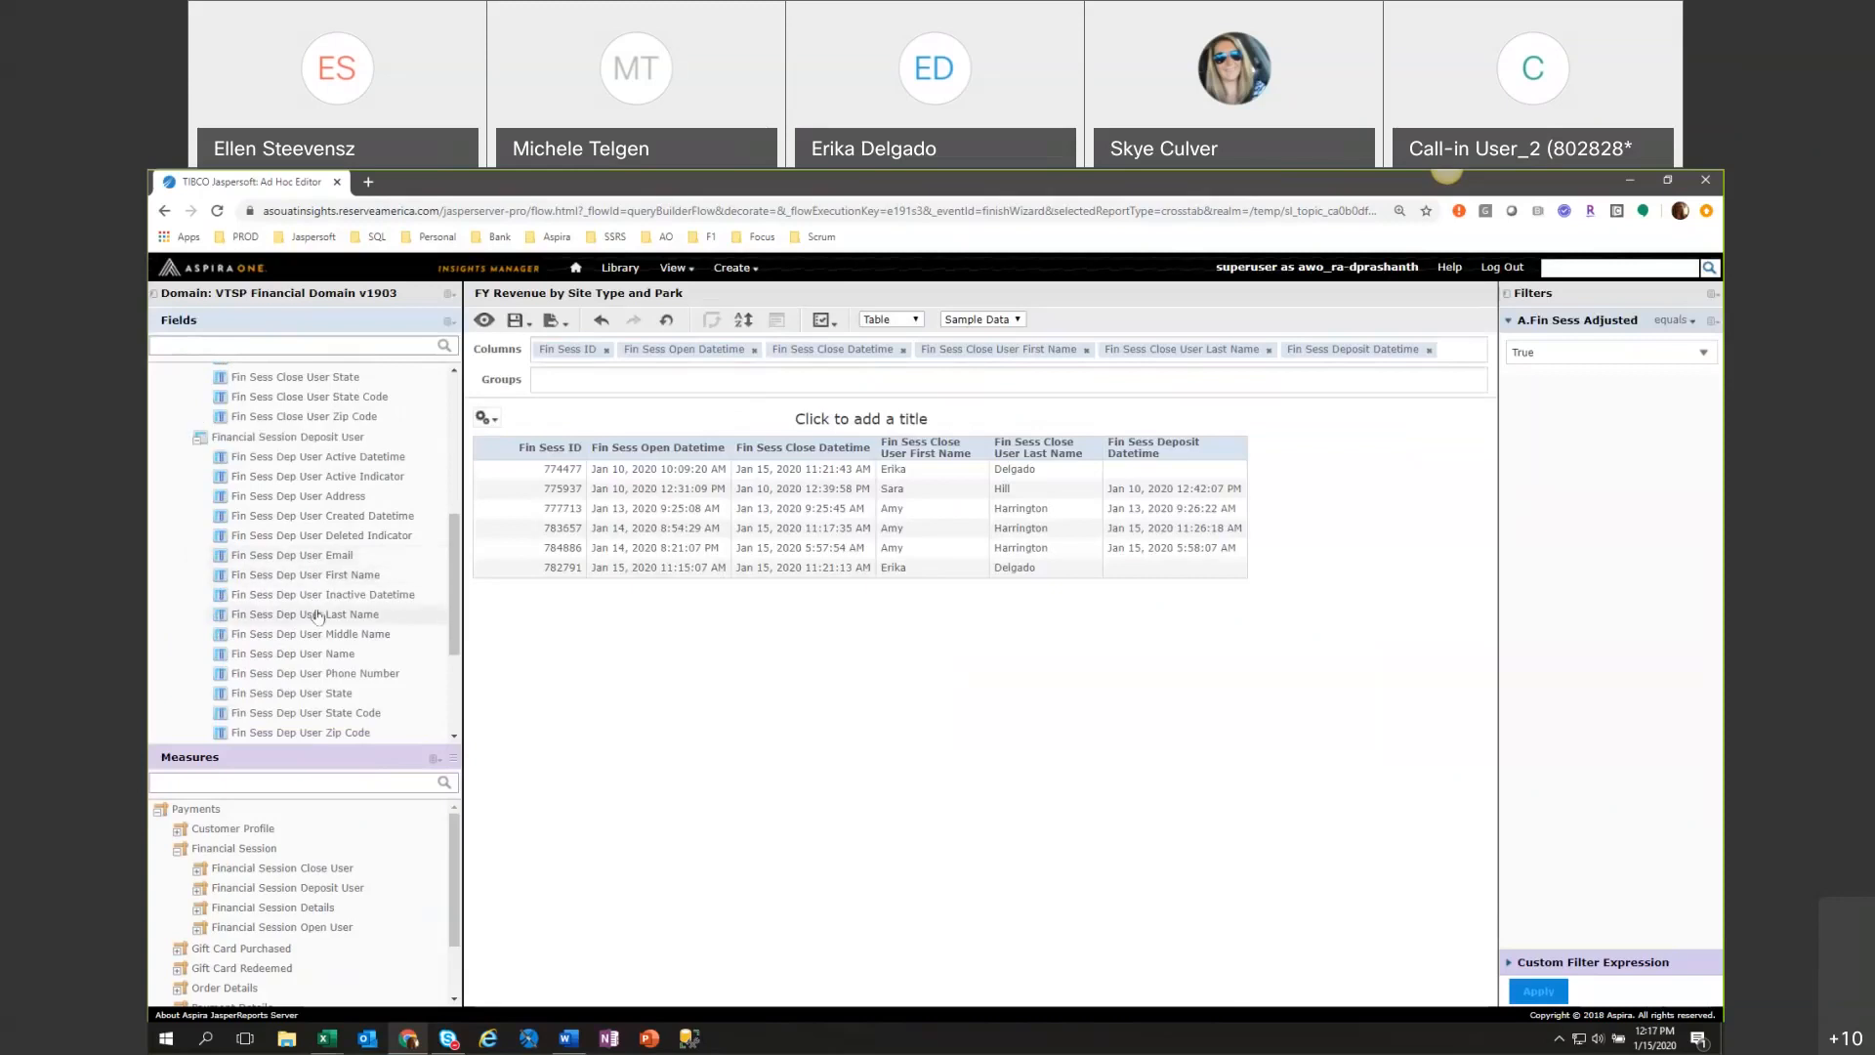
{"action": "double_click", "coordinate": [317, 615]}
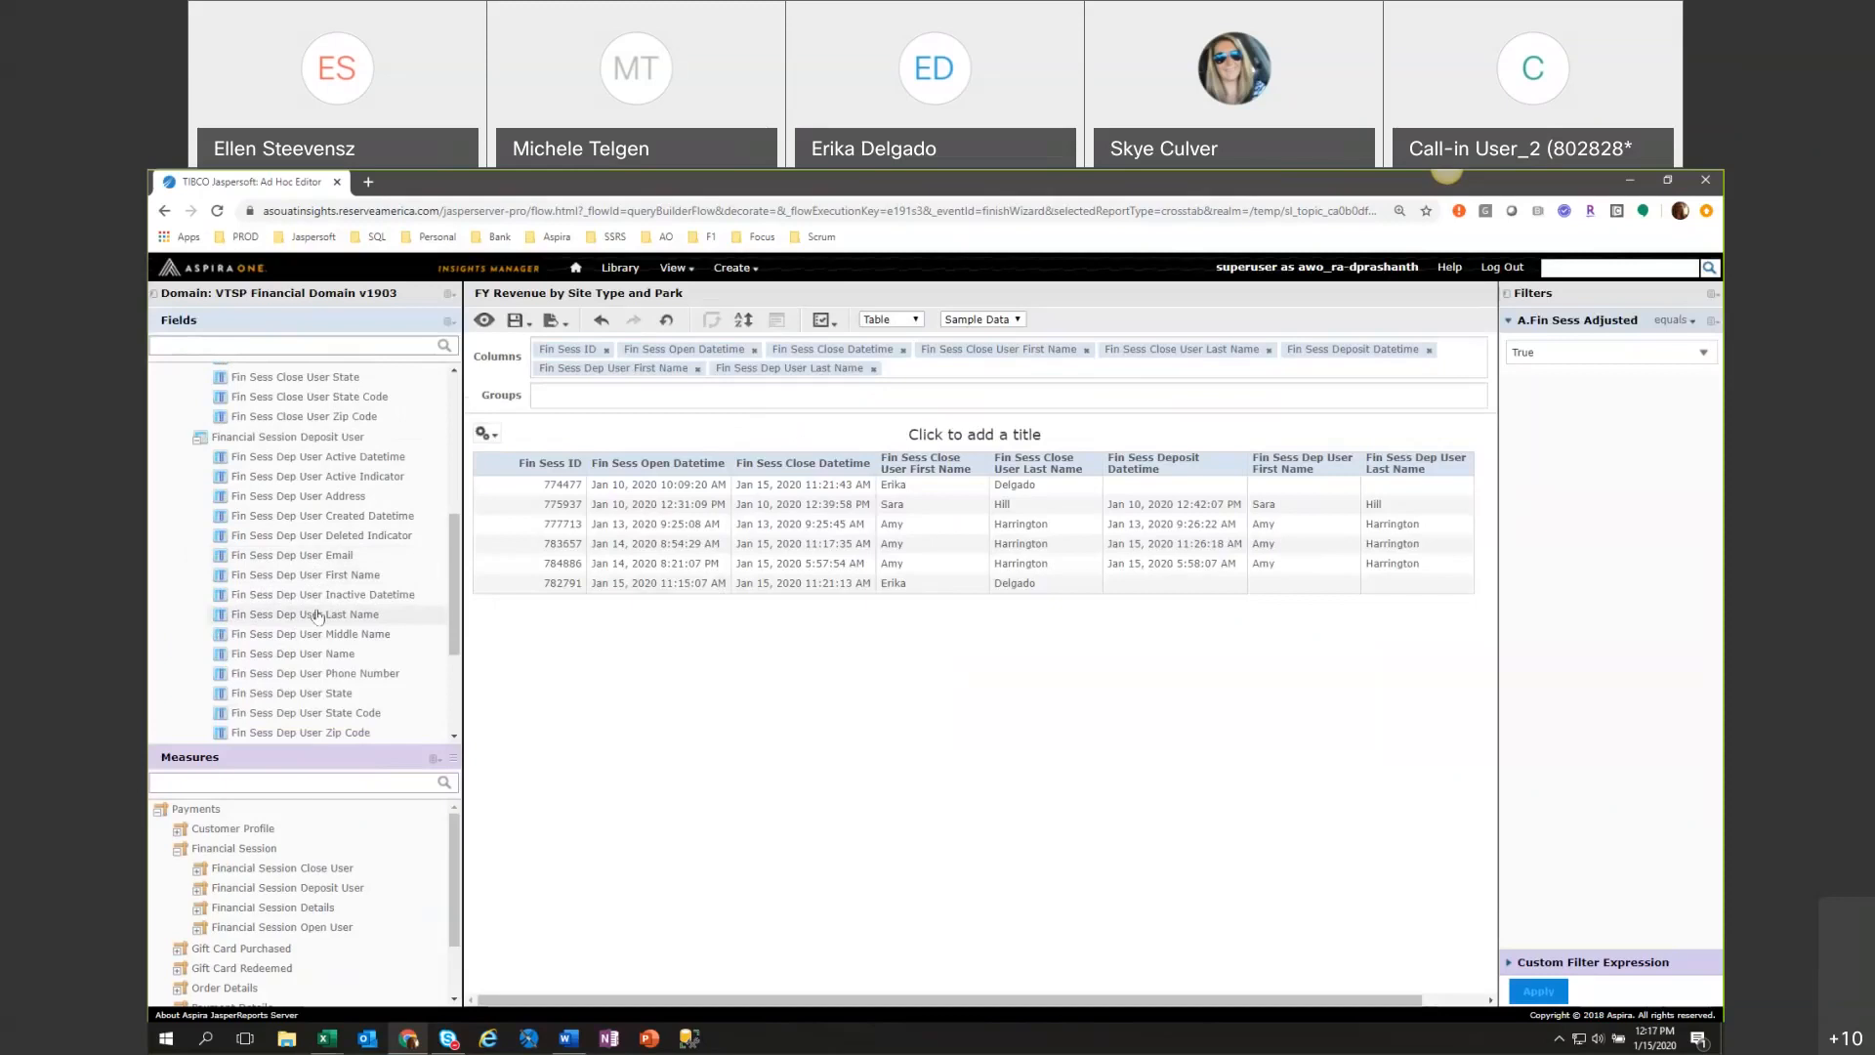
Collapse the Financial Session Deposit User and Financial Session Close User field groups.
{"action": "scroll", "coordinate": [318, 616], "scroll_direction": "down", "scroll_amount": 5}
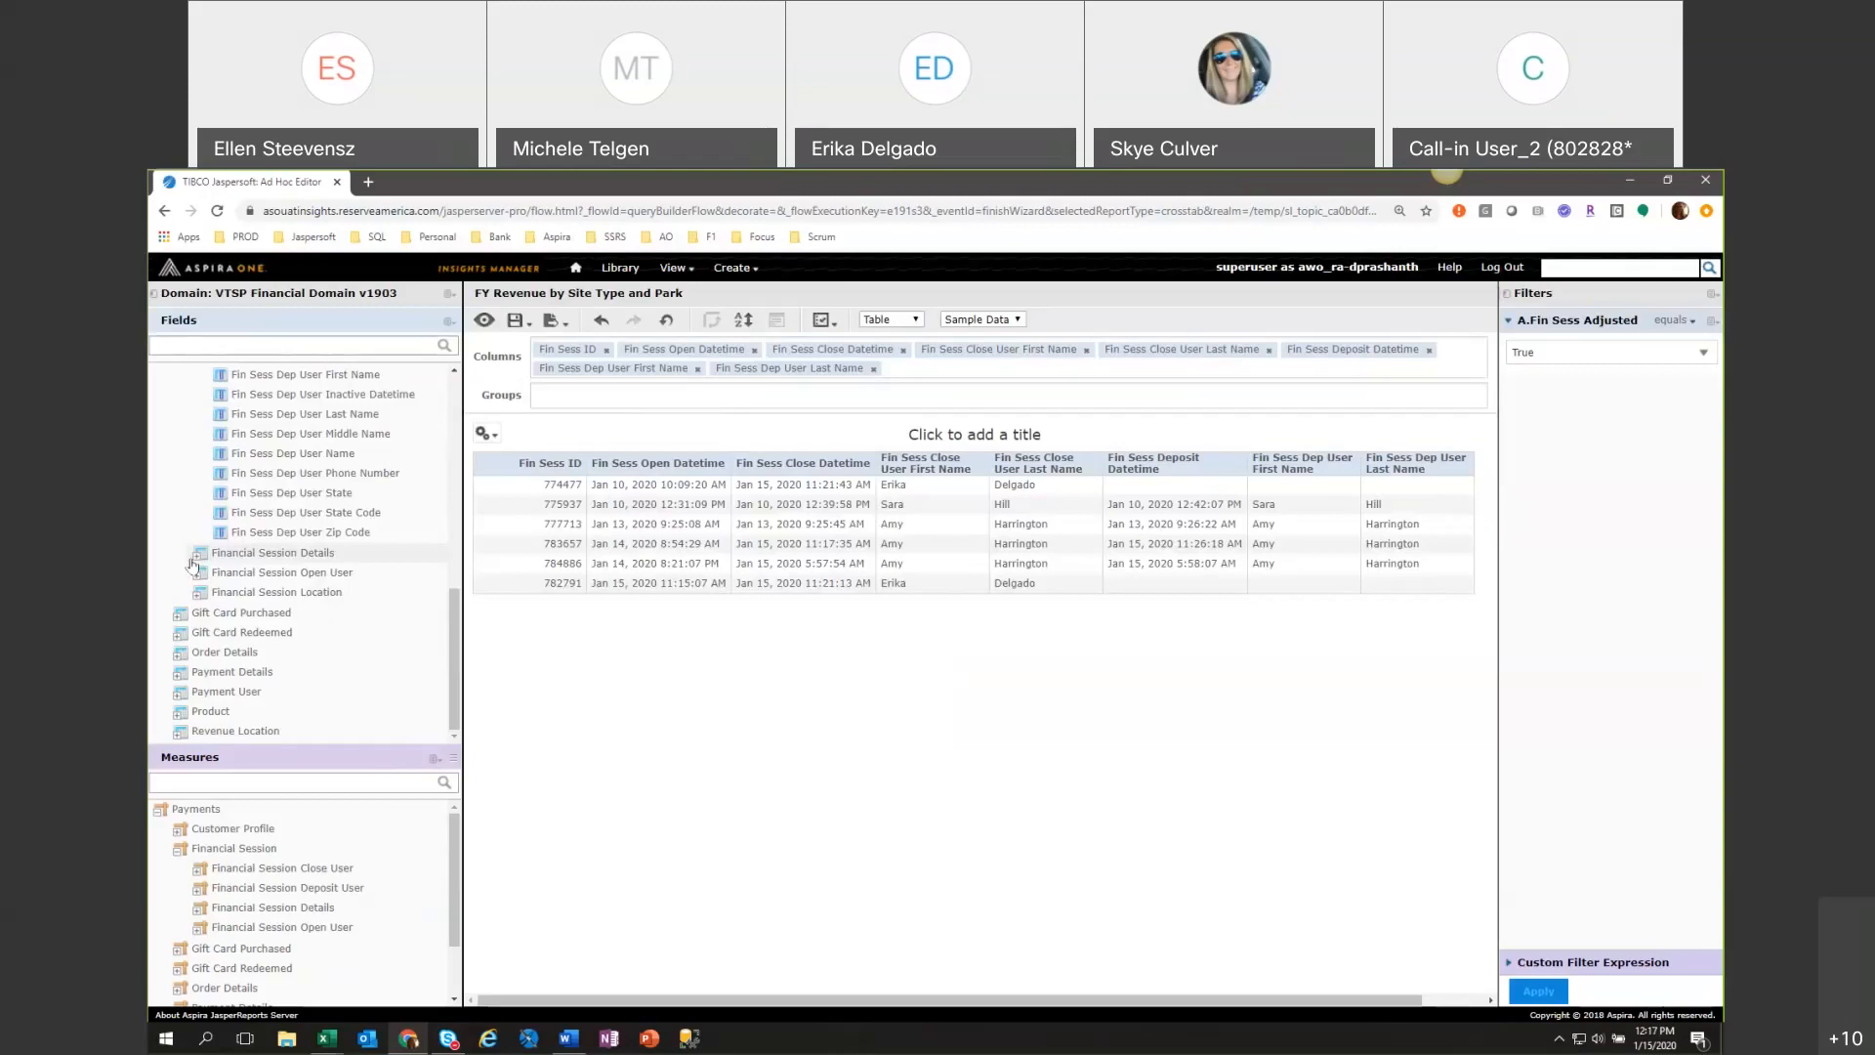
{"action": "scroll", "coordinate": [192, 546], "scroll_direction": "up", "scroll_amount": 3}
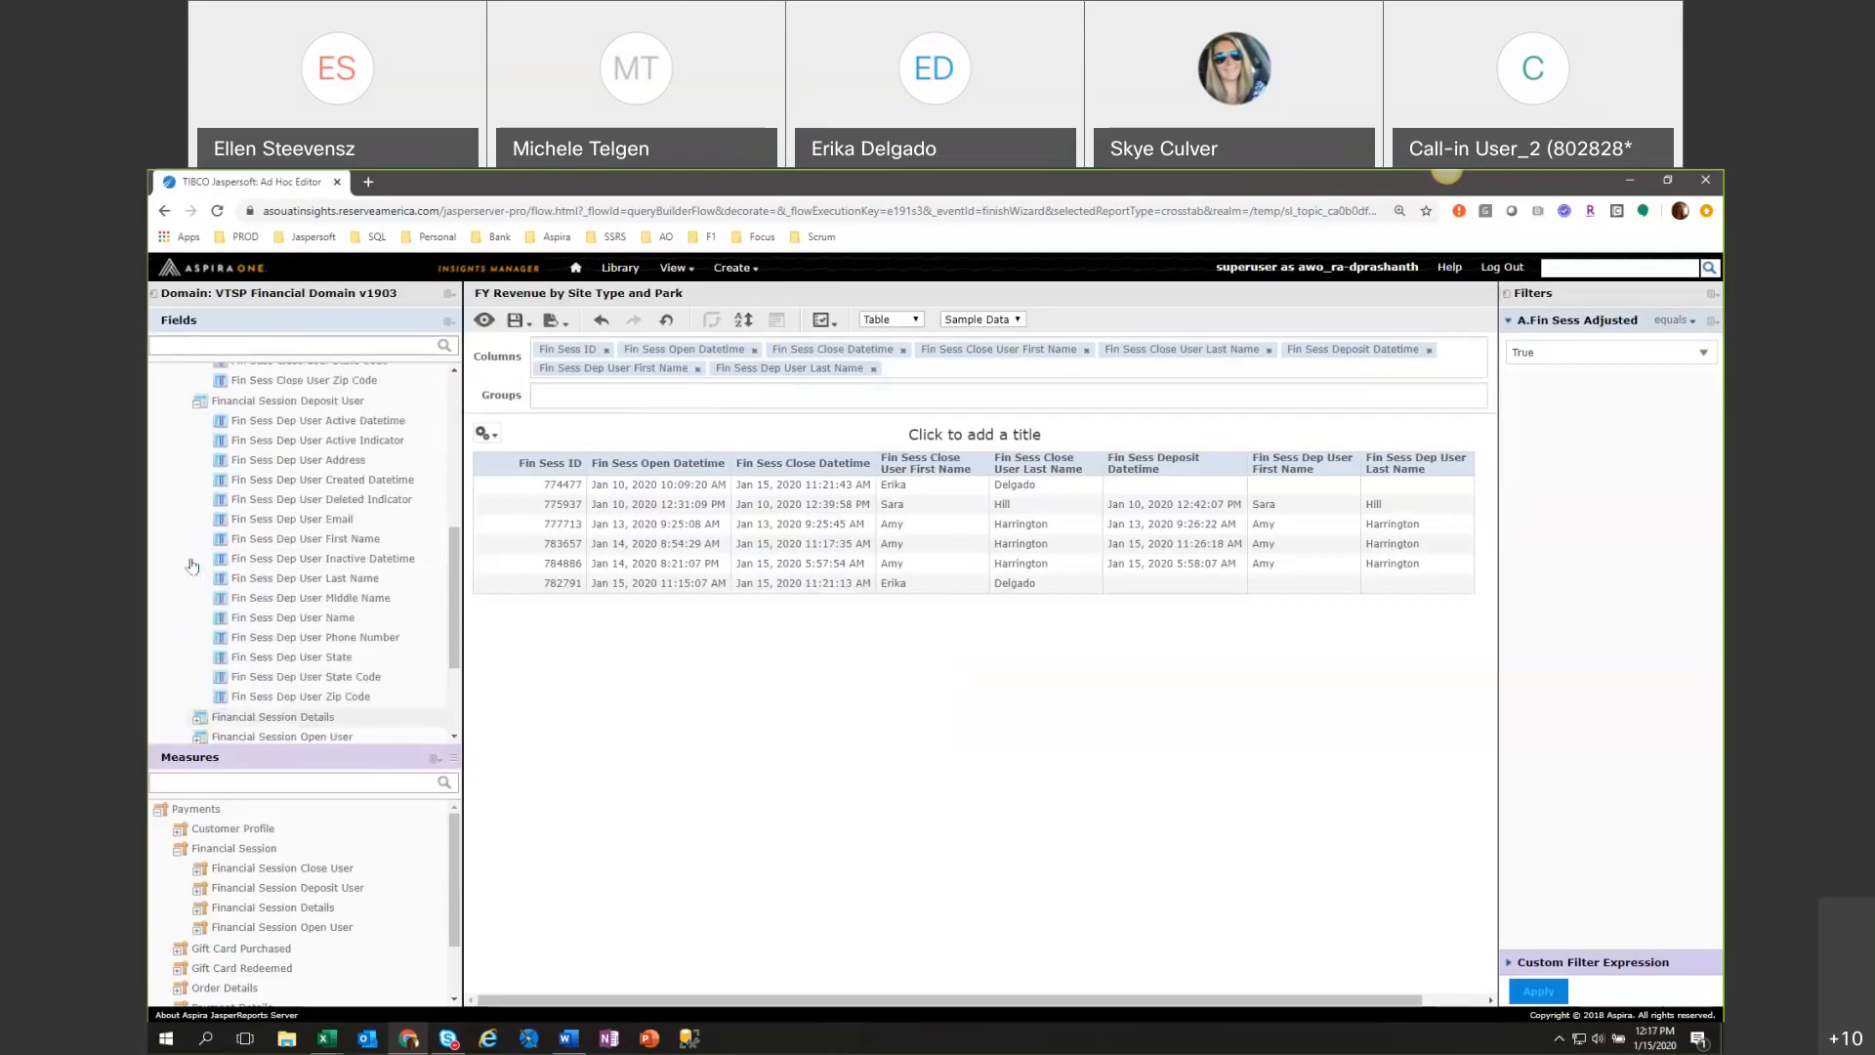
{"action": "left_click", "coordinate": [198, 401]}
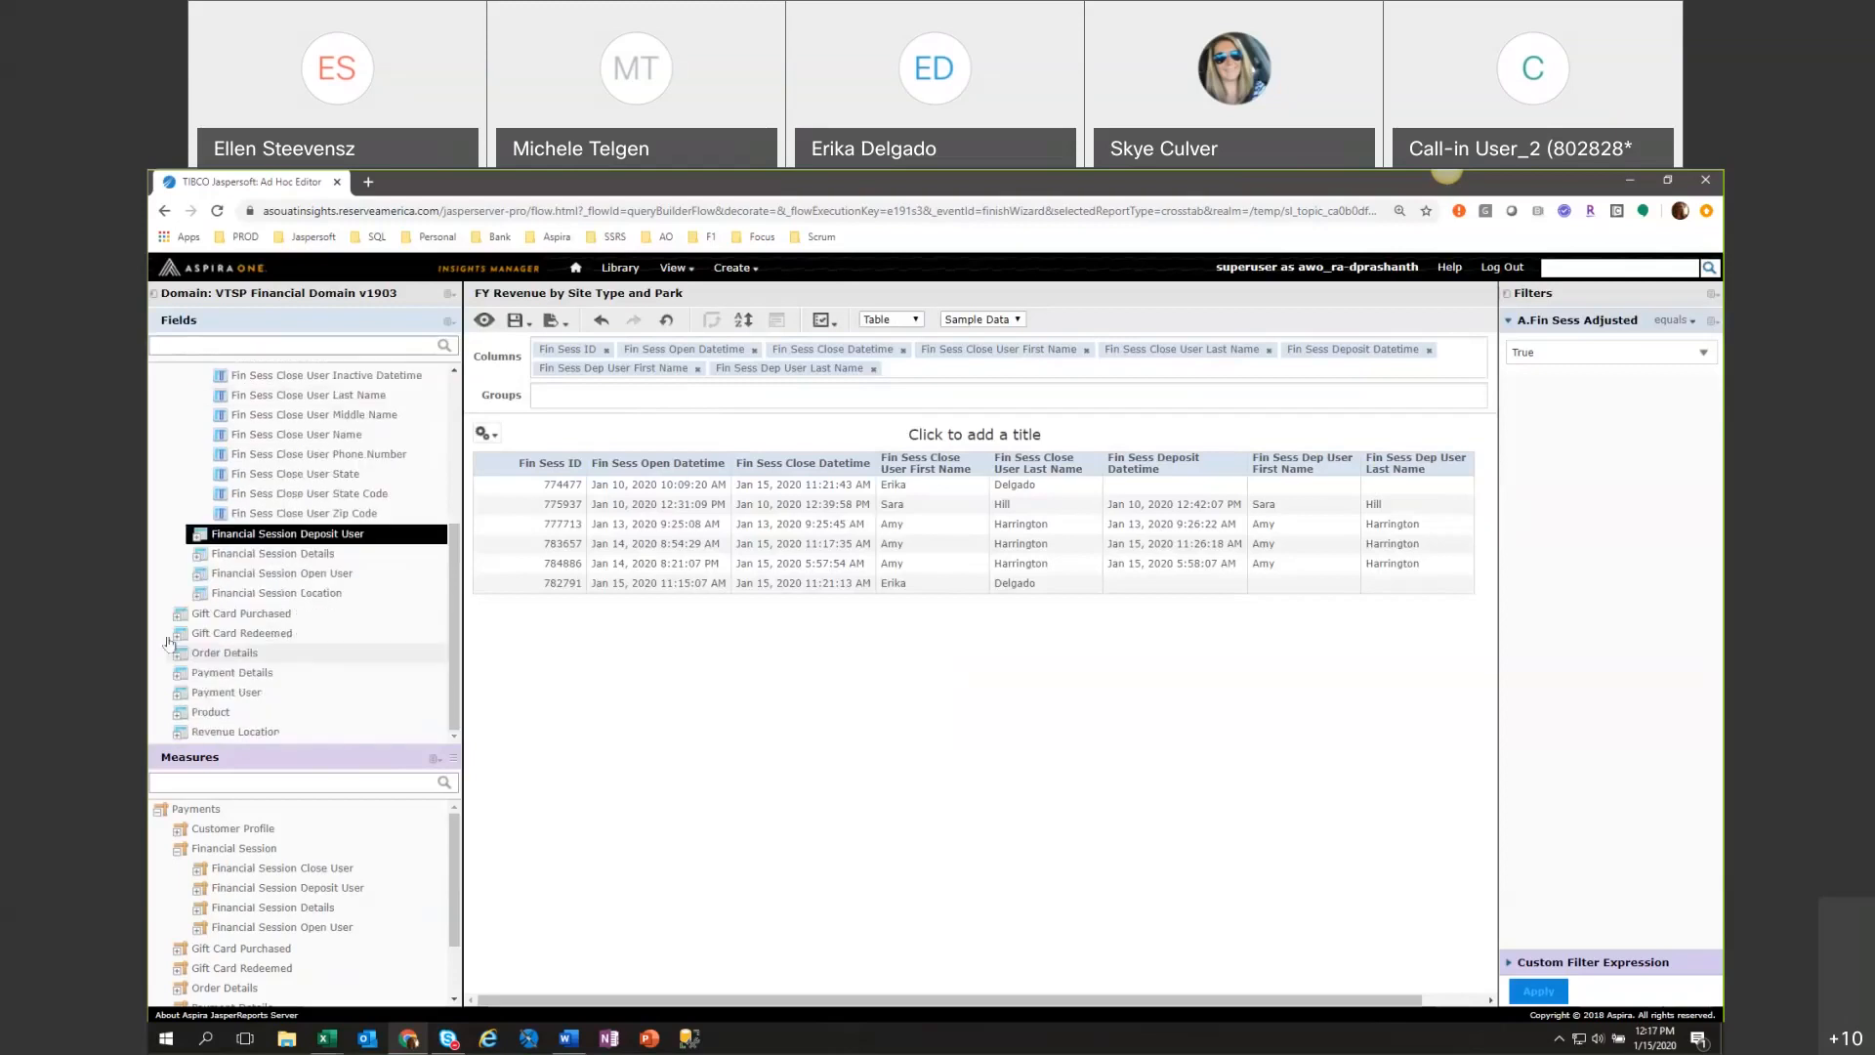
{"action": "scroll", "coordinate": [358, 634], "scroll_direction": "up", "scroll_amount": 2}
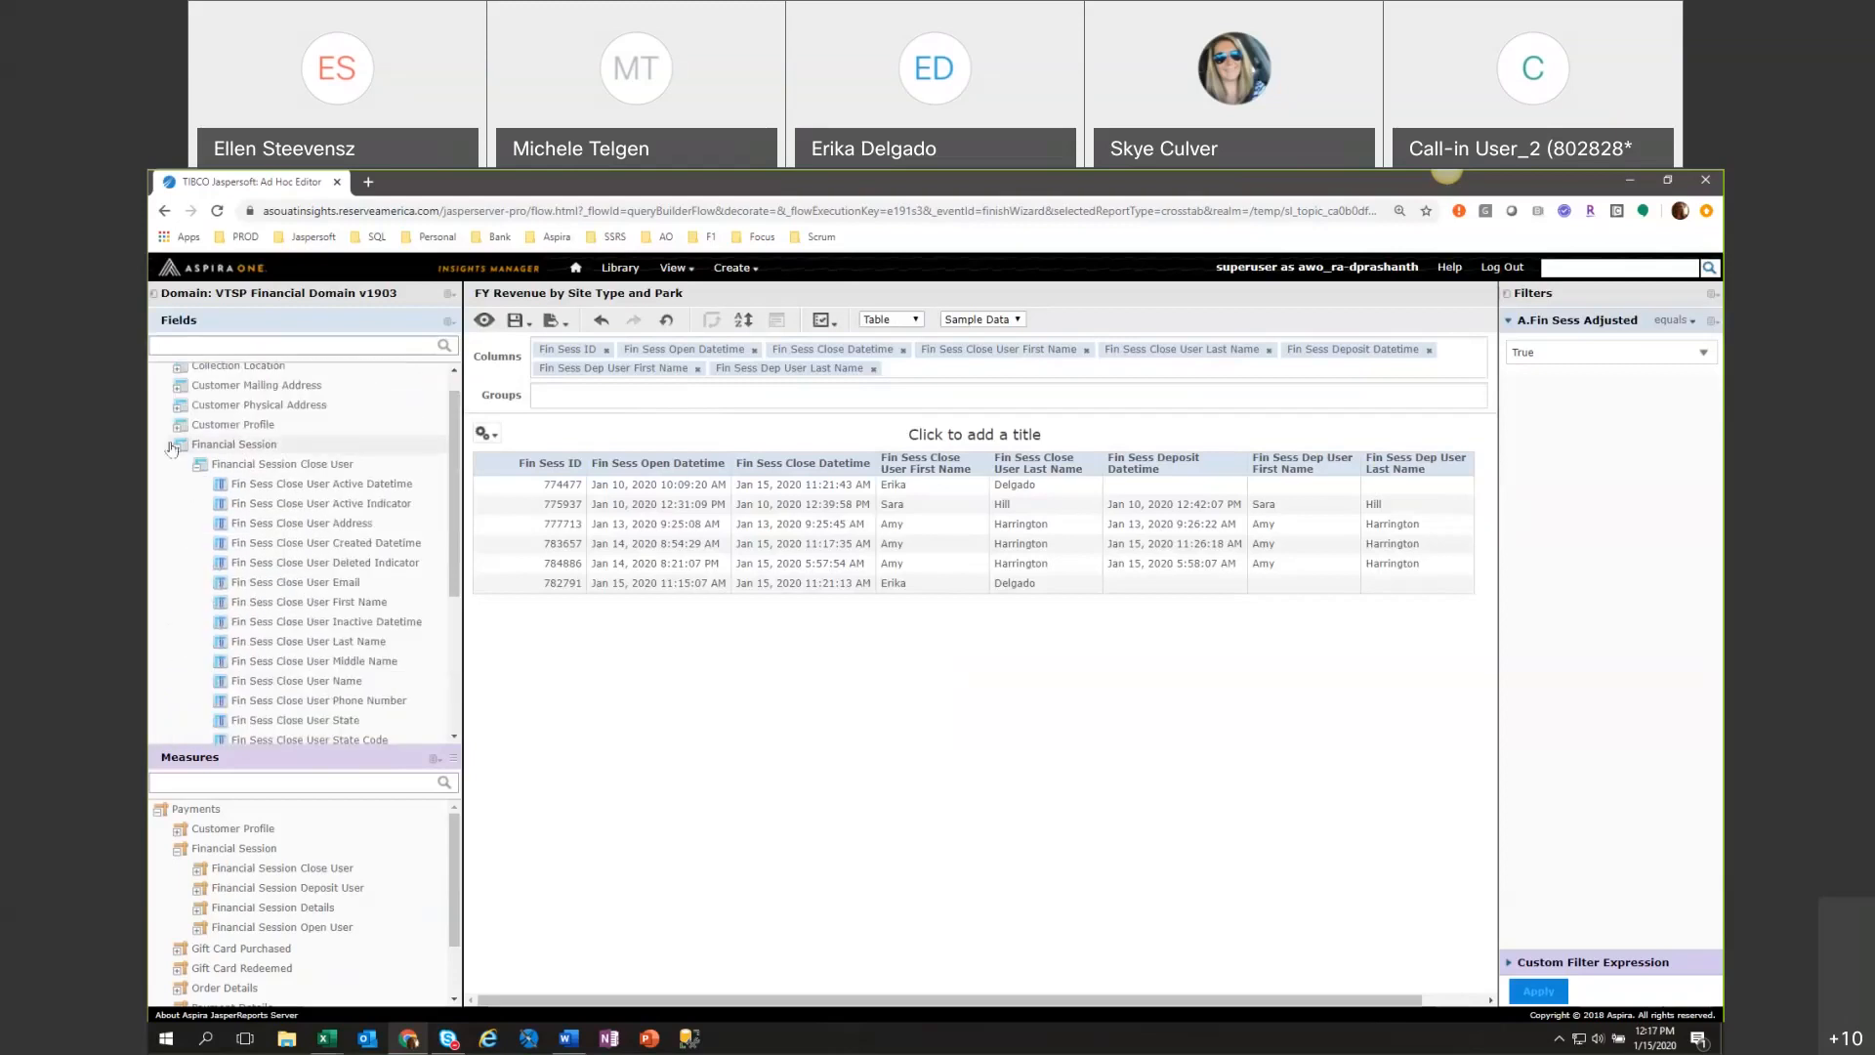
{"action": "left_click", "coordinate": [196, 469]}
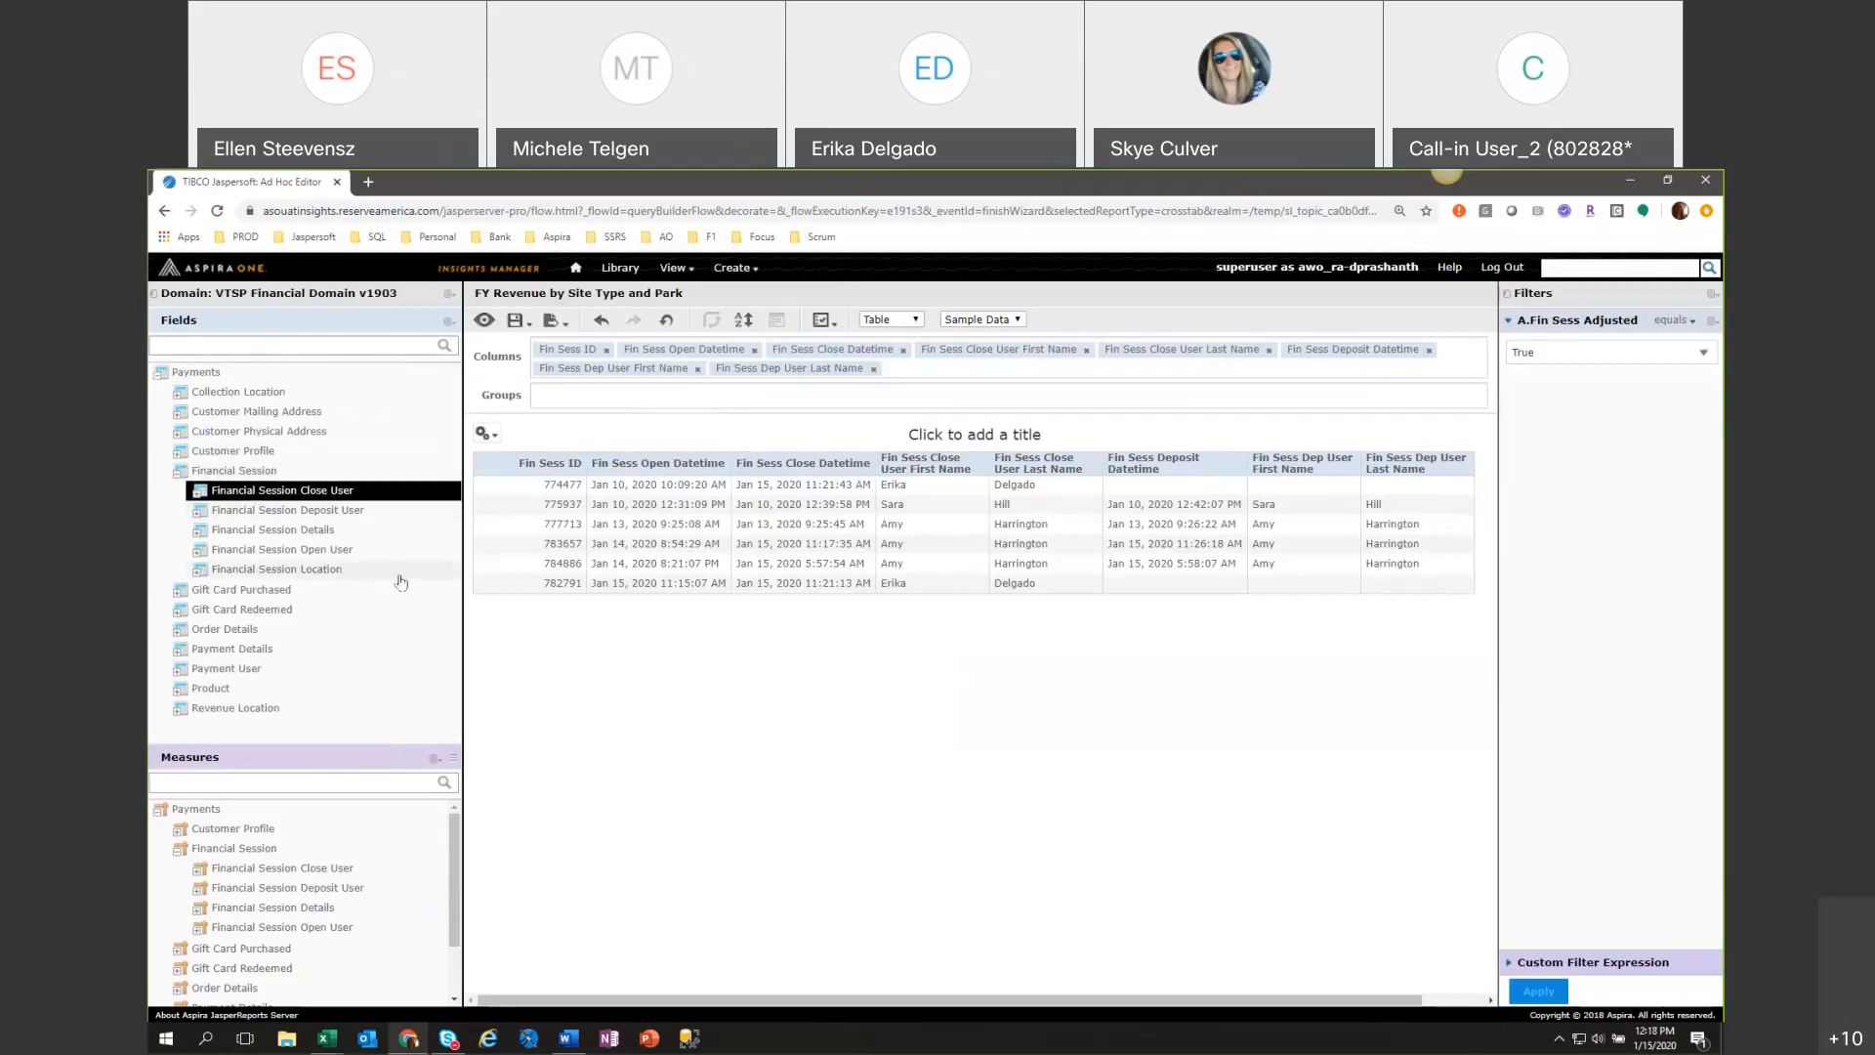
Add the Fin Sess Adjustment measure from Financial Session Details as a column of the table.
{"action": "left_click", "coordinate": [200, 535]}
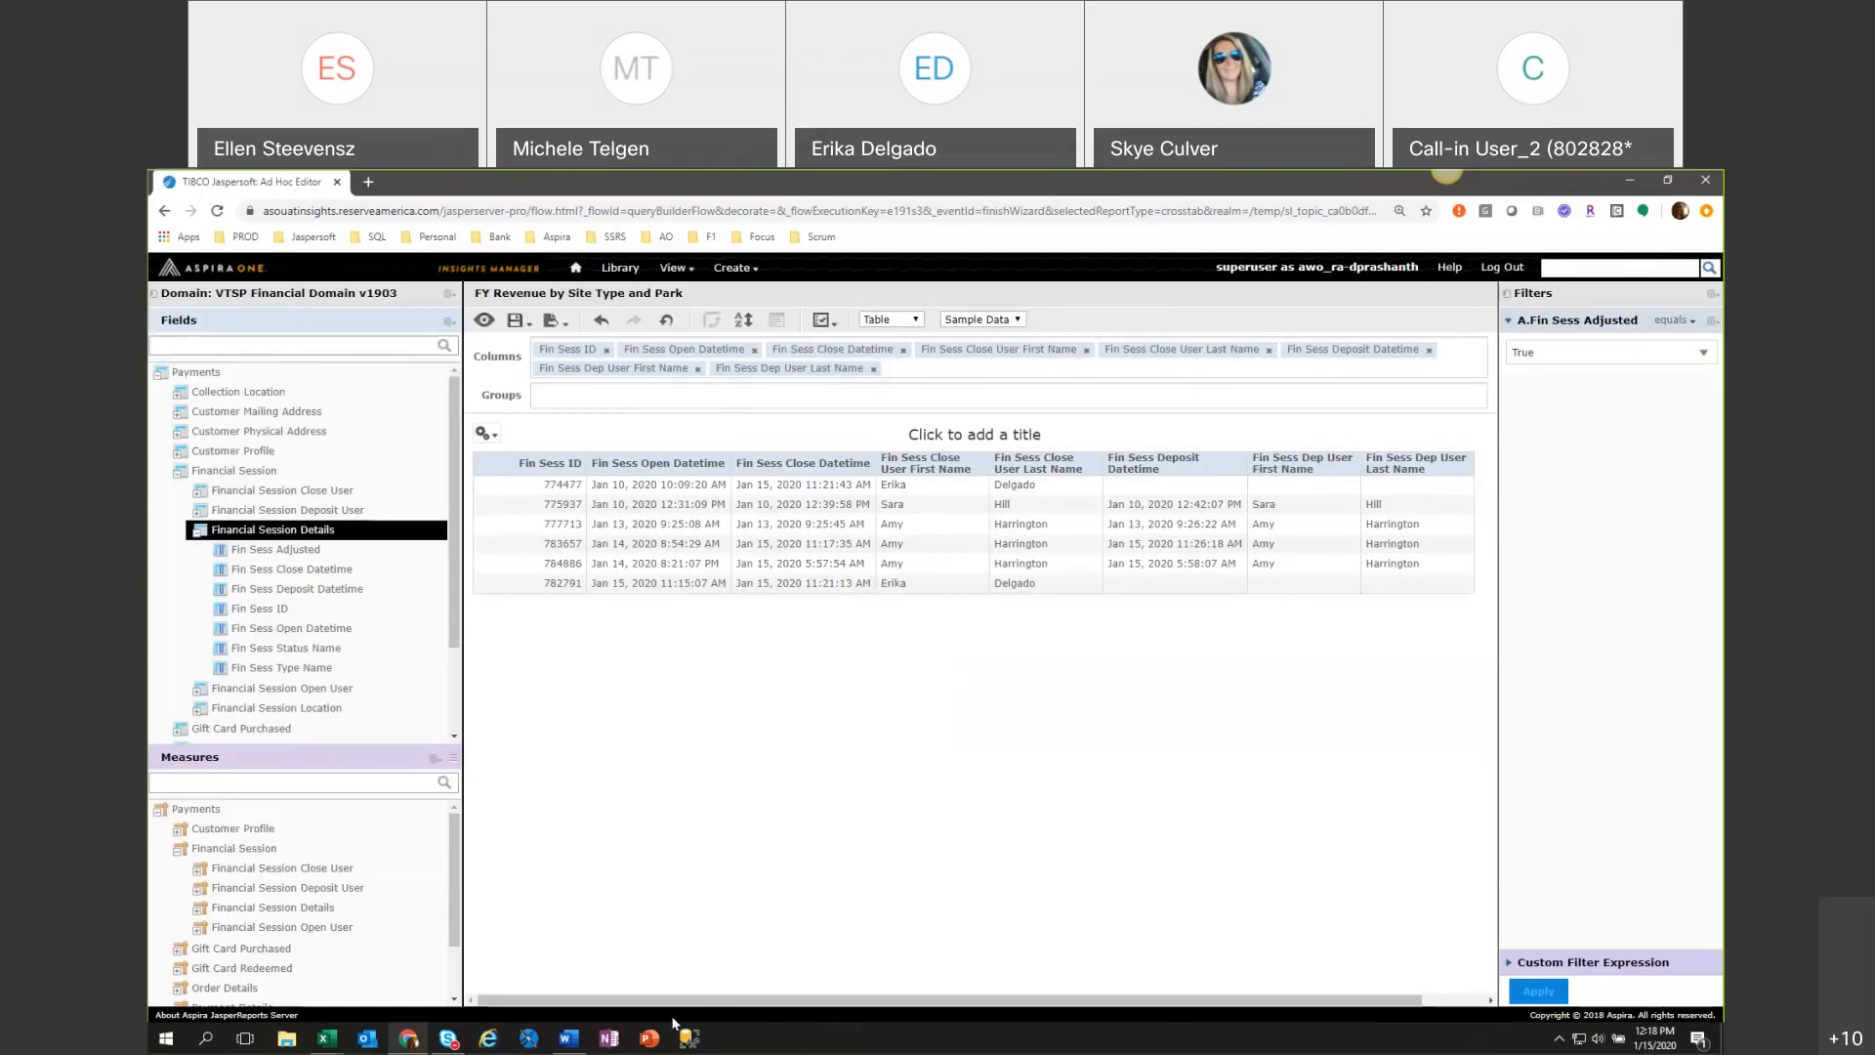
{"action": "left_click", "coordinate": [195, 911]}
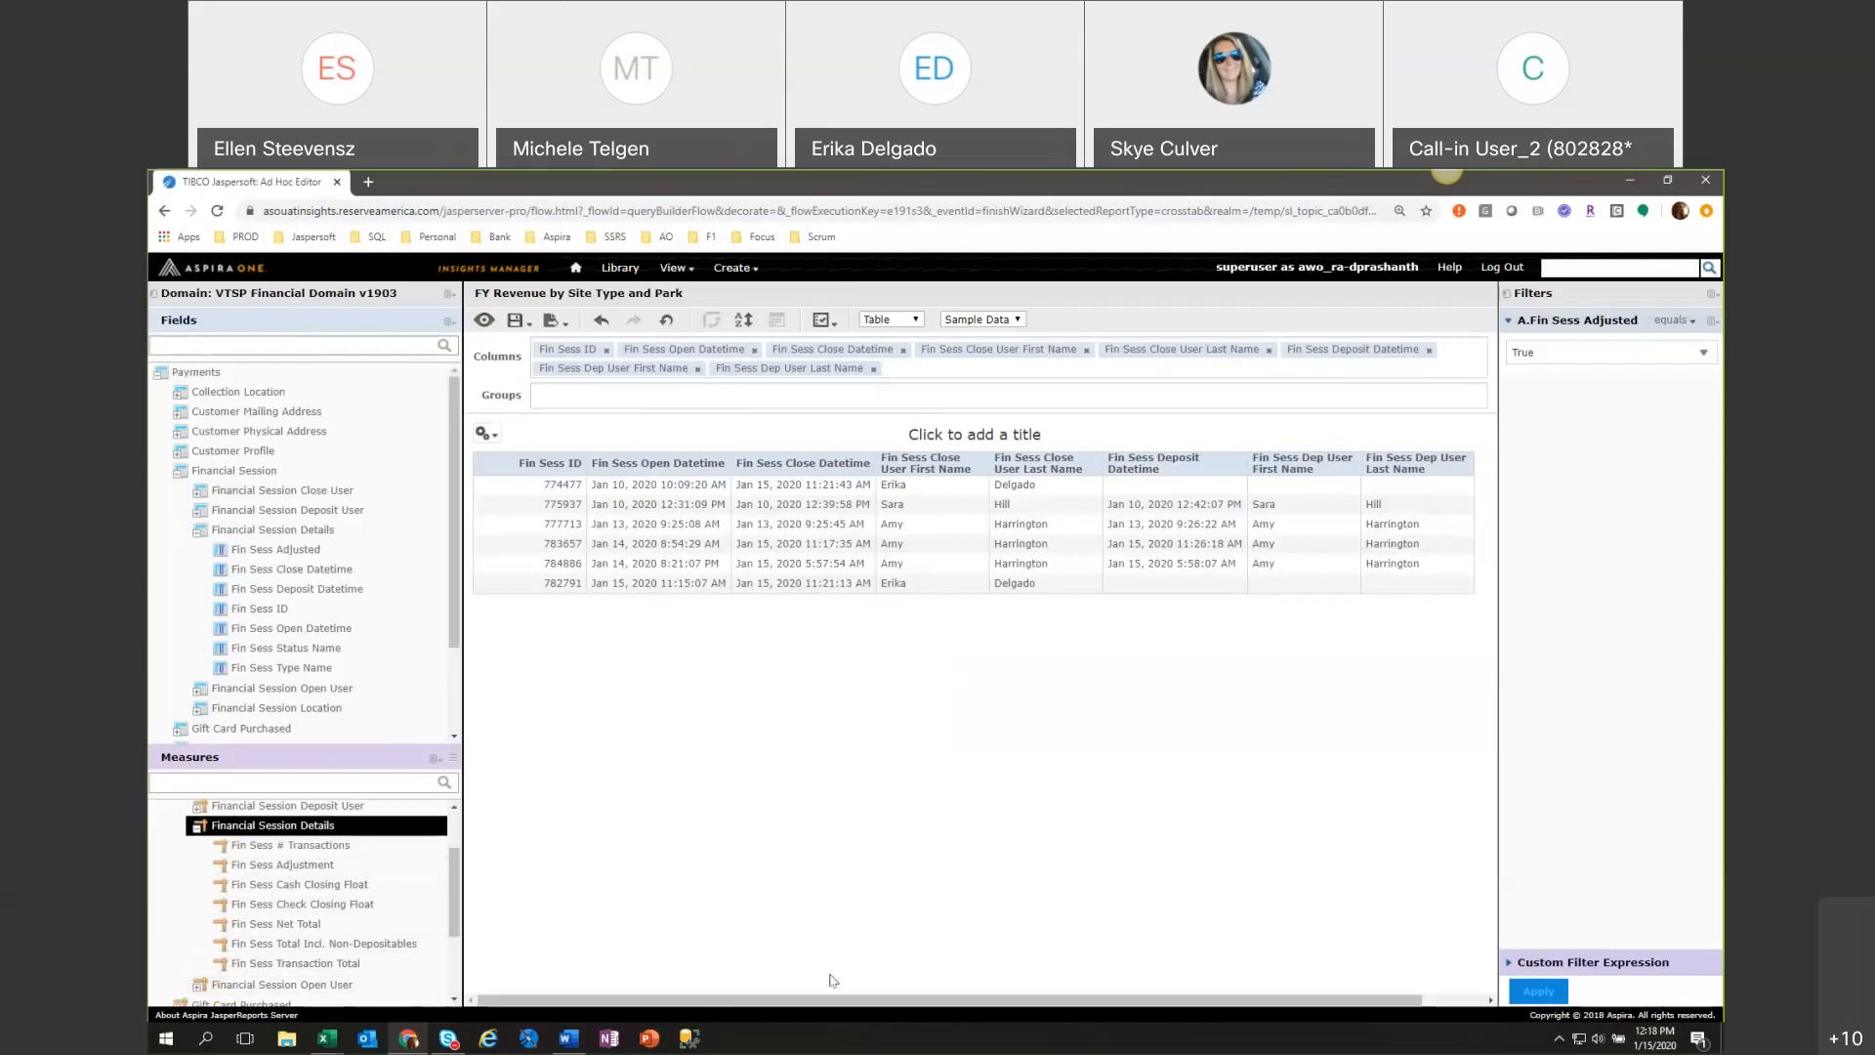
{"action": "left_click_drag", "start_coordinate": [735, 1001], "coordinate": [579, 988]}
{"action": "double_click", "coordinate": [324, 872]}
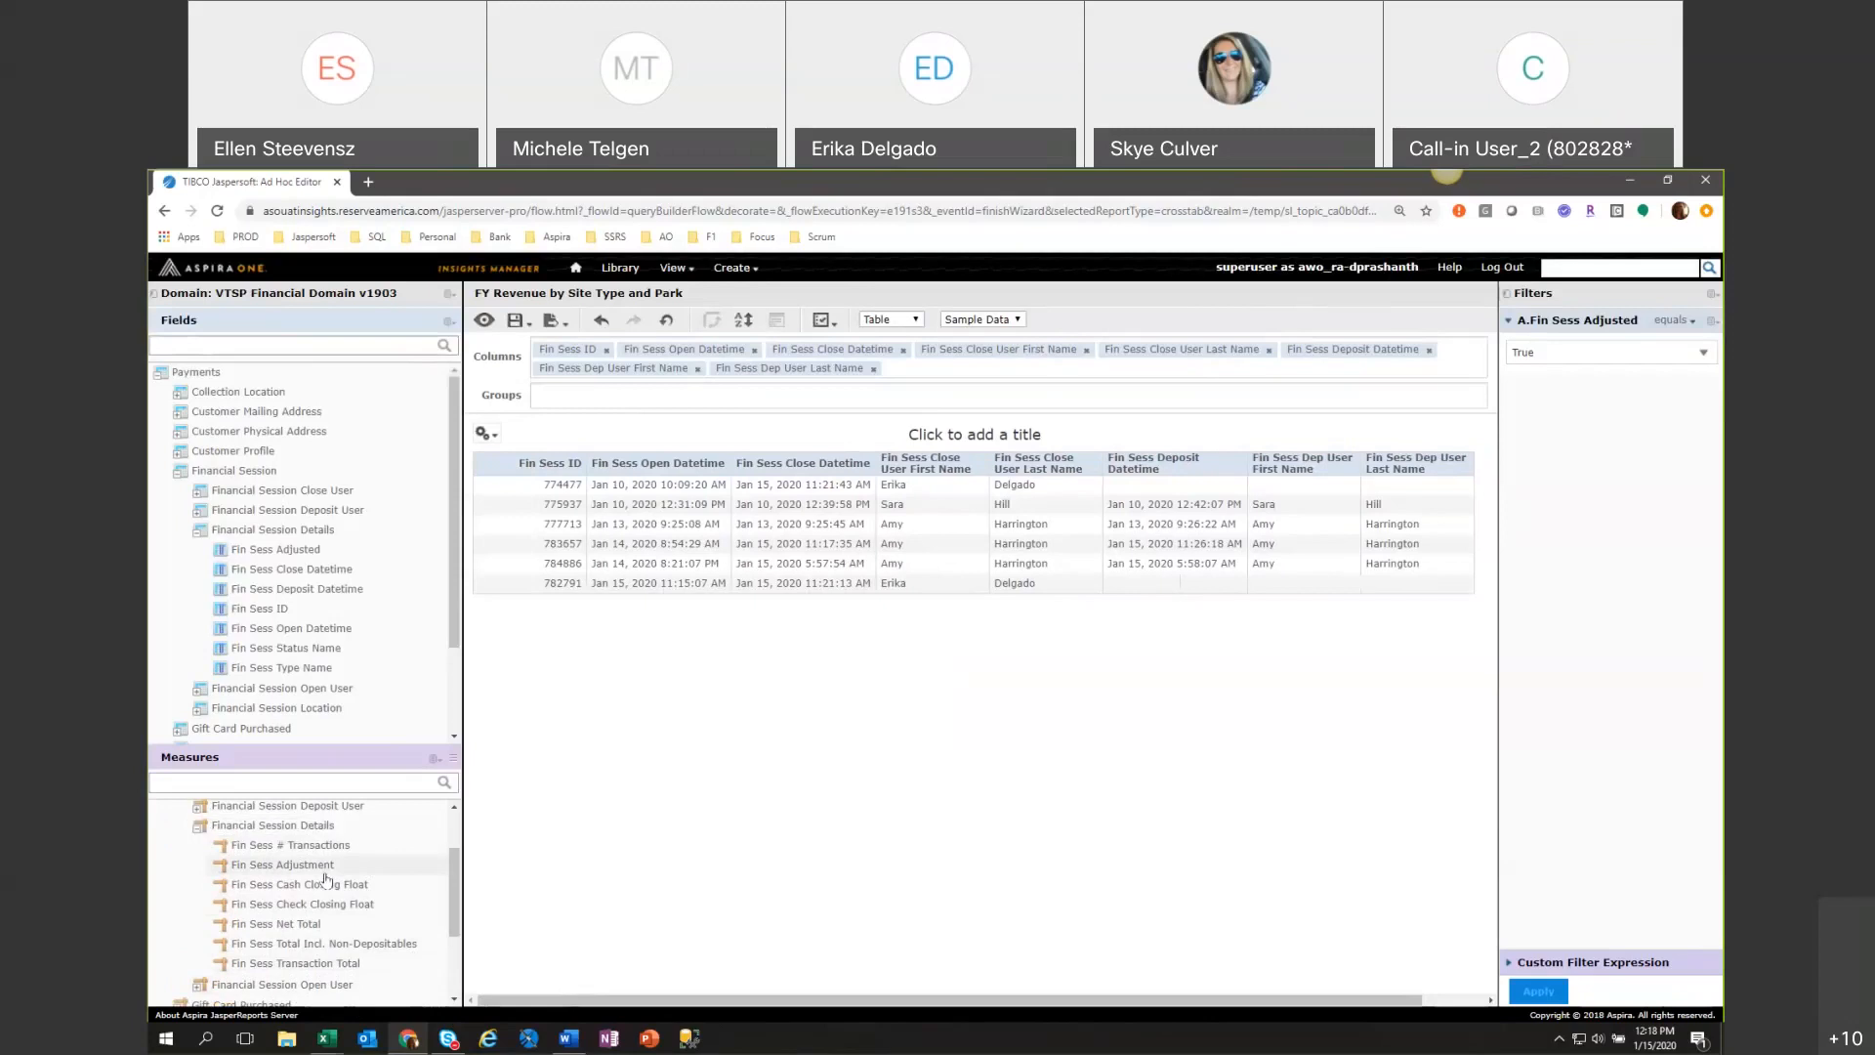
{"action": "left_click_drag", "start_coordinate": [566, 1006], "coordinate": [881, 1006]}
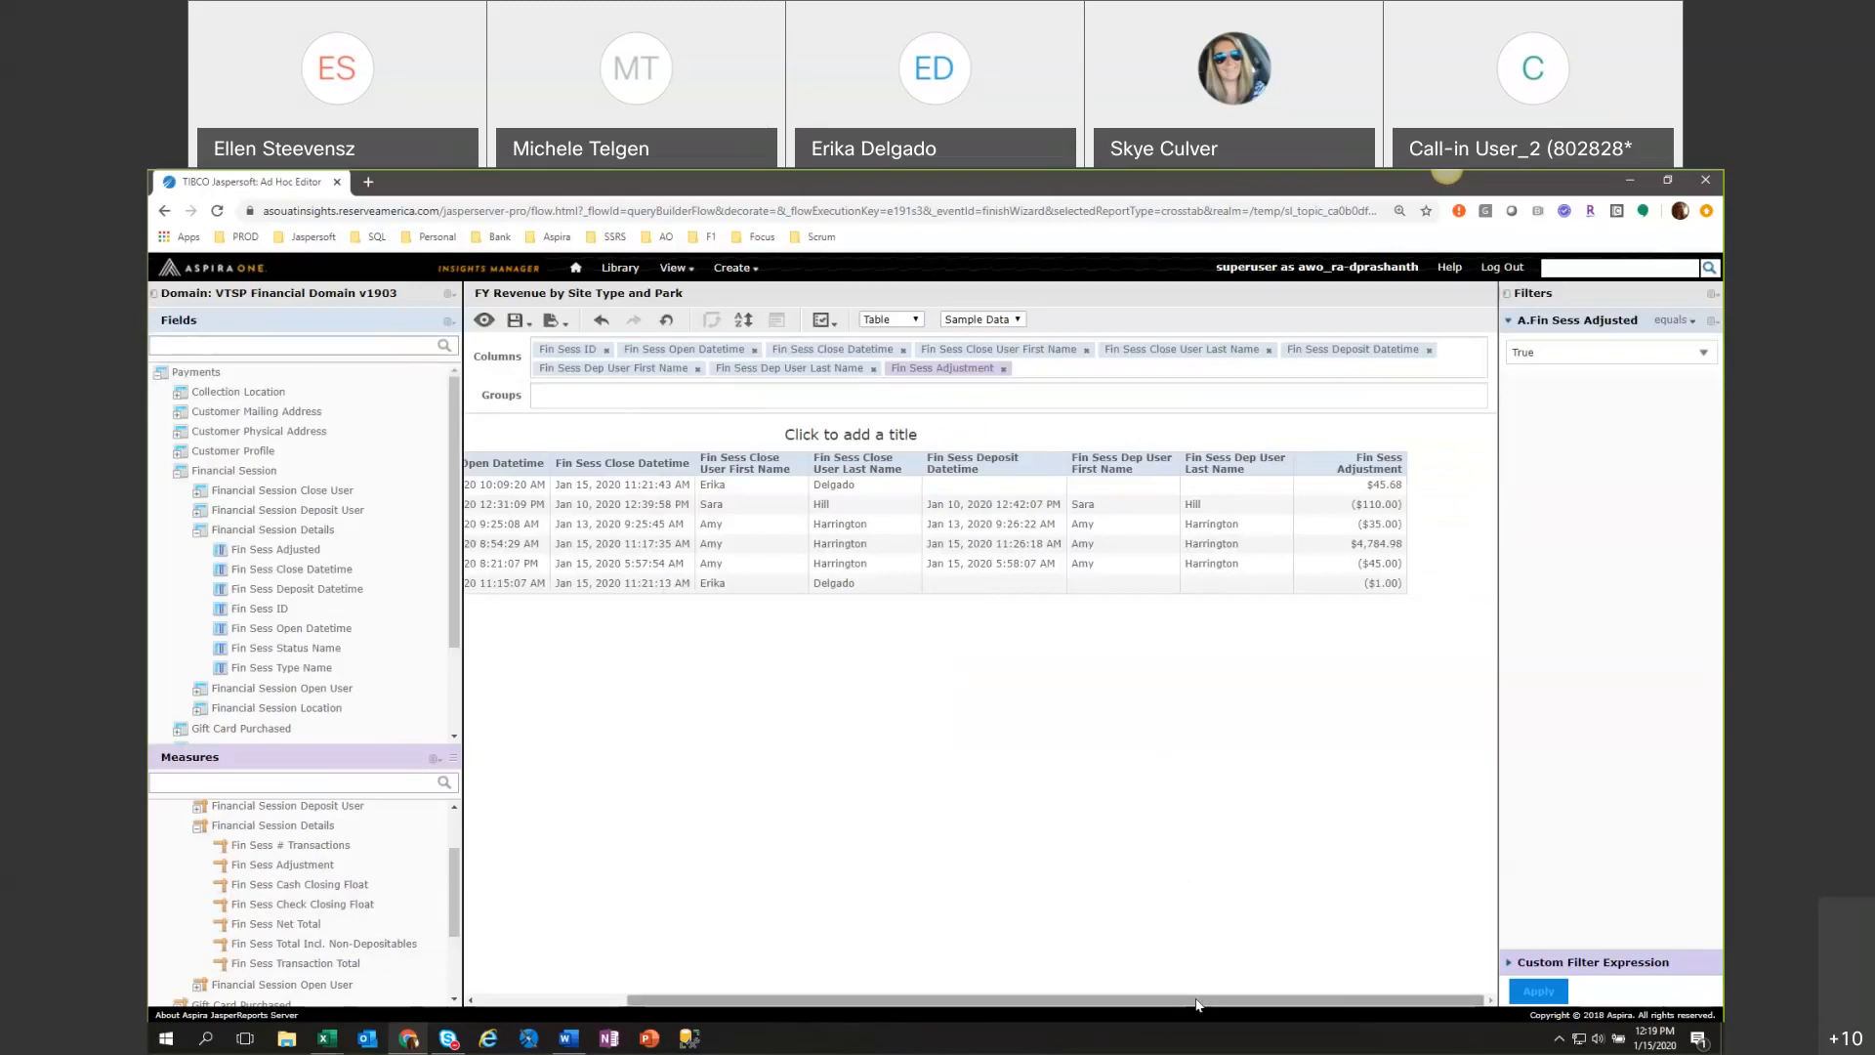
Save the ad hoc view as a new view named Adjusted Financial Session in the VTSP Shared Folder.
{"action": "left_click", "coordinate": [517, 320]}
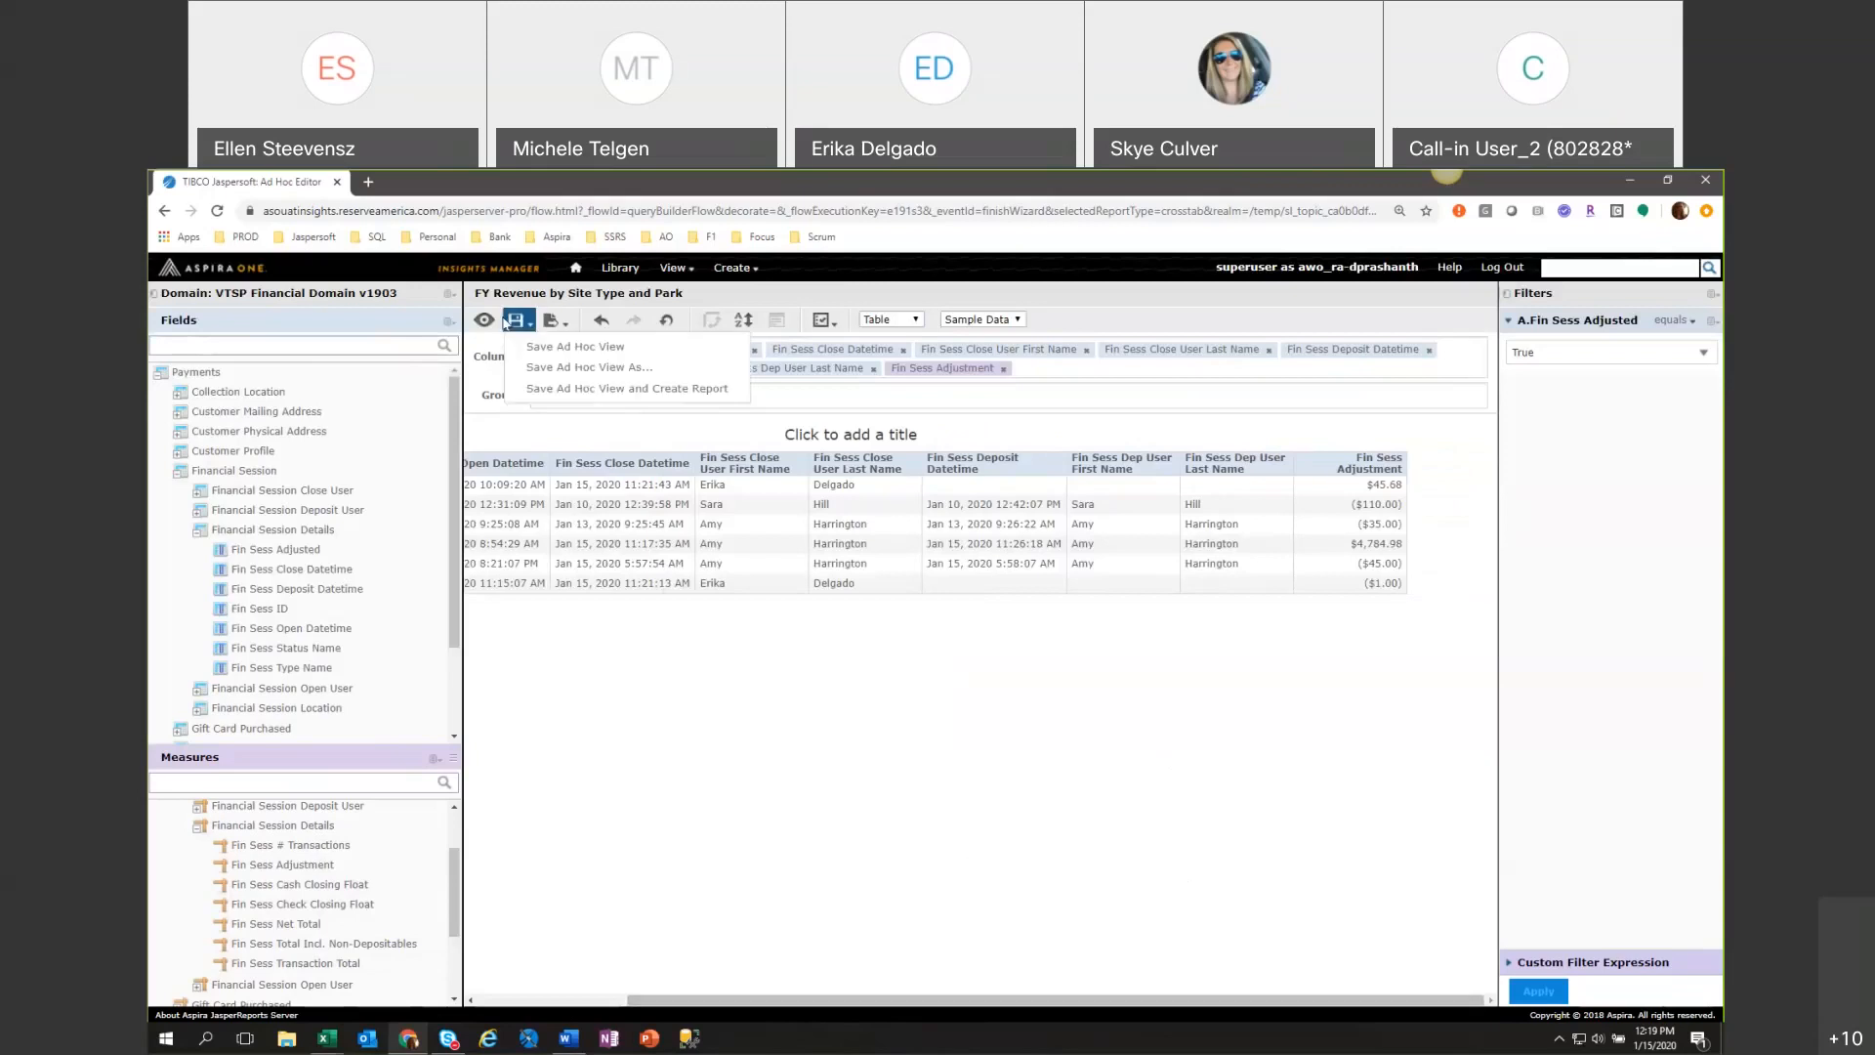
{"action": "left_click", "coordinate": [536, 370]}
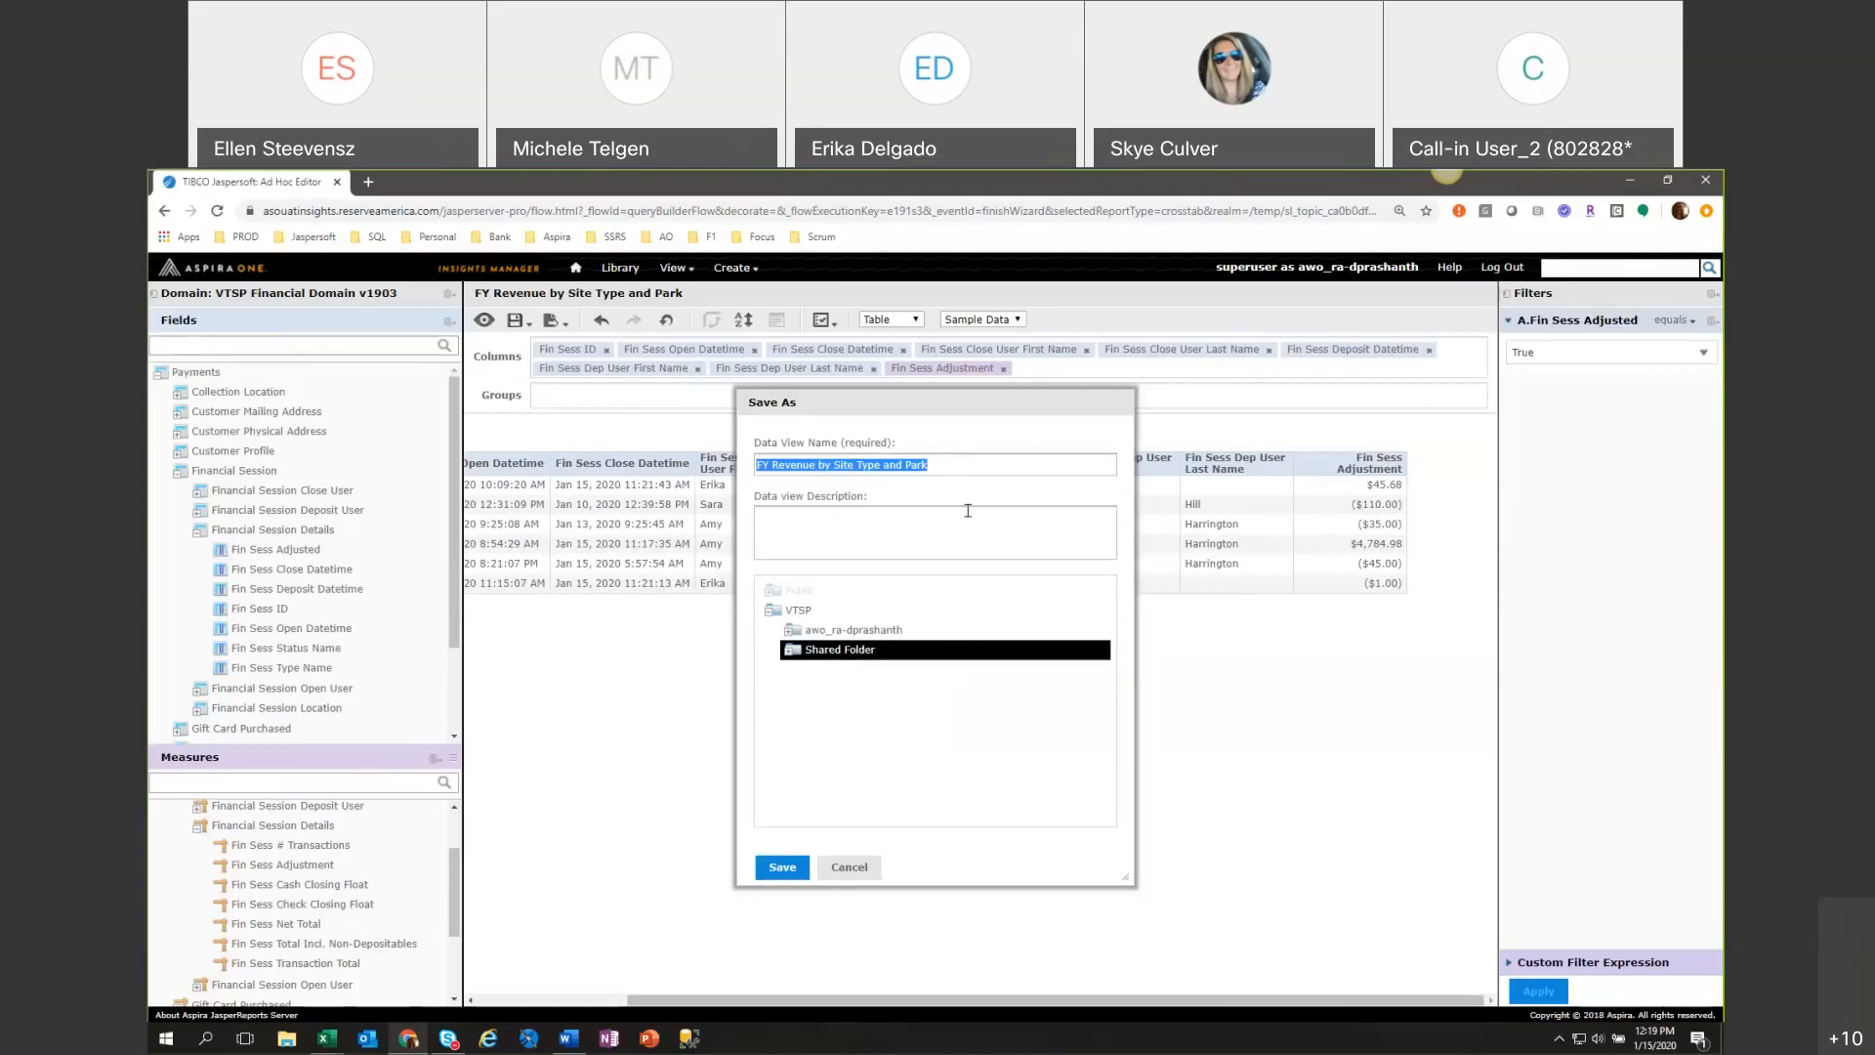
{"action": "type", "text": "Adju"}
{"action": "type", "text": "sted Fin"}
{"action": "type", "text": "anic"}
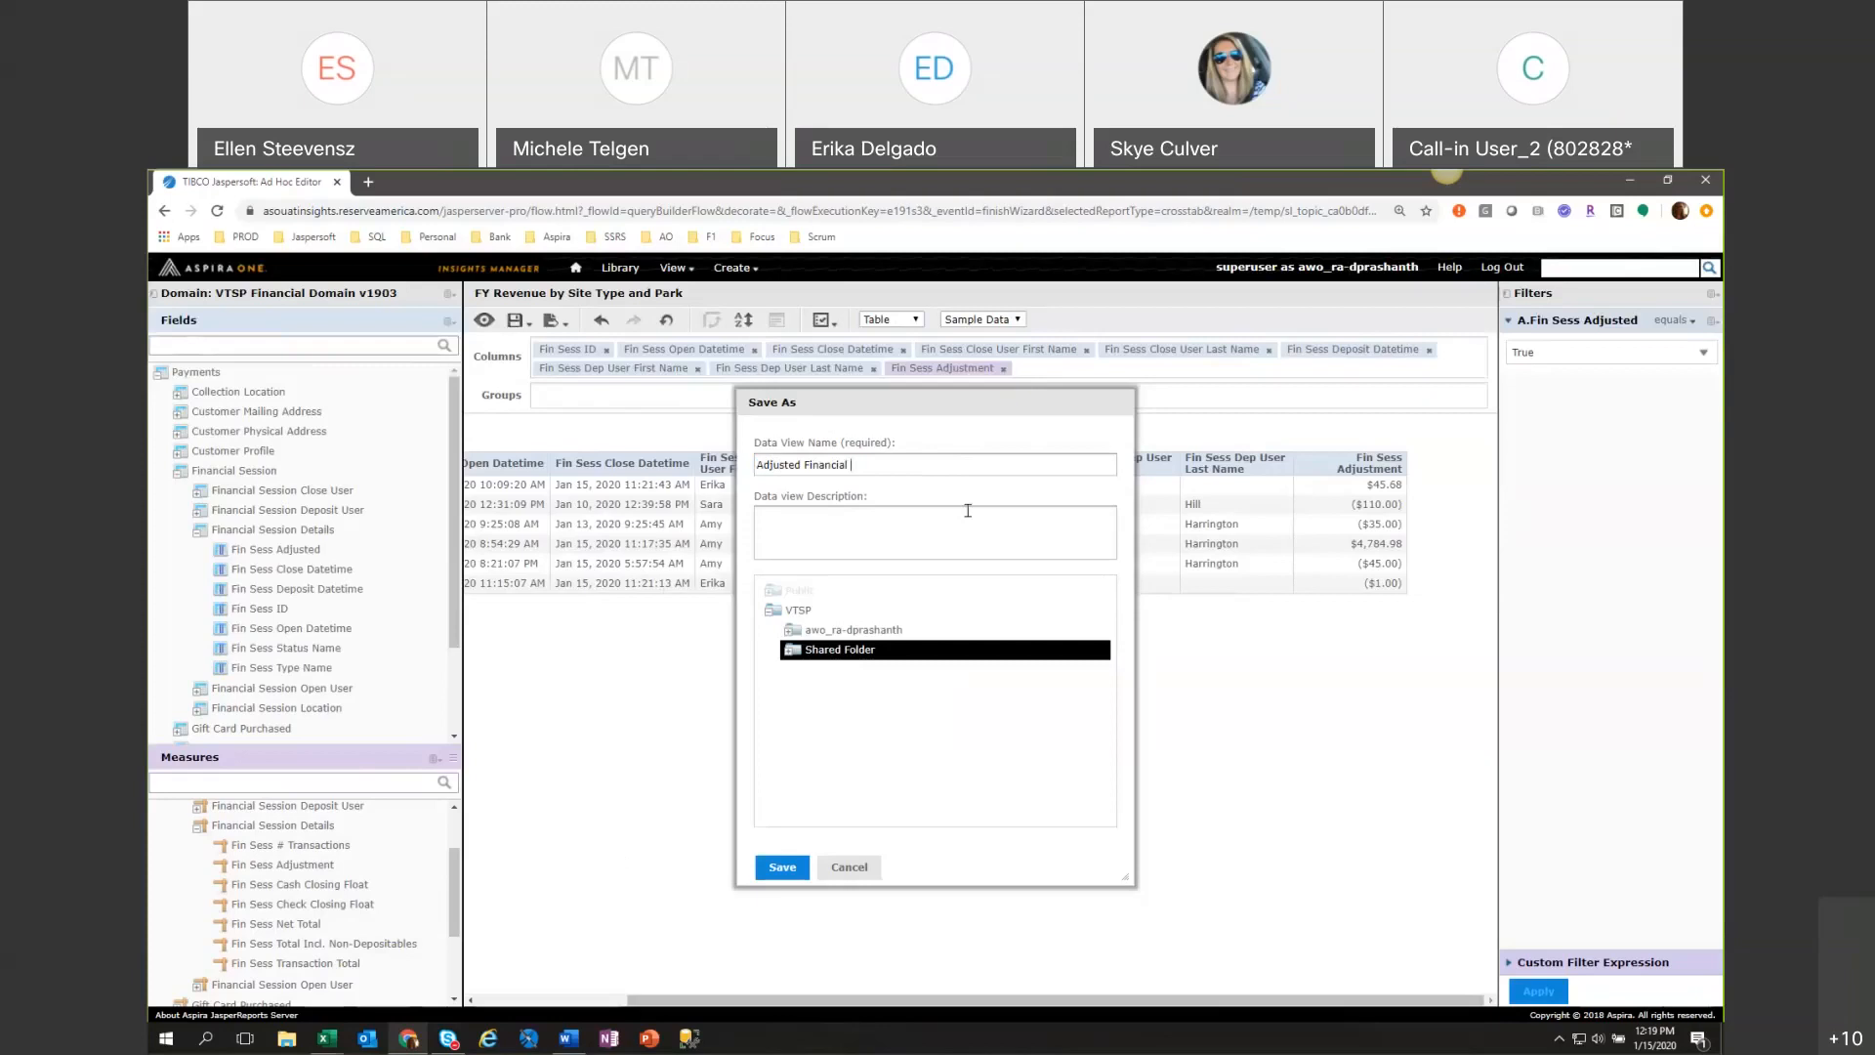
{"action": "type", "text": "Session"}
{"action": "left_click", "coordinate": [784, 867]}
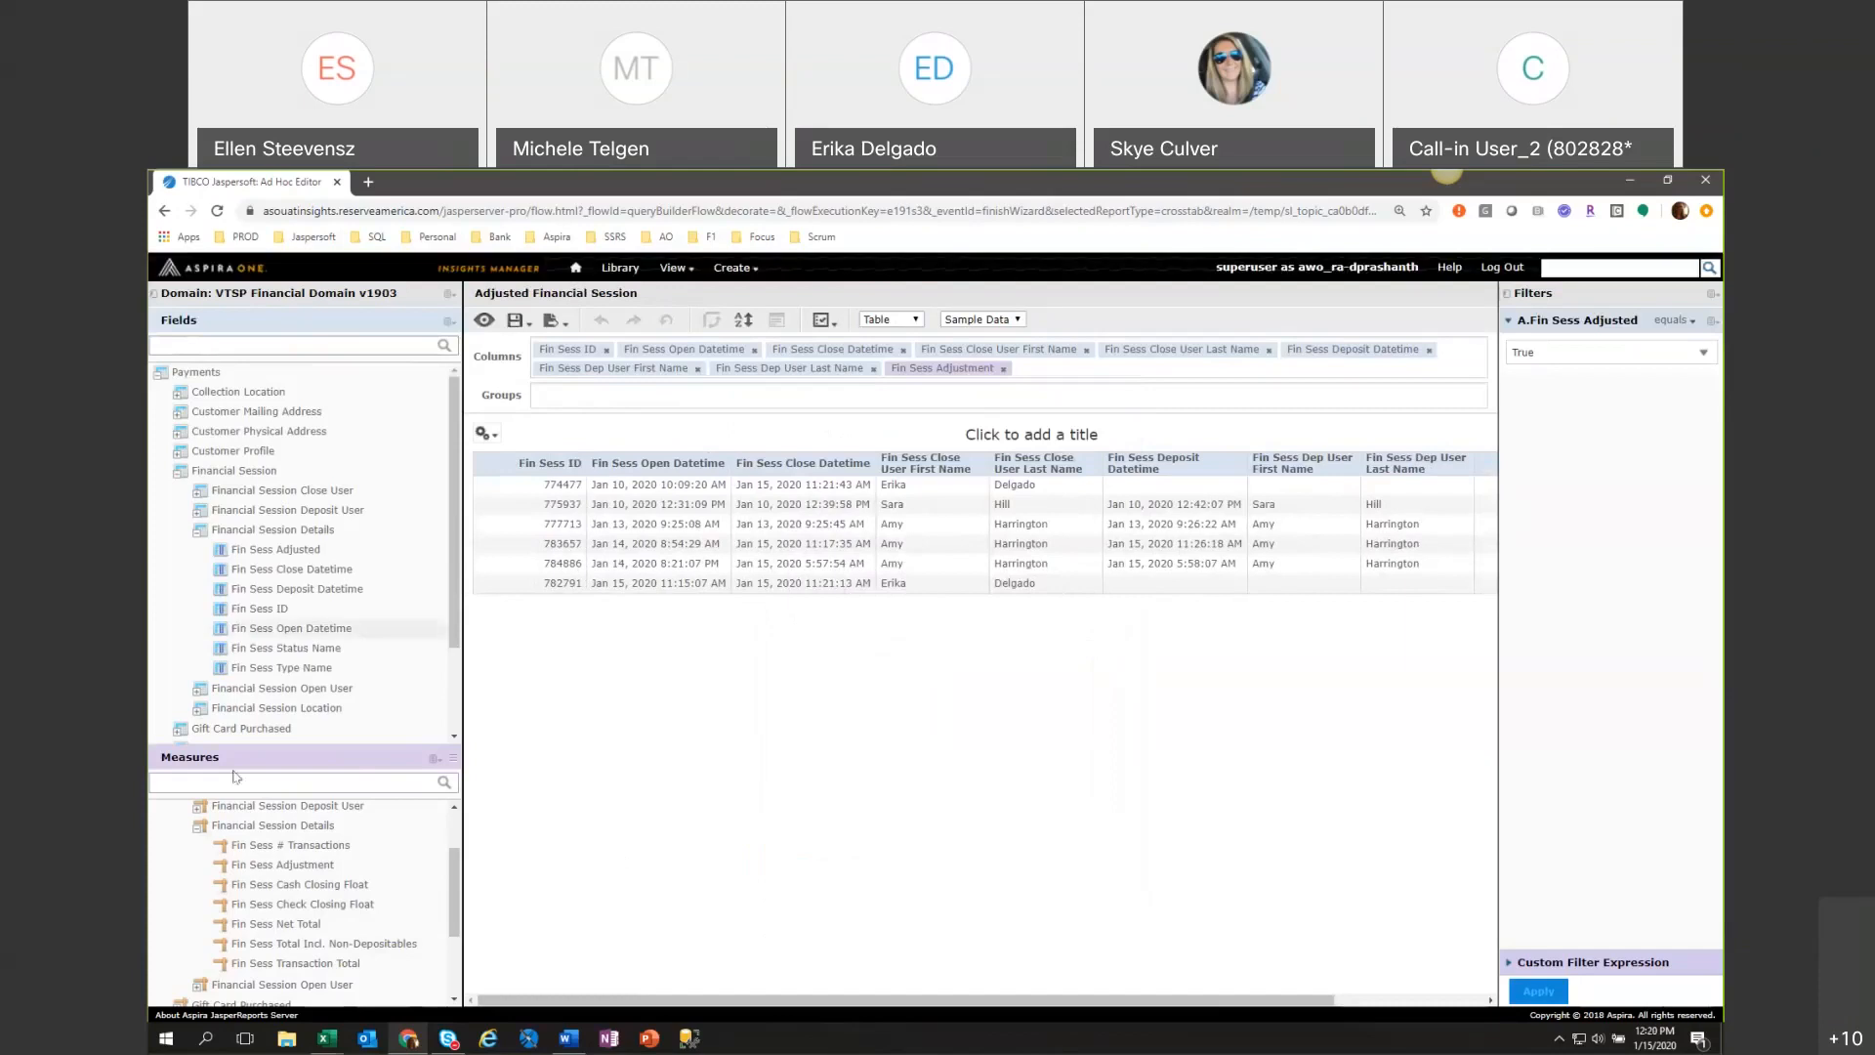
Collapse the Financial Session Details group and its parent Financial Session group in the measures.
{"action": "double_click", "coordinate": [381, 825]}
{"action": "scroll", "coordinate": [380, 905], "scroll_direction": "up", "scroll_amount": 2}
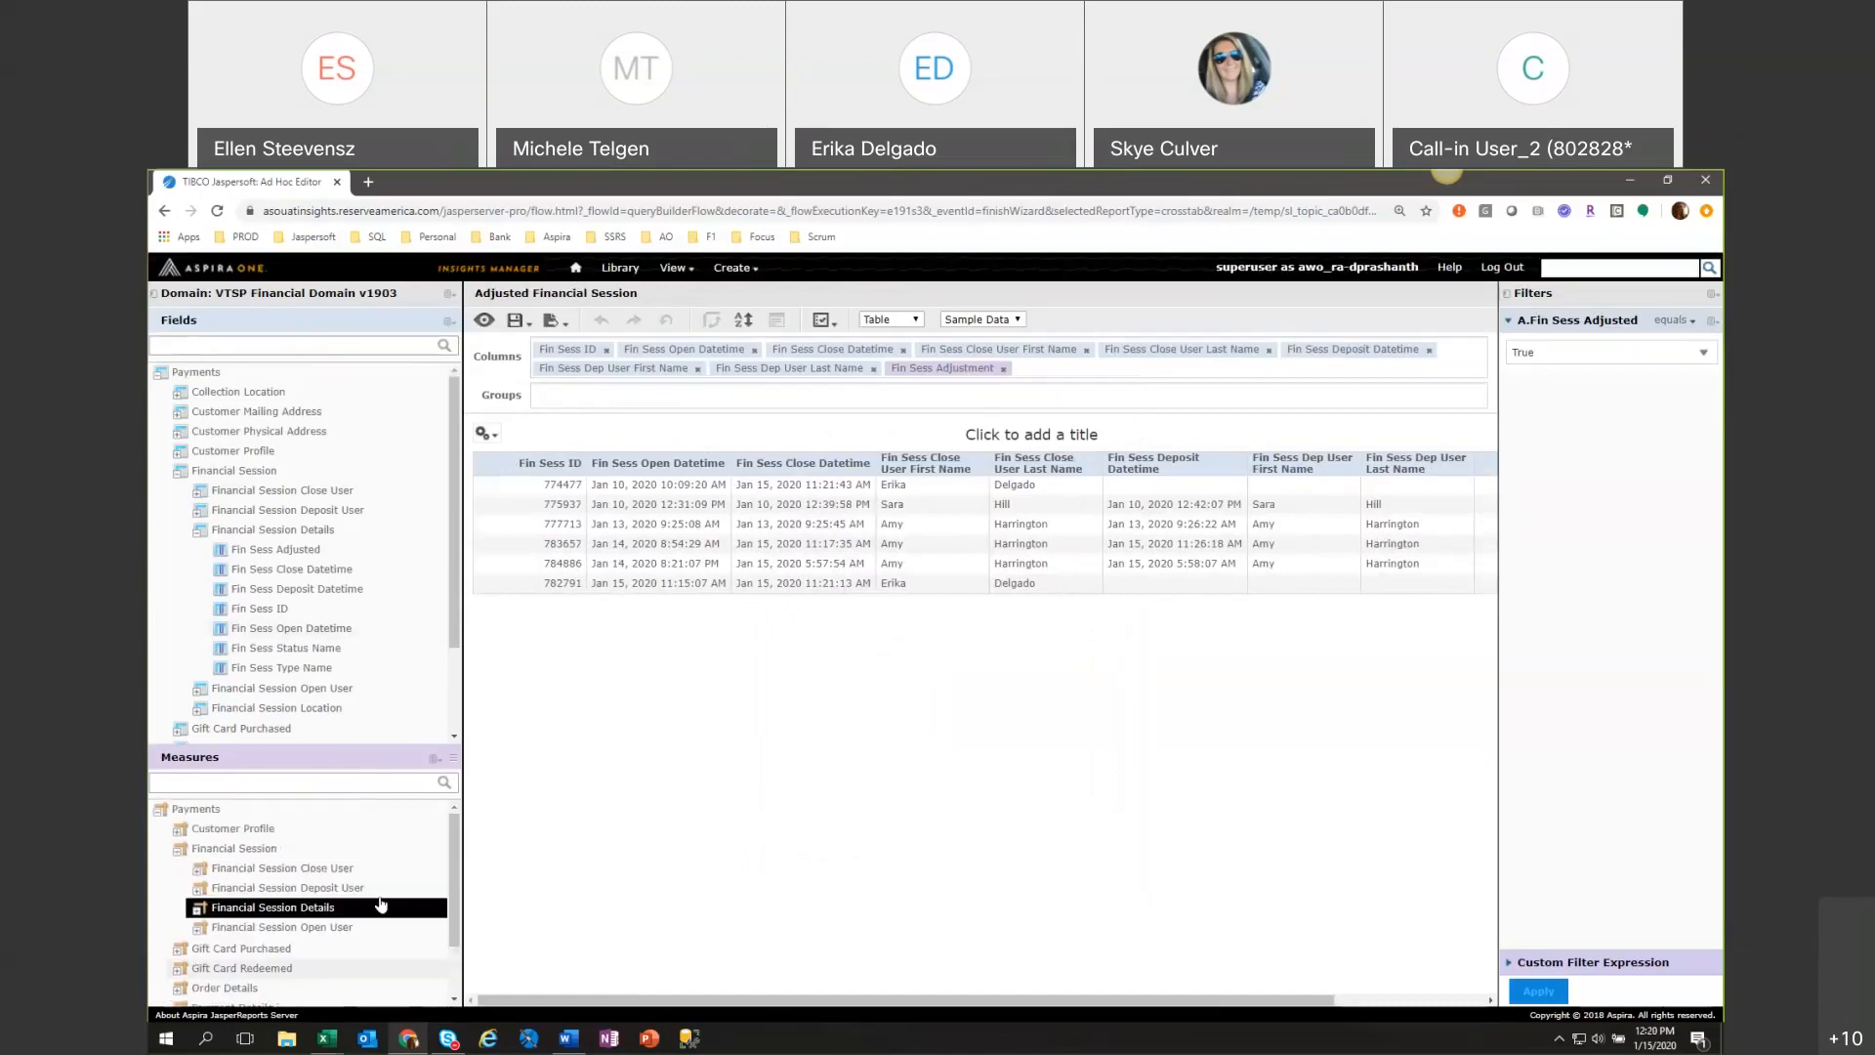
{"action": "left_click", "coordinate": [178, 851]}
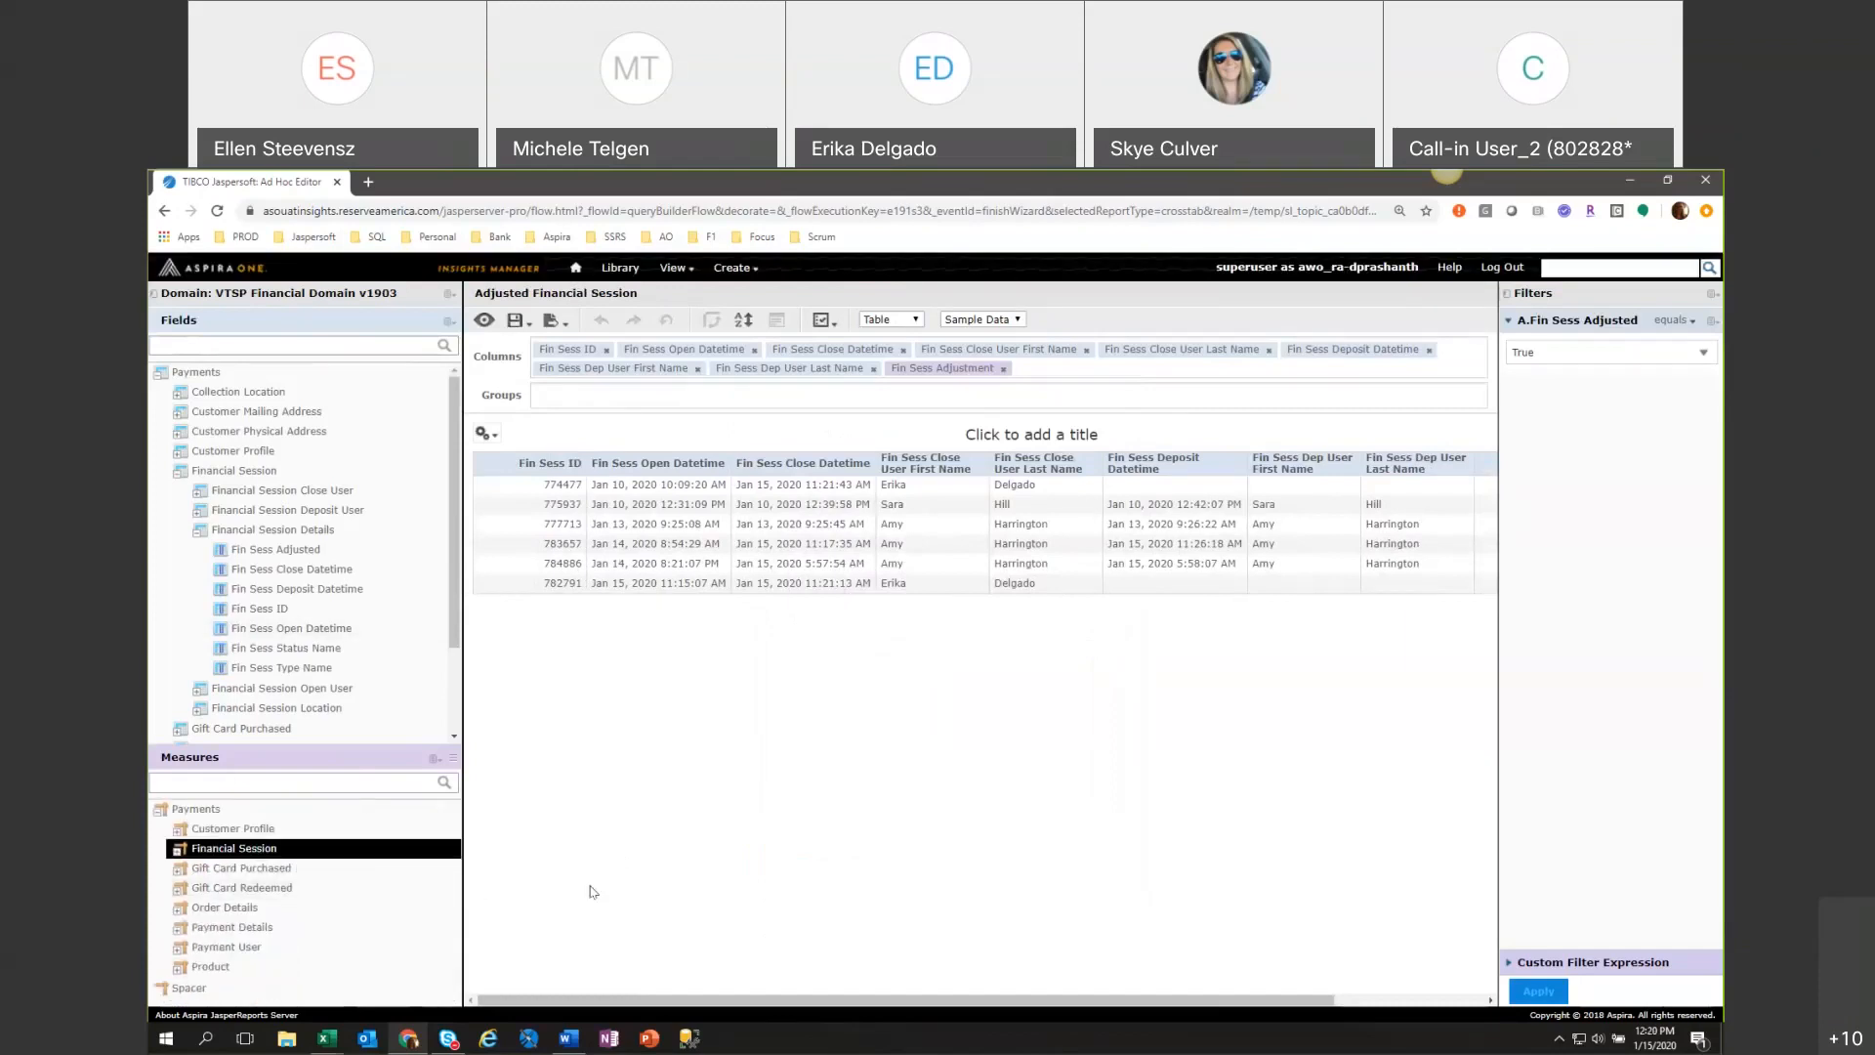
Narrow the fields and measures pane, and collapse the Financial Session fields to expand Customer Profile instead.
{"action": "left_click_drag", "start_coordinate": [458, 898], "coordinate": [426, 899]}
{"action": "left_click", "coordinate": [174, 476]}
{"action": "left_click", "coordinate": [180, 451]}
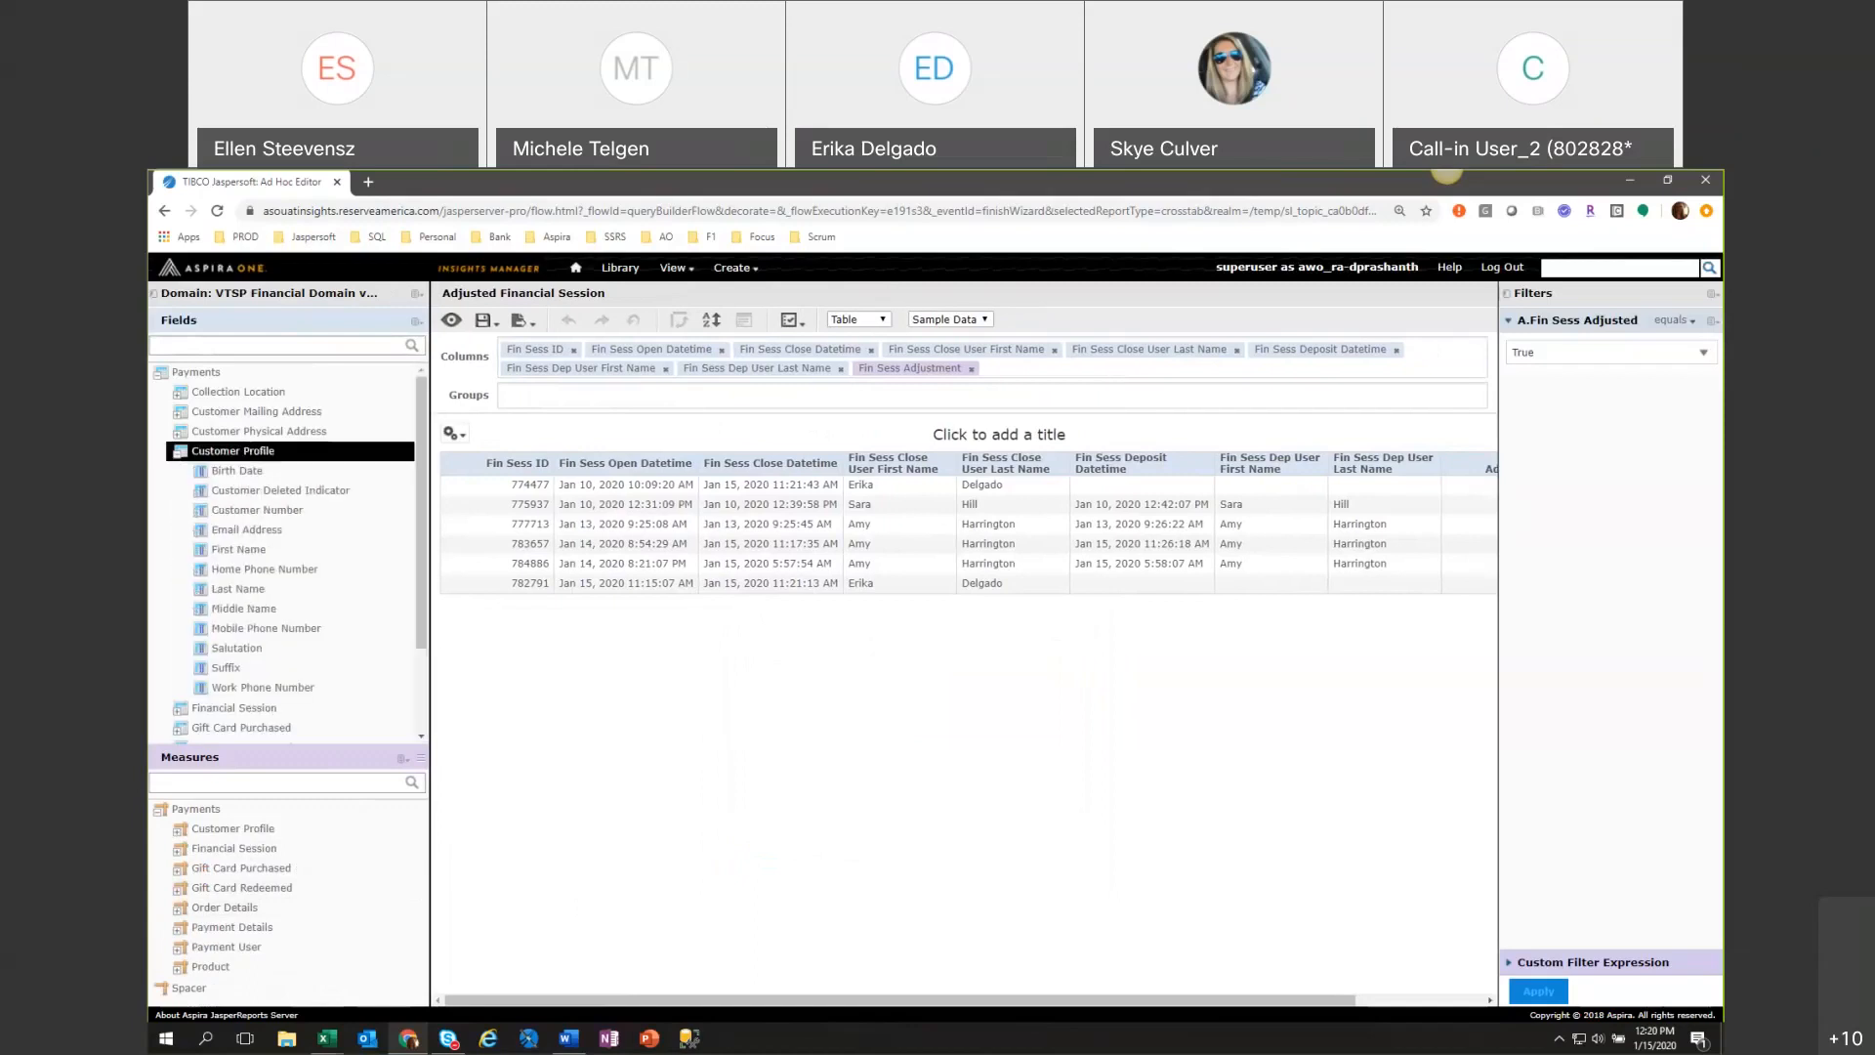
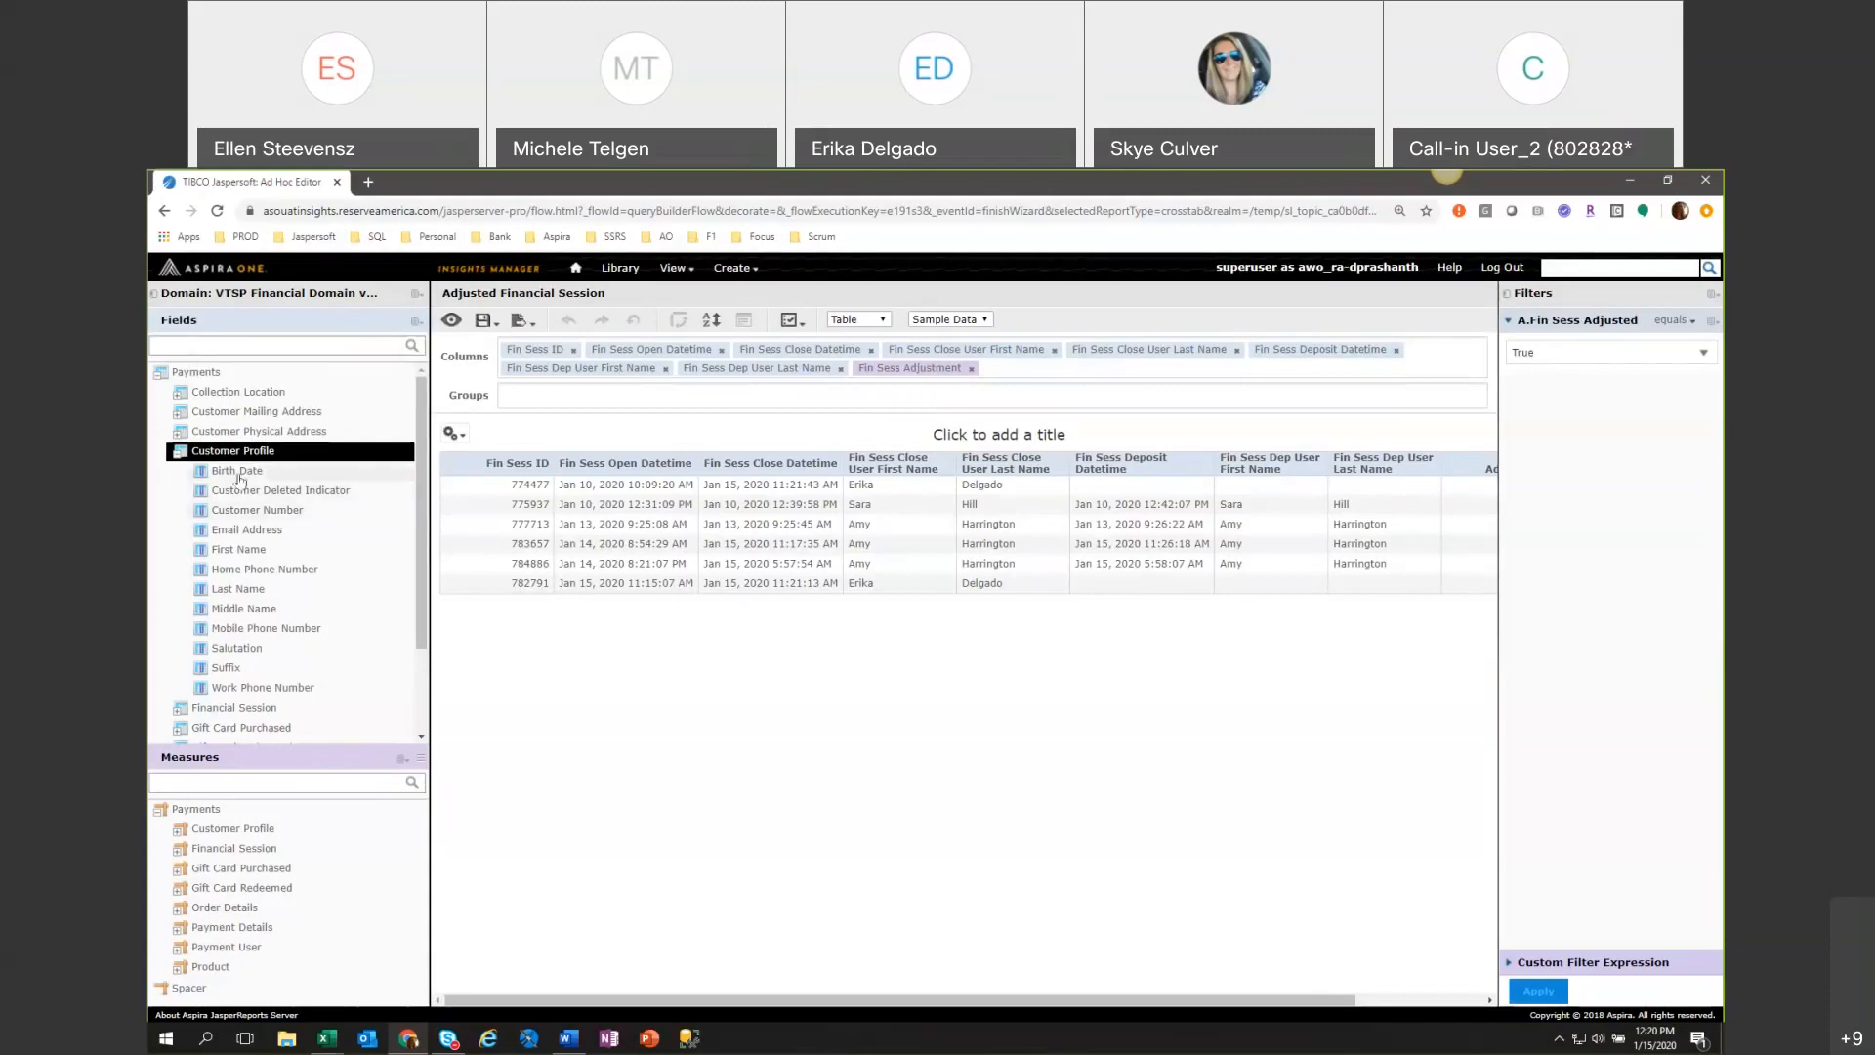
Try Birth Date from the Customer Profile fields as a table column, and remove it again.
{"action": "left_click_drag", "start_coordinate": [239, 479], "coordinate": [1044, 359]}
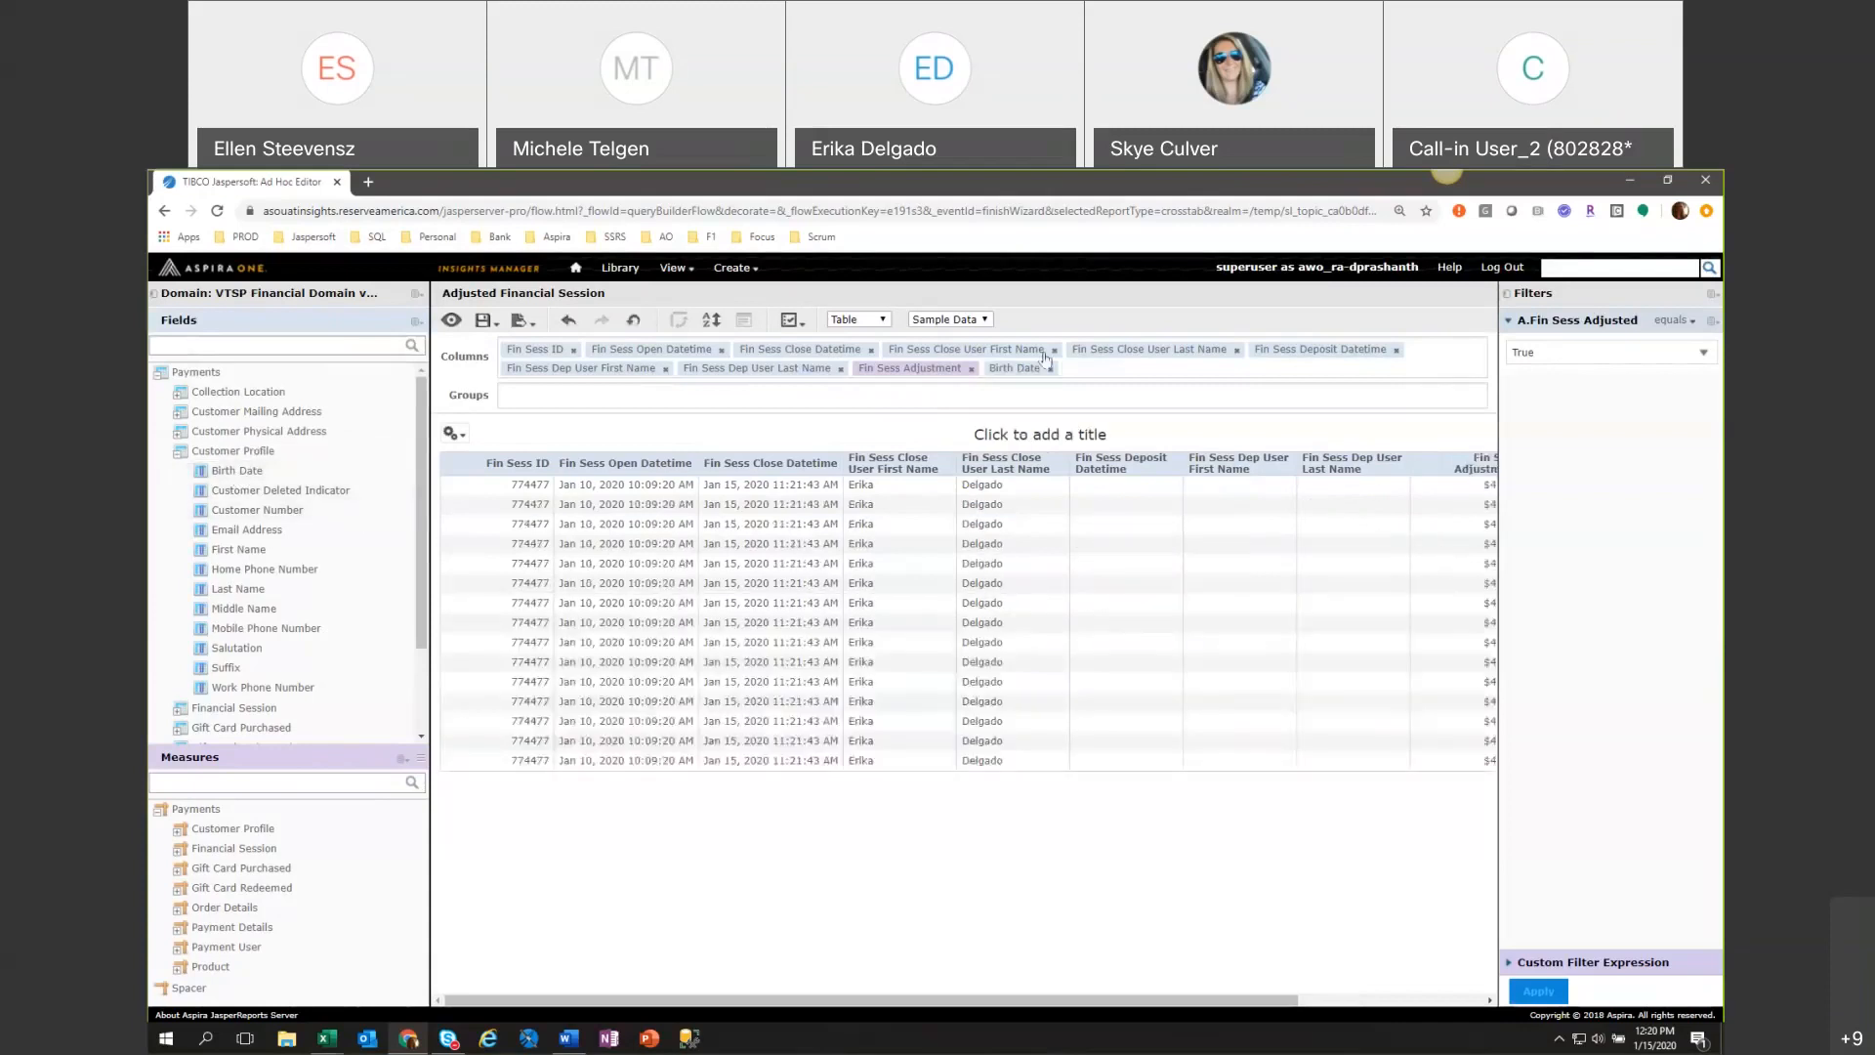
{"action": "left_click_drag", "start_coordinate": [812, 1000], "coordinate": [1158, 1039]}
{"action": "left_click", "coordinate": [1050, 369]}
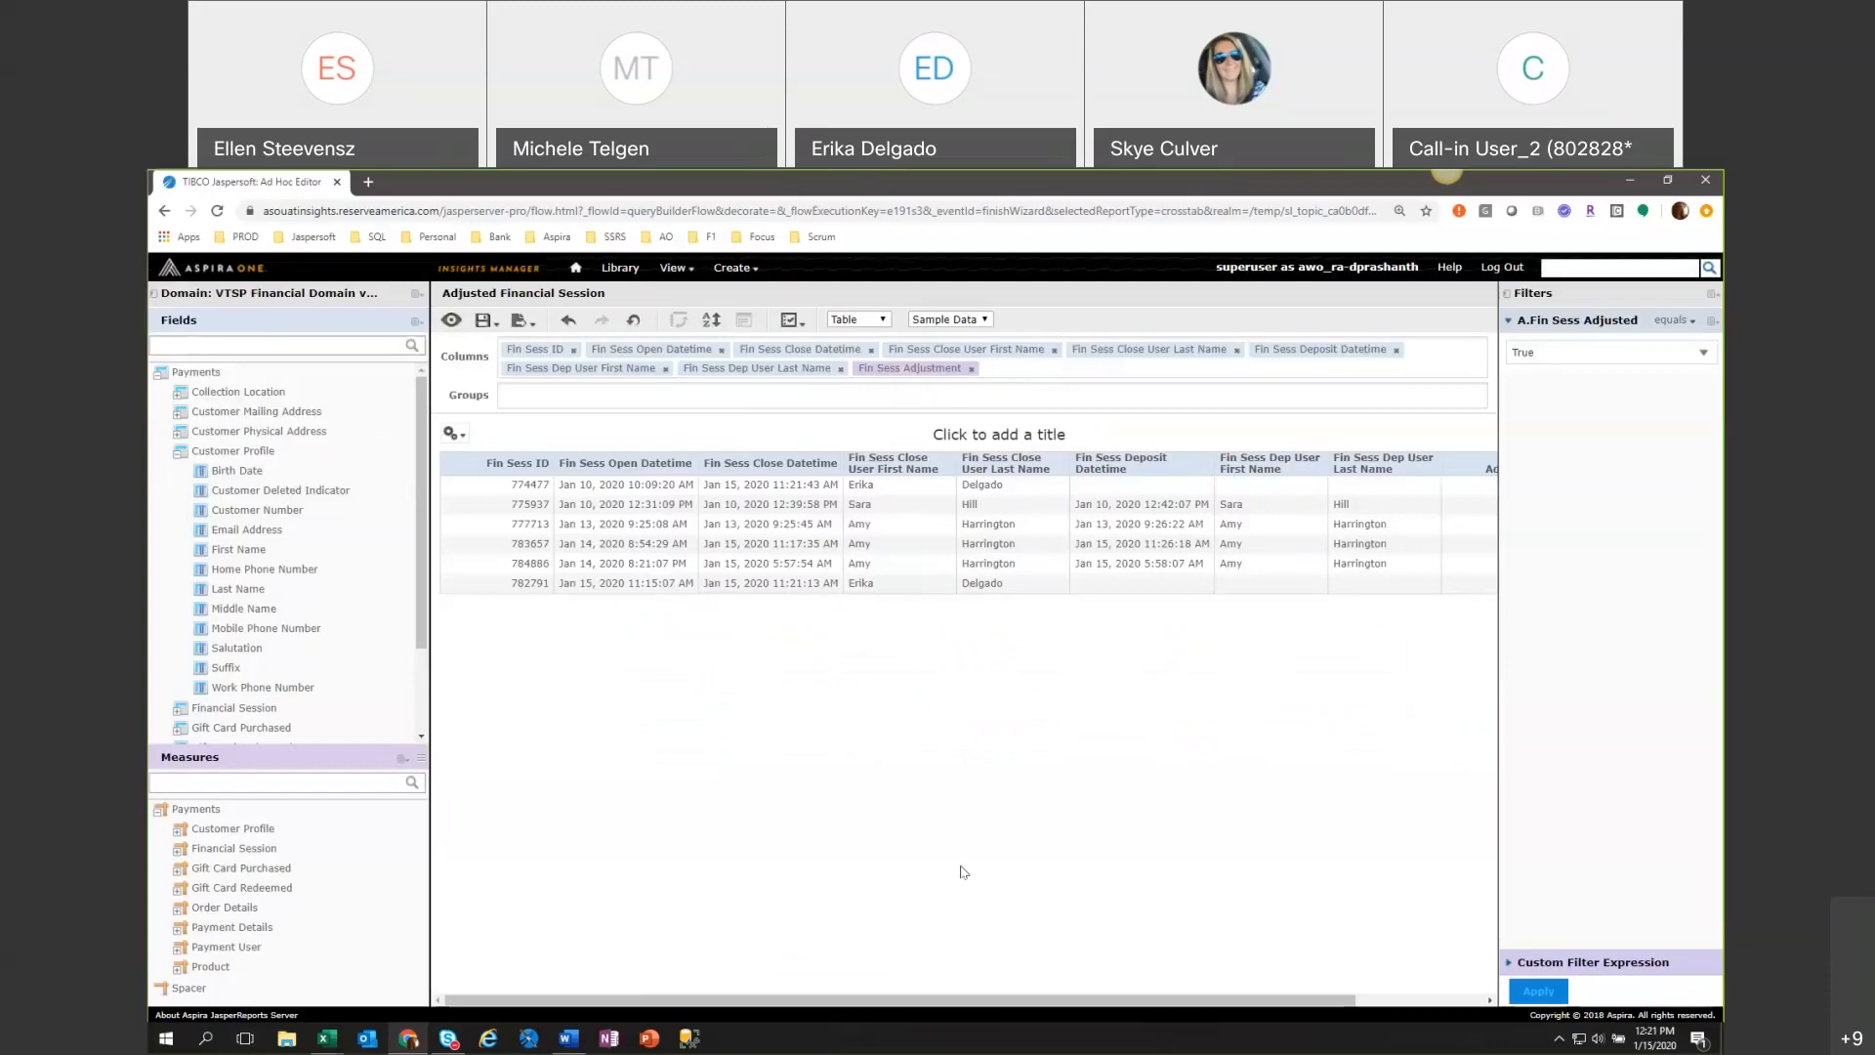
Collapse the Customer Profile fields and expand Order Details to examine its fields.
{"action": "double_click", "coordinate": [200, 453]}
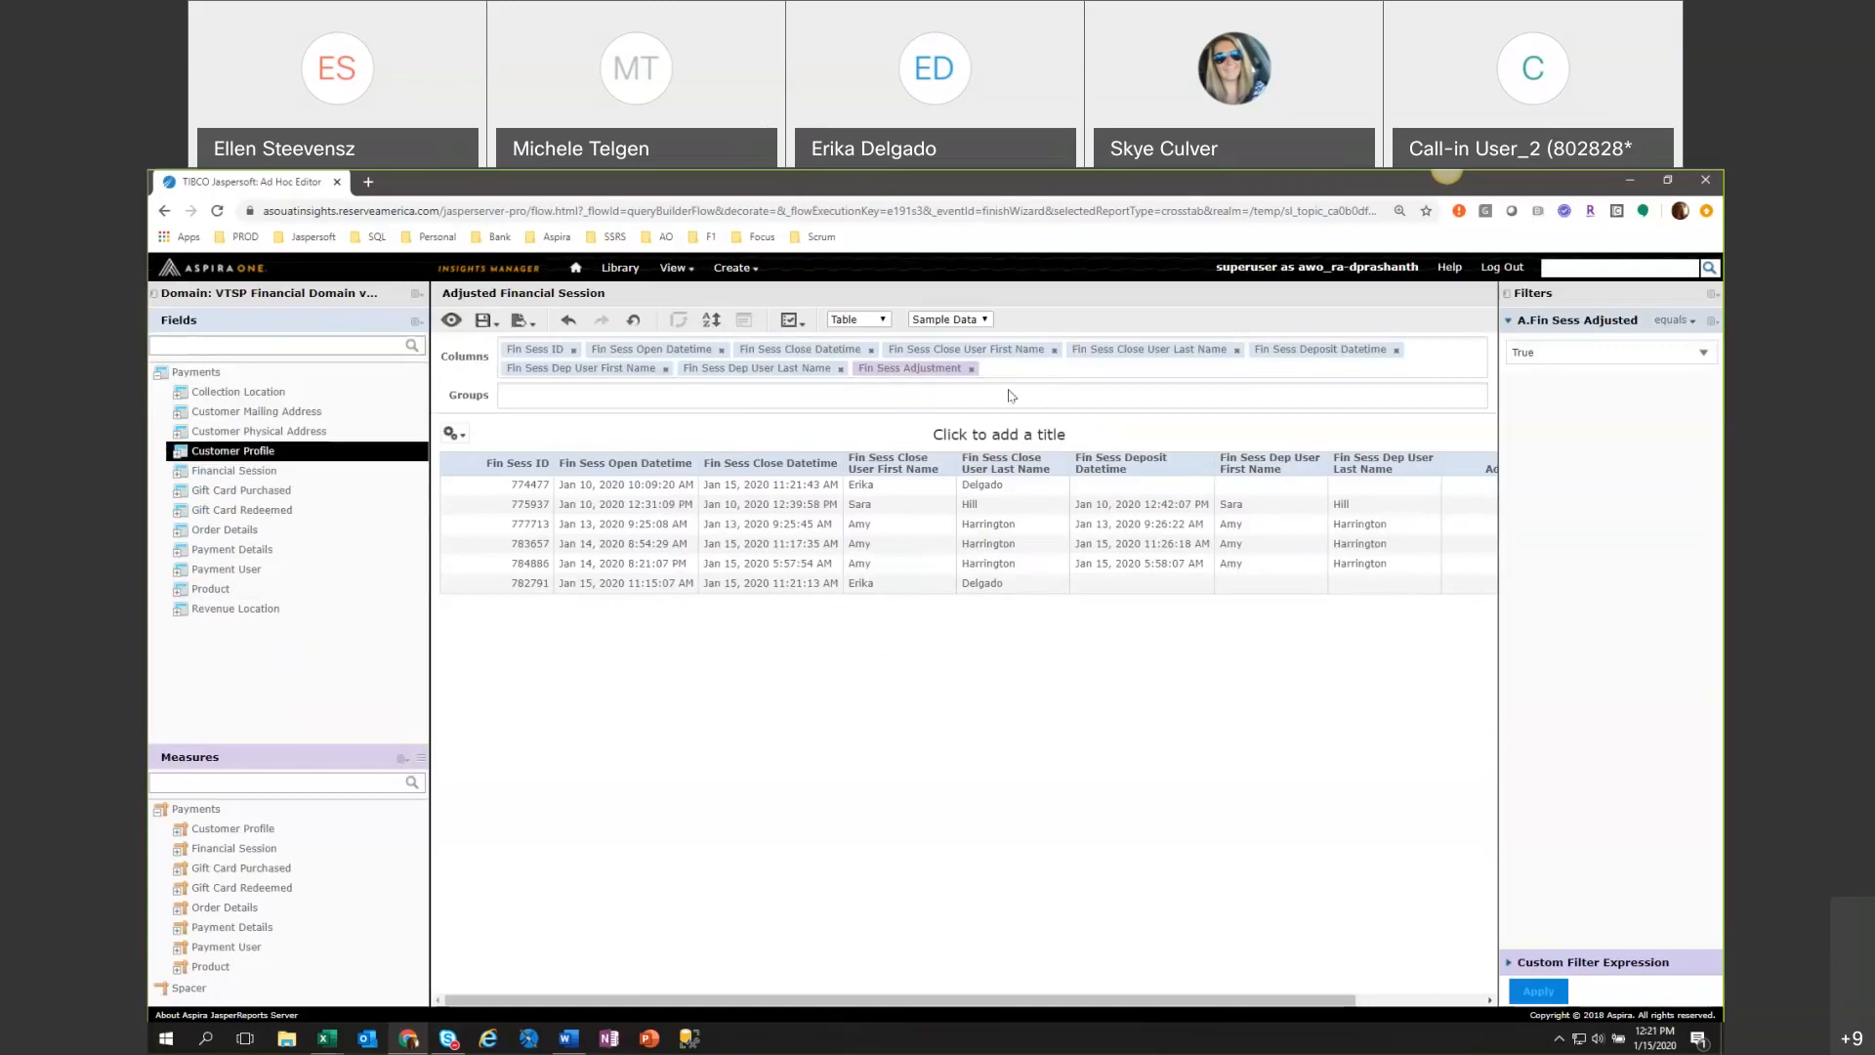
{"action": "left_click", "coordinate": [415, 293]}
{"action": "left_click", "coordinate": [252, 532]}
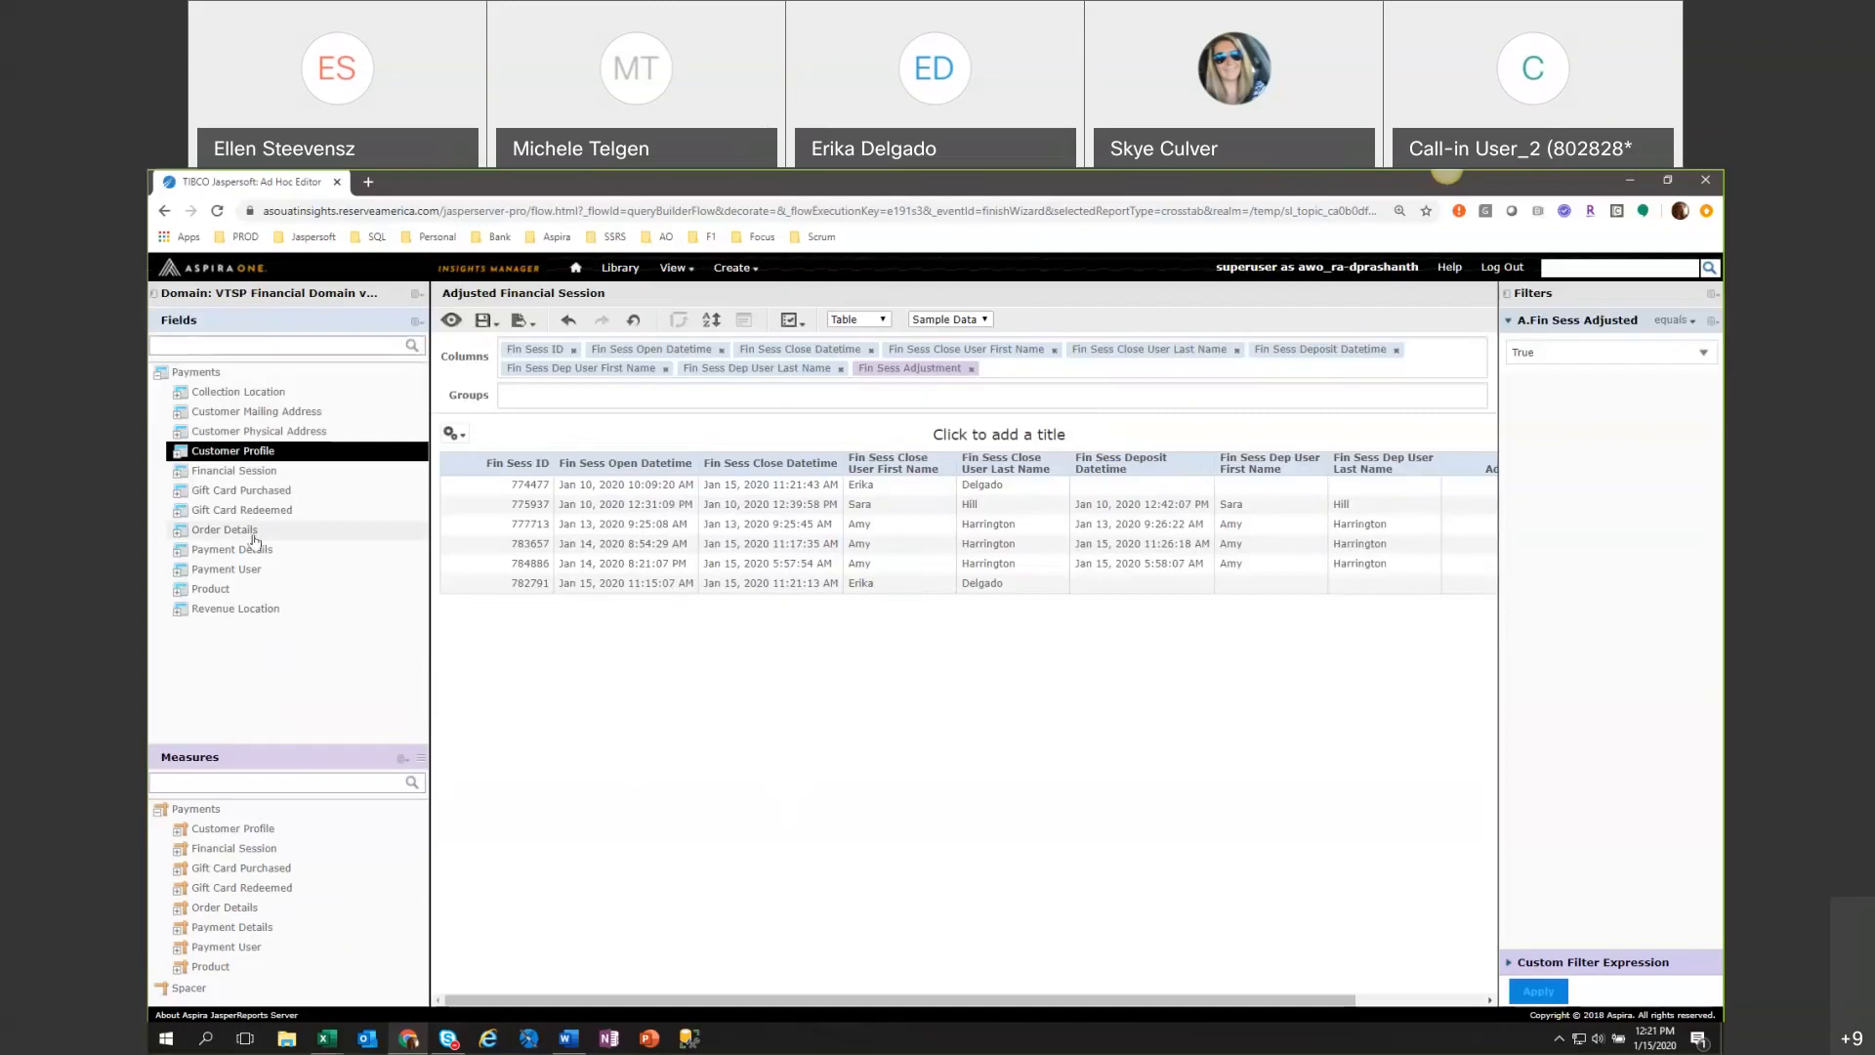
{"action": "left_click", "coordinate": [180, 530]}
{"action": "scroll", "coordinate": [183, 596], "scroll_direction": "down", "scroll_amount": 2}
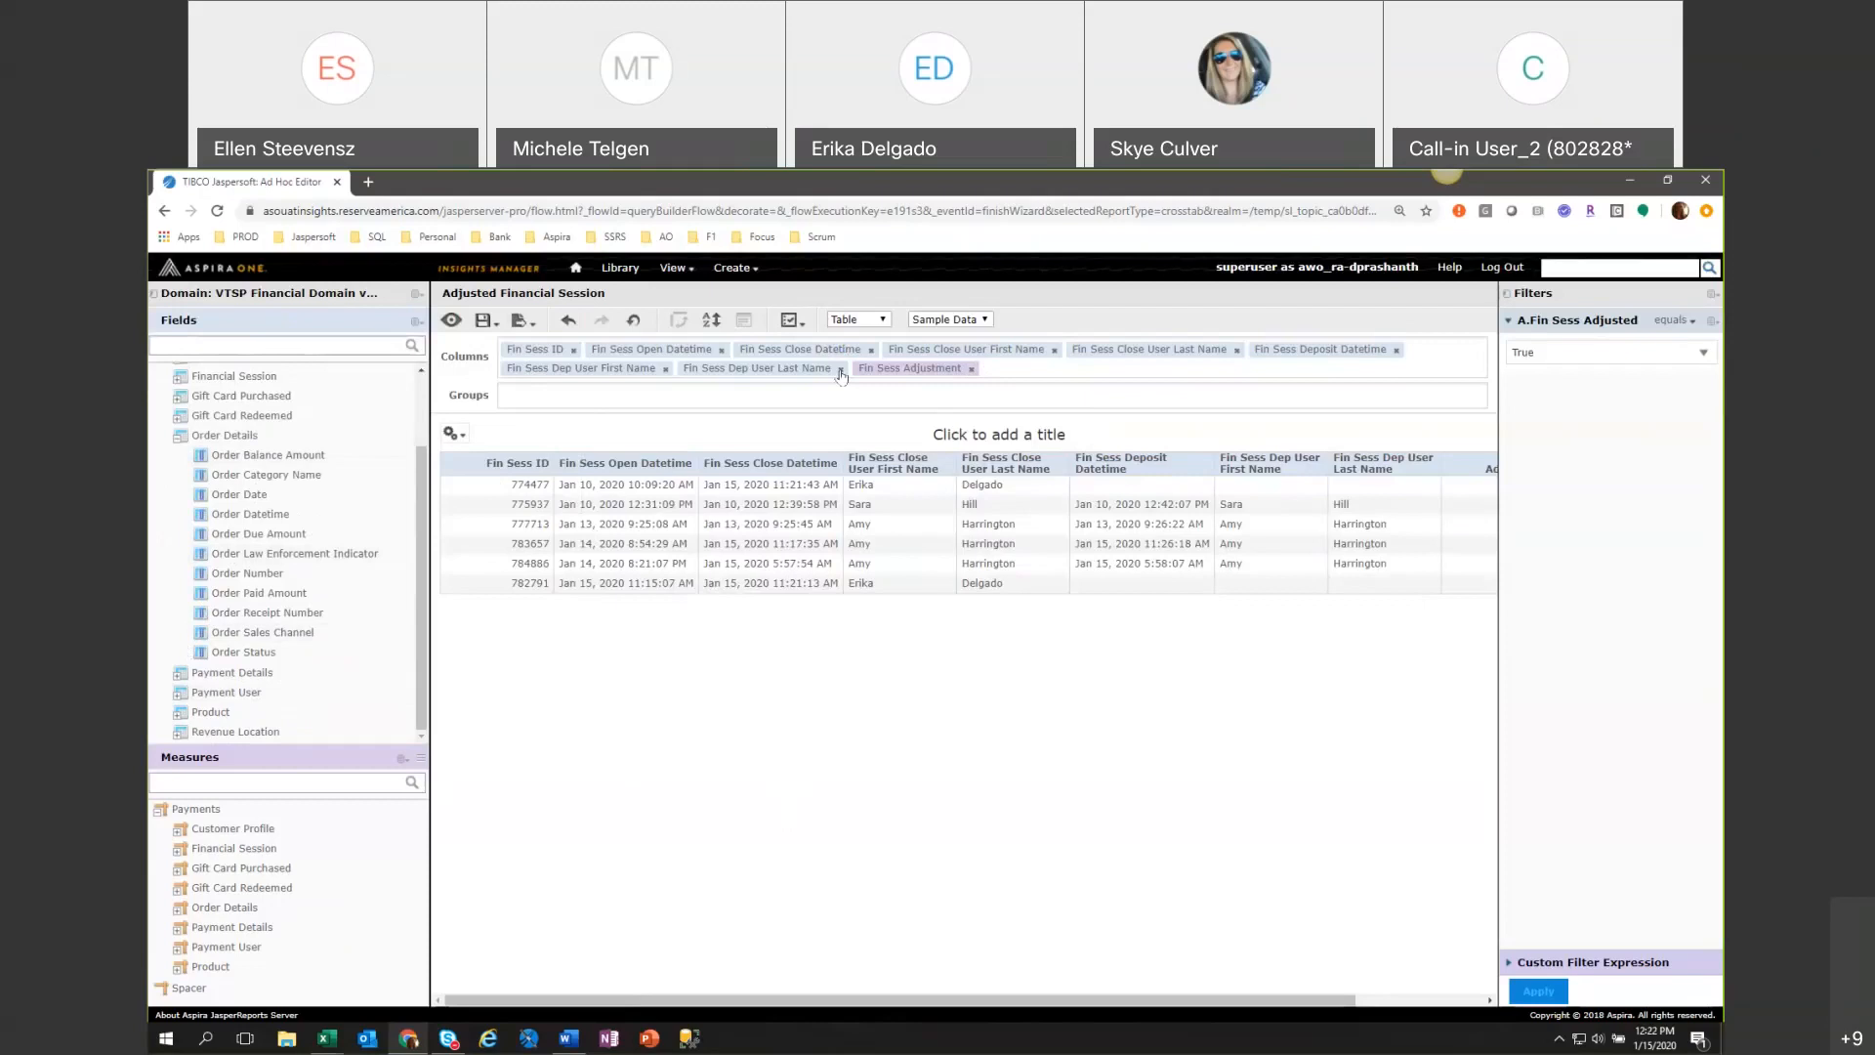
Remove all the financial session columns from the table, from Fin Sess Adjustment back to Fin Sess ID.
{"action": "left_click", "coordinate": [665, 376]}
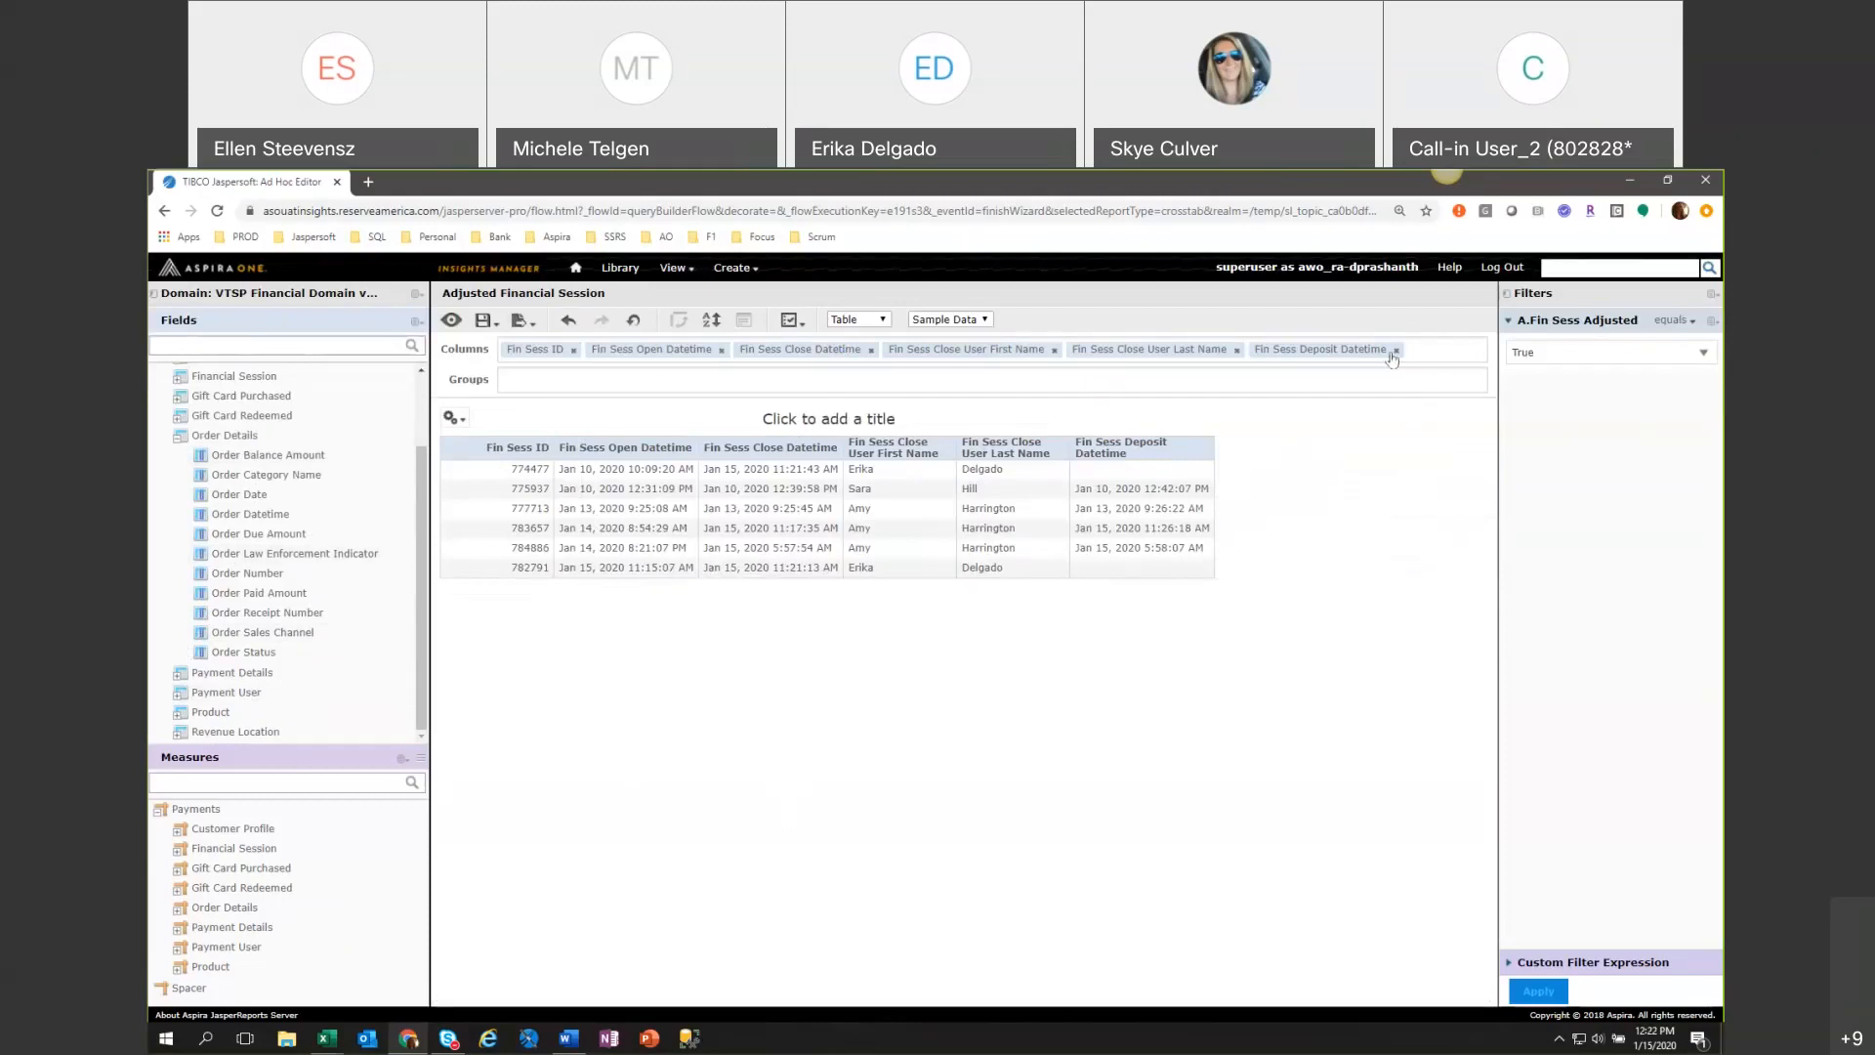
{"action": "left_click", "coordinate": [1053, 349]}
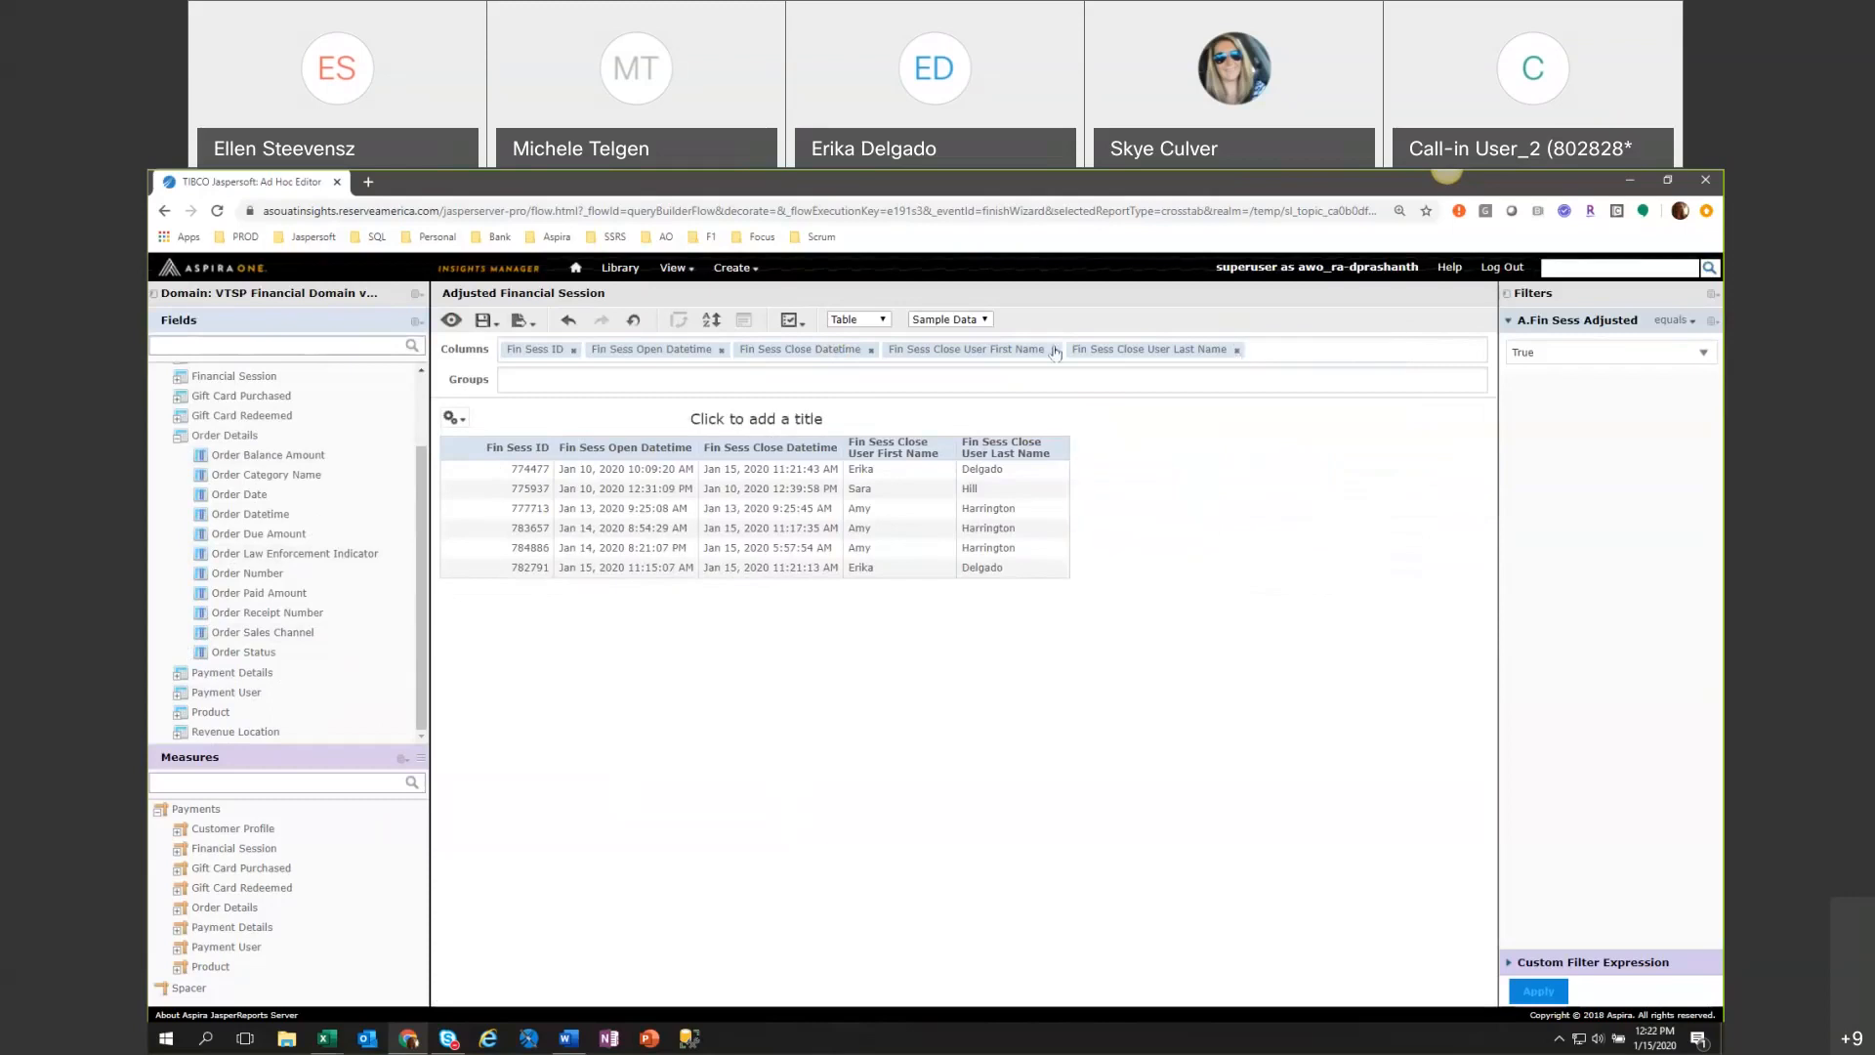
{"action": "left_click", "coordinate": [1053, 350]}
{"action": "left_click", "coordinate": [870, 349]}
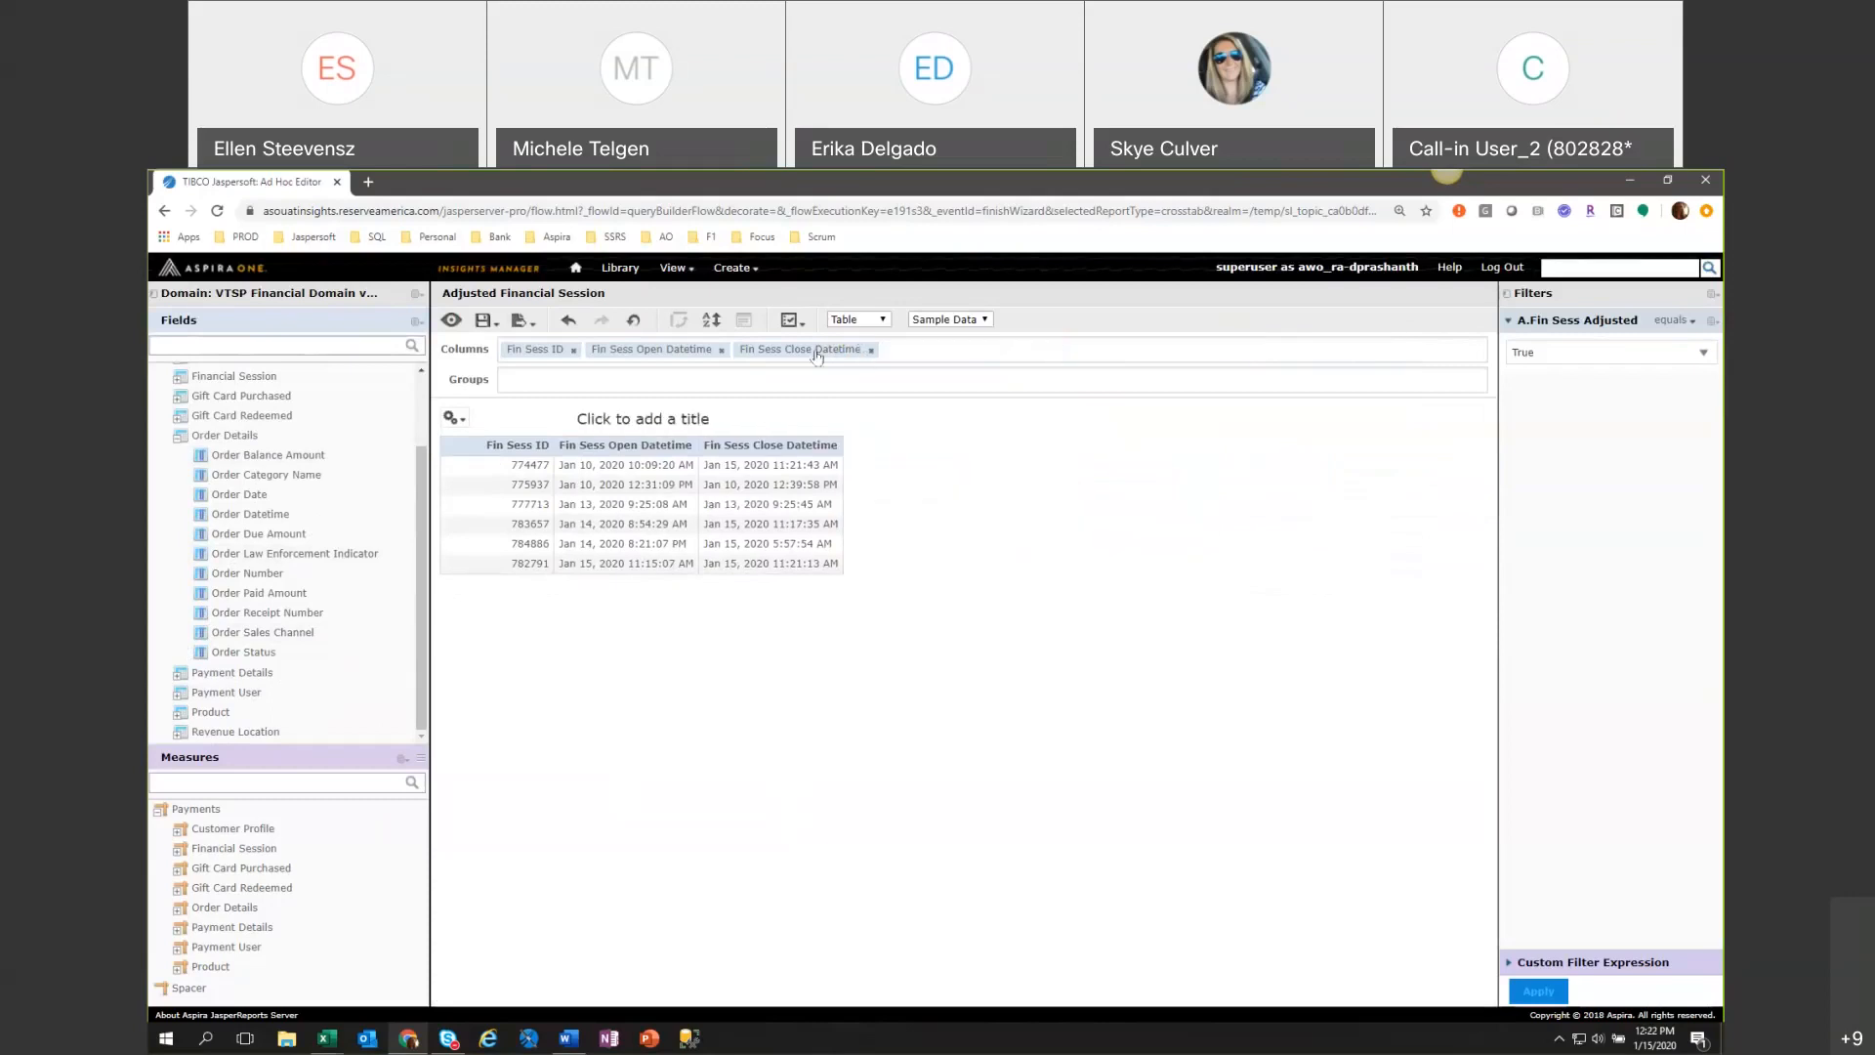
{"action": "left_click", "coordinate": [722, 352]}
{"action": "left_click", "coordinate": [574, 349]}
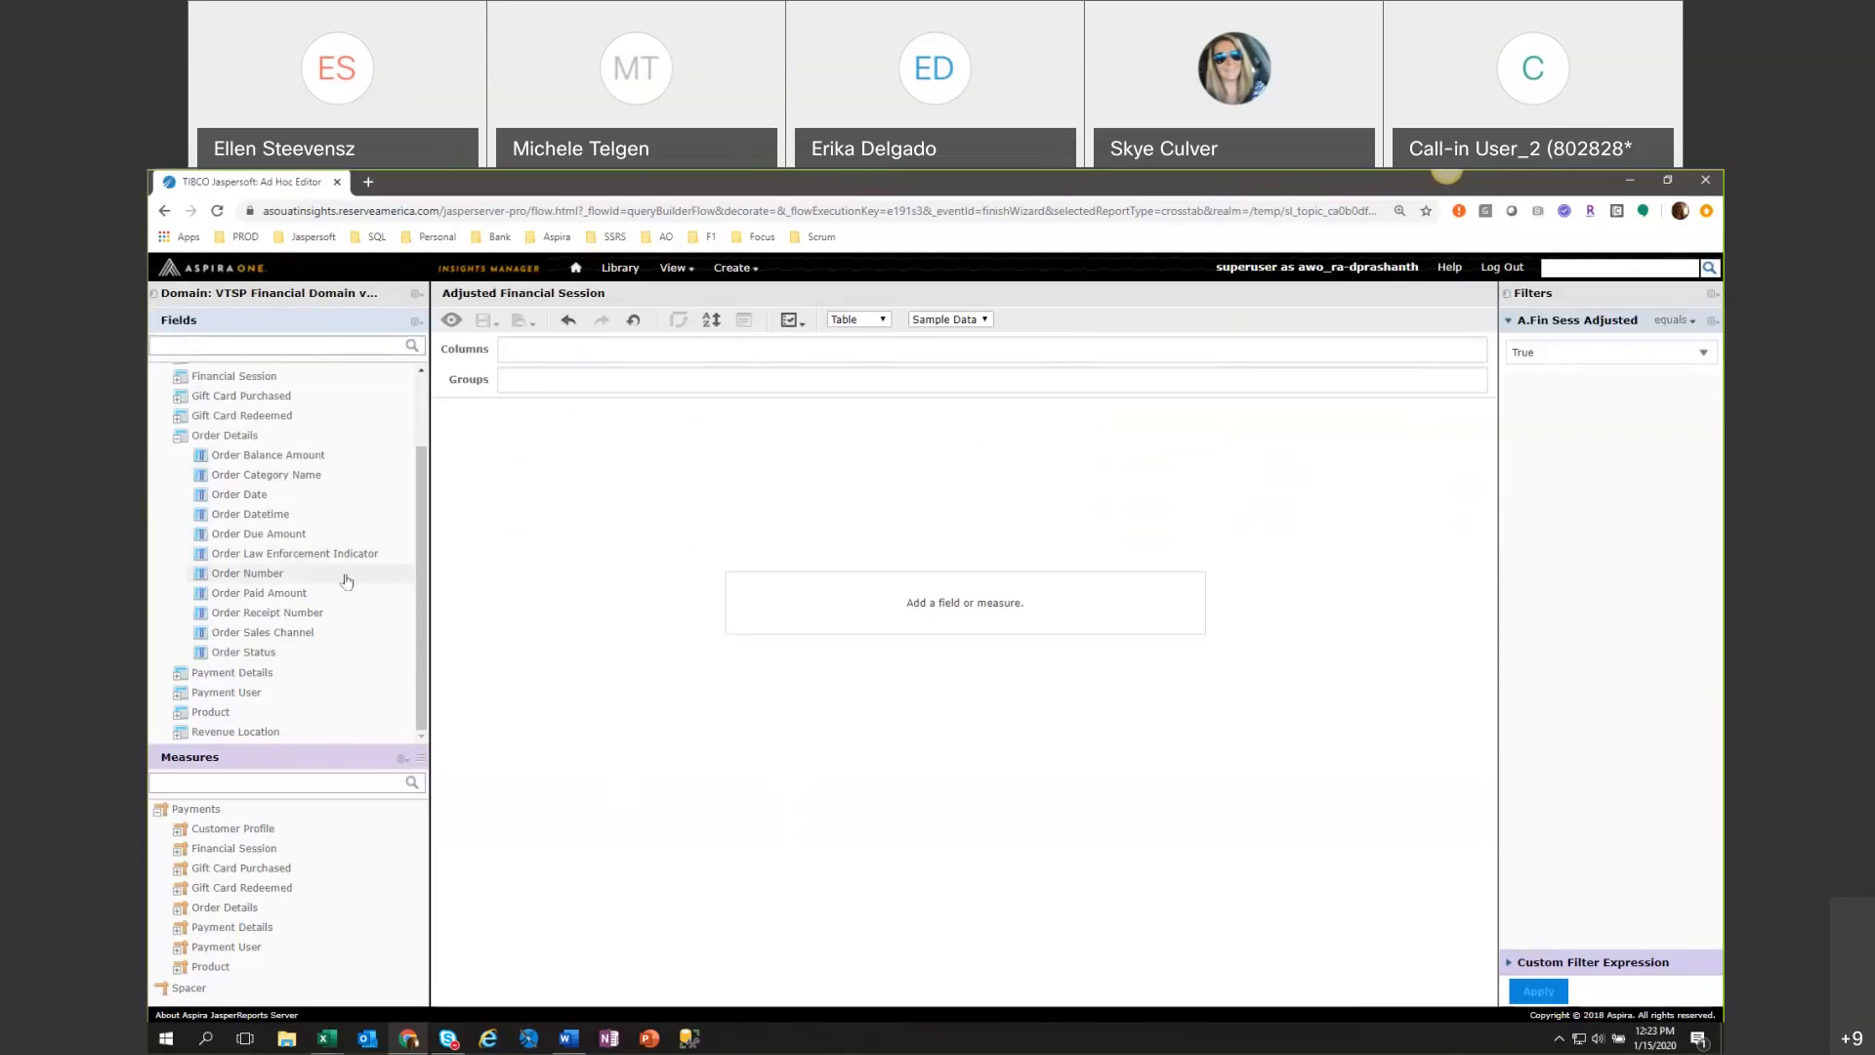
Switch the view from a table to a crosstab and add Order Number from Order Details as a row group.
{"action": "left_click", "coordinate": [860, 319]}
{"action": "left_click", "coordinate": [863, 358]}
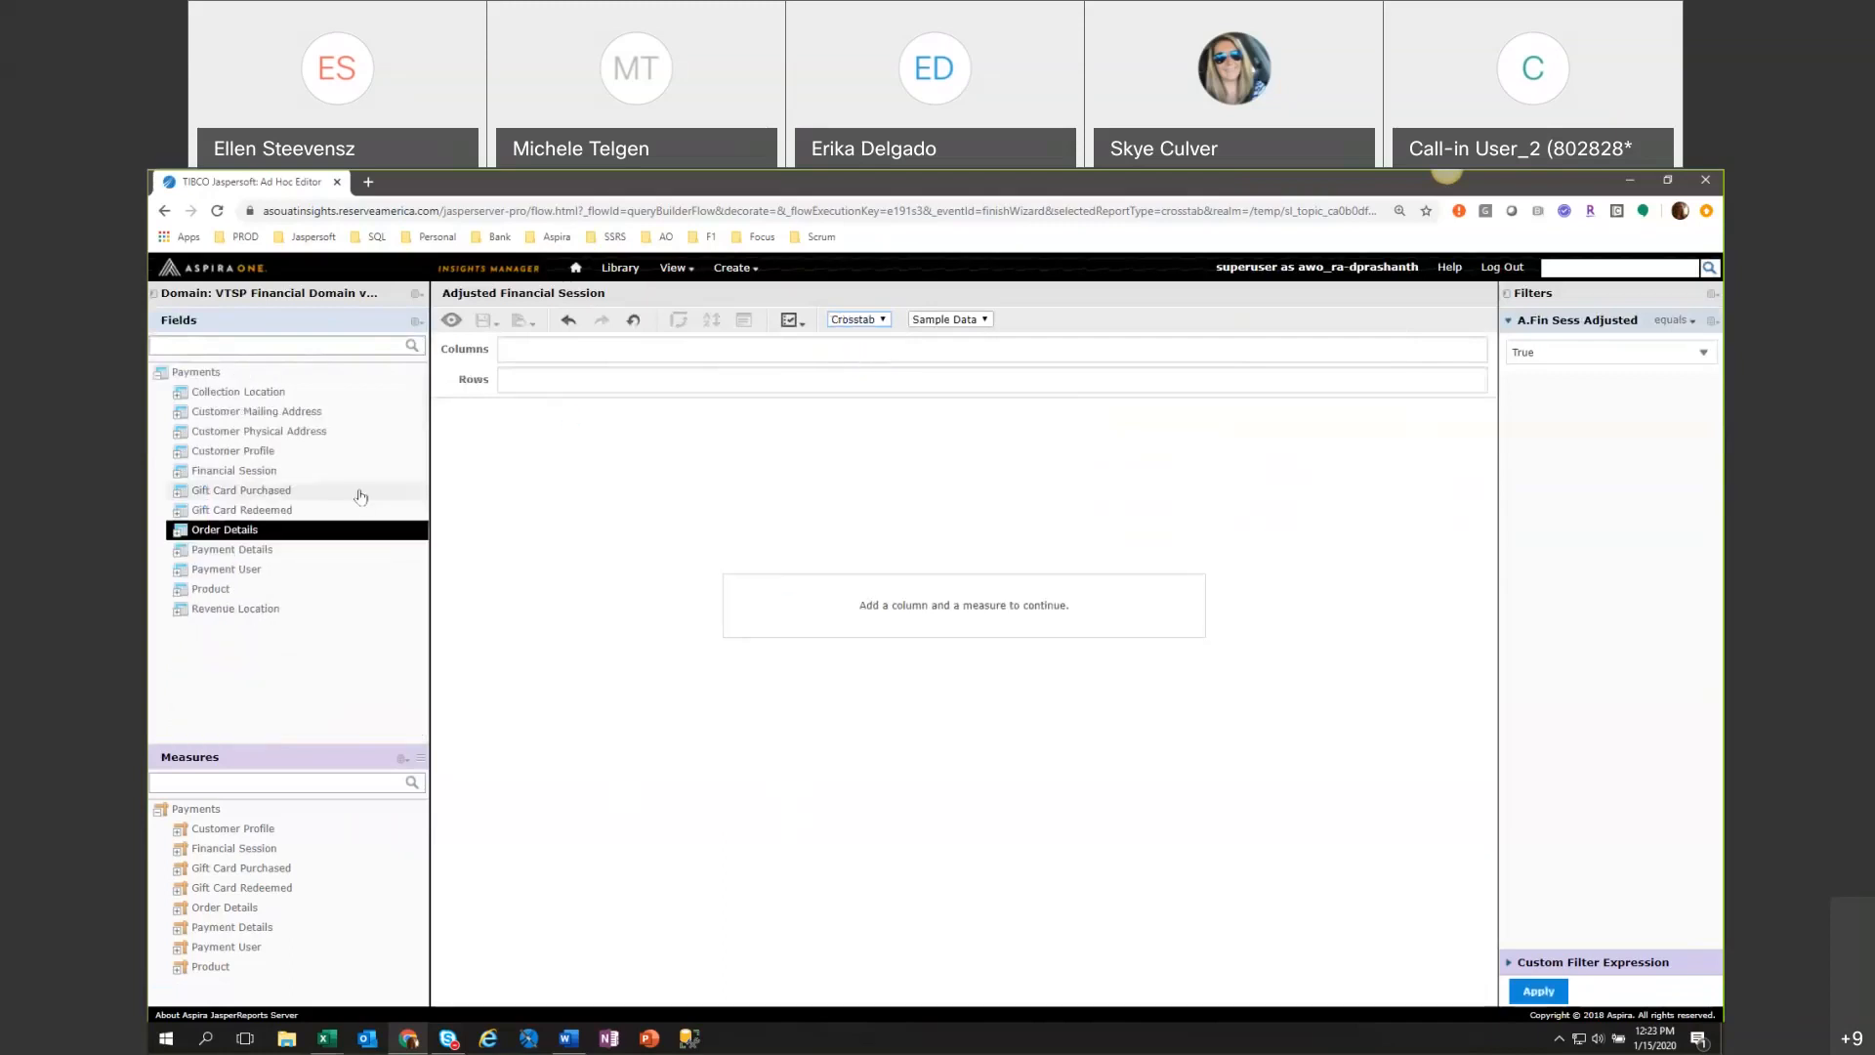
{"action": "left_click", "coordinate": [178, 531]}
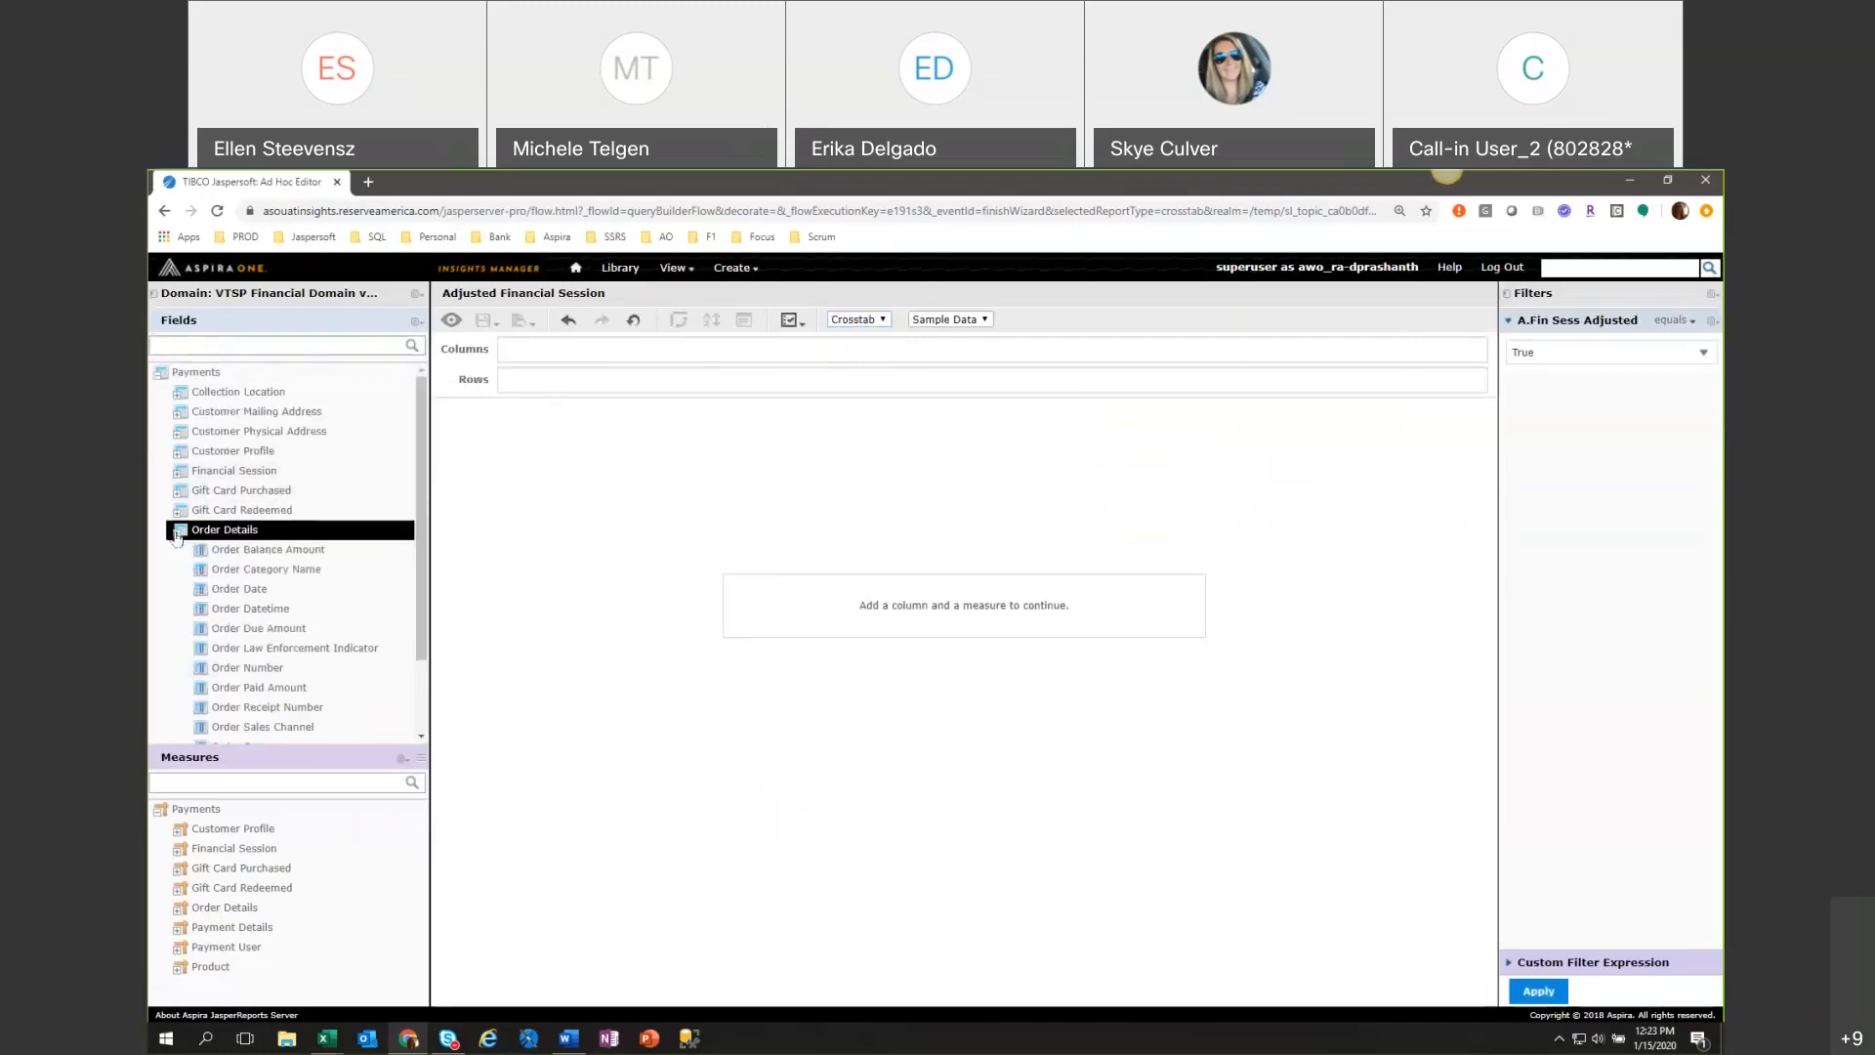
{"action": "left_click", "coordinate": [350, 672]}
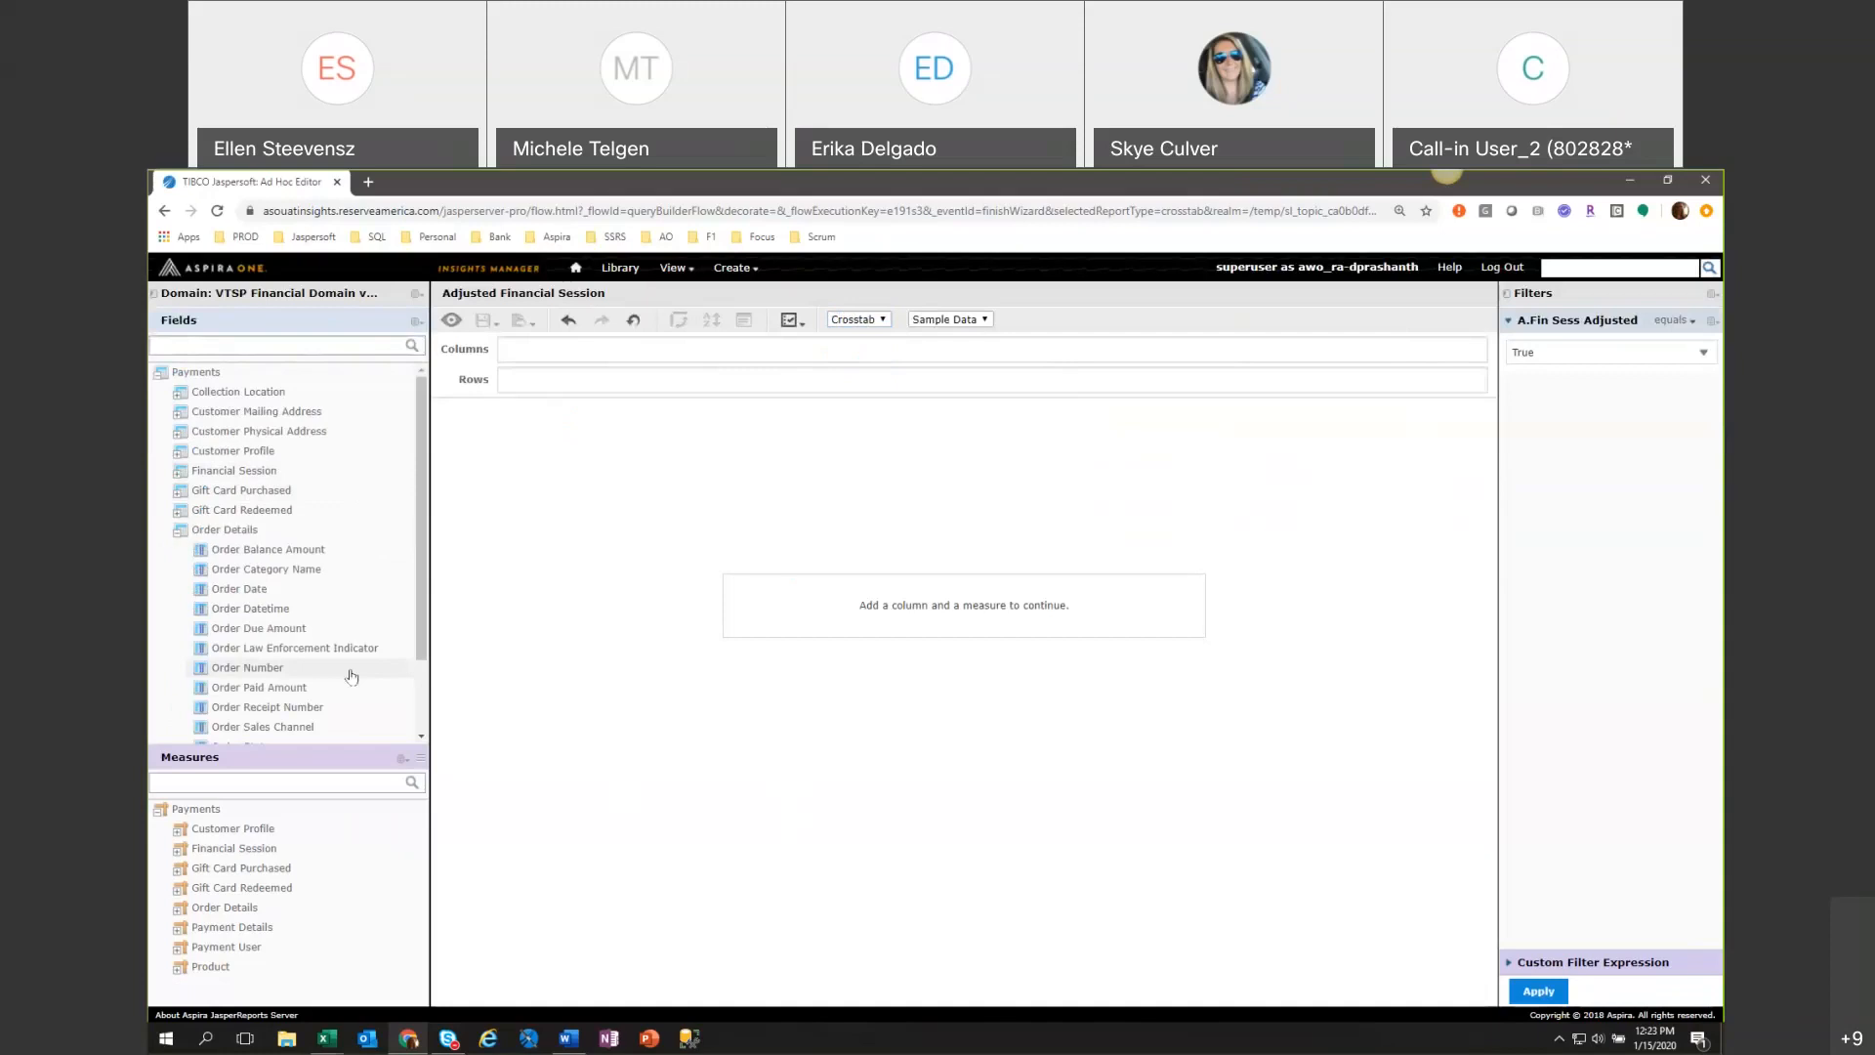
{"action": "double_click", "coordinate": [351, 673]}
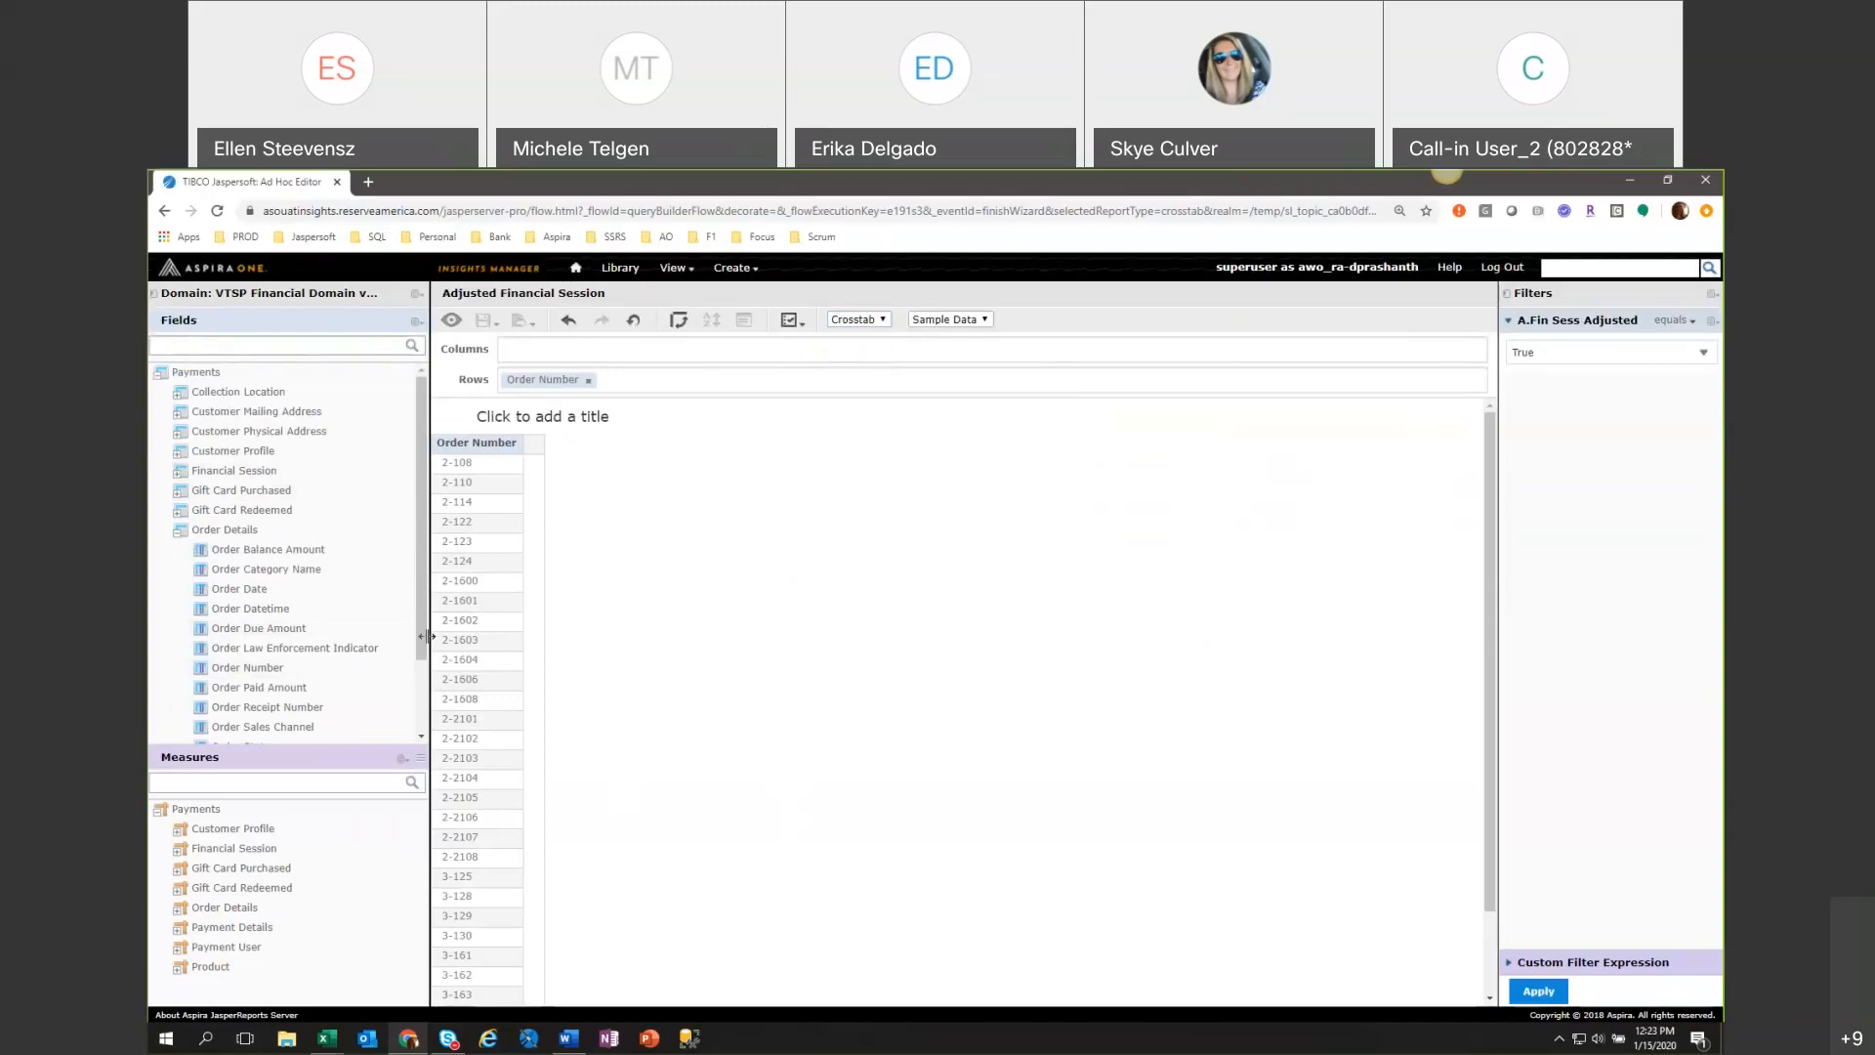
Expand the Payment Details group in the fields and examine the fields it offers.
{"action": "left_click_drag", "start_coordinate": [423, 649], "coordinate": [431, 723]}
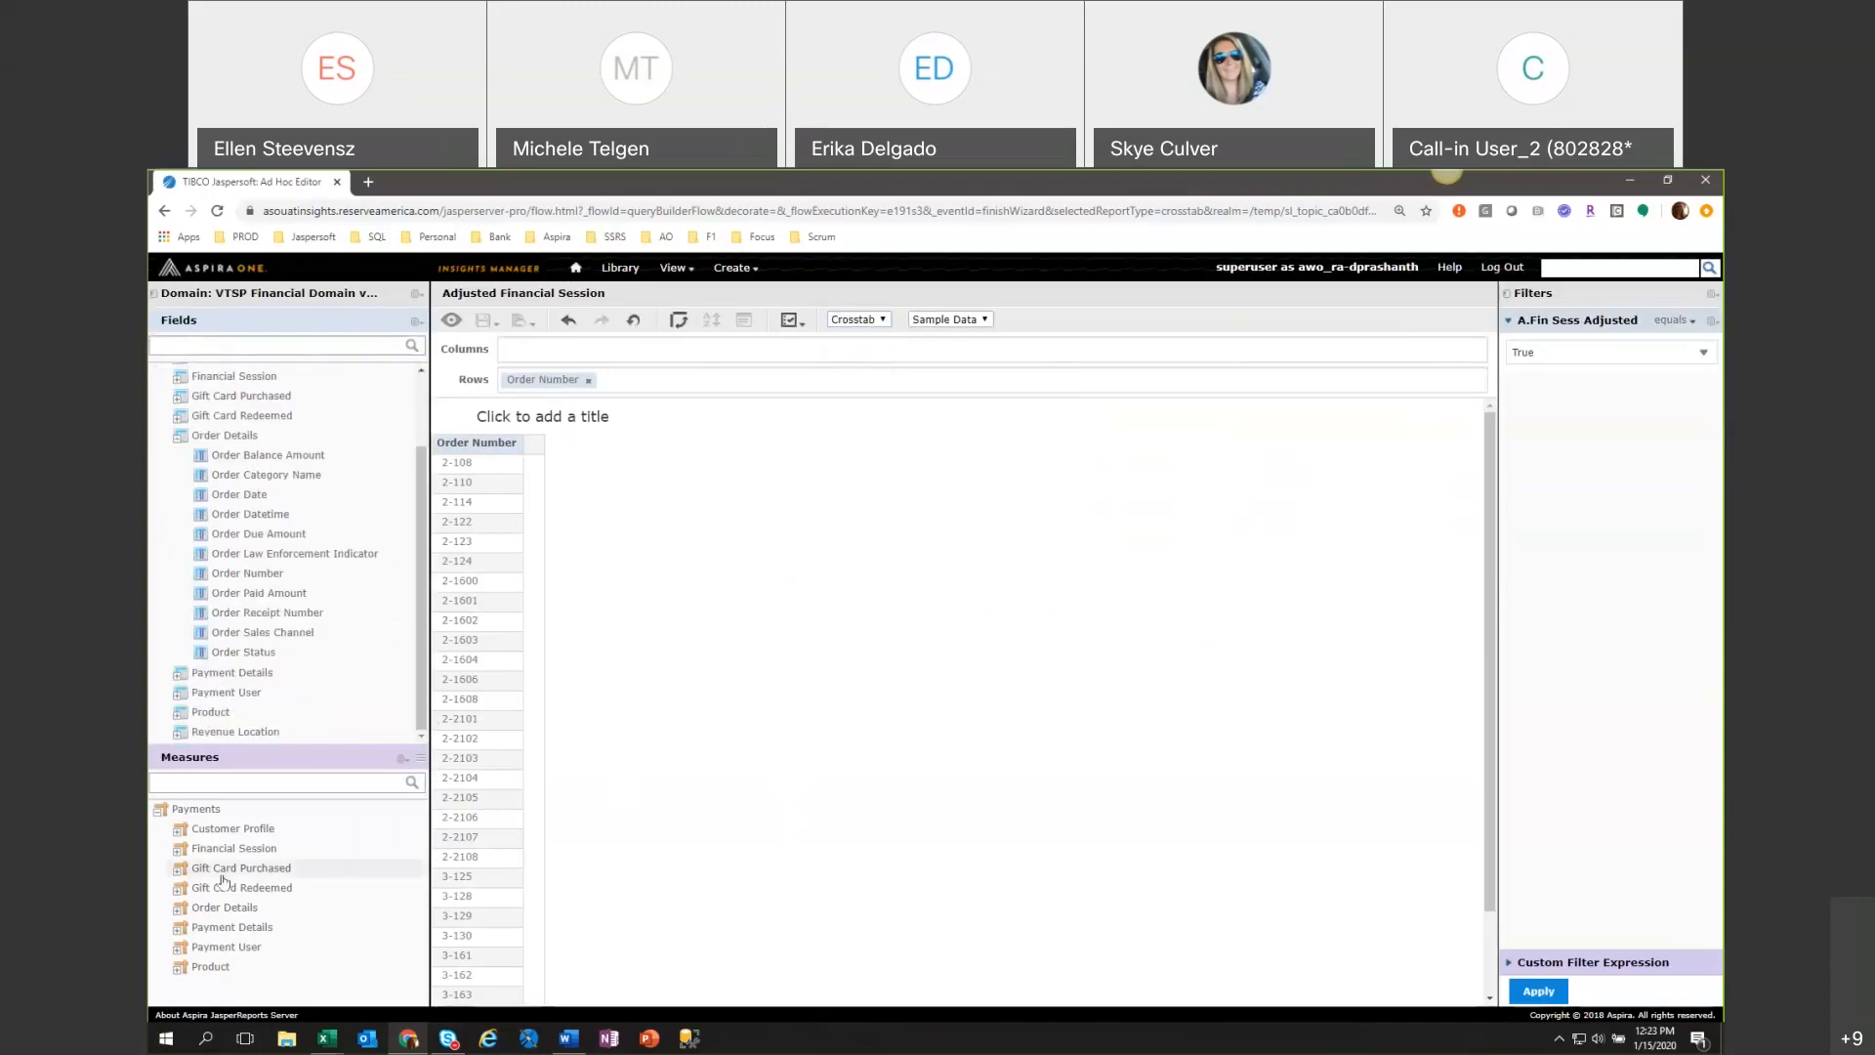
{"action": "left_click", "coordinate": [179, 914]}
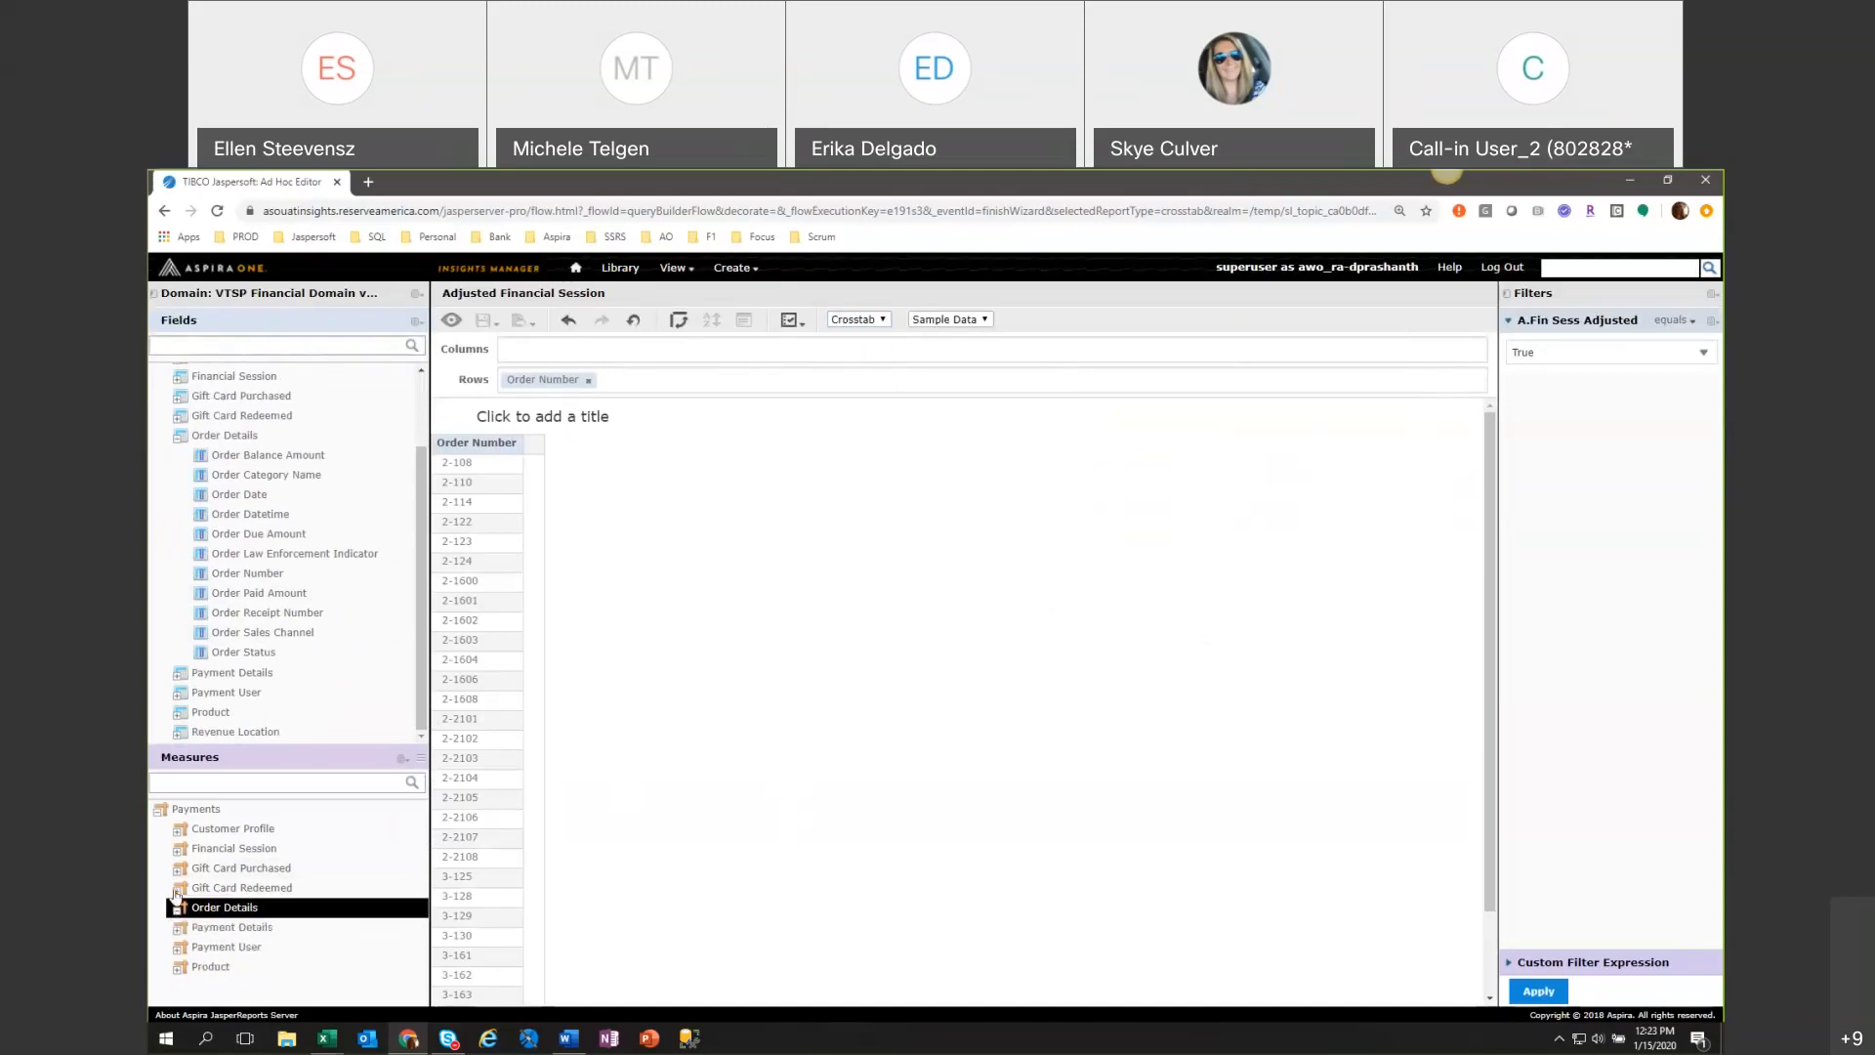
{"action": "double_click", "coordinate": [298, 674]}
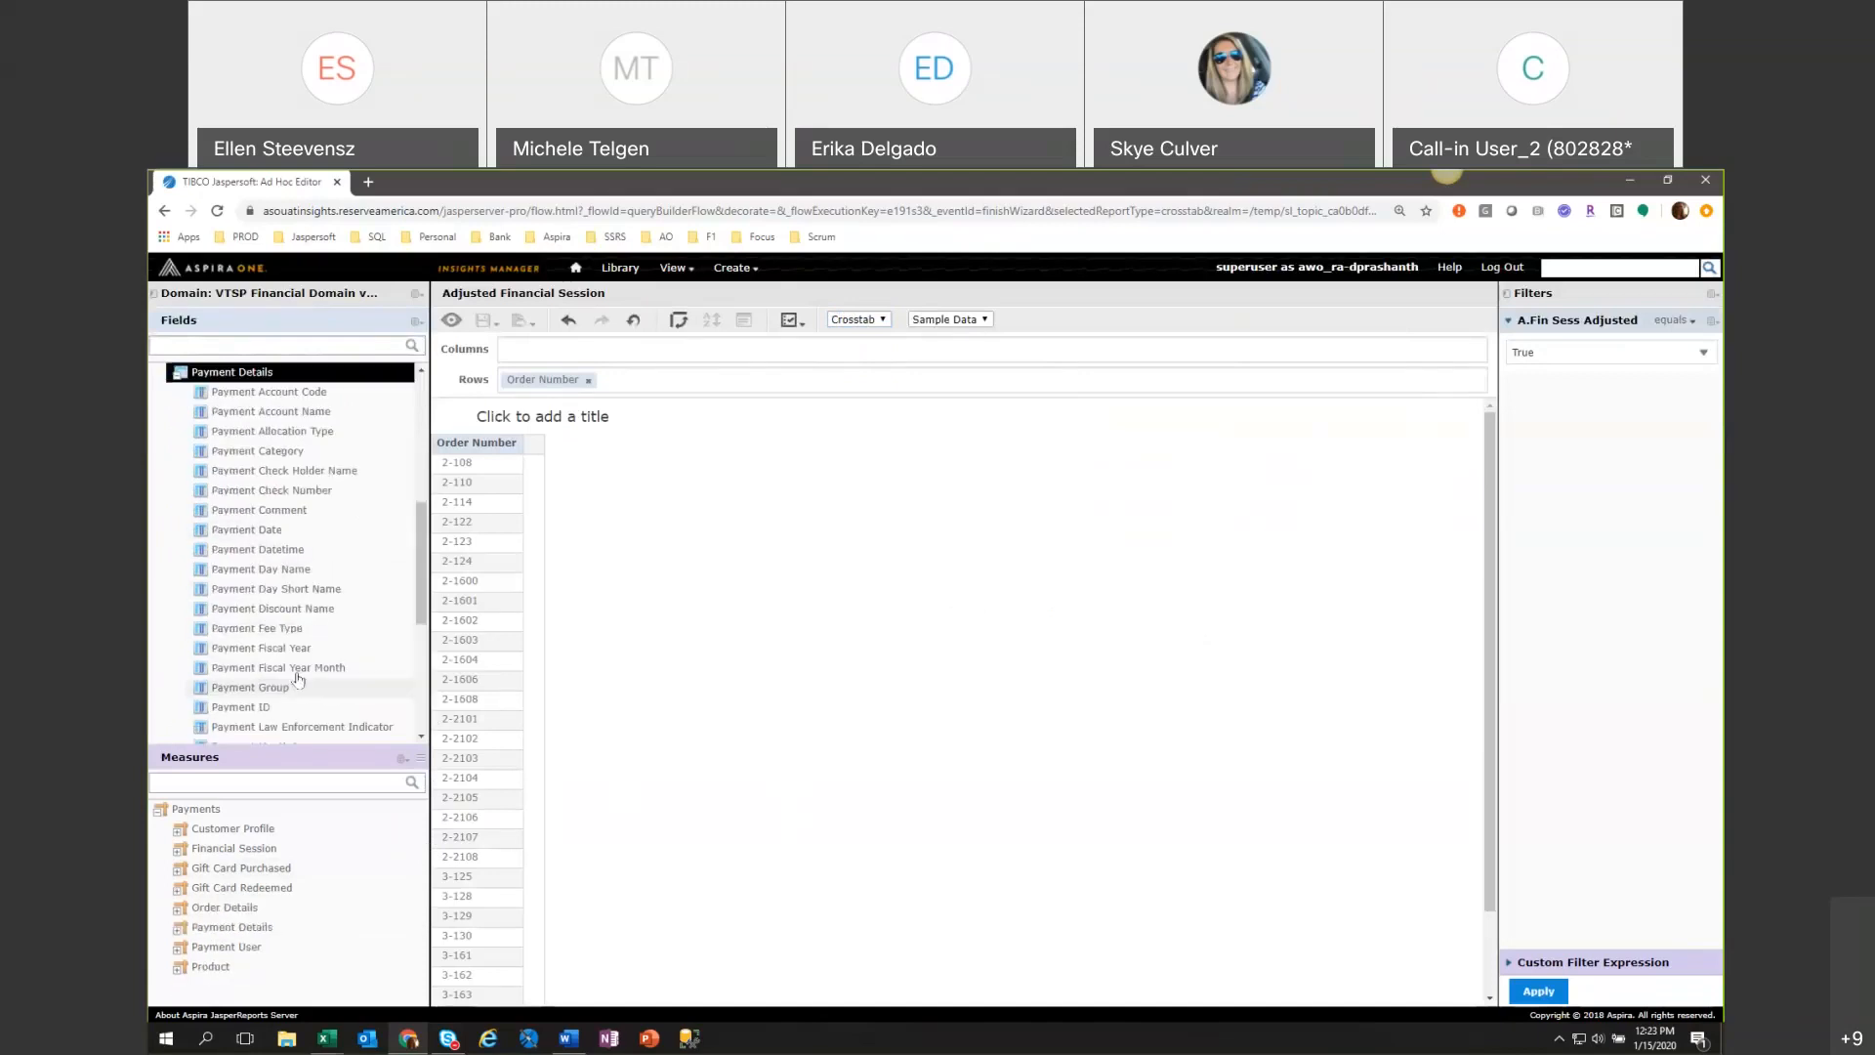
{"action": "left_click_drag", "start_coordinate": [421, 615], "coordinate": [395, 528]}
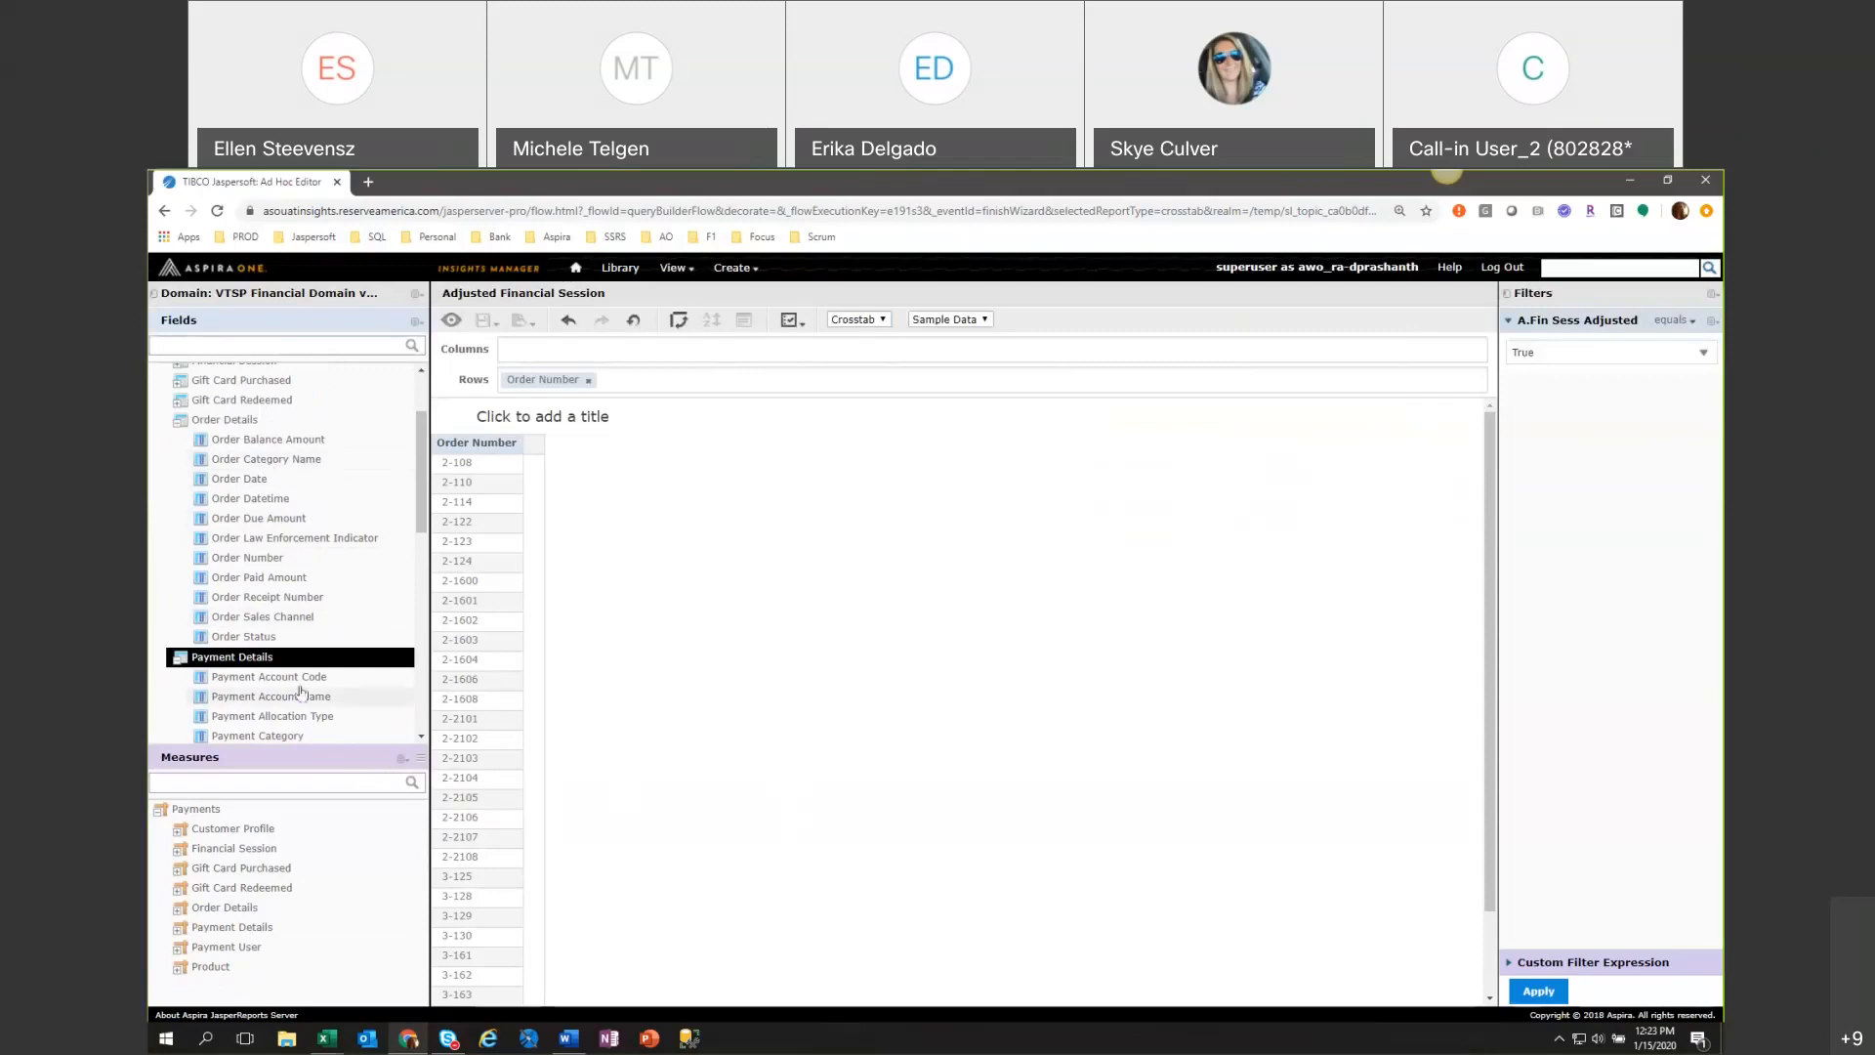
Try Order Balance Amount as a second row group of the crosstab, and remove it again.
{"action": "left_click", "coordinate": [354, 450]}
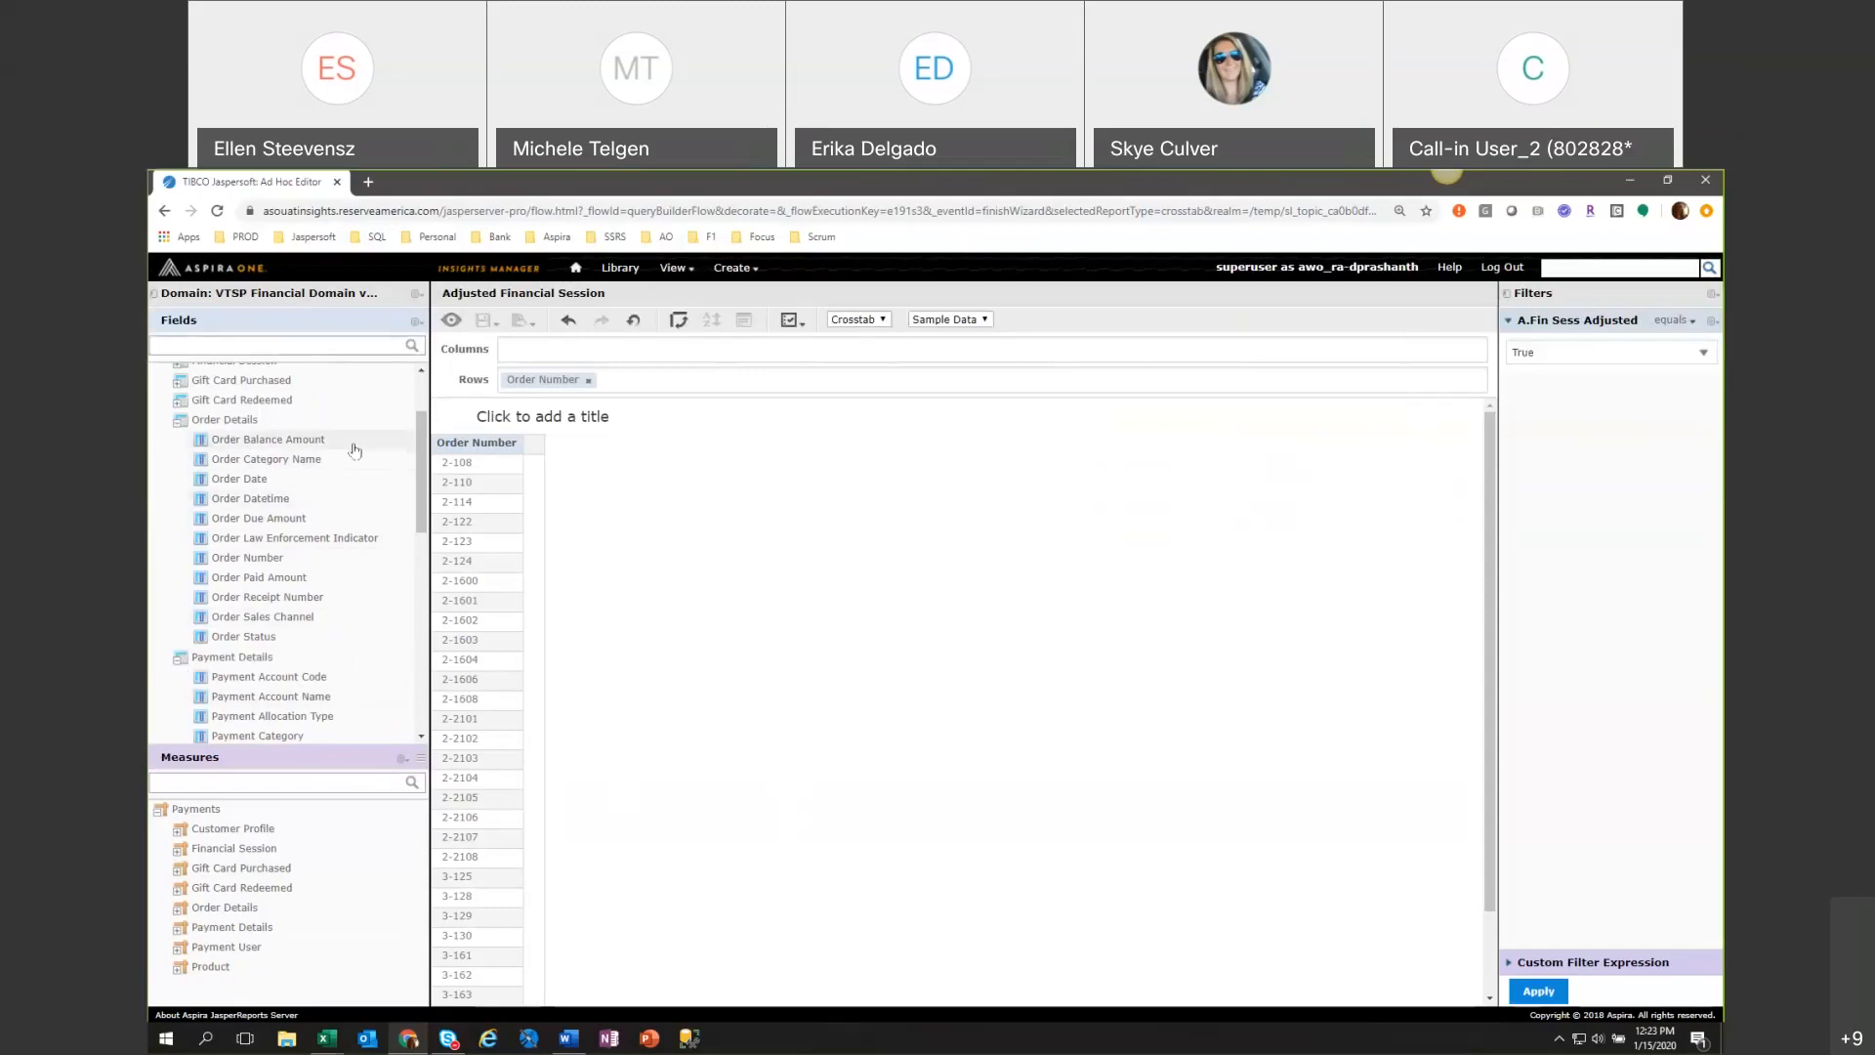
{"action": "left_click_drag", "start_coordinate": [355, 450], "coordinate": [732, 381]}
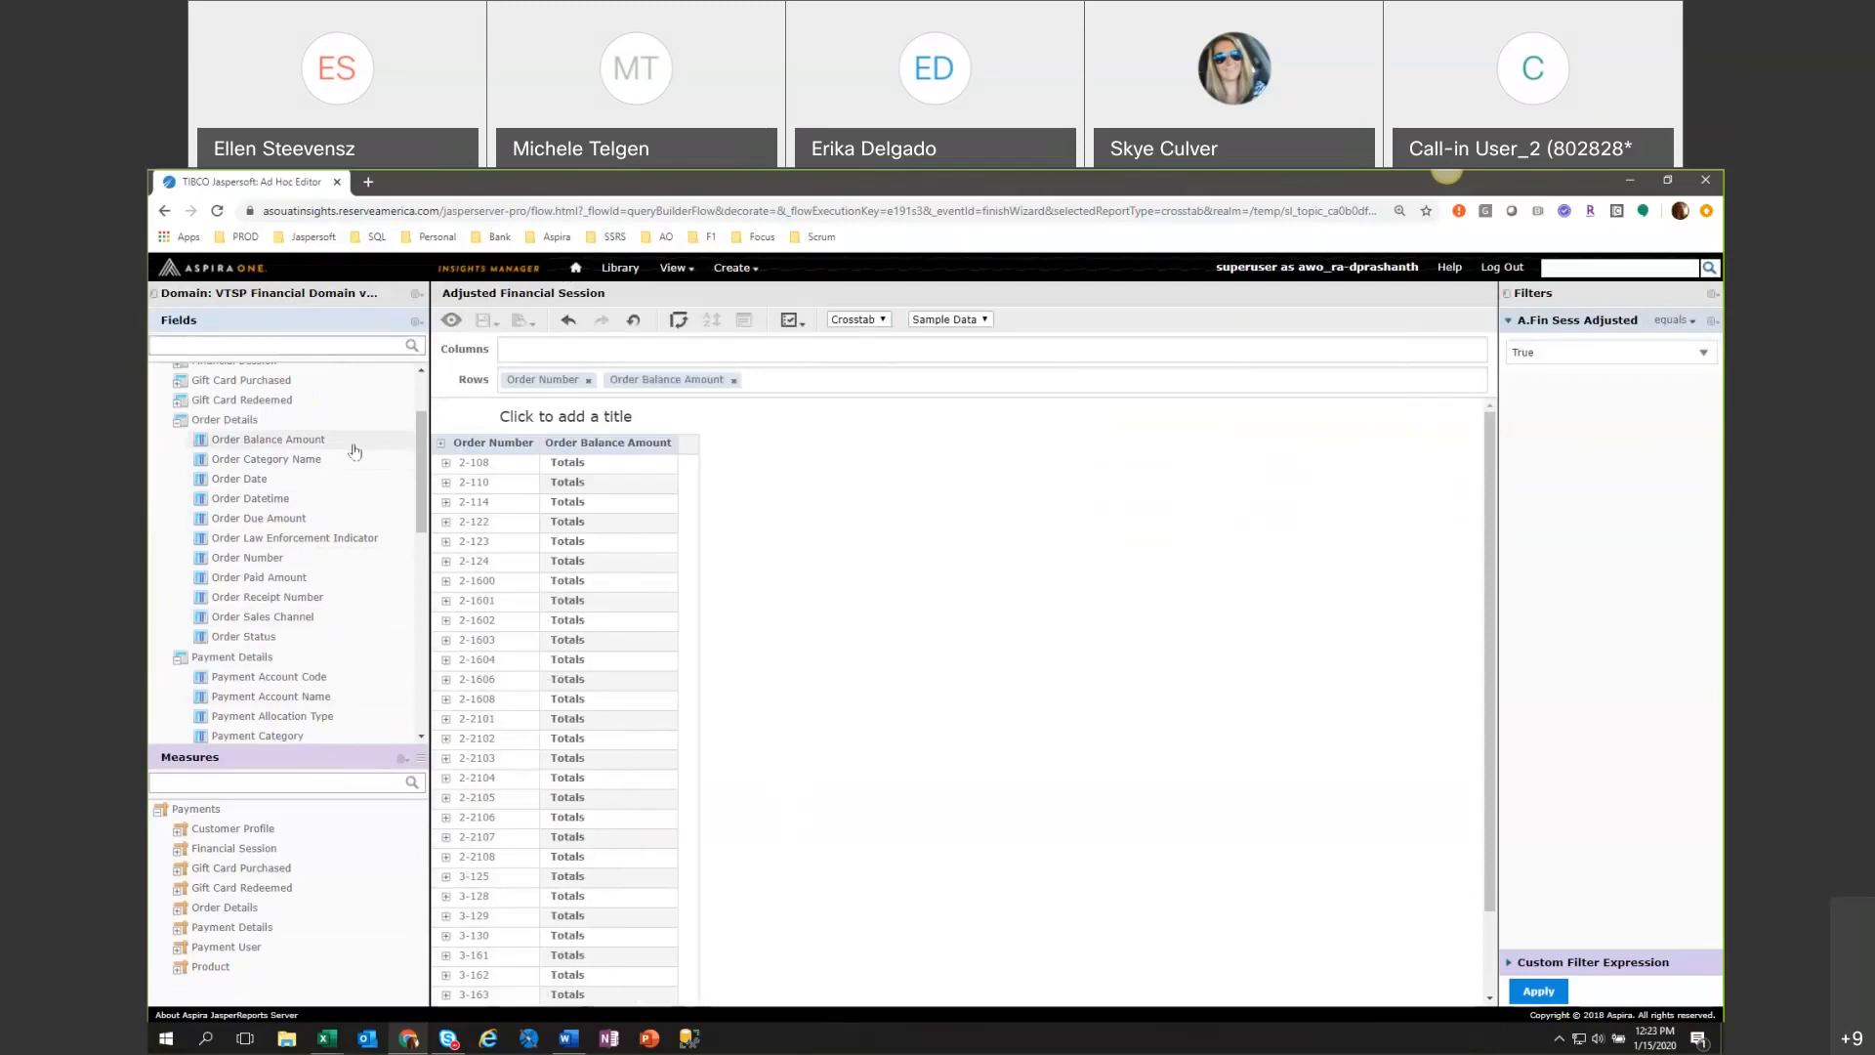
{"action": "left_click", "coordinate": [732, 381]}
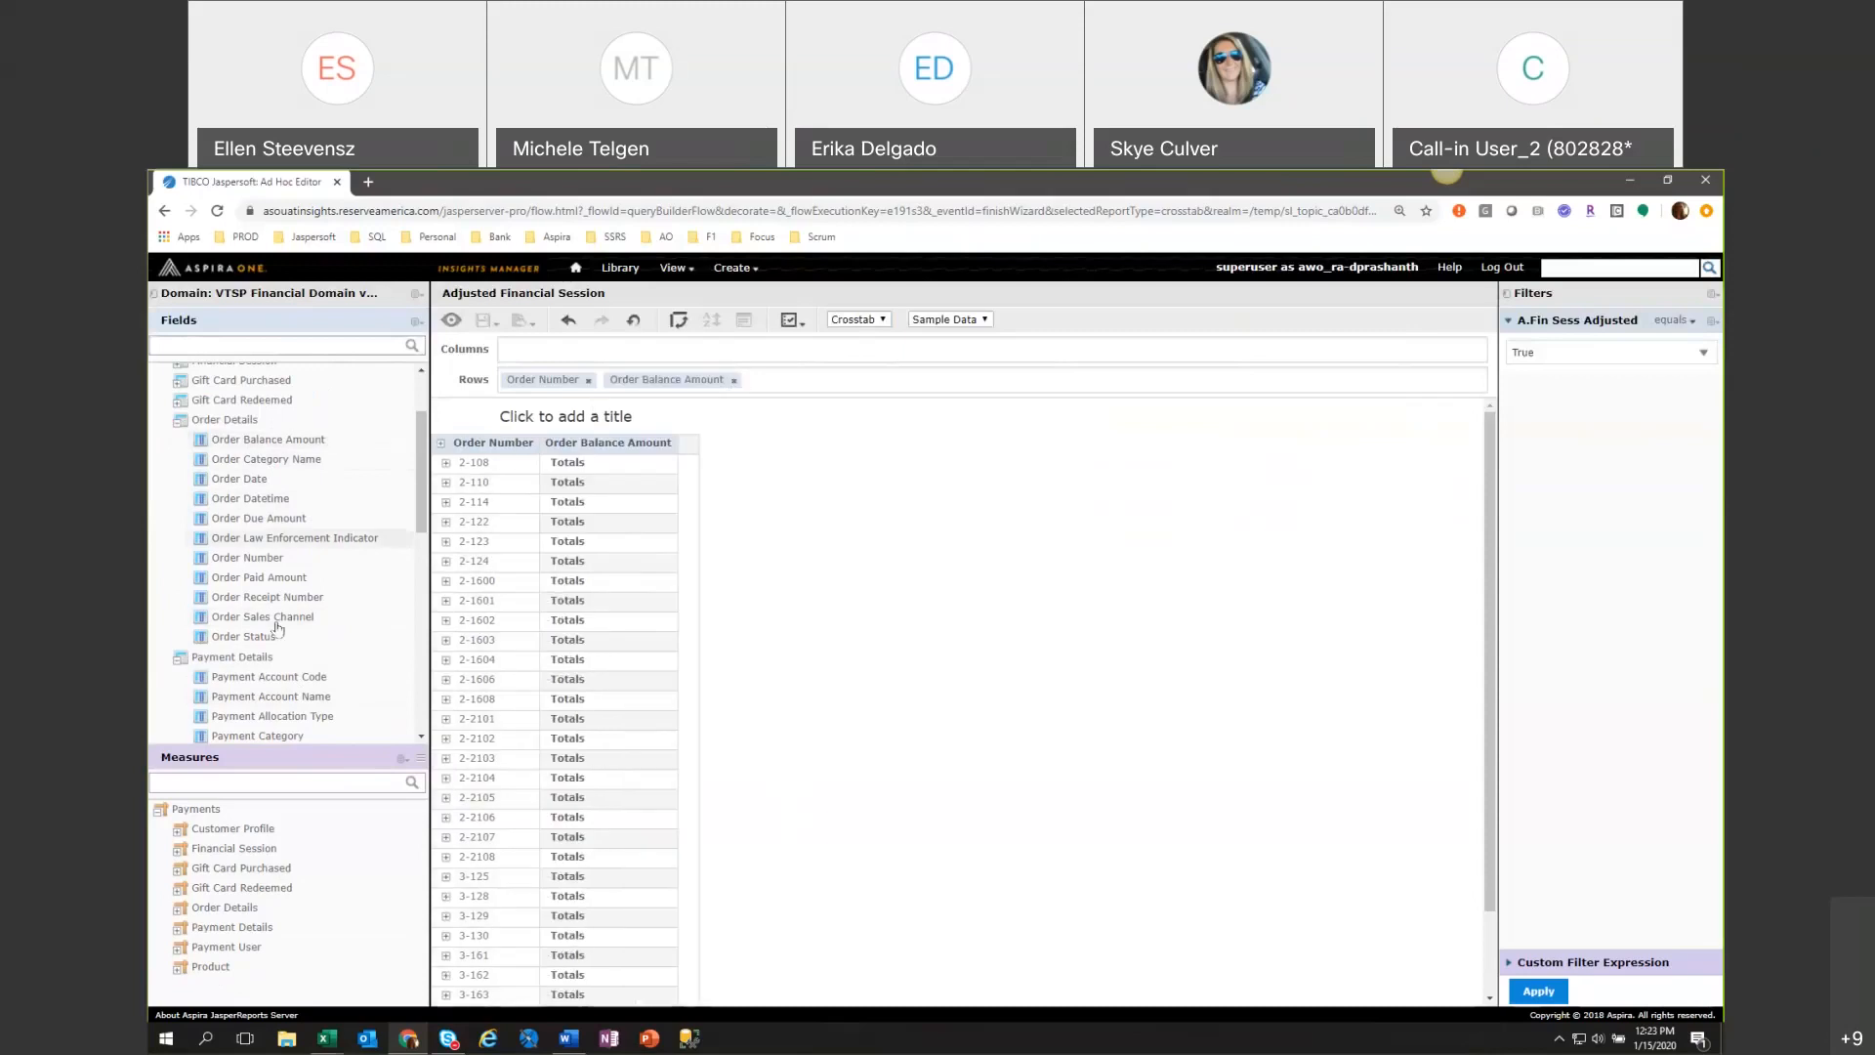
Expand the Product fields and add Product Name as a row group after Order Number.
{"action": "left_click", "coordinate": [178, 427]}
{"action": "scroll", "coordinate": [325, 600], "scroll_direction": "down", "scroll_amount": 5}
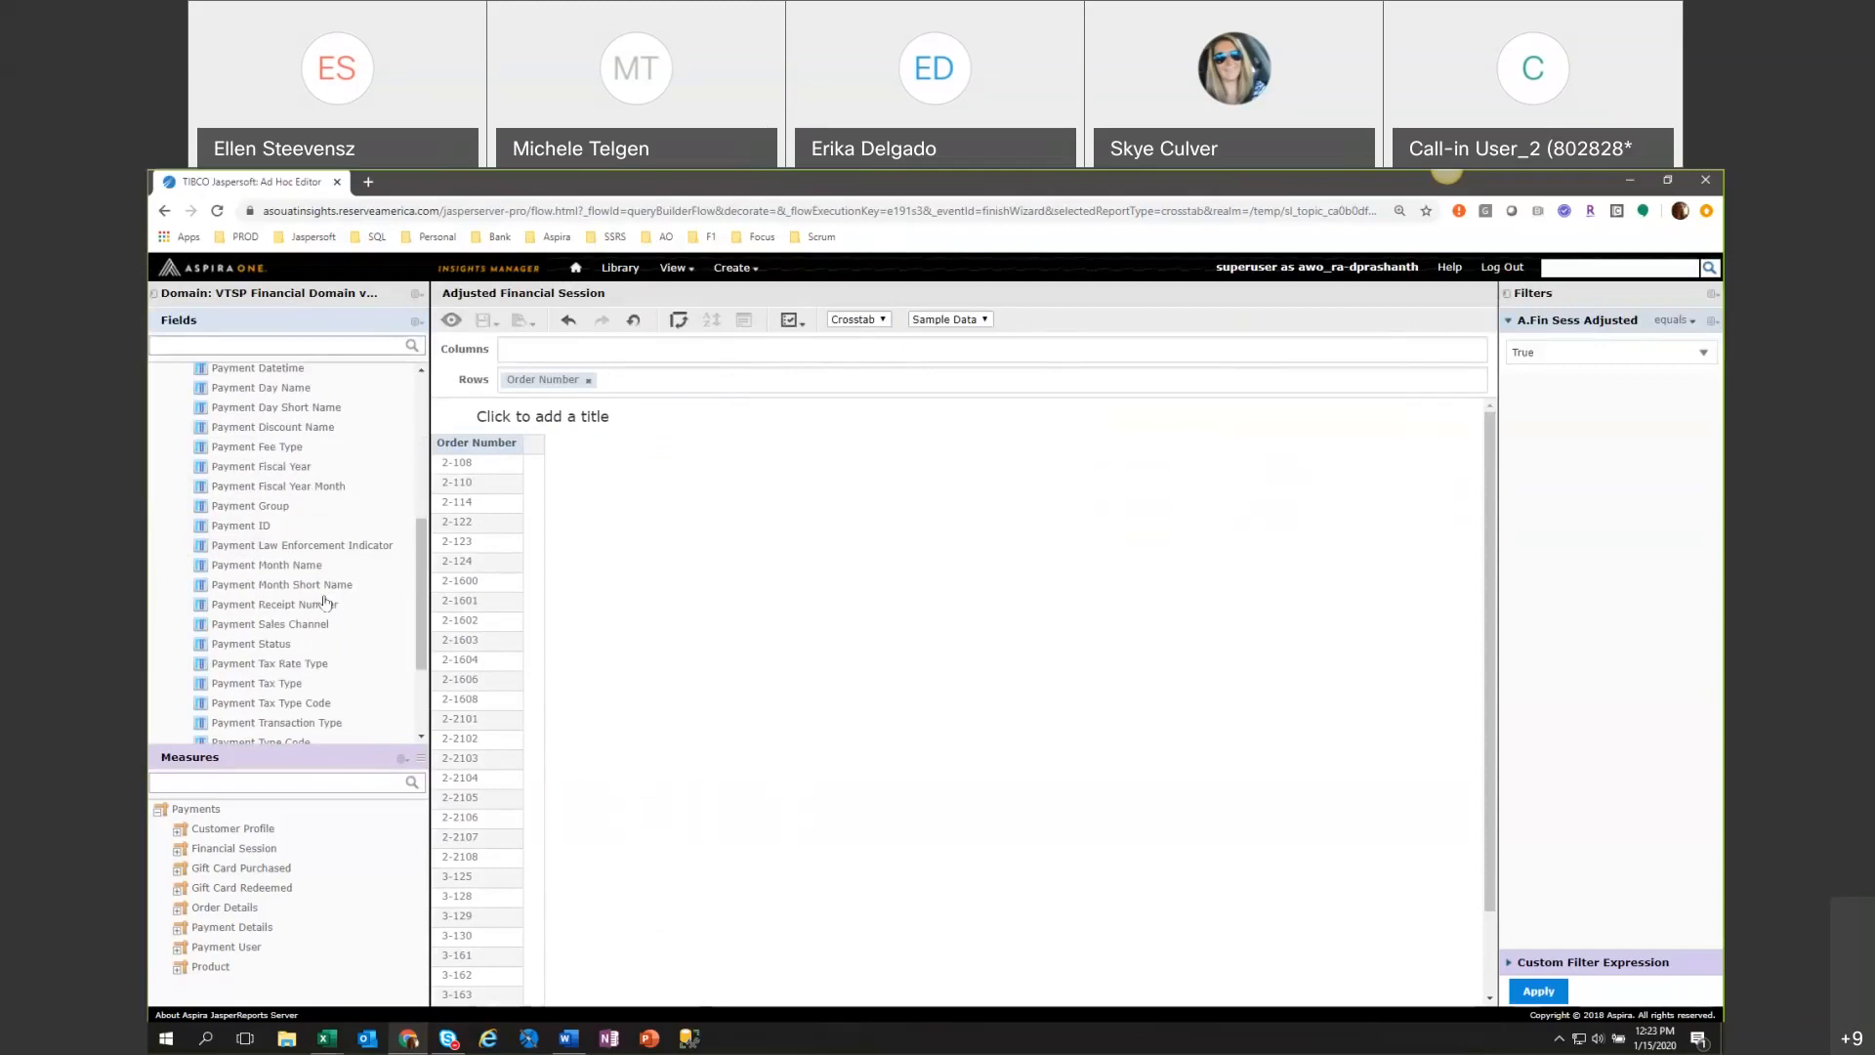
{"action": "scroll", "coordinate": [325, 605], "scroll_direction": "down", "scroll_amount": 2}
{"action": "left_click", "coordinate": [181, 717]}
{"action": "scroll", "coordinate": [310, 698], "scroll_direction": "down", "scroll_amount": 1}
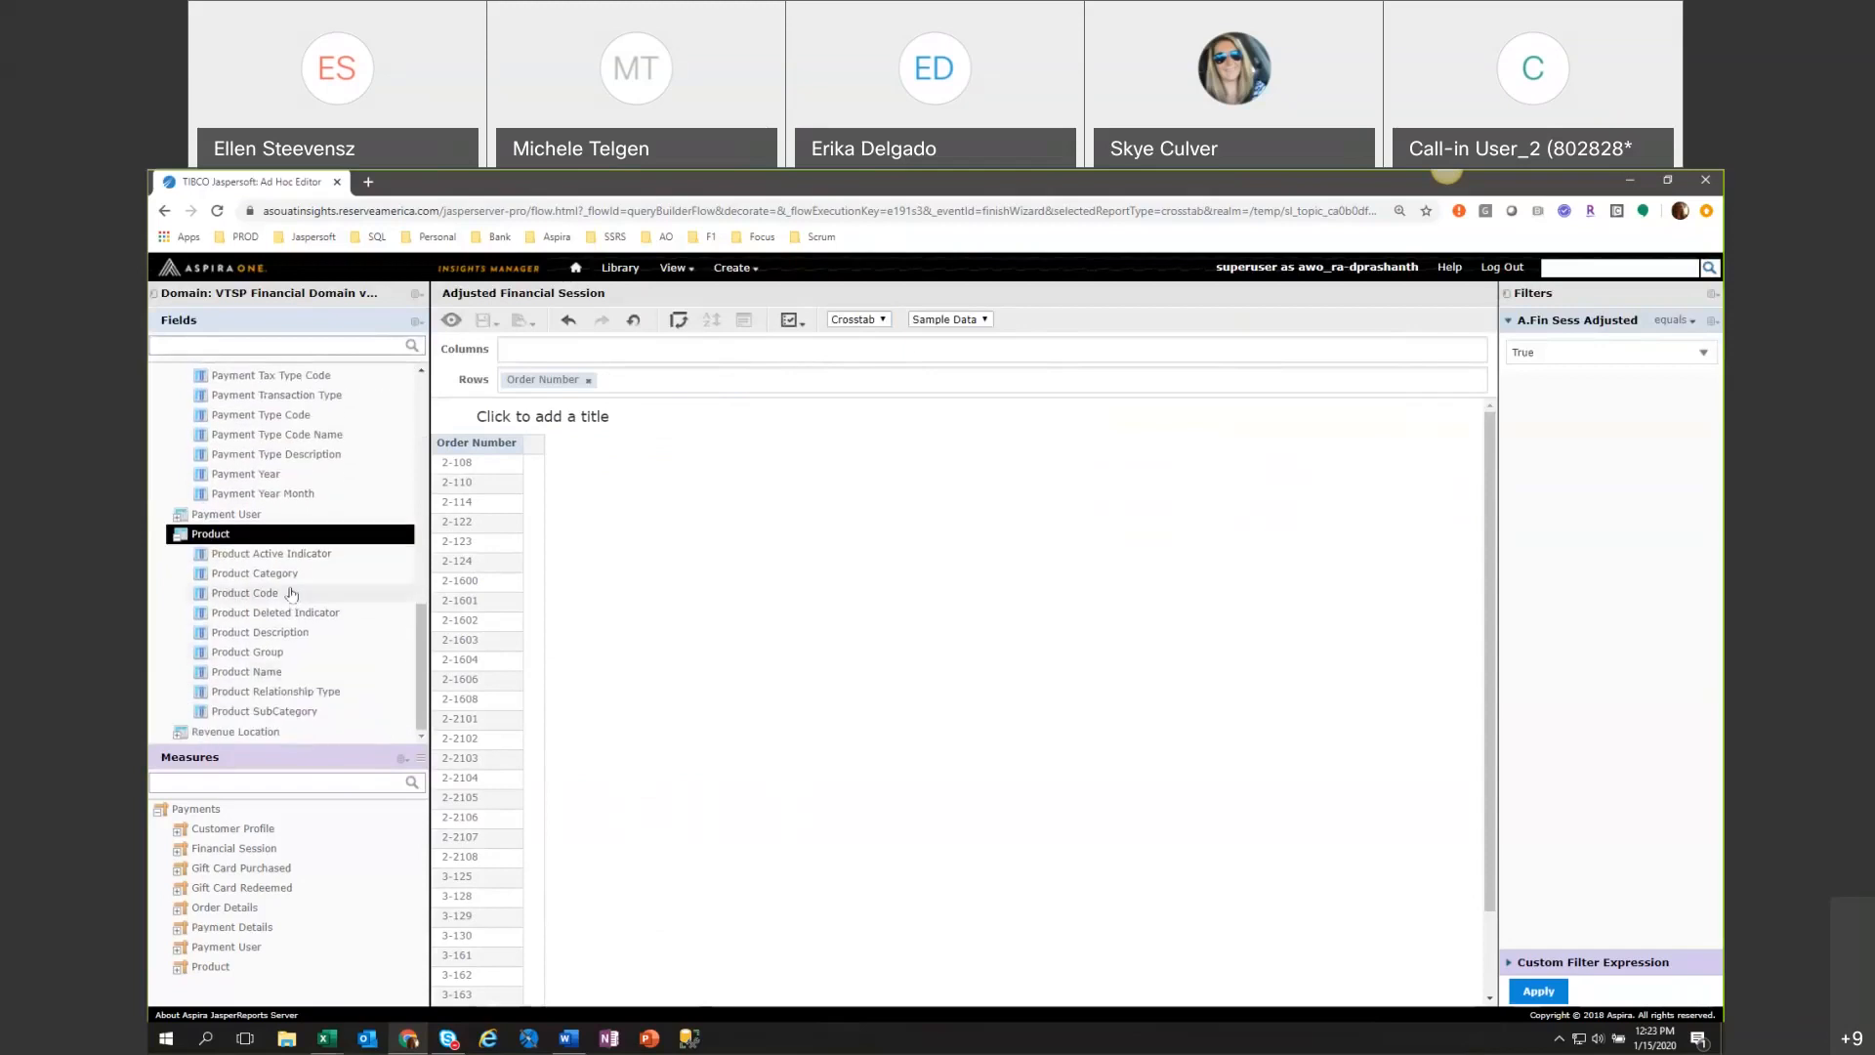
{"action": "double_click", "coordinate": [259, 671]}
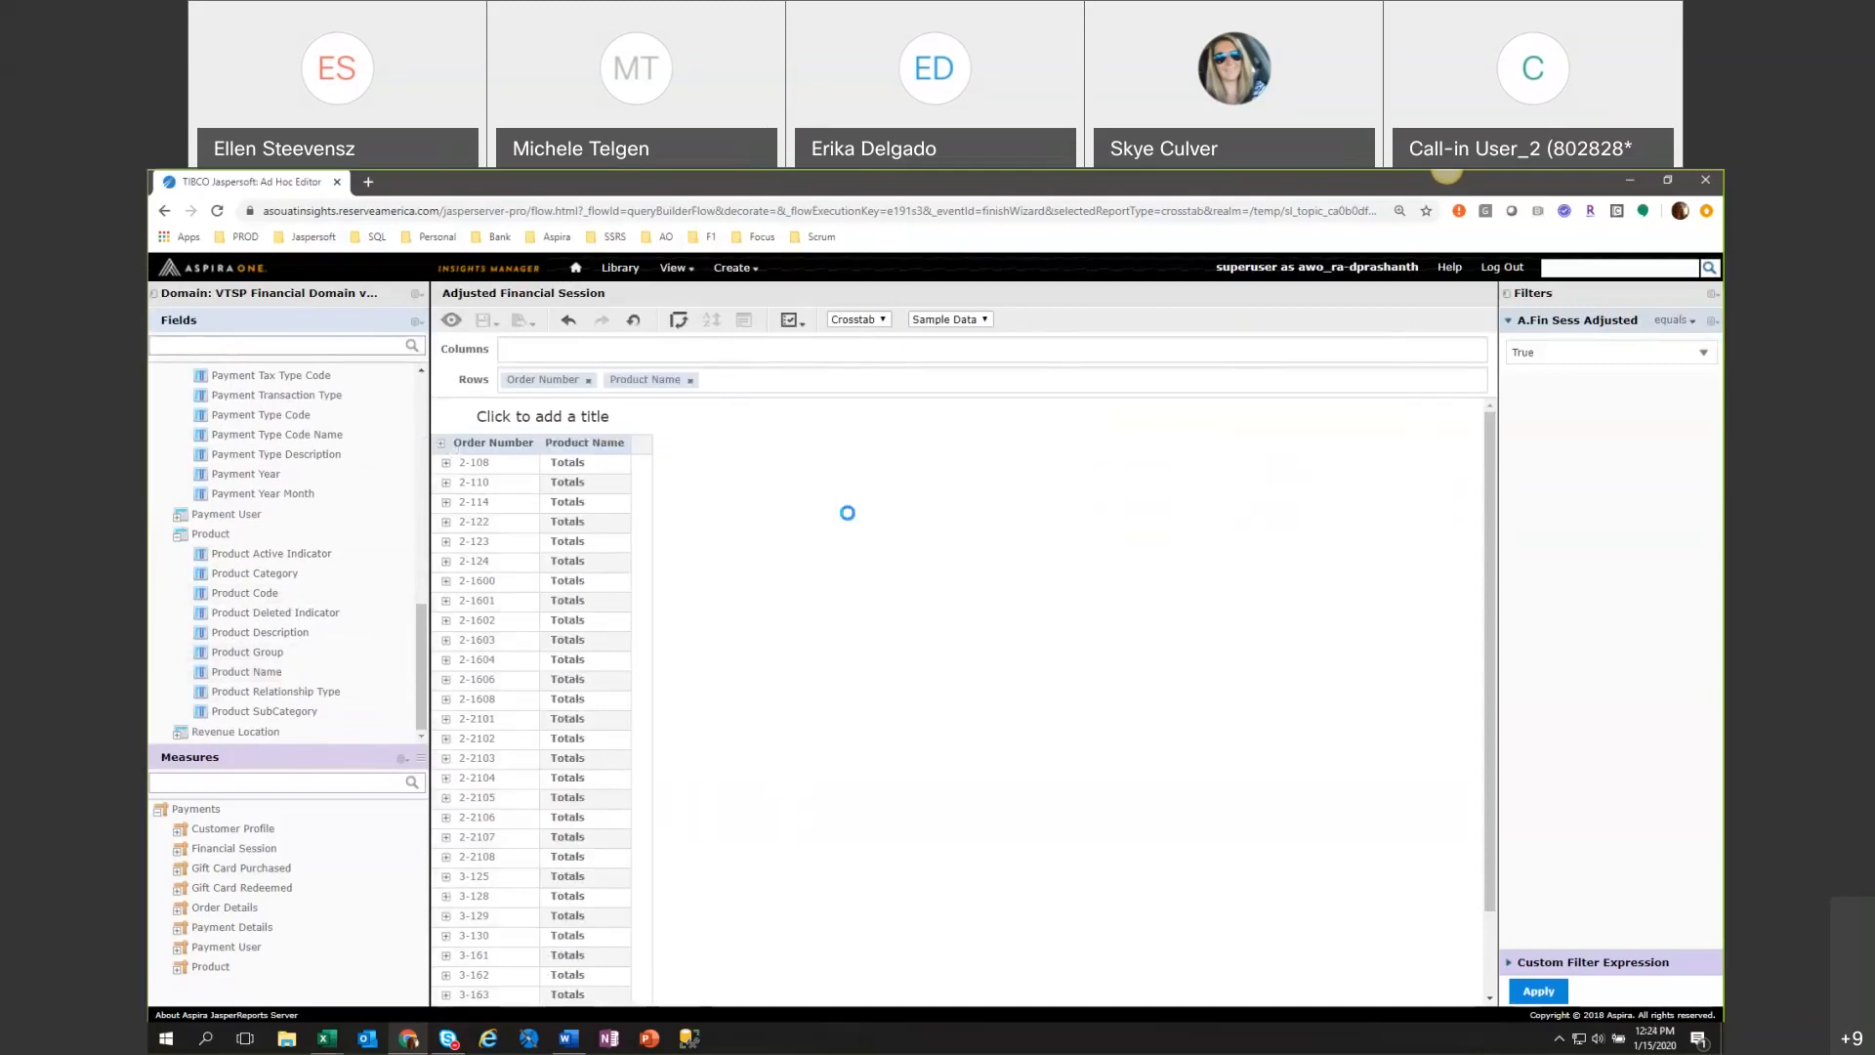
Expand all Product Name members in the crosstab and look through the products listed under each order number.
{"action": "left_click", "coordinate": [613, 447]}
{"action": "left_click", "coordinate": [695, 458]}
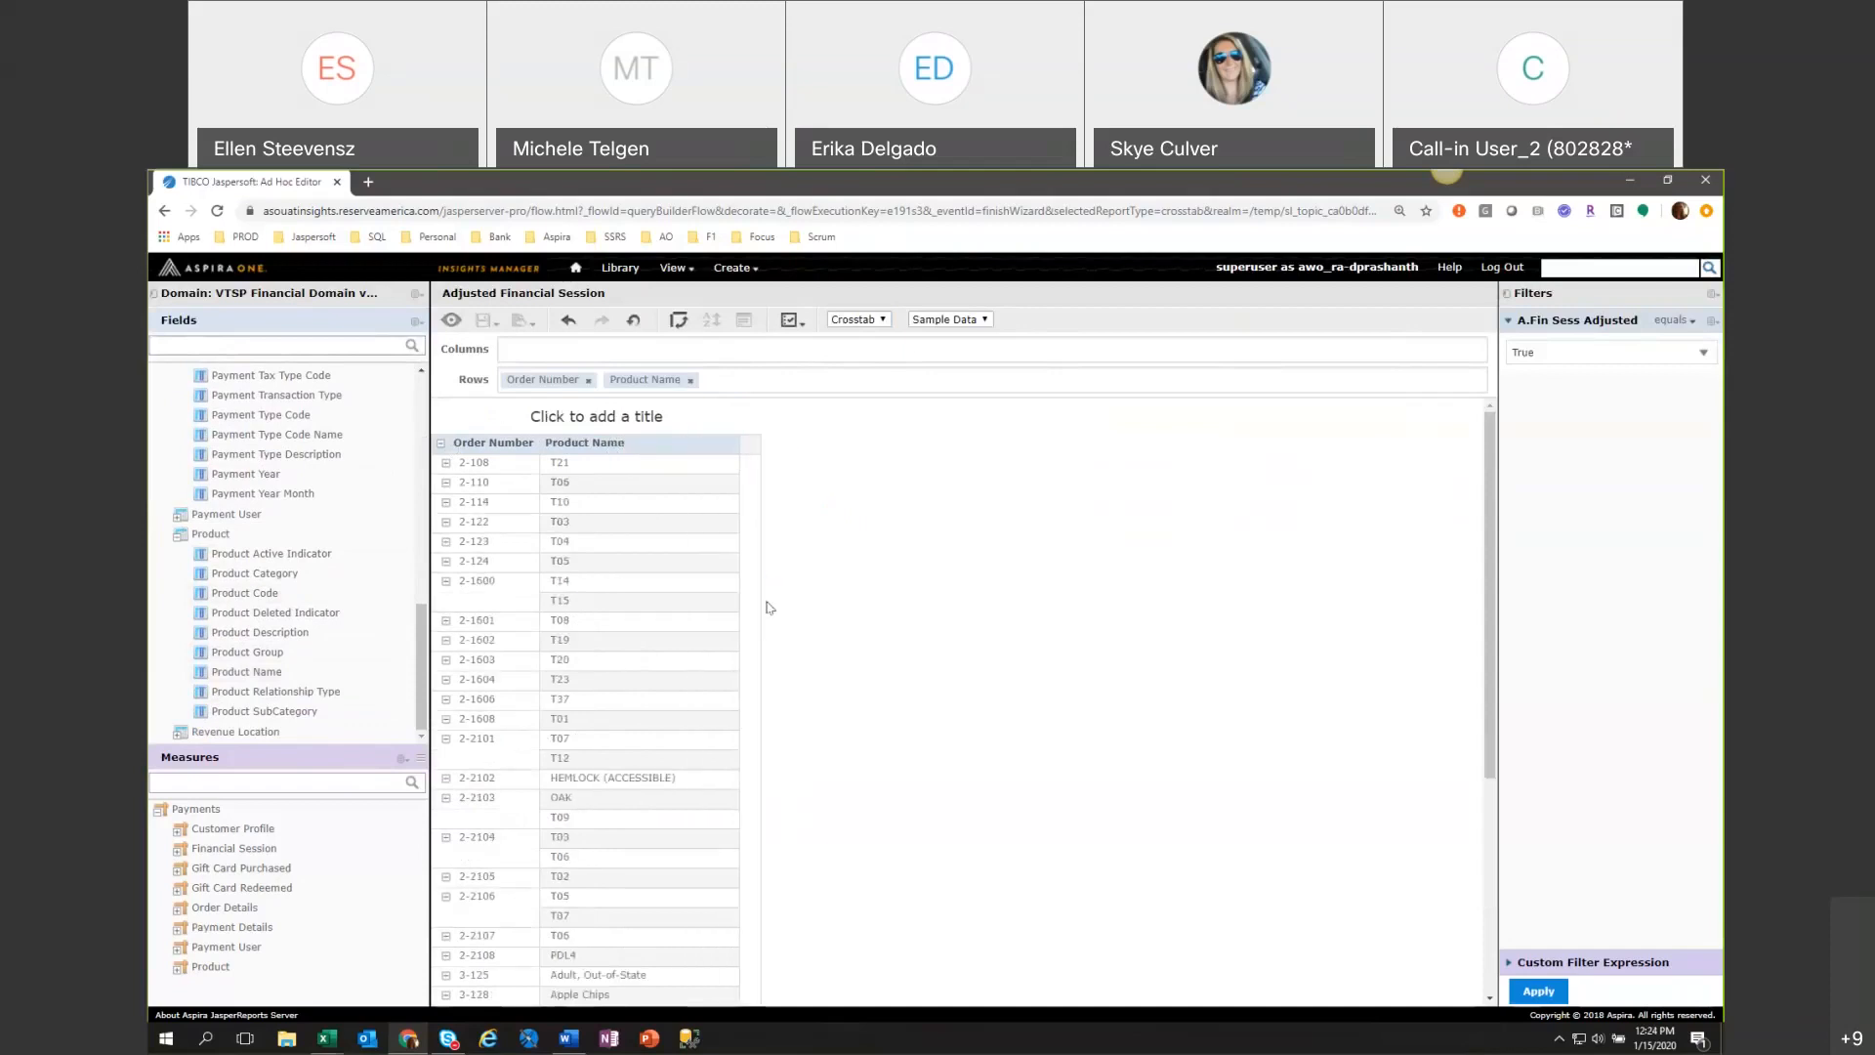
{"action": "scroll", "coordinate": [767, 608], "scroll_direction": "down", "scroll_amount": 3}
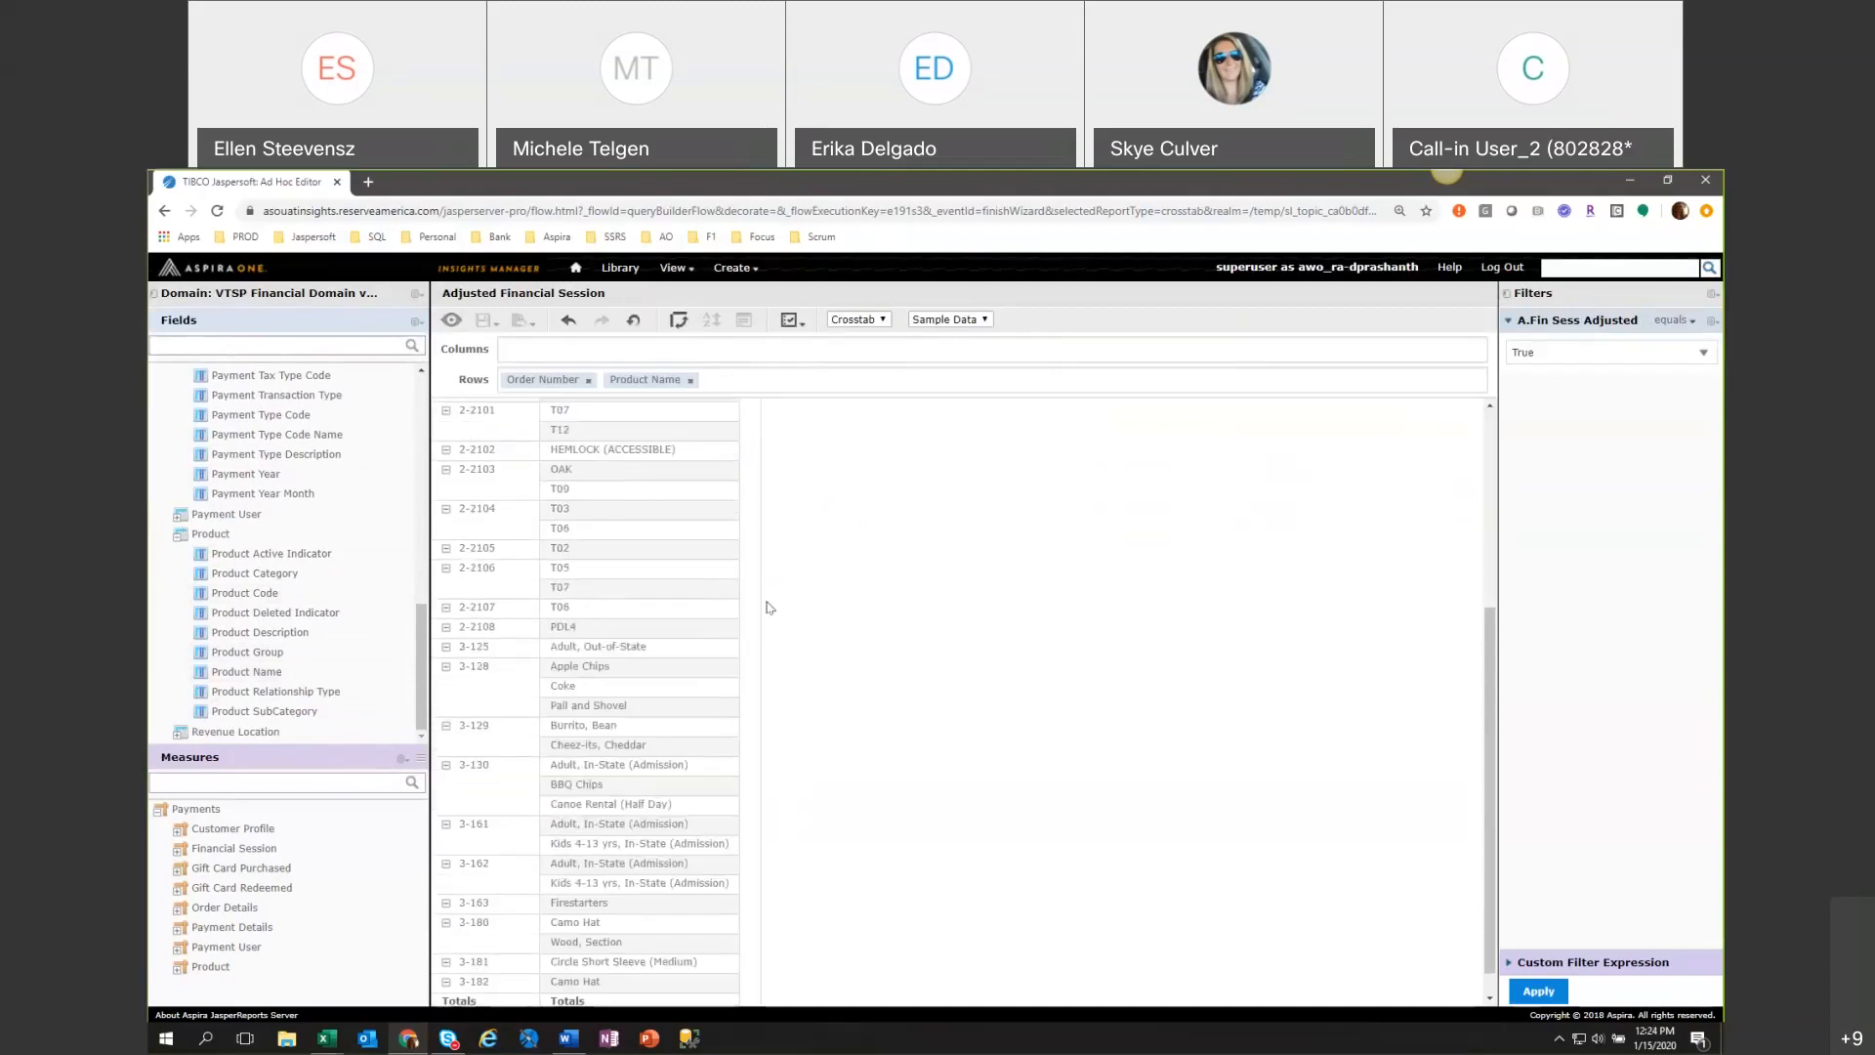
{"action": "scroll", "coordinate": [766, 608], "scroll_direction": "down", "scroll_amount": 1}
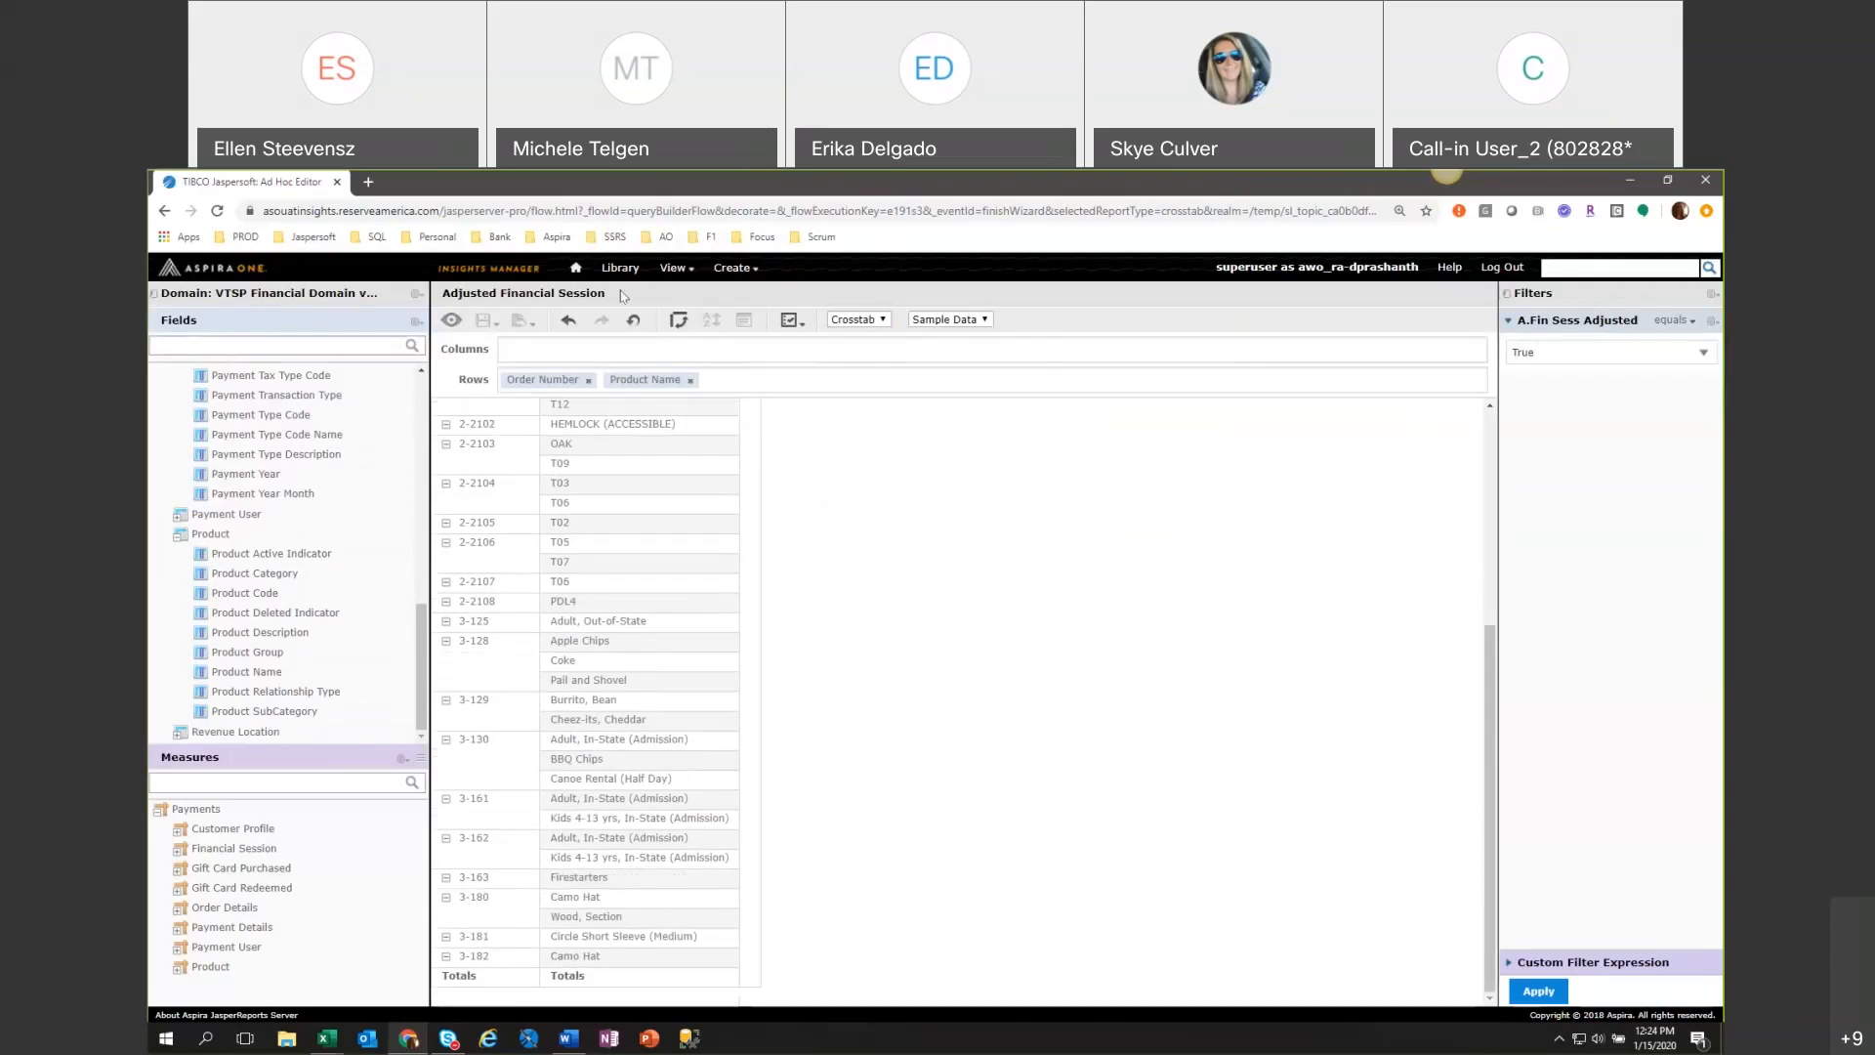
Leave the ad hoc editor for the repository, discarding the unsaved changes to the view.
{"action": "mouse_move", "coordinate": [676, 280]}
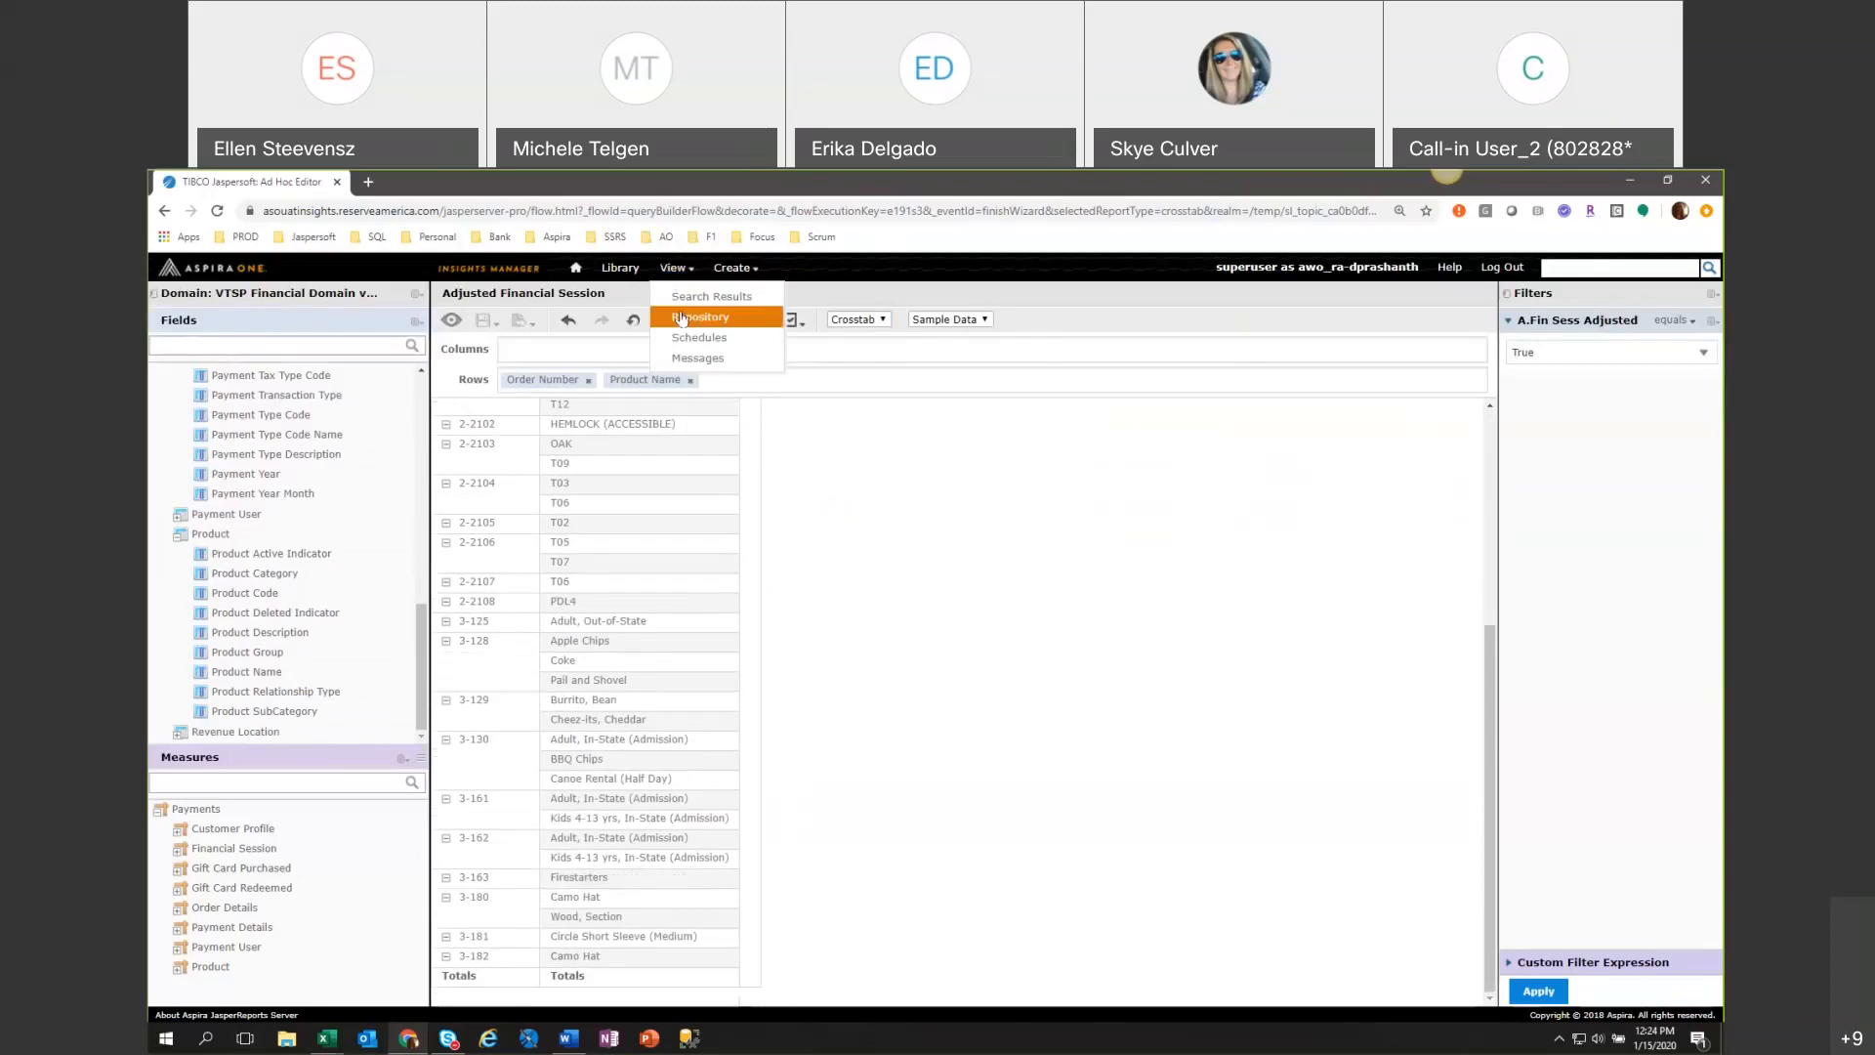
{"action": "left_click", "coordinate": [681, 318]}
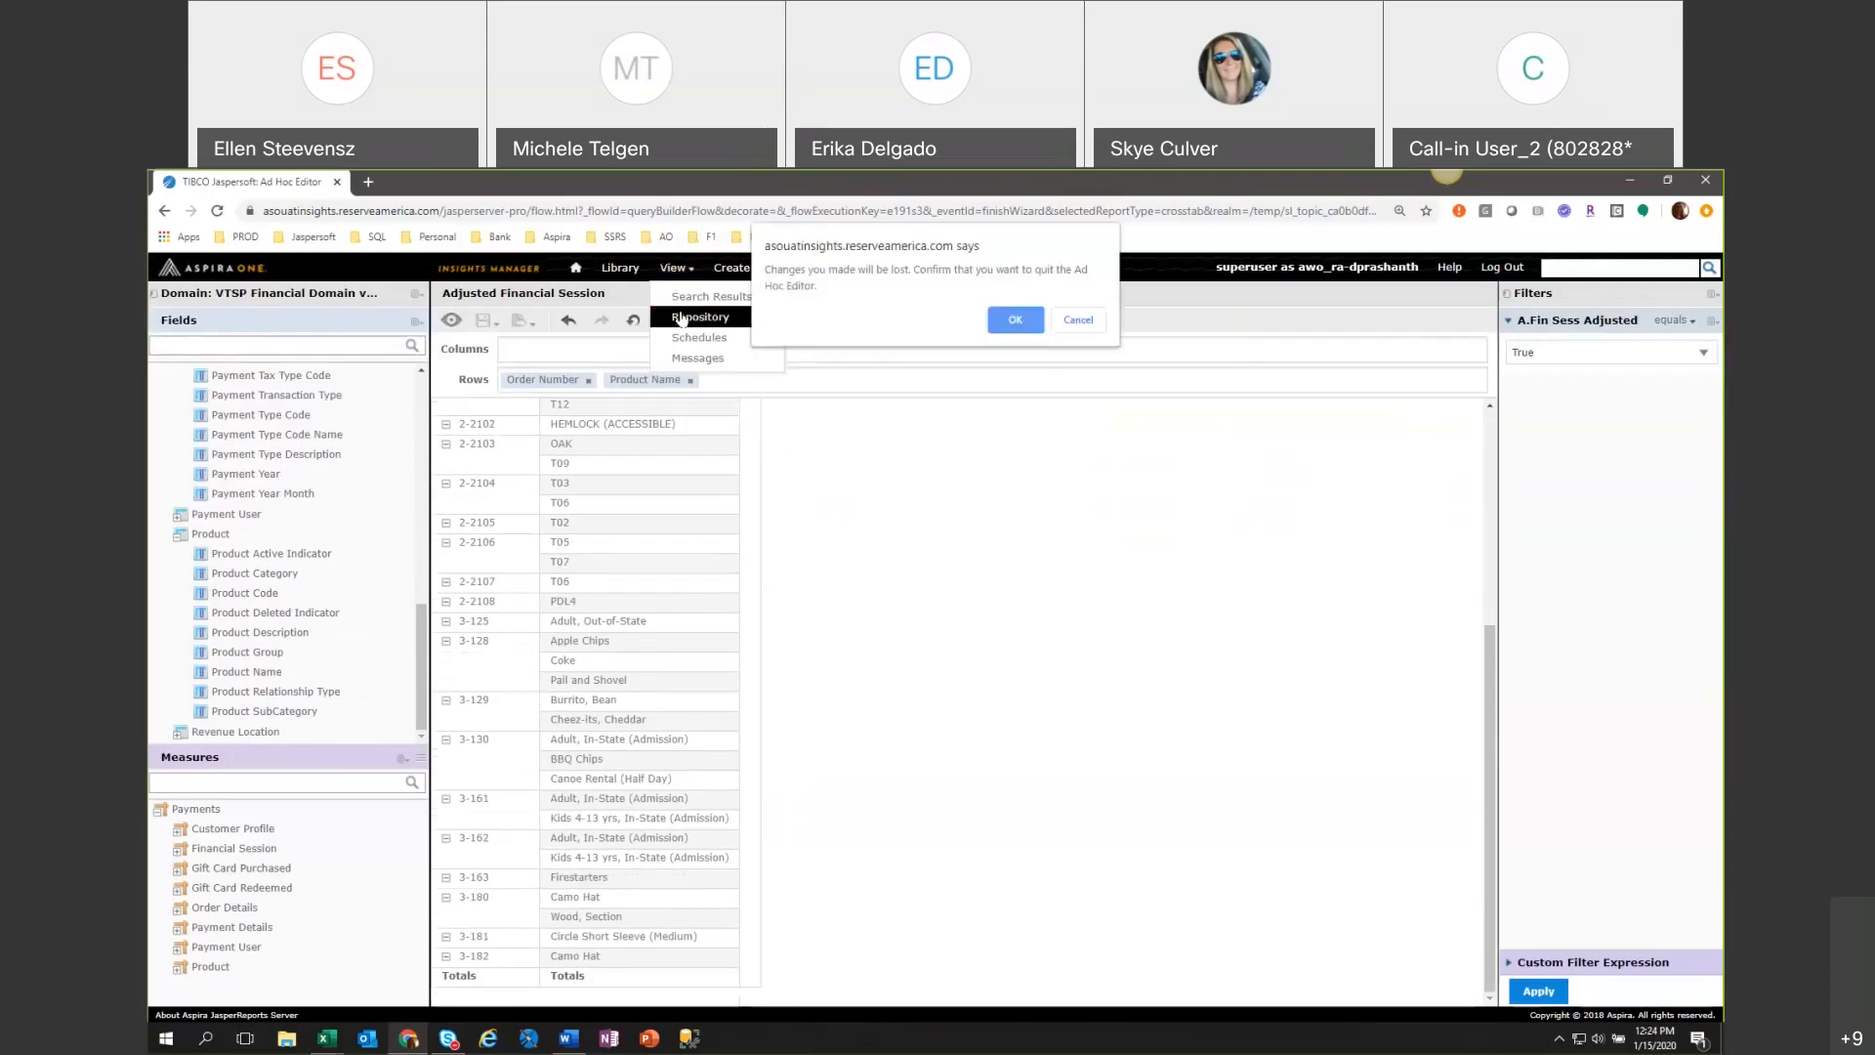
{"action": "left_click", "coordinate": [1019, 318]}
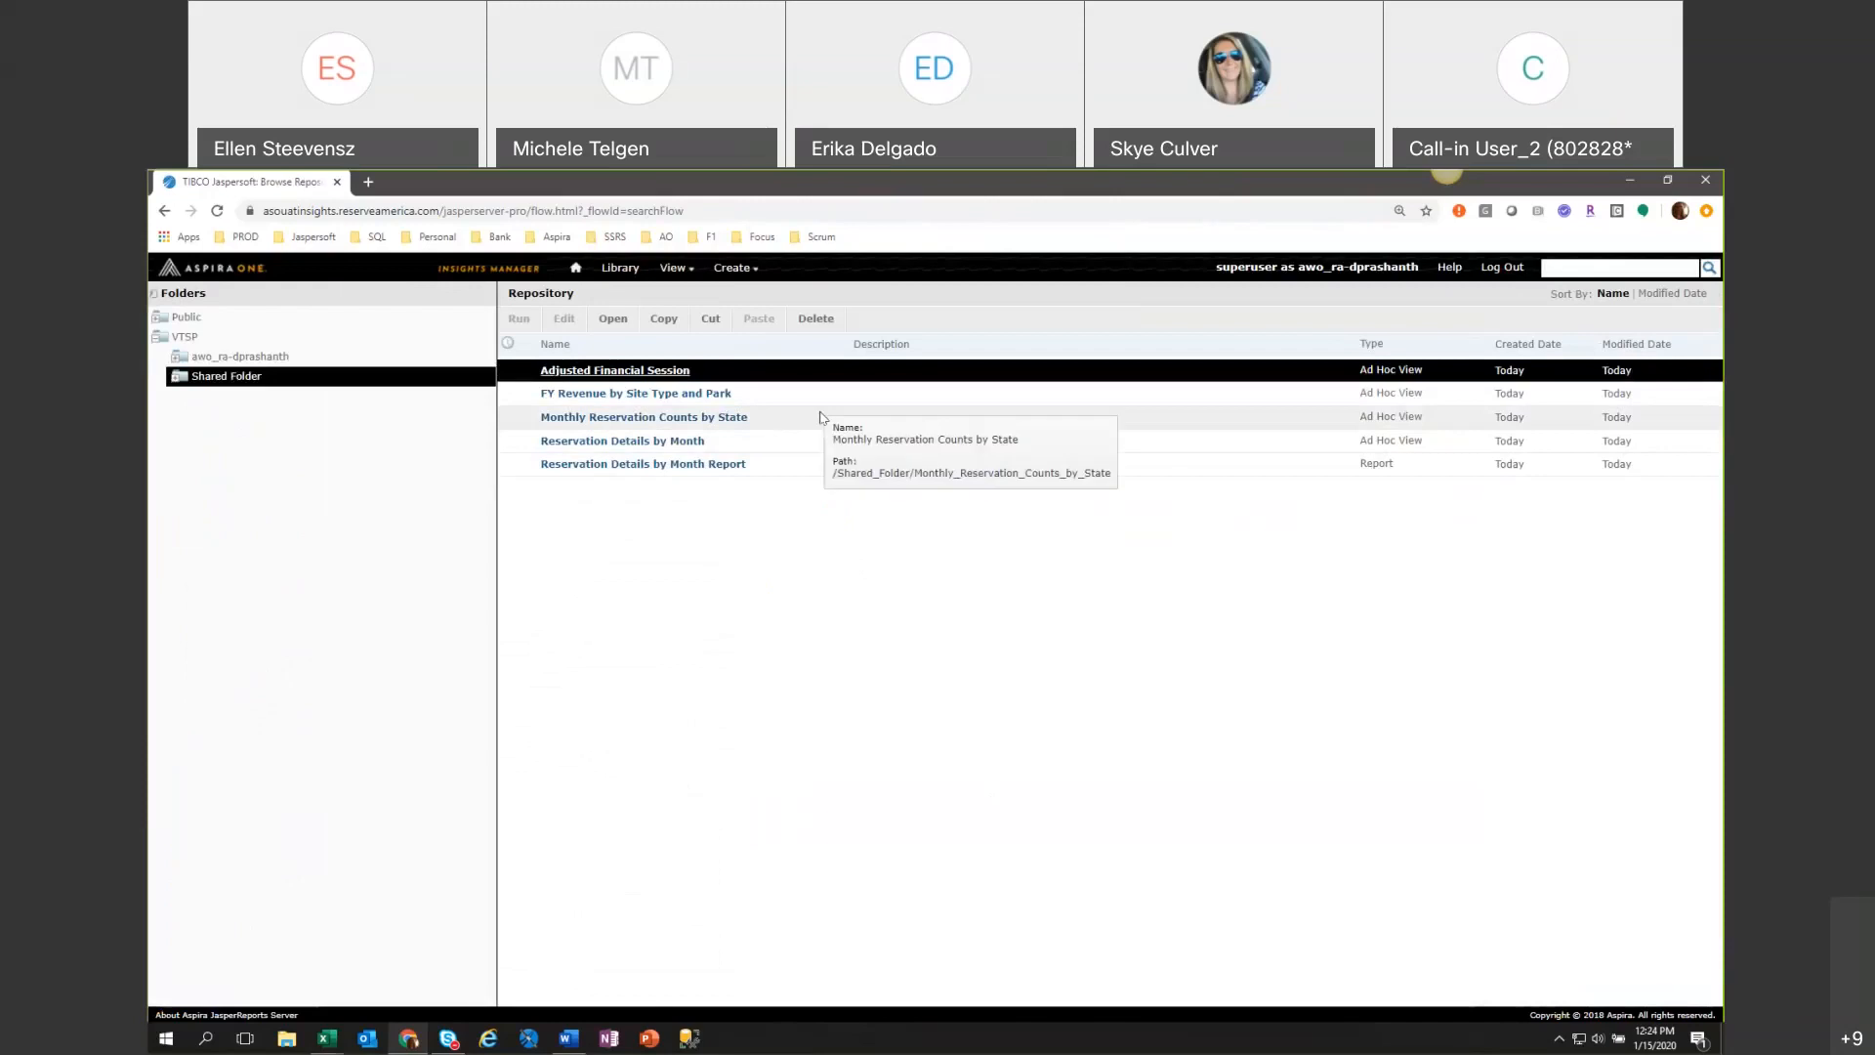
Open a new schedule for the Reservation Details by Month Report to view its scheduling options.
{"action": "right_click", "coordinate": [778, 466]}
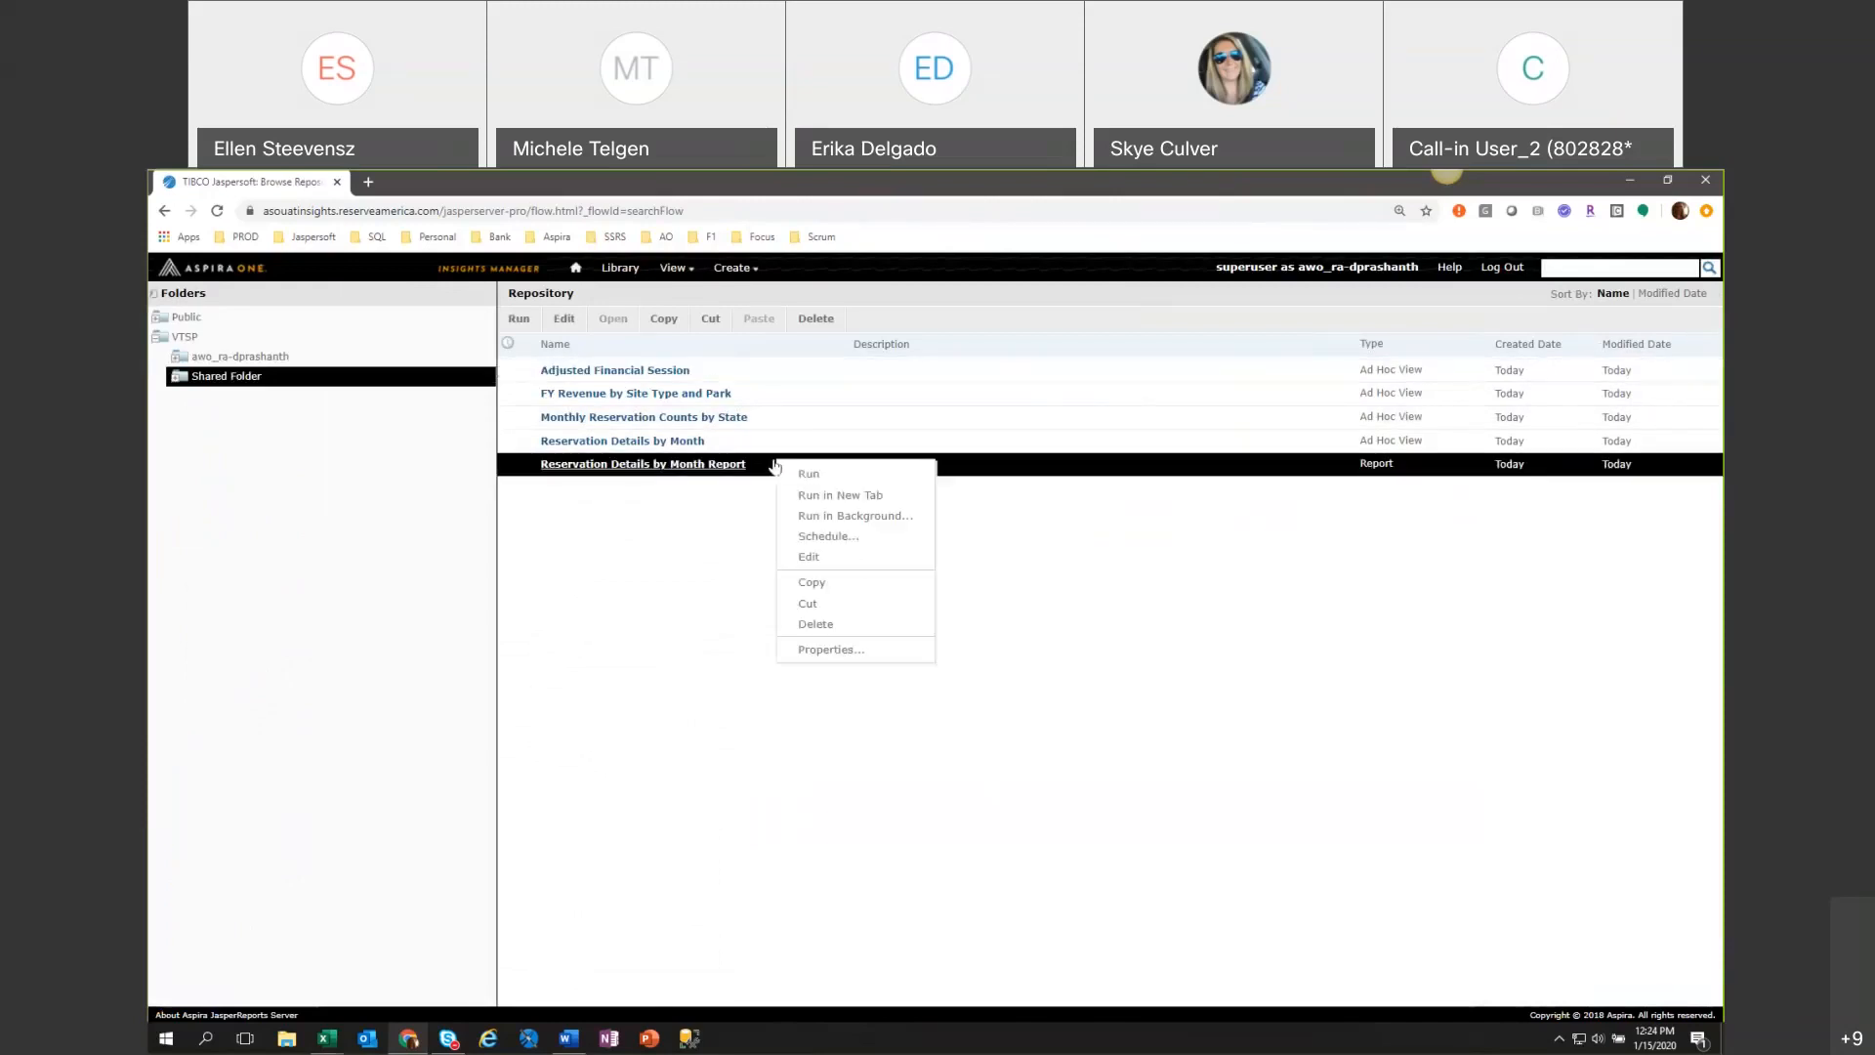
{"action": "left_click", "coordinate": [816, 537]}
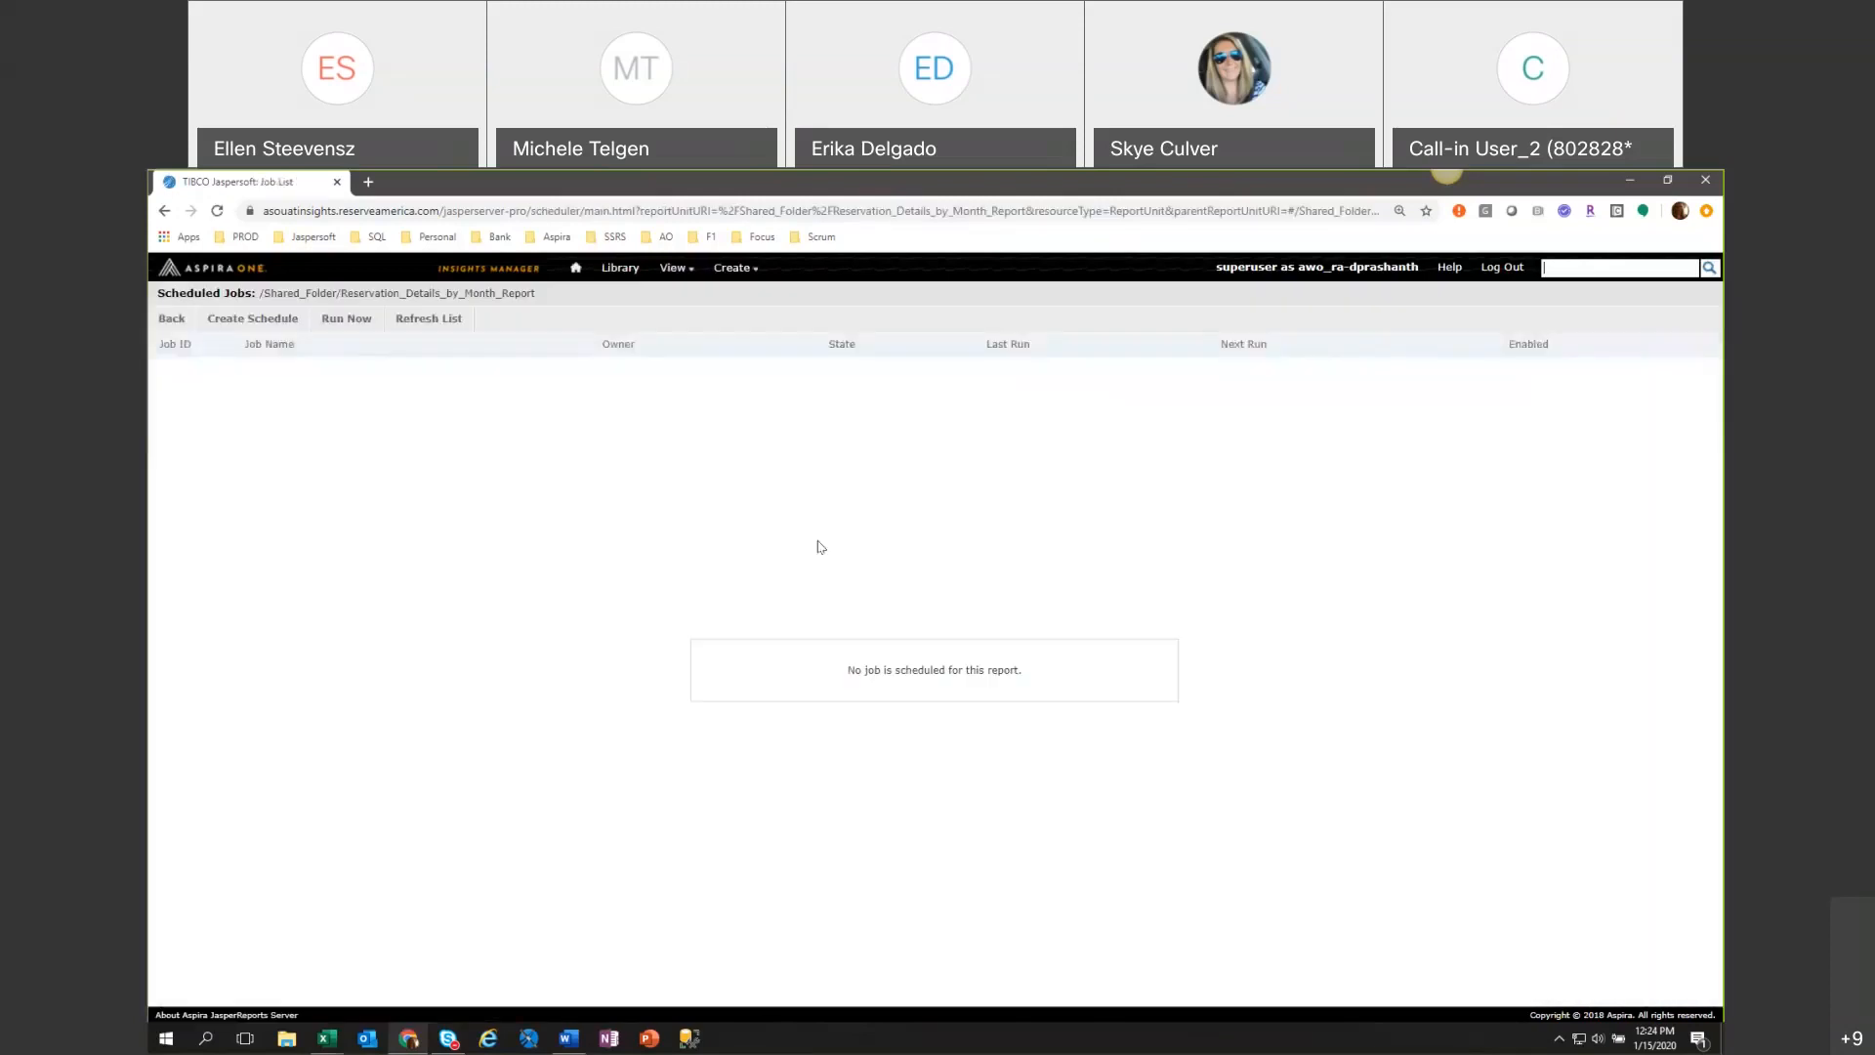
{"action": "left_click", "coordinate": [263, 316]}
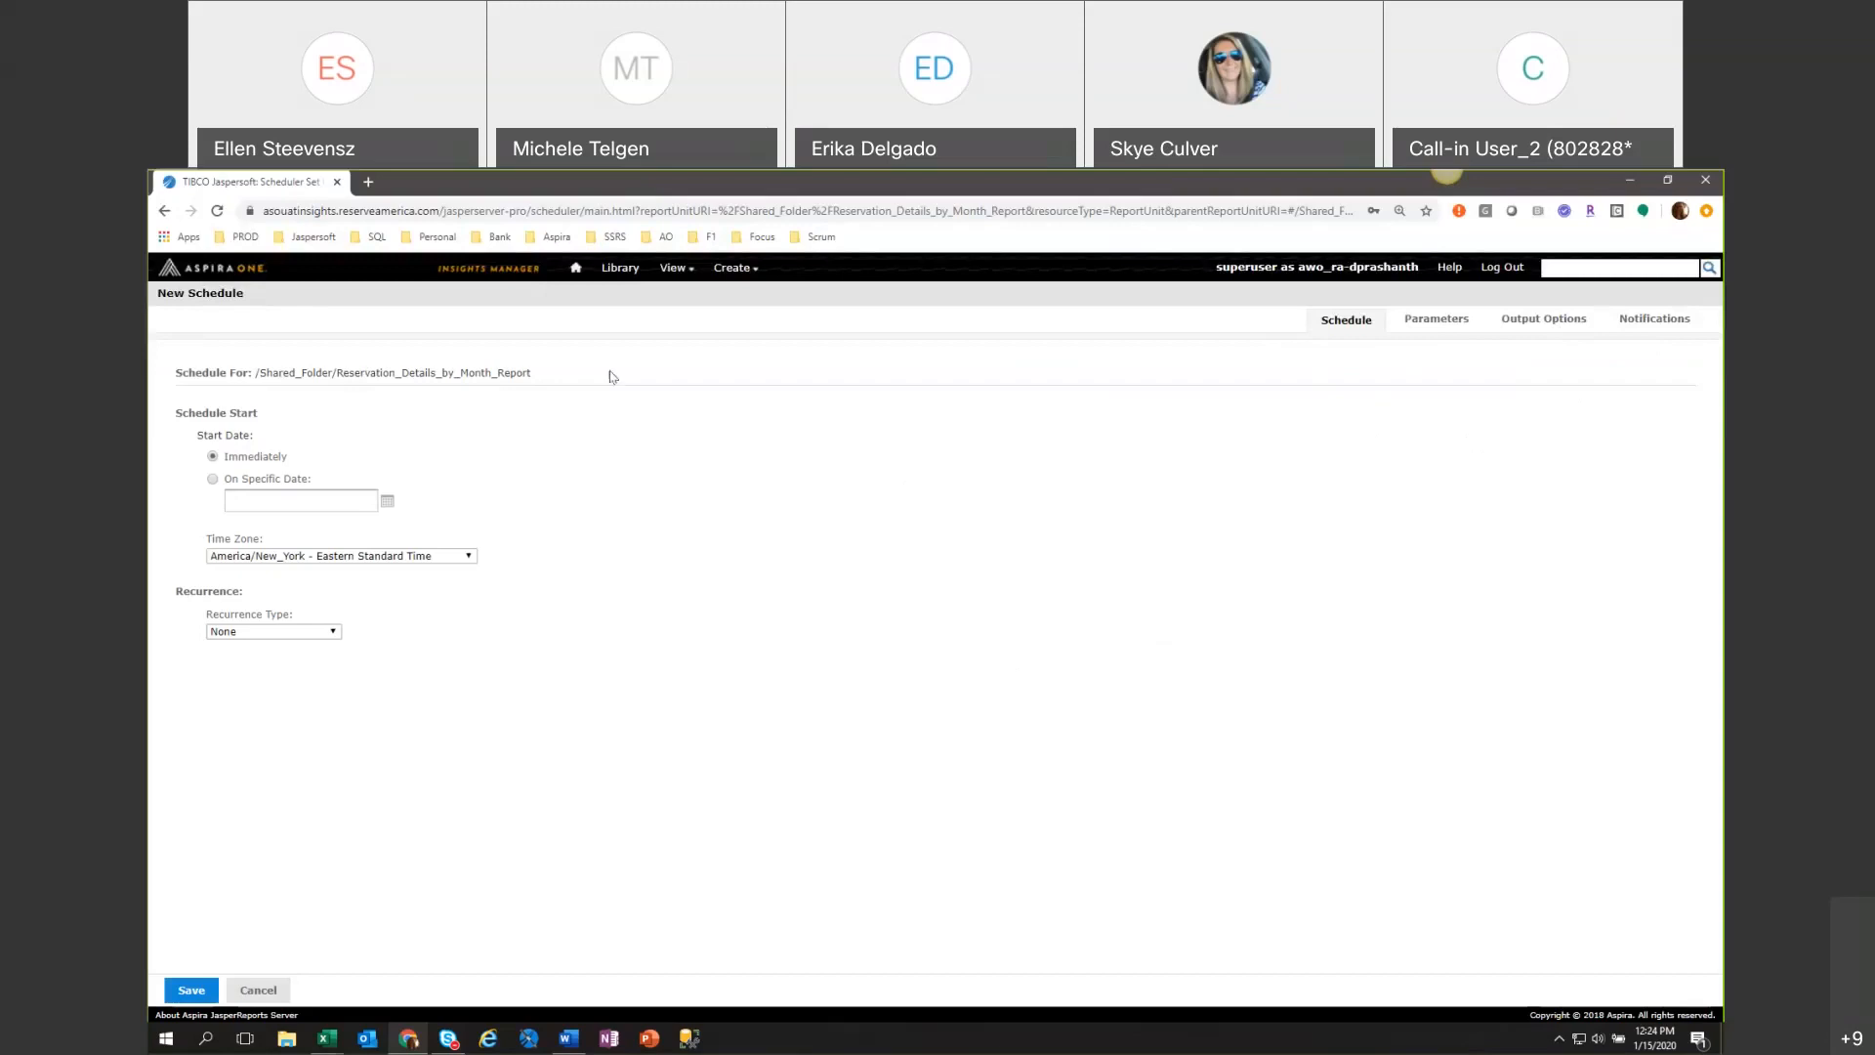
Create a new ad hoc view from the VTSP Site Utilization Domain v1904 with all of its field sets selected.
{"action": "mouse_move", "coordinate": [677, 270]}
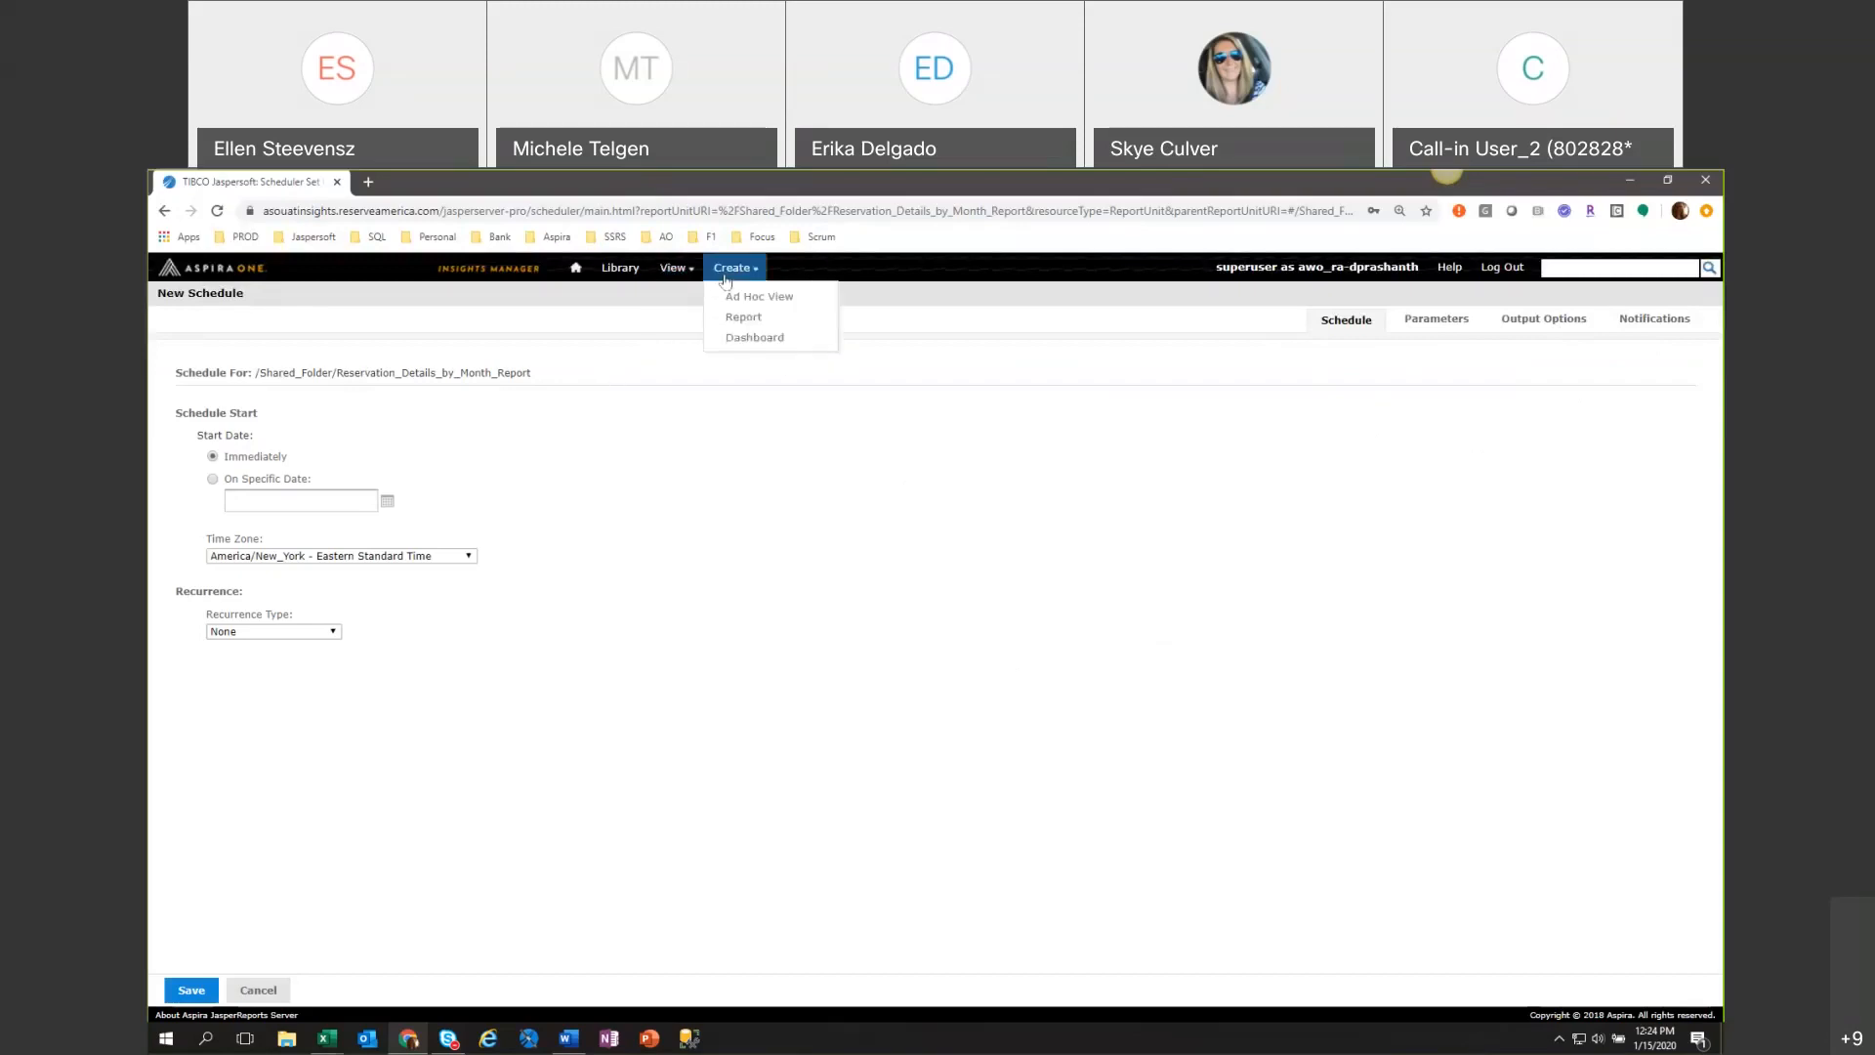
{"action": "left_click", "coordinate": [731, 297]}
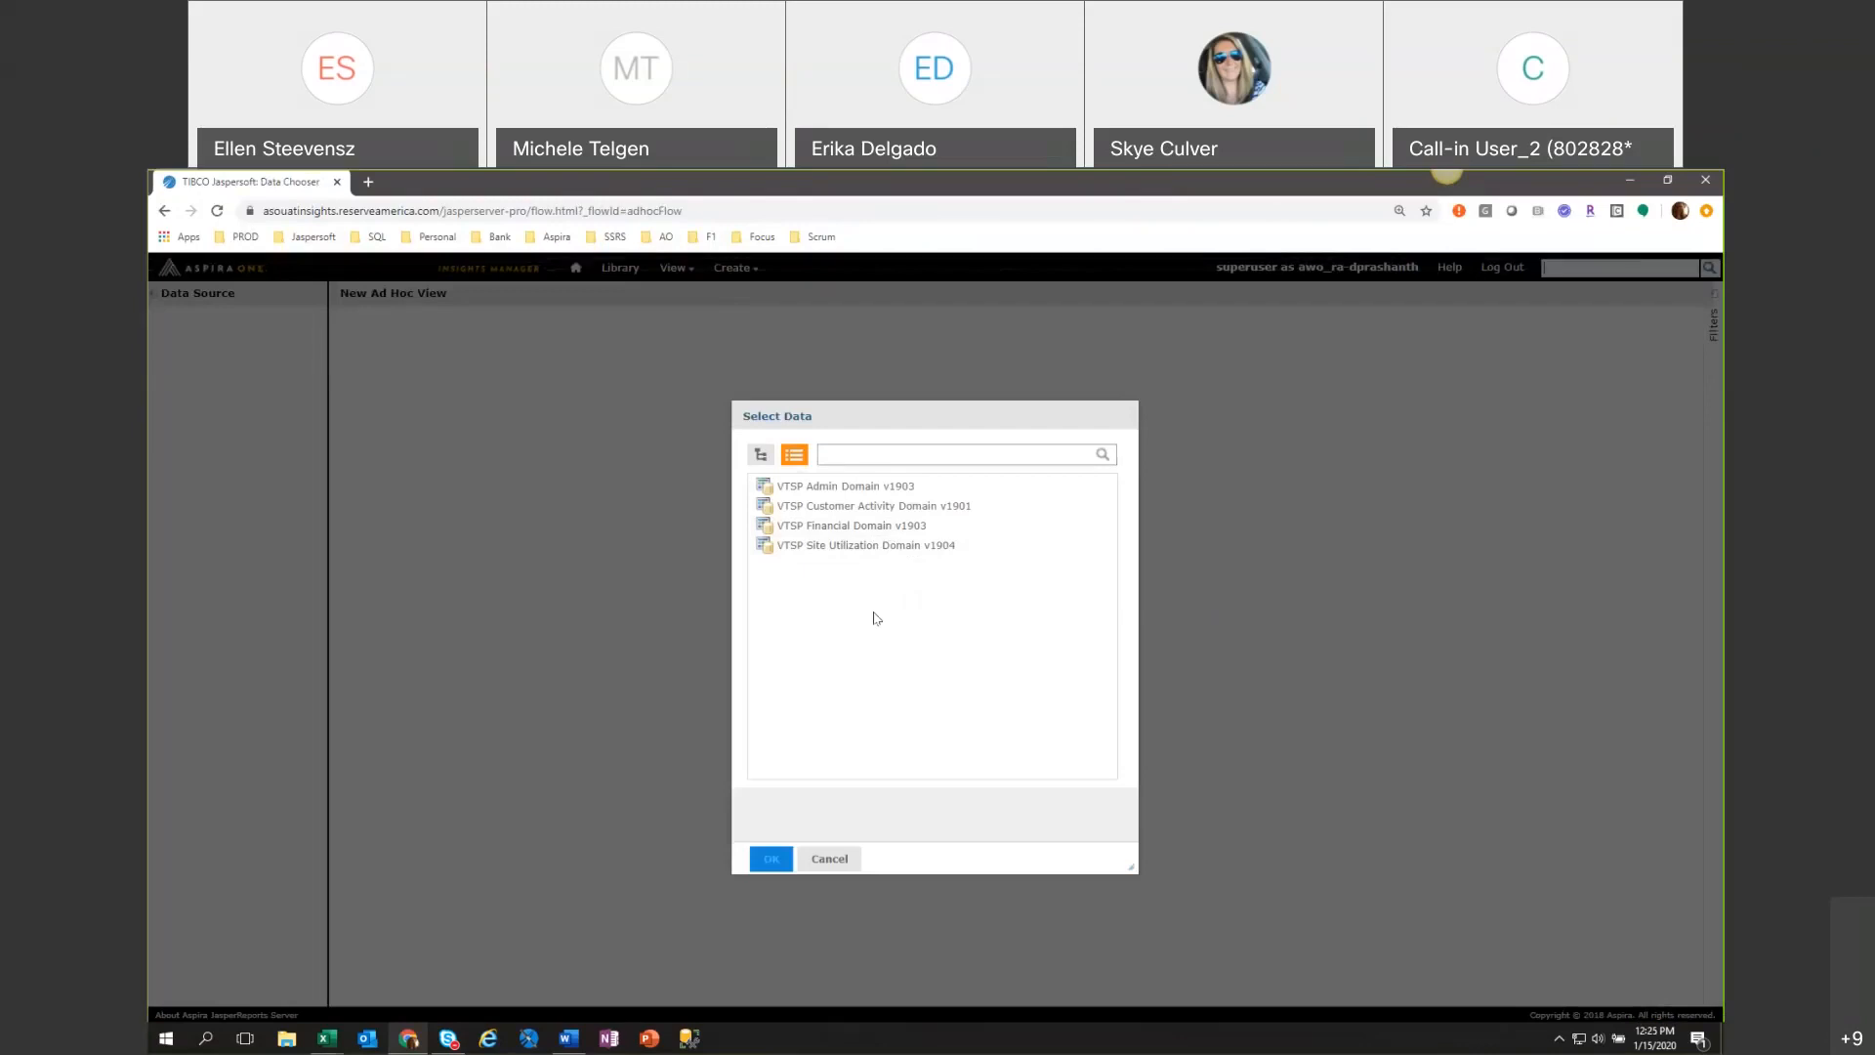
{"action": "left_click", "coordinate": [876, 547]}
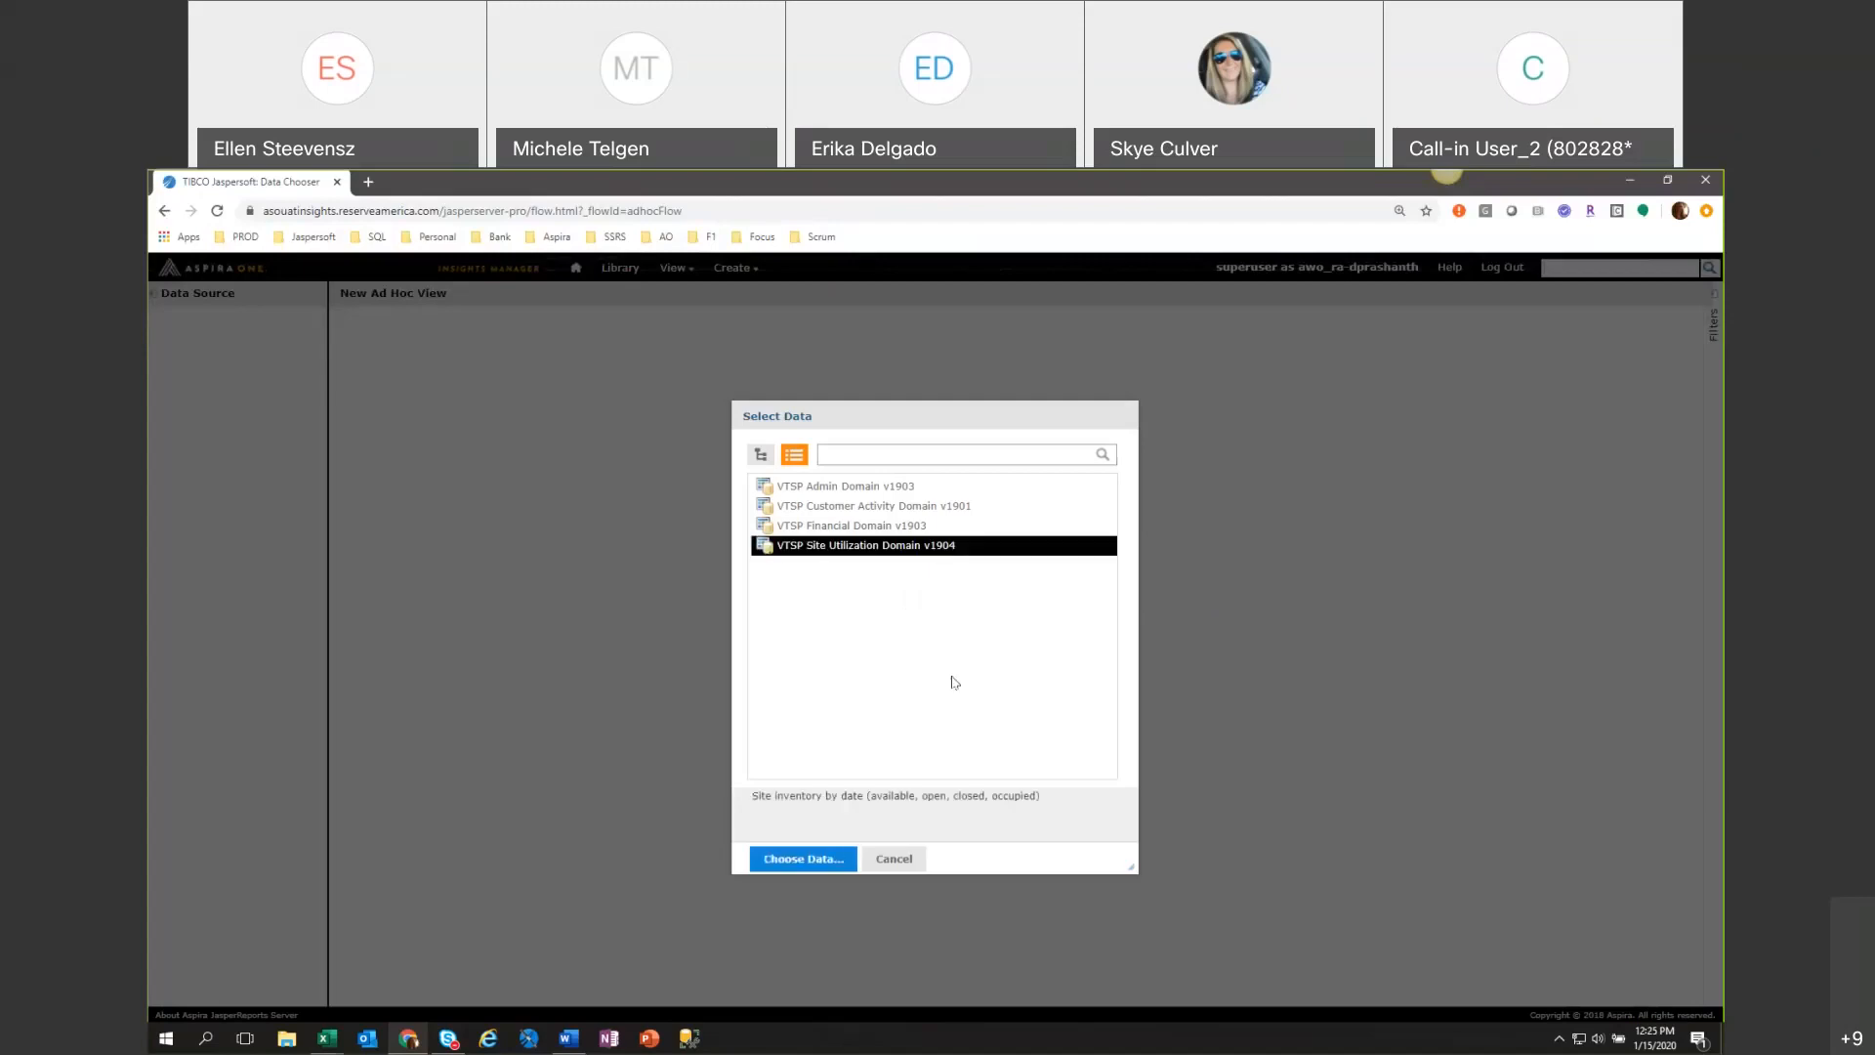
{"action": "left_click", "coordinate": [796, 861]}
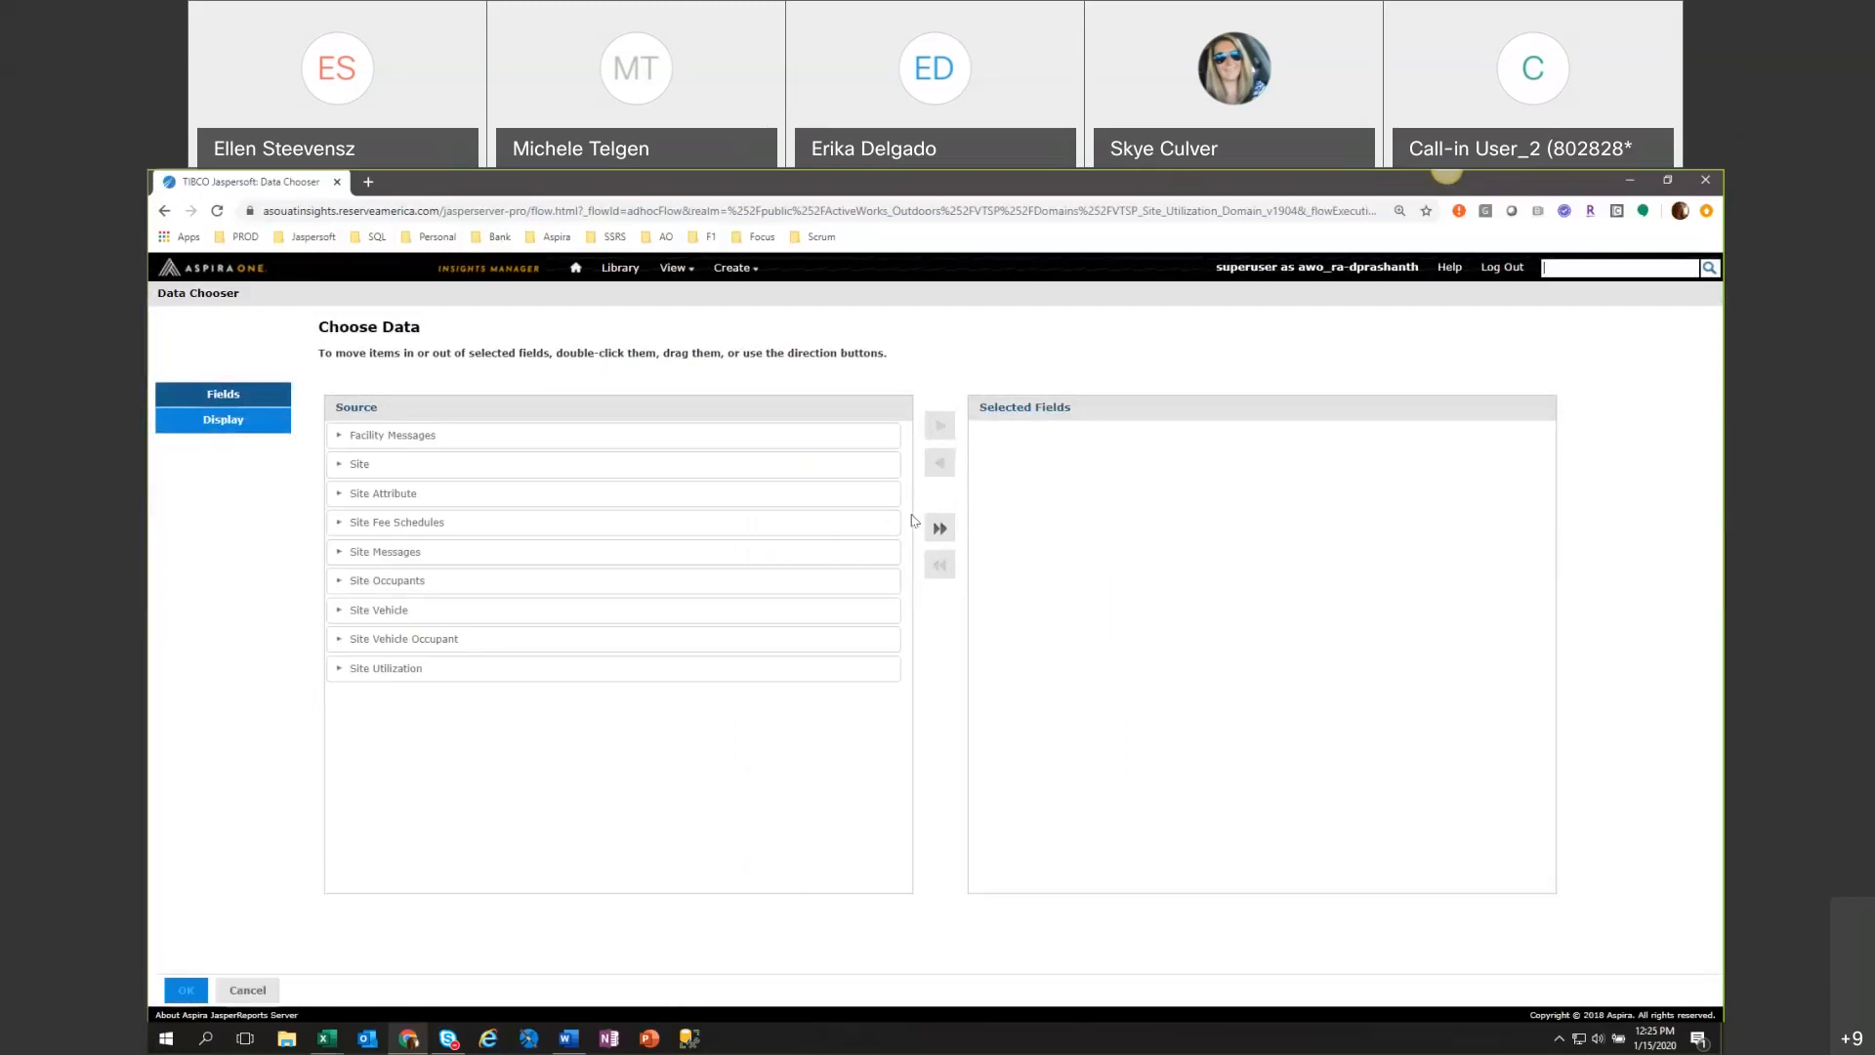
{"action": "left_click", "coordinate": [940, 527]}
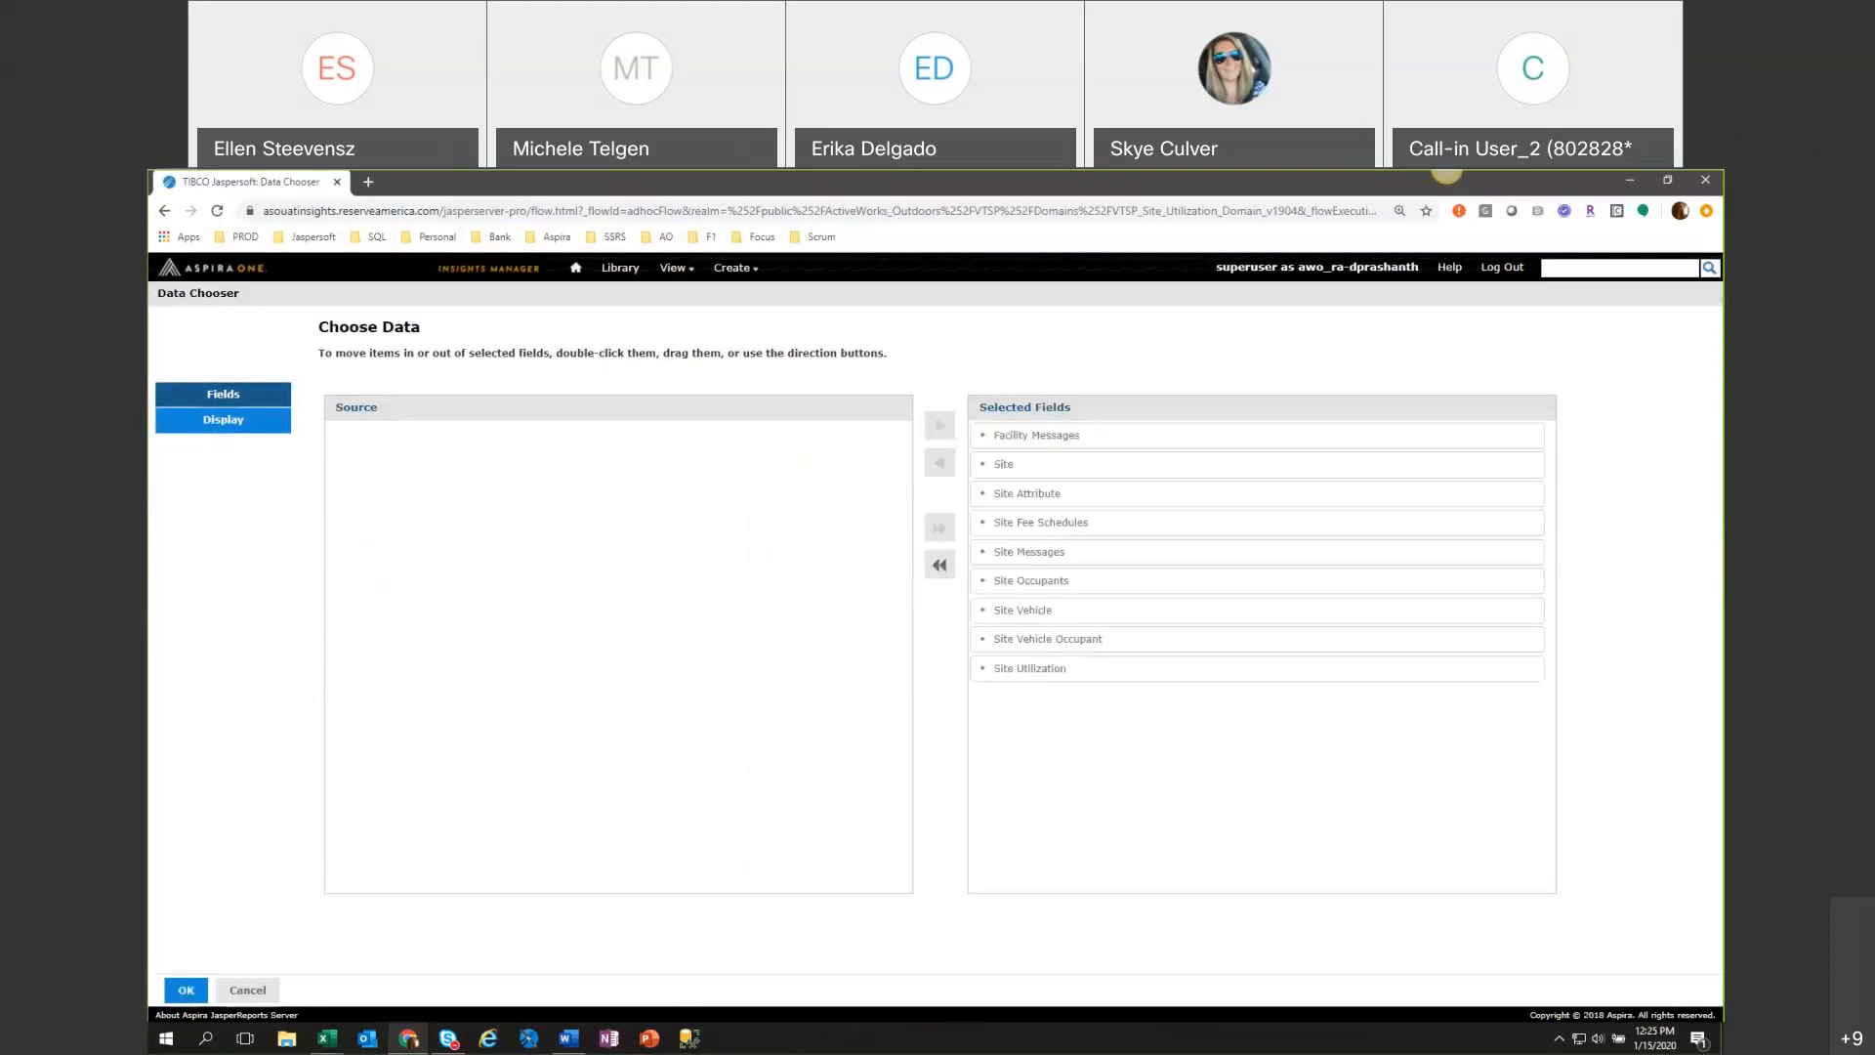
{"action": "left_click", "coordinate": [182, 990]}
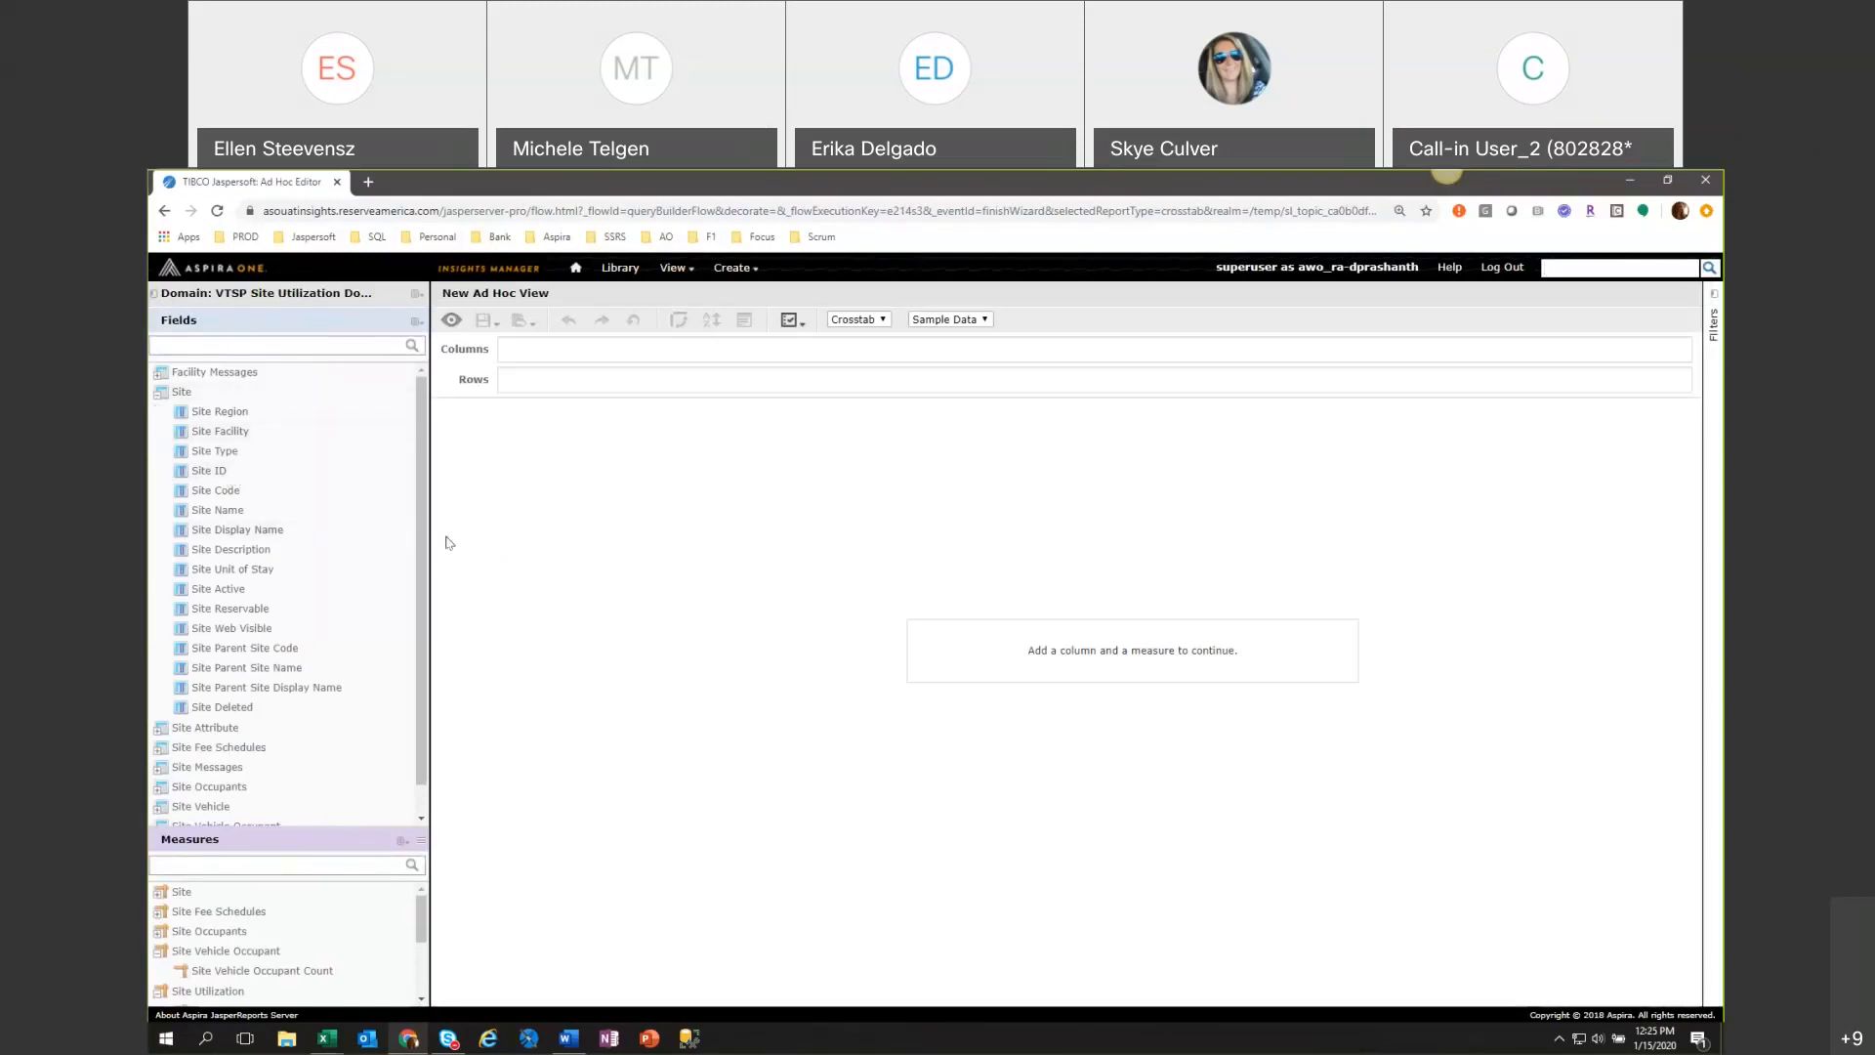
Collapse the Site field set and expand Site Utilization to review its inventory and availability fields.
{"action": "double_click", "coordinate": [182, 392]}
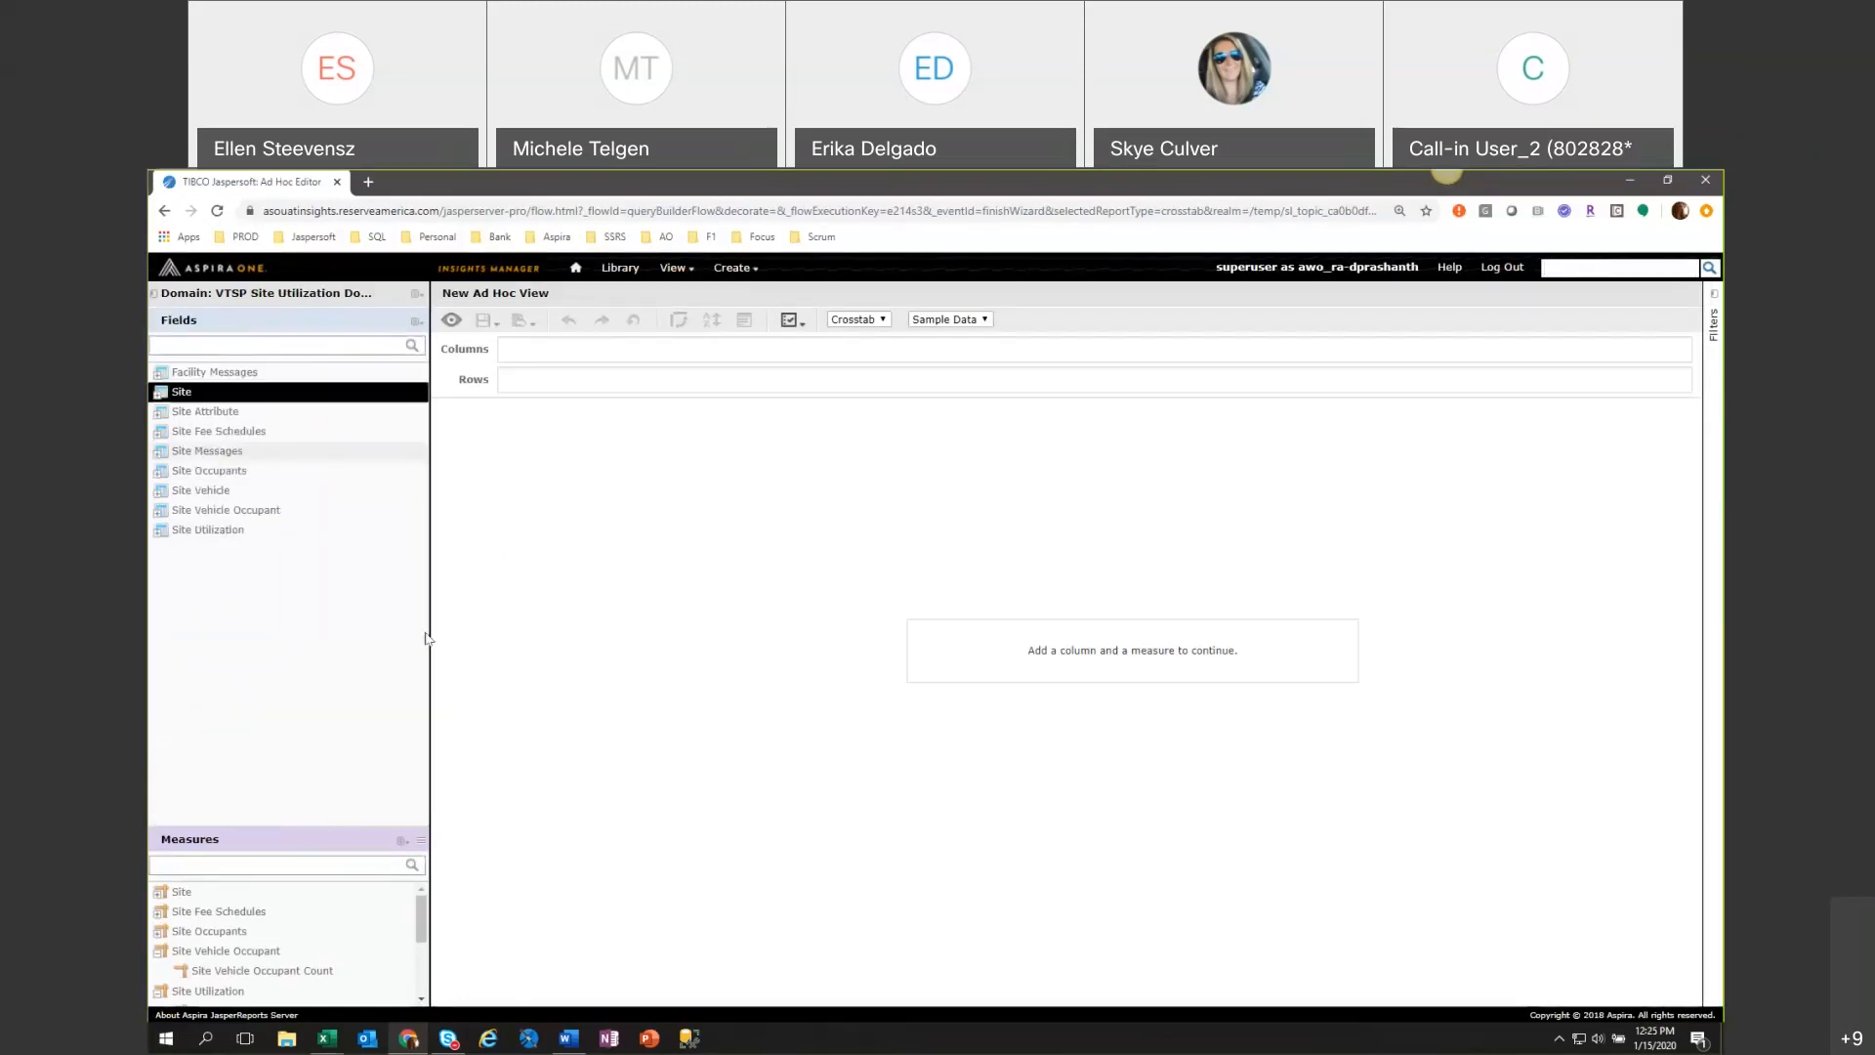
{"action": "double_click", "coordinate": [208, 529]}
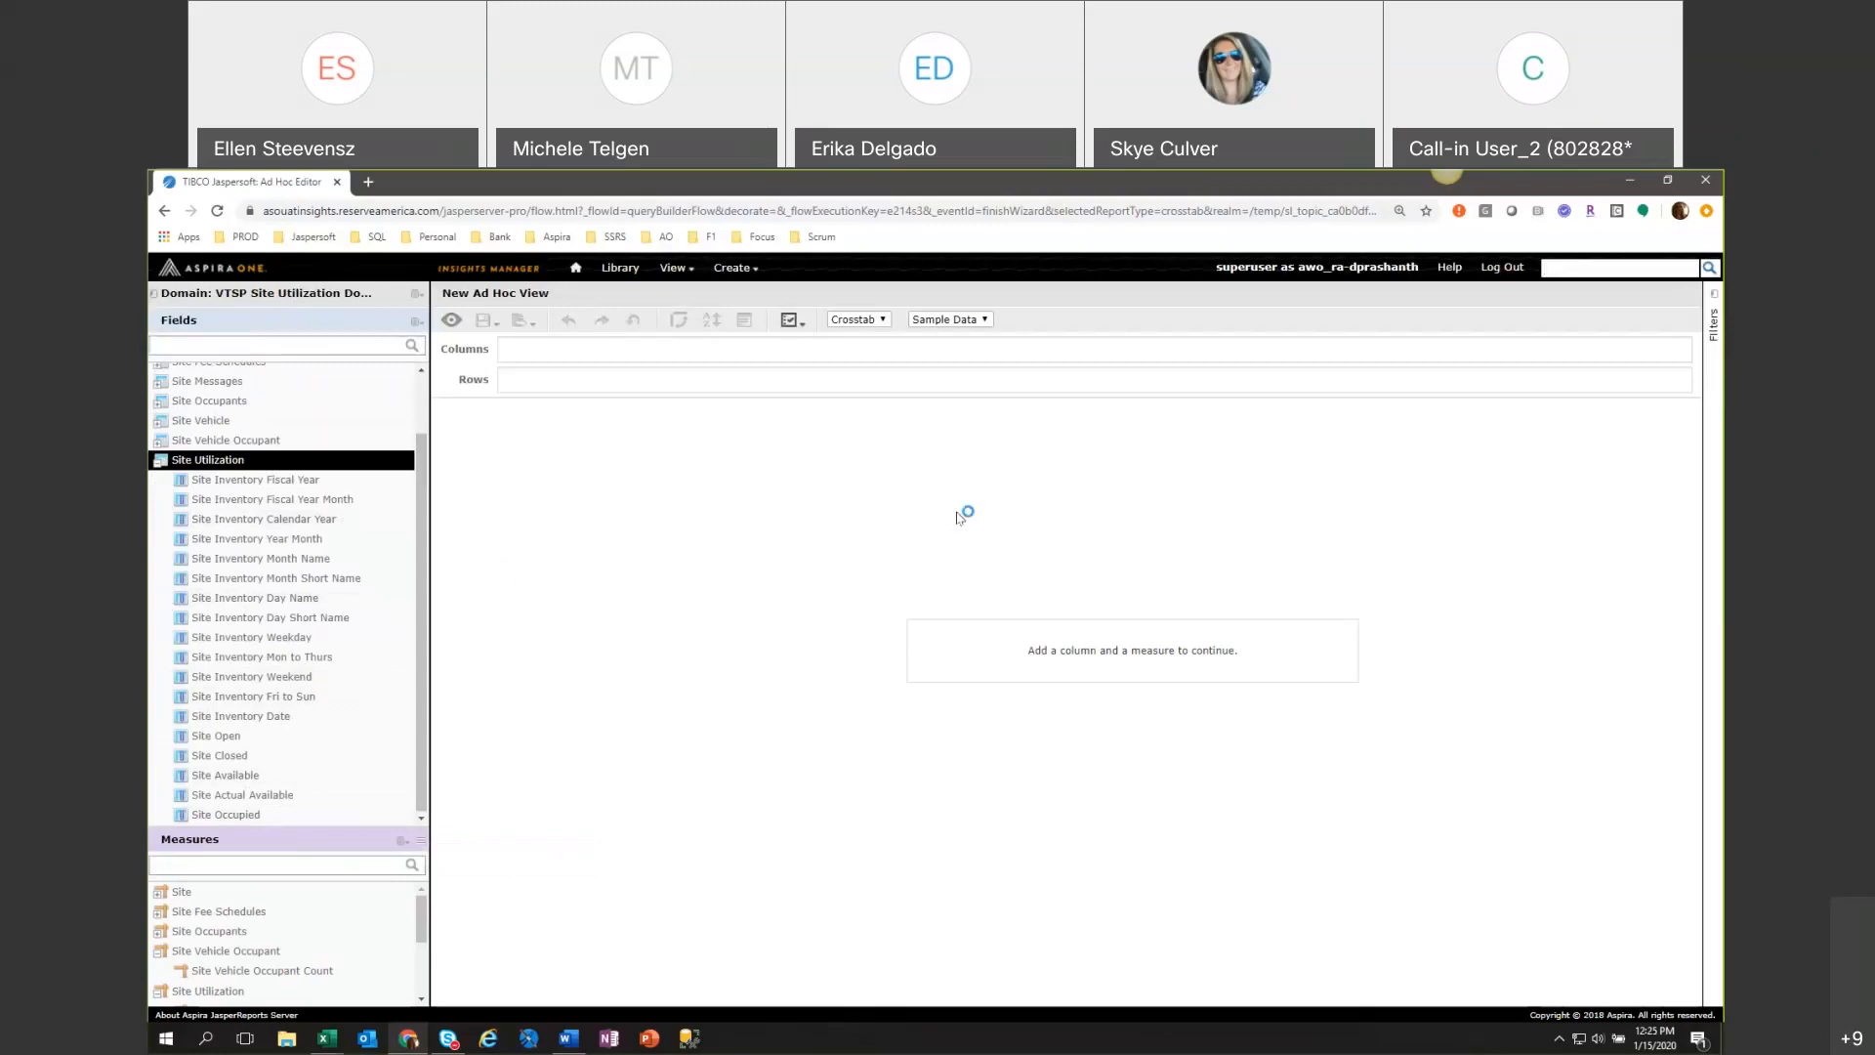
{"action": "scroll", "coordinate": [293, 586], "scroll_direction": "up", "scroll_amount": 1}
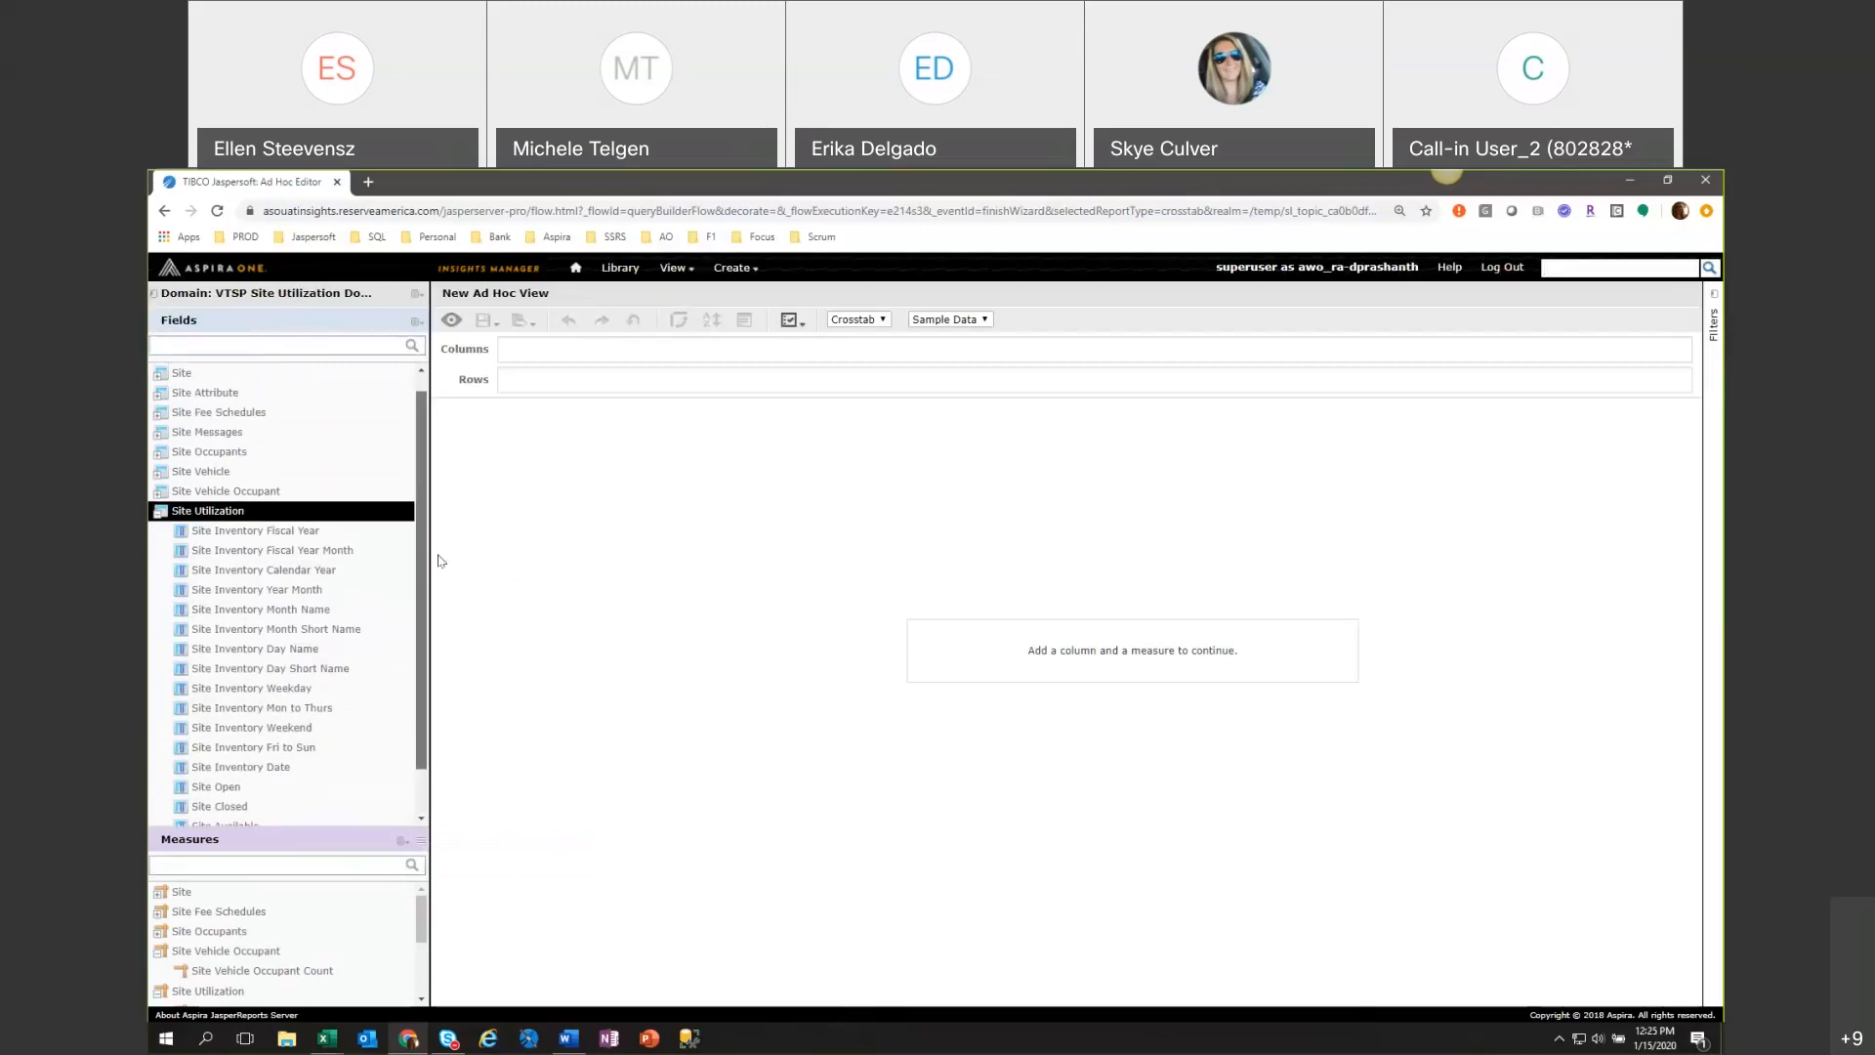
Expand the Site field set and add Site Facility and Site Code as row groups.
{"action": "double_click", "coordinate": [210, 378]}
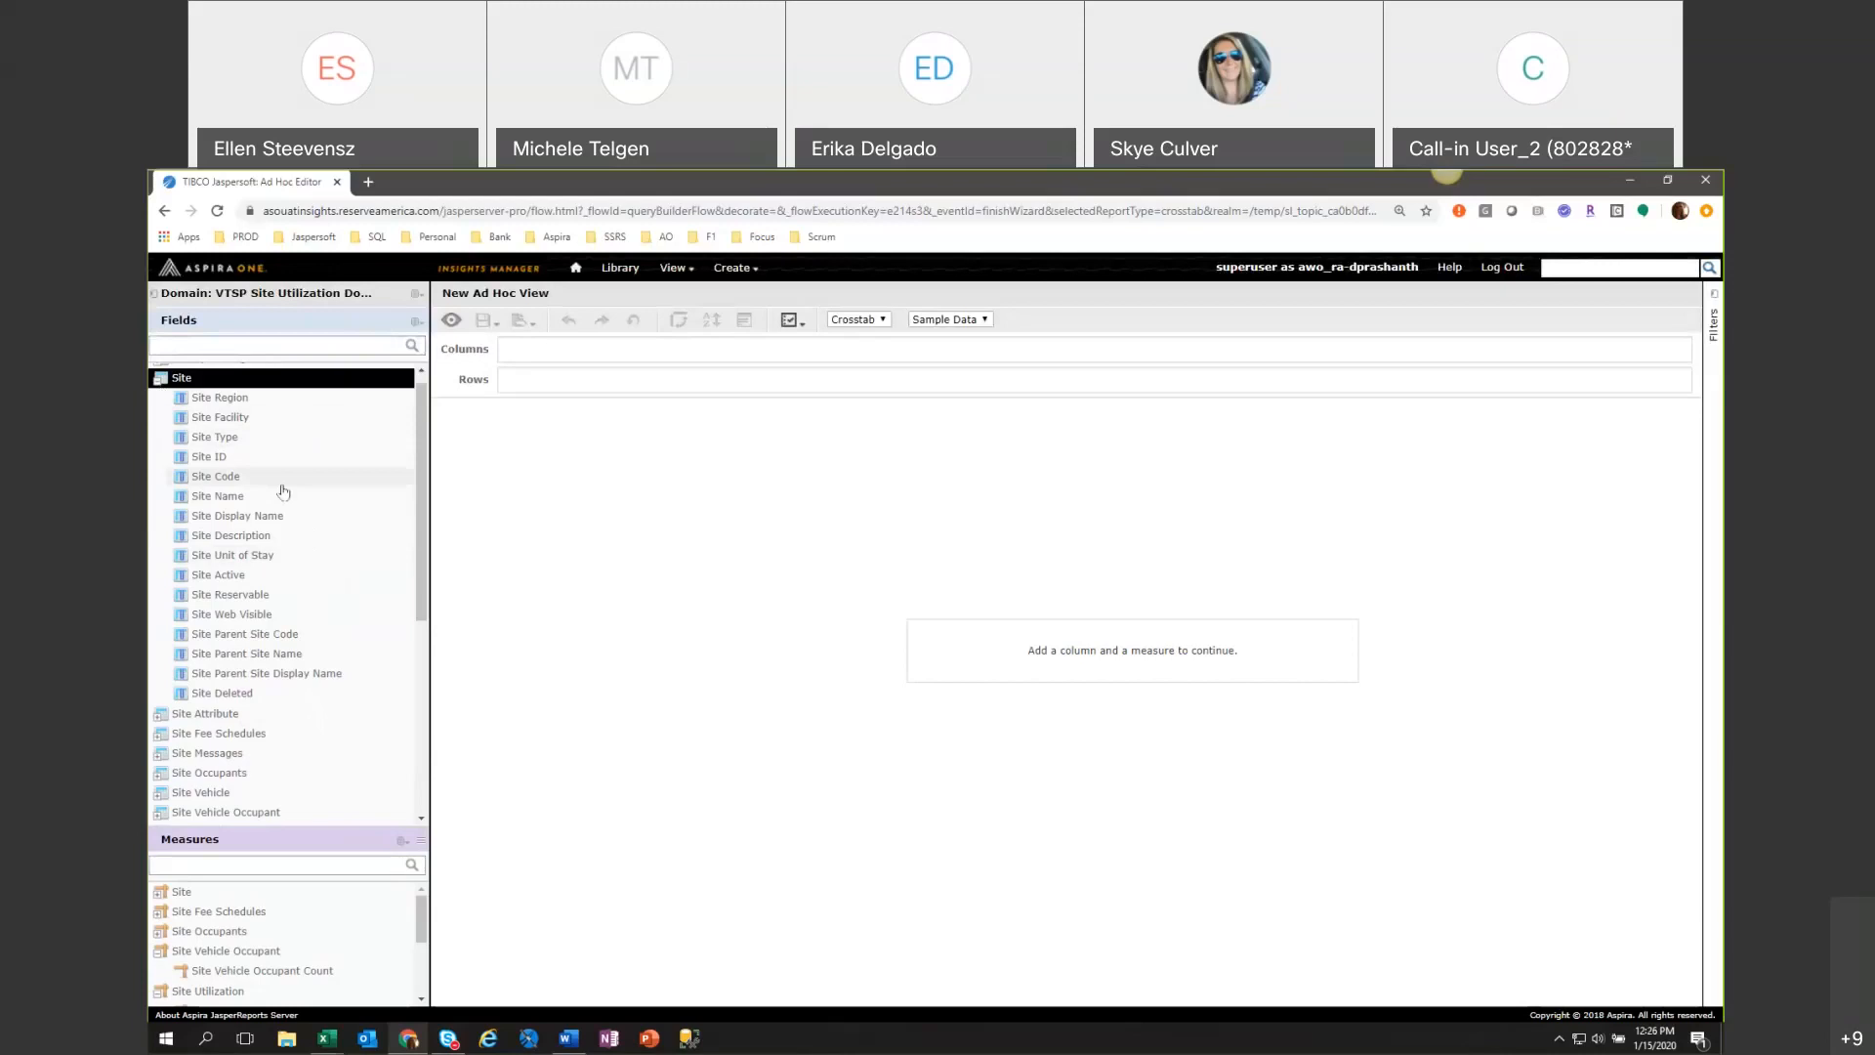
{"action": "left_click", "coordinate": [267, 425]}
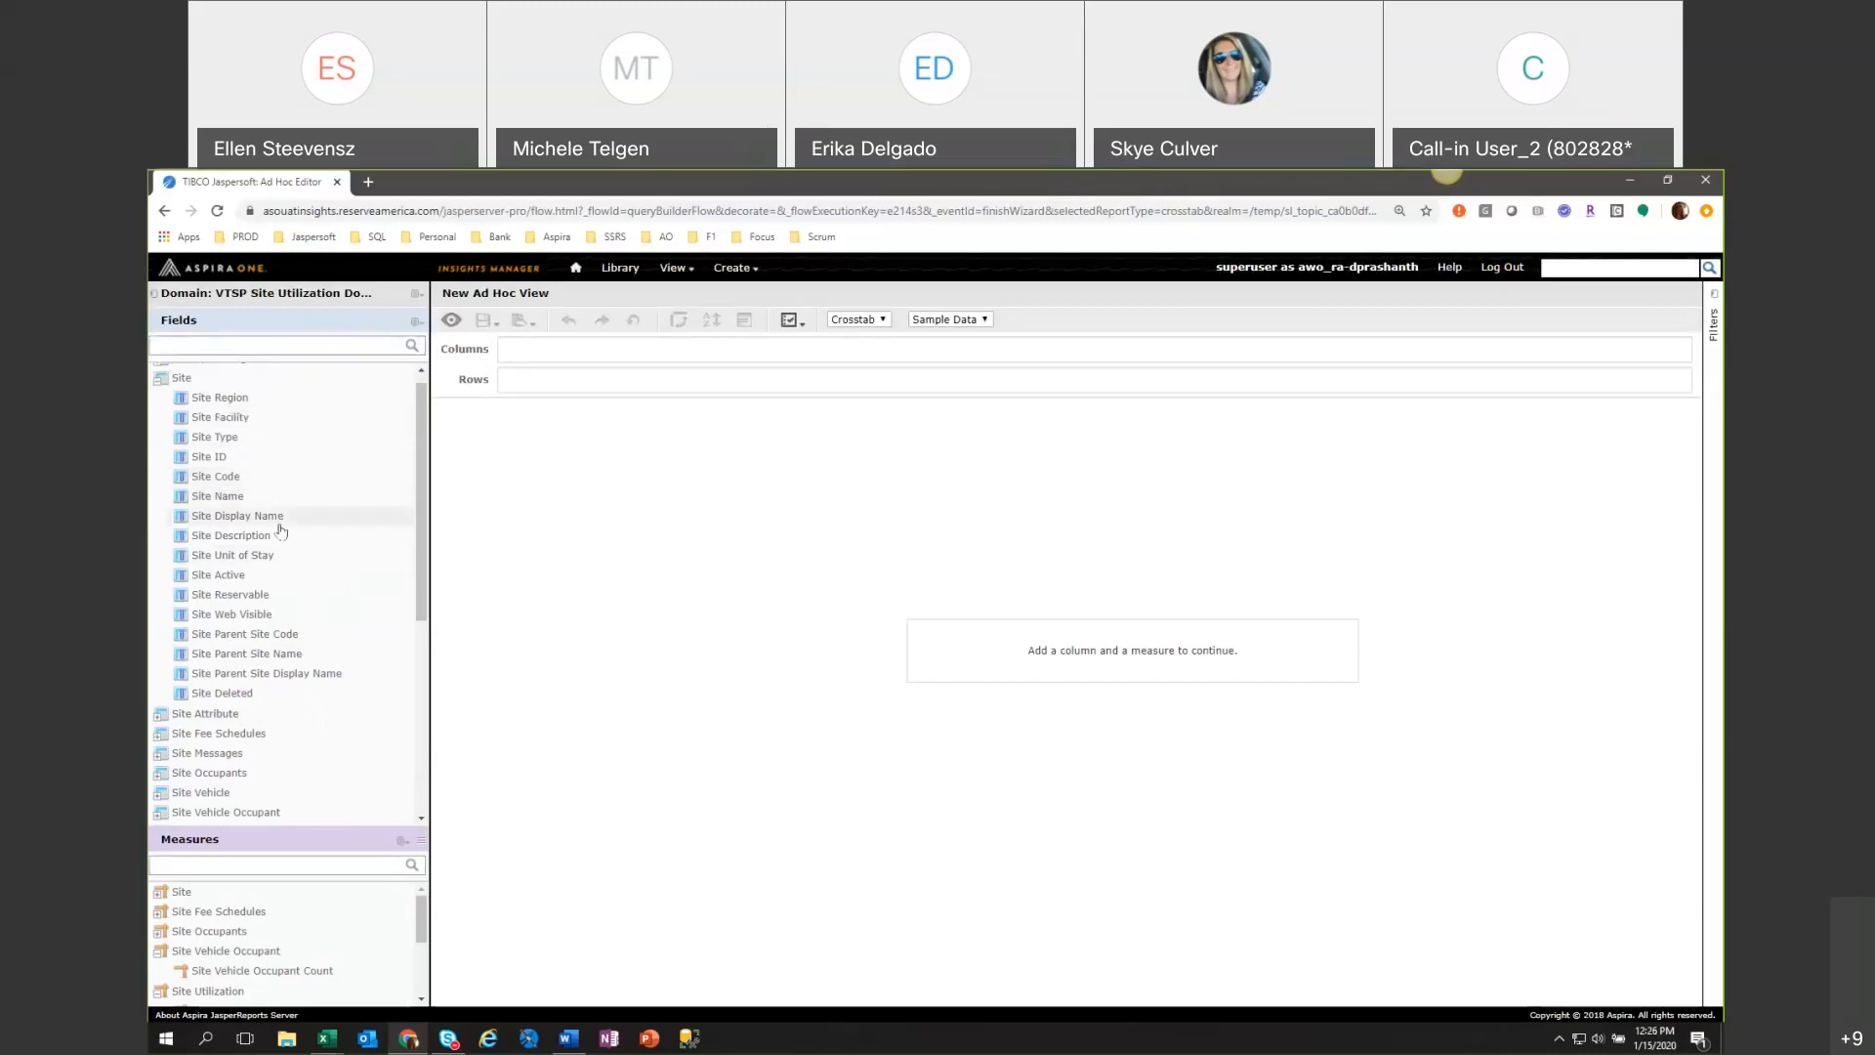
{"action": "double_click", "coordinate": [262, 477]}
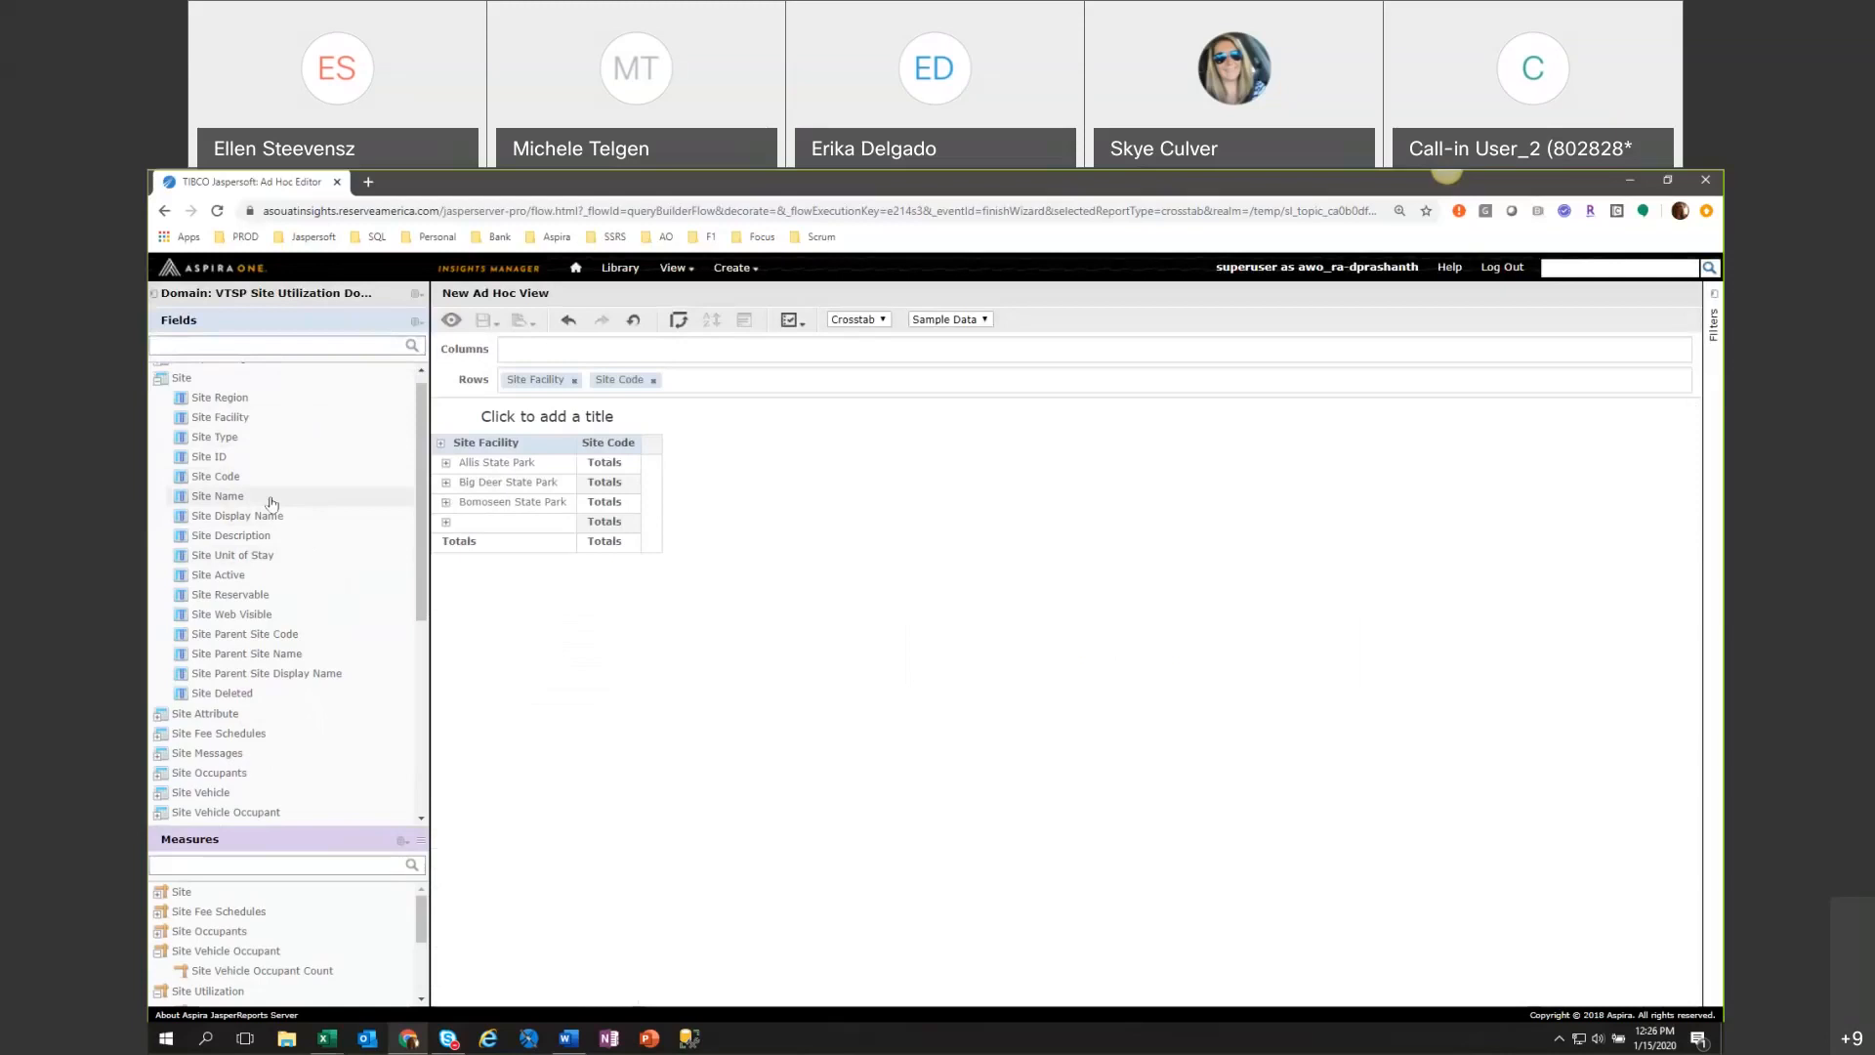
Expand all Site Facility members to list their site codes and bring the Site Utilization measures into view.
{"action": "left_click", "coordinate": [439, 445]}
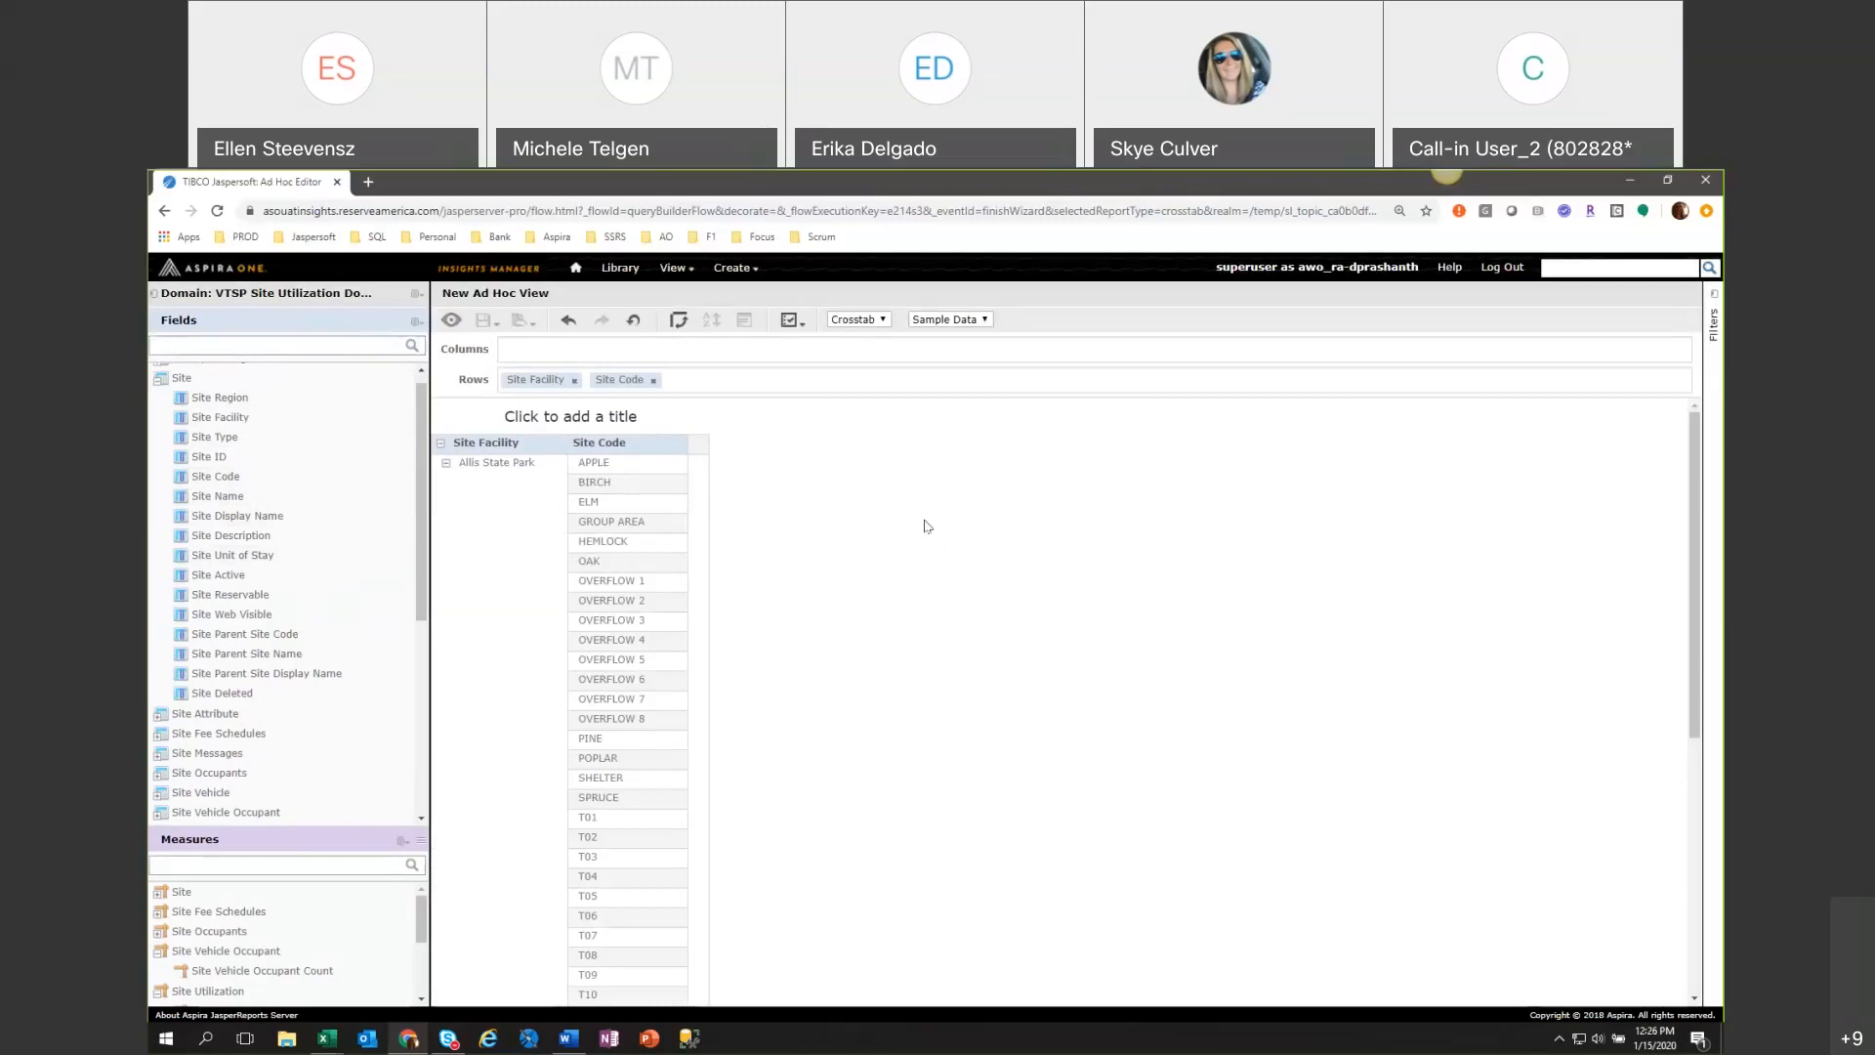
{"action": "scroll", "coordinate": [927, 527], "scroll_direction": "down", "scroll_amount": 1}
{"action": "scroll", "coordinate": [927, 526], "scroll_direction": "up", "scroll_amount": 1}
{"action": "left_click_drag", "start_coordinate": [423, 923], "coordinate": [426, 994]}
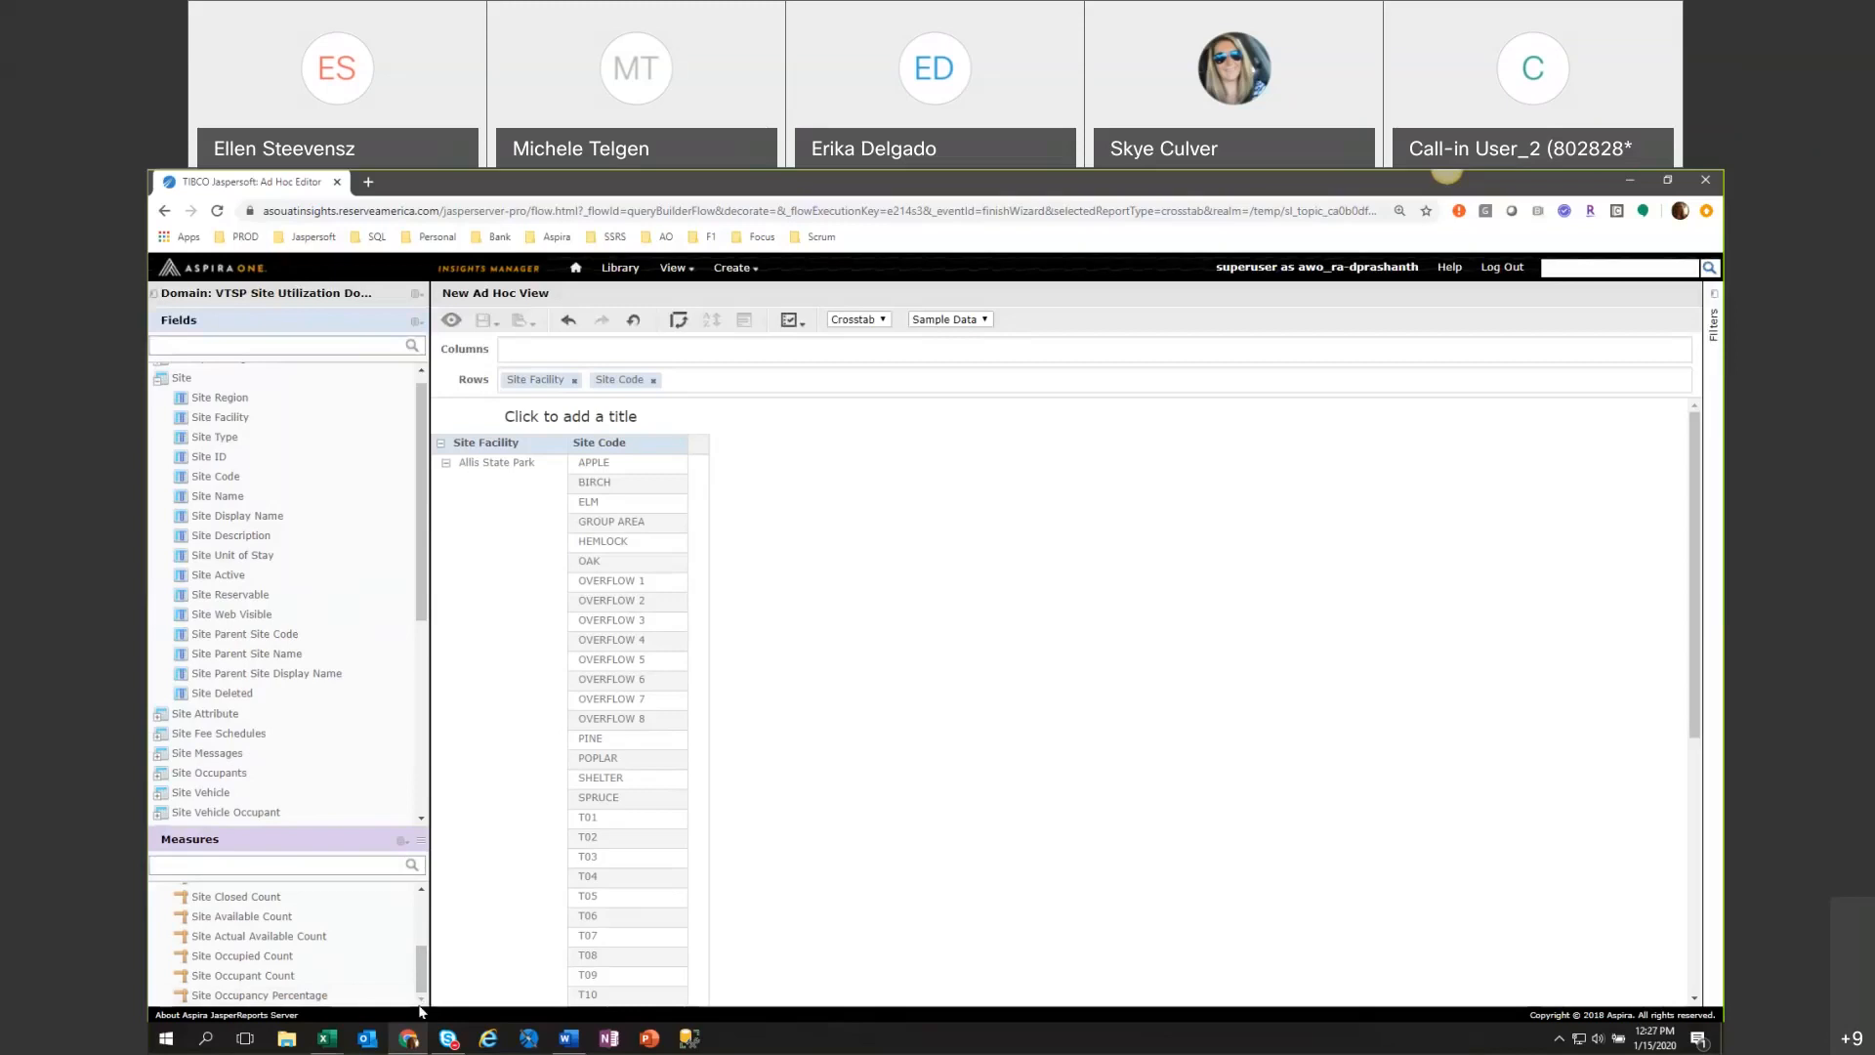
Try Site Type in place of Site Code as the second row group.
{"action": "left_click", "coordinate": [652, 383]}
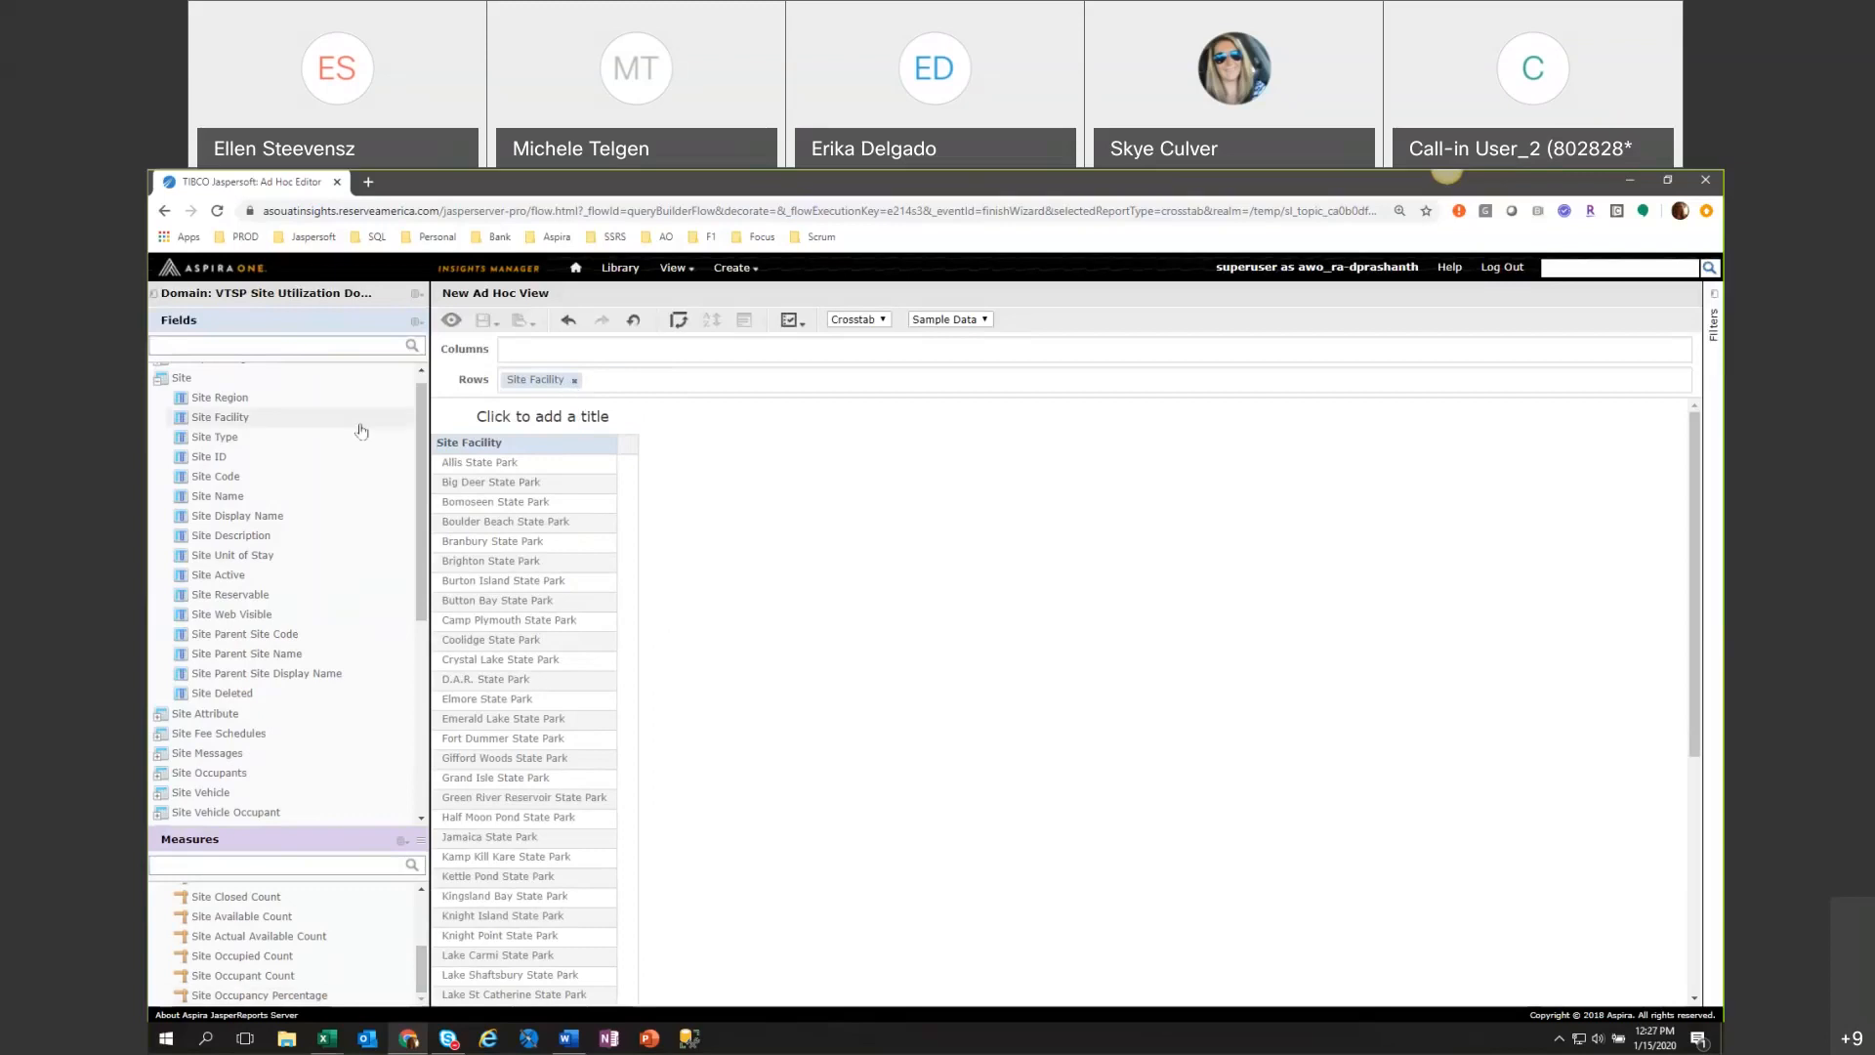
{"action": "double_click", "coordinate": [227, 437]}
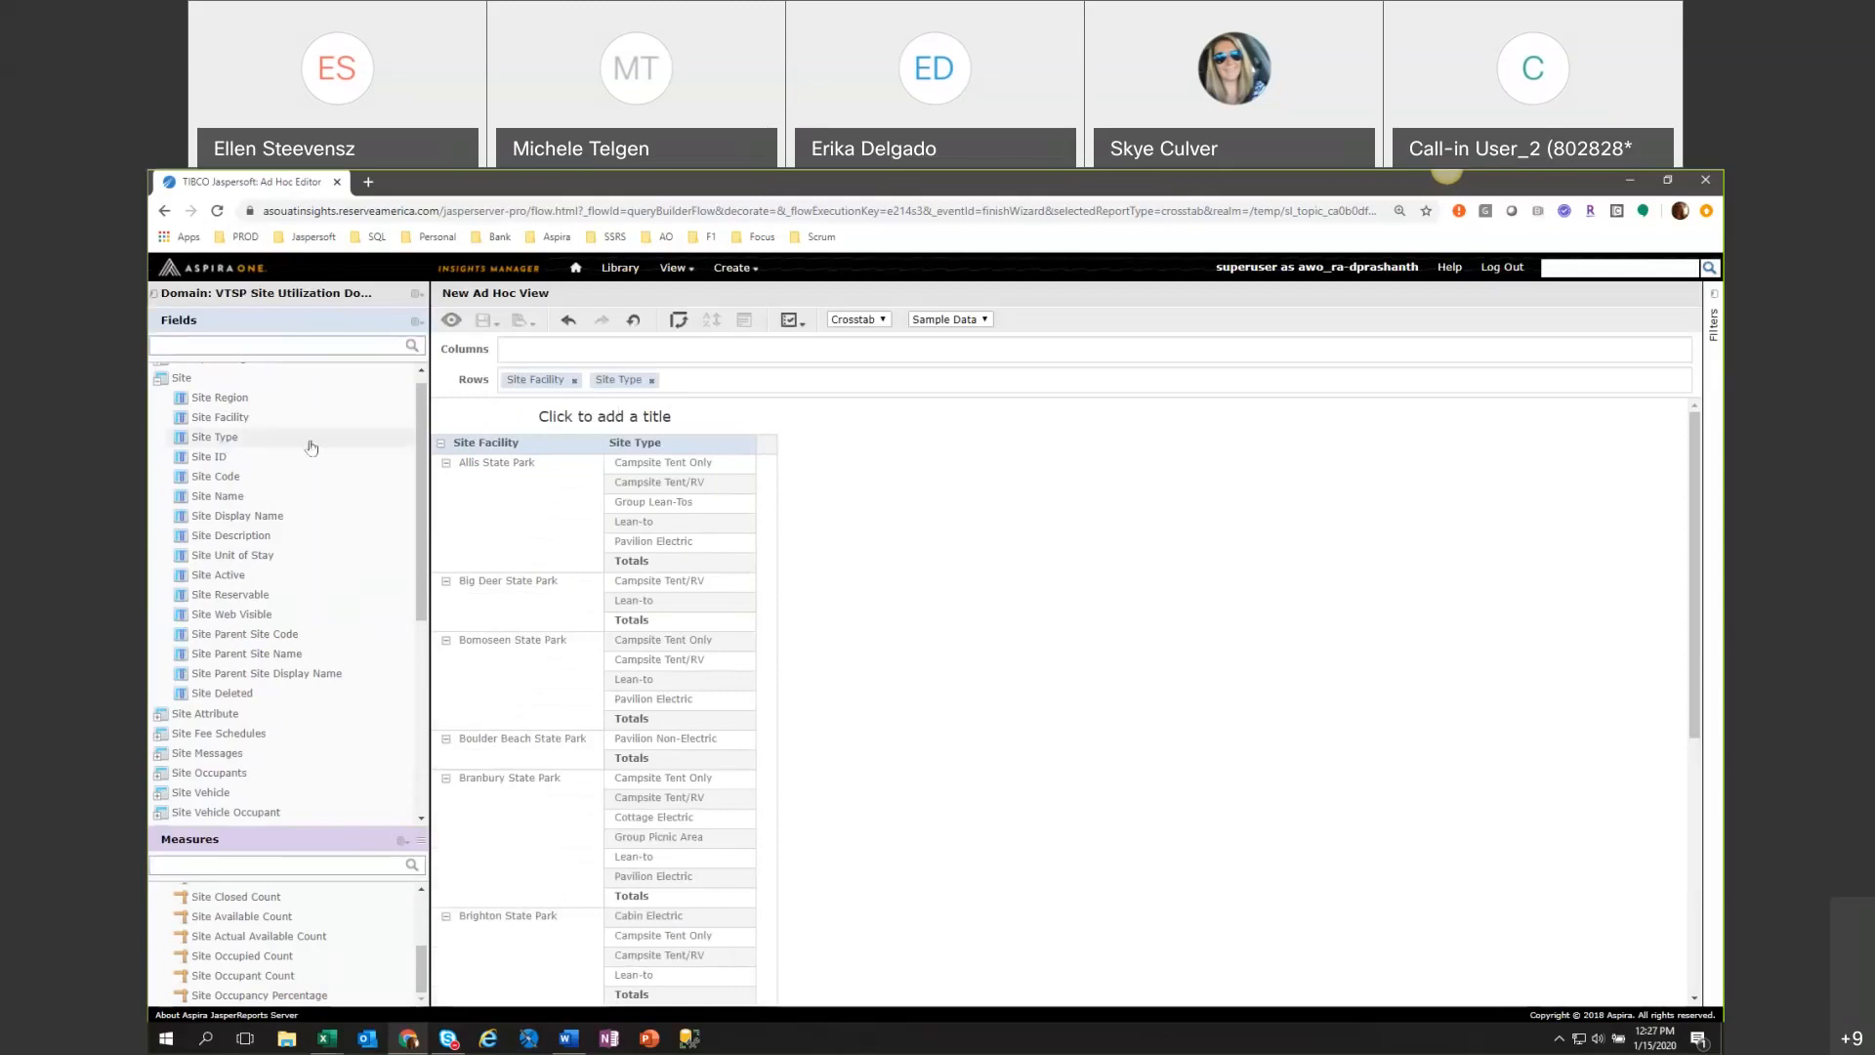
Put Site Code back in place of Site Type and add the Site Occupancy Percentage measure, sorted descending.
{"action": "double_click", "coordinate": [265, 483]}
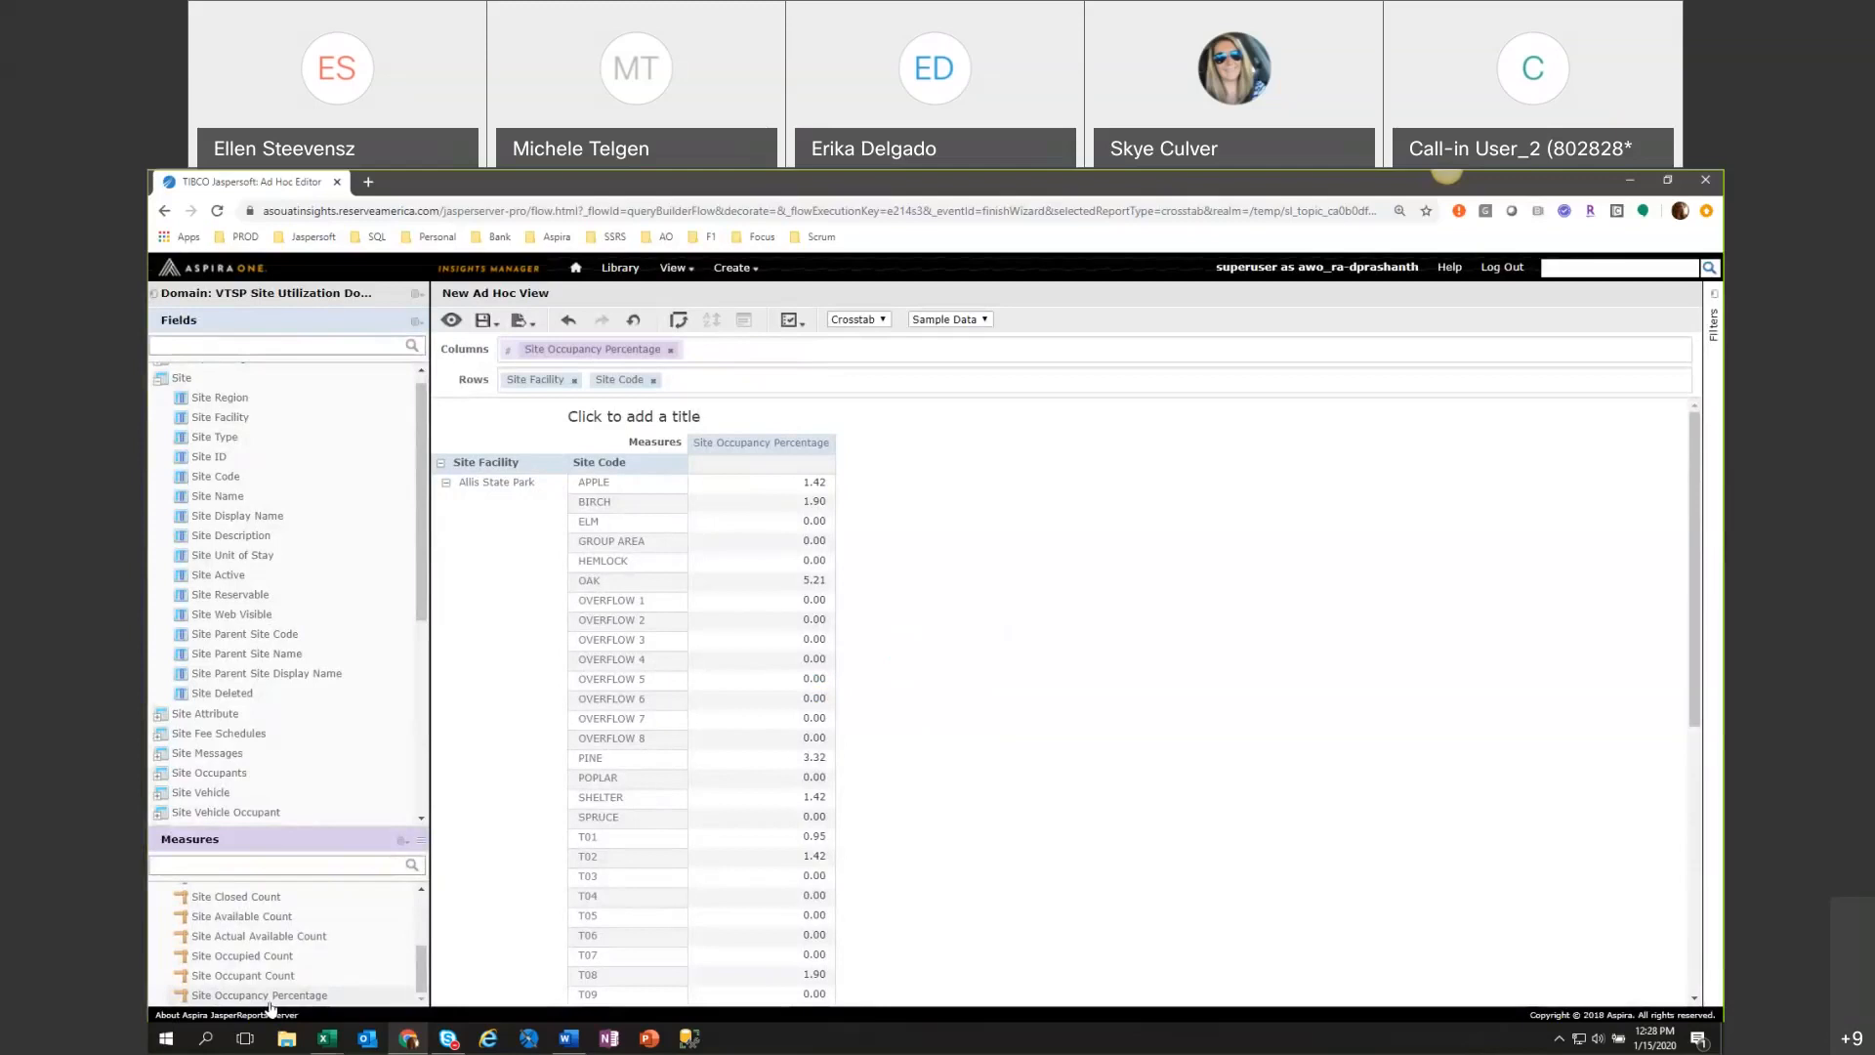
{"action": "left_click", "coordinate": [775, 448]}
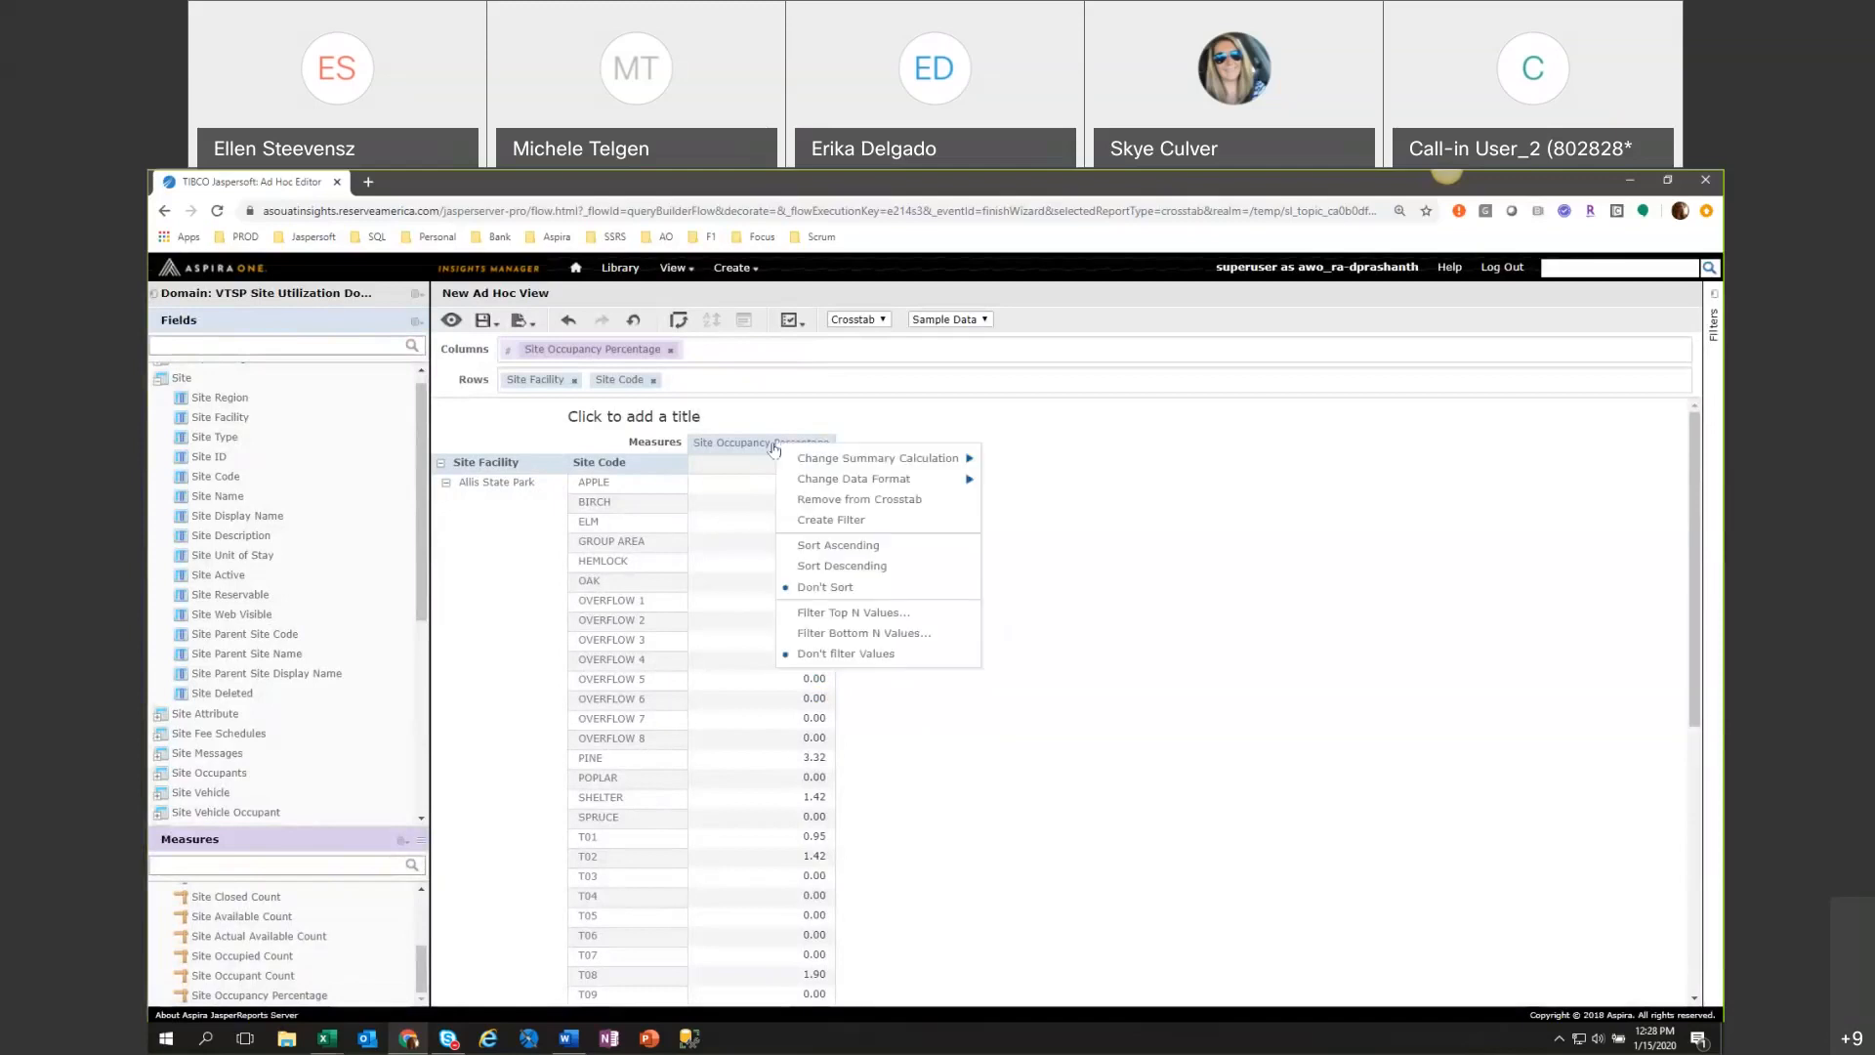
{"action": "left_click", "coordinate": [814, 566]}
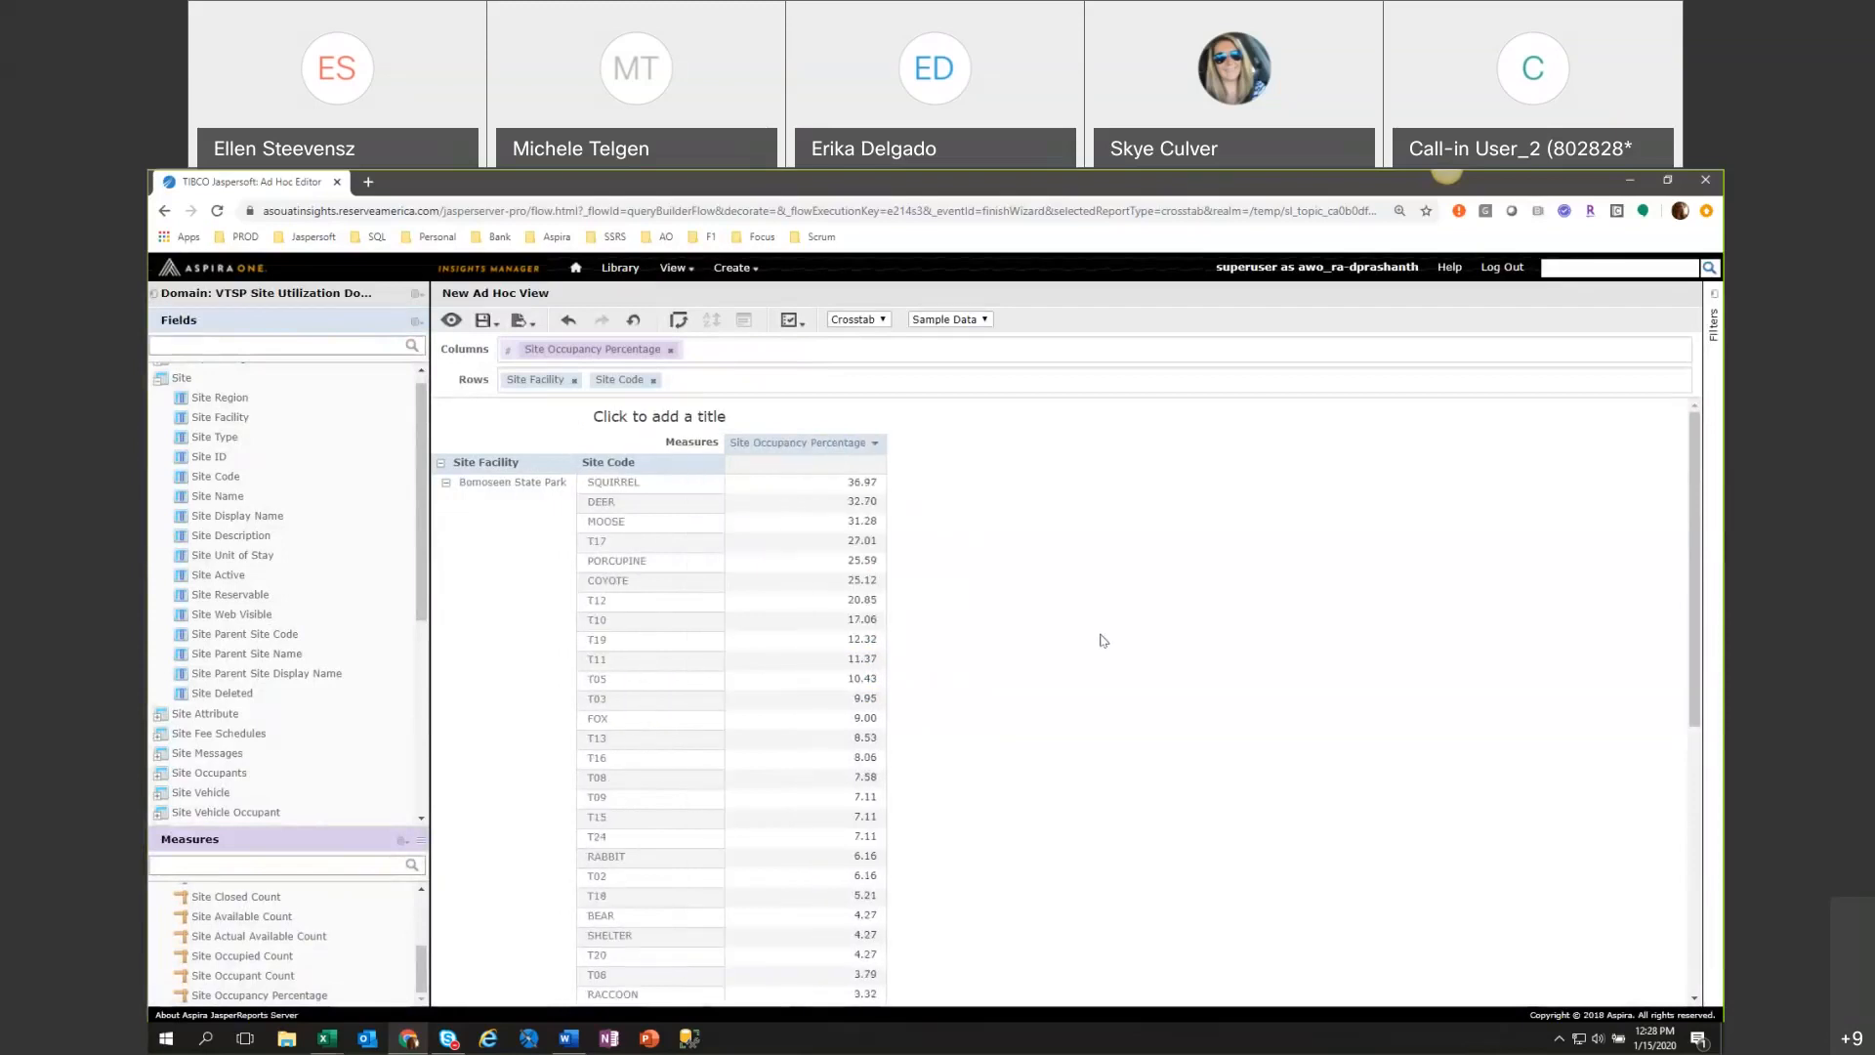
Look through the sorted occupancy percentages by site code under each facility in the crosstab.
{"action": "scroll", "coordinate": [1102, 639], "scroll_direction": "down", "scroll_amount": 1}
{"action": "scroll", "coordinate": [1102, 640], "scroll_direction": "down", "scroll_amount": 3}
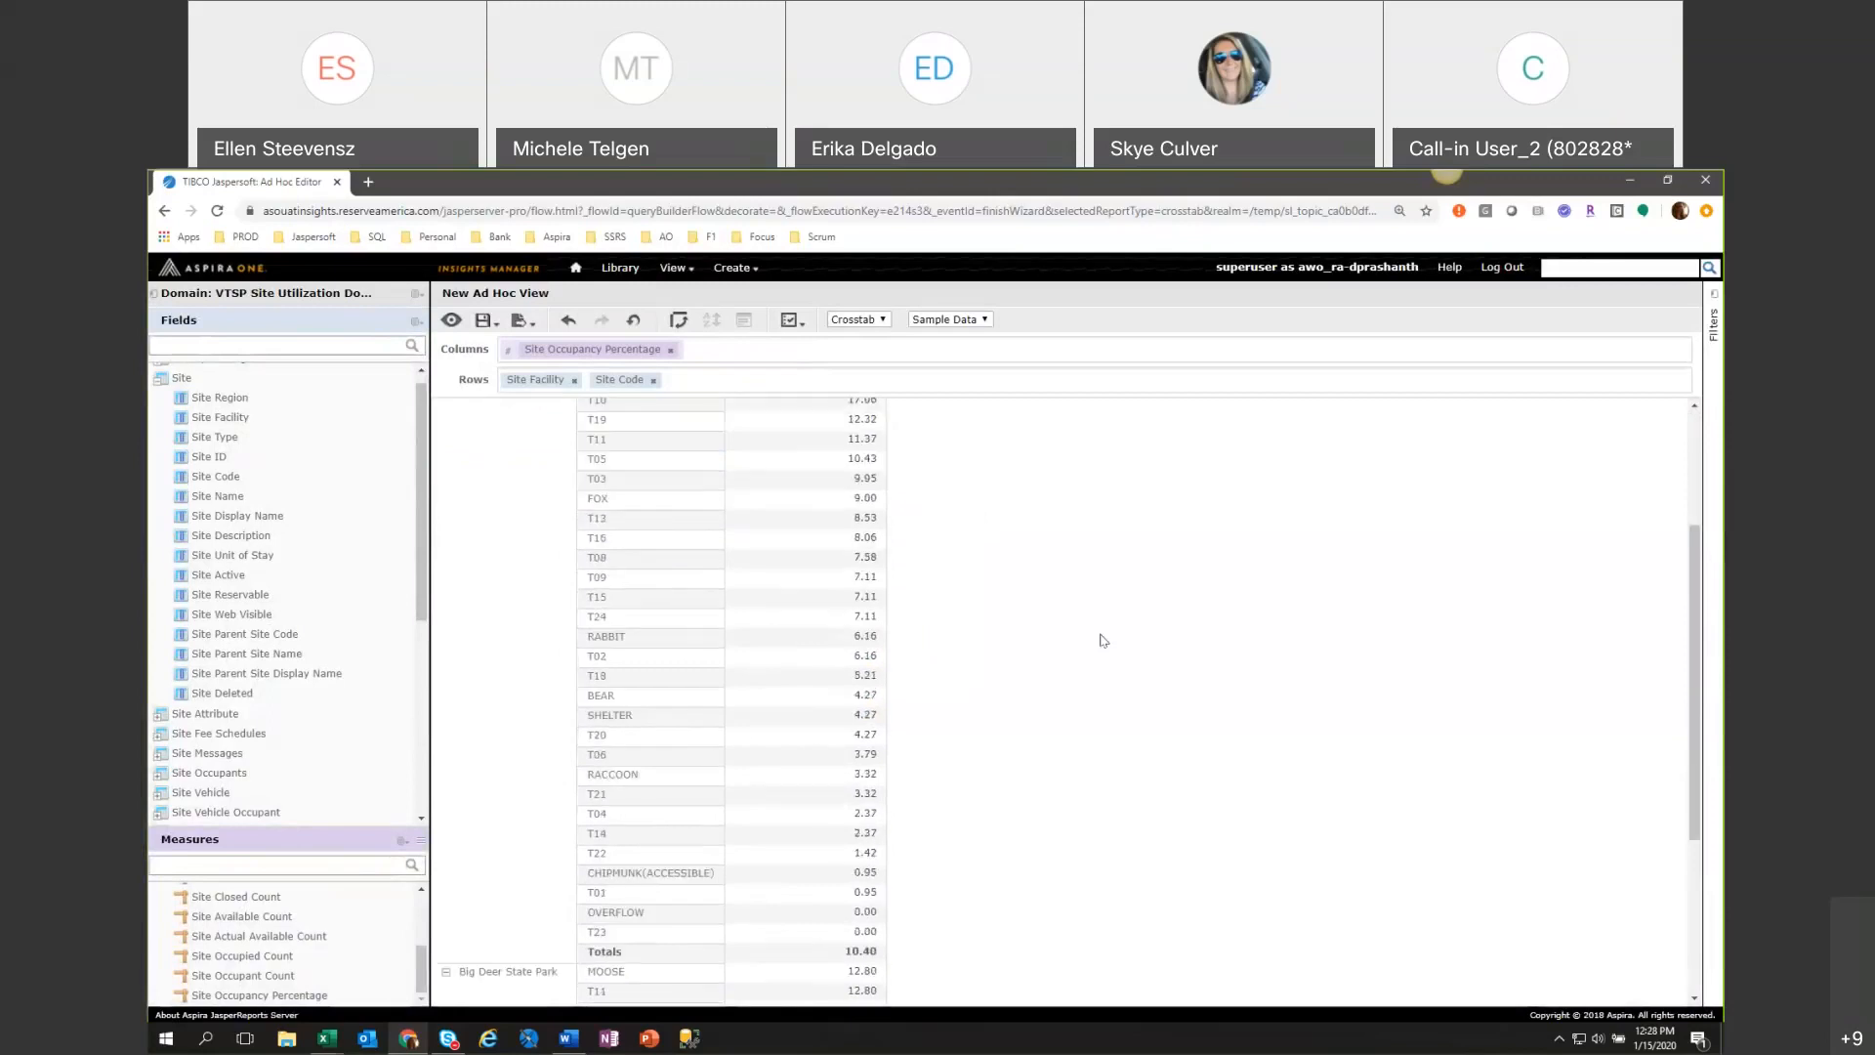
{"action": "scroll", "coordinate": [1102, 639], "scroll_direction": "down", "scroll_amount": 2}
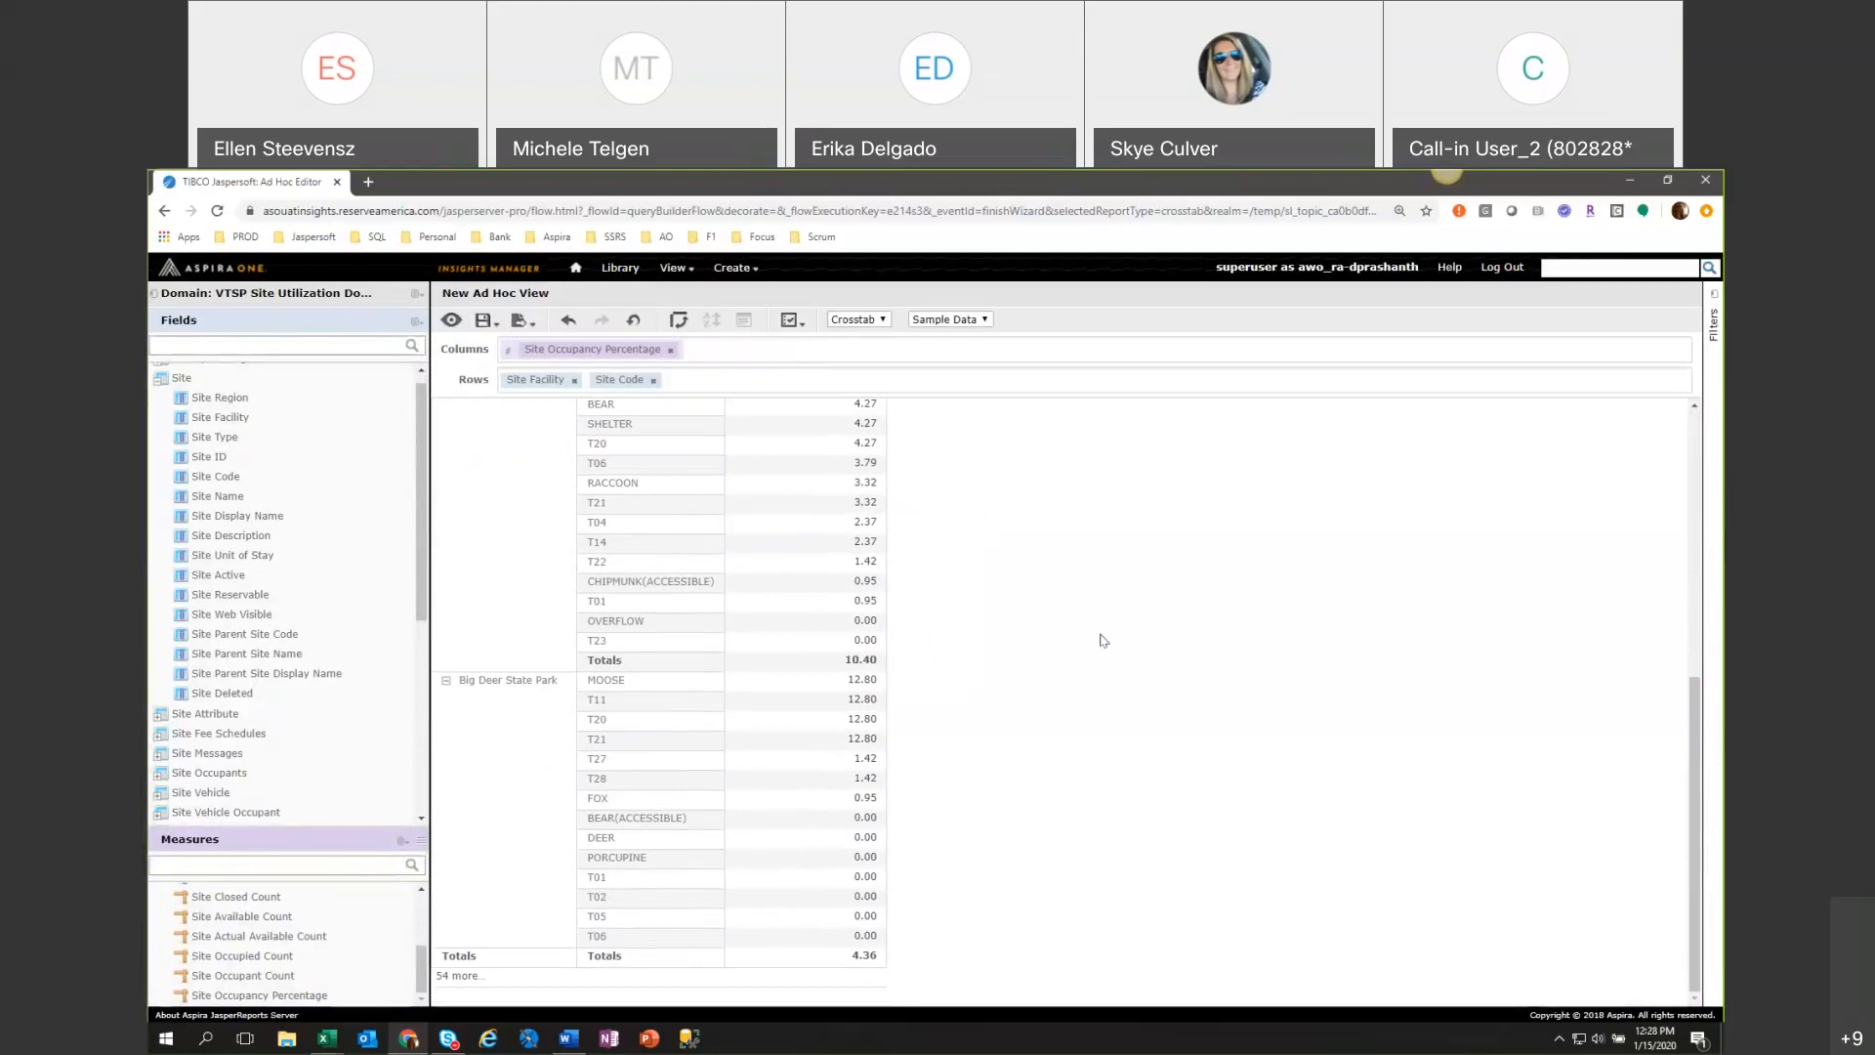
{"action": "scroll", "coordinate": [1102, 640], "scroll_direction": "up", "scroll_amount": 5}
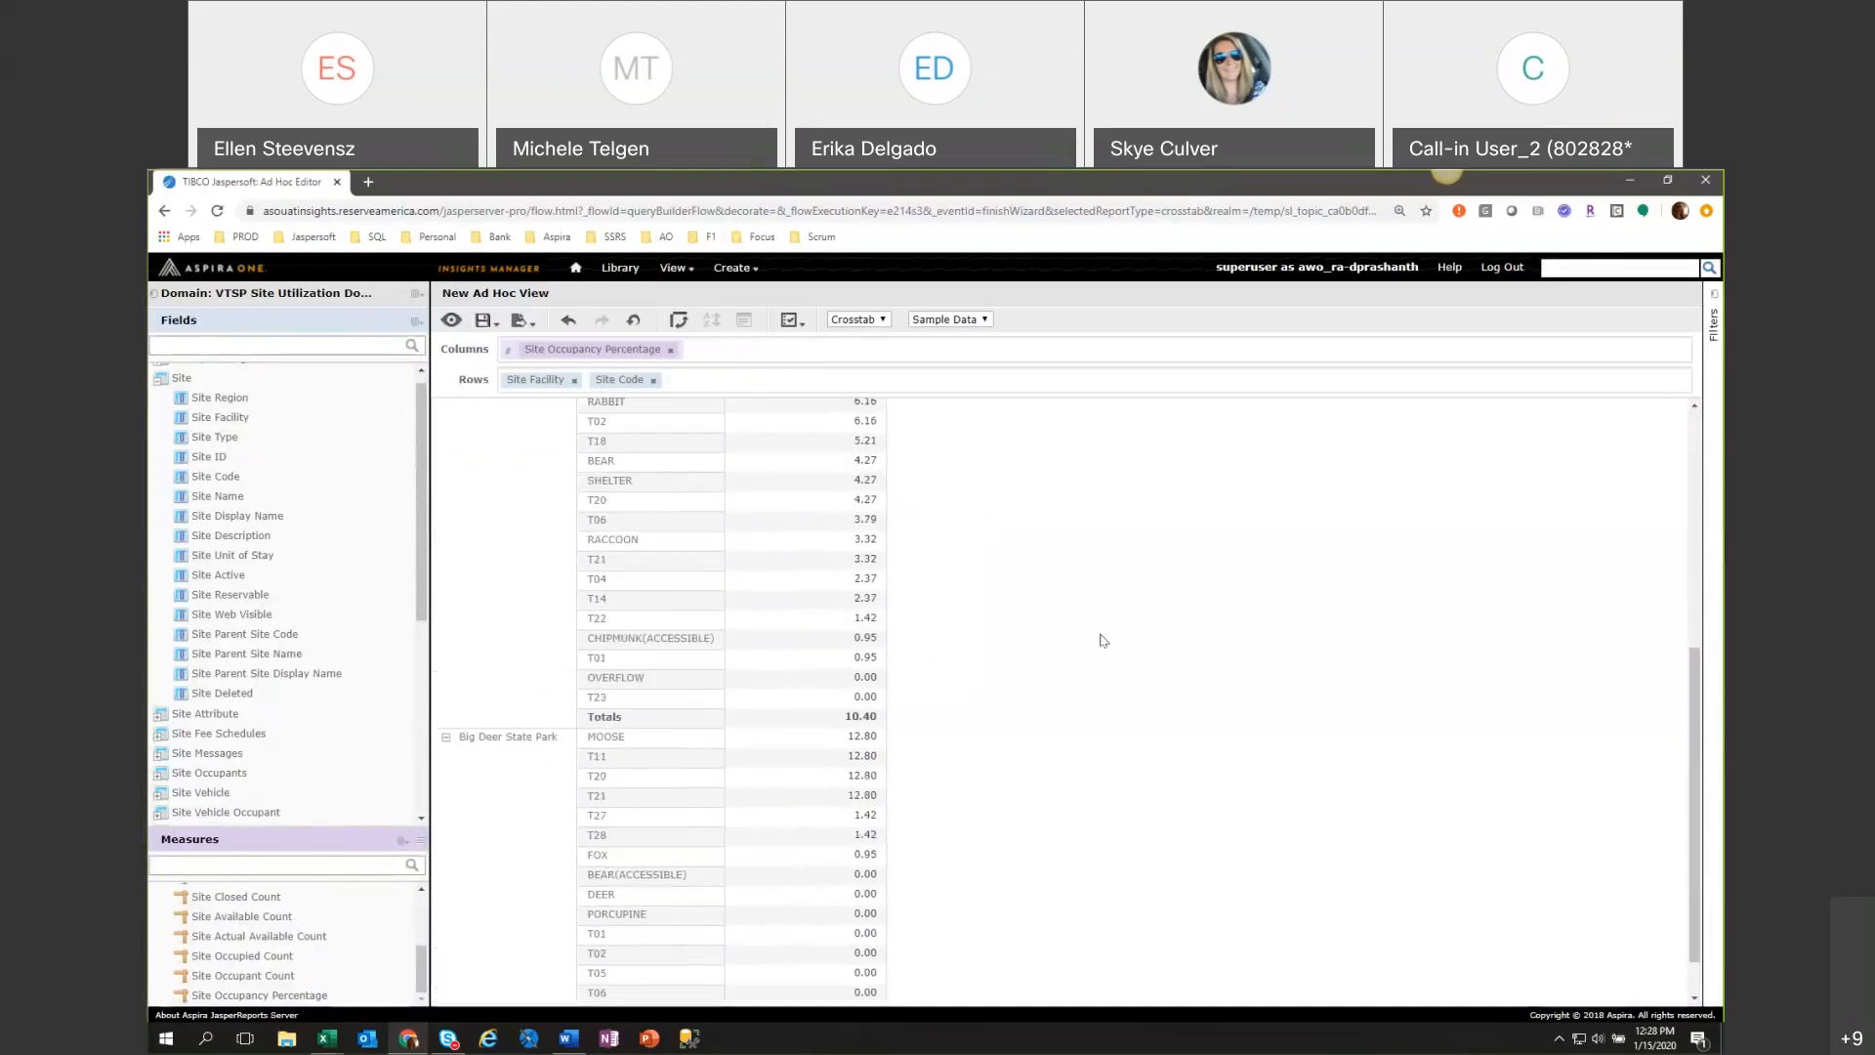
{"action": "scroll", "coordinate": [1102, 640], "scroll_direction": "up", "scroll_amount": 1}
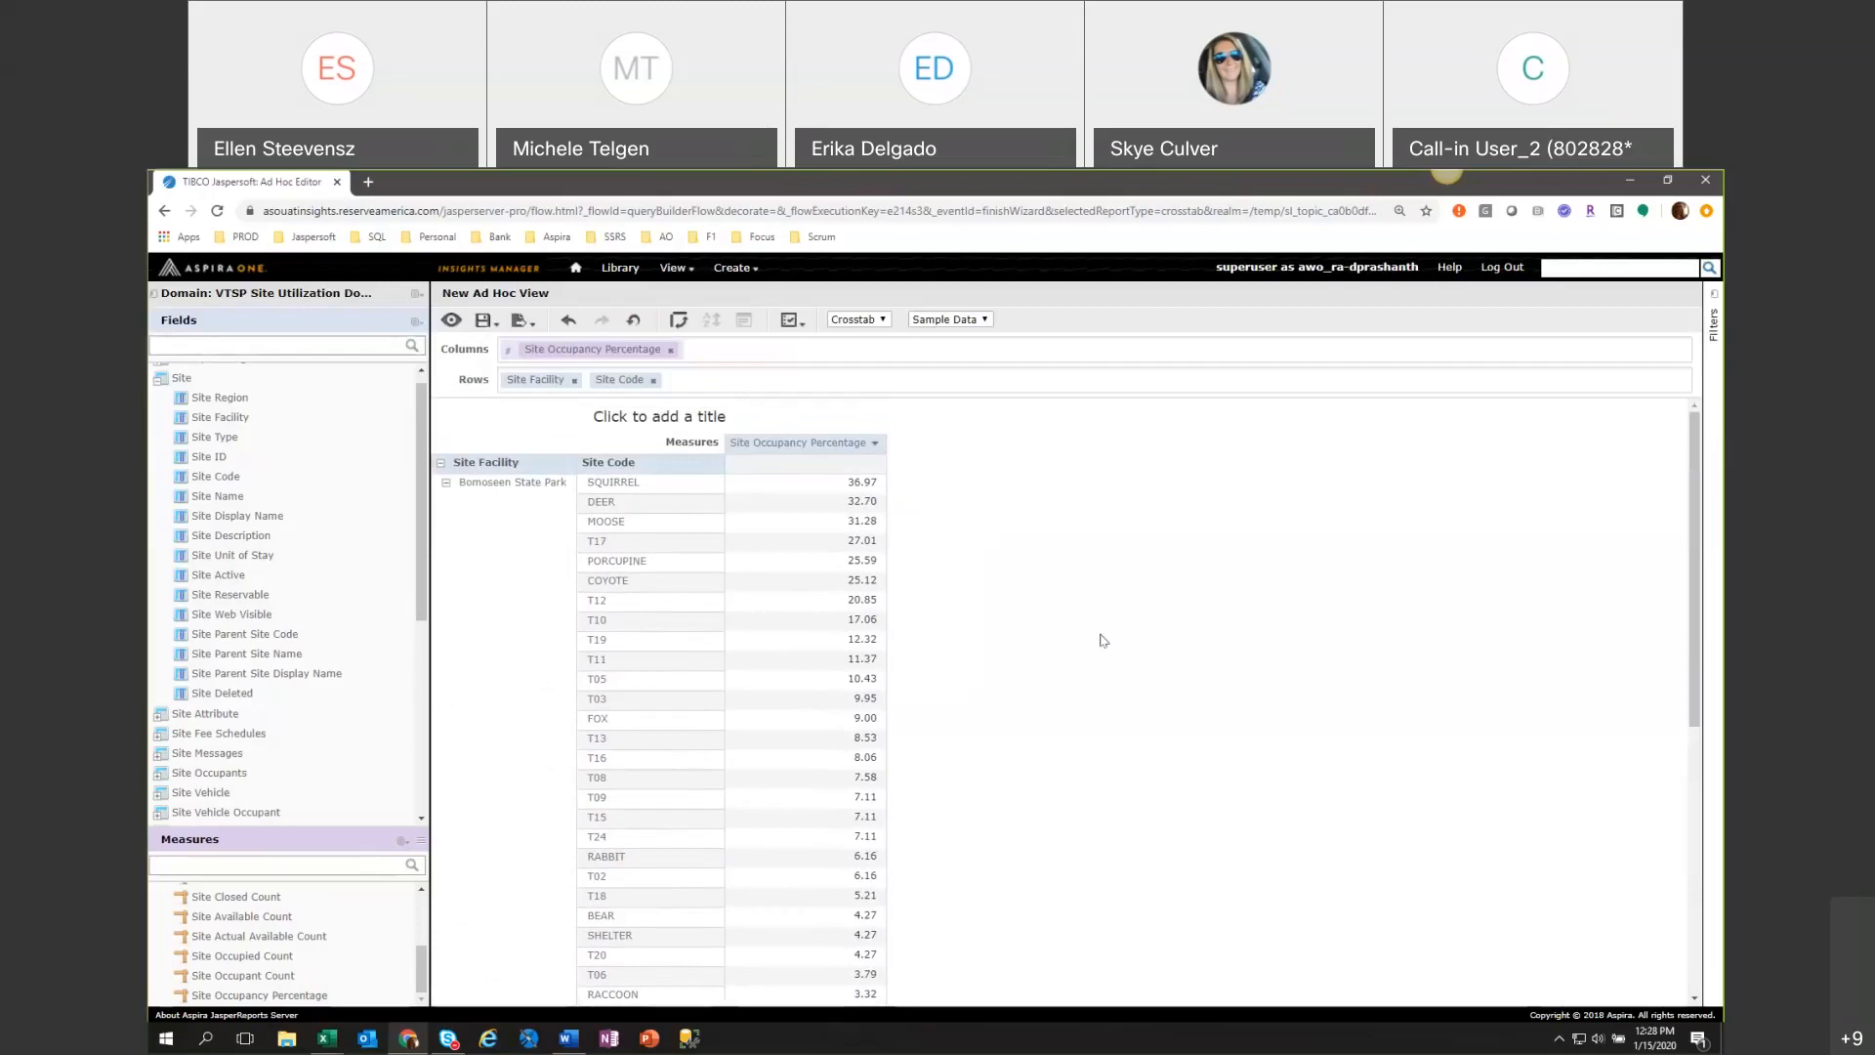
{"action": "scroll", "coordinate": [1102, 640], "scroll_direction": "down", "scroll_amount": 3}
{"action": "scroll", "coordinate": [1103, 639], "scroll_direction": "up", "scroll_amount": 3}
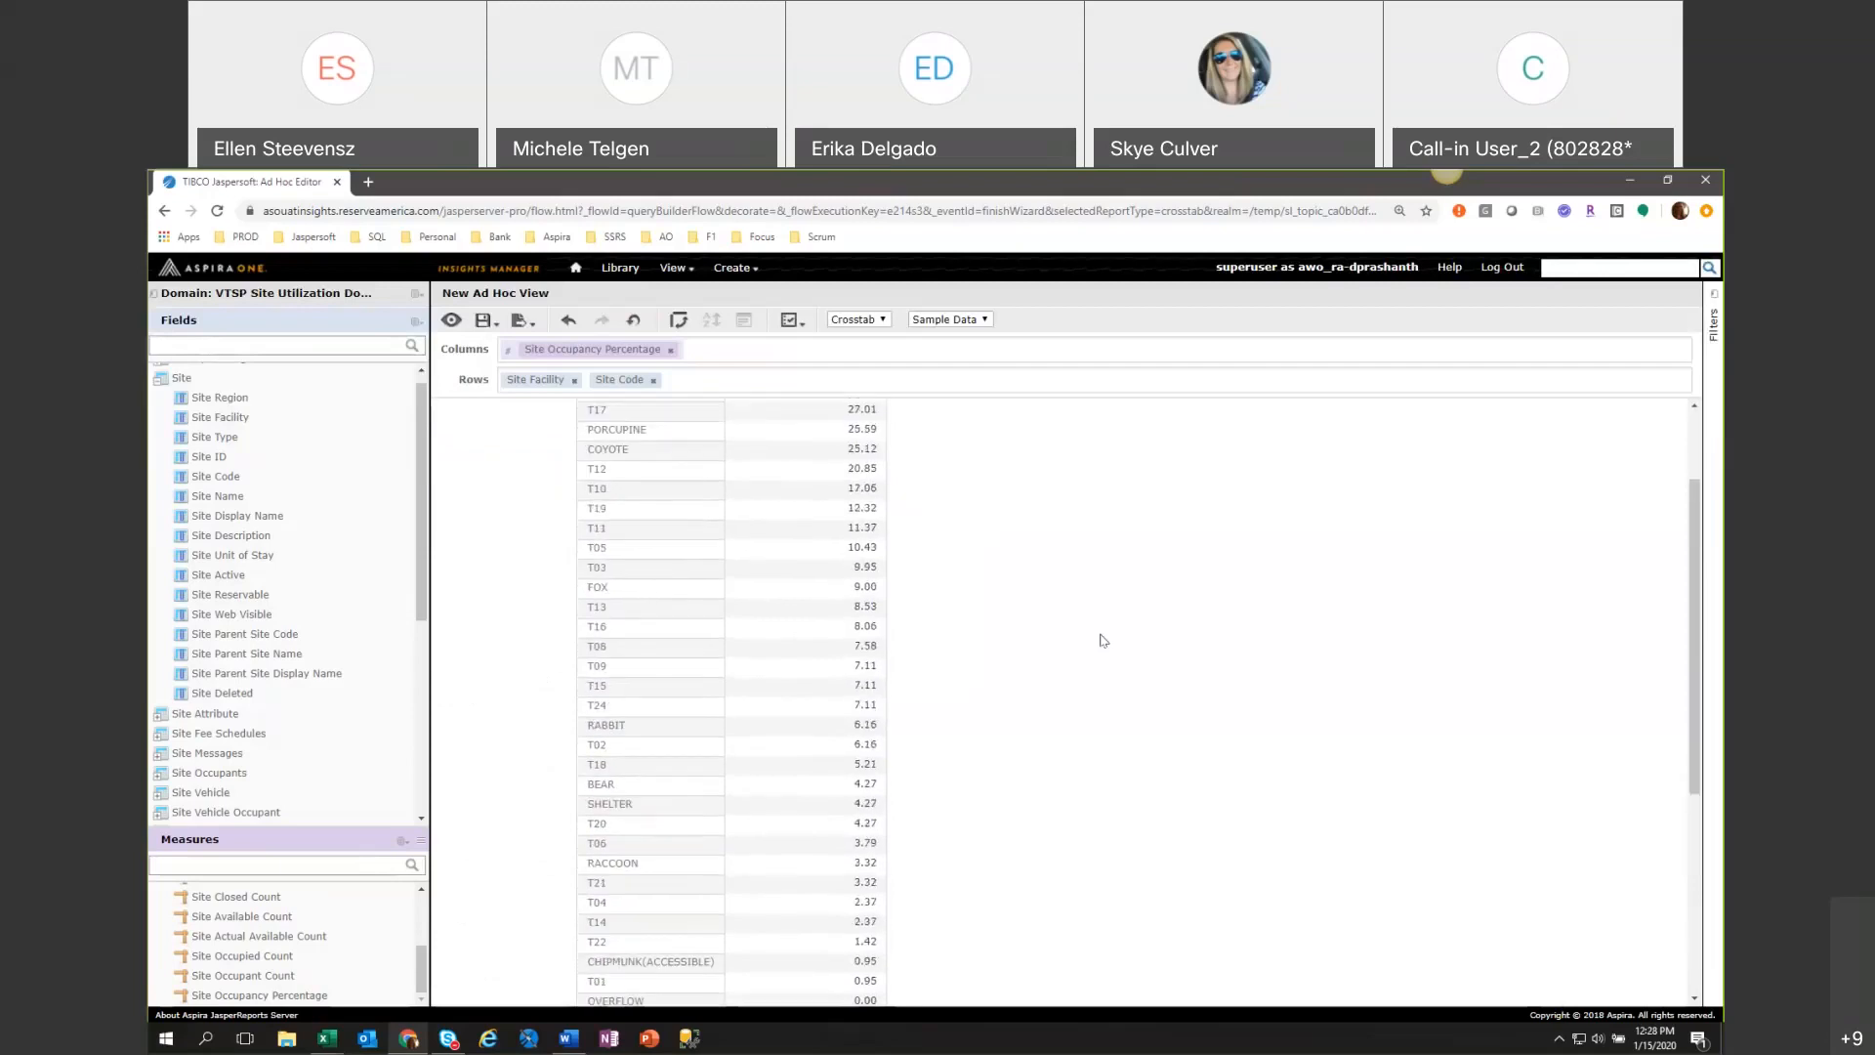
Switch the crosstab to Full Data and review the occupancy percentages of the listed sites.
{"action": "left_click", "coordinate": [966, 320]}
{"action": "left_click", "coordinate": [972, 348]}
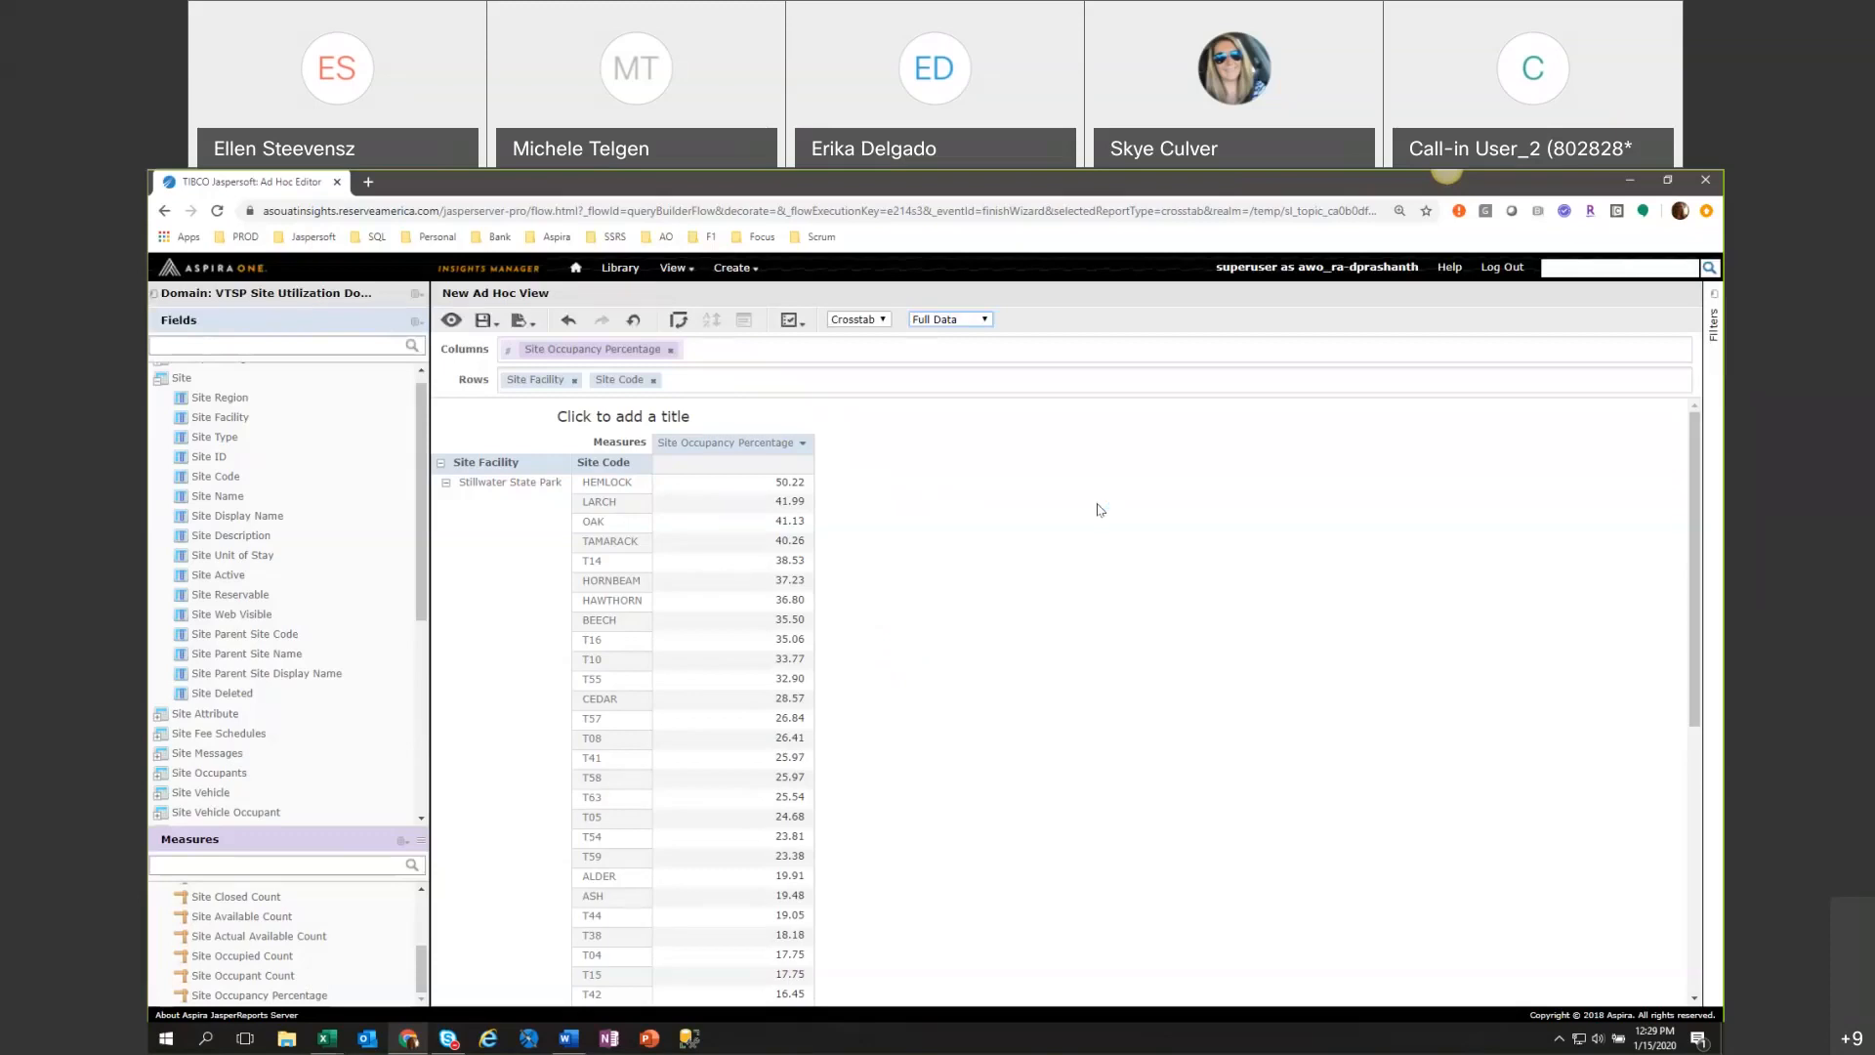
{"action": "left_click", "coordinate": [718, 451]}
{"action": "left_click", "coordinate": [1146, 758]}
{"action": "scroll", "coordinate": [801, 733], "scroll_direction": "down", "scroll_amount": 5}
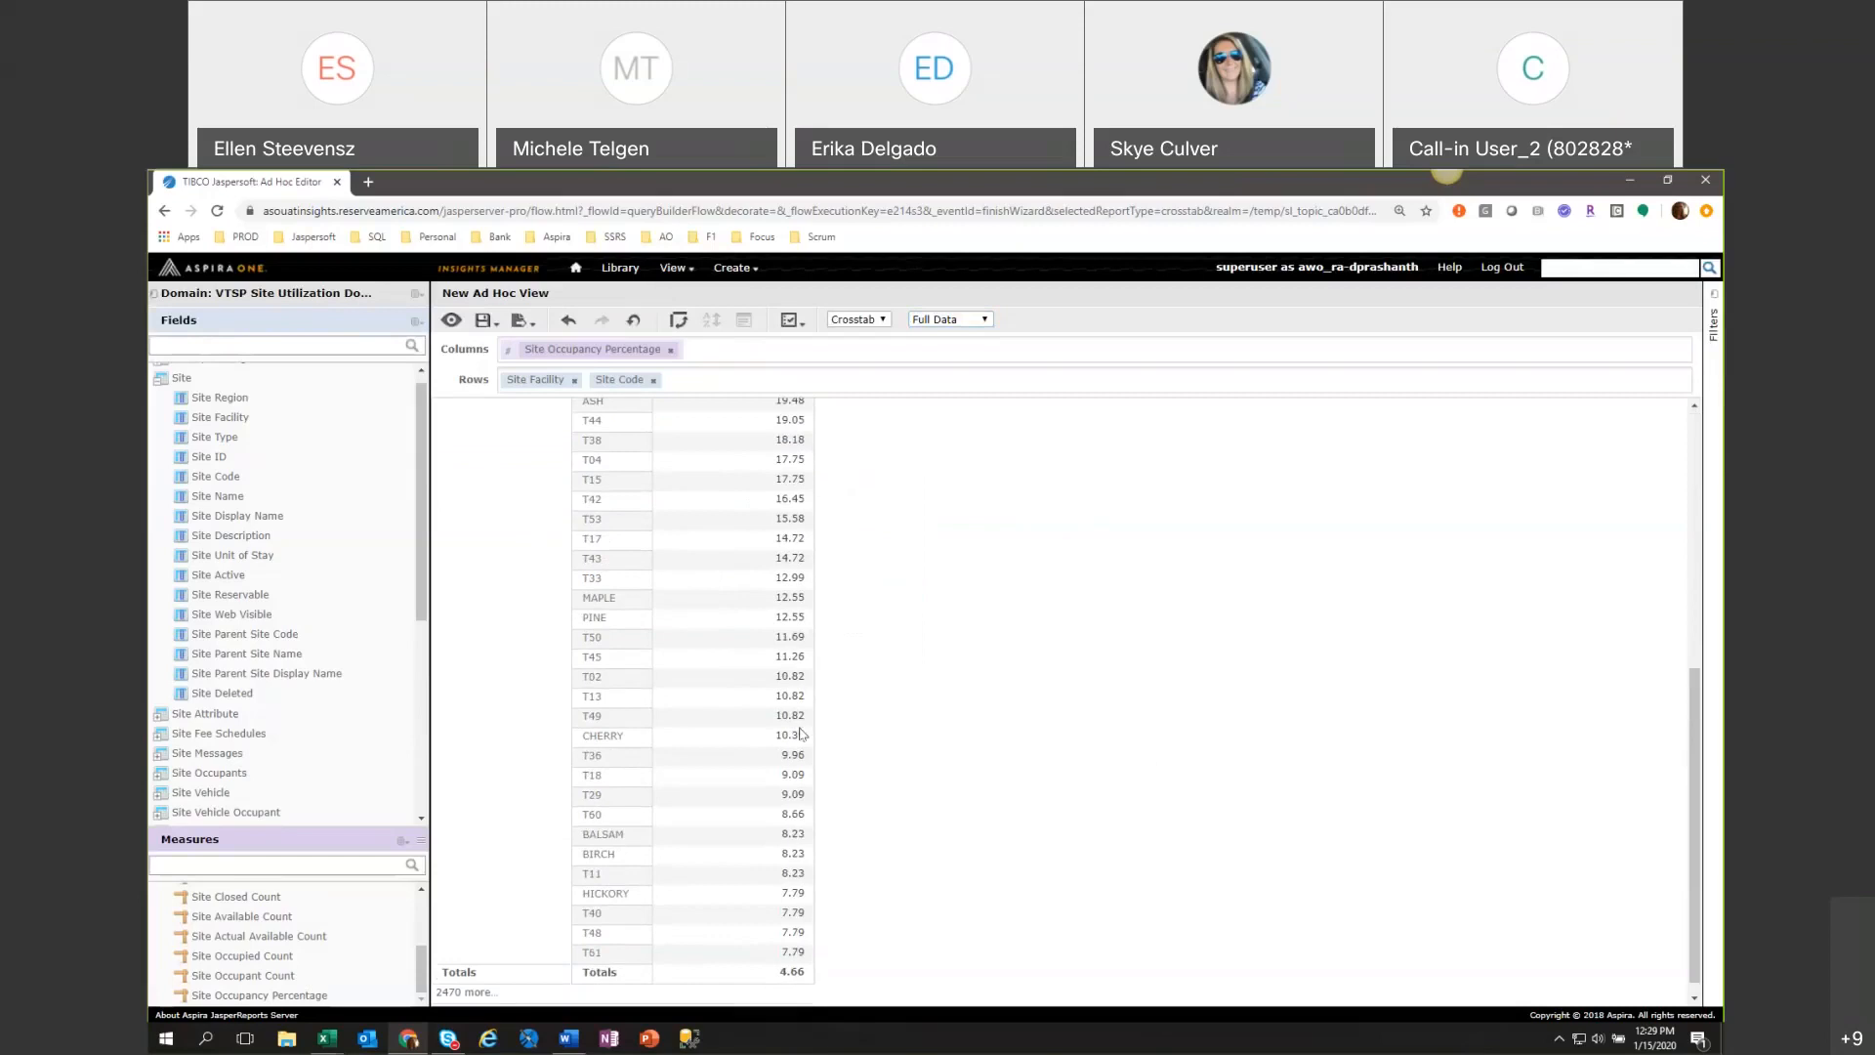
{"action": "scroll", "coordinate": [670, 816], "scroll_direction": "up", "scroll_amount": 5}
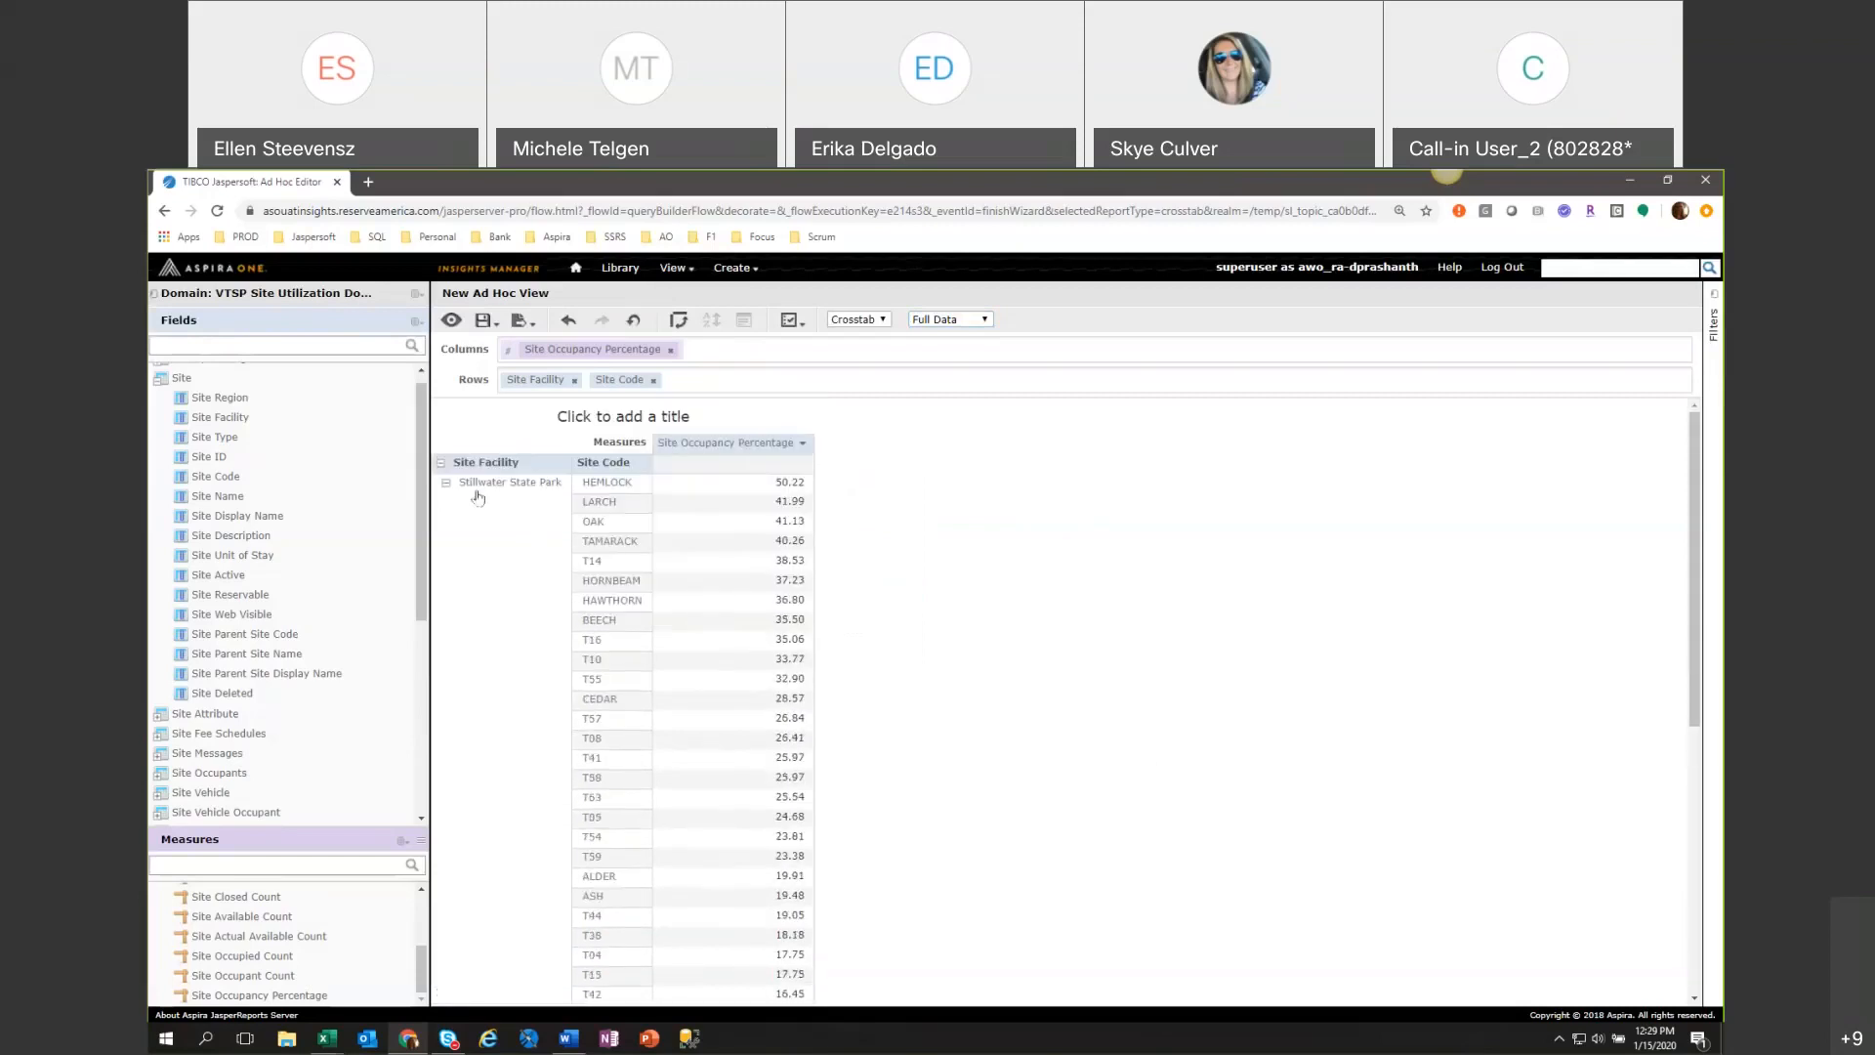
Load the remaining crosstab rows and look through the sorted occupancy percentages of the additional parks.
{"action": "left_click", "coordinate": [739, 452]}
{"action": "scroll", "coordinate": [645, 599], "scroll_direction": "down", "scroll_amount": 5}
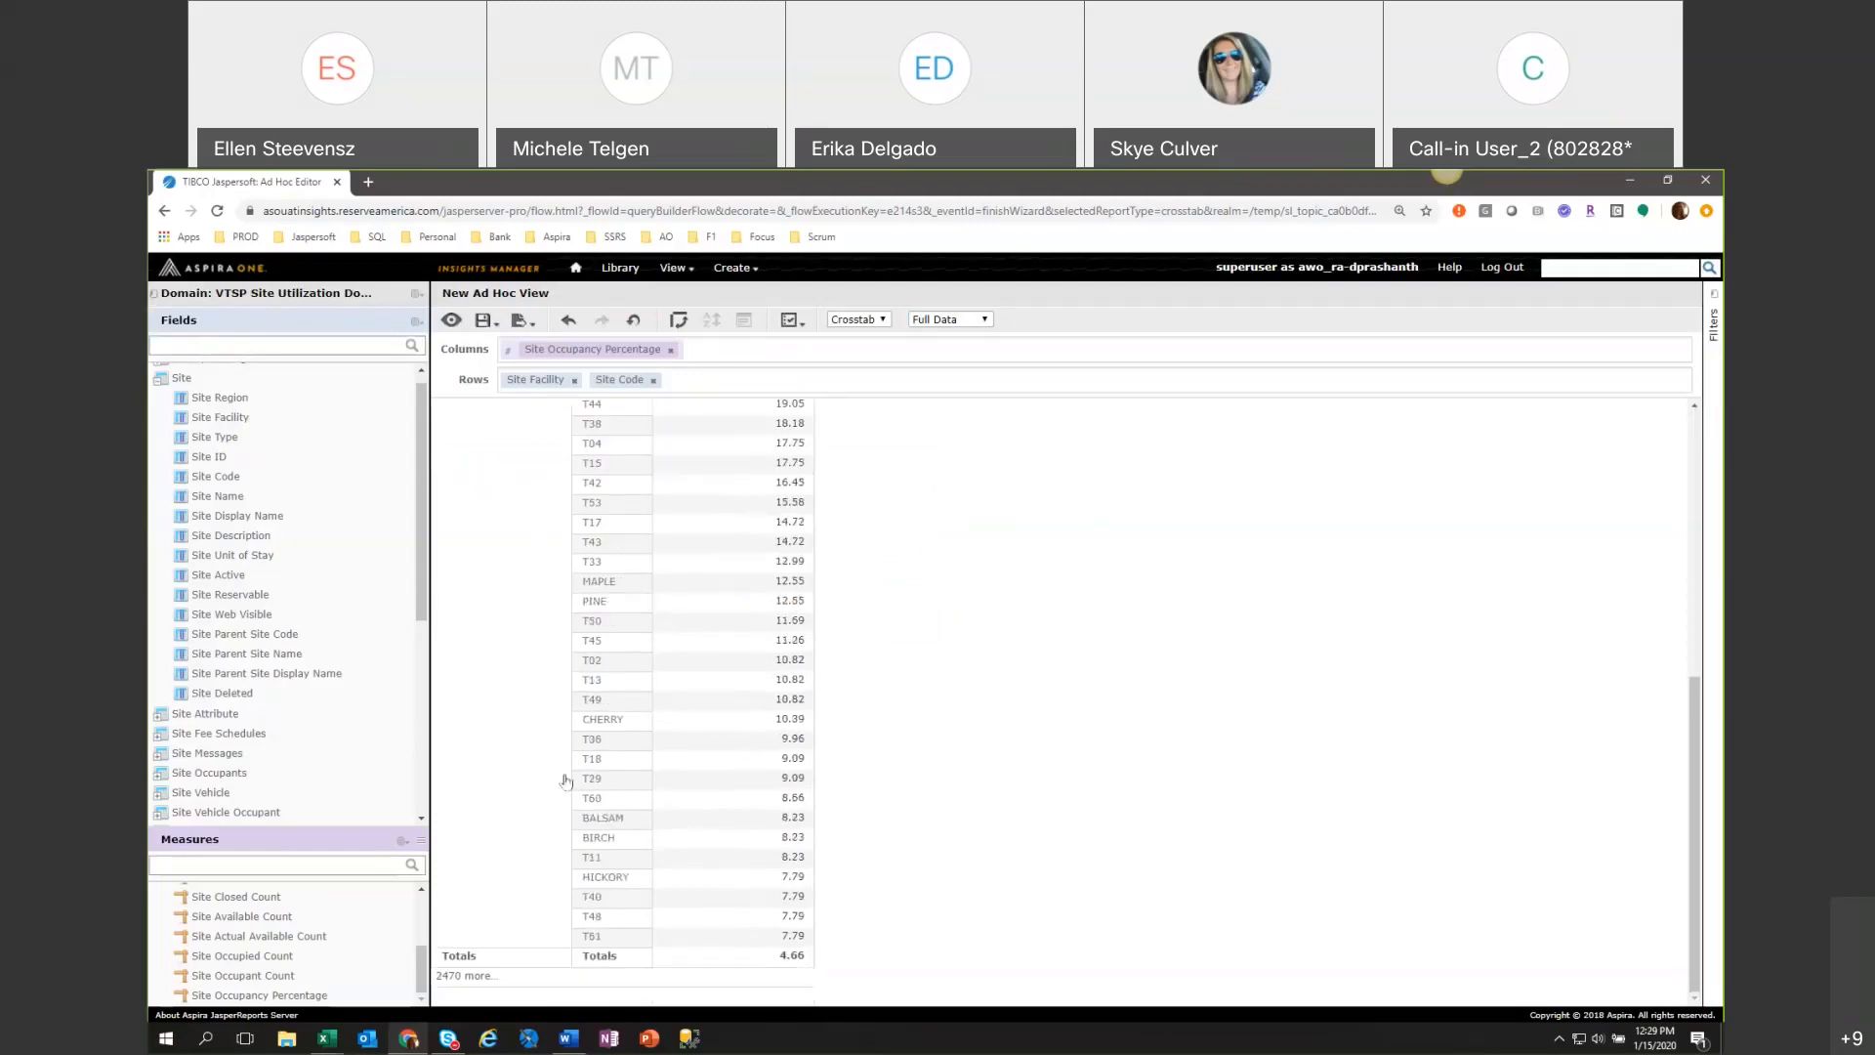
{"action": "left_click", "coordinate": [452, 981]}
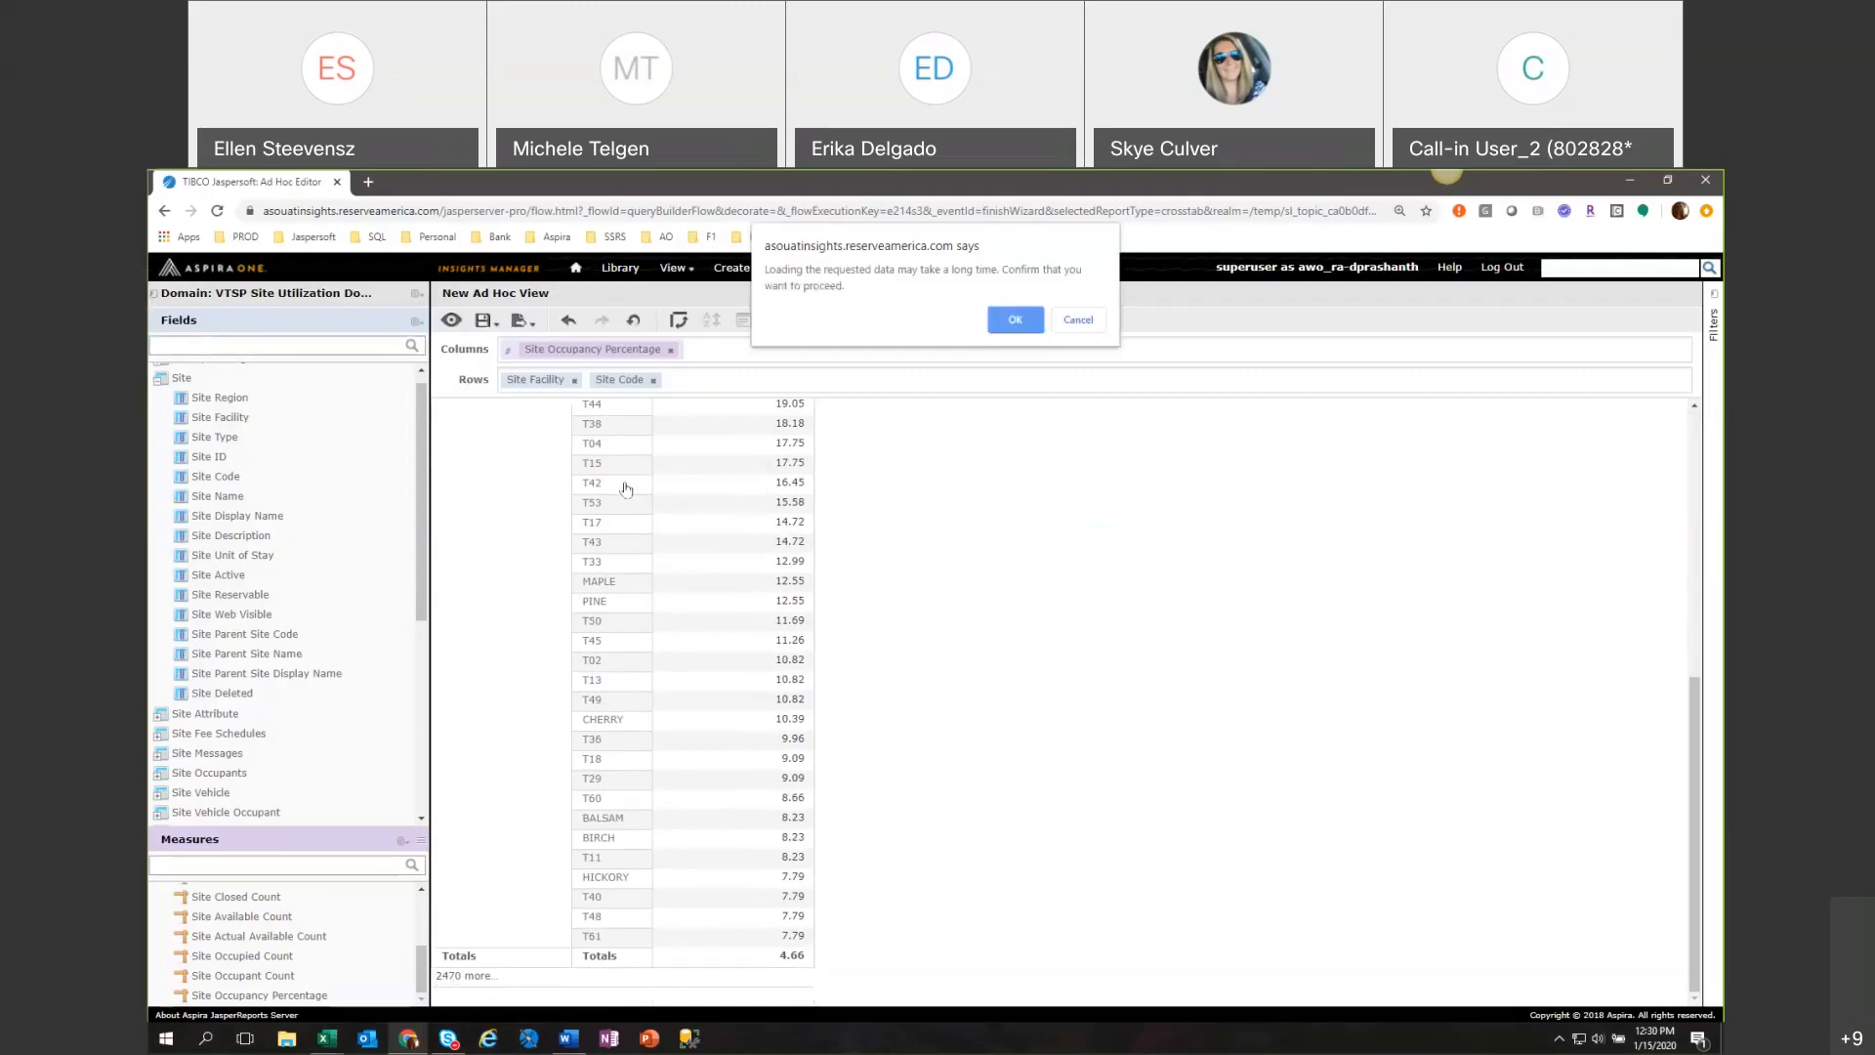
{"action": "left_click", "coordinate": [1011, 320]}
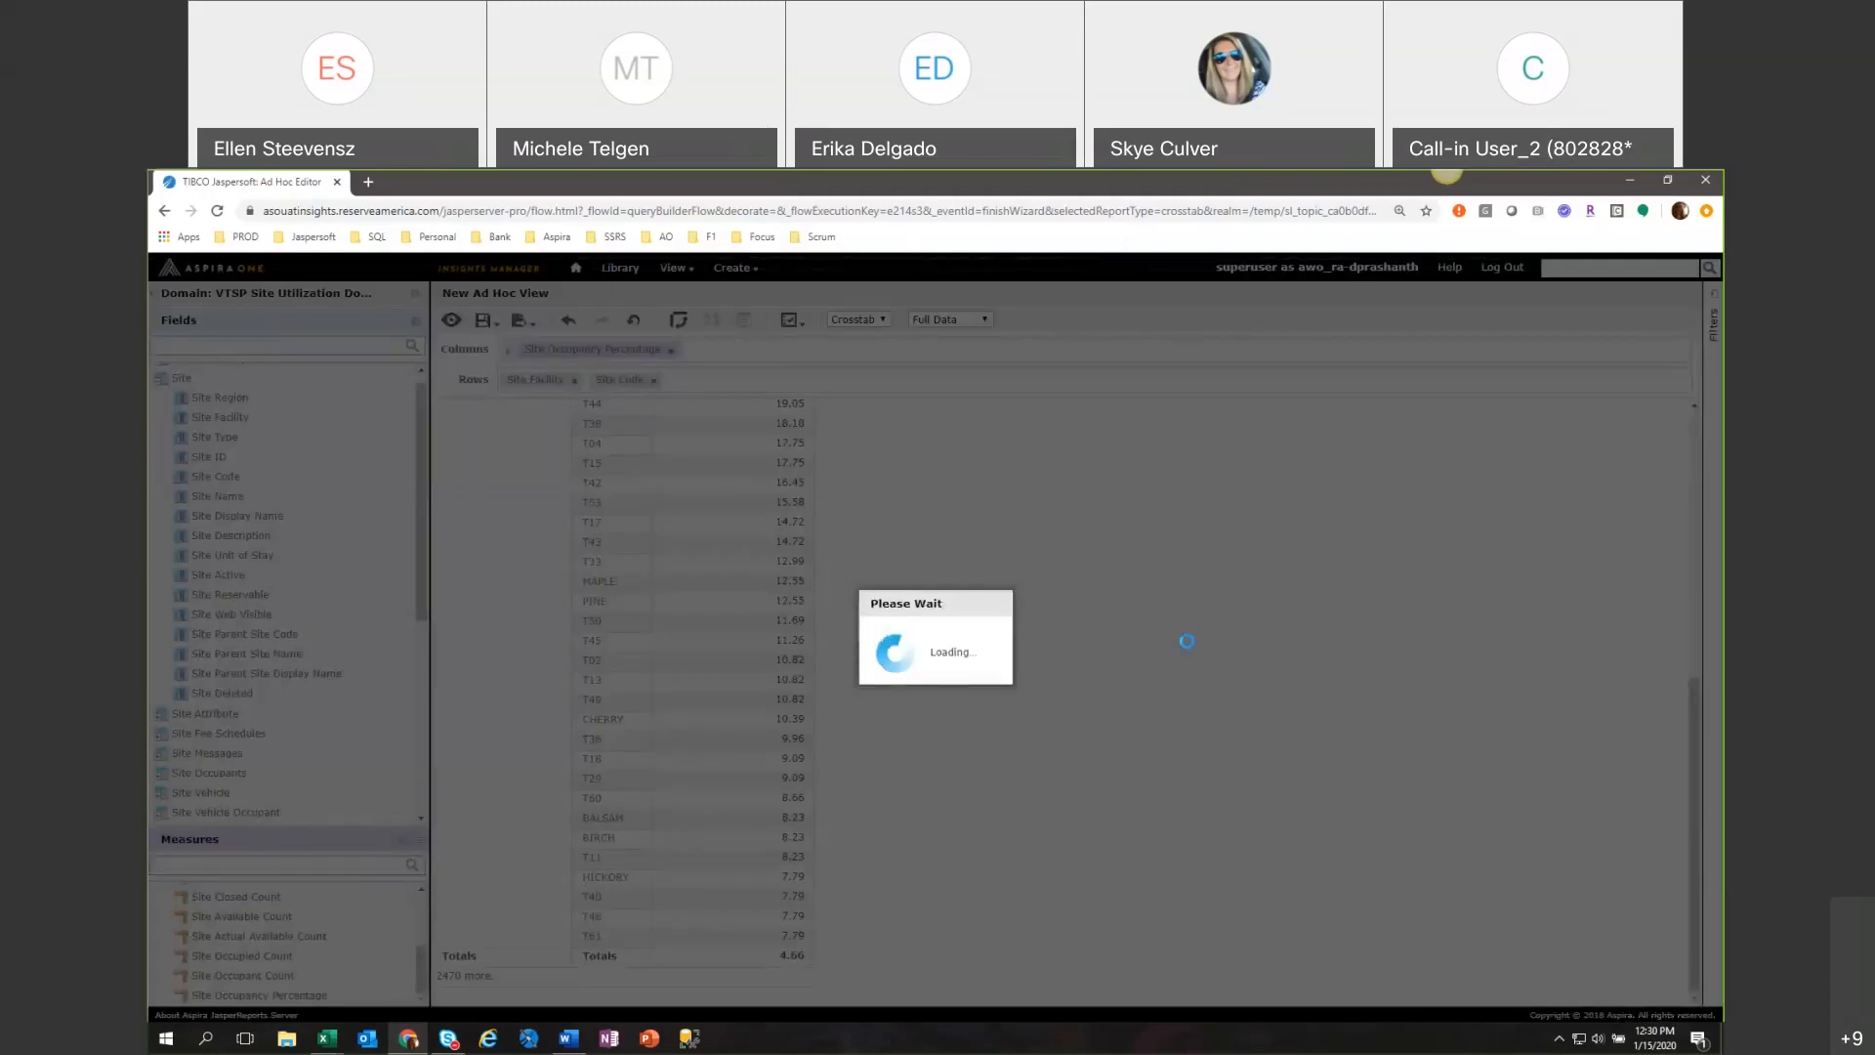
{"action": "scroll", "coordinate": [1194, 648], "scroll_direction": "up", "scroll_amount": 6}
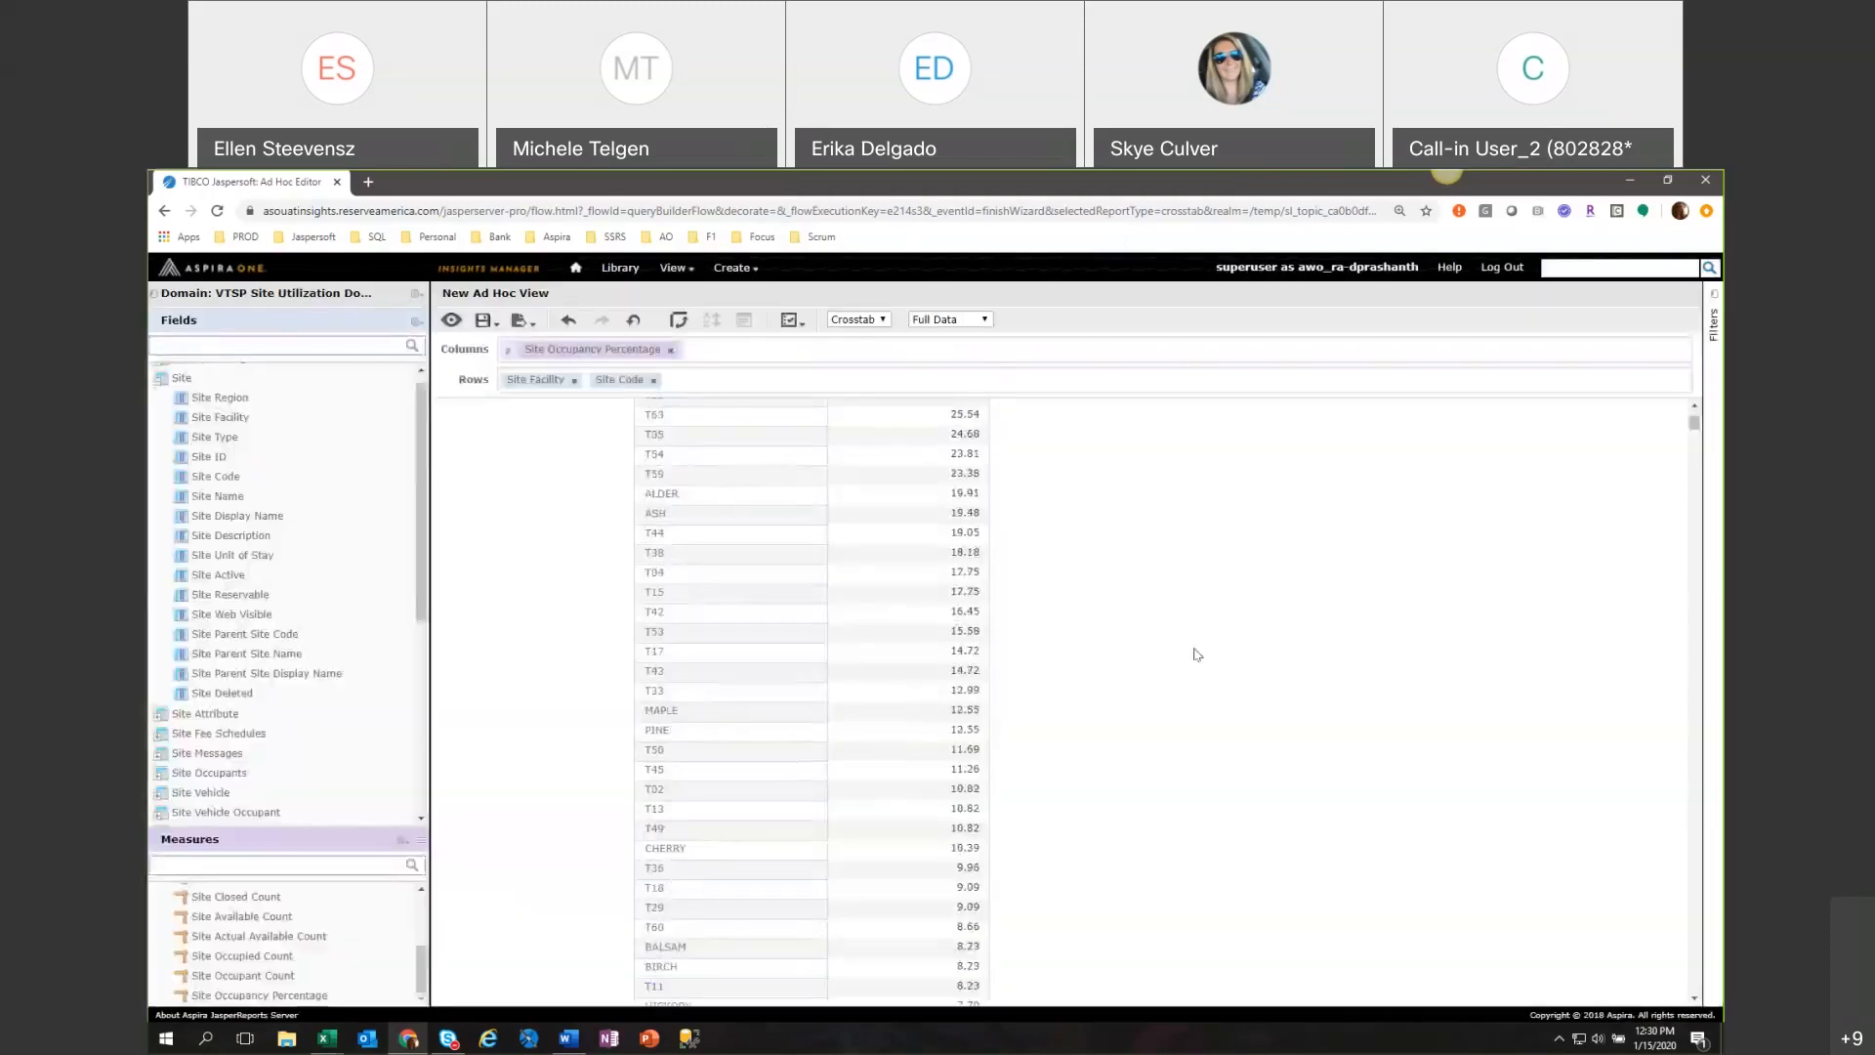
{"action": "scroll", "coordinate": [1289, 683], "scroll_direction": "down", "scroll_amount": 15}
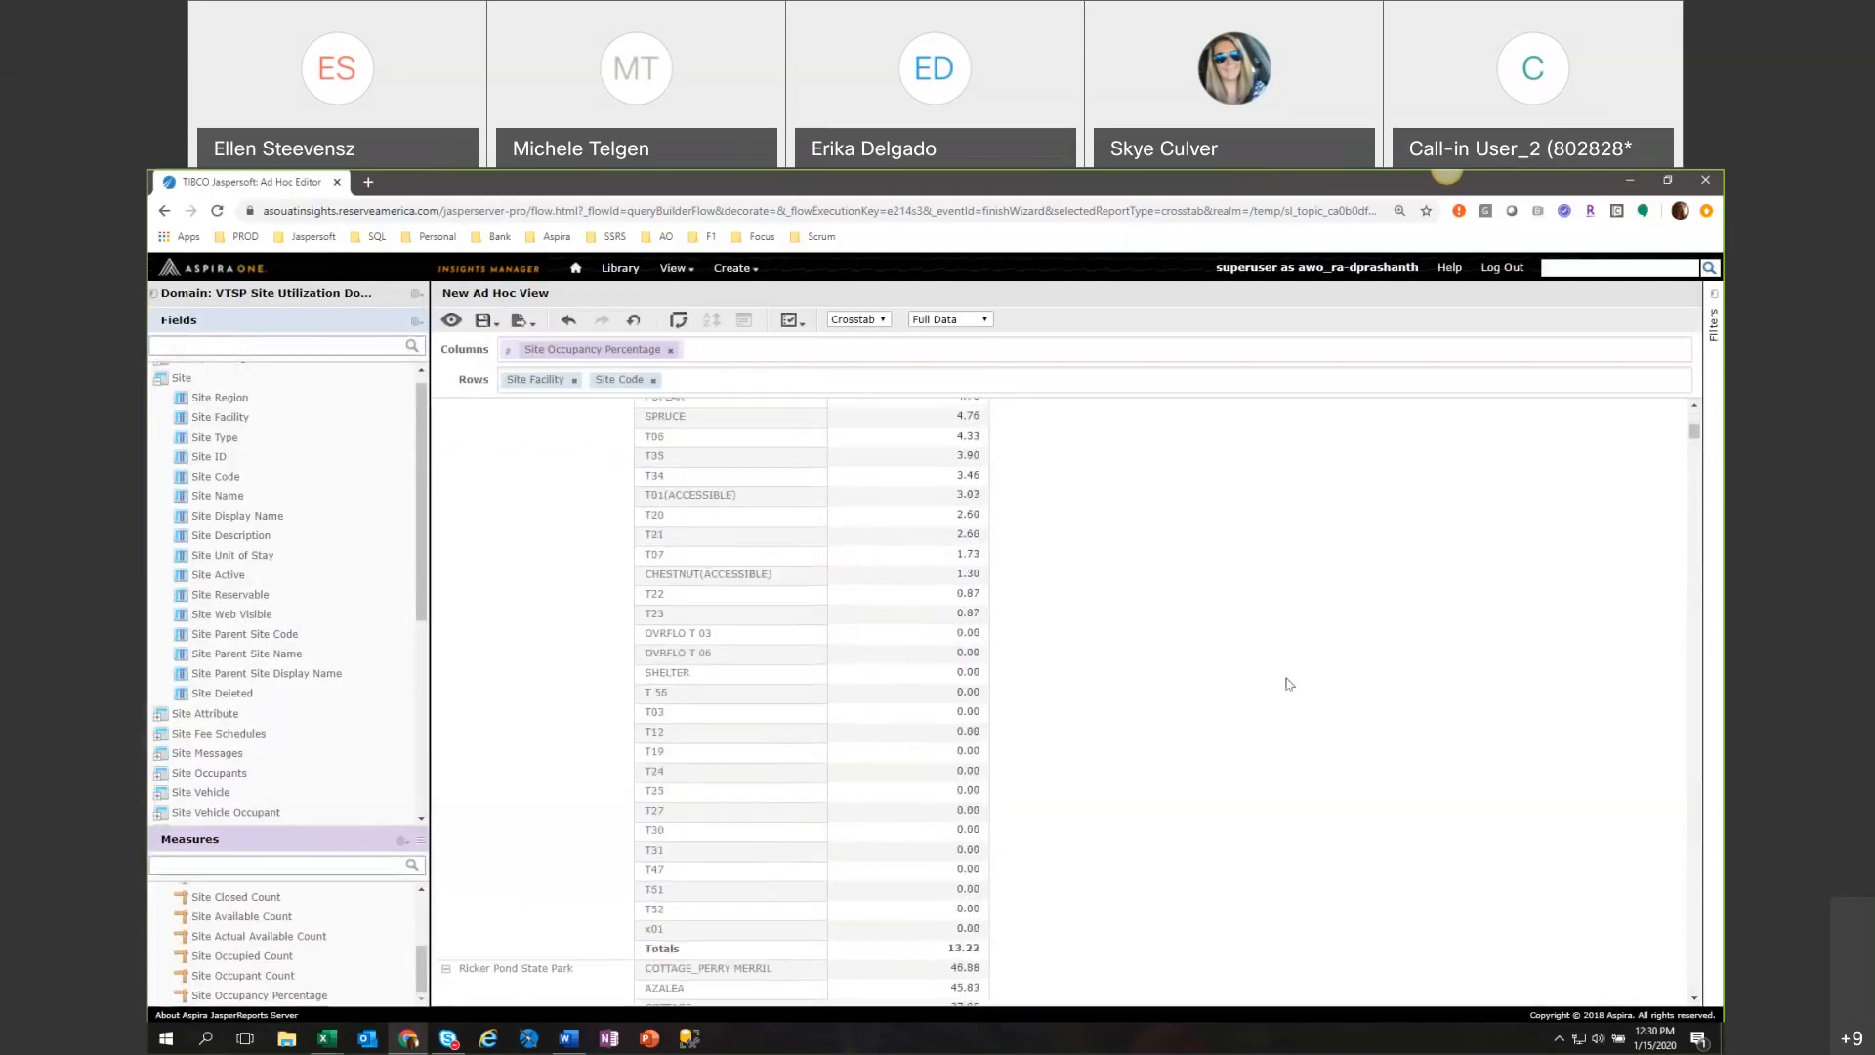
{"action": "scroll", "coordinate": [1289, 684], "scroll_direction": "down", "scroll_amount": 1}
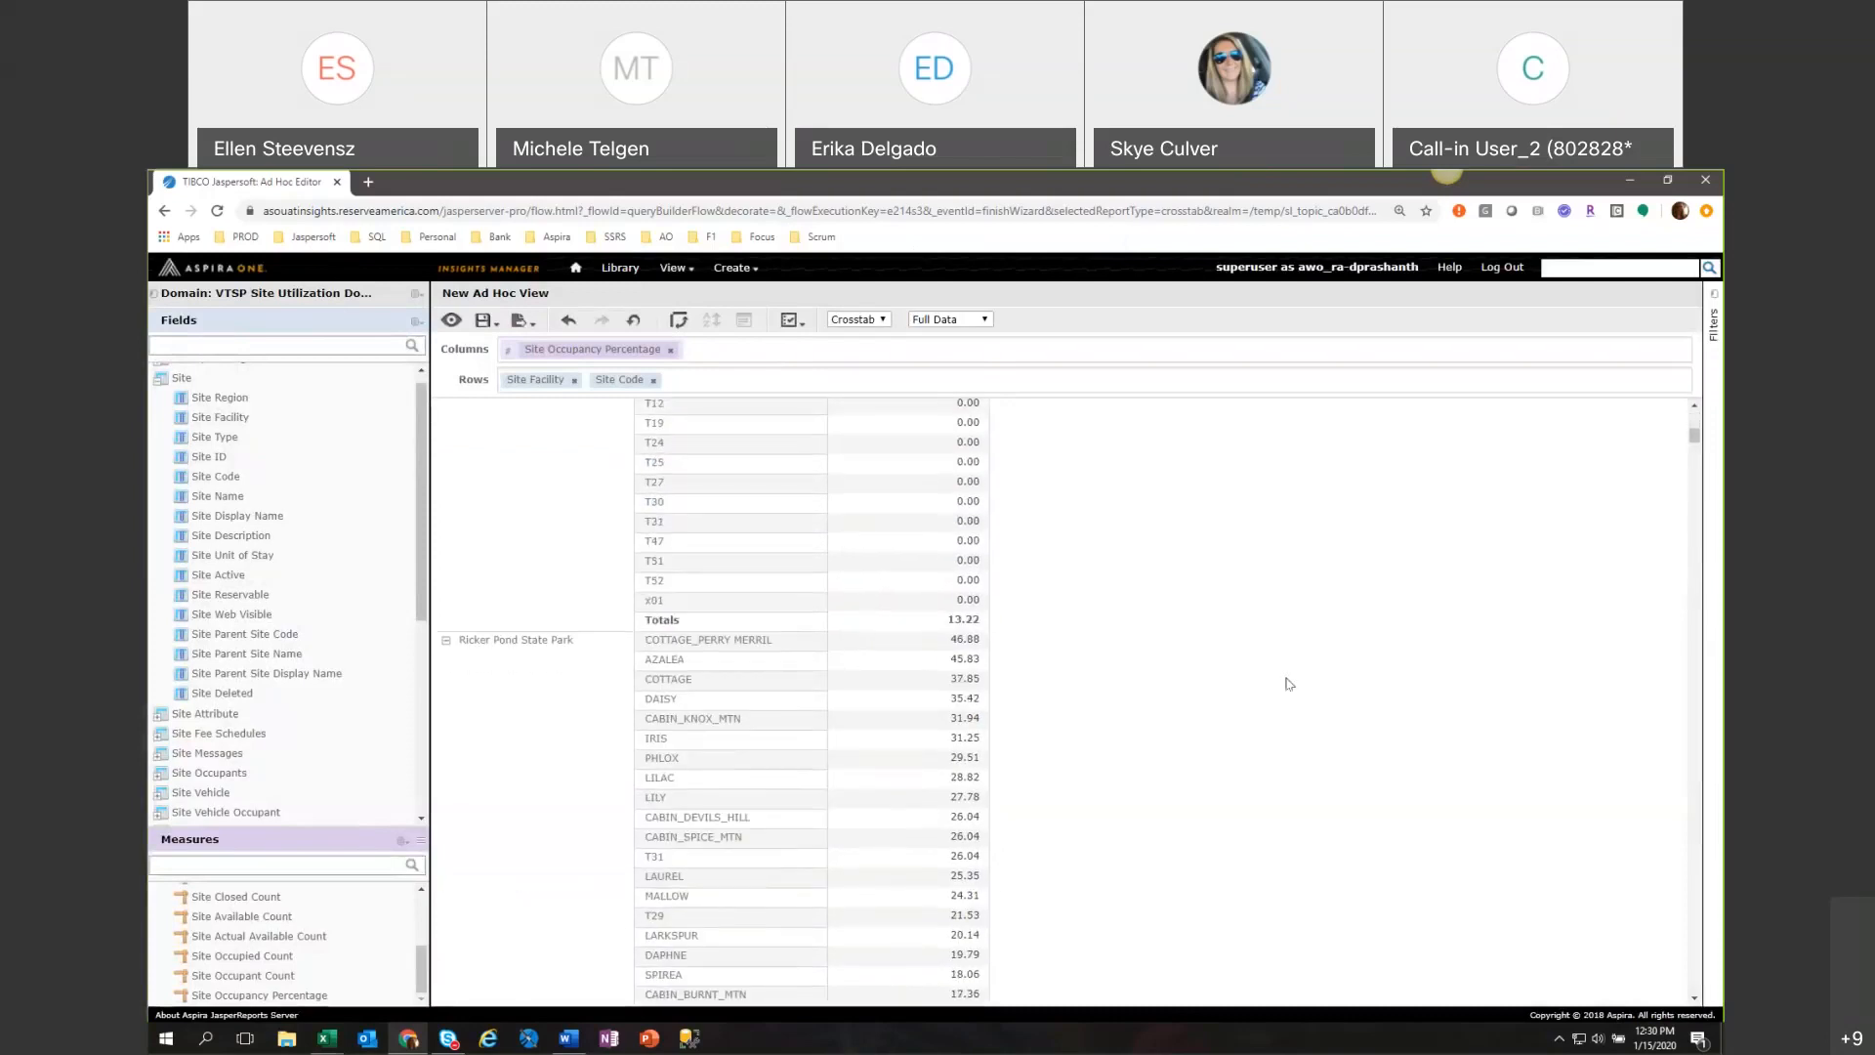
{"action": "scroll", "coordinate": [1289, 684], "scroll_direction": "up", "scroll_amount": 15}
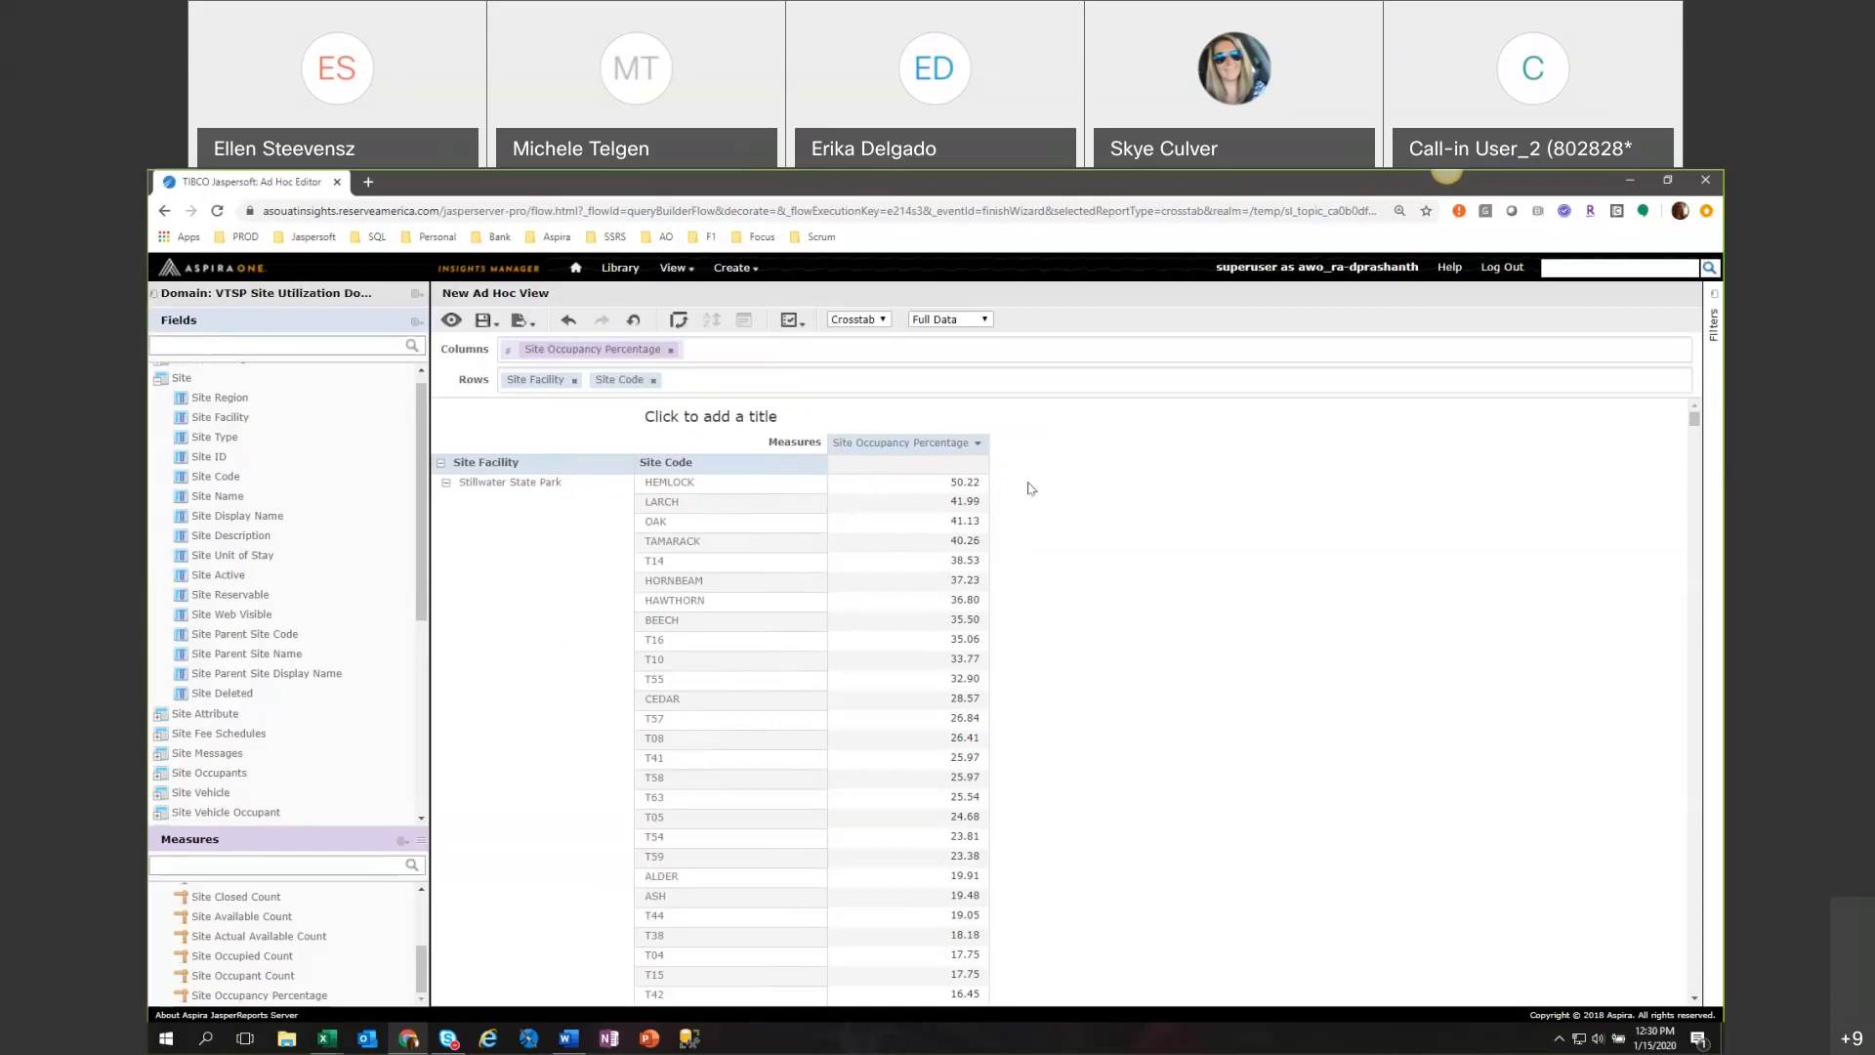
{"action": "scroll", "coordinate": [1030, 488], "scroll_direction": "down", "scroll_amount": 15}
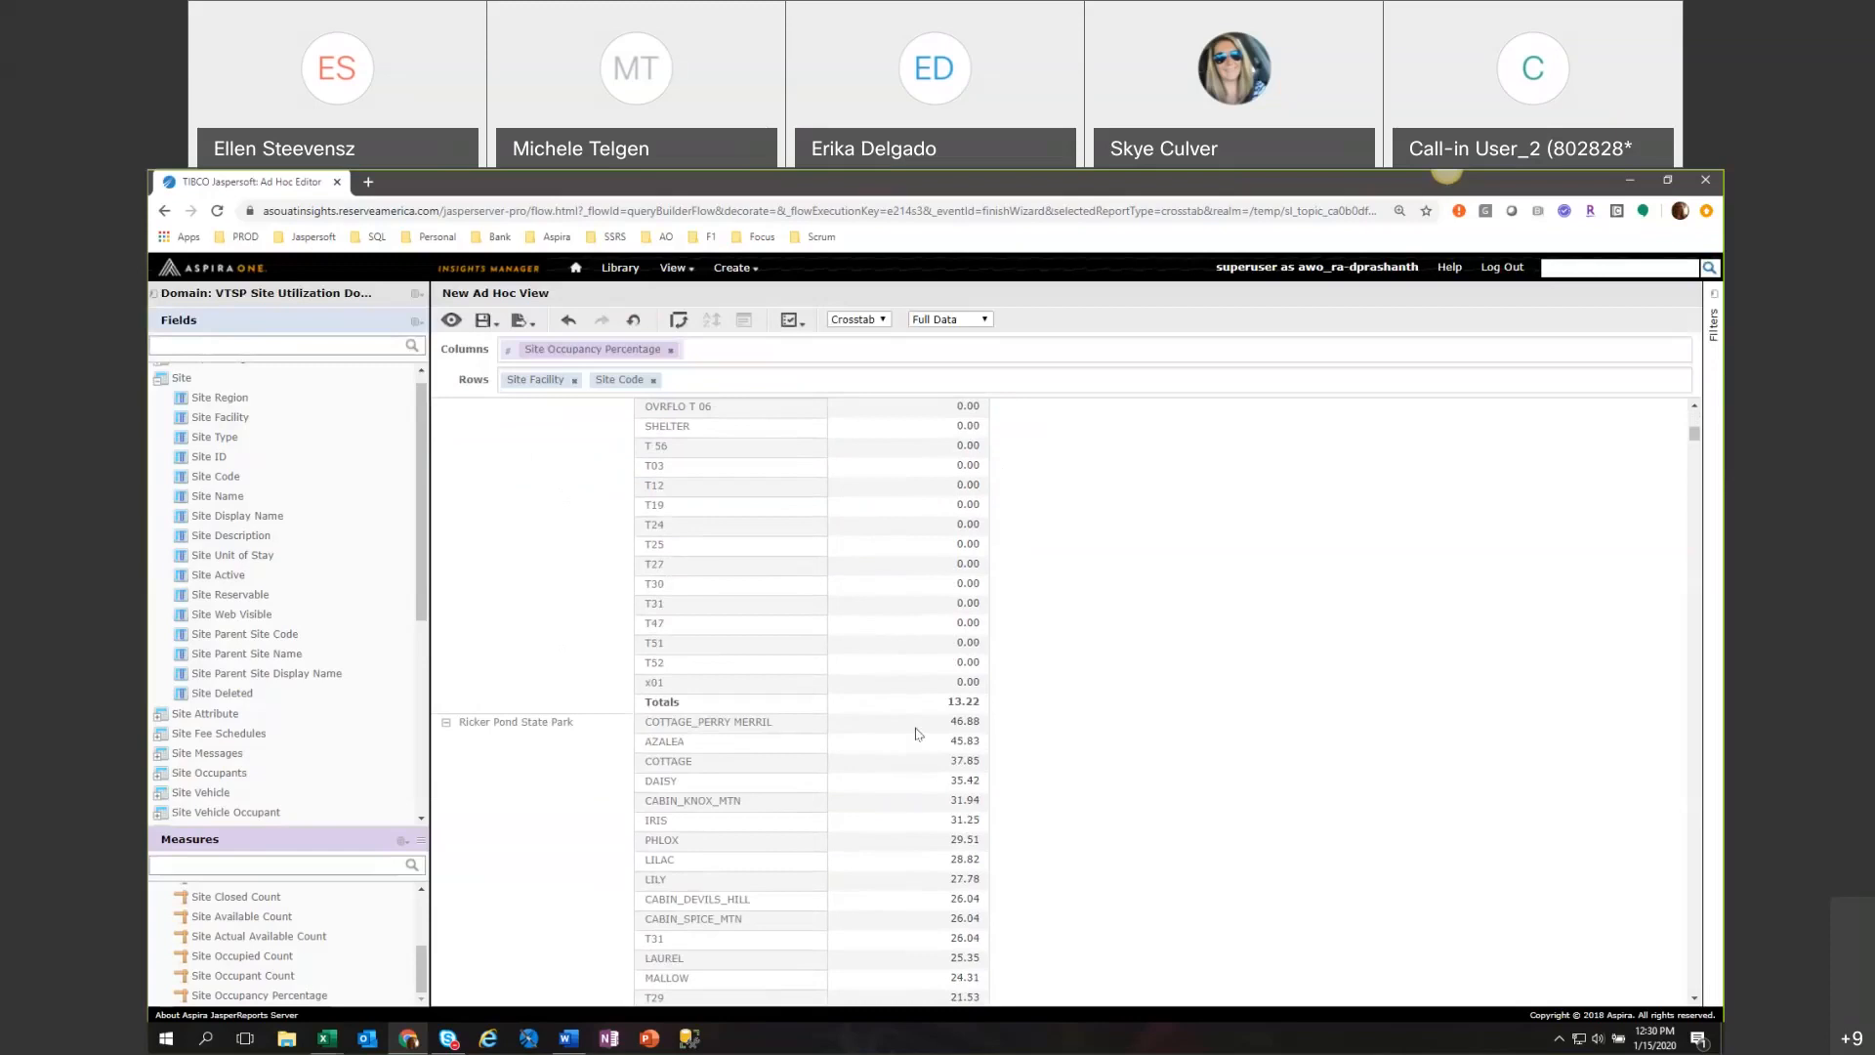
Look through the descending occupancy percentages by site code for each state park, ending at the start of the crosstab.
{"action": "scroll", "coordinate": [952, 761], "scroll_direction": "down", "scroll_amount": 10}
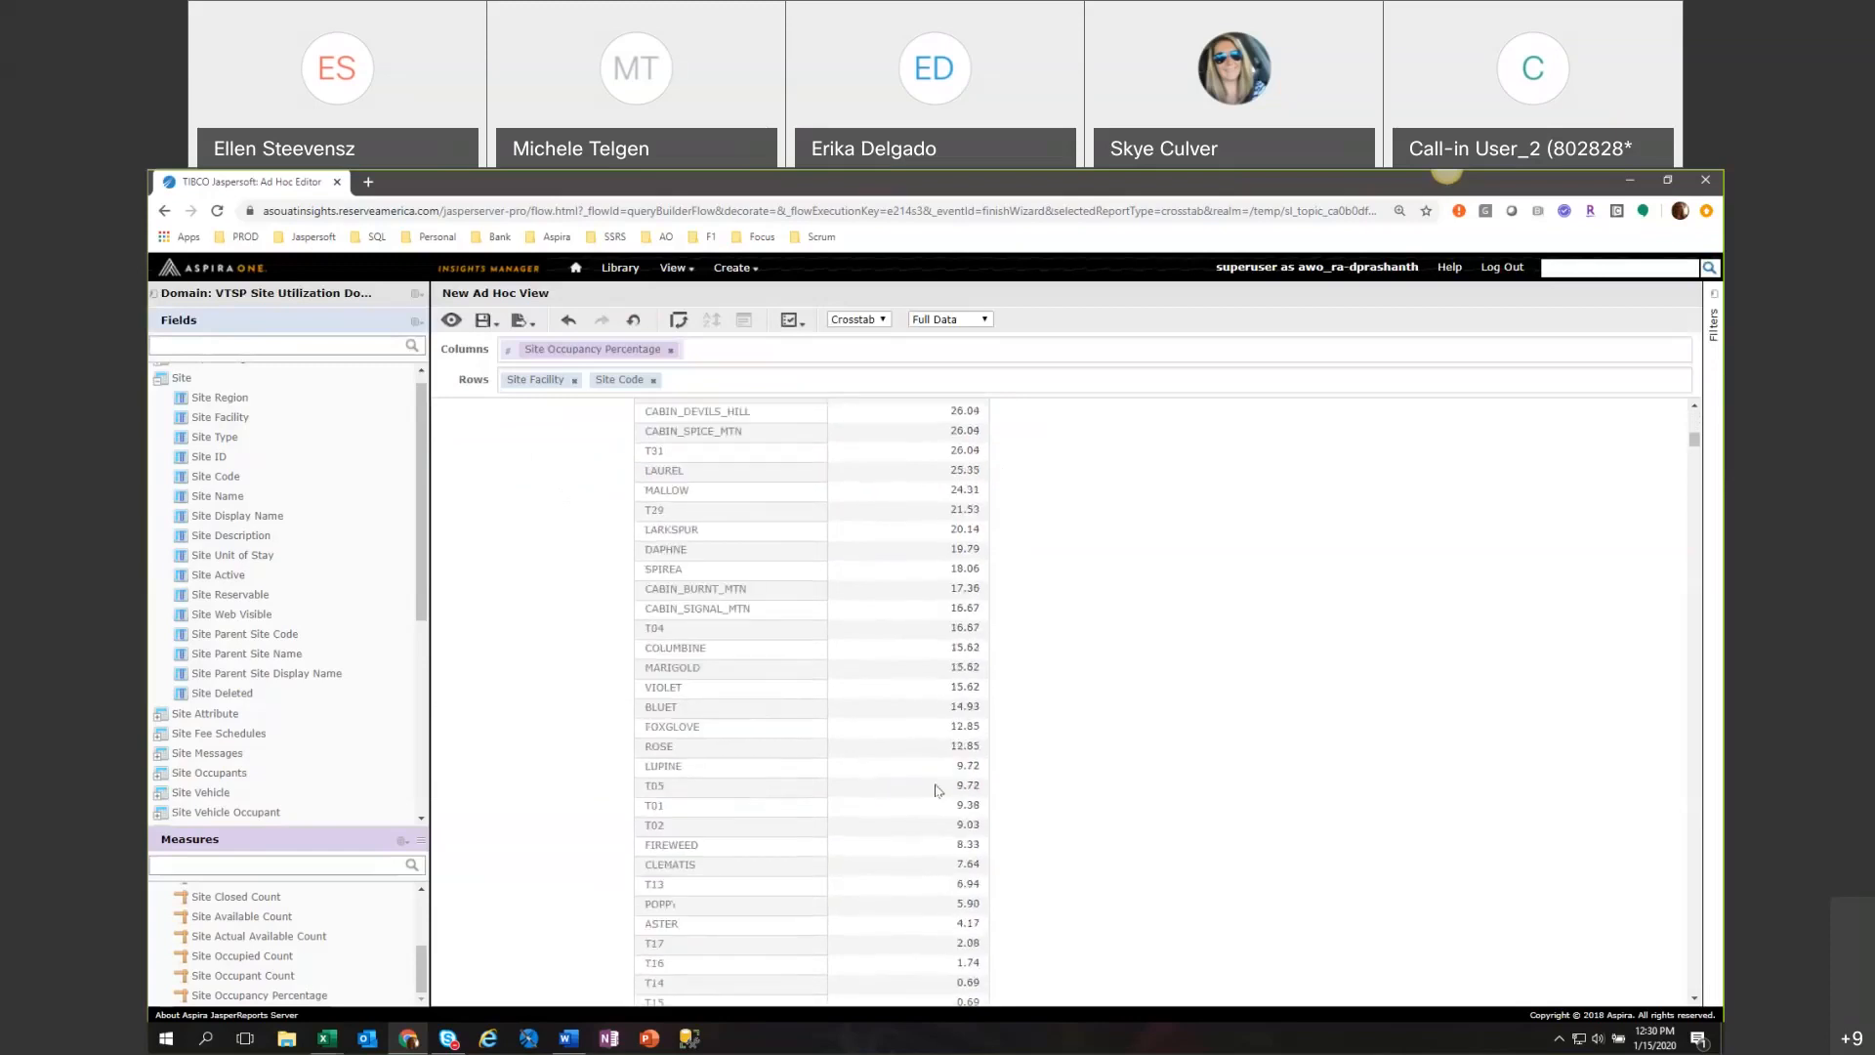
{"action": "scroll", "coordinate": [936, 791], "scroll_direction": "down", "scroll_amount": 3}
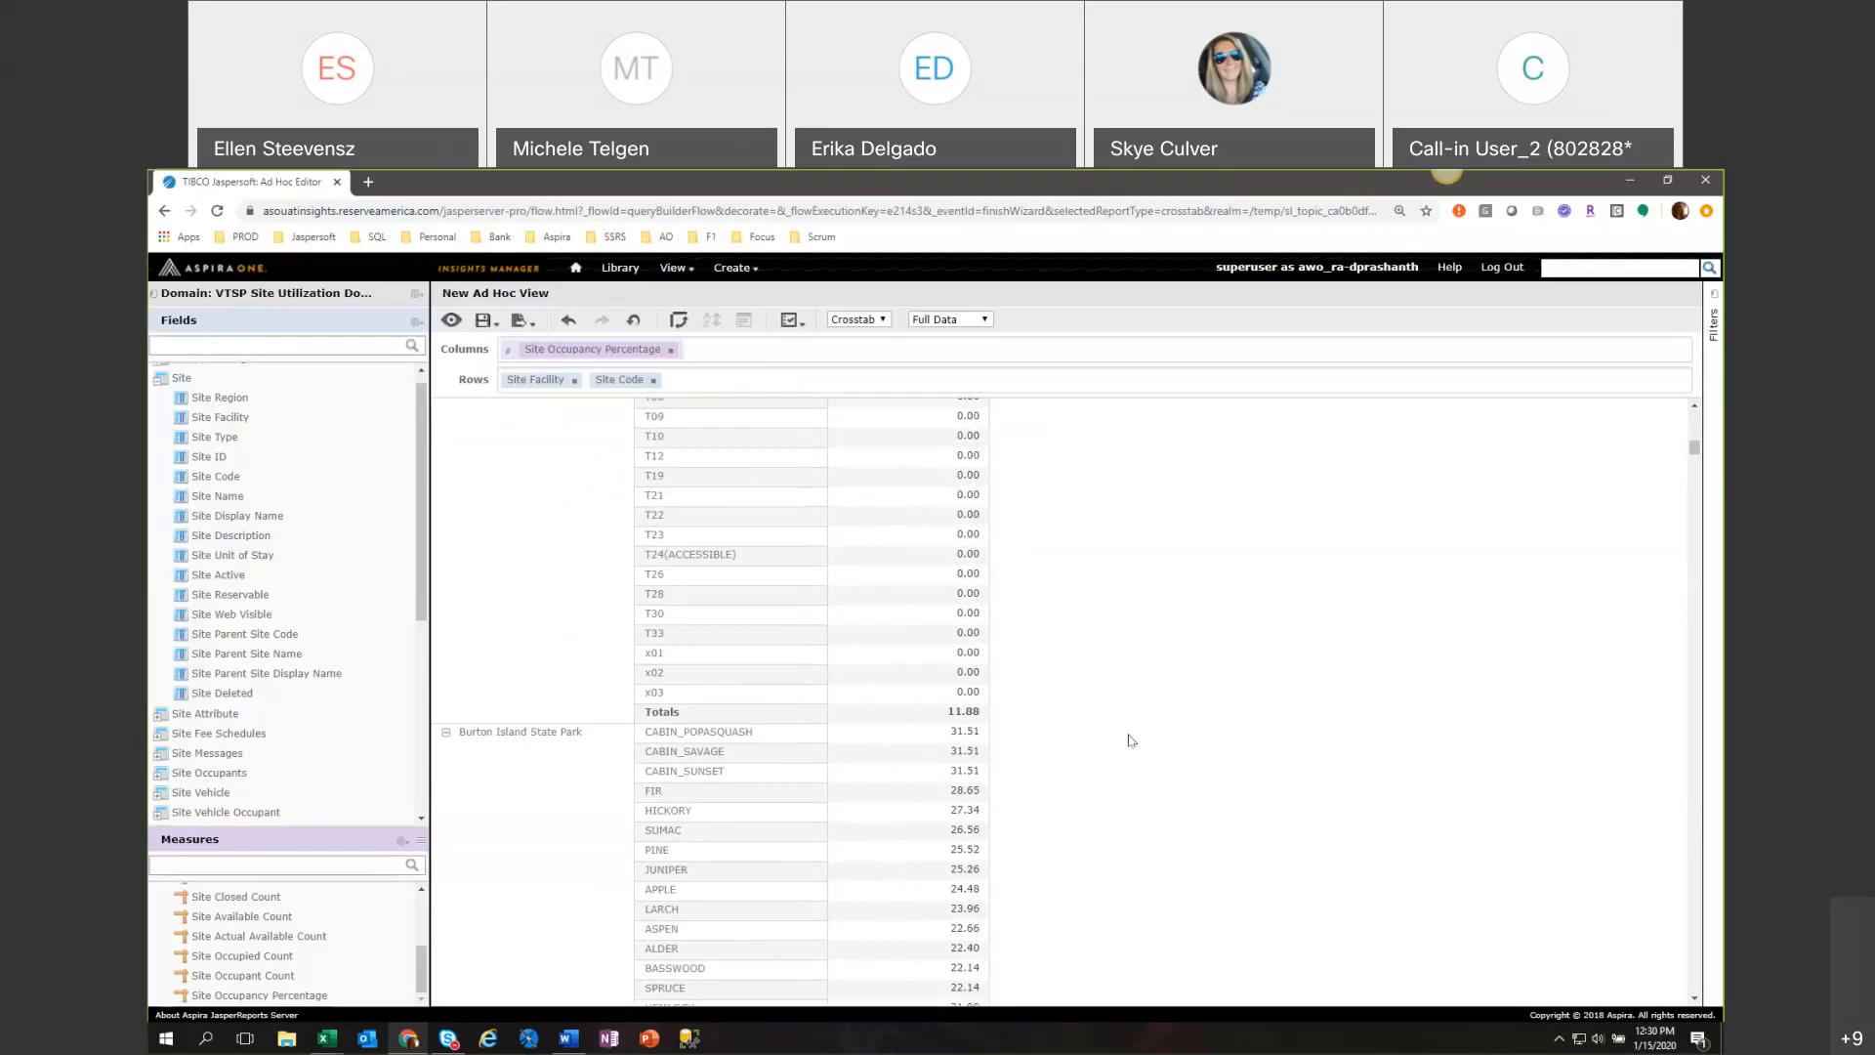
{"action": "scroll", "coordinate": [1128, 741], "scroll_direction": "down", "scroll_amount": 10}
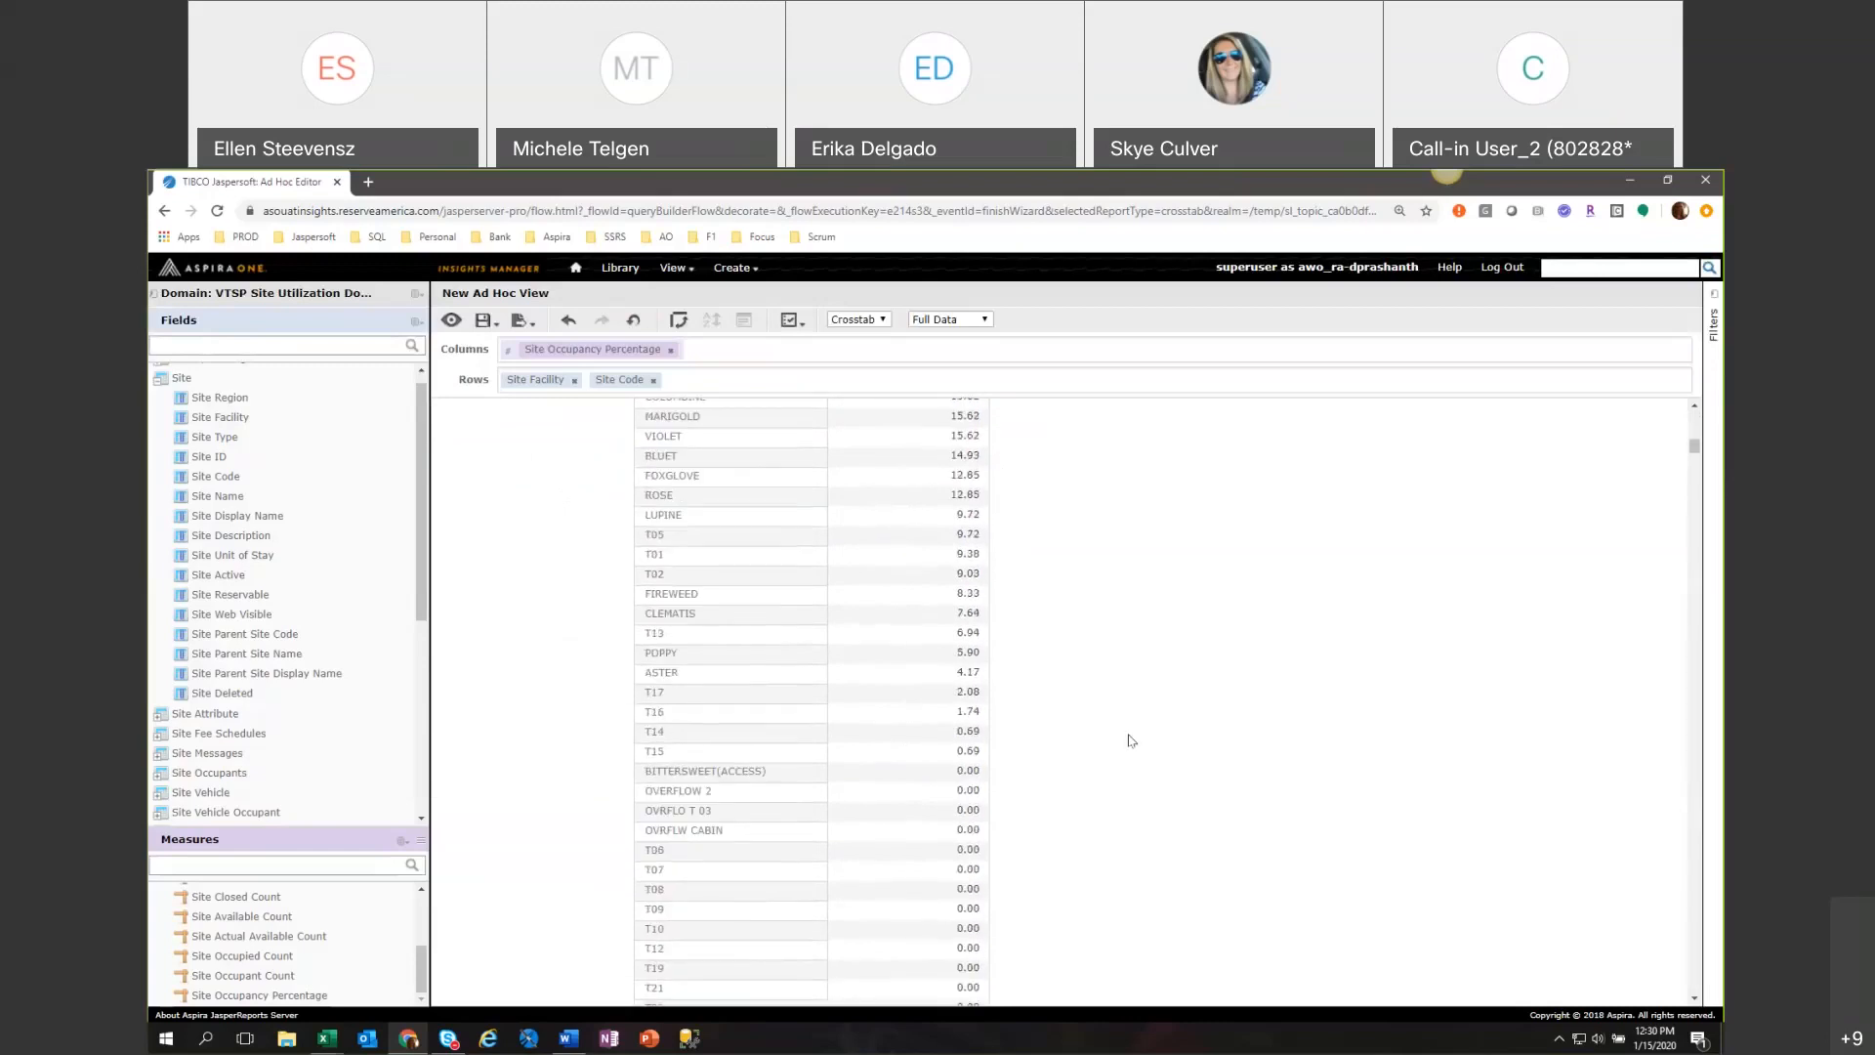
{"action": "scroll", "coordinate": [1128, 741], "scroll_direction": "down", "scroll_amount": 10}
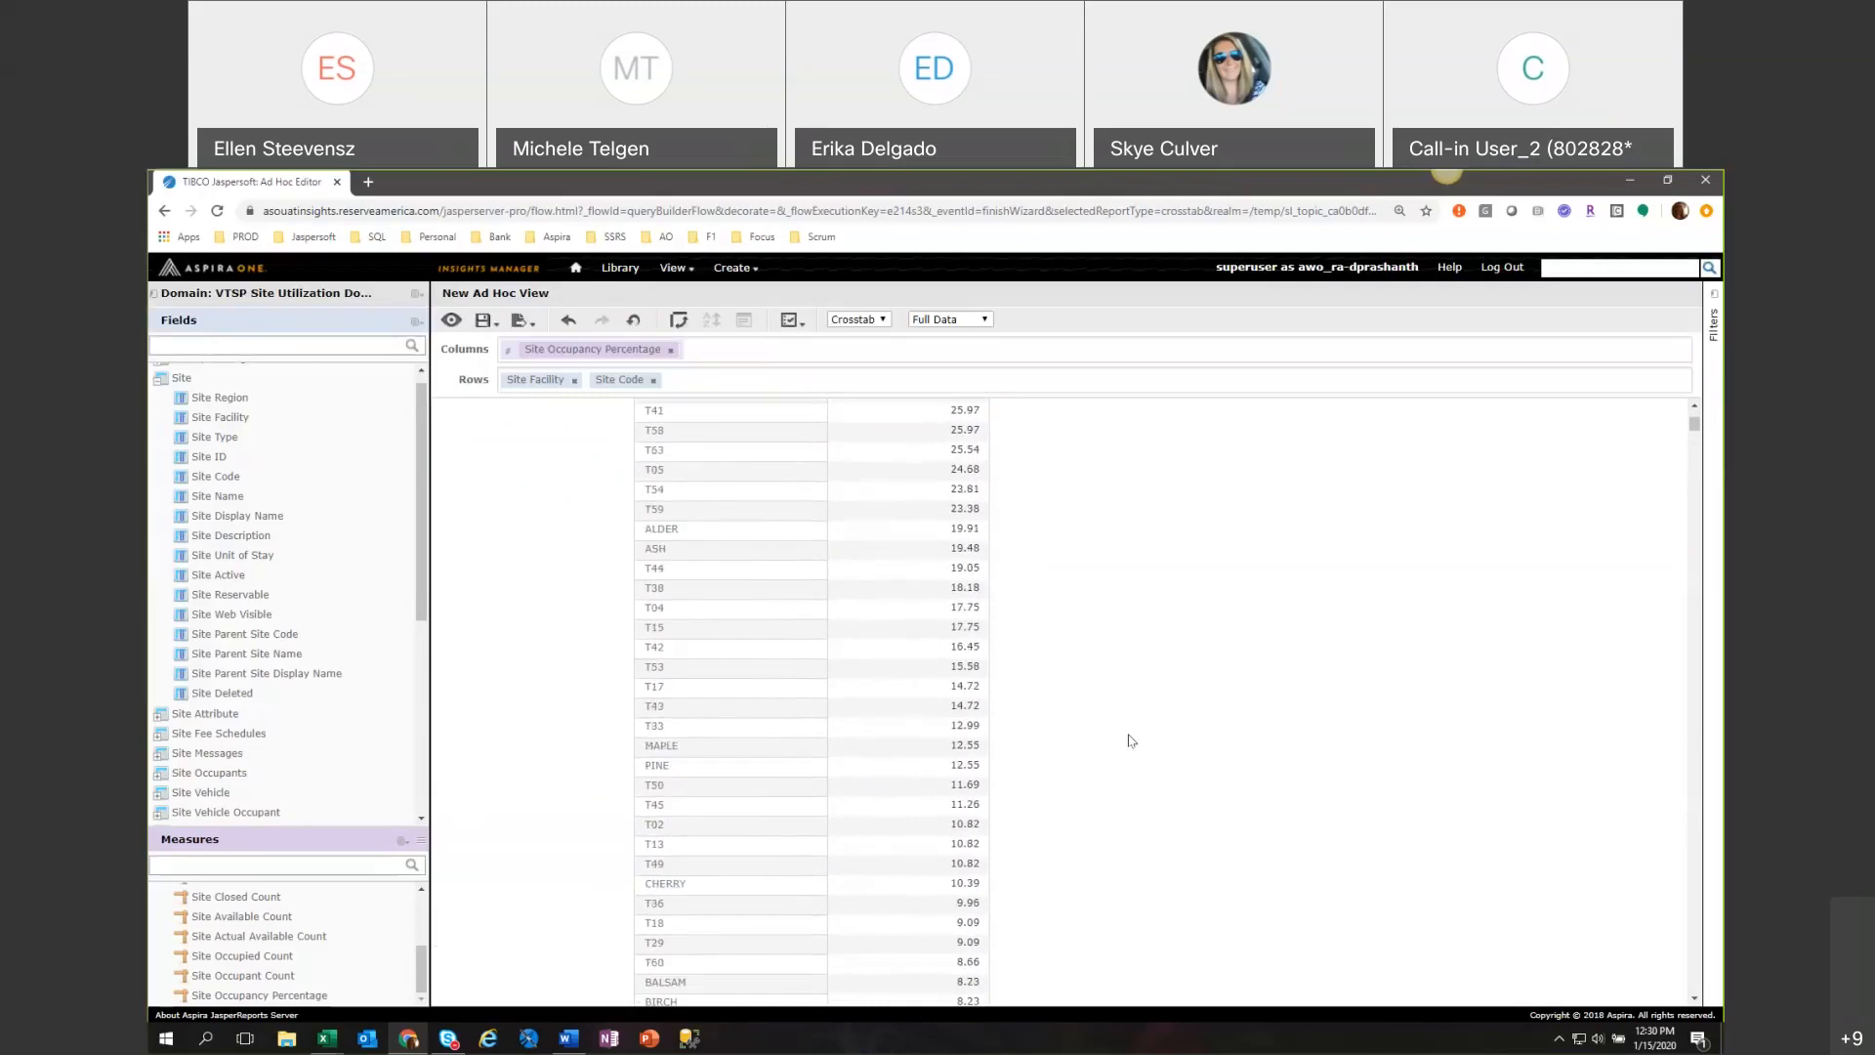
{"action": "scroll", "coordinate": [1128, 740], "scroll_direction": "up", "scroll_amount": 1}
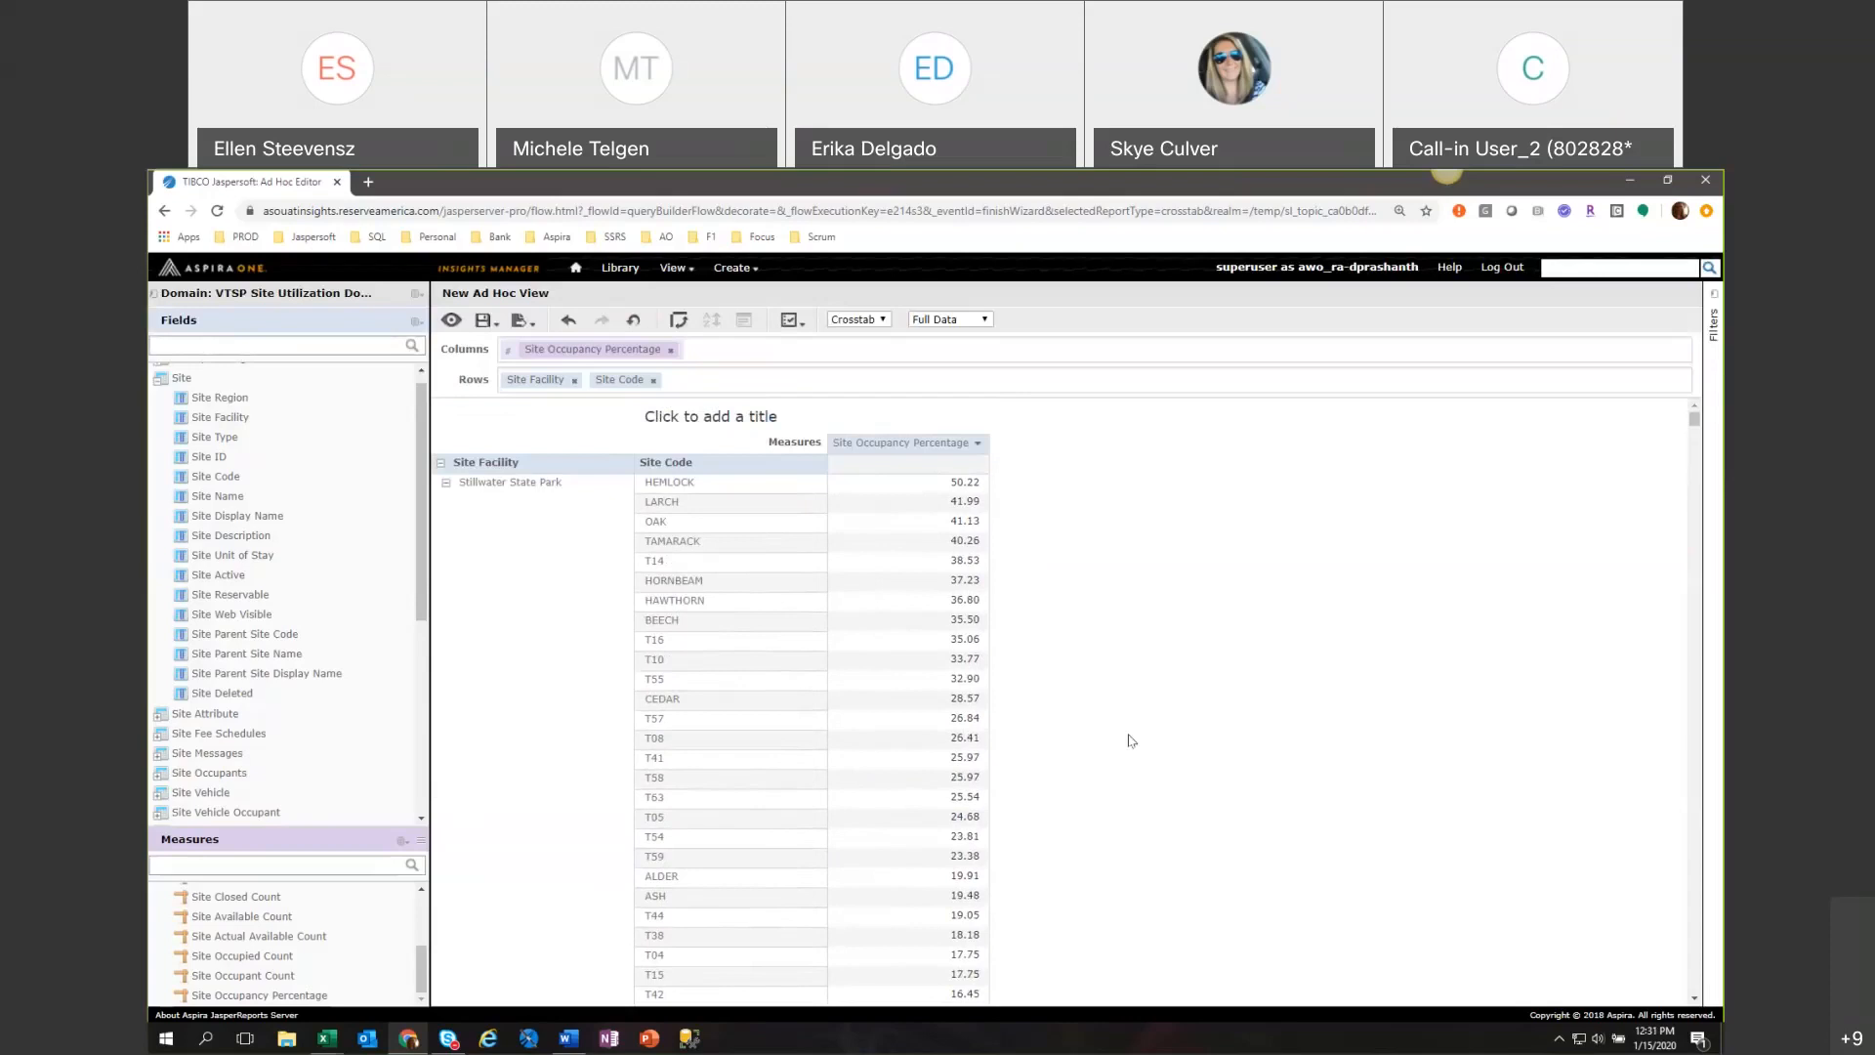
{"action": "scroll", "coordinate": [1127, 740], "scroll_direction": "down", "scroll_amount": 1}
{"action": "scroll", "coordinate": [1128, 740], "scroll_direction": "down", "scroll_amount": 1}
{"action": "scroll", "coordinate": [1130, 740], "scroll_direction": "down", "scroll_amount": 3}
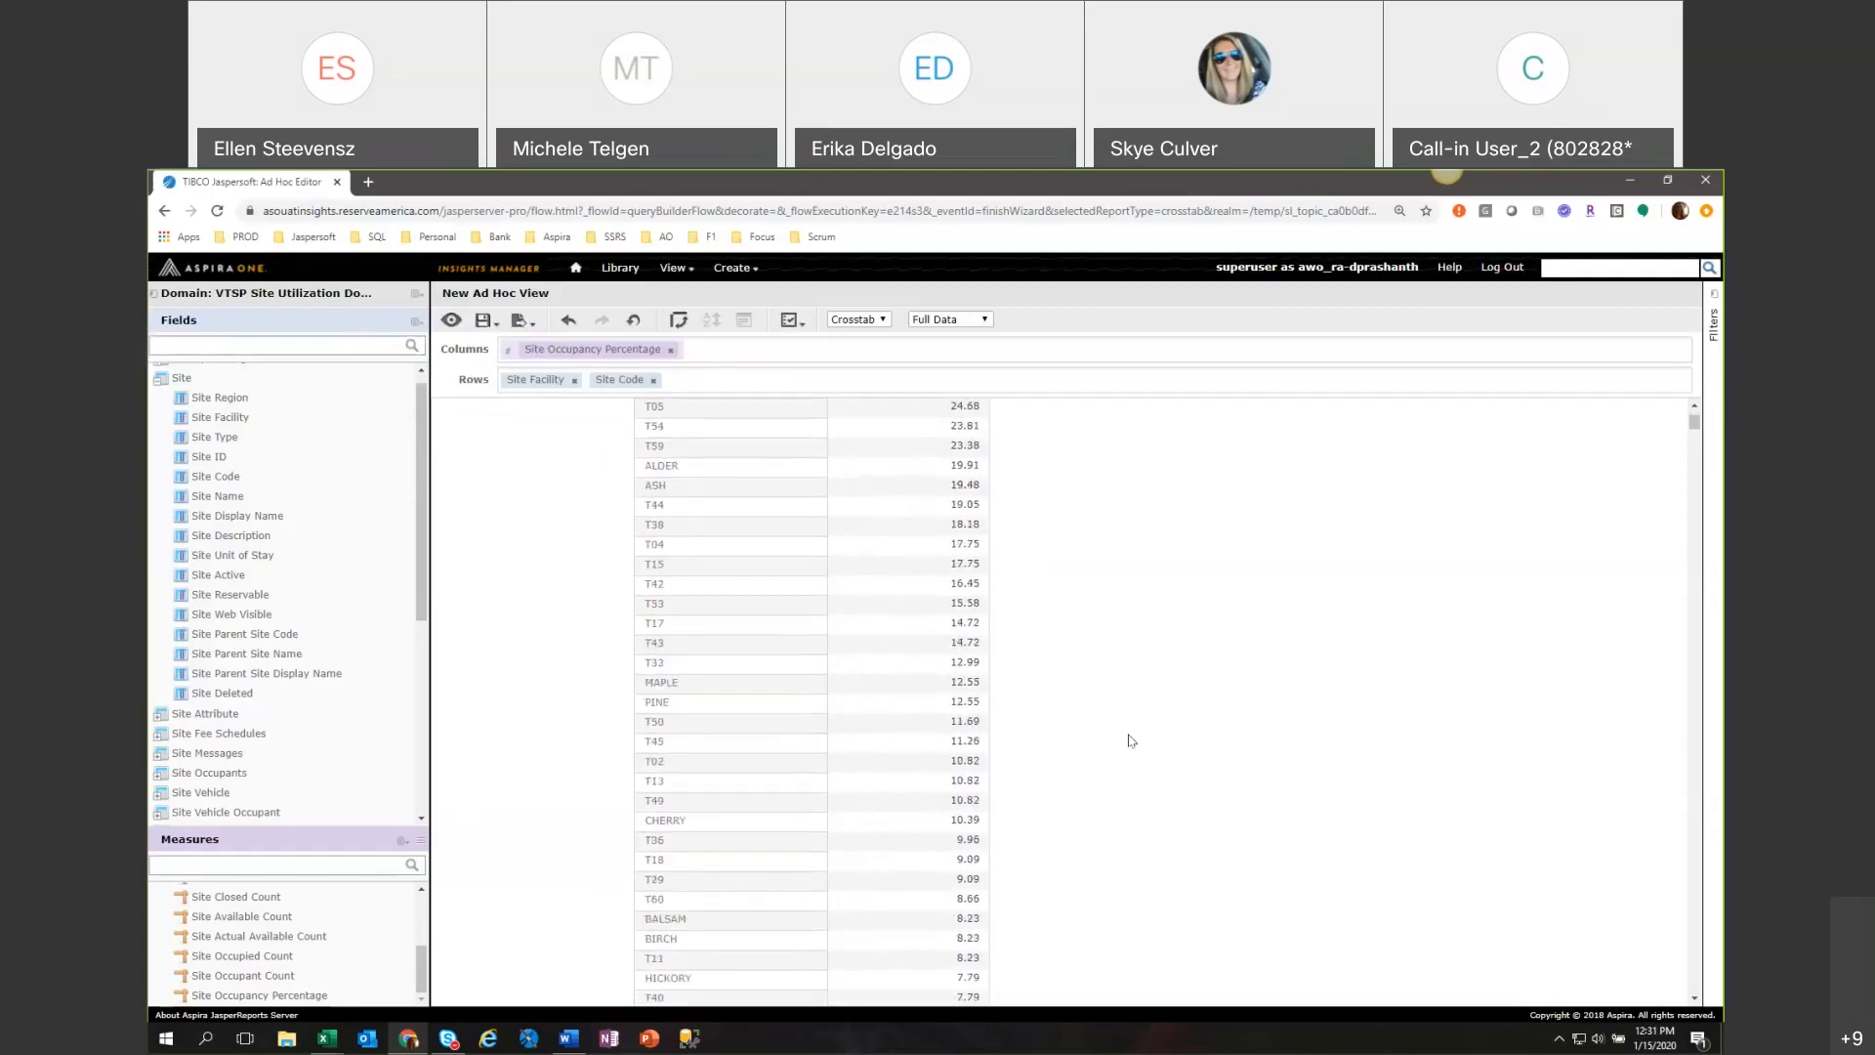
{"action": "scroll", "coordinate": [1130, 740], "scroll_direction": "up", "scroll_amount": 5}
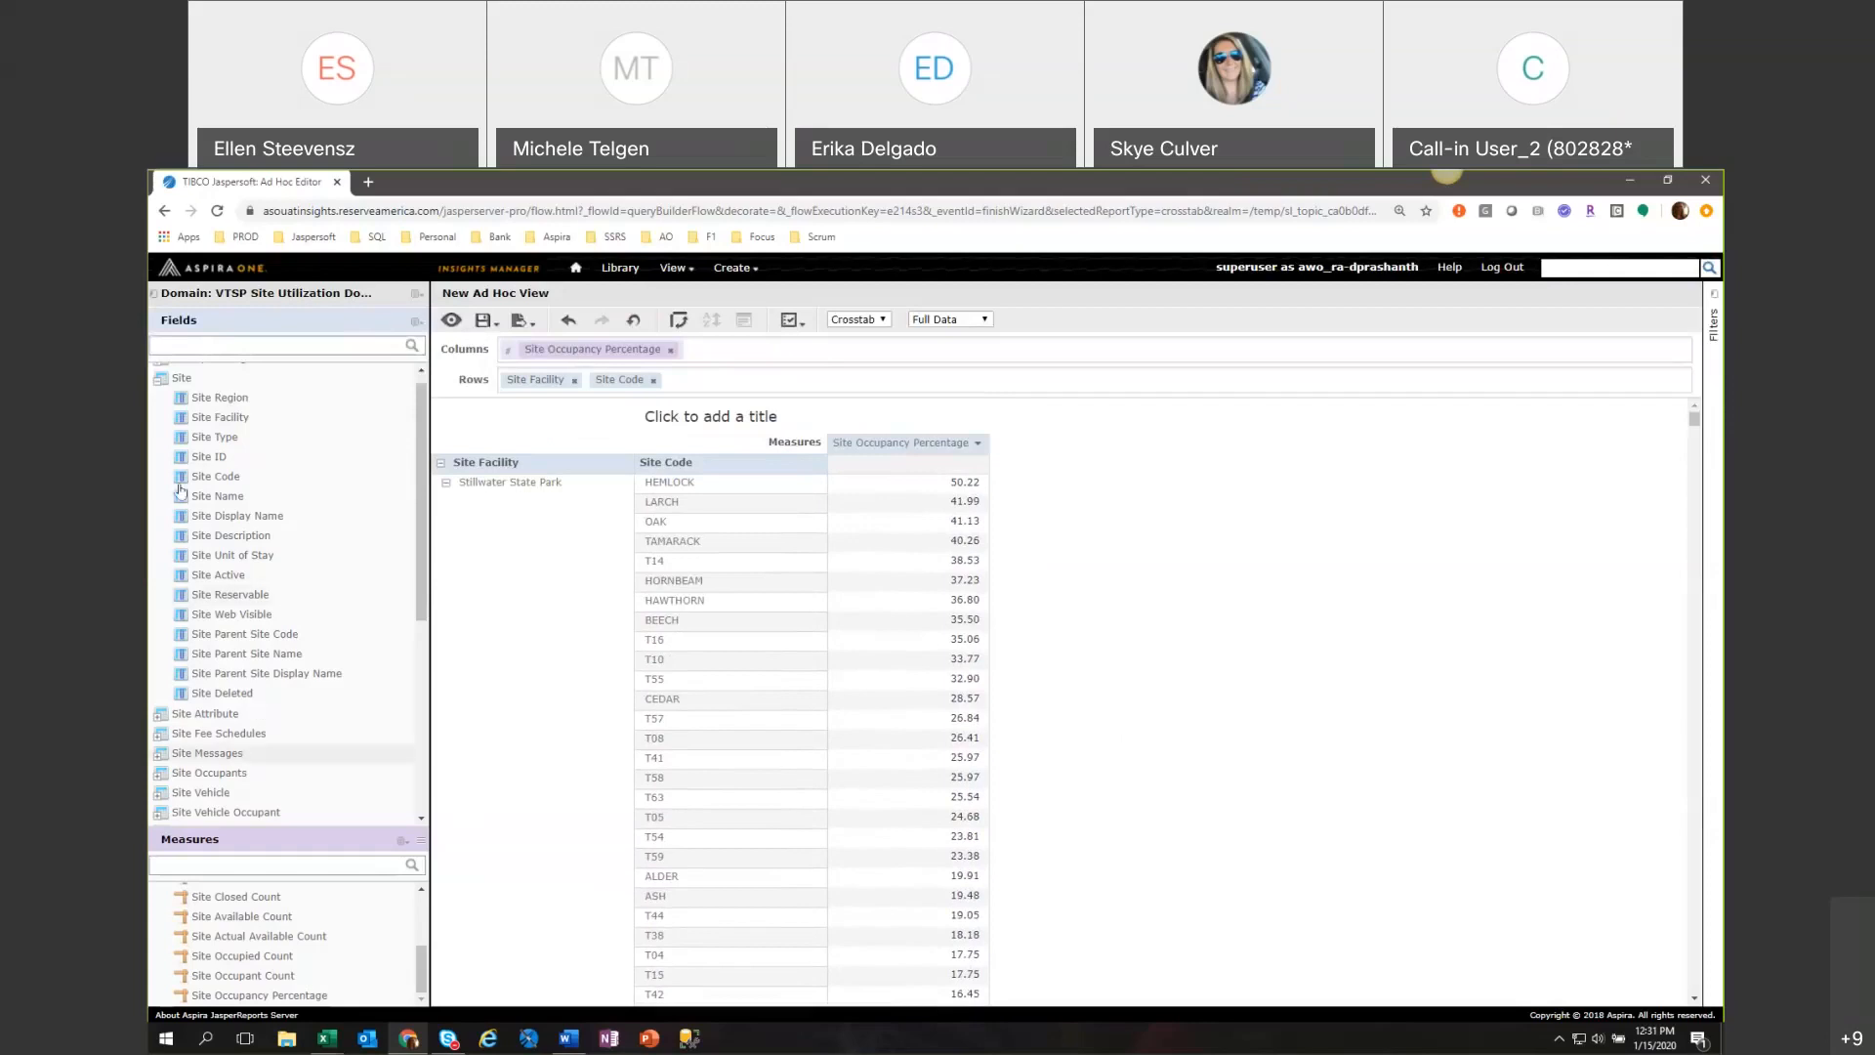
Create a filter on Site Inventory Date with the relative value YEAR-5 and apply it.
{"action": "scroll", "coordinate": [209, 769], "scroll_direction": "down", "scroll_amount": 3}
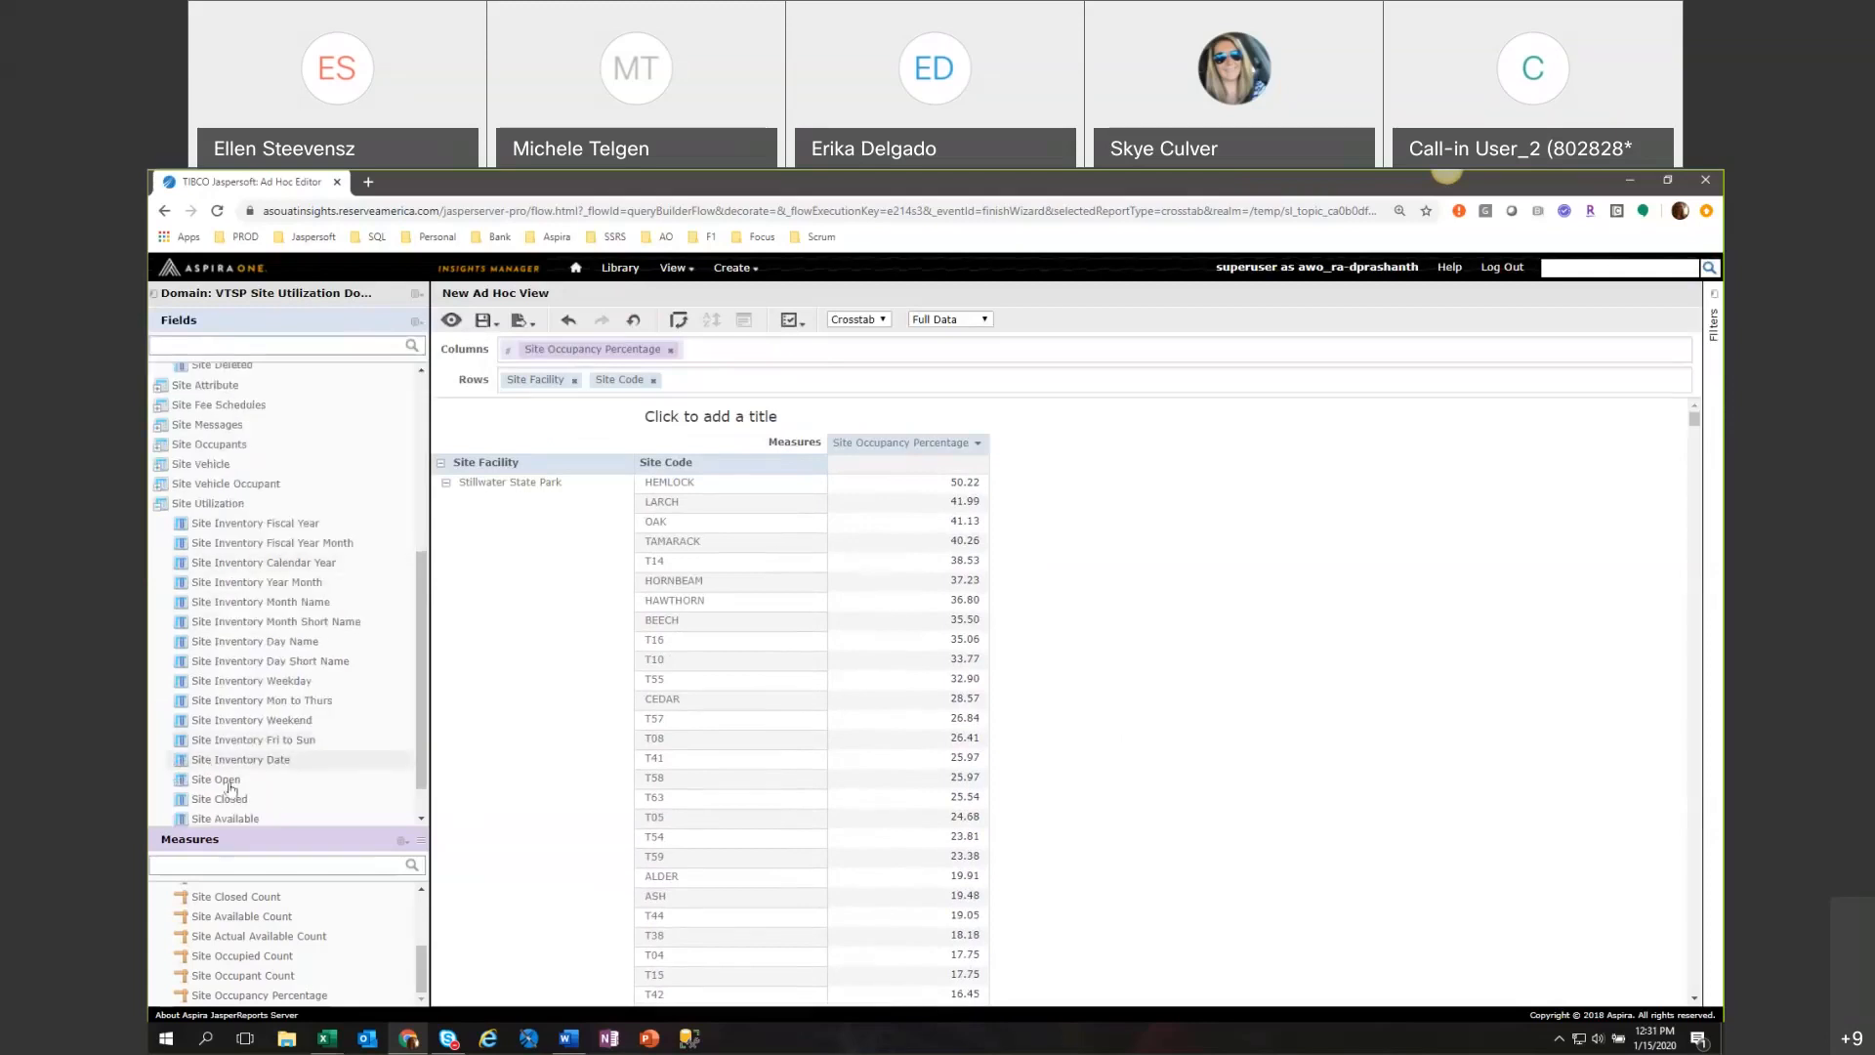
{"action": "right_click", "coordinate": [269, 762]}
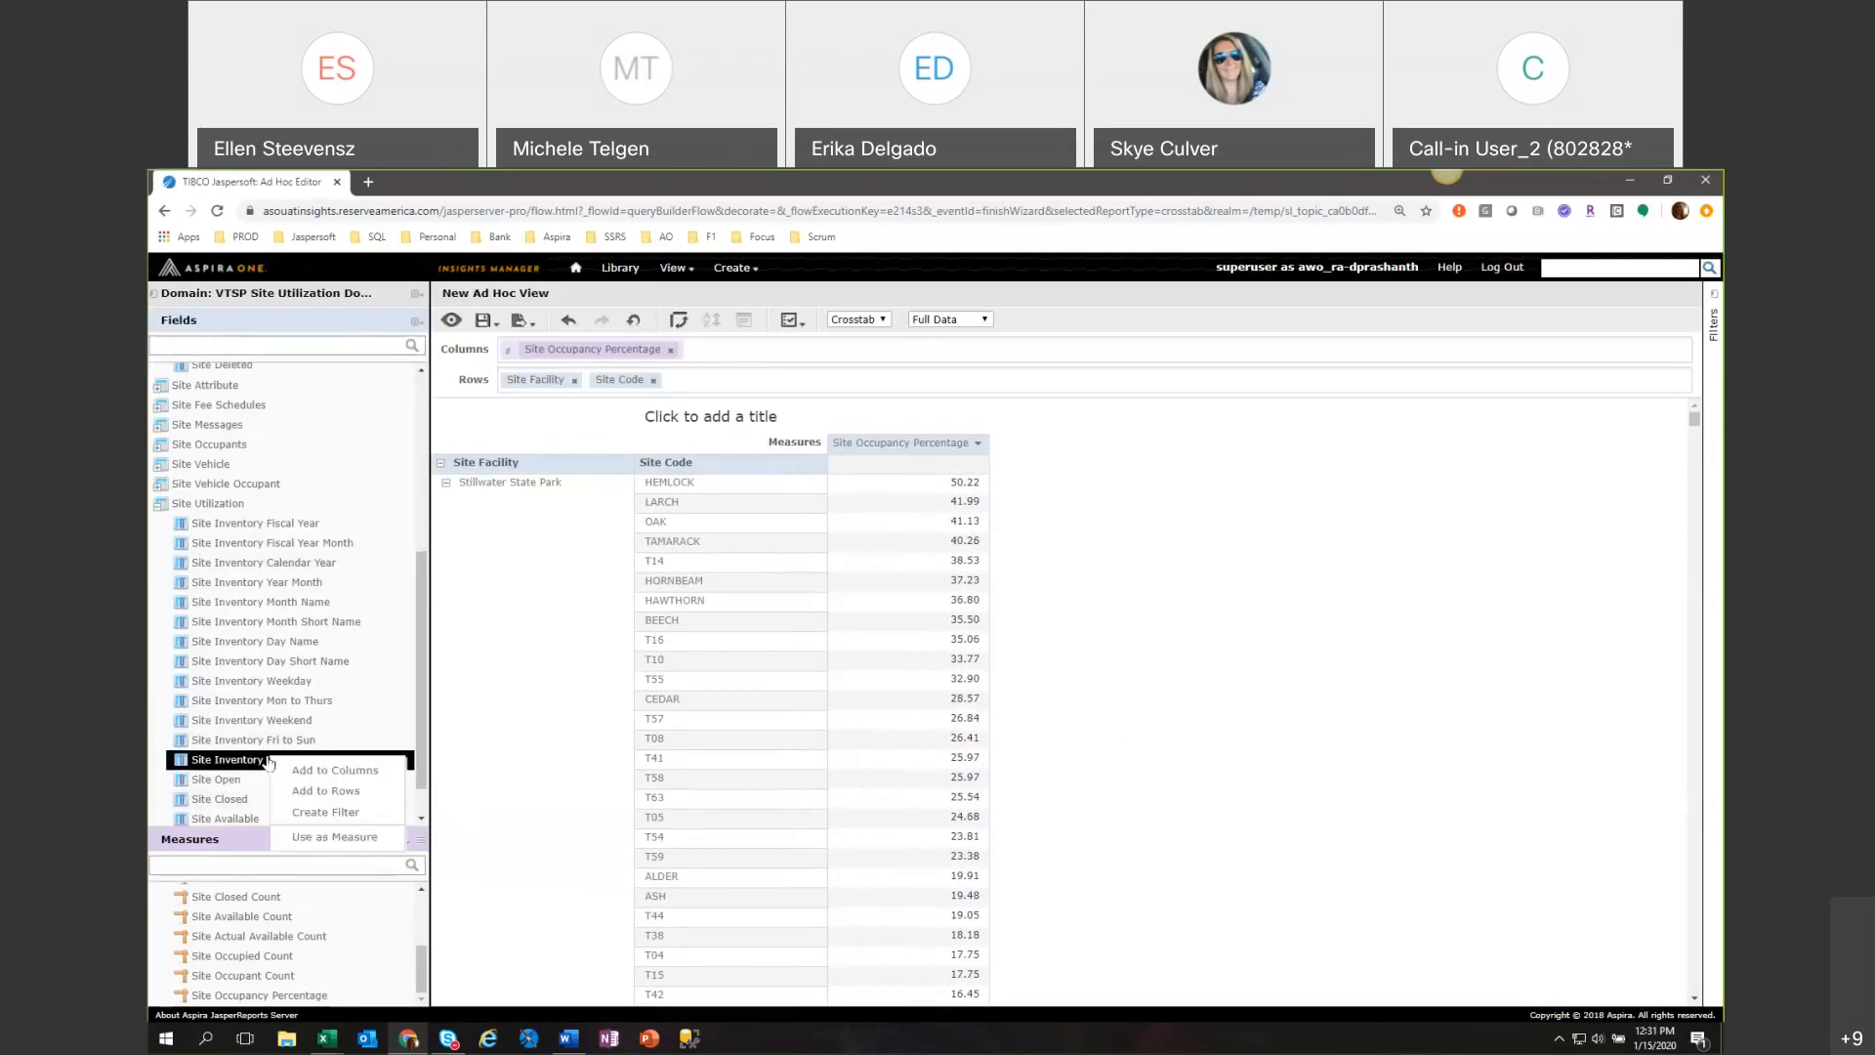
{"action": "left_click", "coordinate": [308, 820]}
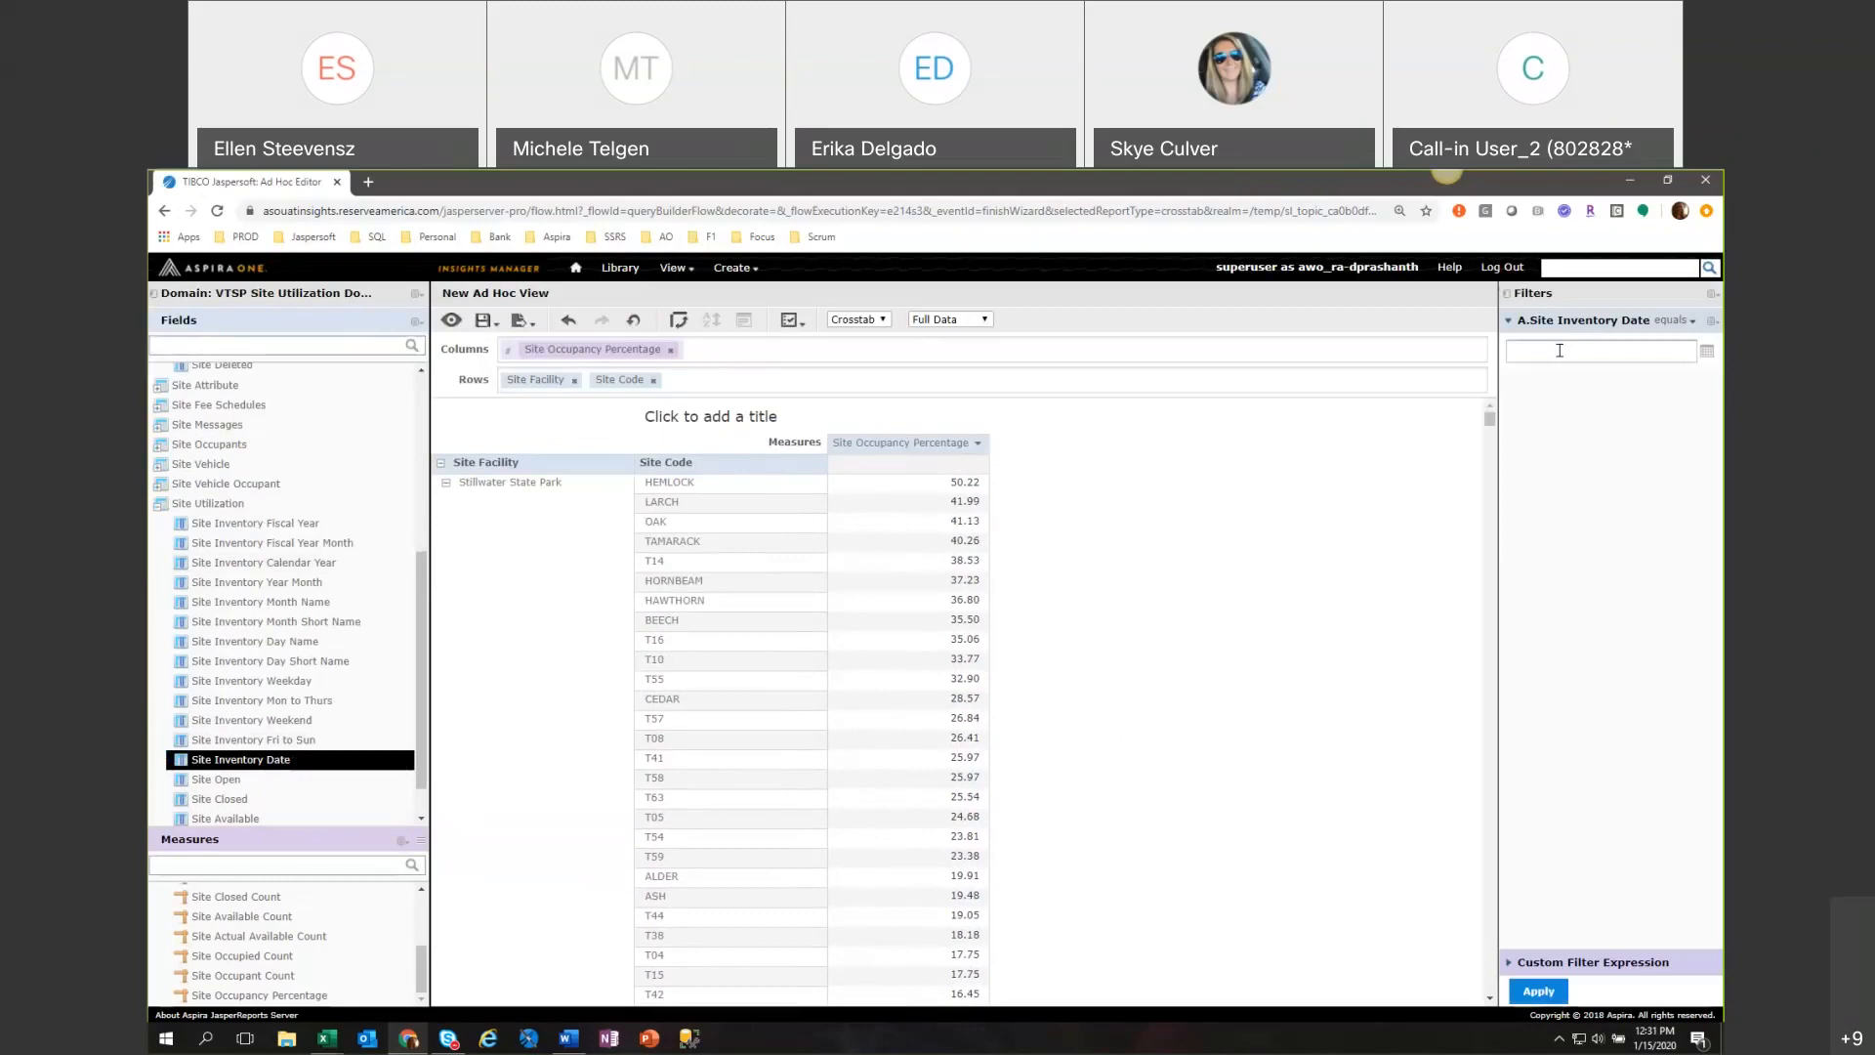
{"action": "type", "text": "YEAR-5"}
{"action": "left_click", "coordinate": [1553, 994]}
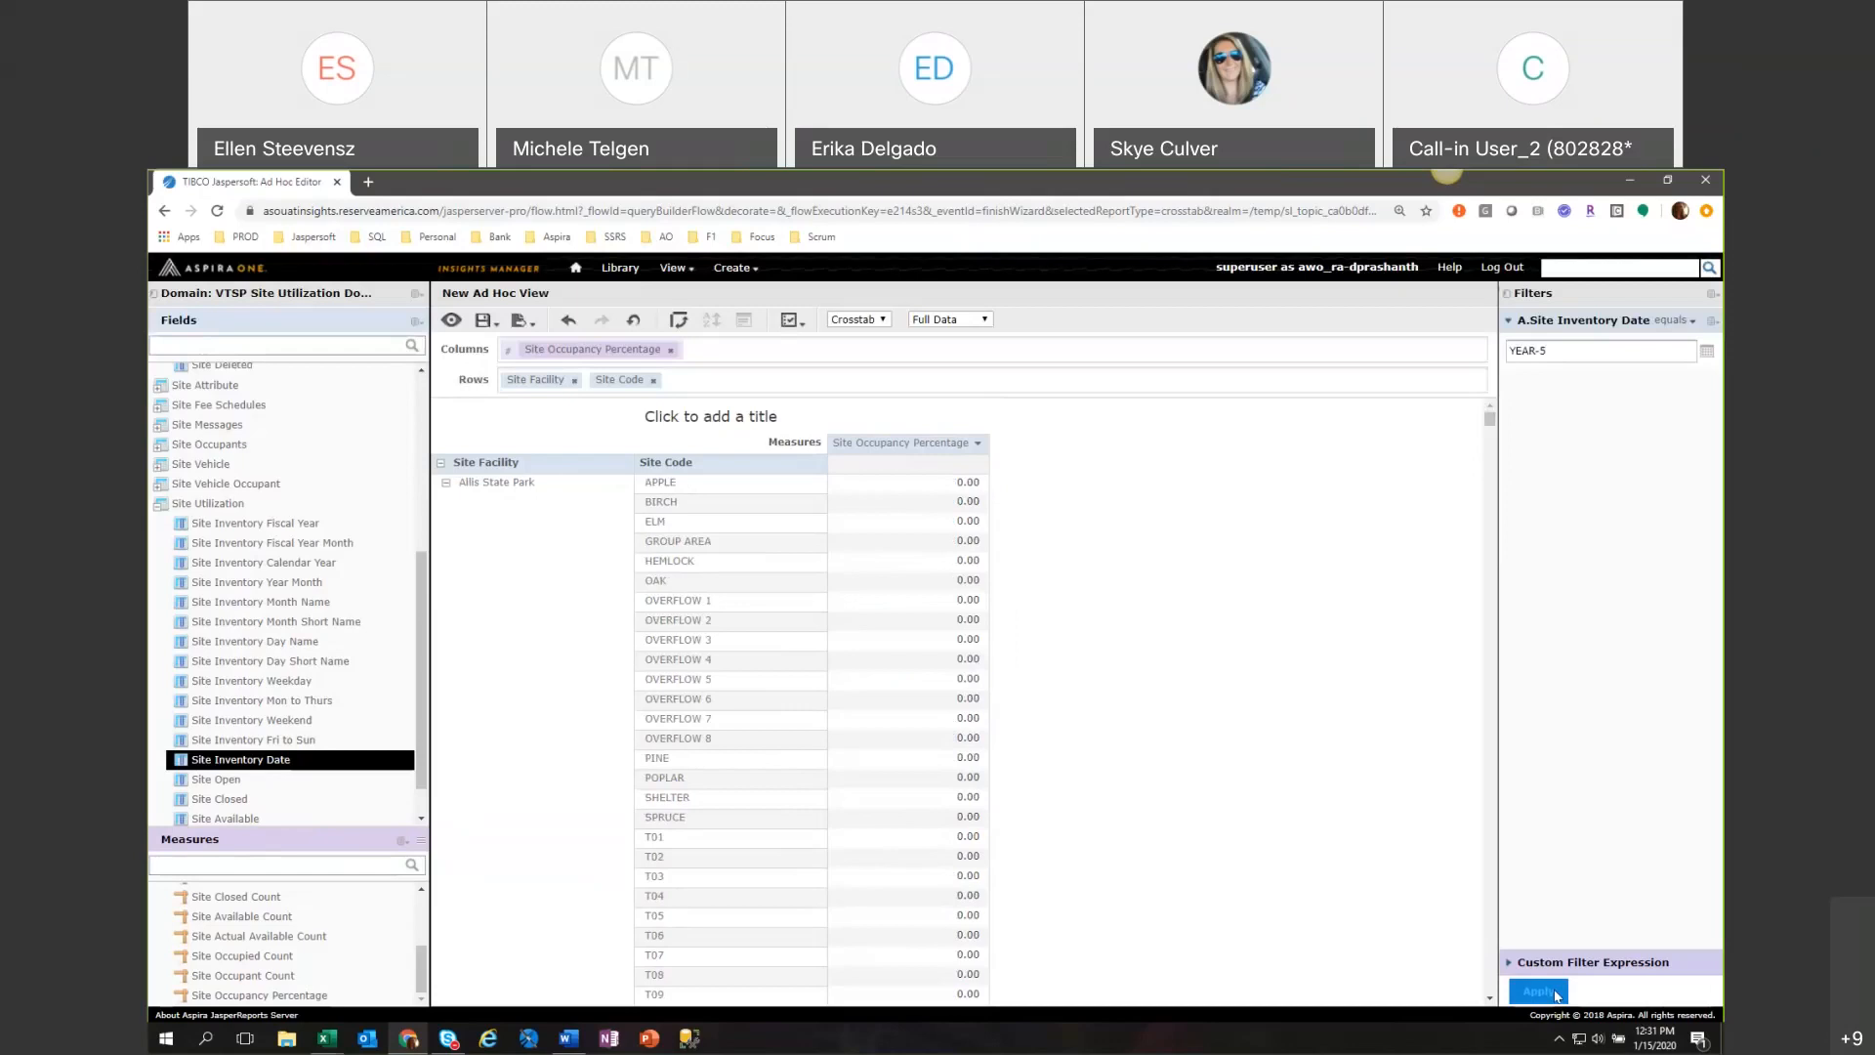
Check the filtered crosstab rows and change the Site Inventory Date filter condition to is on or after.
{"action": "scroll", "coordinate": [1278, 806], "scroll_direction": "down", "scroll_amount": 8}
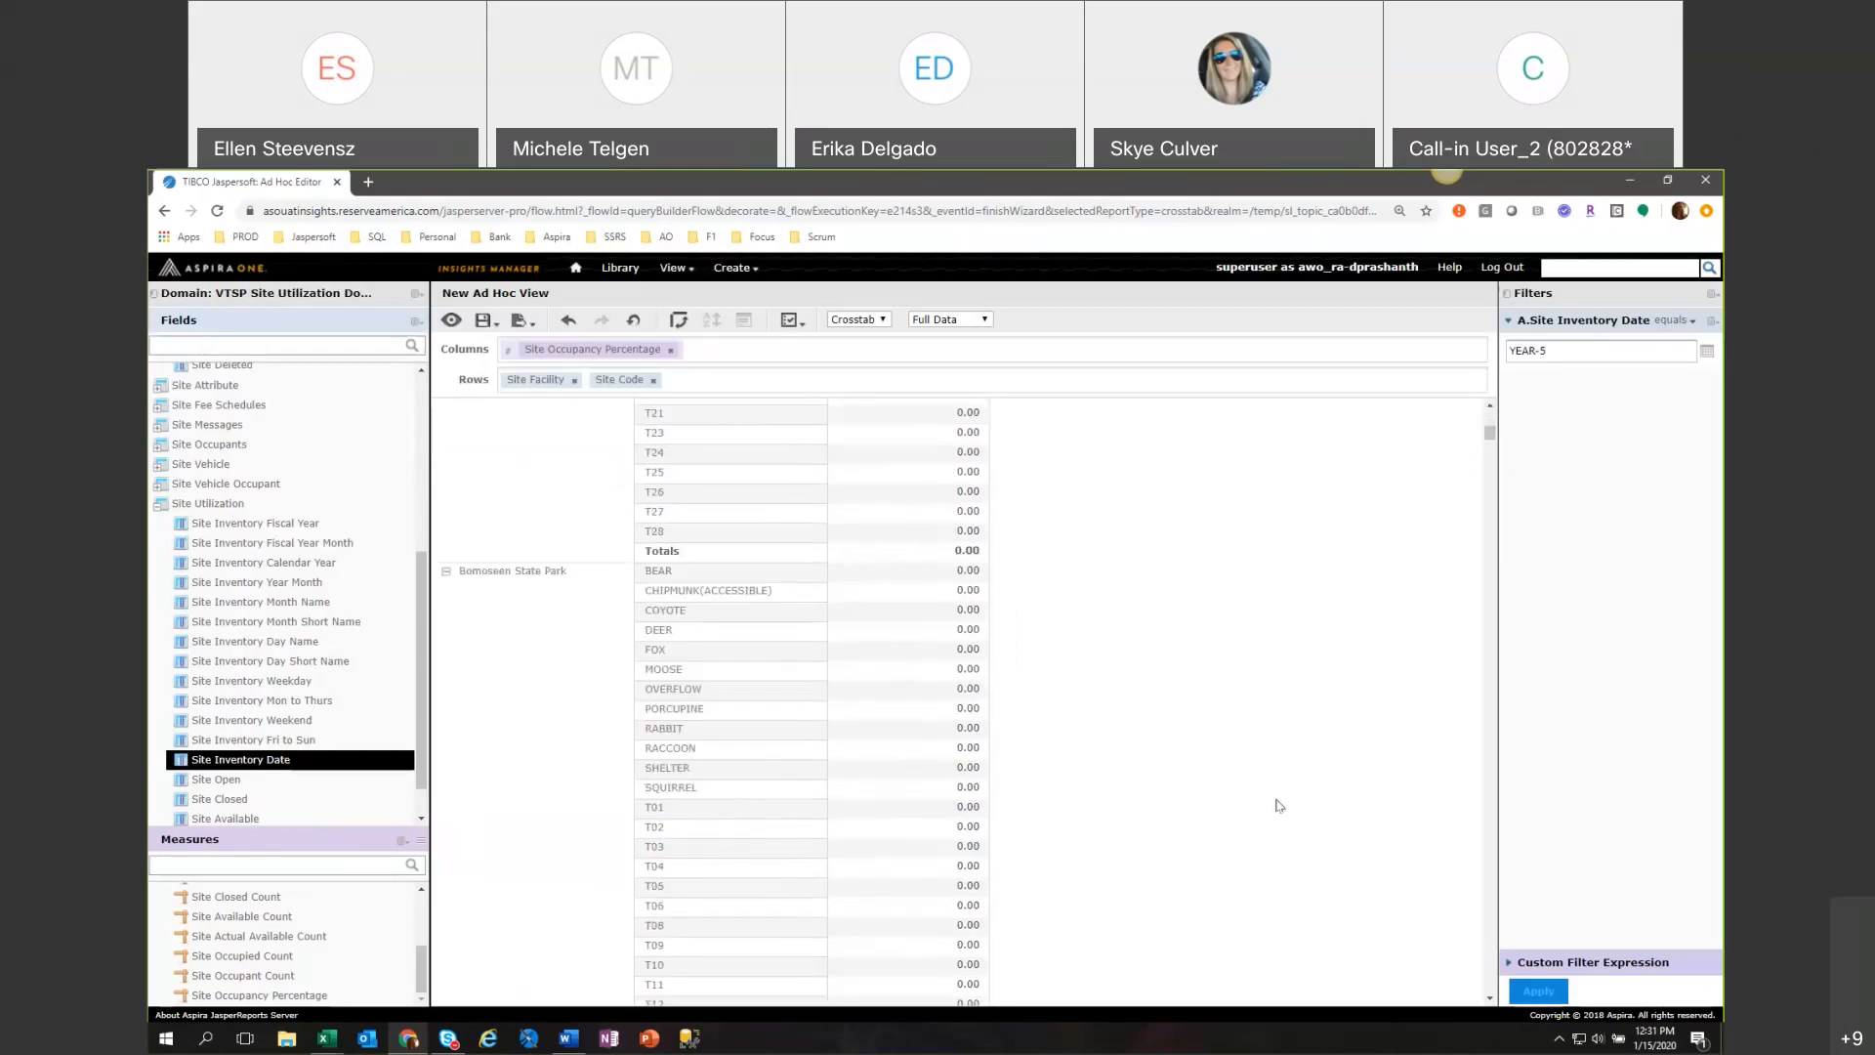
{"action": "scroll", "coordinate": [1278, 805], "scroll_direction": "down", "scroll_amount": 10}
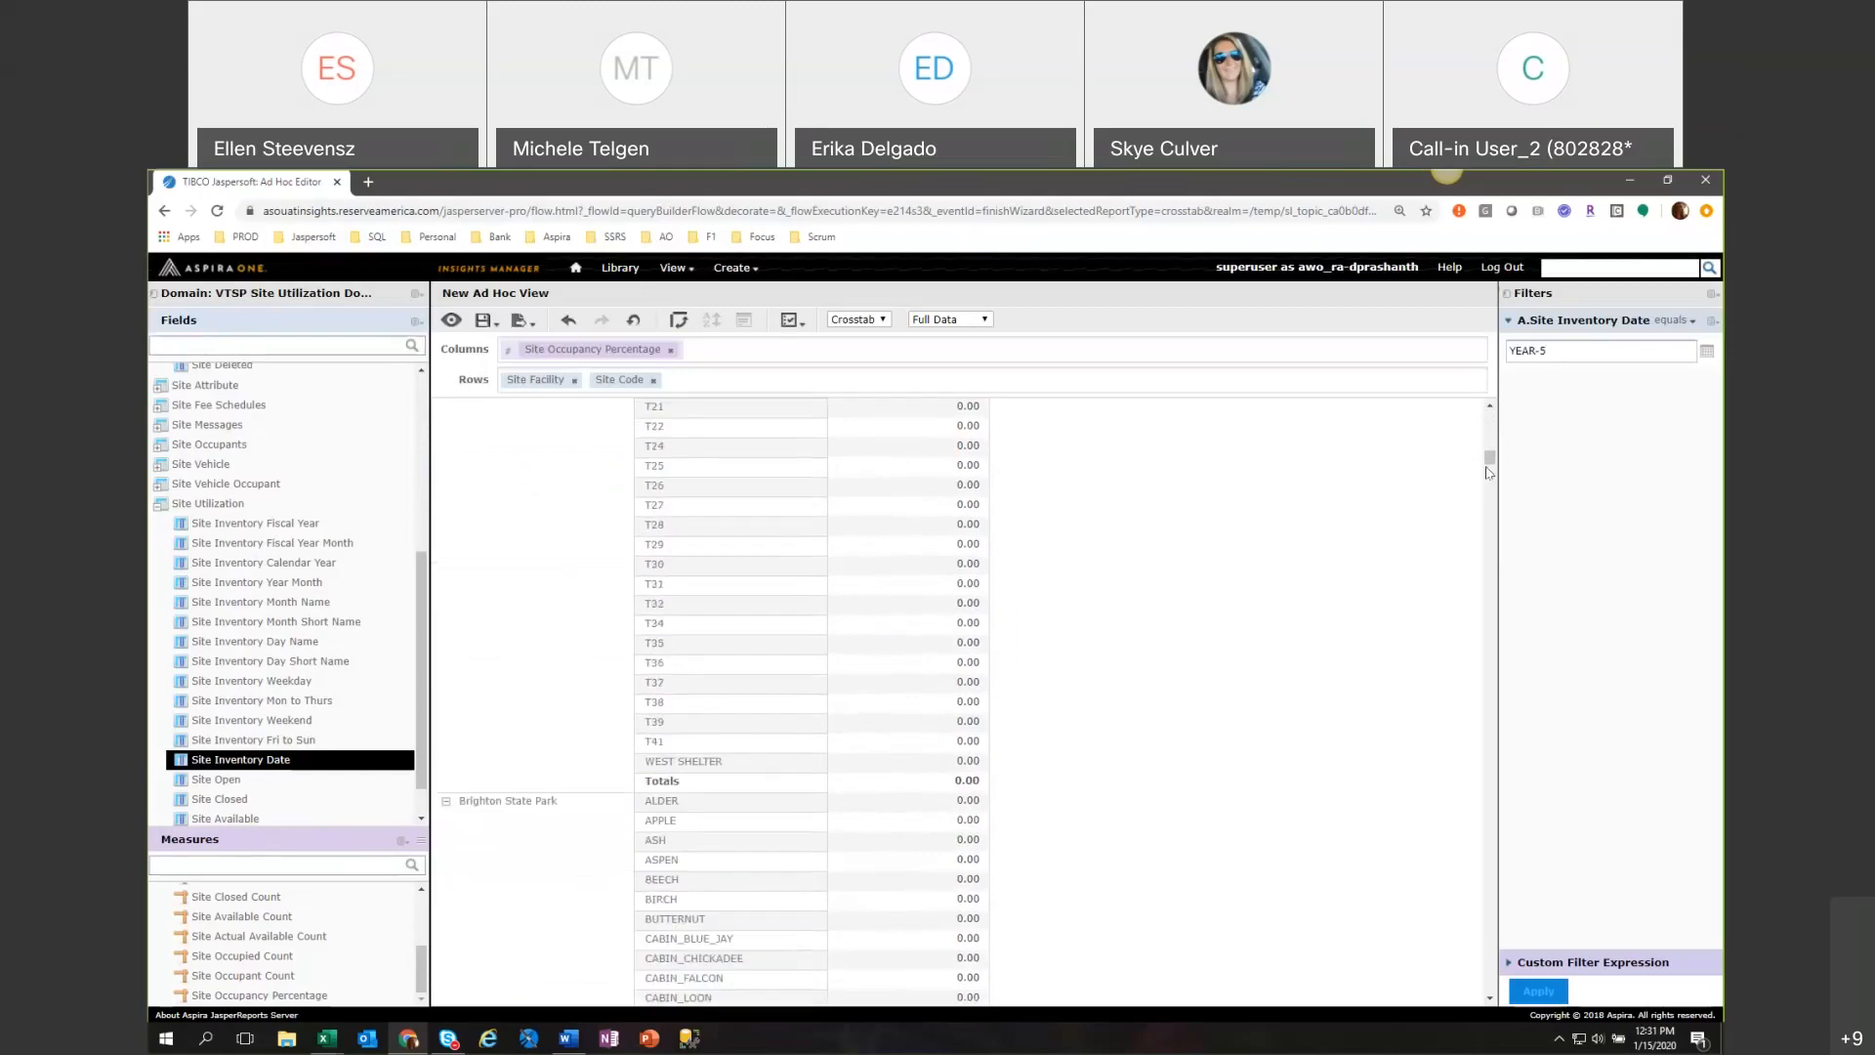
{"action": "left_click_drag", "start_coordinate": [1489, 457], "coordinate": [1485, 414]}
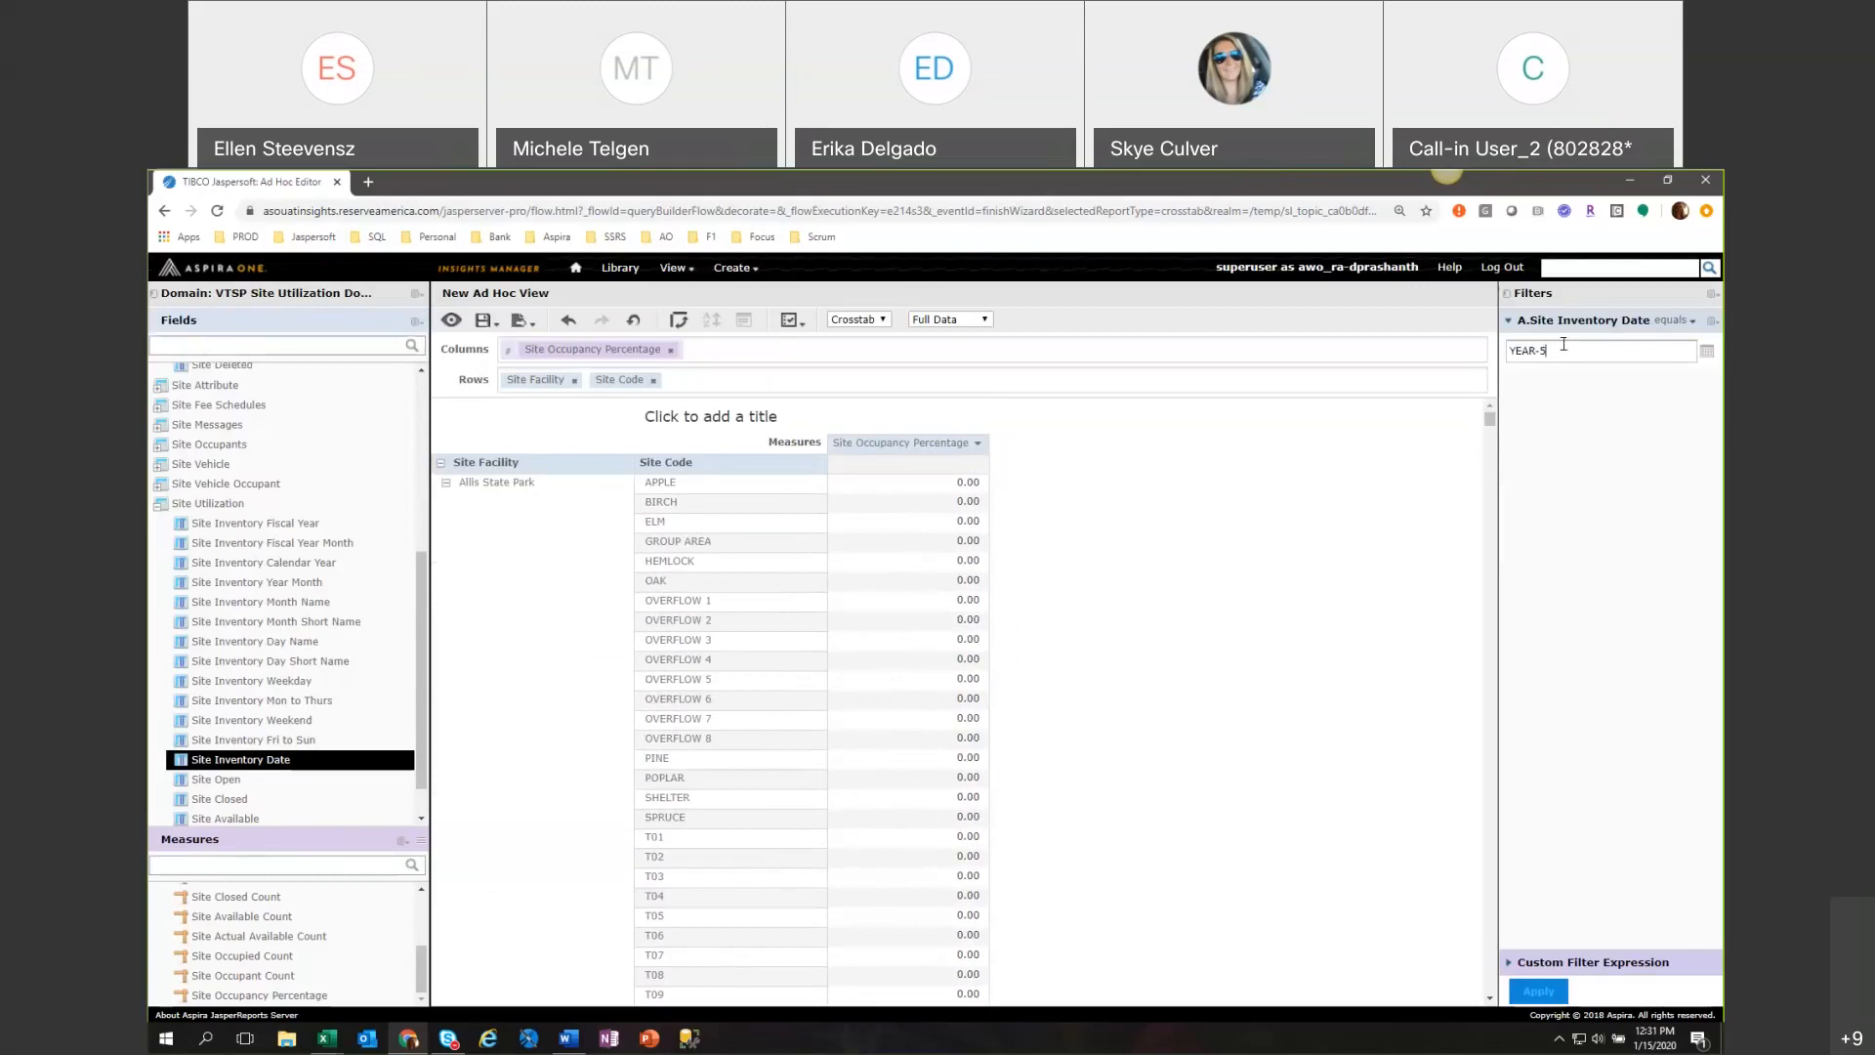
{"action": "left_click", "coordinate": [1669, 322]}
{"action": "left_click", "coordinate": [1671, 320]}
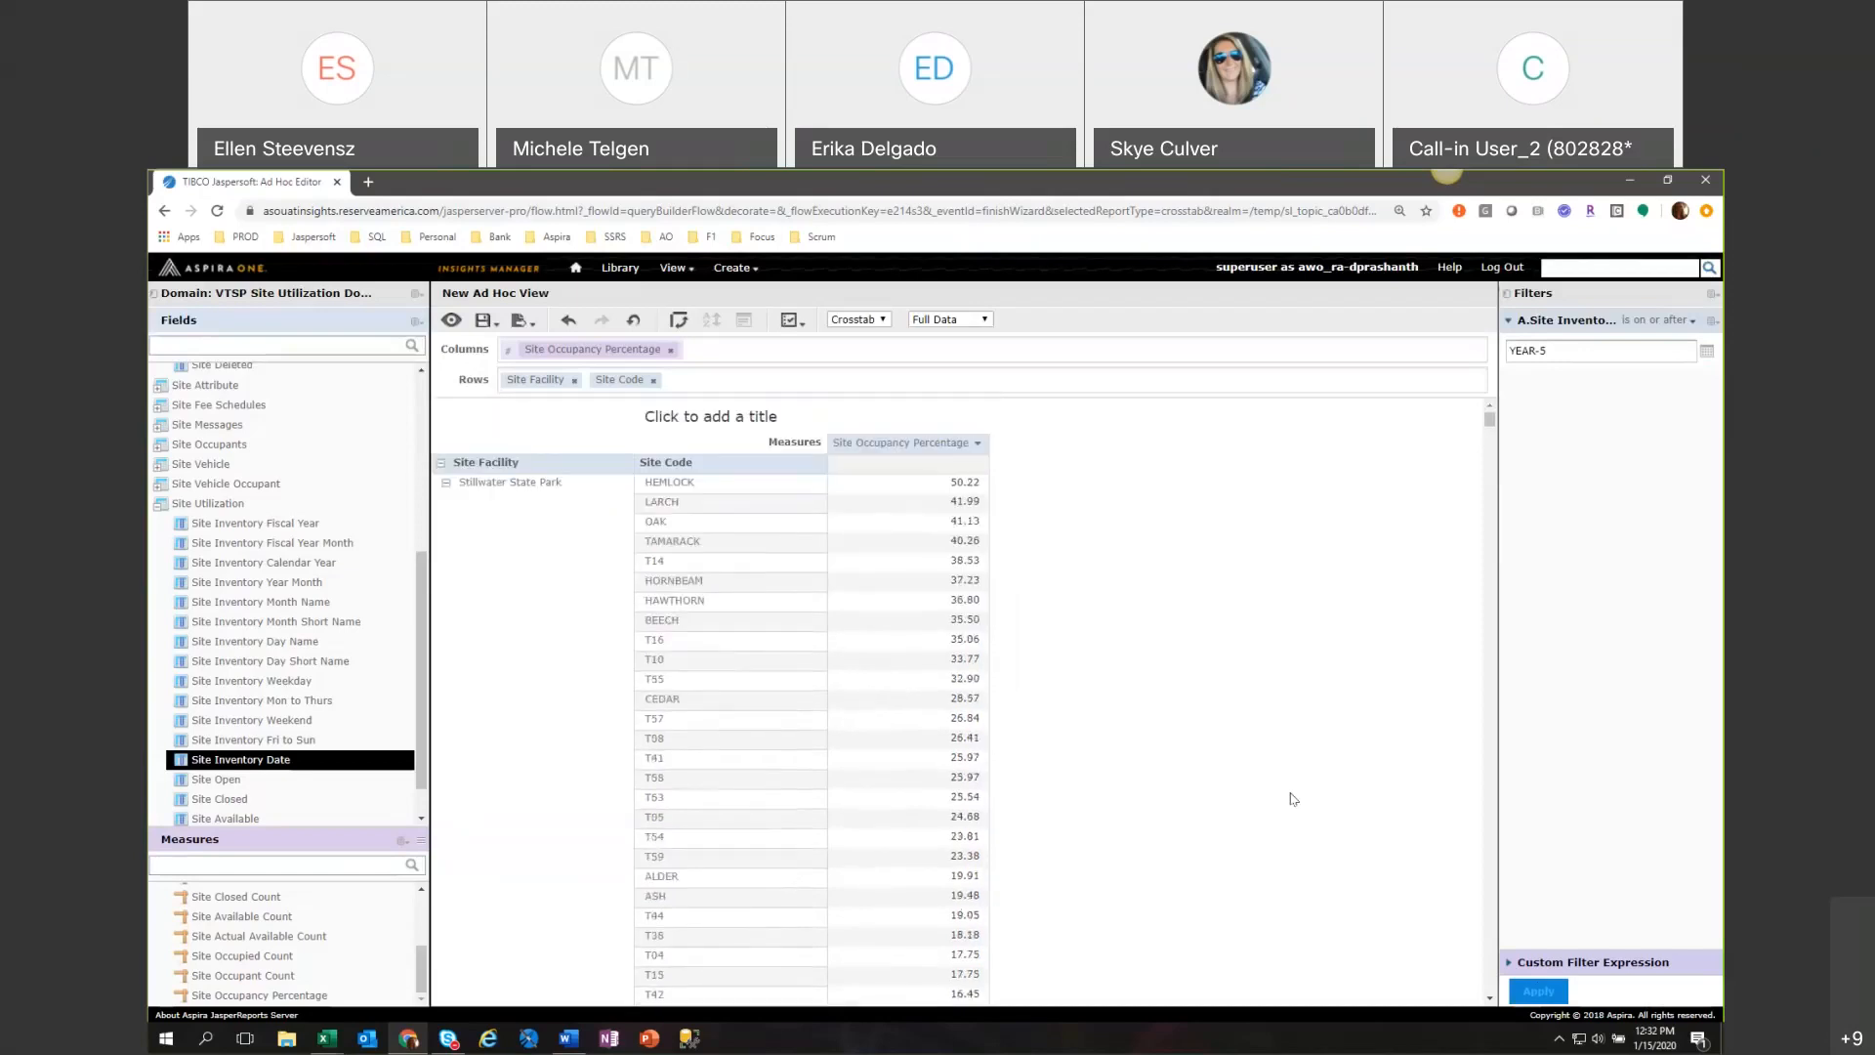
Filter Site Occupancy Percentage to the top 5 values across all row groups, without the aggregate of unranked values.
{"action": "left_click", "coordinate": [903, 445]}
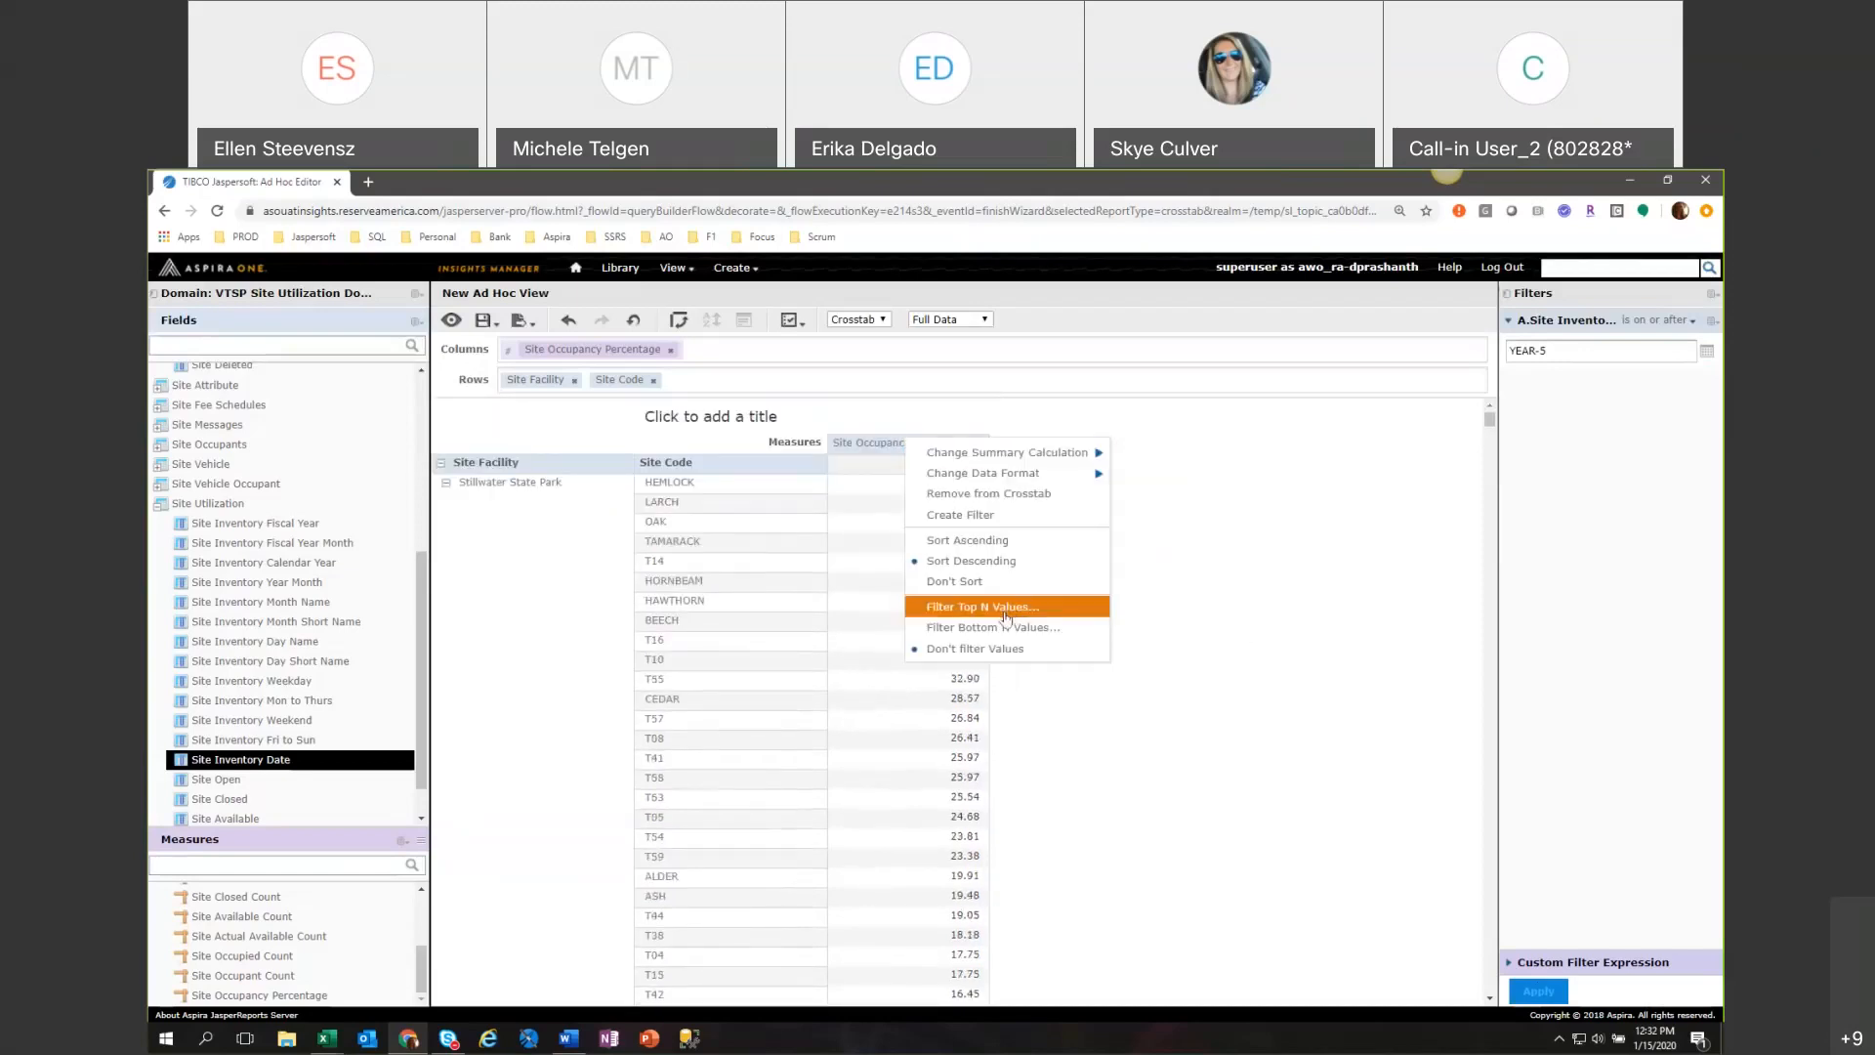
{"action": "left_click", "coordinate": [874, 445]}
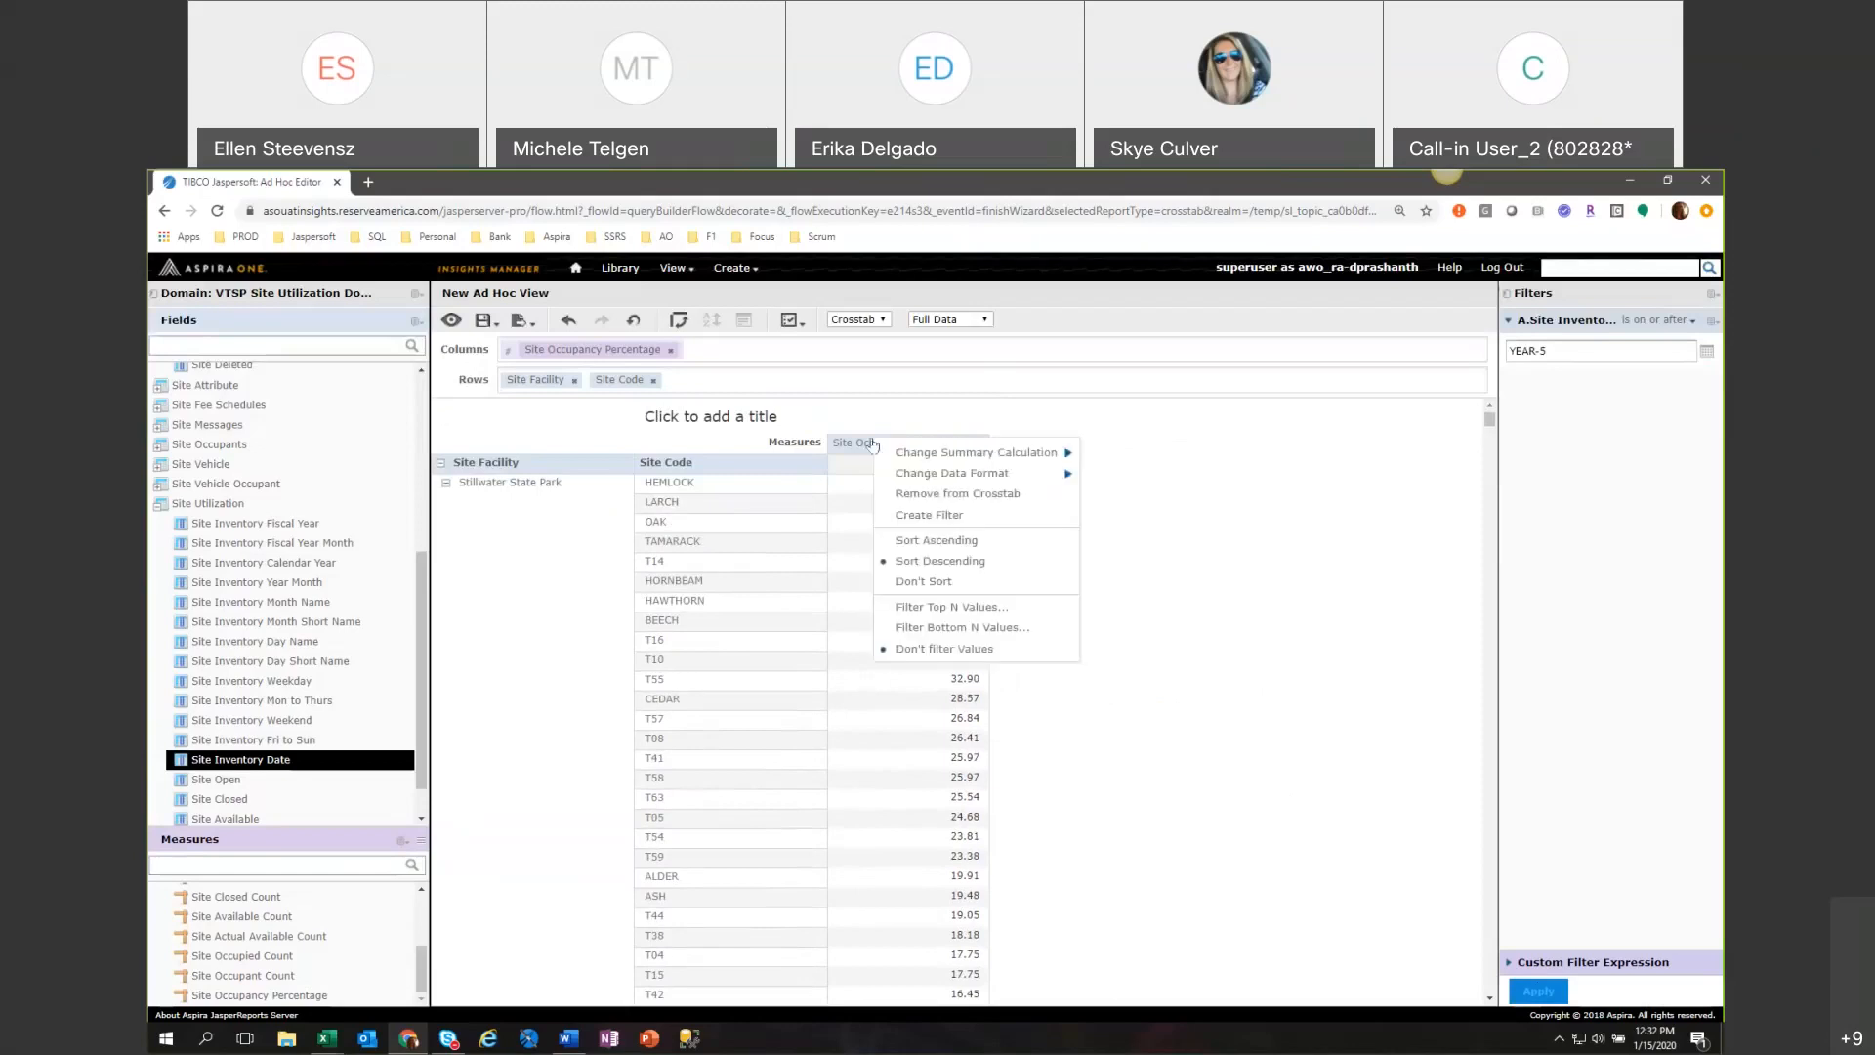
{"action": "left_click", "coordinate": [965, 609]}
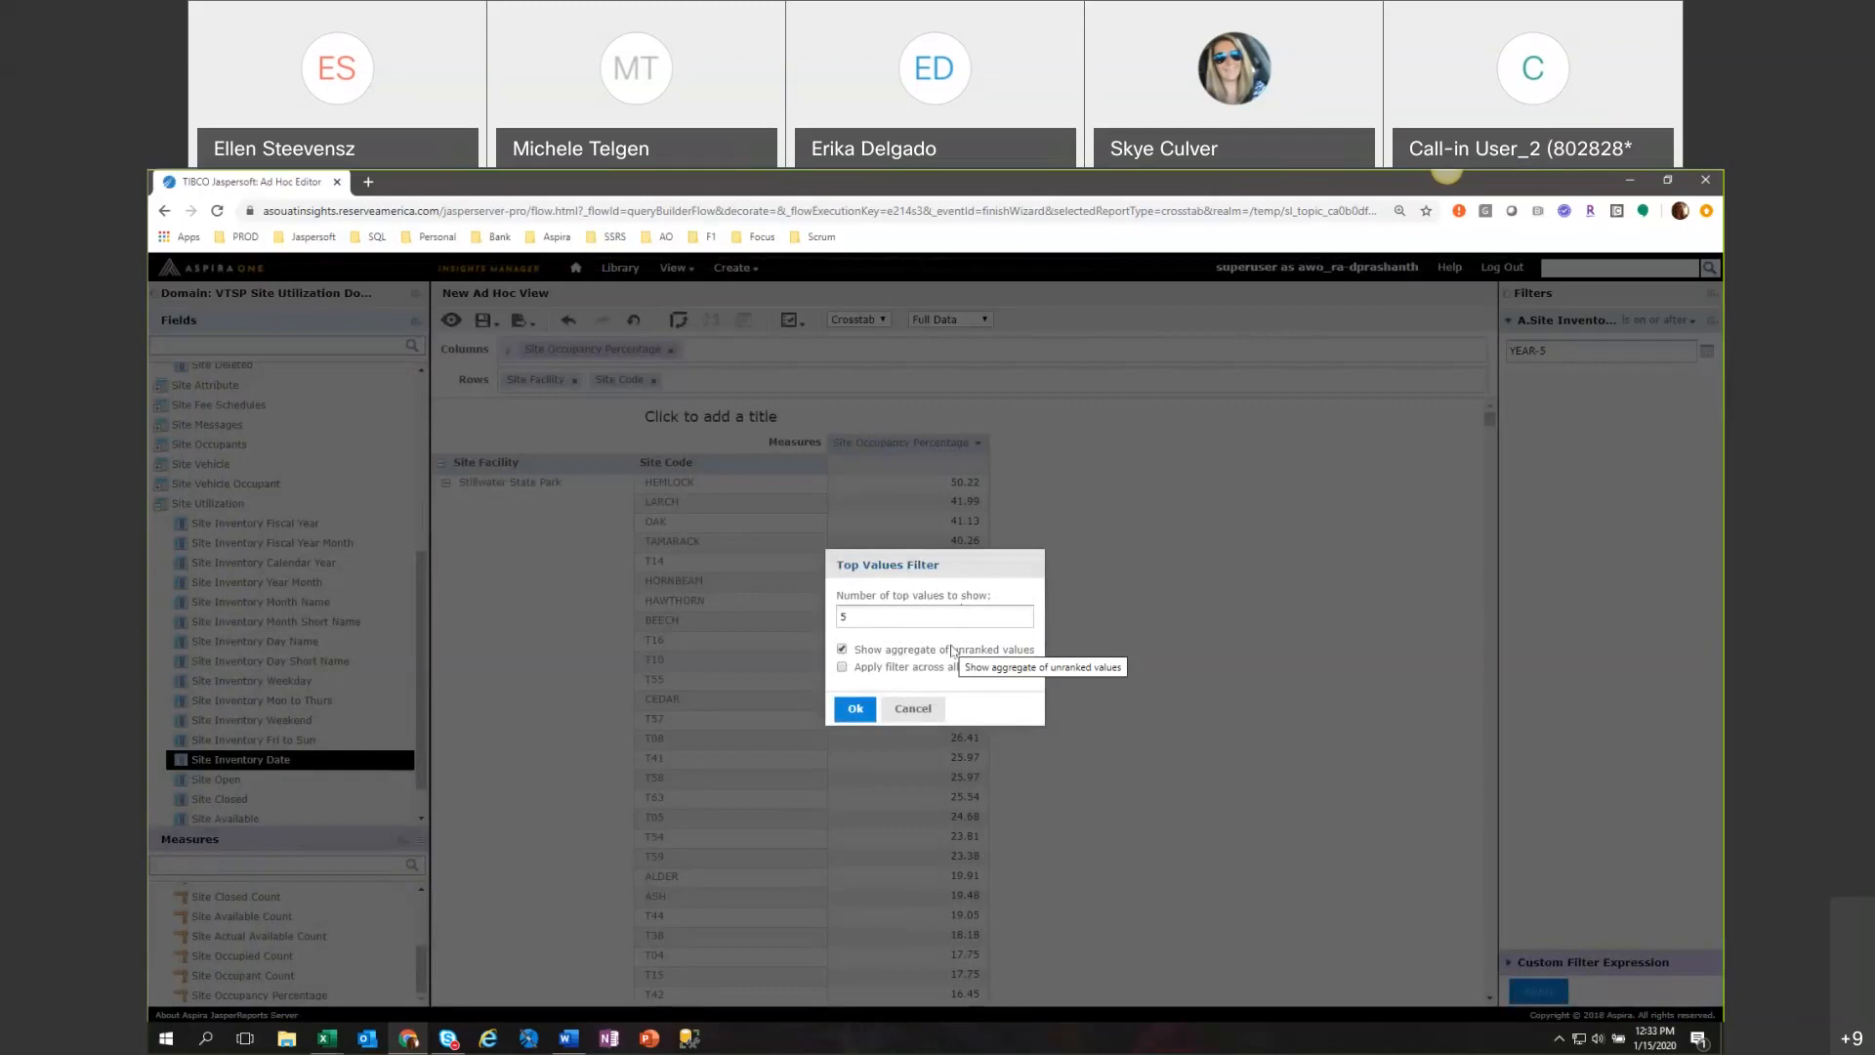
{"action": "left_click", "coordinate": [842, 648]}
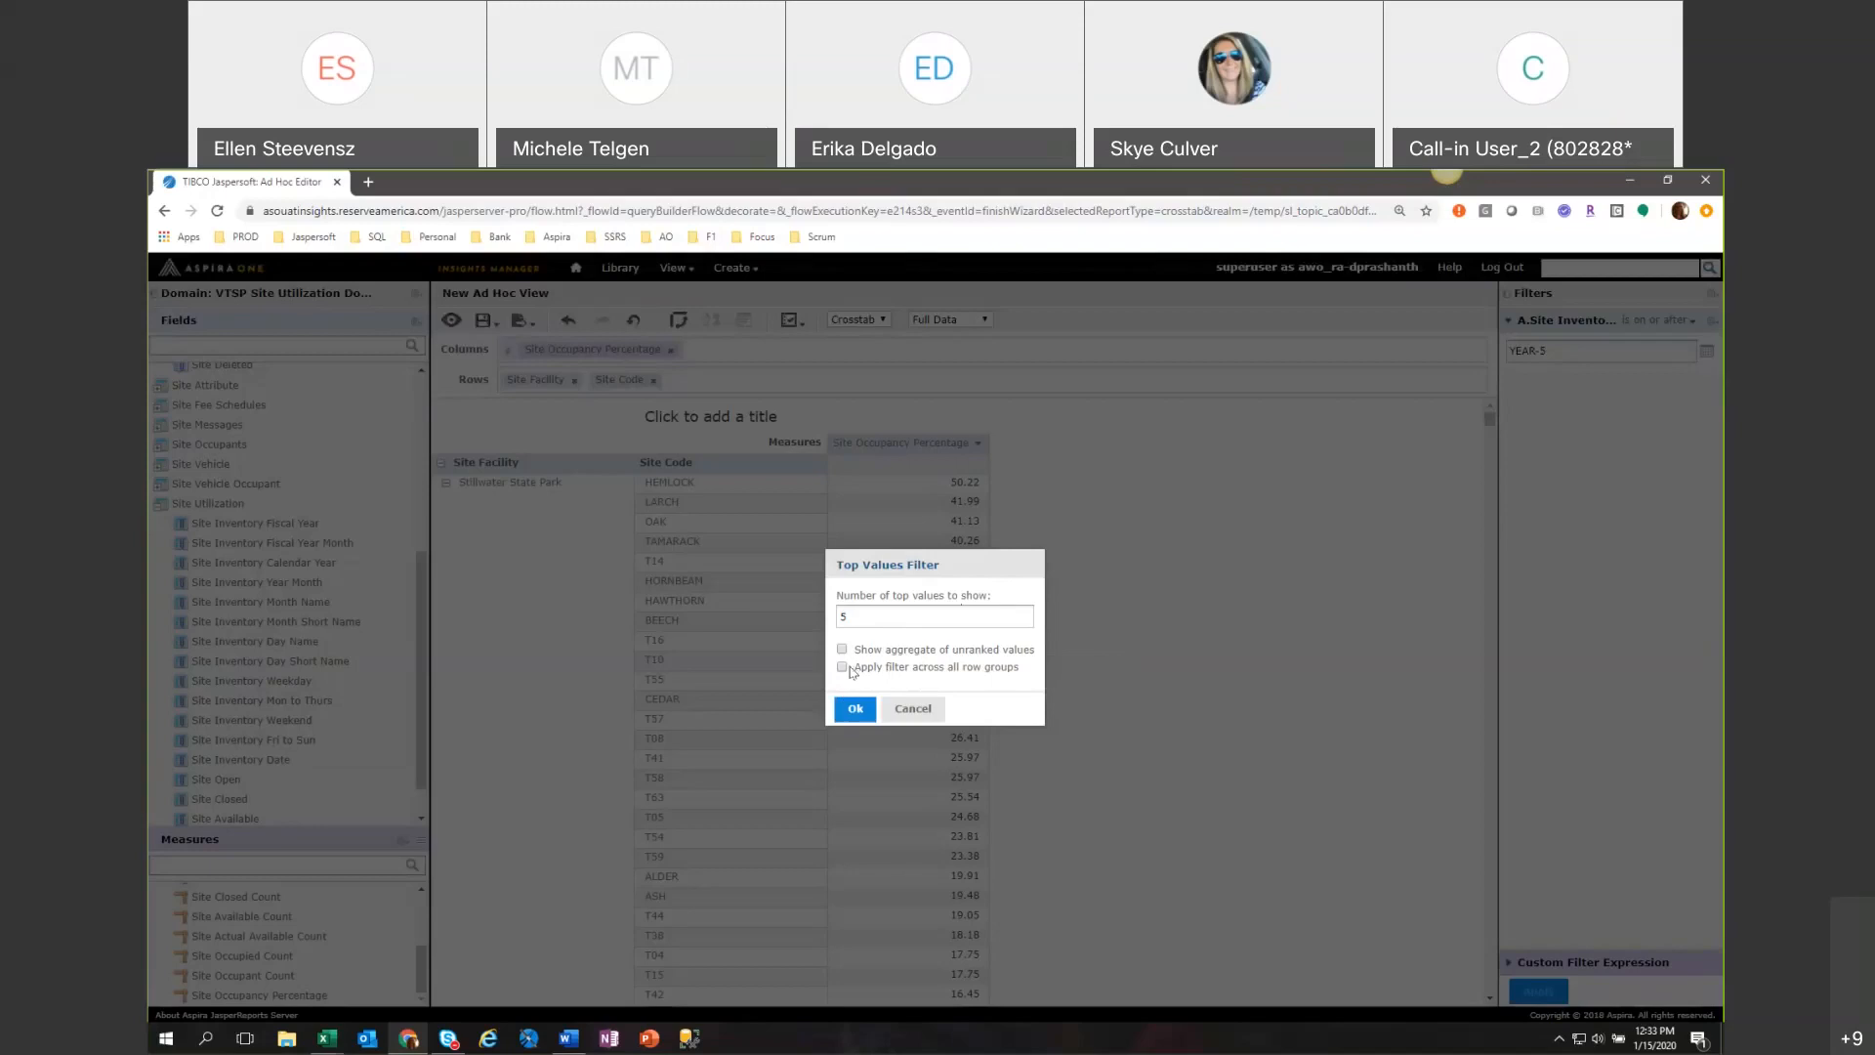
{"action": "left_click", "coordinate": [841, 668]}
{"action": "left_click", "coordinate": [853, 710]}
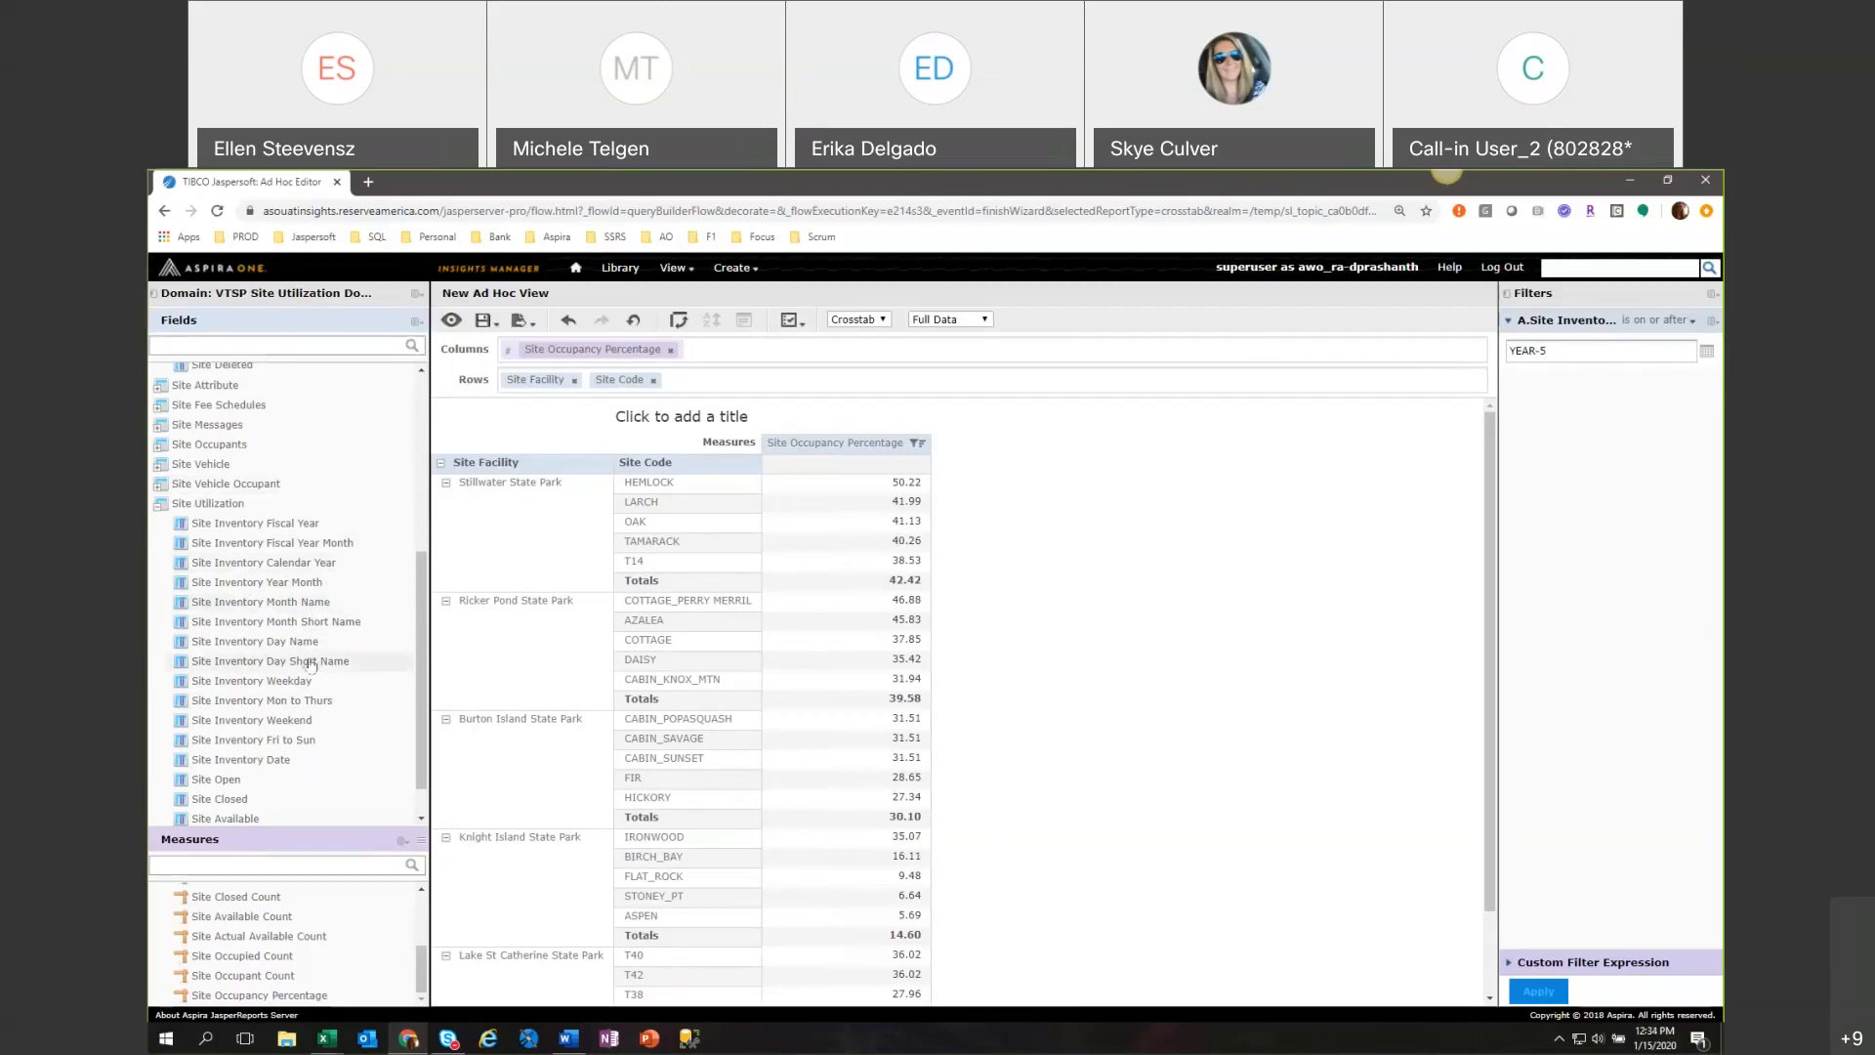
Add Site Inventory Calendar Year to the crosstab columns ahead of Site Occupancy Percentage.
{"action": "left_click", "coordinate": [298, 571]}
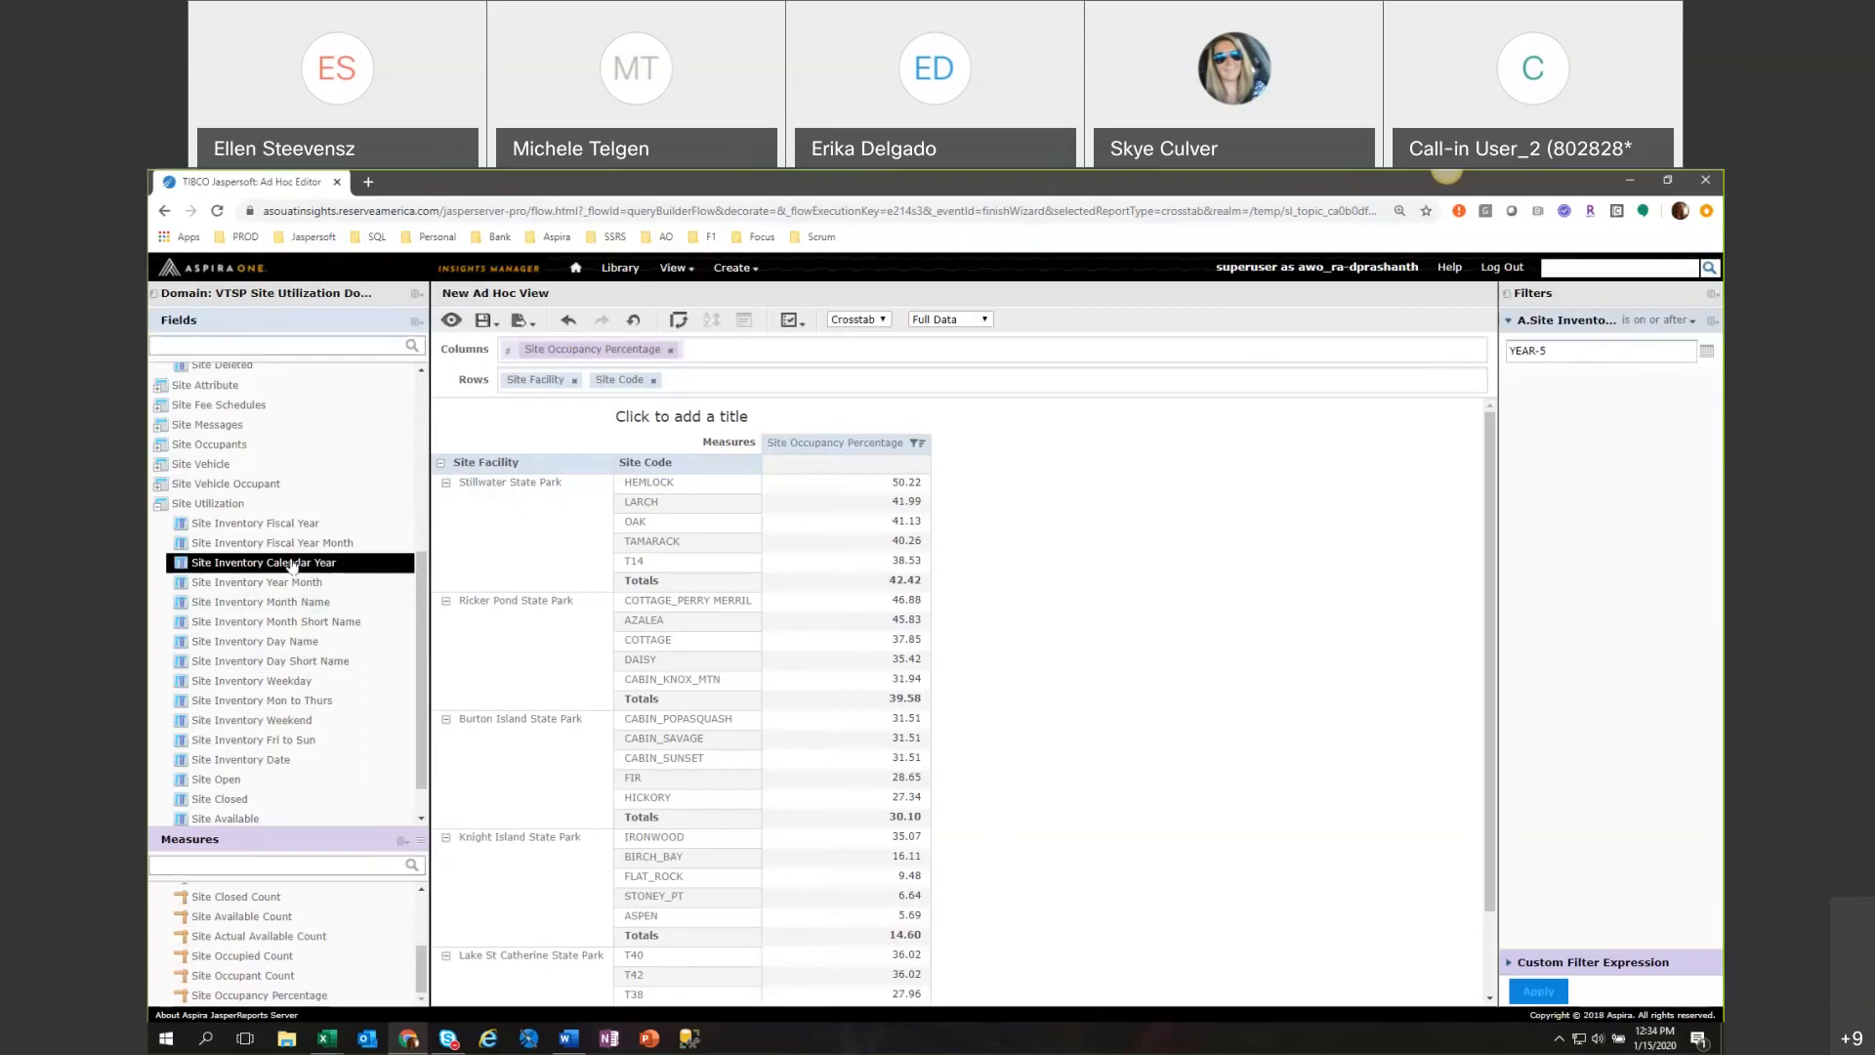
{"action": "left_click_drag", "start_coordinate": [291, 567], "coordinate": [498, 353]}
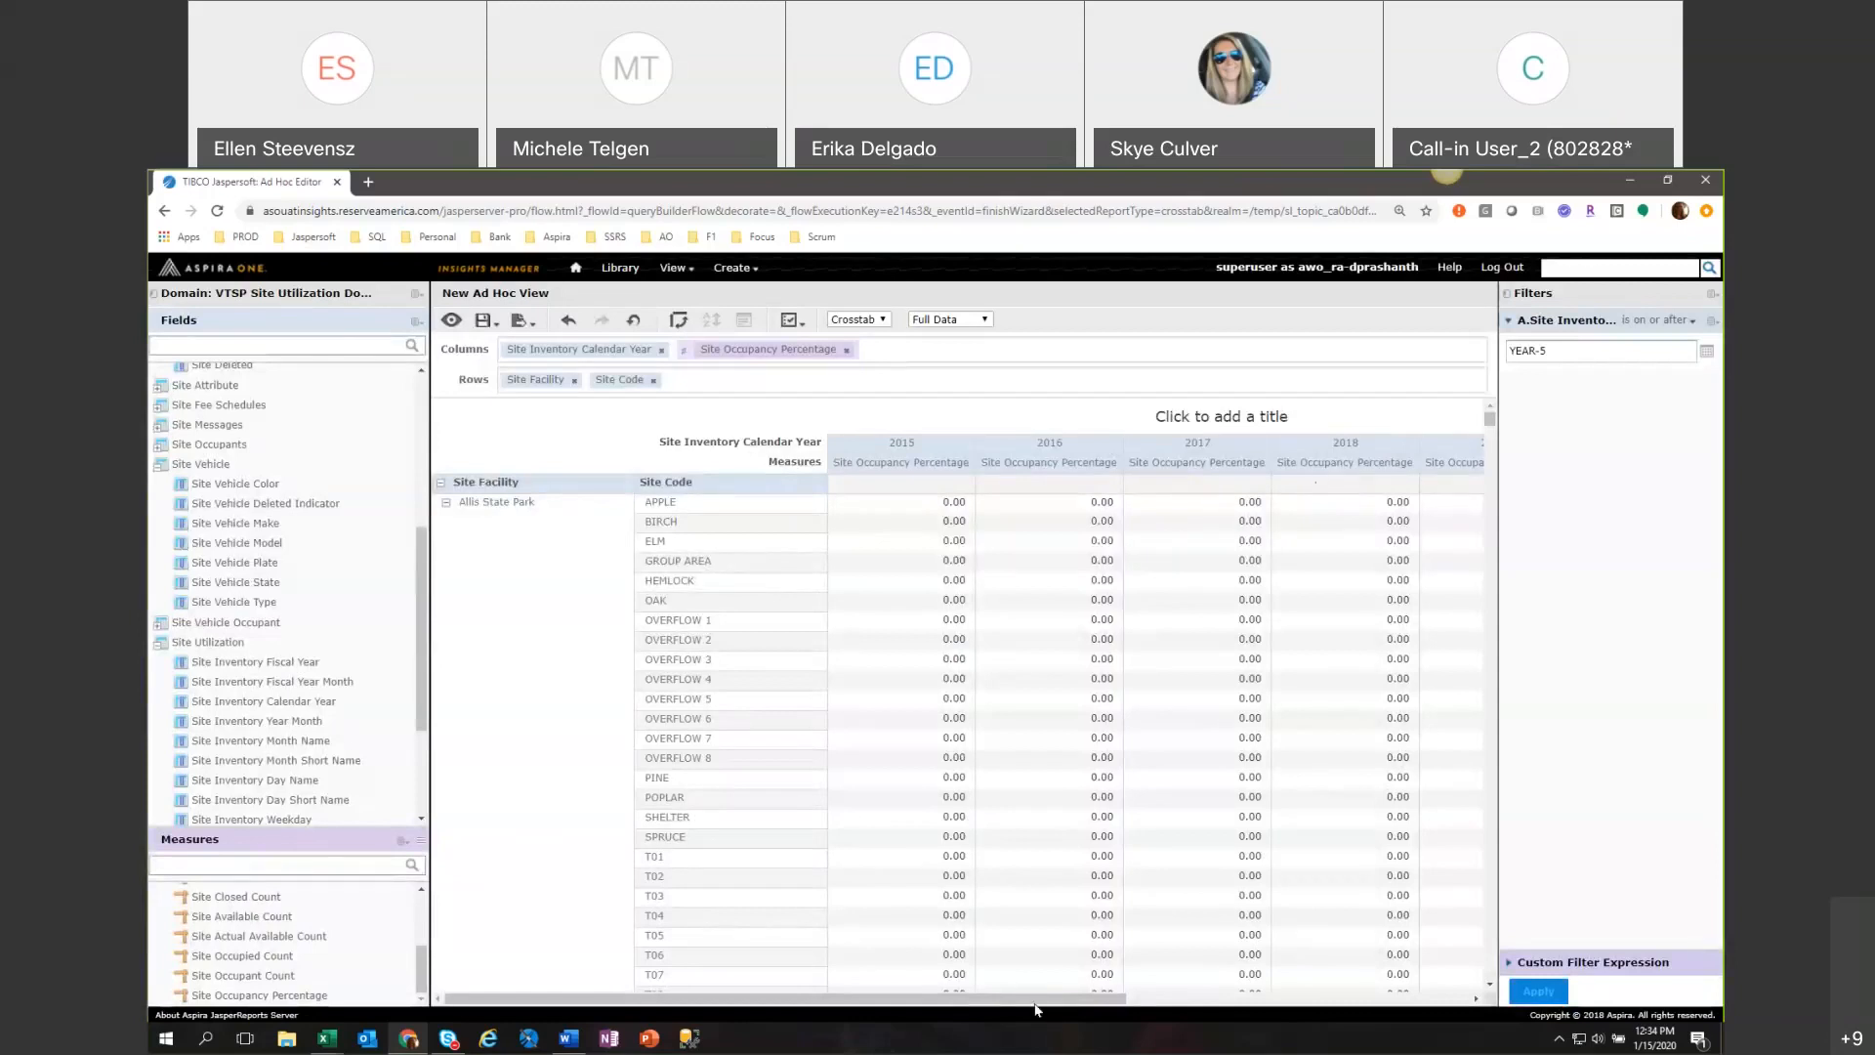
Filter the Site Occupancy Percentage in the Totals column to the top 5 values across all row groups.
{"action": "left_click", "coordinate": [680, 493]}
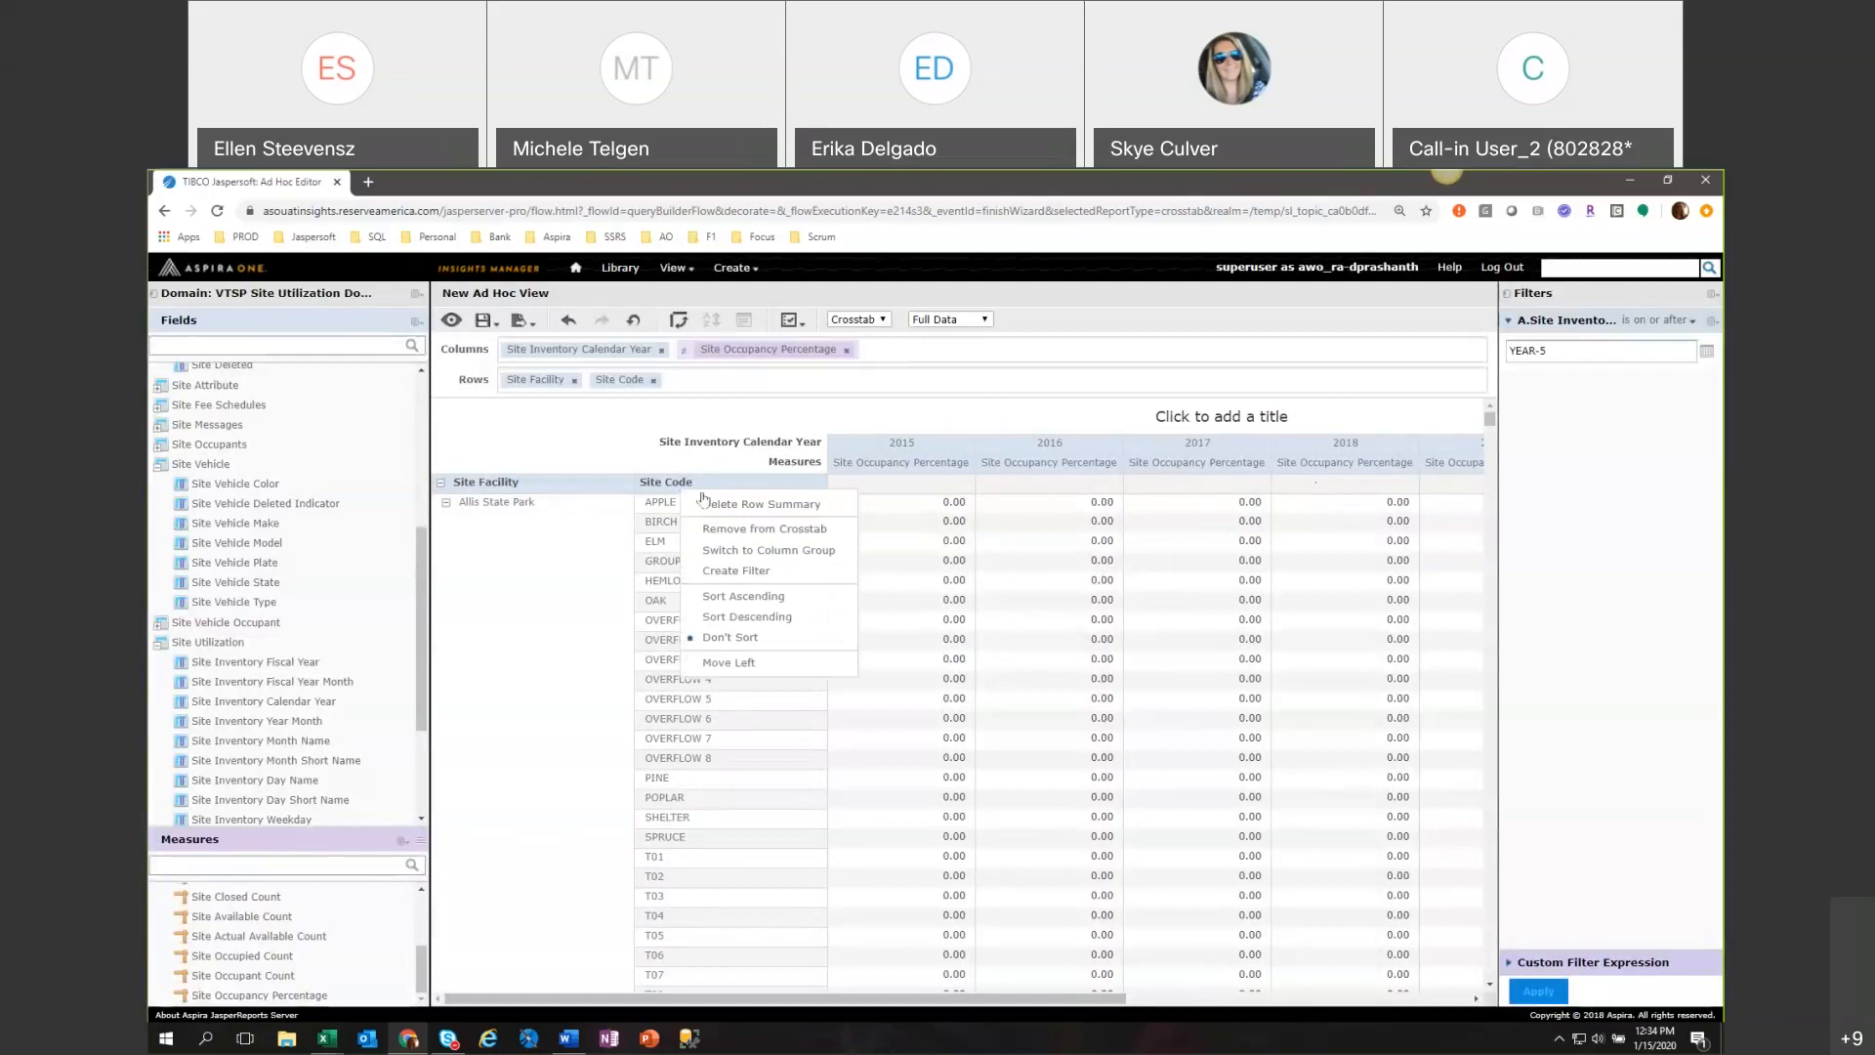
{"action": "left_click", "coordinate": [918, 467]}
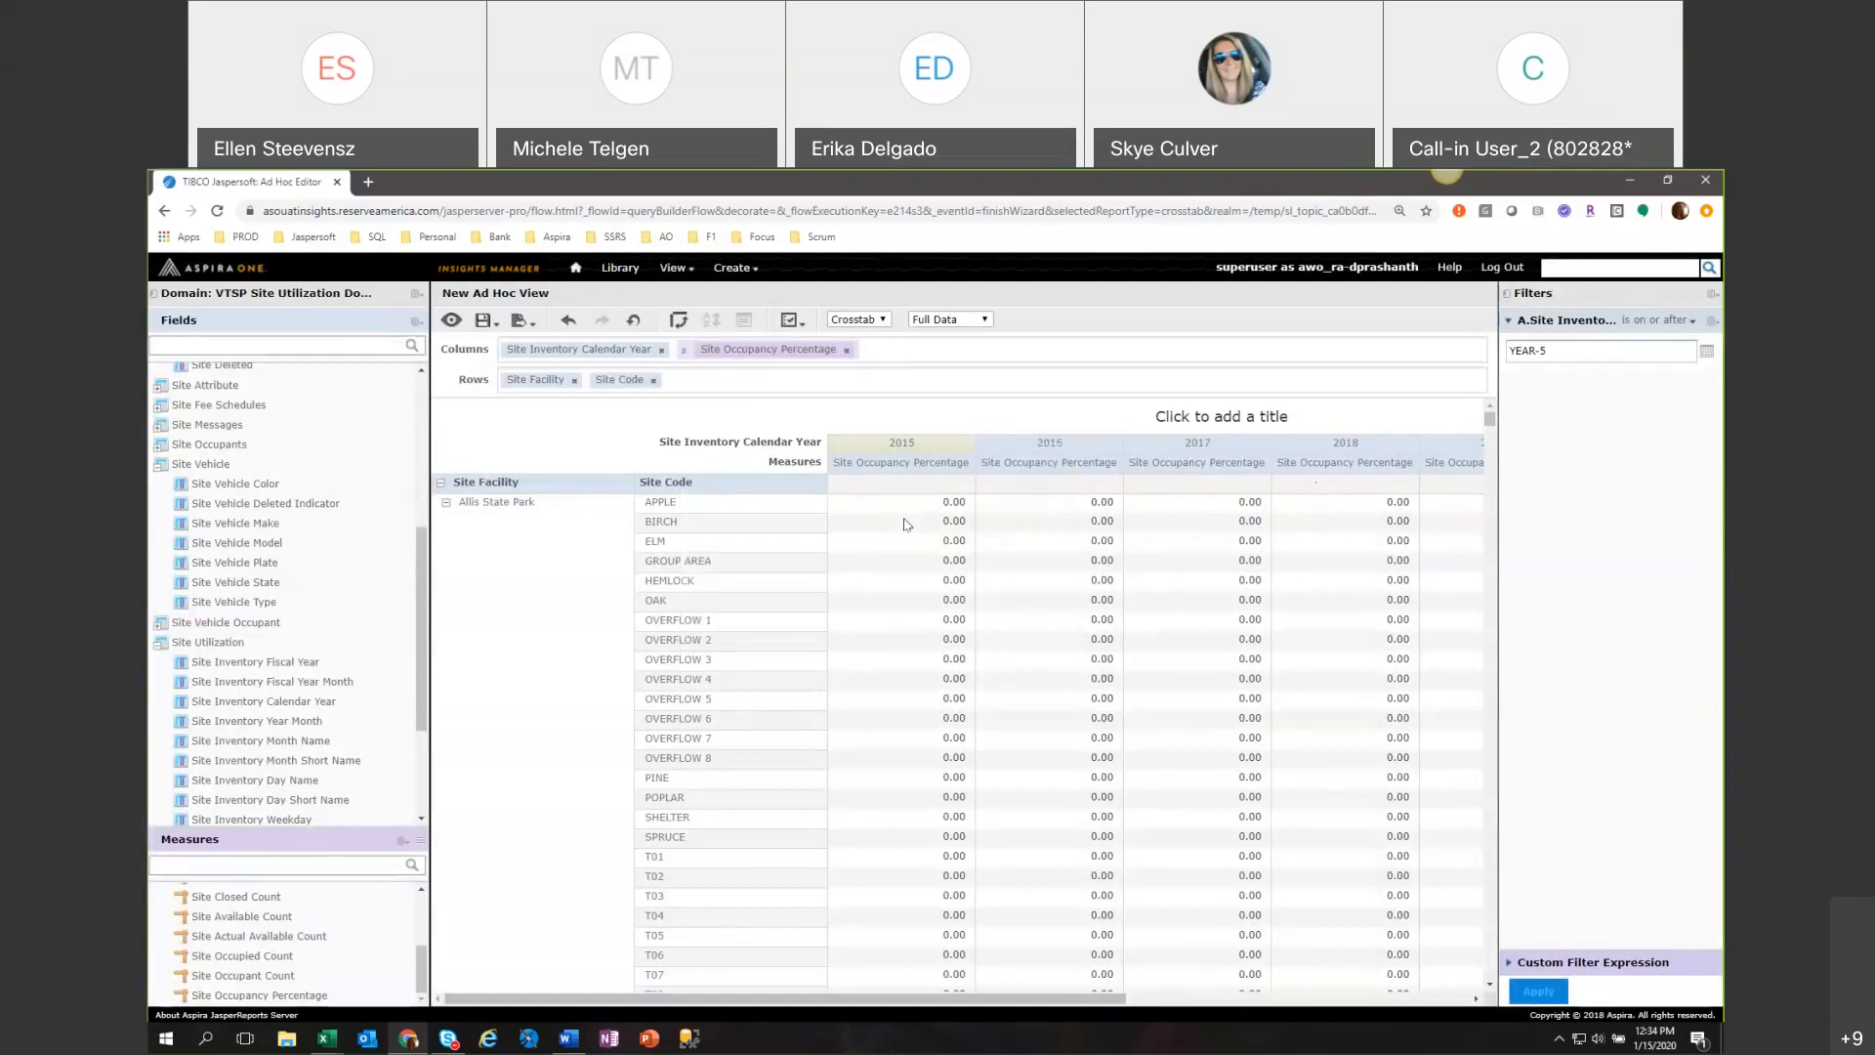
{"action": "left_click", "coordinate": [761, 486]}
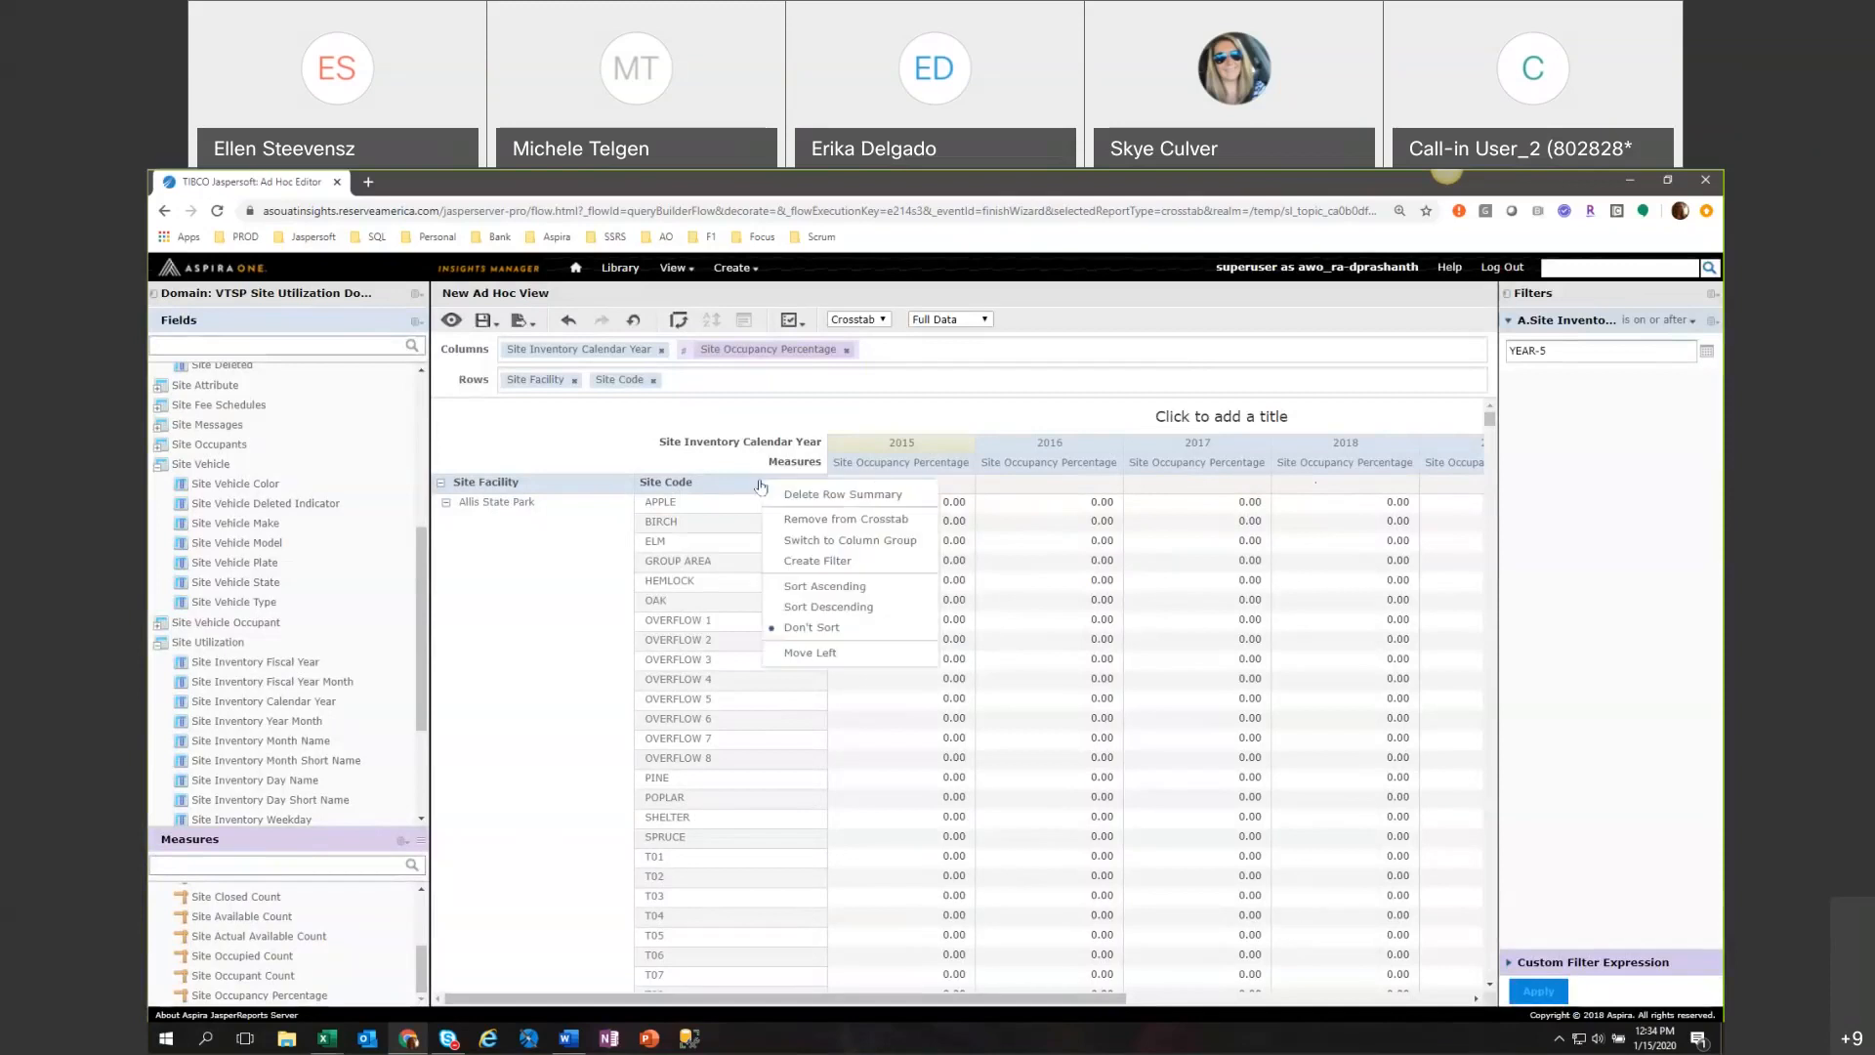
{"action": "left_click_drag", "start_coordinate": [899, 998], "coordinate": [1404, 469]}
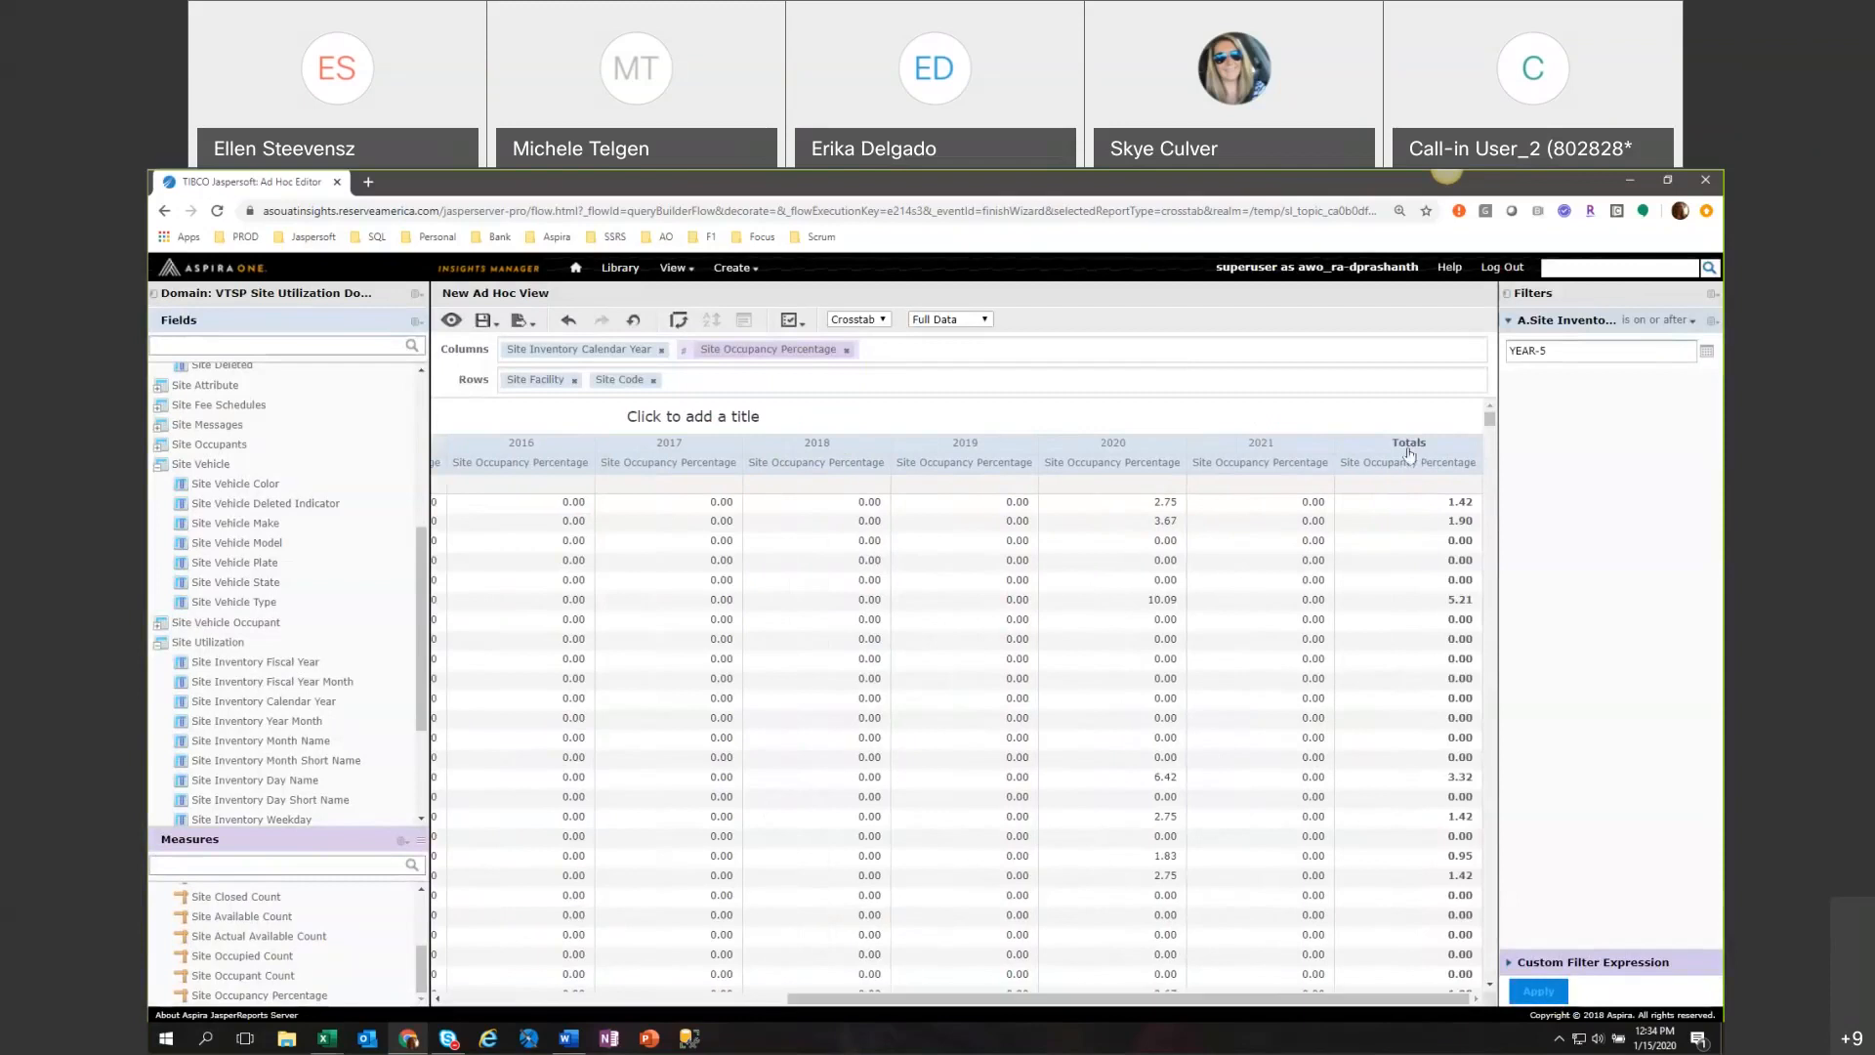
{"action": "left_click", "coordinate": [1409, 462]}
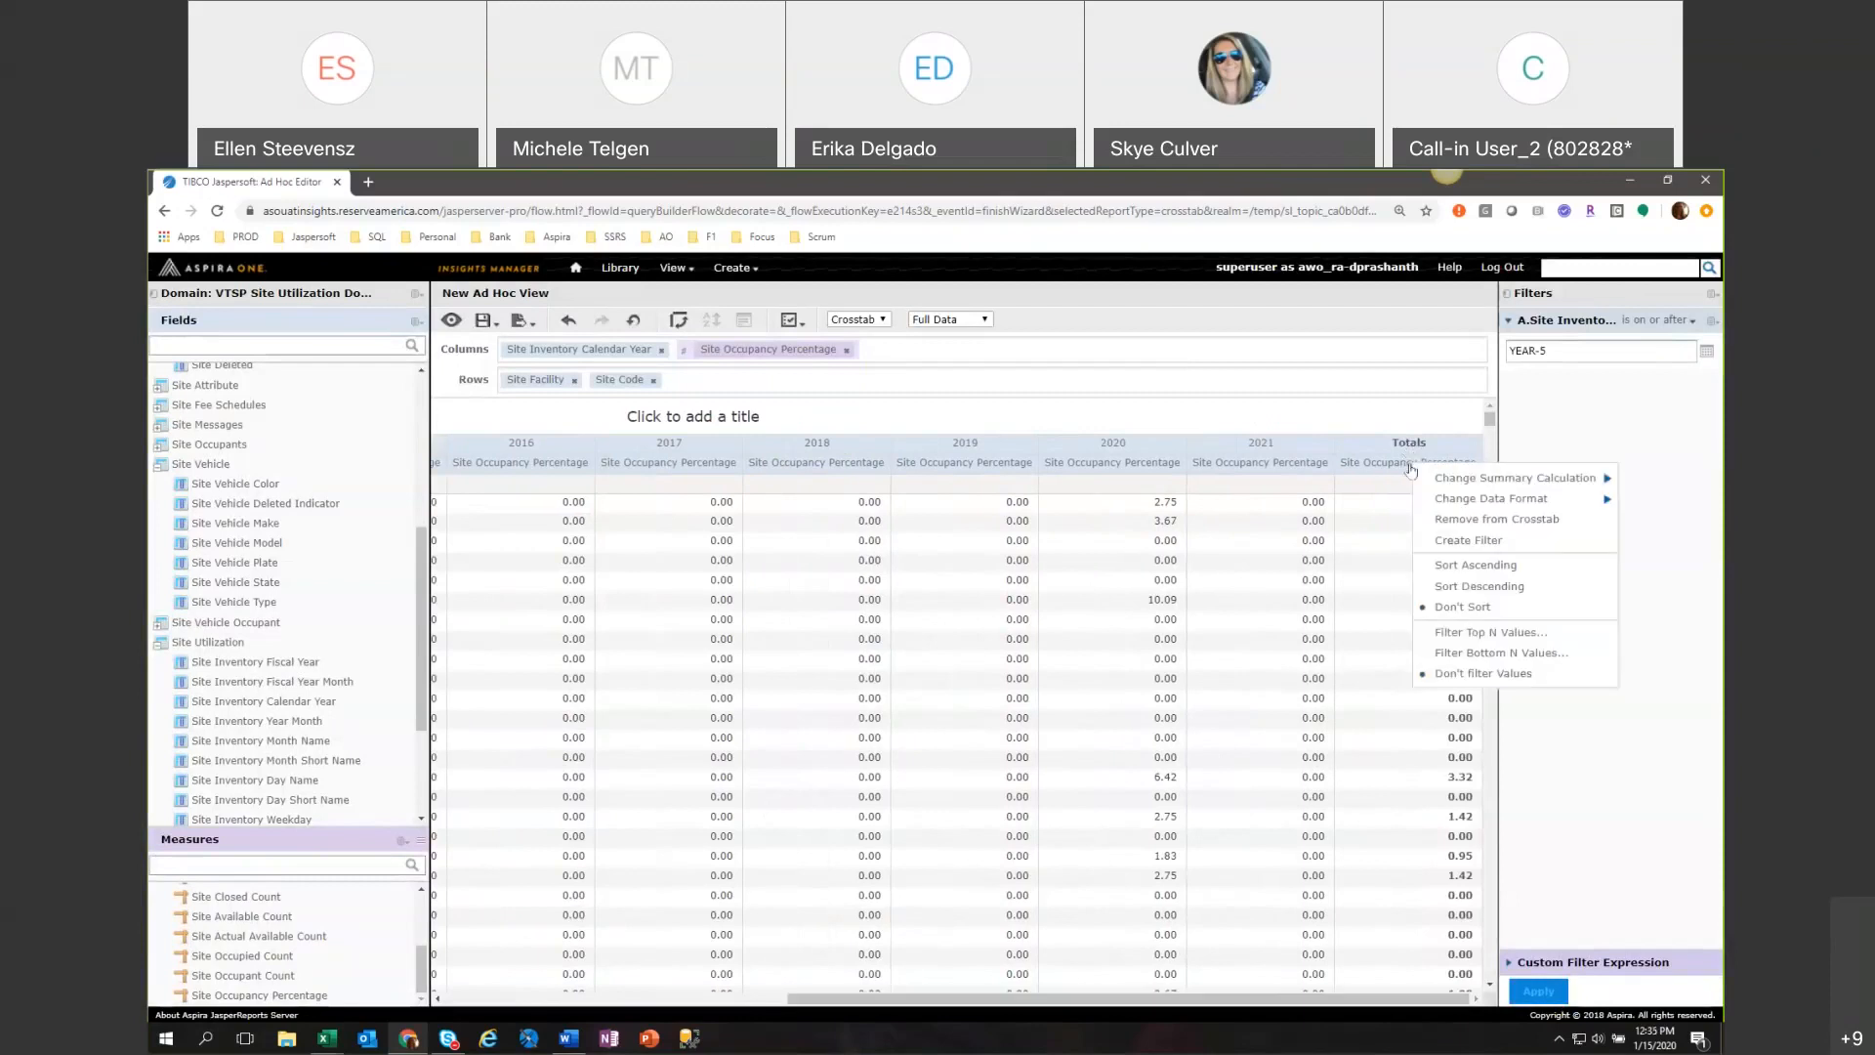
{"action": "left_click", "coordinate": [1276, 468]}
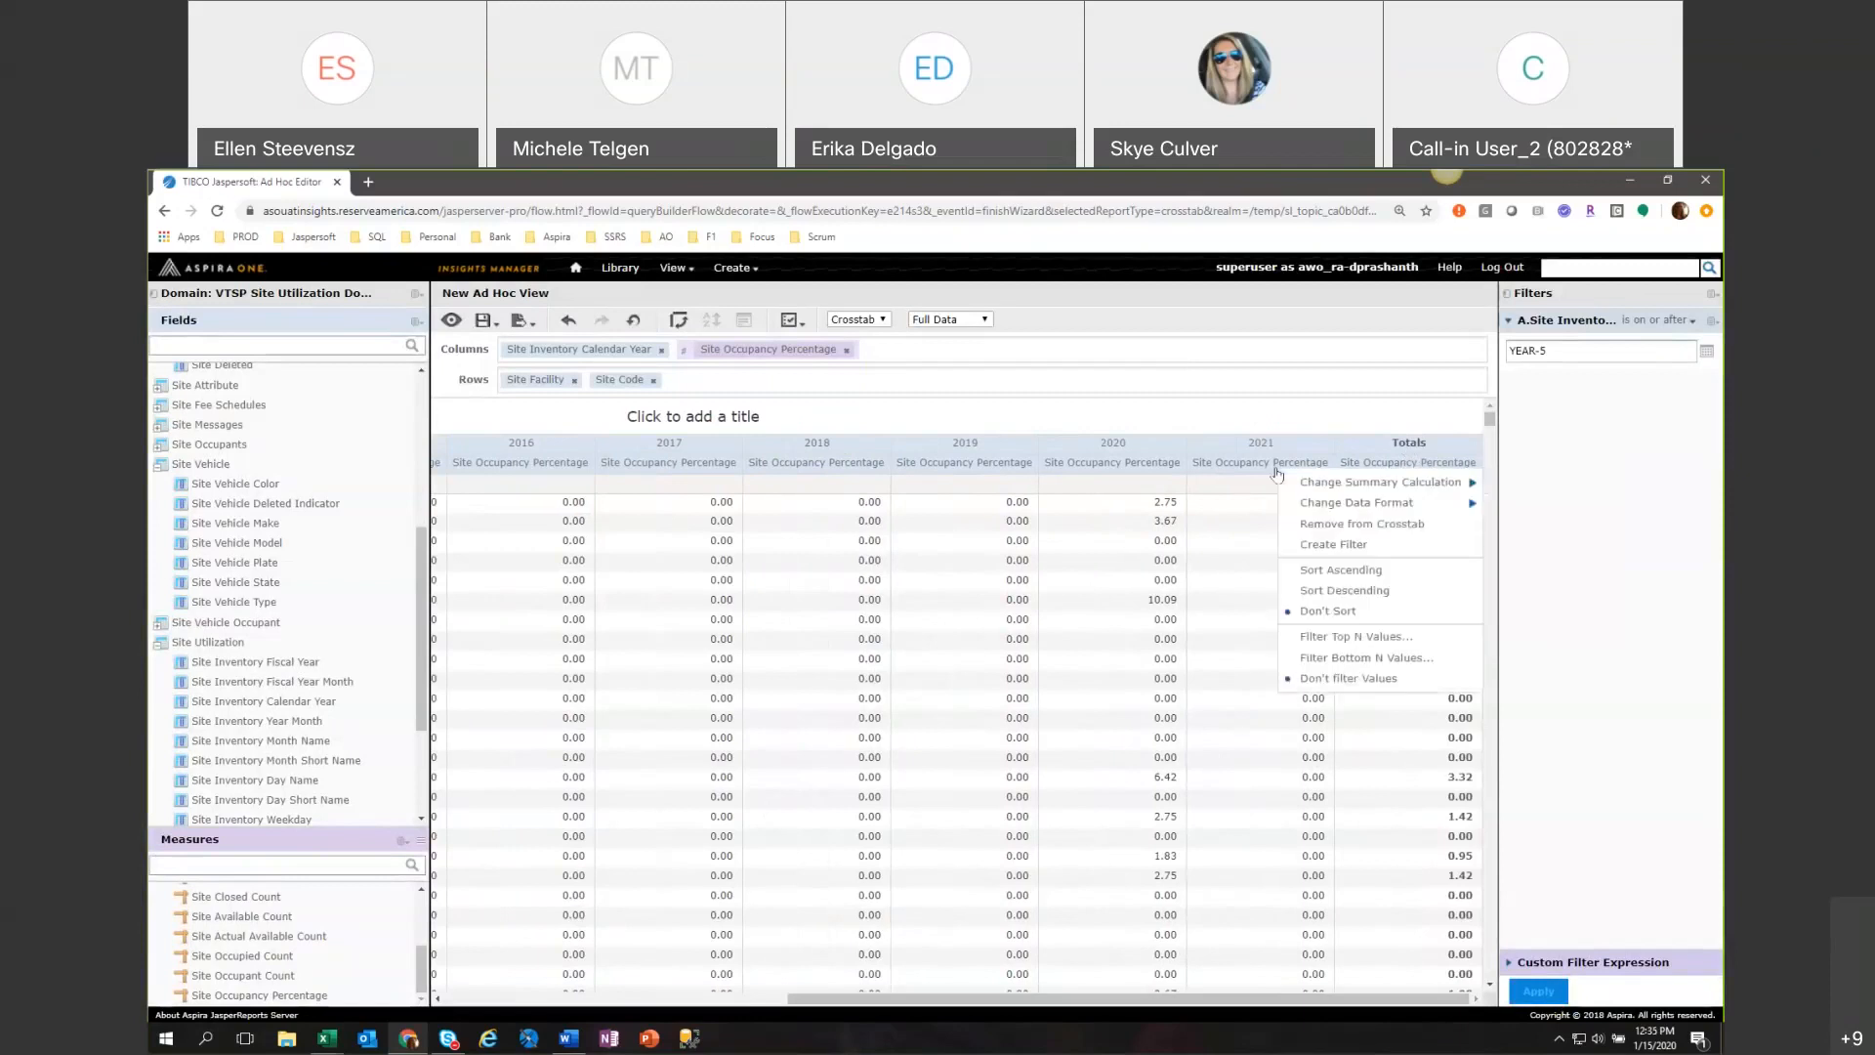
{"action": "left_click", "coordinate": [1382, 461]}
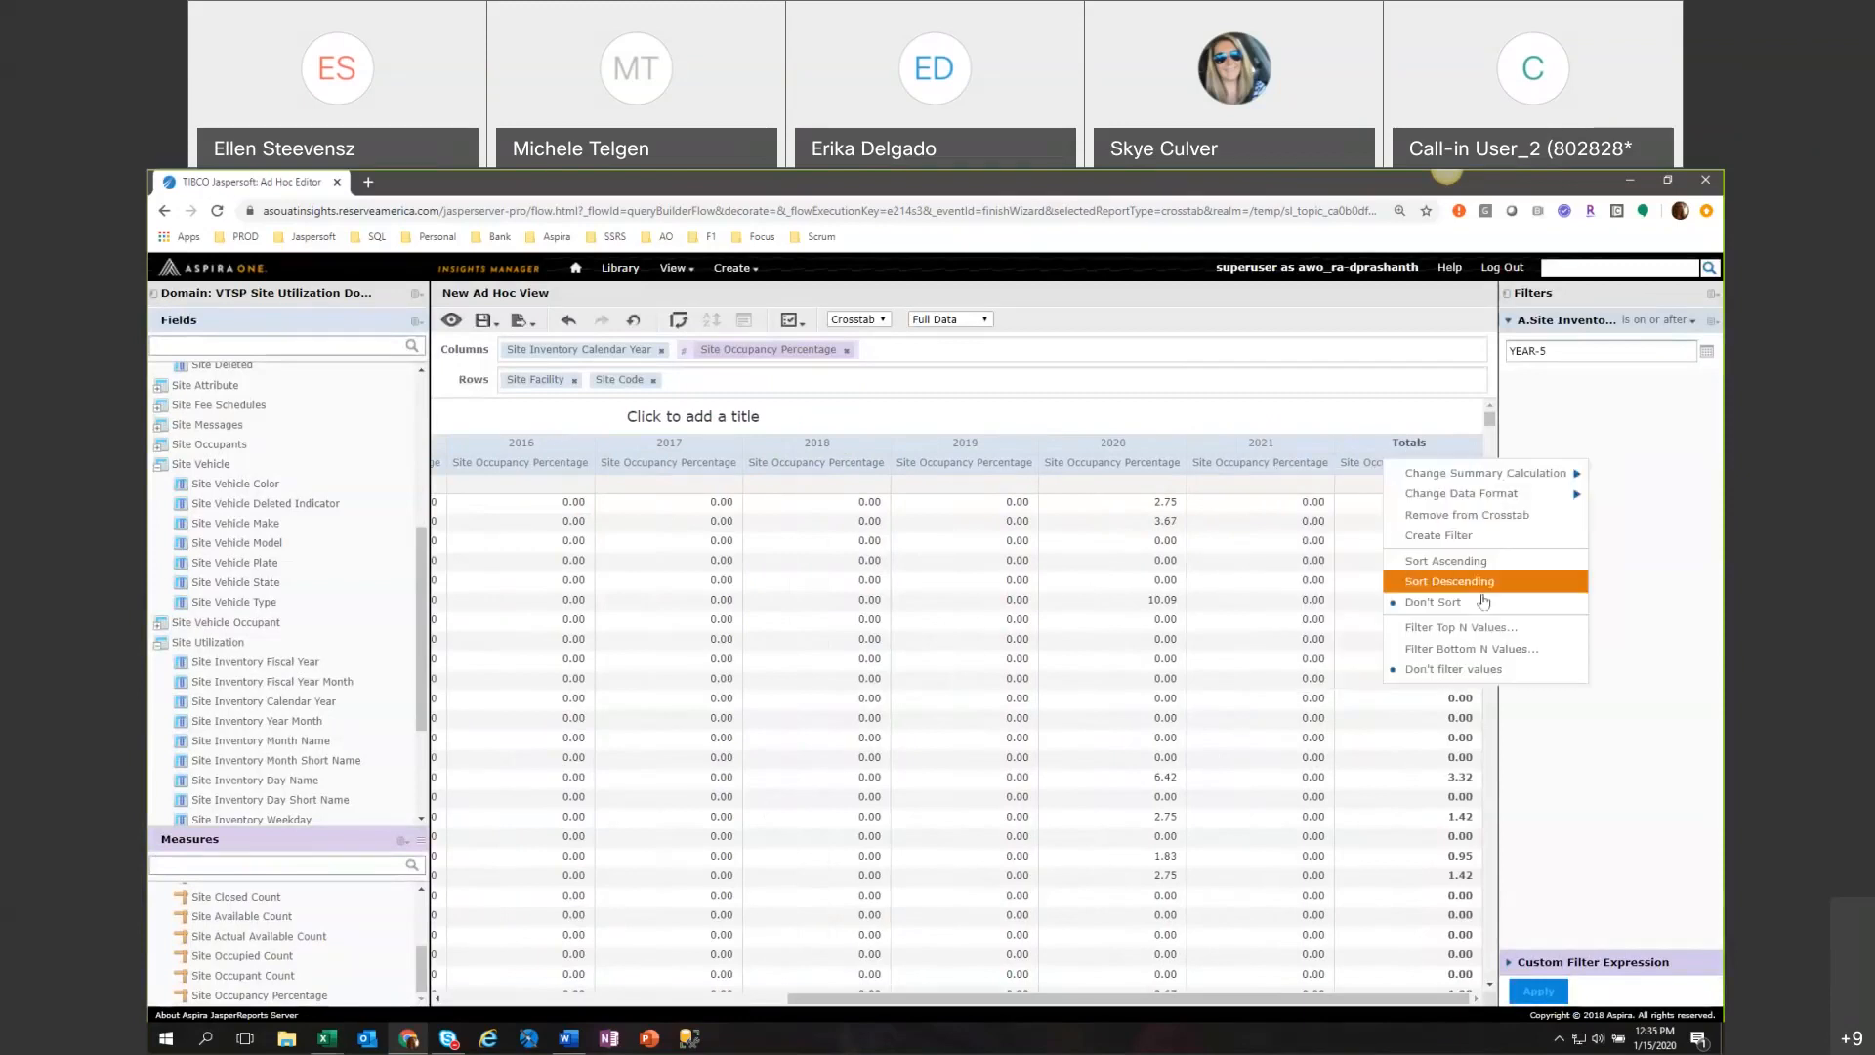
{"action": "left_click", "coordinate": [1505, 630]}
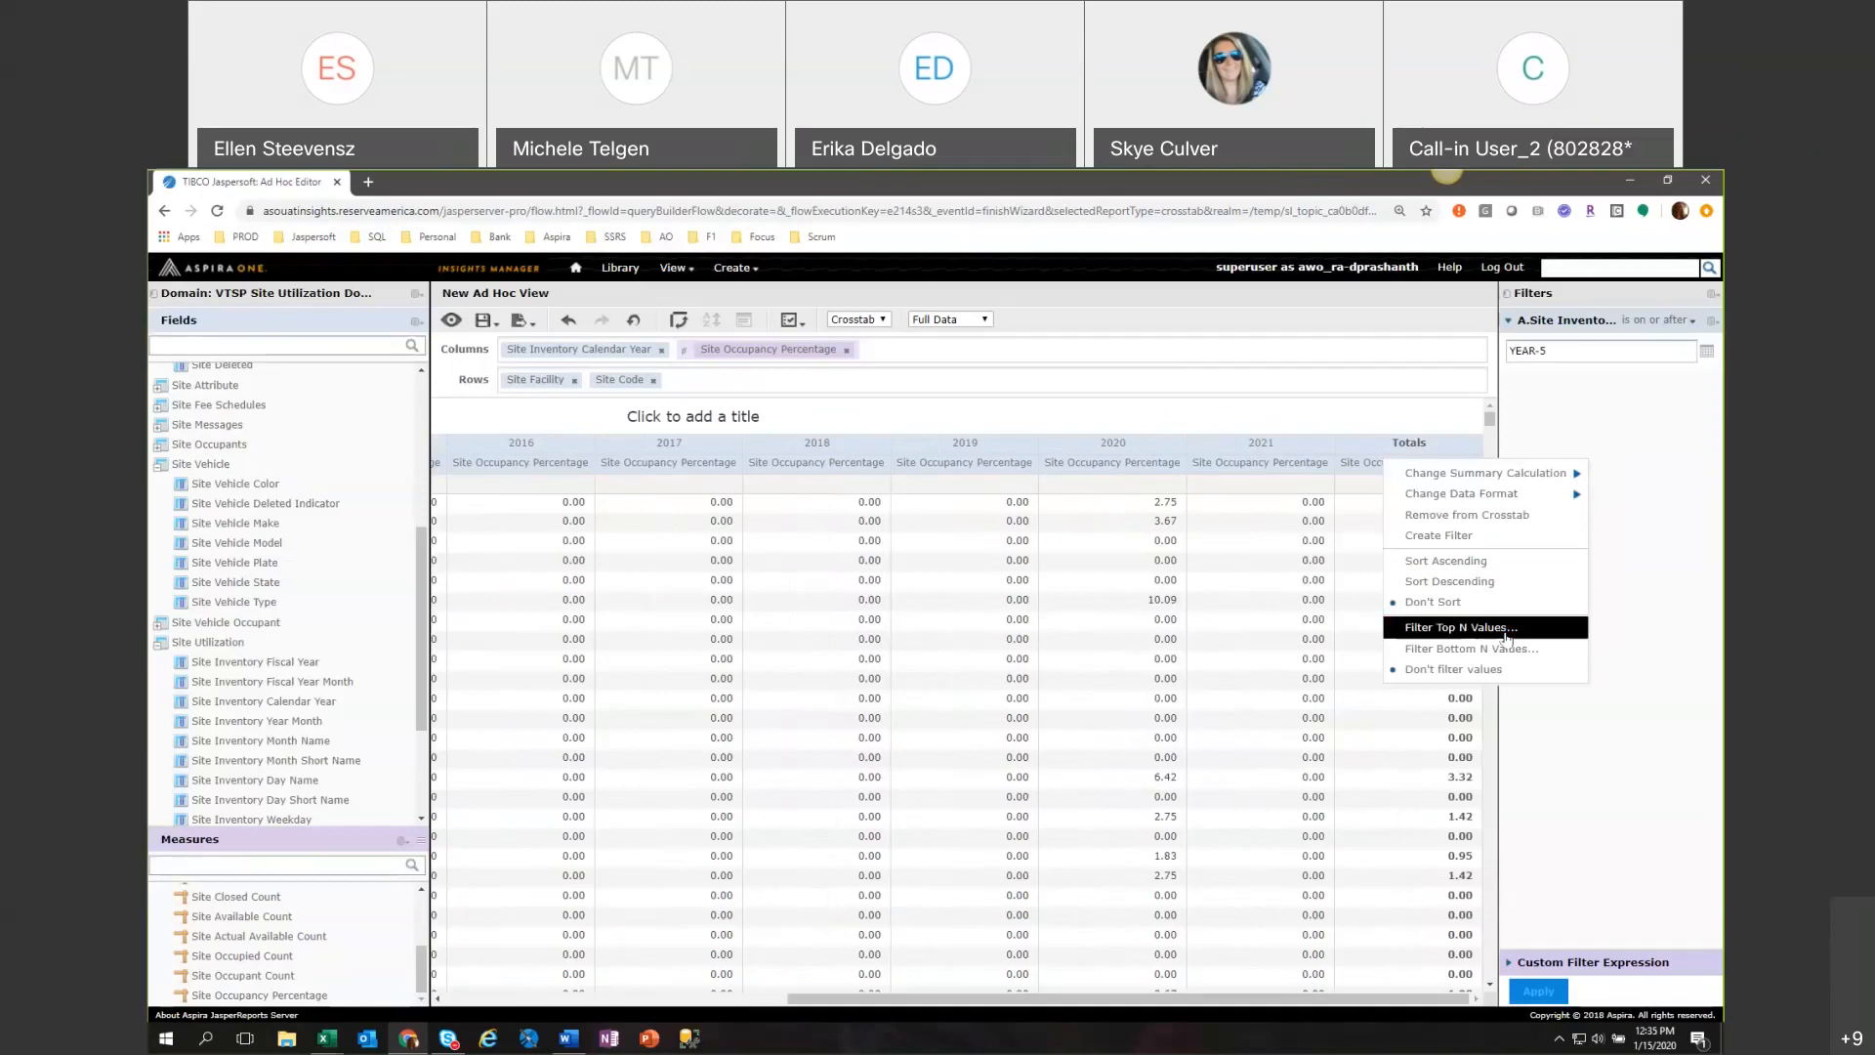
{"action": "left_click", "coordinate": [843, 668]}
{"action": "left_click", "coordinate": [851, 716]}
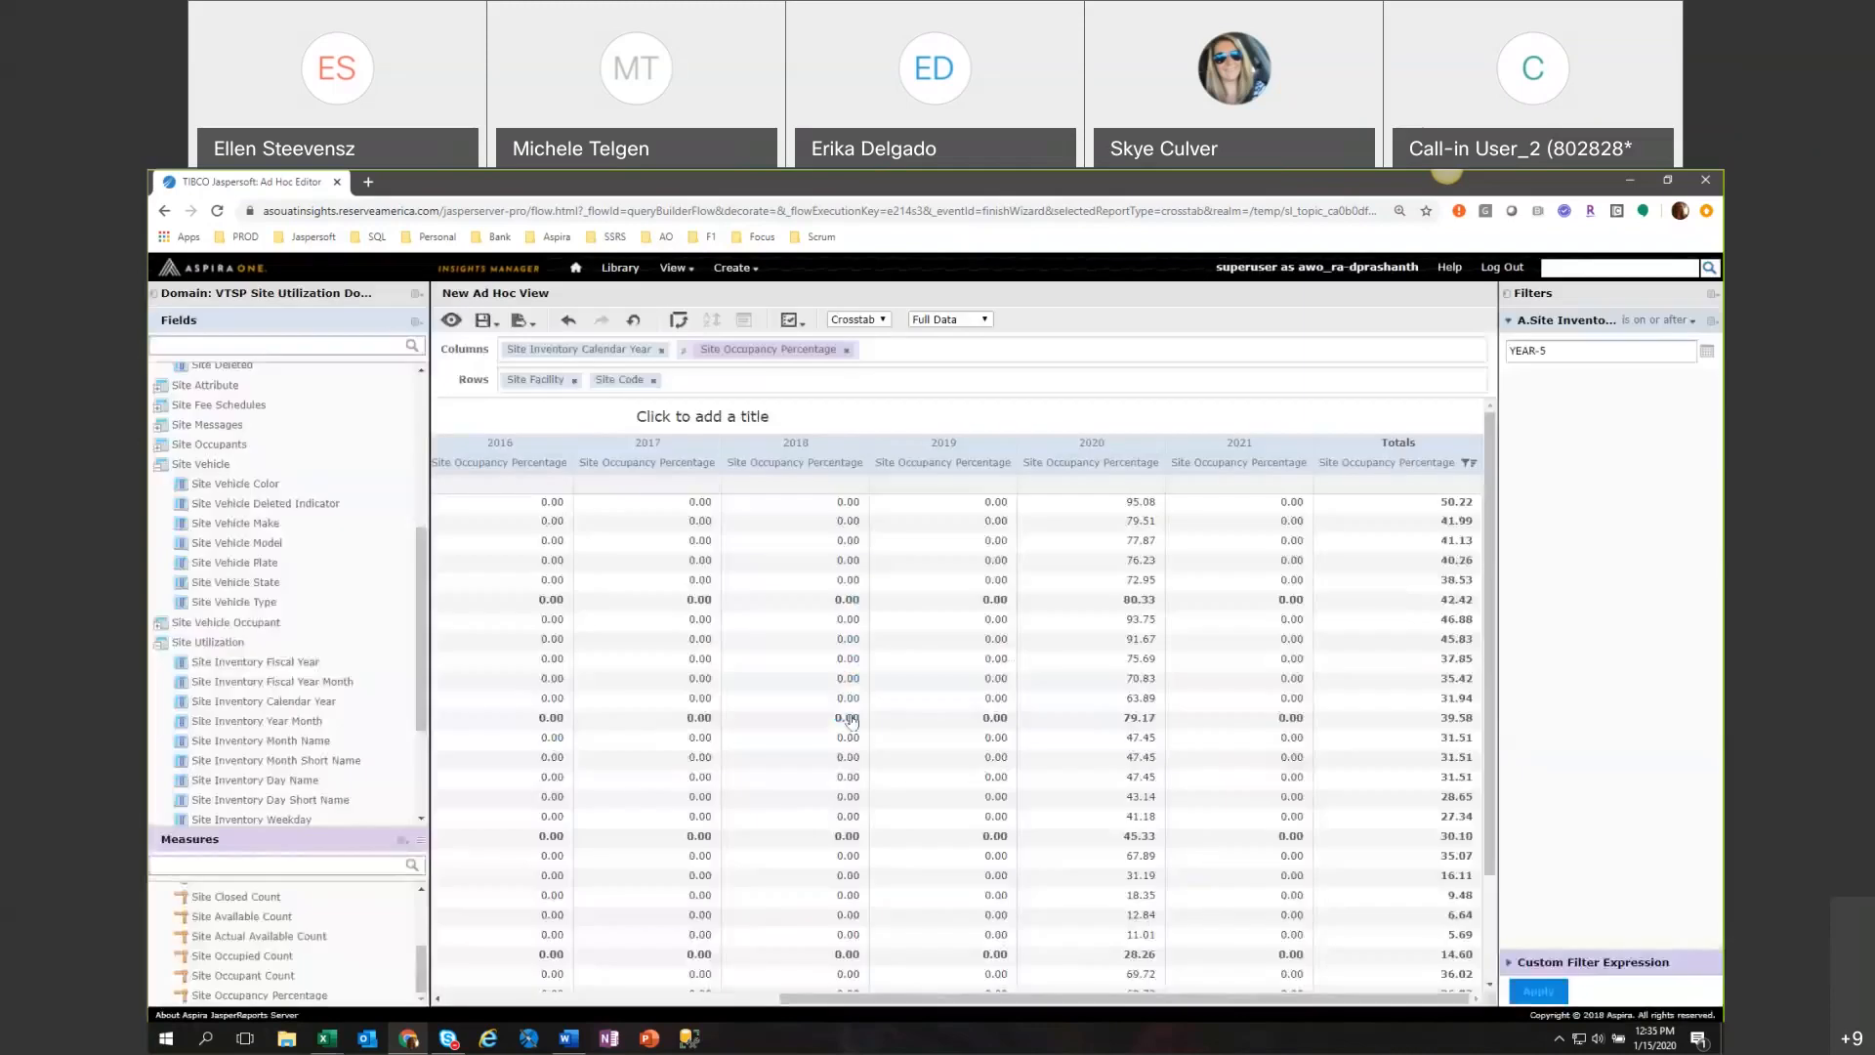
Collapse the filter and domain field panes and review the yearly occupancy percentages of the top sites per facility.
{"action": "left_click_drag", "start_coordinate": [1053, 1000], "coordinate": [1115, 1018]}
{"action": "left_click", "coordinate": [1504, 295]}
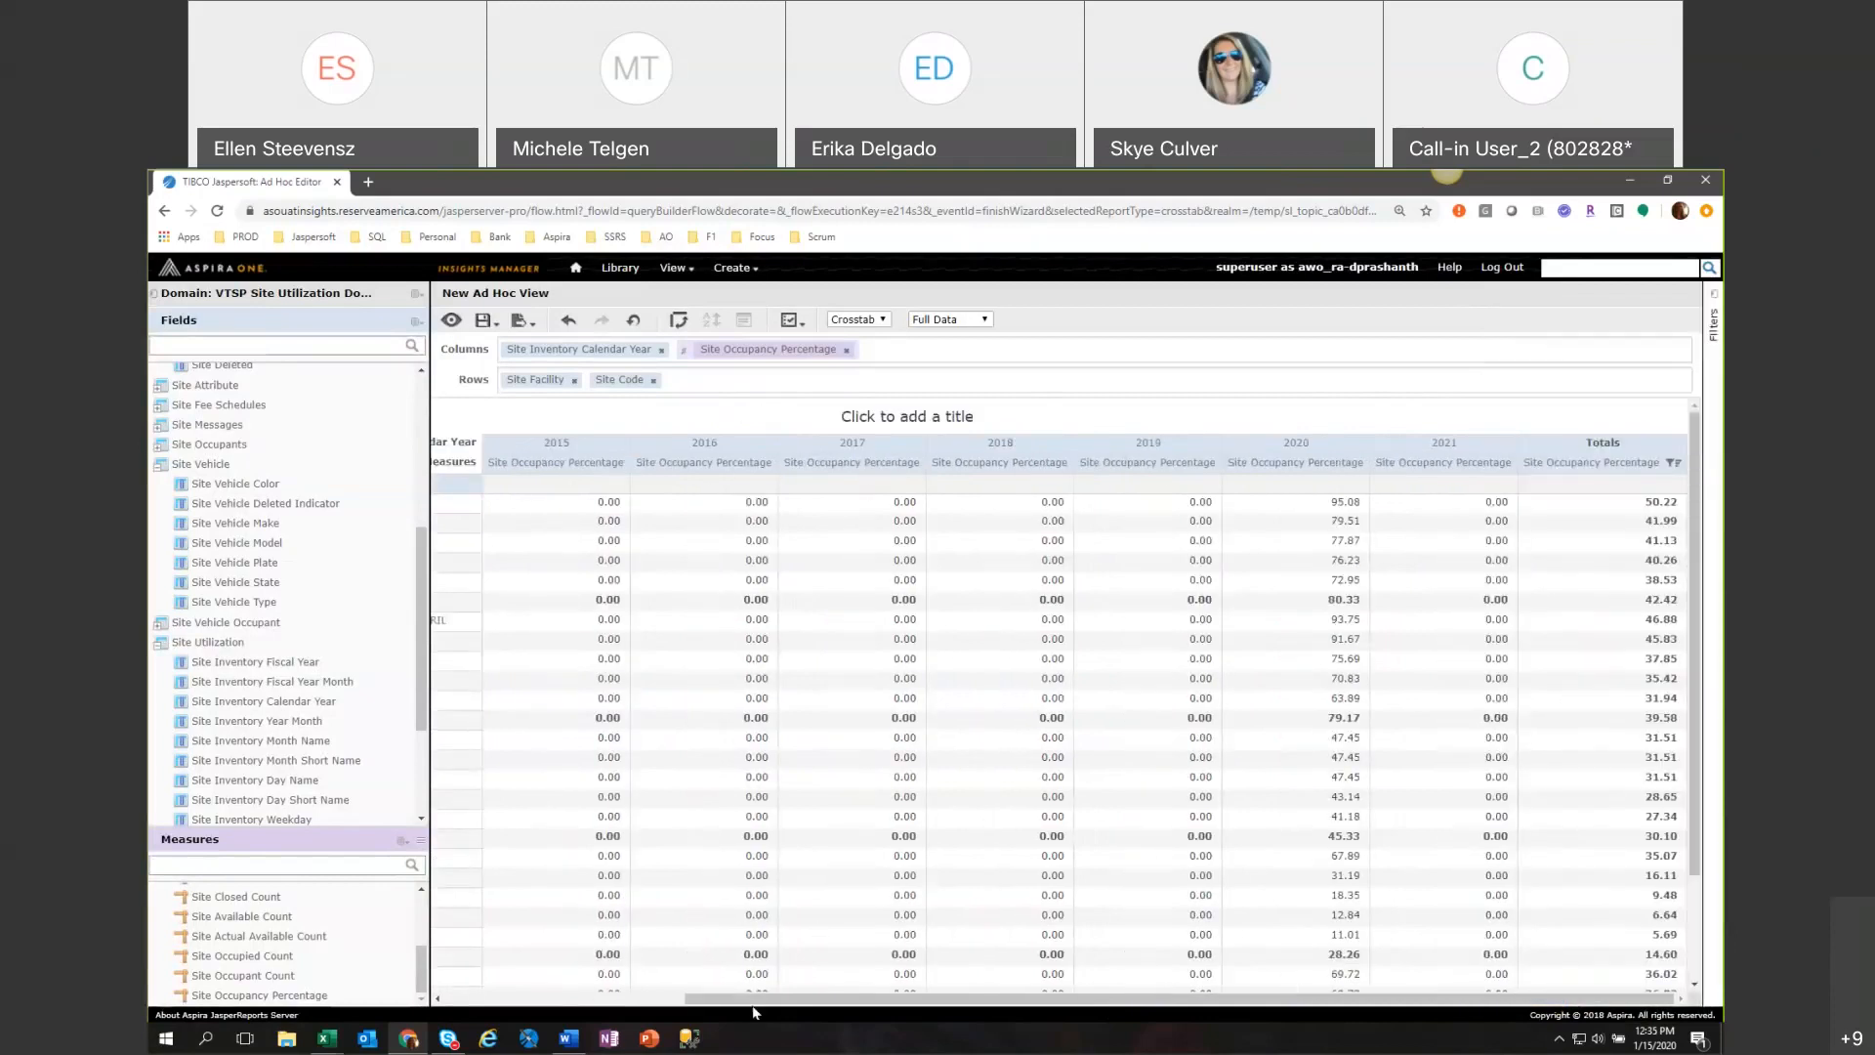
{"action": "left_click", "coordinate": [153, 295]}
{"action": "left_click_drag", "start_coordinate": [1242, 999], "coordinate": [1232, 1001]}
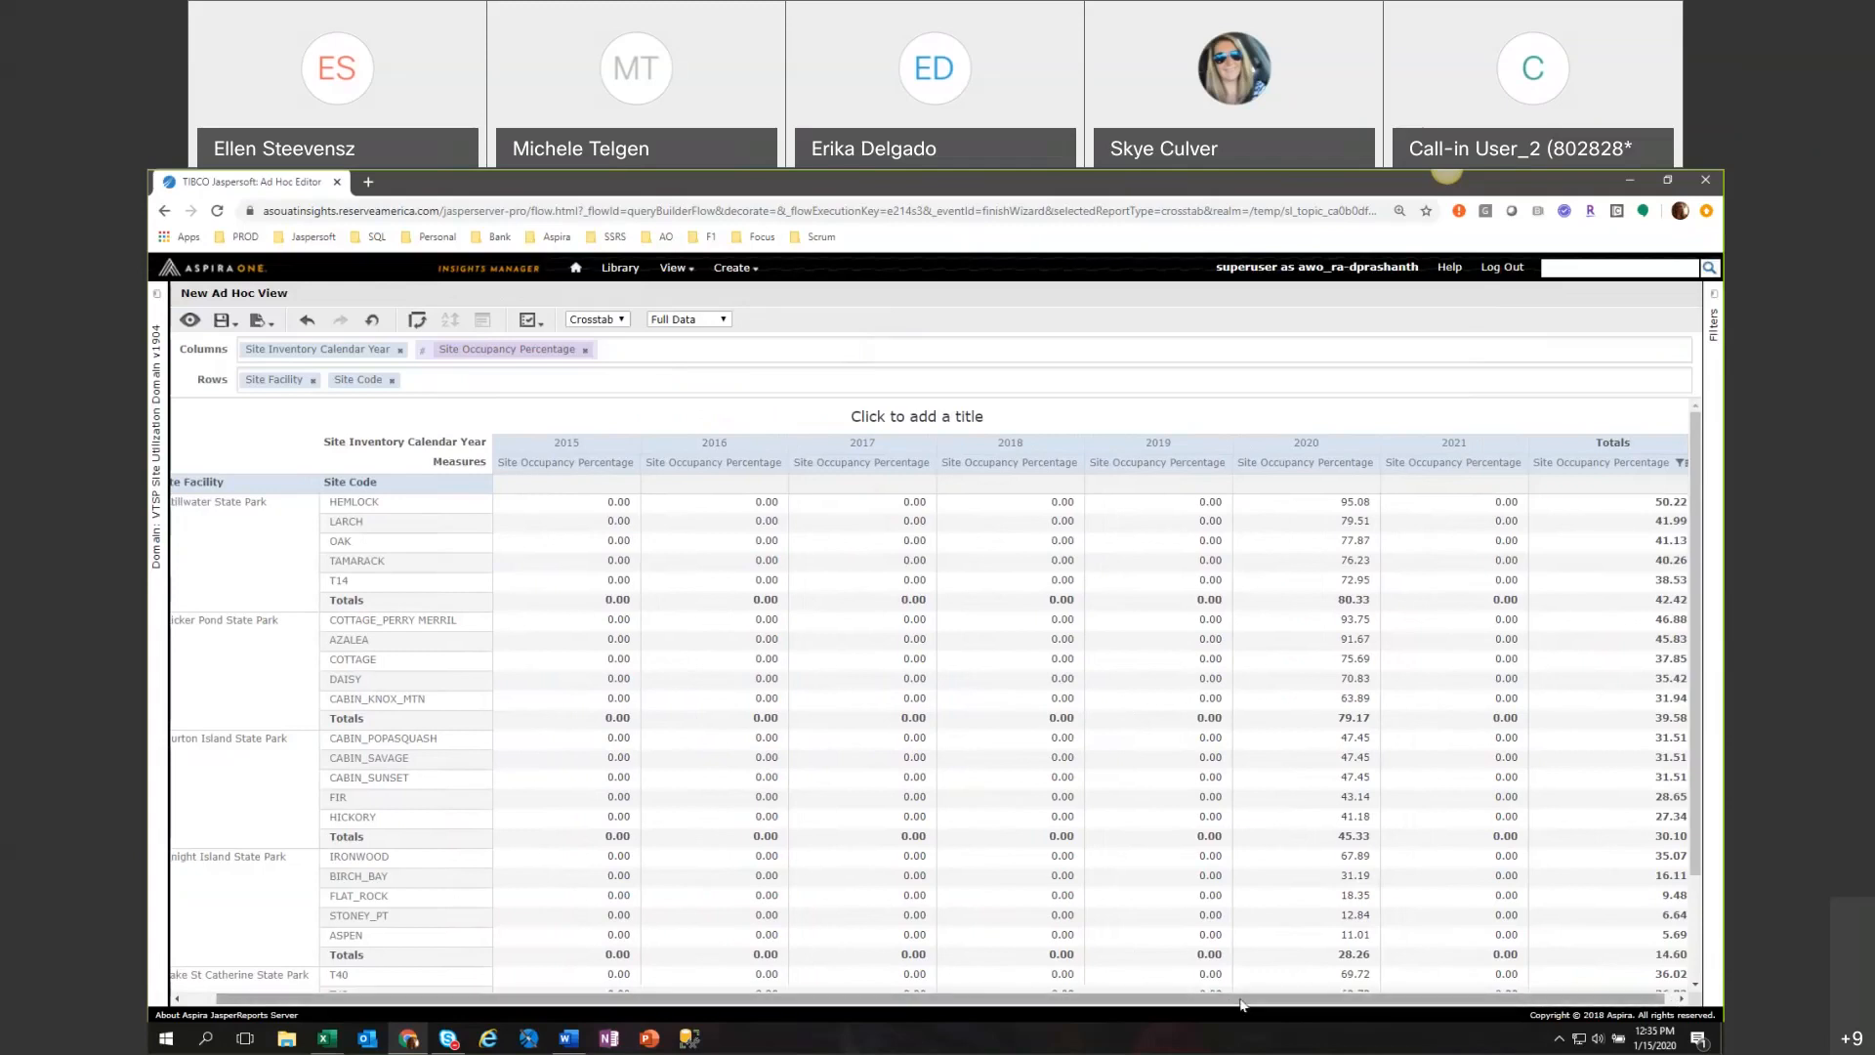
{"action": "scroll", "coordinate": [1275, 814], "scroll_direction": "down", "scroll_amount": 2}
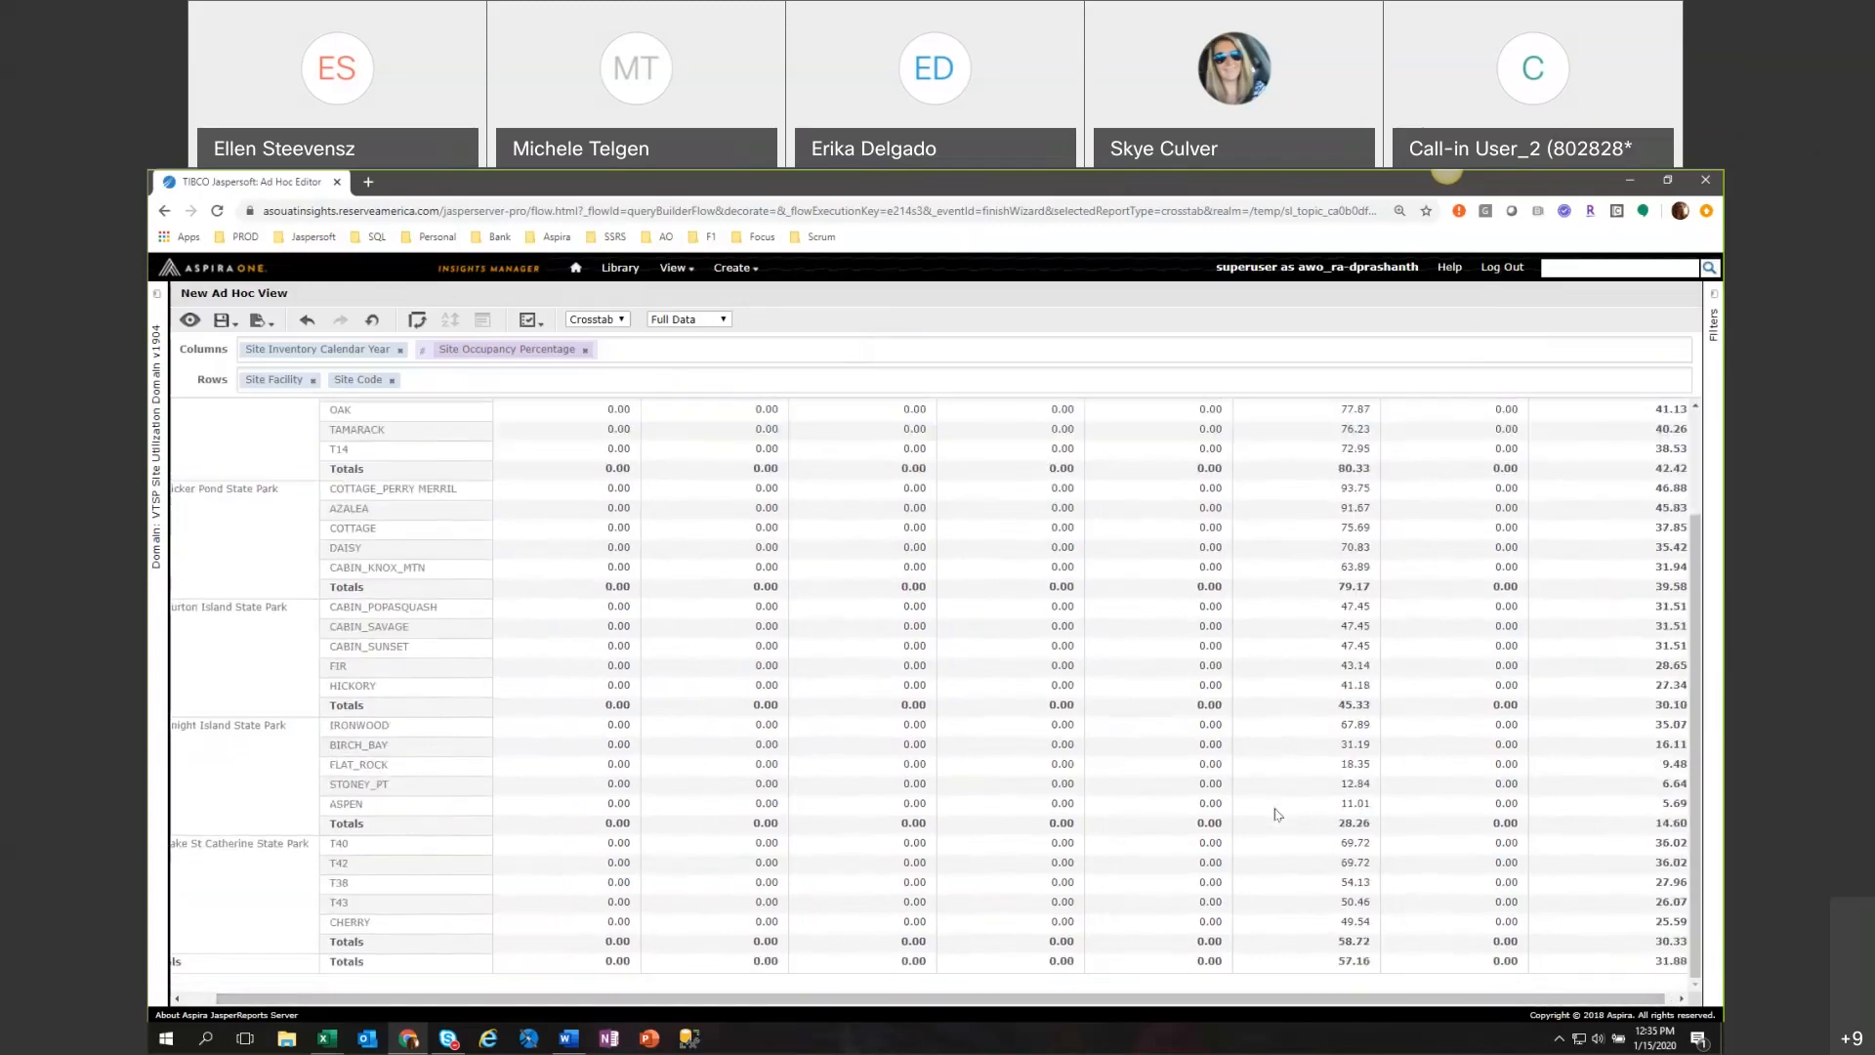
{"action": "scroll", "coordinate": [1276, 815], "scroll_direction": "up", "scroll_amount": 2}
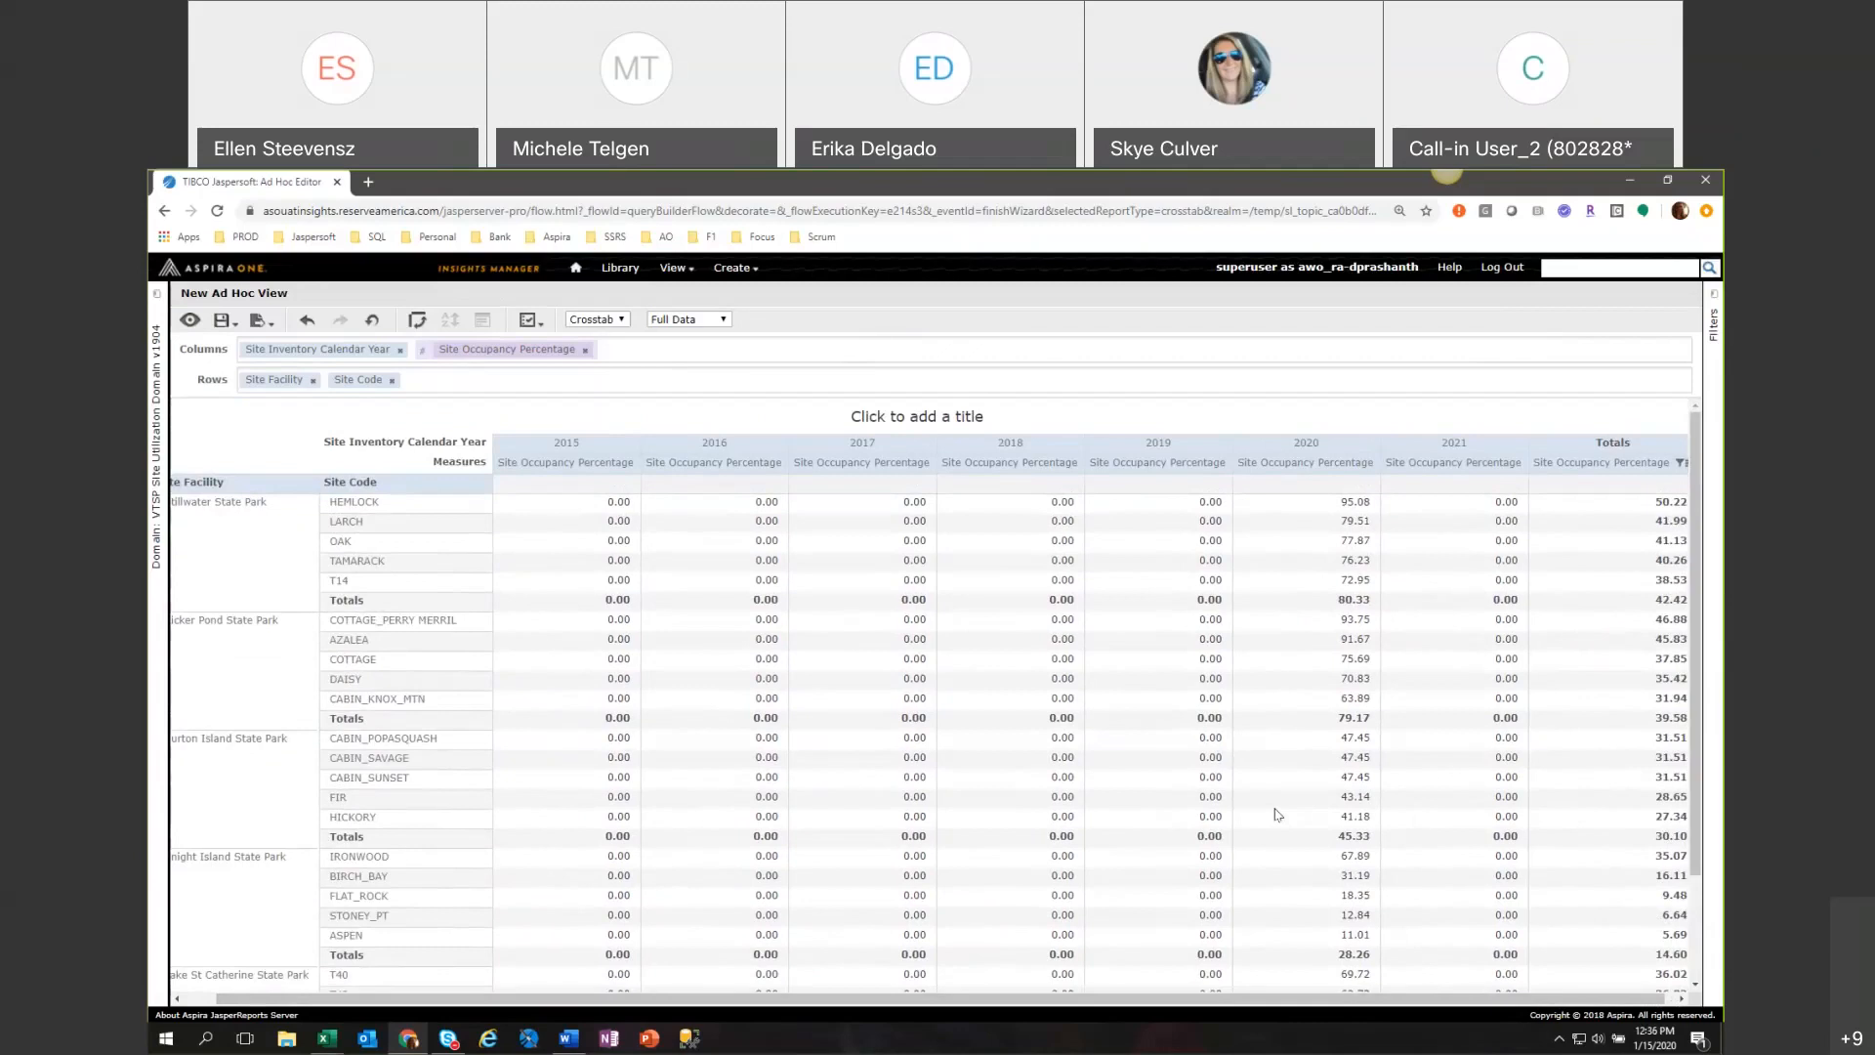
Review the crosstab's occupancy percentages down to the grand totals and check the calendar year filter.
{"action": "scroll", "coordinate": [1276, 813], "scroll_direction": "down", "scroll_amount": 3}
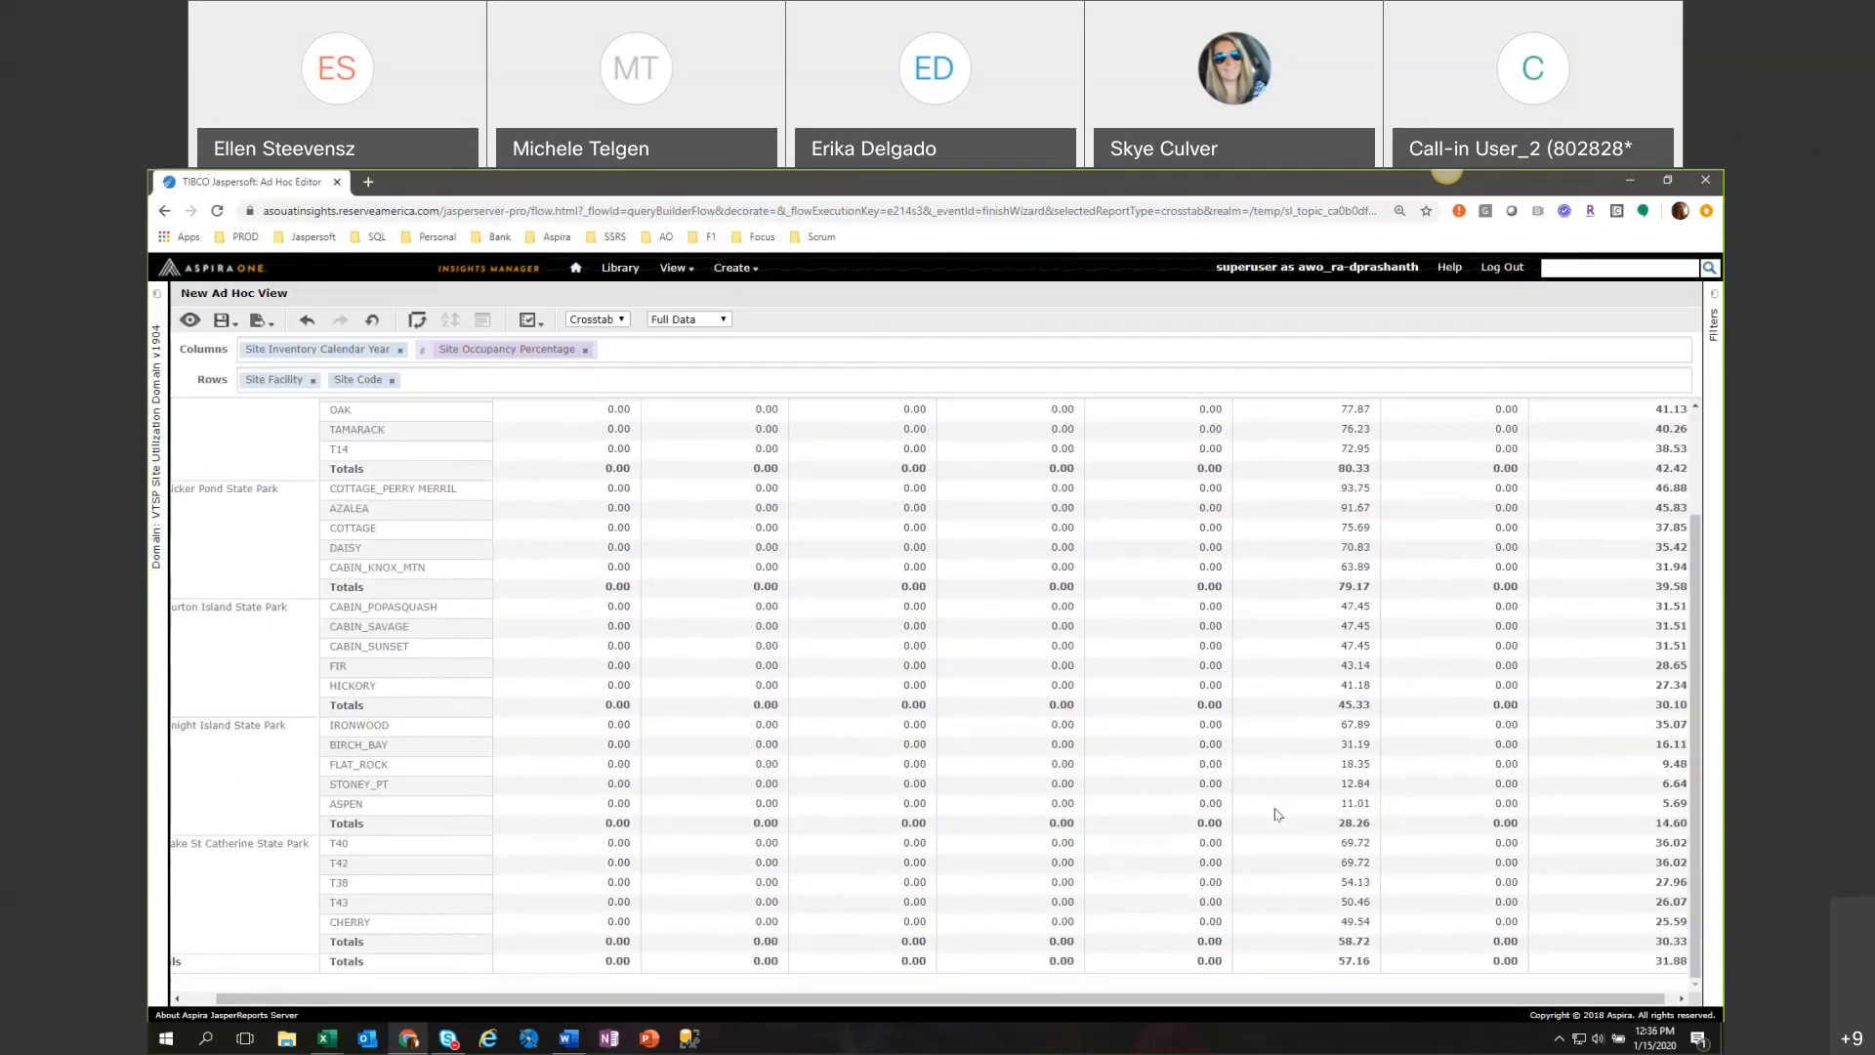
{"action": "scroll", "coordinate": [1277, 814], "scroll_direction": "up", "scroll_amount": 3}
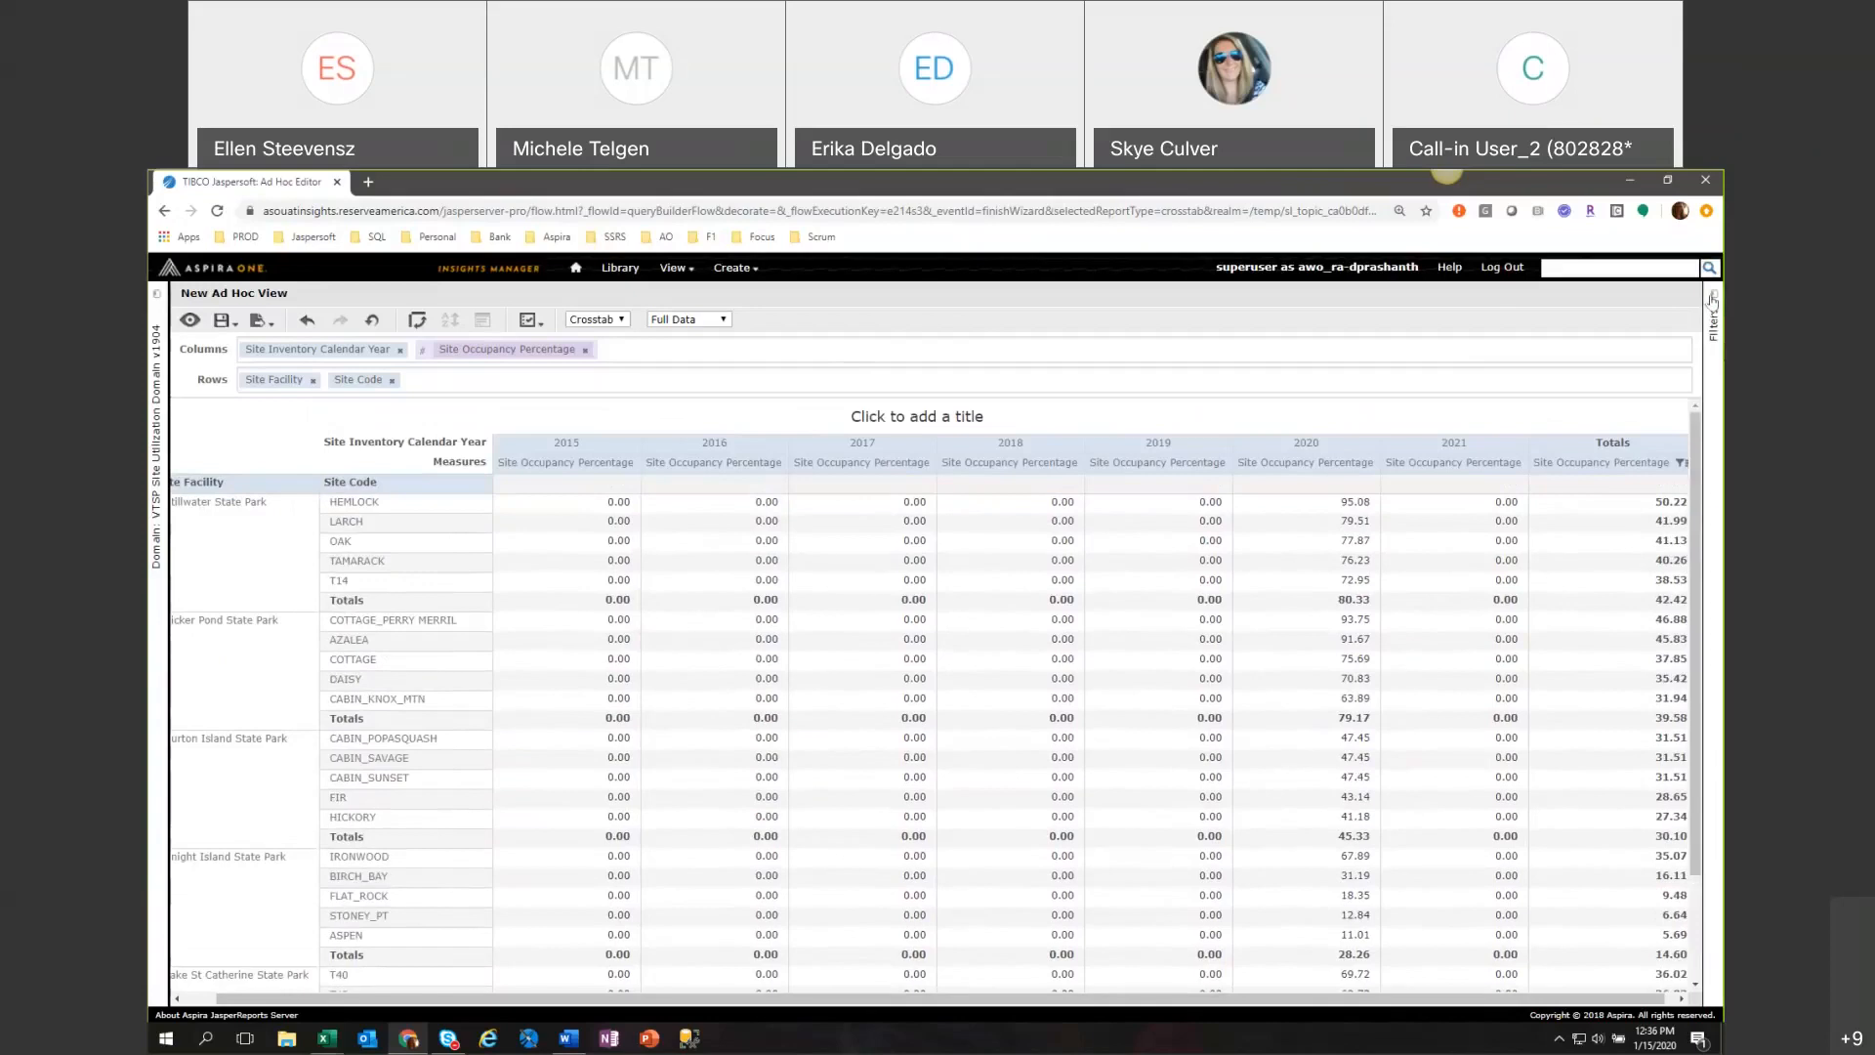
{"action": "left_click", "coordinate": [1713, 322]}
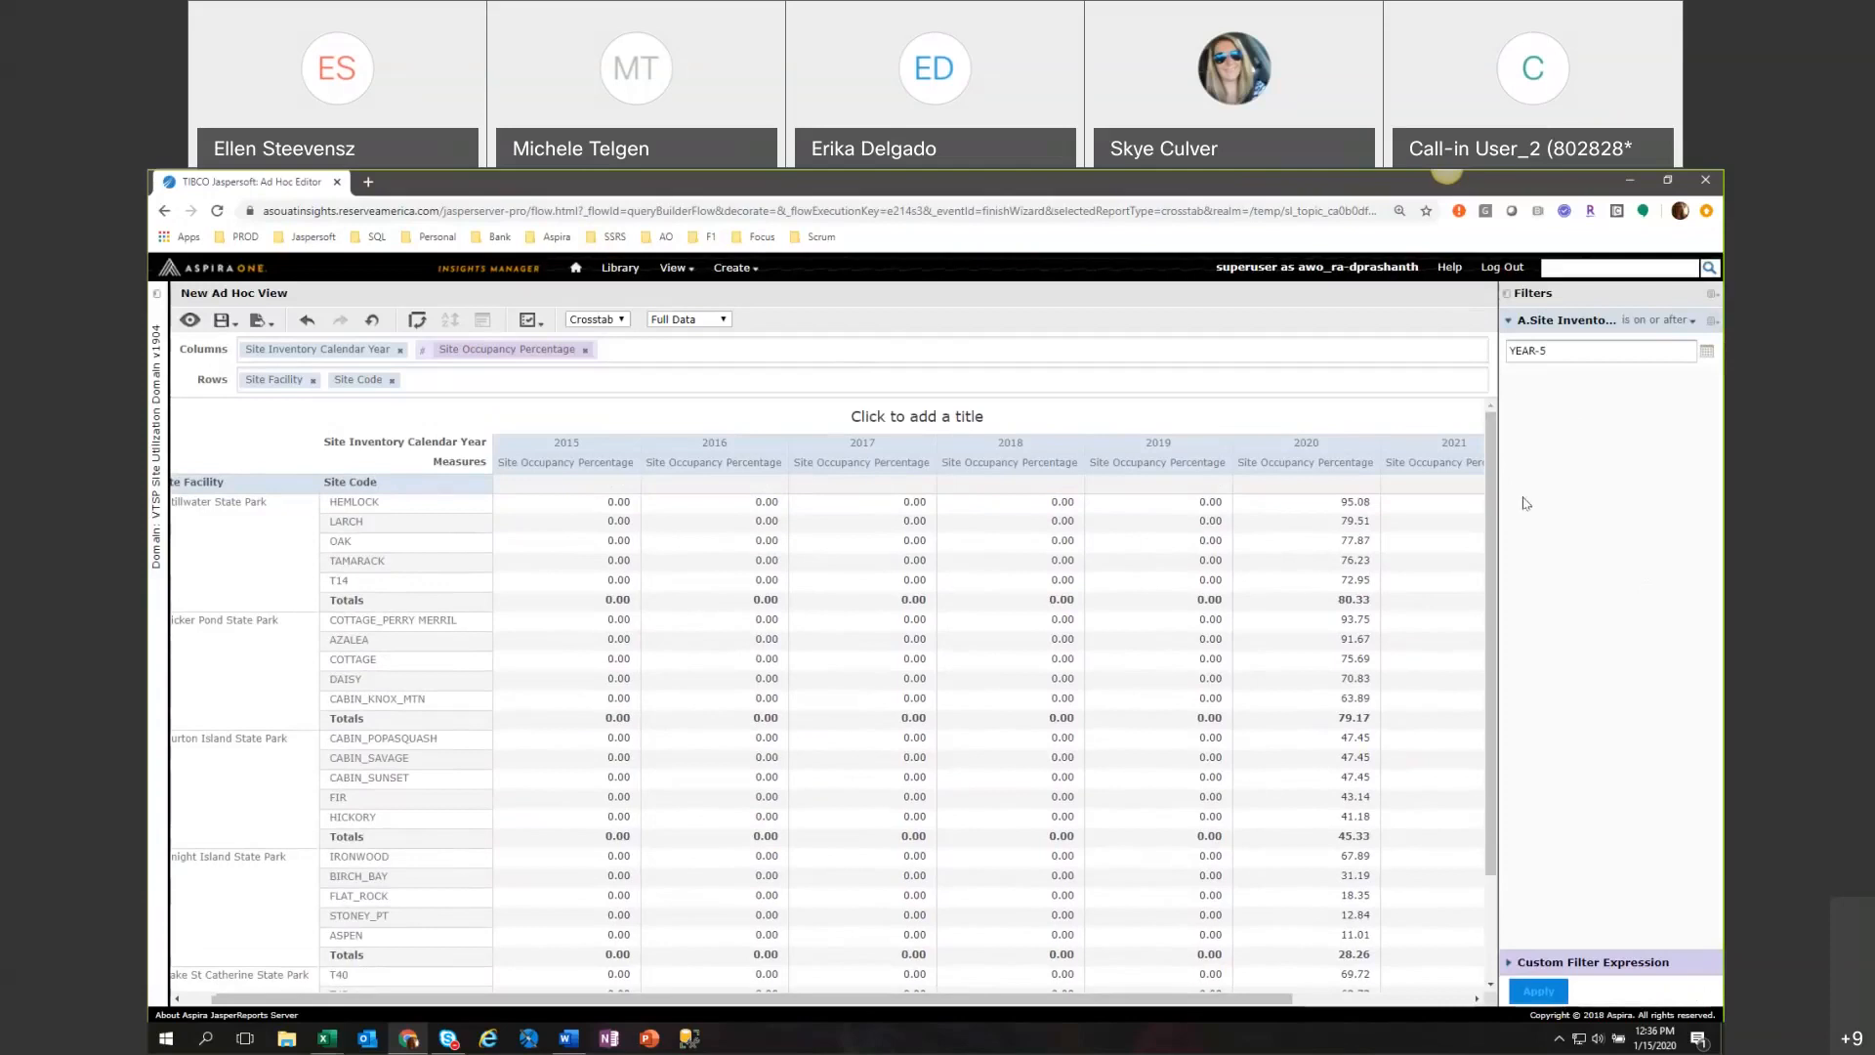
{"action": "left_click", "coordinate": [1508, 301]}
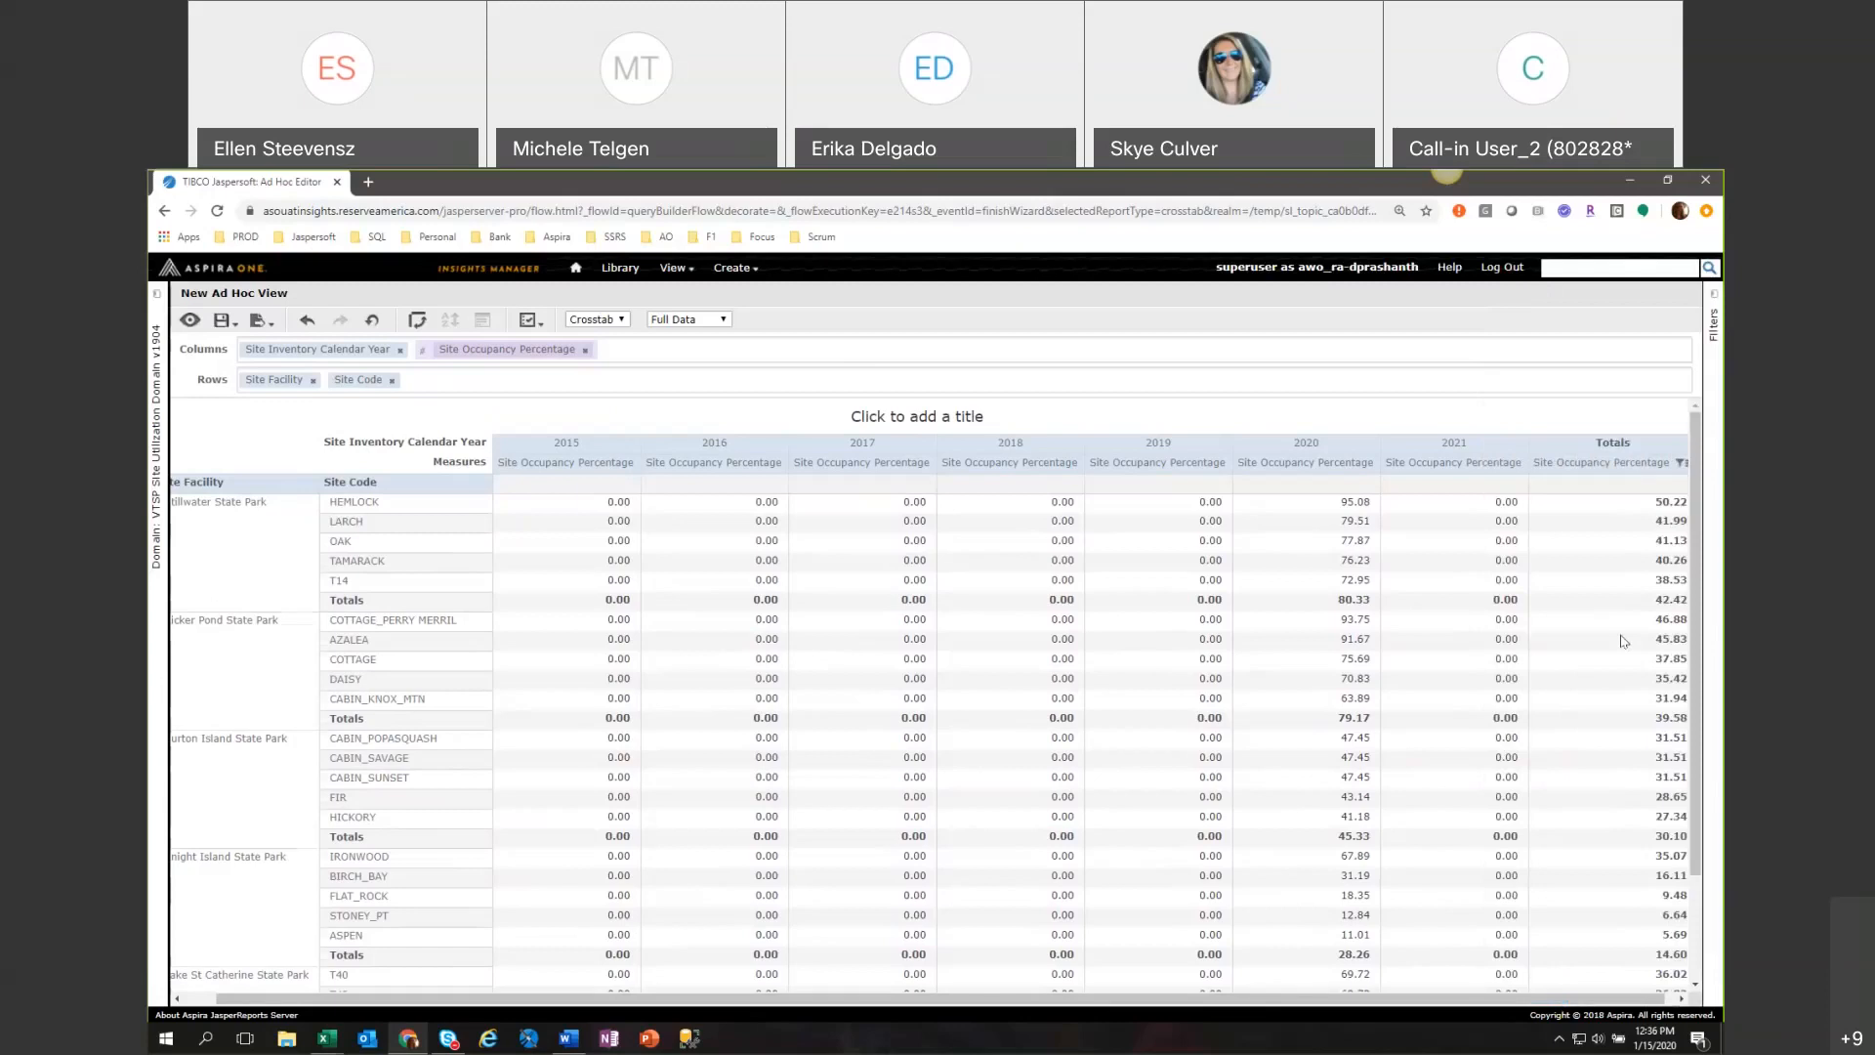
{"action": "scroll", "coordinate": [1623, 641], "scroll_direction": "down", "scroll_amount": 3}
{"action": "scroll", "coordinate": [1623, 641], "scroll_direction": "up", "scroll_amount": 3}
Add the Site Occupied Count measure after Site Occupancy Percentage and review it across the years and totals.
{"action": "left_click", "coordinate": [156, 293]}
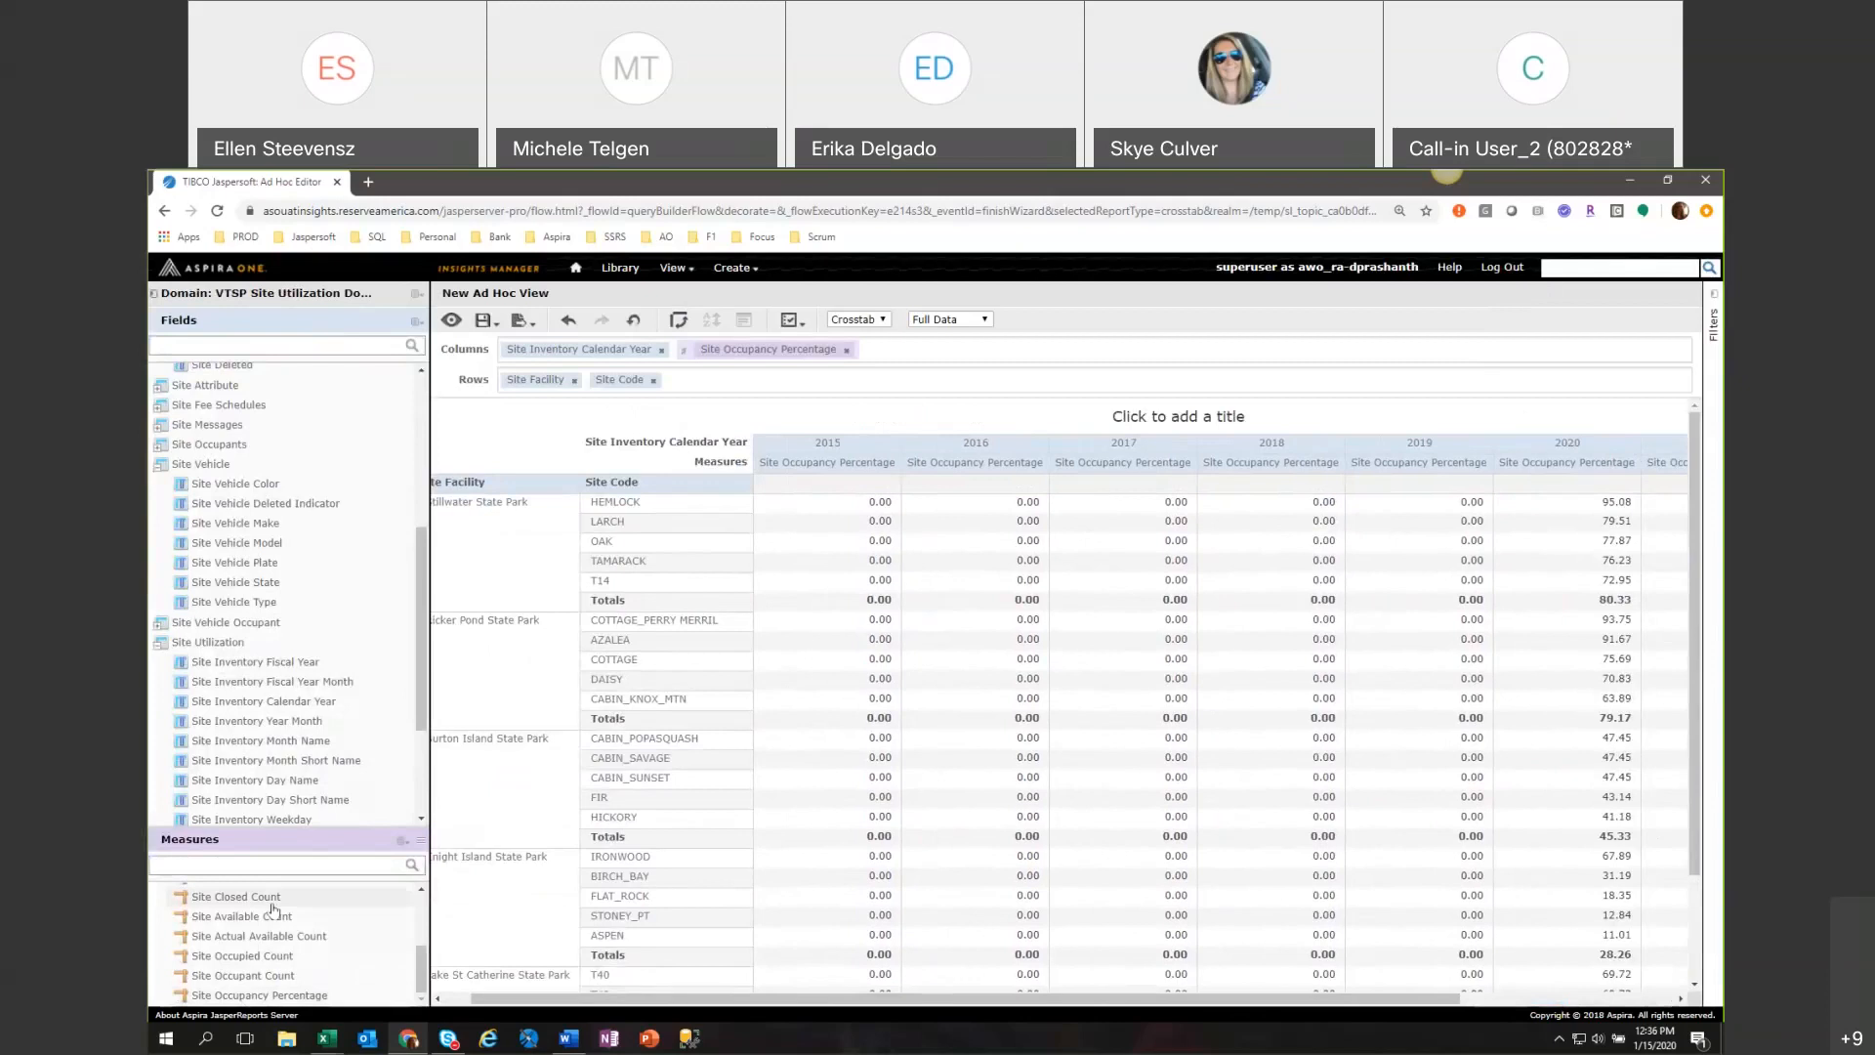
{"action": "double_click", "coordinate": [290, 957]}
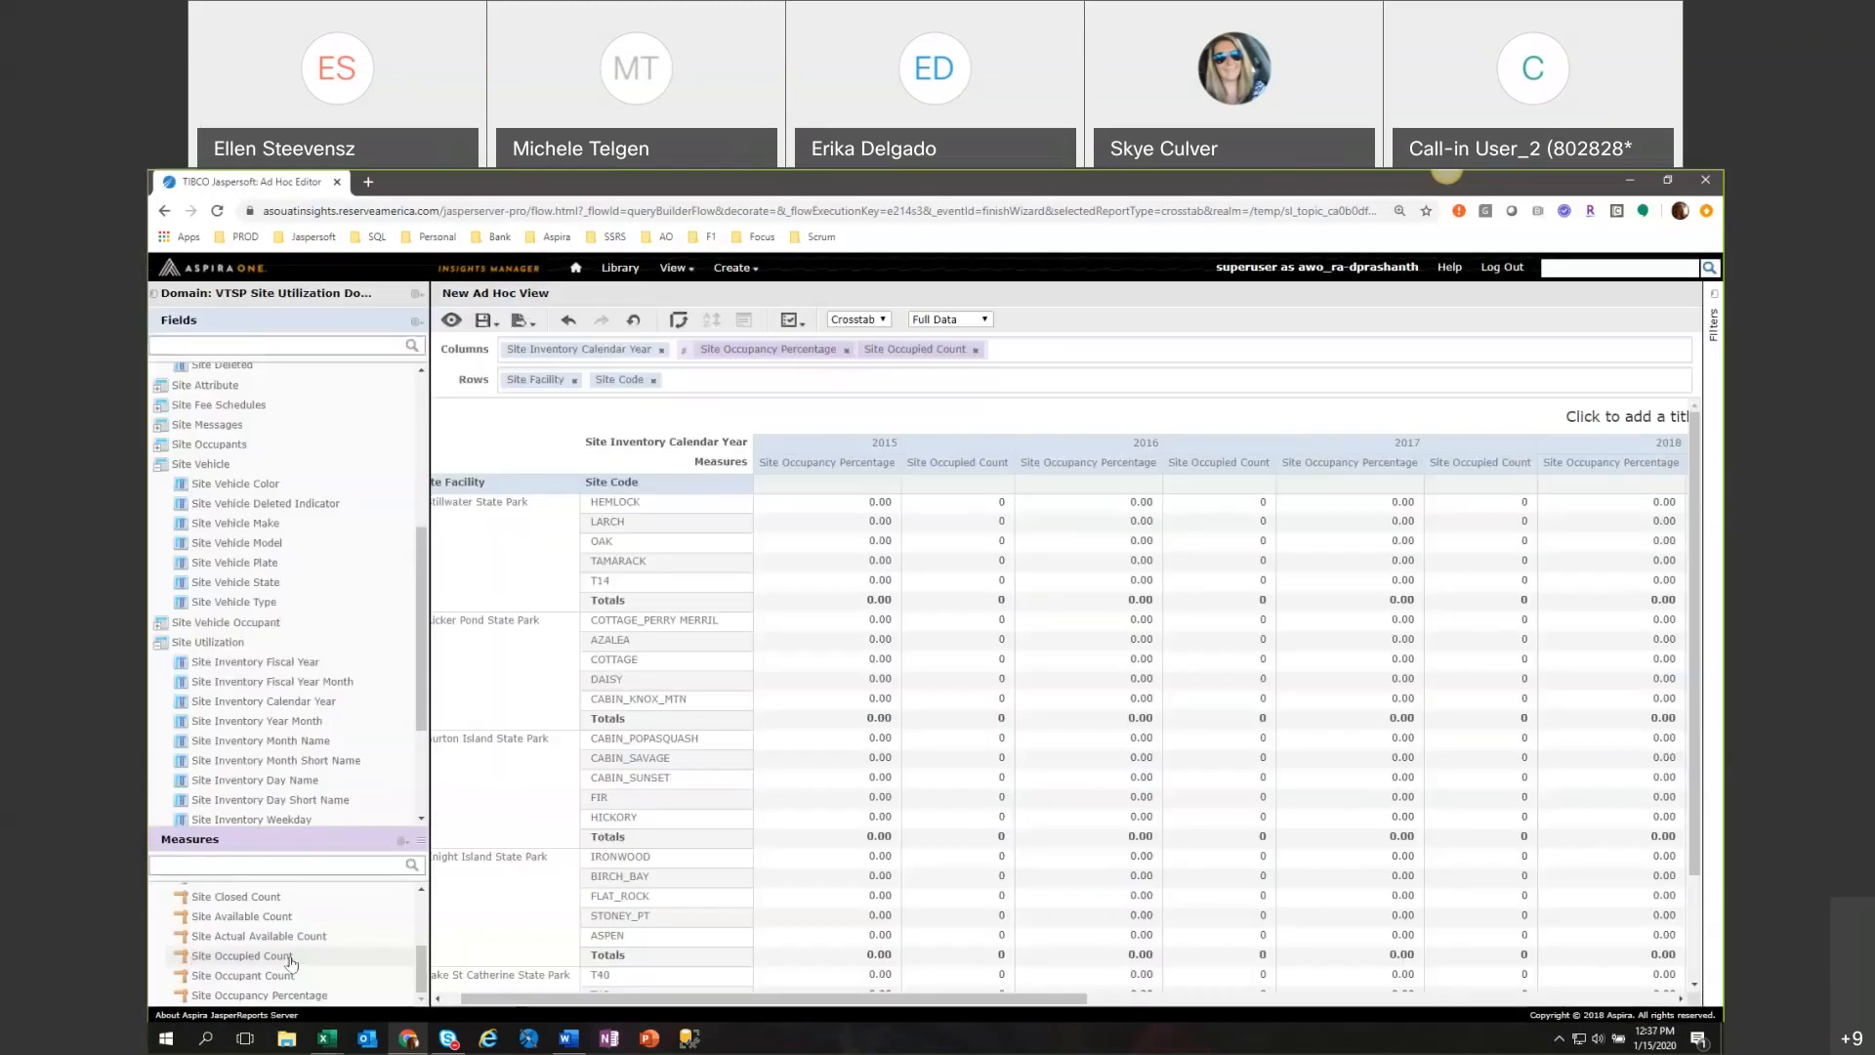
{"action": "left_click_drag", "start_coordinate": [776, 998], "coordinate": [1250, 1041]}
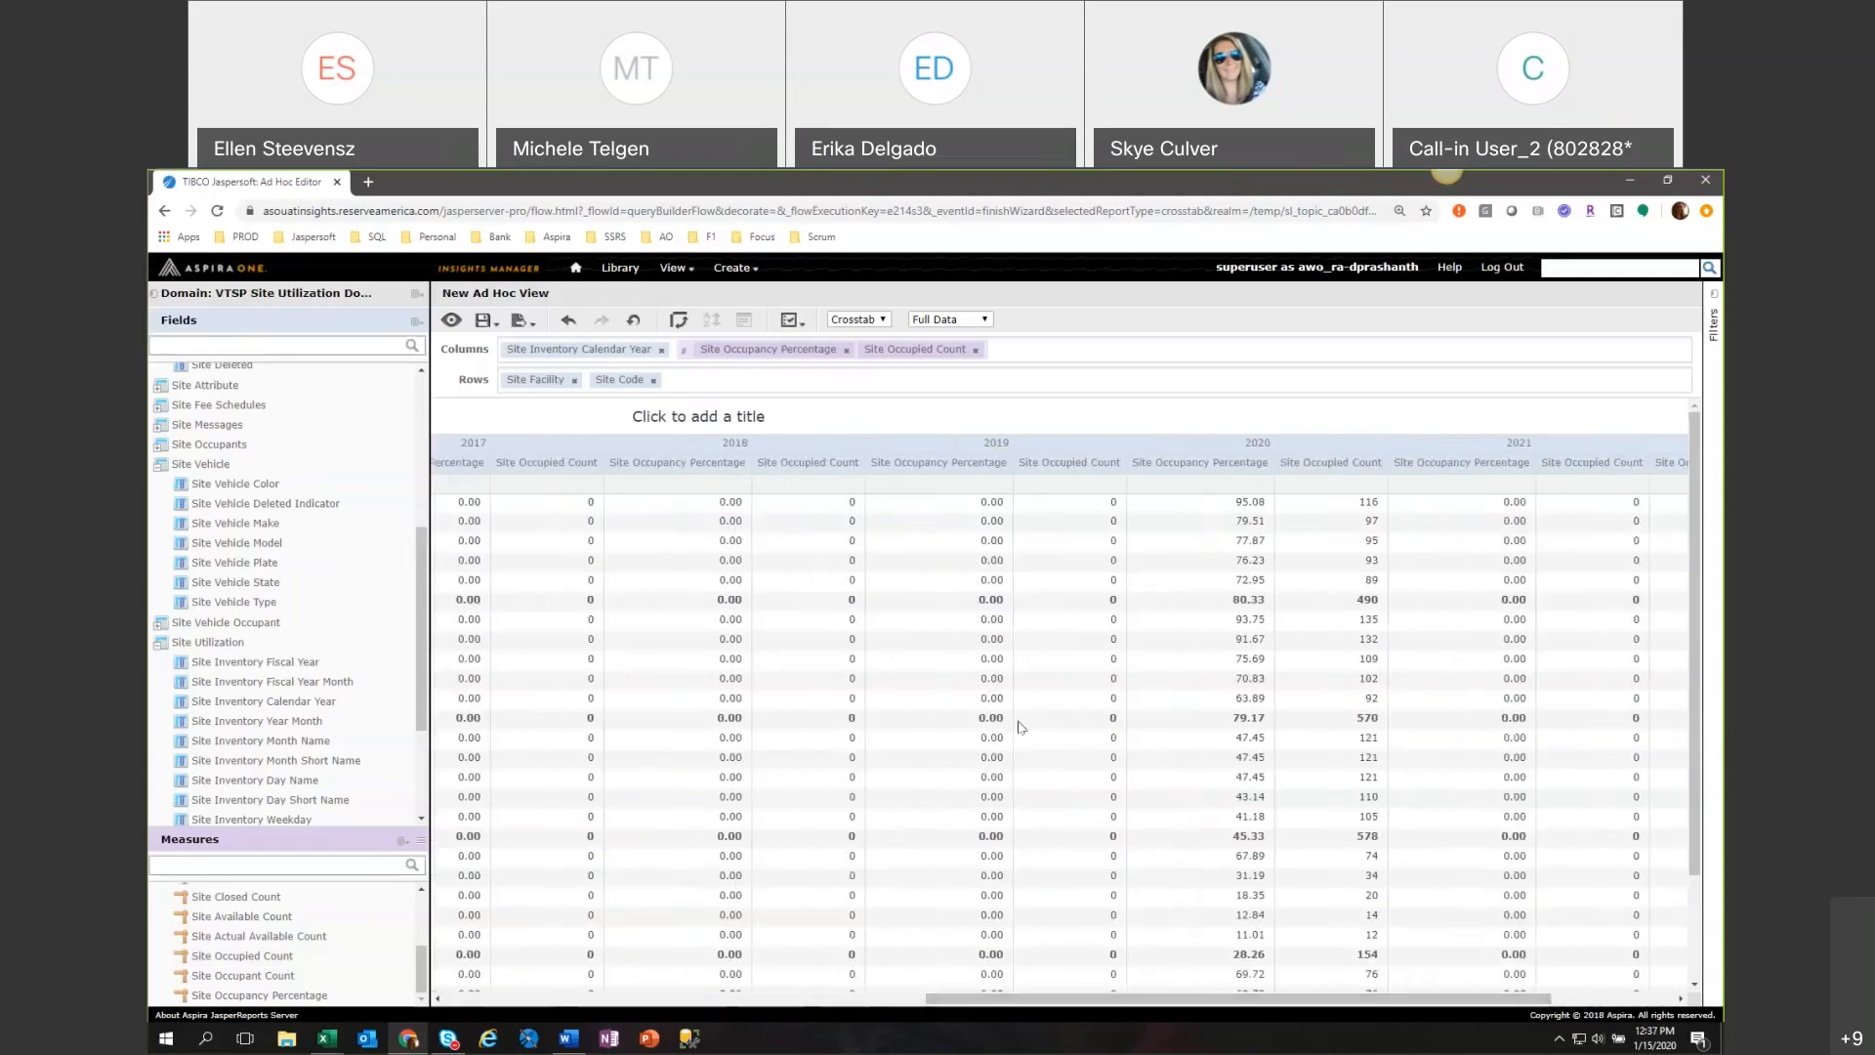
{"action": "scroll", "coordinate": [1019, 727], "scroll_direction": "down", "scroll_amount": 3}
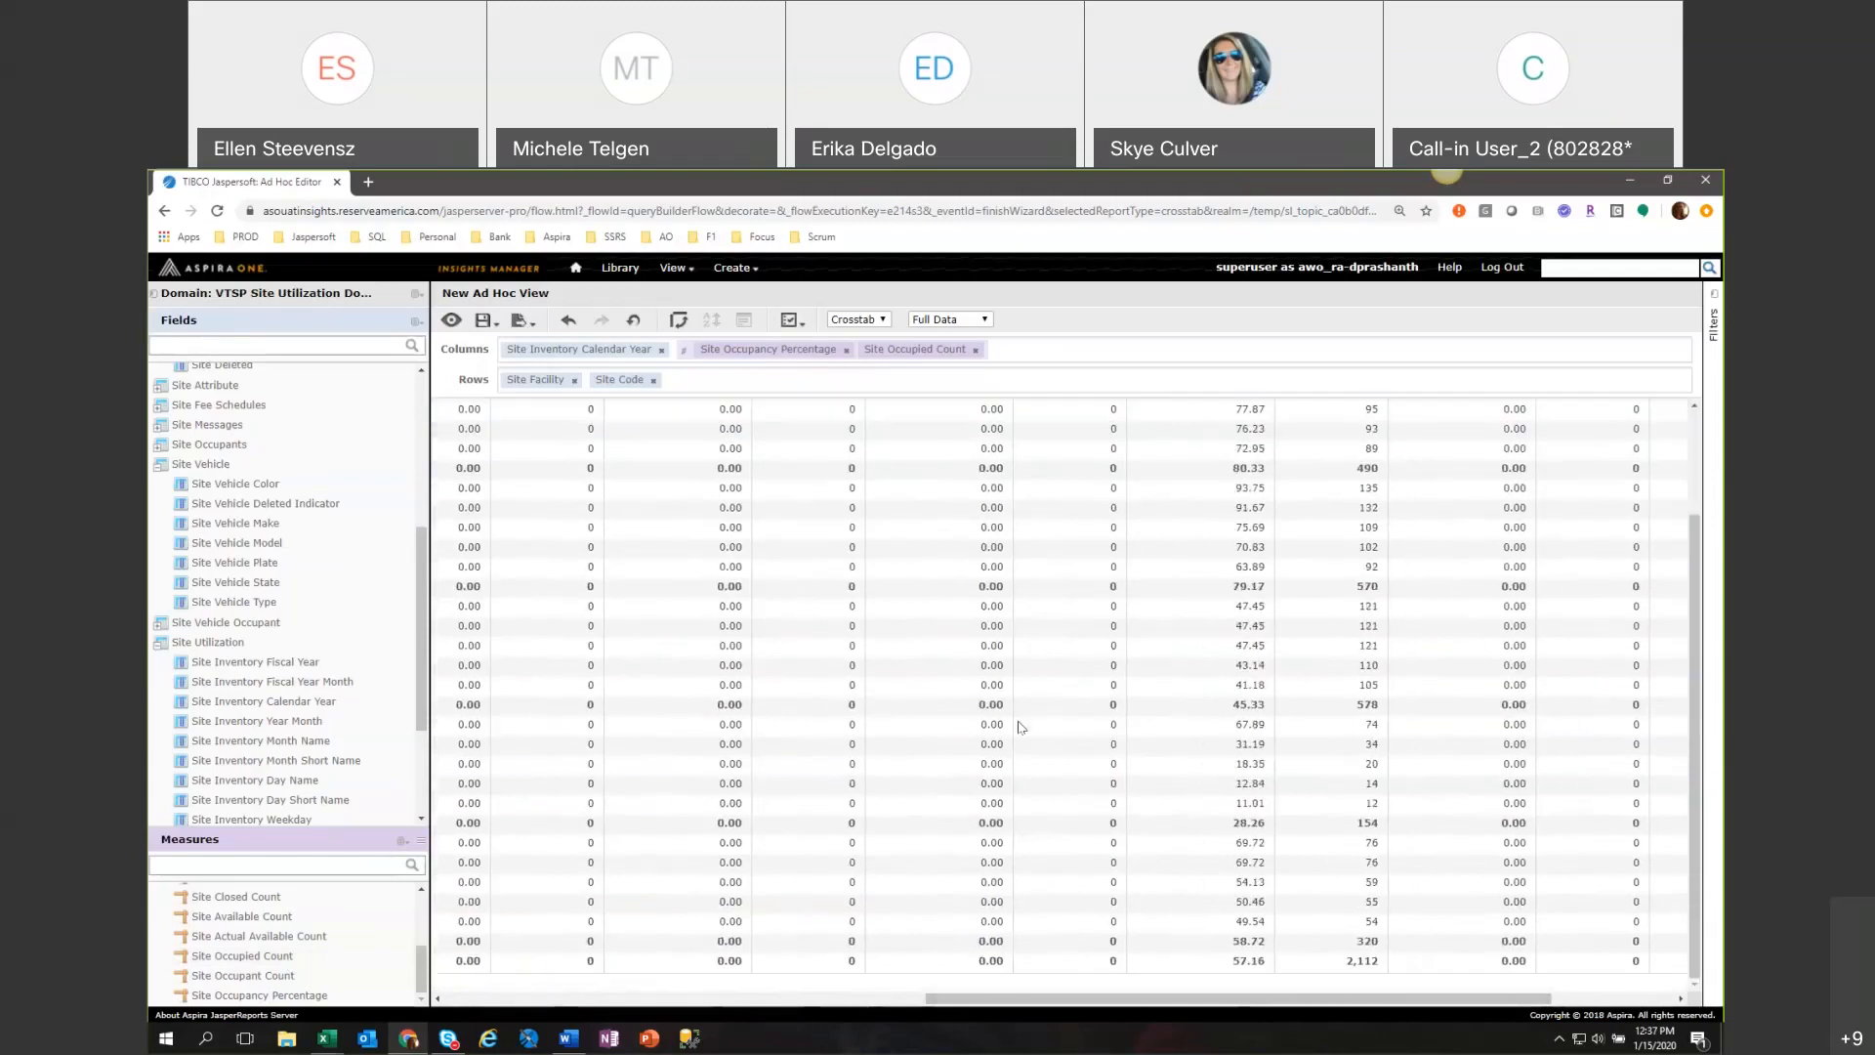
{"action": "scroll", "coordinate": [1019, 727], "scroll_direction": "up", "scroll_amount": 3}
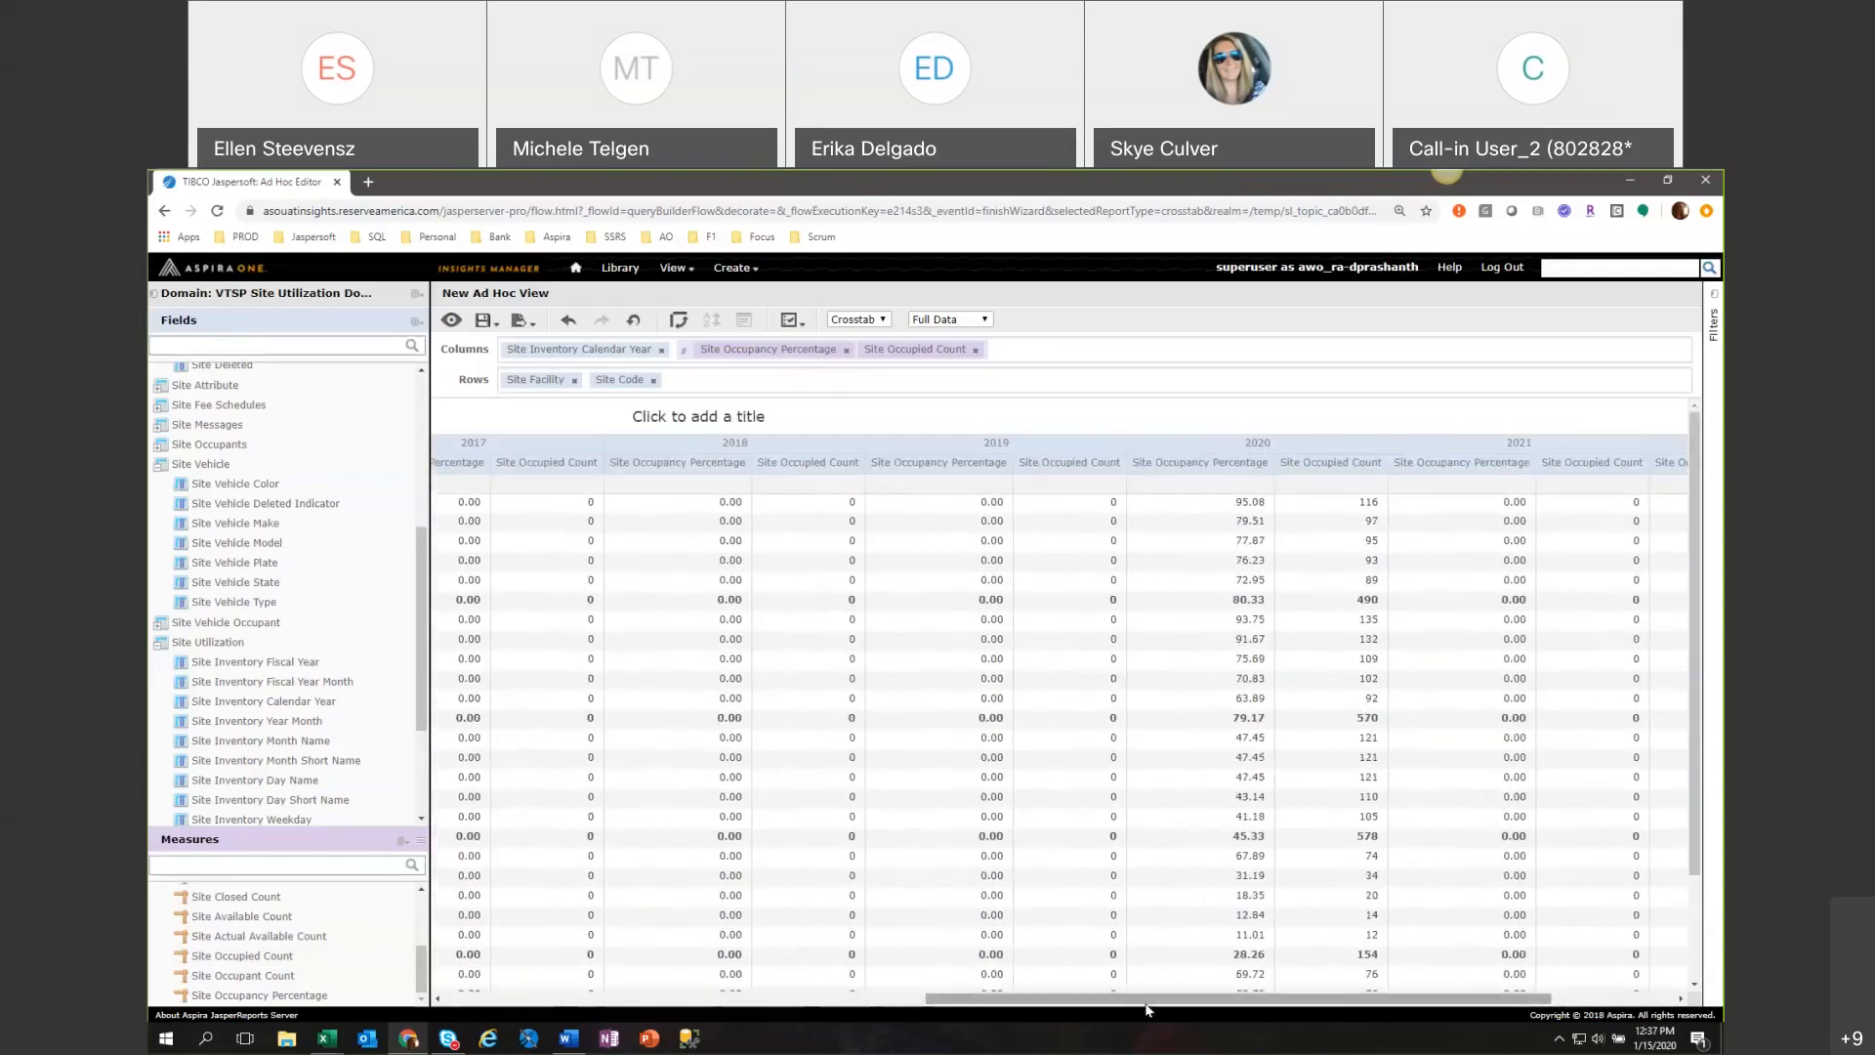
{"action": "left_click_drag", "start_coordinate": [1147, 1009], "coordinate": [1352, 1028]}
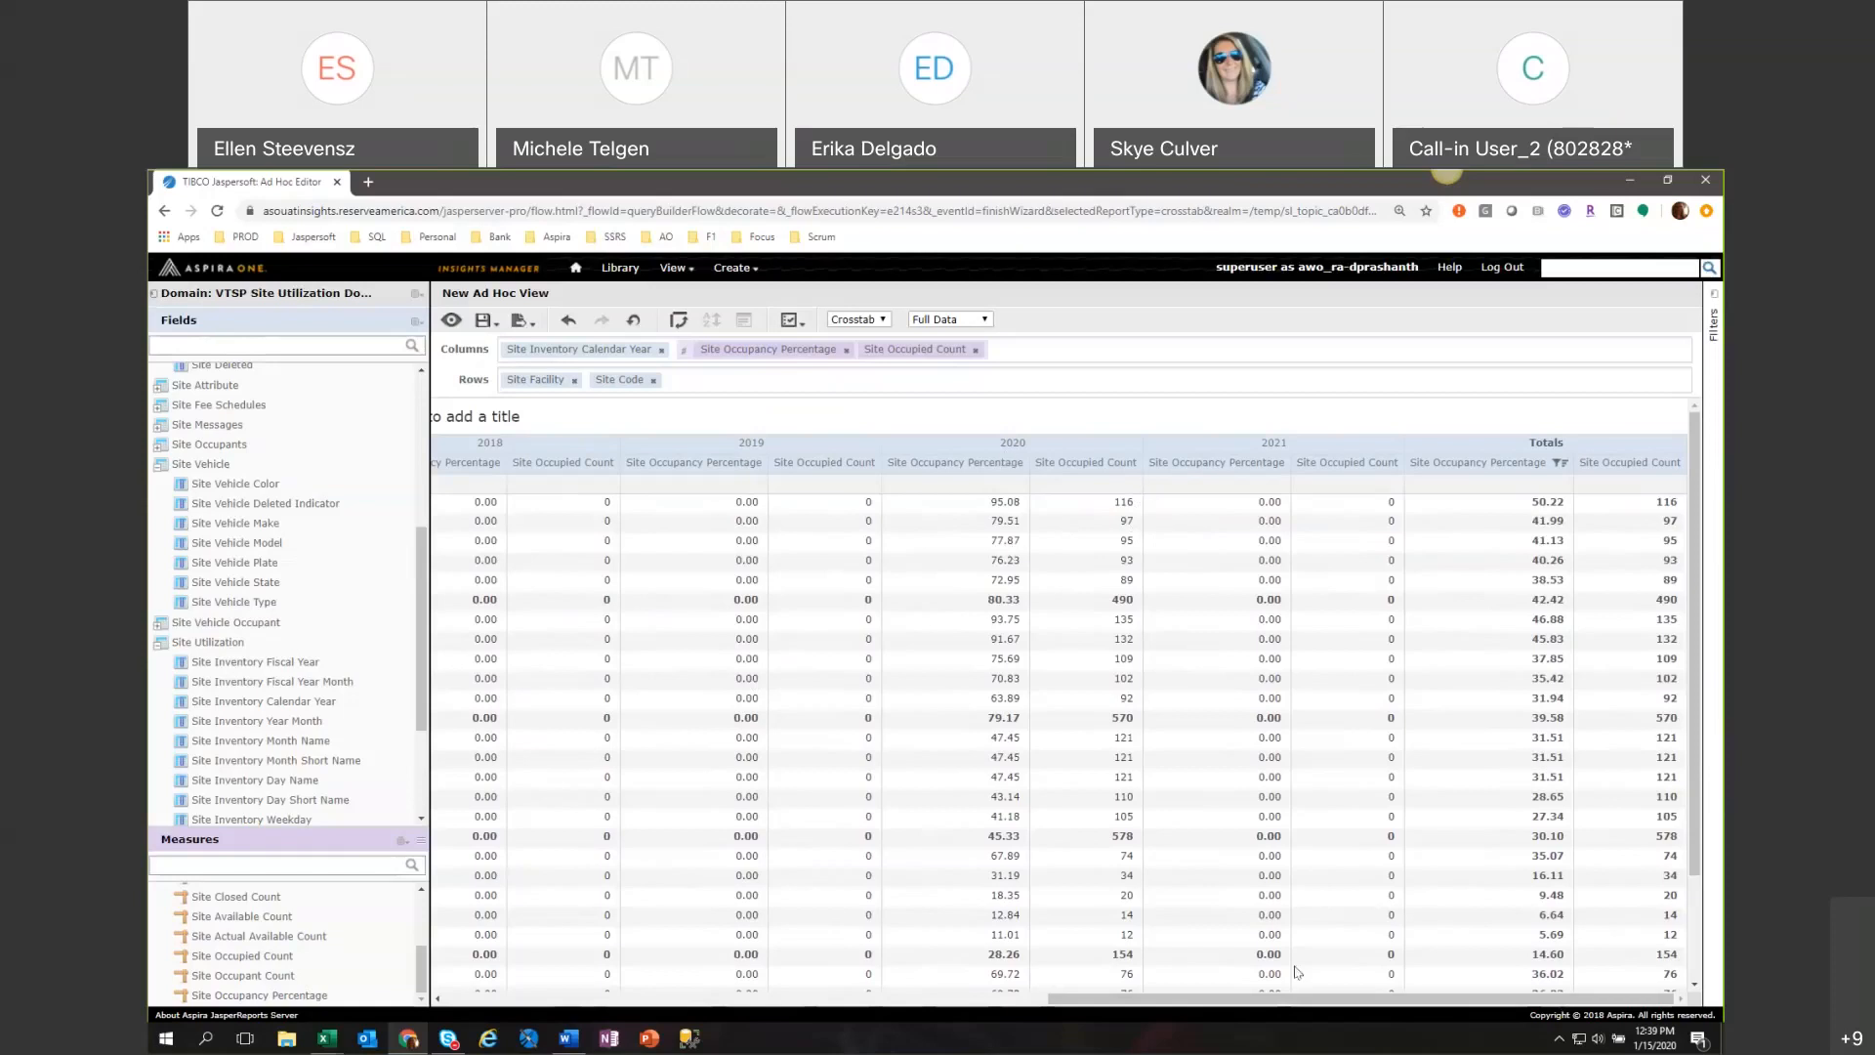
{"action": "left_click_drag", "start_coordinate": [1297, 998], "coordinate": [598, 1010]}
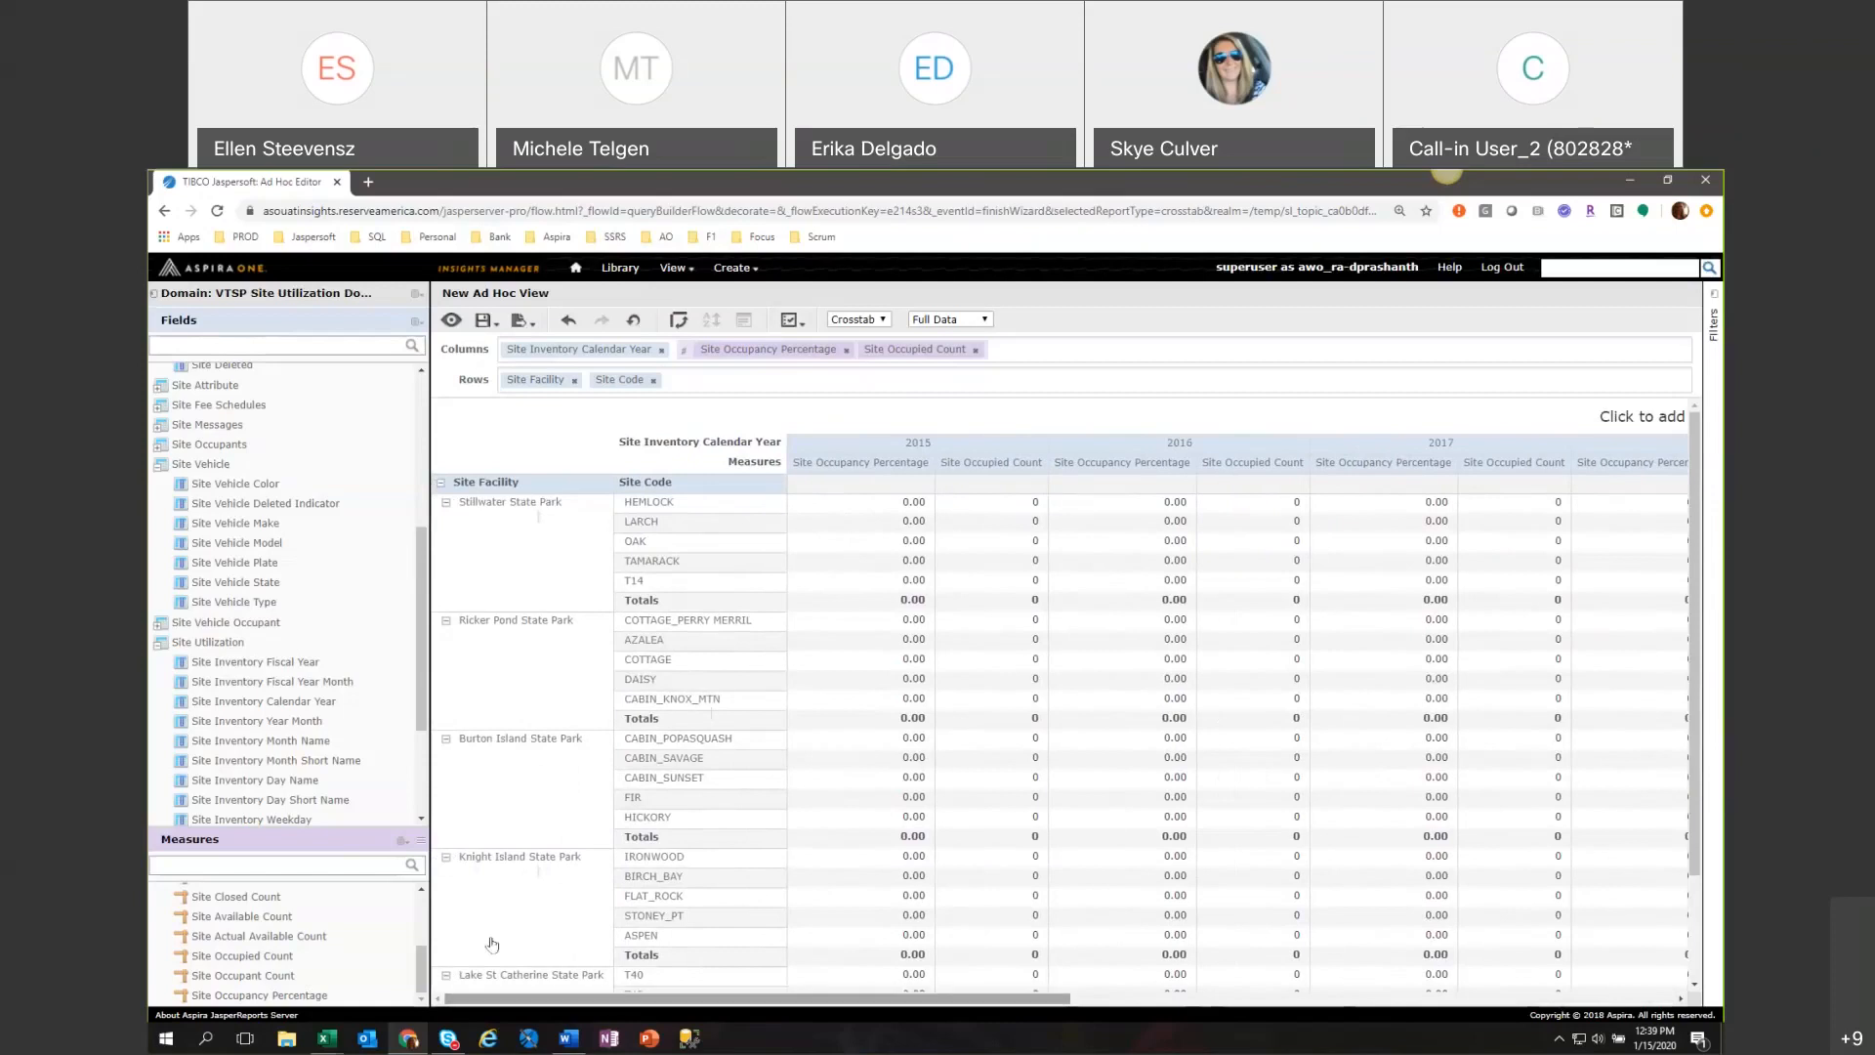
Collapse the Site Utilization, Site Vehicle and Site field groups, giving the measures list more room.
{"action": "left_click_drag", "start_coordinate": [428, 849], "coordinate": [431, 794]}
{"action": "left_click", "coordinate": [160, 641]}
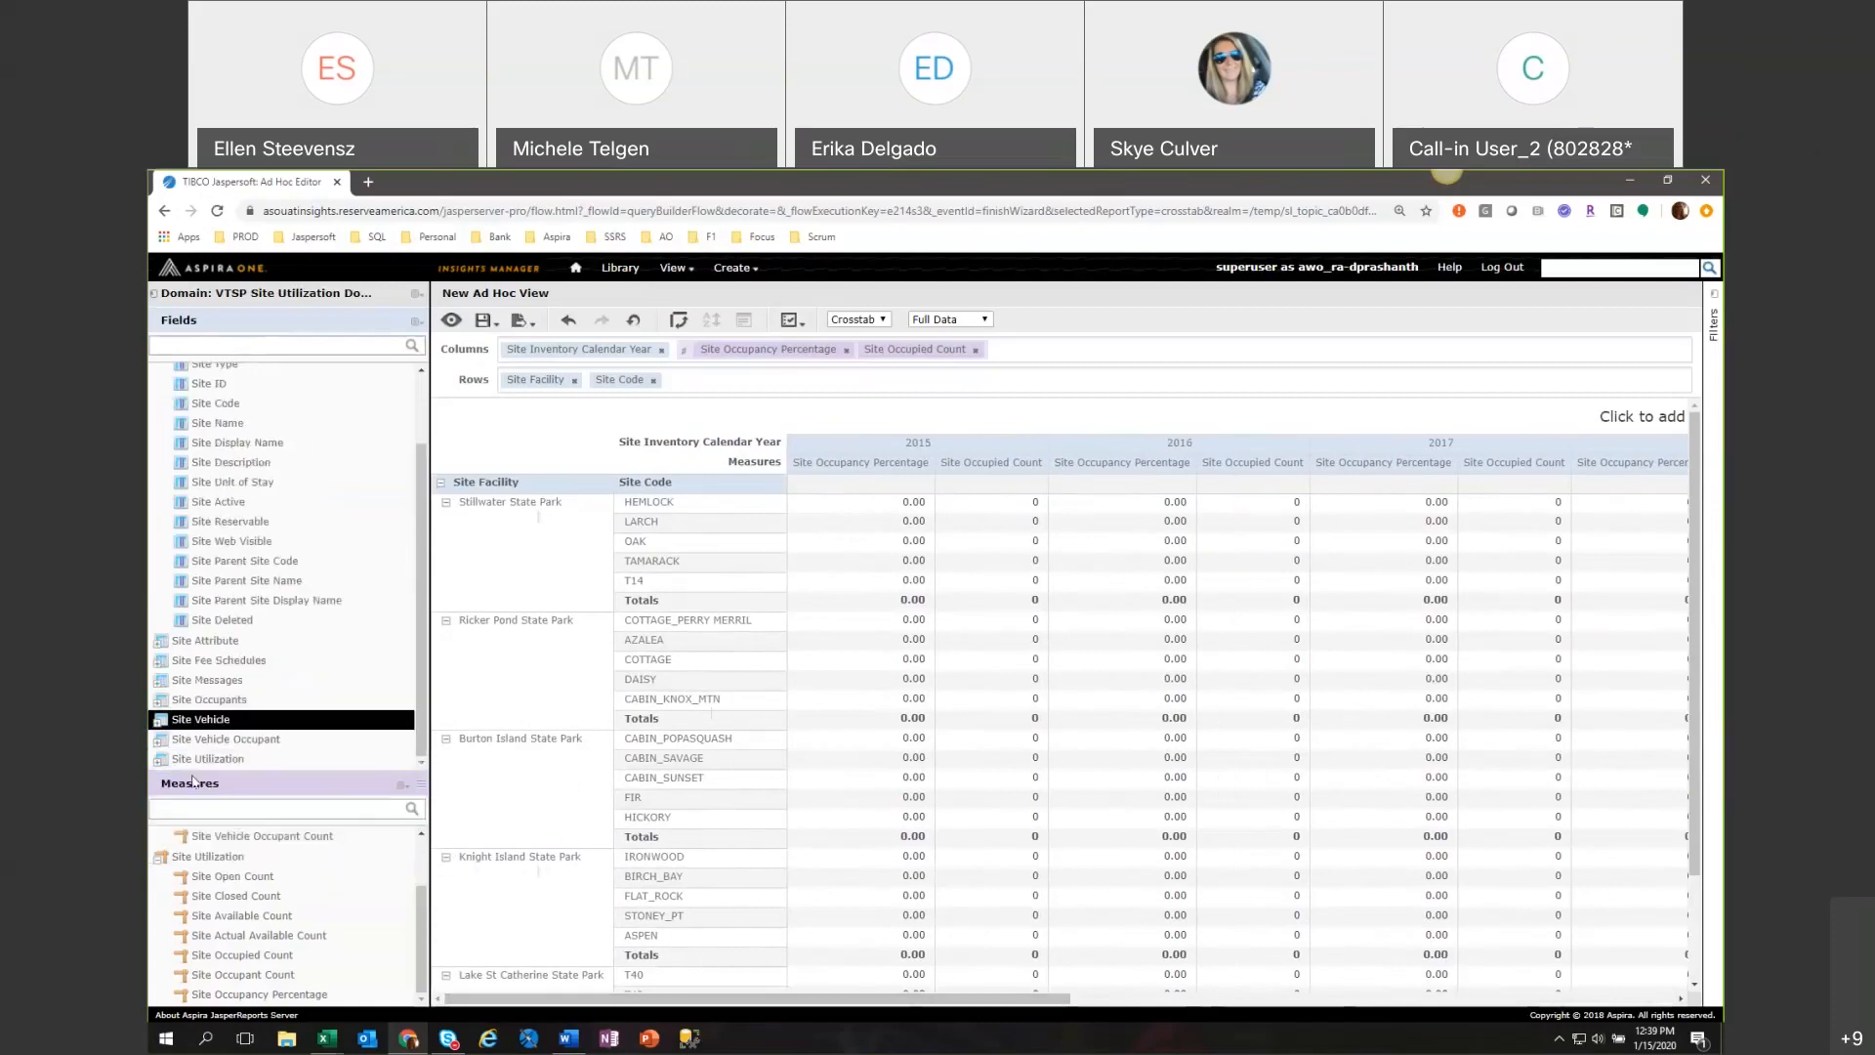
{"action": "scroll", "coordinate": [195, 439], "scroll_direction": "up", "scroll_amount": 3}
{"action": "left_click", "coordinate": [159, 391]}
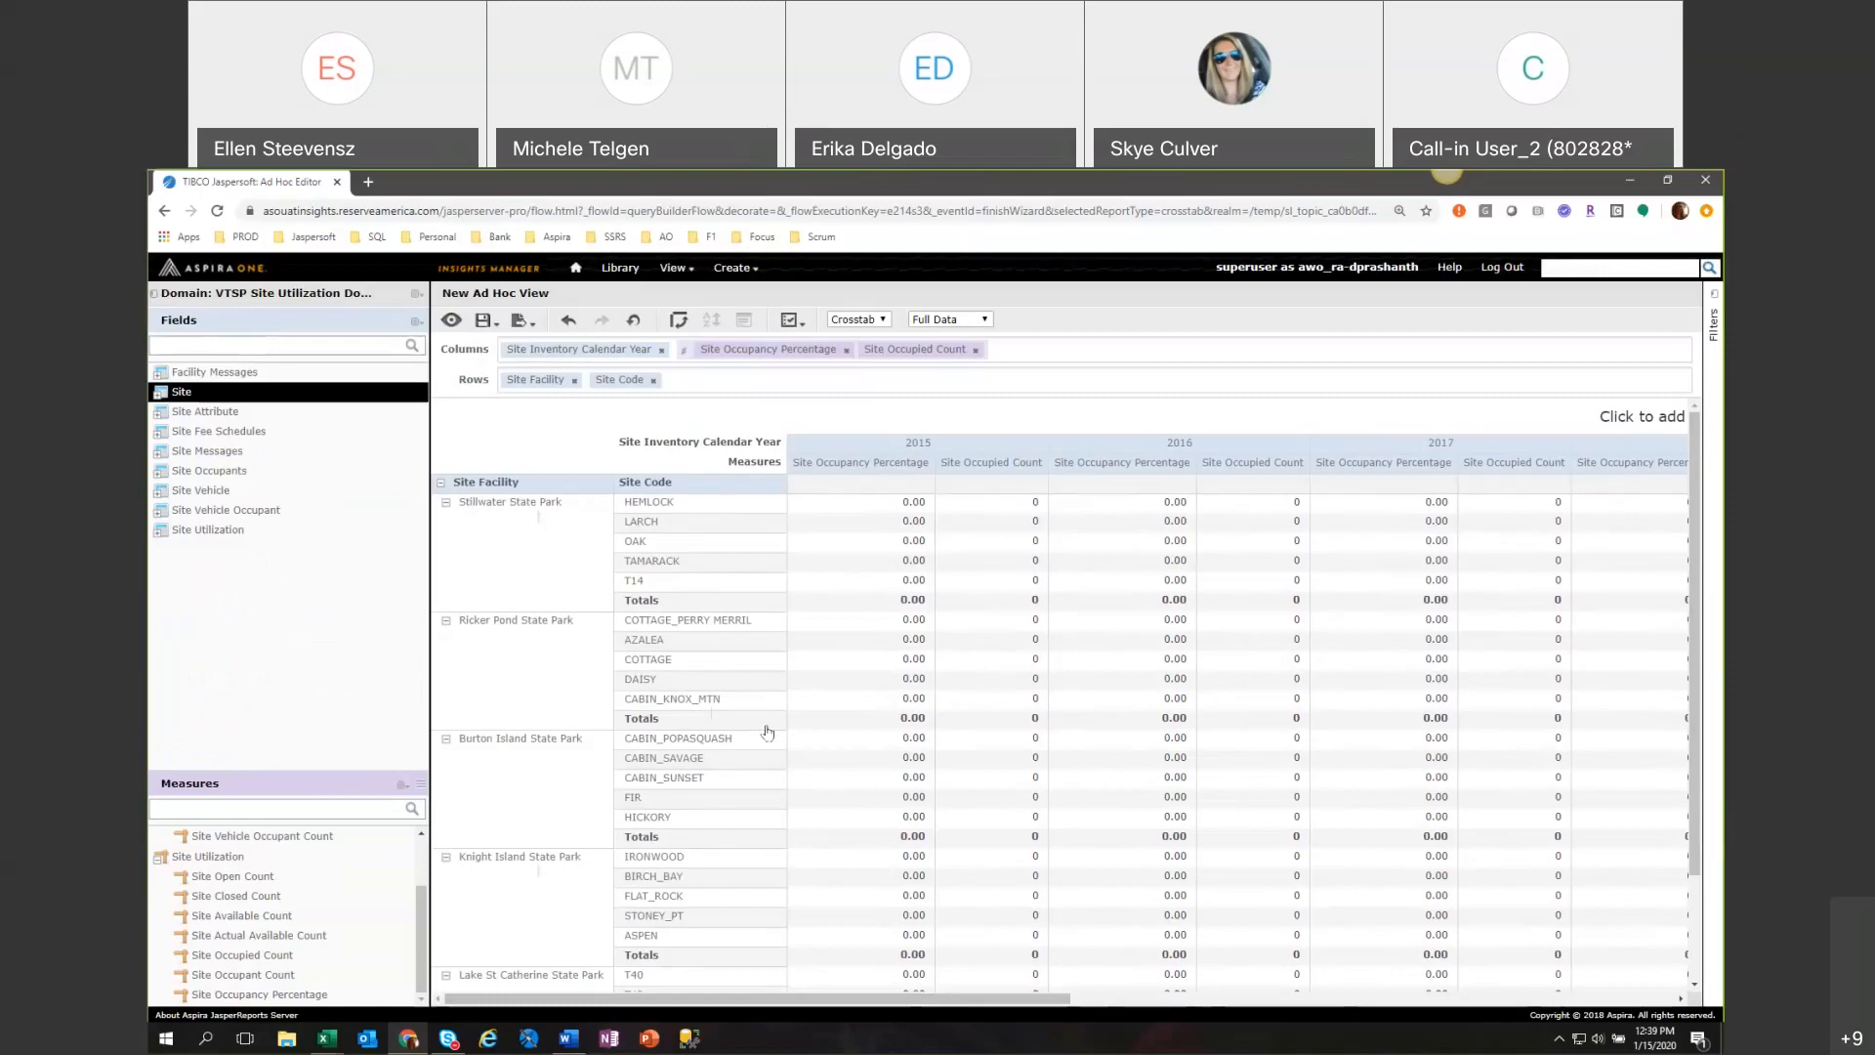
Change the view's data source to VTSP Customer Activity Domain v1901 and include all of its fields.
{"action": "left_click", "coordinate": [415, 294]}
{"action": "left_click", "coordinate": [488, 322]}
{"action": "mouse_move", "coordinate": [416, 295]}
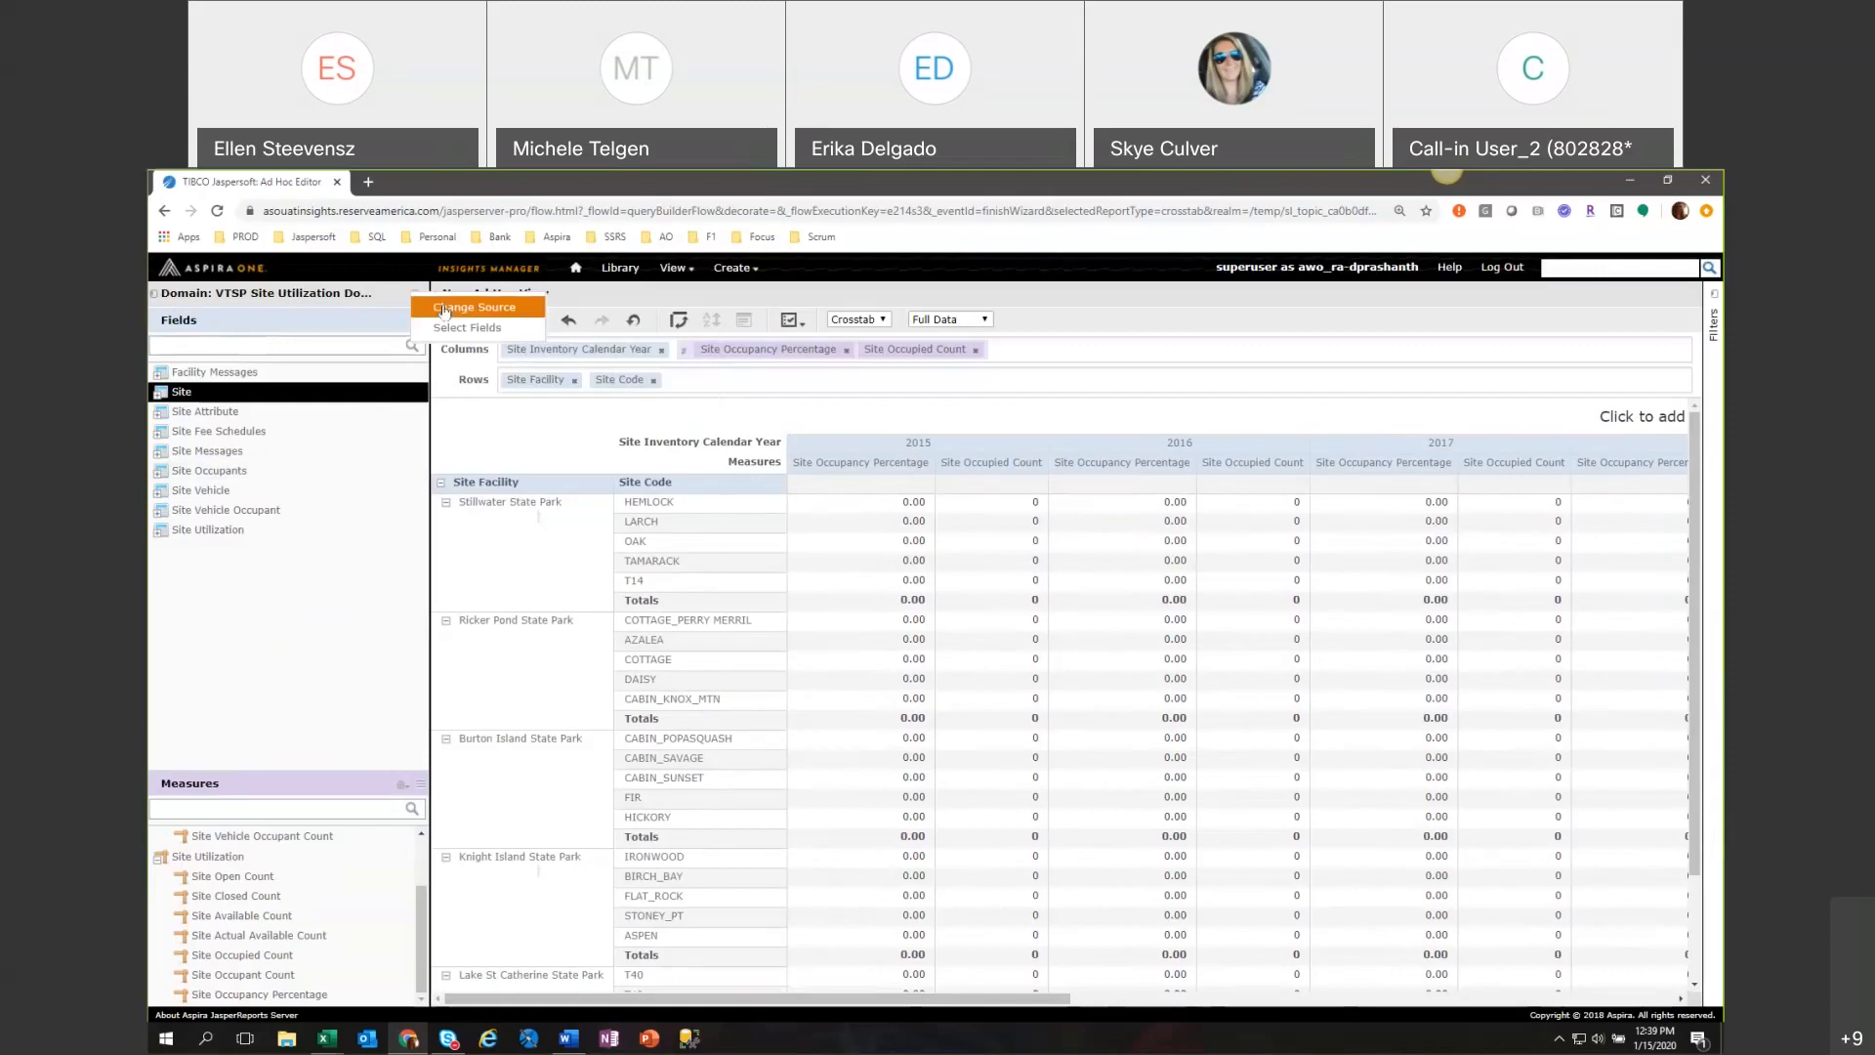
{"action": "left_click", "coordinate": [442, 309]}
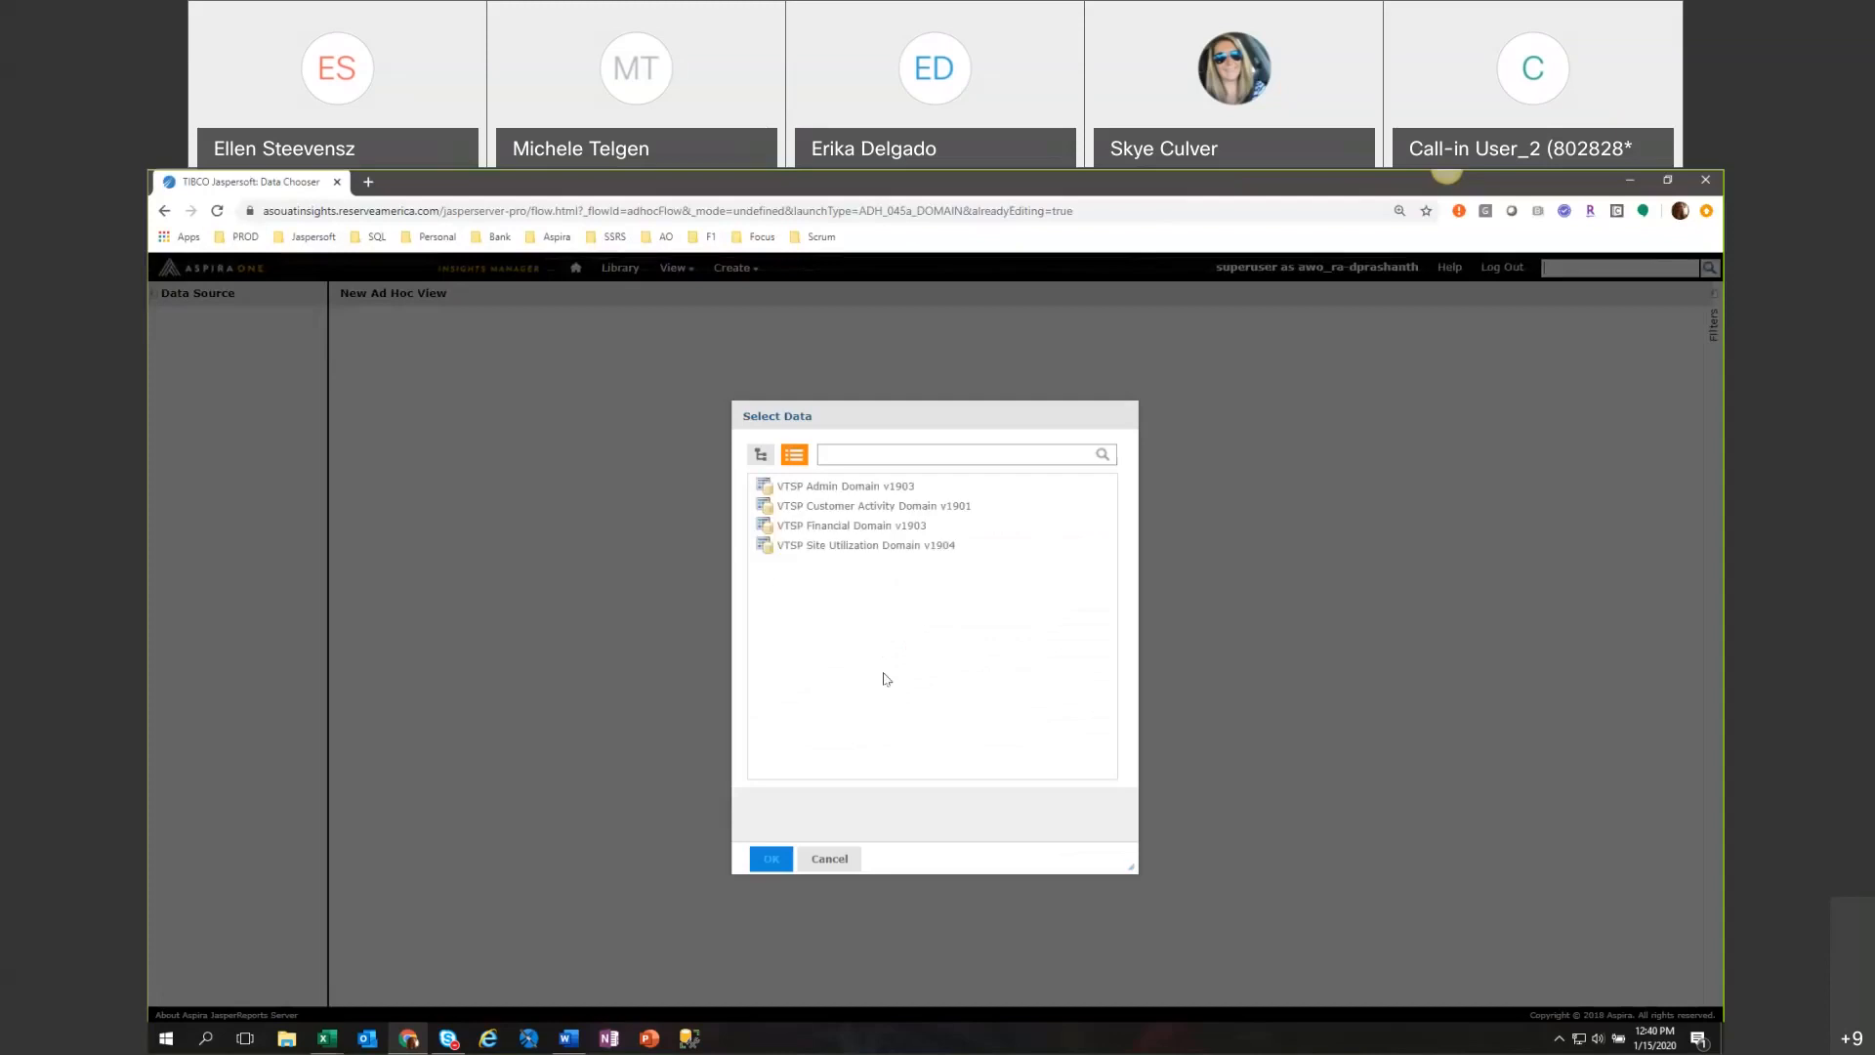
{"action": "left_click", "coordinate": [900, 506]}
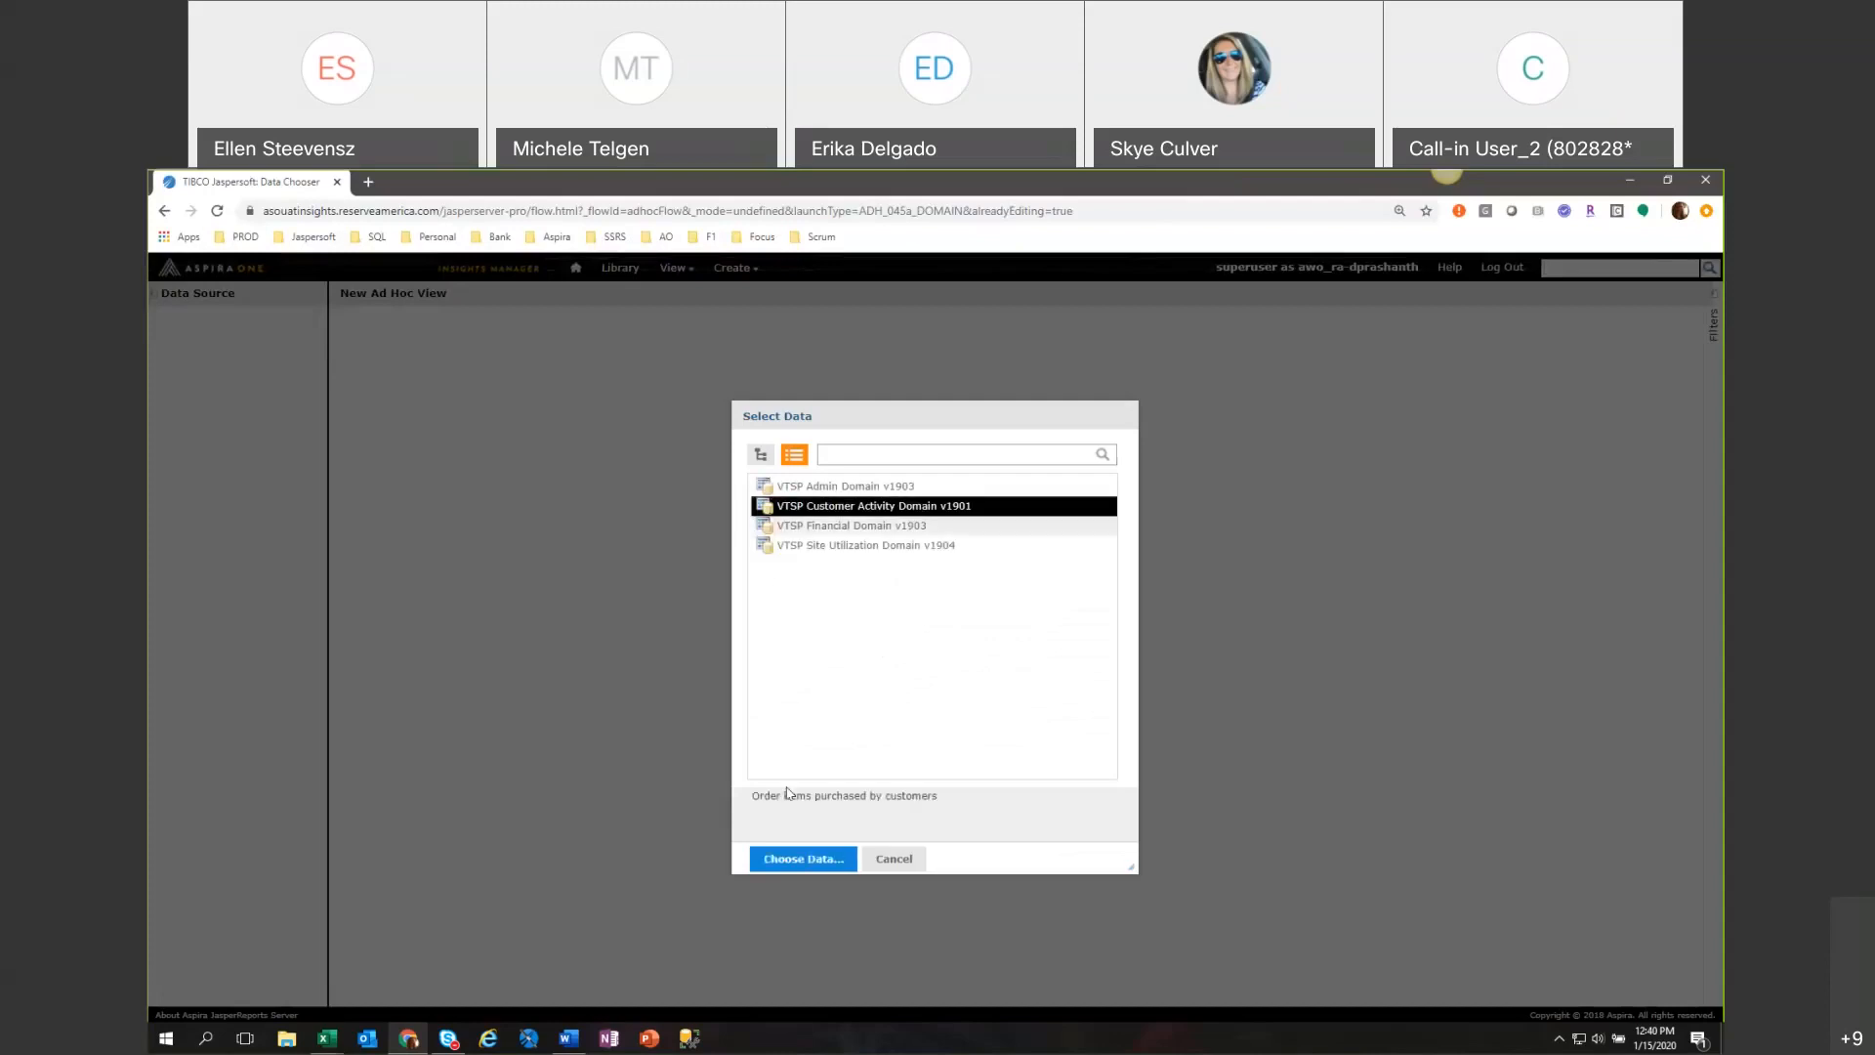
{"action": "left_click", "coordinate": [786, 860]}
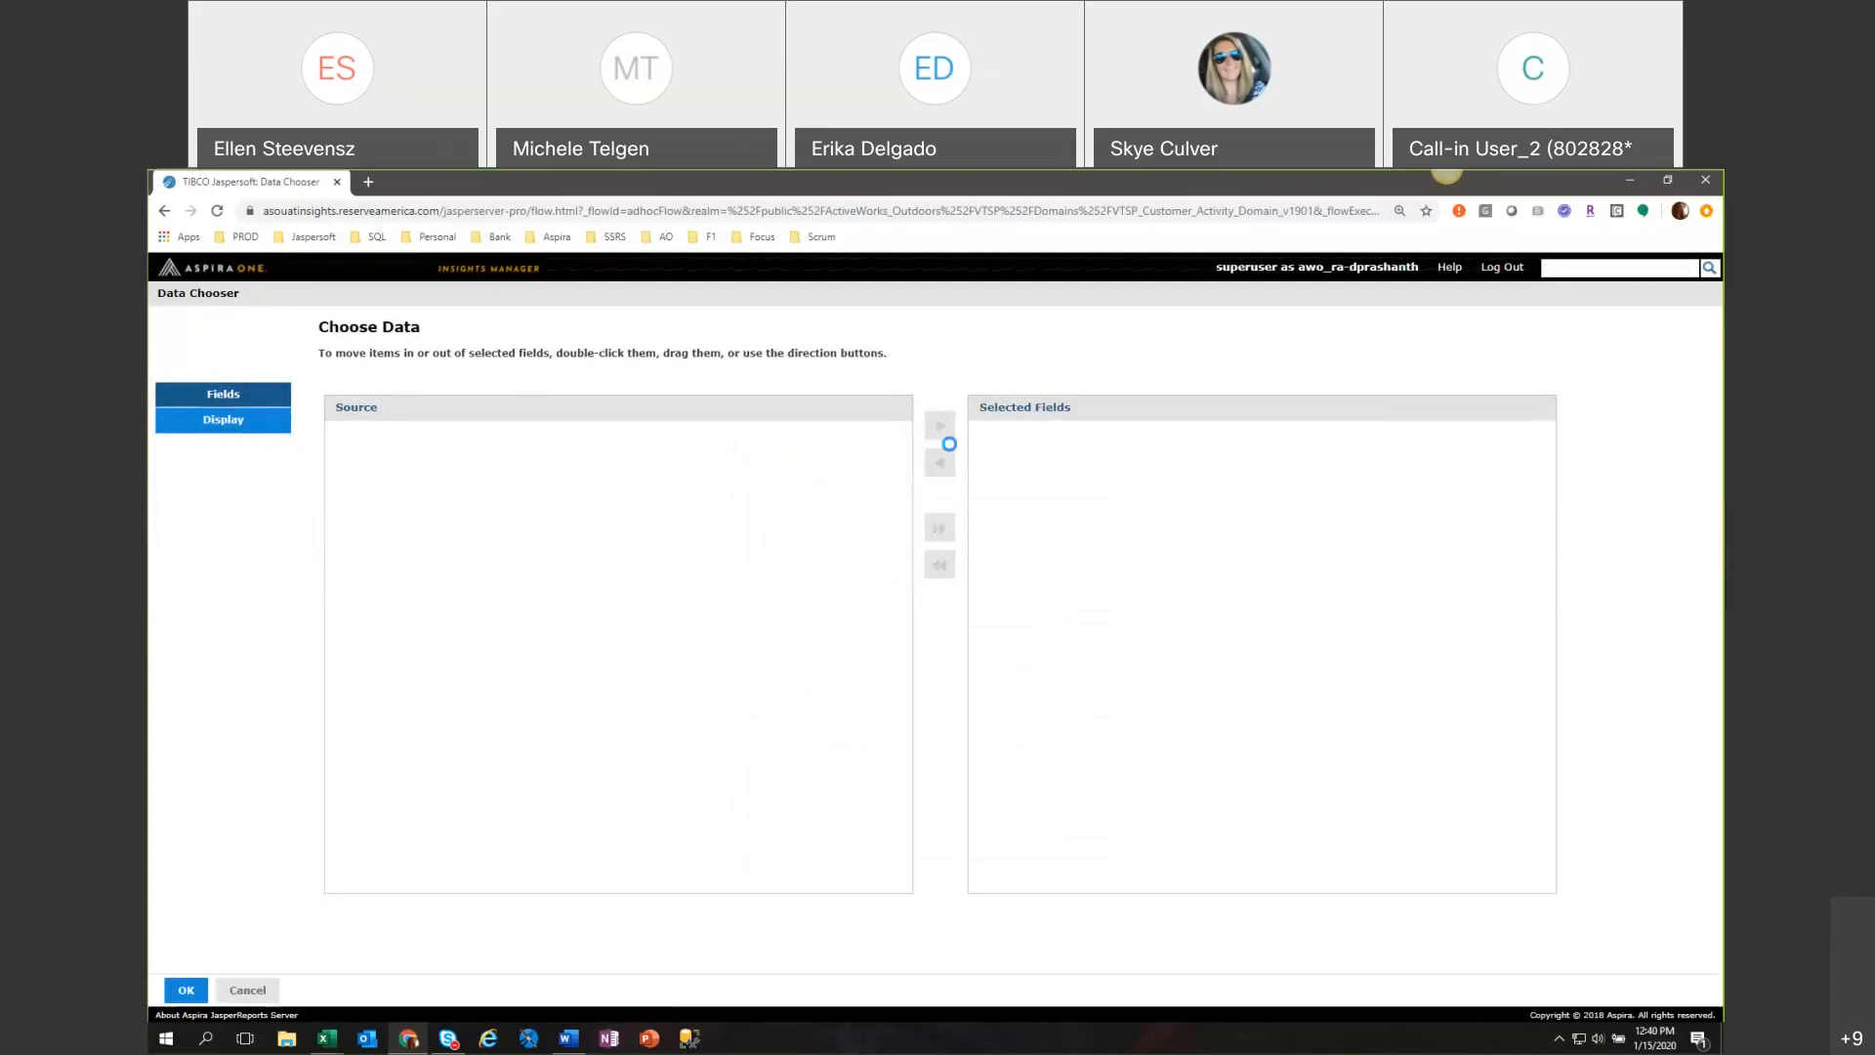
{"action": "left_click", "coordinate": [939, 528]}
{"action": "left_click", "coordinate": [184, 989]}
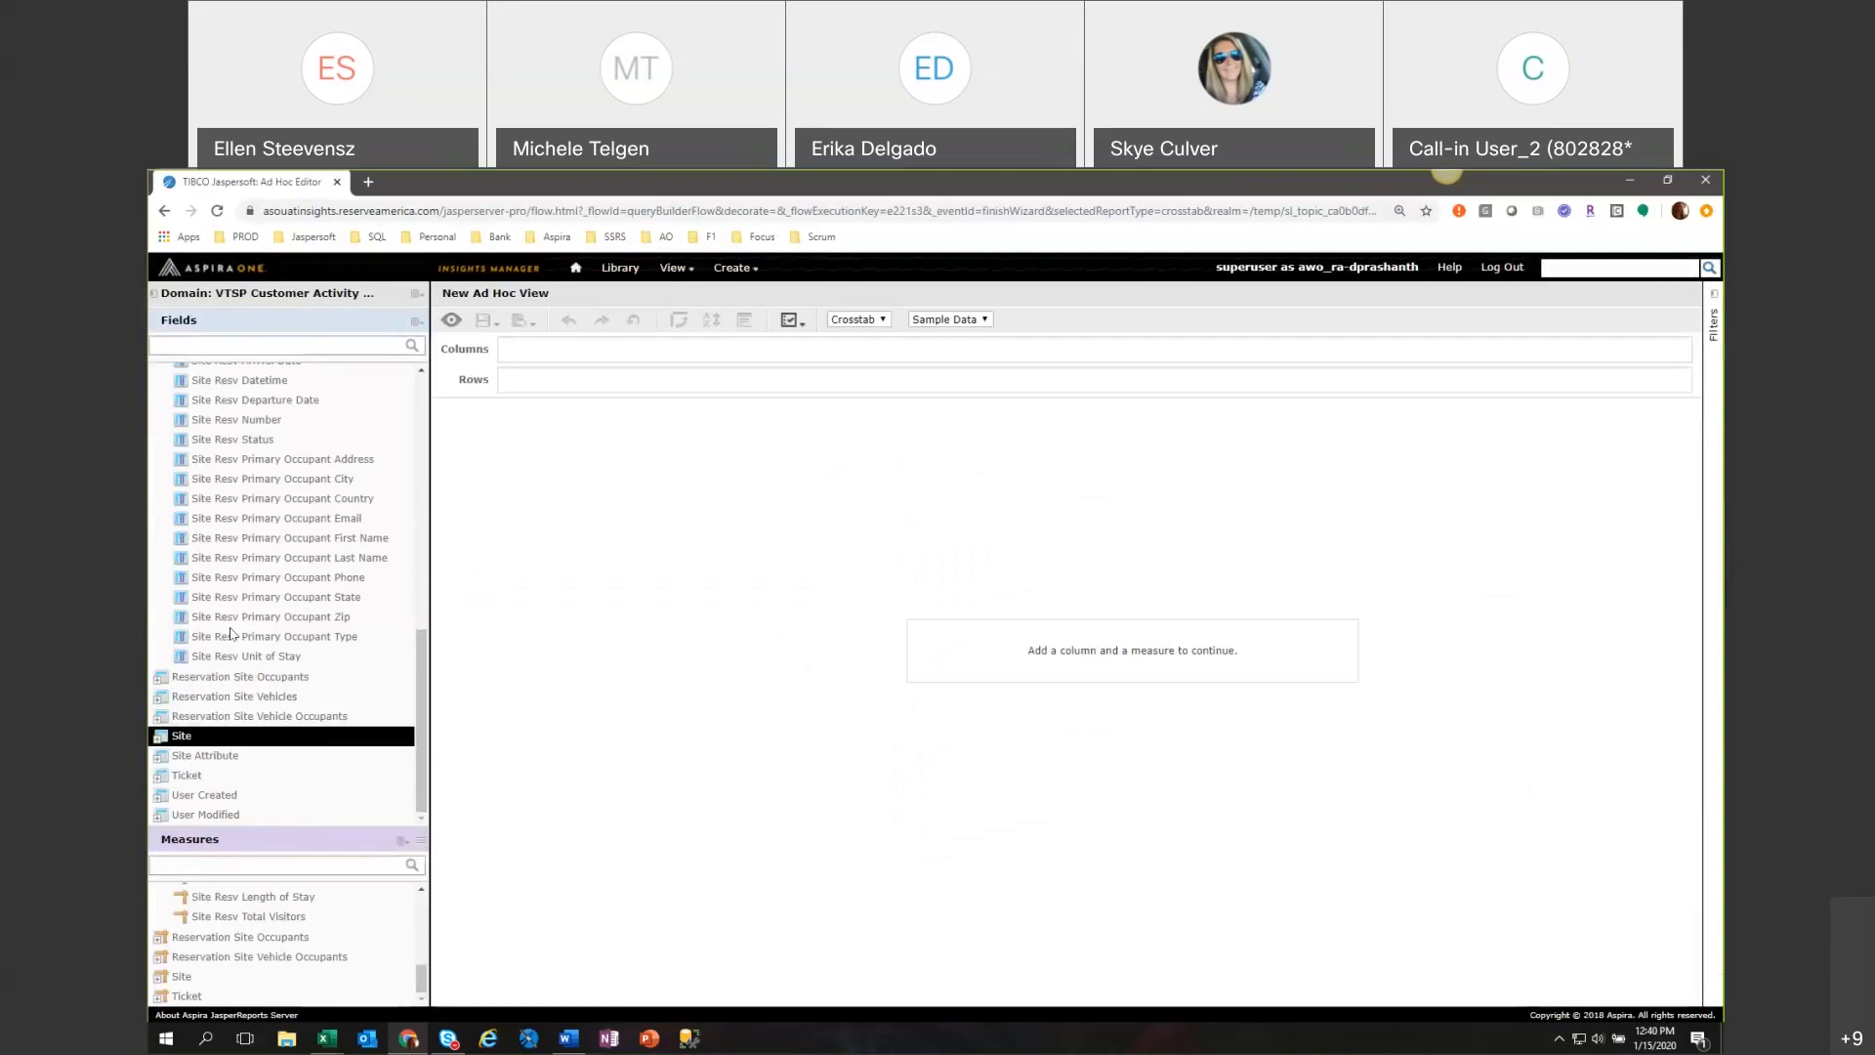
Add Order Sales Channel from the Order group to the rows and the Site Resv Count measure to the columns.
{"action": "left_click_drag", "start_coordinate": [423, 768], "coordinate": [427, 703]}
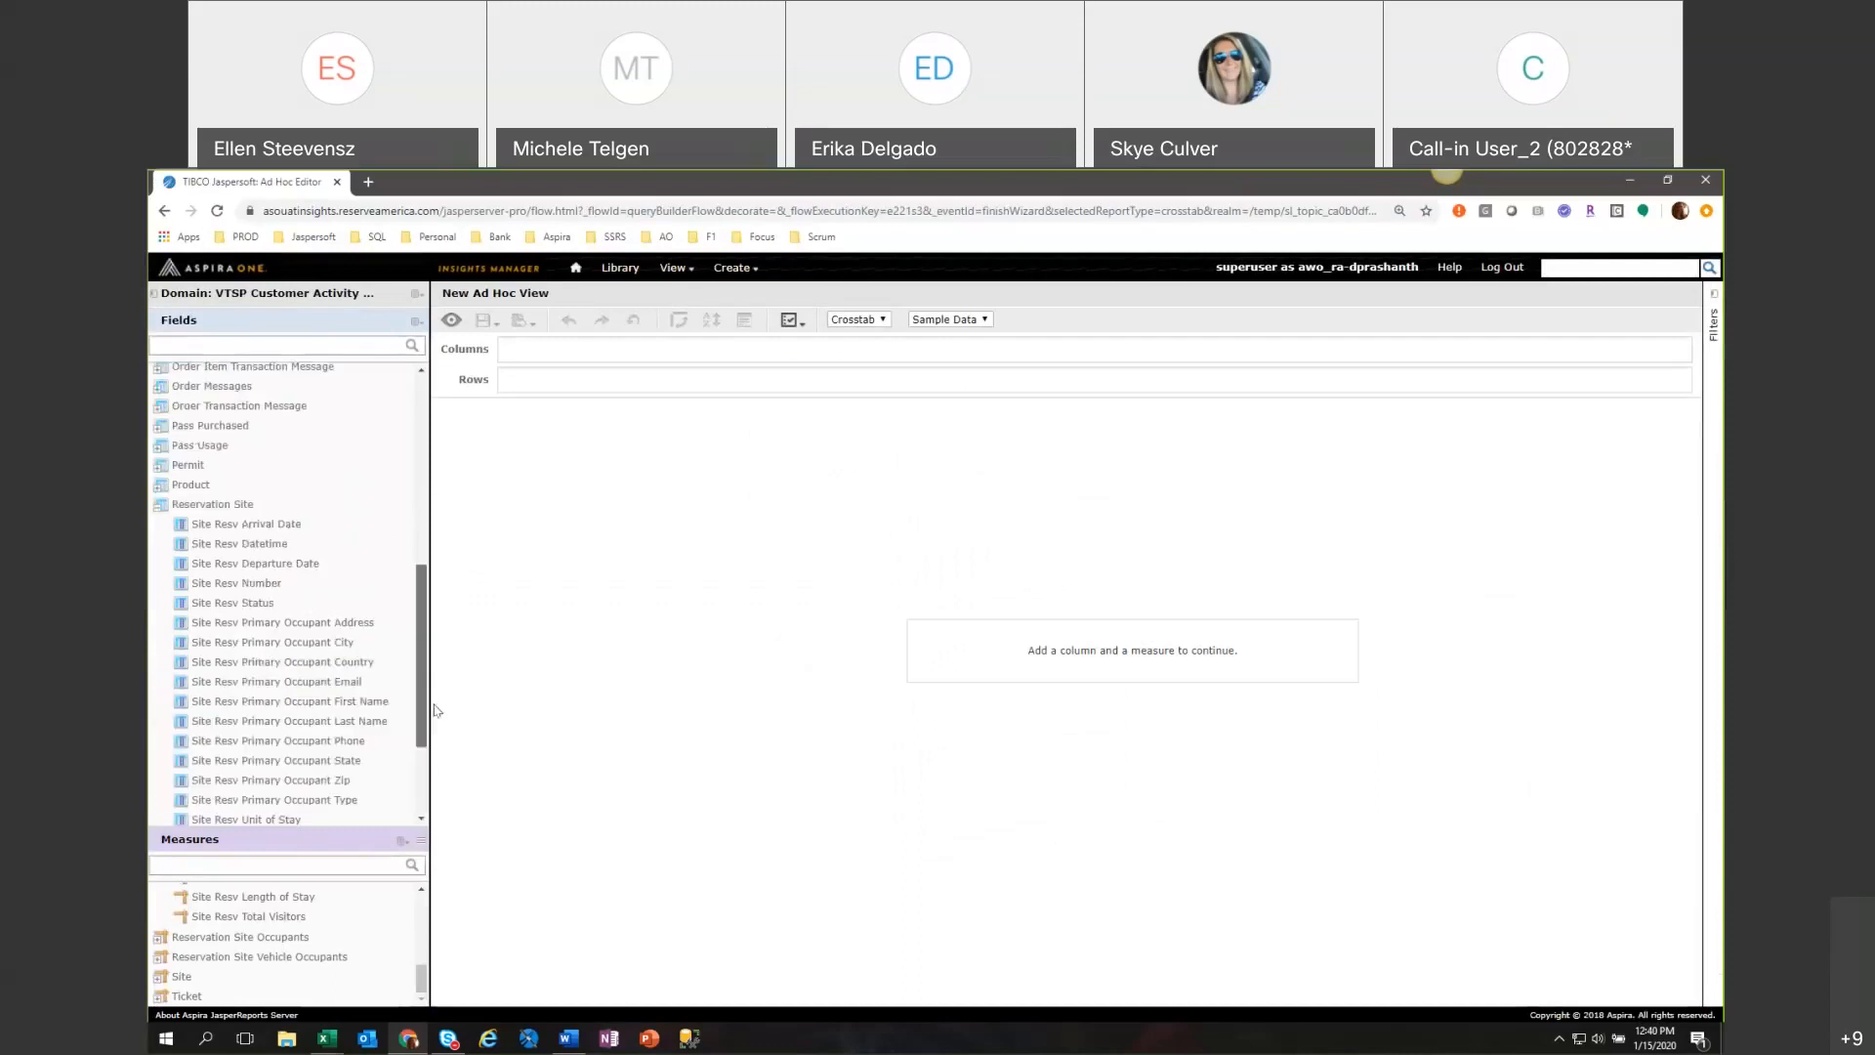
{"action": "left_click", "coordinate": [158, 507]}
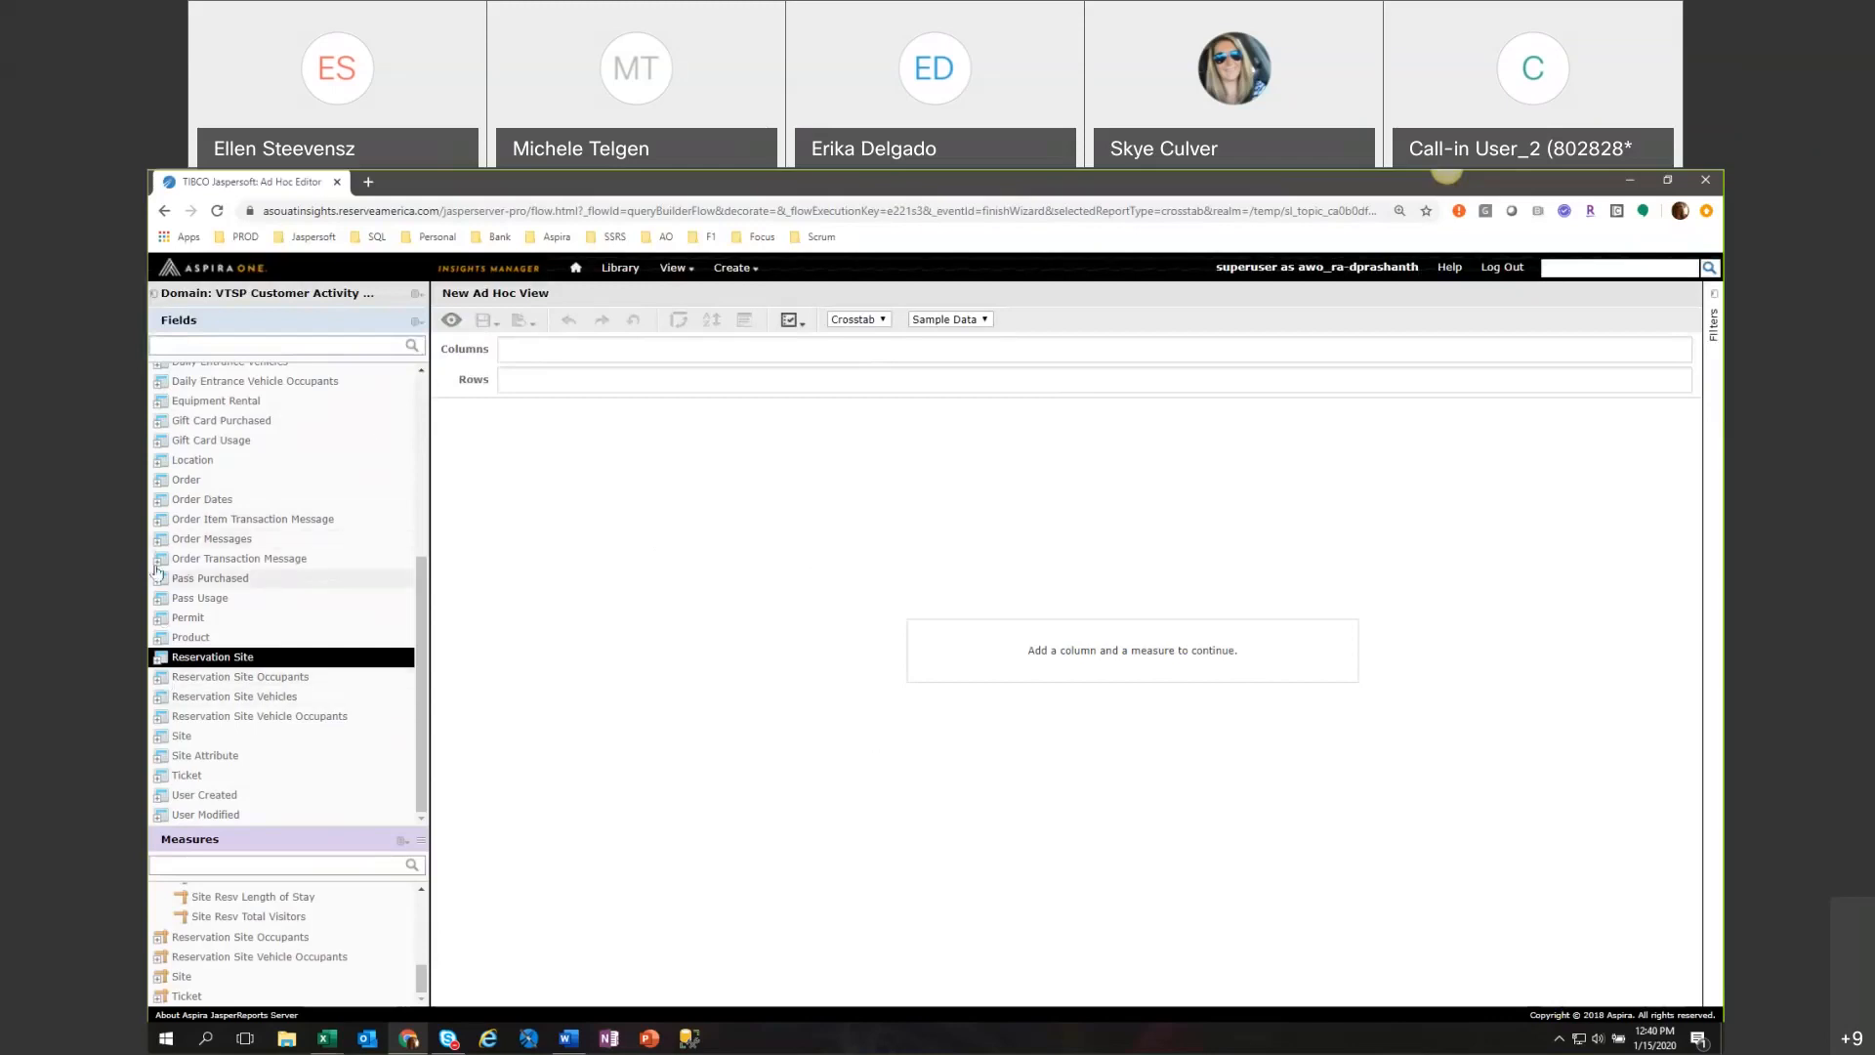
{"action": "left_click", "coordinate": [162, 481]}
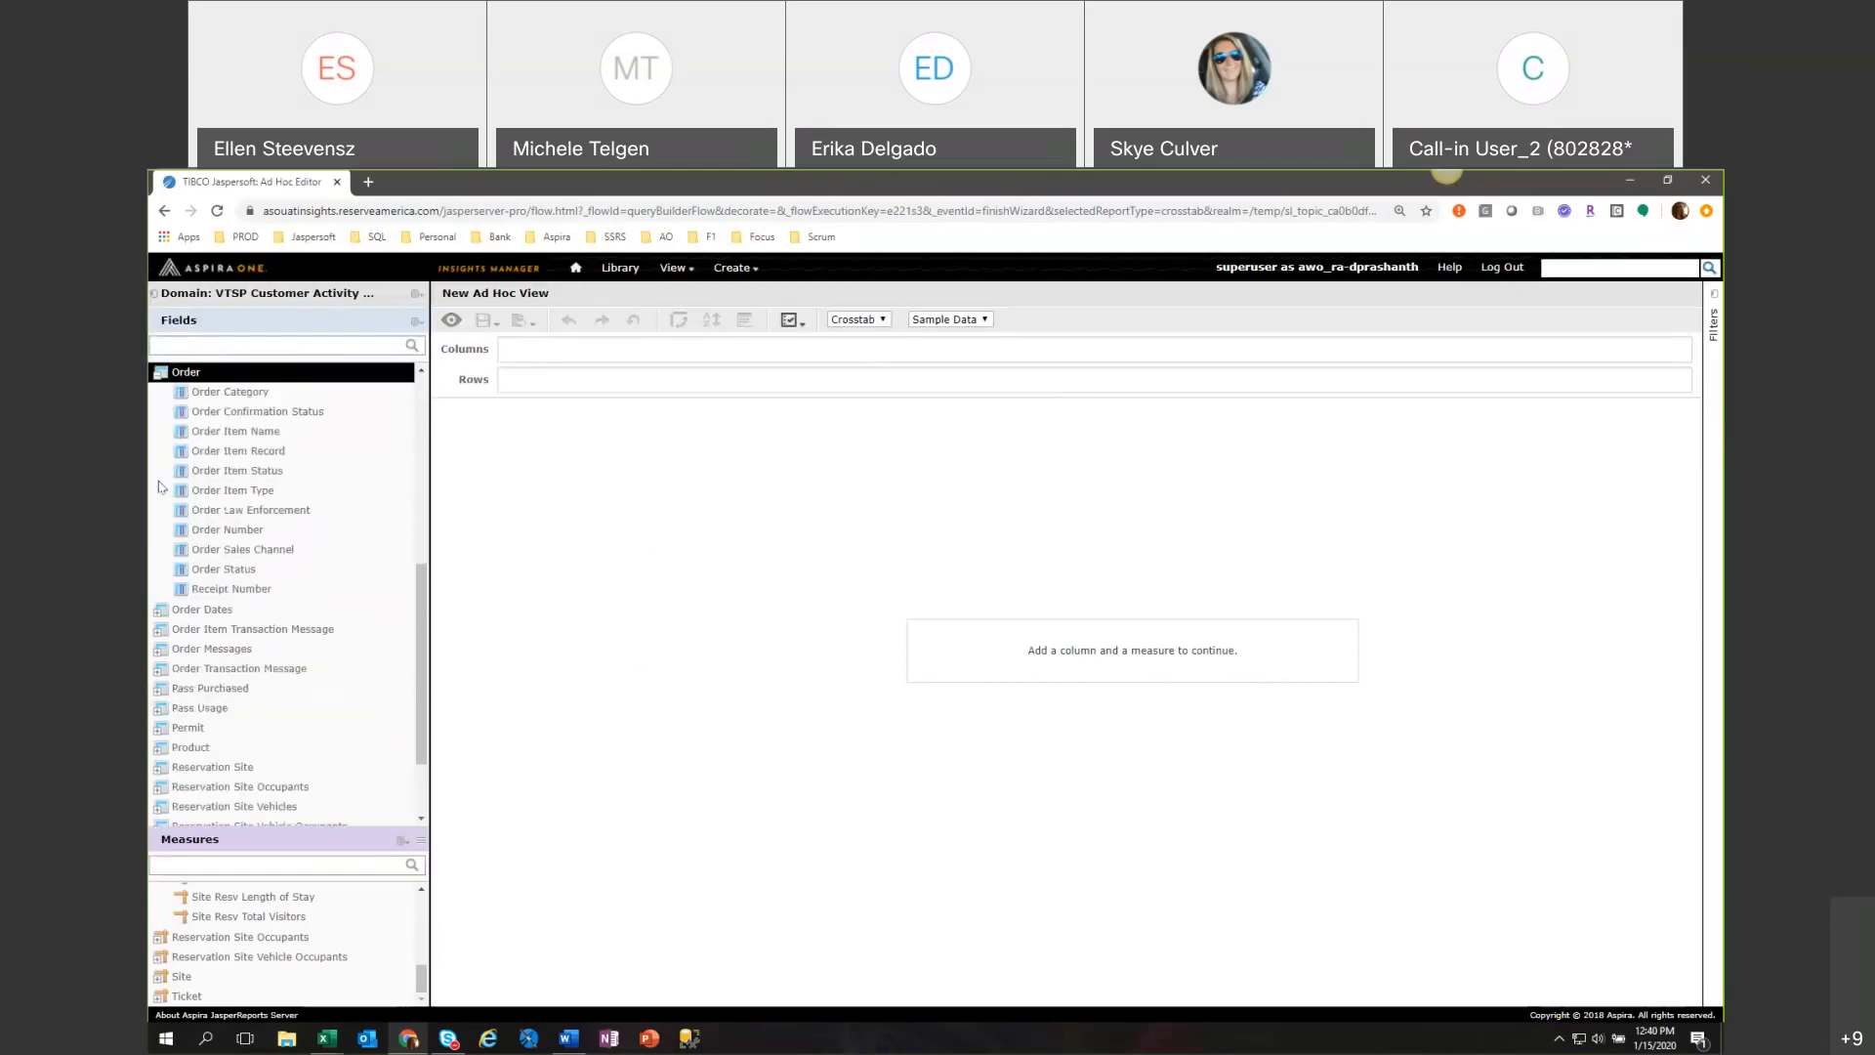
{"action": "left_click", "coordinate": [279, 552]}
{"action": "left_click", "coordinate": [277, 556]}
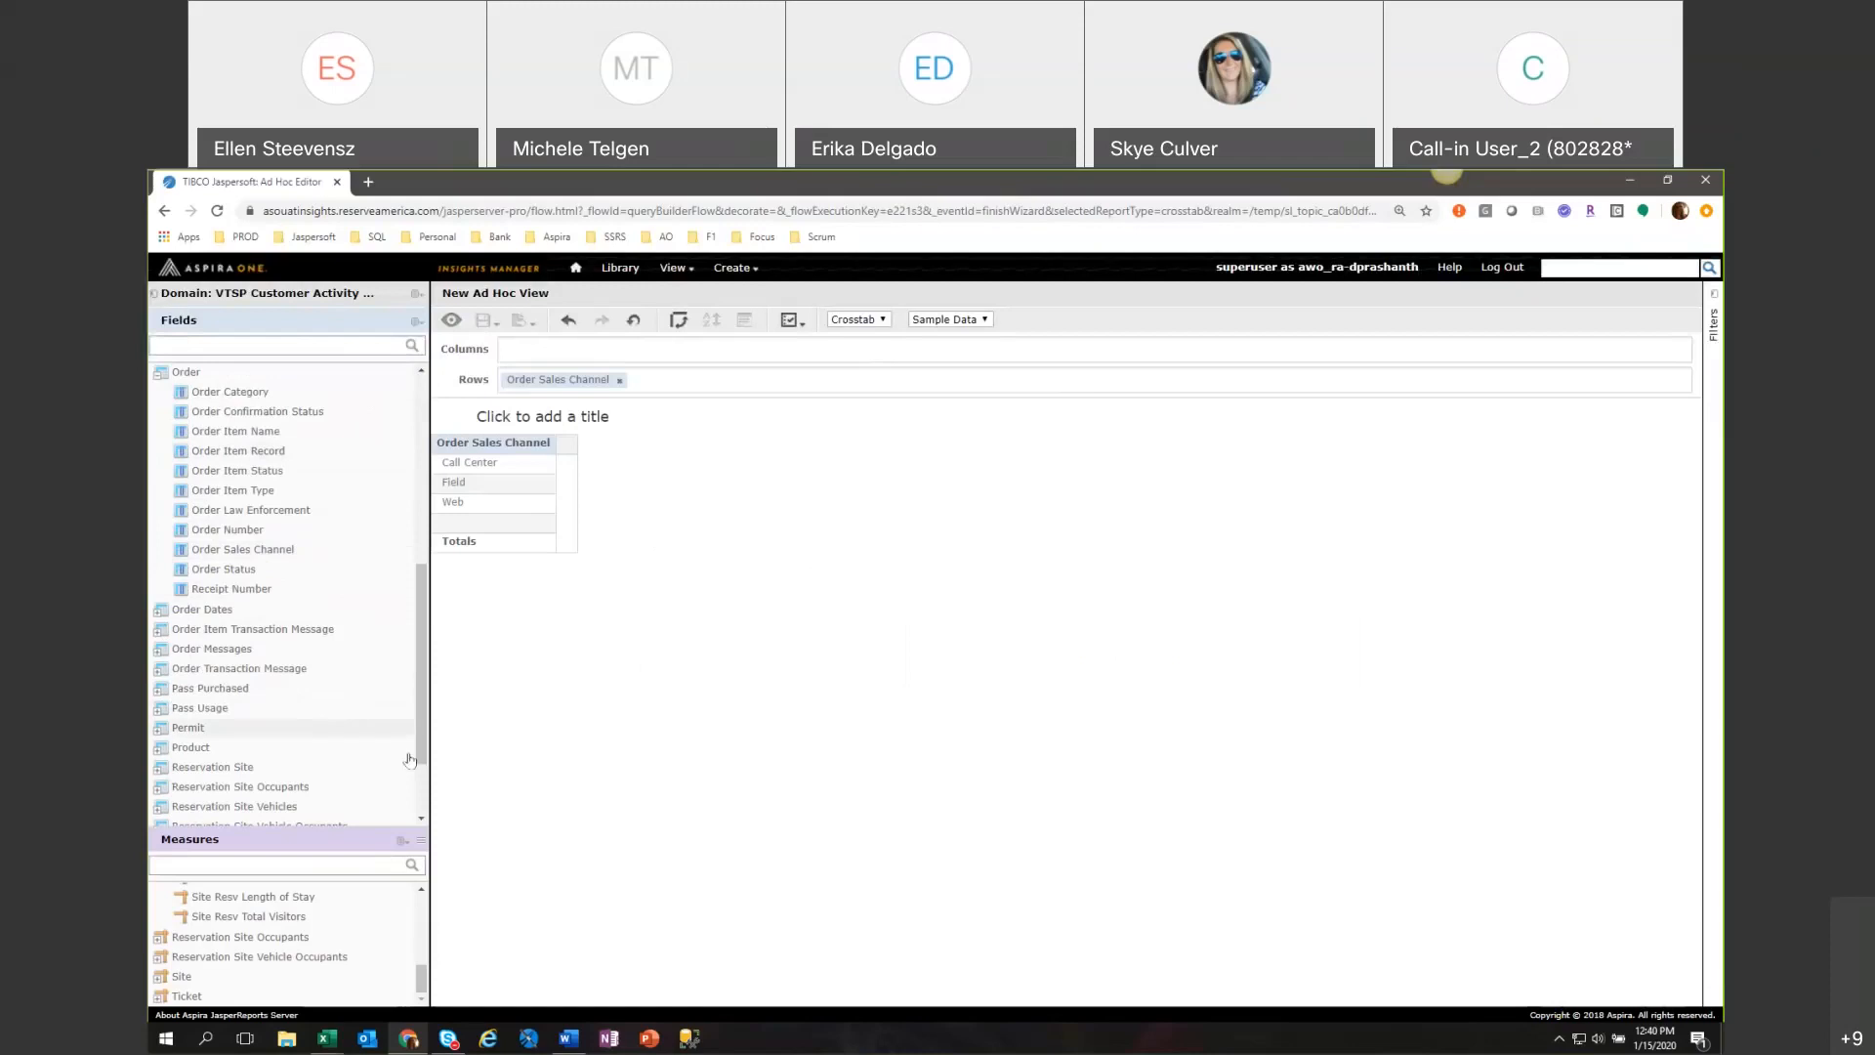
{"action": "scroll", "coordinate": [421, 982], "scroll_direction": "up", "scroll_amount": 1}
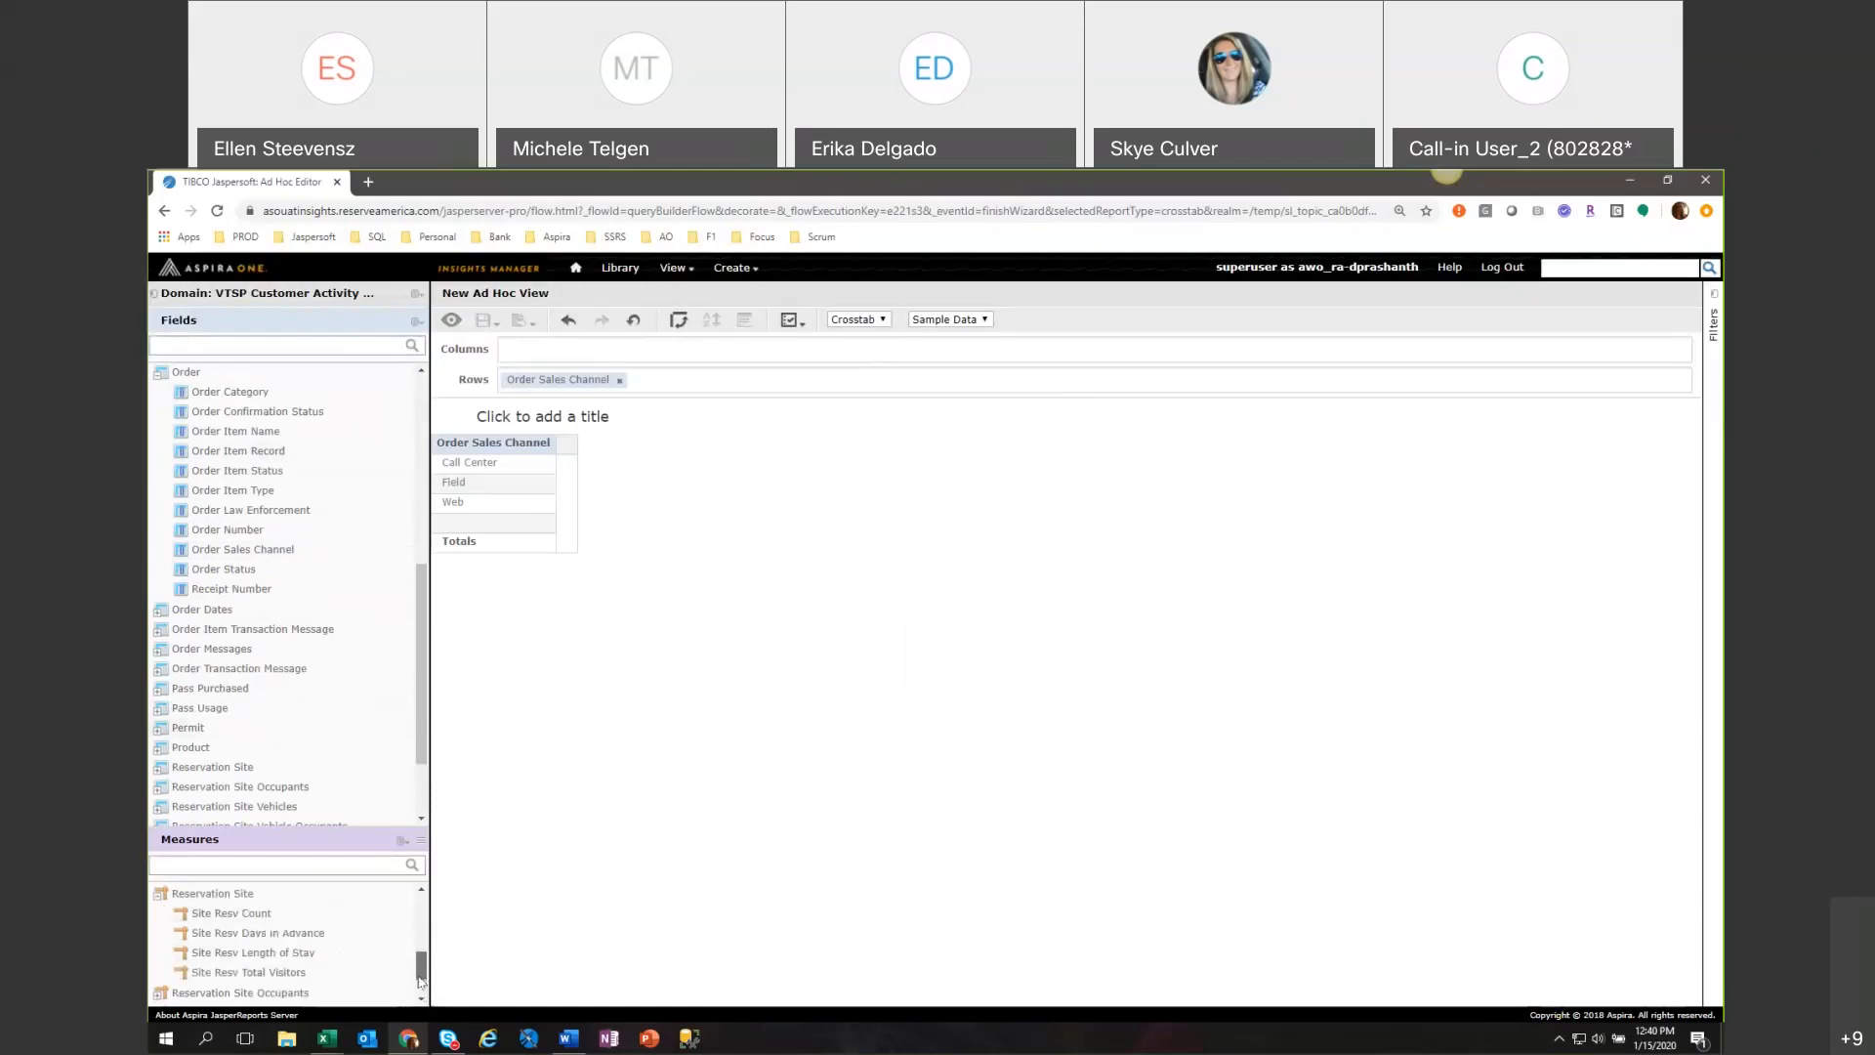
{"action": "double_click", "coordinate": [243, 918]}
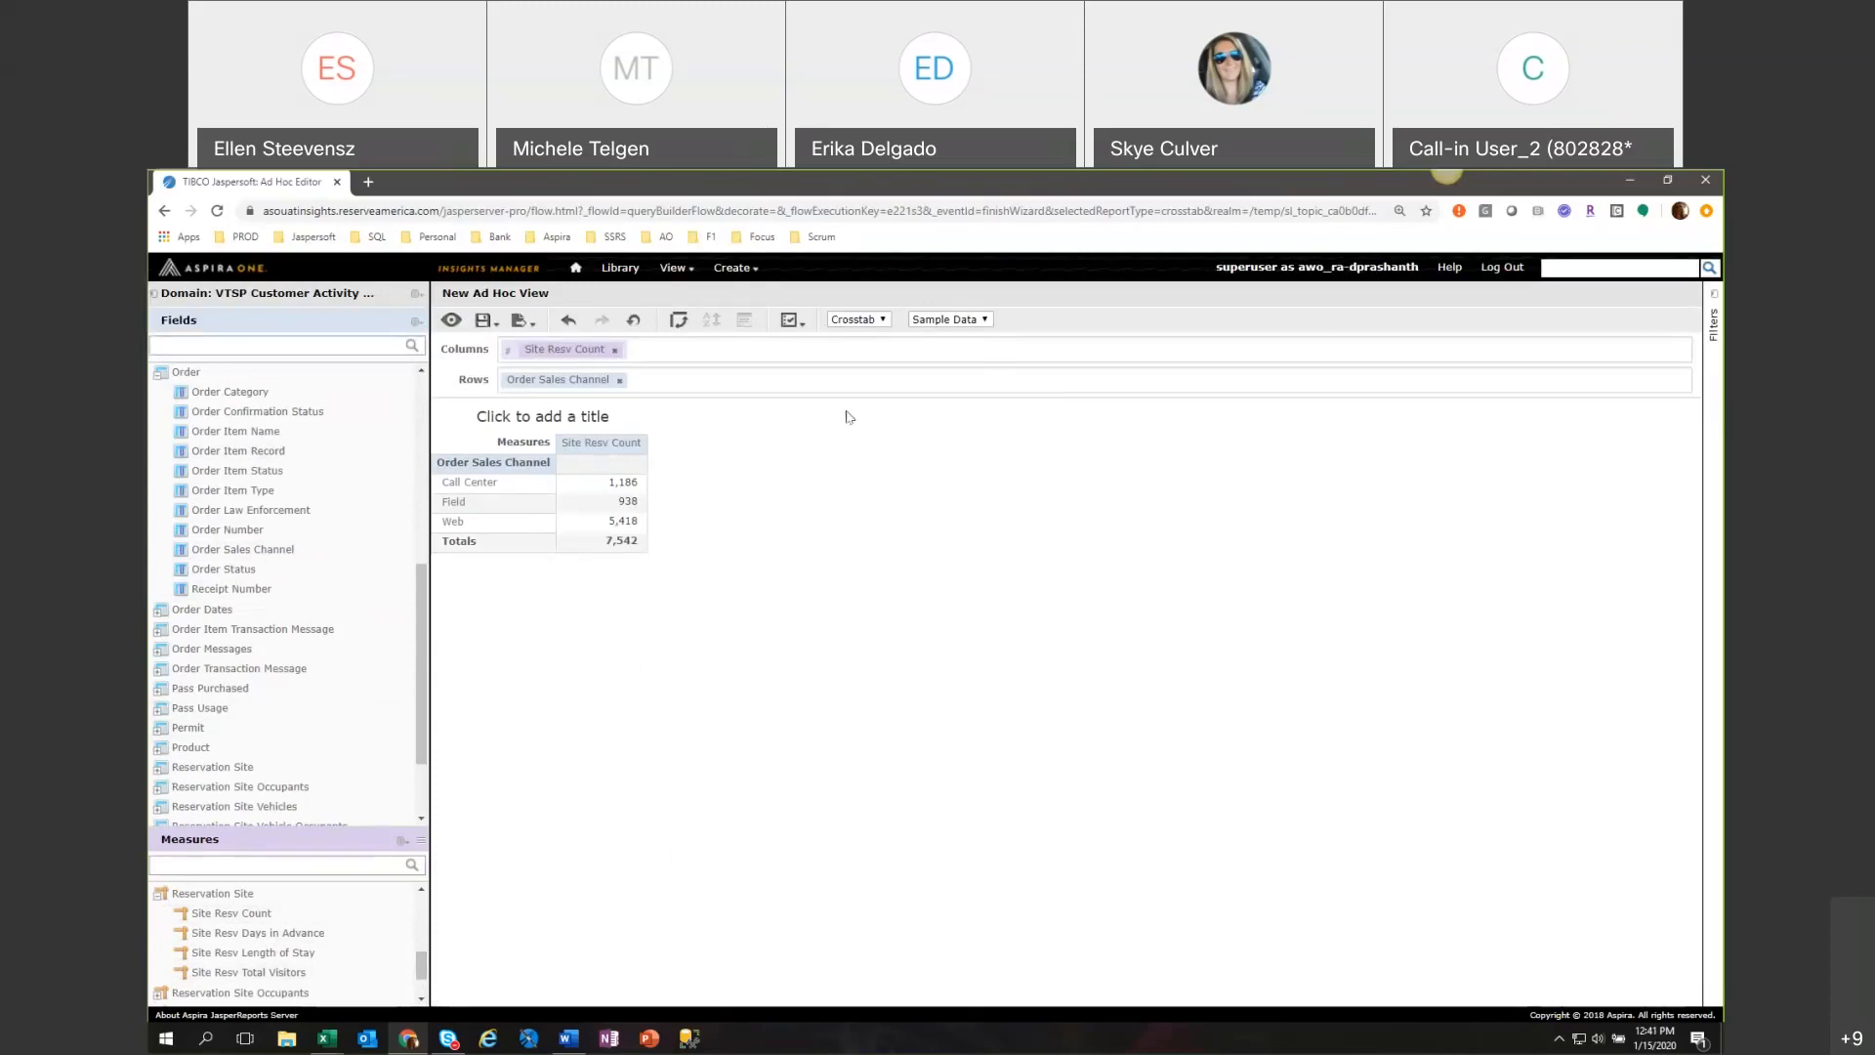
Convert the crosstab to a chart and raise the row data level to split Site Resv Count by sales channel.
{"action": "left_click", "coordinate": [884, 321]}
{"action": "left_click", "coordinate": [877, 347]}
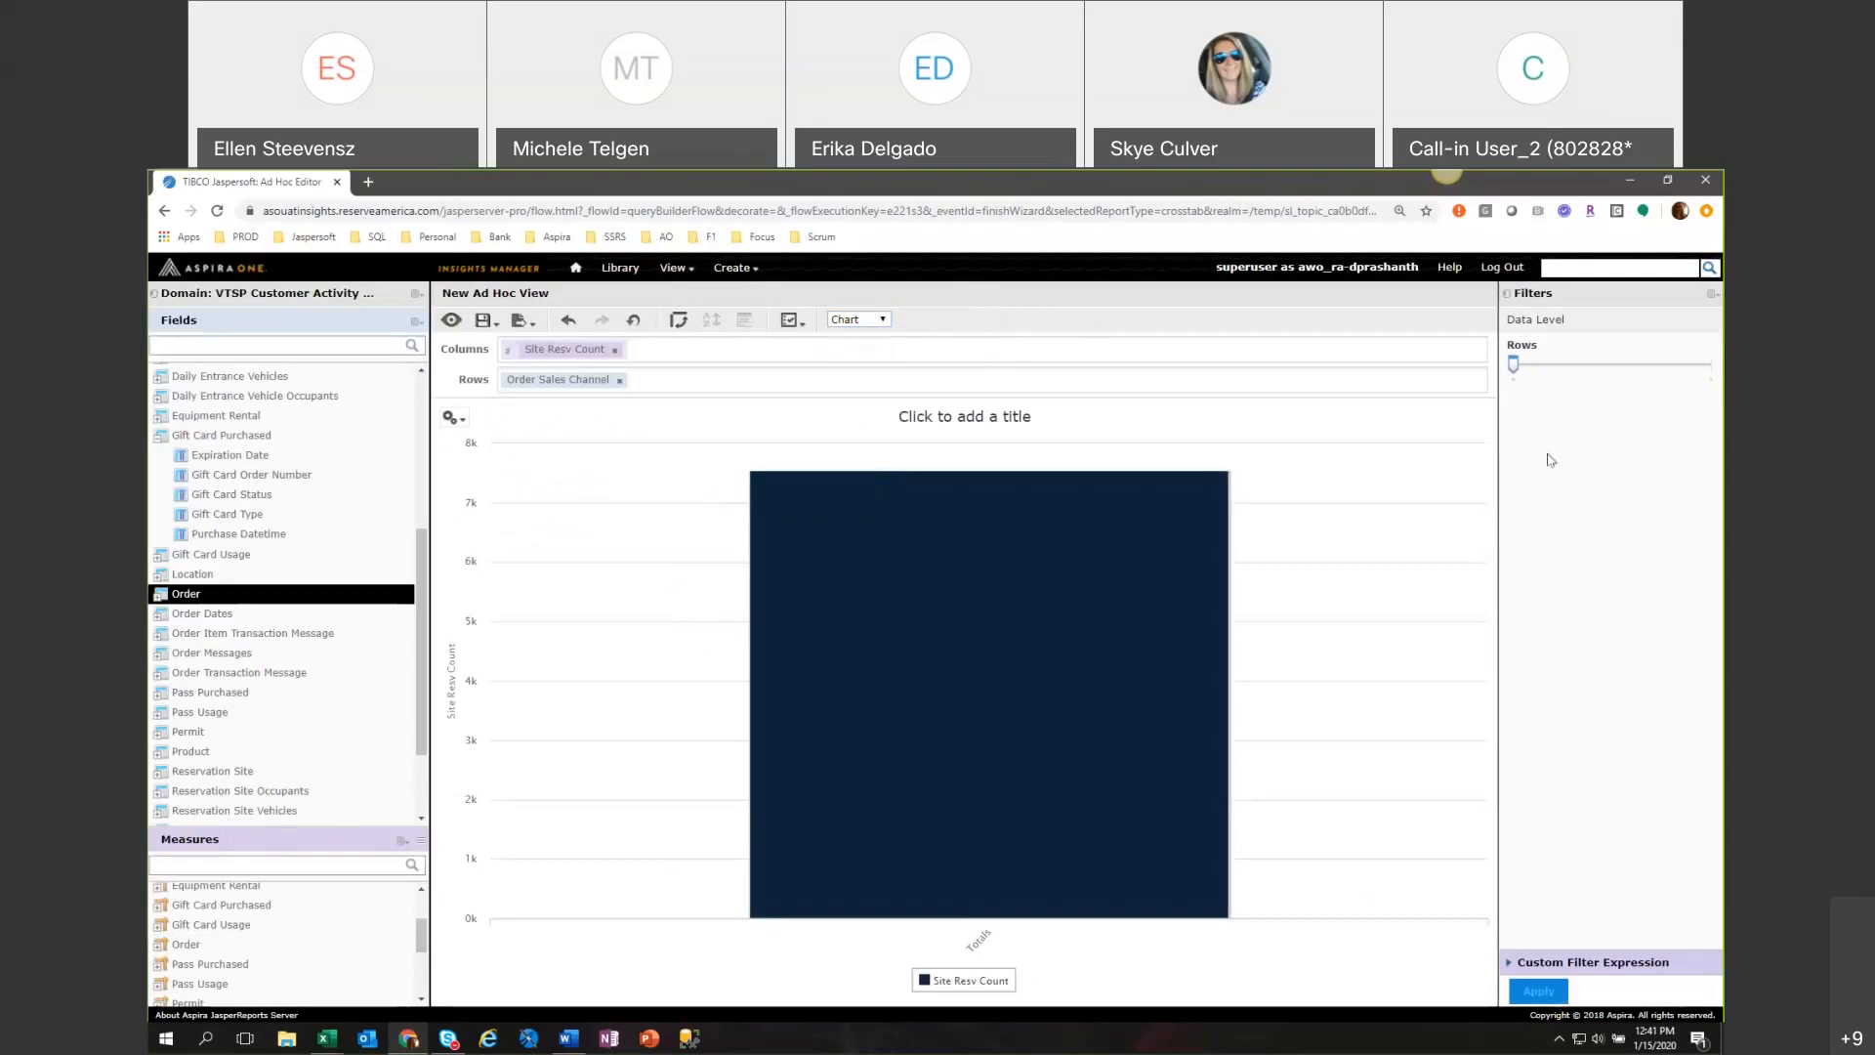
{"action": "mouse_move", "coordinate": [910, 715]}
{"action": "left_click", "coordinate": [1715, 378]}
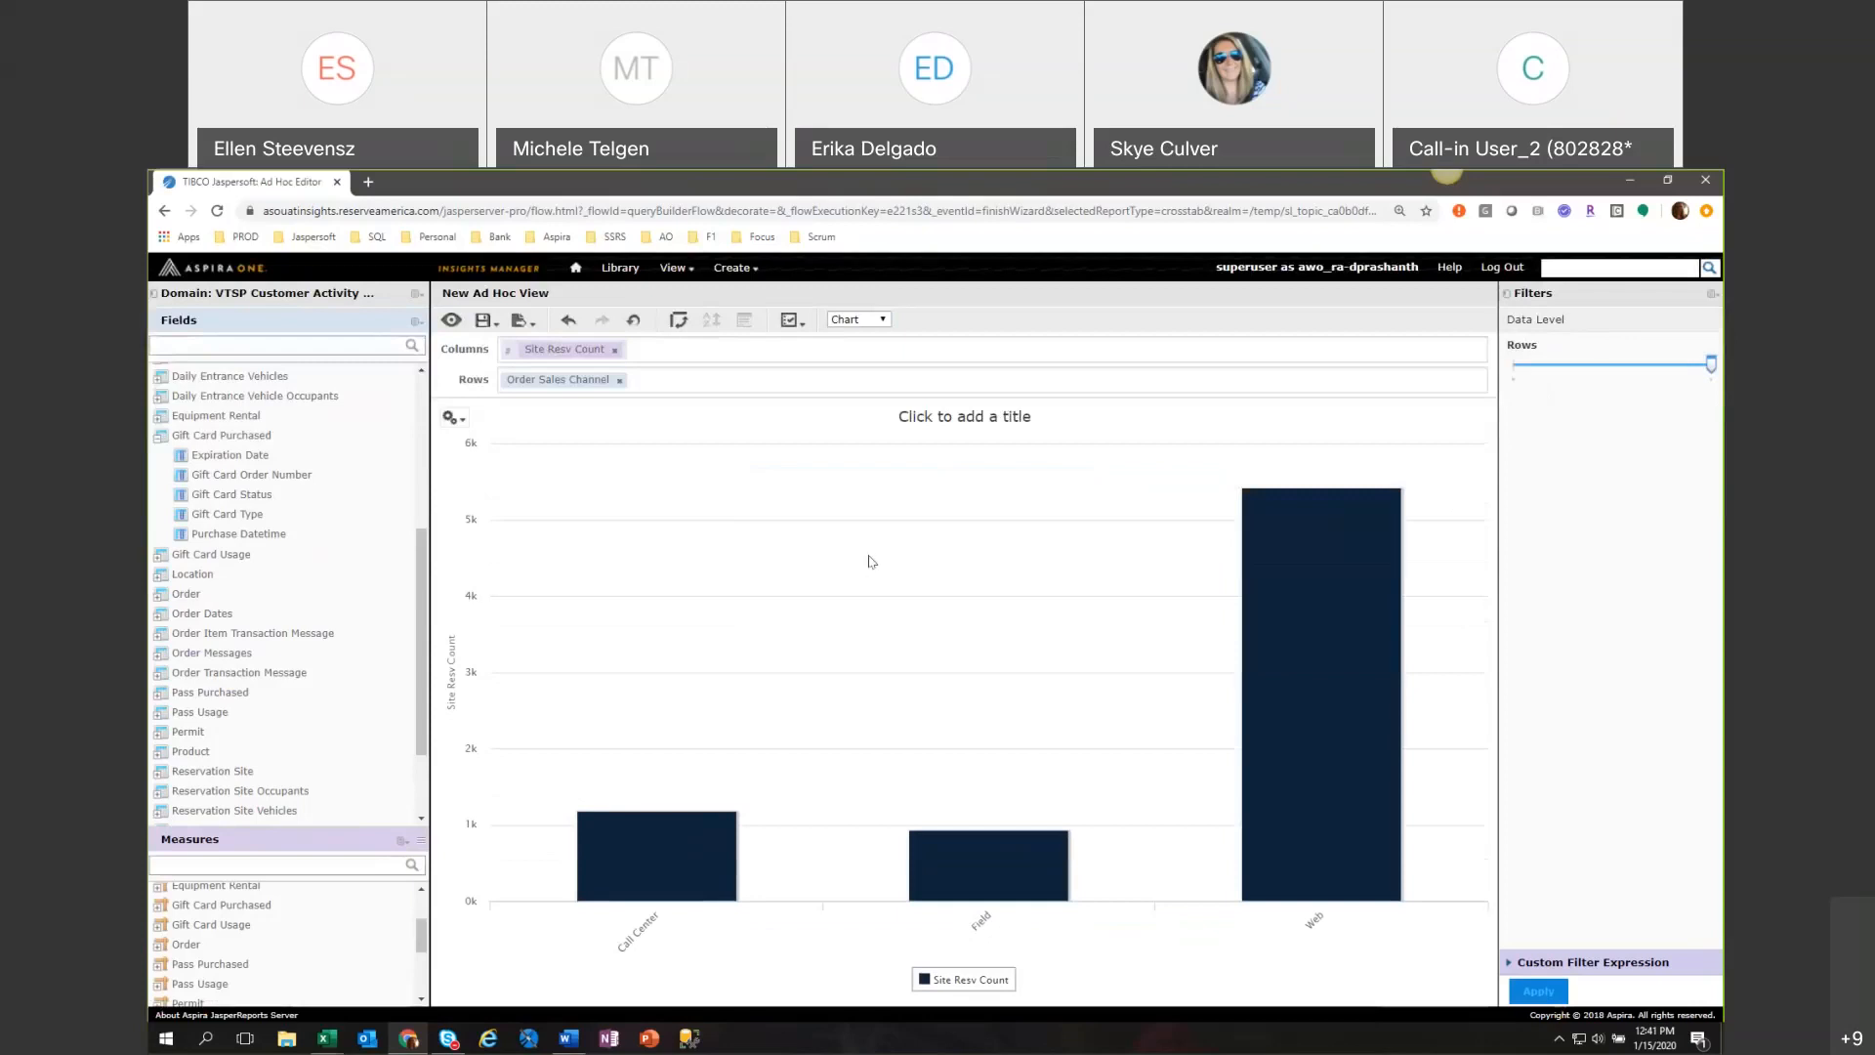
Look through the available chart types for the sales channel chart, keeping the current column chart.
{"action": "left_click", "coordinate": [452, 417]}
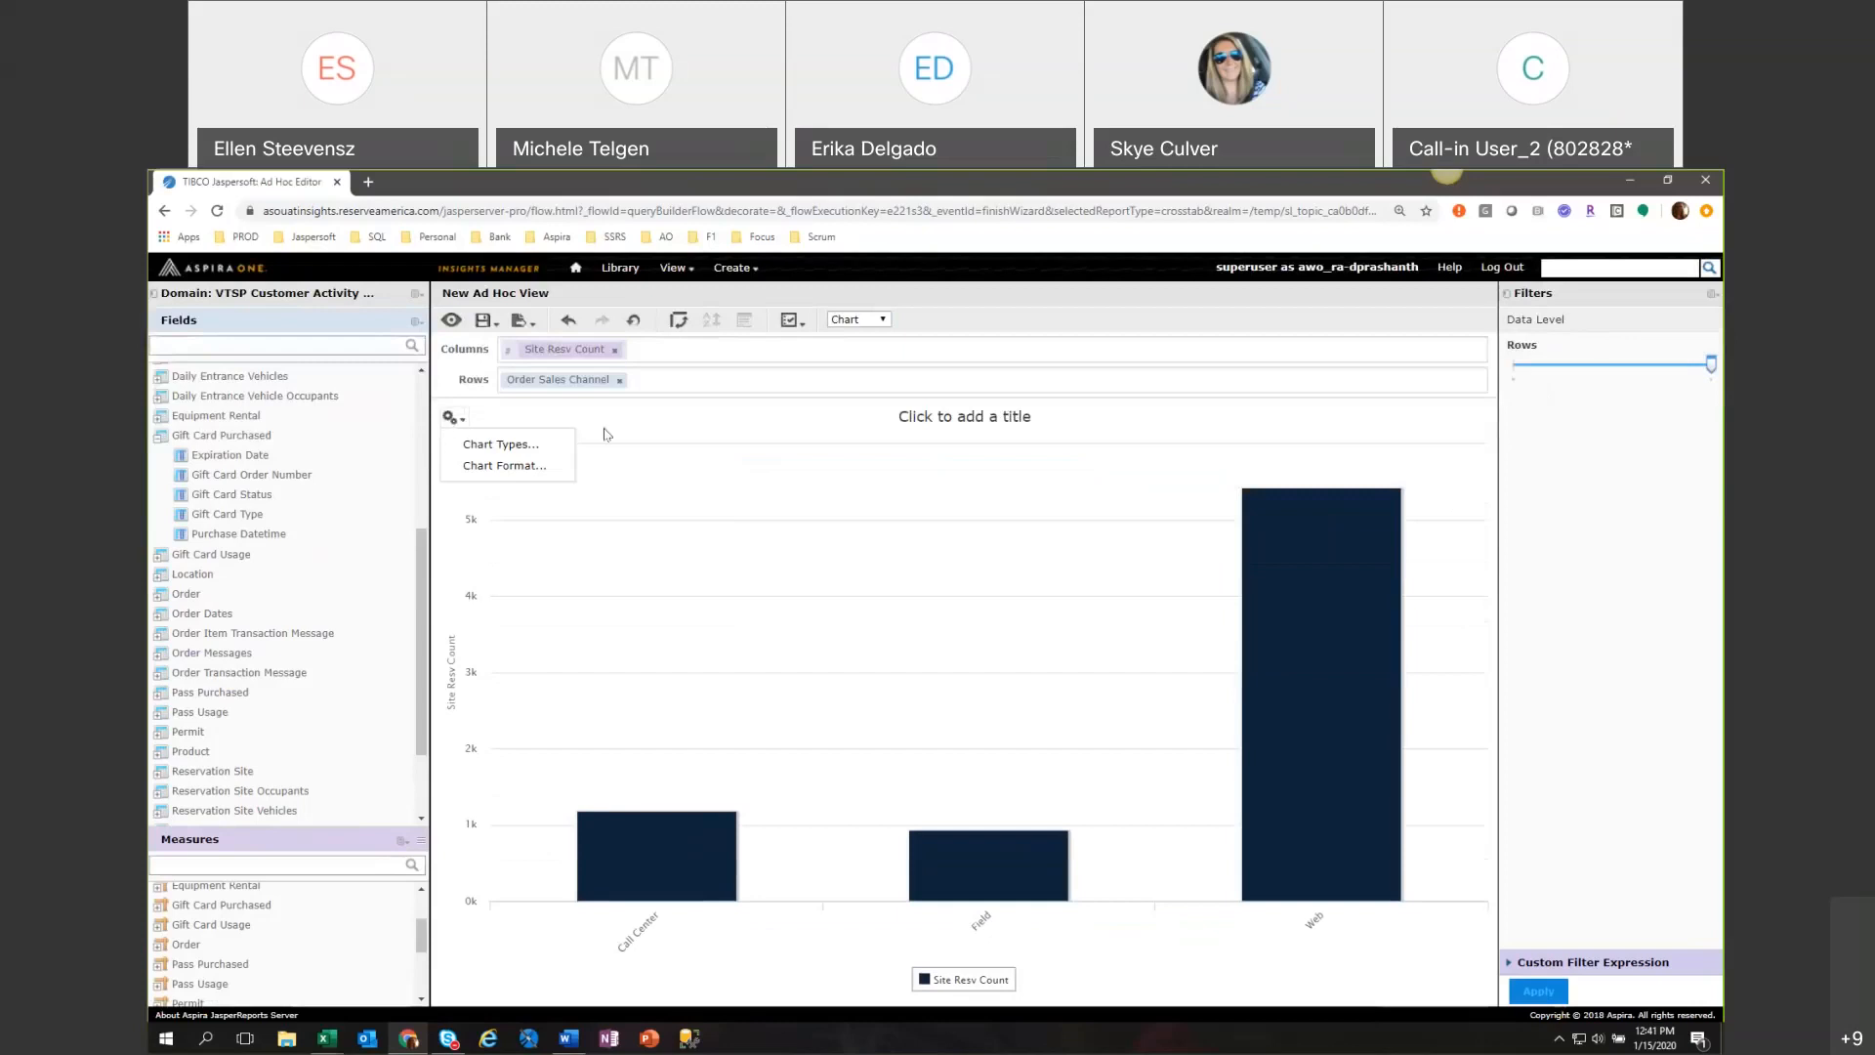
{"action": "left_click", "coordinate": [461, 446]}
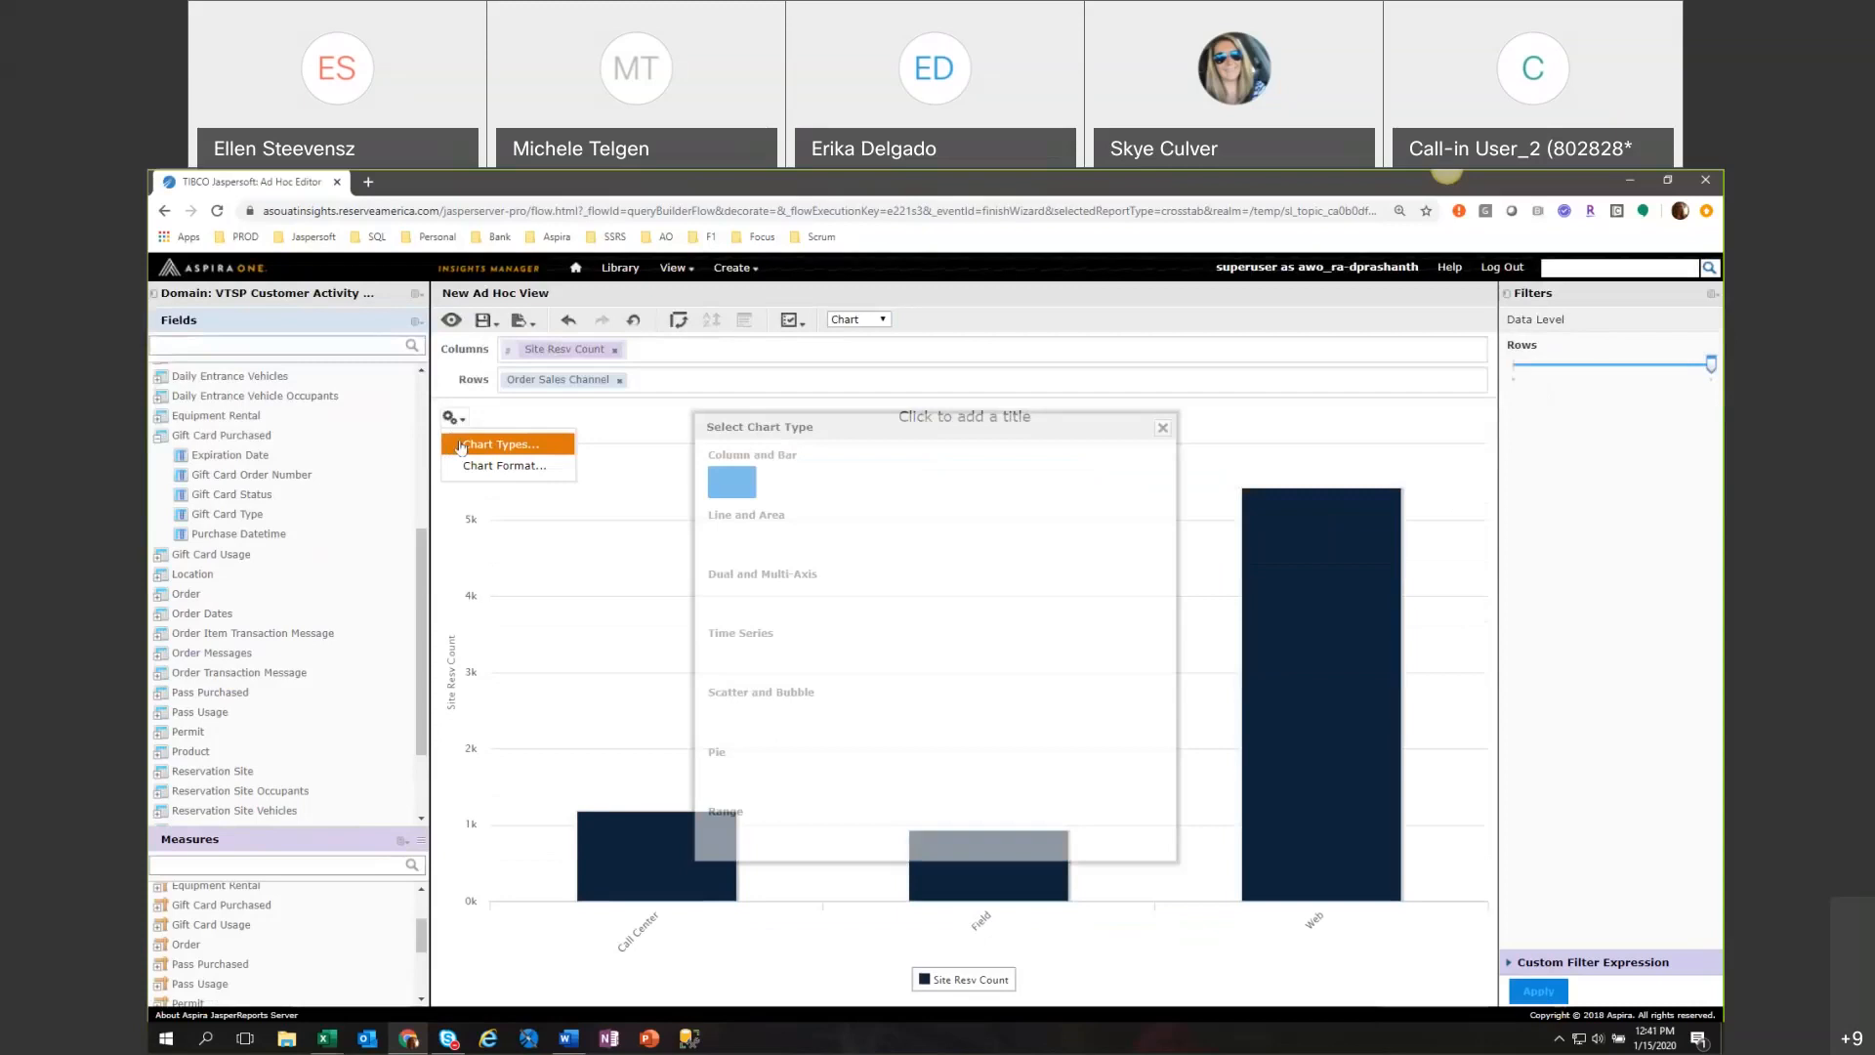
{"action": "left_click_drag", "start_coordinate": [1058, 419], "coordinate": [1005, 375]}
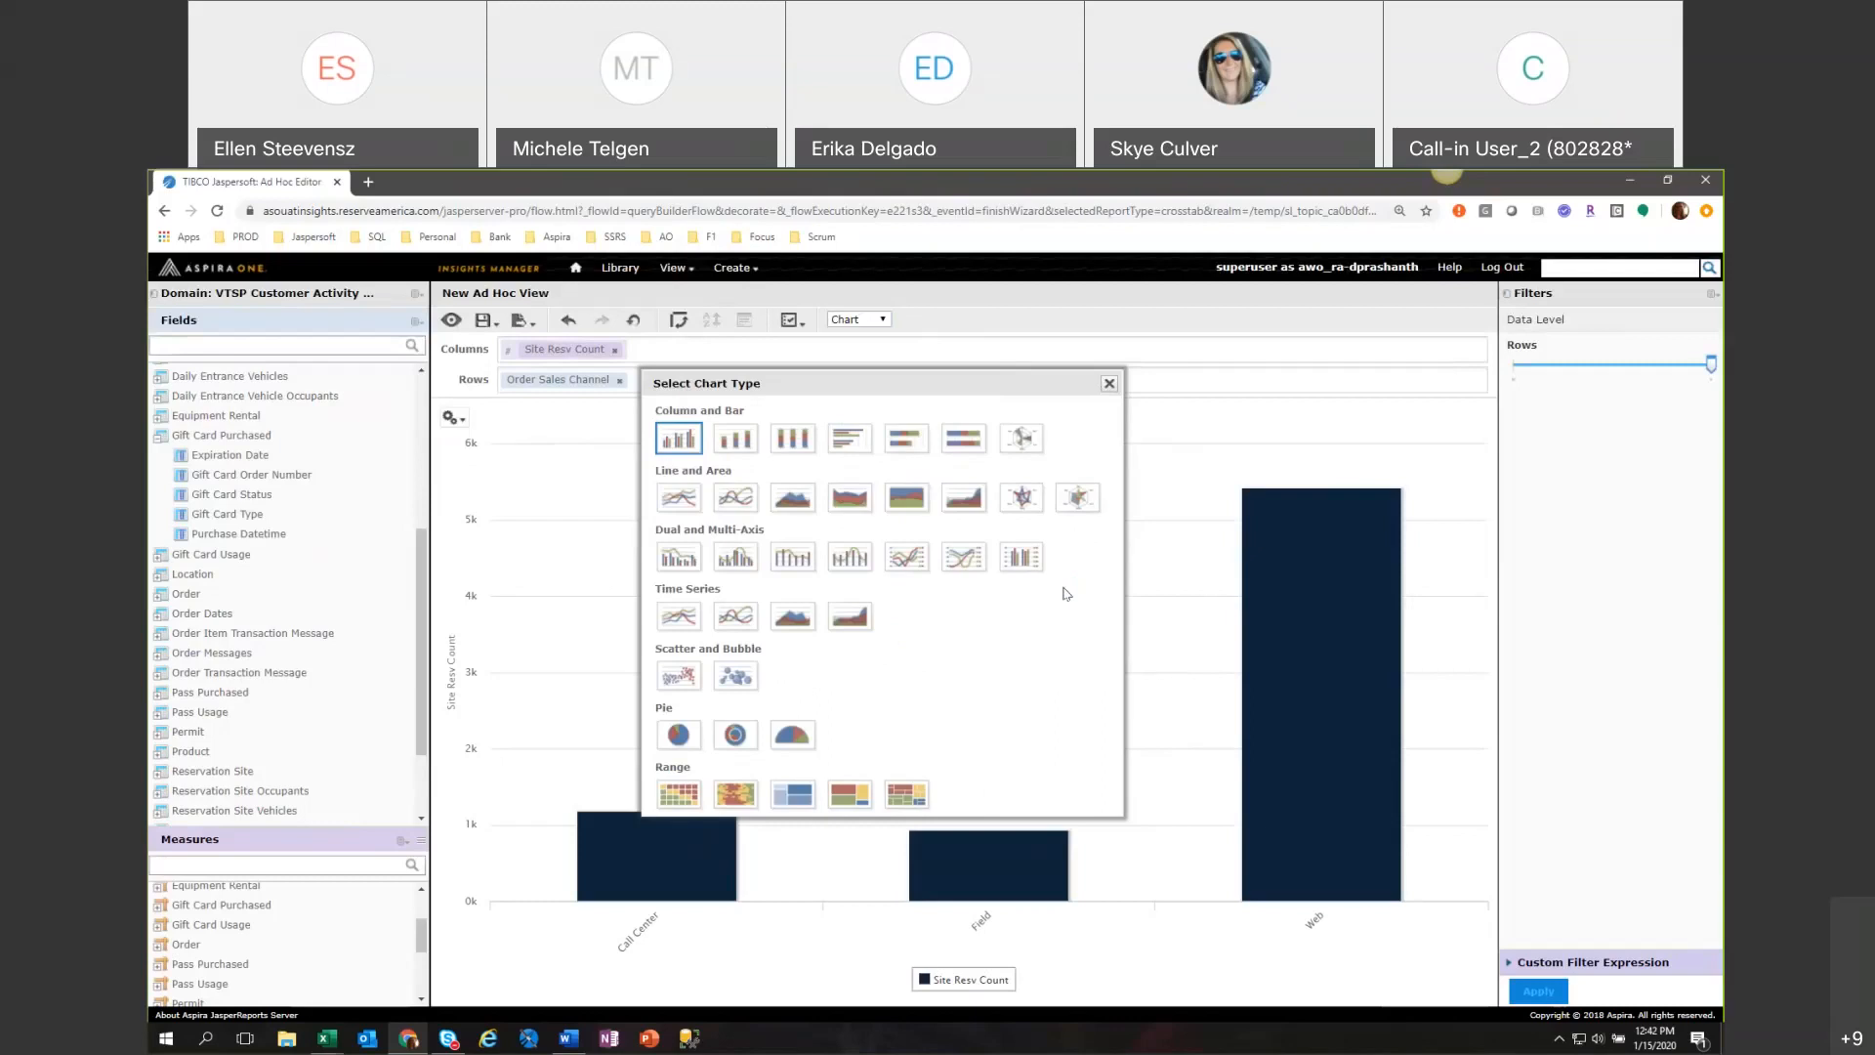
{"action": "left_click", "coordinate": [1110, 384]}
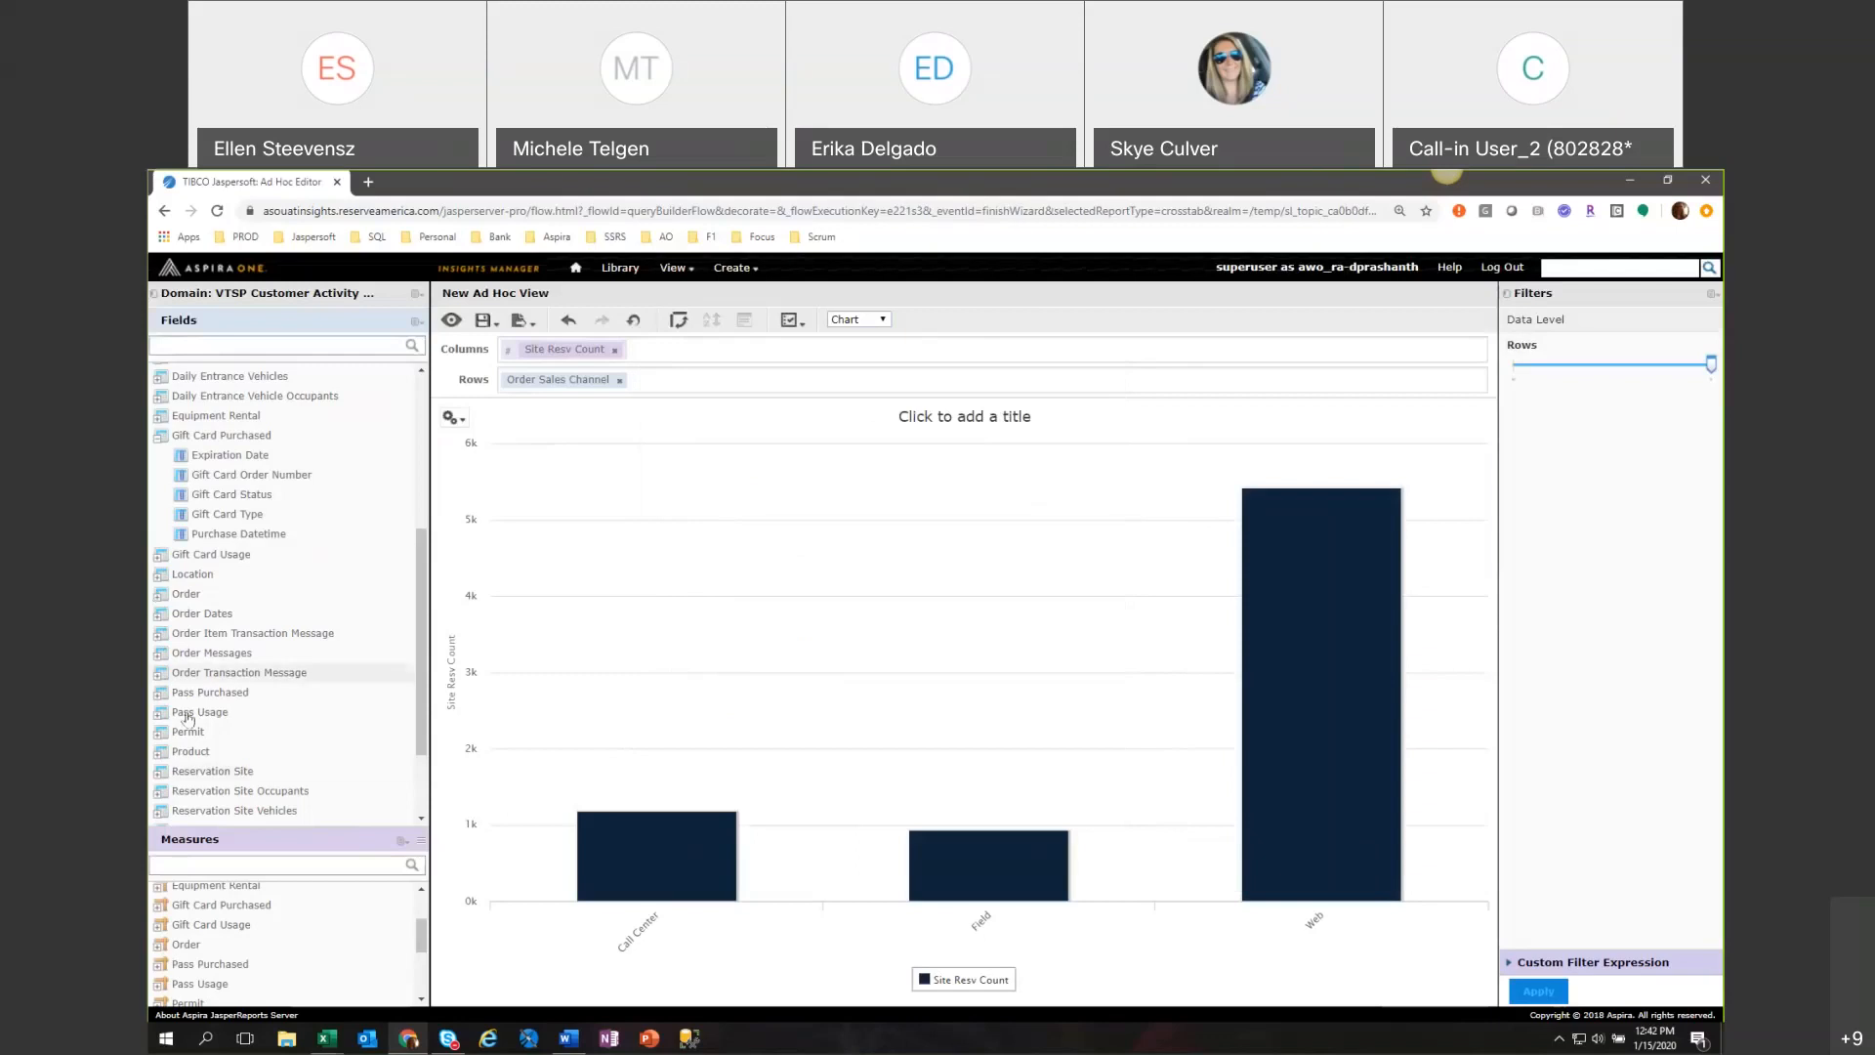
Filter Product Category to equal Site and add Product Group to the rows after Order Sales Channel.
{"action": "left_click", "coordinate": [158, 754]}
{"action": "left_click", "coordinate": [158, 754]}
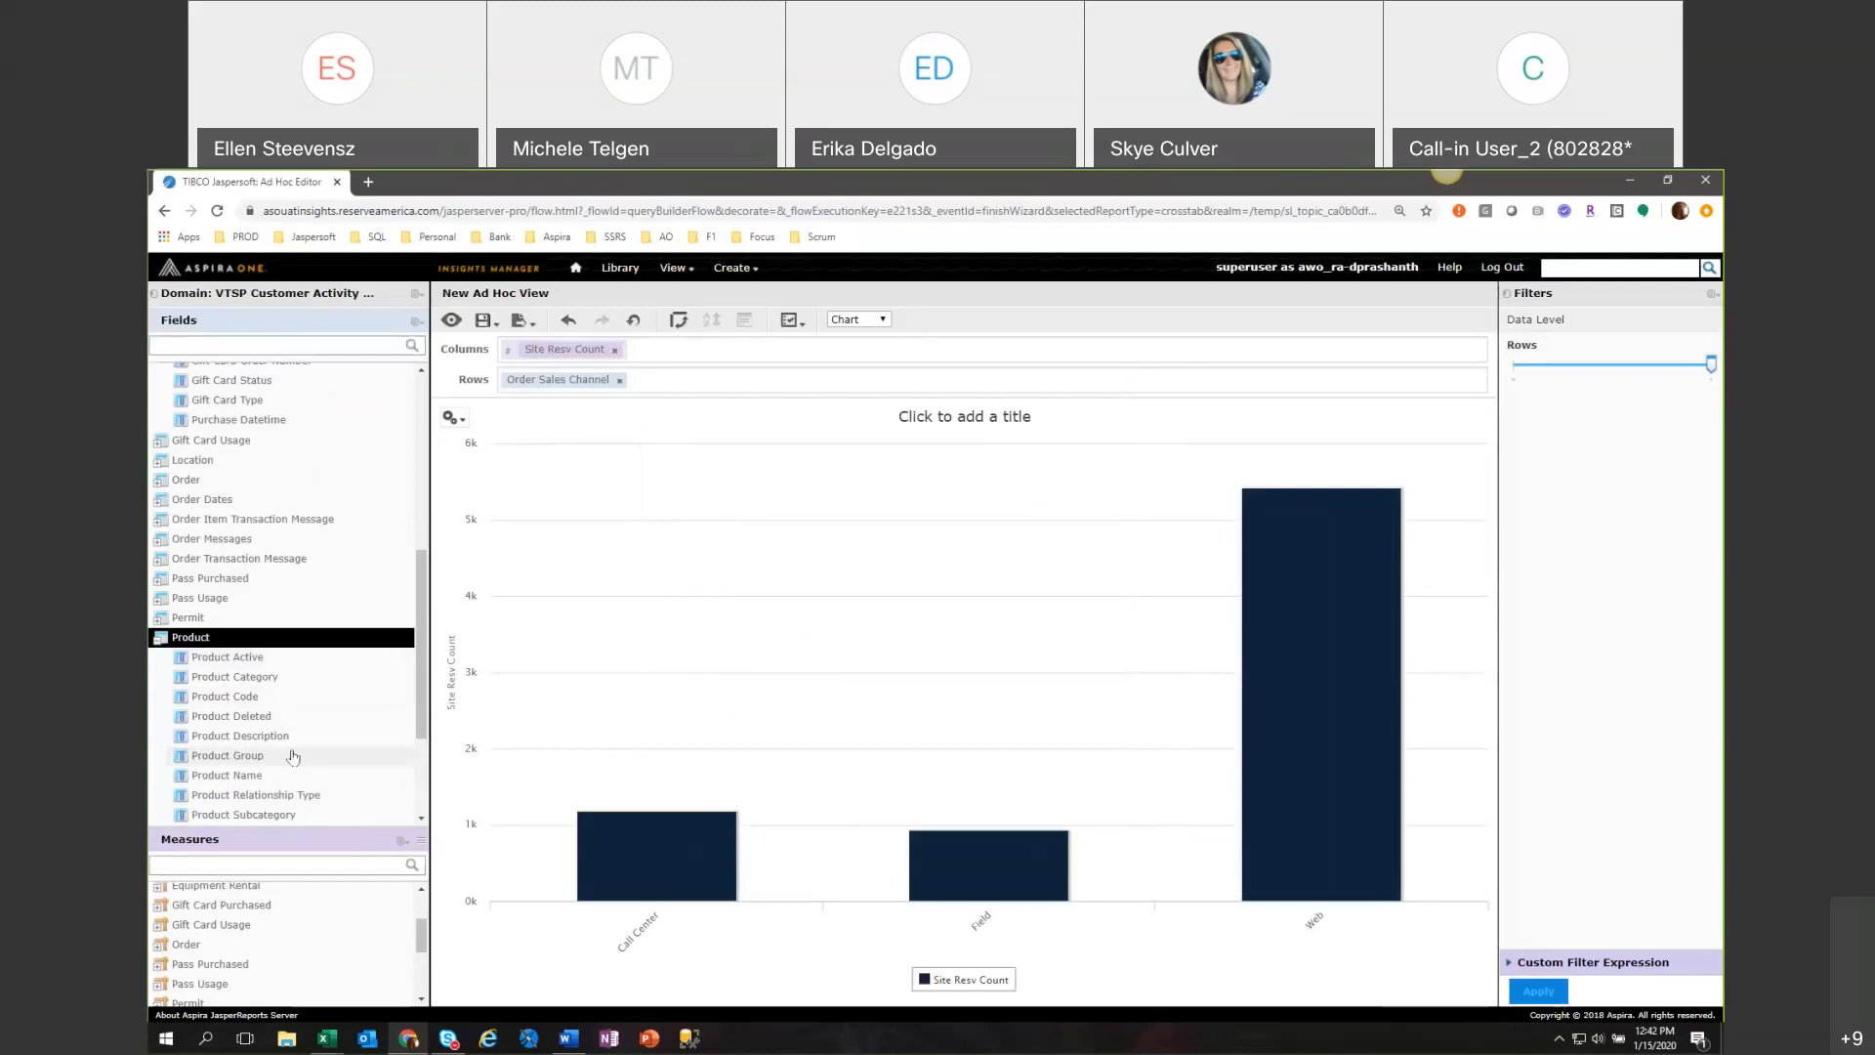
{"action": "right_click", "coordinate": [278, 681]}
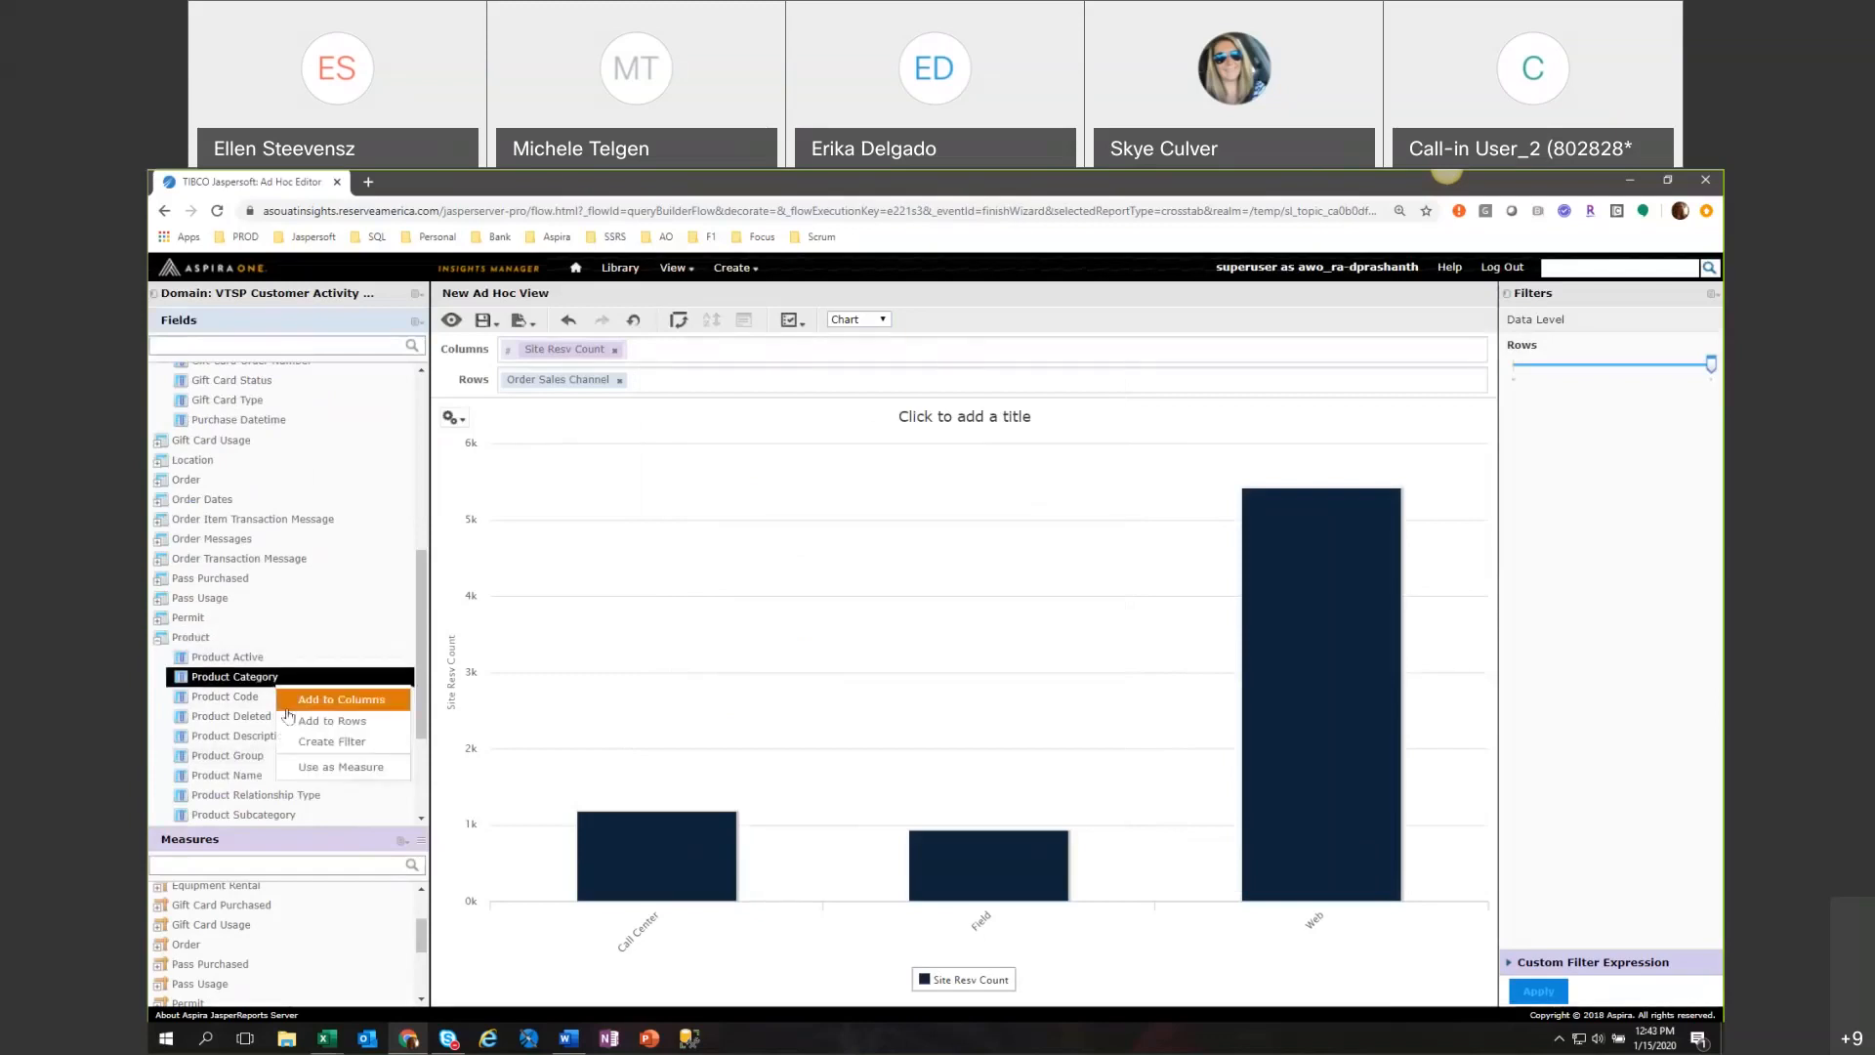
{"action": "left_click", "coordinate": [295, 745]}
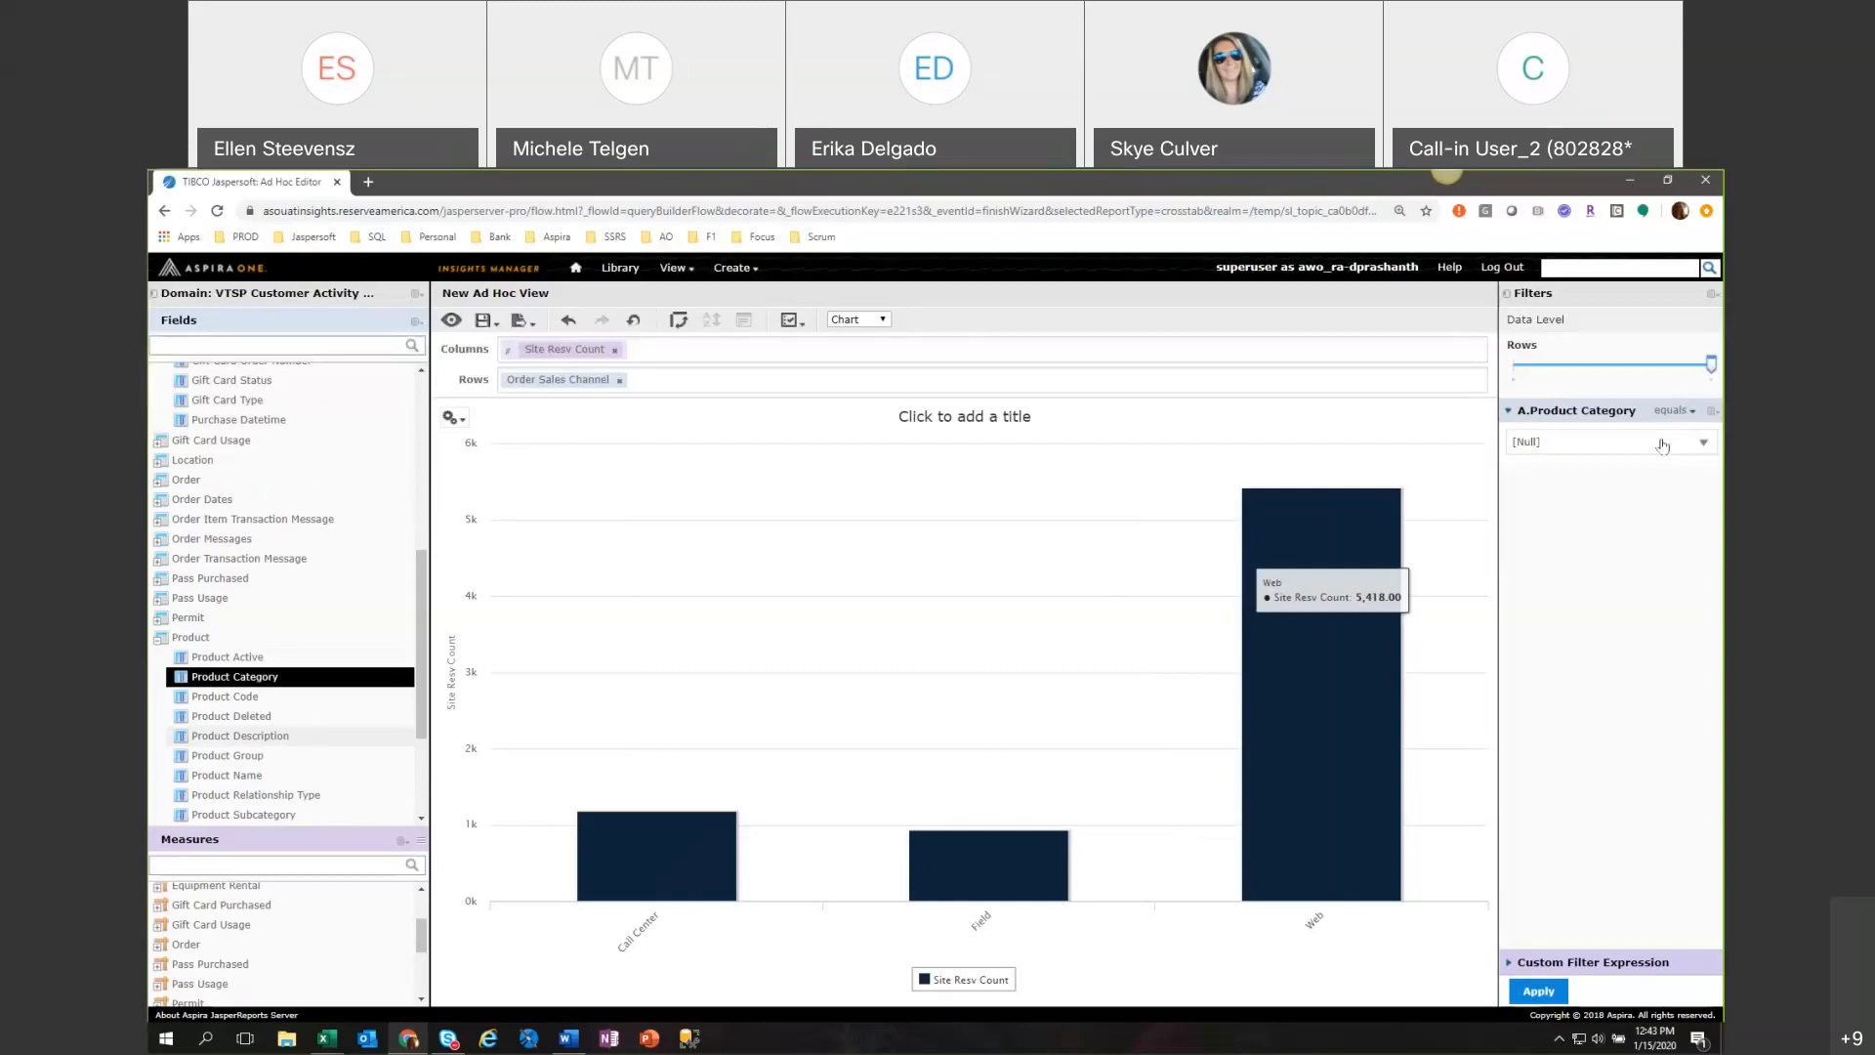
{"action": "left_click", "coordinate": [1563, 614]}
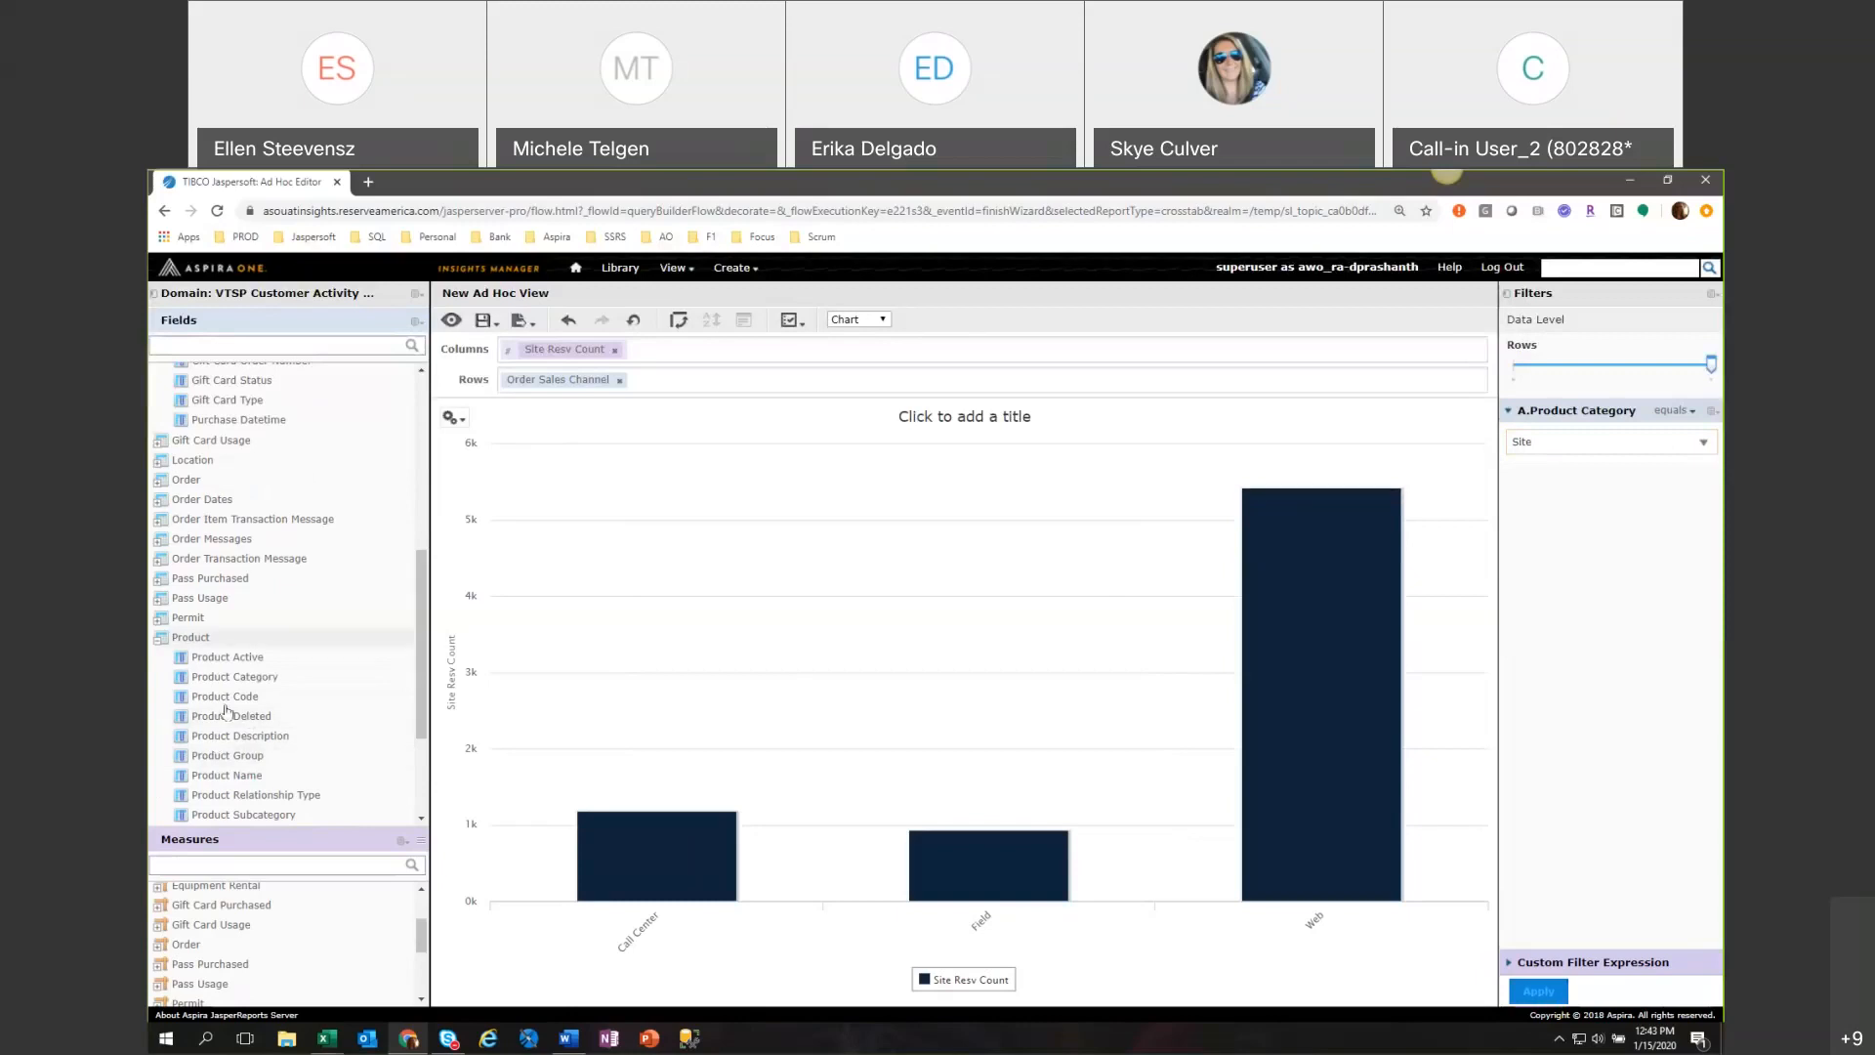
{"action": "left_click_drag", "start_coordinate": [221, 758], "coordinate": [690, 390]}
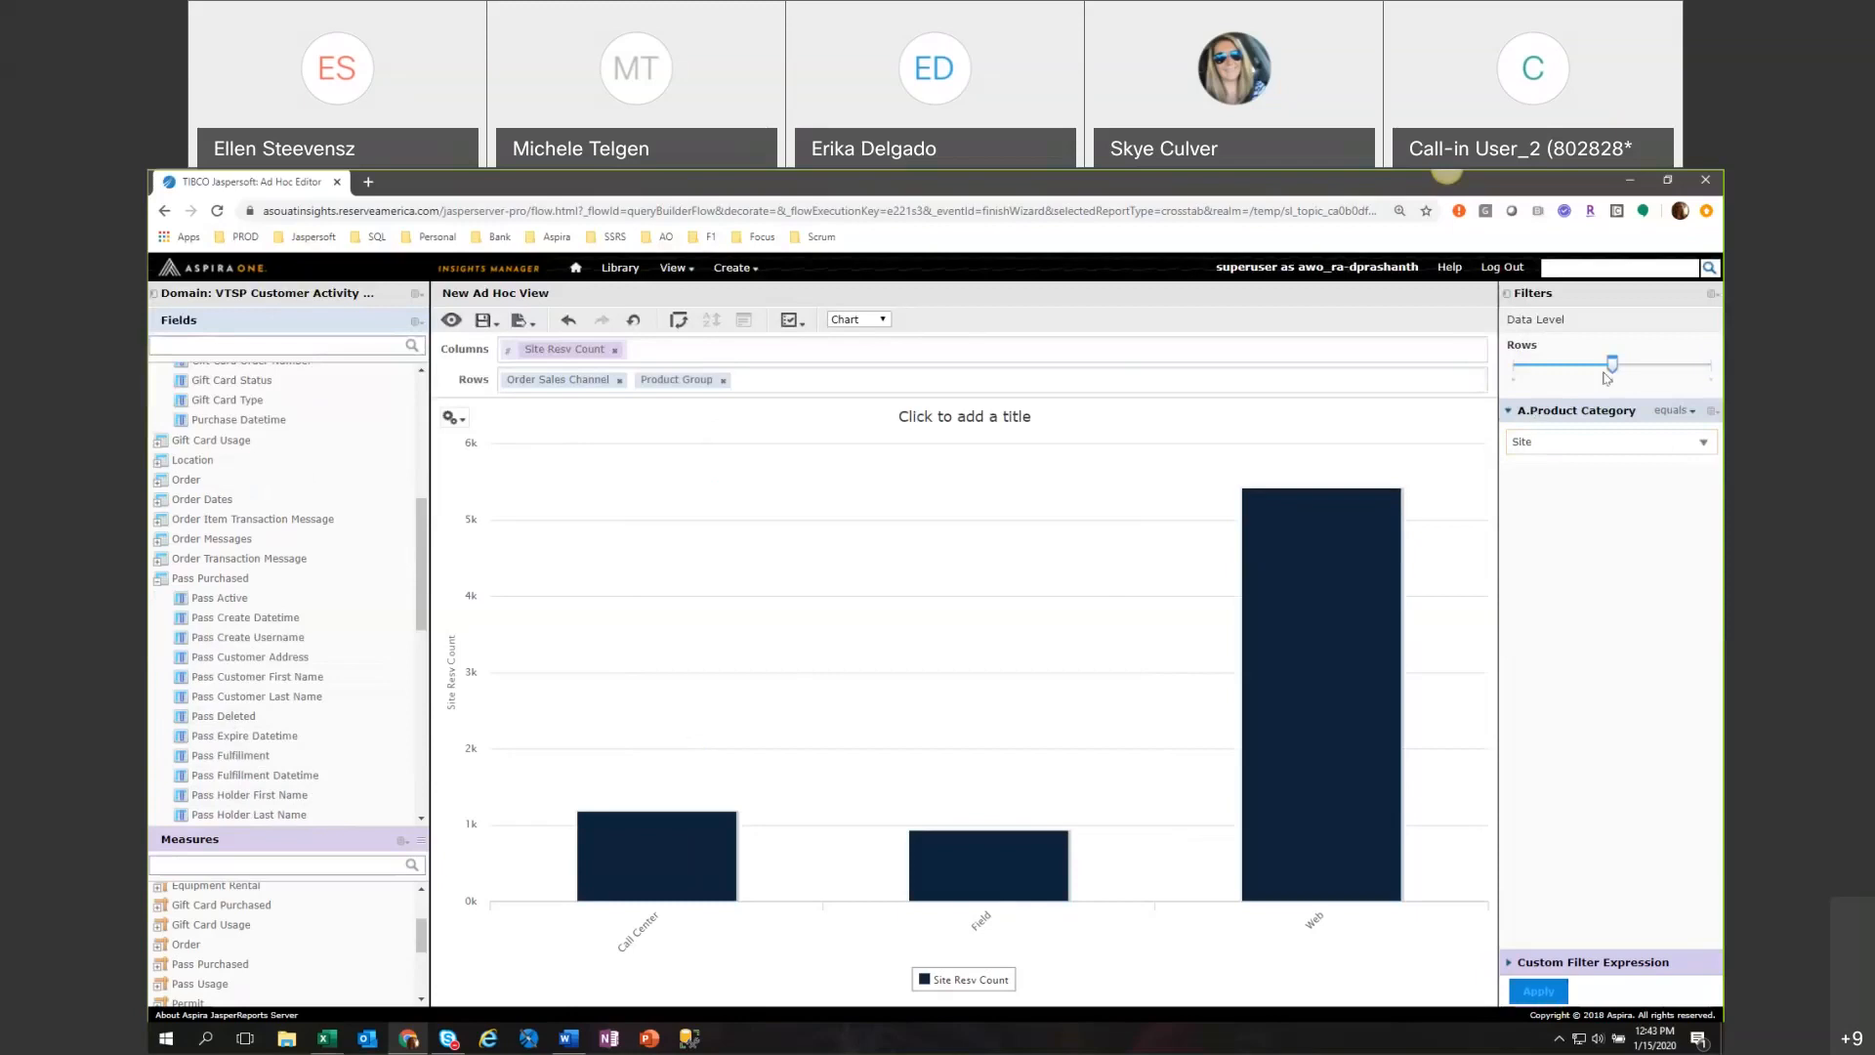
Raise the row data level to Product Group so the chart splits each sales channel by product group.
{"action": "mouse_move", "coordinate": [1607, 369]}
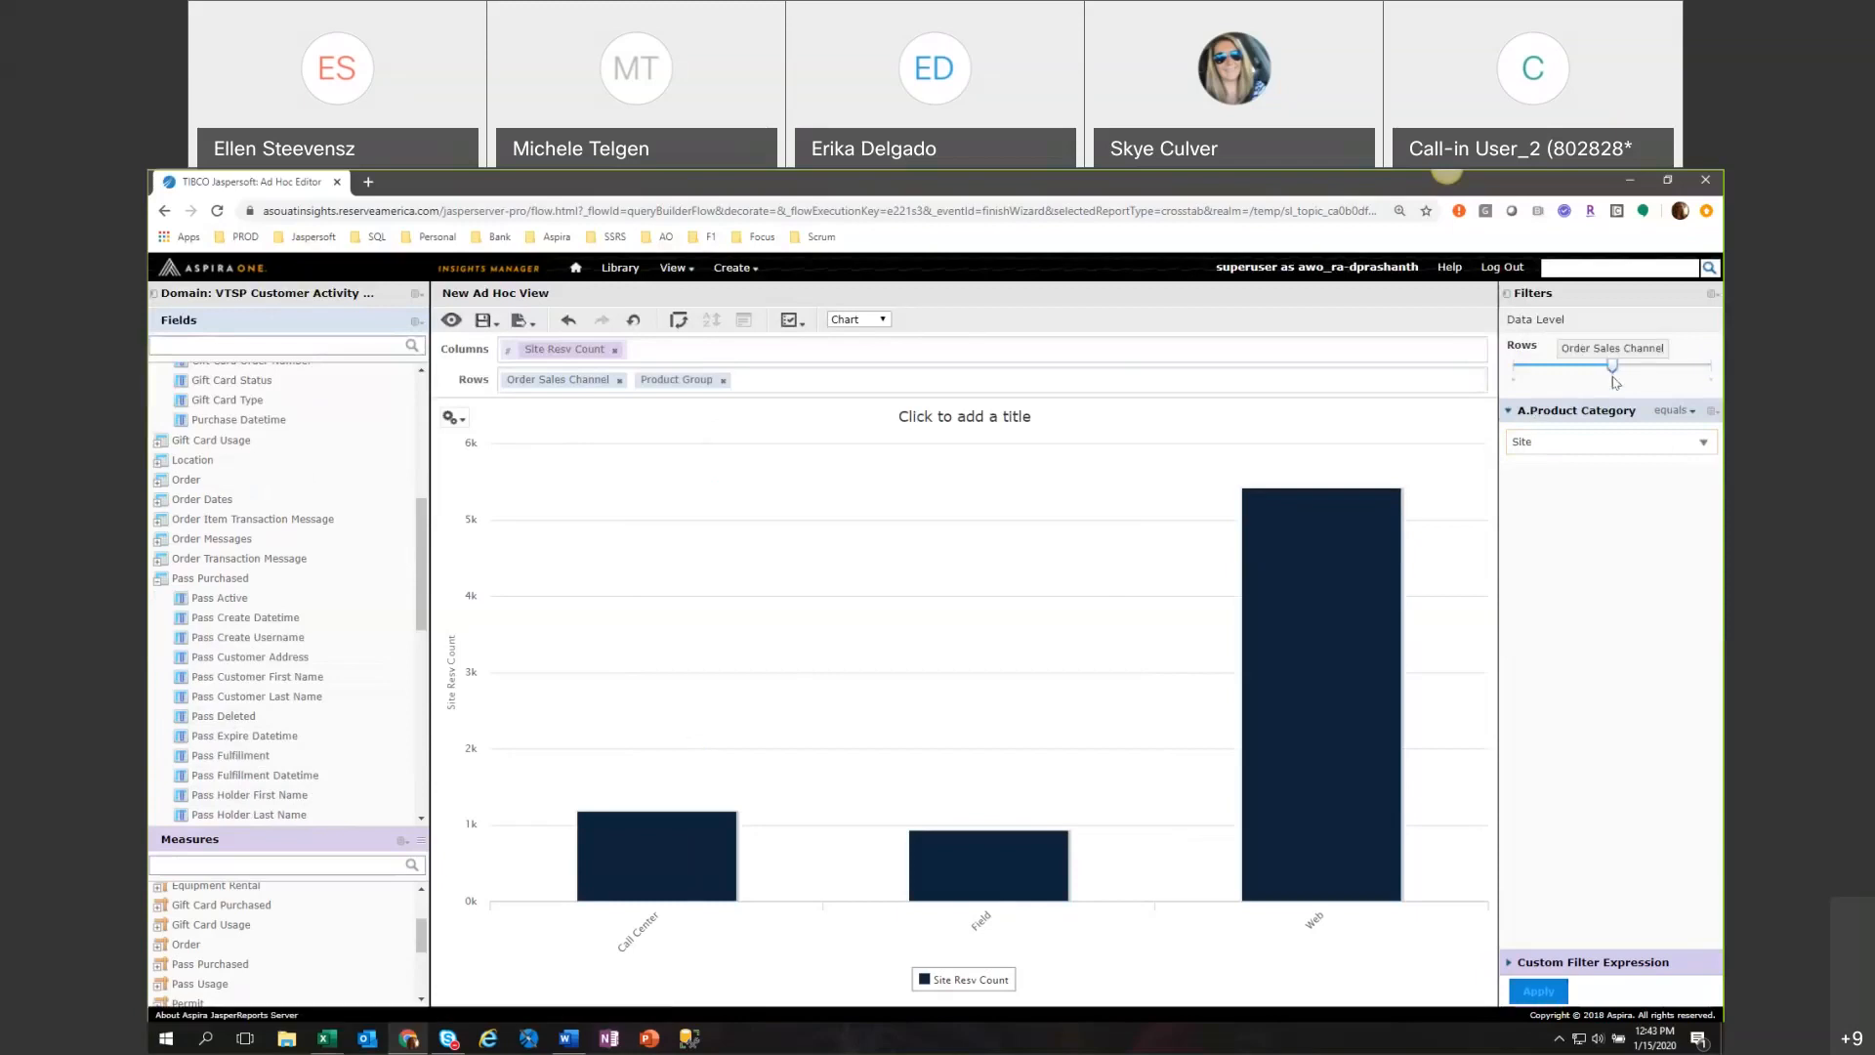
{"action": "mouse_move", "coordinate": [1716, 378]}
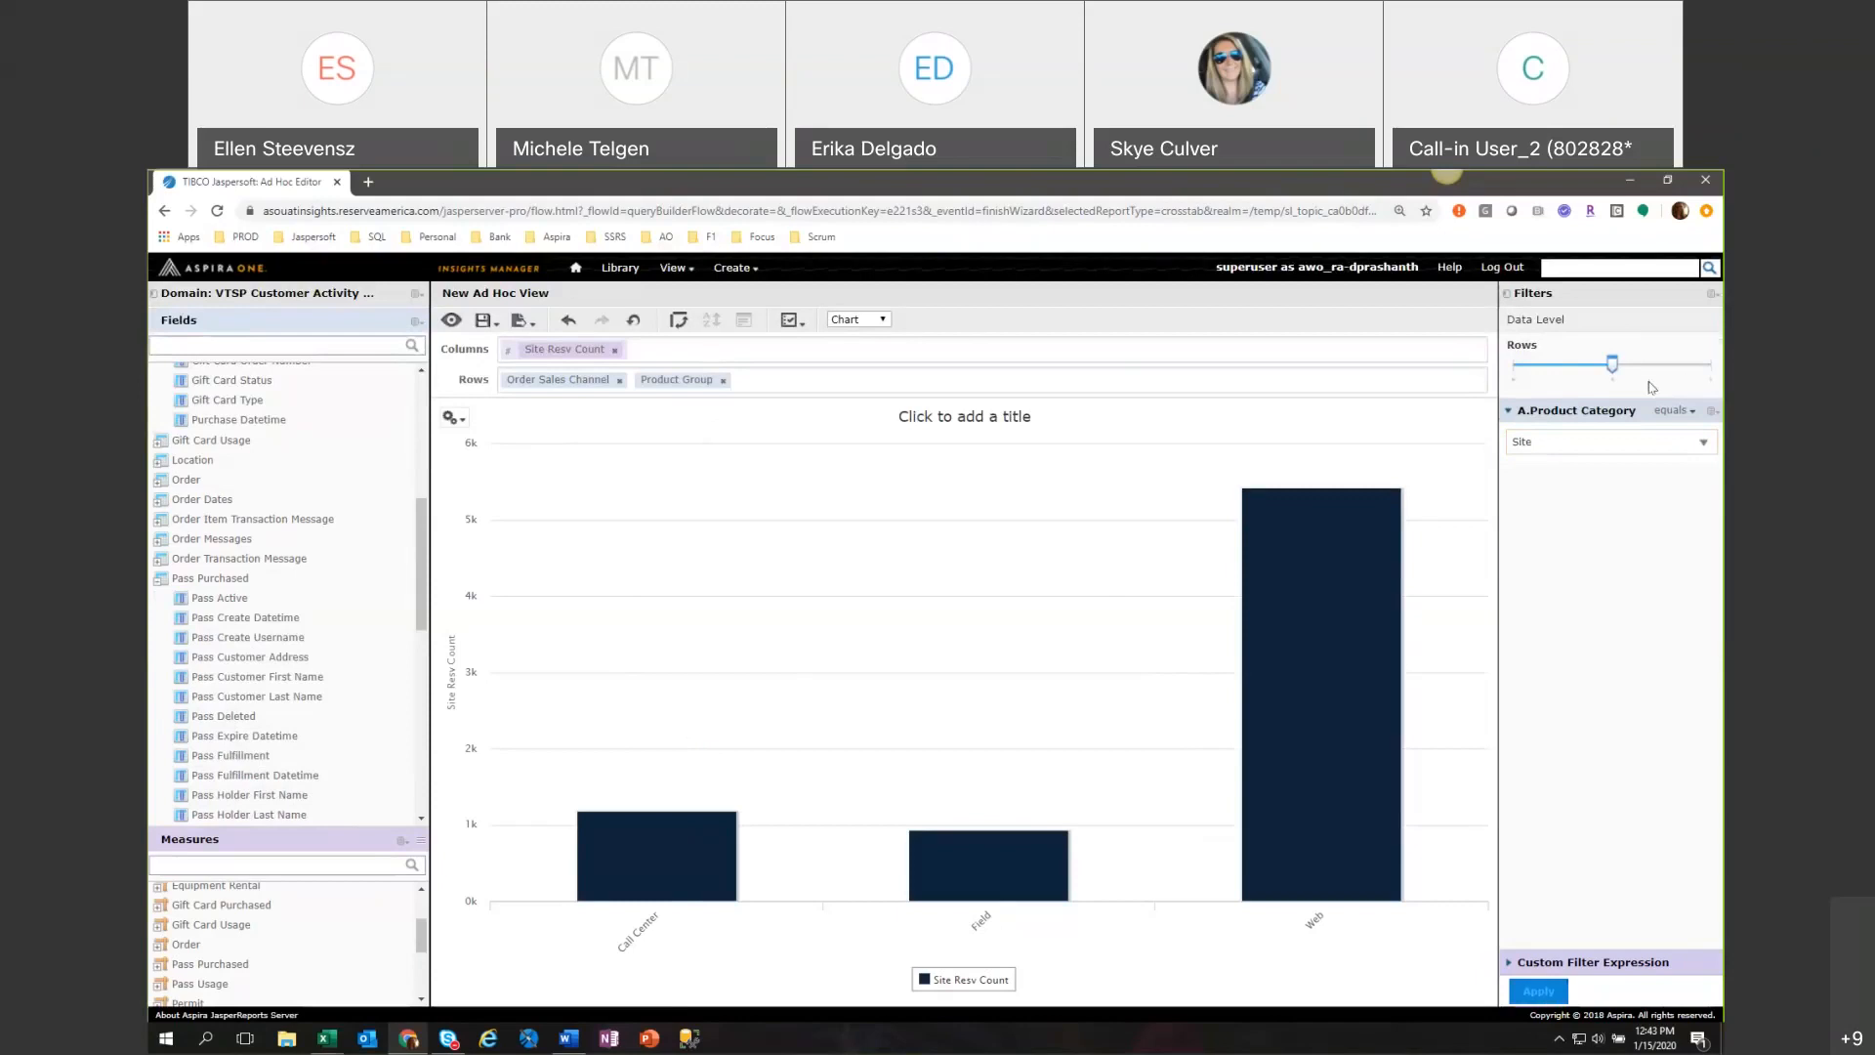
{"action": "left_click_drag", "start_coordinate": [1623, 372], "coordinate": [1705, 377]}
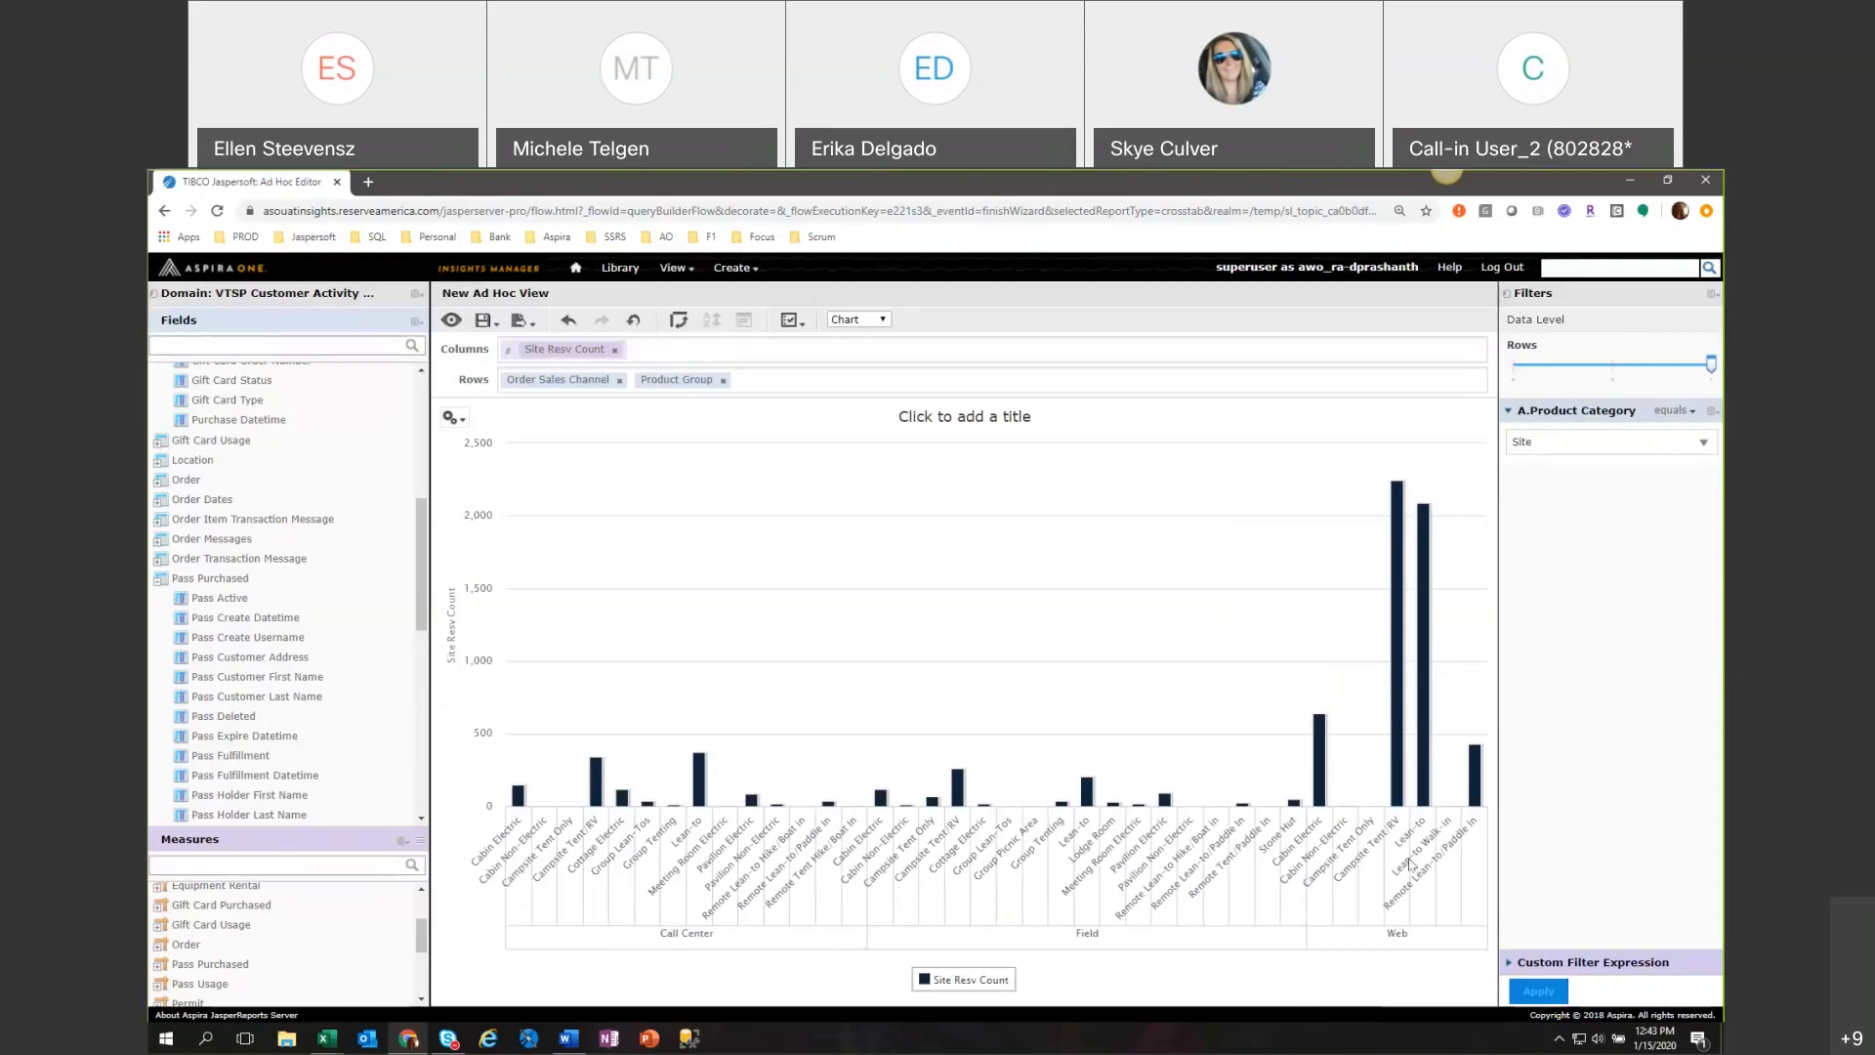
{"action": "mouse_move", "coordinate": [1403, 765]}
Export the chart in PPTX format and open the downloaded file in PowerPoint.
{"action": "left_click", "coordinate": [483, 322]}
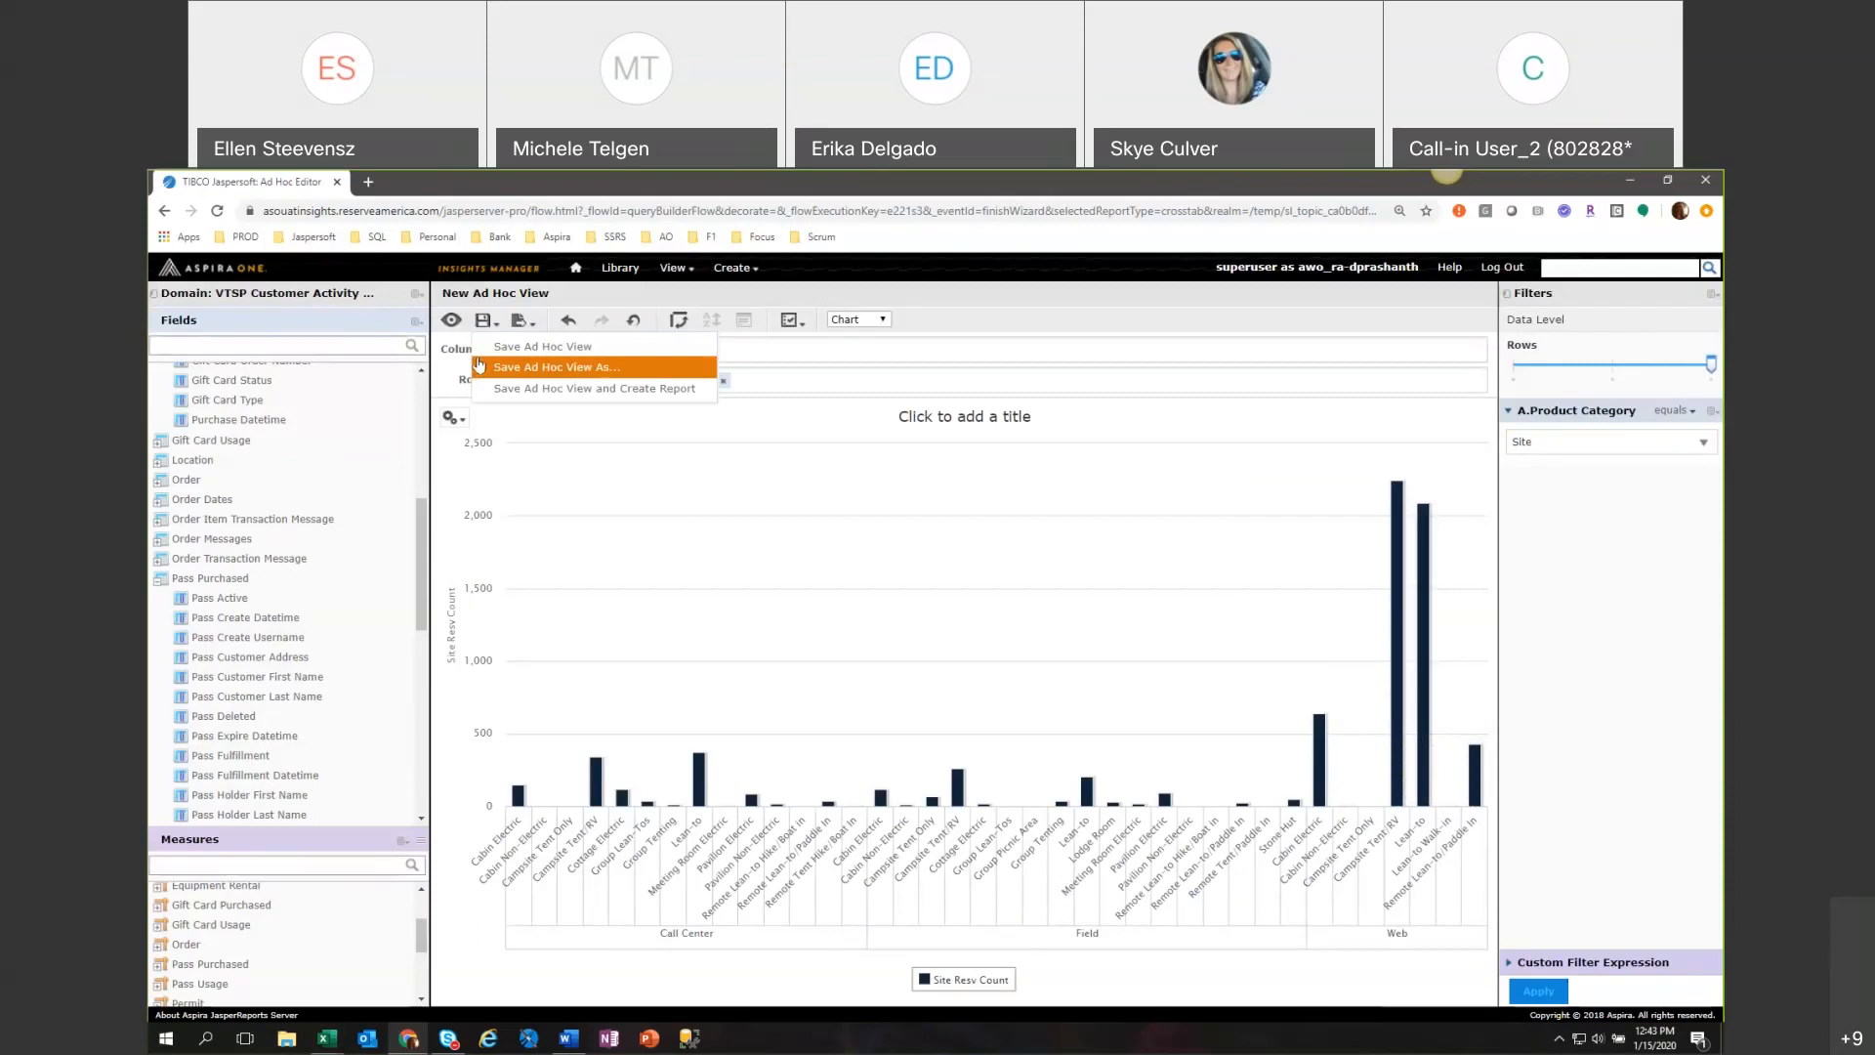
{"action": "left_click", "coordinate": [521, 321]}
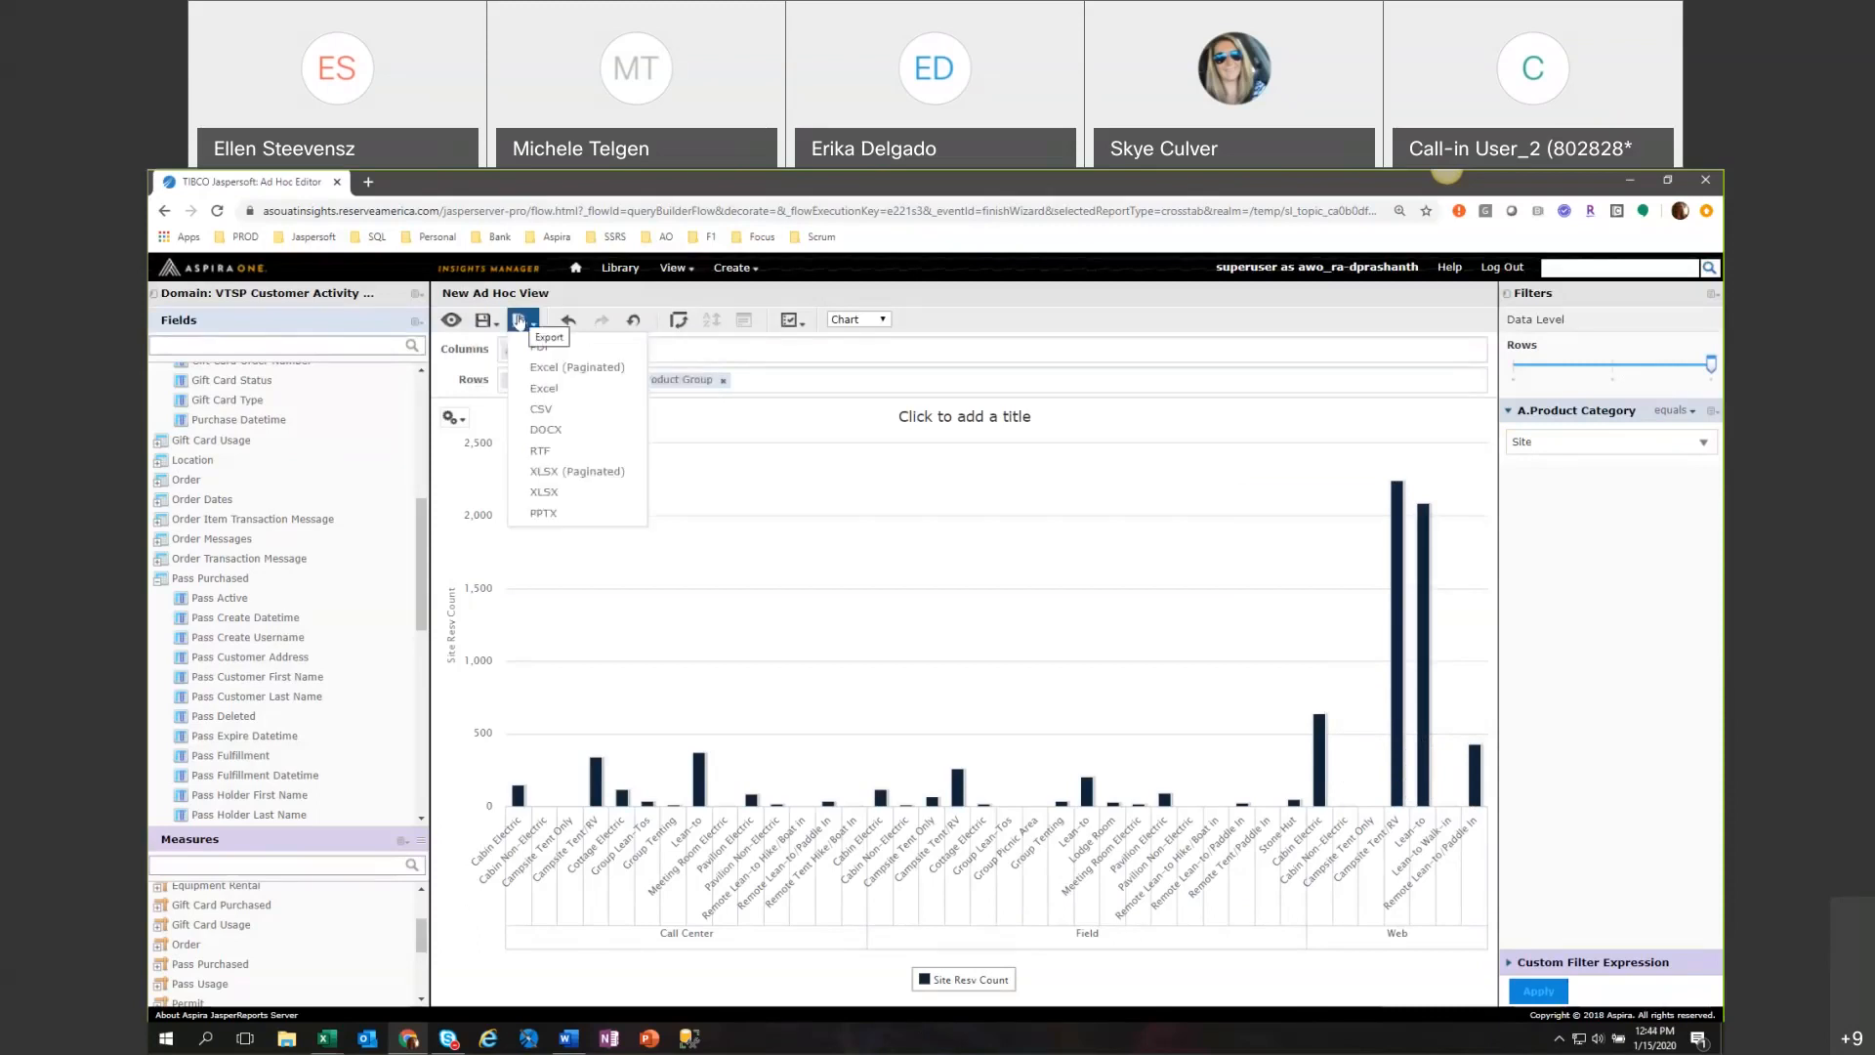
{"action": "left_click", "coordinate": [543, 512]}
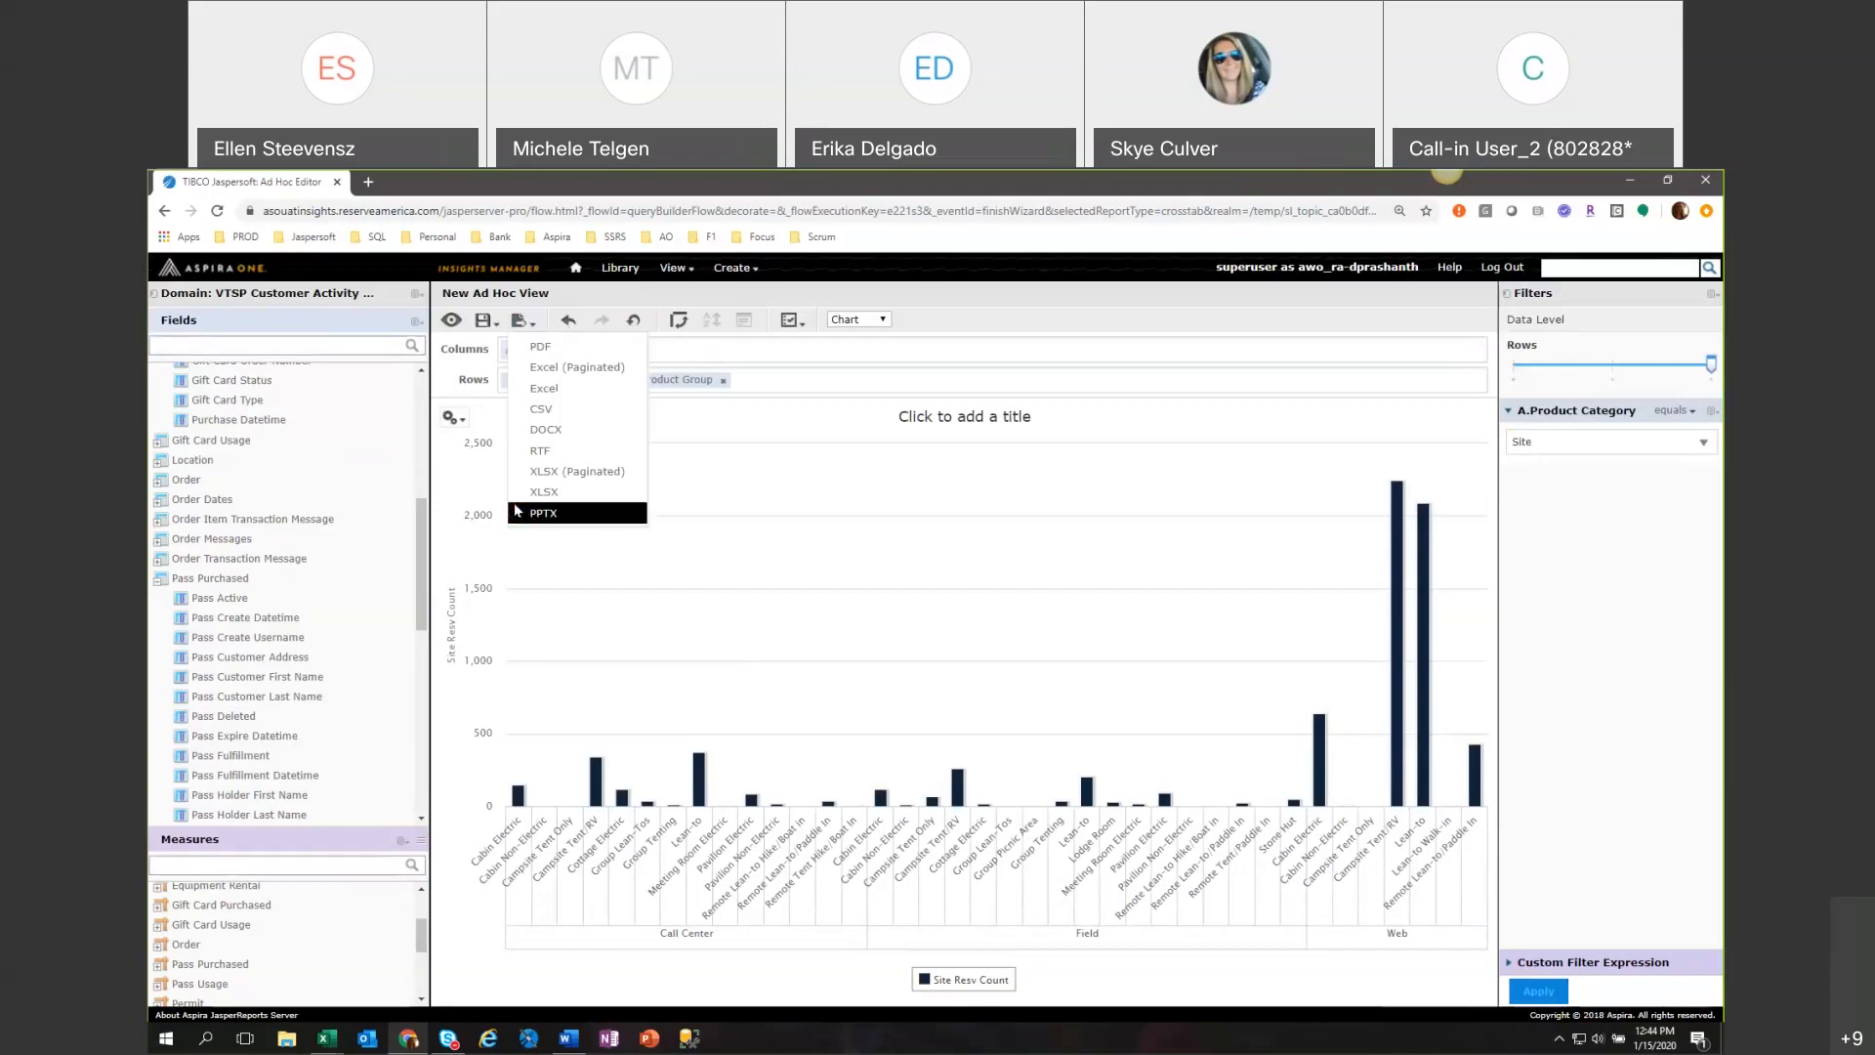
{"action": "left_click", "coordinate": [252, 182]}
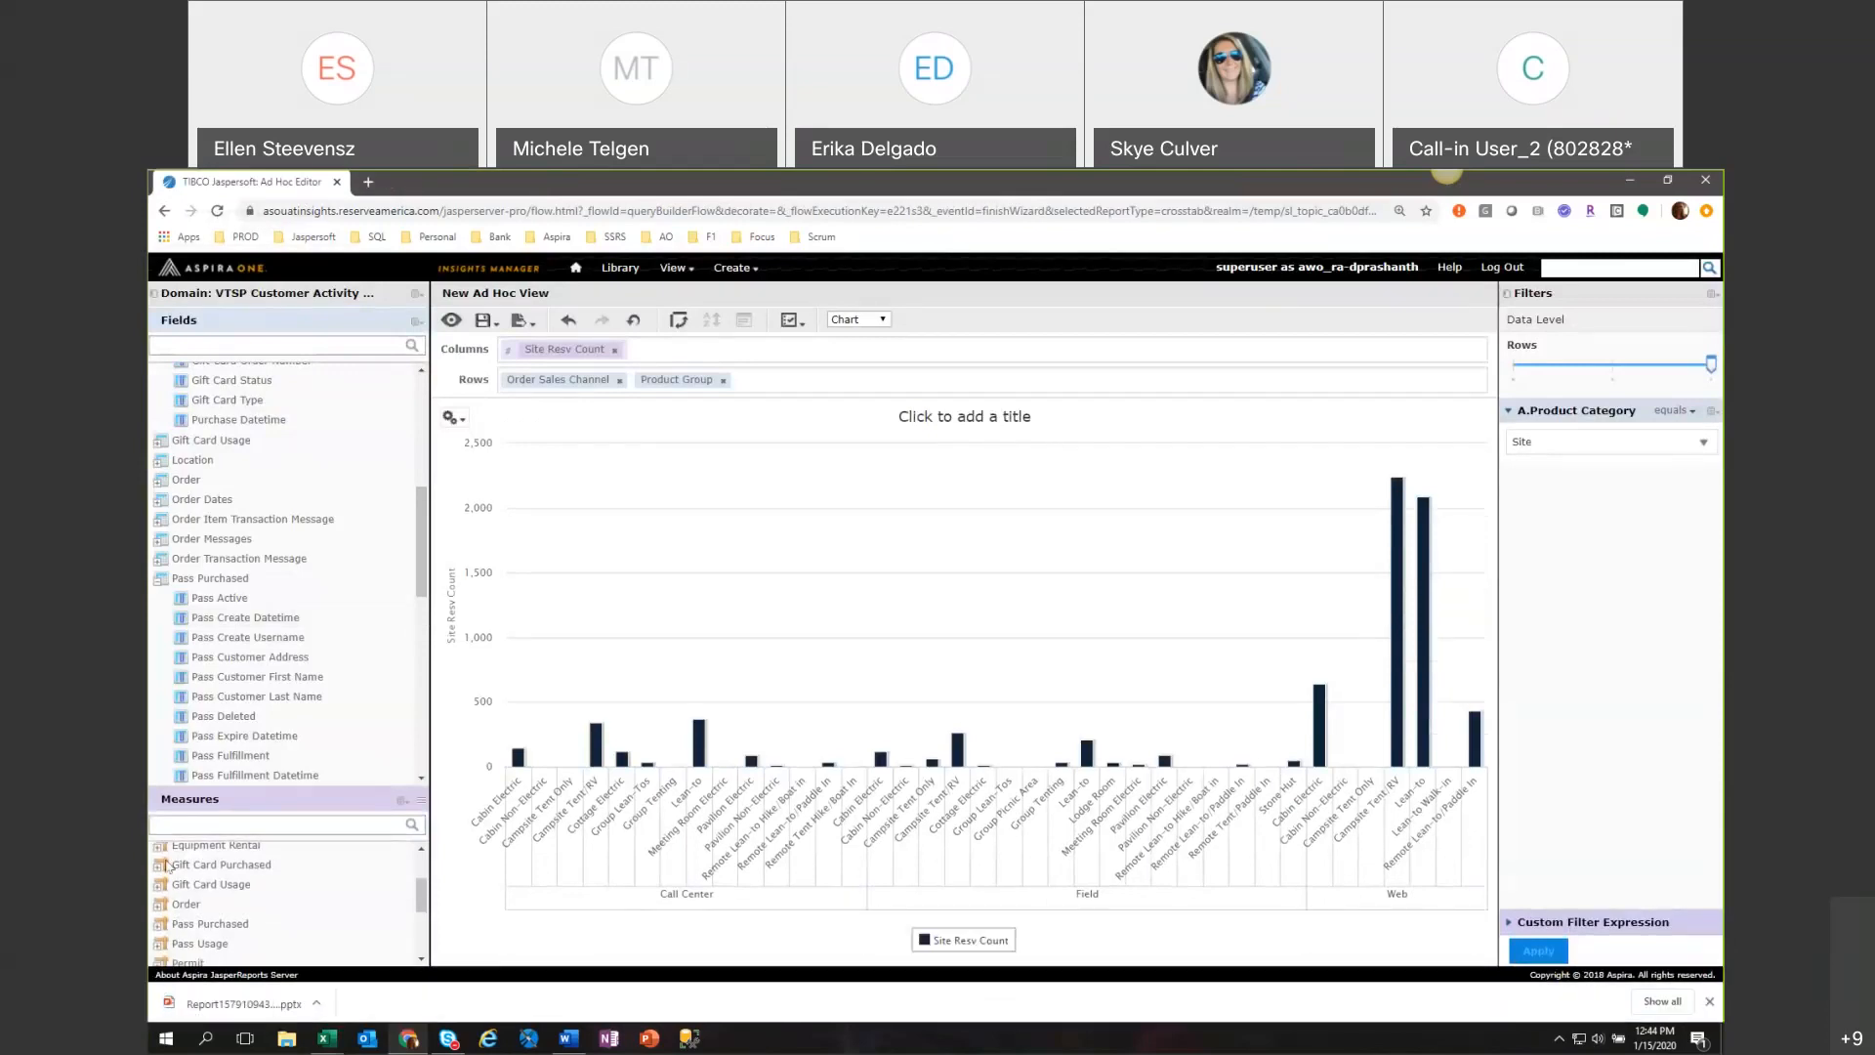
{"action": "left_click", "coordinate": [240, 1004]}
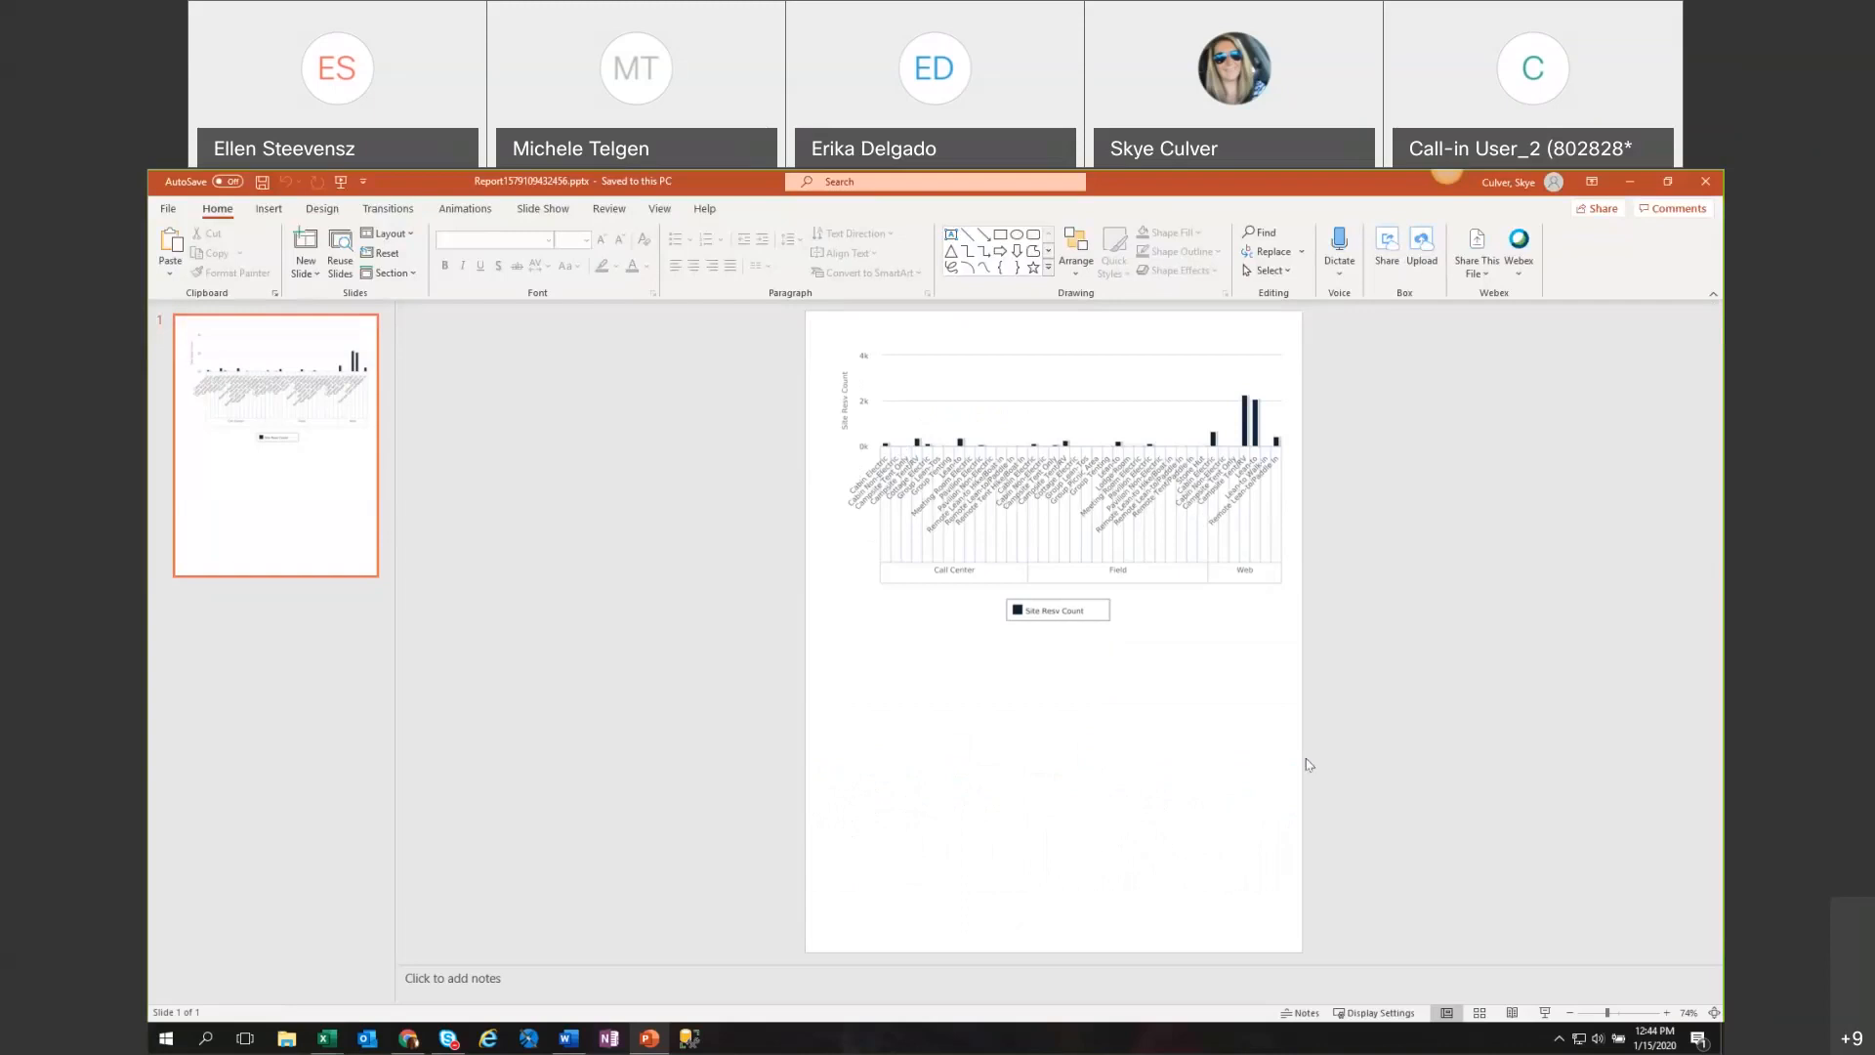
Switch back to the Ad Hoc view in Chrome, put Product Group before Order Sales Channel in the rows and set the row data level to its deepest.
{"action": "left_click", "coordinate": [408, 1039]}
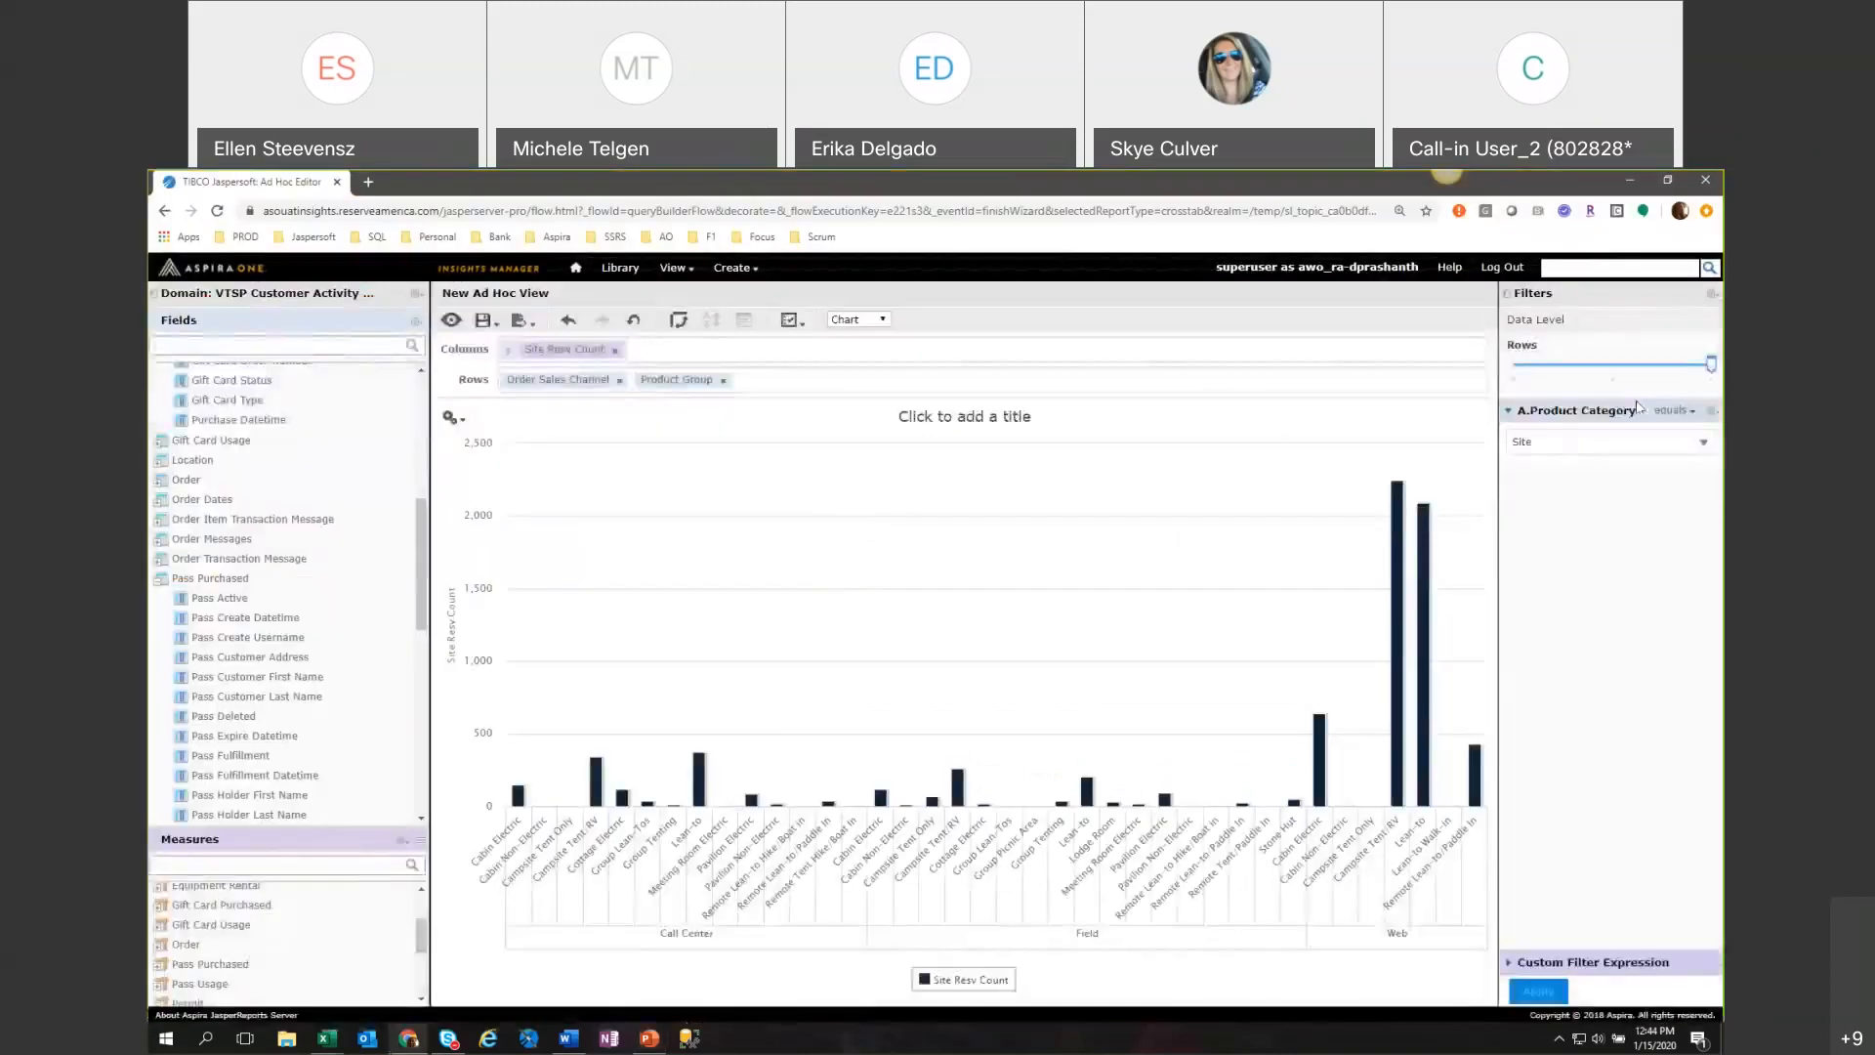
{"action": "left_click_drag", "start_coordinate": [684, 381], "coordinate": [543, 384]}
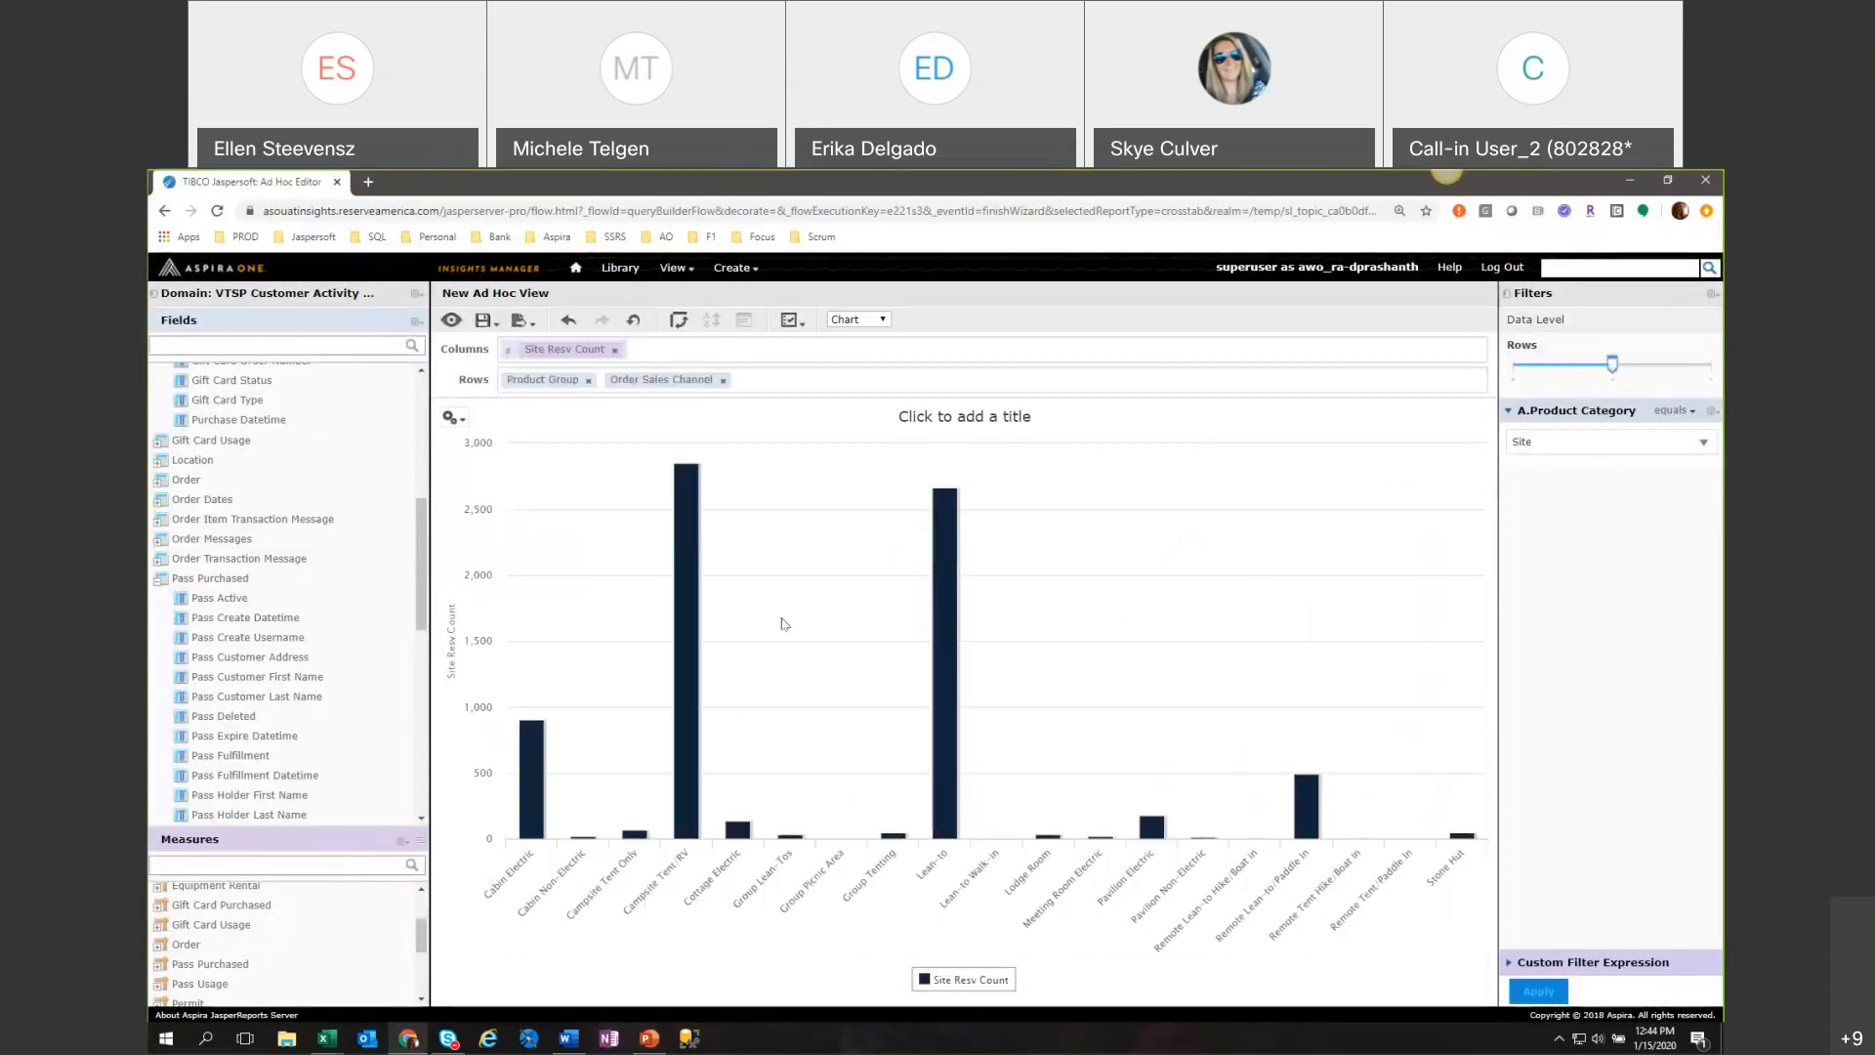
{"action": "mouse_move", "coordinate": [685, 762]}
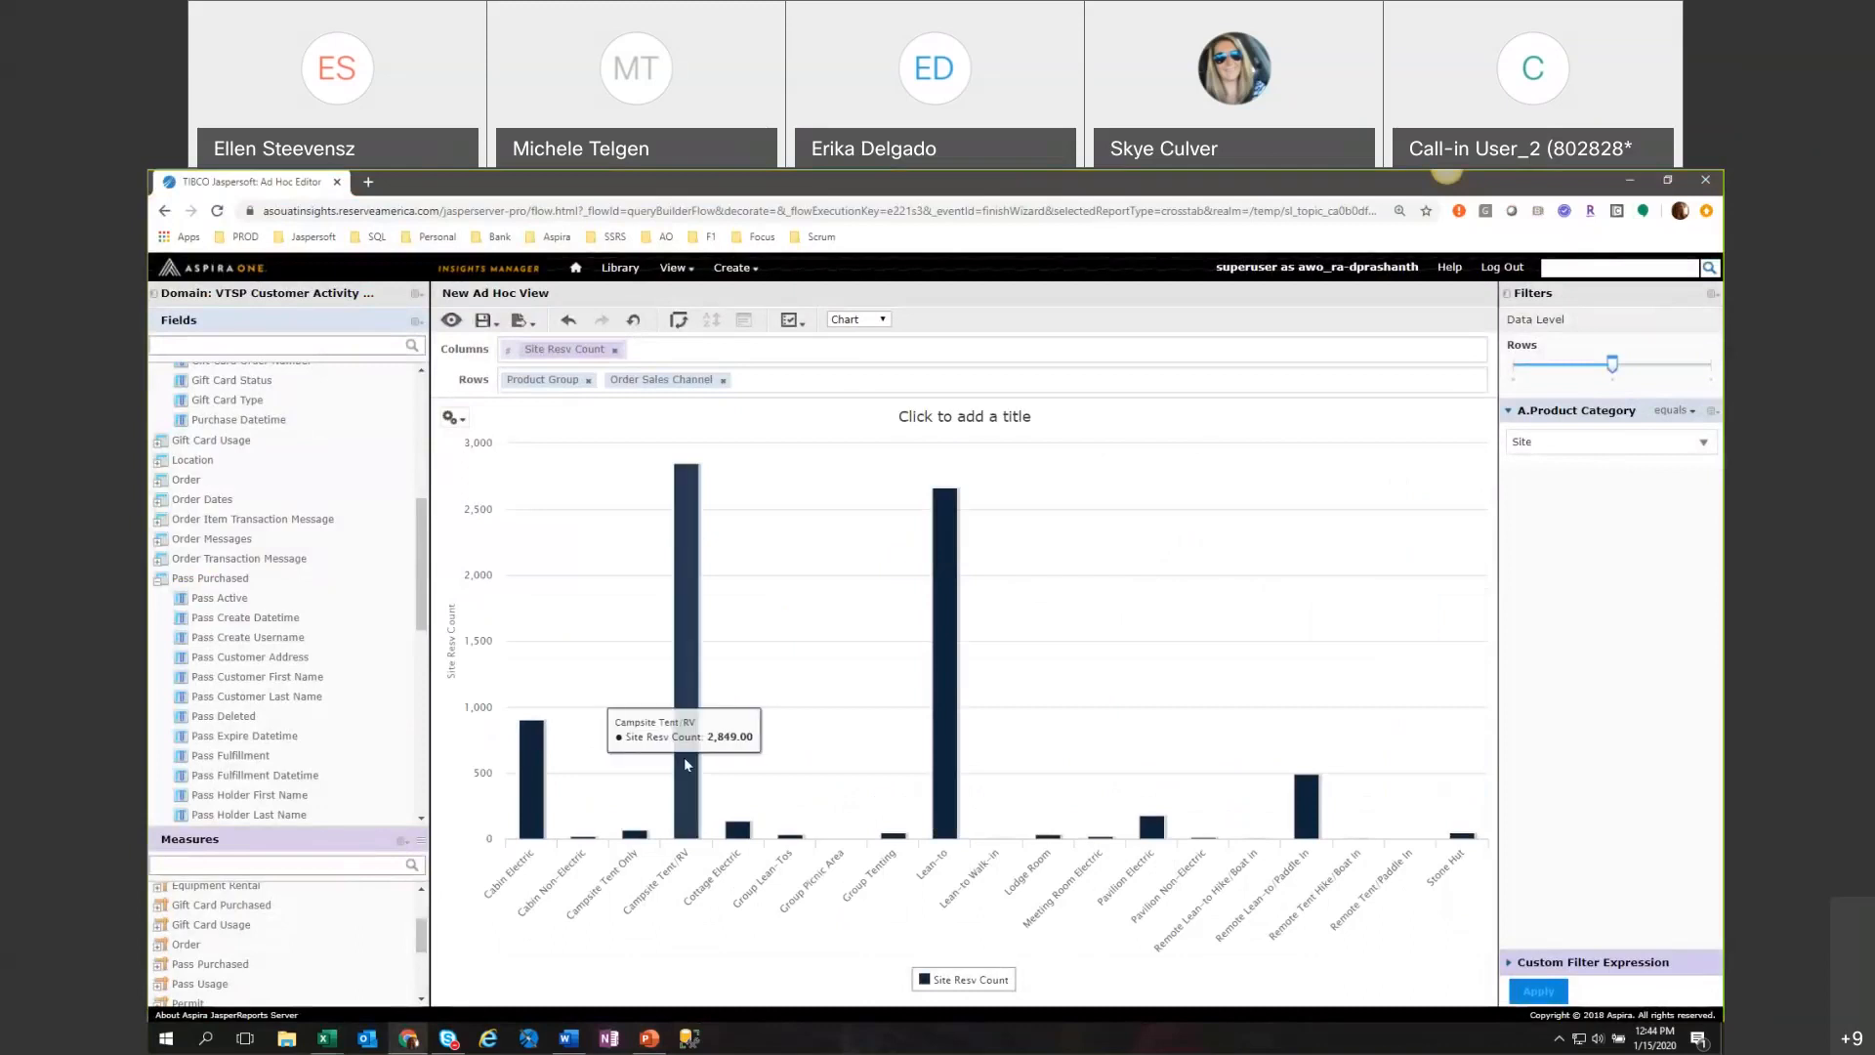
{"action": "left_click_drag", "start_coordinate": [1613, 366], "coordinate": [1705, 369]}
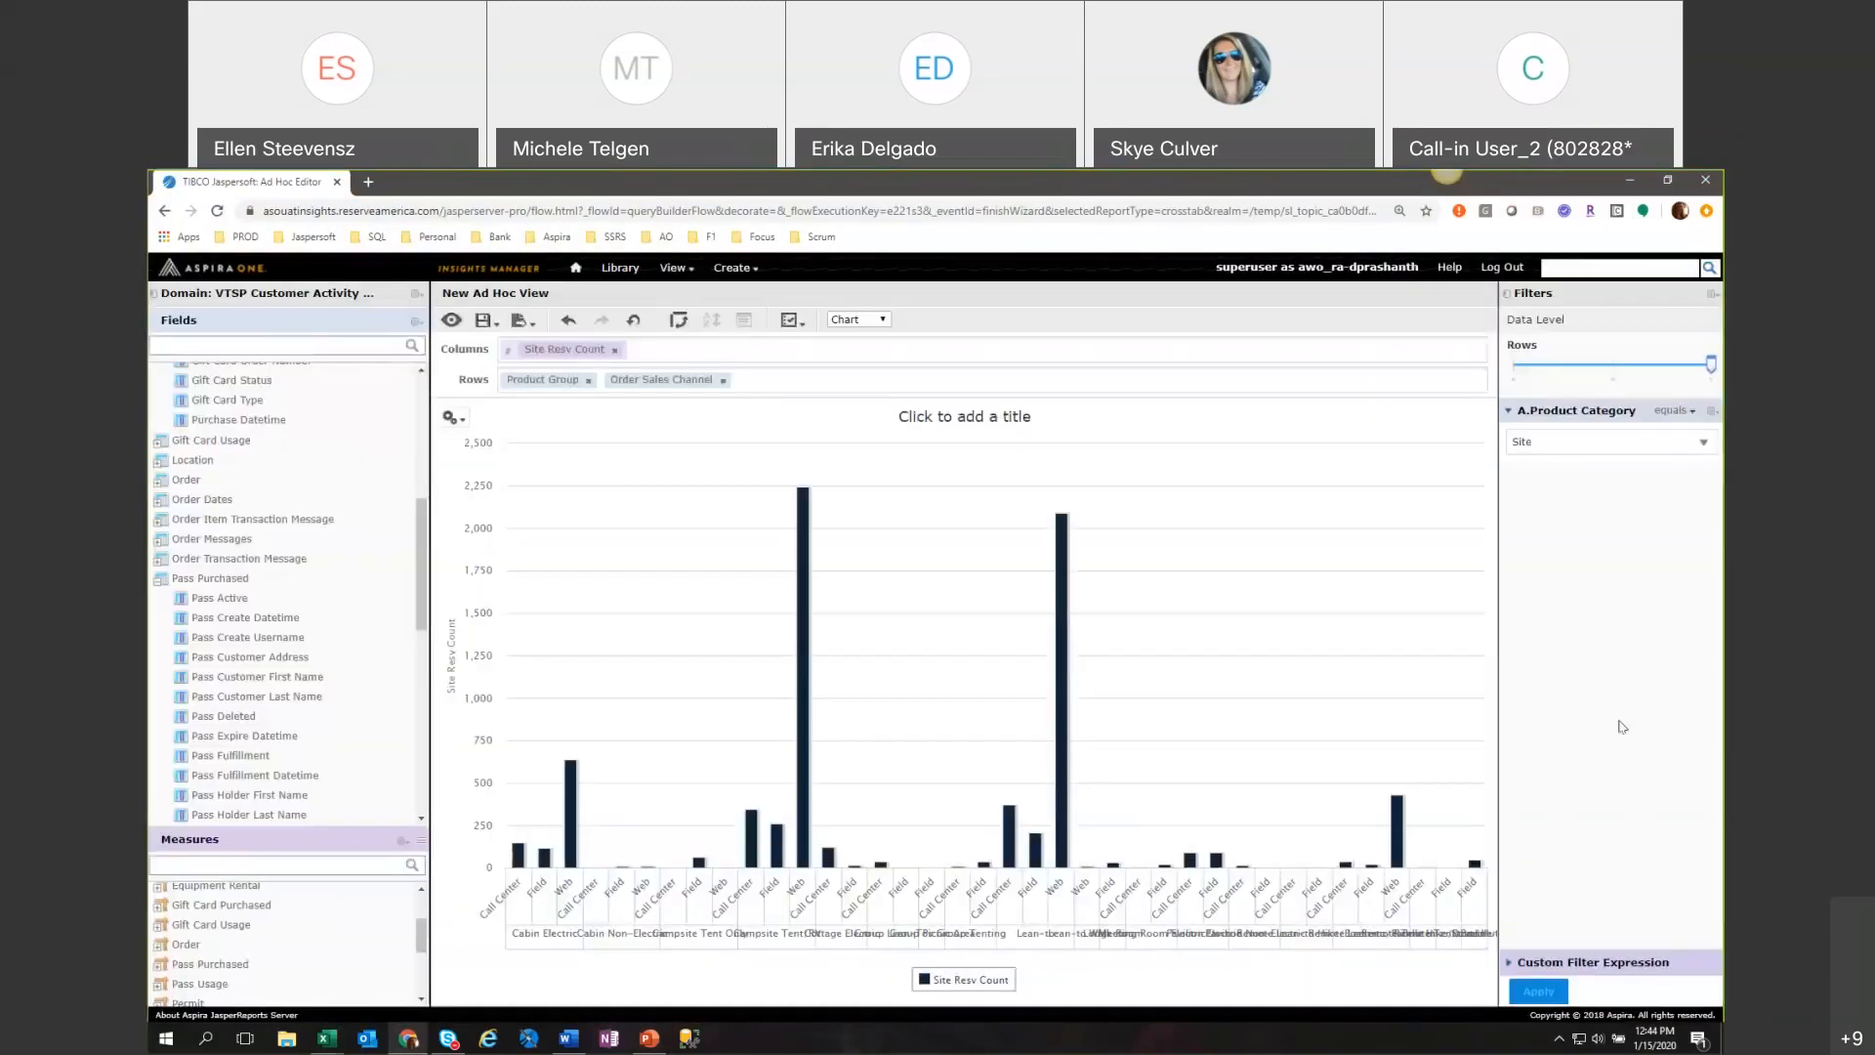
Change the chart type to stacked column.
{"action": "left_click", "coordinate": [450, 418]}
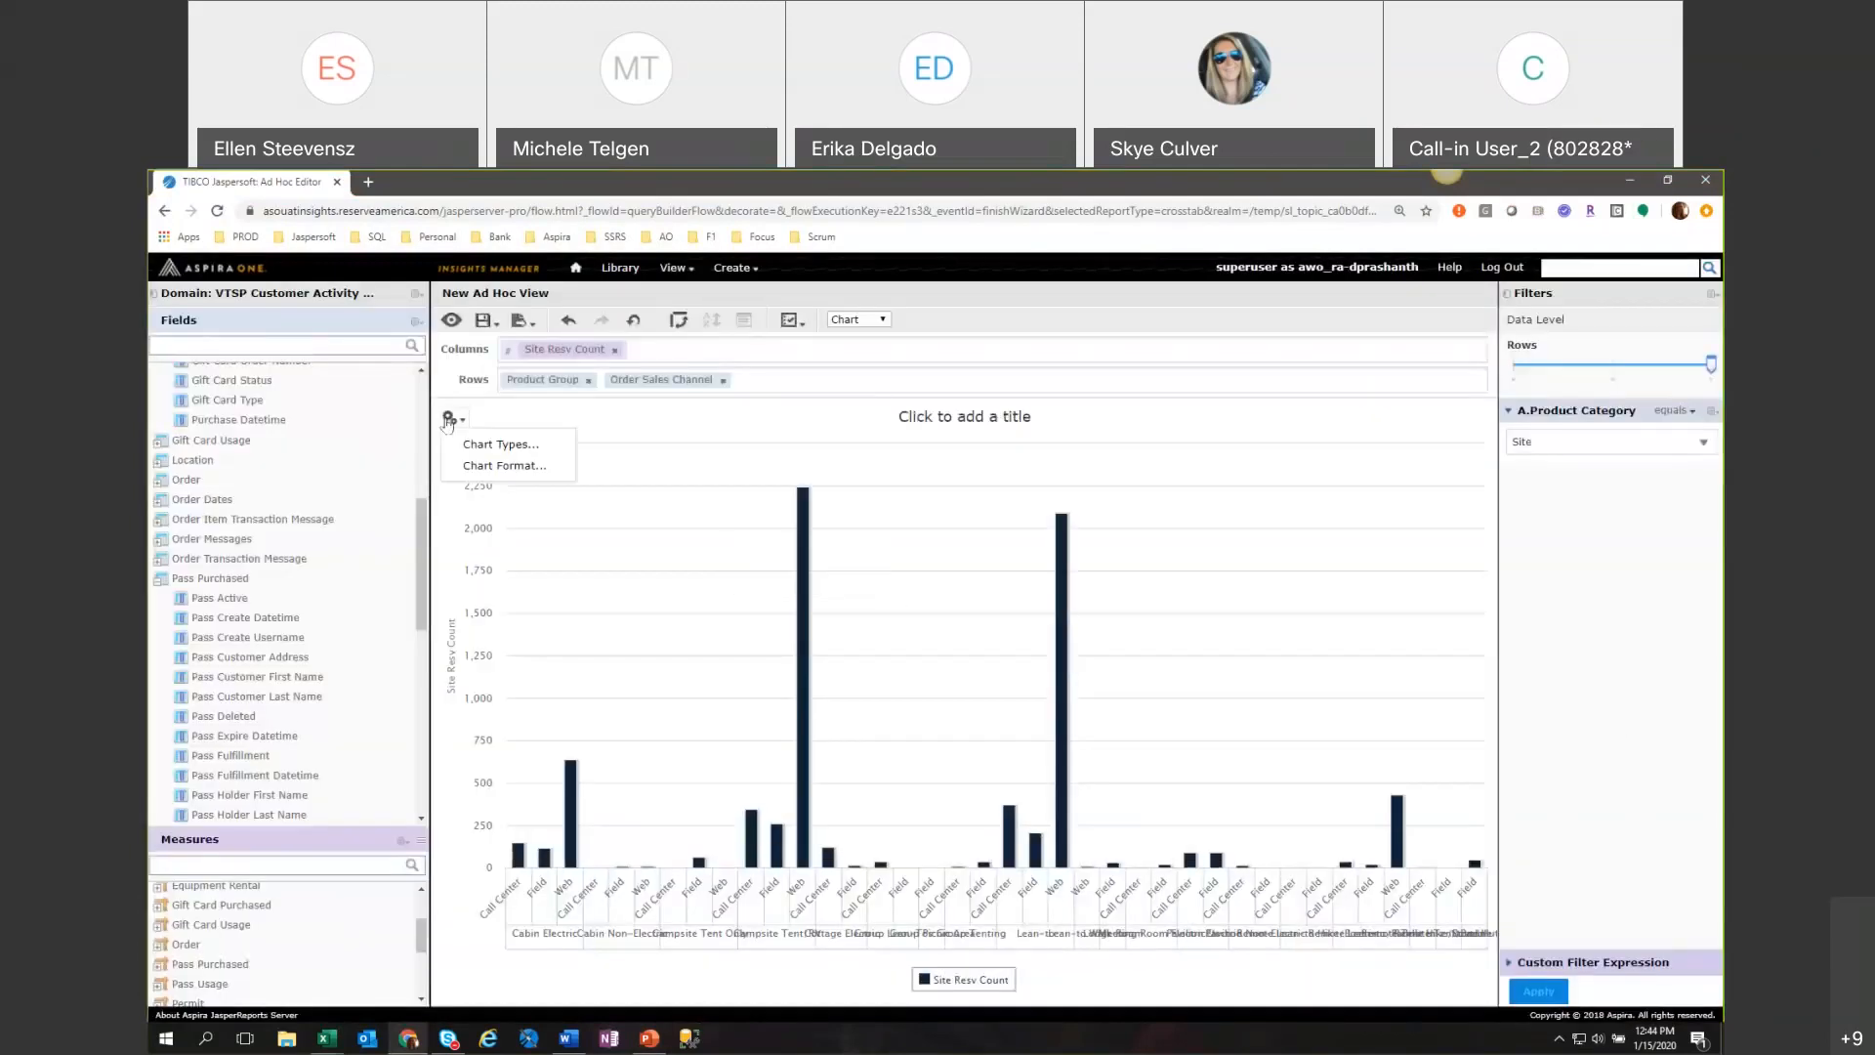
{"action": "left_click", "coordinate": [500, 445]}
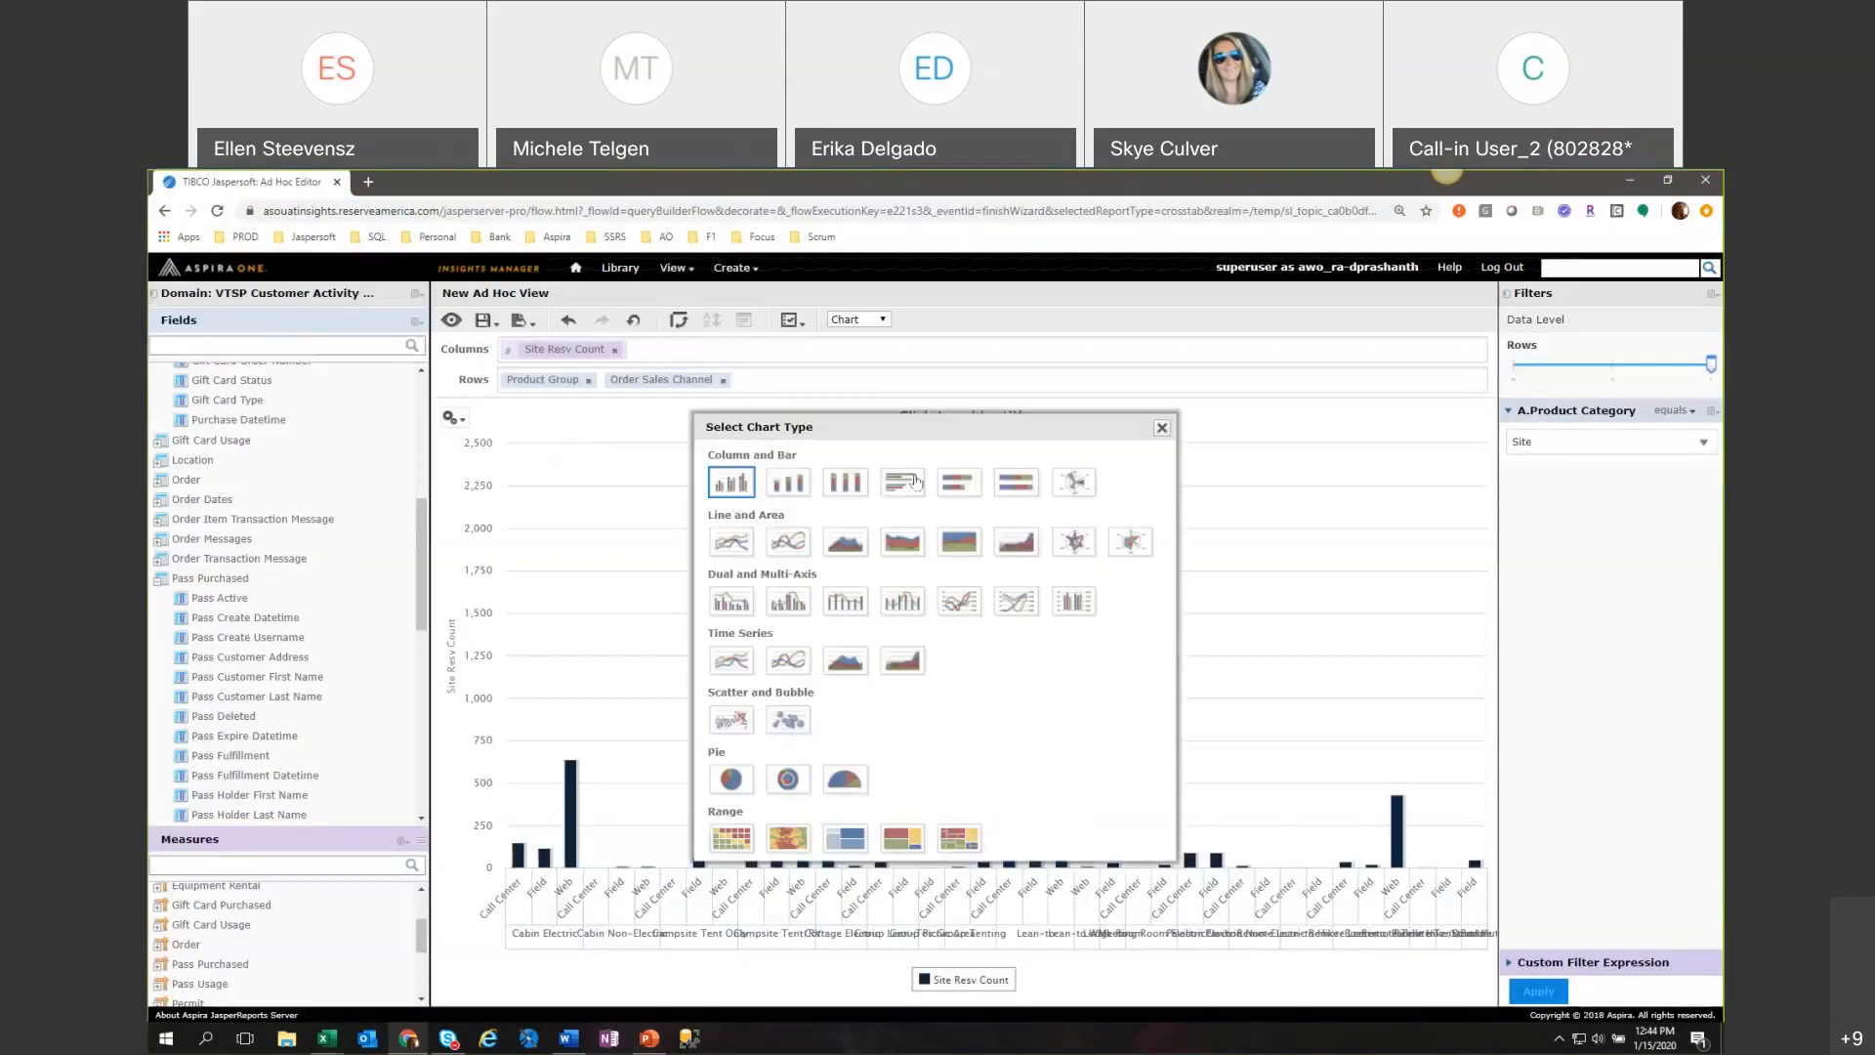
{"action": "left_click", "coordinate": [791, 491]}
{"action": "left_click", "coordinate": [1161, 427]}
Move Order Sales Channel to the columns and raise the data levels to Order Sales Channel for columns and Product Group for rows.
{"action": "left_click_drag", "start_coordinate": [661, 386], "coordinate": [547, 349]}
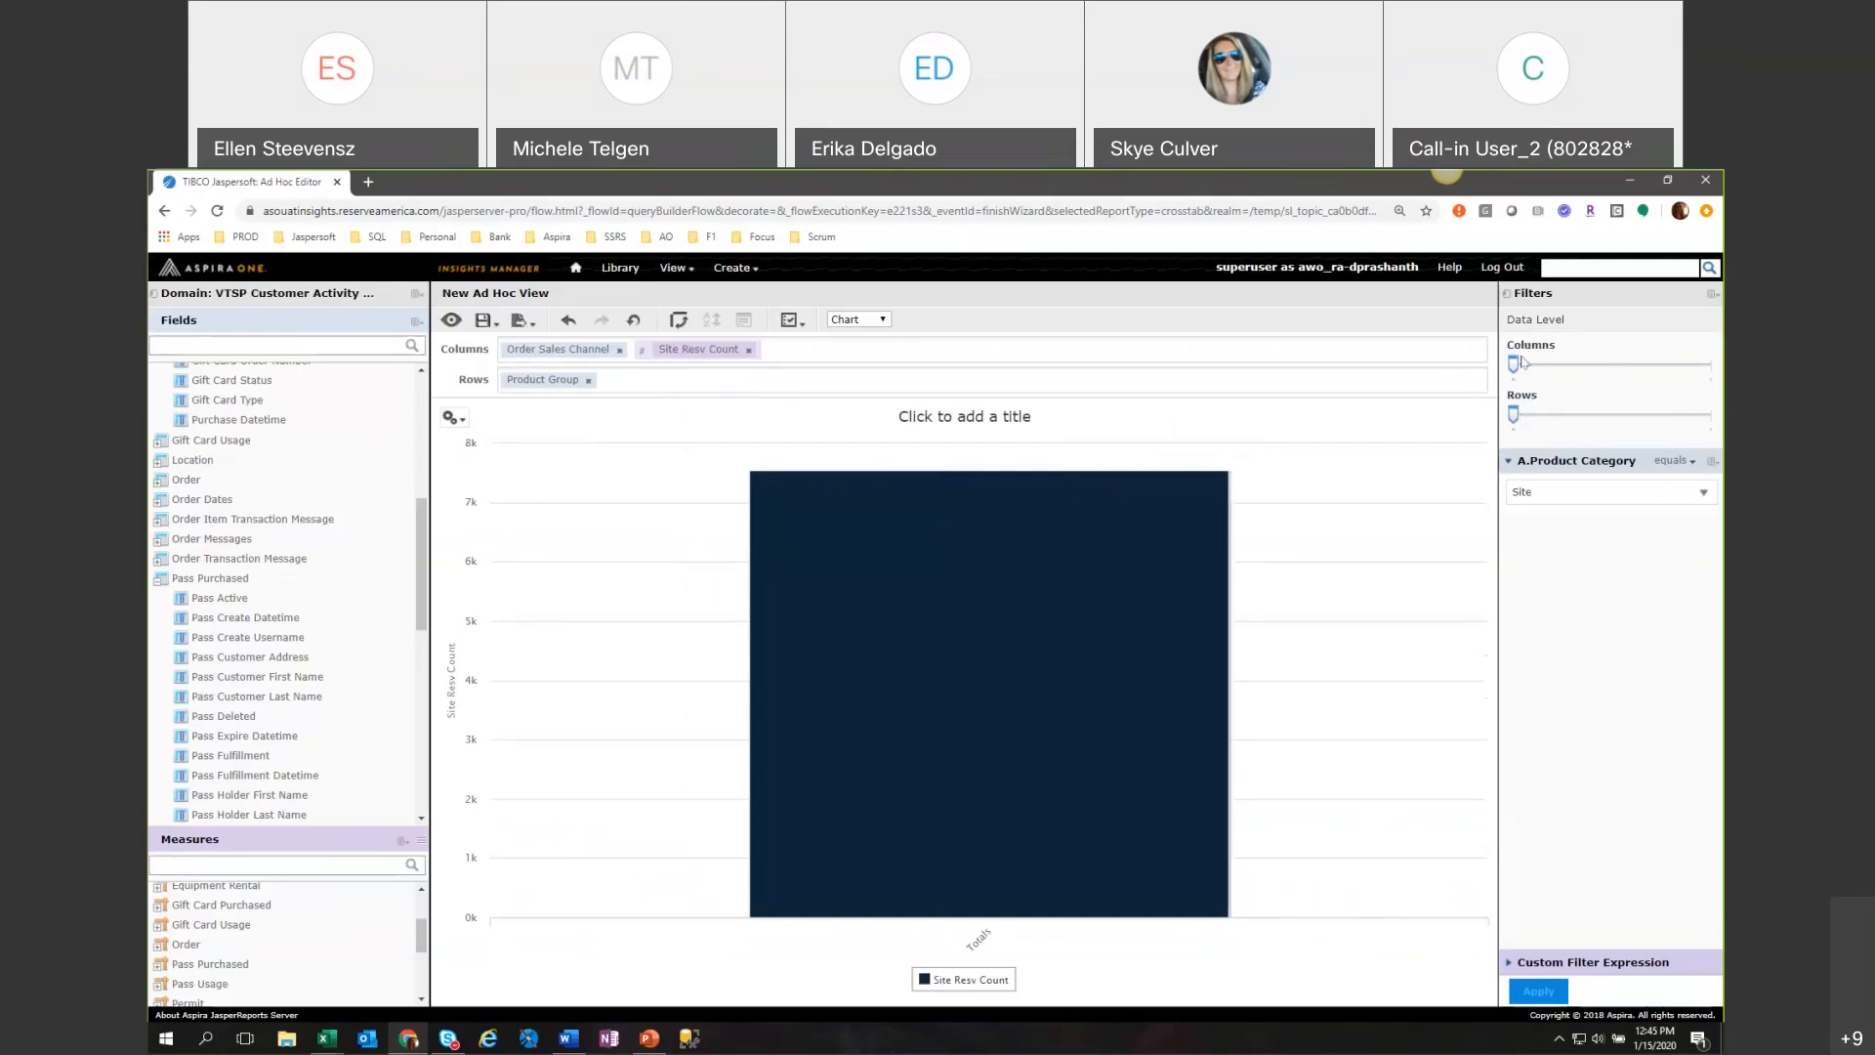
{"action": "left_click", "coordinate": [1657, 367]}
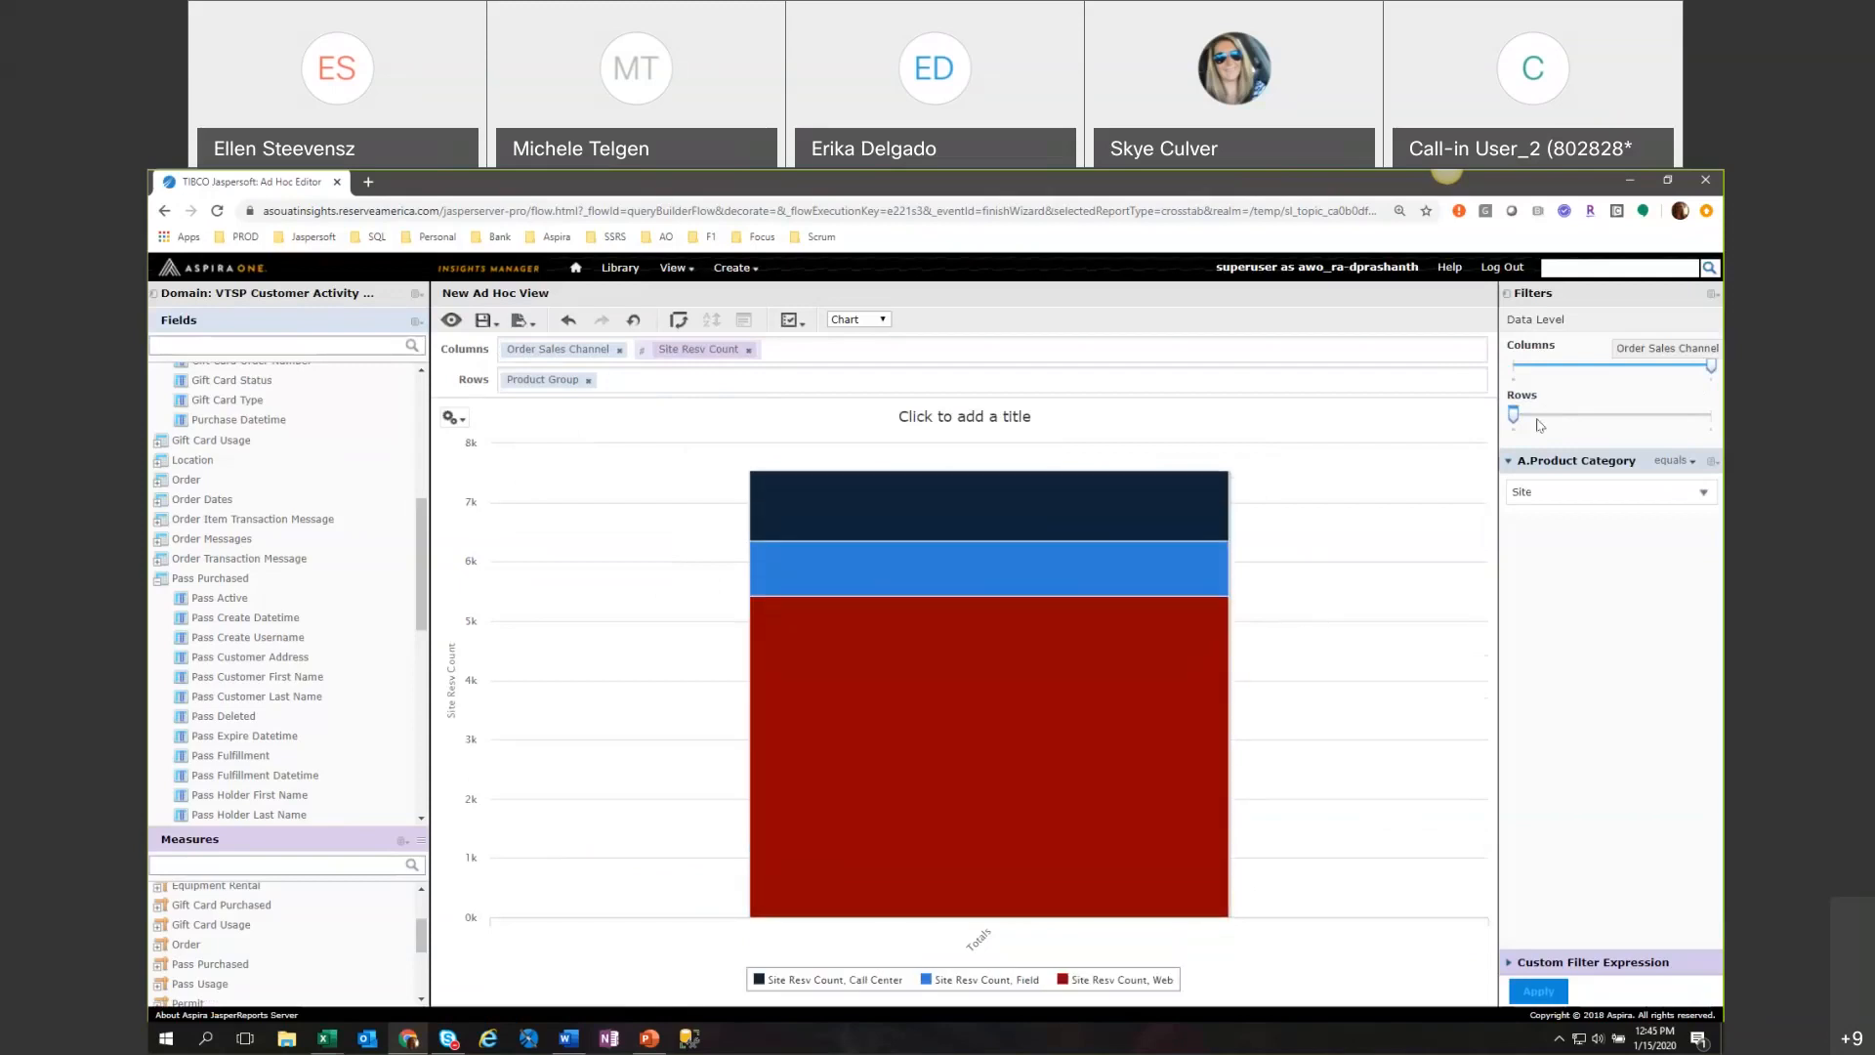
{"action": "mouse_move", "coordinate": [1512, 422]}
{"action": "left_click_drag", "start_coordinate": [1512, 418], "coordinate": [1709, 416]}
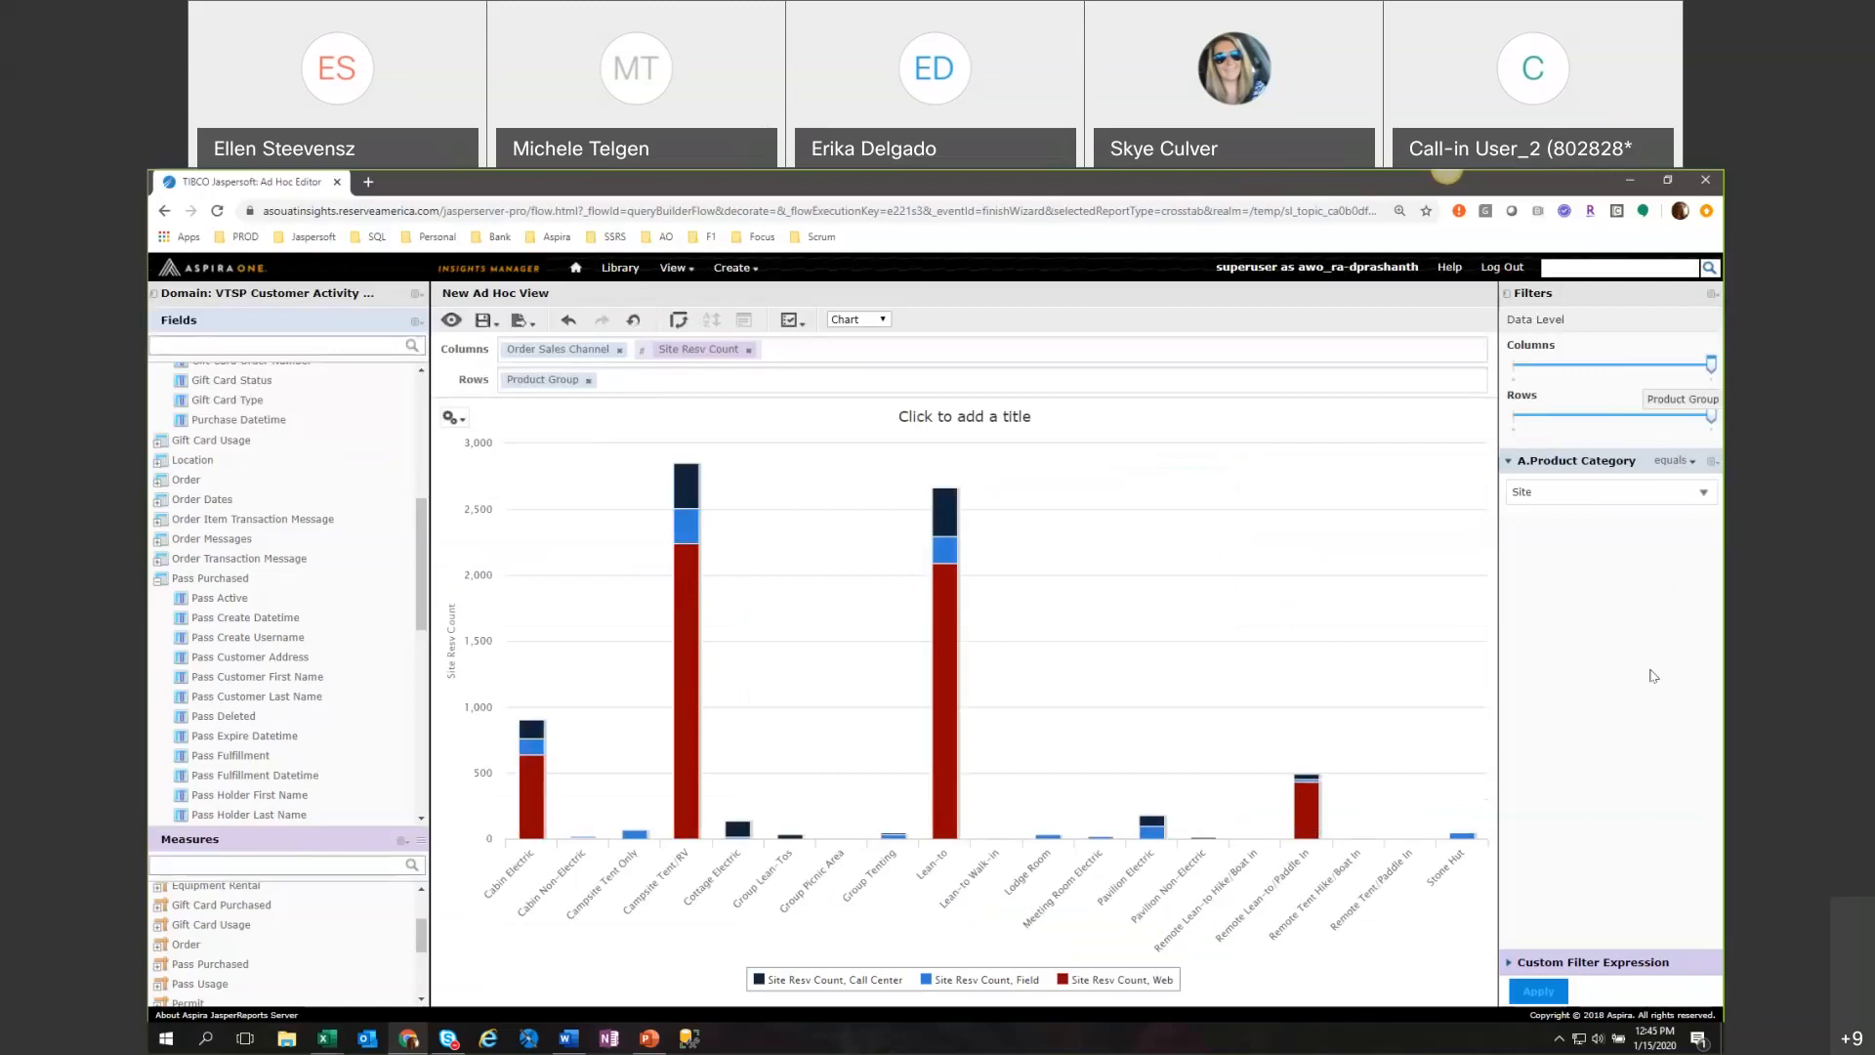
Change the chart type to the plain column chart so the sales channels stand side by side.
{"action": "left_click", "coordinate": [450, 417]}
{"action": "left_click", "coordinate": [500, 444]}
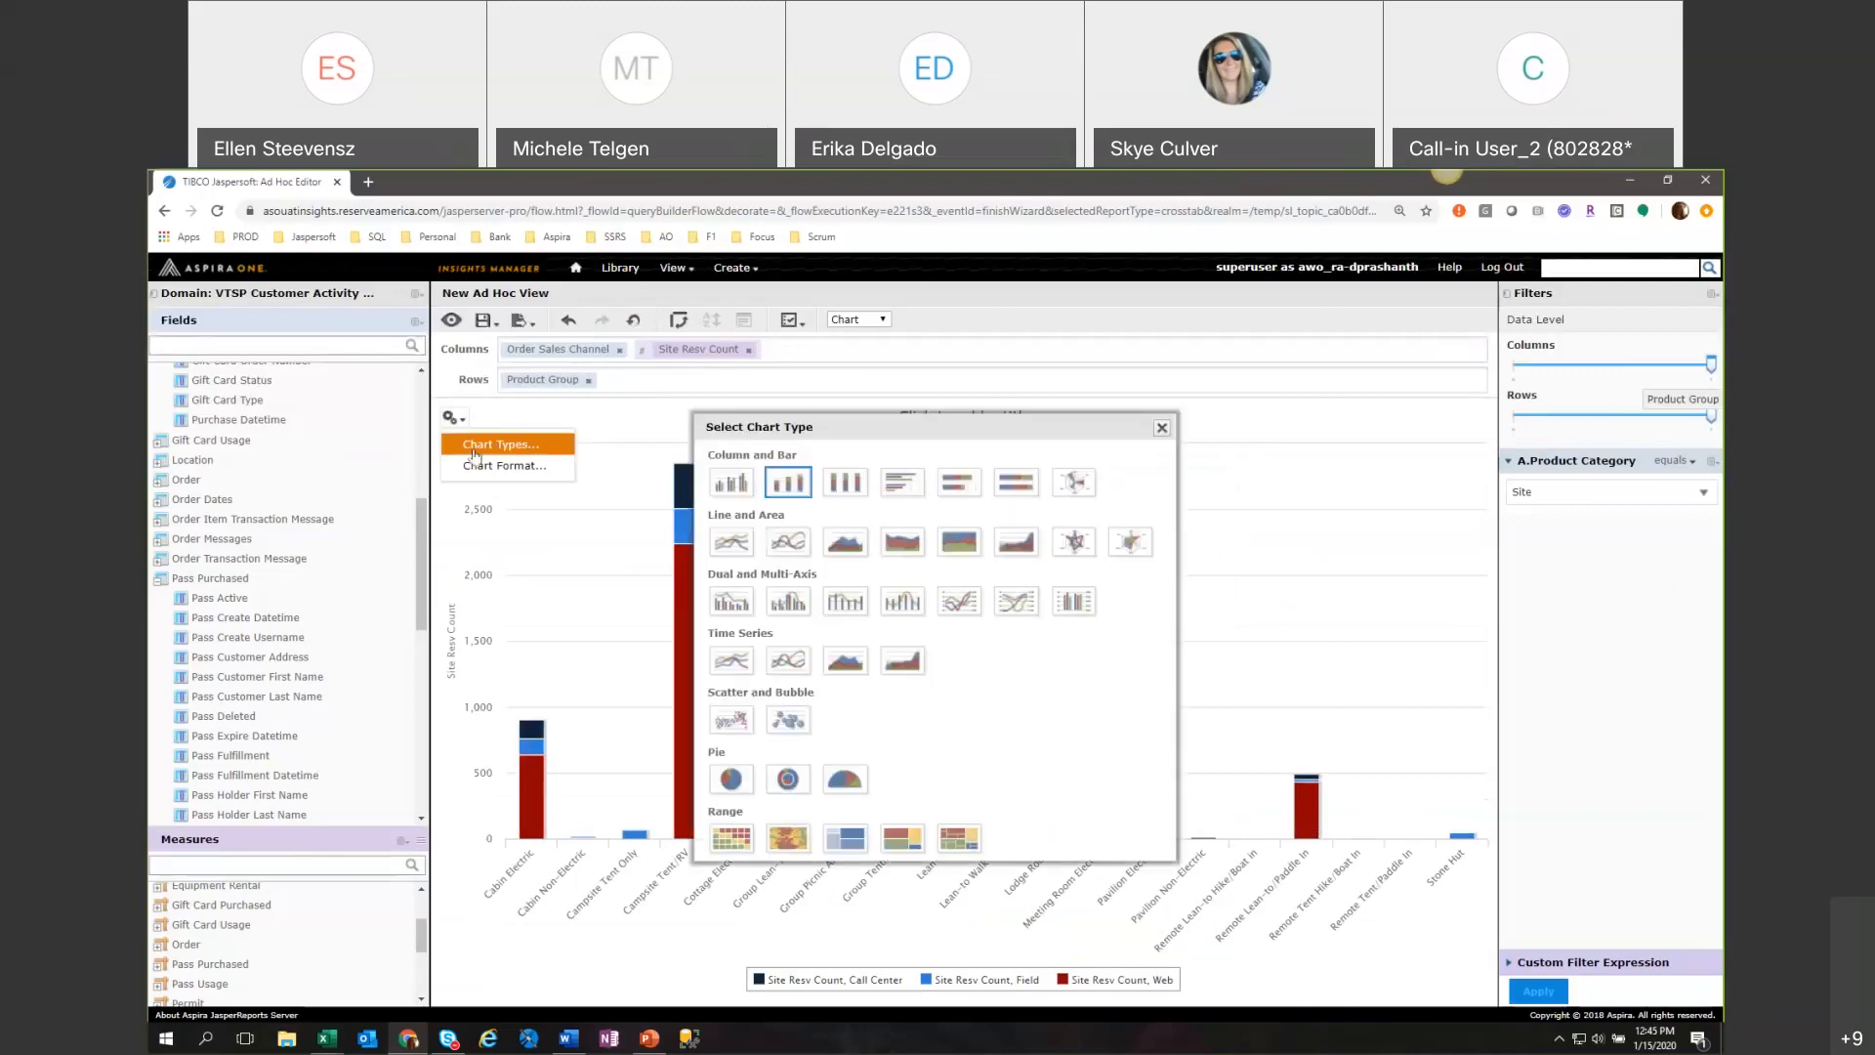
{"action": "left_click", "coordinate": [733, 482]}
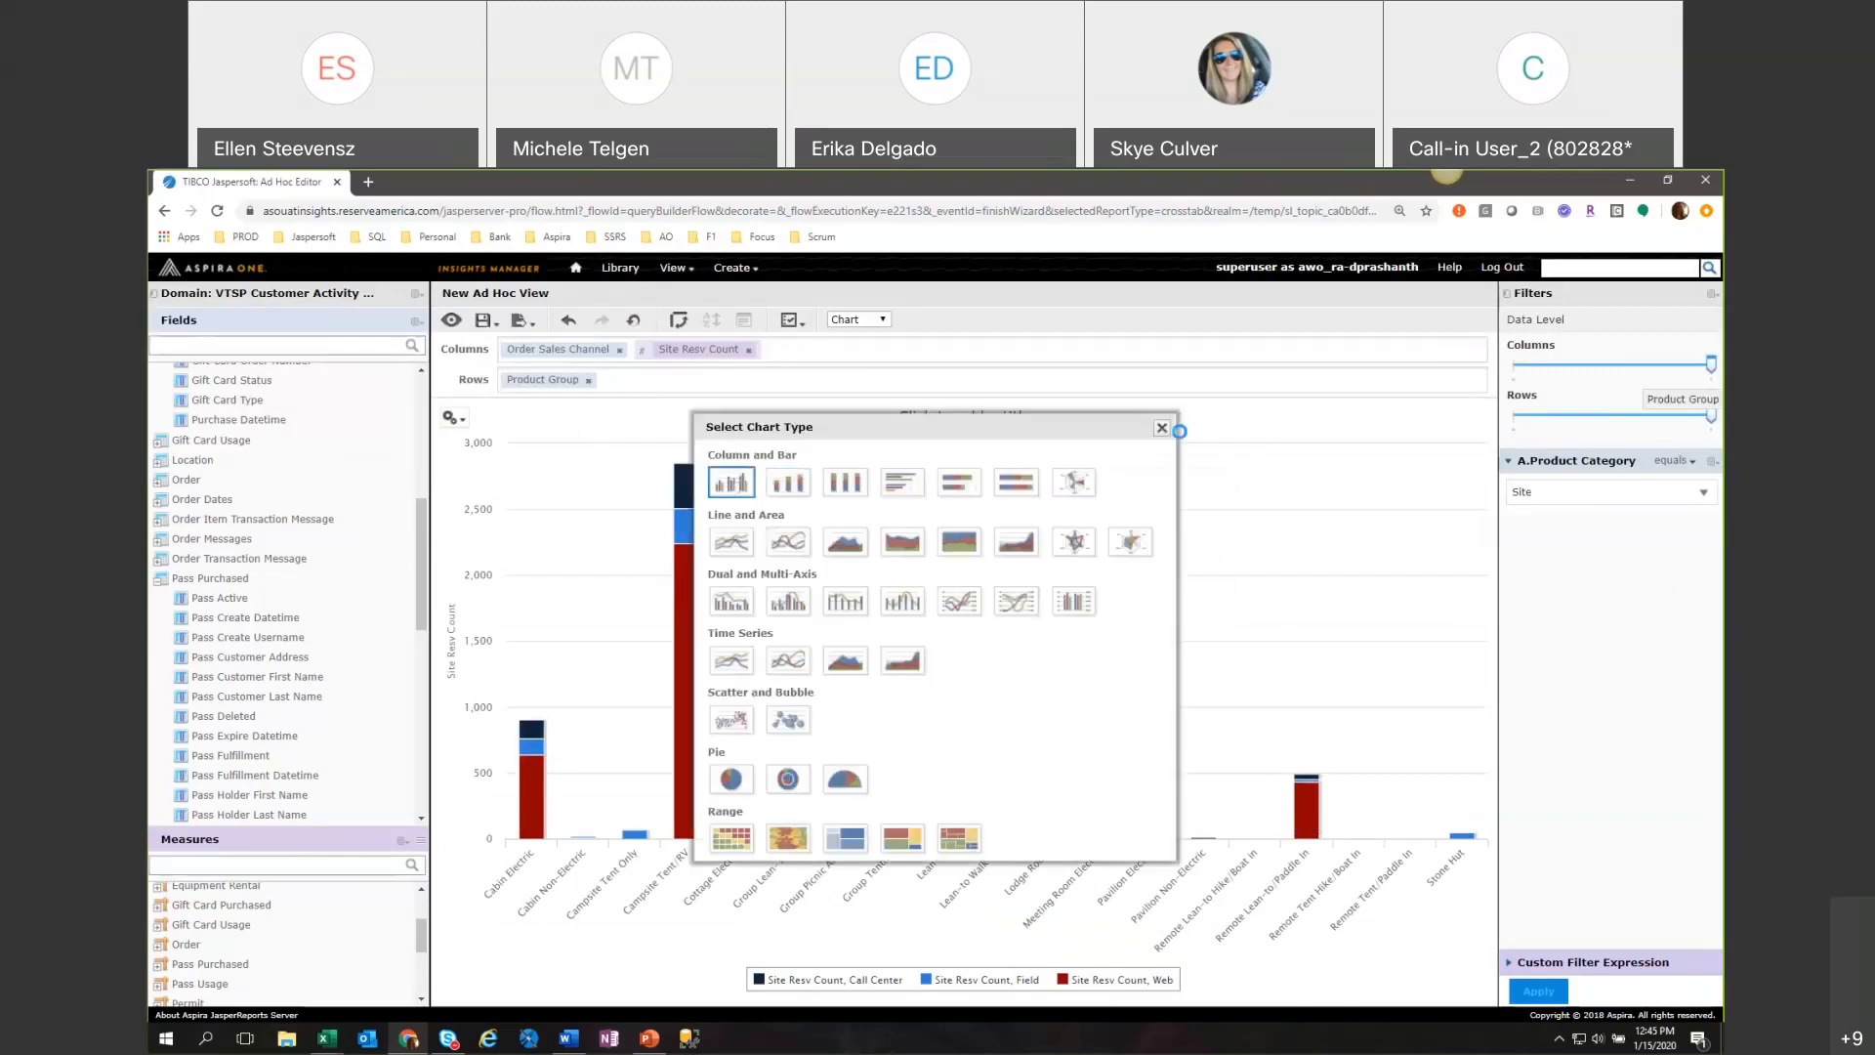
{"action": "left_click", "coordinate": [1162, 427]}
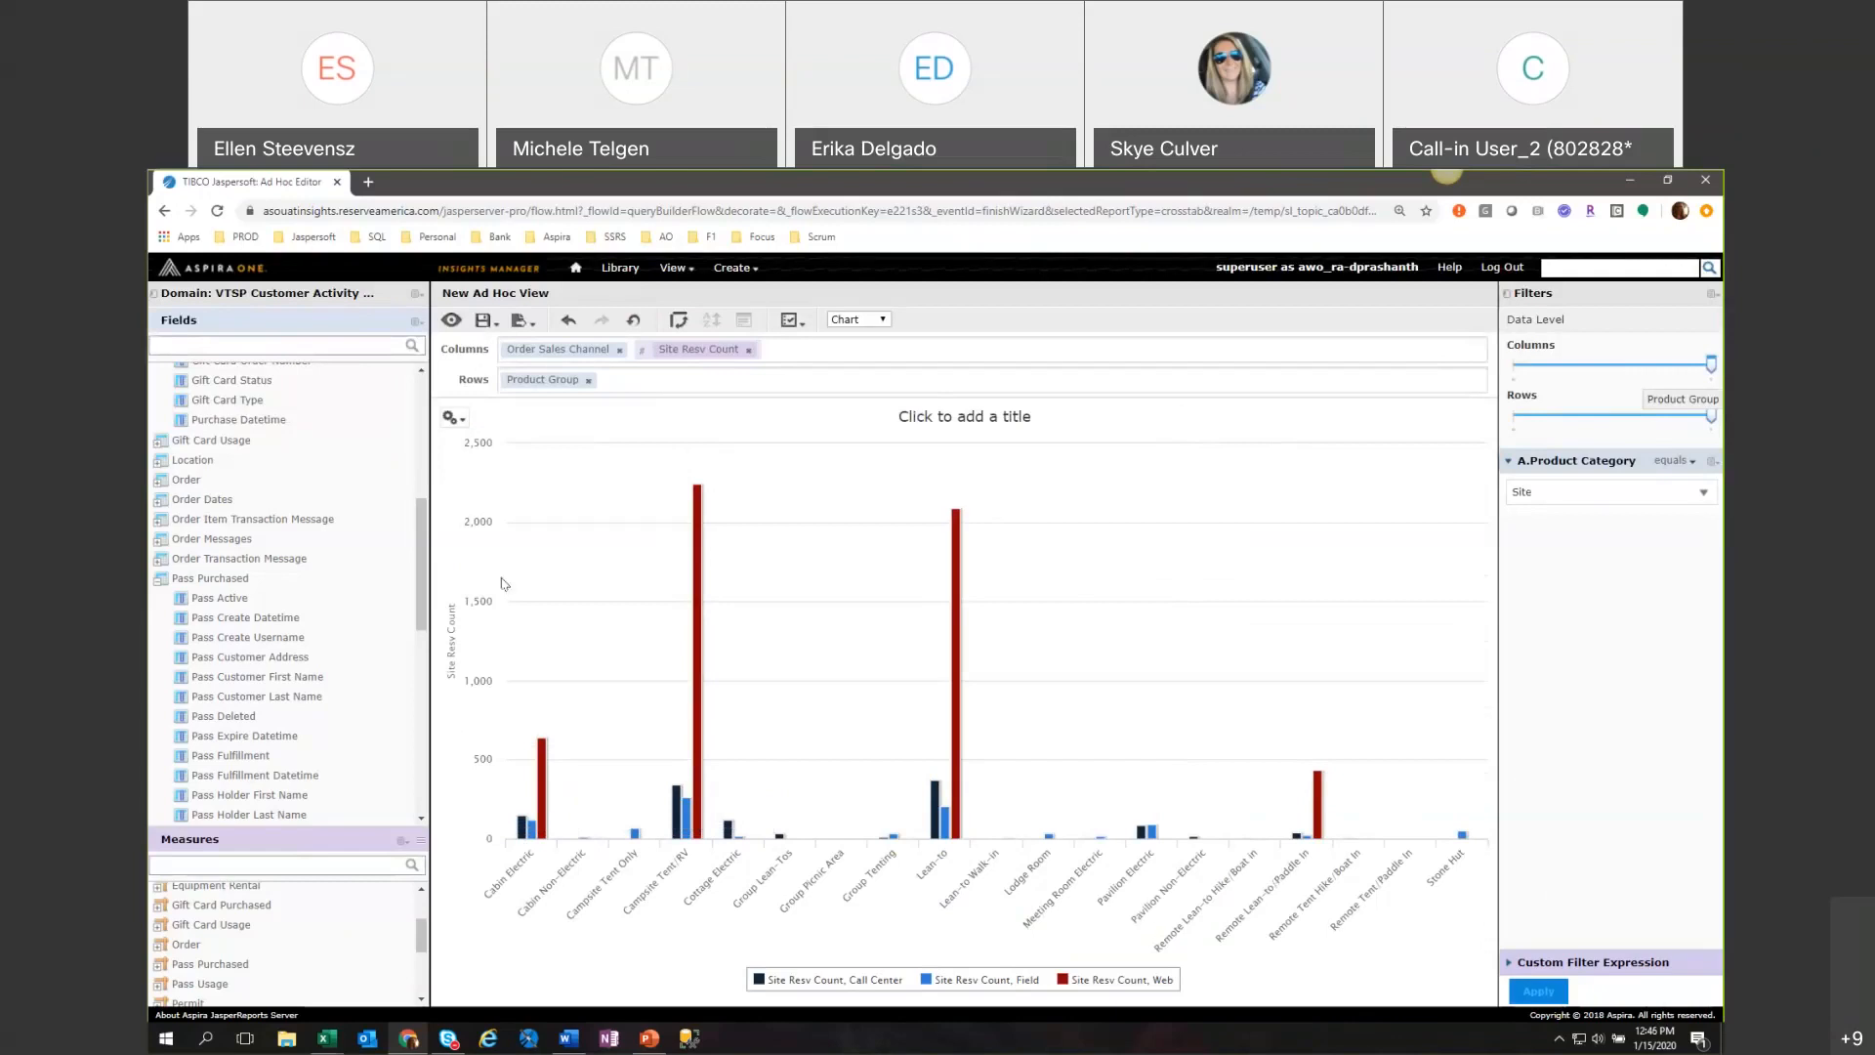
Export the chart in PDF format and view the resulting Ad Hoc Report.
{"action": "mouse_move", "coordinate": [472, 324]}
{"action": "left_click", "coordinate": [528, 344]}
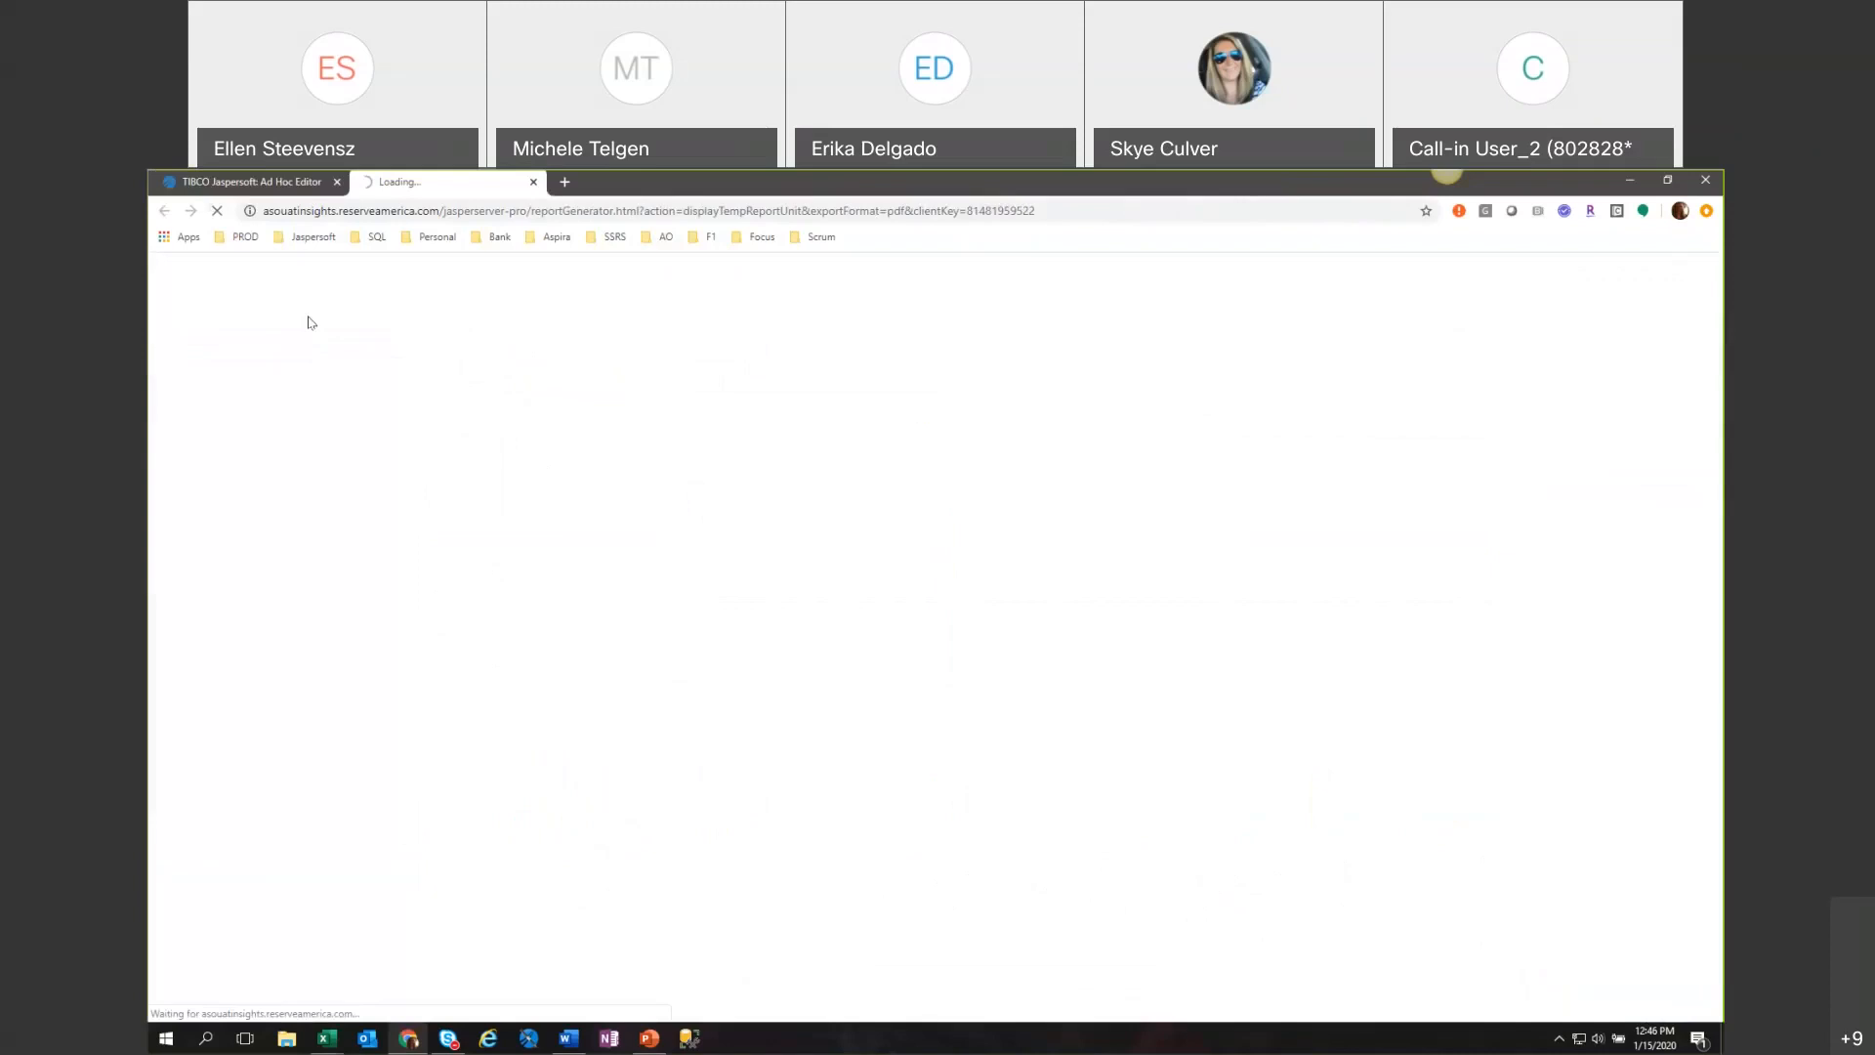
{"action": "left_click", "coordinate": [269, 183]}
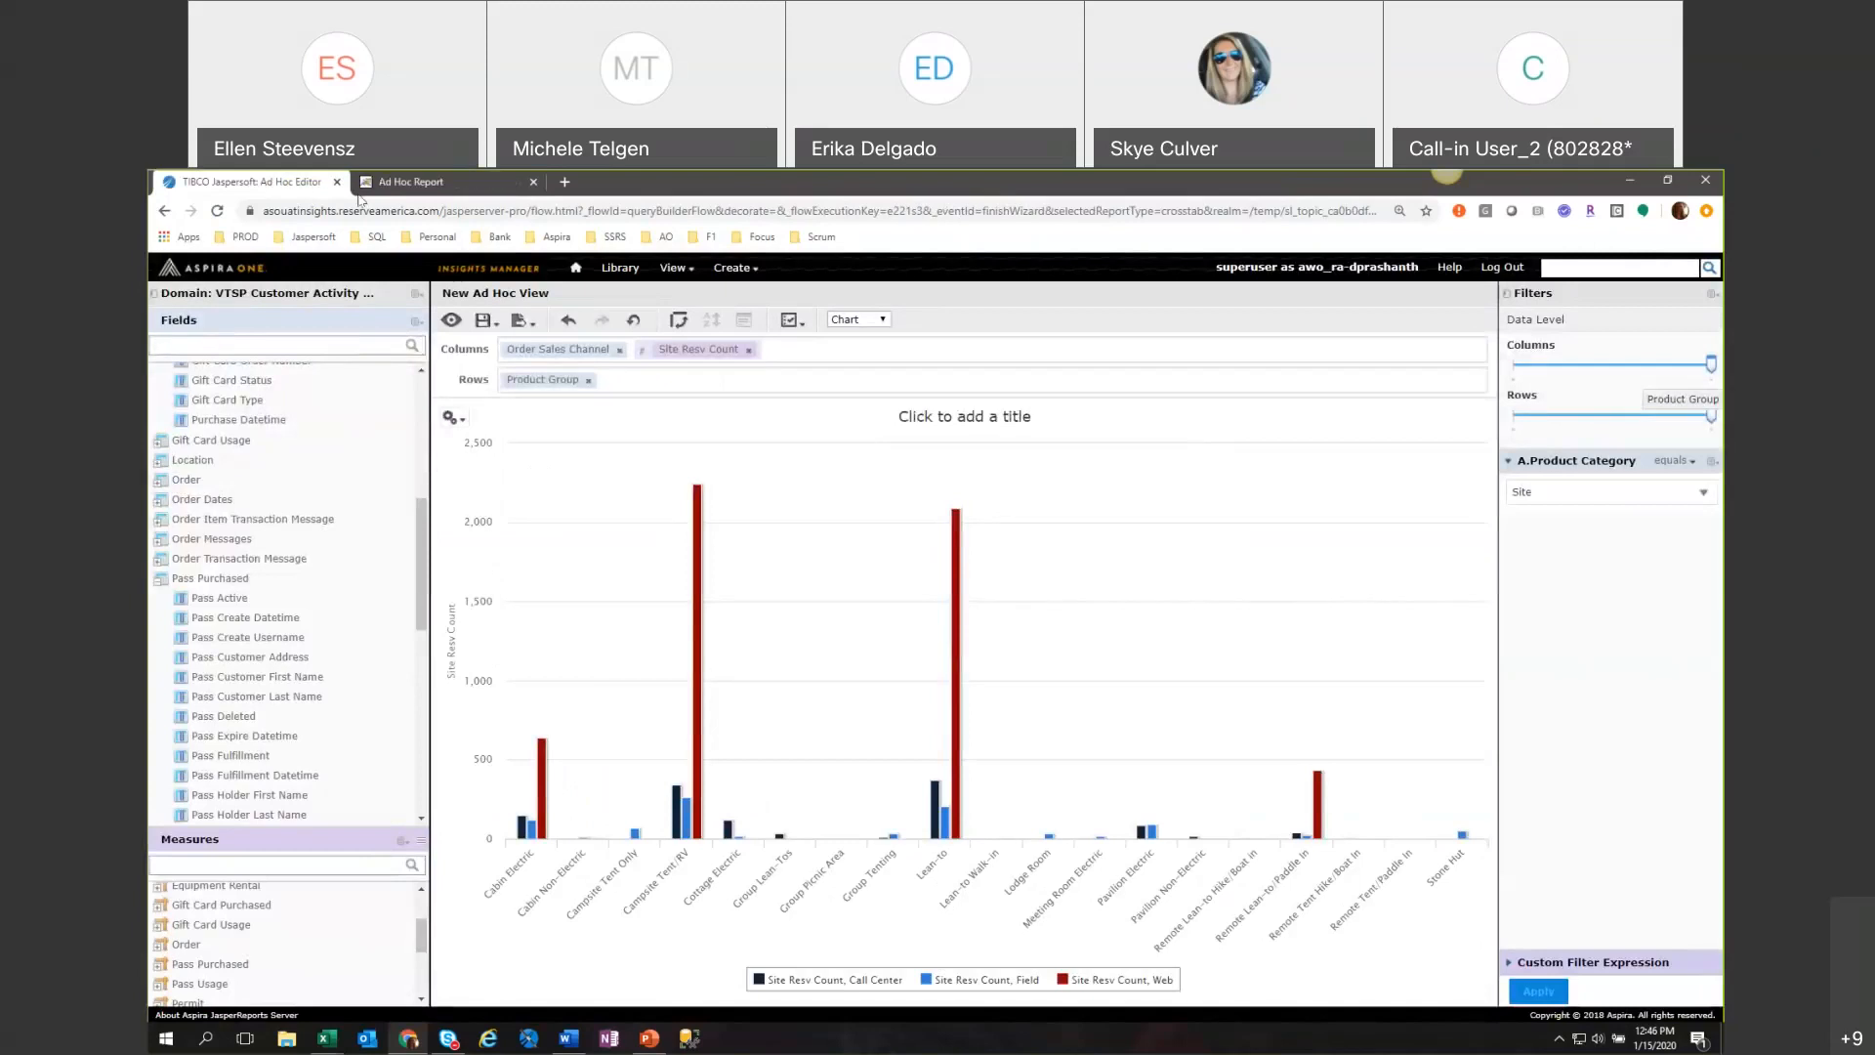
{"action": "left_click", "coordinate": [410, 183]}
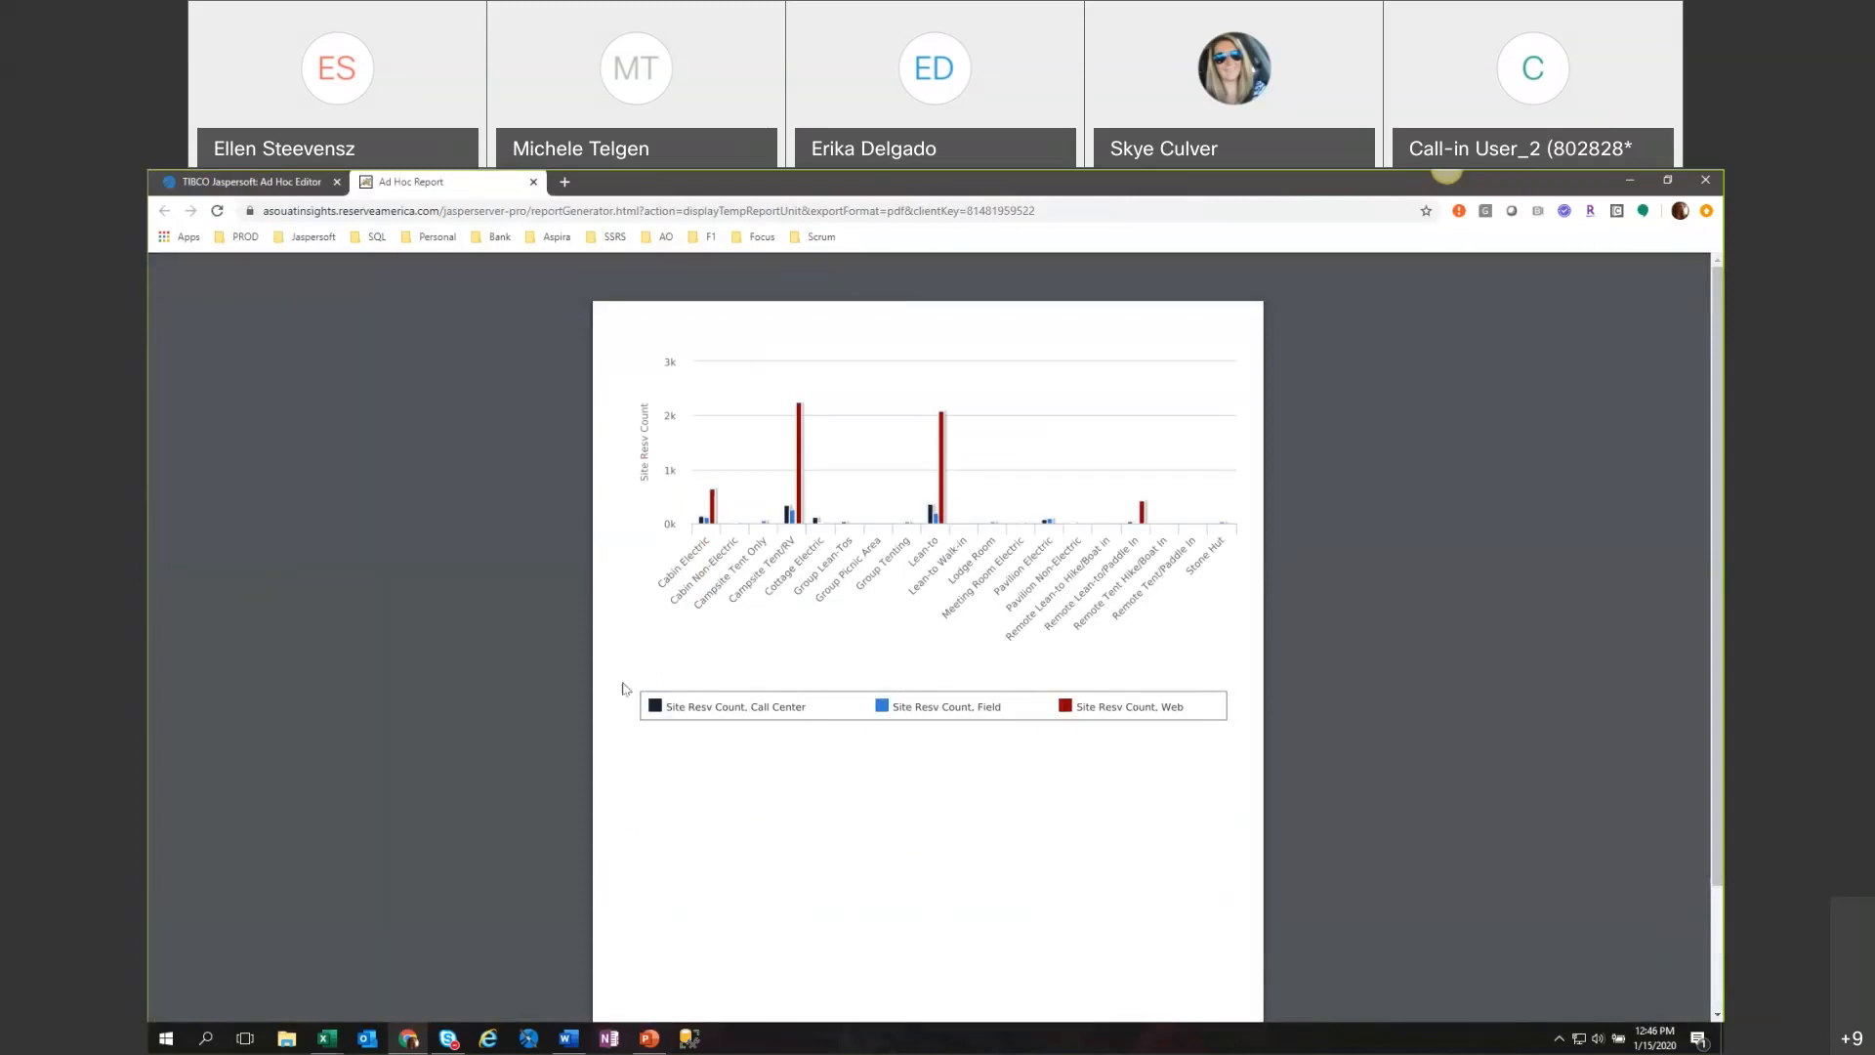
Compare the Web bar values for Campsite Tent/RV and Cabin Electric with the exported PDF, and collapse the Pass Purchased field group.
{"action": "left_click", "coordinate": [264, 185]}
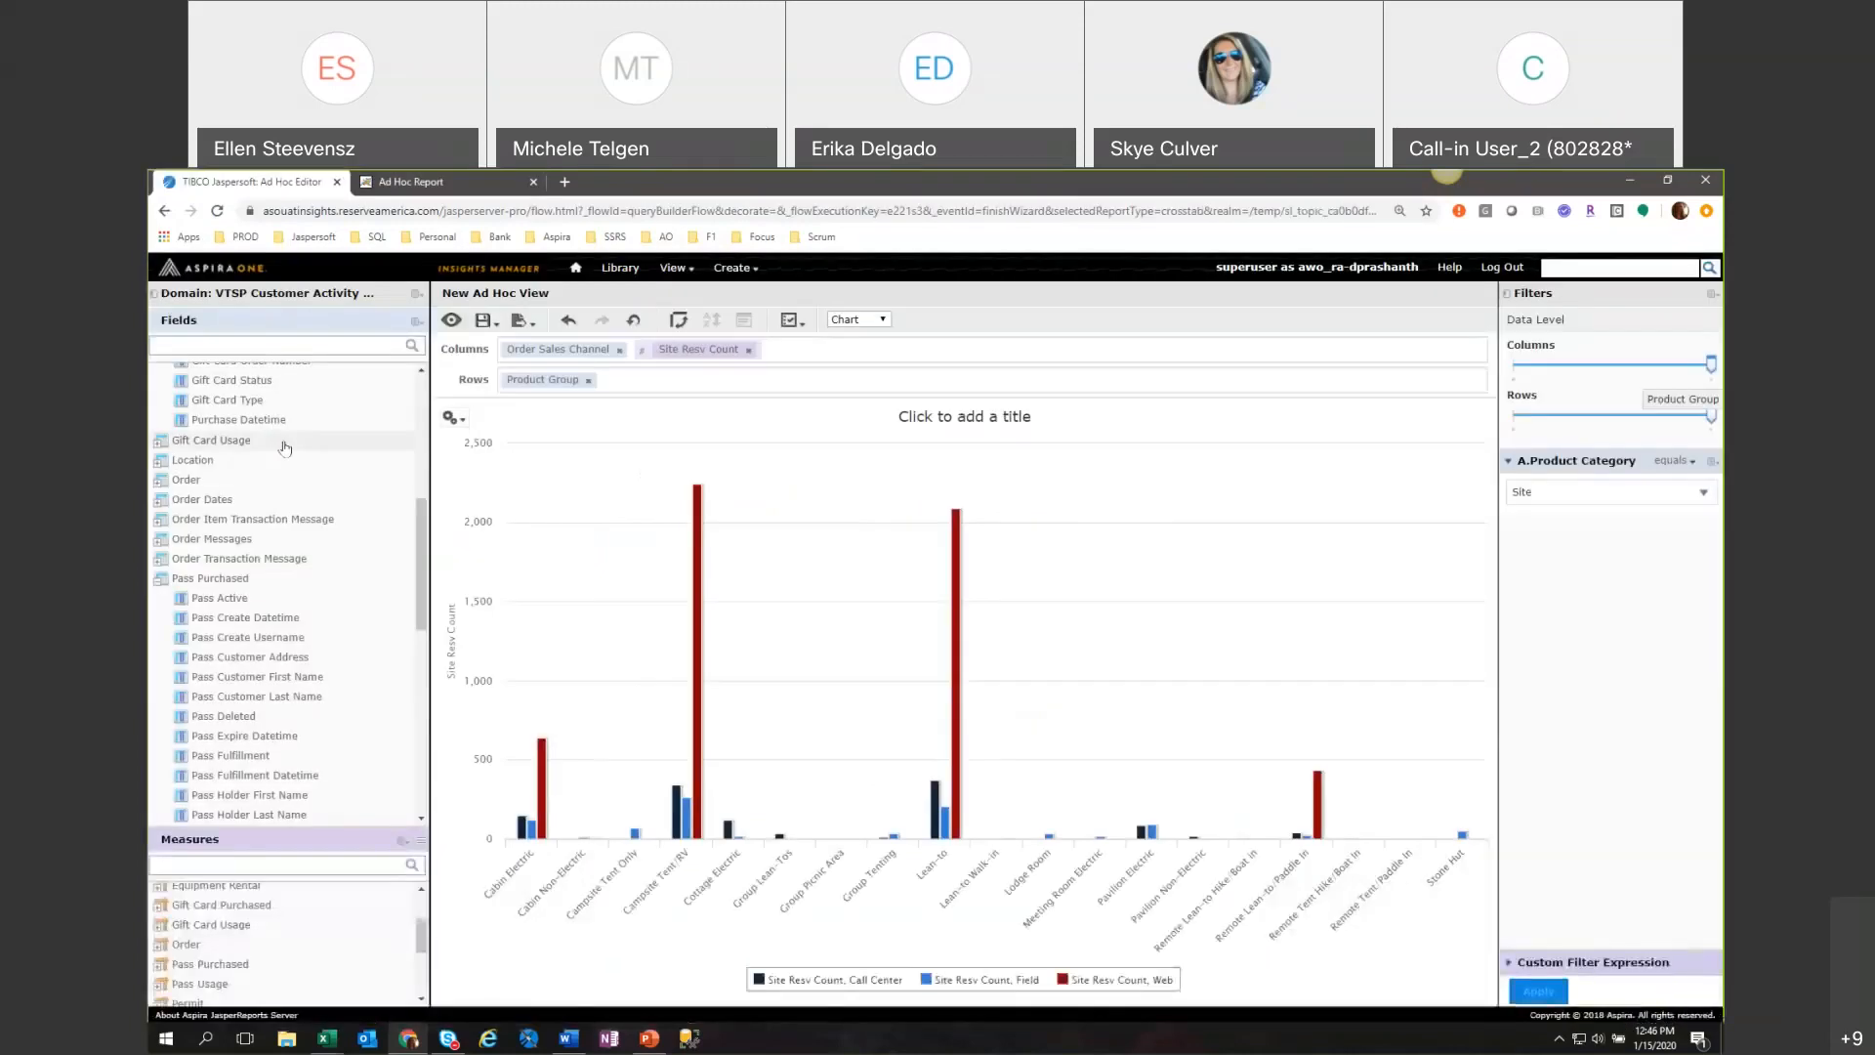
{"action": "mouse_move", "coordinate": [696, 586]}
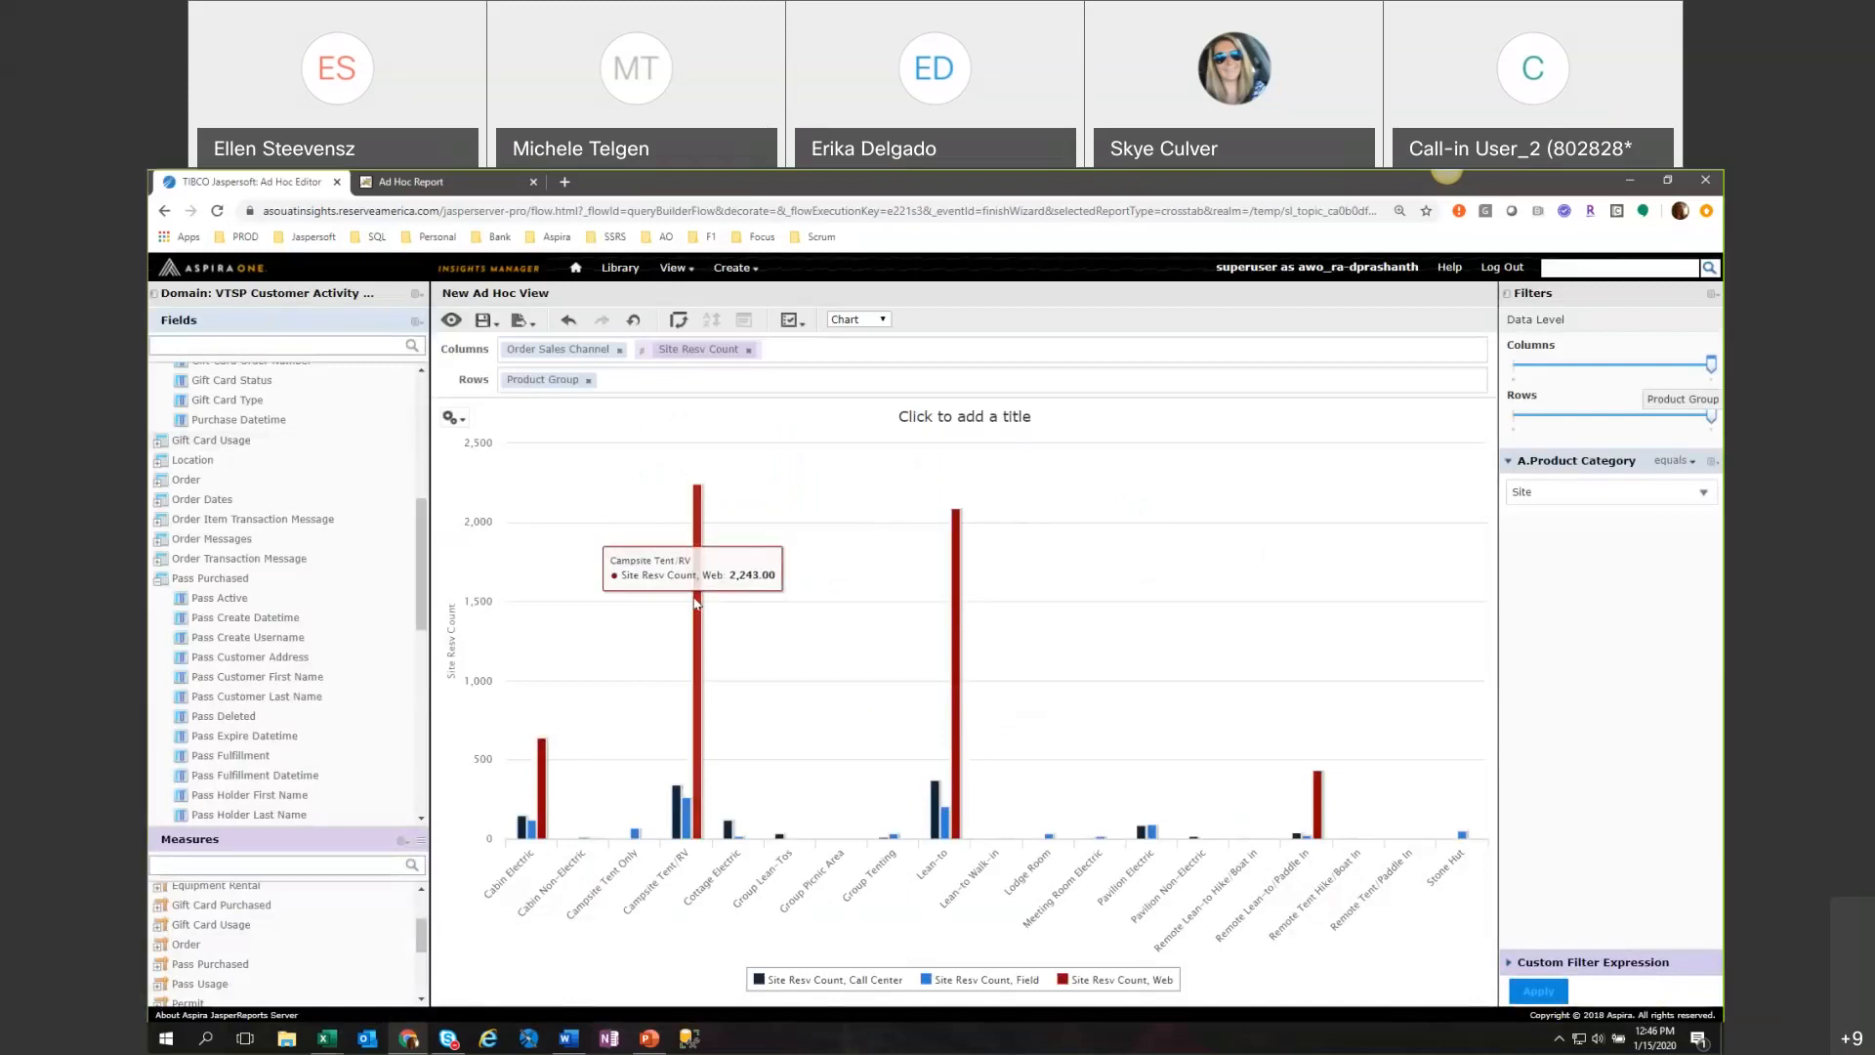
{"action": "mouse_move", "coordinate": [545, 787]}
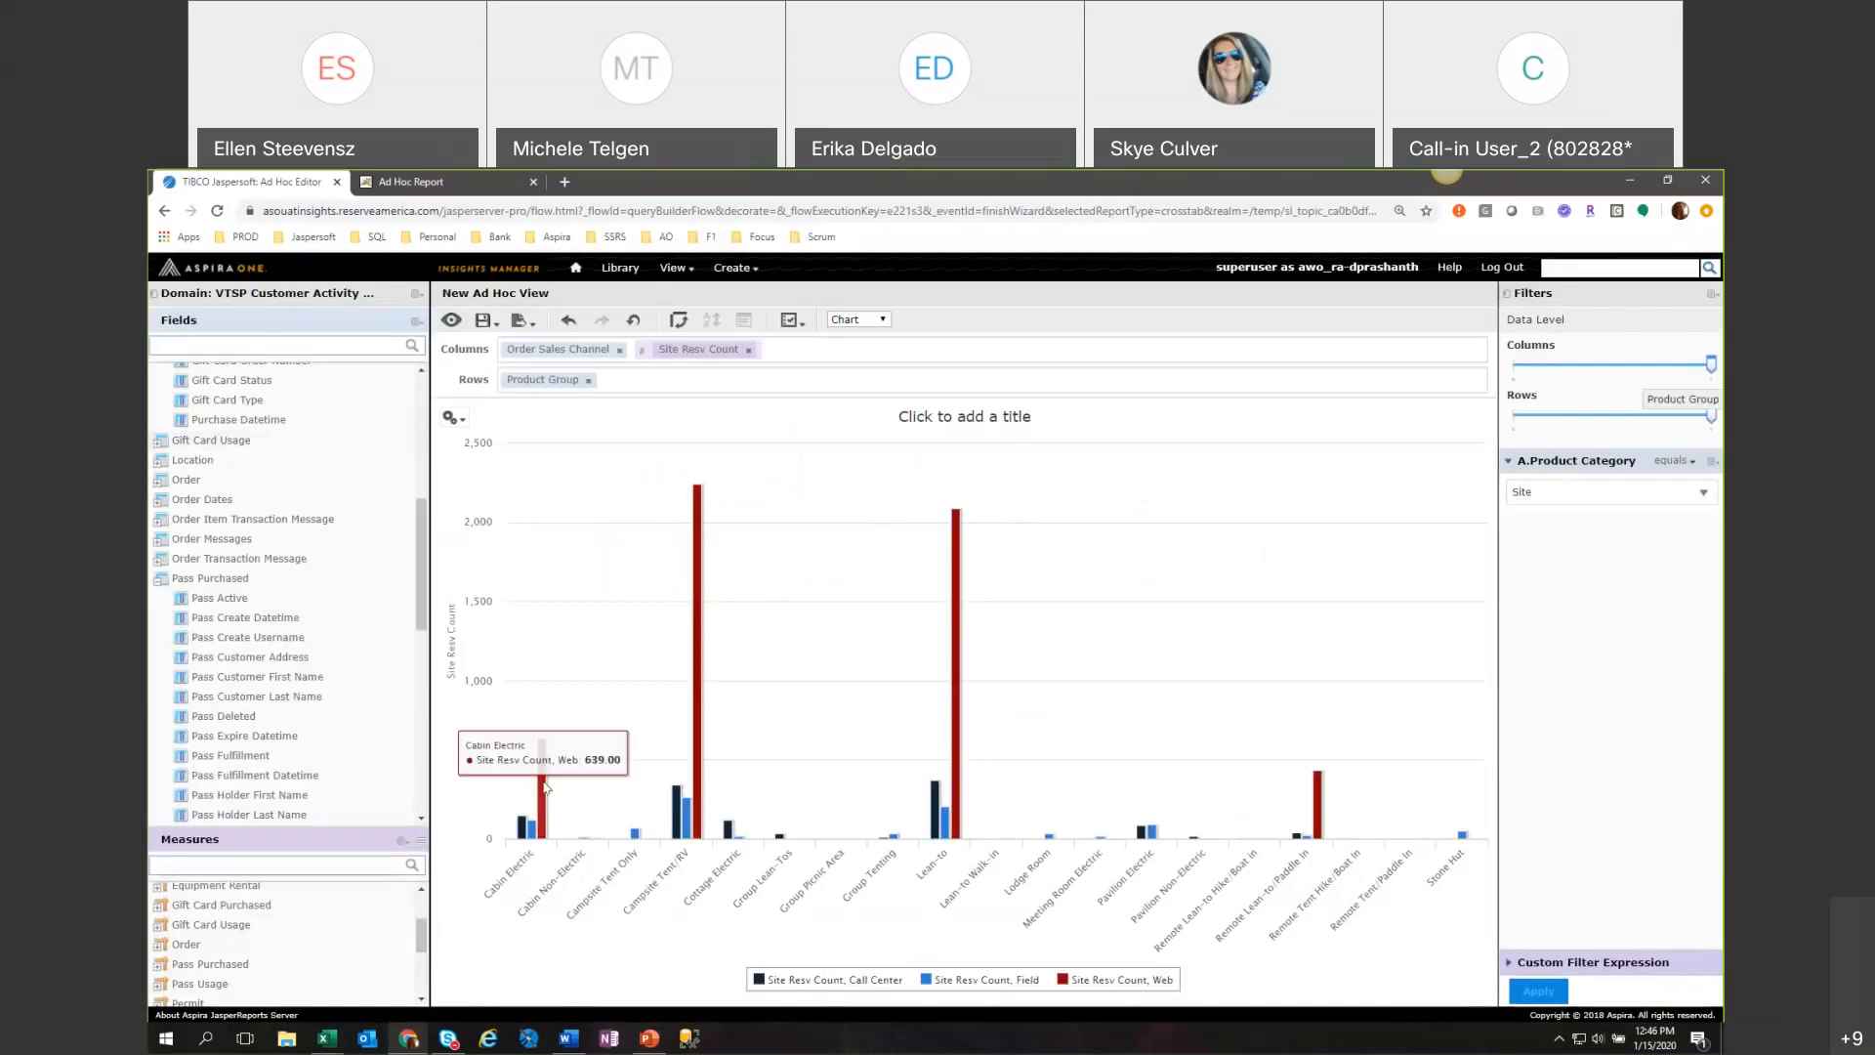
{"action": "mouse_move", "coordinate": [676, 830]}
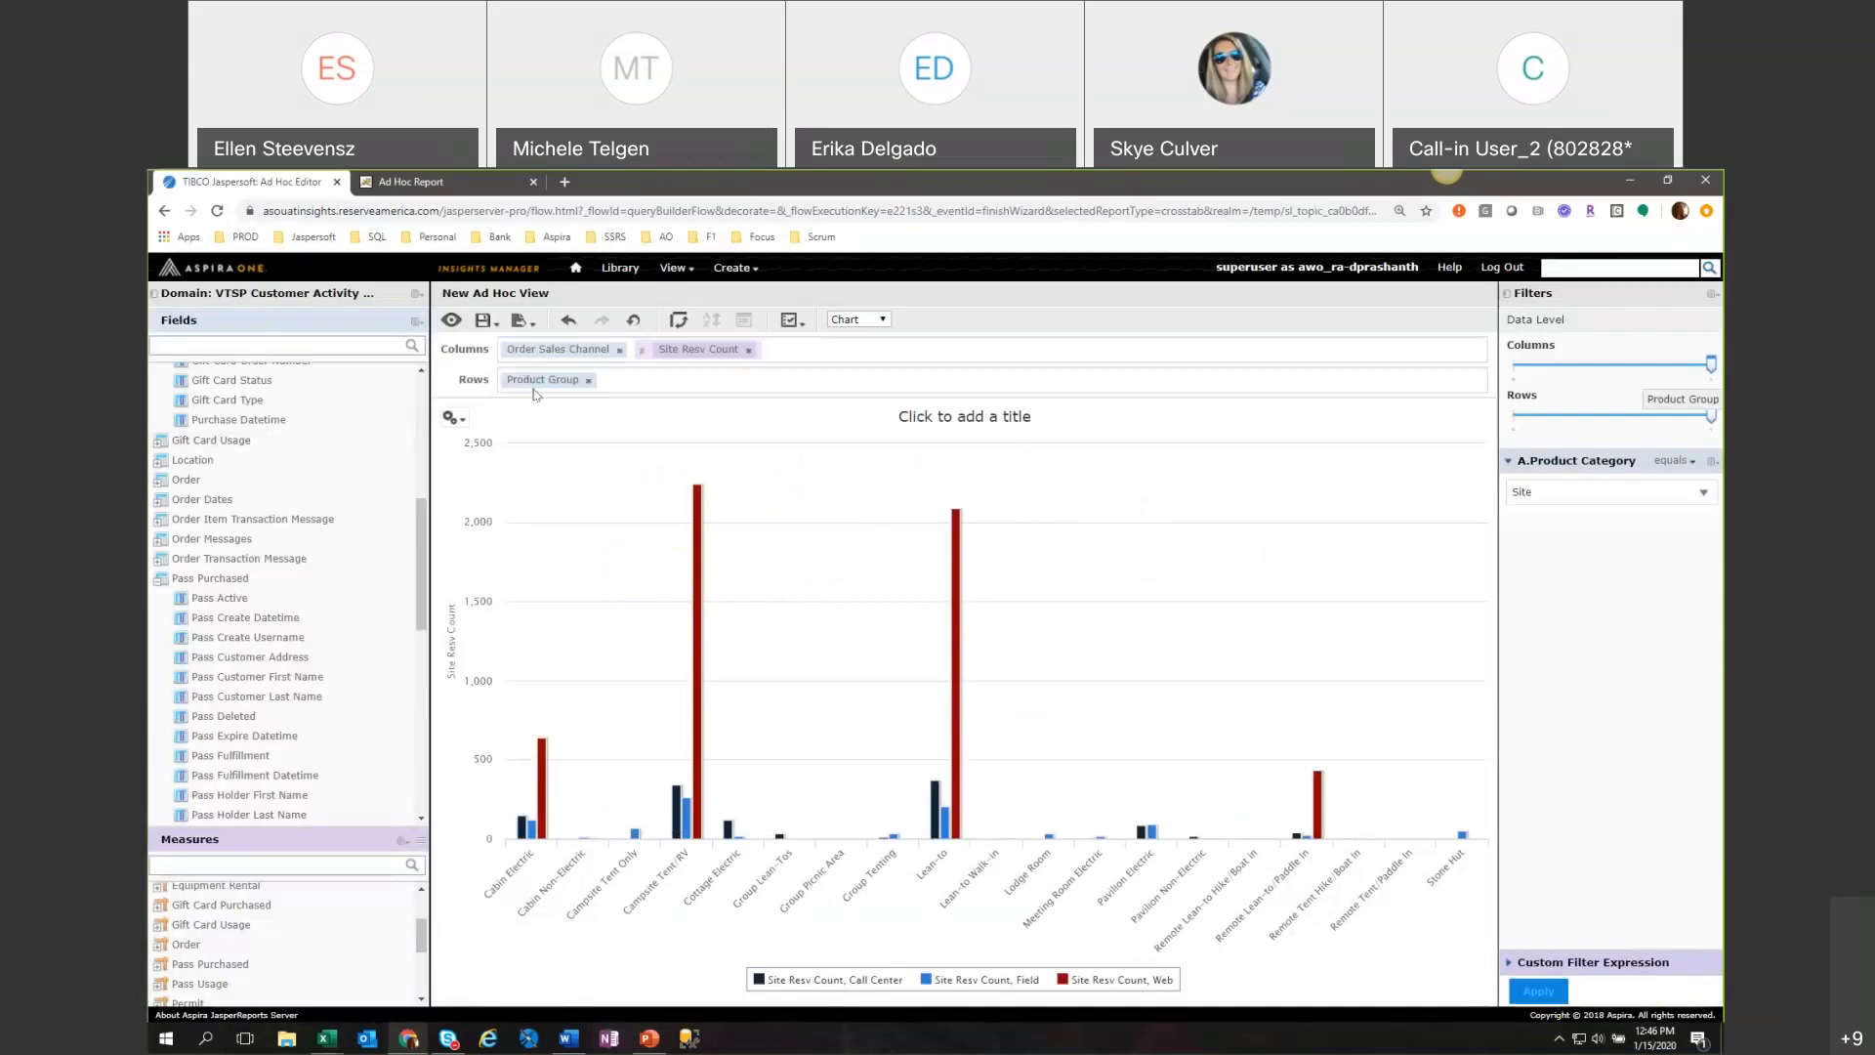
{"action": "left_click", "coordinate": [480, 186]}
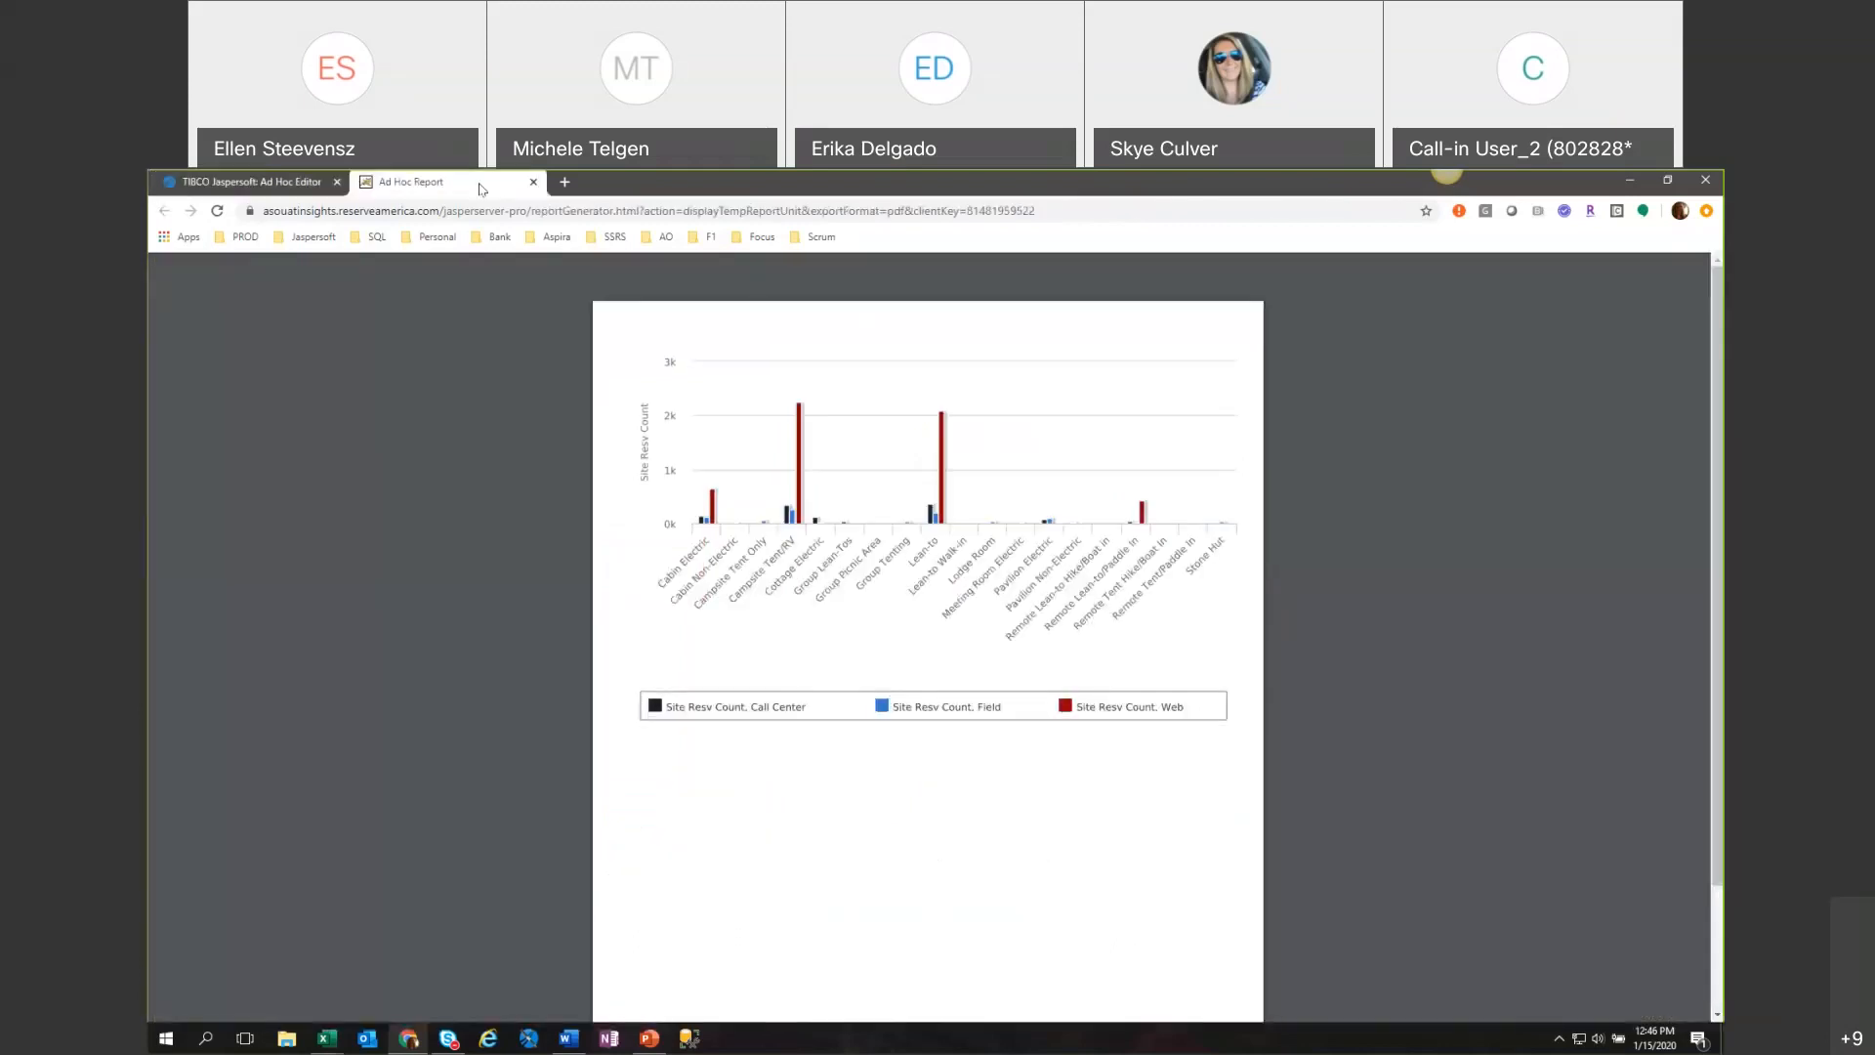
{"action": "left_click", "coordinate": [280, 190]}
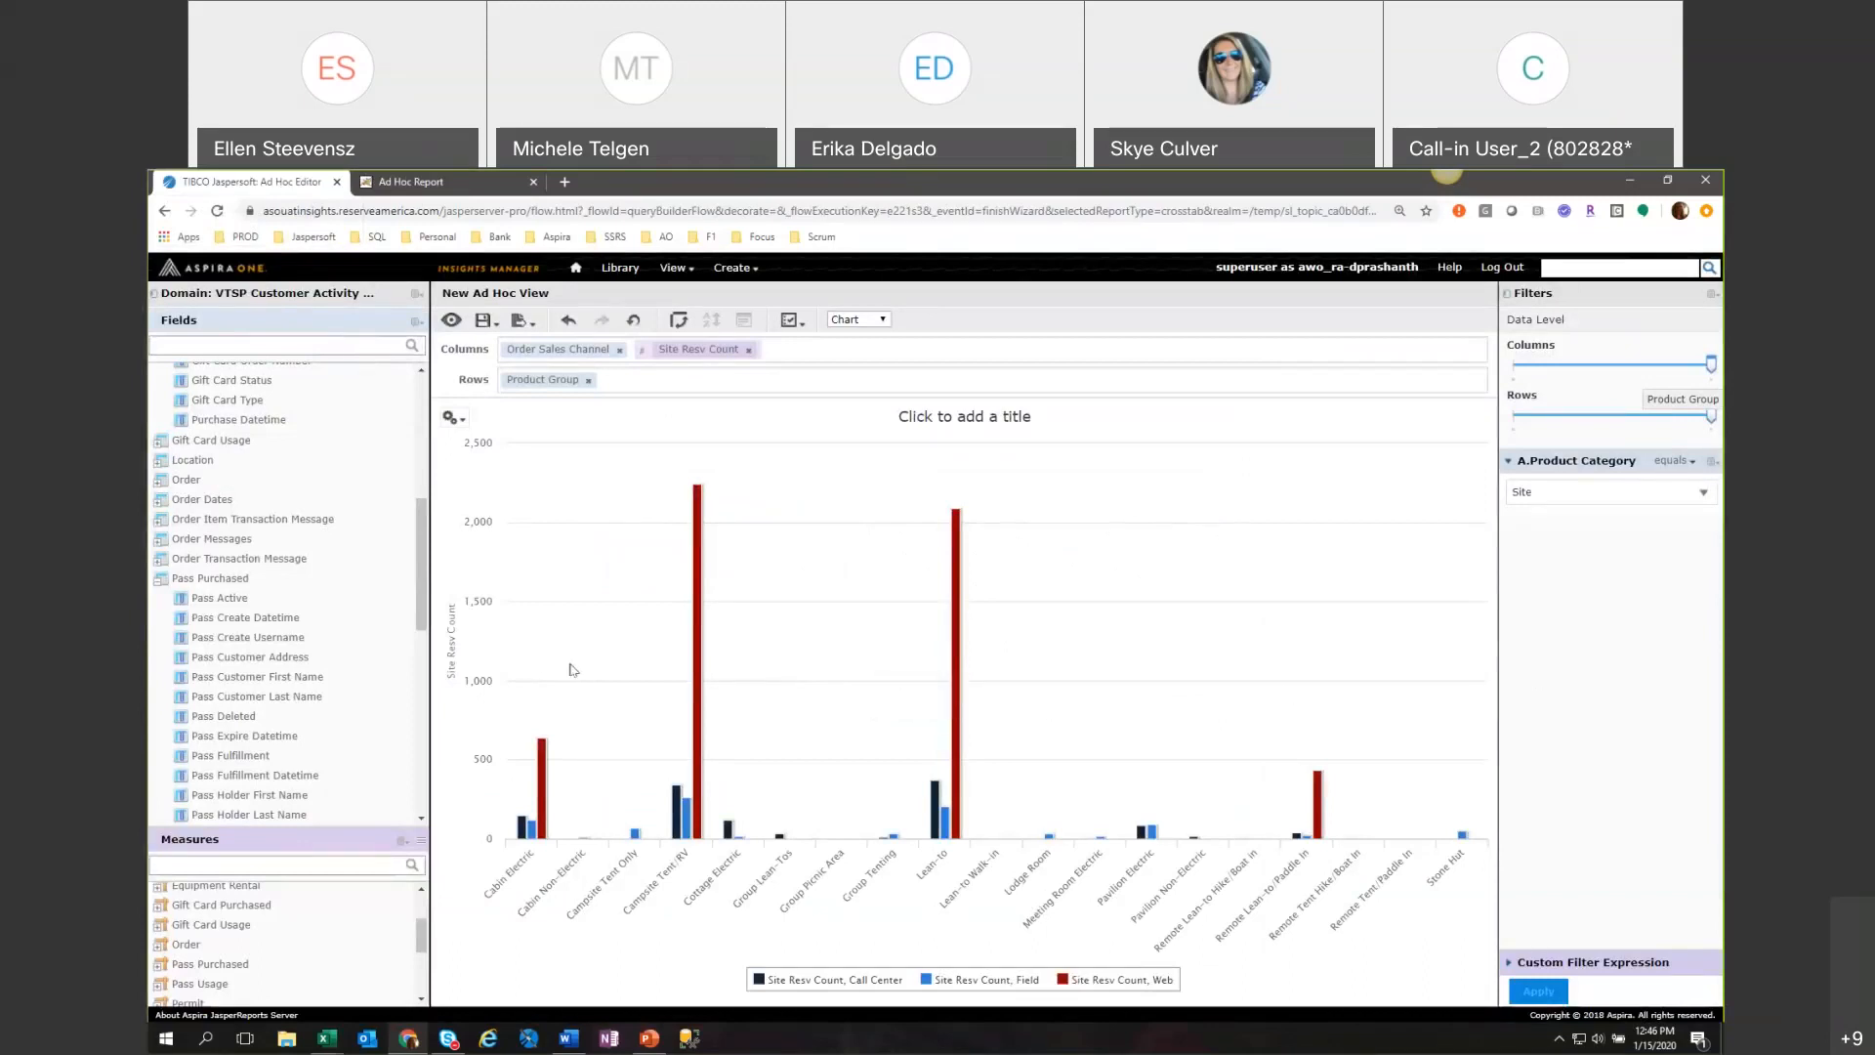
{"action": "left_click", "coordinate": [157, 584]}
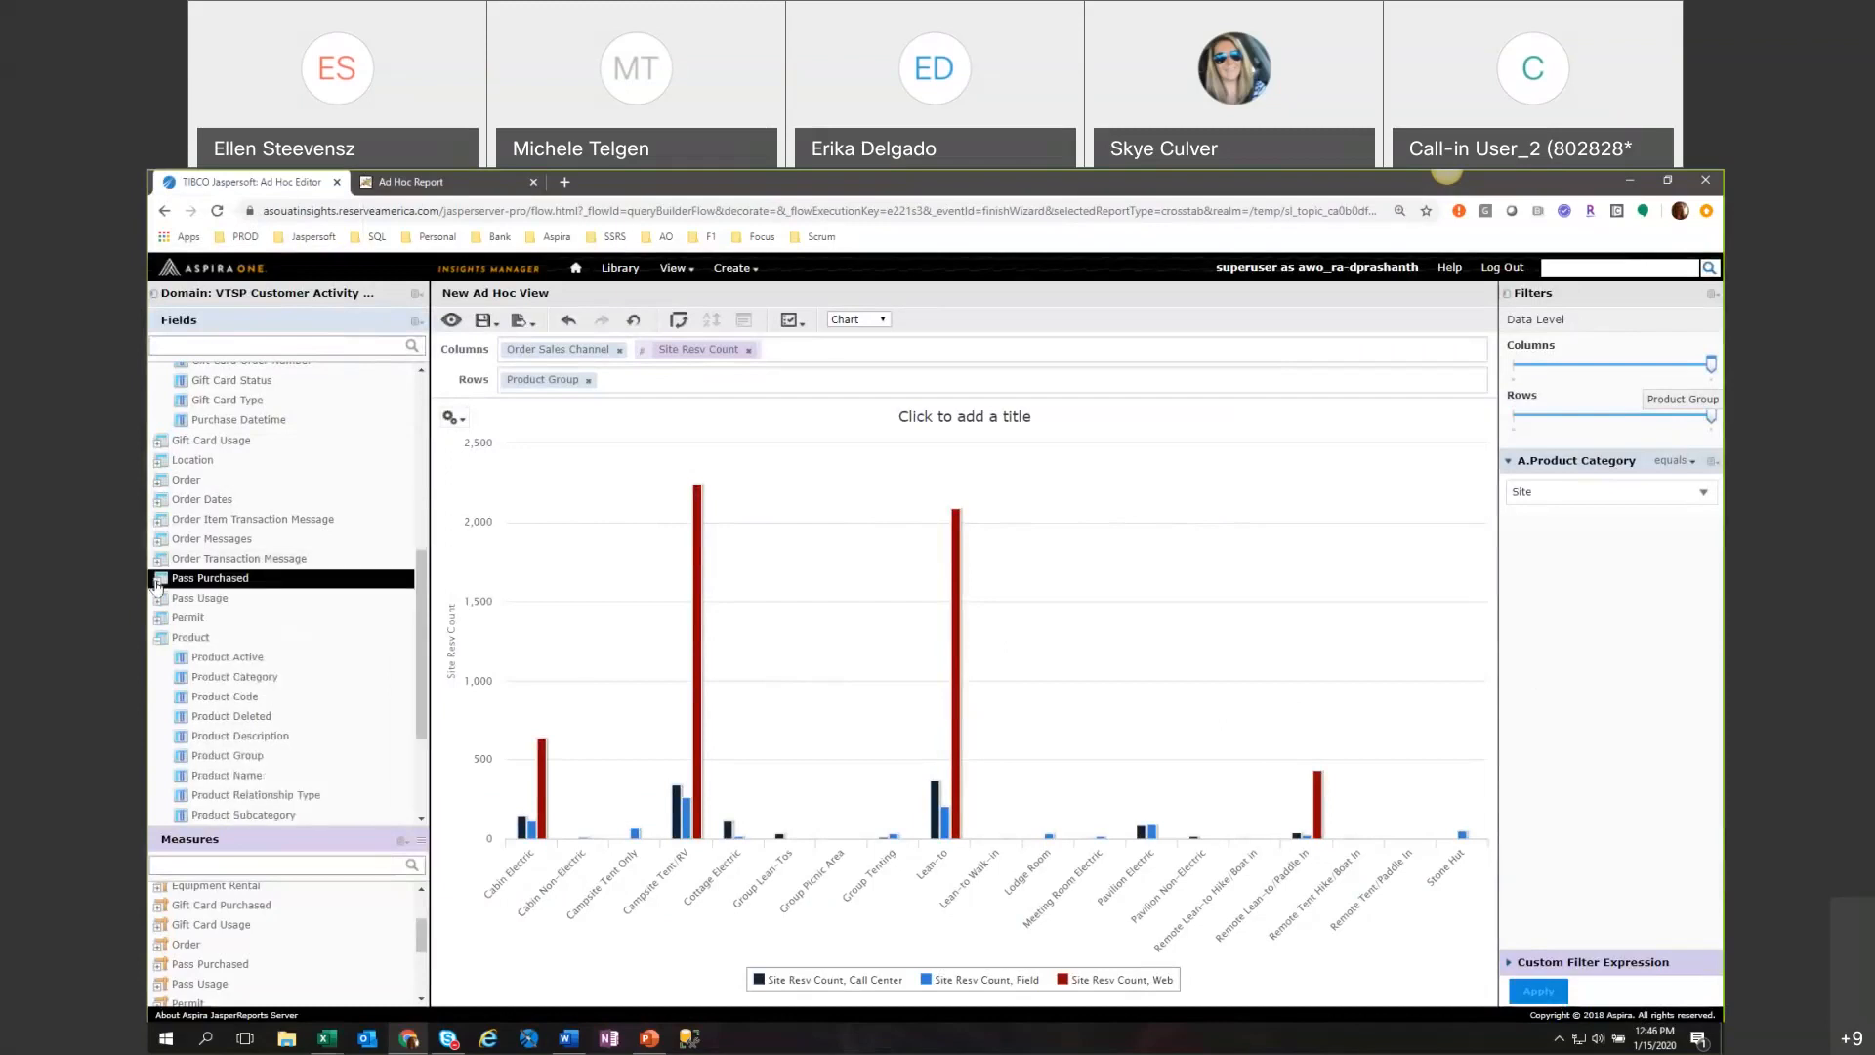
Review the exported chart slide and its layout options in PowerPoint, and return to the Ad Hoc view in Chrome.
{"action": "left_click", "coordinate": [649, 1041]}
{"action": "right_click", "coordinate": [571, 630]}
{"action": "mouse_move", "coordinate": [636, 702]}
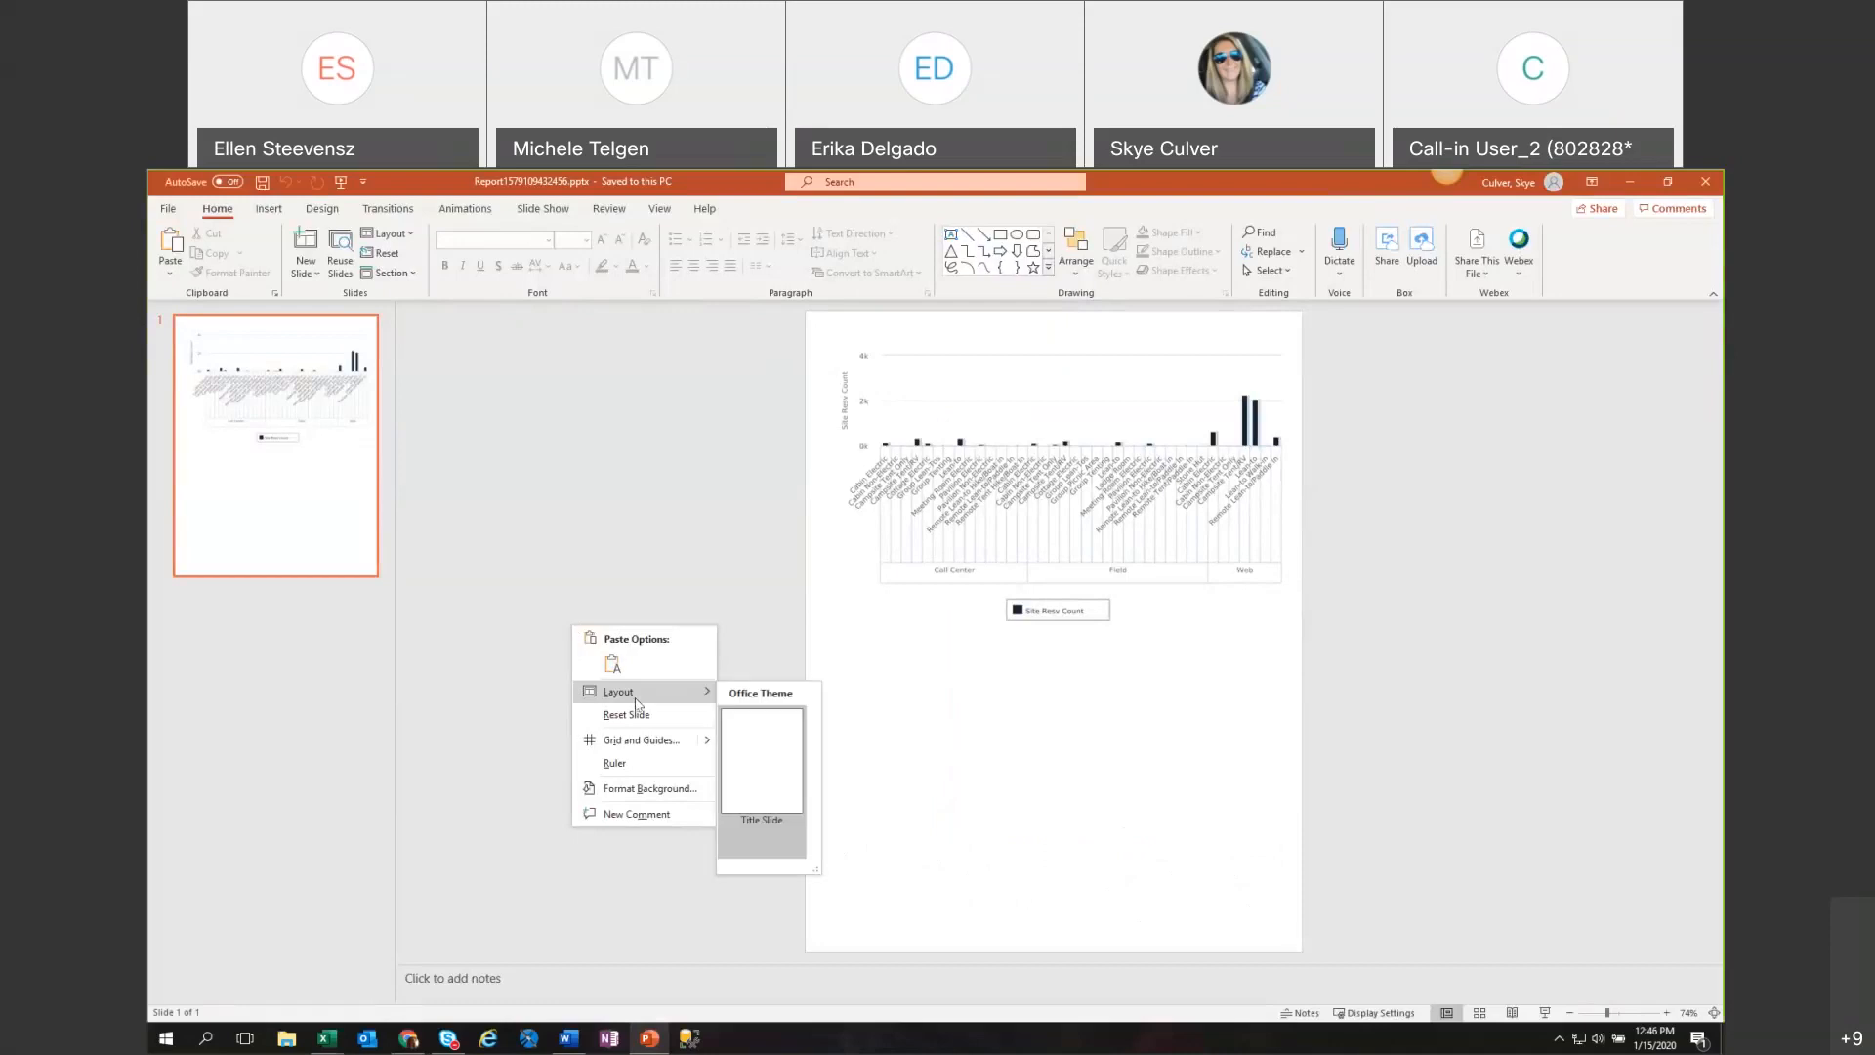
{"action": "left_click", "coordinate": [502, 445]}
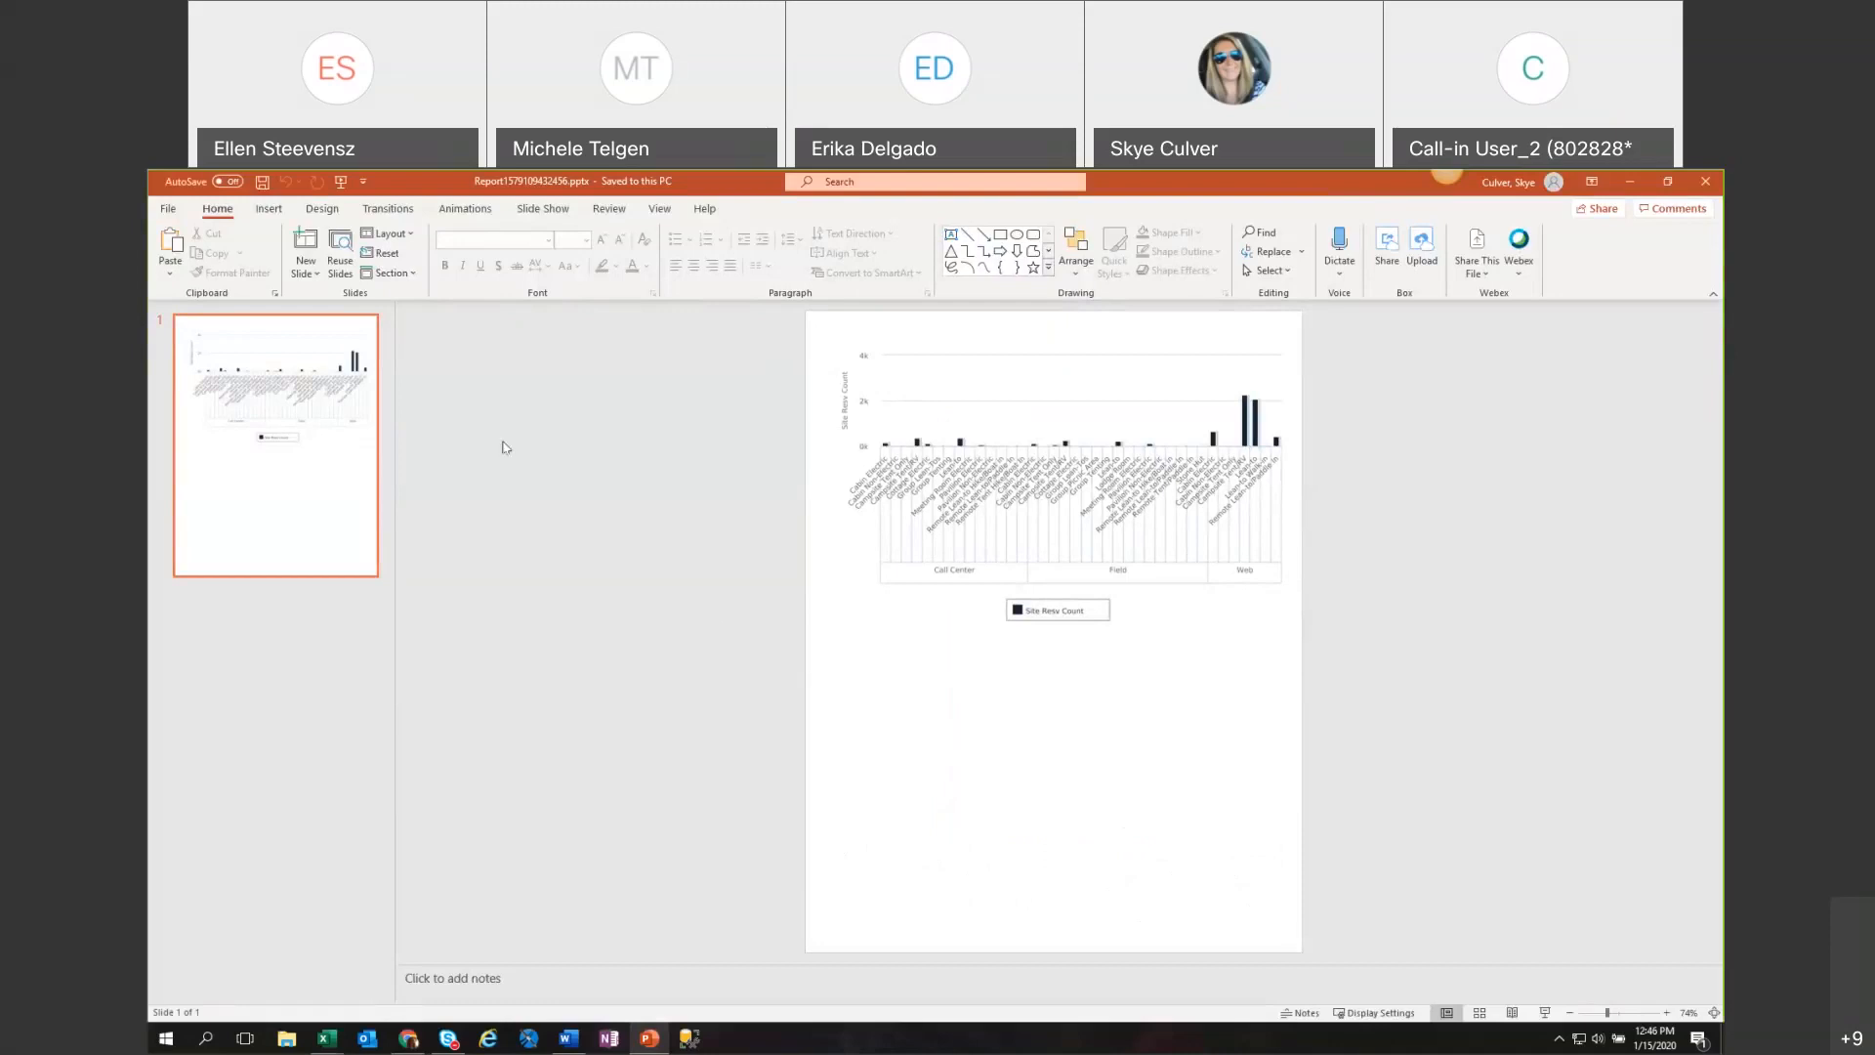
{"action": "left_click", "coordinate": [408, 1039]}
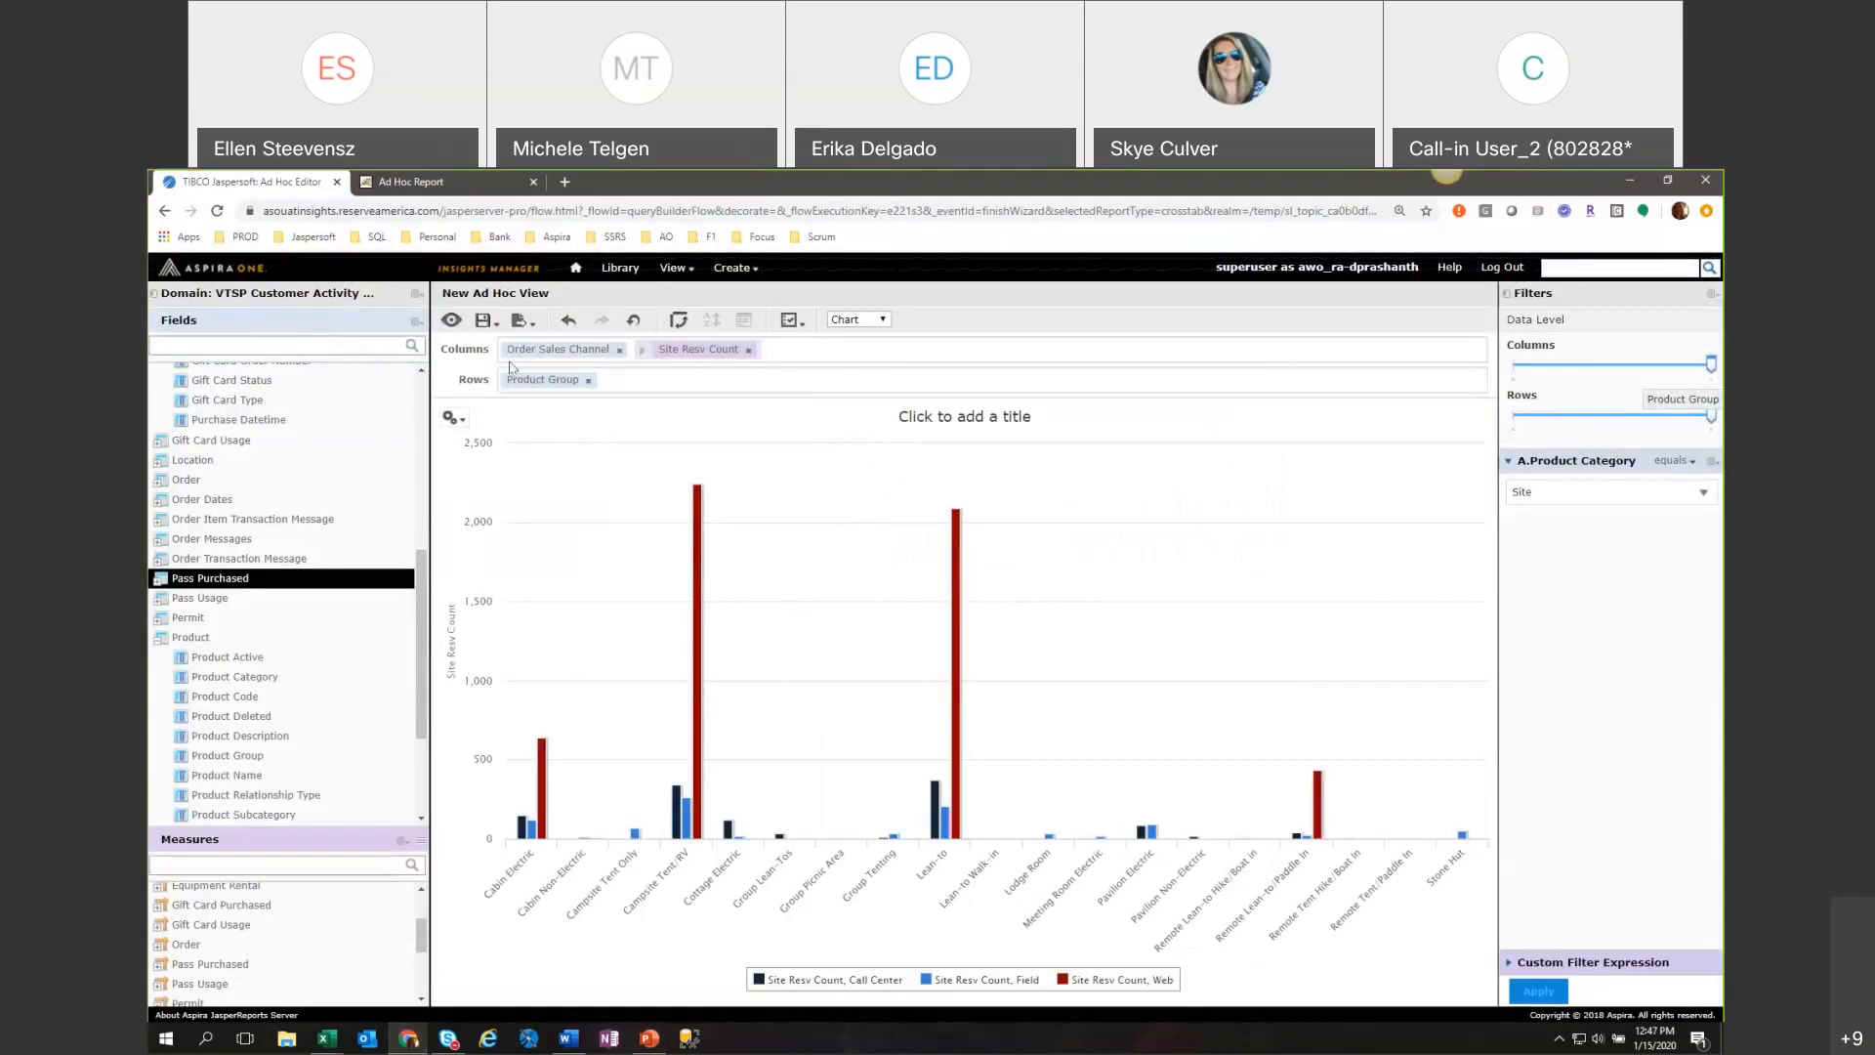
Preview the exported PDF report in the print dialog, cancel printing, and return to the Ad Hoc view.
{"action": "left_click", "coordinate": [520, 319]}
{"action": "left_click", "coordinate": [406, 186]}
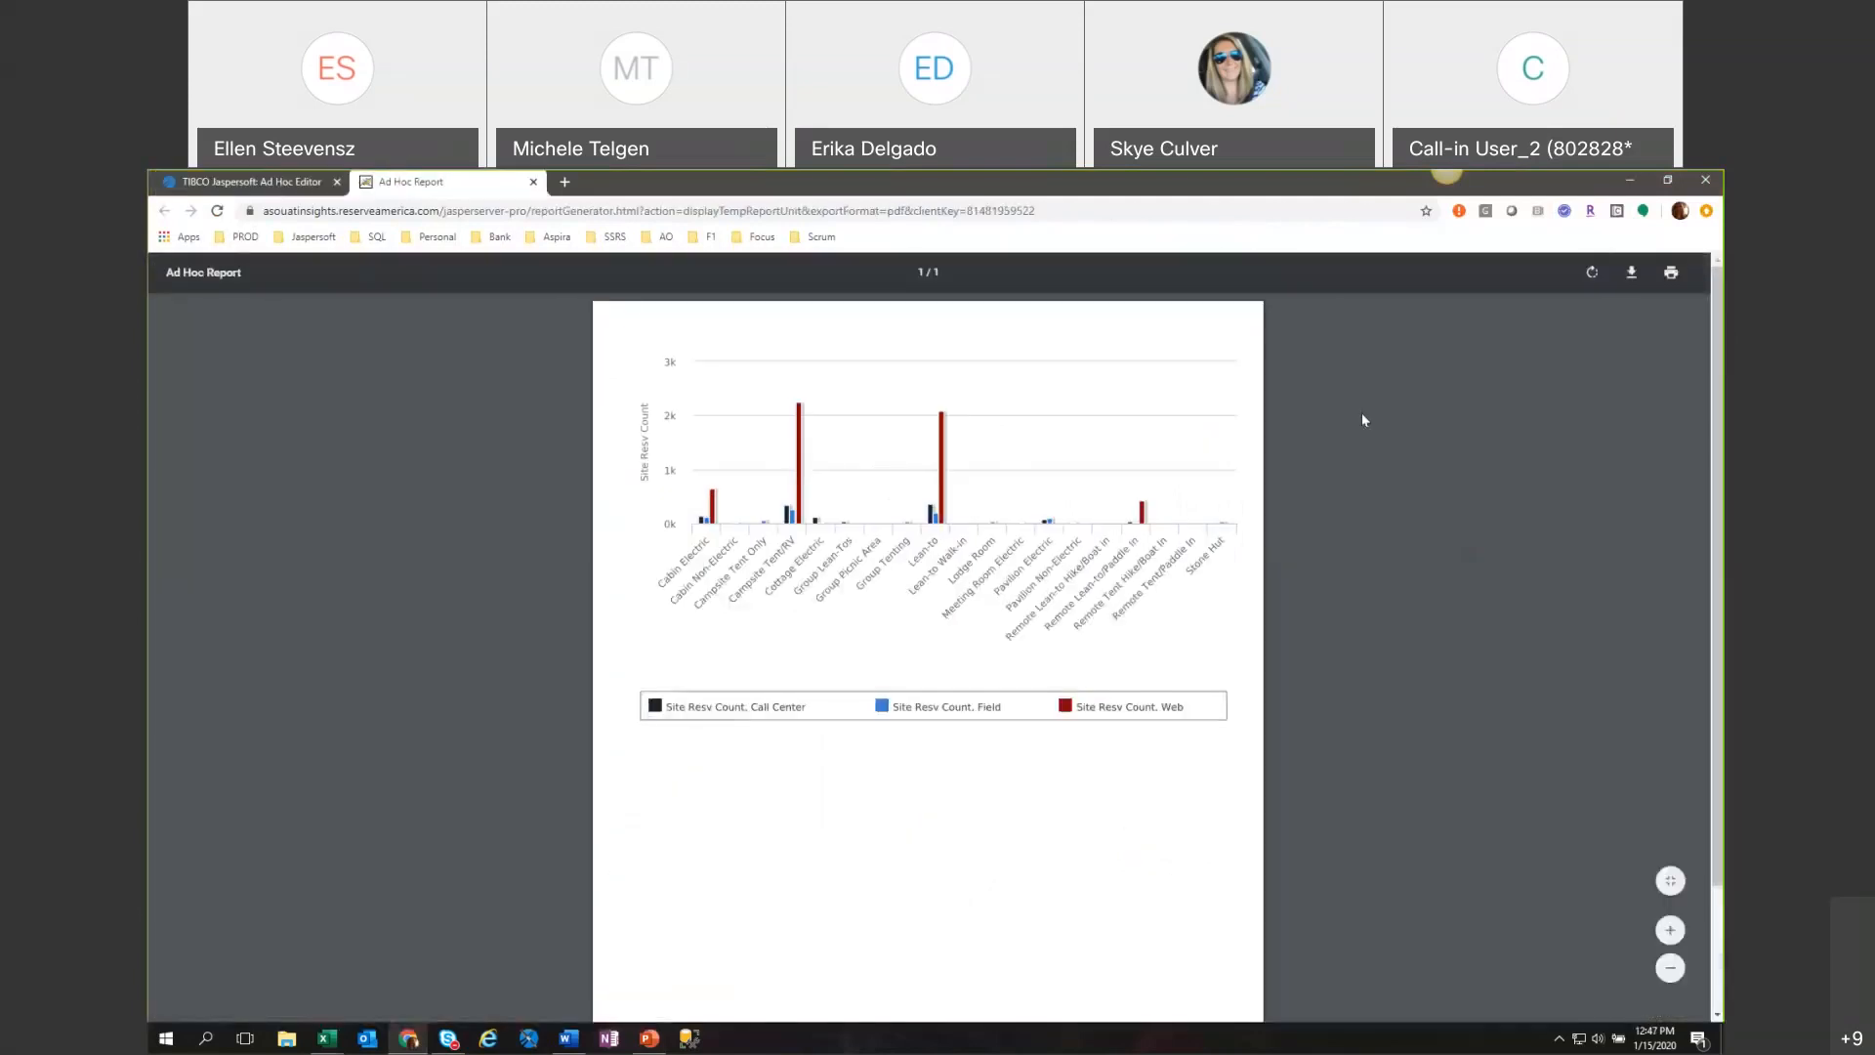
{"action": "left_click", "coordinate": [1670, 272]}
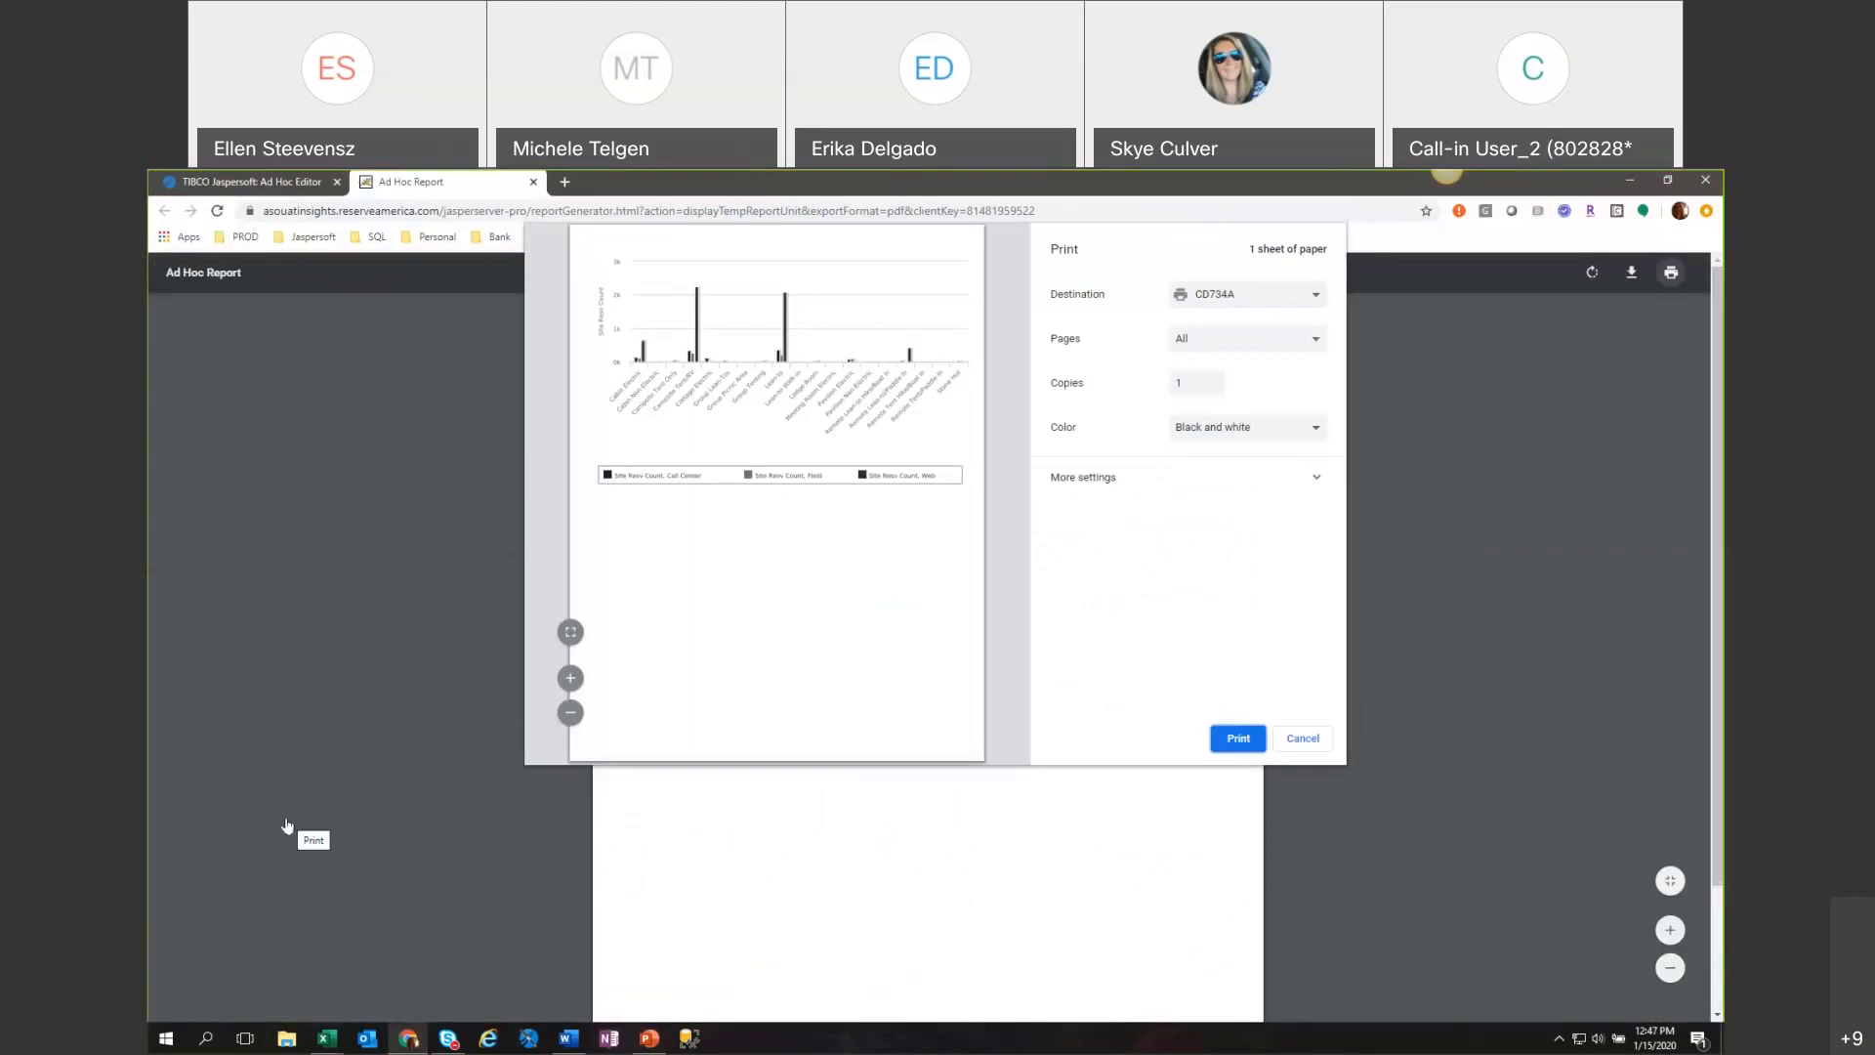
{"action": "left_click", "coordinate": [1303, 740]}
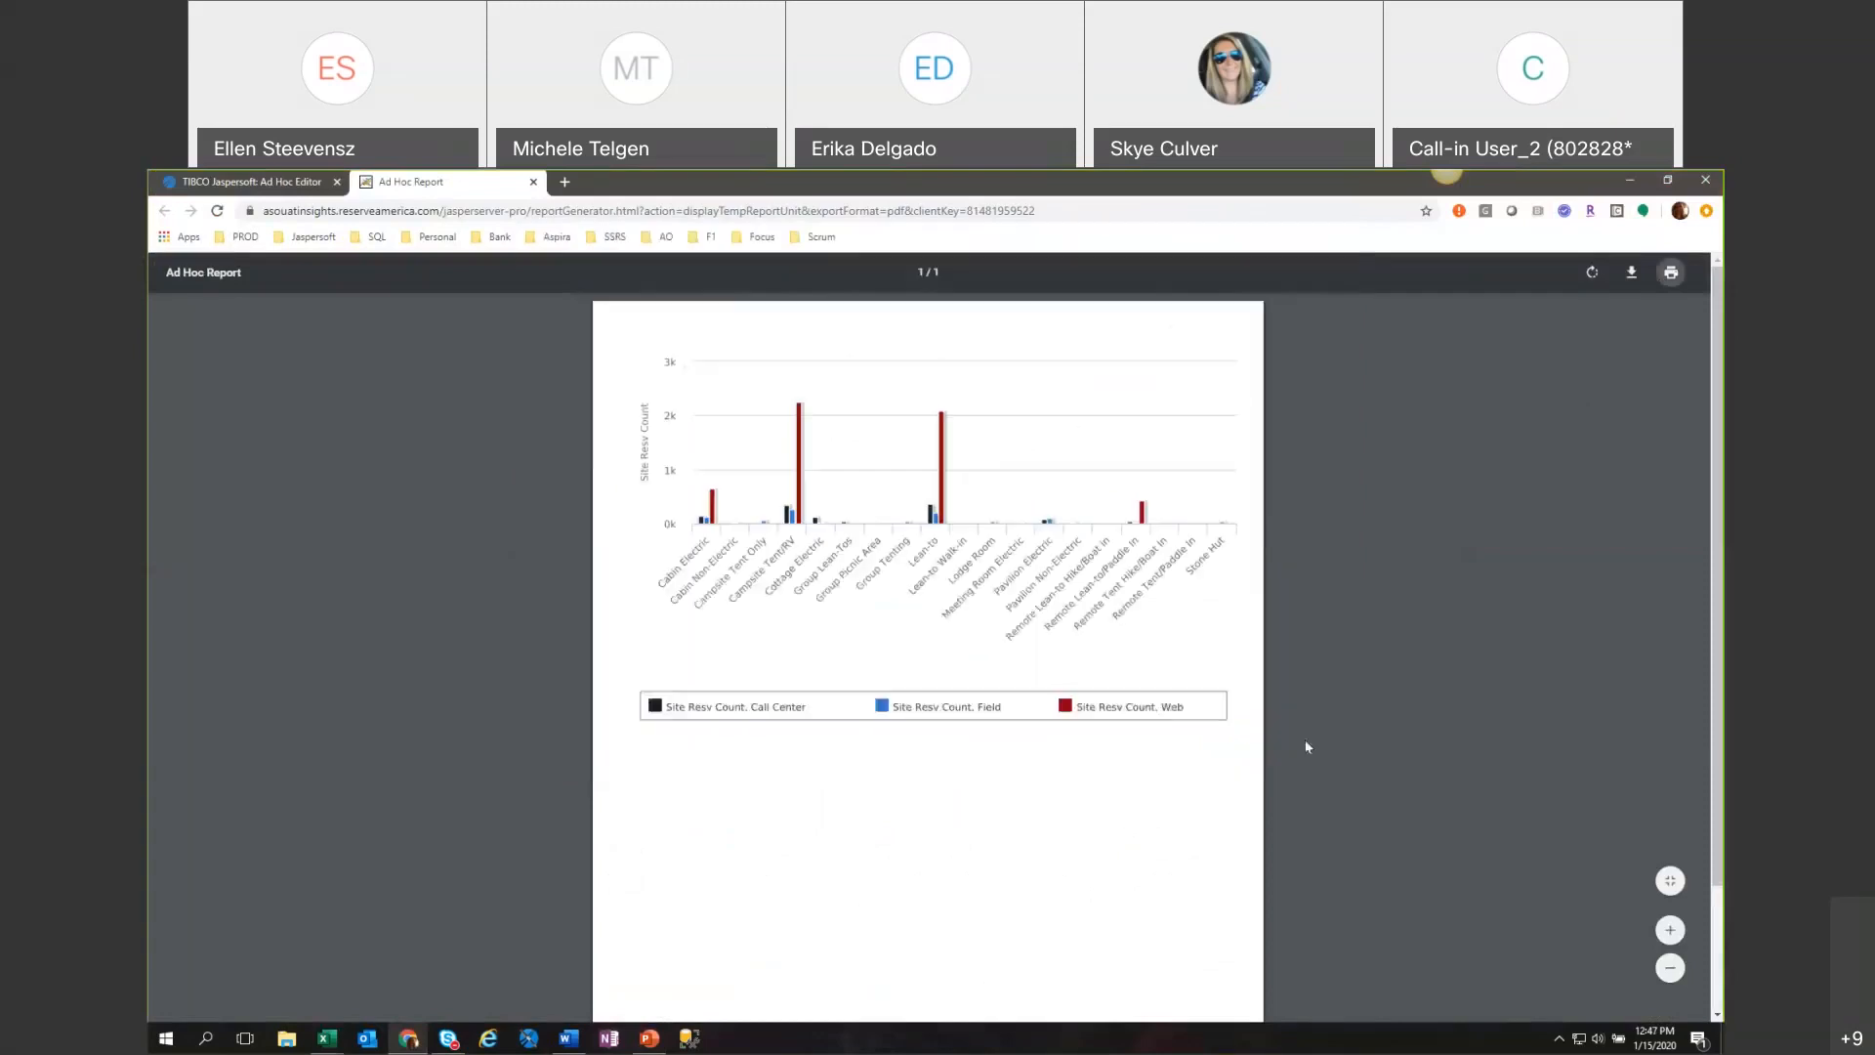
{"action": "left_click", "coordinate": [247, 186]}
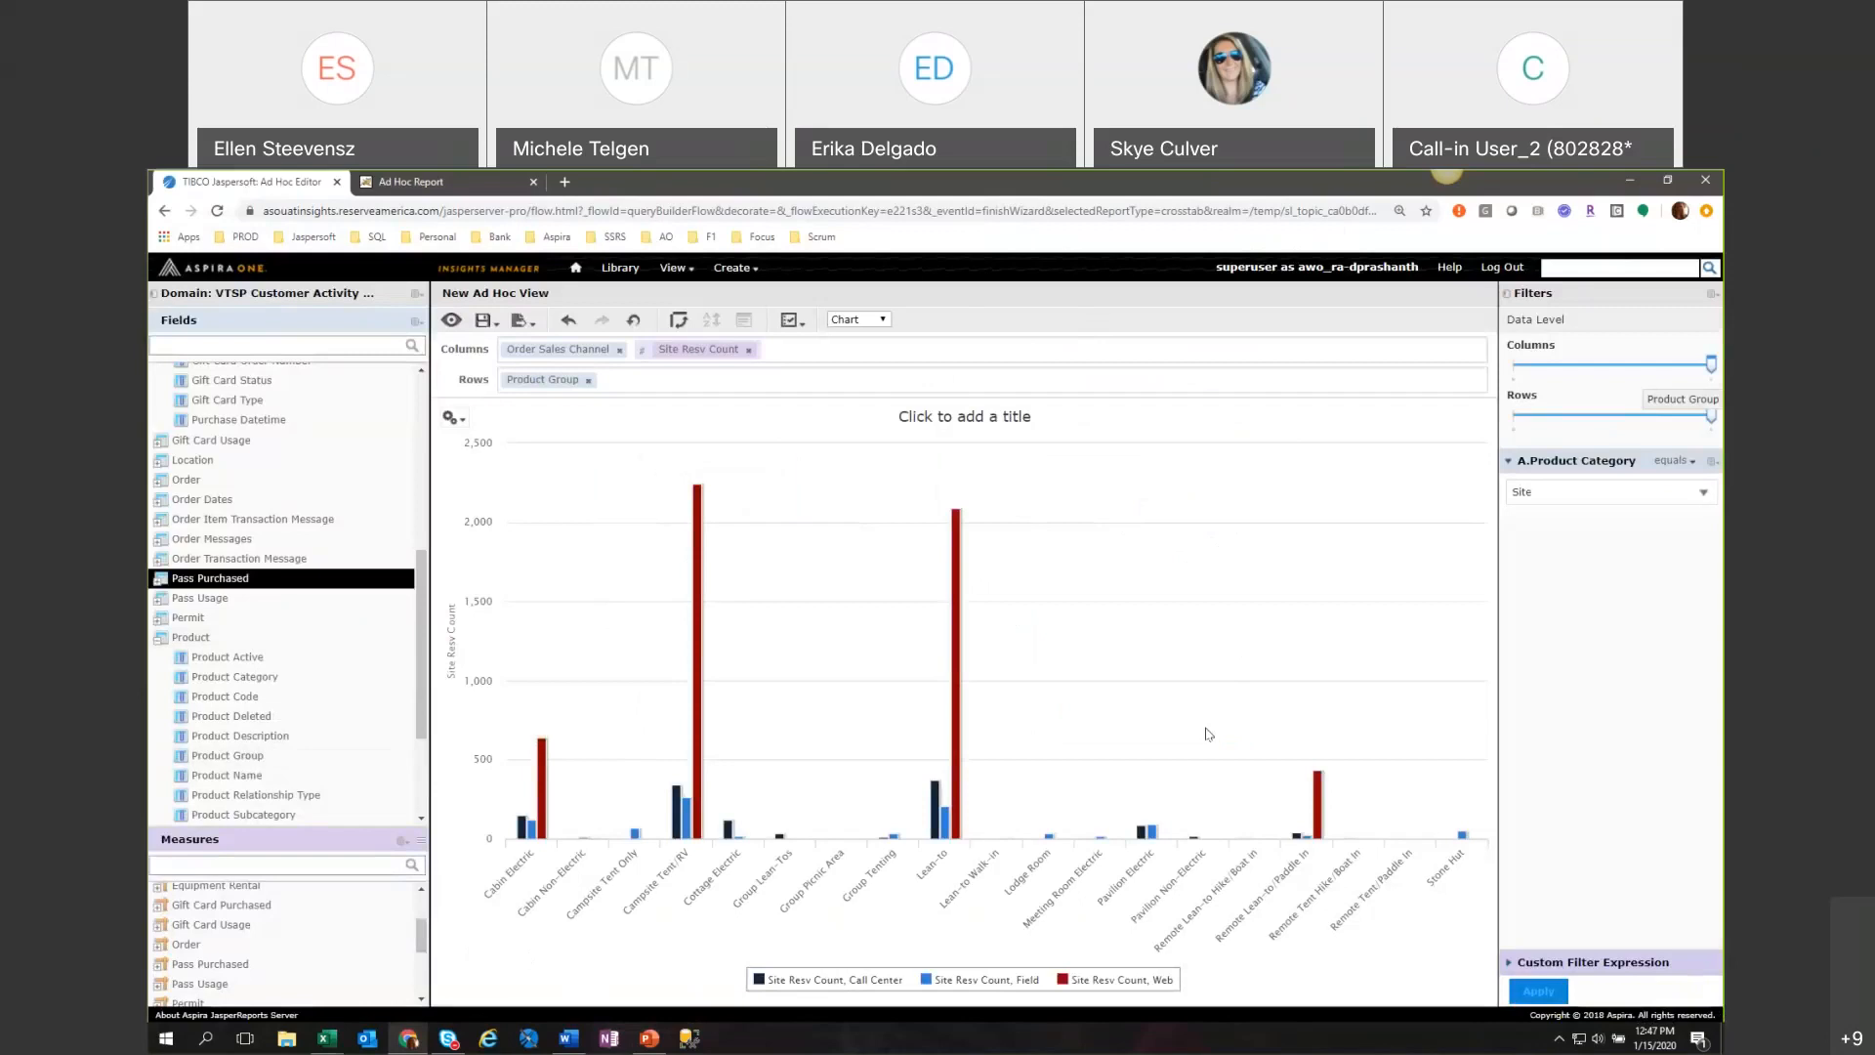
Hide the title bar above the chart in the Ad Hoc view.
{"action": "left_click", "coordinate": [800, 322]}
{"action": "left_click", "coordinate": [800, 324]}
{"action": "left_click", "coordinate": [796, 322]}
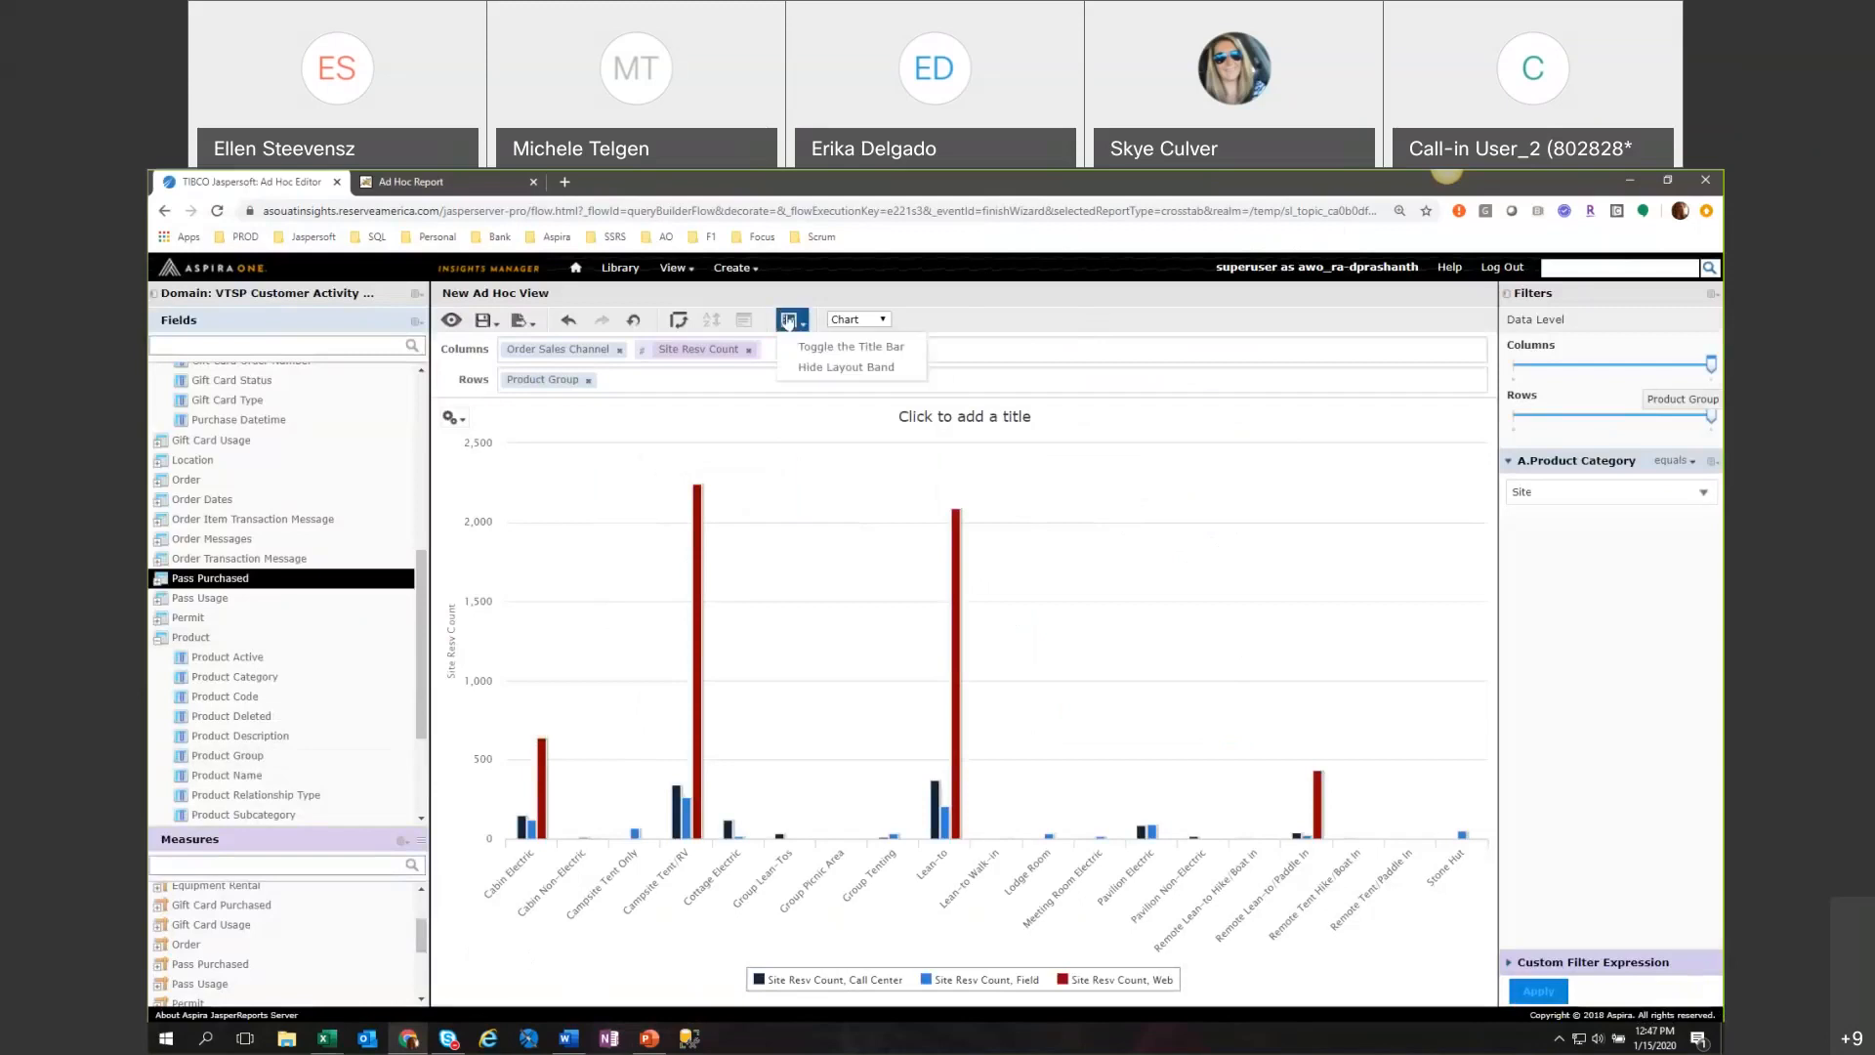
{"action": "left_click", "coordinate": [789, 320]}
{"action": "left_click", "coordinate": [839, 343]}
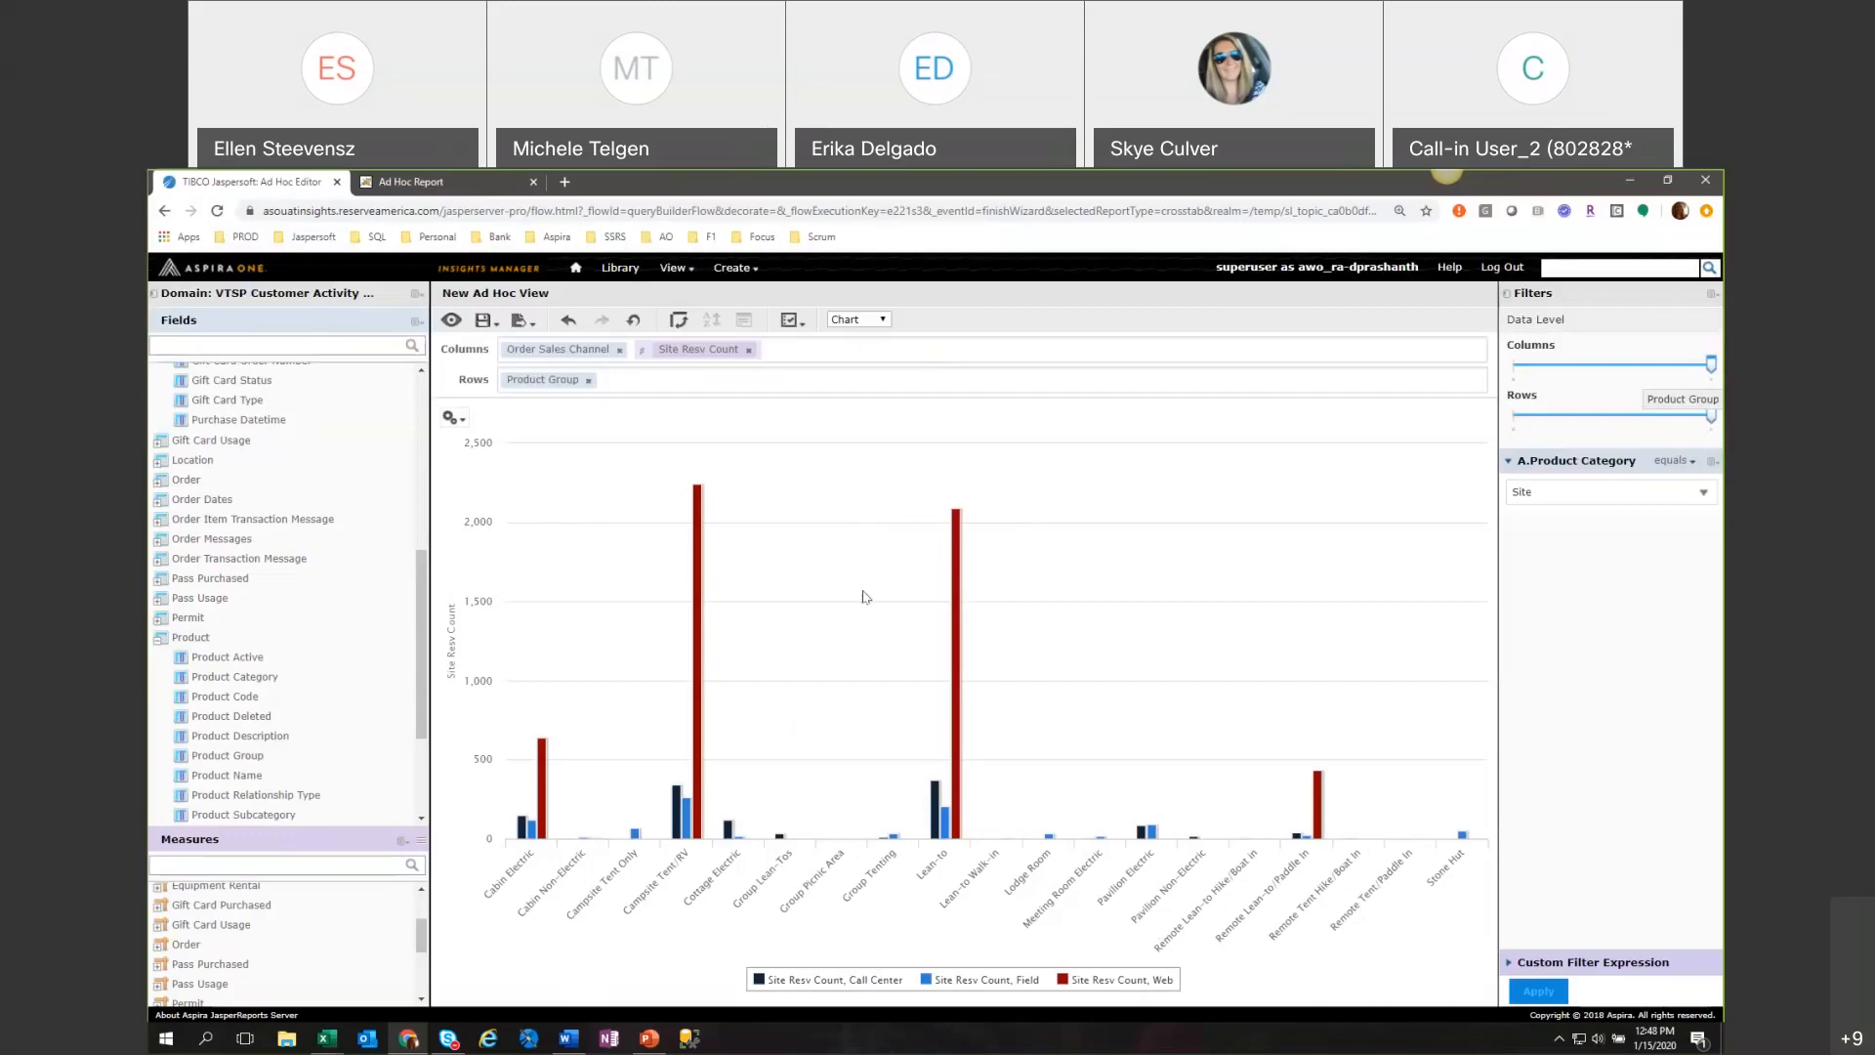
Save the Ad Hoc view as "Reservation Counts by Site Type and Sales Channel" in the Shared Folder and dismiss the save notice.
{"action": "left_click", "coordinate": [493, 321]}
{"action": "left_click", "coordinate": [524, 379]}
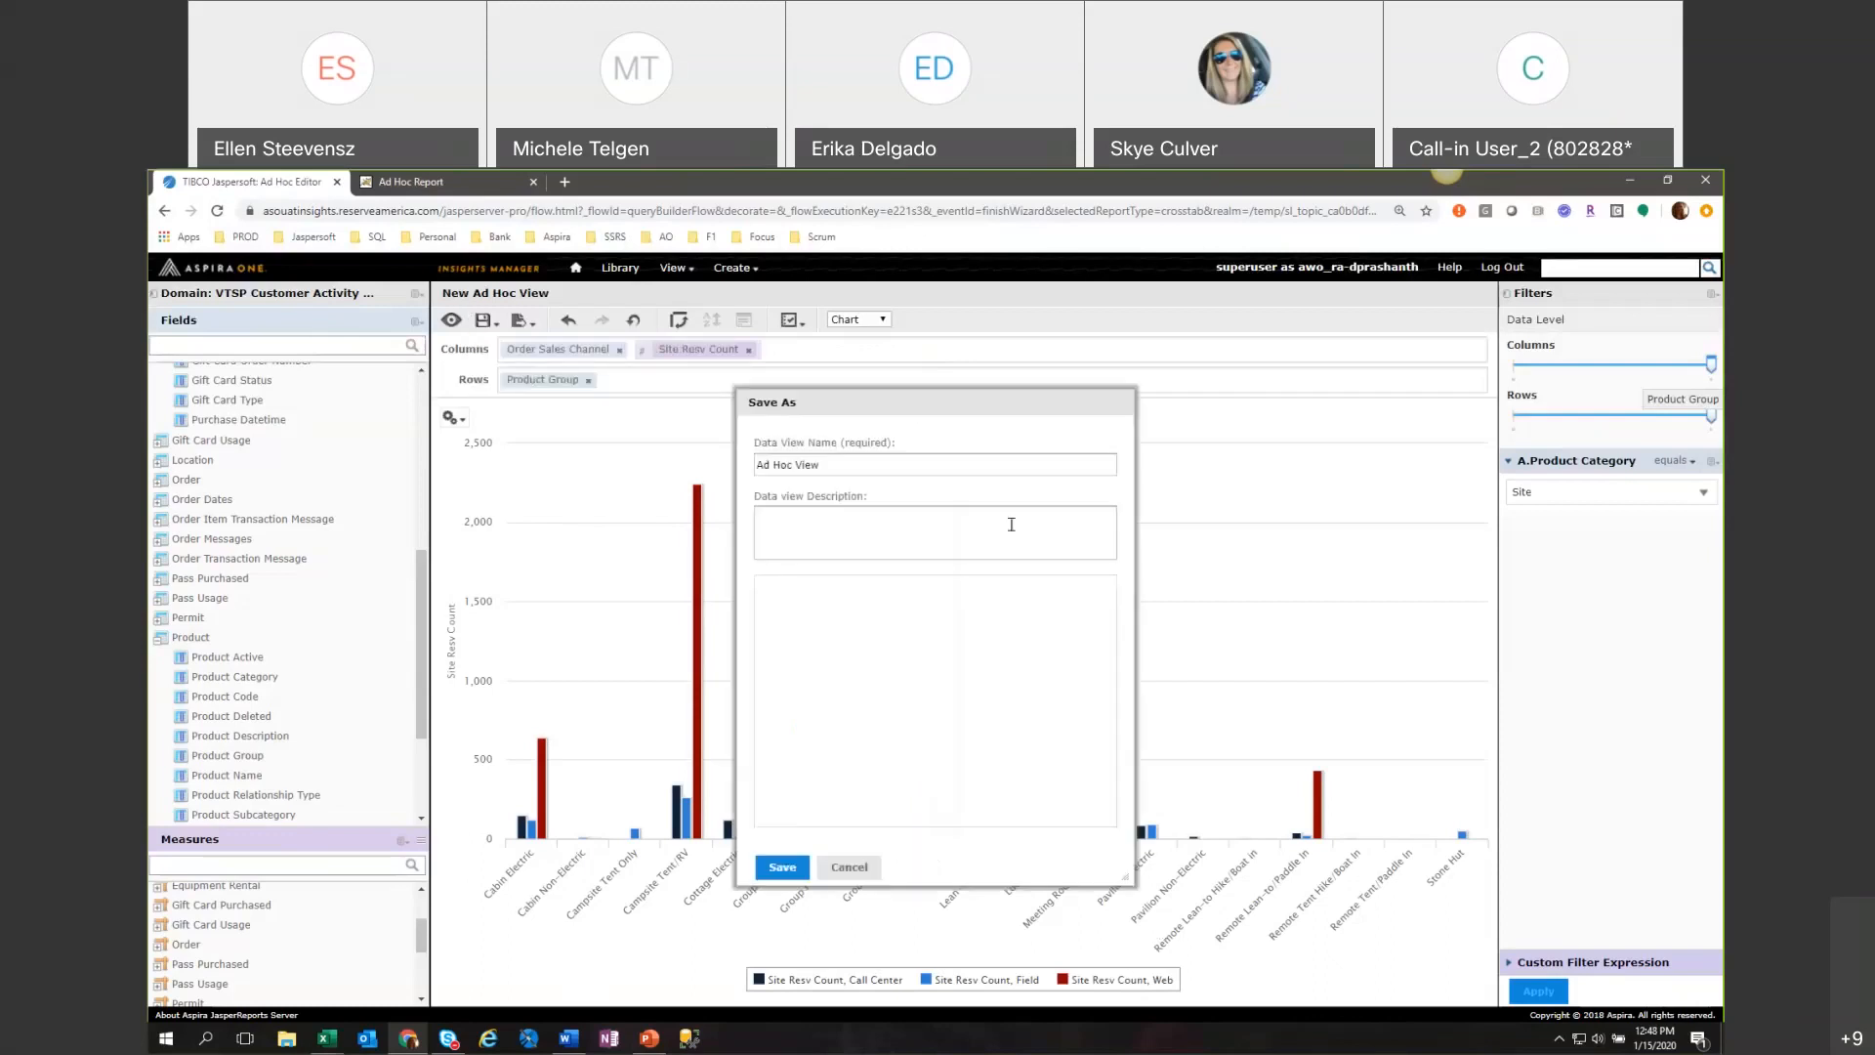
{"action": "left_click", "coordinate": [840, 650]}
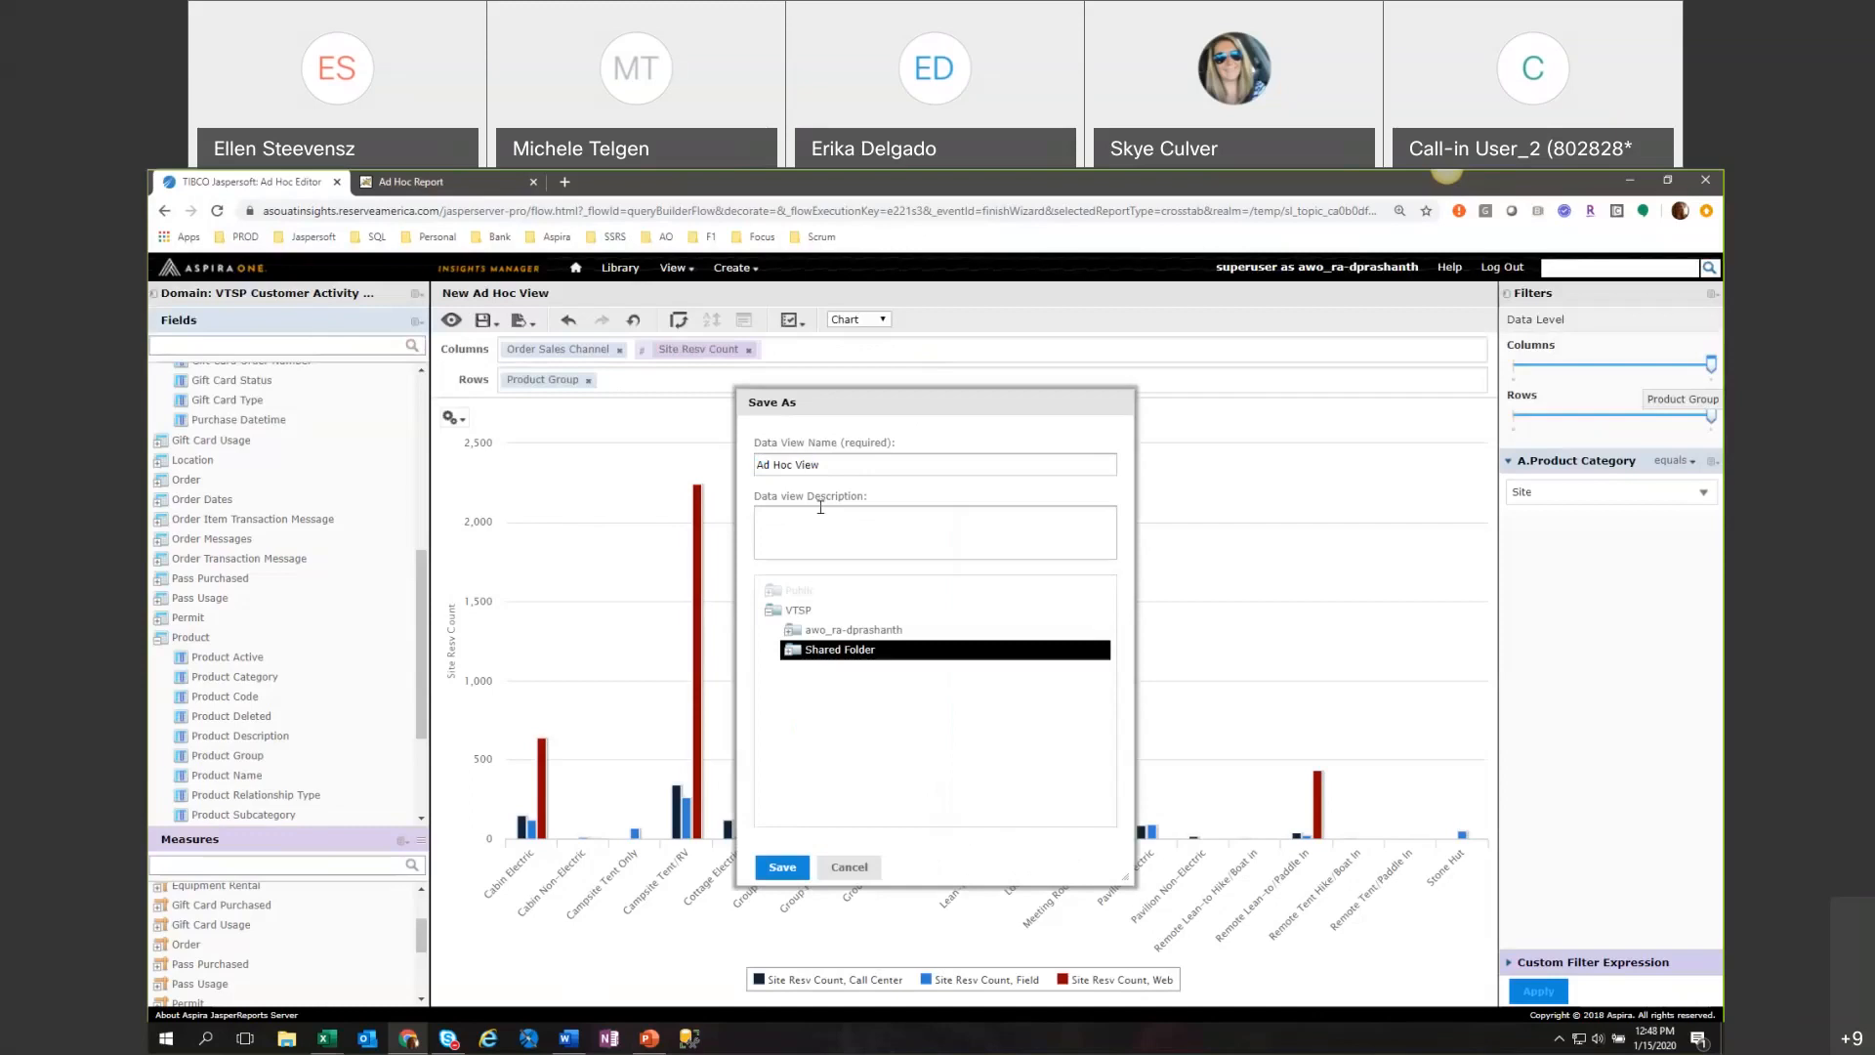
{"action": "triple_click", "coordinate": [827, 463]}
{"action": "type", "text": "Reser"}
{"action": "key", "text": "BackSpace"}
{"action": "type", "text": "eservation Counts by Site Type and Sales Channel"}
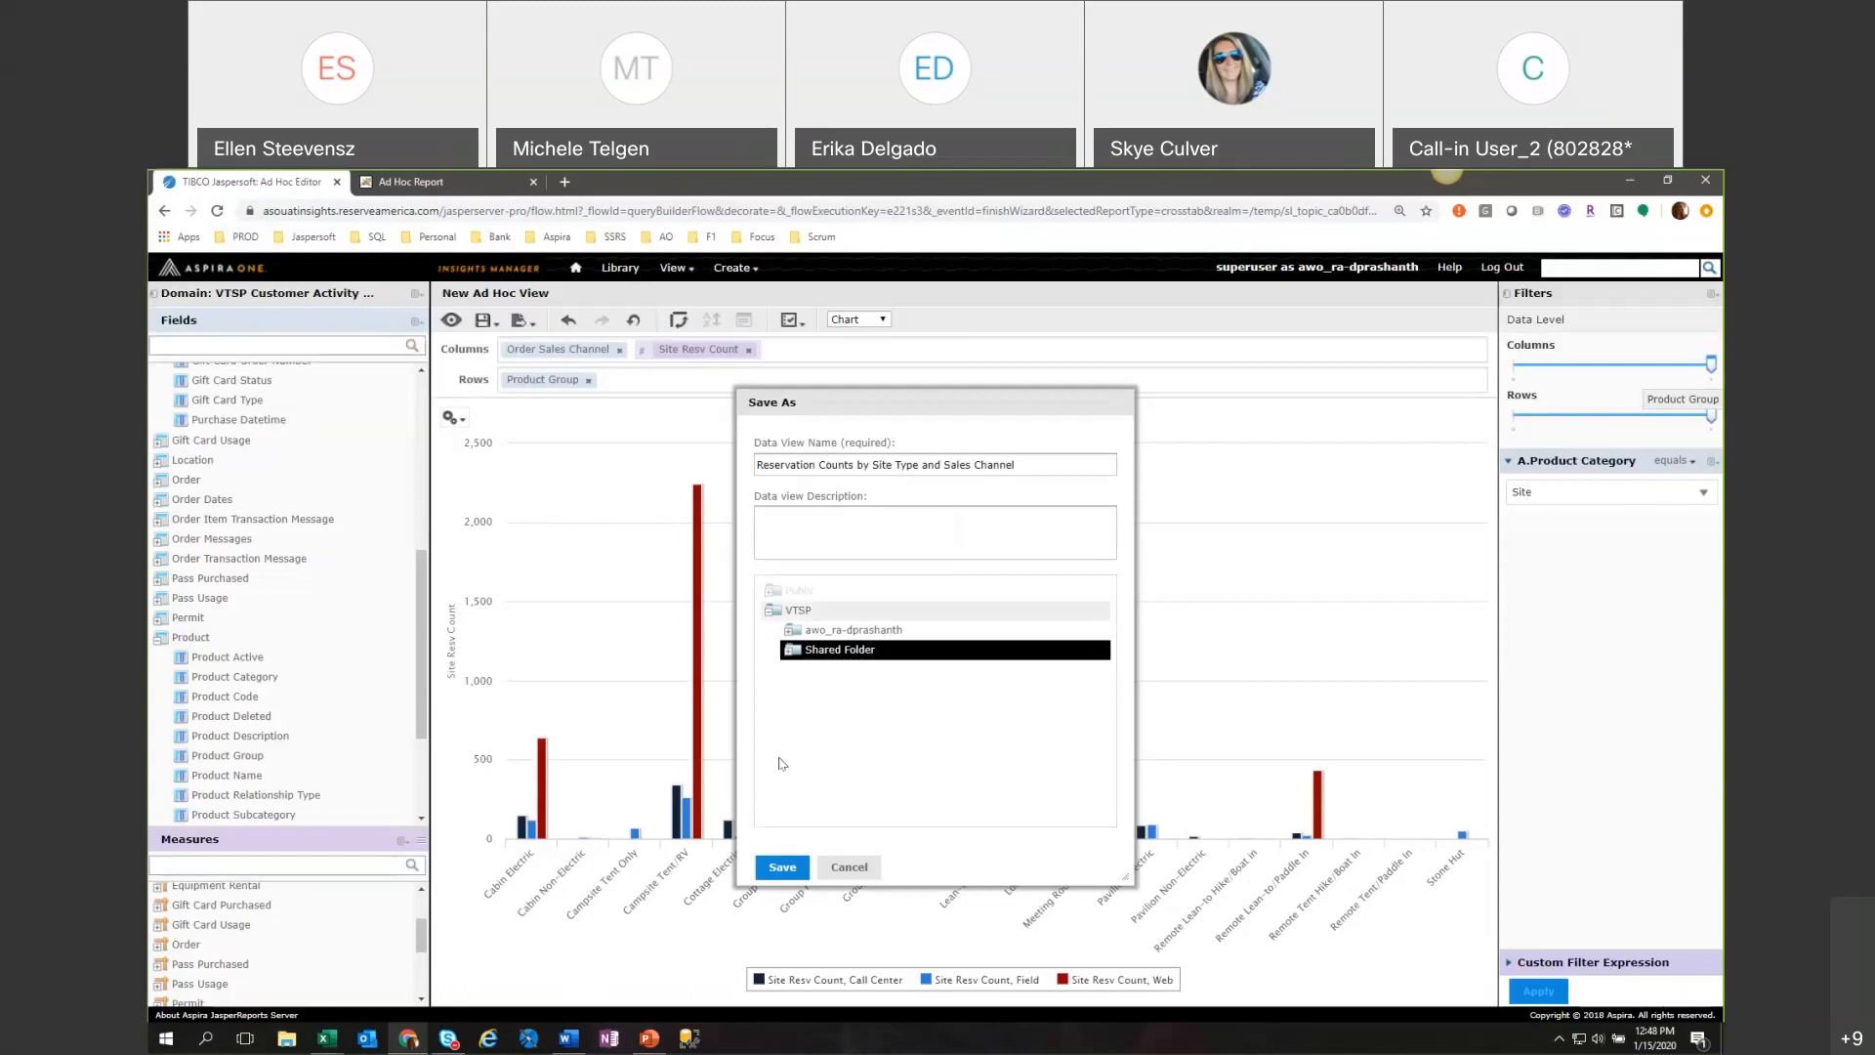
{"action": "left_click", "coordinate": [762, 874]}
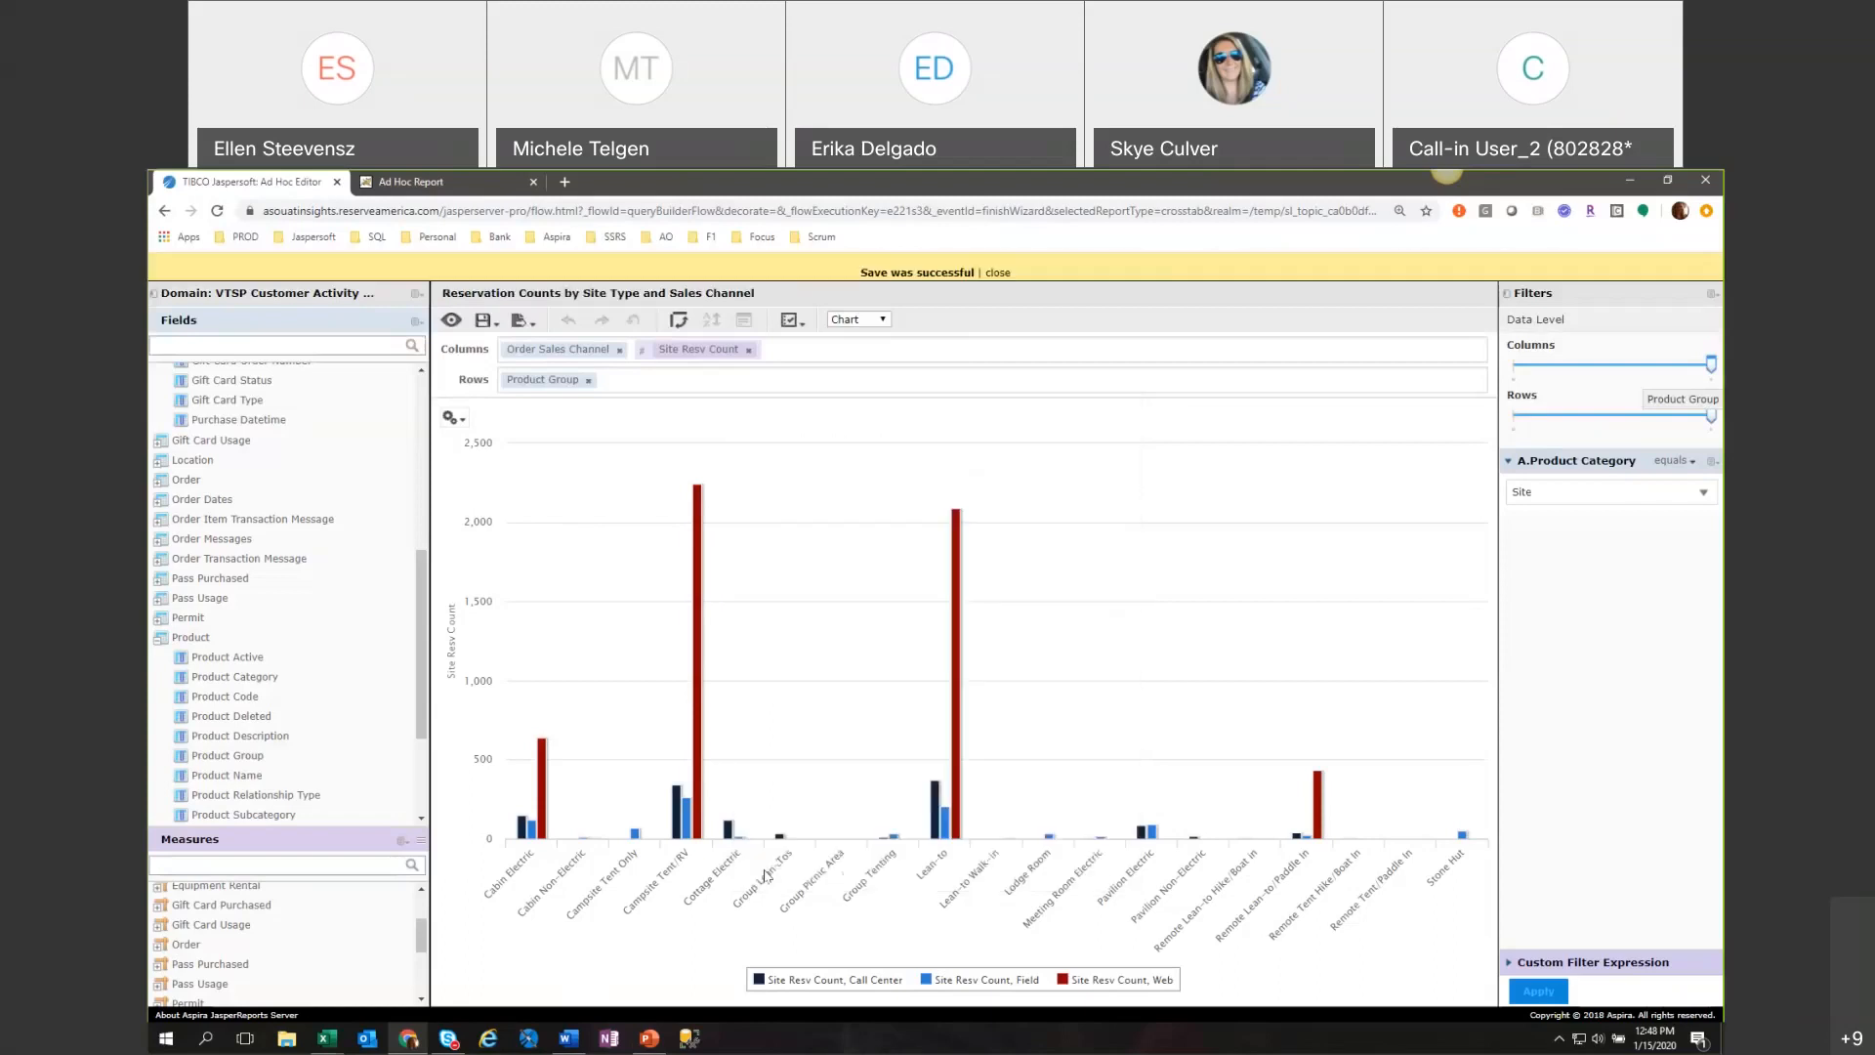
{"action": "left_click", "coordinate": [998, 272]}
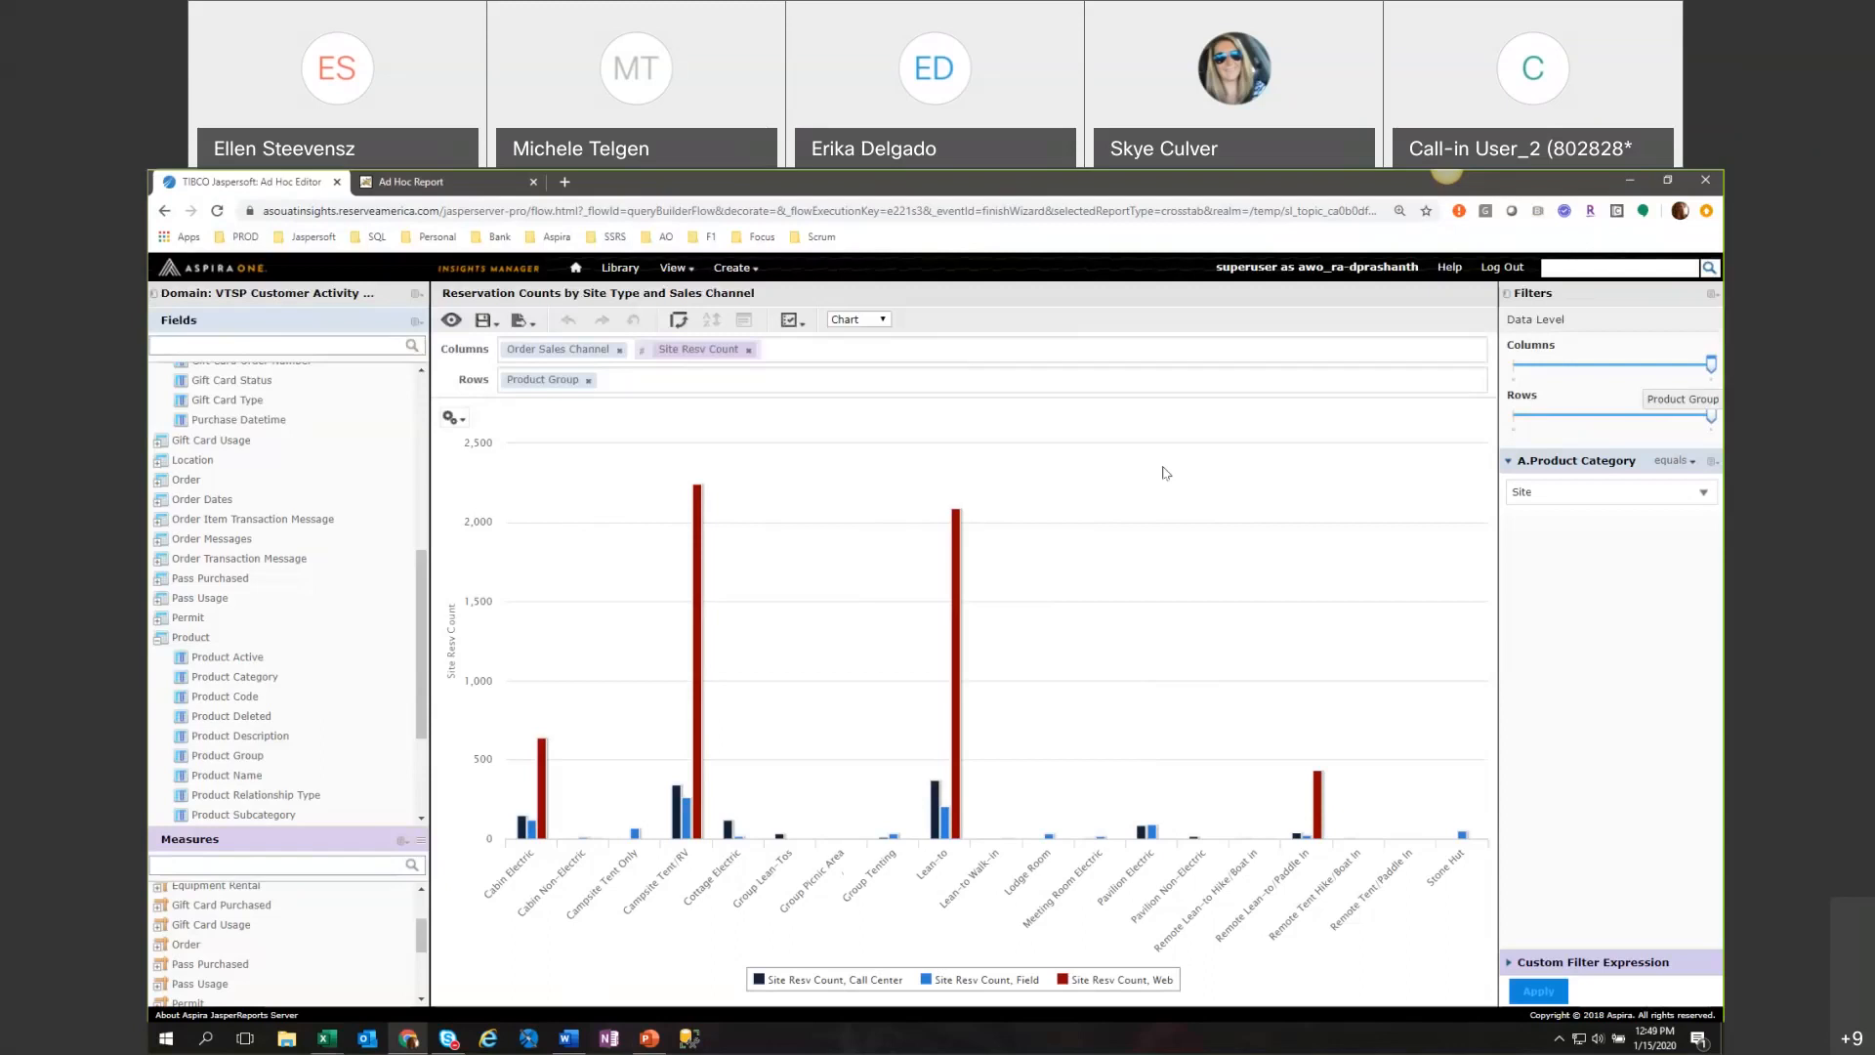
Open the Repository to view the saved items and start creating a new item.
{"action": "mouse_move", "coordinate": [674, 268]}
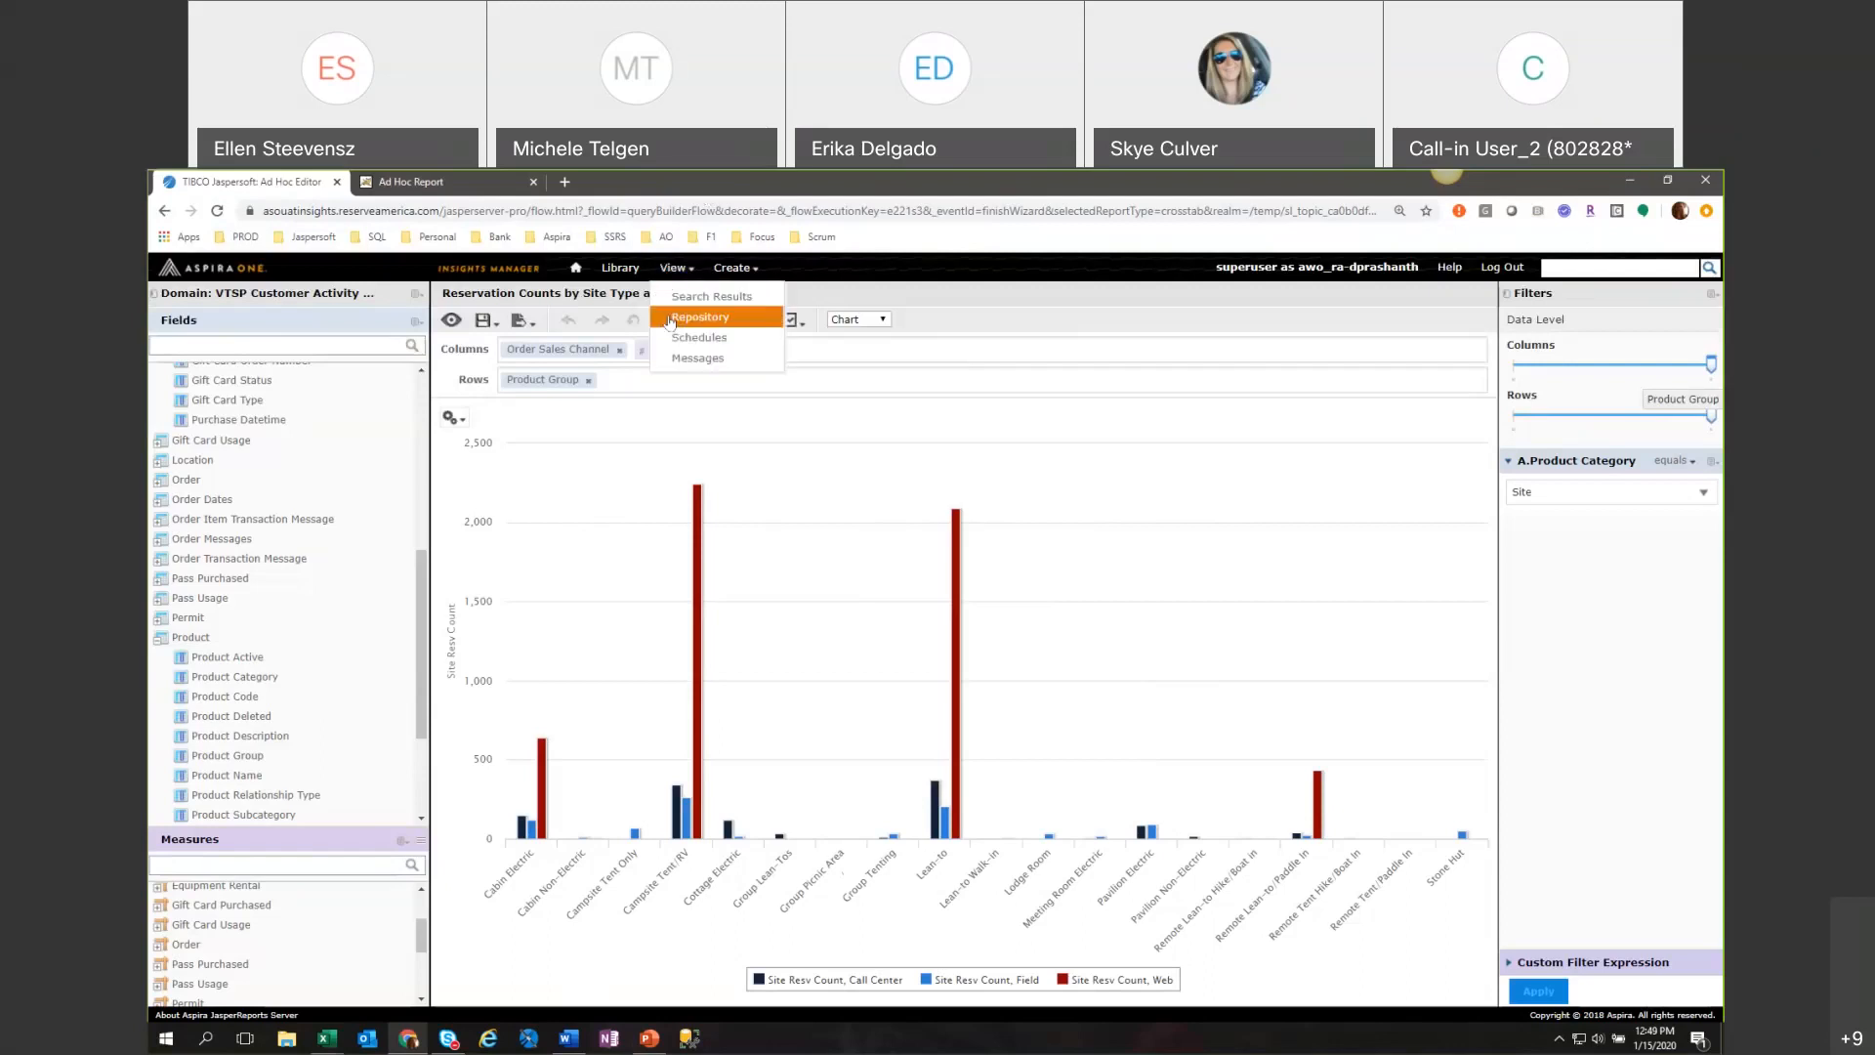
{"action": "left_click", "coordinate": [670, 317]}
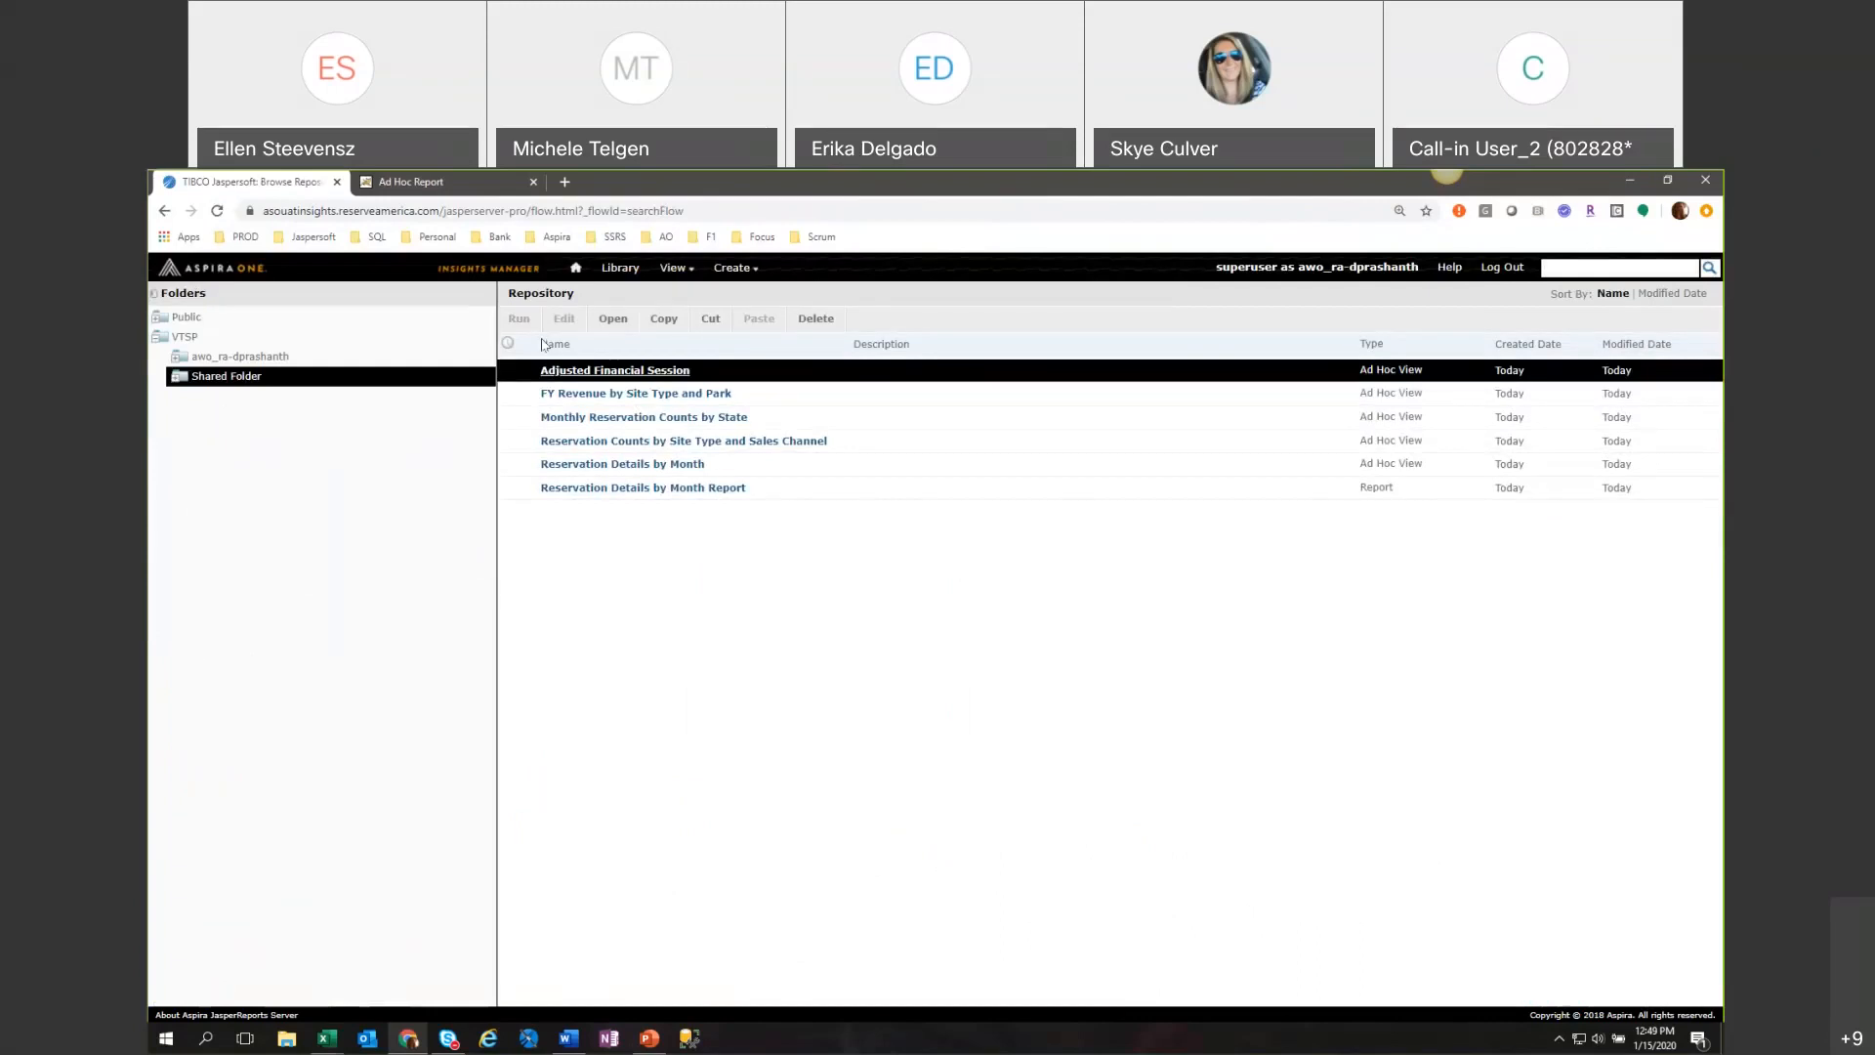
{"action": "mouse_move", "coordinate": [736, 267]}
{"action": "left_click", "coordinate": [787, 306]}
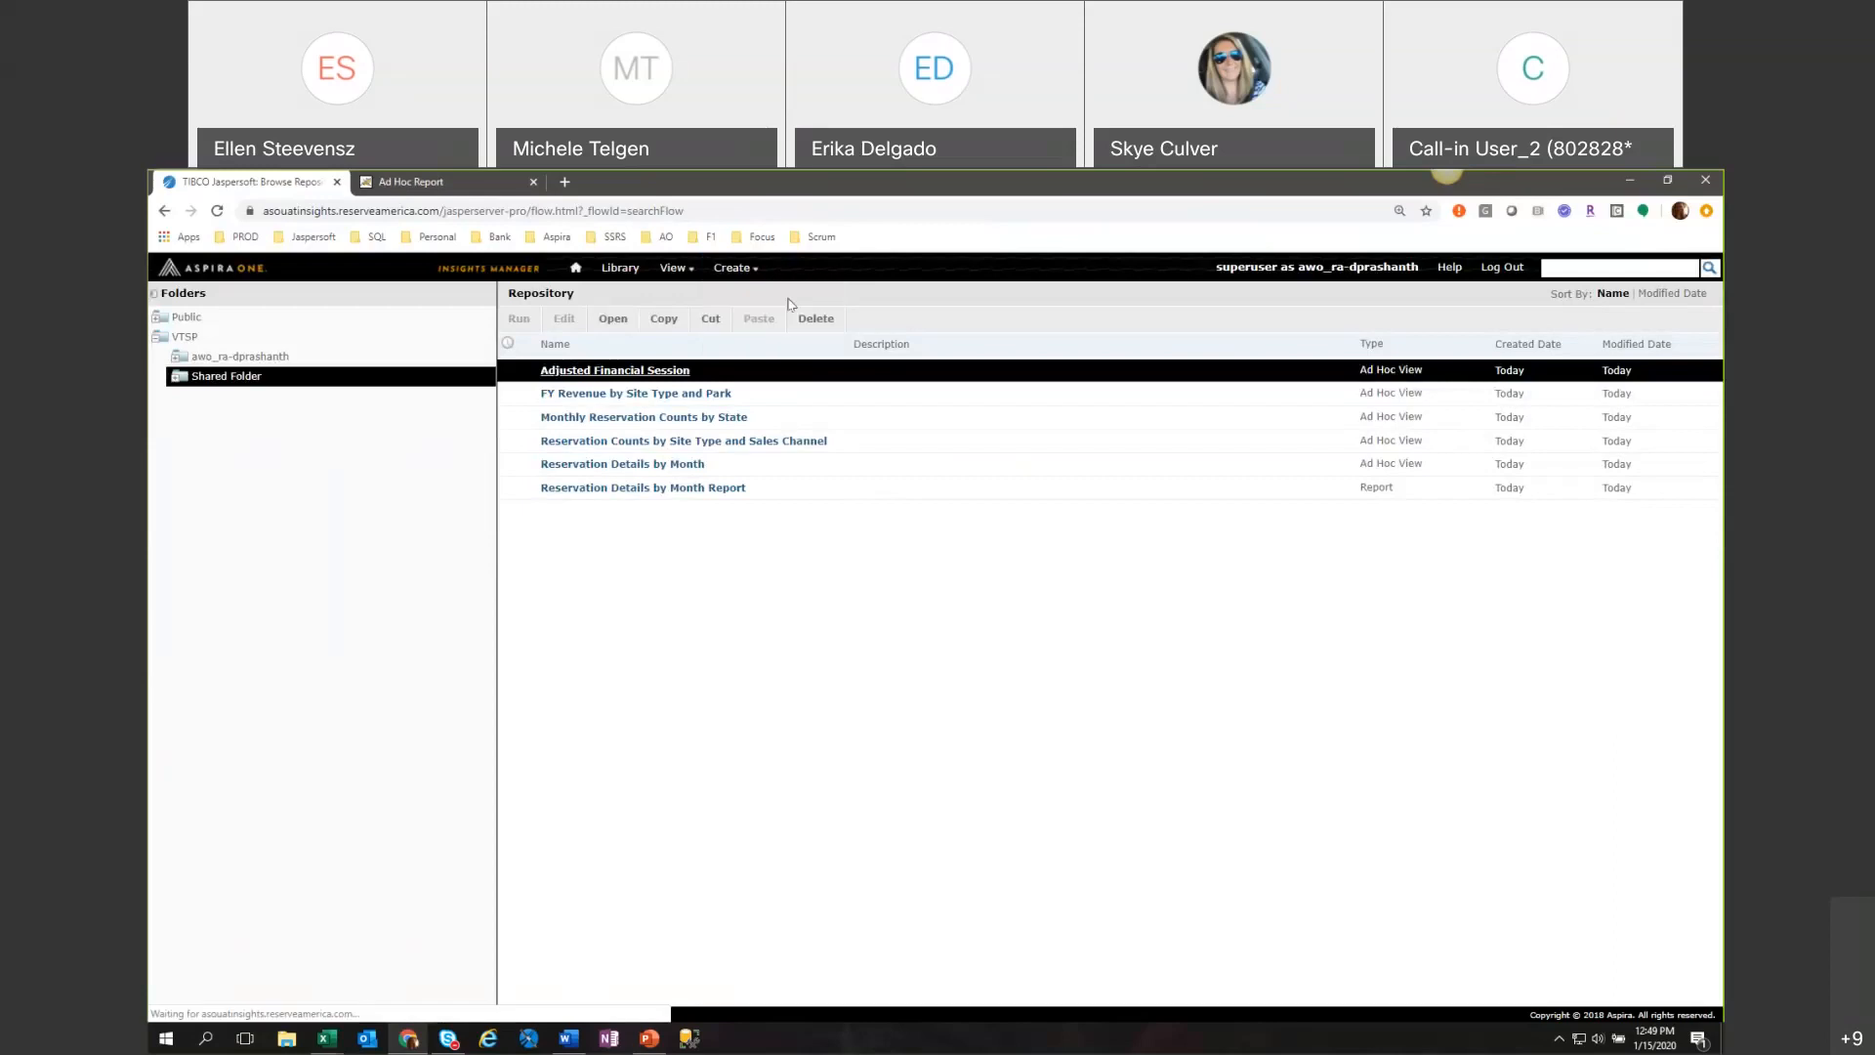
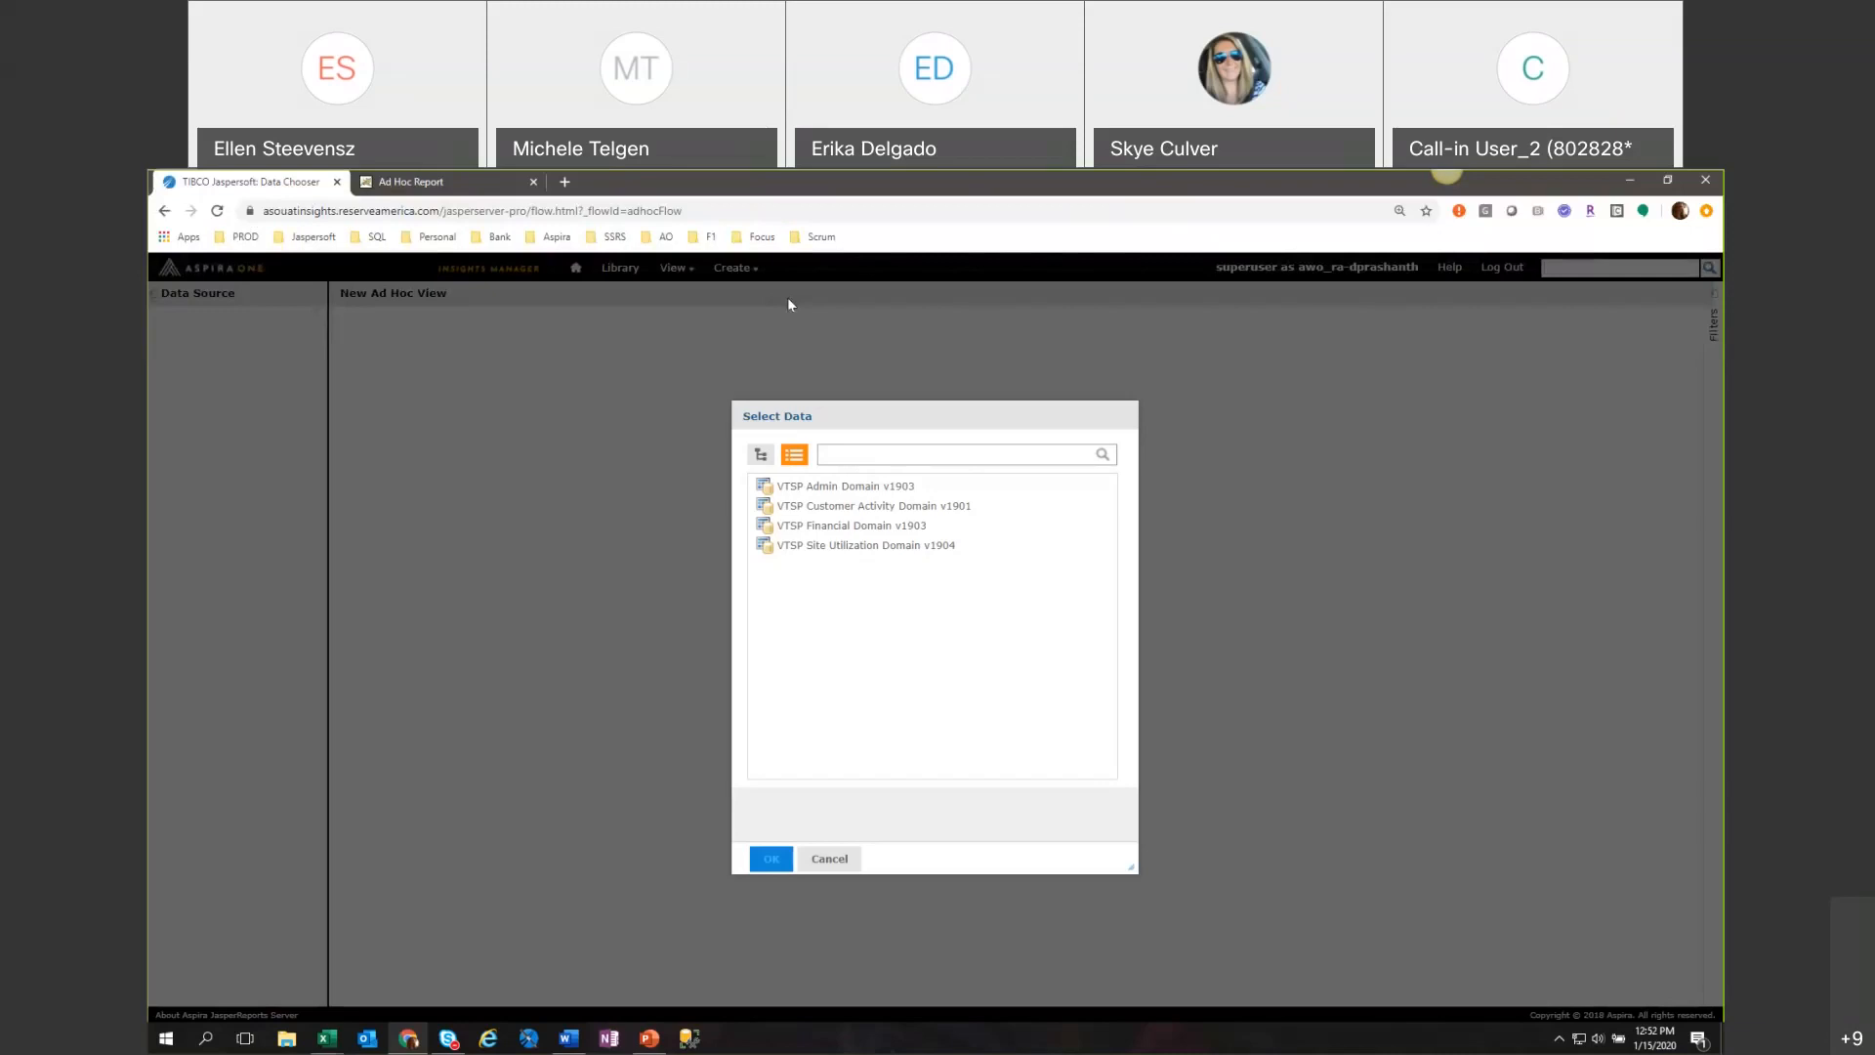
Cancel the data source selection for the new Ad Hoc view and return to the Repository.
{"action": "left_click", "coordinate": [827, 861]}
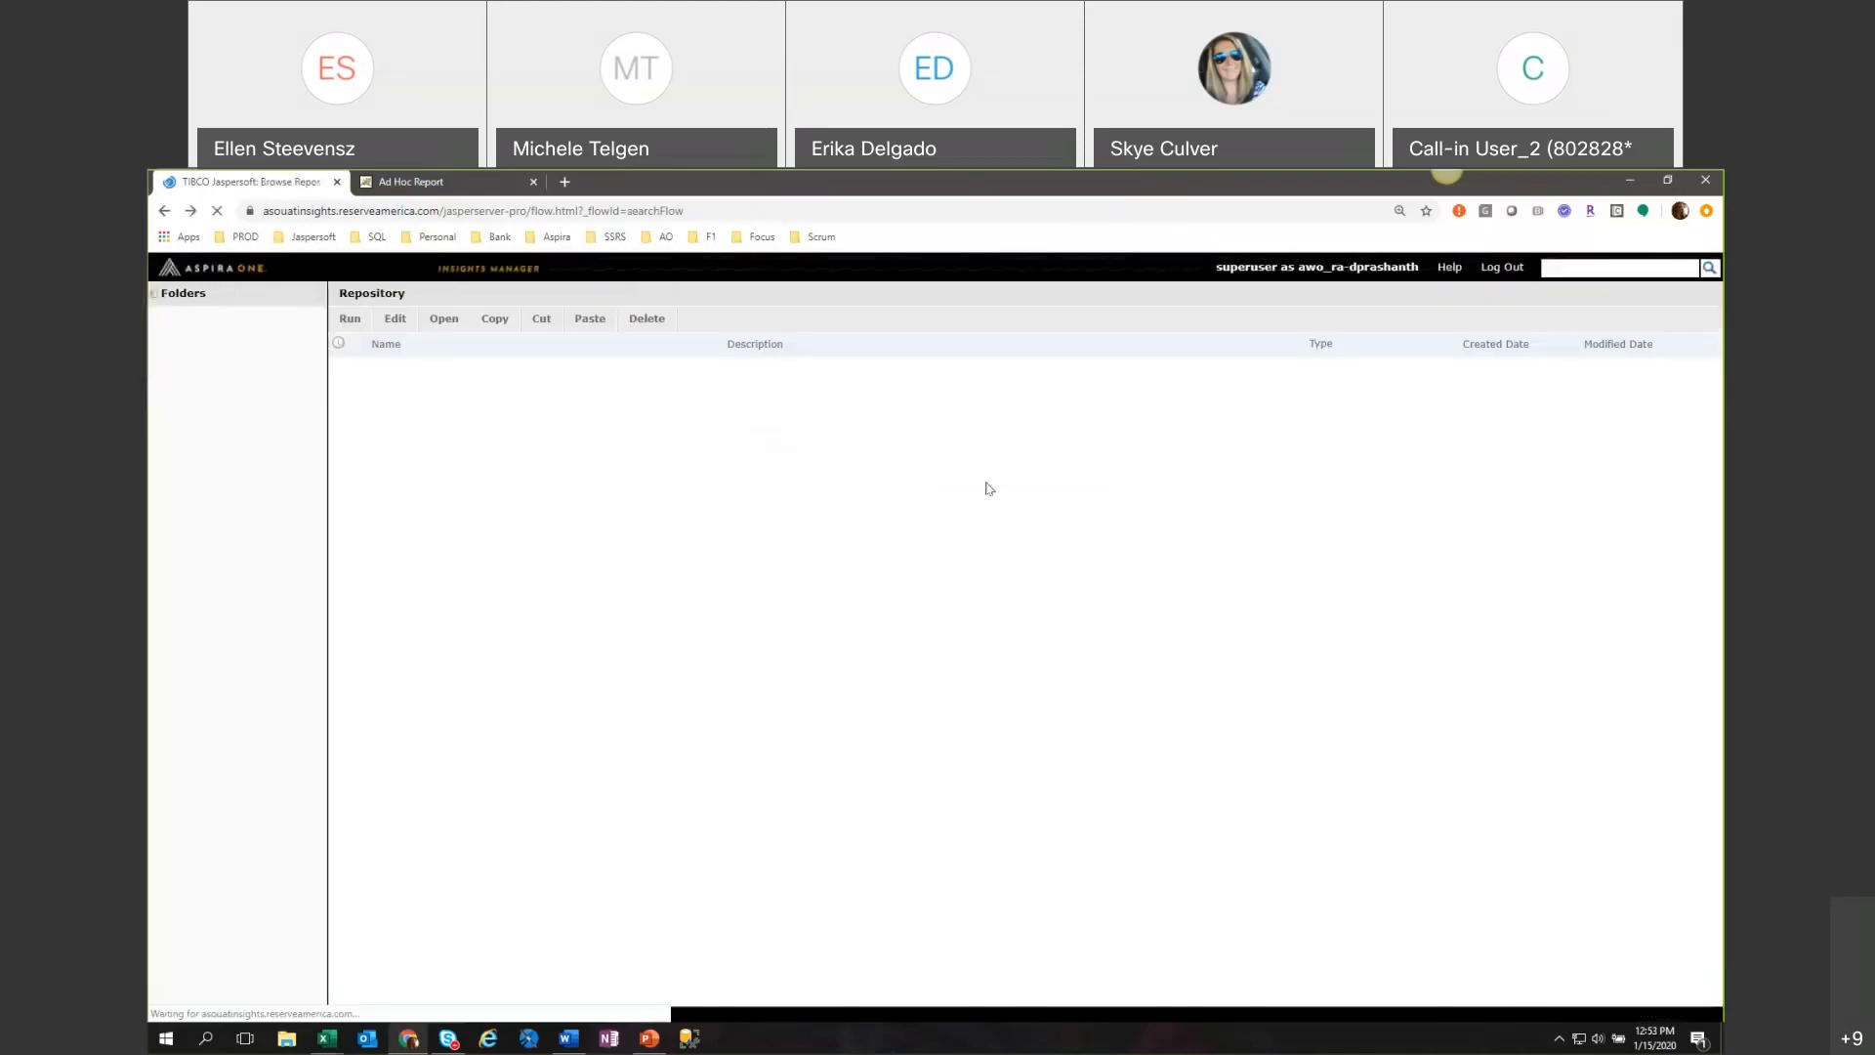